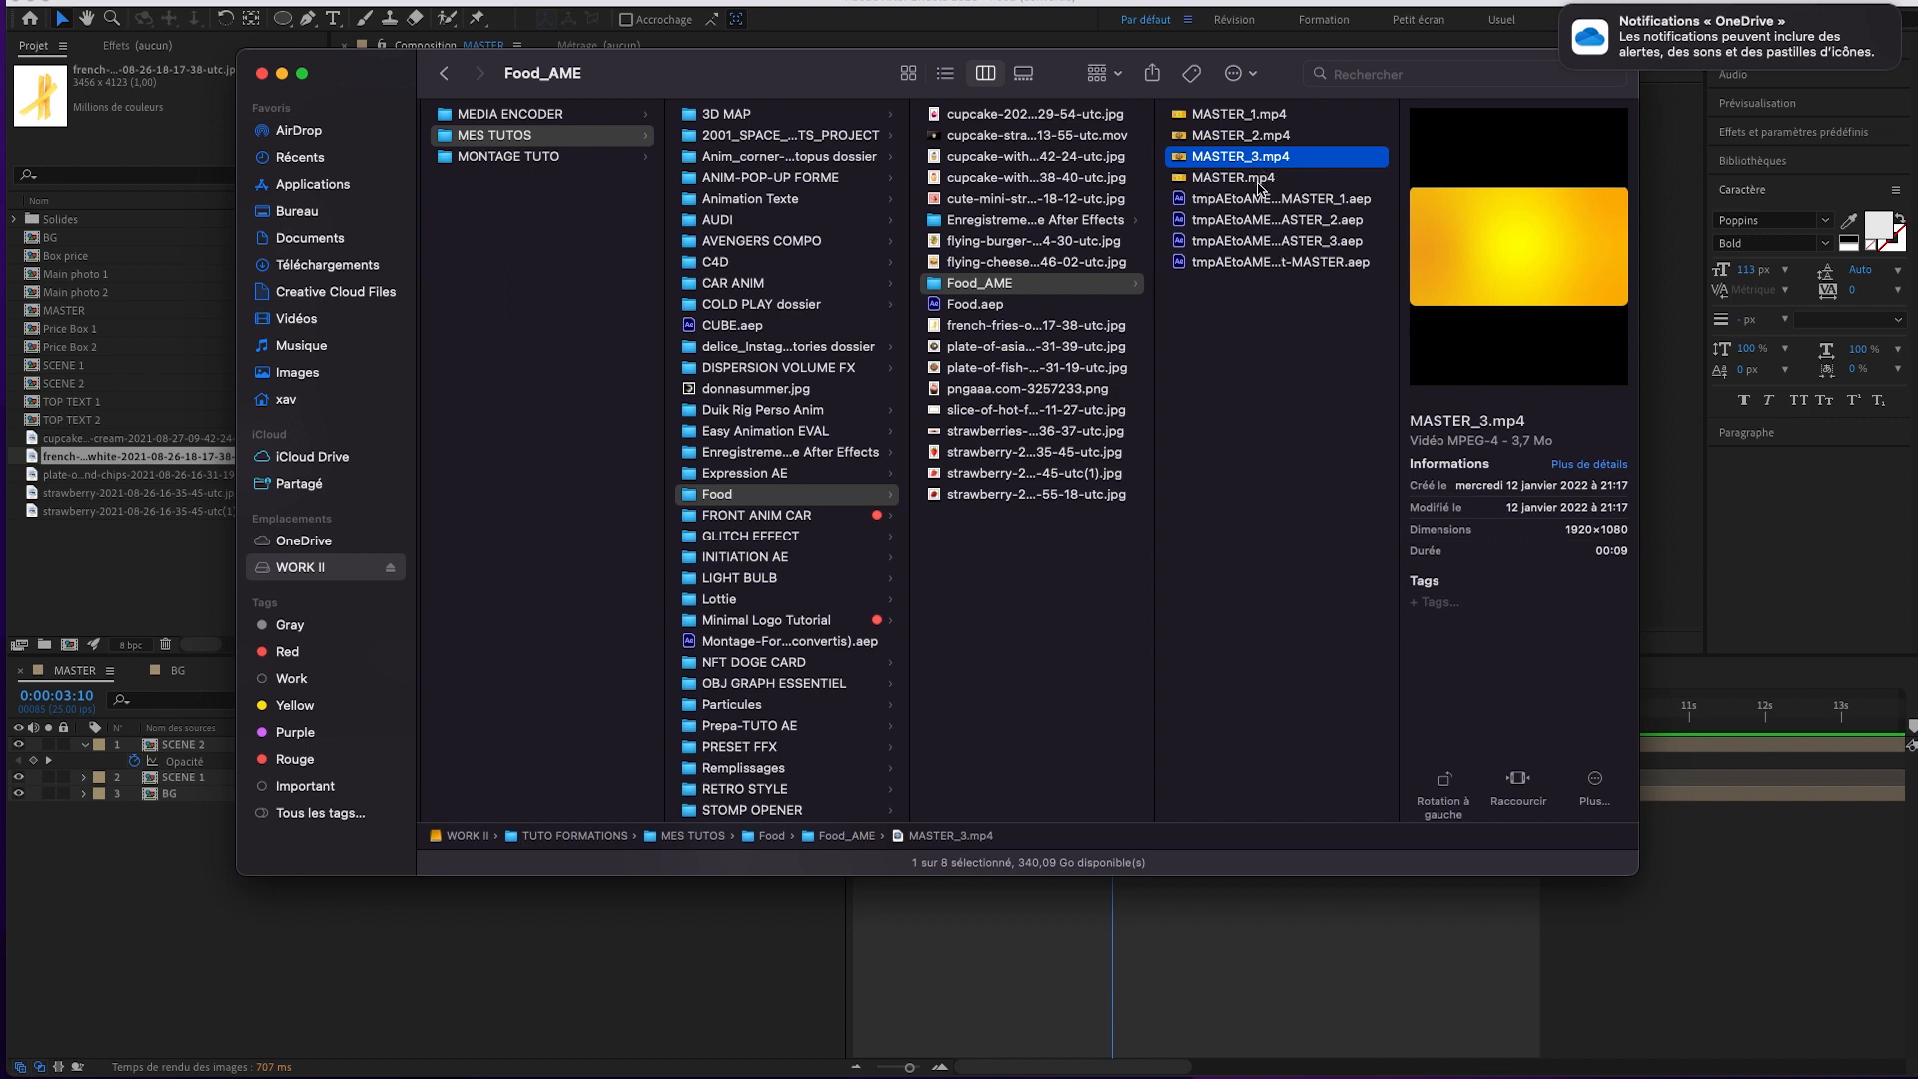
Play a preview of MASTER_3.mp4, then switch to After Effects and scrub the MASTER composition to 0:00:01:18.
key(space)
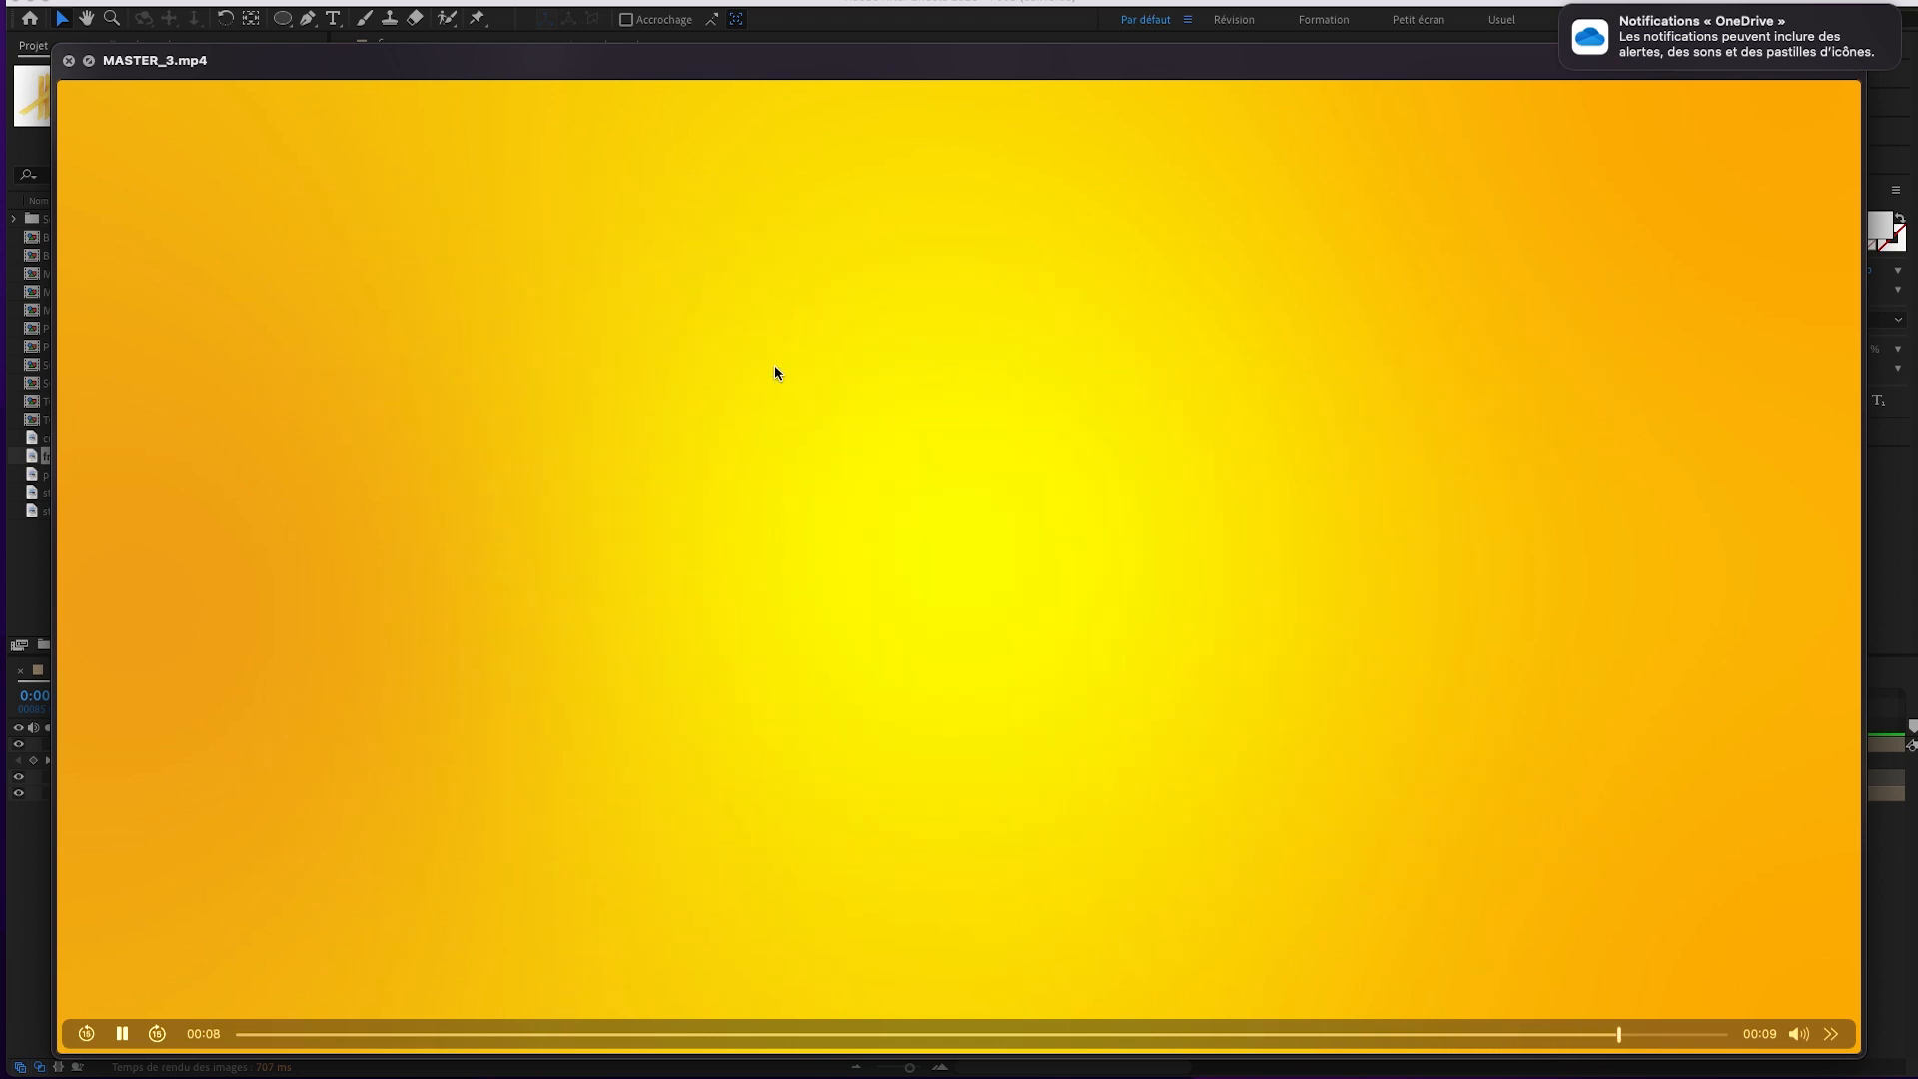
key(space)
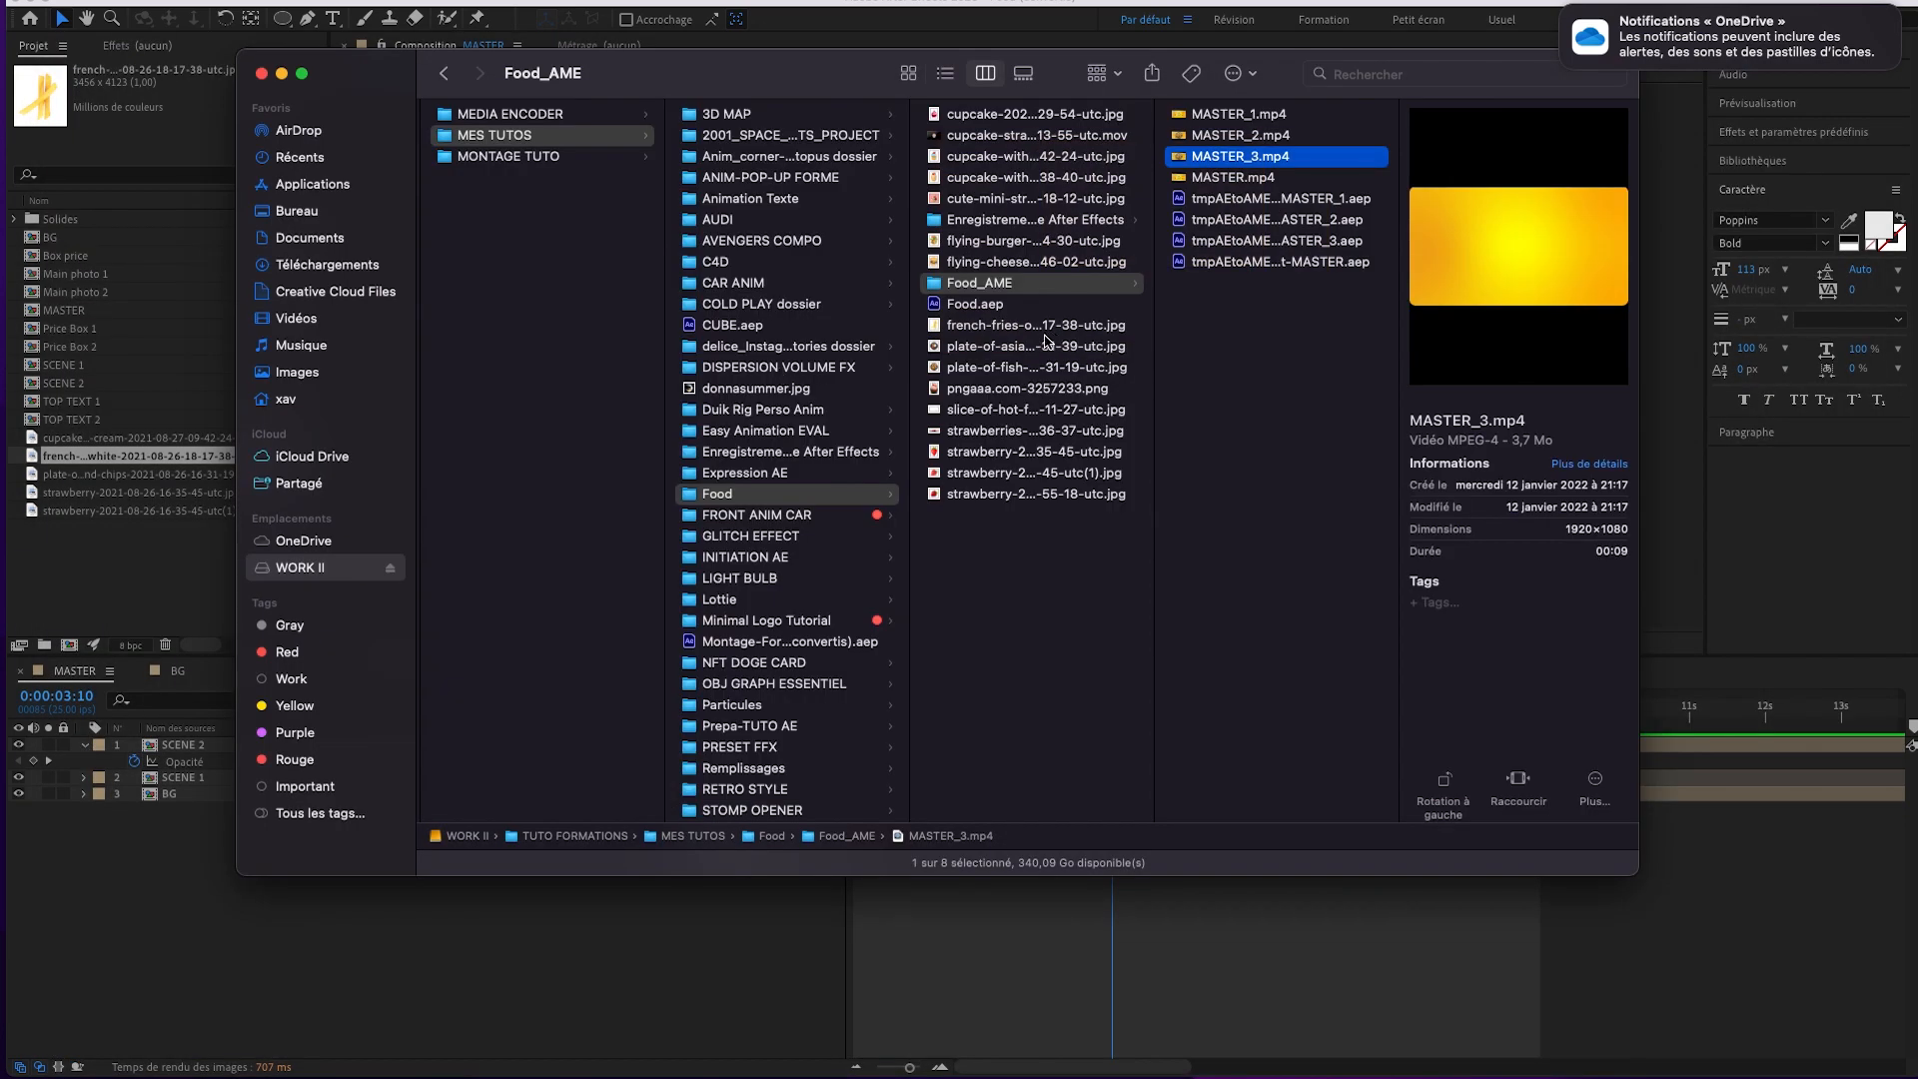
click(141, 572)
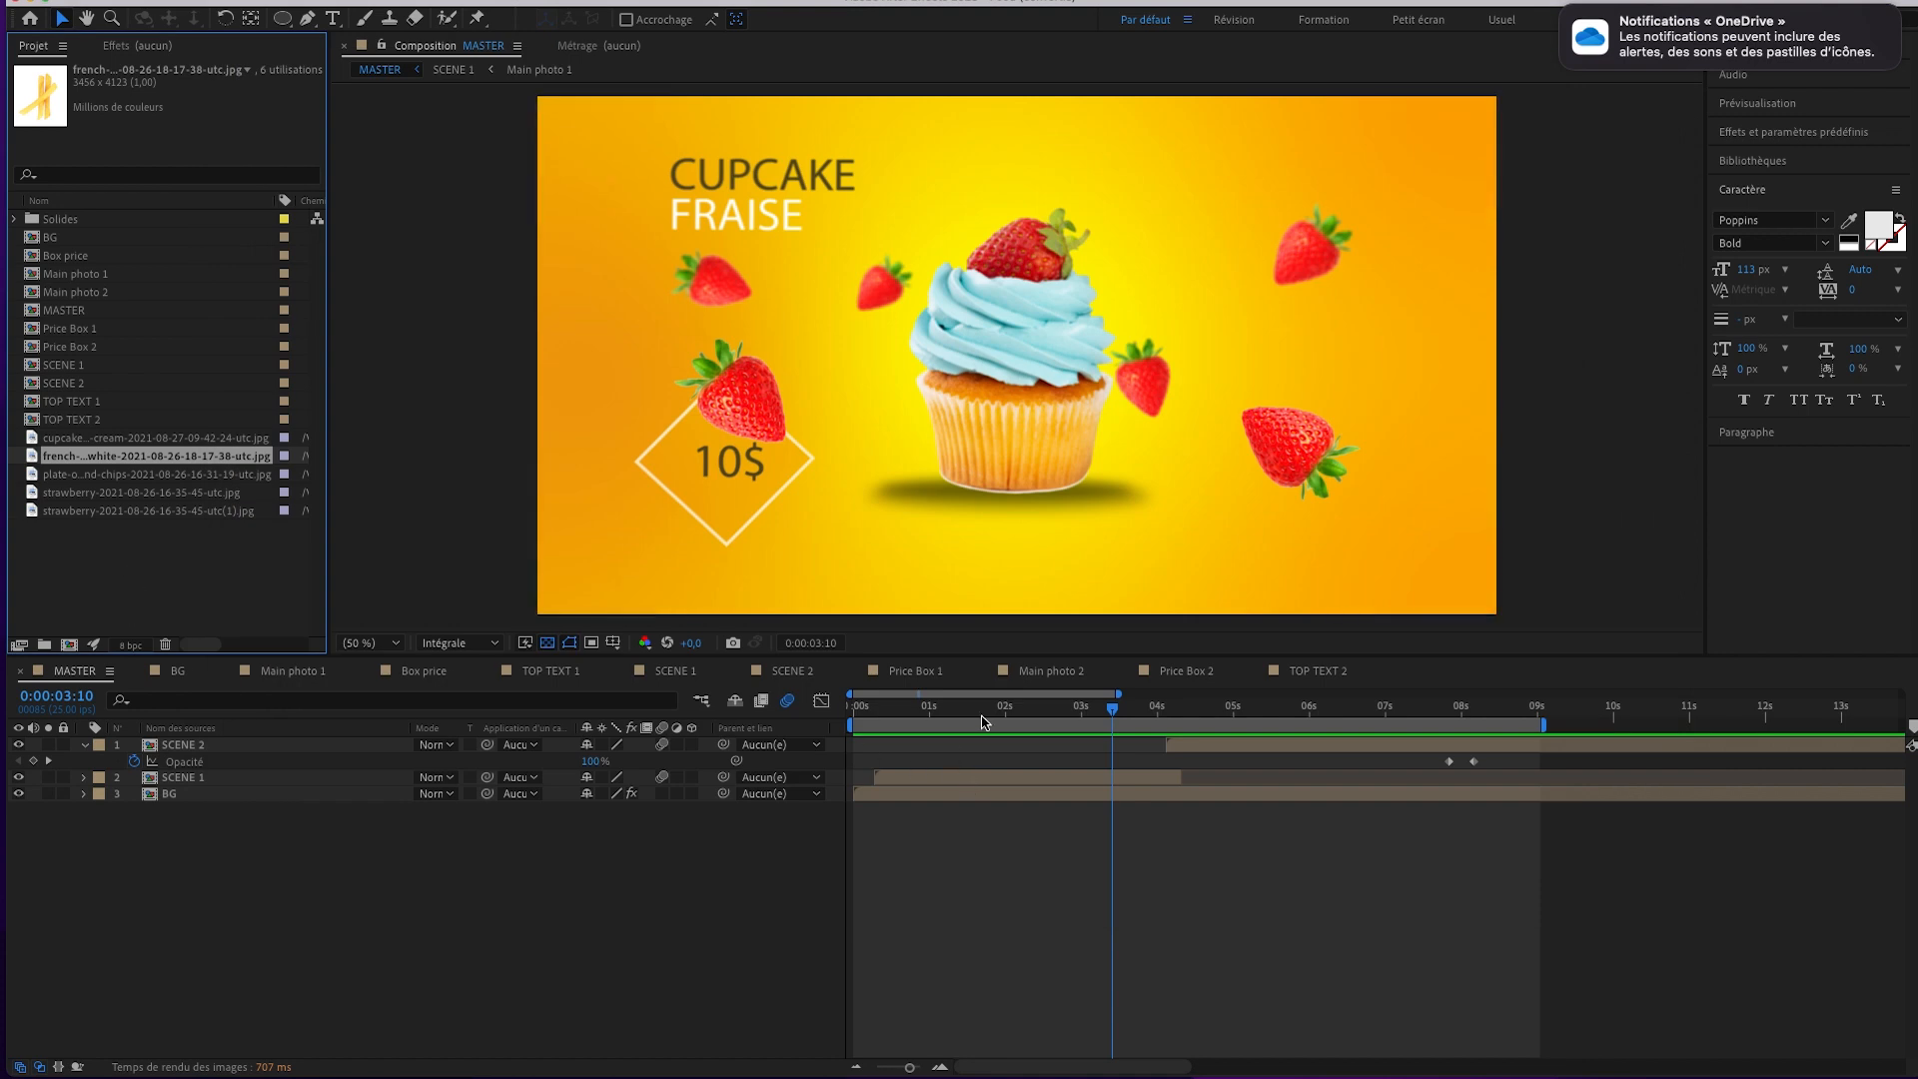
click(914, 707)
drag(909, 710, 984, 711)
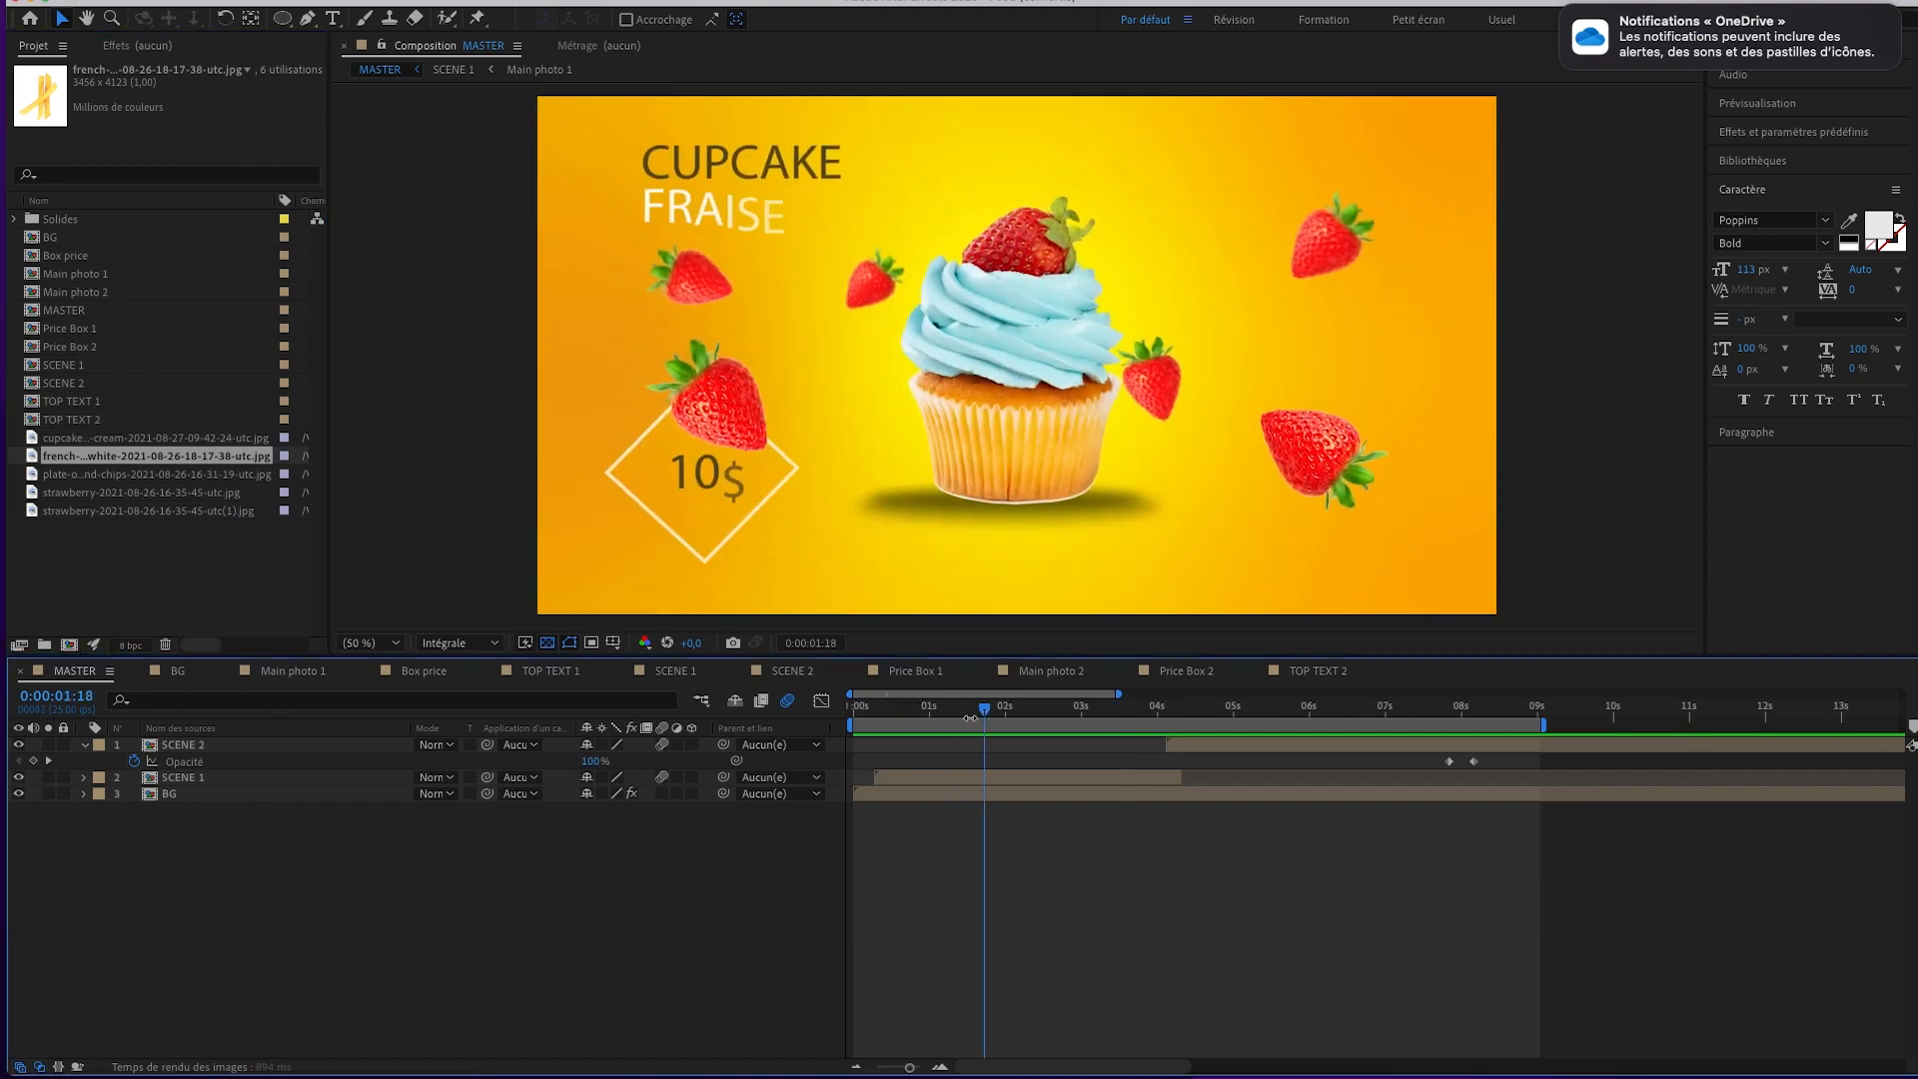
Create a new project folder named OLD with no other item selected.
click(22, 567)
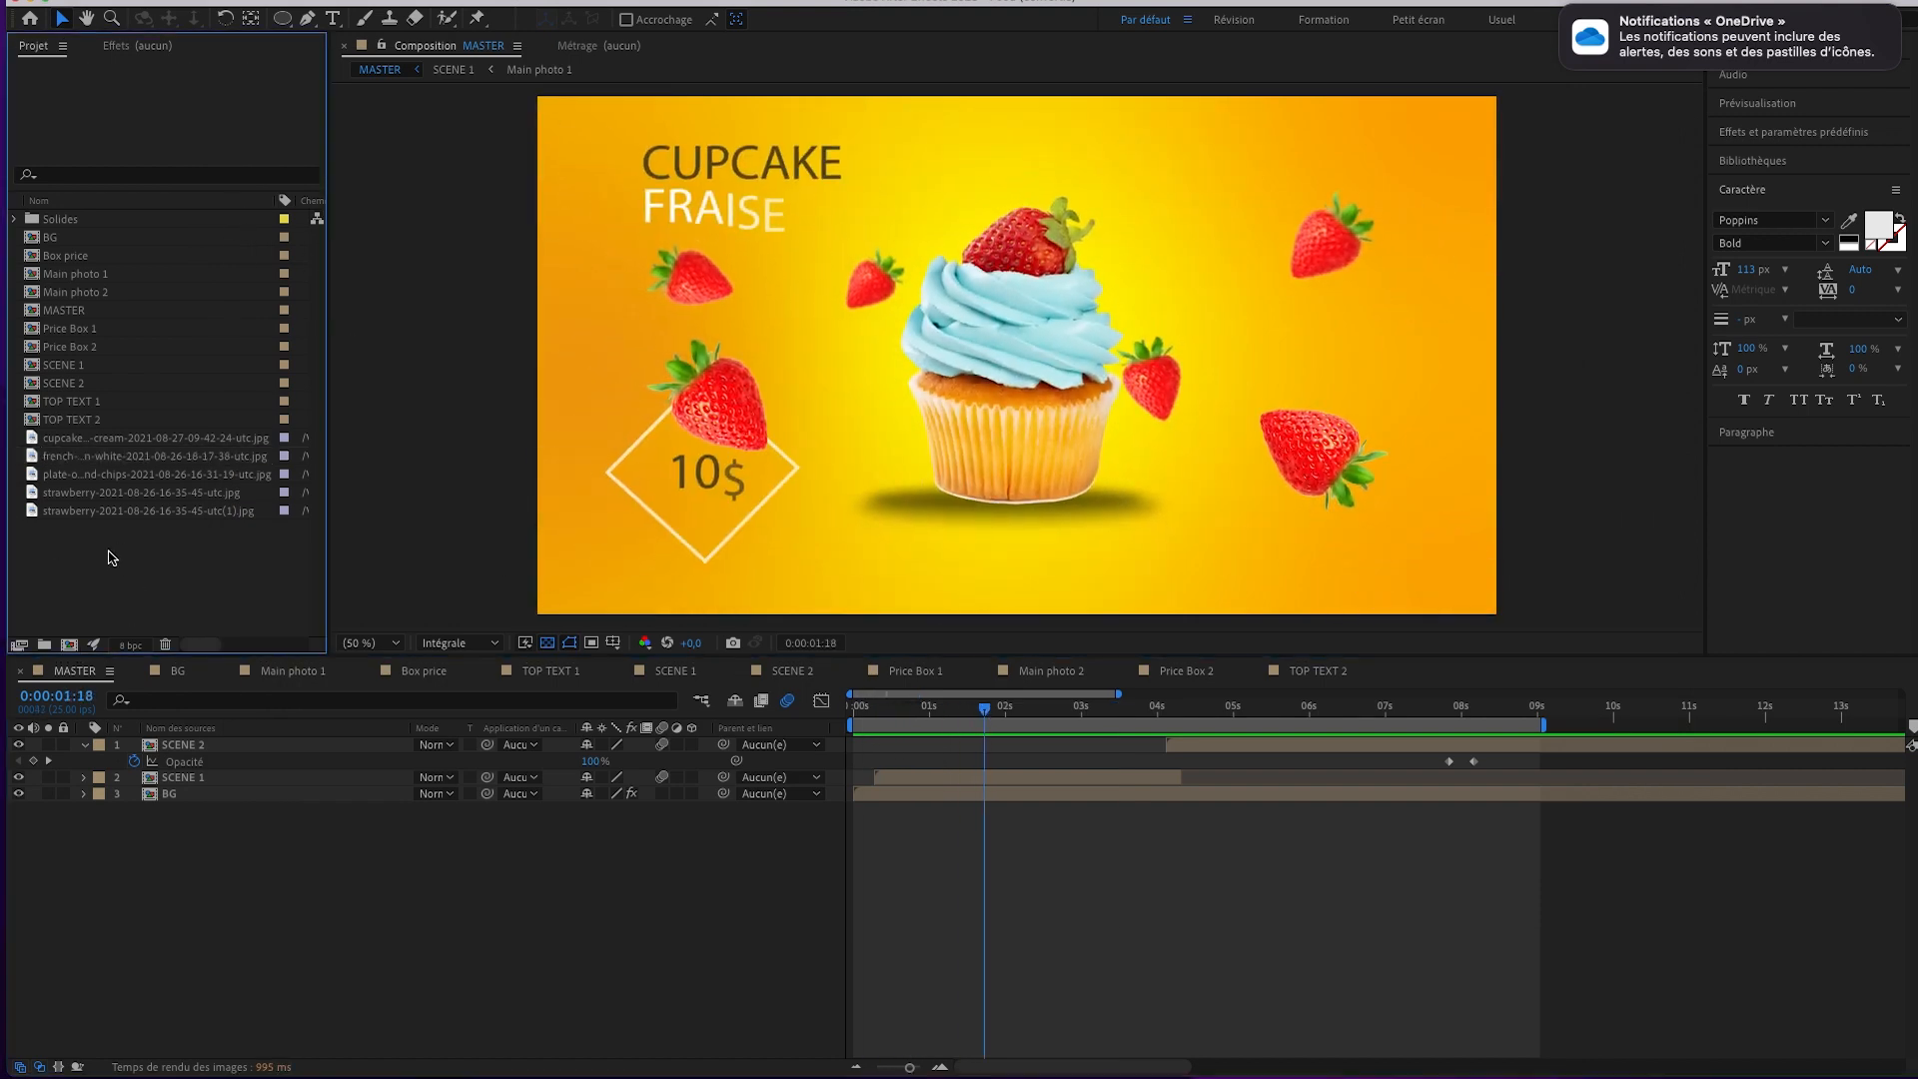
click(44, 644)
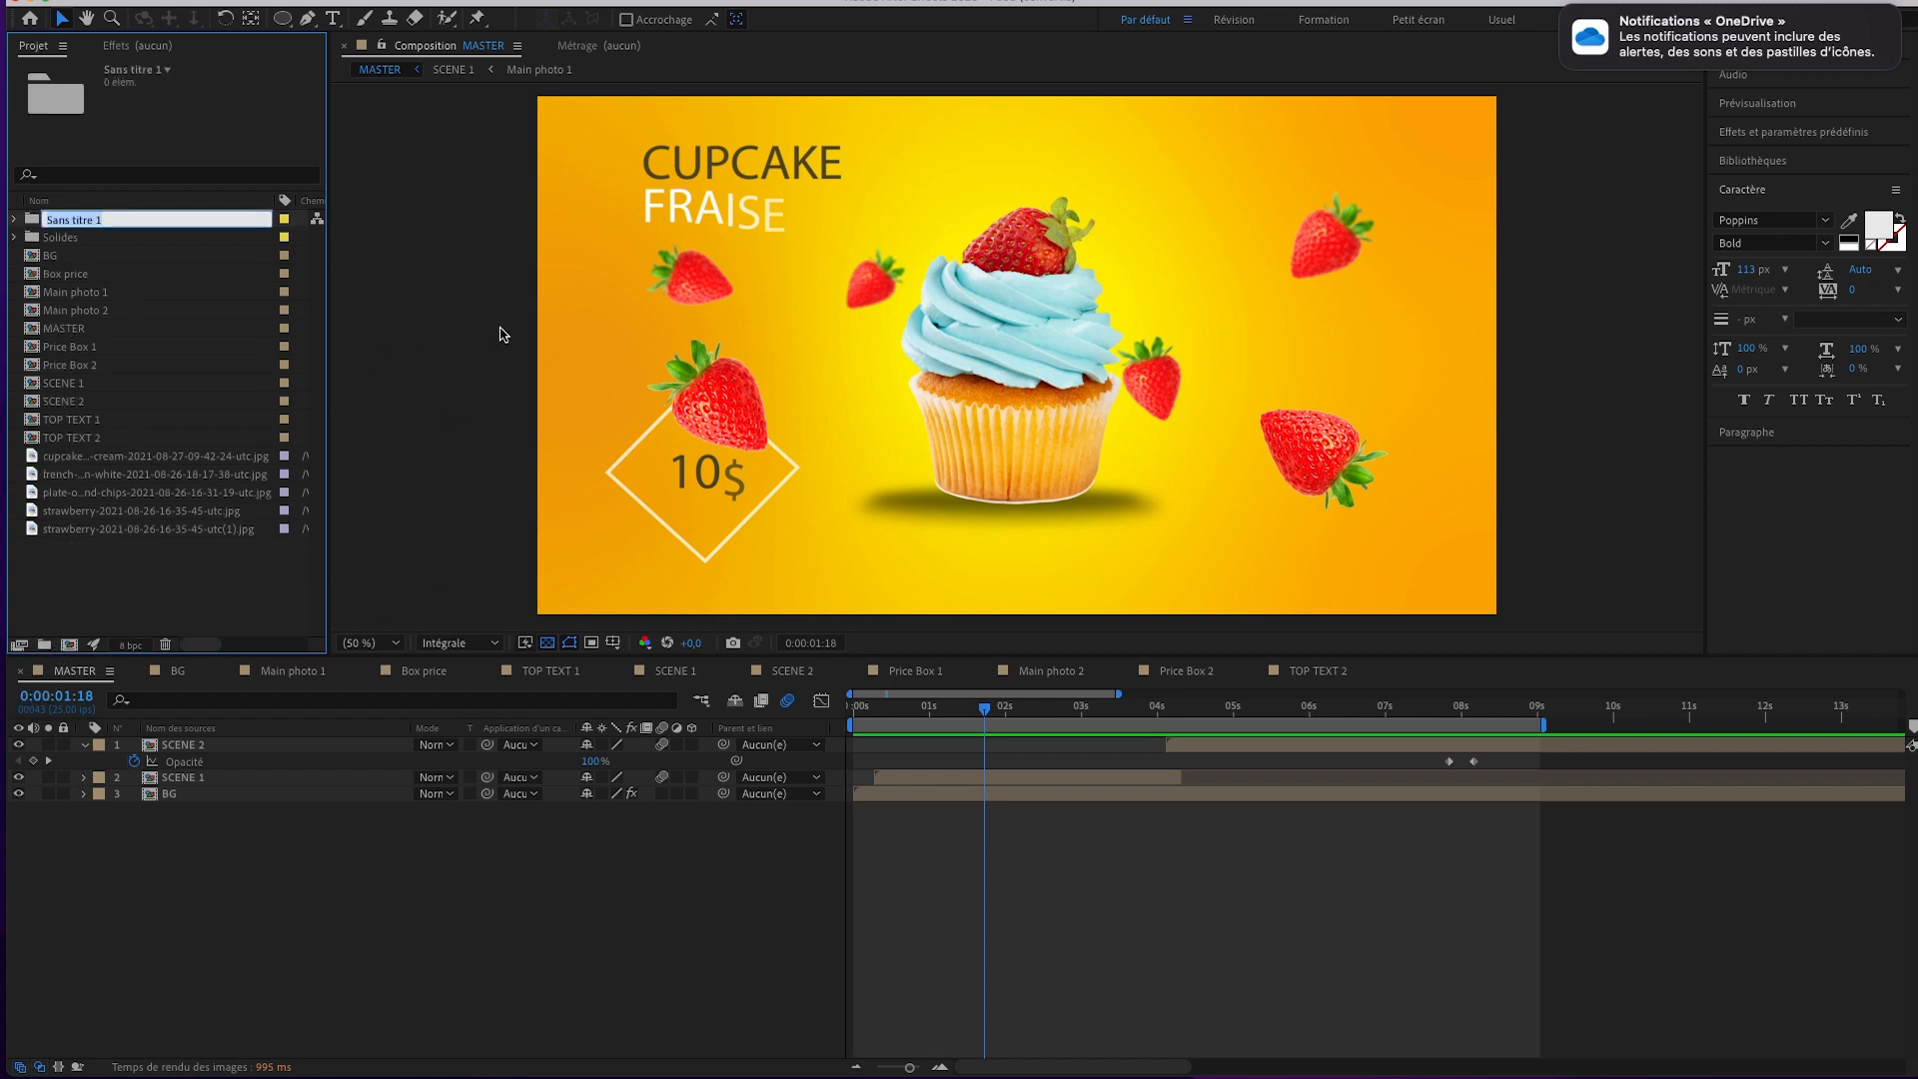
text(OLD)
key(Return)
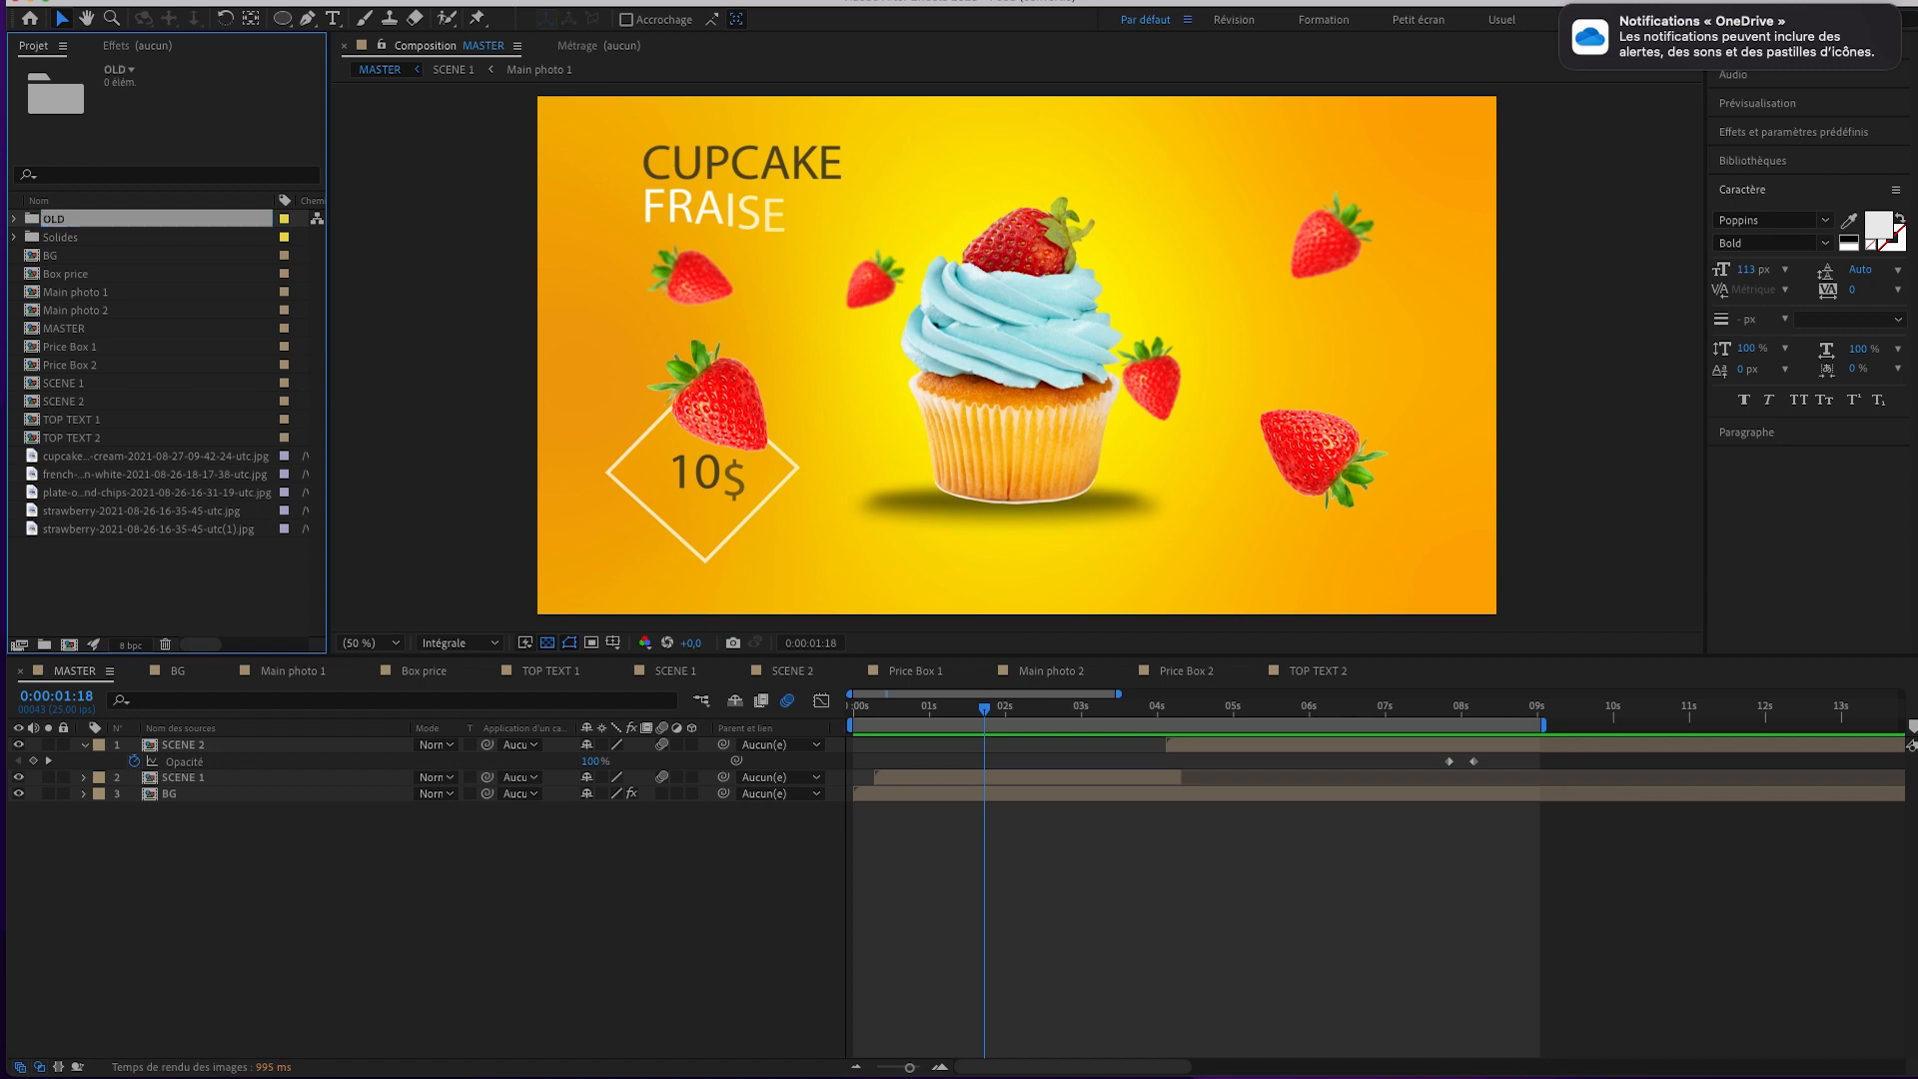
Move the Solides folder and all compositions from BG through TOP TEXT 2 into the OLD folder.
key(Down)
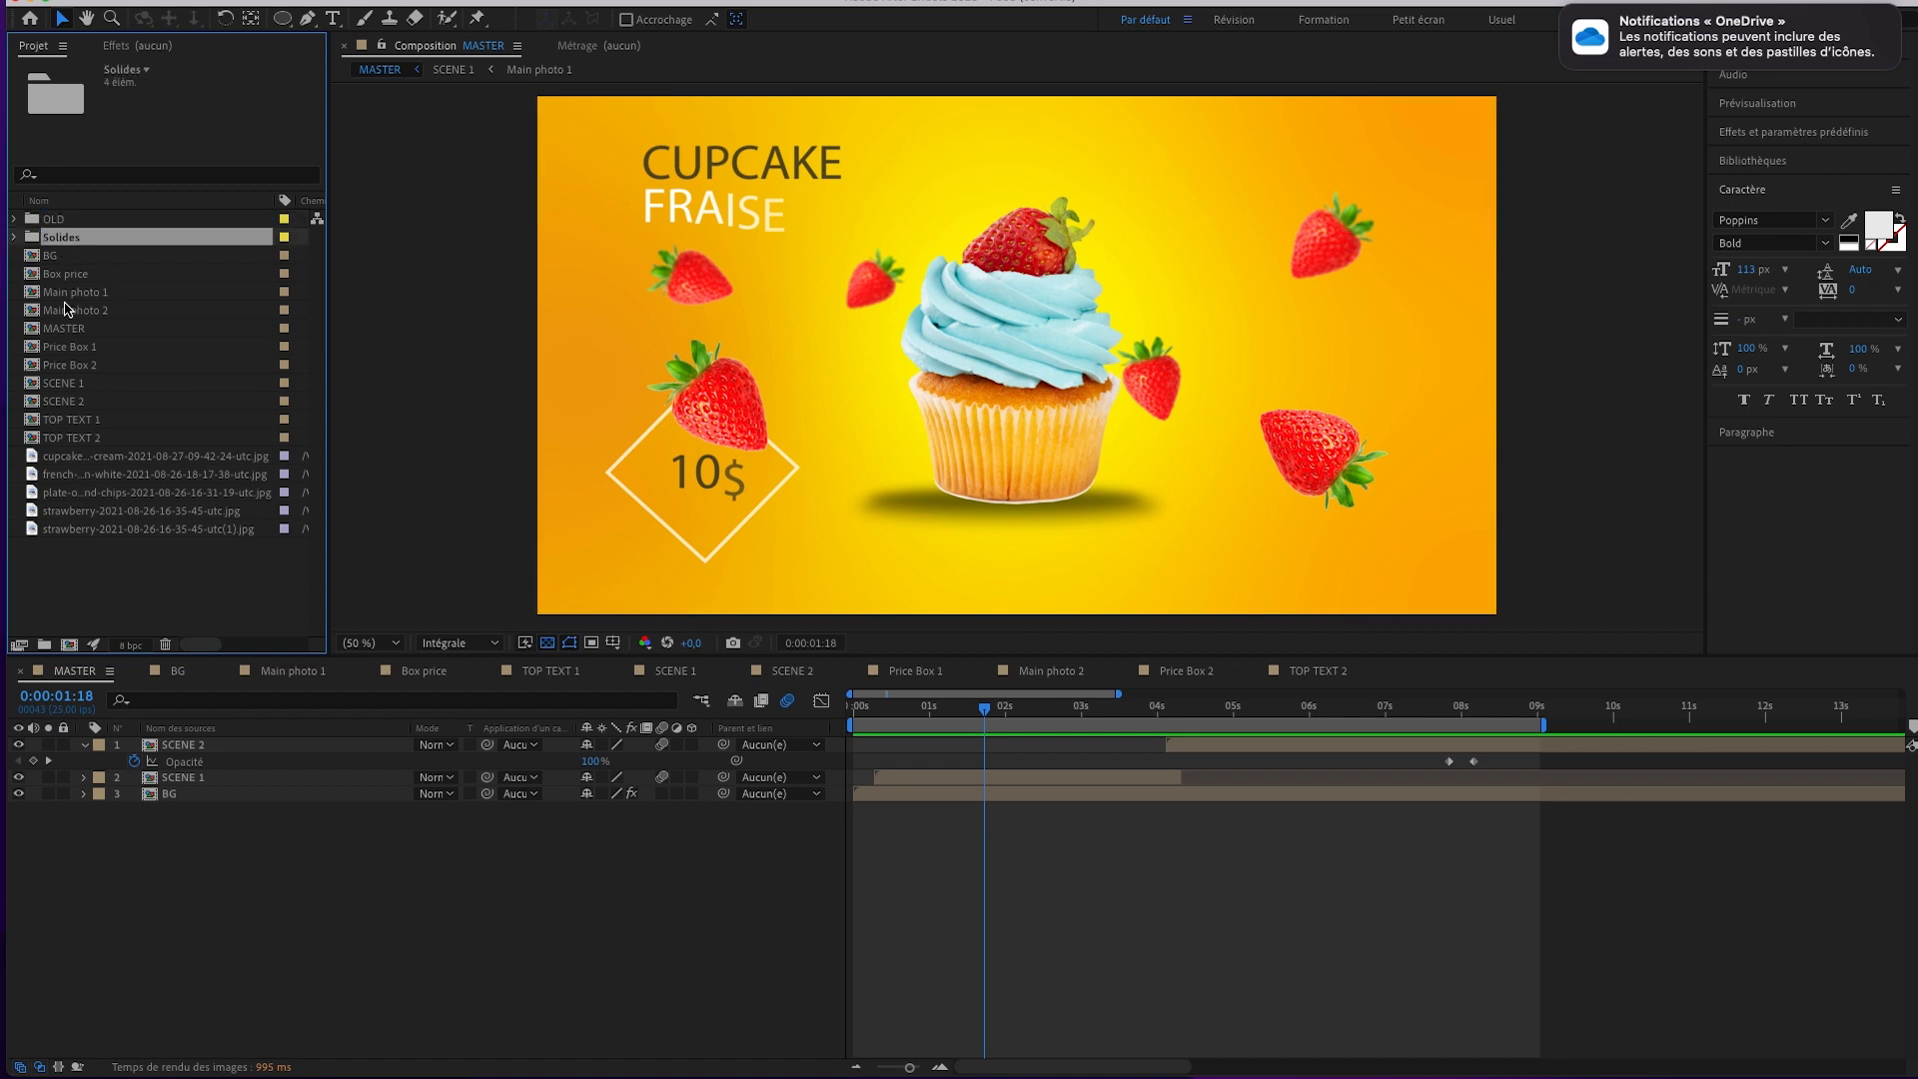
shift+click(57, 442)
drag(60, 245, 63, 218)
Widen the project item list and examine the thumbnails of the cupcake, french fries, plate and two strawberry images.
click(155, 242)
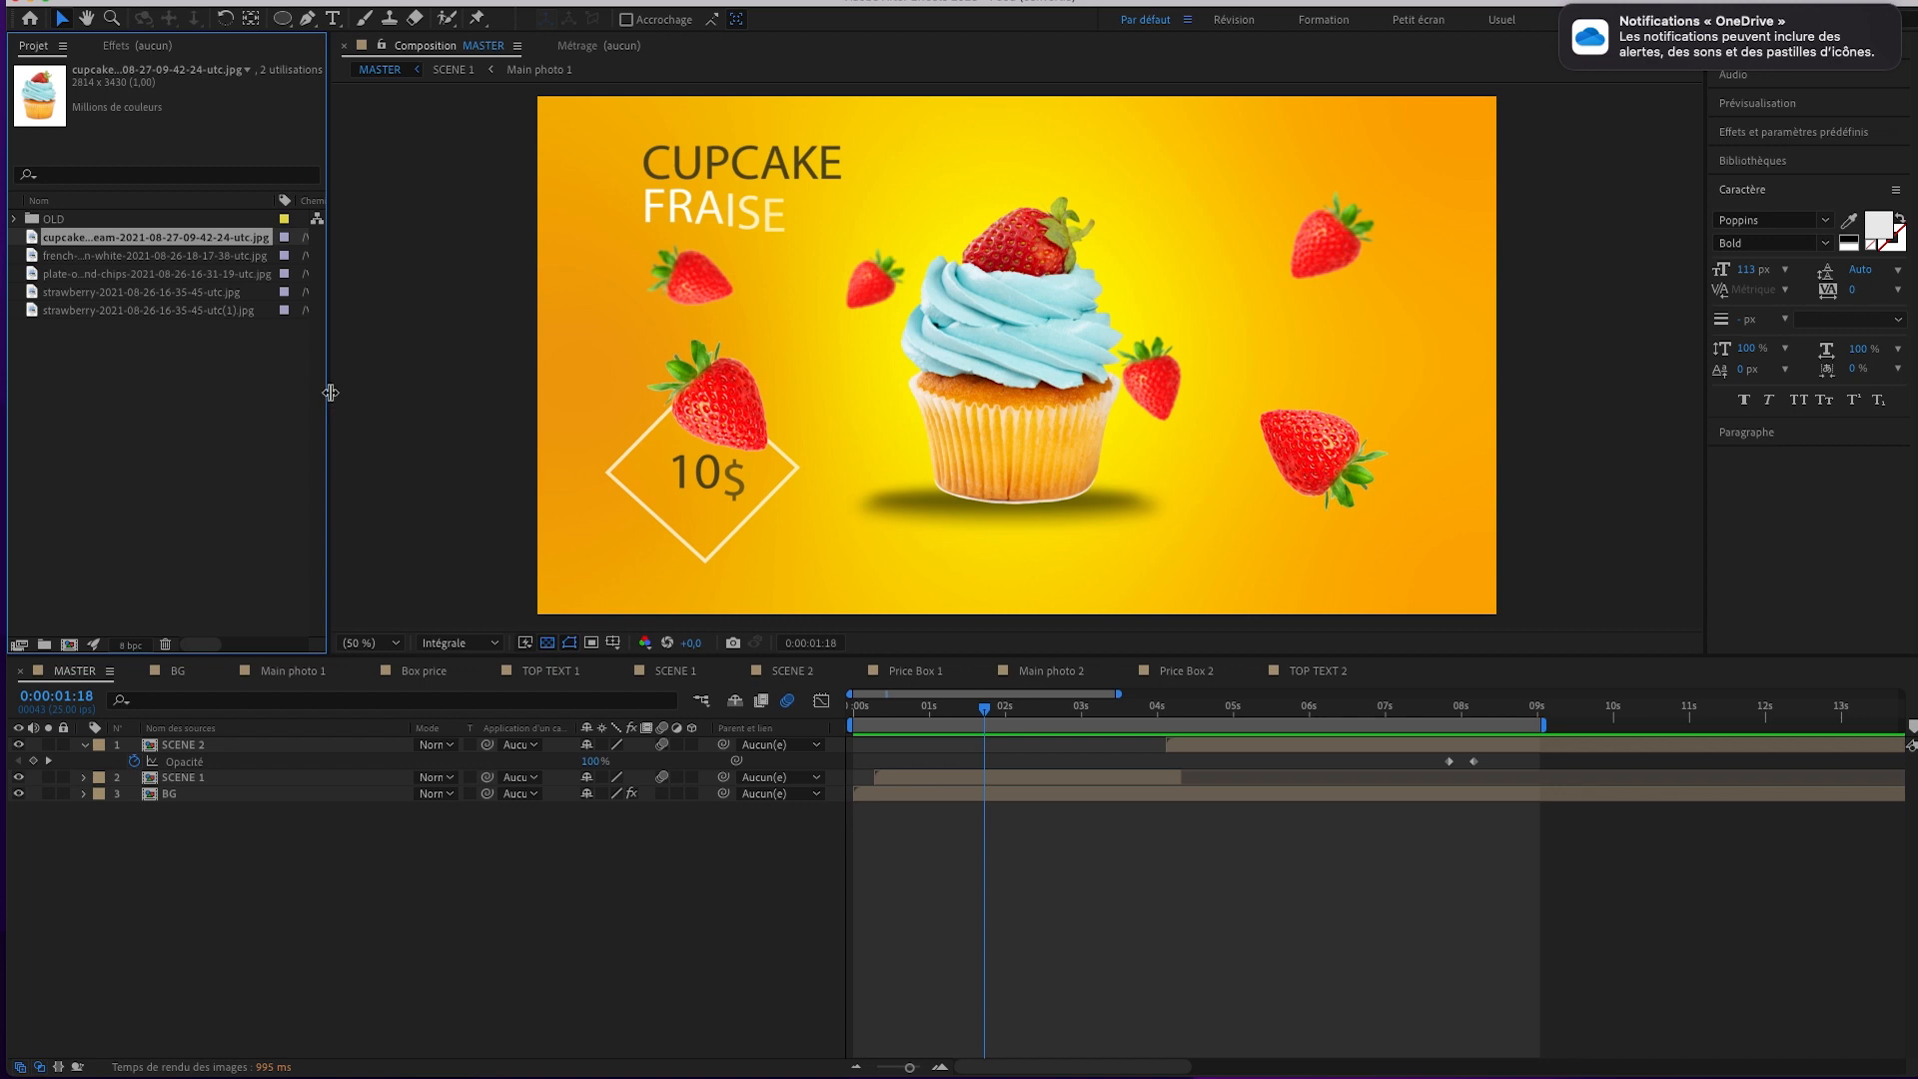
drag(334, 392, 419, 393)
click(145, 256)
click(138, 274)
click(145, 237)
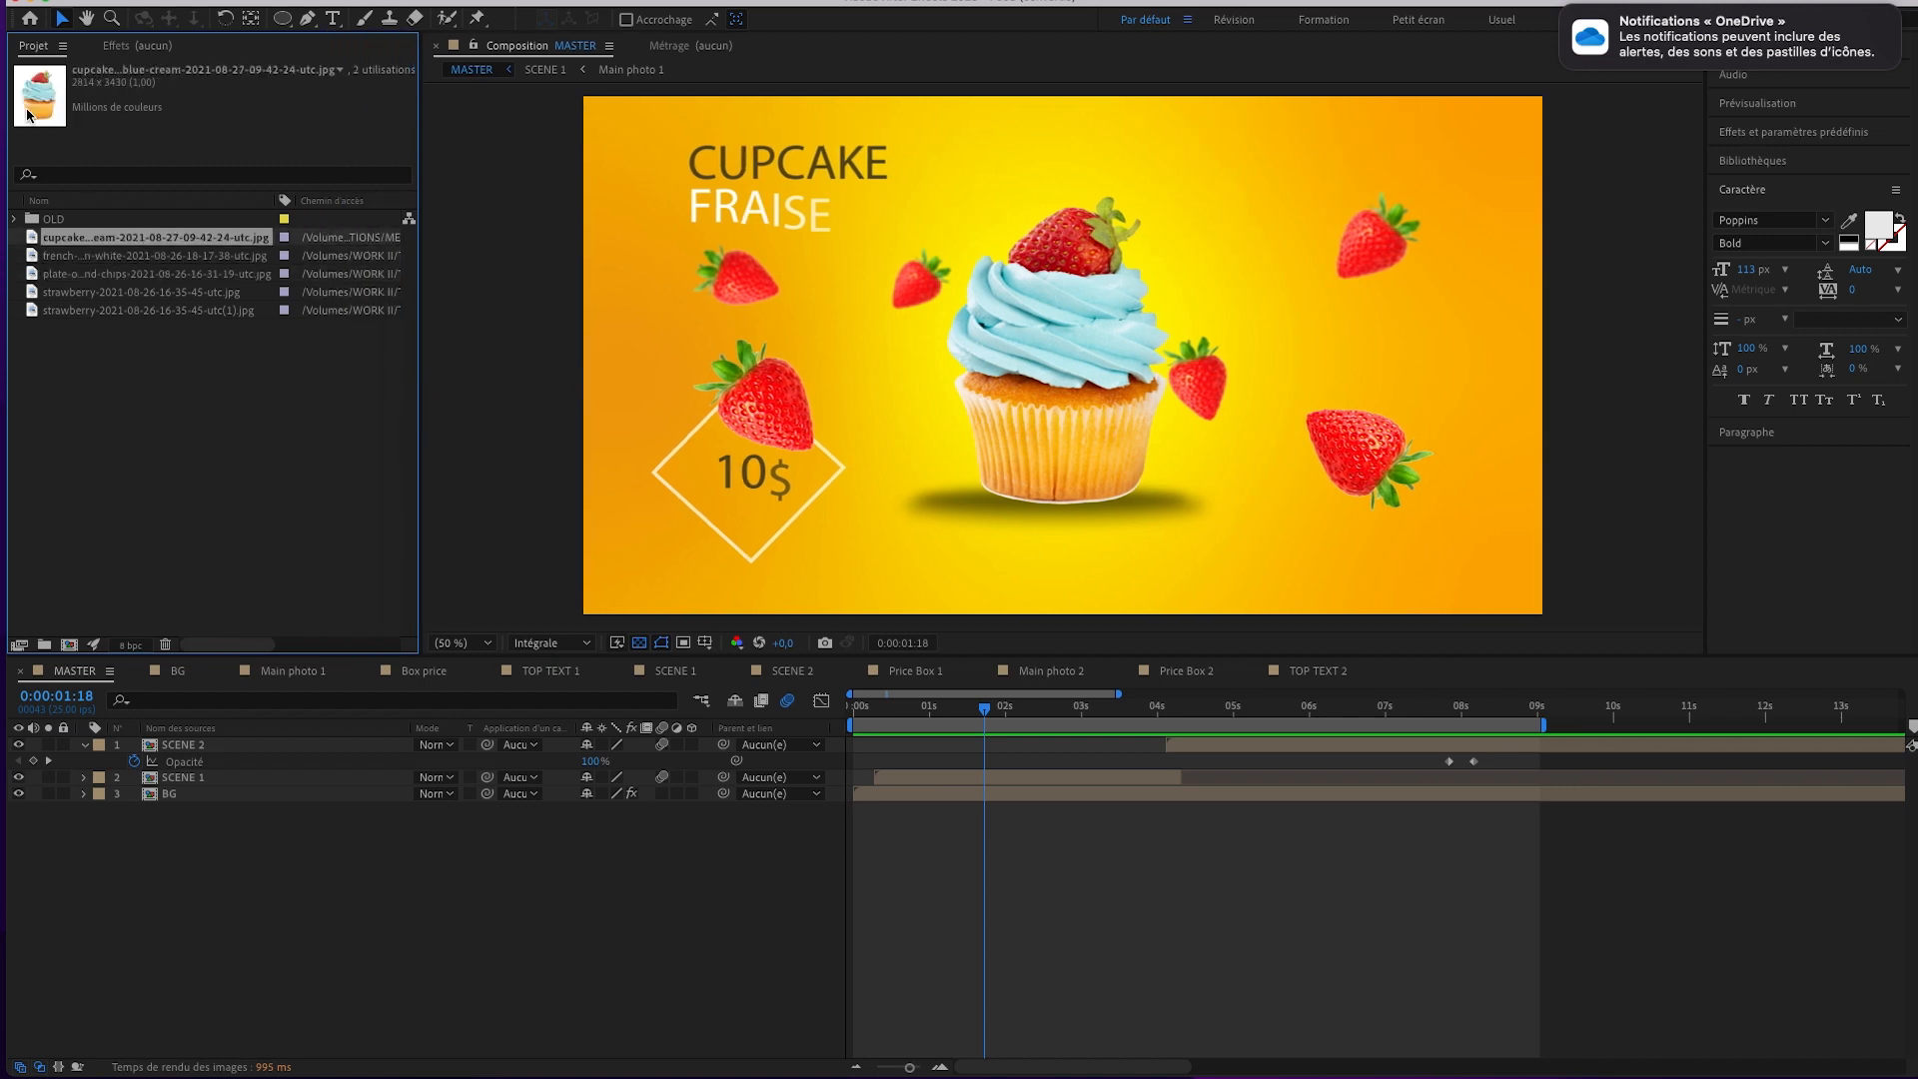
click(92, 256)
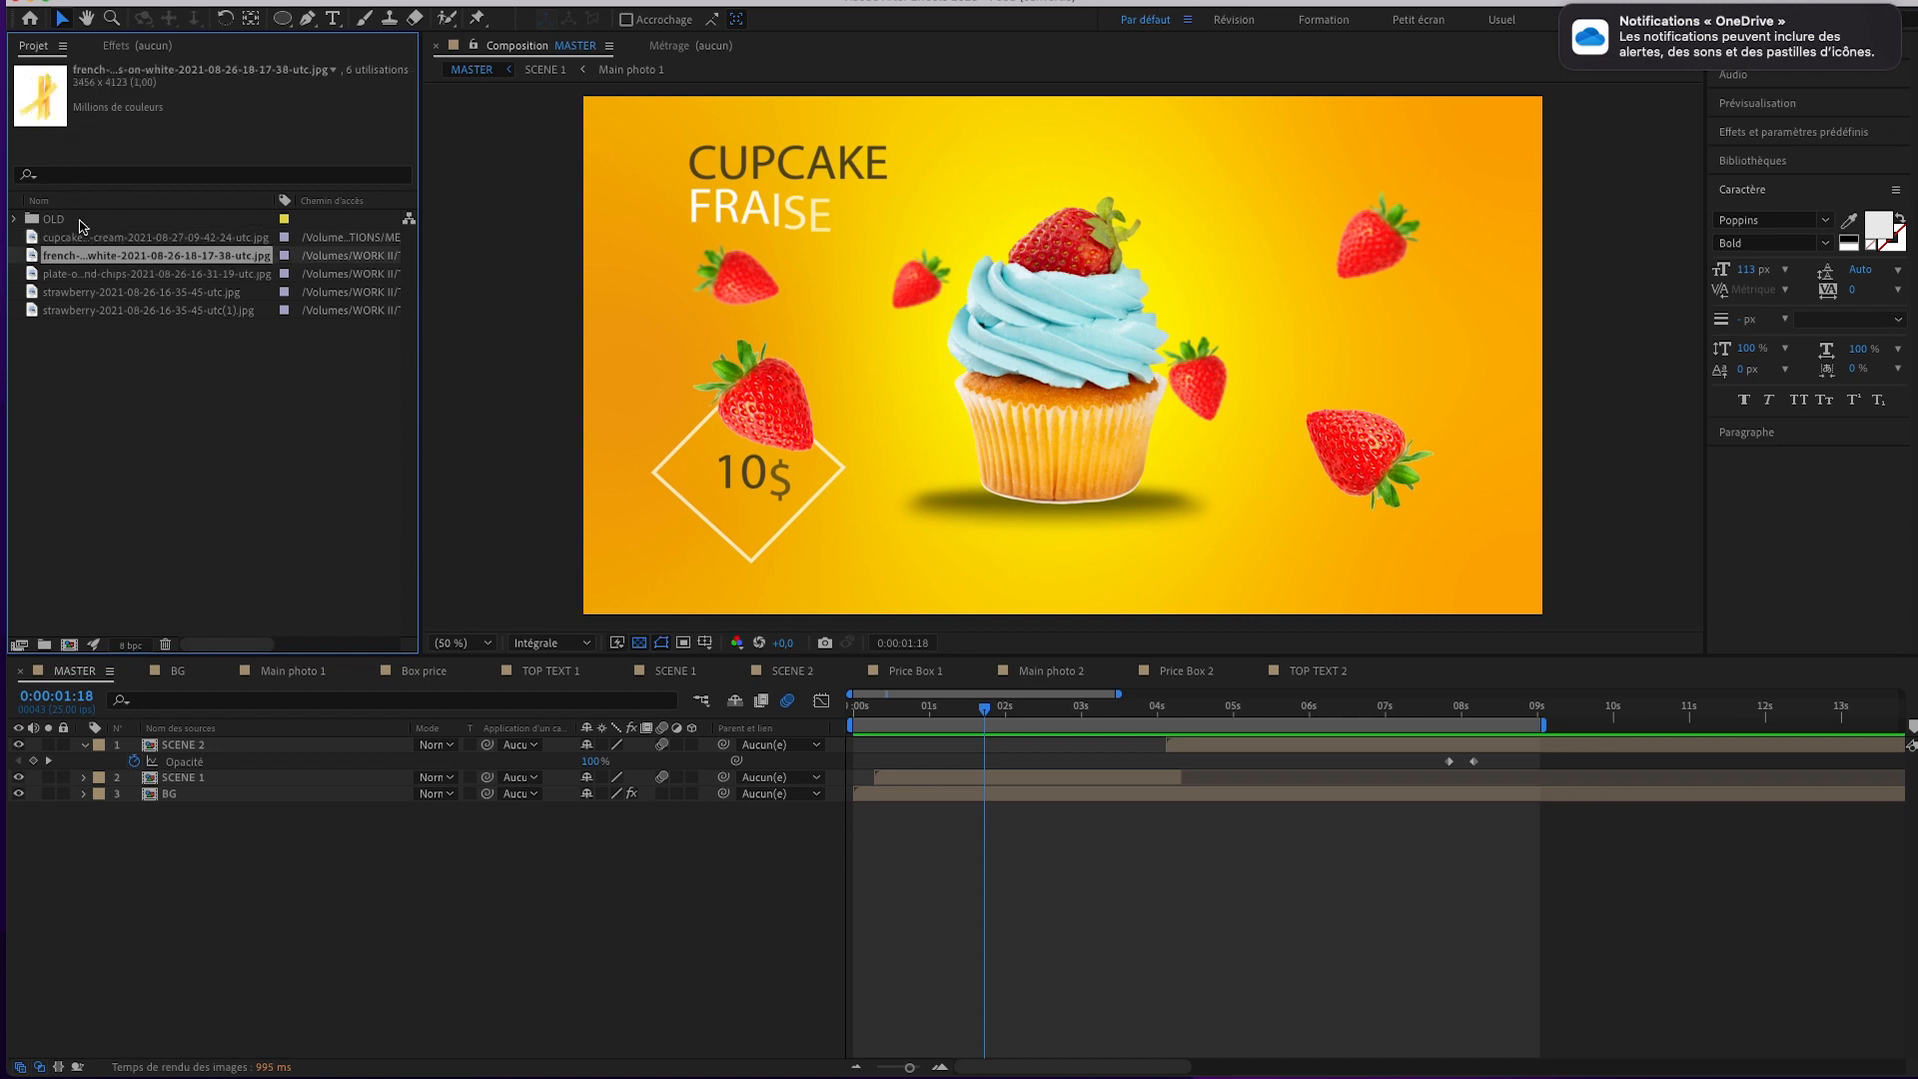
click(101, 274)
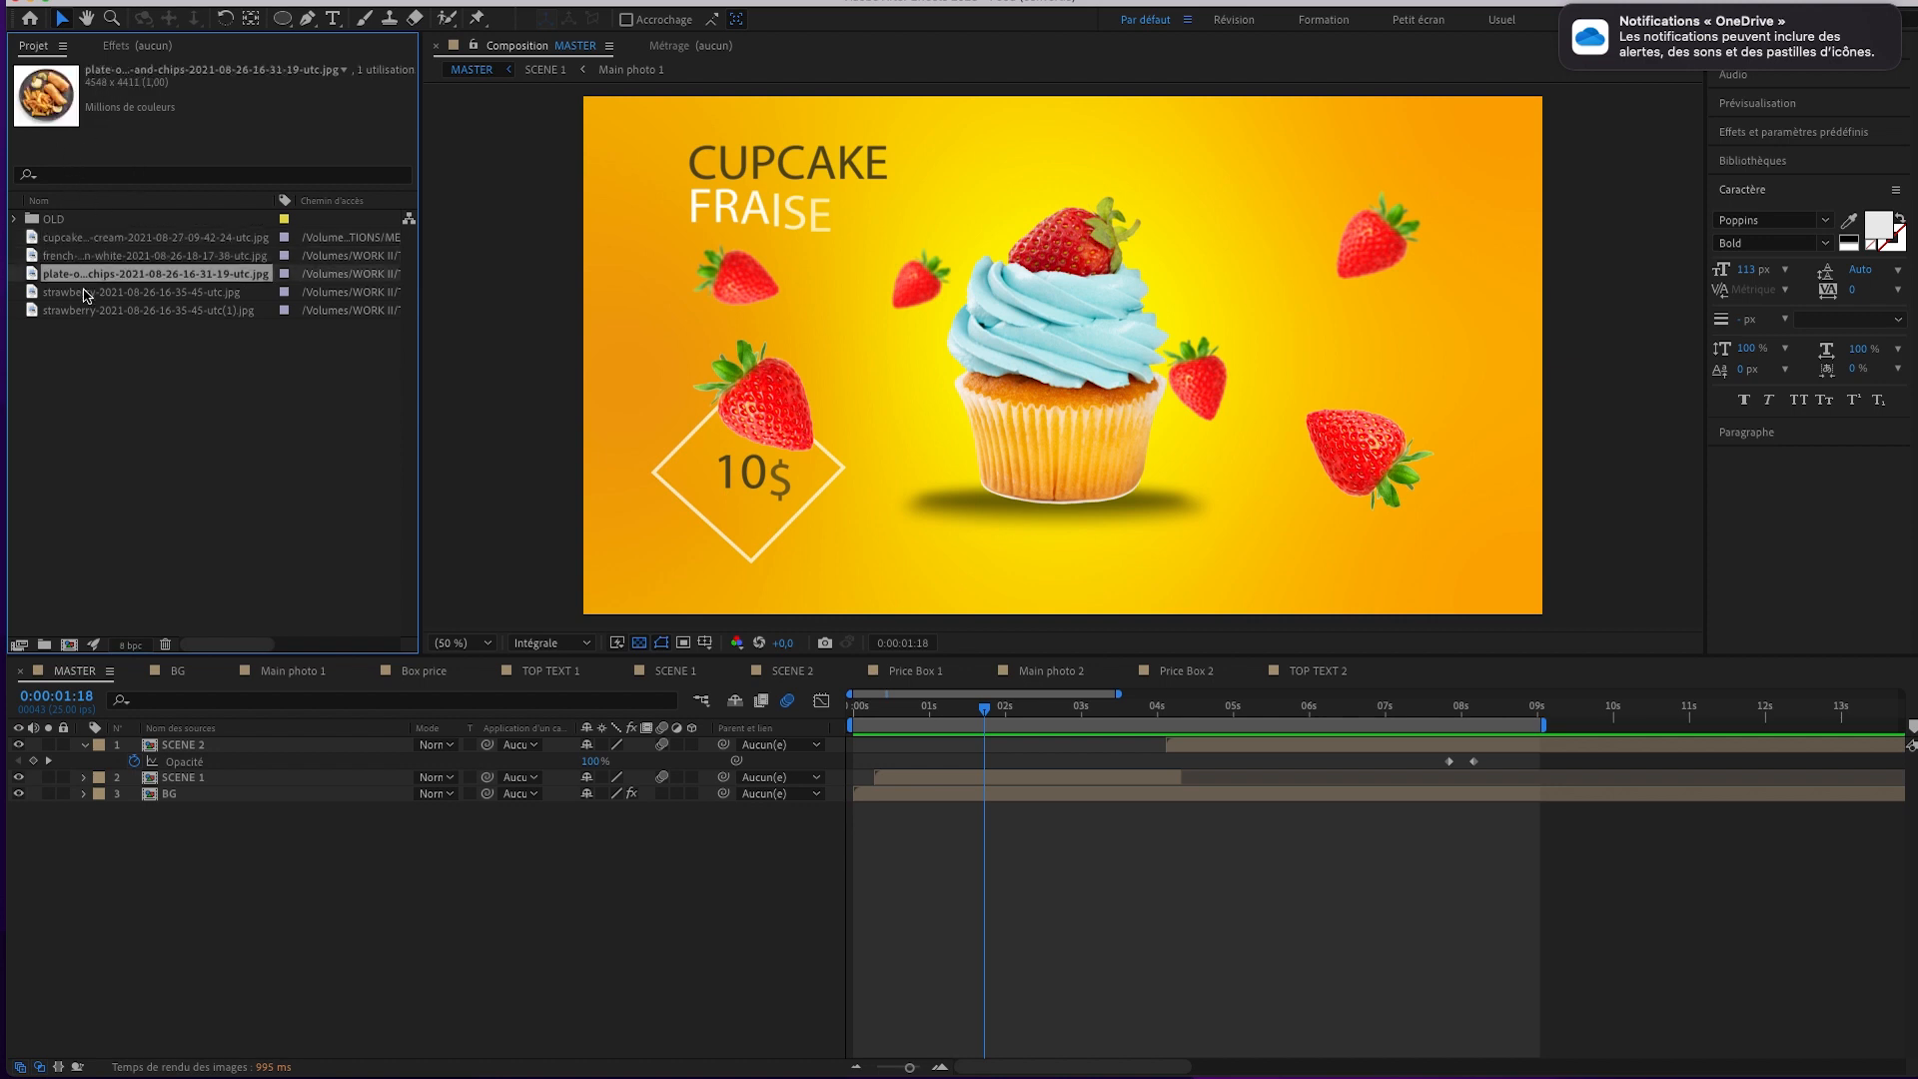
click(105, 291)
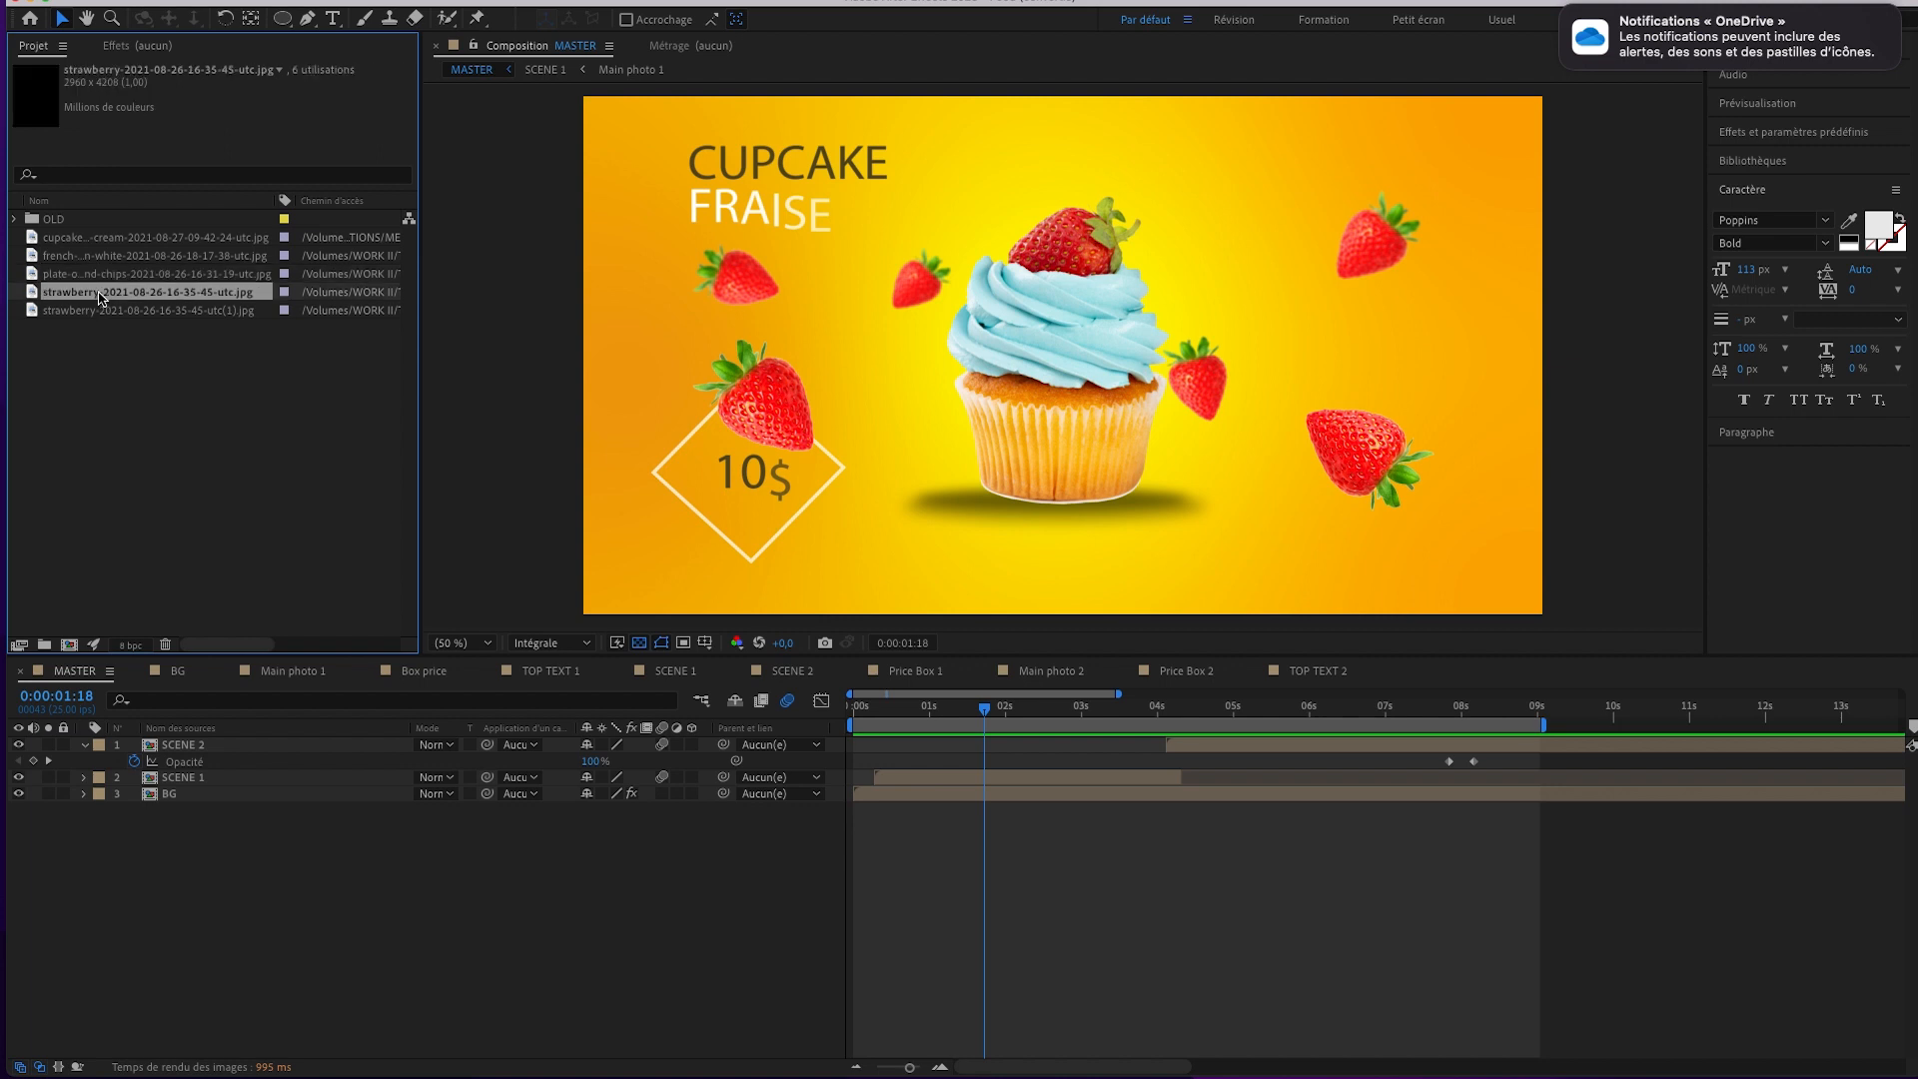
click(86, 312)
click(95, 291)
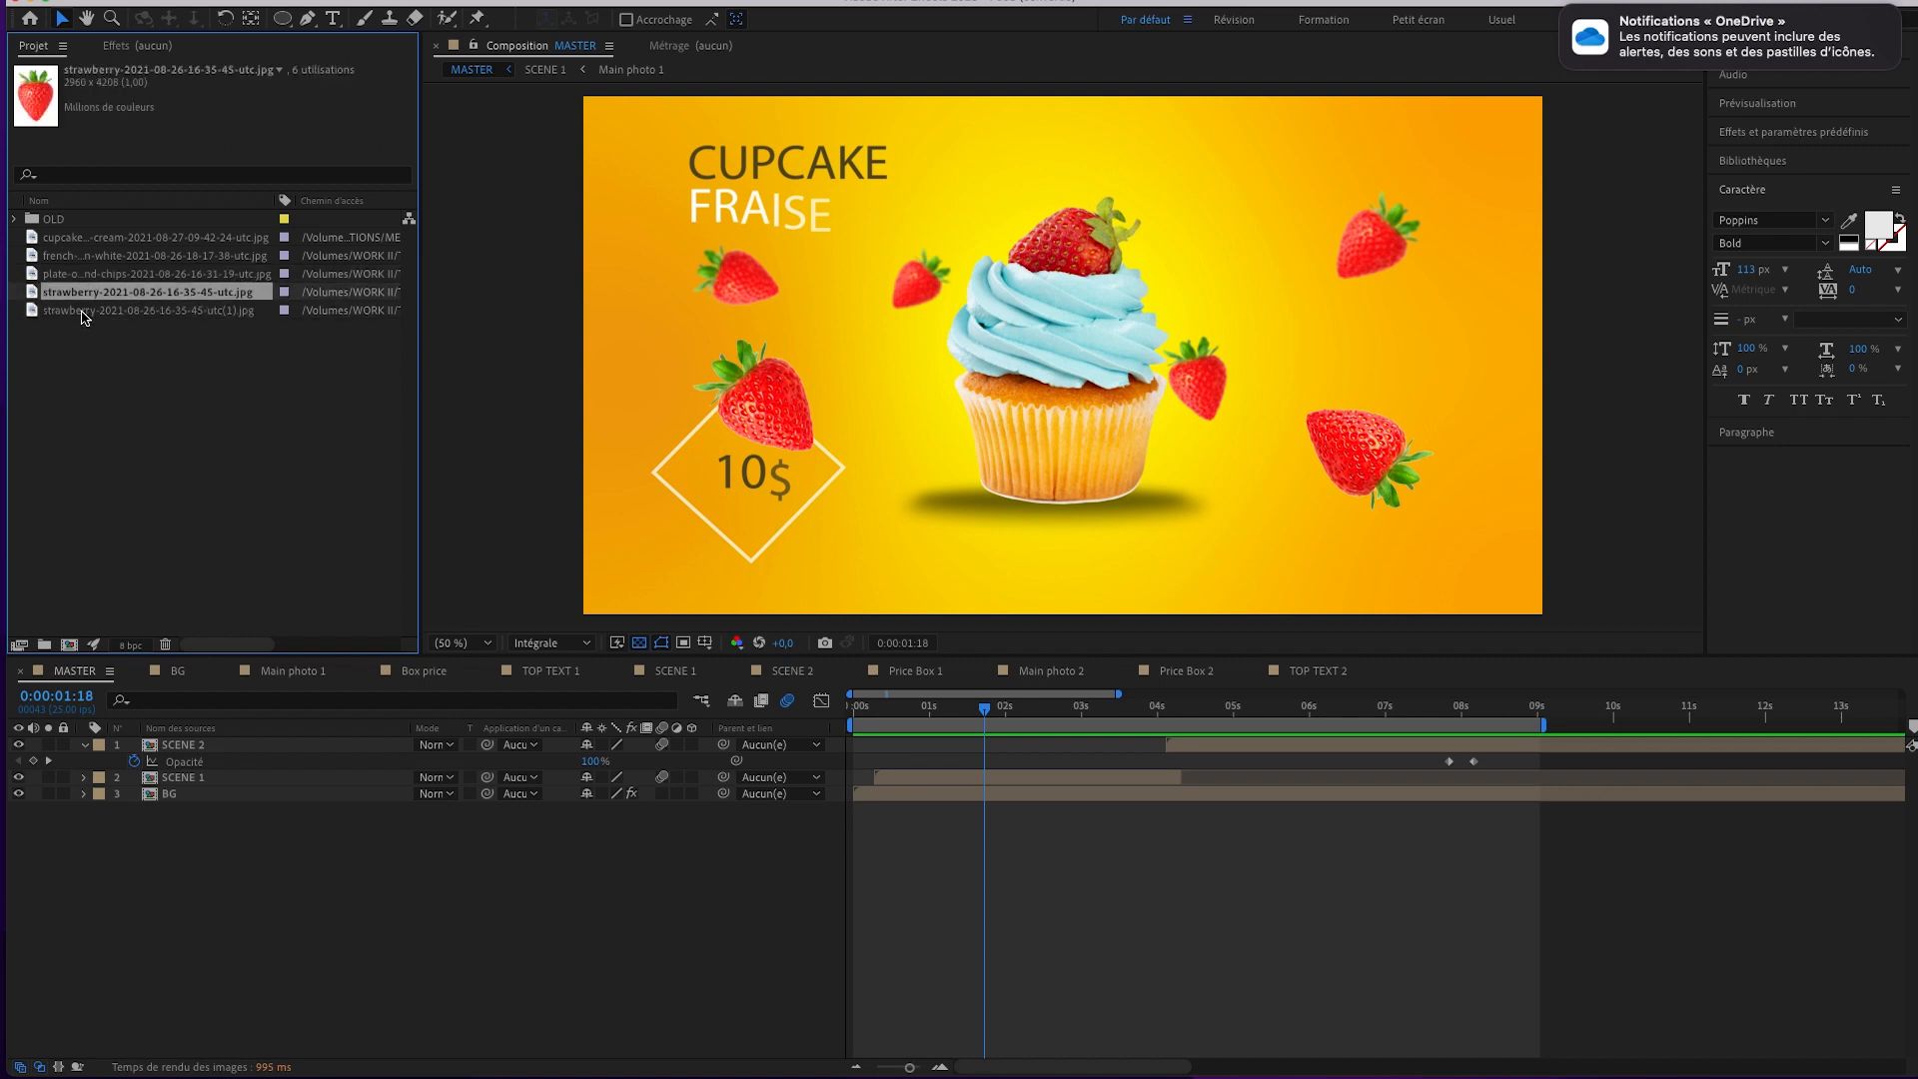
click(84, 311)
click(86, 291)
click(105, 312)
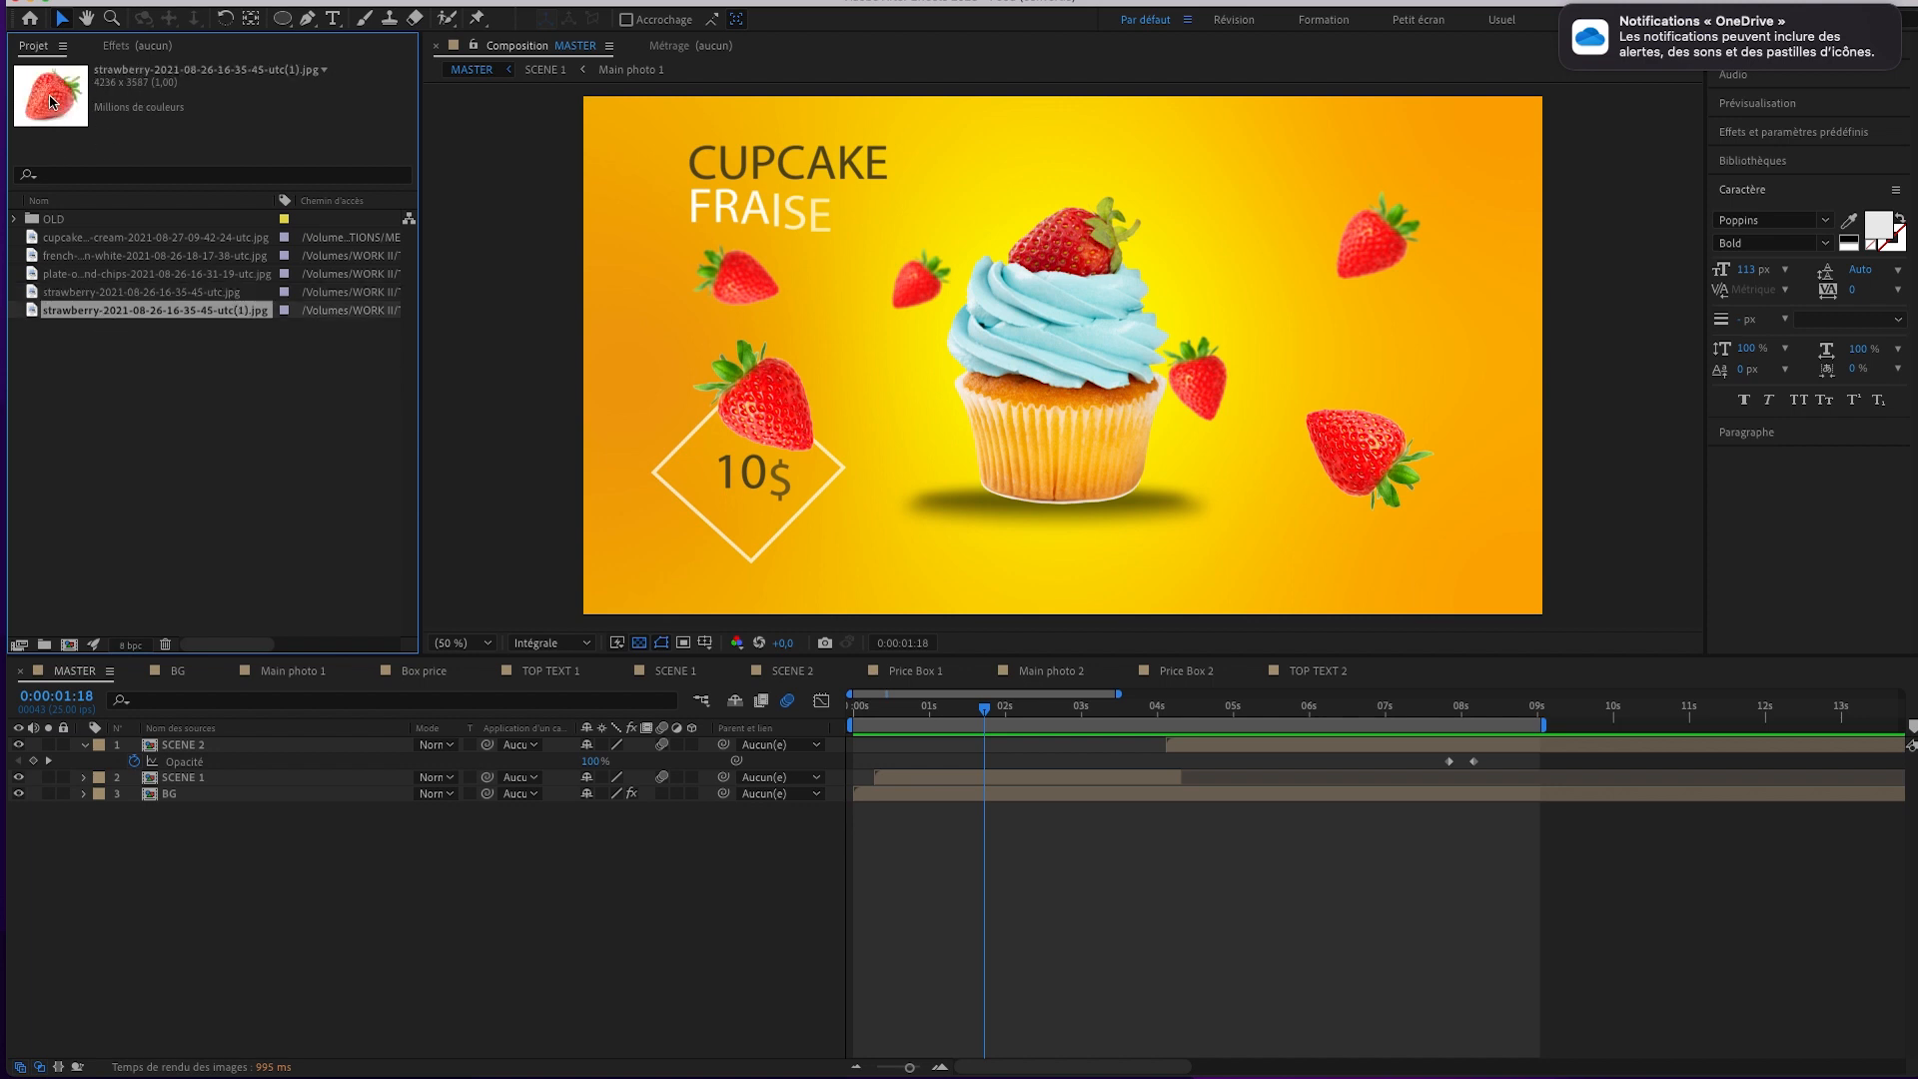
click(93, 294)
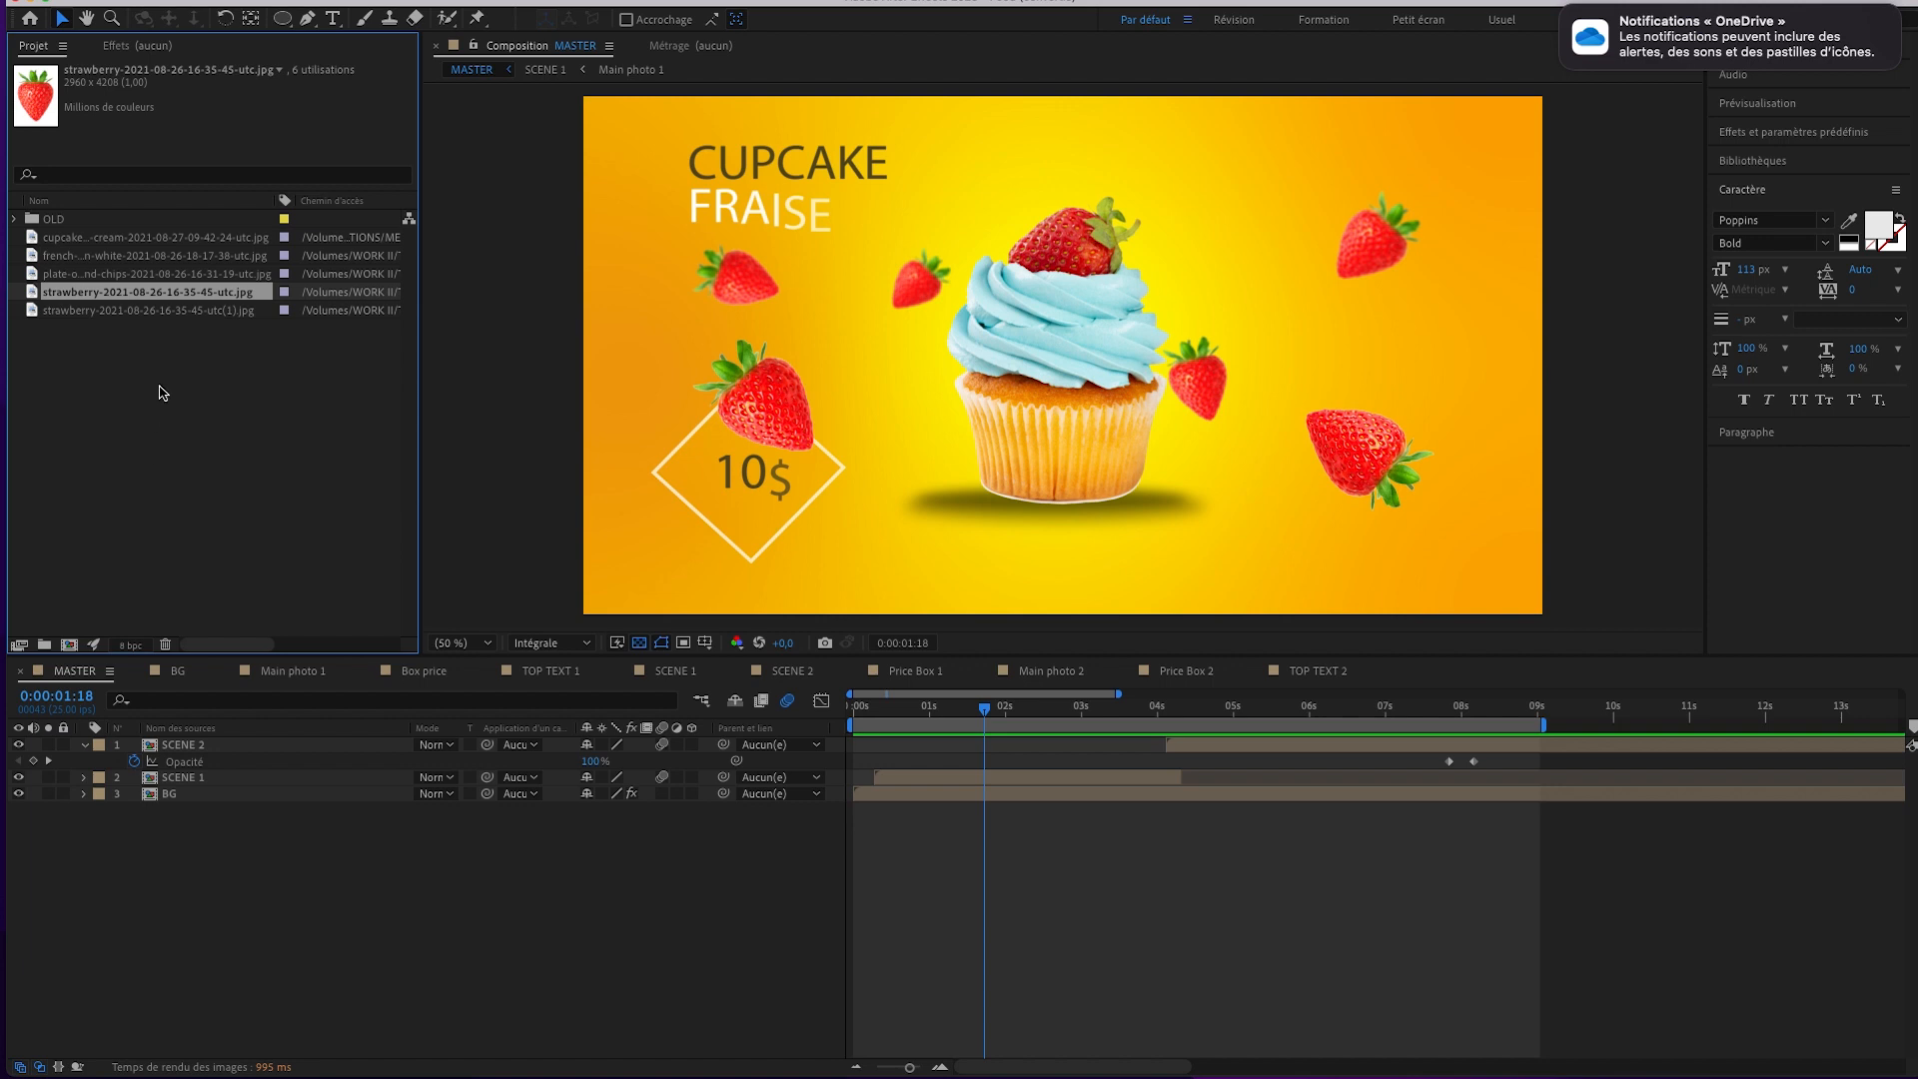
Close all the other composition timelines in the group, then close the old MASTER timeline too.
click(109, 670)
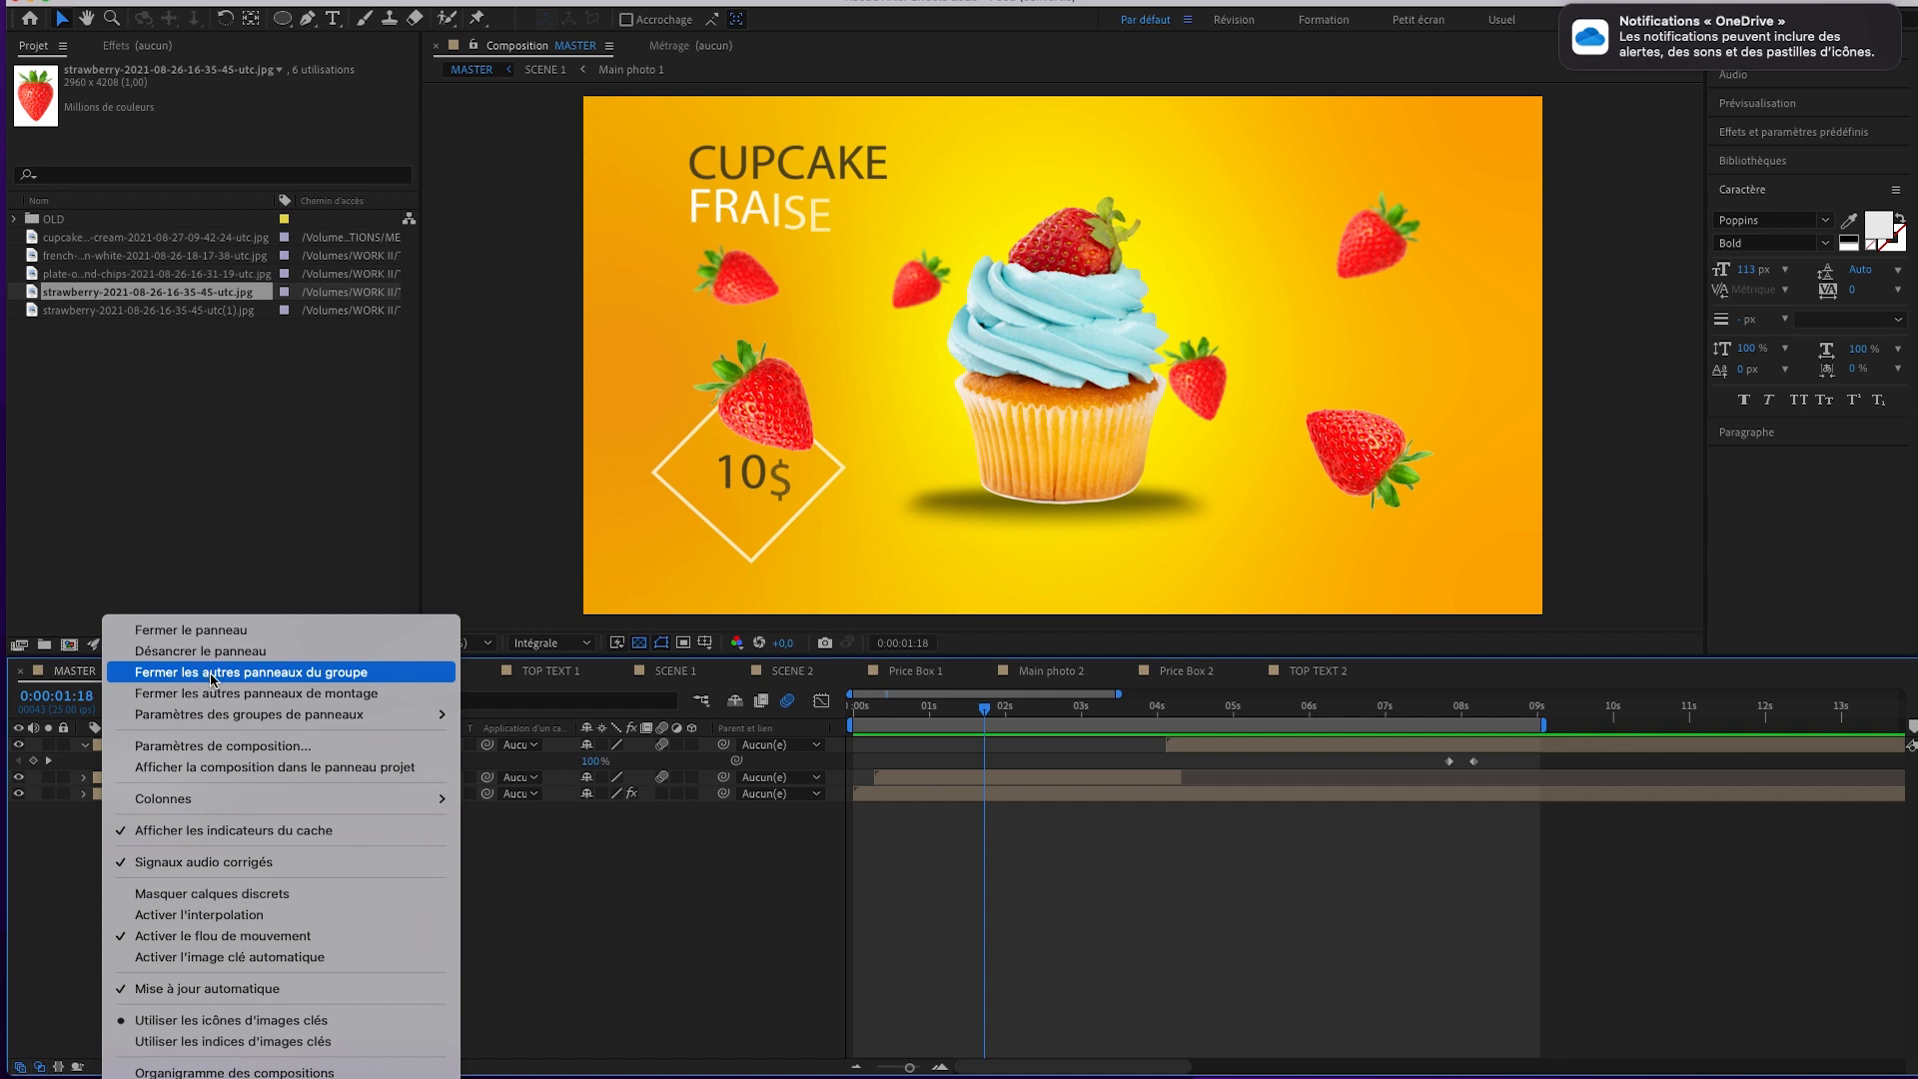
click(211, 672)
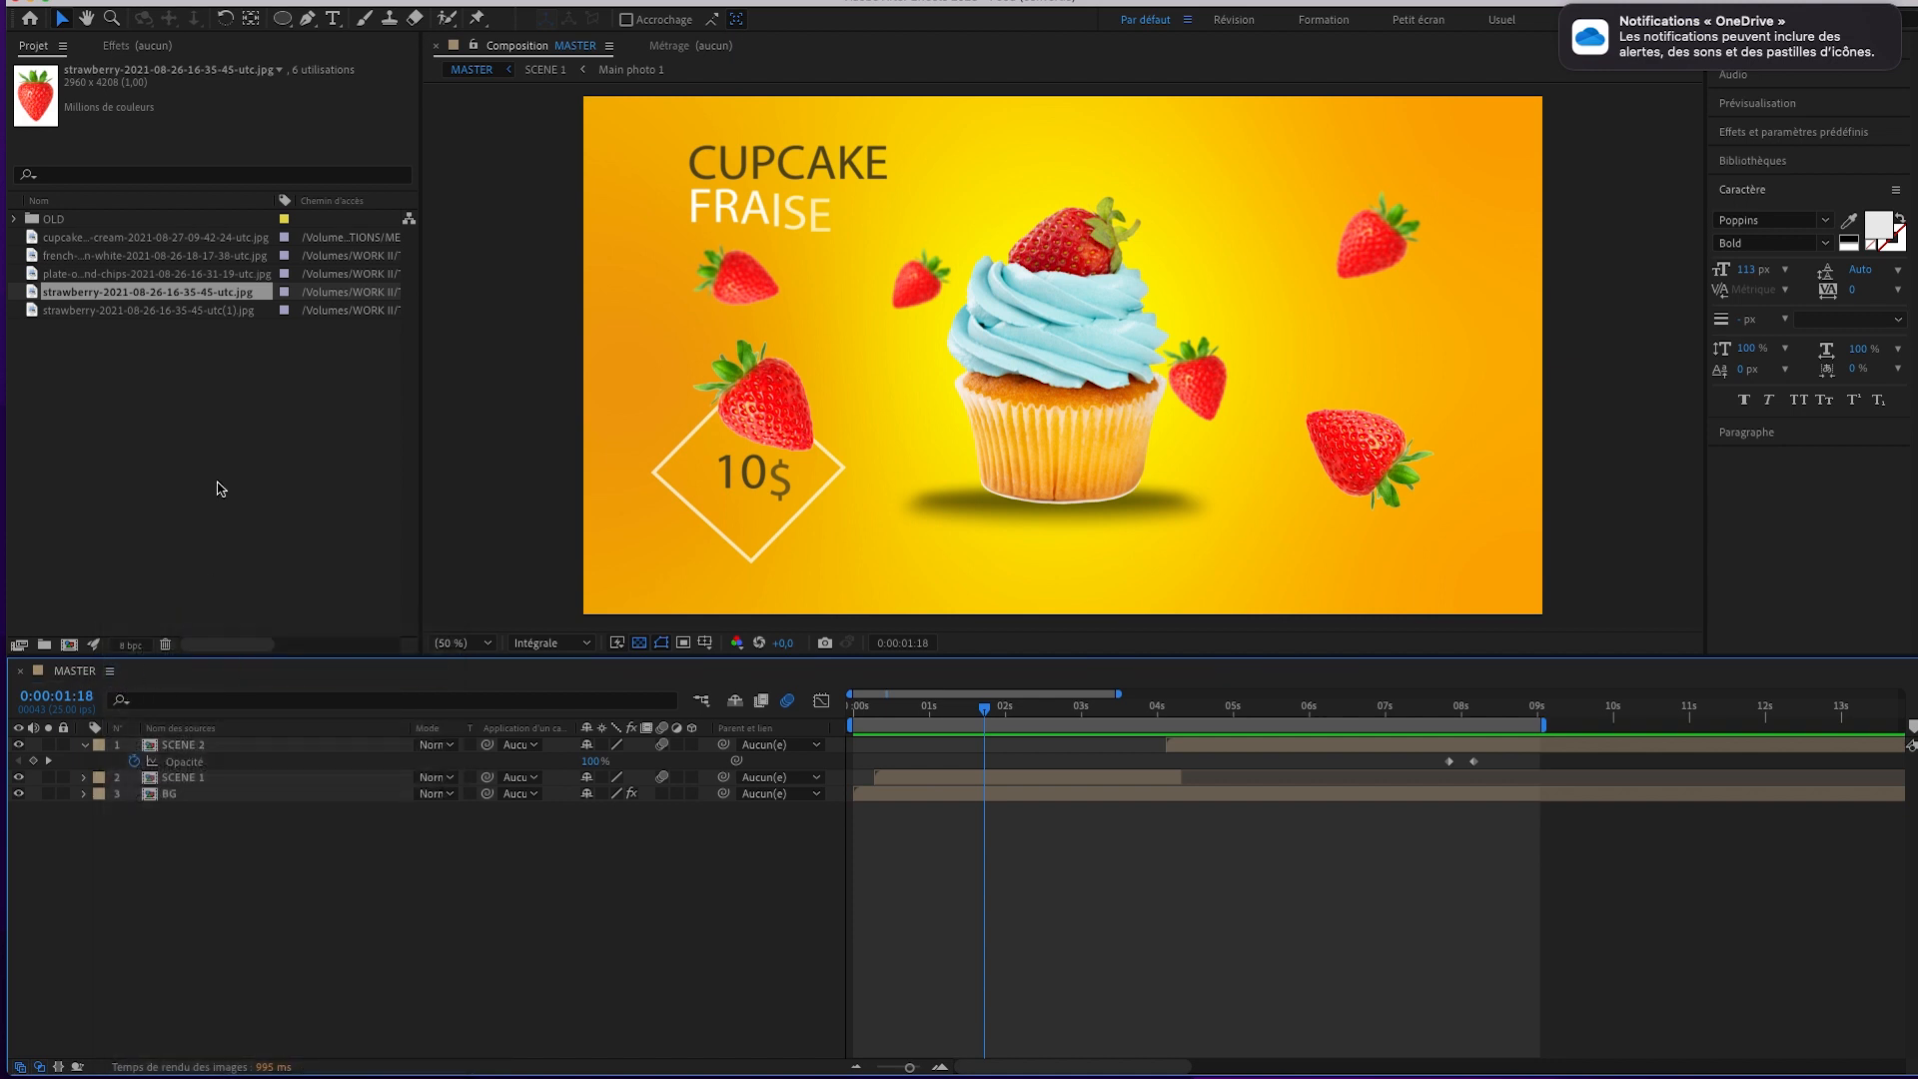
click(160, 404)
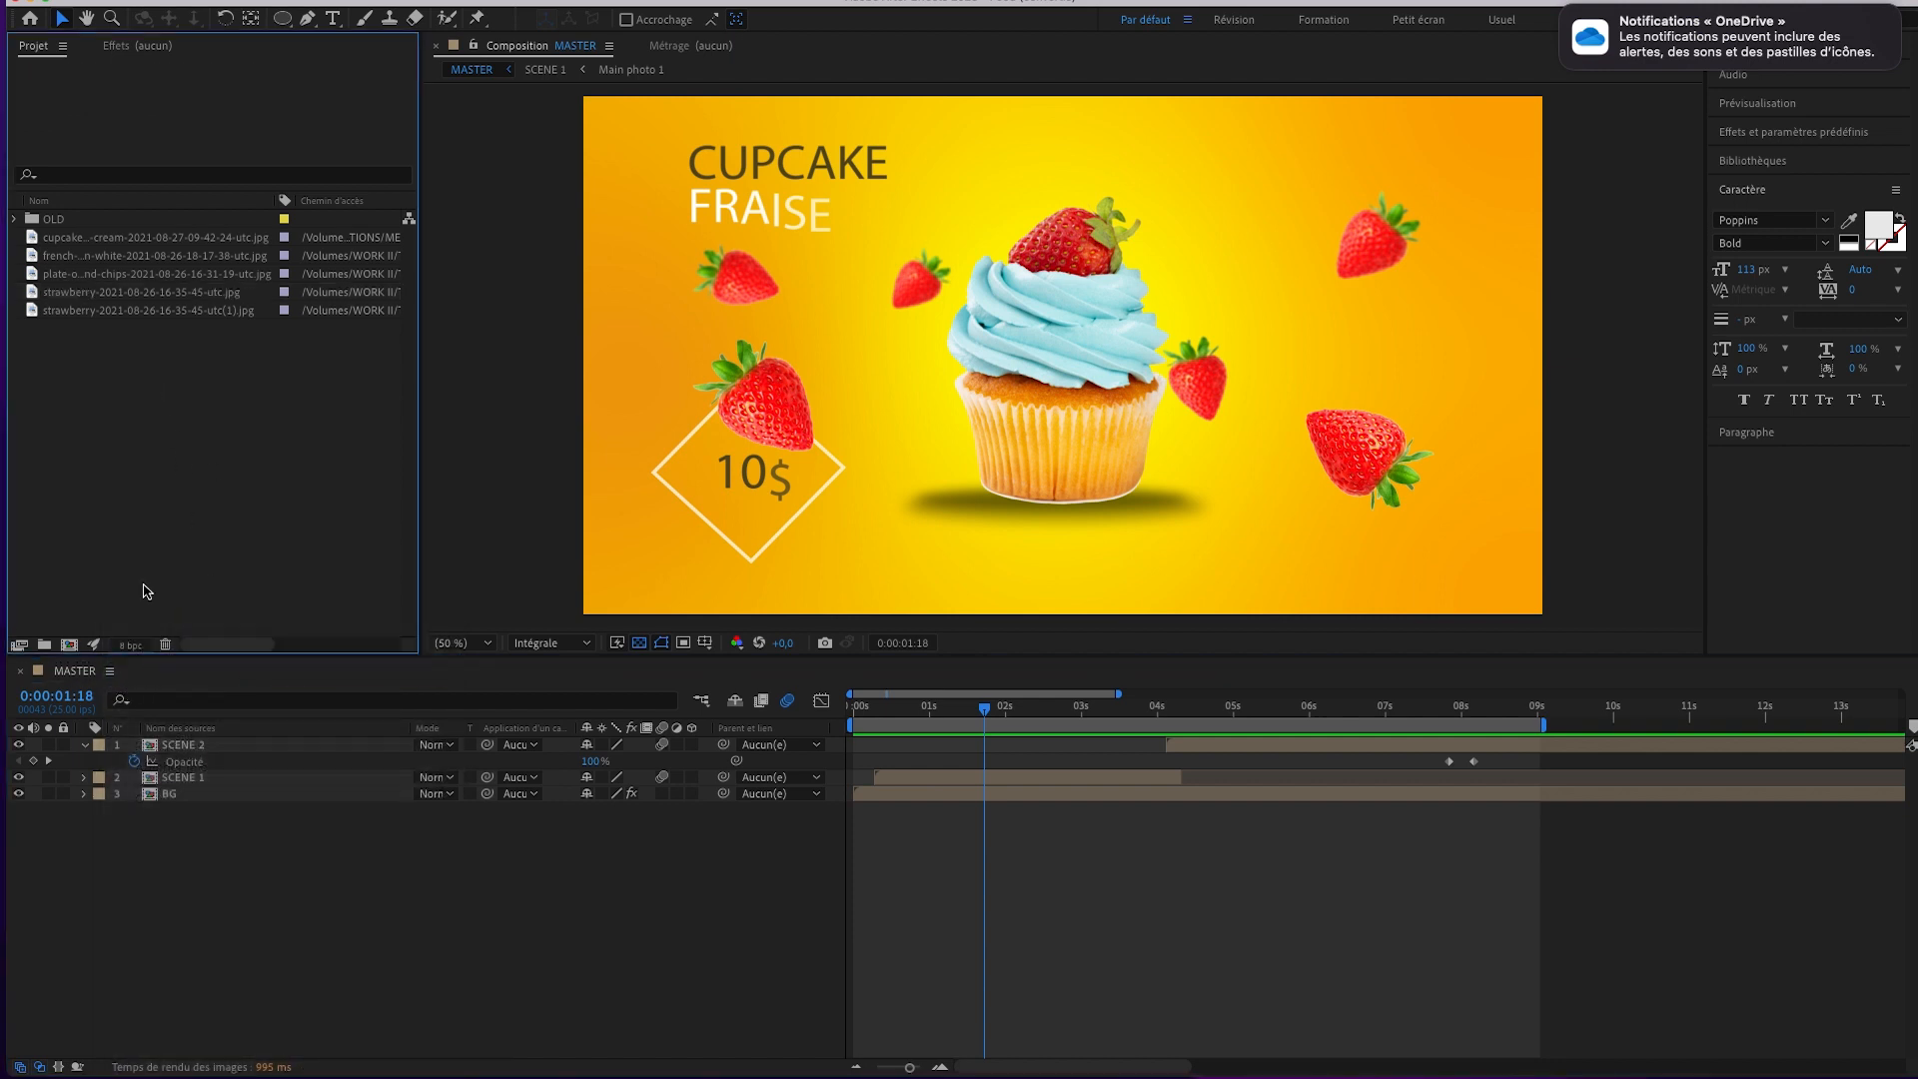
click(22, 670)
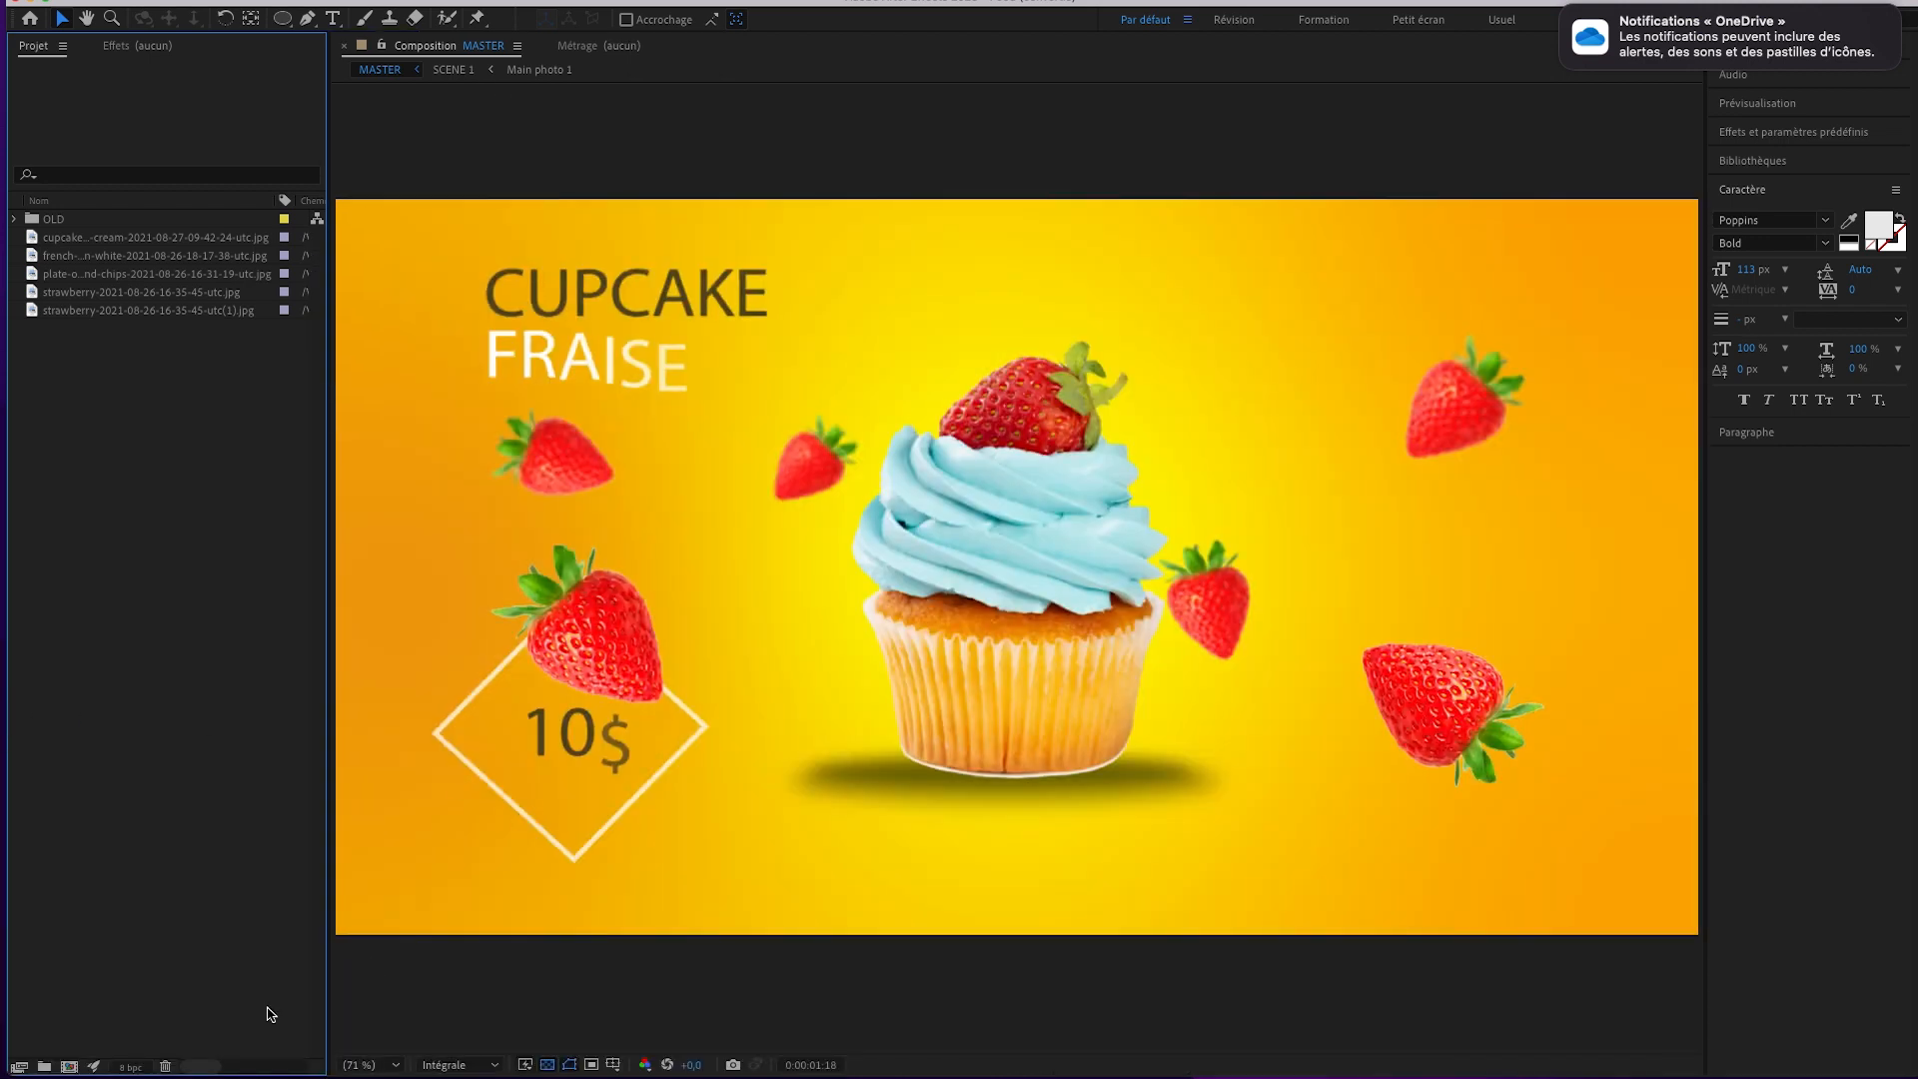
Create a new composition named MASTER with the HD - 1920x1080 - 25 i/s preset.
click(68, 1067)
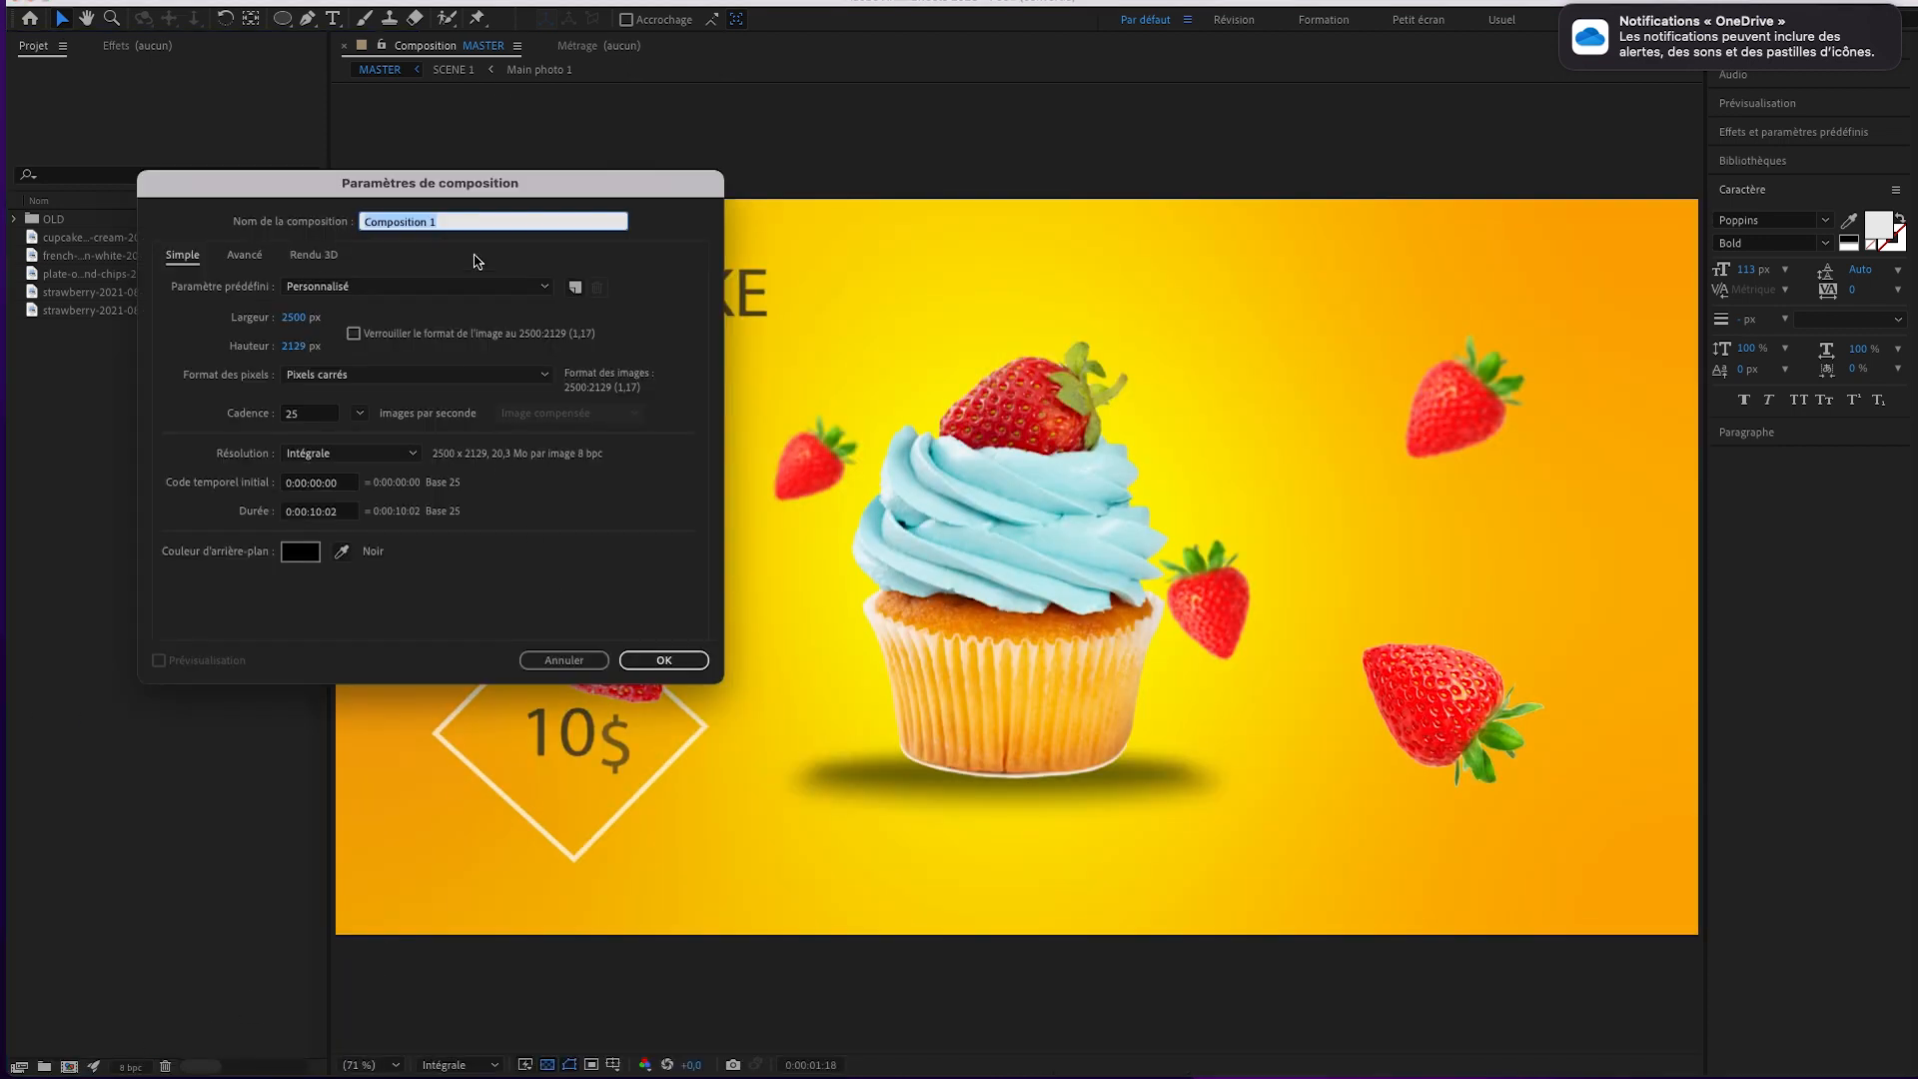
text(MASTER)
click(485, 295)
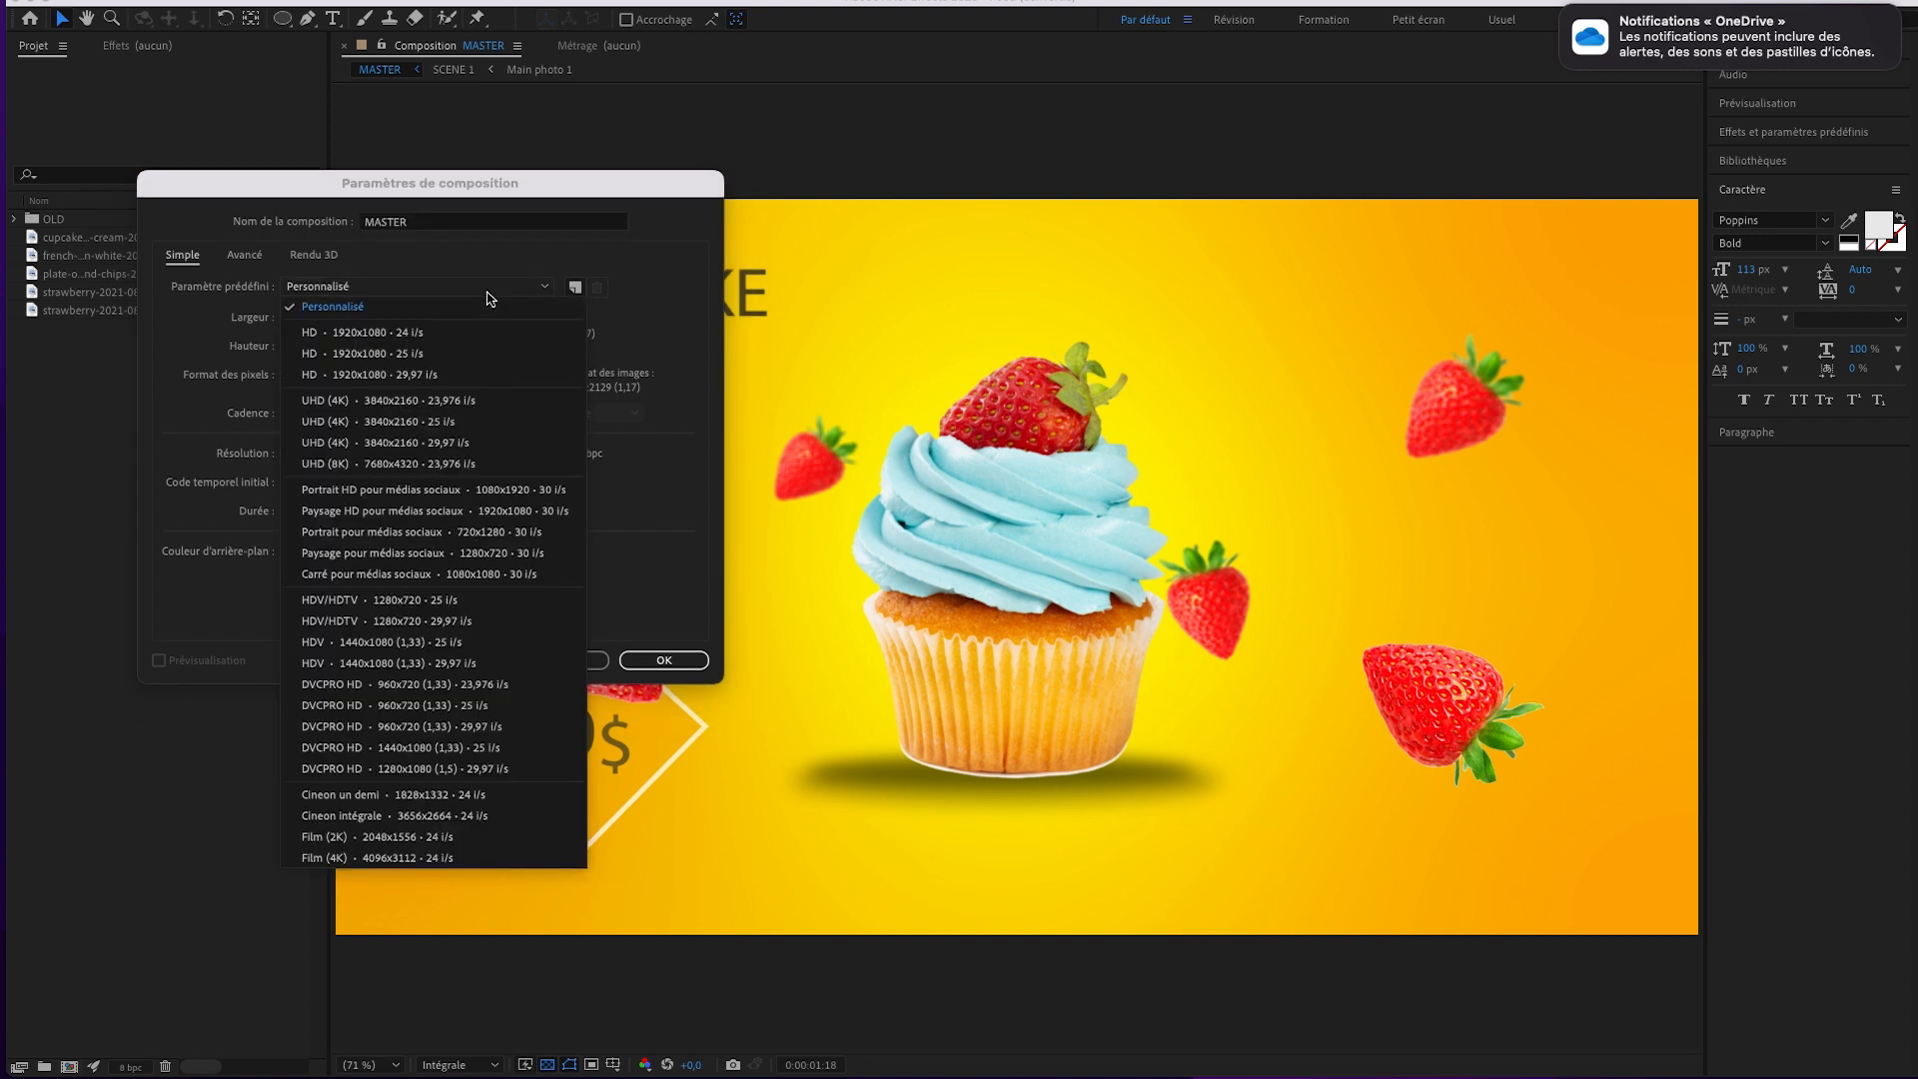
click(407, 356)
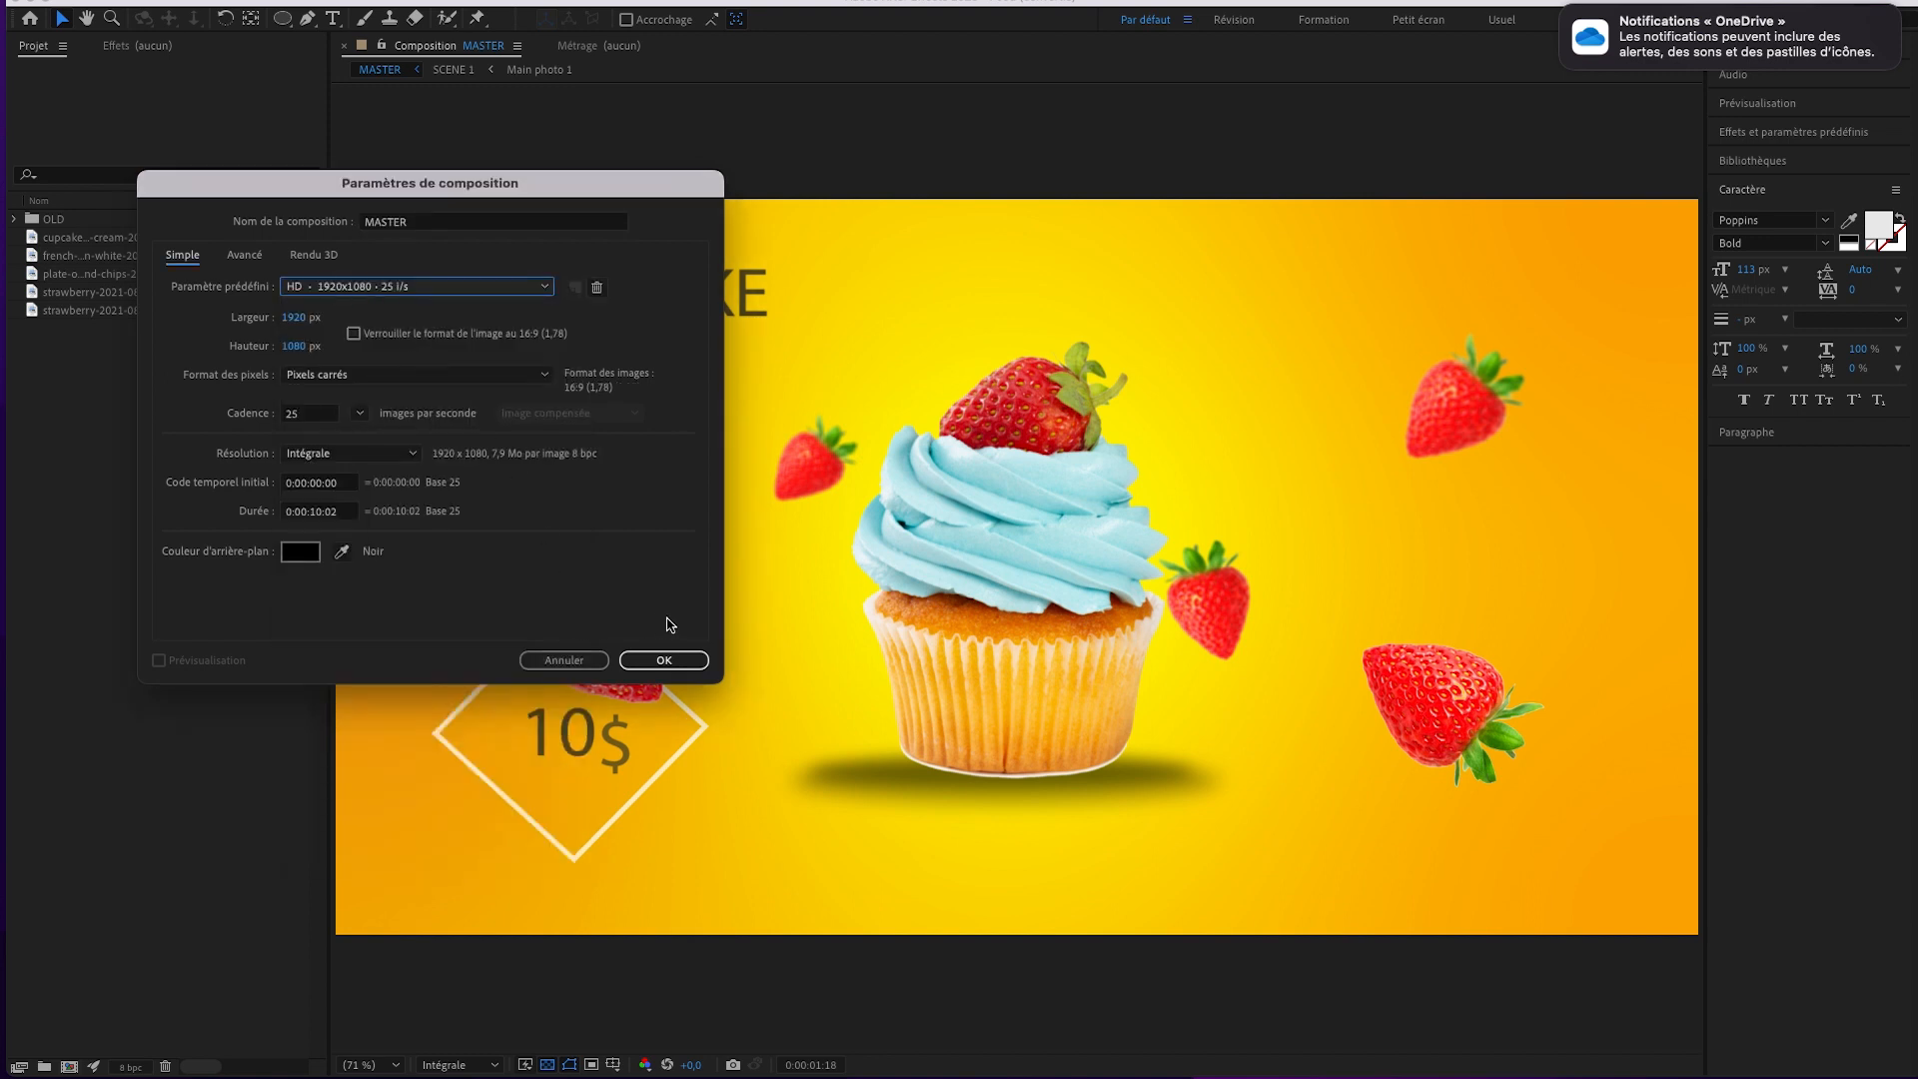
click(664, 659)
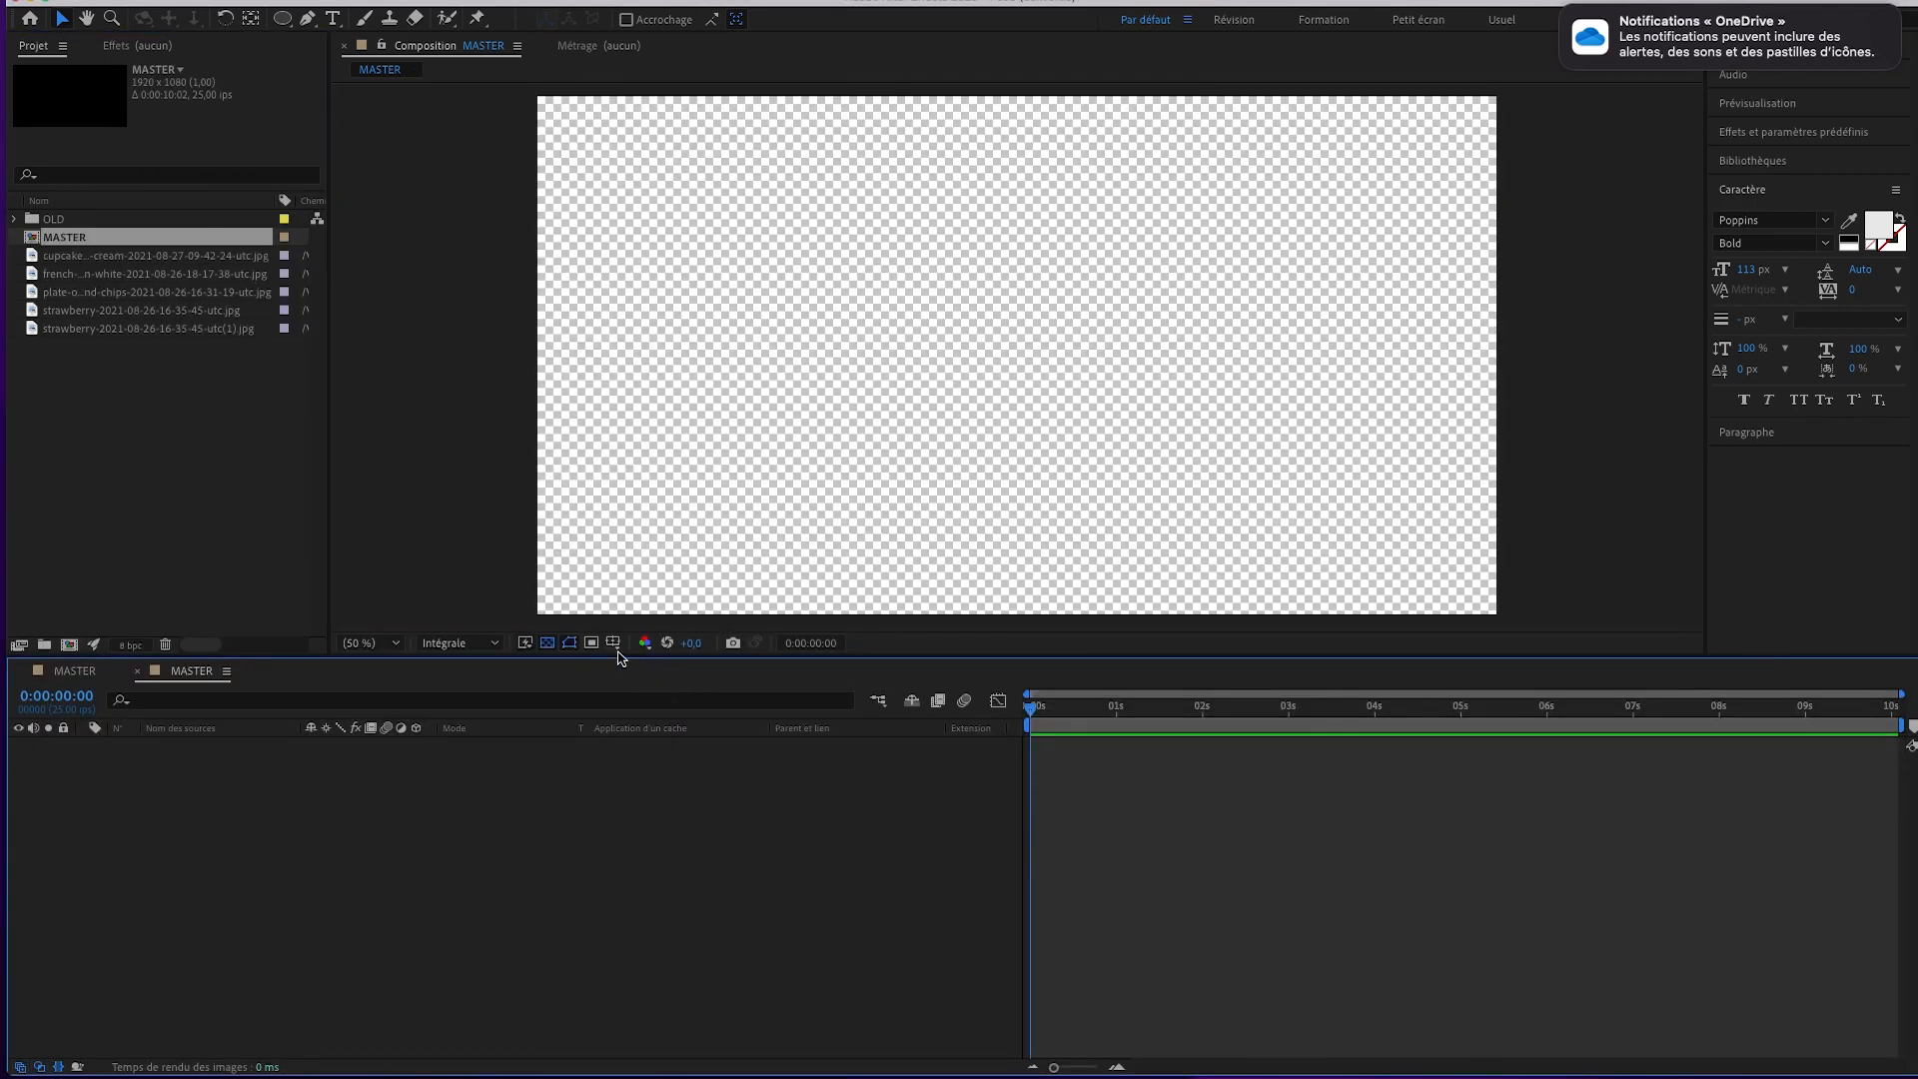
Turn off the transparency grid in the MASTER composition view.
click(88, 400)
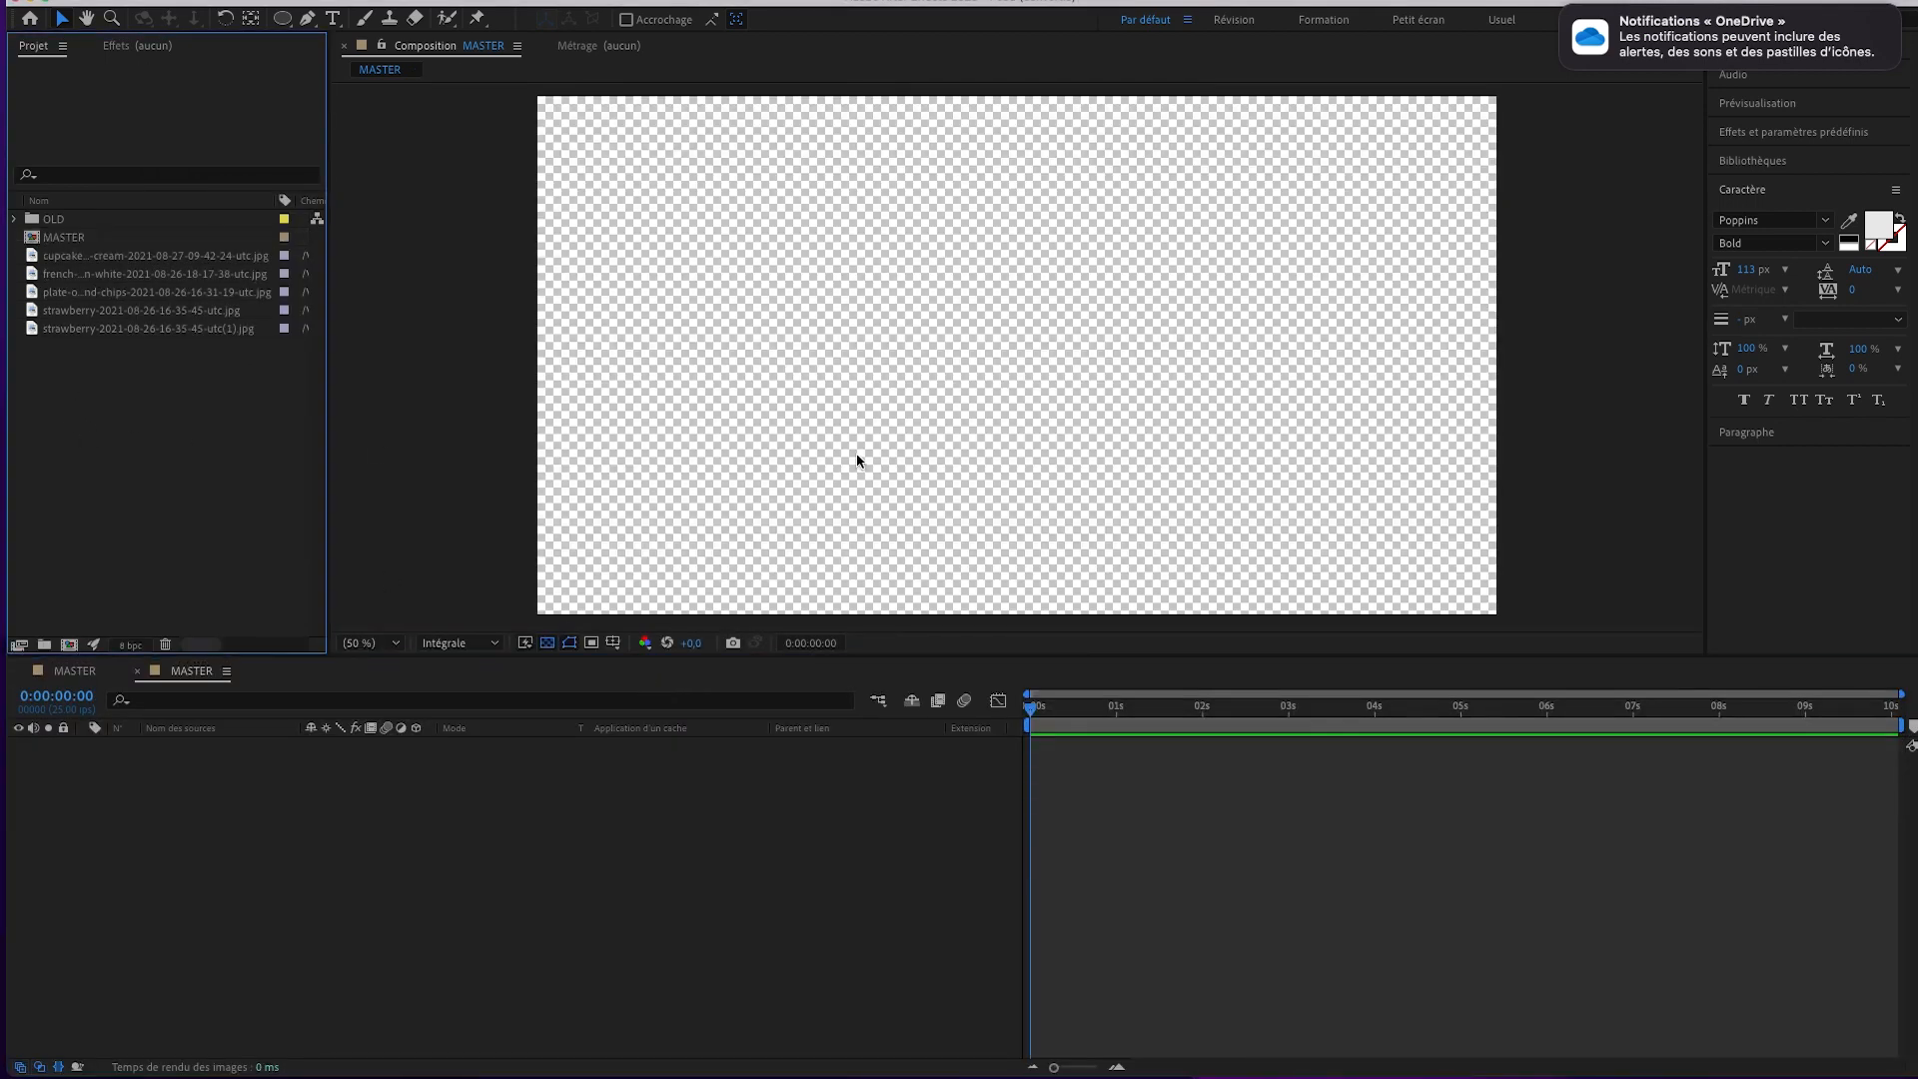
click(569, 644)
click(222, 784)
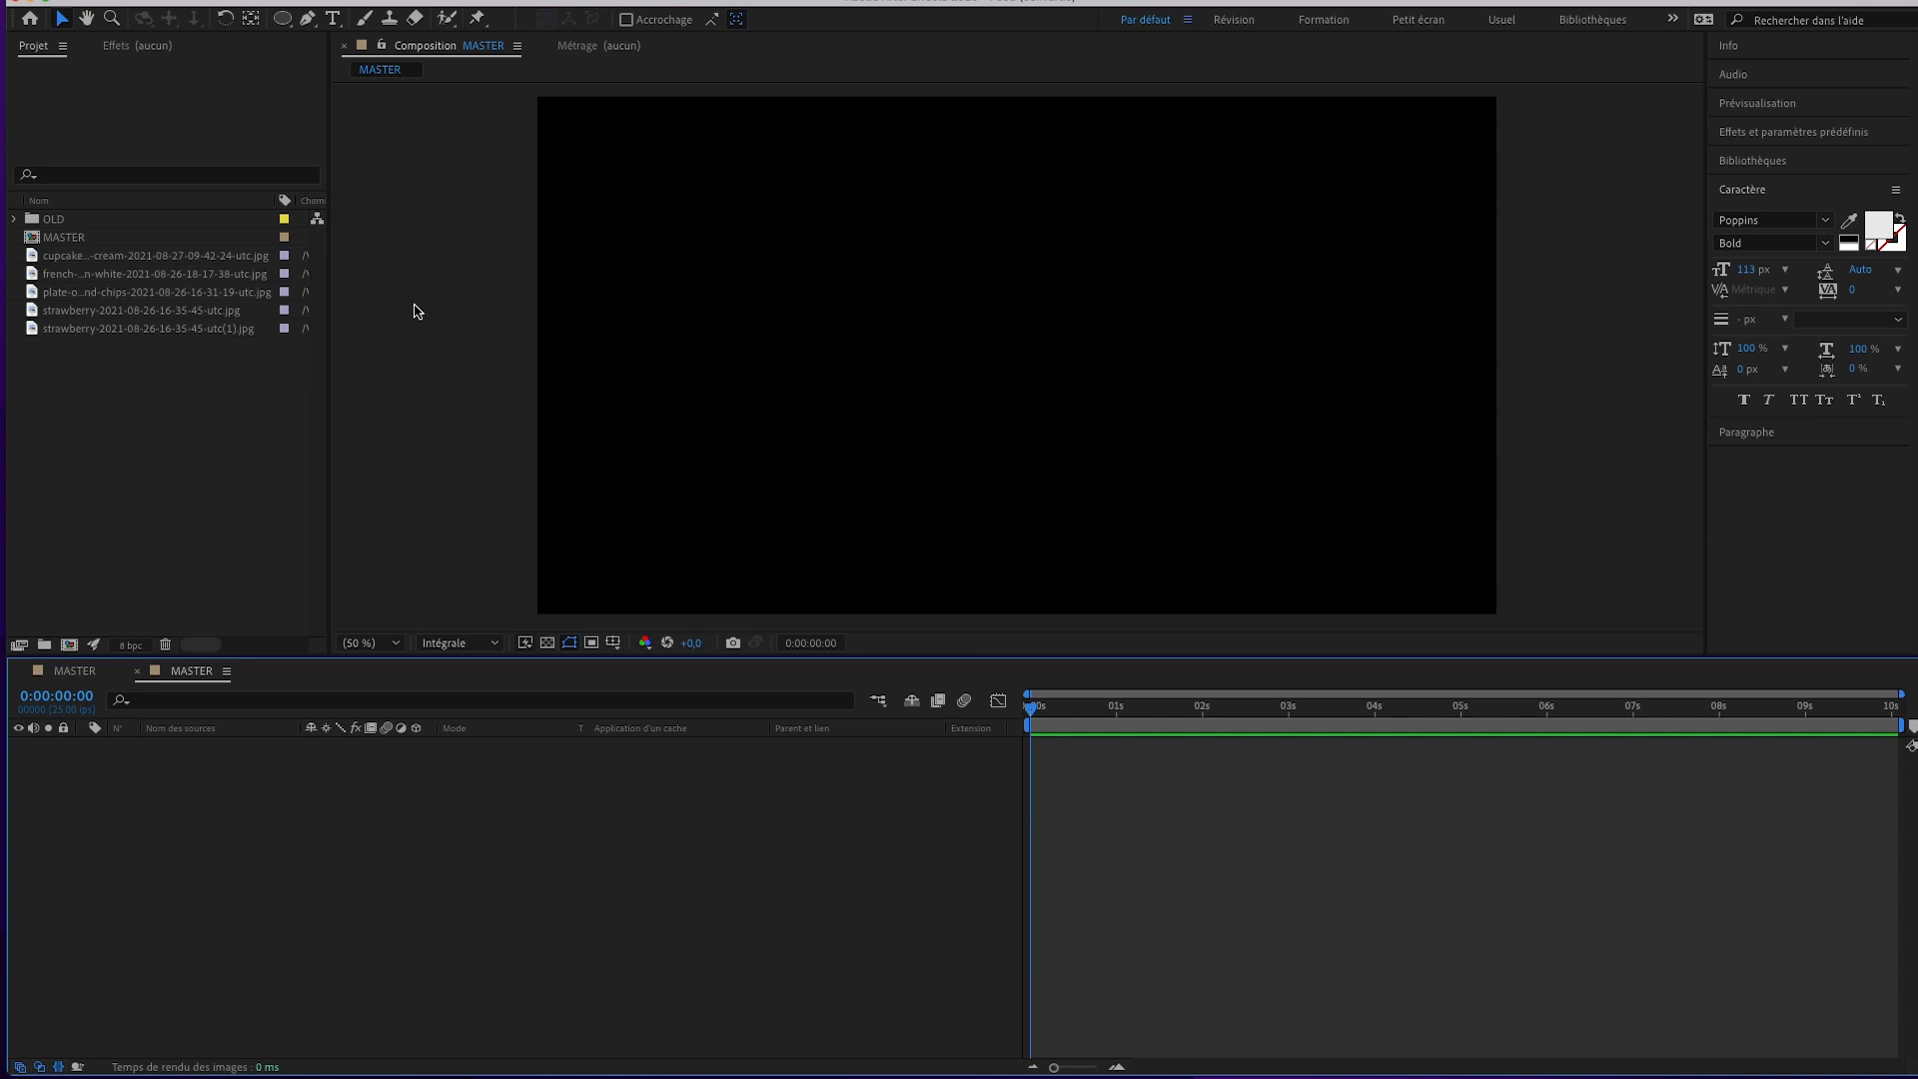
Add a new solid layer named BG to the MASTER composition.
click(377, 0)
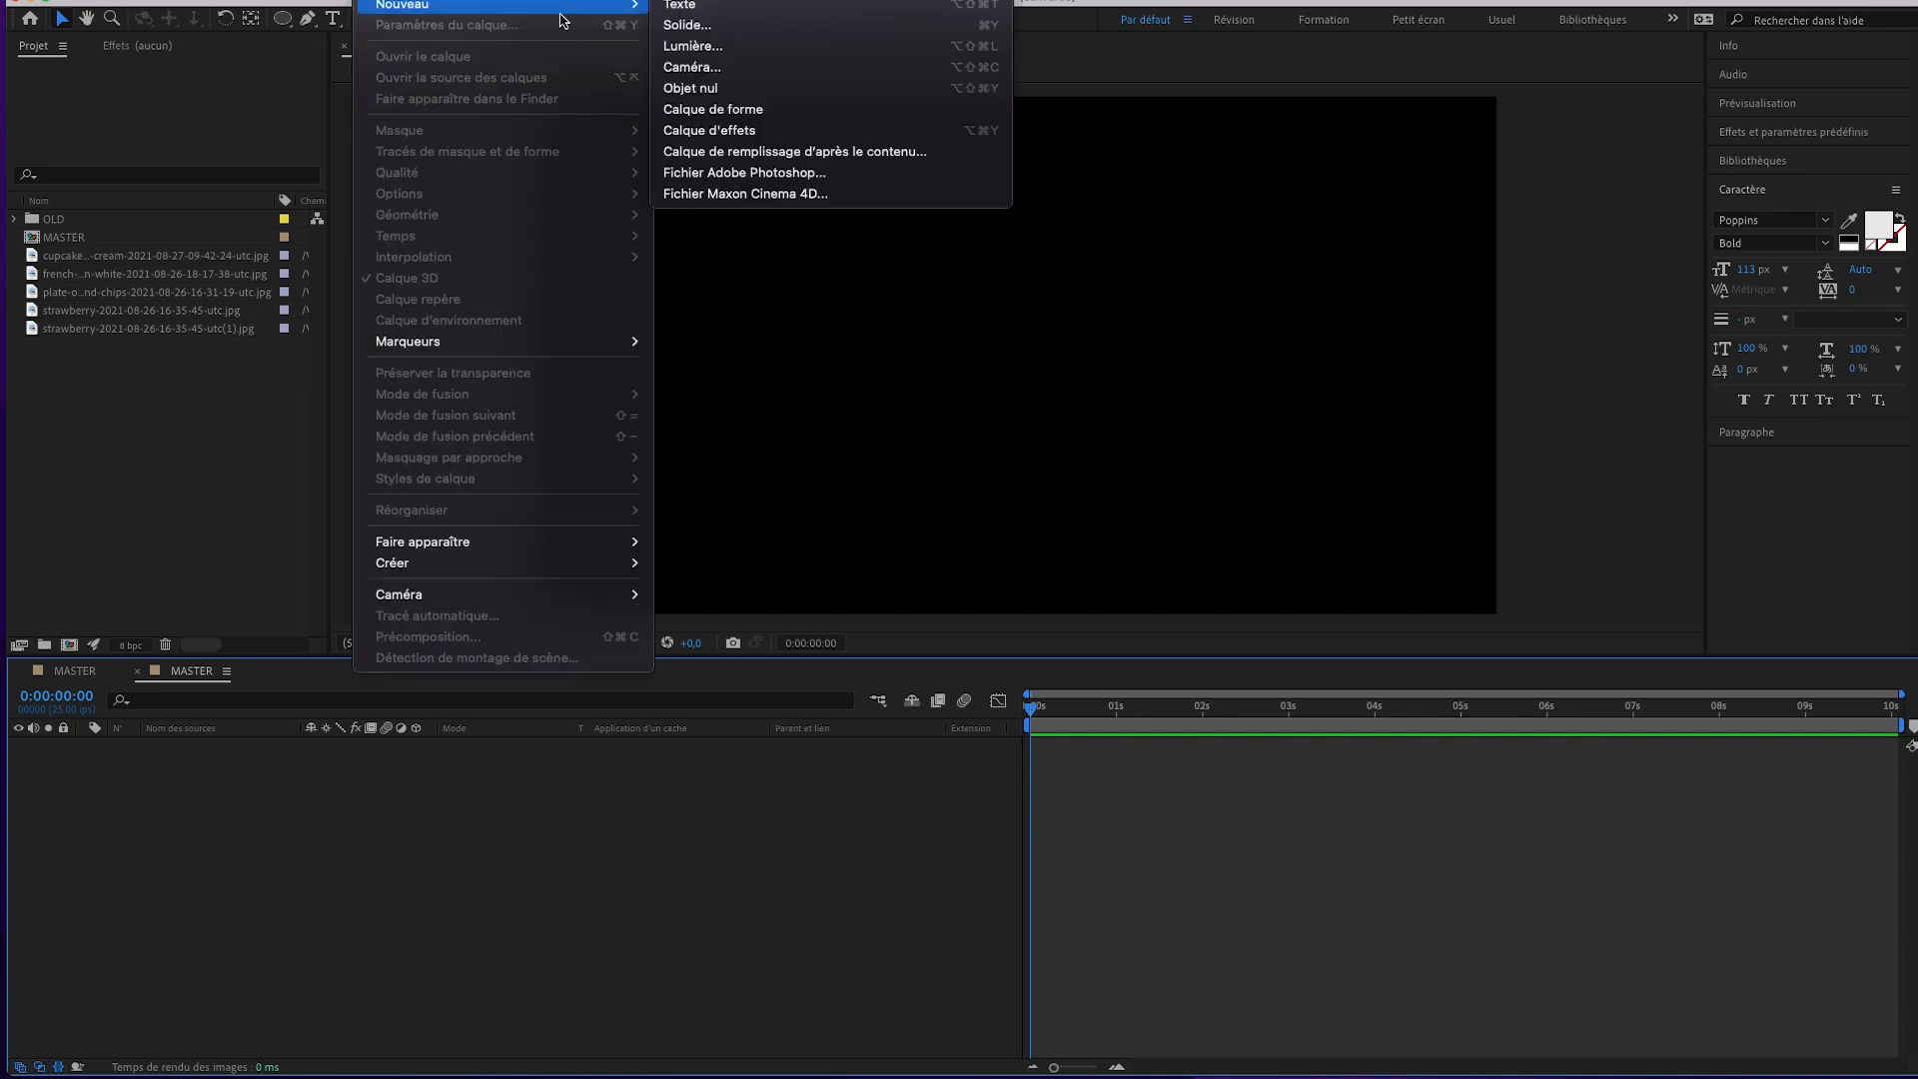
mouse_move(641, 6)
click(691, 23)
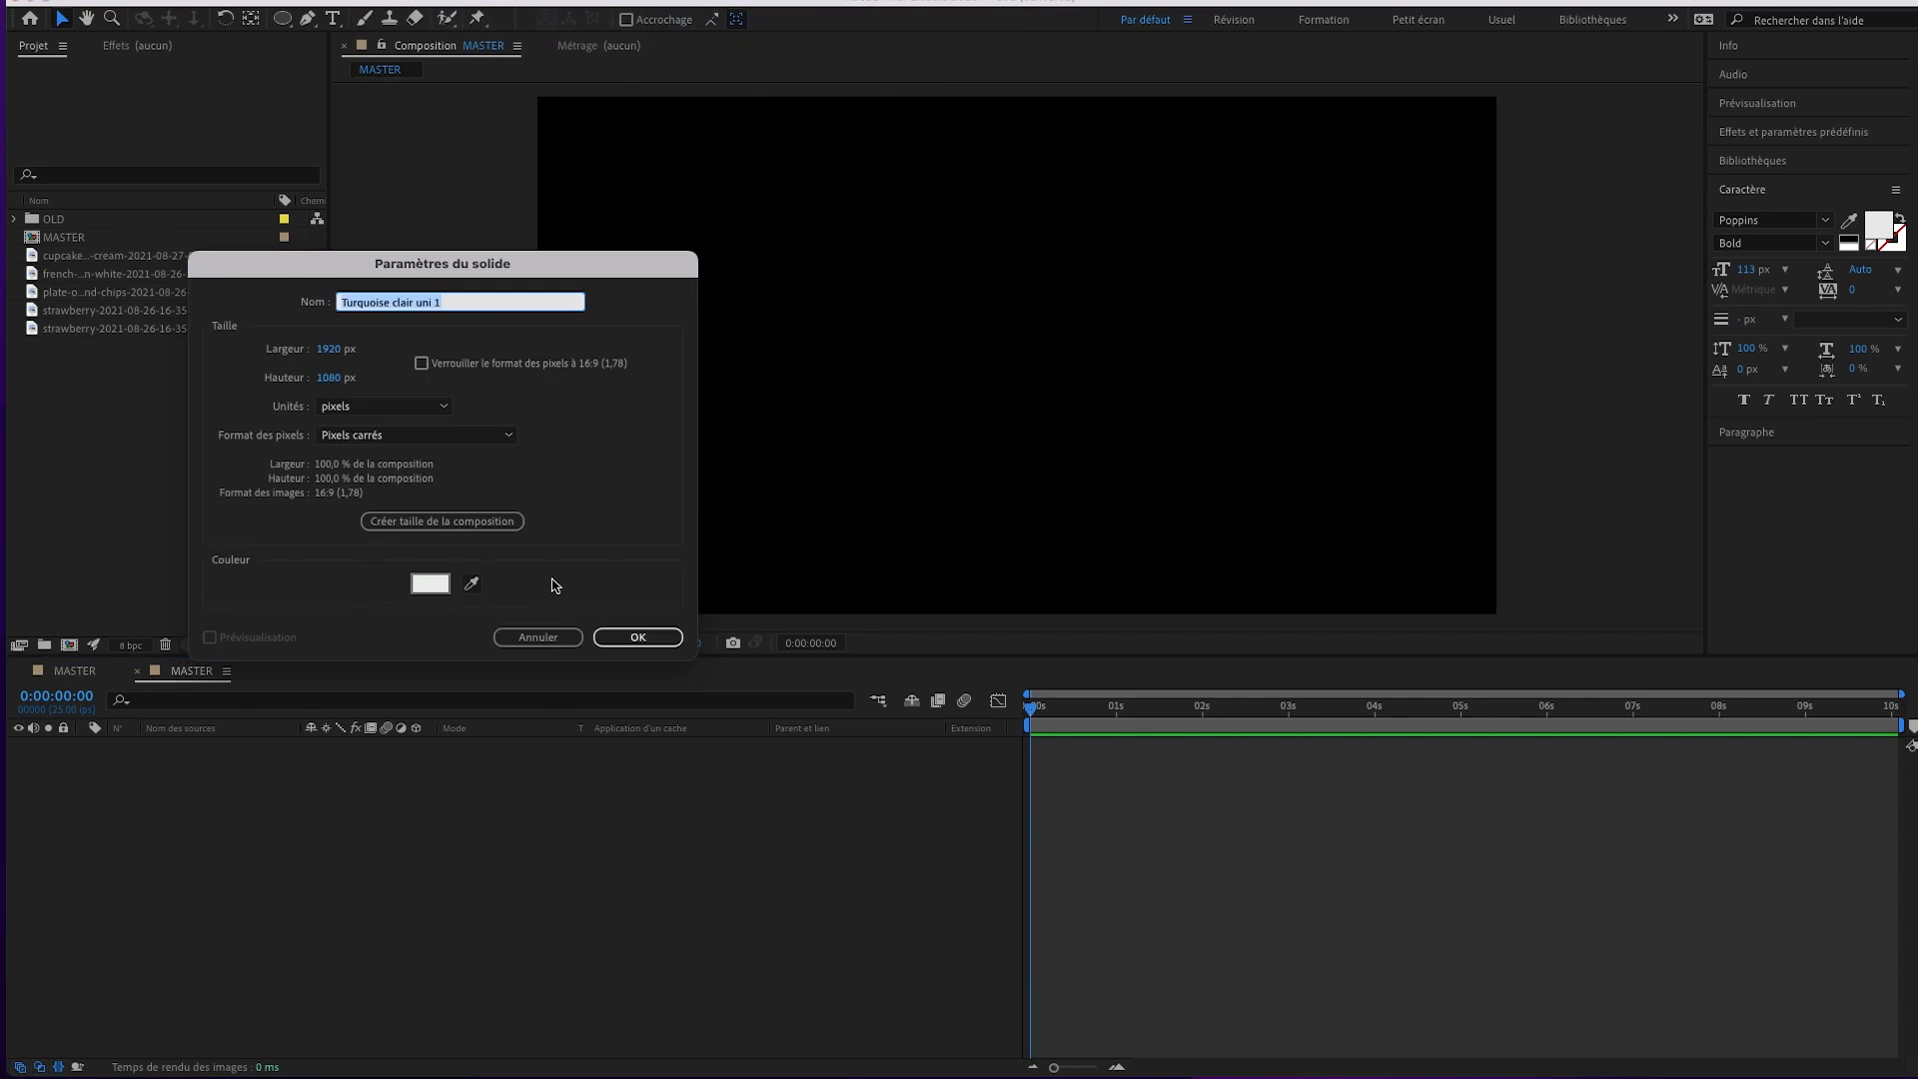
text(BG)
key(Return)
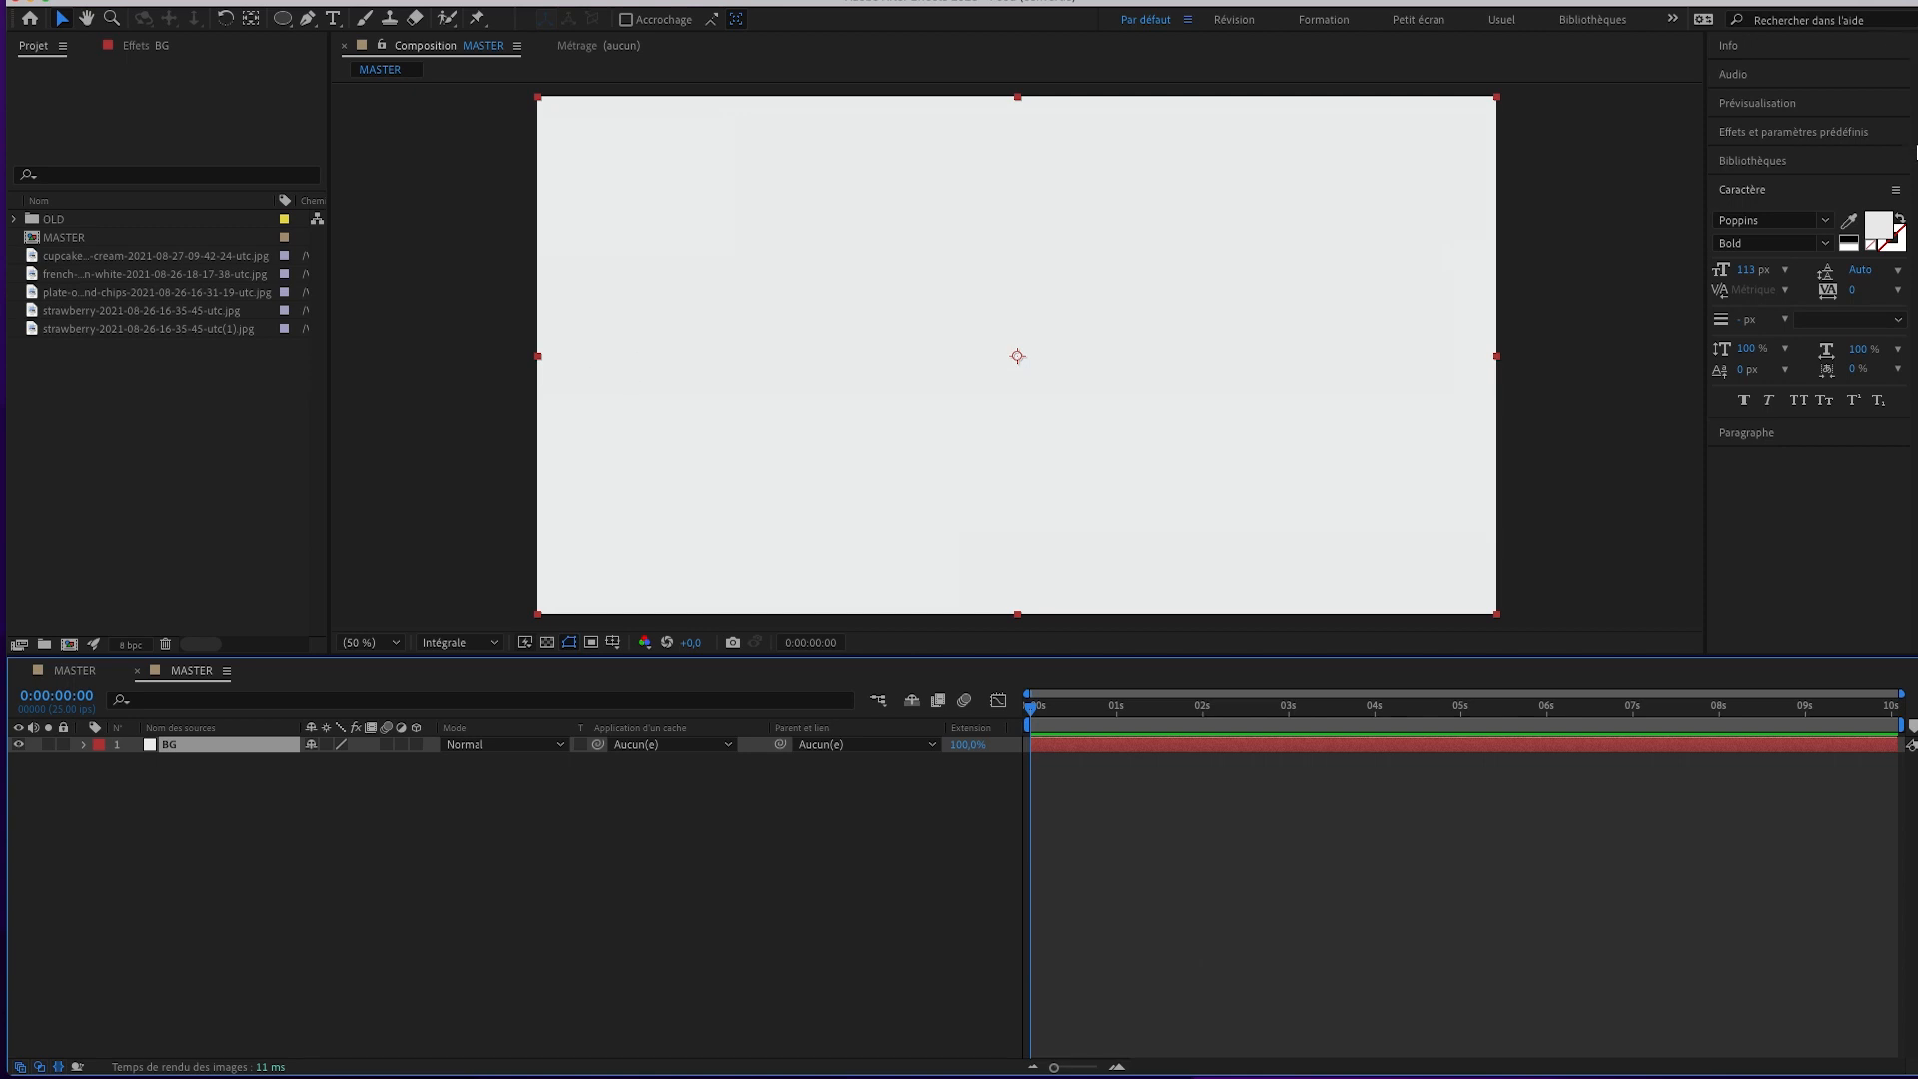
Find the Dégradé 4 couleurs effect by searching "dégr" and apply it to the BG layer.
click(1815, 134)
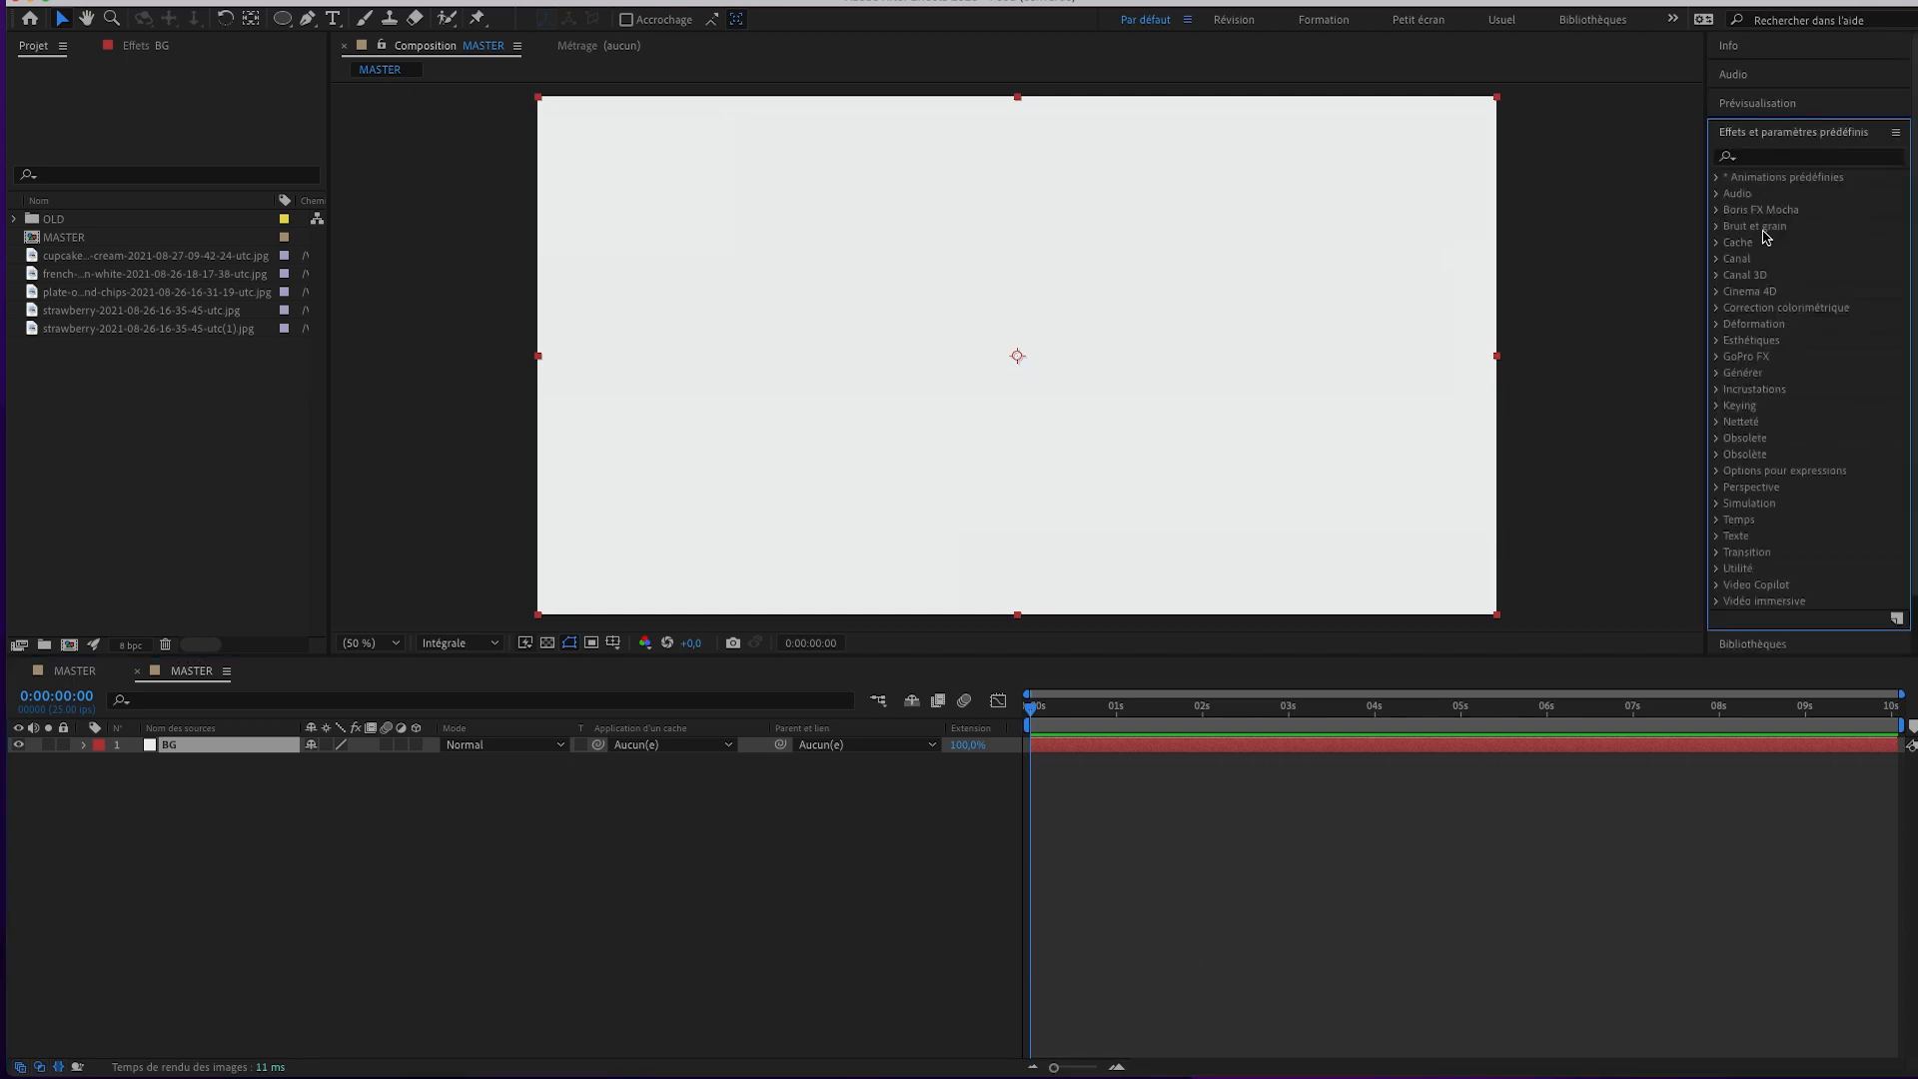
click(1715, 341)
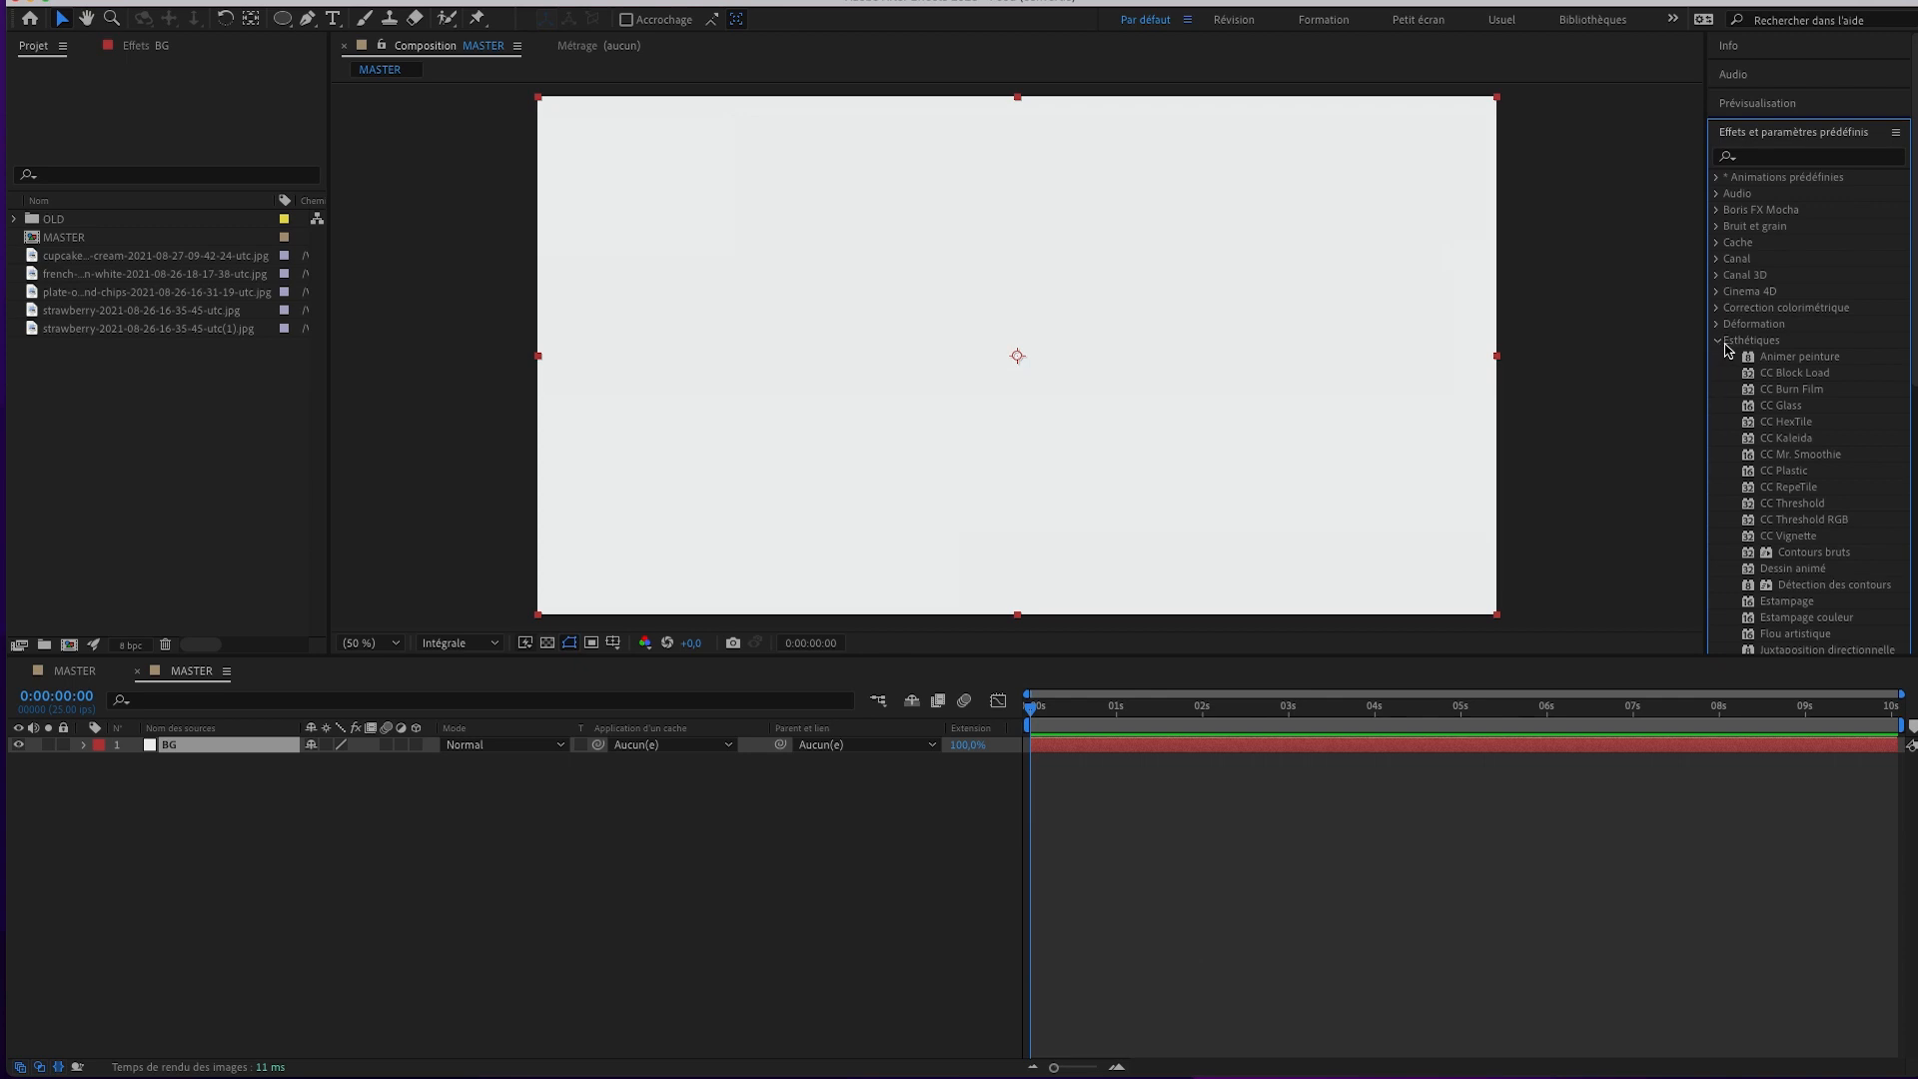
click(1793, 158)
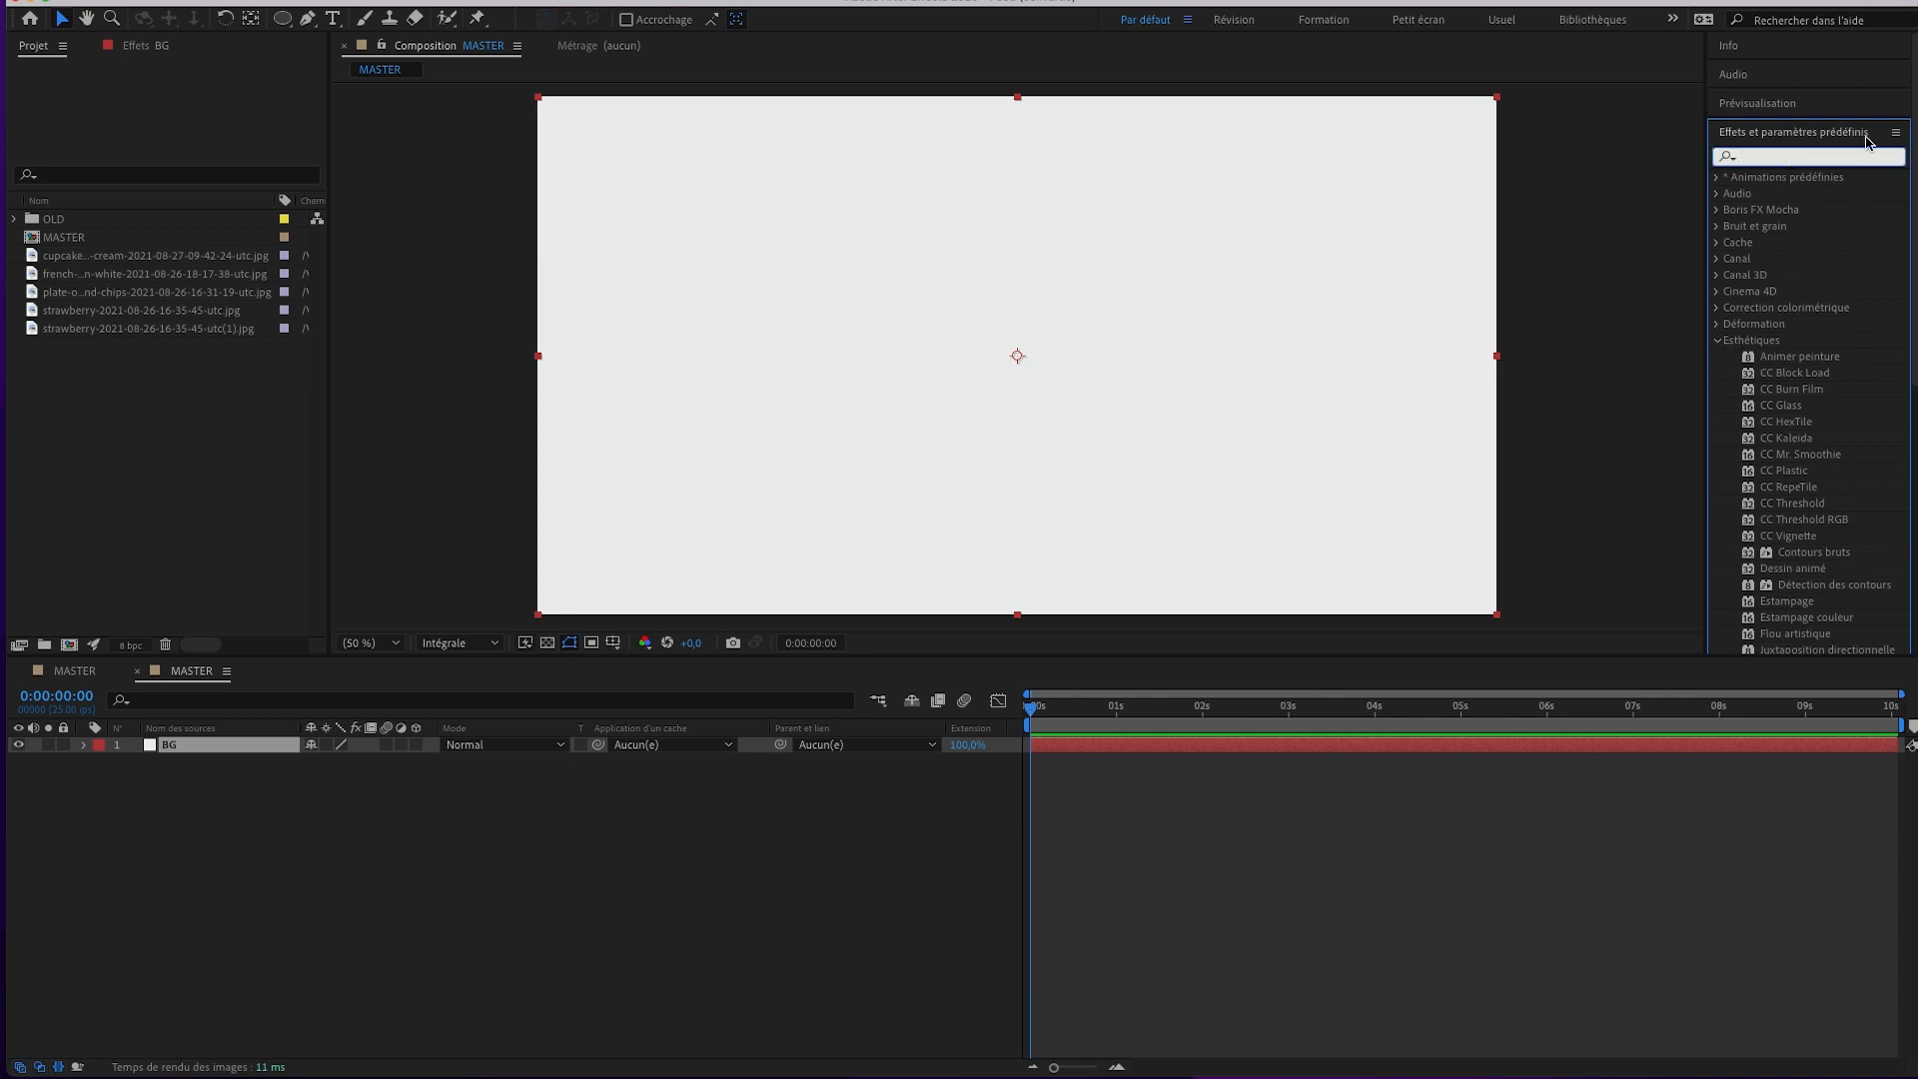
text(dé)
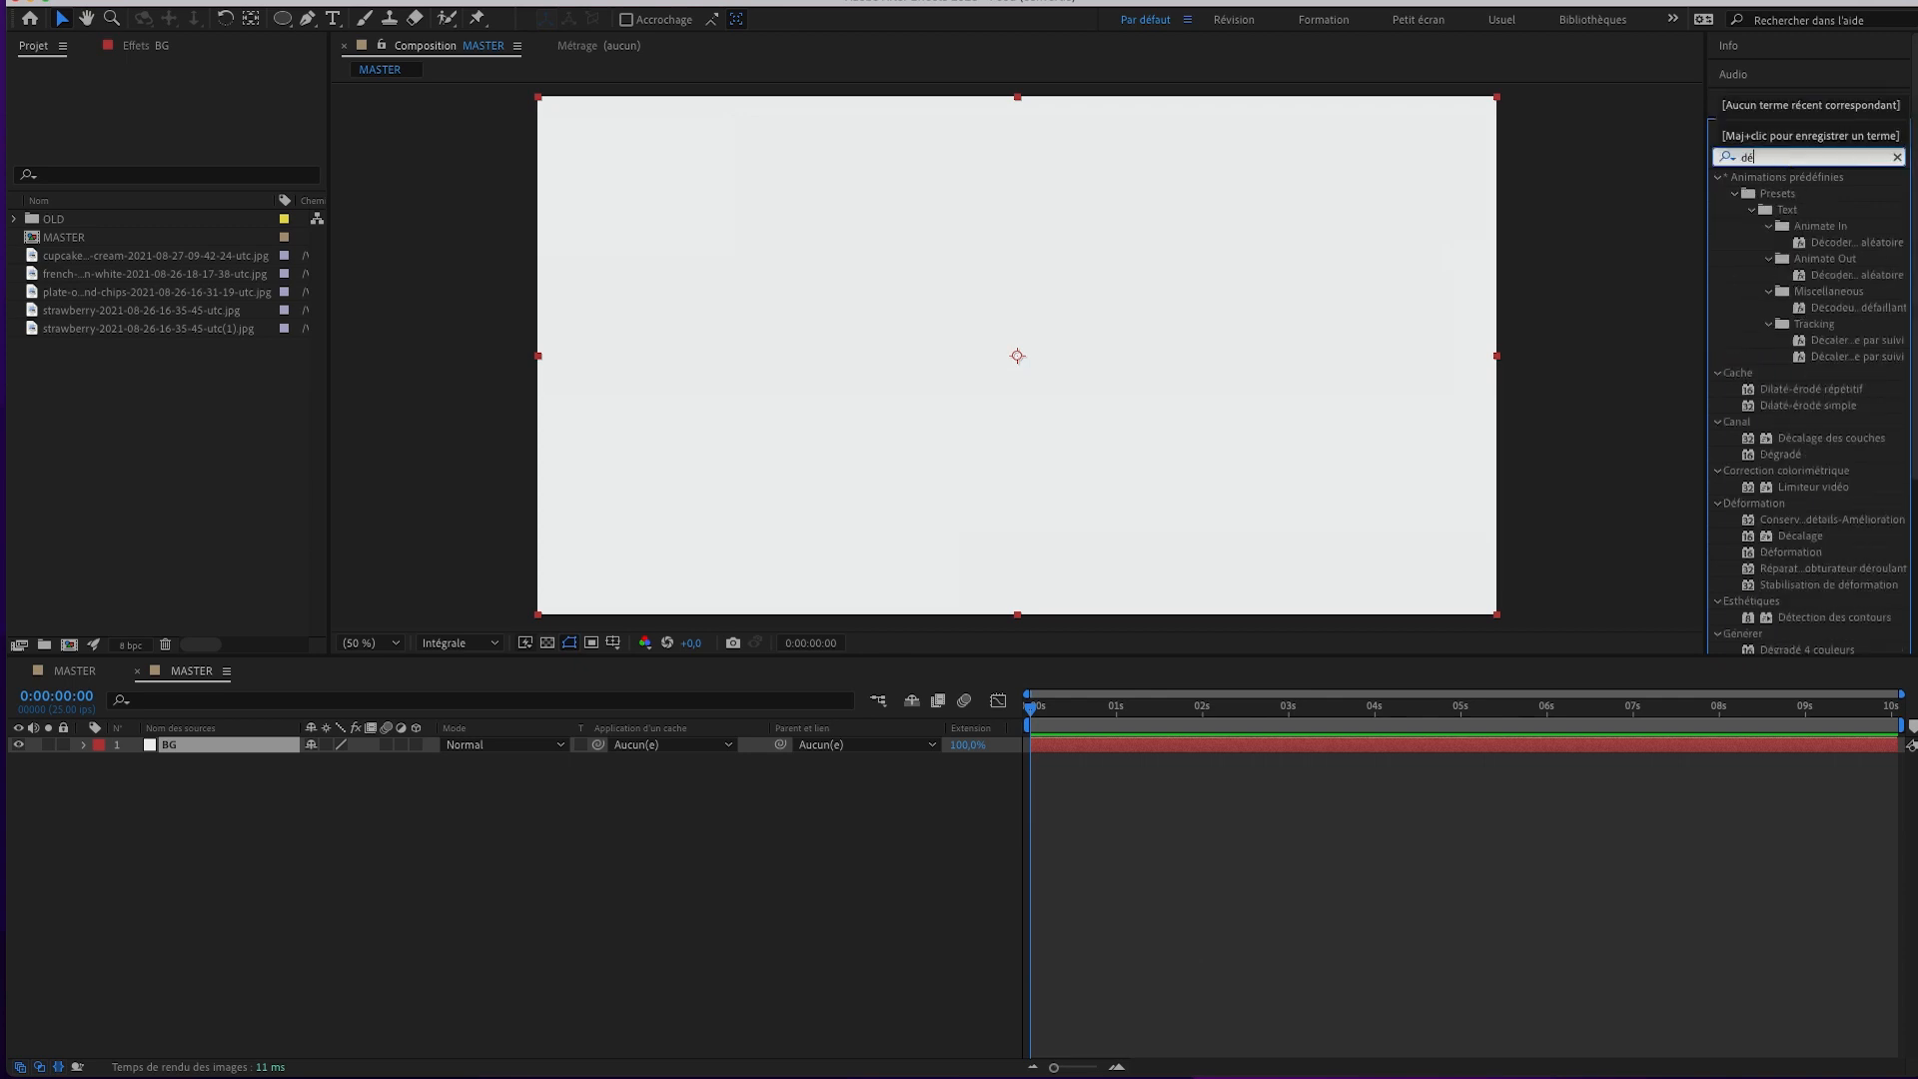
text(g)
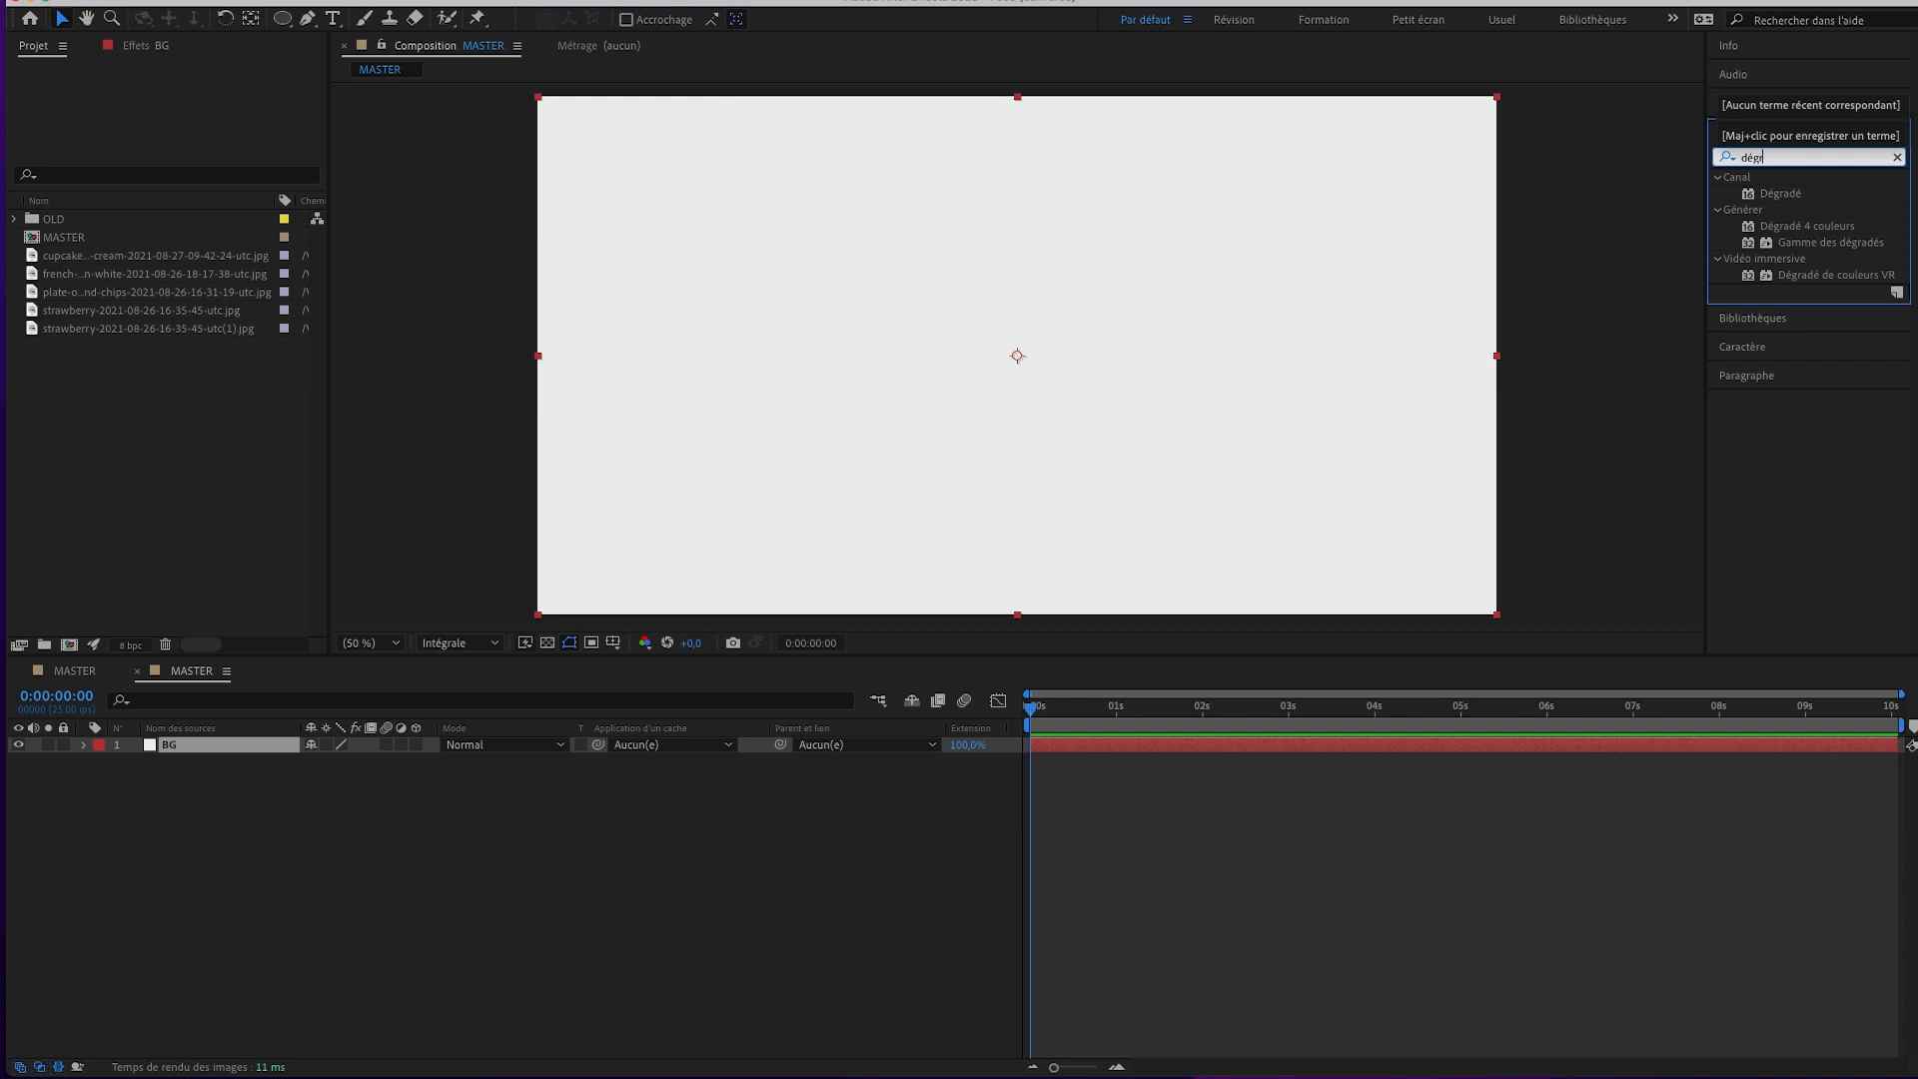
text(r)
click(1776, 227)
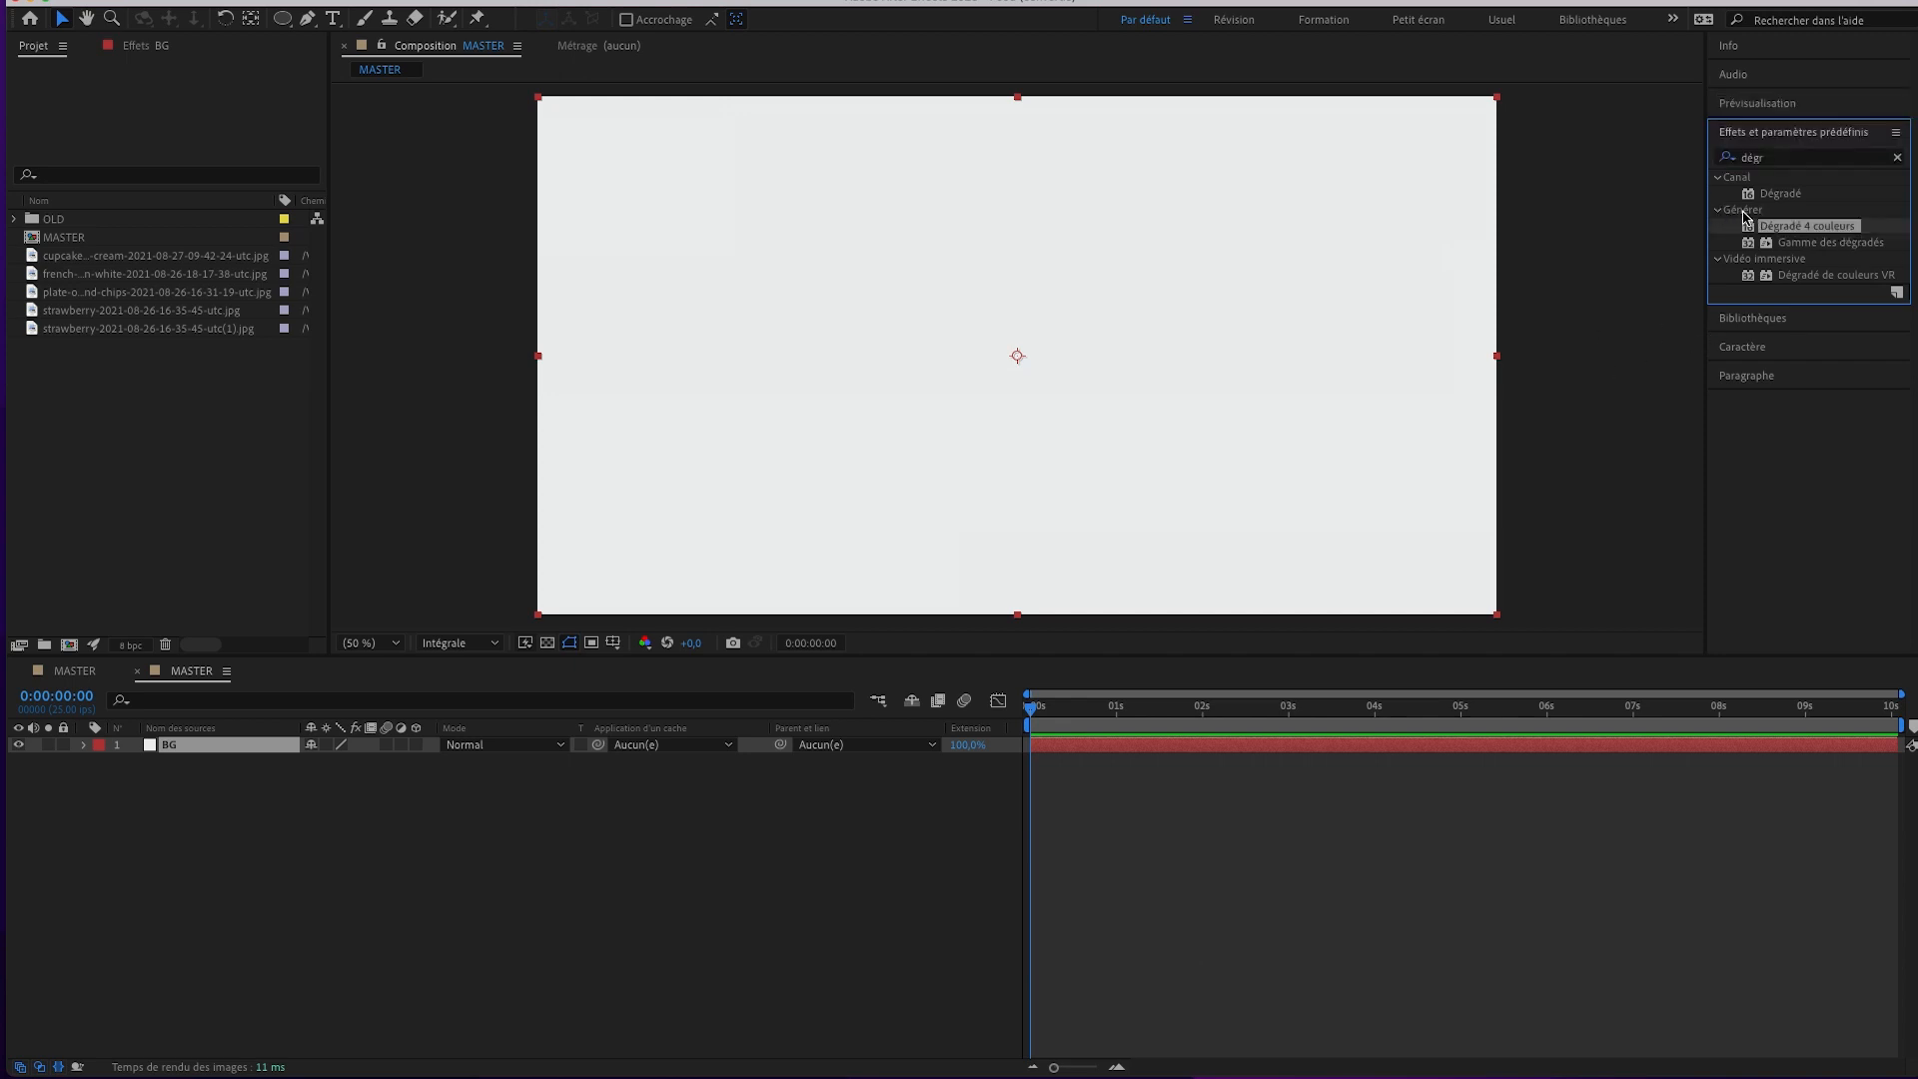
double_click(1812, 231)
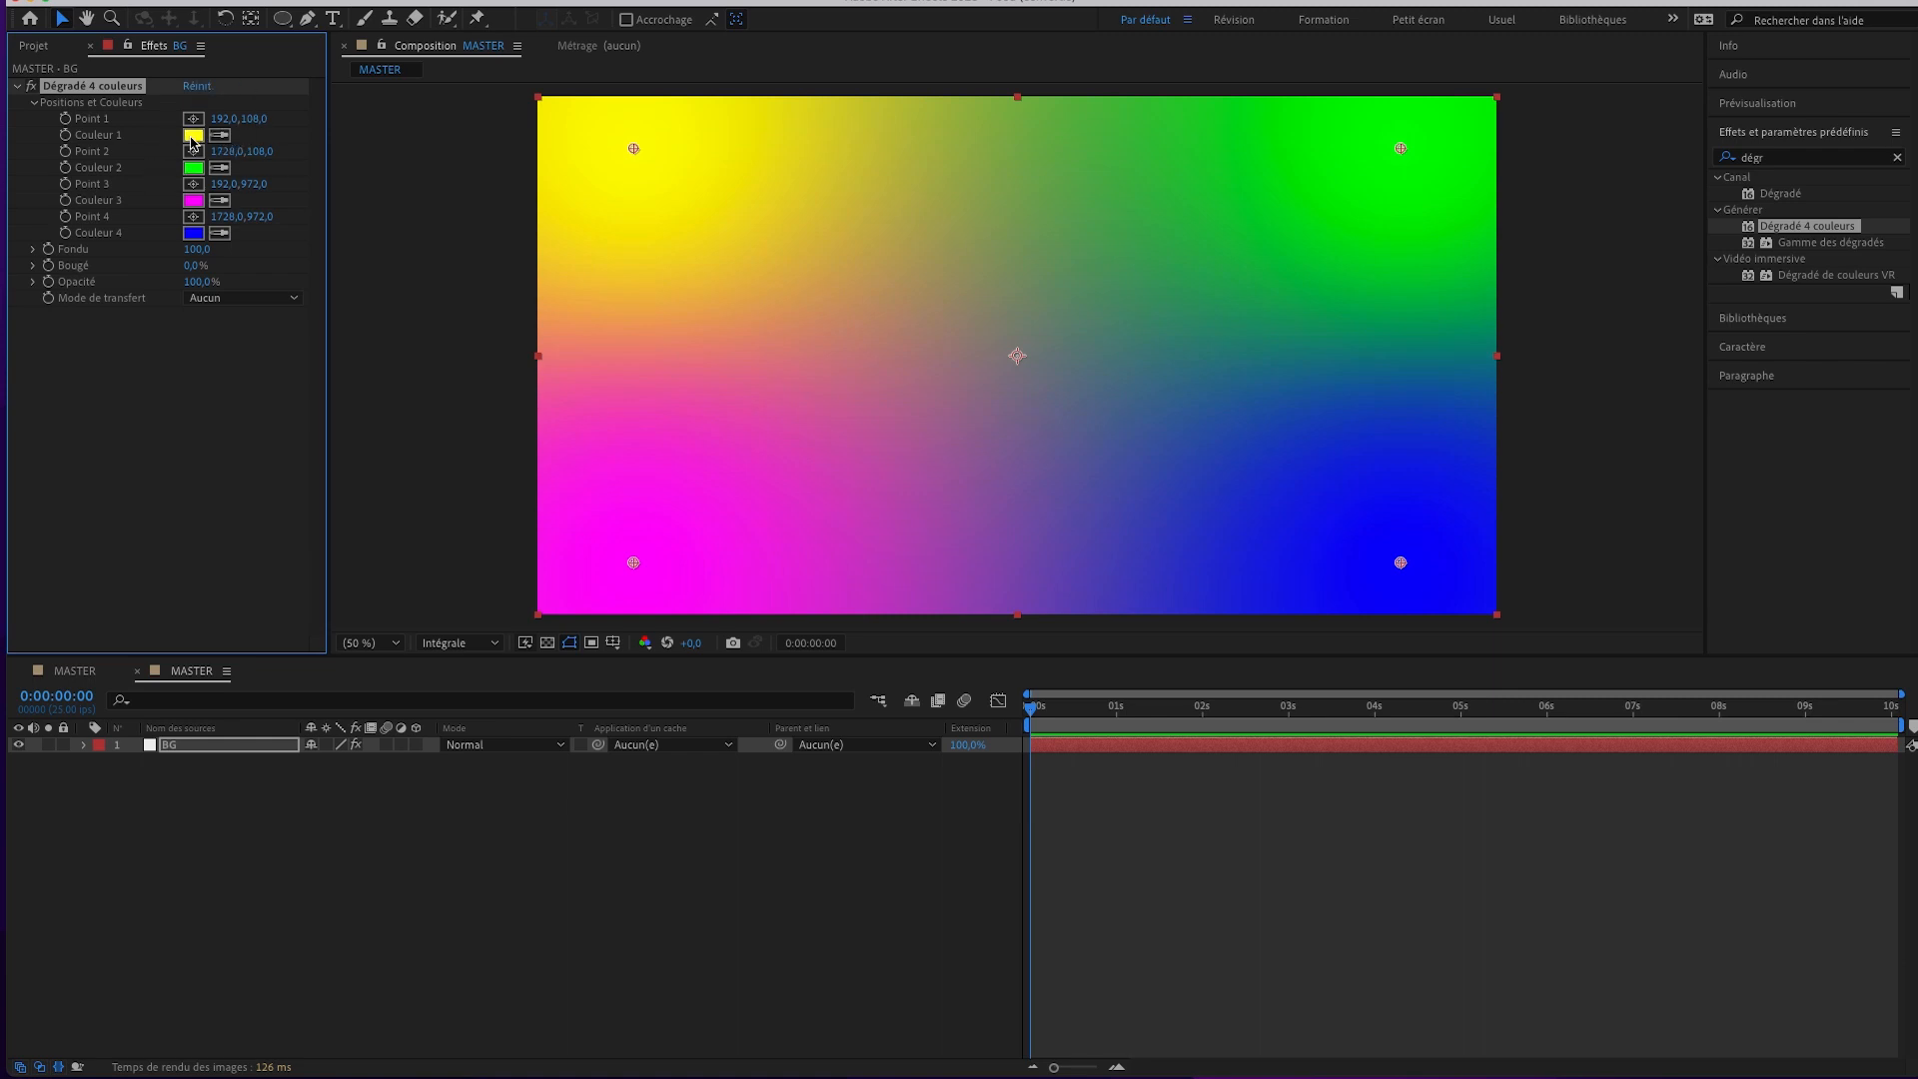
Recolour the gradient so Couleur 2 matches the yellow of Couleur 1 and Couleur 3 and 4 are orange FAC500.
click(220, 168)
click(197, 132)
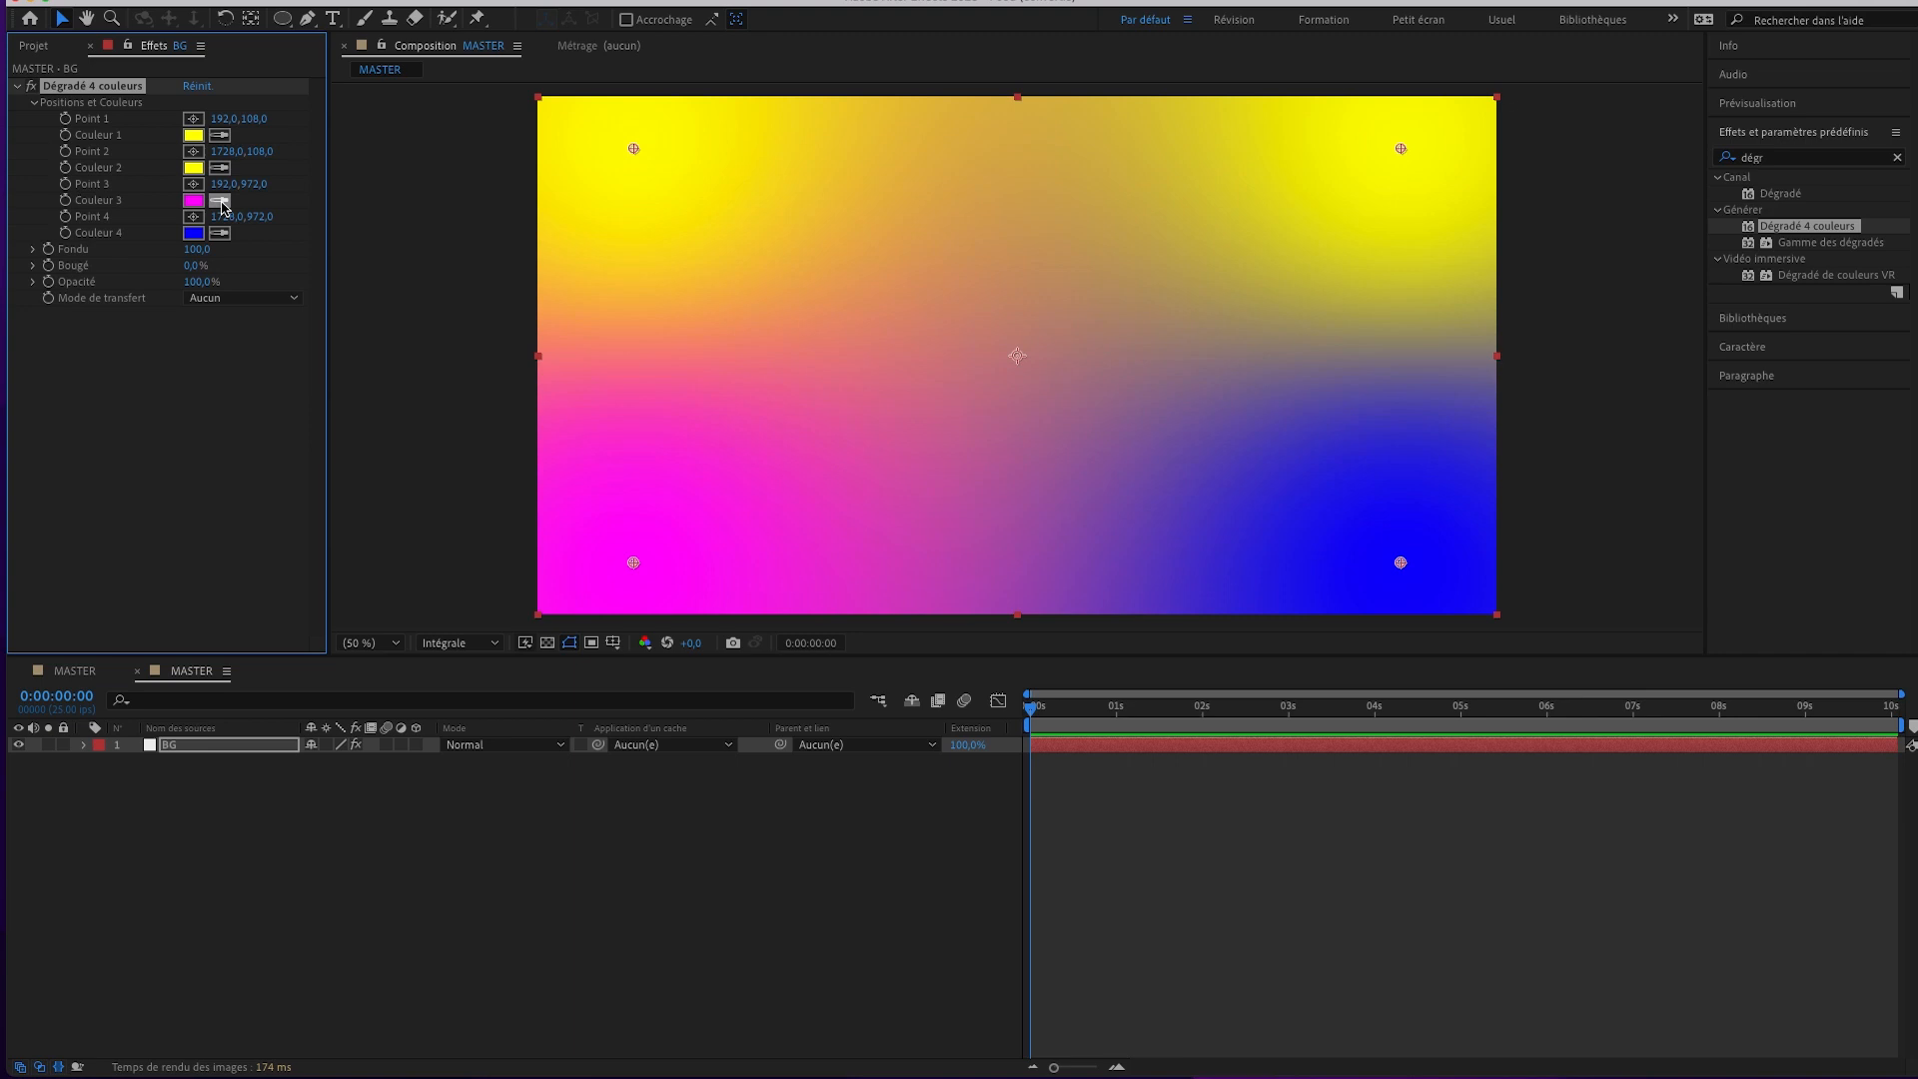
click(193, 201)
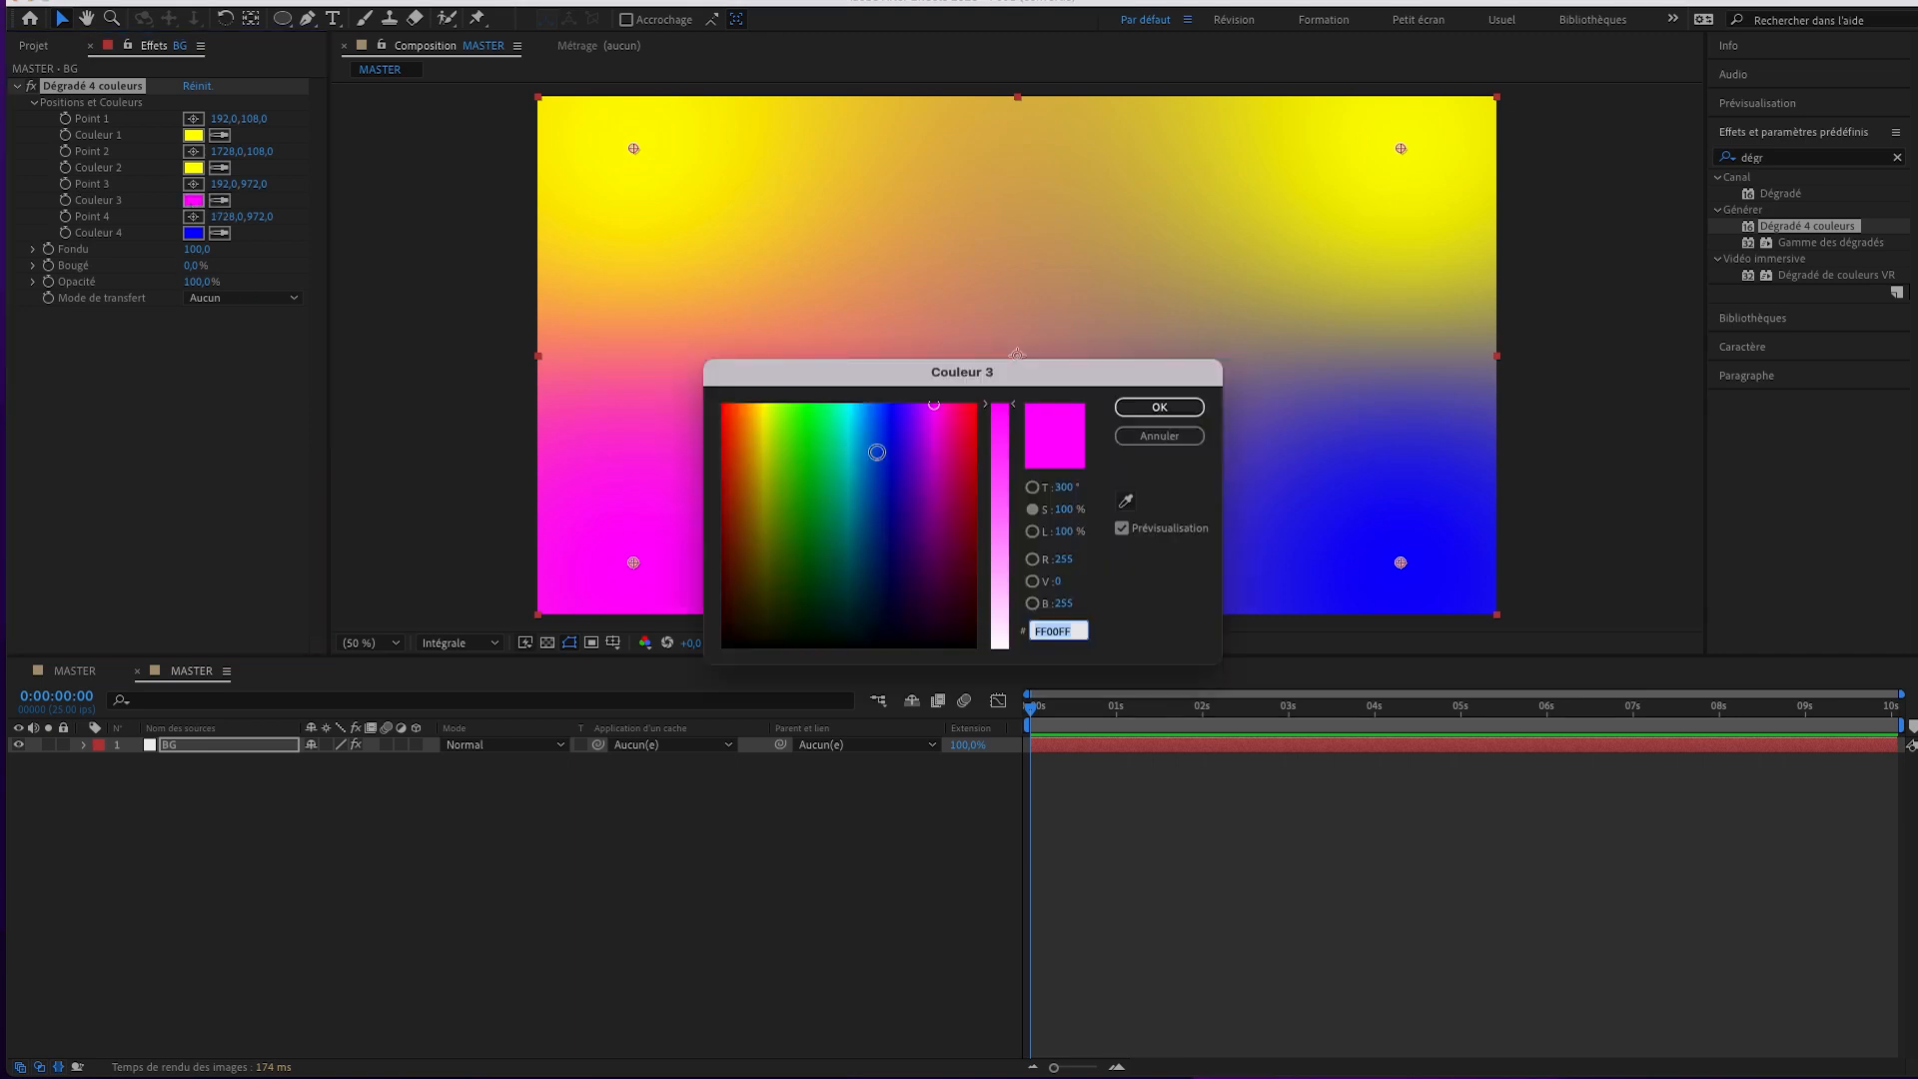
click(754, 408)
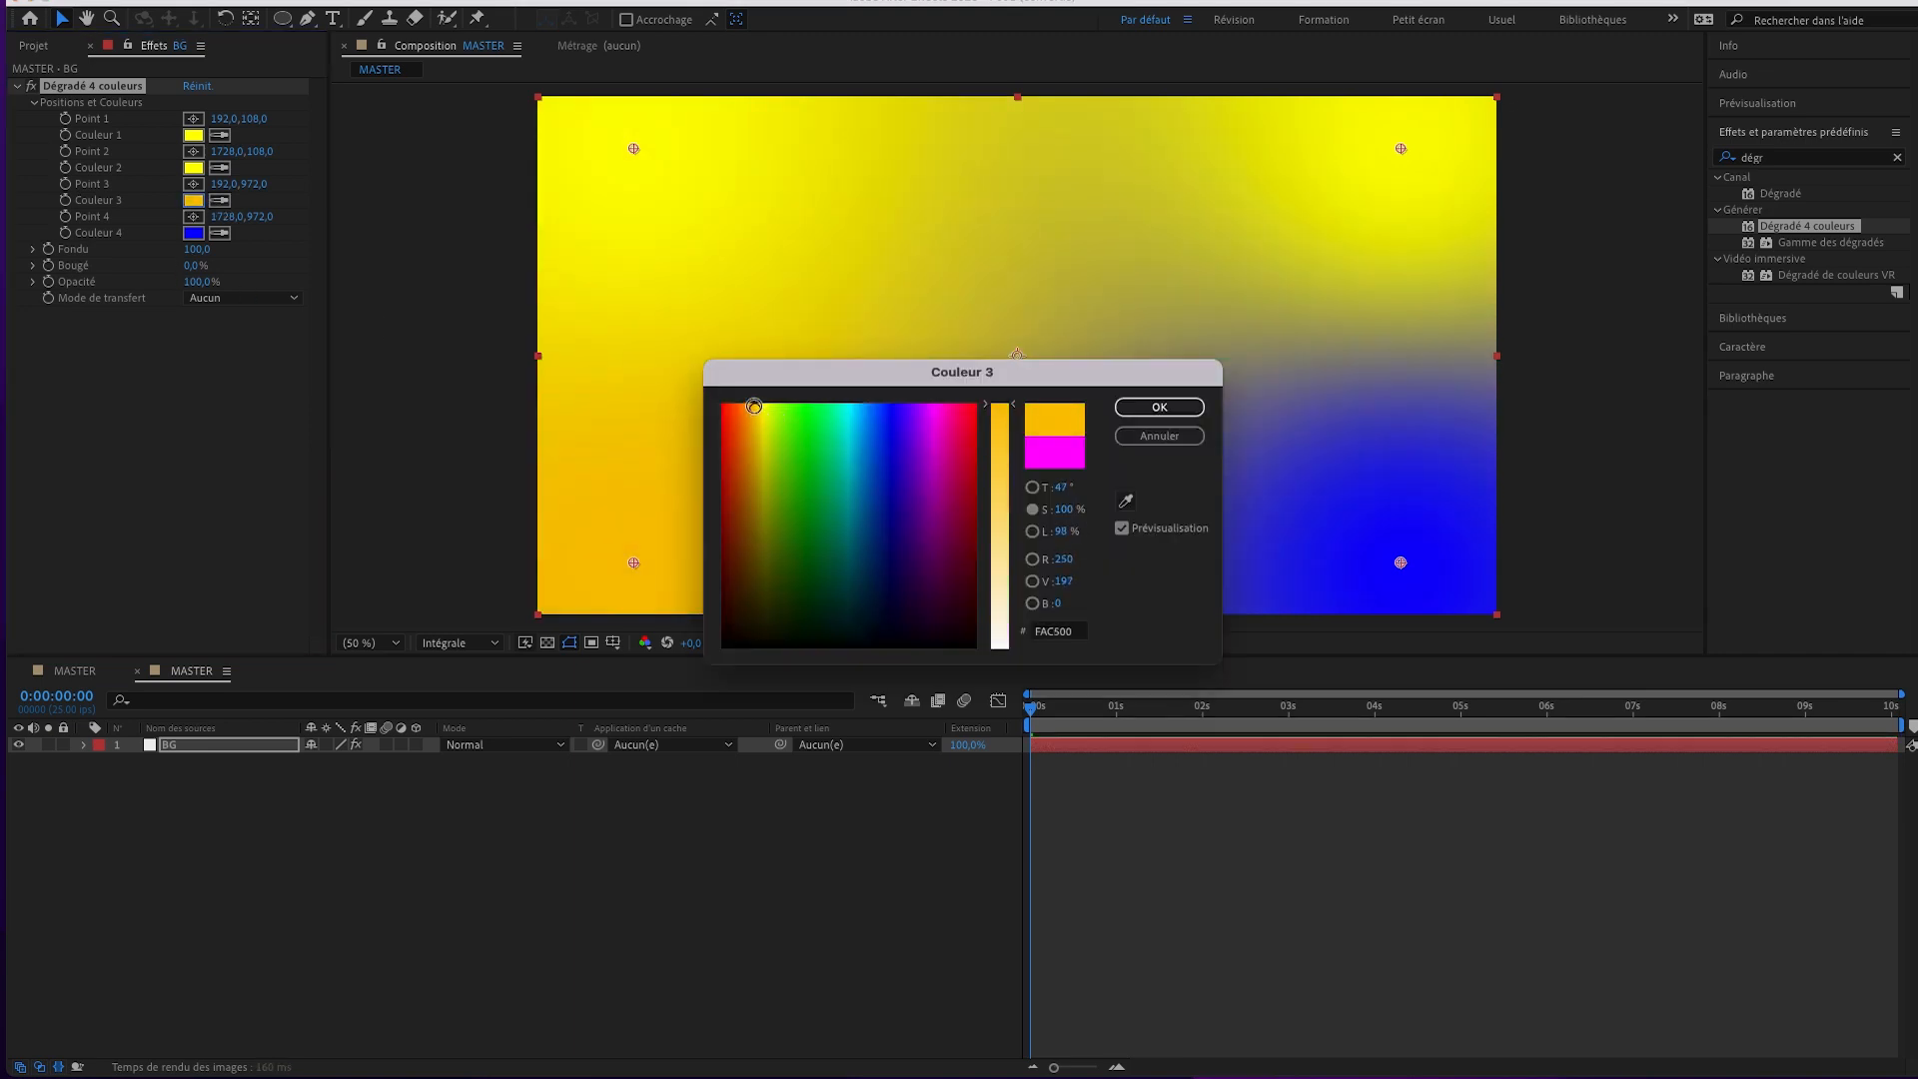
click(1158, 407)
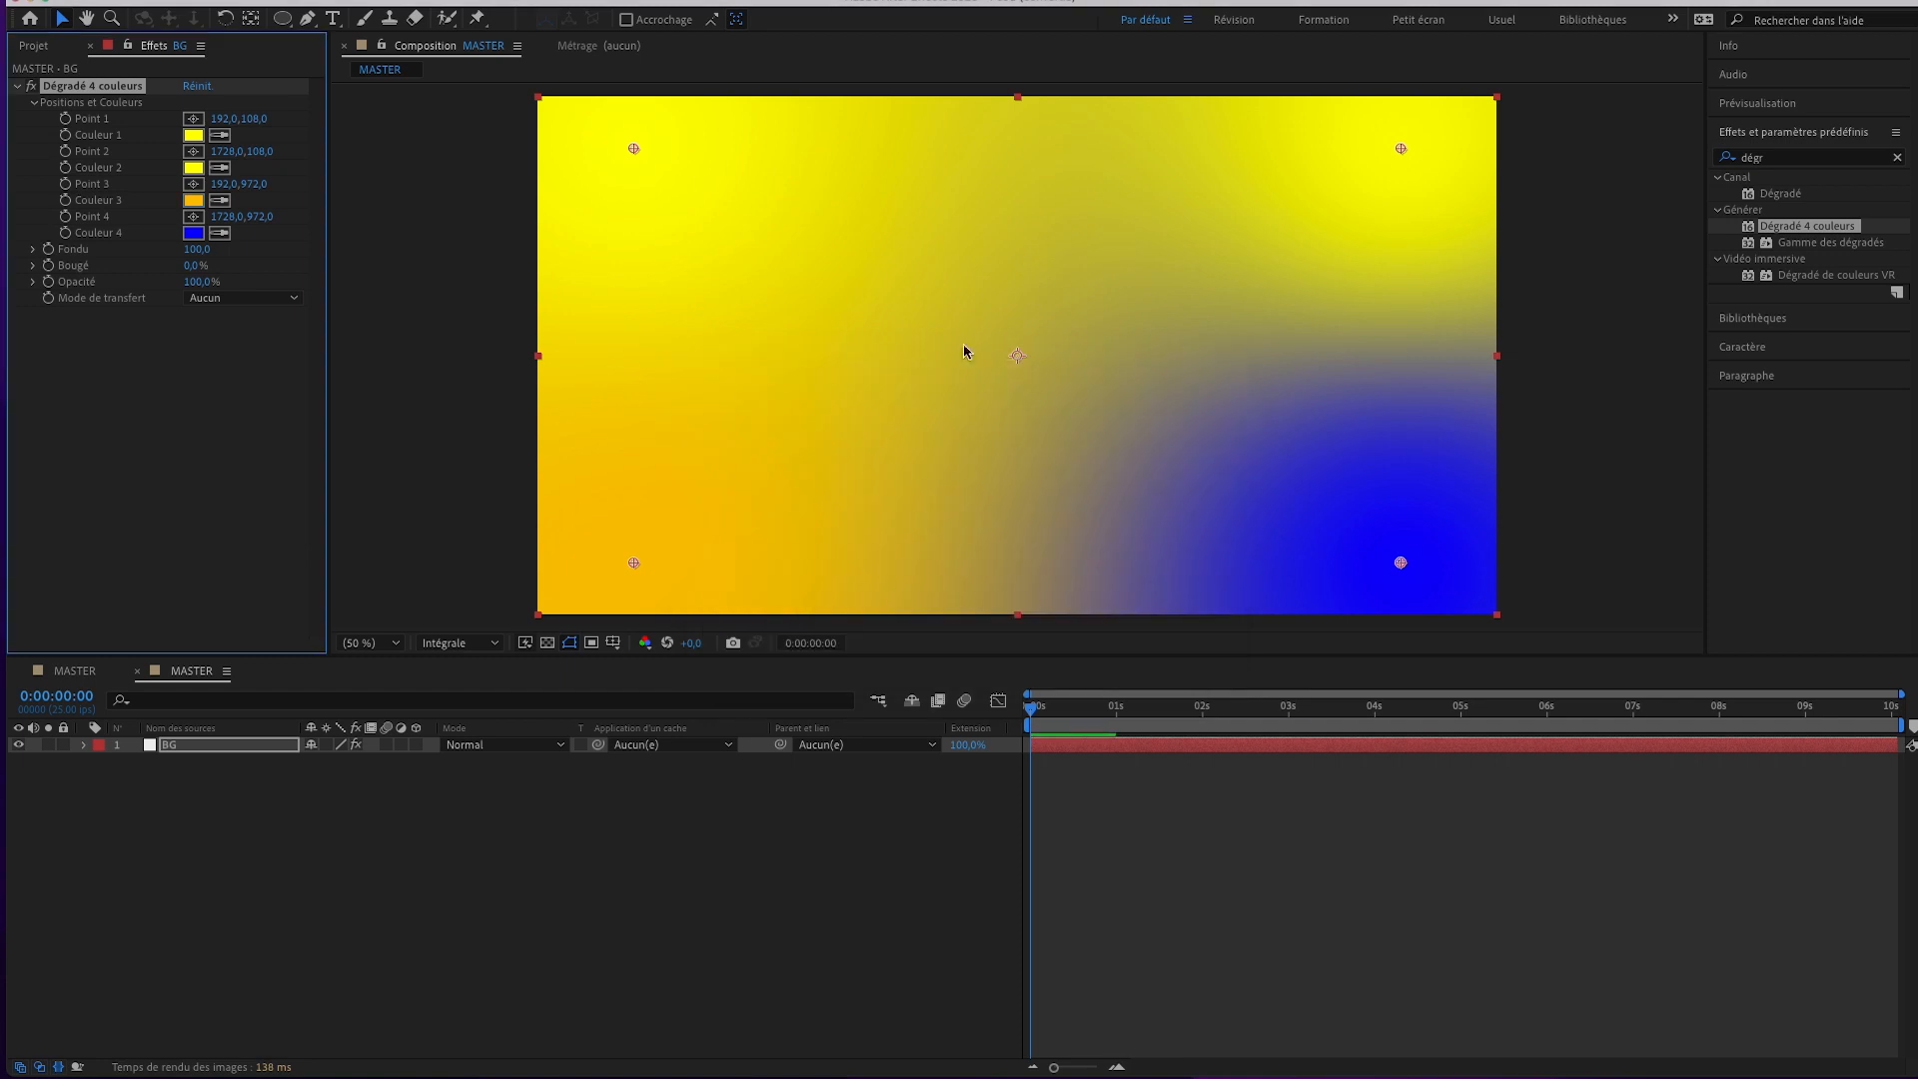
click(221, 236)
click(194, 200)
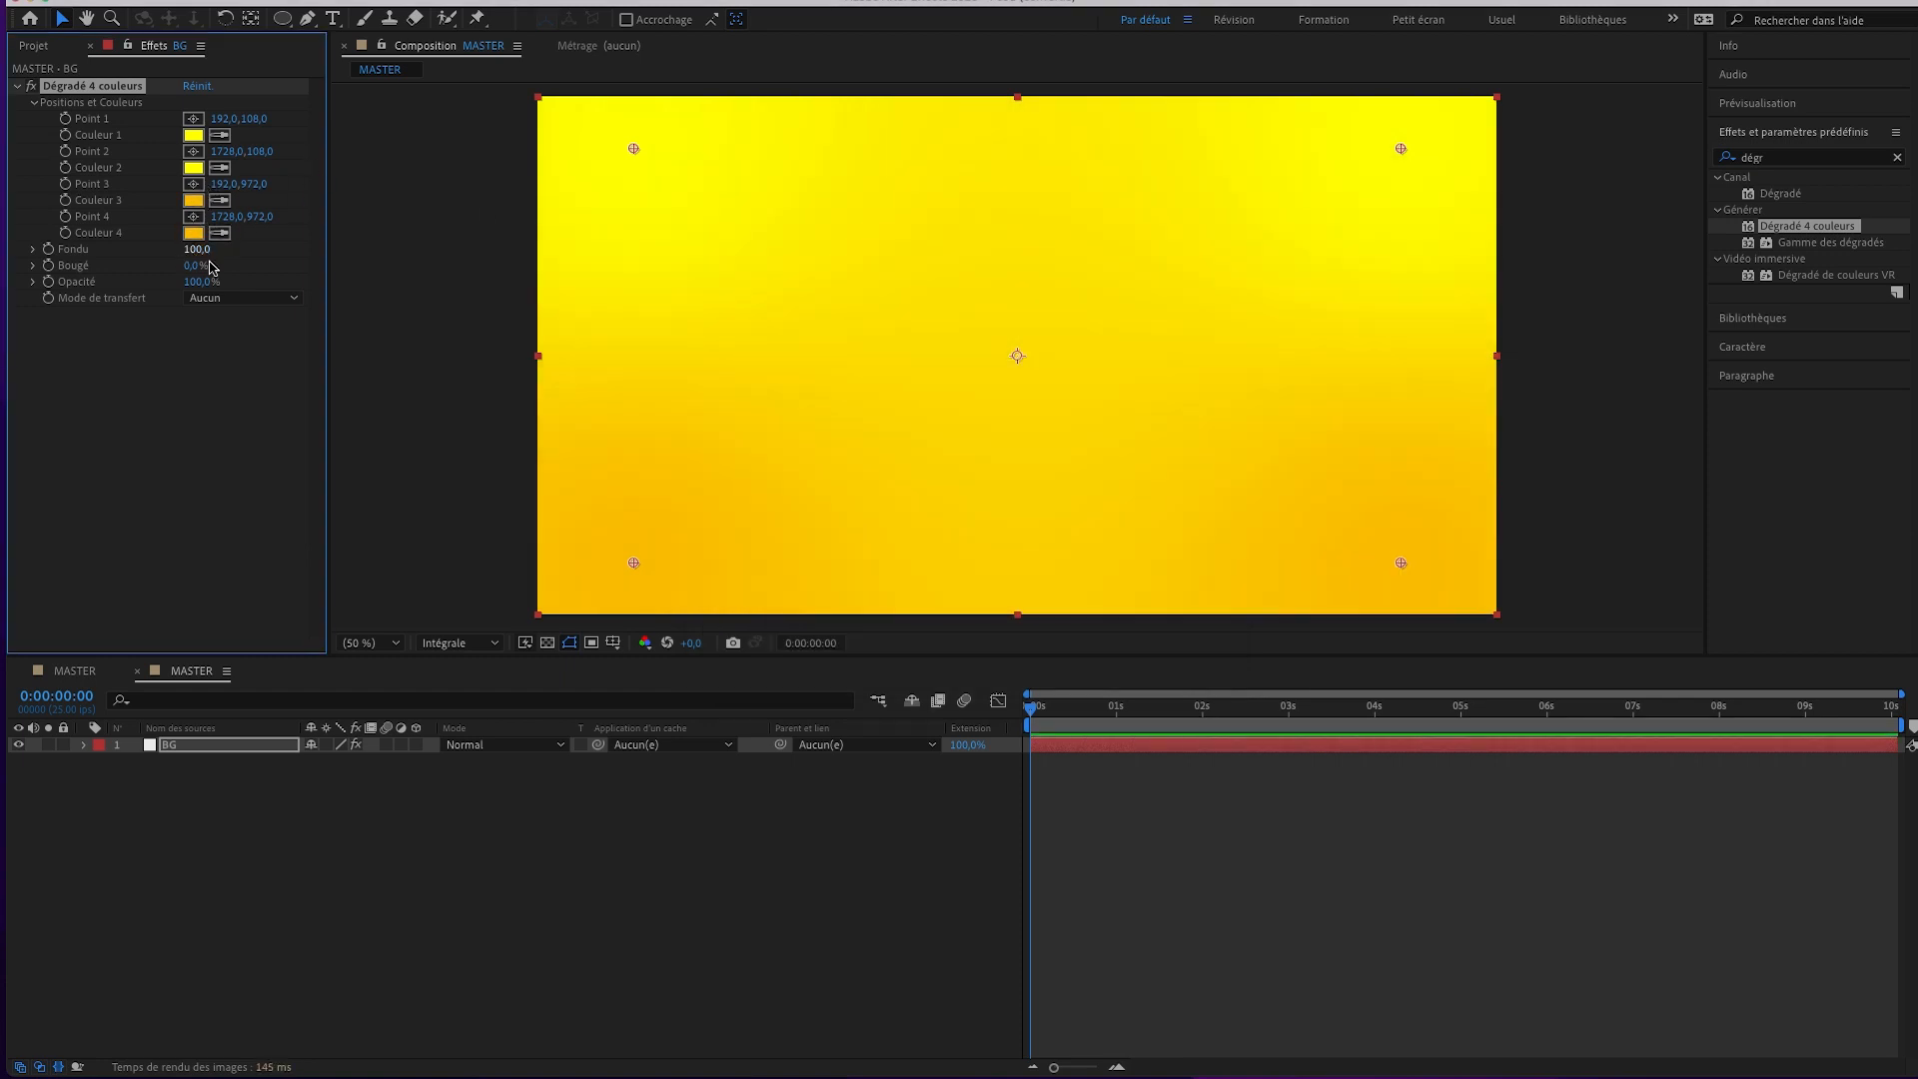
Move the yellow gradient points to the frame's horizontal centre: Point 1 at about 938,62 and Point 2 at about 944,902.
click(1398, 567)
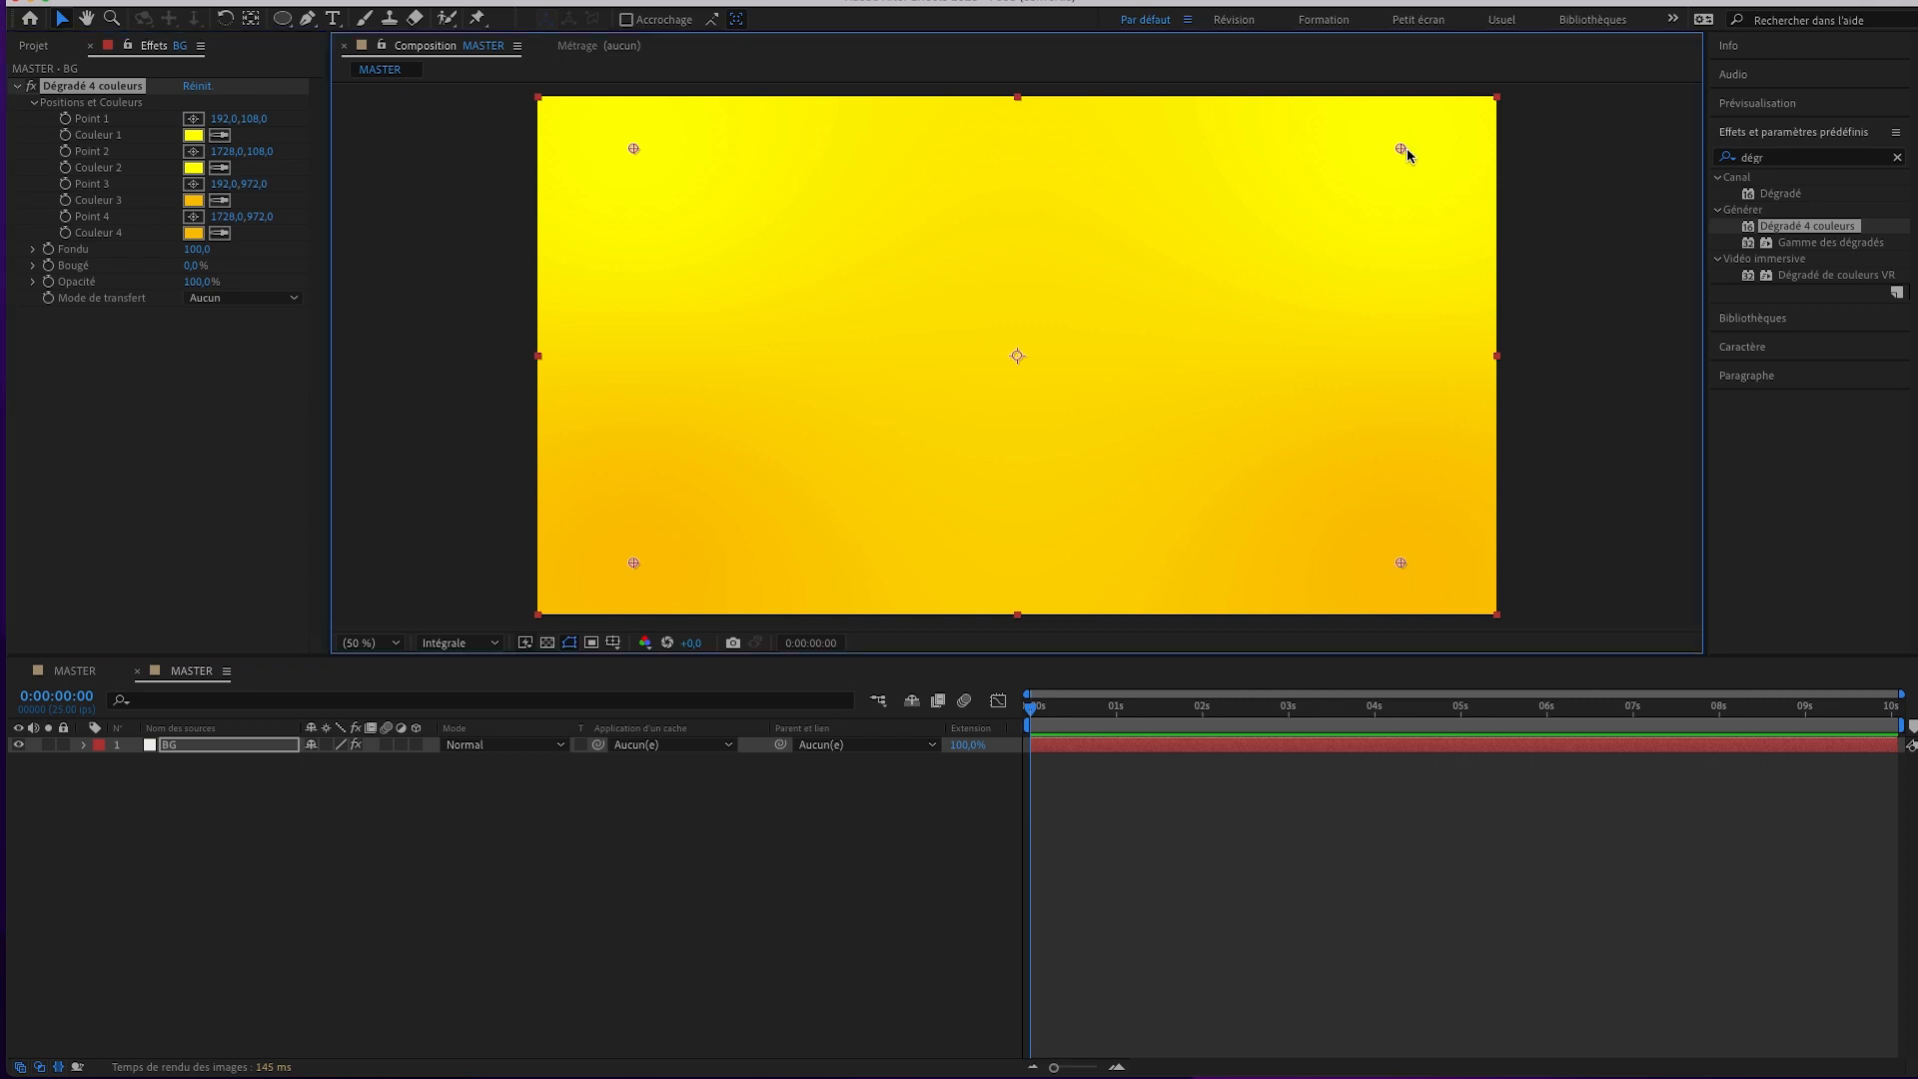
drag(1400, 149, 1013, 532)
drag(633, 147, 1009, 127)
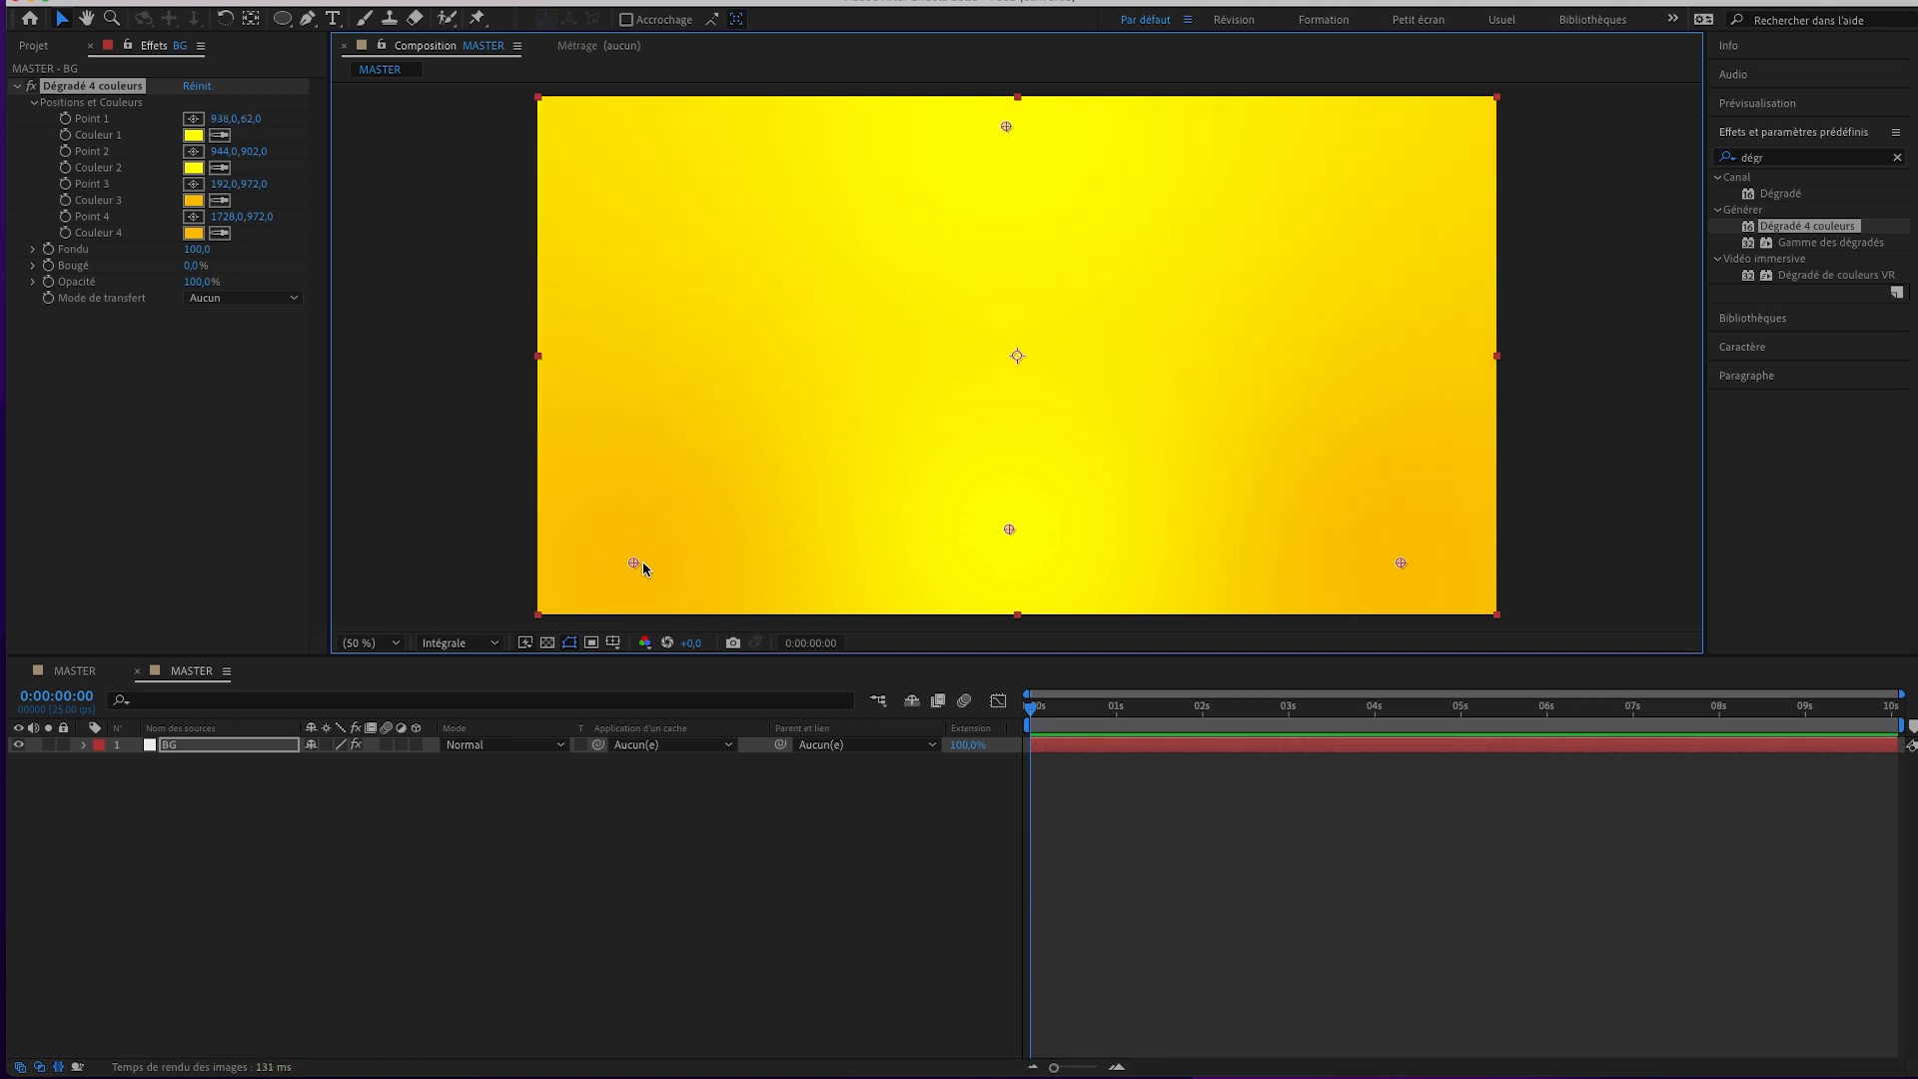
Move the orange gradient points to mid-height on both sides: Point 3 at about 312,576 and Point 4 at about 1656,574.
drag(638, 541, 660, 371)
drag(1400, 563, 1364, 373)
drag(656, 368, 693, 372)
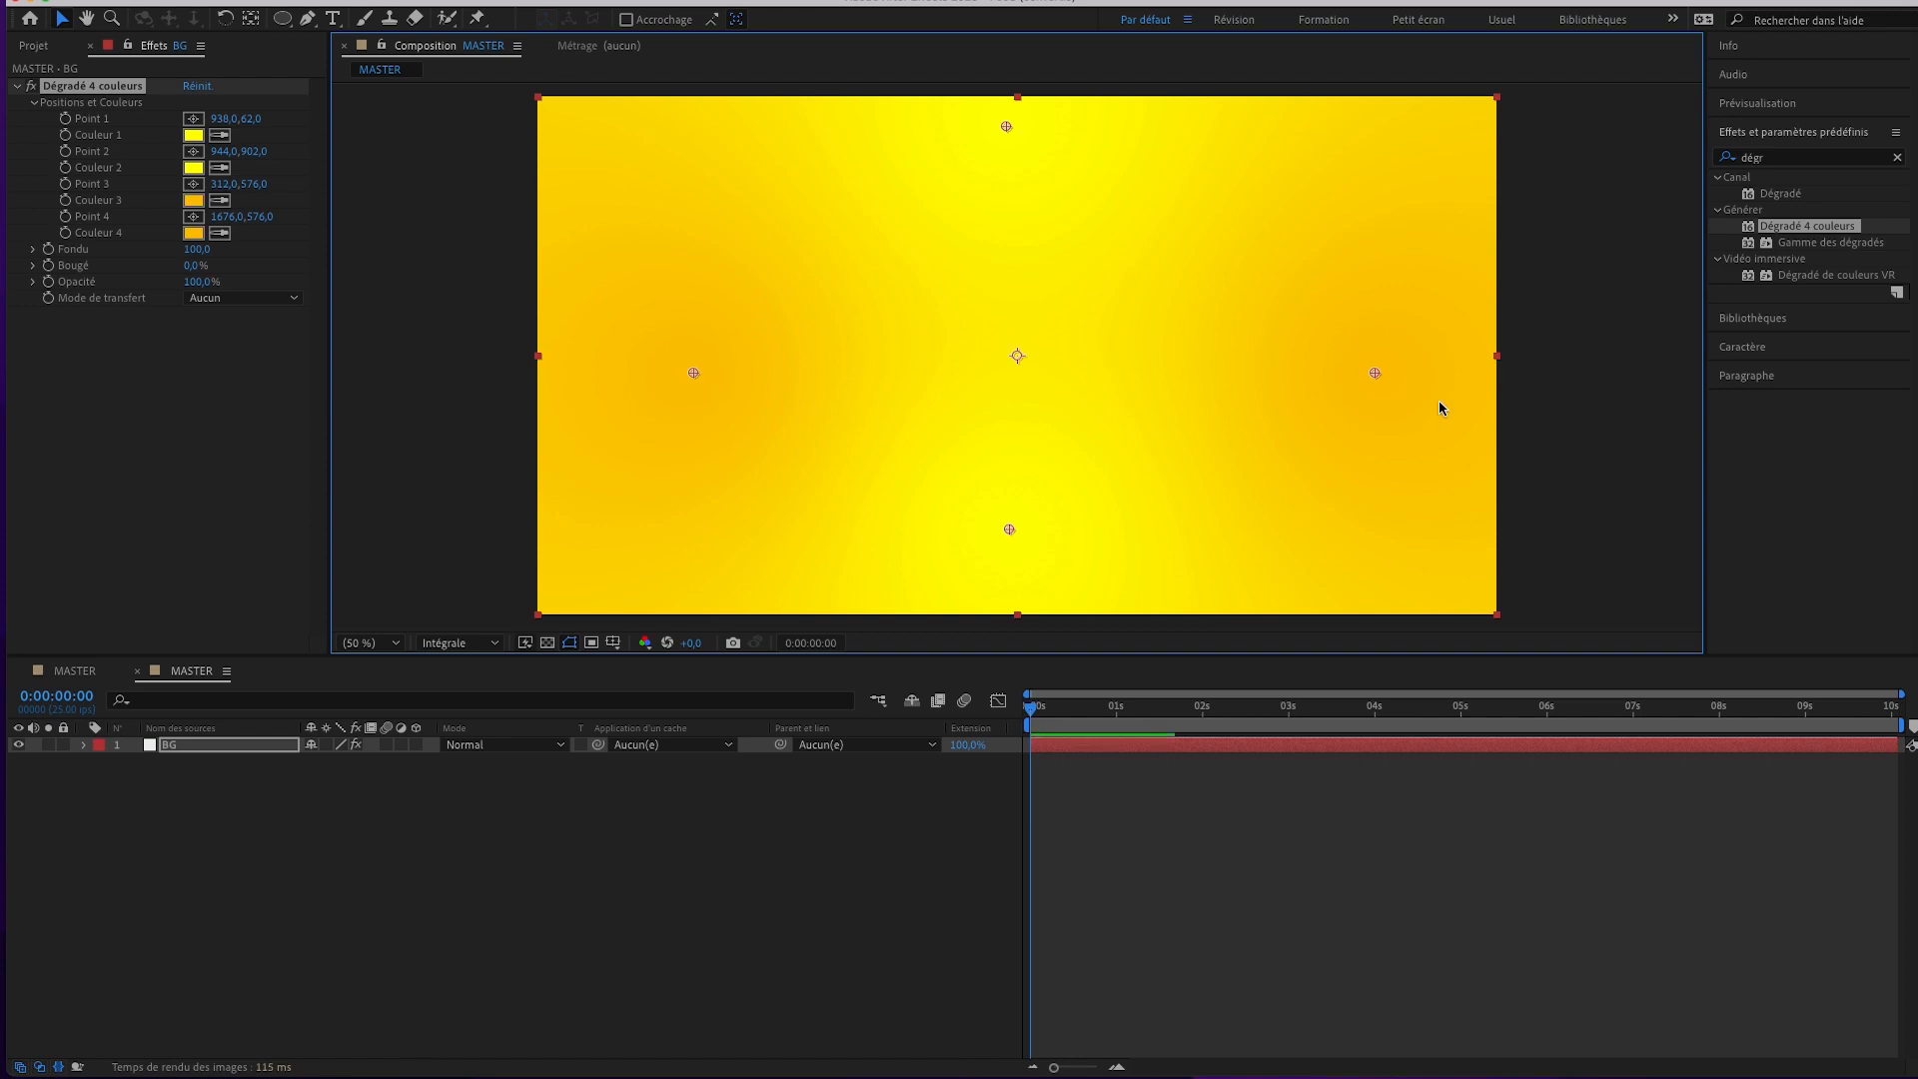
drag(1366, 376, 1365, 374)
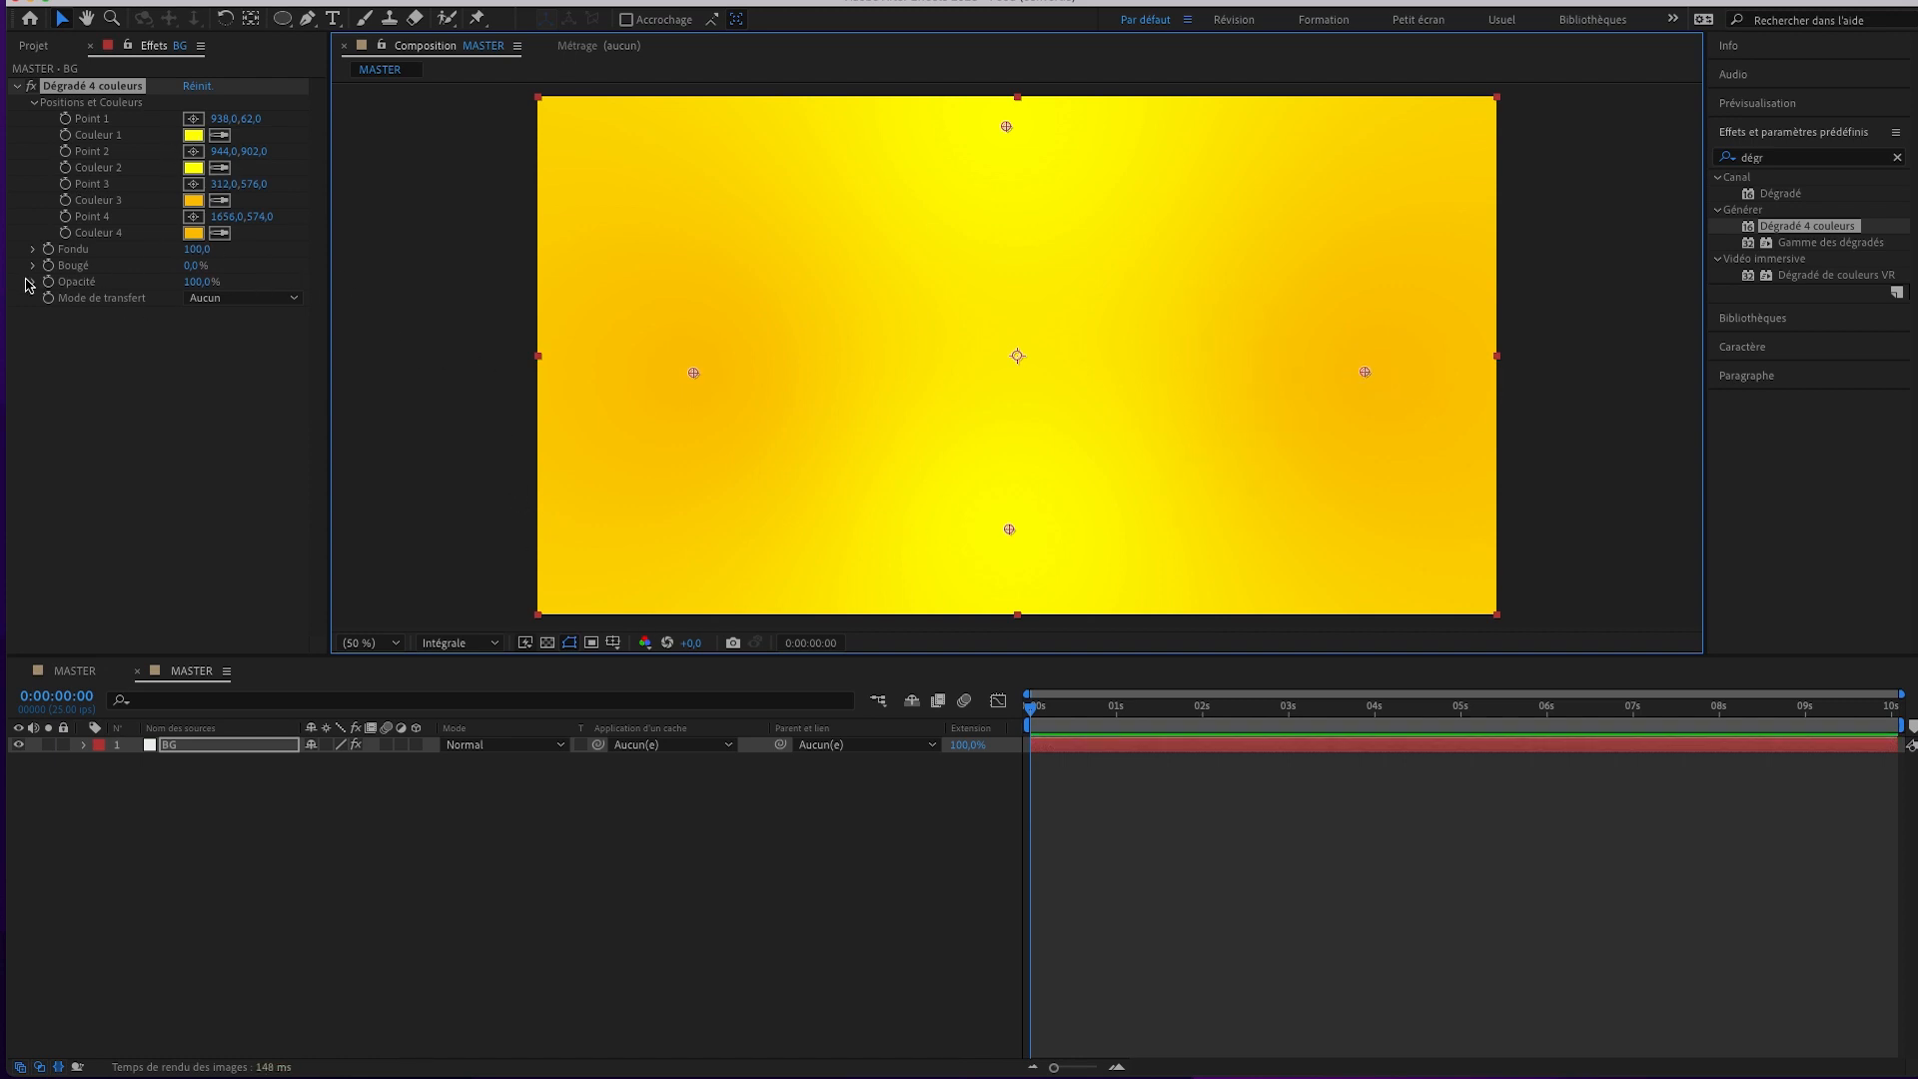
Set the gradient's Fondu to about 269 and its Bougé to about 8.7%, and deselect the BG layer.
click(32, 265)
drag(82, 292, 182, 276)
click(33, 248)
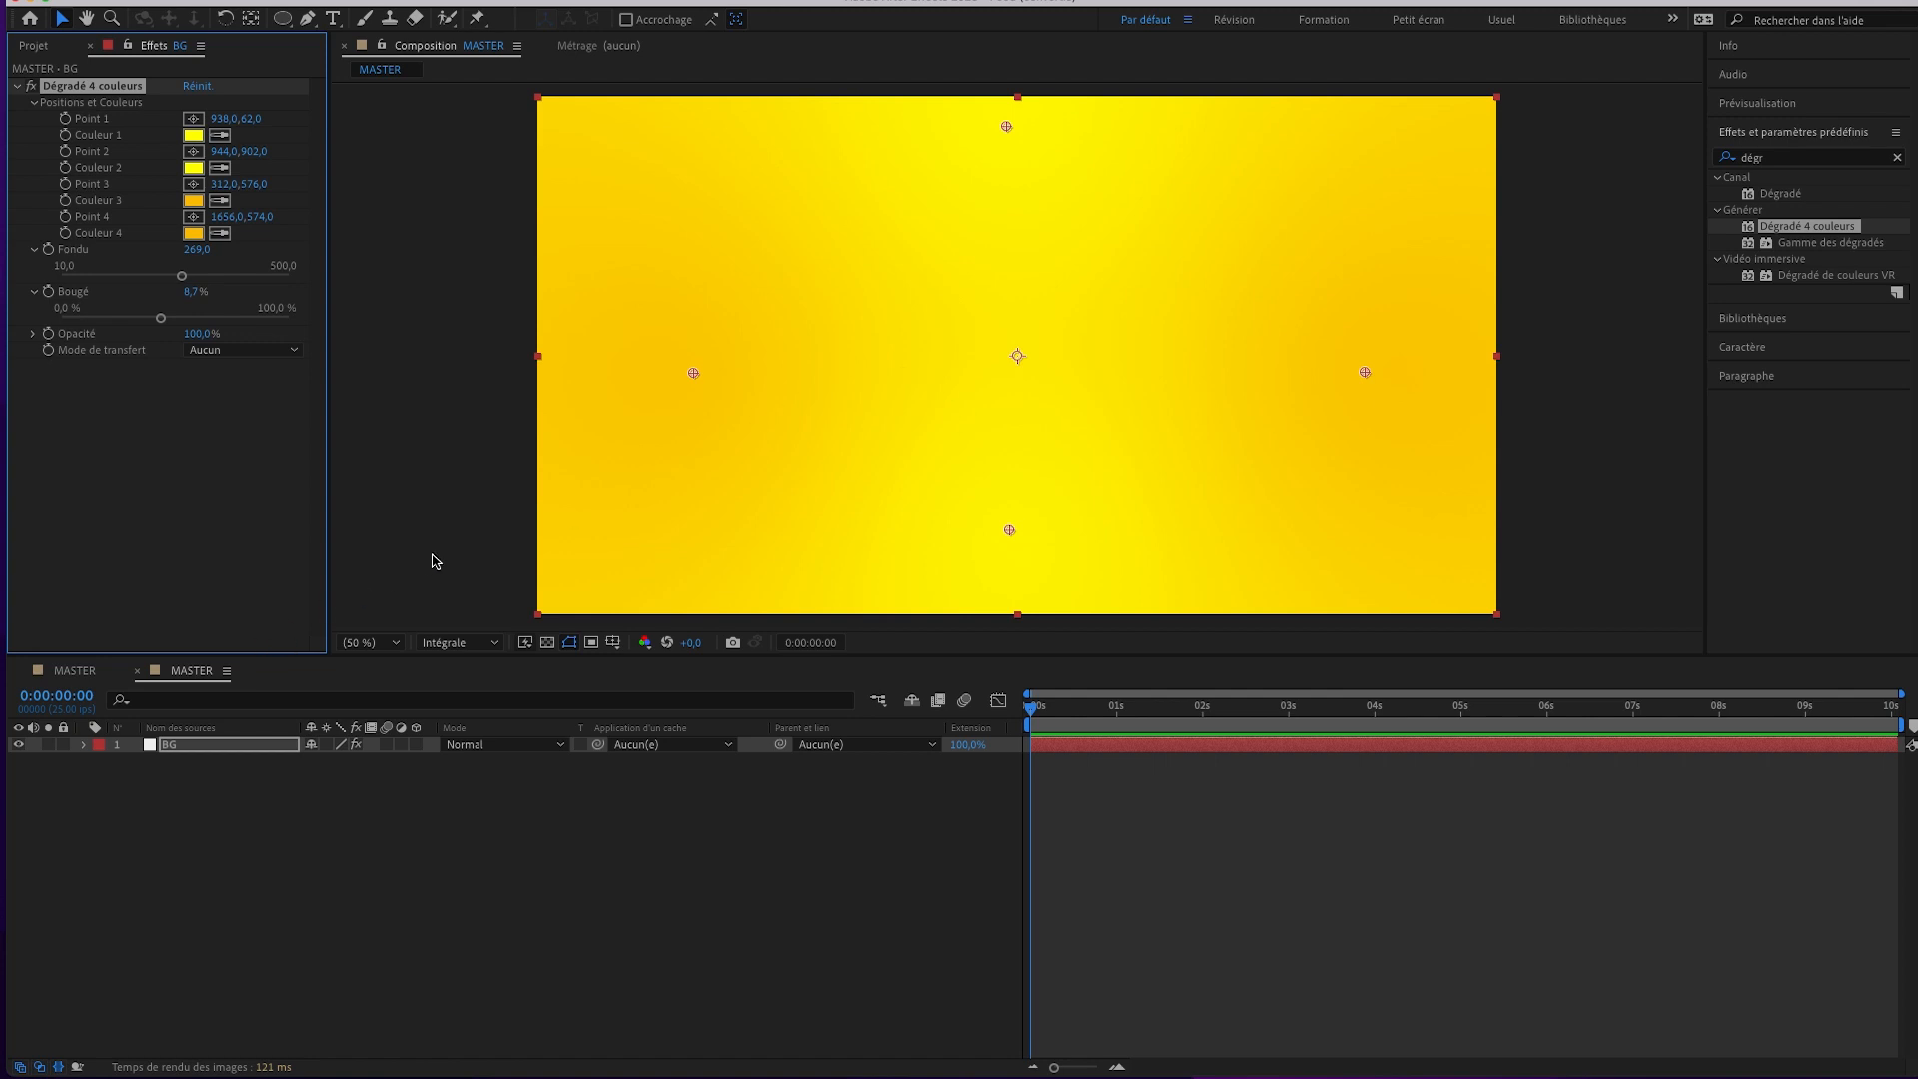
click(377, 885)
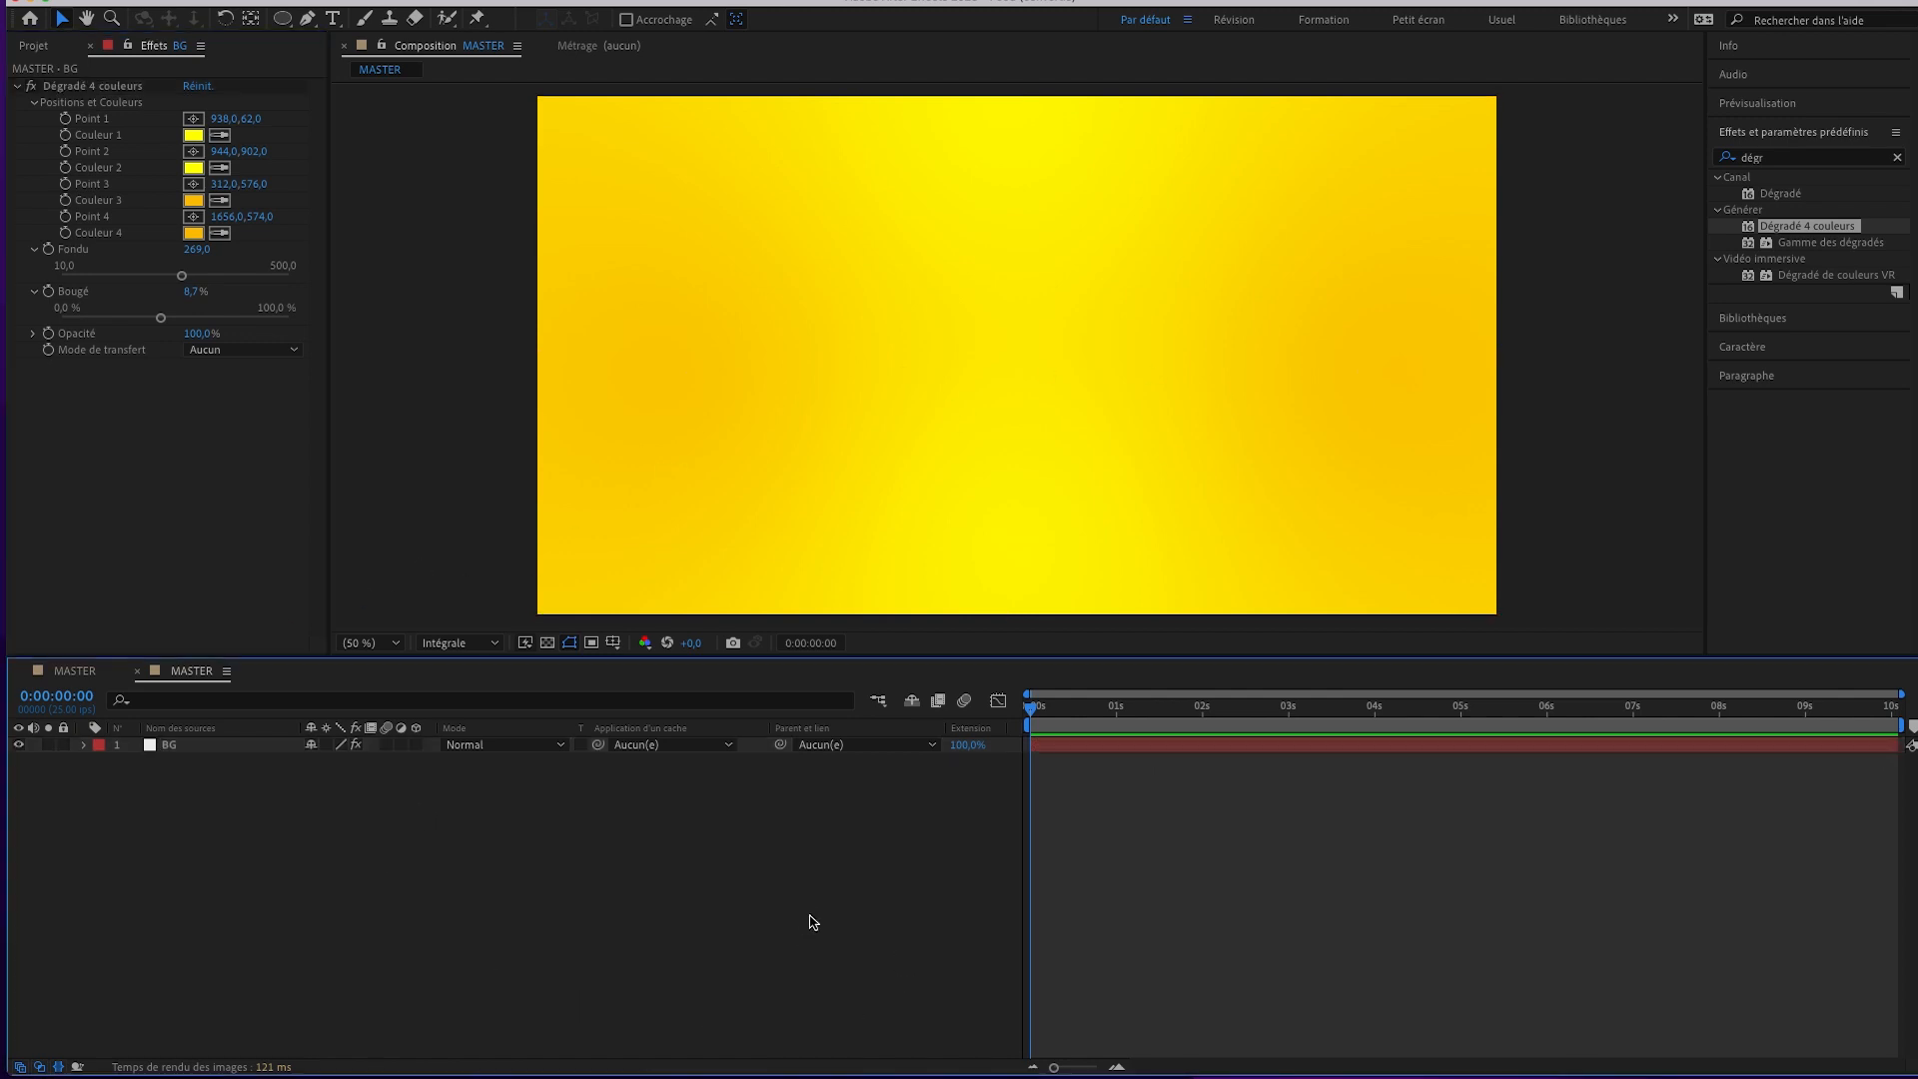
Preview the imported food images and add the cupcake image as a layer above BG in the MASTER composition.
click(33, 46)
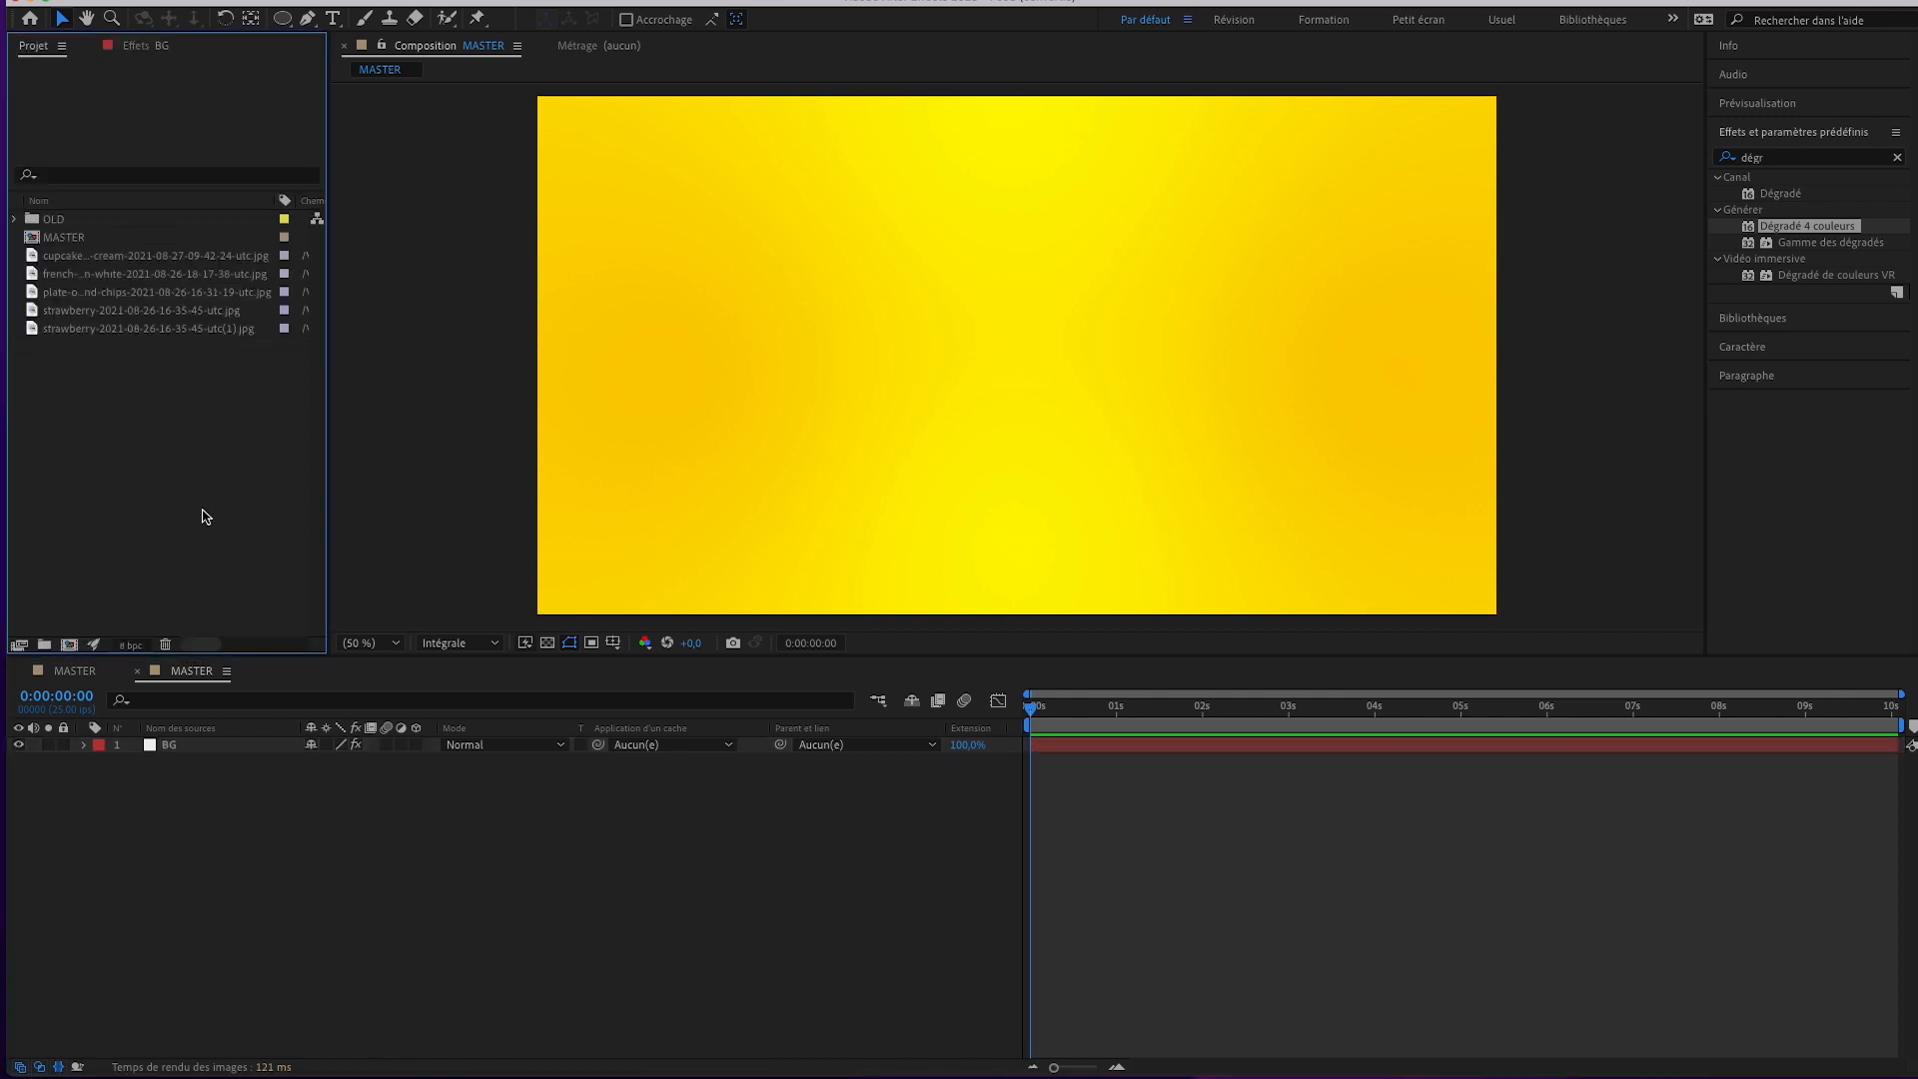
click(100, 327)
click(113, 313)
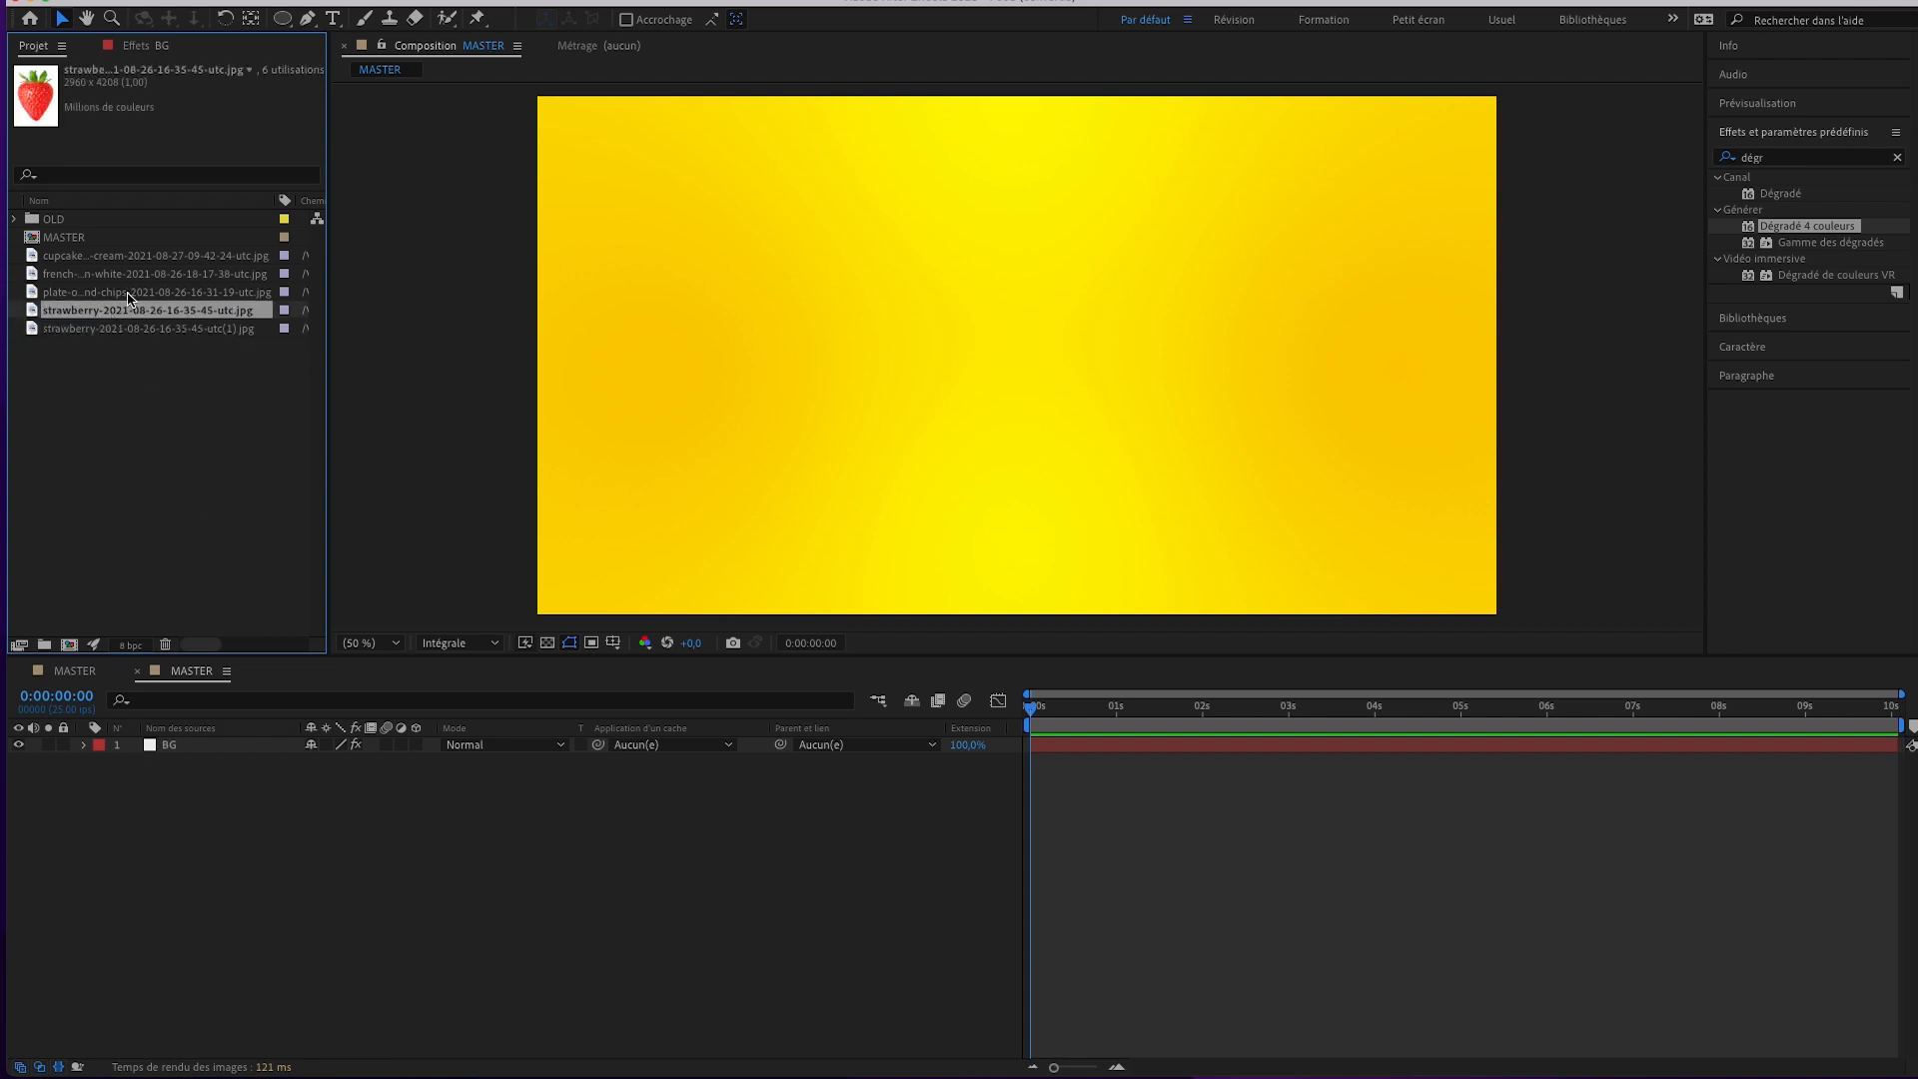
click(131, 291)
click(140, 273)
click(149, 257)
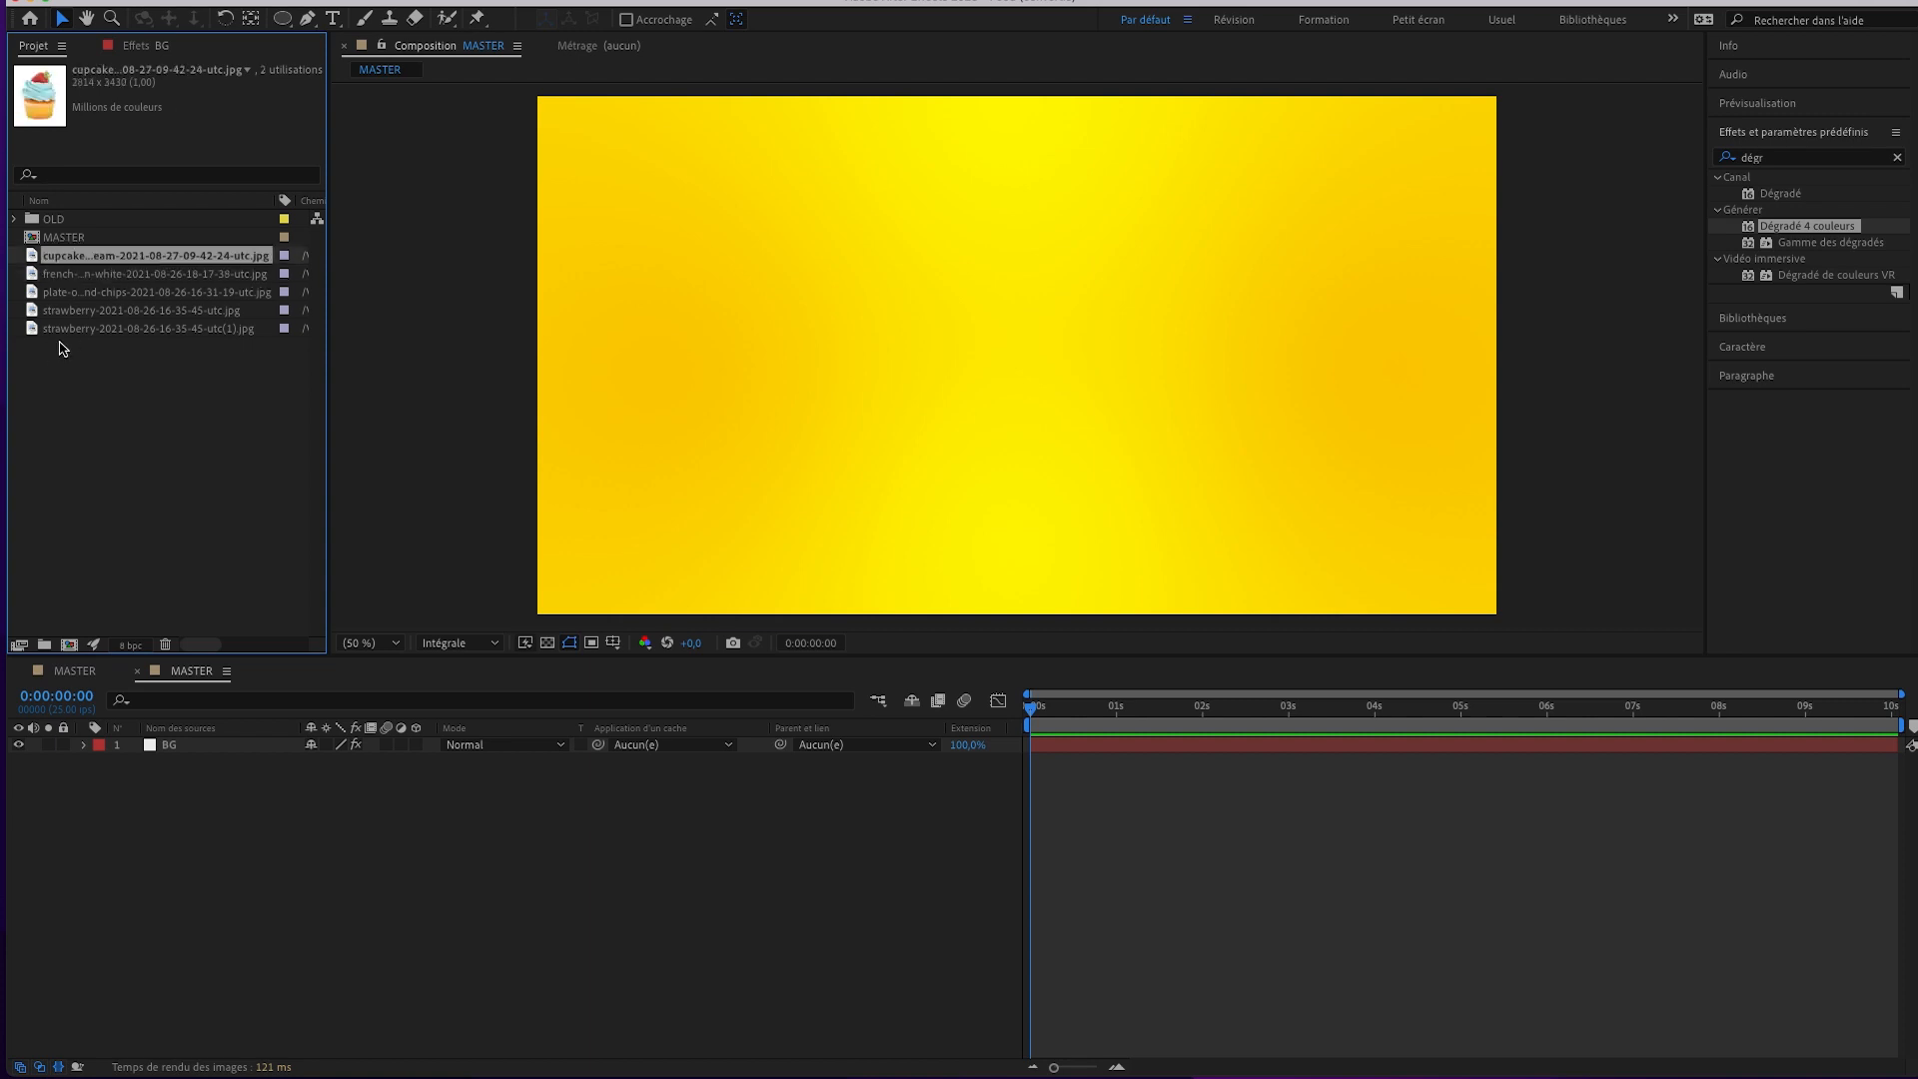
drag(159, 258, 226, 792)
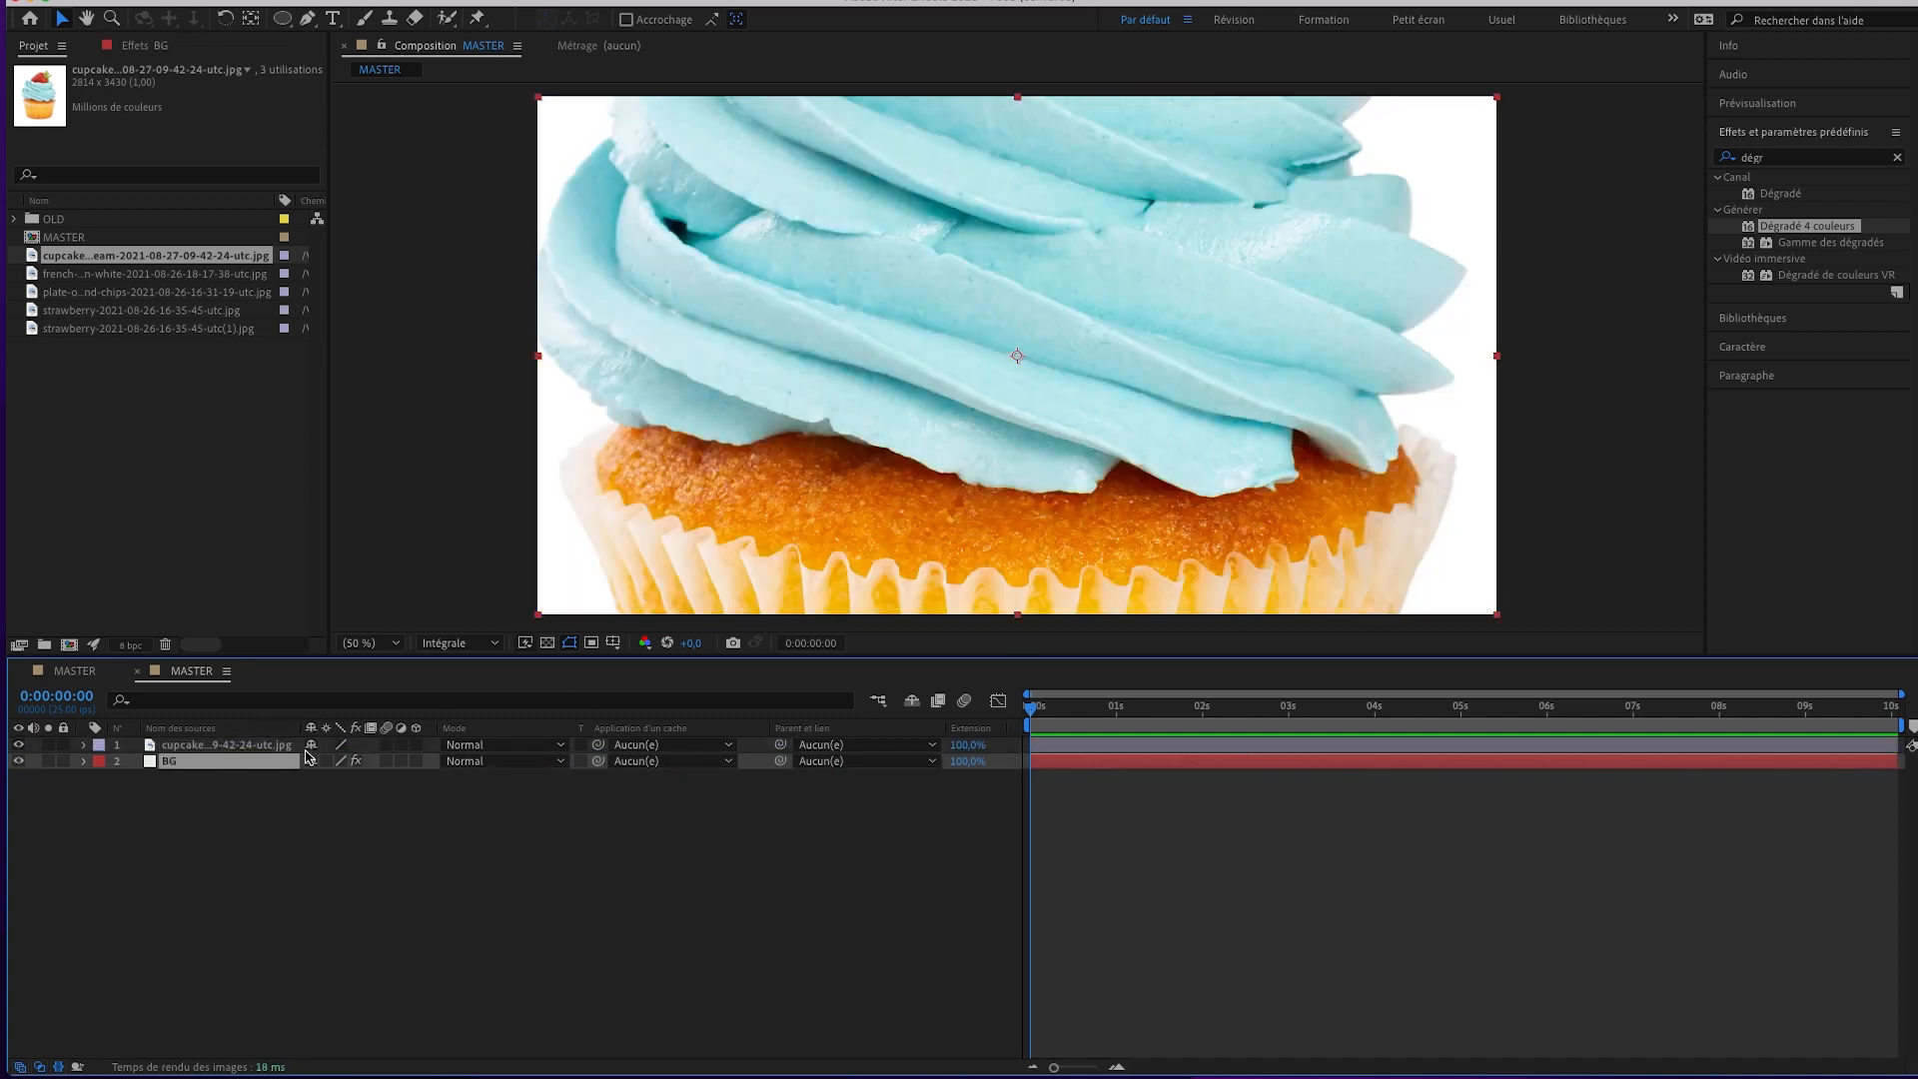
Set the cupcake layer's scale to 20%.
click(262, 747)
key(s)
drag(356, 761, 284, 761)
click(396, 854)
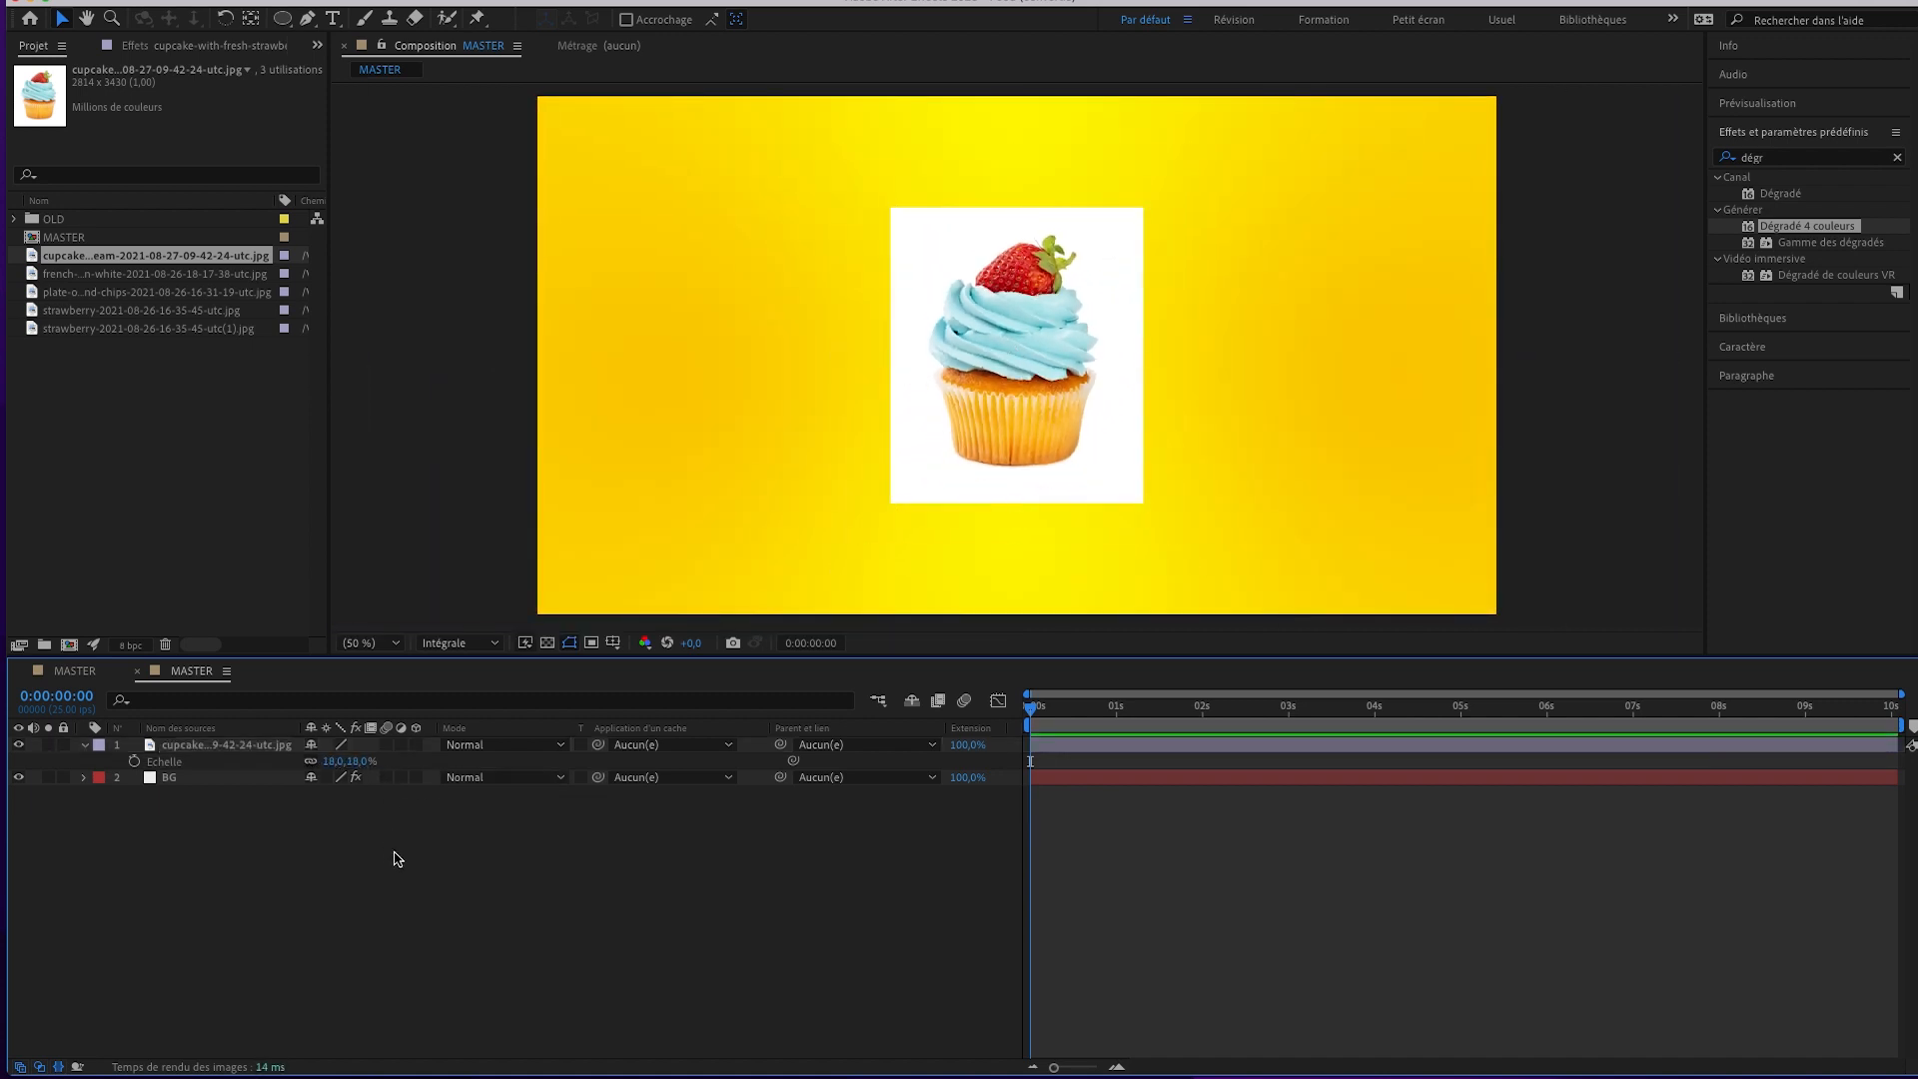
click(336, 761)
text(2)
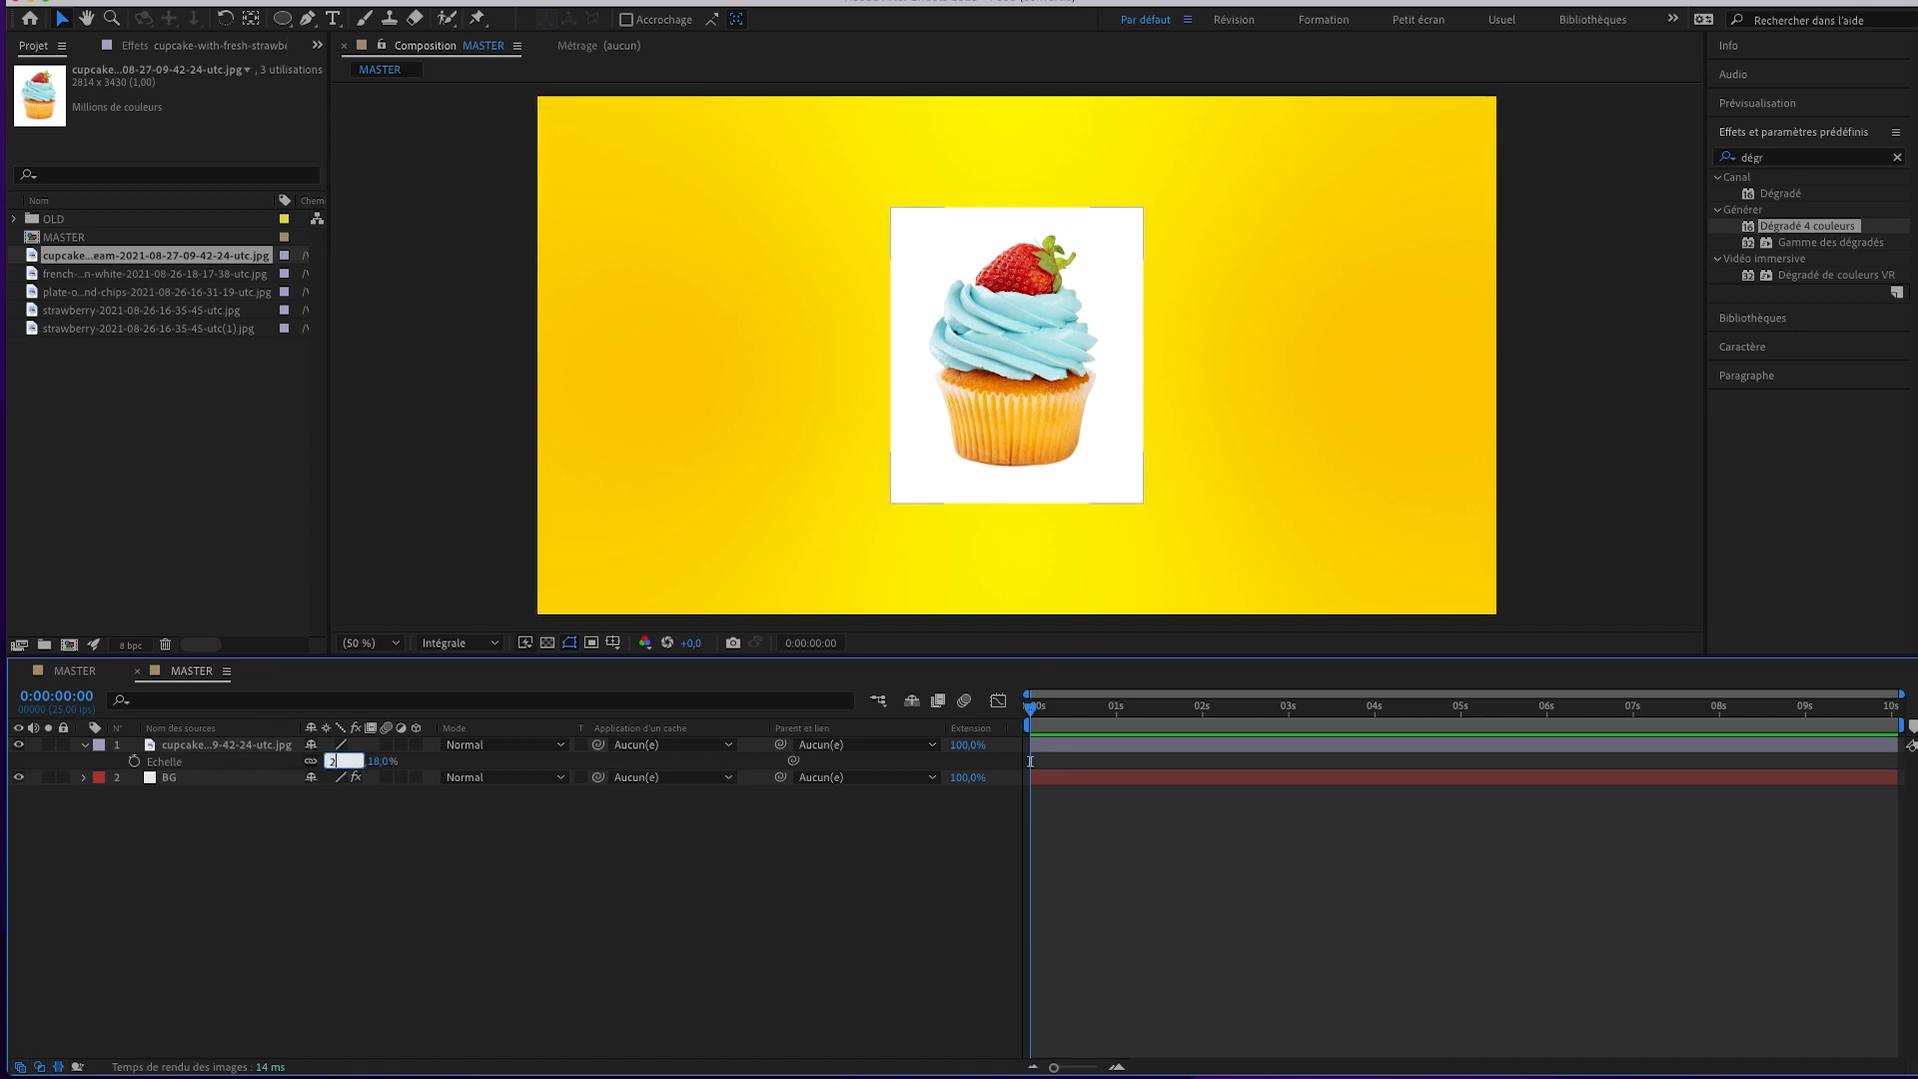
text(0)
key(Return)
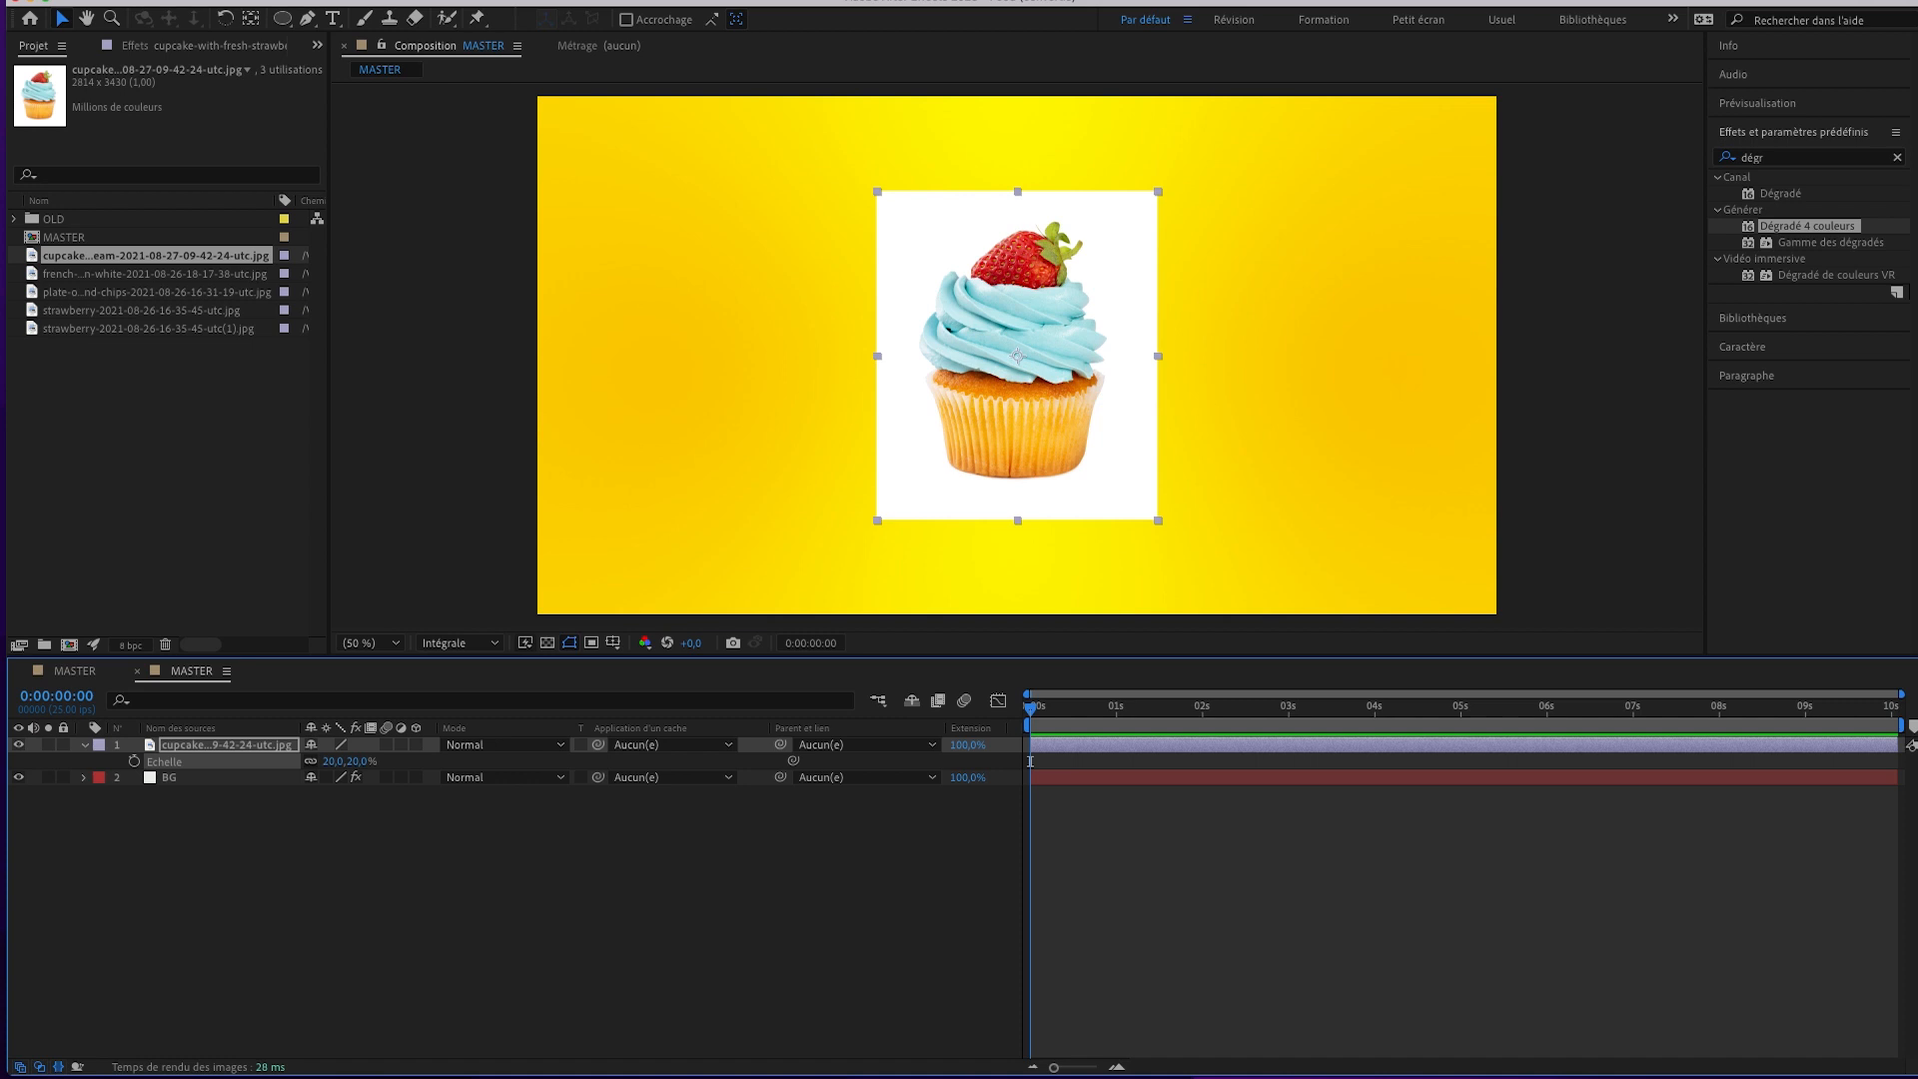
click(162, 830)
Try the Obscurcir blending mode on the cupcake layer and return it to Normal.
click(260, 752)
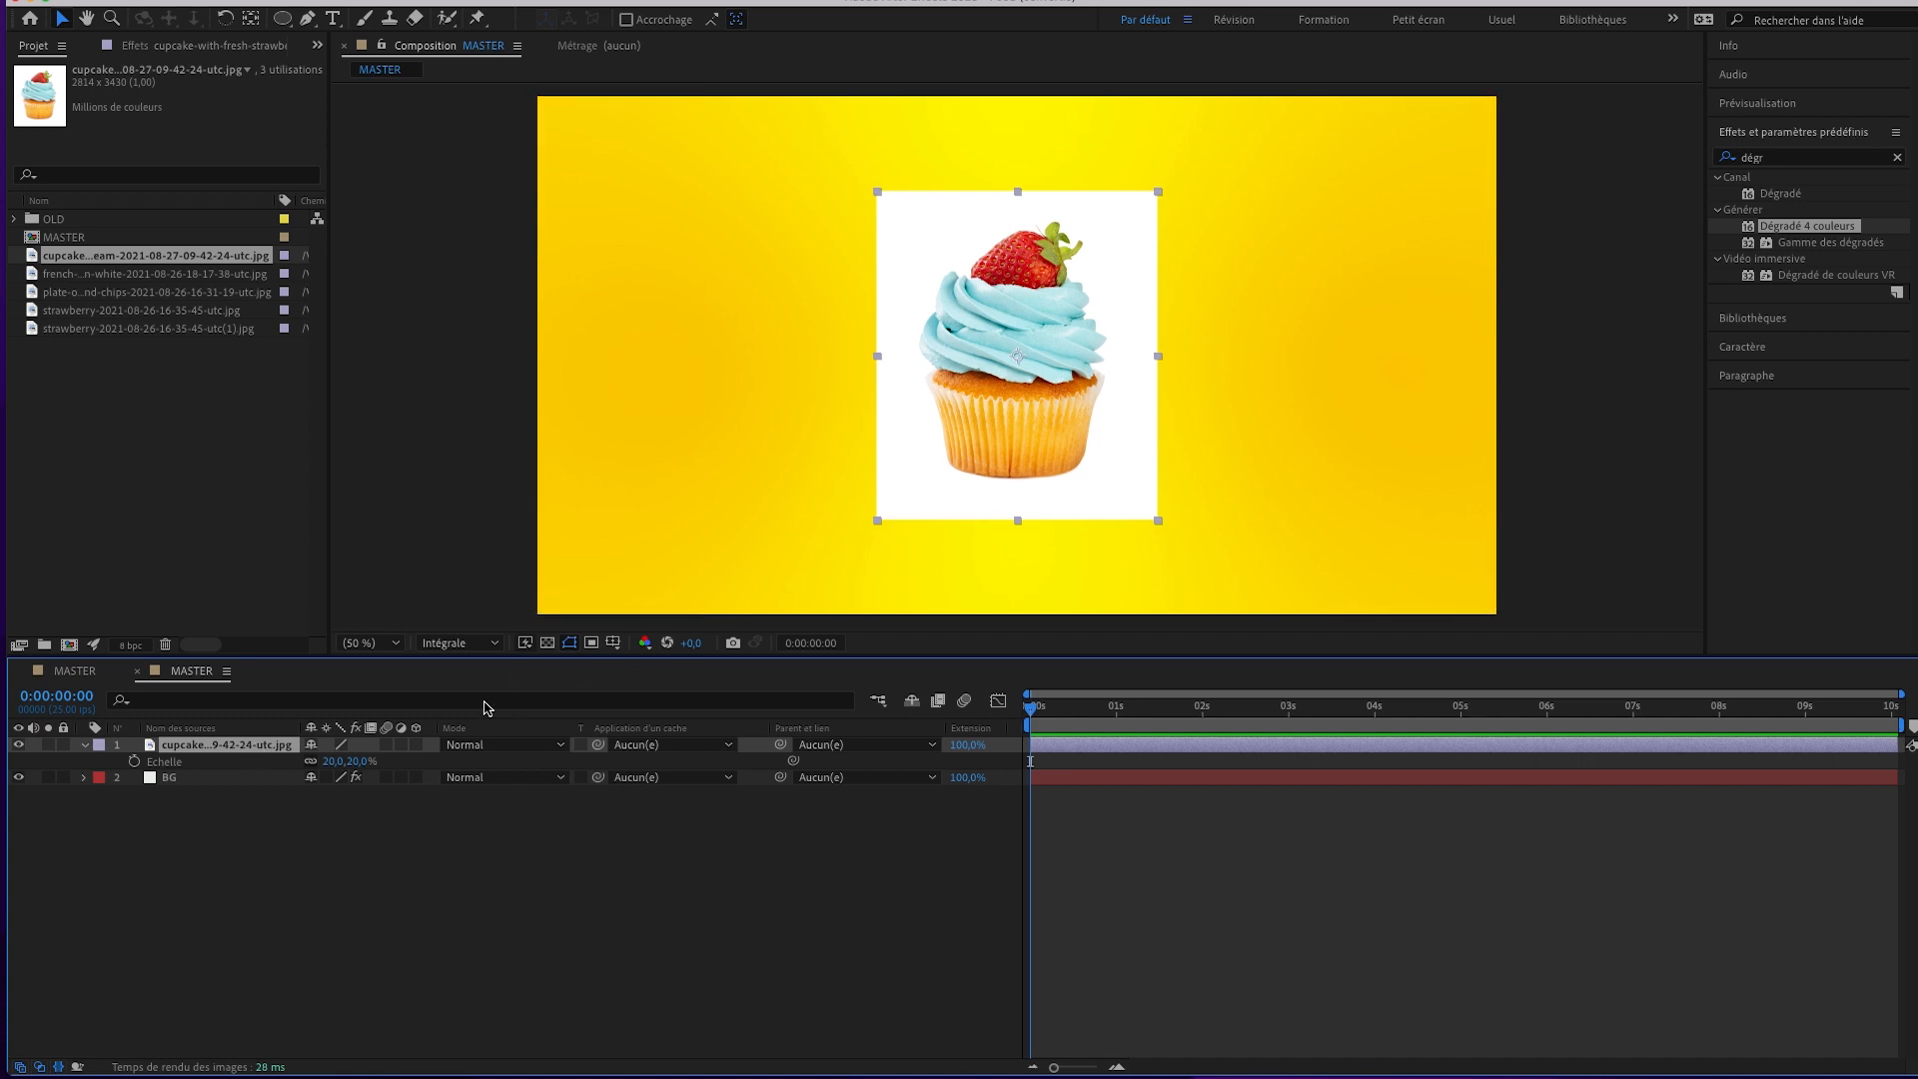
click(529, 752)
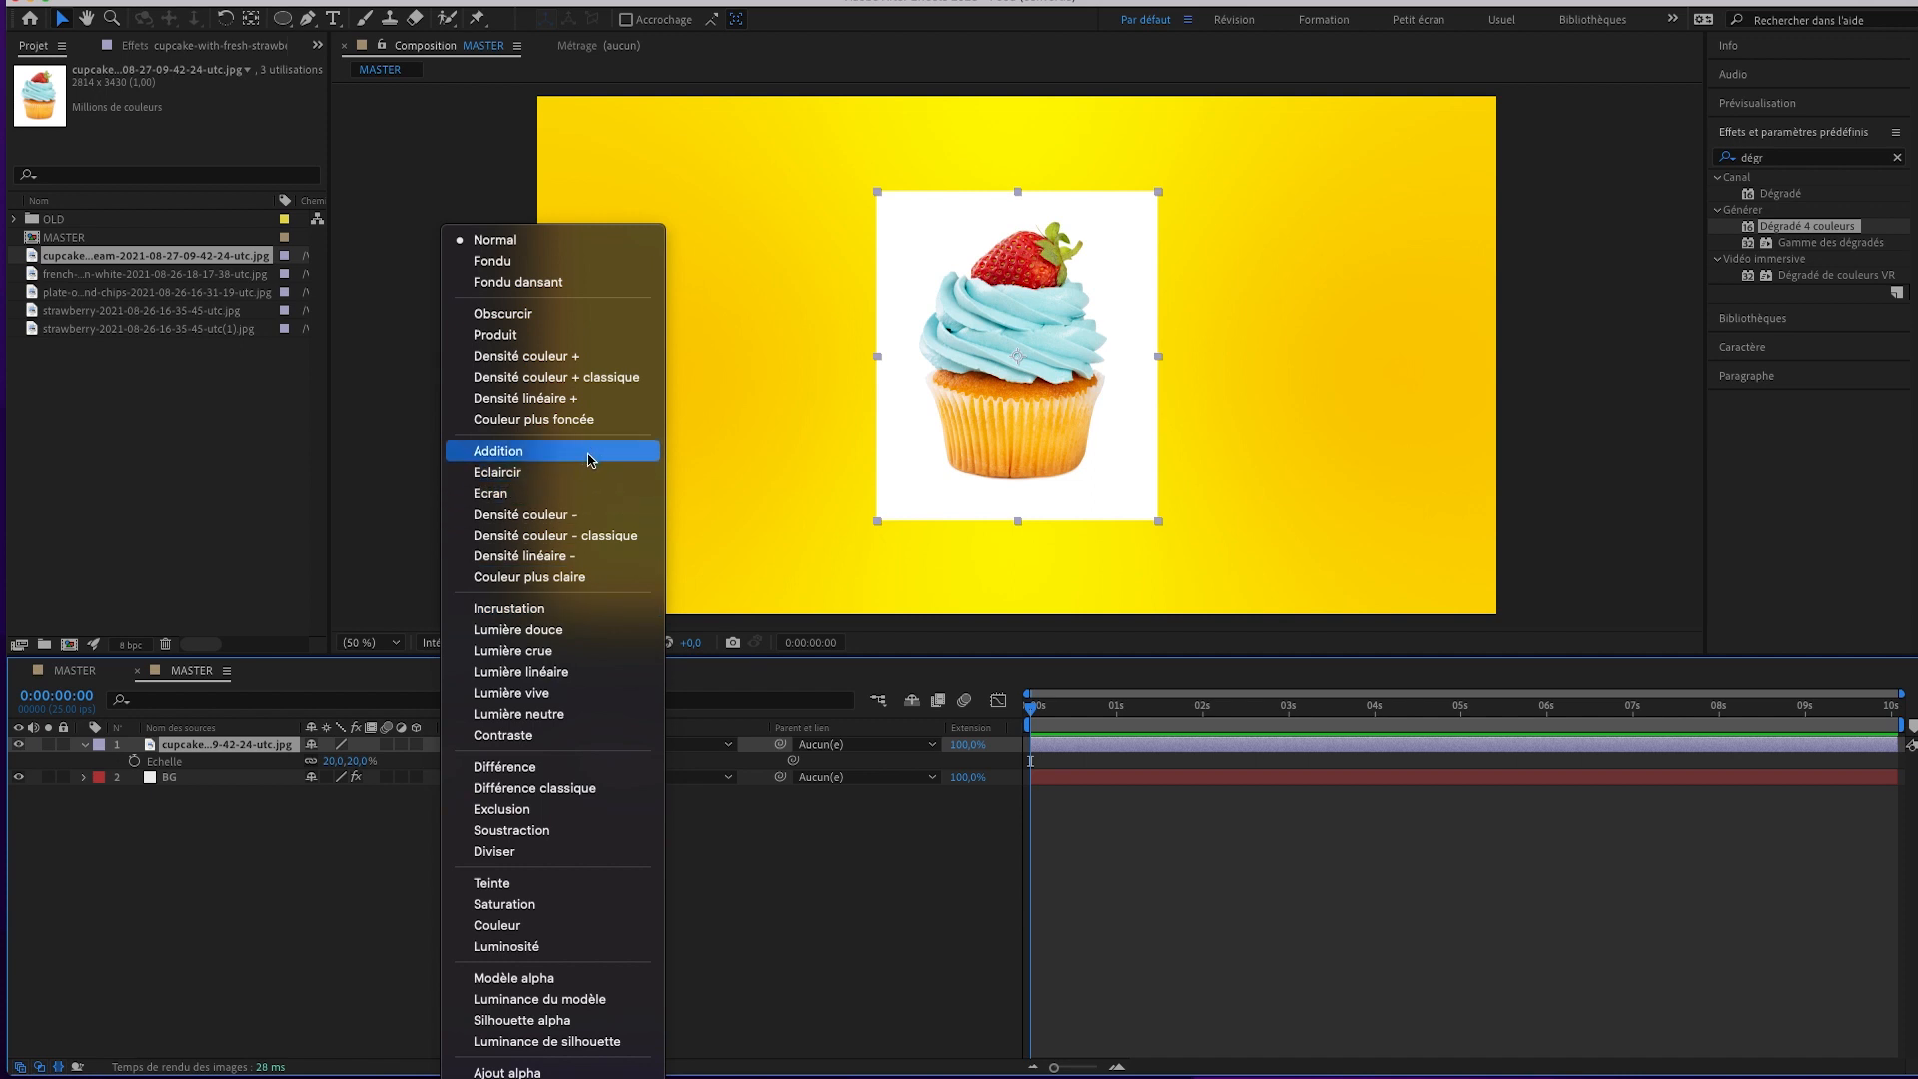
click(597, 322)
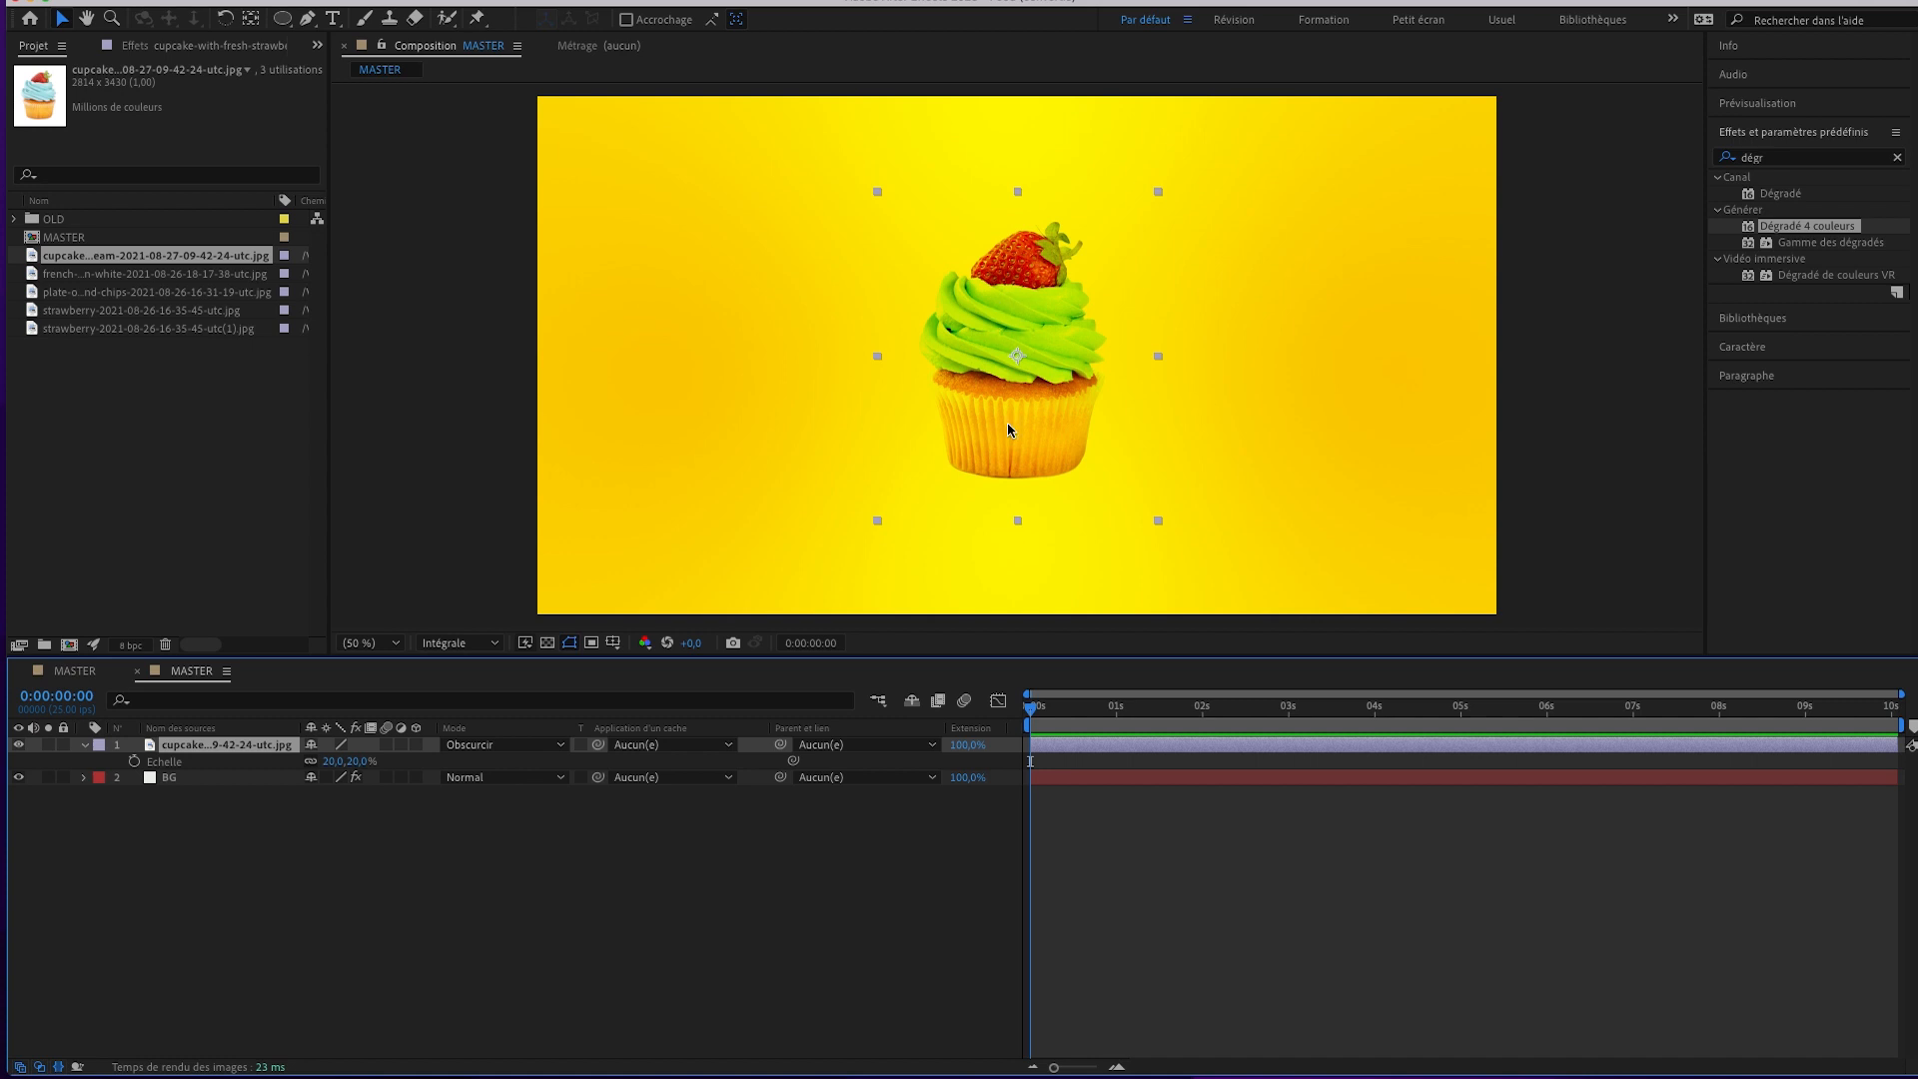
click(500, 745)
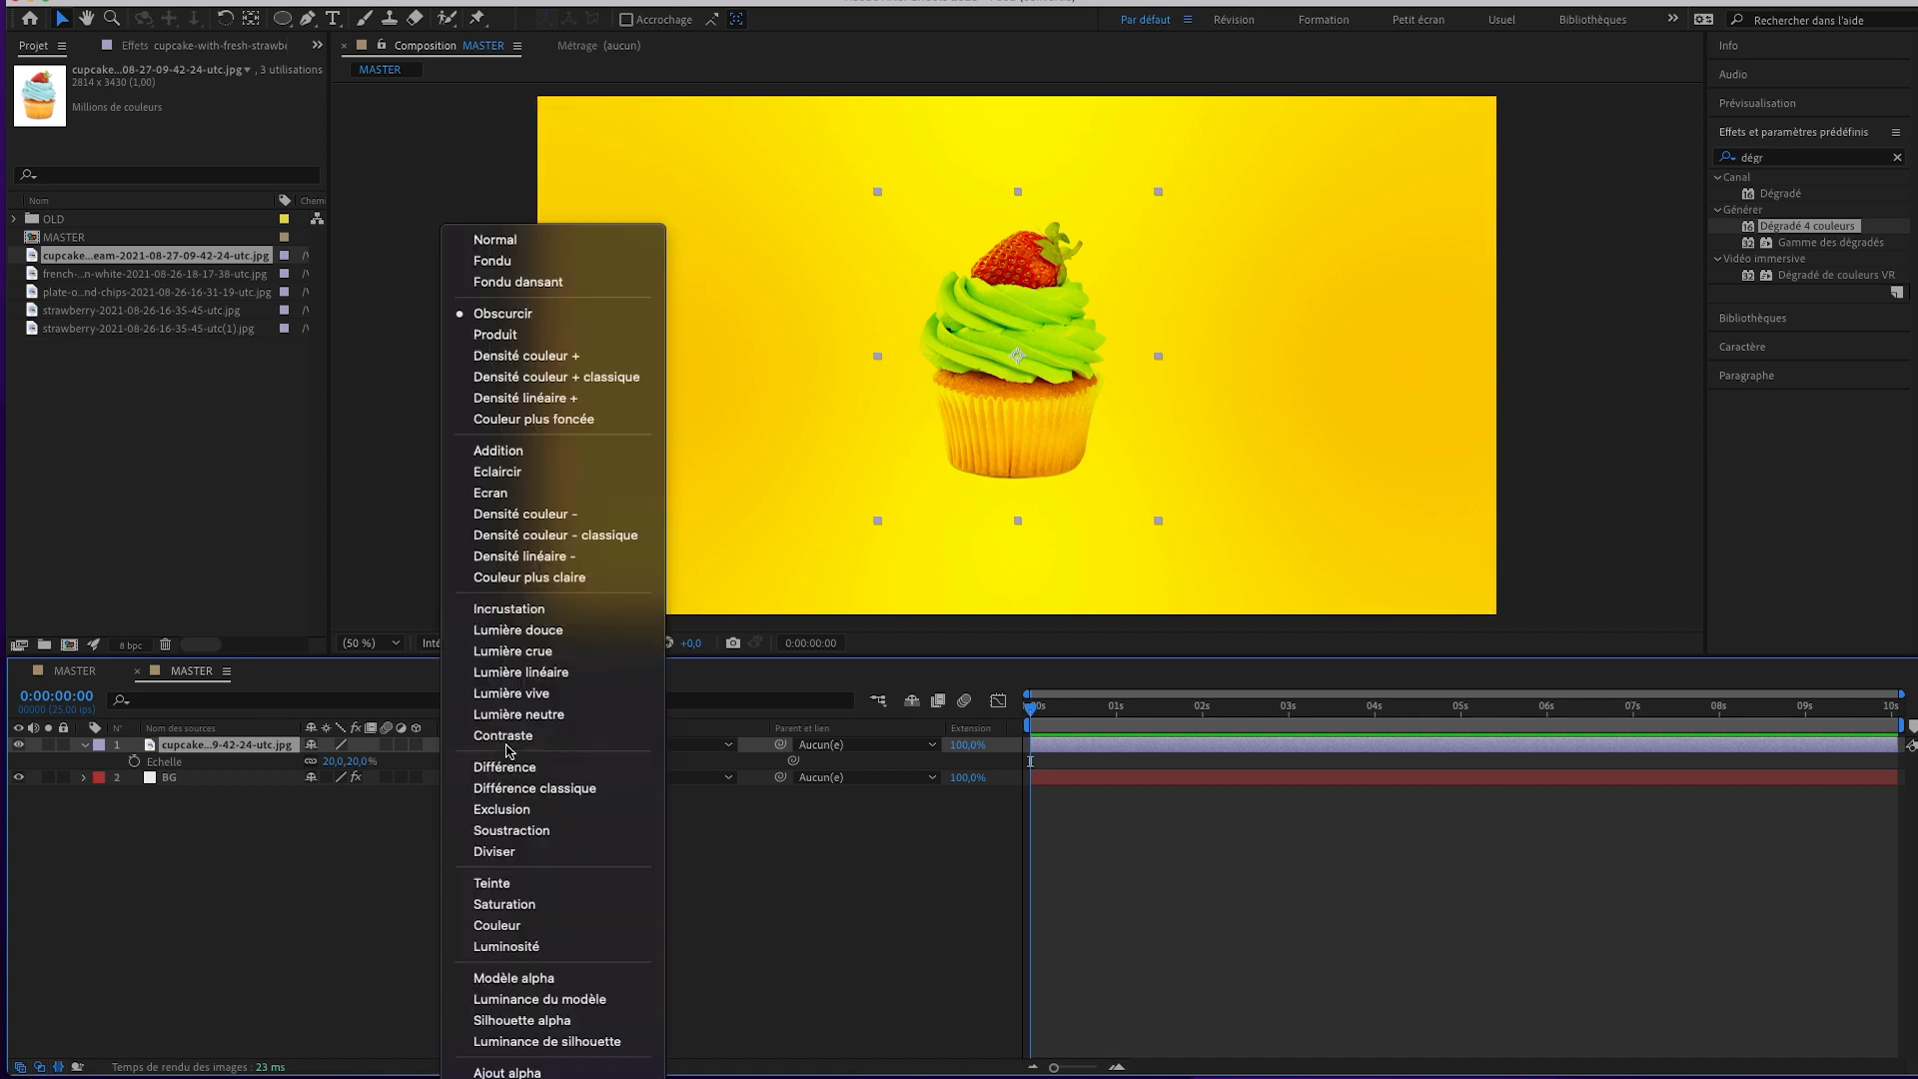
click(615, 254)
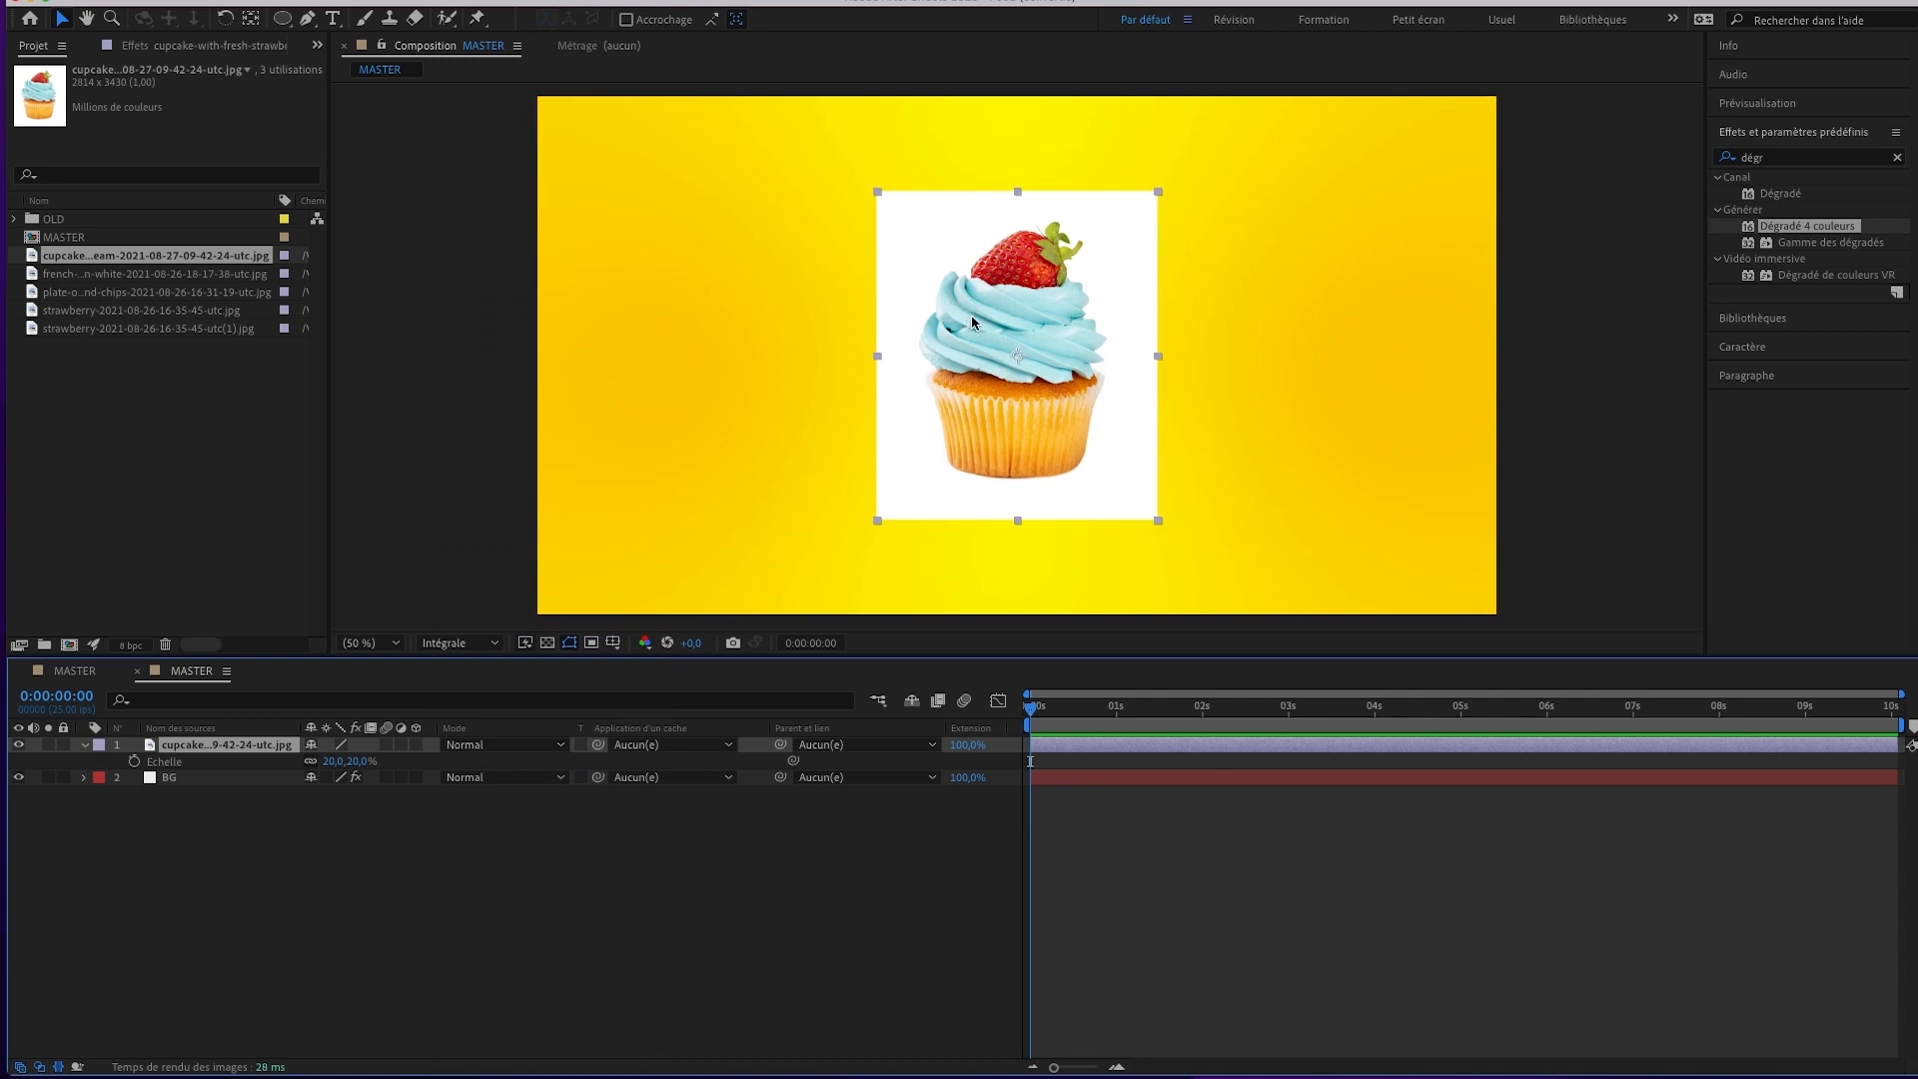
Apply the Masquage linéaire par couleur effect to the cupcake layer and dock its effect controls beside the project list.
click(1896, 158)
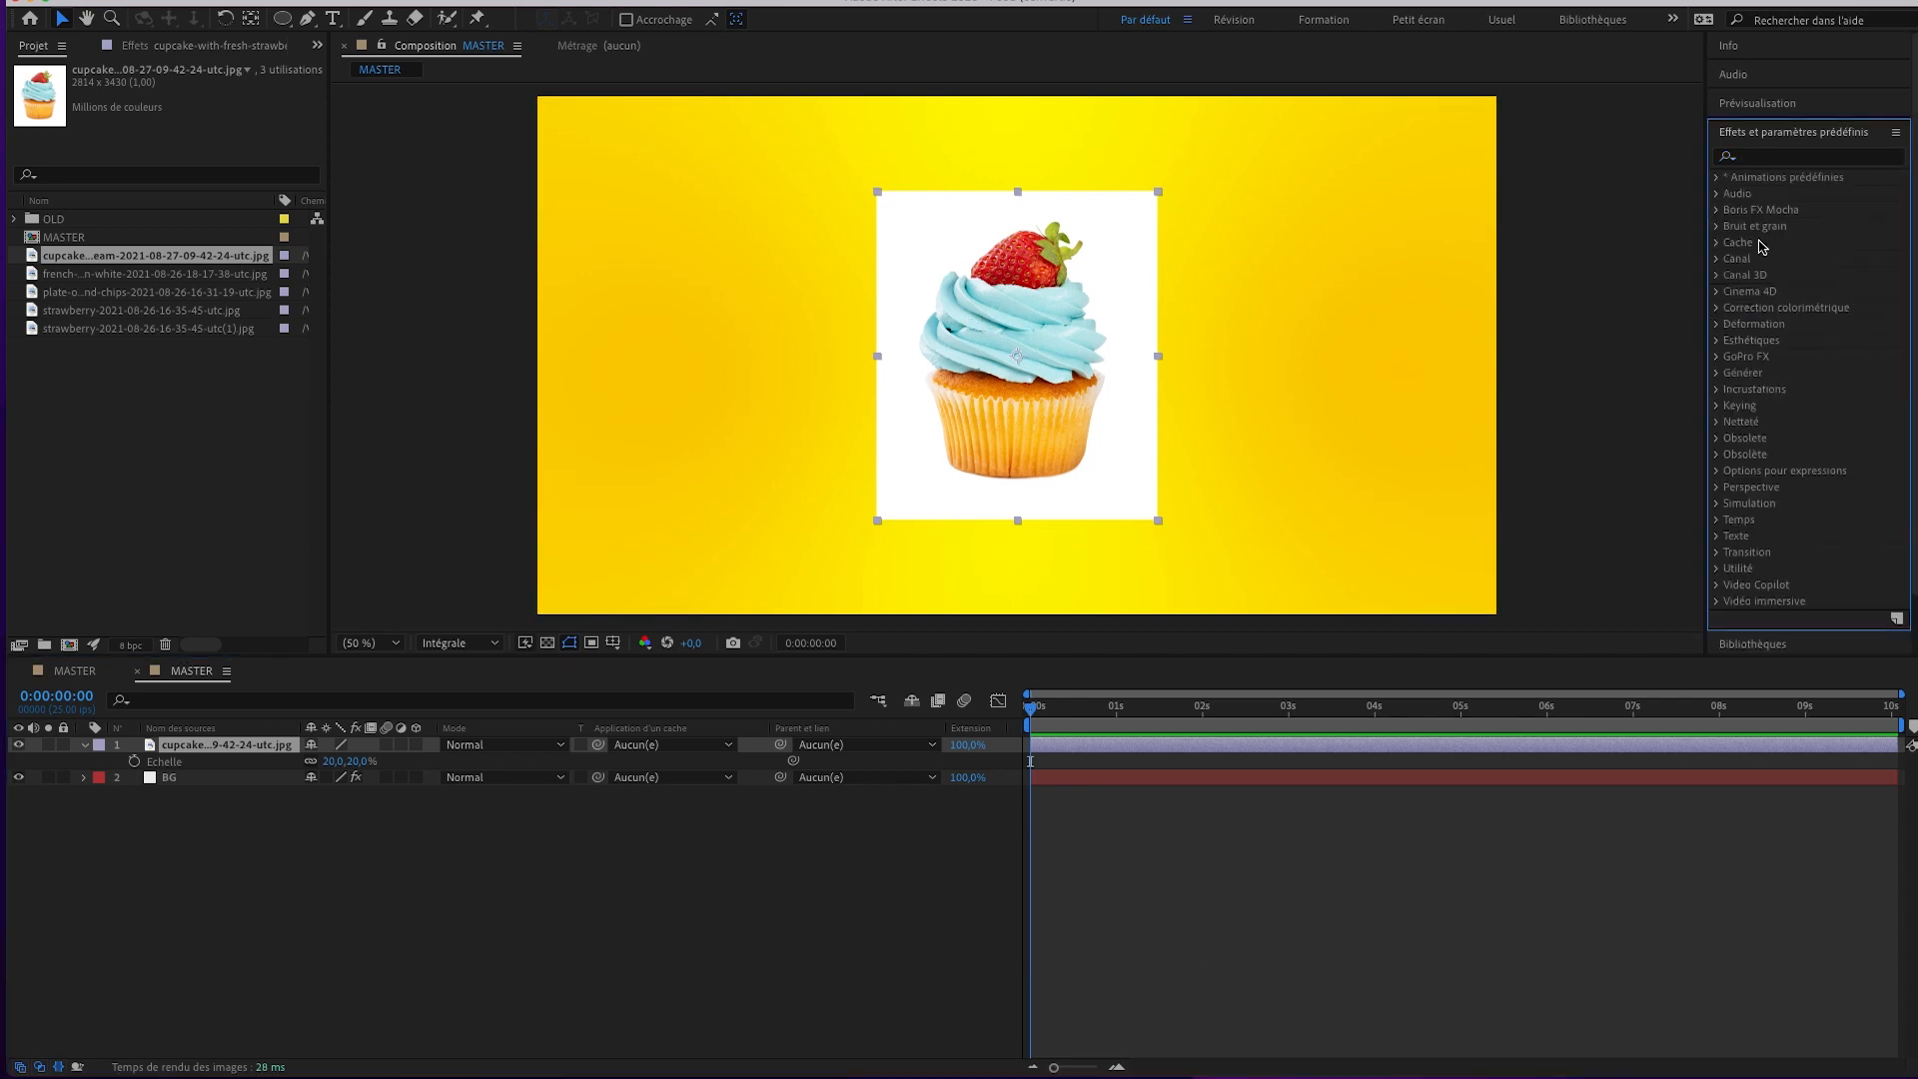
click(1717, 243)
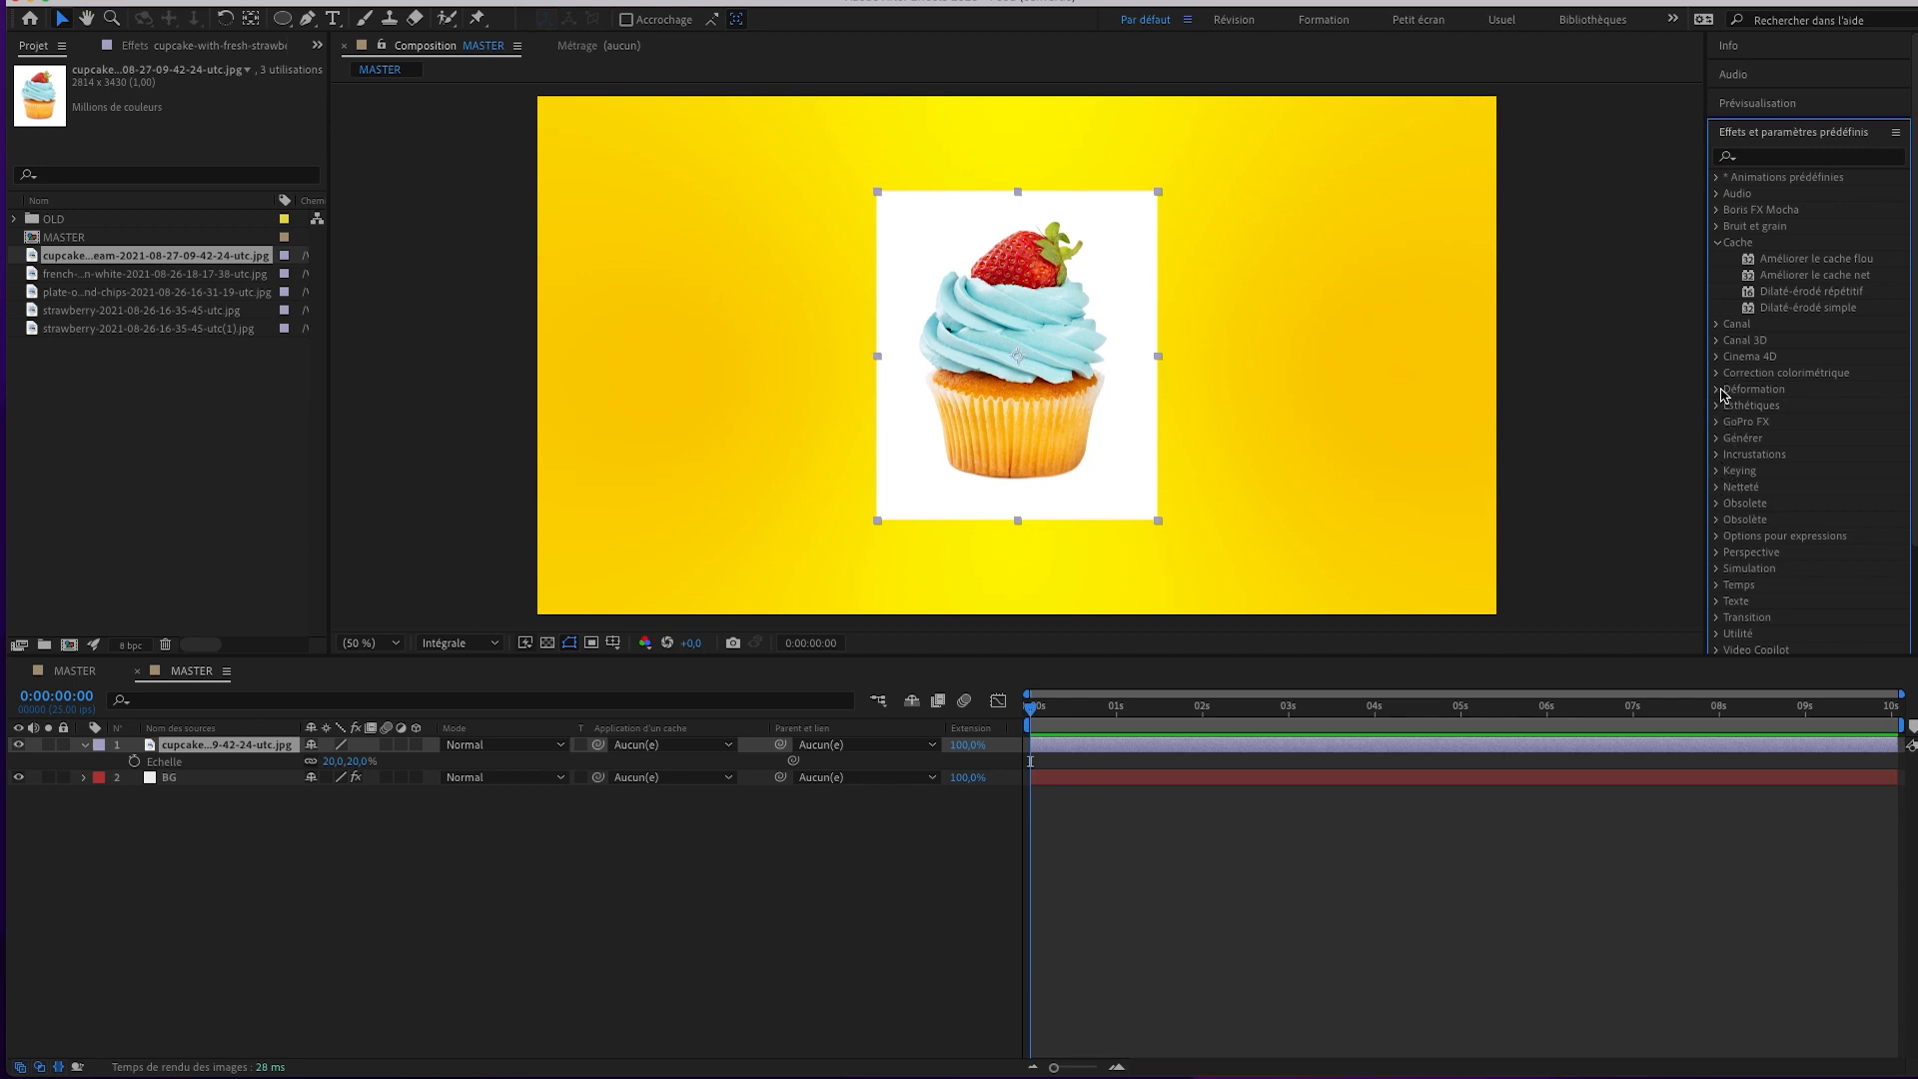
click(1717, 456)
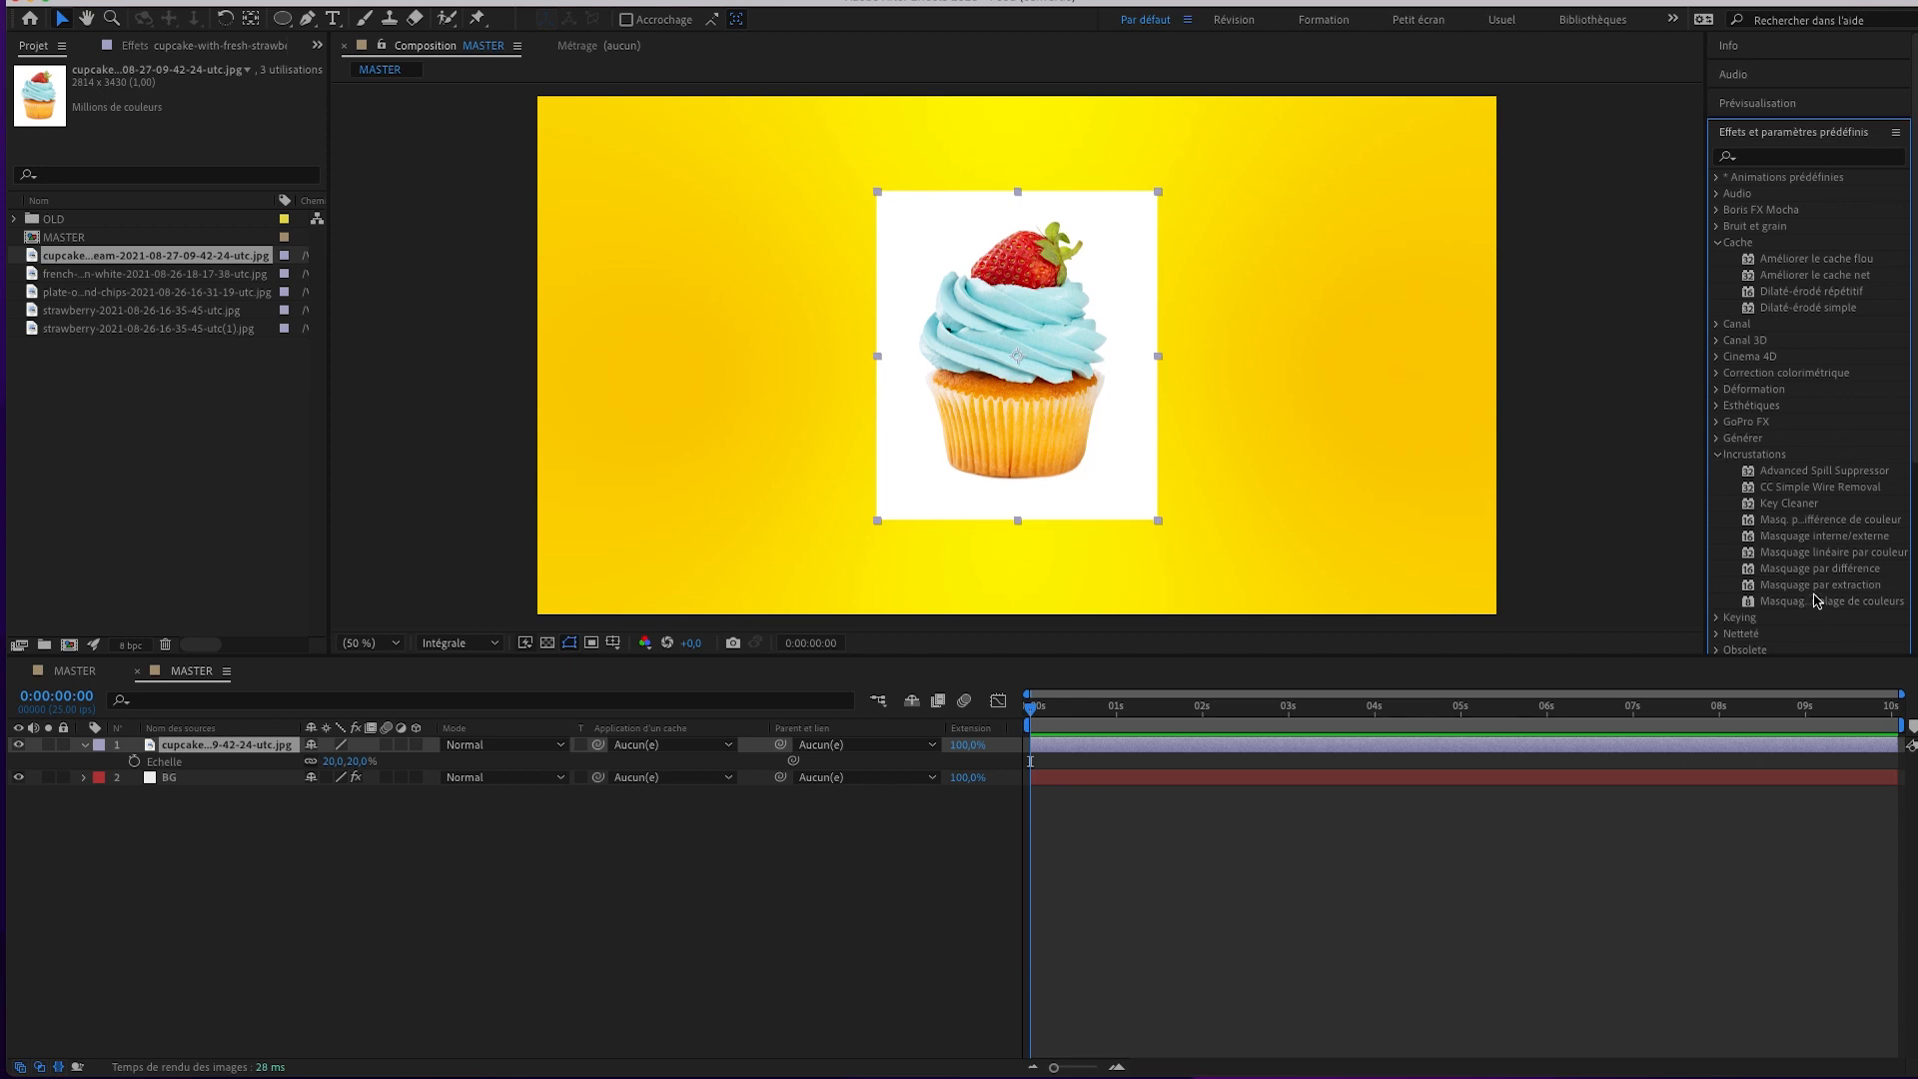
drag(1707, 559, 1673, 559)
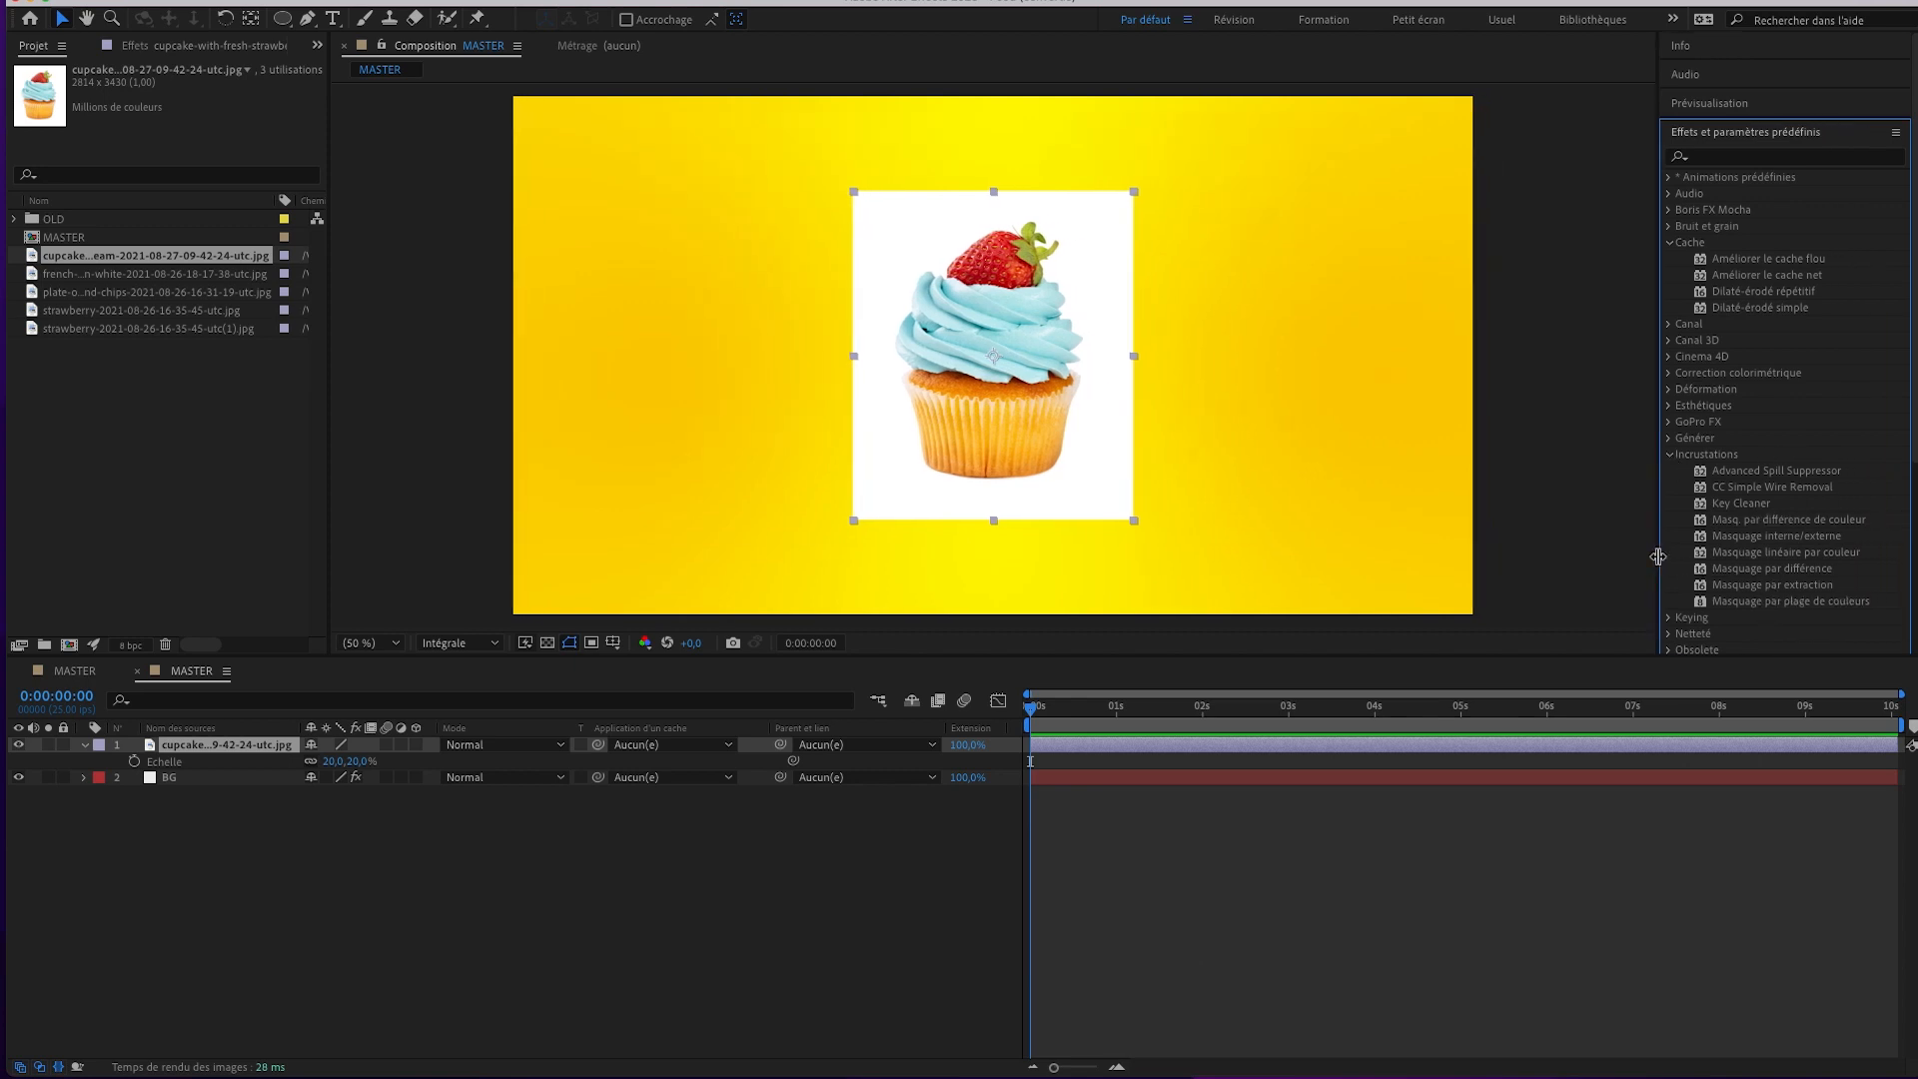
click(1785, 556)
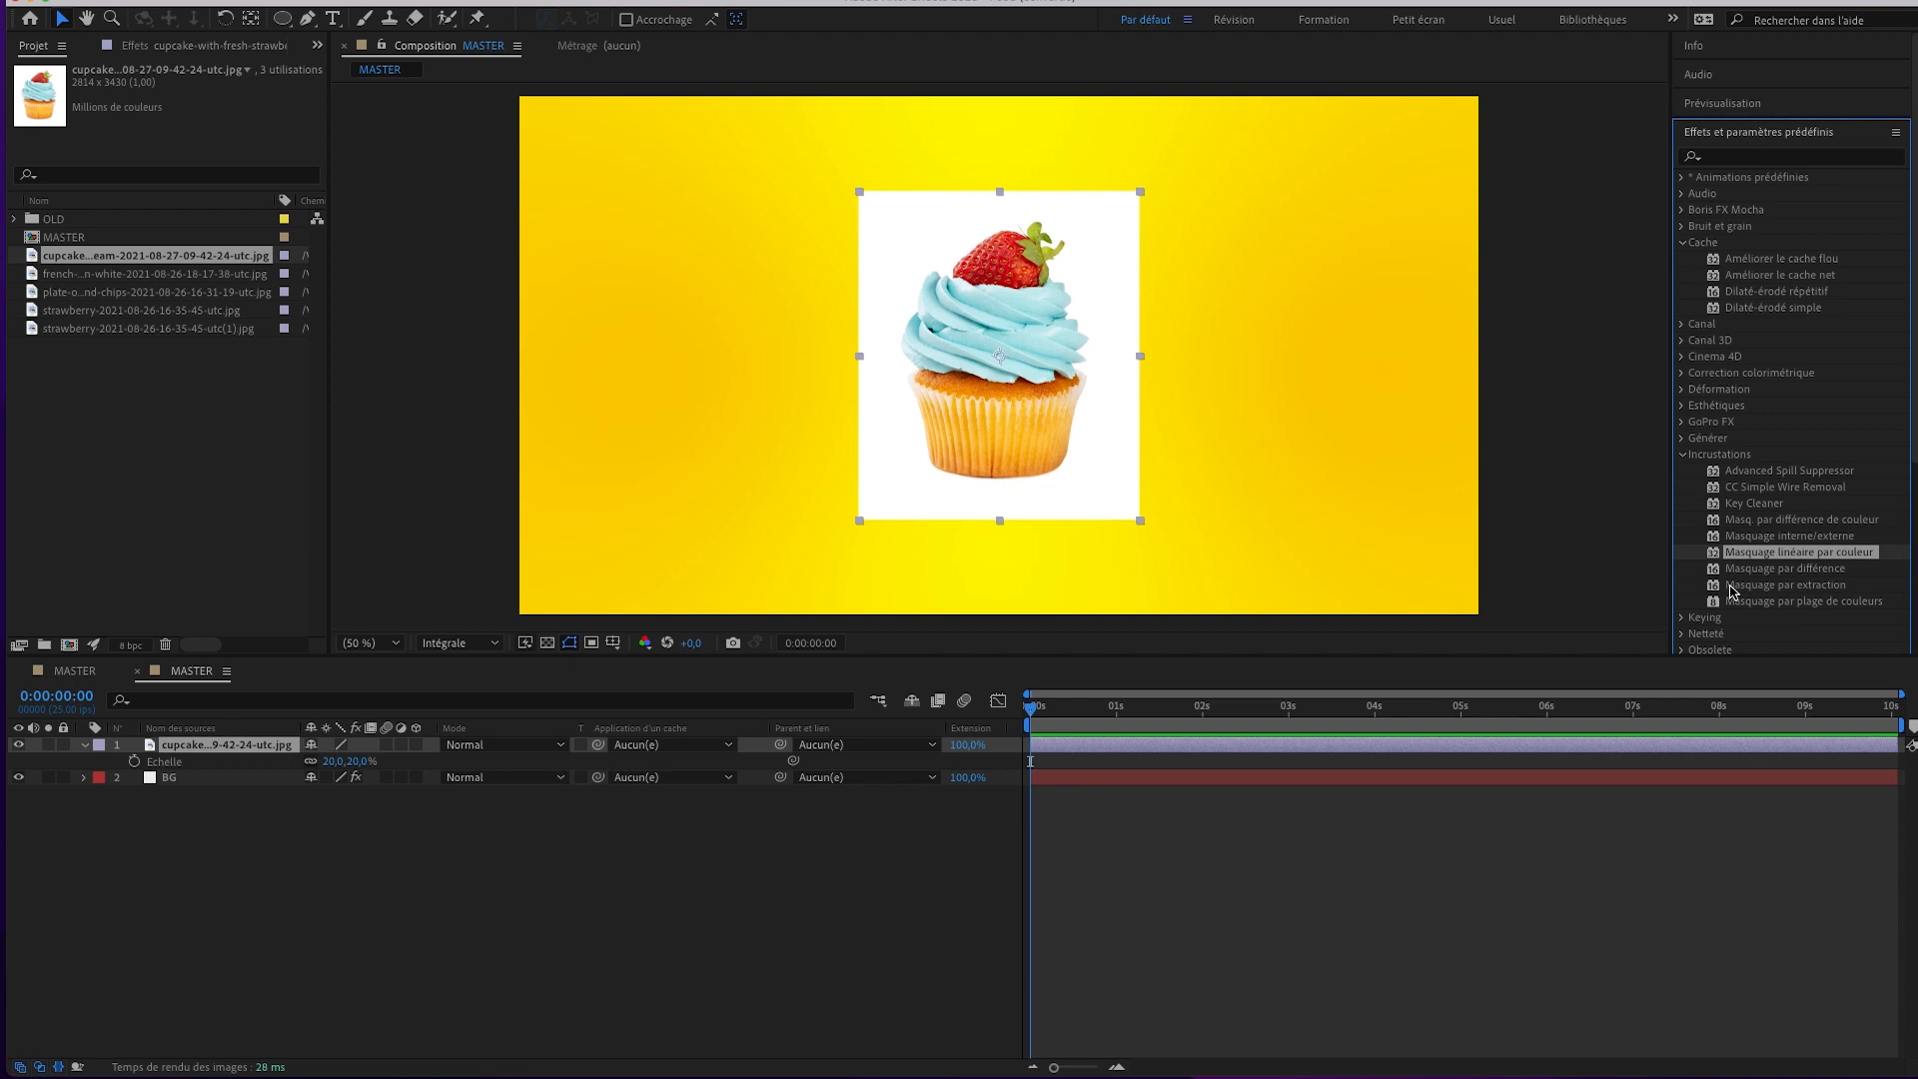
double_click(1800, 554)
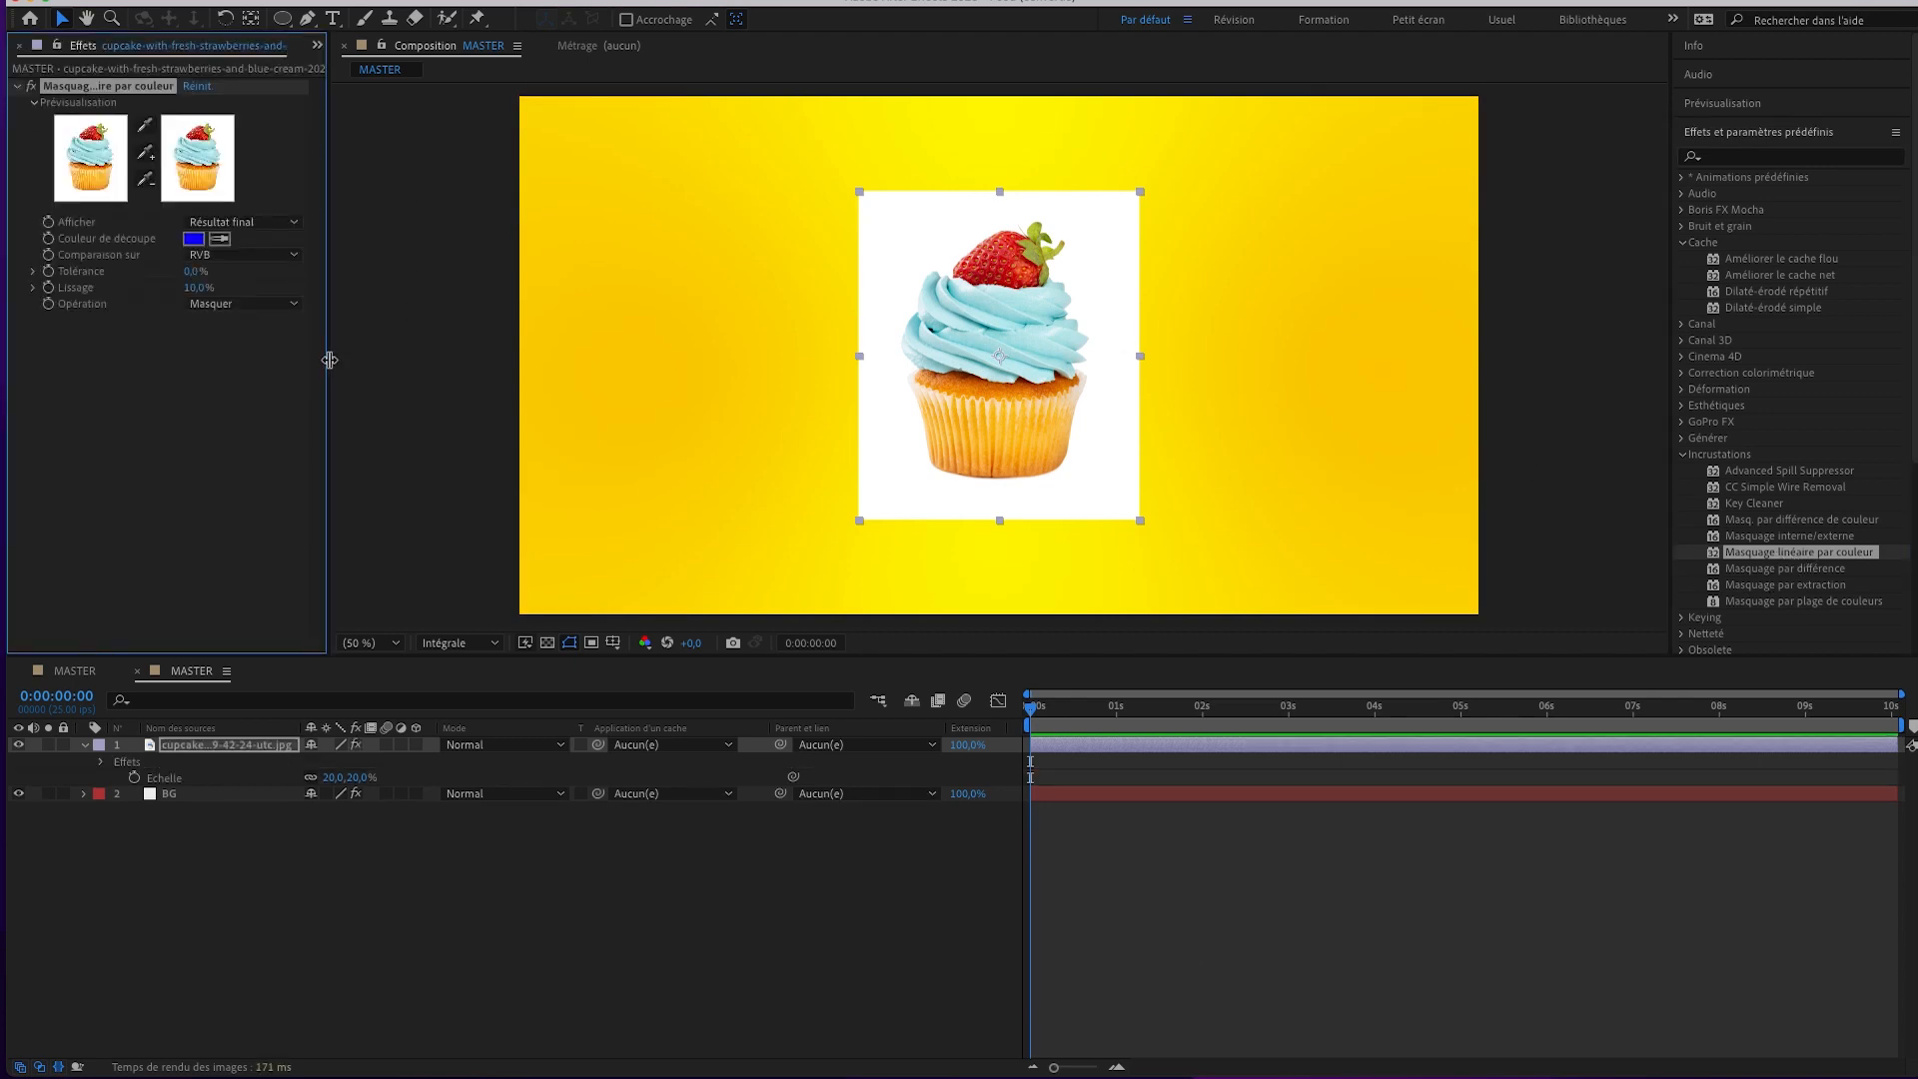
drag(85, 50, 374, 195)
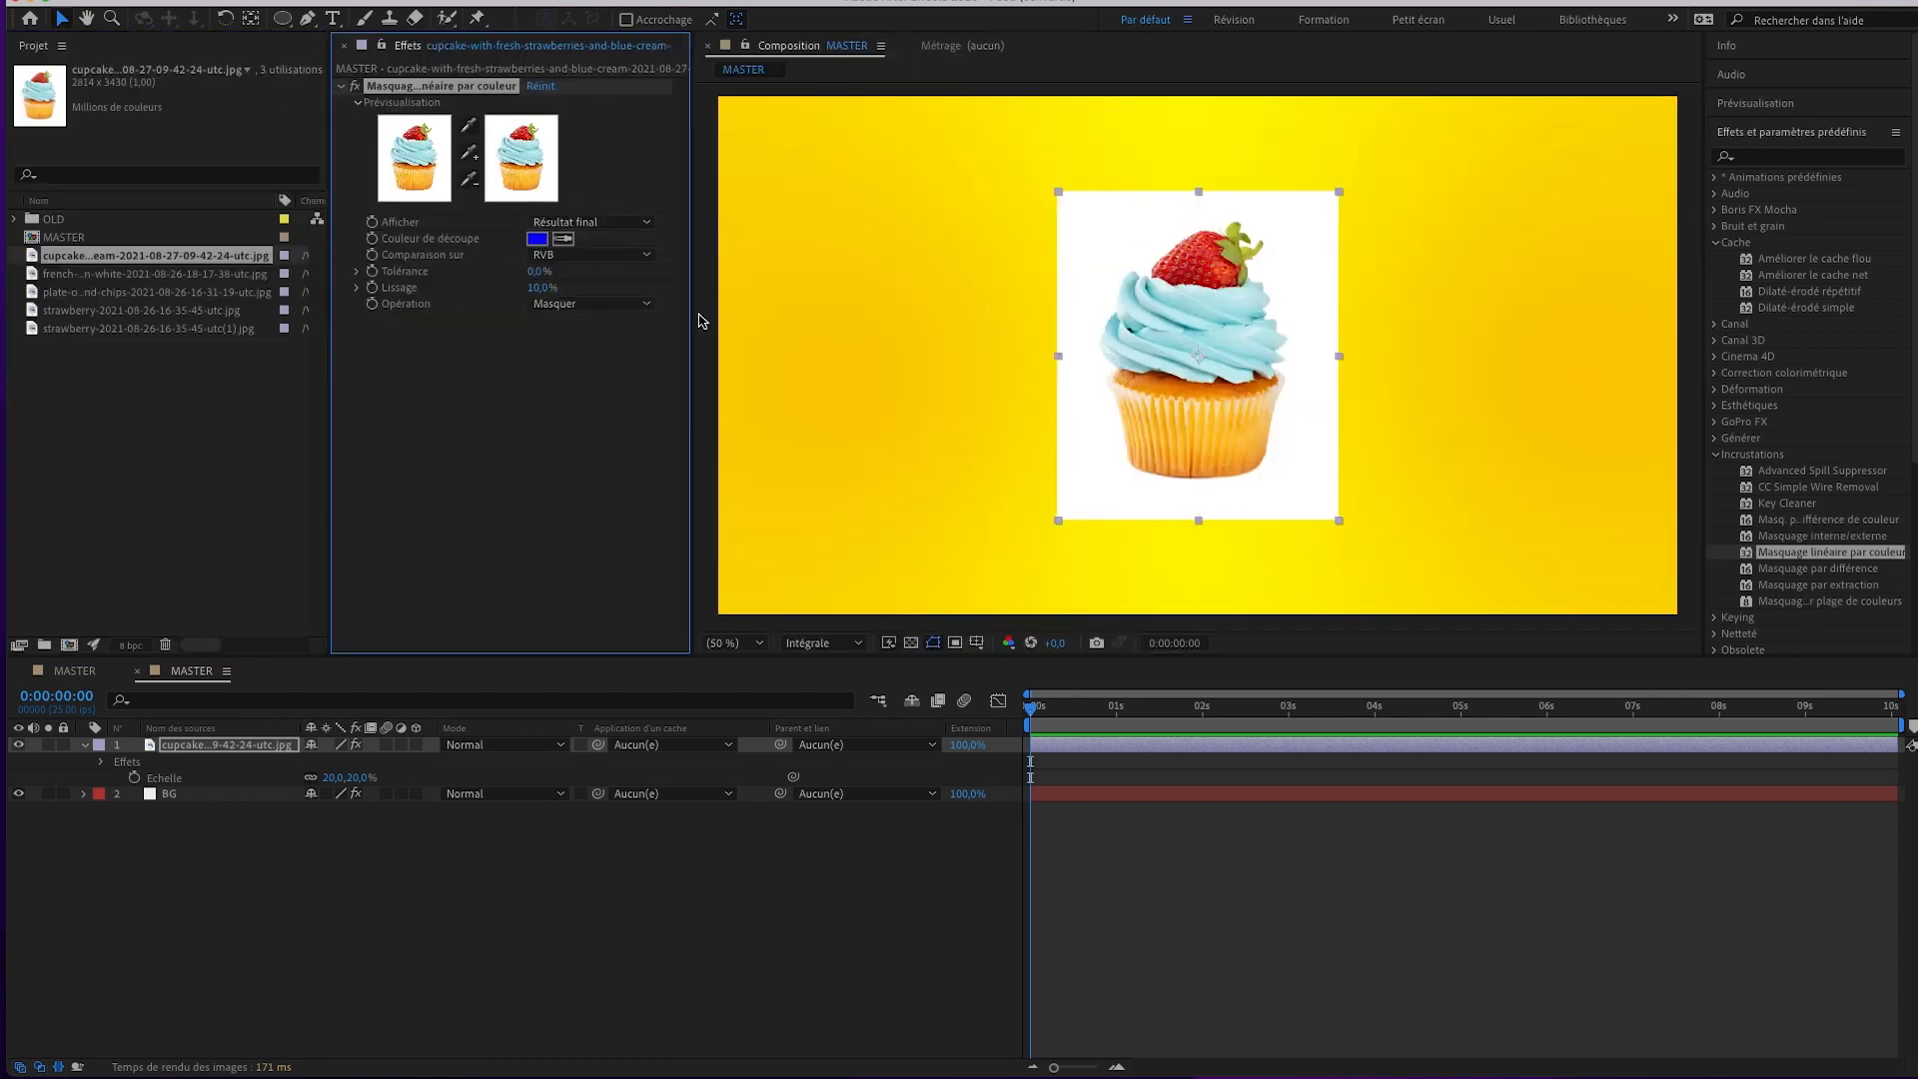
Sample the cupcake image's white backdrop as the key colour and try to exclude the pale frosting from the key.
click(469, 125)
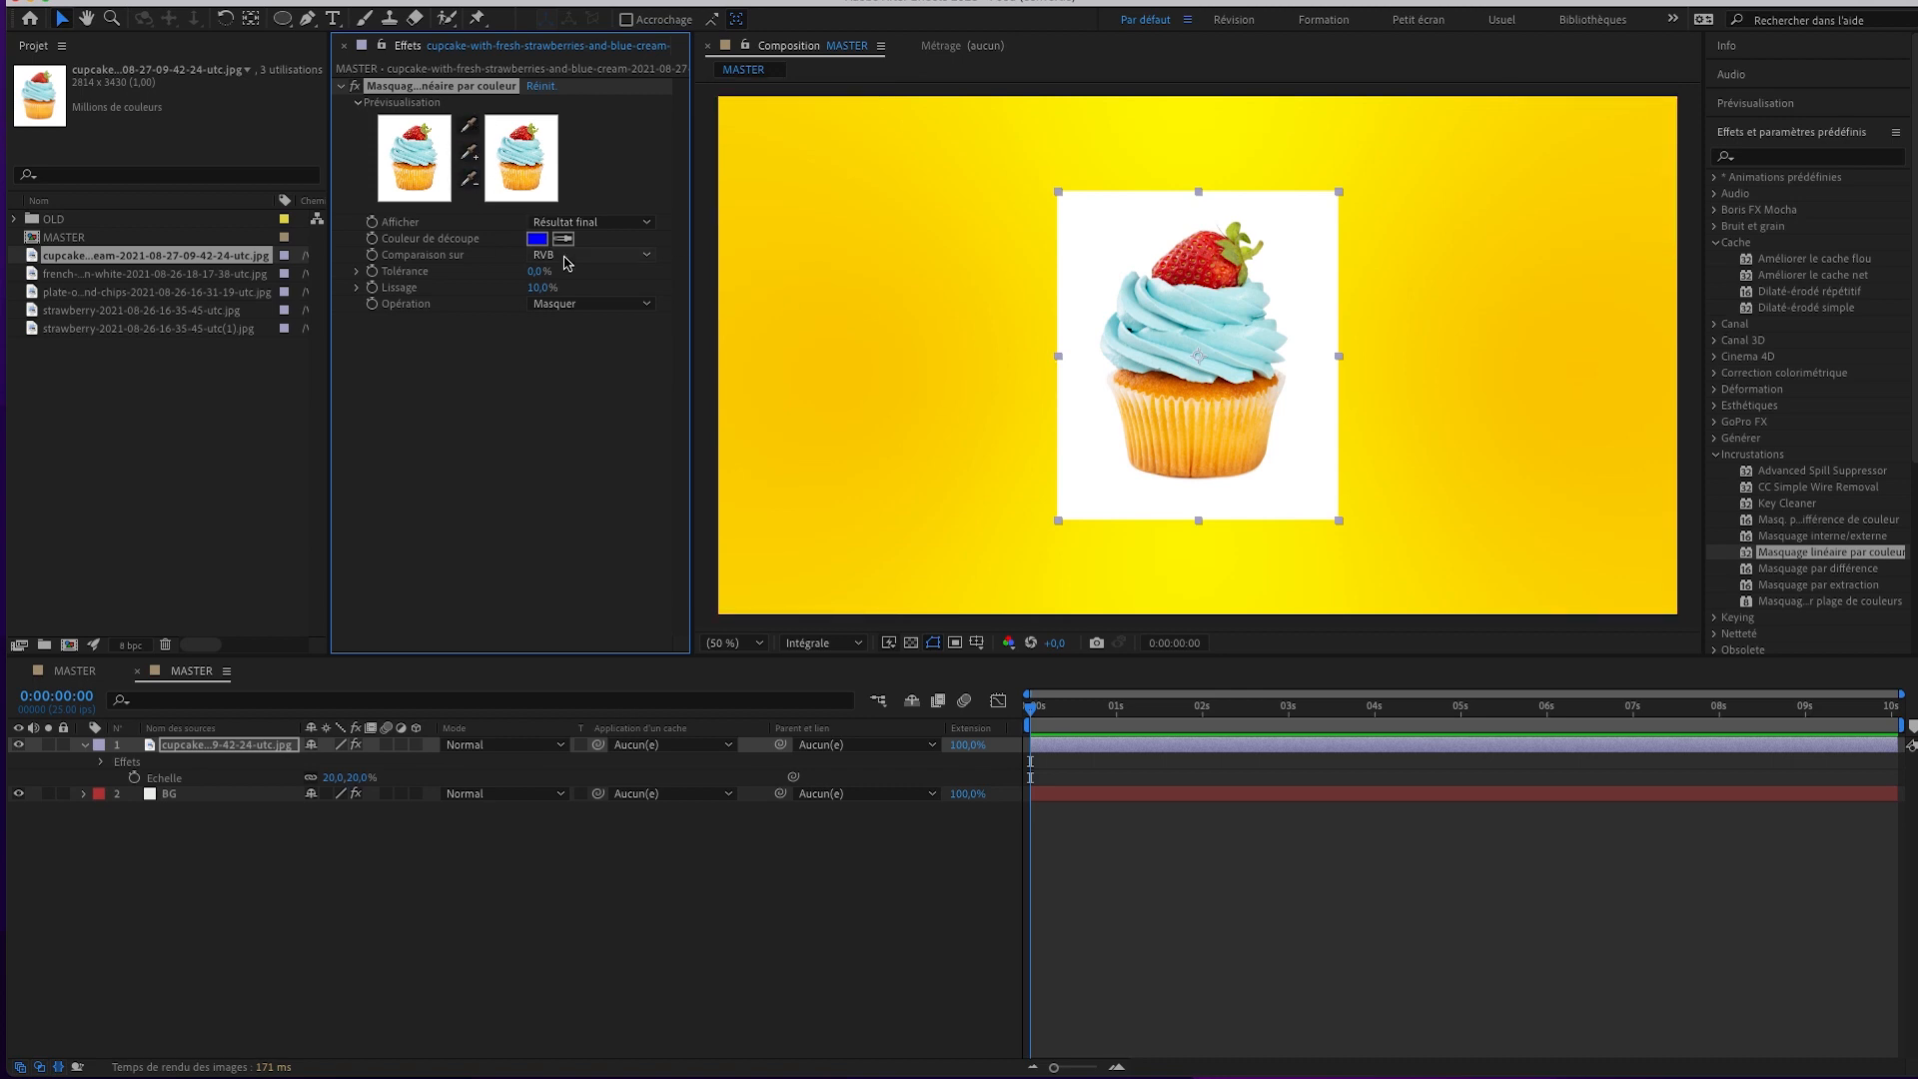
click(1100, 228)
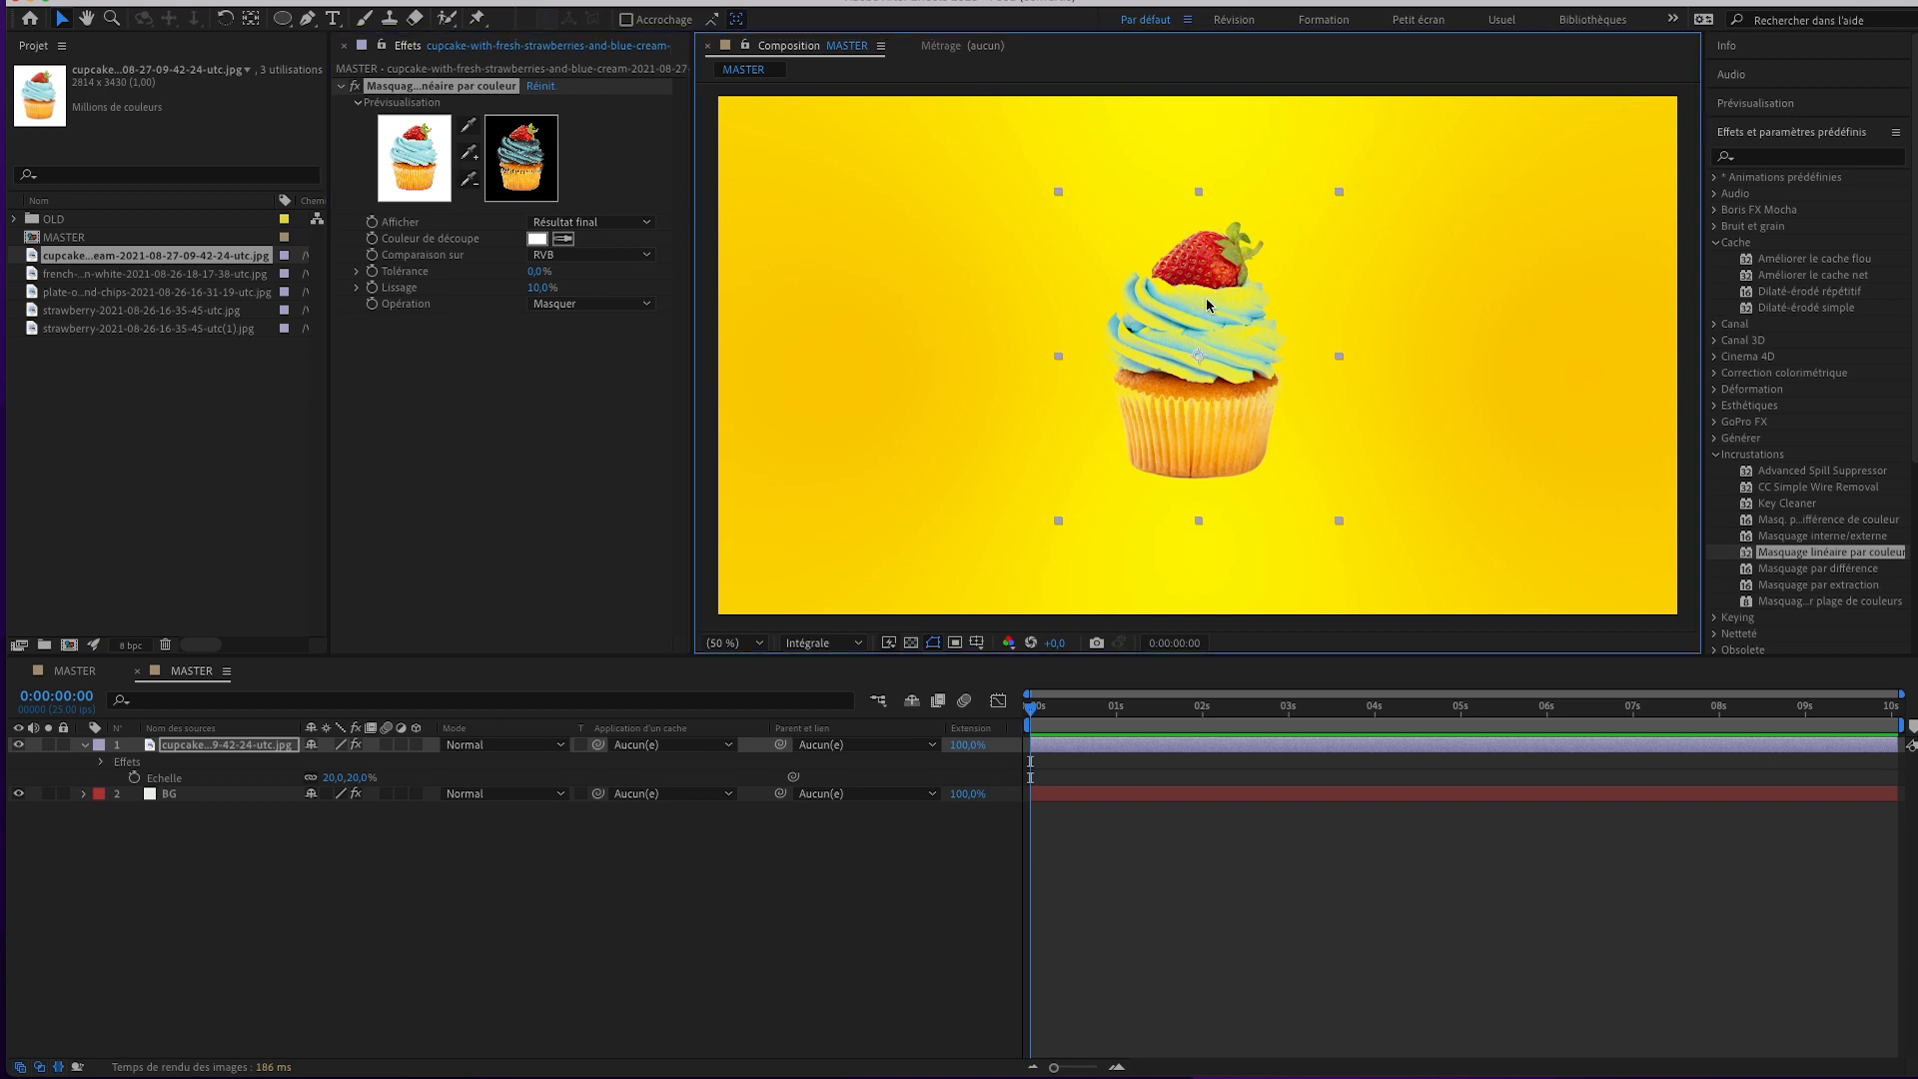
click(471, 180)
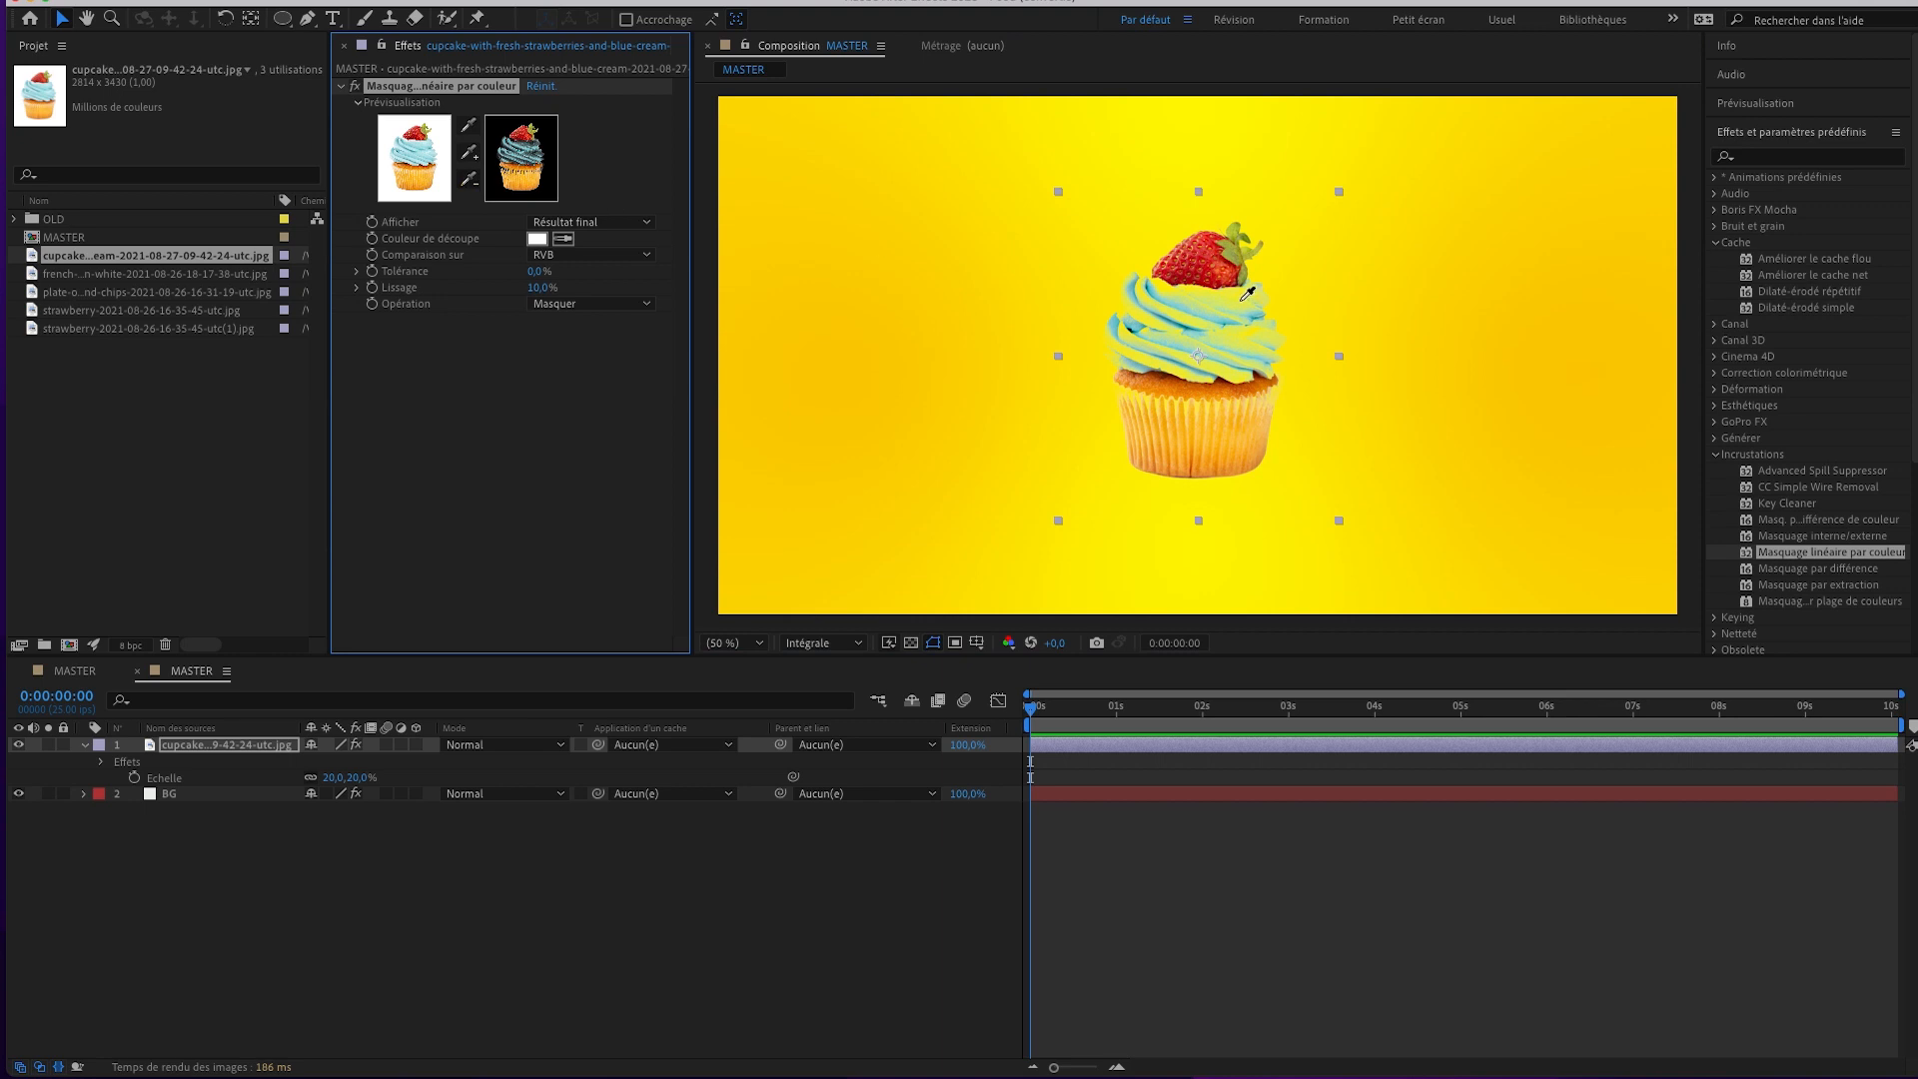
click(1205, 290)
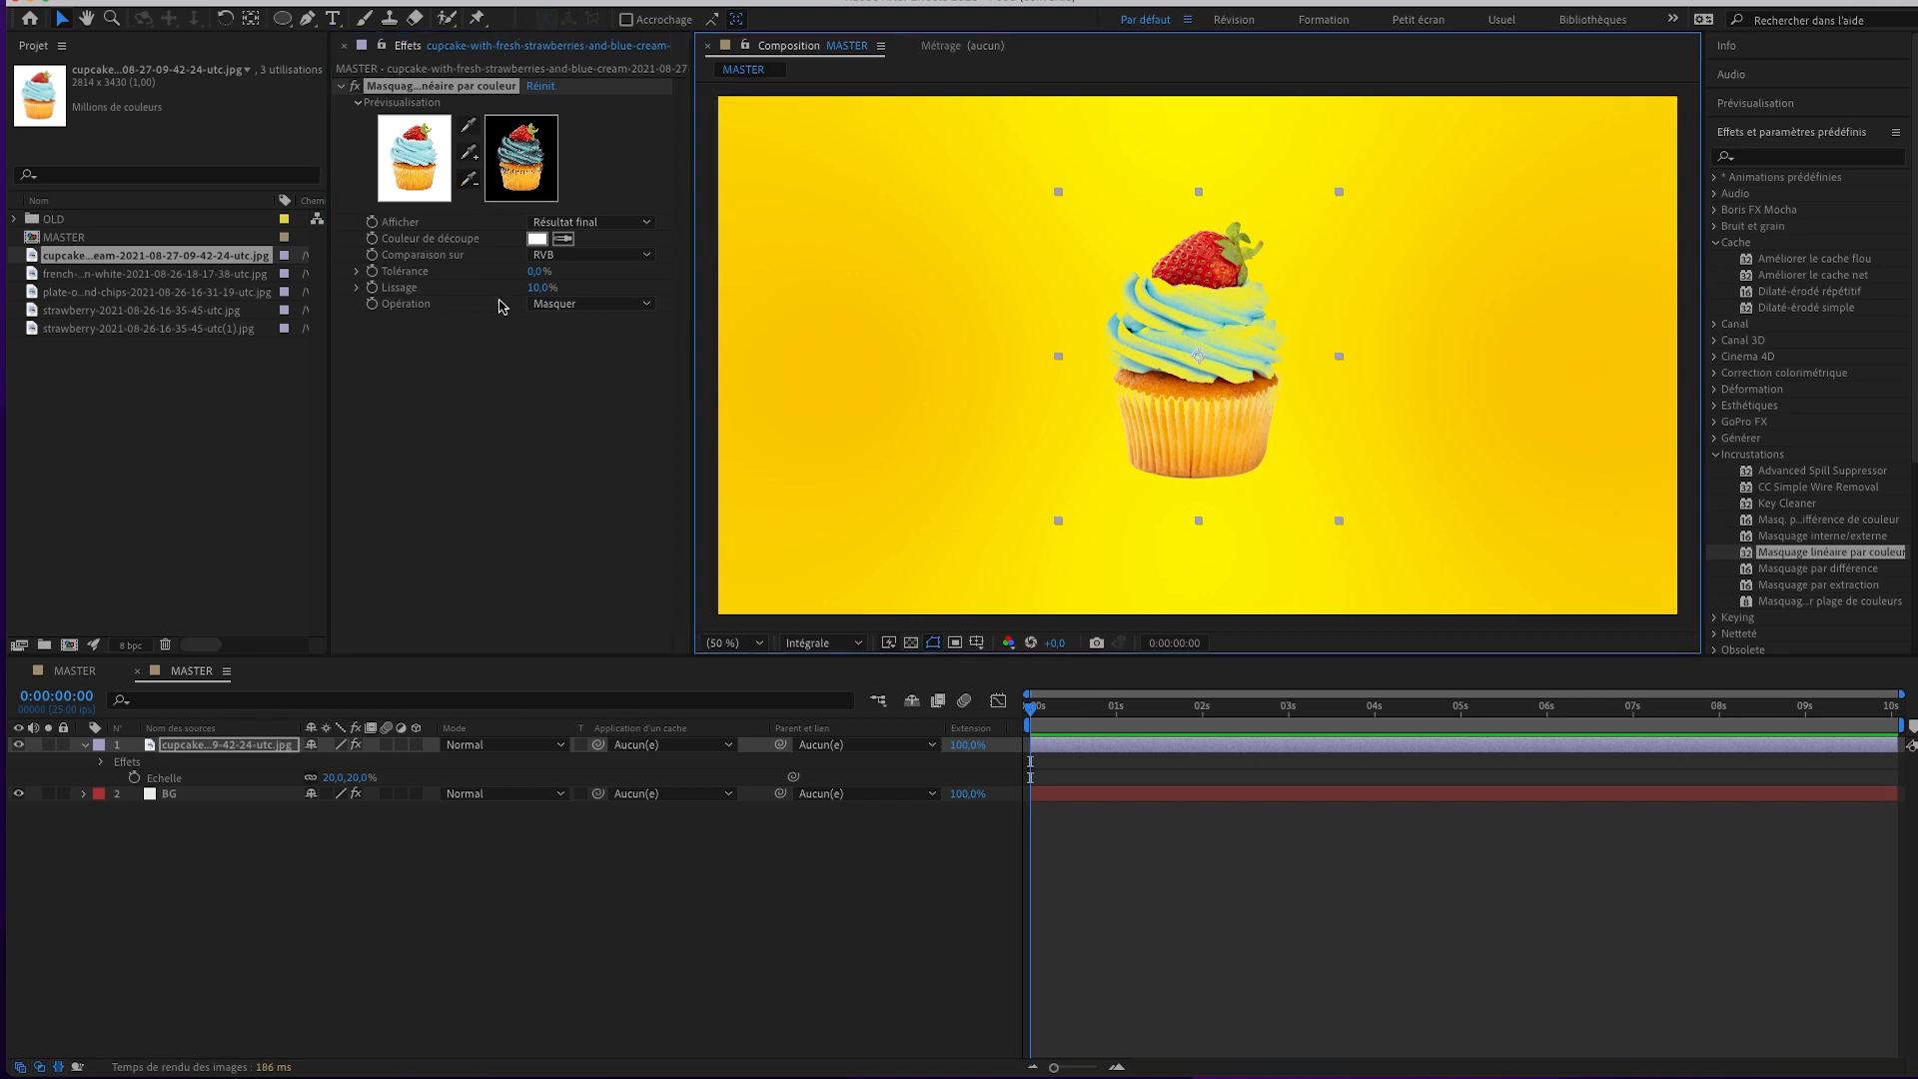
Reduce the colour key's Lissage to about 0.7%.
click(356, 288)
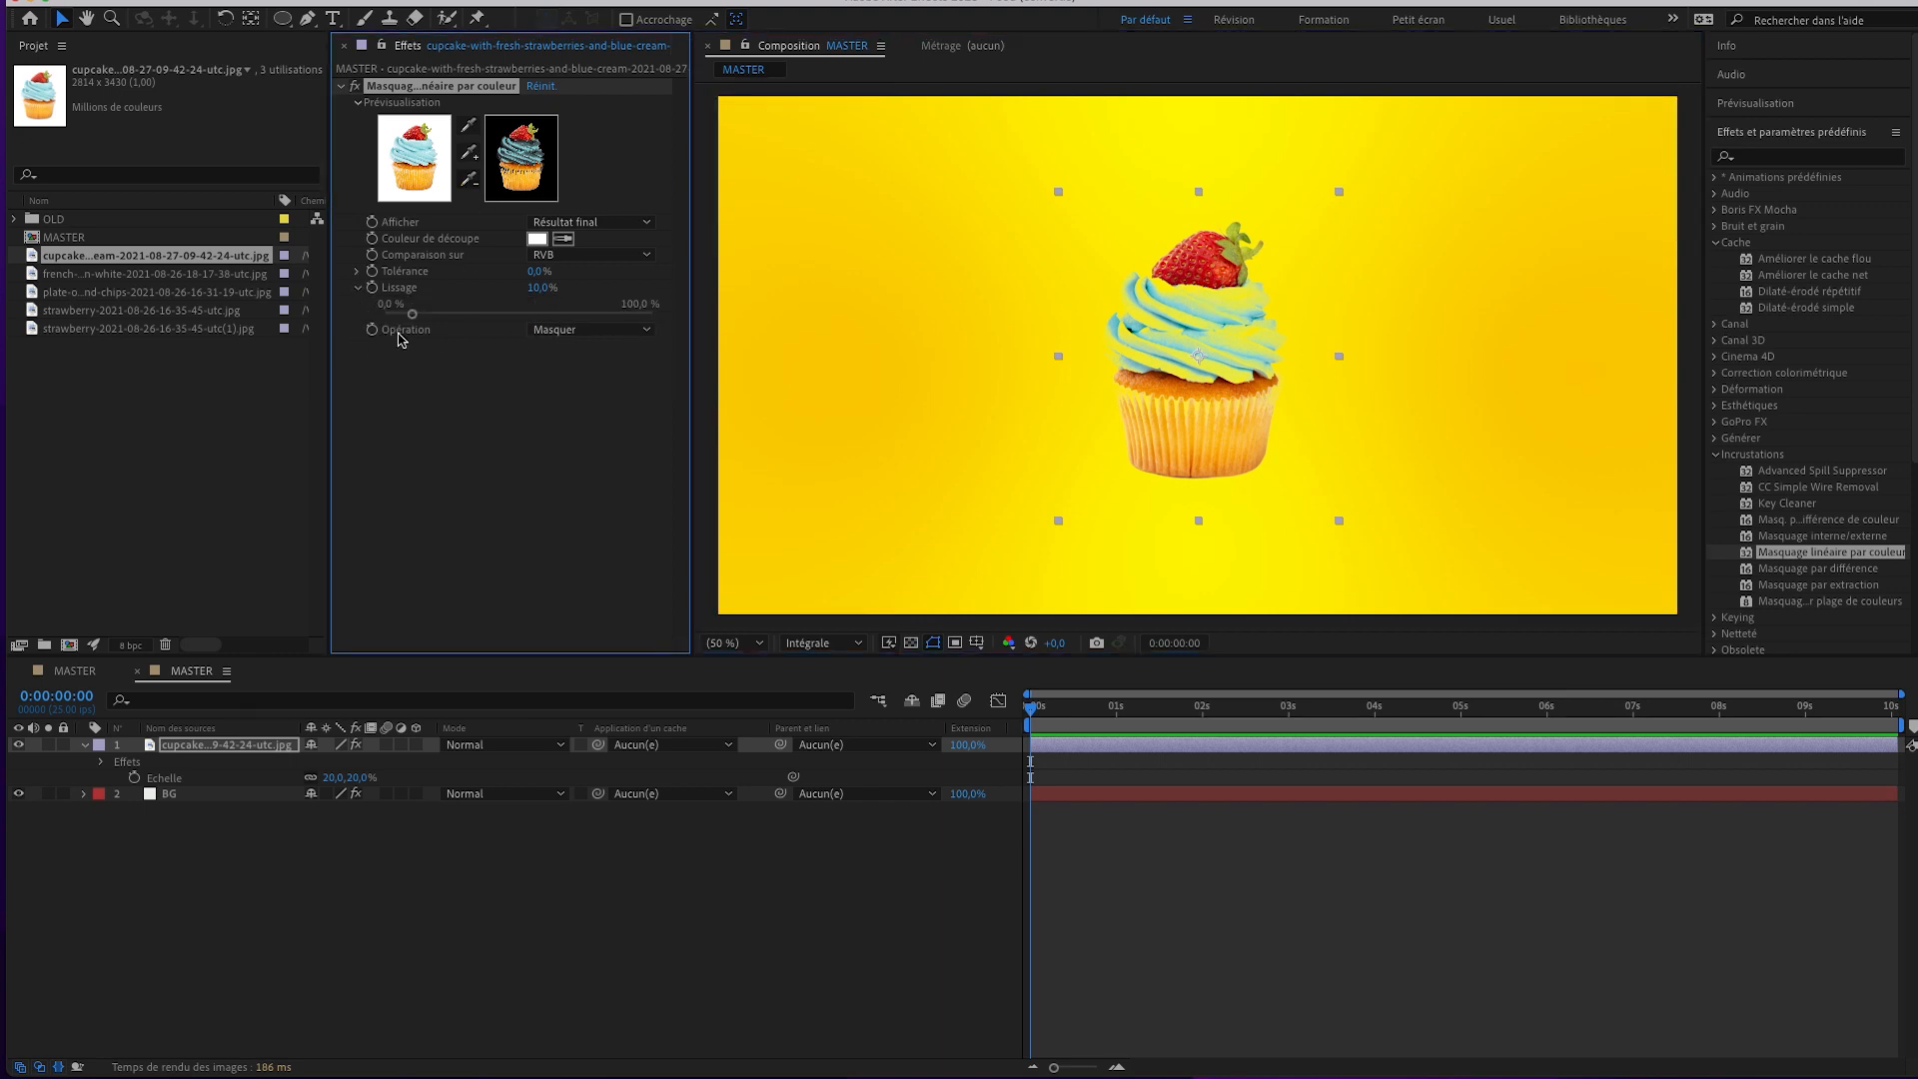
drag(413, 317, 388, 318)
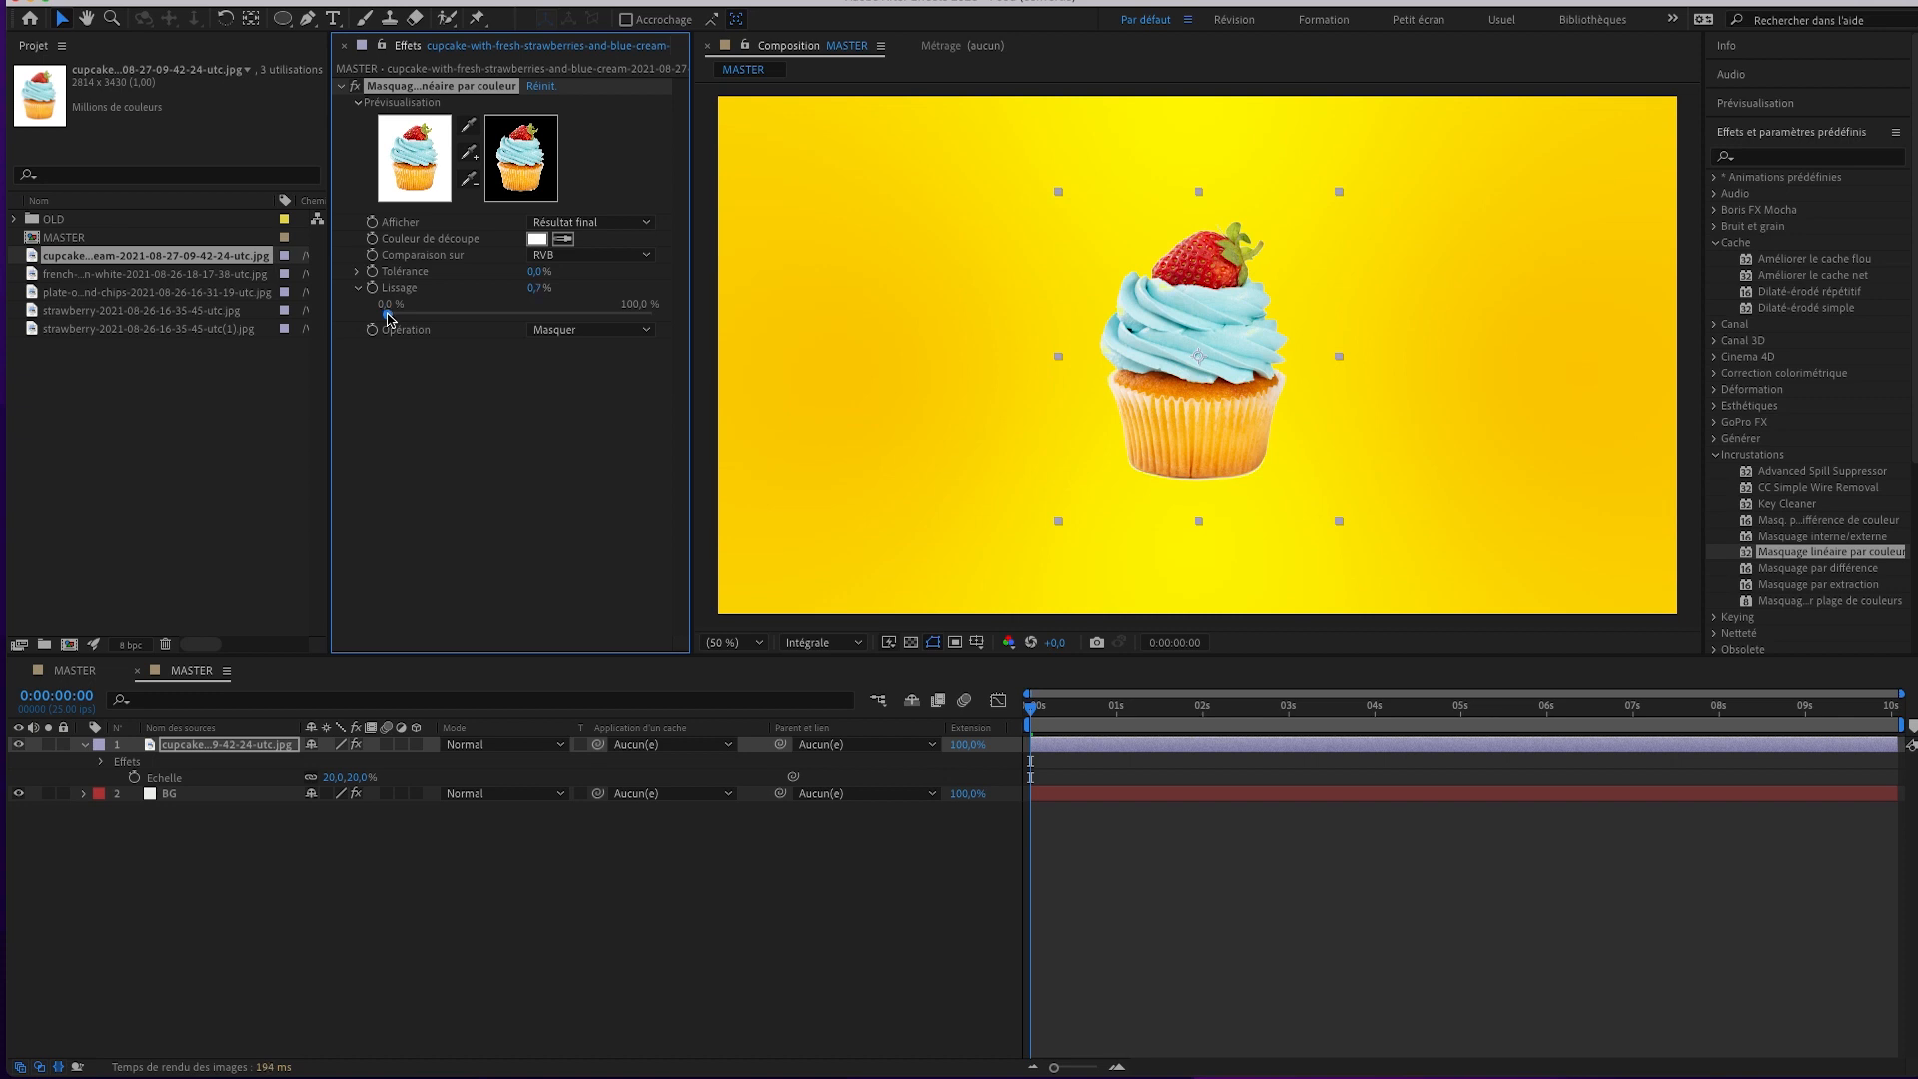
key(z)
click(1249, 440)
key(v)
key(space)
drag(1116, 197, 1099, 373)
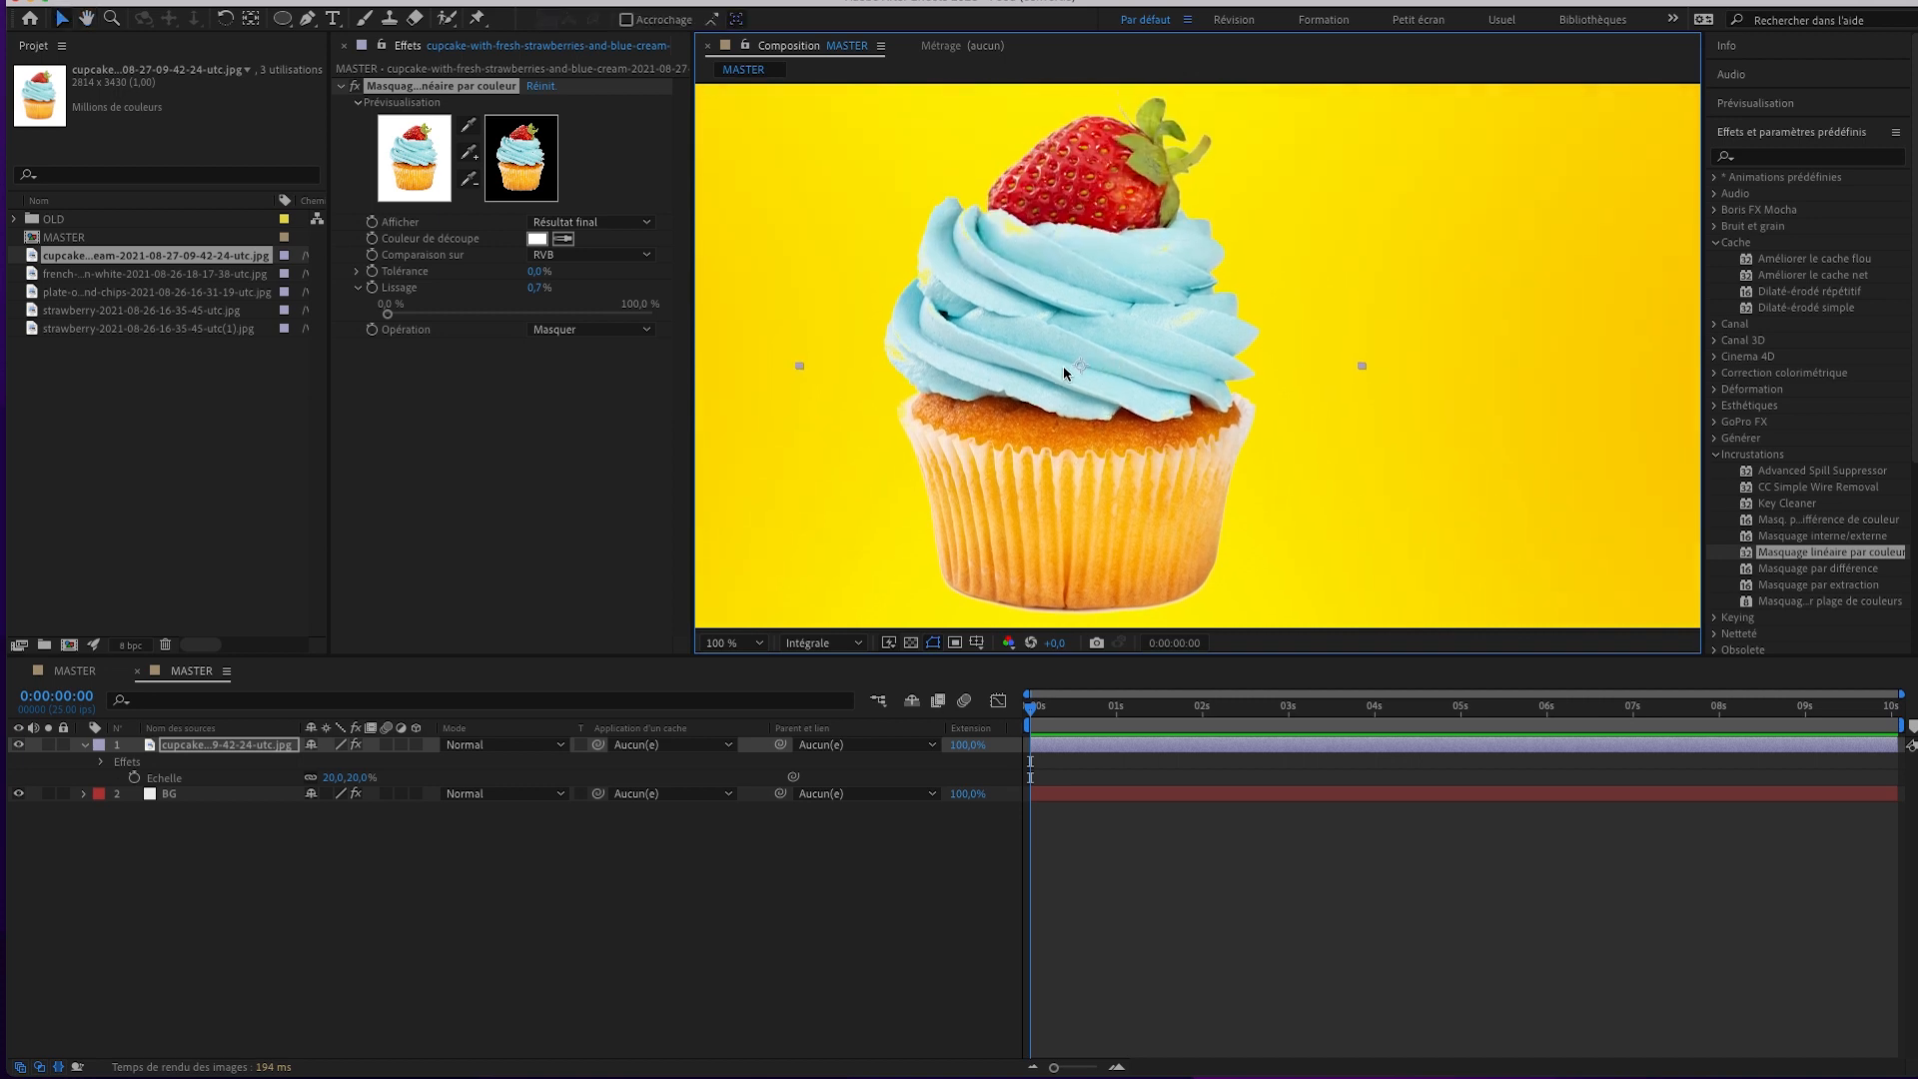
Check the cupcake's key with the BG layer hidden, and set the key's Lissage to 0.3%.
click(18, 794)
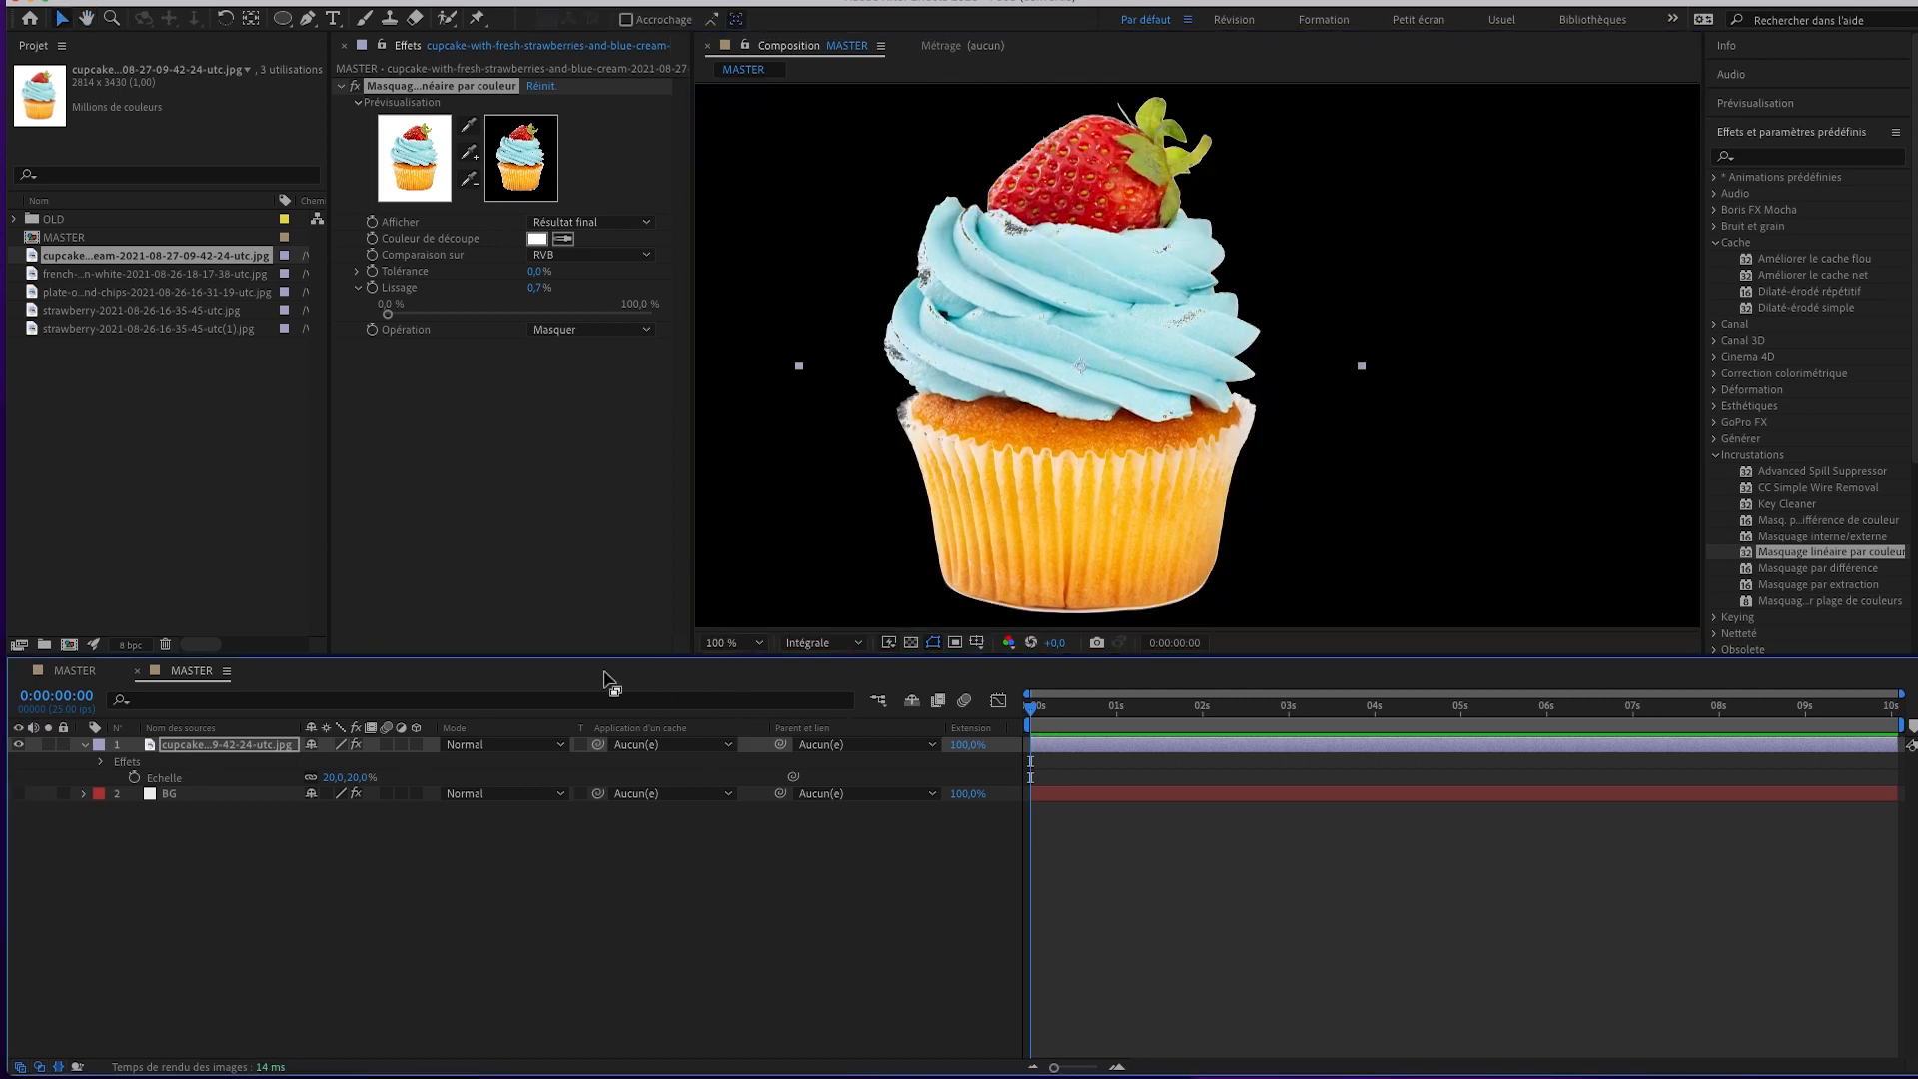
click(911, 644)
click(910, 644)
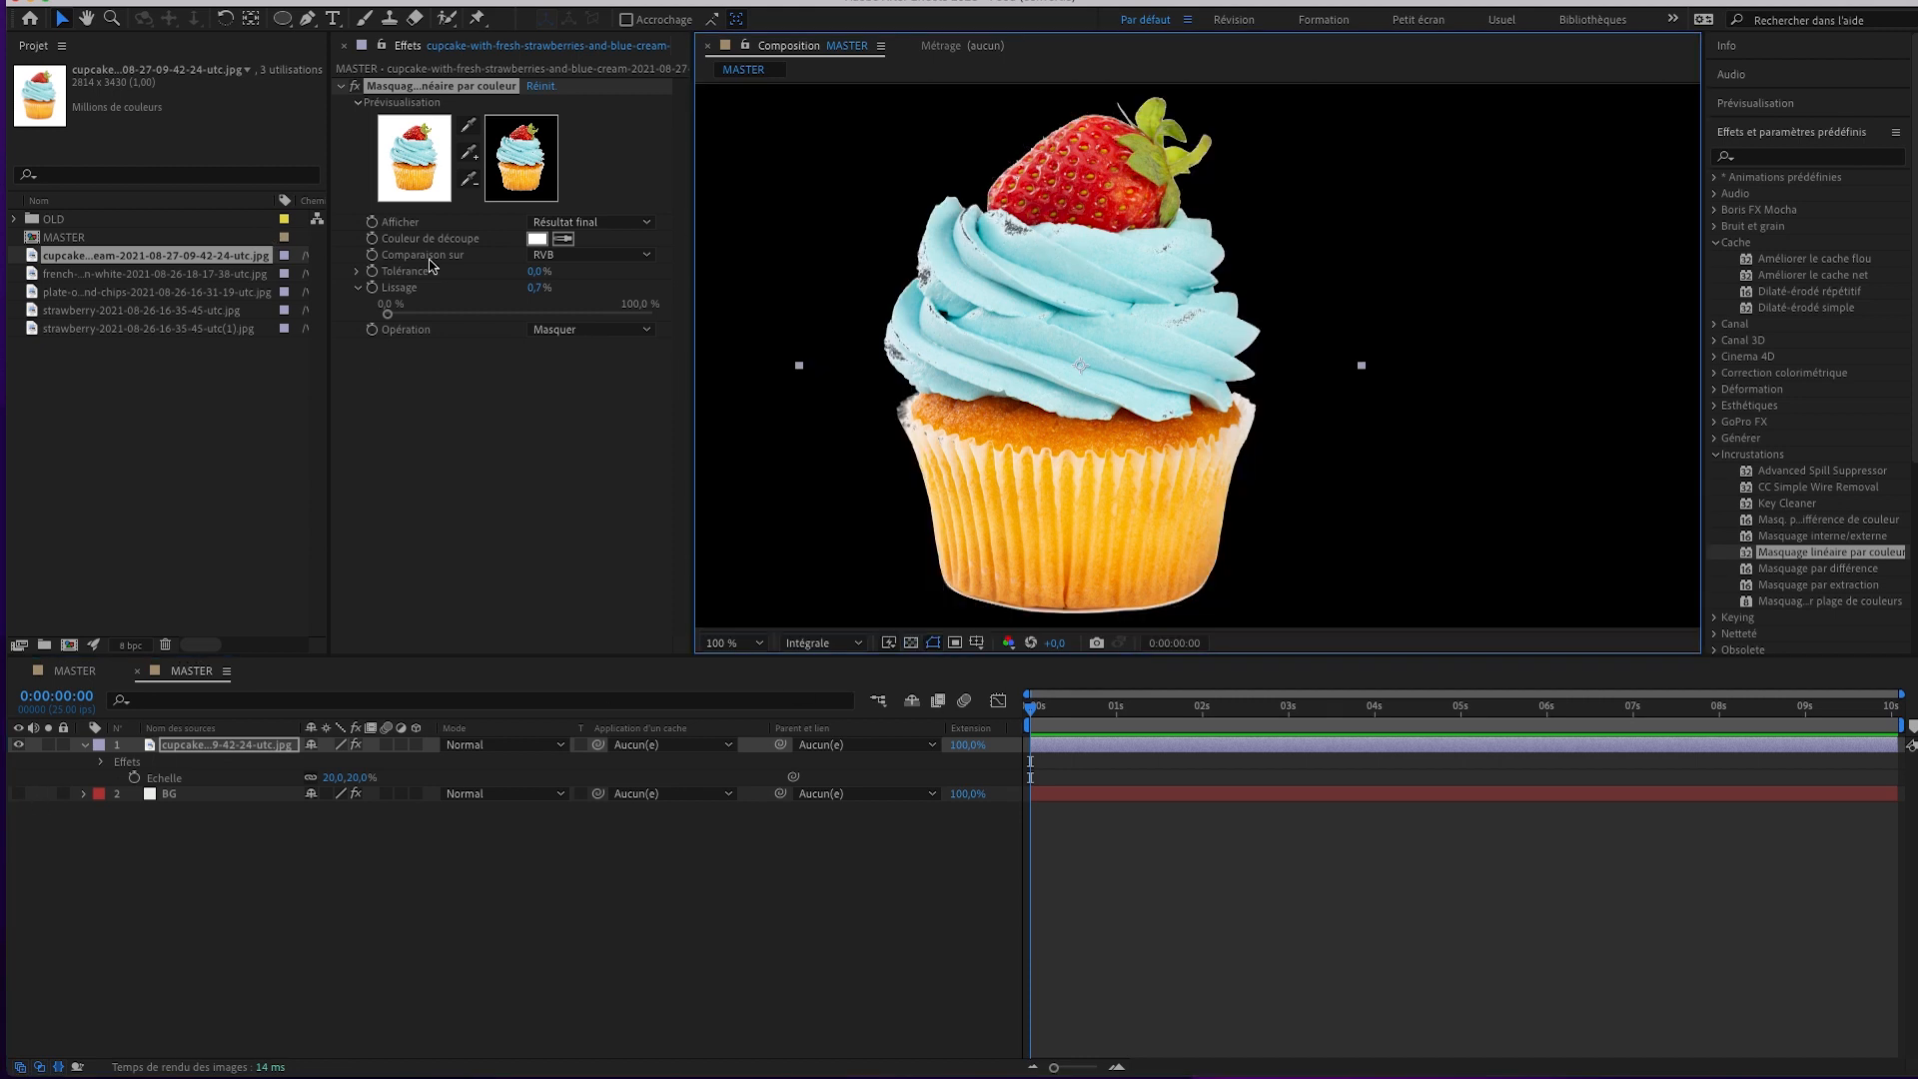
click(537, 297)
click(538, 290)
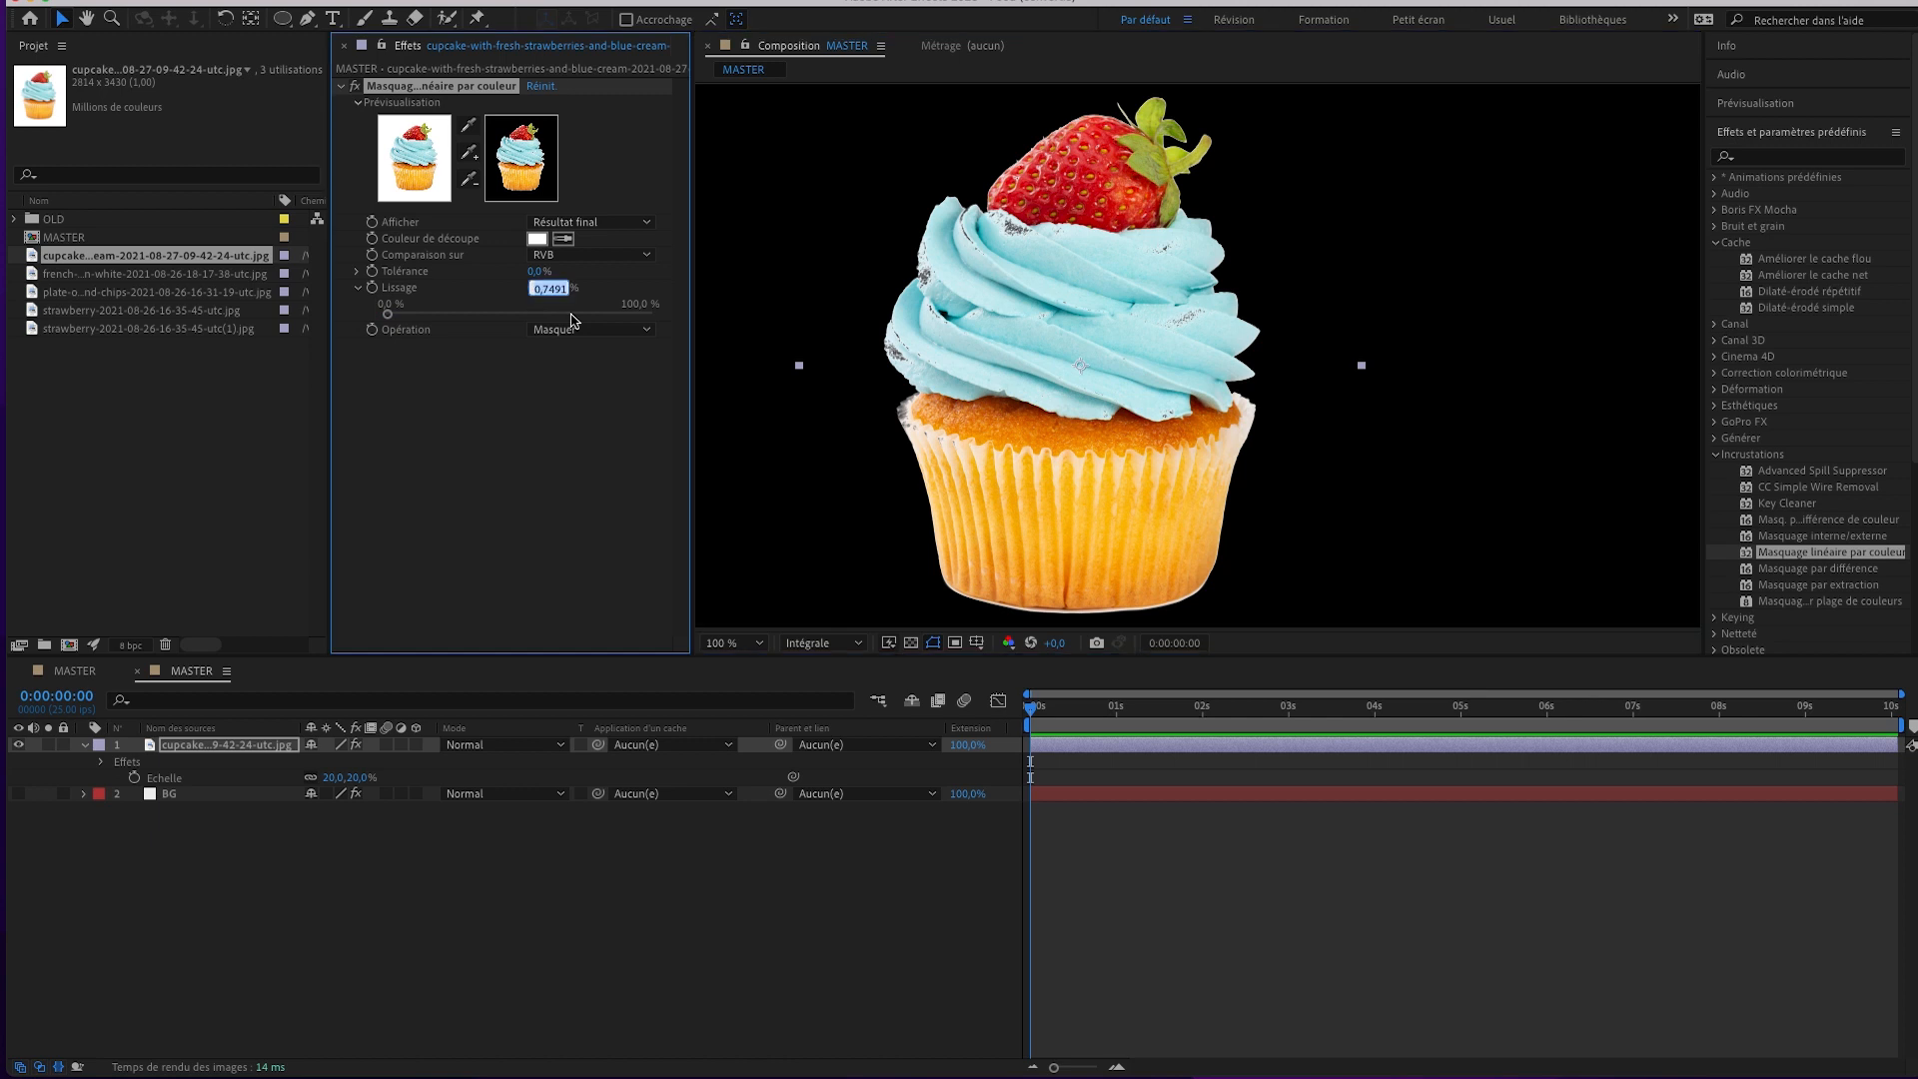
text(0,3)
key(Tab)
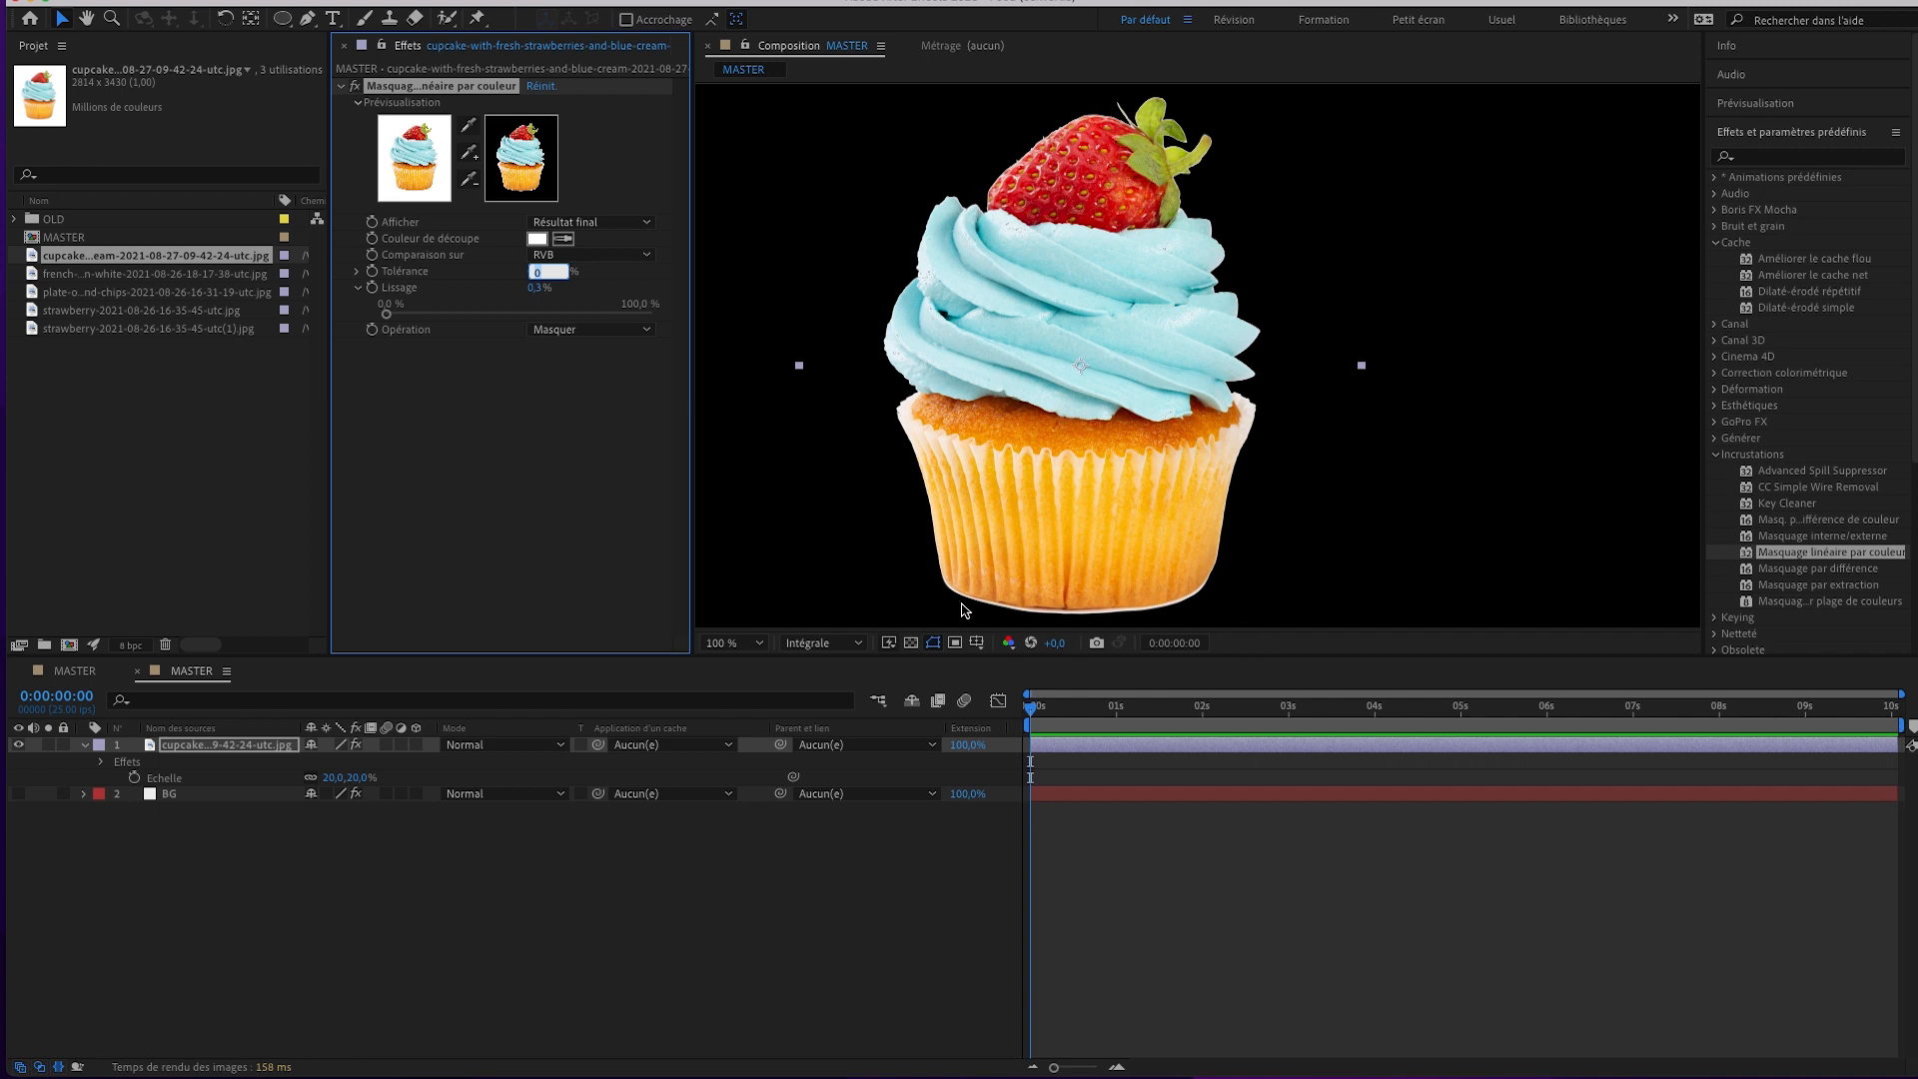
click(18, 793)
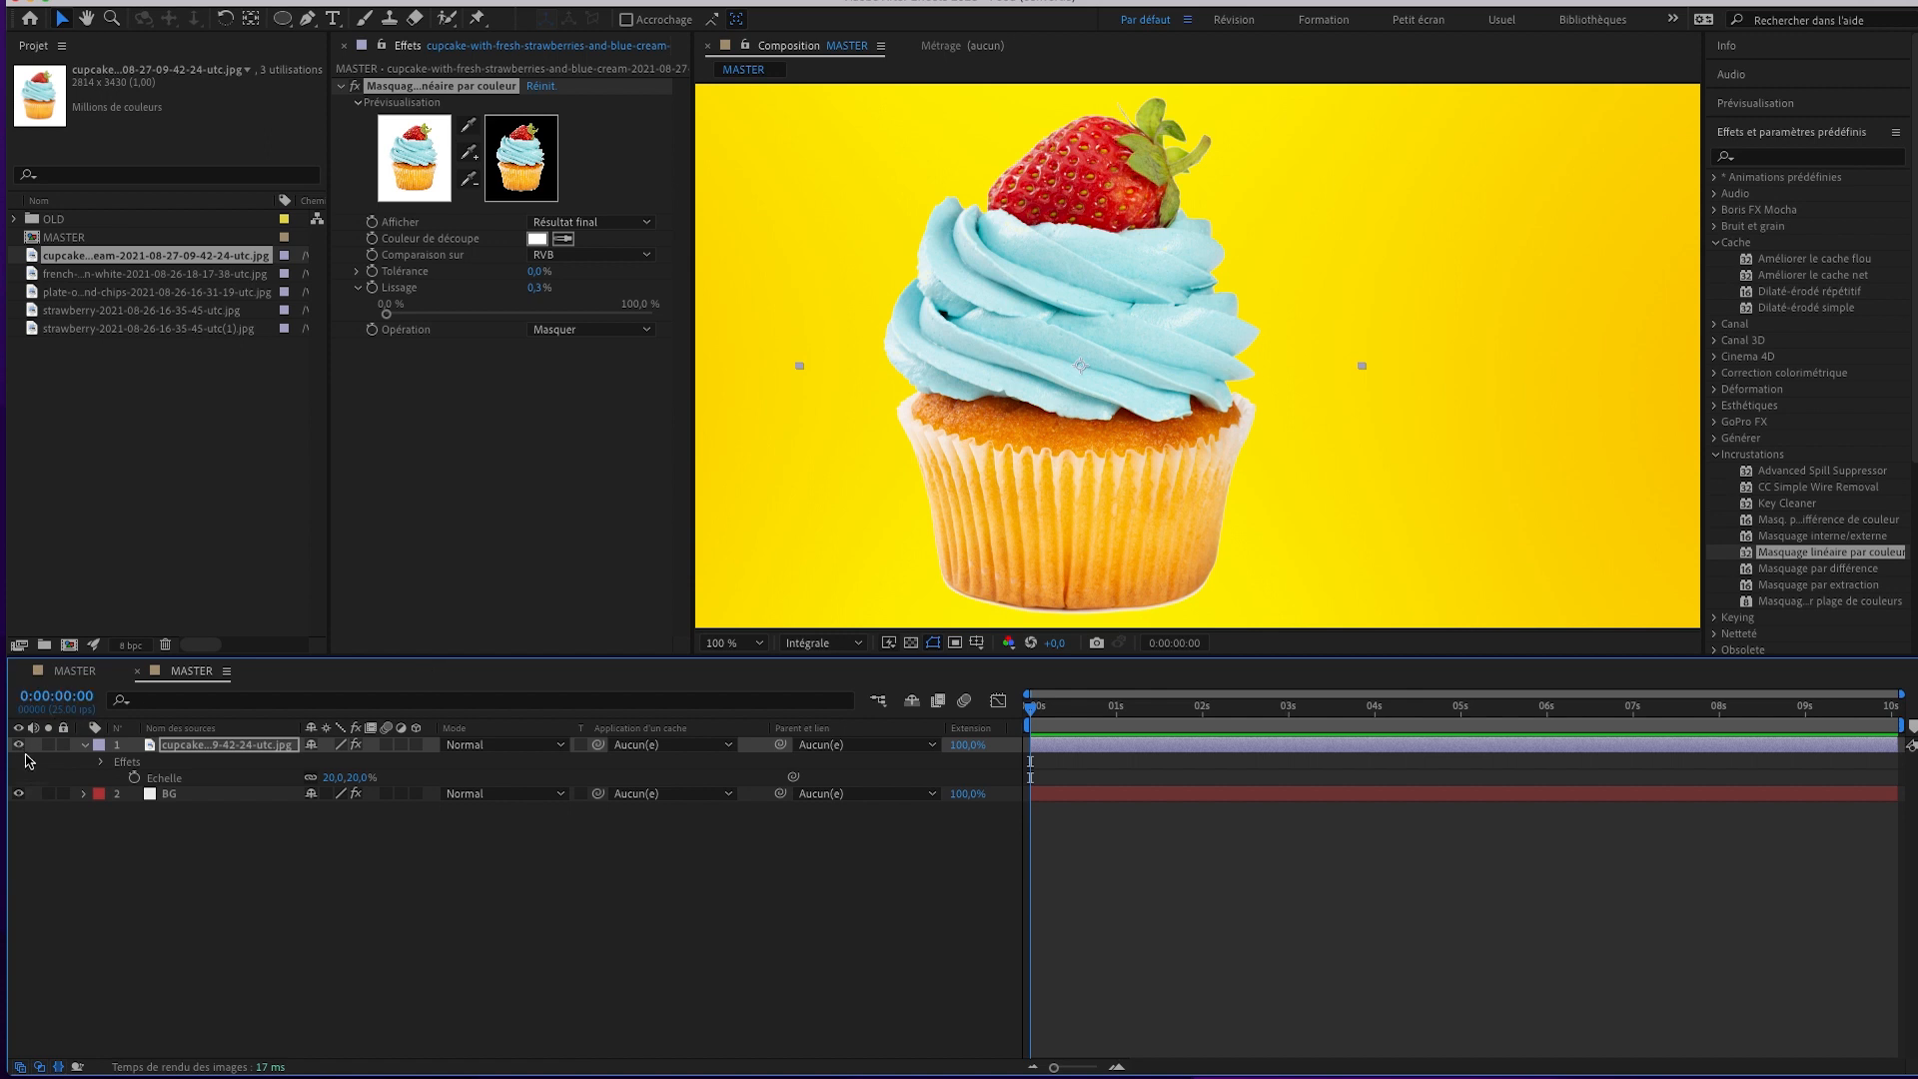
Compare the composition with the cupcake and BG layers hidden and shown, and reselect the cupcake layer.
click(18, 745)
click(18, 745)
click(18, 793)
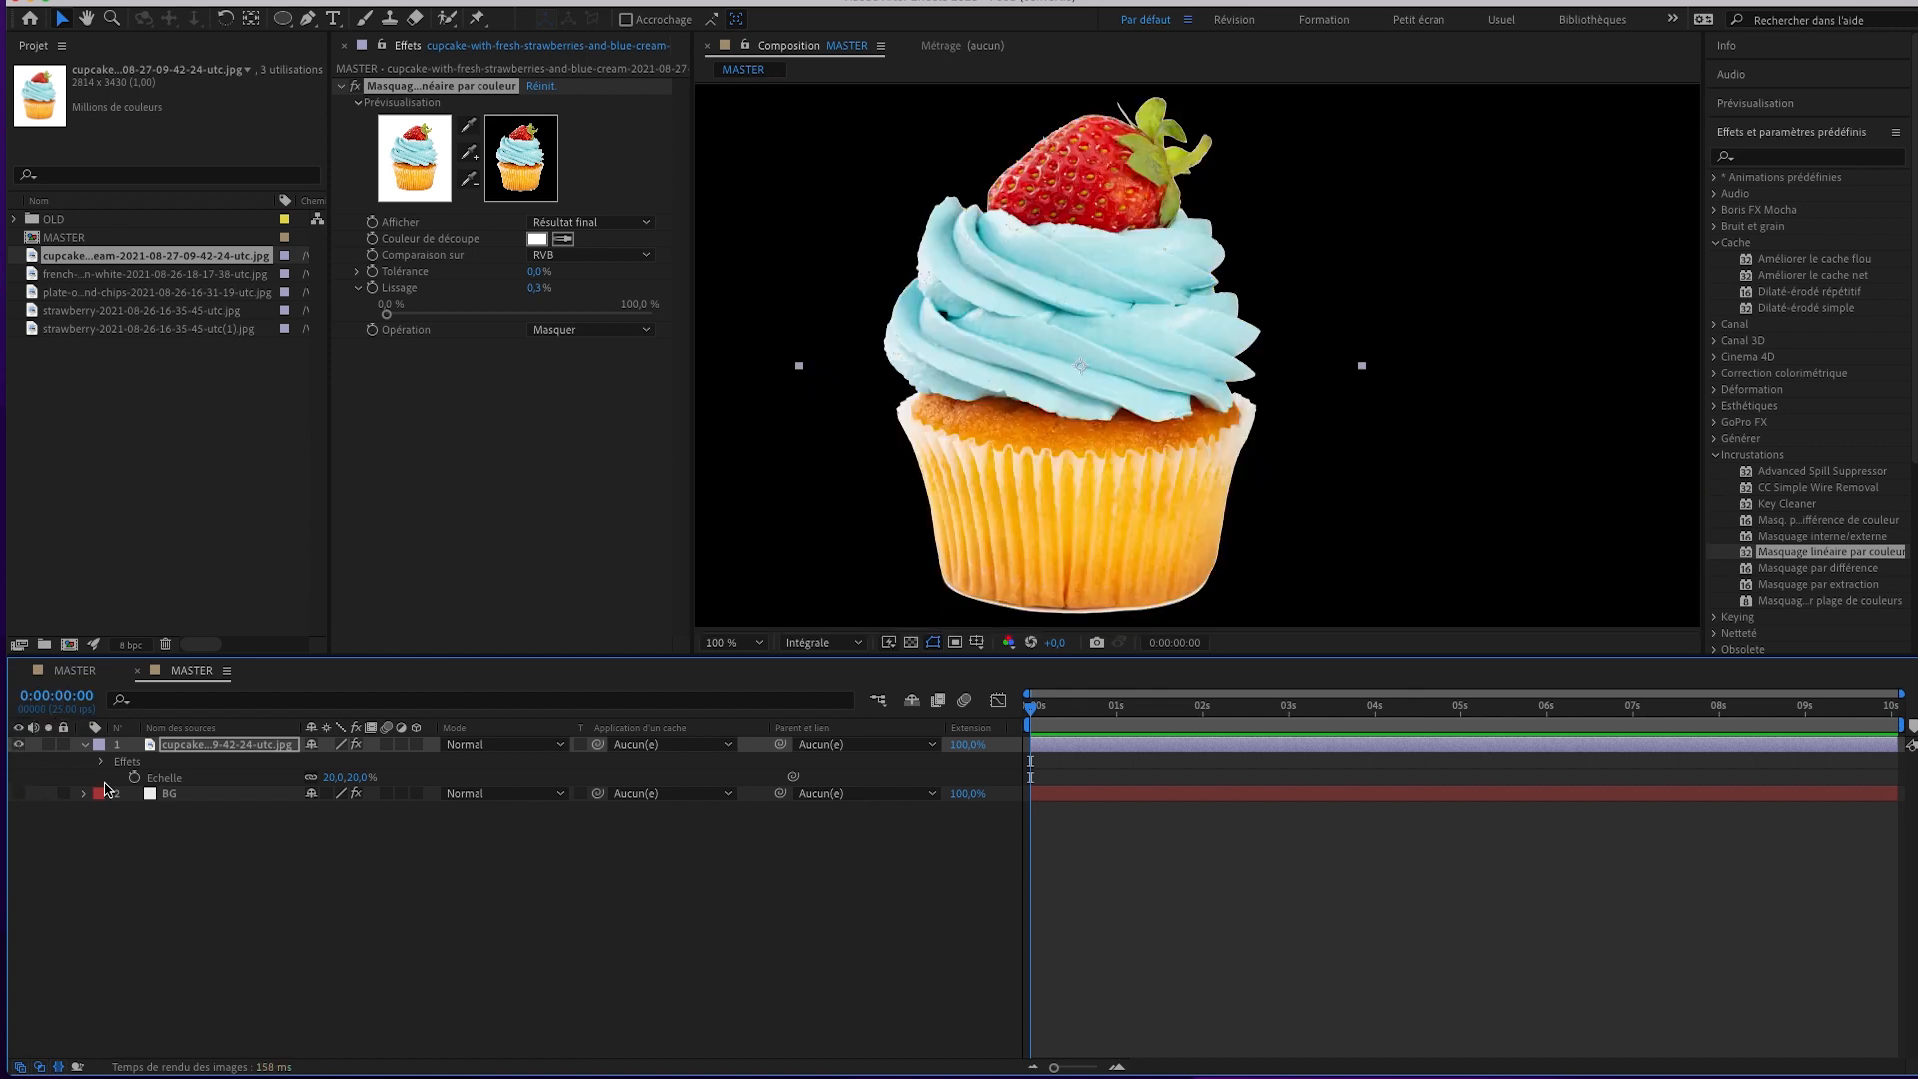
click(18, 793)
click(327, 842)
click(238, 746)
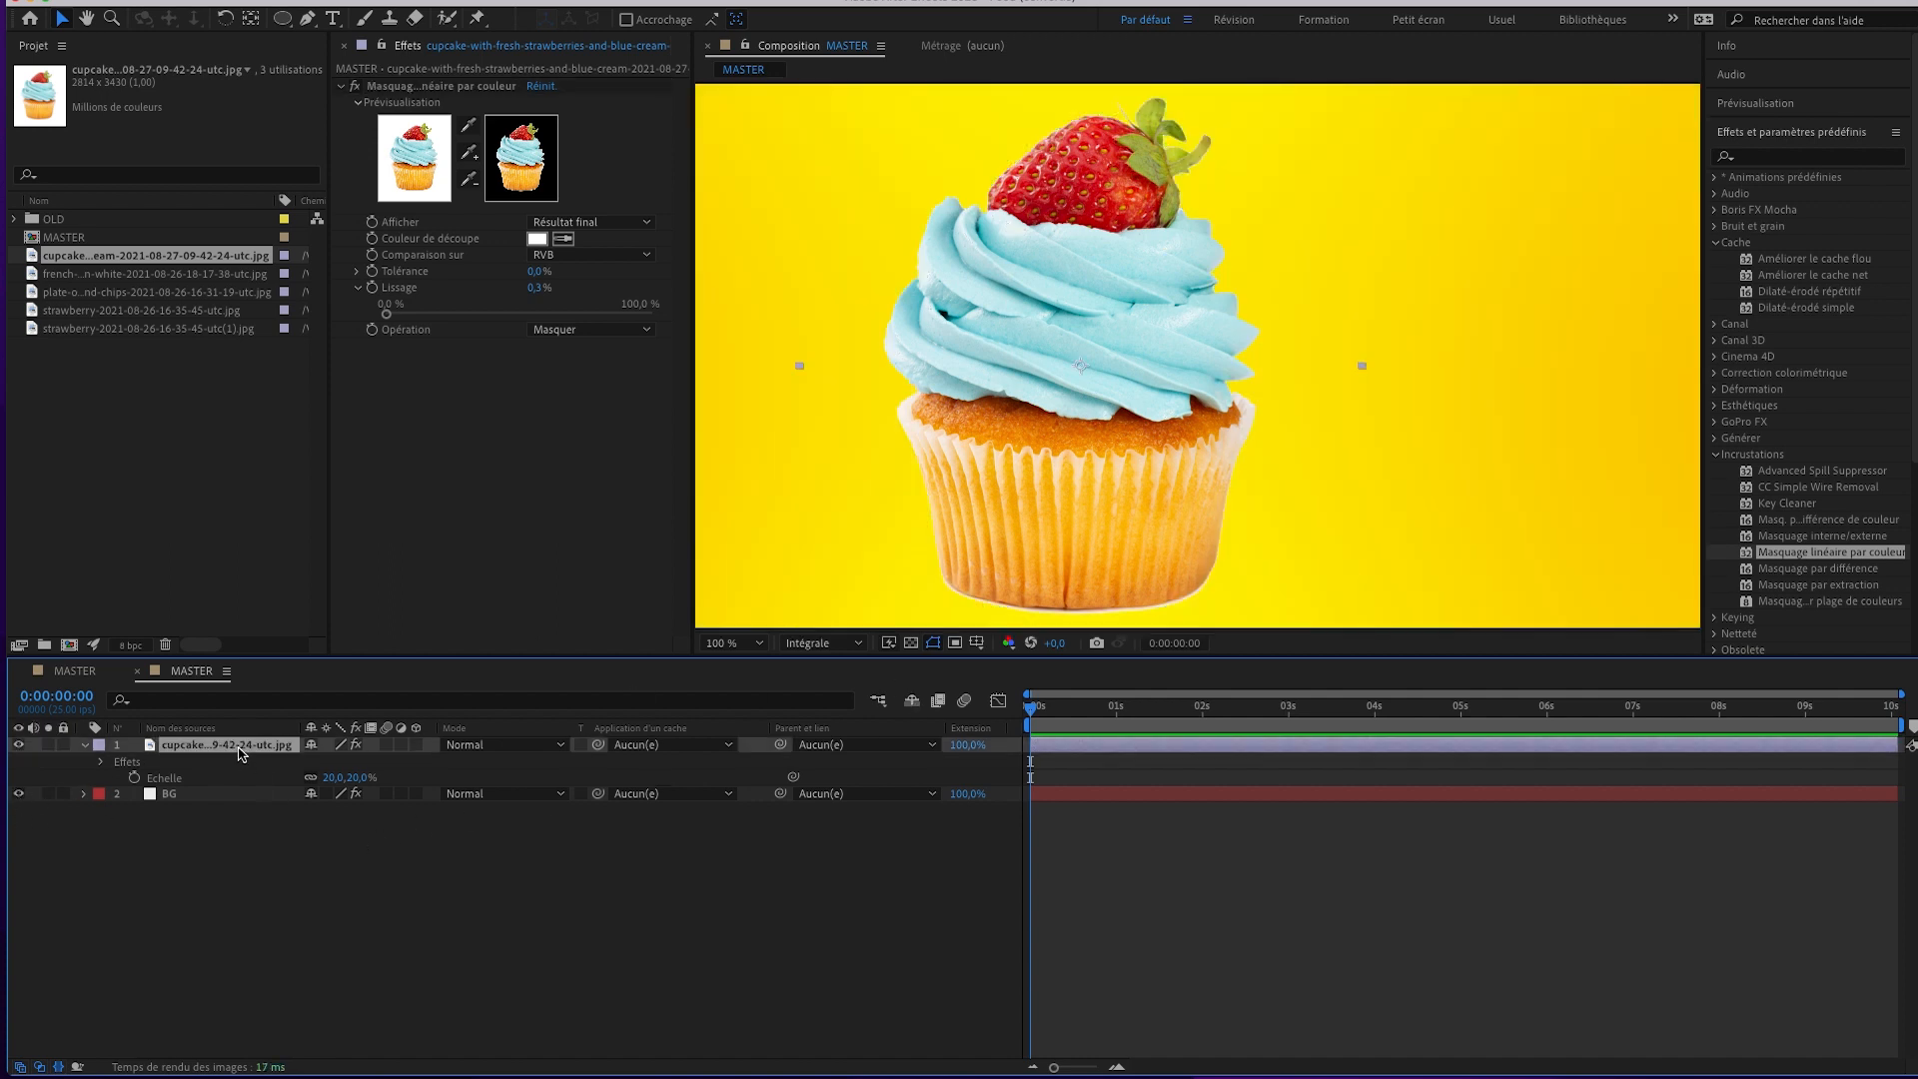
Try the Dilaté-érodé répétitif effect on the cupcake layer and remove it.
click(1813, 293)
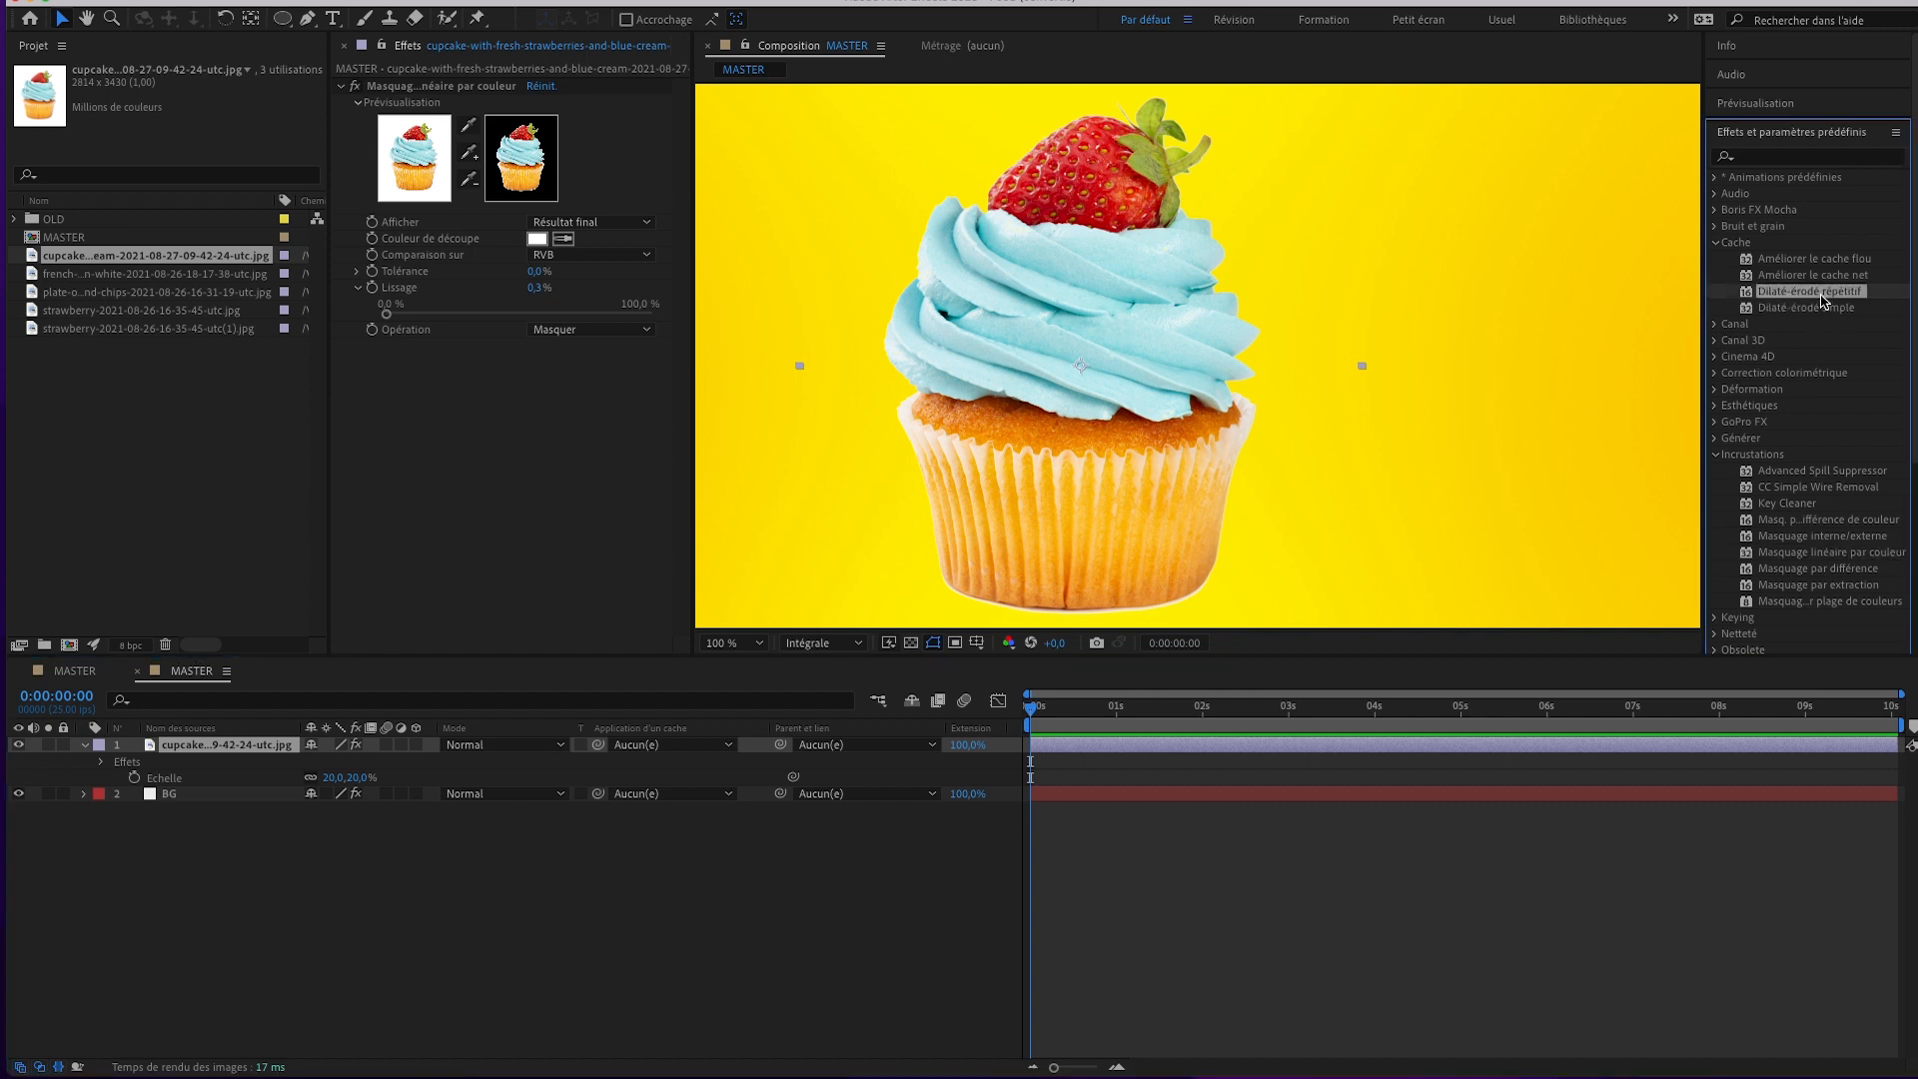
drag(1812, 293, 587, 471)
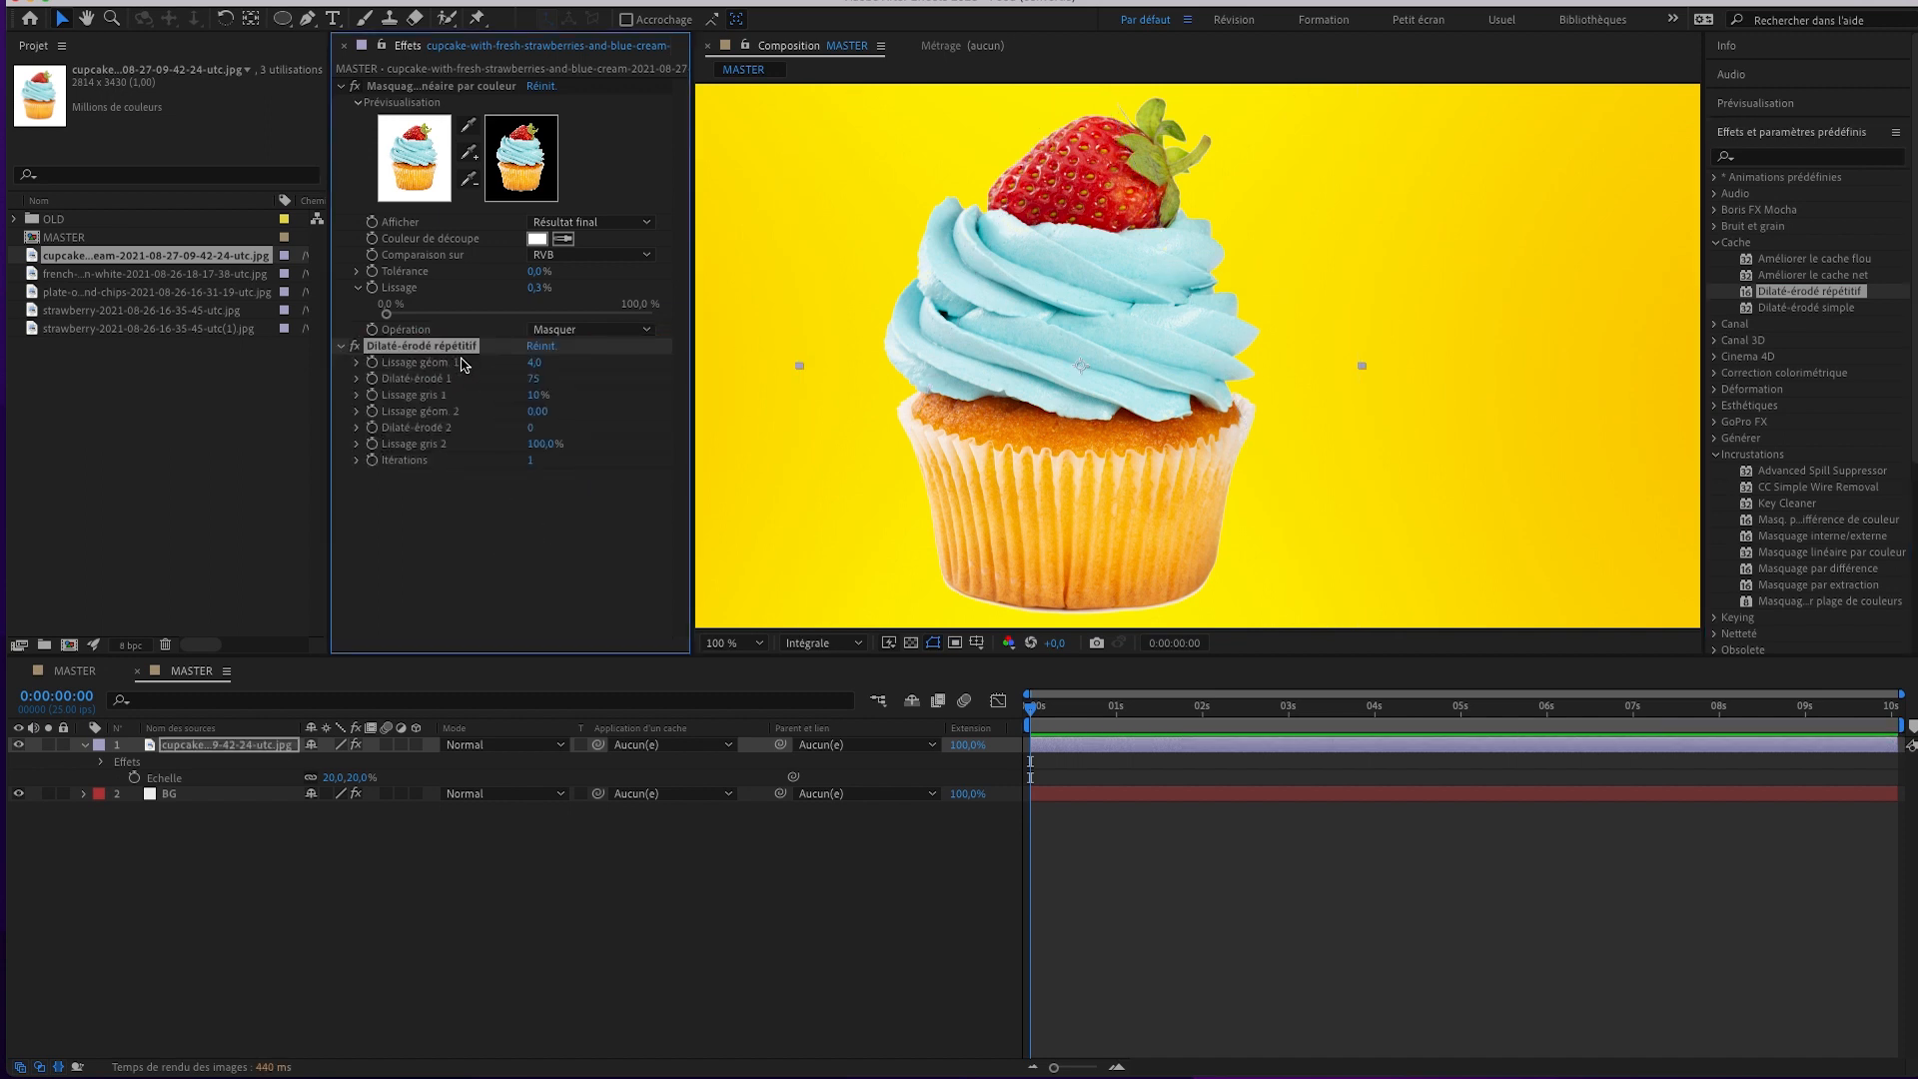
key(Delete)
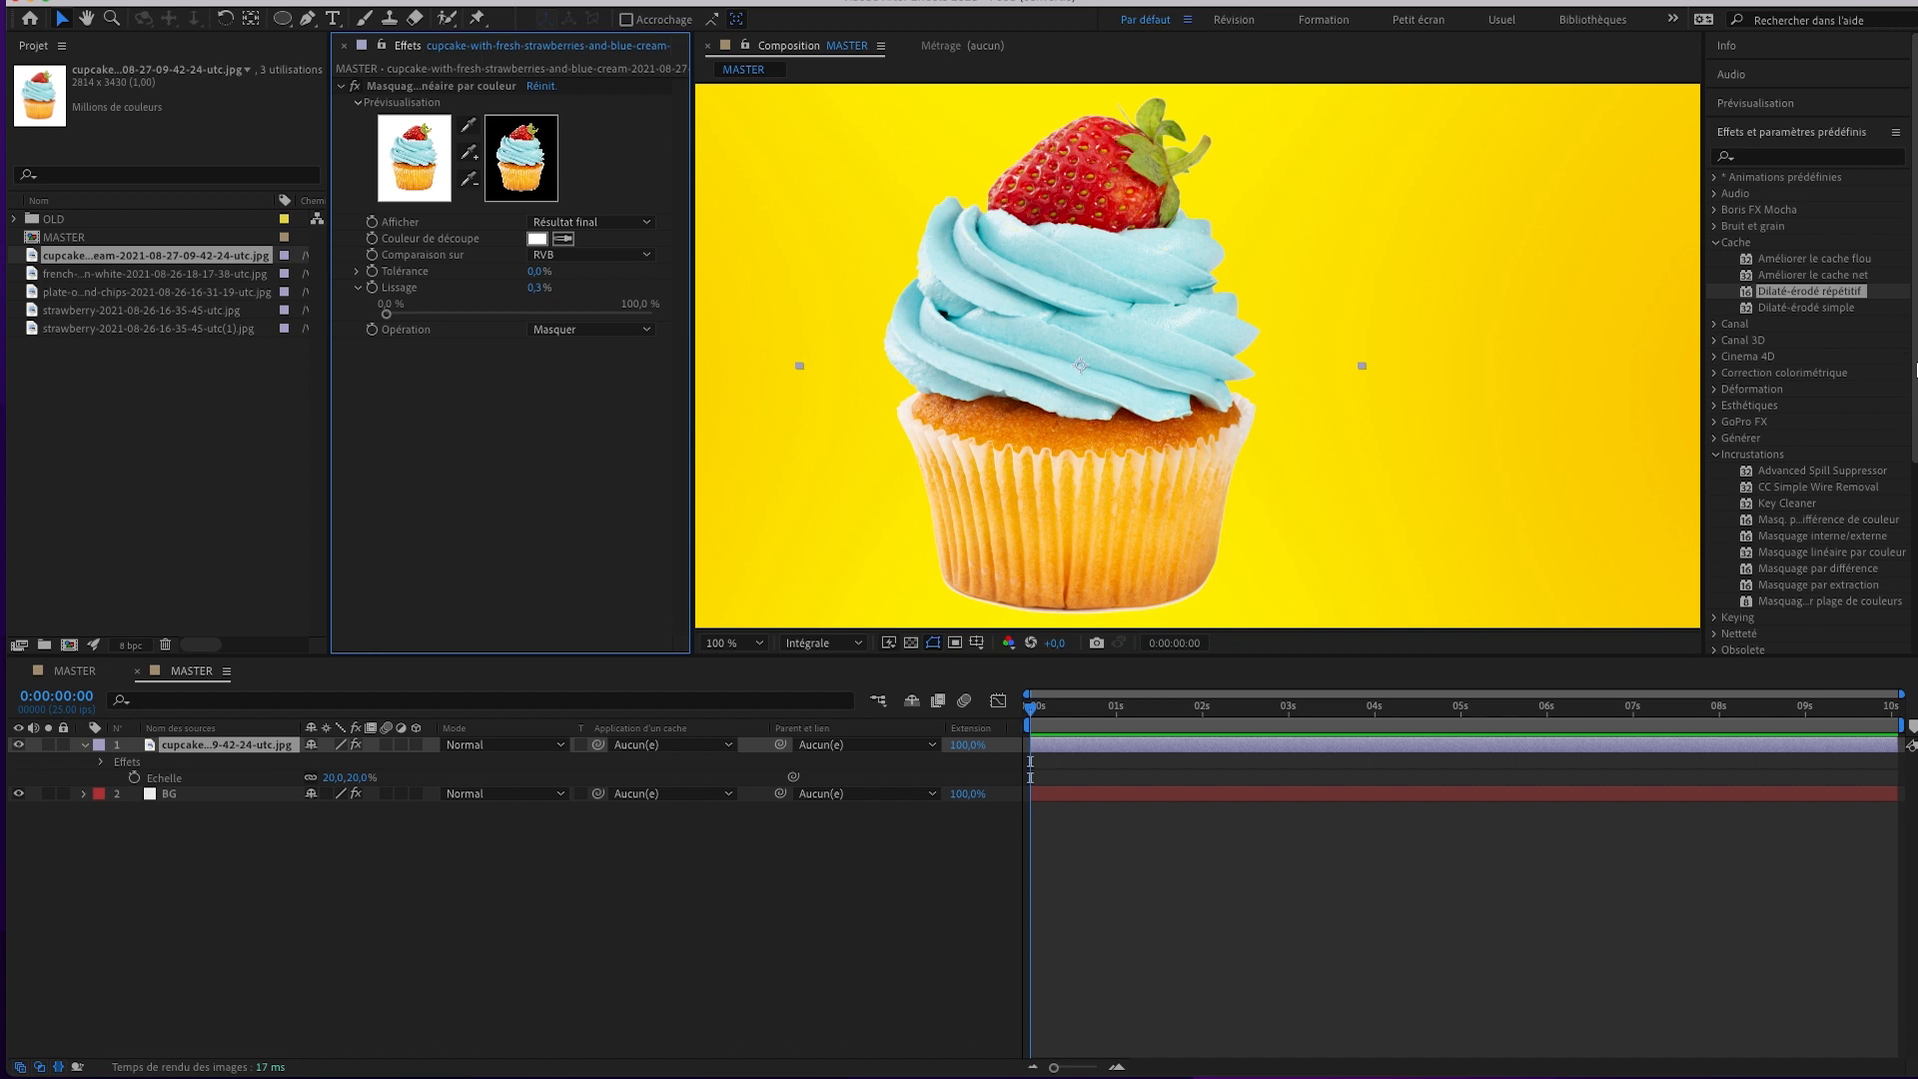
Apply the Dilaté-érodé simple effect to the cupcake layer and set its Dilaté-érodé value to about 6.63.
click(1807, 311)
drag(1826, 316, 599, 472)
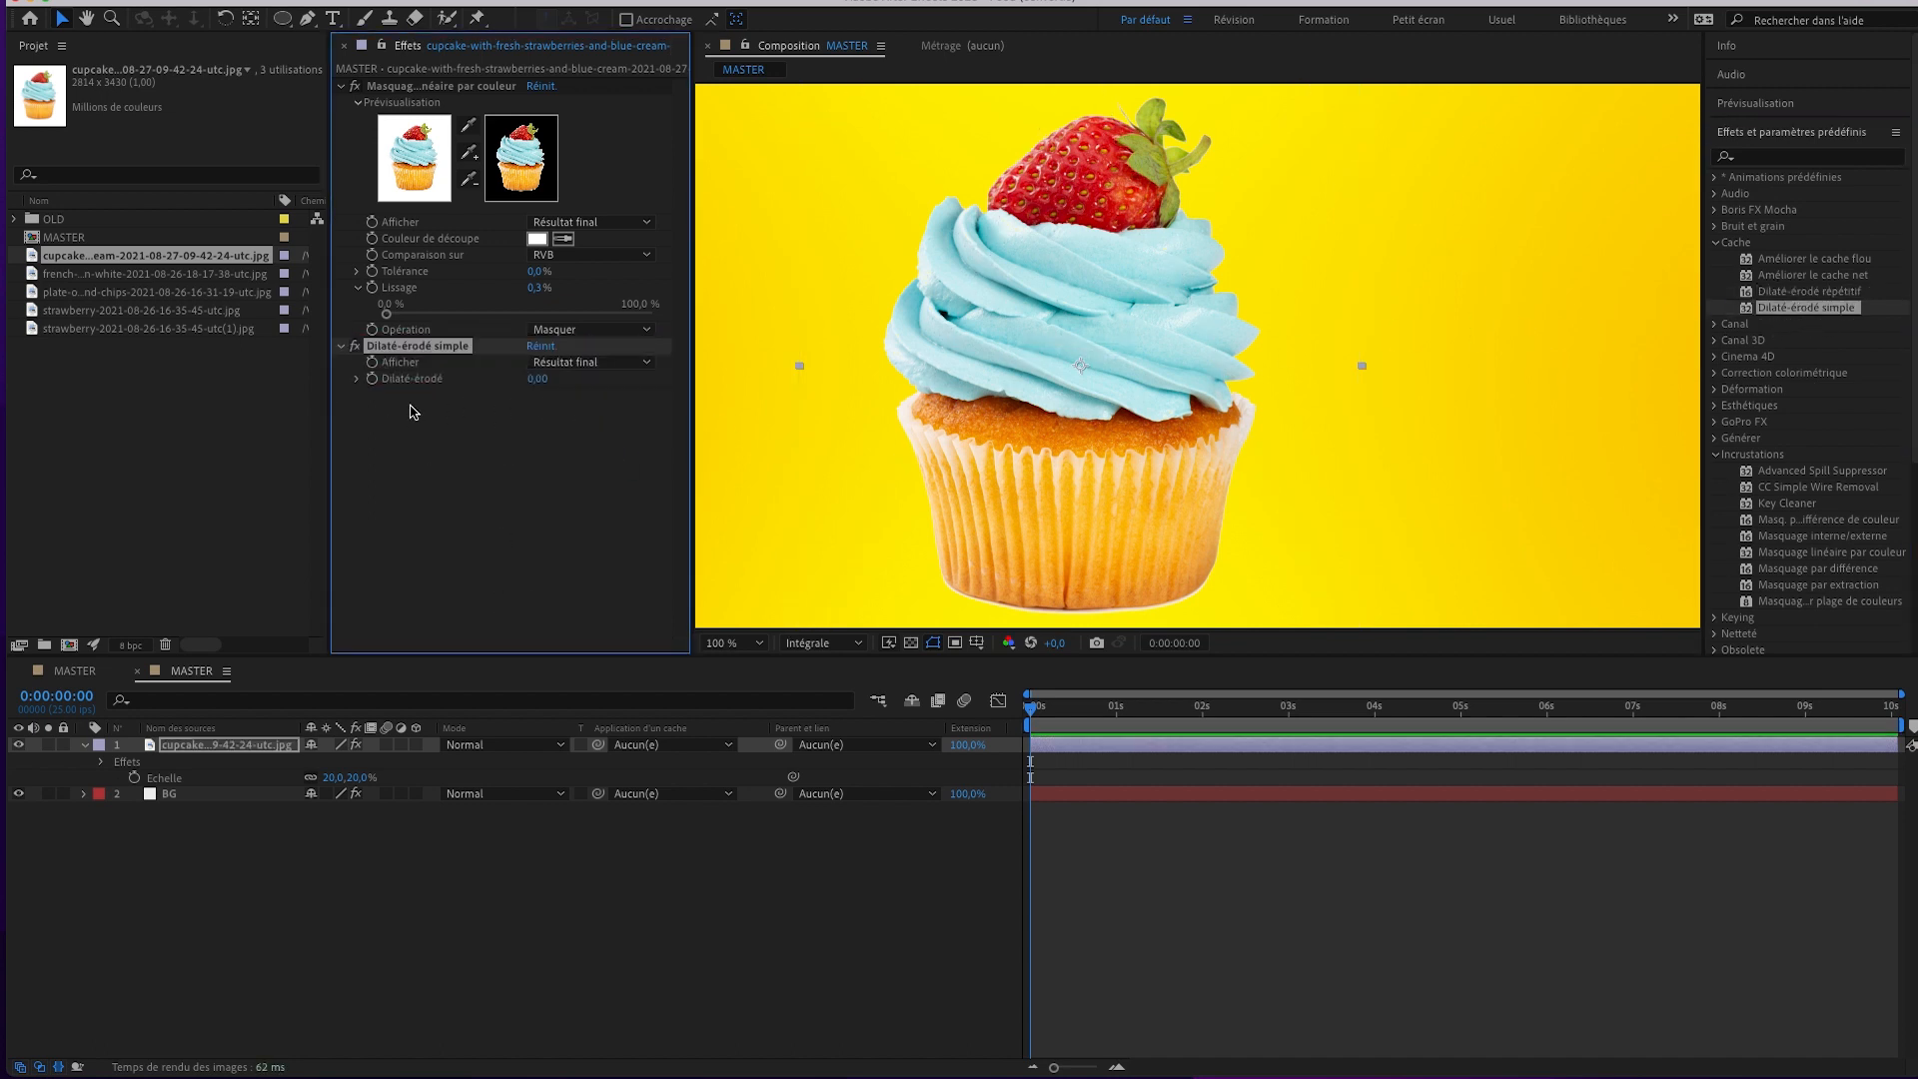
click(357, 379)
drag(520, 405, 590, 411)
drag(590, 405, 606, 407)
Examine the edges of the keyed cupcake with the BG layer hidden and shown.
drag(931, 457, 939, 303)
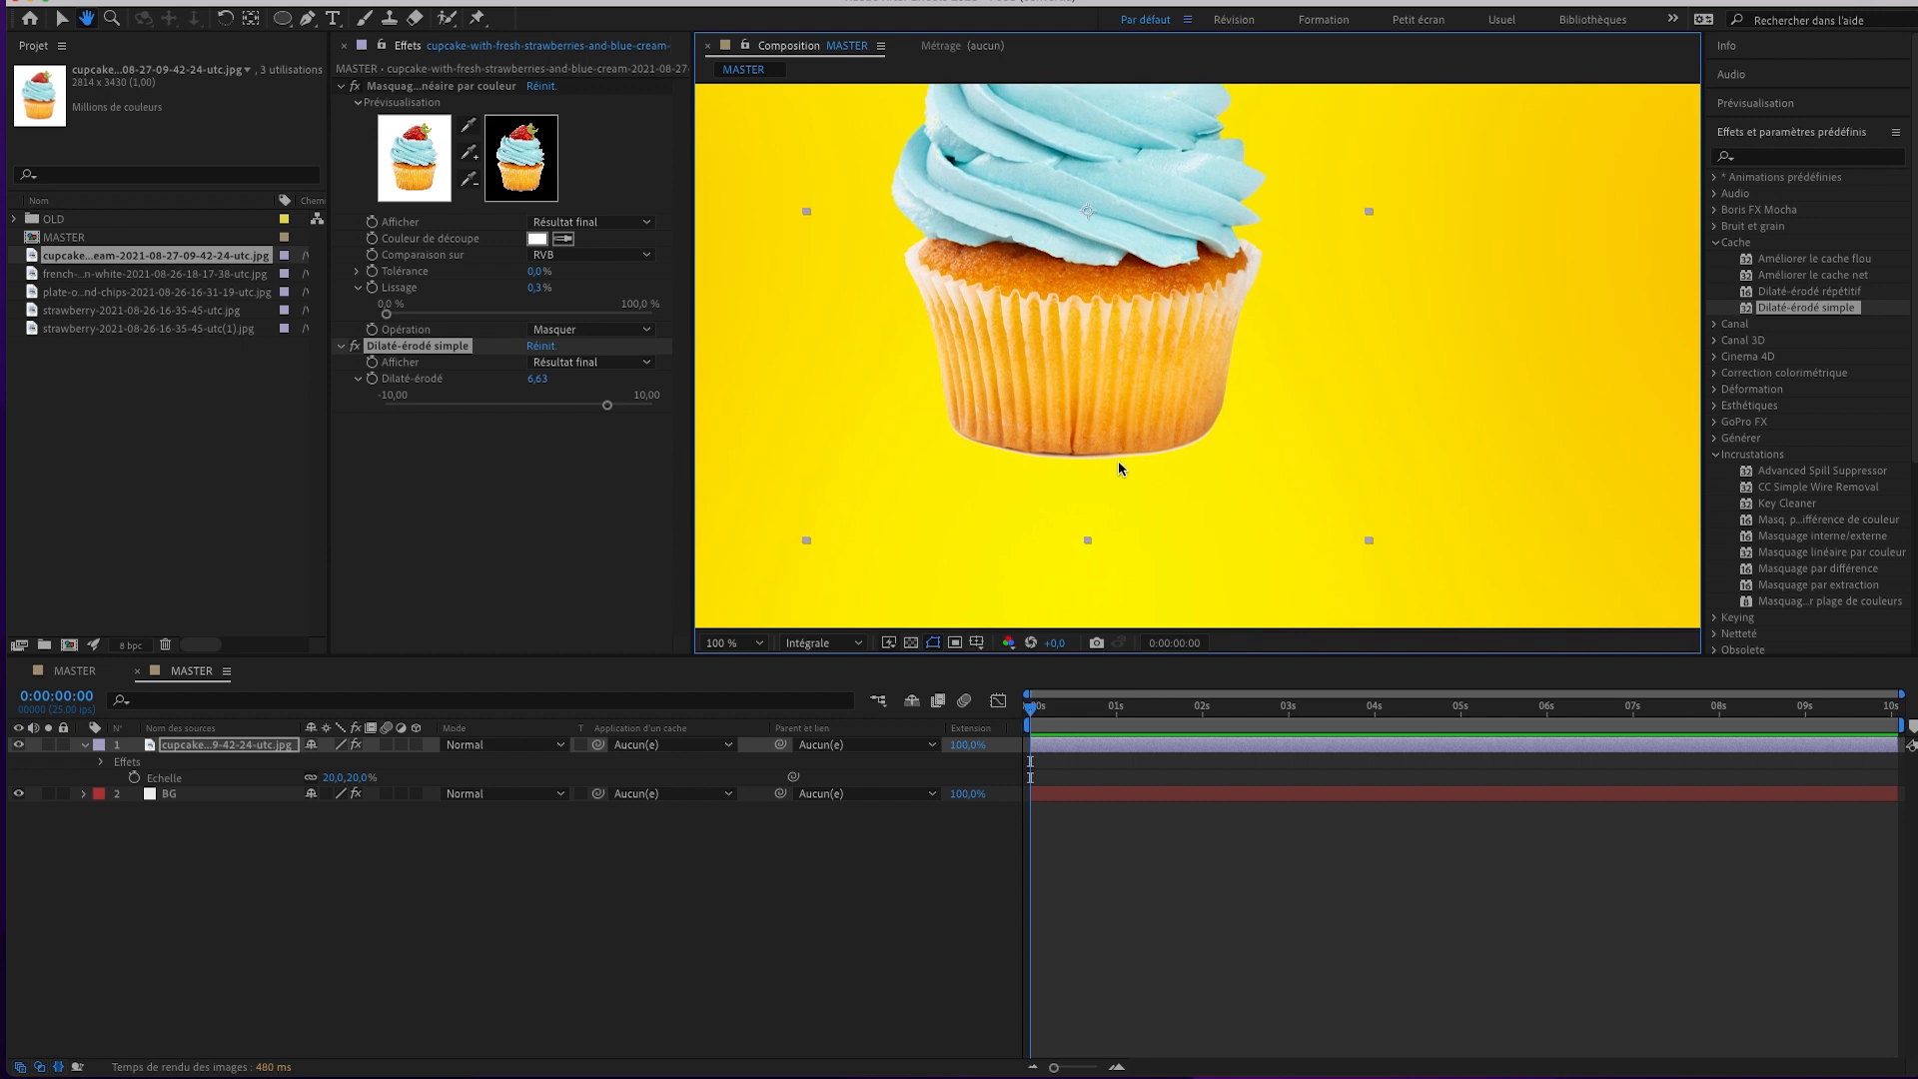
click(18, 794)
click(19, 794)
click(21, 794)
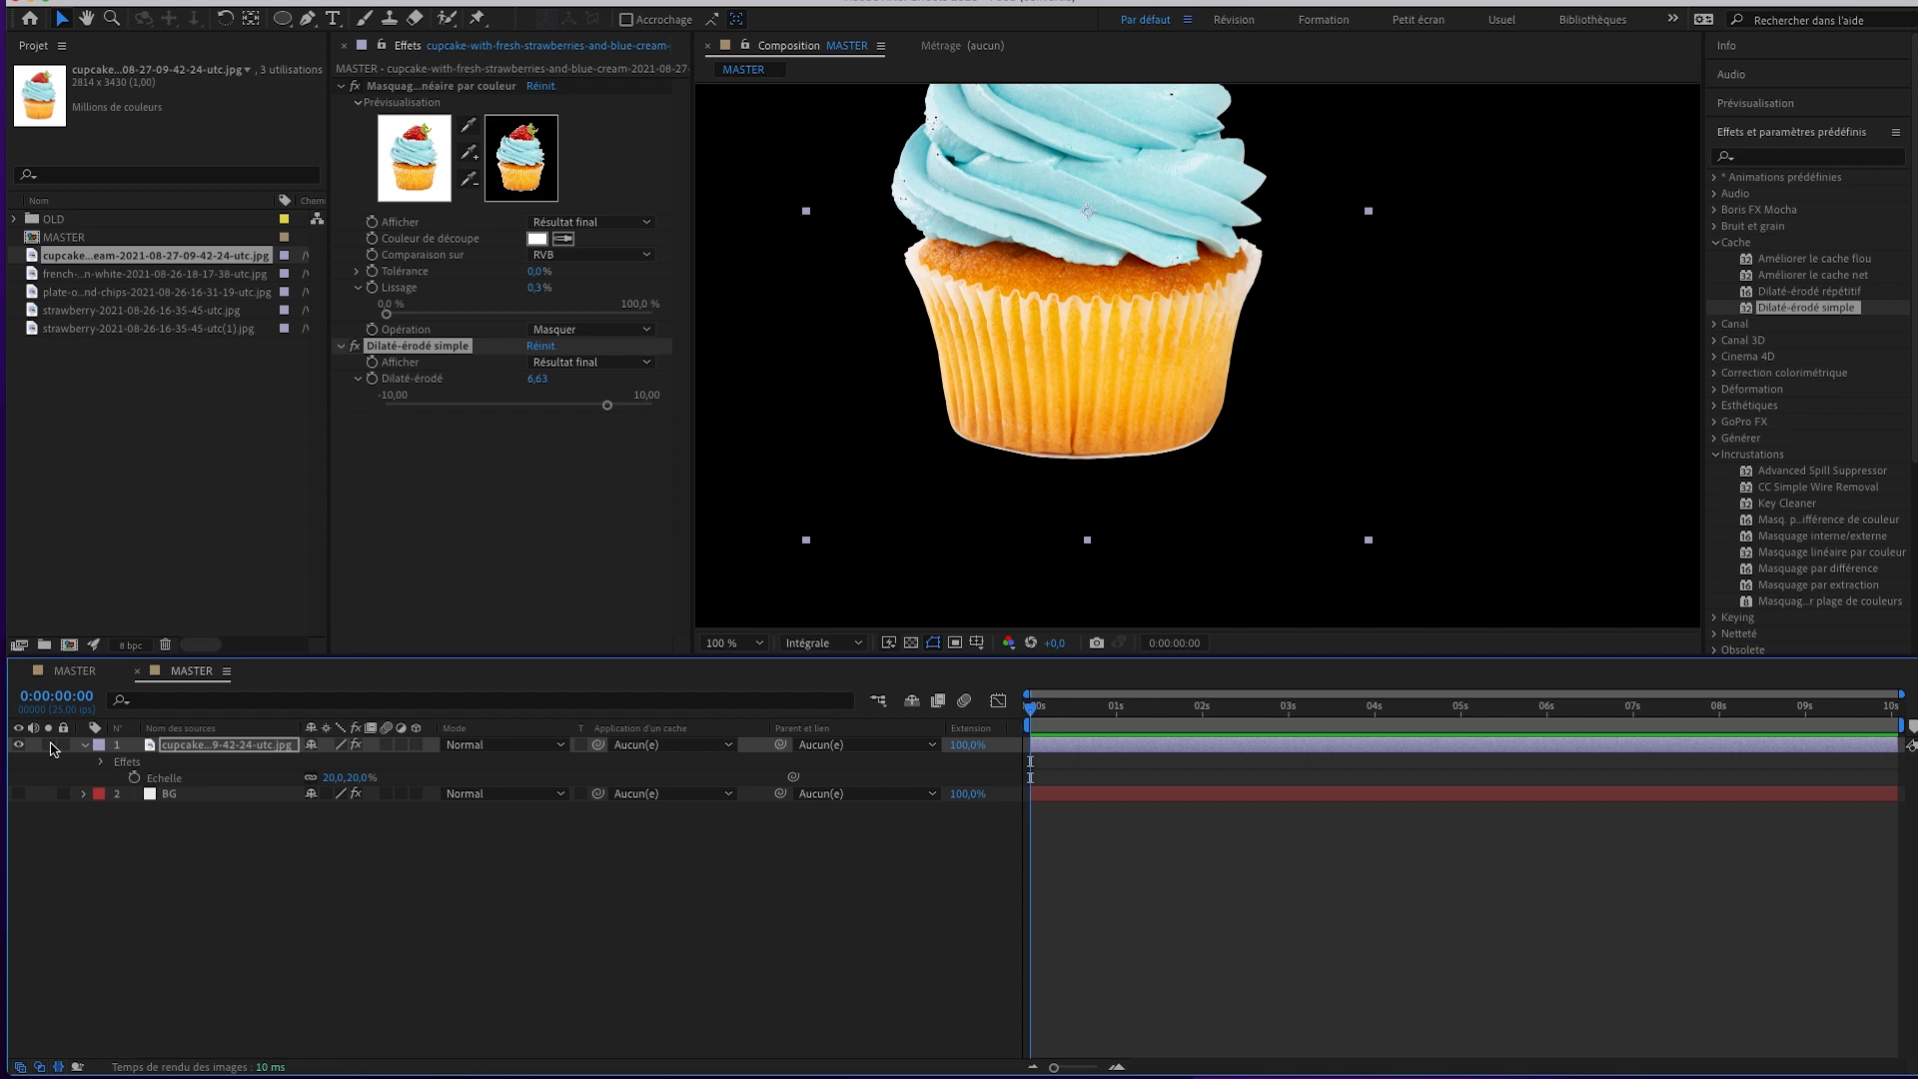
click(18, 794)
click(110, 847)
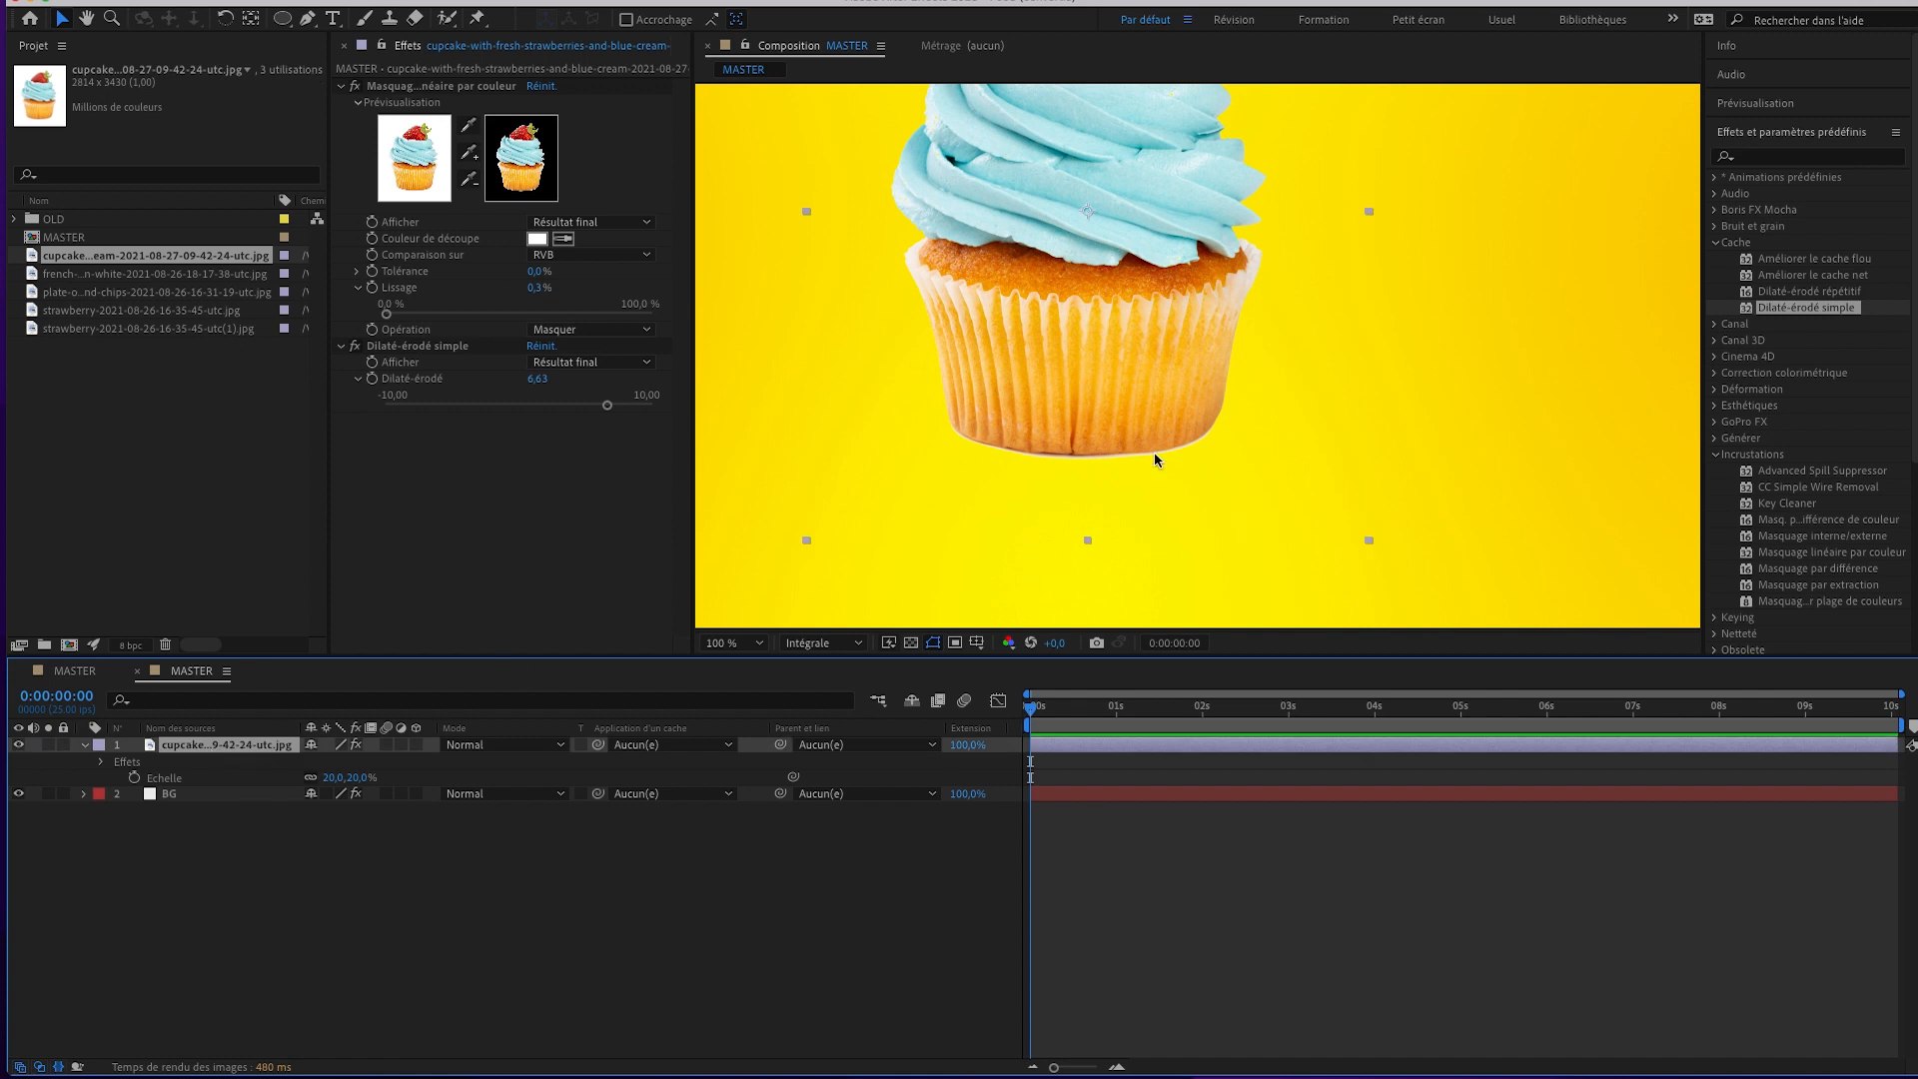
drag(1138, 318, 1078, 482)
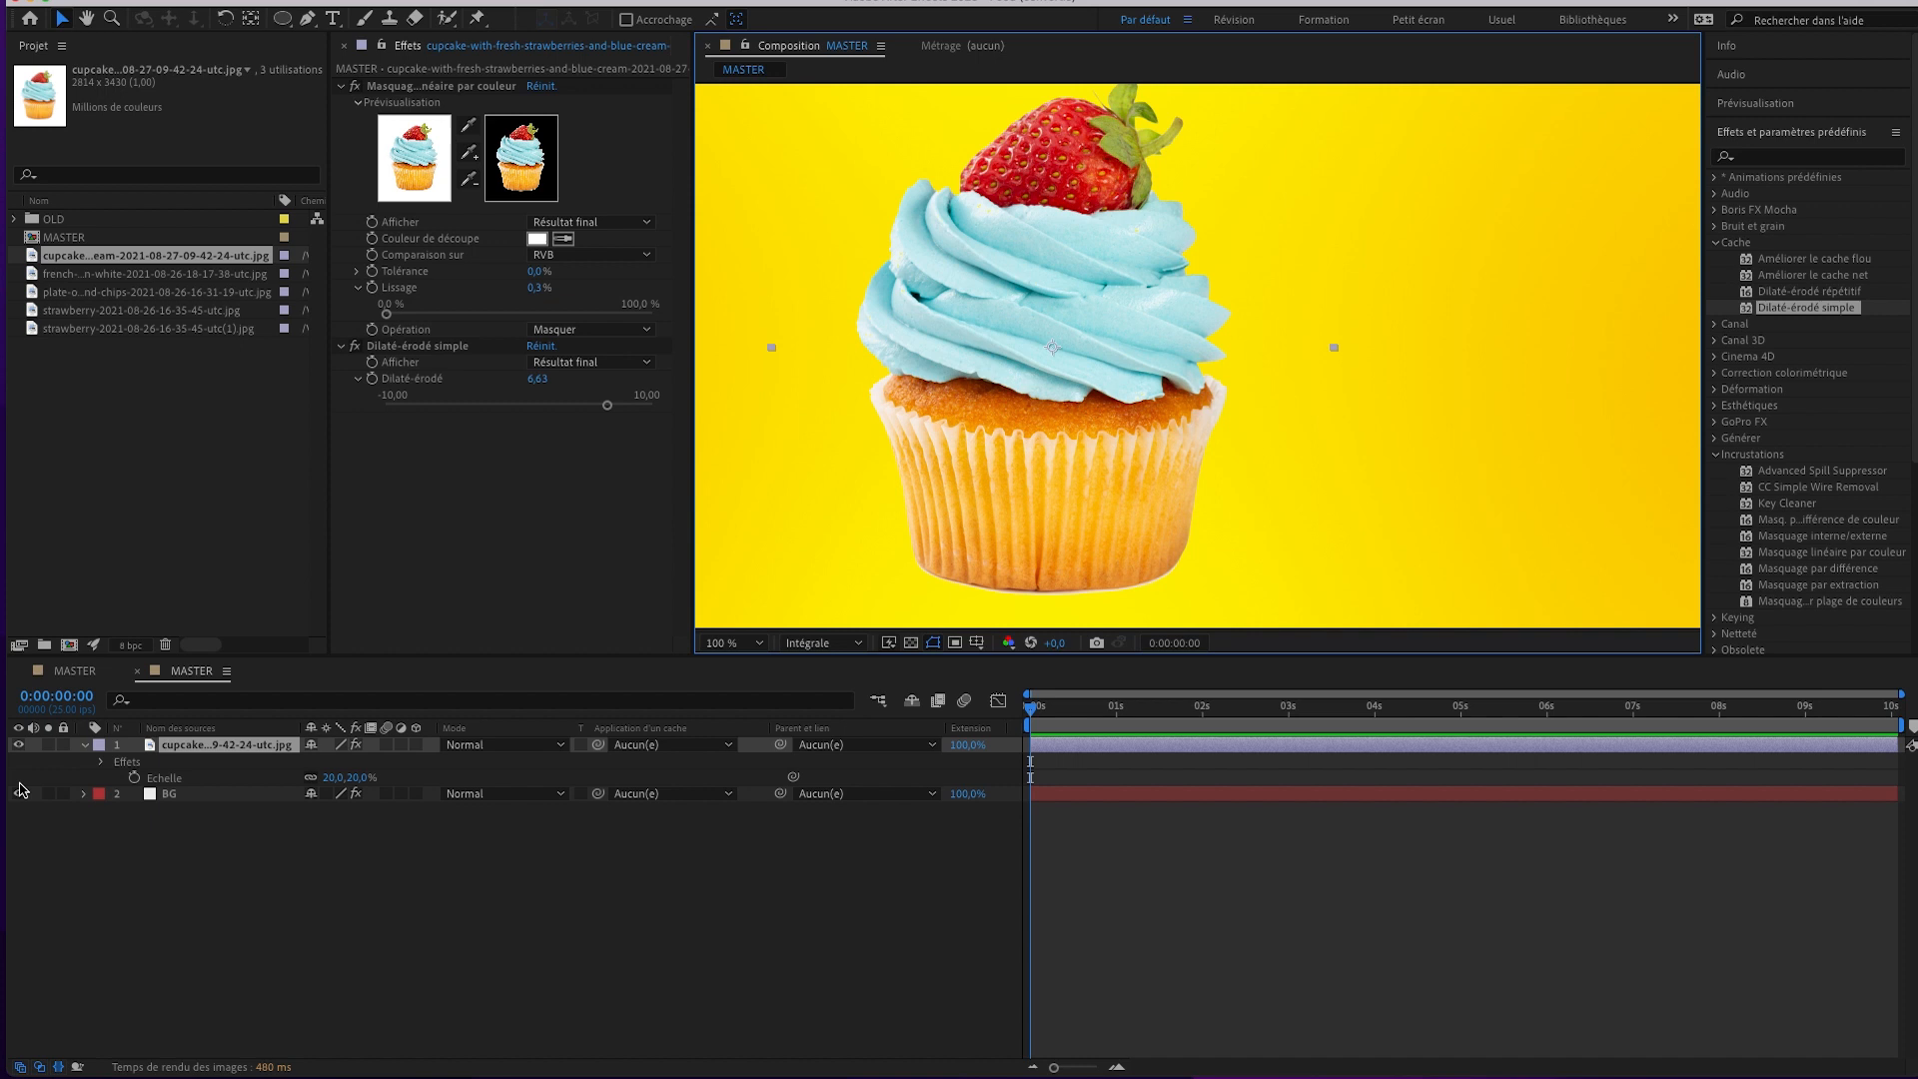
Collapse the cupcake layer's properties, deselect it, and return the composition view to 50%.
click(84, 747)
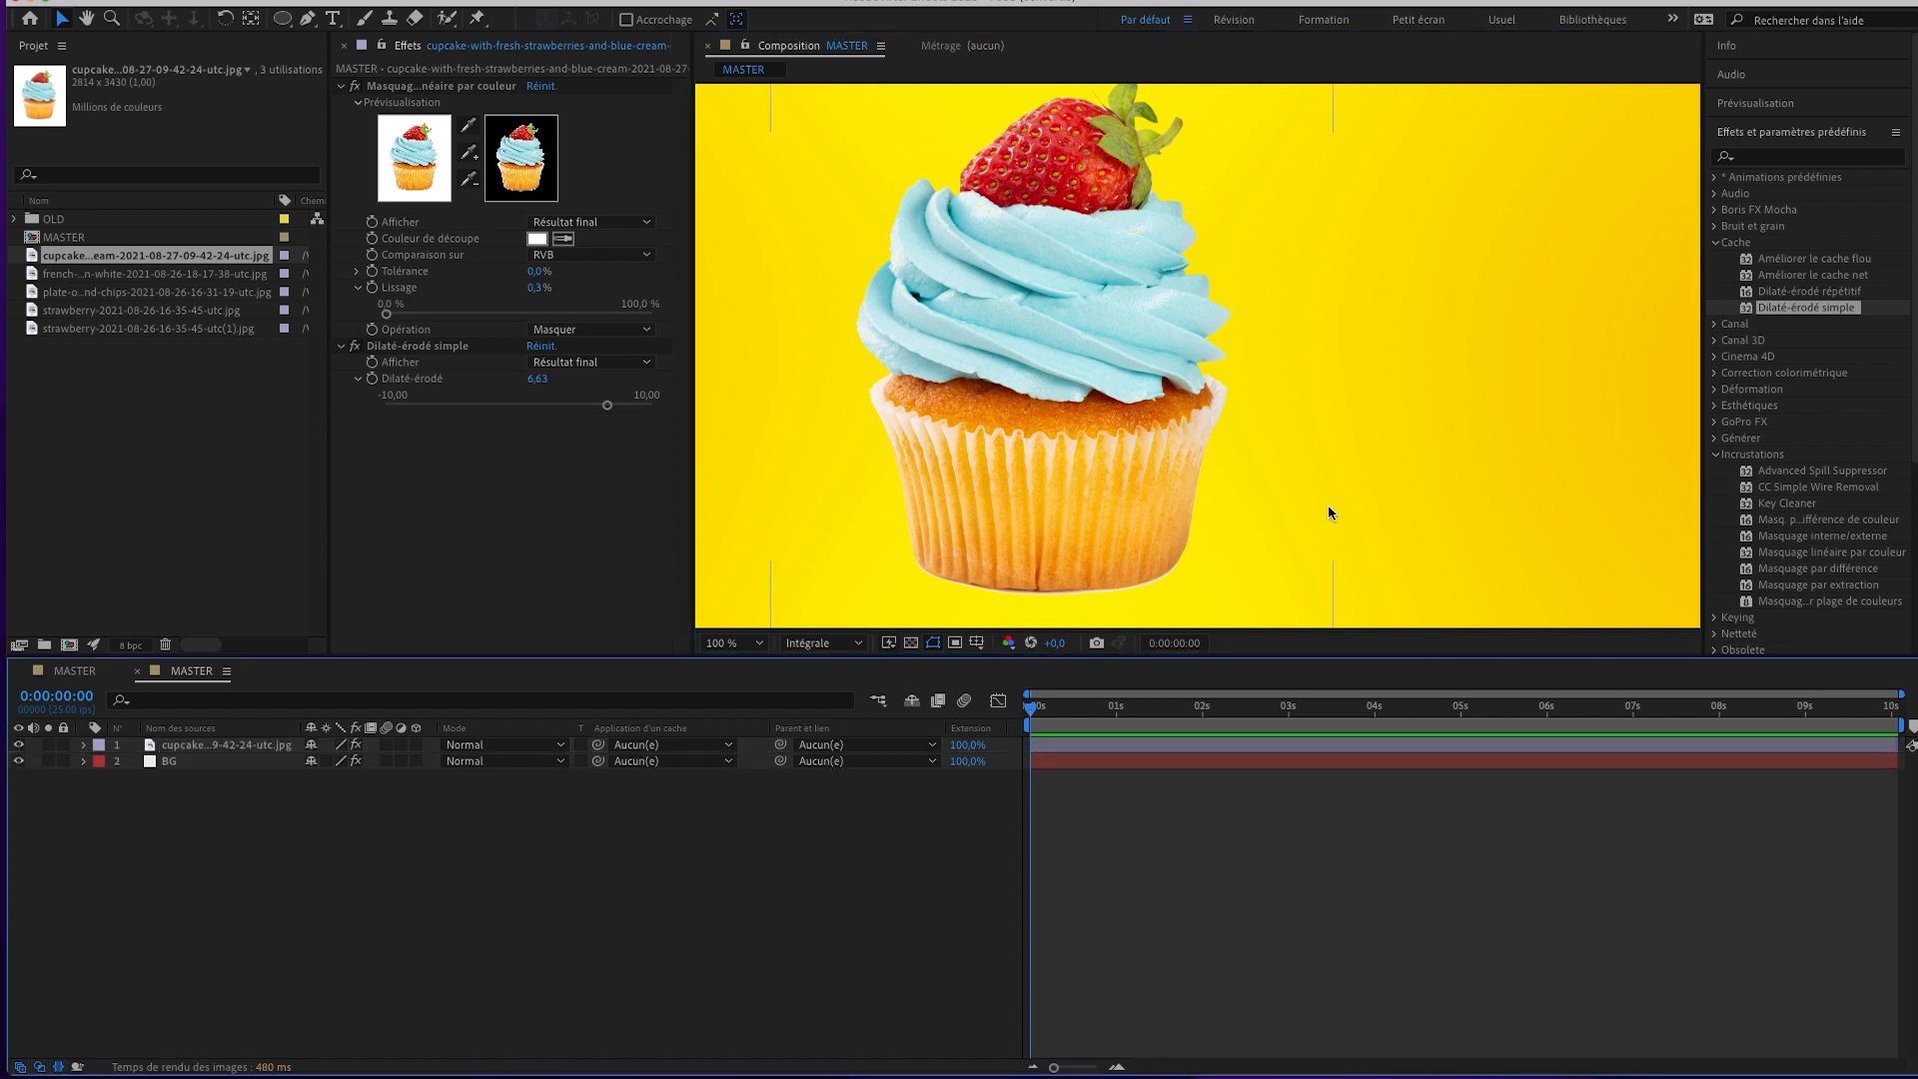
click(737, 643)
click(749, 904)
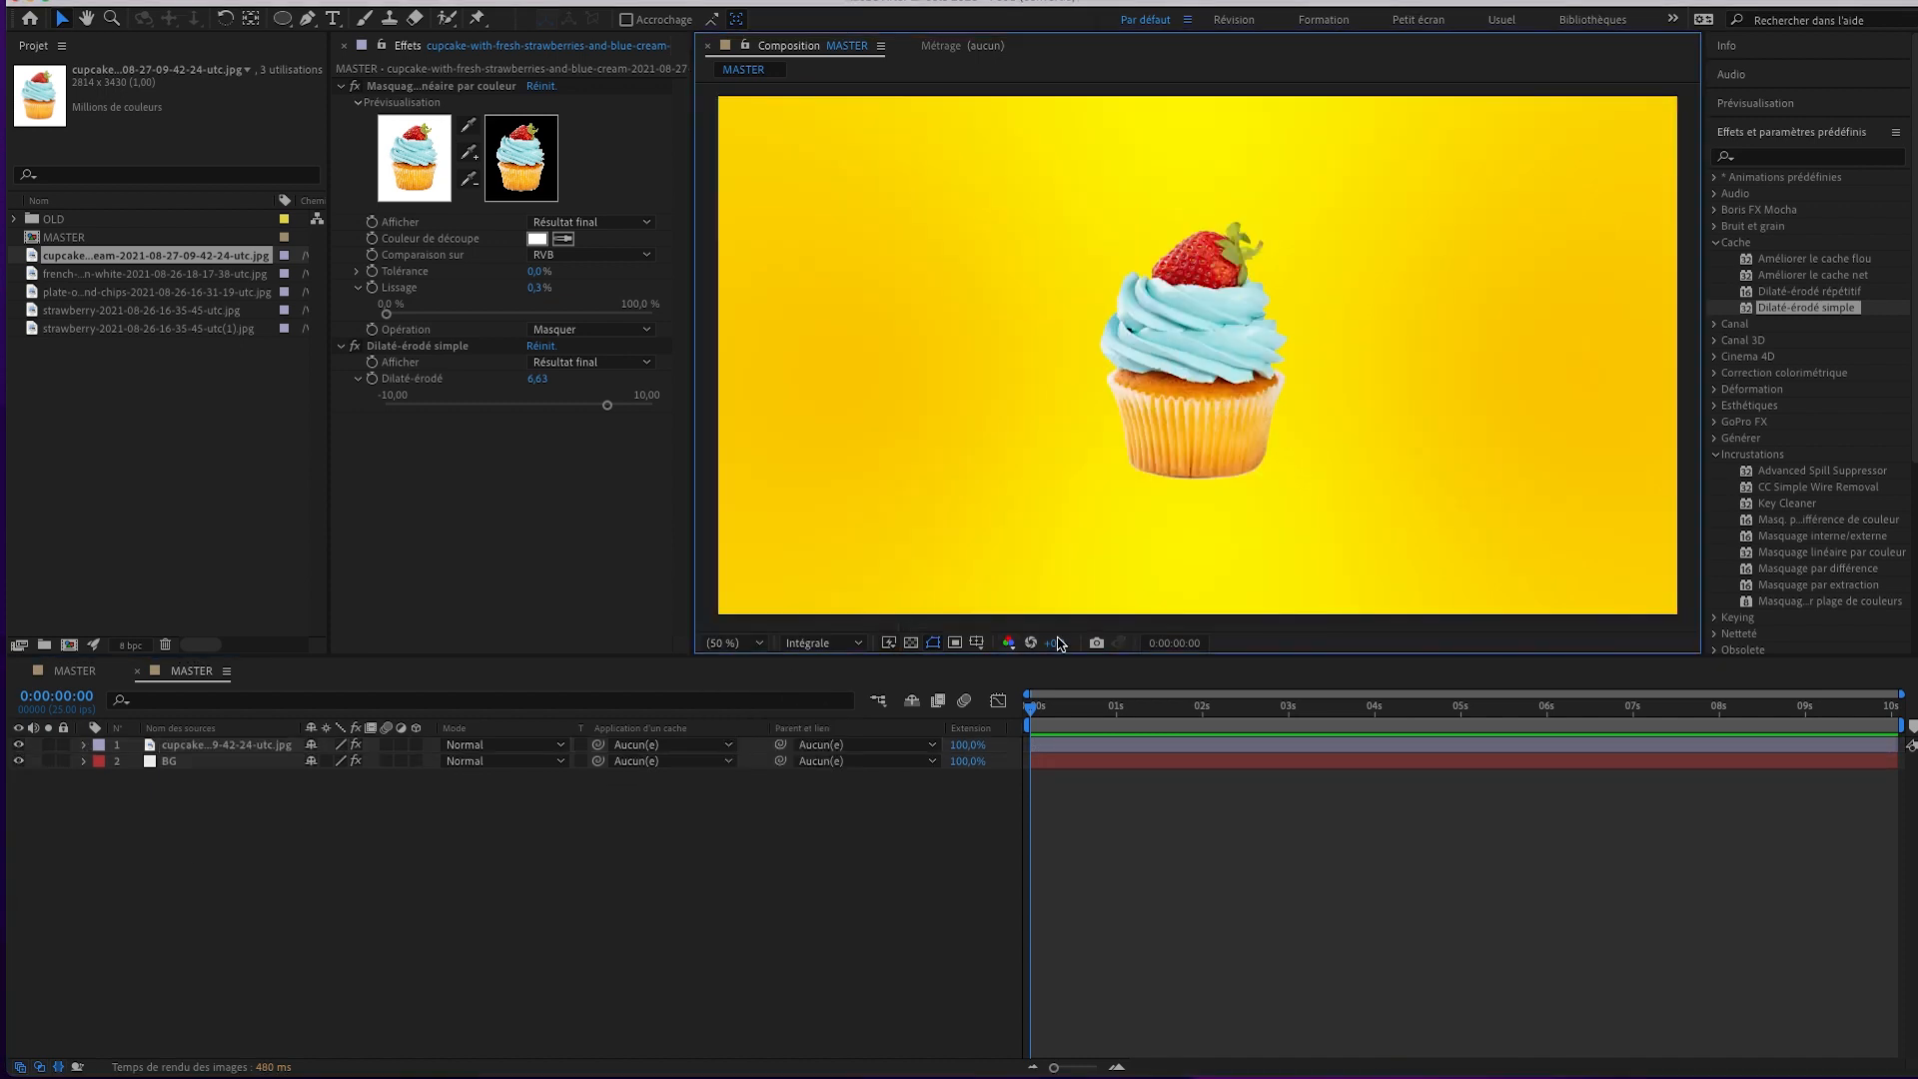
click(226, 819)
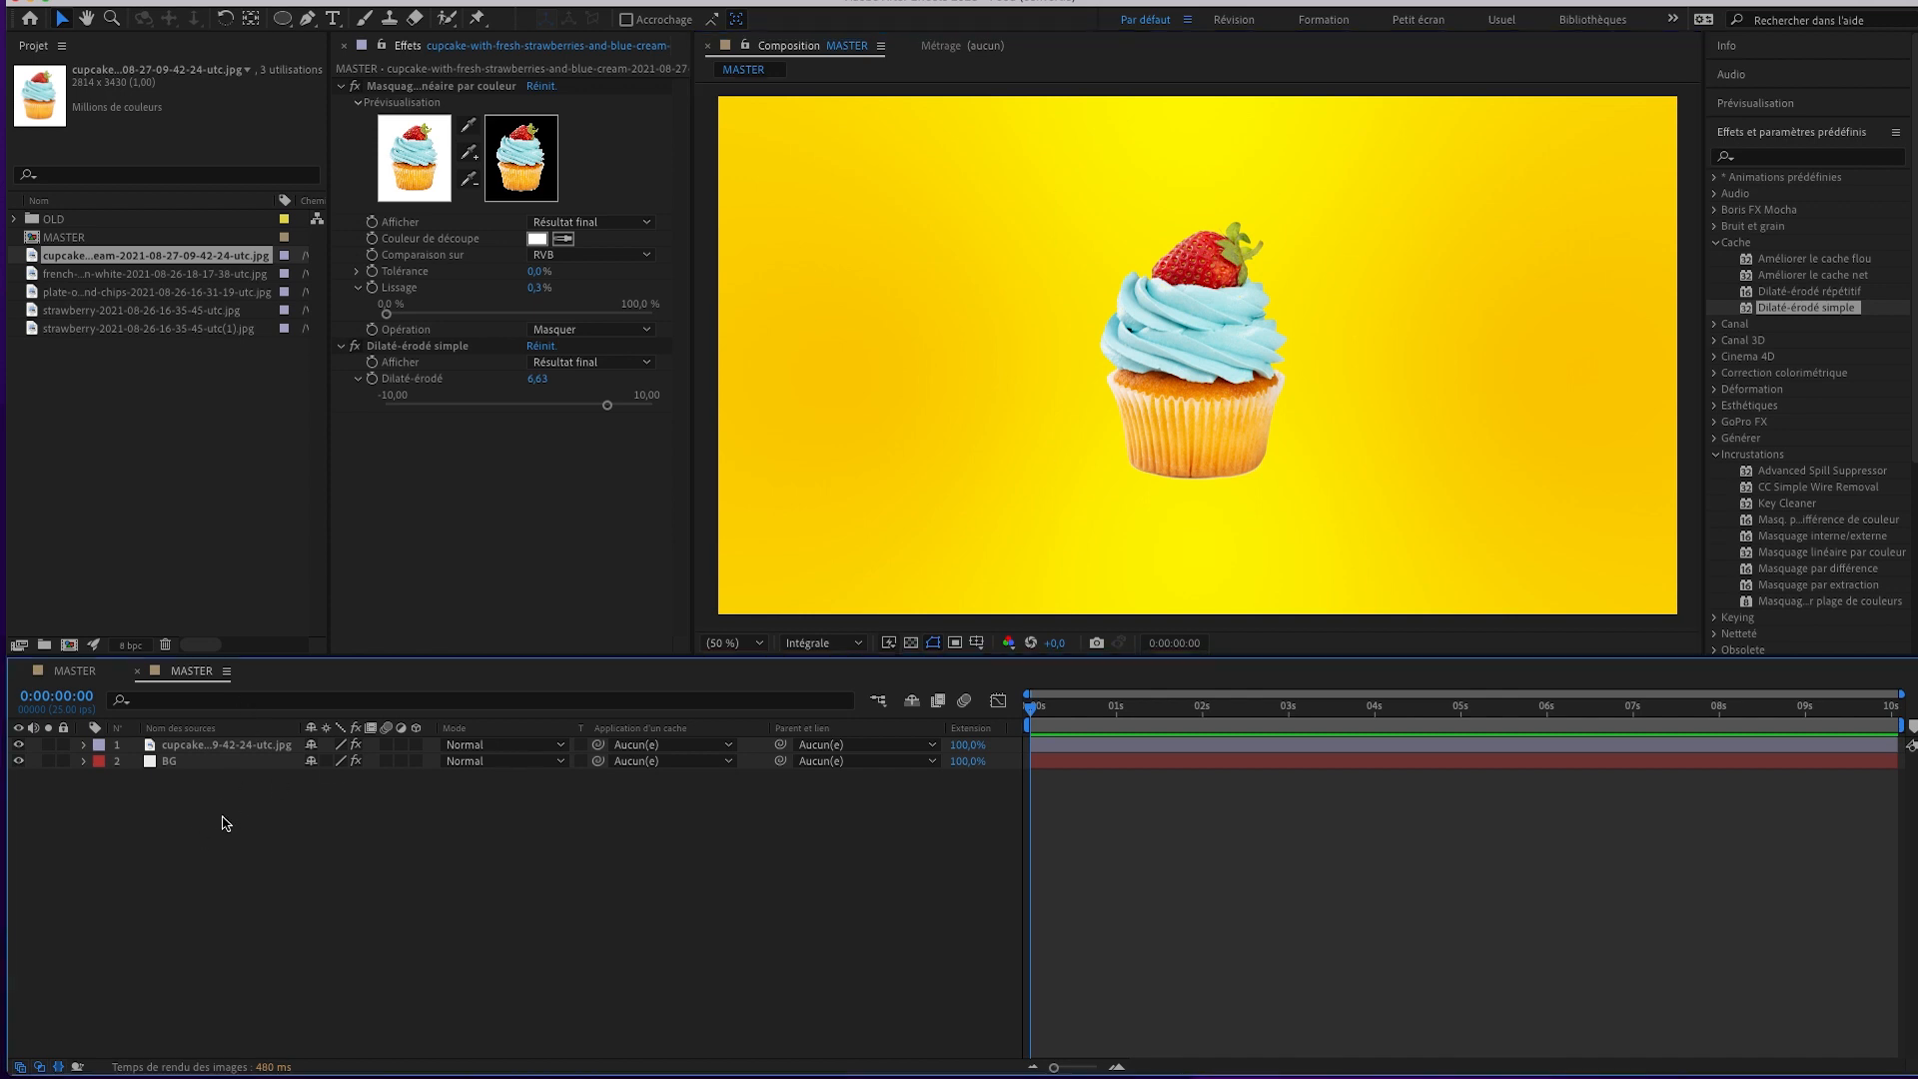
Precompose the cupcake layer as FOOD 01 CUPCAKE, leaving all attributes in MASTER.
click(234, 746)
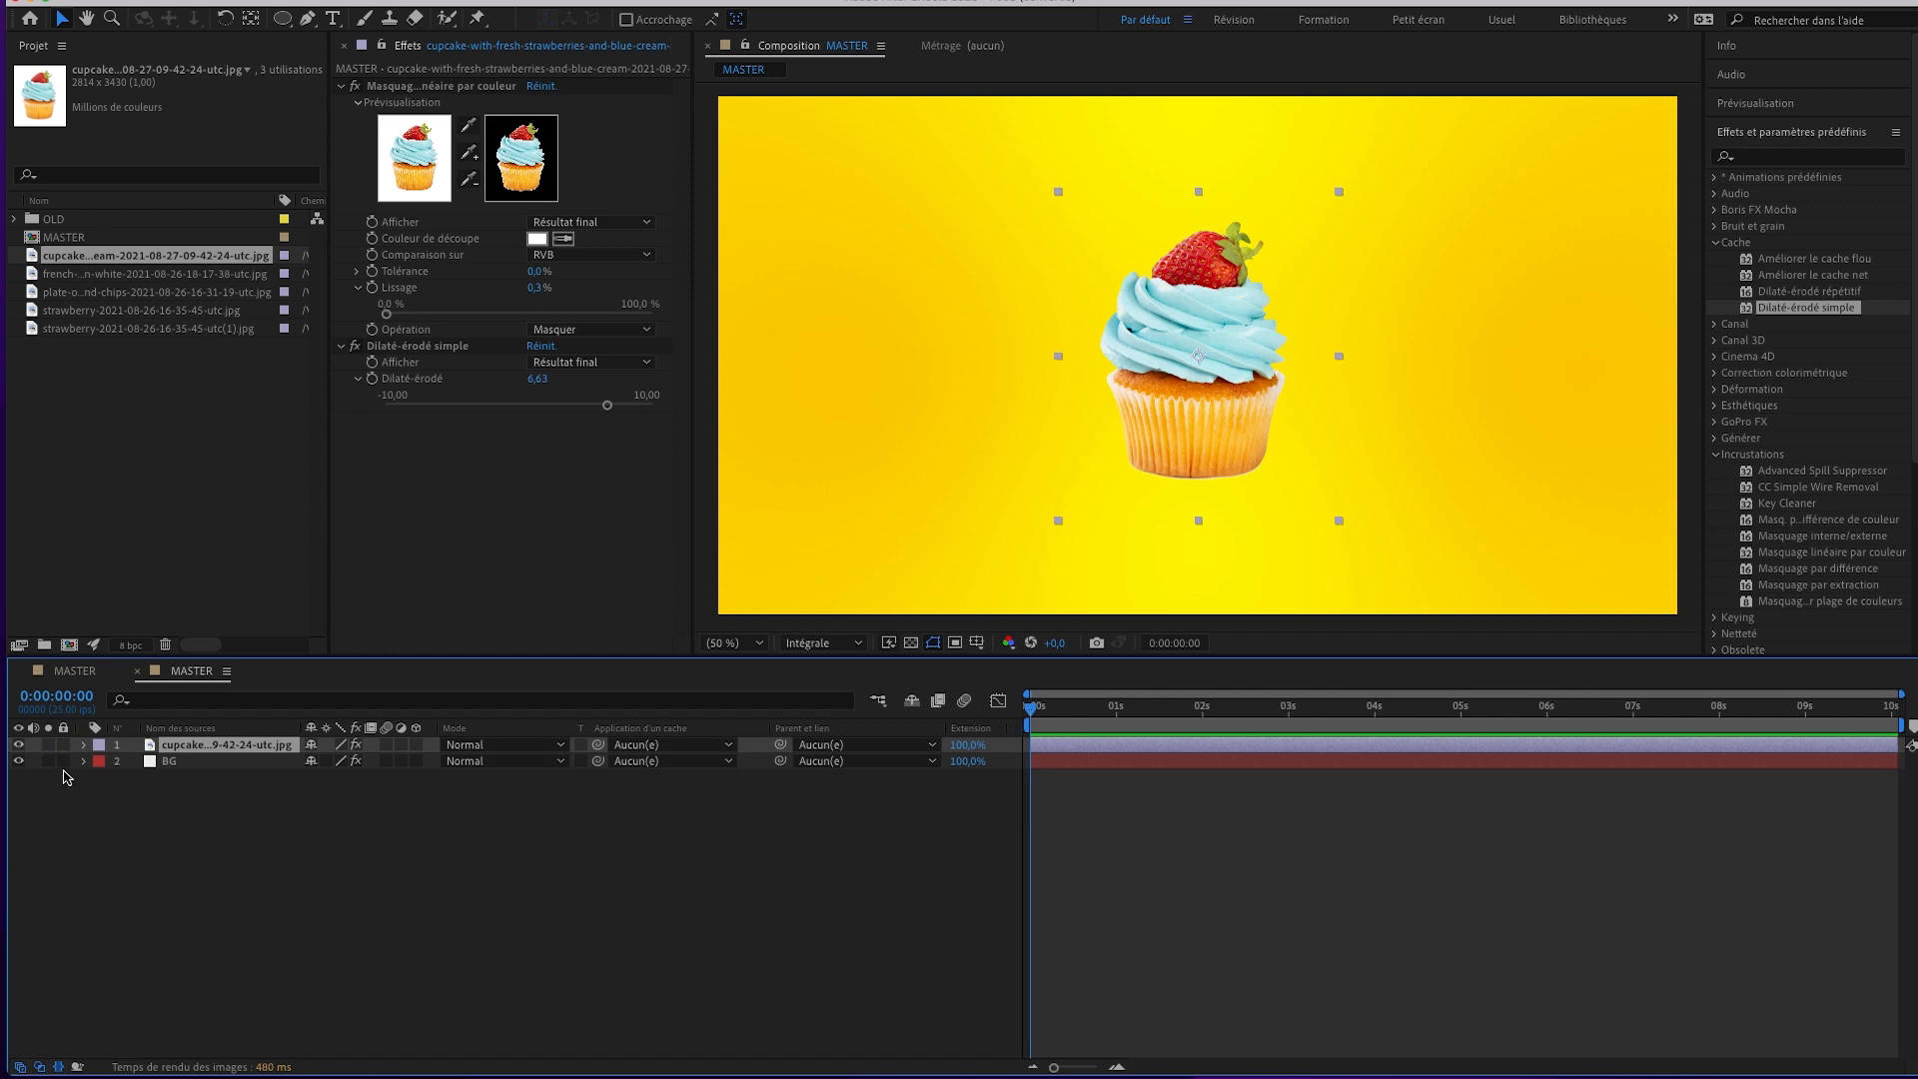
right_click(231, 752)
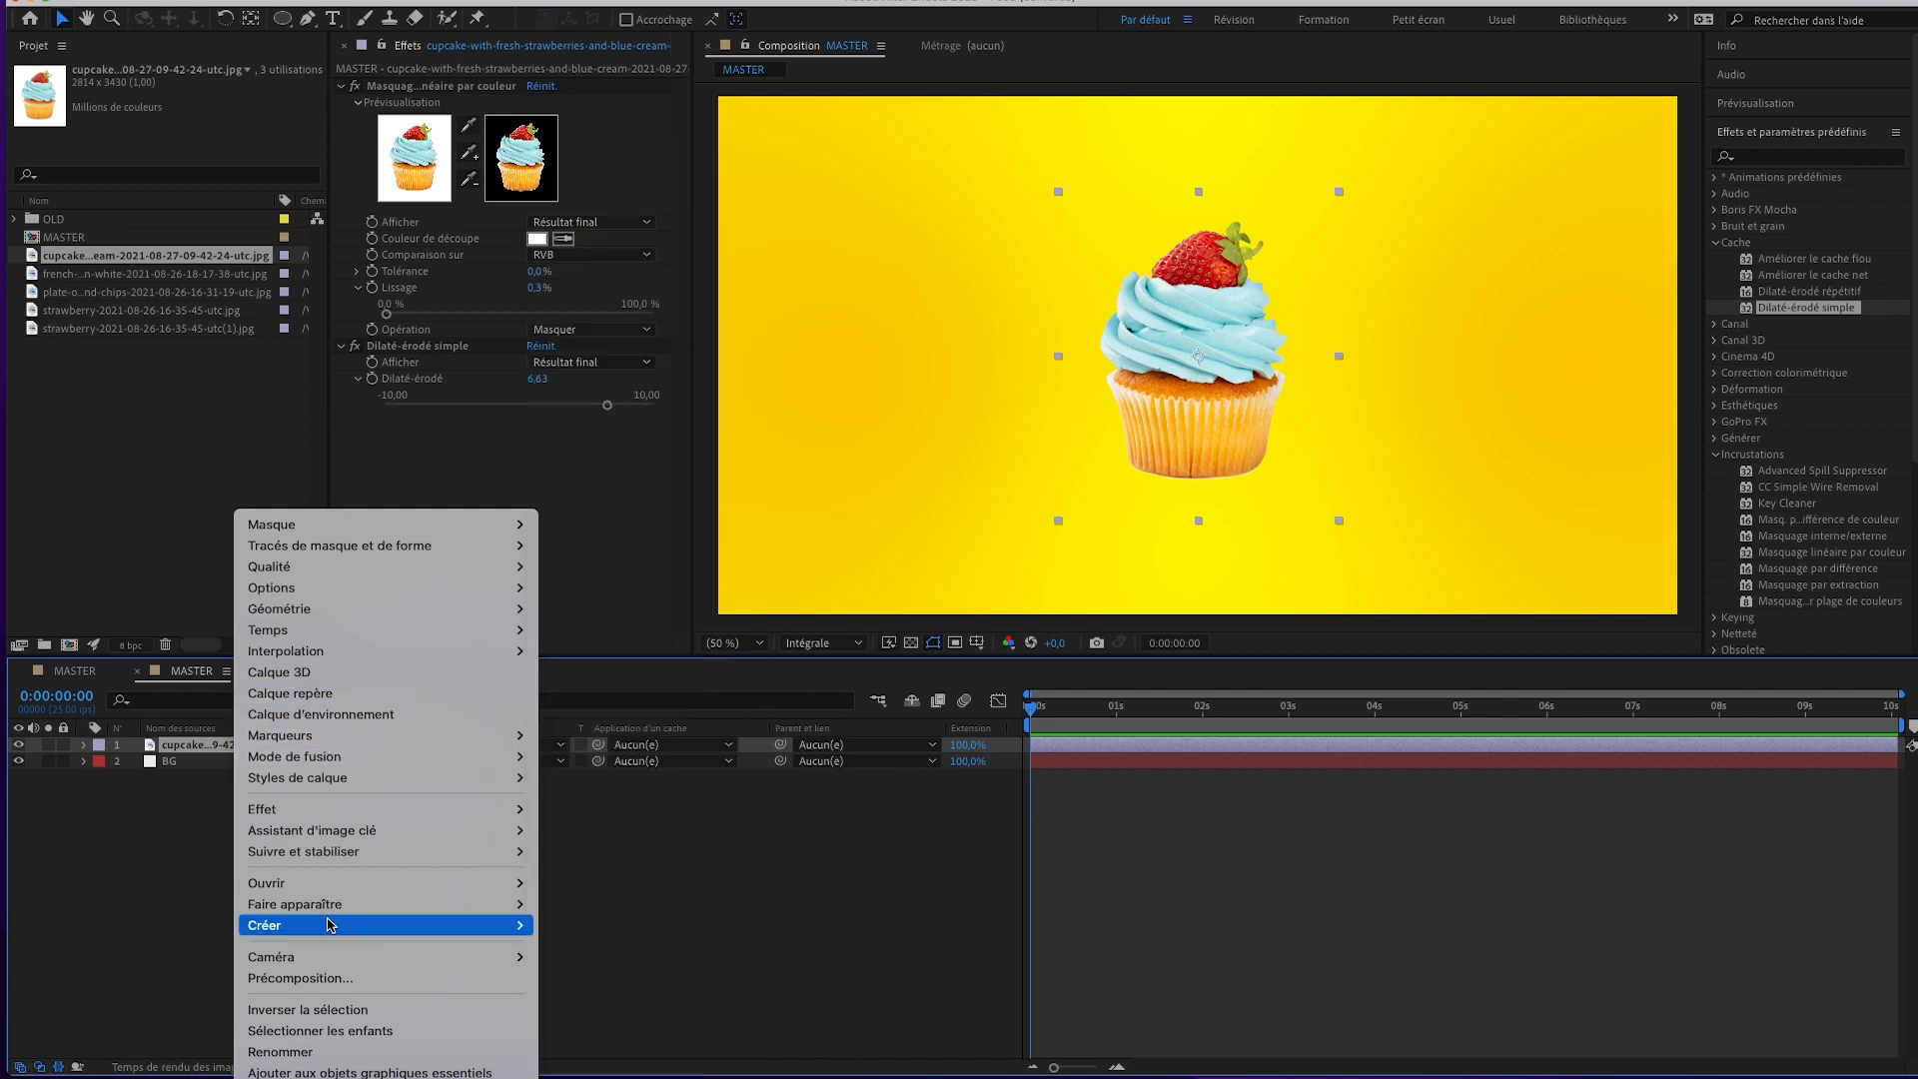
click(308, 981)
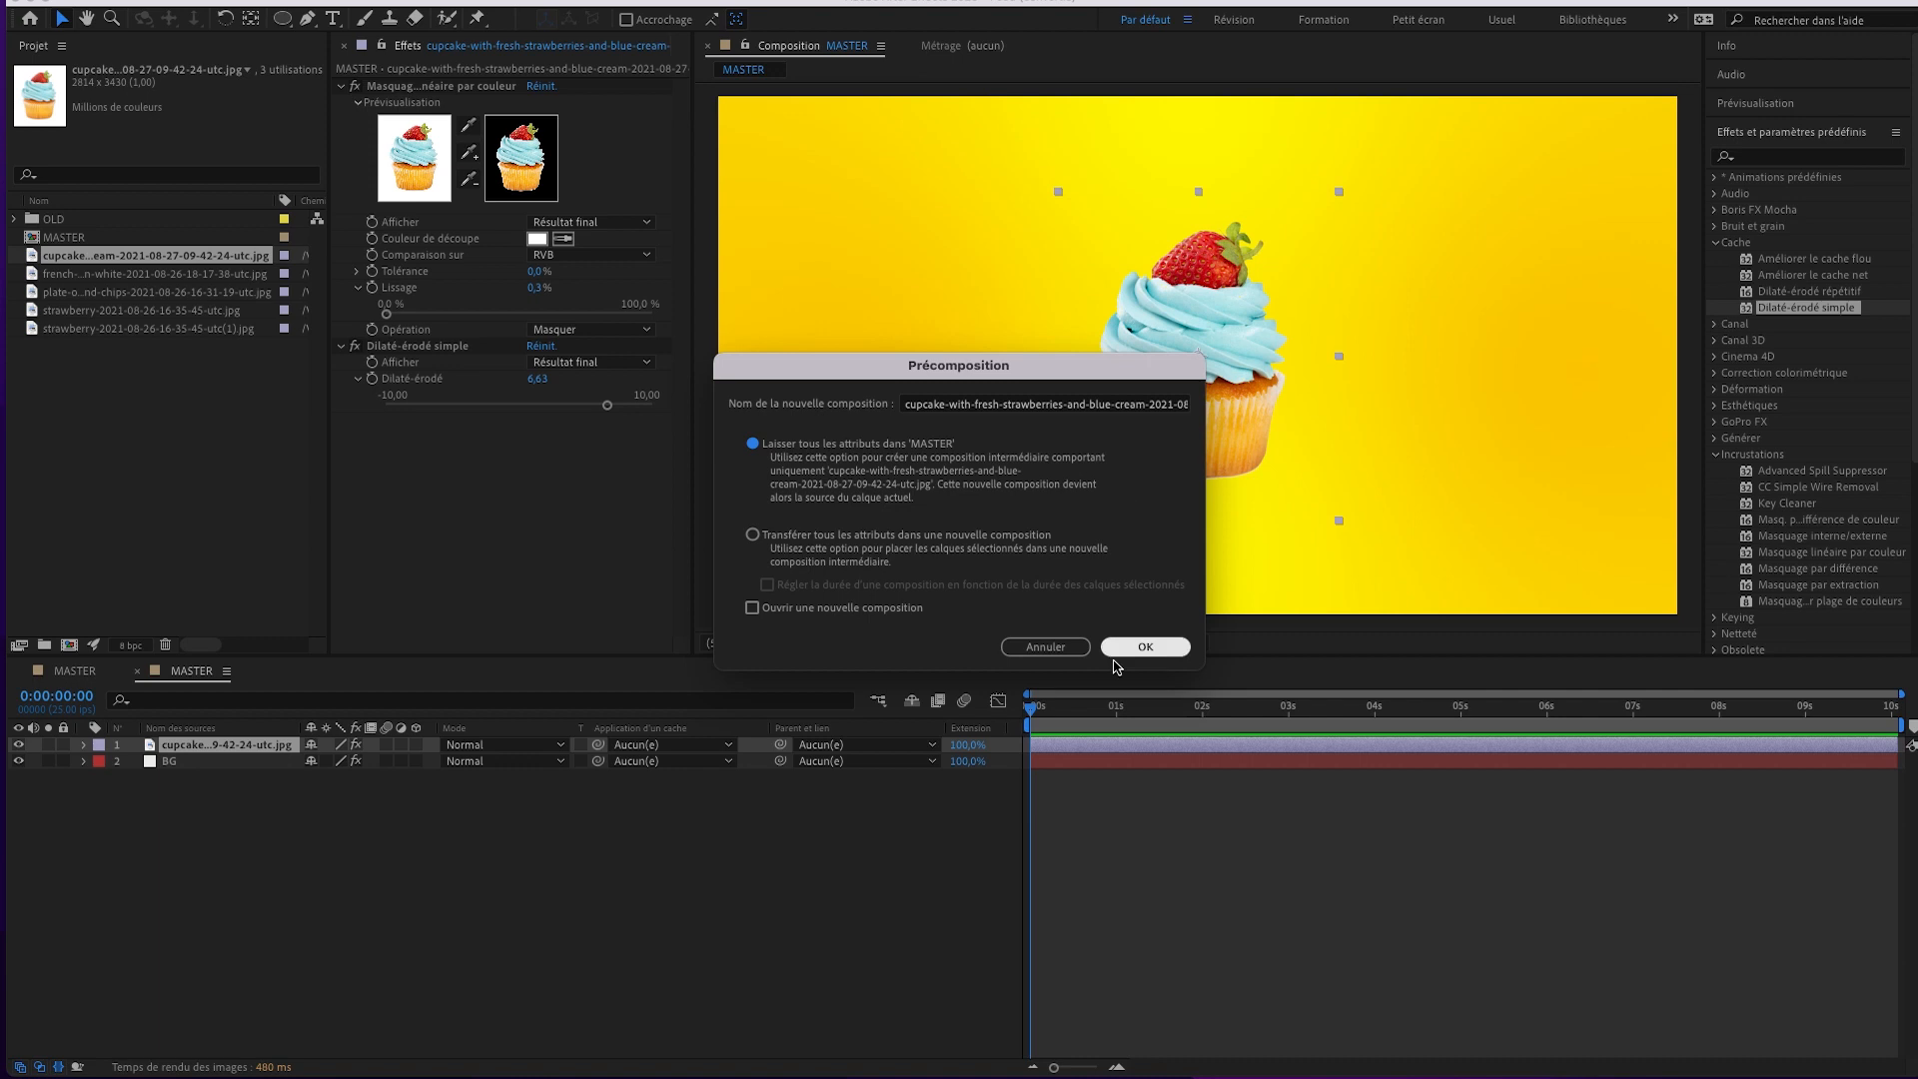
click(966, 406)
drag(906, 405, 1506, 410)
text(cupcake-)
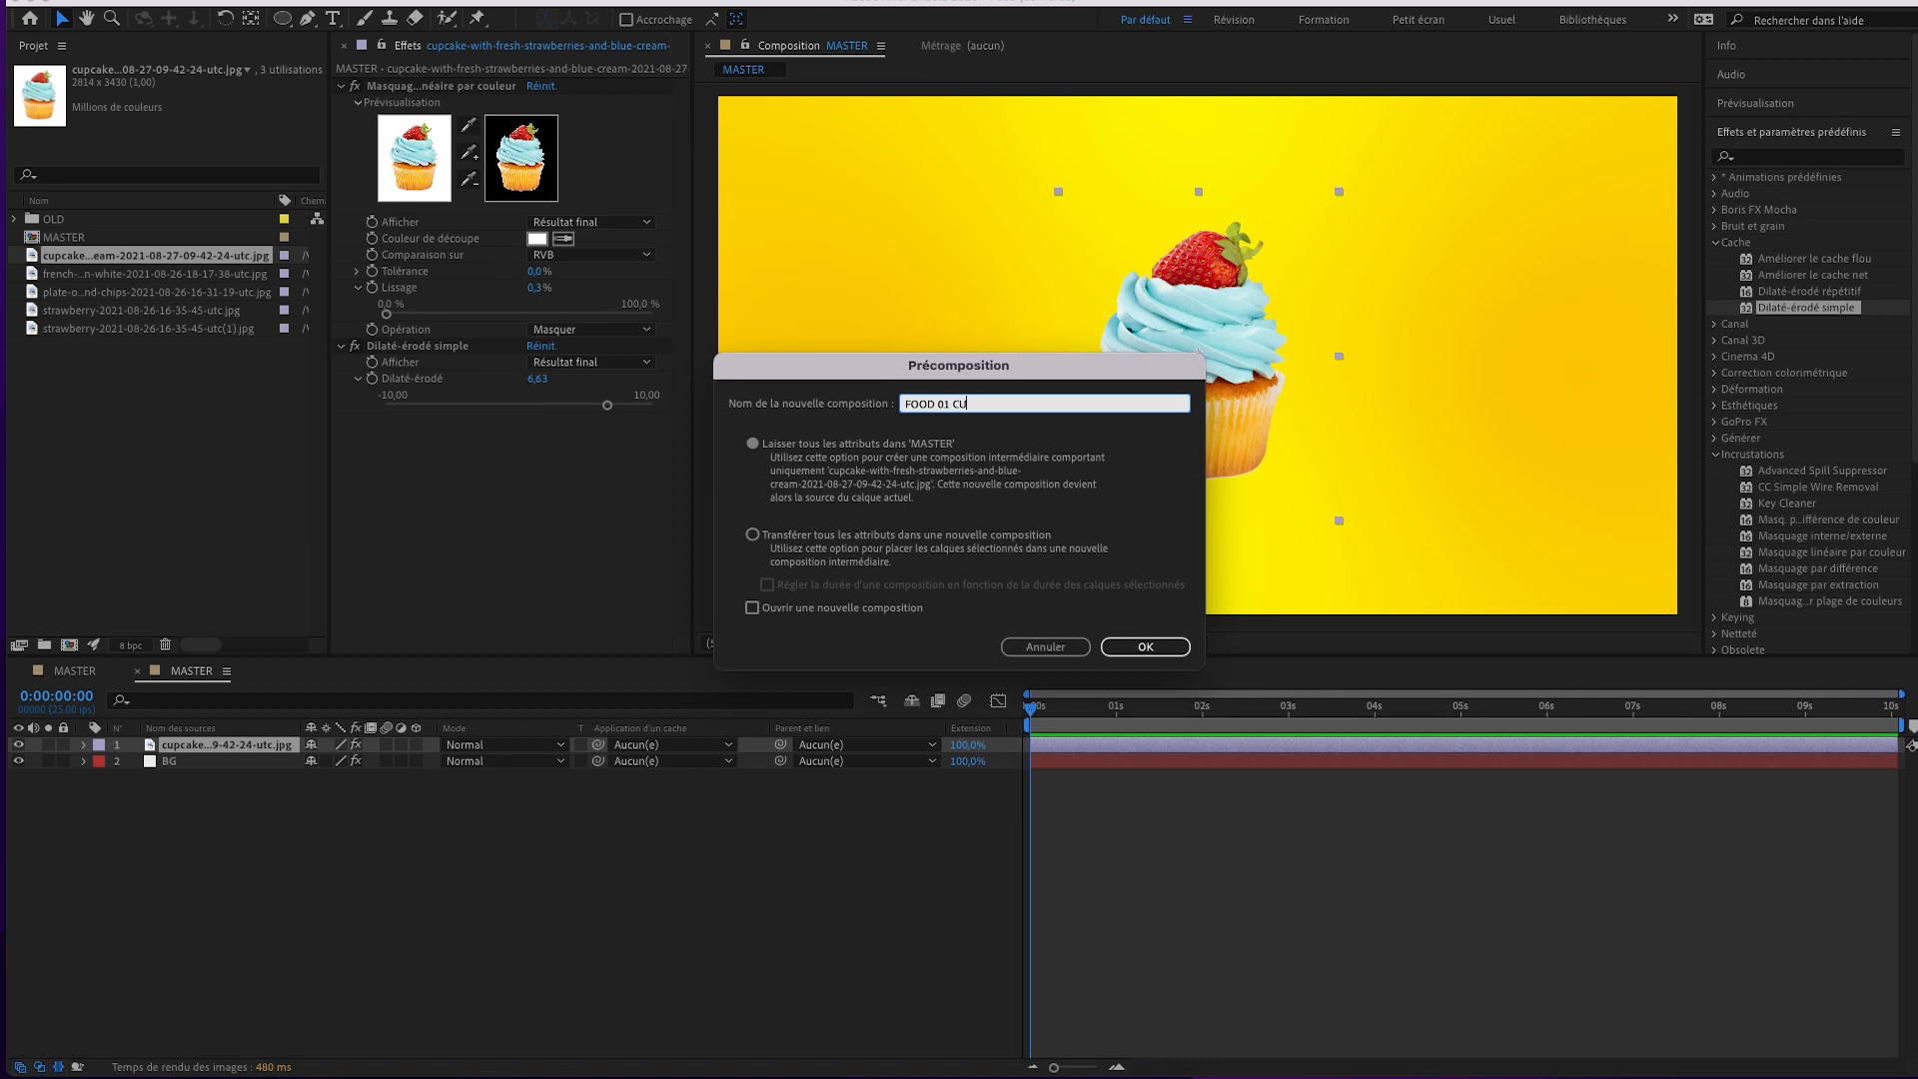
key(Return)
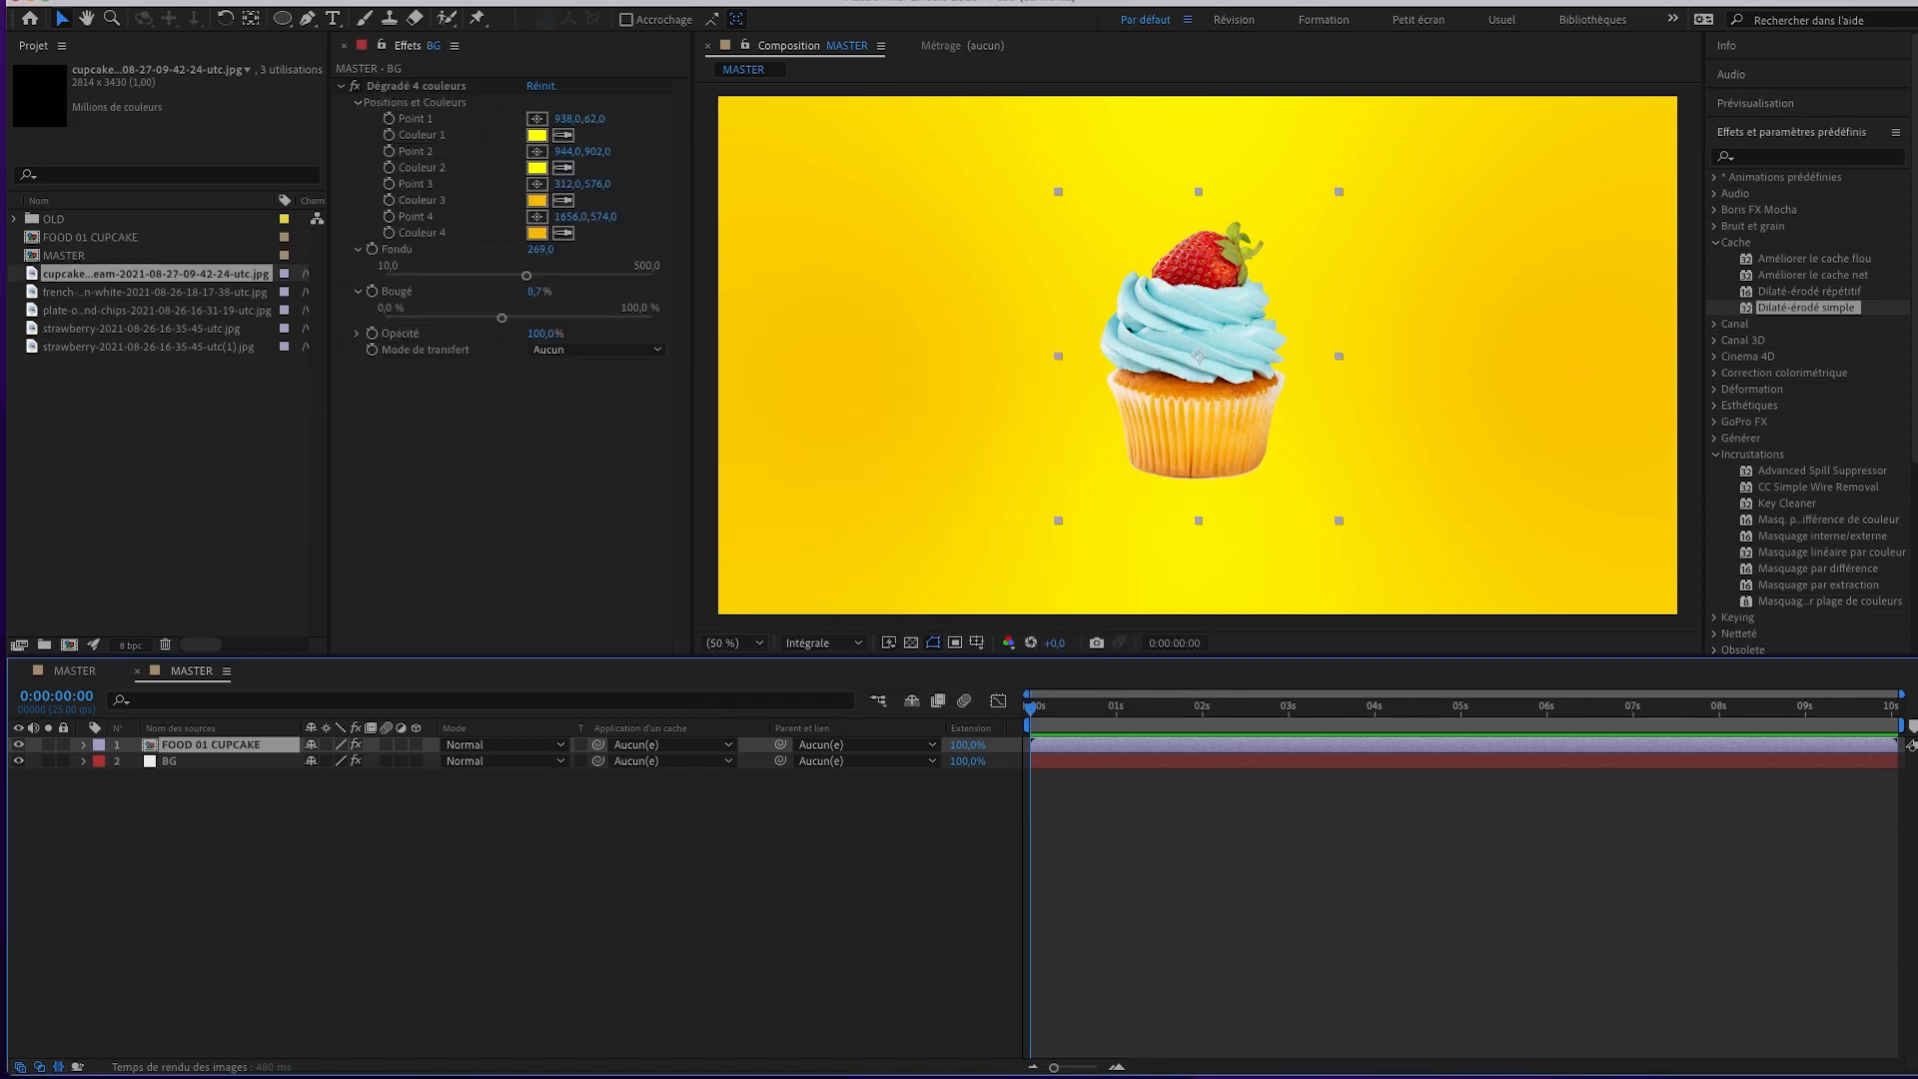
click(236, 809)
Inspect the contents of the FOOD 01 CUPCAKE precomposition and return to the MASTER composition.
click(223, 749)
double_click(223, 751)
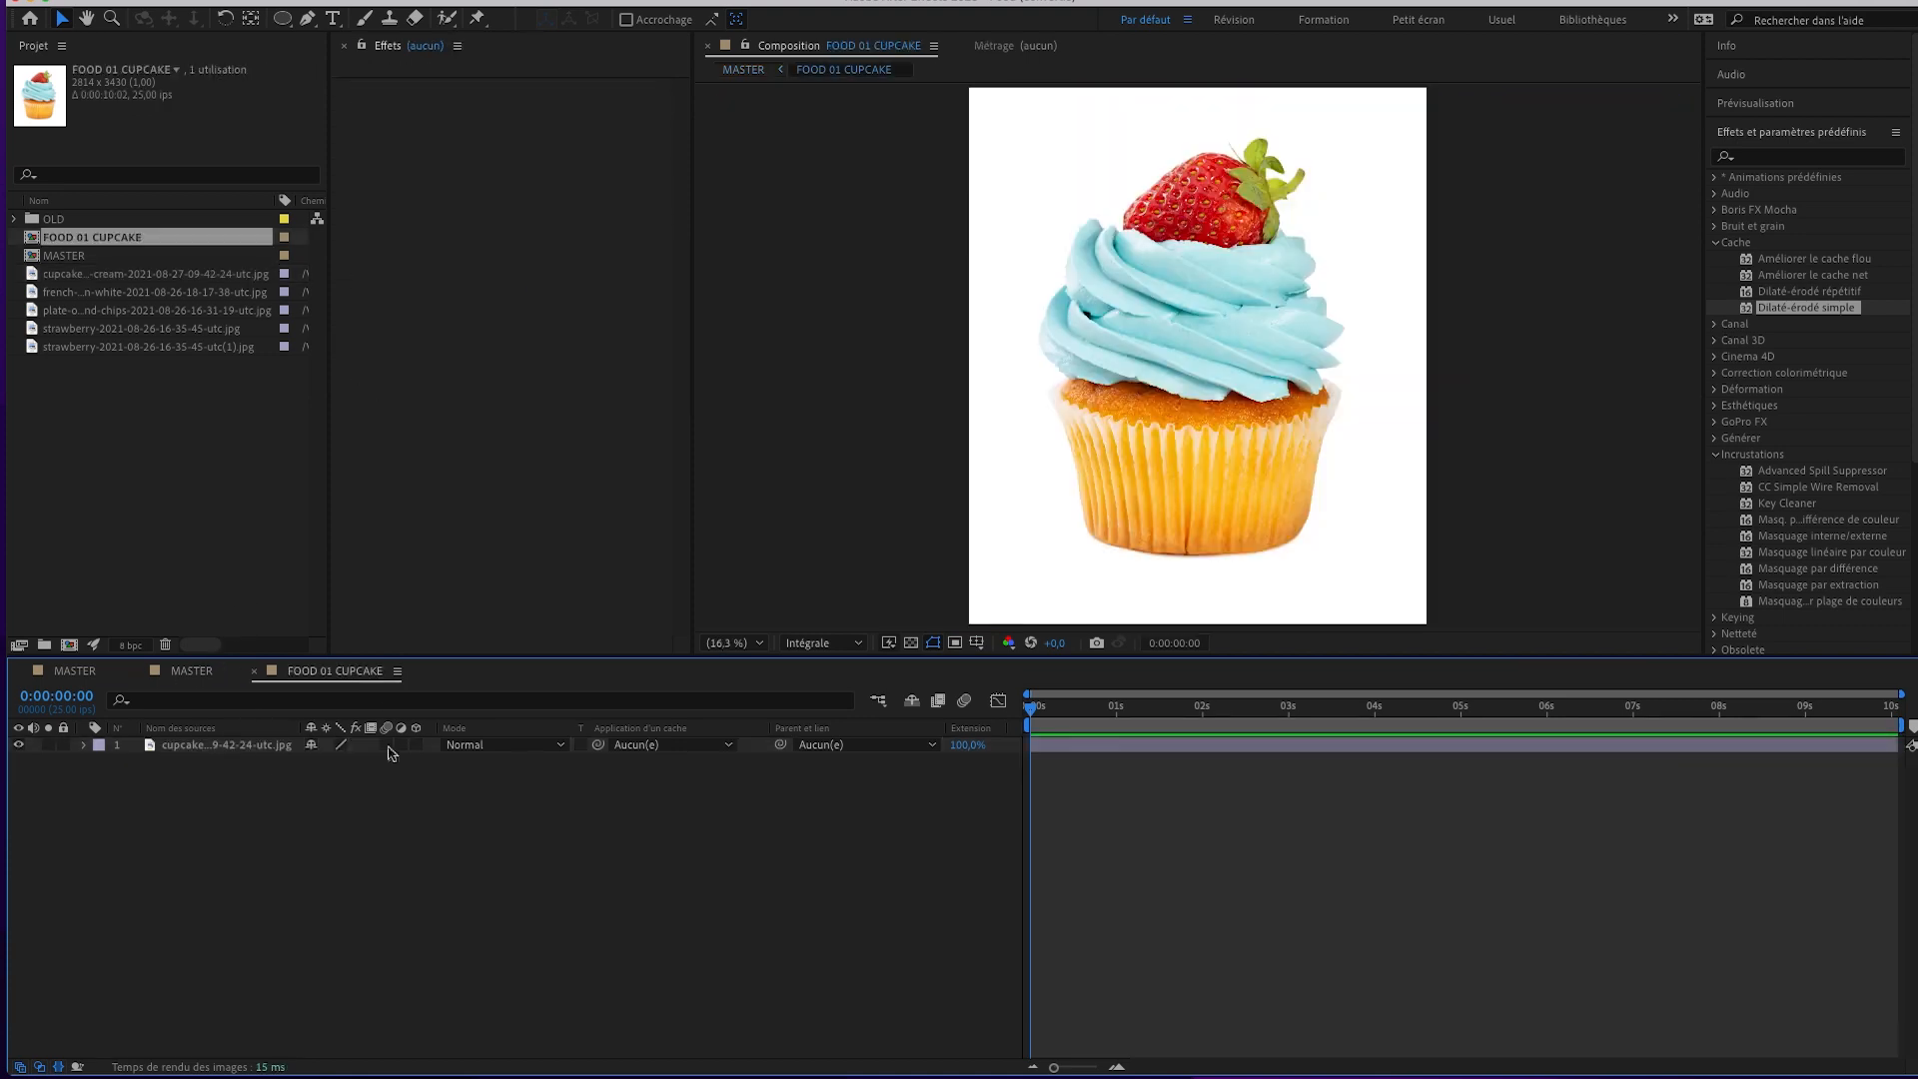
click(201, 674)
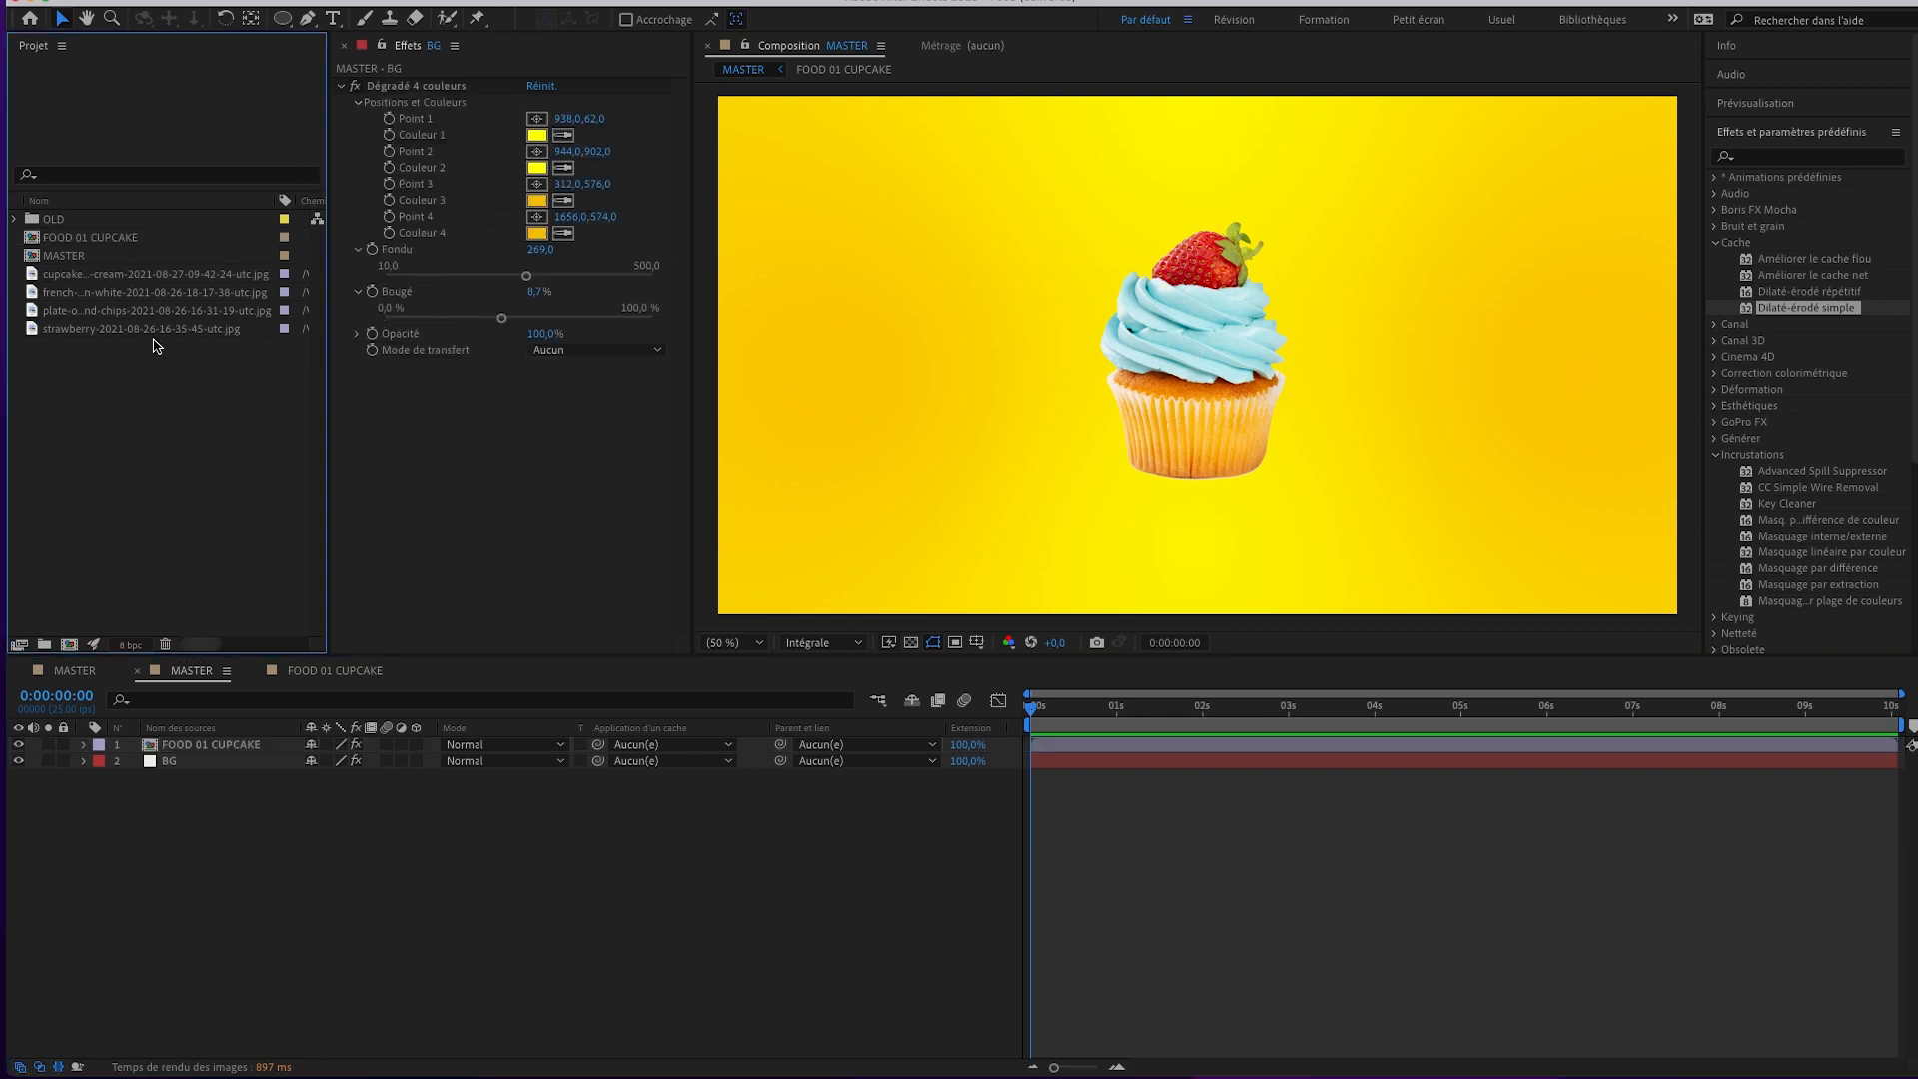
click(157, 334)
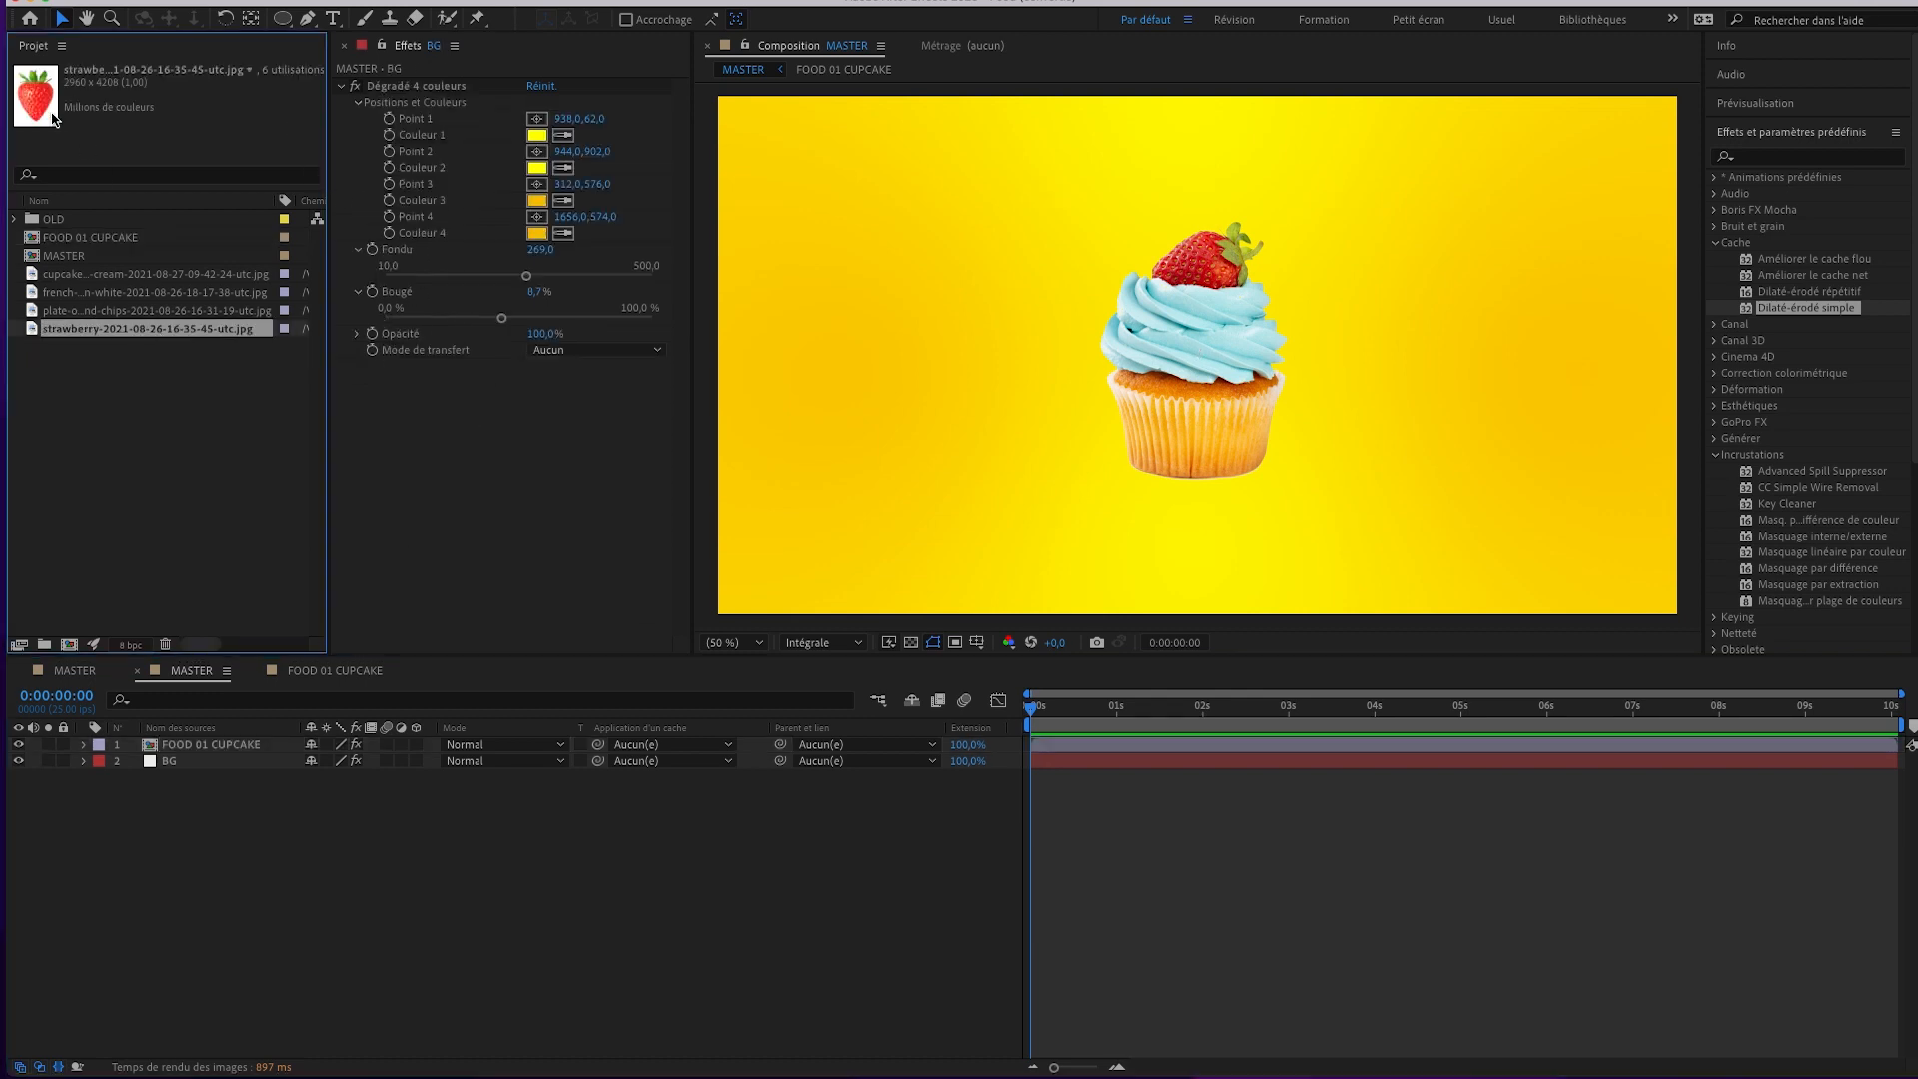
drag(139, 337, 164, 743)
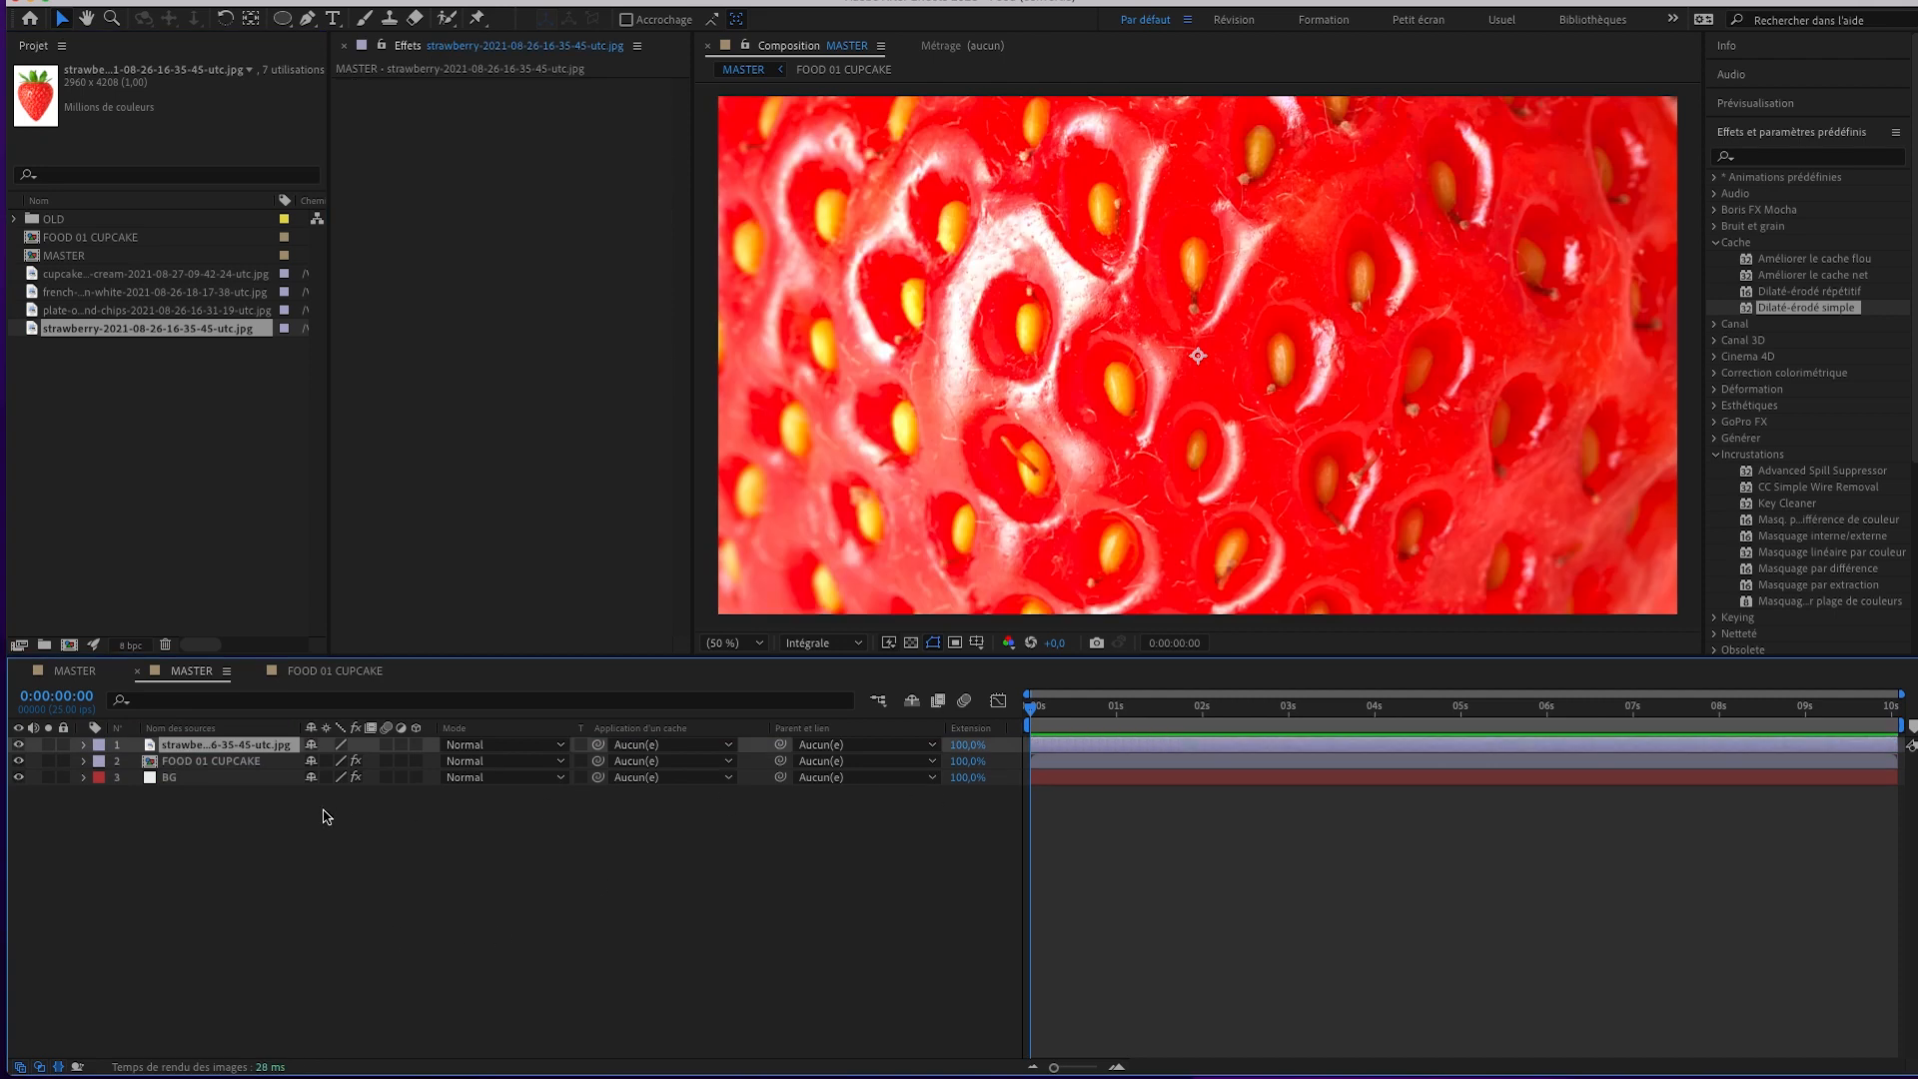
key(s)
drag(362, 761, 283, 765)
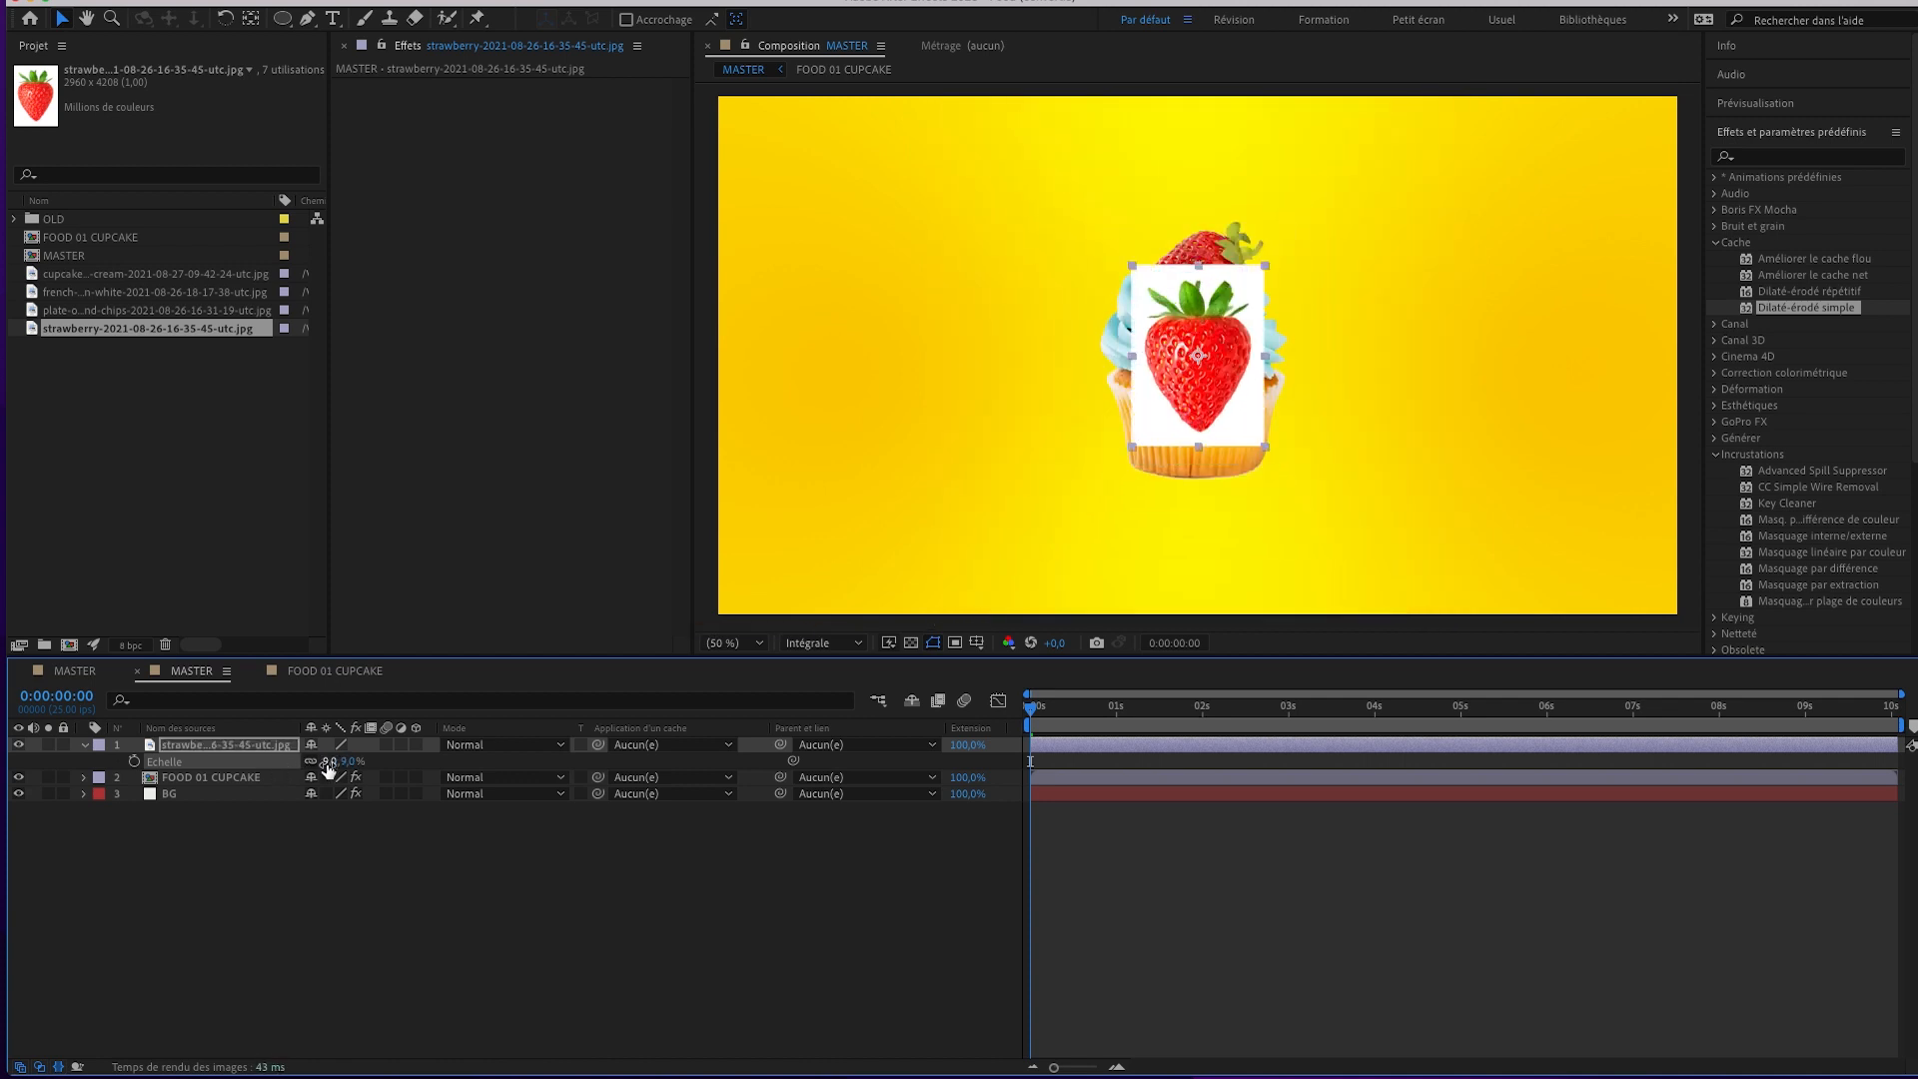
click(351, 762)
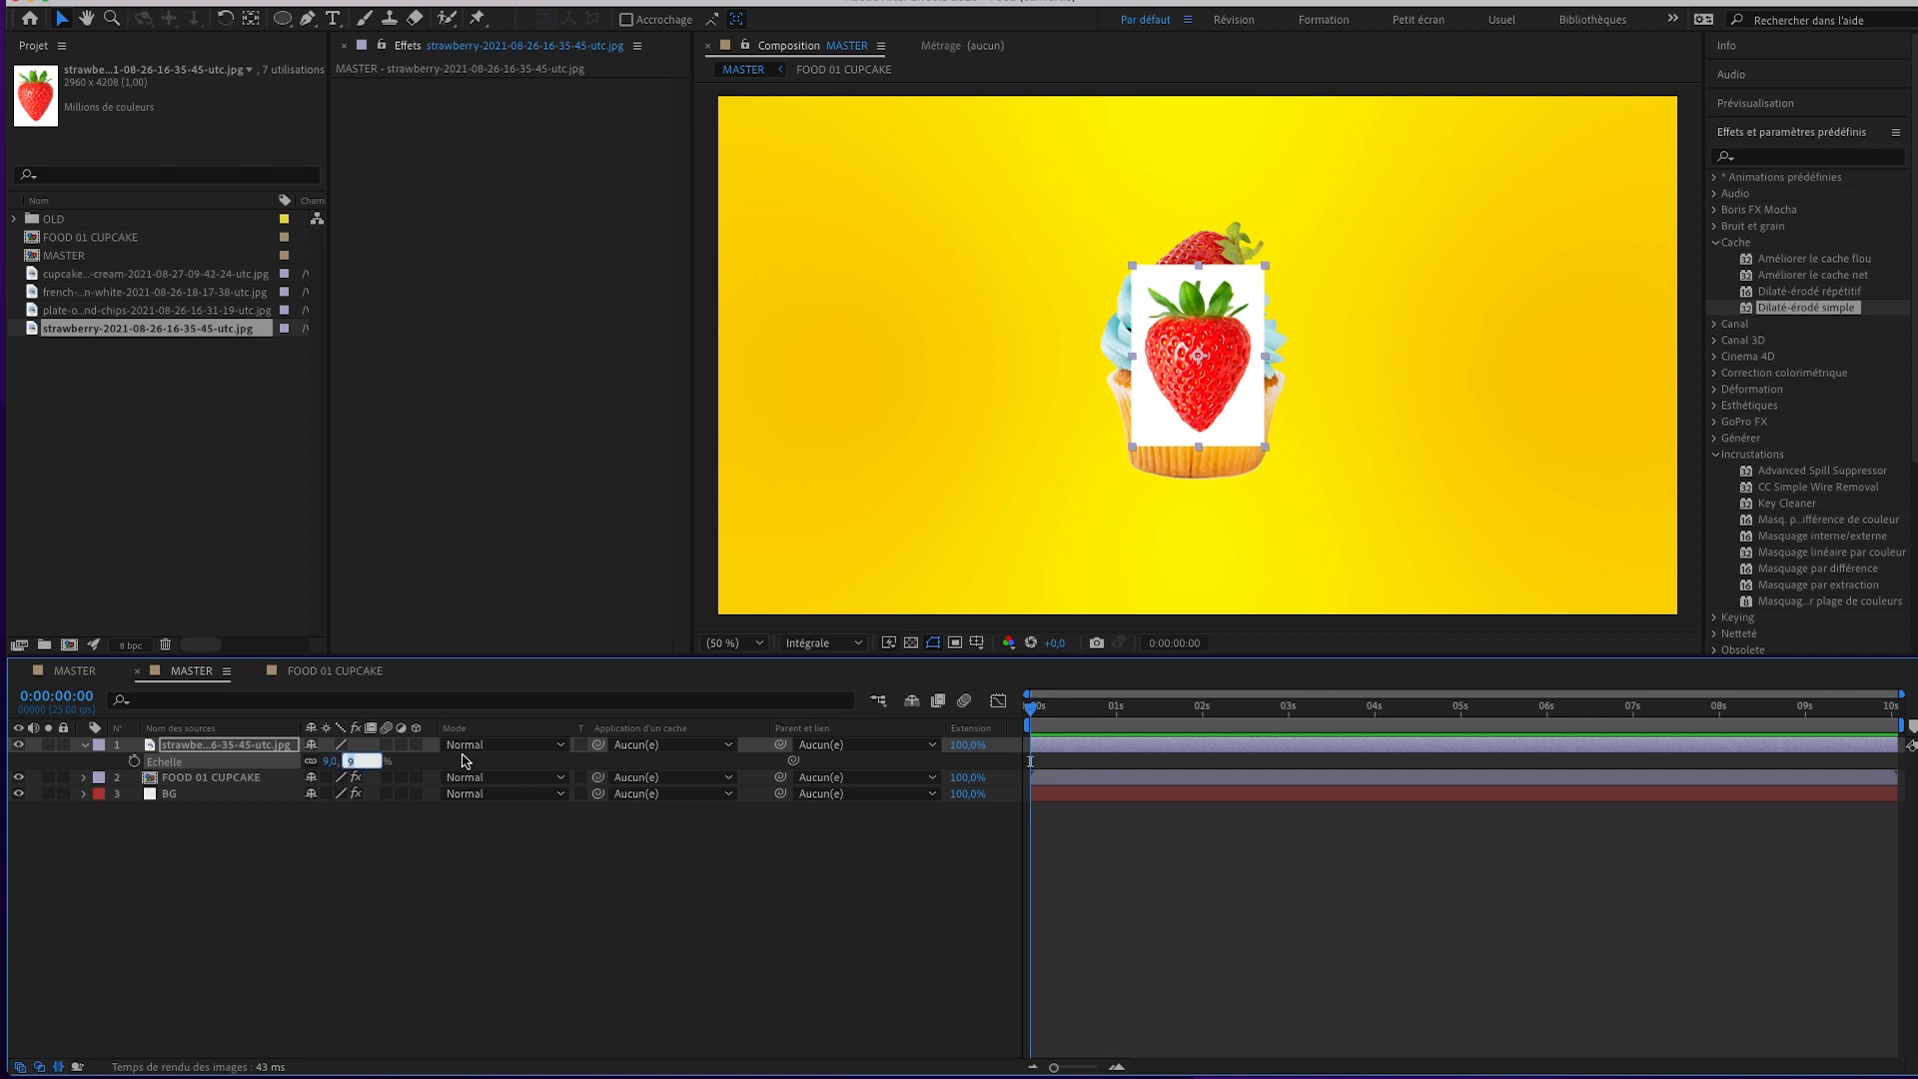
text(8)
key(Return)
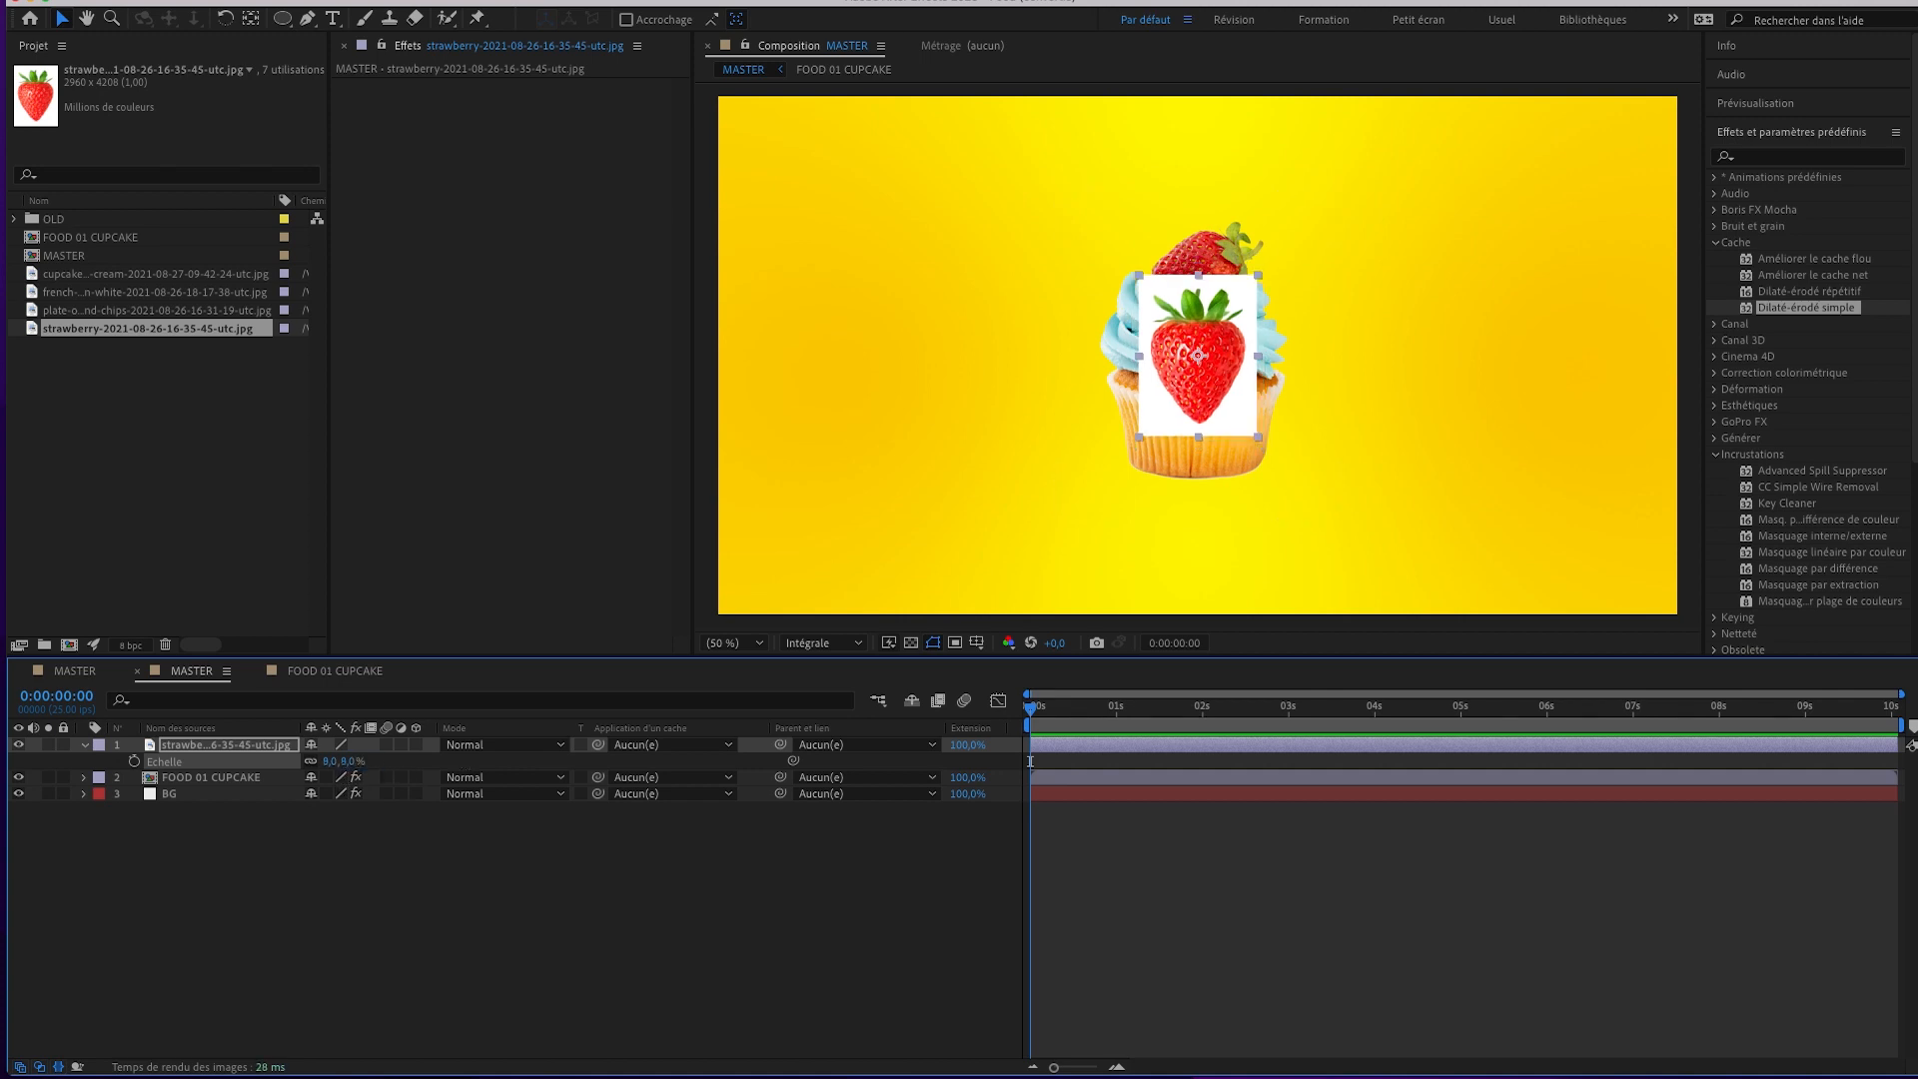
drag(1184, 395, 933, 386)
click(148, 843)
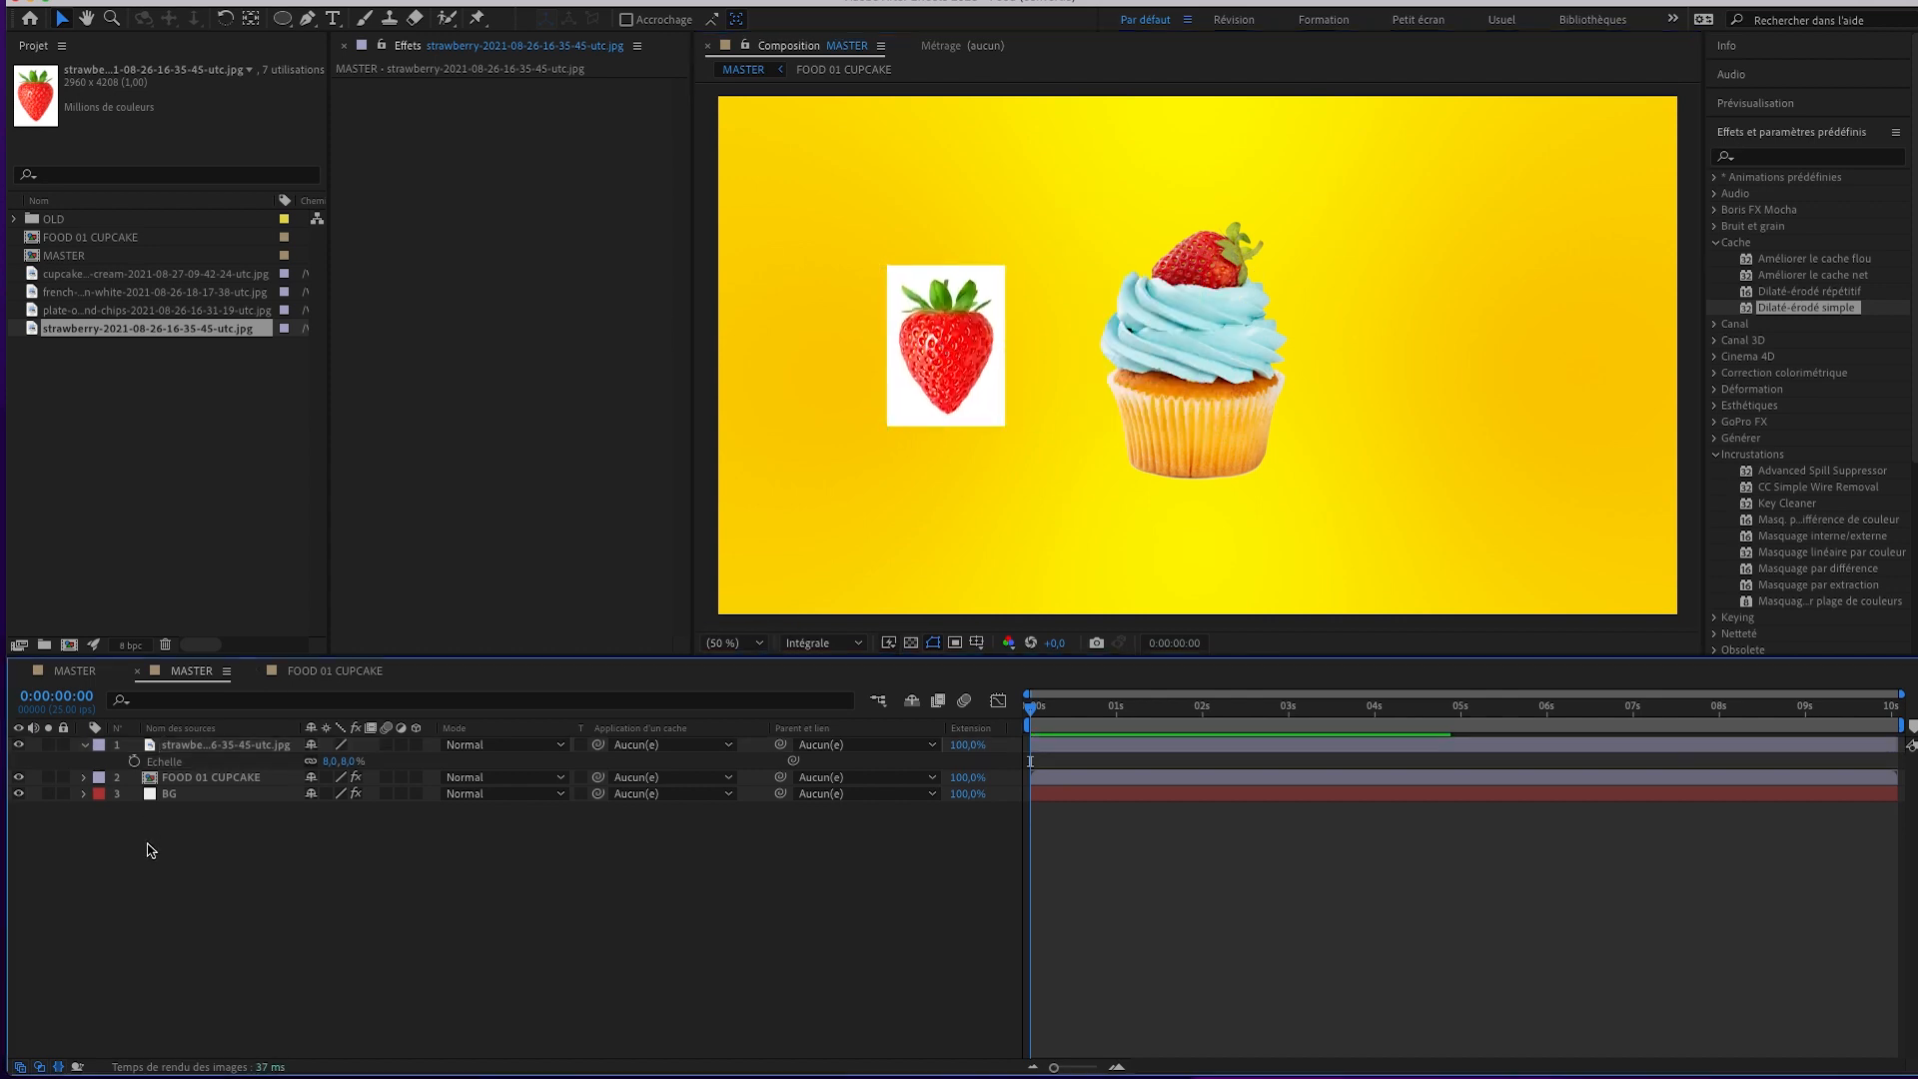
Copy the Masquage linéaire par couleur and Dilaté-érodé simple effects from FOOD 01 CUPCAKE to the strawberry layer.
click(200, 779)
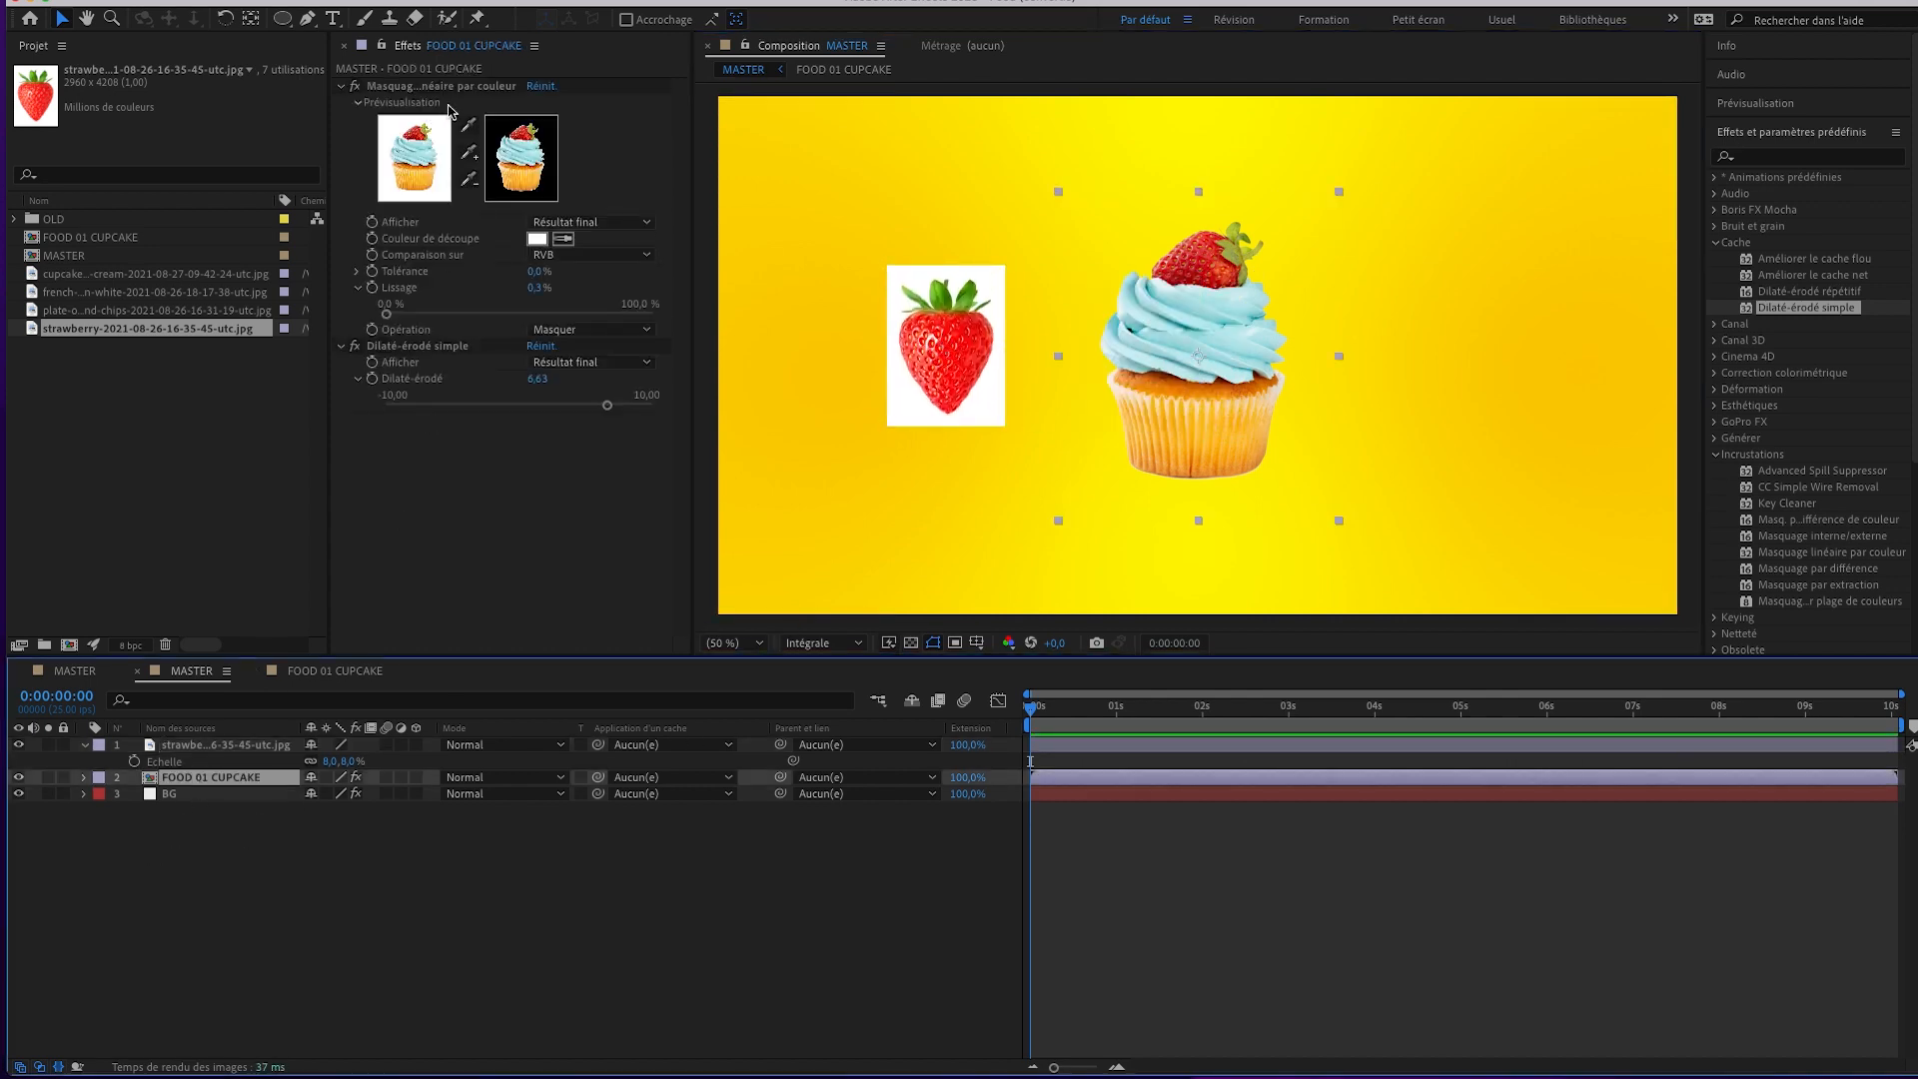
click(341, 86)
click(417, 104)
shift+click(432, 88)
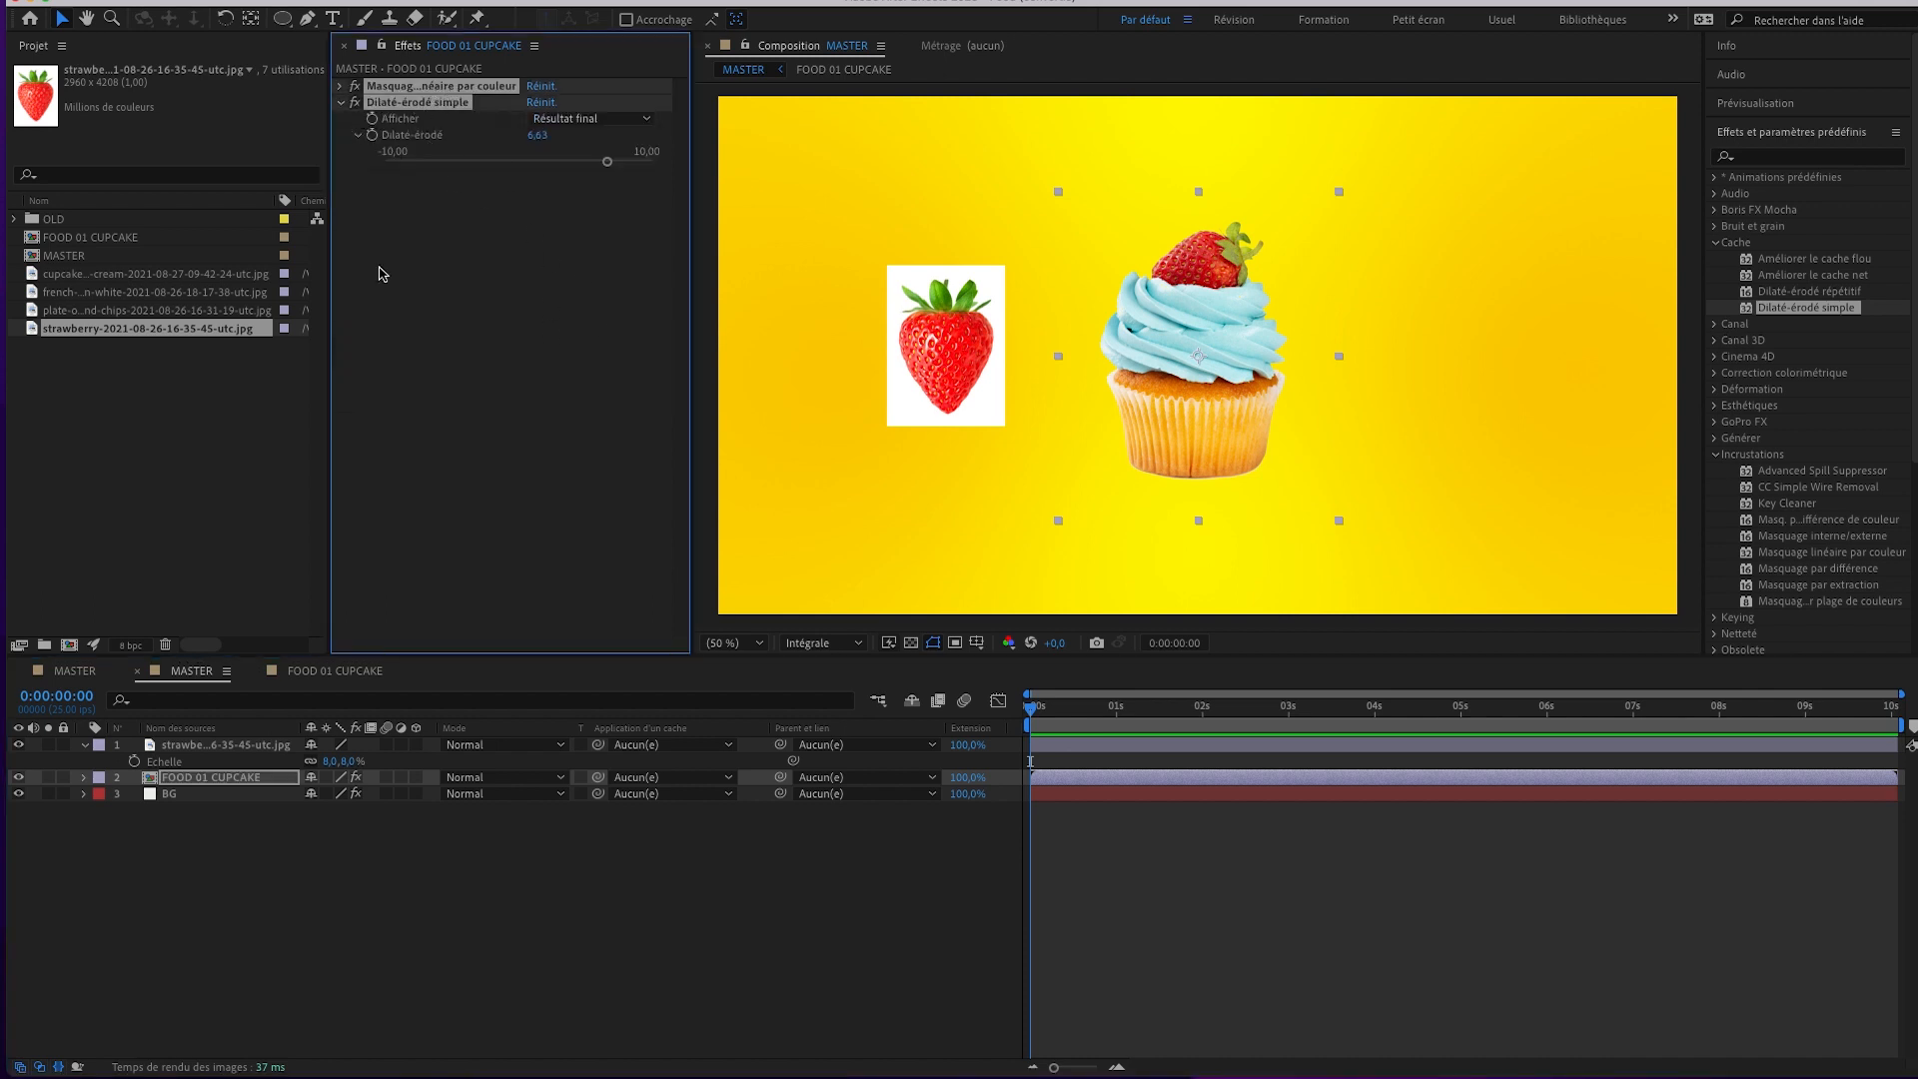
click(248, 745)
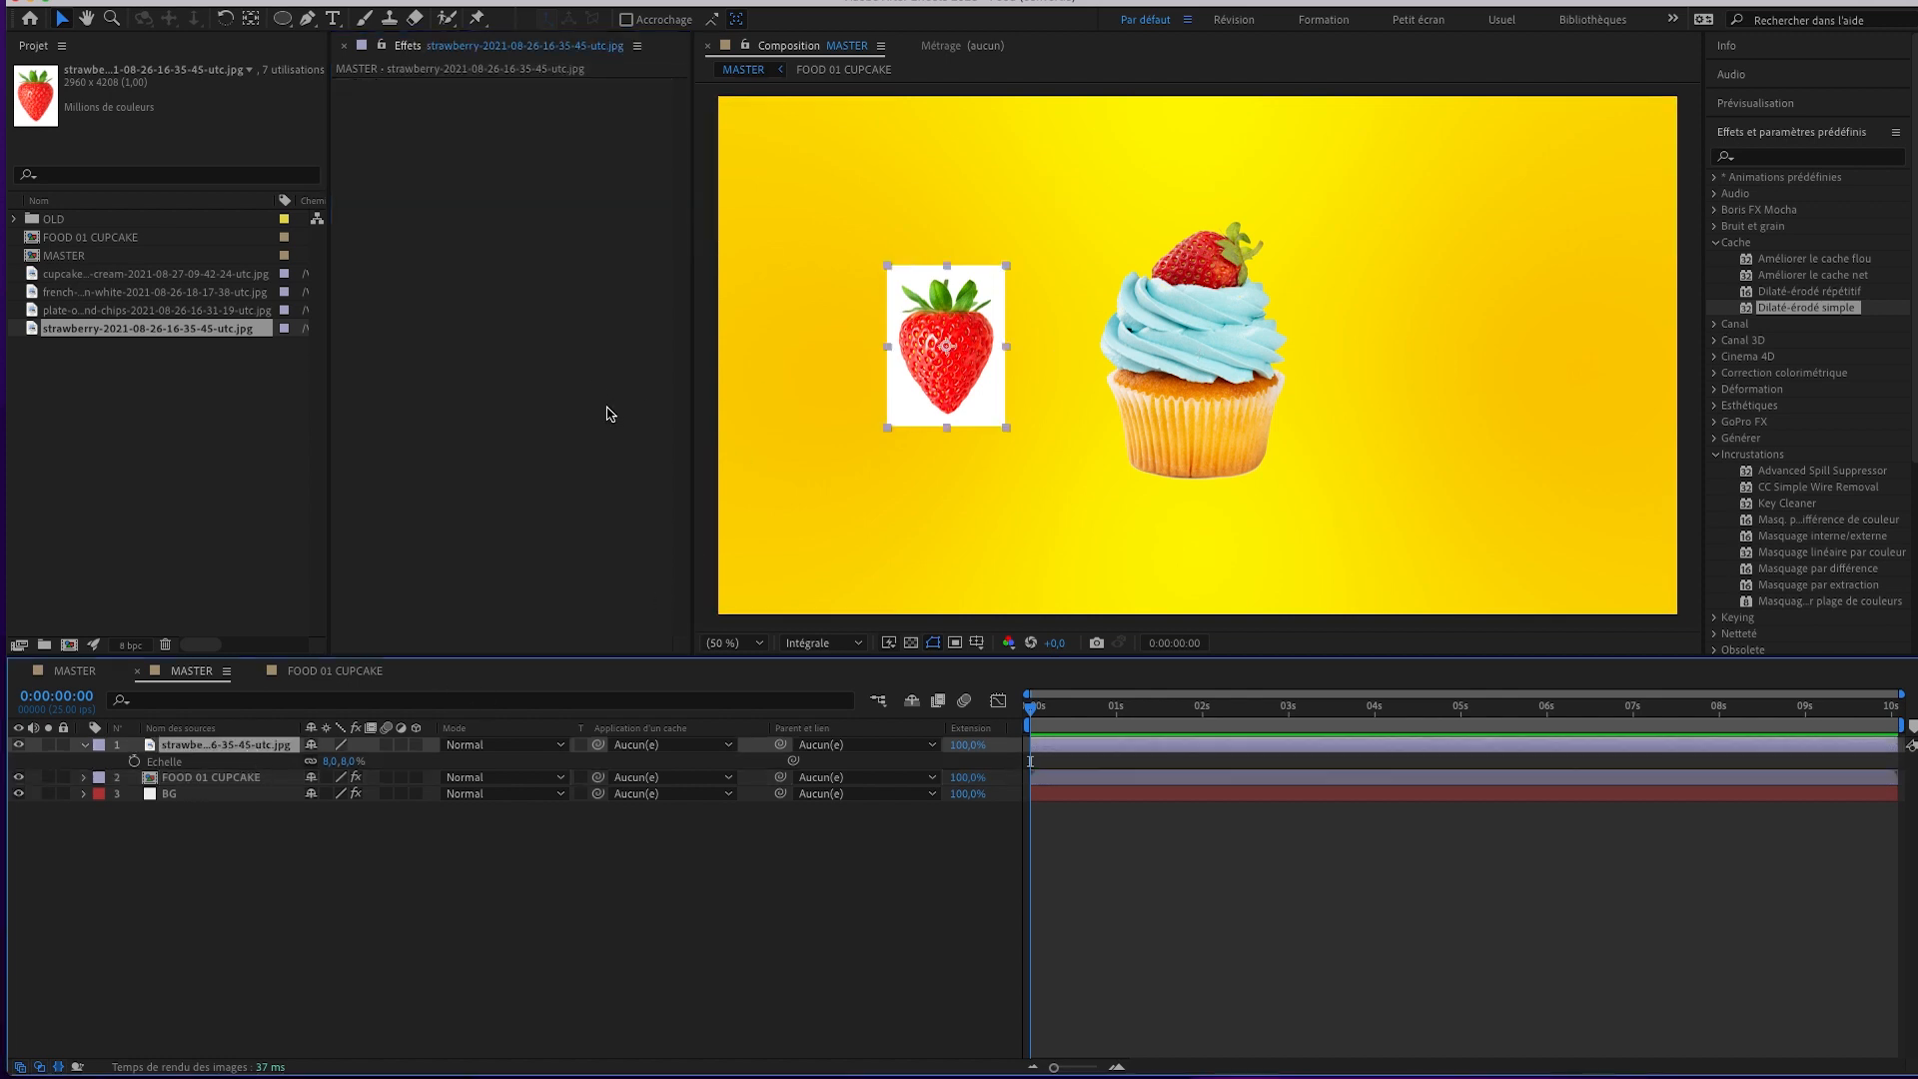
key(ctrl+v)
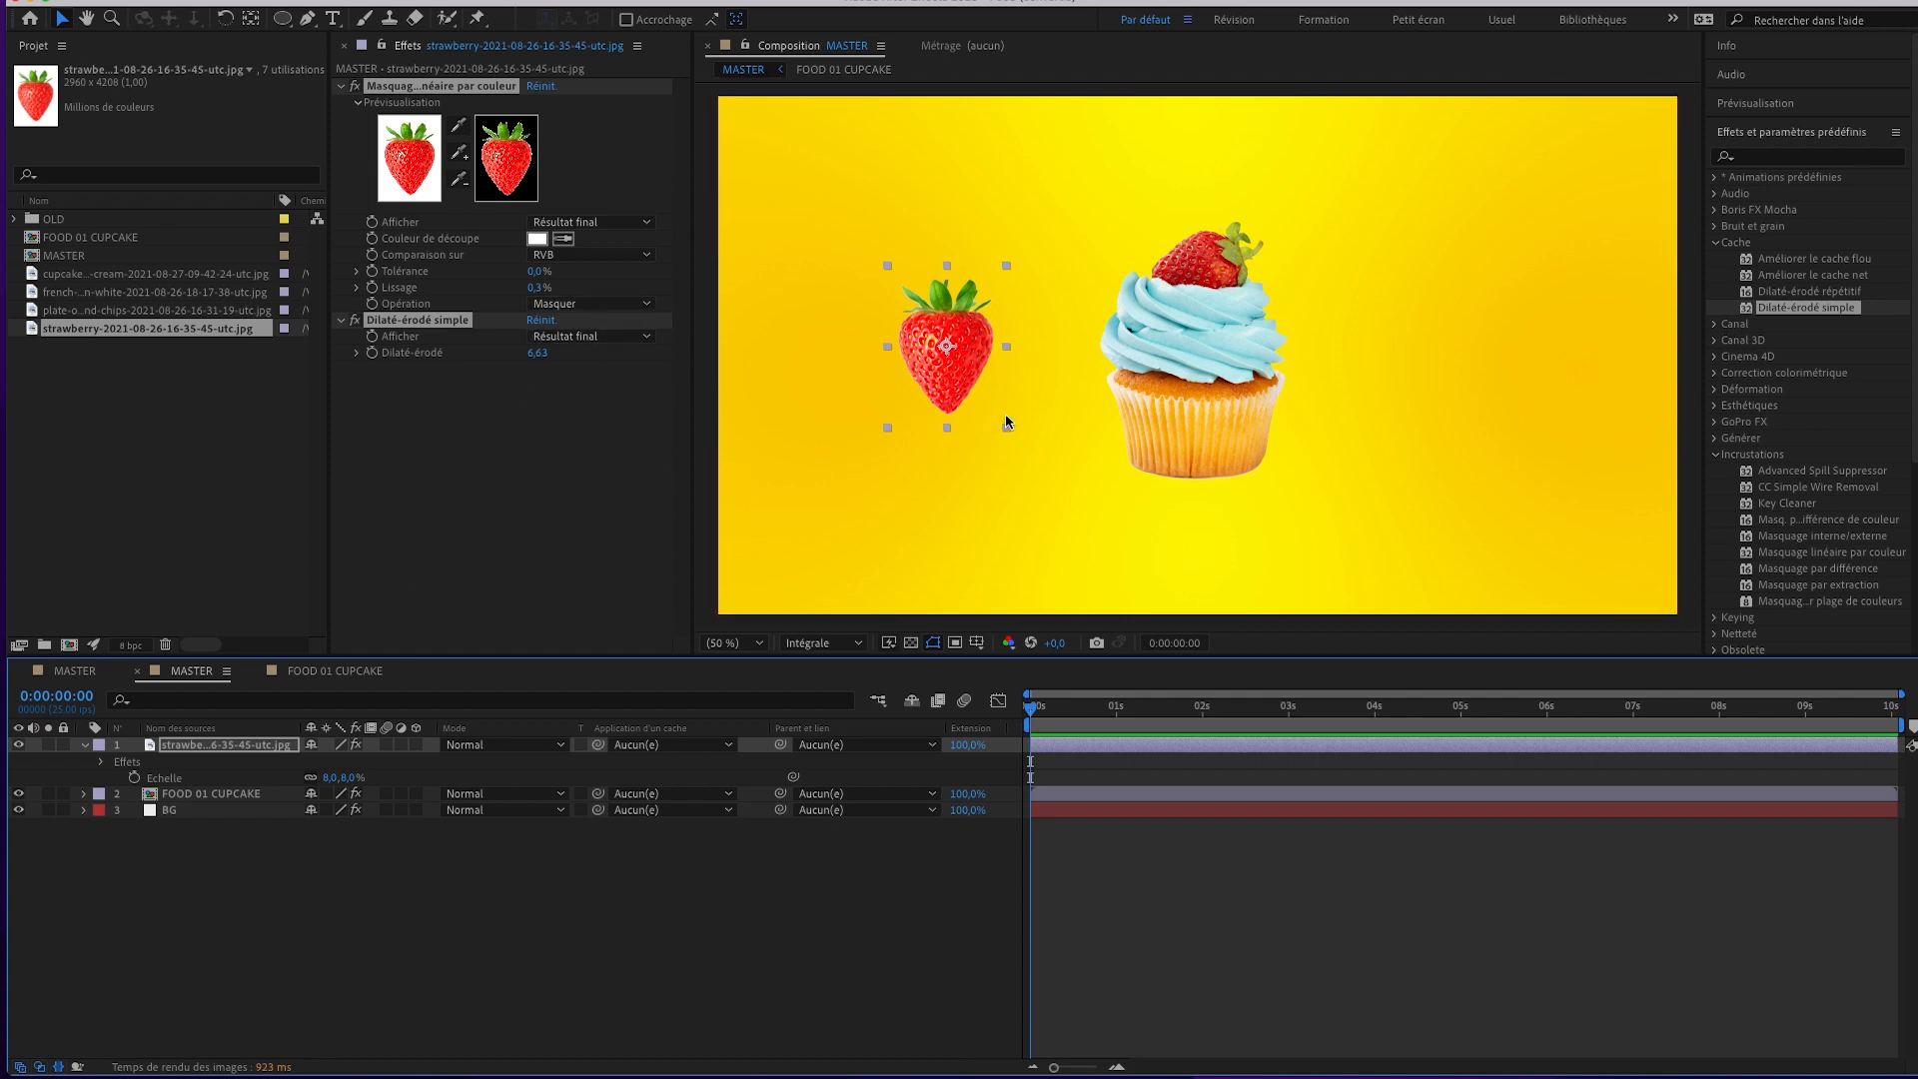
Solo the strawberry layer at 200% magnification and examine its keyed edges and interior.
click(983, 346)
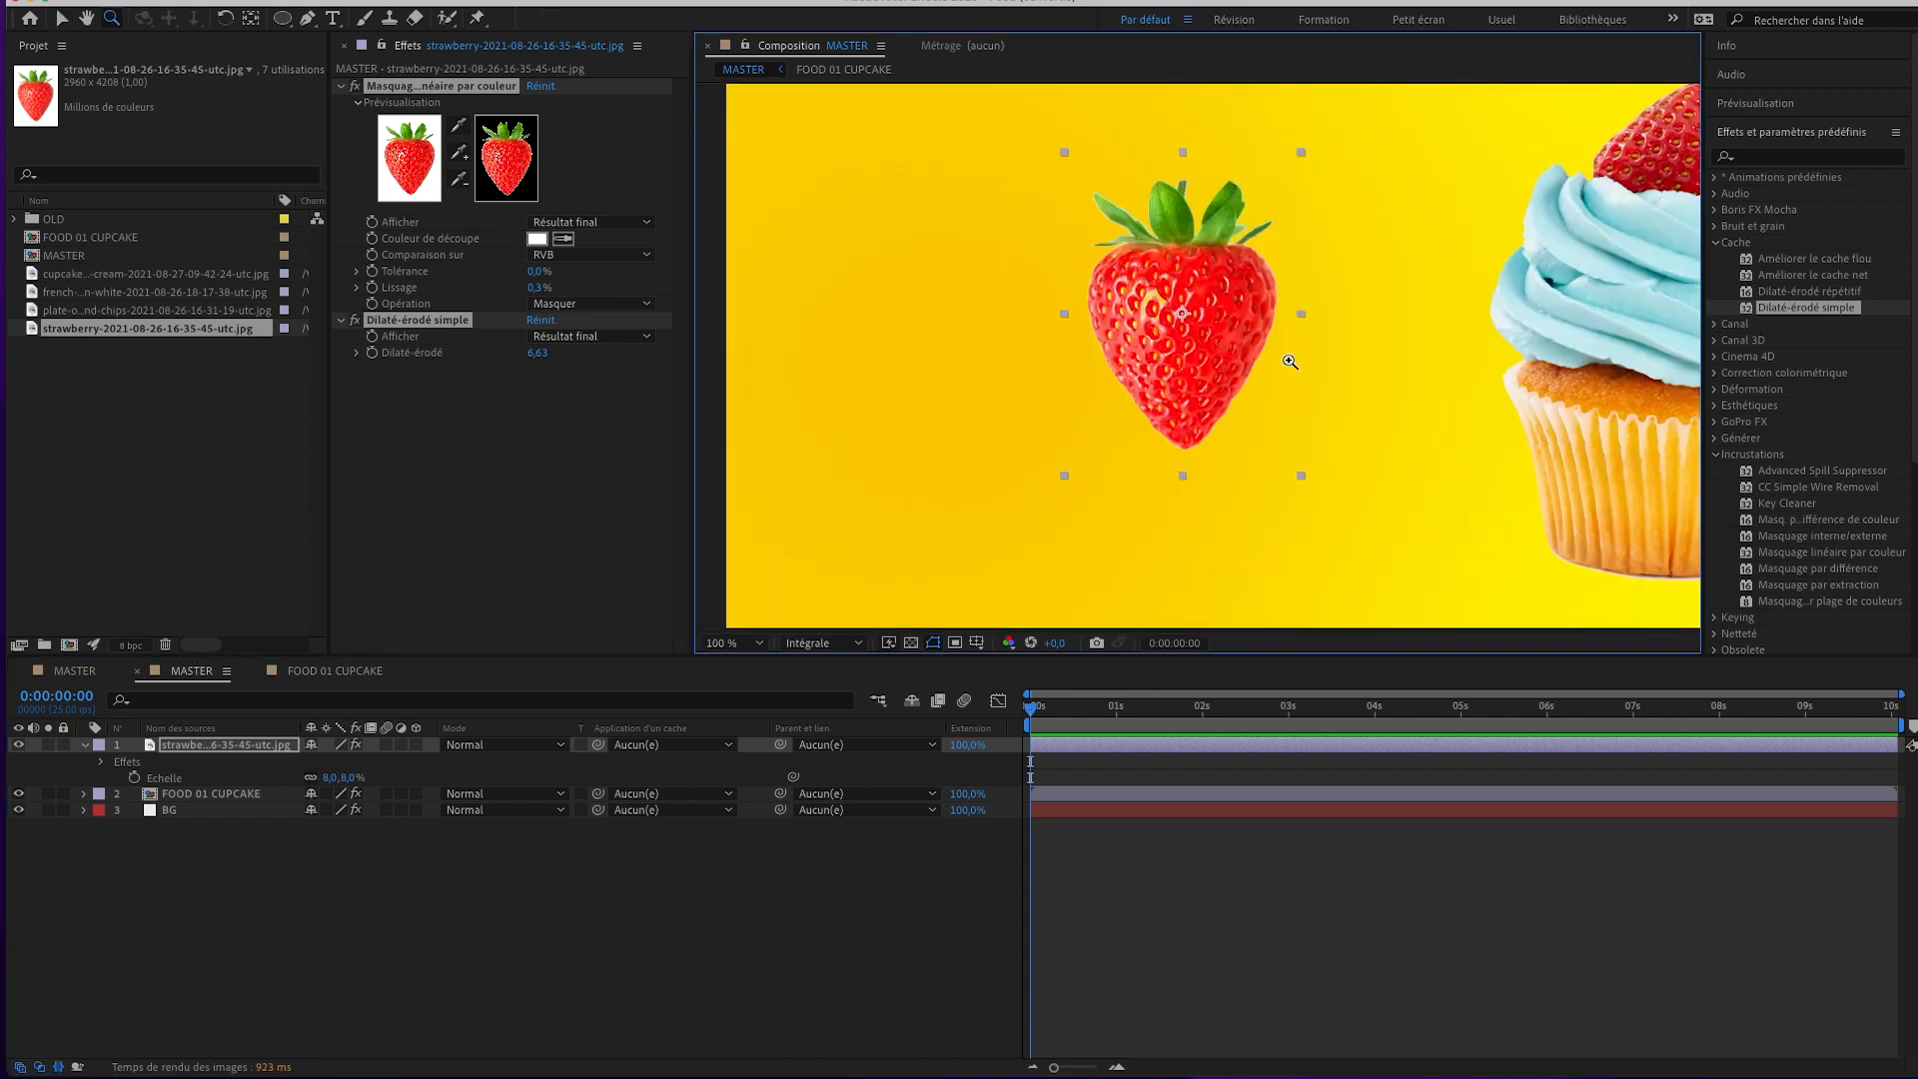
click(1197, 358)
key(space)
drag(1274, 278, 1121, 306)
key(v)
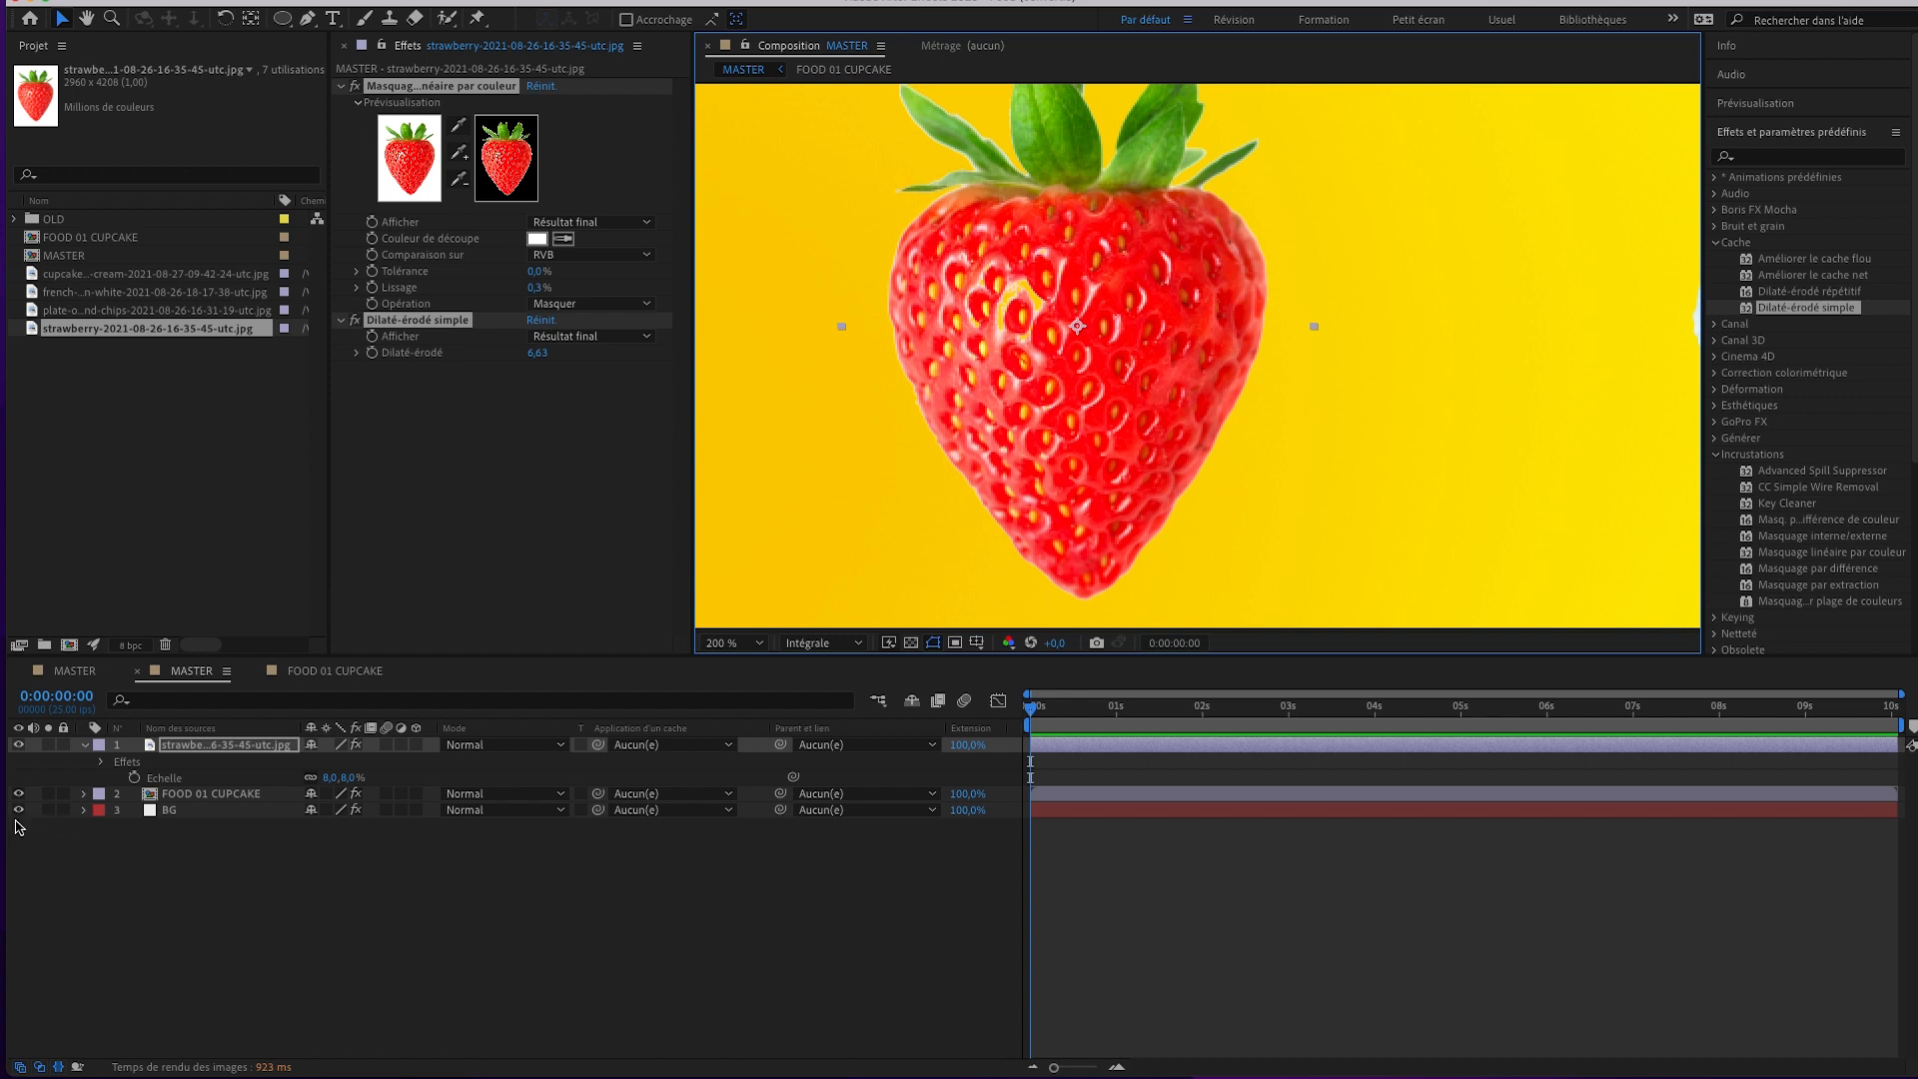
click(49, 745)
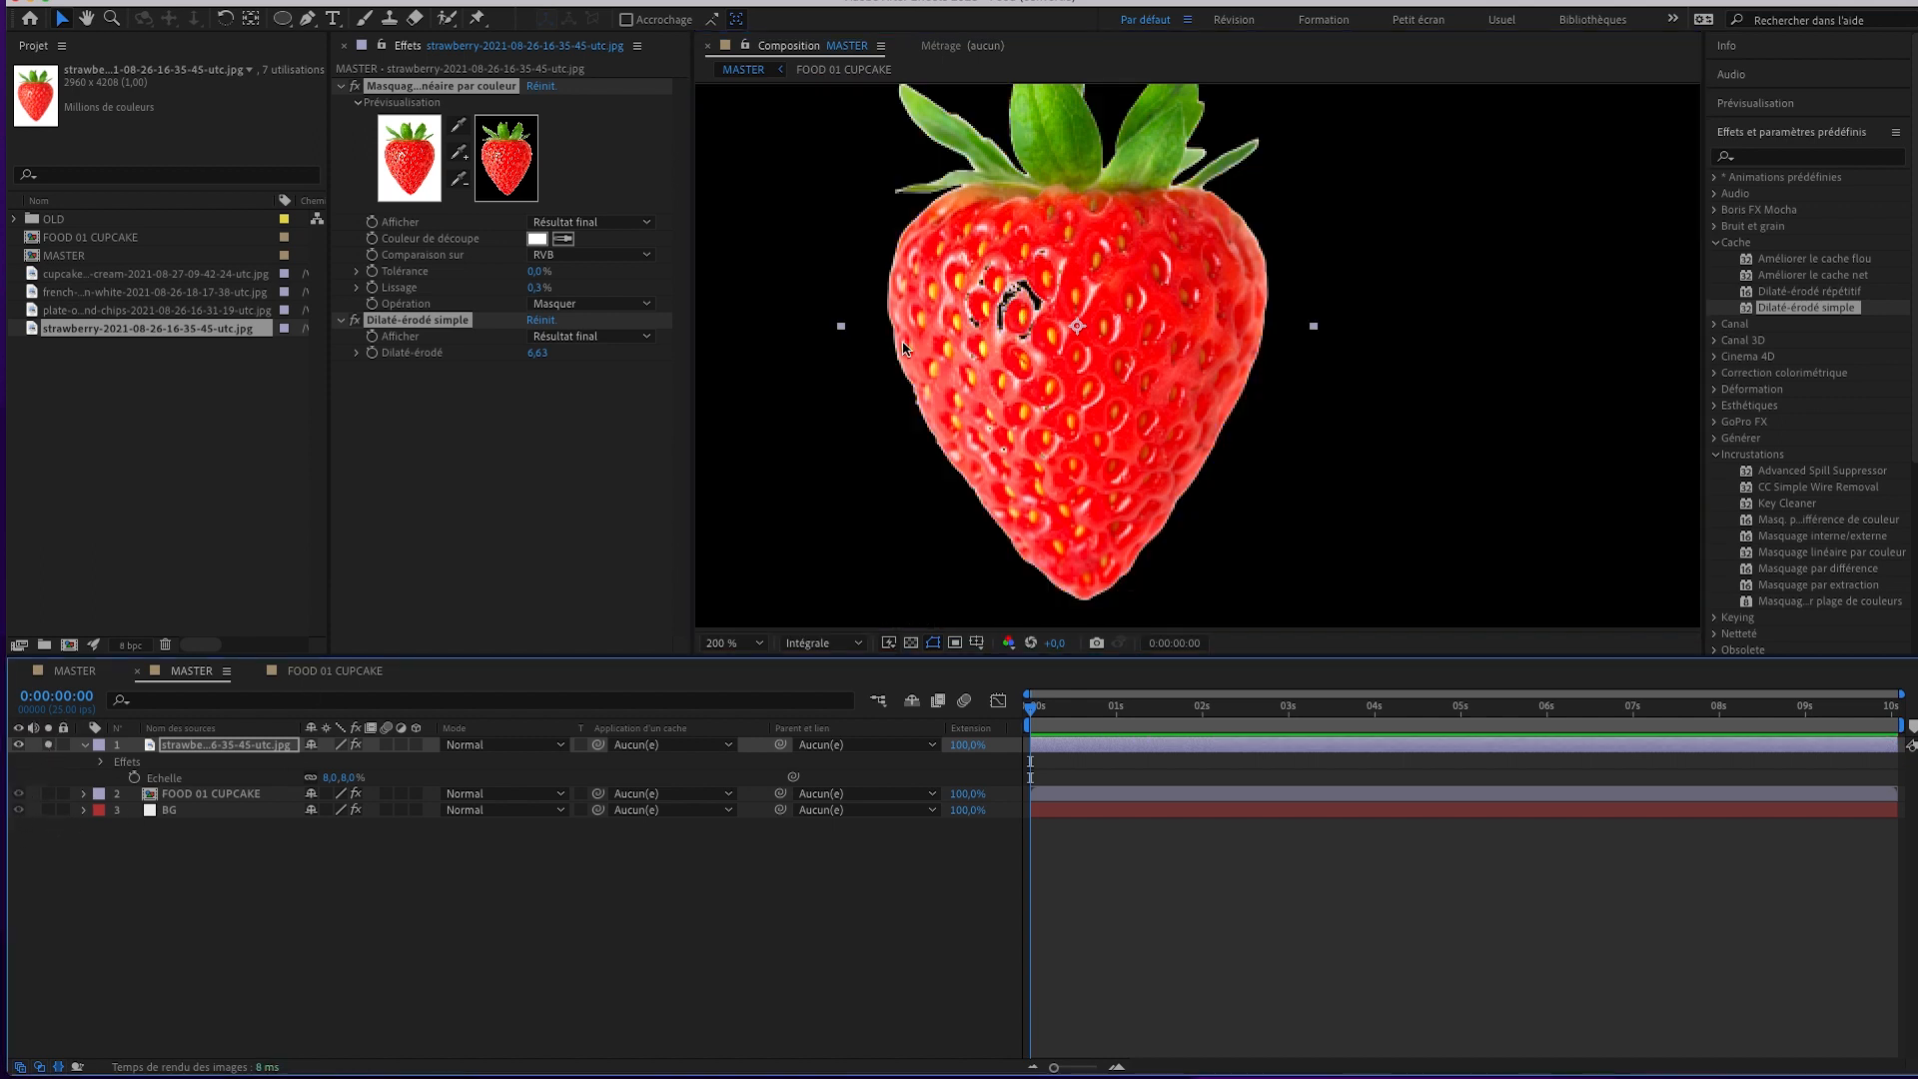
Set the Lissage of the strawberry layer's Masquage linéaire par couleur effect to 0%.
click(539, 288)
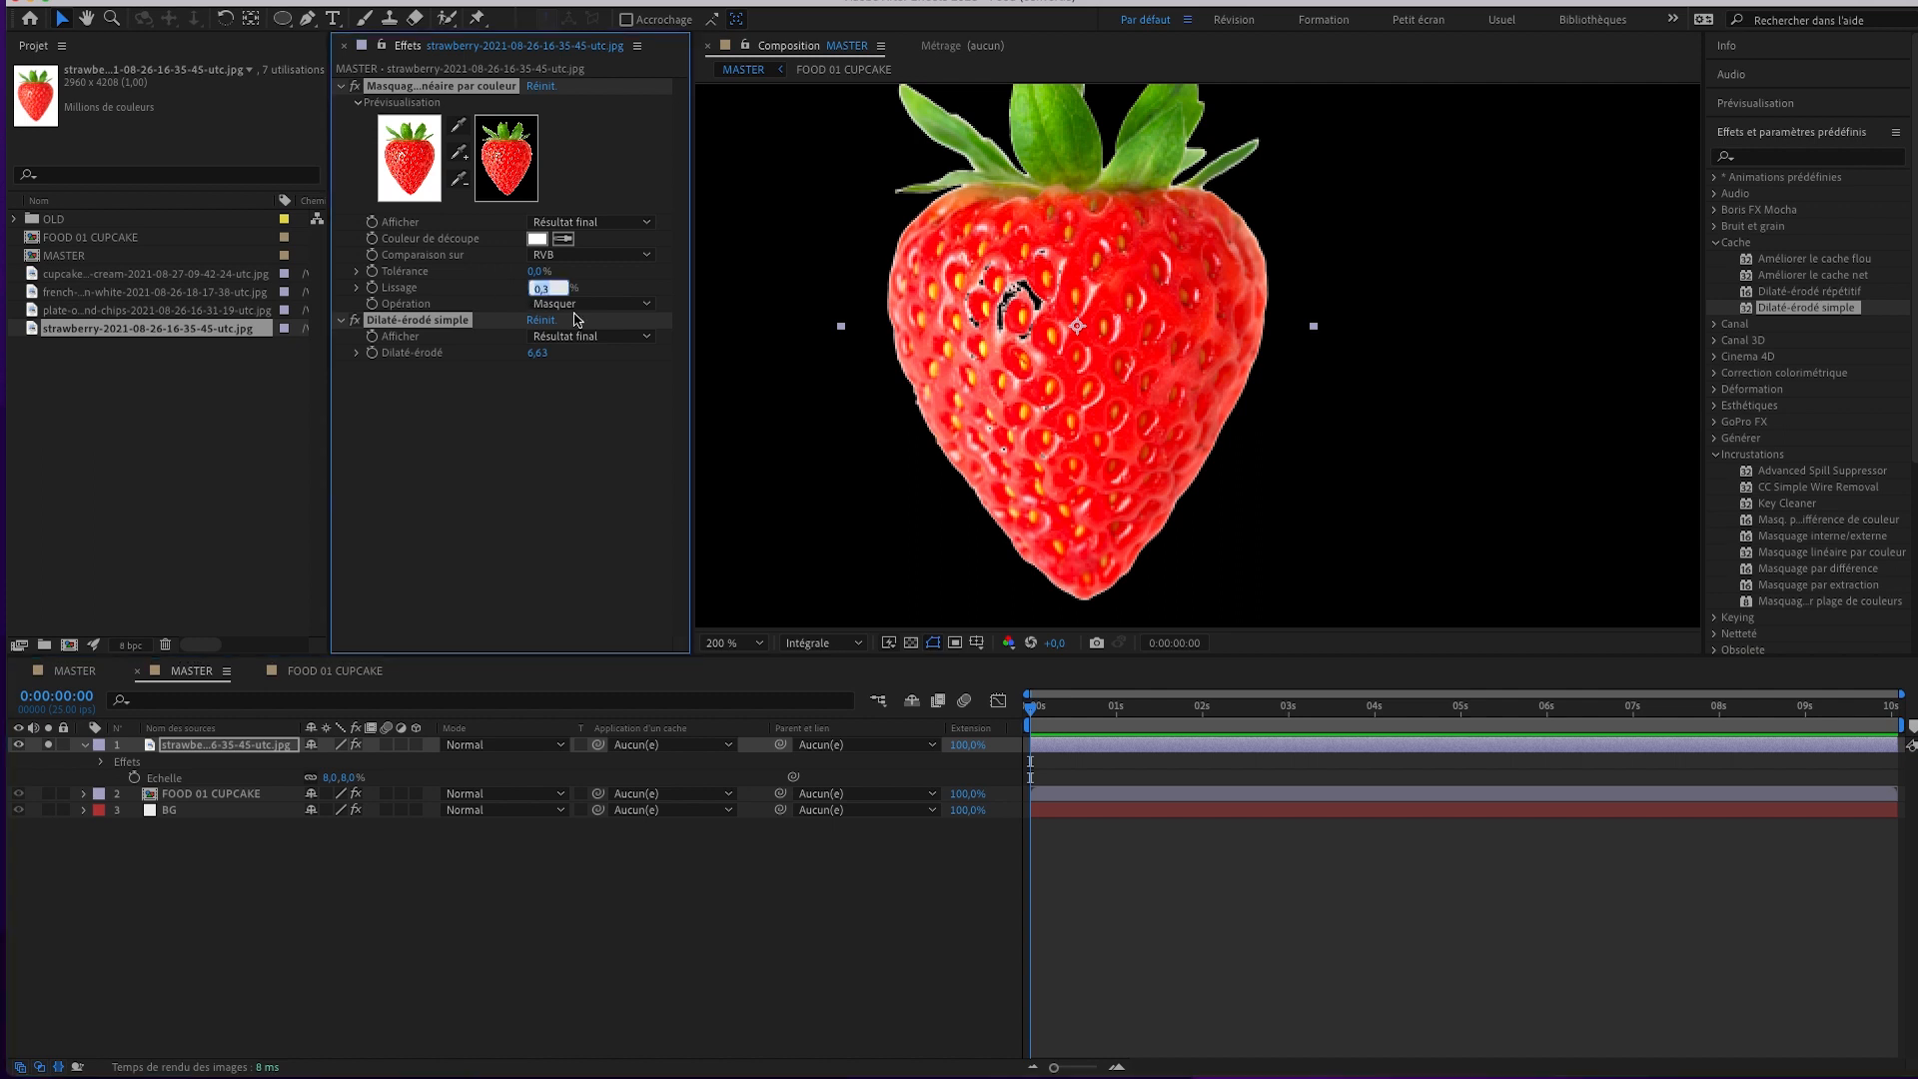
text(0)
key(Return)
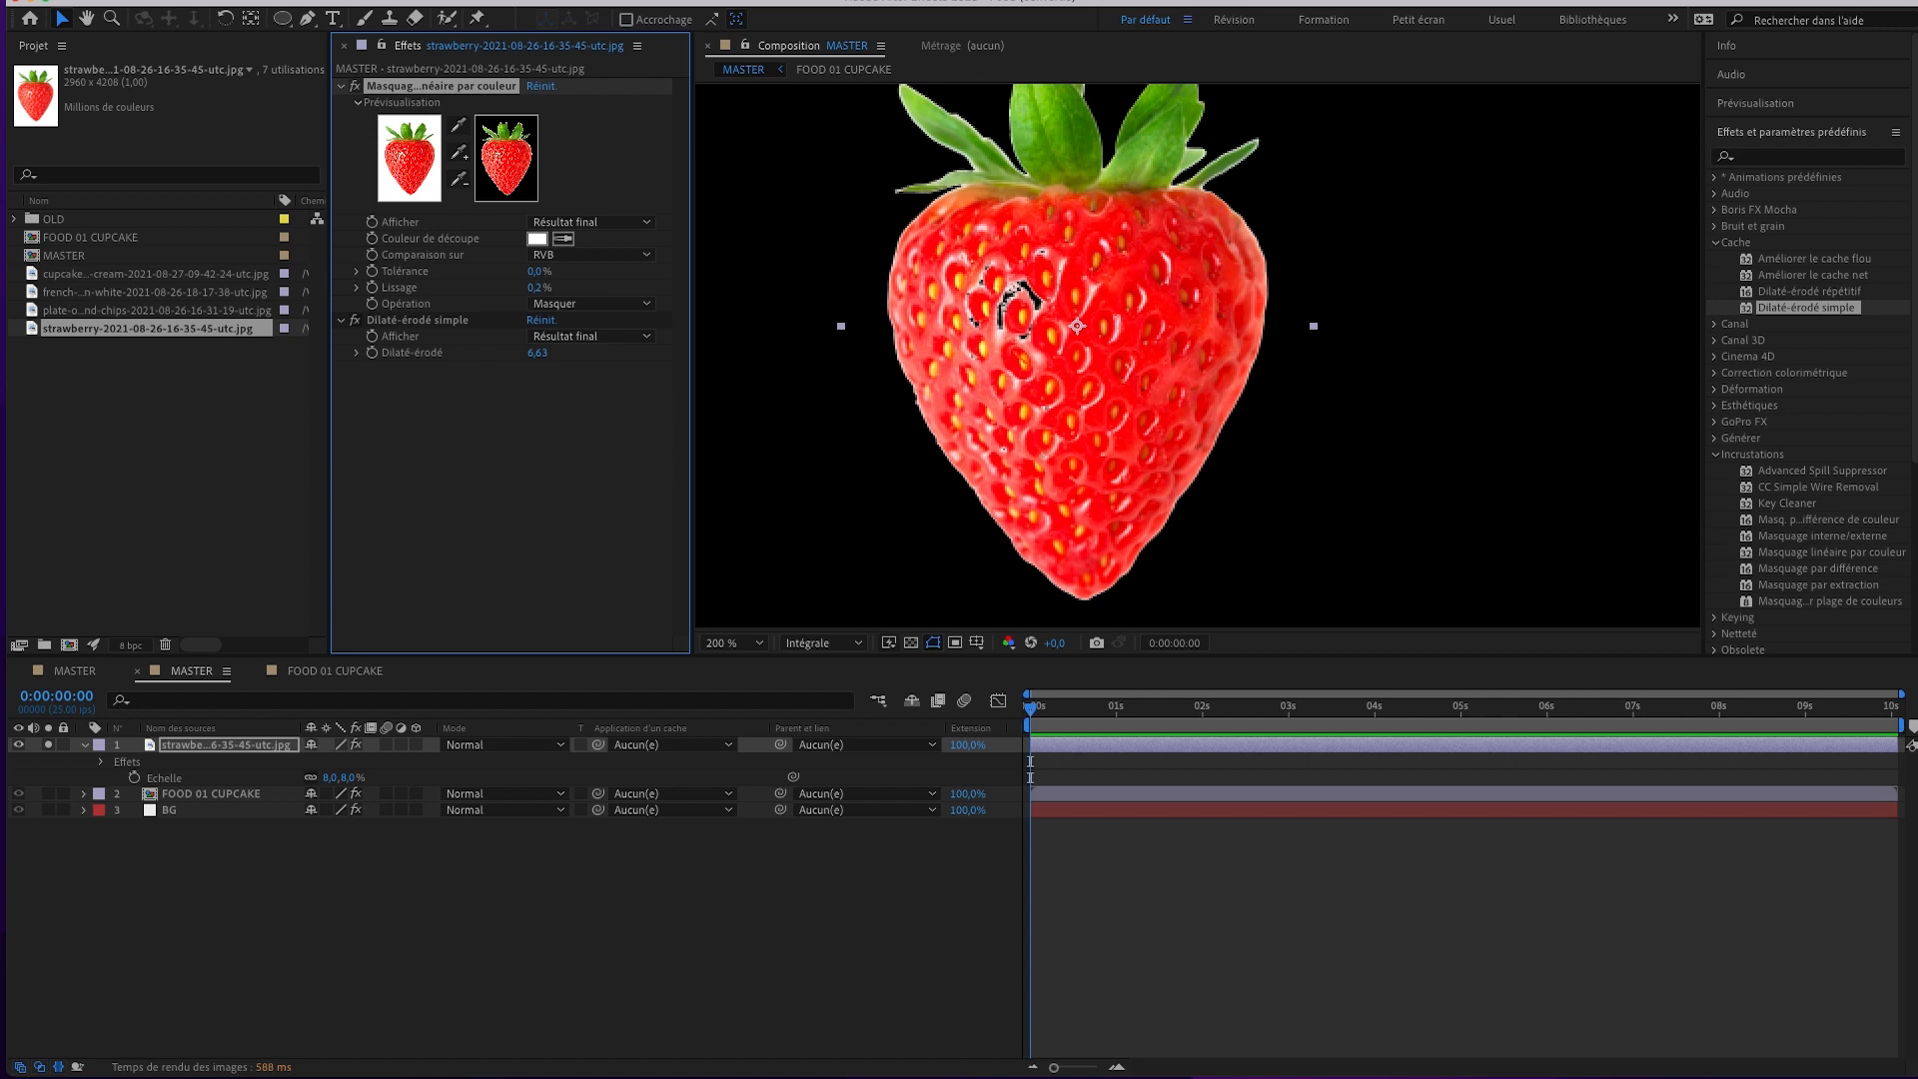
click(555, 290)
text(0)
key(Return)
click(540, 287)
text(0)
key(Return)
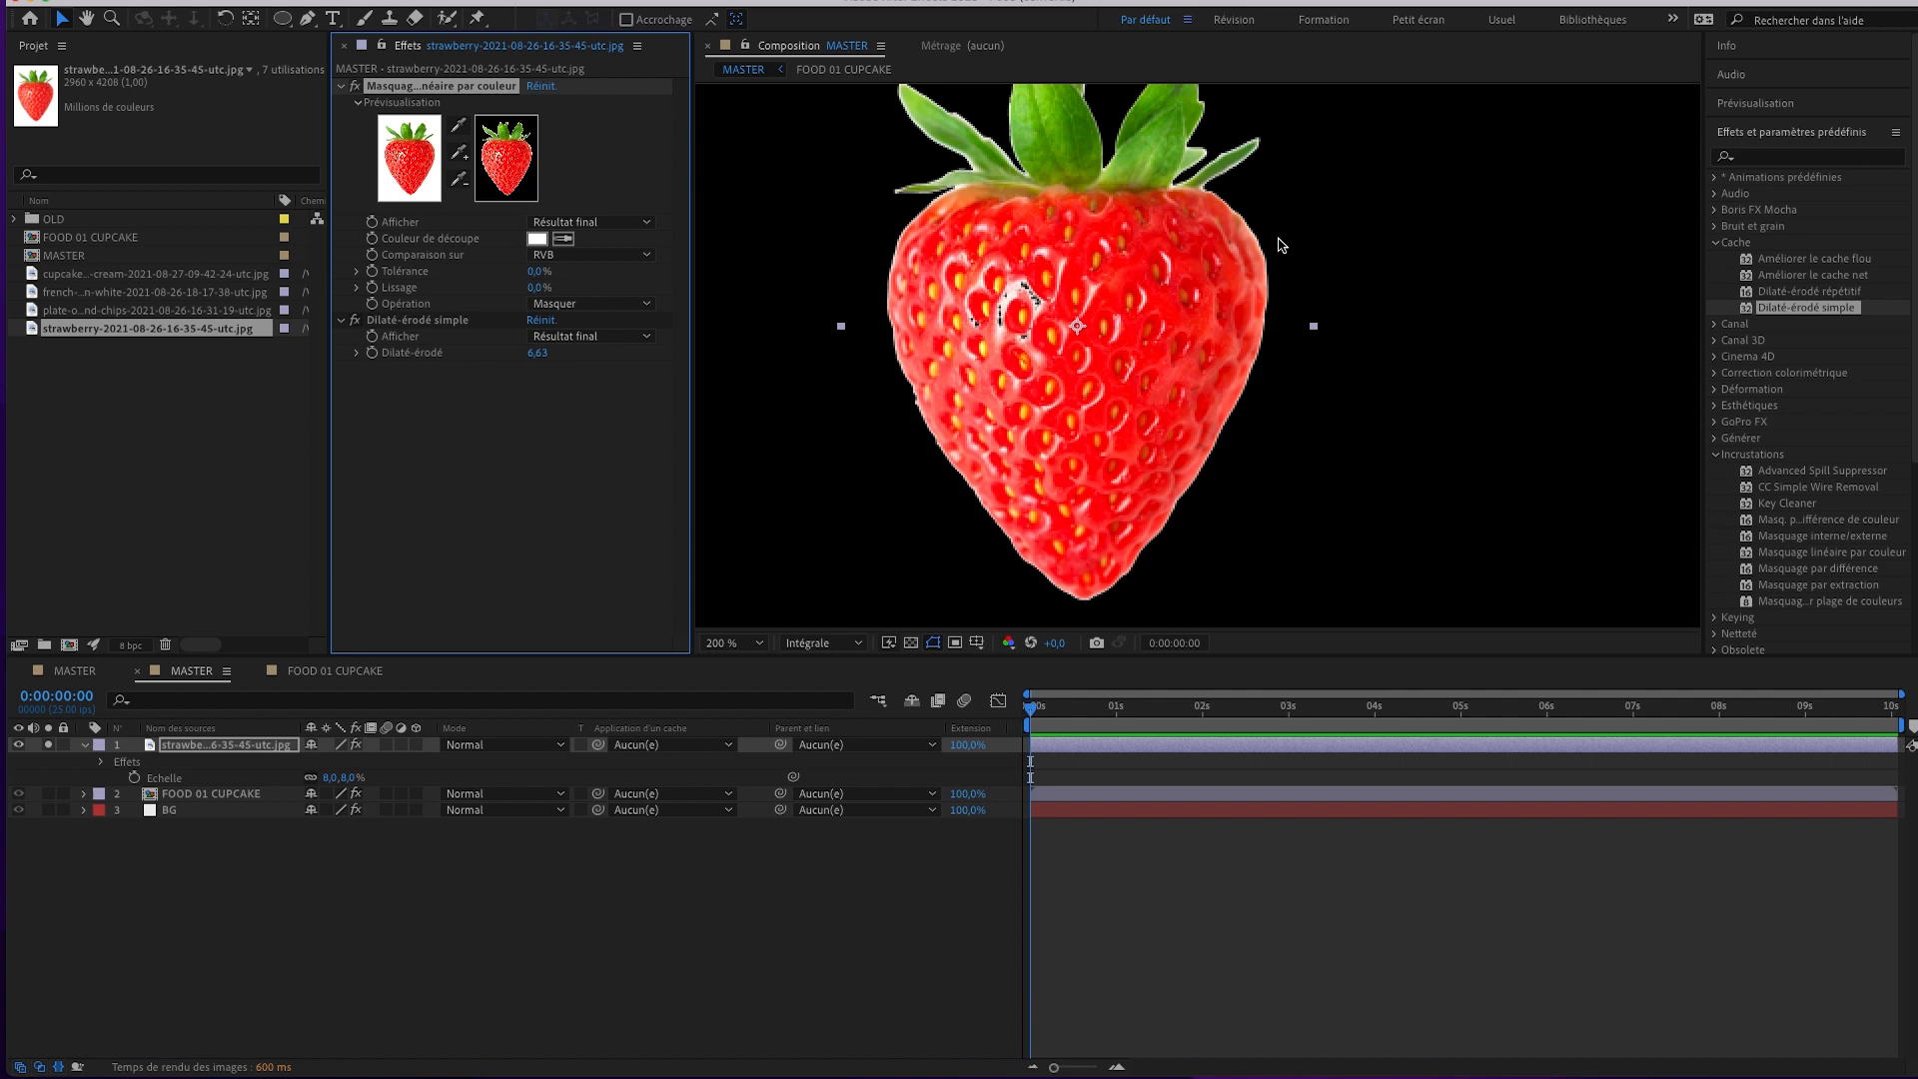
Compare the keyed strawberry in isolation and over the background, with the layer's properties collapsed.
scroll(1066, 350, up, 2)
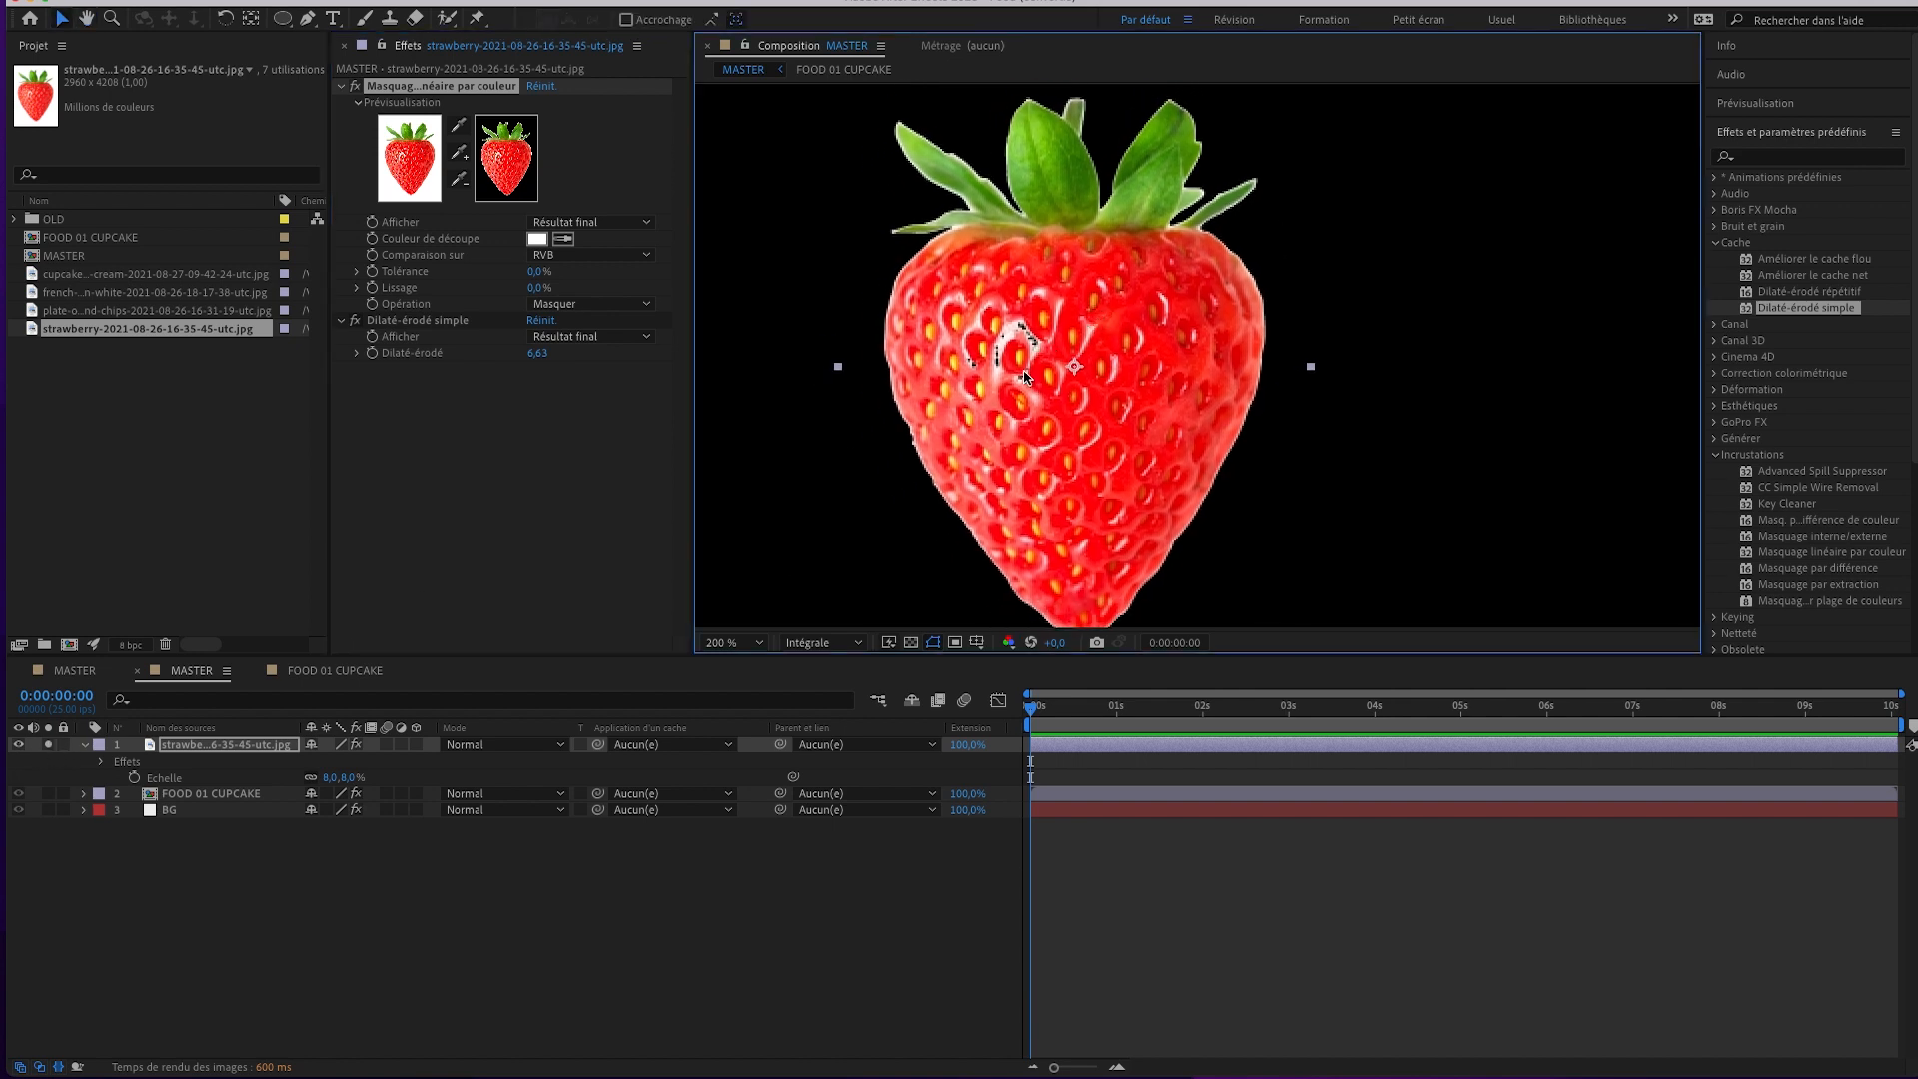
click(48, 745)
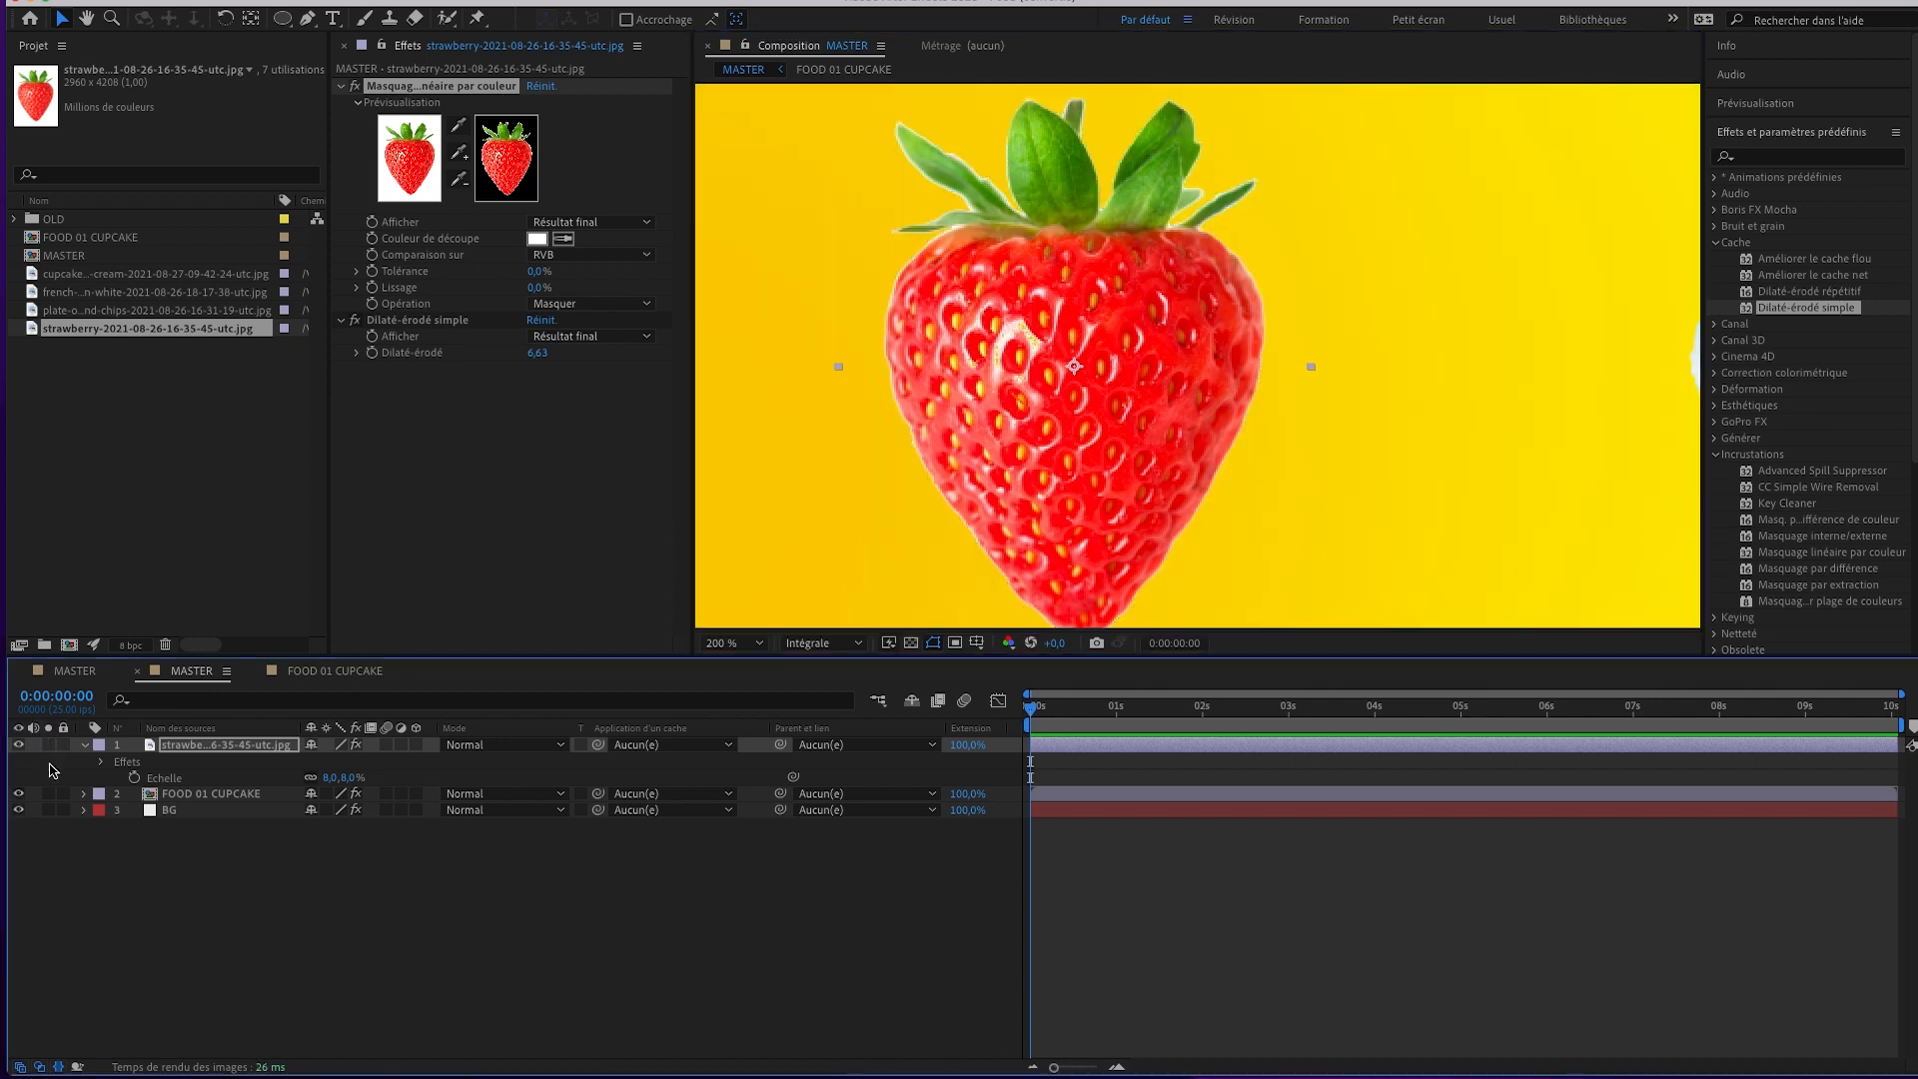
click(84, 745)
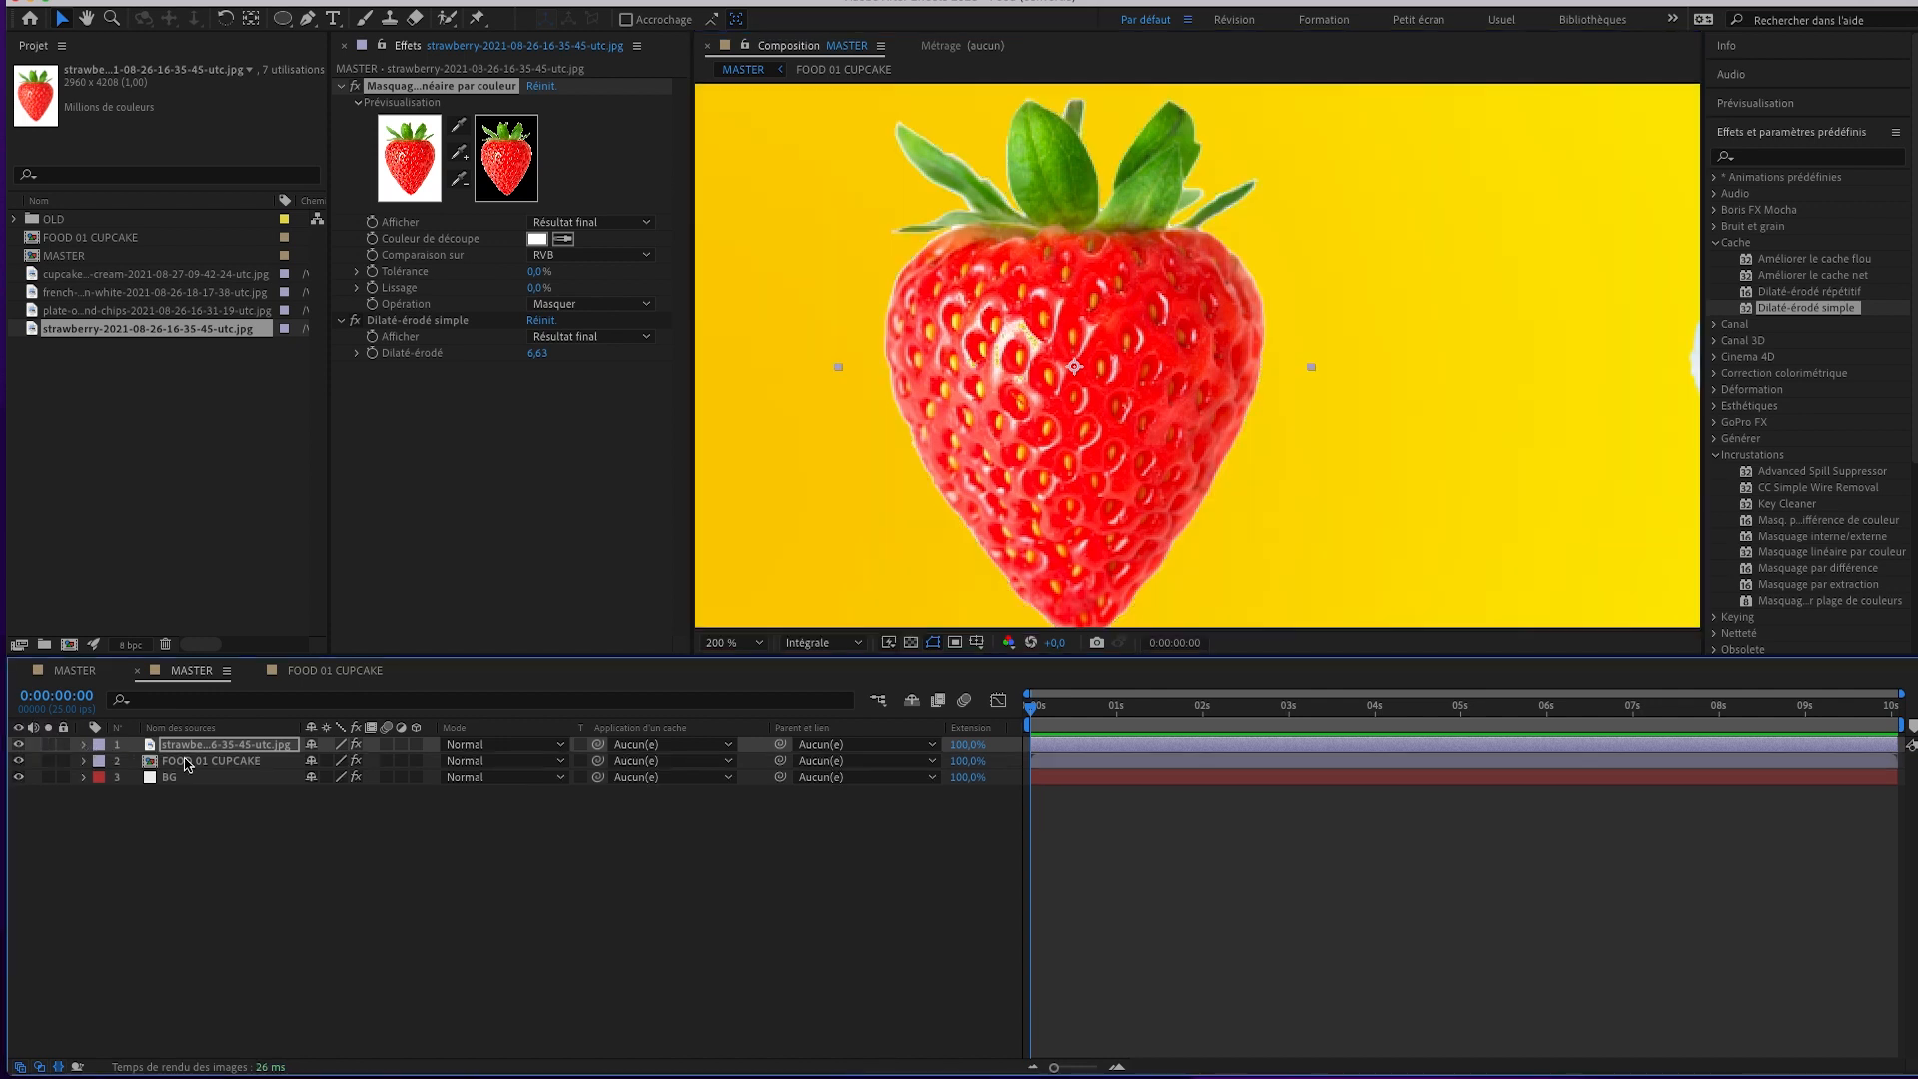
click(249, 791)
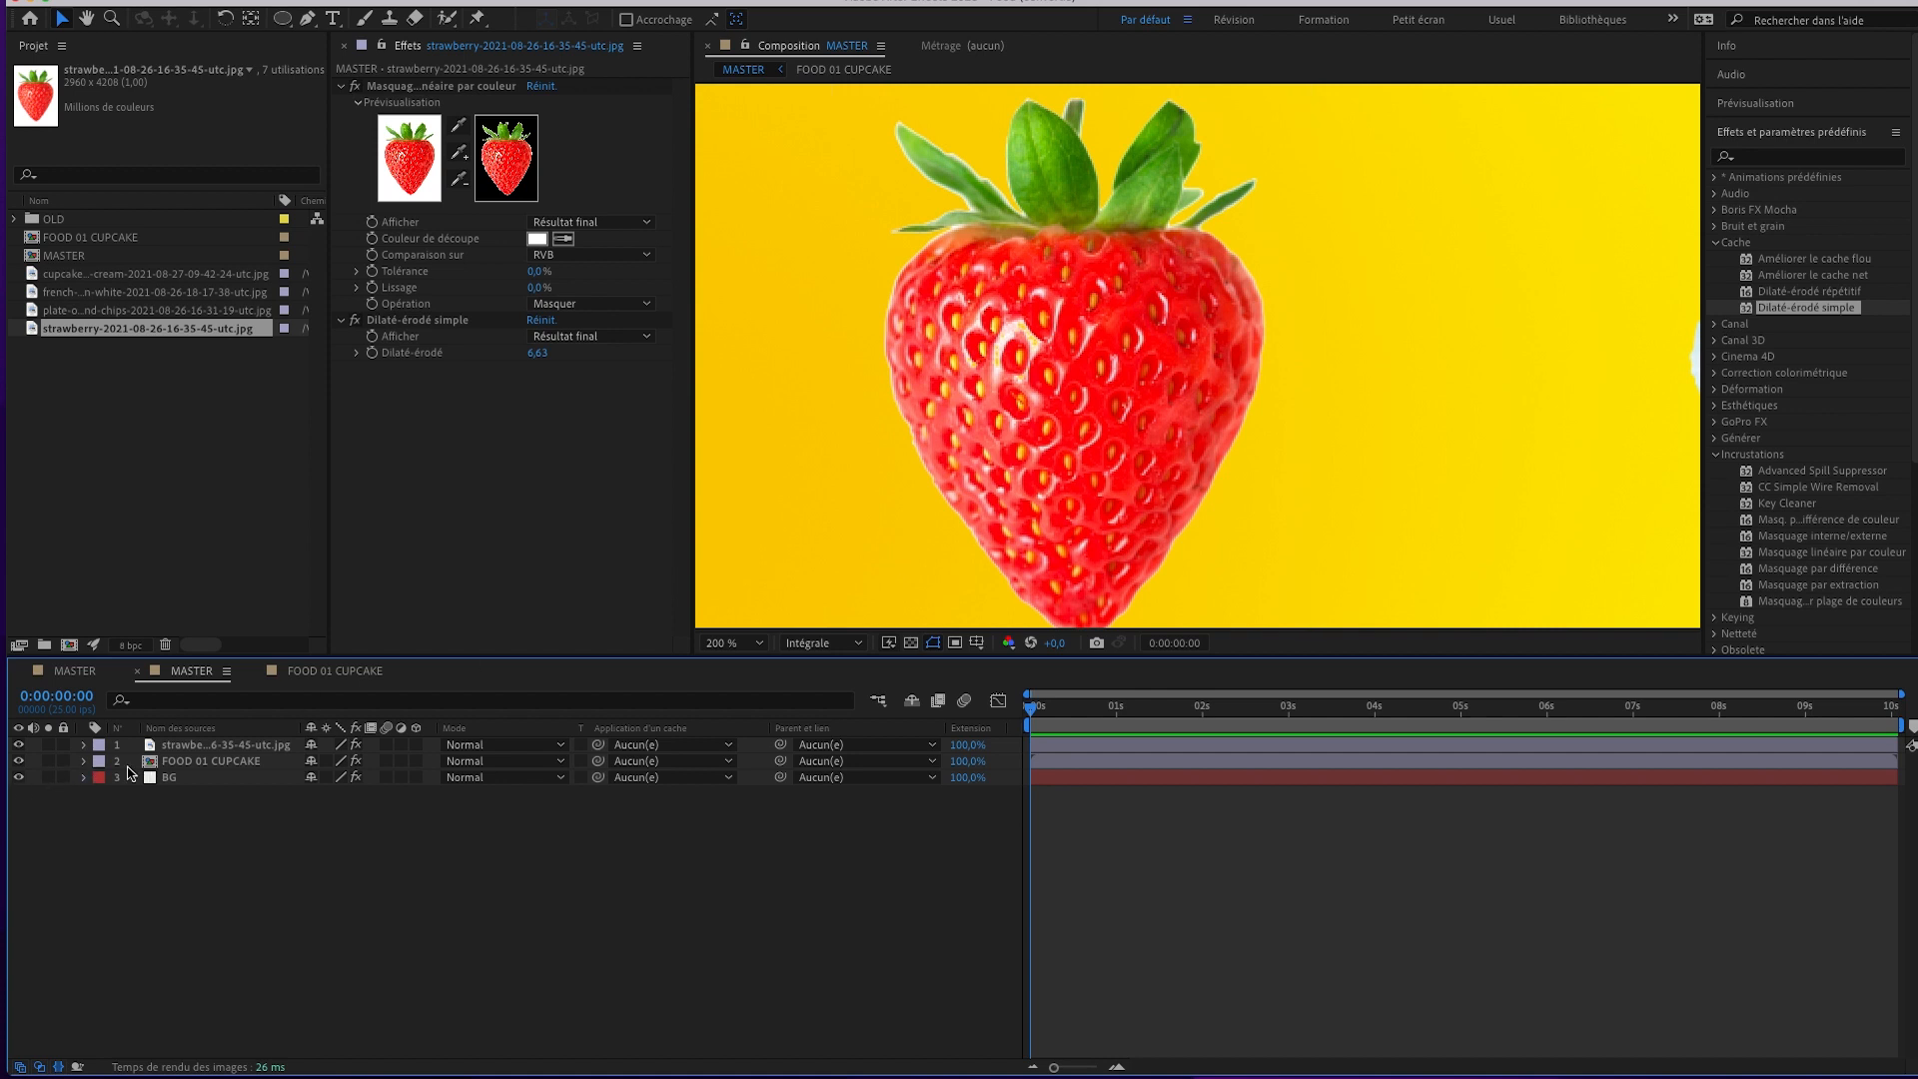
click(48, 745)
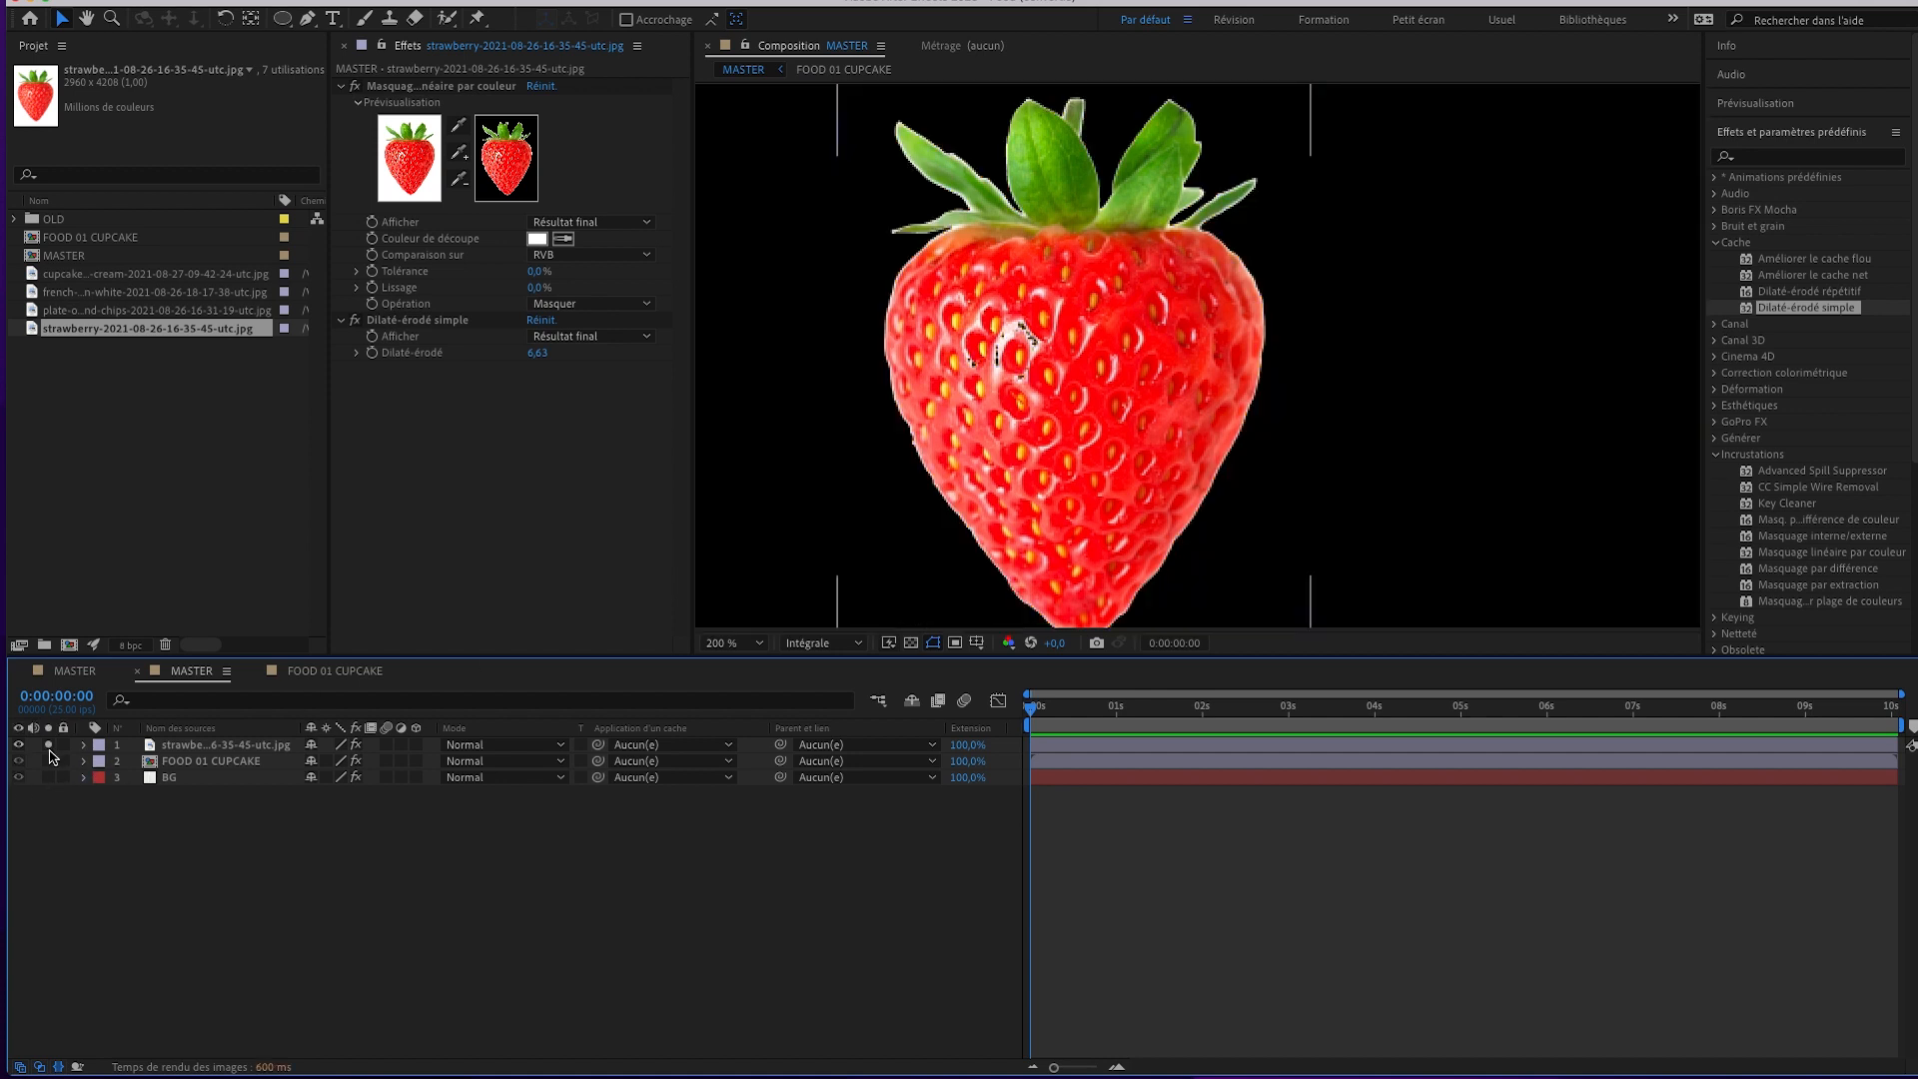
click(48, 747)
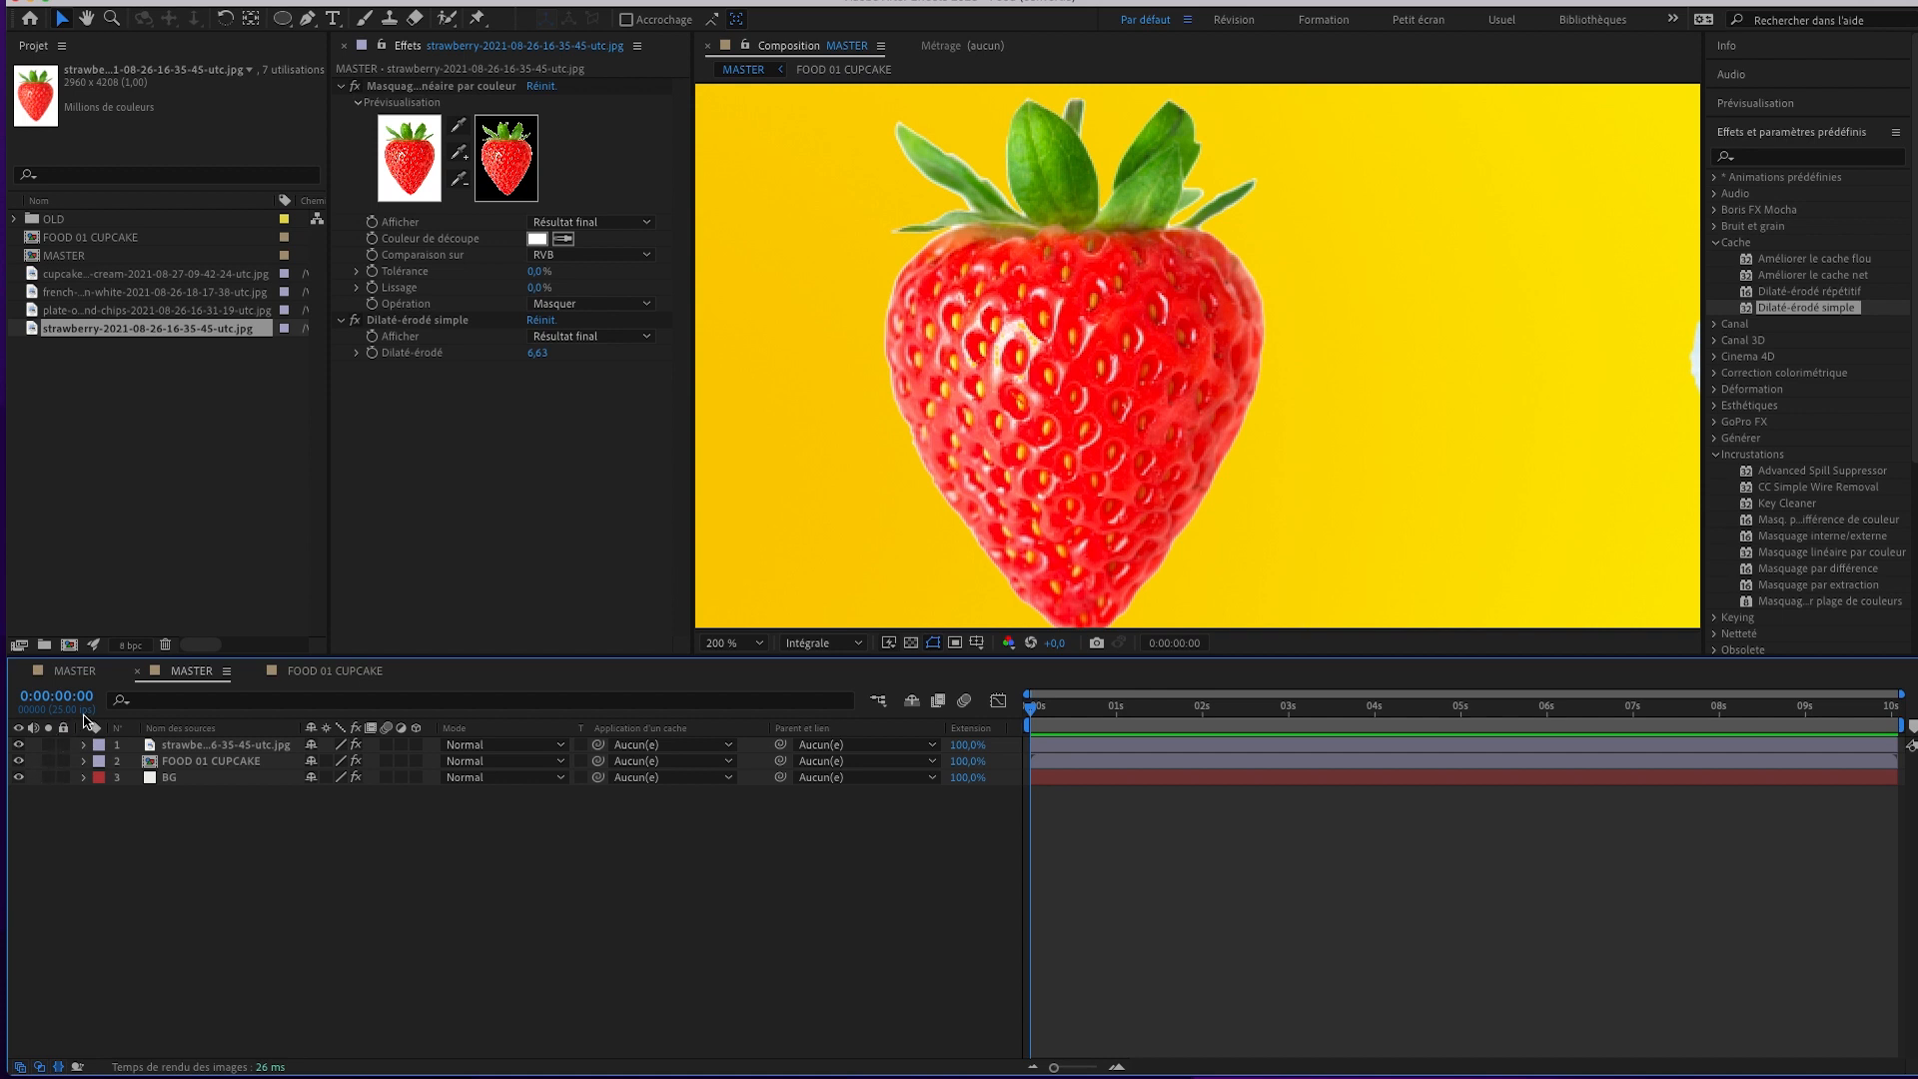
Precompose the strawberry layer as FRAISES, leaving all attributes in MASTER.
click(341, 86)
click(209, 749)
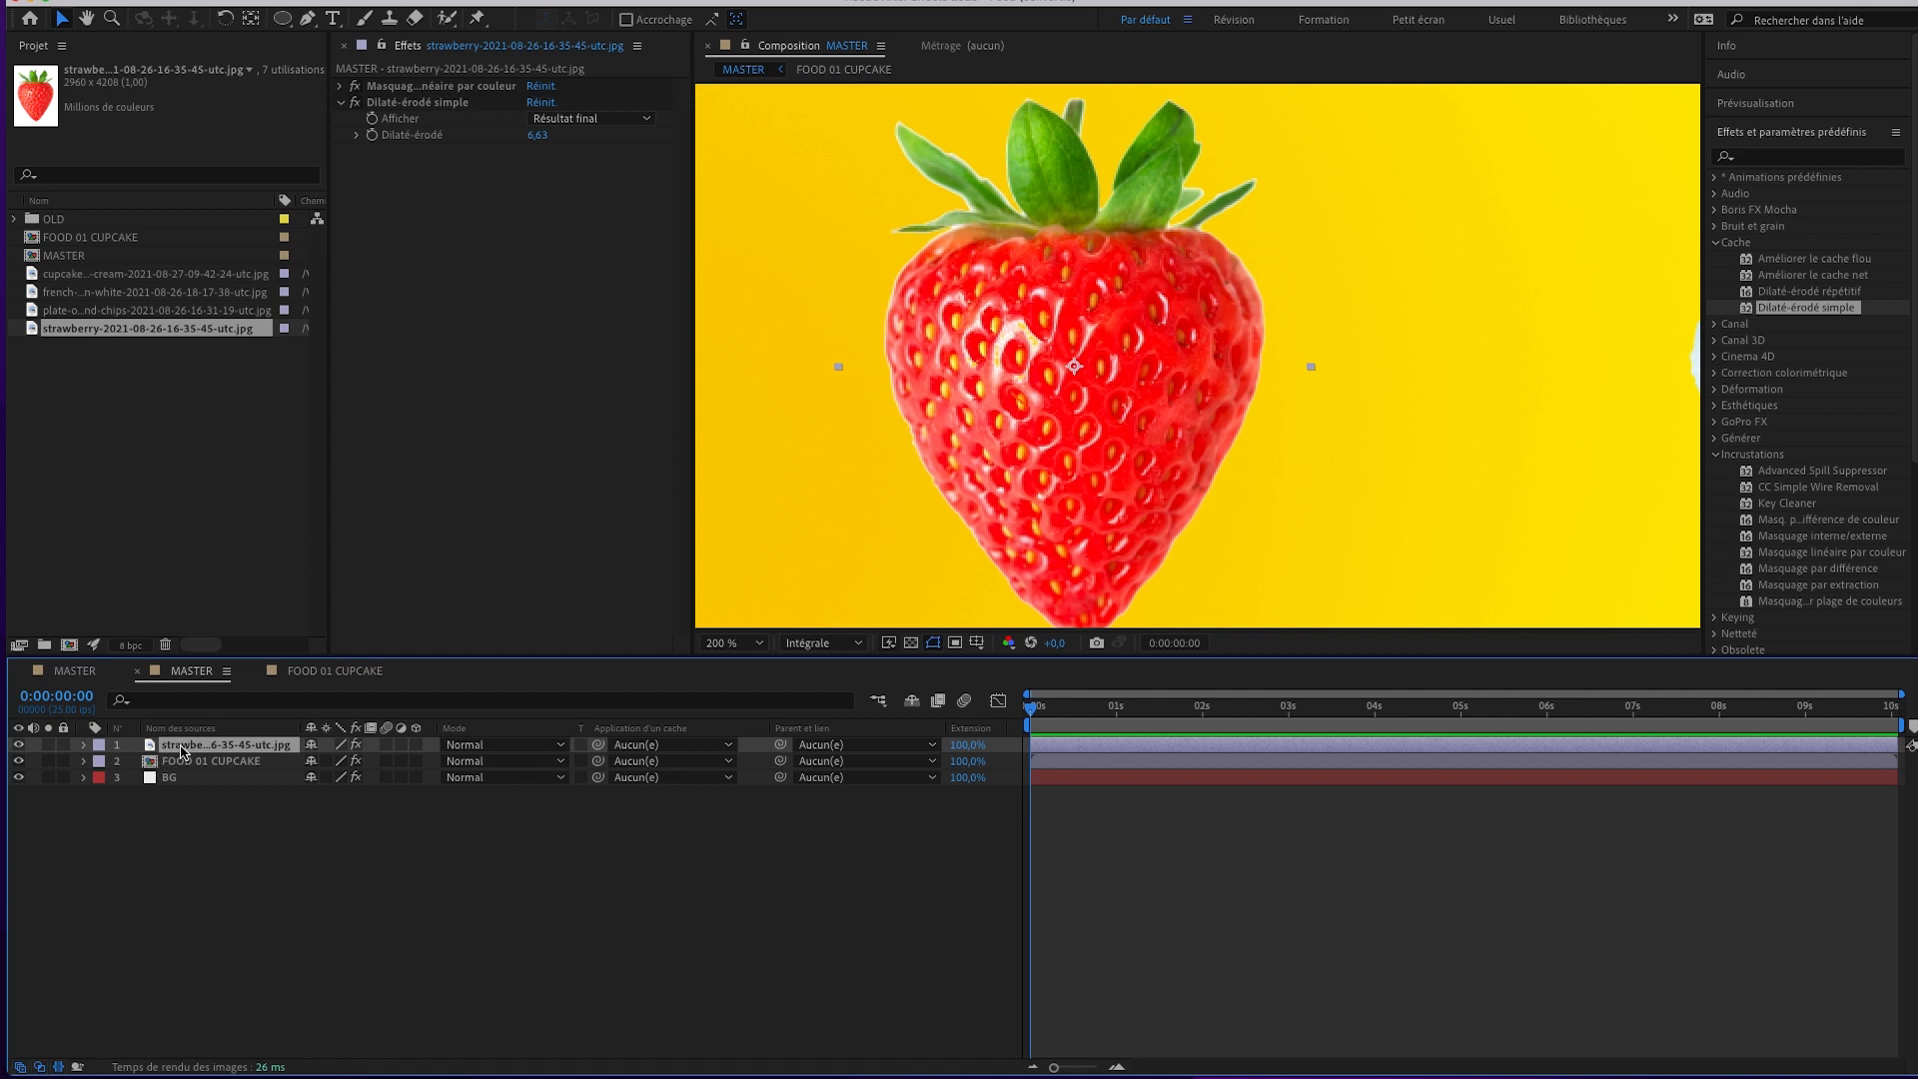
right_click(197, 751)
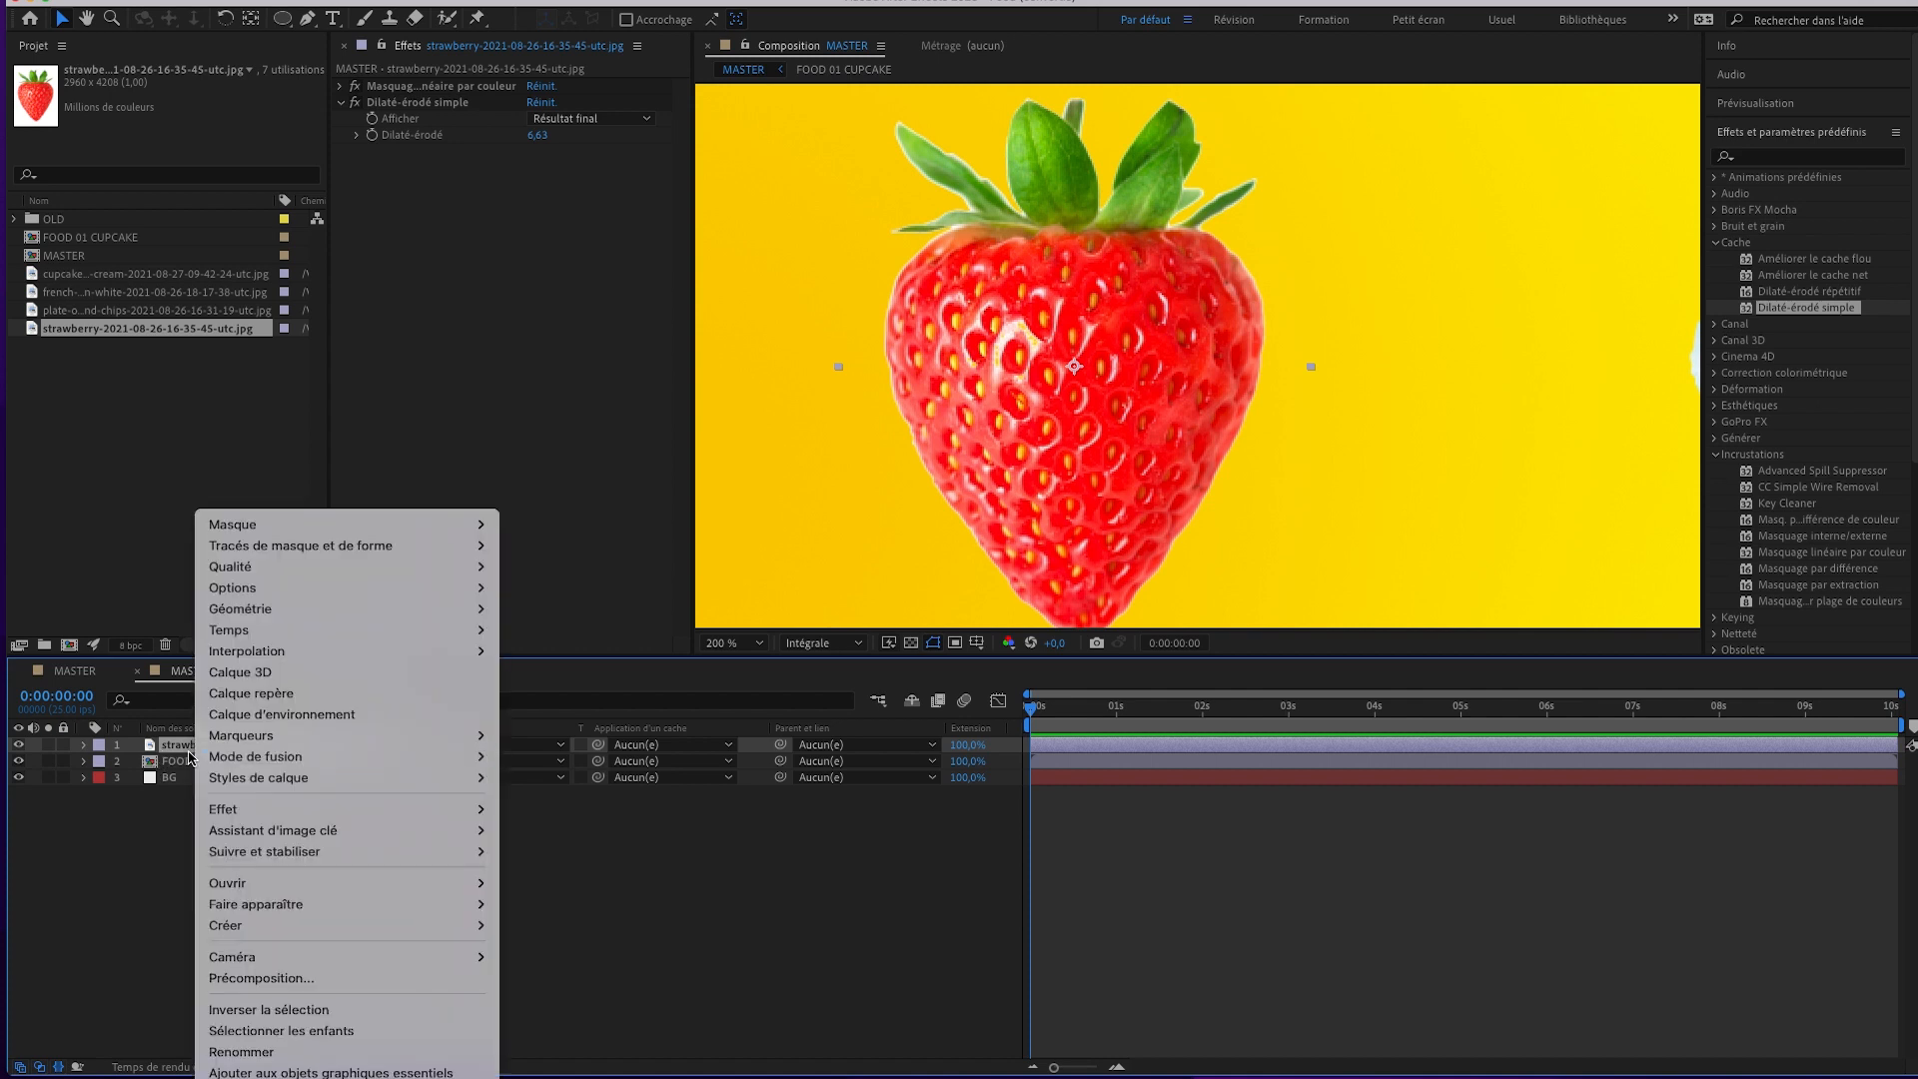
click(258, 982)
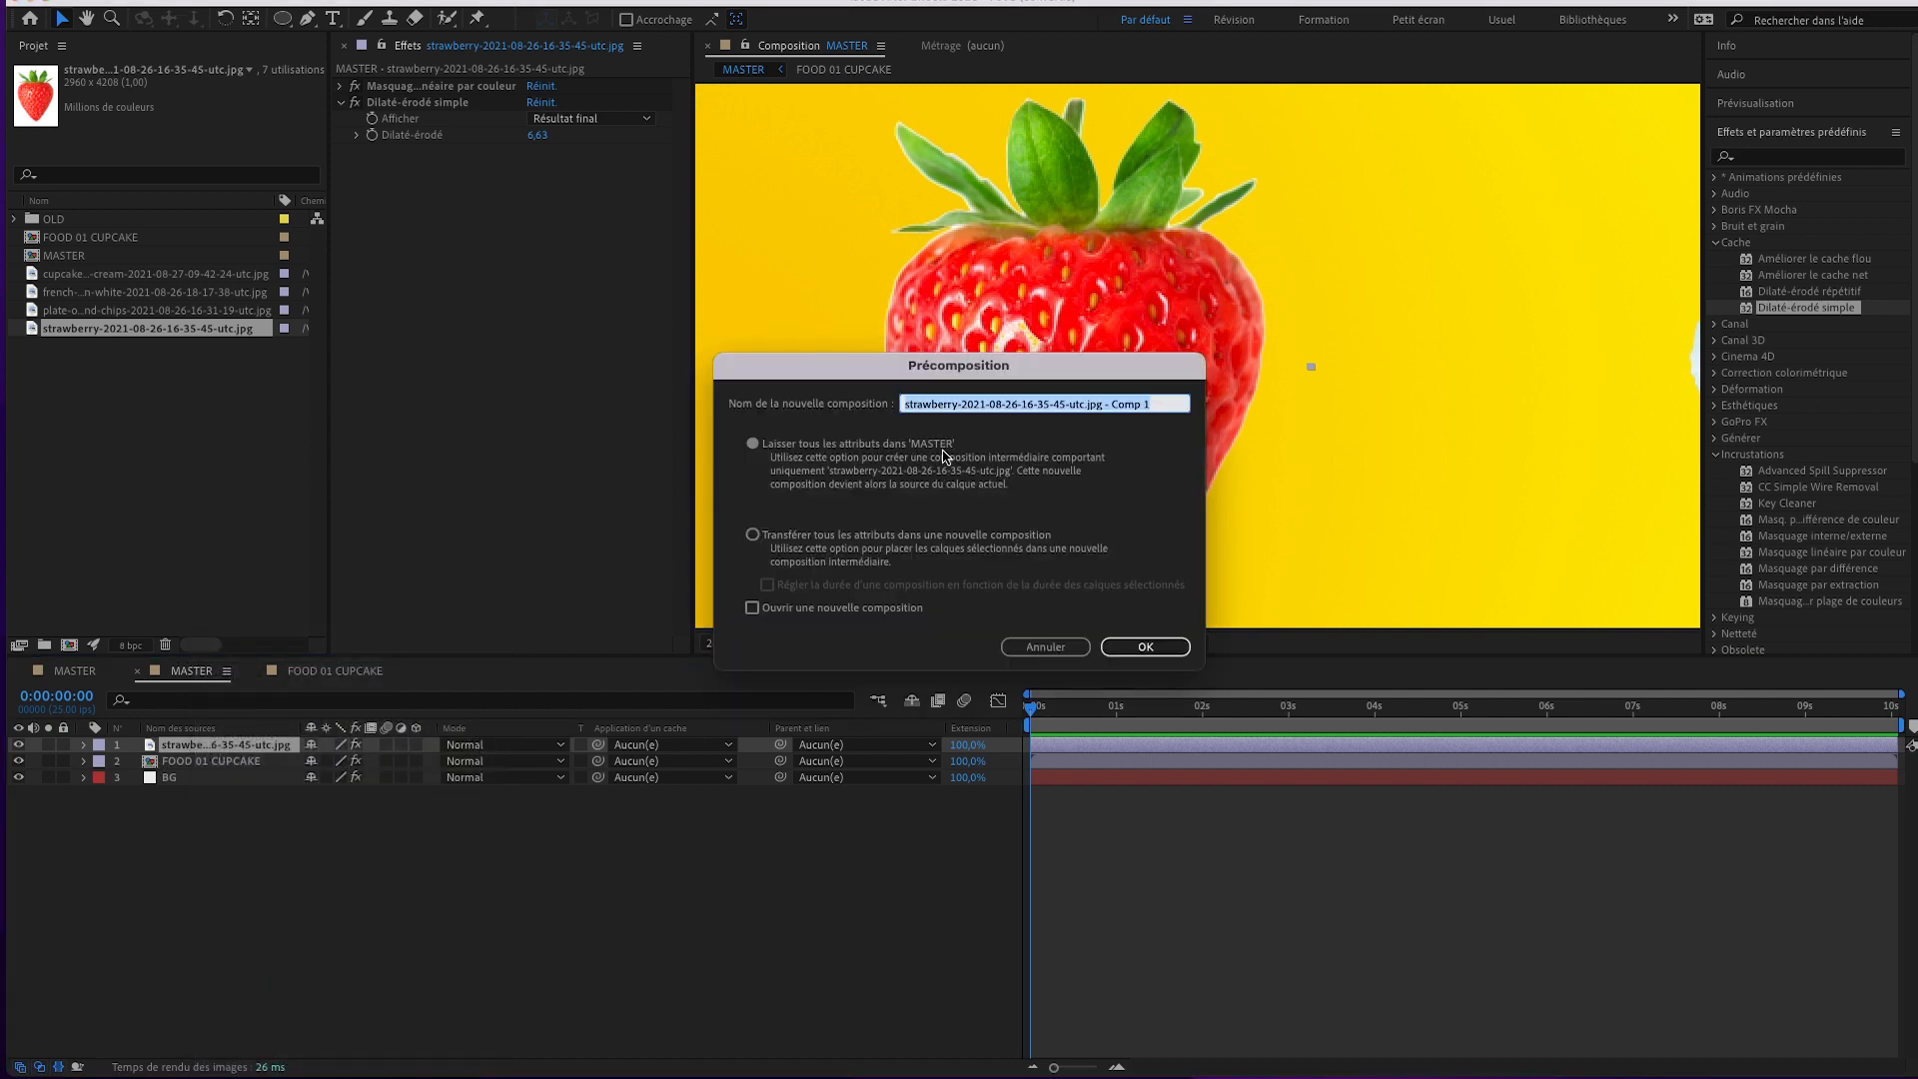
text(FRAISES)
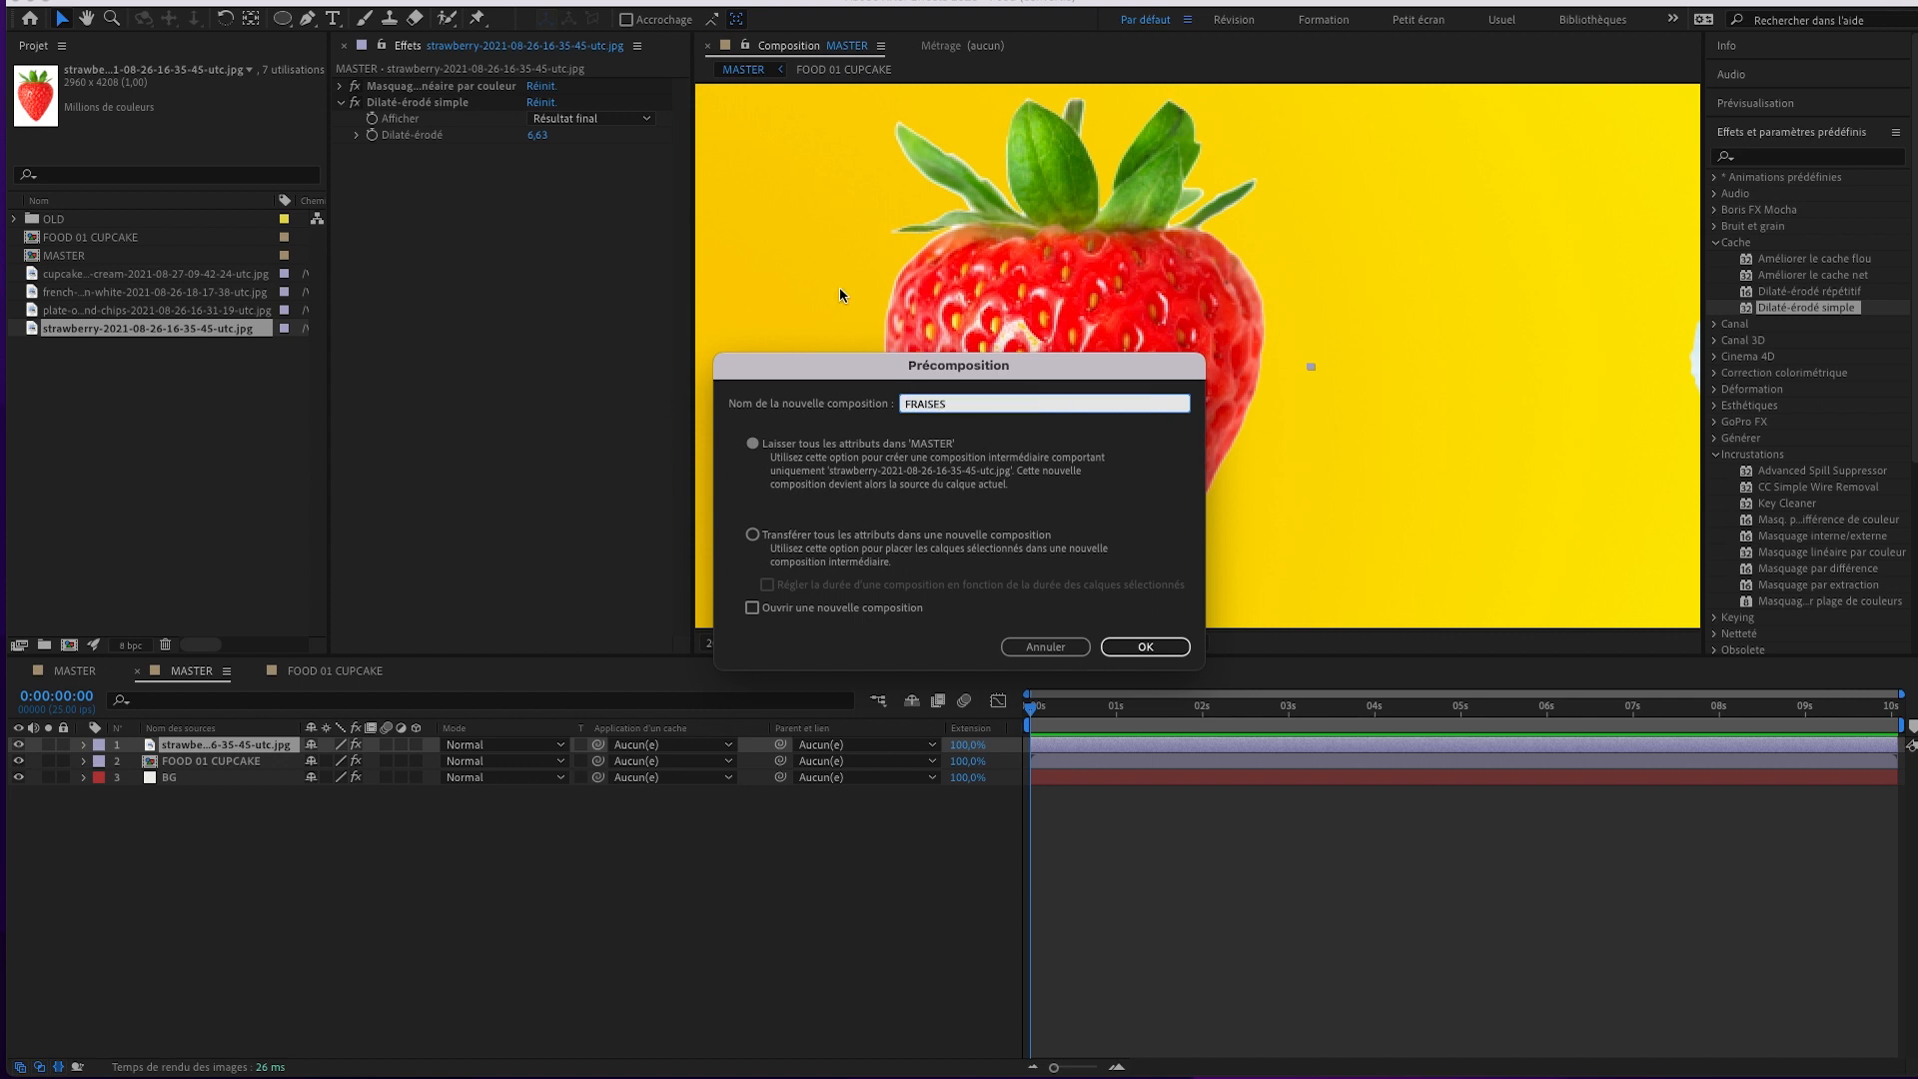
click(1141, 647)
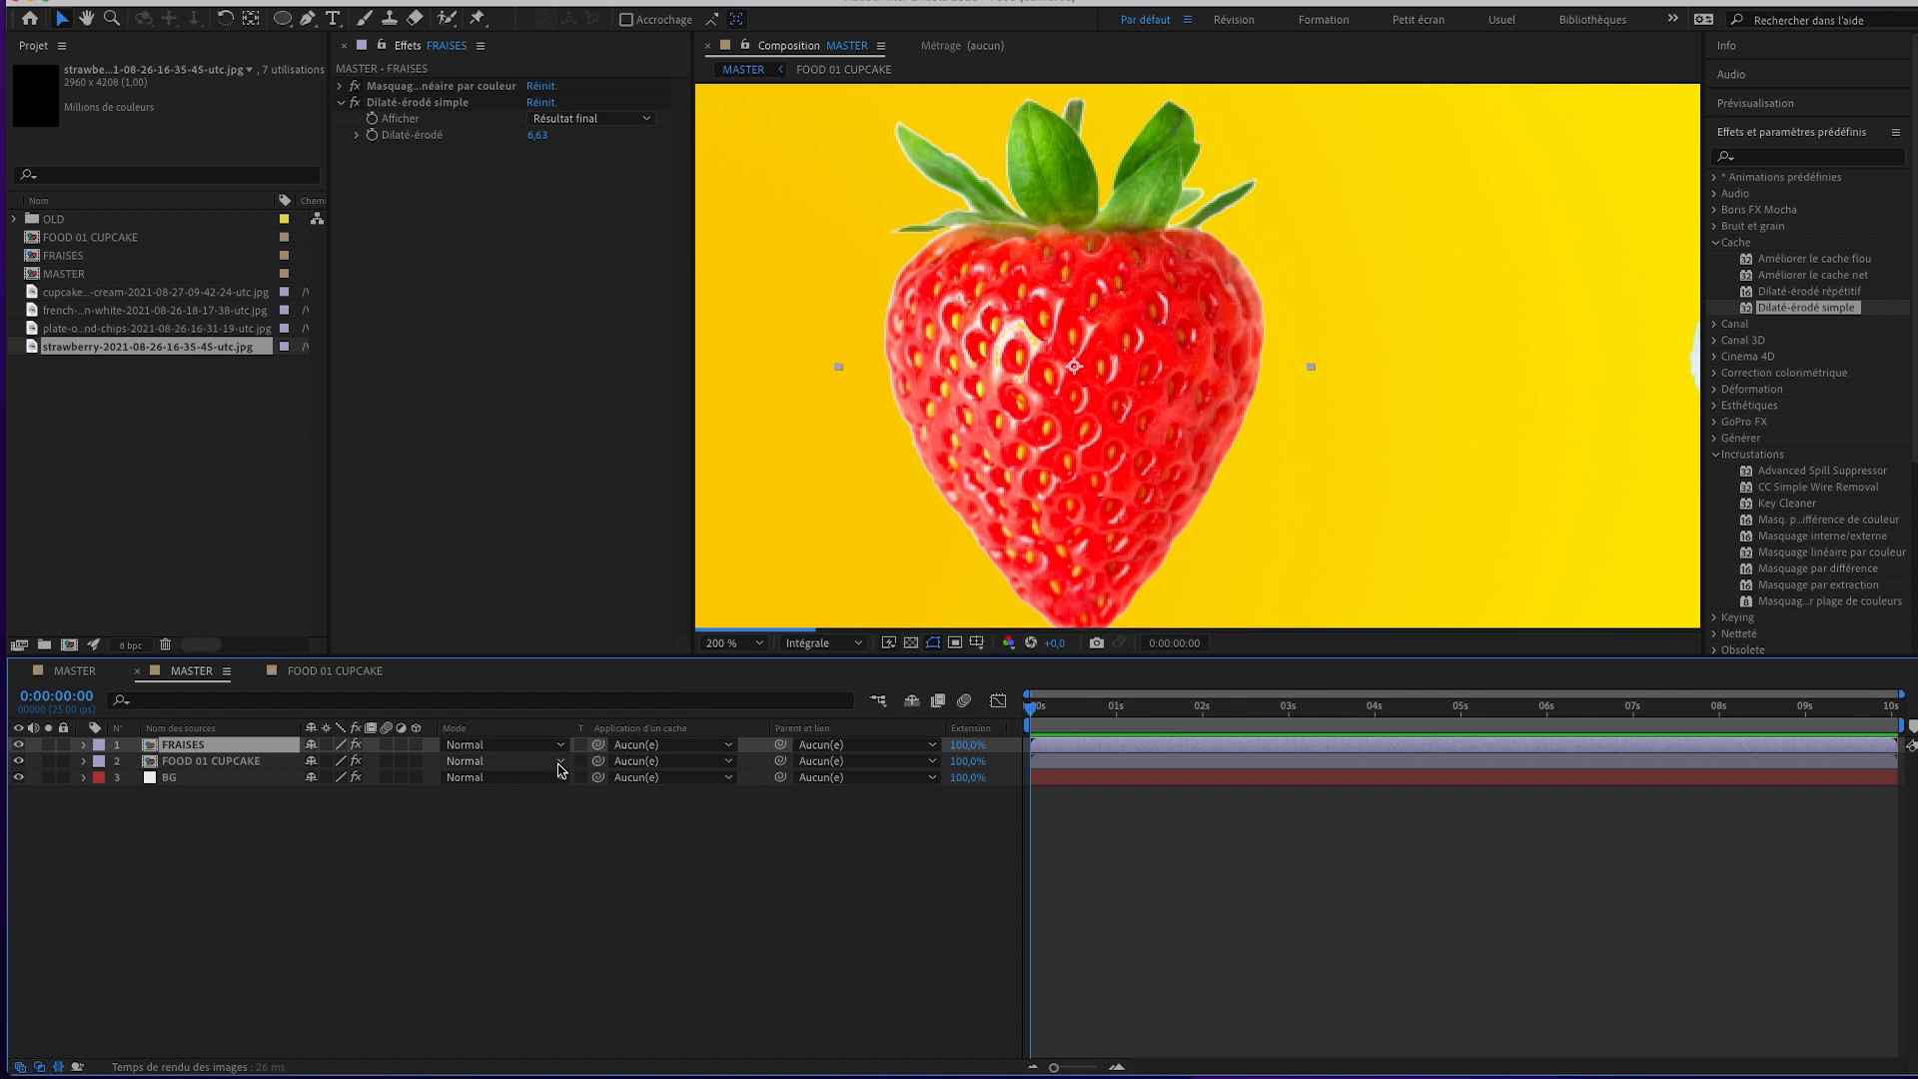
click(250, 799)
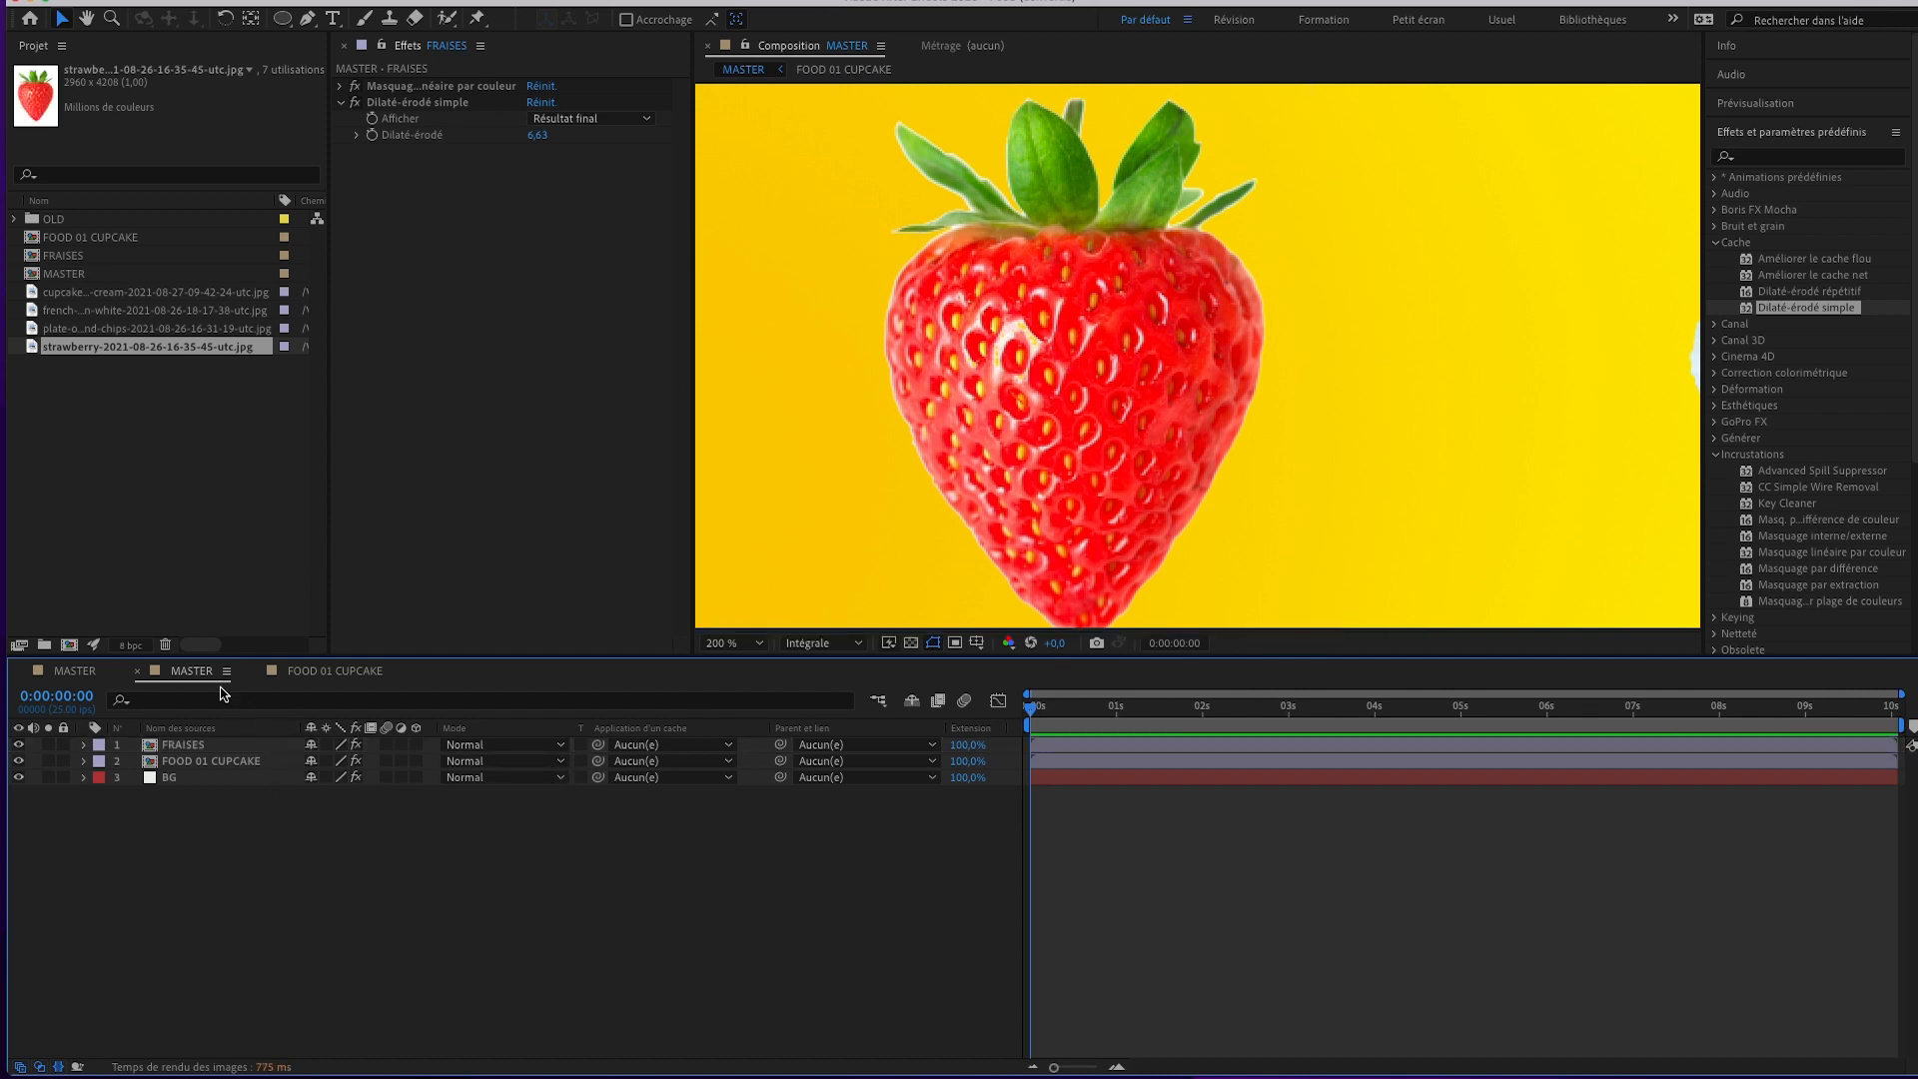
Close the duplicate MASTER timeline, fit the composition view, and make the FRAISES and FOOD 01 CUPCAKE layers 3D.
click(20, 670)
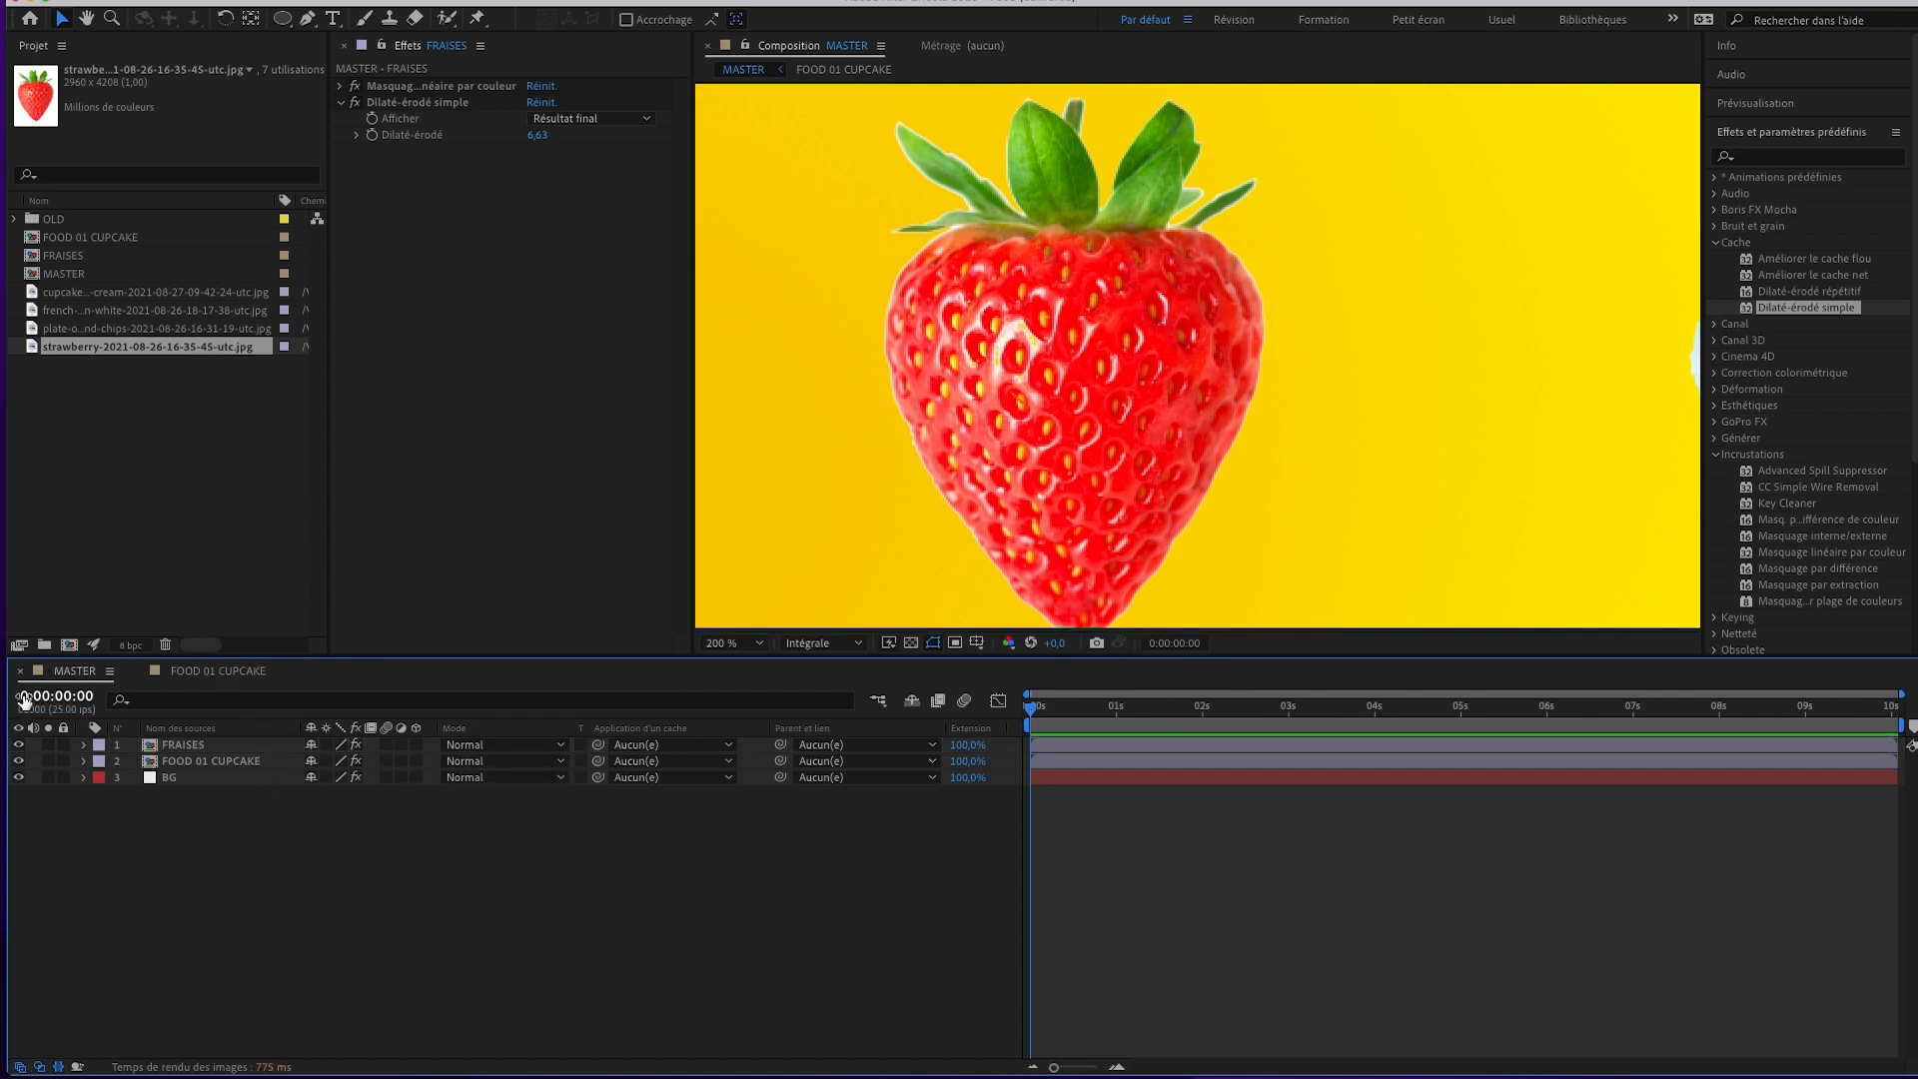
click(732, 645)
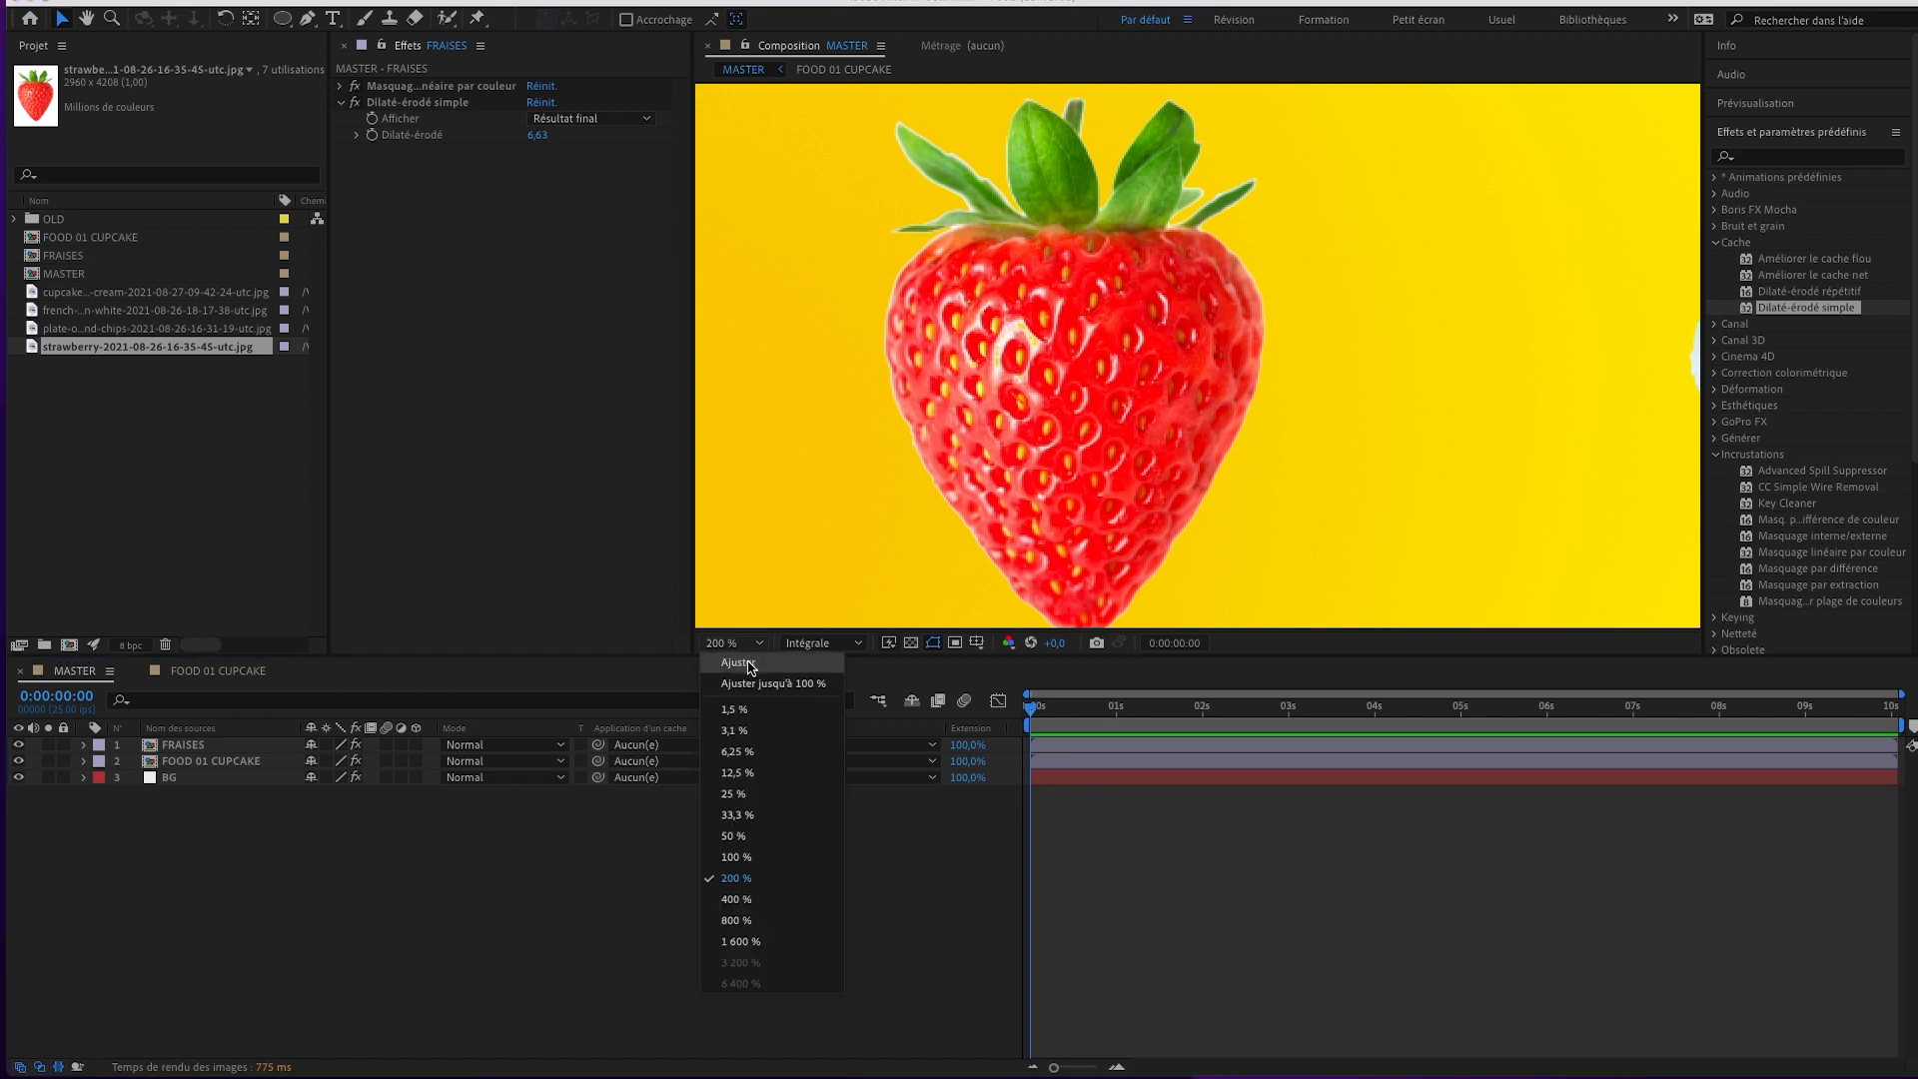
click(751, 663)
click(236, 747)
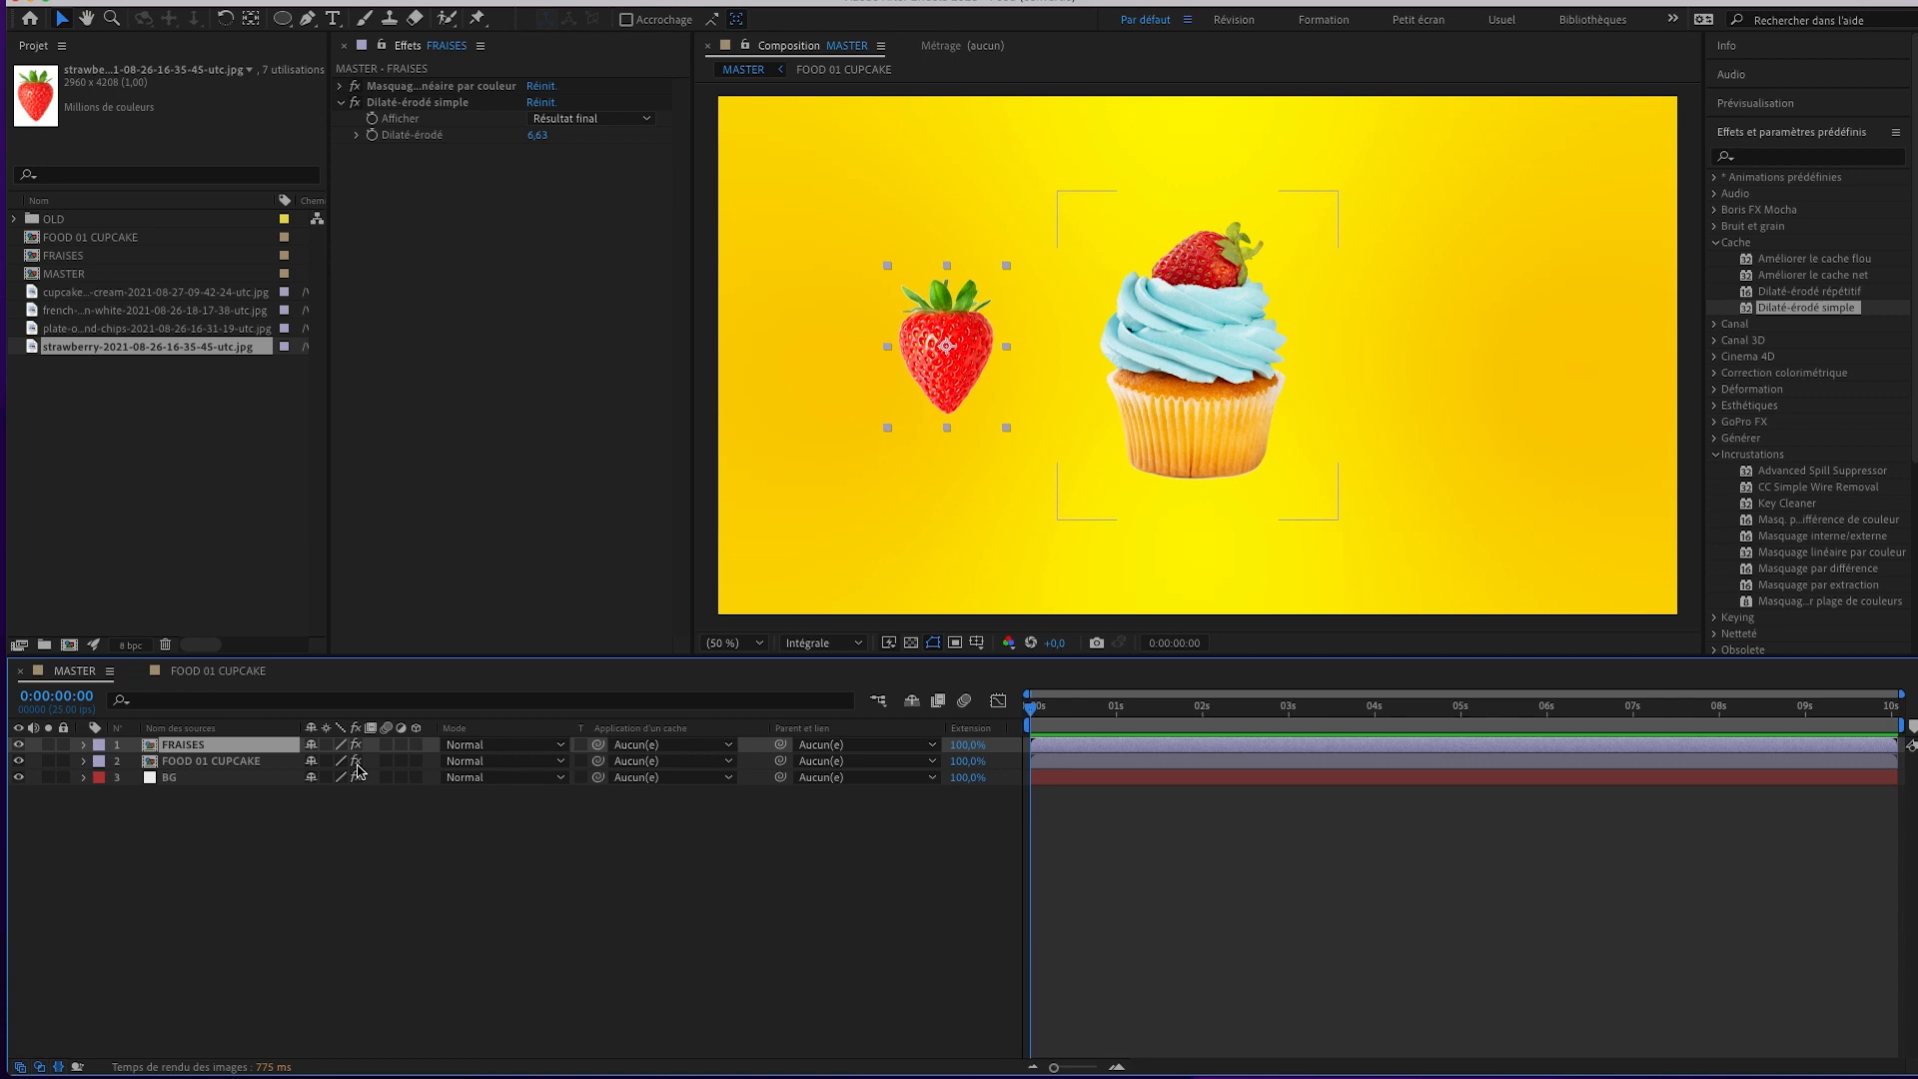
click(416, 744)
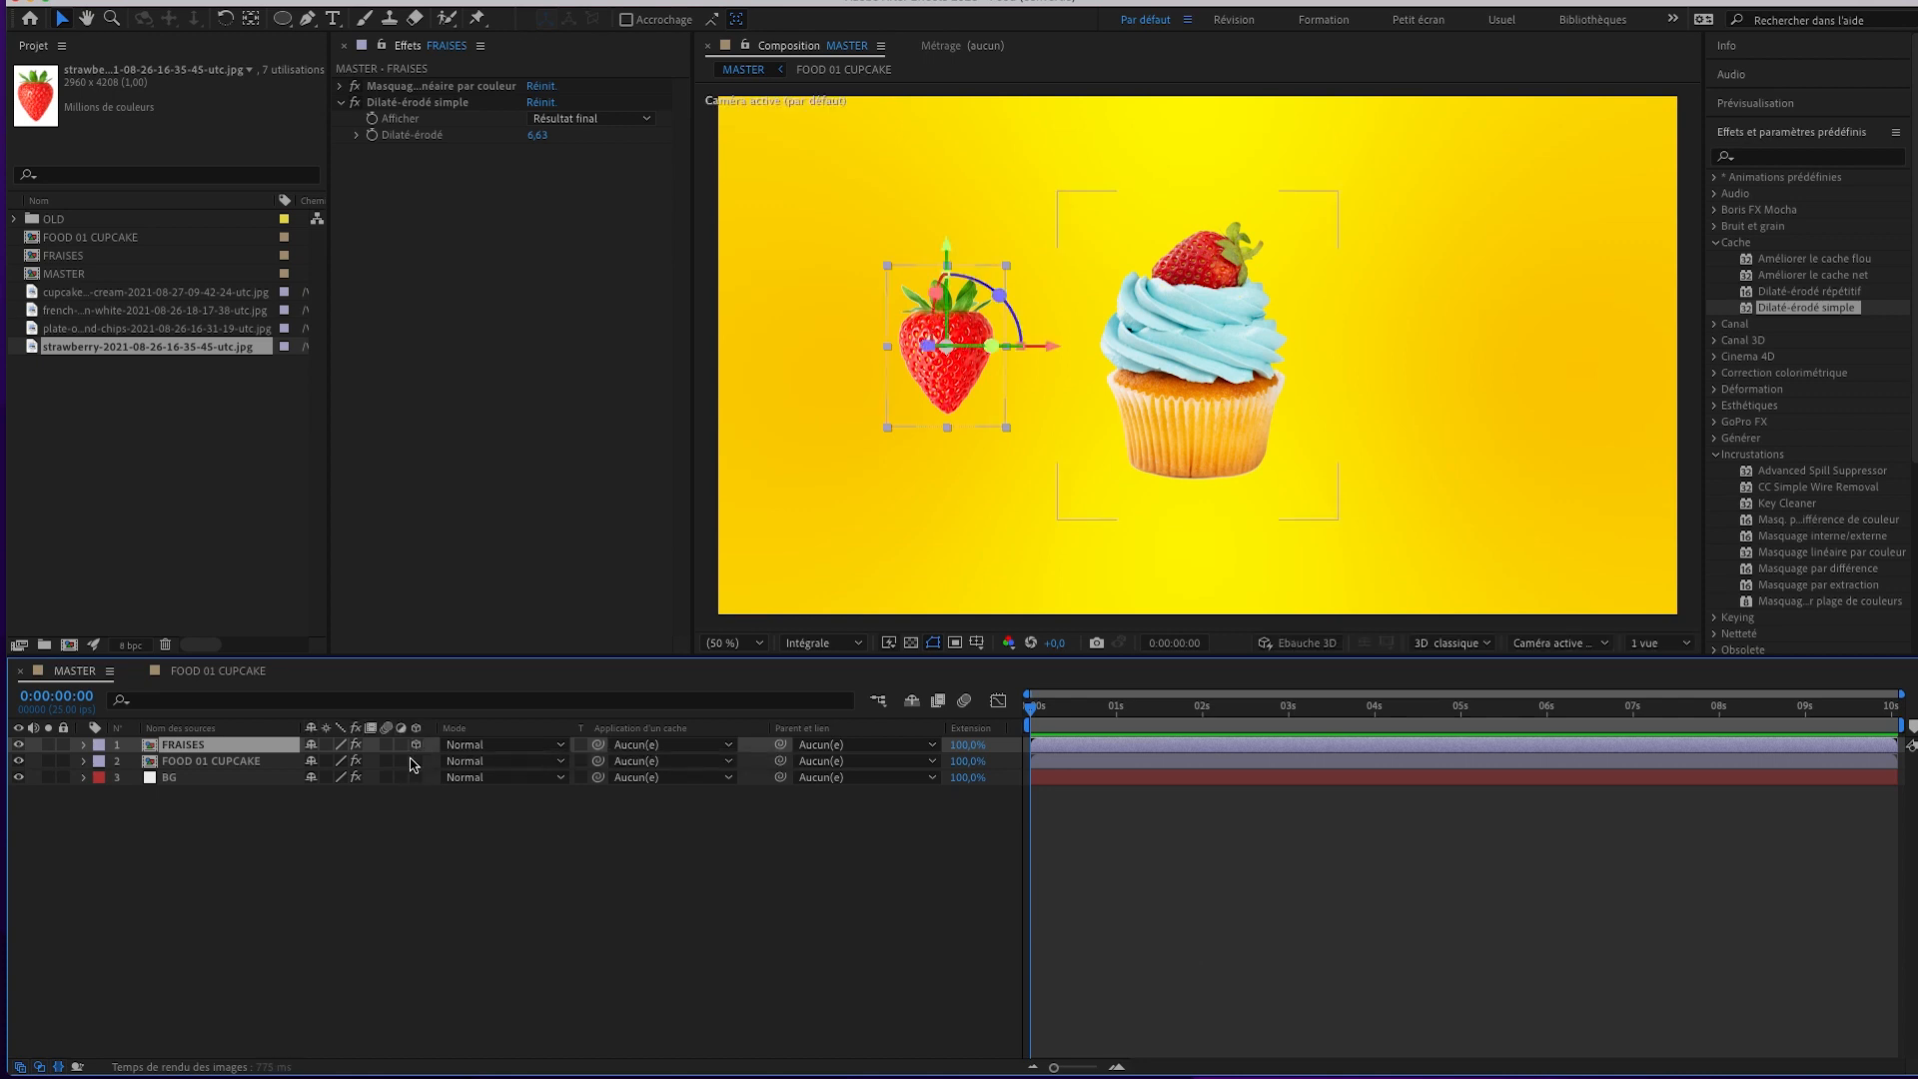
click(415, 761)
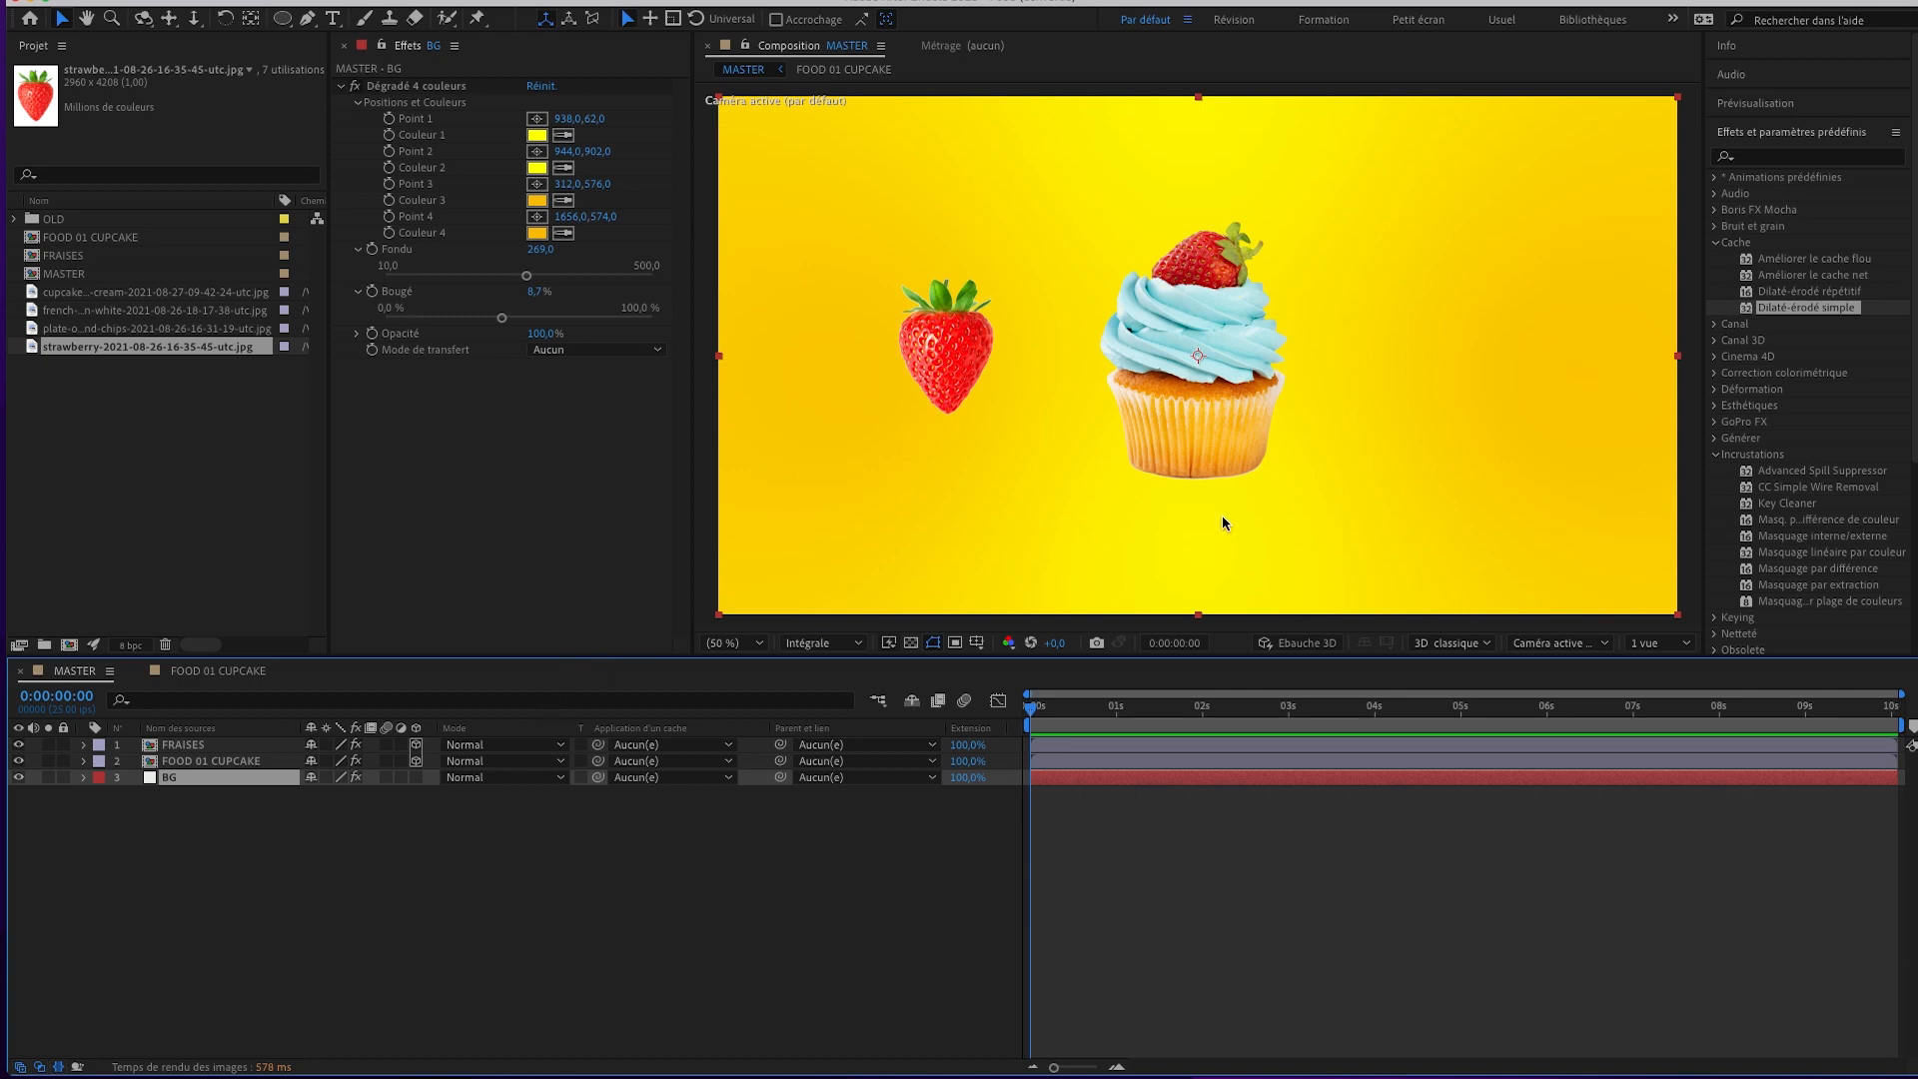
Add a two-node camera named Caméra 1 with the 35 mm preset to the MASTER composition.
click(207, 817)
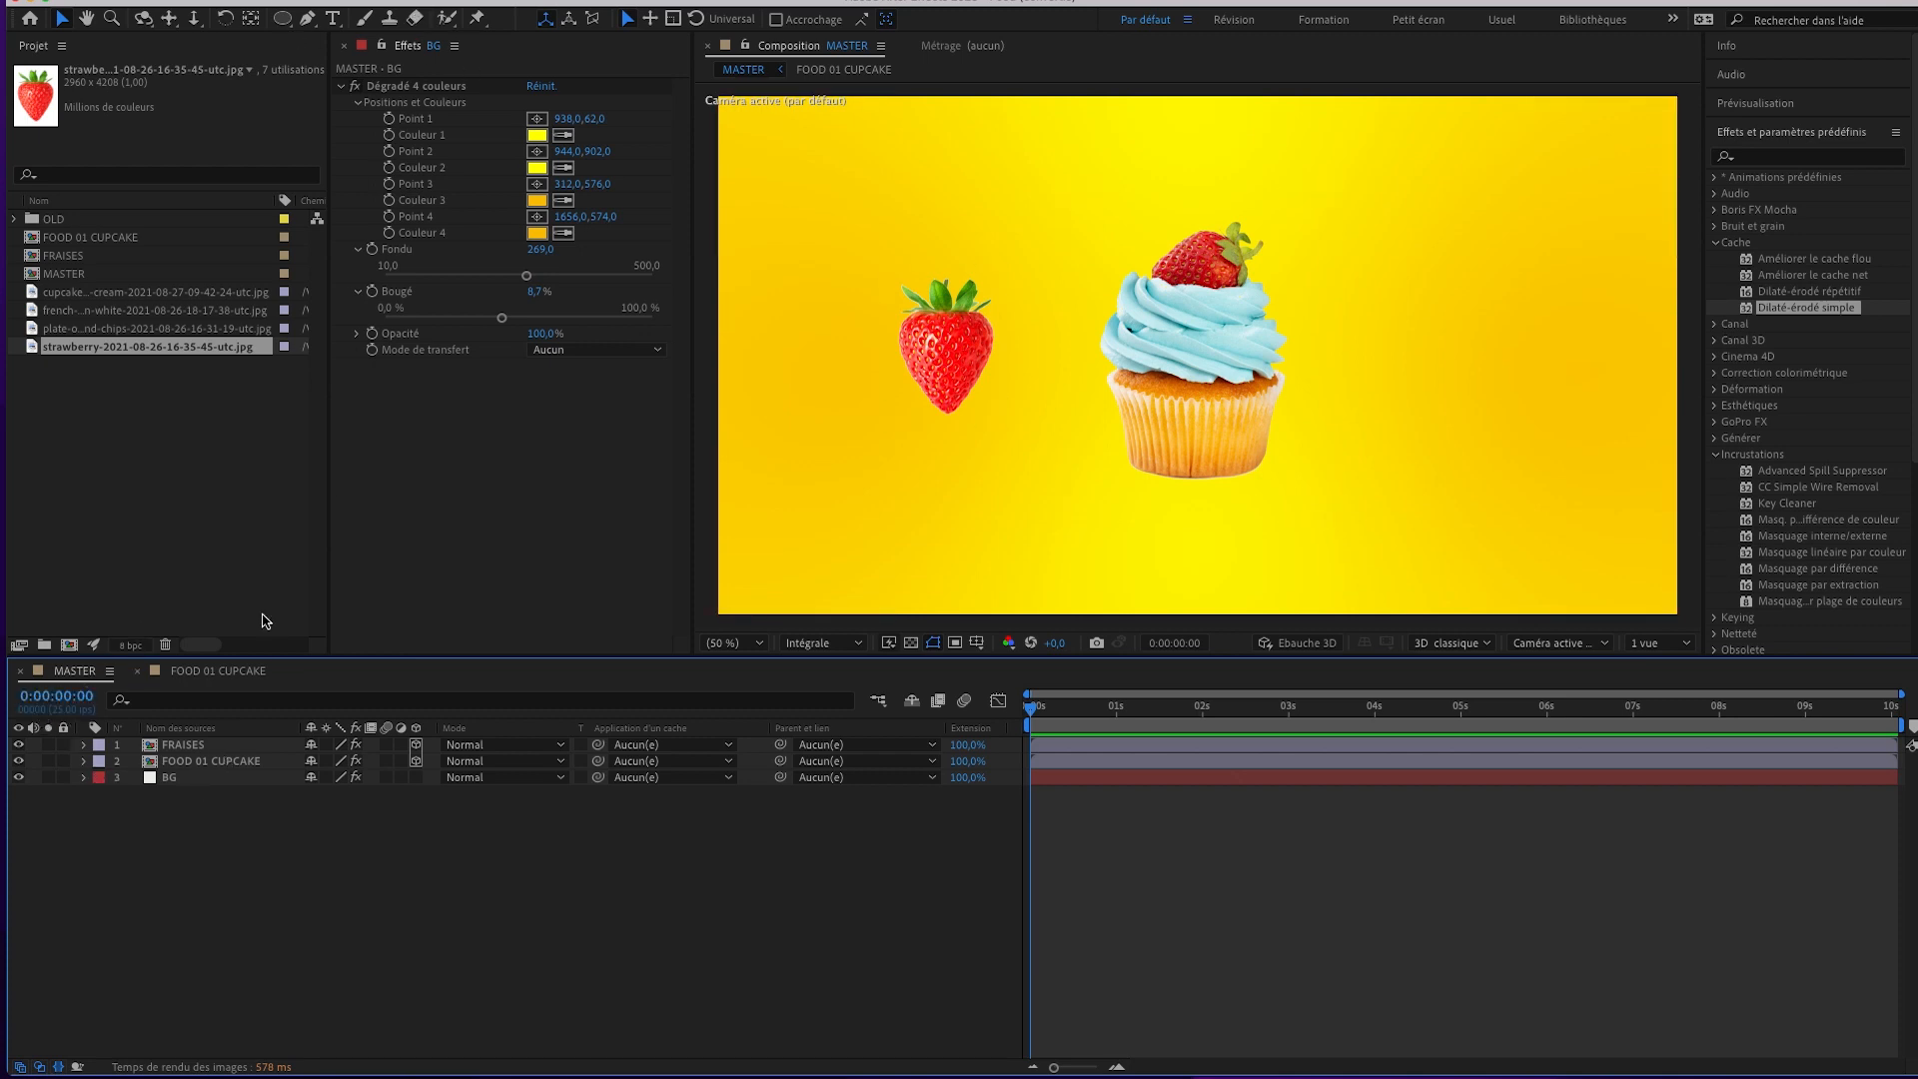
click(419, 0)
mouse_move(425, 8)
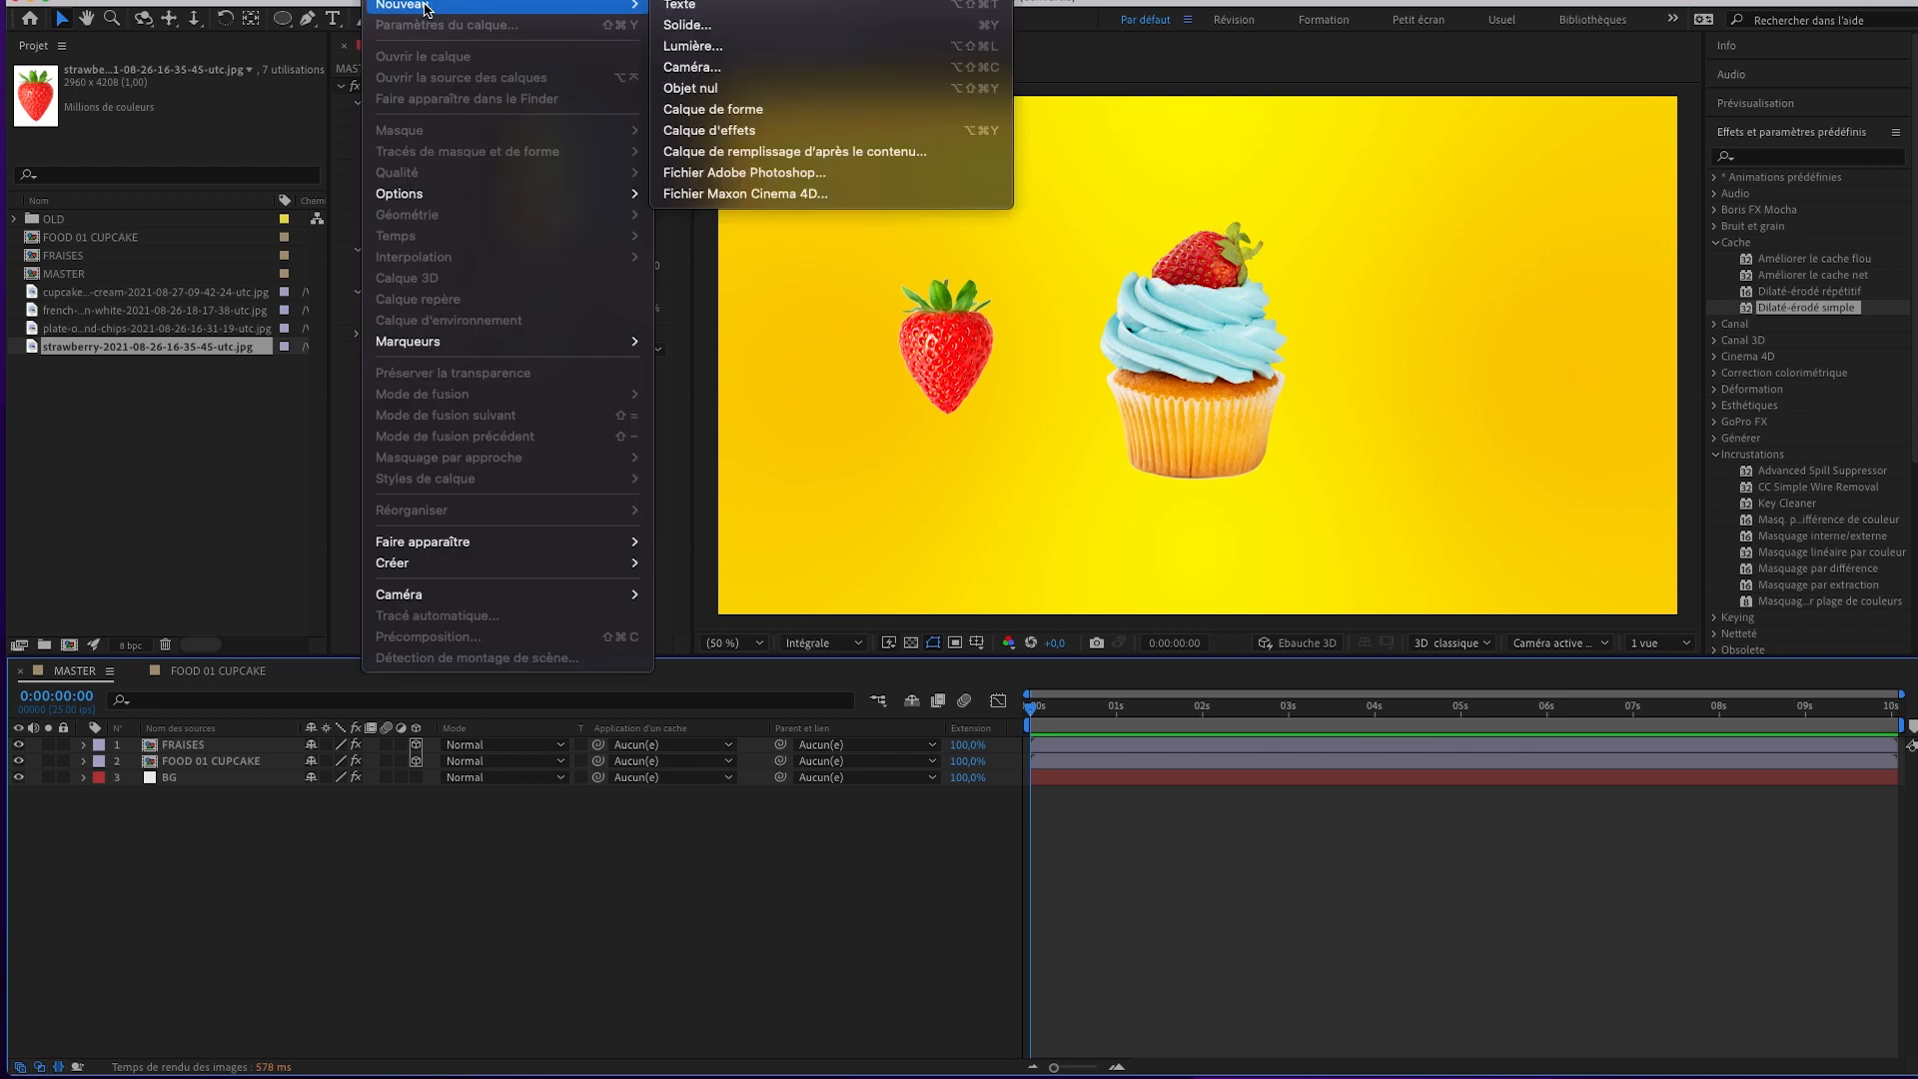
click(732, 67)
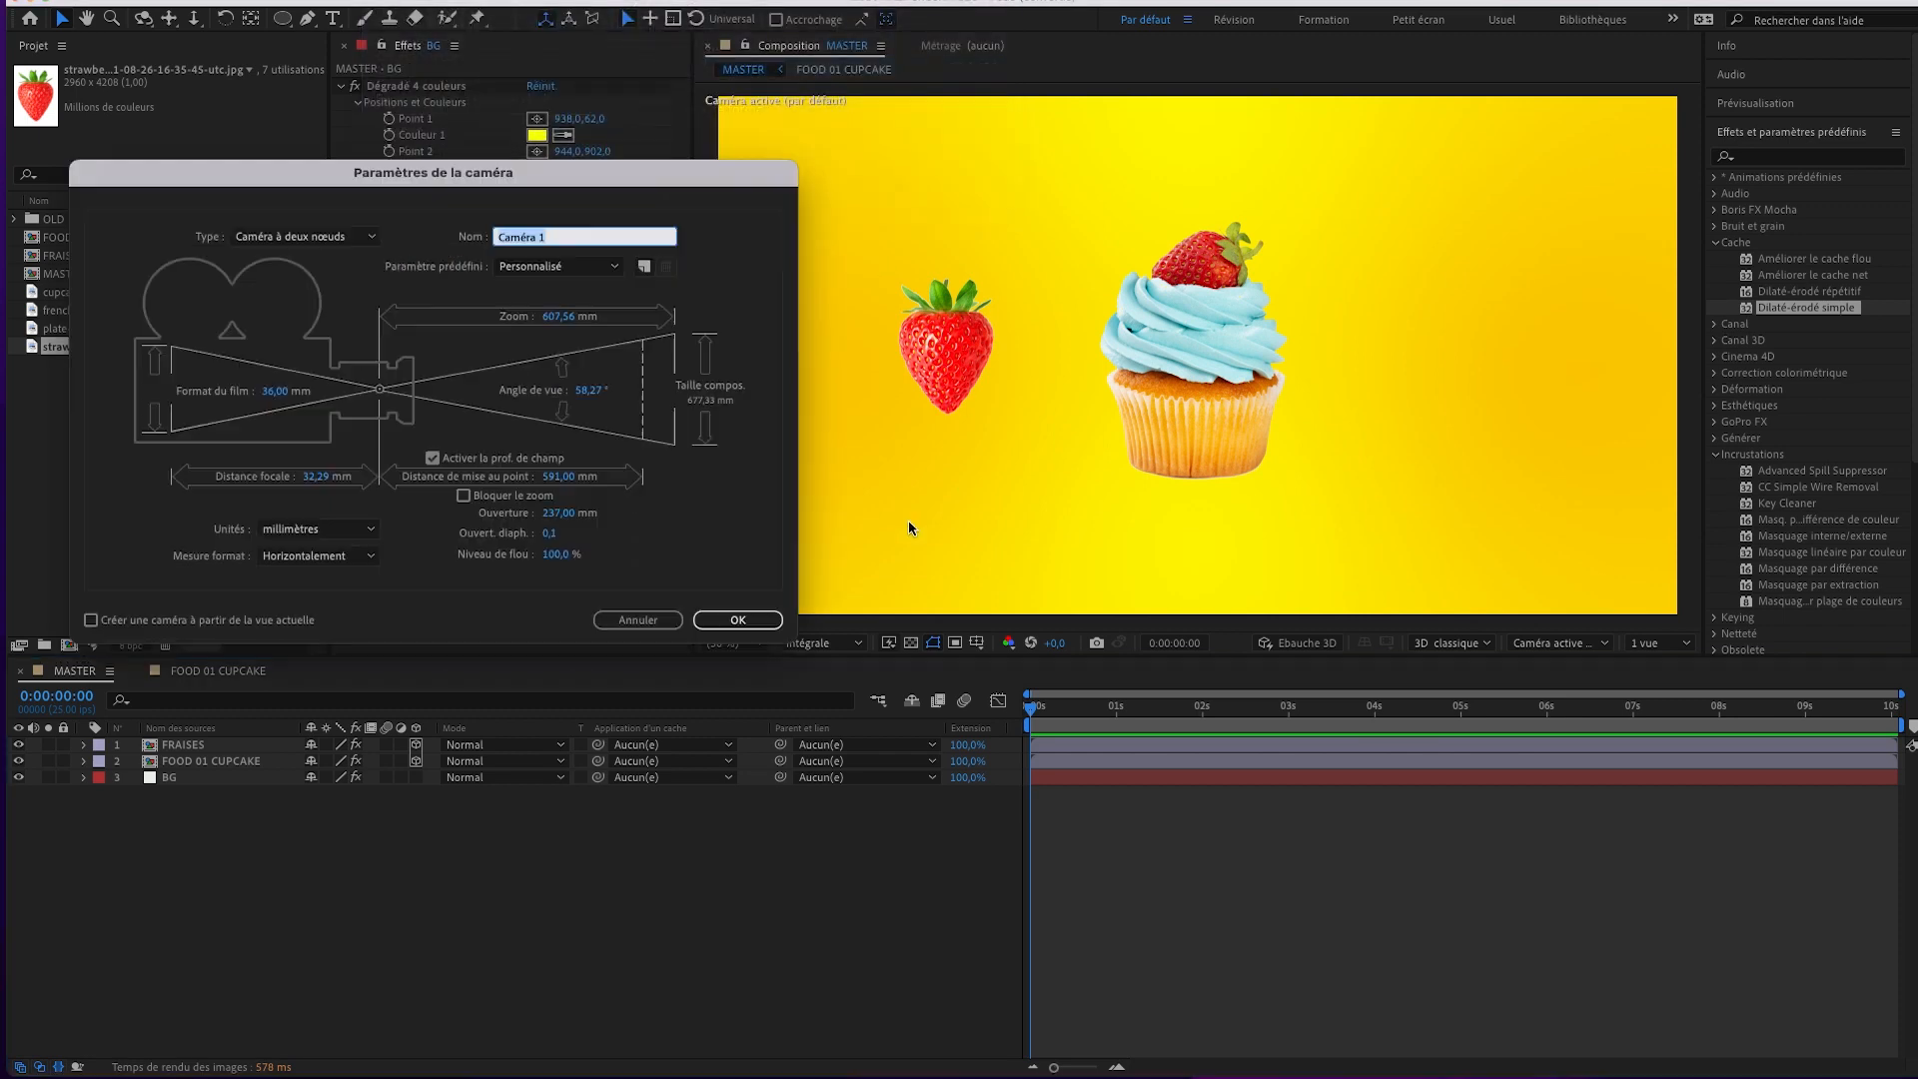
click(558, 266)
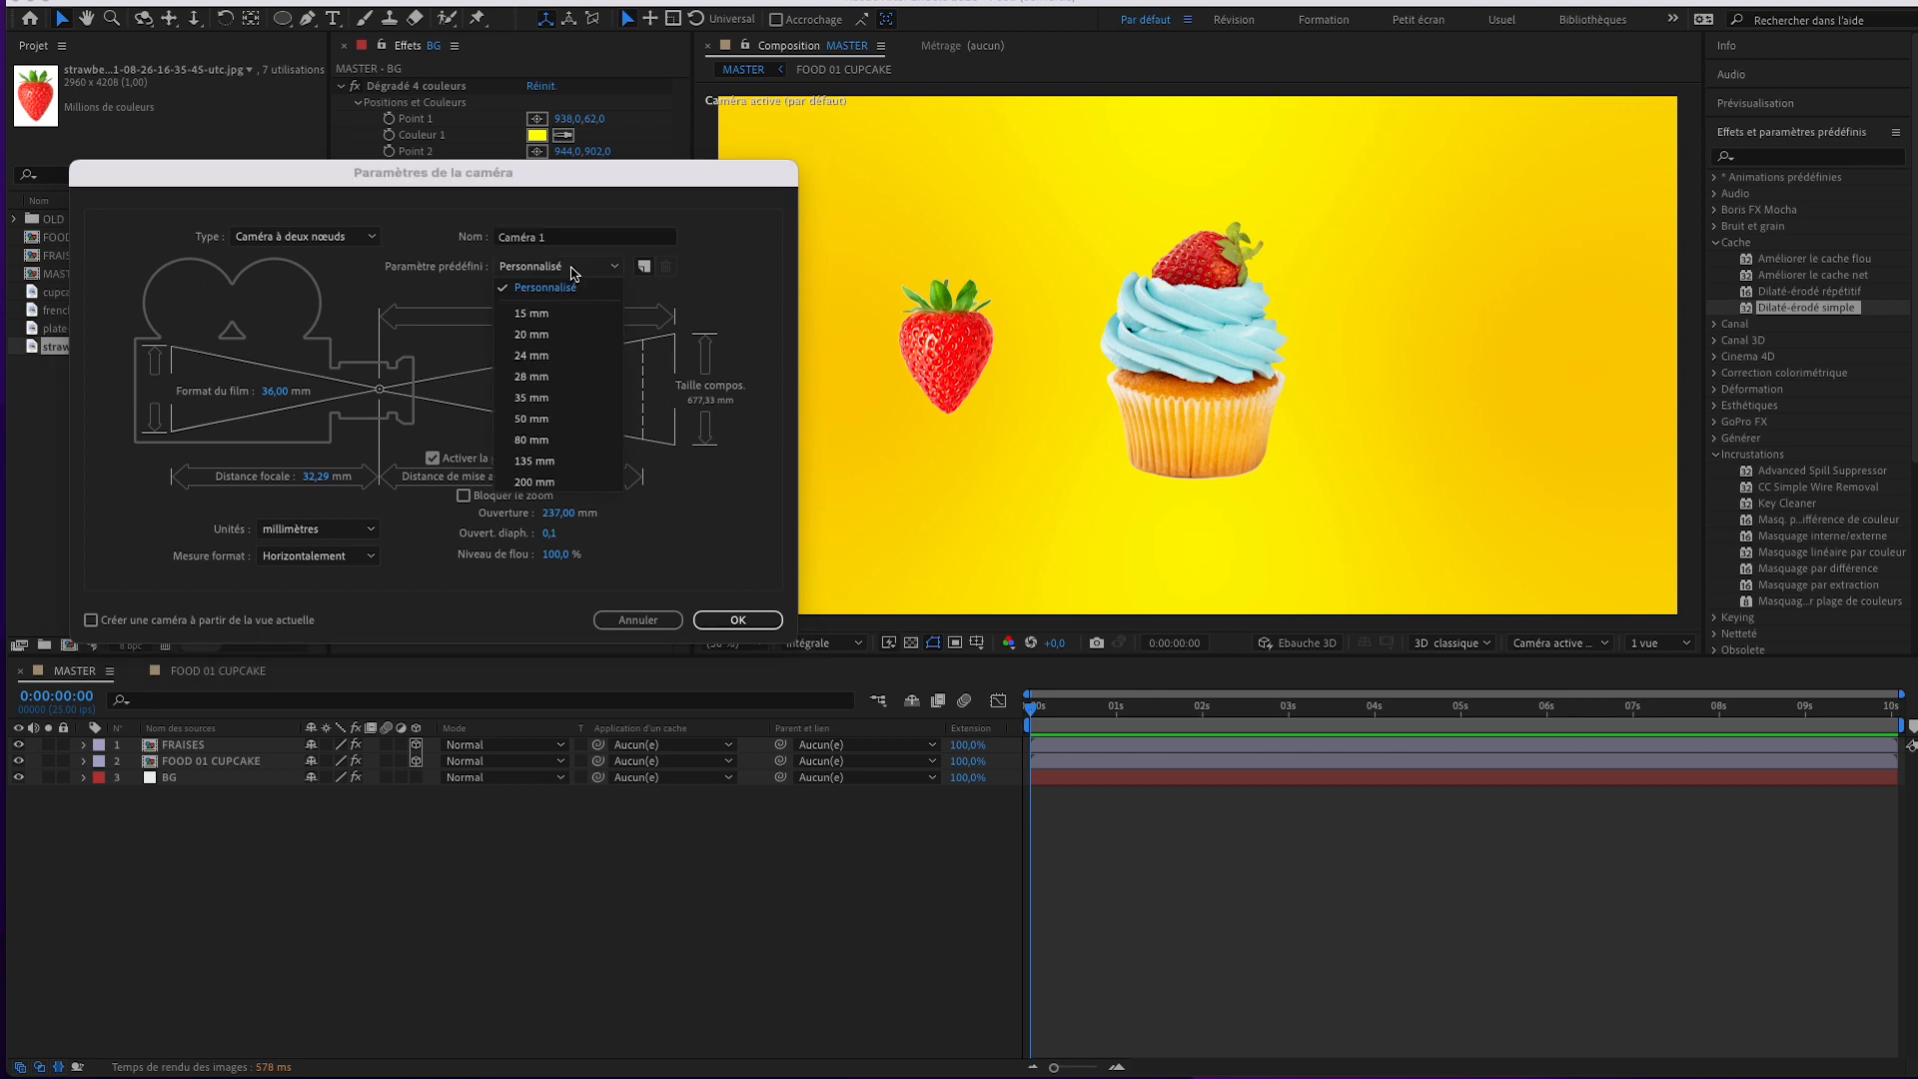
click(554, 398)
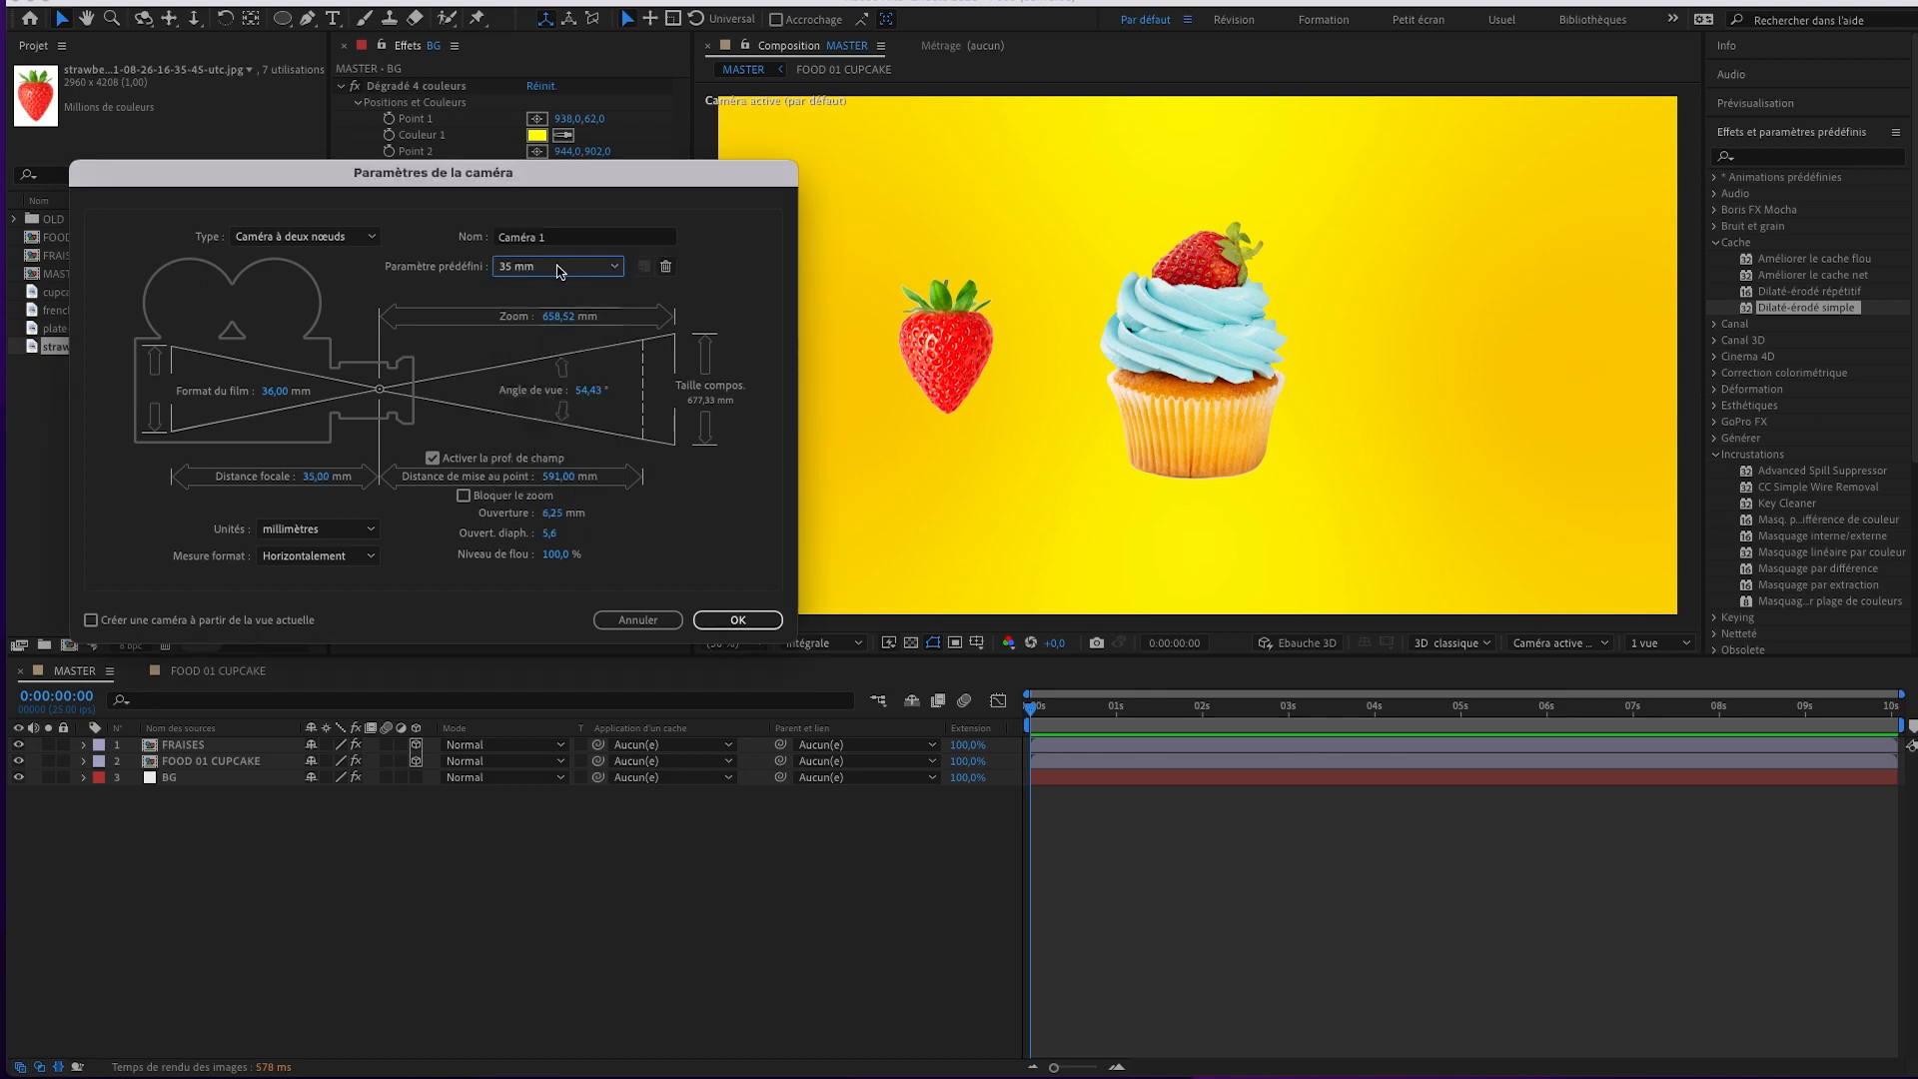
click(737, 619)
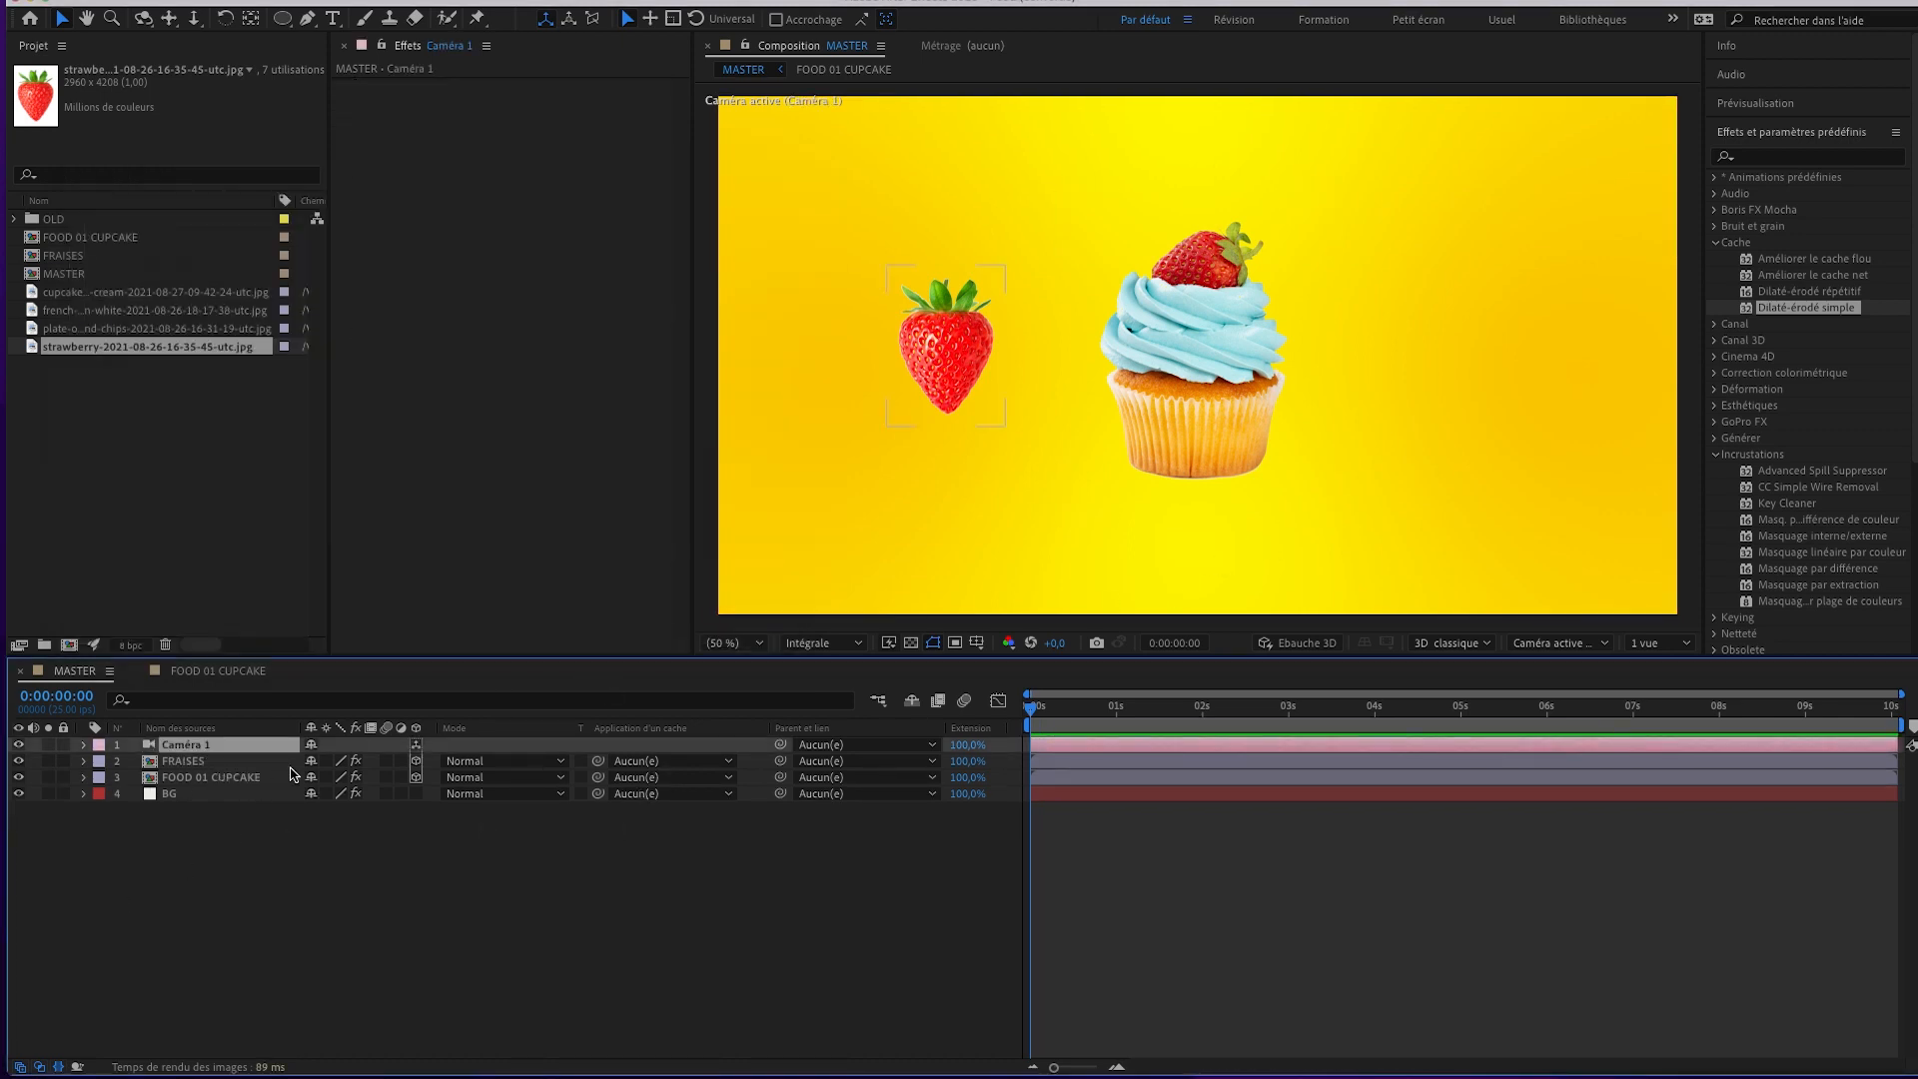
Try to dolly Caméra 1 toward the cupcake, and undo the camera move.
click(195, 22)
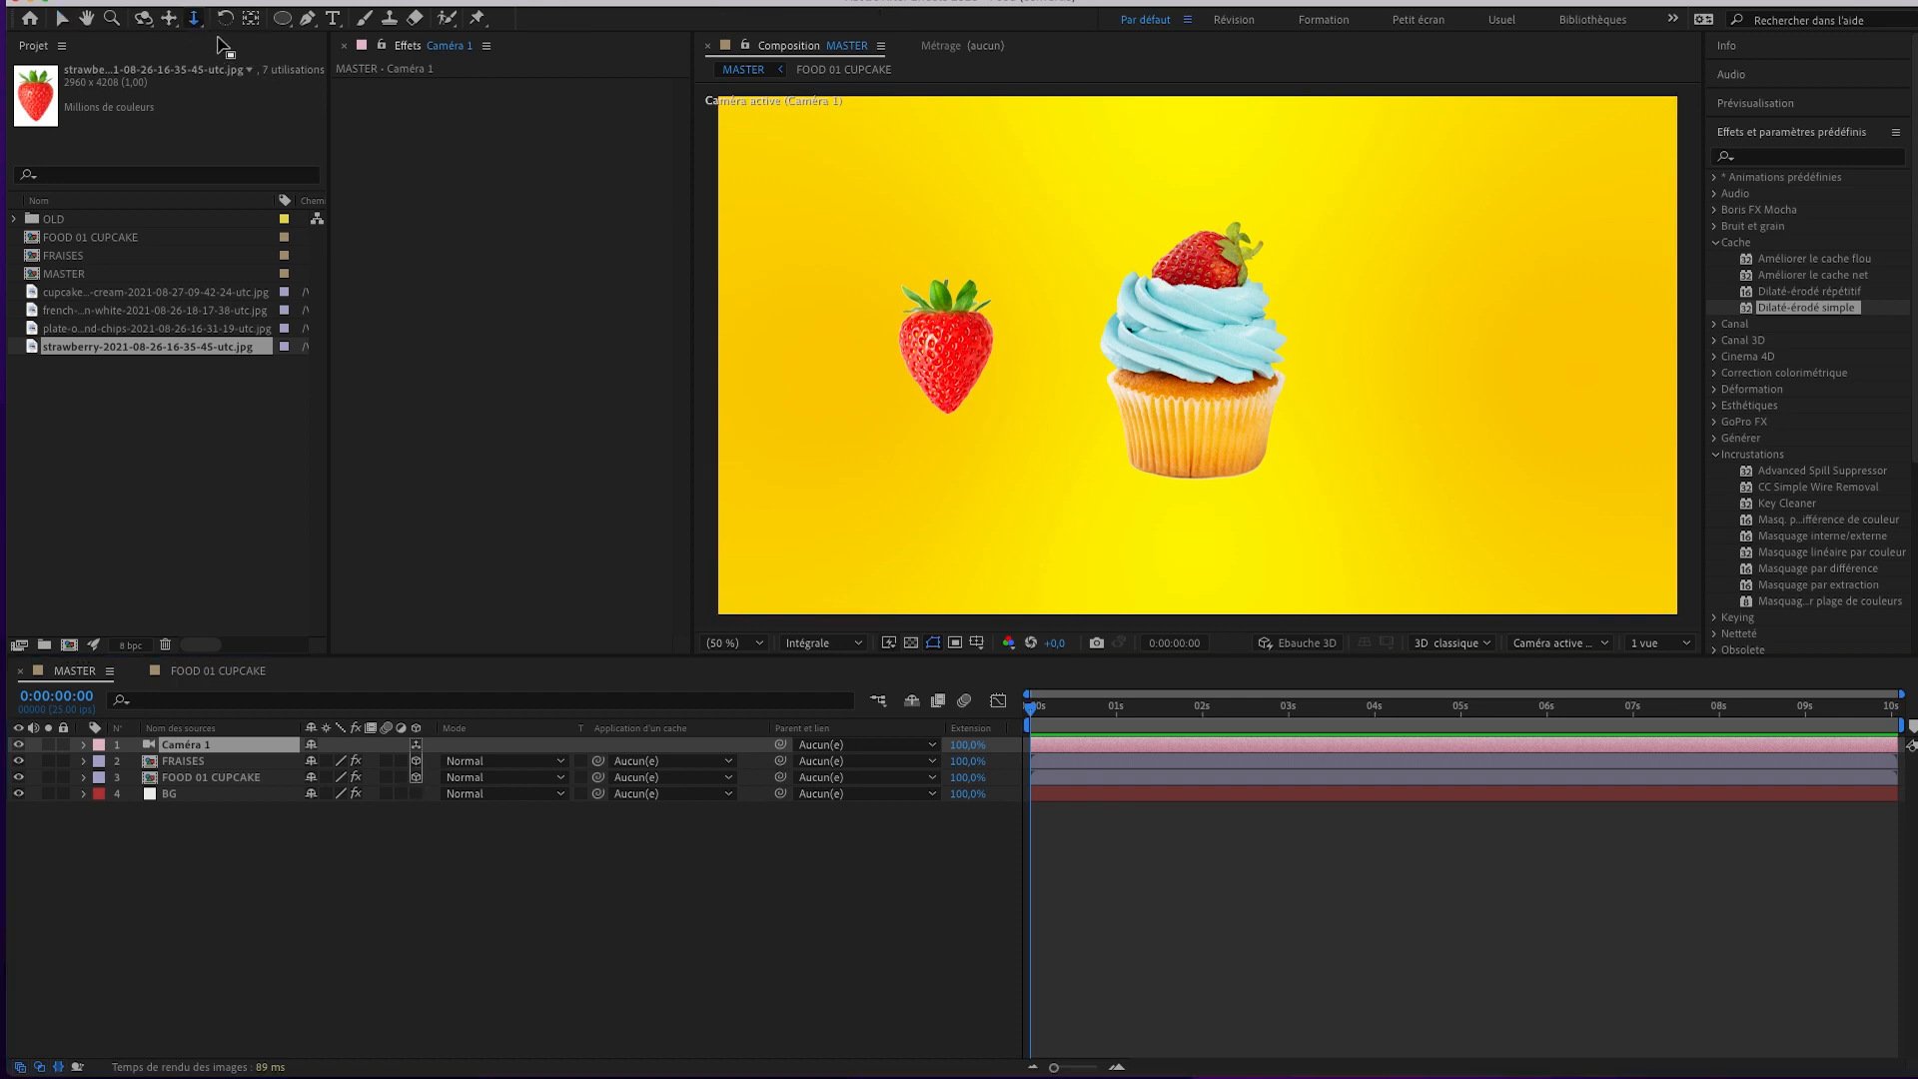
drag(1192, 408, 1194, 449)
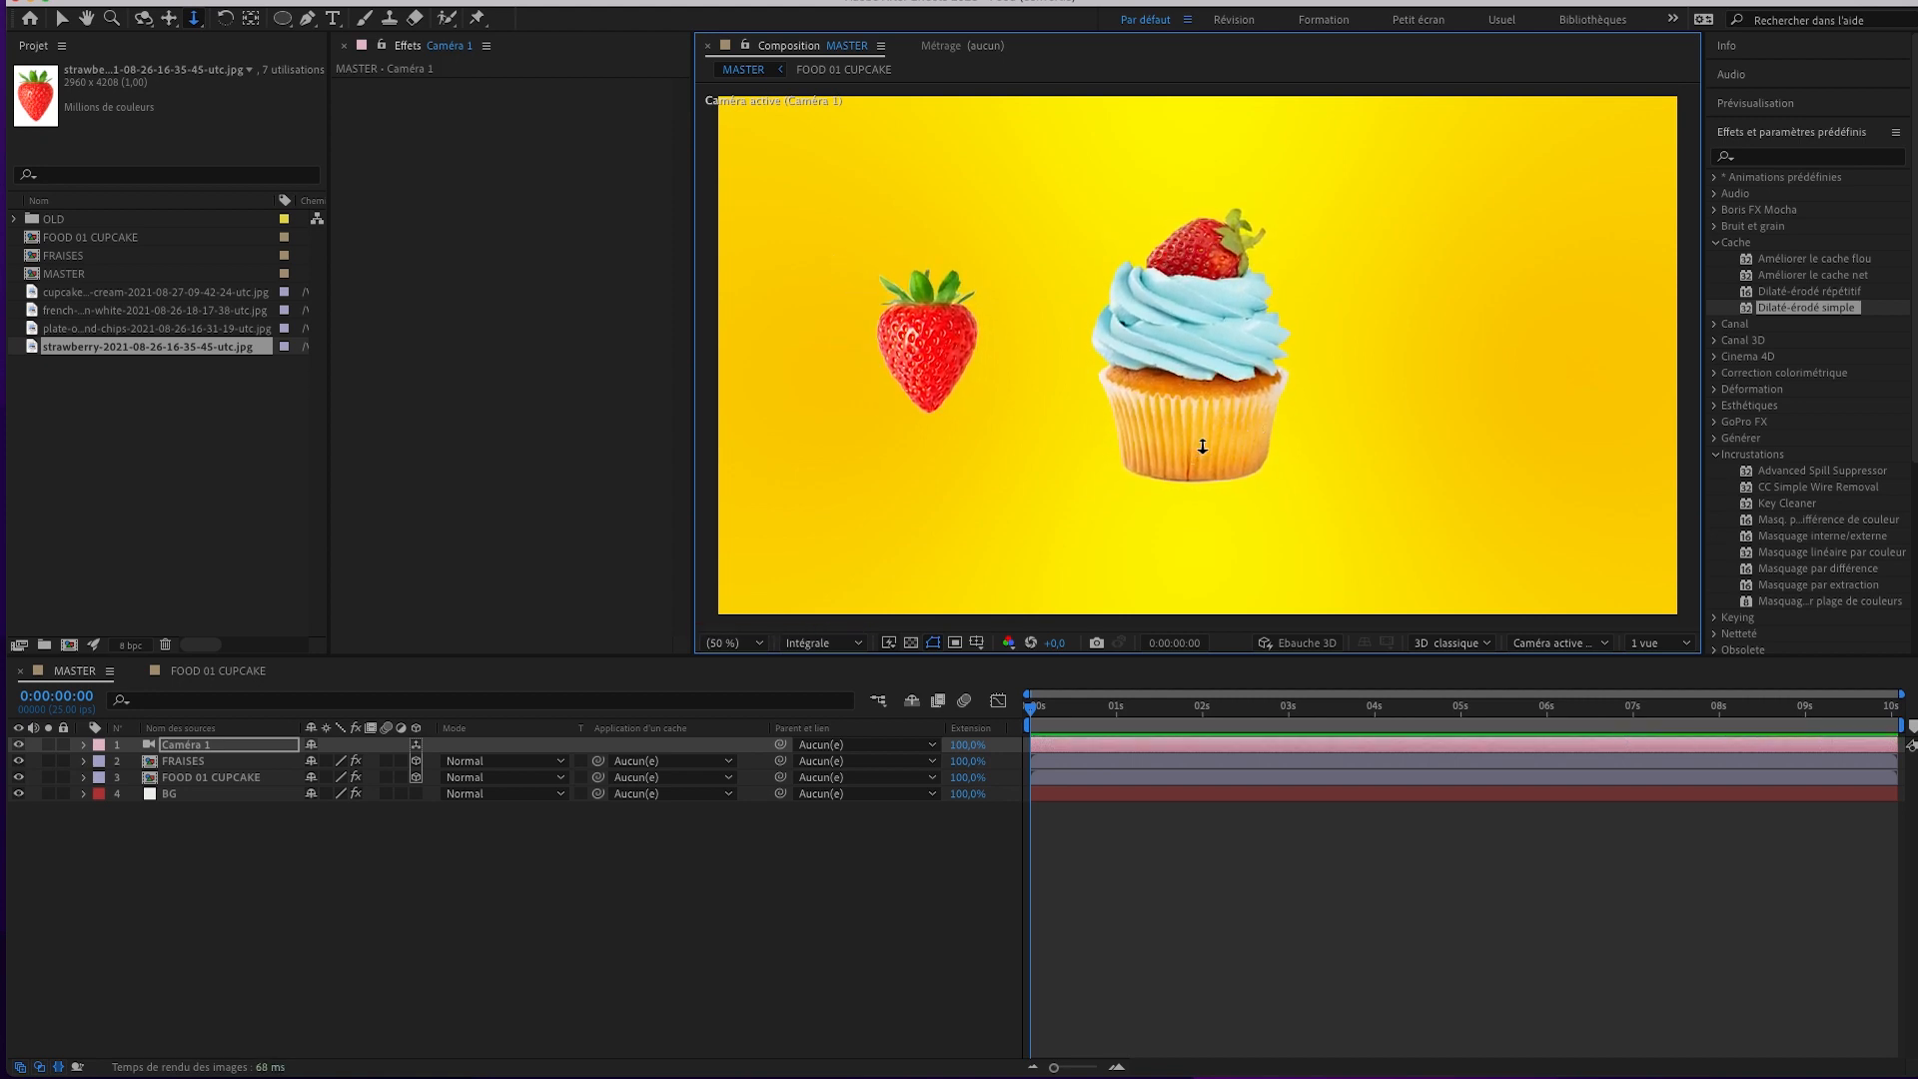
key(super+z)
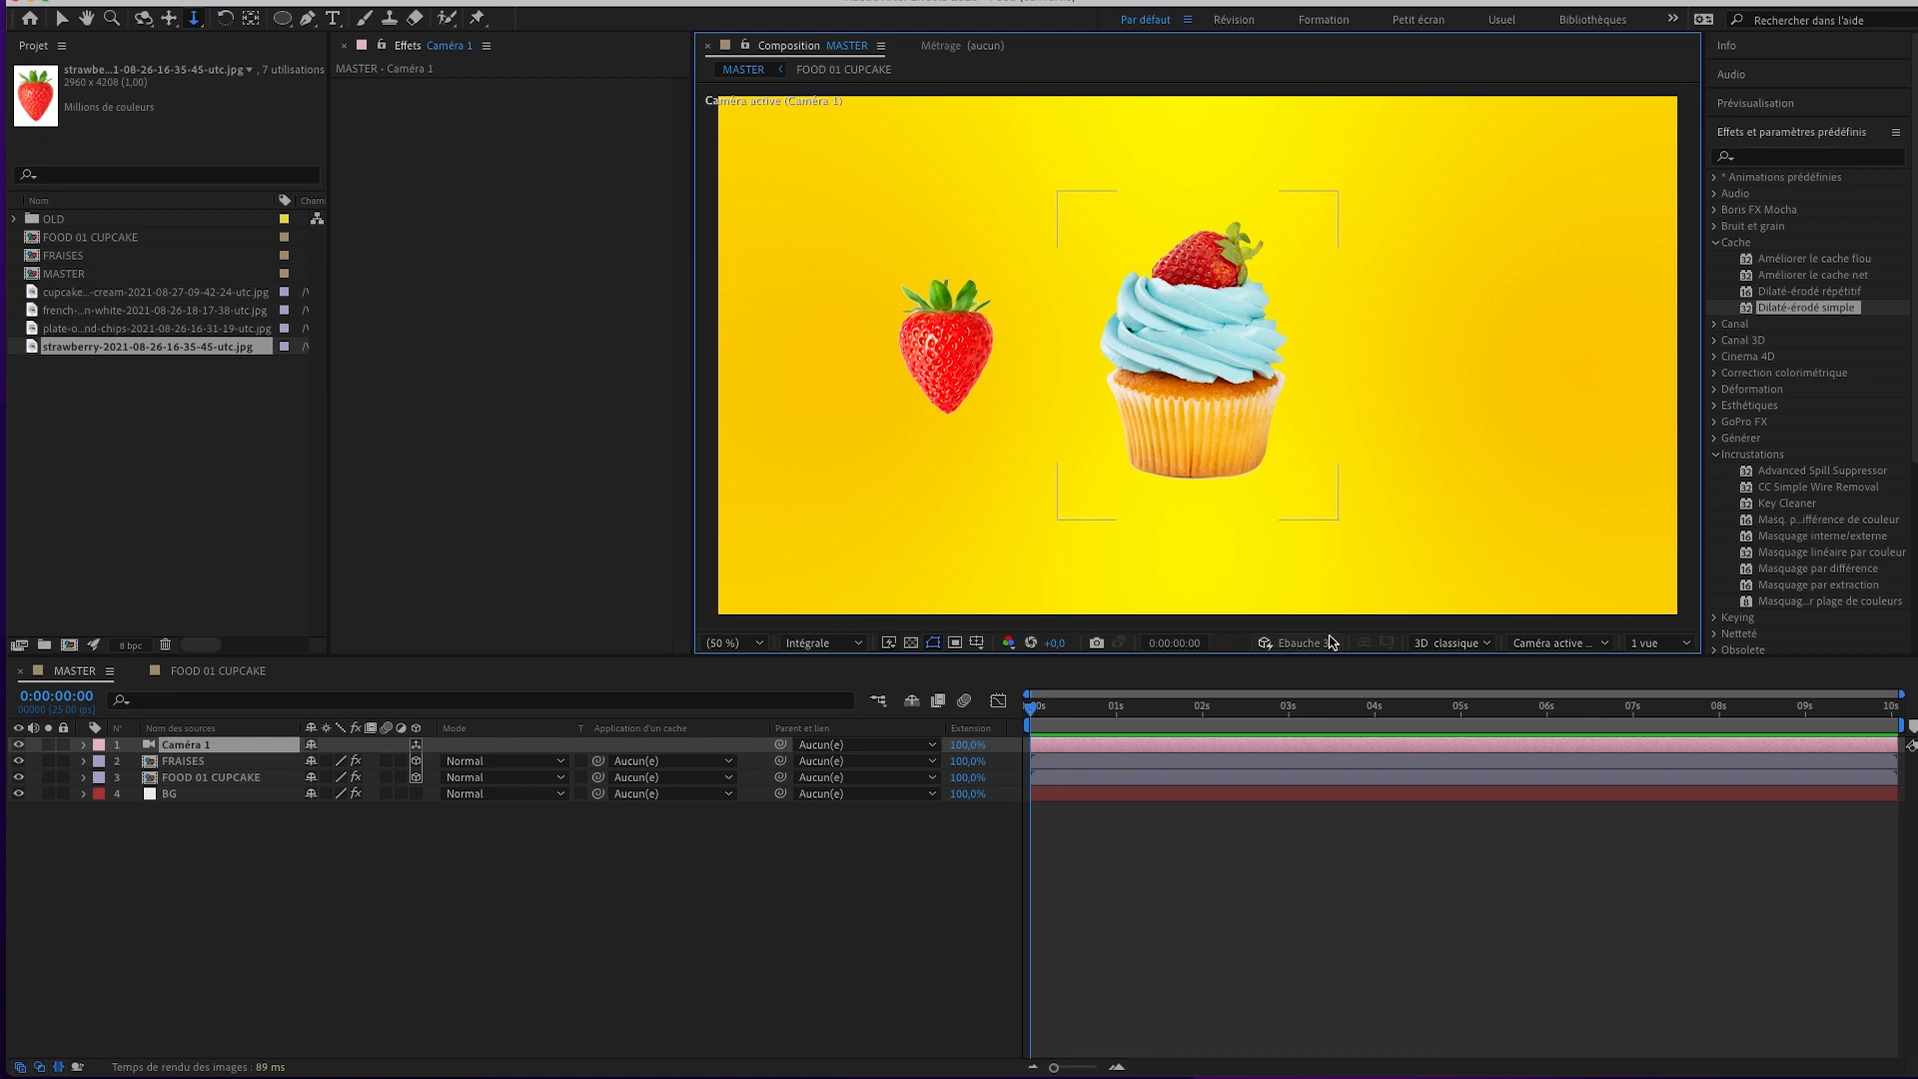
Split the composition viewer into 2 views, widen it, and reframe Vue personnalisée 1 to show the camera.
click(1666, 644)
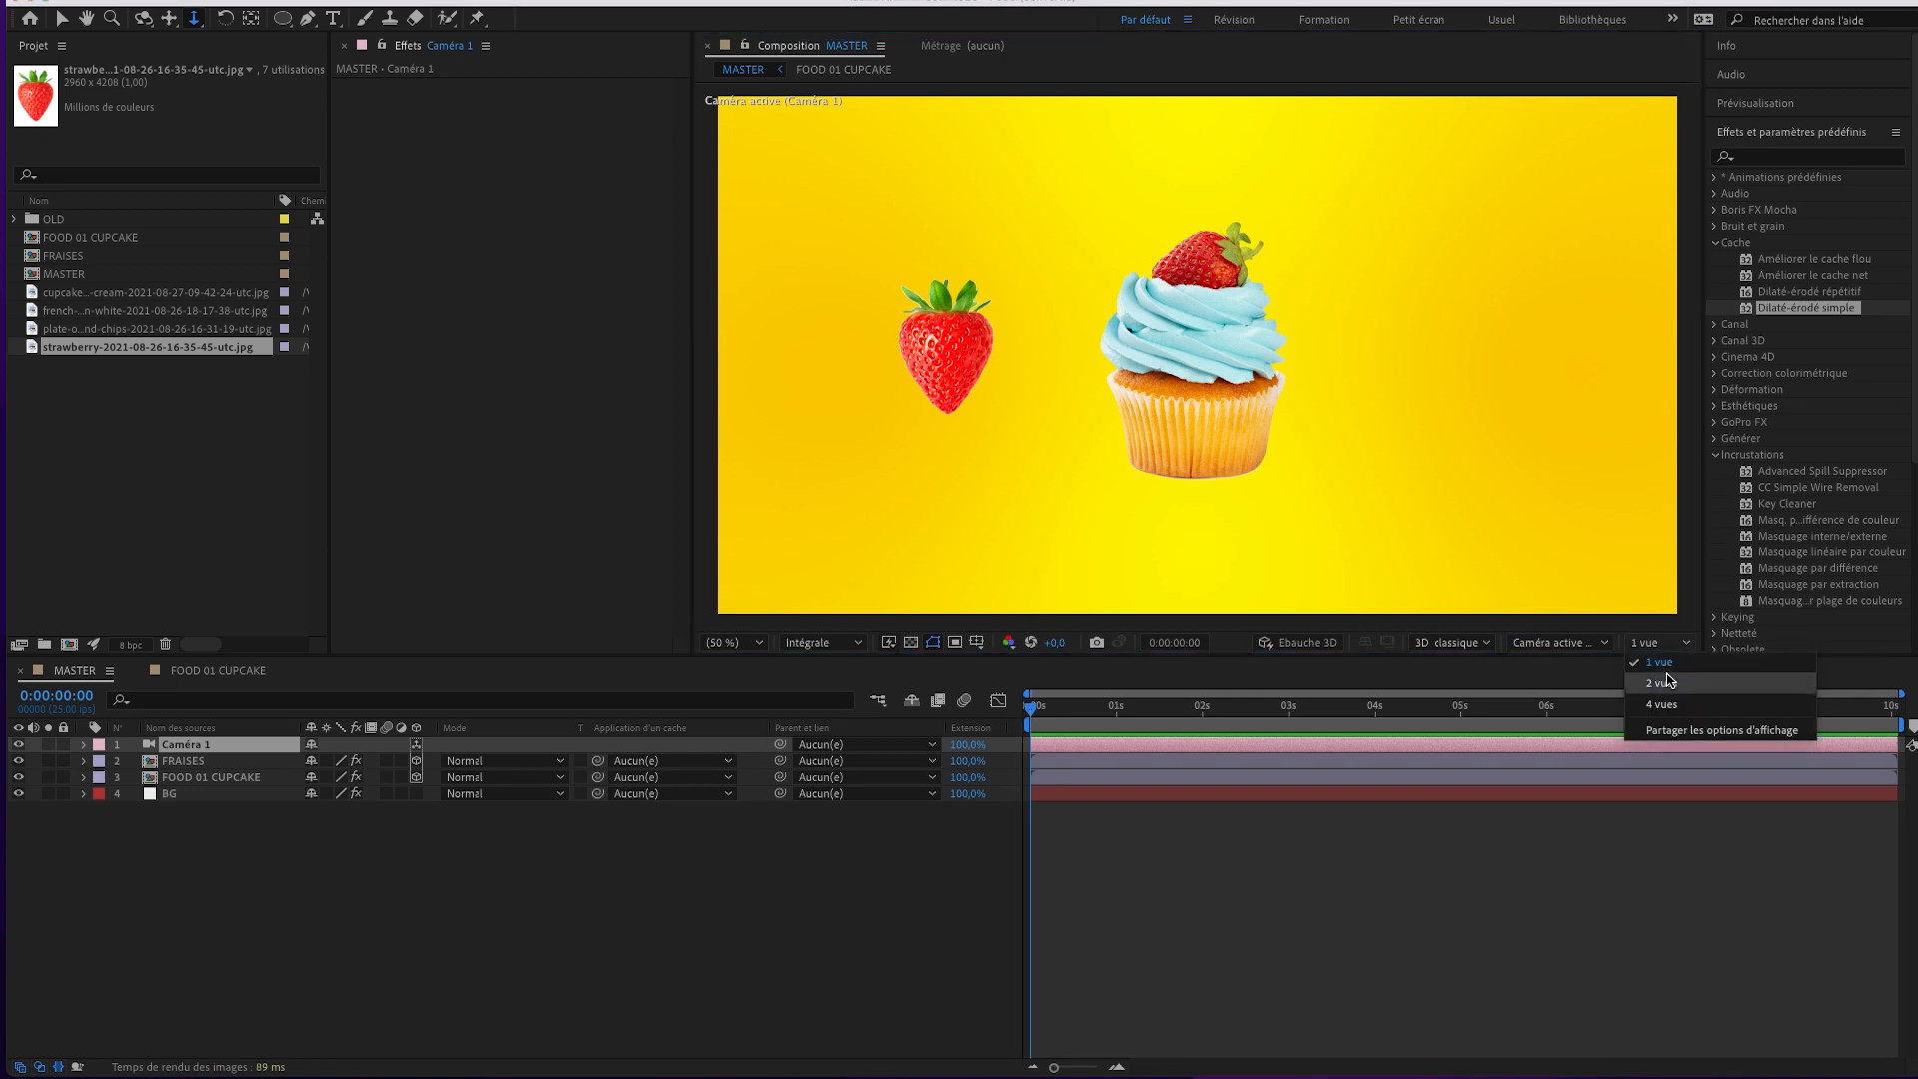
click(1674, 689)
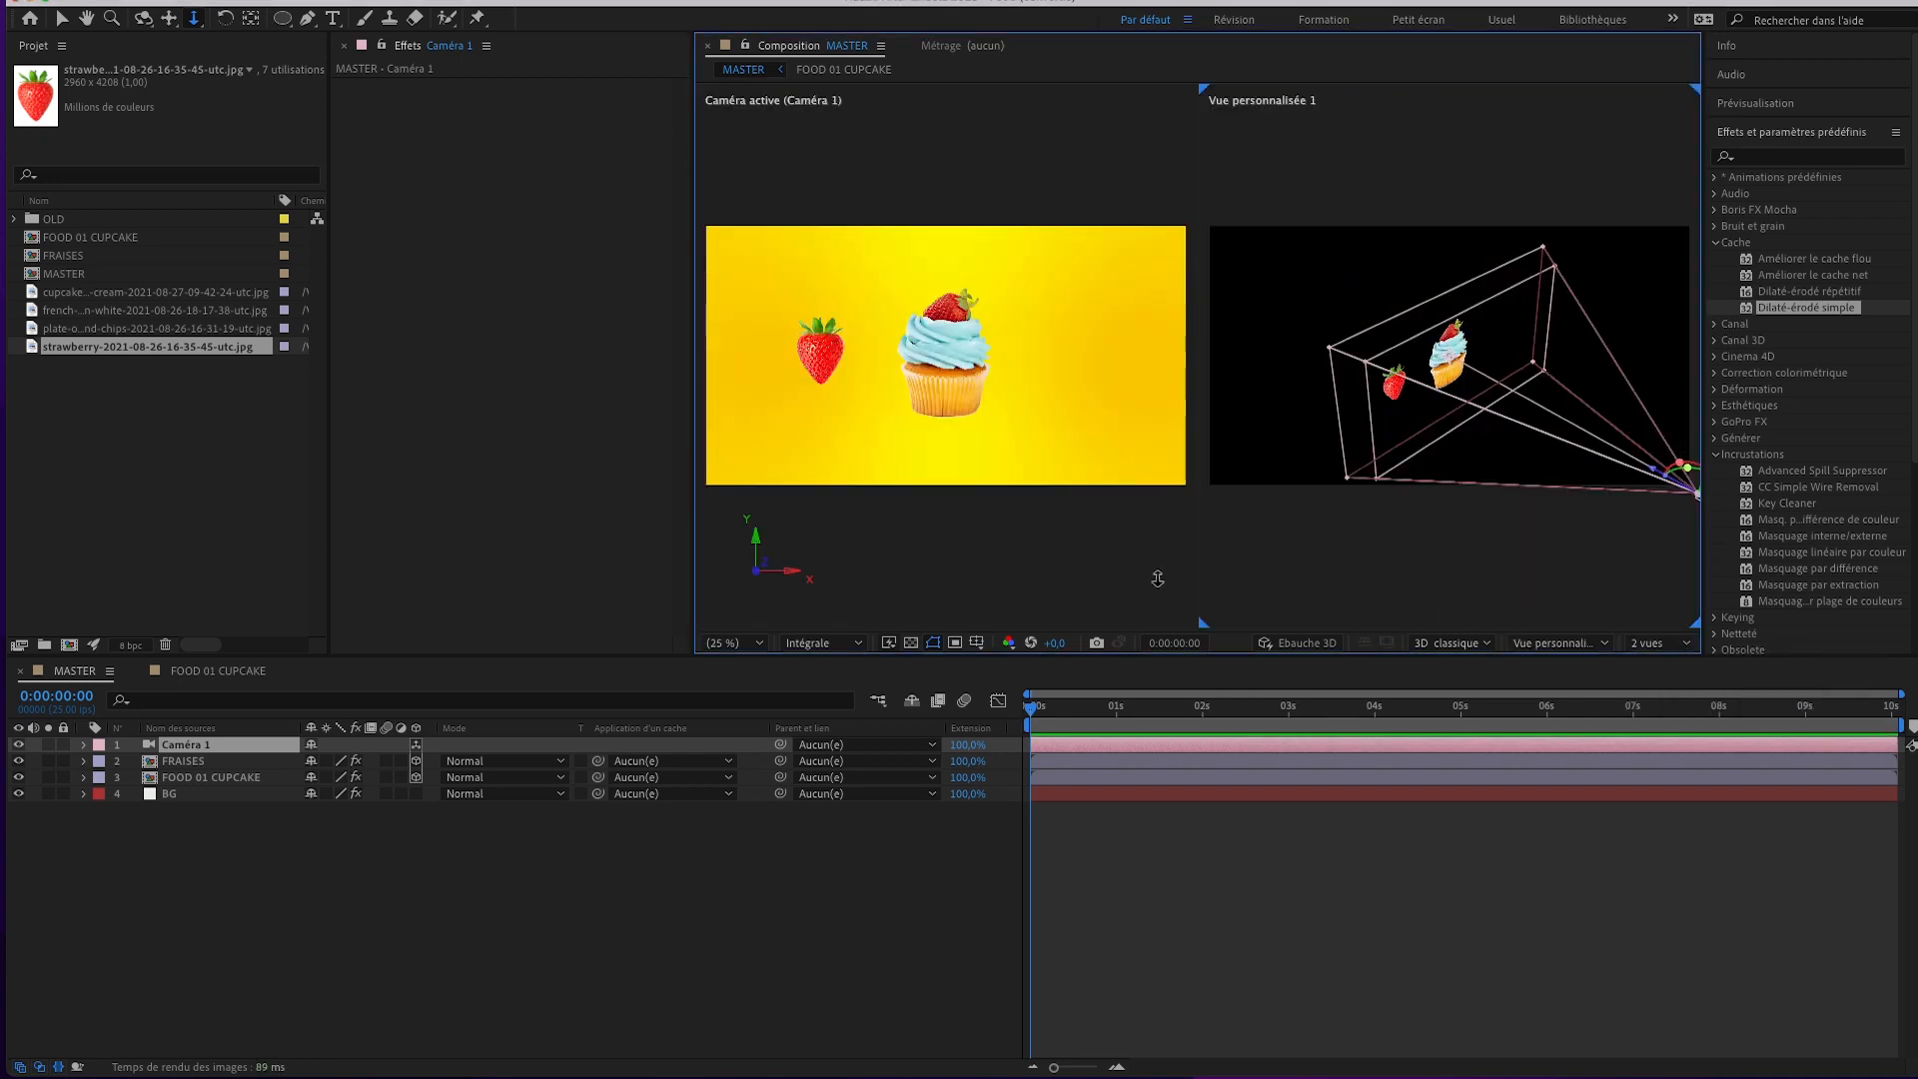
drag(694, 532, 510, 532)
drag(1552, 481, 1448, 391)
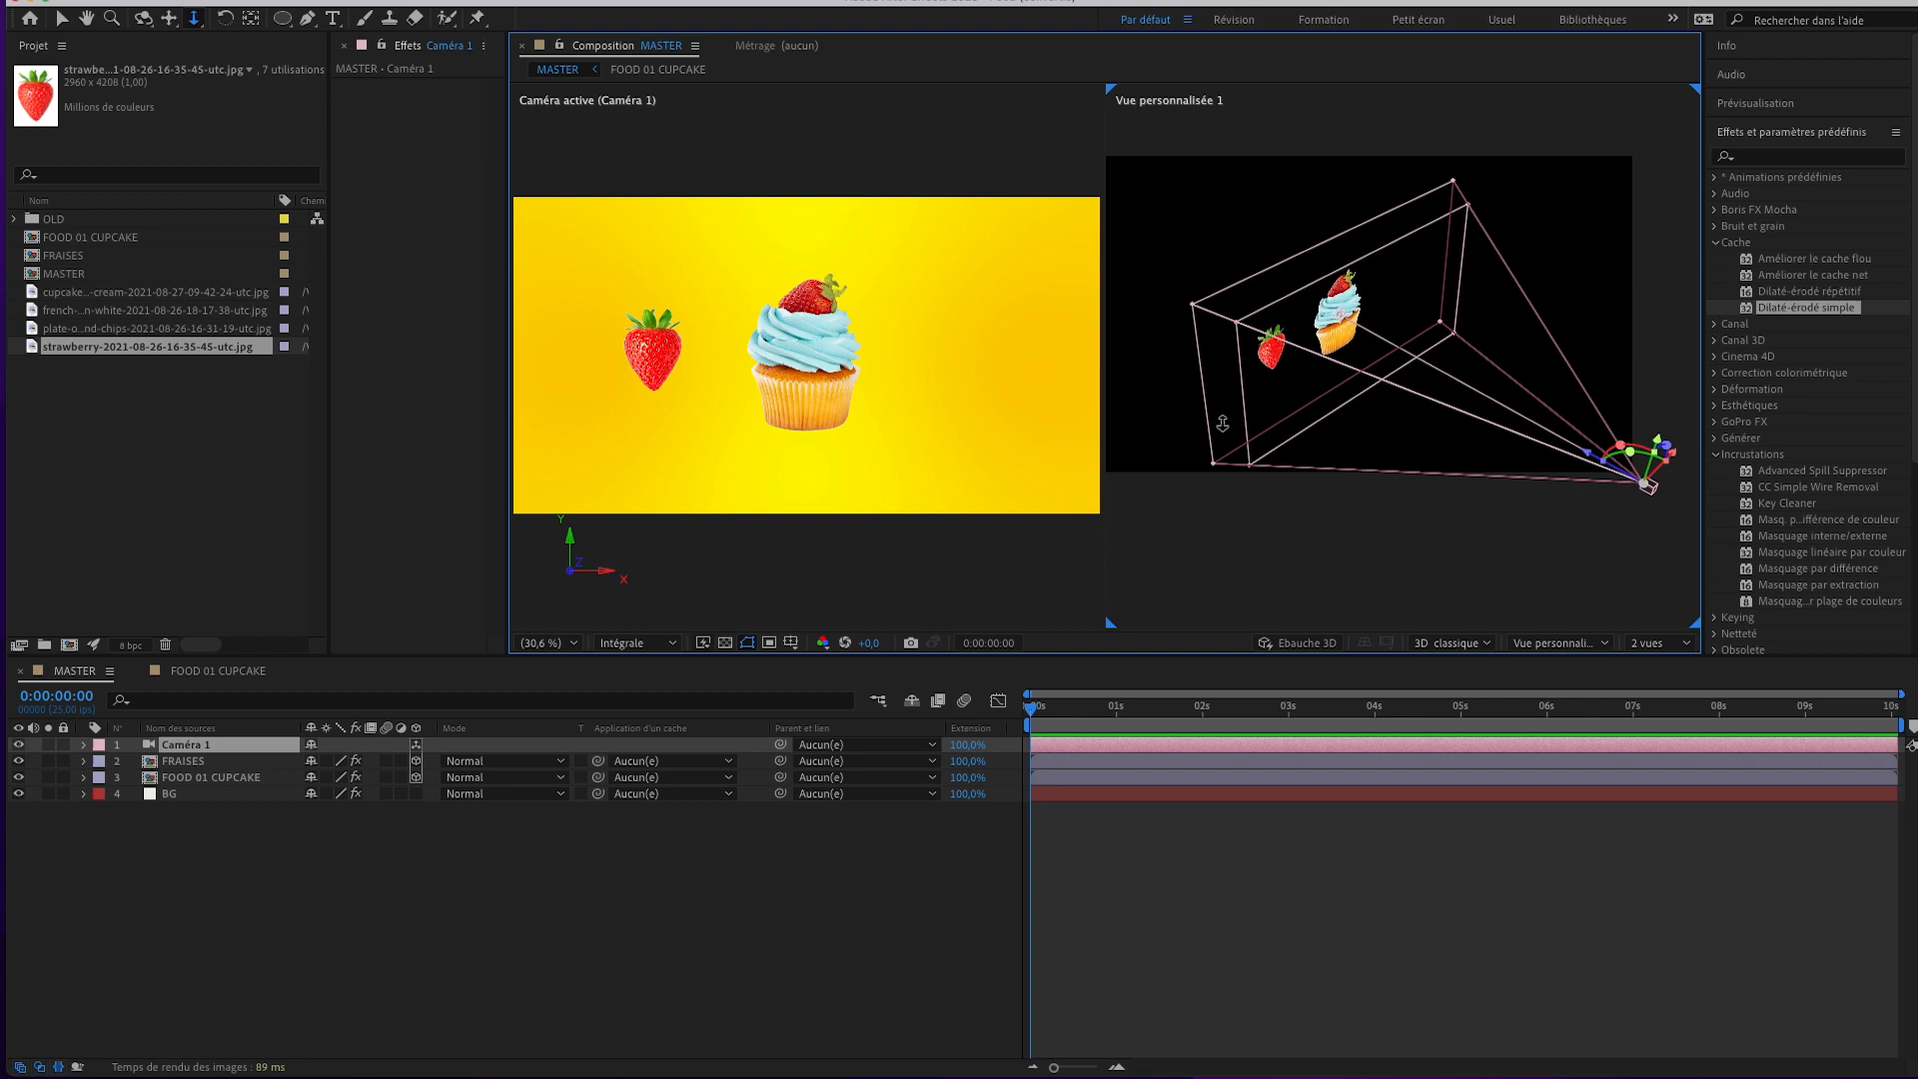
Duplicate the FRAISES layer and move the copy along its X axis to the cupcake's right side.
click(61, 18)
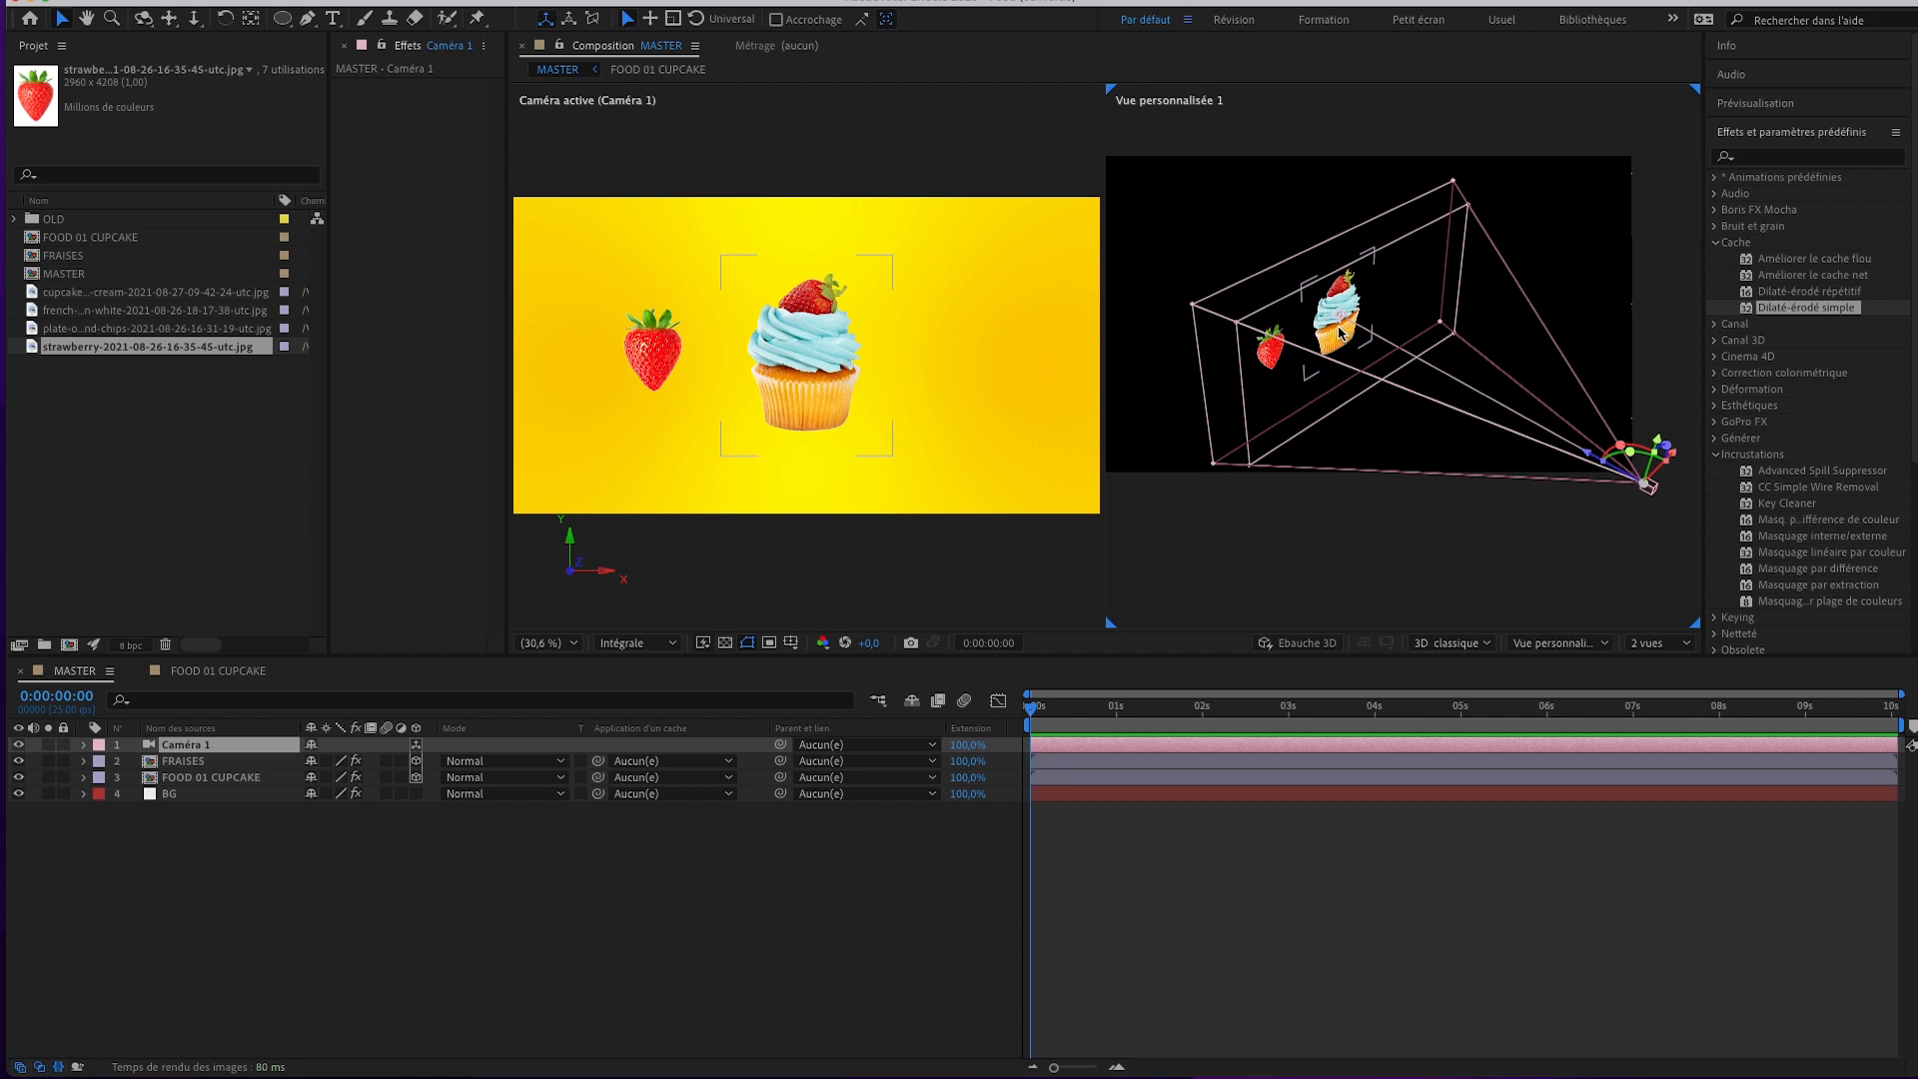
click(209, 764)
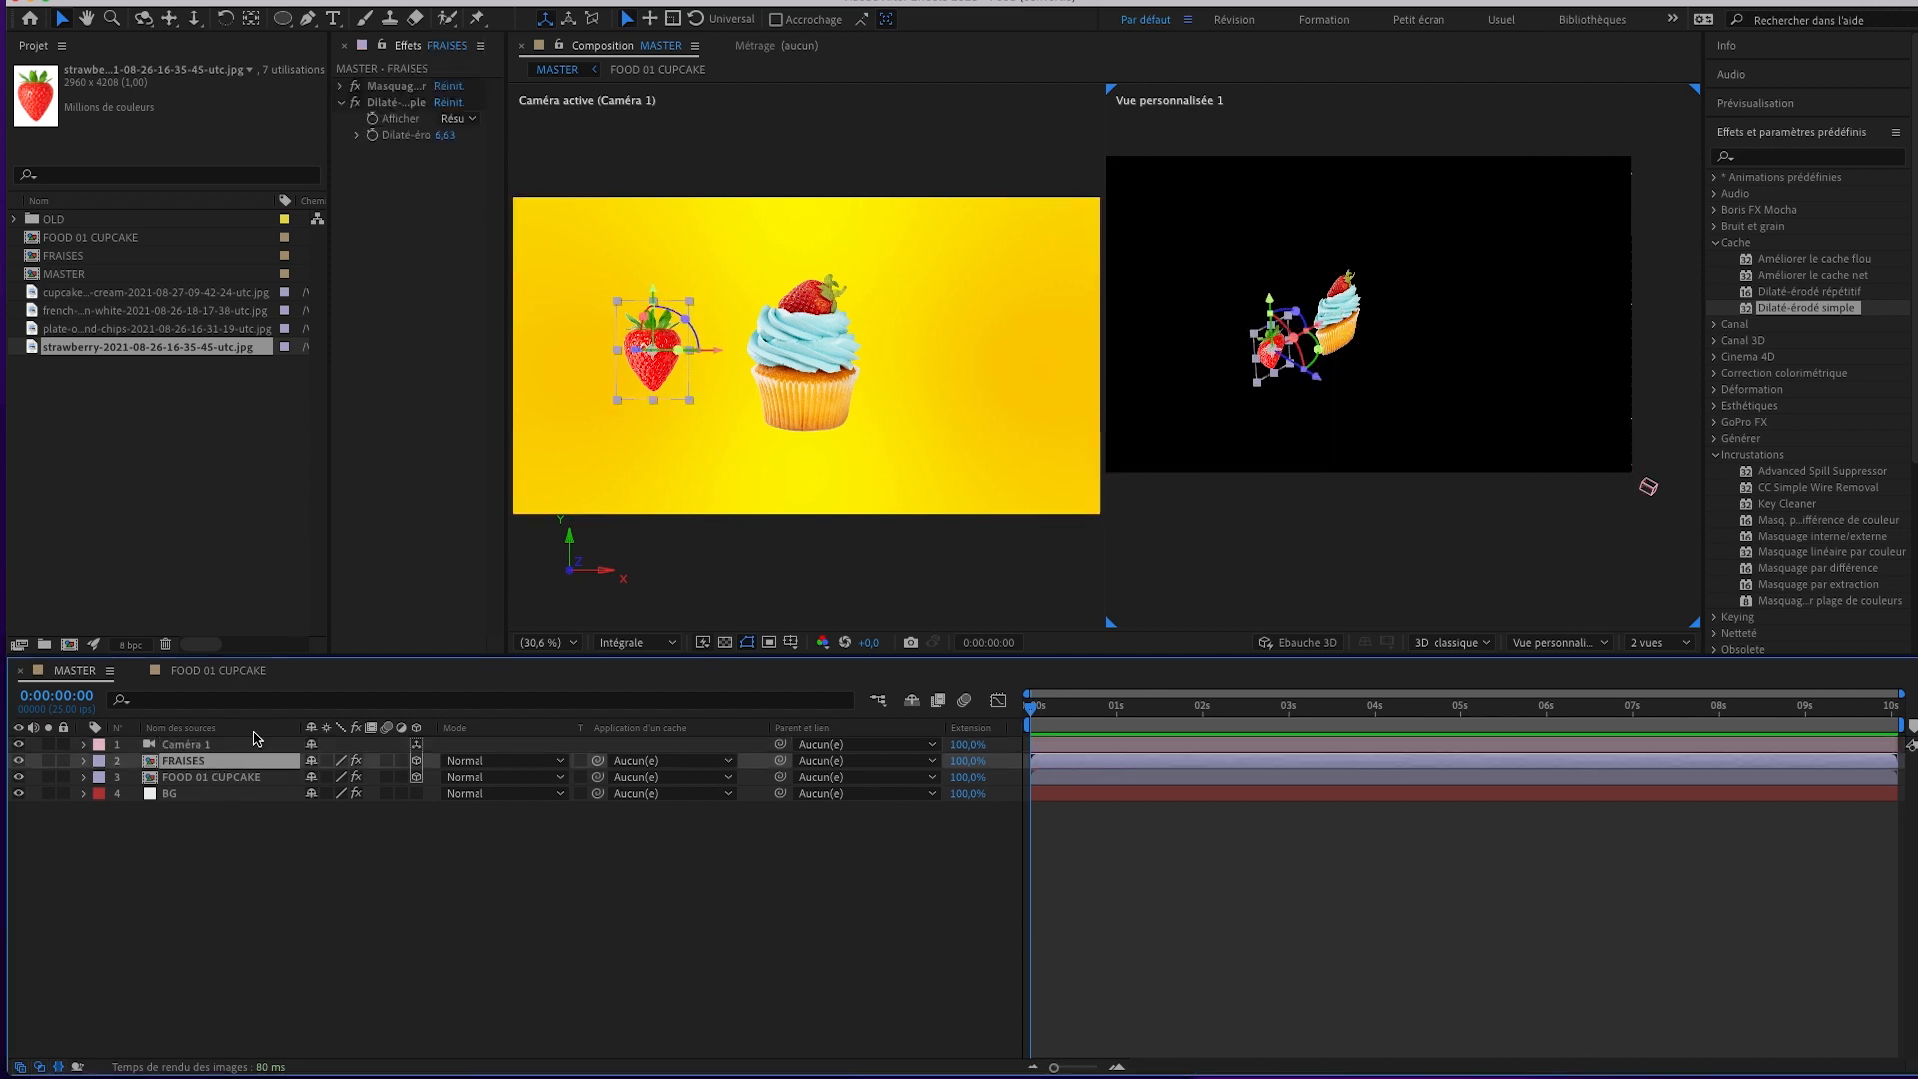
key(ctrl+d)
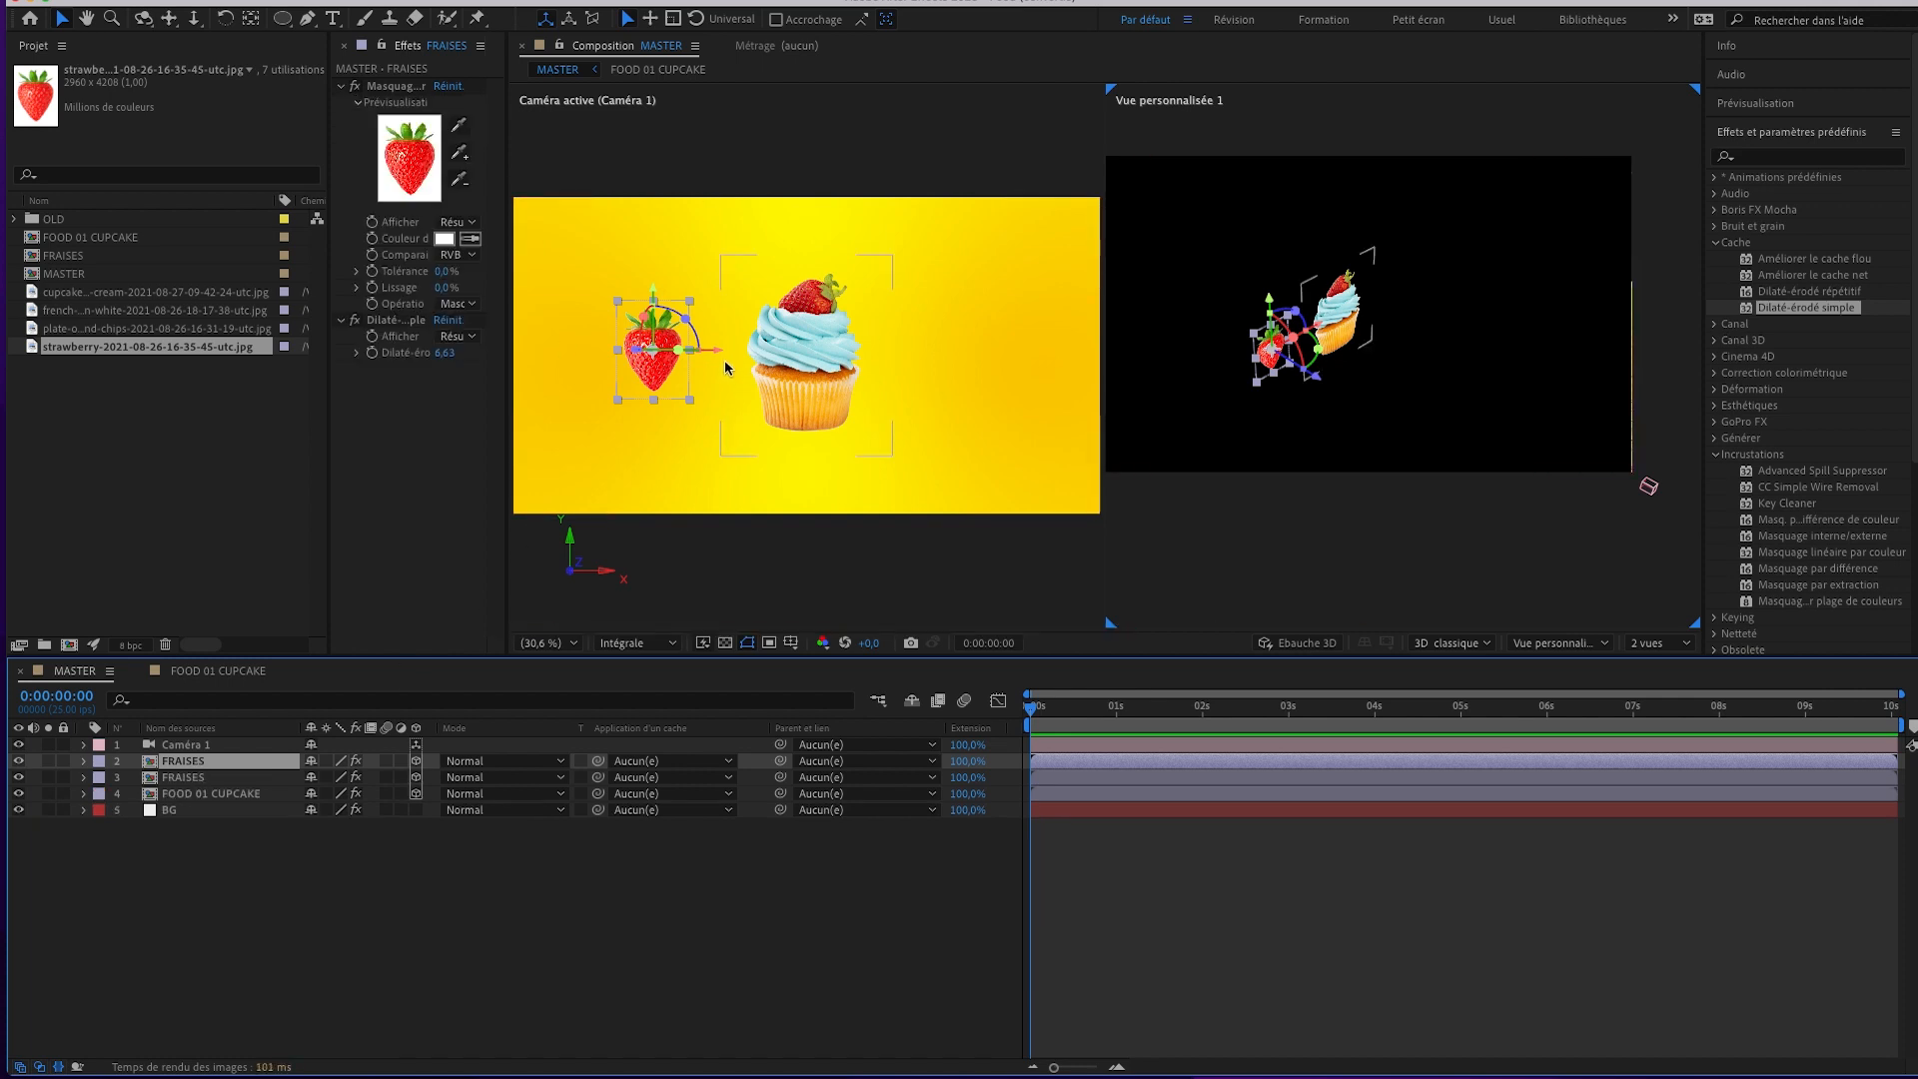
drag(718, 357, 1077, 360)
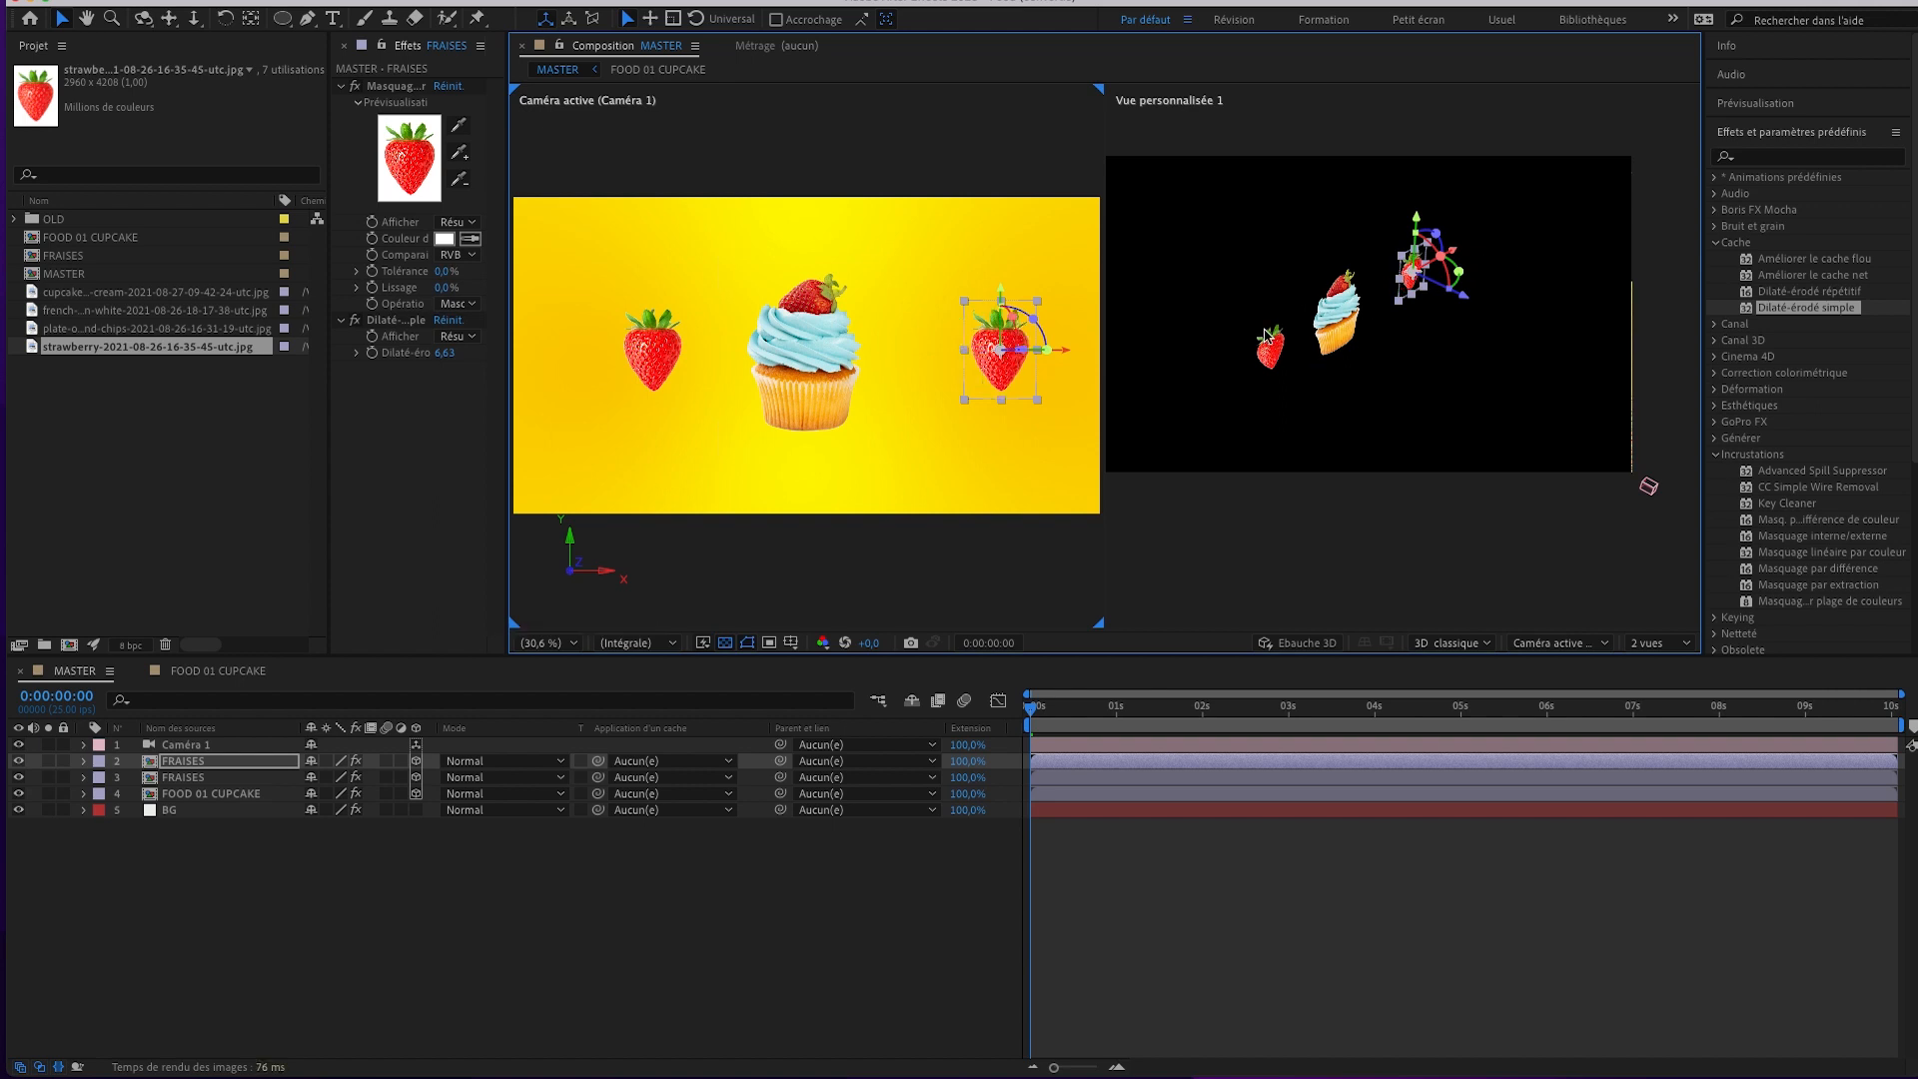
Tilt the strawberries outward around their Z axes, the right one clockwise and the left one counter-clockwise.
click(225, 18)
mouse_move(1019, 342)
mouse_down()
mouse_move(1072, 352)
mouse_move(1047, 345)
mouse_up()
key(super+z)
key(super+z)
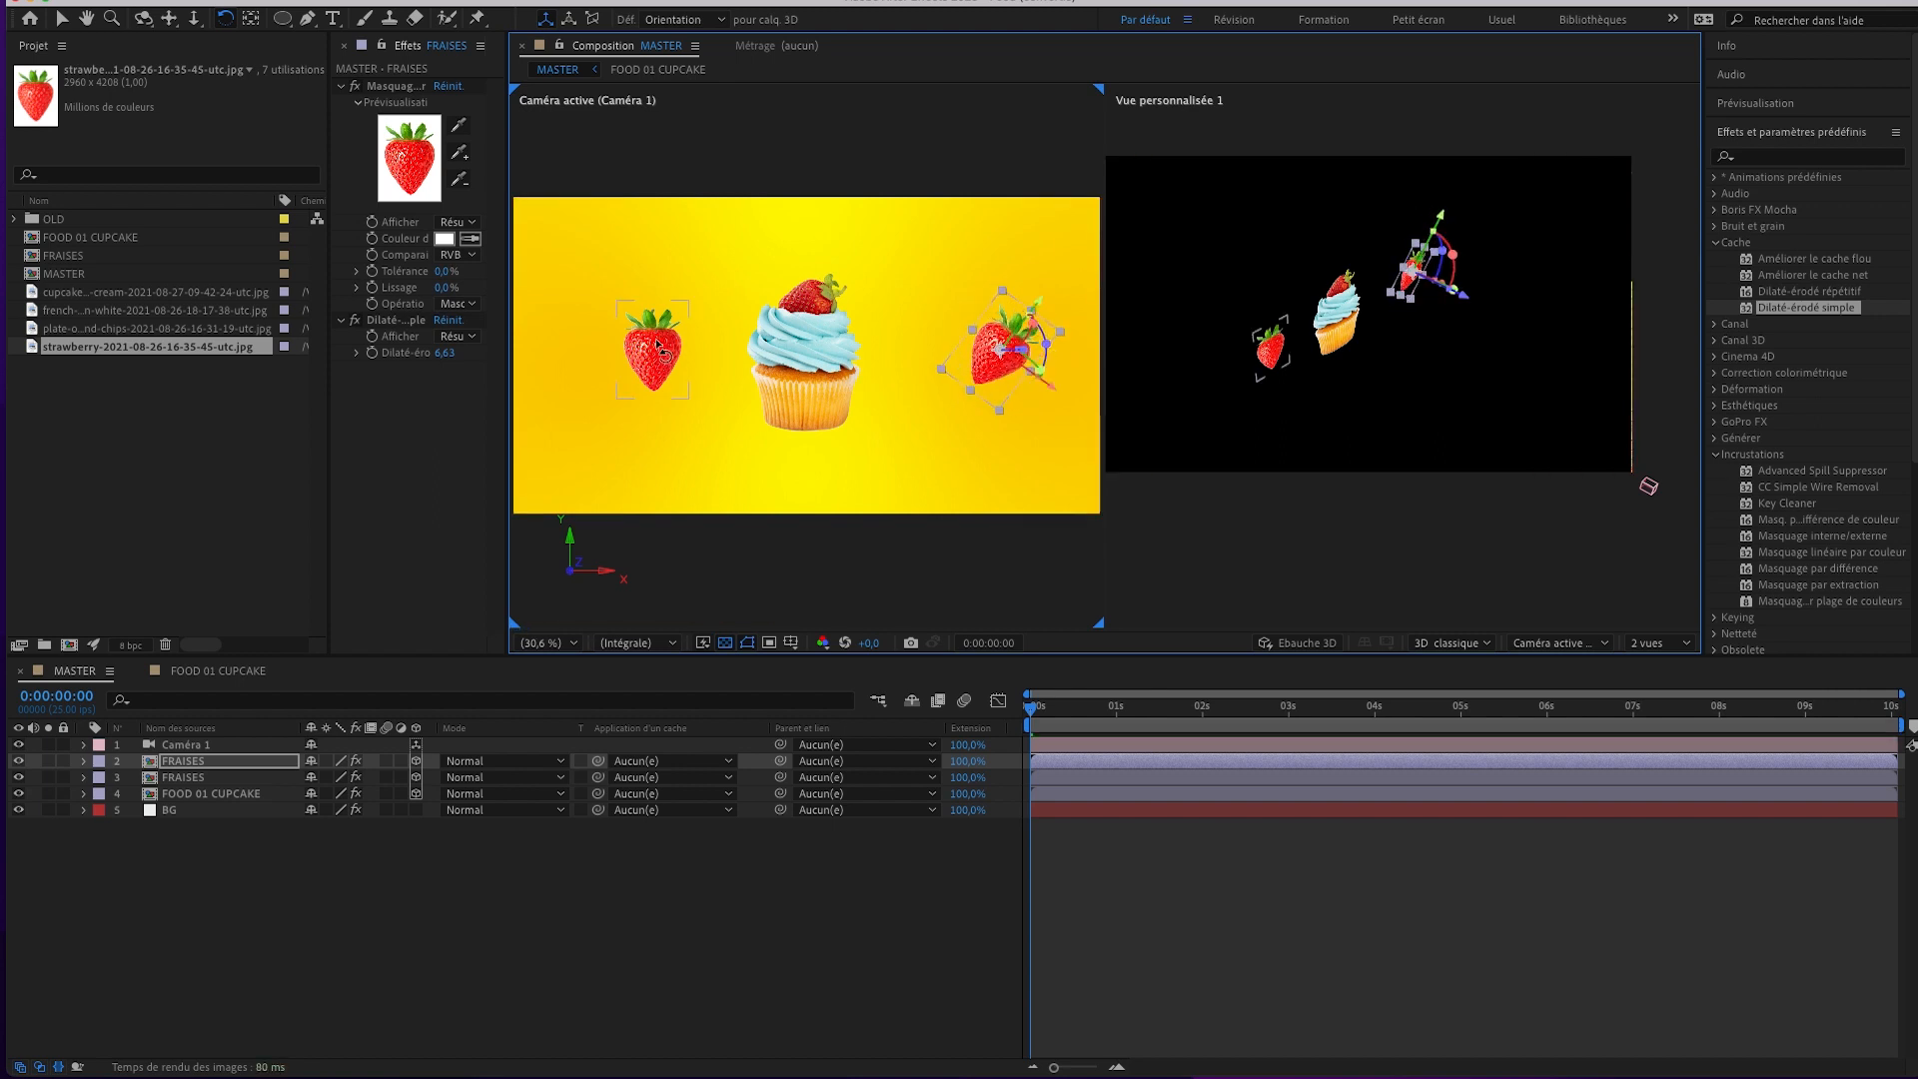
click(686, 354)
drag(696, 349, 686, 320)
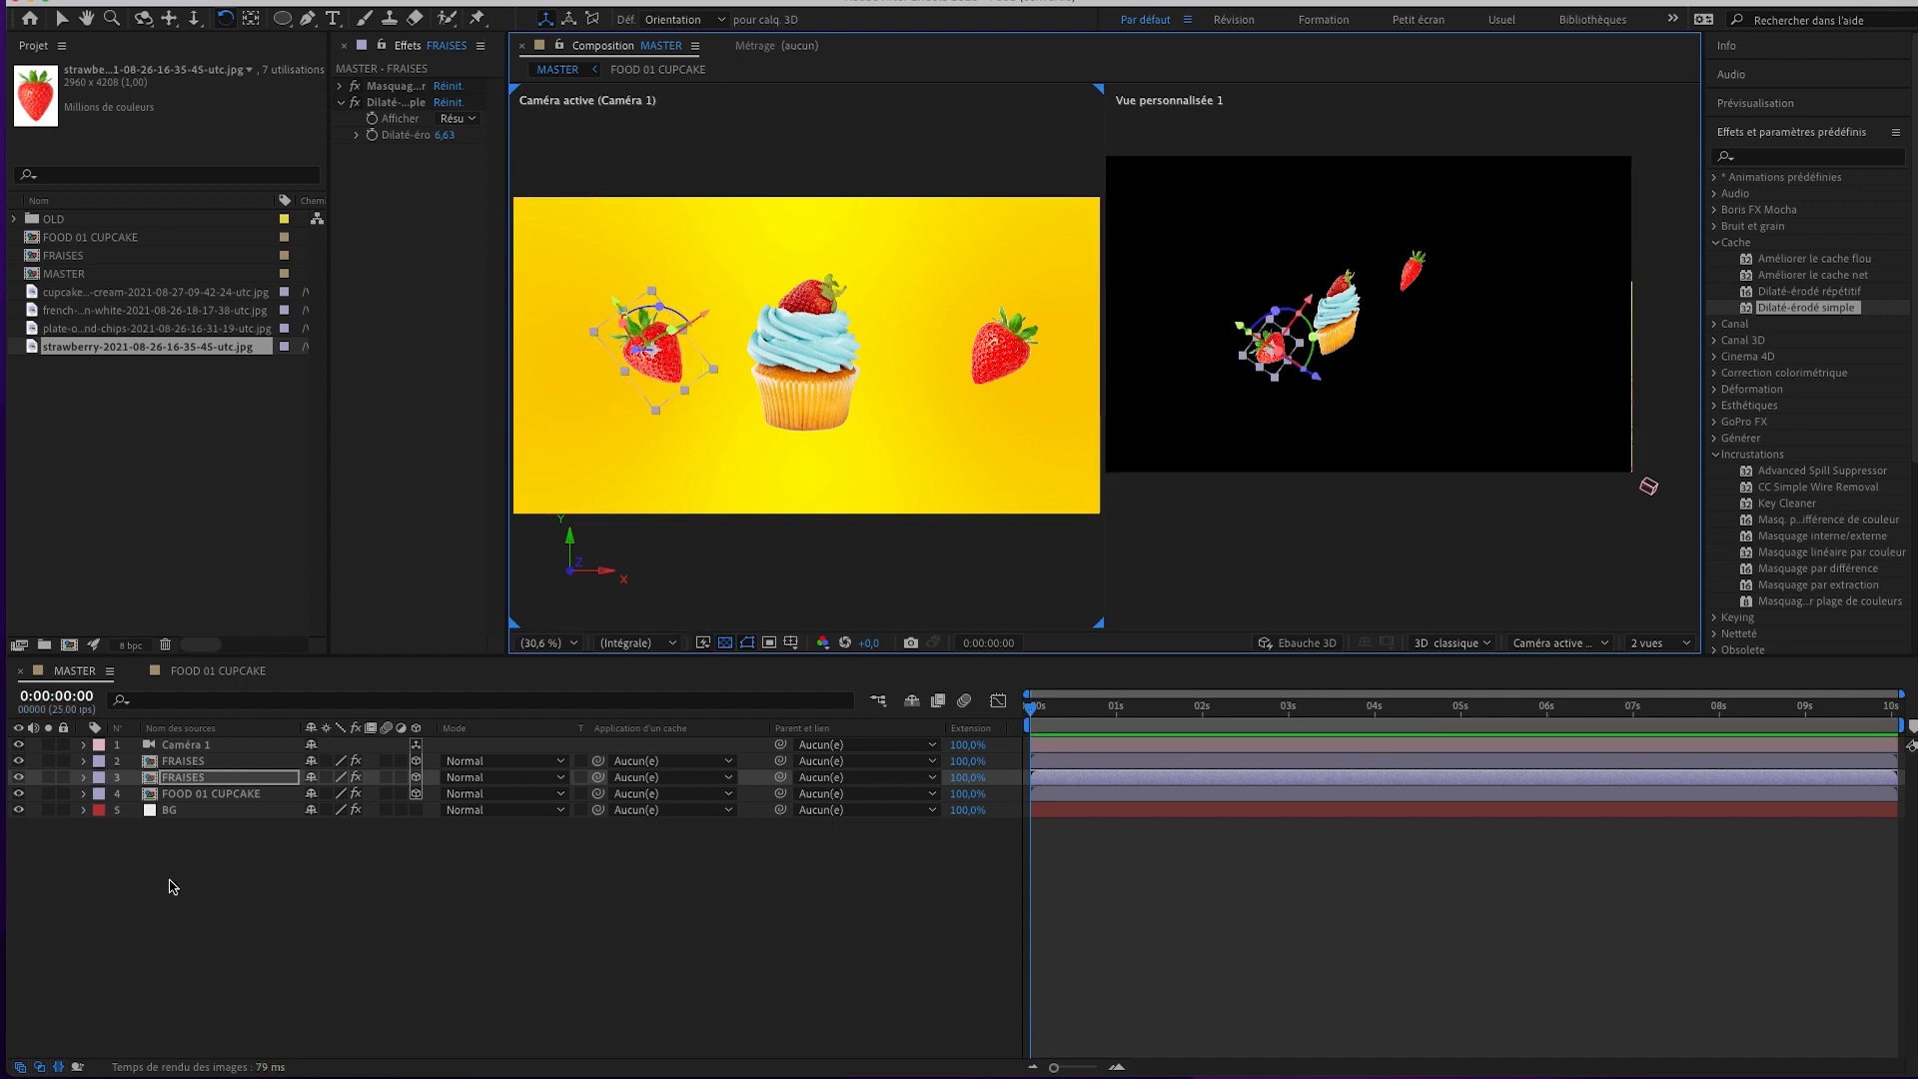
key(super+z)
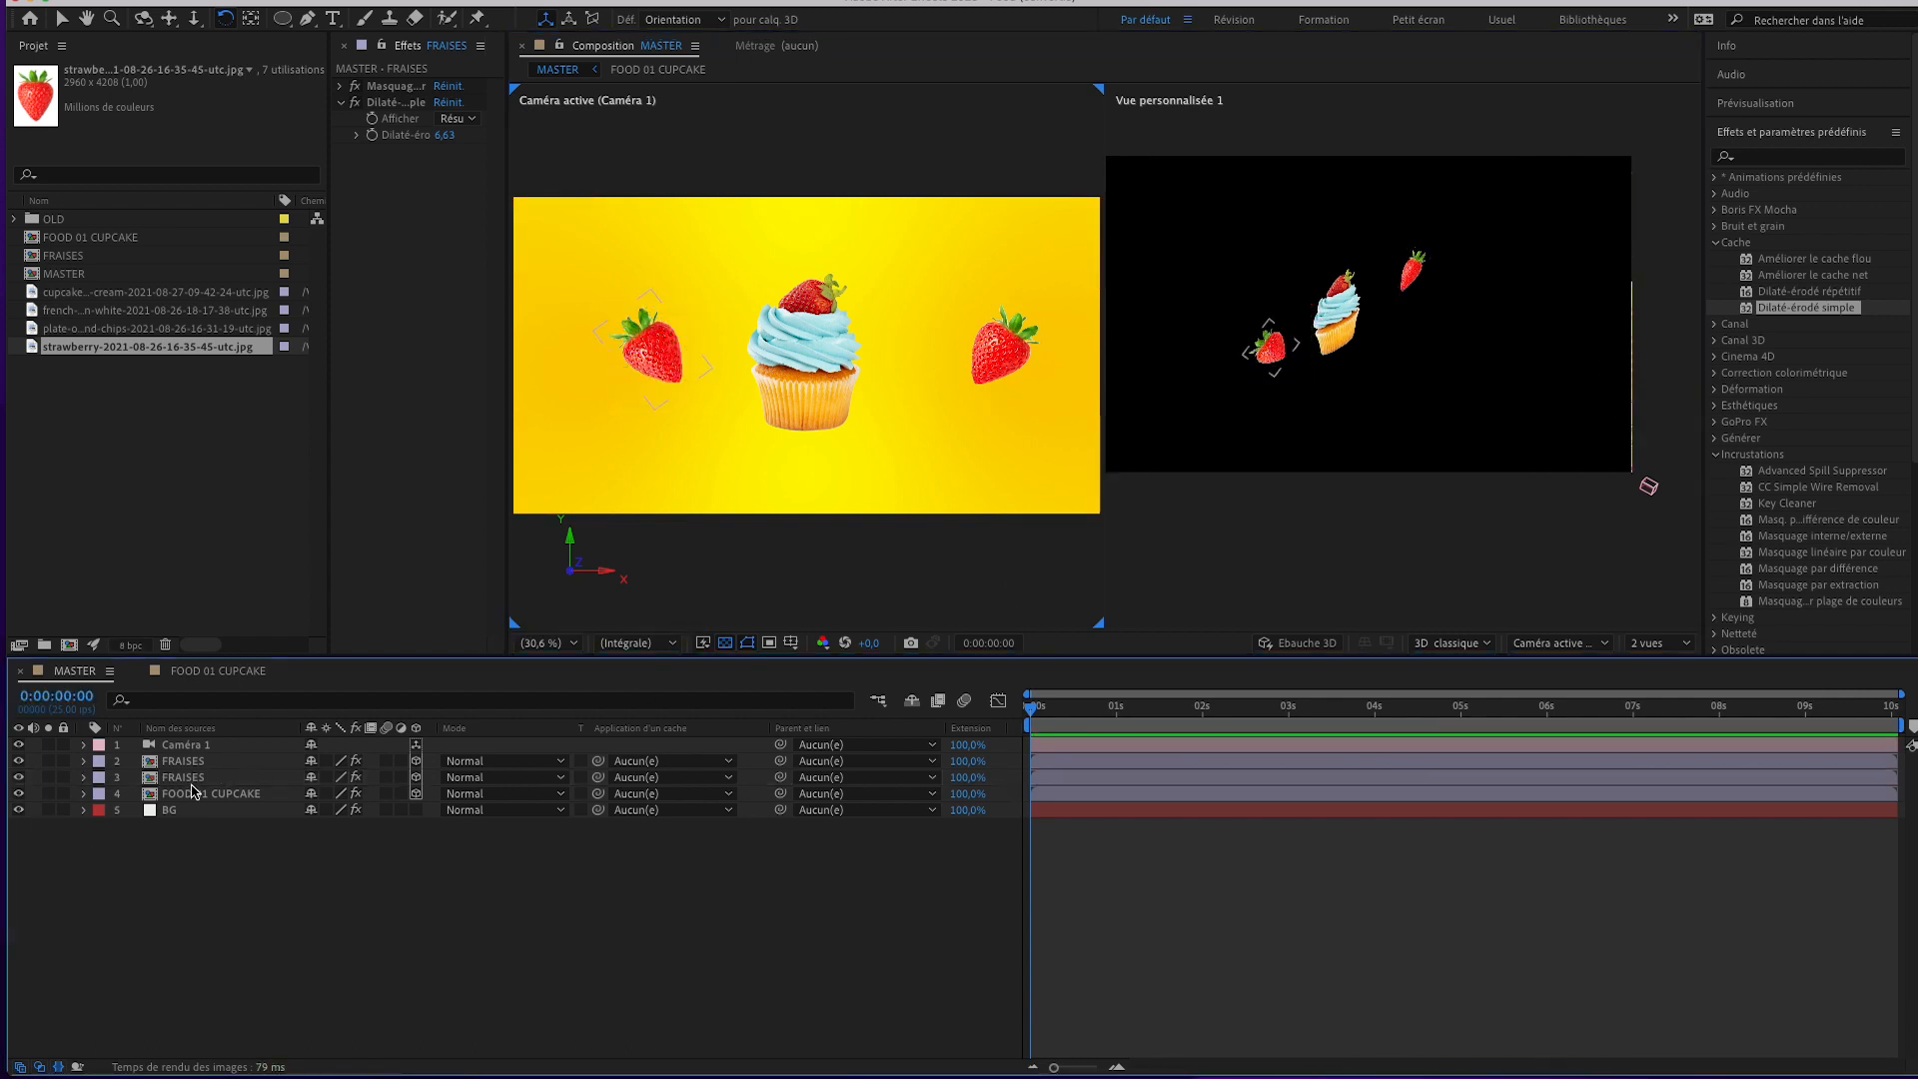
Raise the Ouverture of Caméra 1 to 536,7 pixels in its camera options.
click(172, 747)
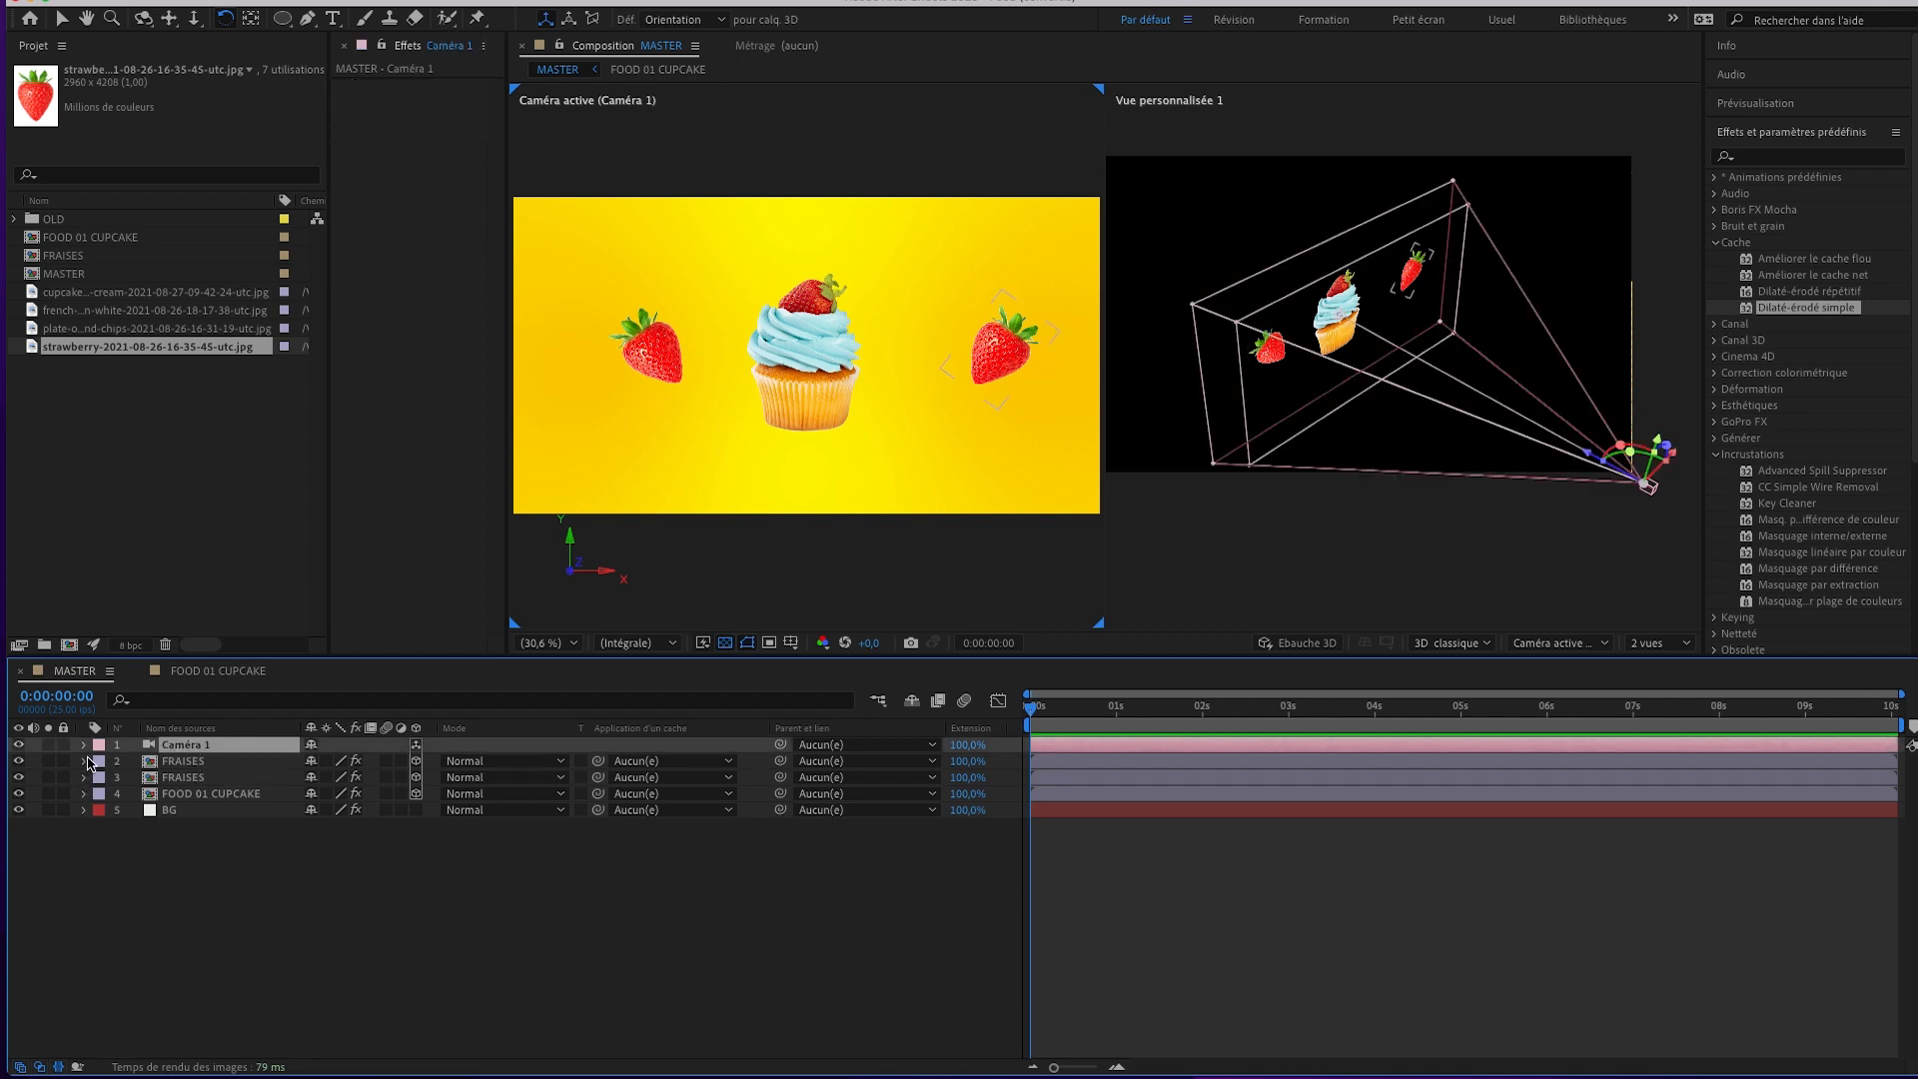
click(83, 745)
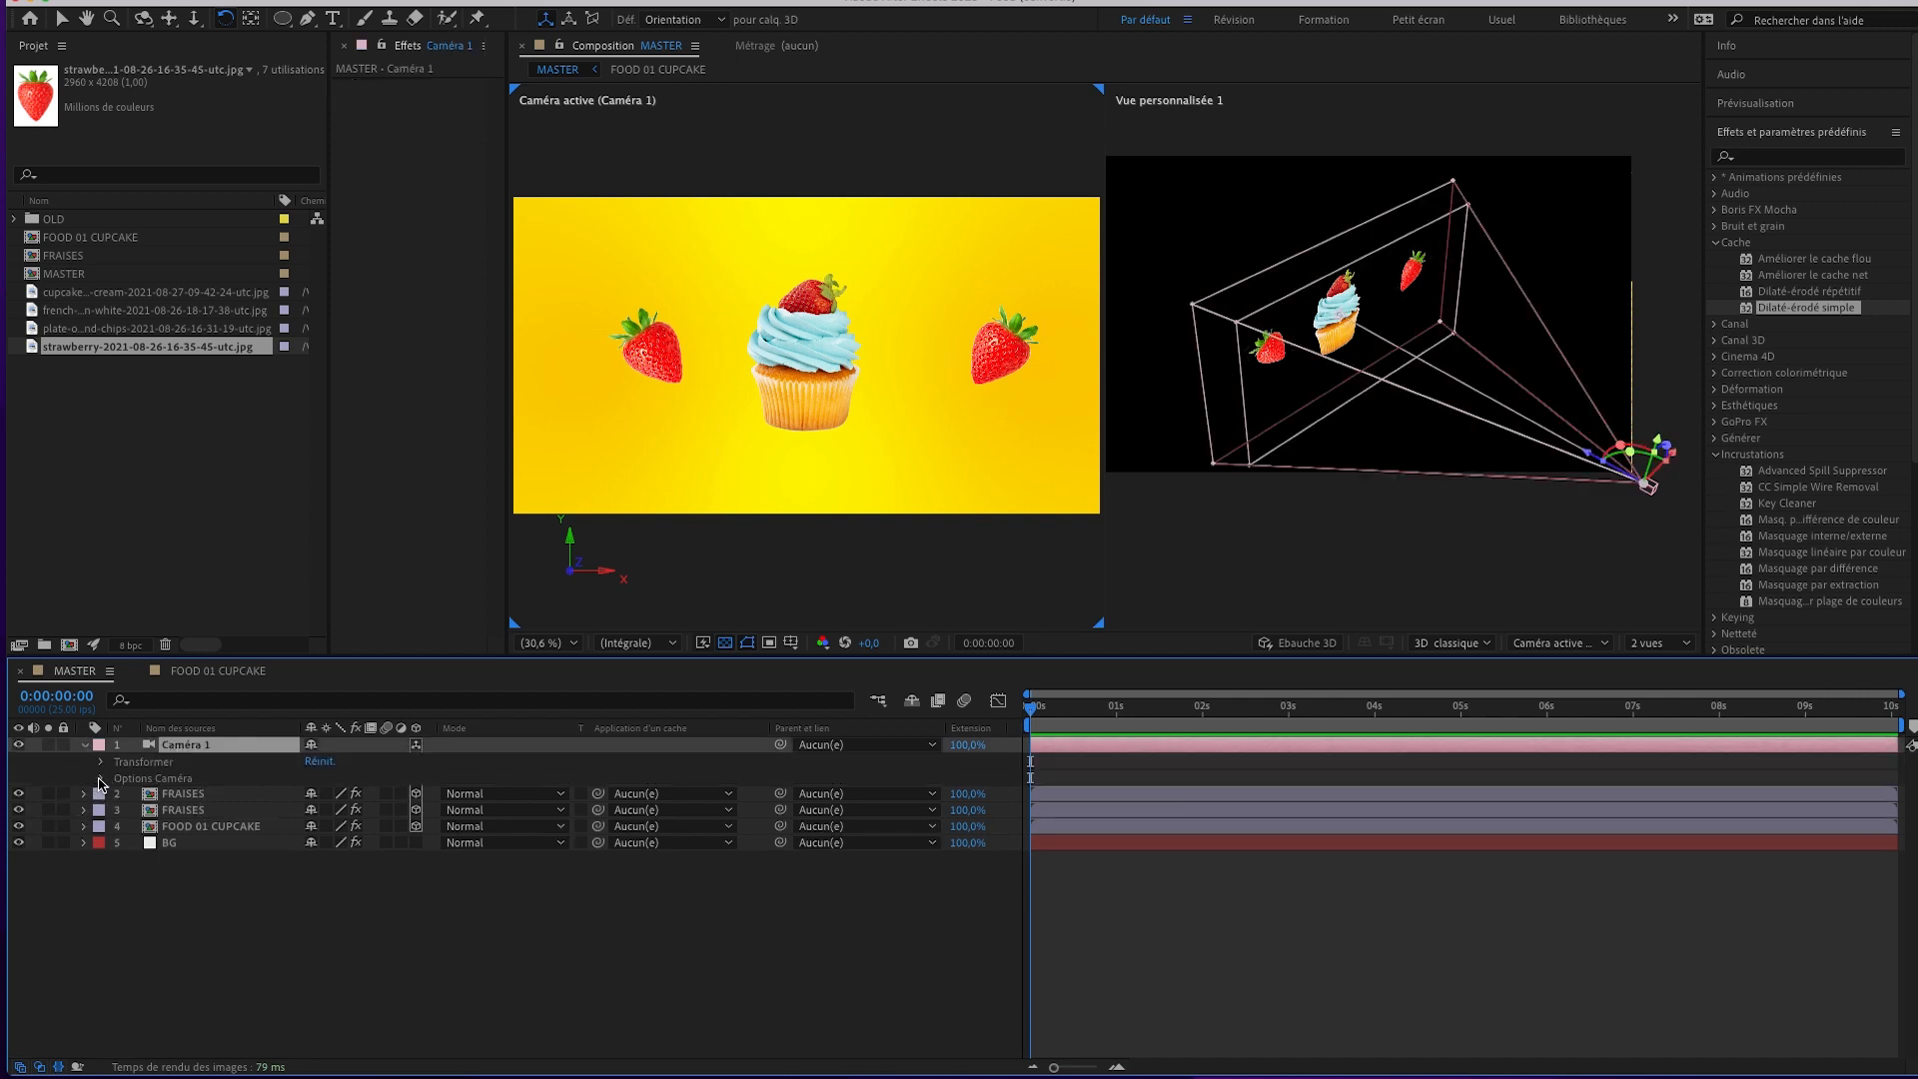
click(101, 778)
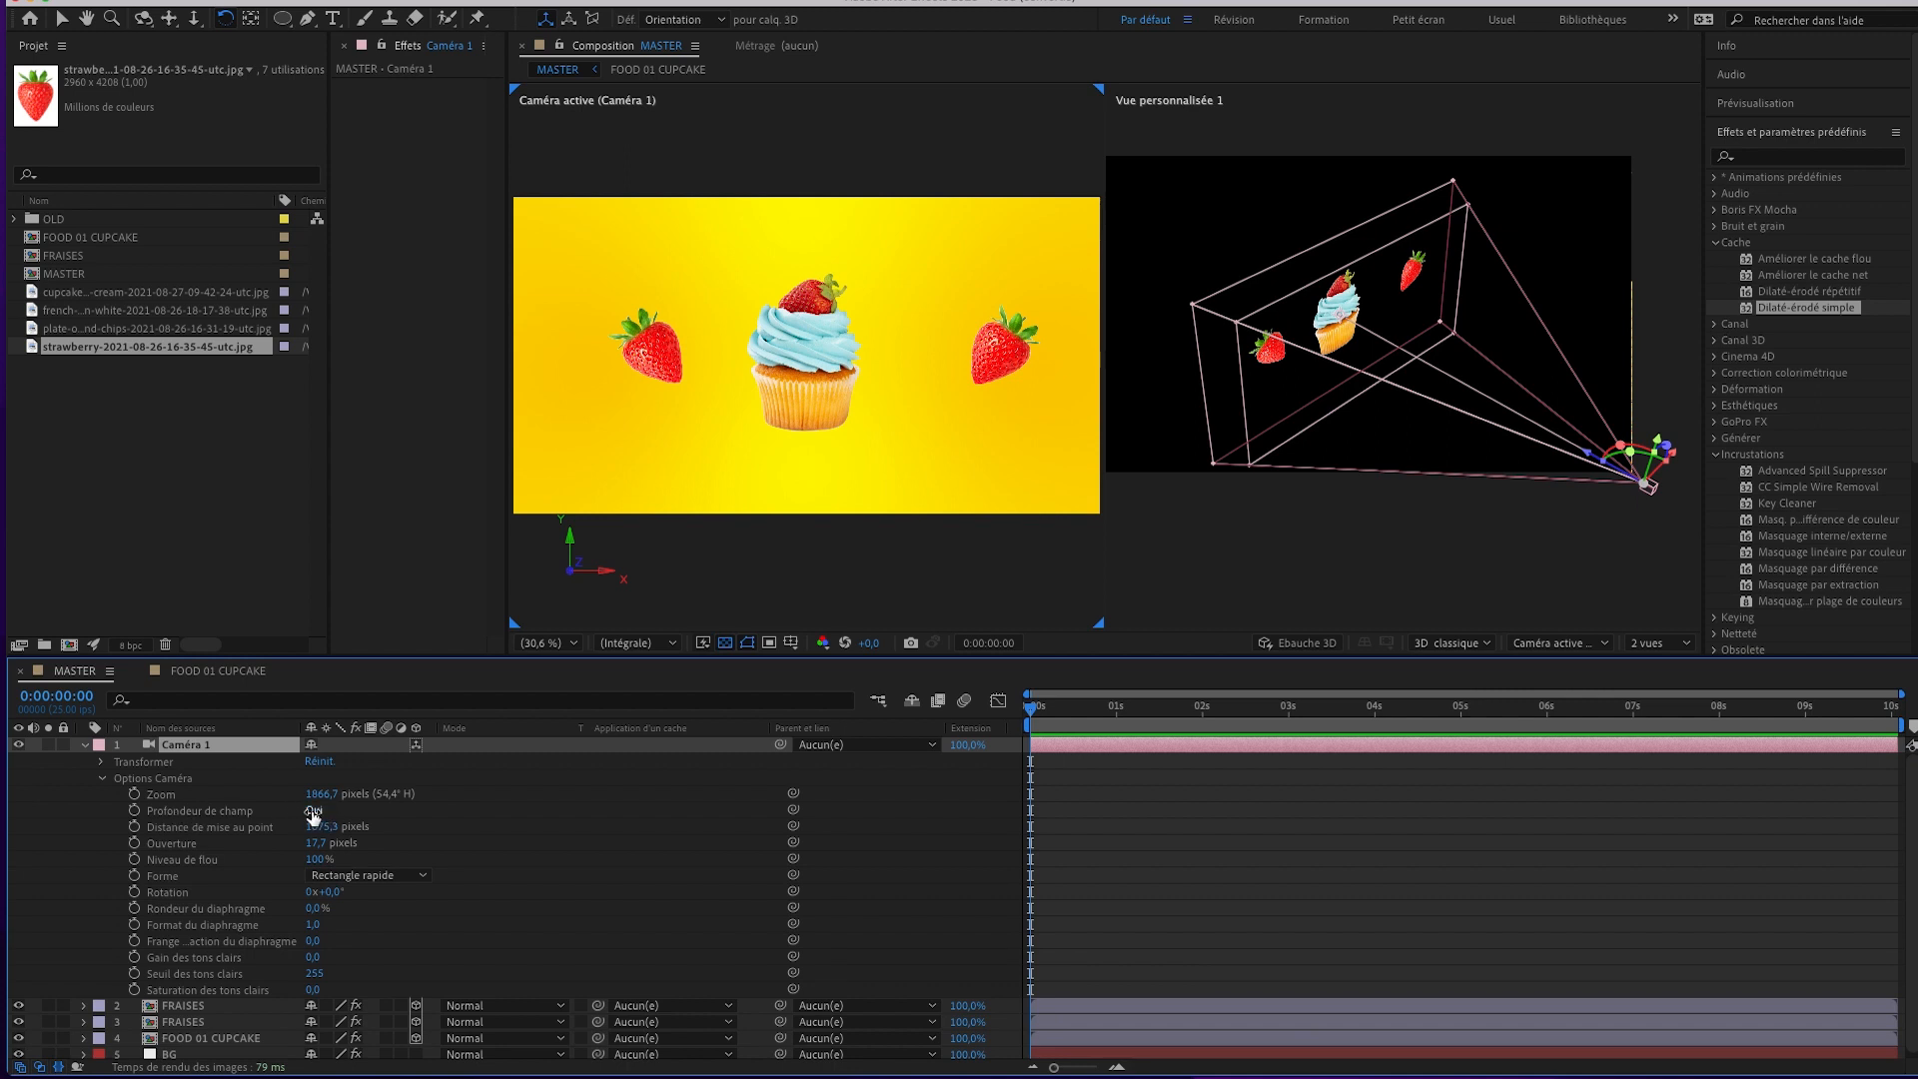
click(220, 846)
drag(322, 843, 477, 837)
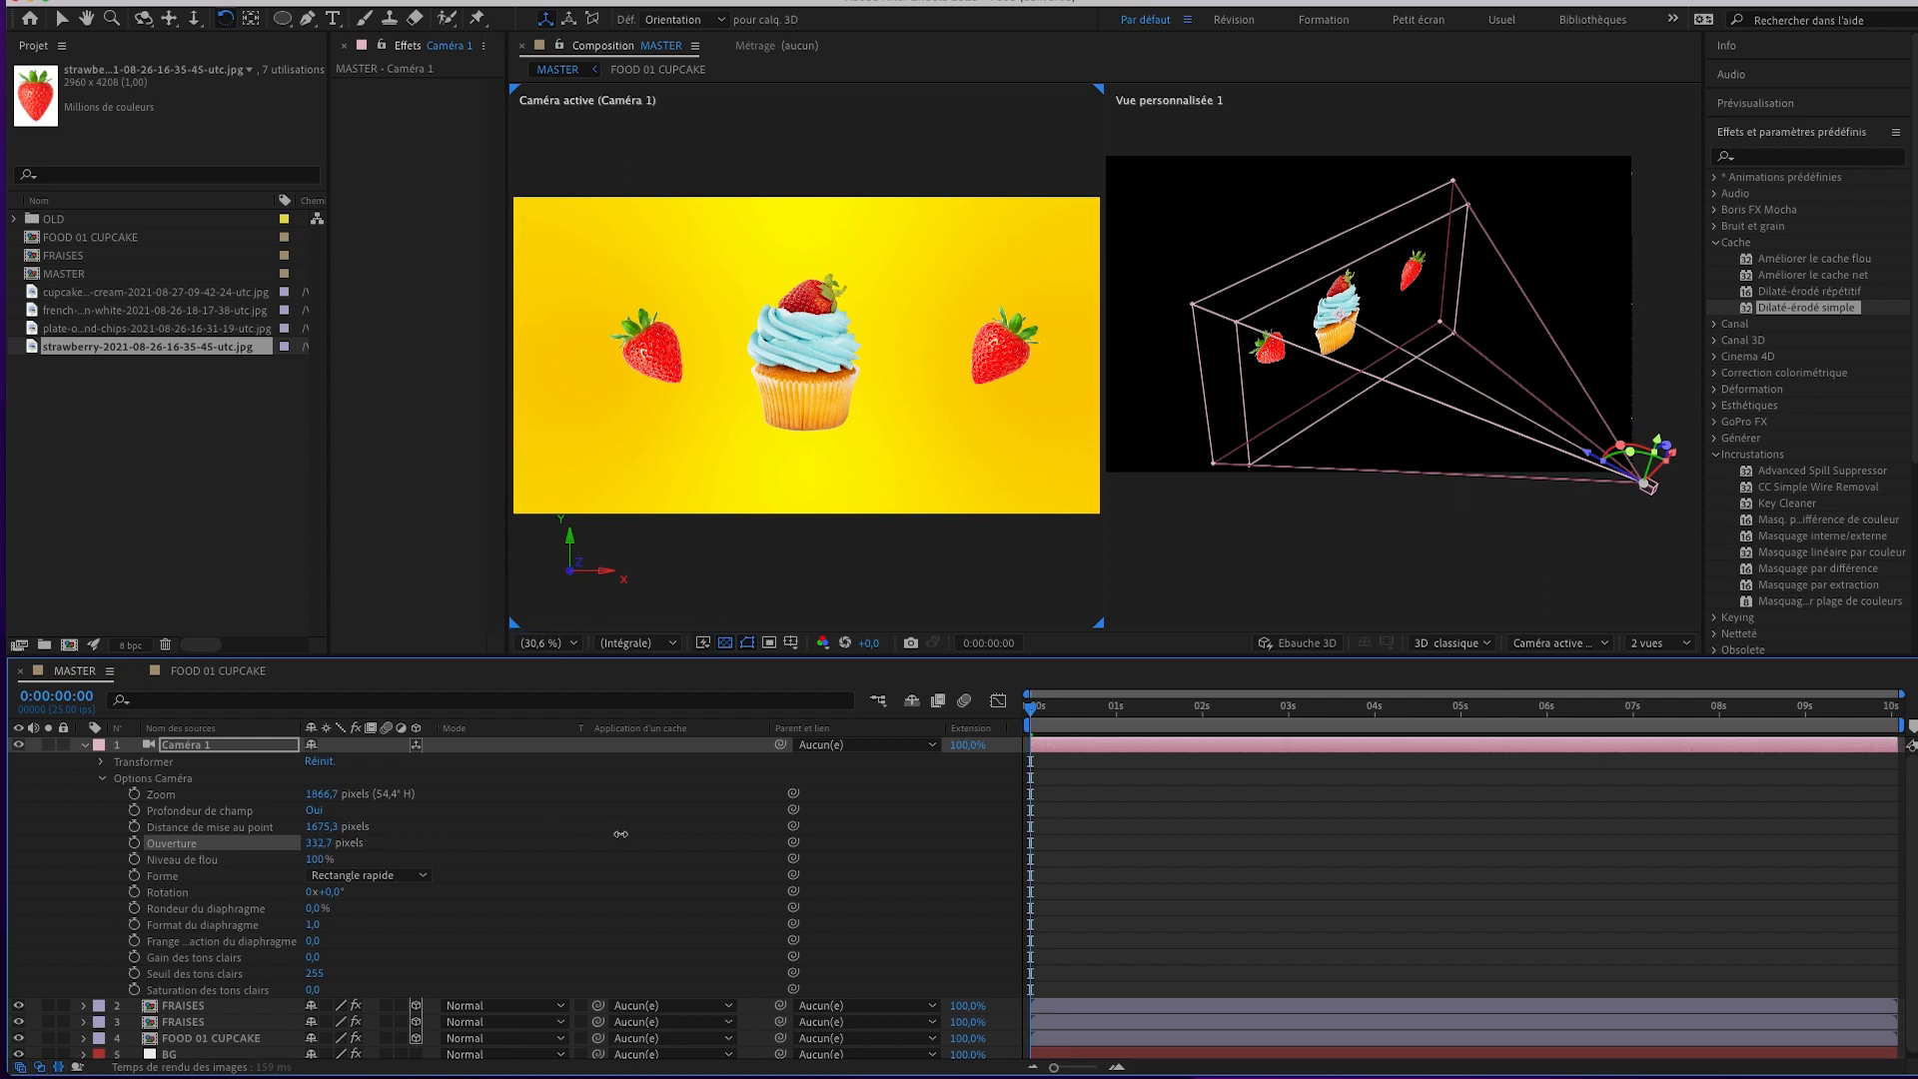
drag(325, 845, 552, 837)
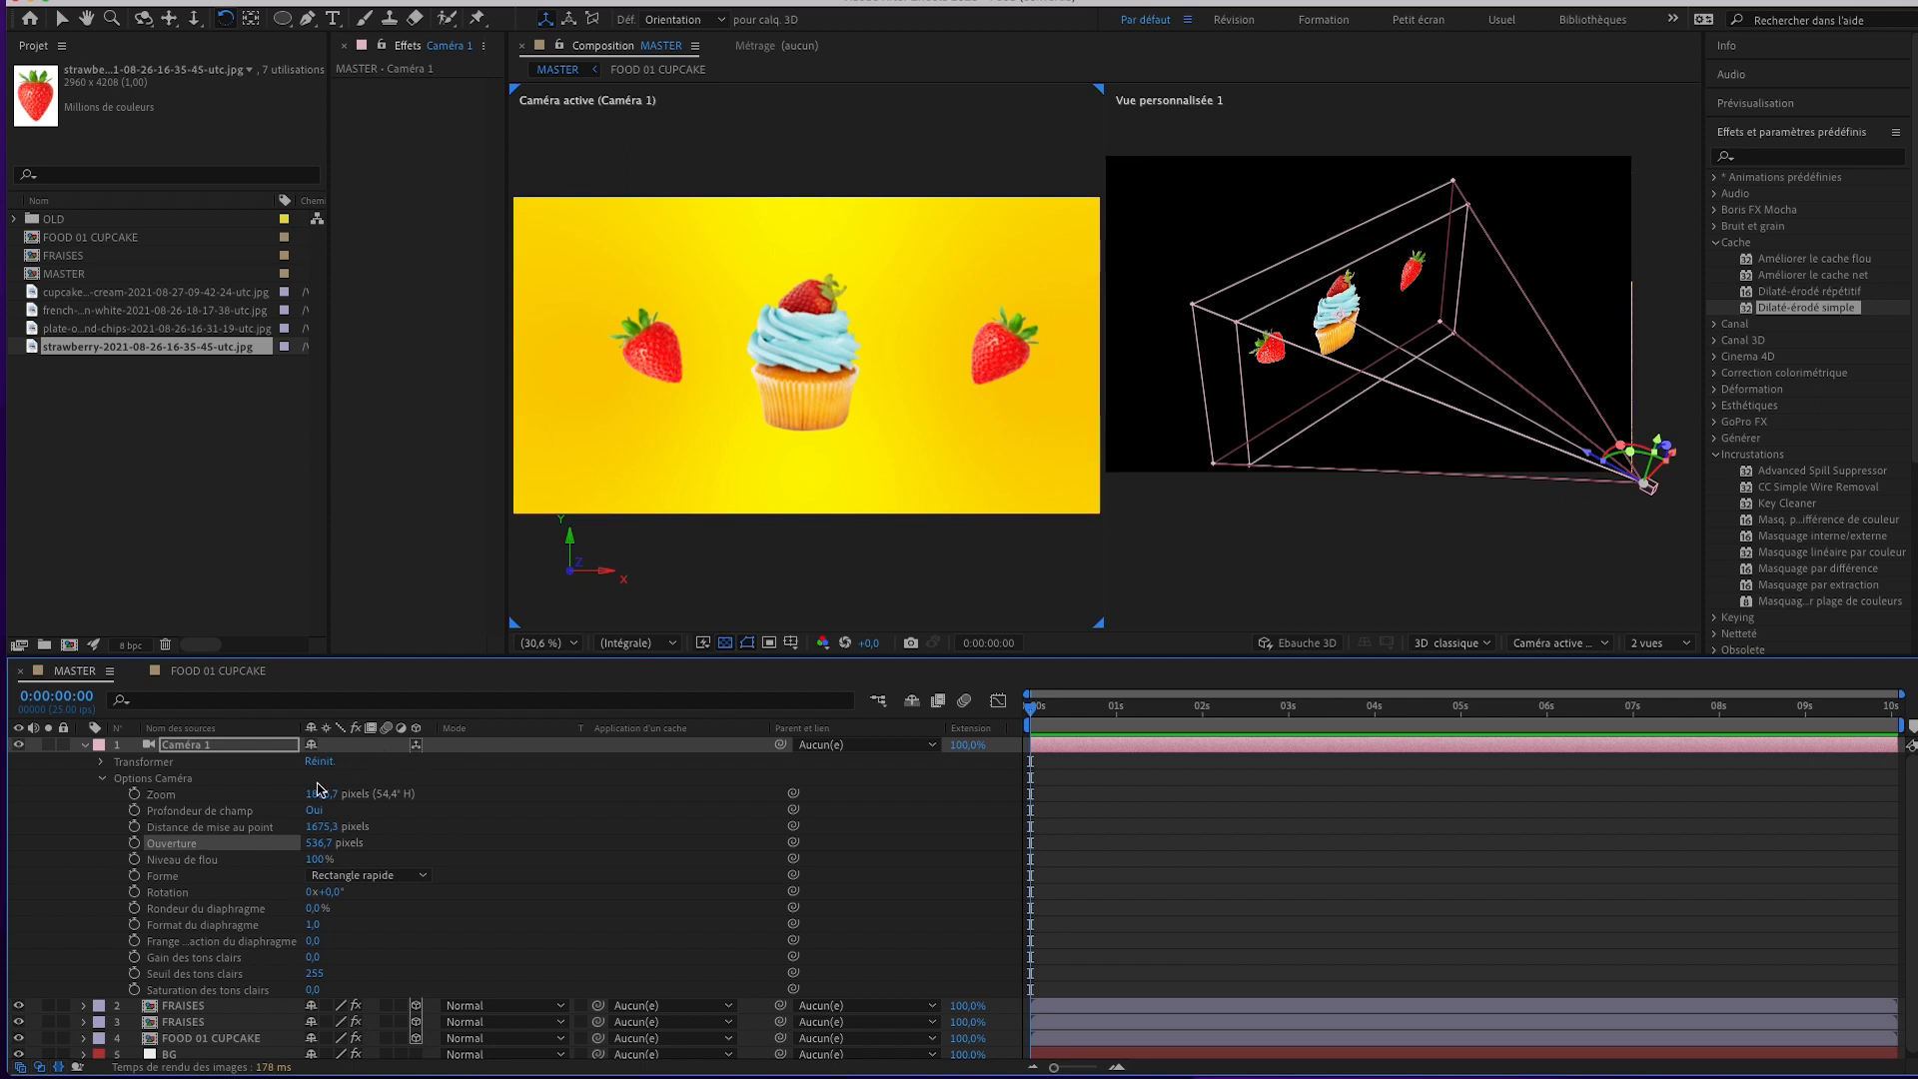
click(182, 746)
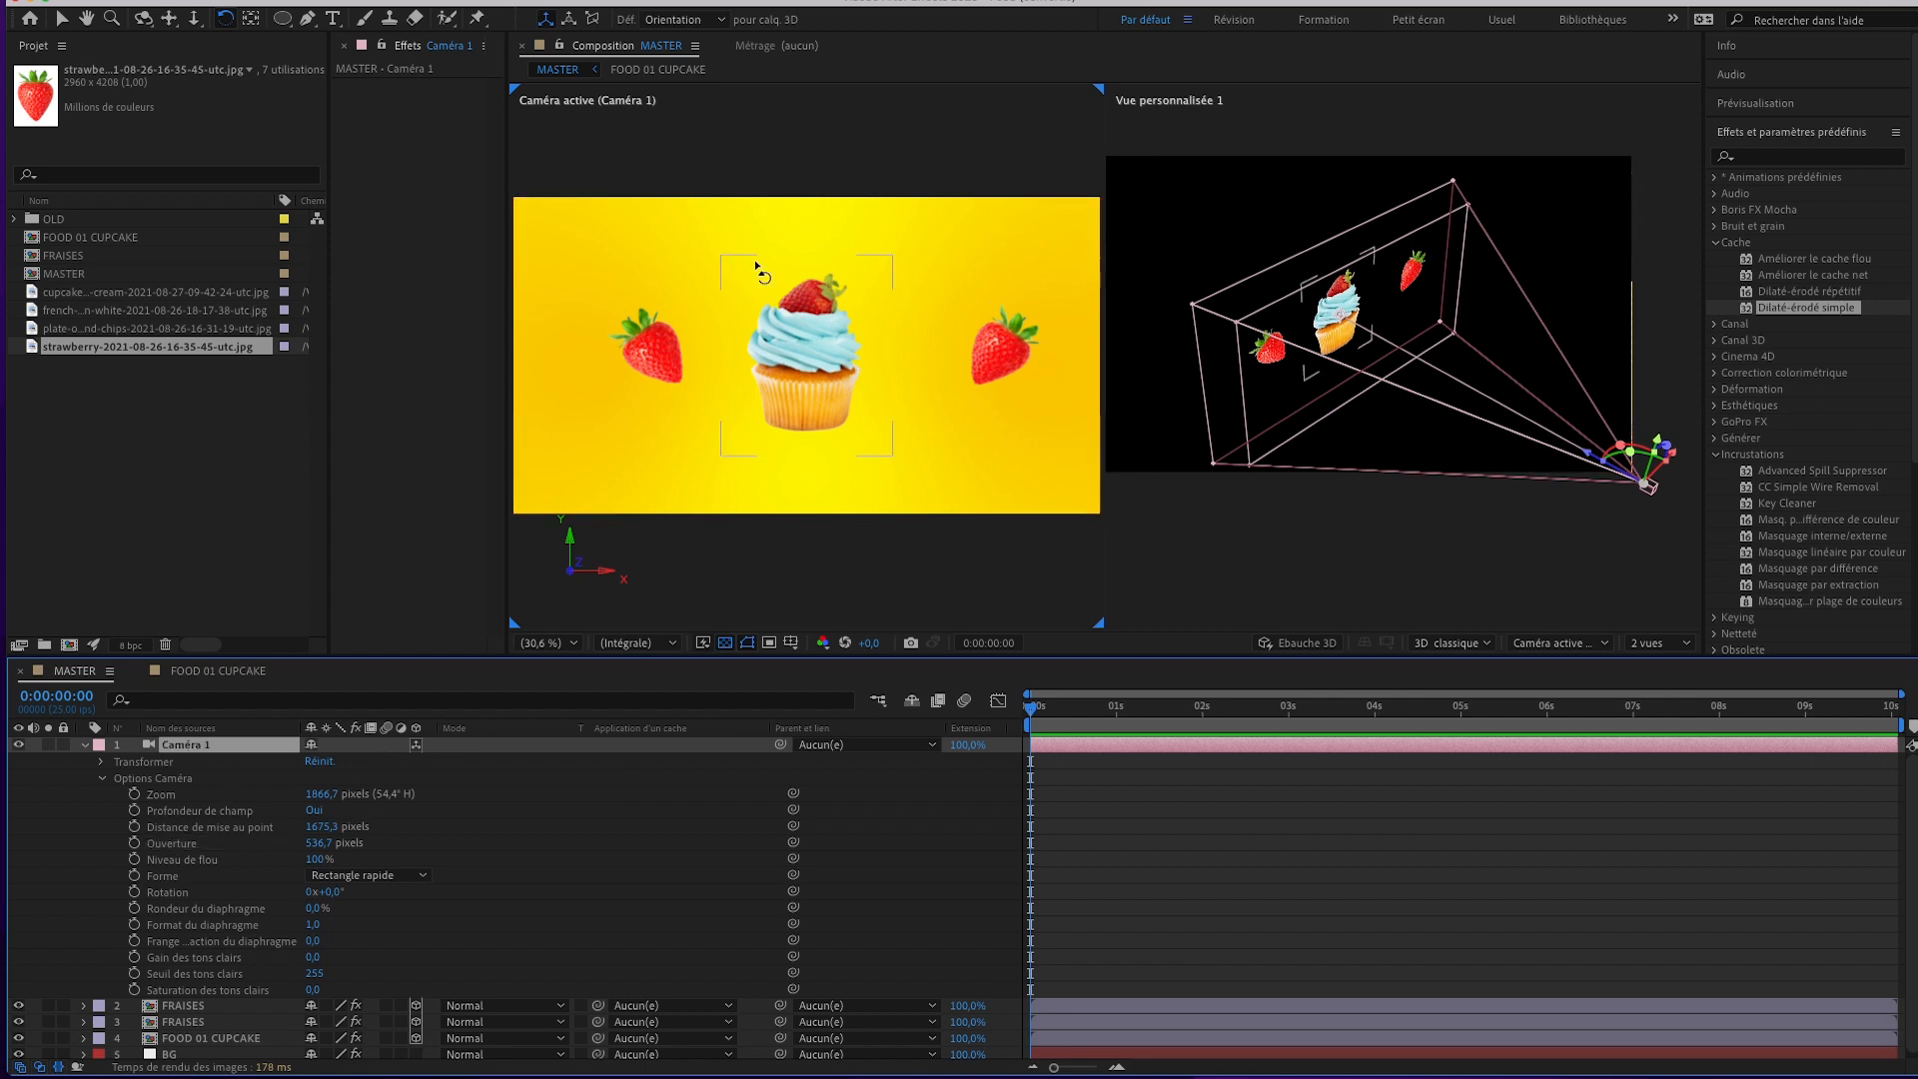
Move the left strawberry forward along its Z axis toward the camera in Vue personnalisée 1.
click(62, 24)
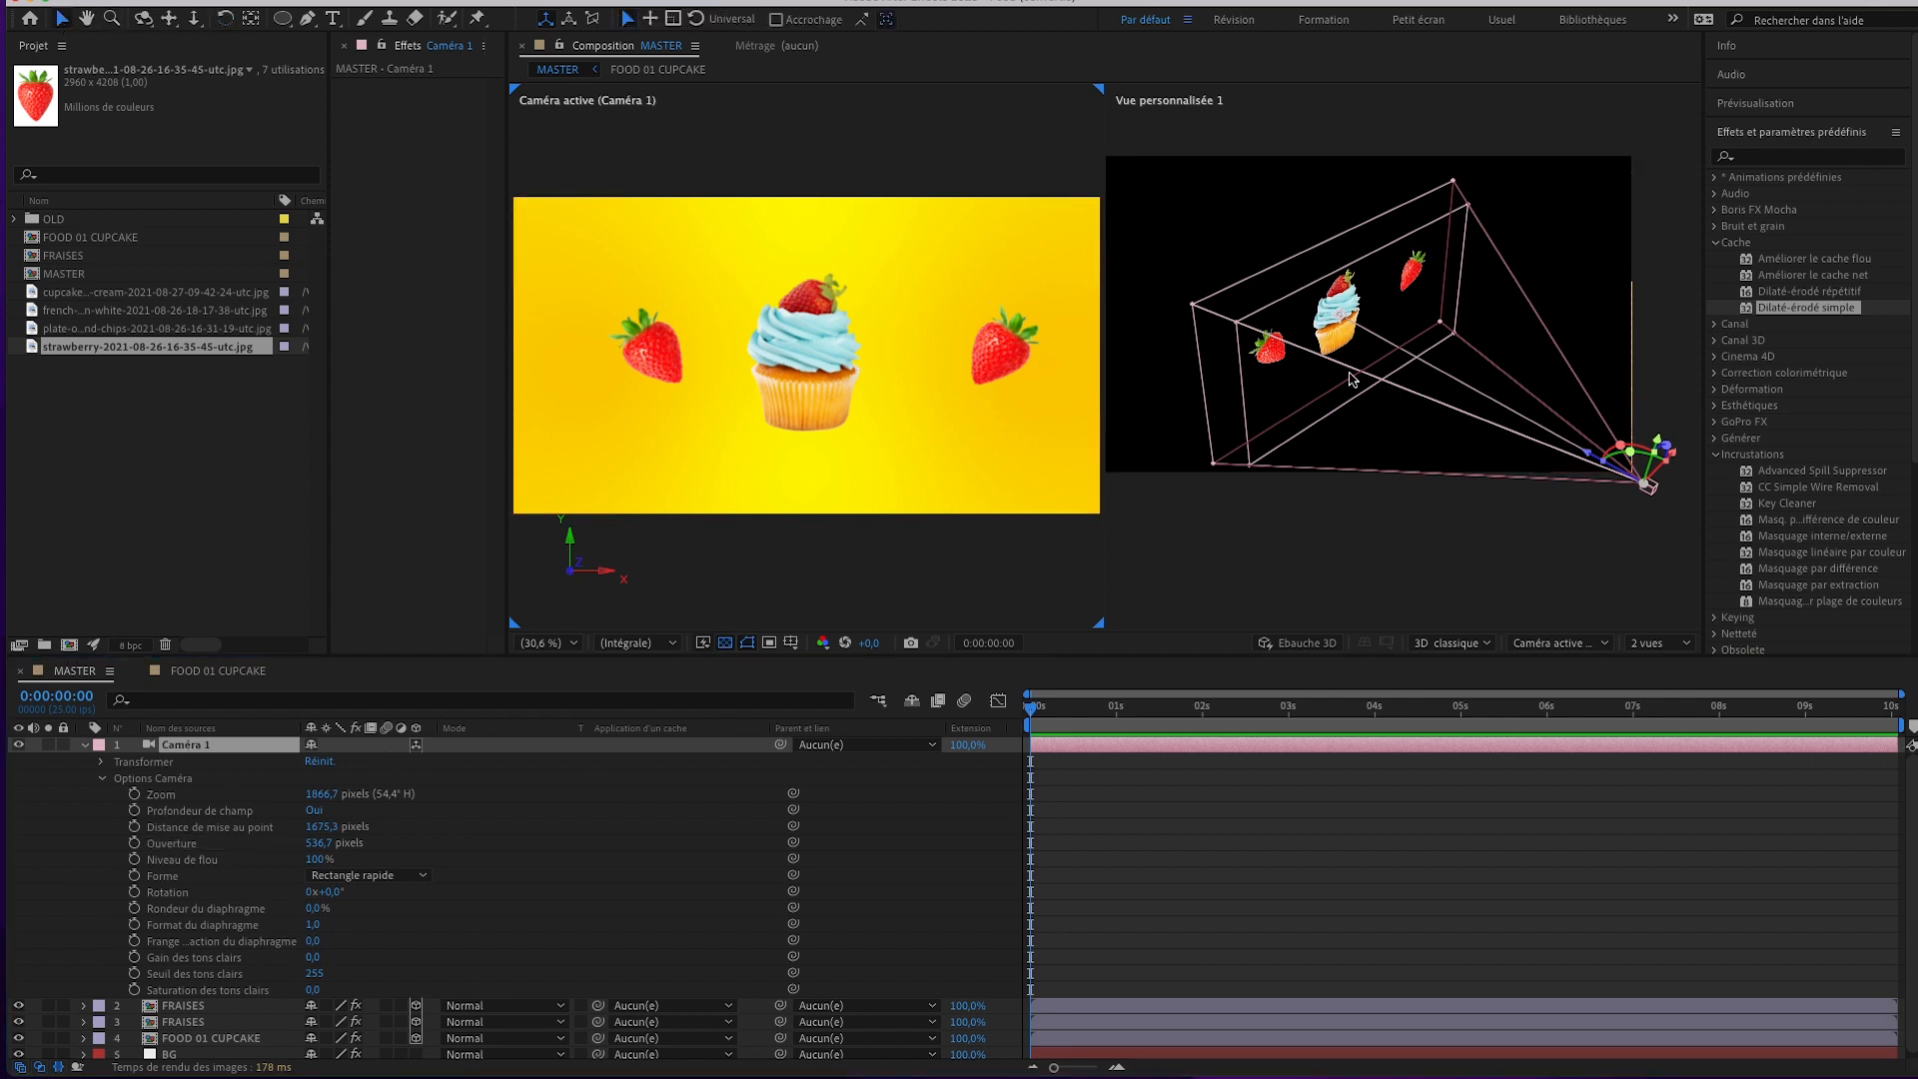
click(1271, 355)
drag(1325, 383, 1385, 426)
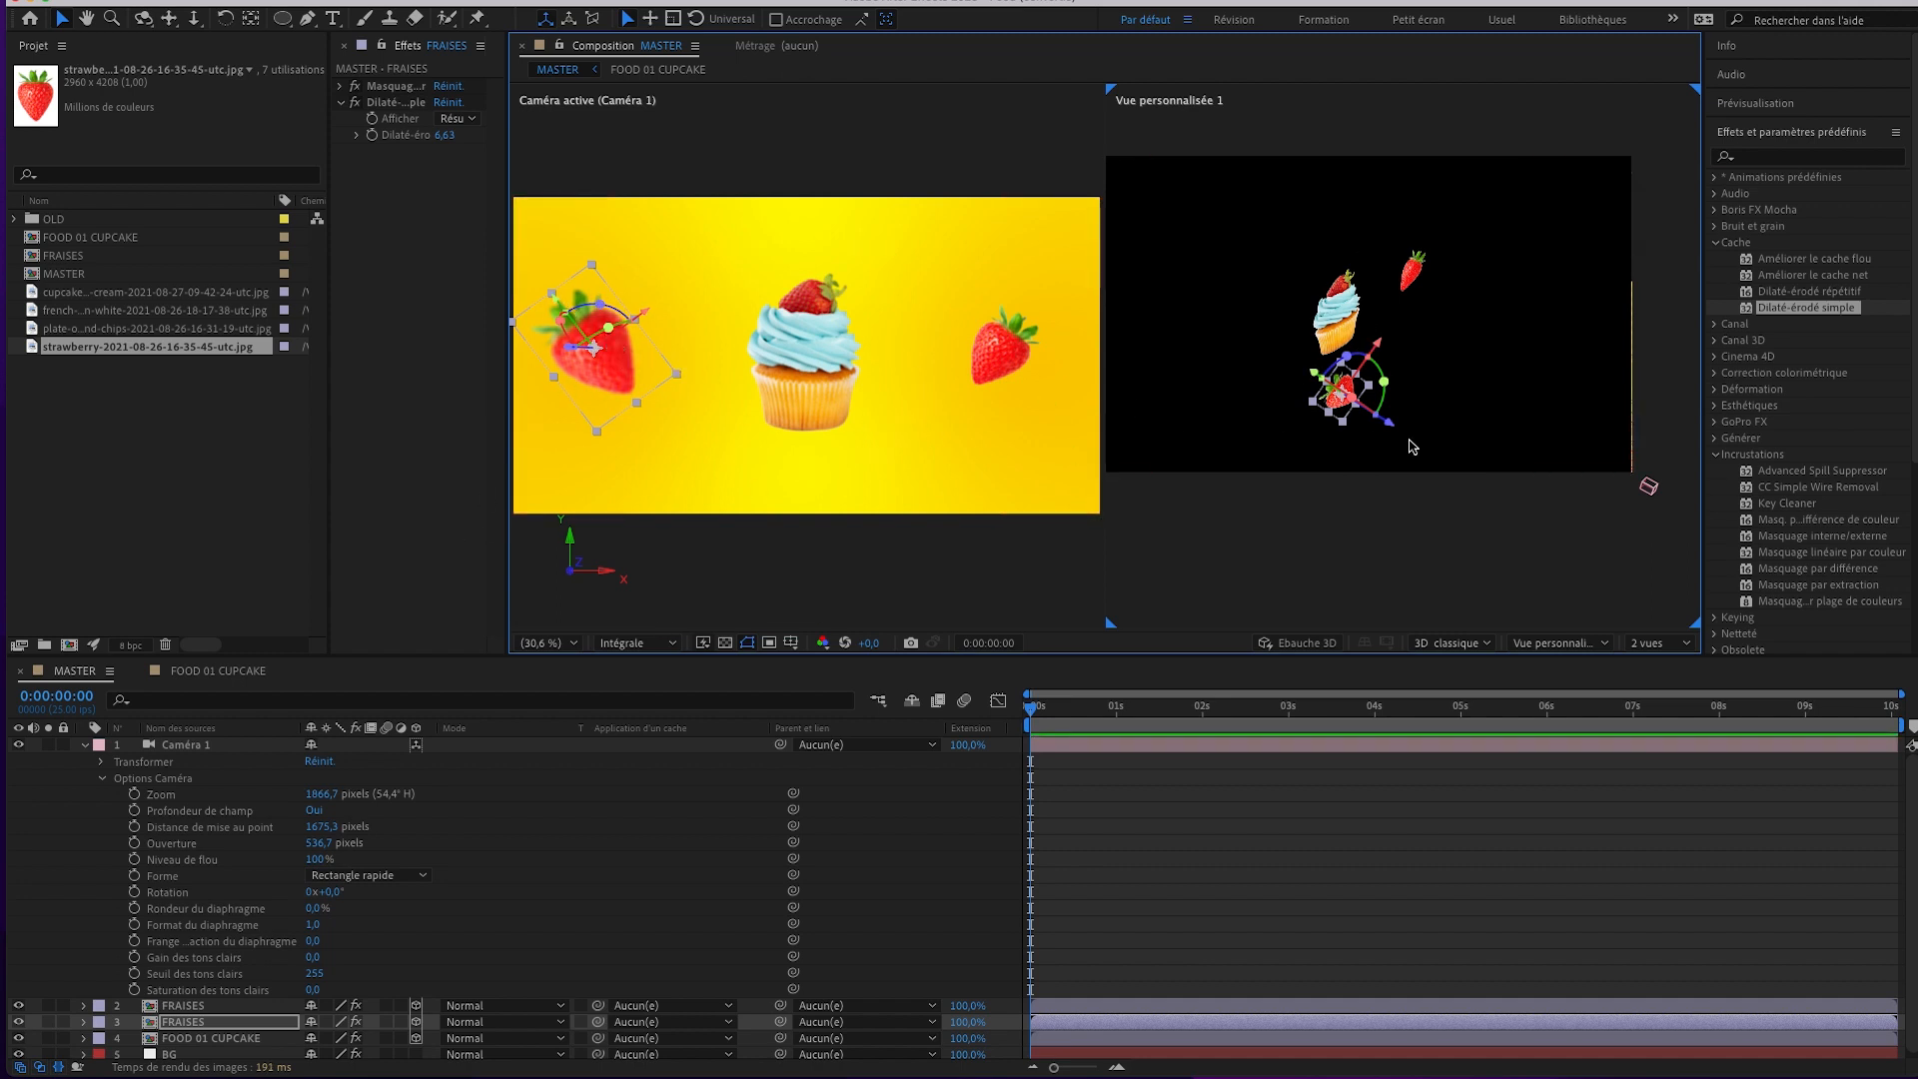
Examine the camera's field of view and the layer depths in Vue personnalisée 1 at 50% magnification.
click(183, 746)
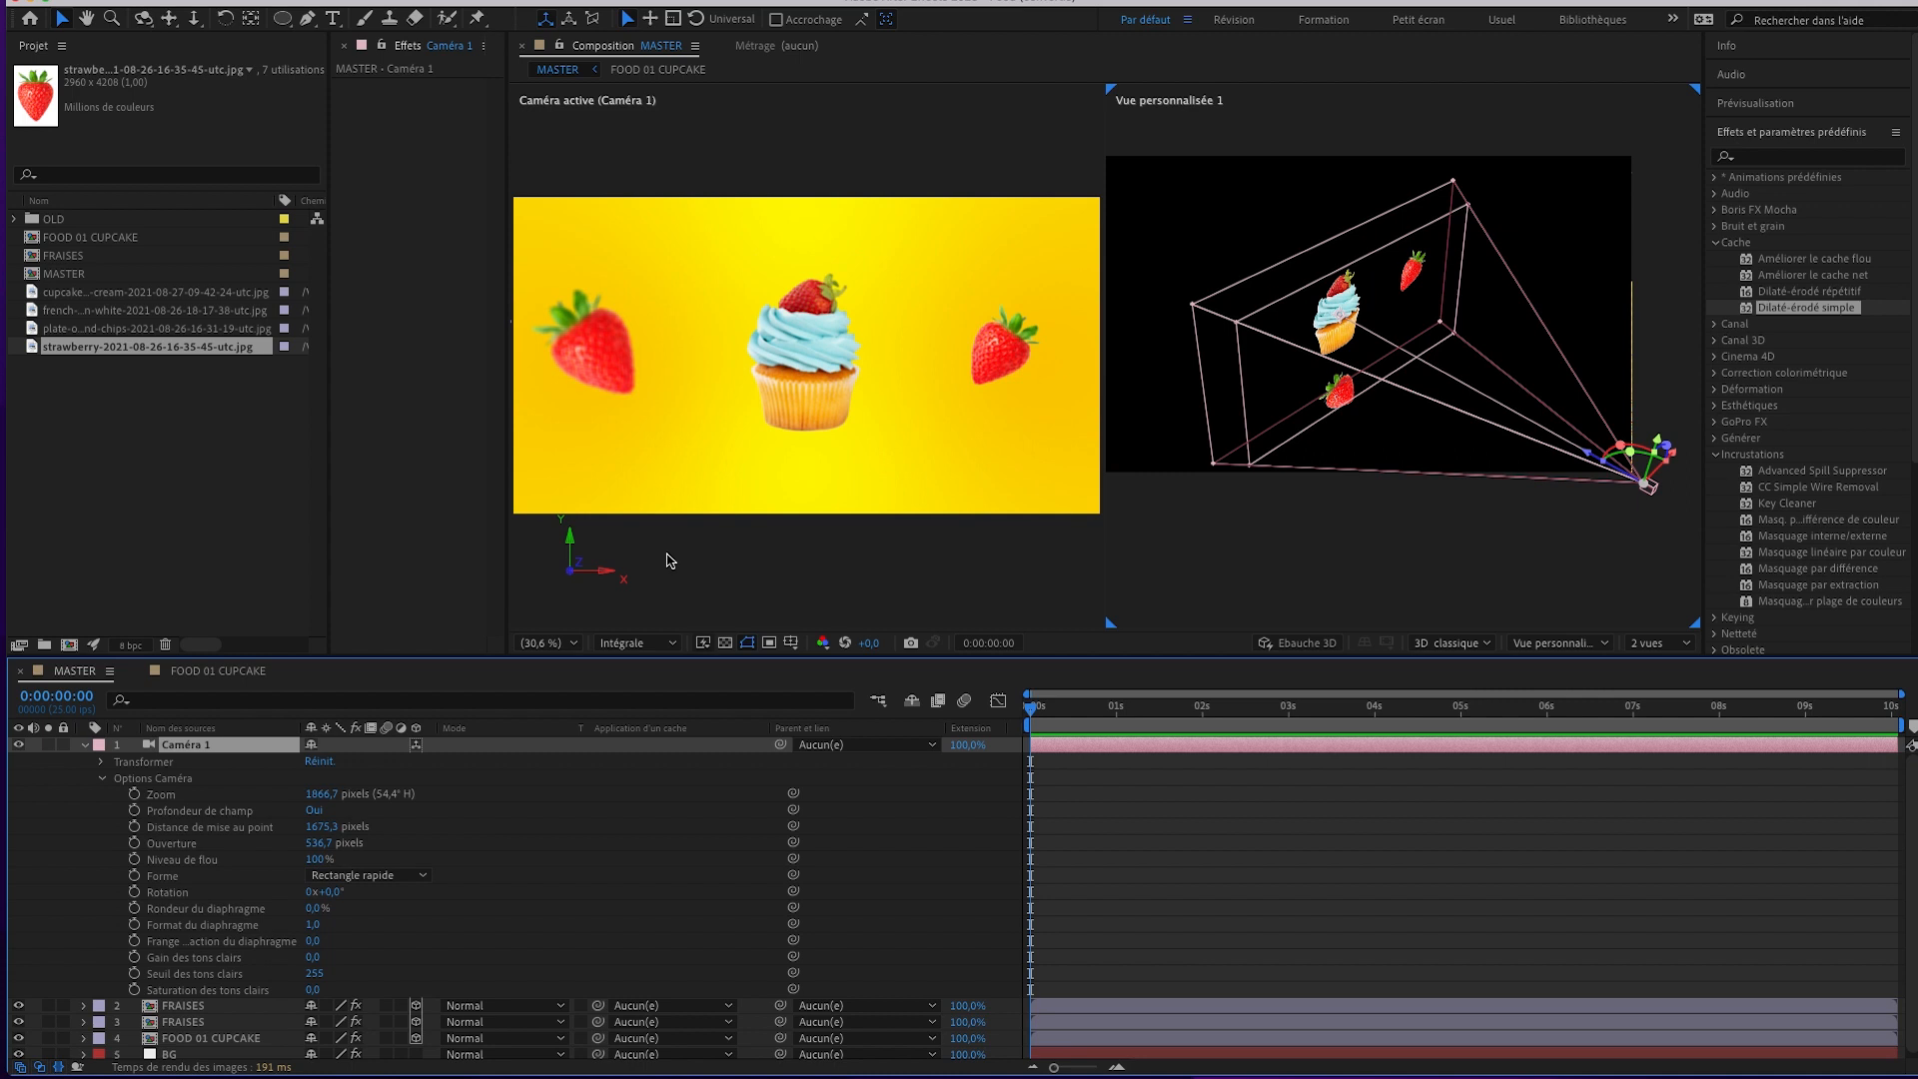
click(565, 645)
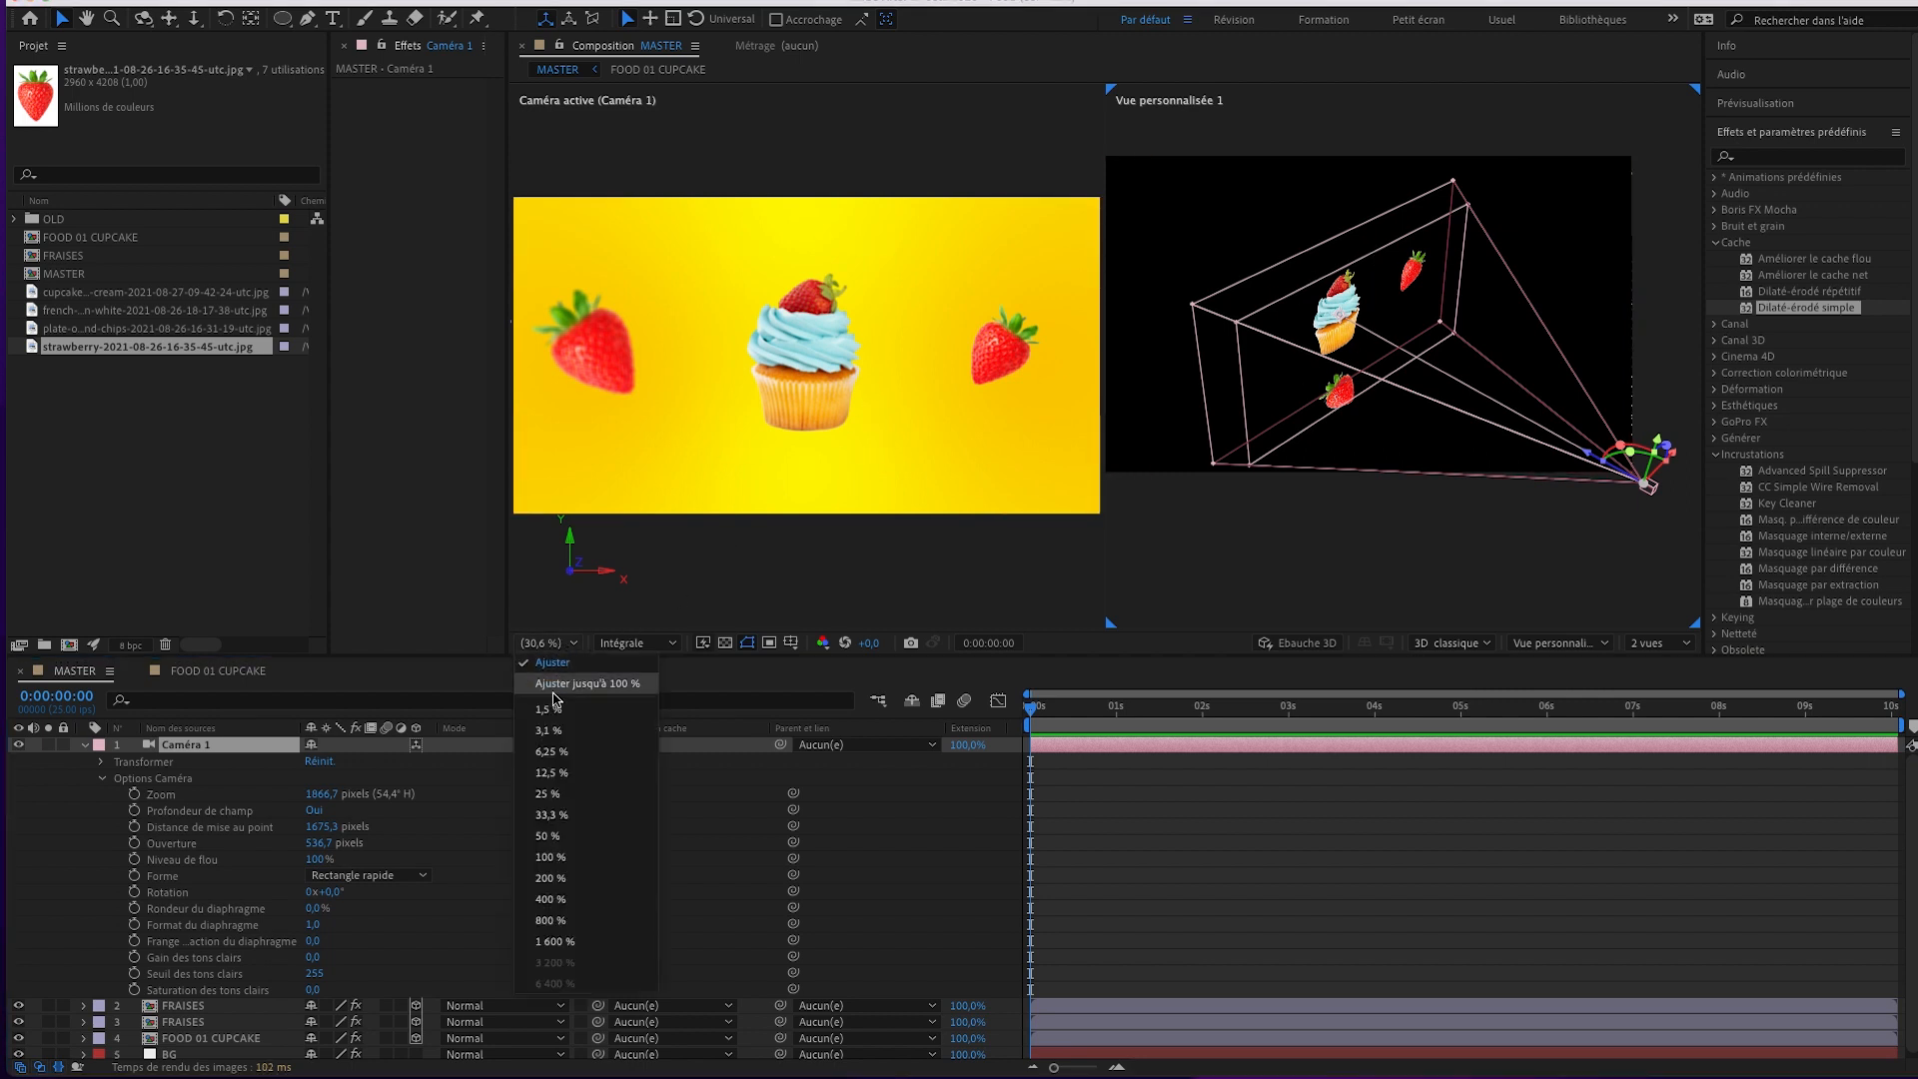
click(557, 836)
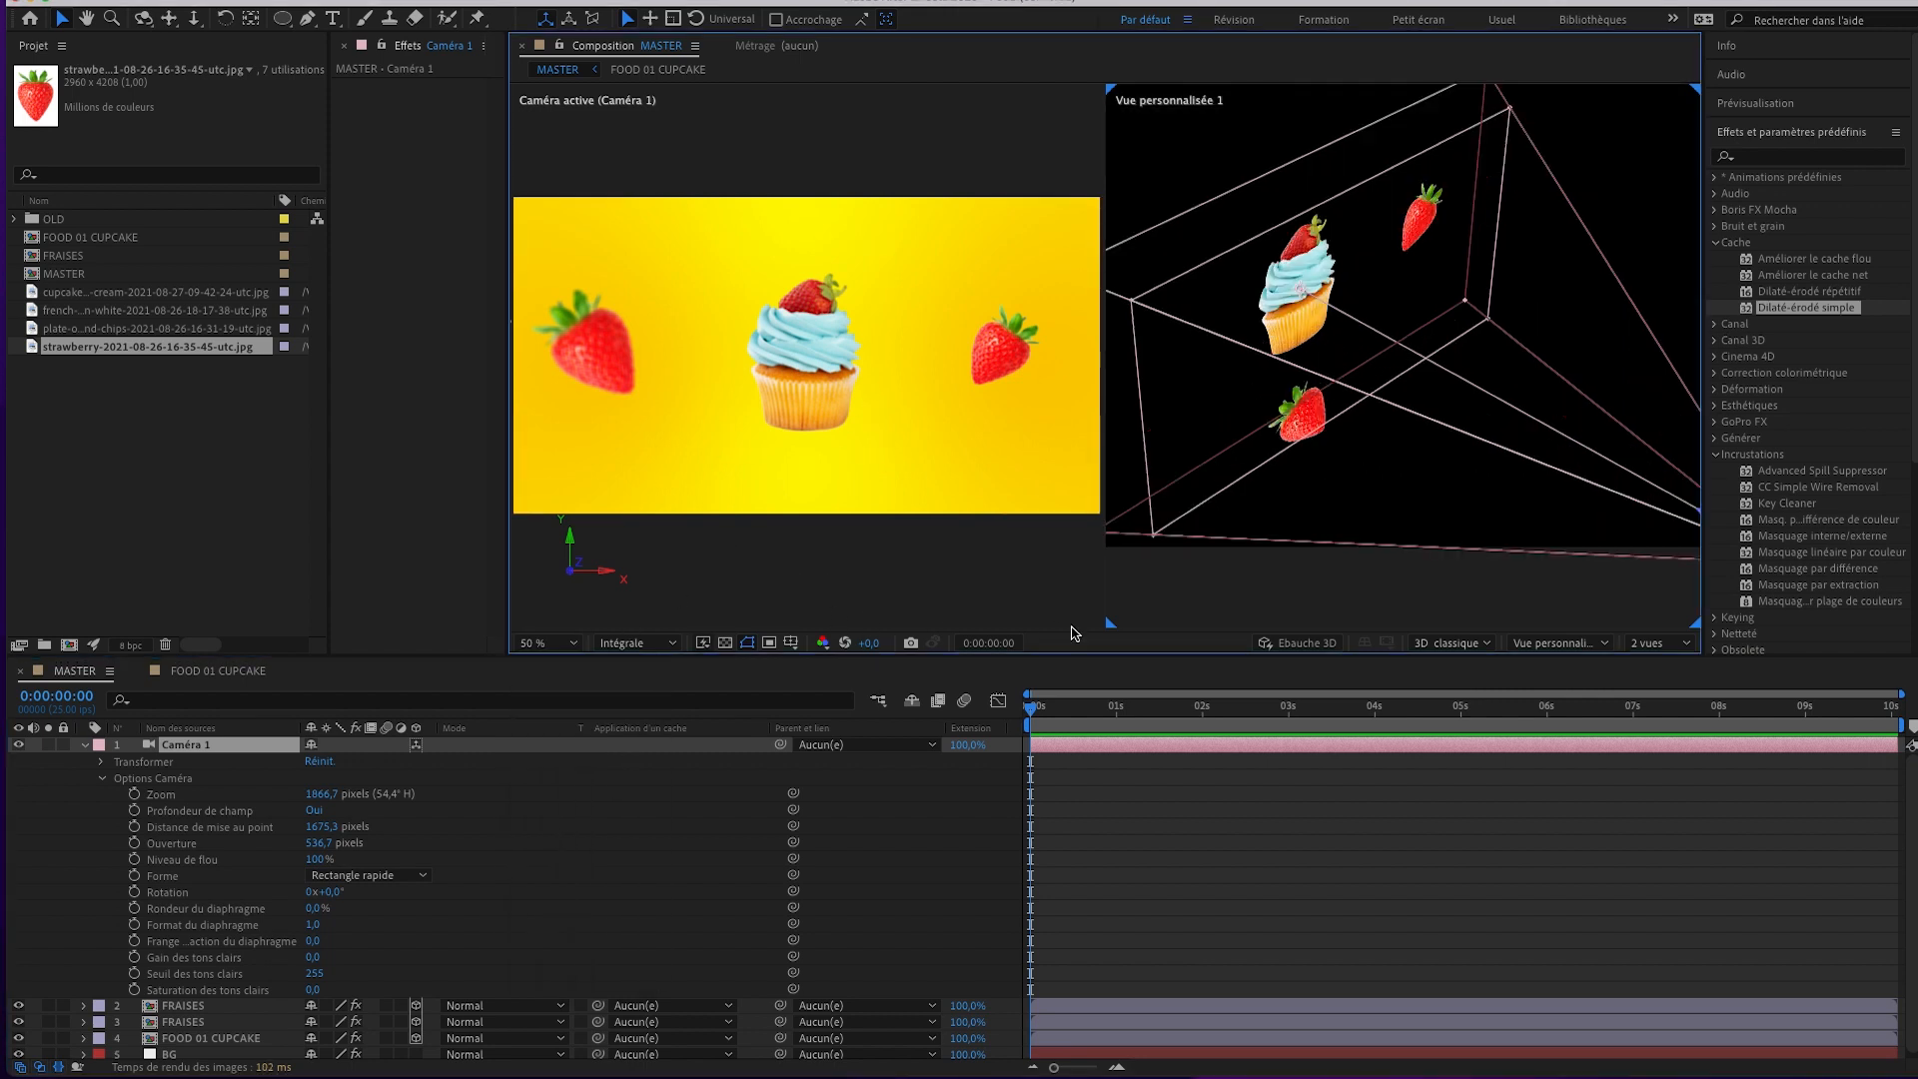
Set the active camera view to 50 % and raise Caméra 1's Distance de mise au point to 1822,3 pixels to focus on the cupcake.
click(712, 606)
click(559, 645)
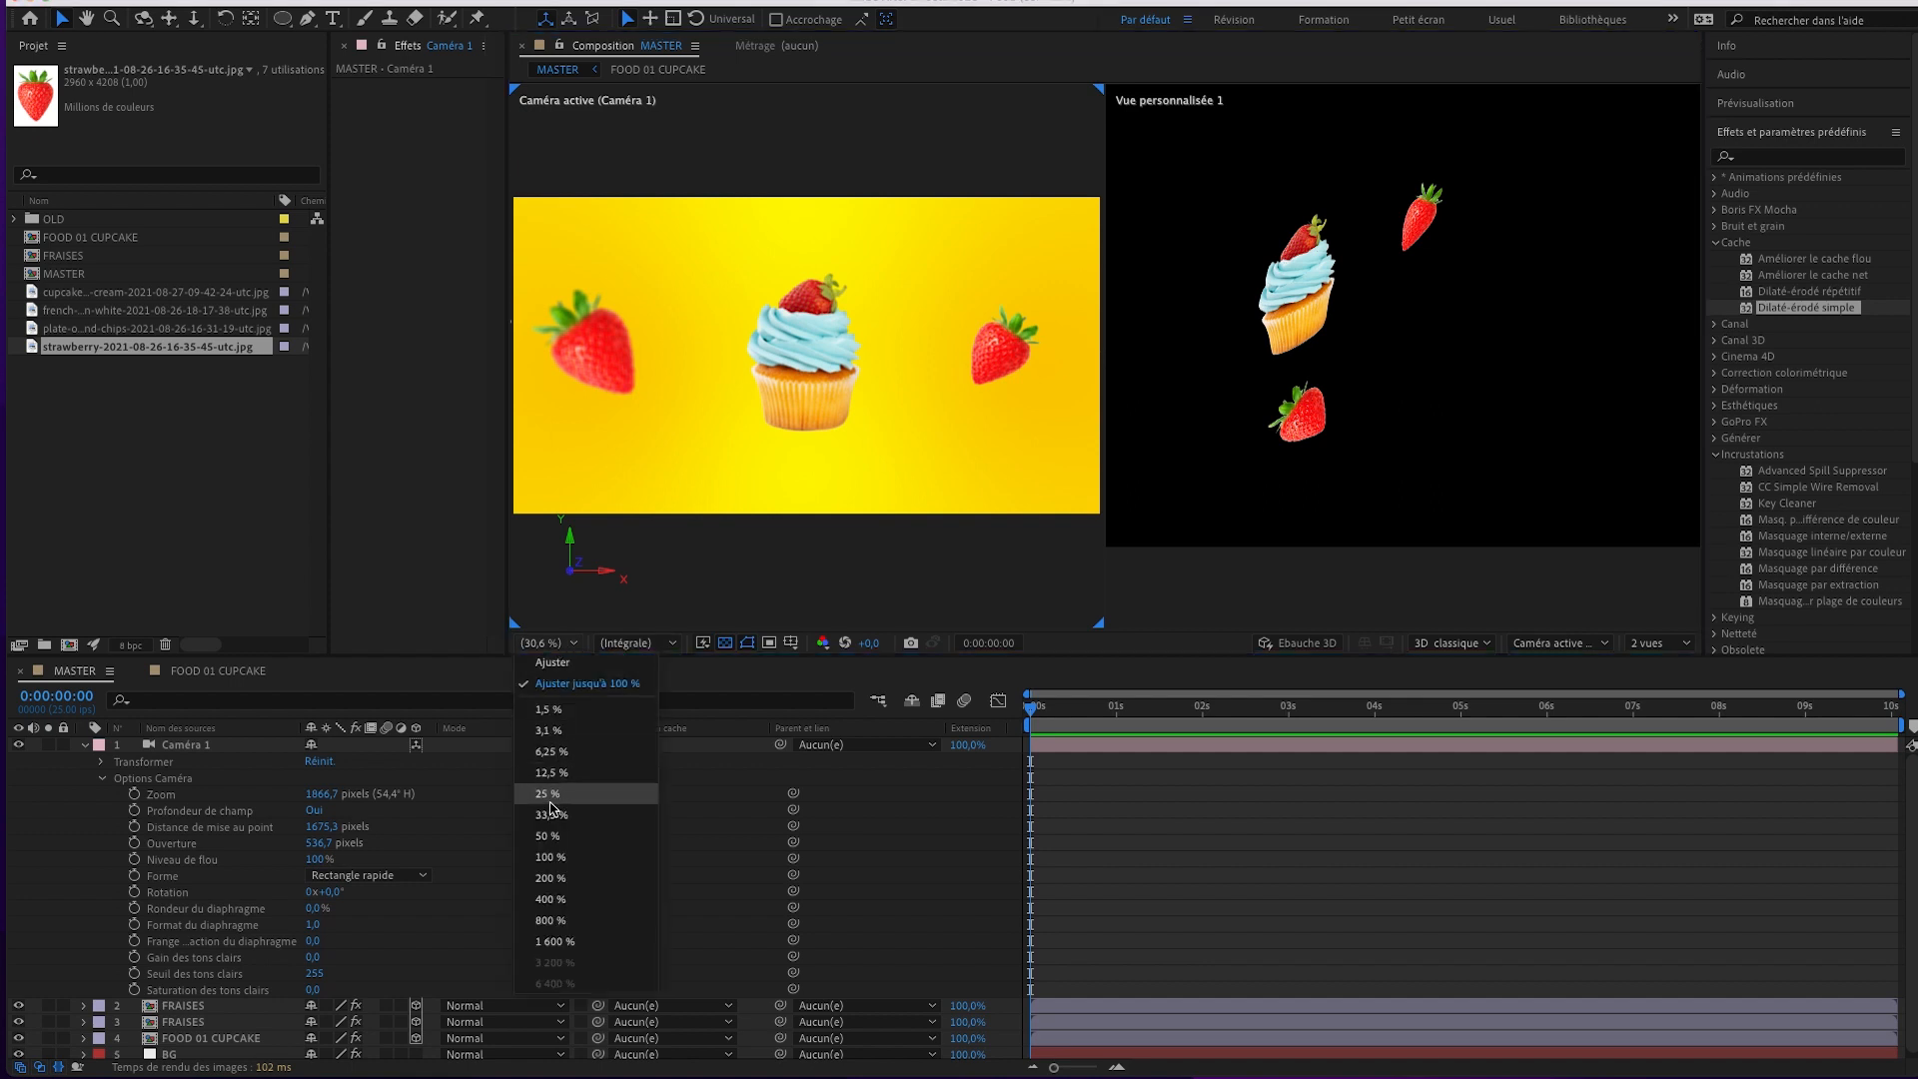
click(552, 835)
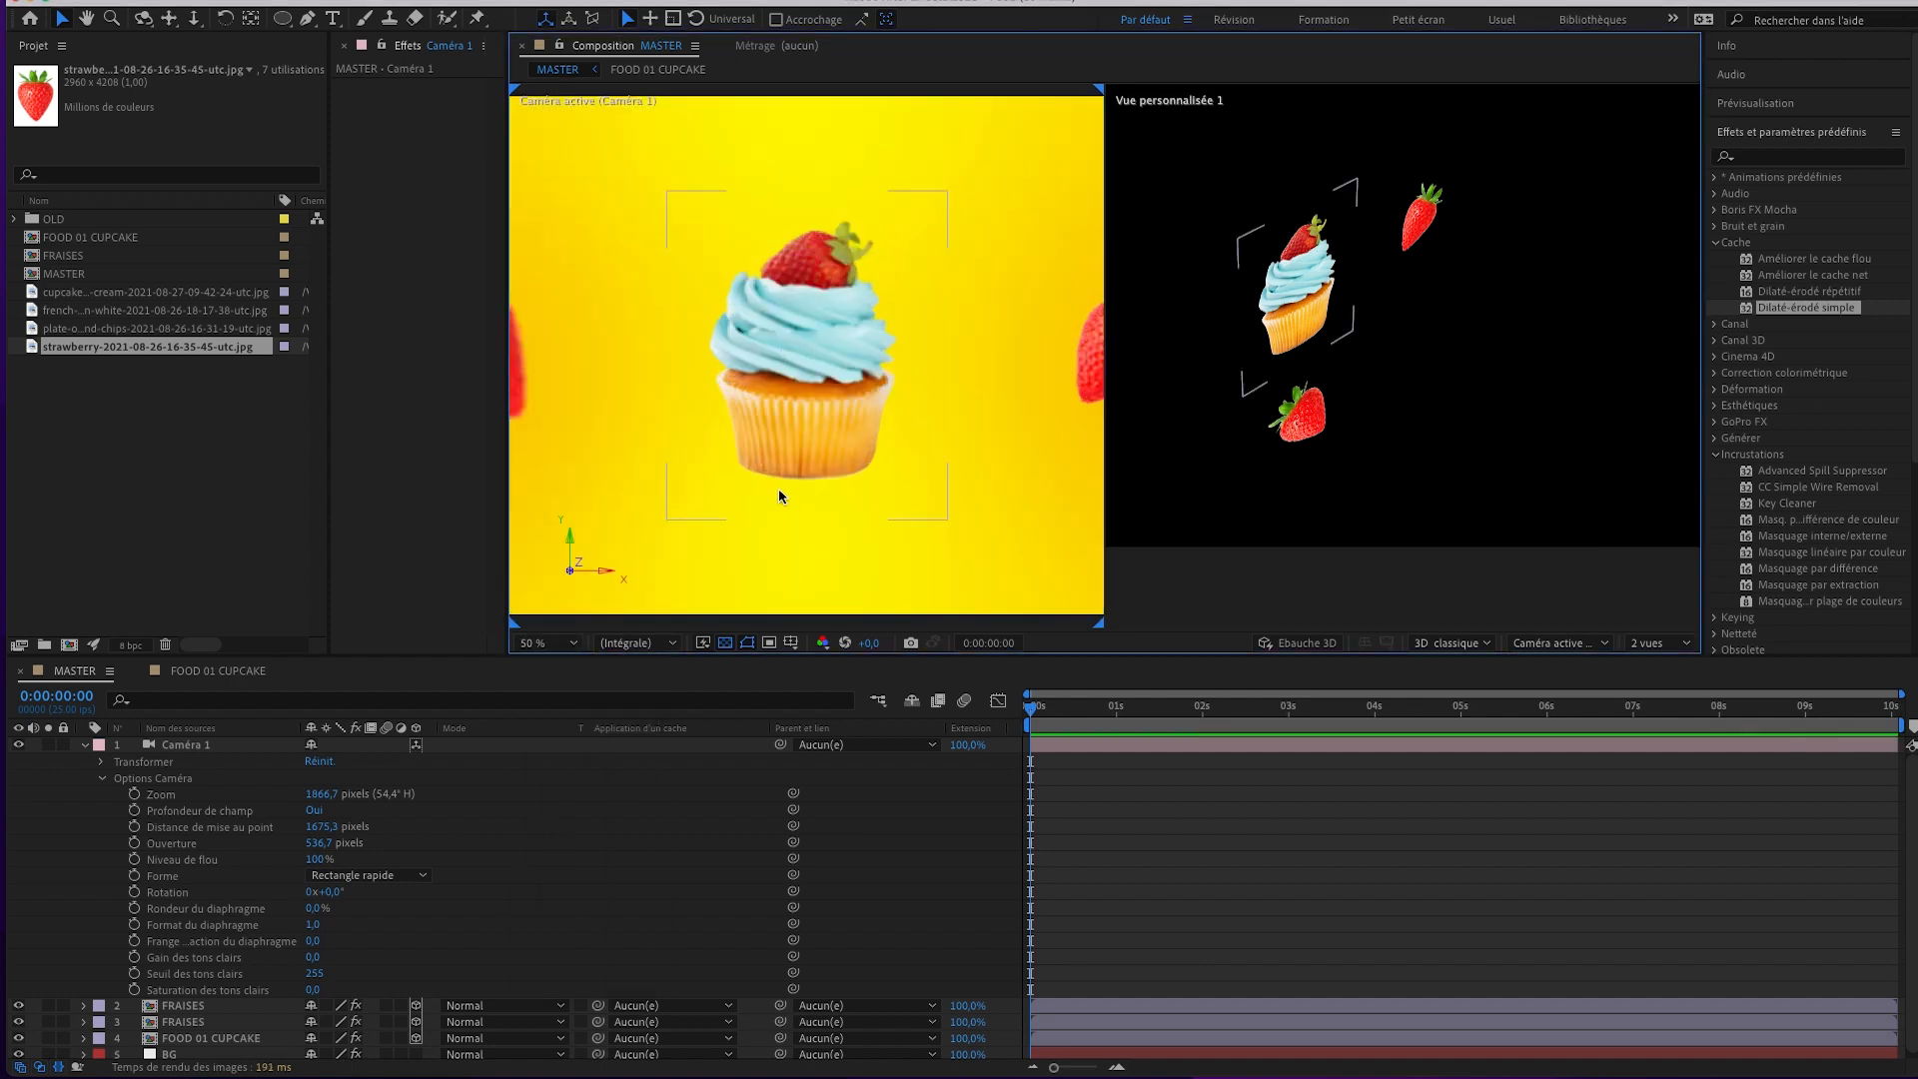
click(200, 825)
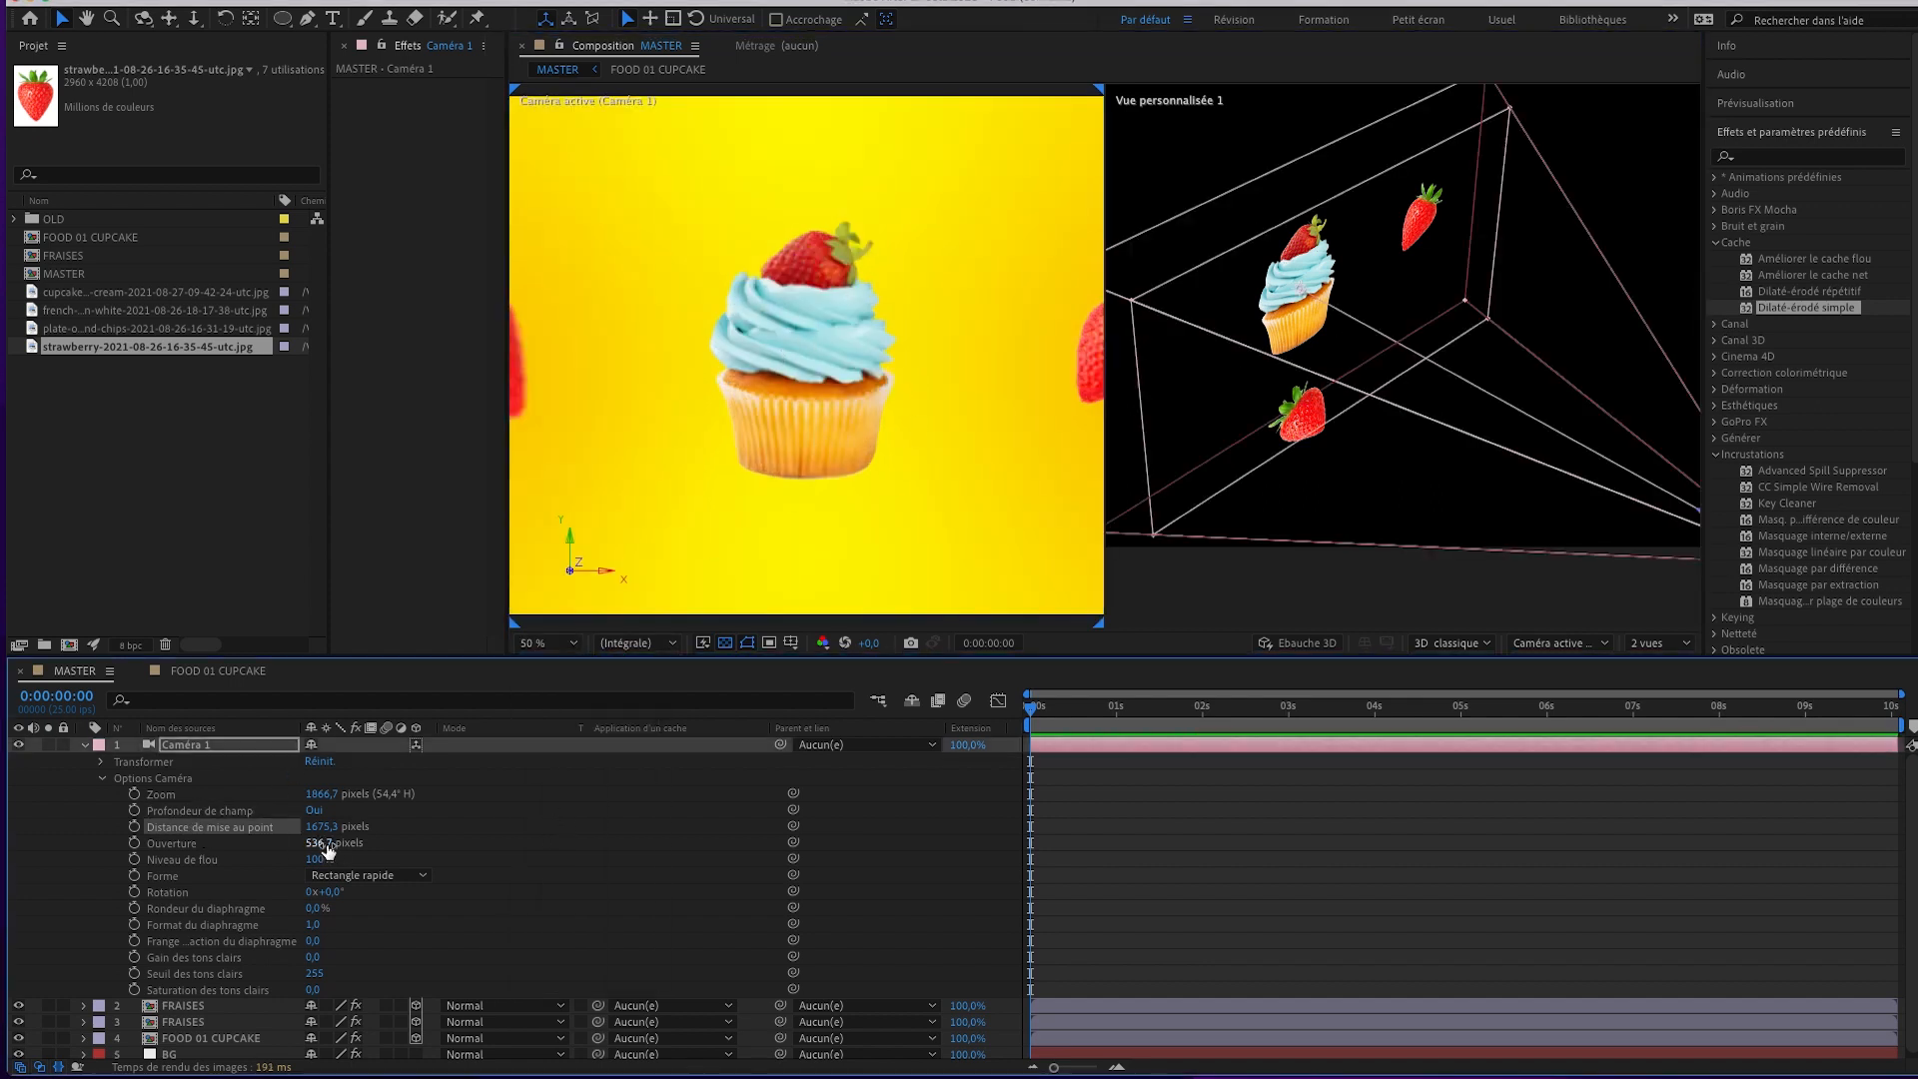
drag(326, 828, 456, 823)
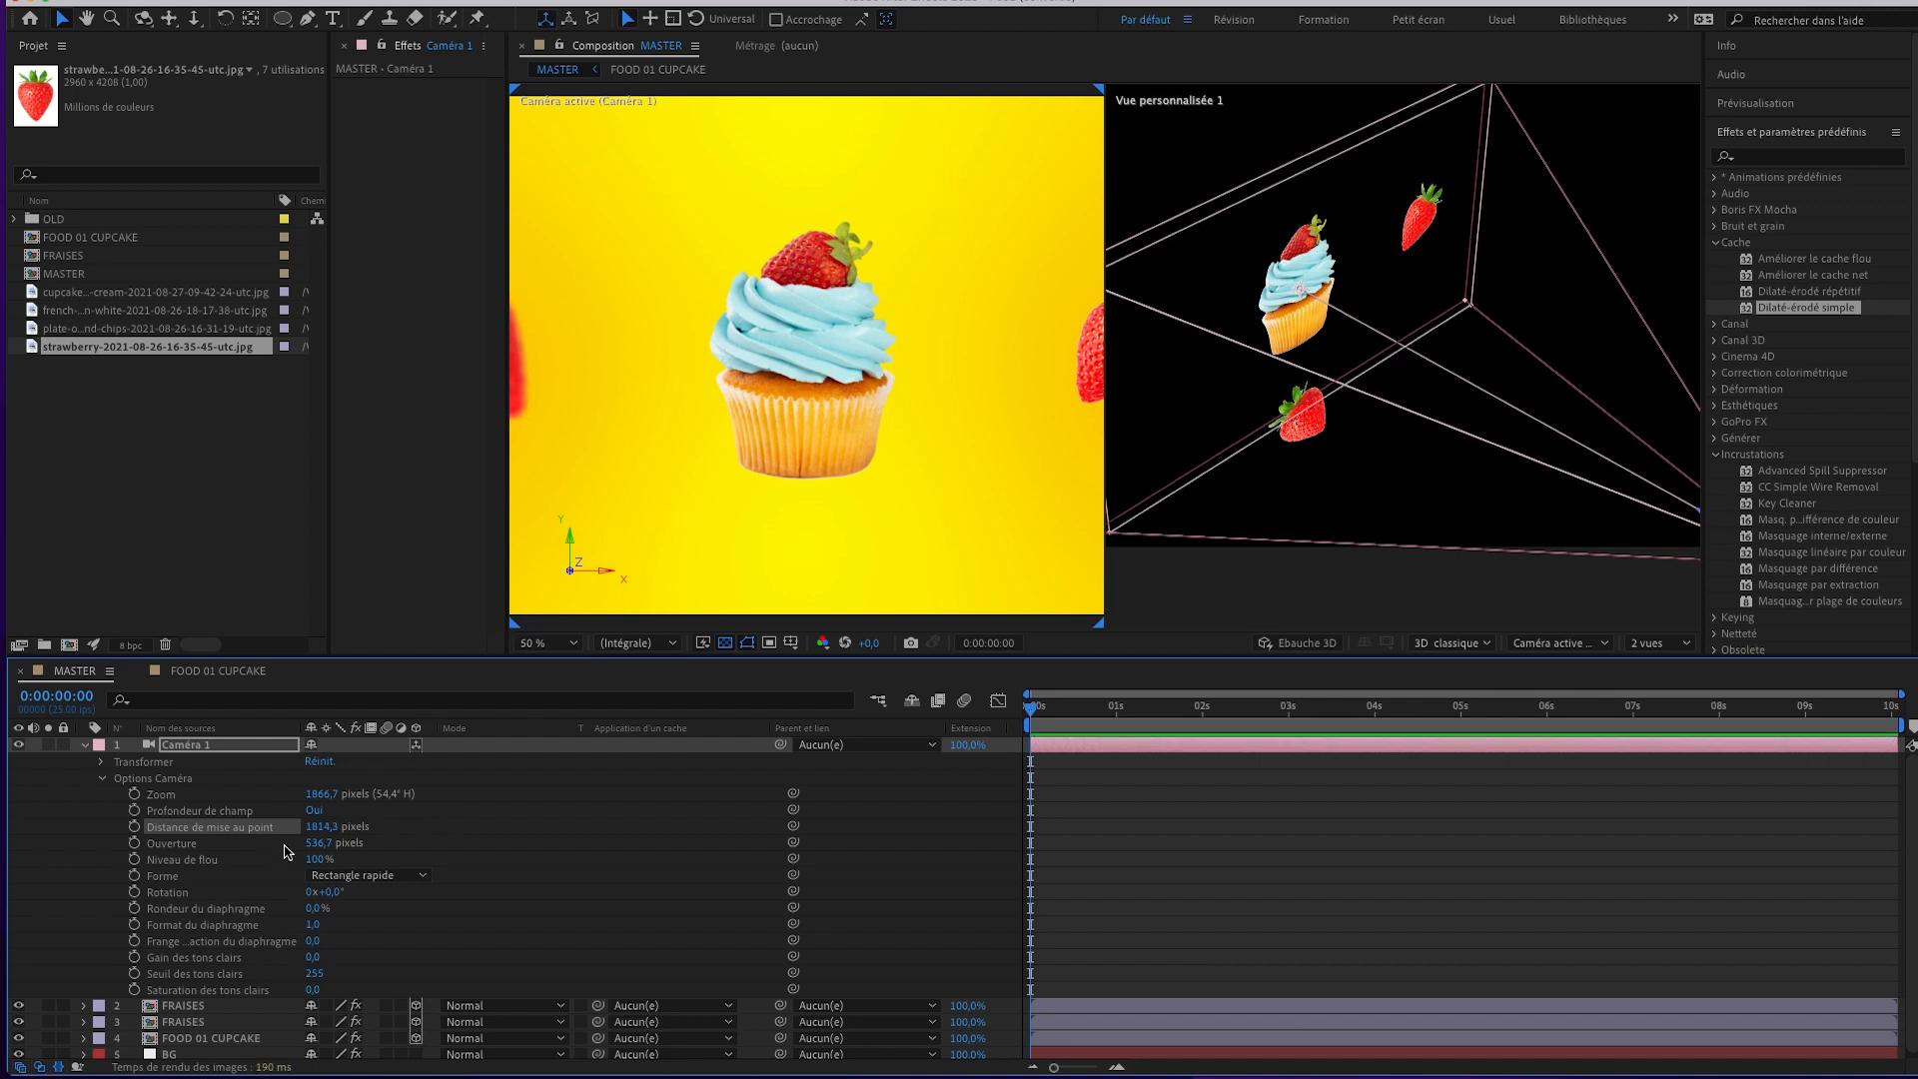
drag(327, 829, 335, 829)
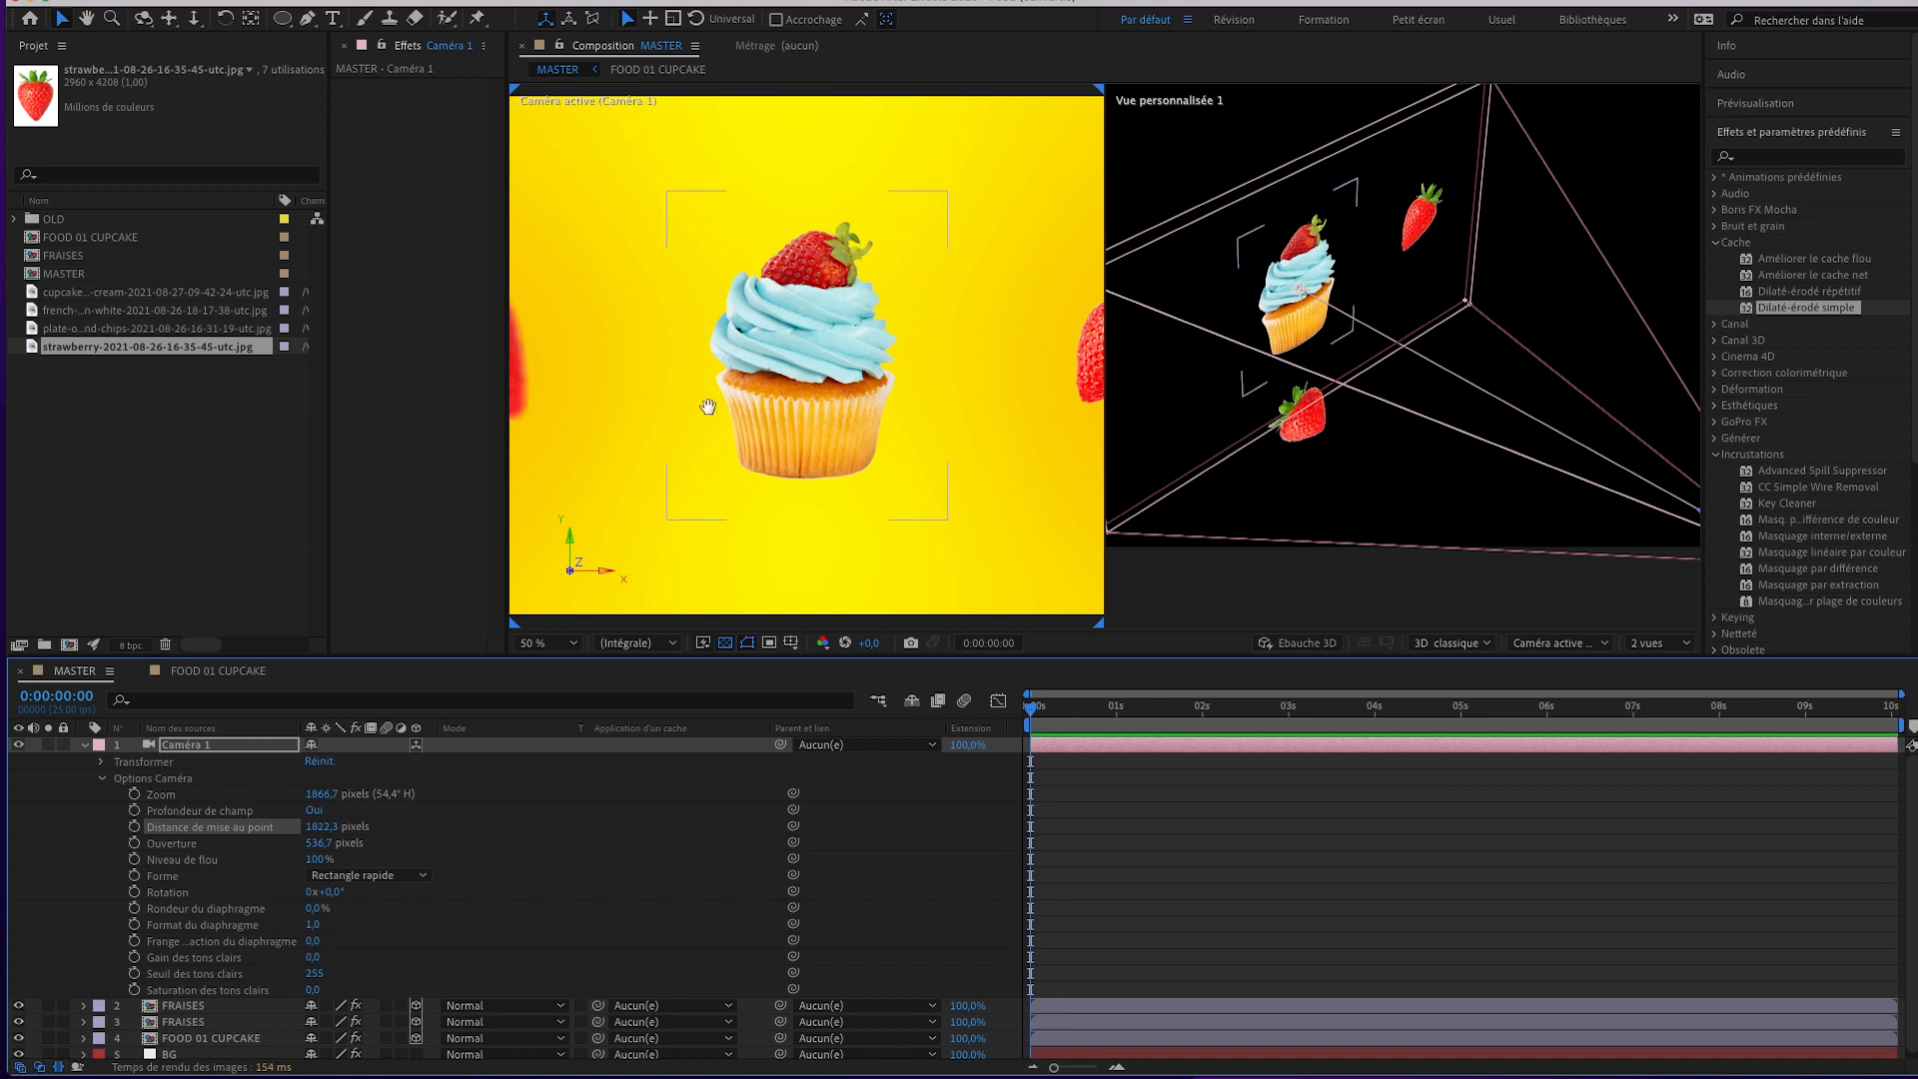
Examine the sharpness of both strawberries against the cupcake and their depth relative to the camera in Vue personnalisée 1.
drag(697, 407, 884, 402)
drag(1053, 410, 932, 385)
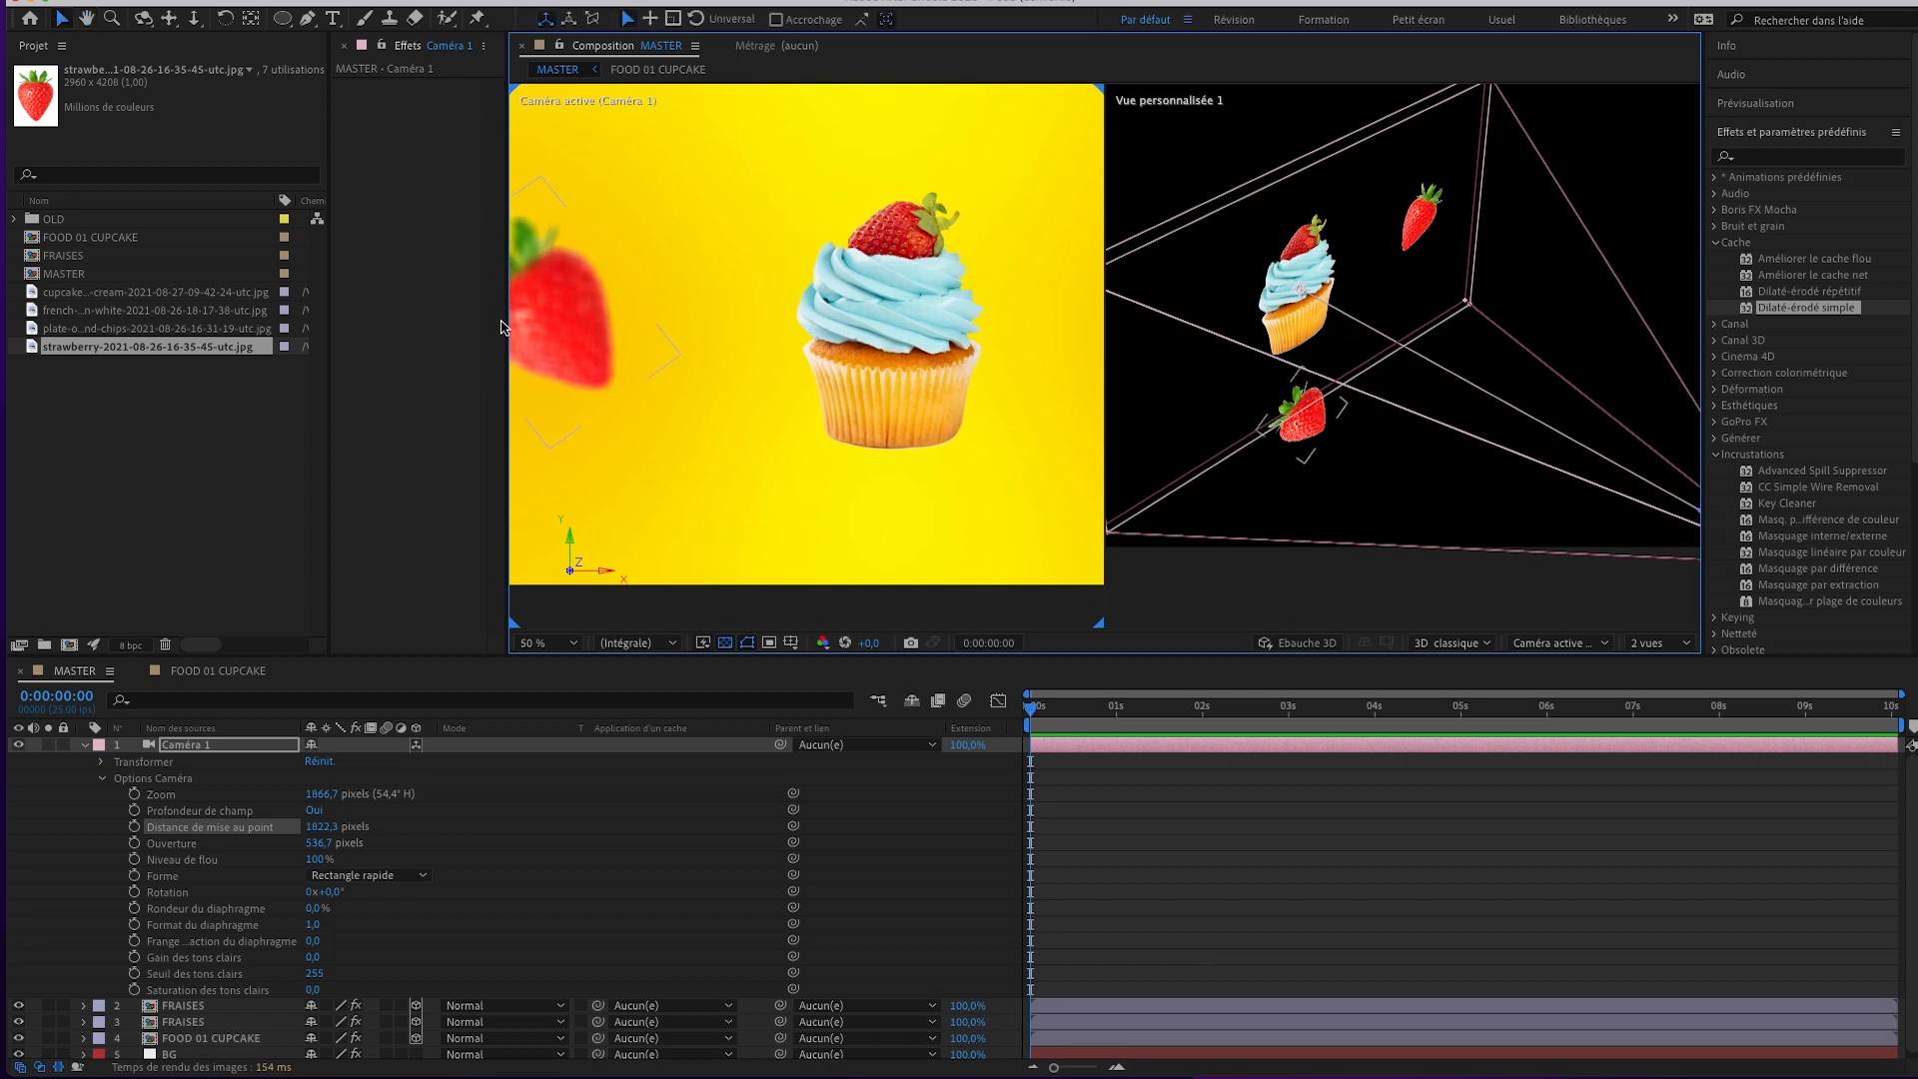
click(1316, 437)
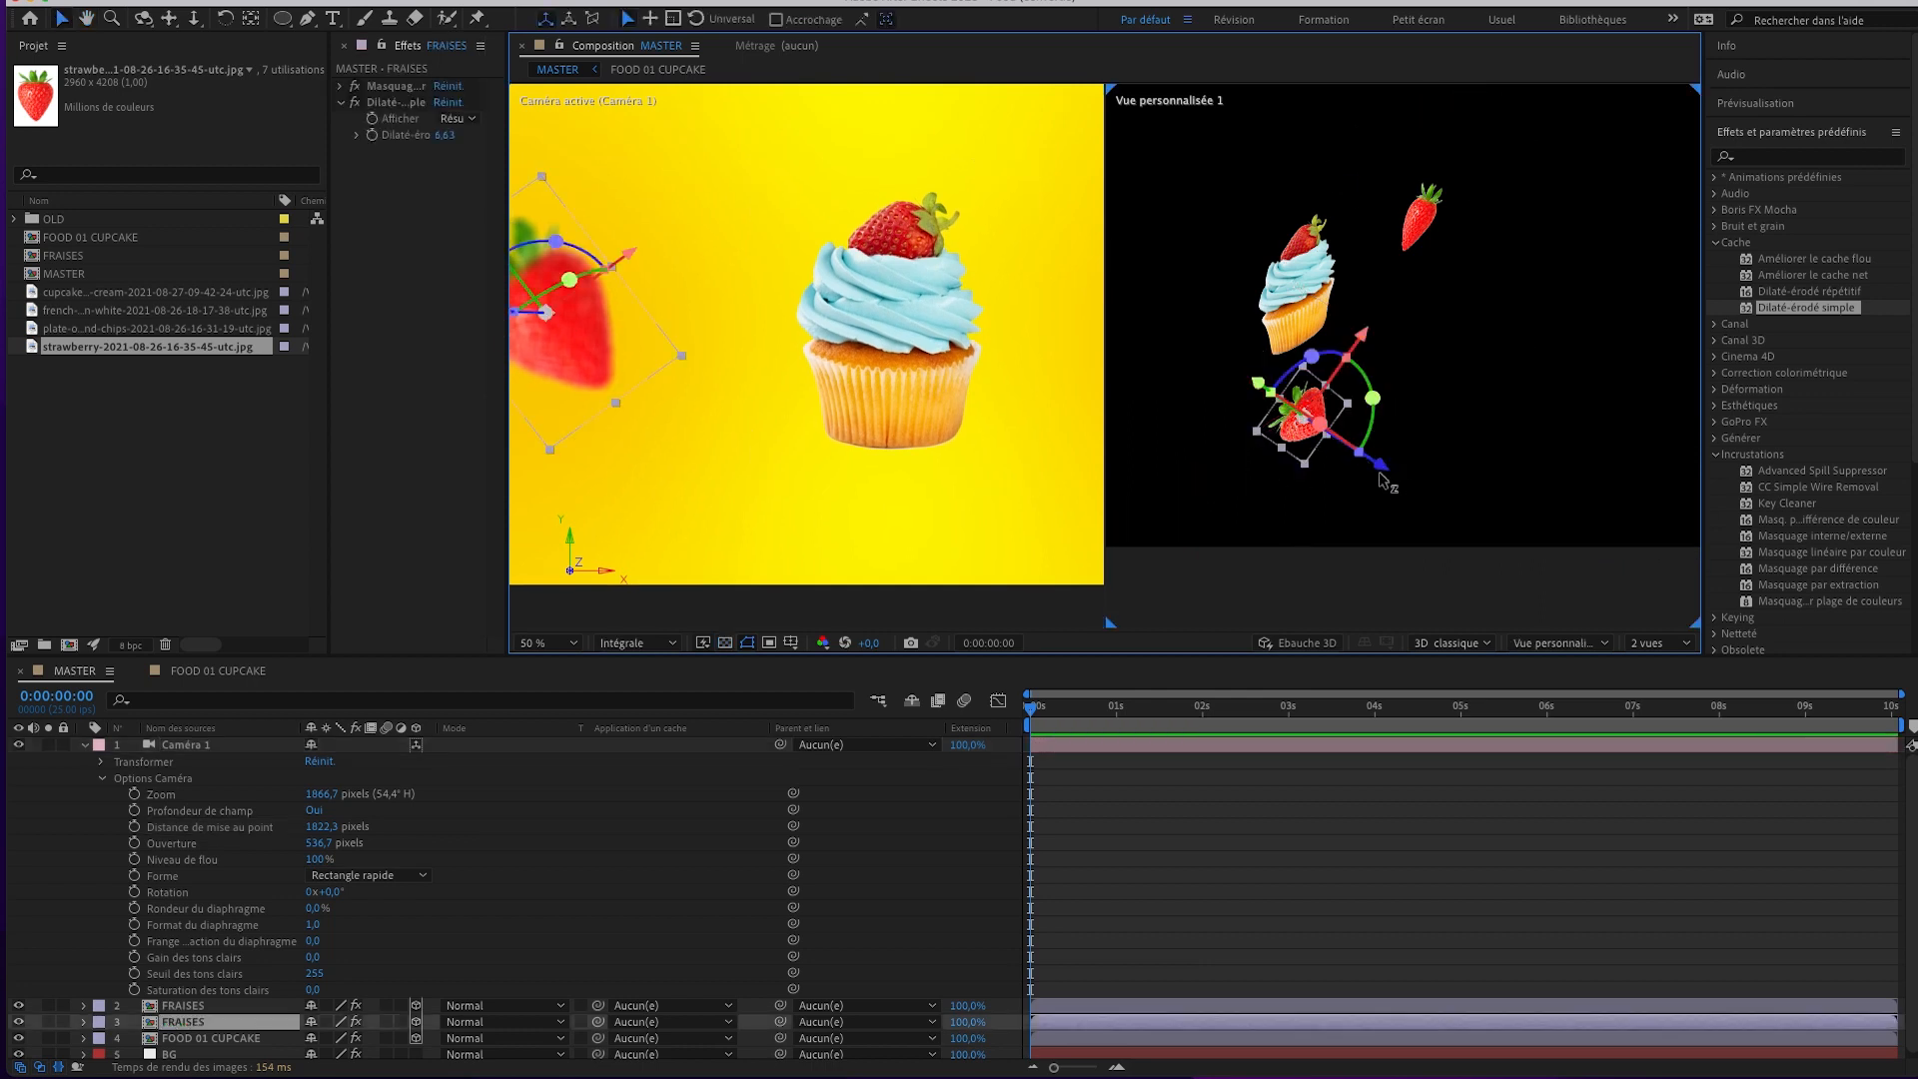
drag(957, 431, 651, 407)
click(877, 299)
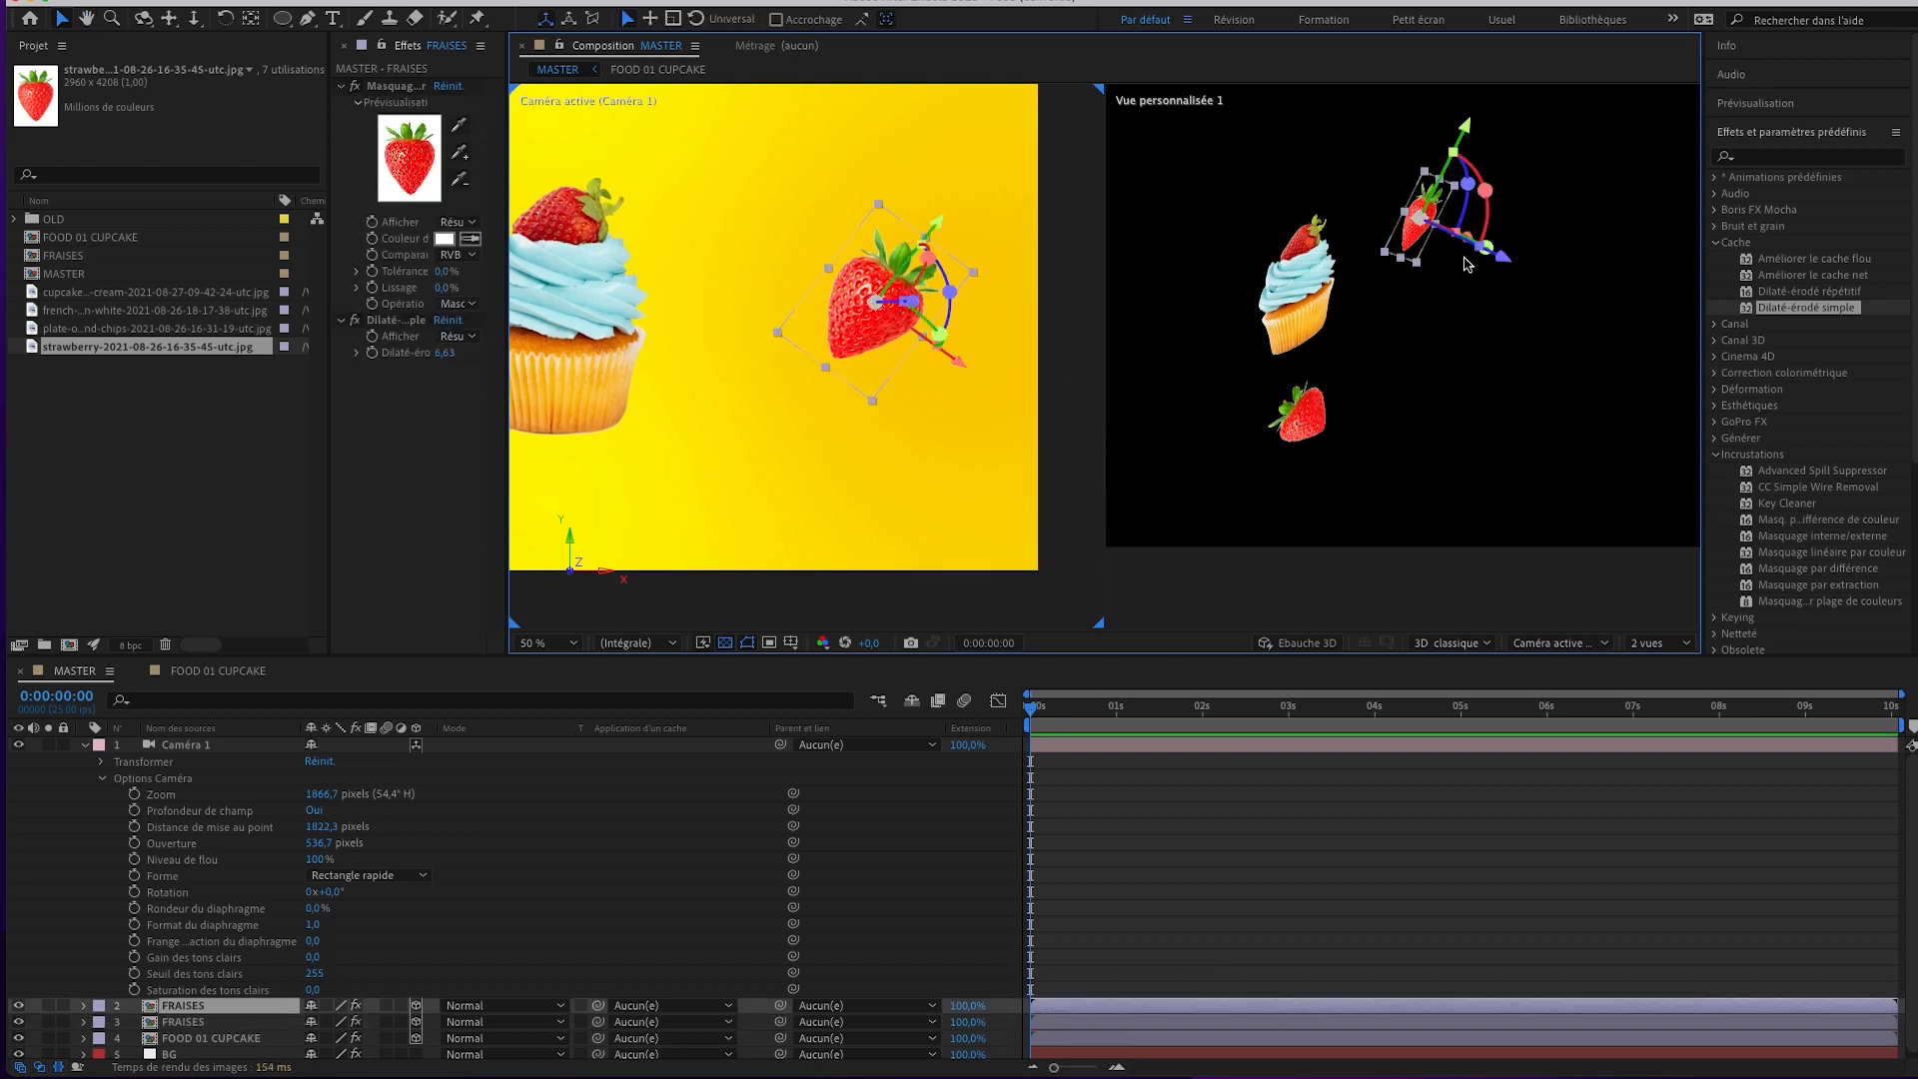
click(1249, 595)
click(547, 643)
click(552, 663)
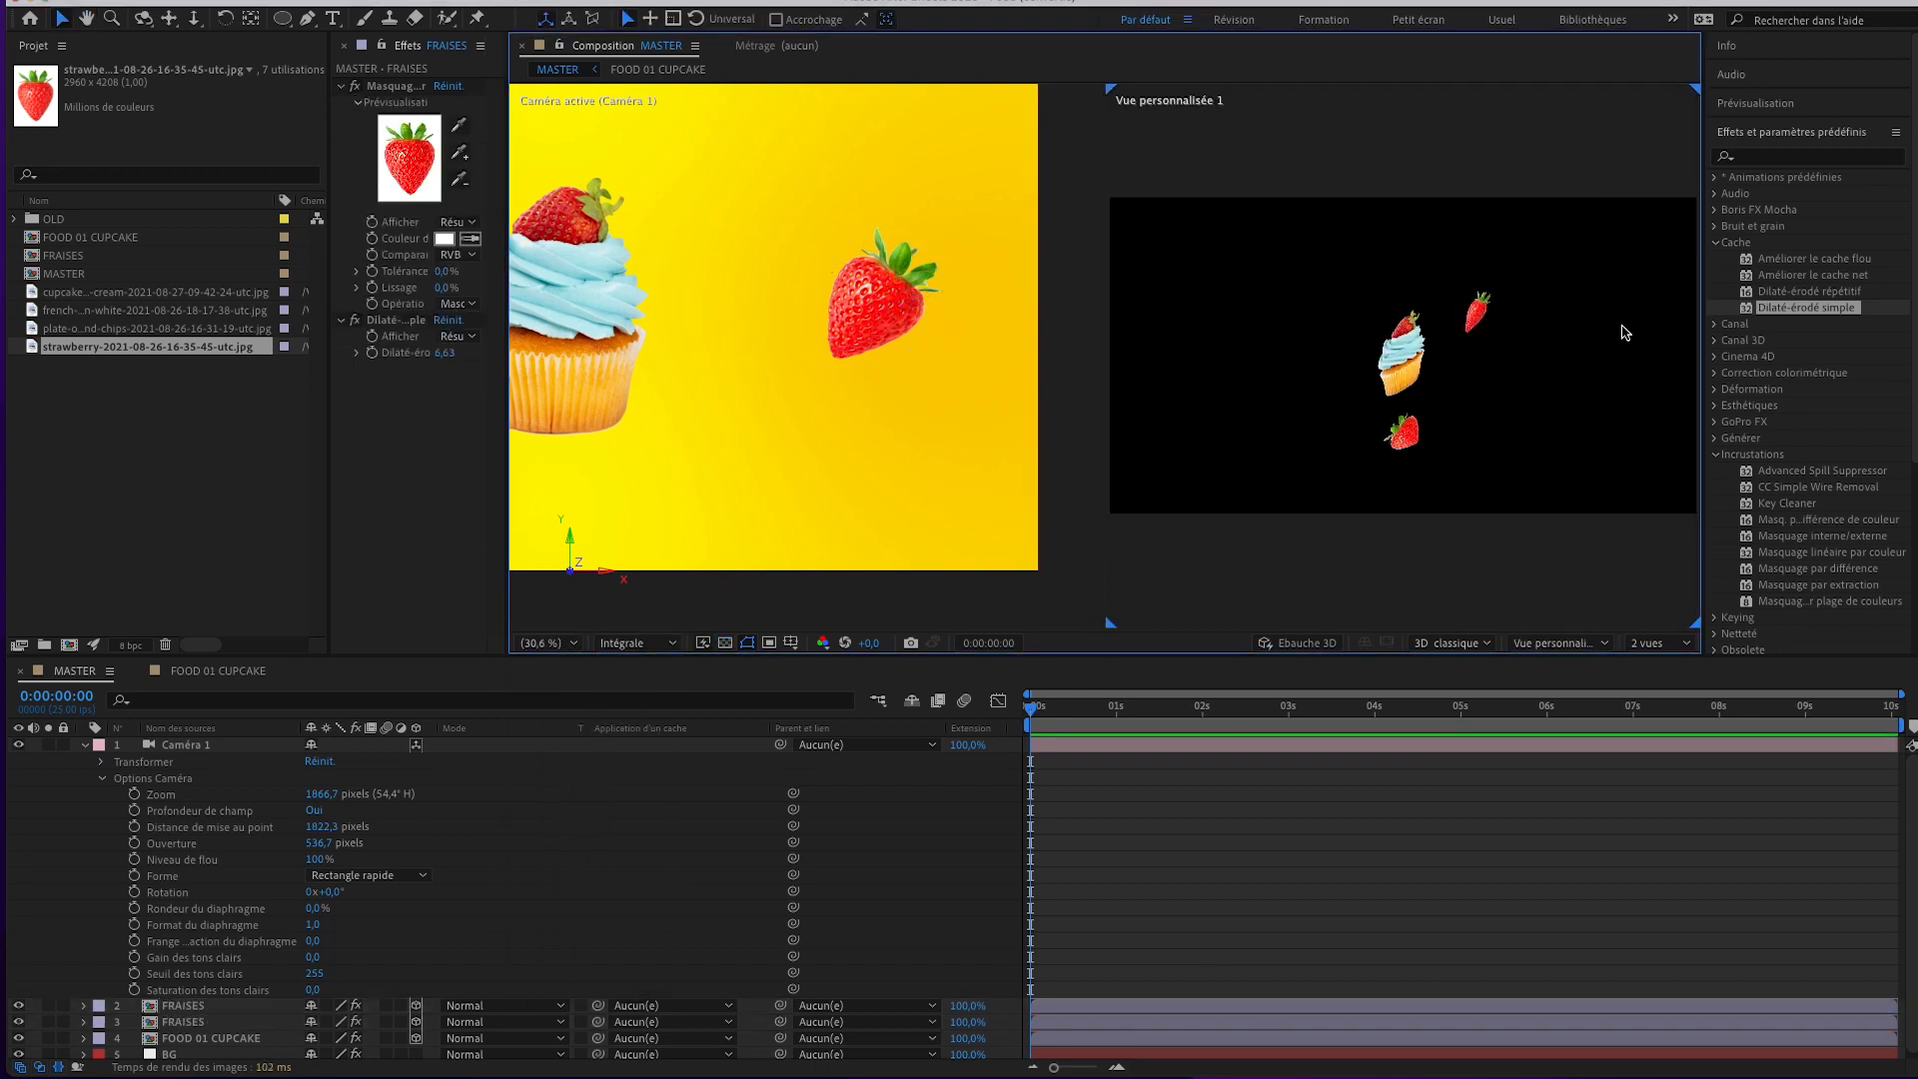
click(1479, 318)
drag(1566, 425, 1433, 416)
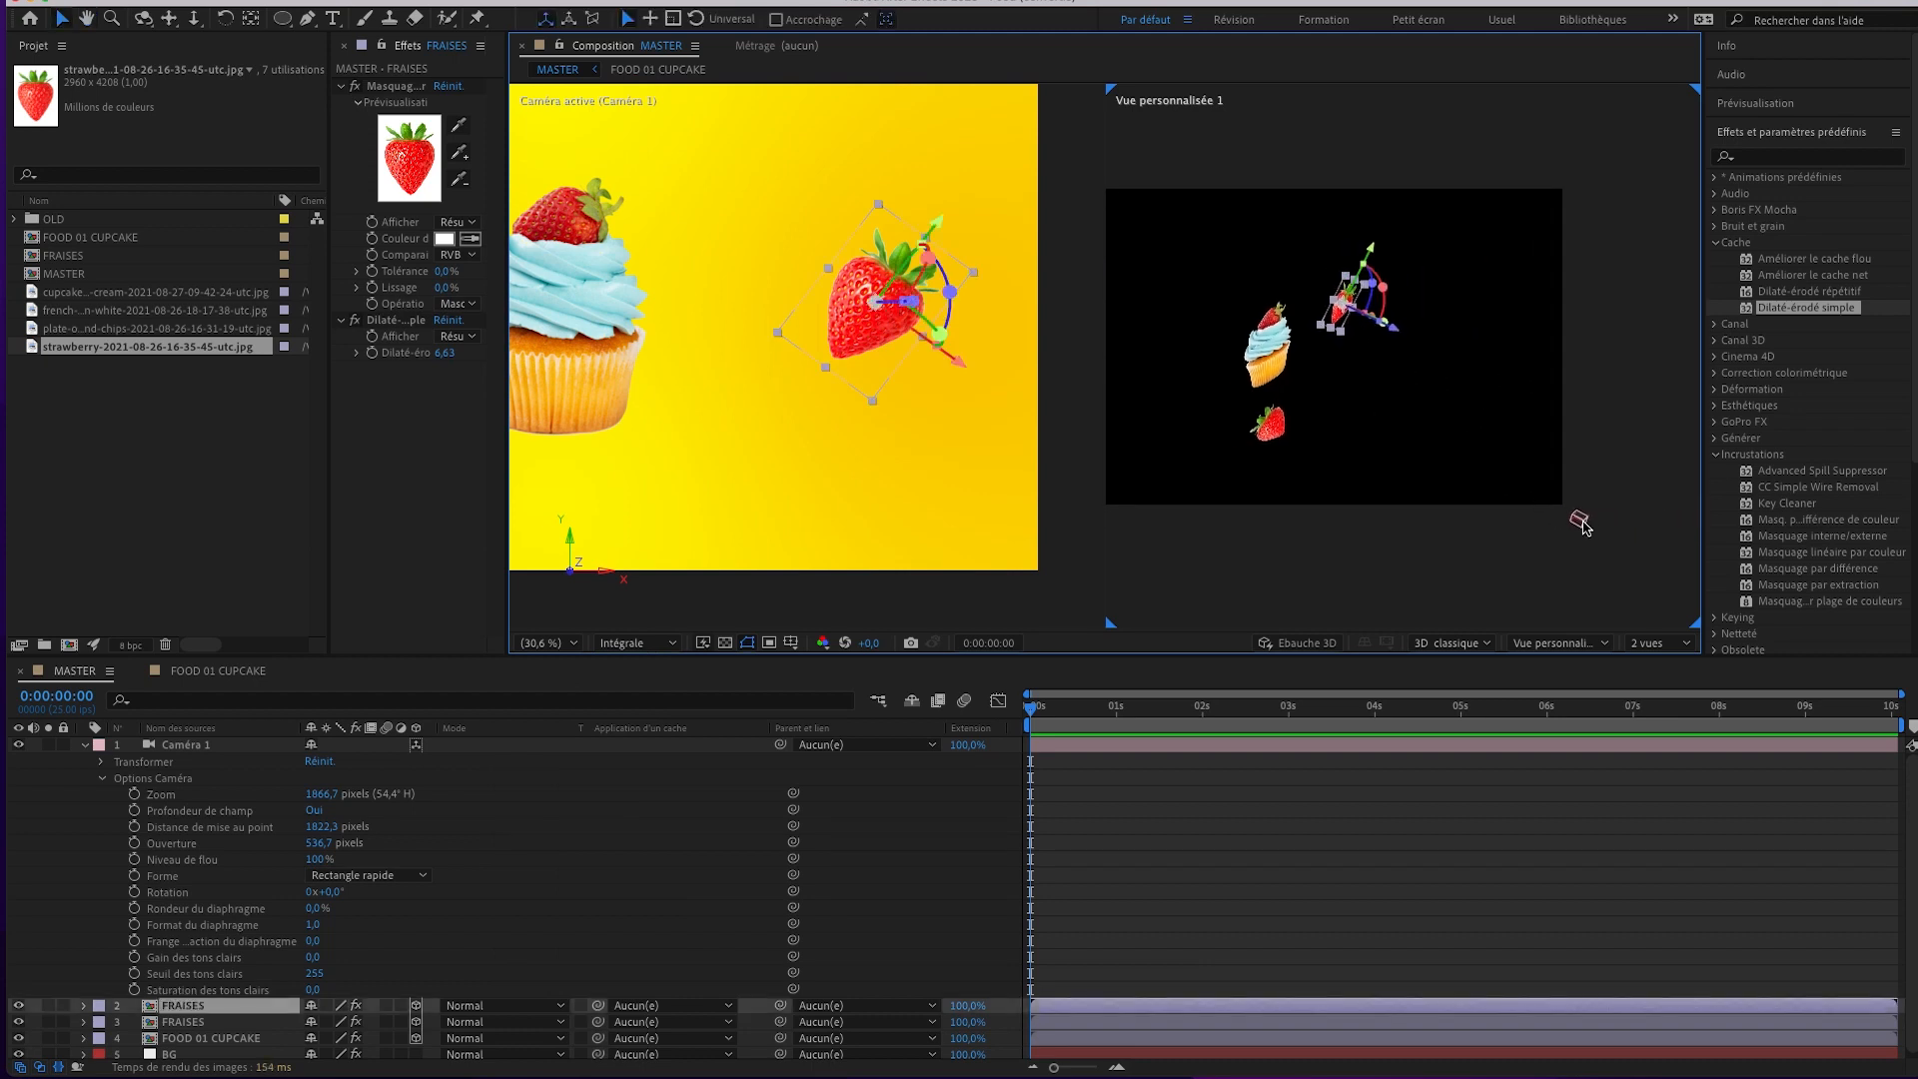
click(1580, 519)
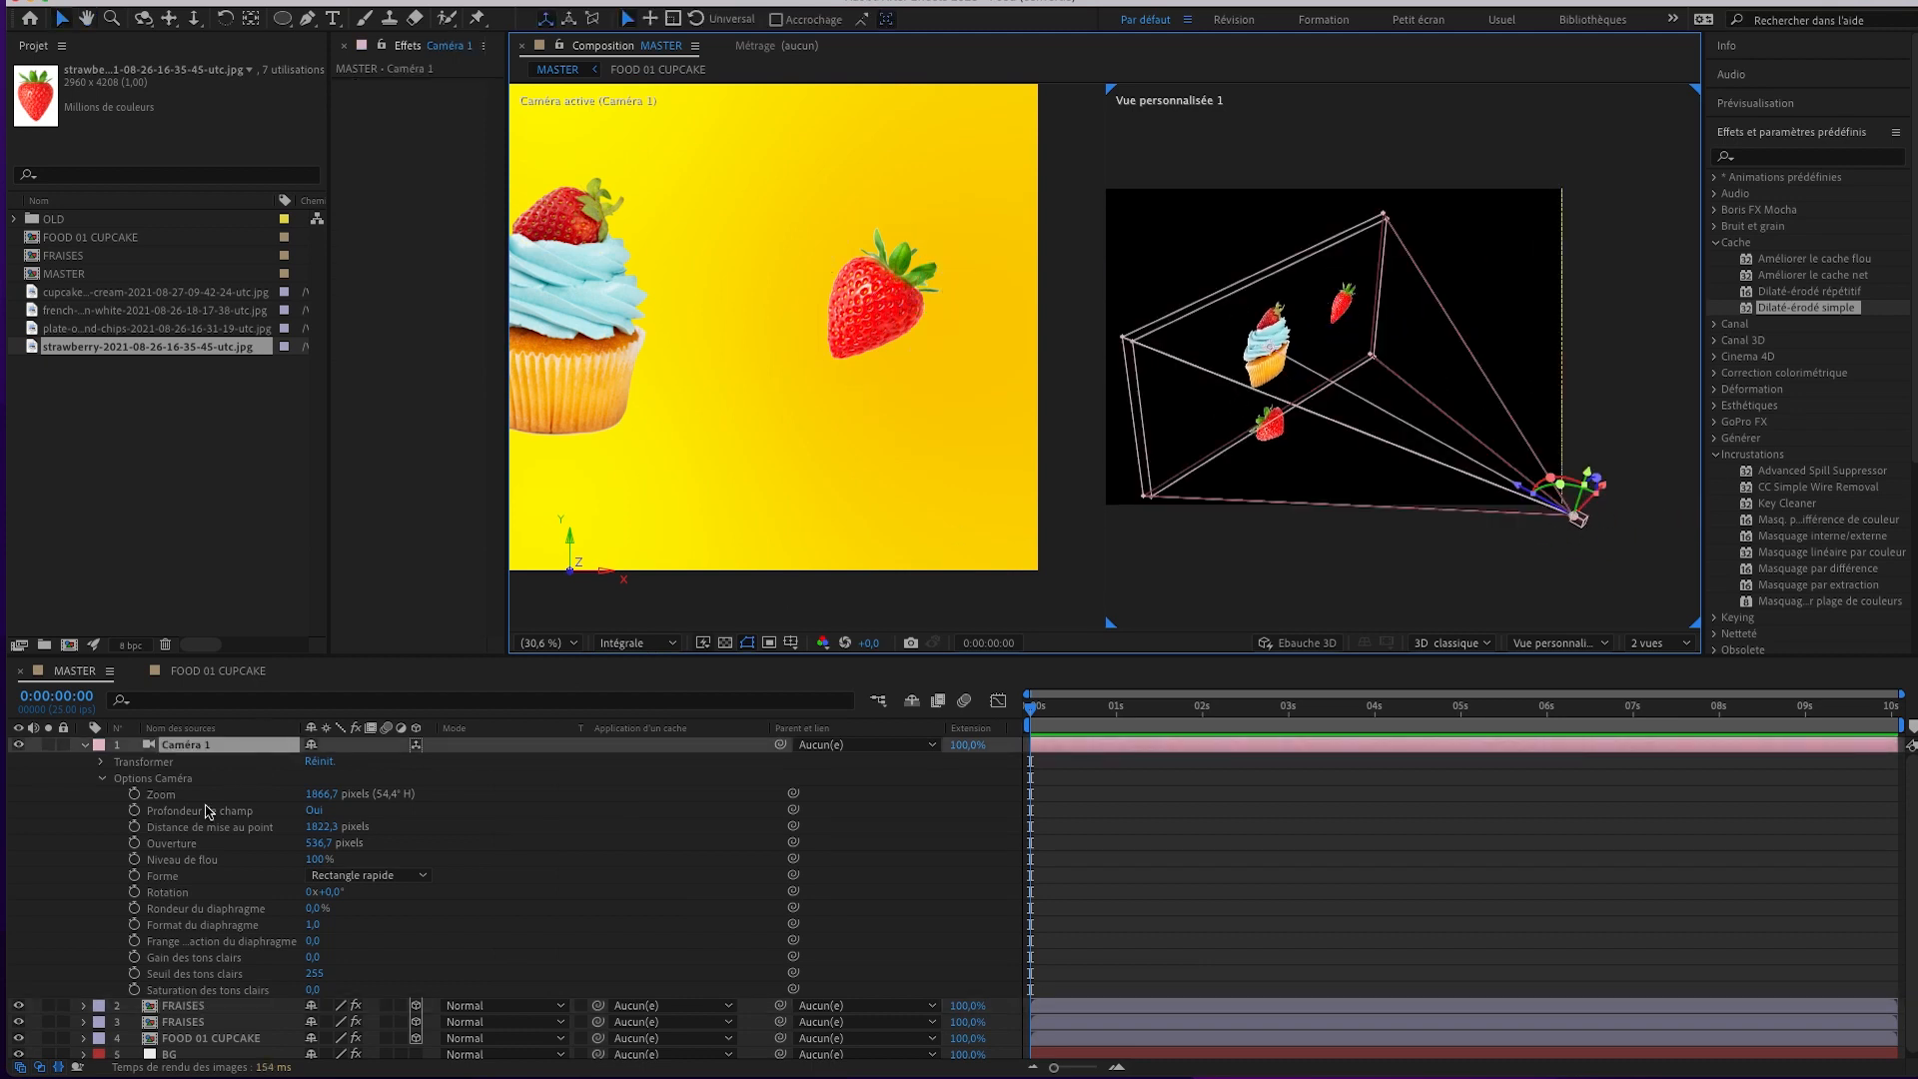
Collapse the Caméra 1 properties and push the right strawberry back along its Z axis, away from the camera.
click(84, 744)
click(218, 762)
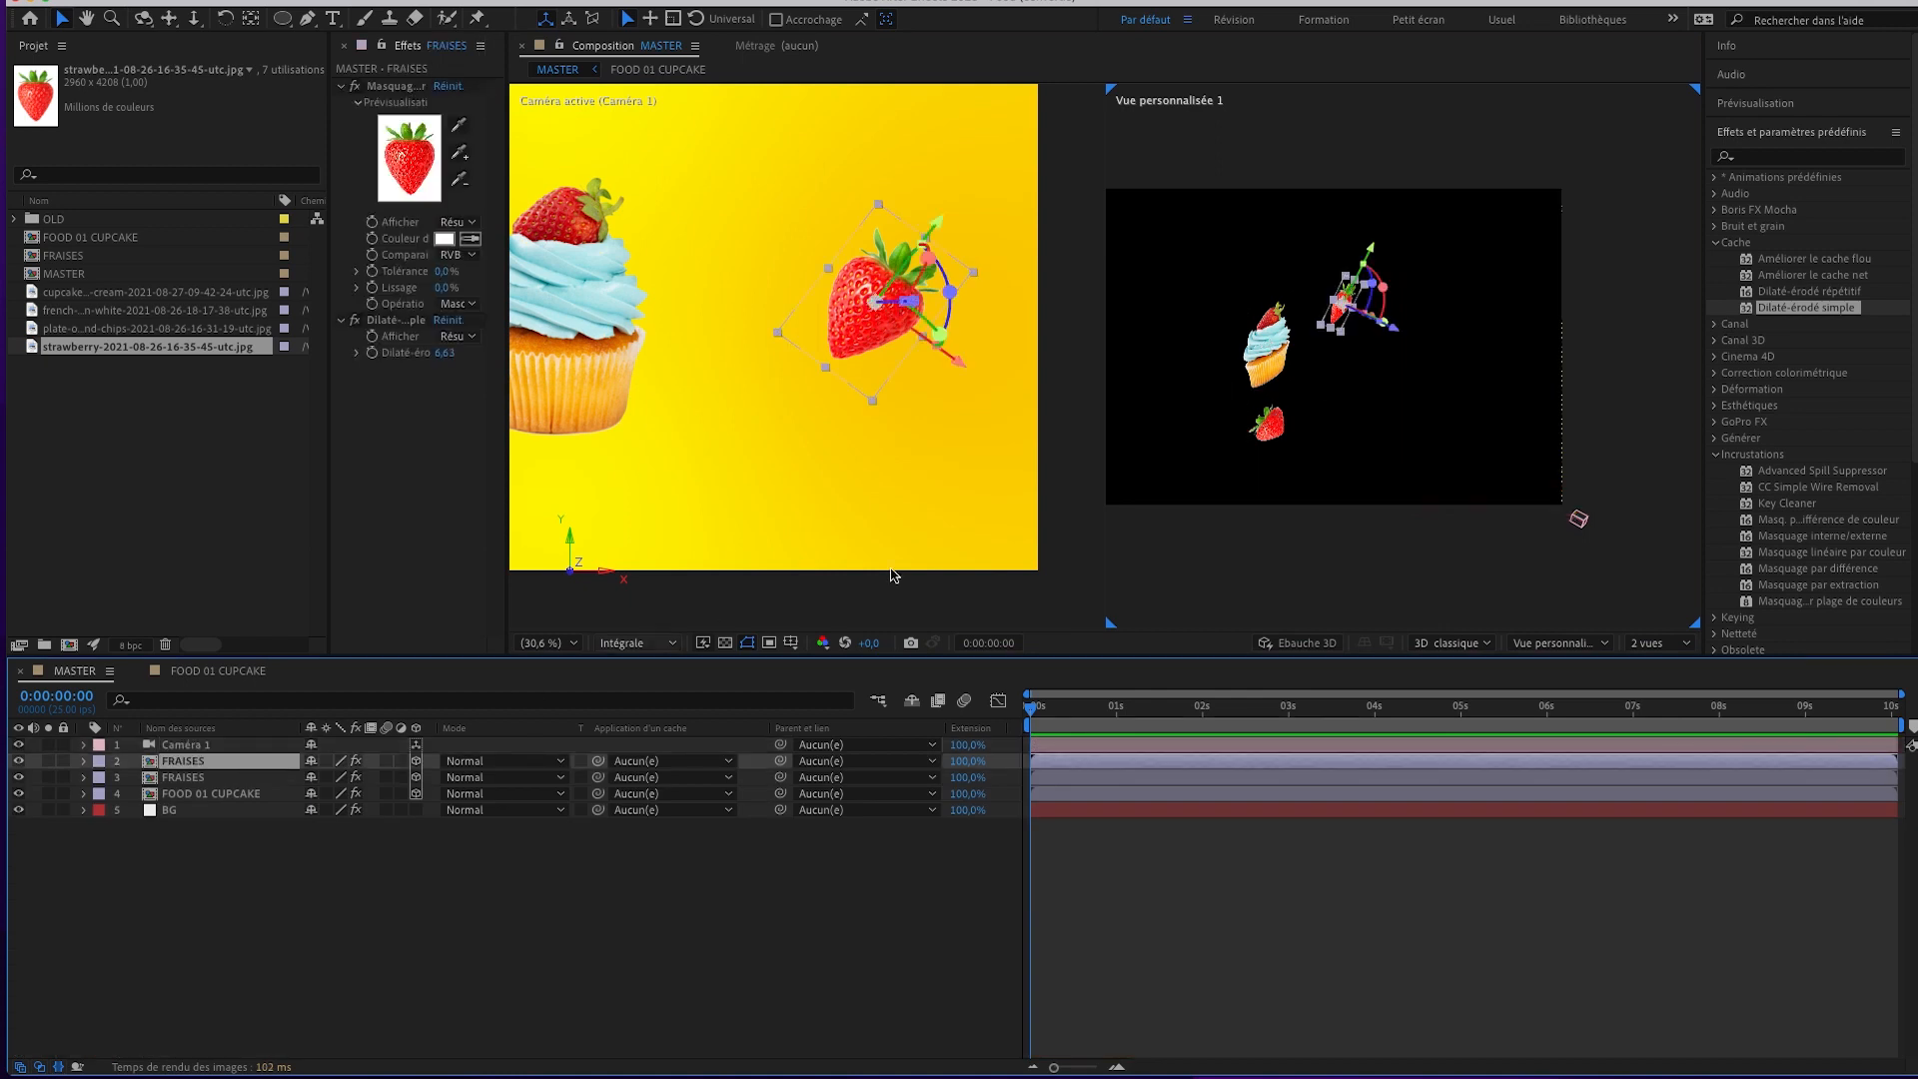
drag(1386, 330, 1327, 292)
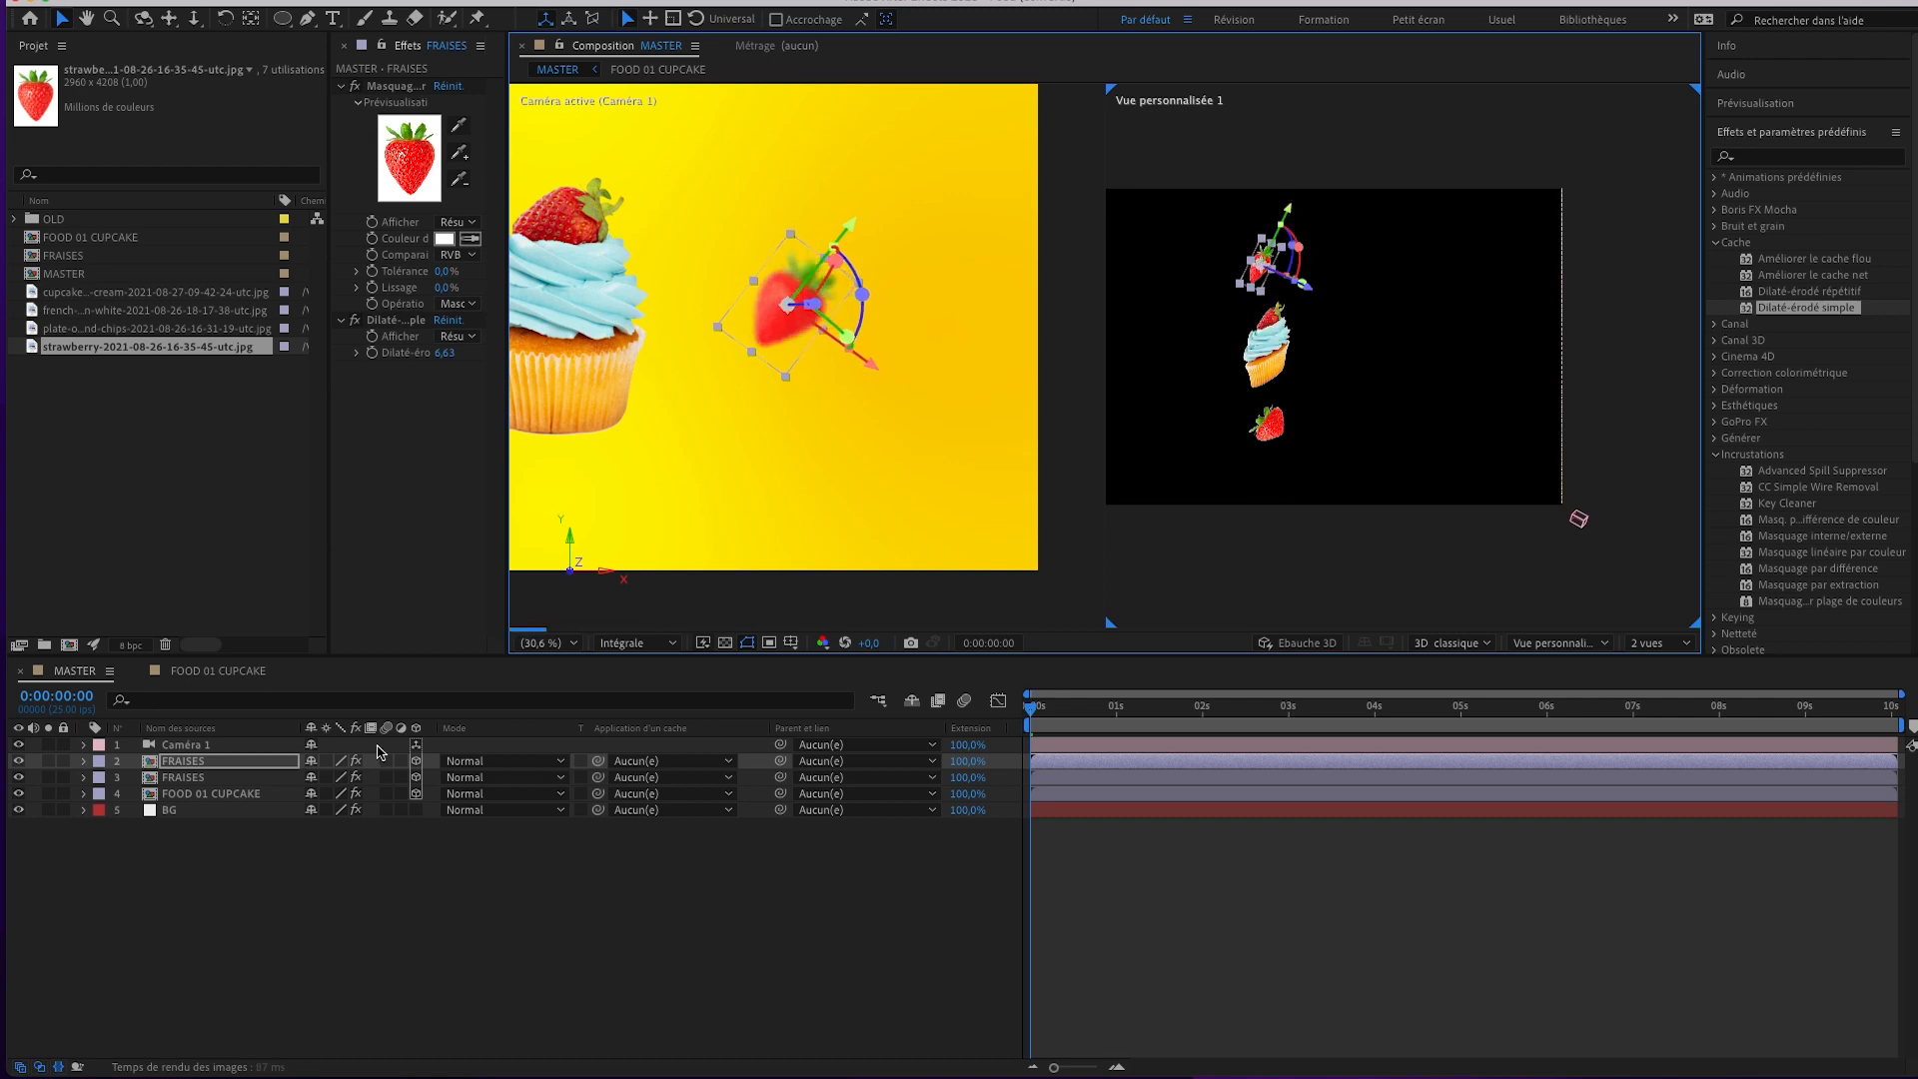
click(188, 865)
Show the MASTER composition in a single active camera view fitted to the viewer.
click(1684, 643)
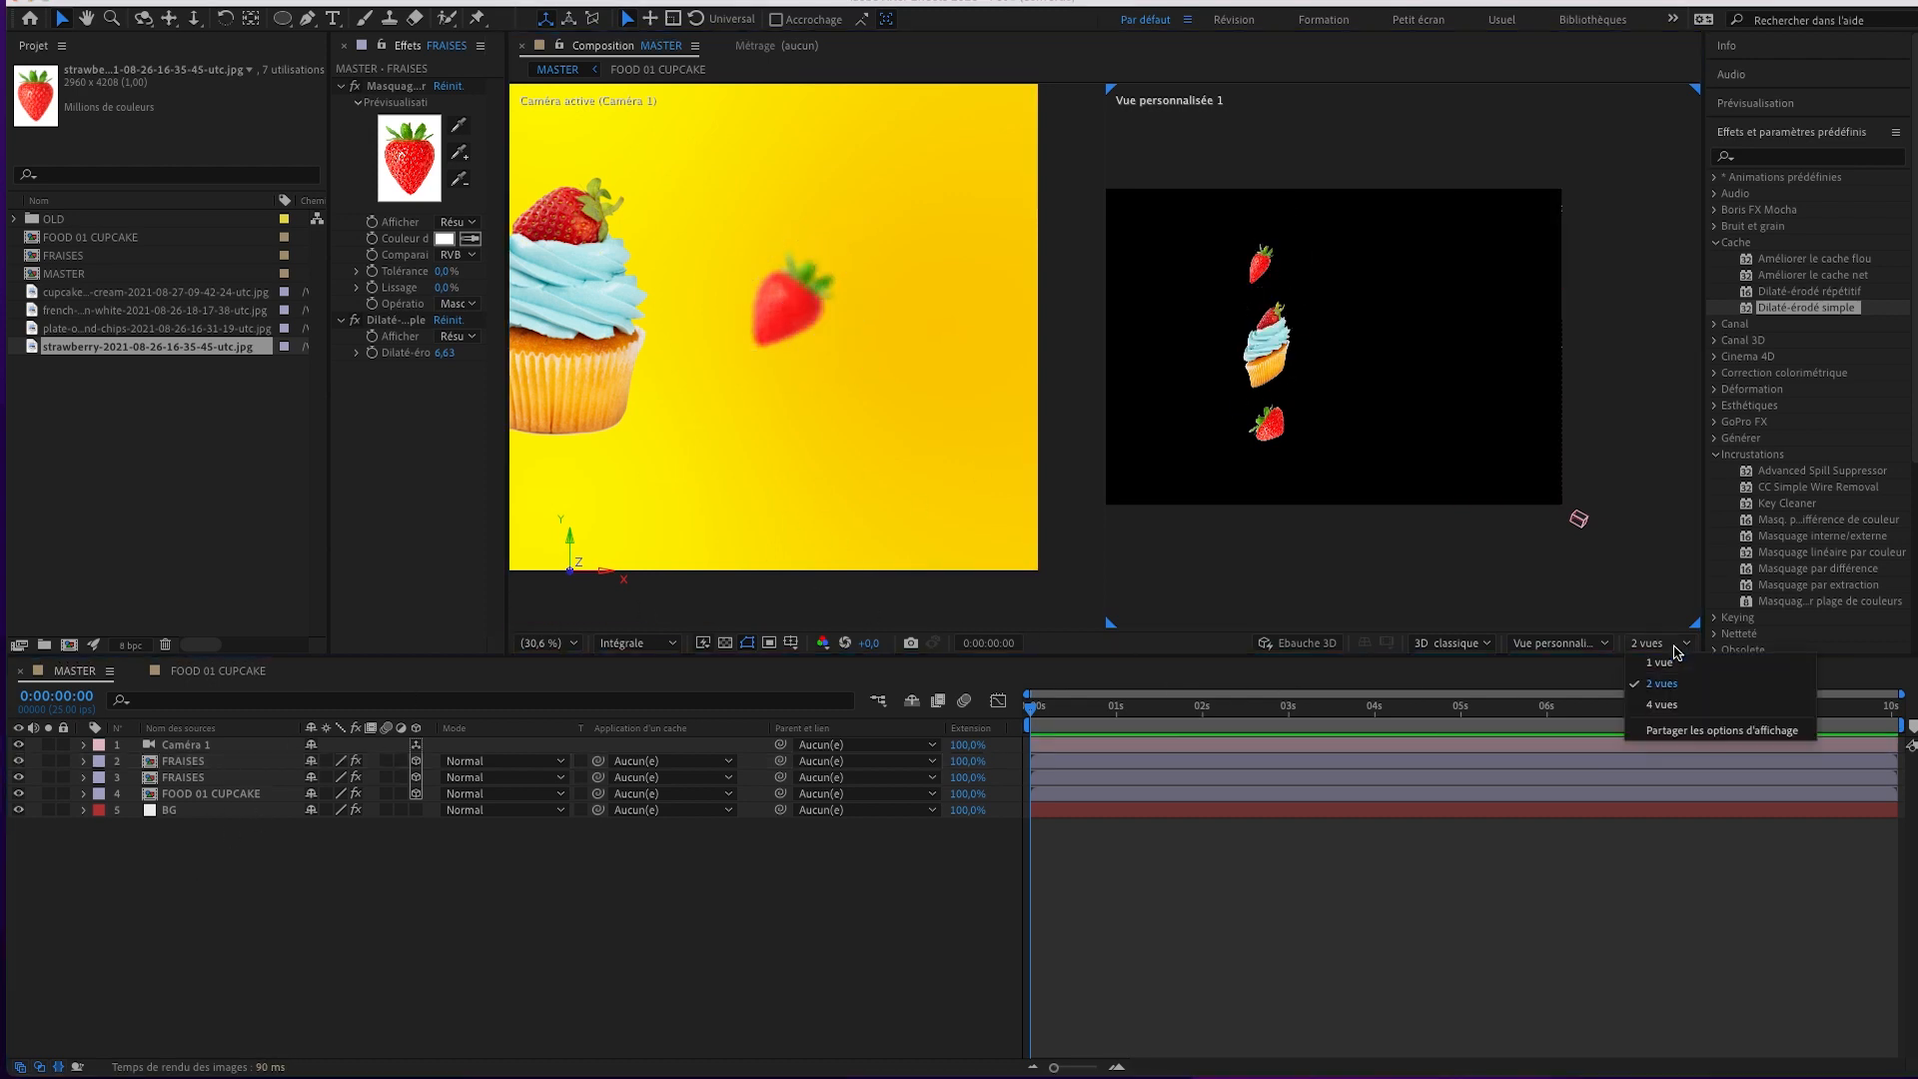
click(1677, 665)
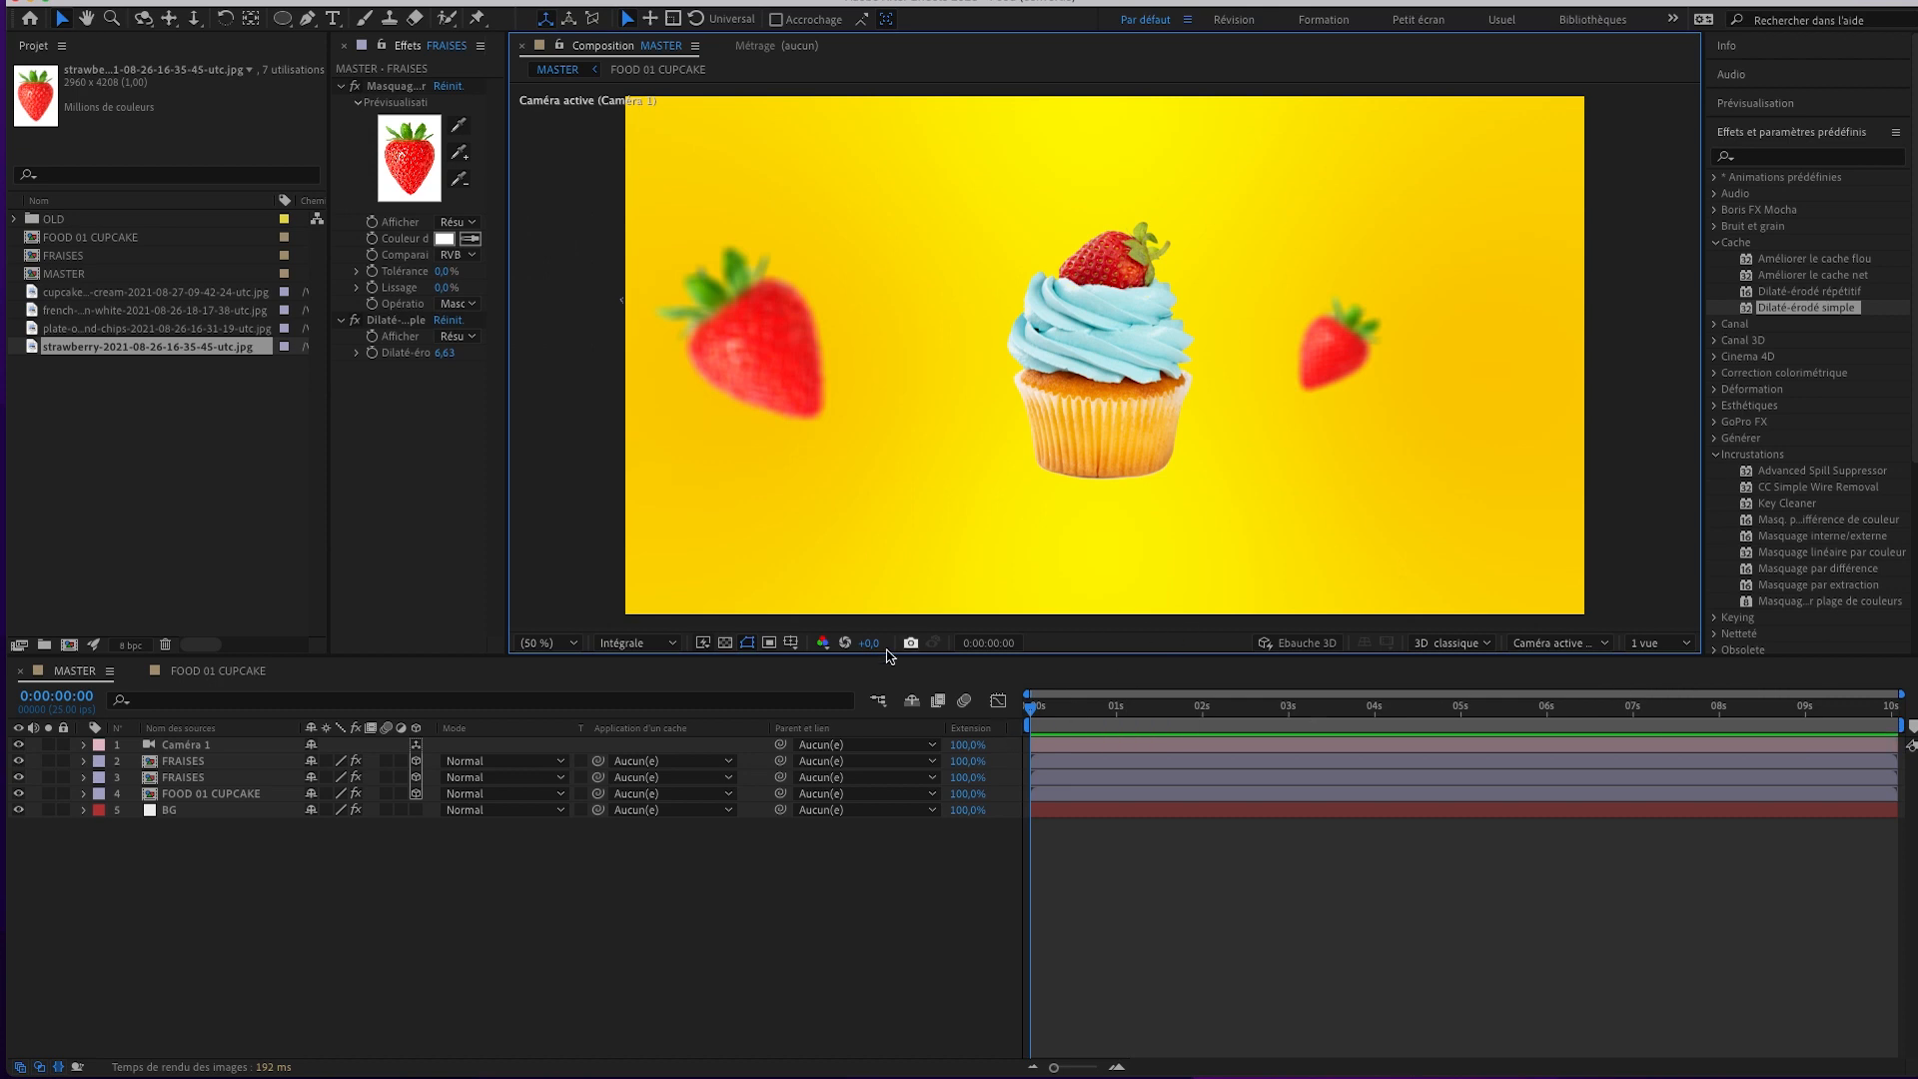
click(550, 643)
click(567, 663)
Duplicate the right strawberry layer and slide the copy along the world X axis to just left of the cupcake.
click(198, 763)
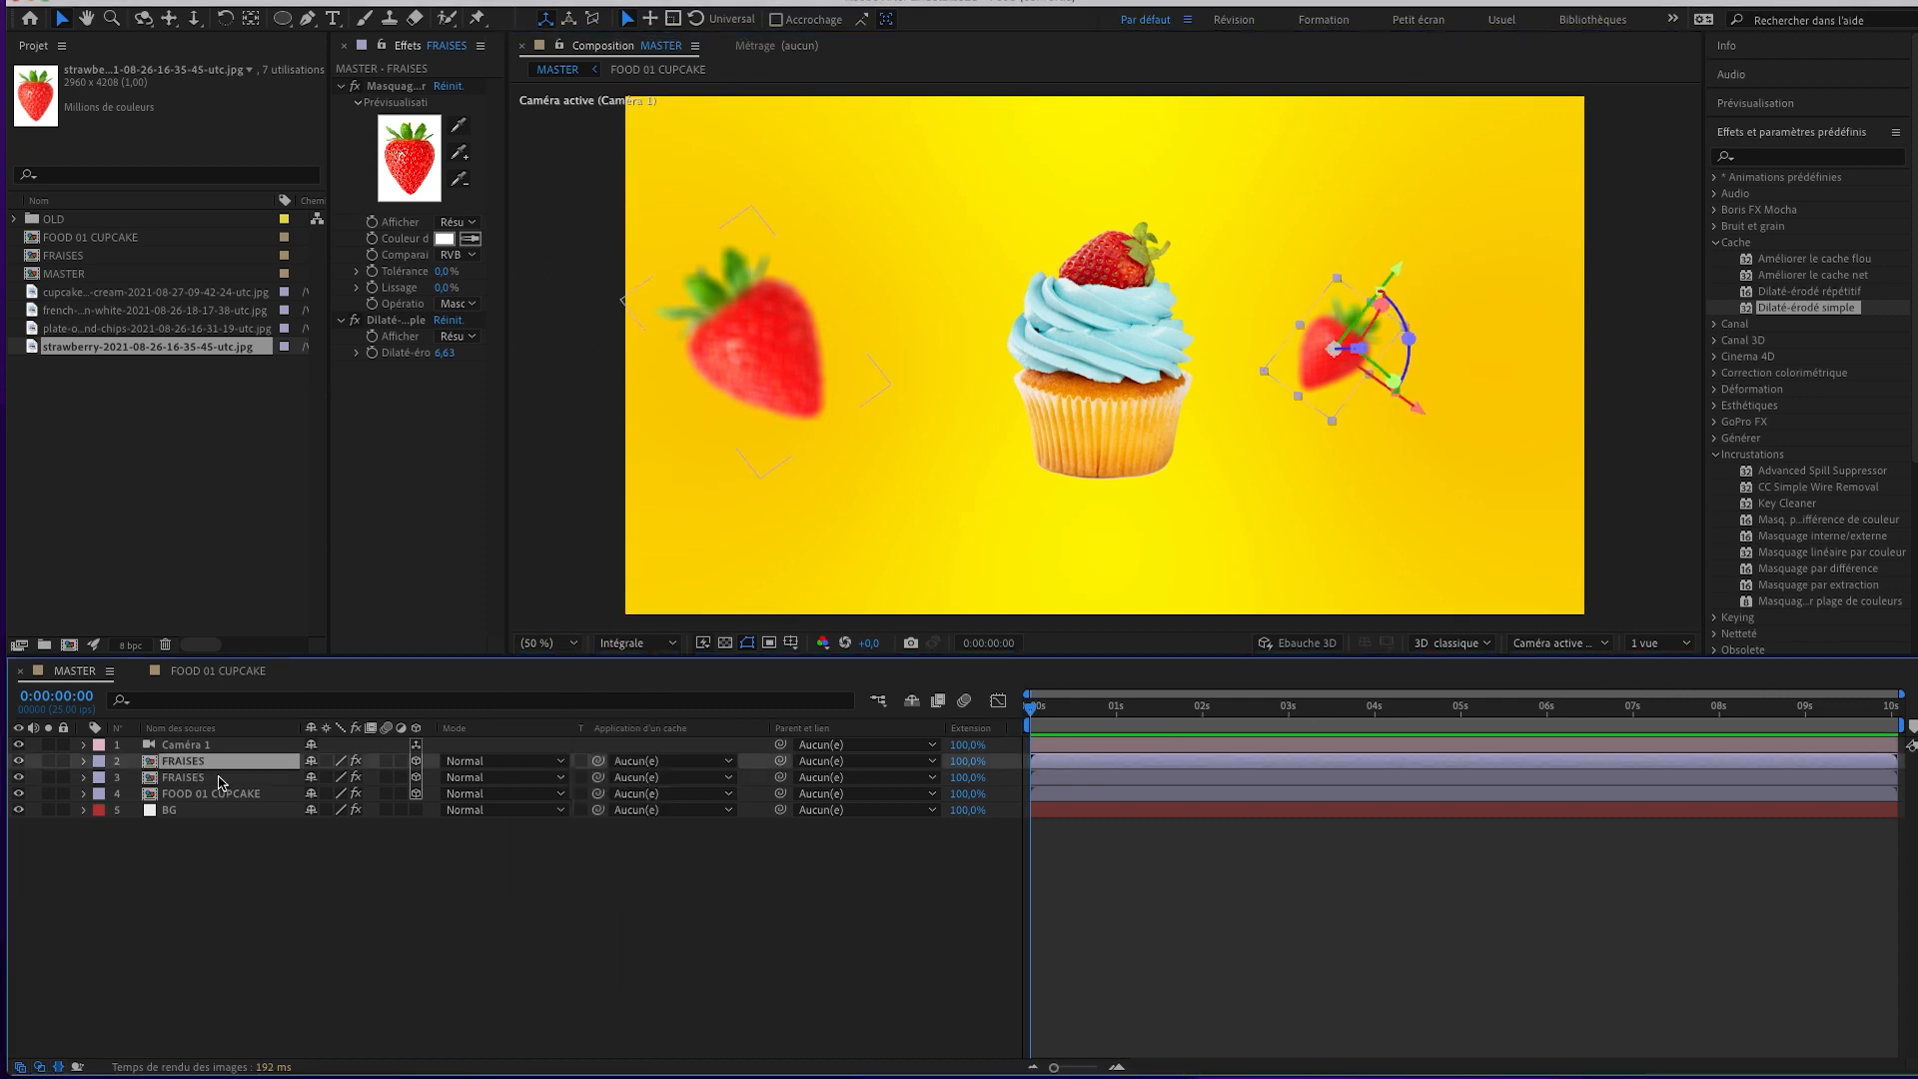
key(ctrl+d)
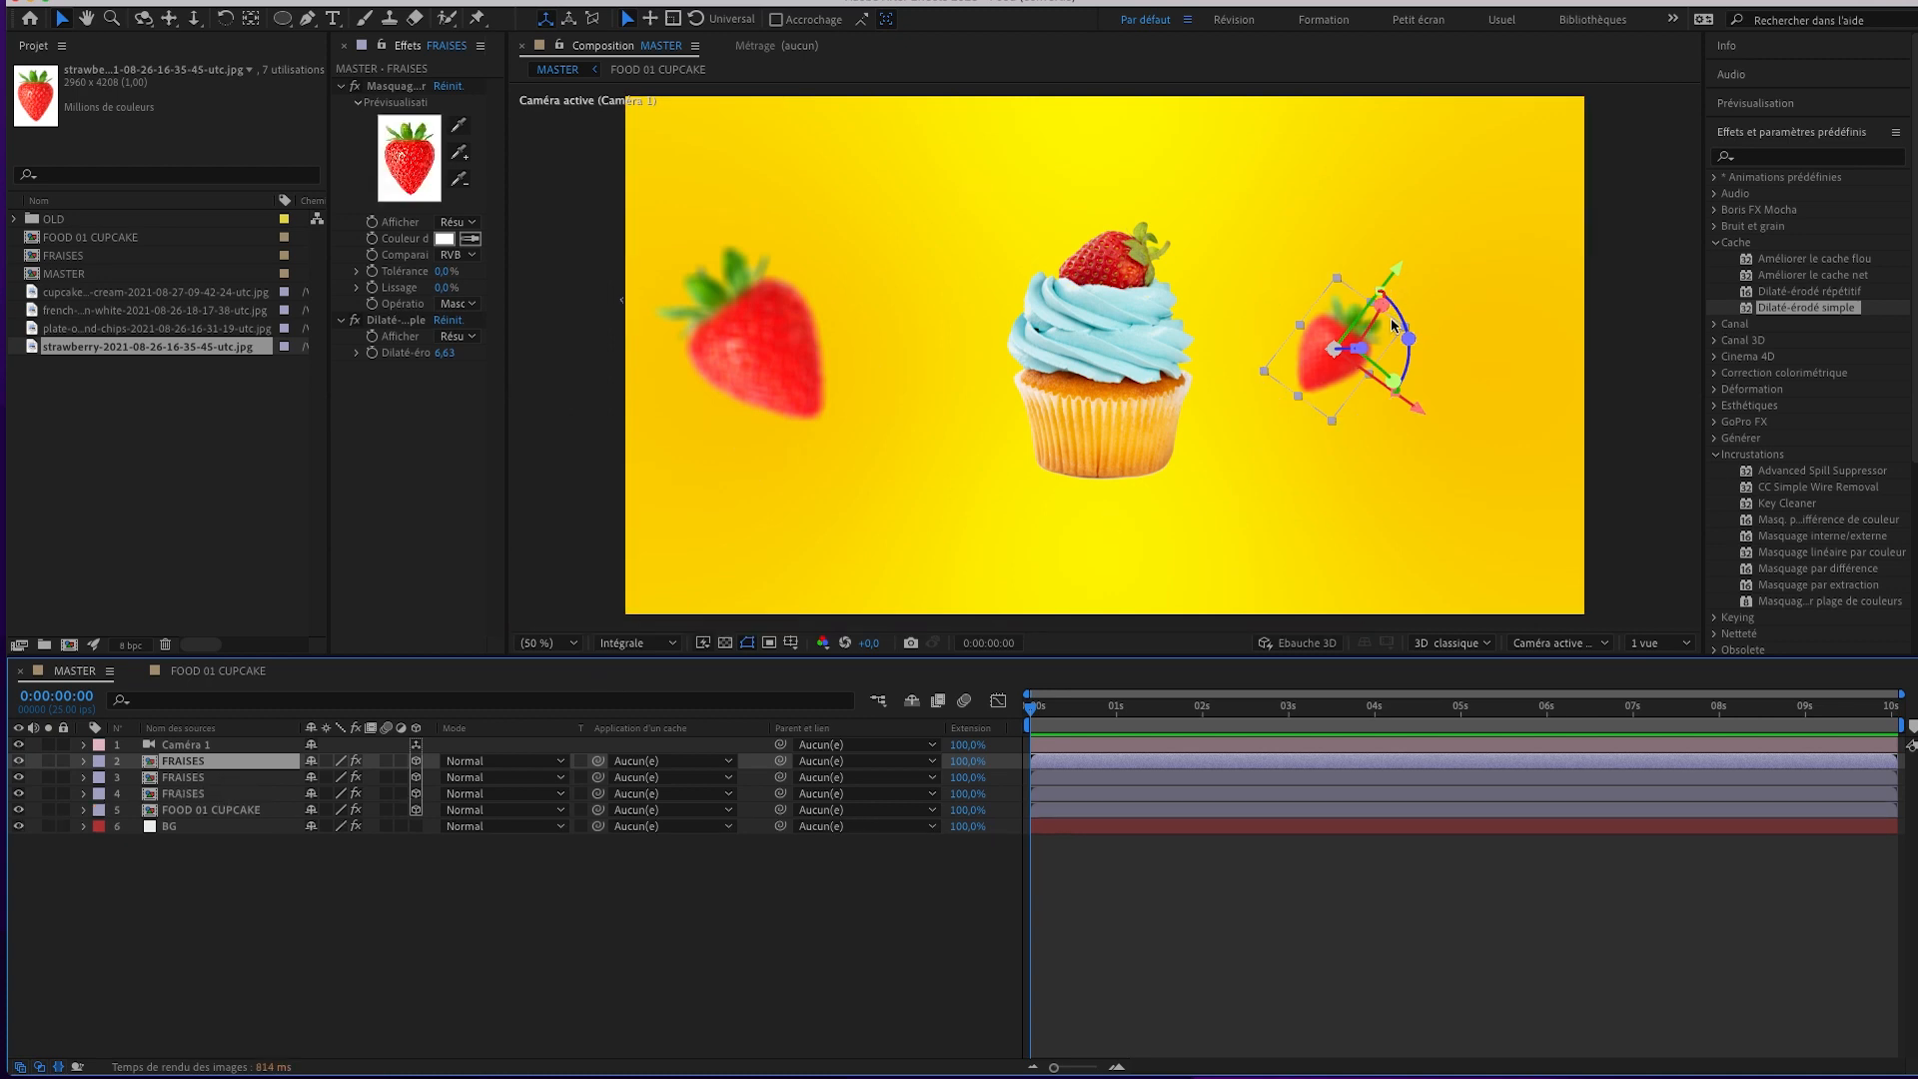
click(568, 22)
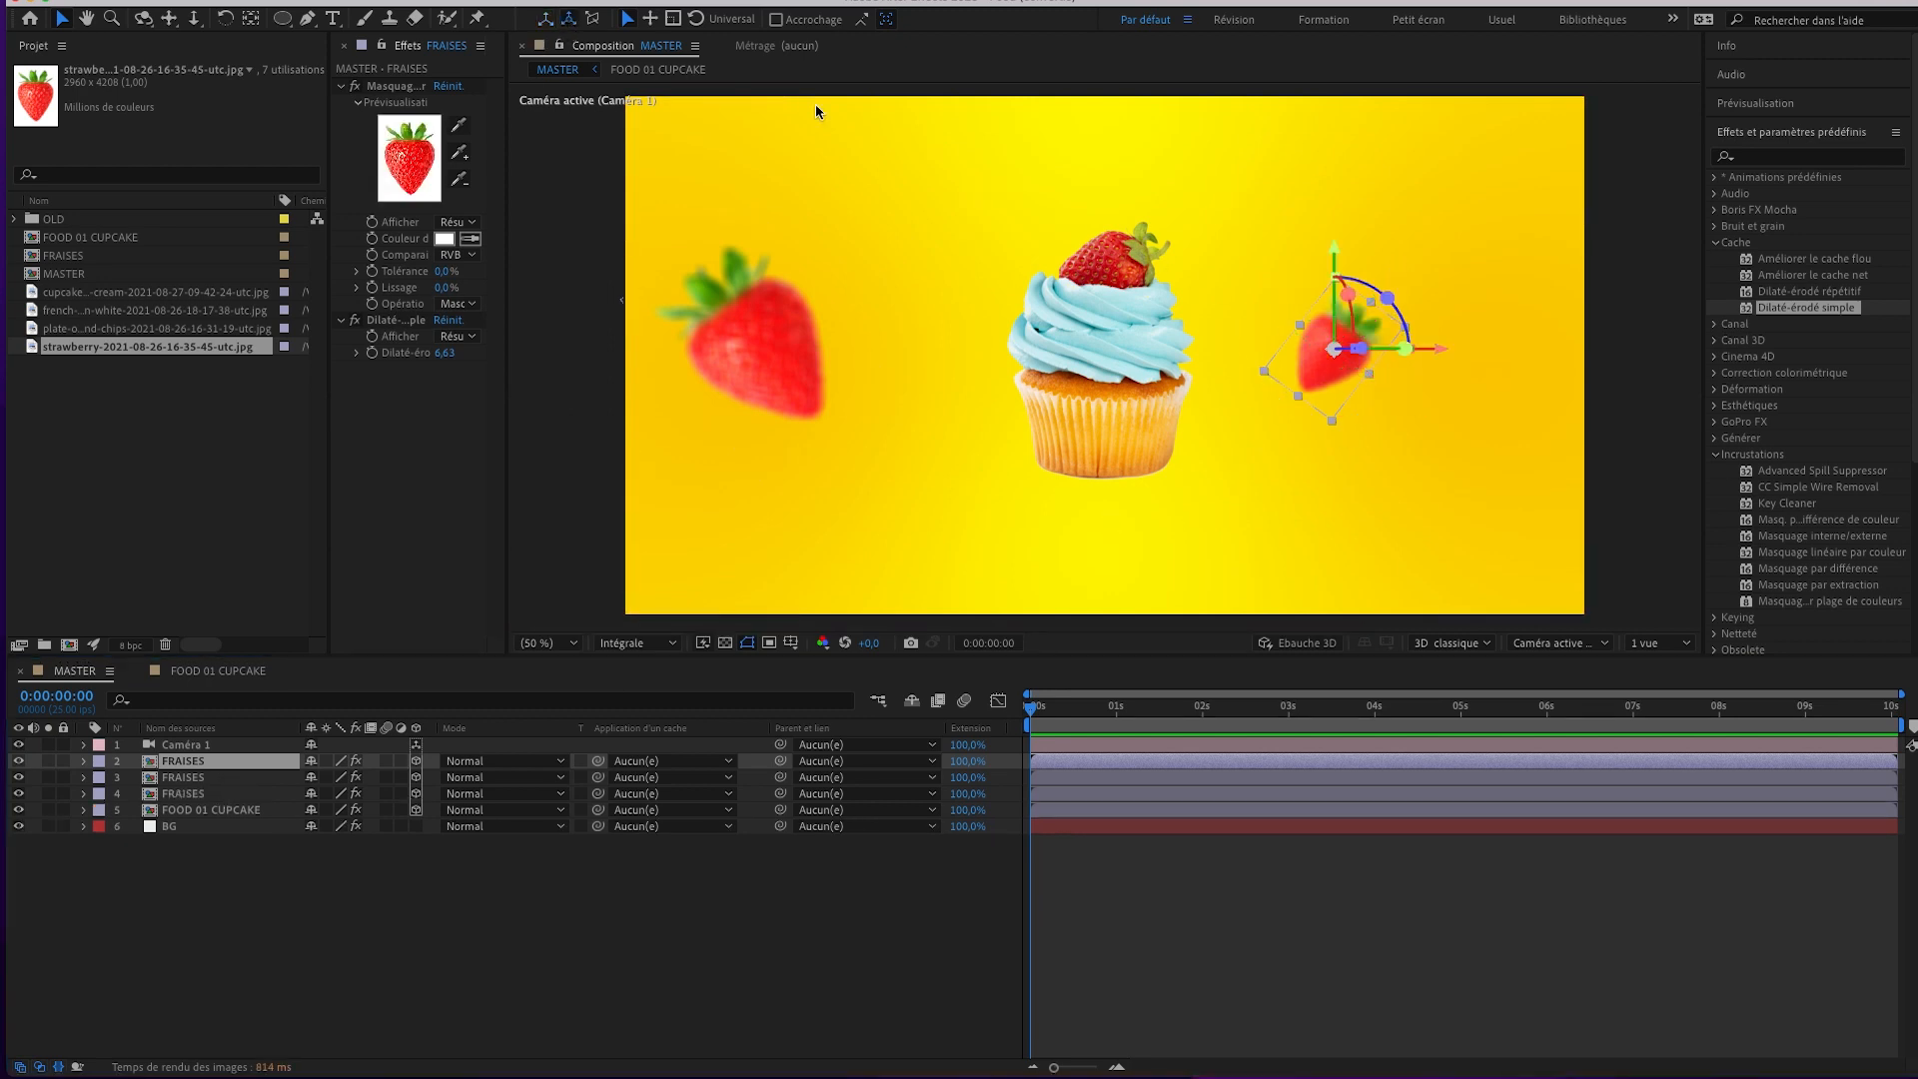
drag(1446, 360, 1049, 345)
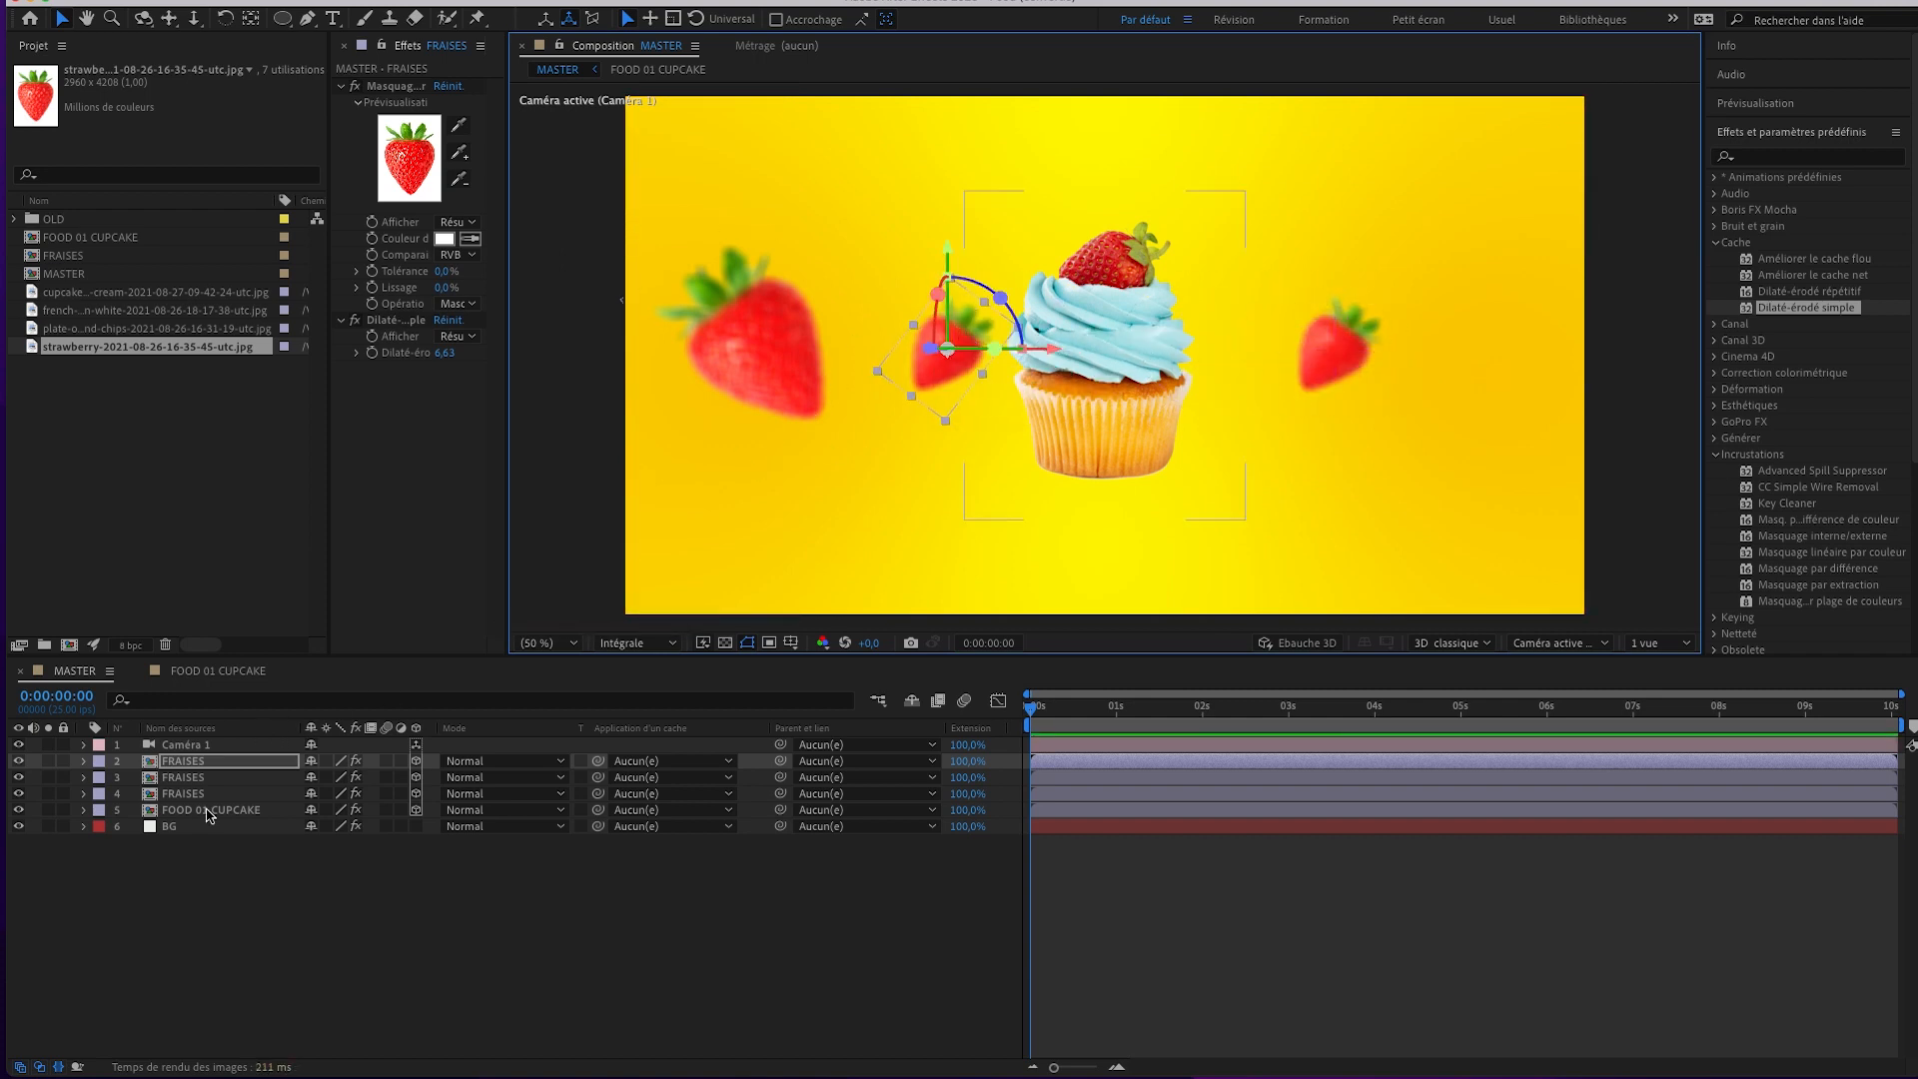
Duplicate the small strawberry left of the cupcake and place the copy below the cupcake's right edge.
key(ctrl+d)
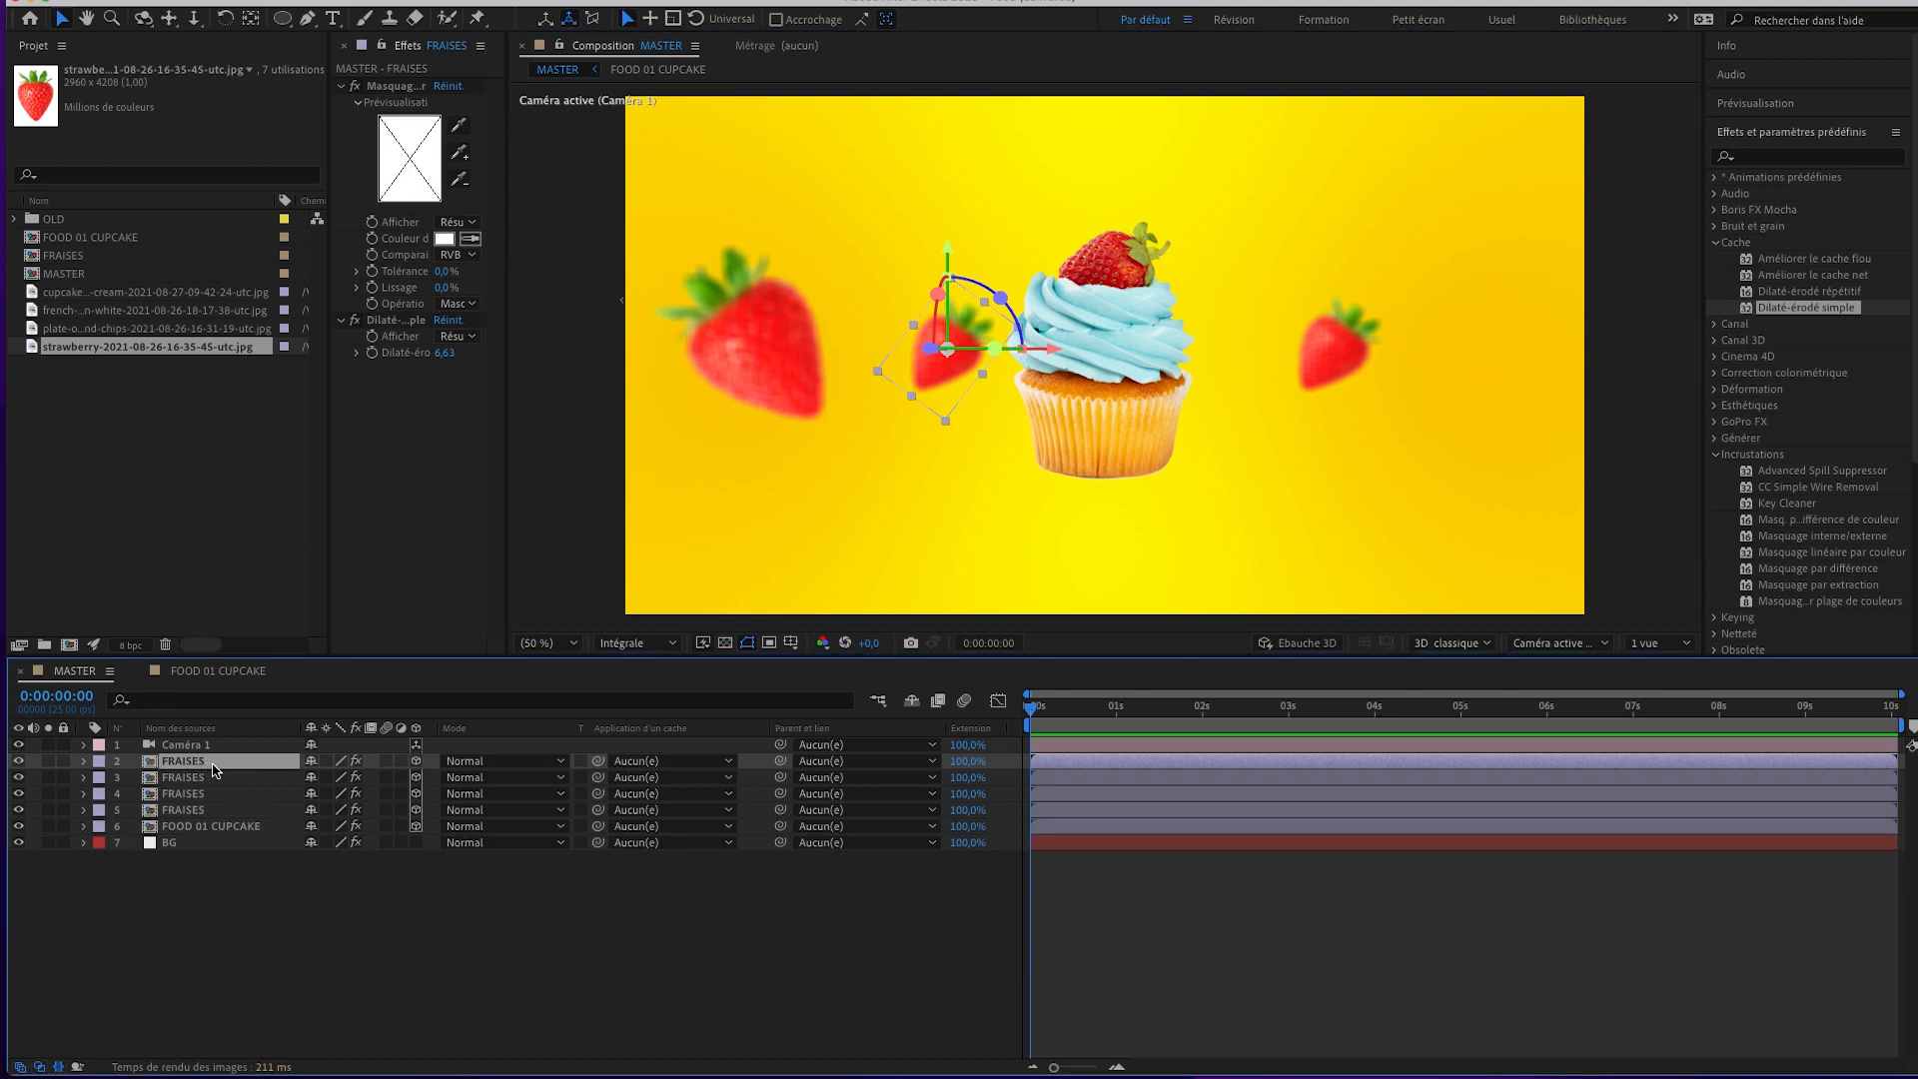
drag(951, 285, 934, 406)
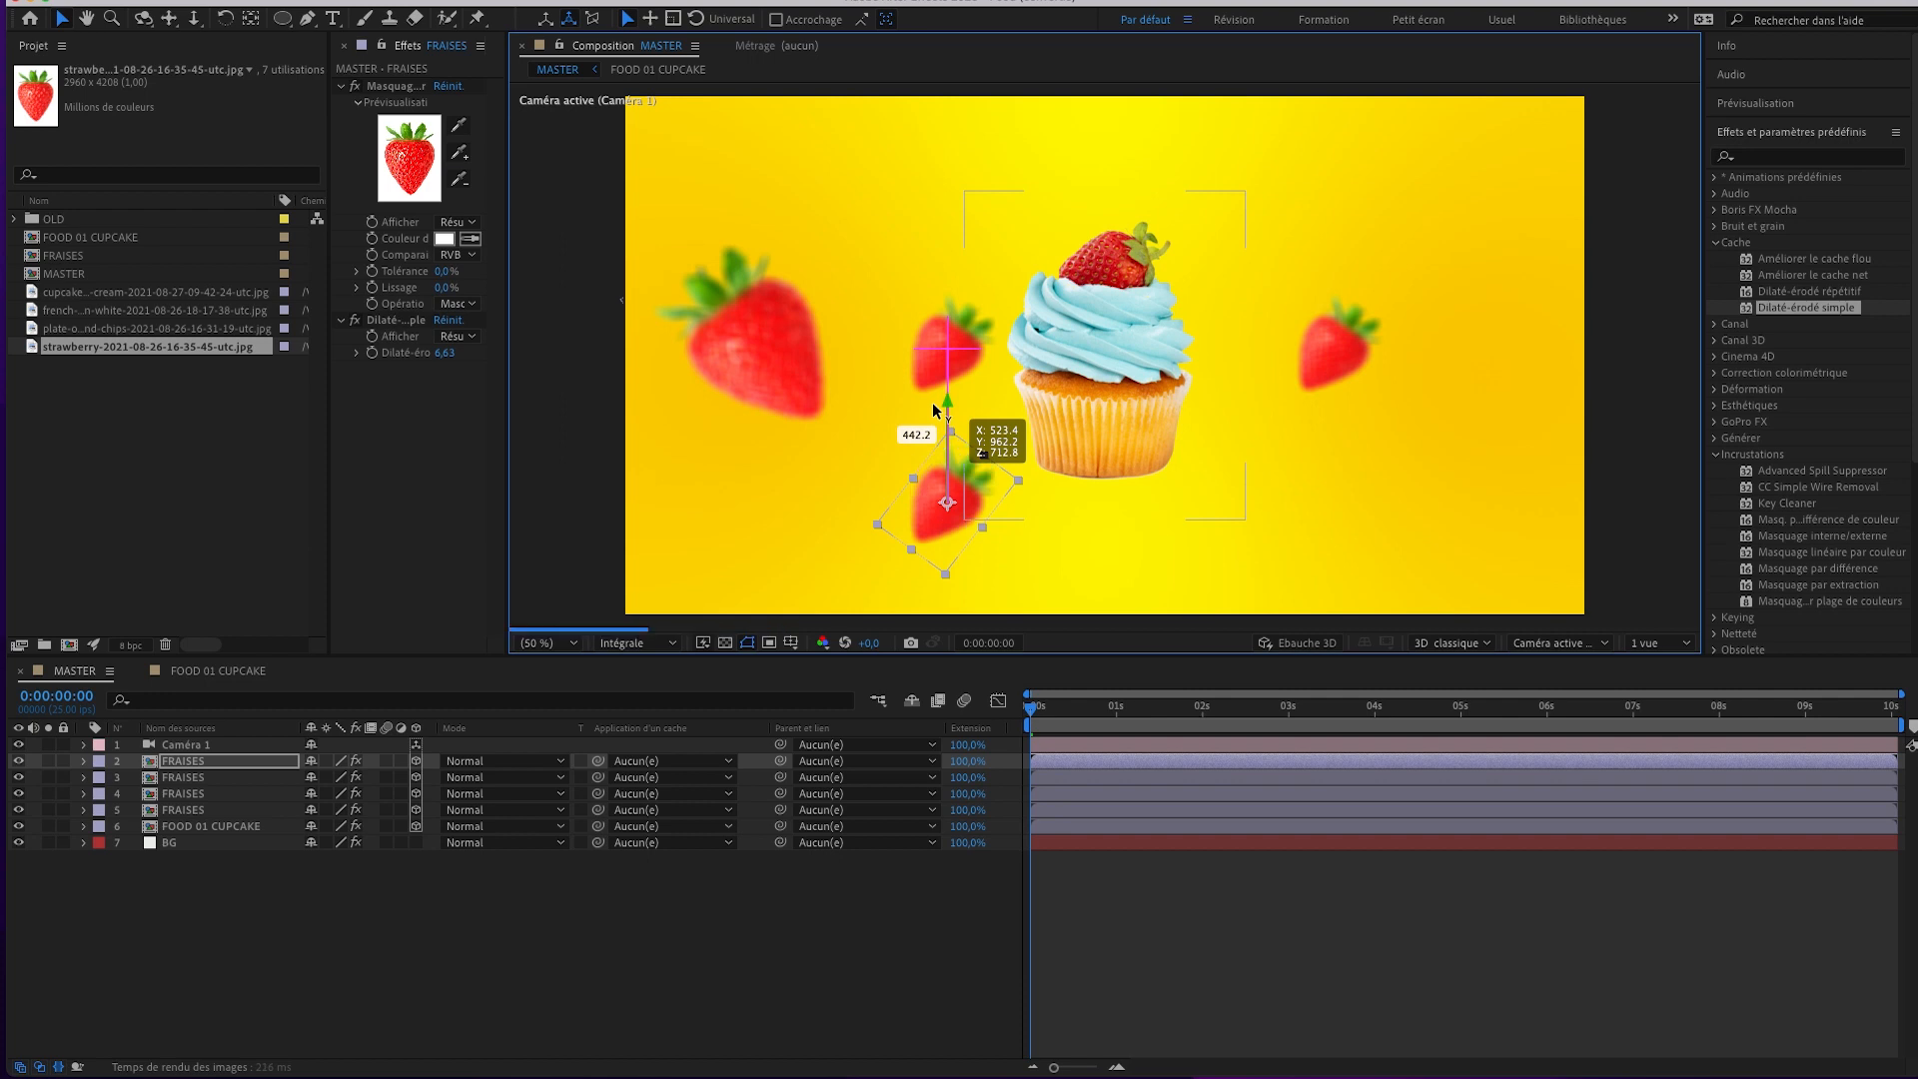
drag(1044, 500, 1305, 514)
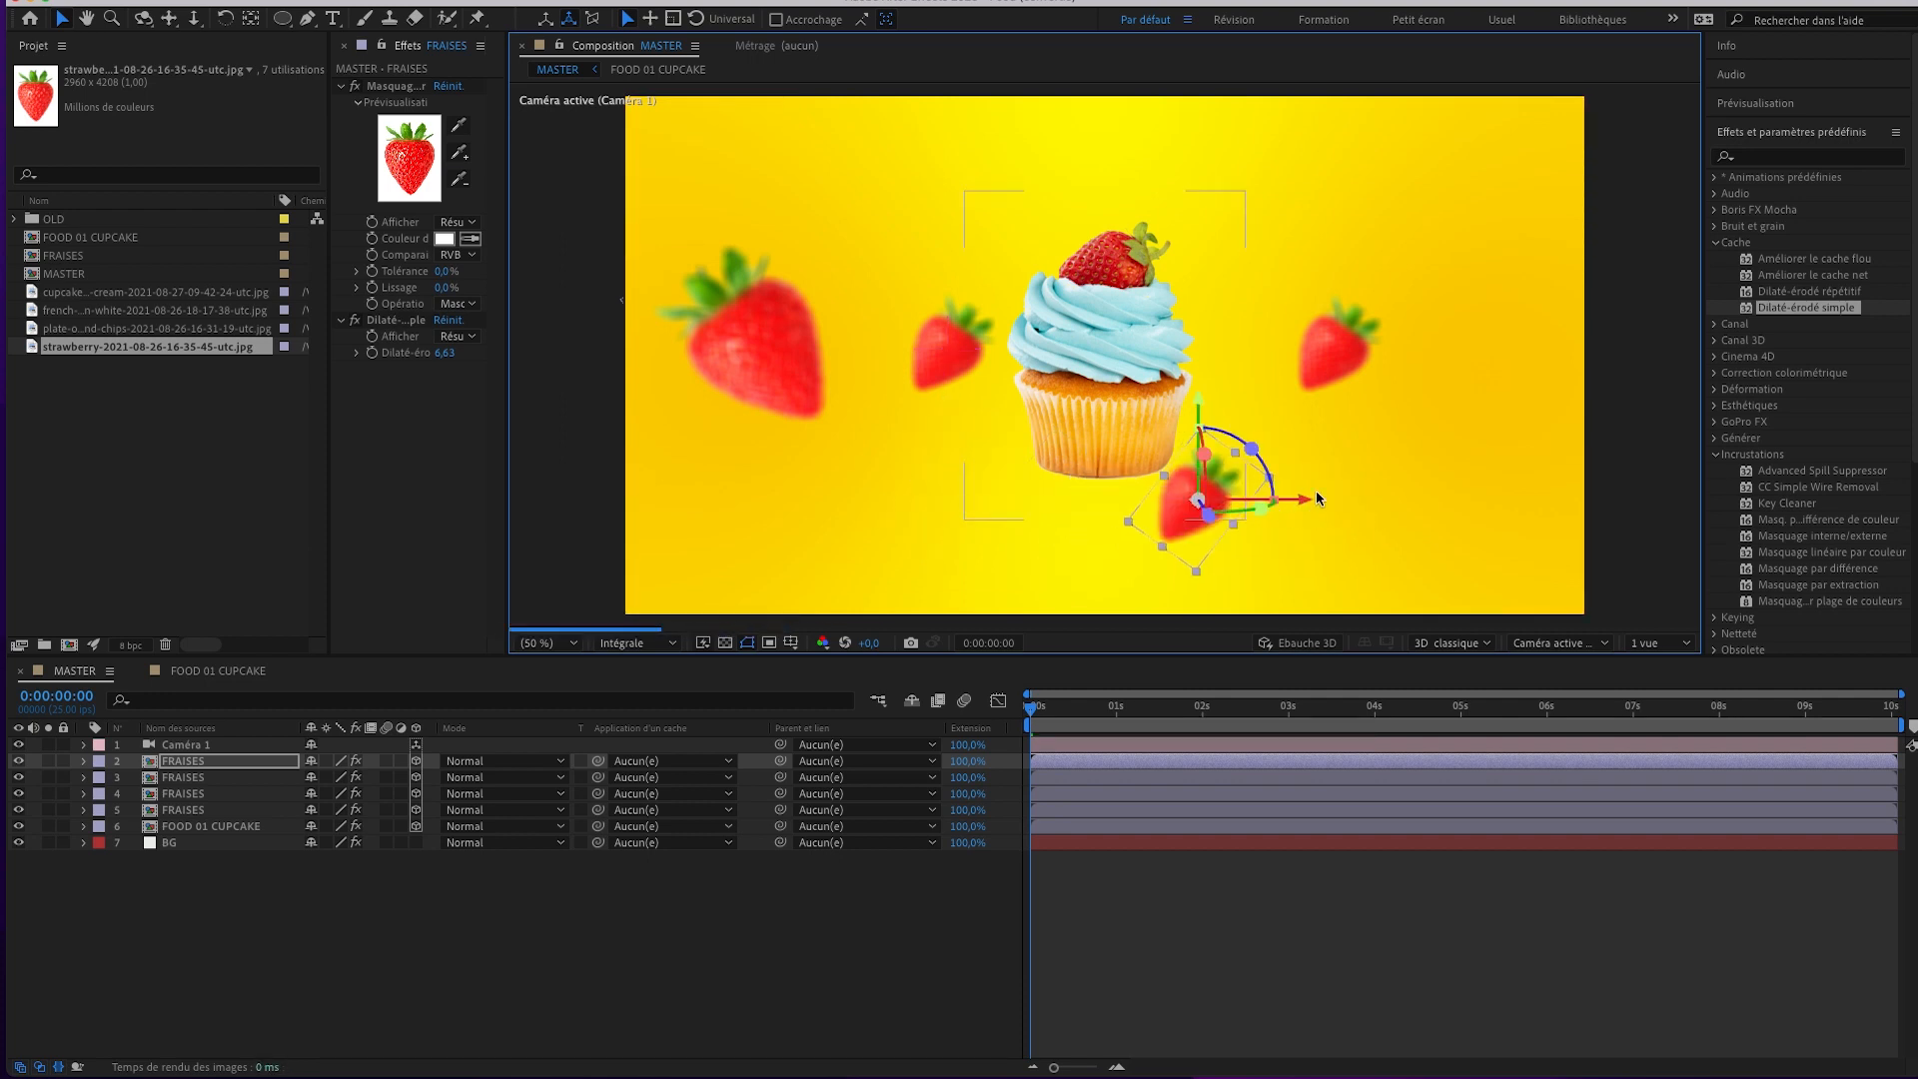
Duplicate the strawberry below the cupcake and raise the copy along the Y axis to just above the cupcake's right side.
key(ctrl+d)
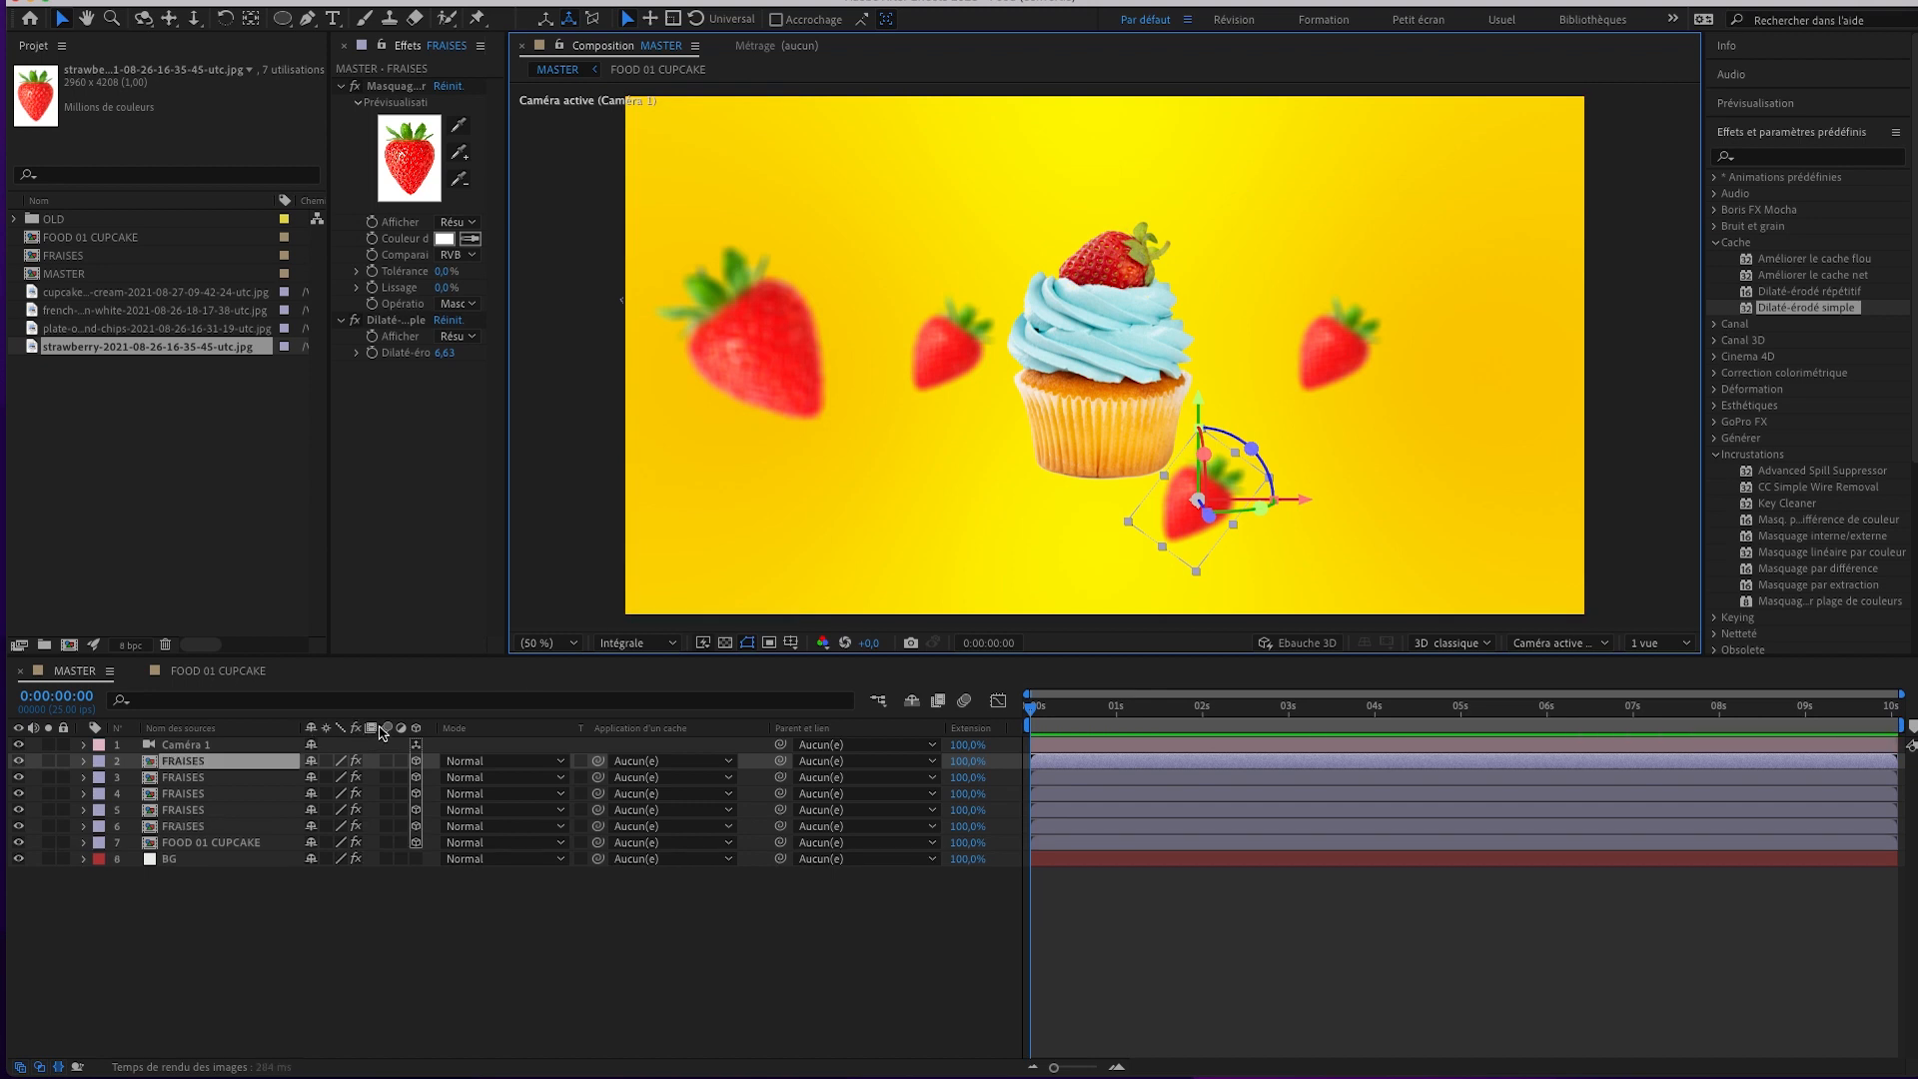
click(1204, 392)
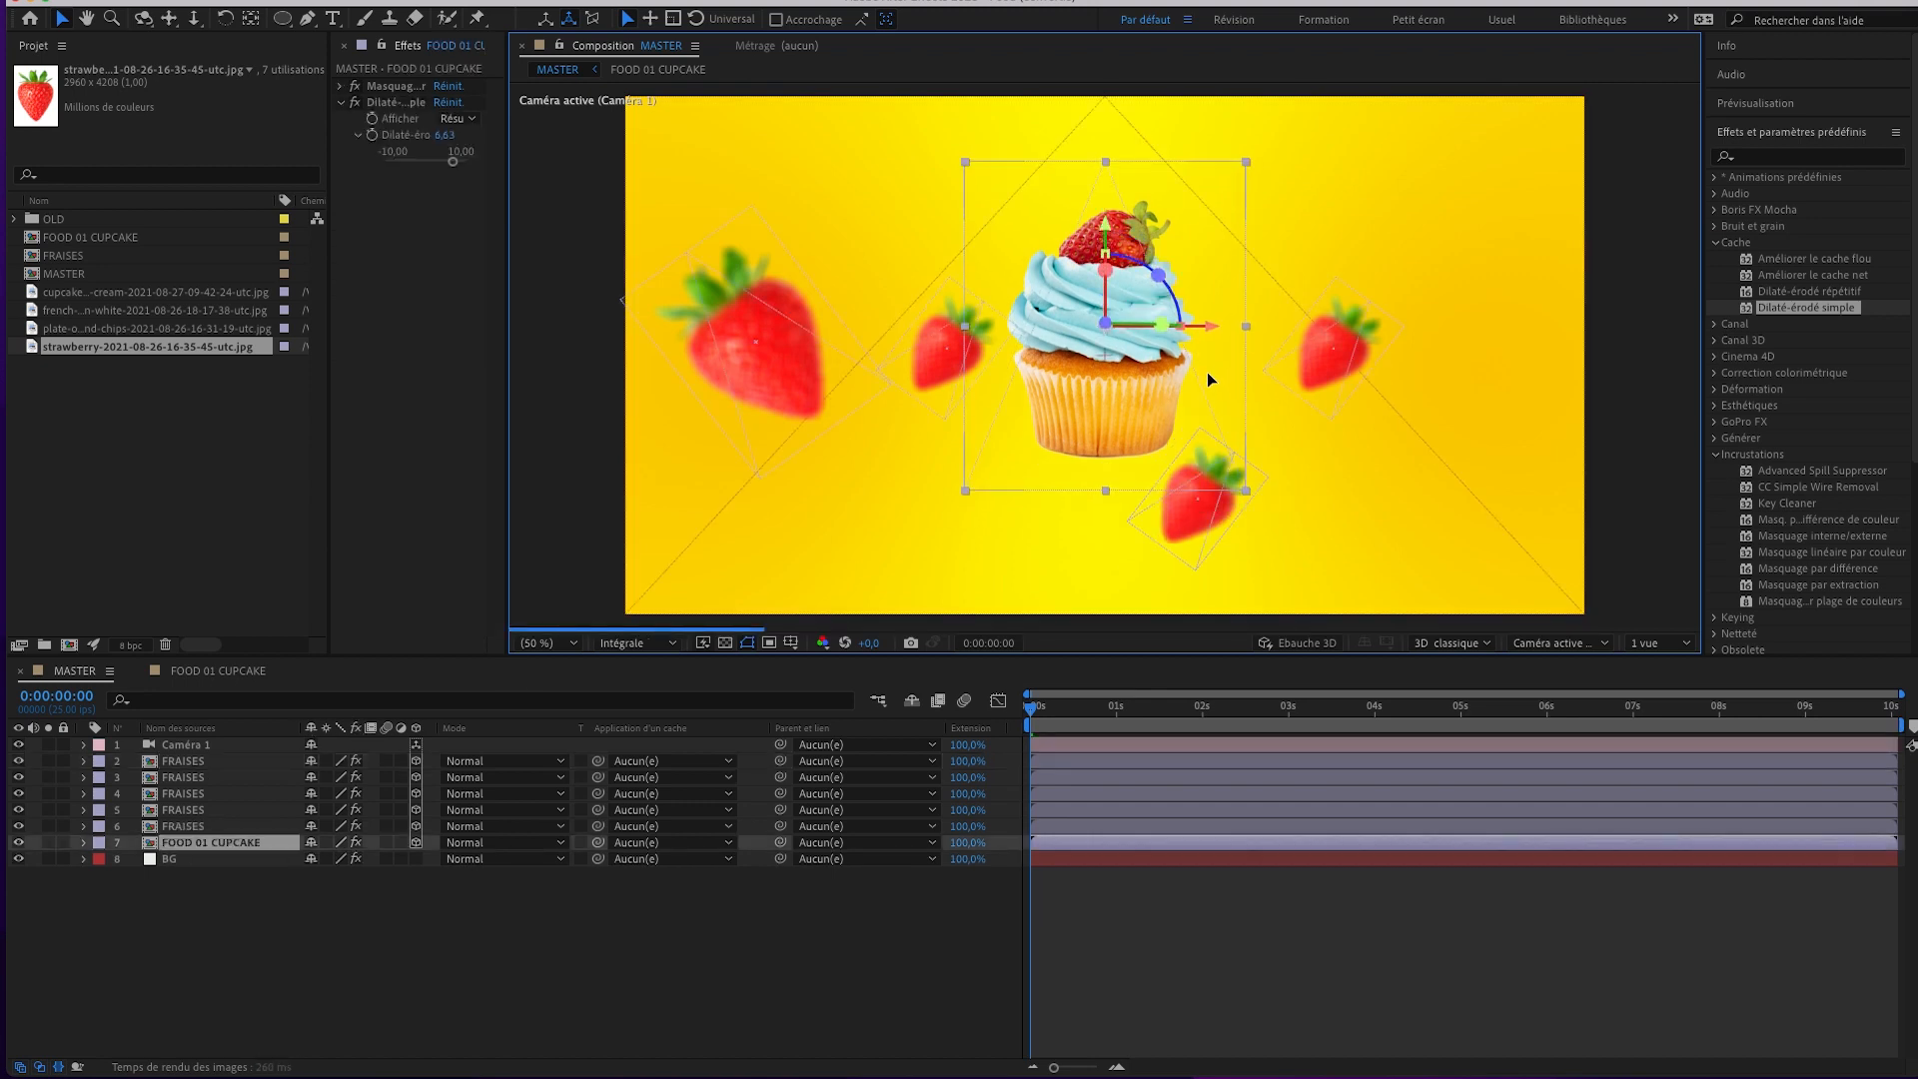
click(212, 763)
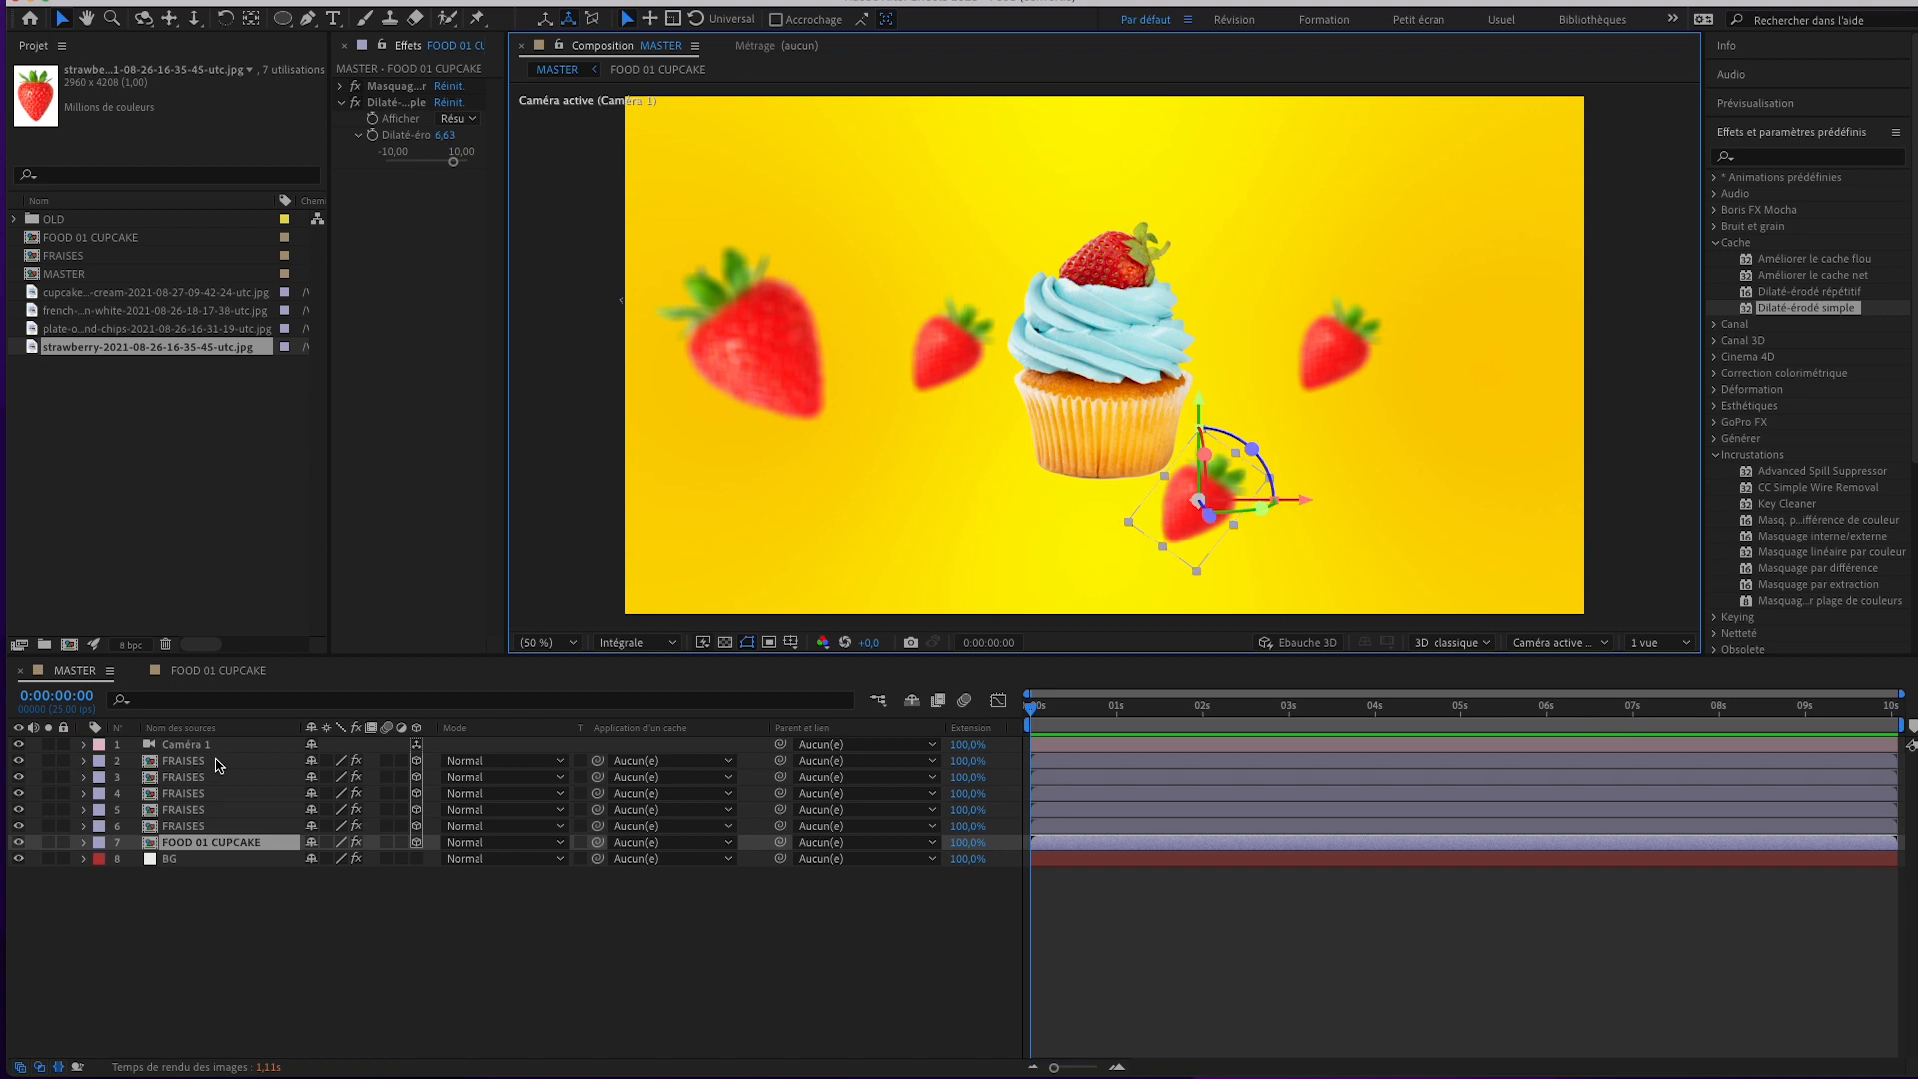
drag(1207, 411, 1225, 98)
Duplicate the large left strawberry, place the copy at the lower right of the frame, and rotate it clockwise around Z.
click(190, 826)
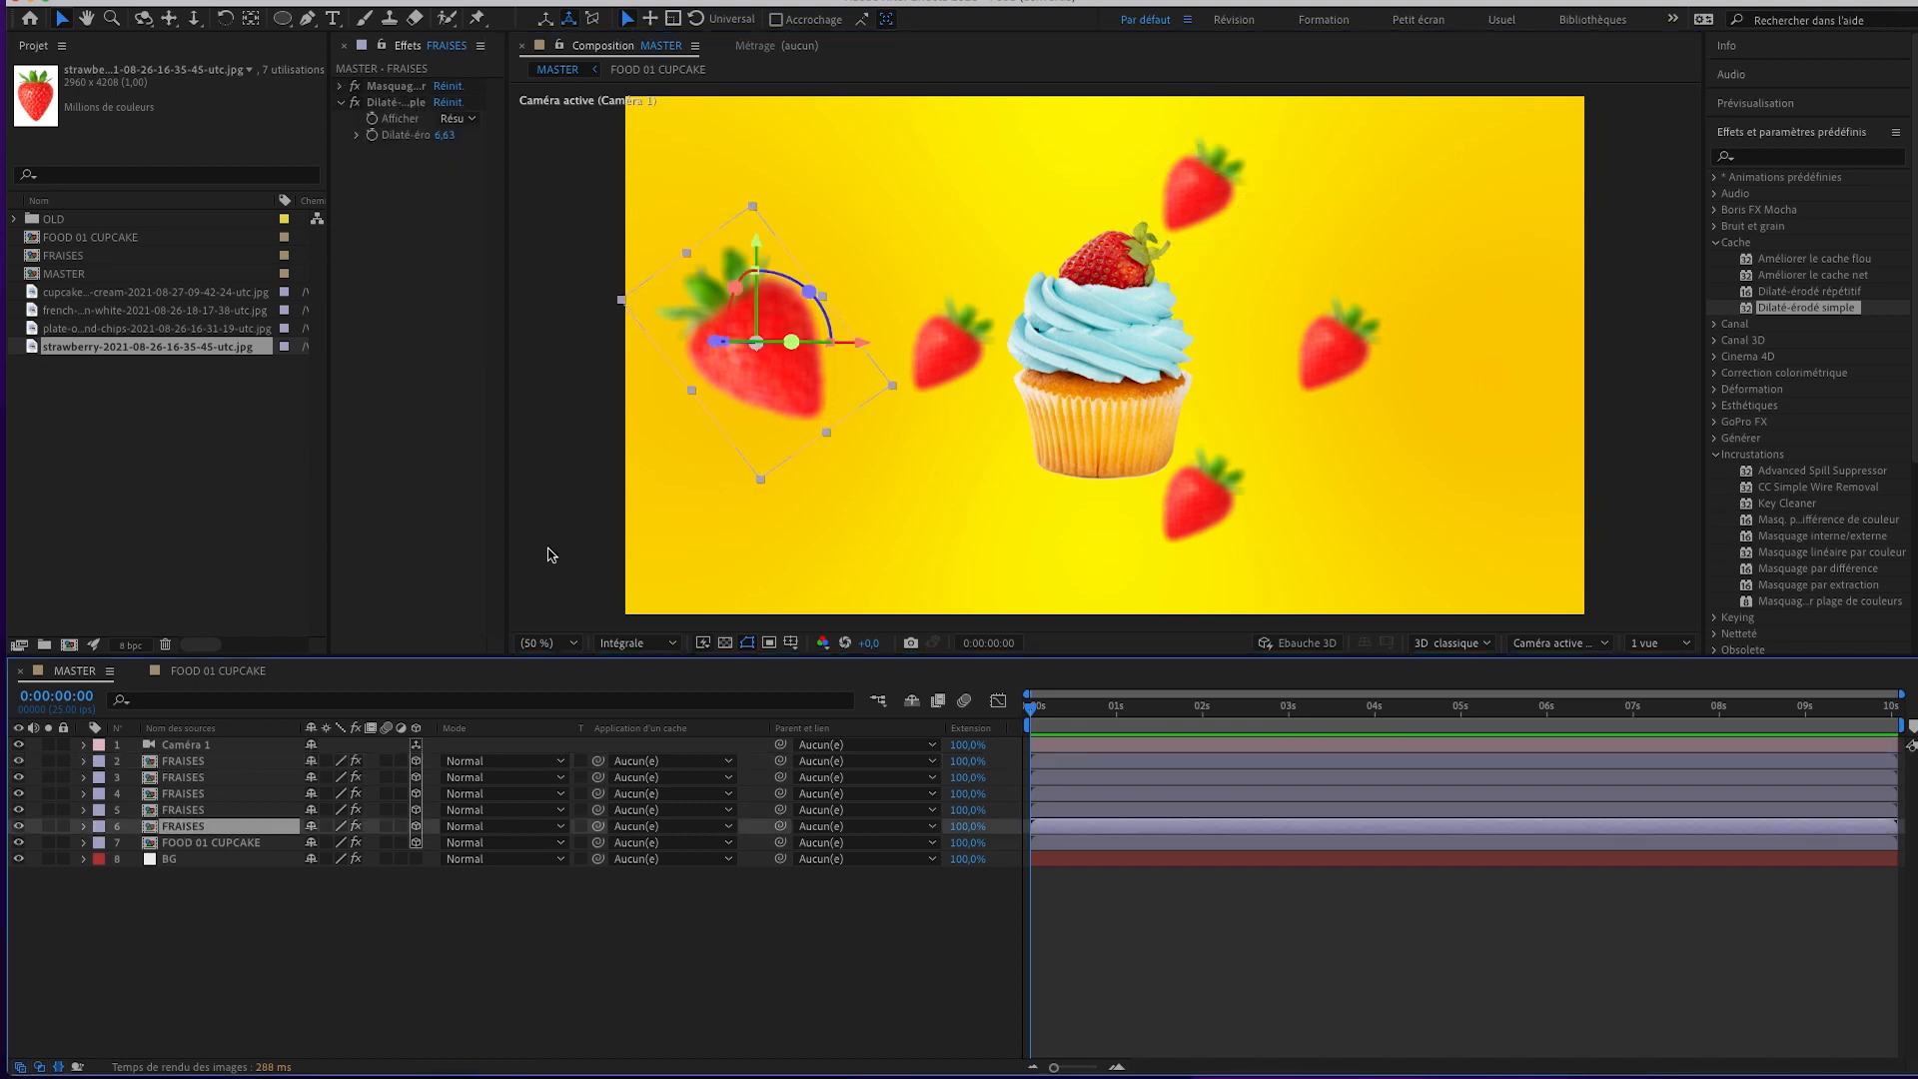
key(ctrl+d)
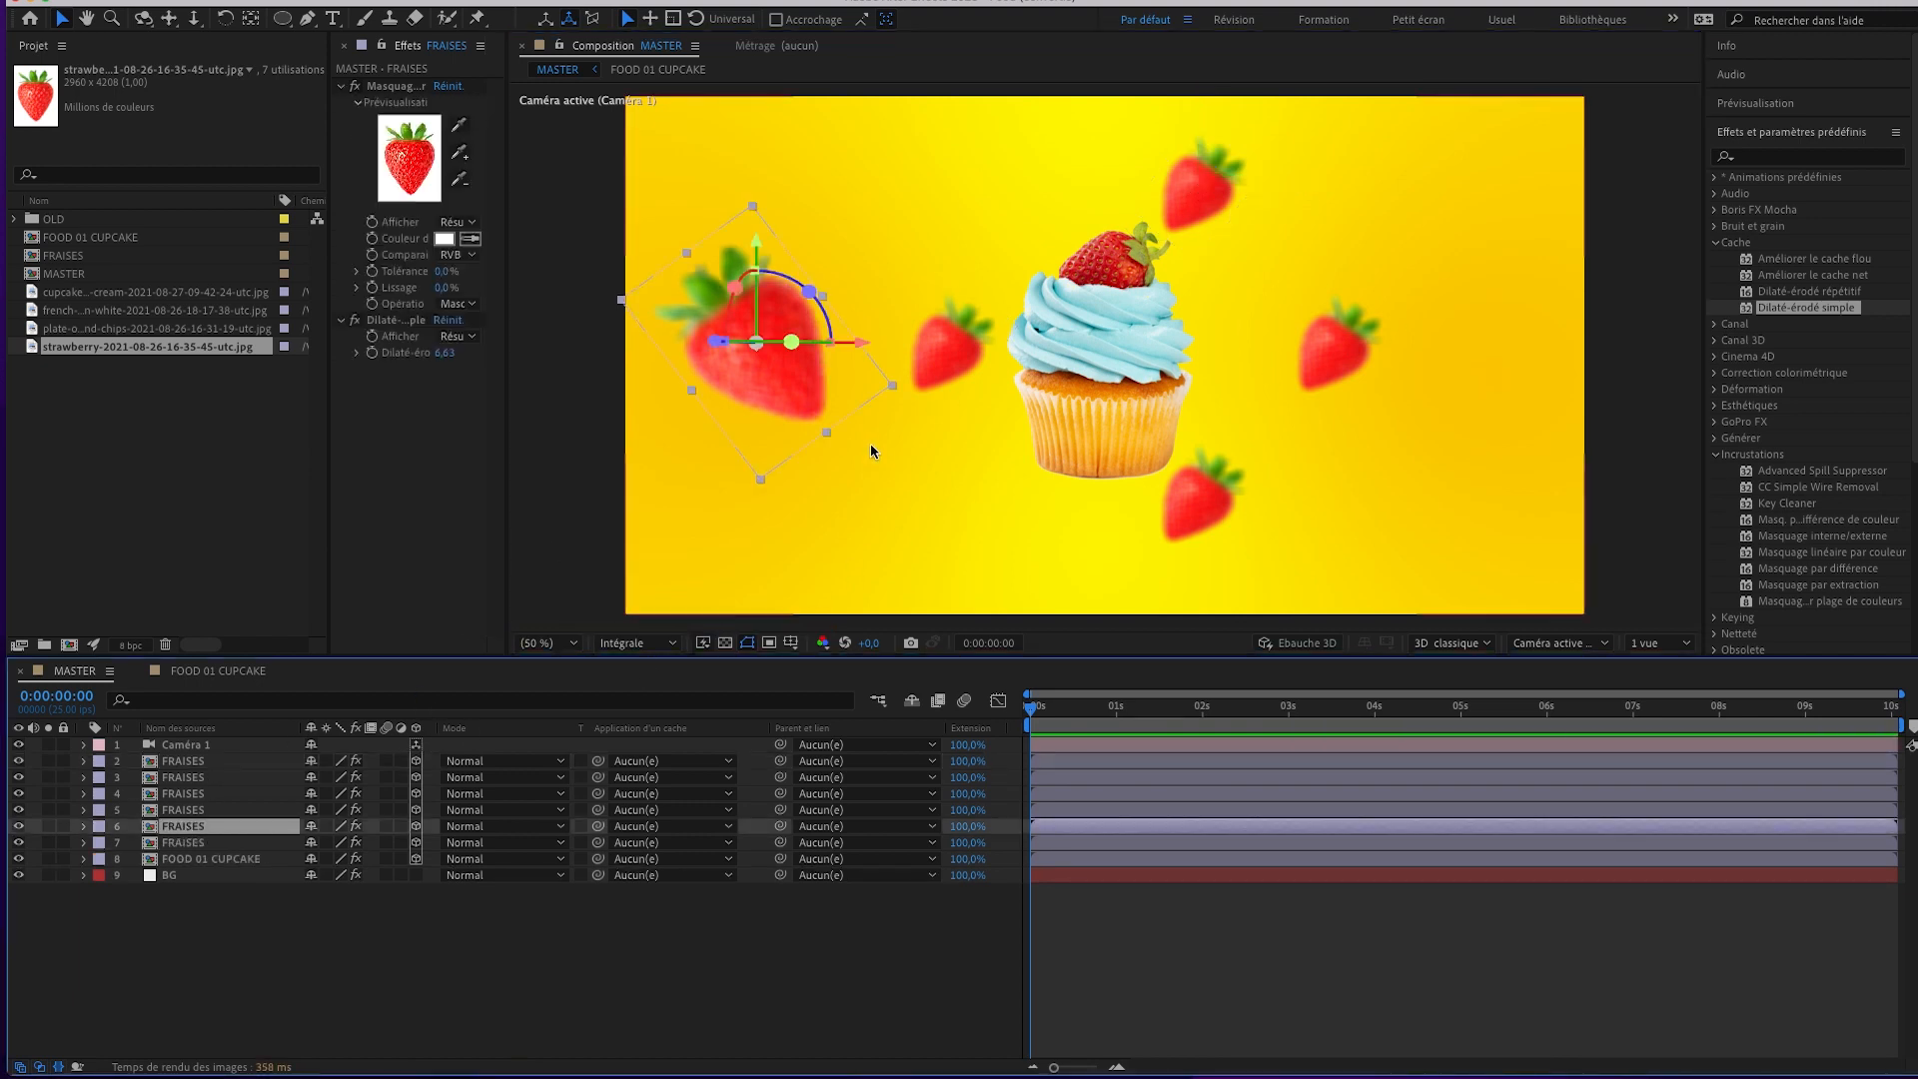
drag(865, 347, 1568, 402)
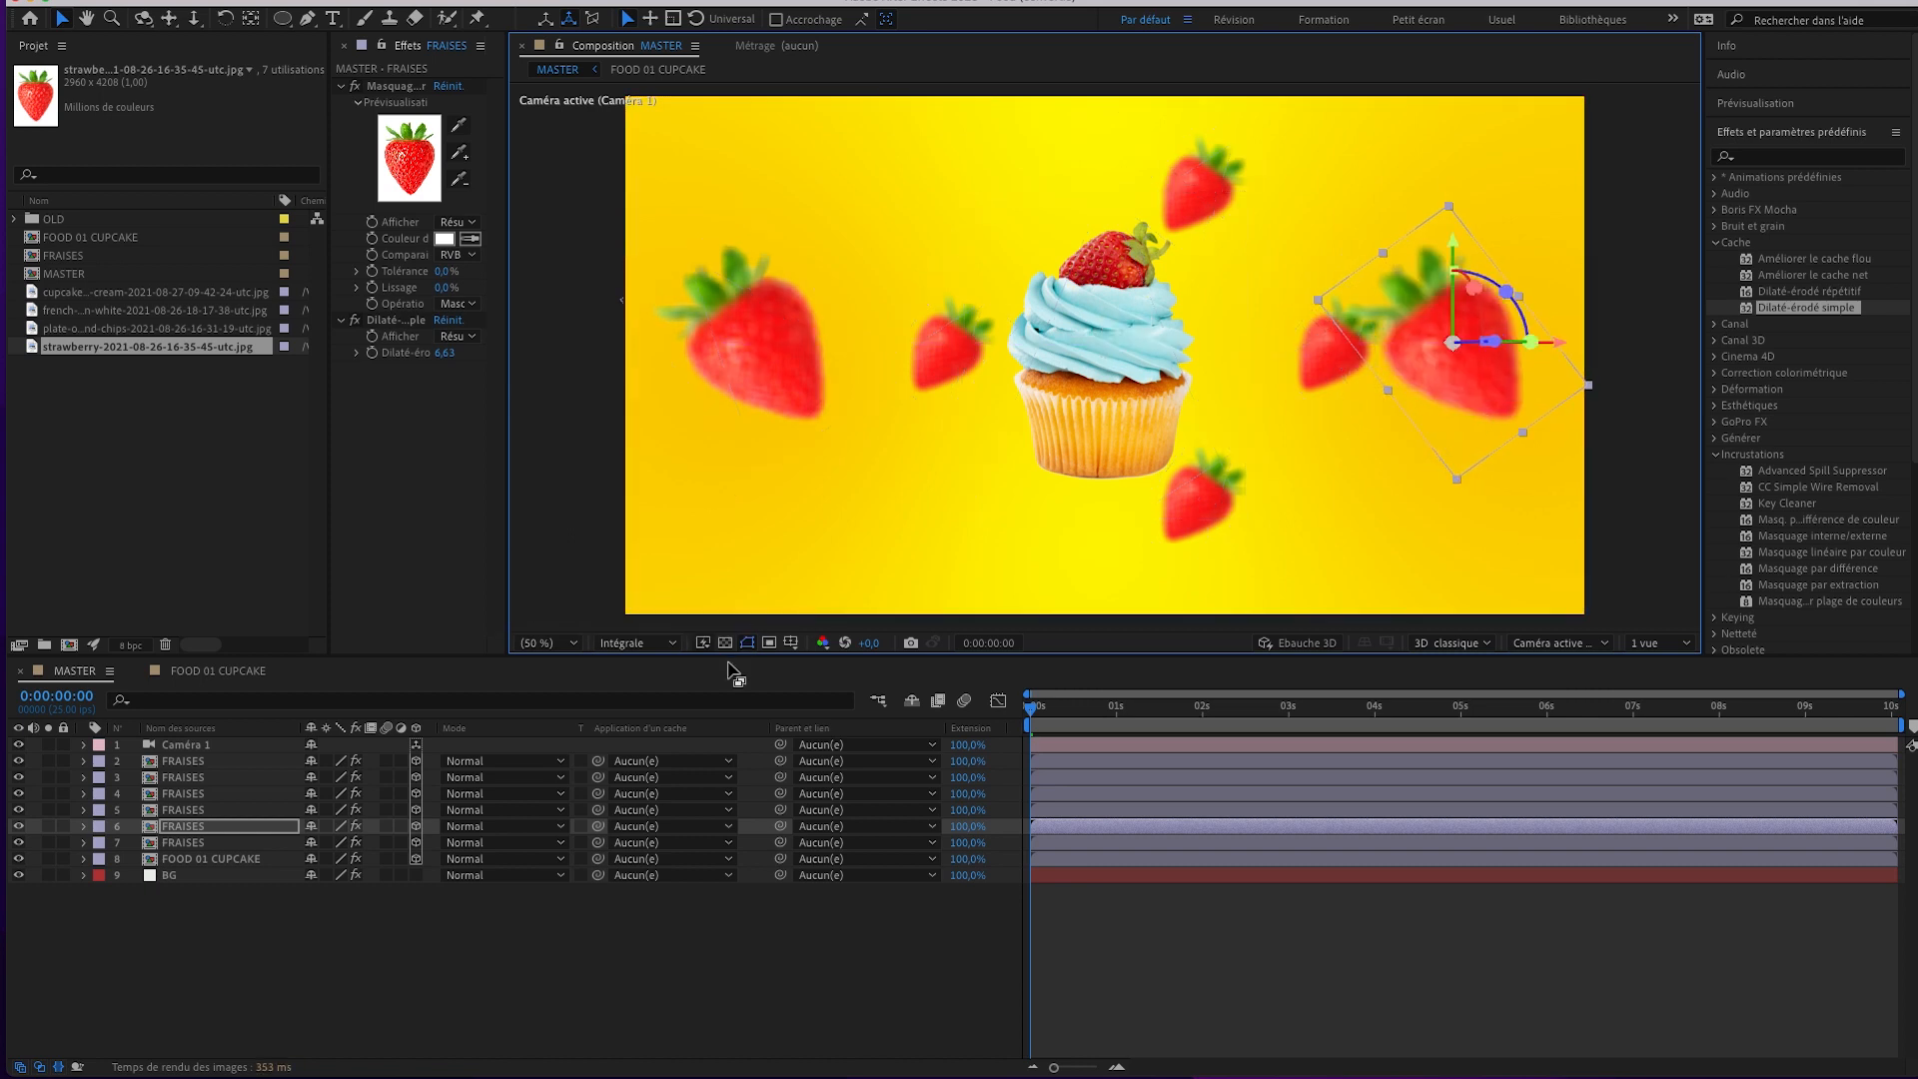
drag(1453, 247, 1453, 350)
drag(1525, 430, 1508, 502)
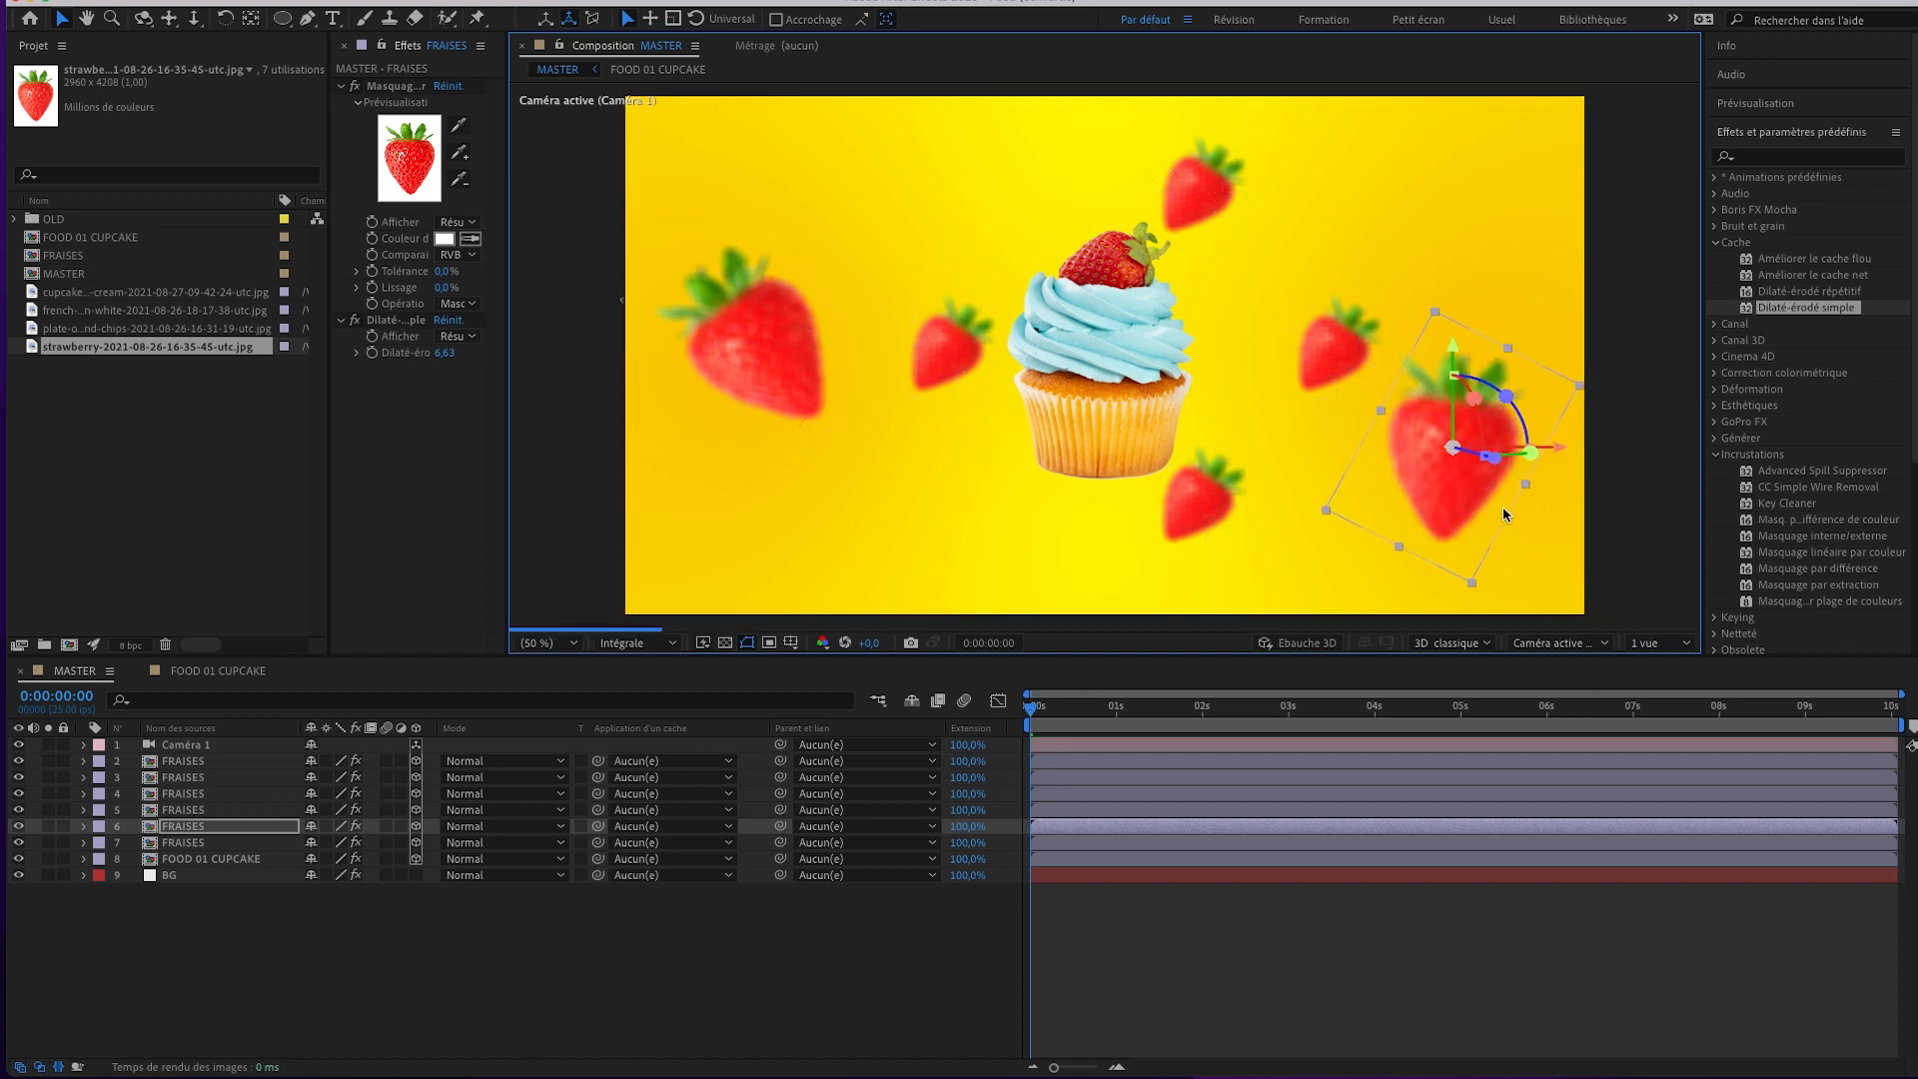
Rotate the small right strawberry counter-clockwise and turn the one above the cupcake nearly upside down around its Z axis.
click(1325, 361)
drag(1403, 315, 1338, 369)
click(1202, 180)
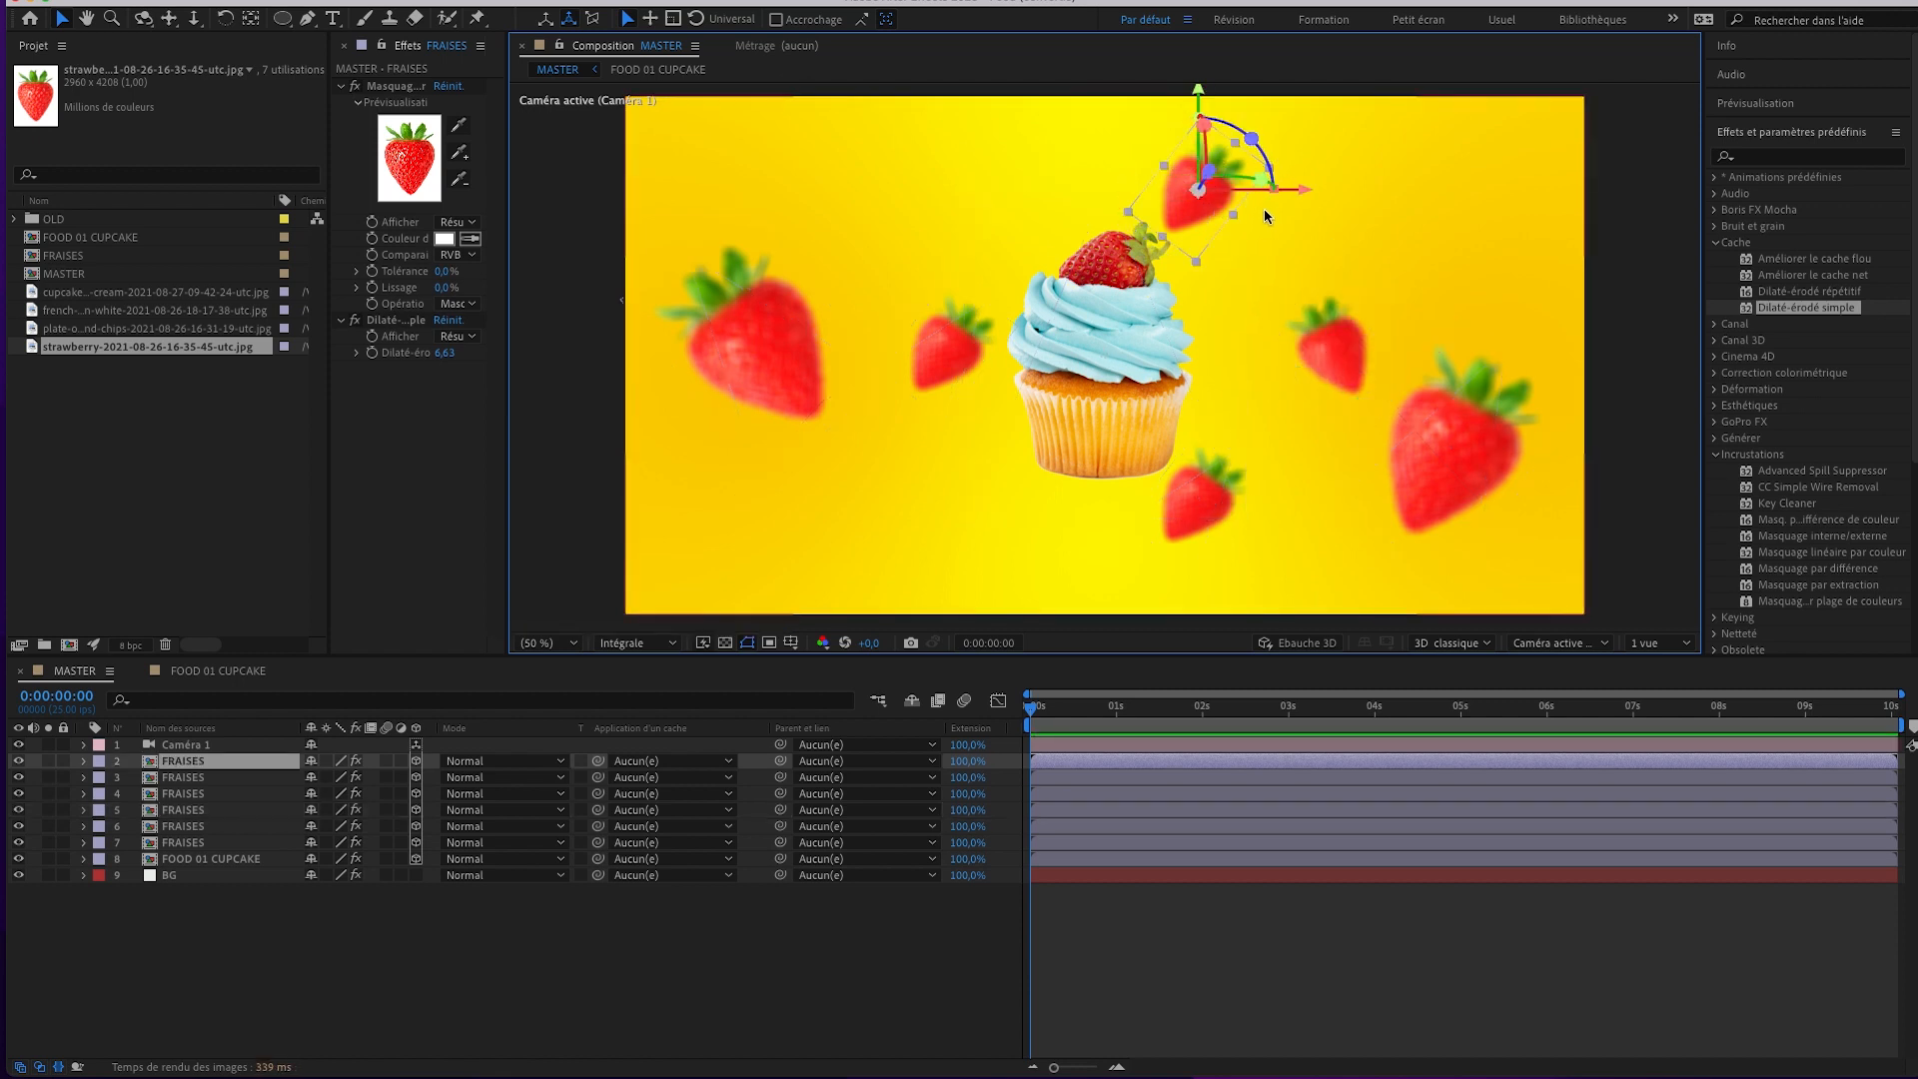
drag(1267, 157, 1200, 197)
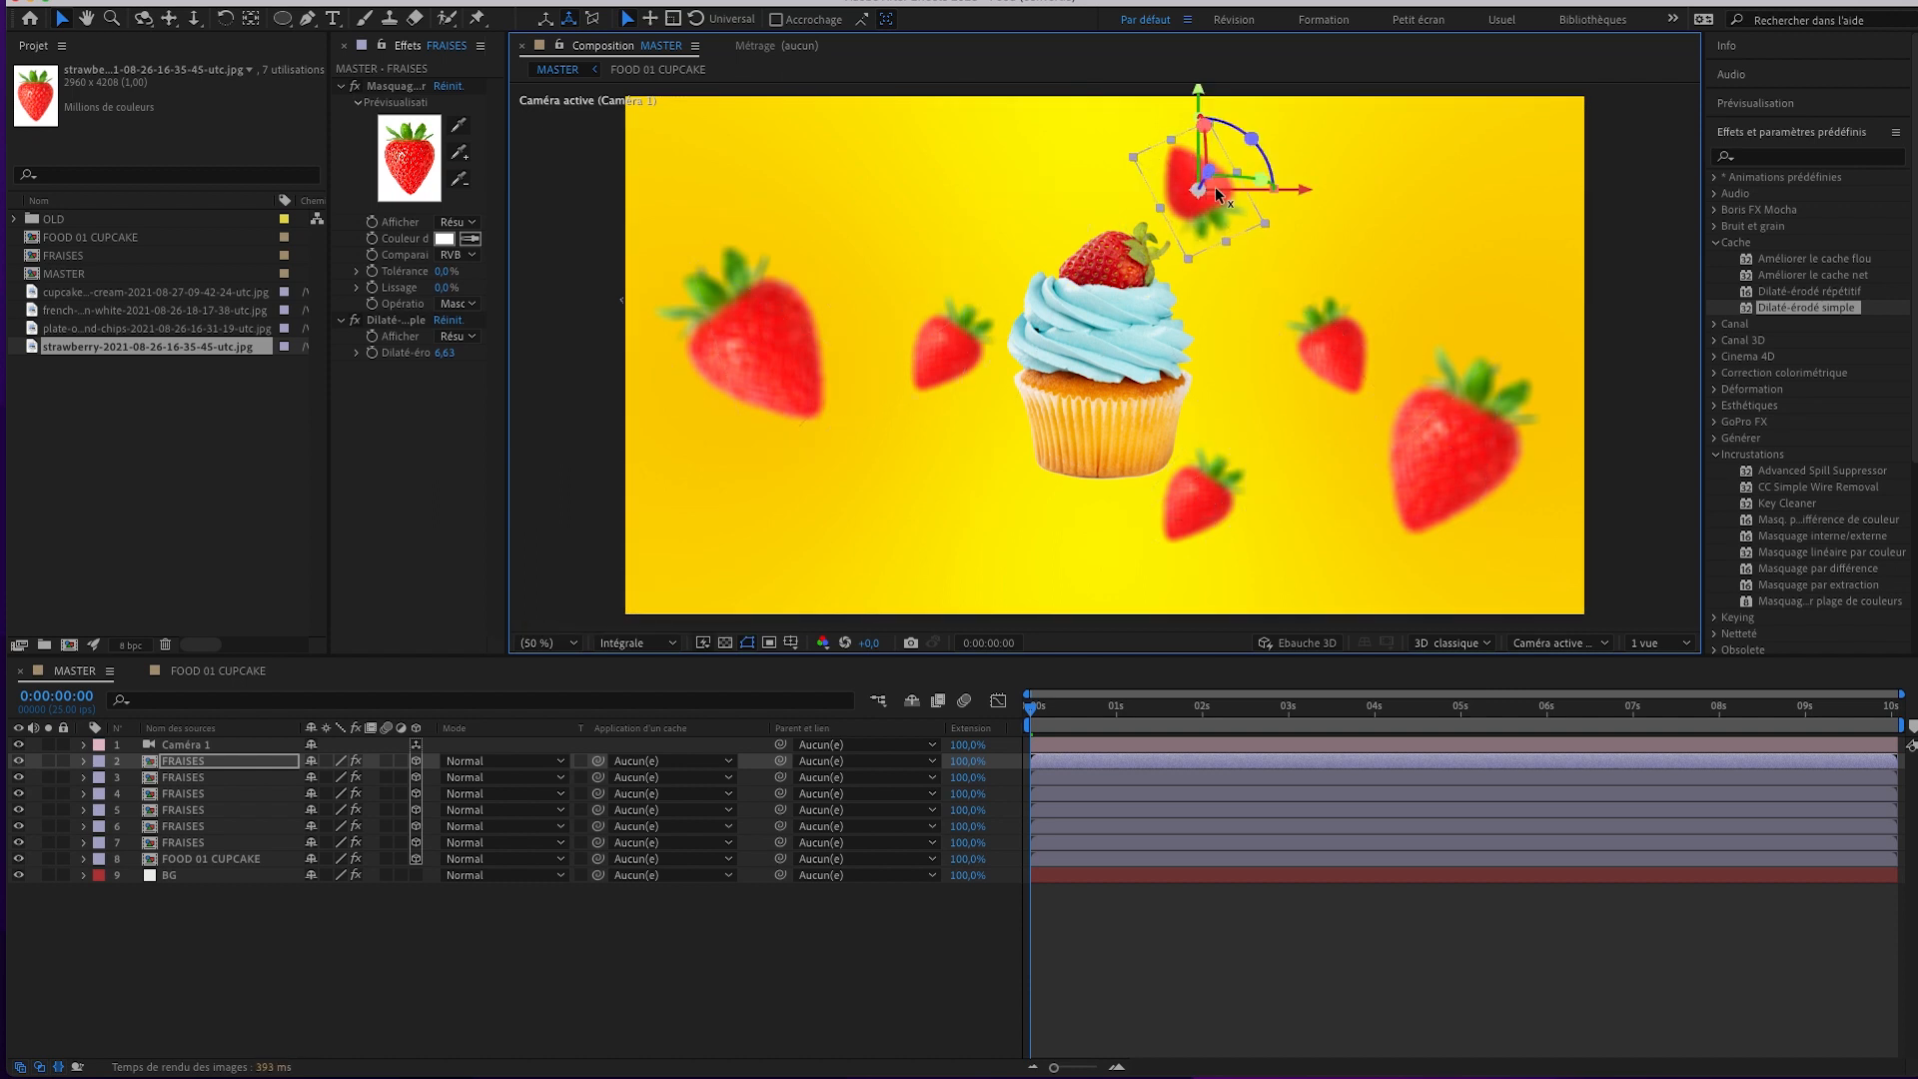
drag(1206, 120, 1201, 198)
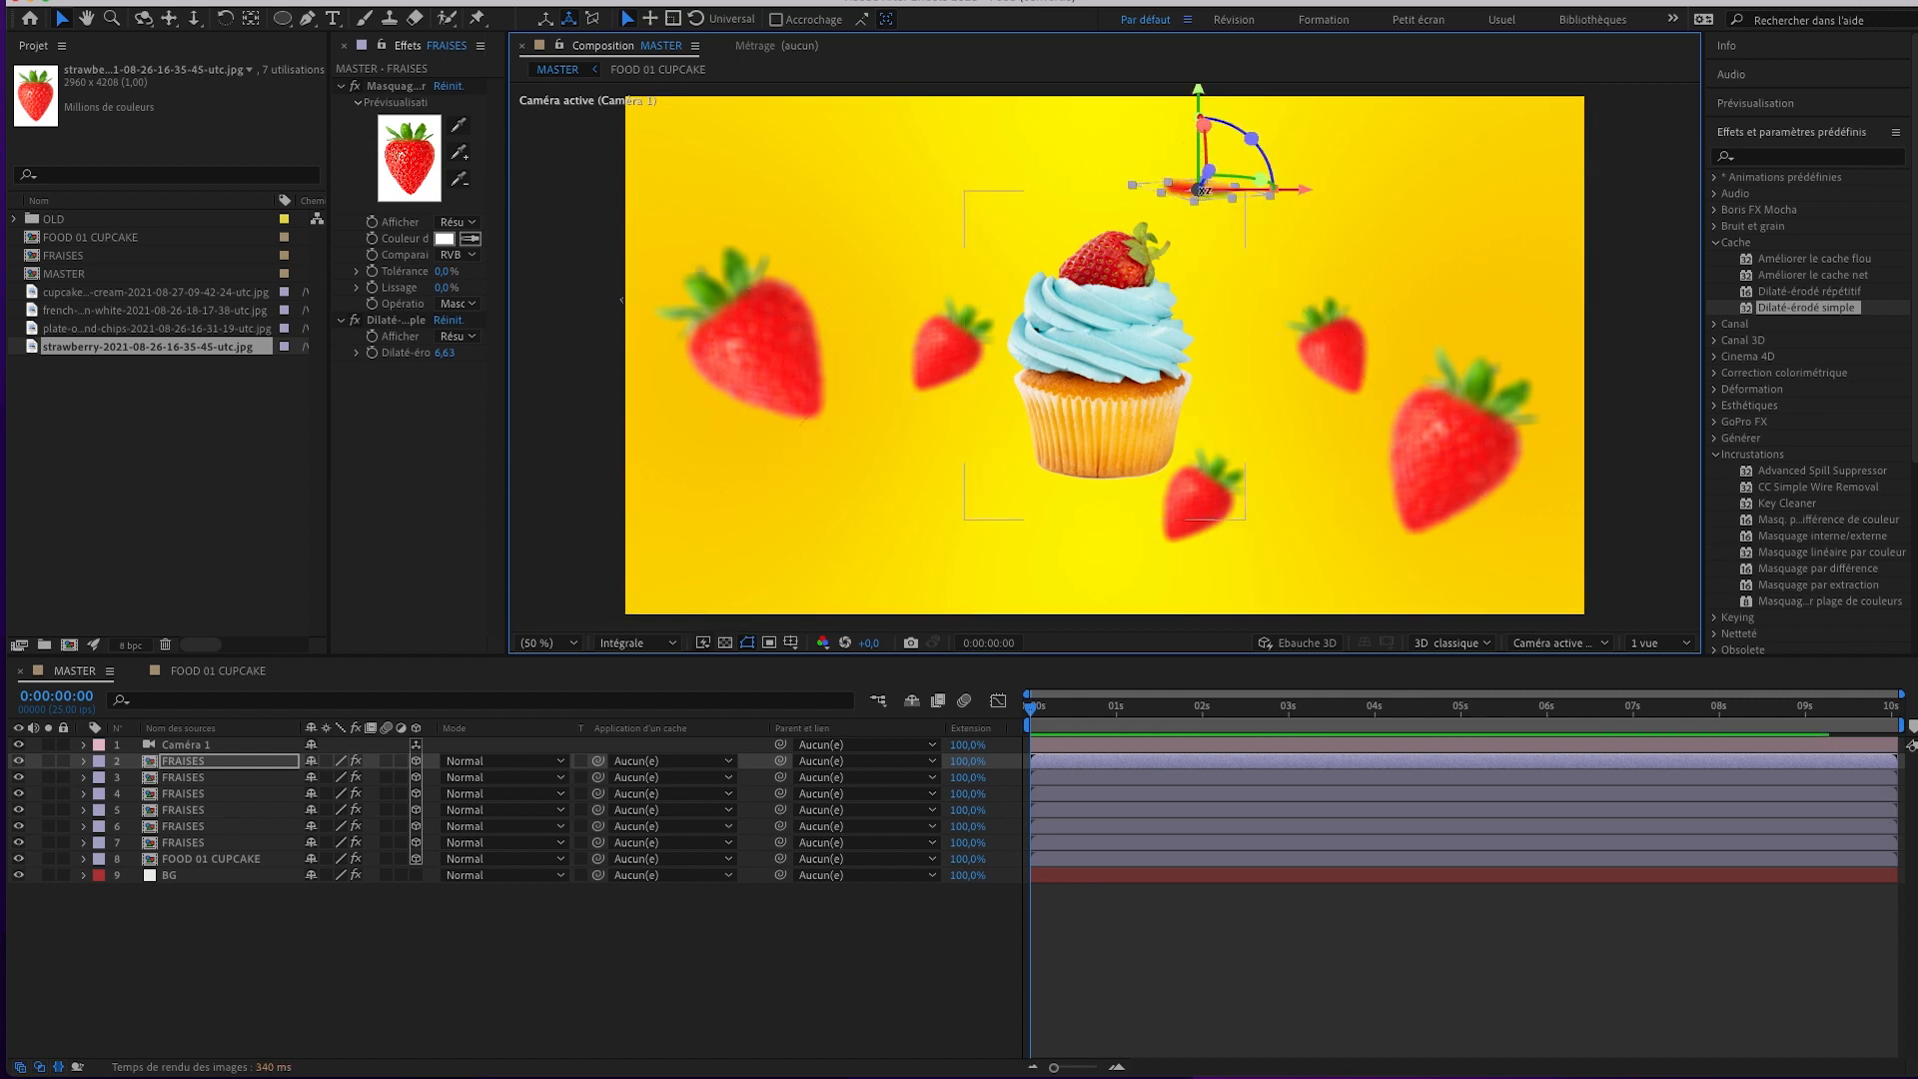
key(super+z)
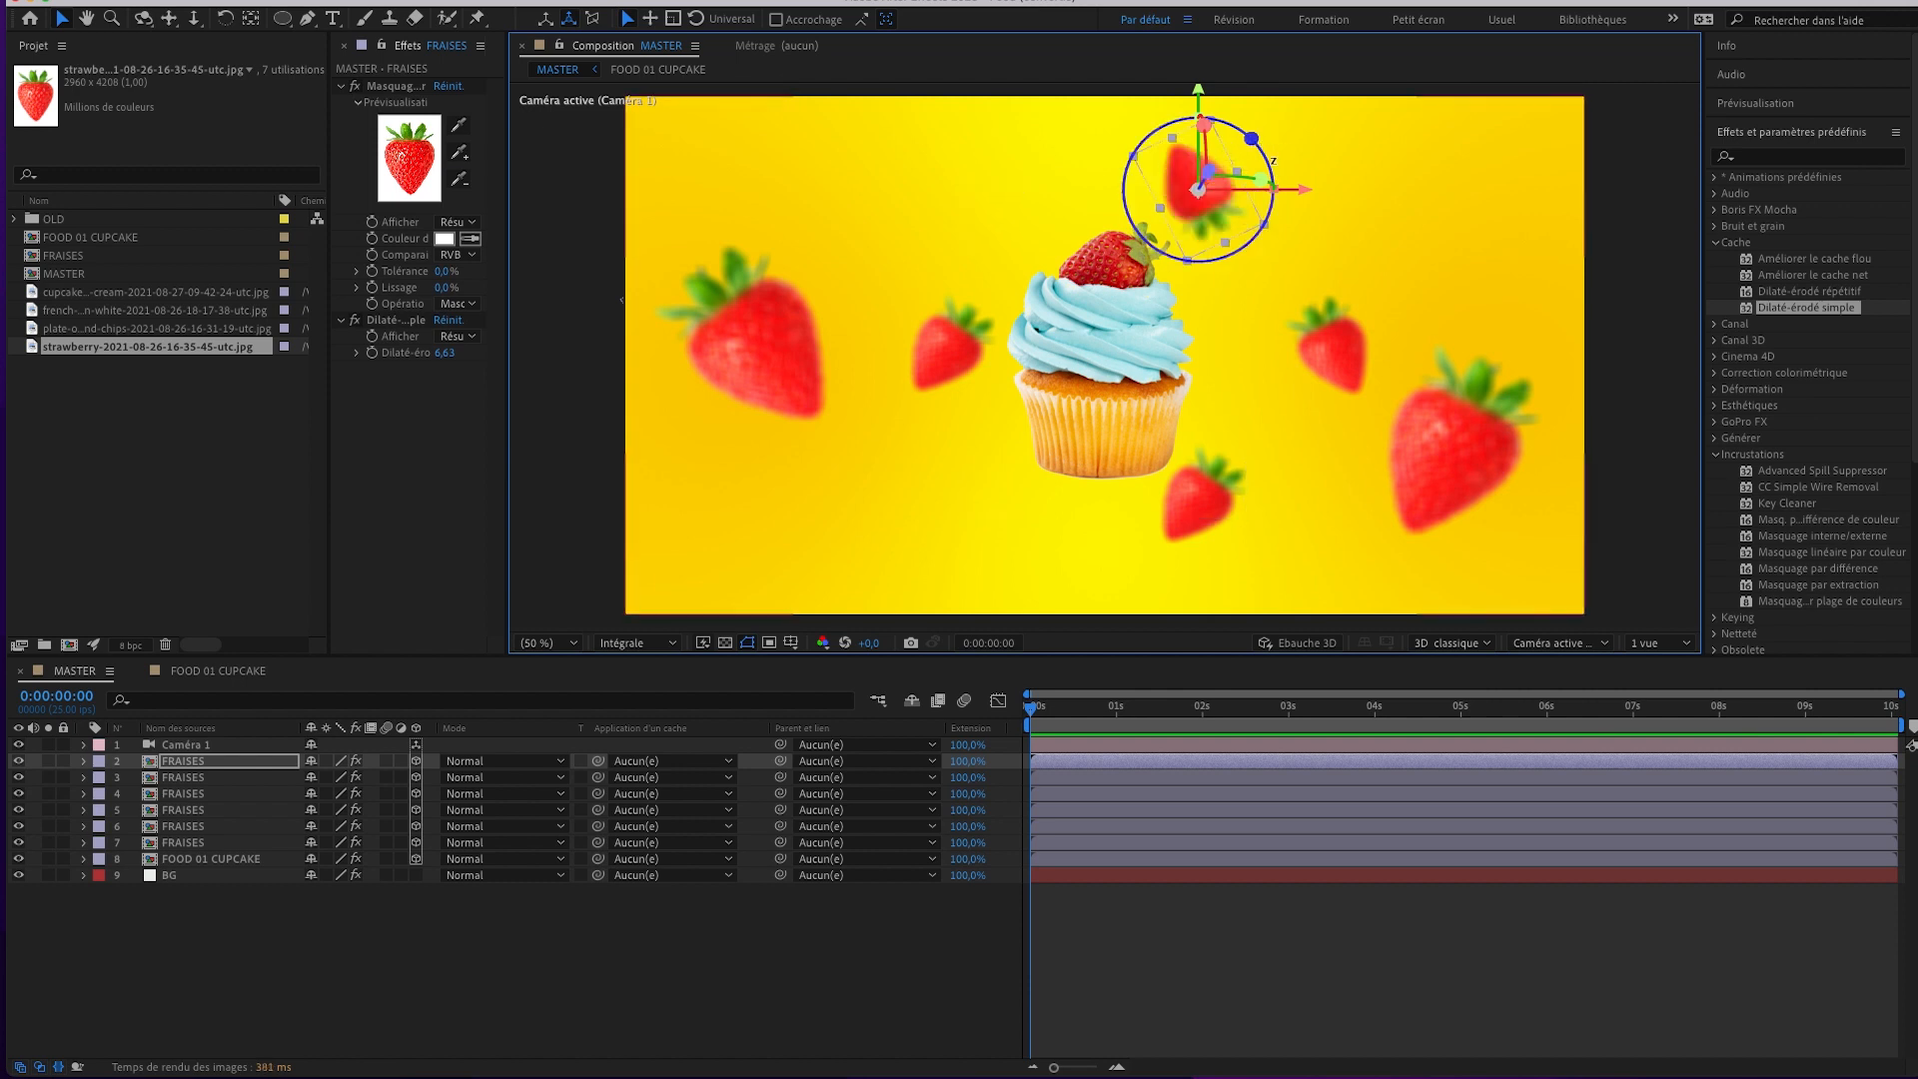
Move the small strawberry beside the cupcake slightly left and up along Y to the upper left of the cupcake.
click(979, 354)
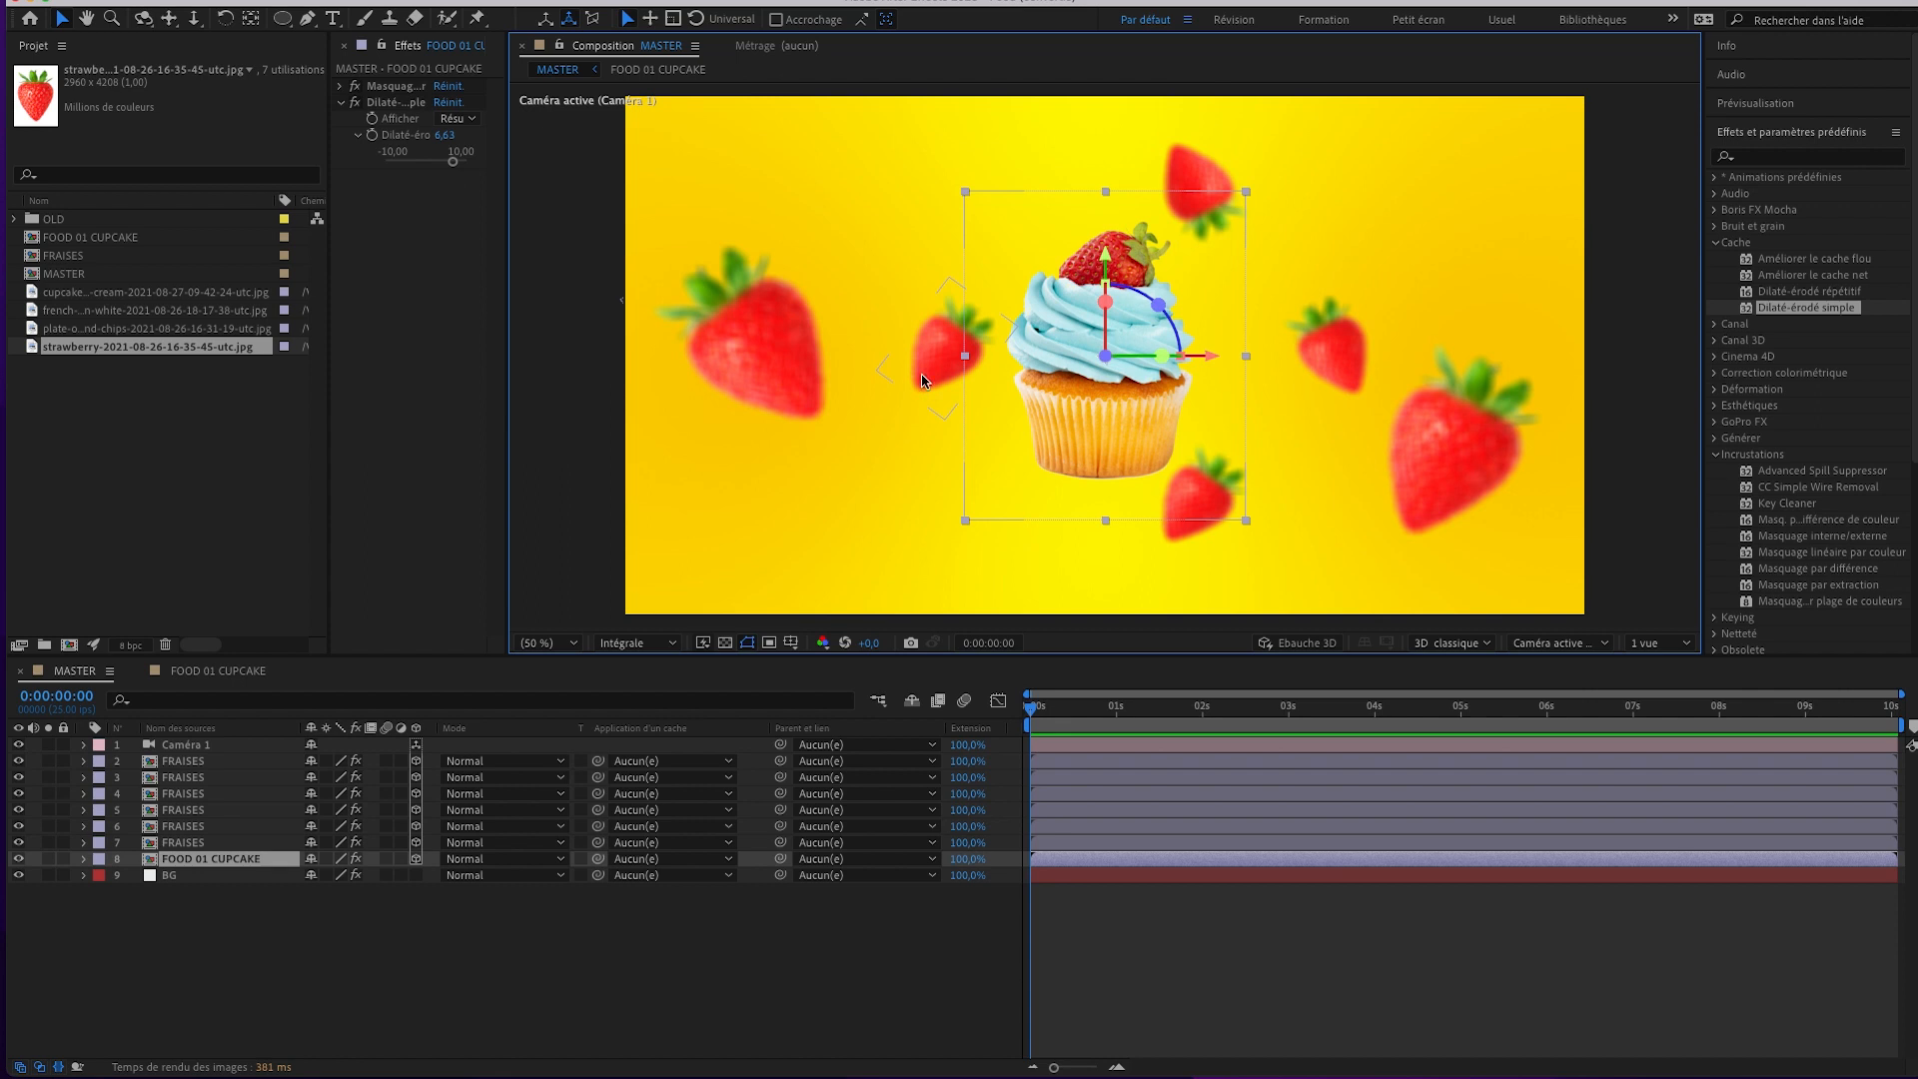
click(914, 384)
drag(1054, 349, 959, 384)
drag(914, 264, 933, 212)
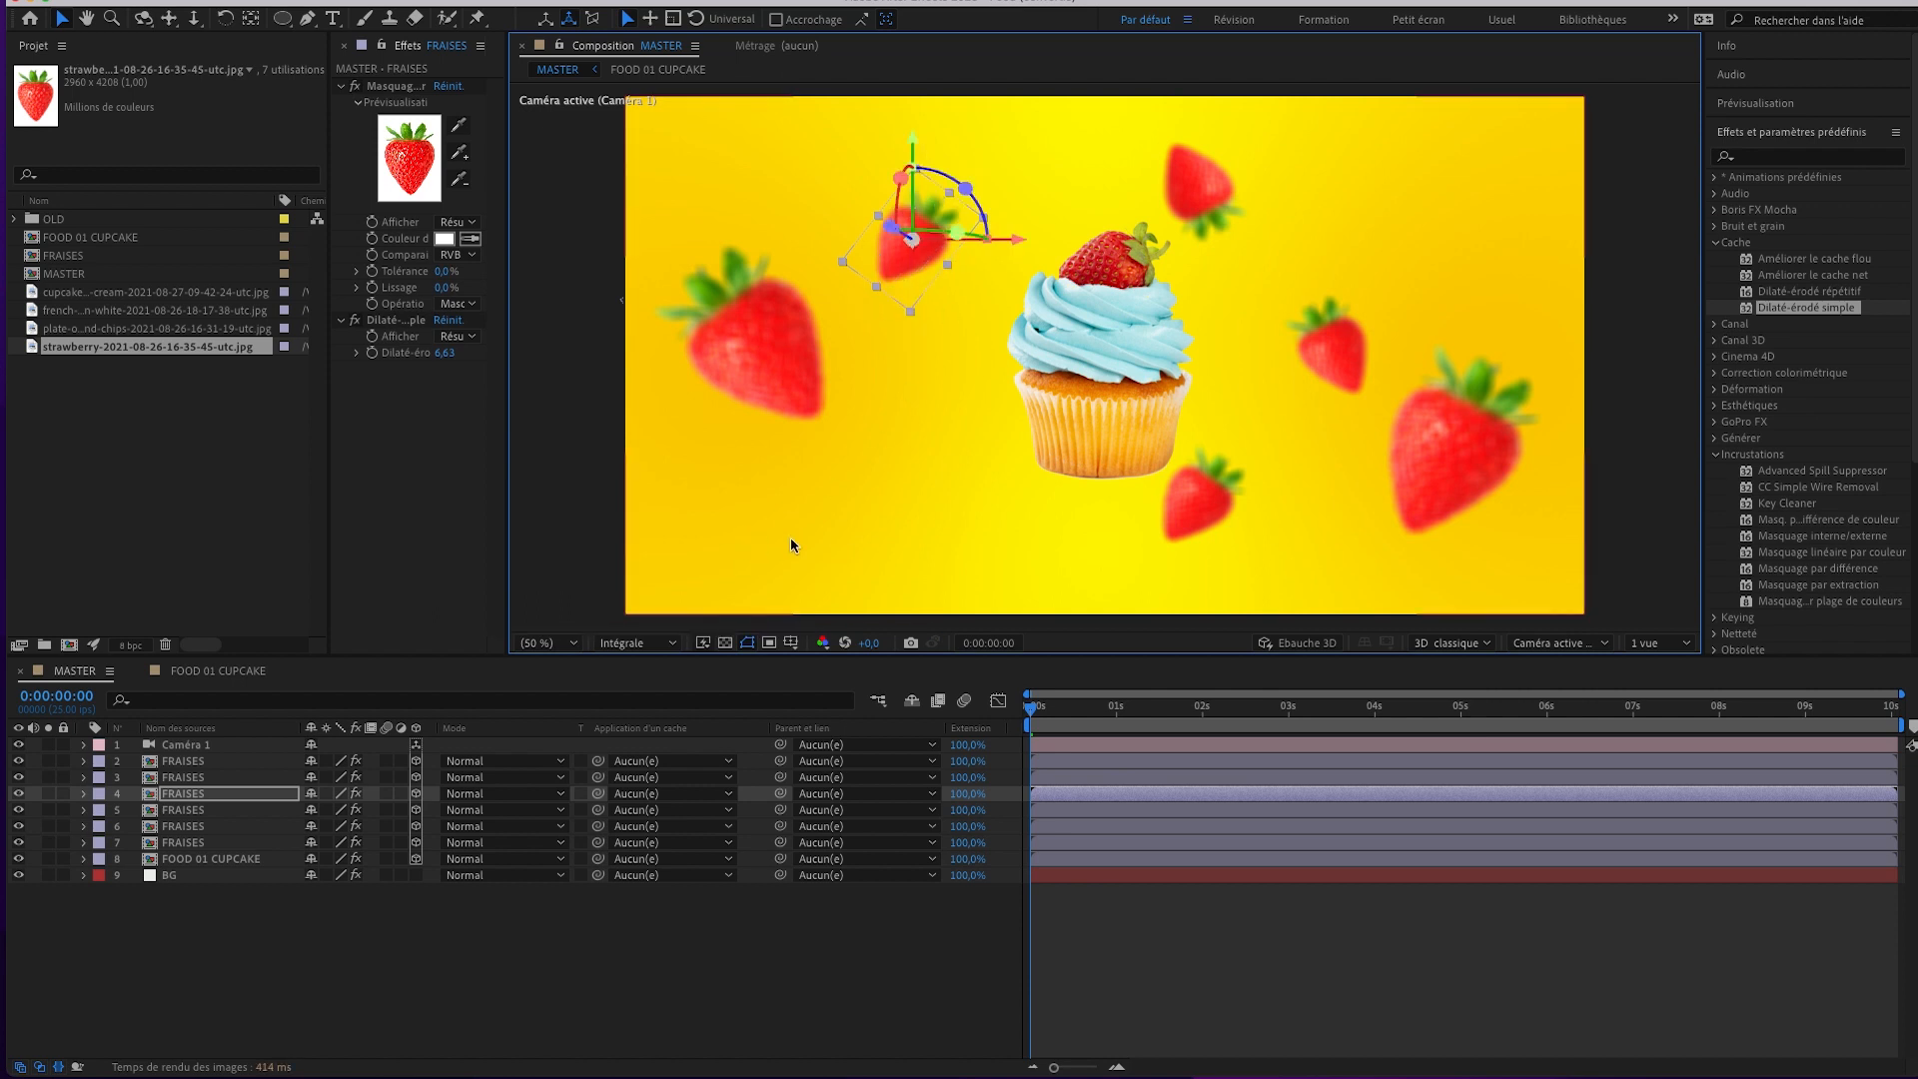
In Vue personnalisée 1, push the topmost strawberry toward the camera along Z and the rightmost strawberry away from it.
click(884, 488)
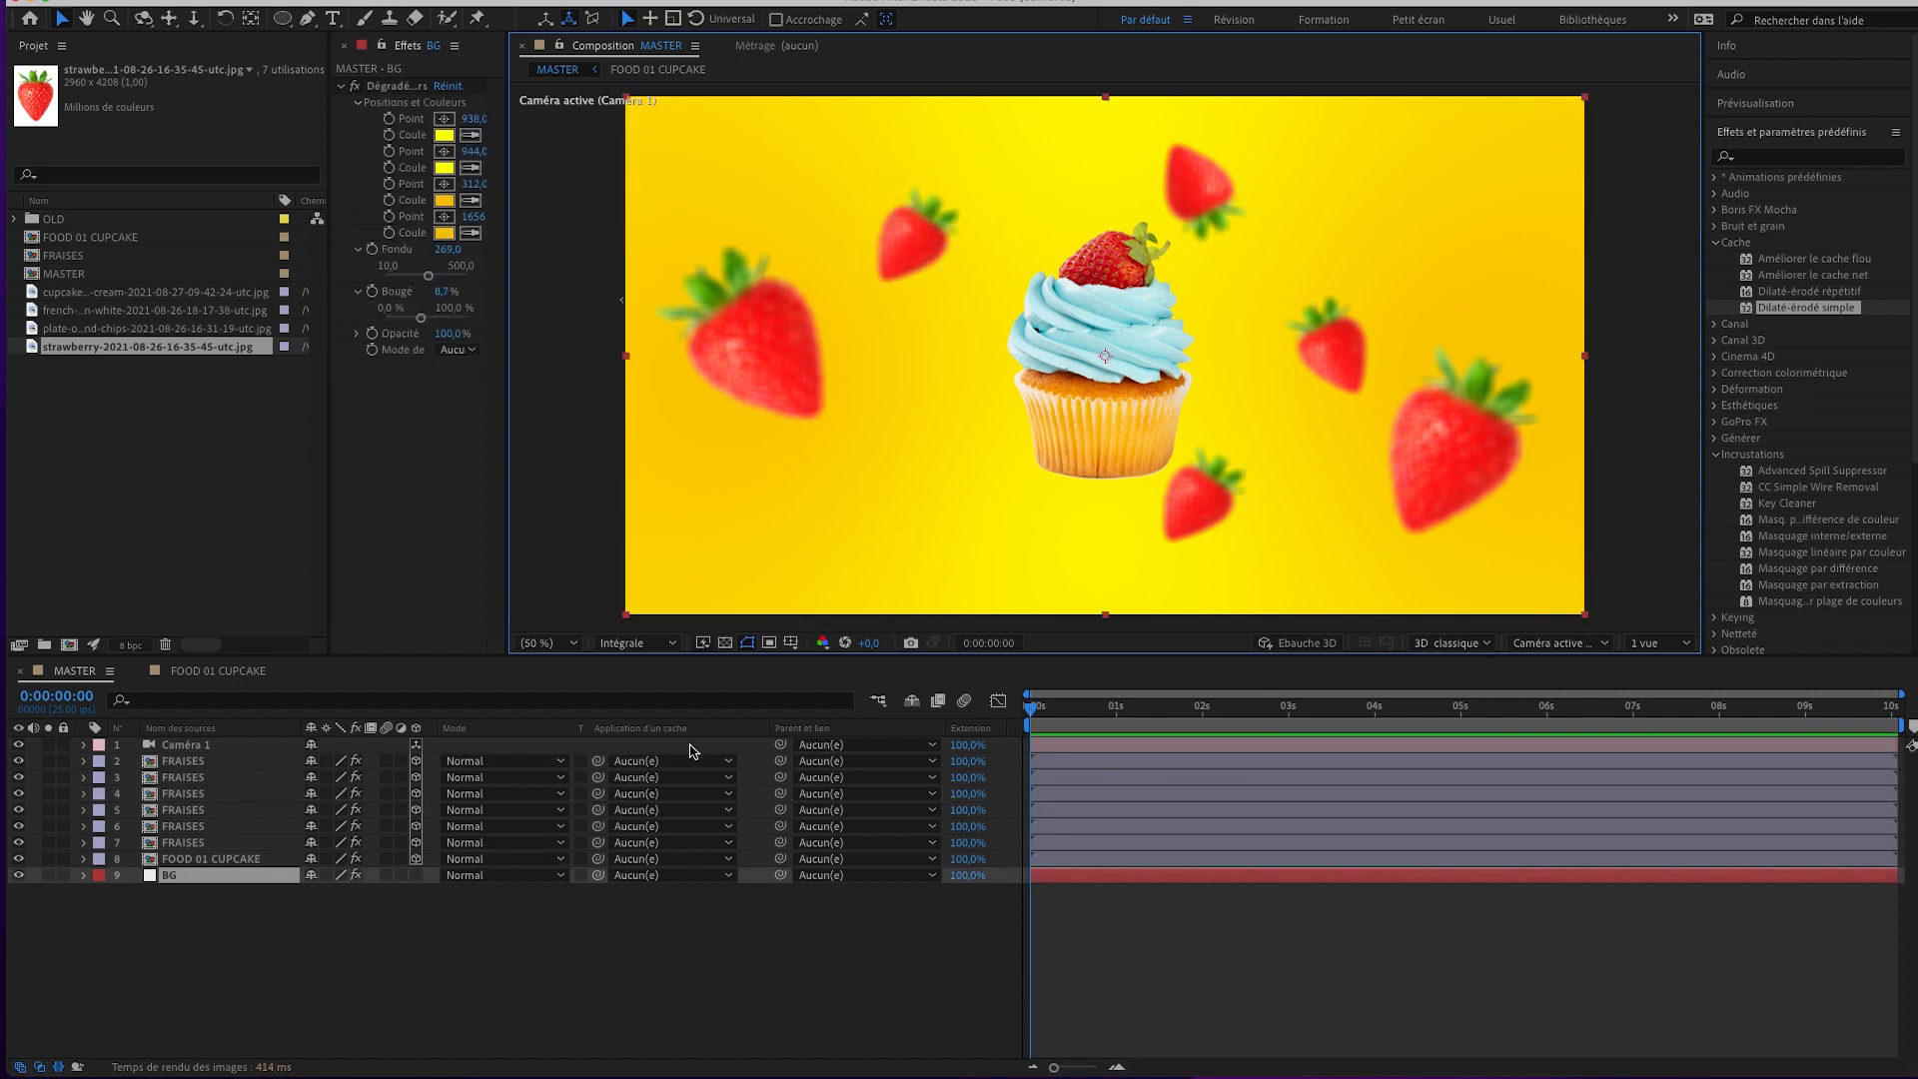
click(1571, 652)
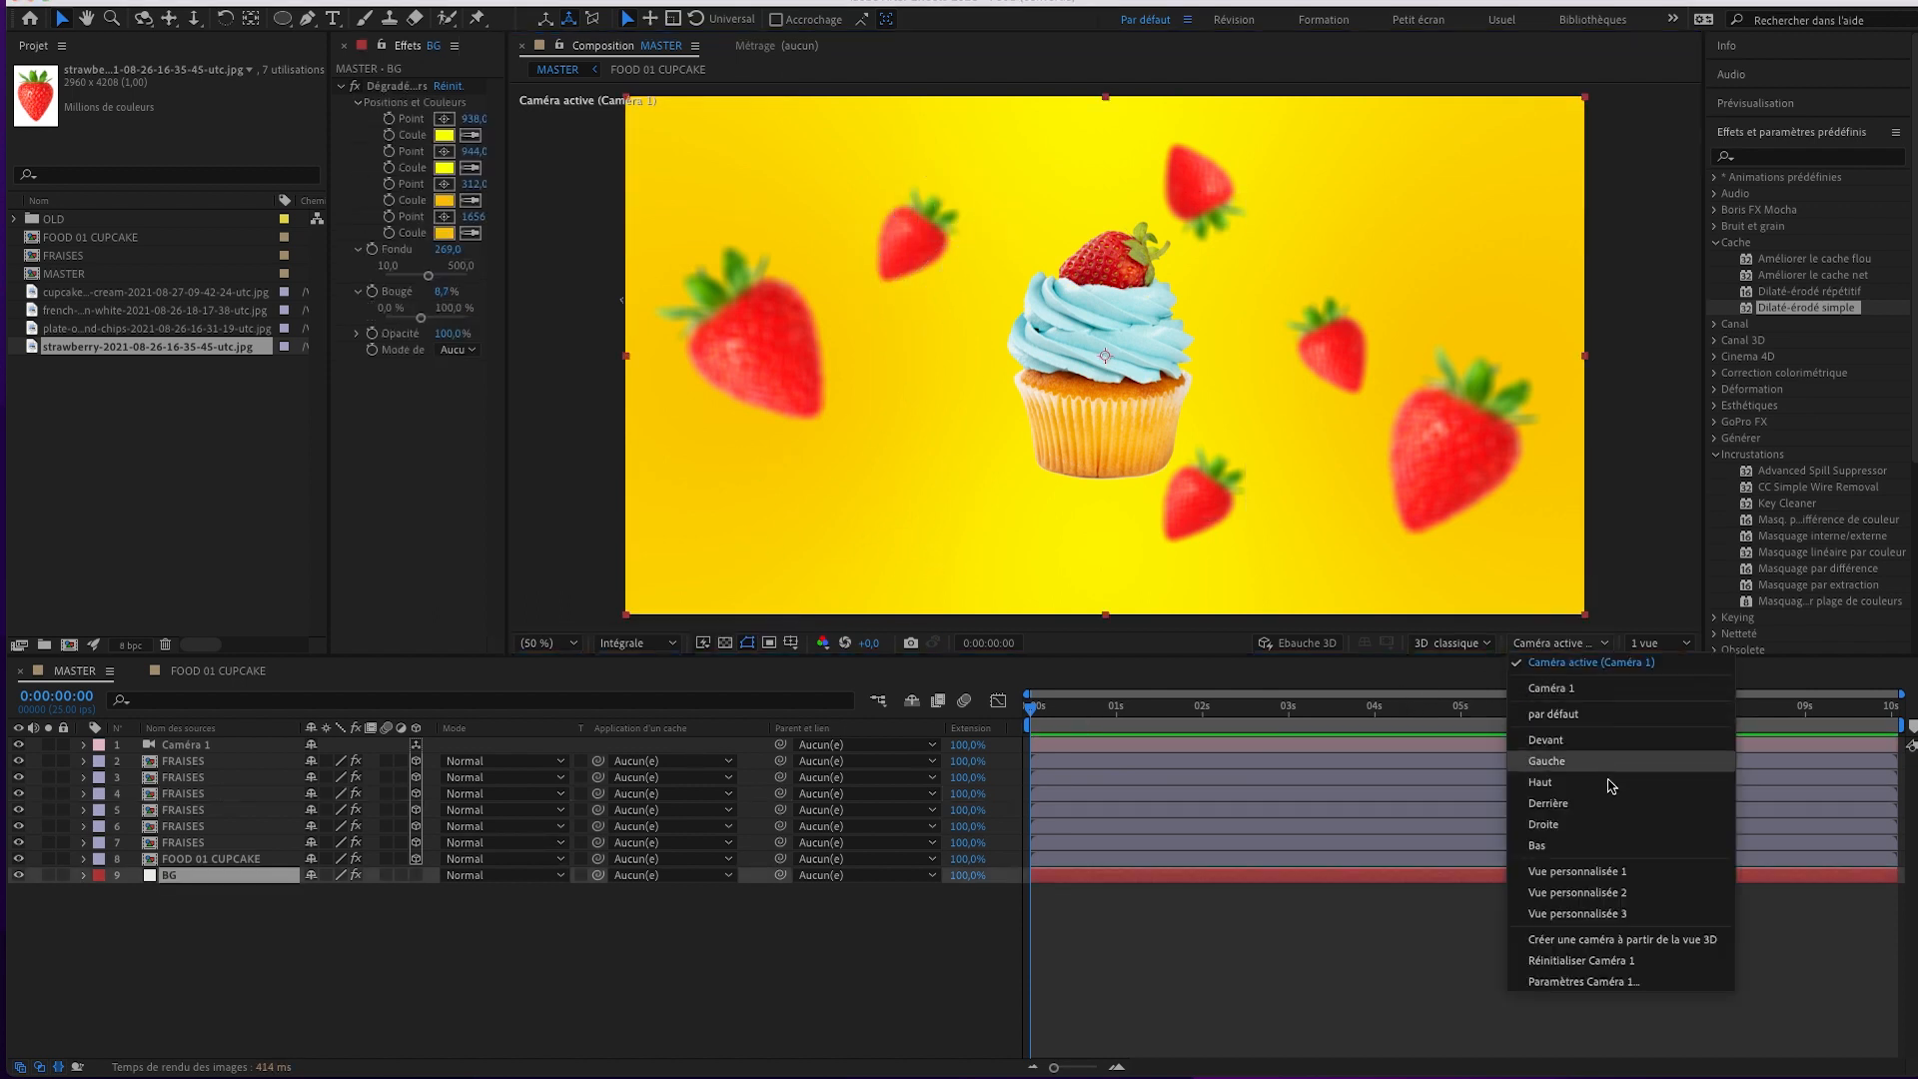
click(1615, 878)
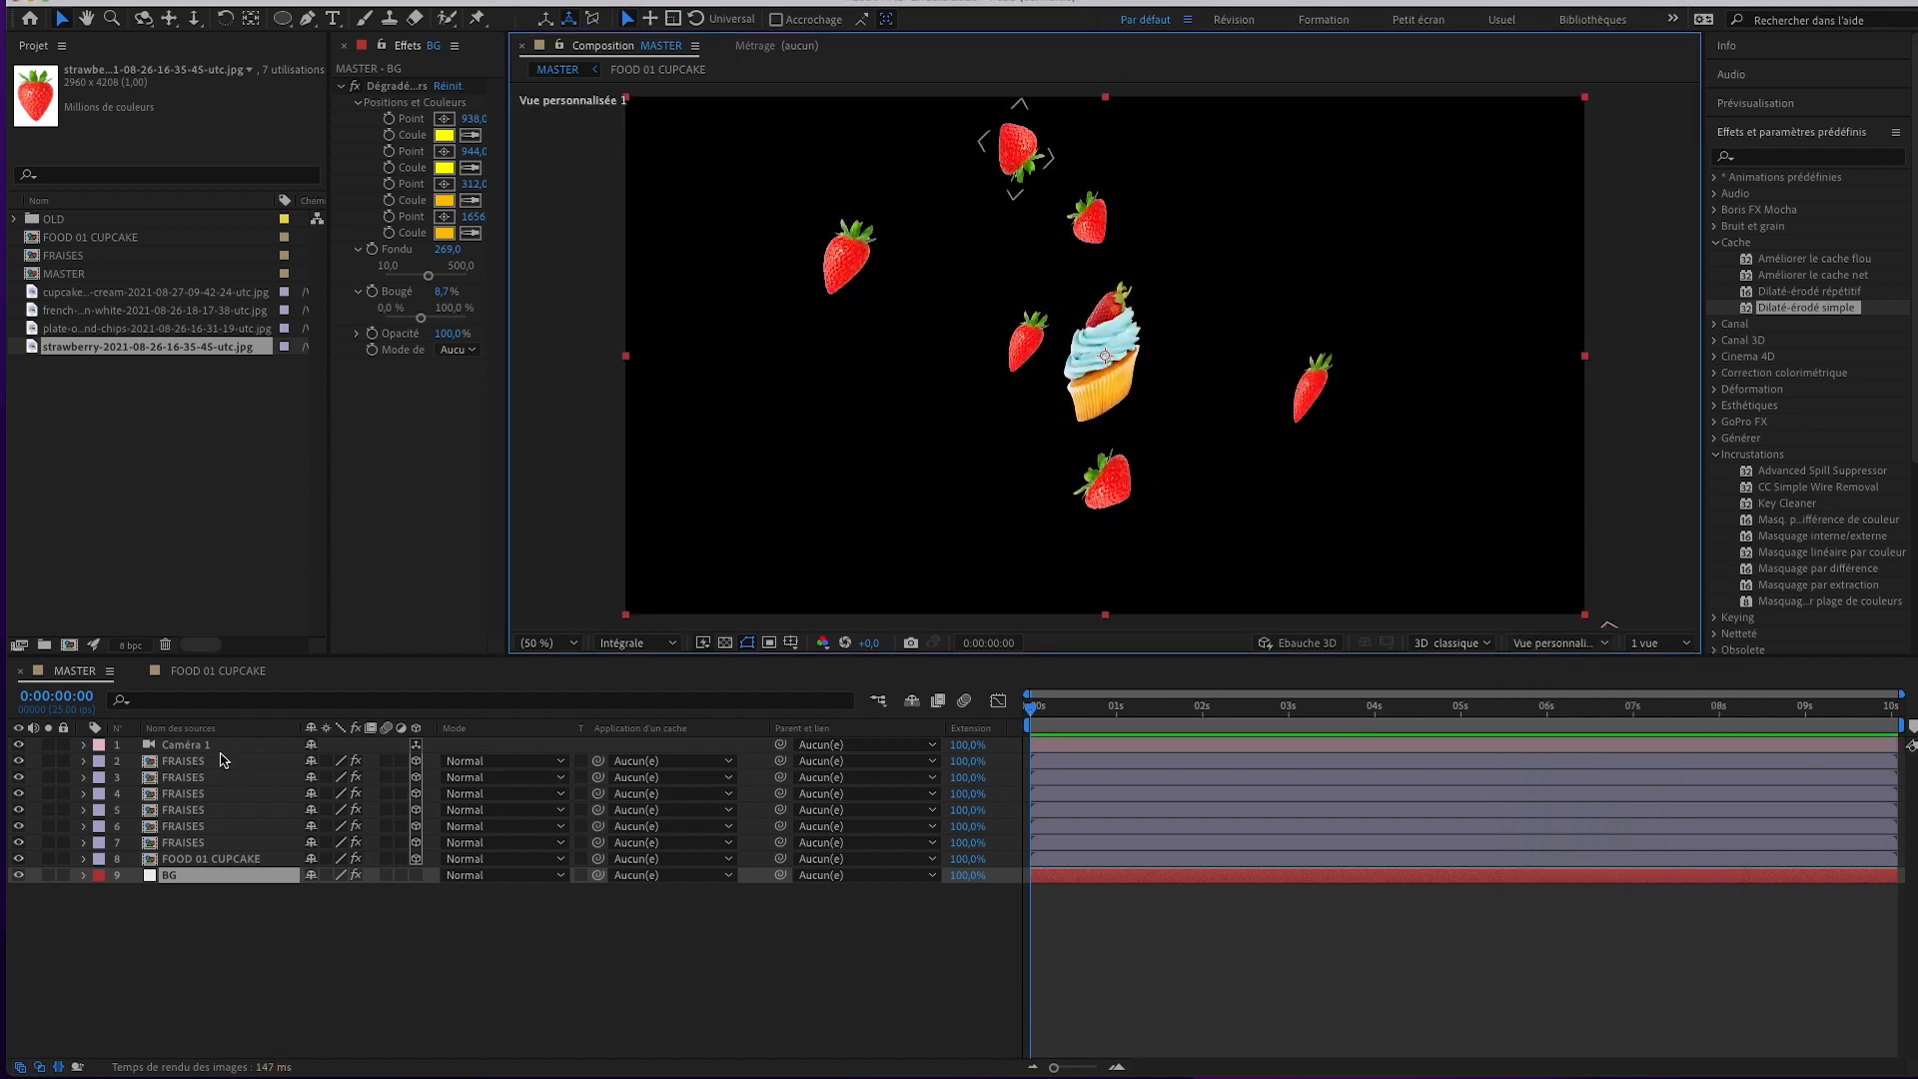
click(185, 744)
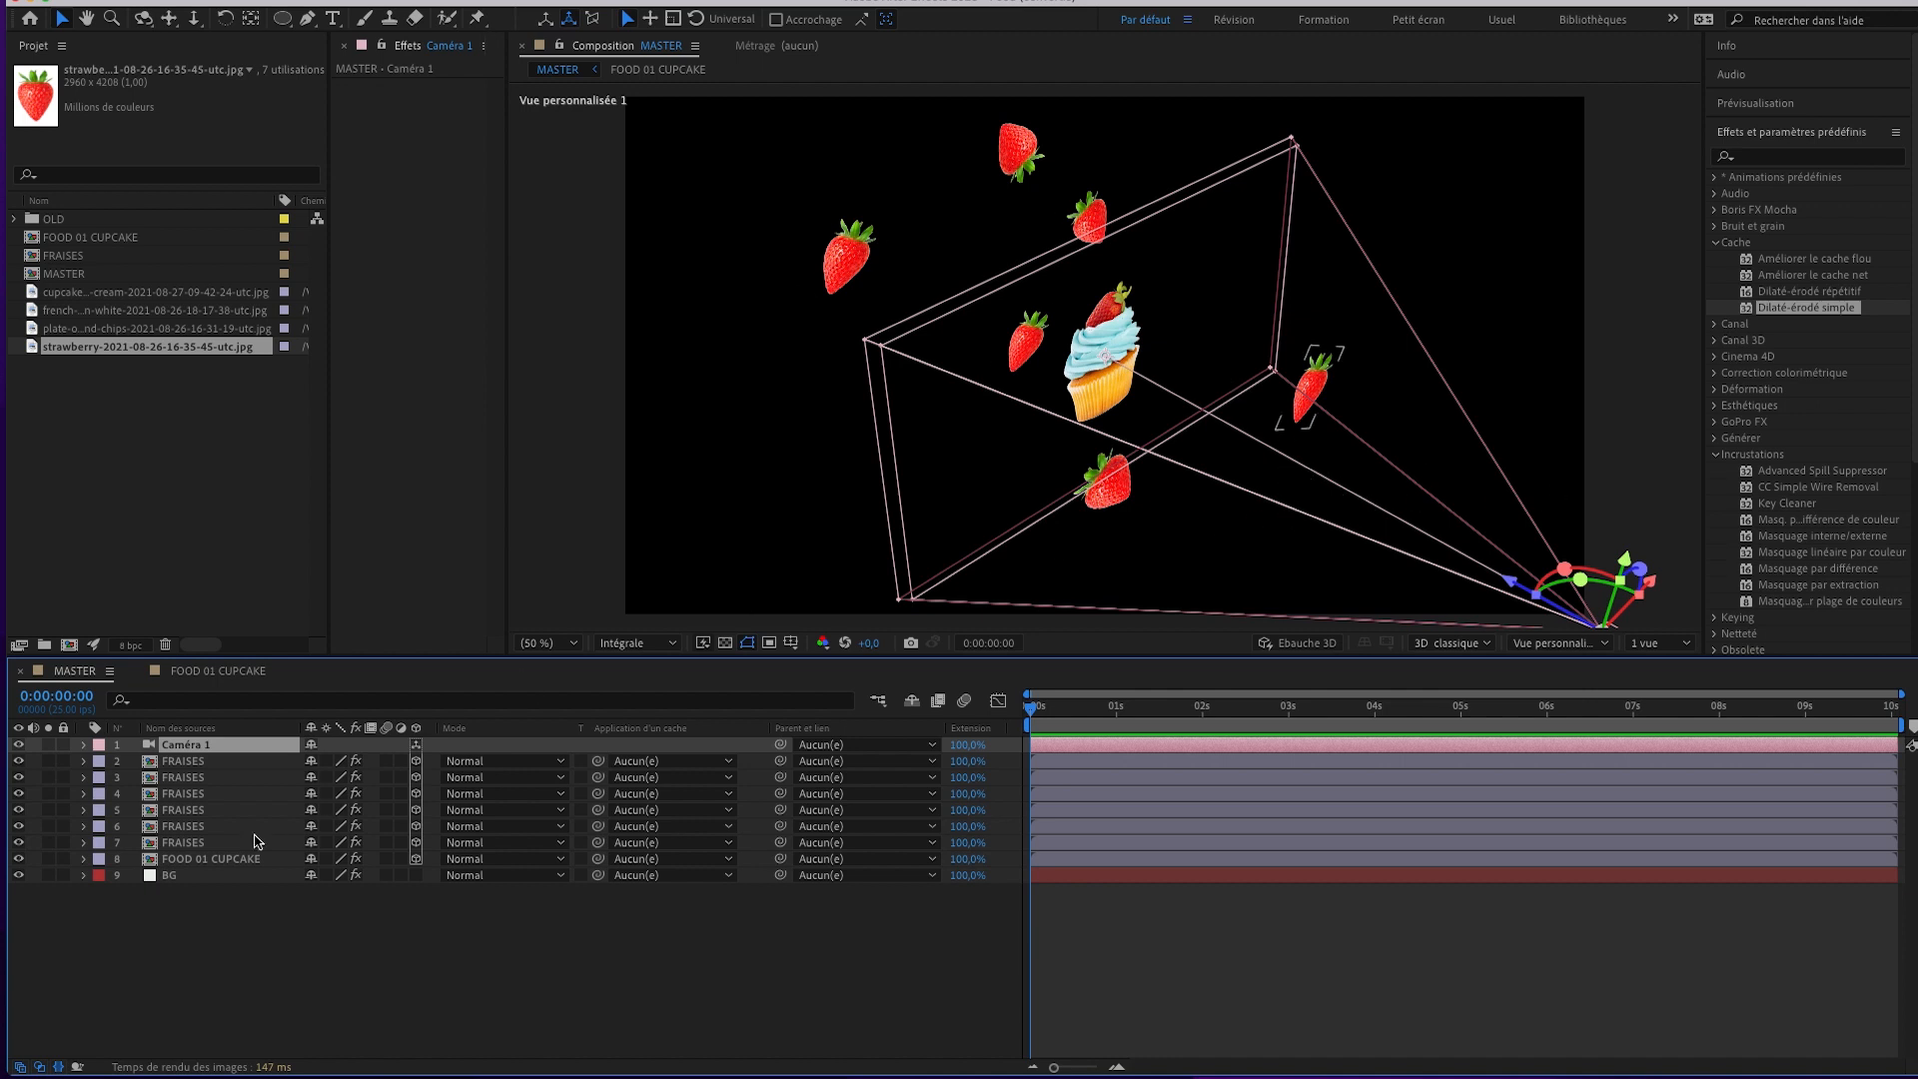
click(1017, 149)
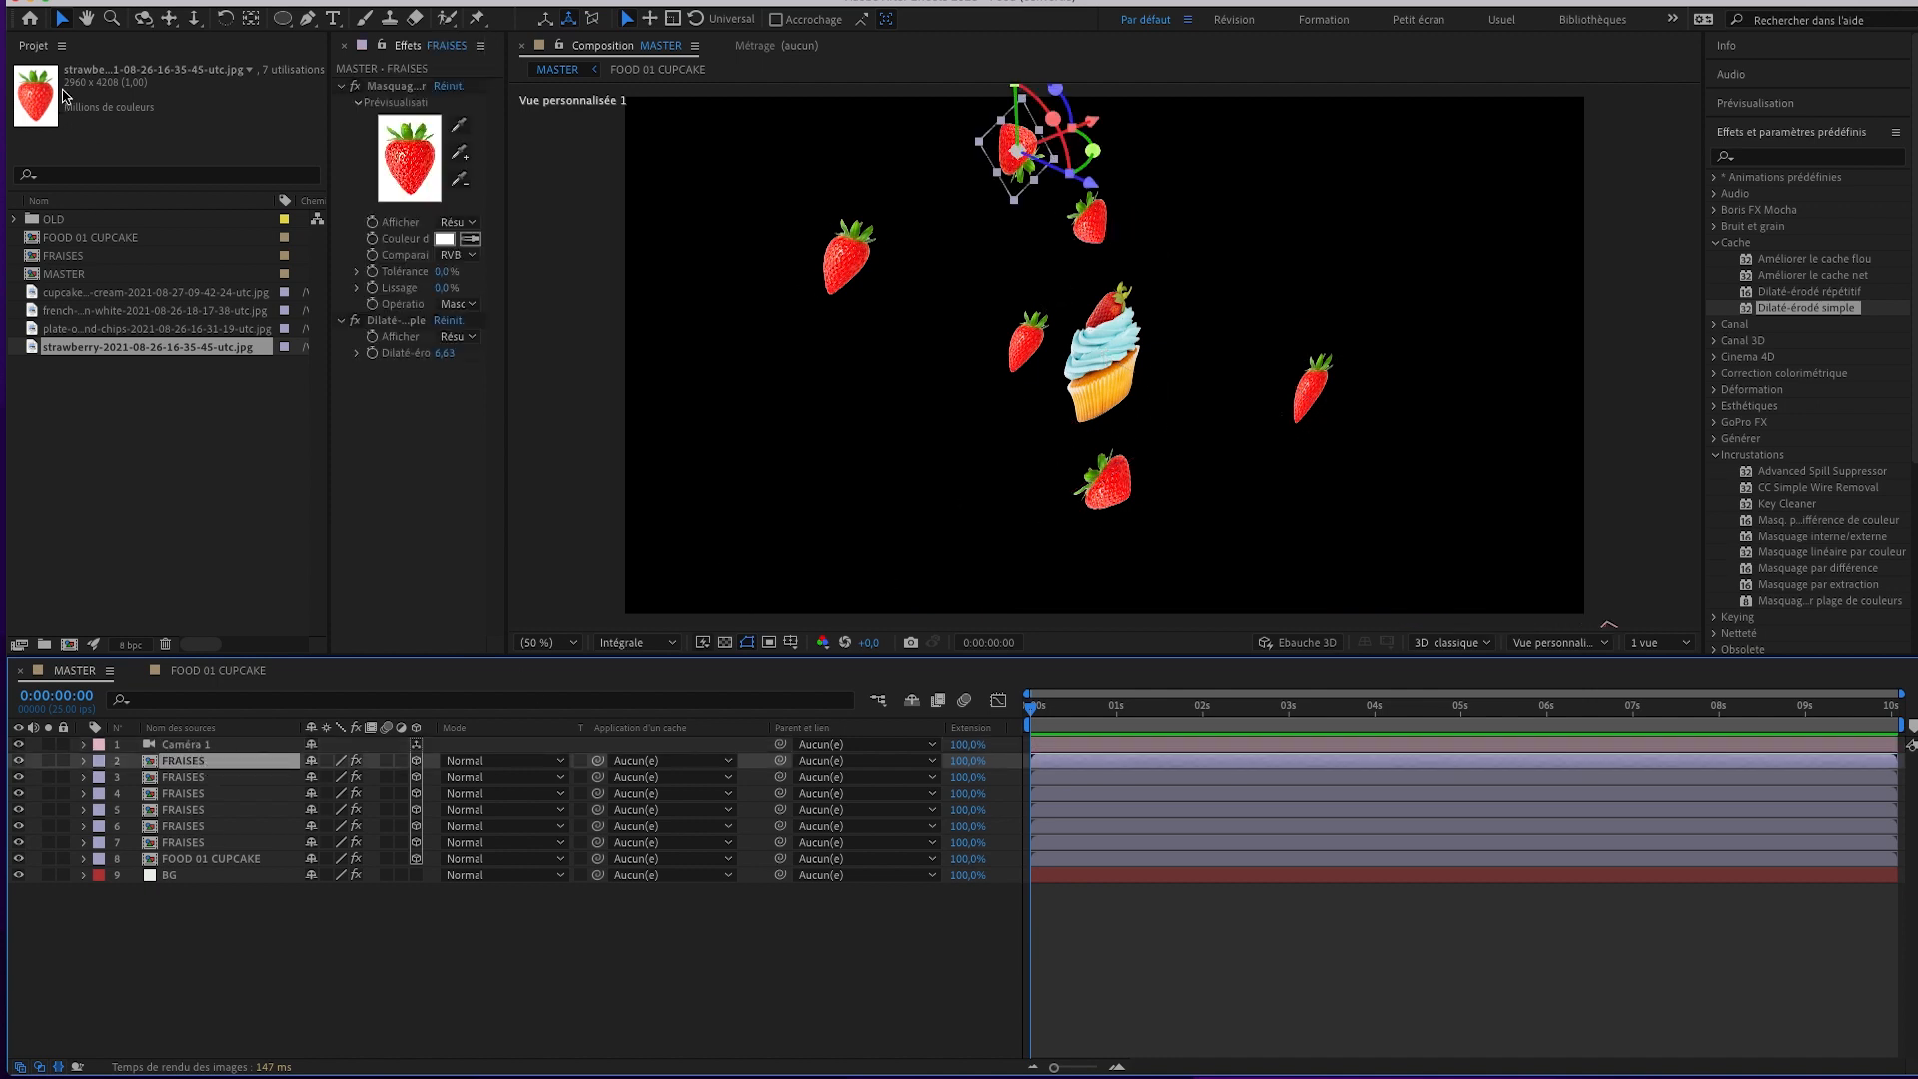
drag(1094, 186, 1135, 205)
click(1318, 403)
drag(1398, 433, 1283, 419)
Move the strawberry beside the cupcake away from the camera along Z and the one just above it toward the camera.
click(1025, 341)
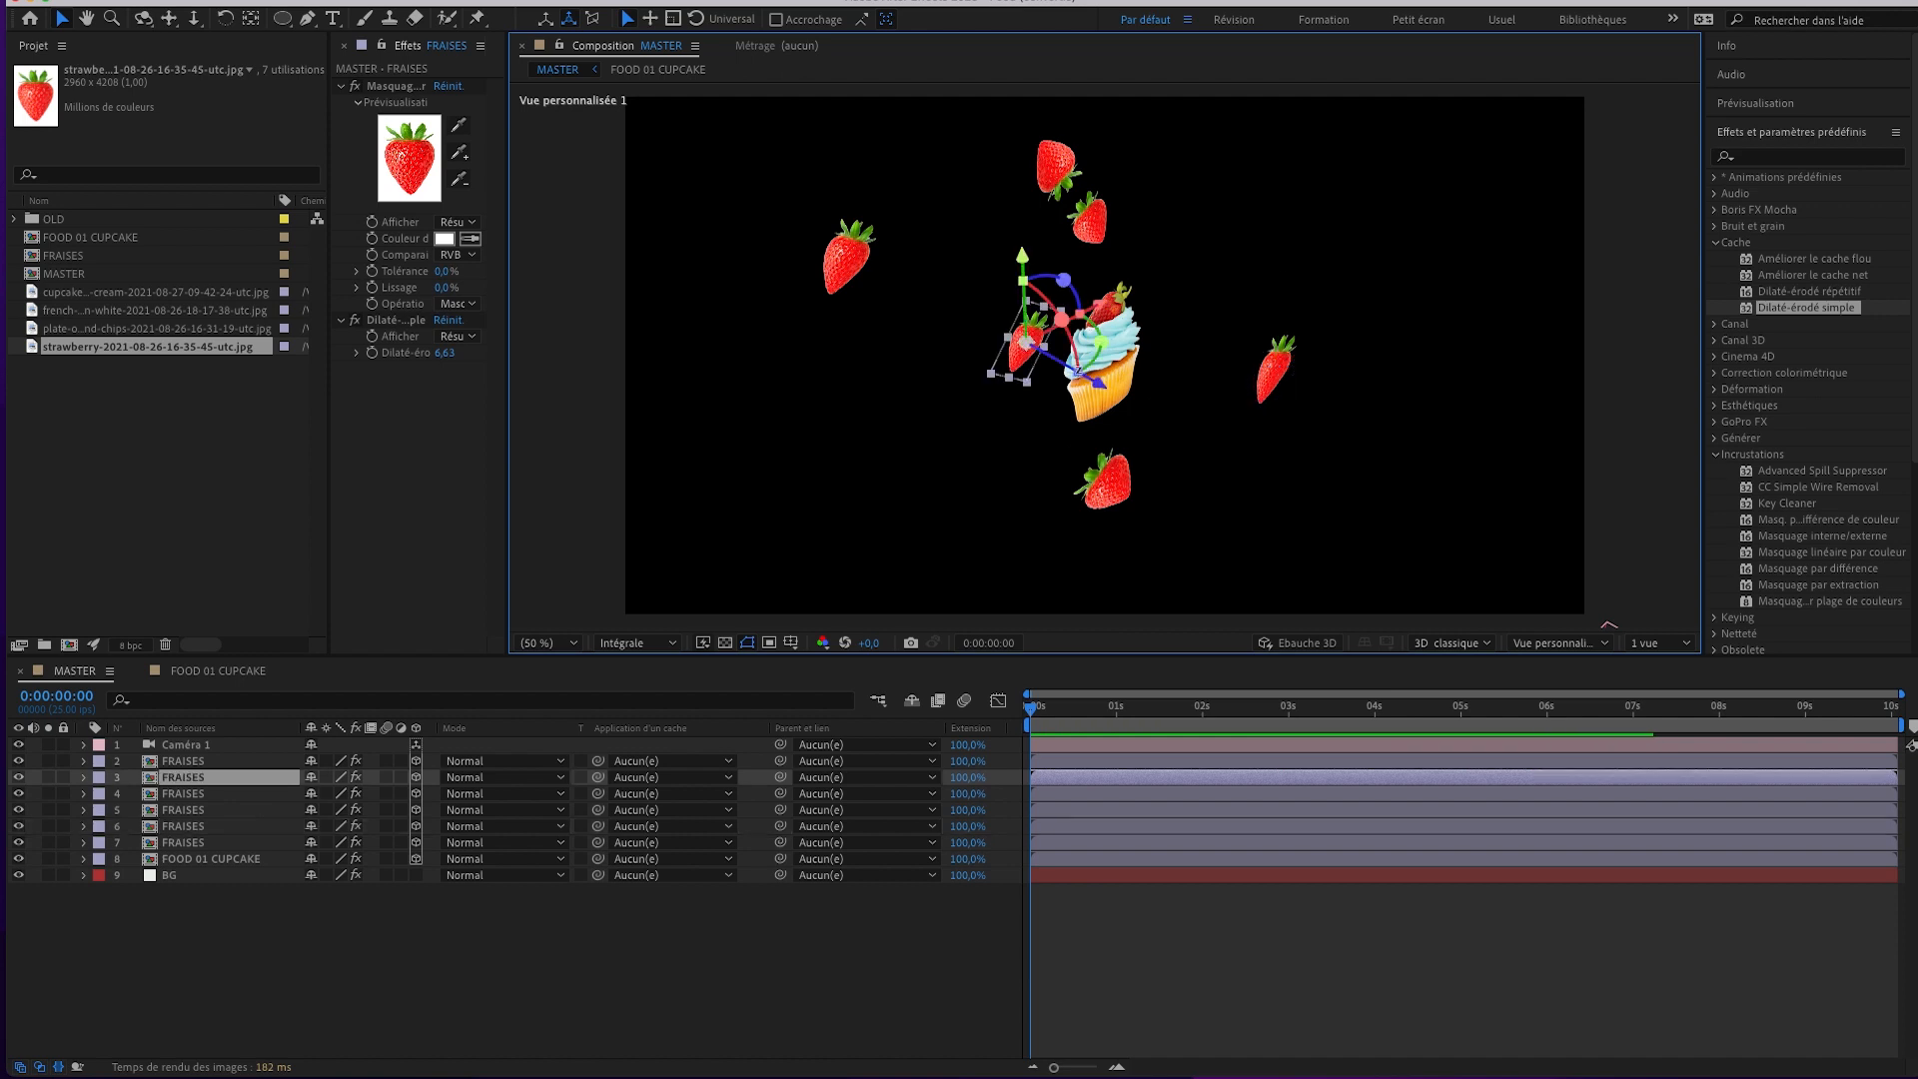
drag(1103, 386, 1081, 372)
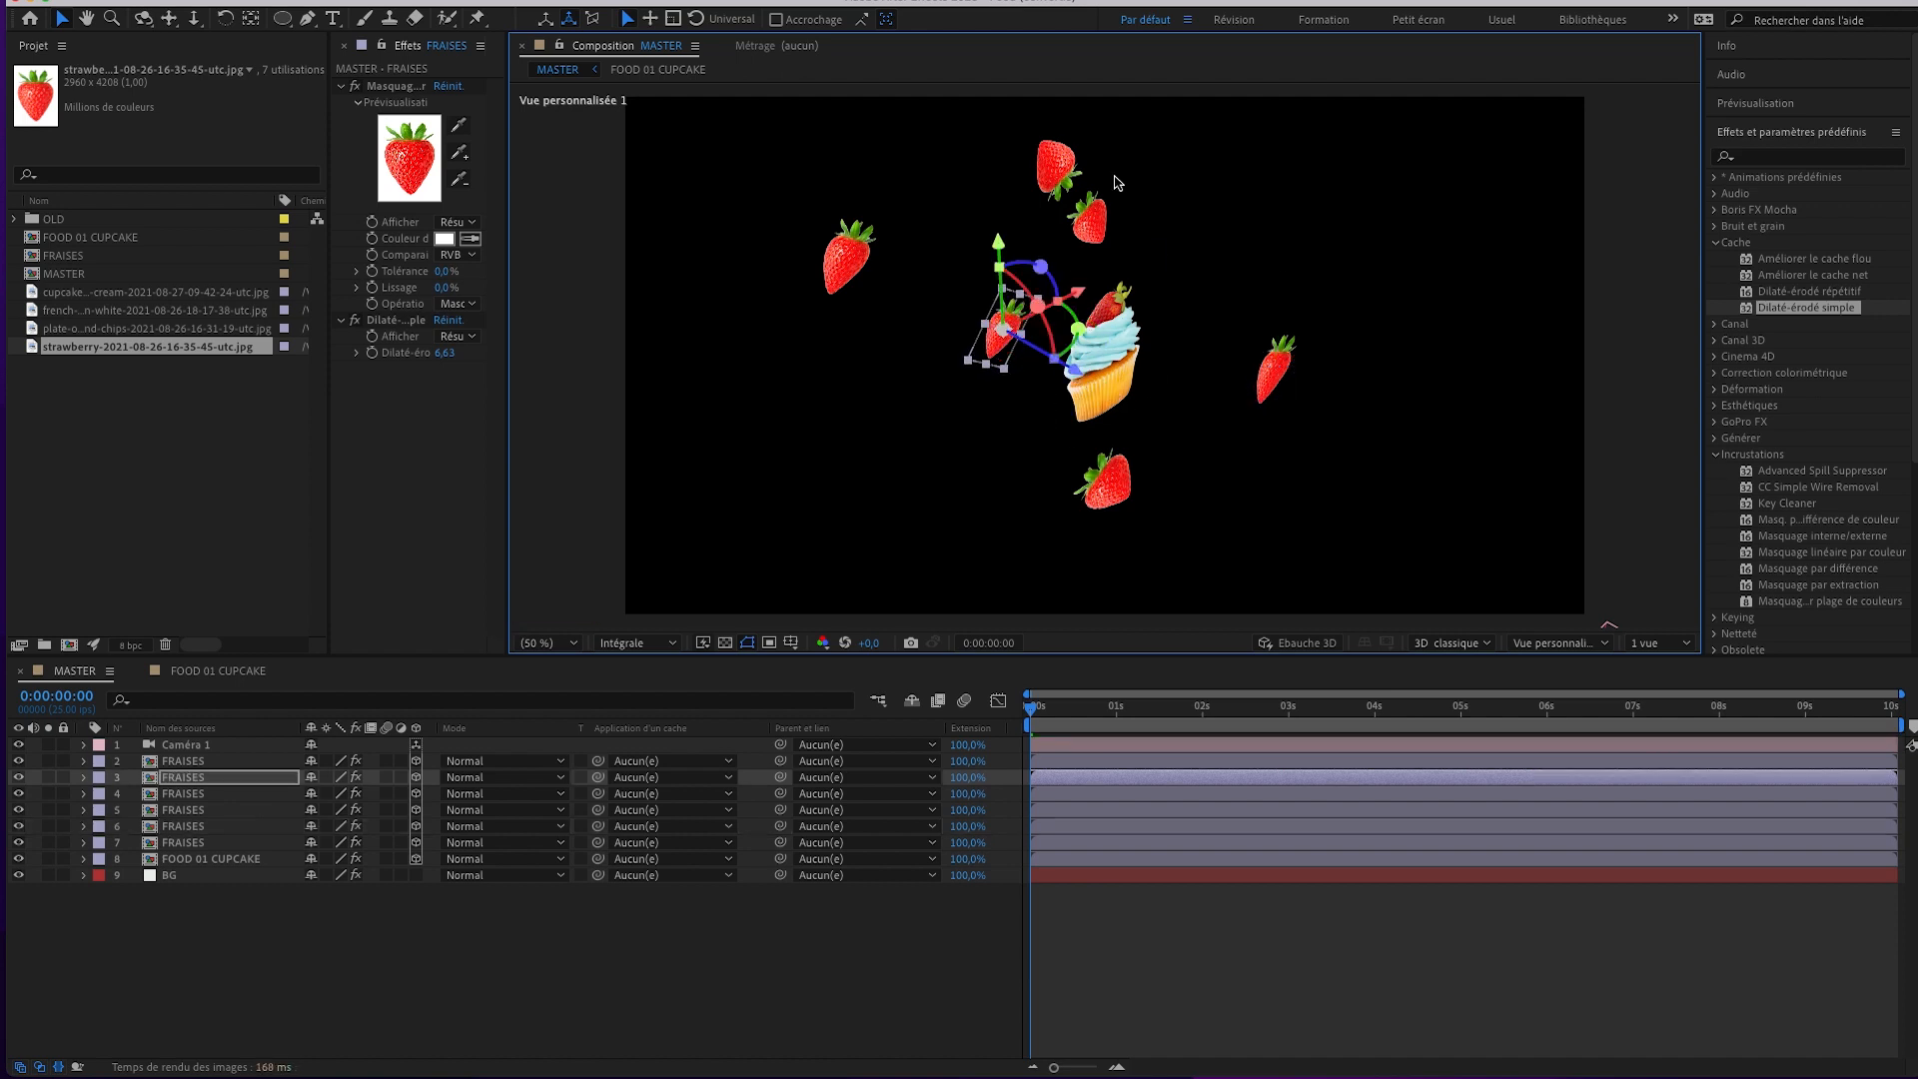
click(1093, 220)
drag(1181, 265, 1247, 291)
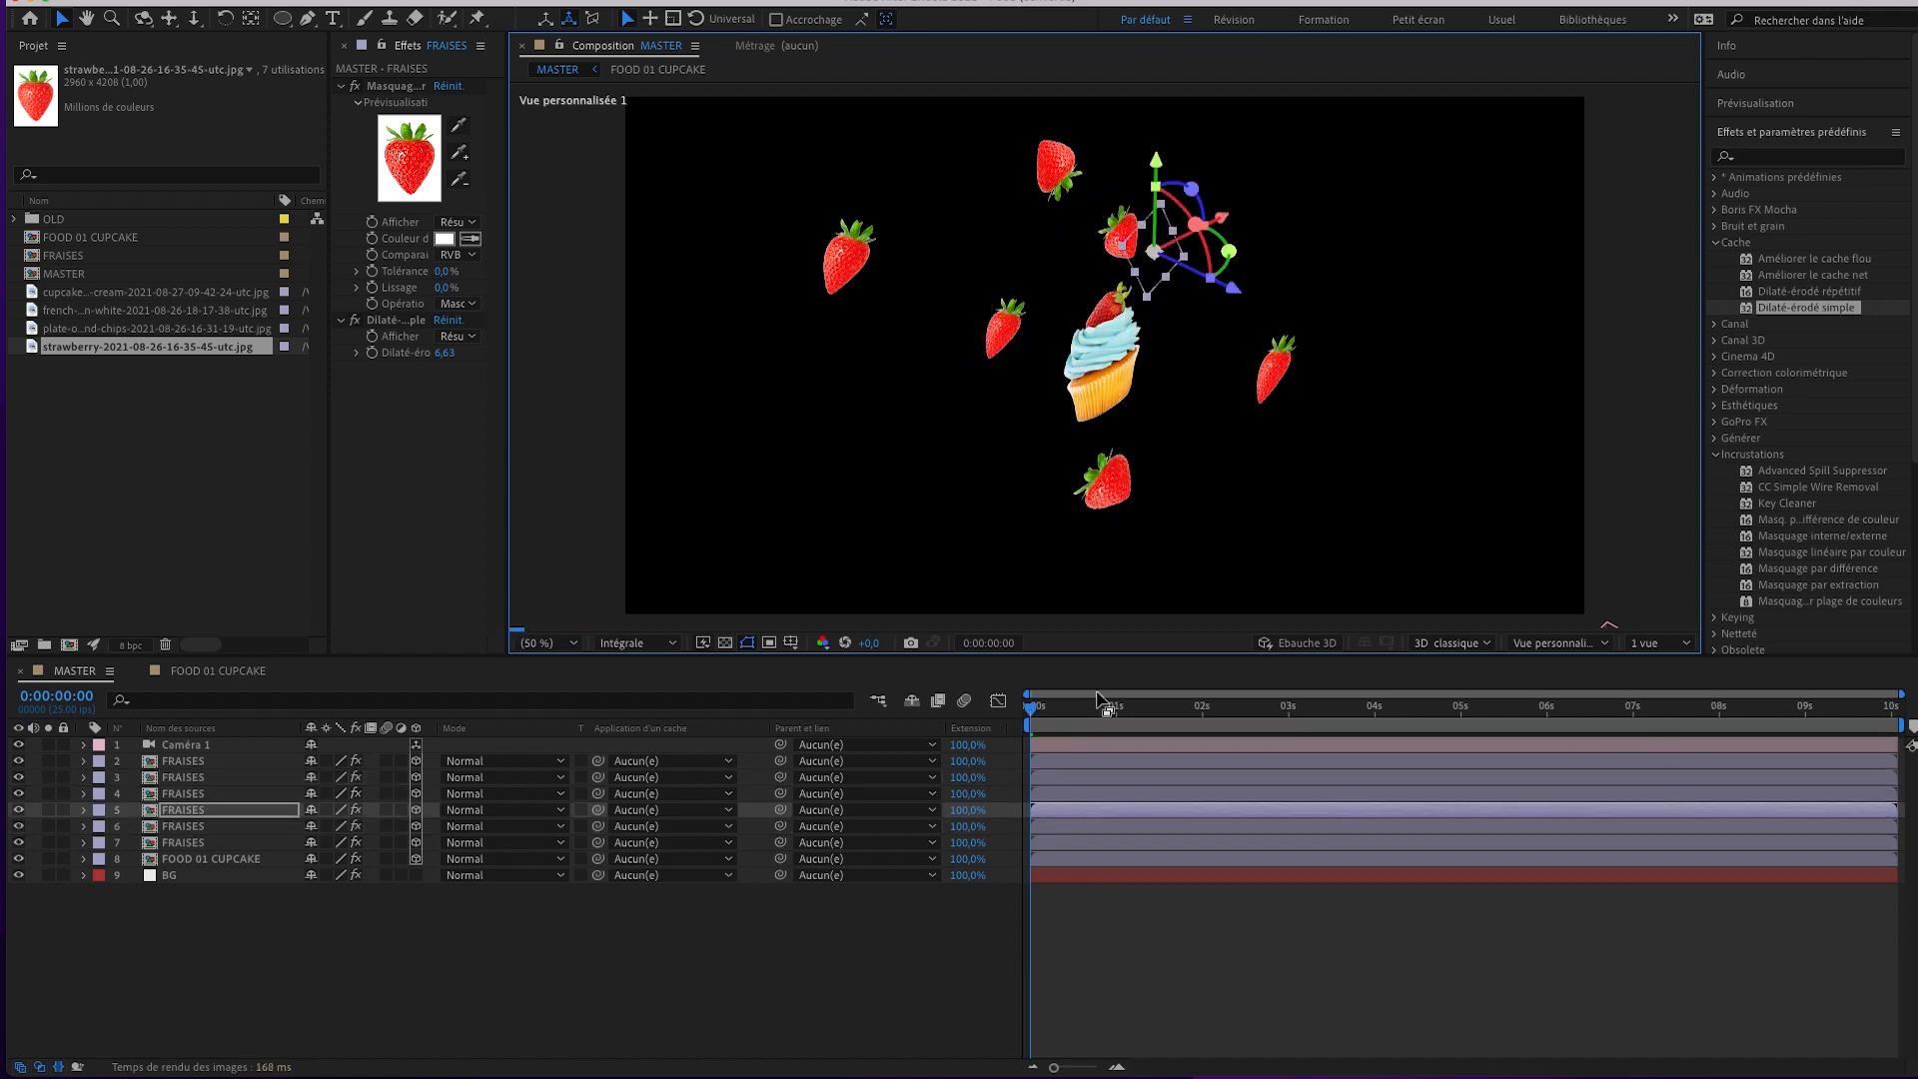
Return to the Caméra 1 view and separate the two overlapping strawberries by lowering the larger one and raising the smaller one along Y.
click(1558, 642)
click(1551, 688)
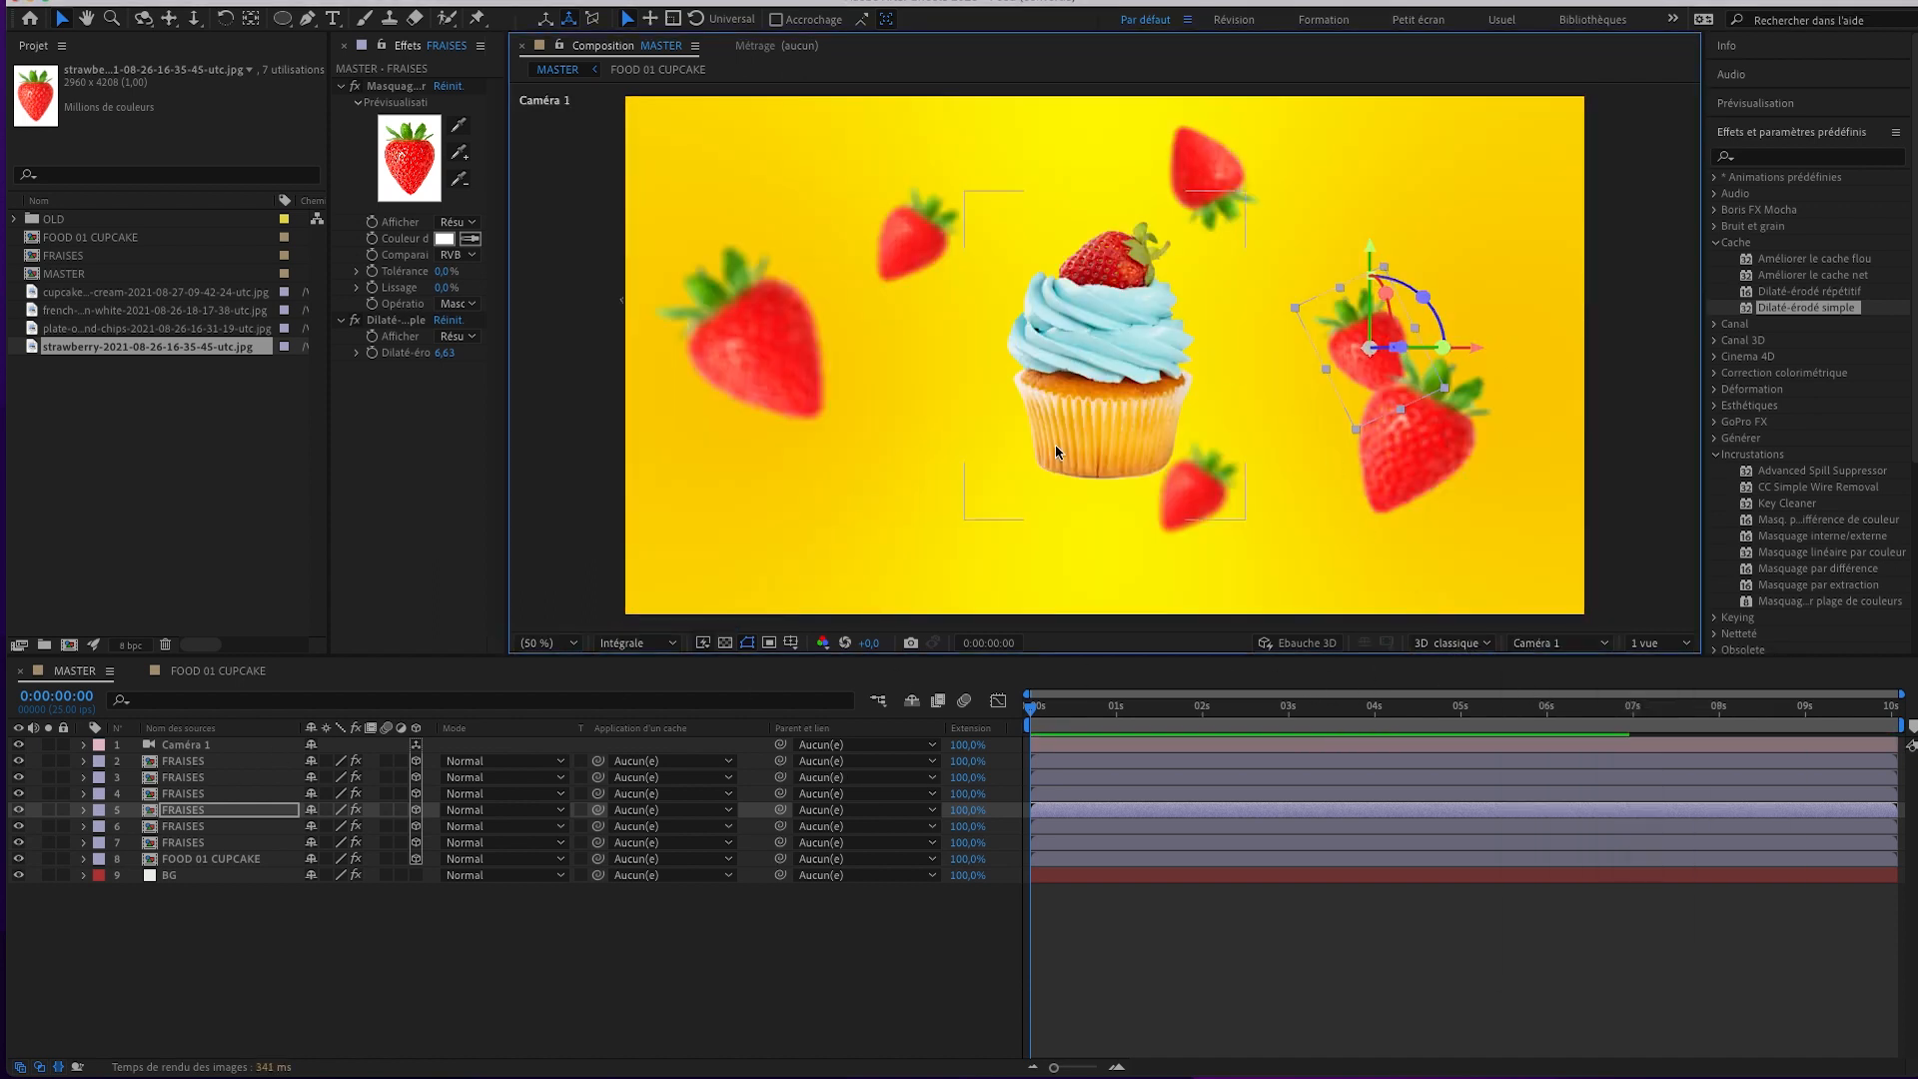
mouse_move(1443, 460)
mouse_down()
mouse_move(1406, 458)
mouse_move(1440, 453)
mouse_up()
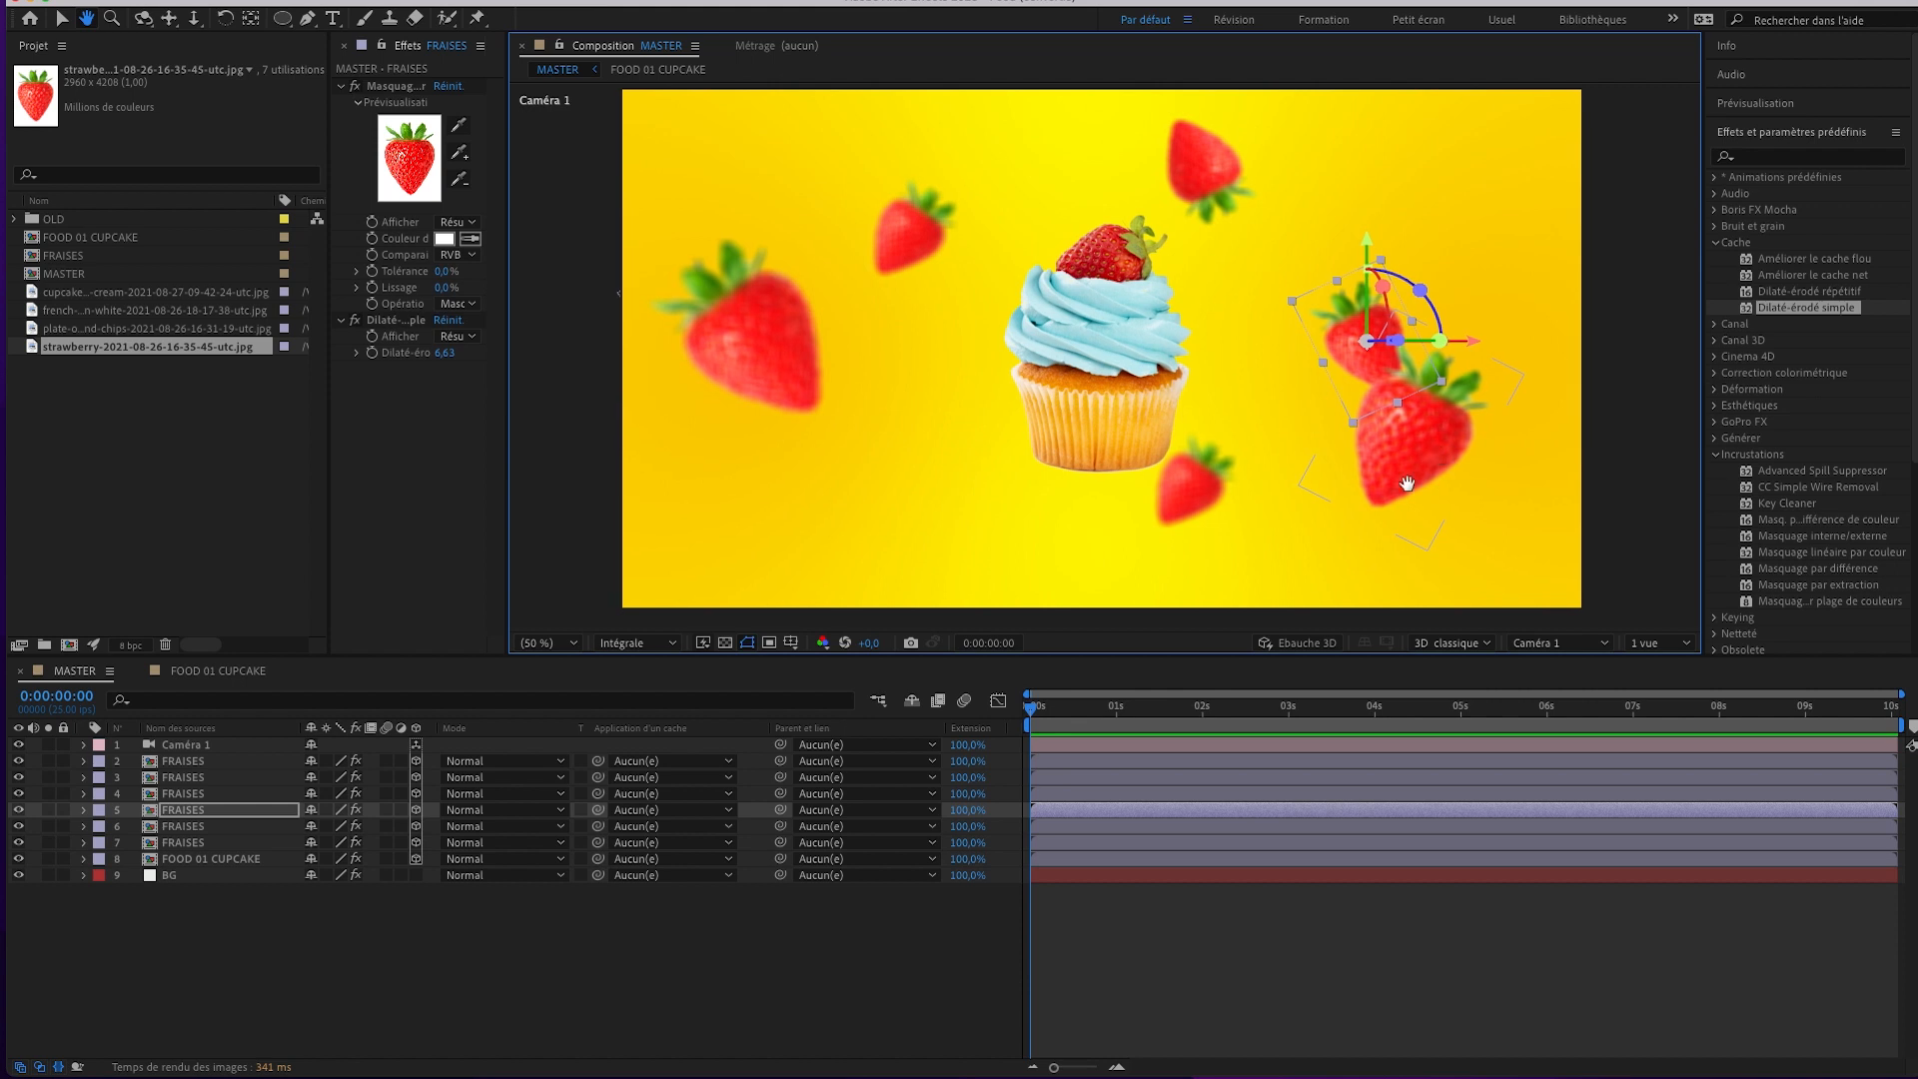
click(1613, 452)
click(1465, 432)
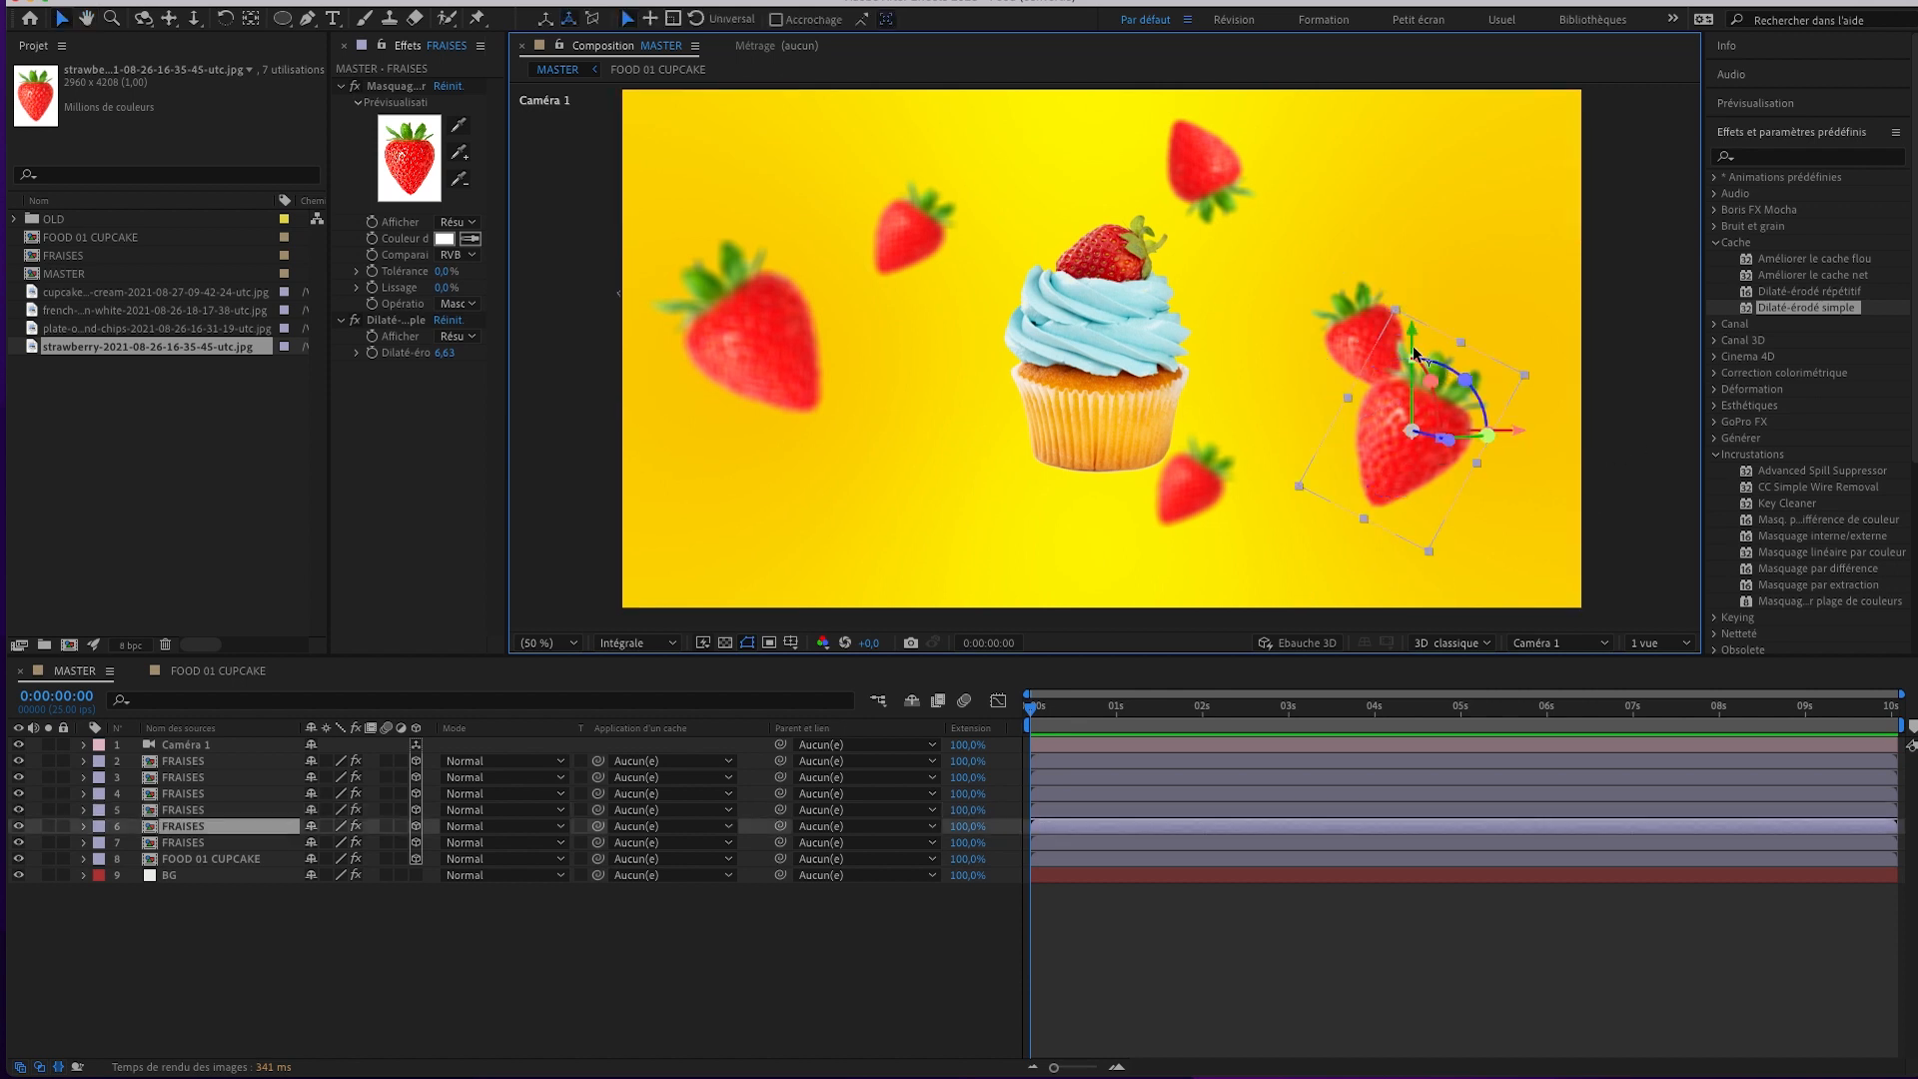
click(1363, 322)
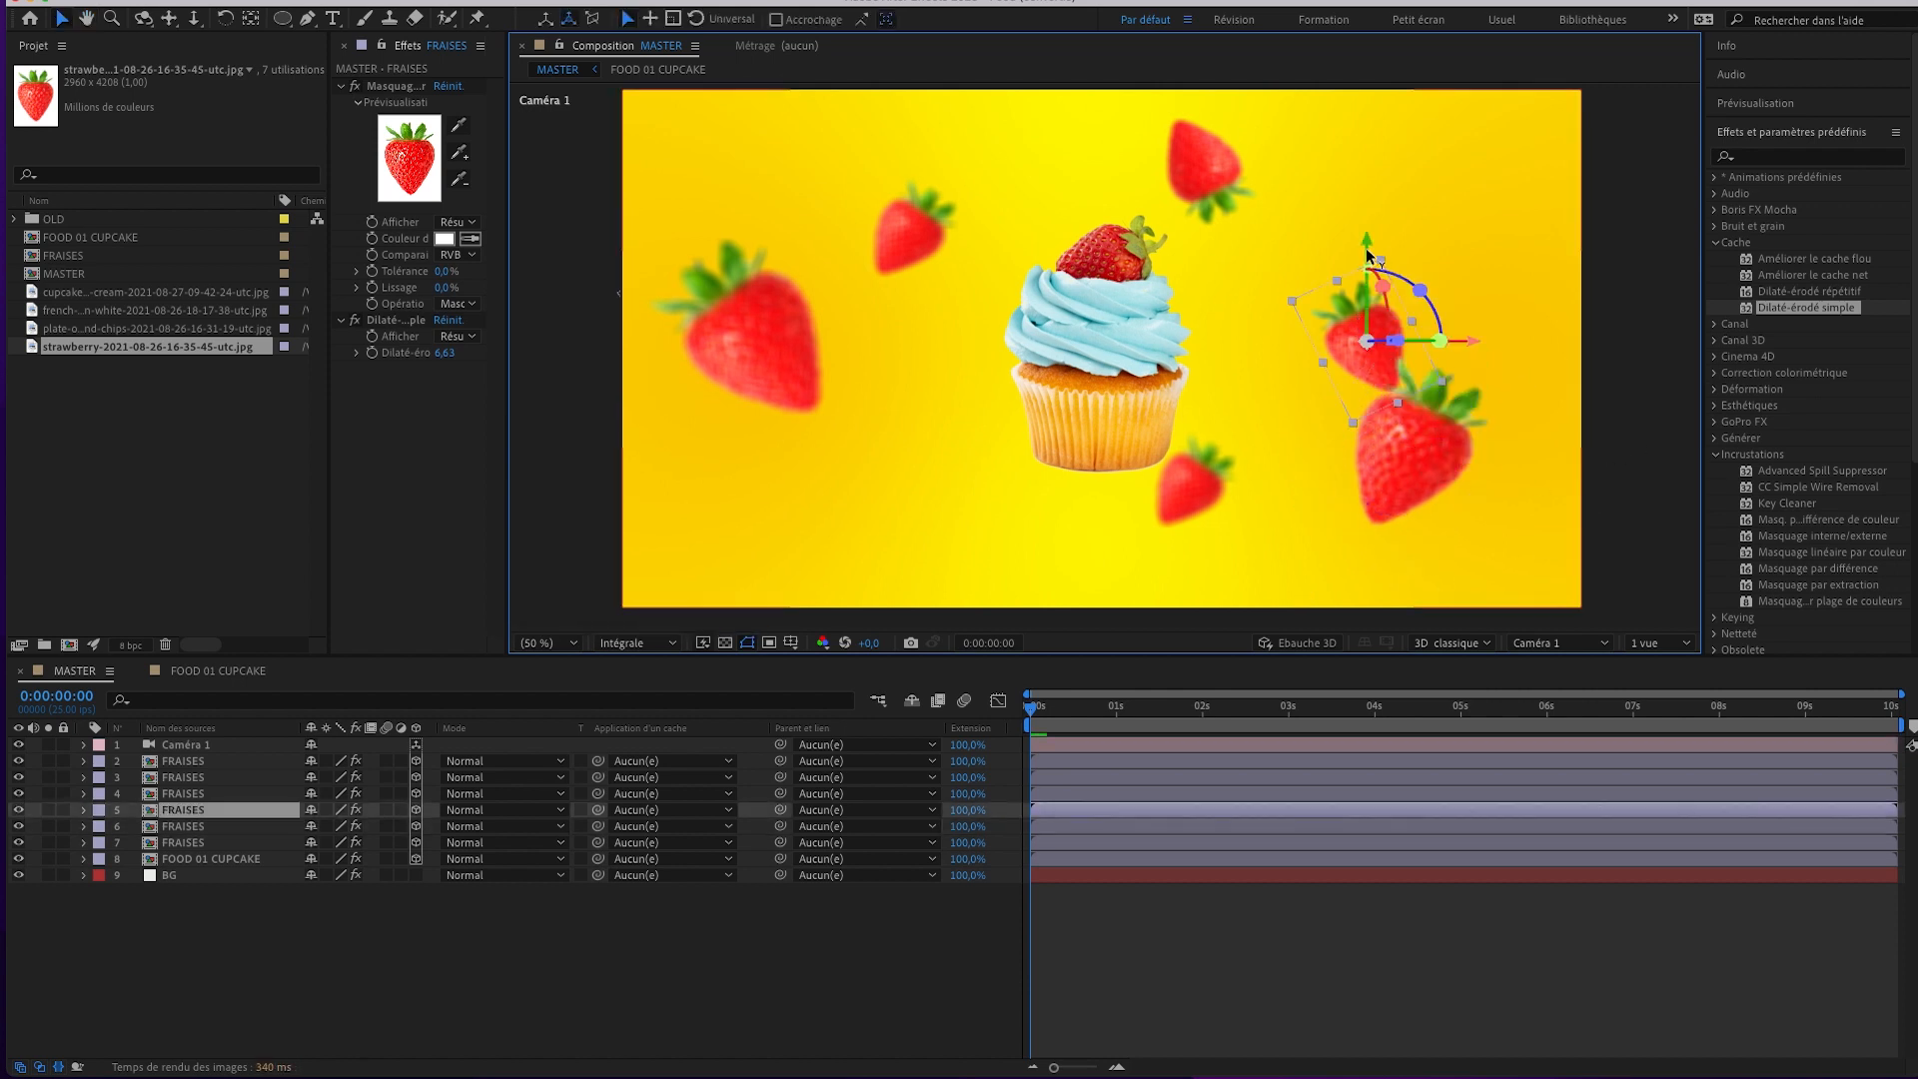
drag(1369, 225, 1369, 196)
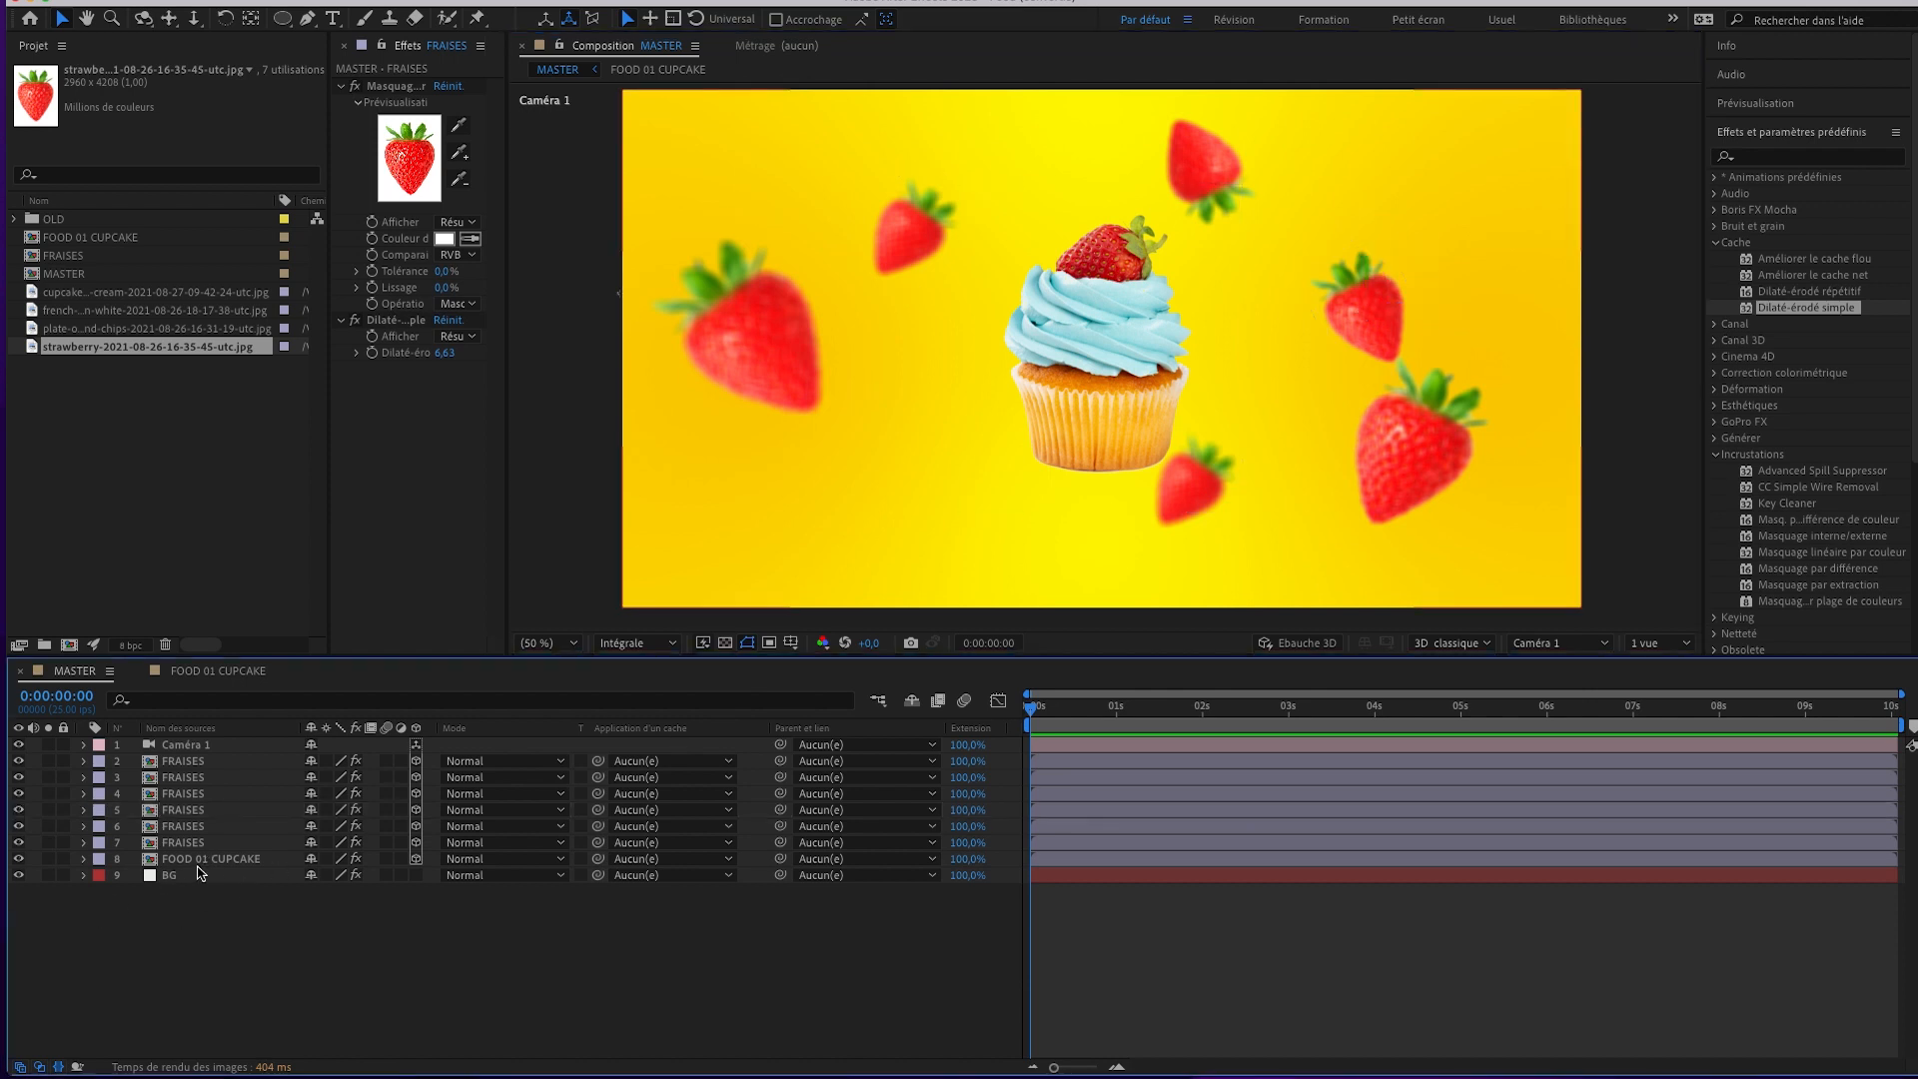
Draw a flat dark ellipse slightly wider than the cupcake's base as a new shape layer across its bottom.
click(283, 856)
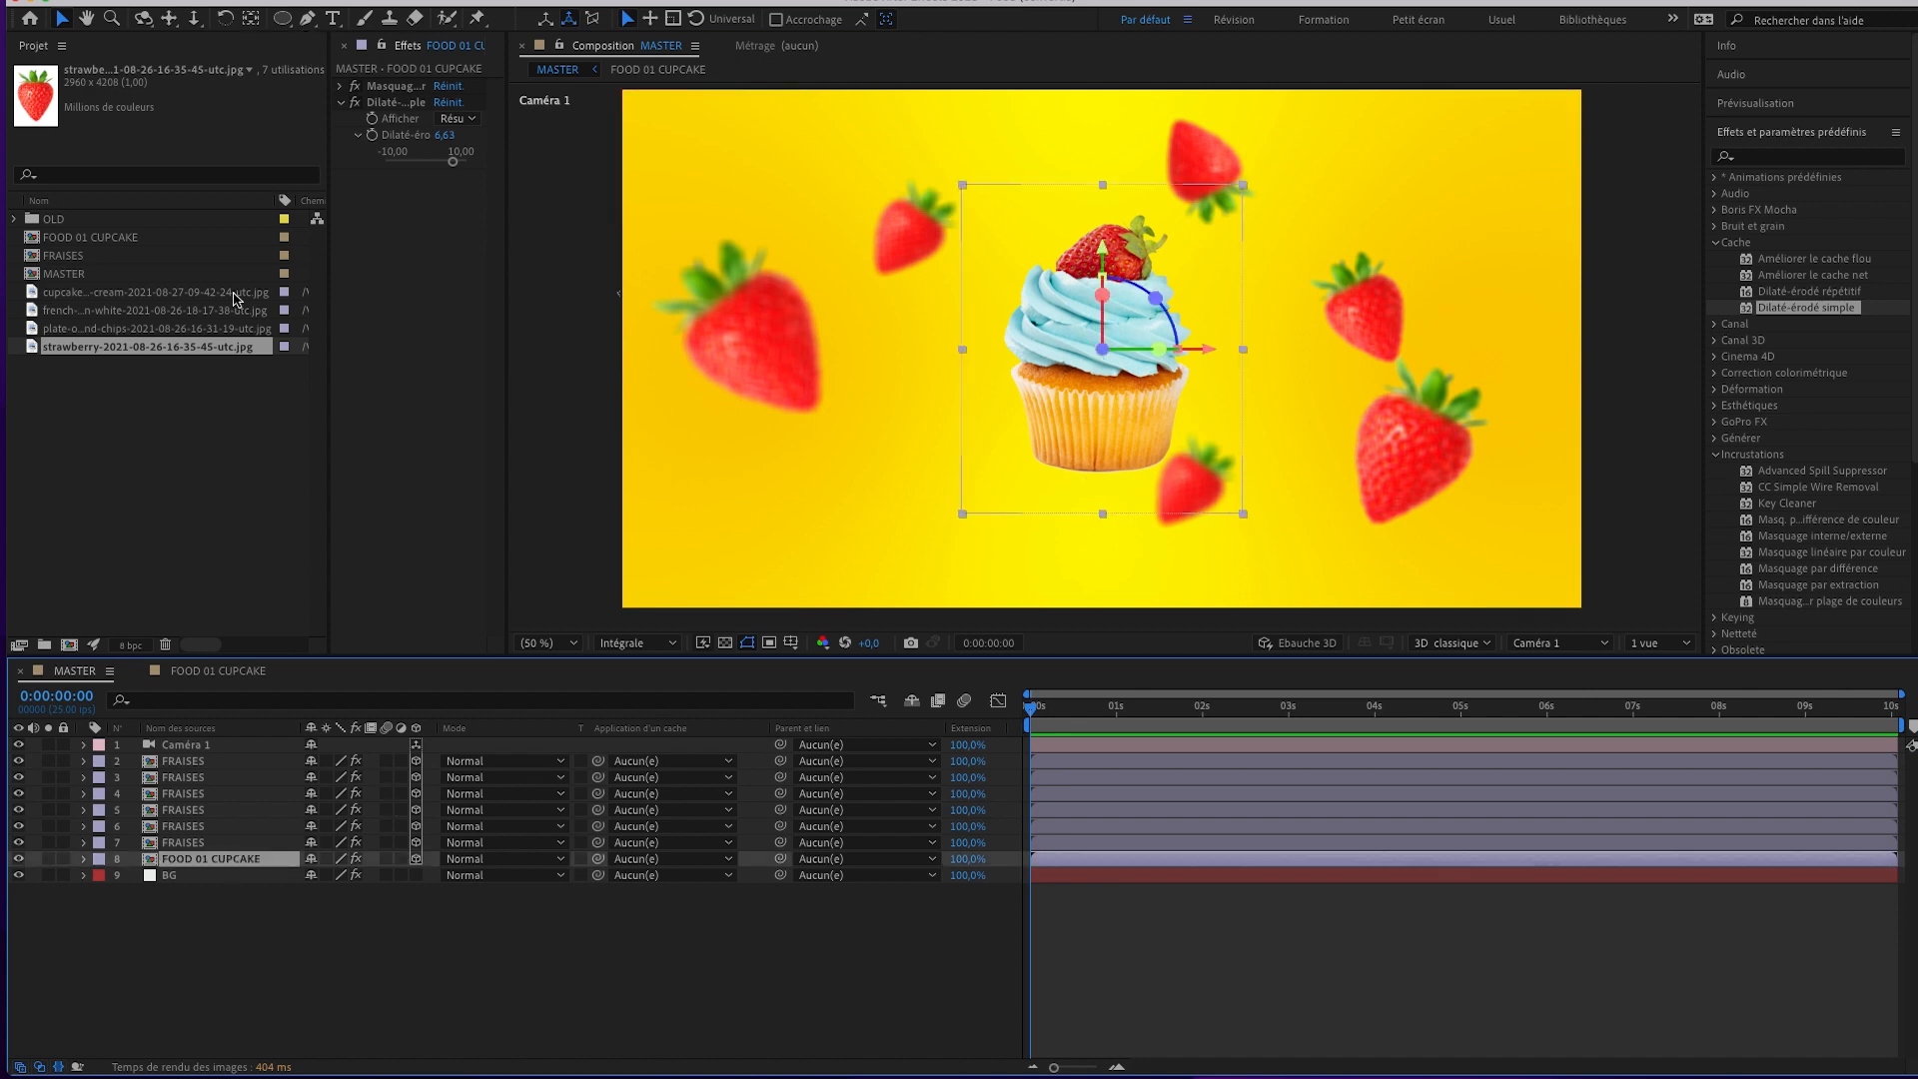
click(233, 932)
click(285, 19)
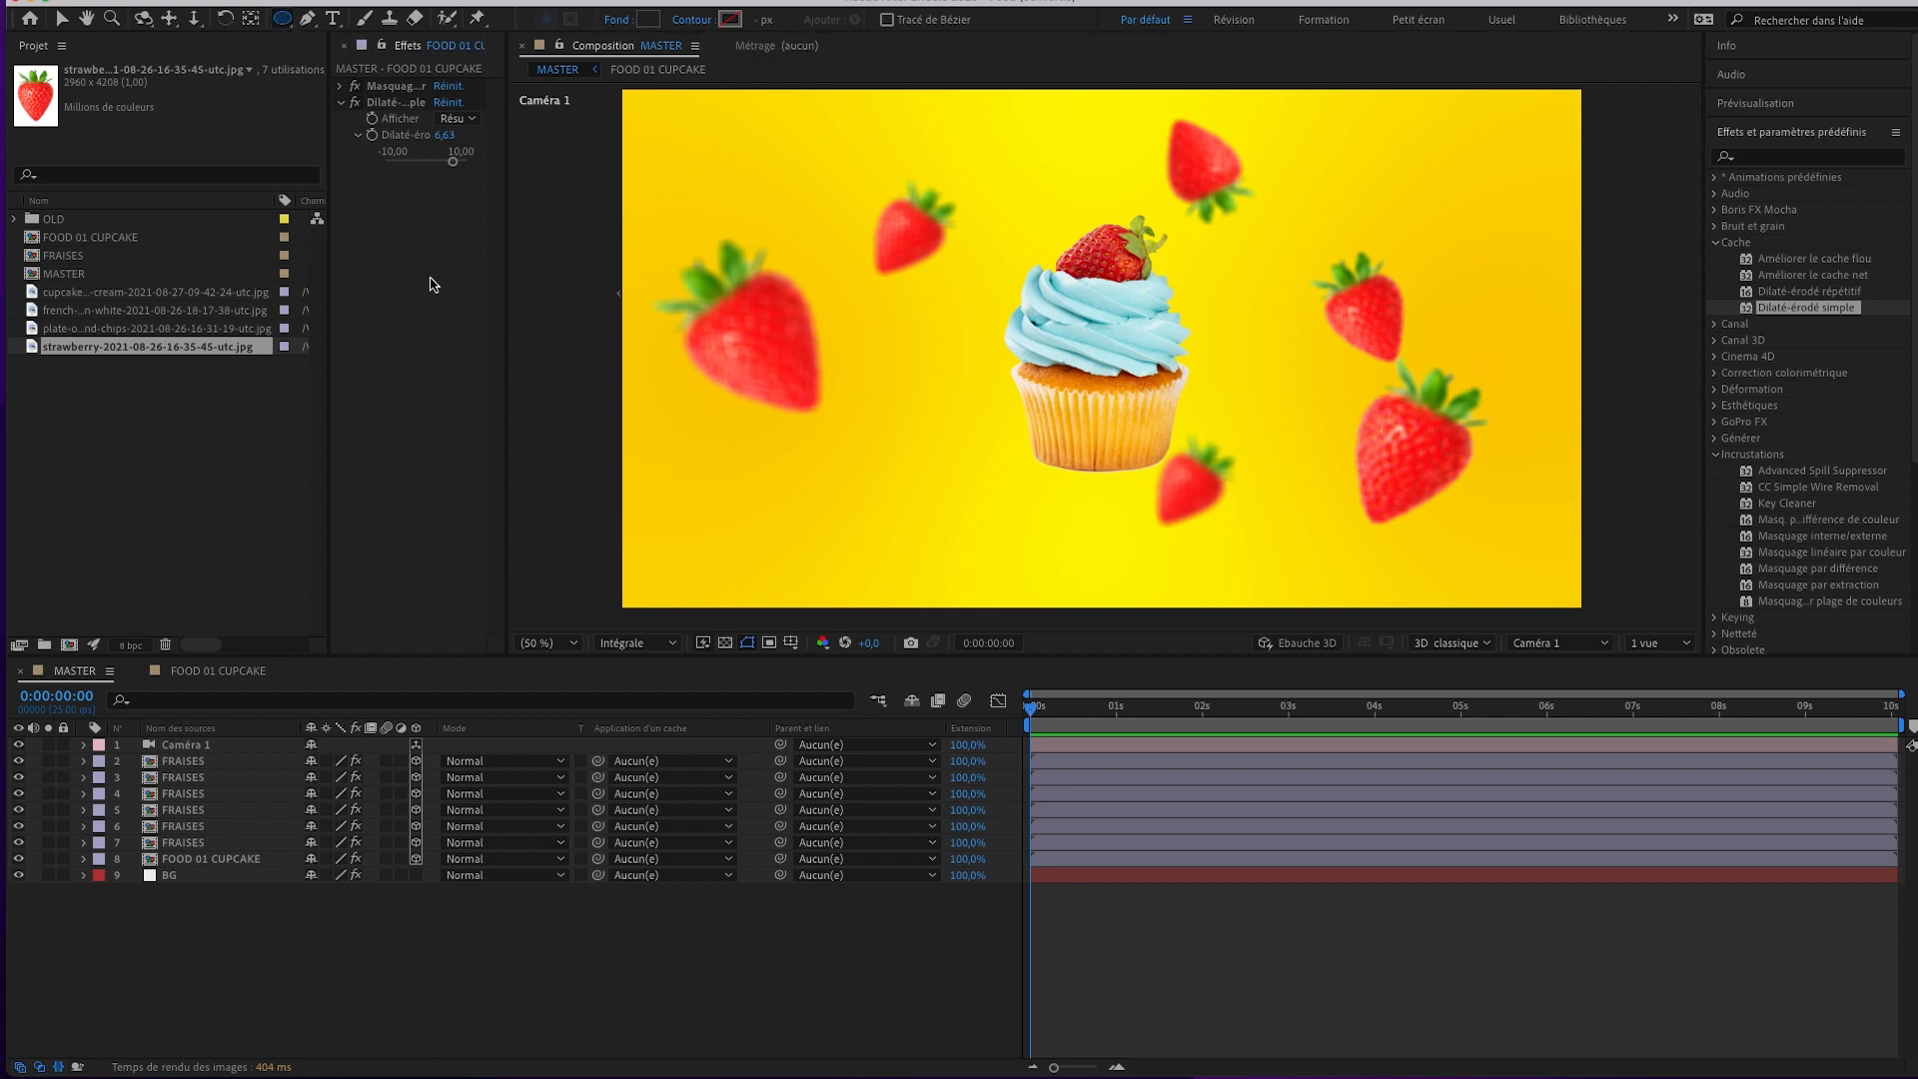
mouse_move(1005, 446)
mouse_down()
mouse_move(1214, 484)
mouse_move(1197, 480)
mouse_up()
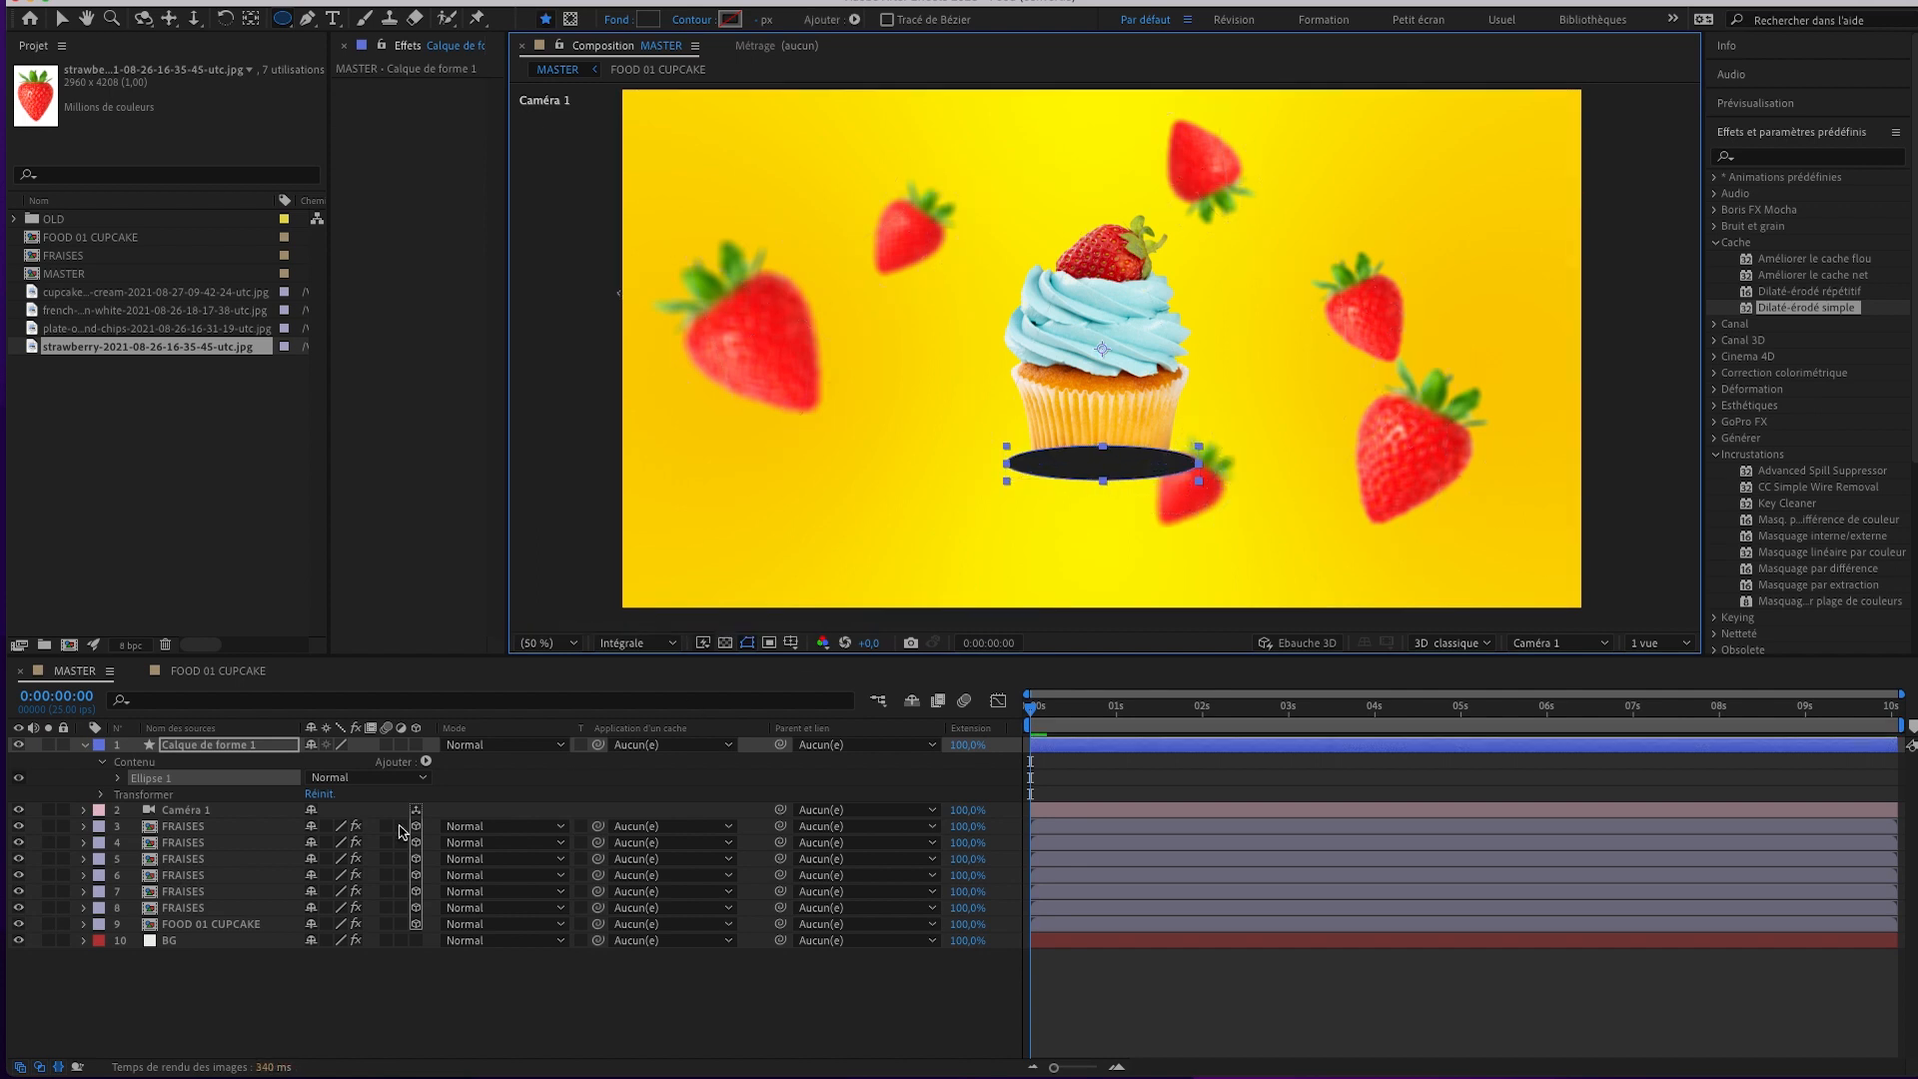
Make the ellipse shape layer 3D and place it directly below the FOOD 01 CUPCAKE layer.
click(230, 747)
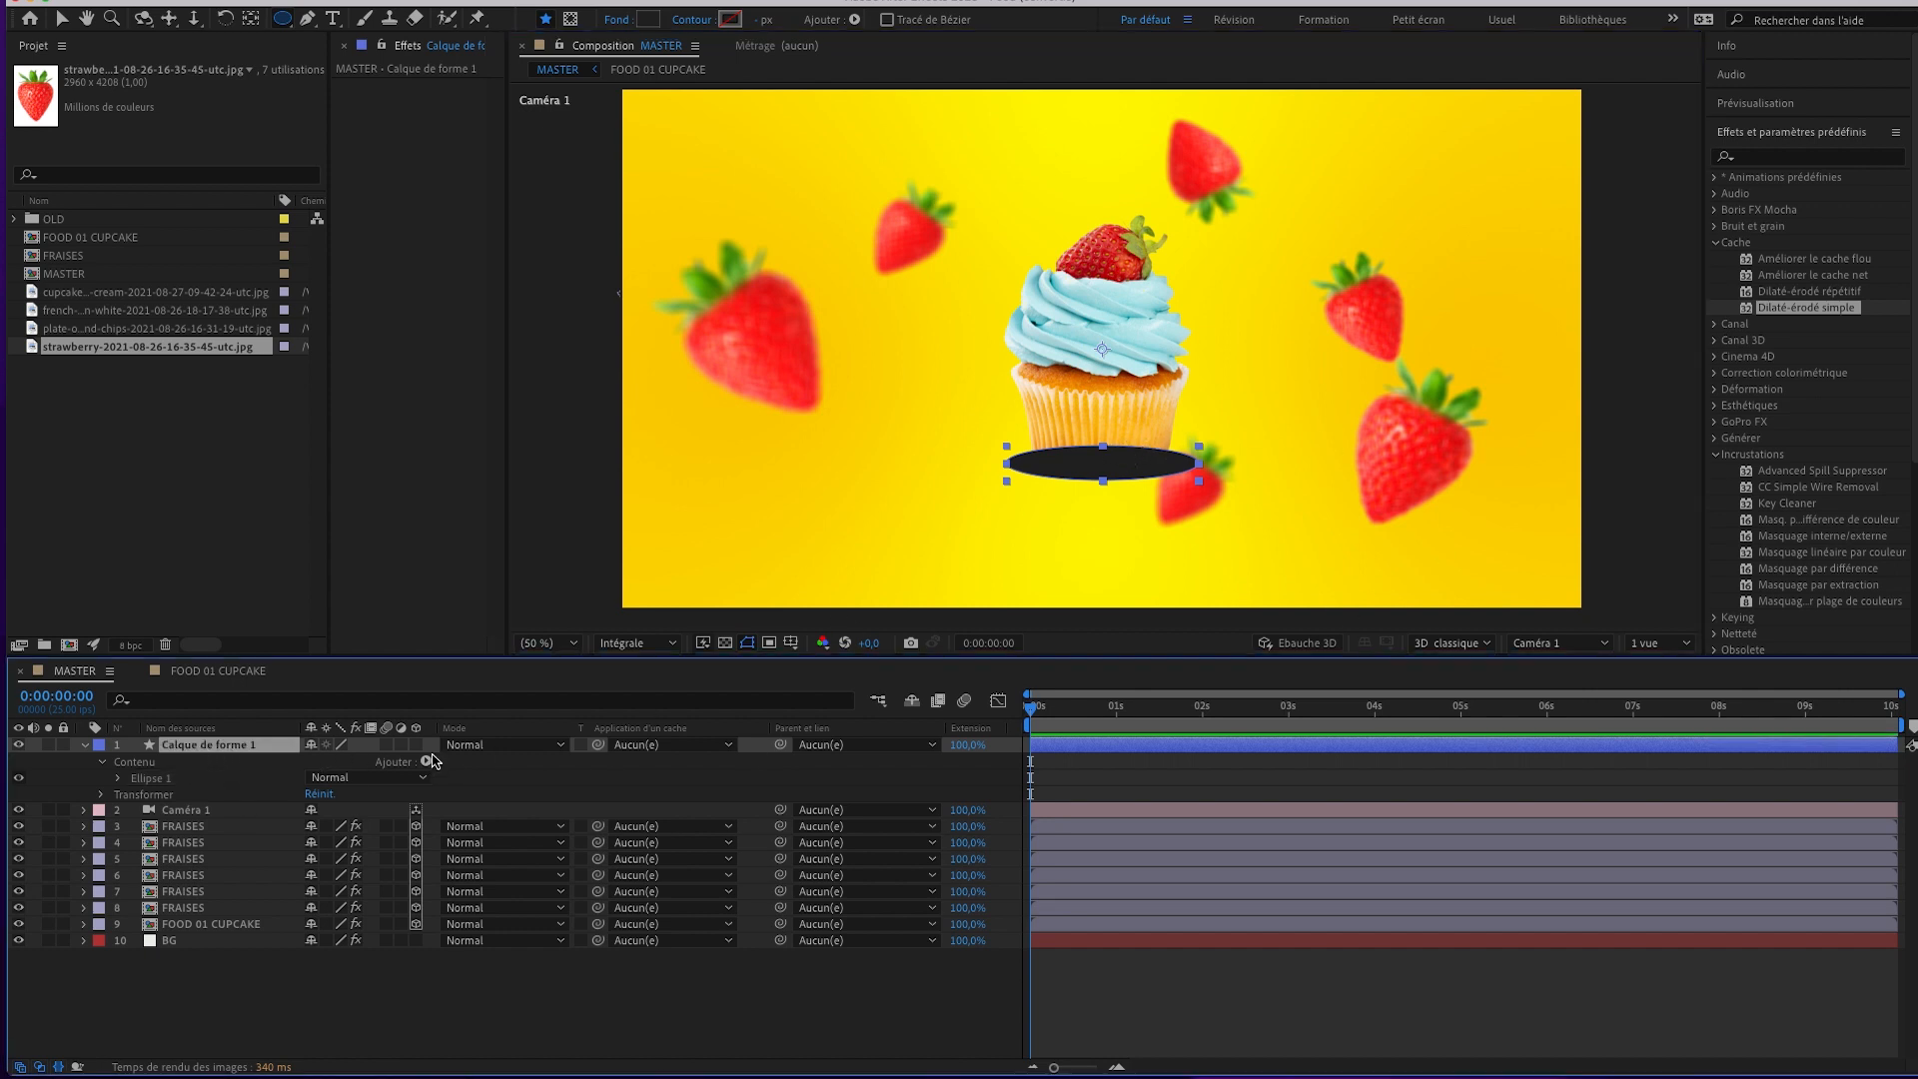
click(415, 744)
drag(200, 749, 203, 964)
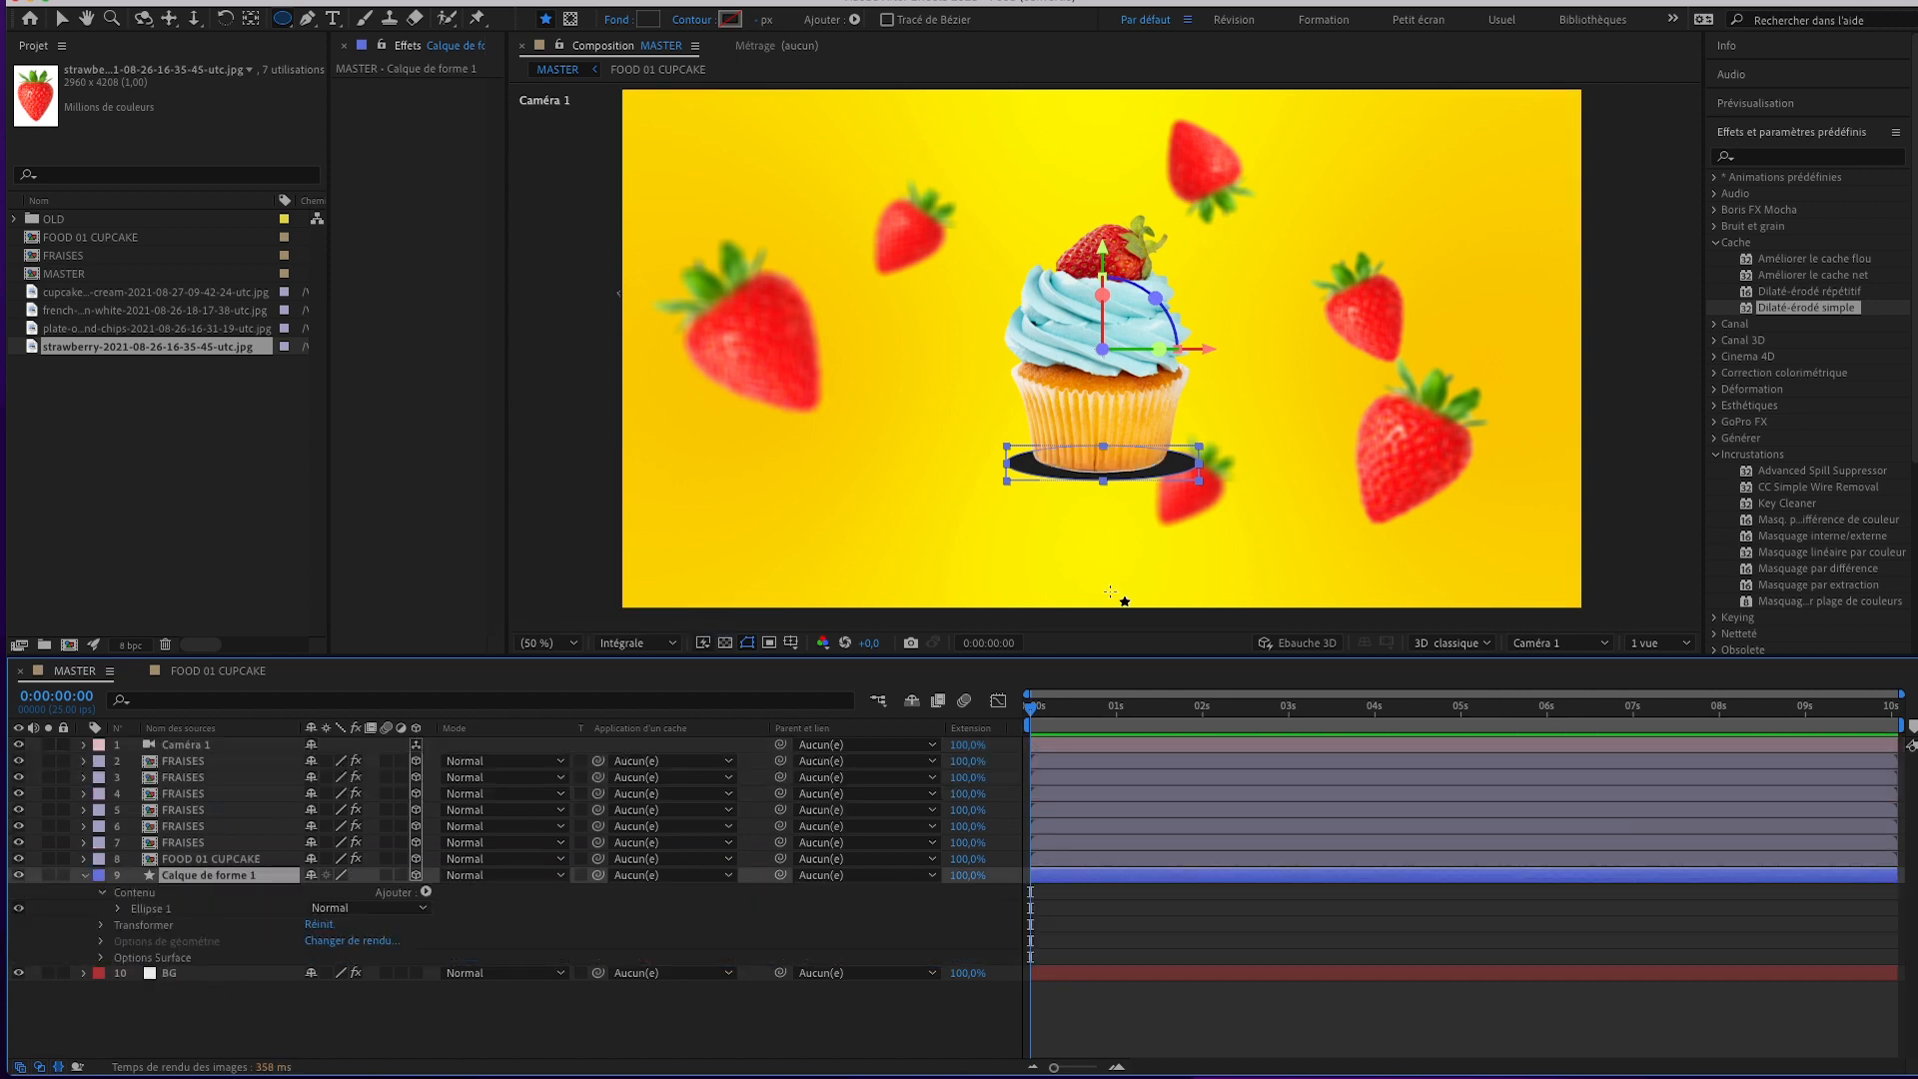
Search the effects for "flou" and apply Flou gaussien to the ellipse shape layer.
click(1797, 156)
text(fm)
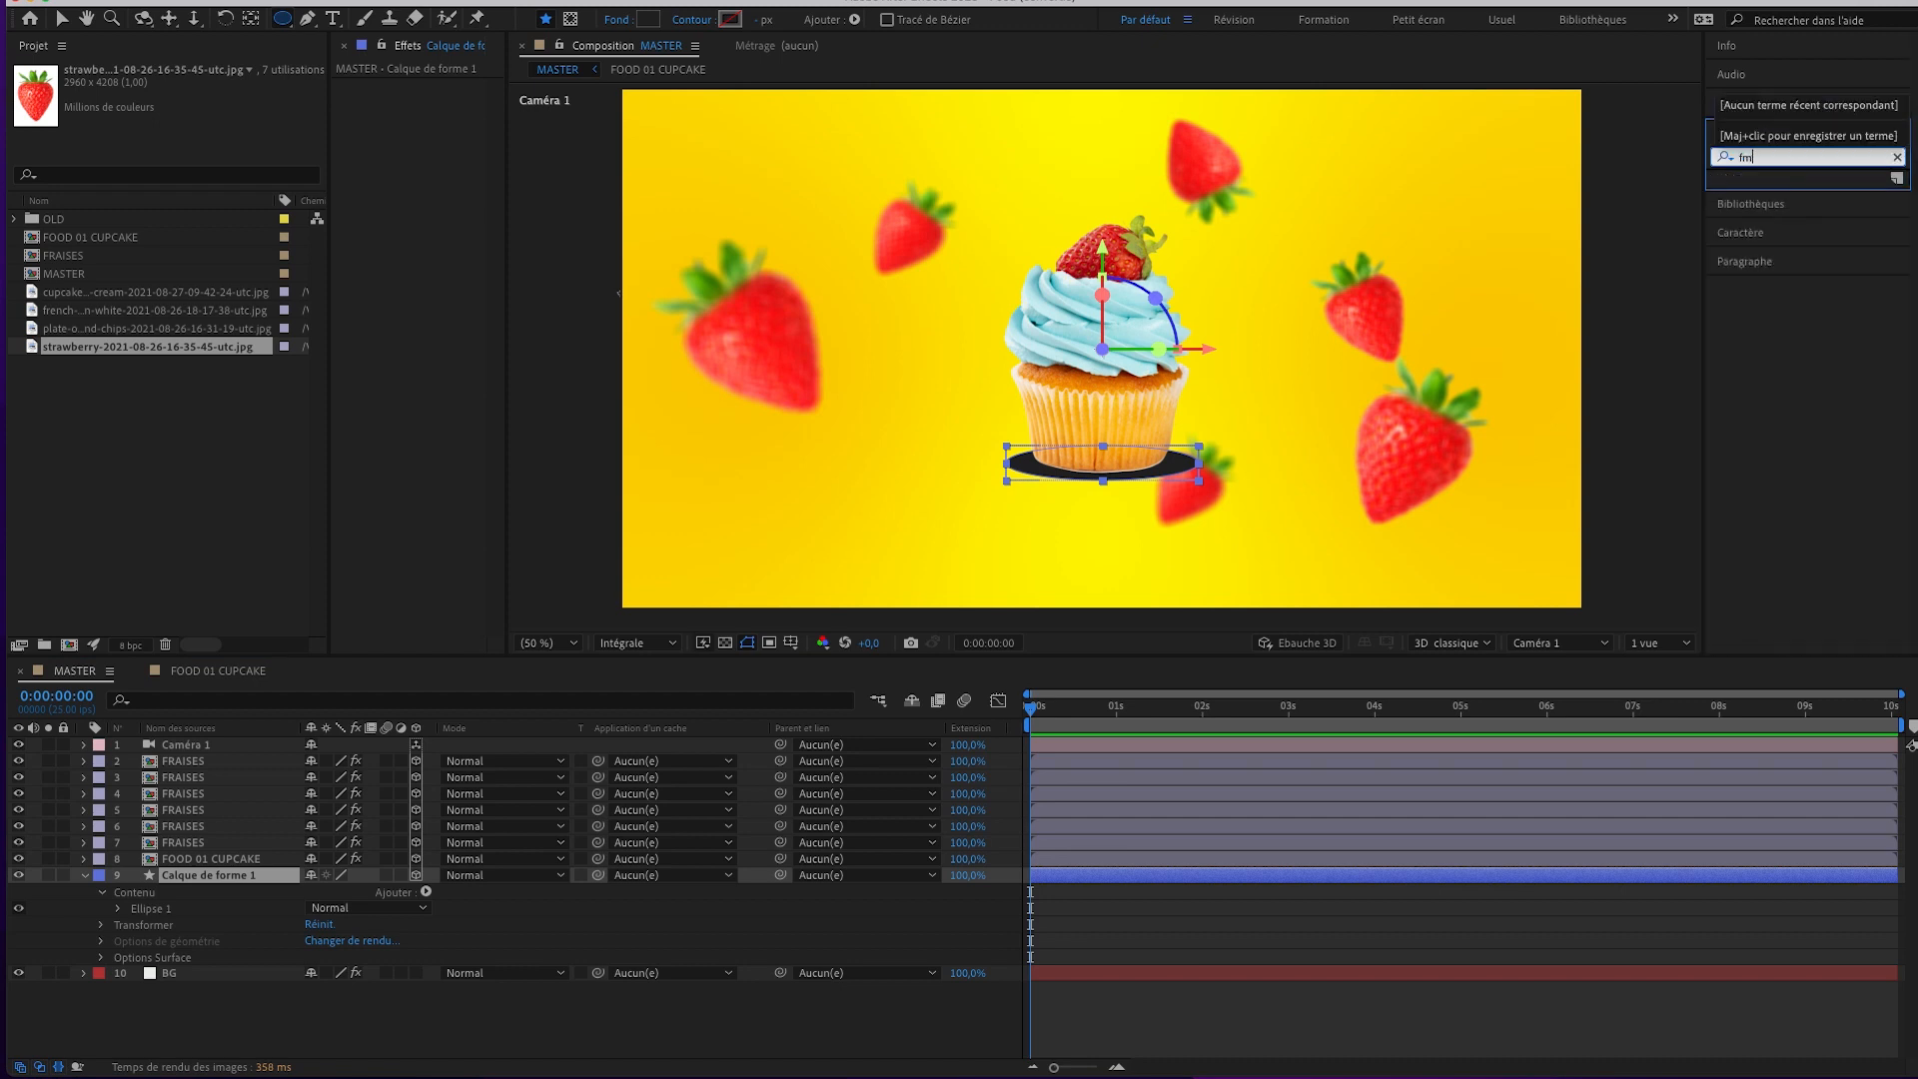
key(BackSpace)
key(BackSpace)
text(lou)
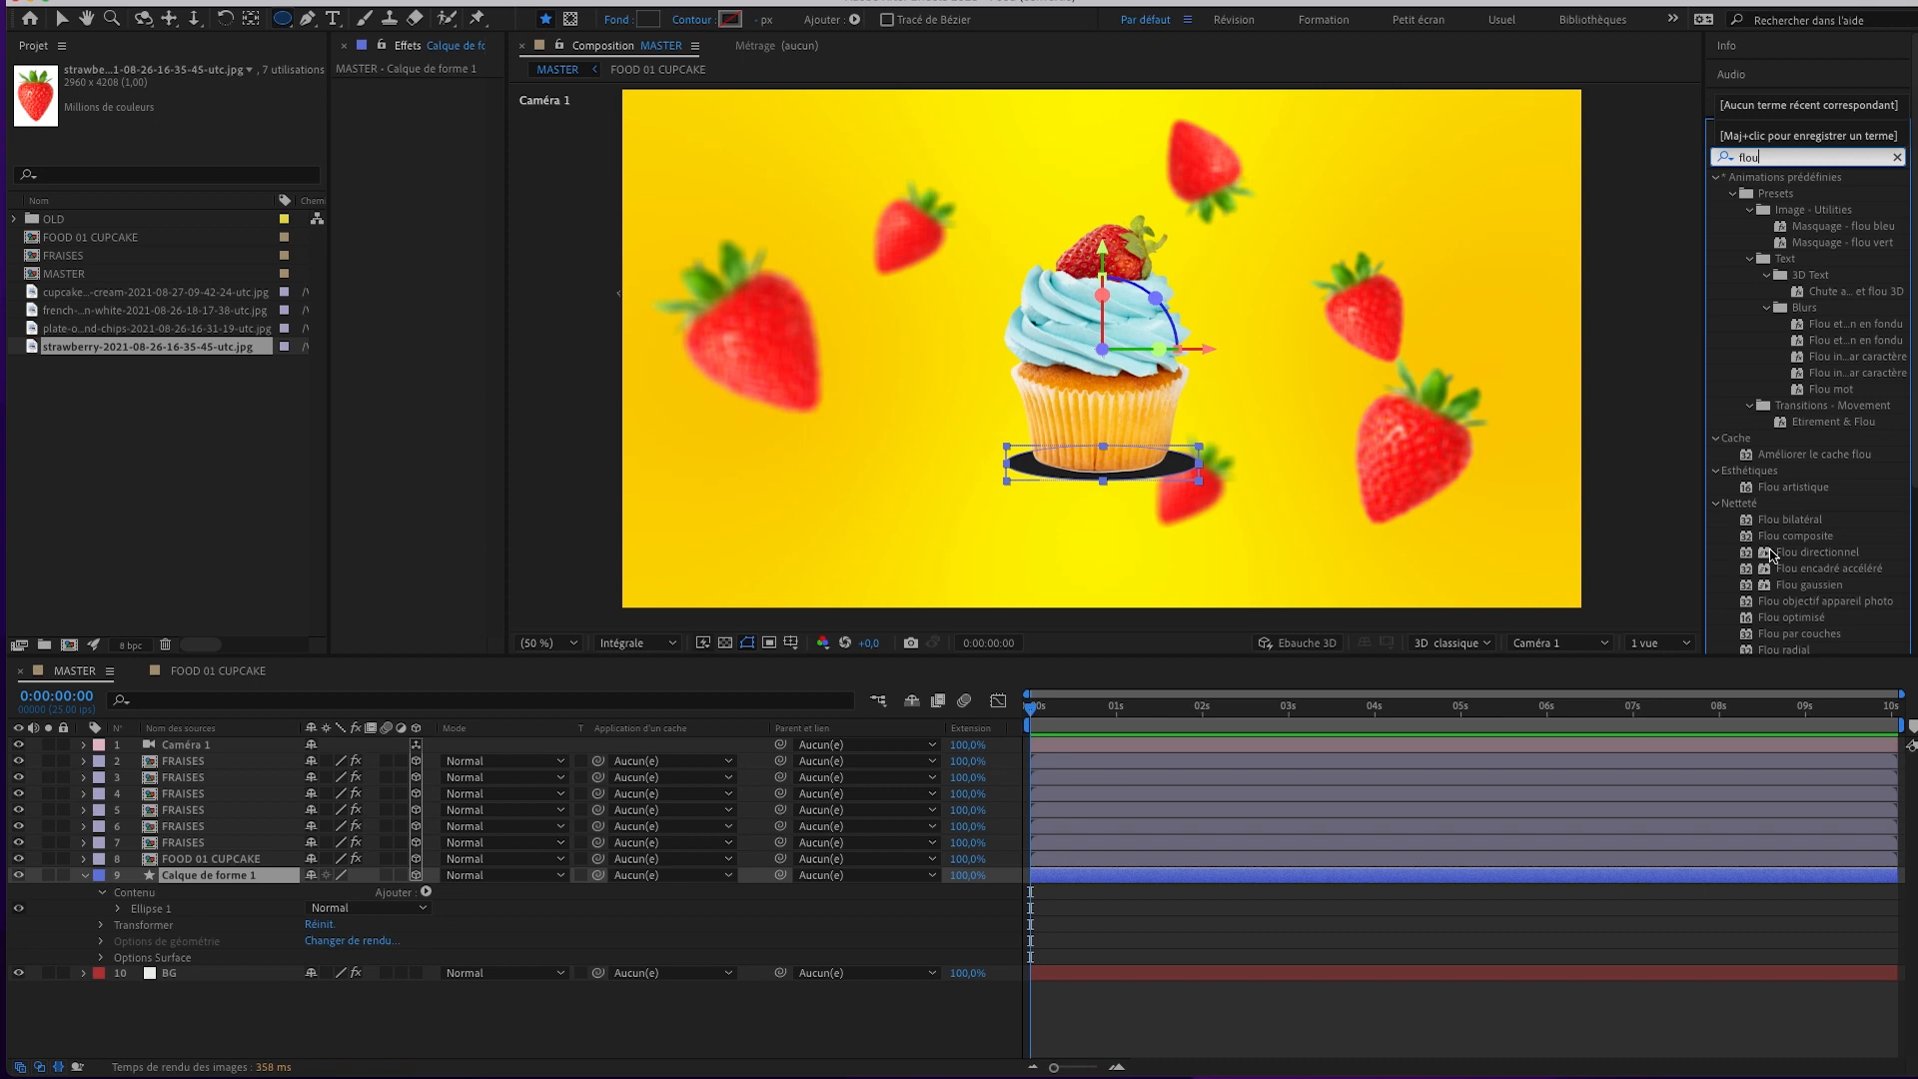
double_click(1807, 585)
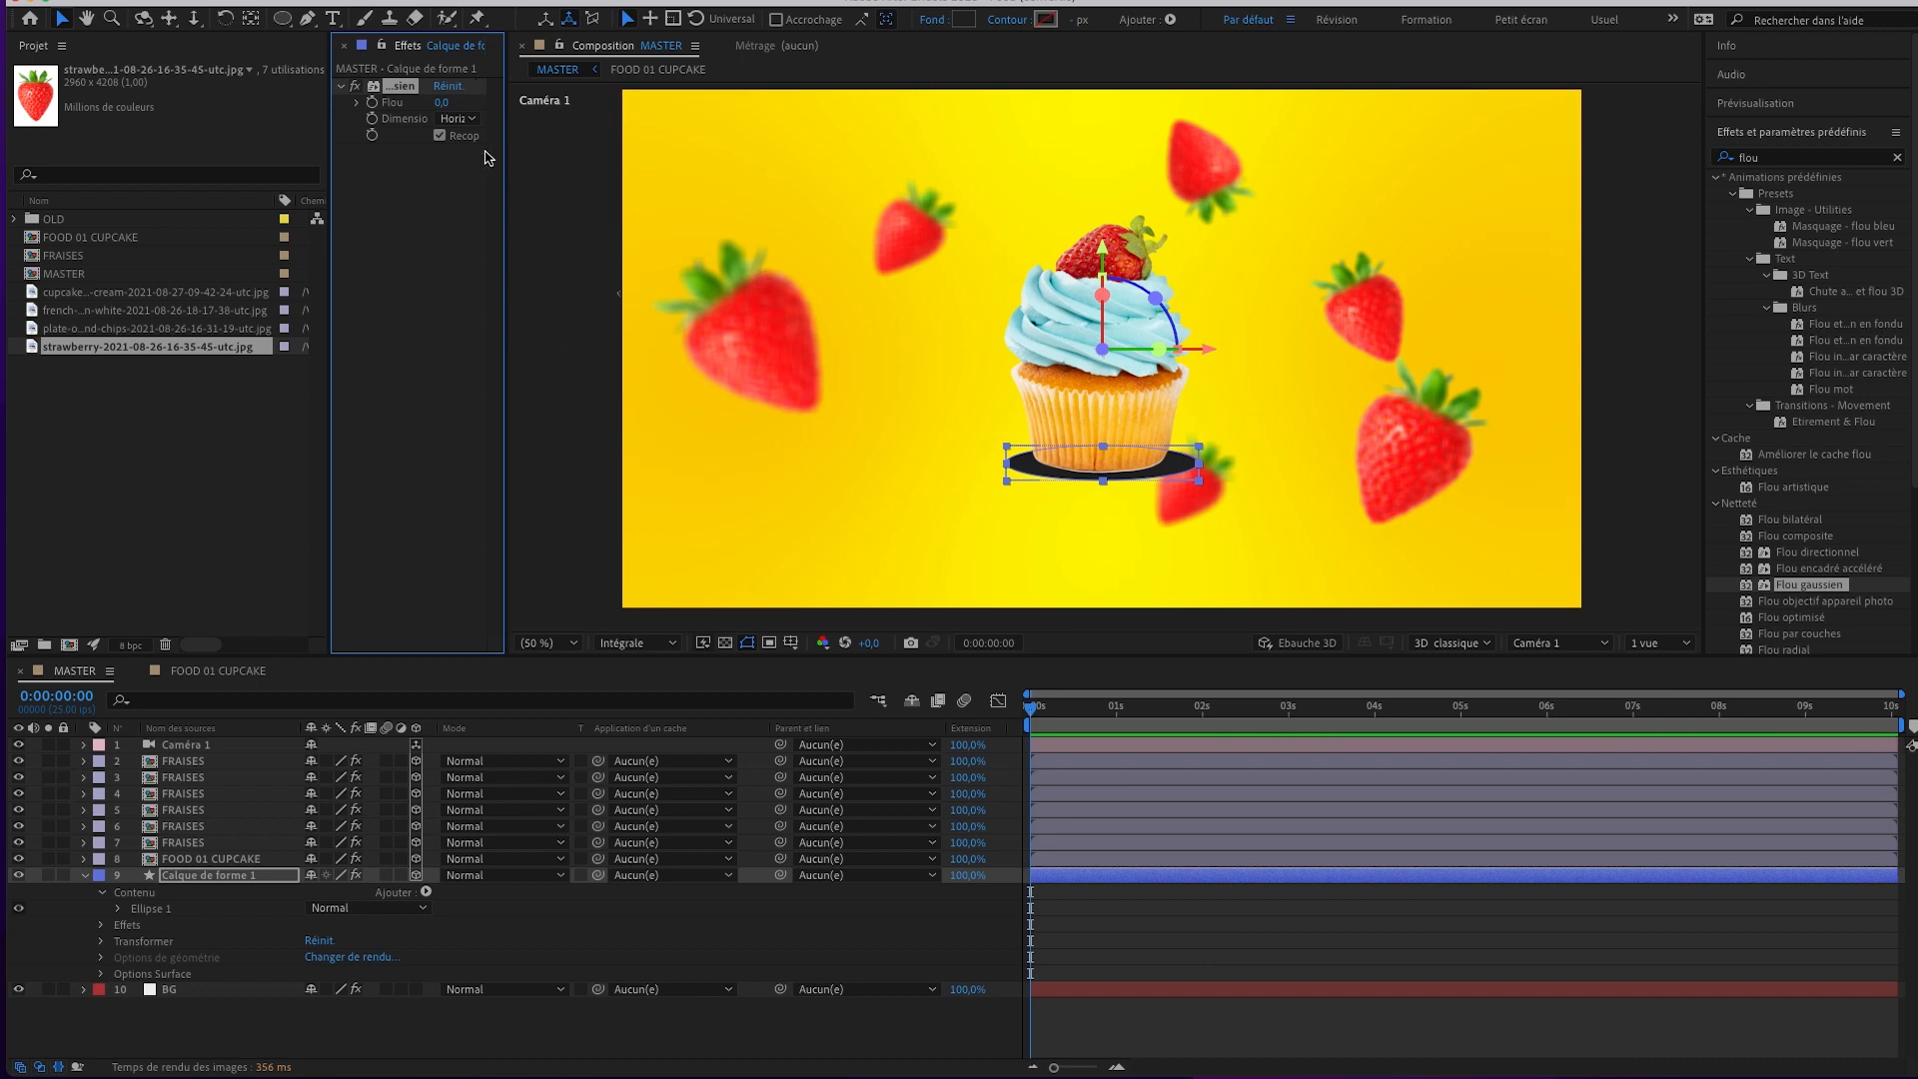
Widen the effect settings area and raise the Flou gaussien amount until the ellipse becomes a soft shadow under the cupcake.
drag(509, 152, 664, 151)
drag(562, 107, 641, 111)
drag(859, 127, 743, 114)
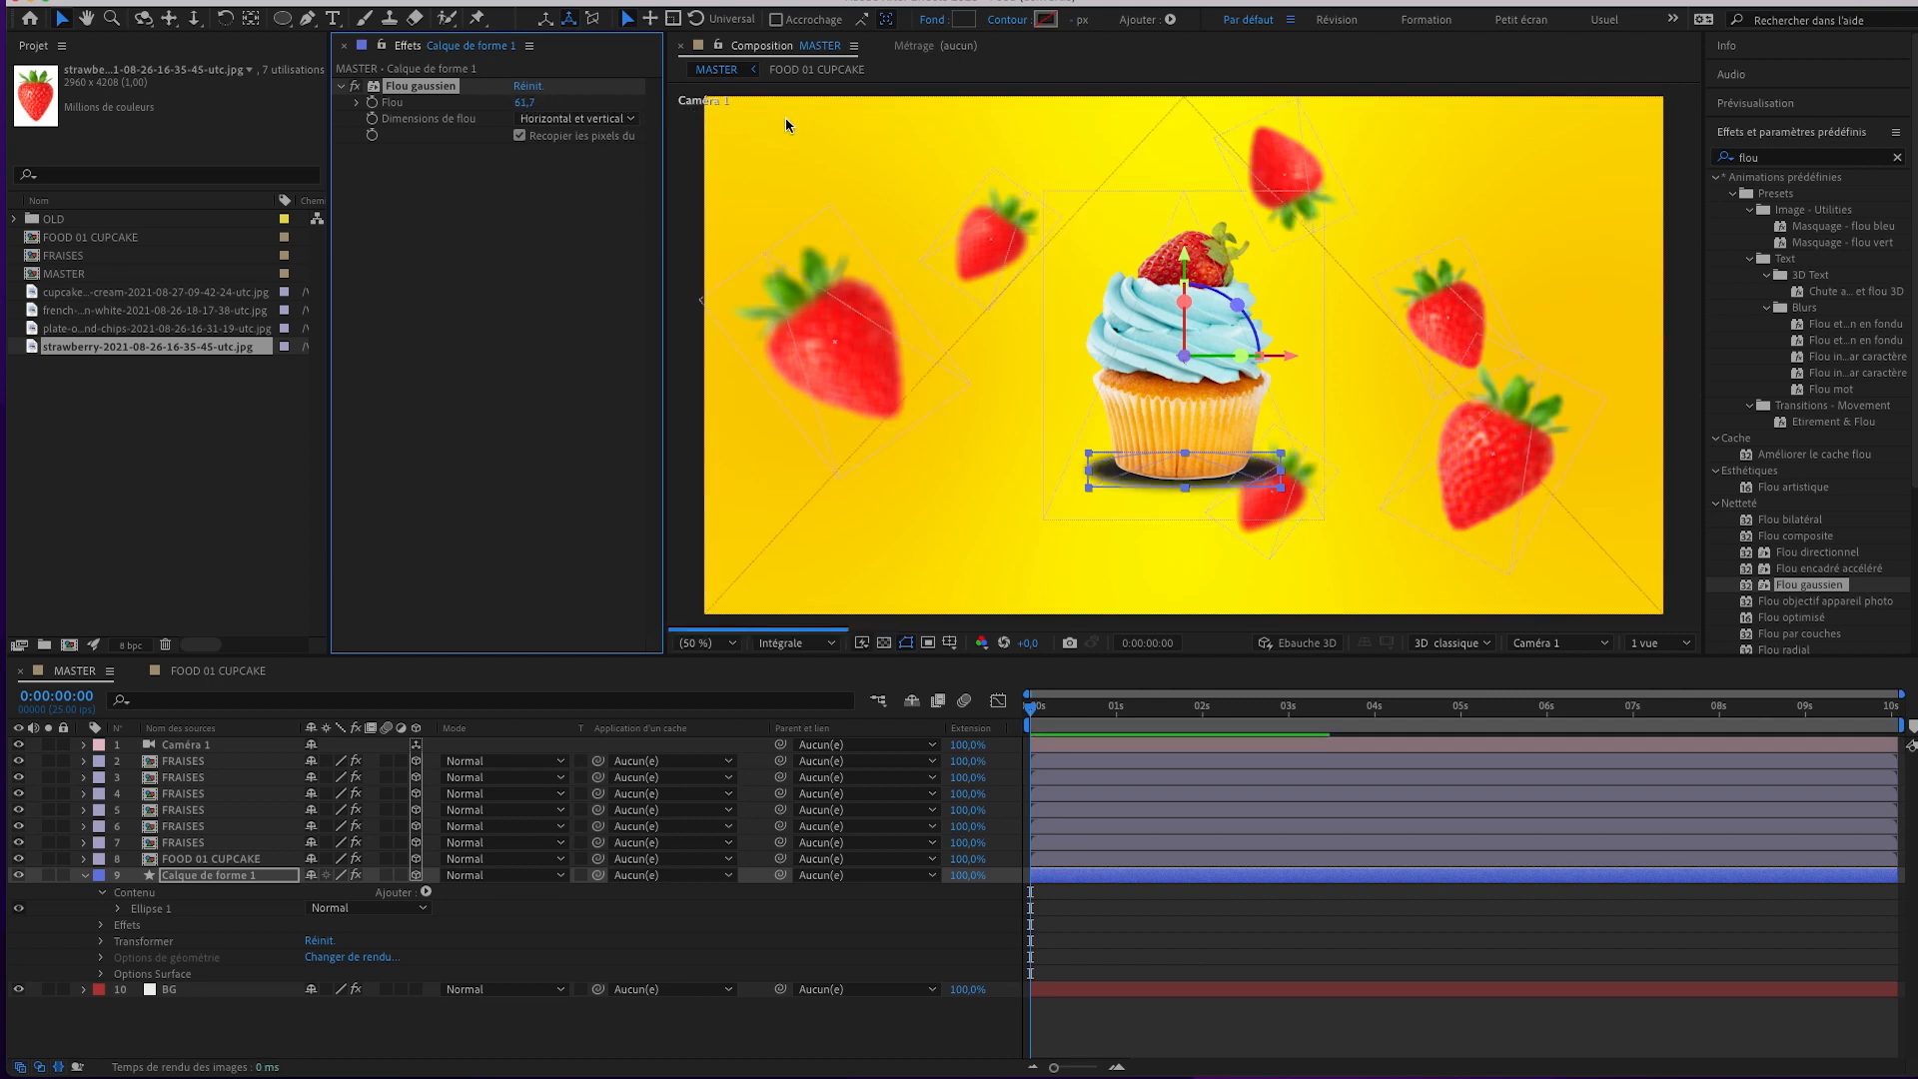
drag(670, 110, 744, 113)
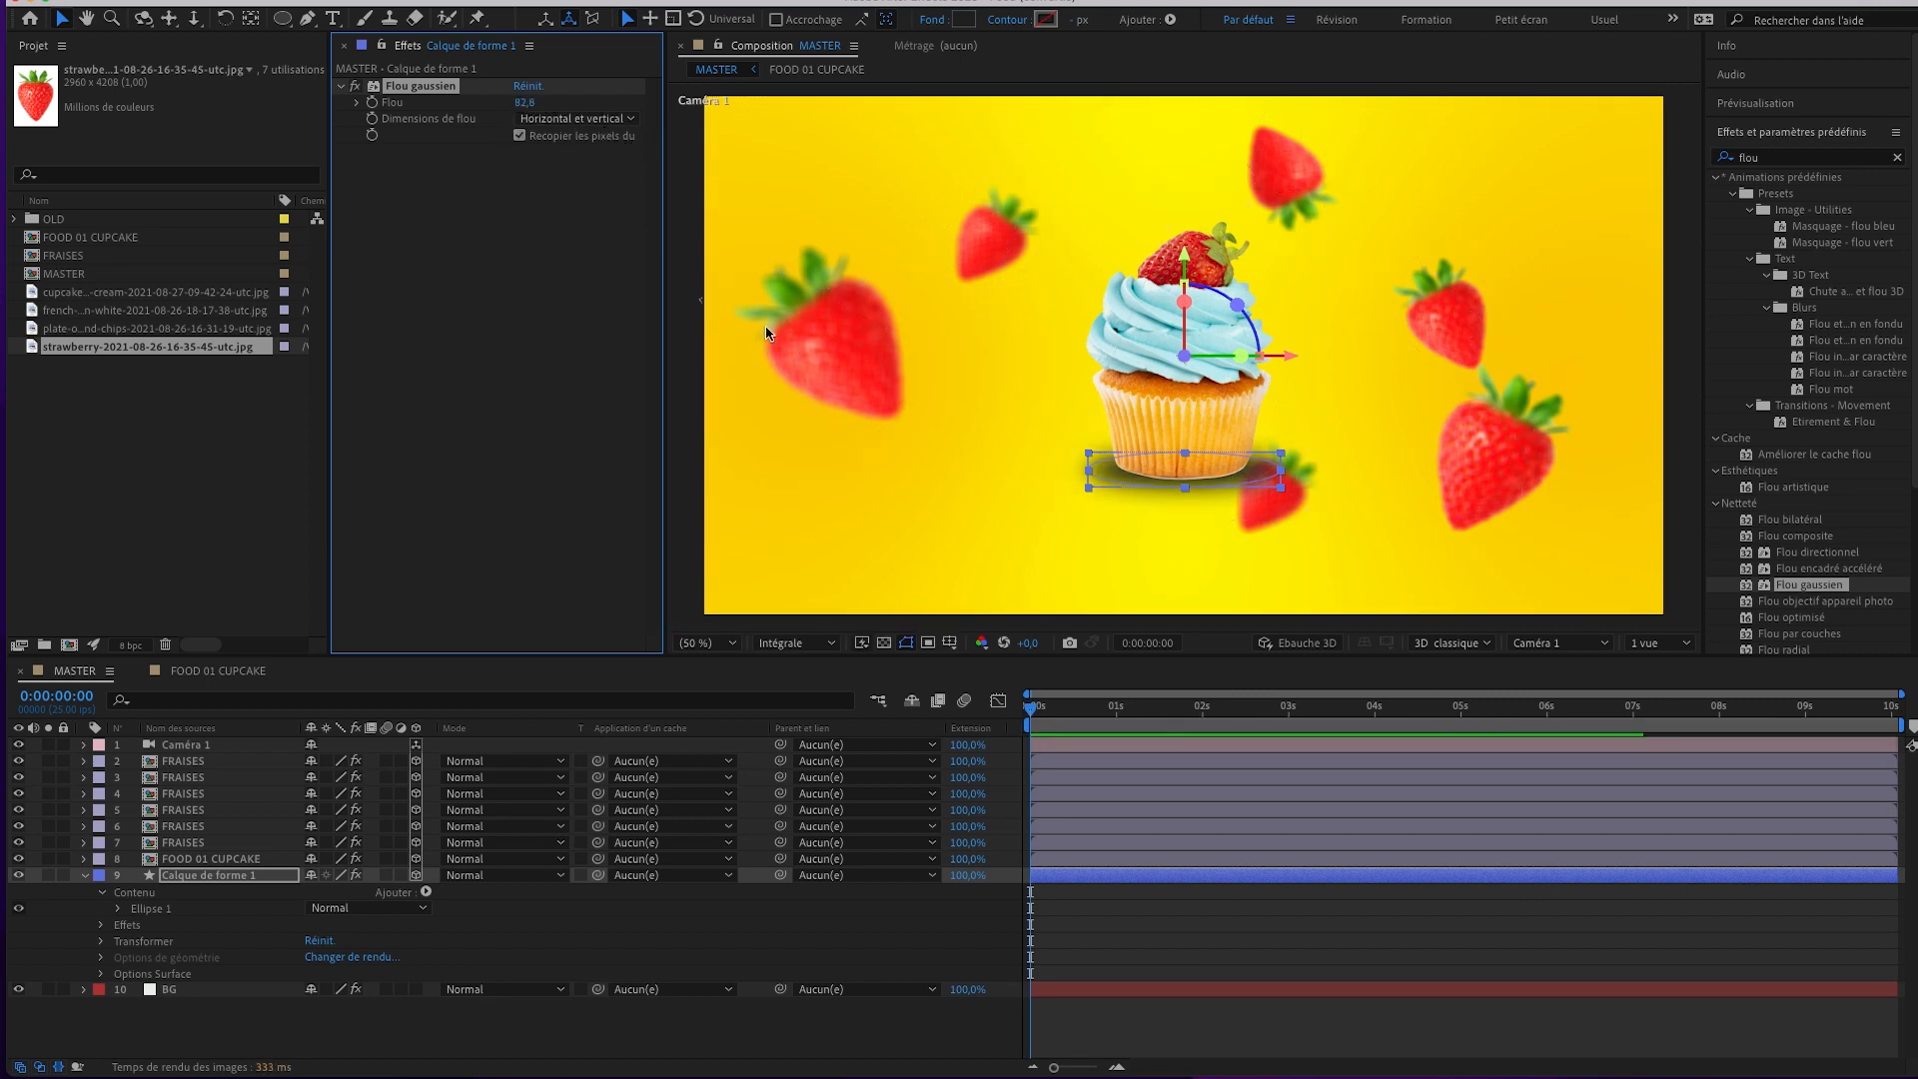
click(1147, 536)
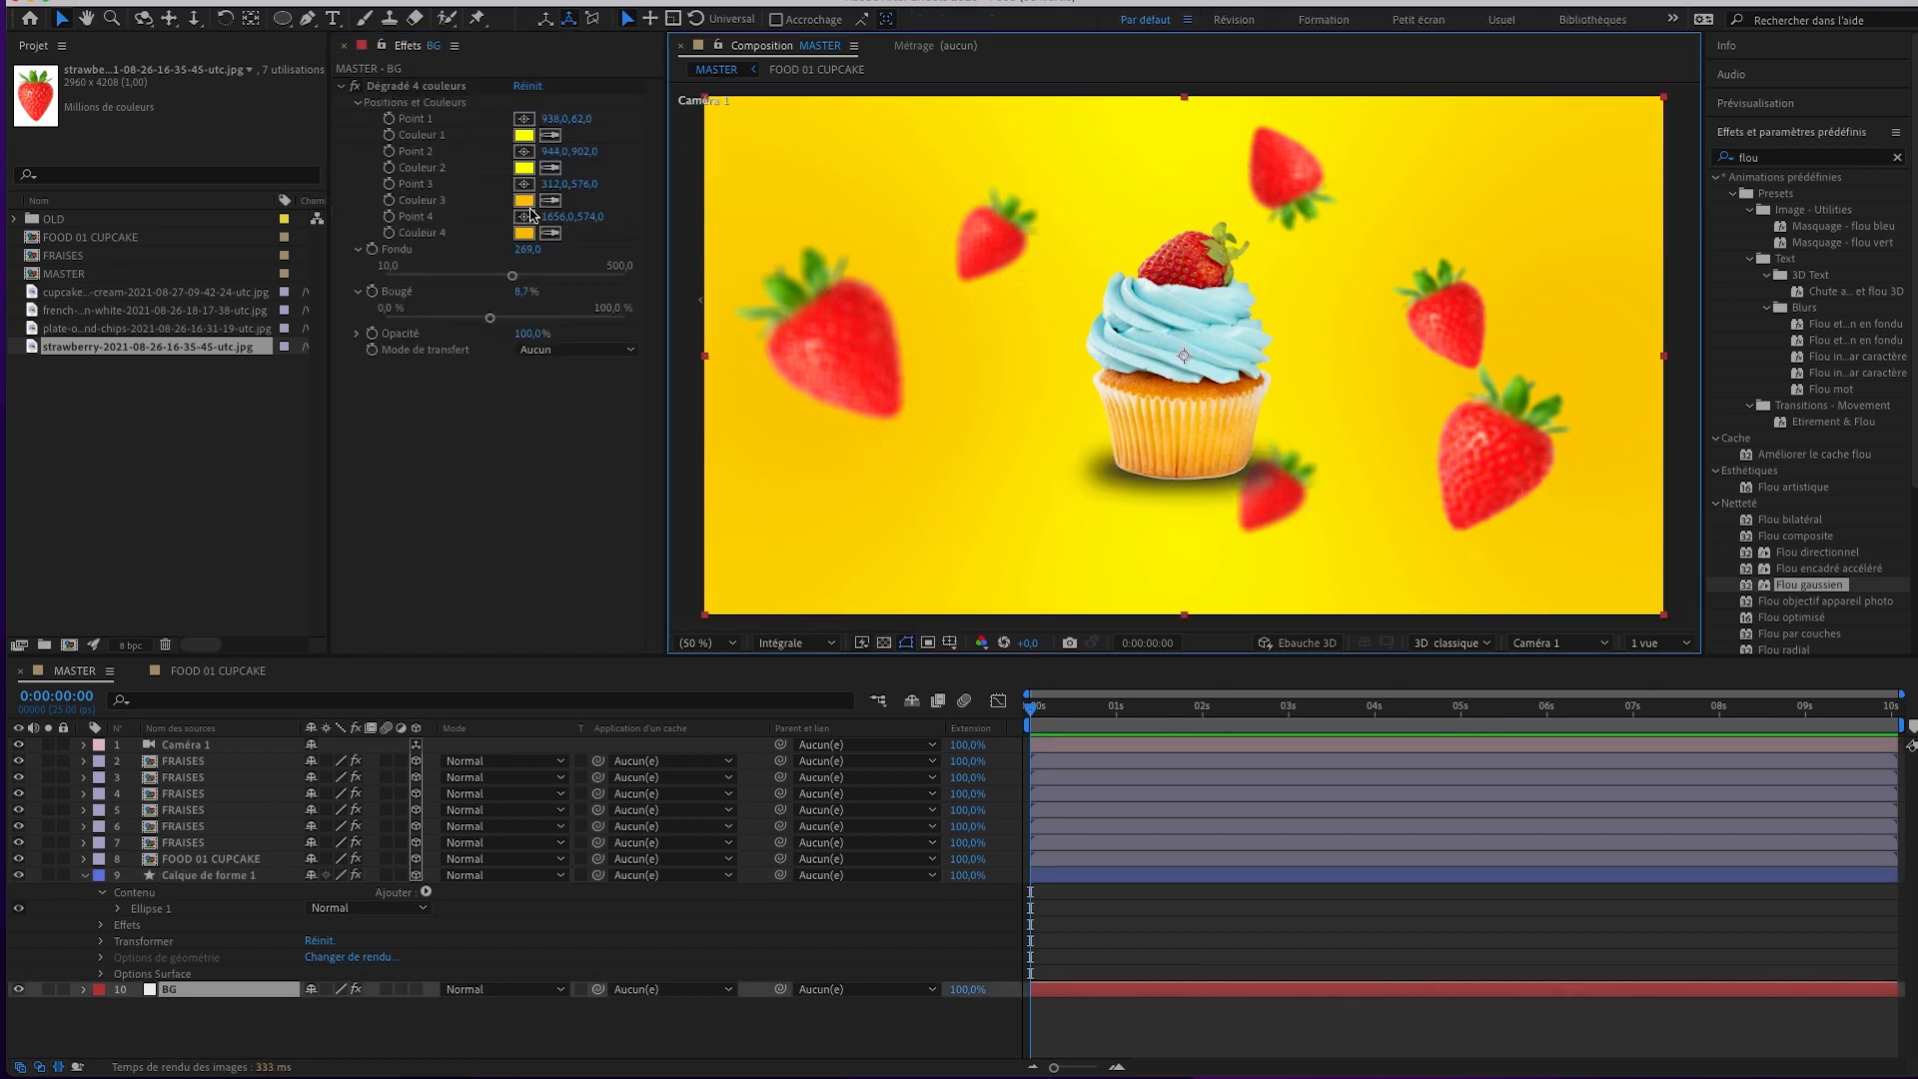
Lower the shadow layer's opacity to 65% and set its blending mode to Obscurcir.
click(210, 876)
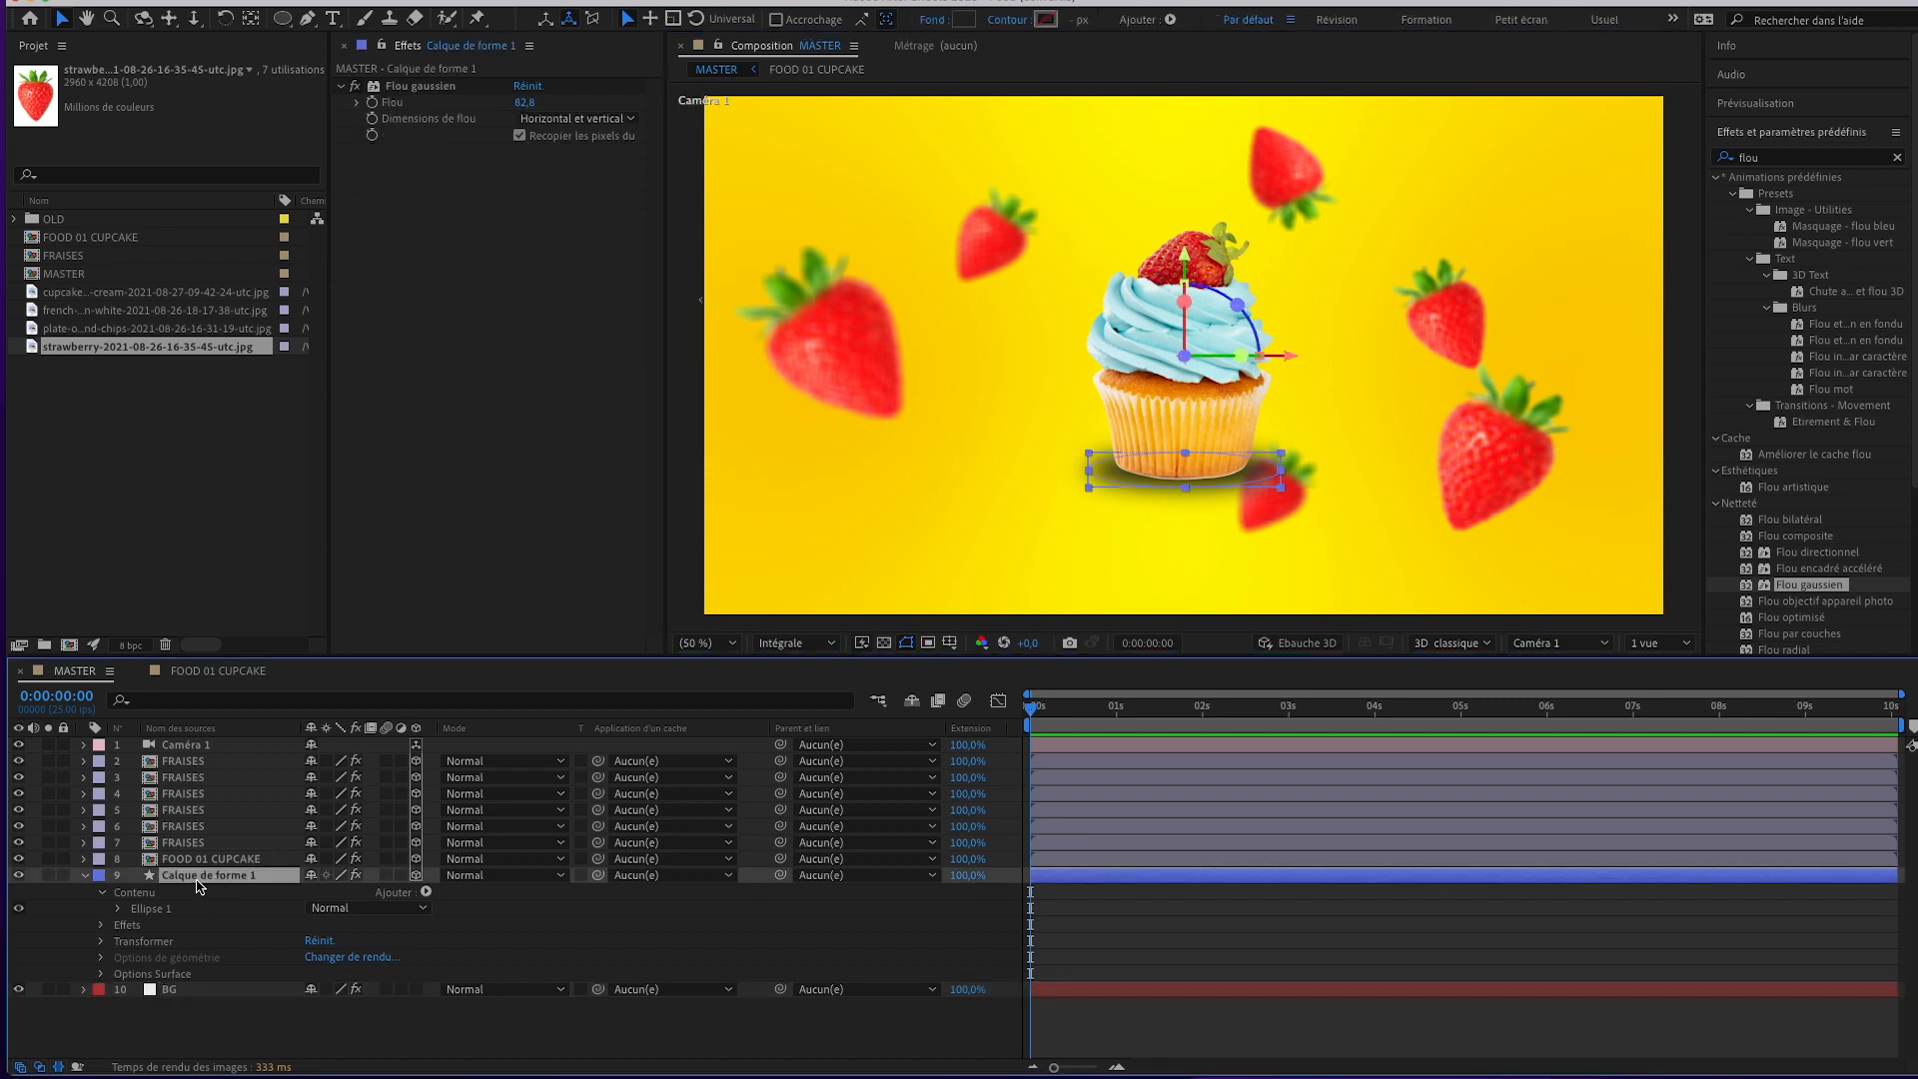
key(t)
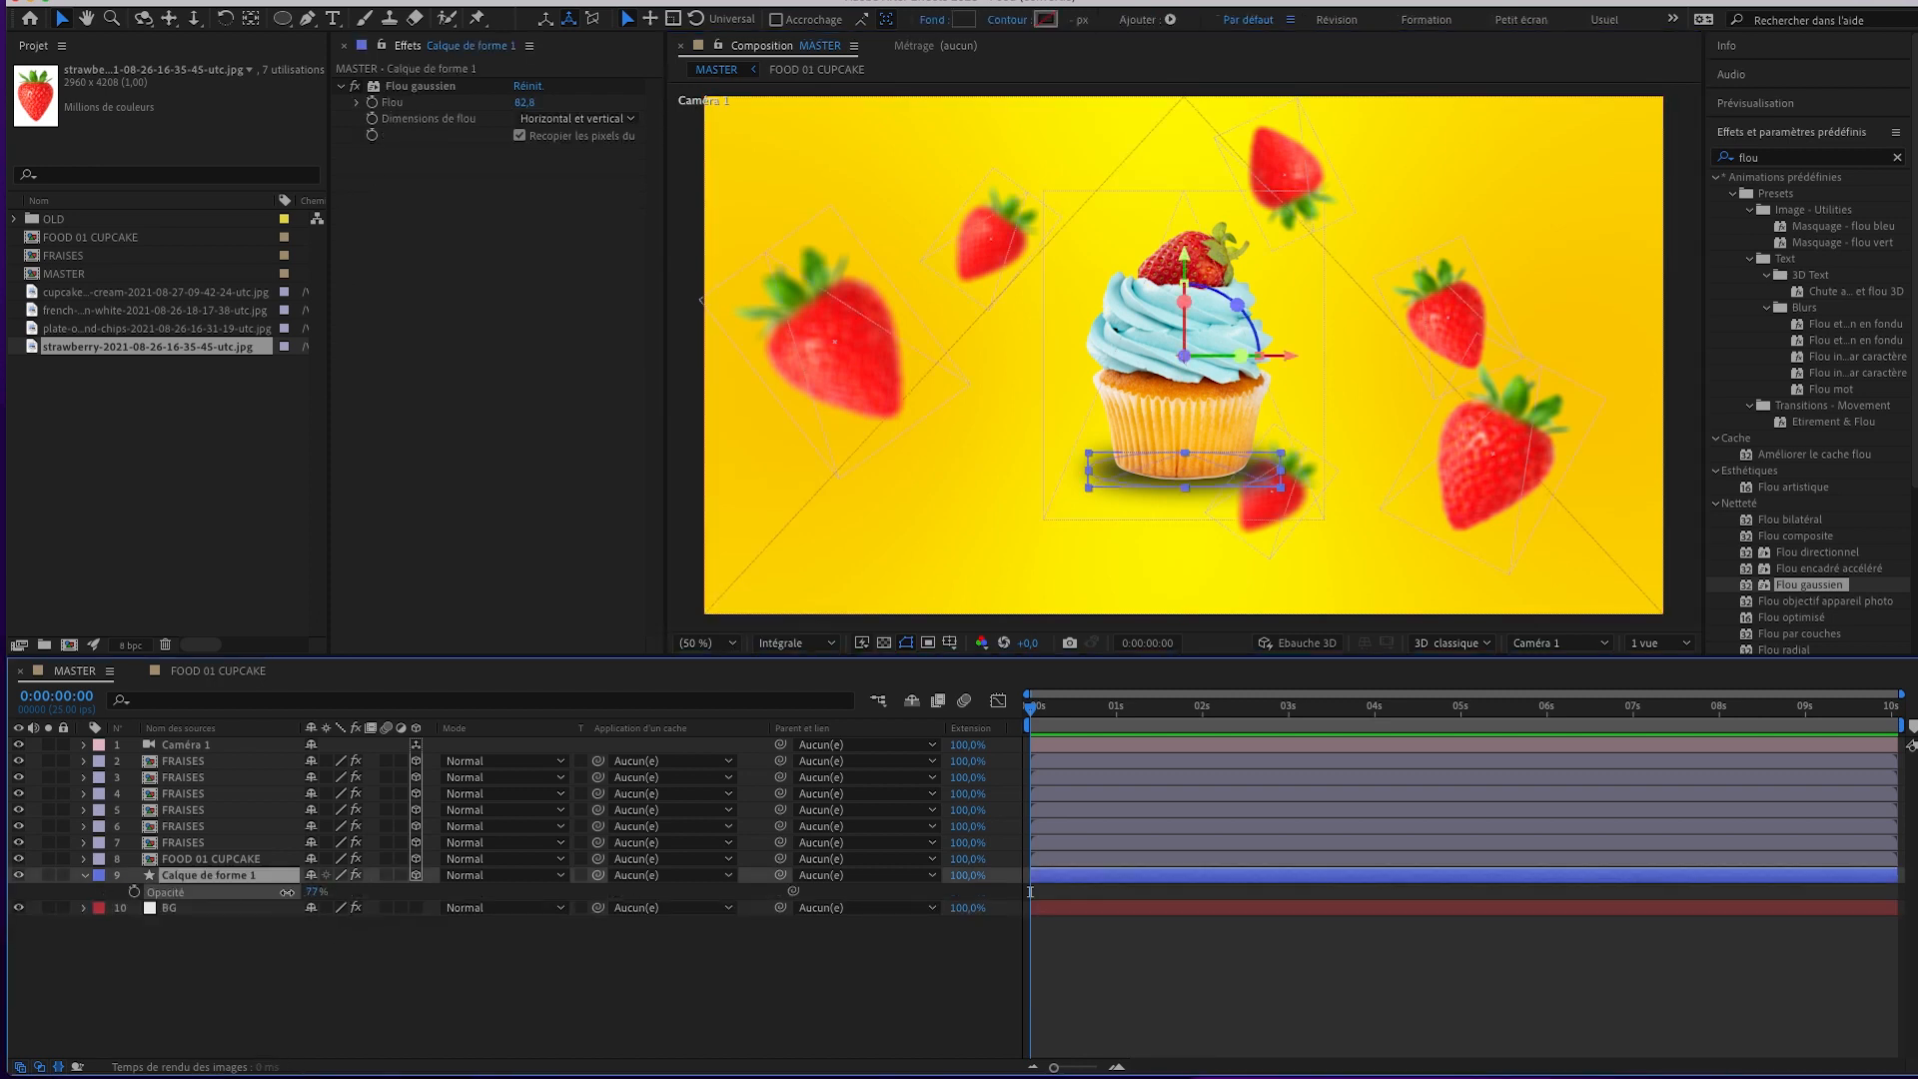
drag(288, 891, 269, 892)
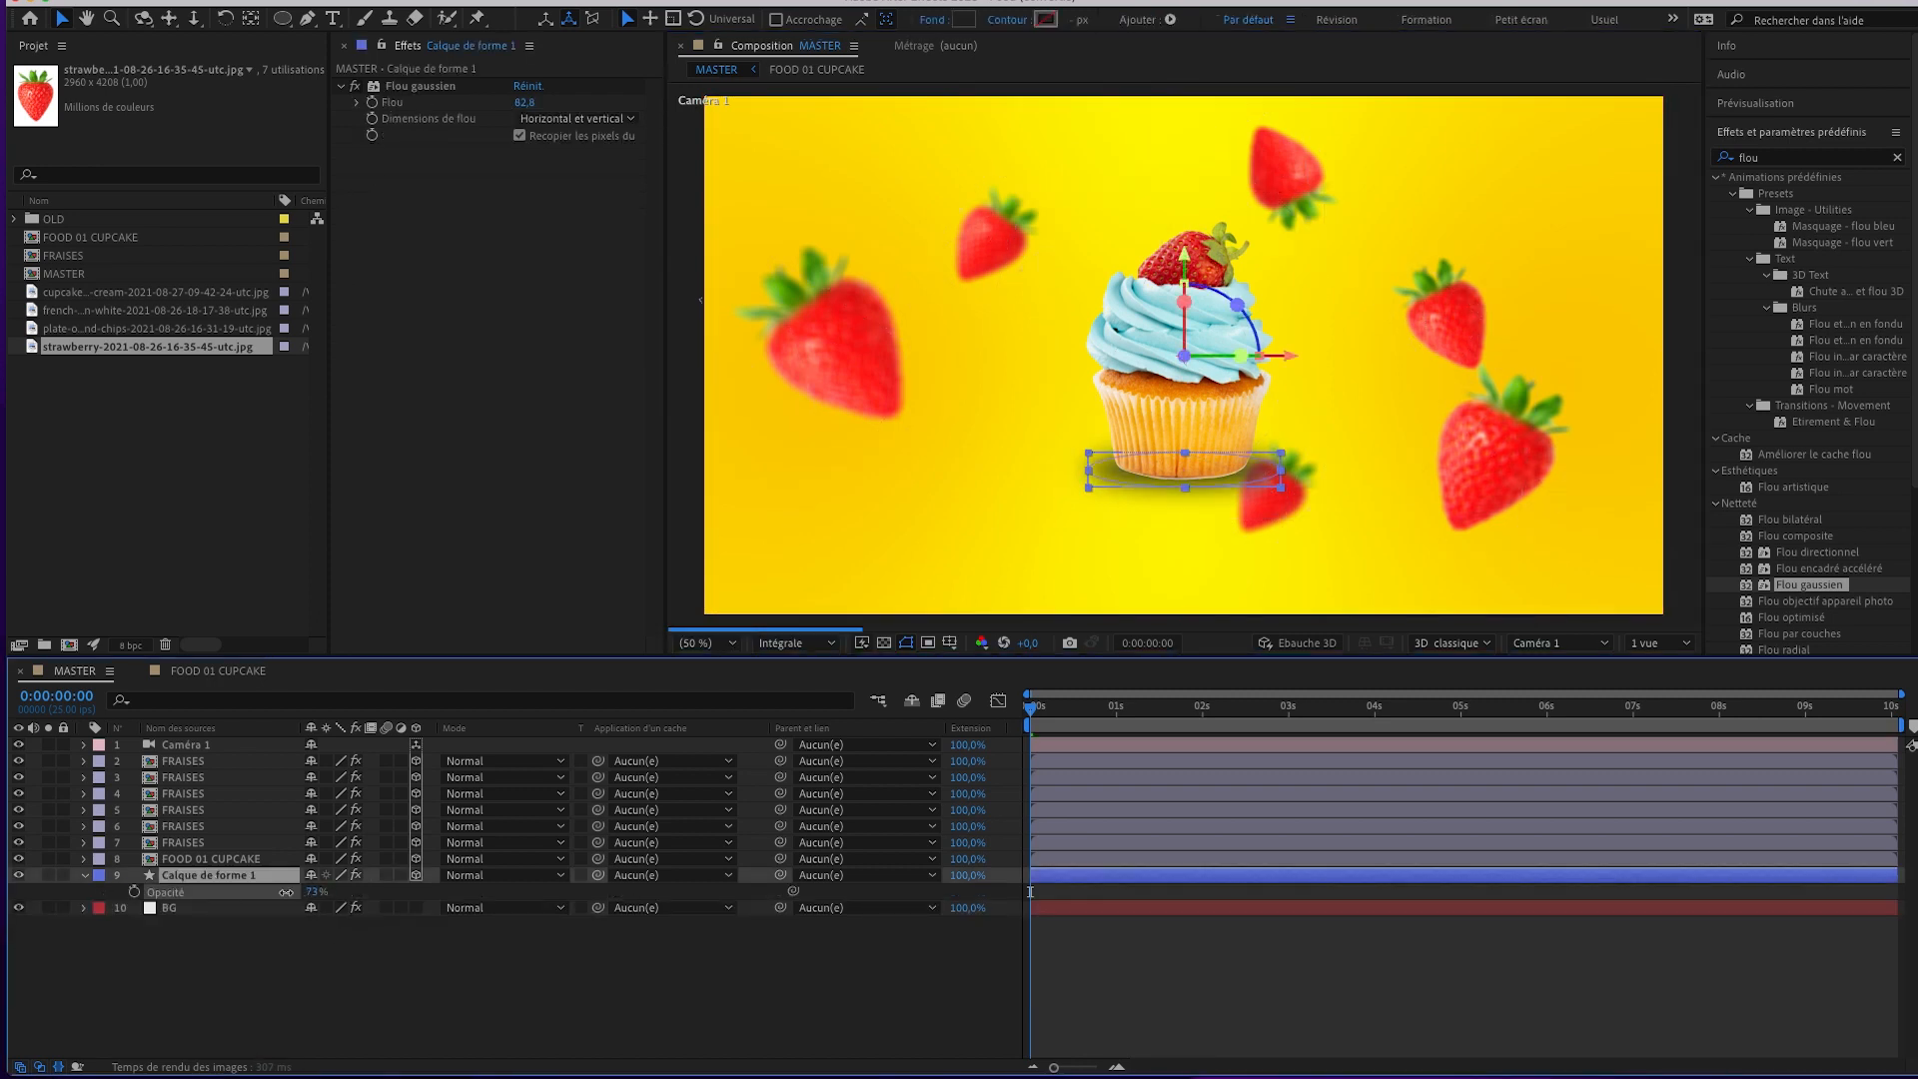
click(501, 877)
click(615, 317)
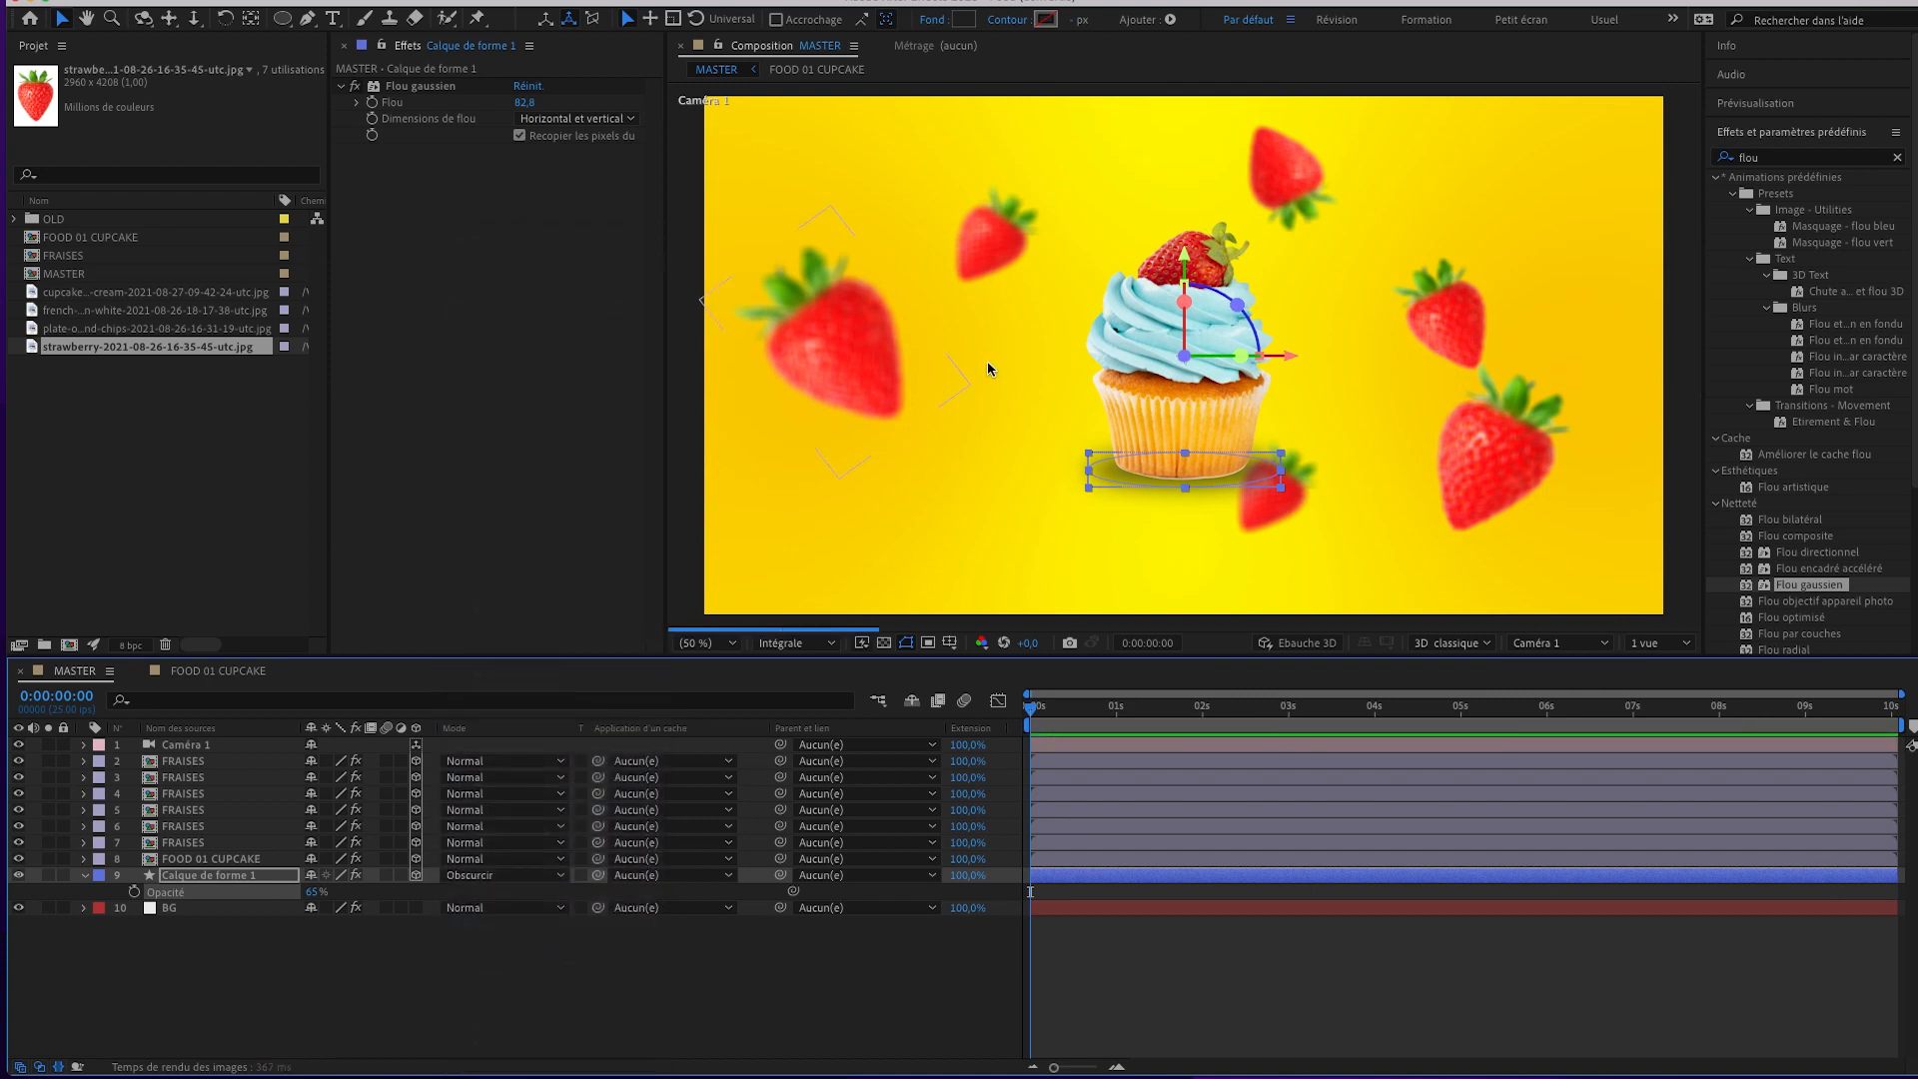
Duplicate the shadow shape layer and shrink the copy's ellipse to about the width of the cupcake's base.
click(201, 934)
click(235, 877)
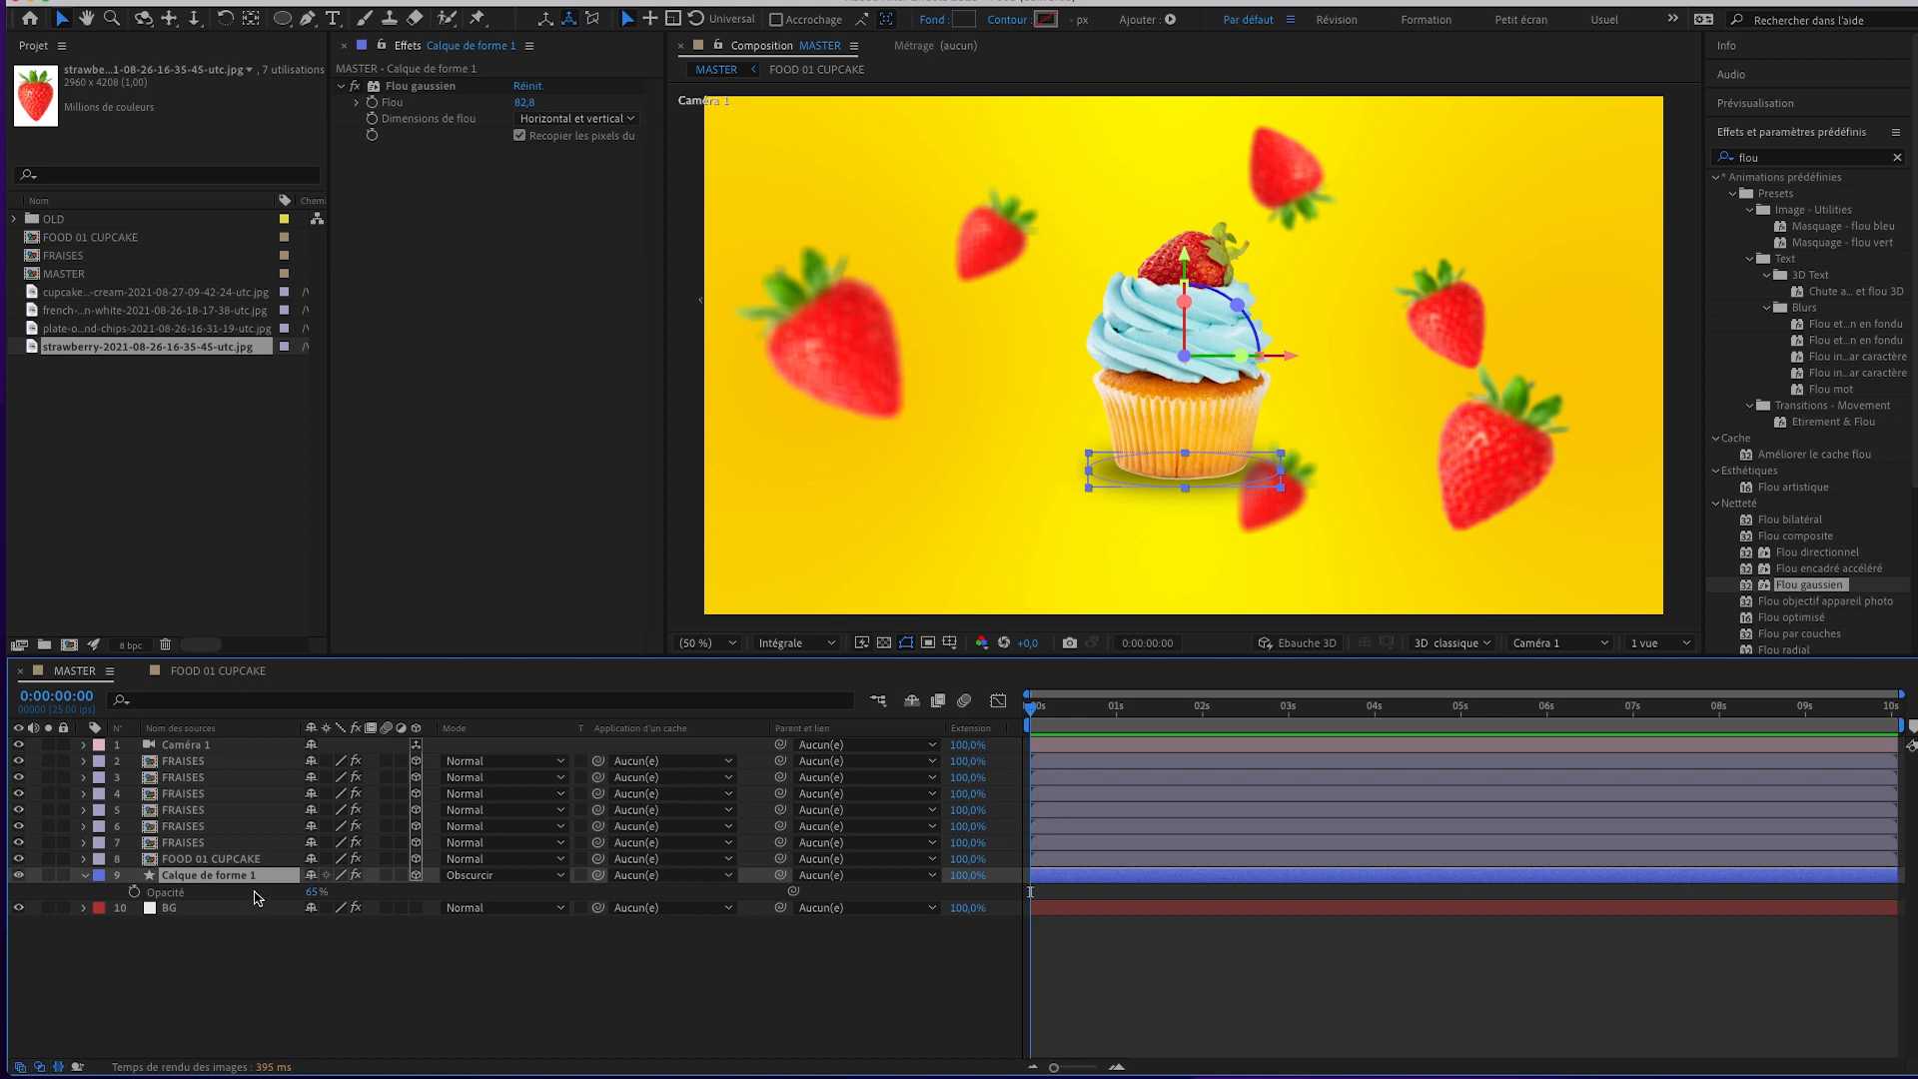
key(ctrl+d)
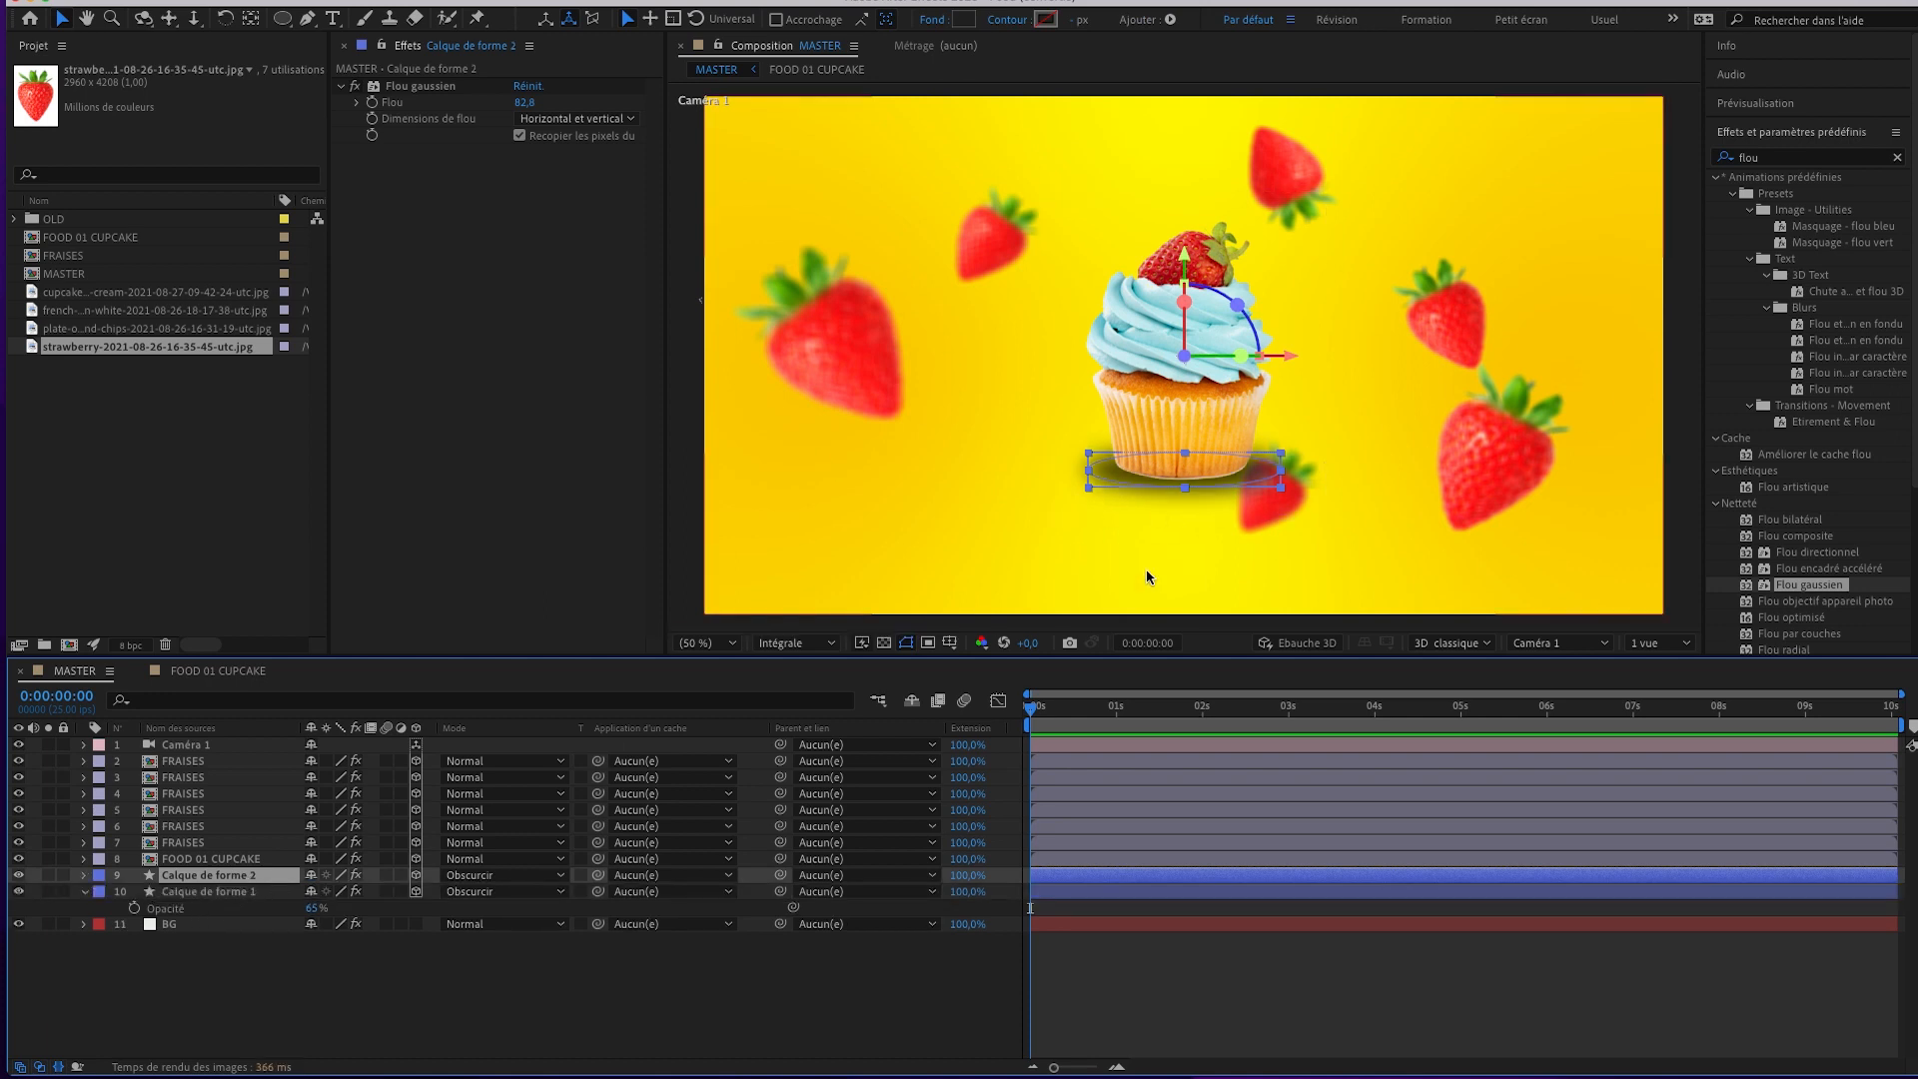
drag(1284, 478, 1259, 479)
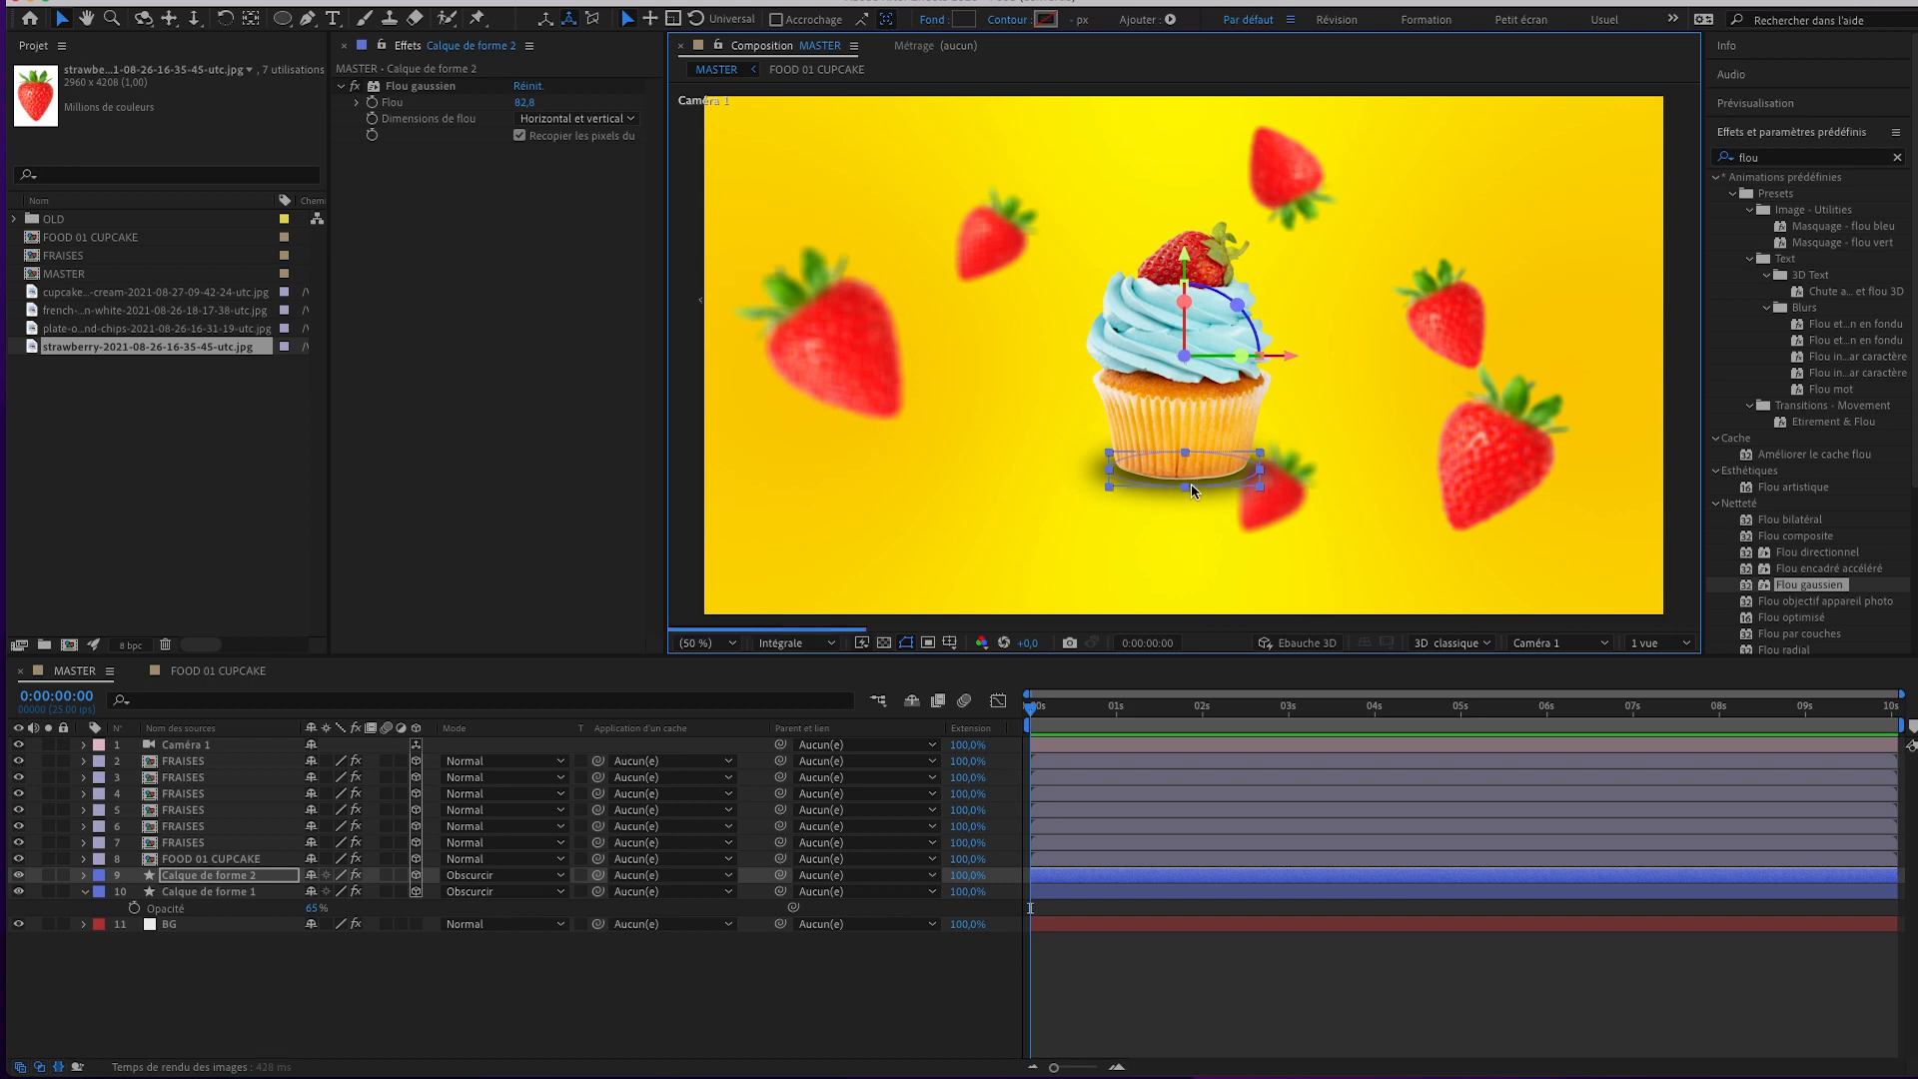
drag(1190, 485, 1256, 470)
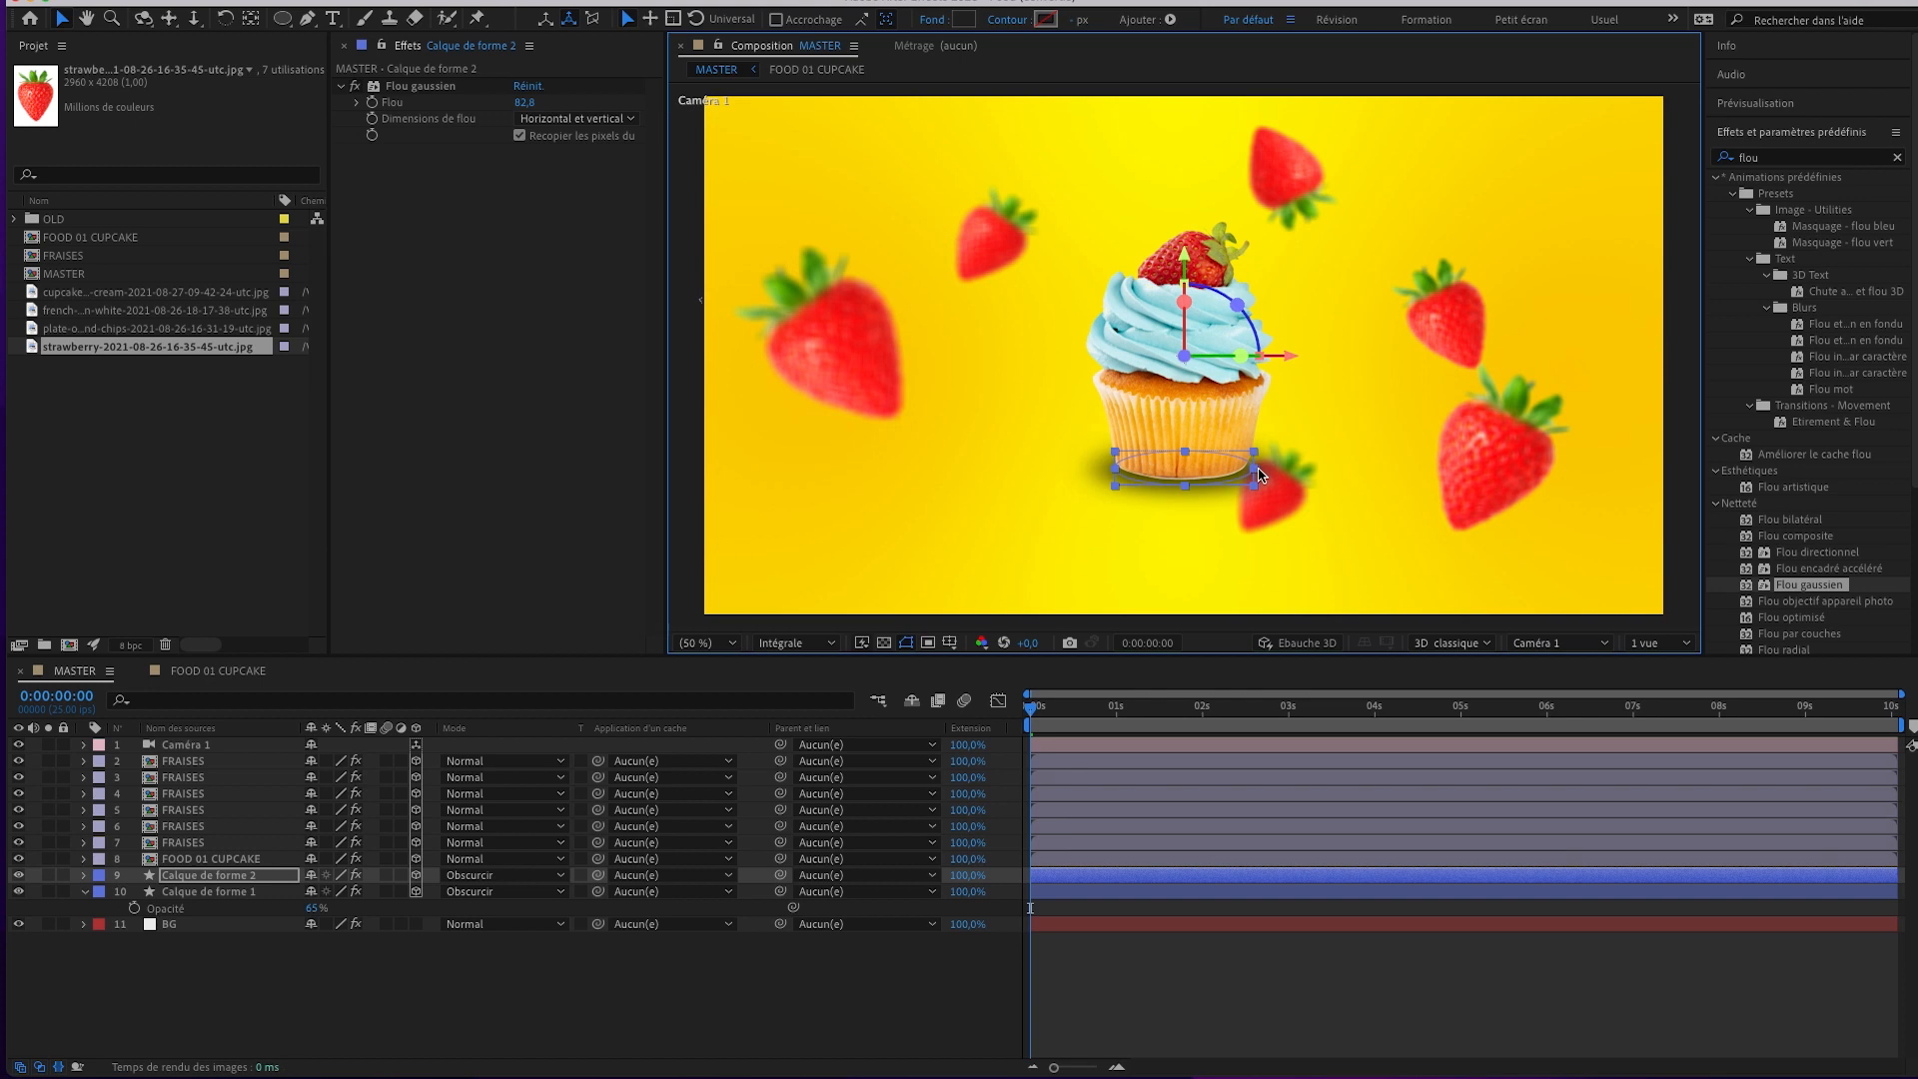
click(804, 556)
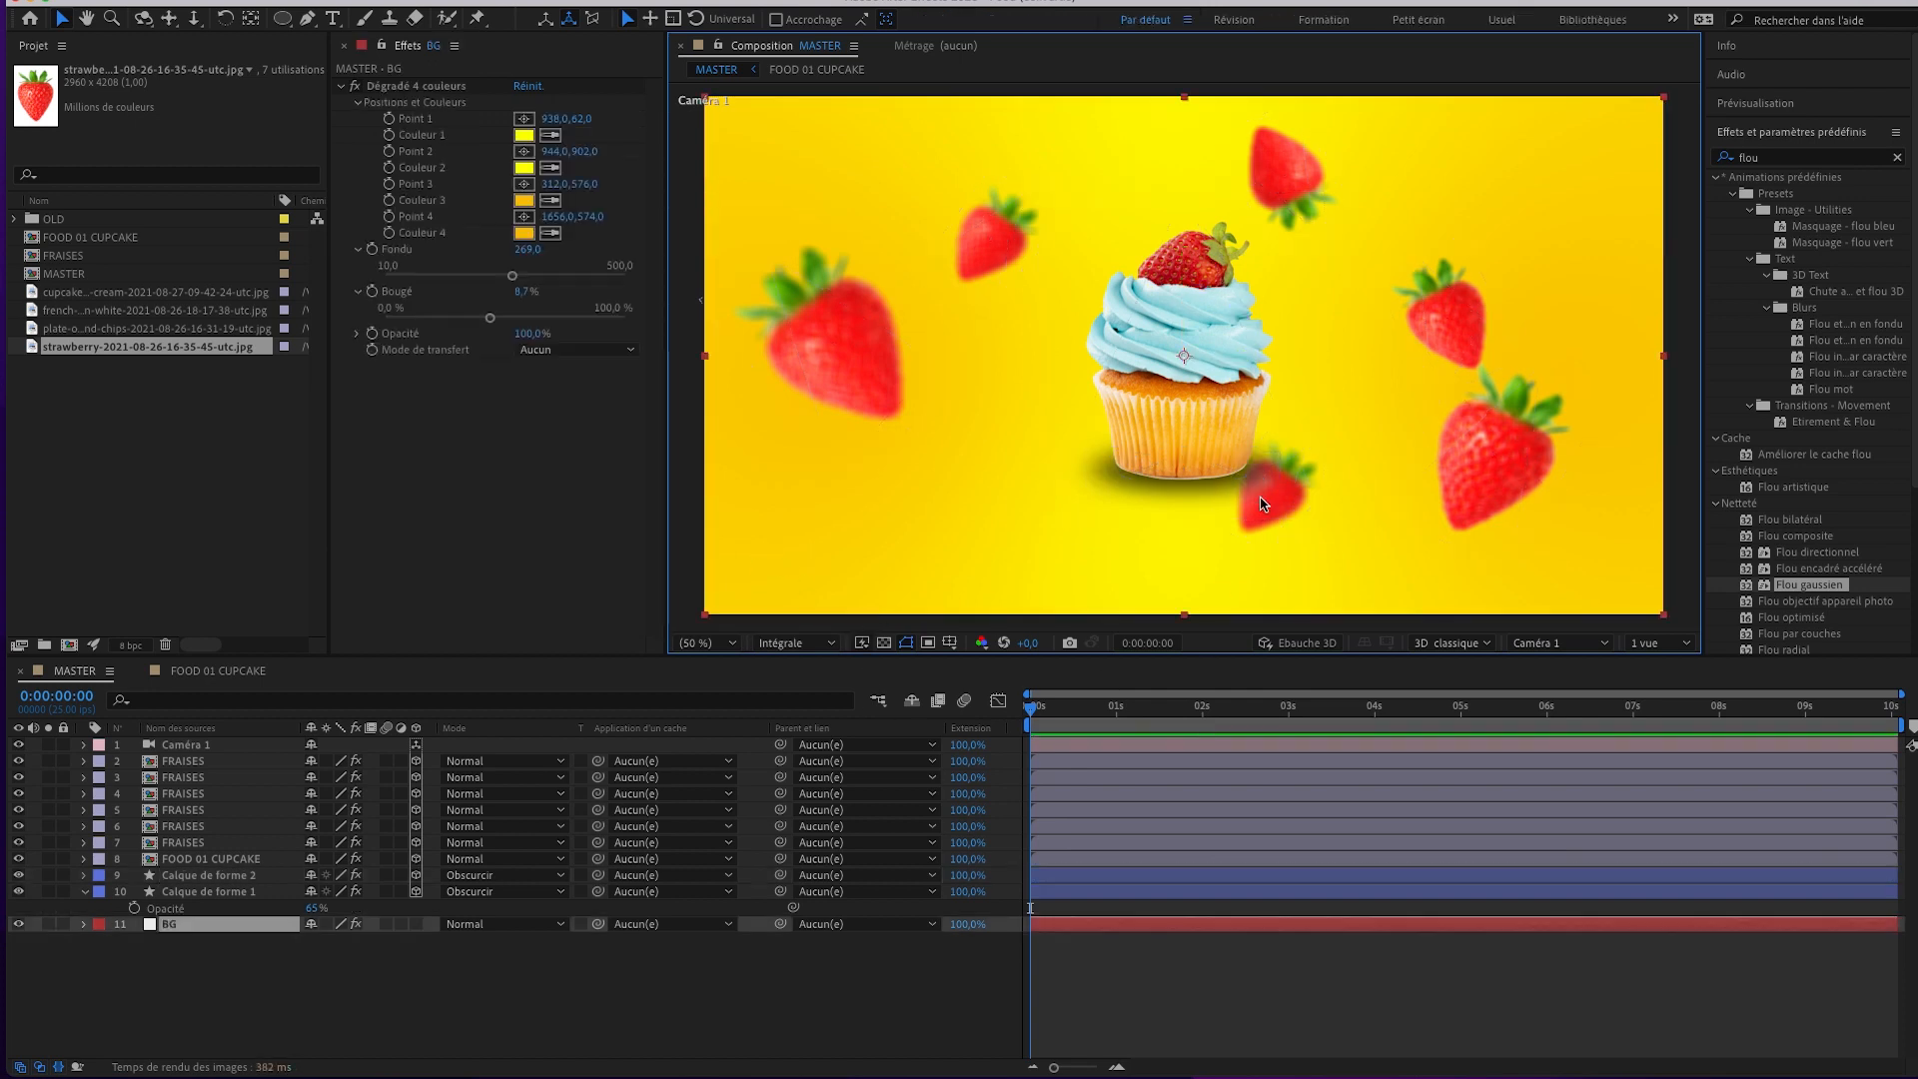
click(237, 876)
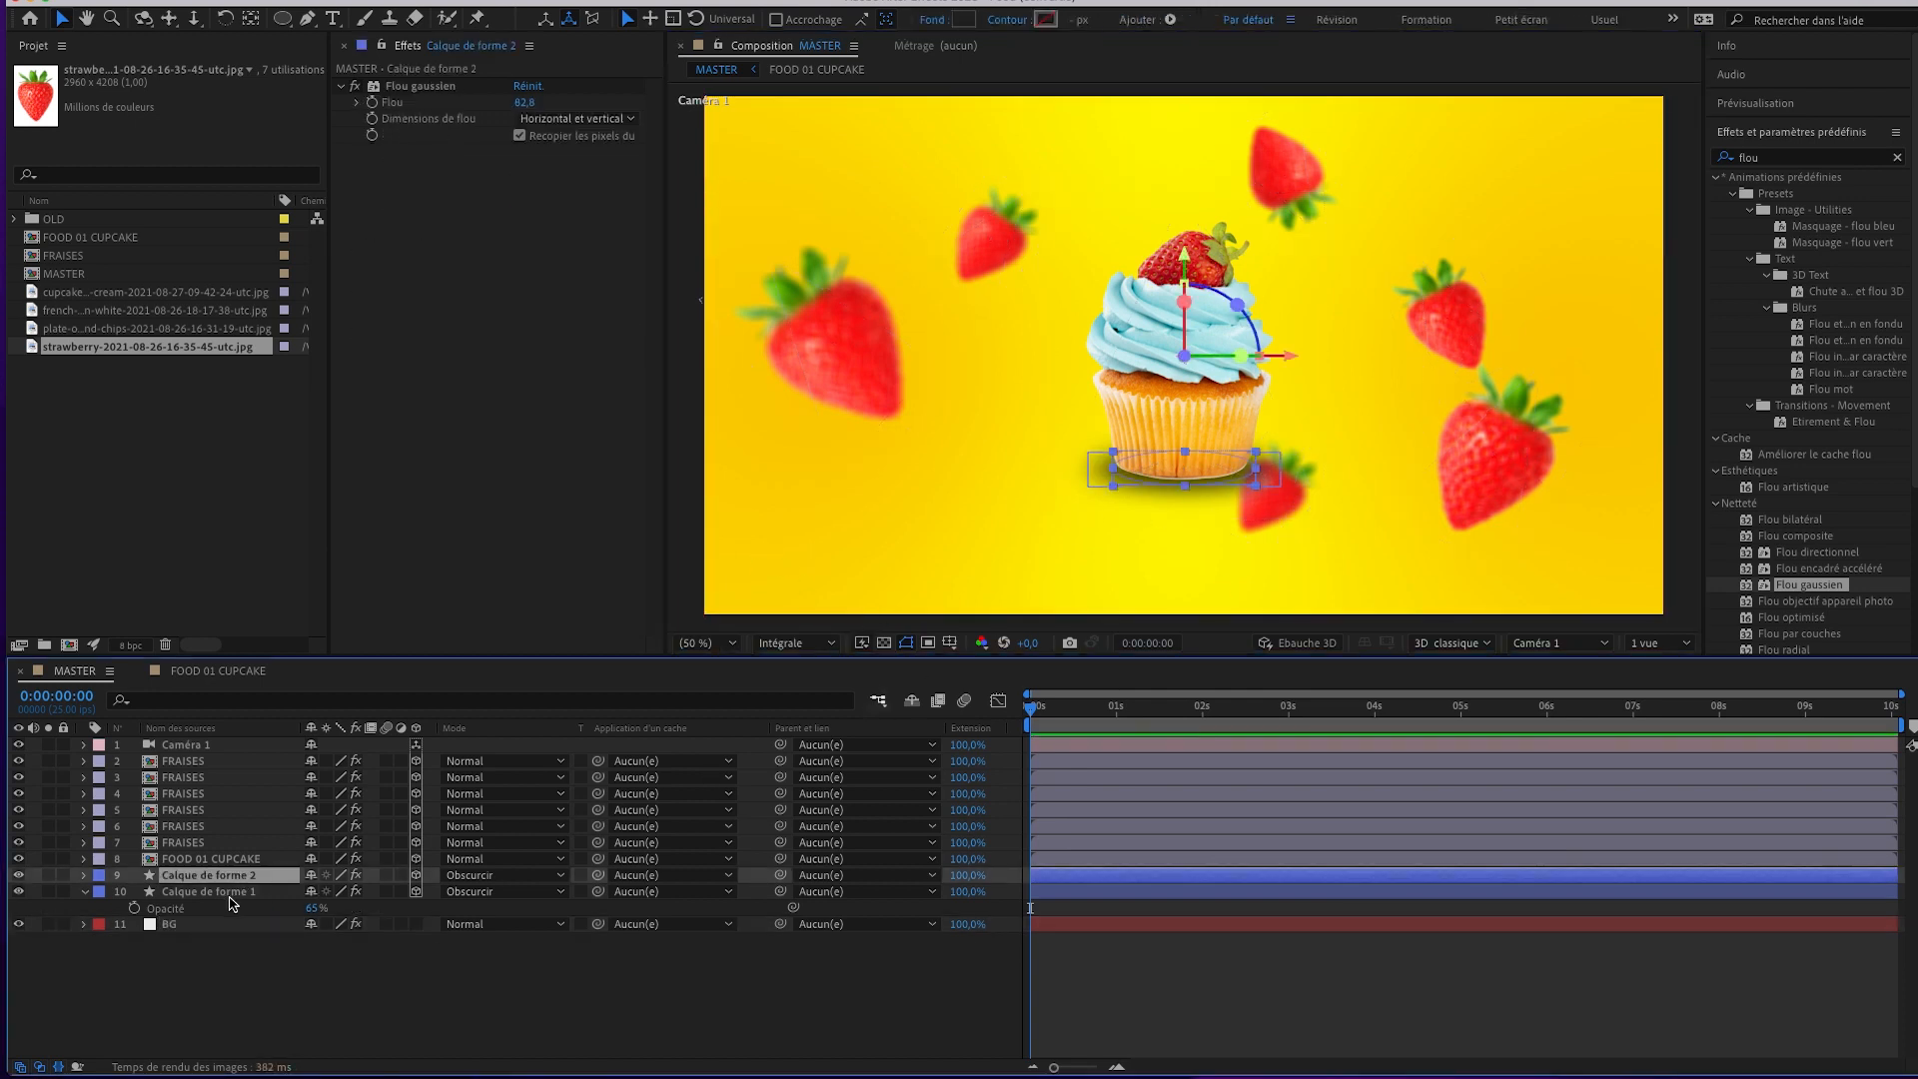
click(227, 905)
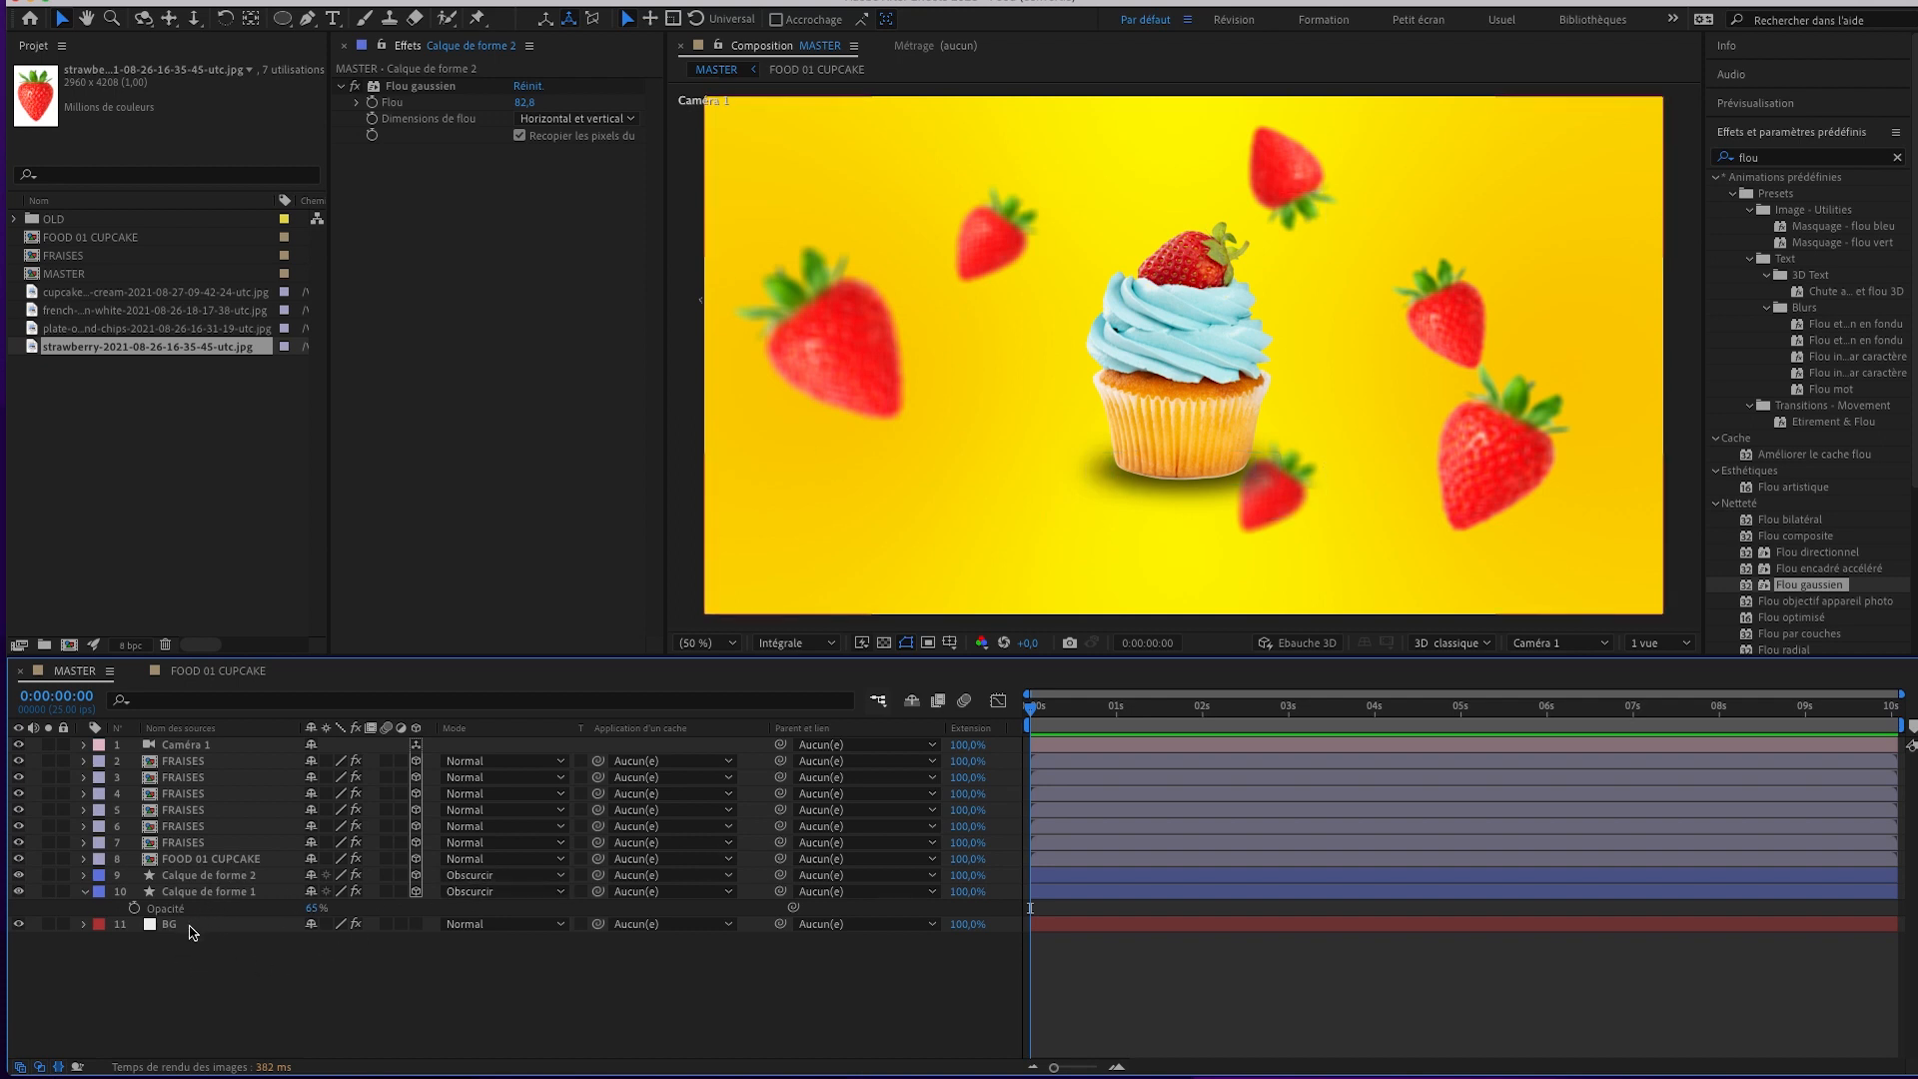
Rename the two ellipse shape layers as "shadows" and "shadows 2".
click(236, 876)
key(Return)
text(sha)
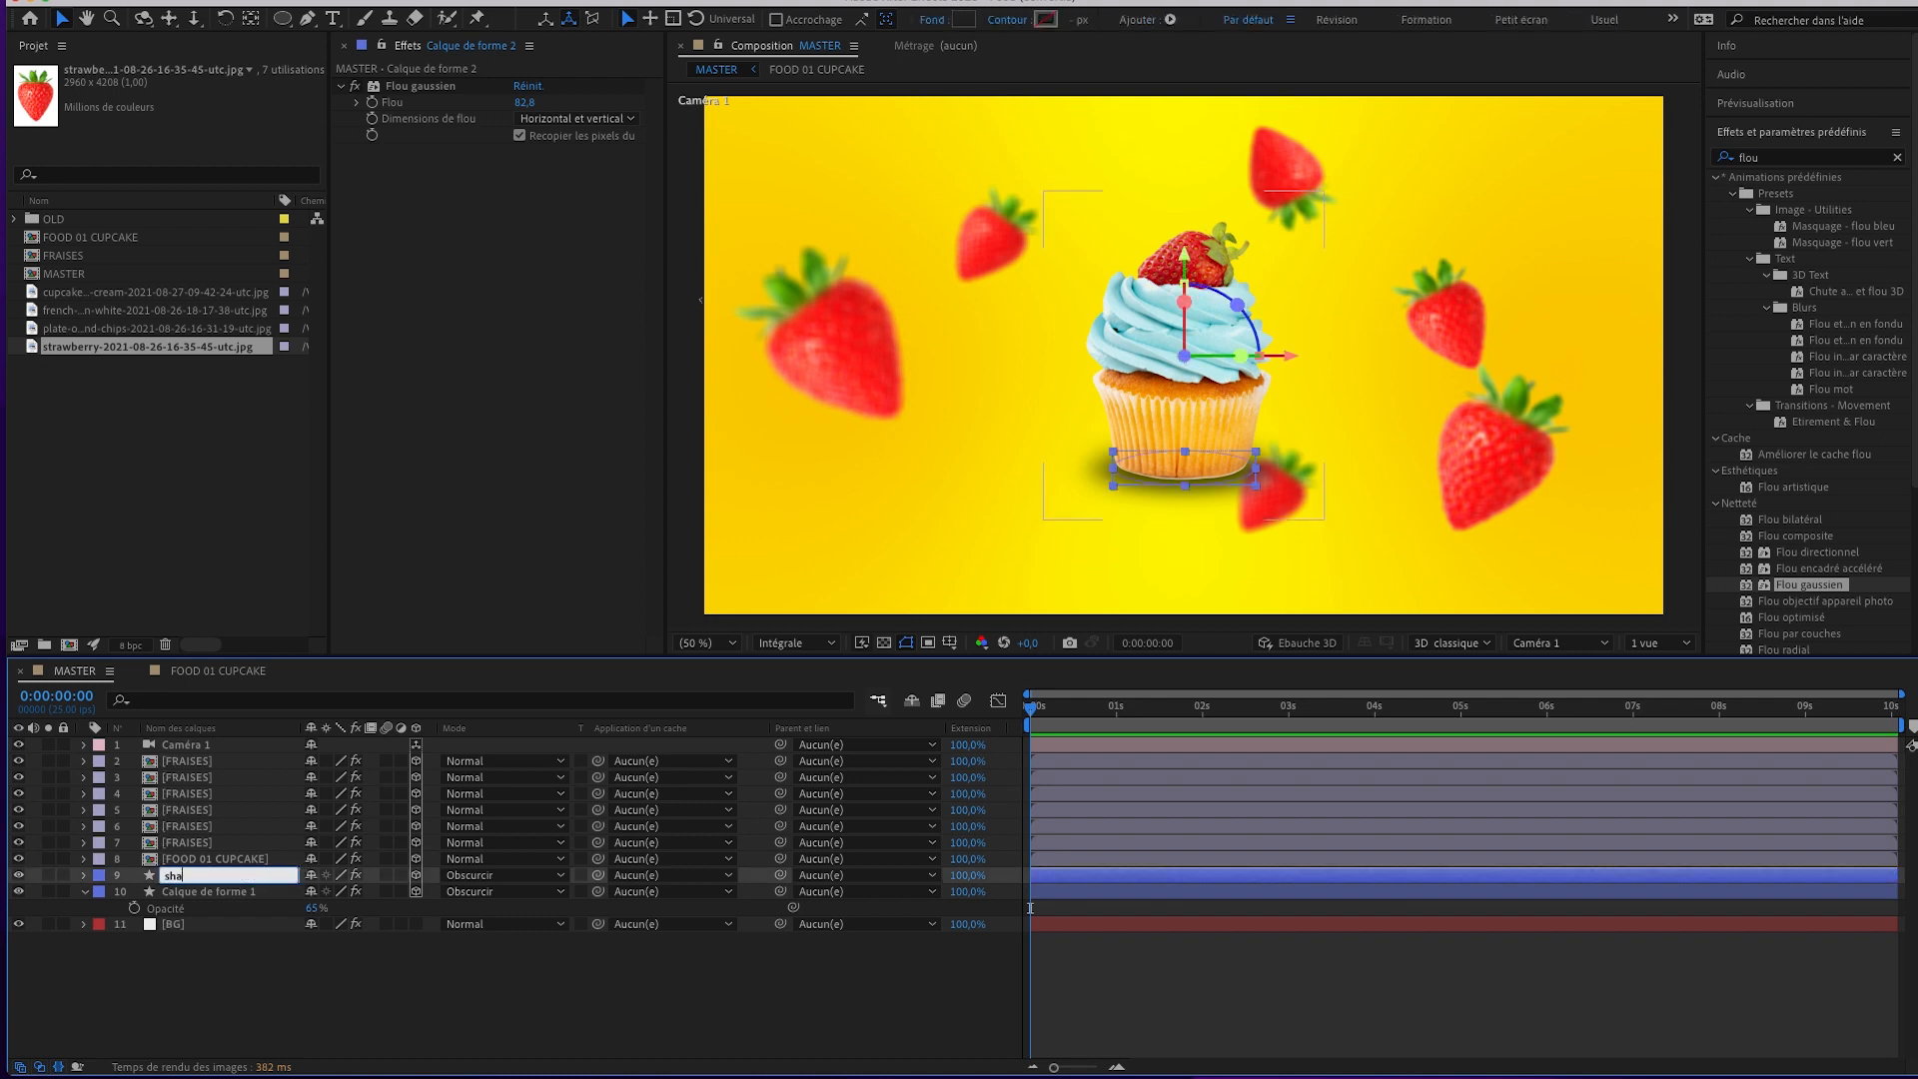
text(dows)
key(Return)
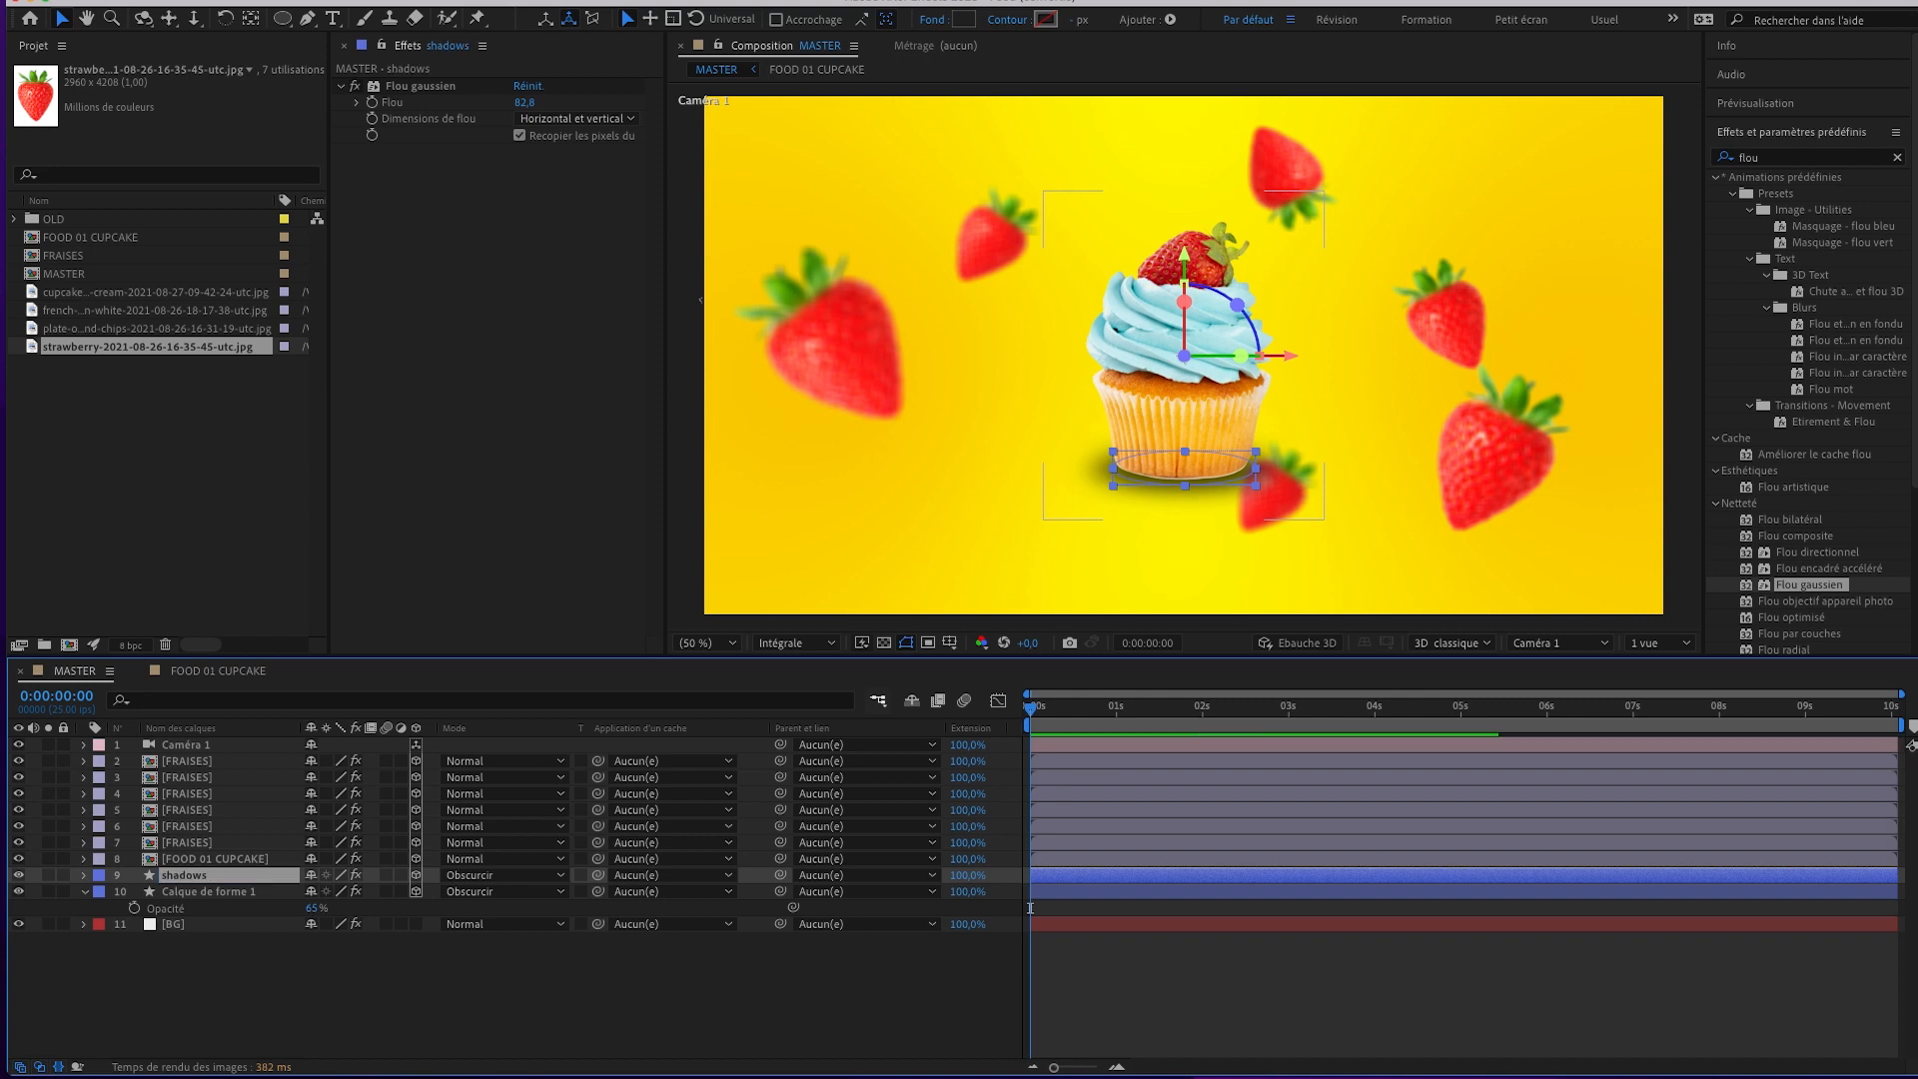
click(179, 895)
key(Return)
text(shado)
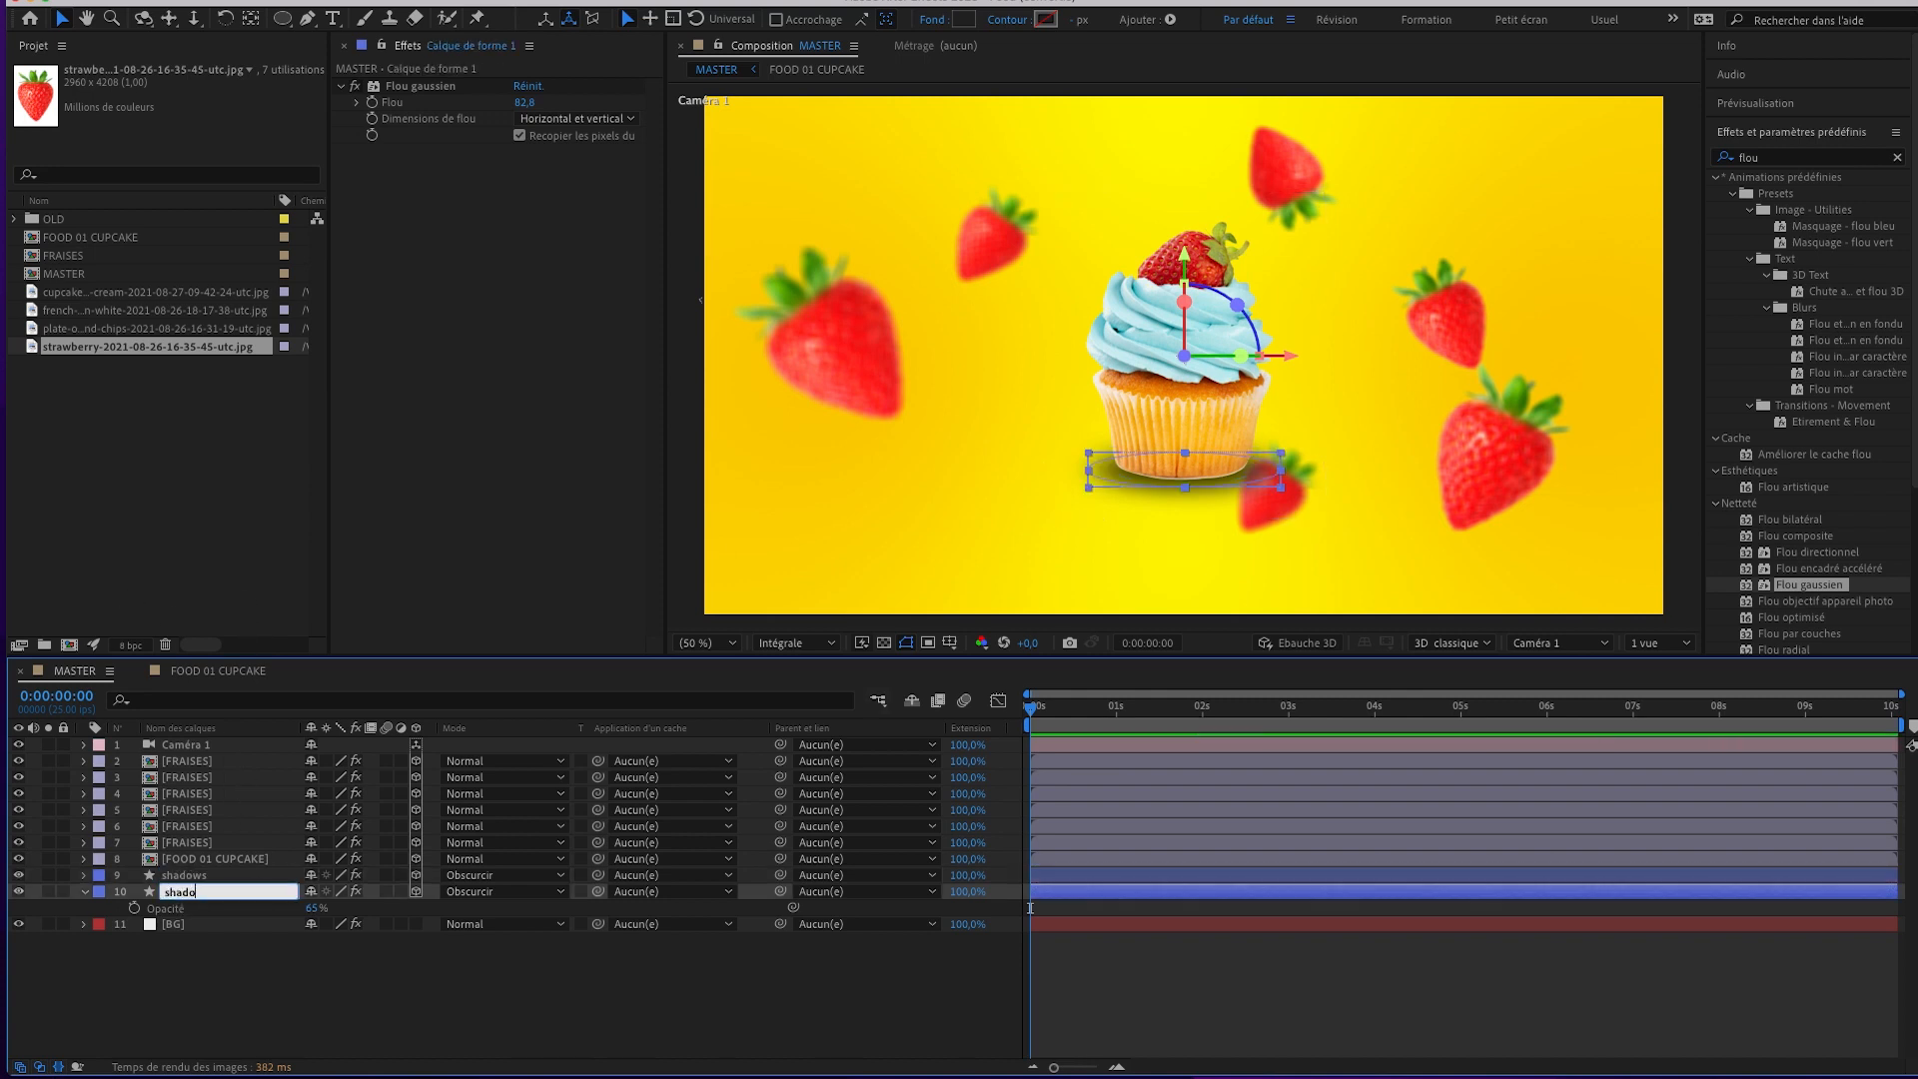
text(ws 2)
key(Return)
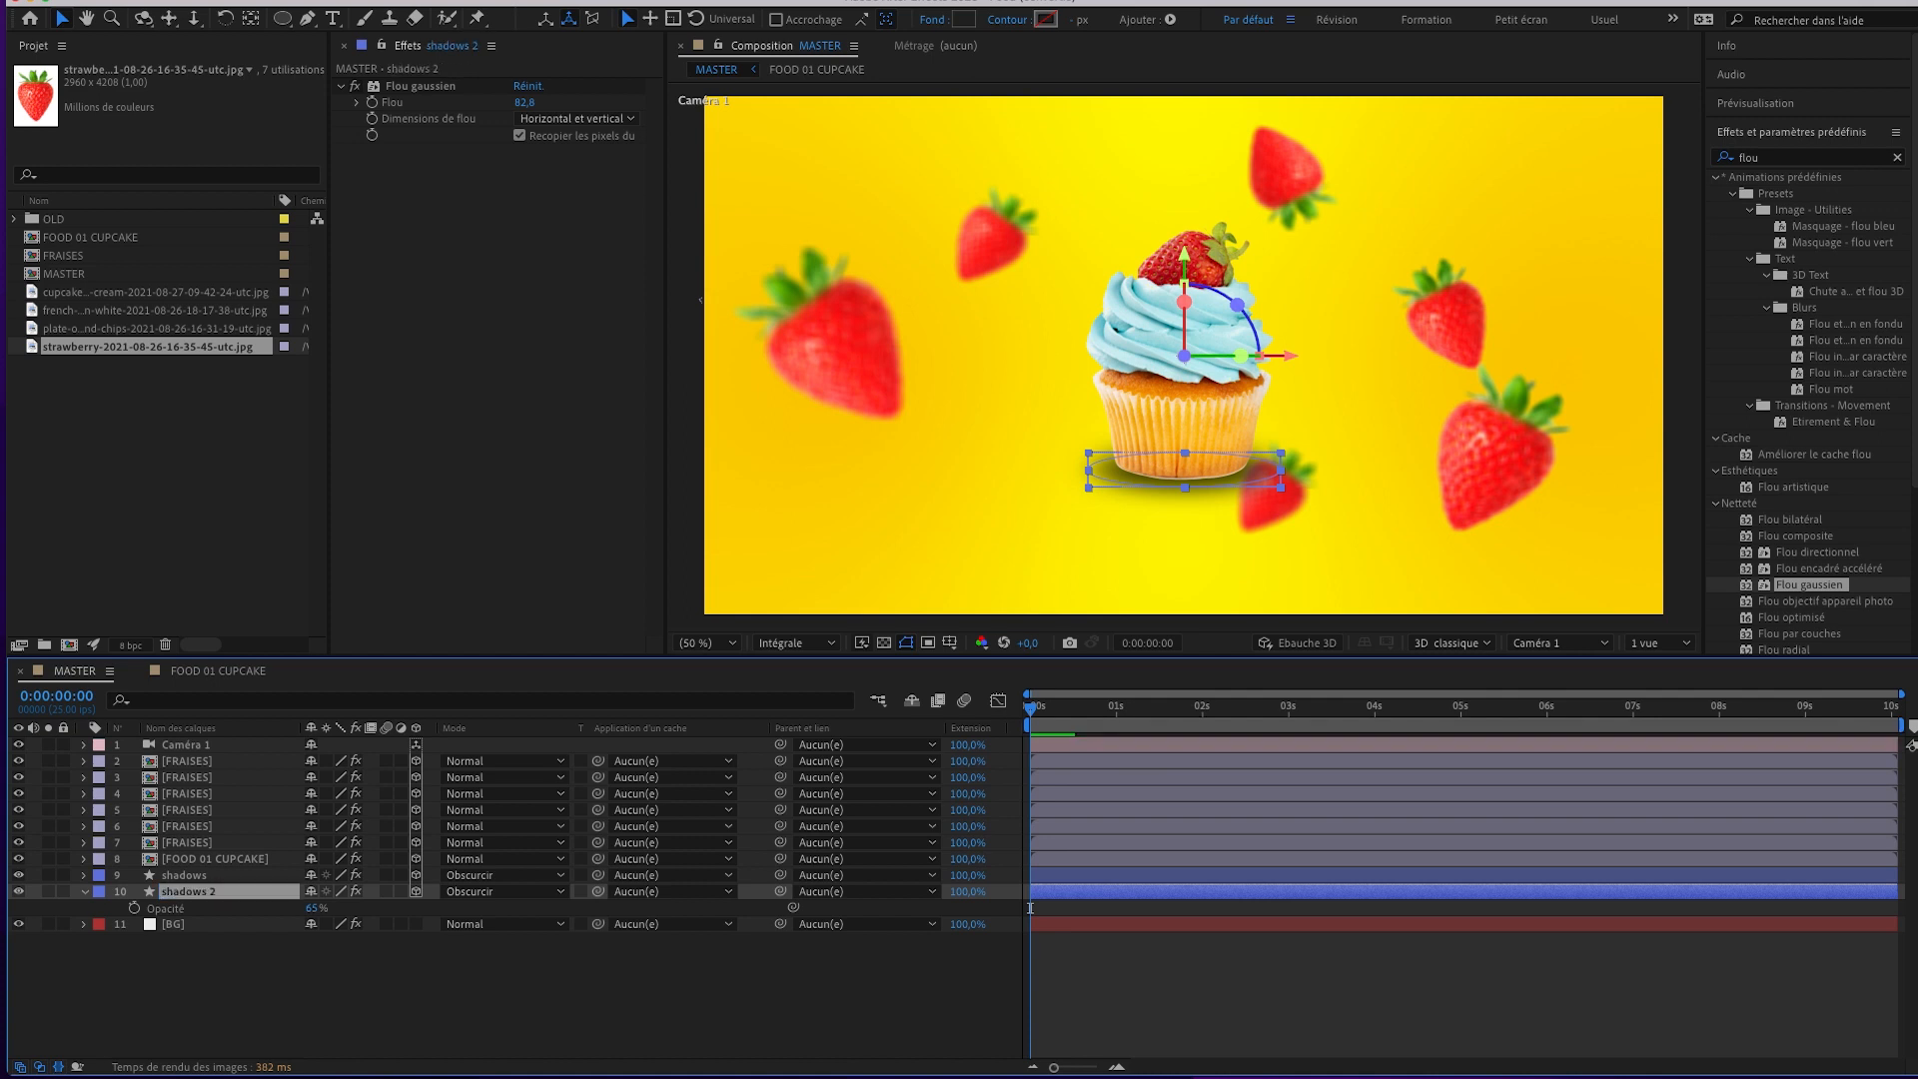
Parent the shadows and shadows 2 layers to the FOOD 01 CUPCAKE layer so they follow the cupcake.
click(261, 967)
drag(780, 875, 299, 859)
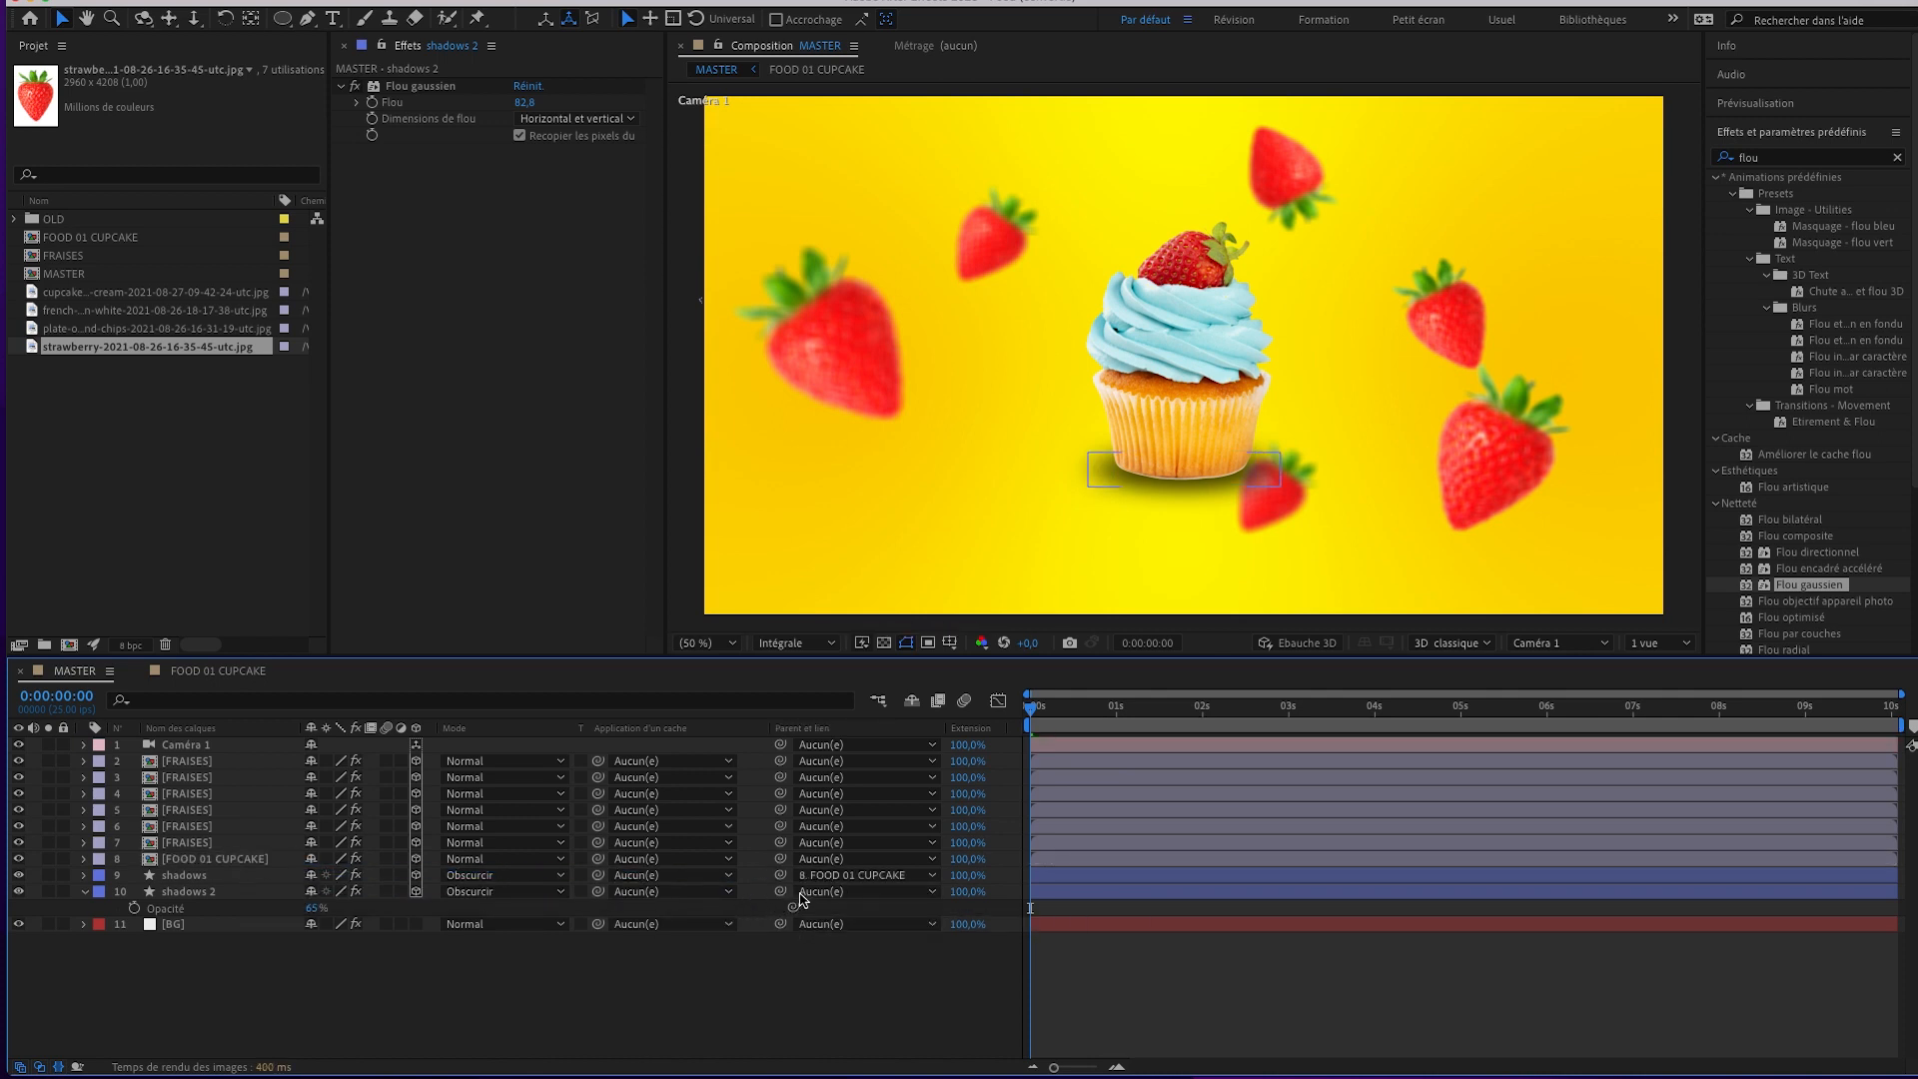
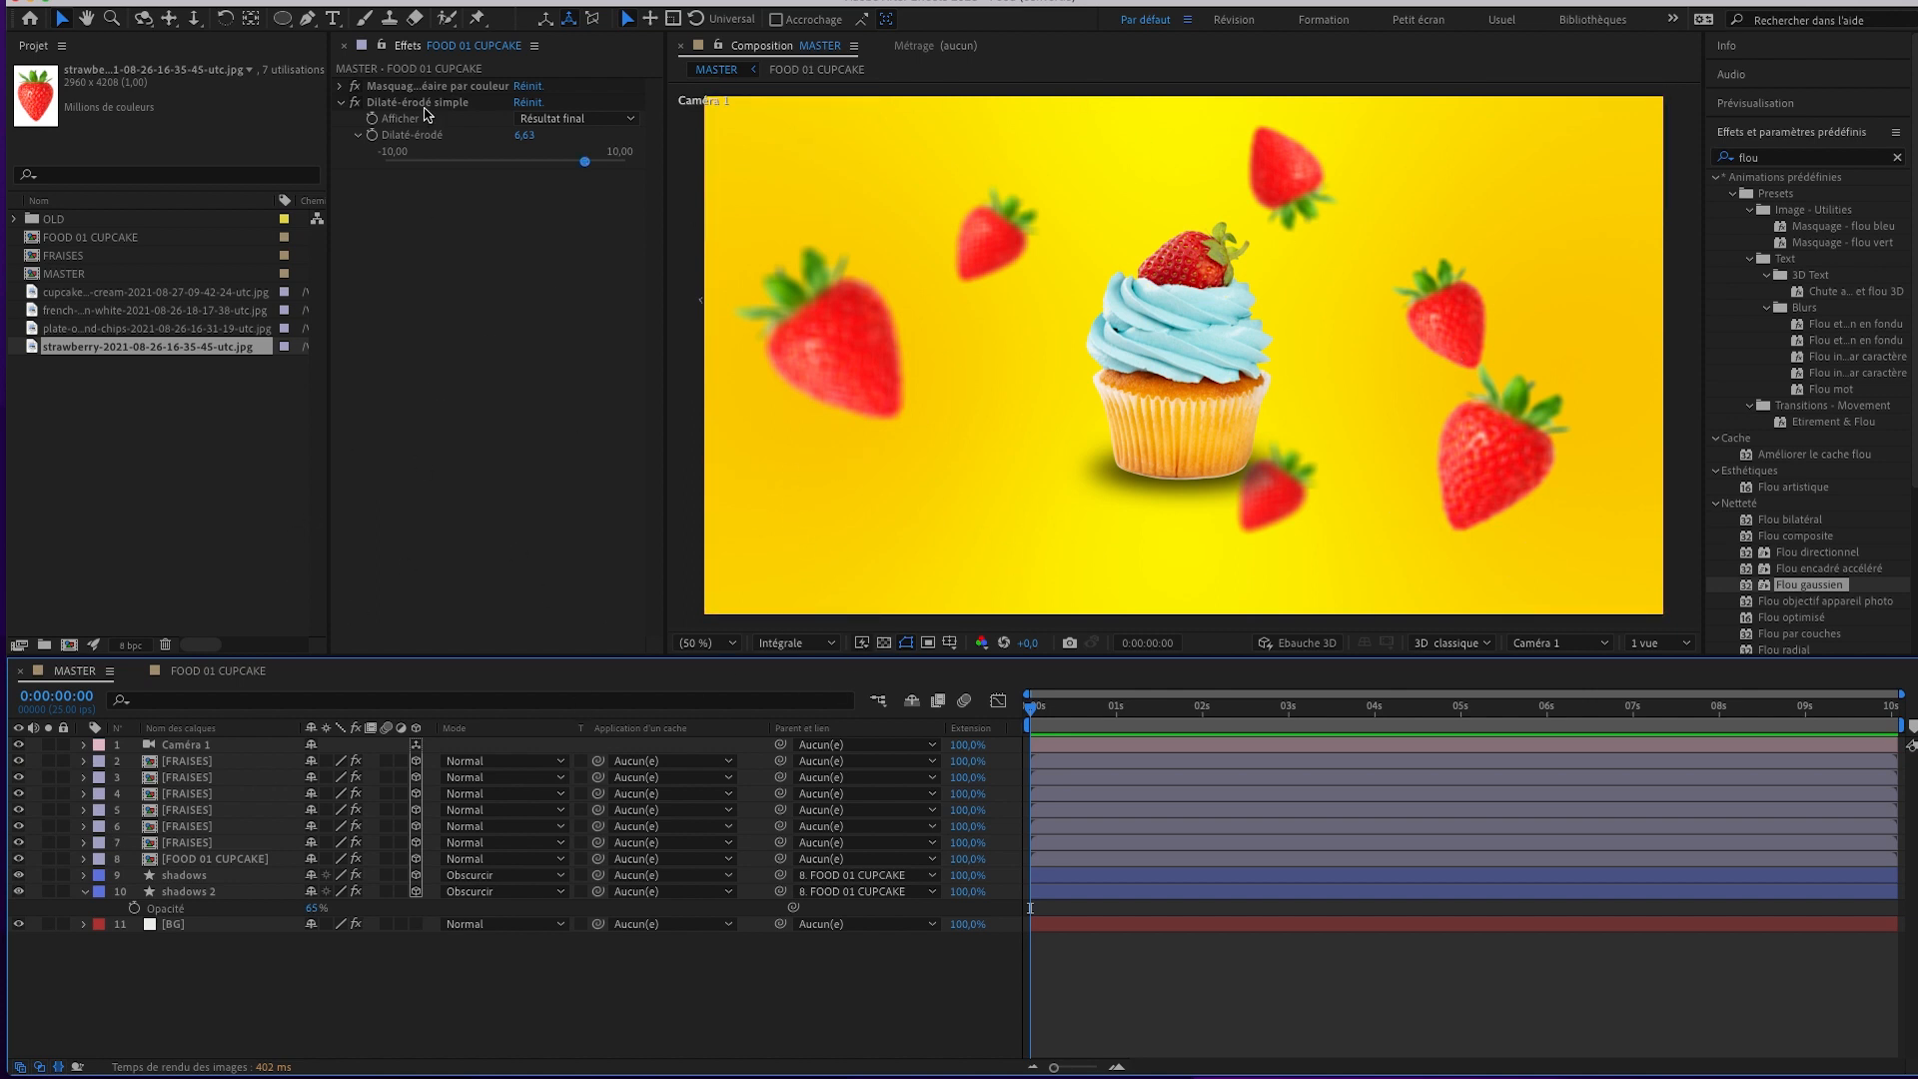
Add a text layer reading "CUPCAKE" in the upper-left area of the MASTER composition.
click(335, 19)
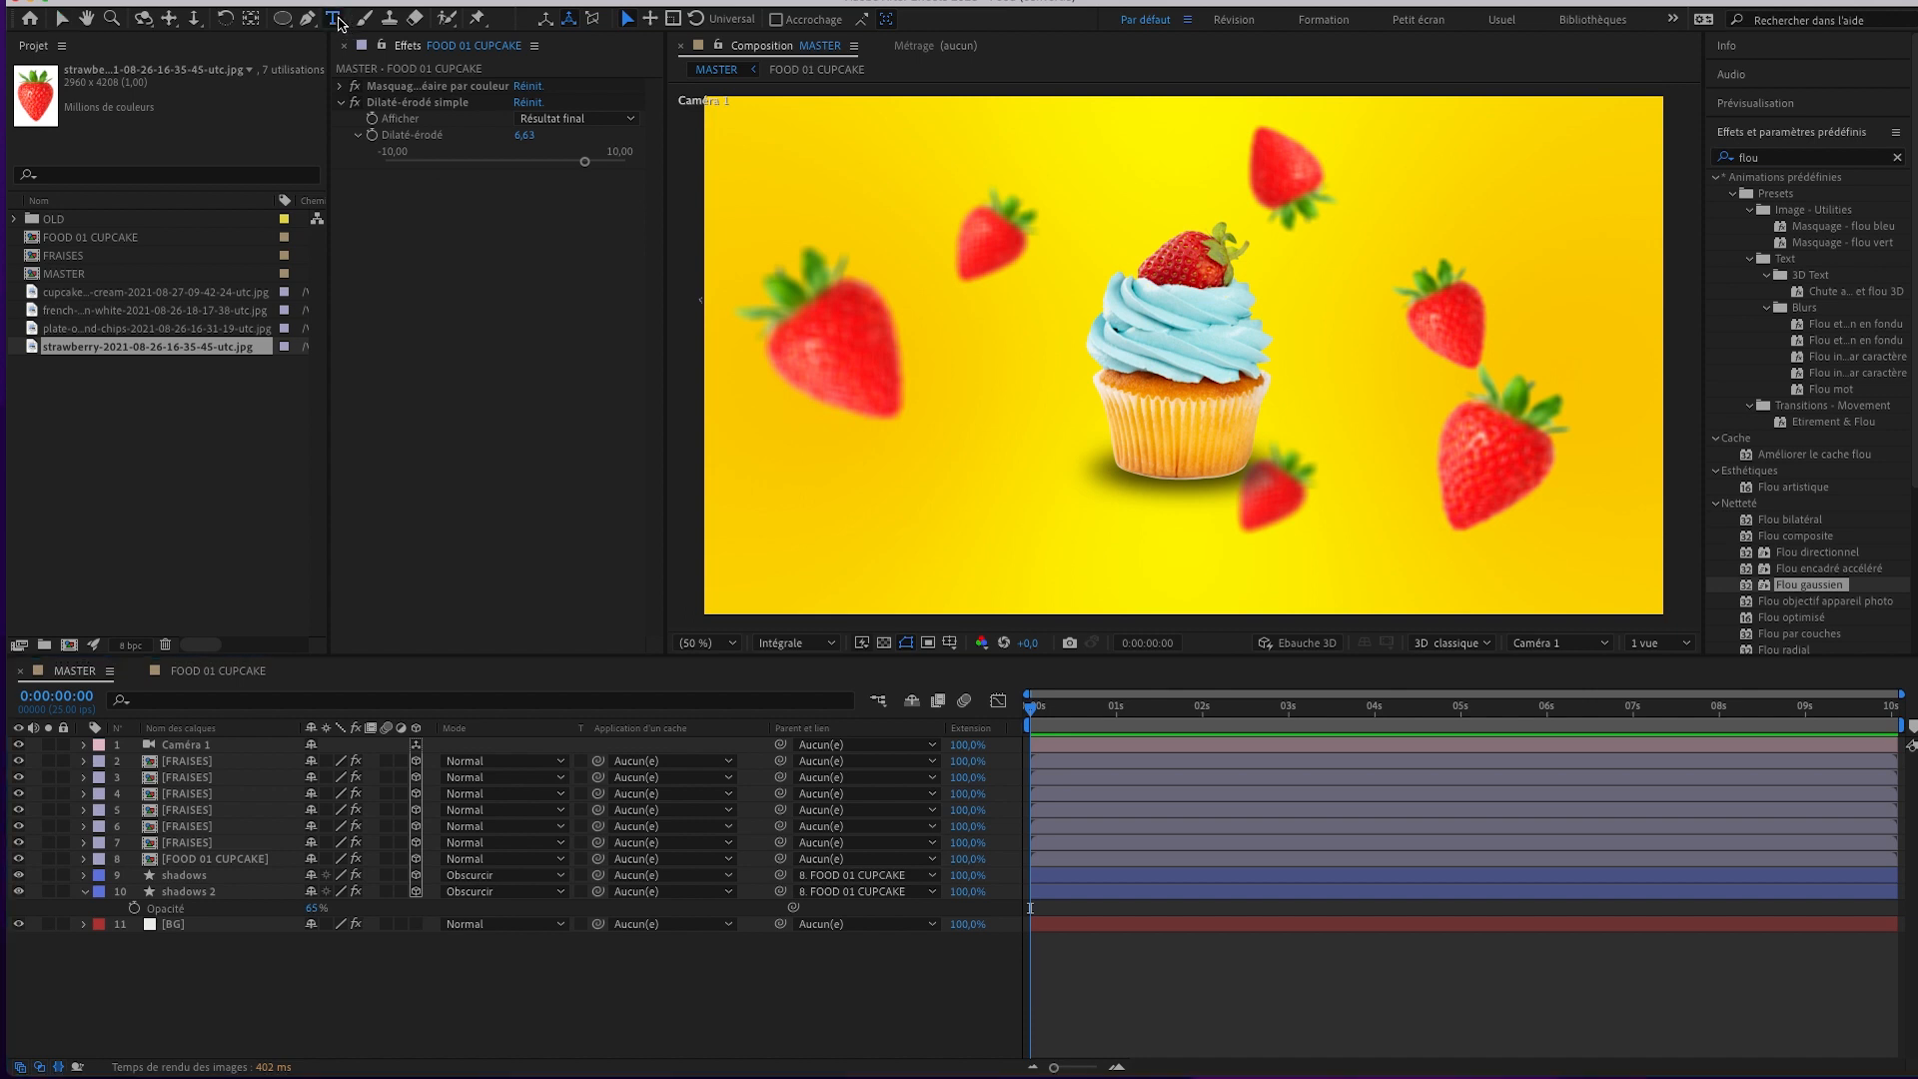
click(774, 174)
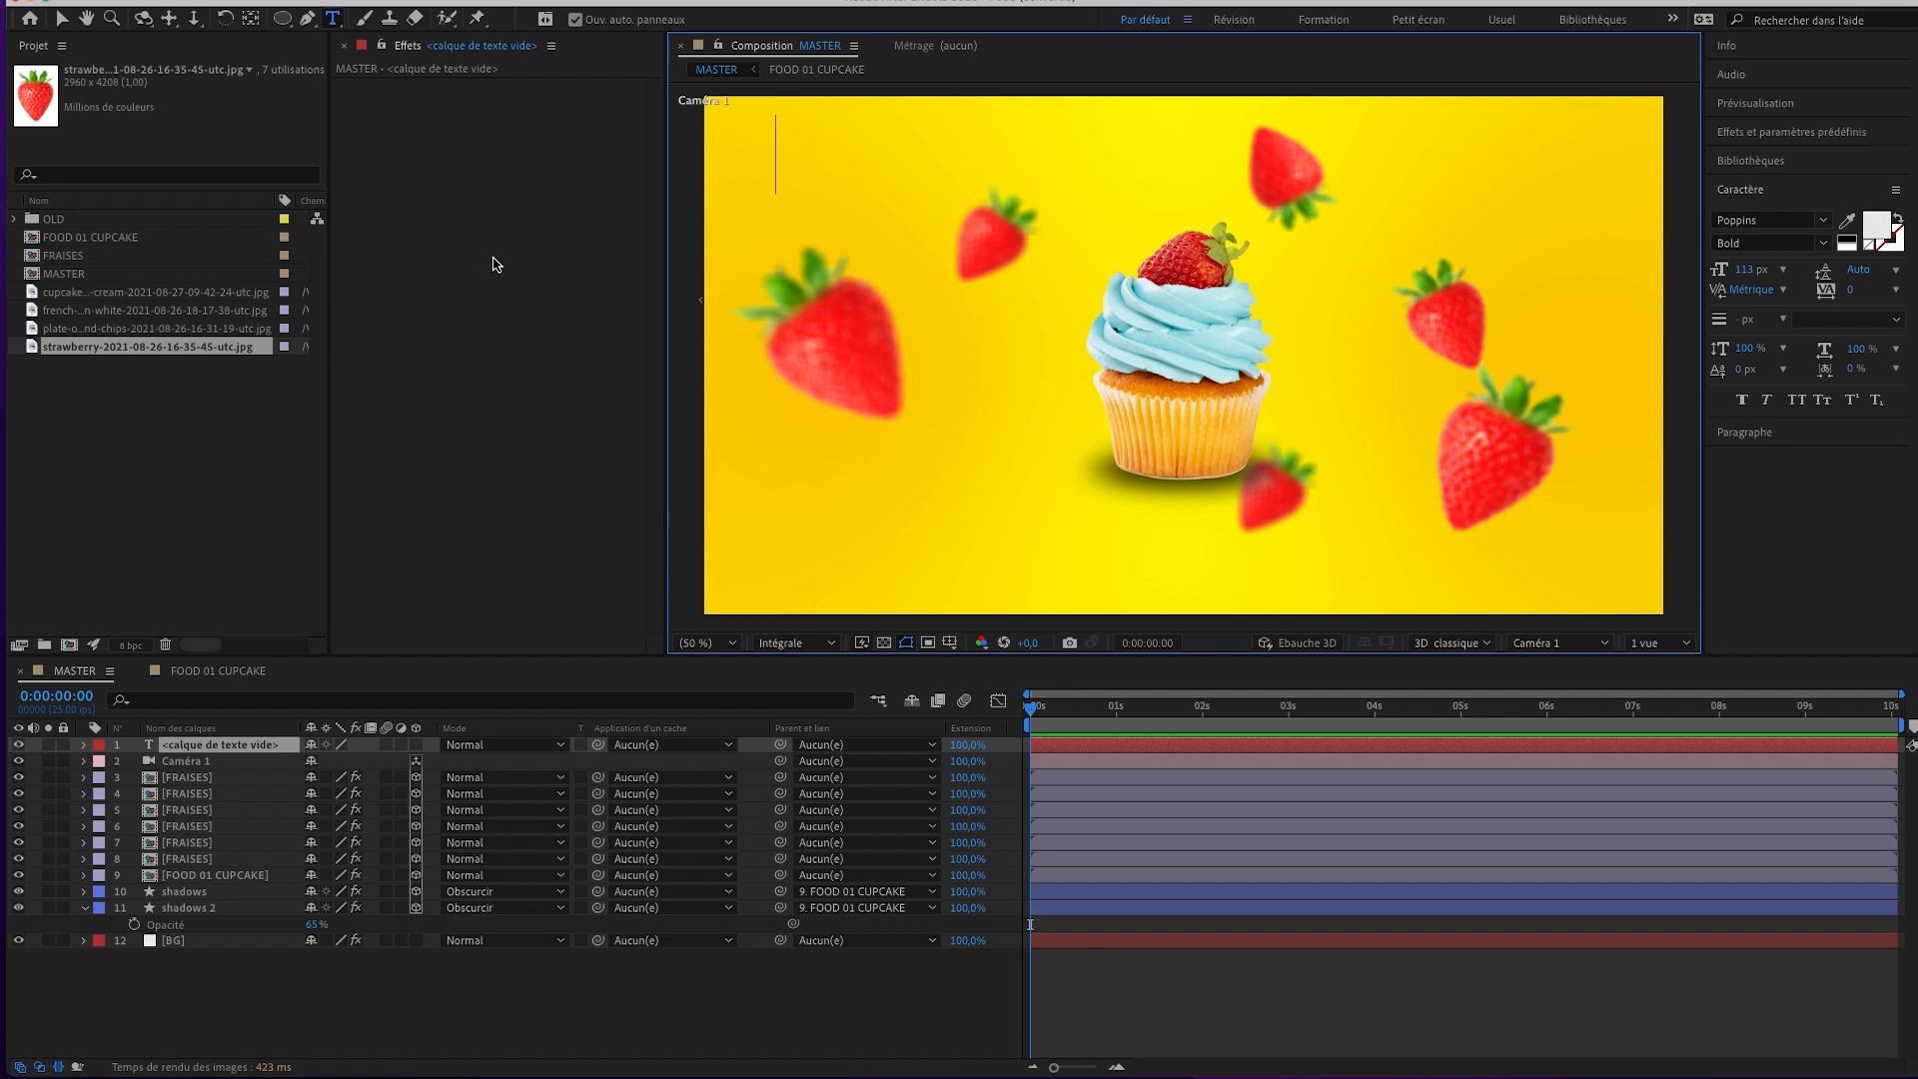
text(CUPCAKY)
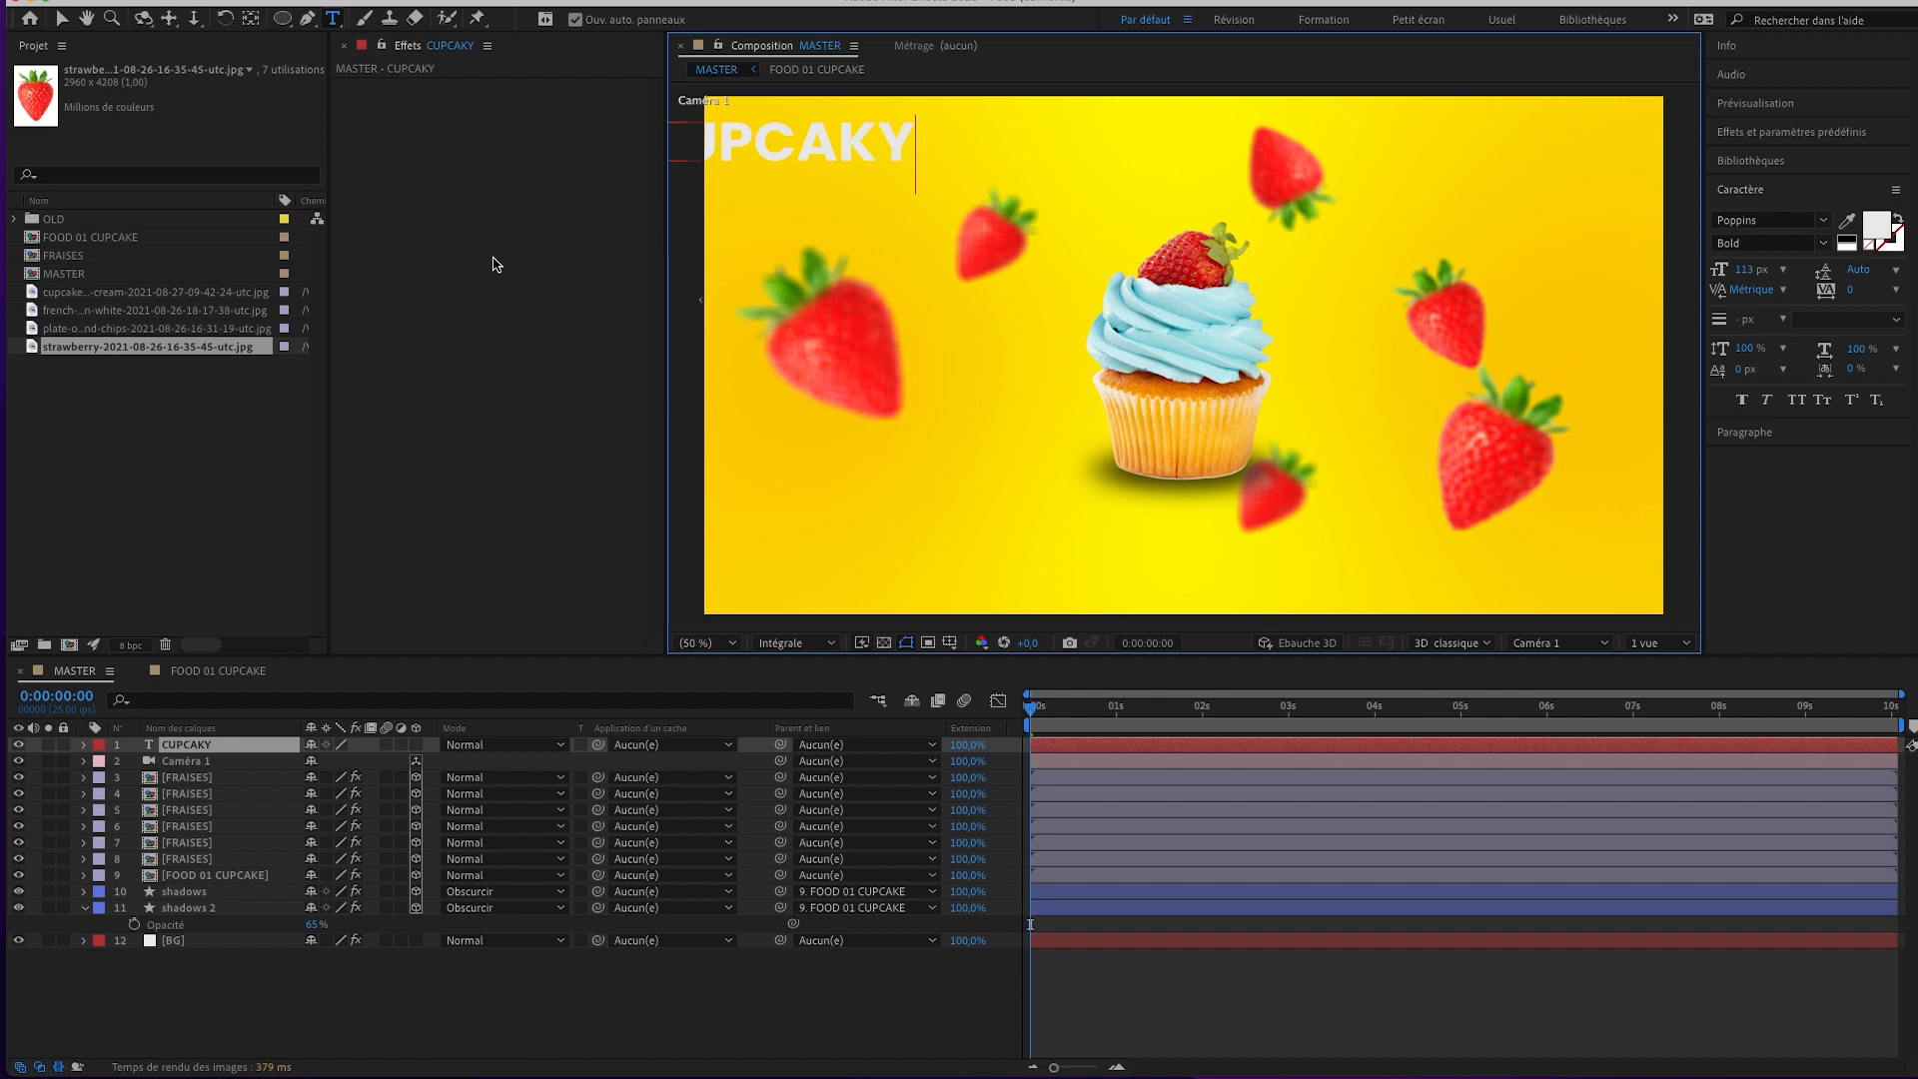
key(BackSpace)
text(E)
click(61, 18)
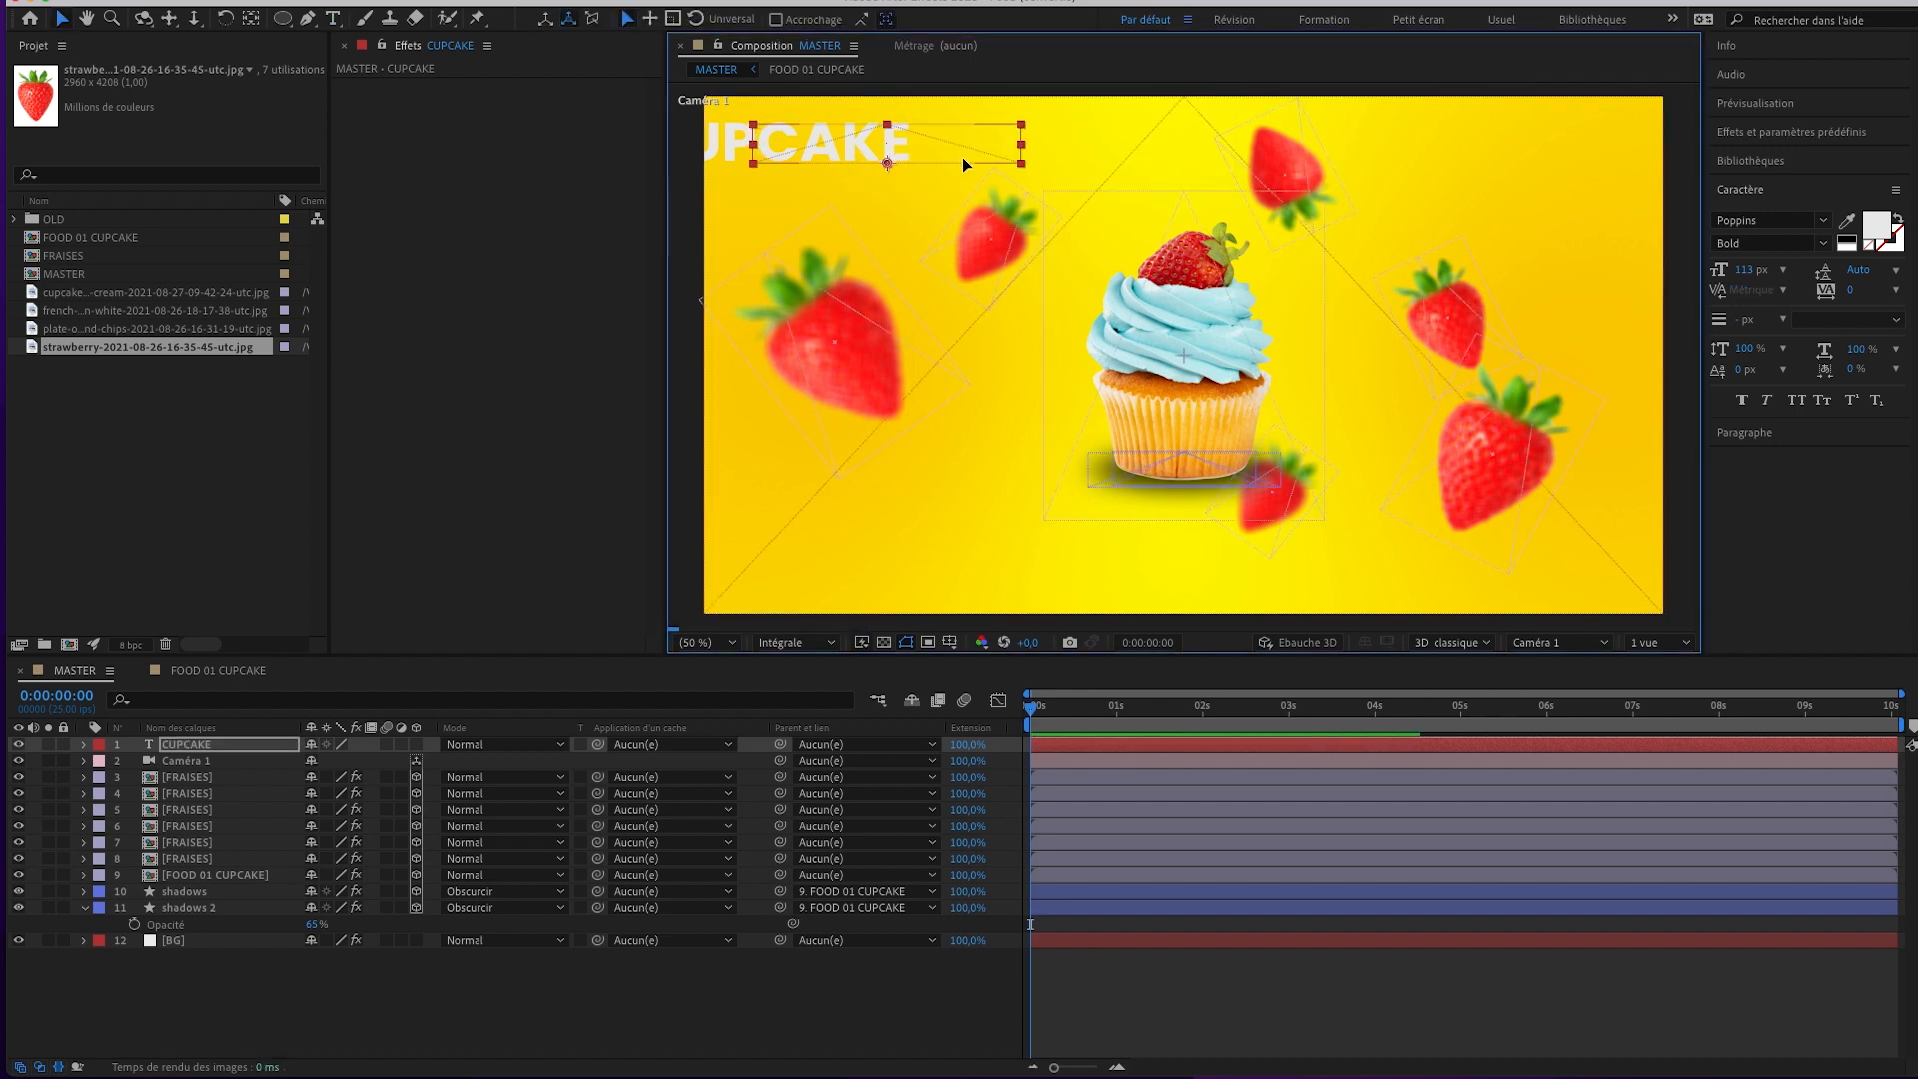
Add "STRAWBERRY" as a second line below CUPCAKE in the text layer.
double_click(1019, 152)
click(1024, 166)
key(Return)
text(STRAWBERRY)
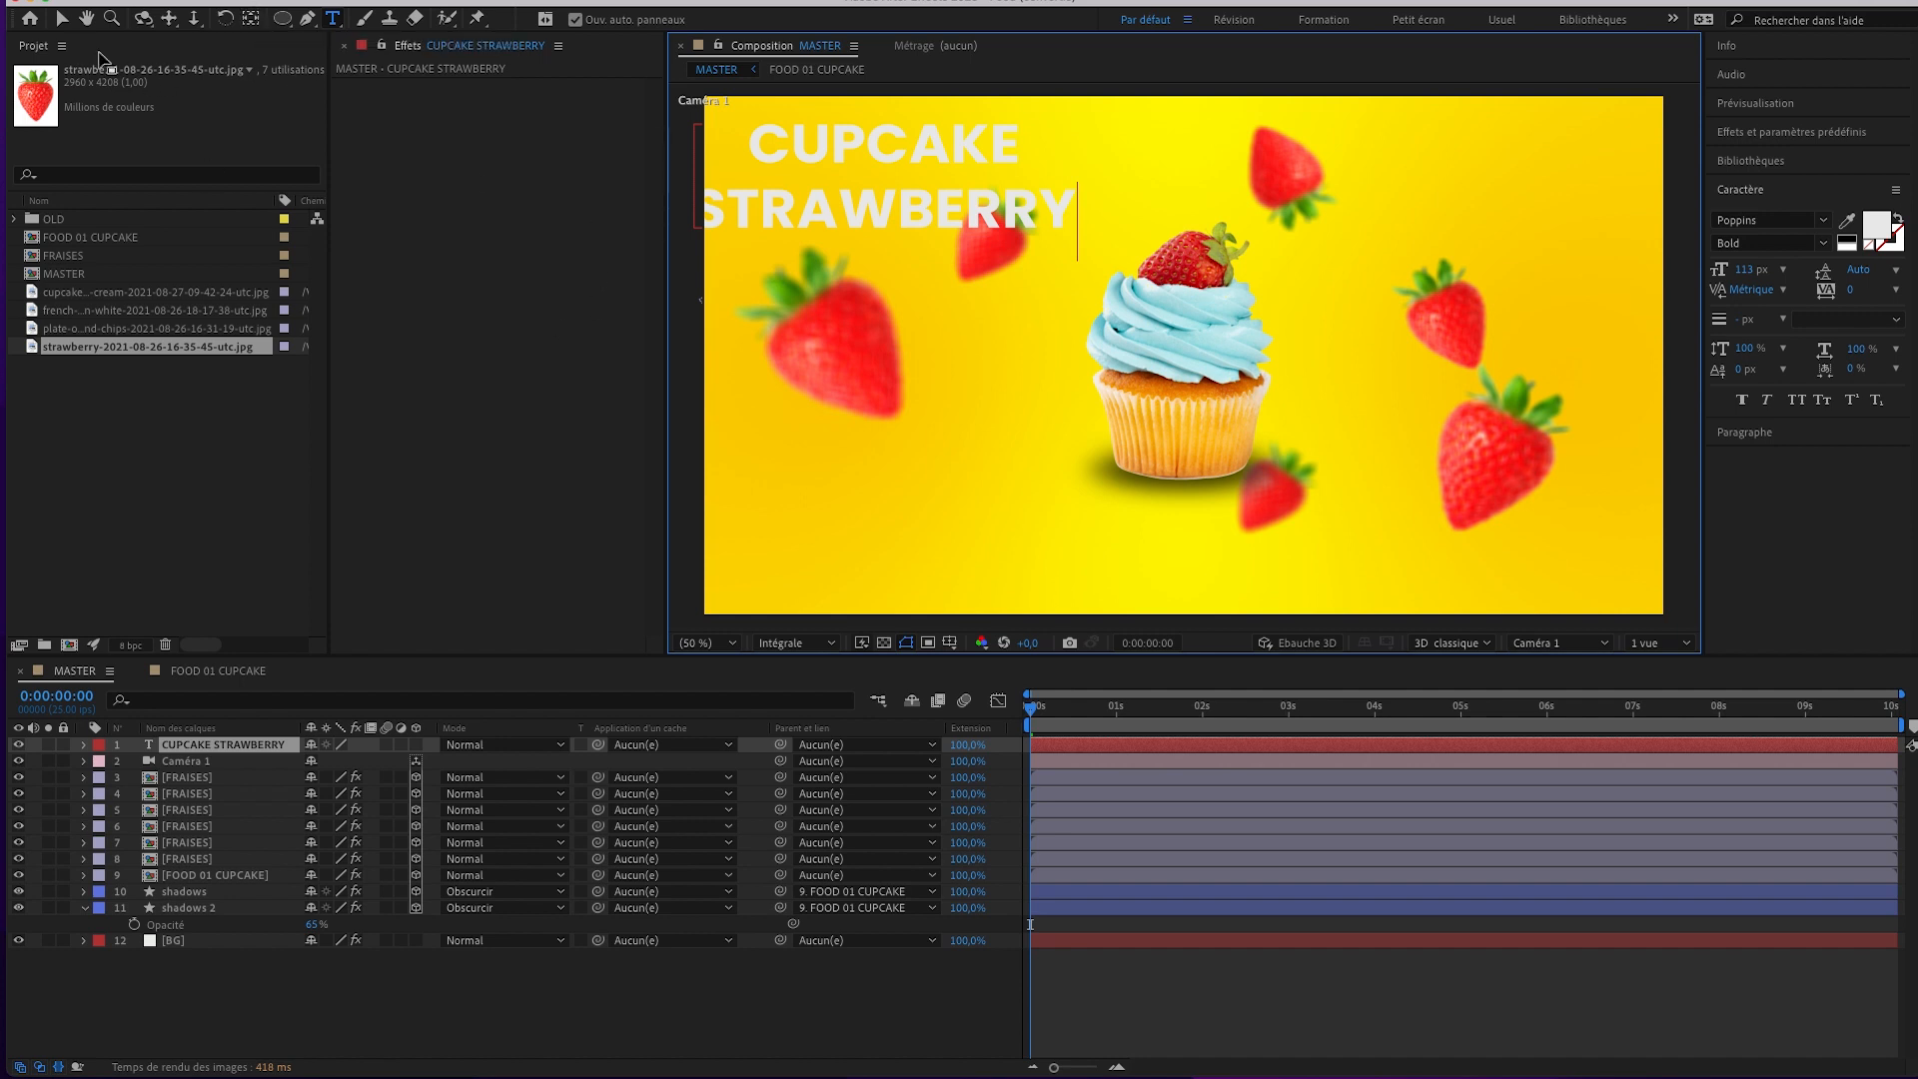
click(63, 19)
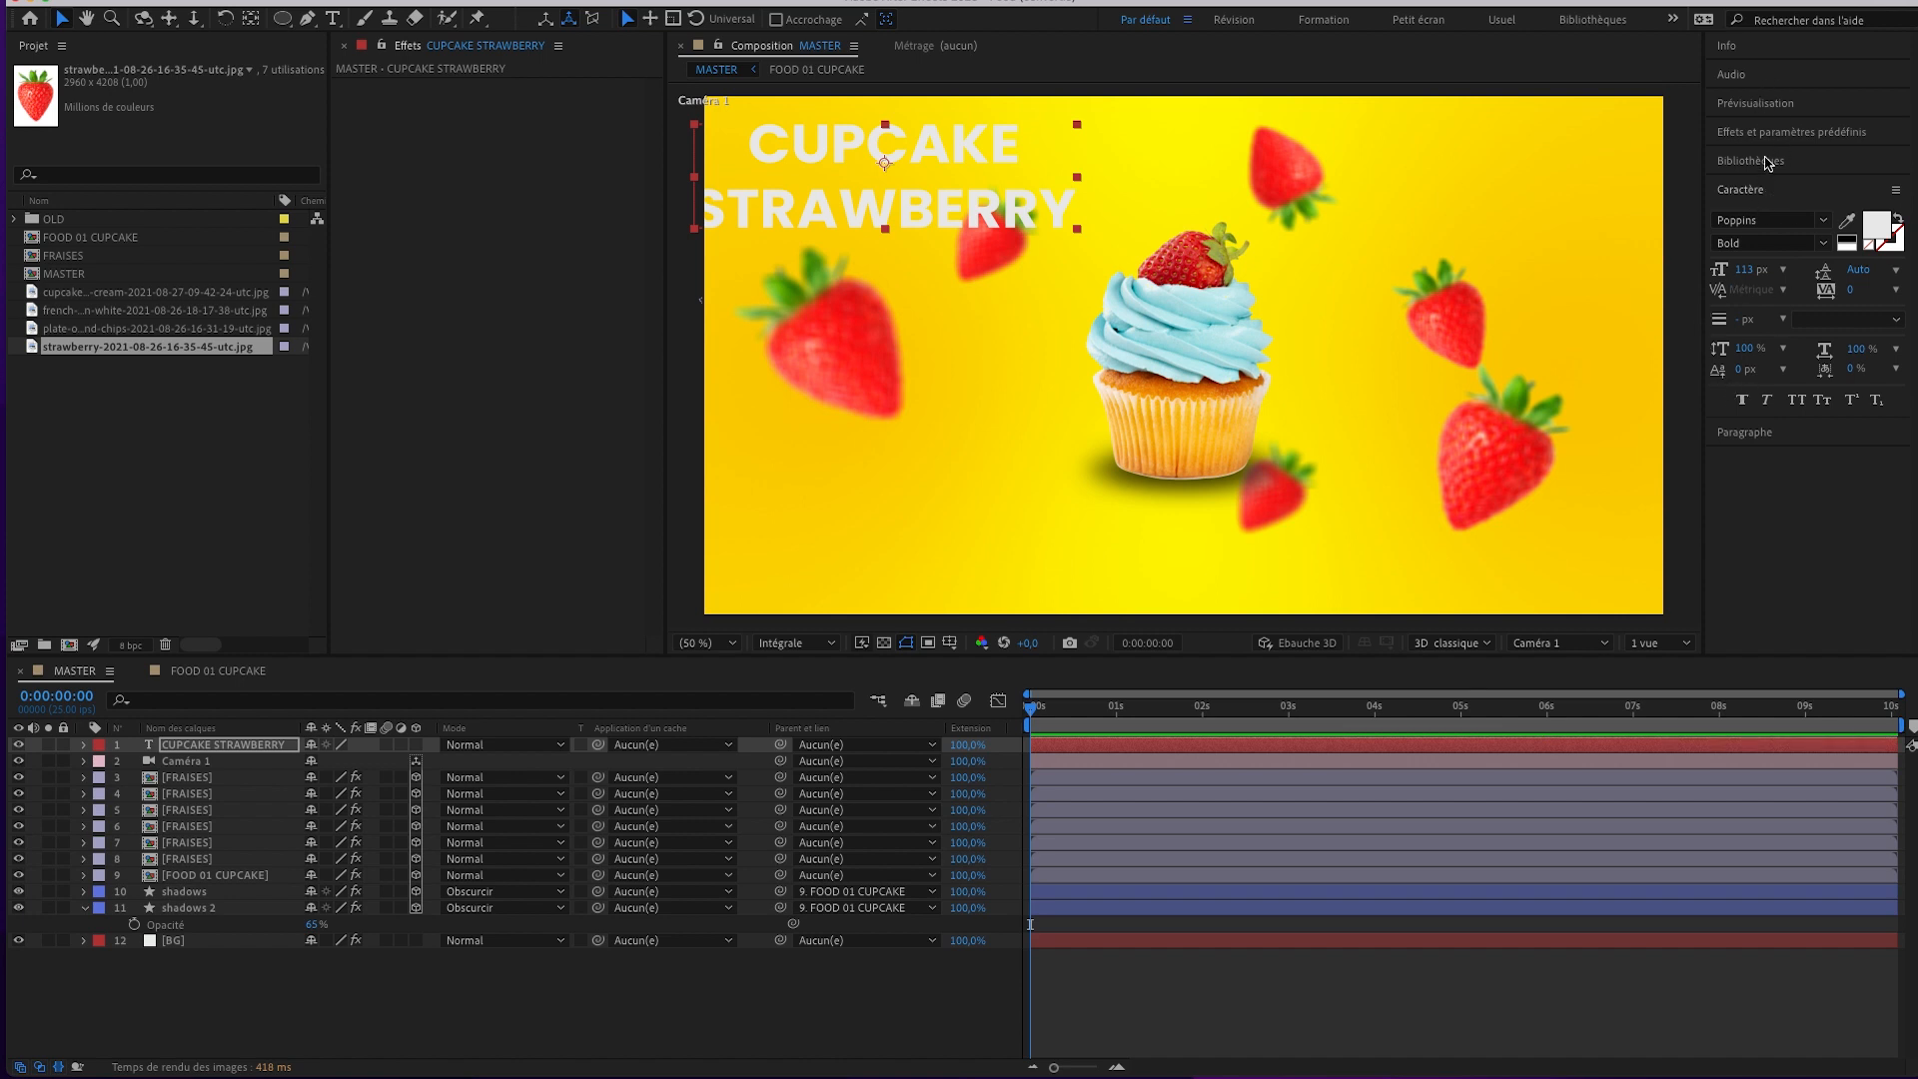
Left-align the two-line title and move it fully into the frame's upper-left corner.
click(1773, 437)
click(1722, 244)
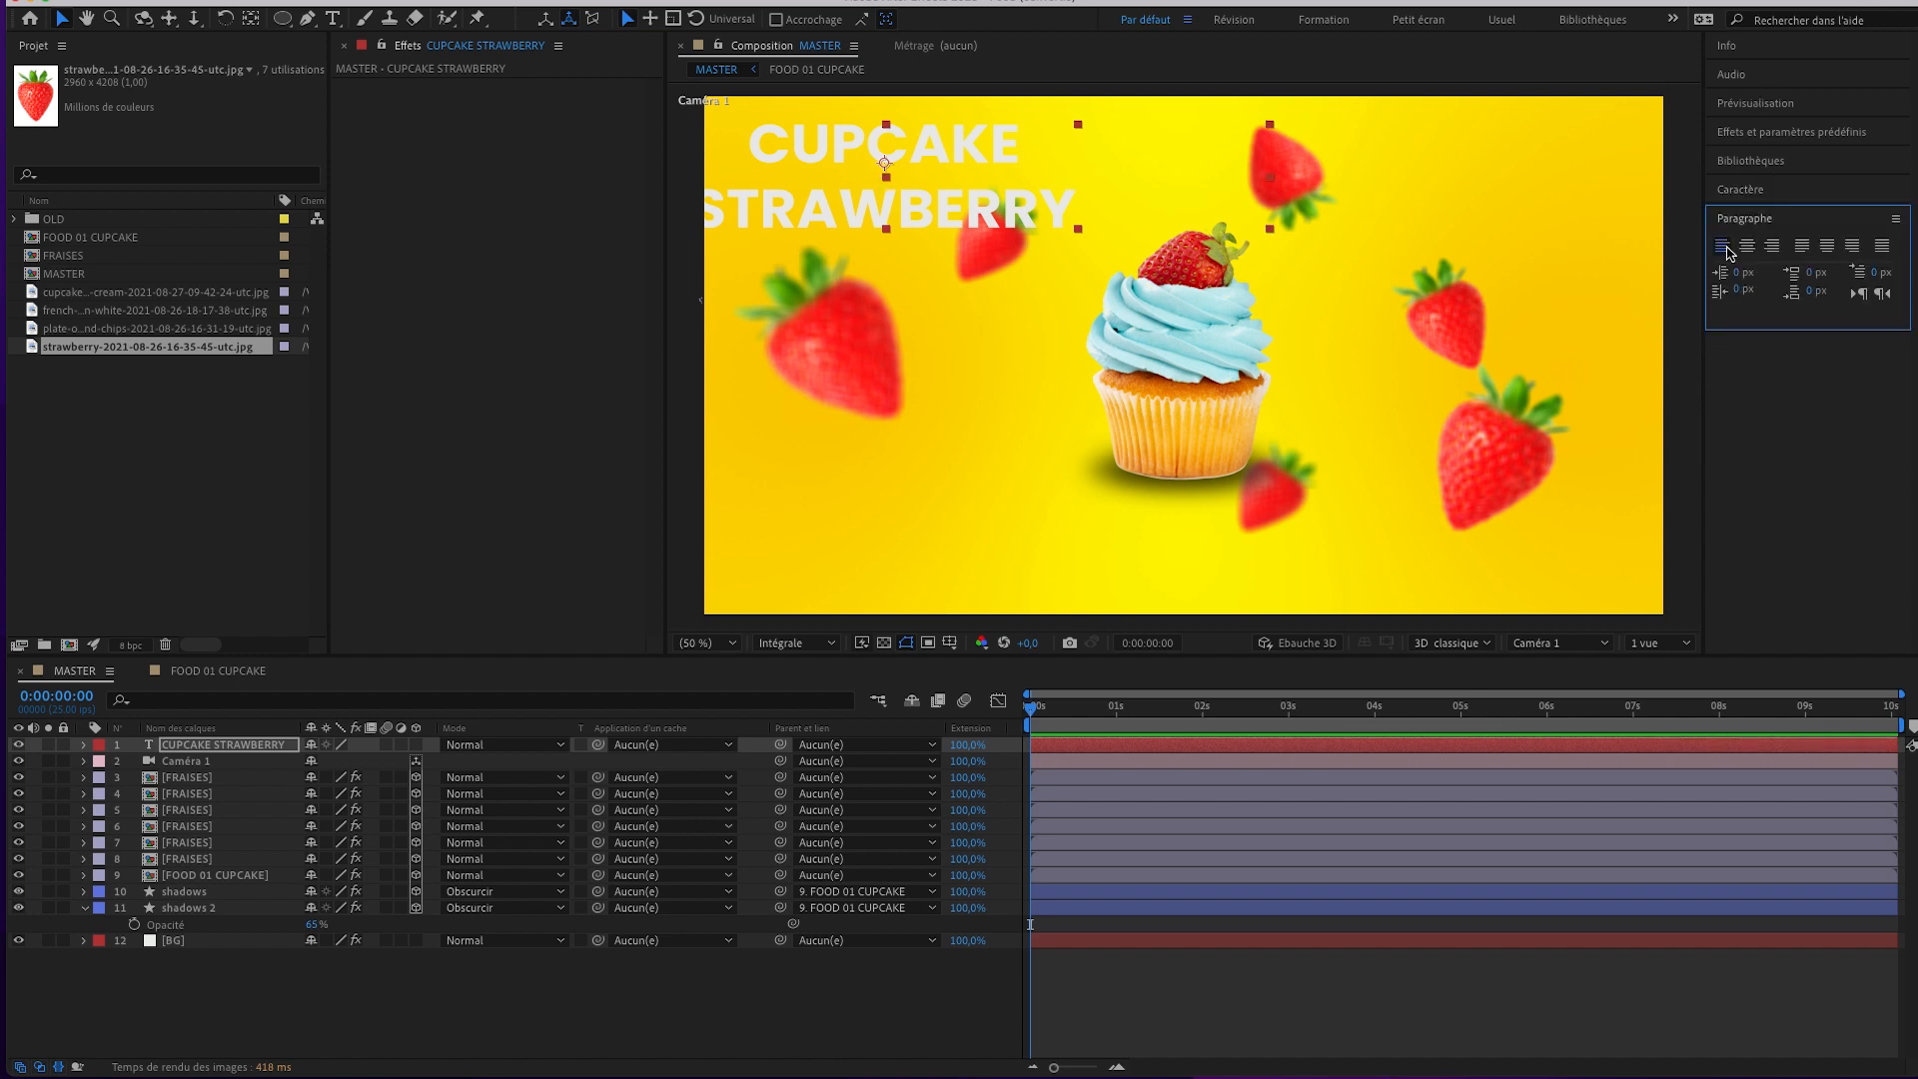
drag(1087, 212, 944, 201)
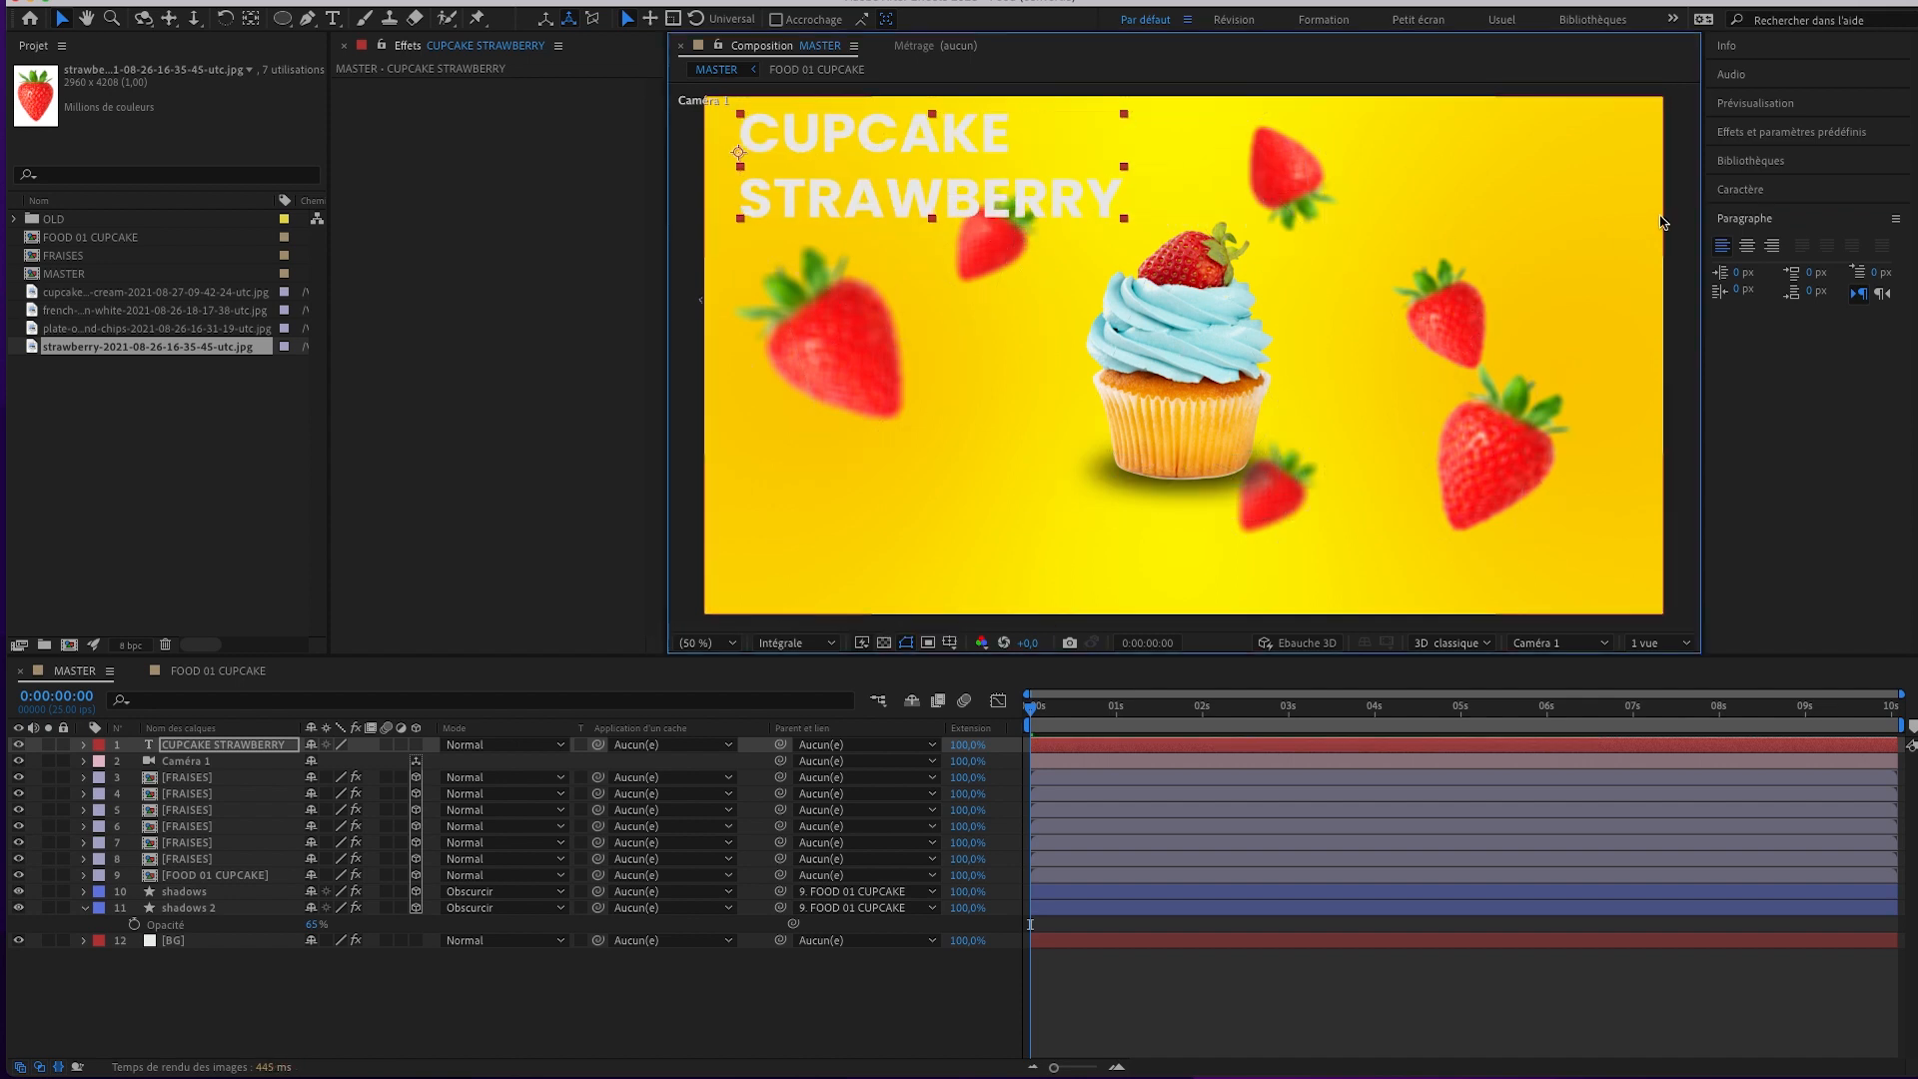
Colour the whole title red by sampling a strawberry in the composition.
click(1767, 195)
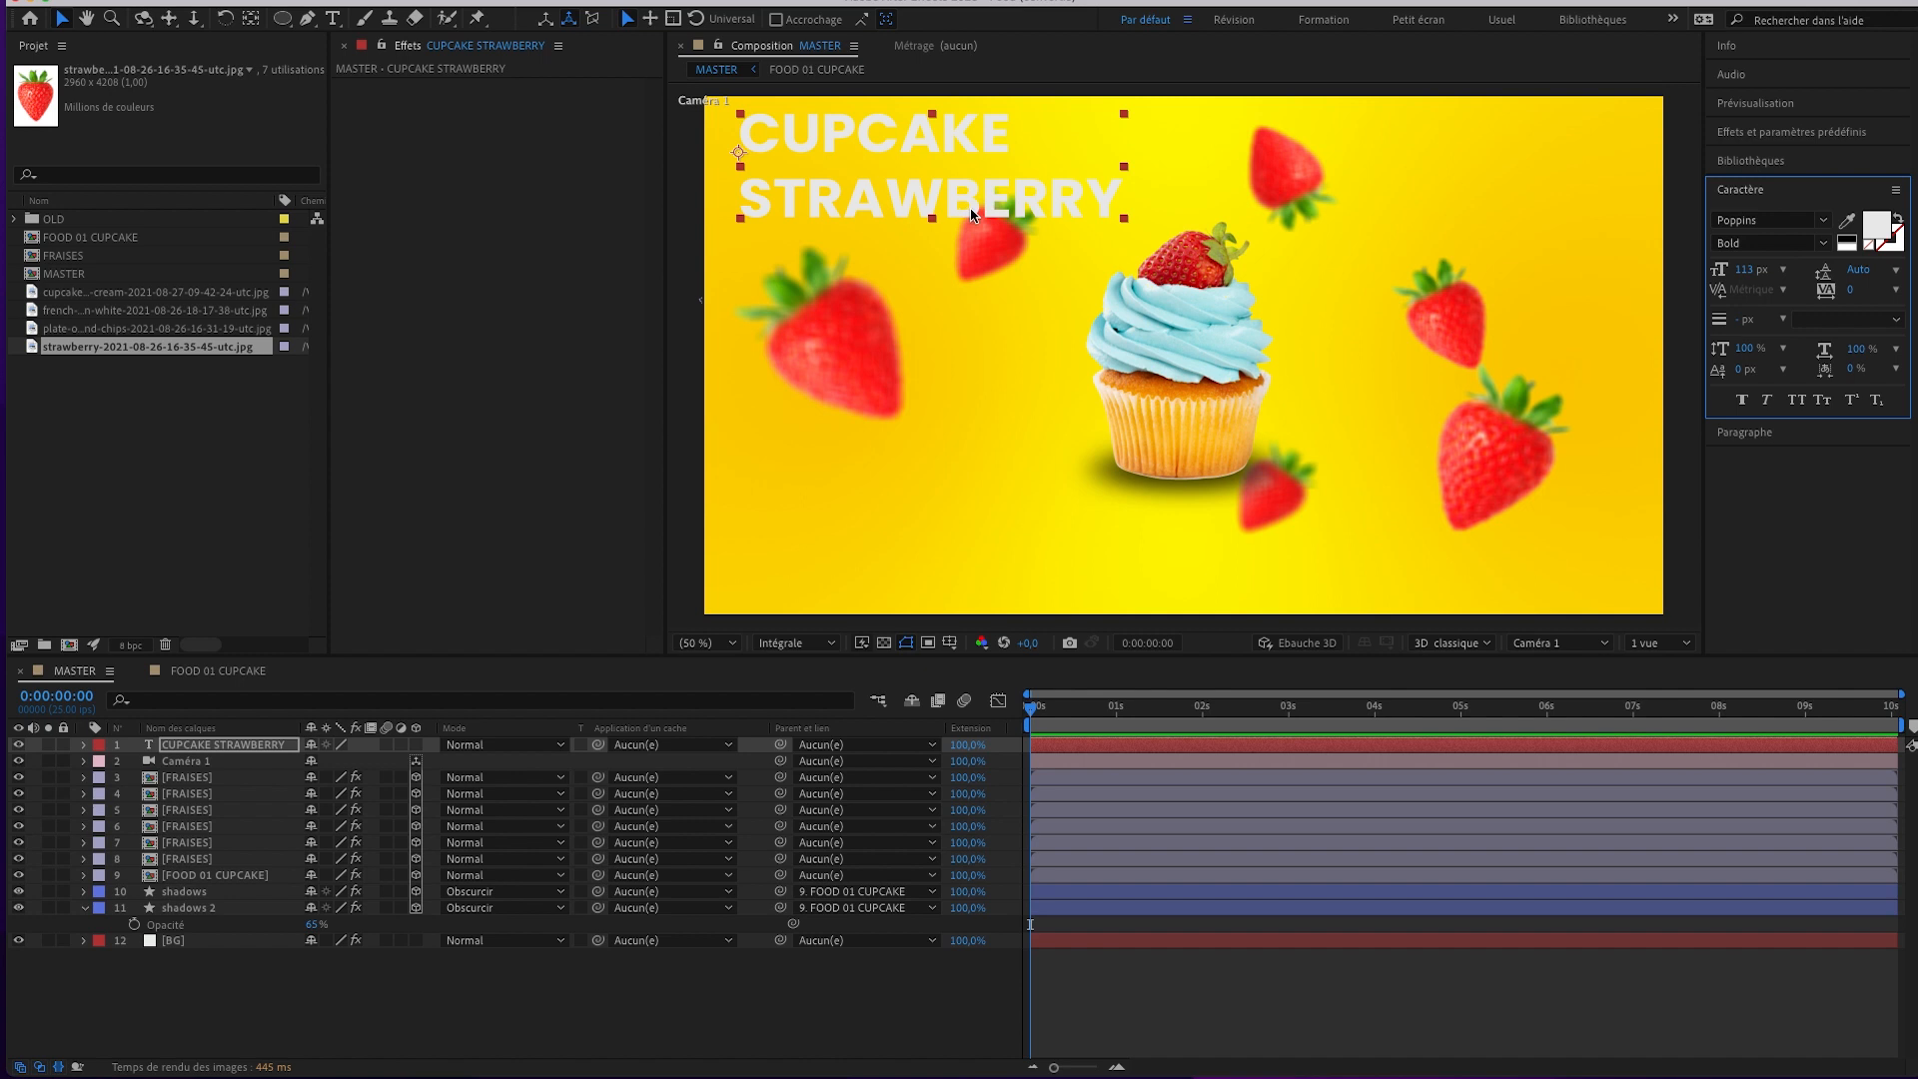
click(1846, 221)
click(1460, 320)
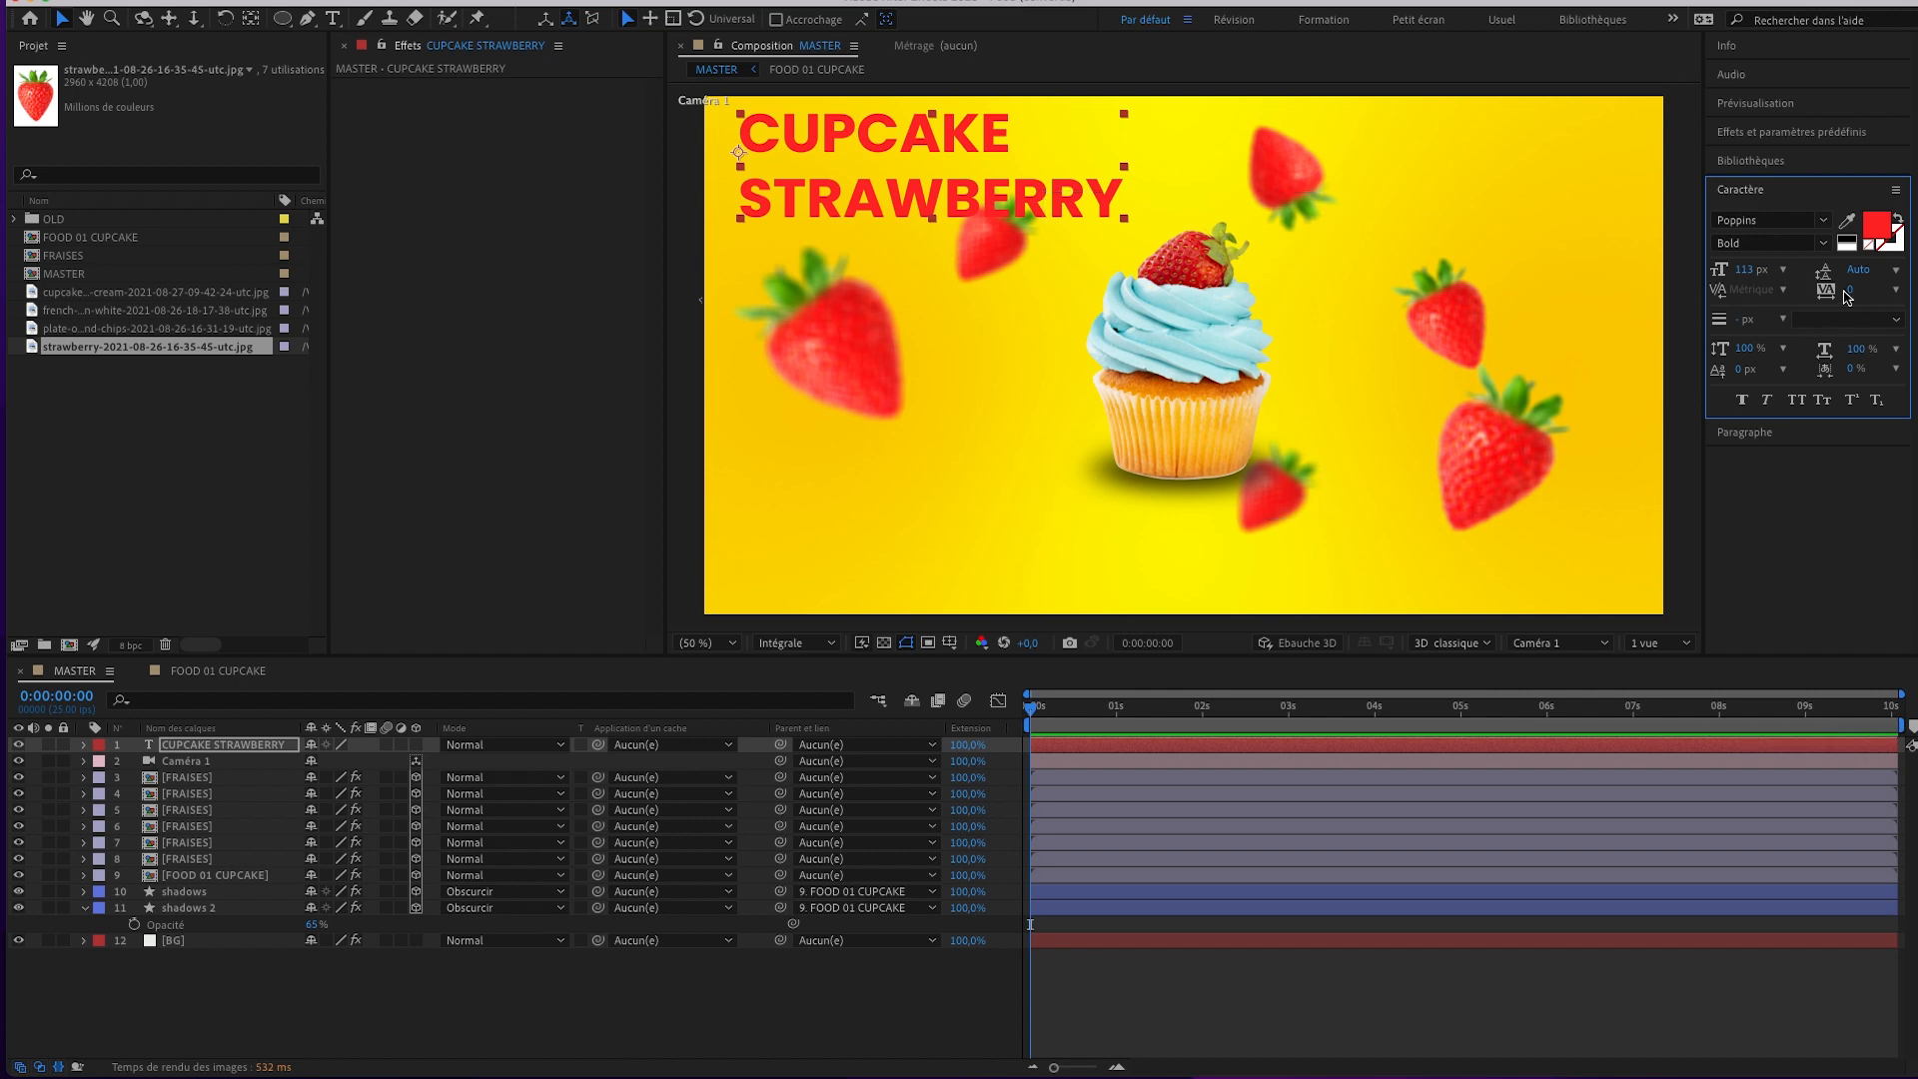
Recolour only the letters STRAW turquoise (0DCDD9), sampling the cupcake's blue icing and raising the colour's saturation.
double_click(948, 200)
click(948, 199)
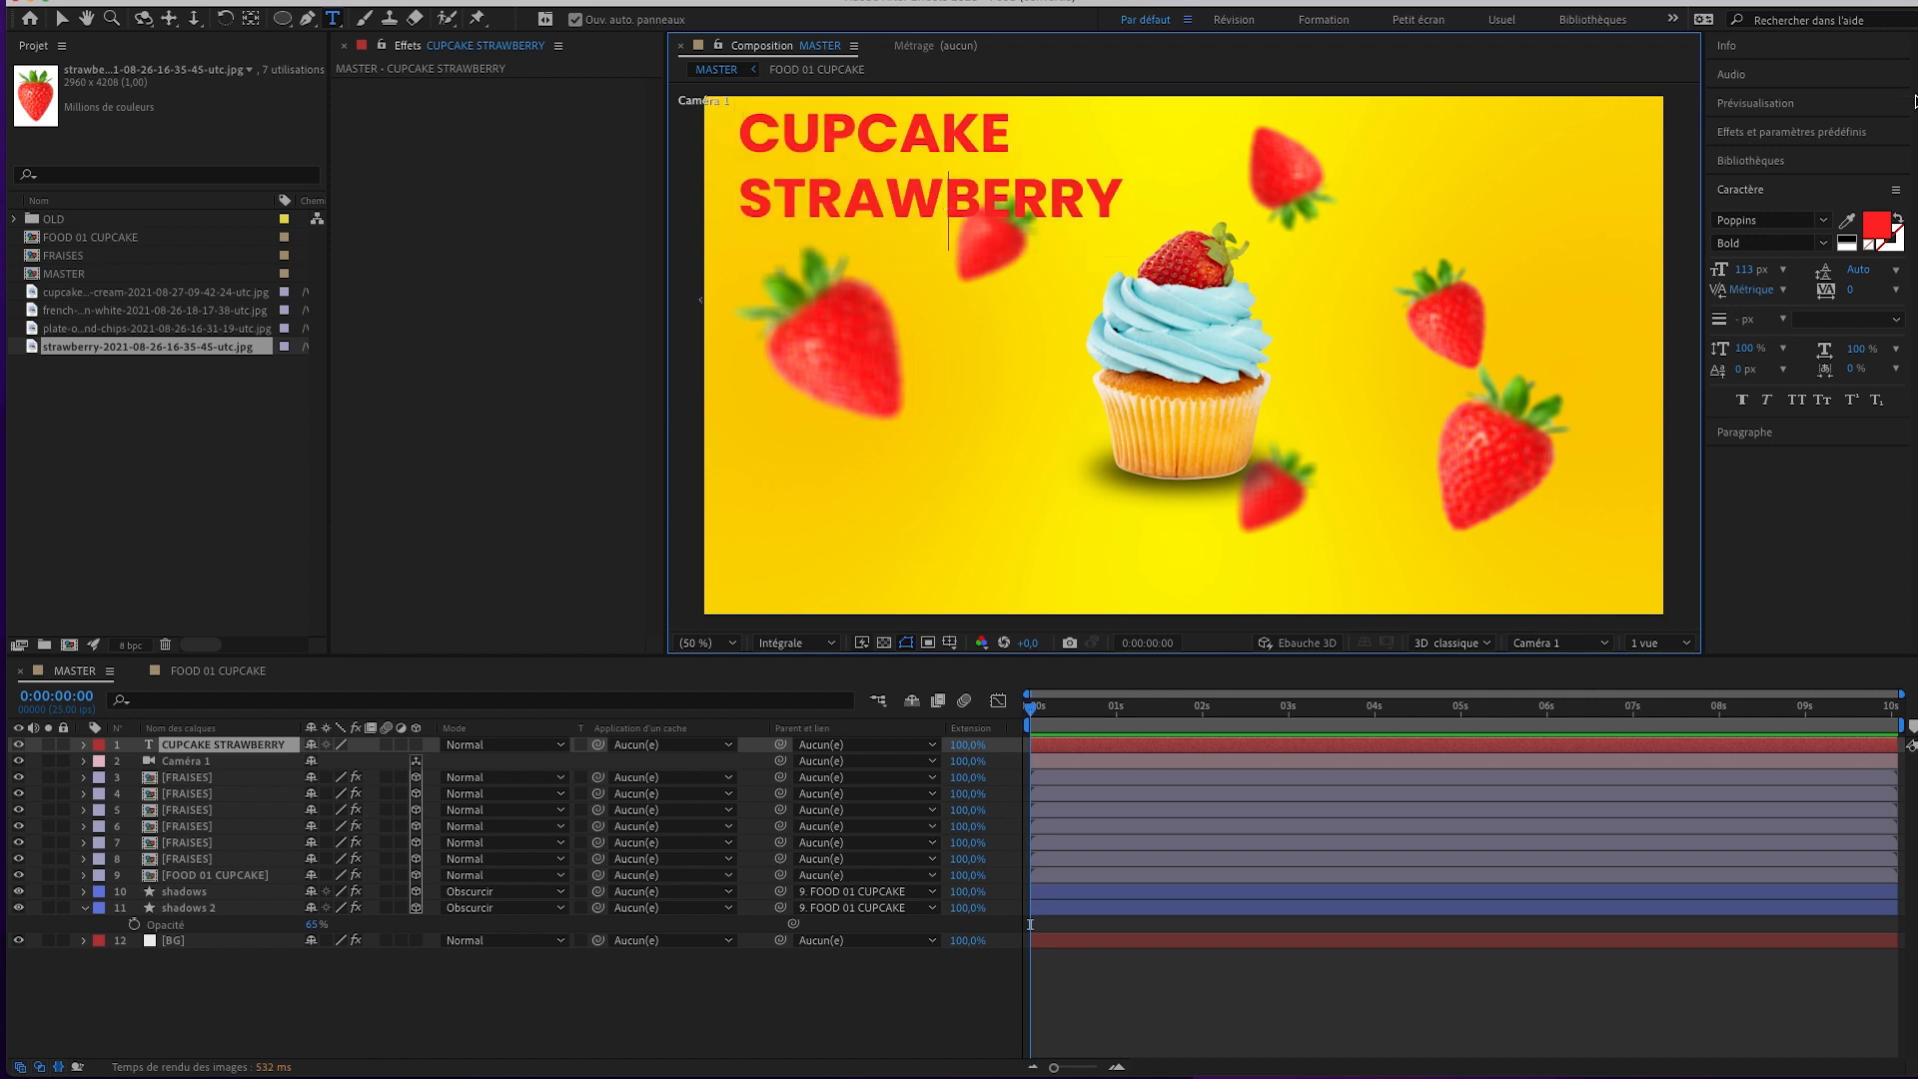
click(1771, 164)
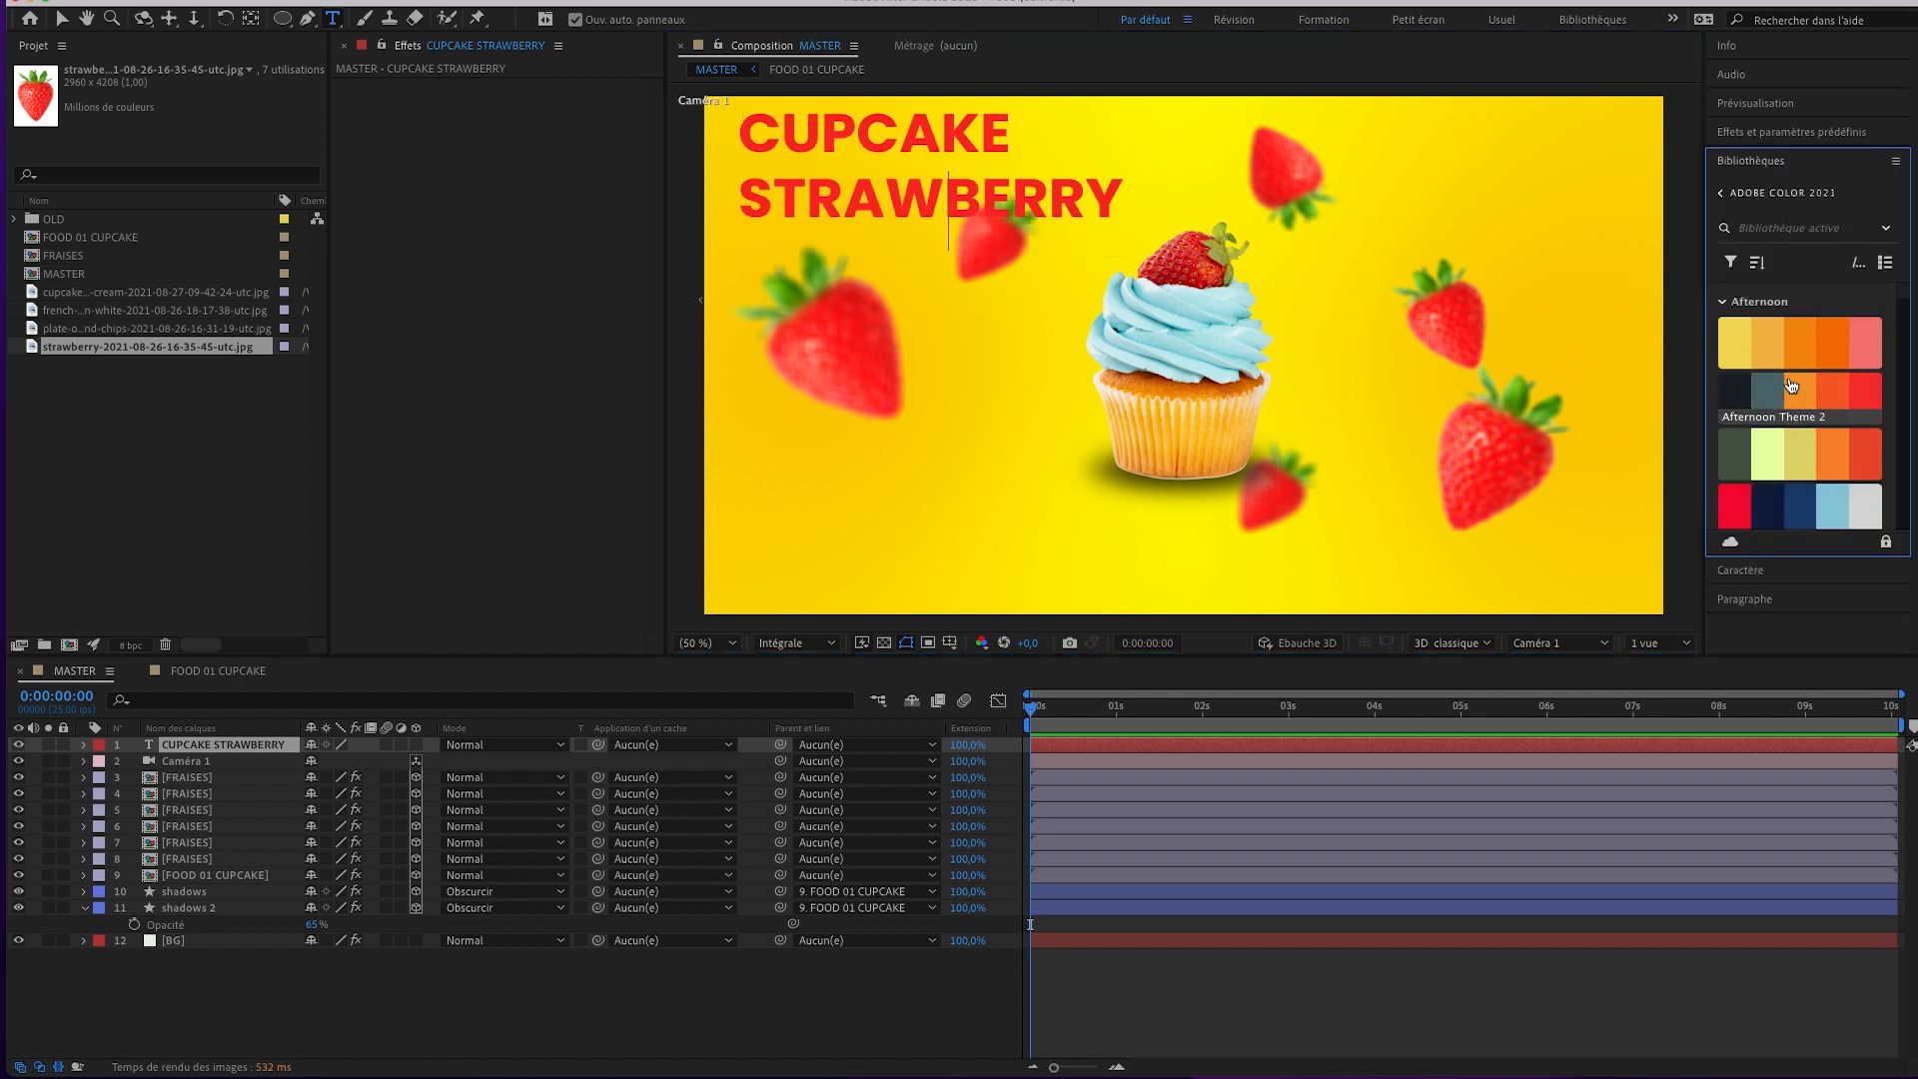
drag(939, 211, 729, 194)
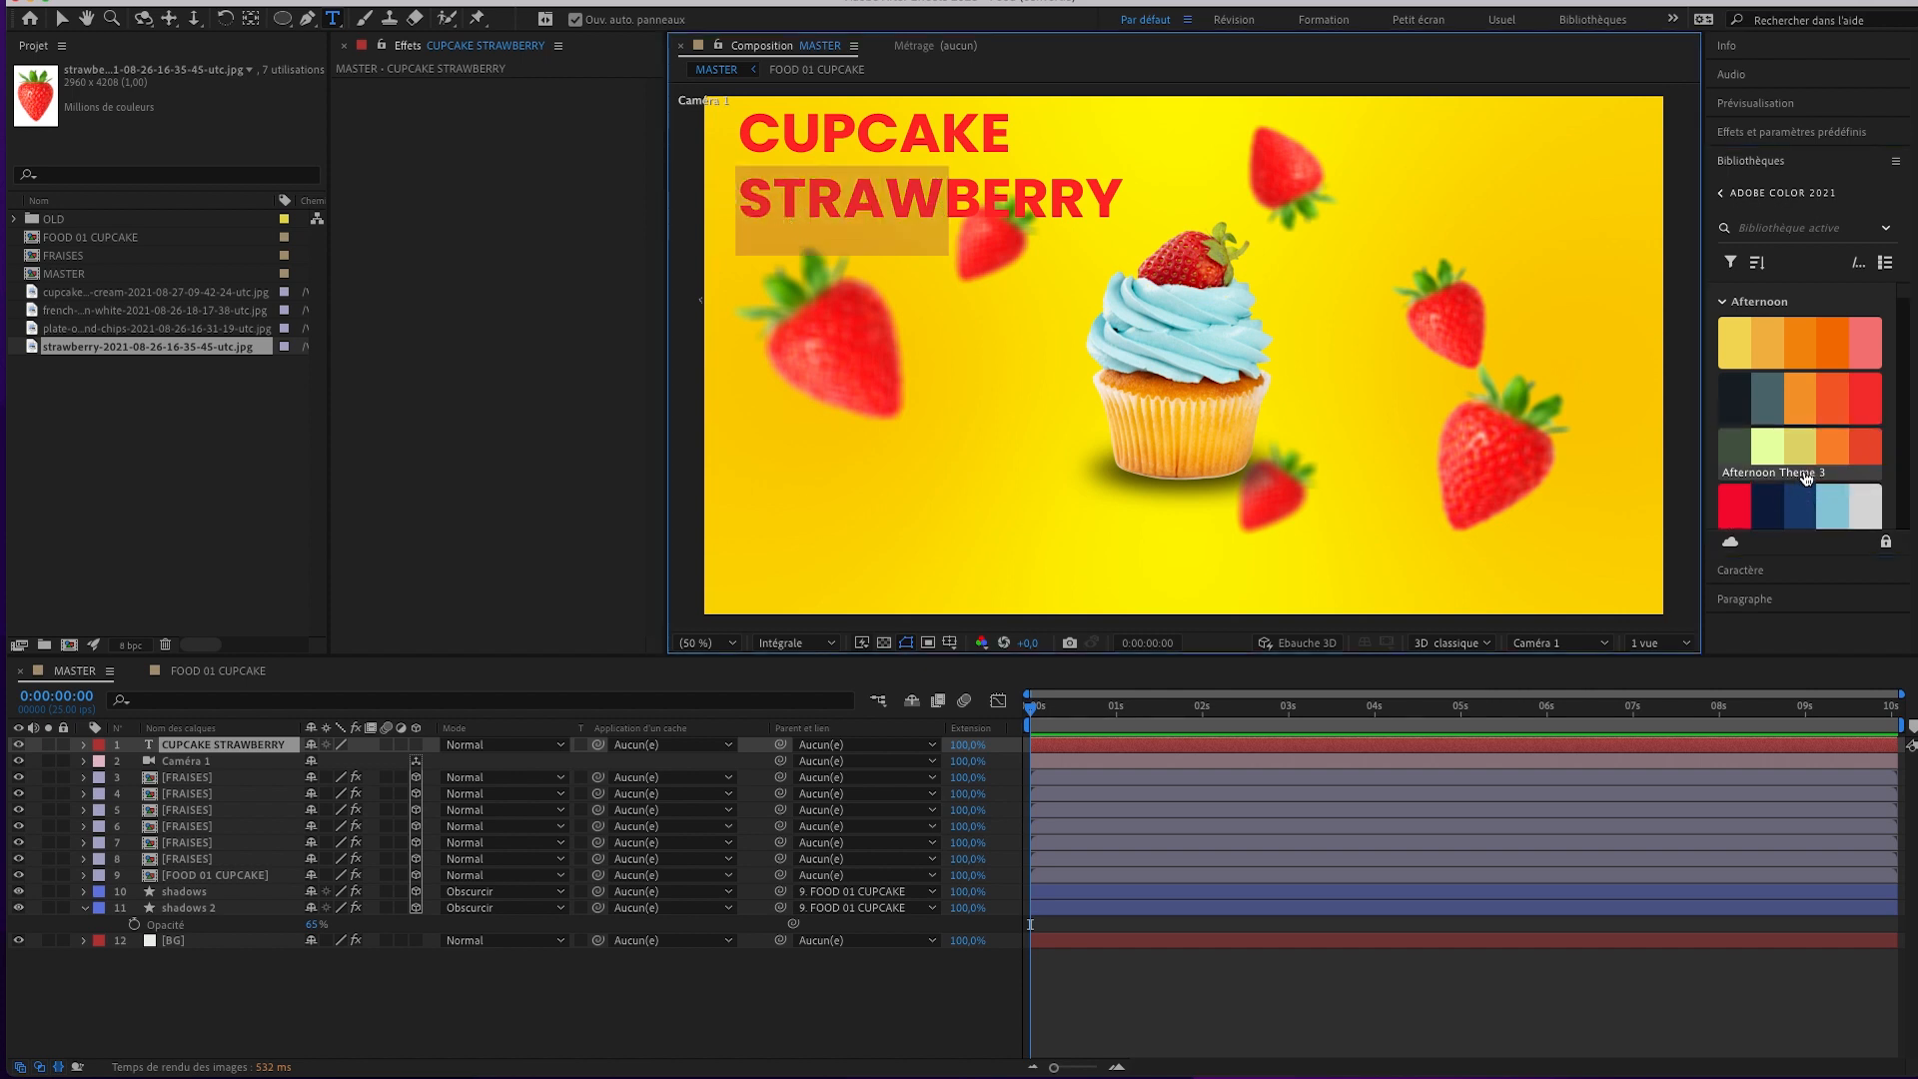
click(1839, 512)
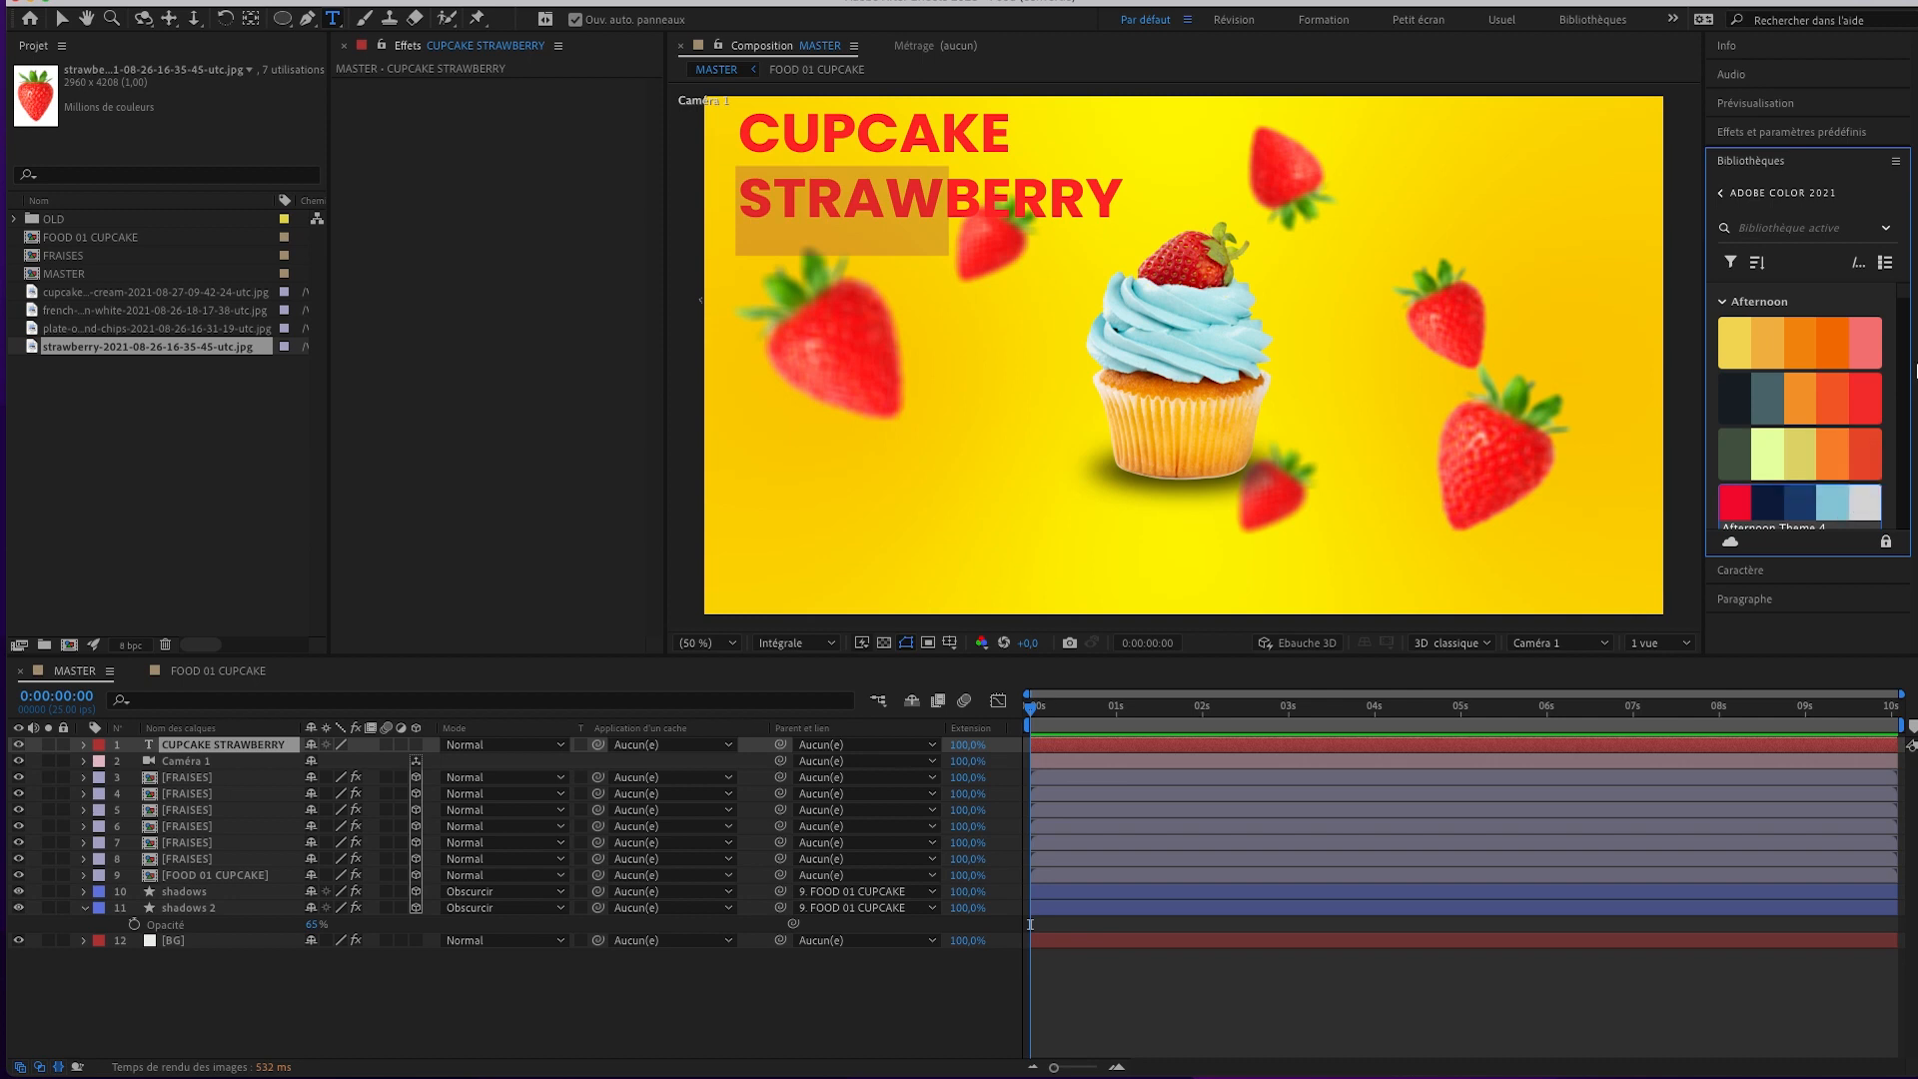
scroll(1903, 304, down, 3)
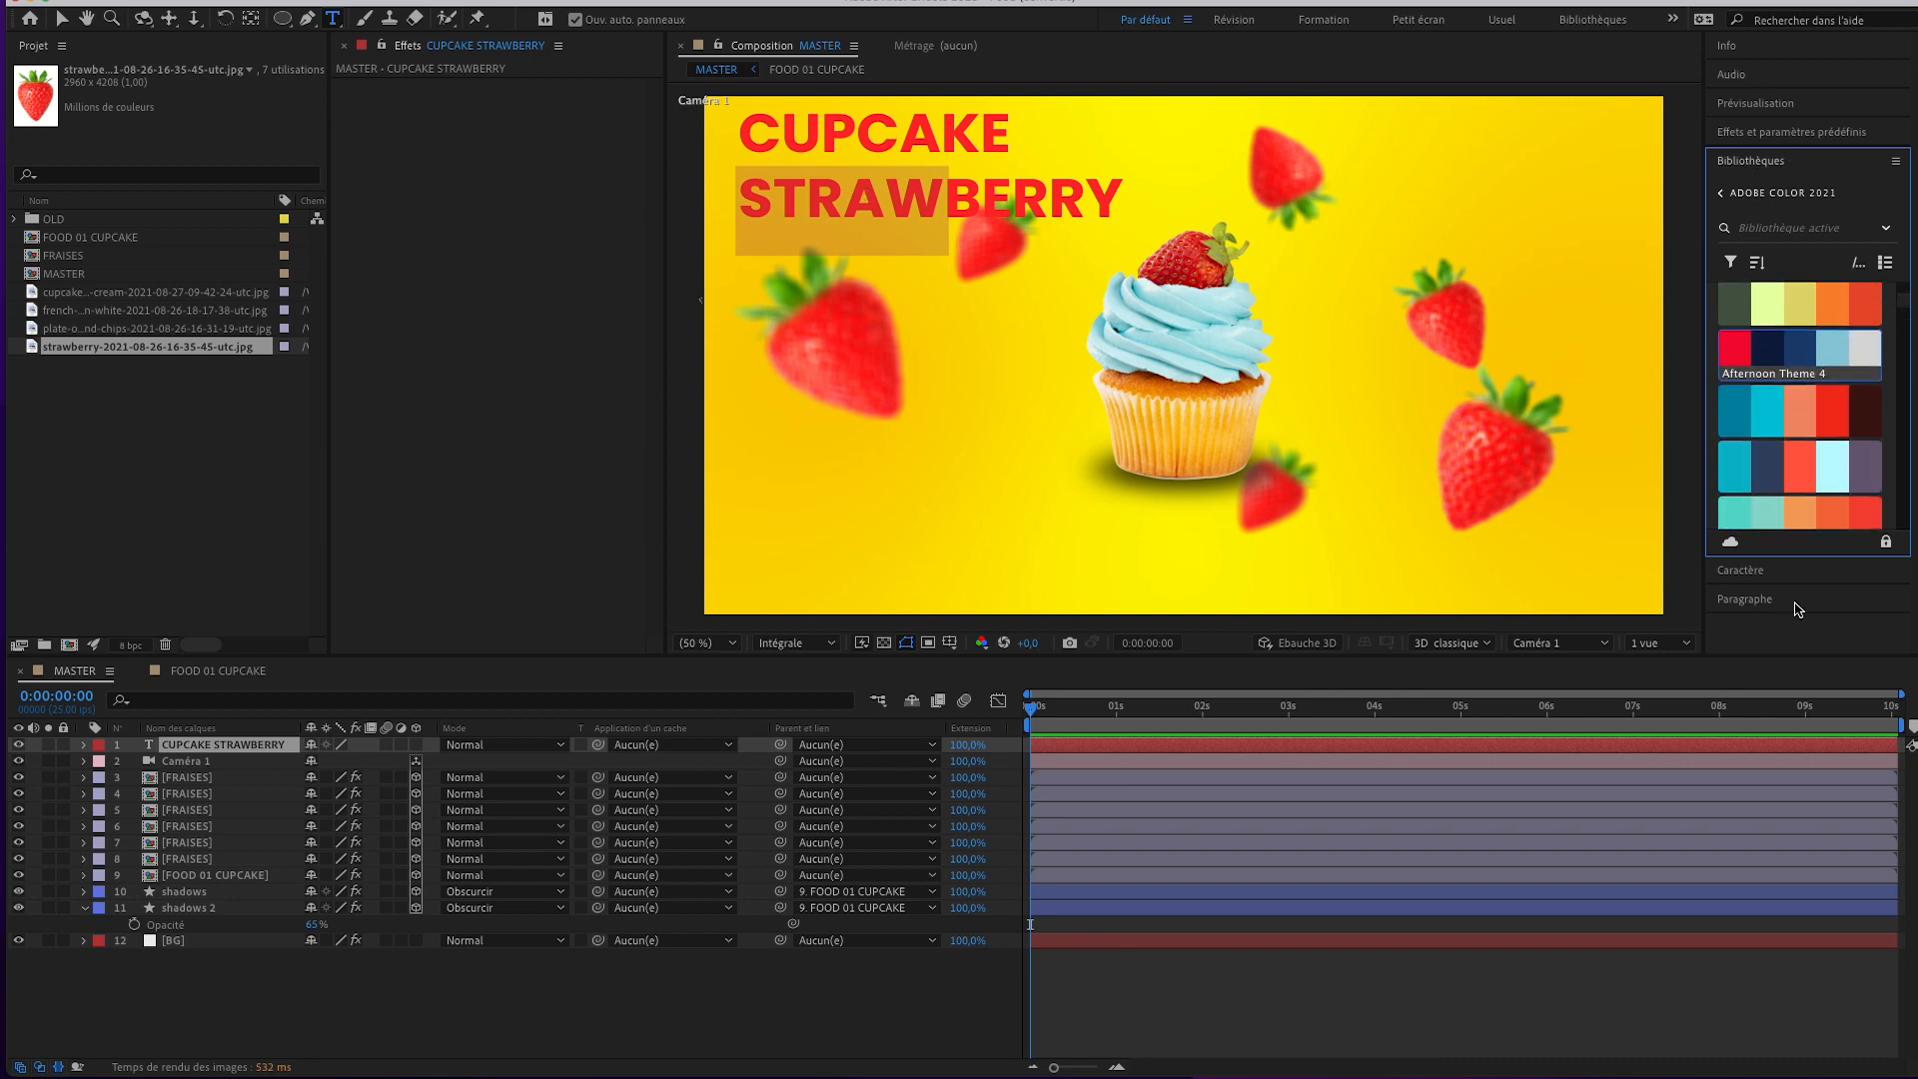
click(1809, 574)
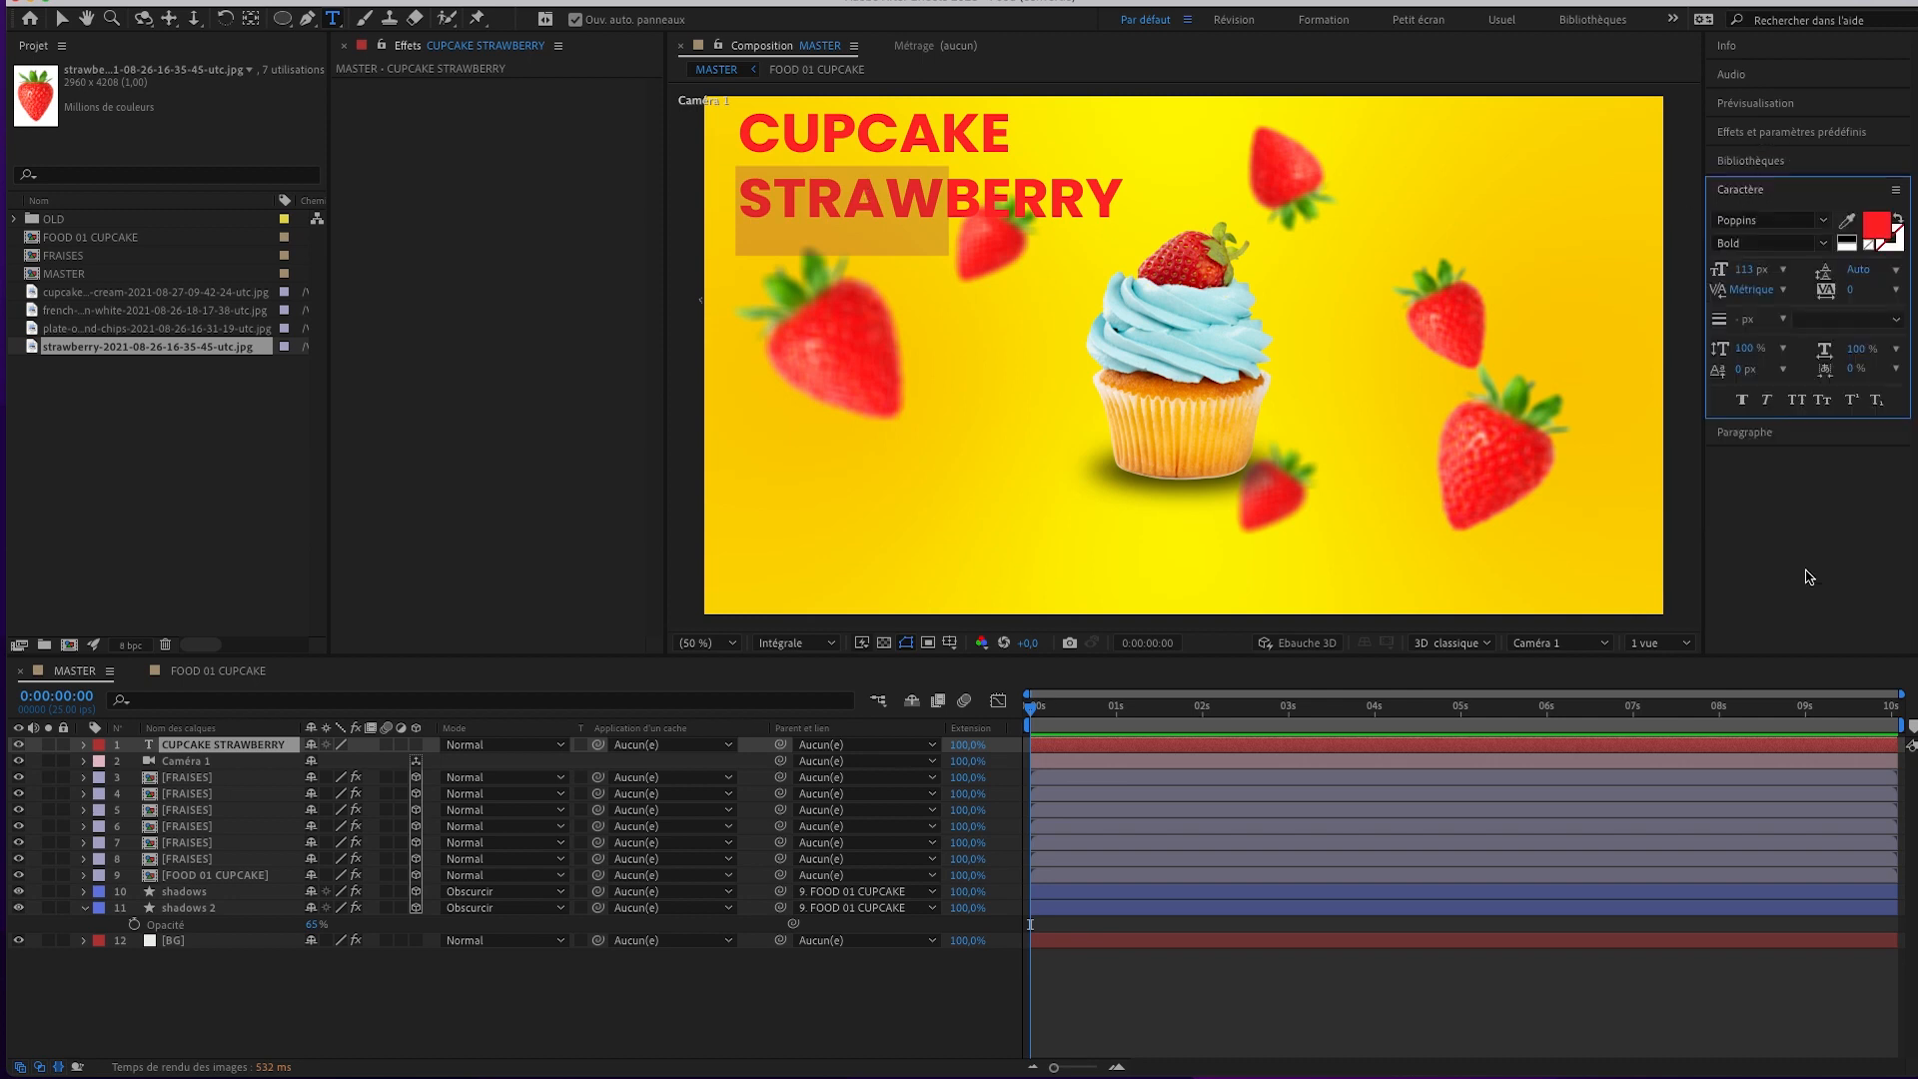
click(1886, 231)
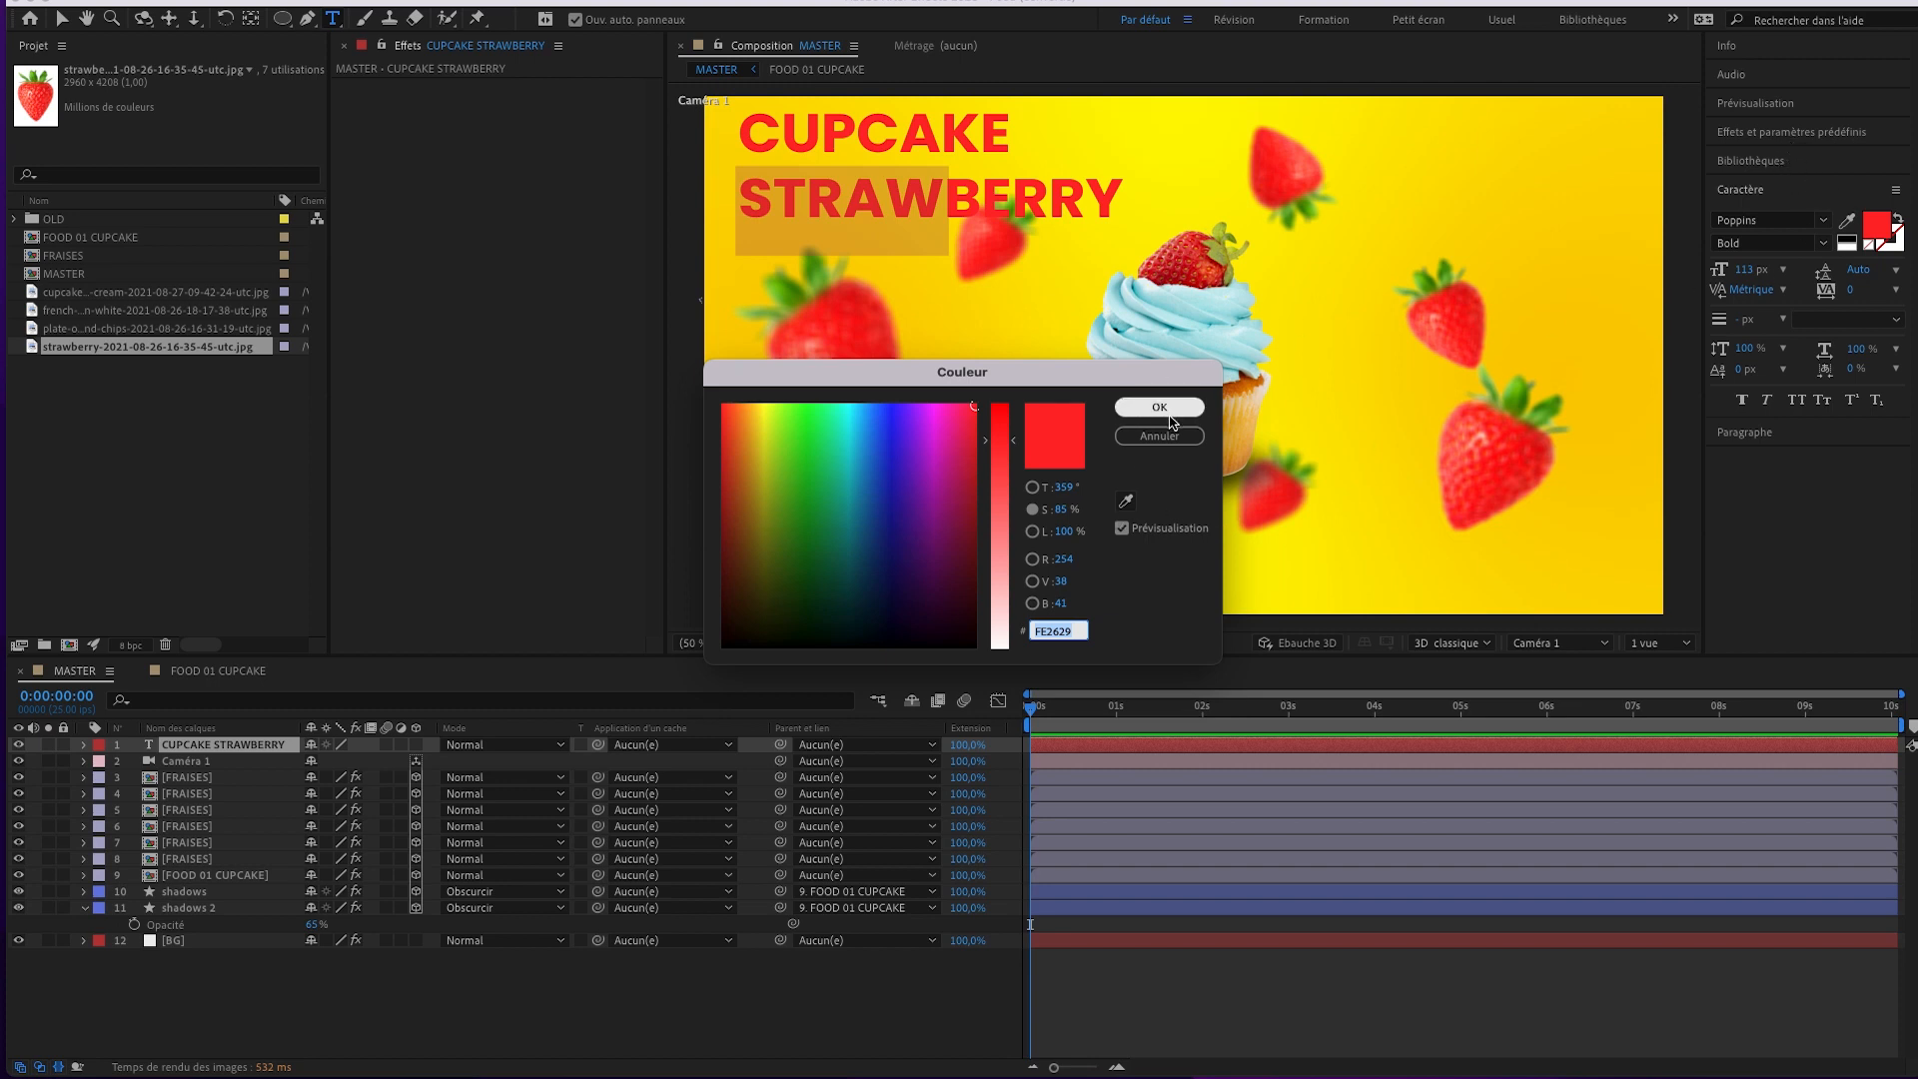
click(1125, 500)
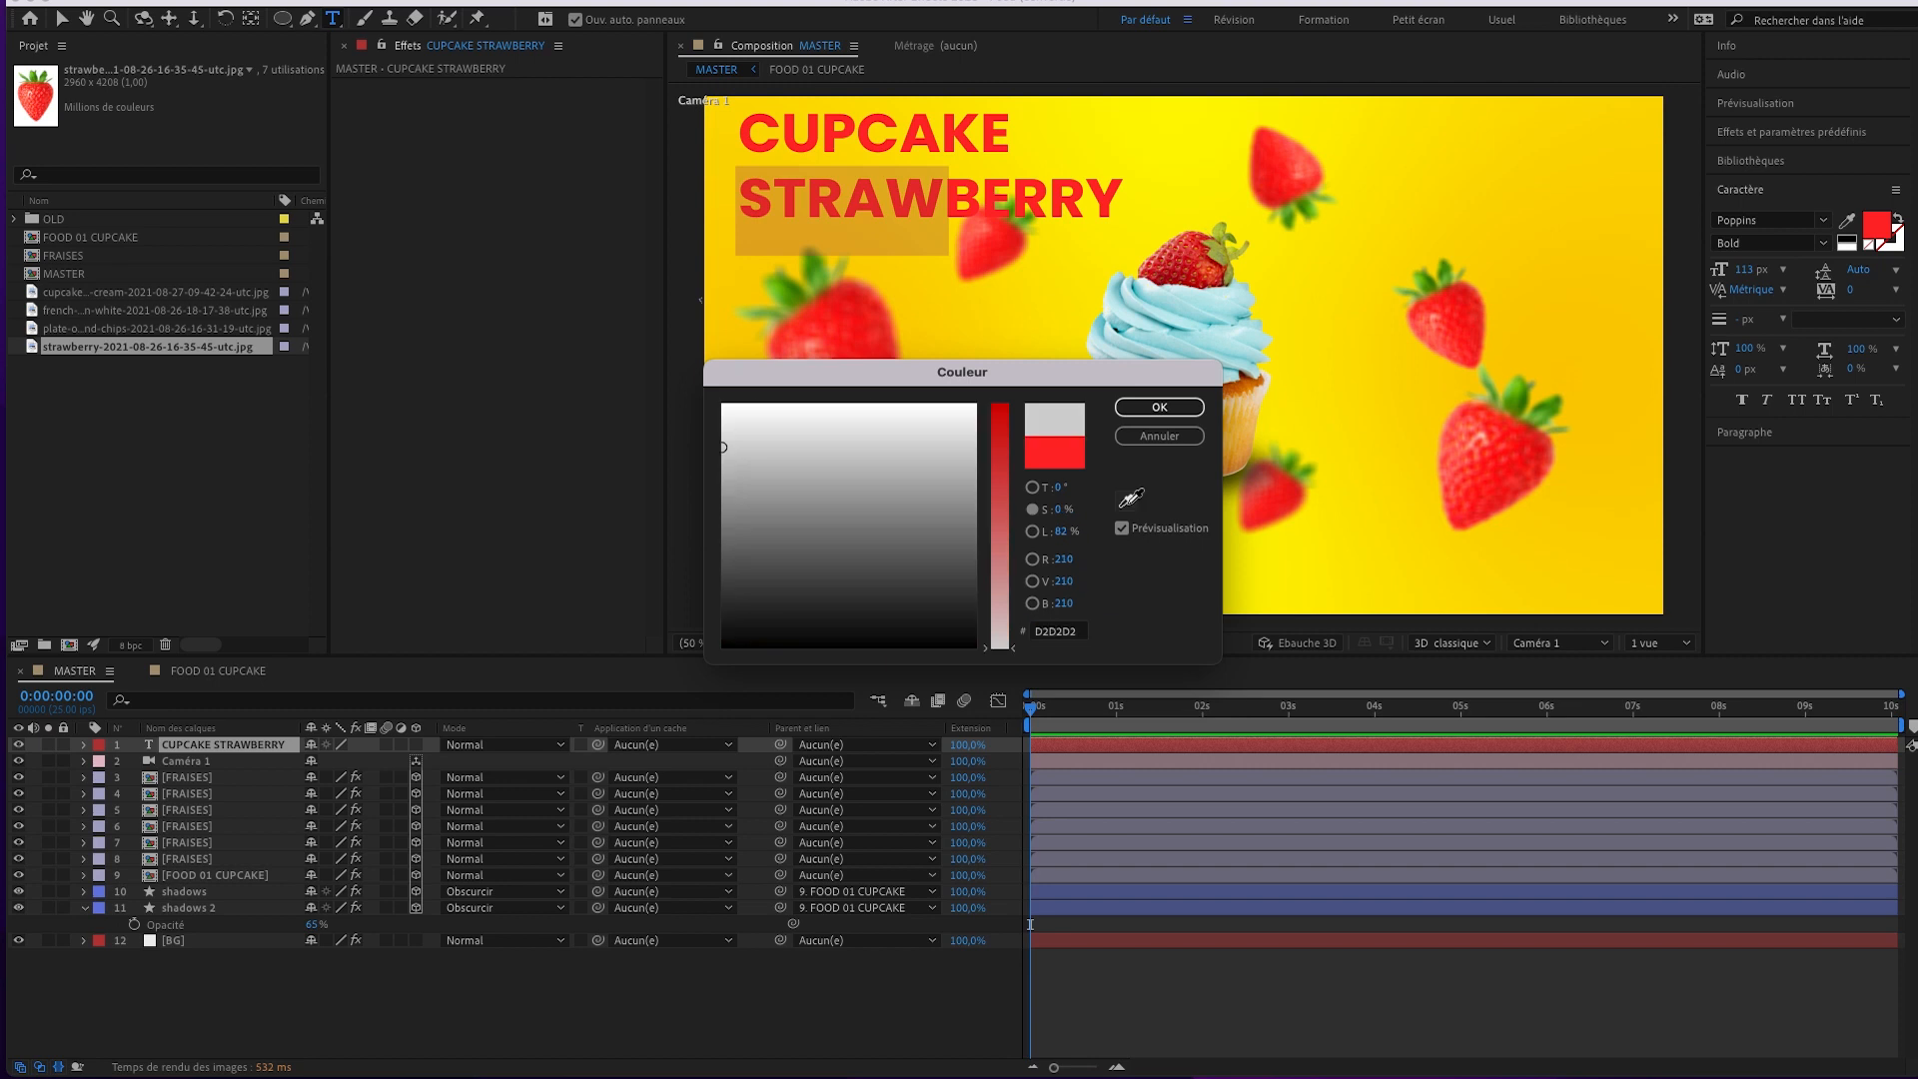
click(1175, 307)
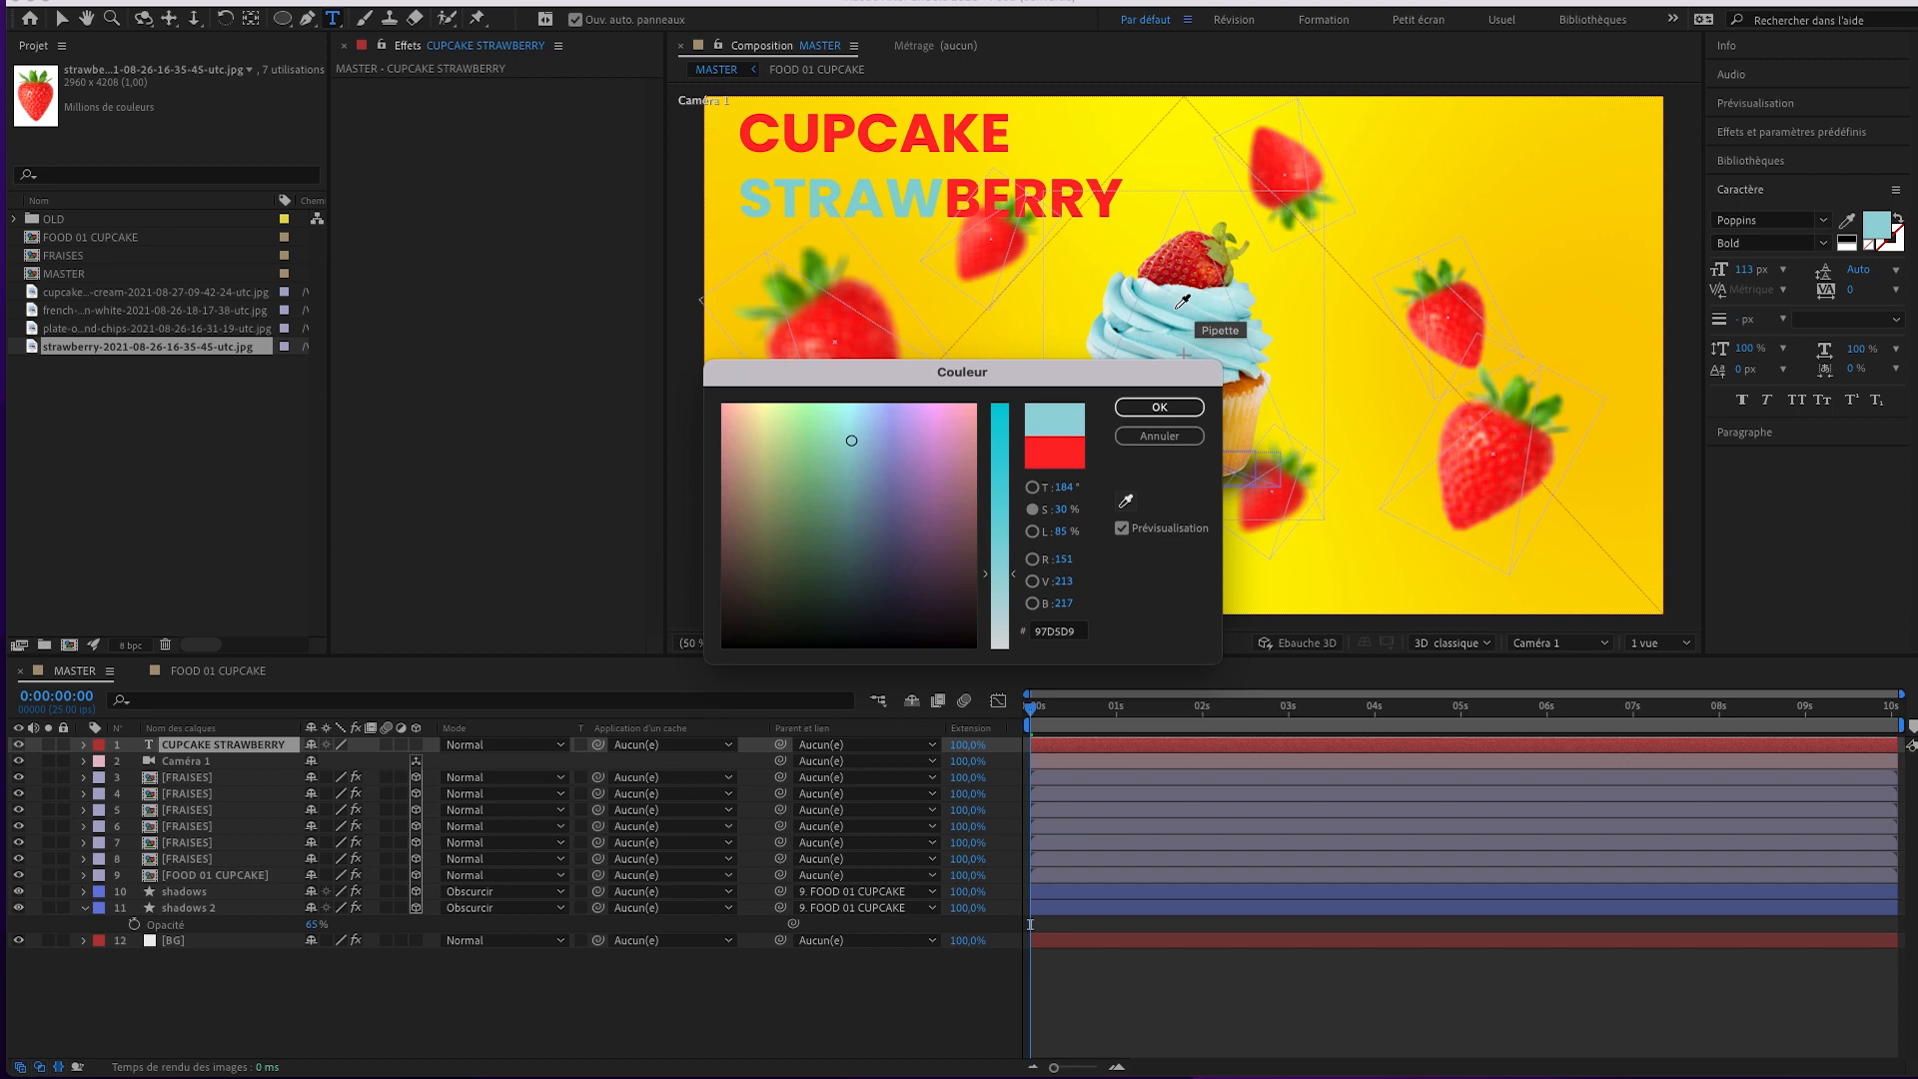
click(1181, 302)
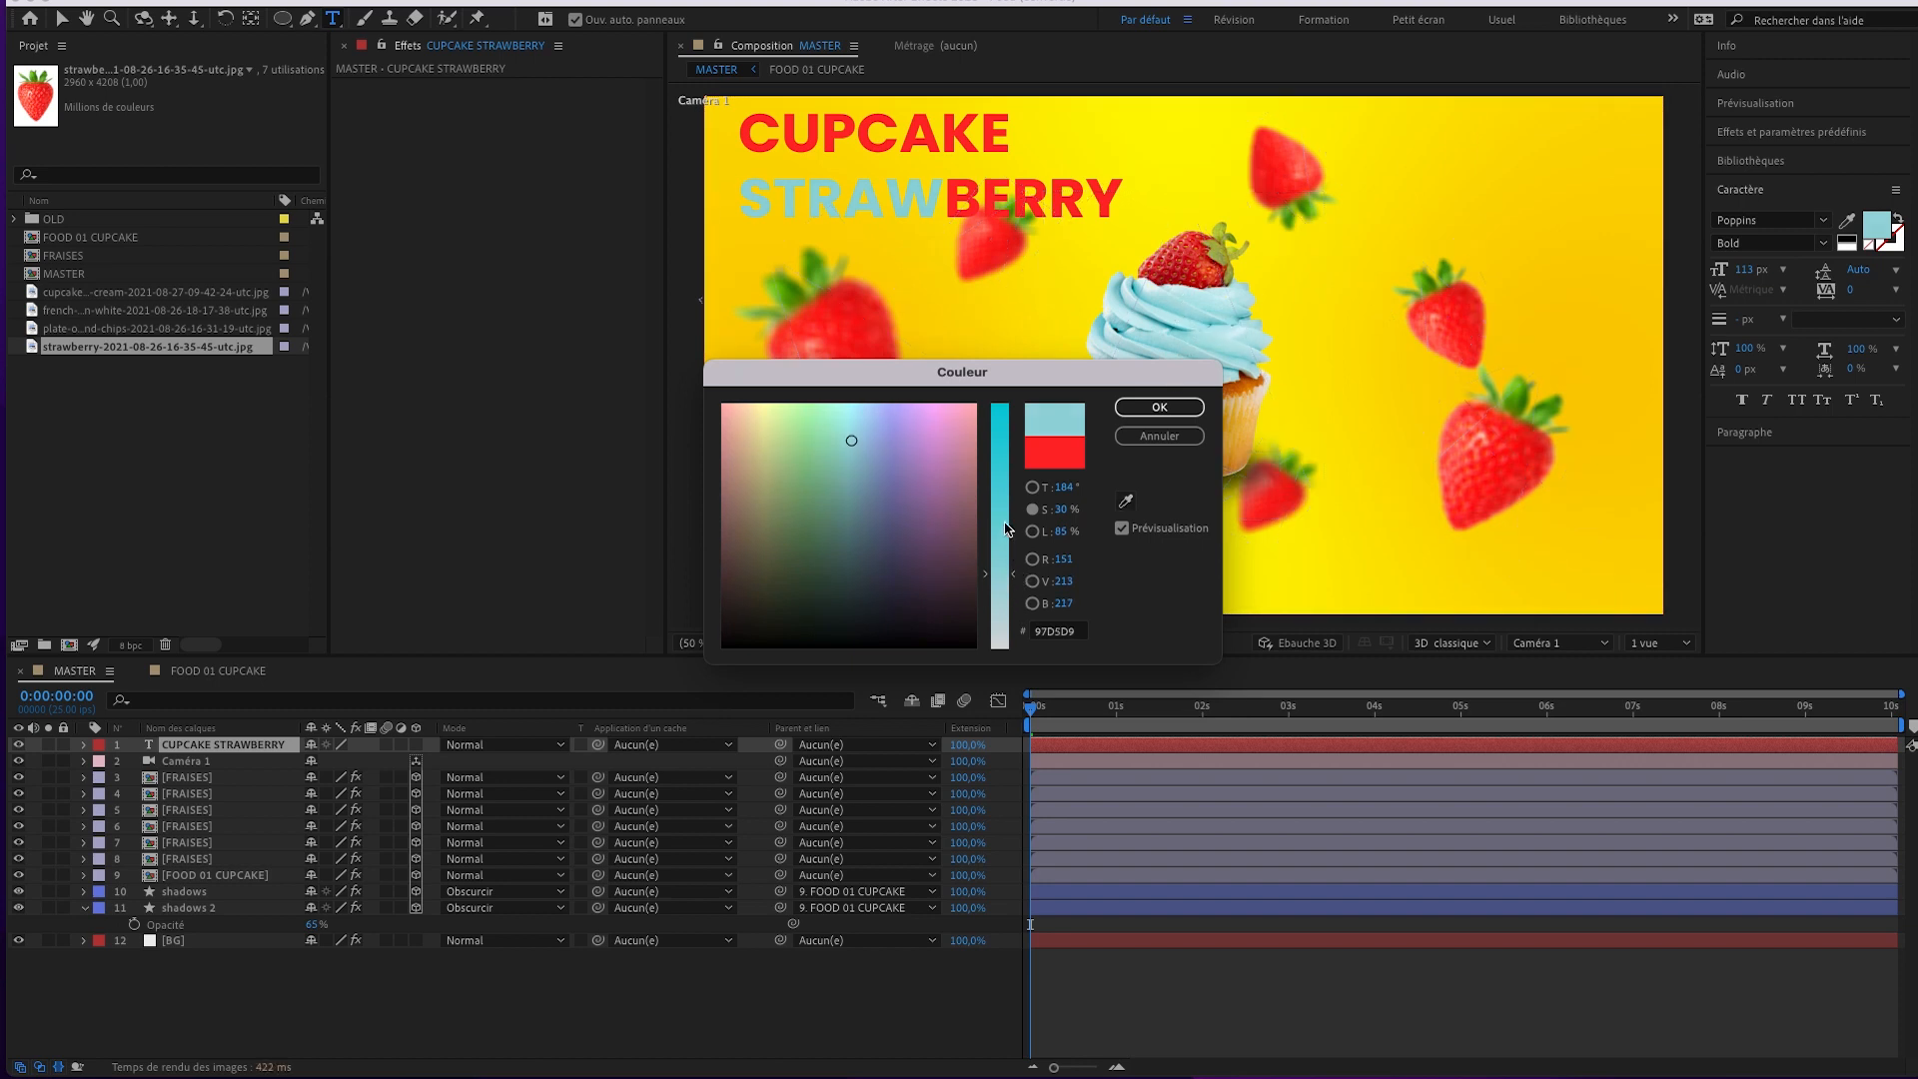
drag(1010, 577, 1014, 417)
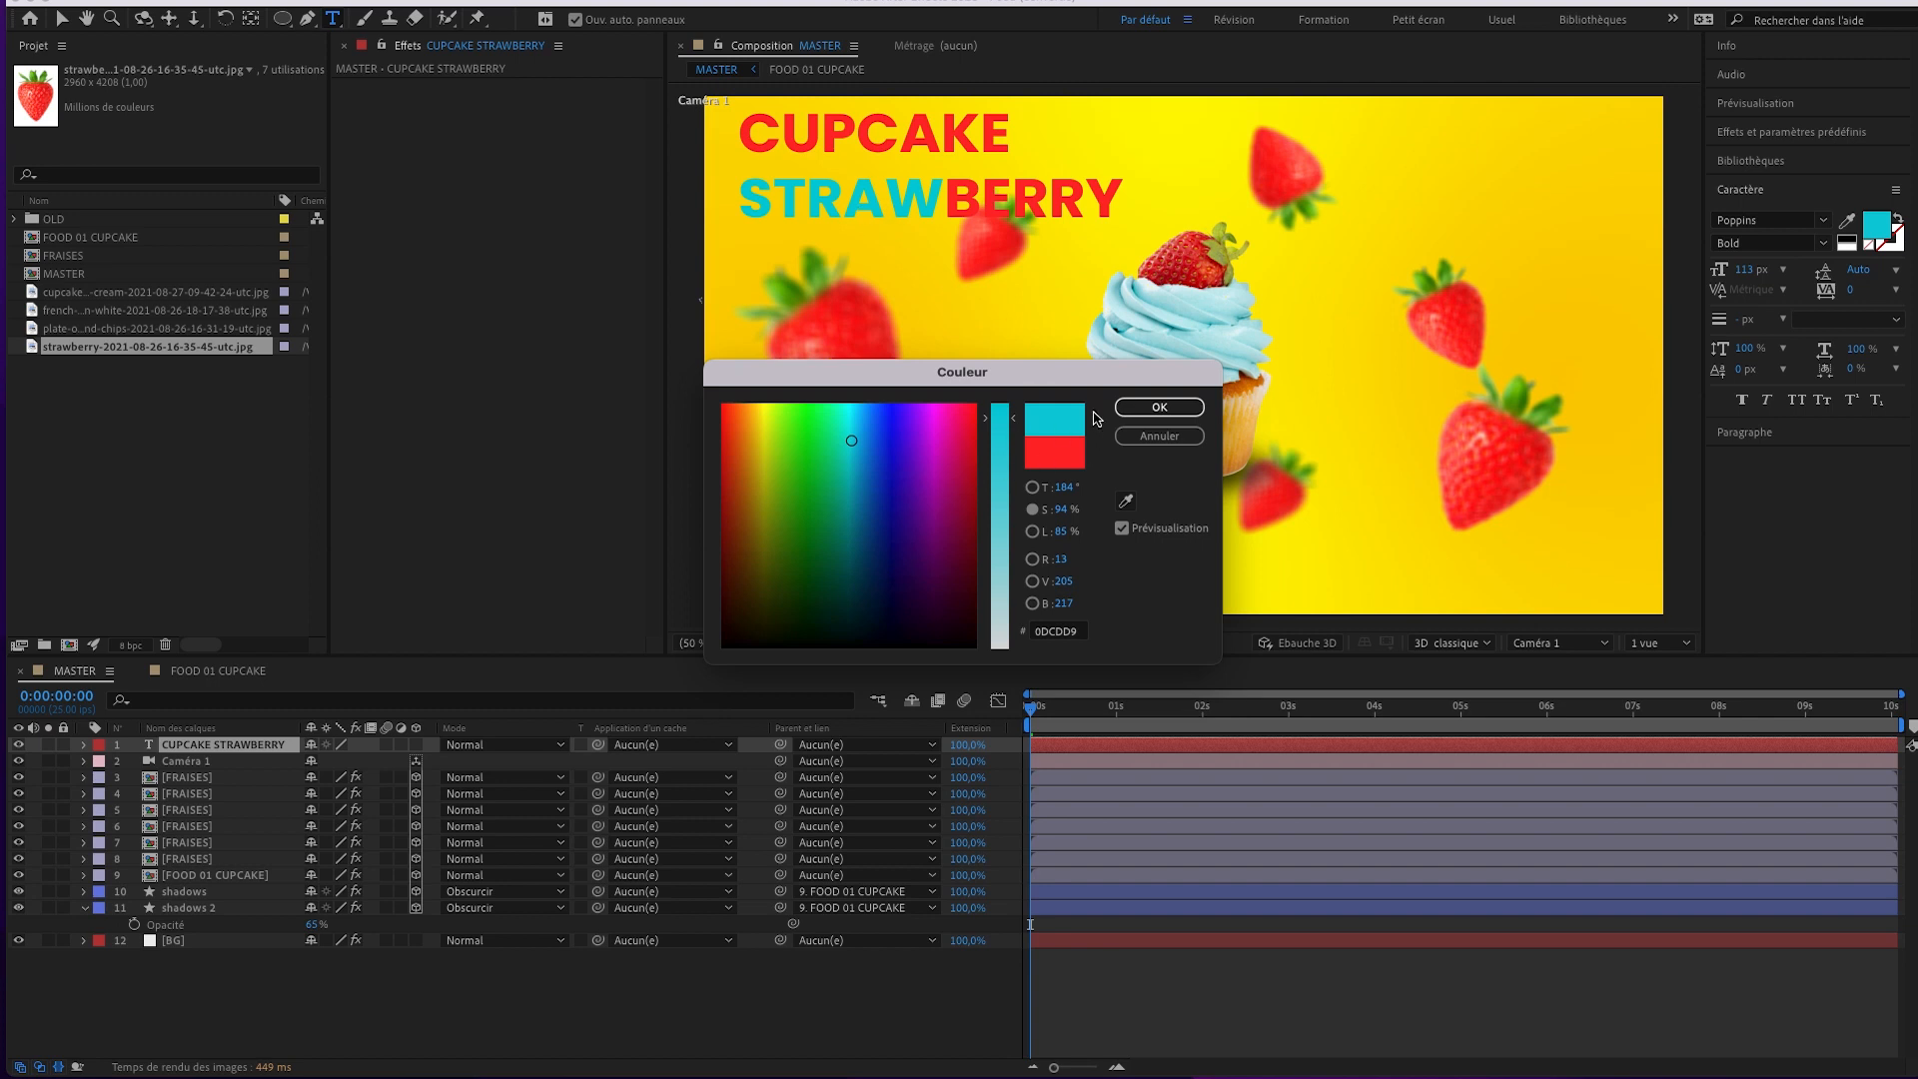
click(1158, 407)
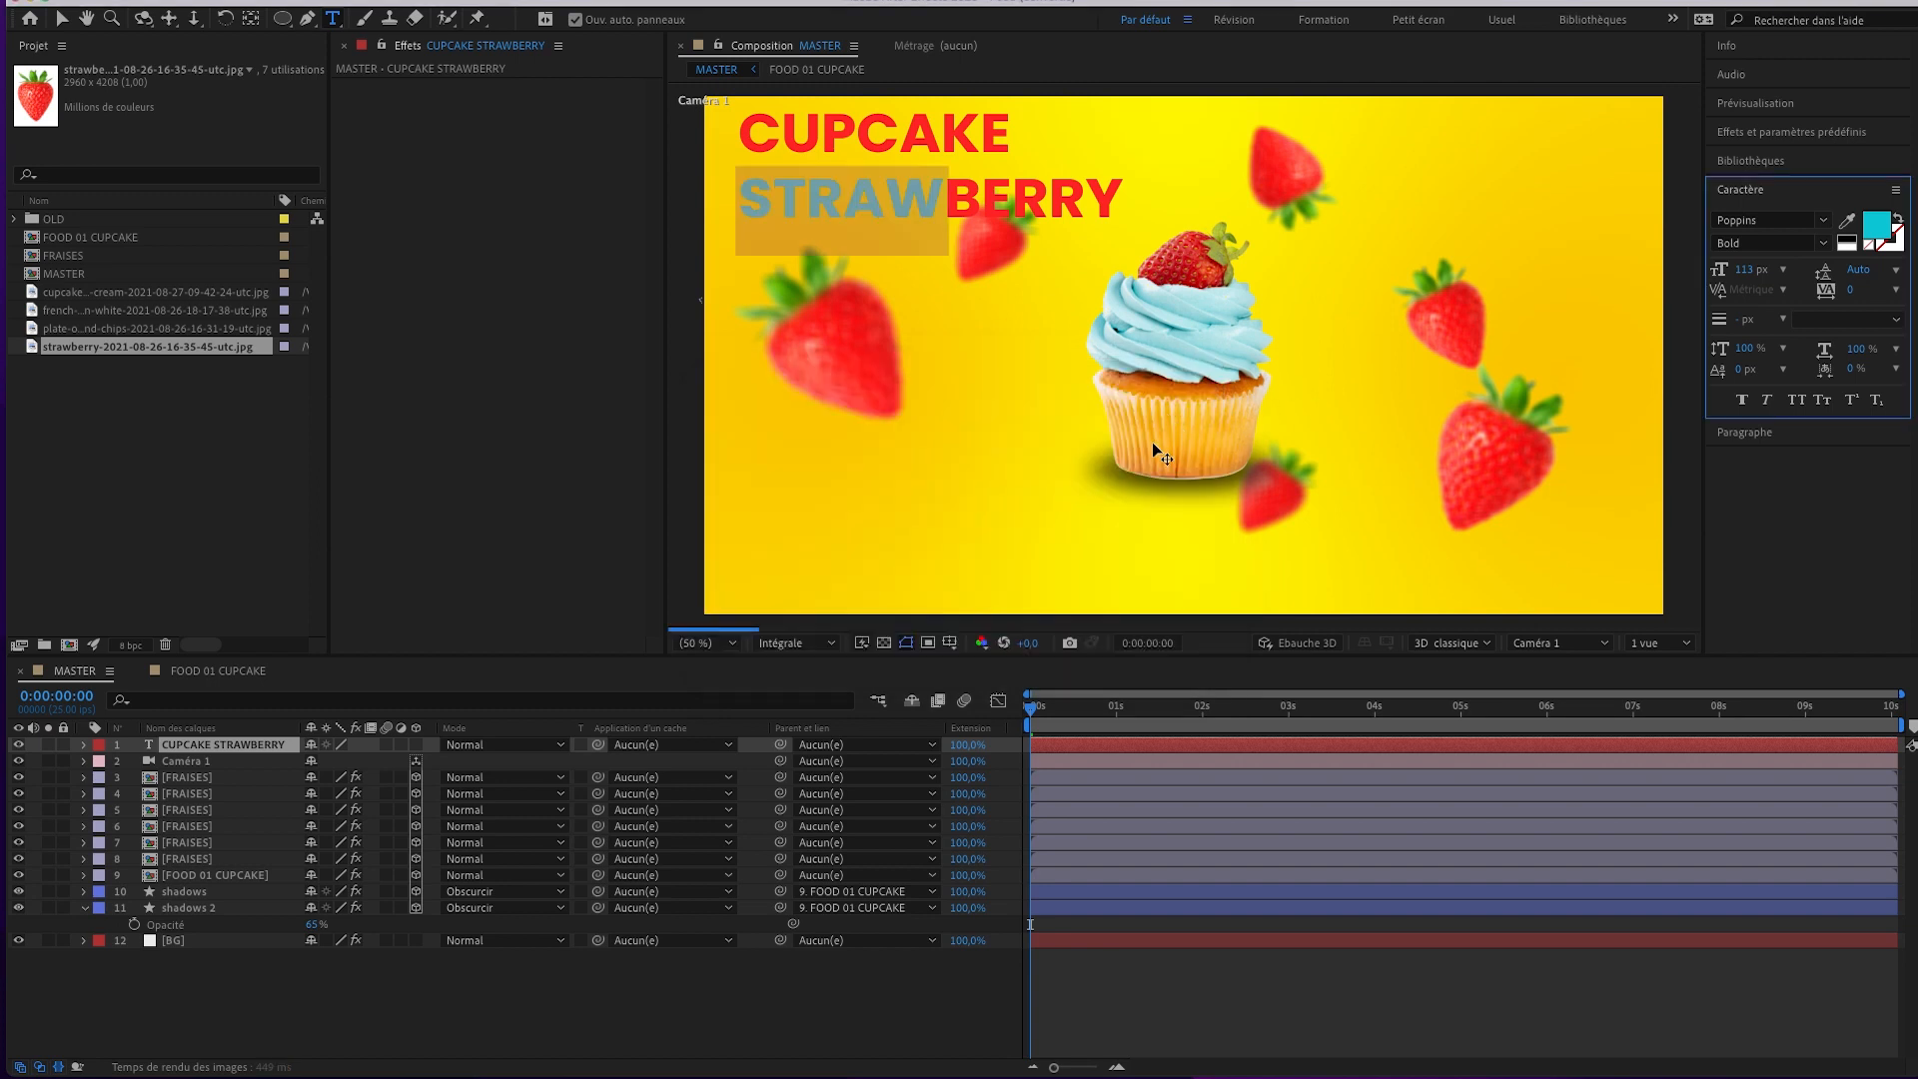
click(61, 19)
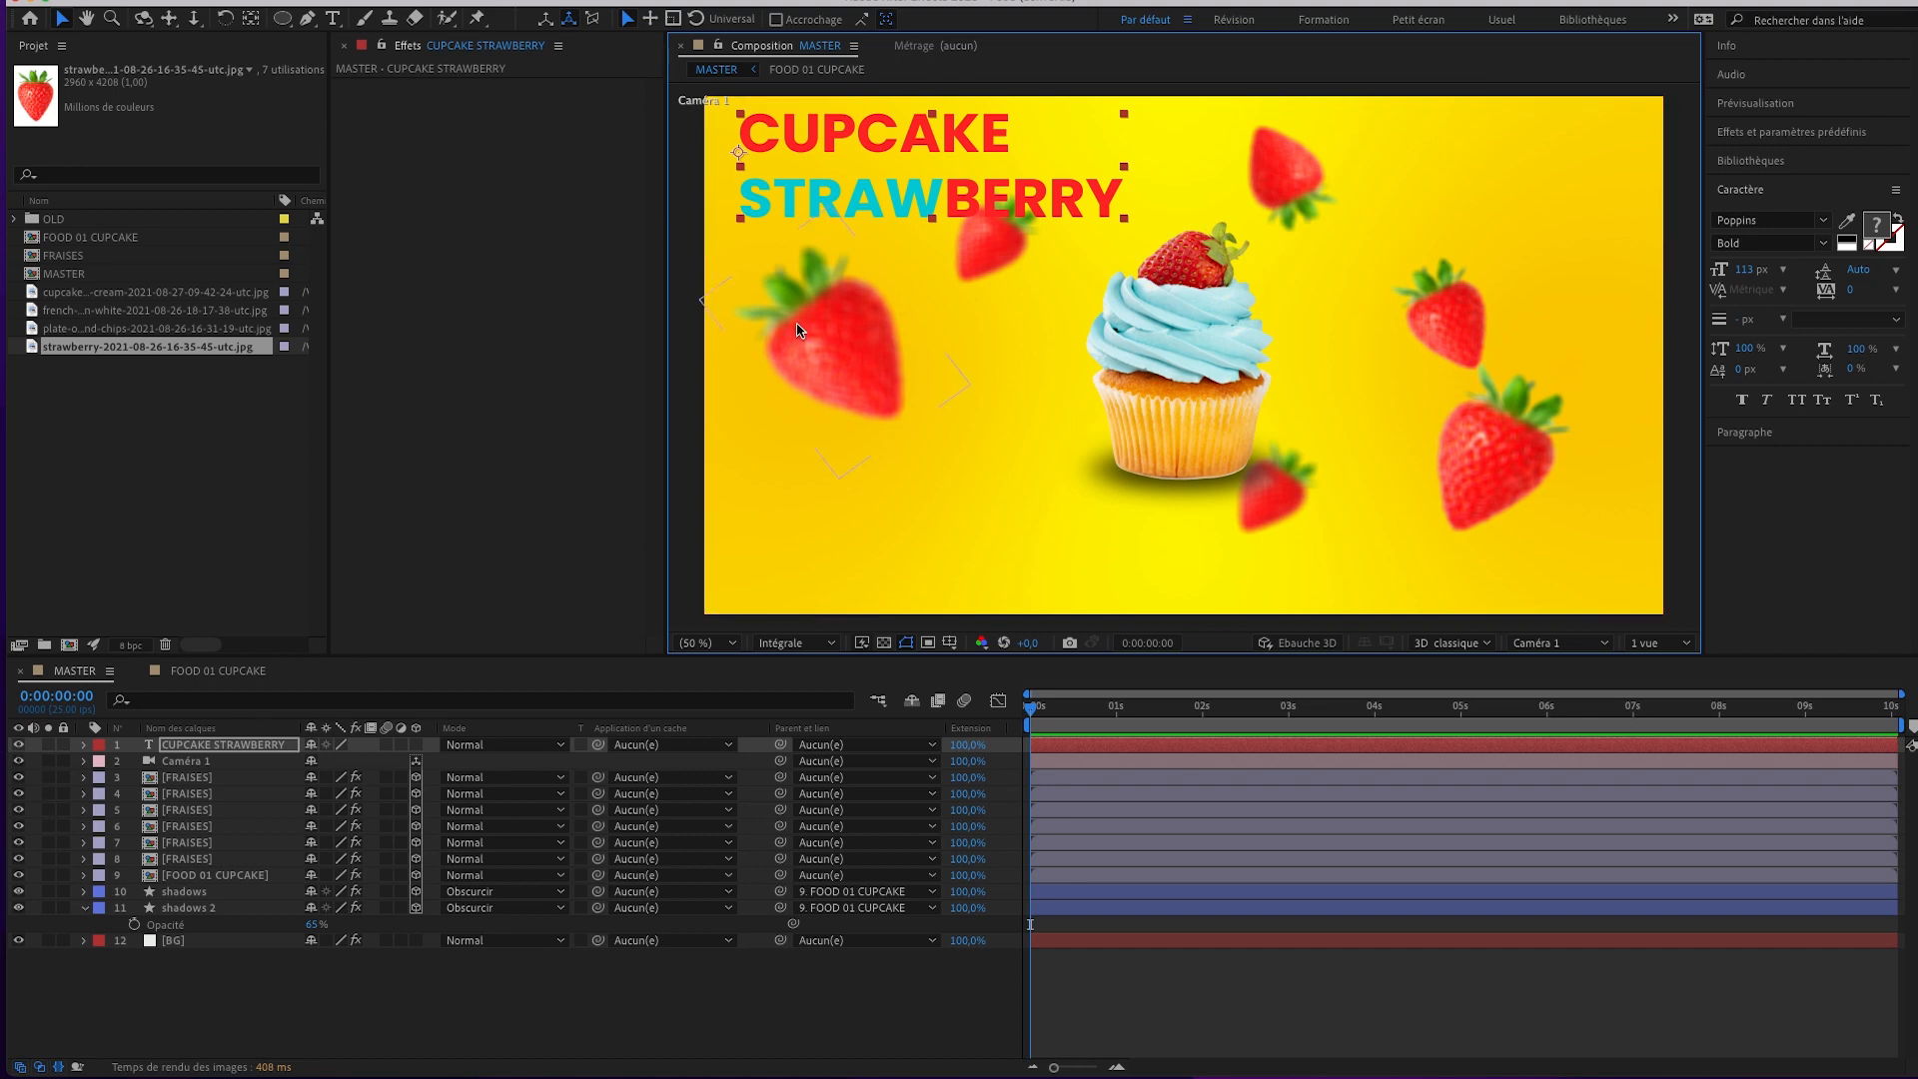
Browse the animation presets, including the Text preset categories, for a ready-made title animation.
click(519, 0)
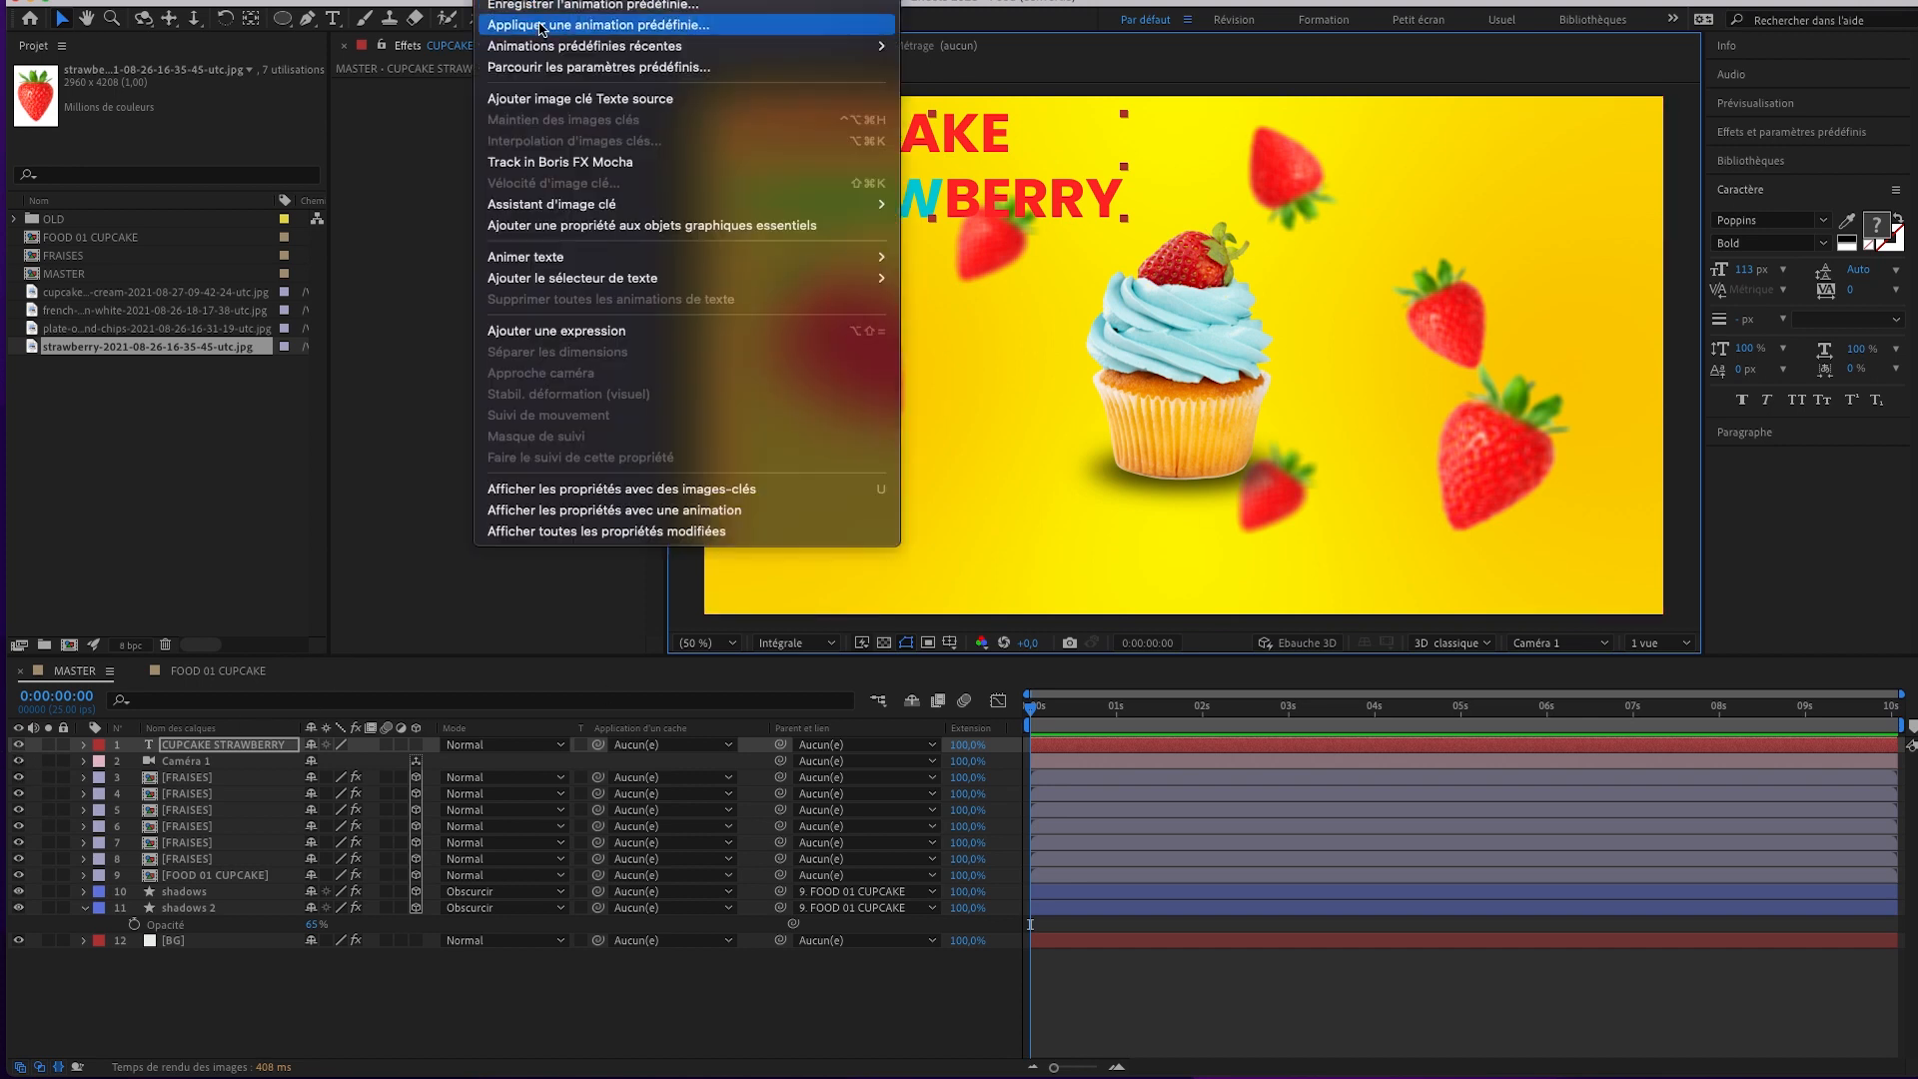
mouse_move(586, 56)
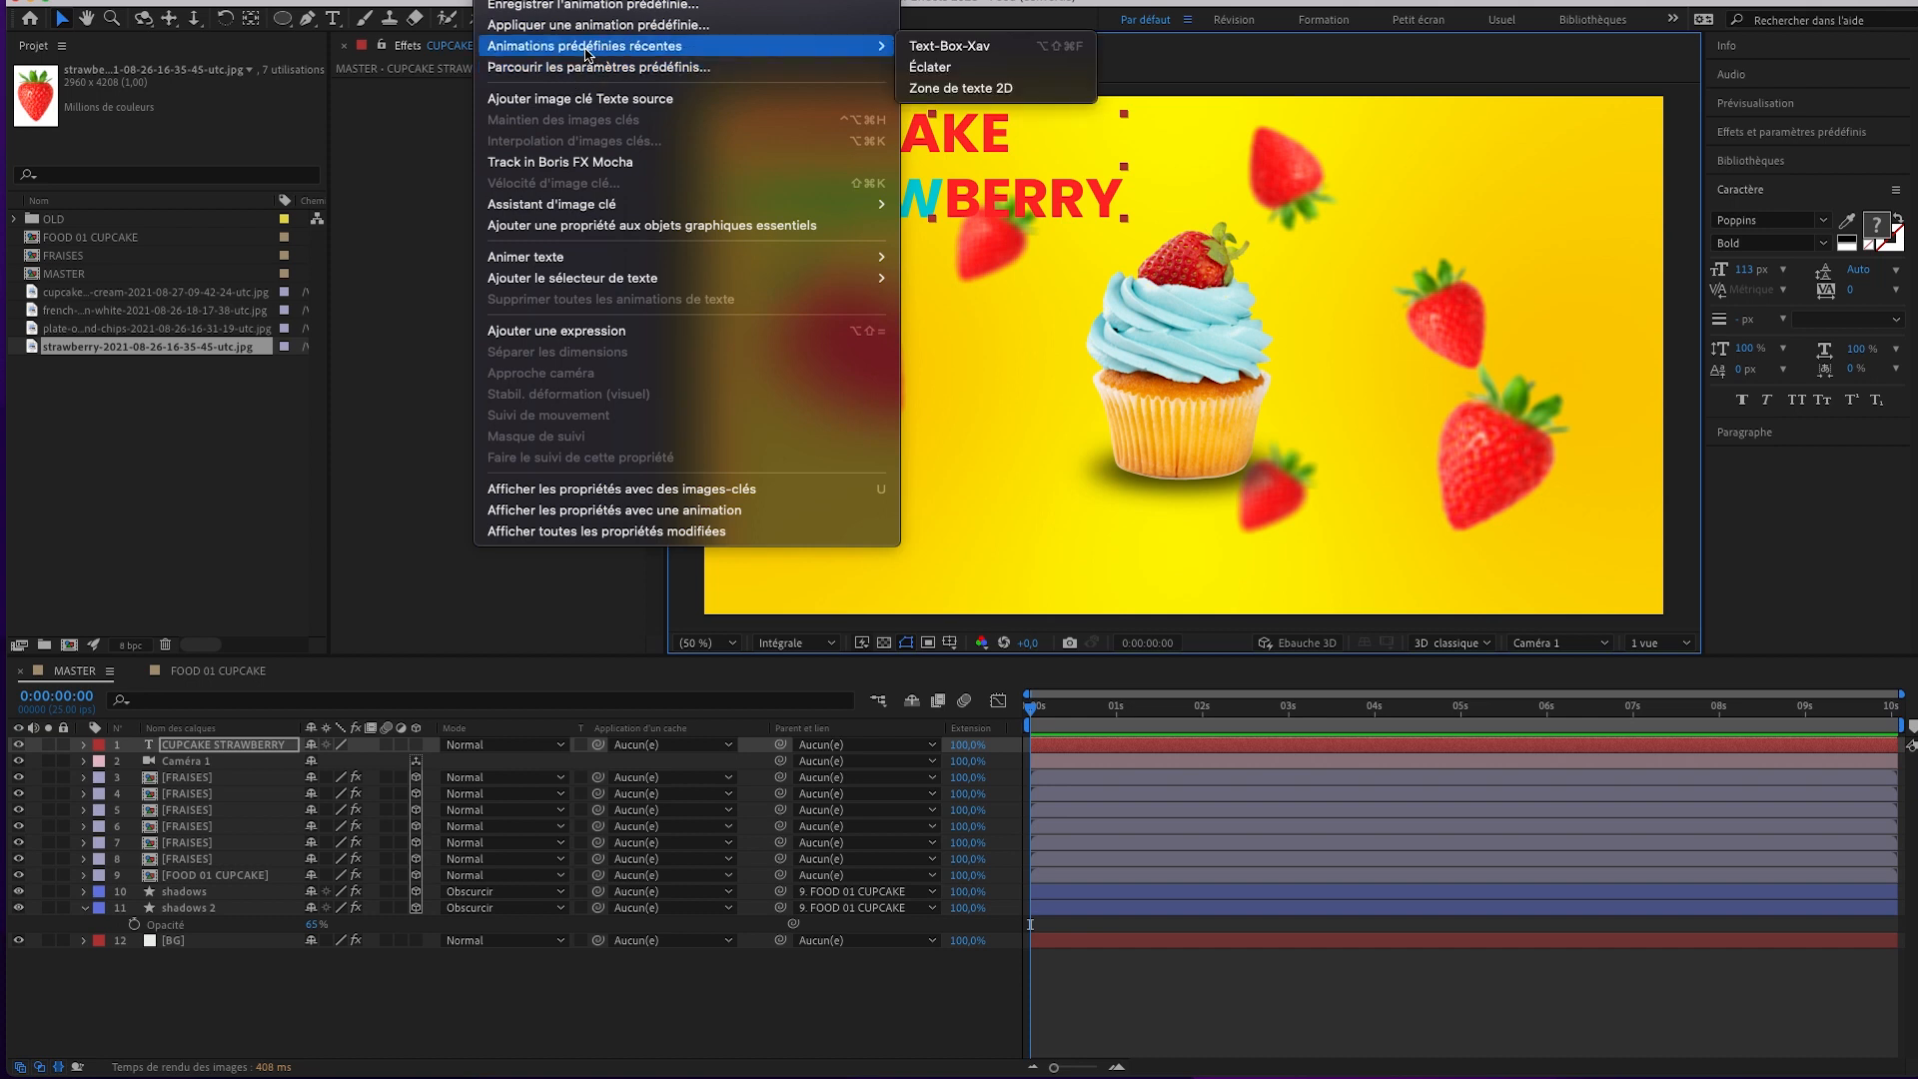
click(1790, 140)
click(1791, 134)
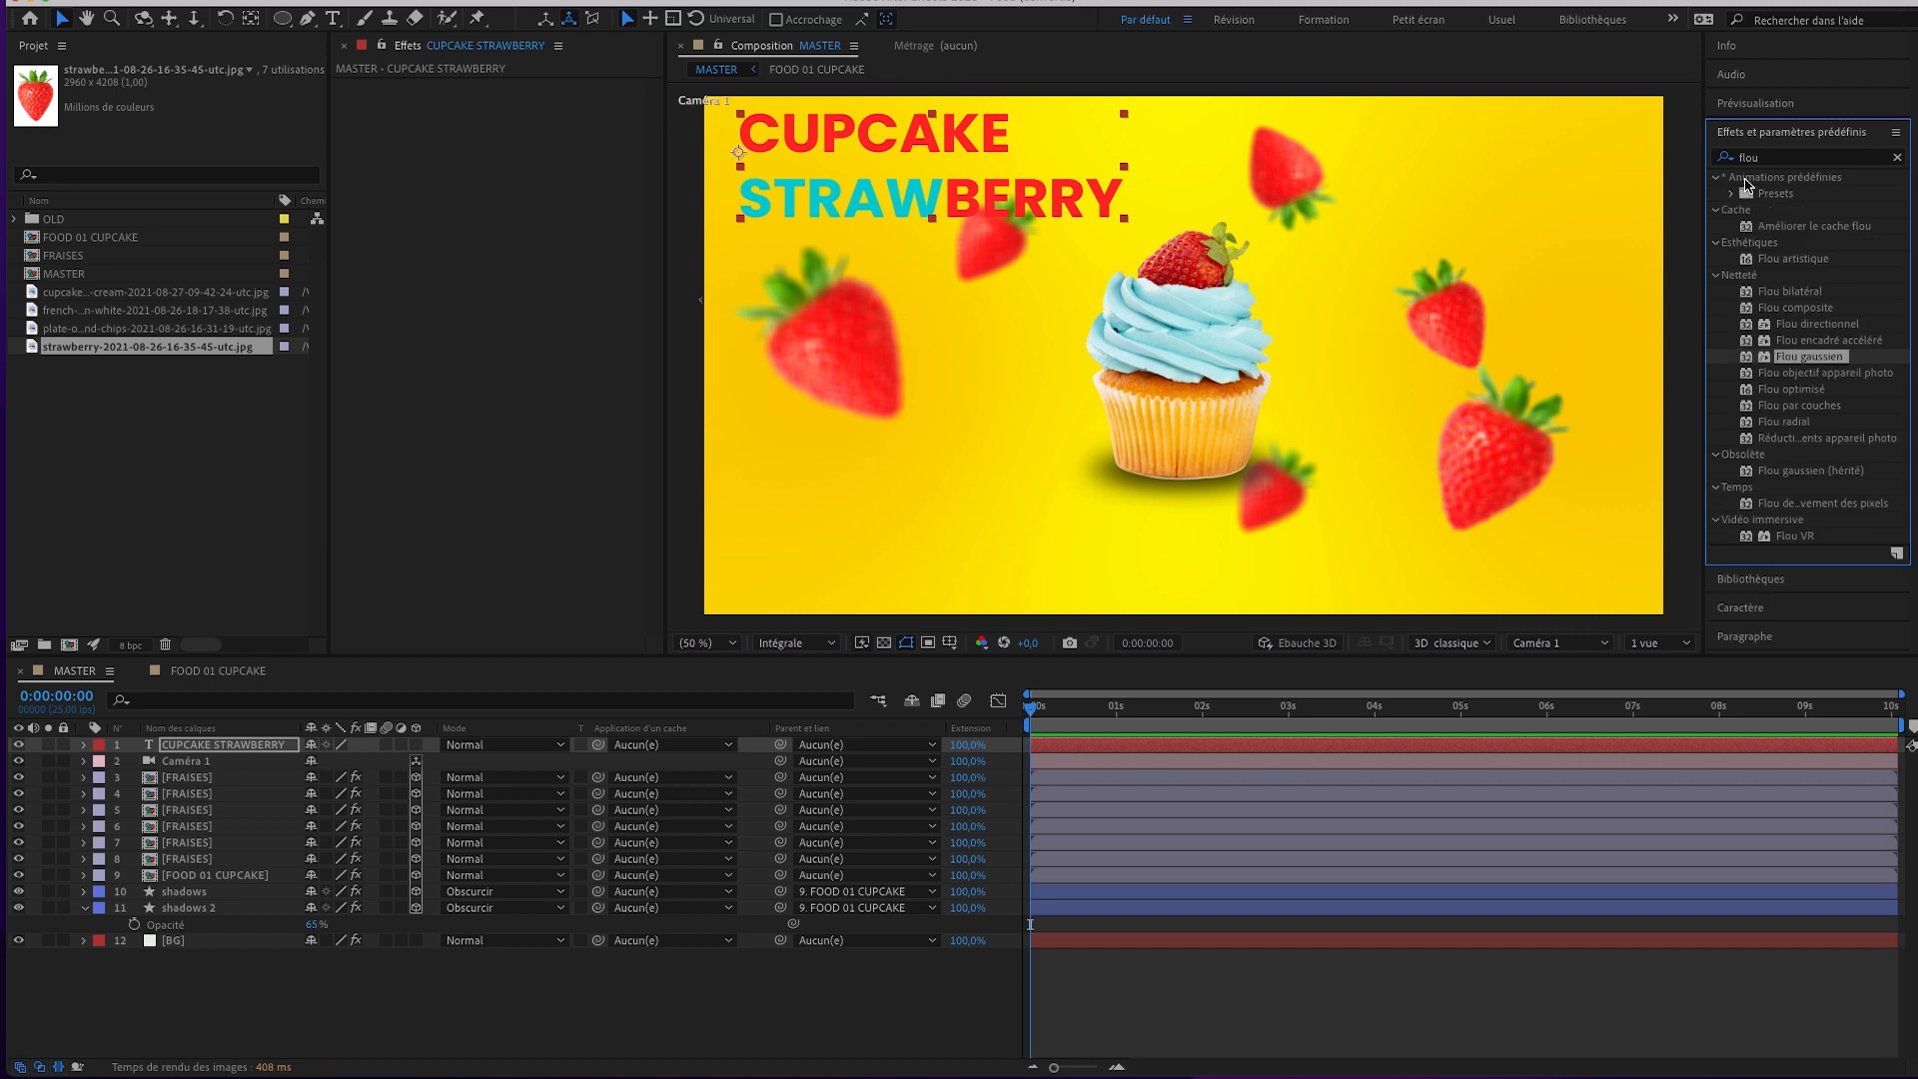
click(1897, 158)
click(1714, 180)
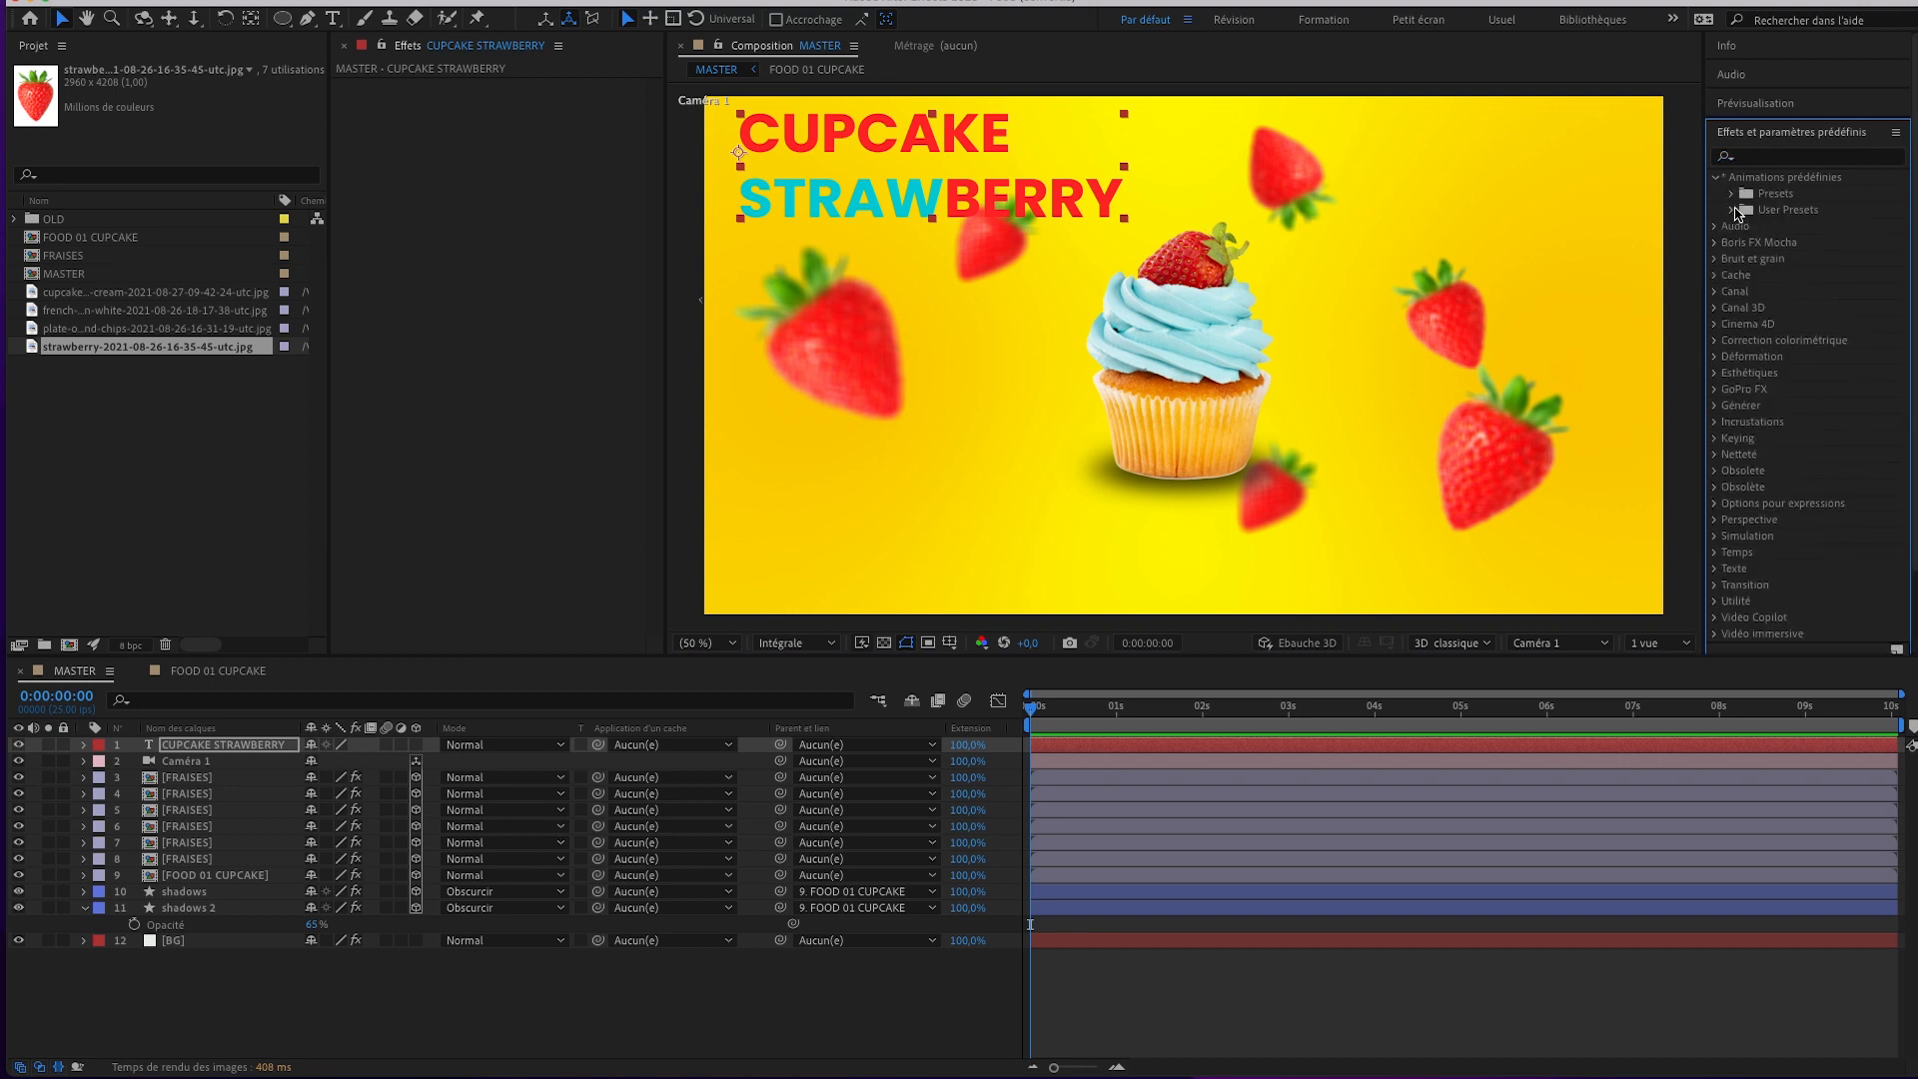
click(1731, 194)
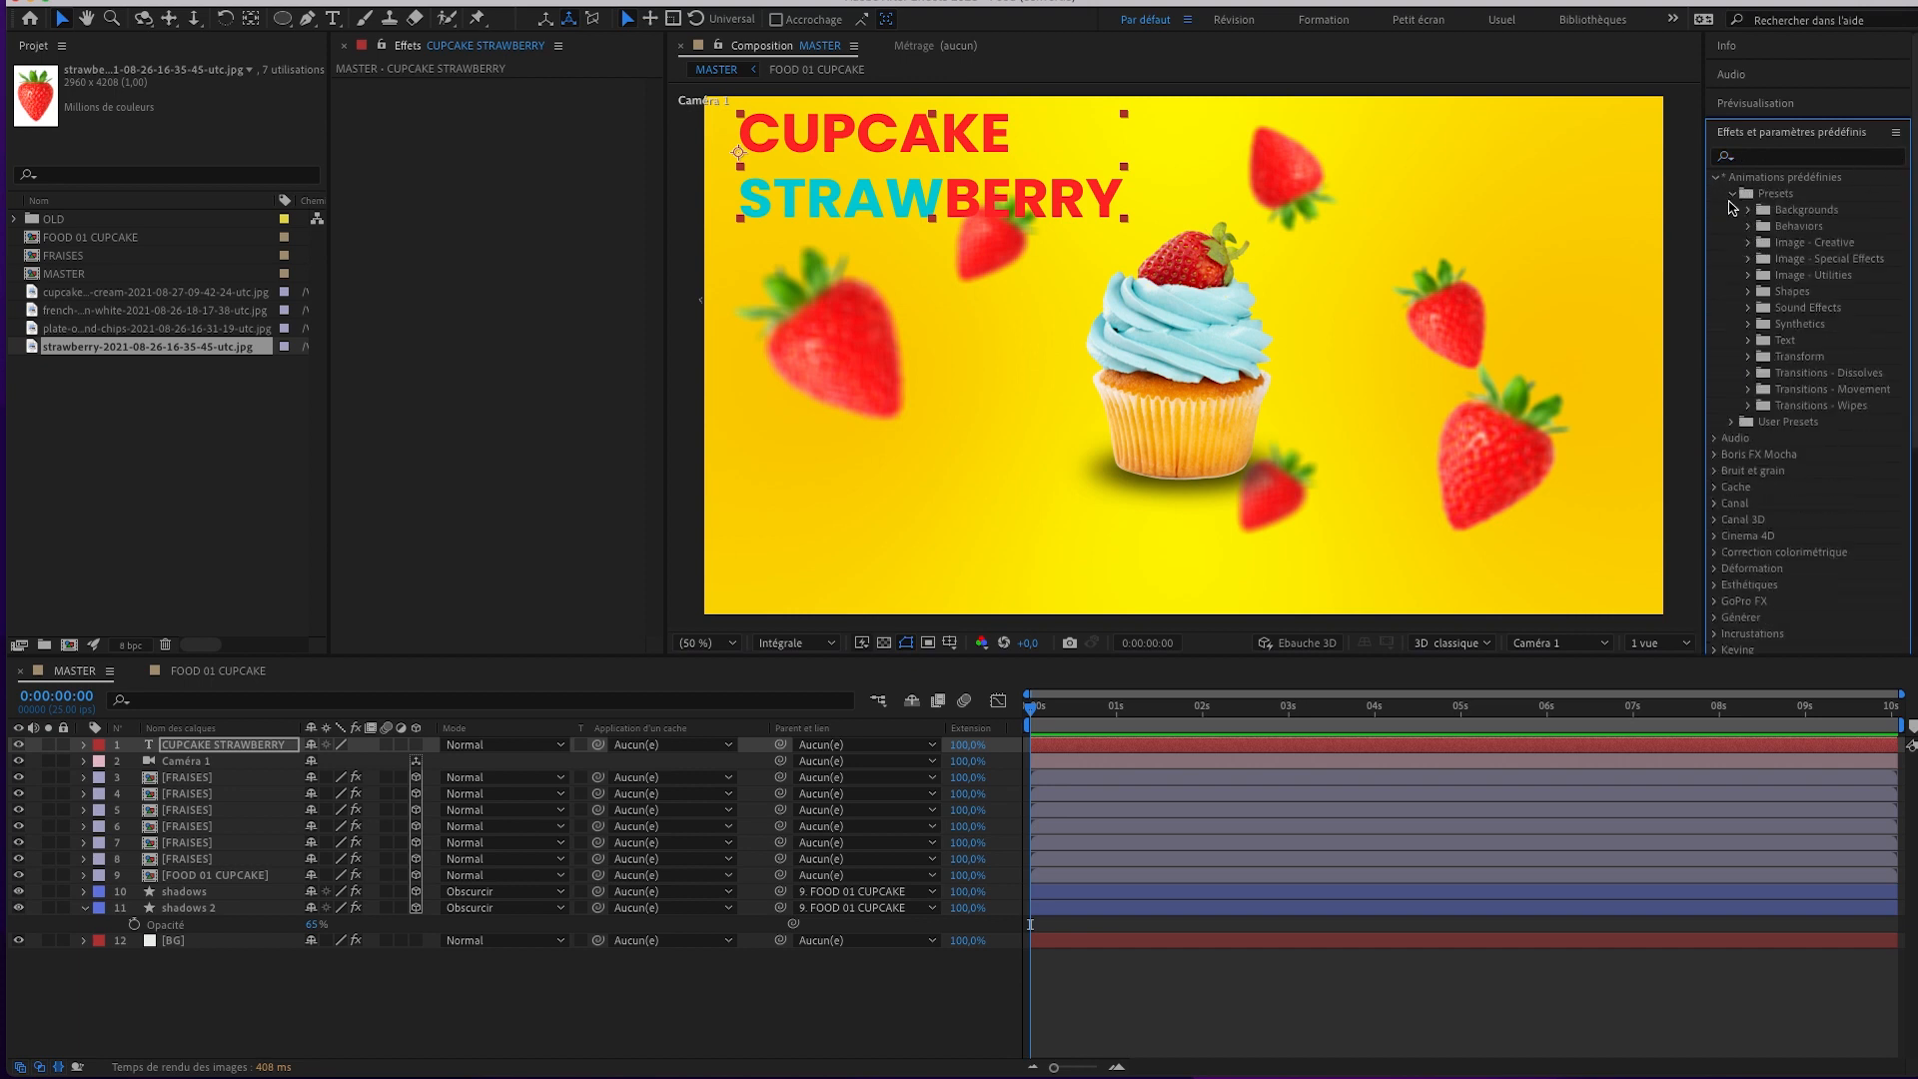
click(1747, 340)
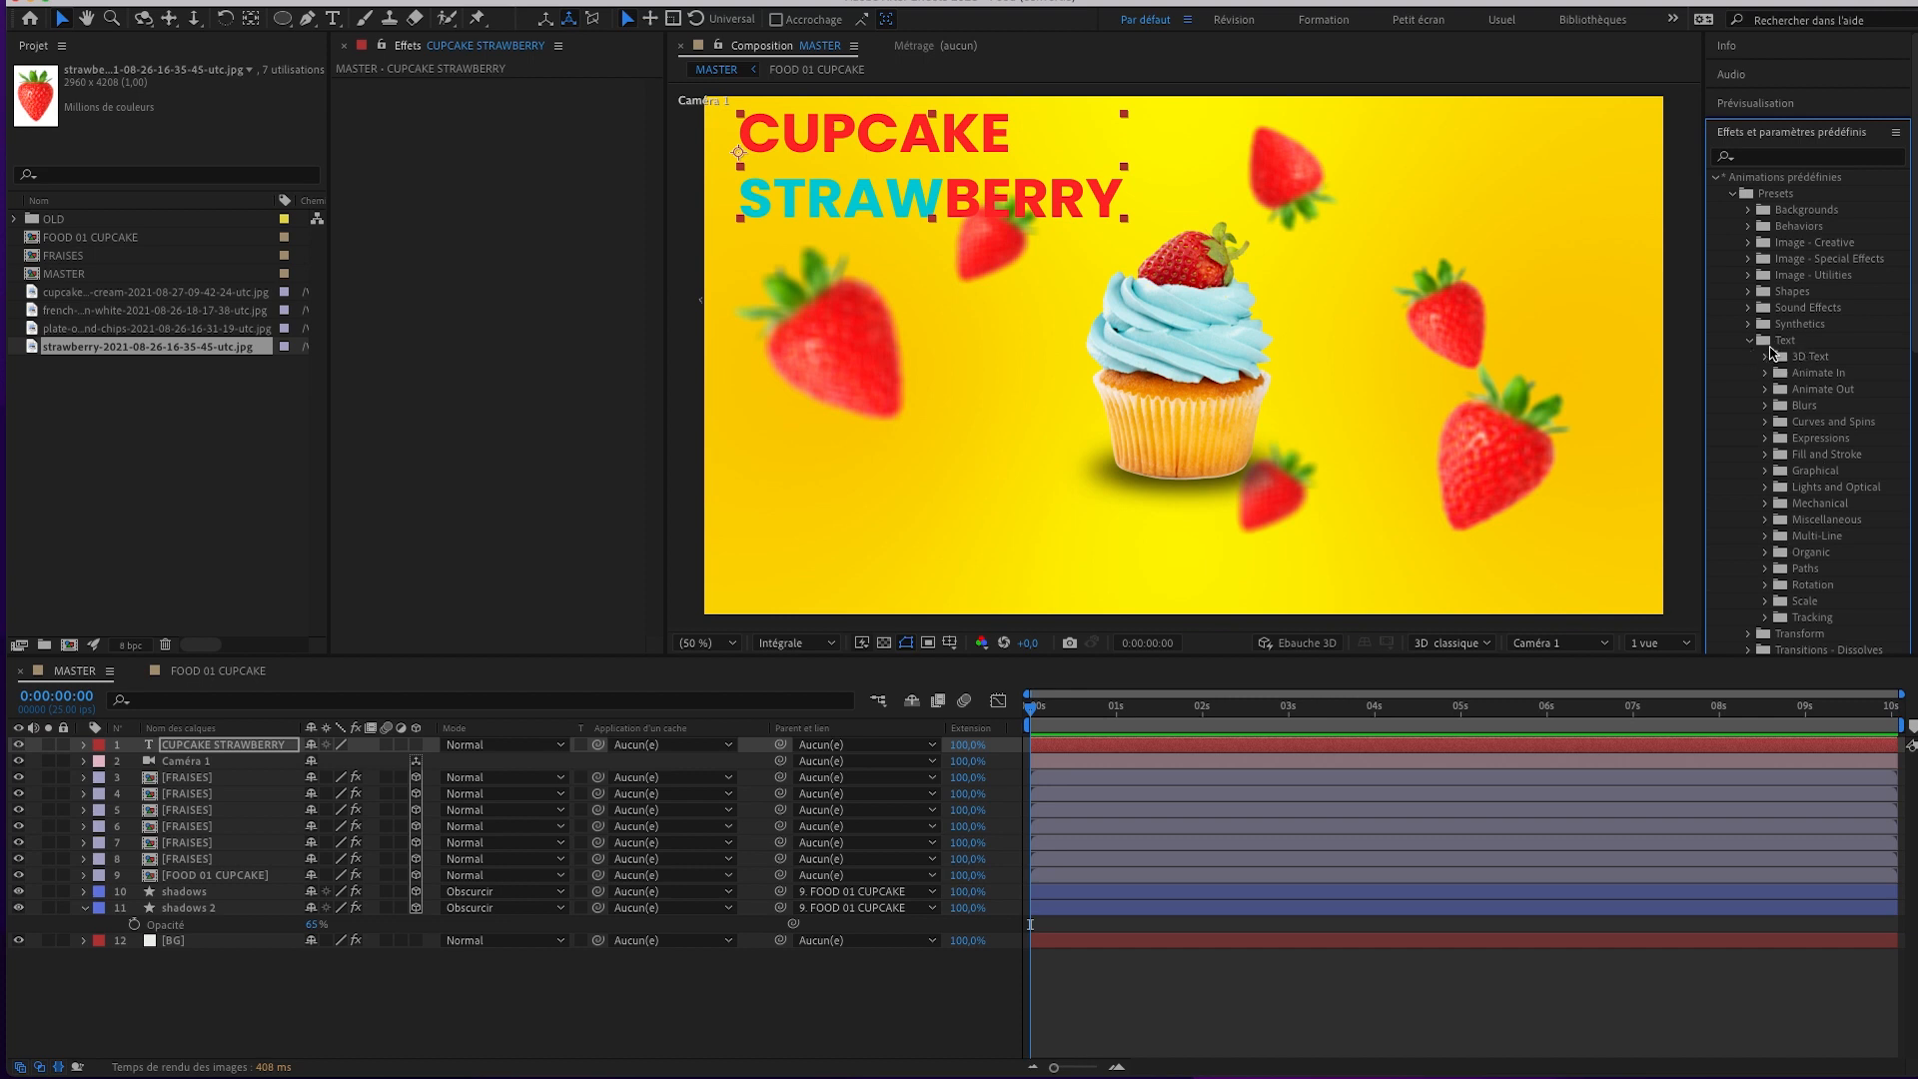
click(1719, 179)
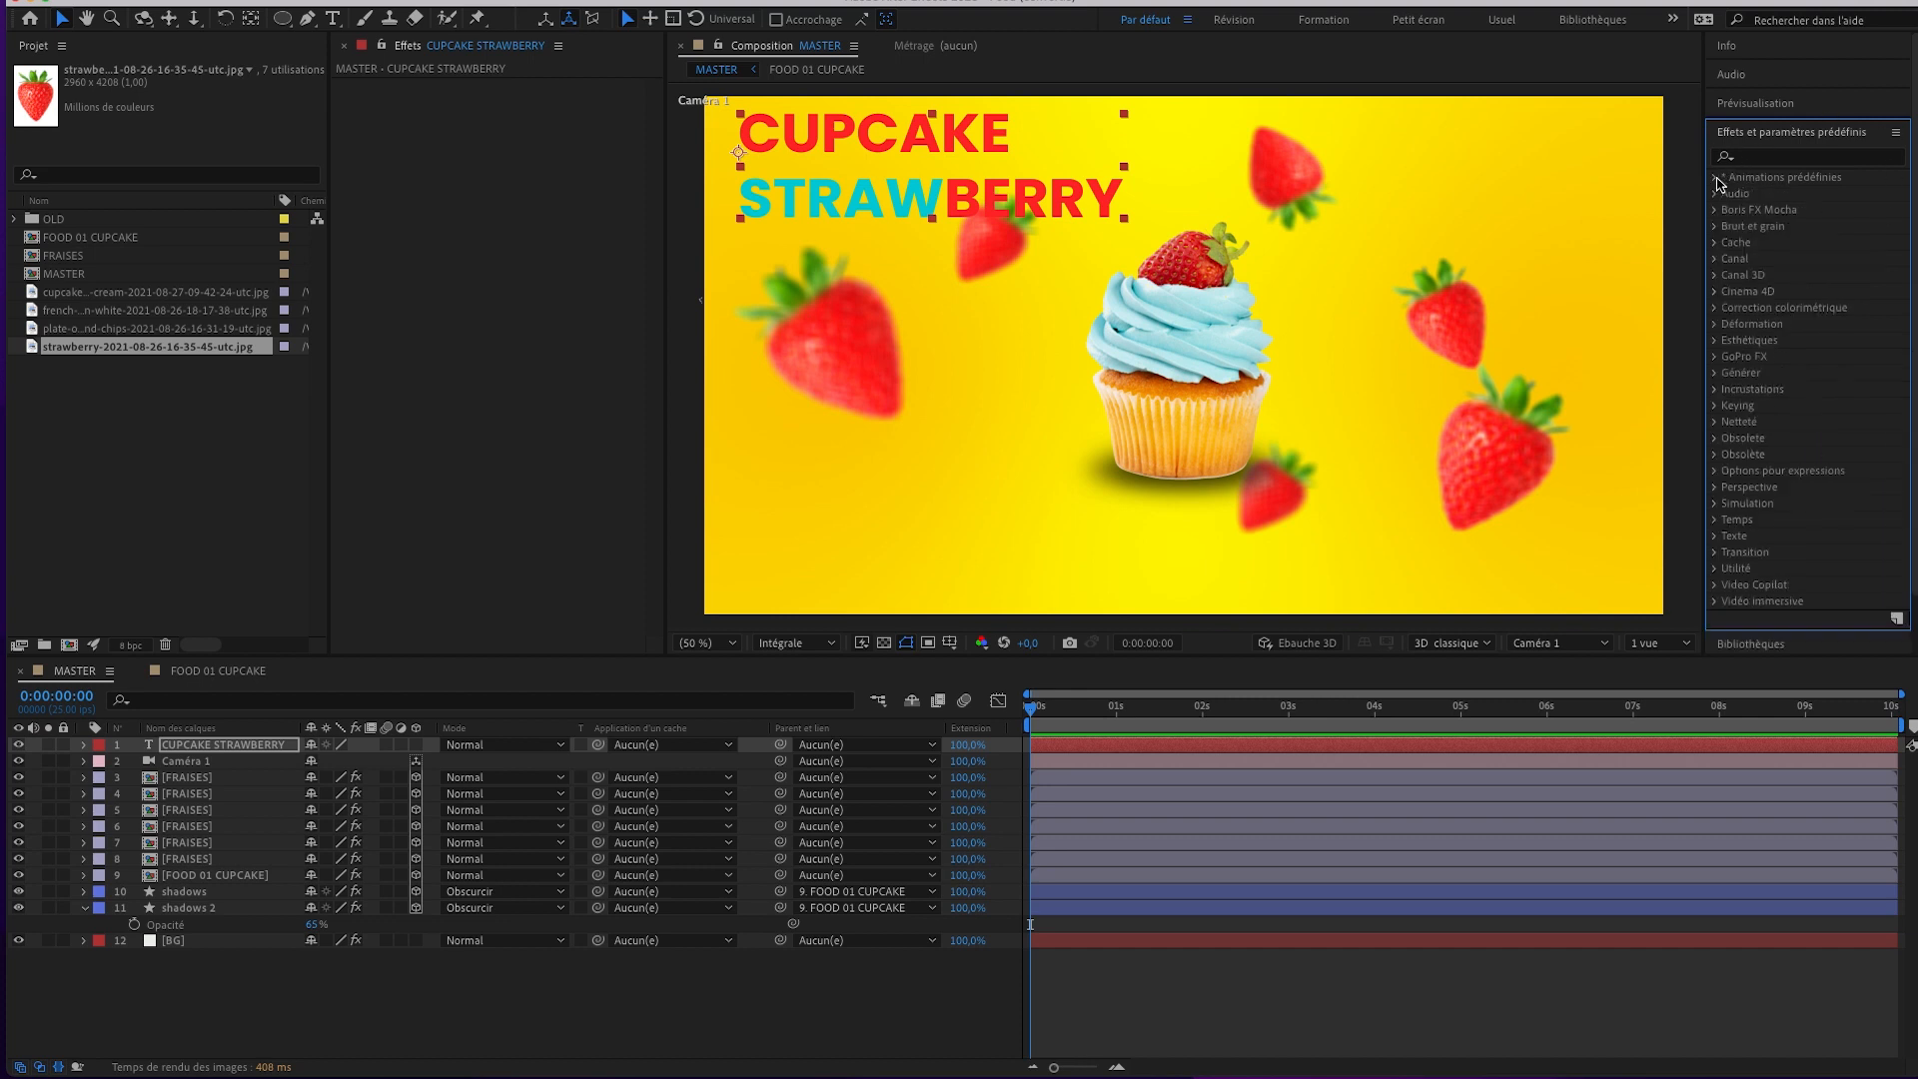
Add a Position animator to the CUPCAKE STRAWBERRY text layer and set its offset to 0, 130.
click(83, 745)
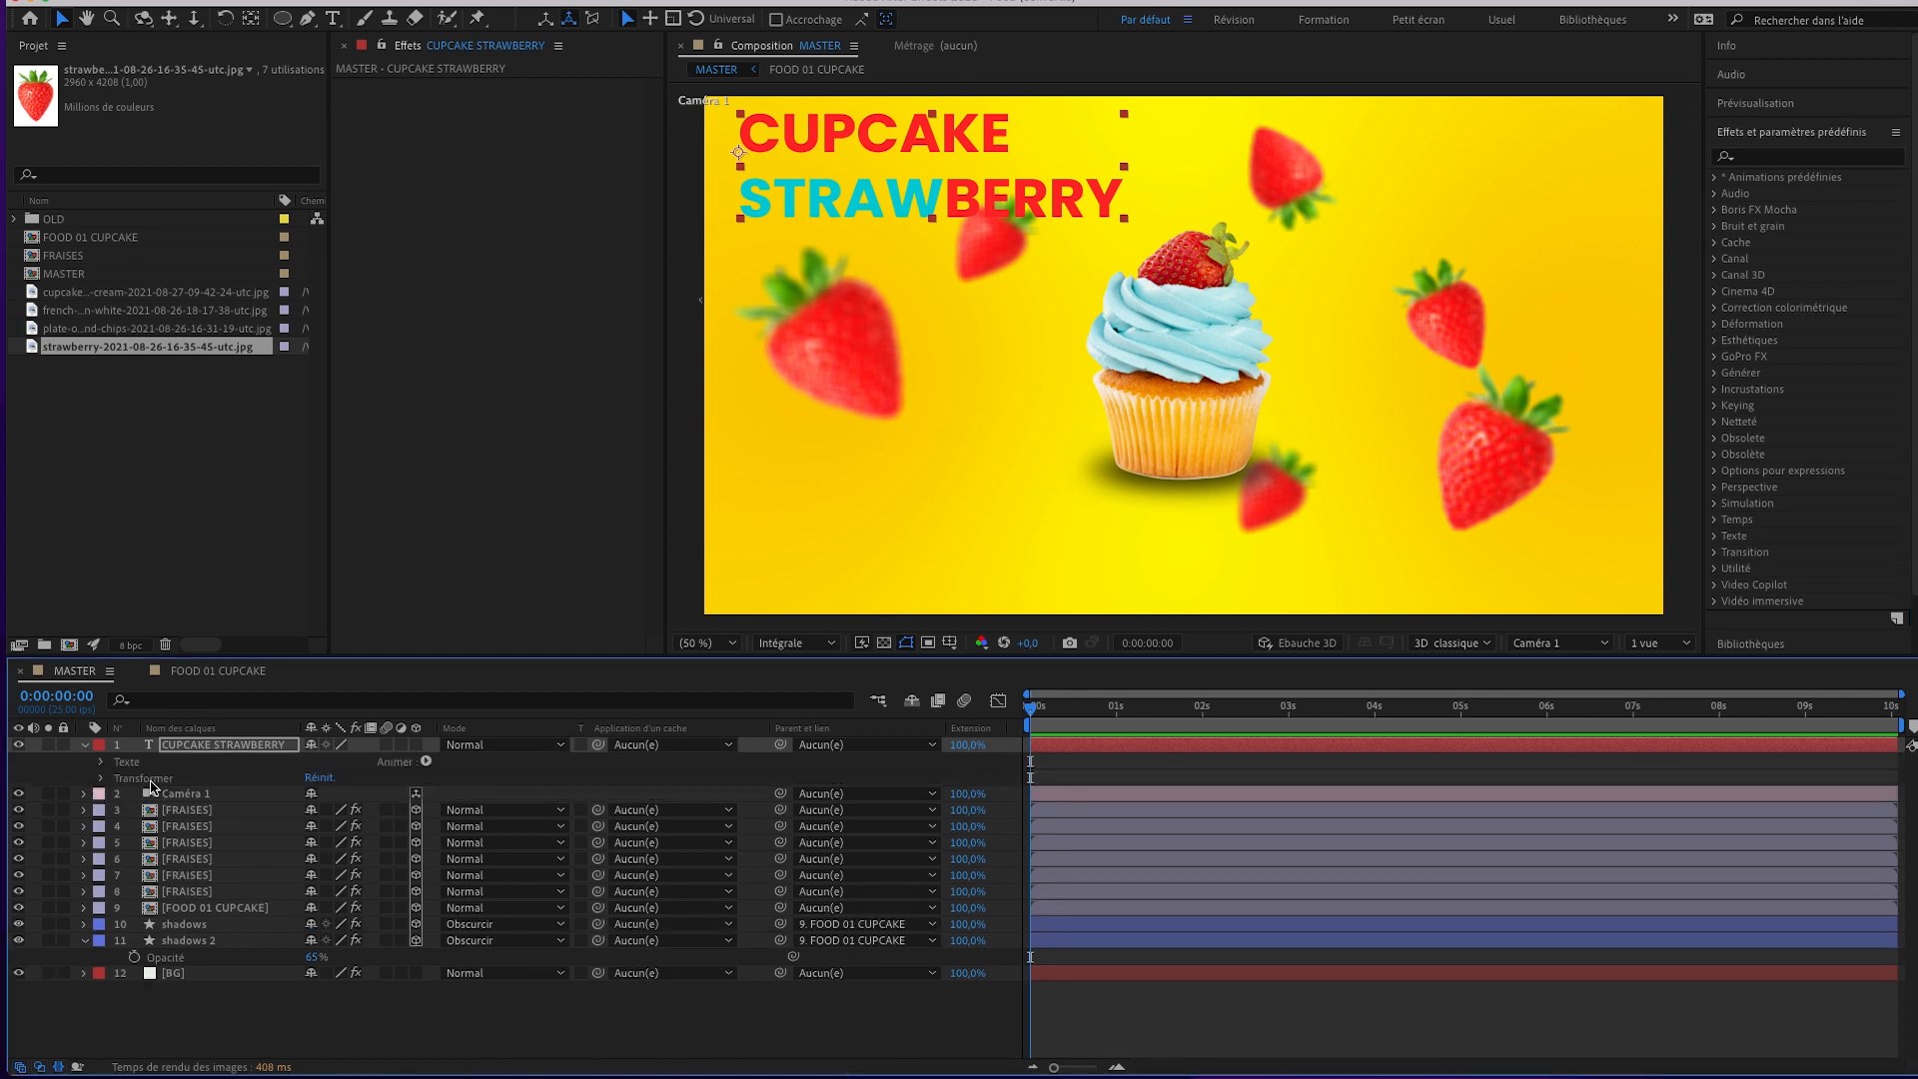
click(101, 763)
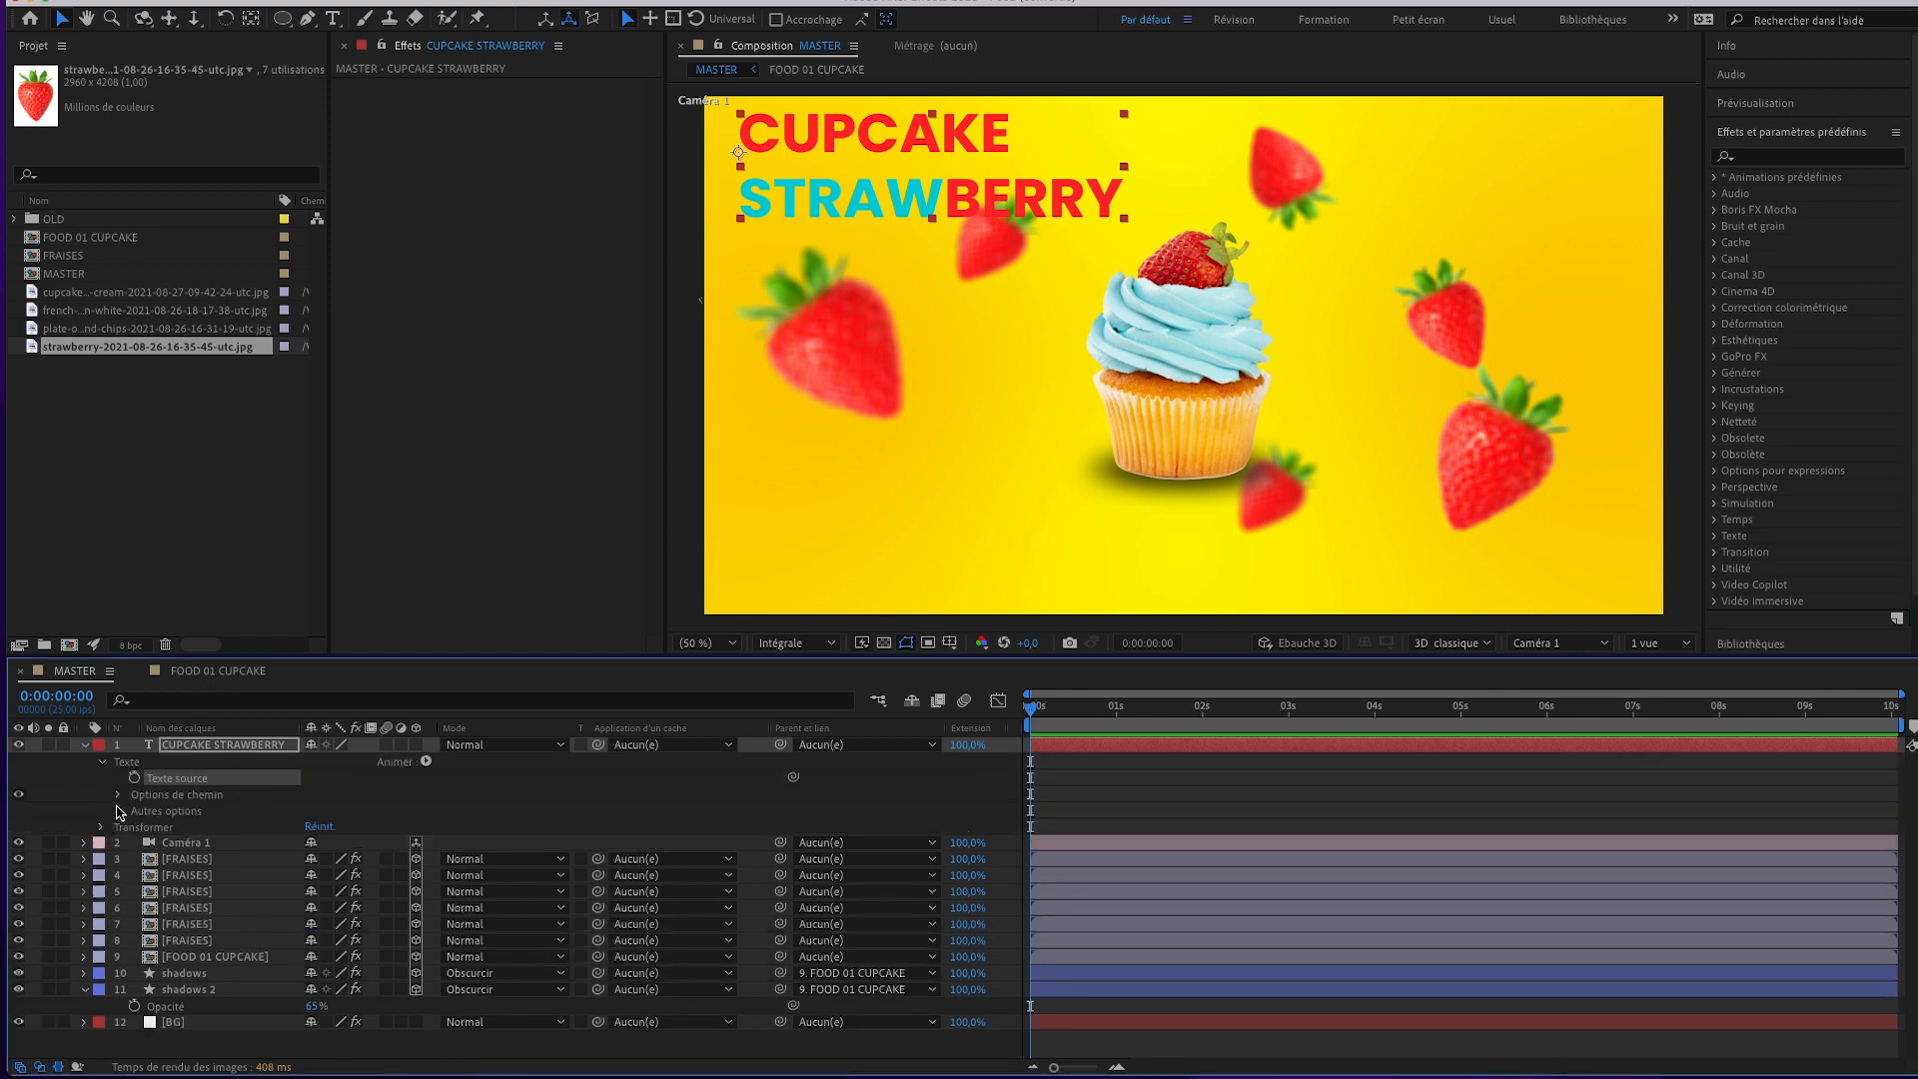
click(180, 766)
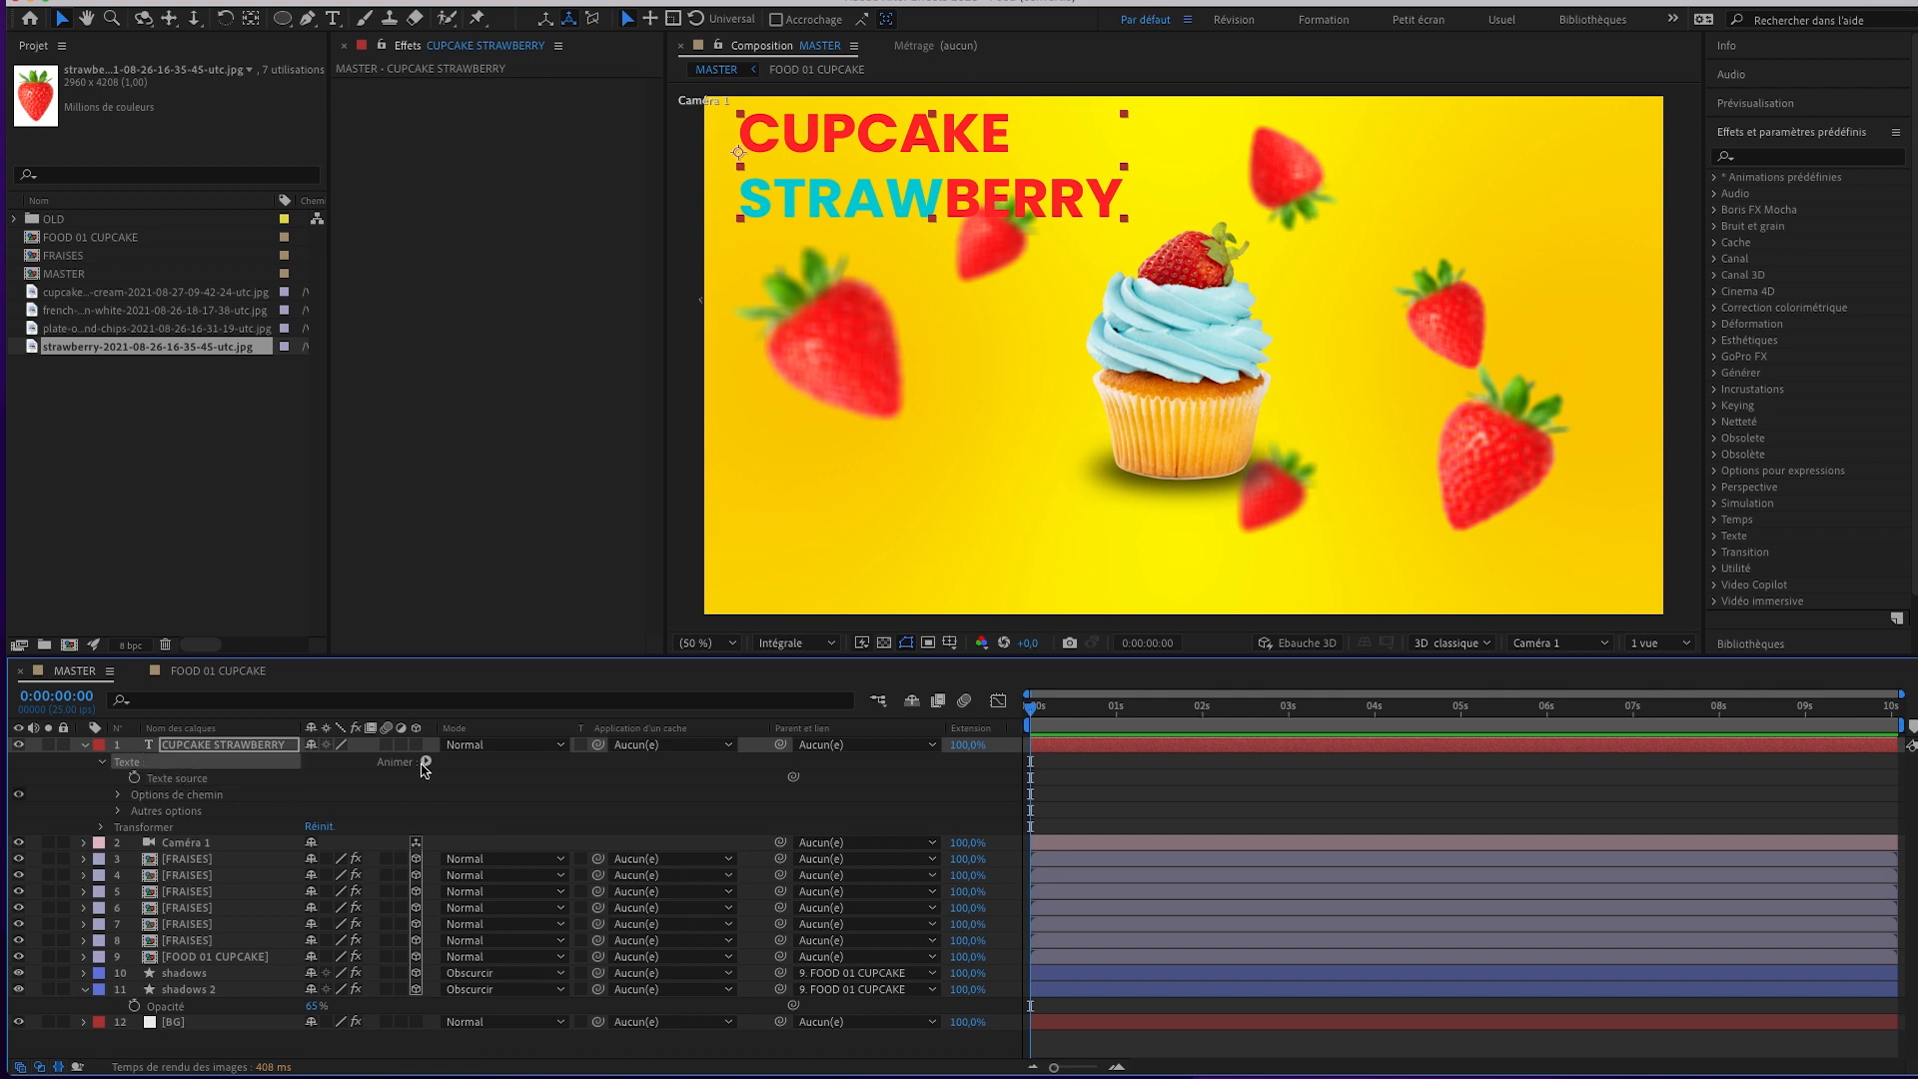
click(425, 762)
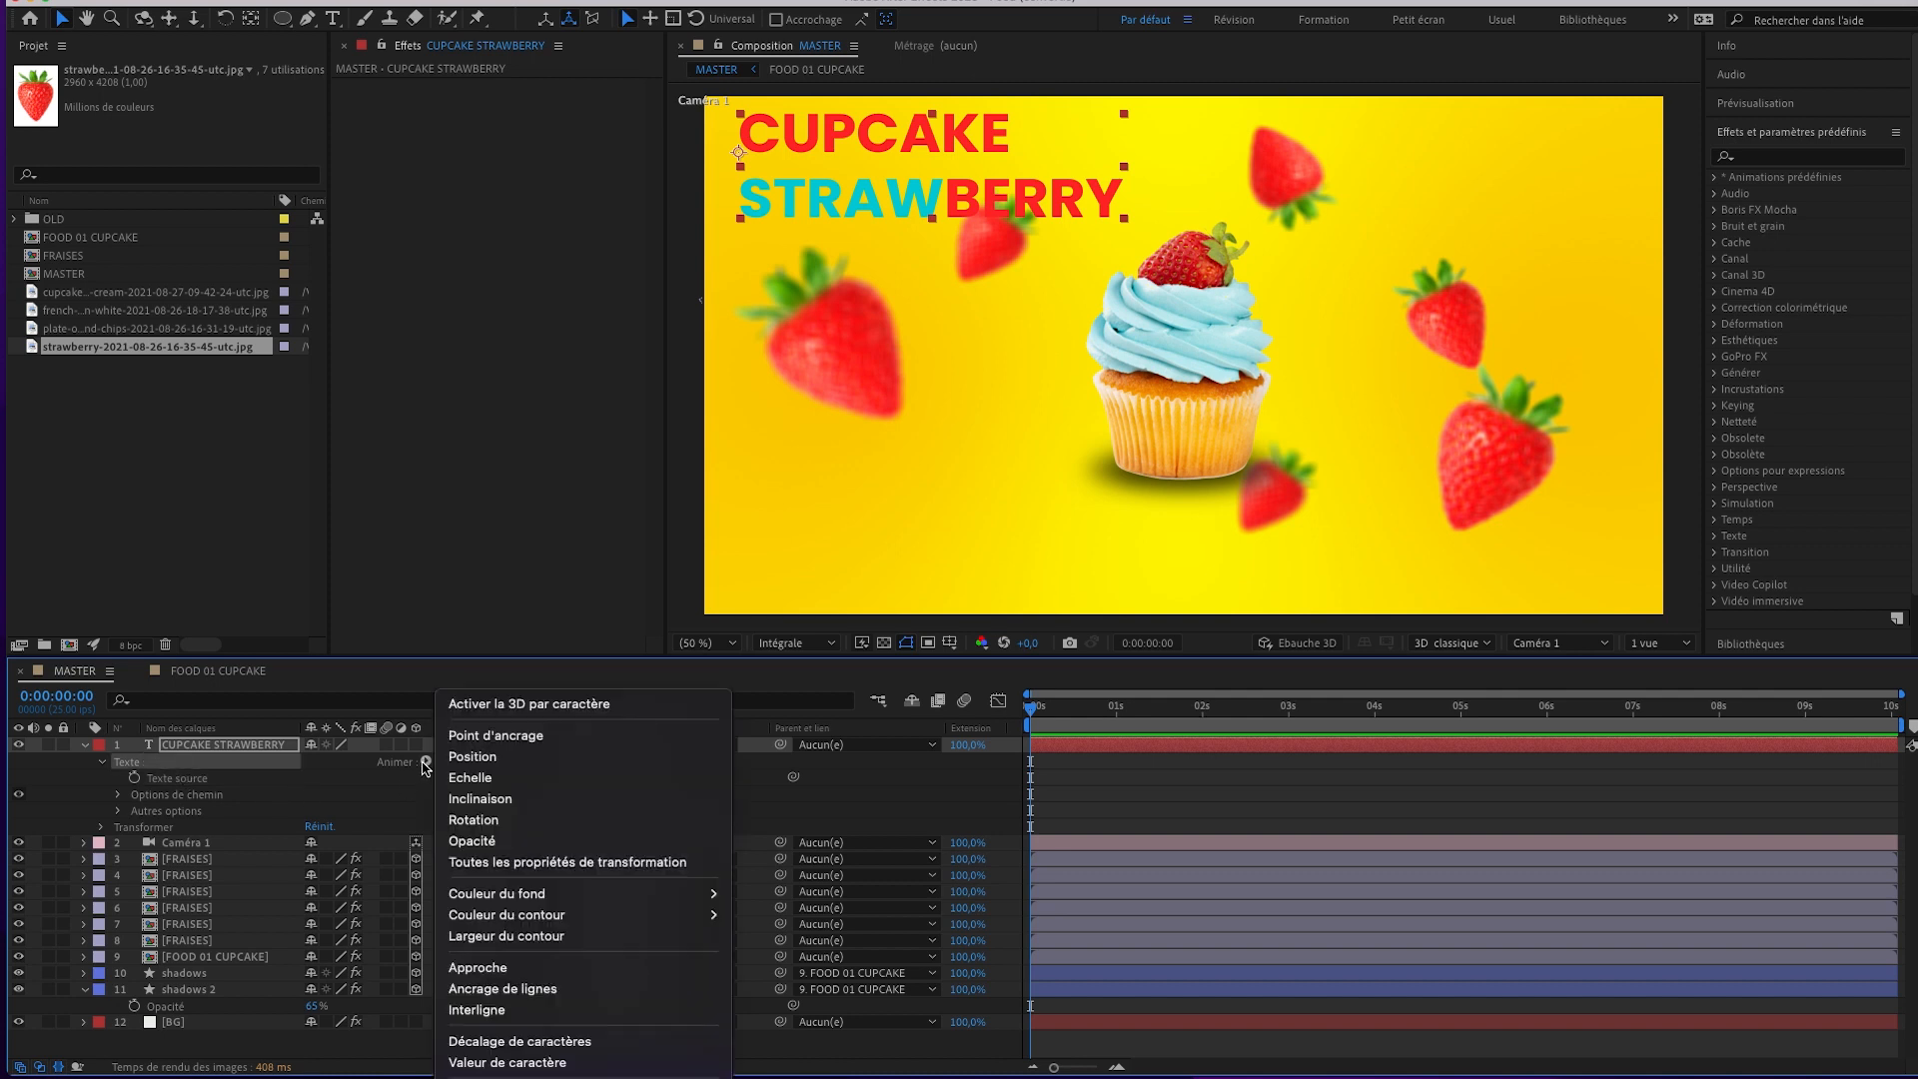
click(489, 759)
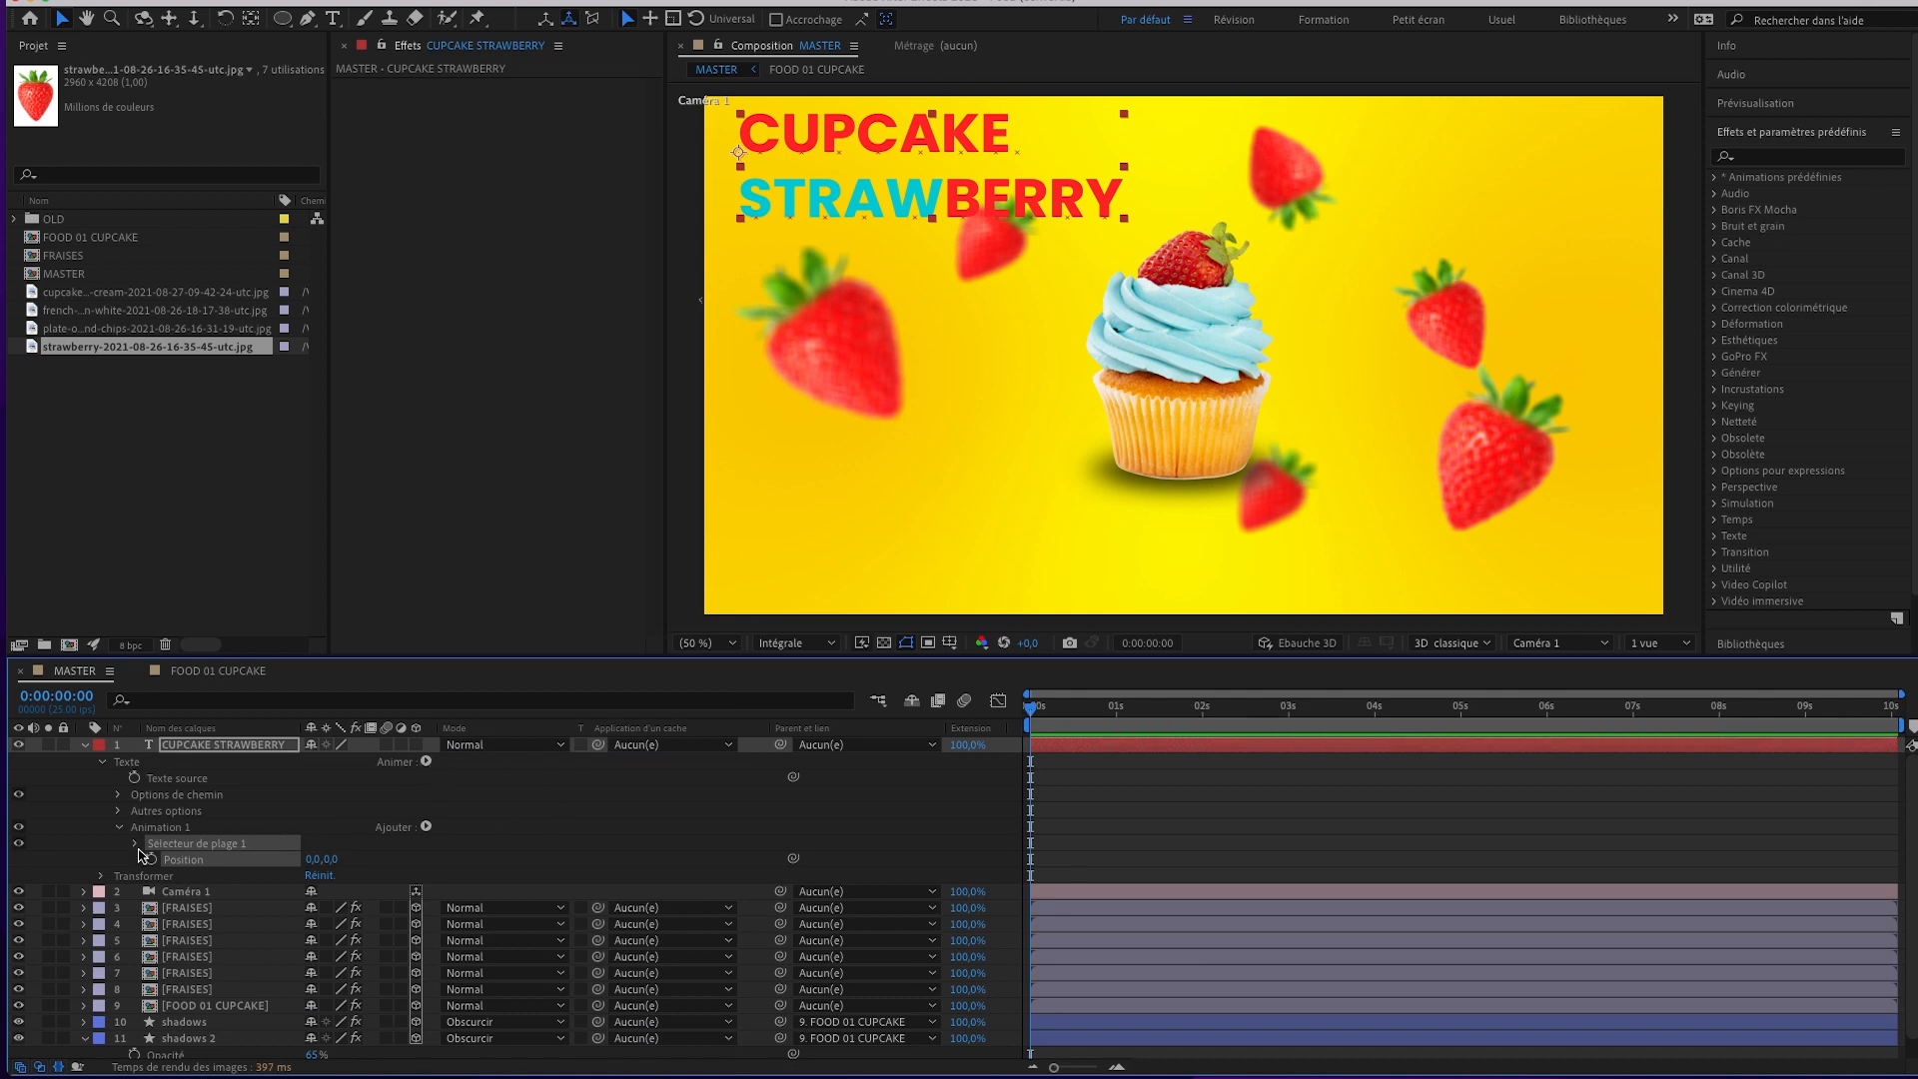
click(137, 844)
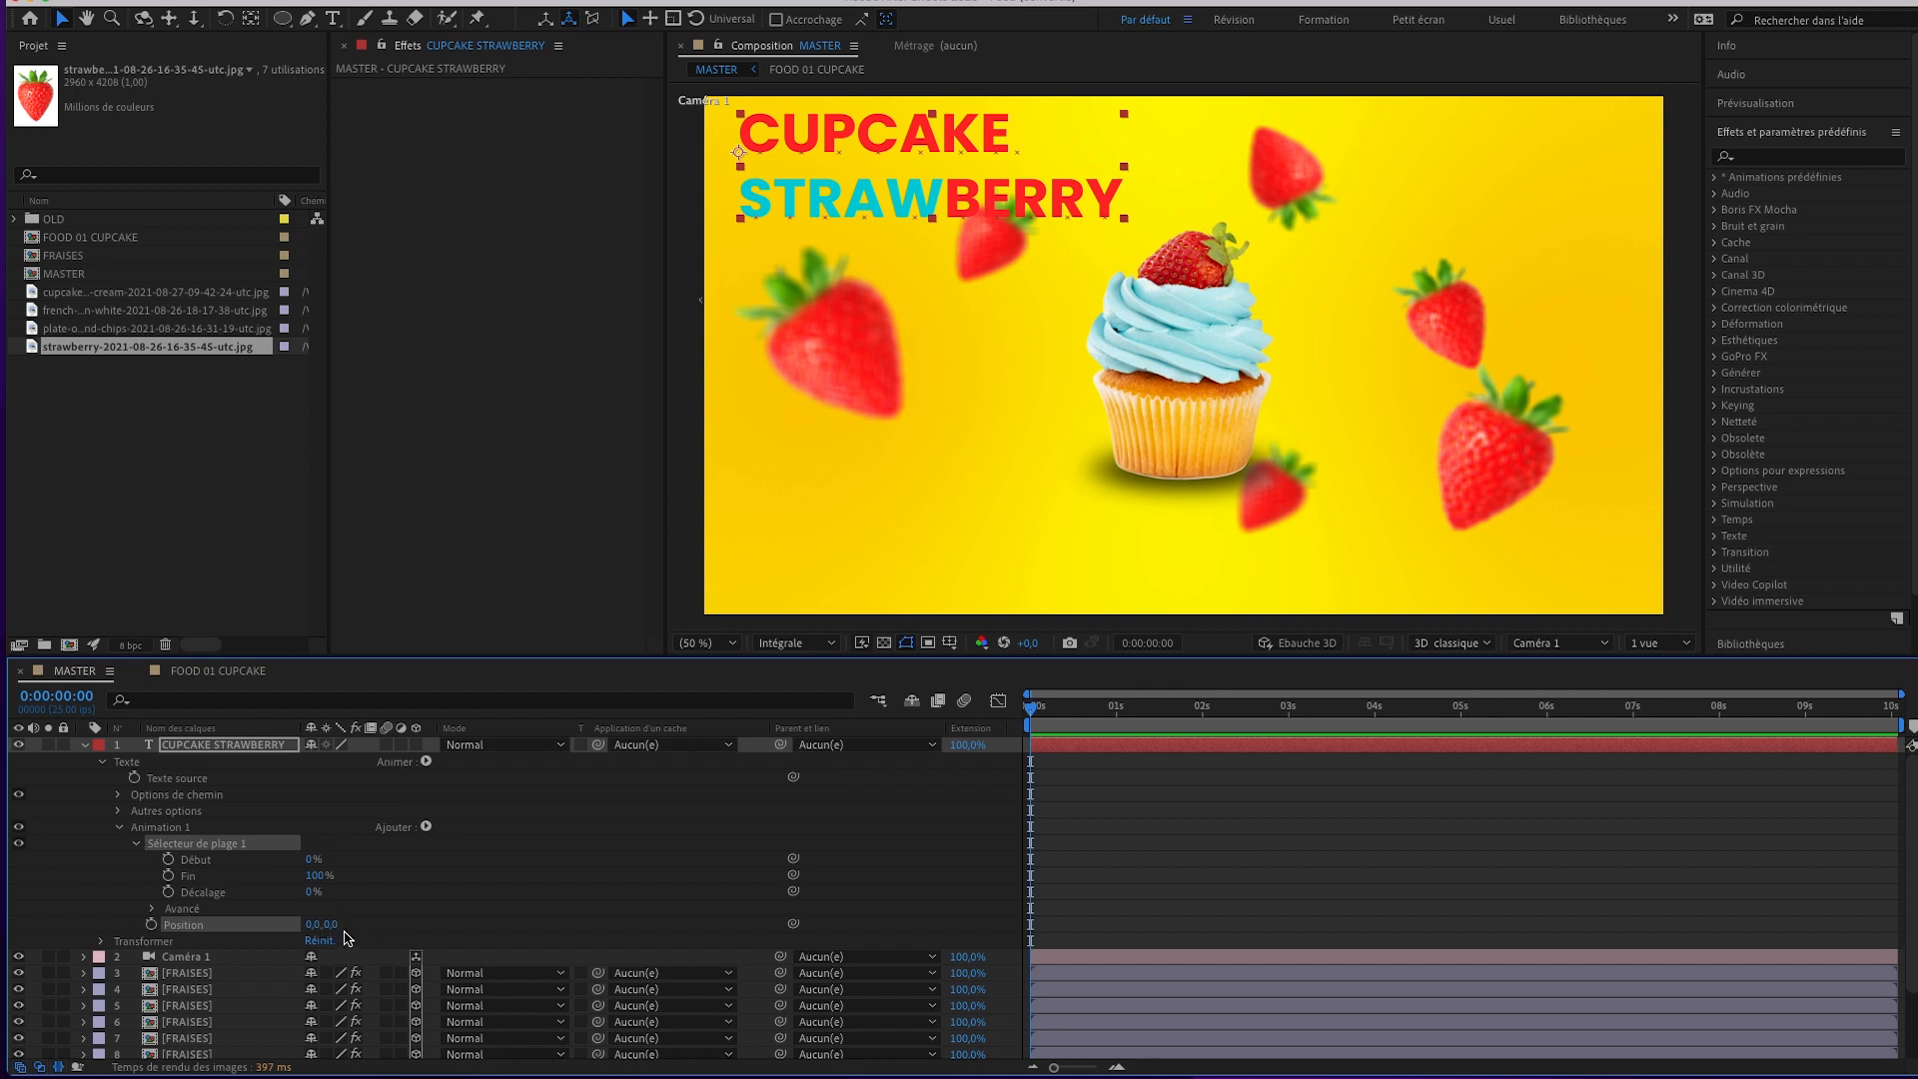
drag(341, 923, 483, 905)
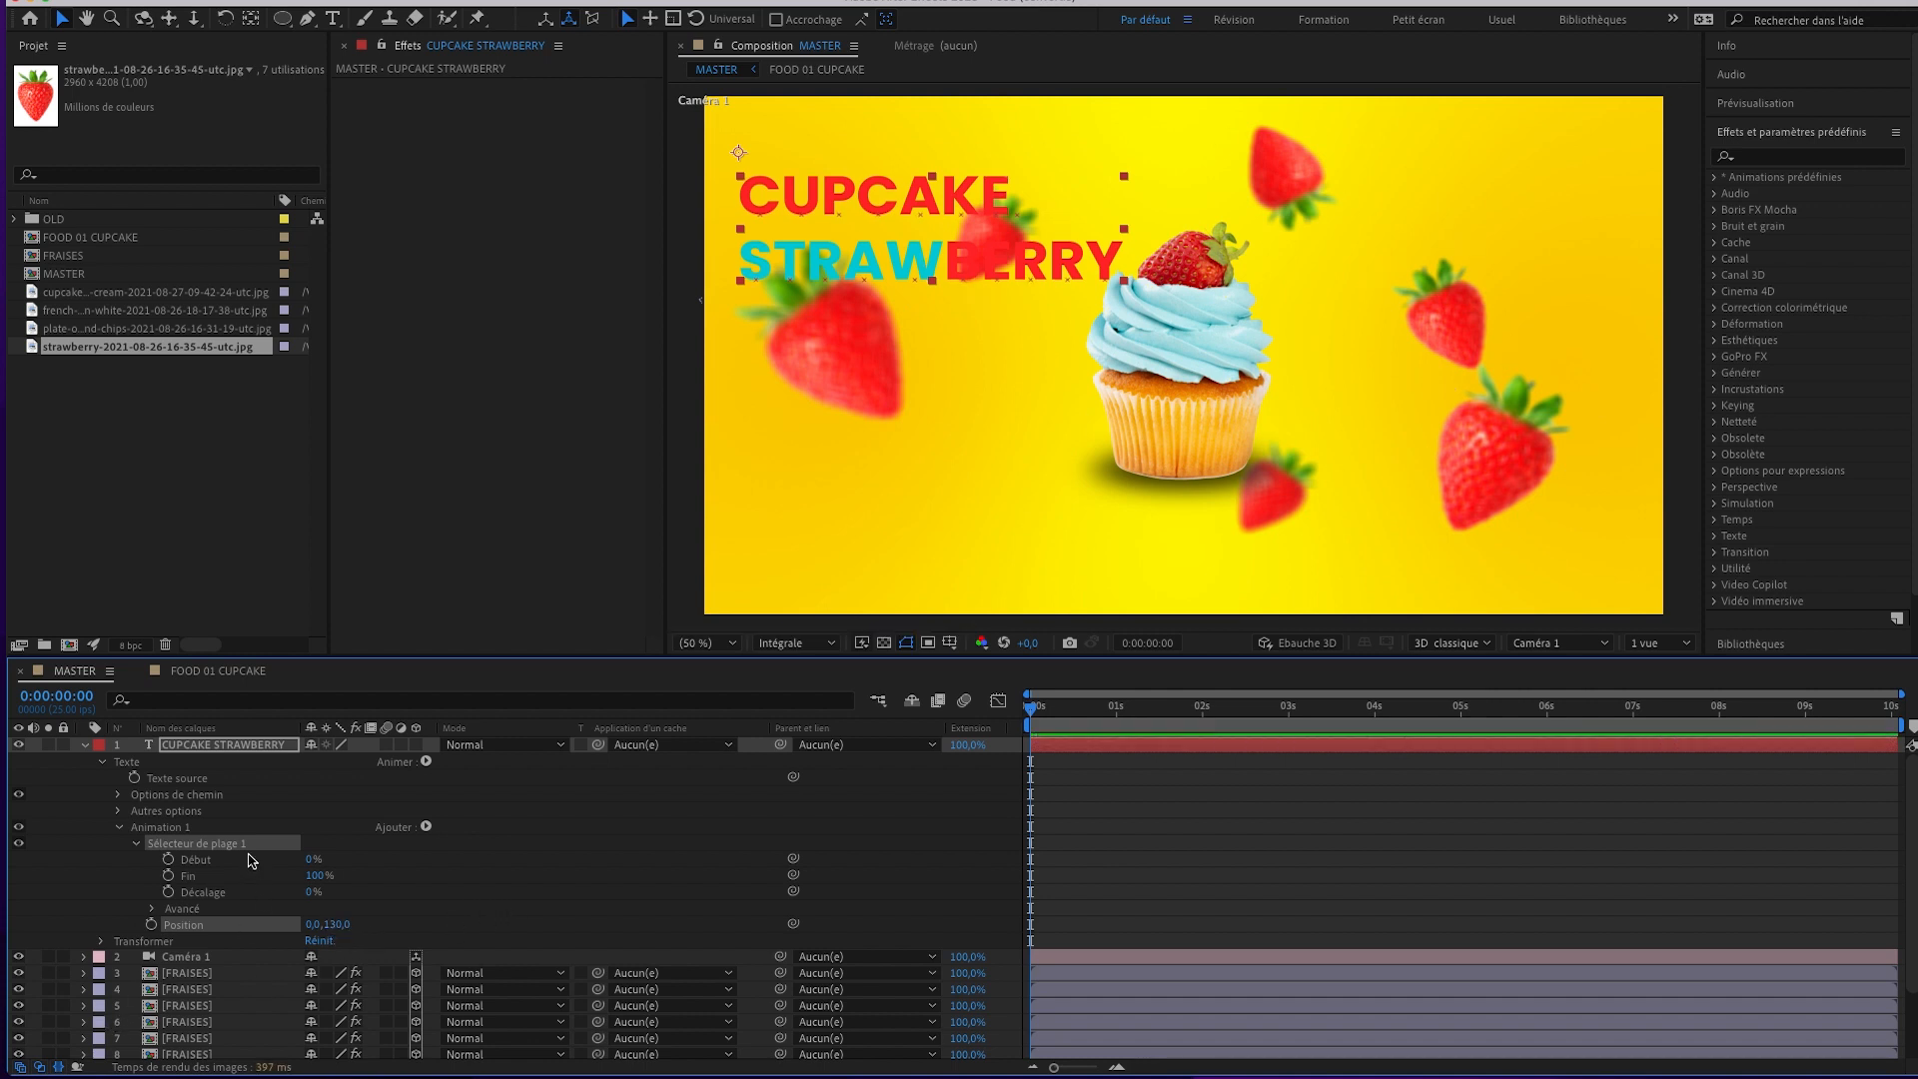
Add an Opacity property to the title's text animator and lower it to 1%.
click(426, 827)
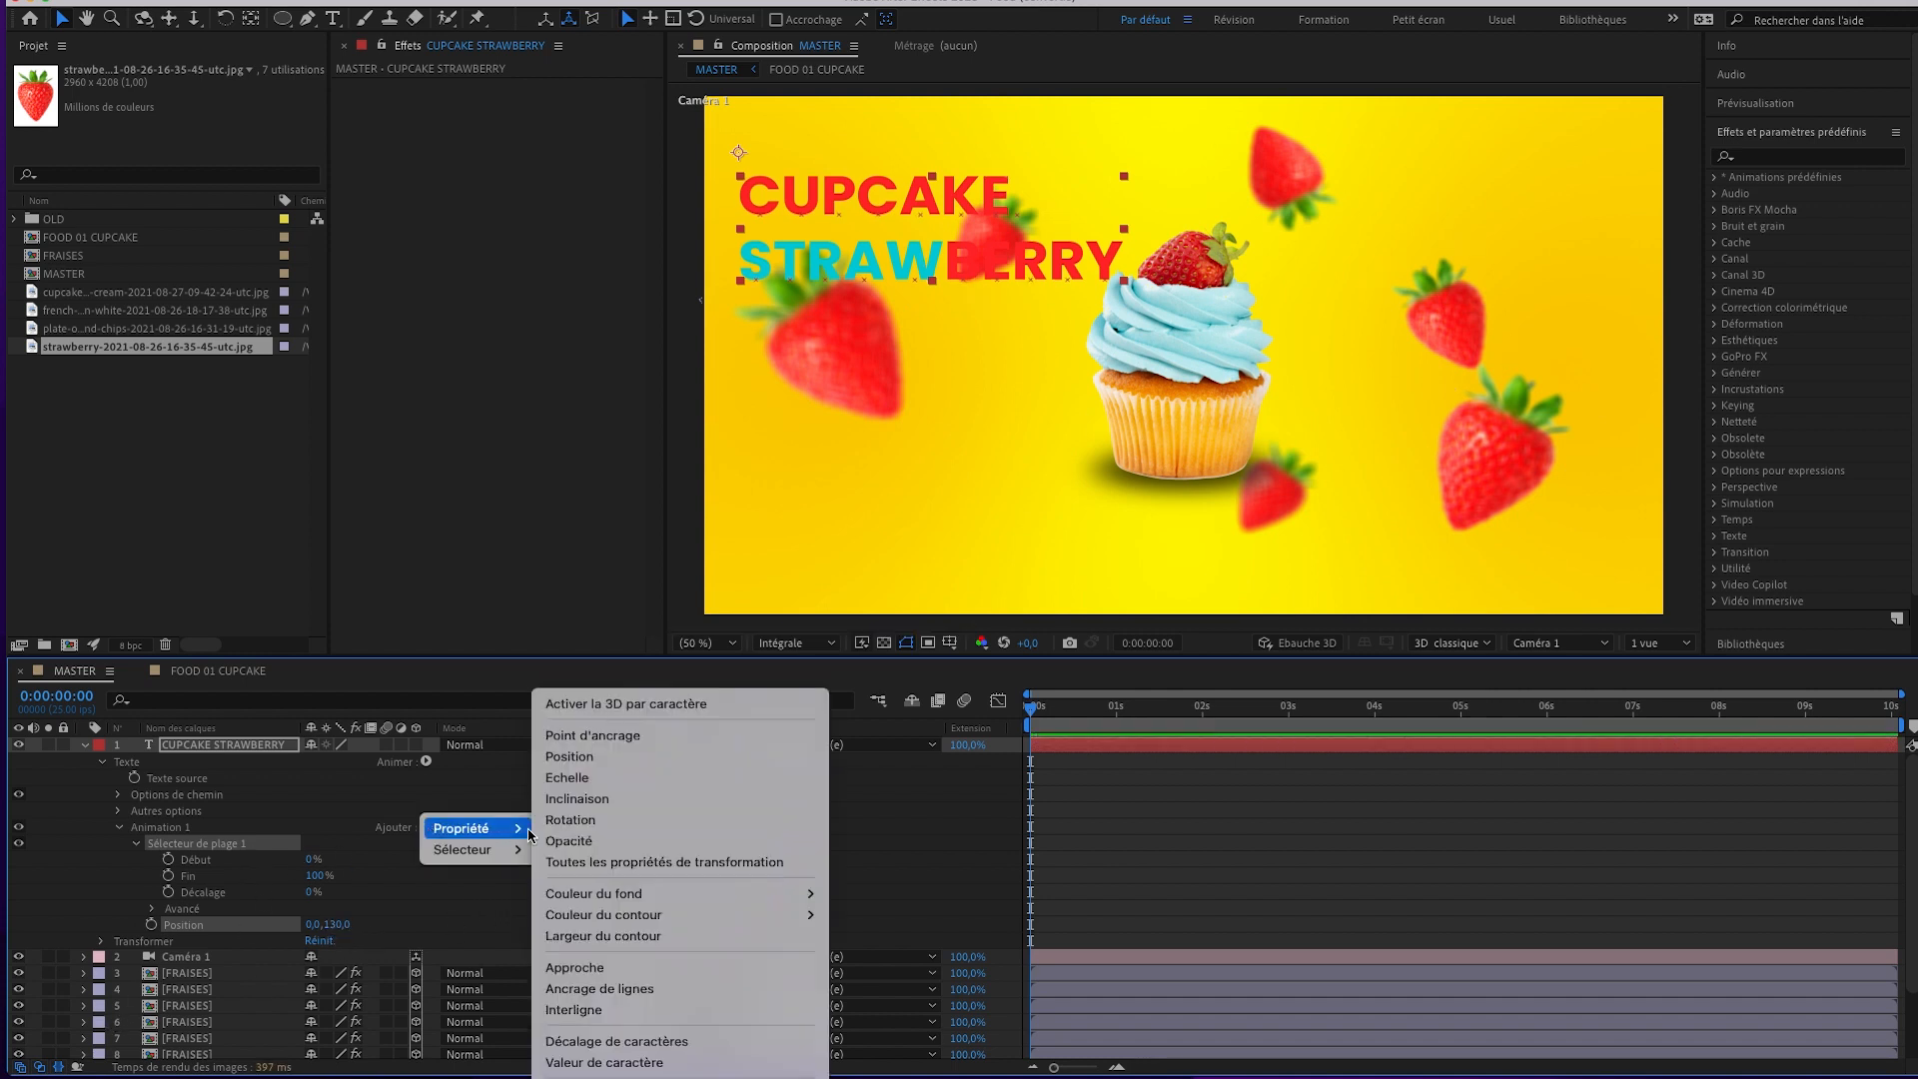
click(568, 840)
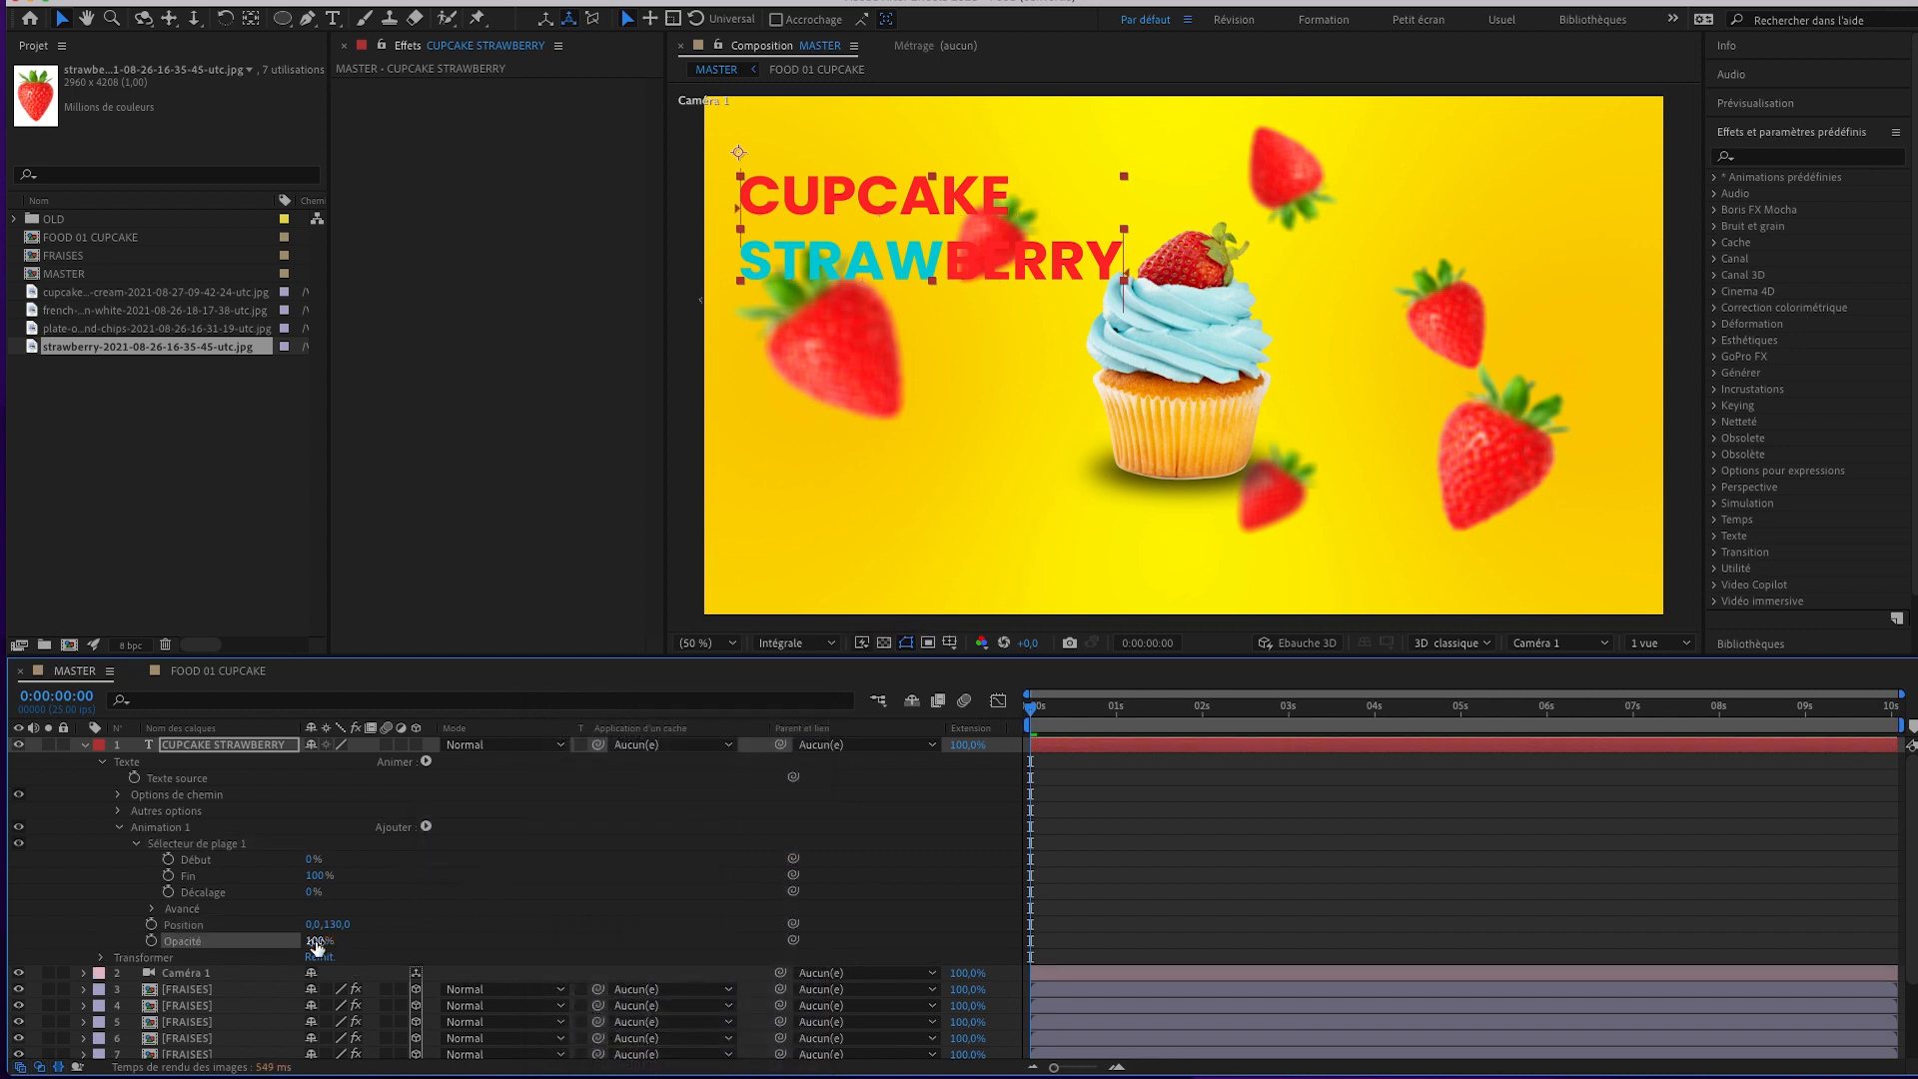
drag(316, 944, 165, 927)
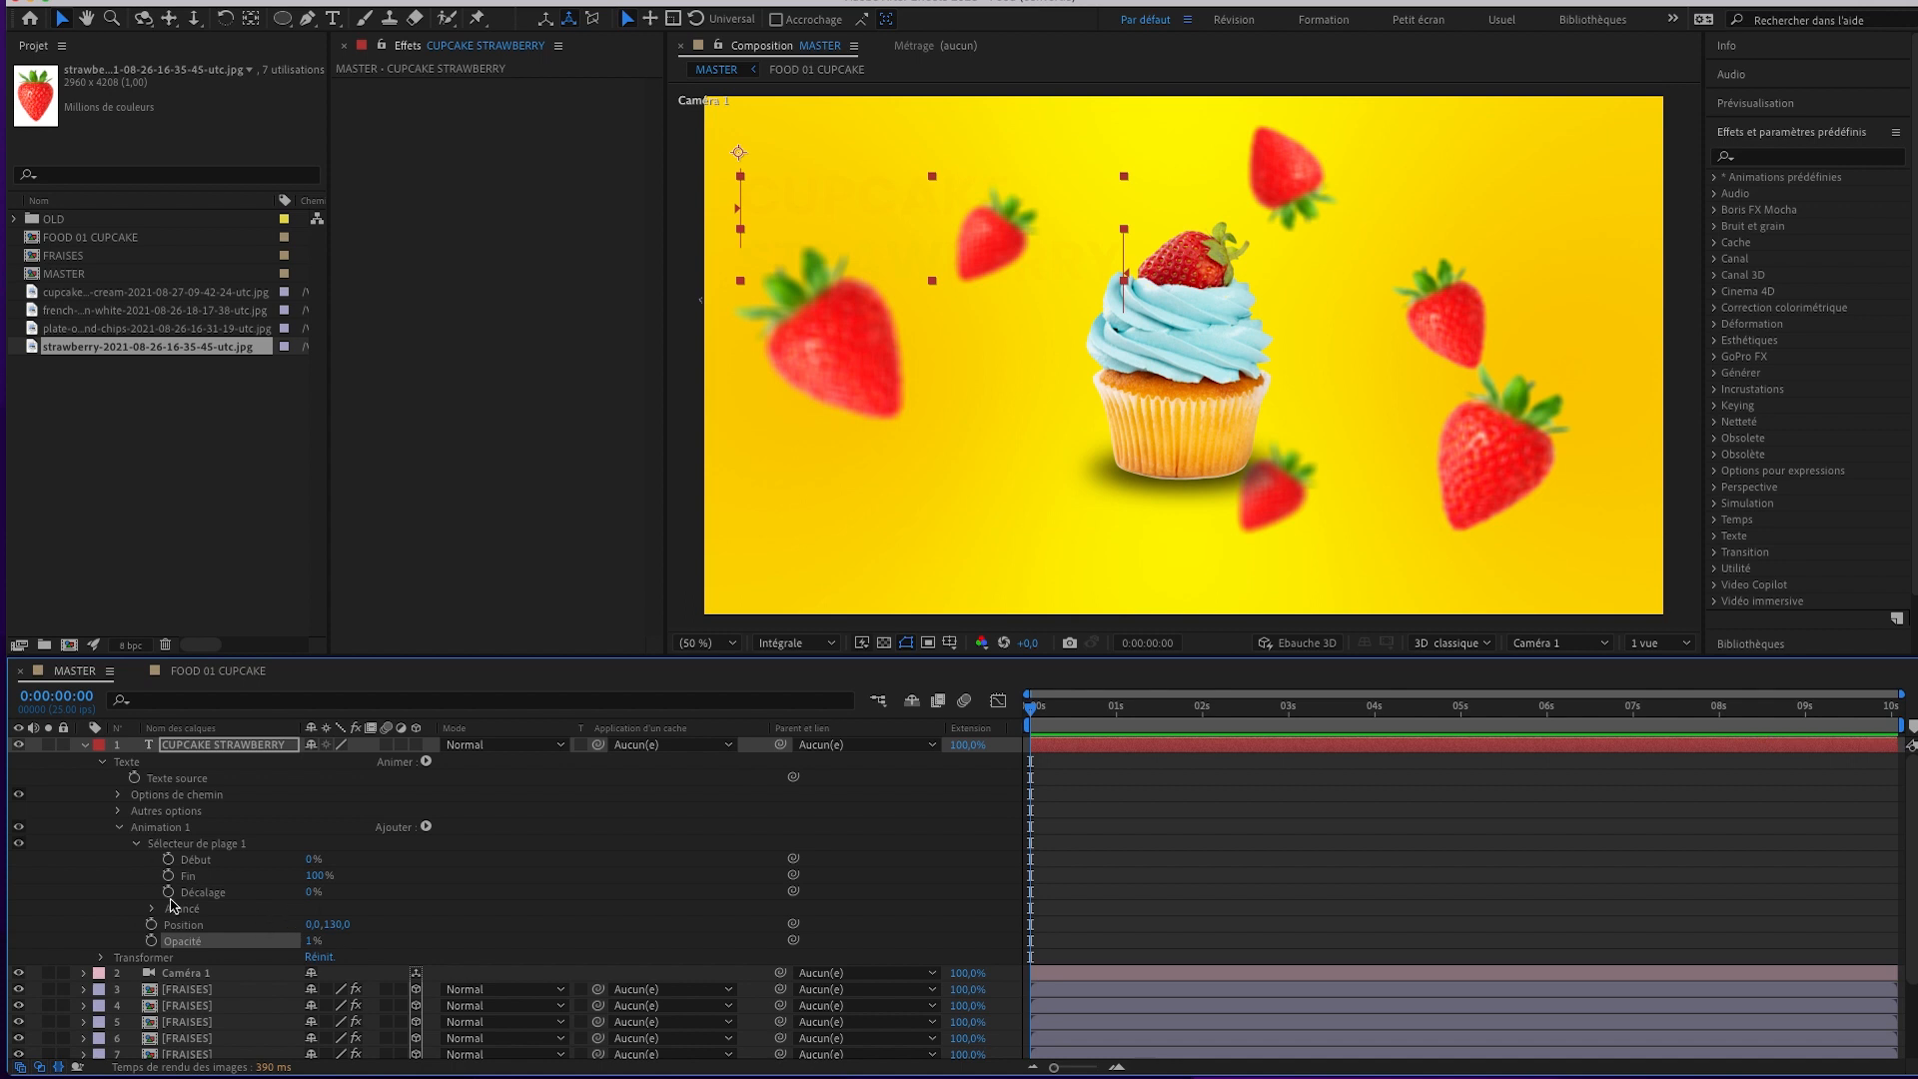
Keyframe the range selector's Offset from -100% at the start to 100% at 0:00:01:17.
drag(290, 893, 185, 911)
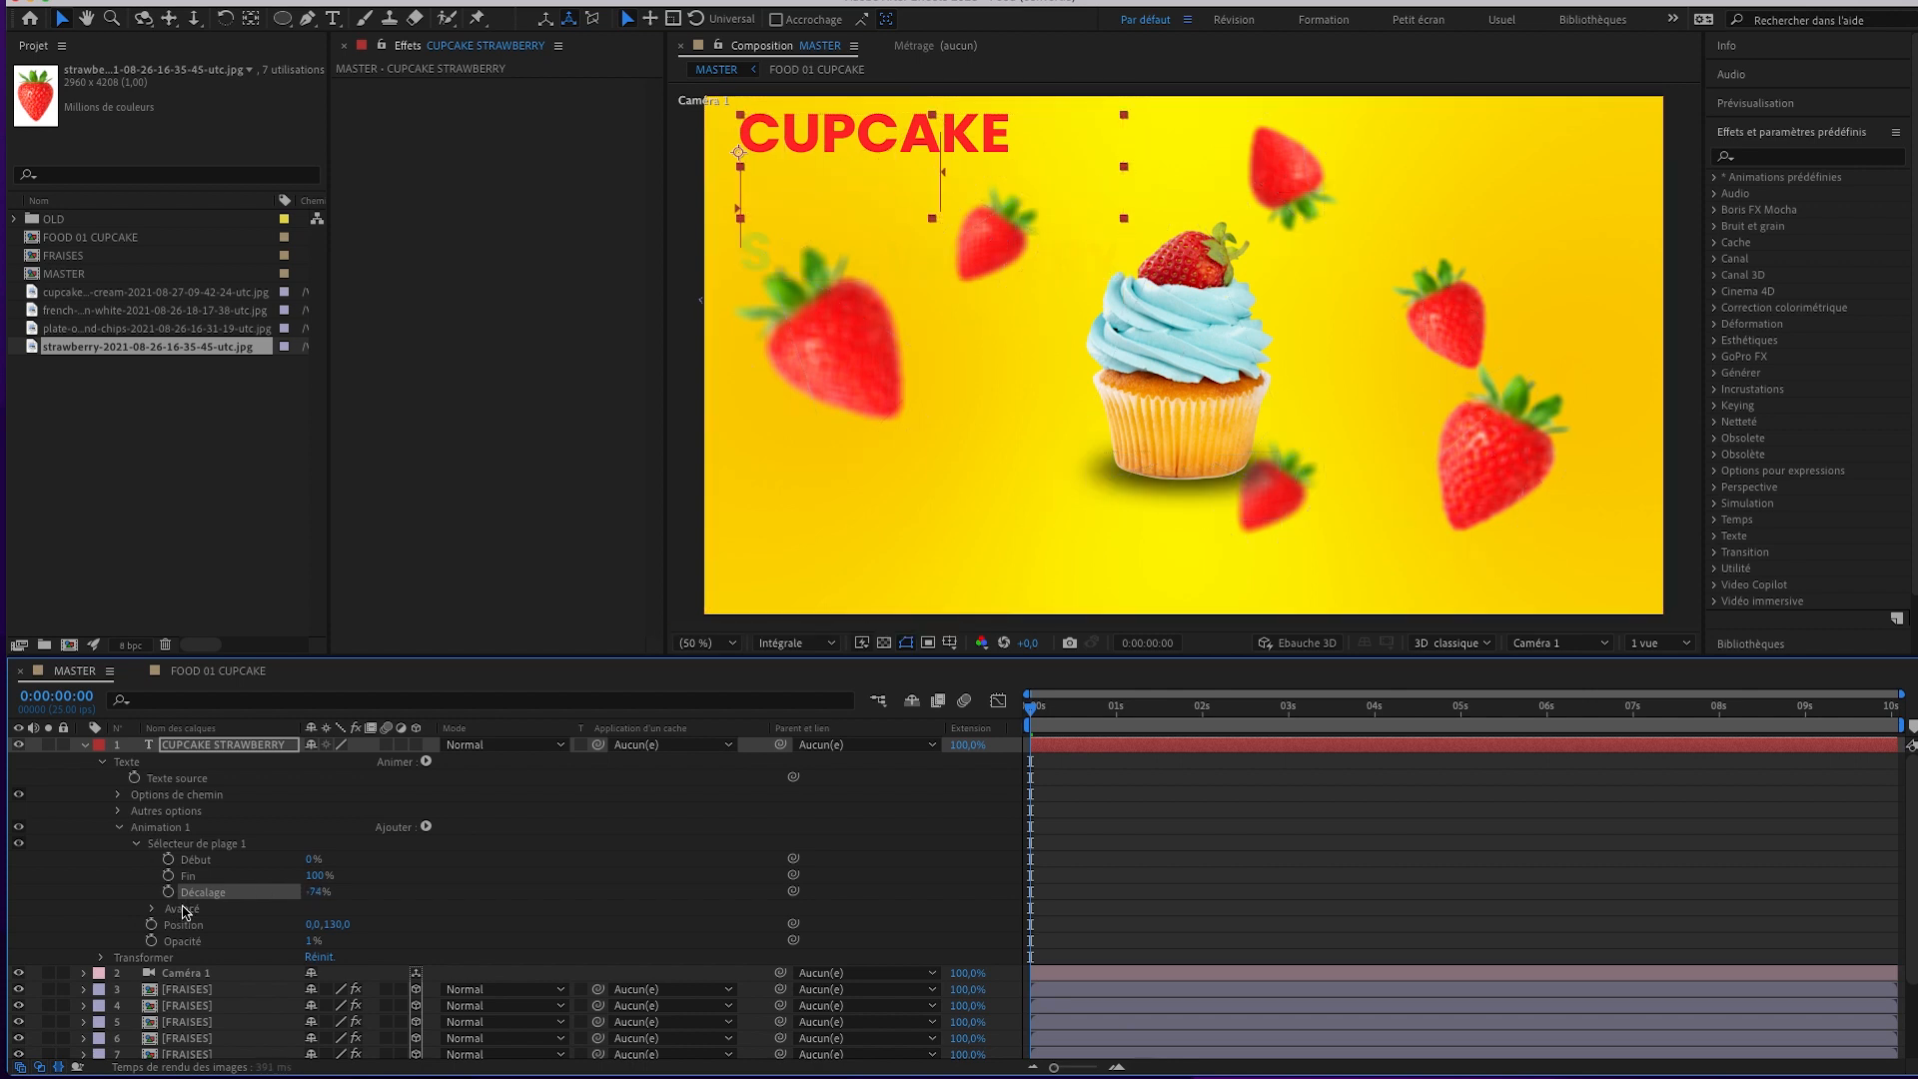
click(168, 891)
drag(317, 894, 201, 895)
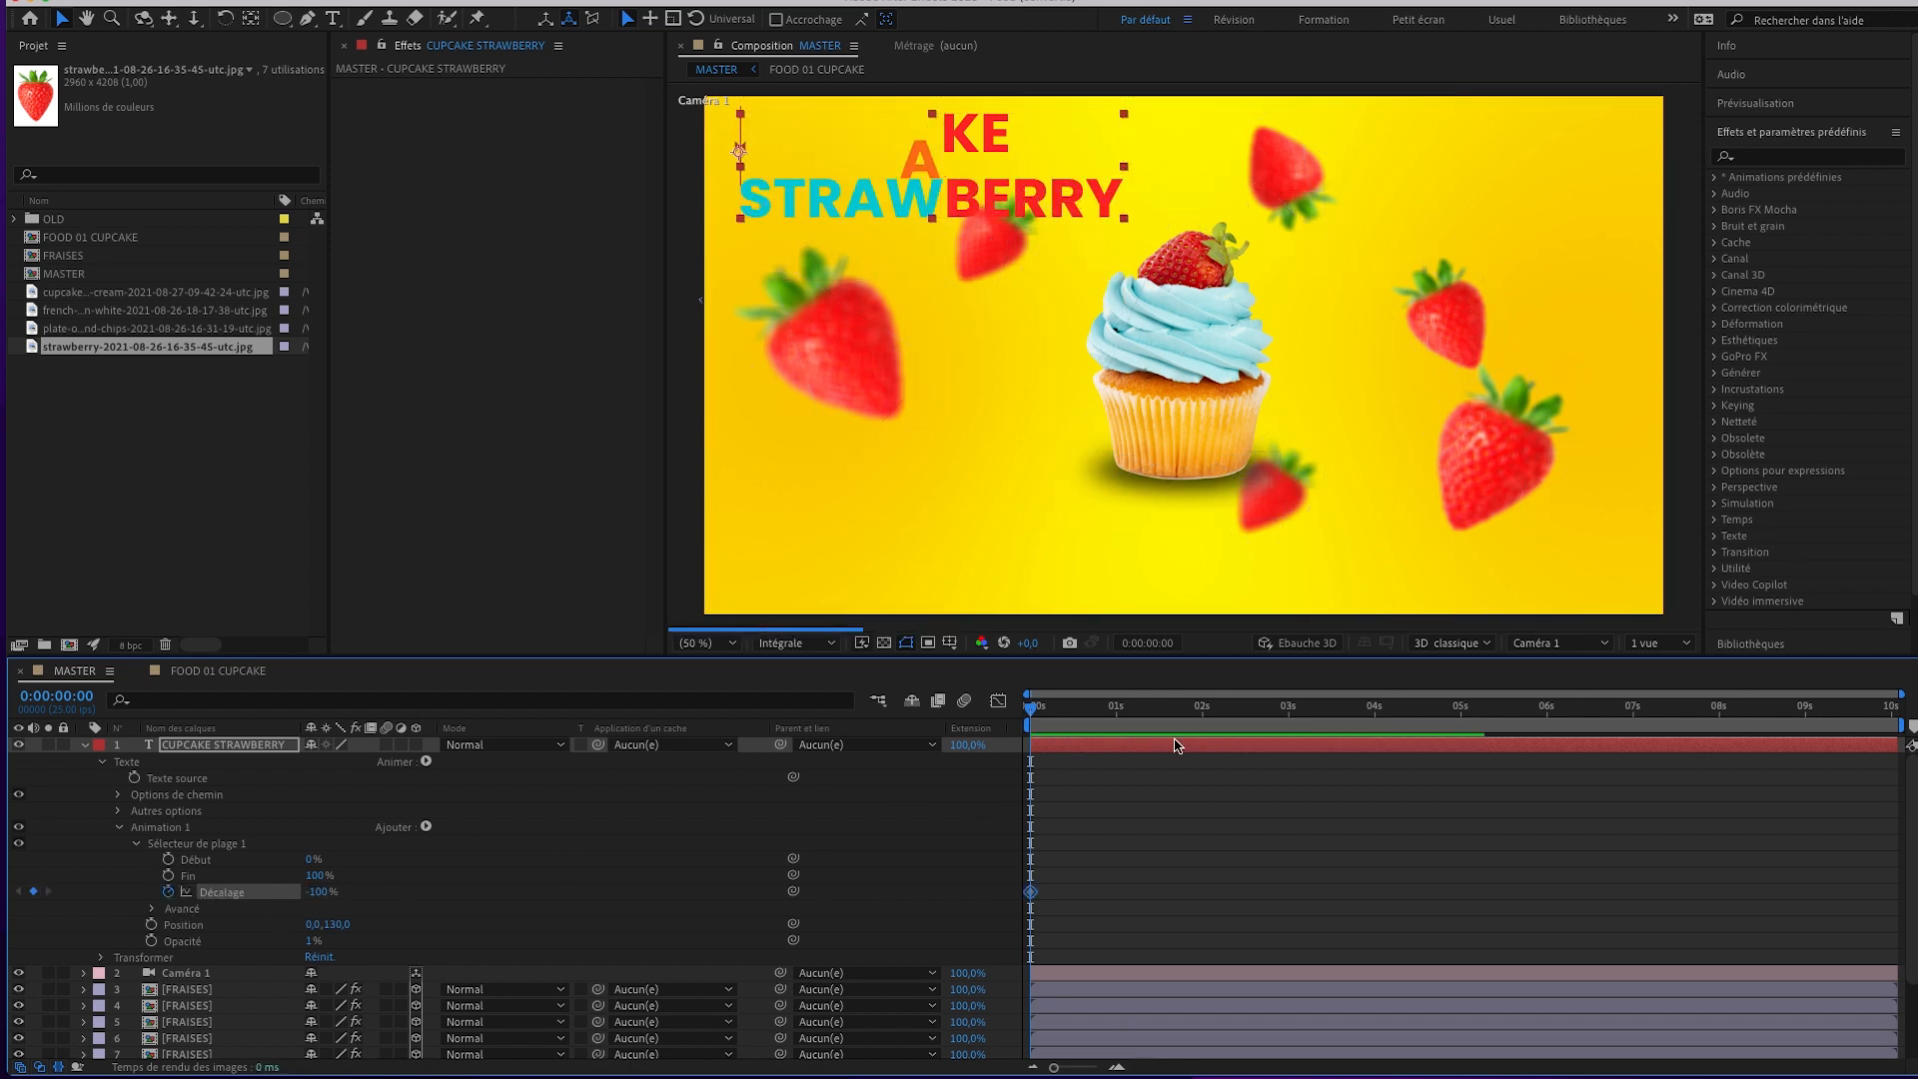
key(space)
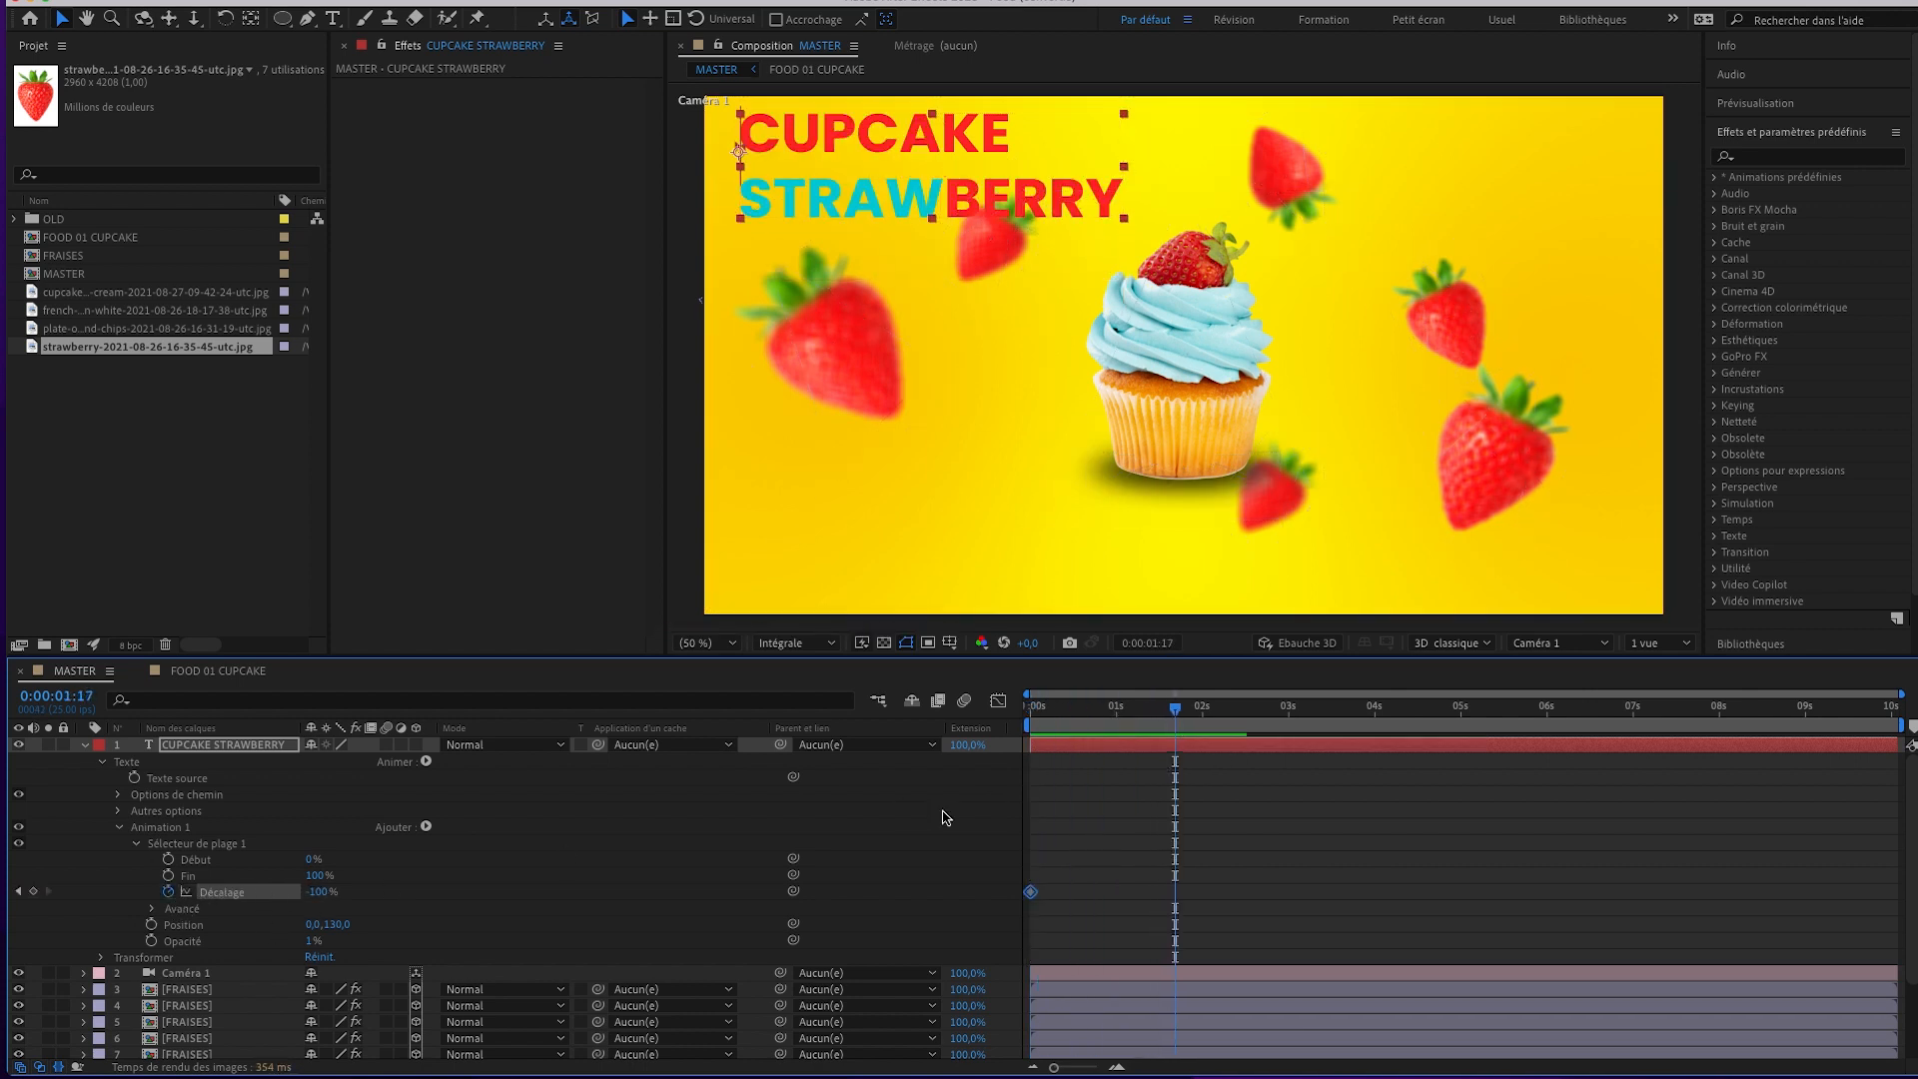
drag(315, 892, 696, 893)
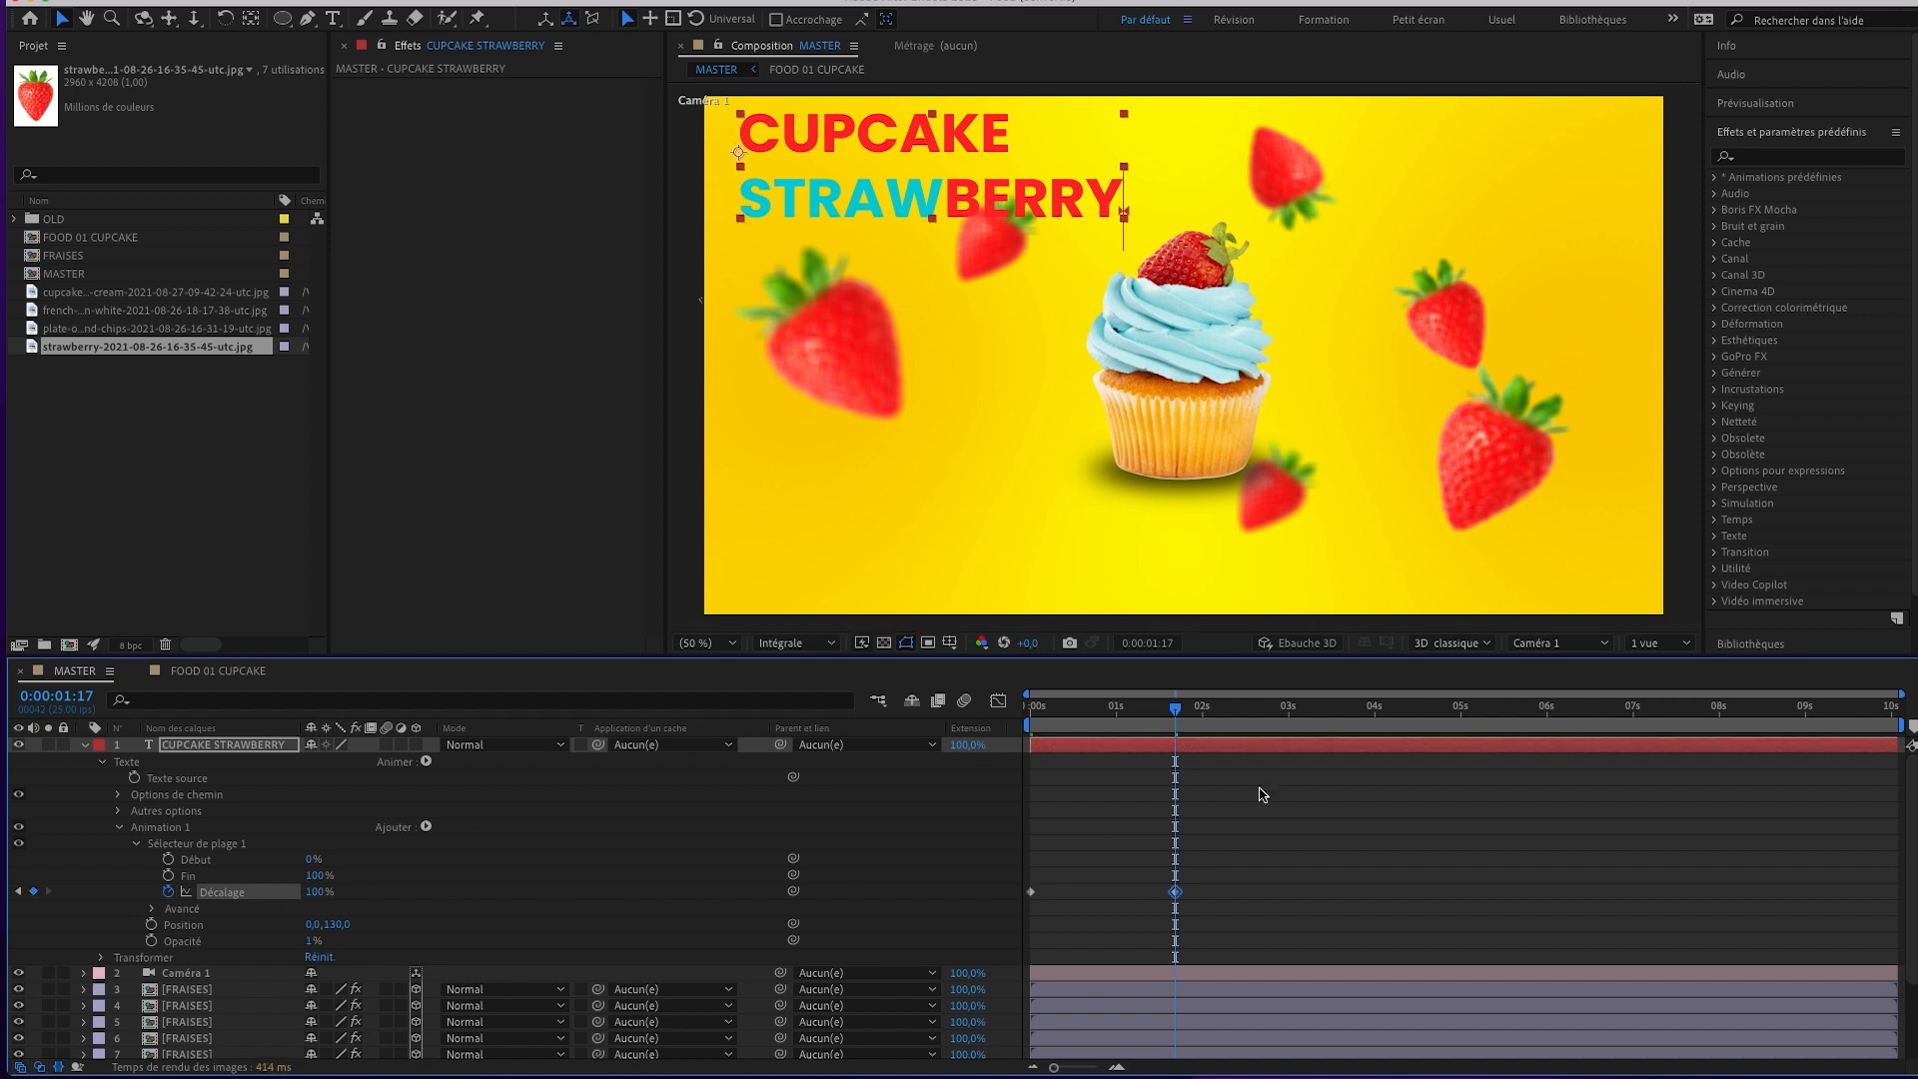
Shift both Offset keyframes later in time so the title animation starts at about 2 seconds.
drag(1286, 871, 1010, 910)
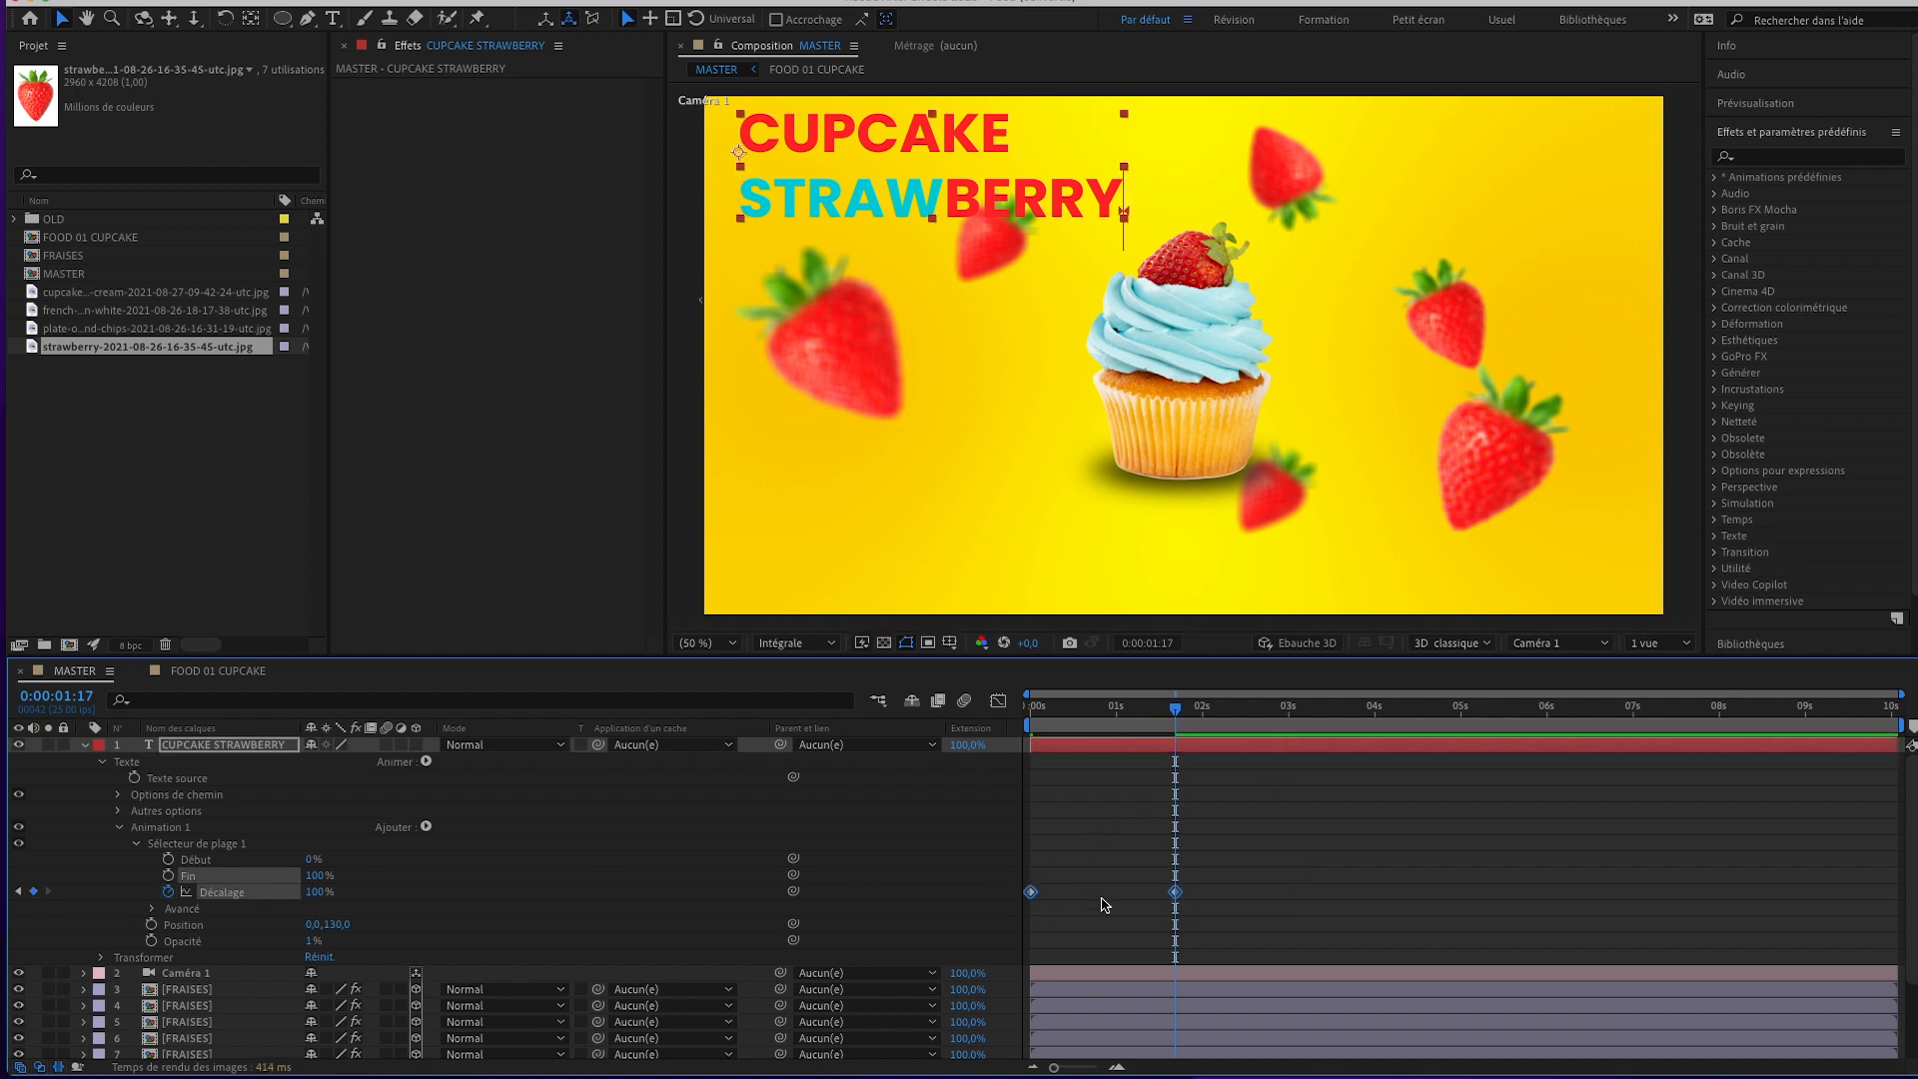
drag(1182, 900, 1351, 899)
mouse_move(1180, 709)
mouse_down()
mouse_move(1267, 719)
mouse_move(1156, 723)
mouse_up()
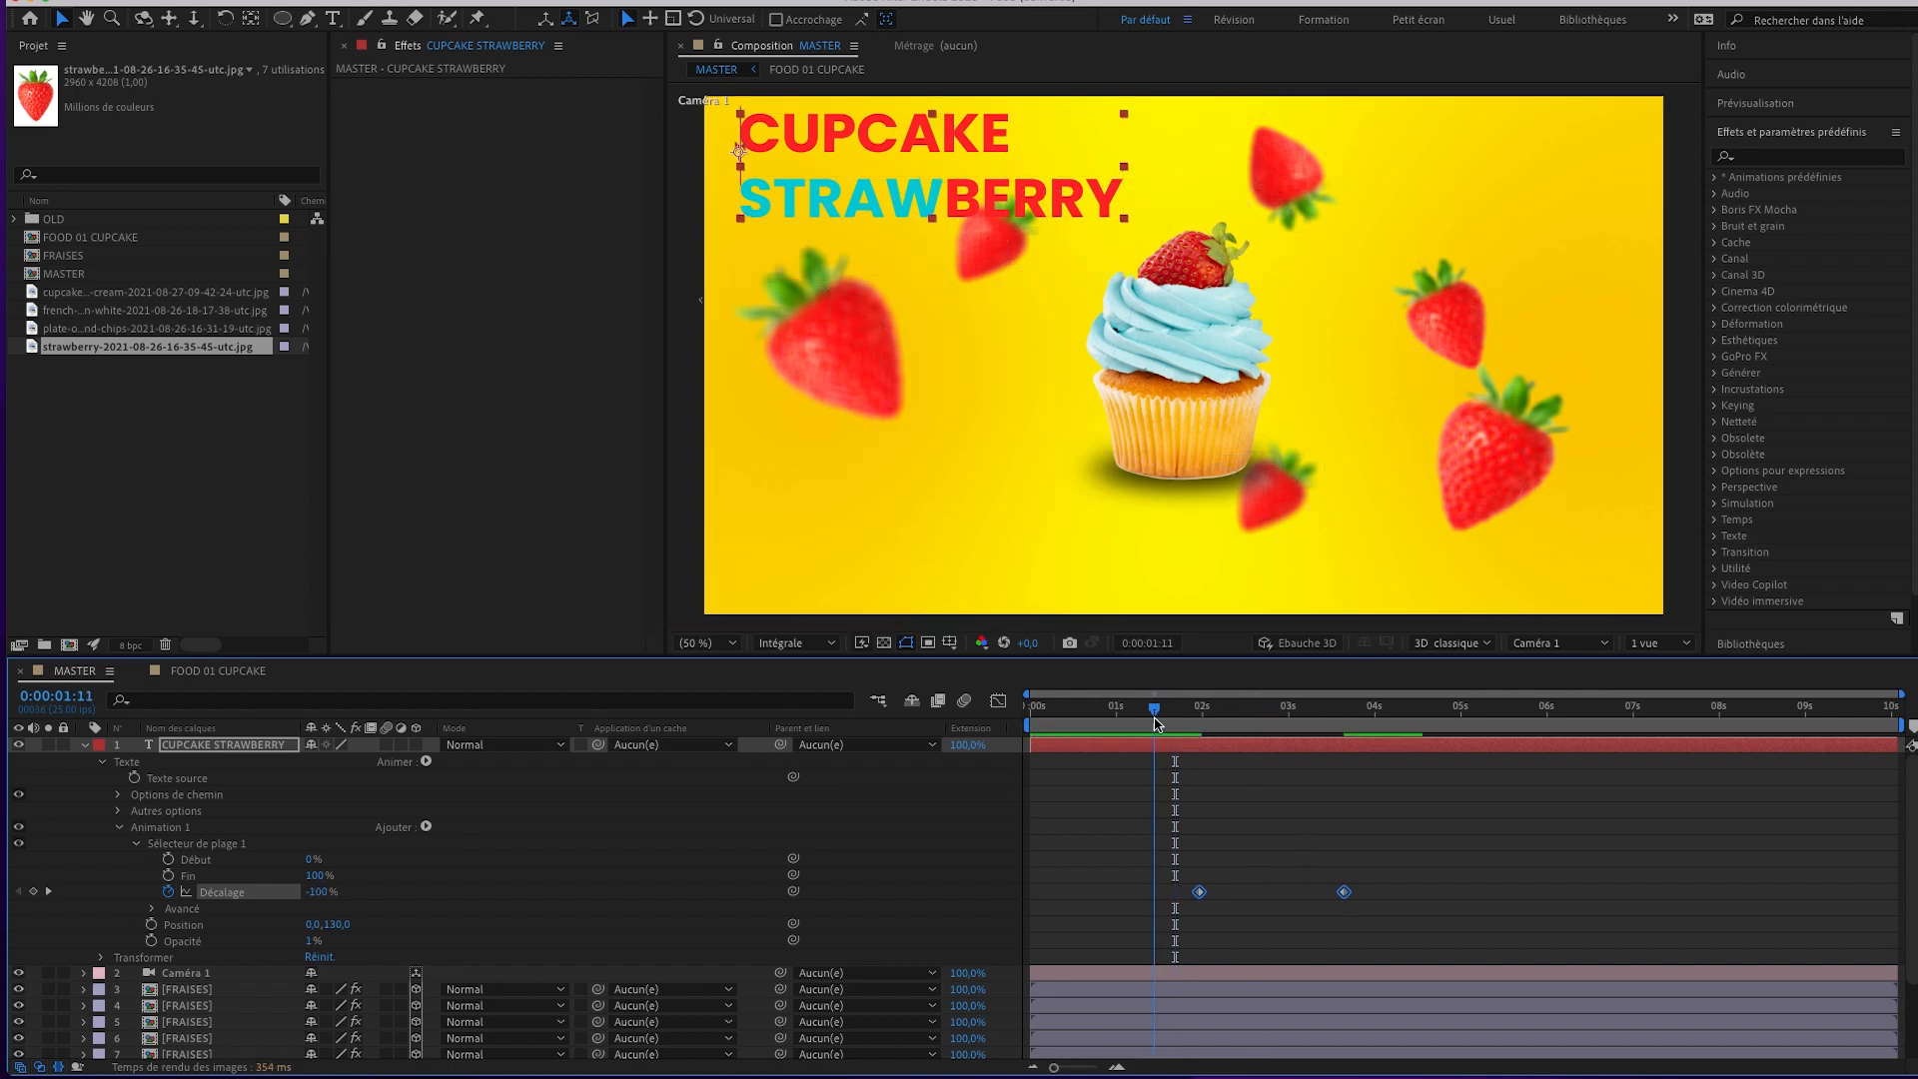
End the work area at about 0:00:04:19 and preview the title's letter-by-letter animation.
click(1439, 711)
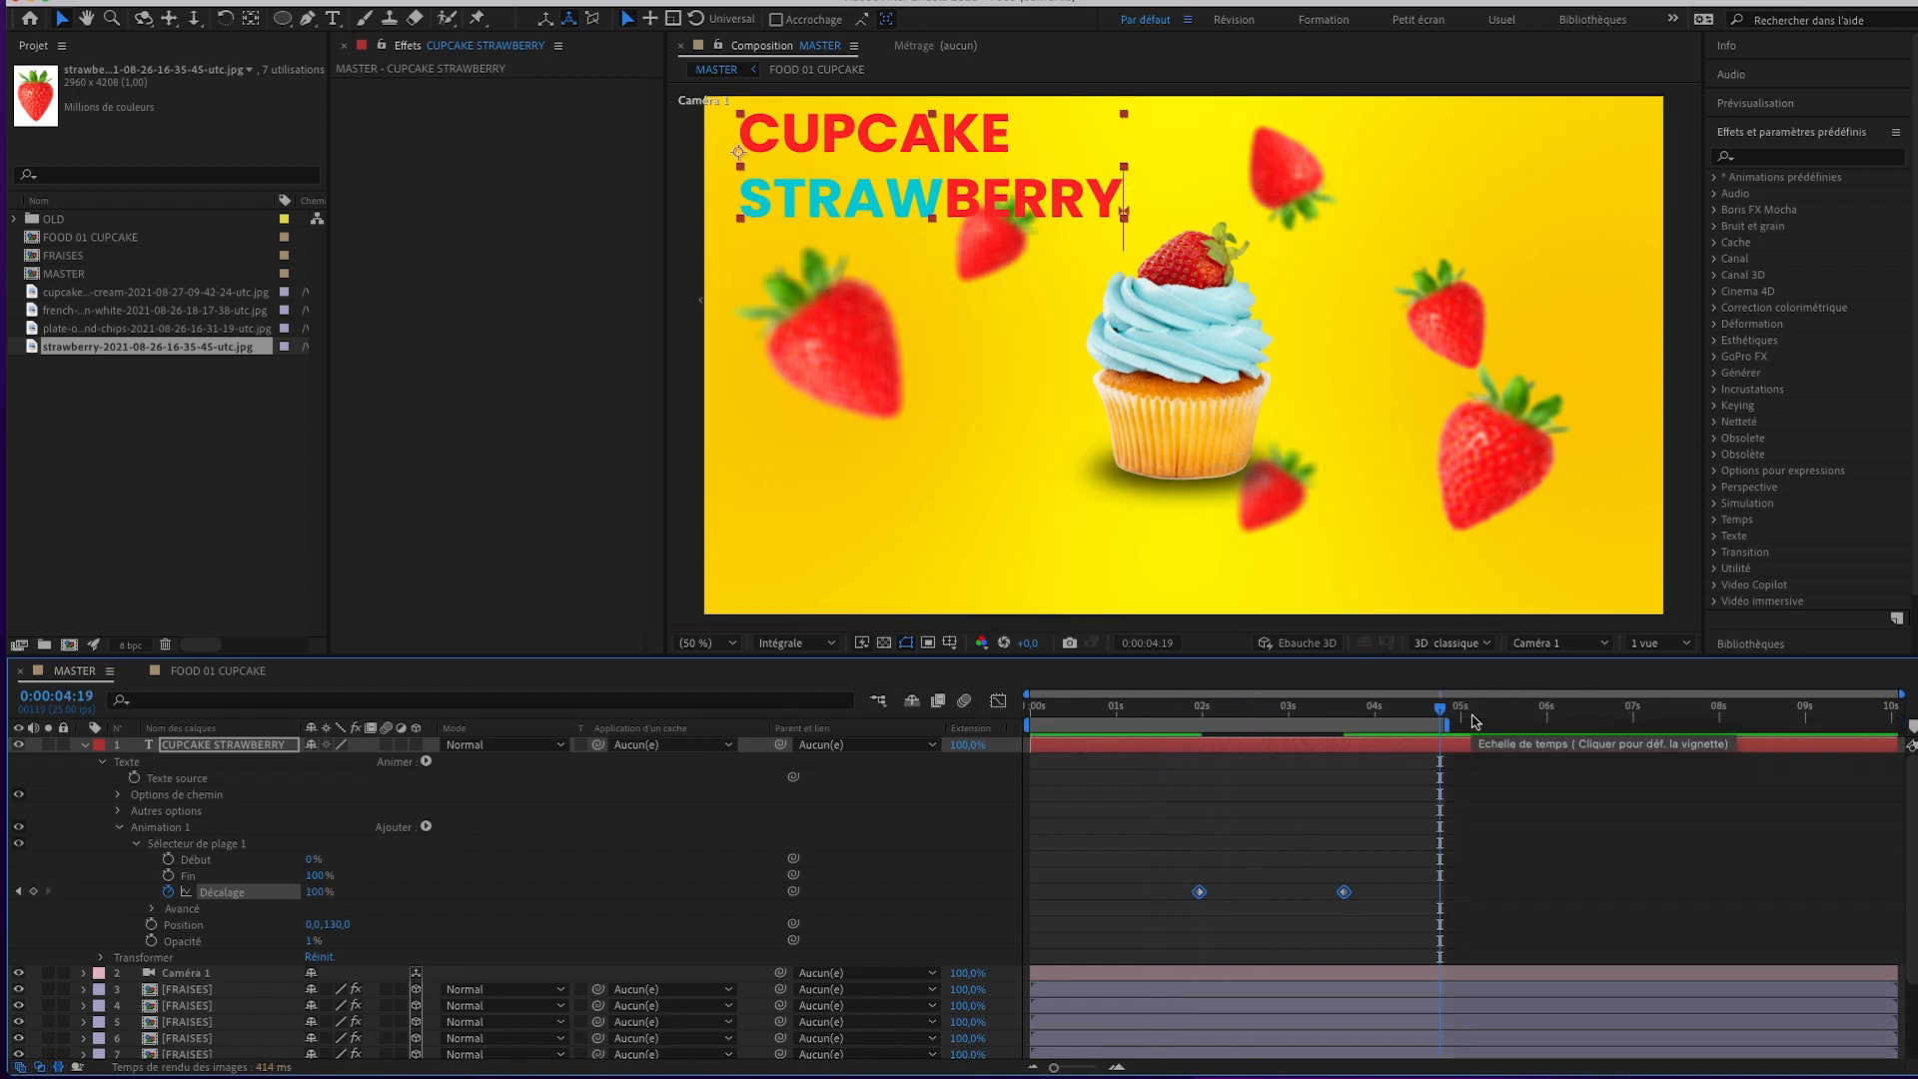
key(space)
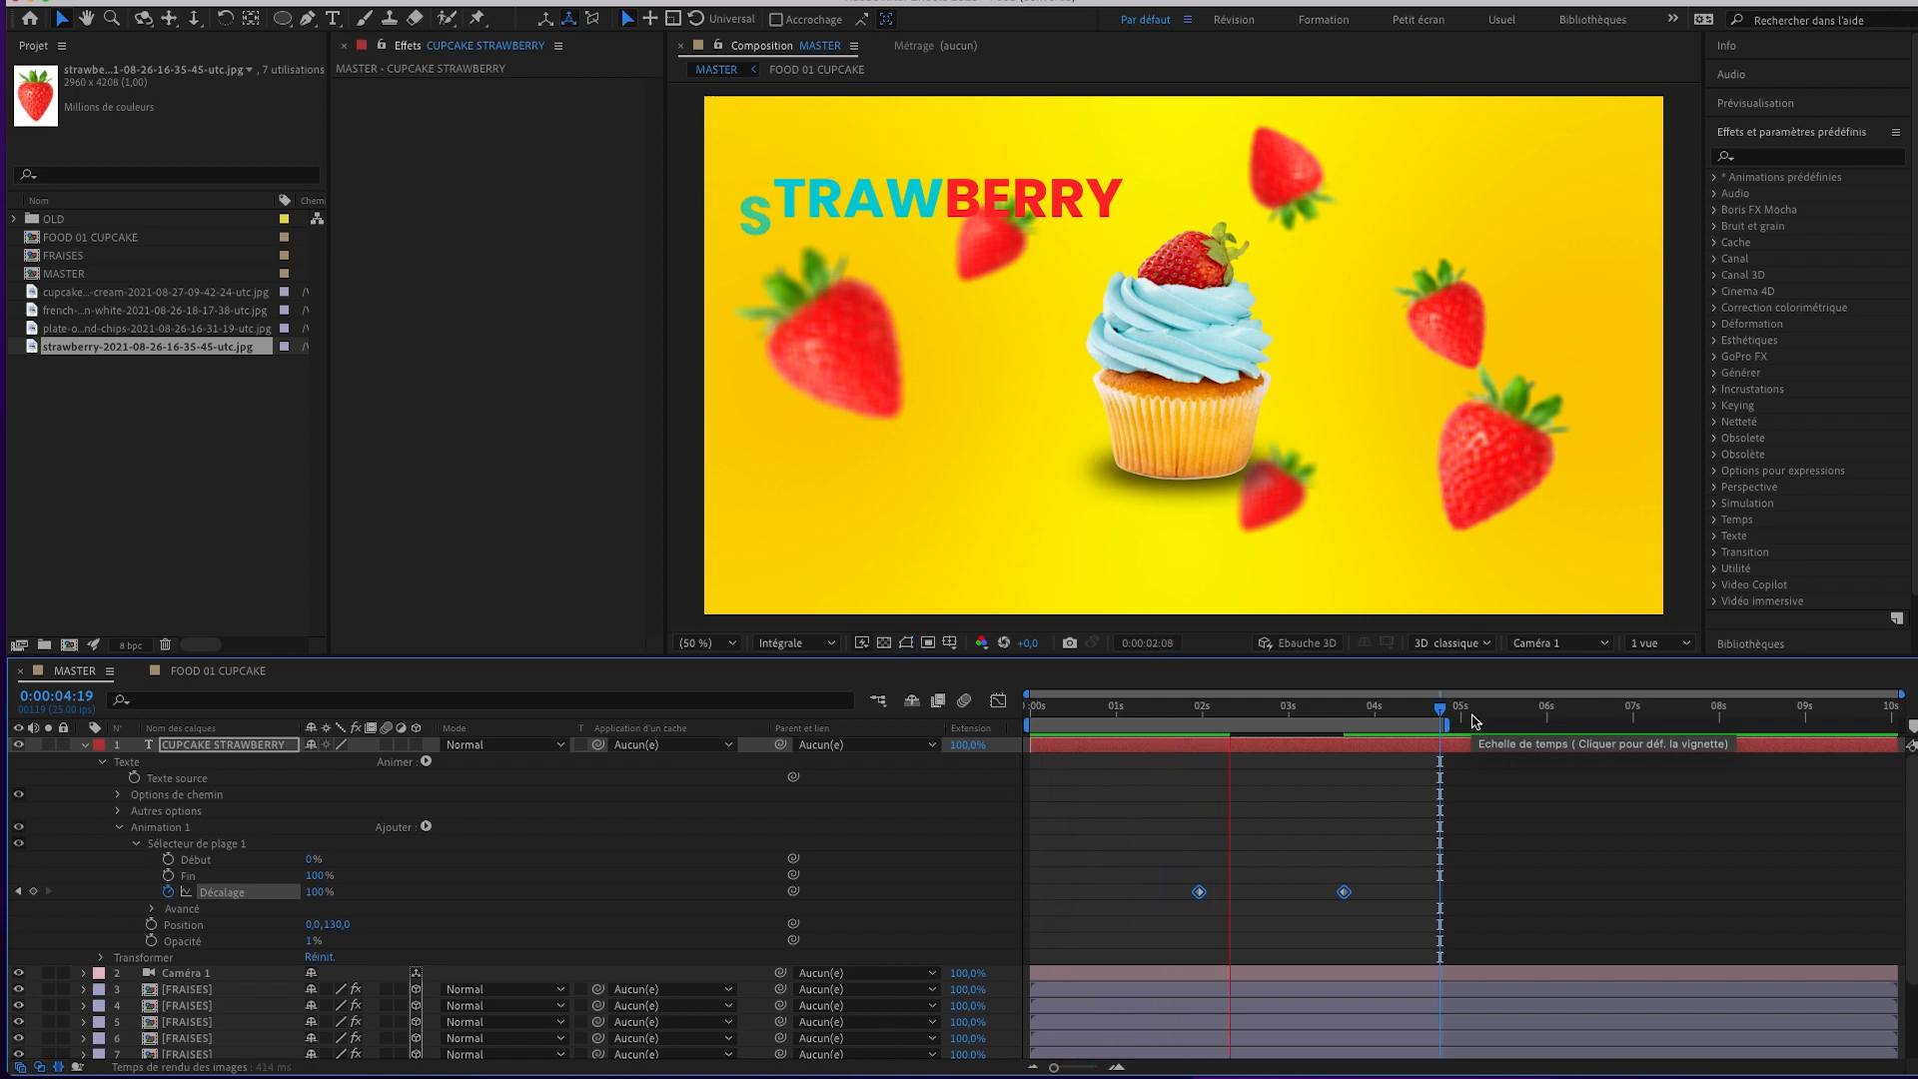
key(space)
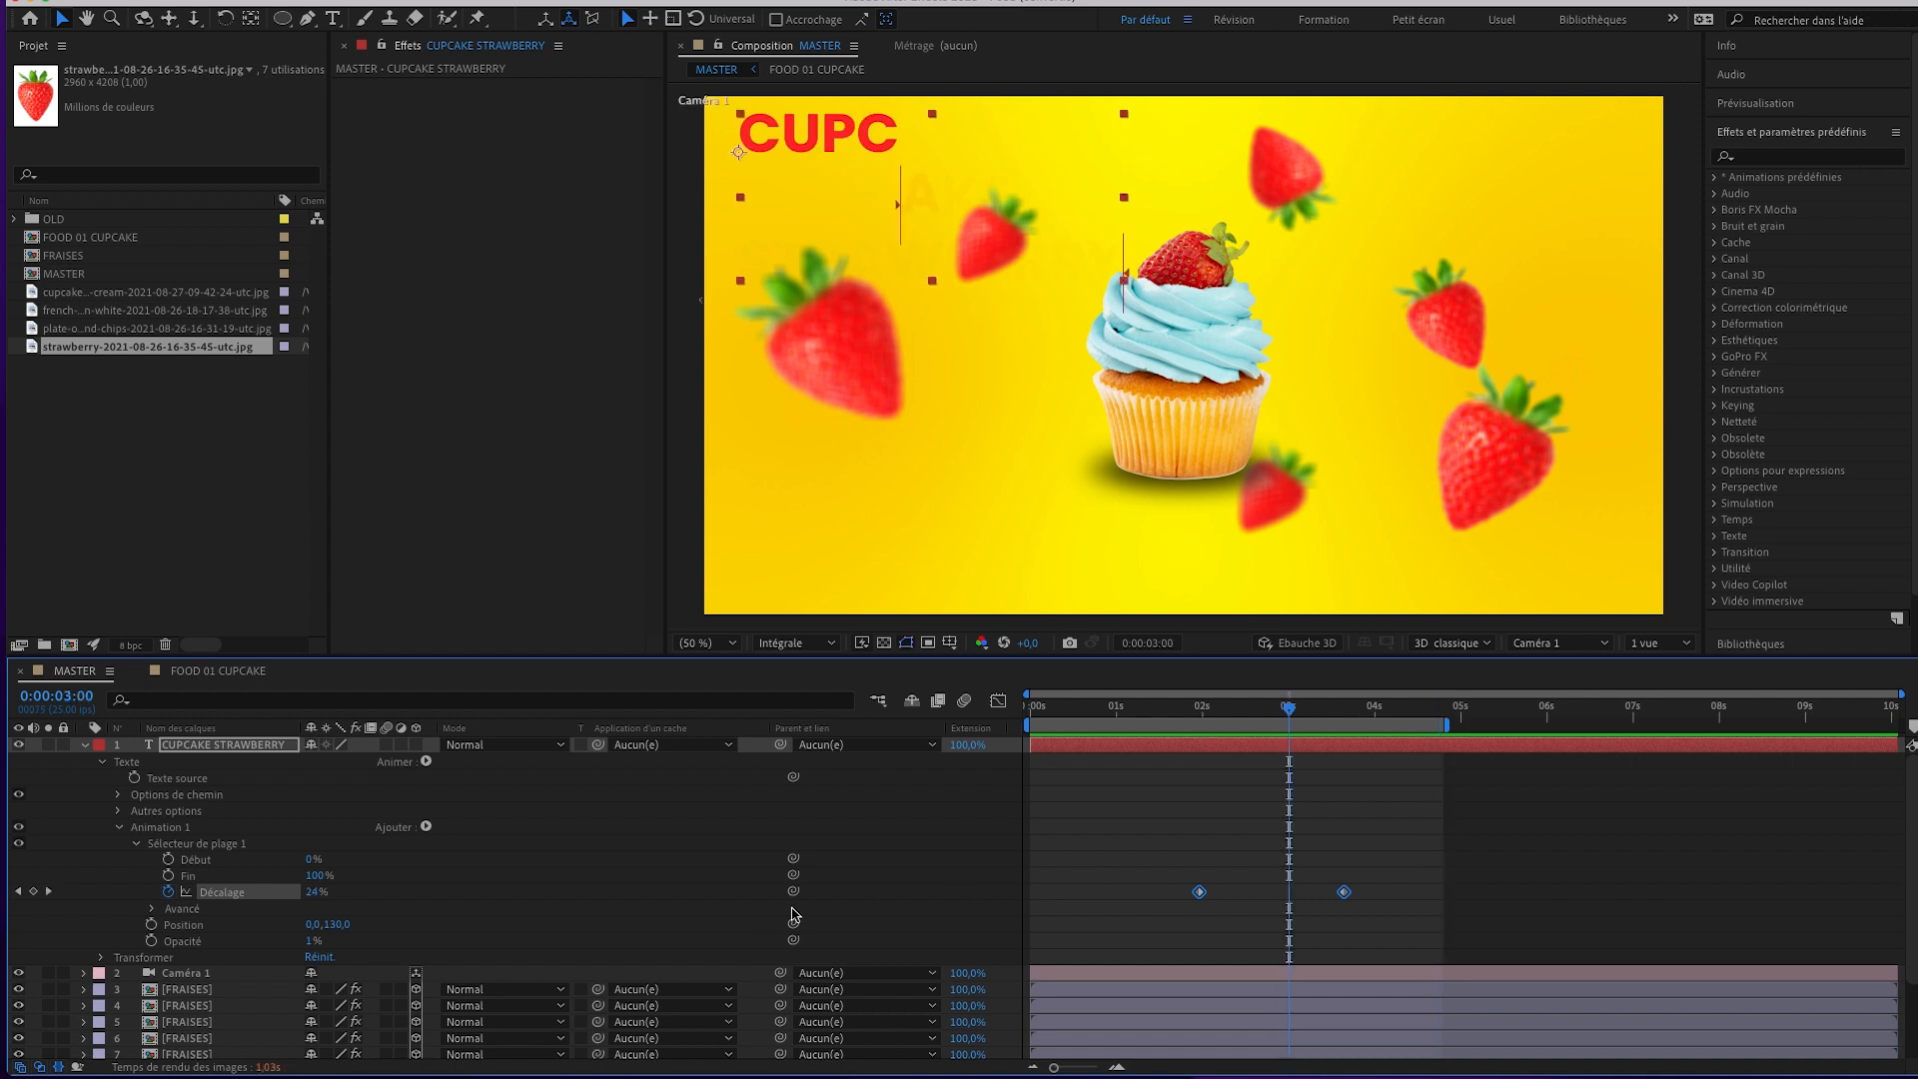
Open the Based On choices in the range selector's advanced settings.
click(154, 909)
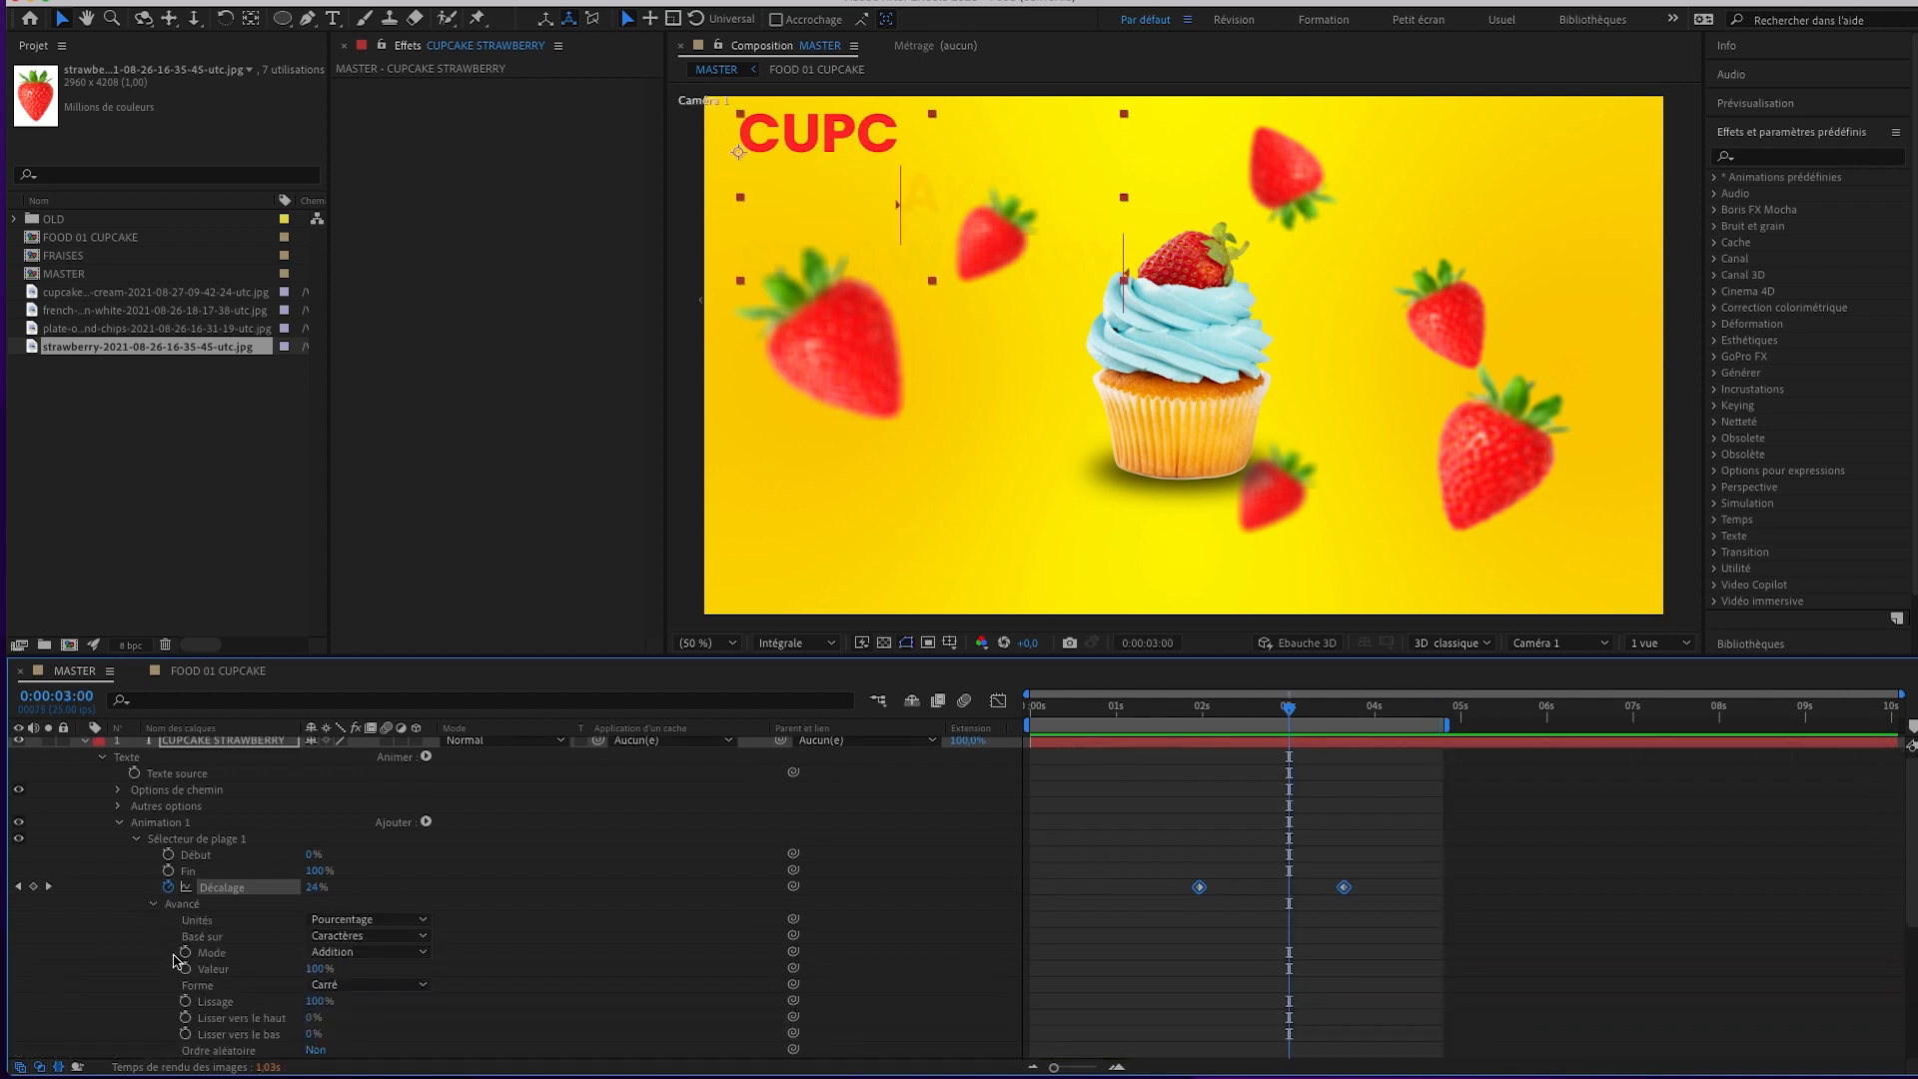
click(395, 939)
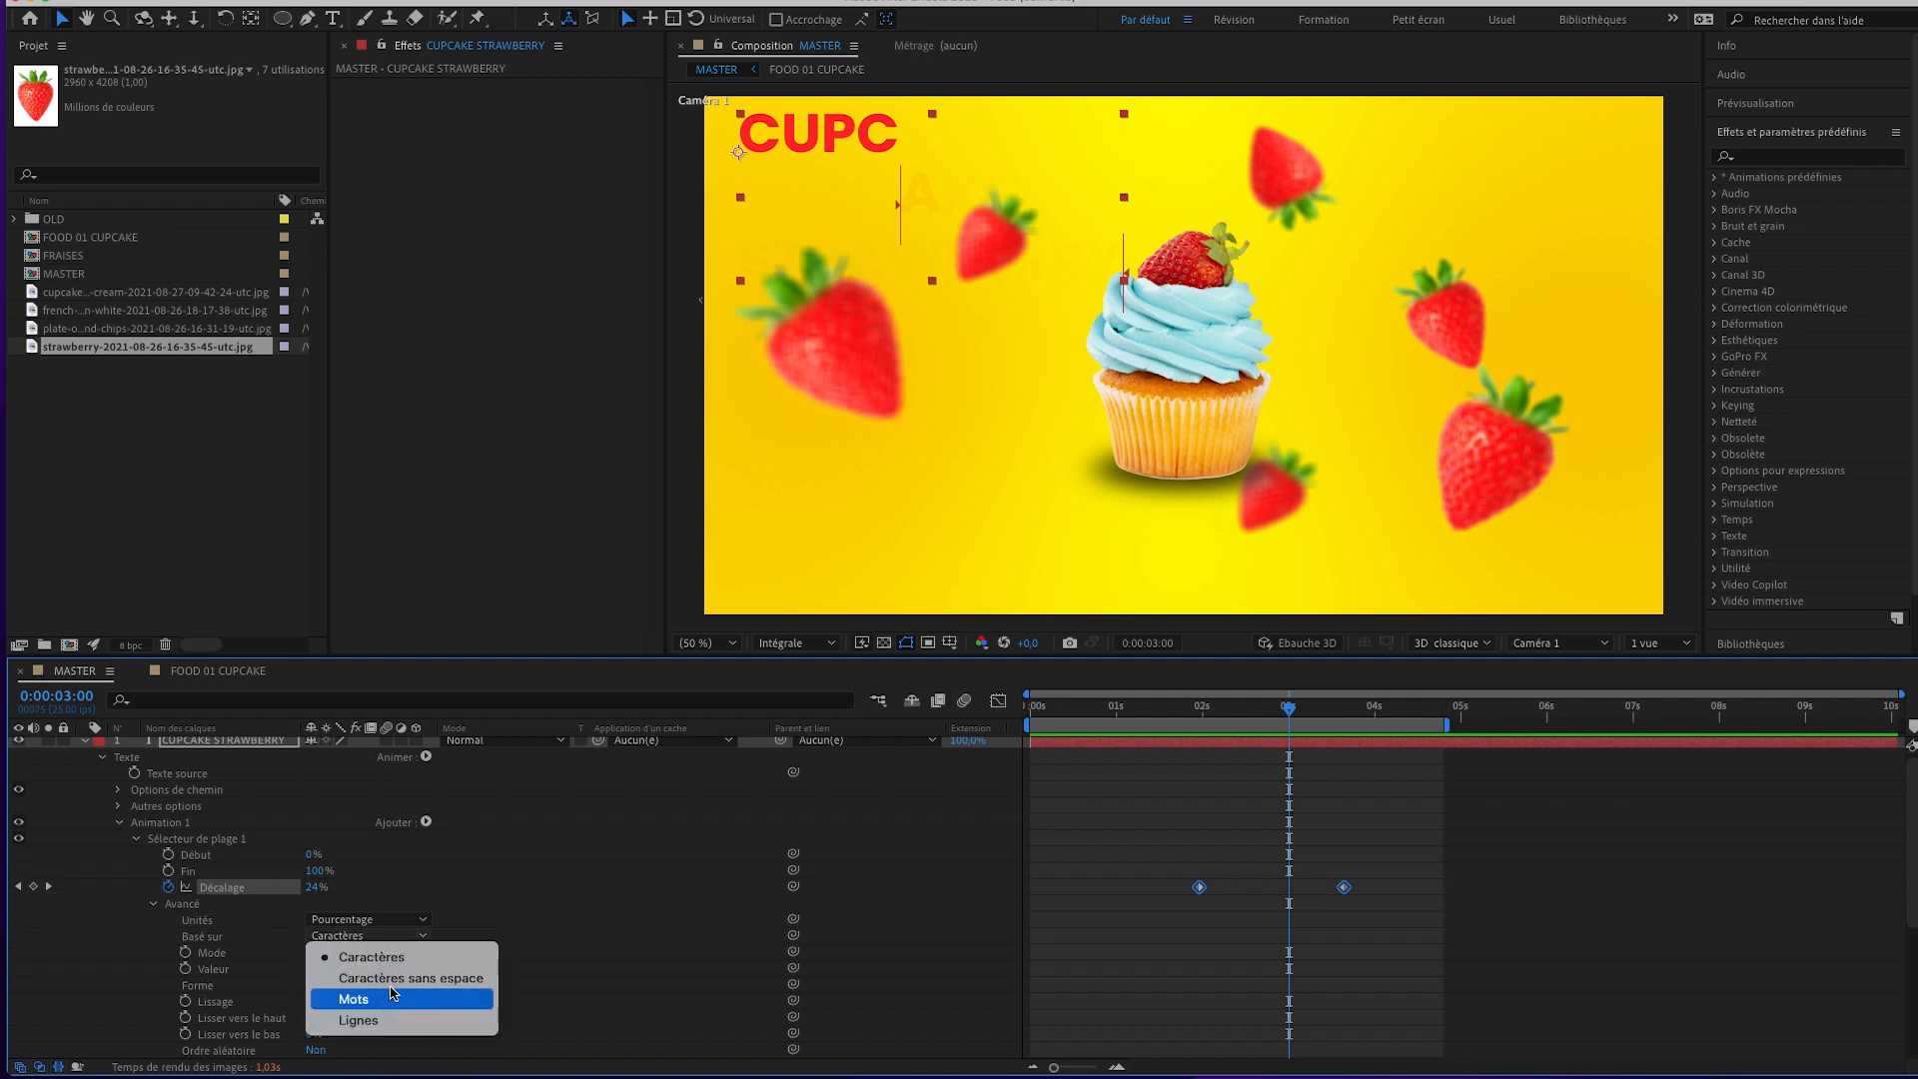
Set the title's range selector shape to Dégradé du haut and preview the animation from before the first offset keyframe.
click(512, 907)
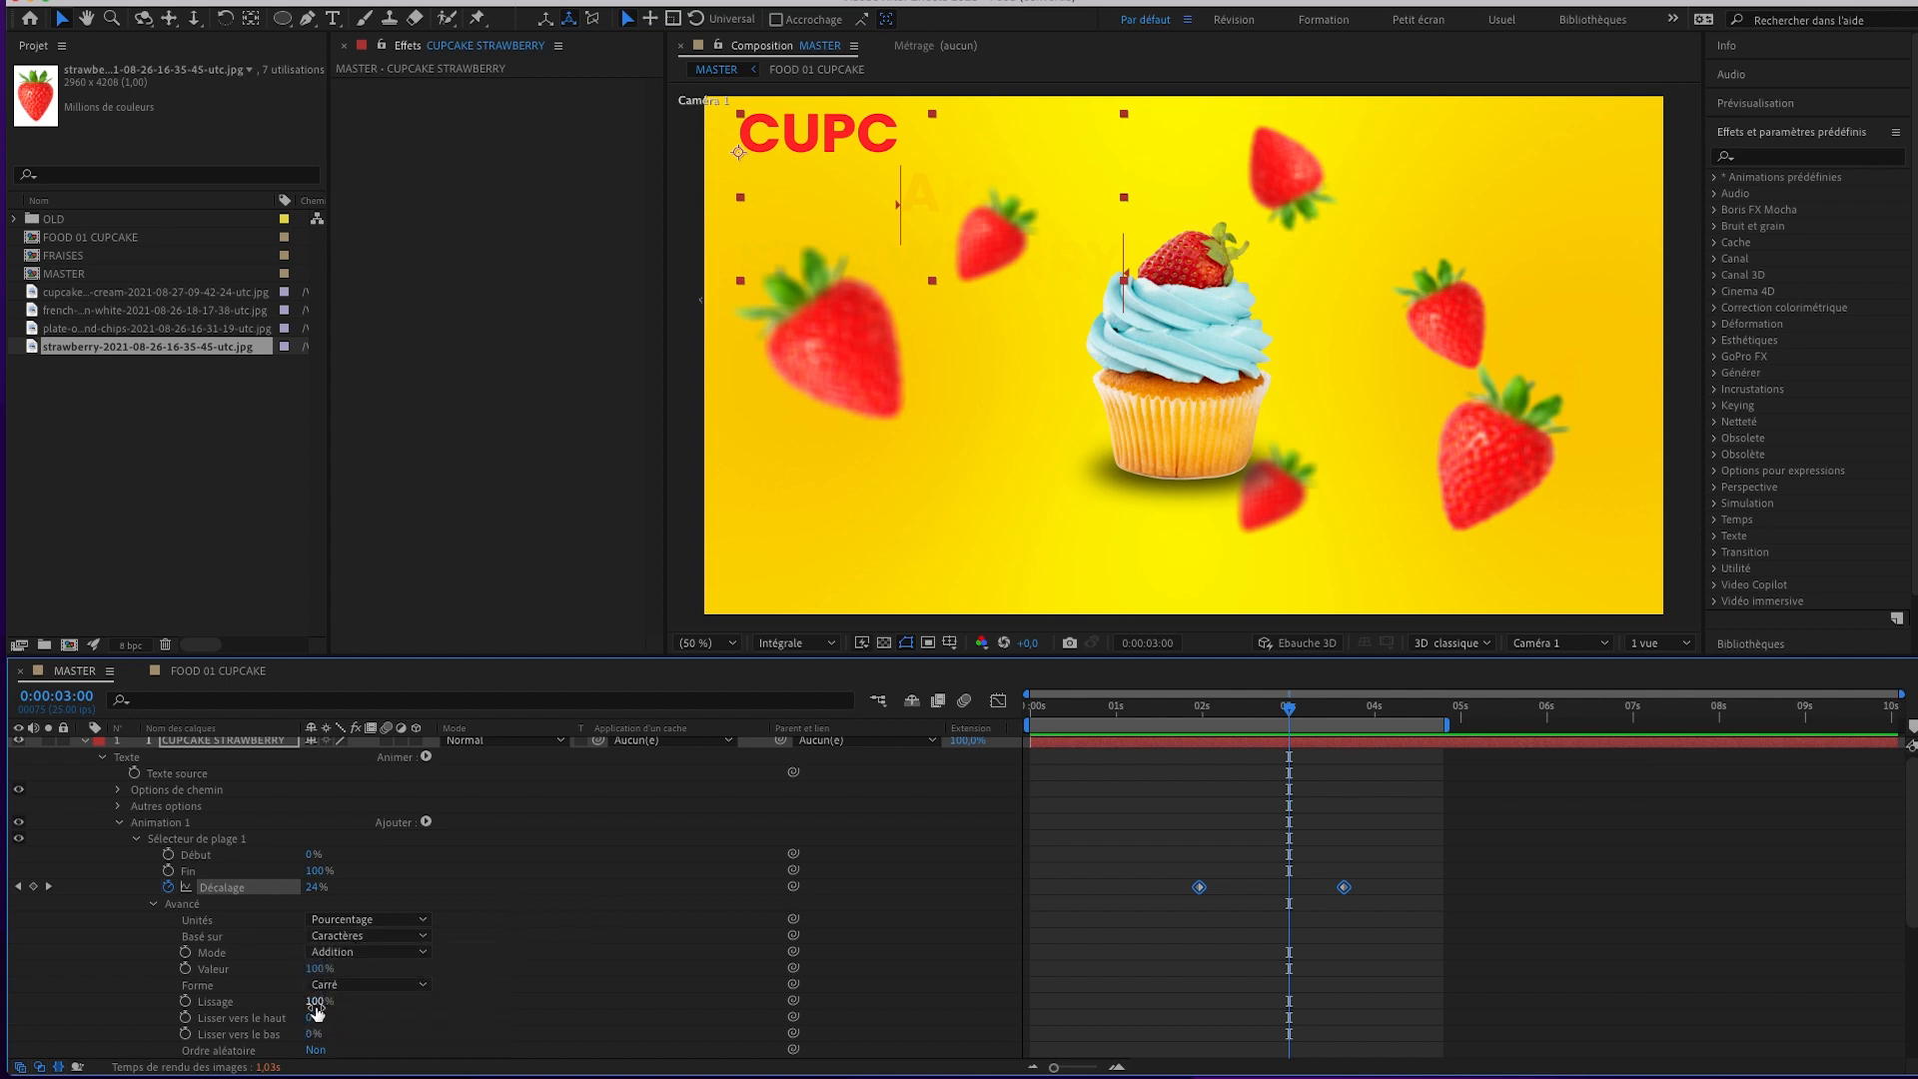
click(375, 985)
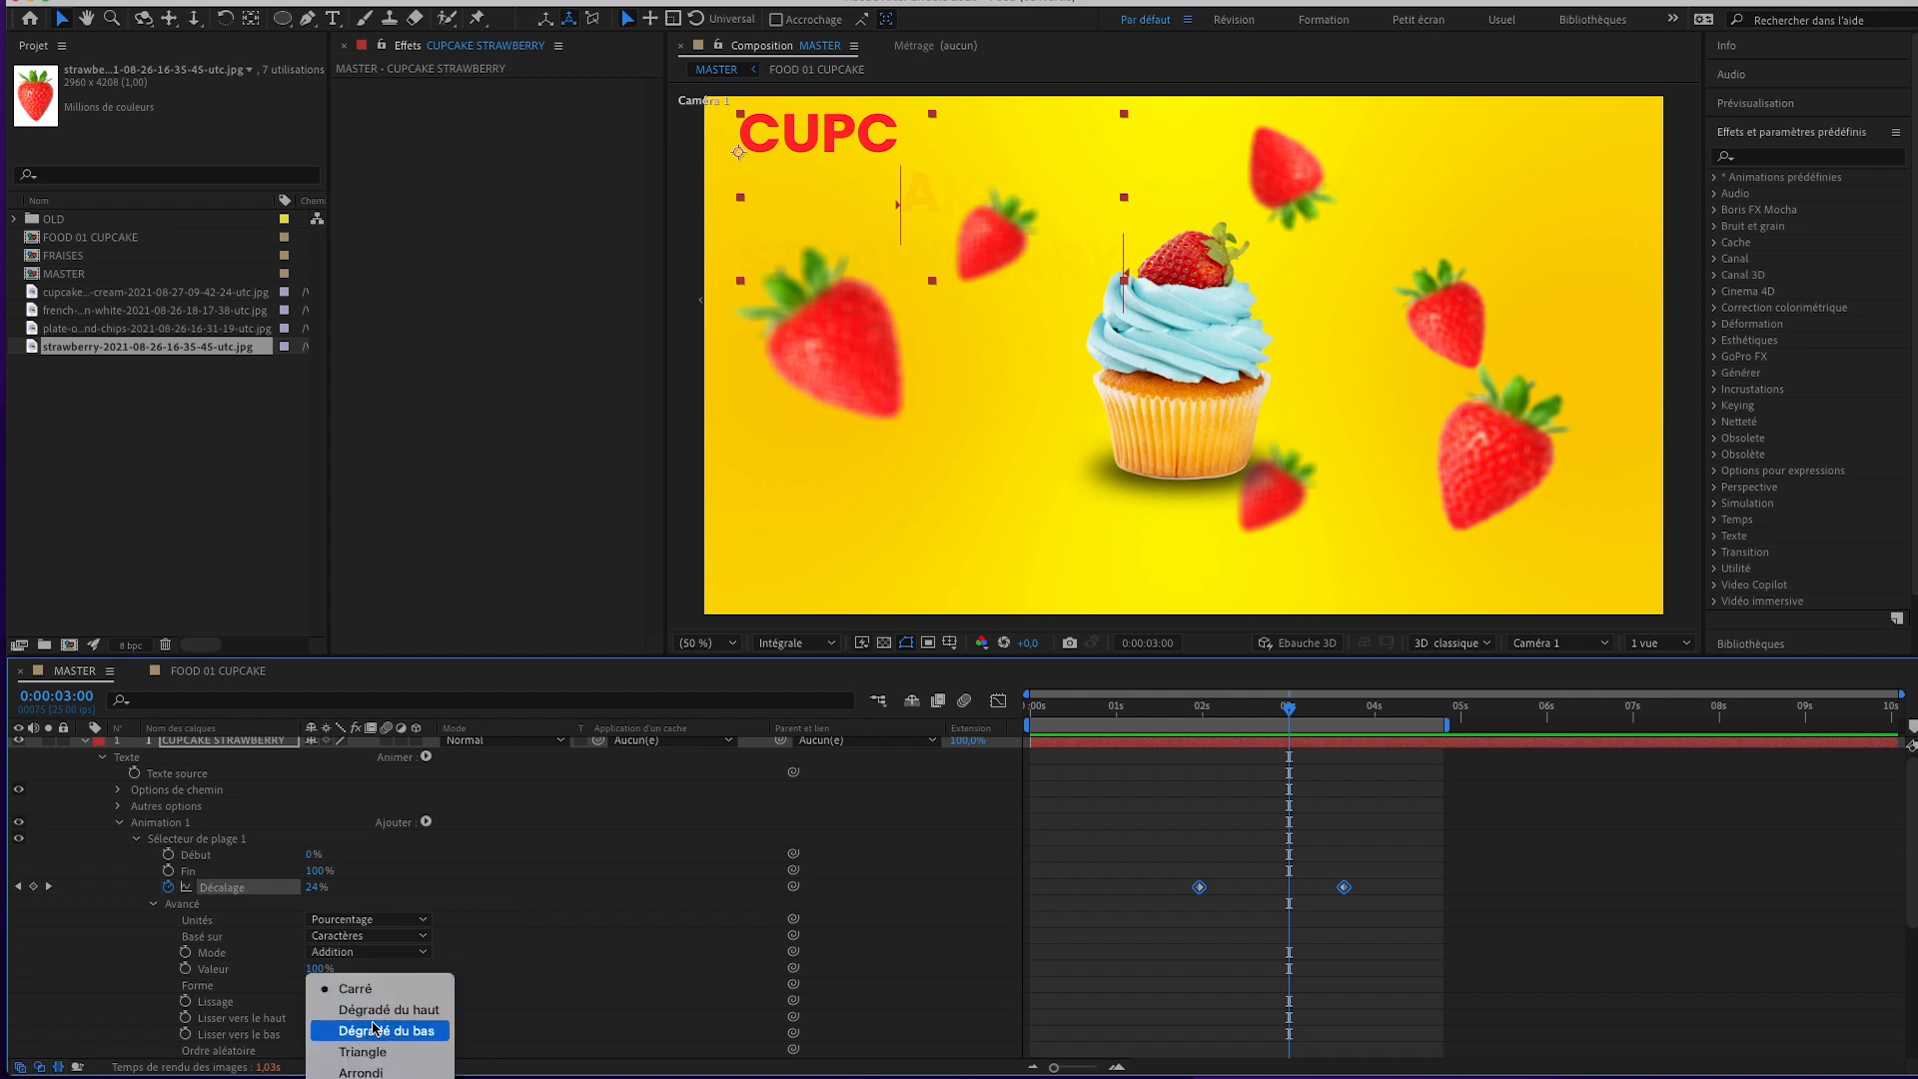
key(Escape)
click(377, 1017)
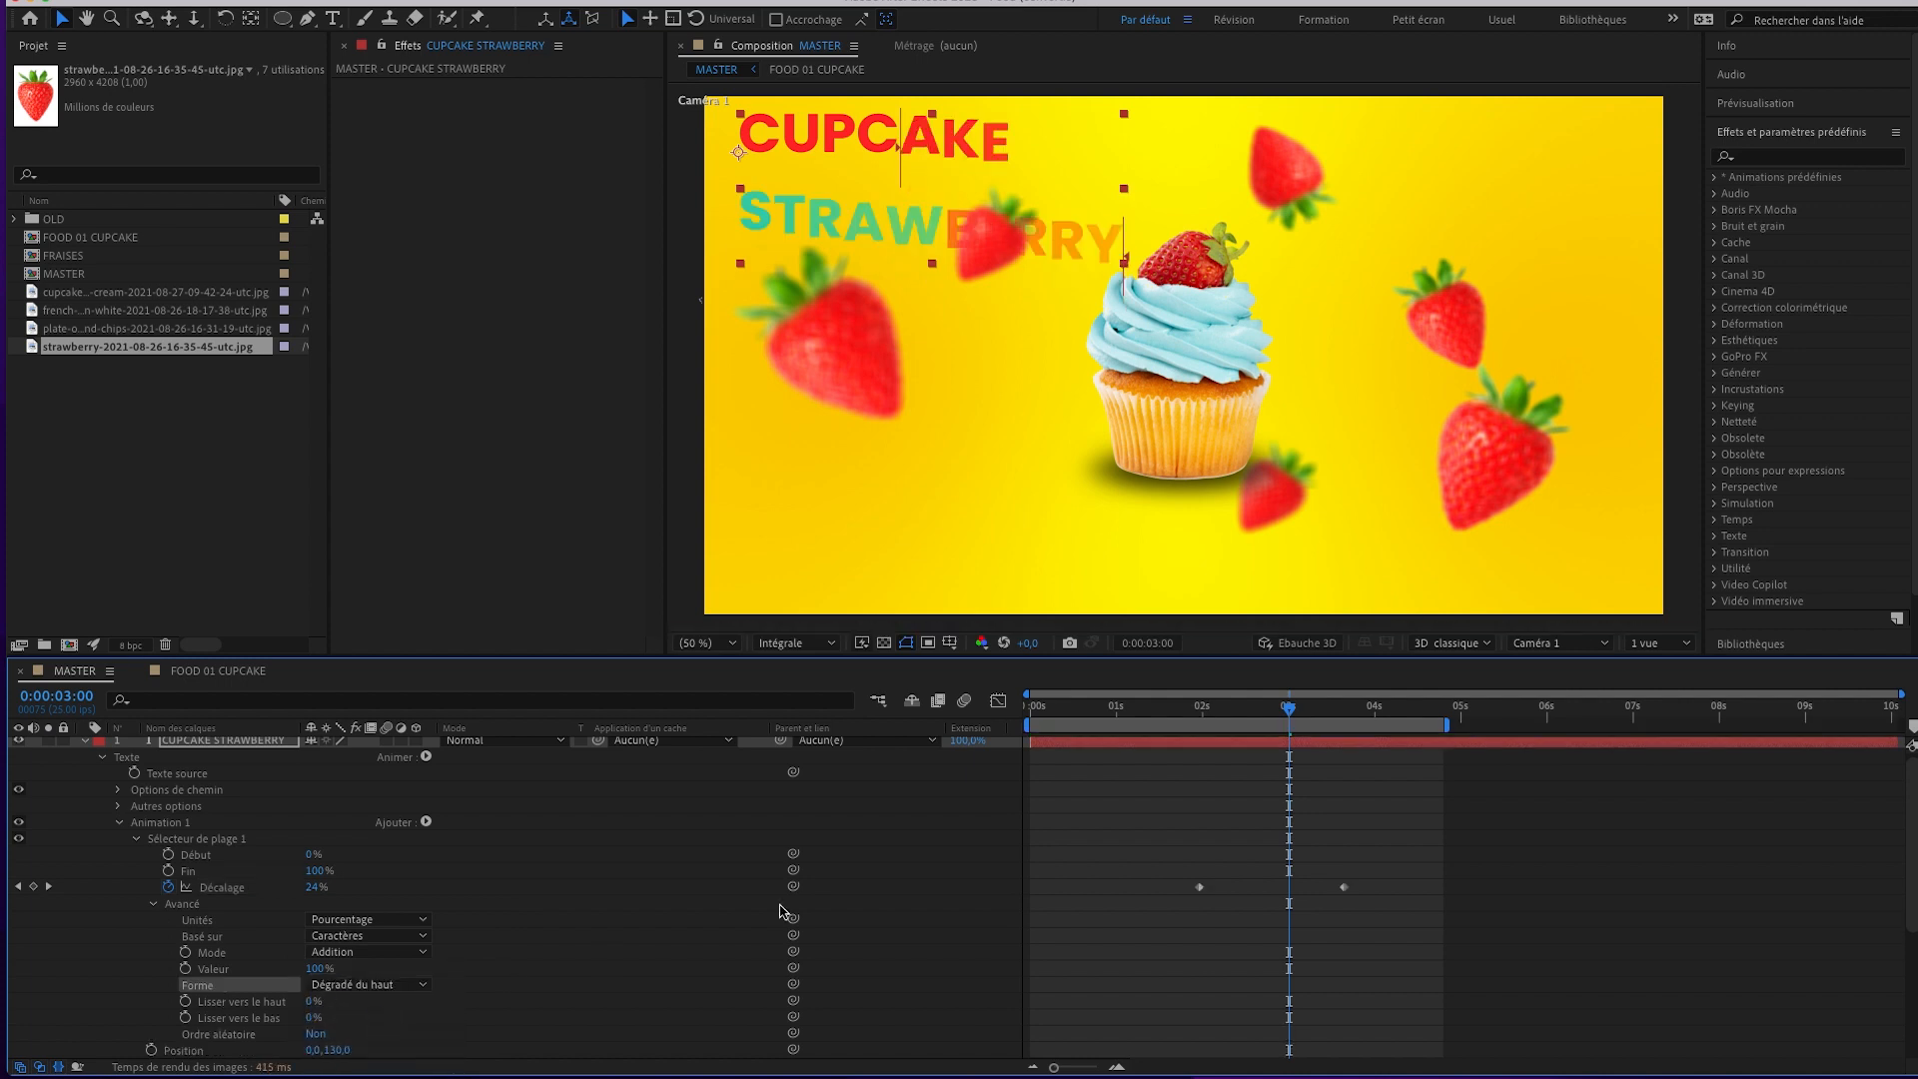
drag(1289, 711, 1175, 710)
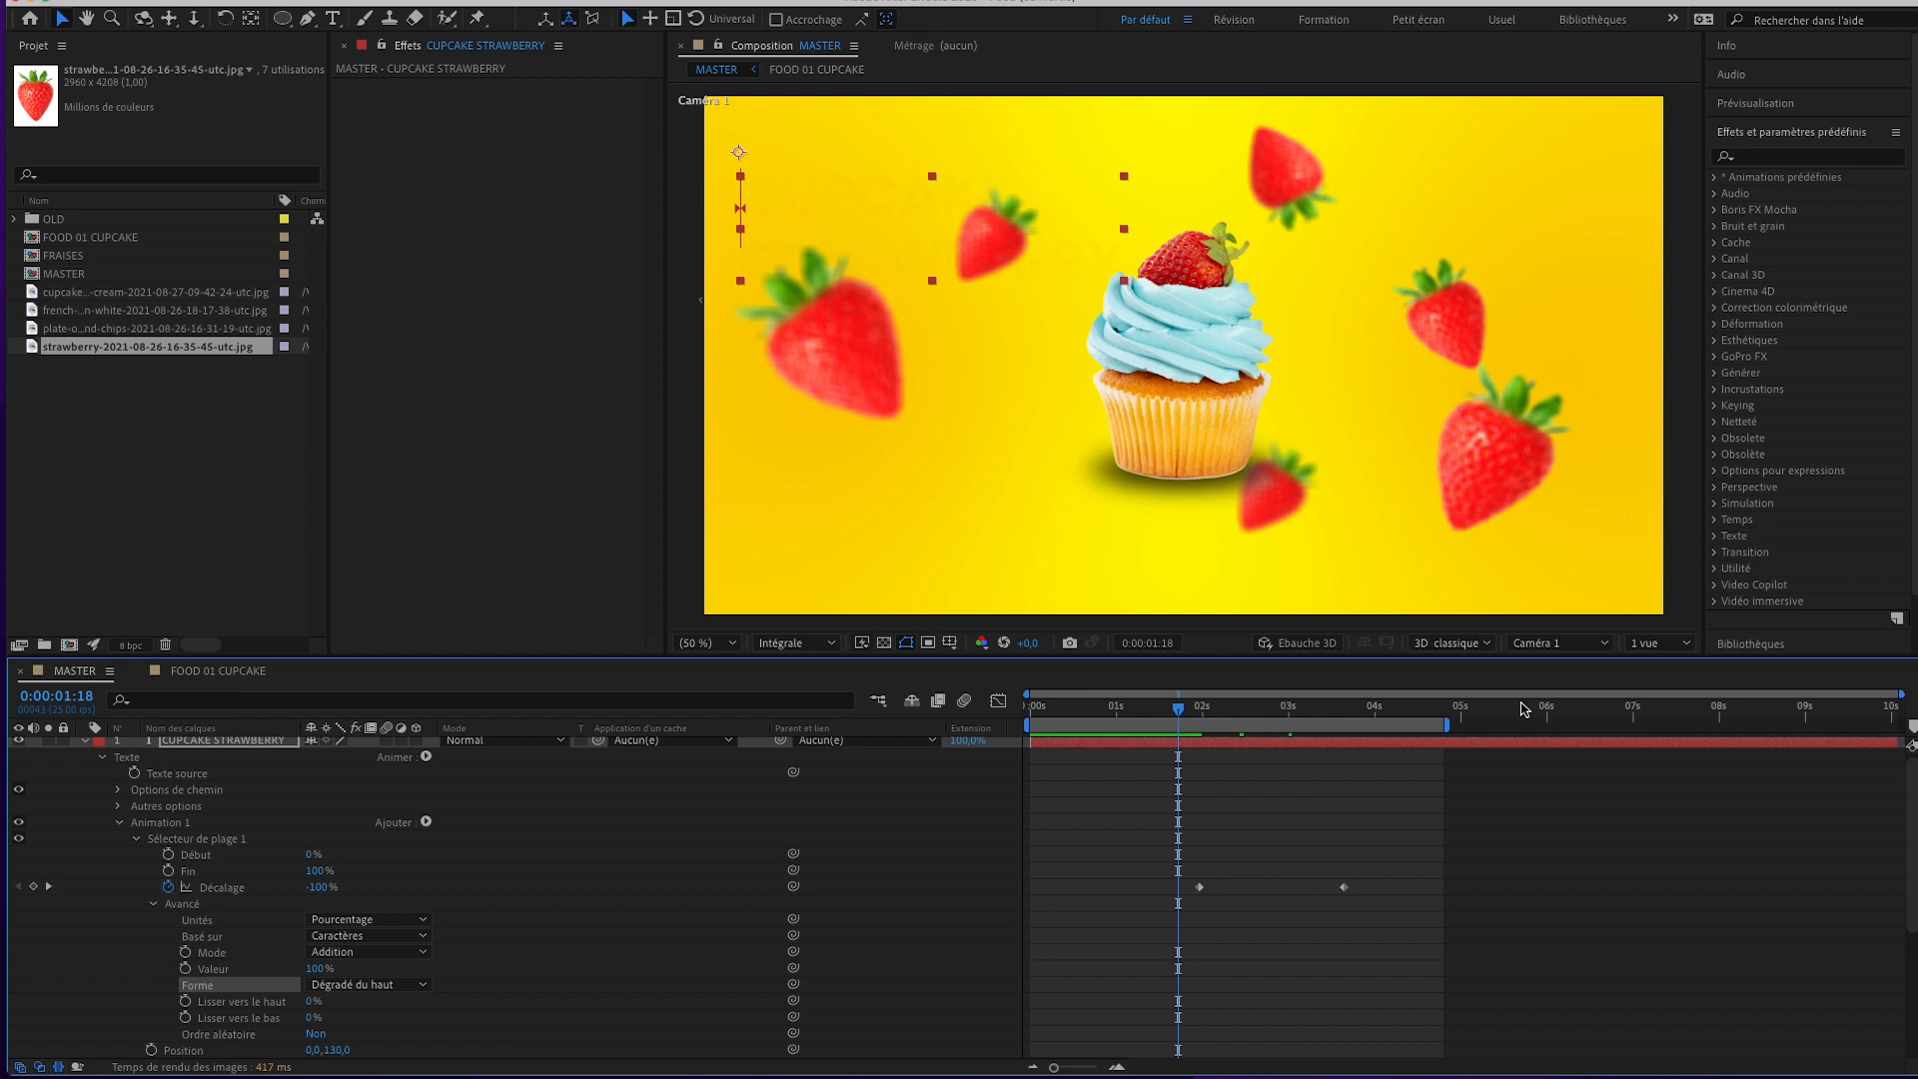
key(space)
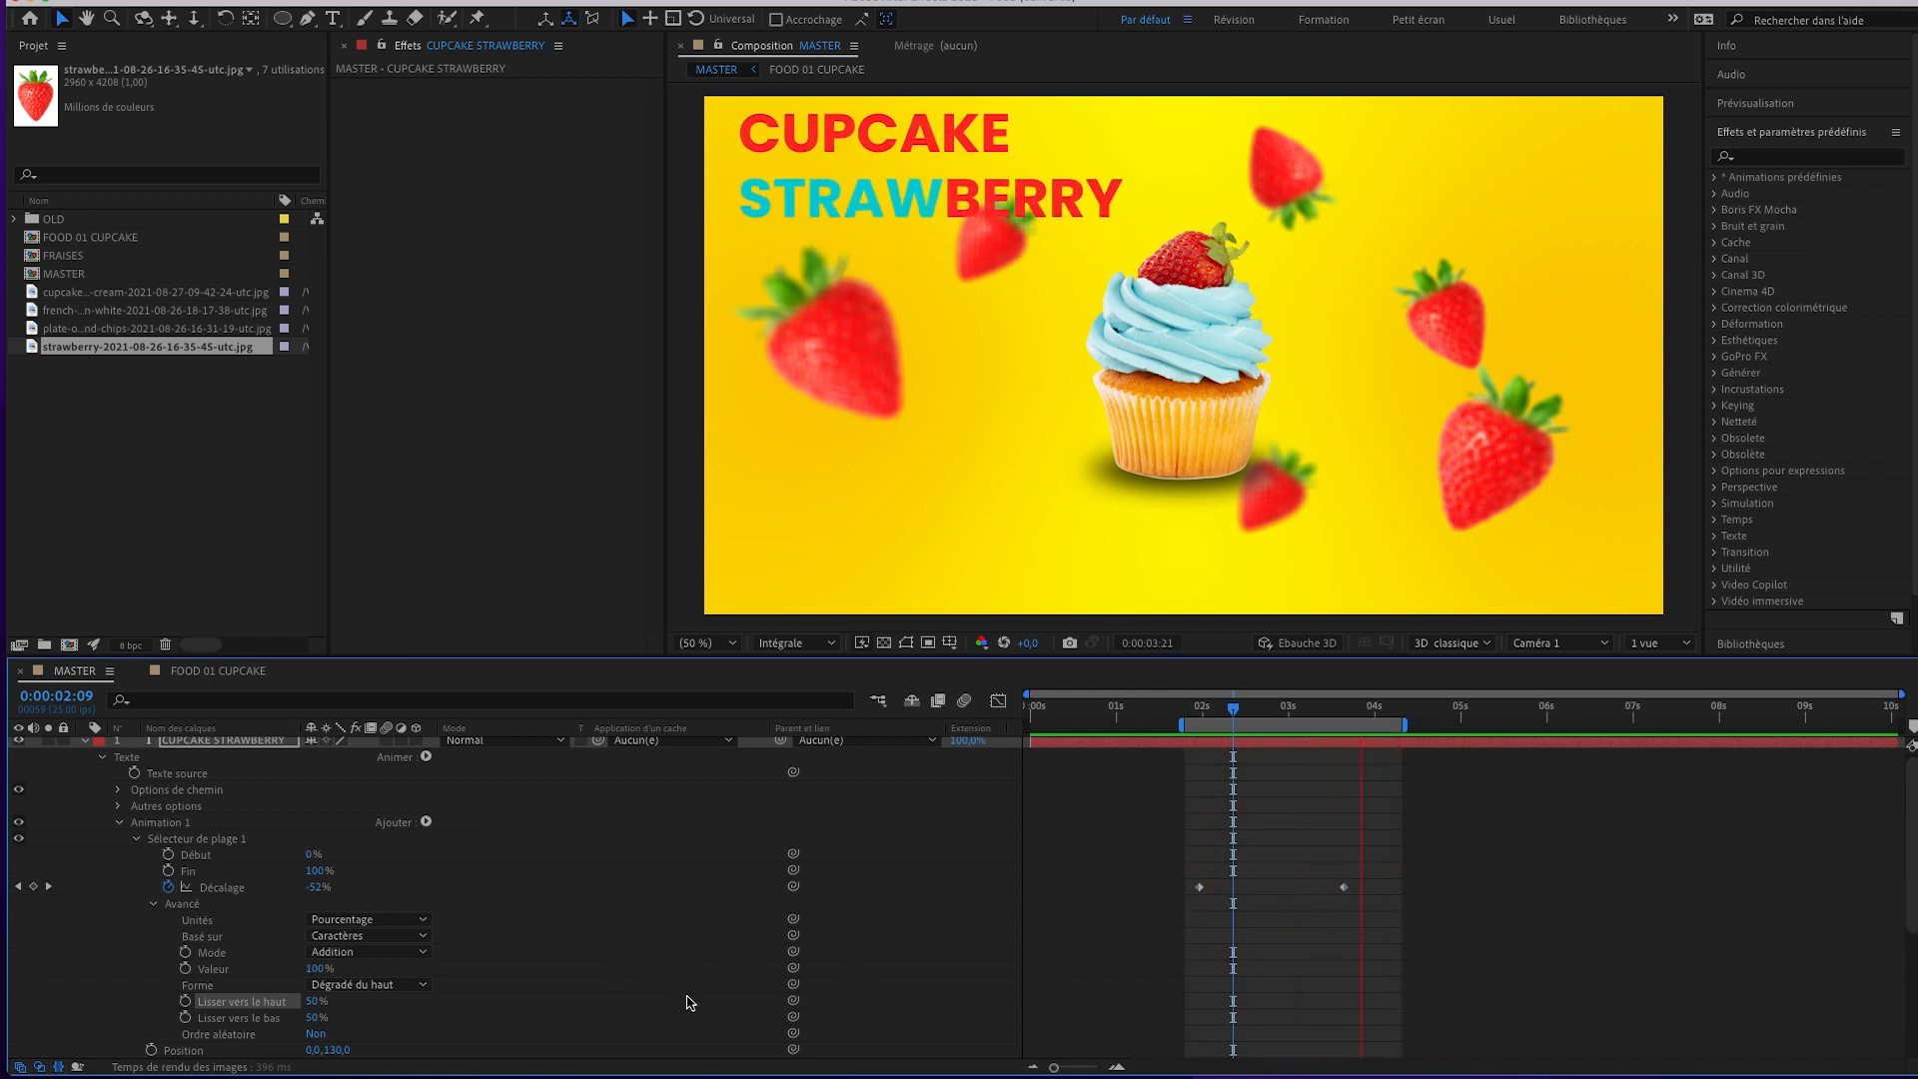
Stop the preview and set the title's text animator opacity to 0%.
scroll(1911, 857, down, 1)
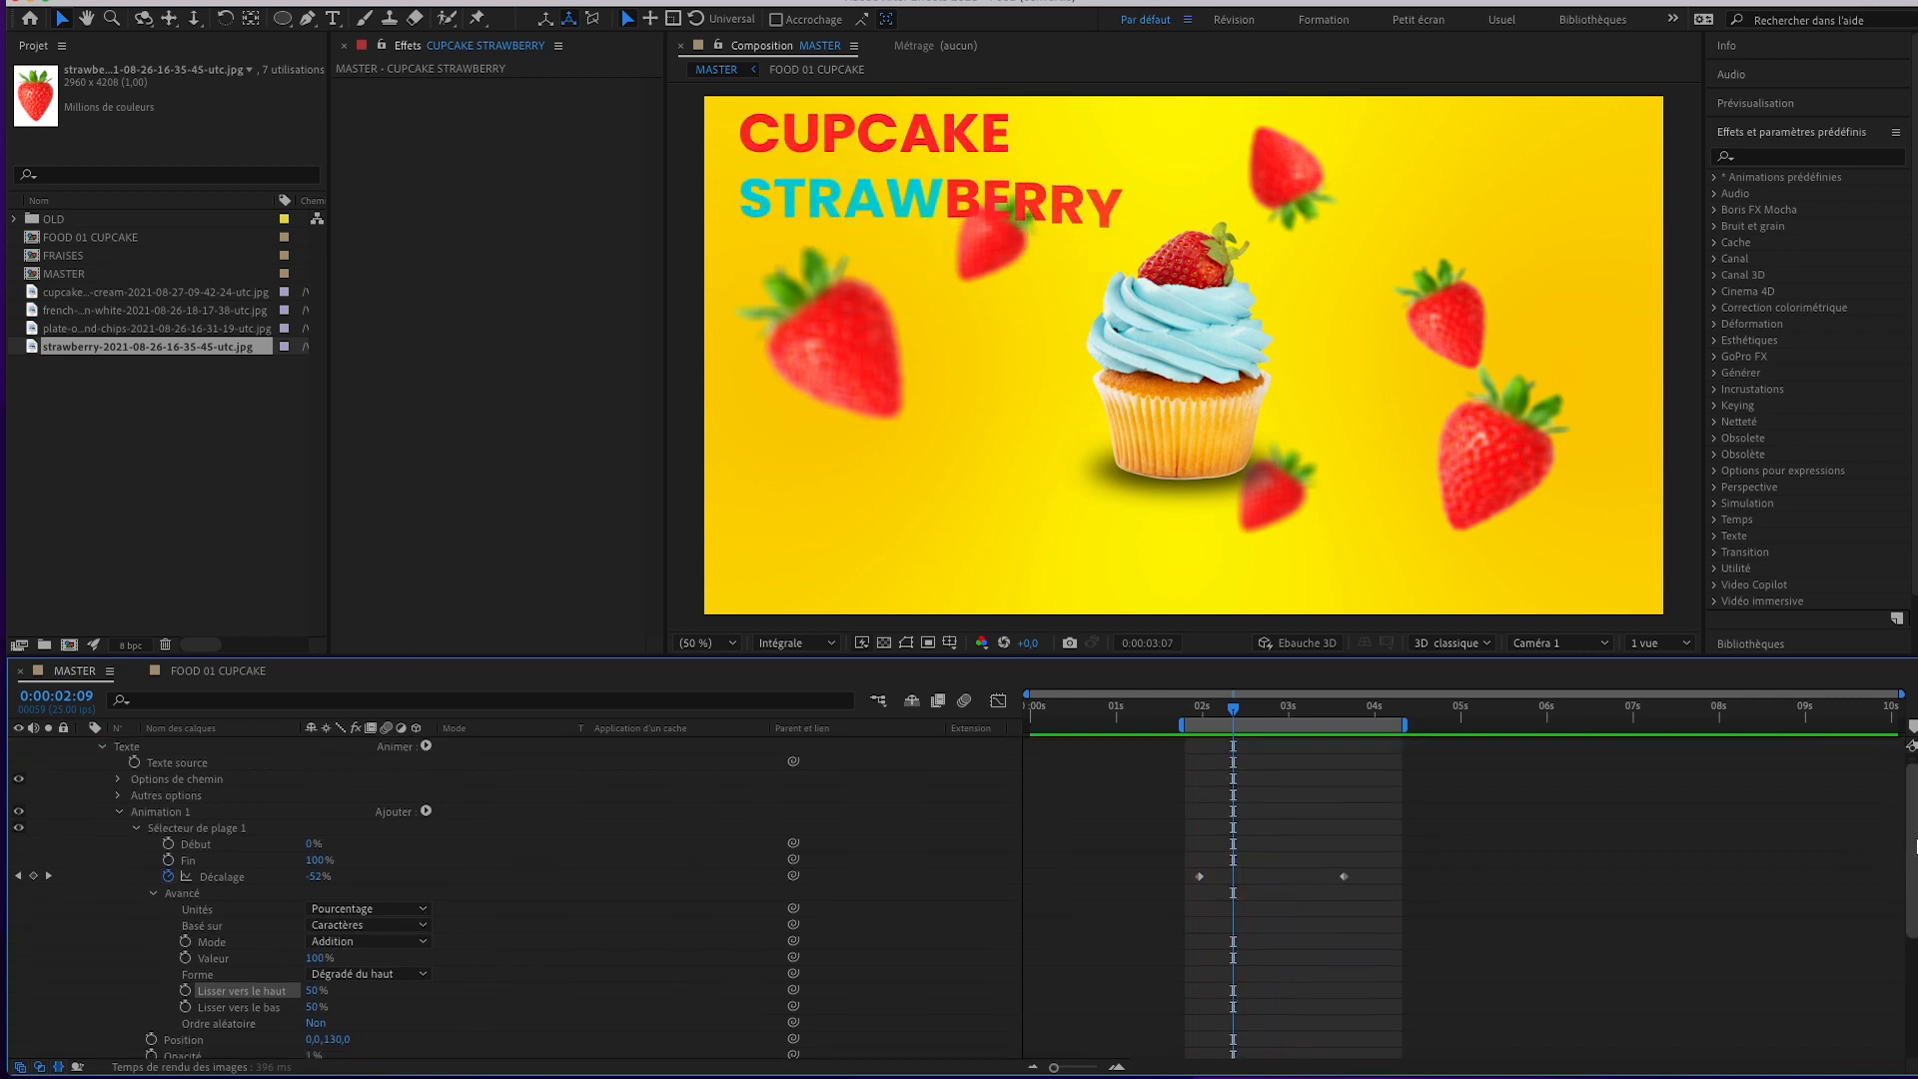
scroll(1912, 857, down, 1)
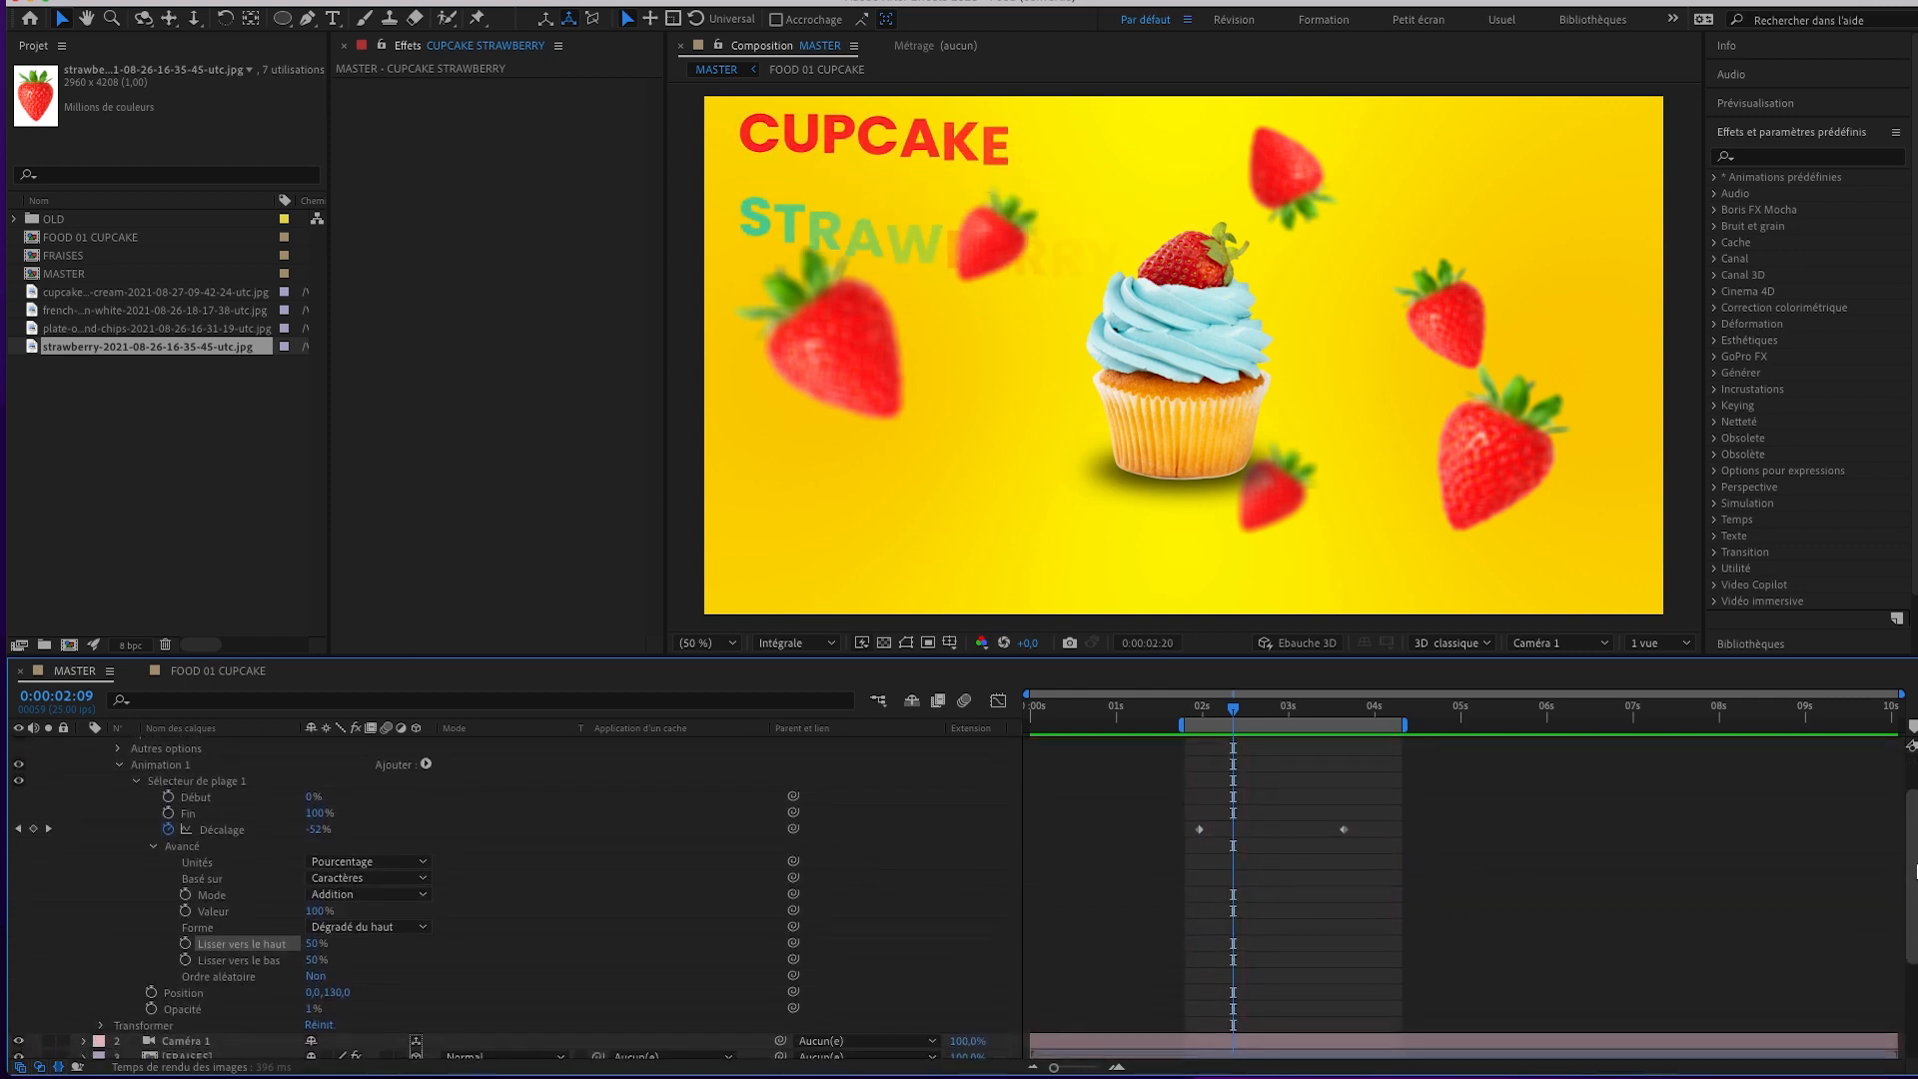
key(space)
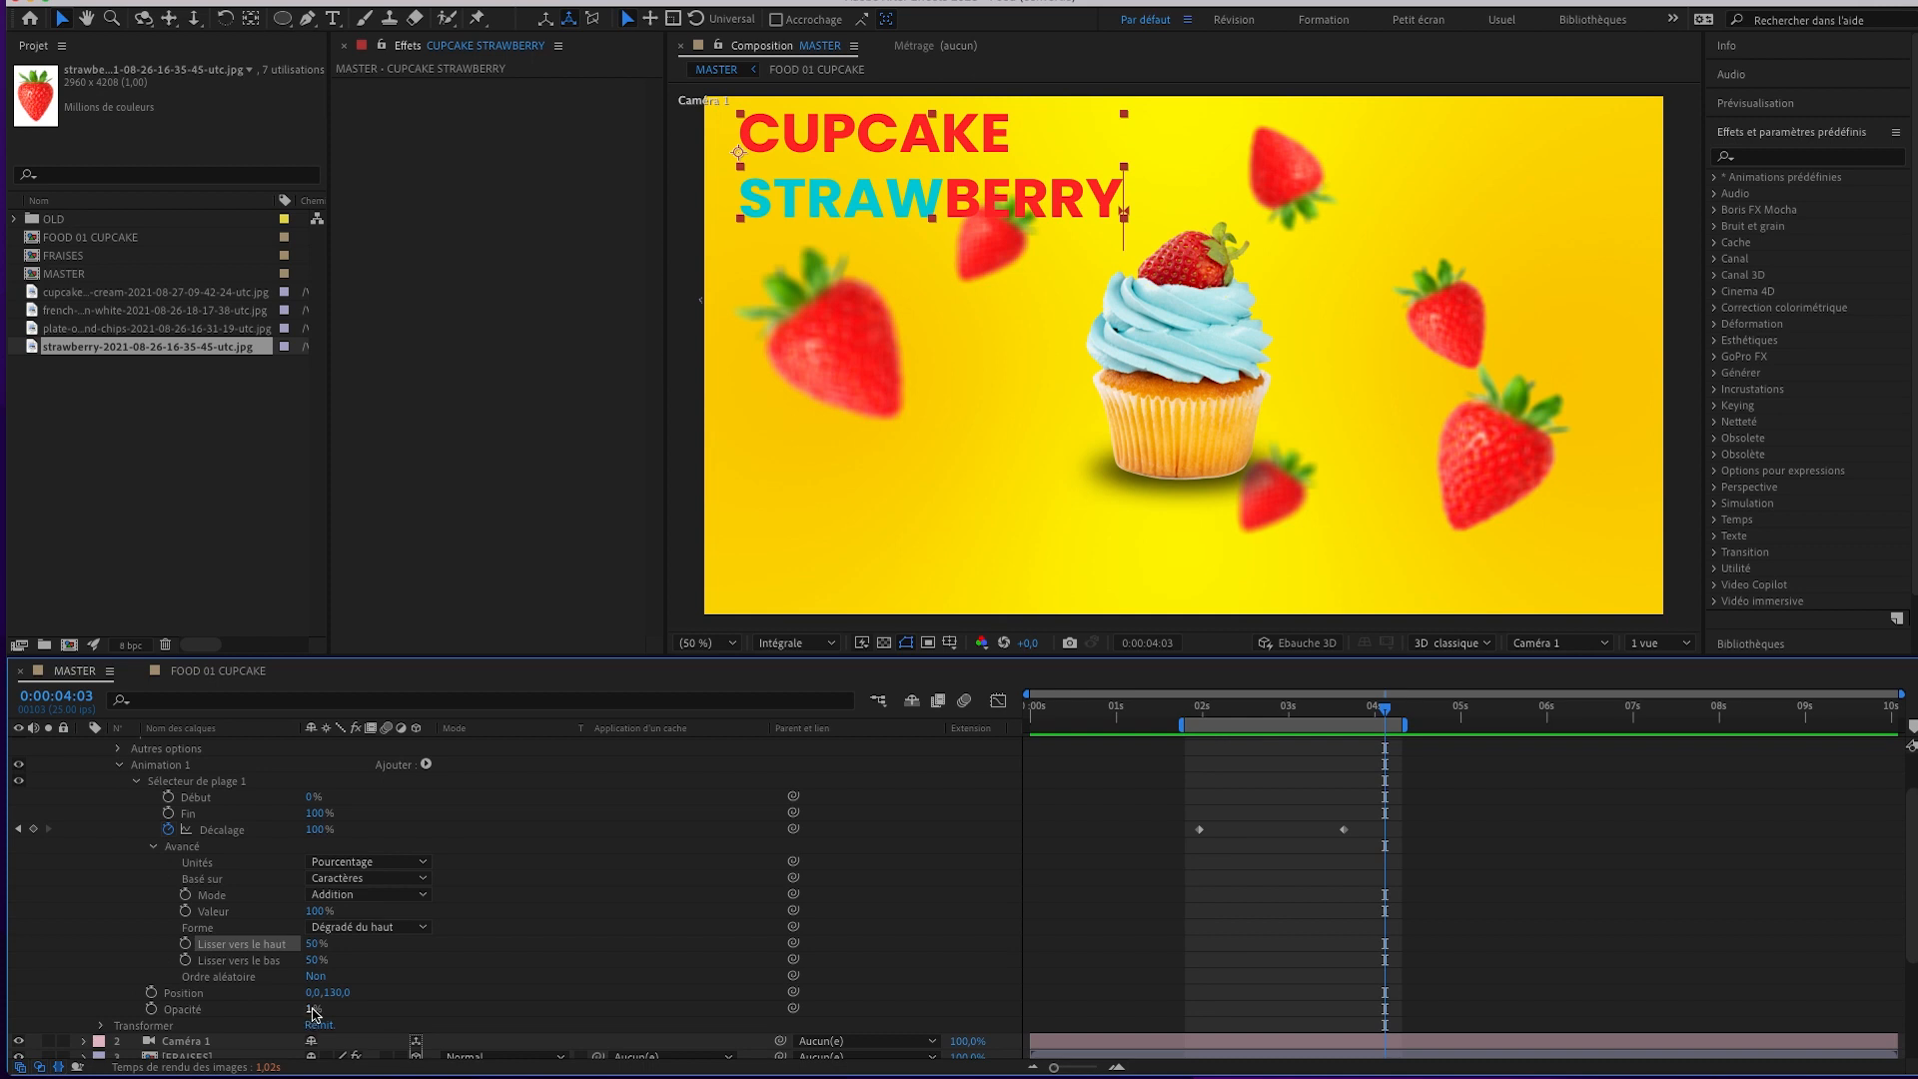
click(428, 1000)
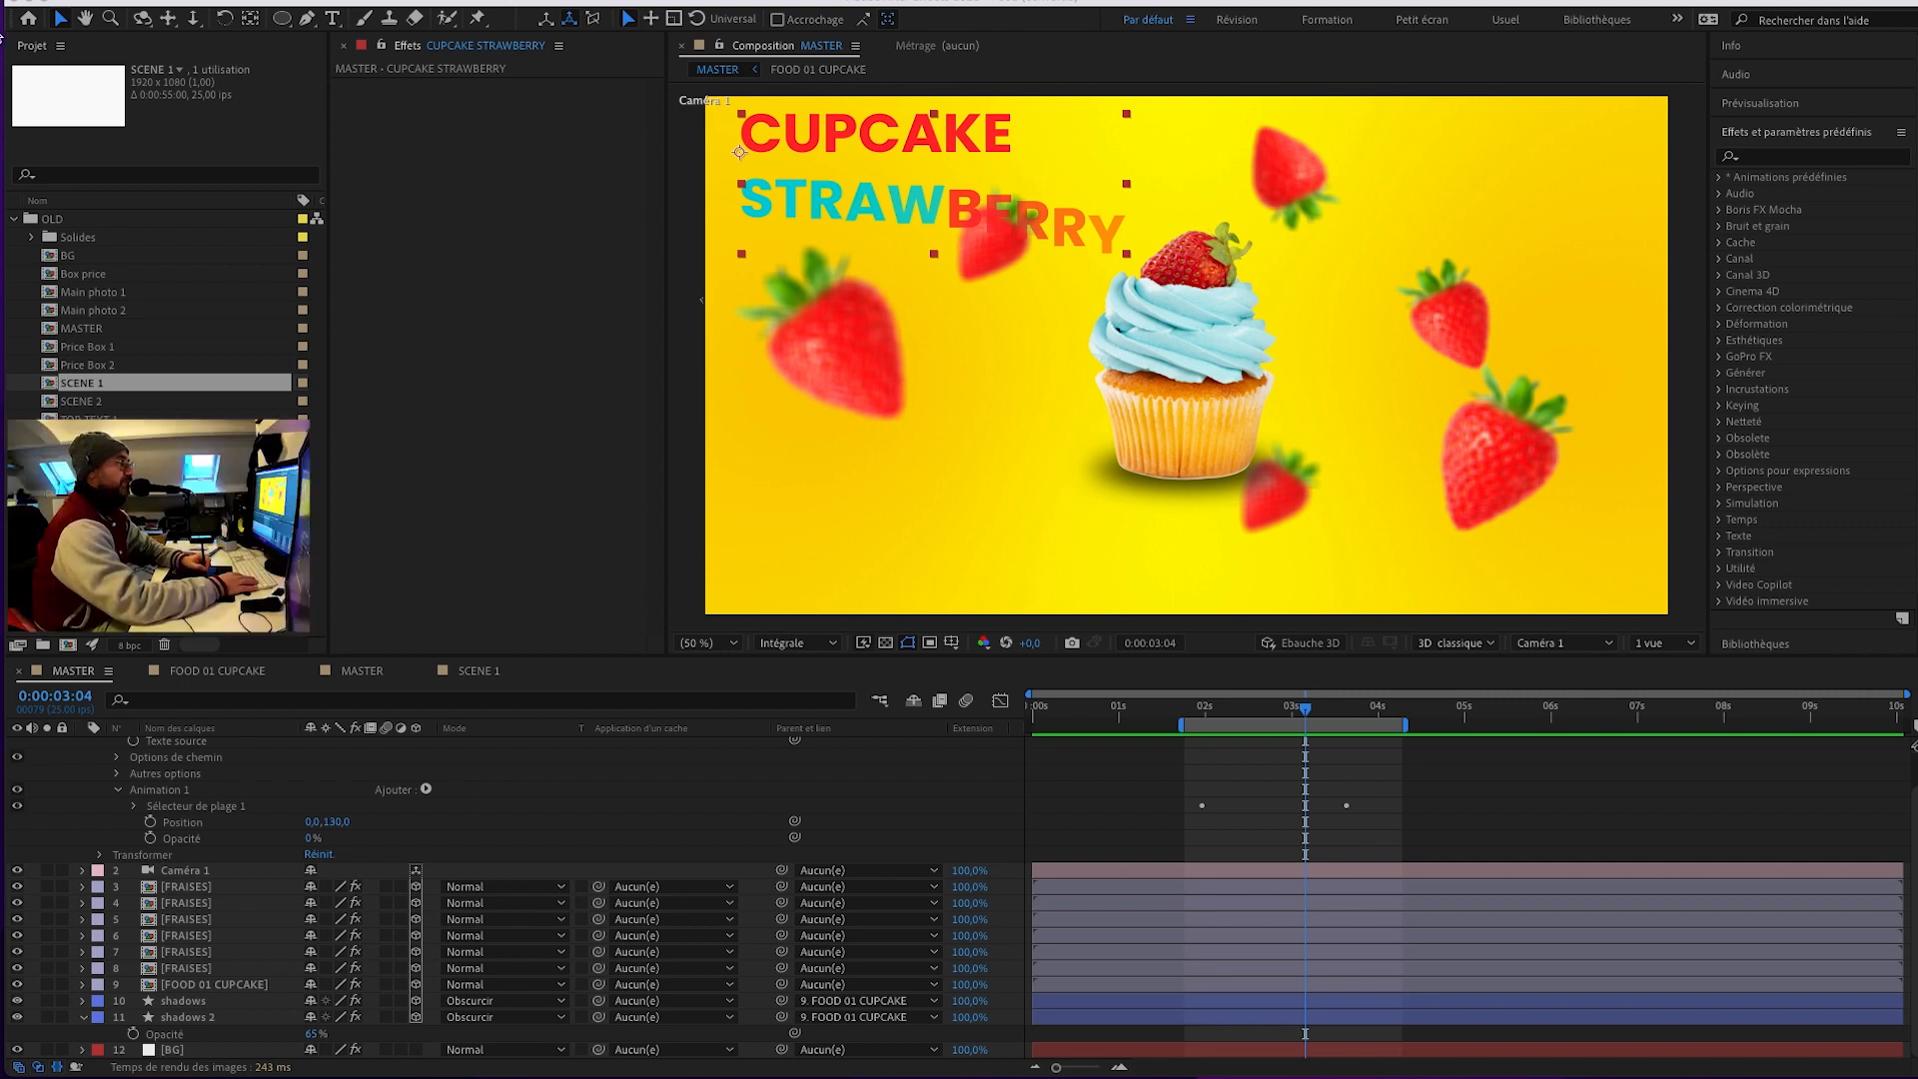
Preview the title animation again from just before its first offset keyframe.
click(1237, 711)
drag(1264, 724, 1191, 727)
key(space)
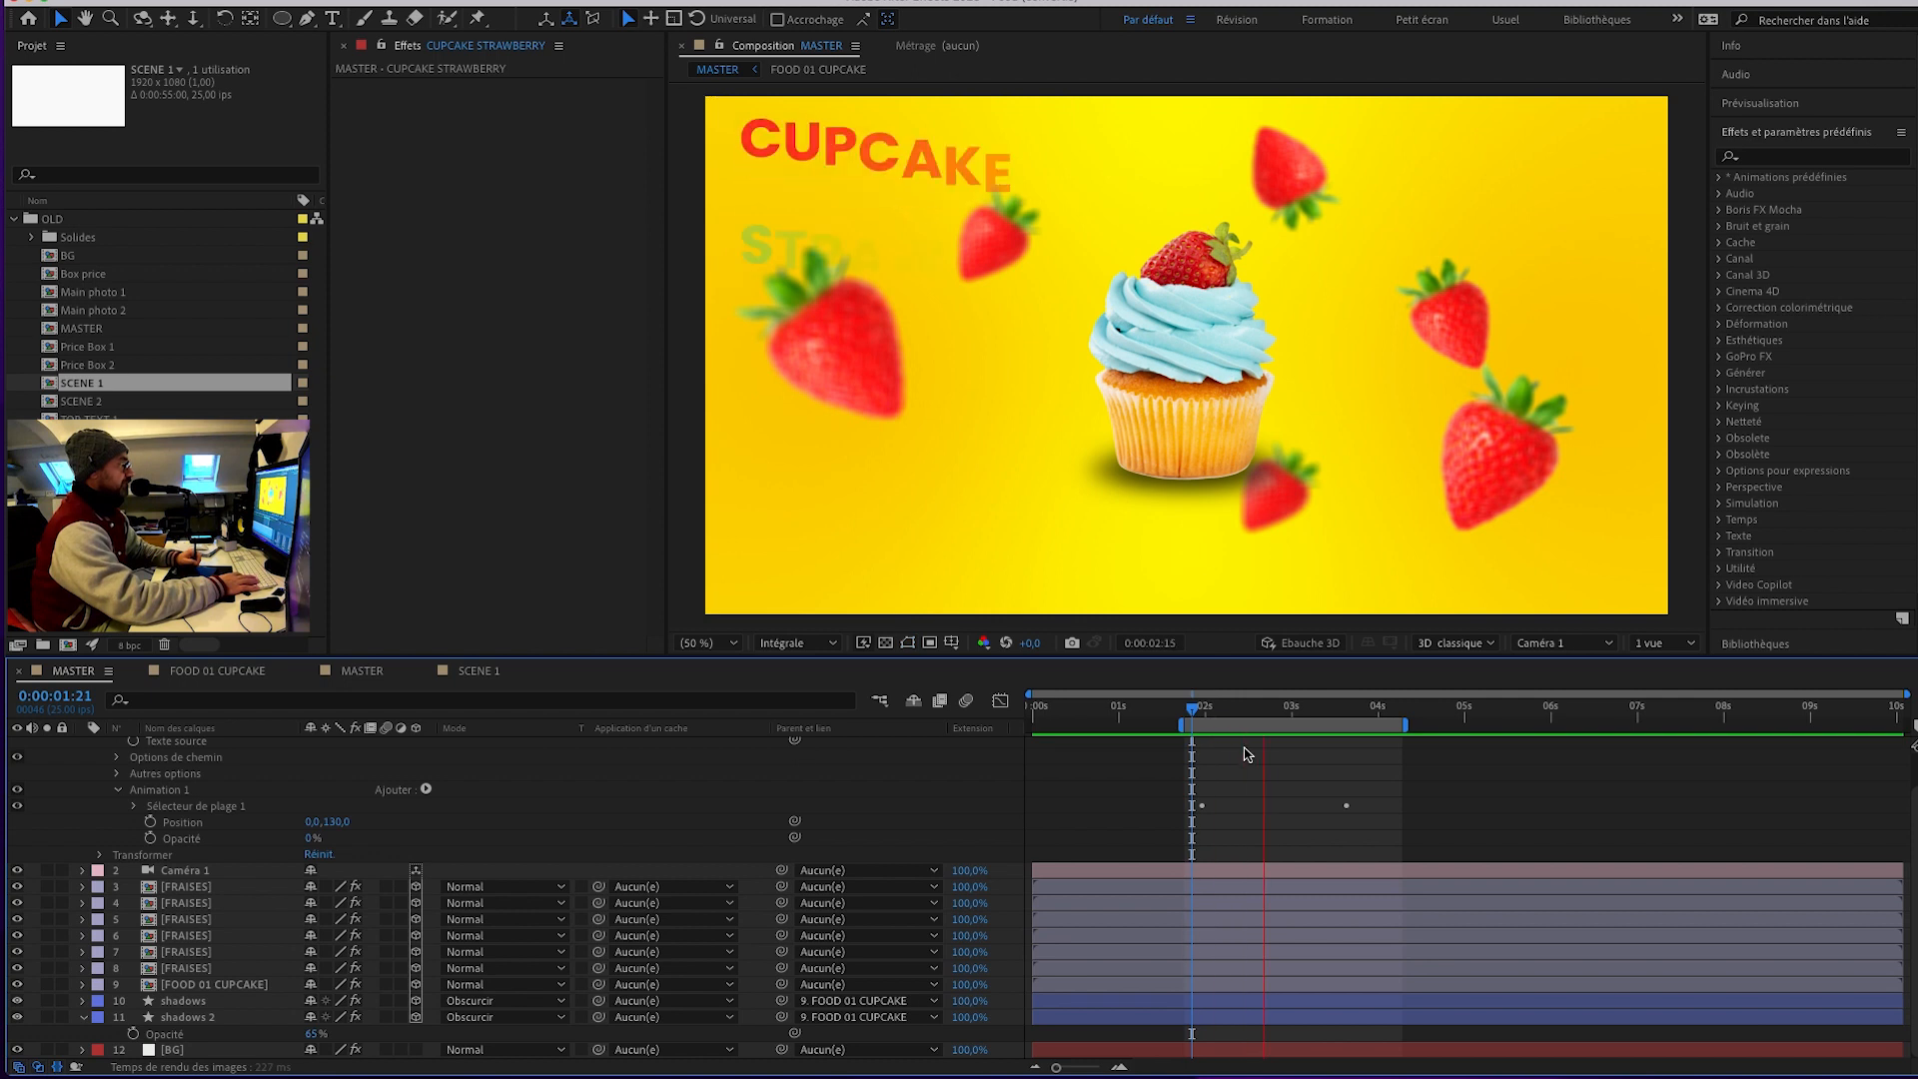
key(space)
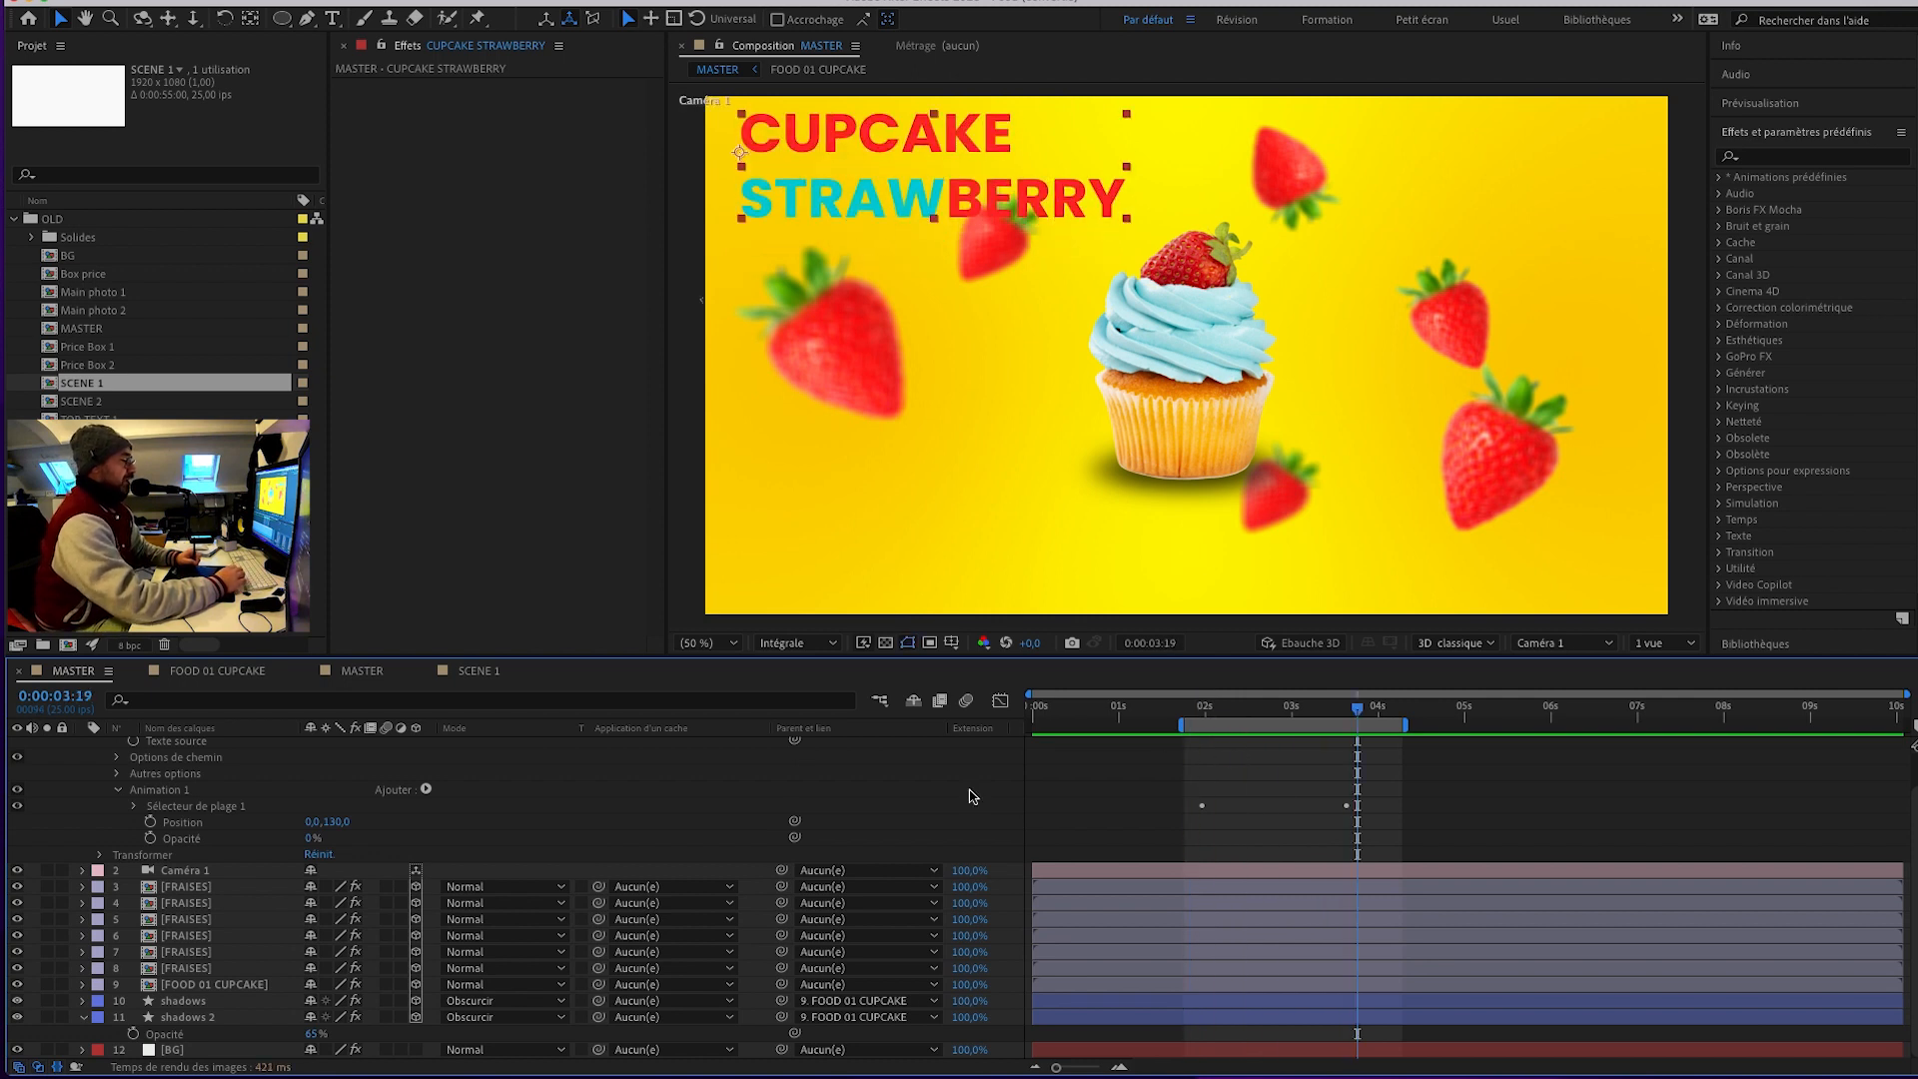
Review the title's range selector settings and collapse the CUPCAKE STRAWBERRY layer and the OLD folder.
click(180, 809)
click(134, 806)
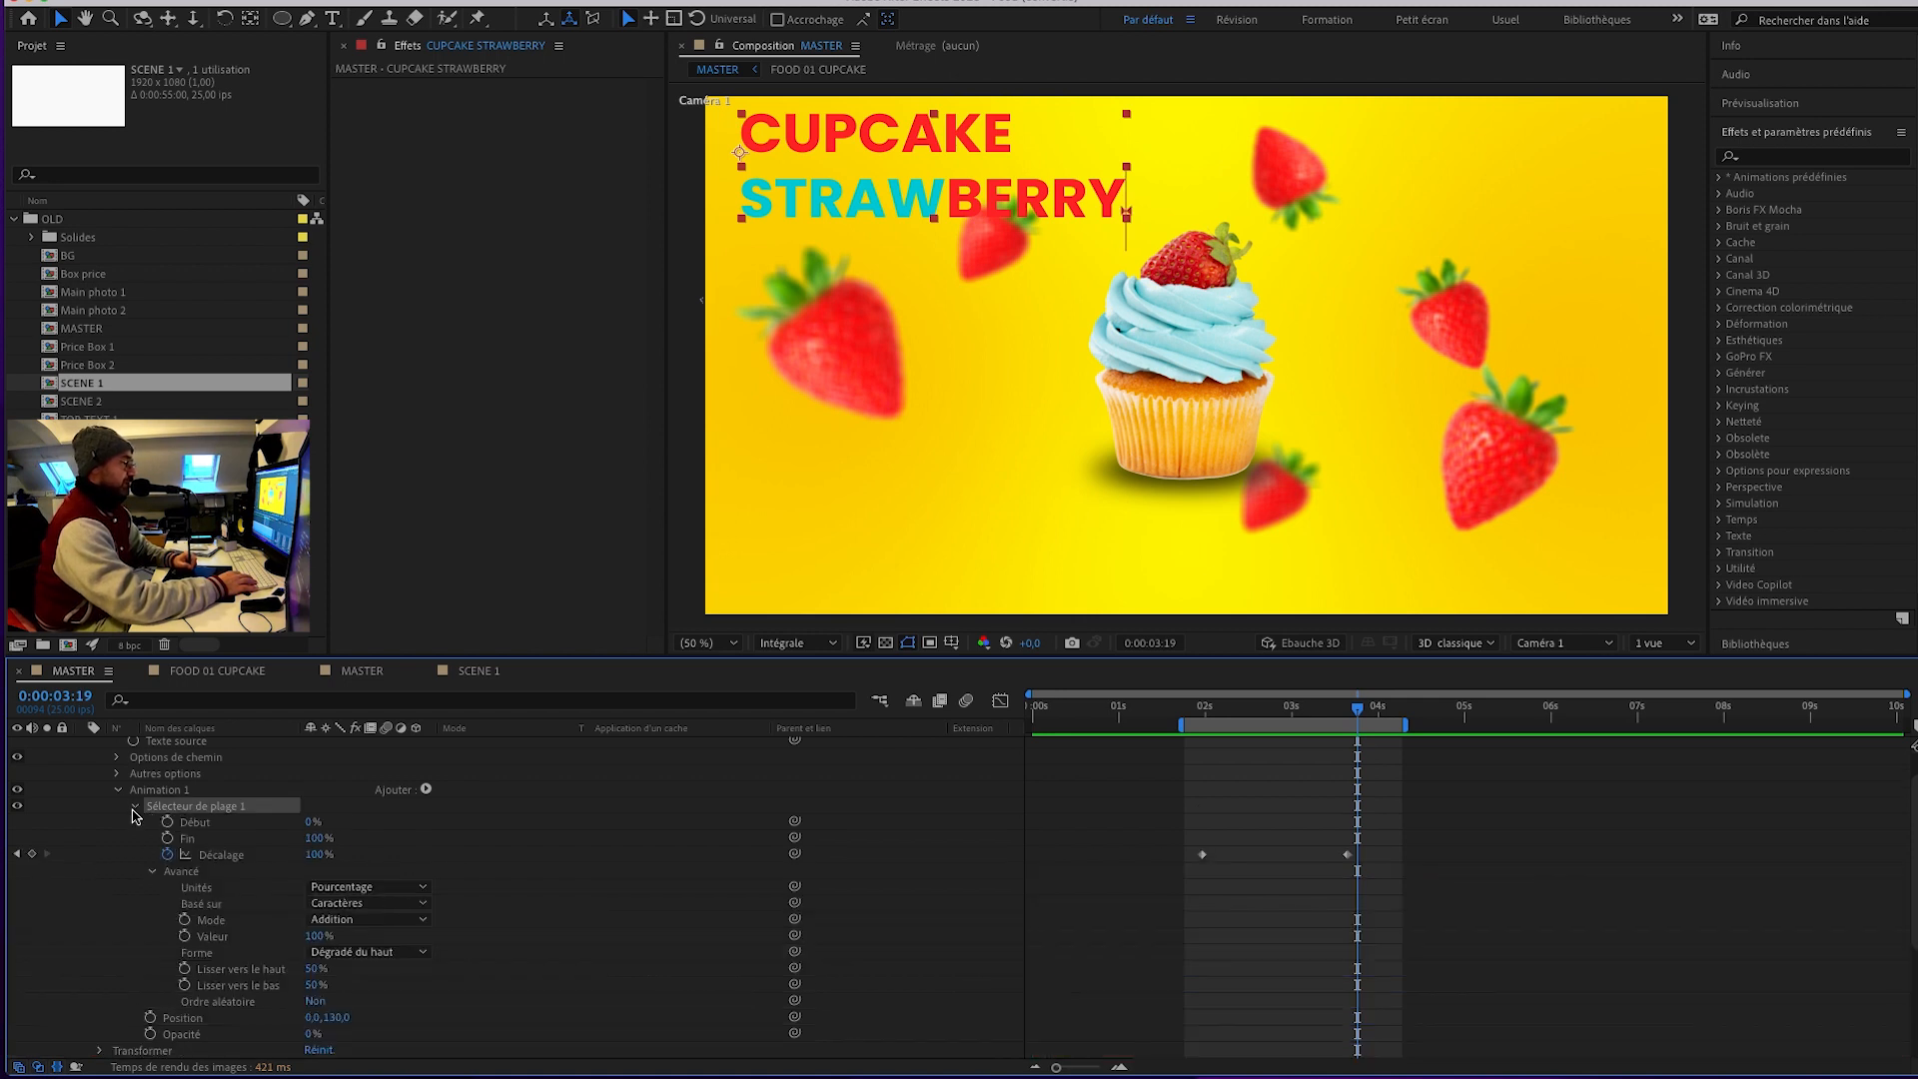
drag(1224, 717, 1316, 717)
click(118, 789)
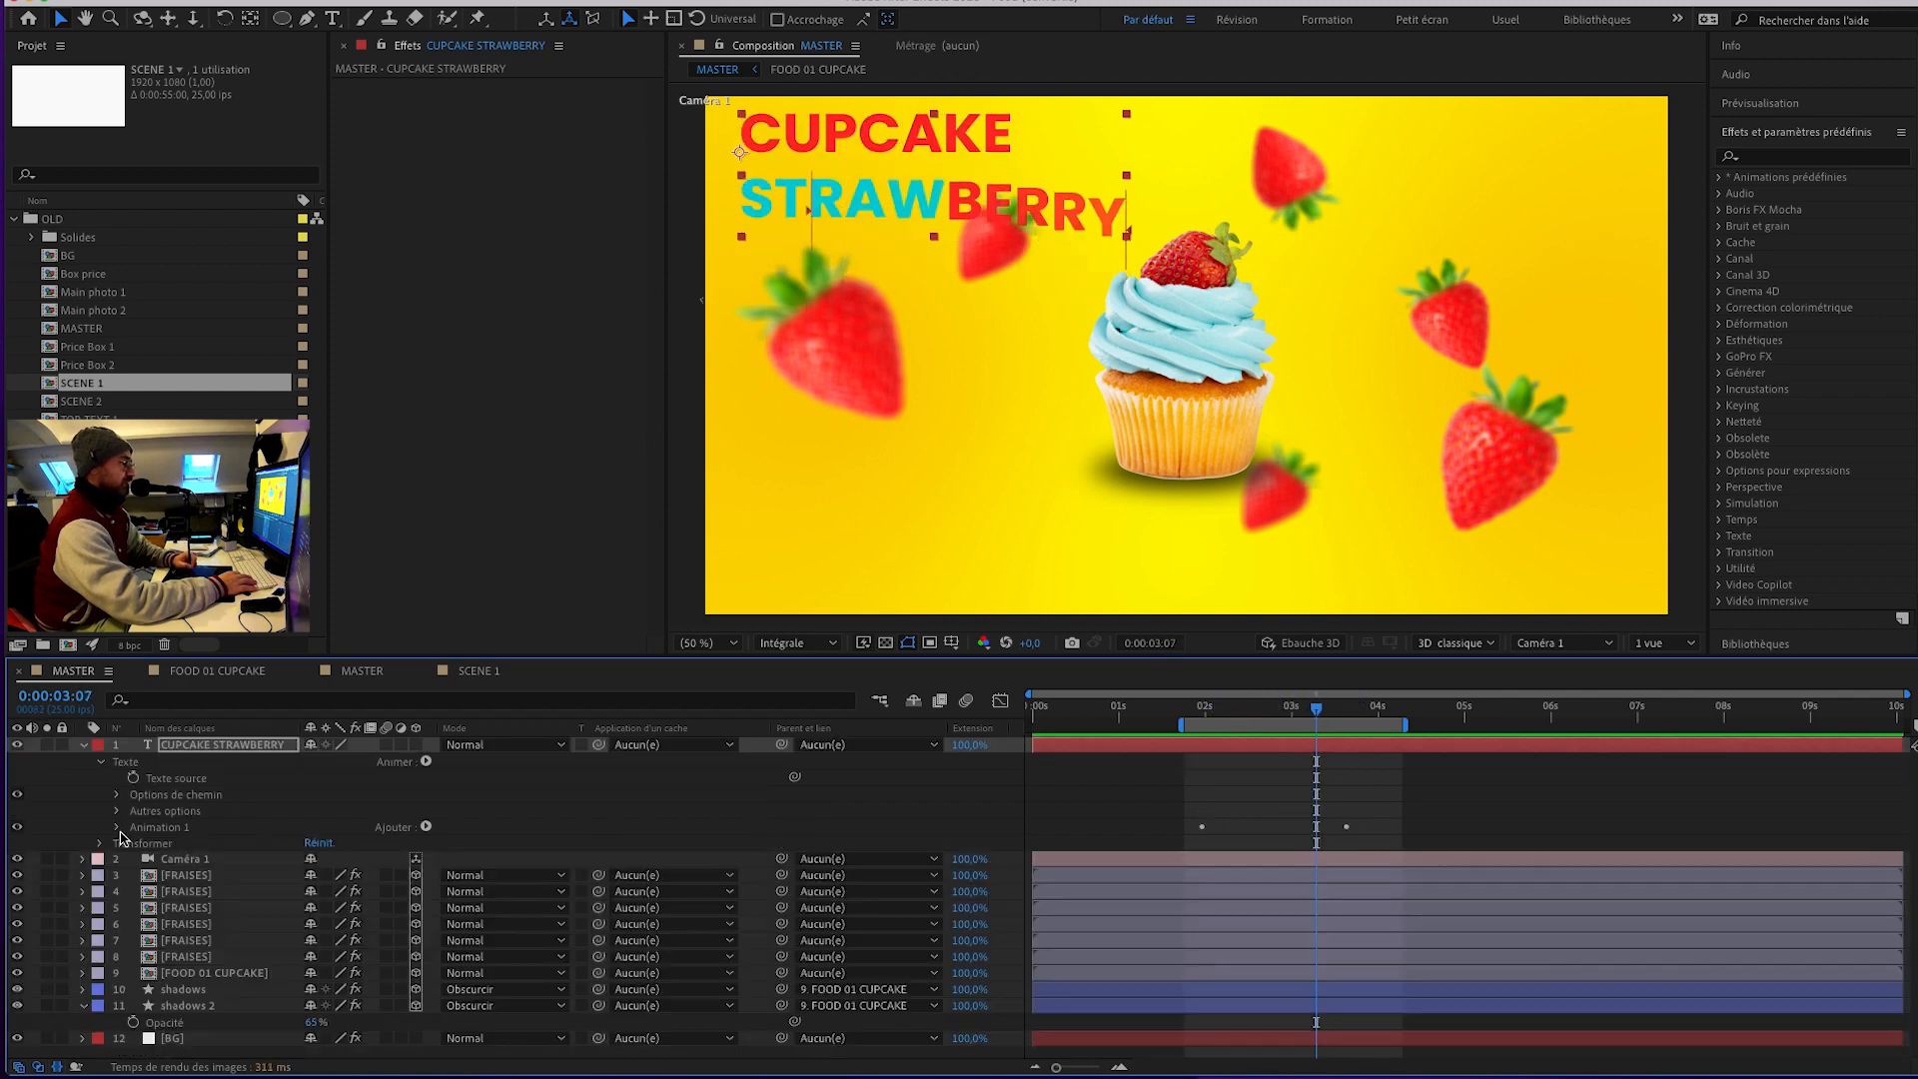
click(83, 745)
click(14, 218)
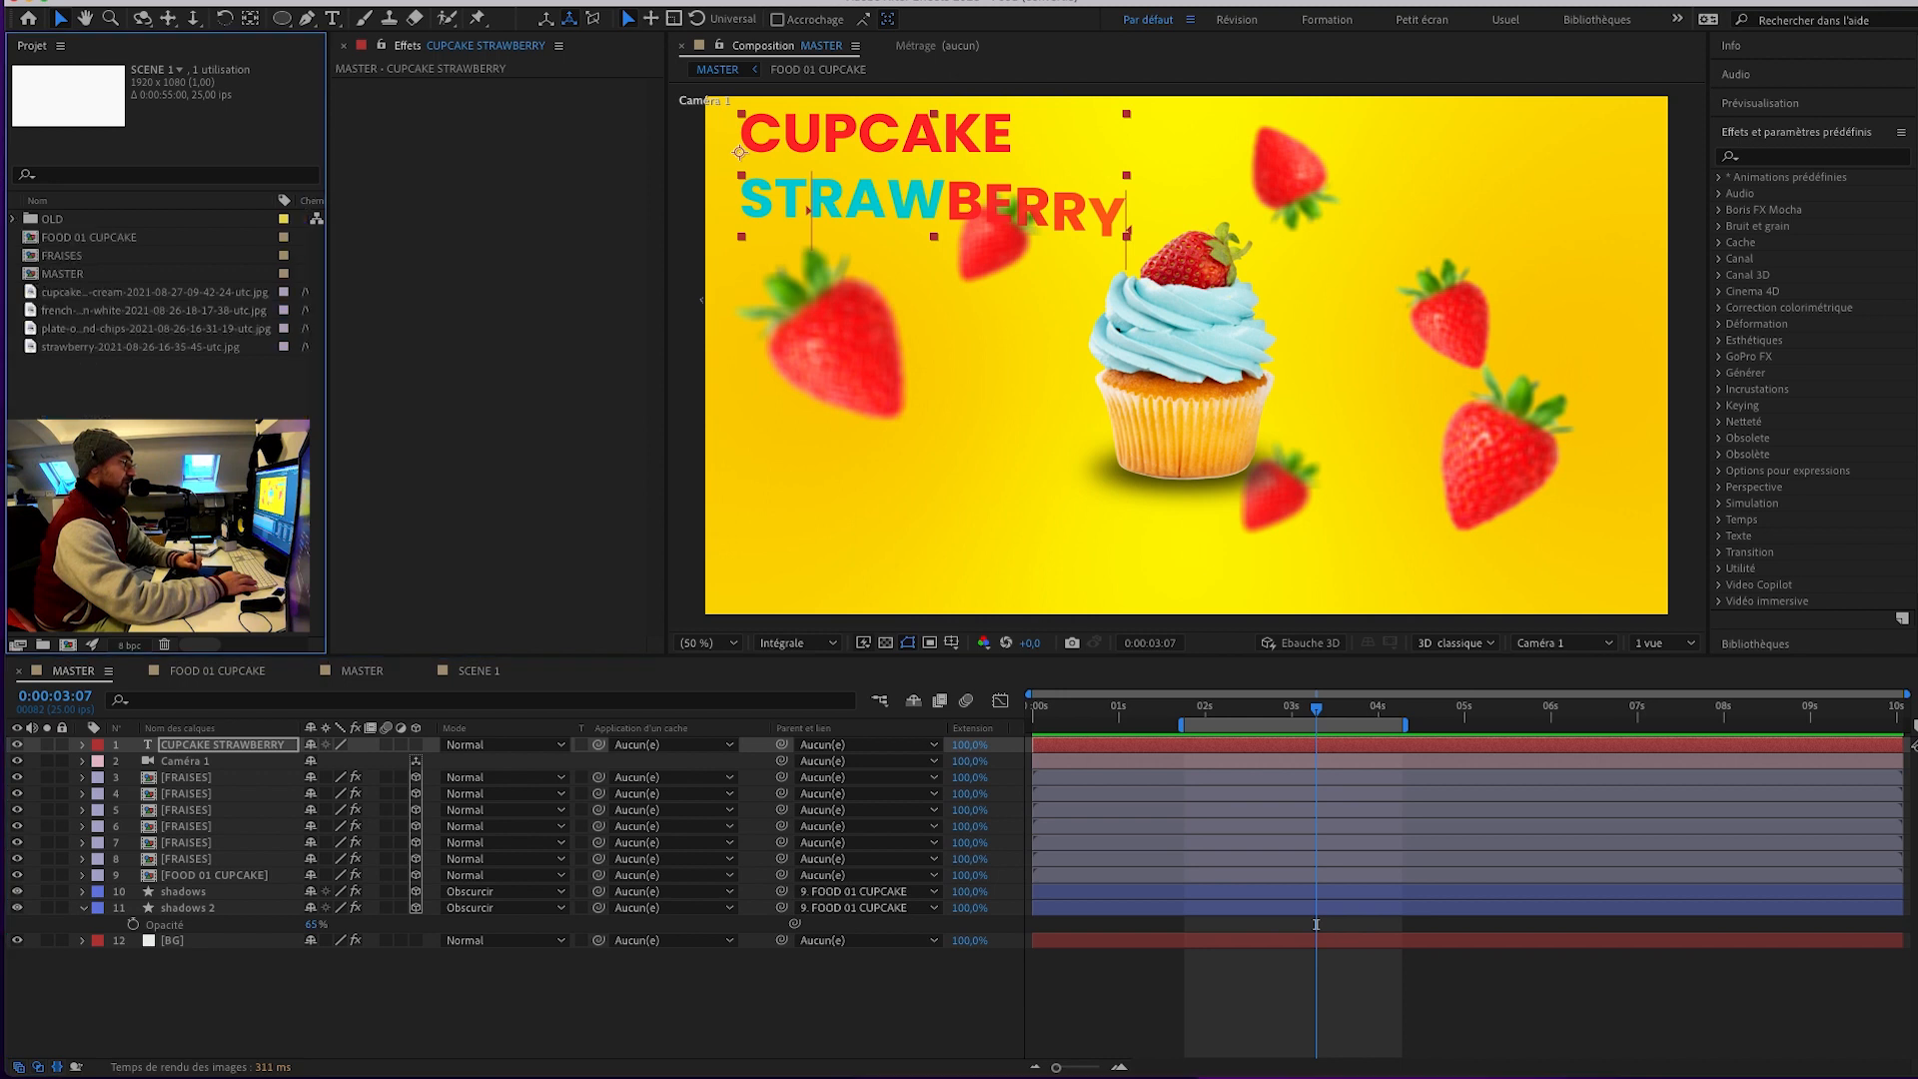
Create a new composition named ETIQUETTE, 500 × 500 px at 25 frames per second.
click(165, 480)
click(70, 645)
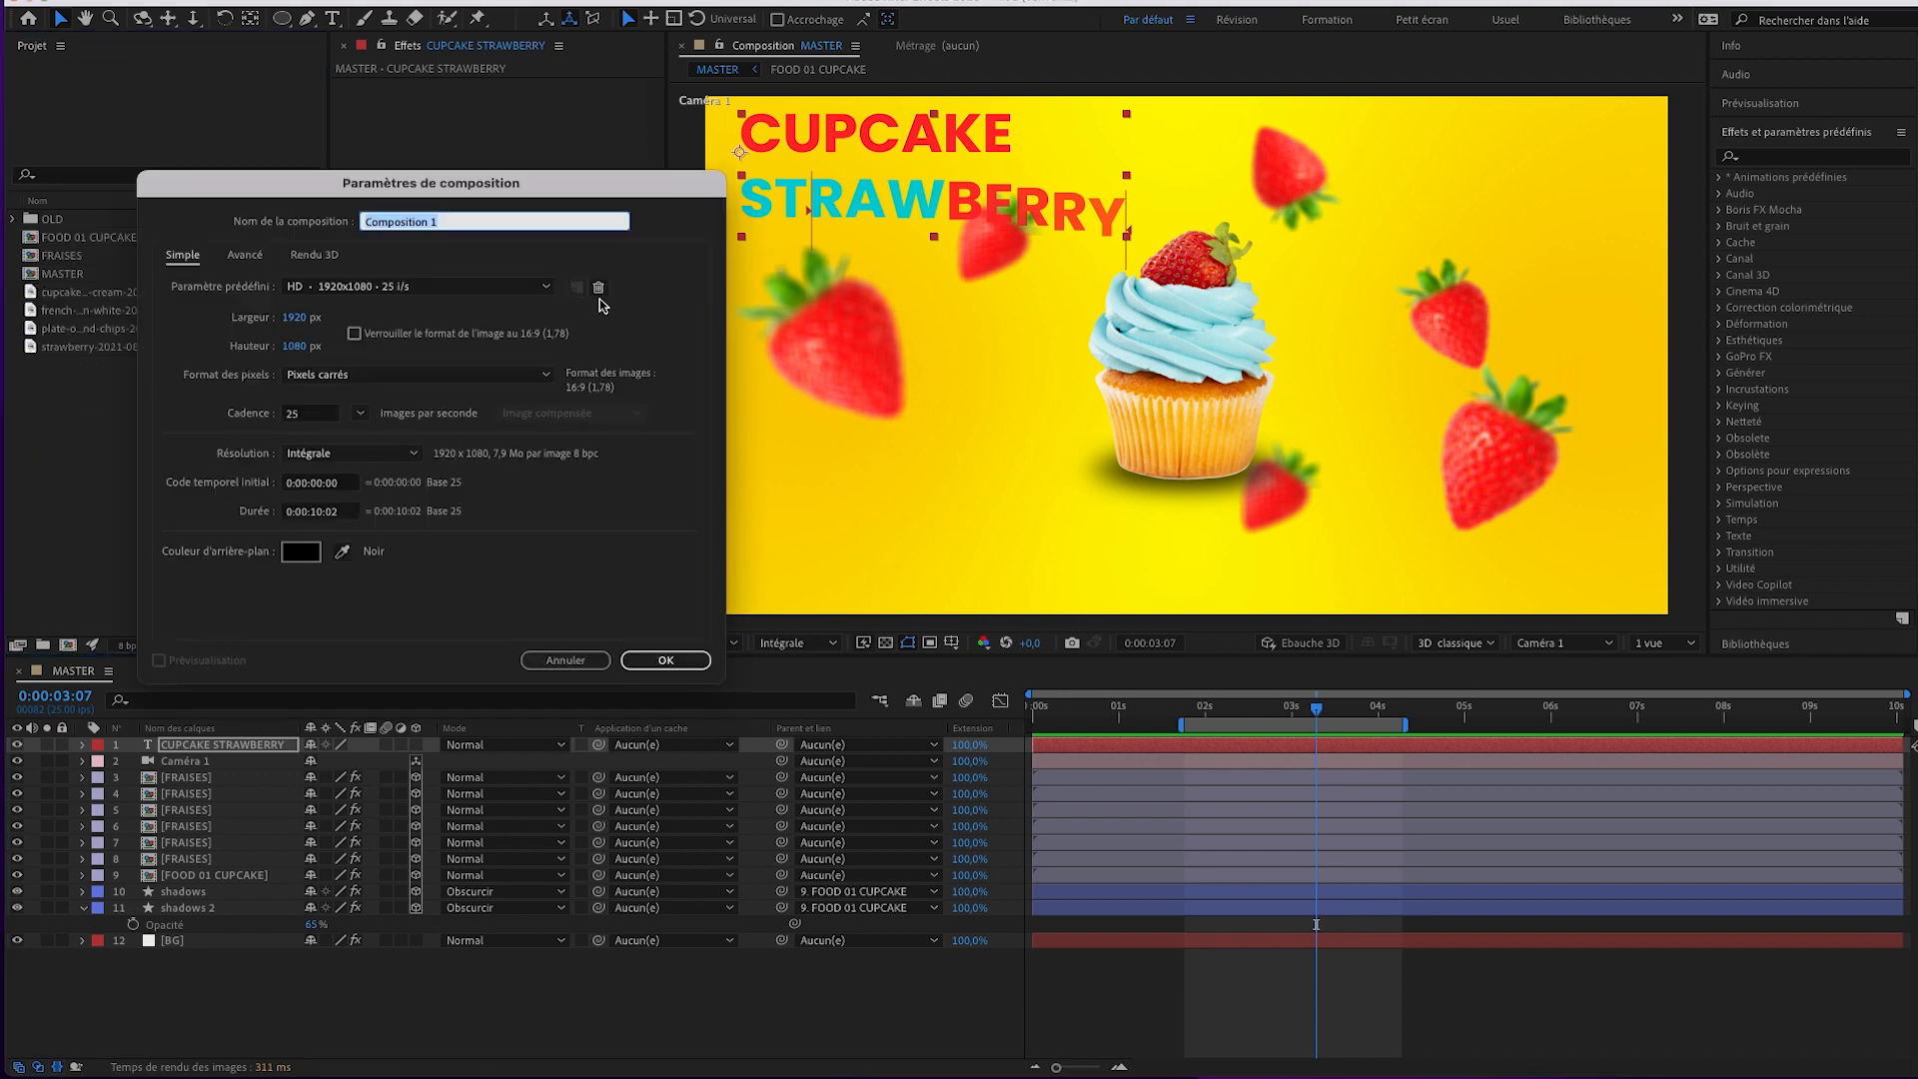
click(300, 318)
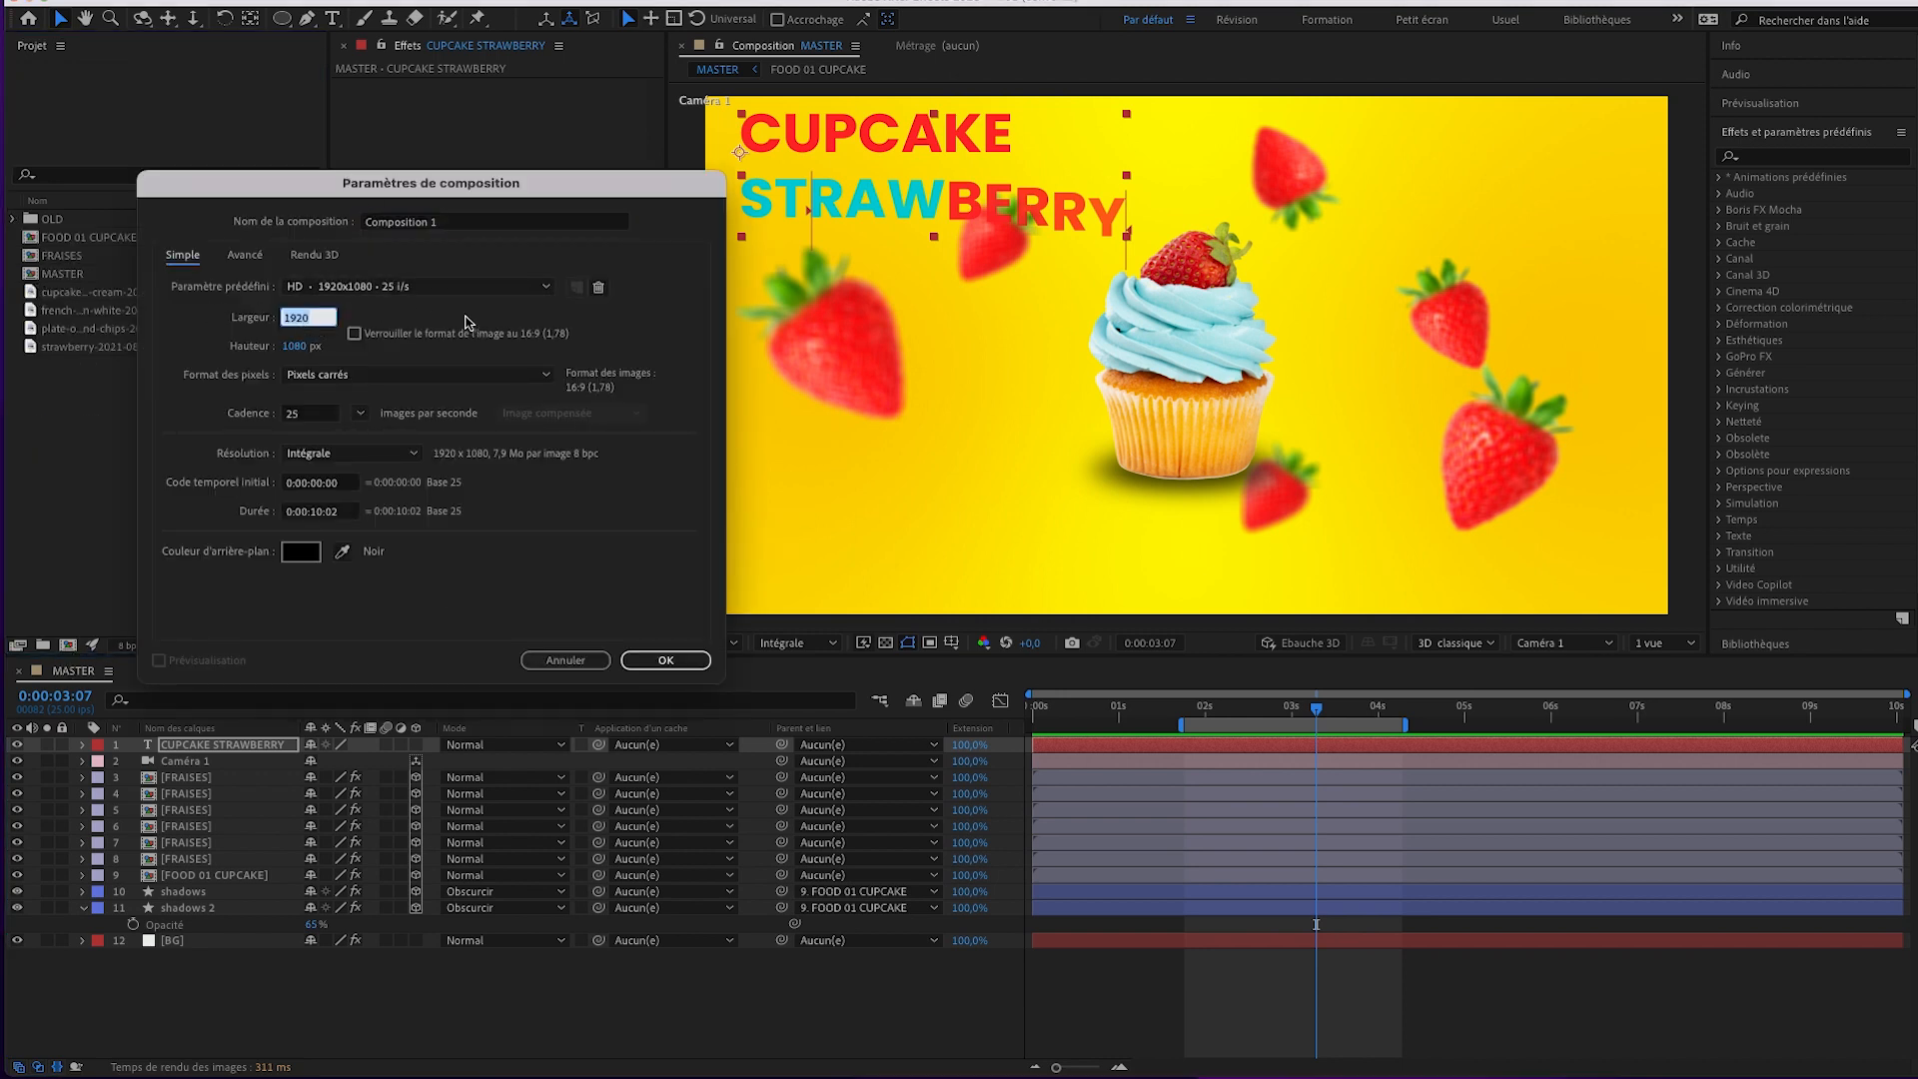
text(500)
key(Tab)
text(500)
key(Tab)
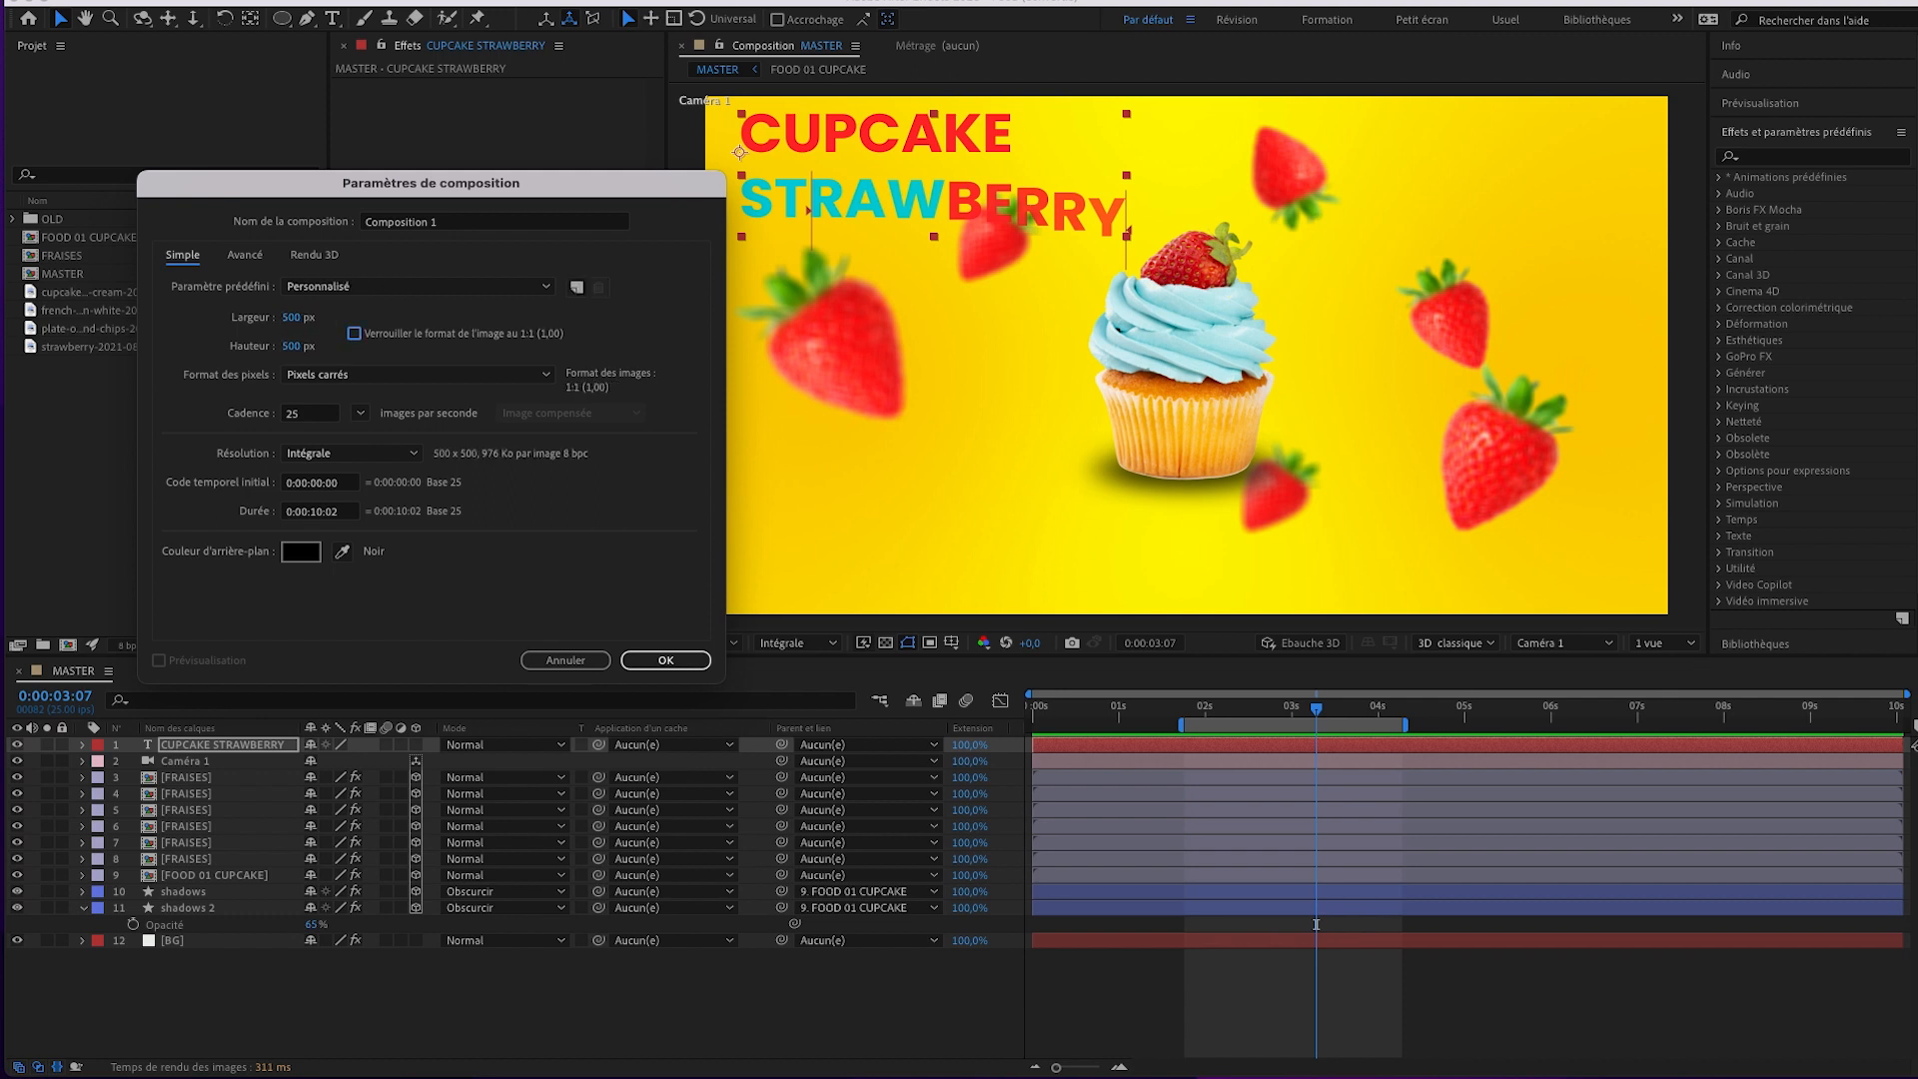
click(664, 660)
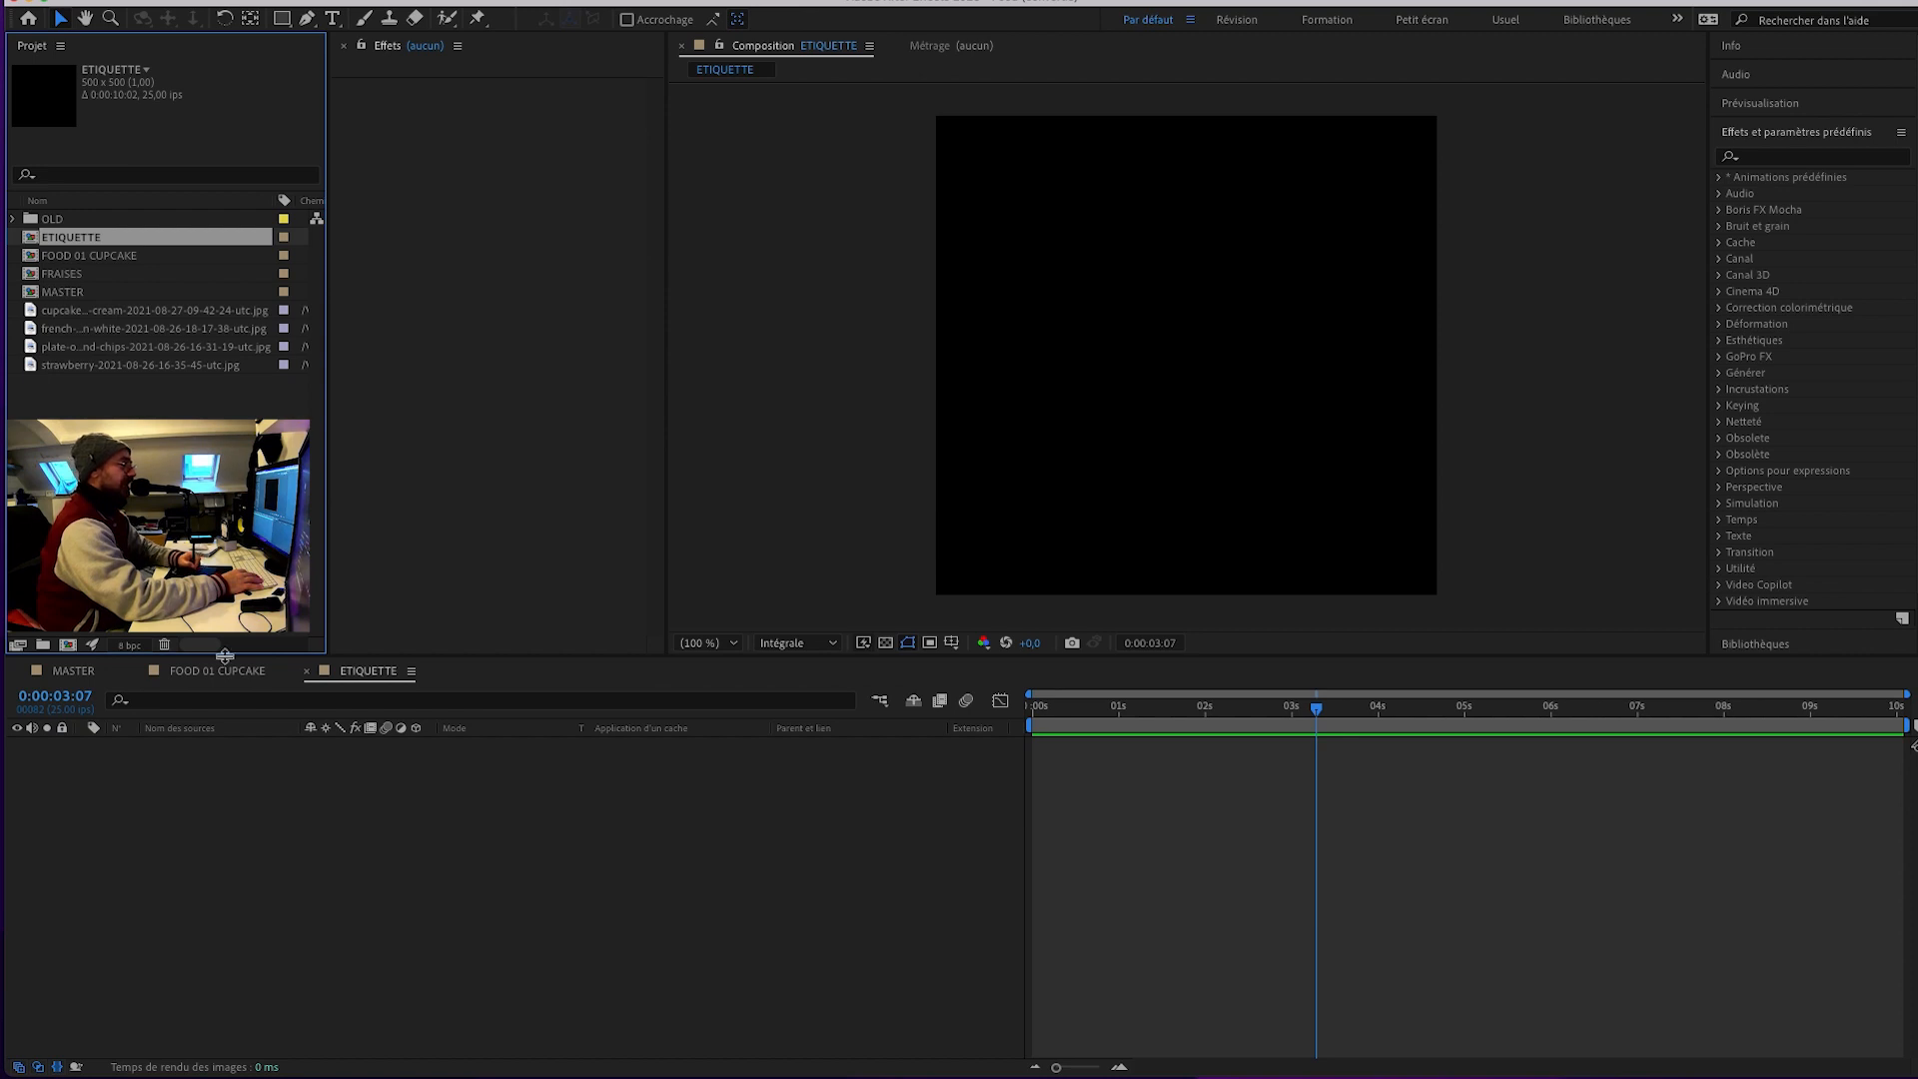
Add a rectangle shape covering the whole ETIQUETTE composition, with no fill and a 26 px white outline.
drag(1211, 712, 1066, 715)
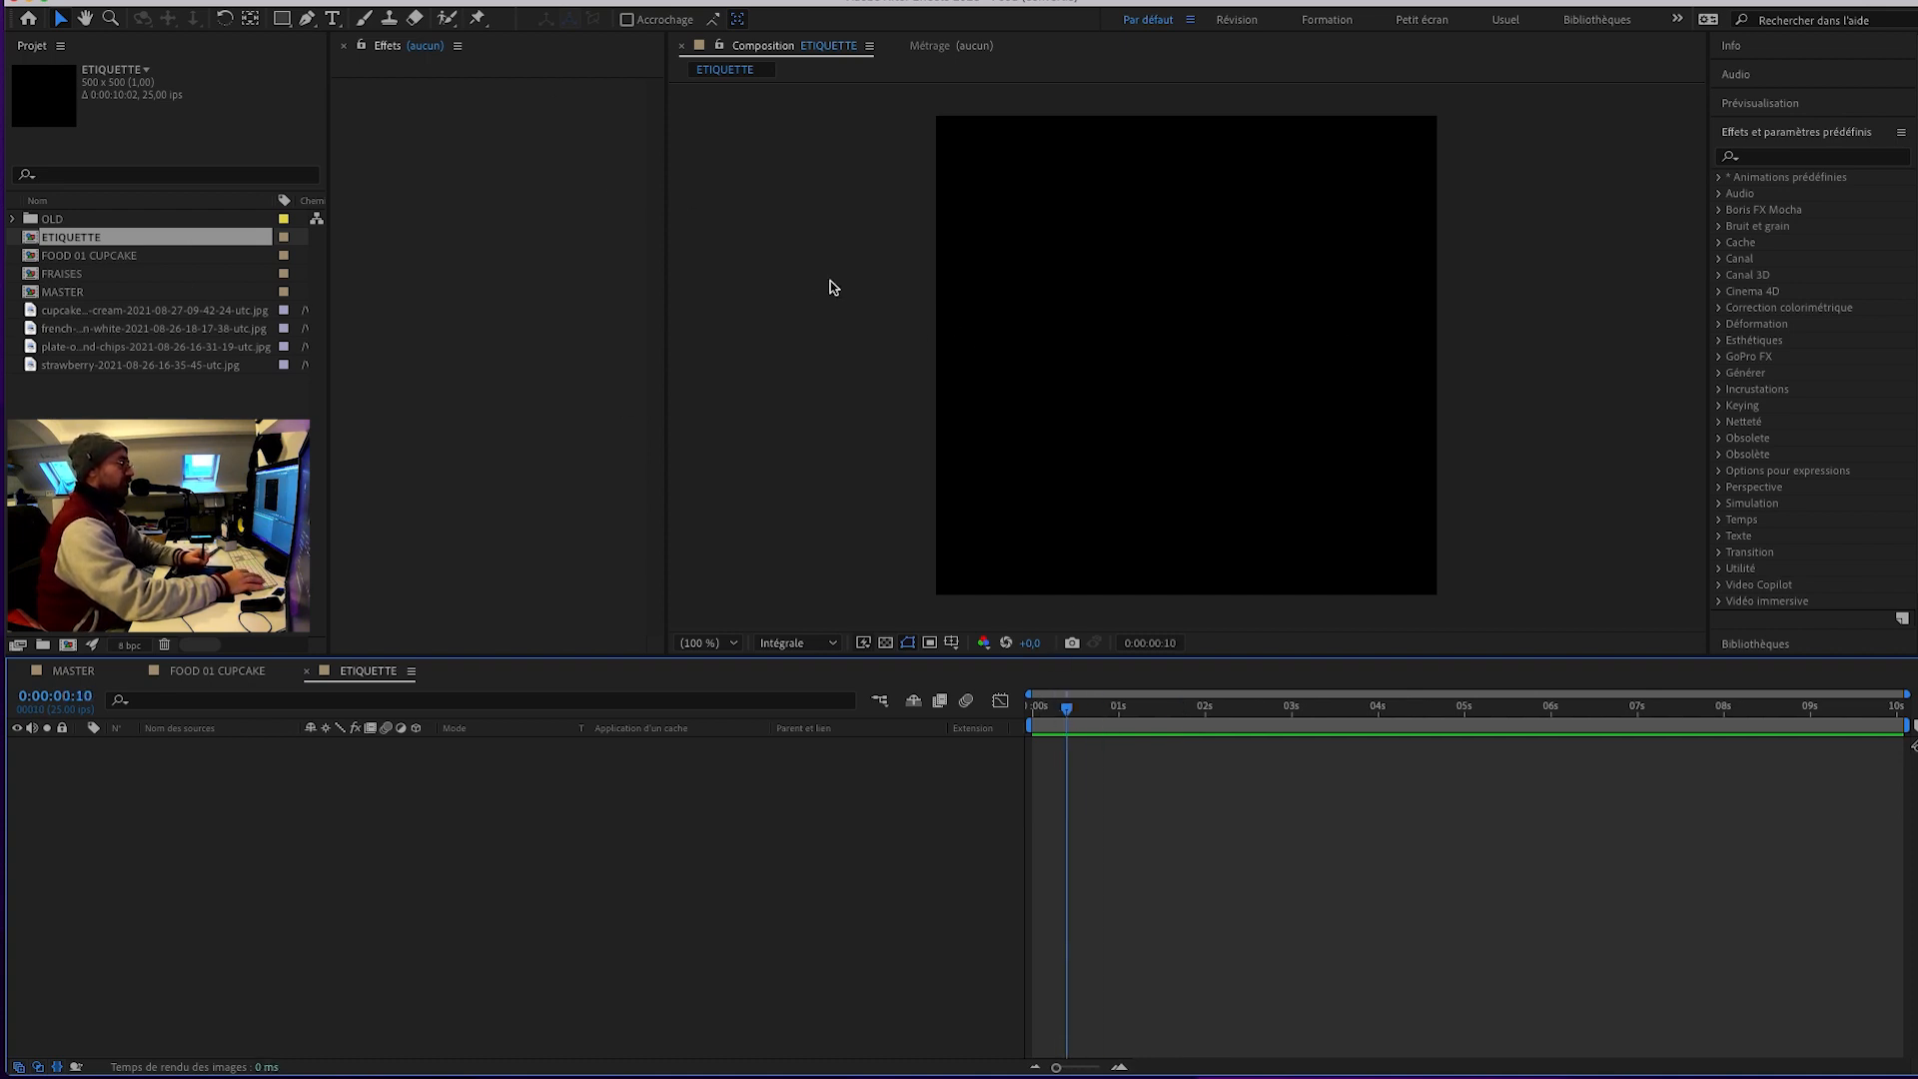
click(283, 20)
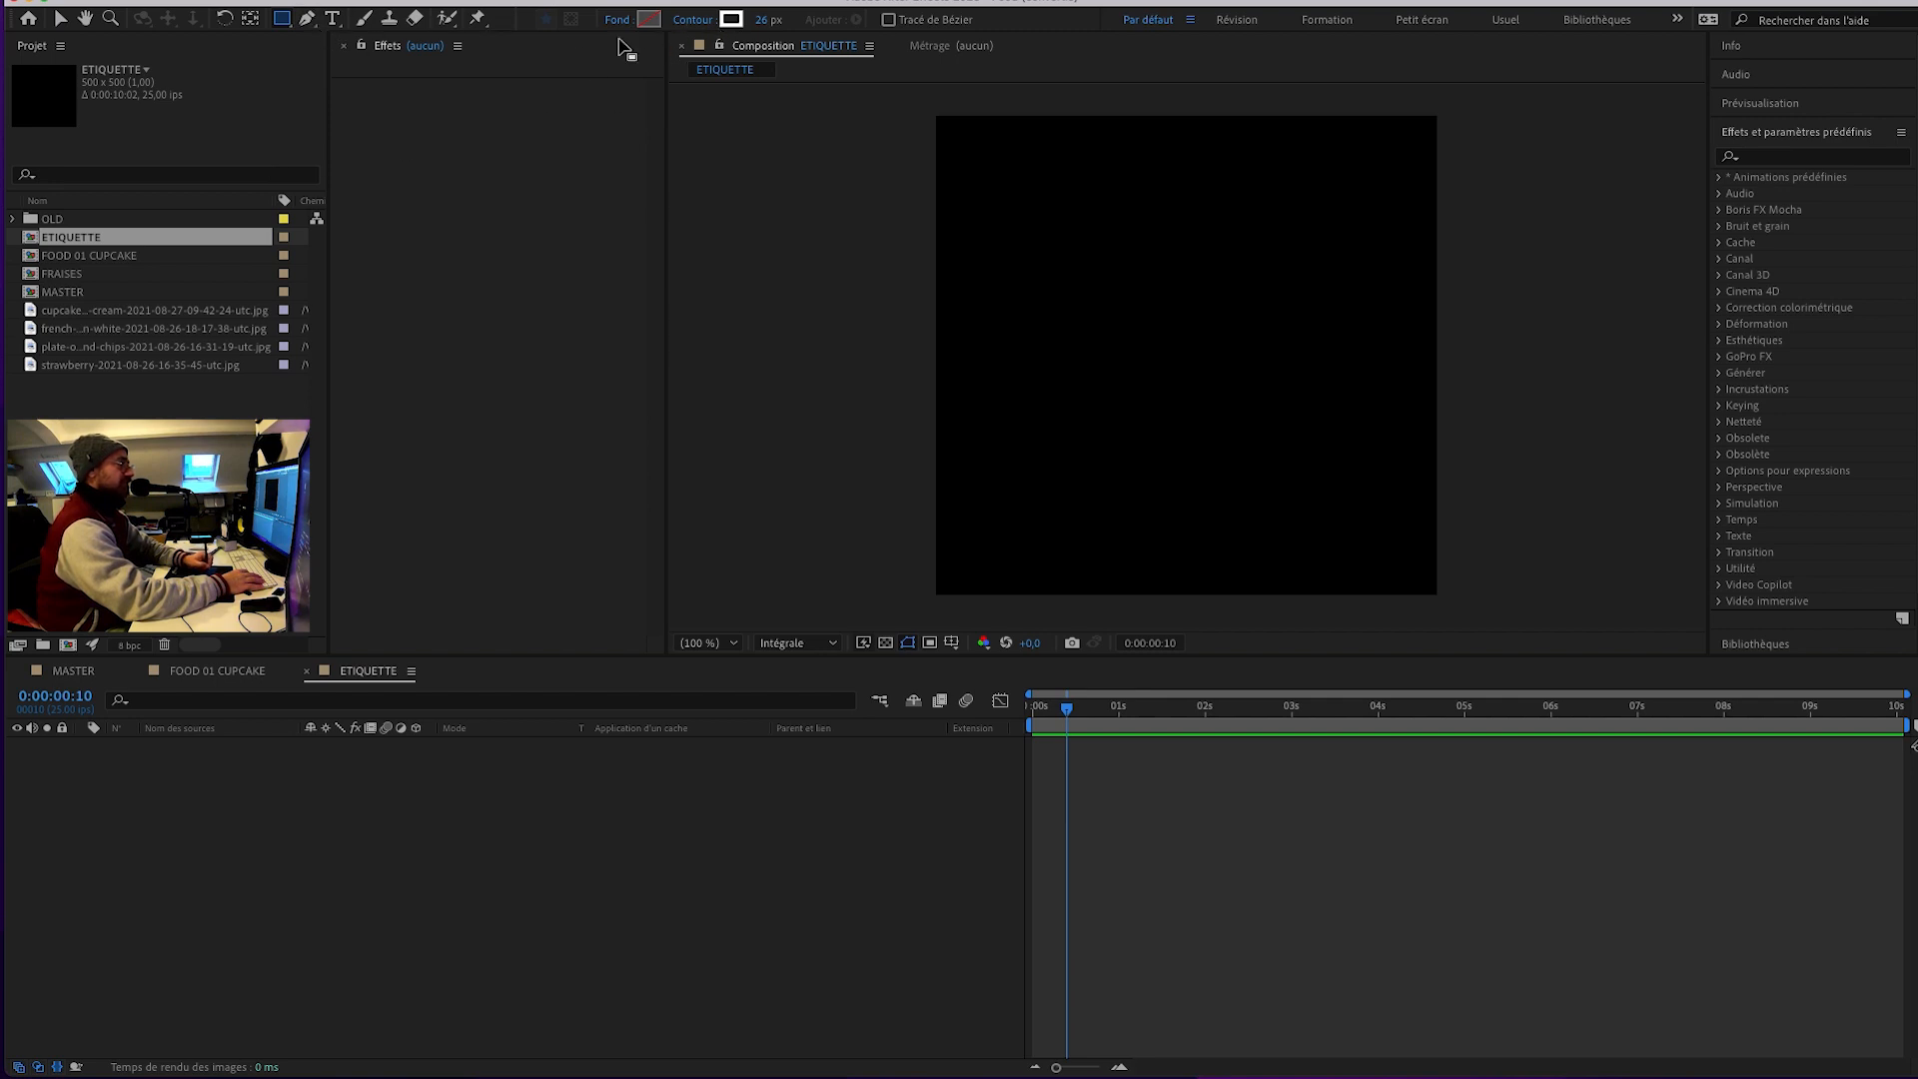
double_click(283, 20)
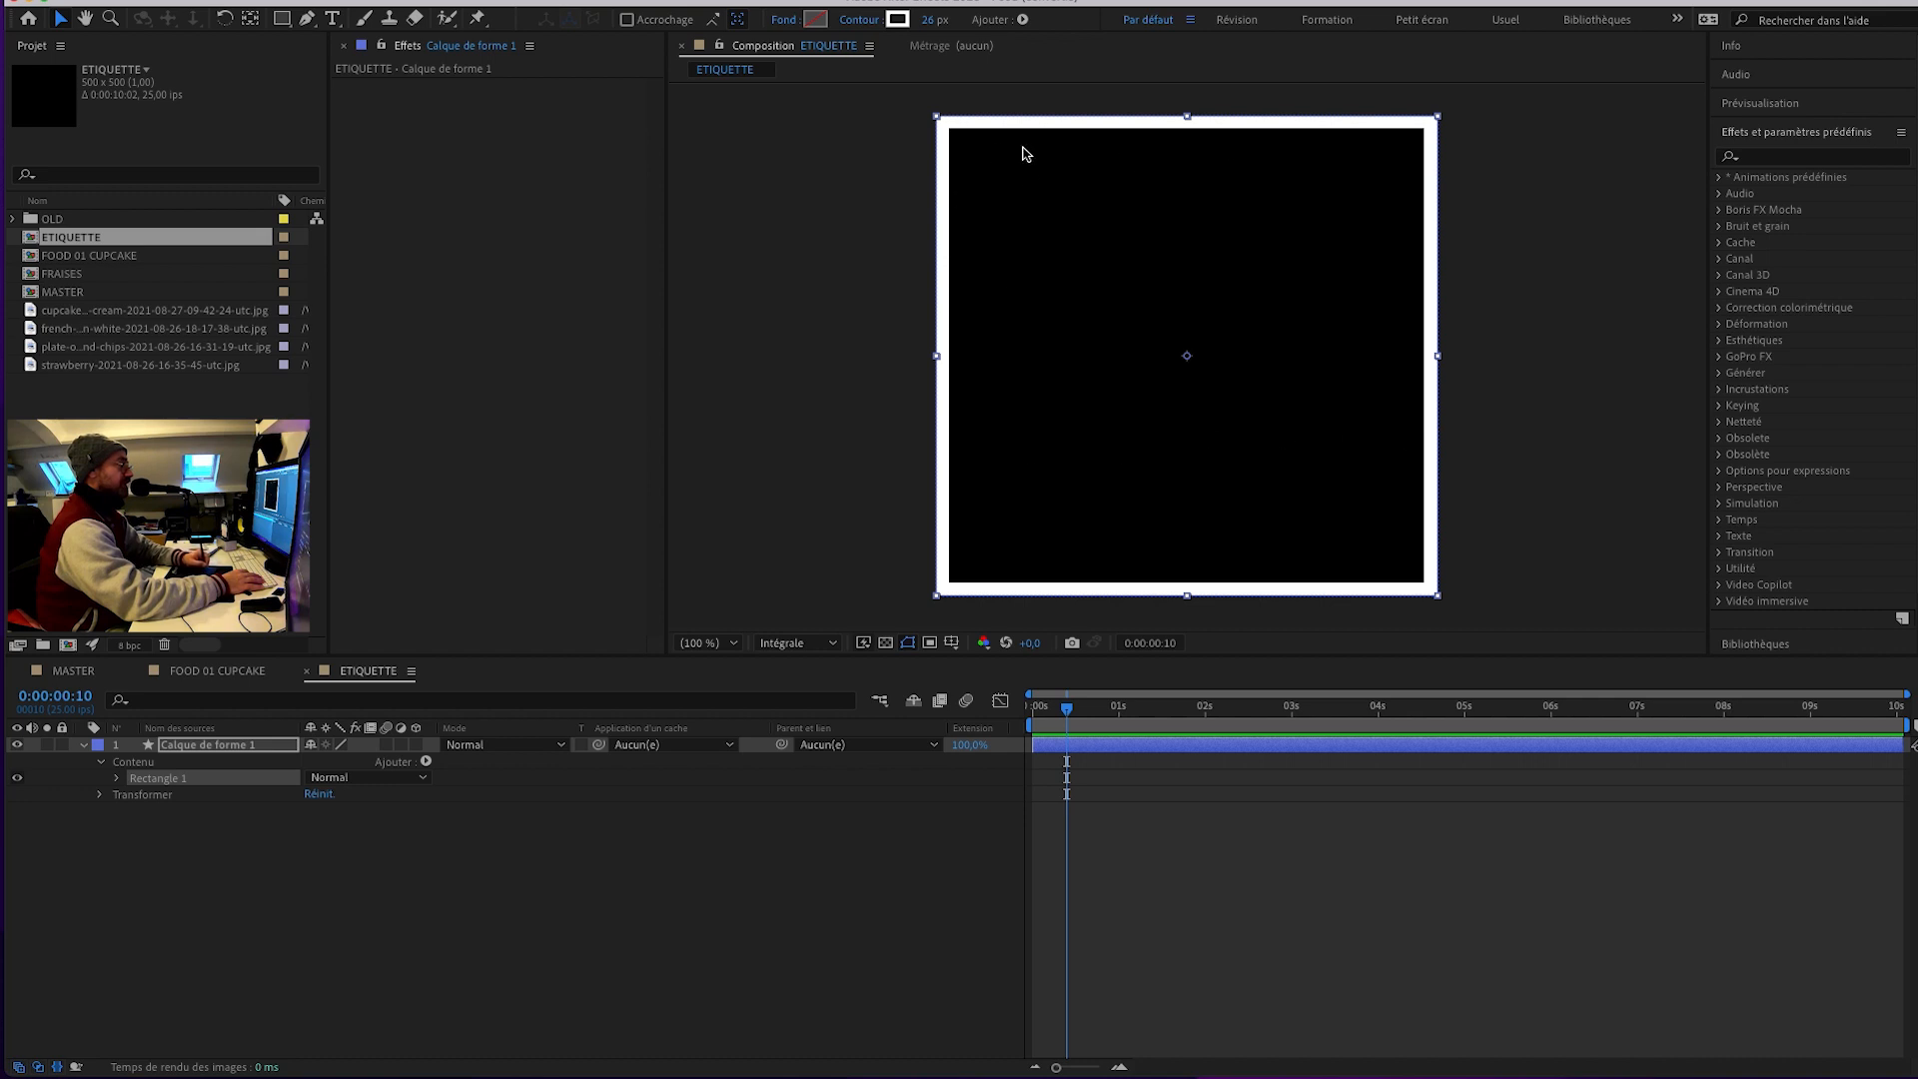
click(780, 21)
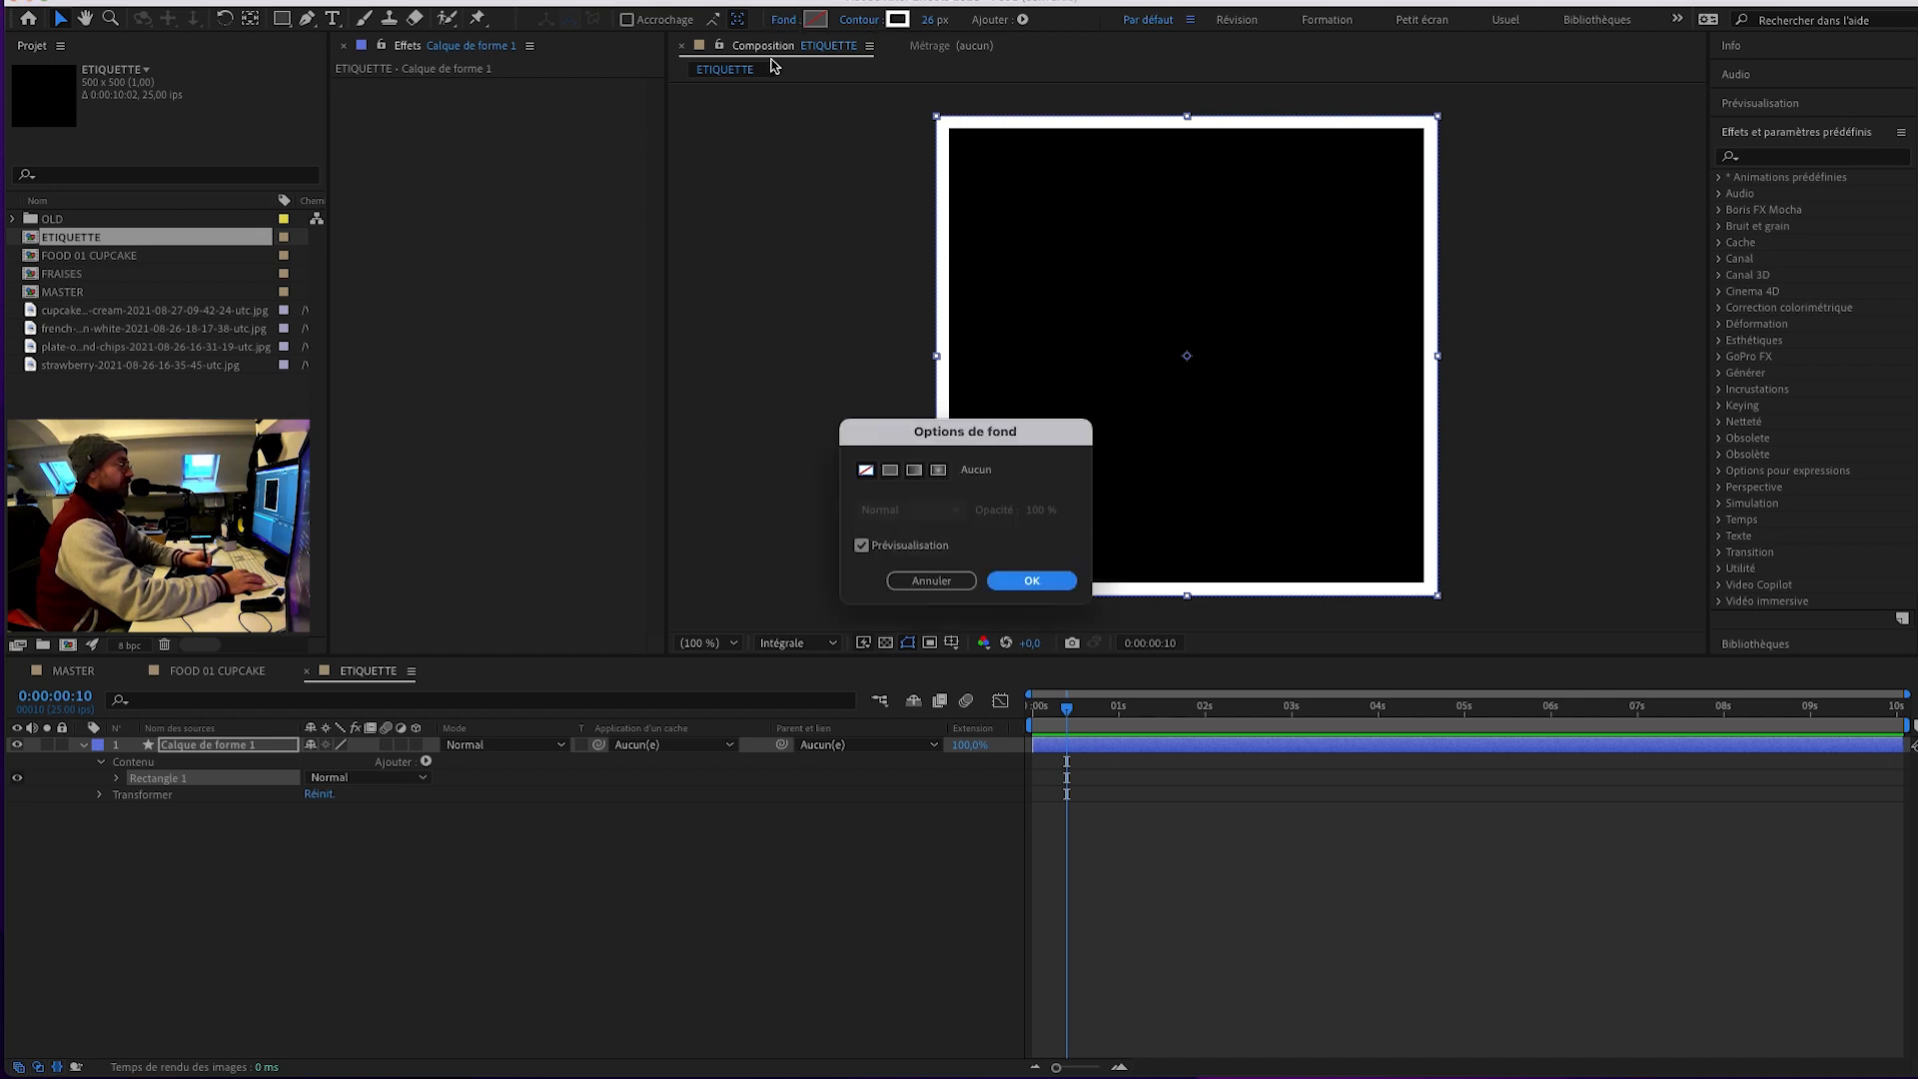
click(1032, 580)
click(886, 643)
click(886, 643)
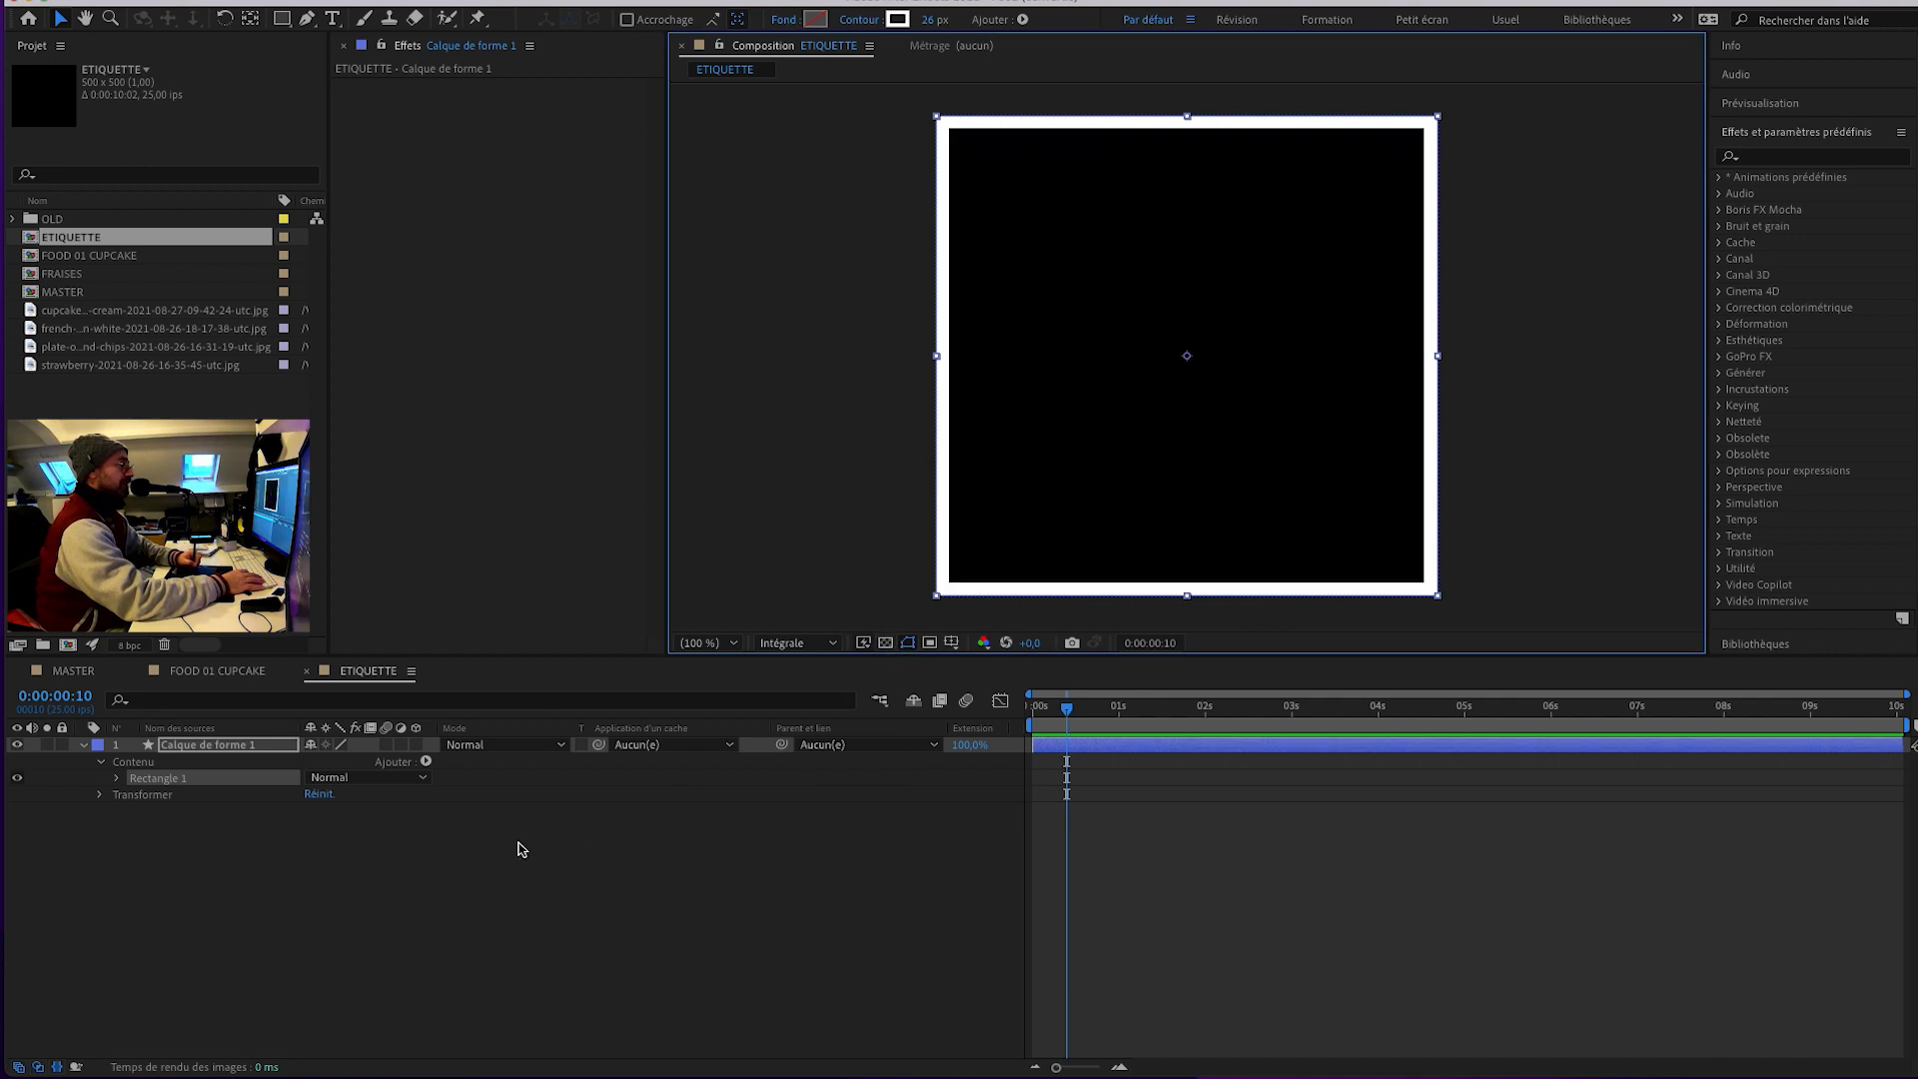
Add a light 500 × 500 px solid beneath the rectangle shape layer in ETIQUETTE.
click(392, 1)
mouse_move(416, 5)
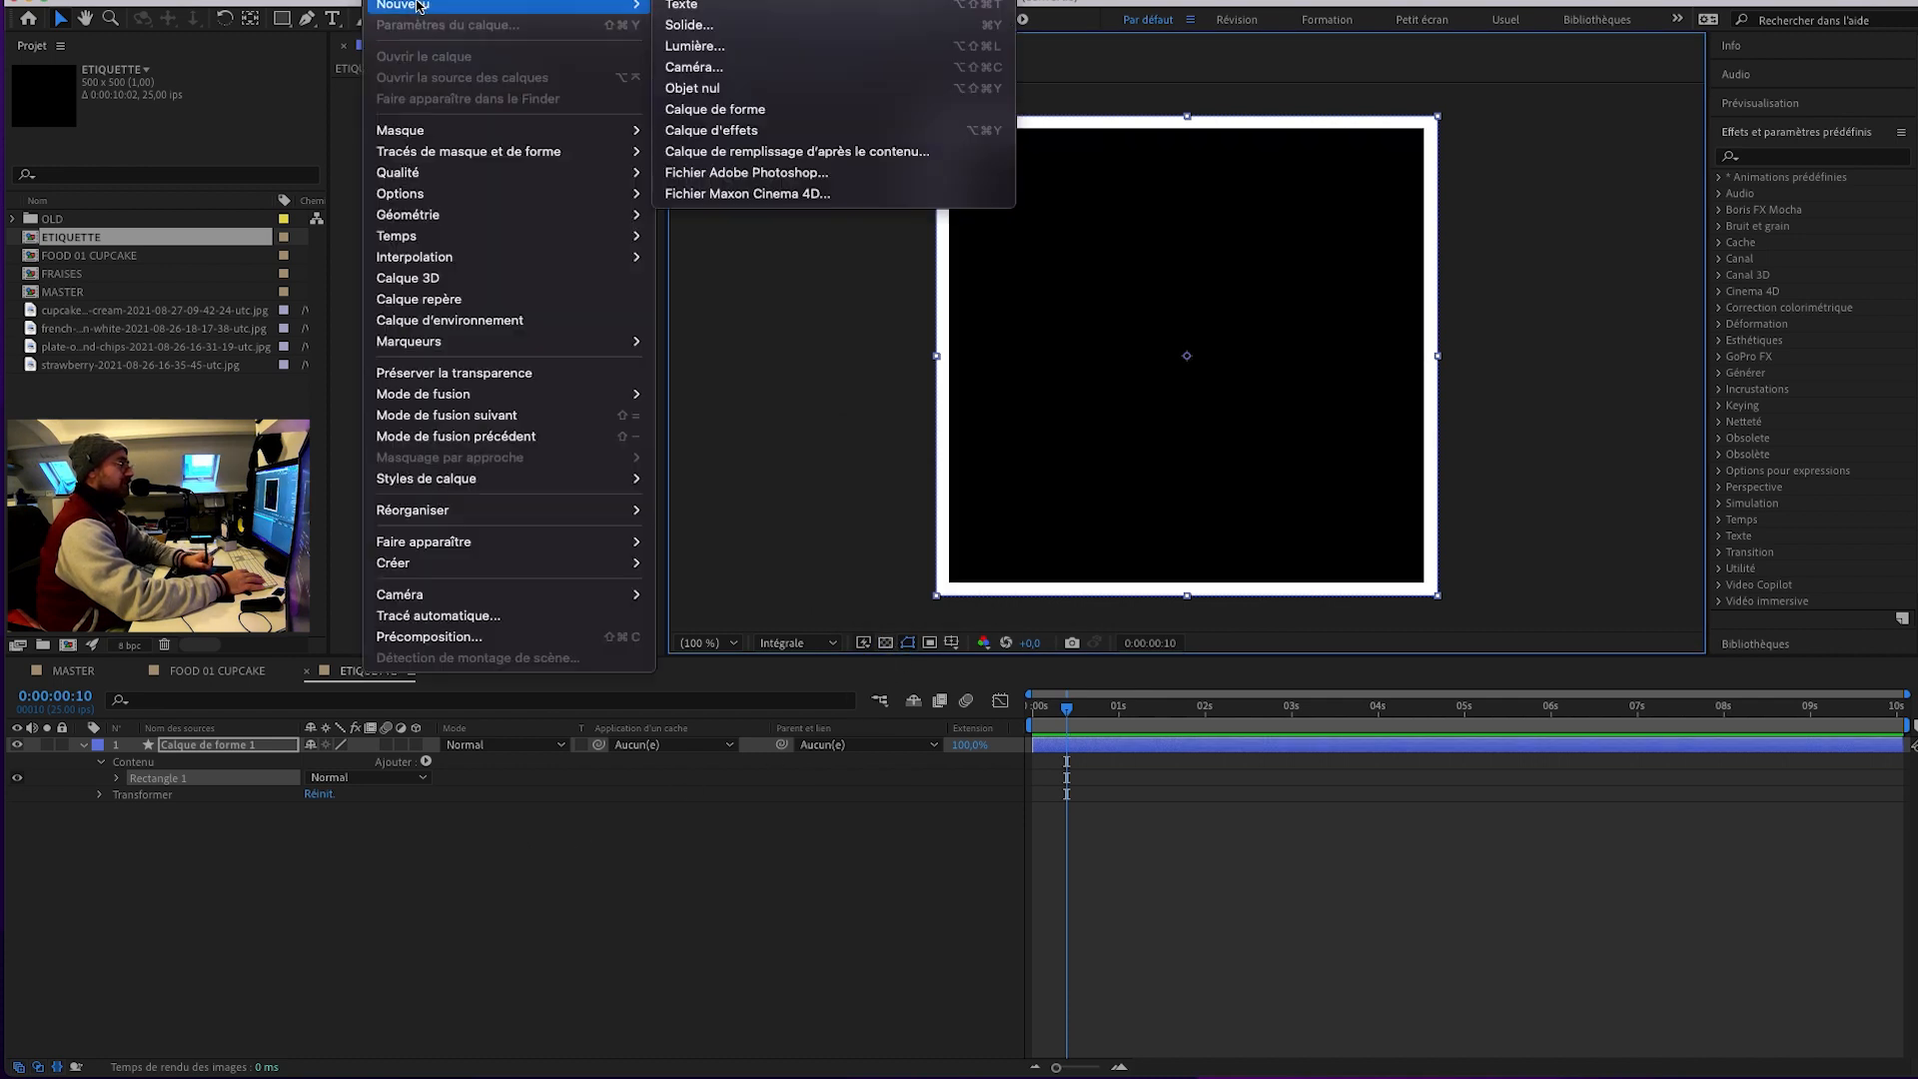
click(721, 29)
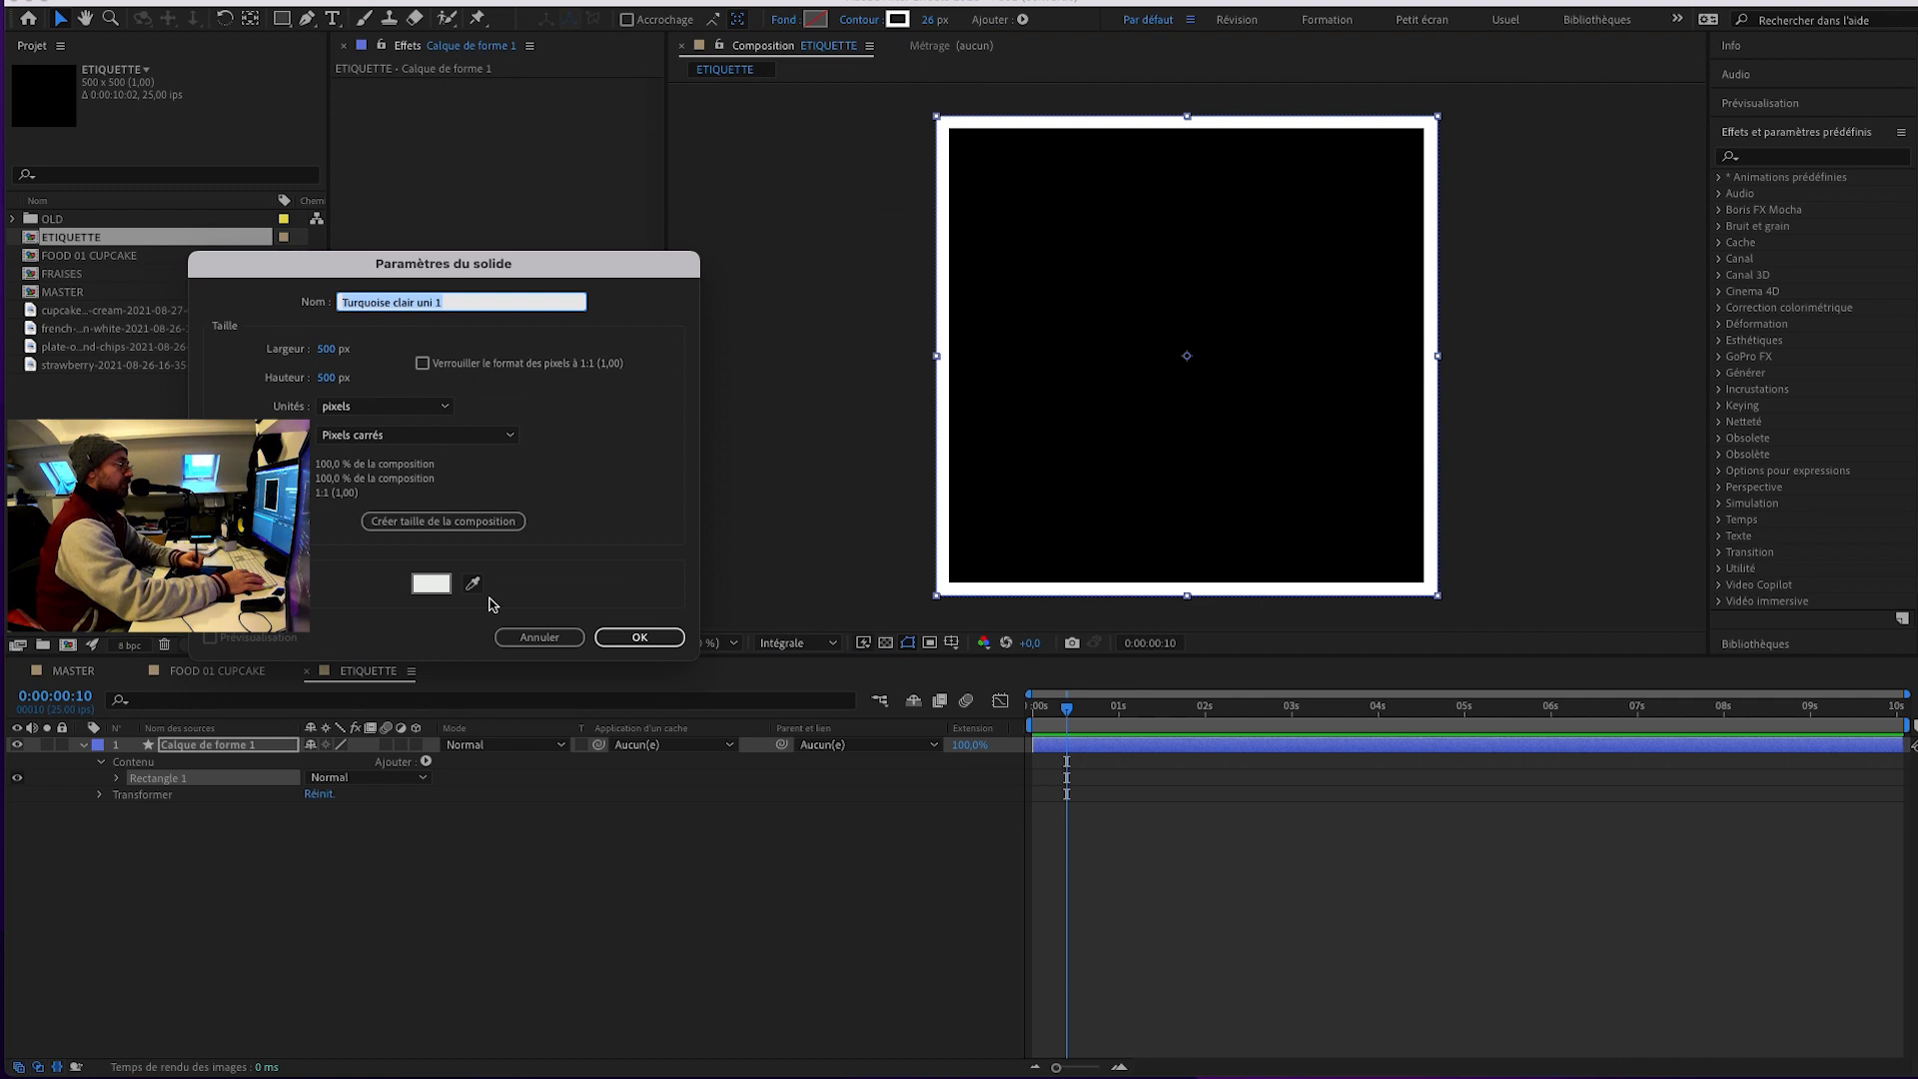
click(640, 637)
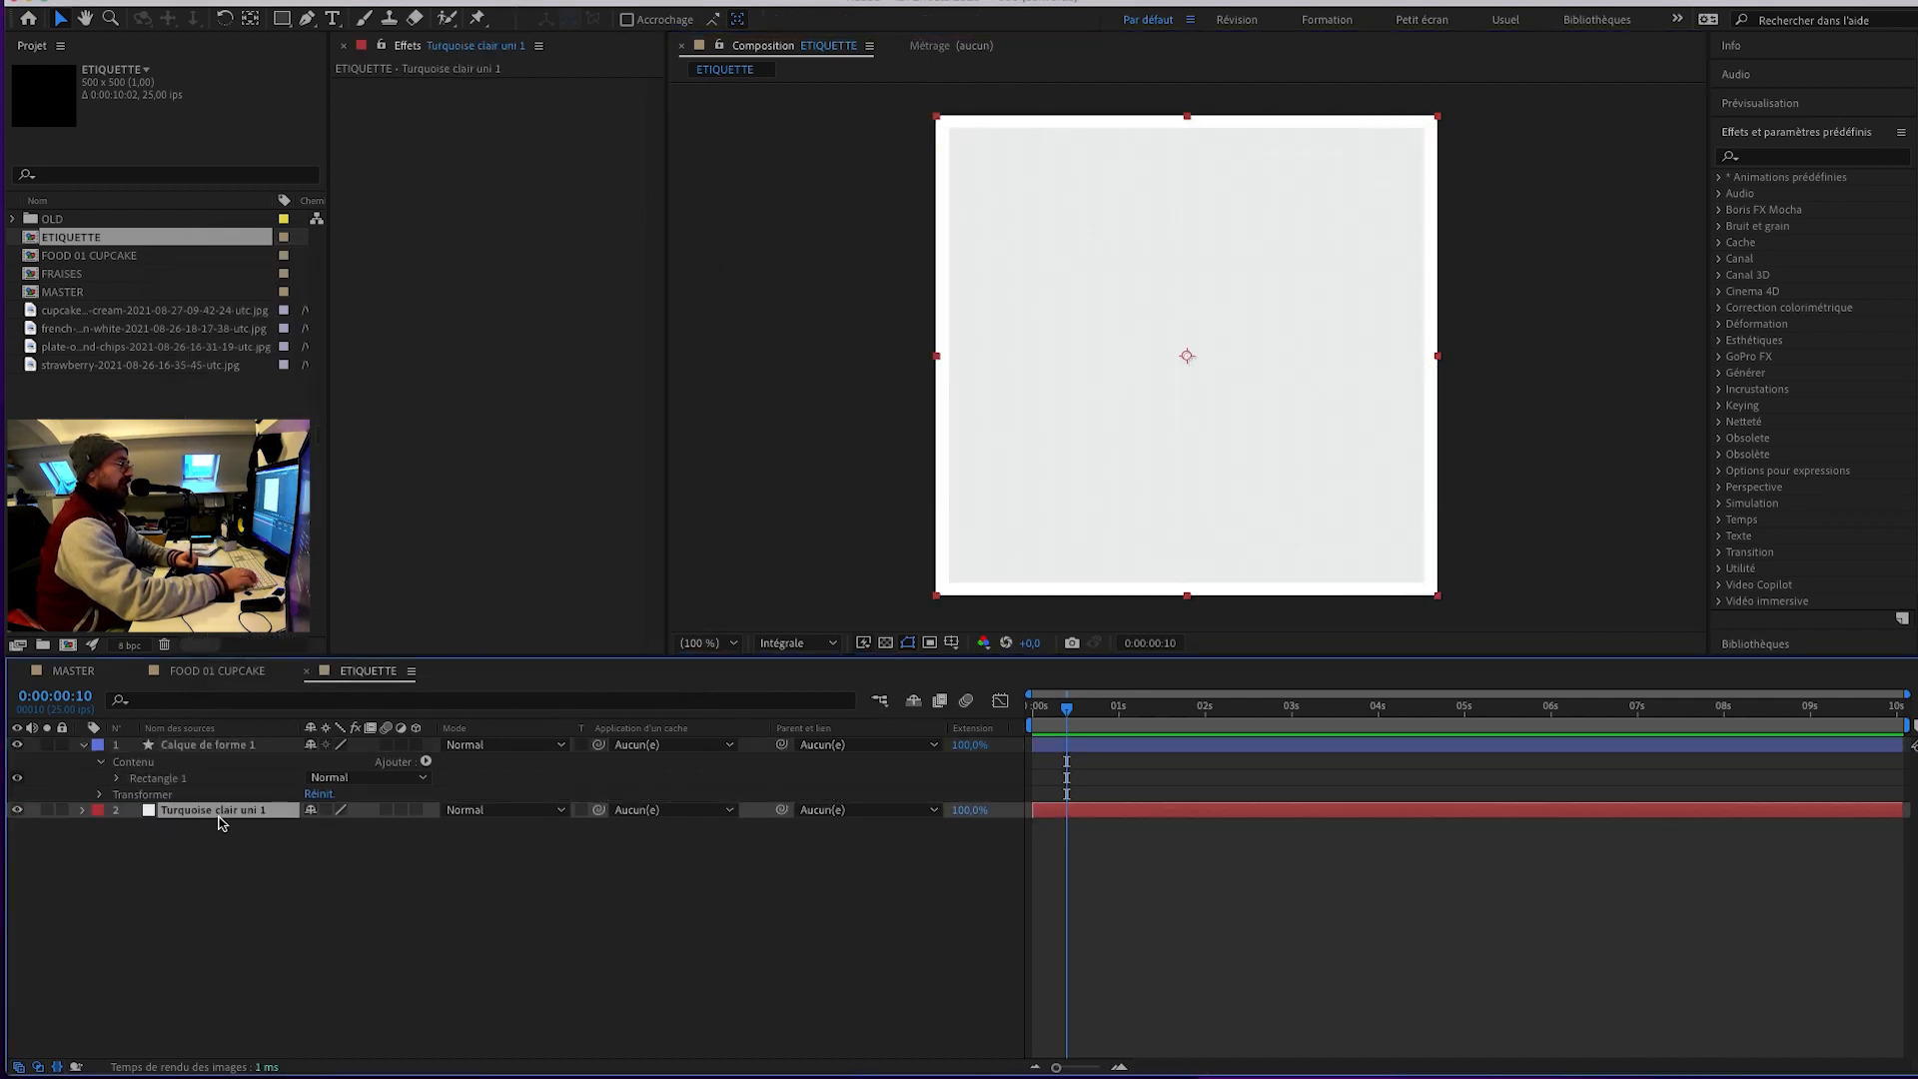
Copy the Dégradé 4 couleurs effect from MASTER's BG layer onto the solid in ETIQUETTE.
click(212, 673)
click(86, 670)
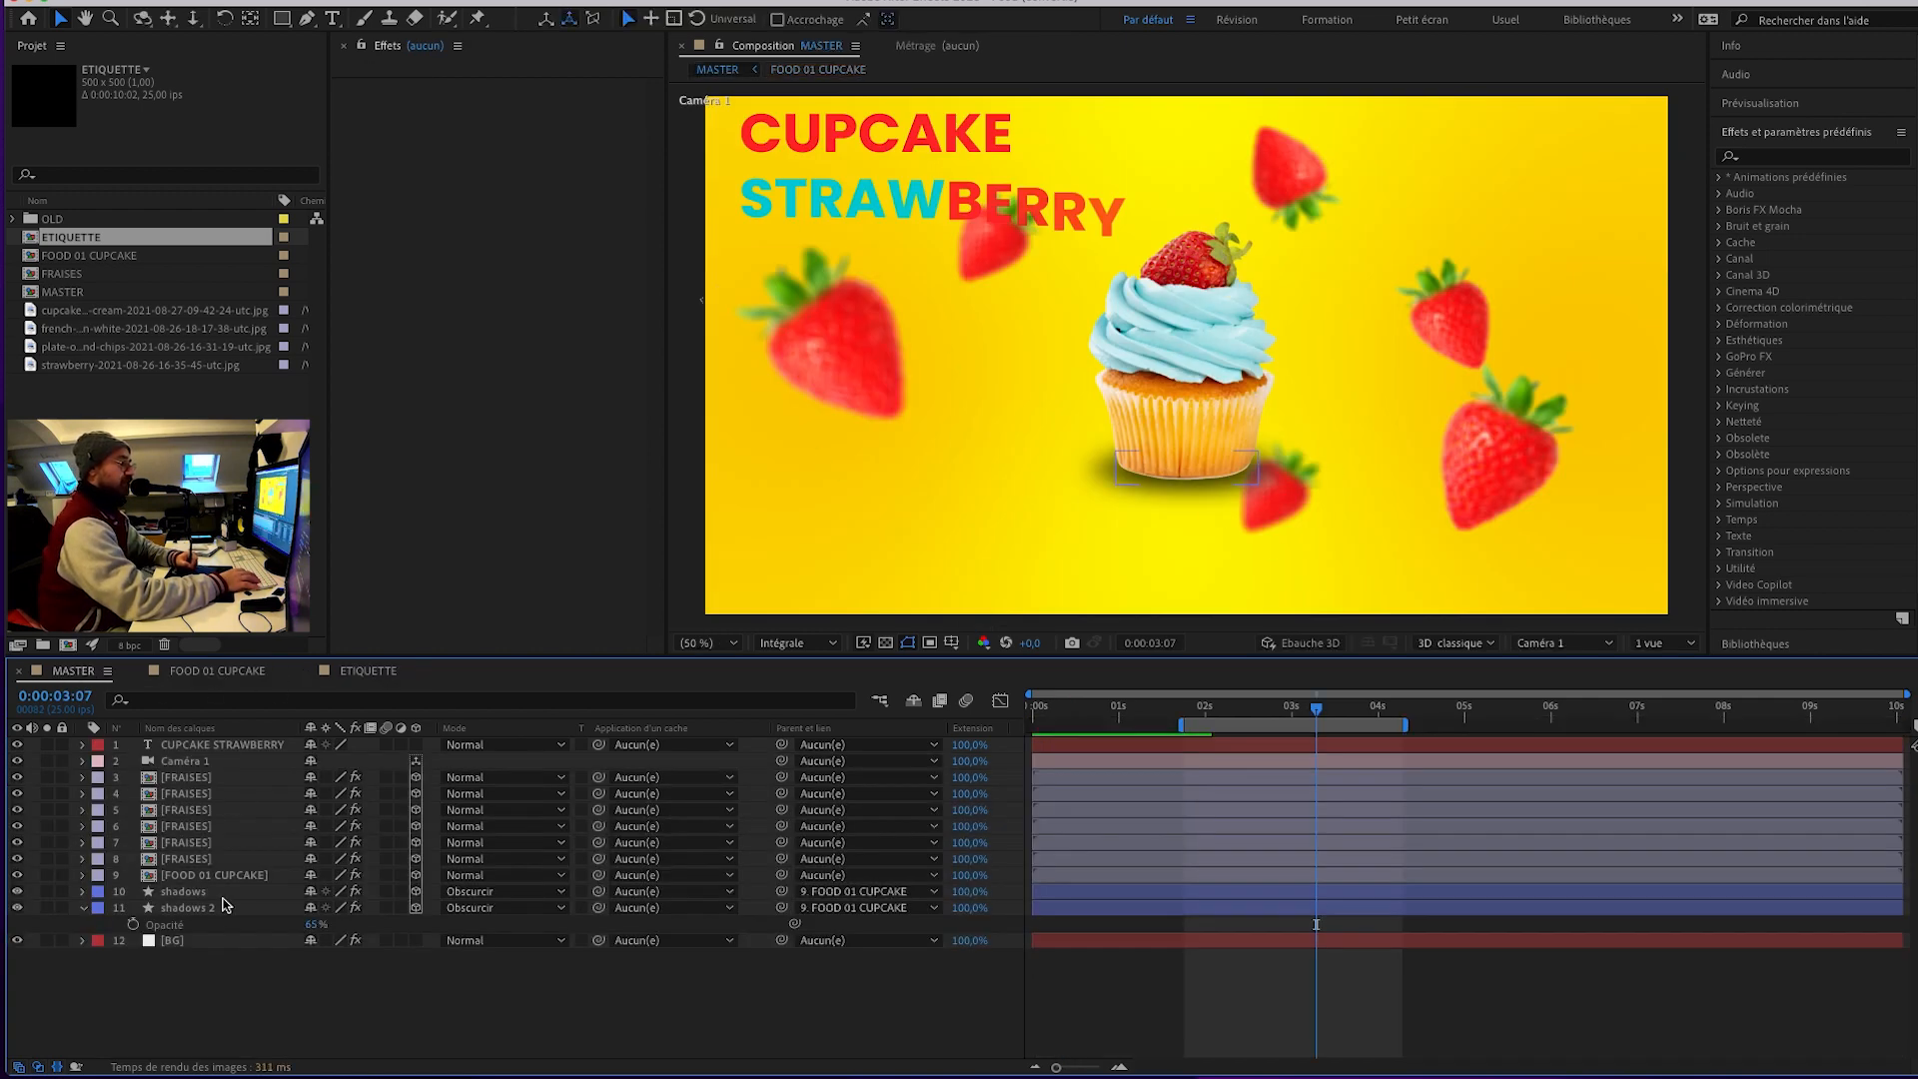
click(194, 942)
click(415, 86)
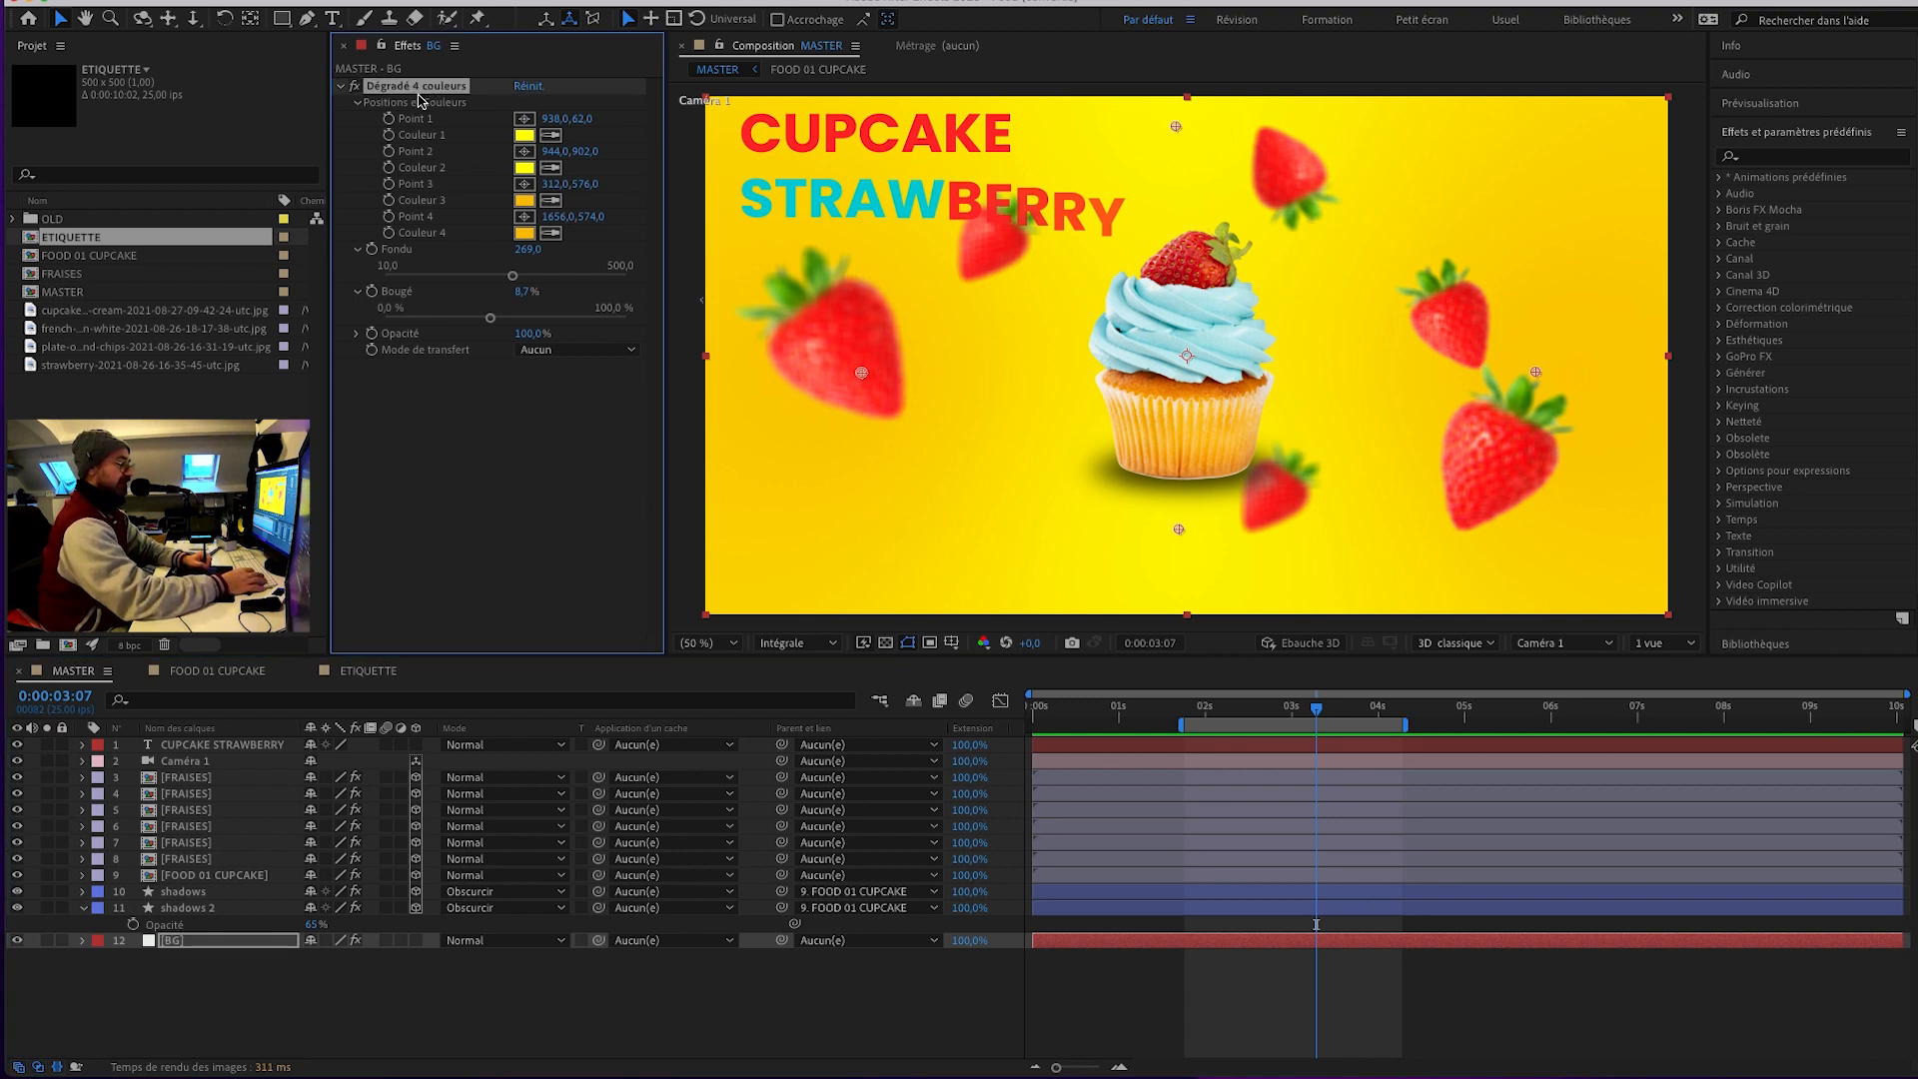
click(369, 670)
key(ctrl+v)
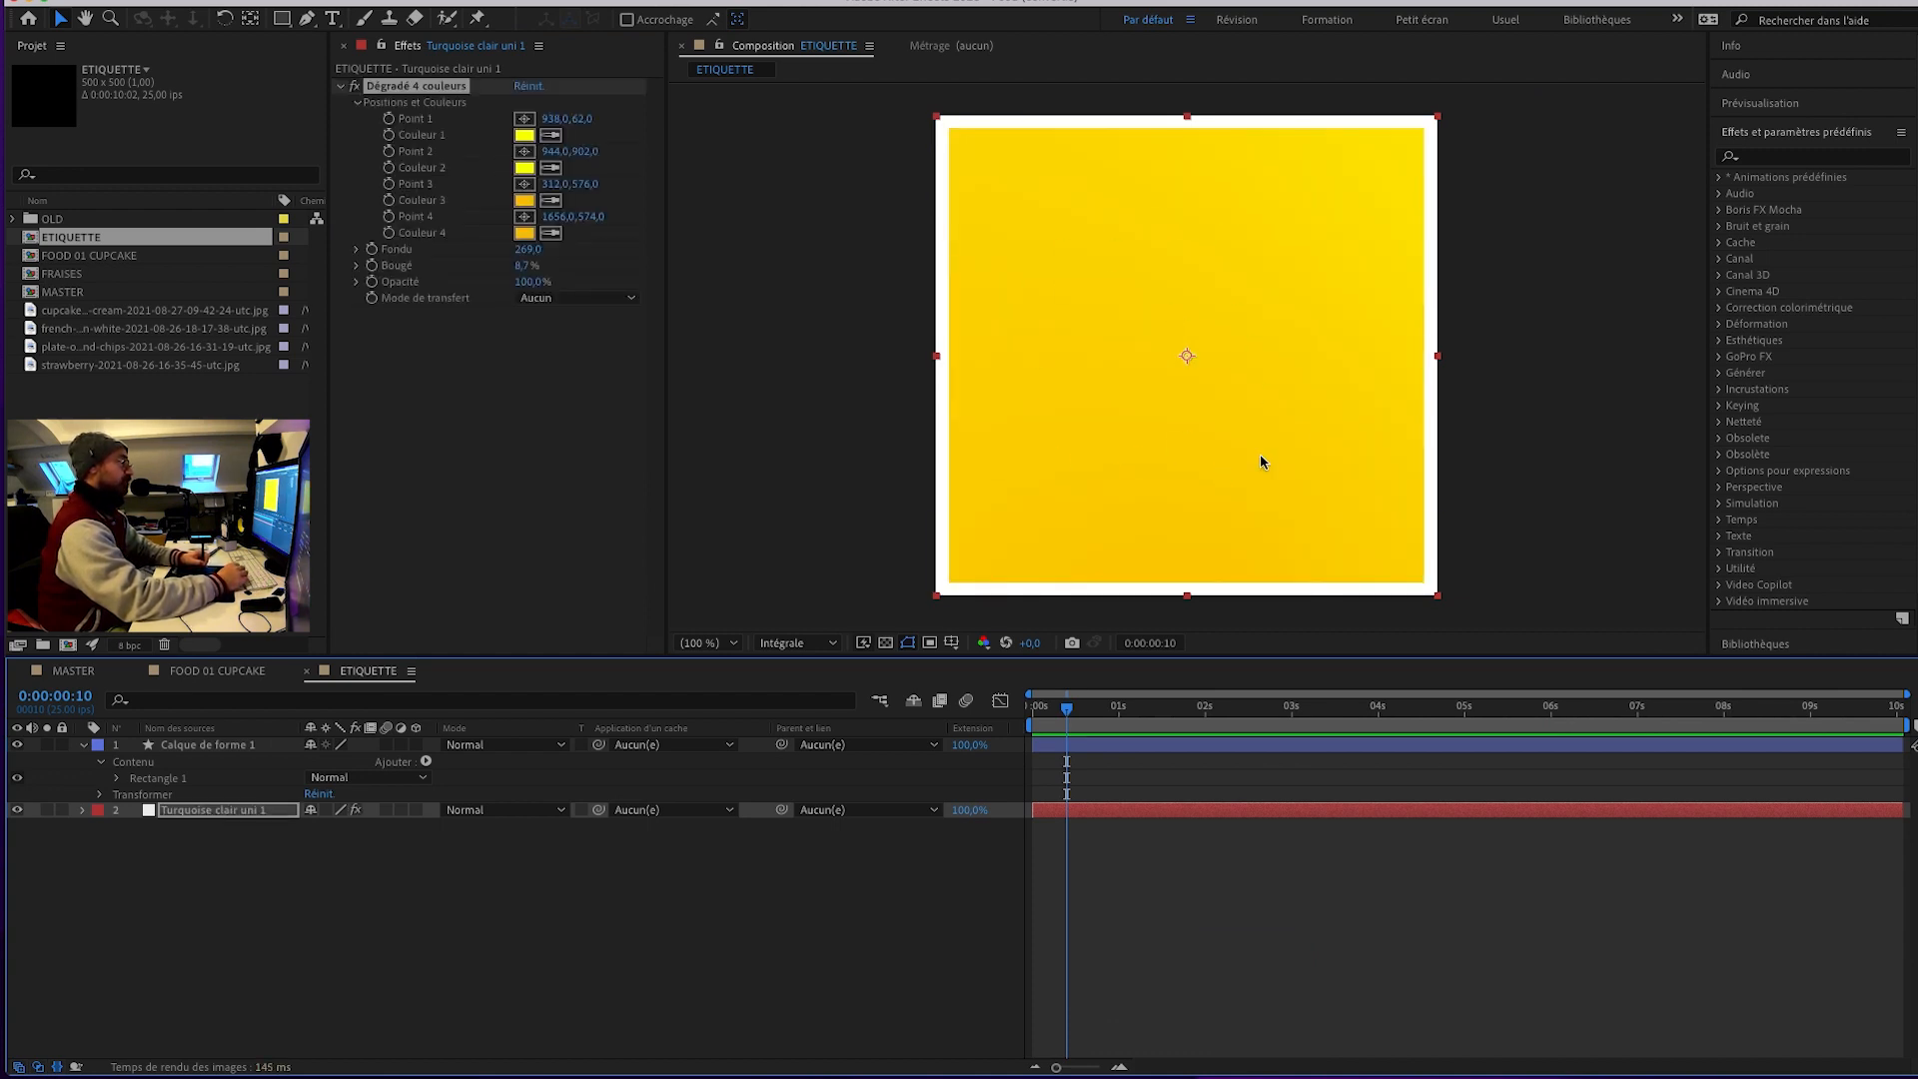
Place ETIQUETTE in the MASTER composition, just left of the cupcake, and make it a 3D layer.
click(74, 671)
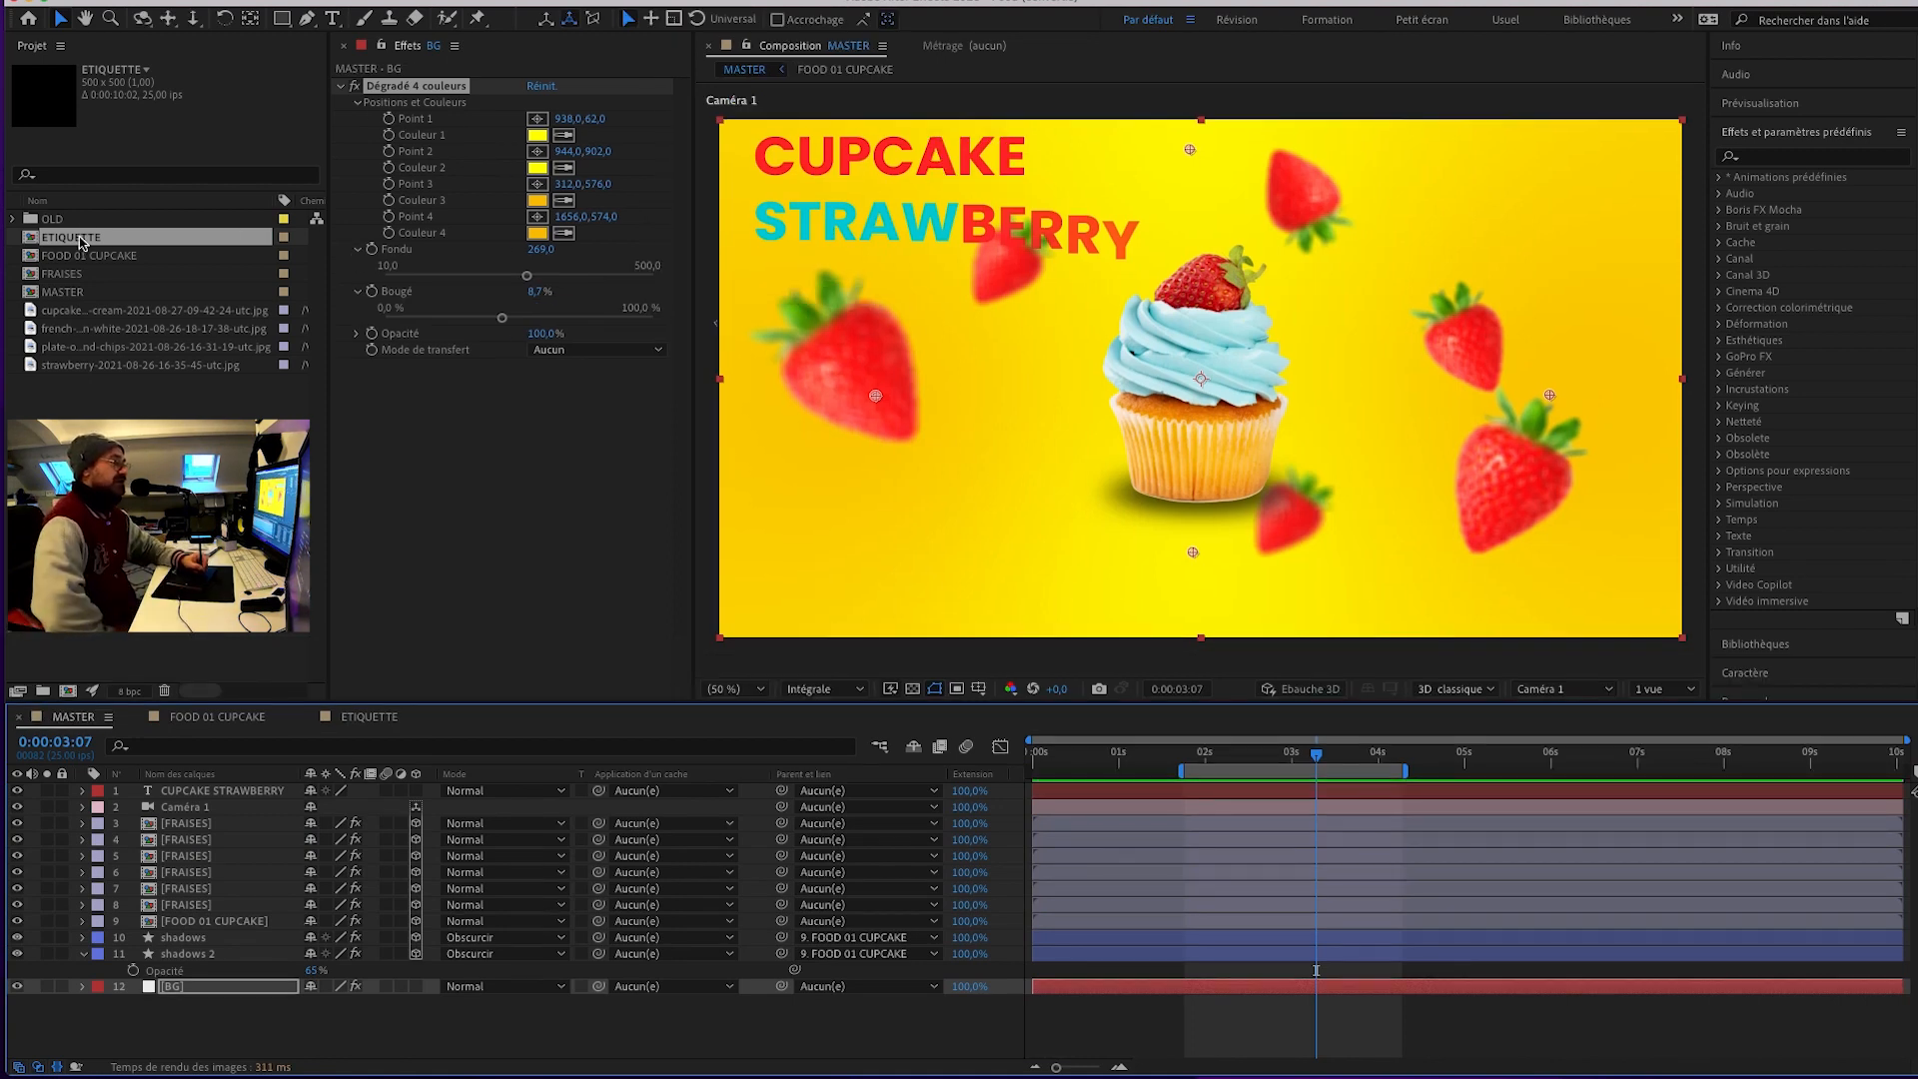
drag(79, 241, 1009, 333)
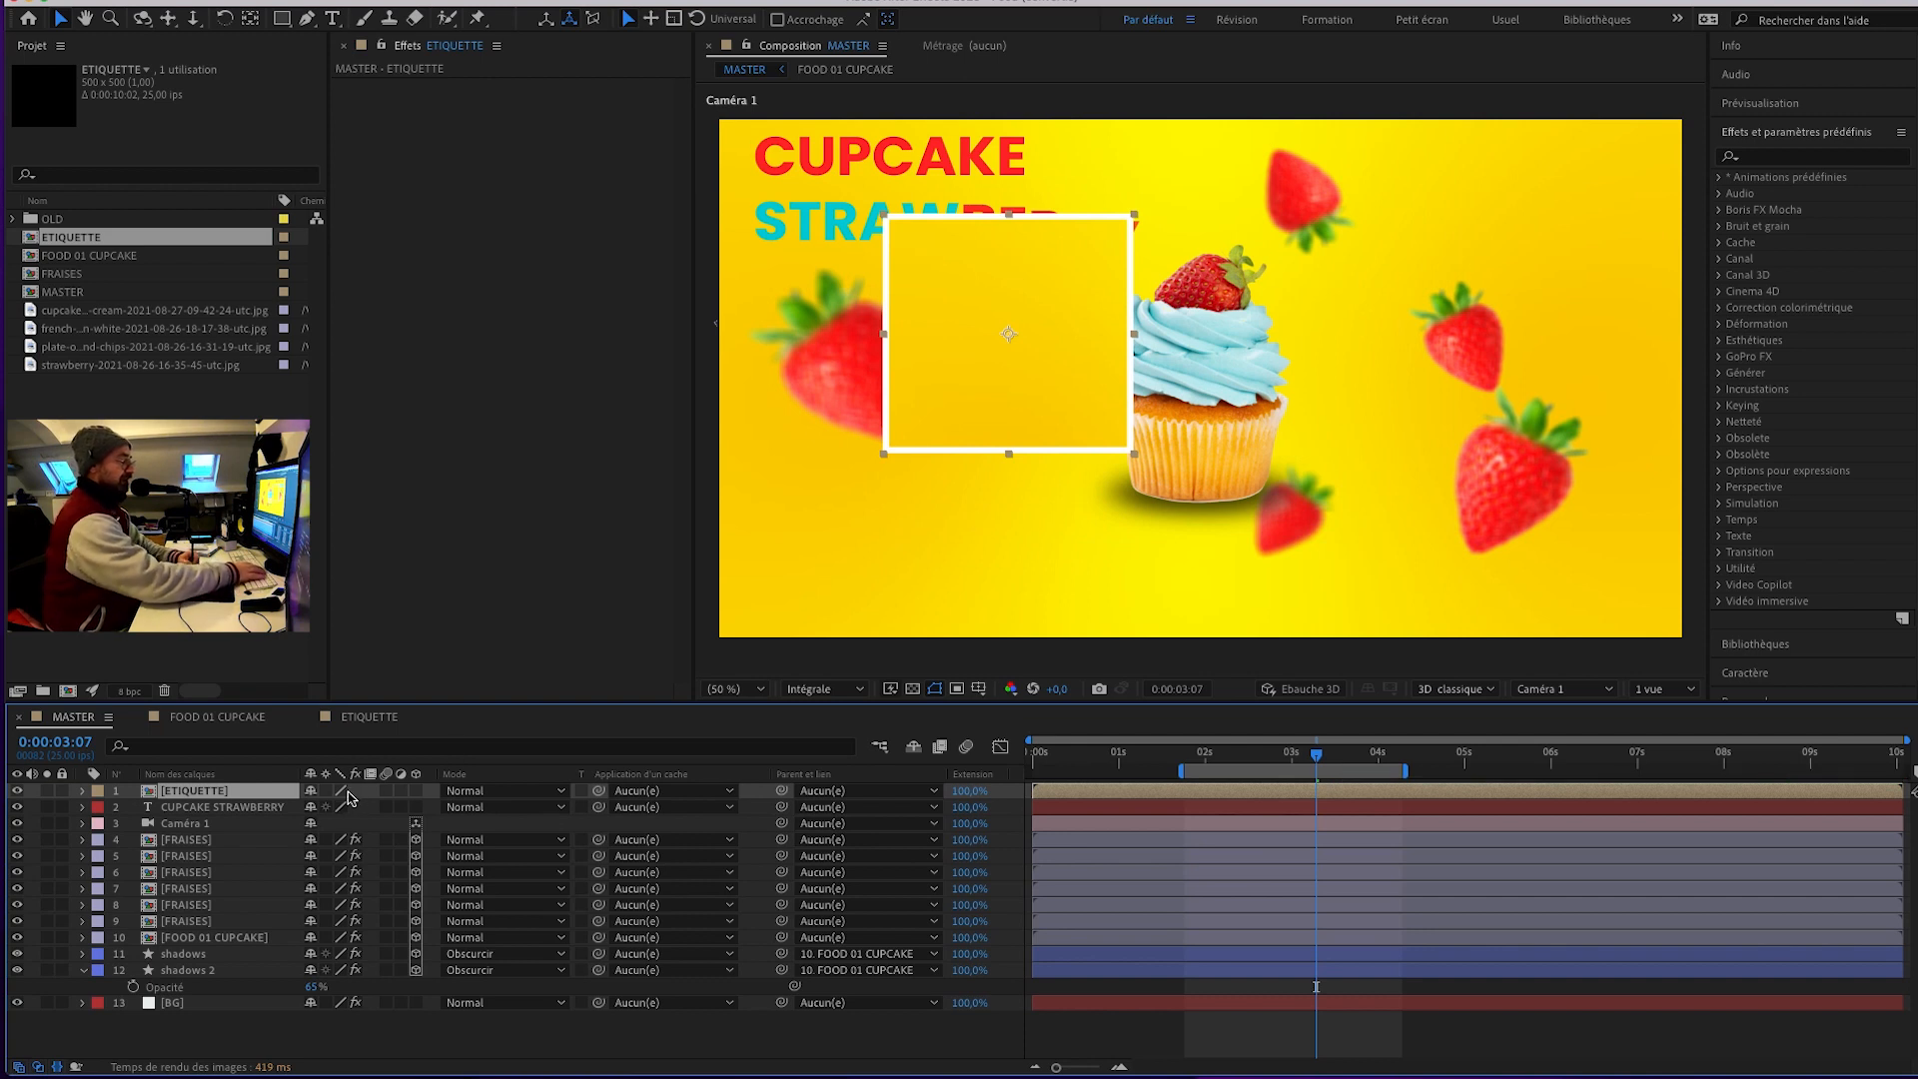
click(416, 790)
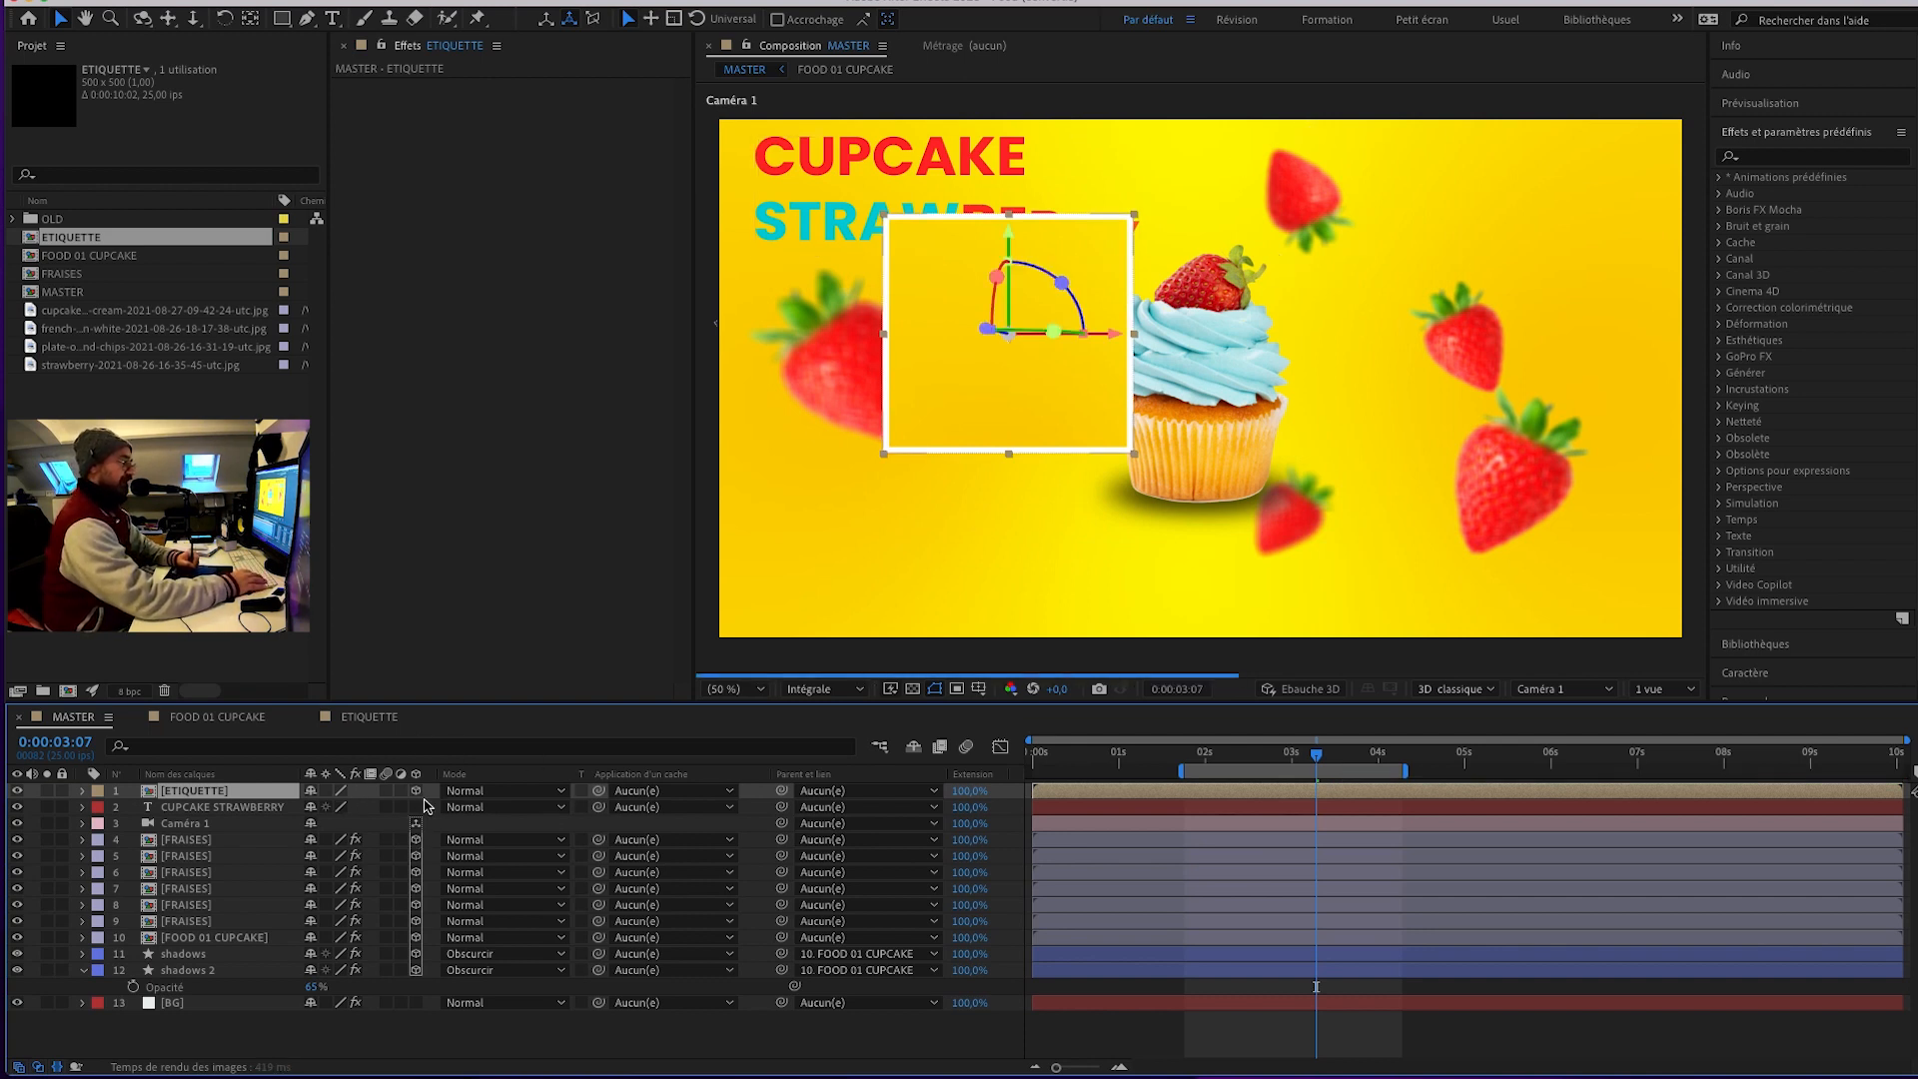
Move the ETIQUETTE and CUPCAKE STRAWBERRY layers directly below Caméra 1 in the layer stack.
shift+click(210, 809)
drag(222, 817, 215, 839)
click(215, 856)
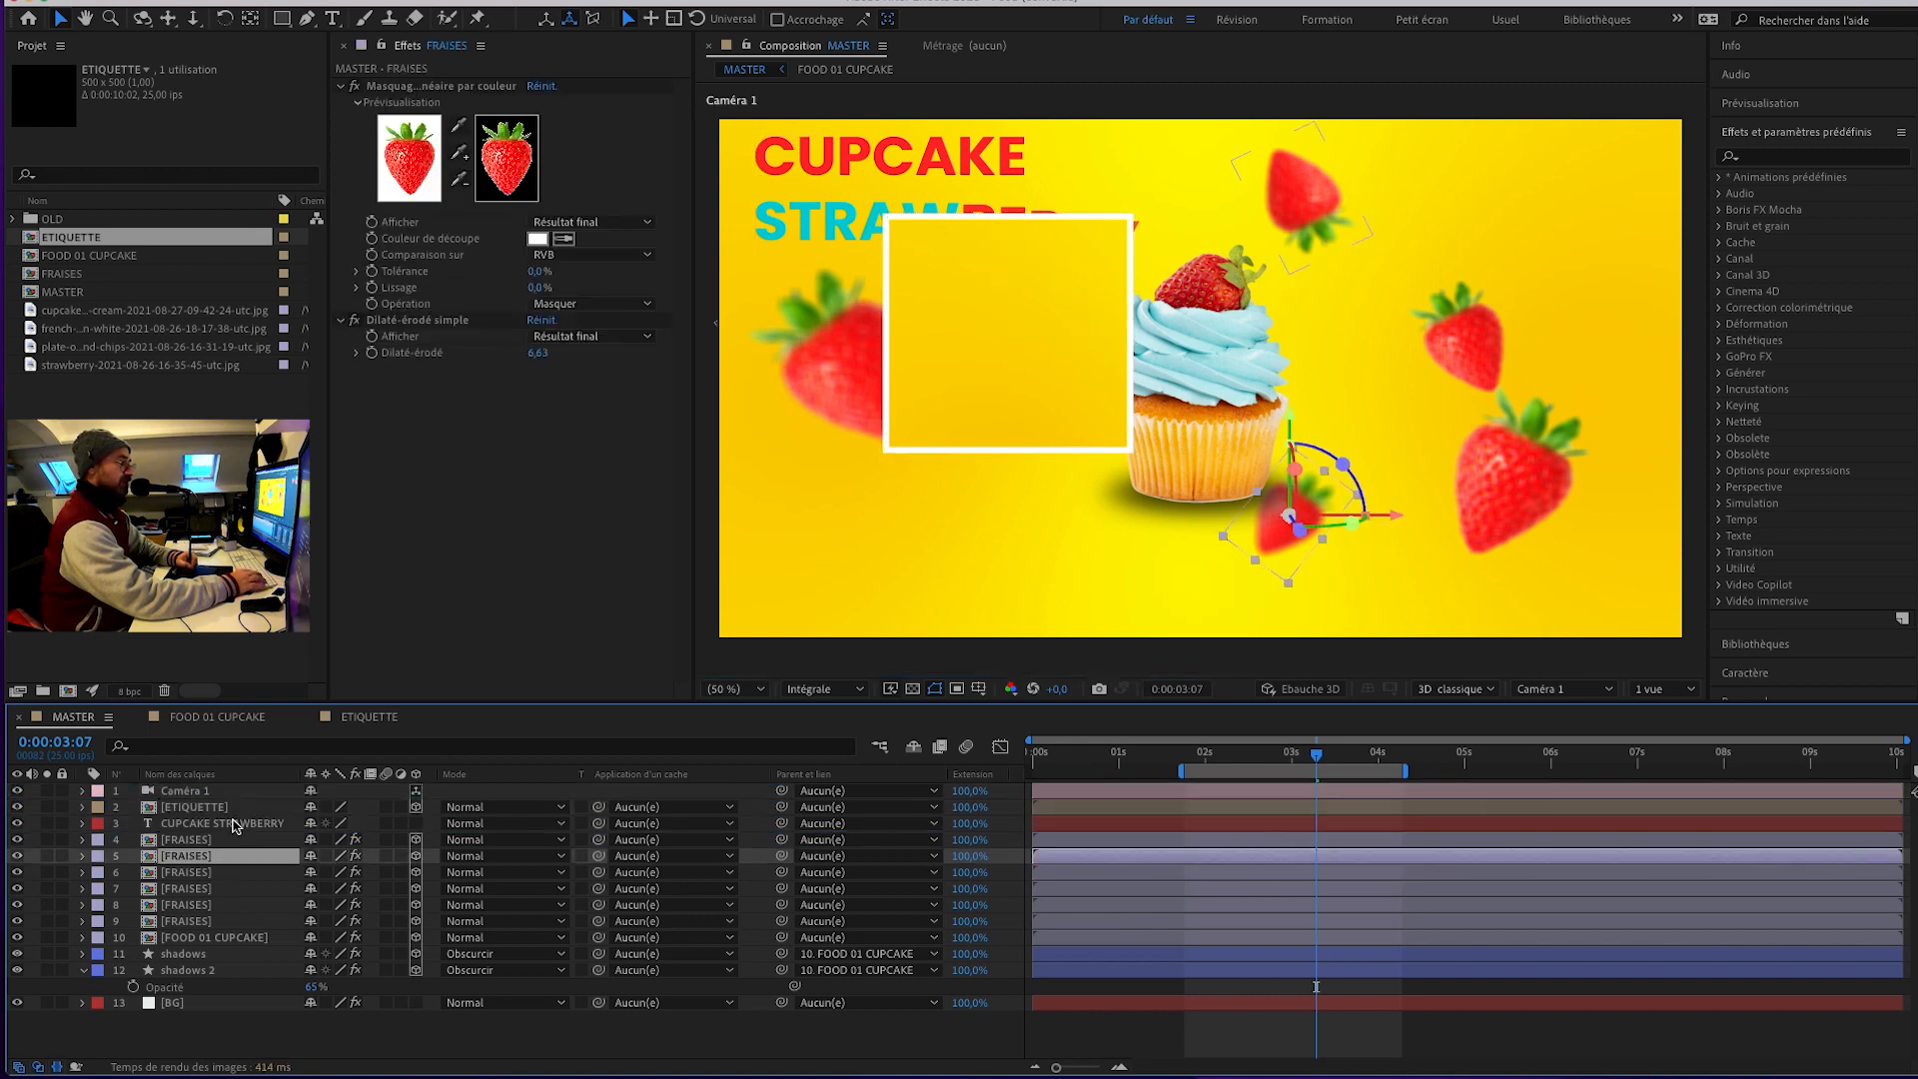
Make the CUPCAKE STRAWBERRY text layer 3D, then select the ETIQUETTE layer.
click(225, 807)
click(234, 823)
click(417, 823)
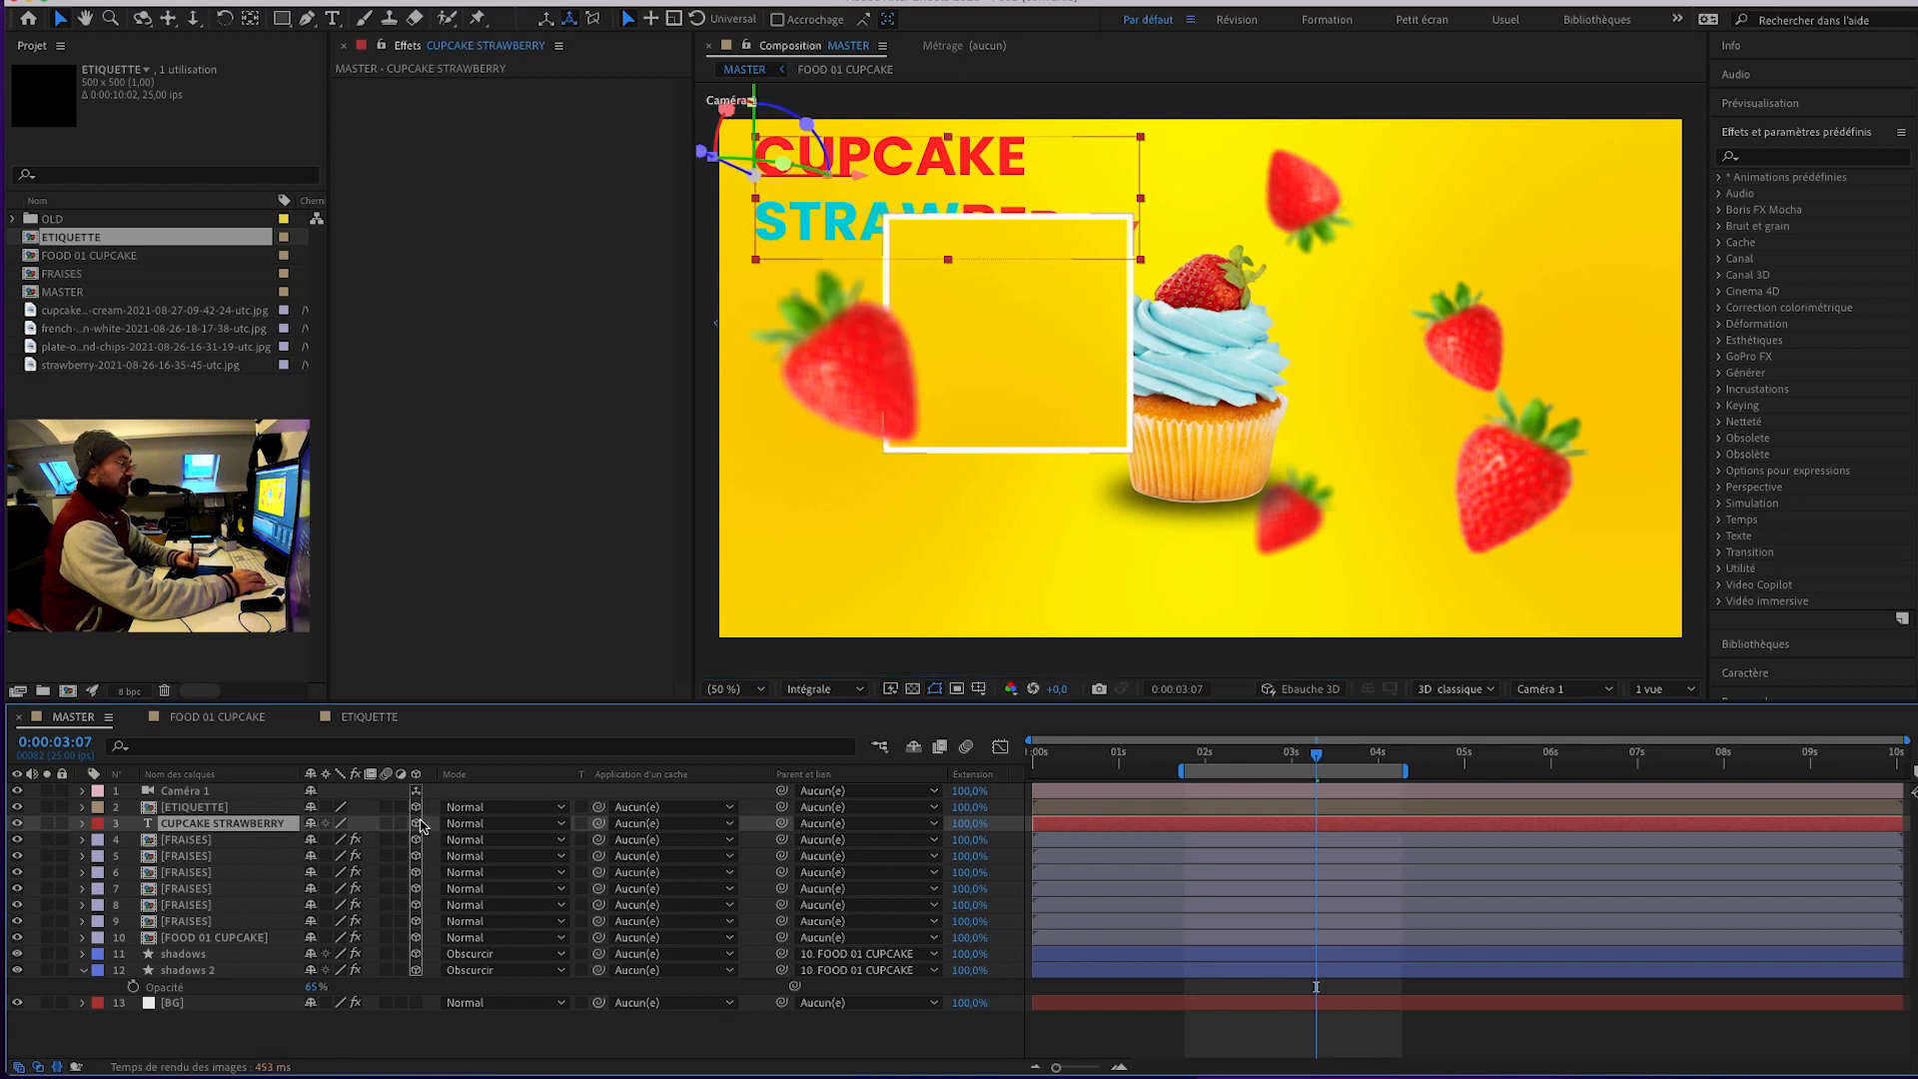
click(202, 809)
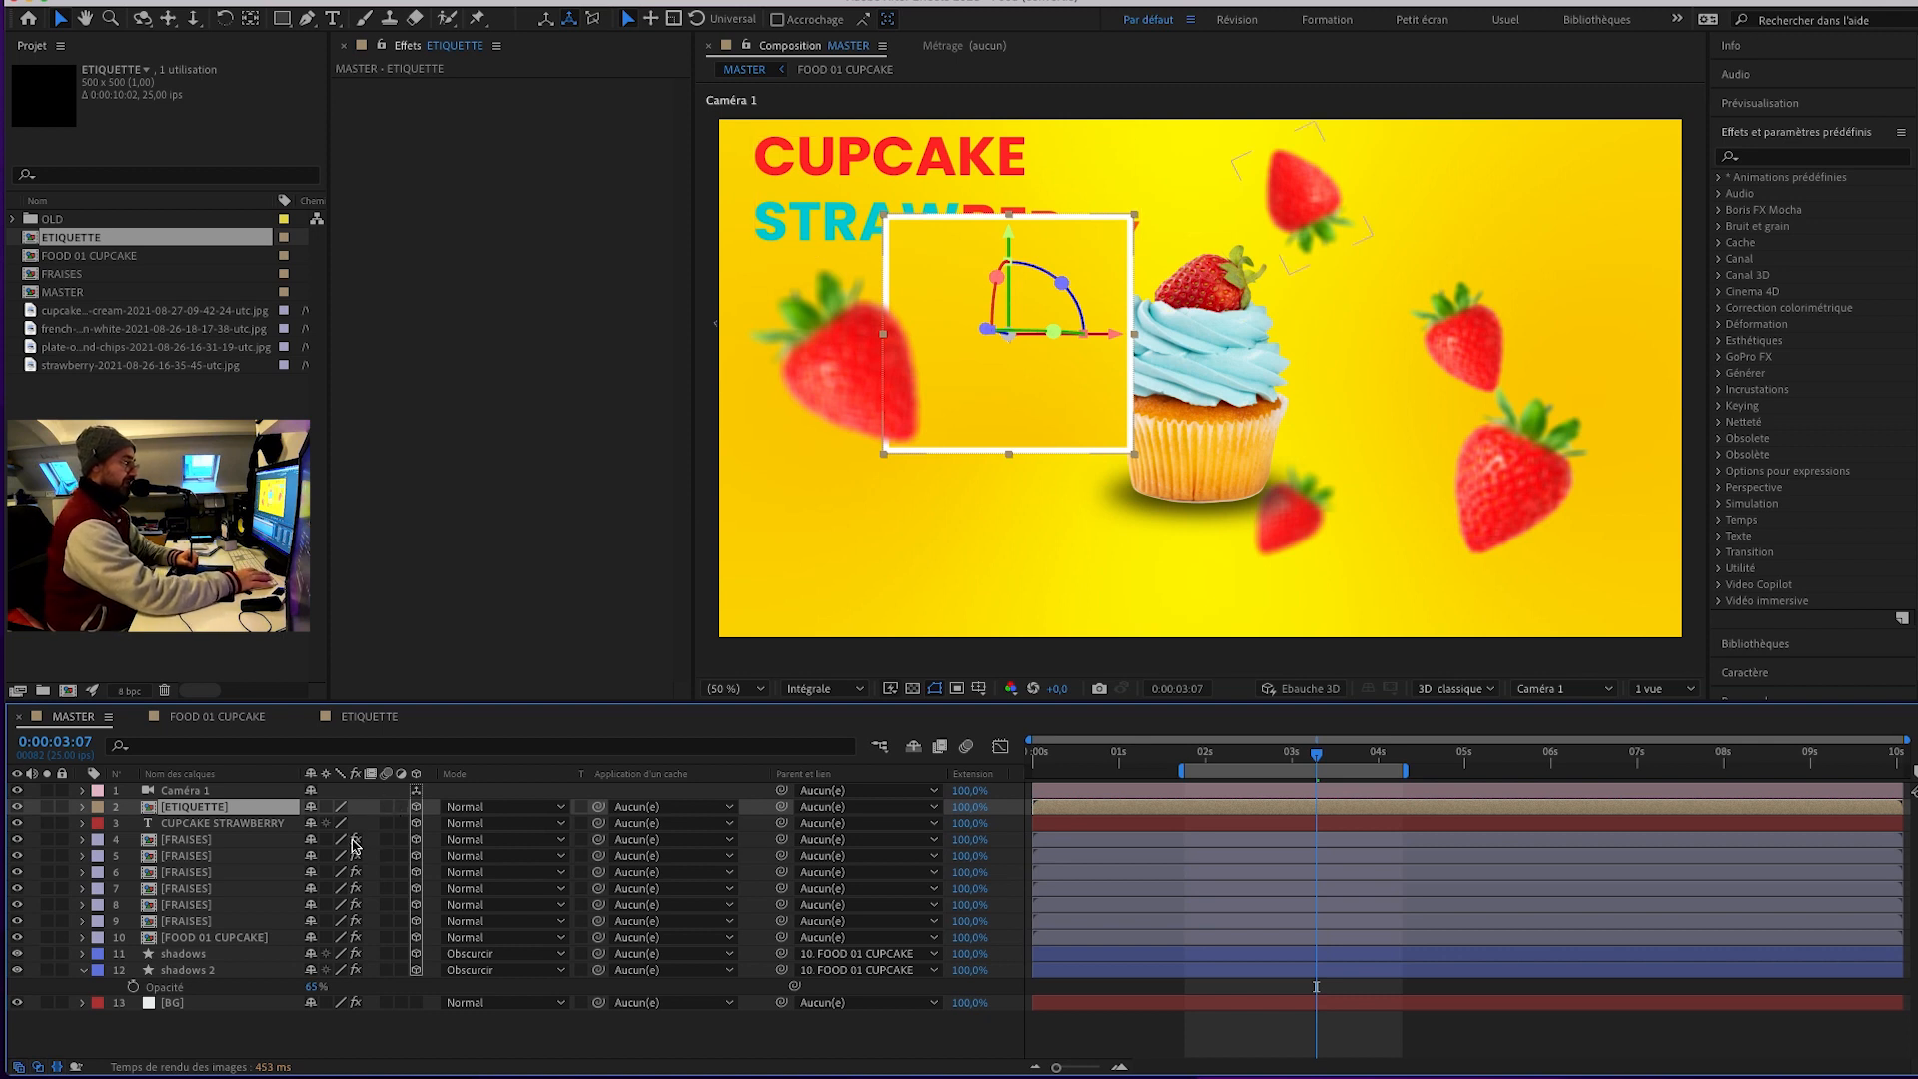
Set ETIQUETTE's Z rotation to 45° and place it, scaled down, to the lower left of the cupcake.
key(r)
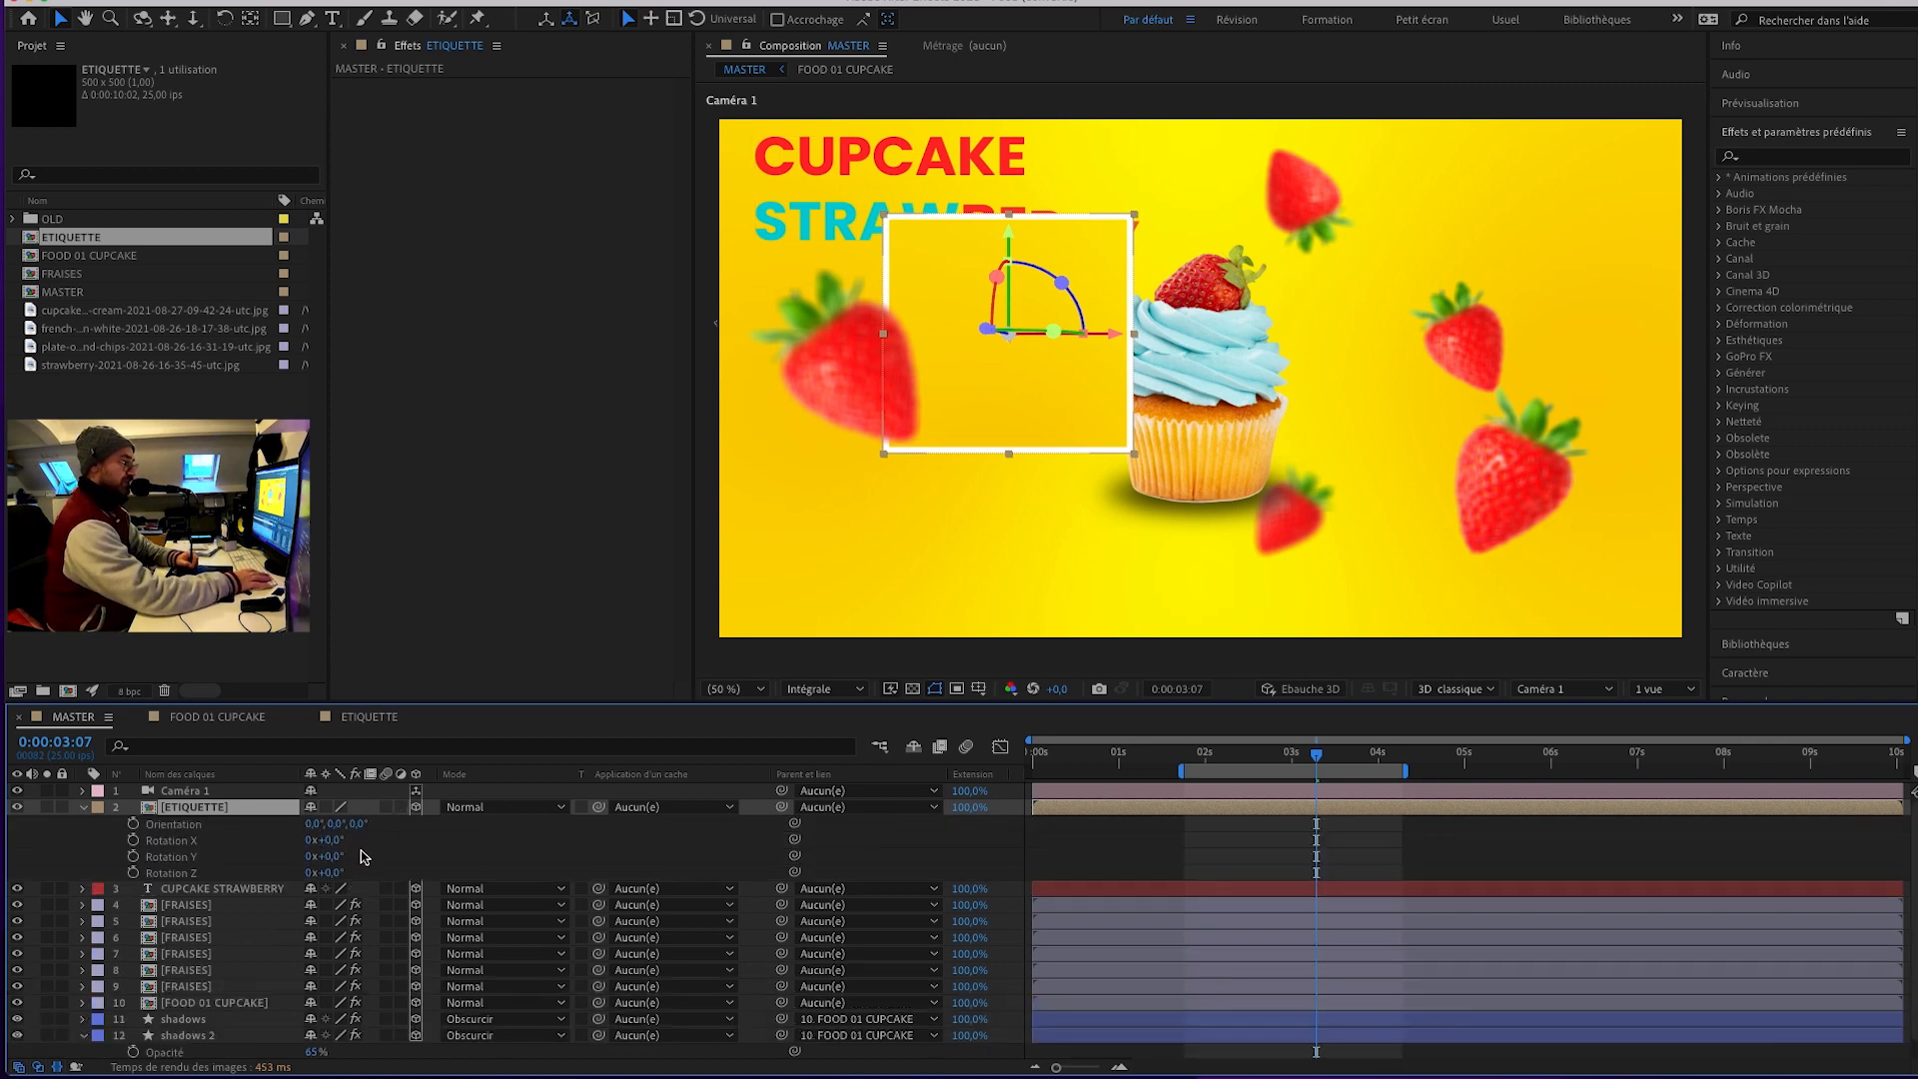
click(329, 872)
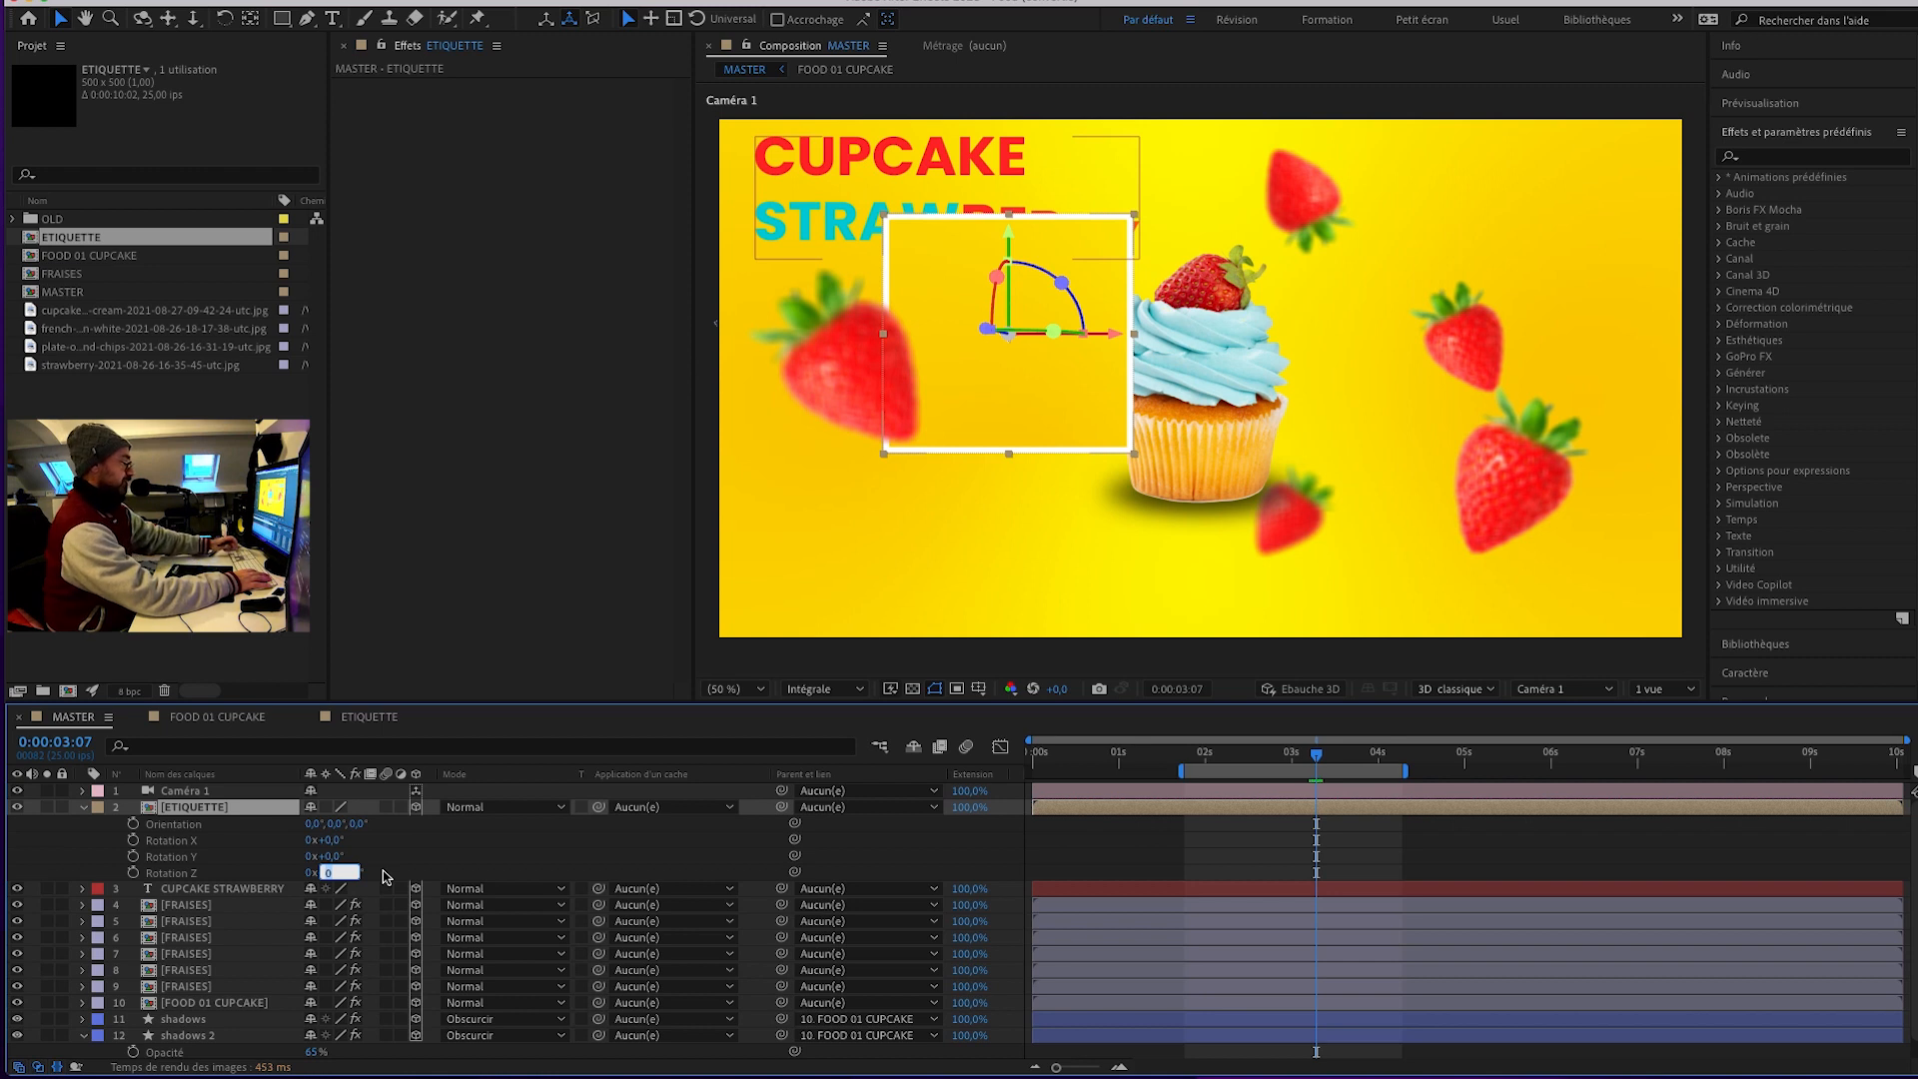
text(45)
key(Return)
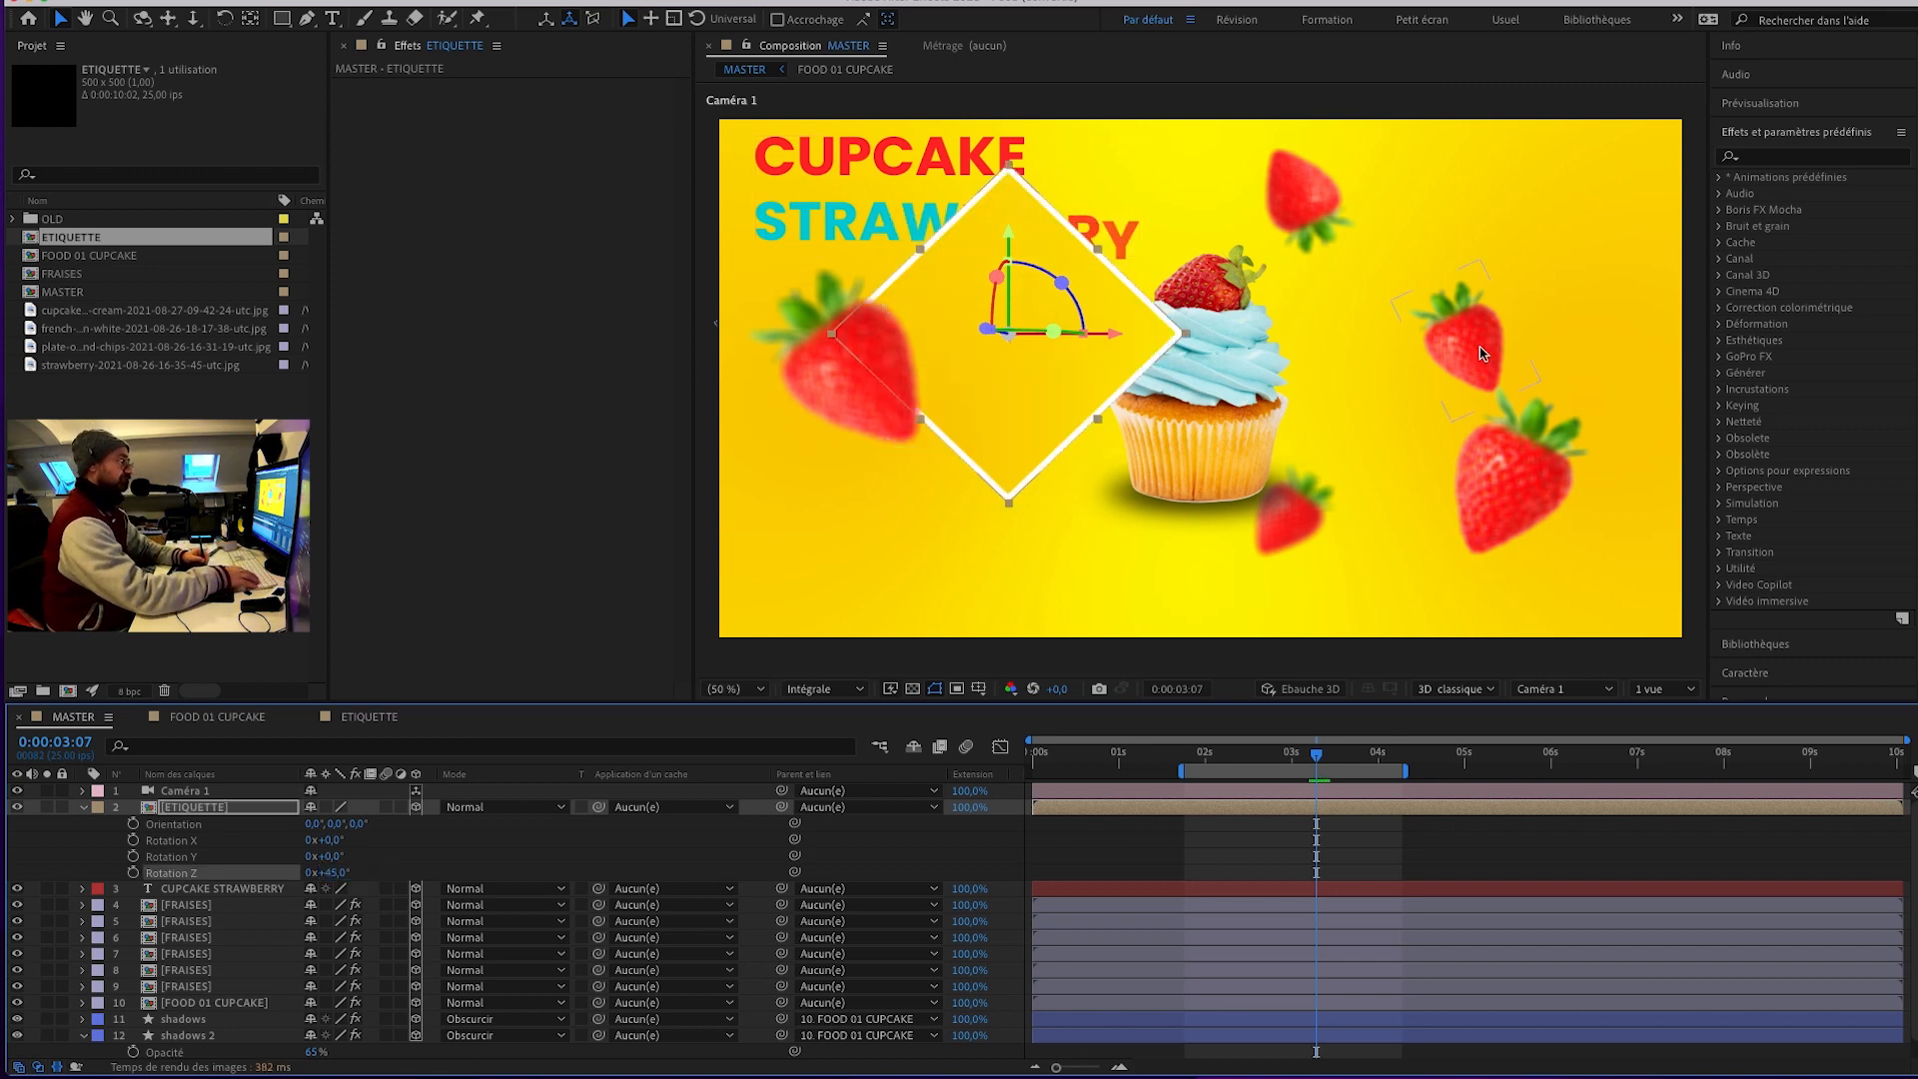
drag(1017, 169, 1016, 243)
drag(1055, 436, 859, 532)
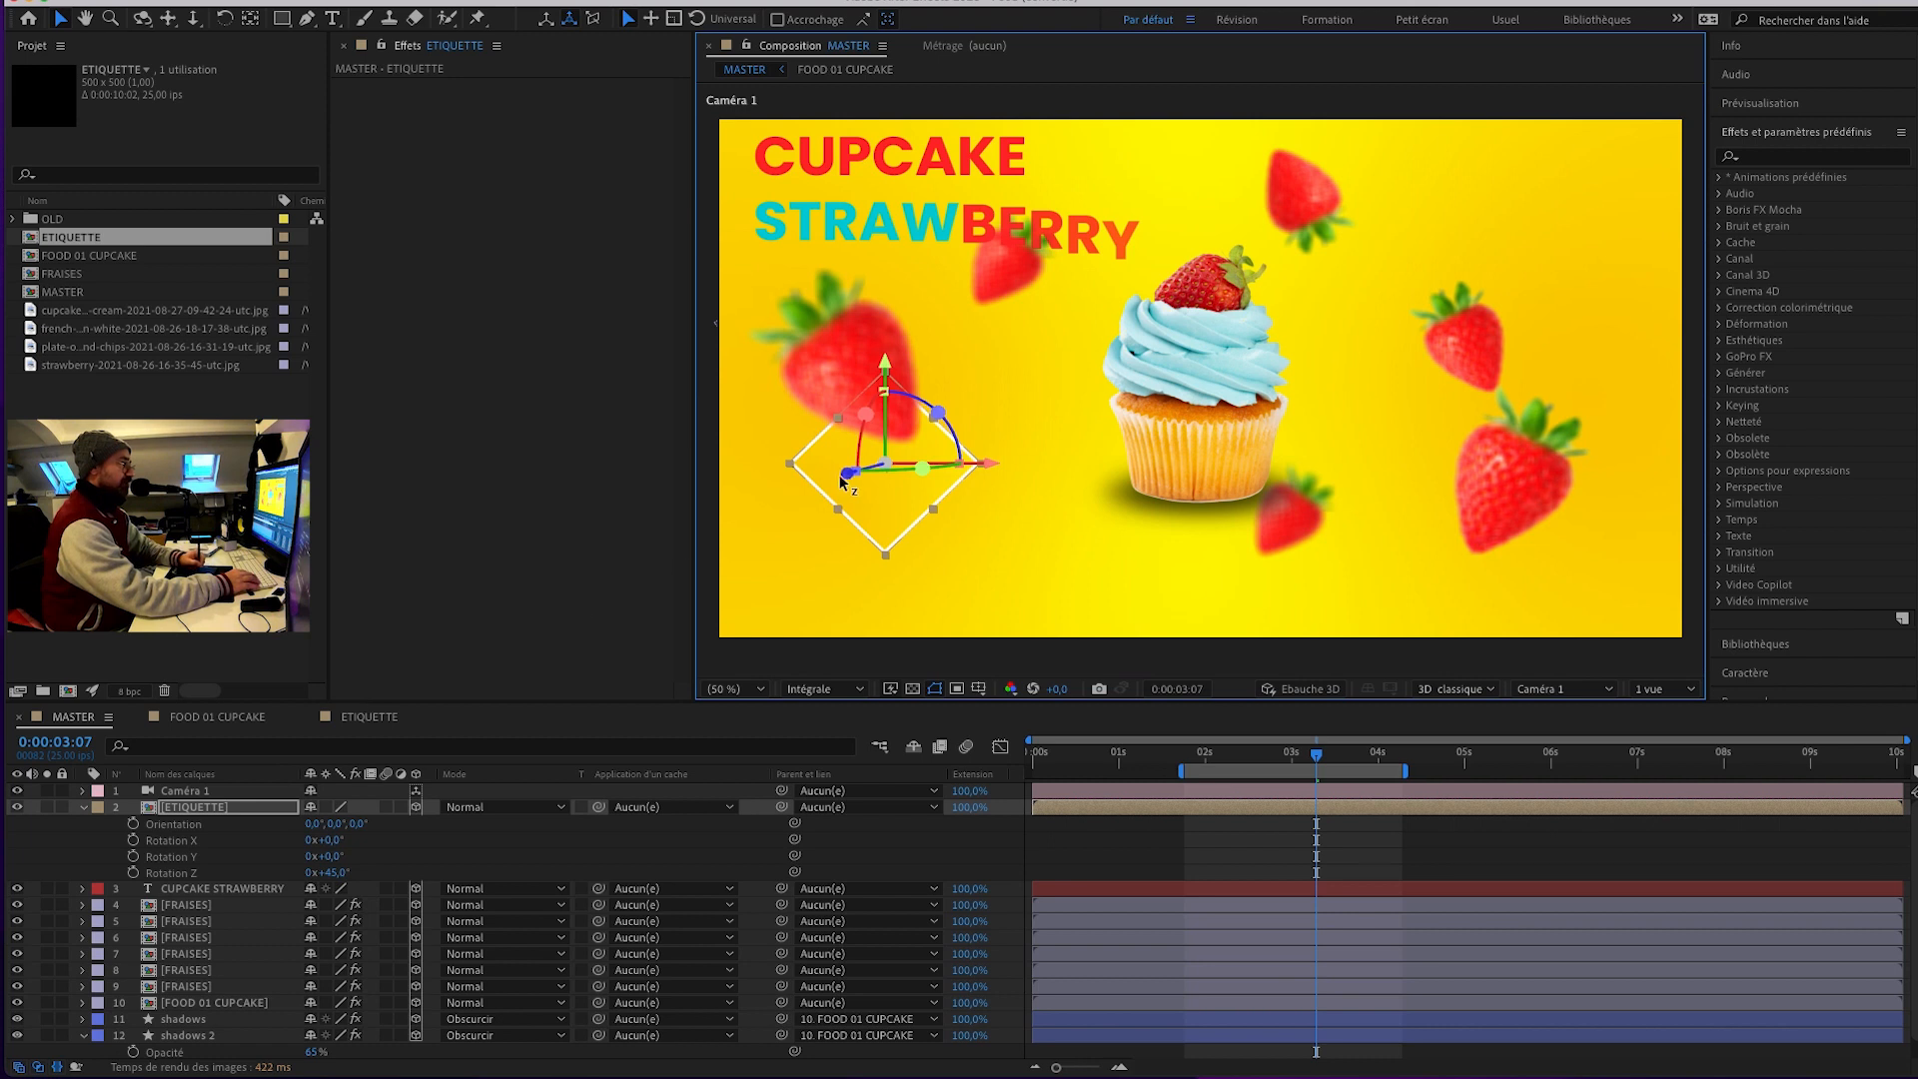
Try moving ETIQUETTE in depth to Z -219.2 from Vue personnalisée 1, and undo the move back in the Caméra 1 view.
click(194, 825)
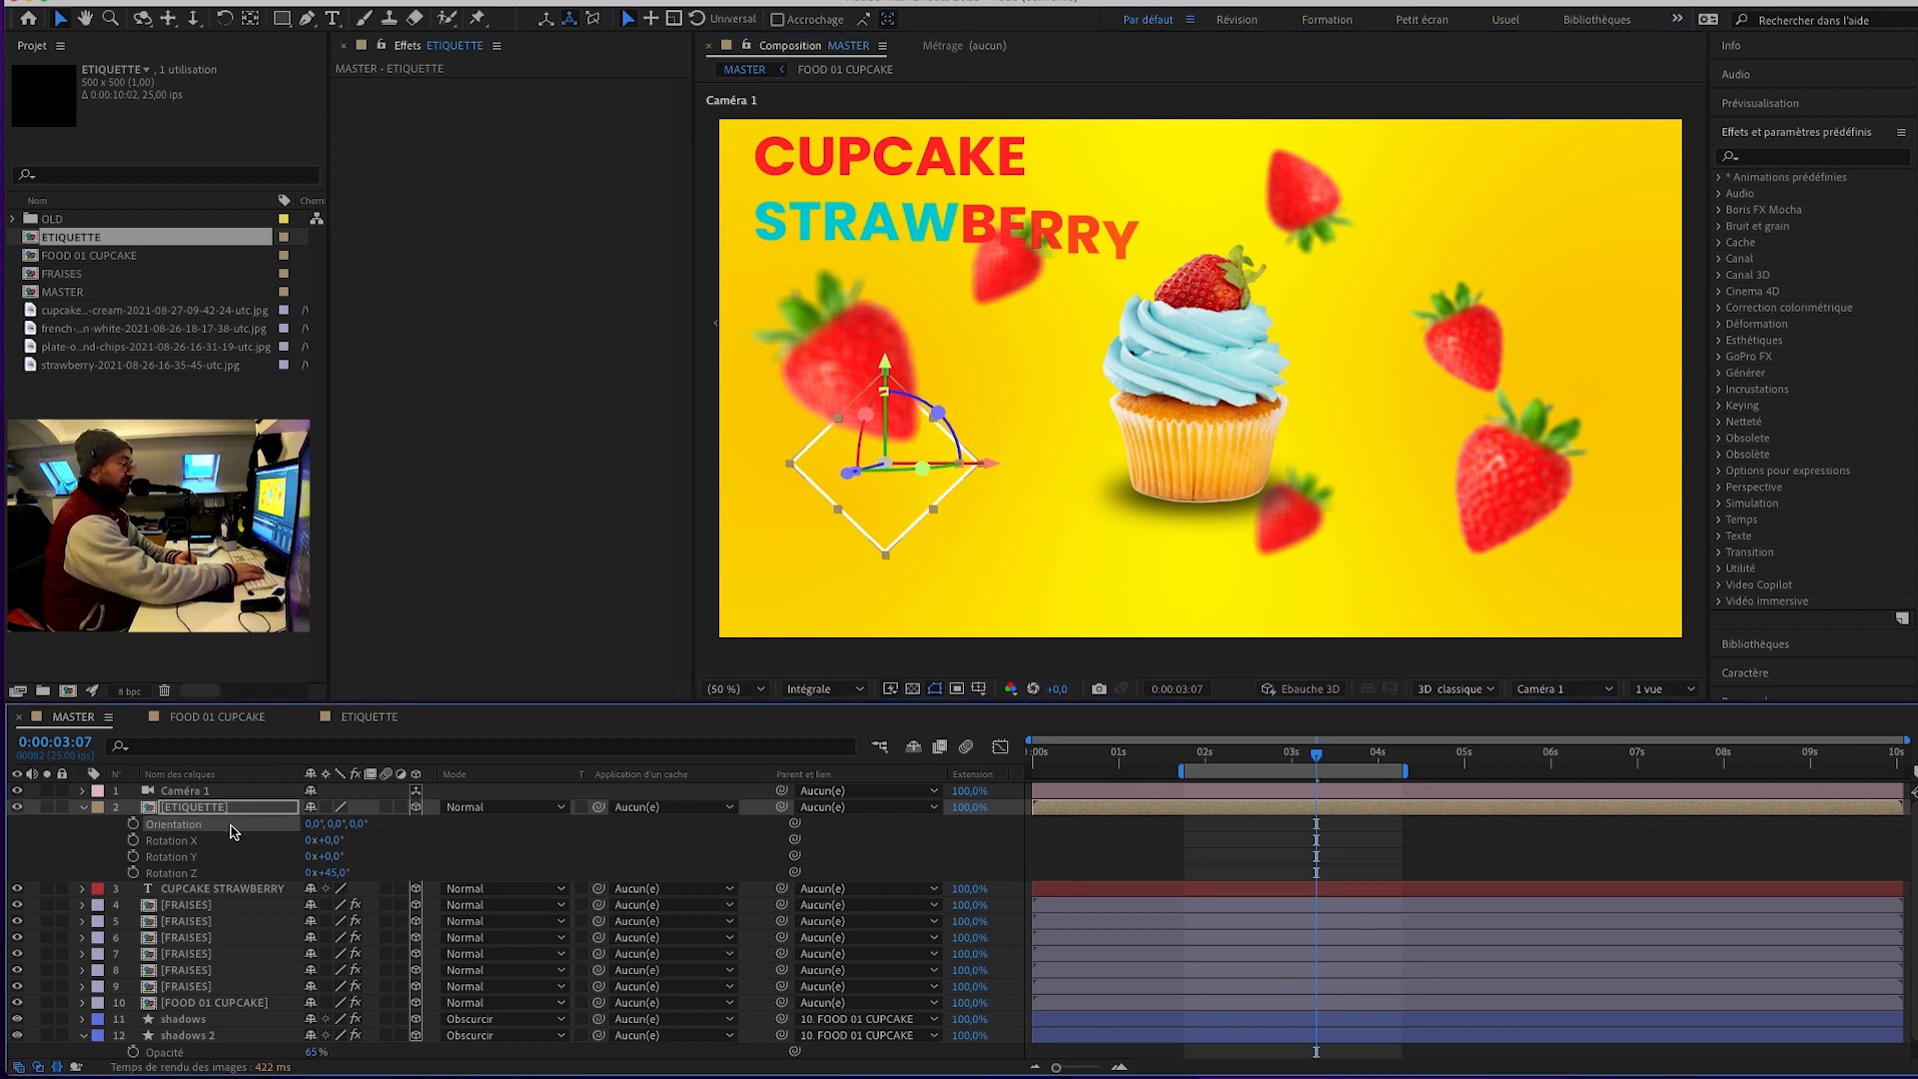
click(236, 806)
key(p)
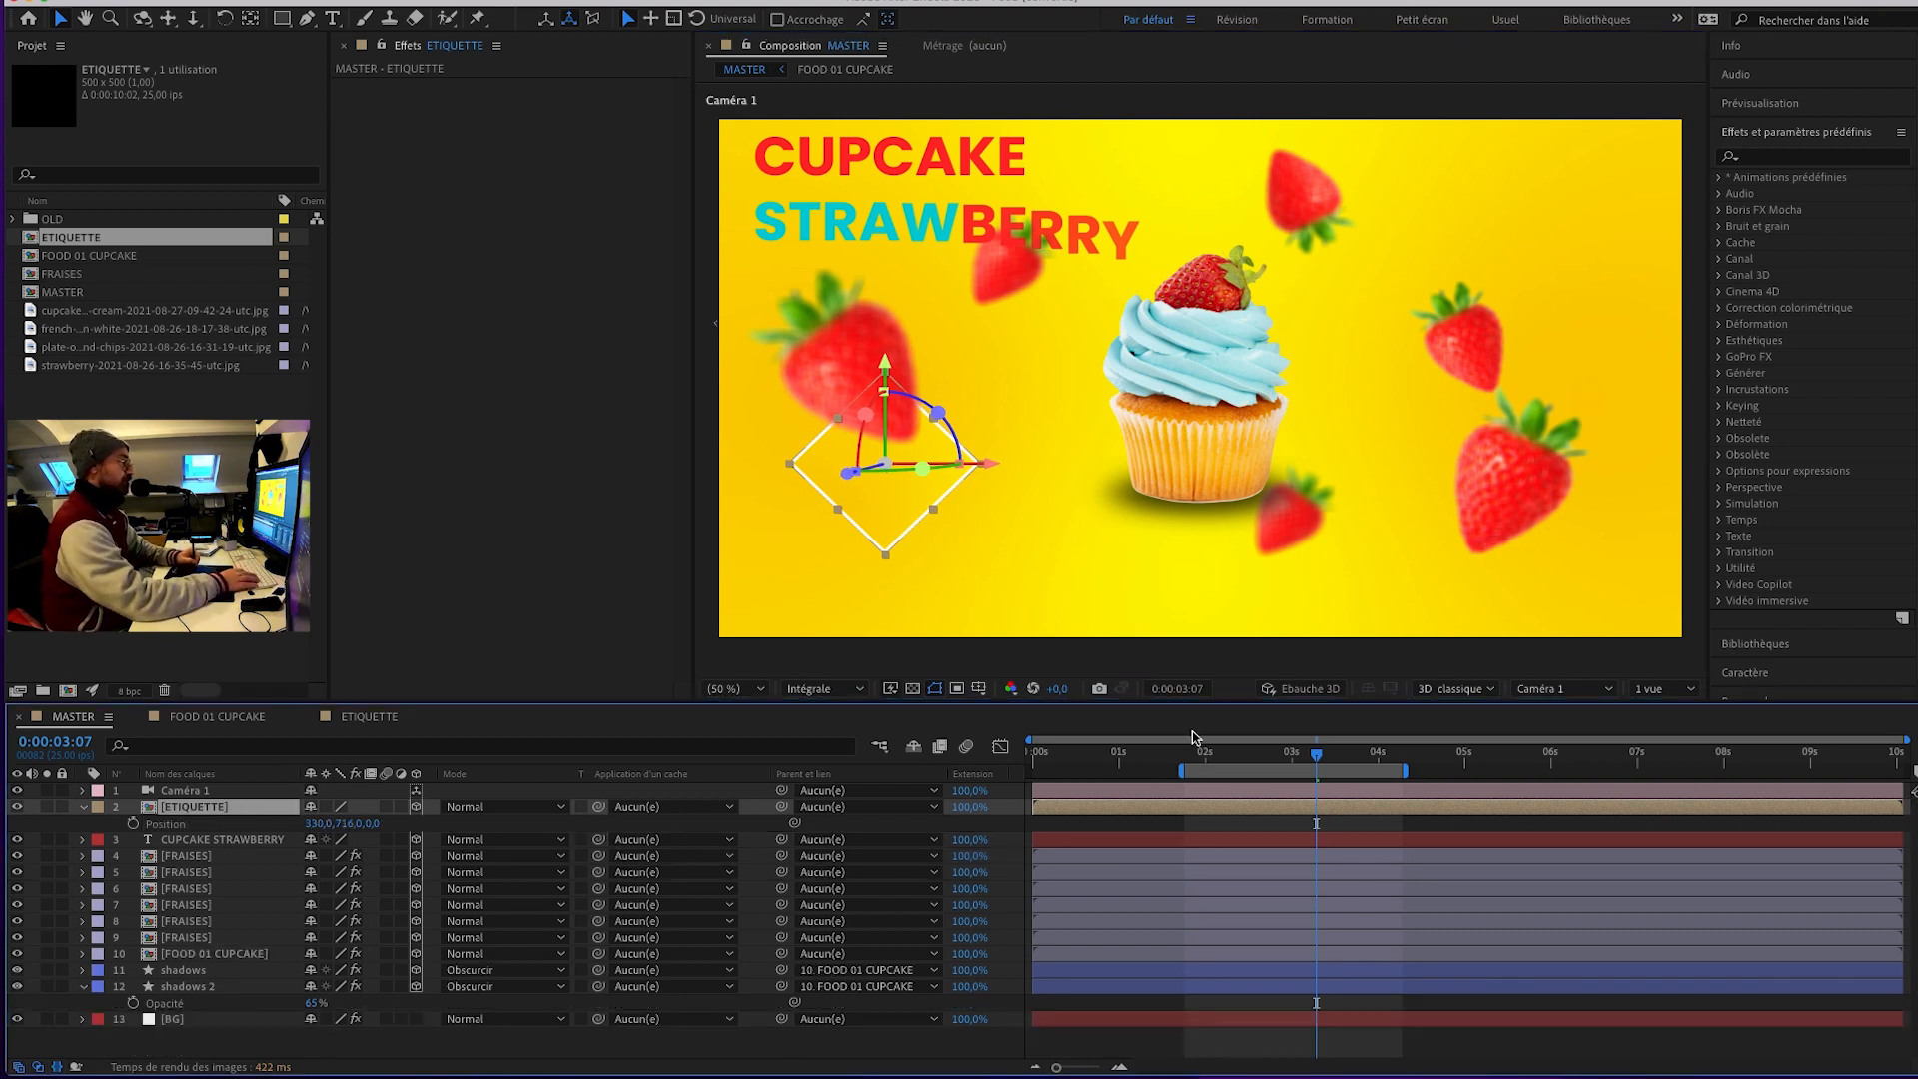
click(1598, 698)
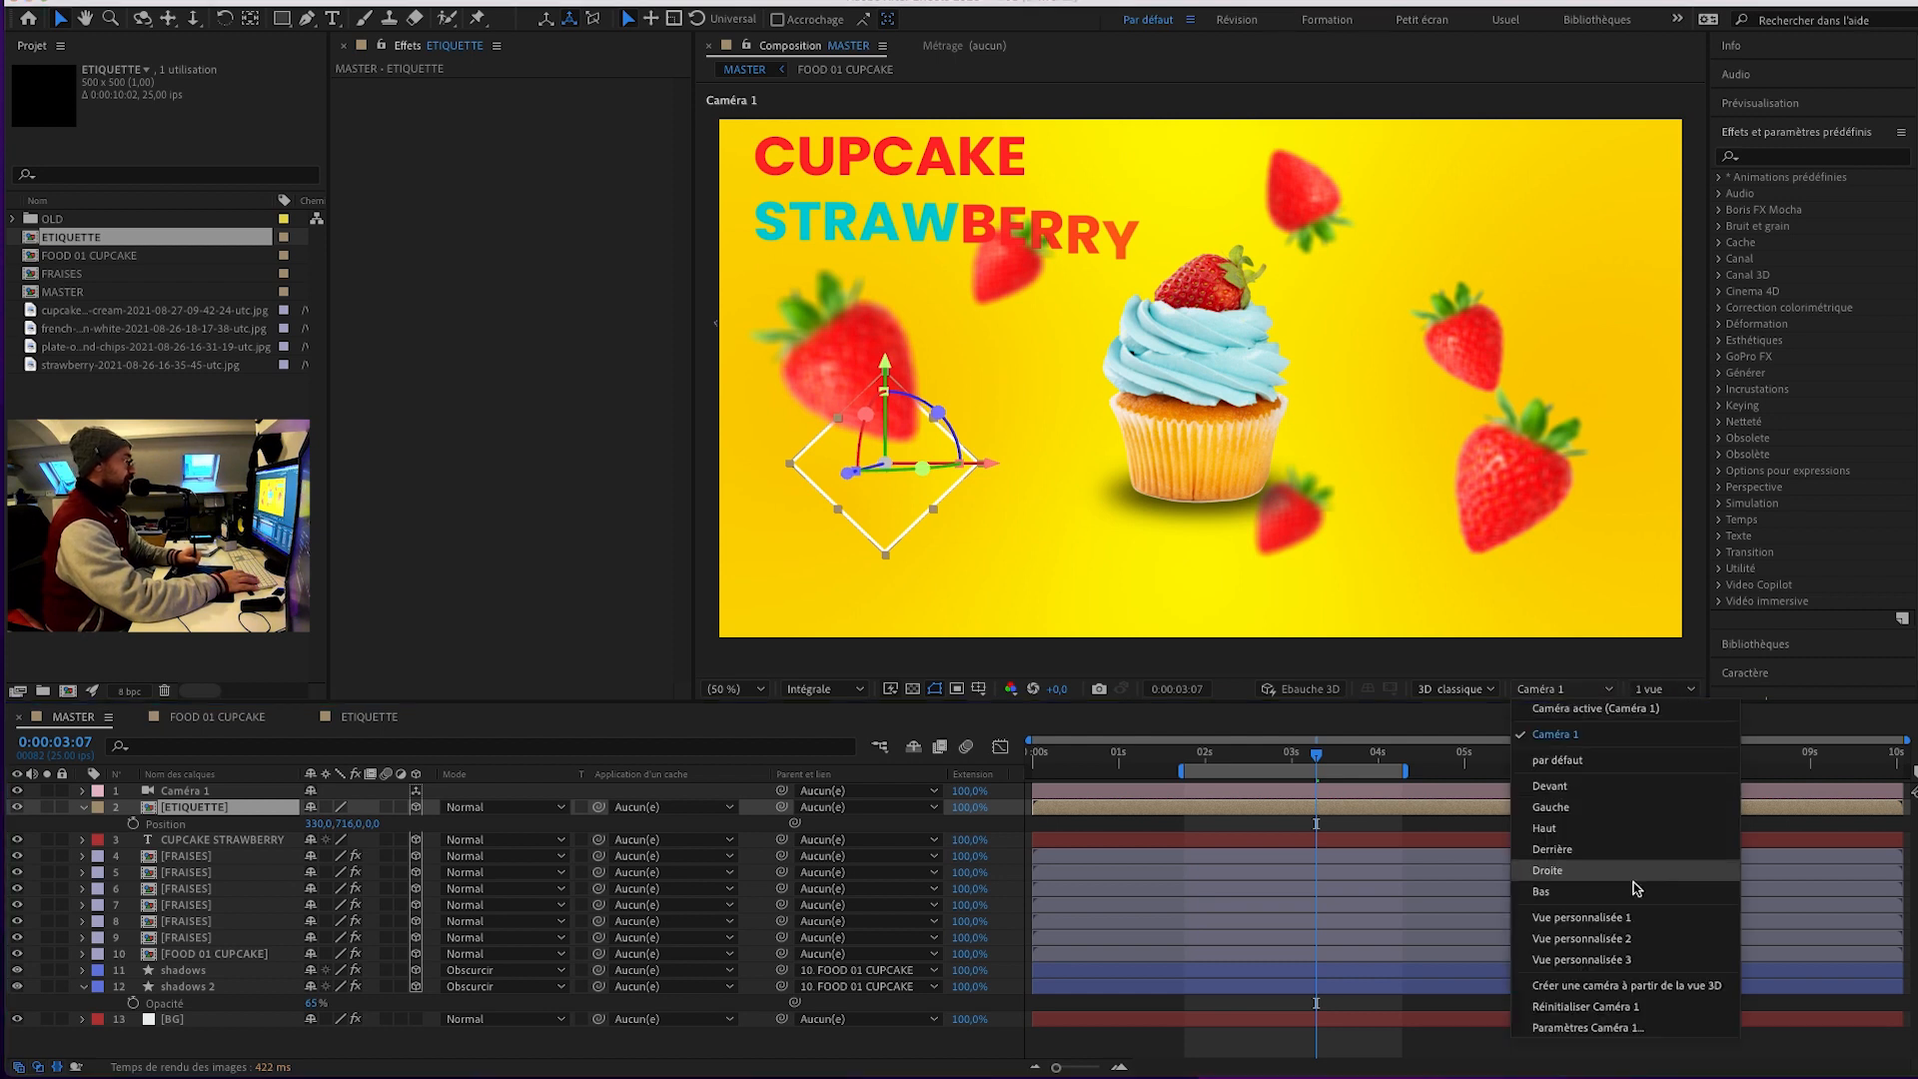
click(1598, 925)
drag(1138, 556, 1198, 584)
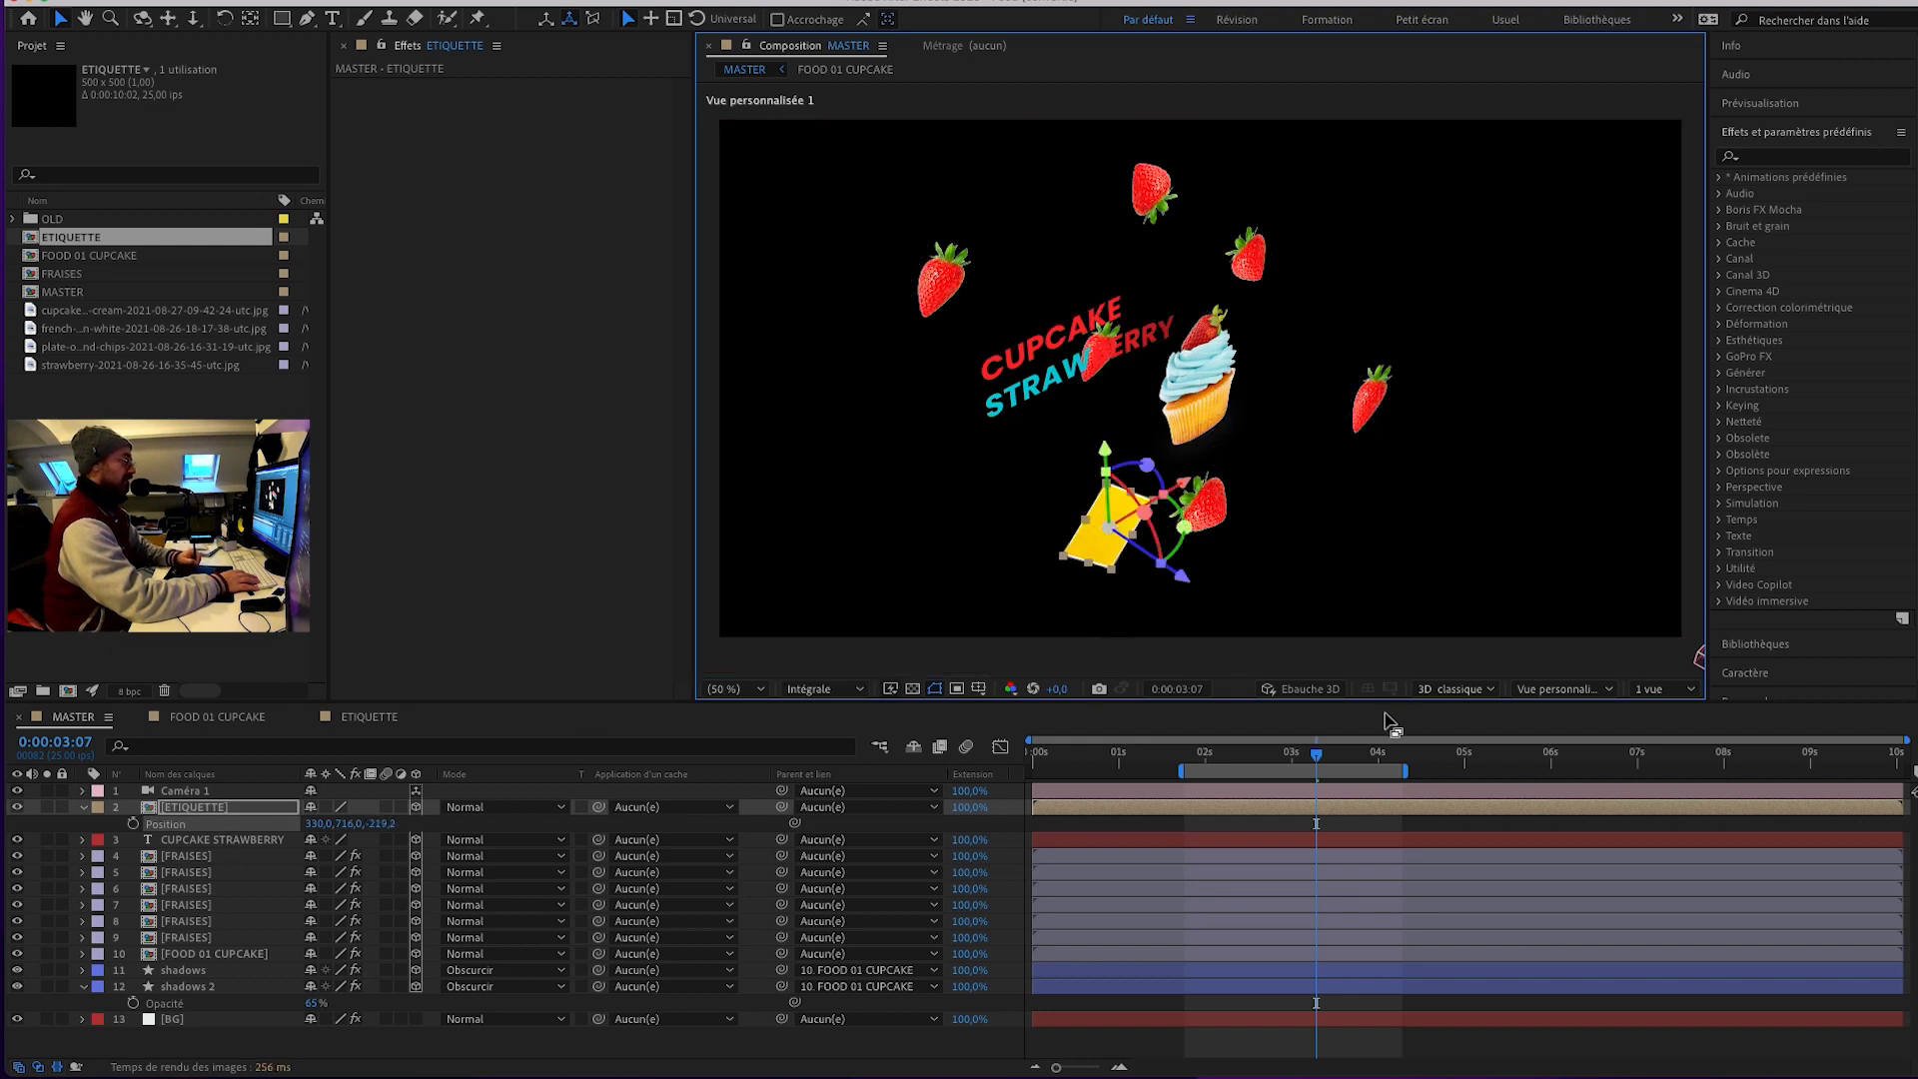
click(1561, 688)
click(1516, 736)
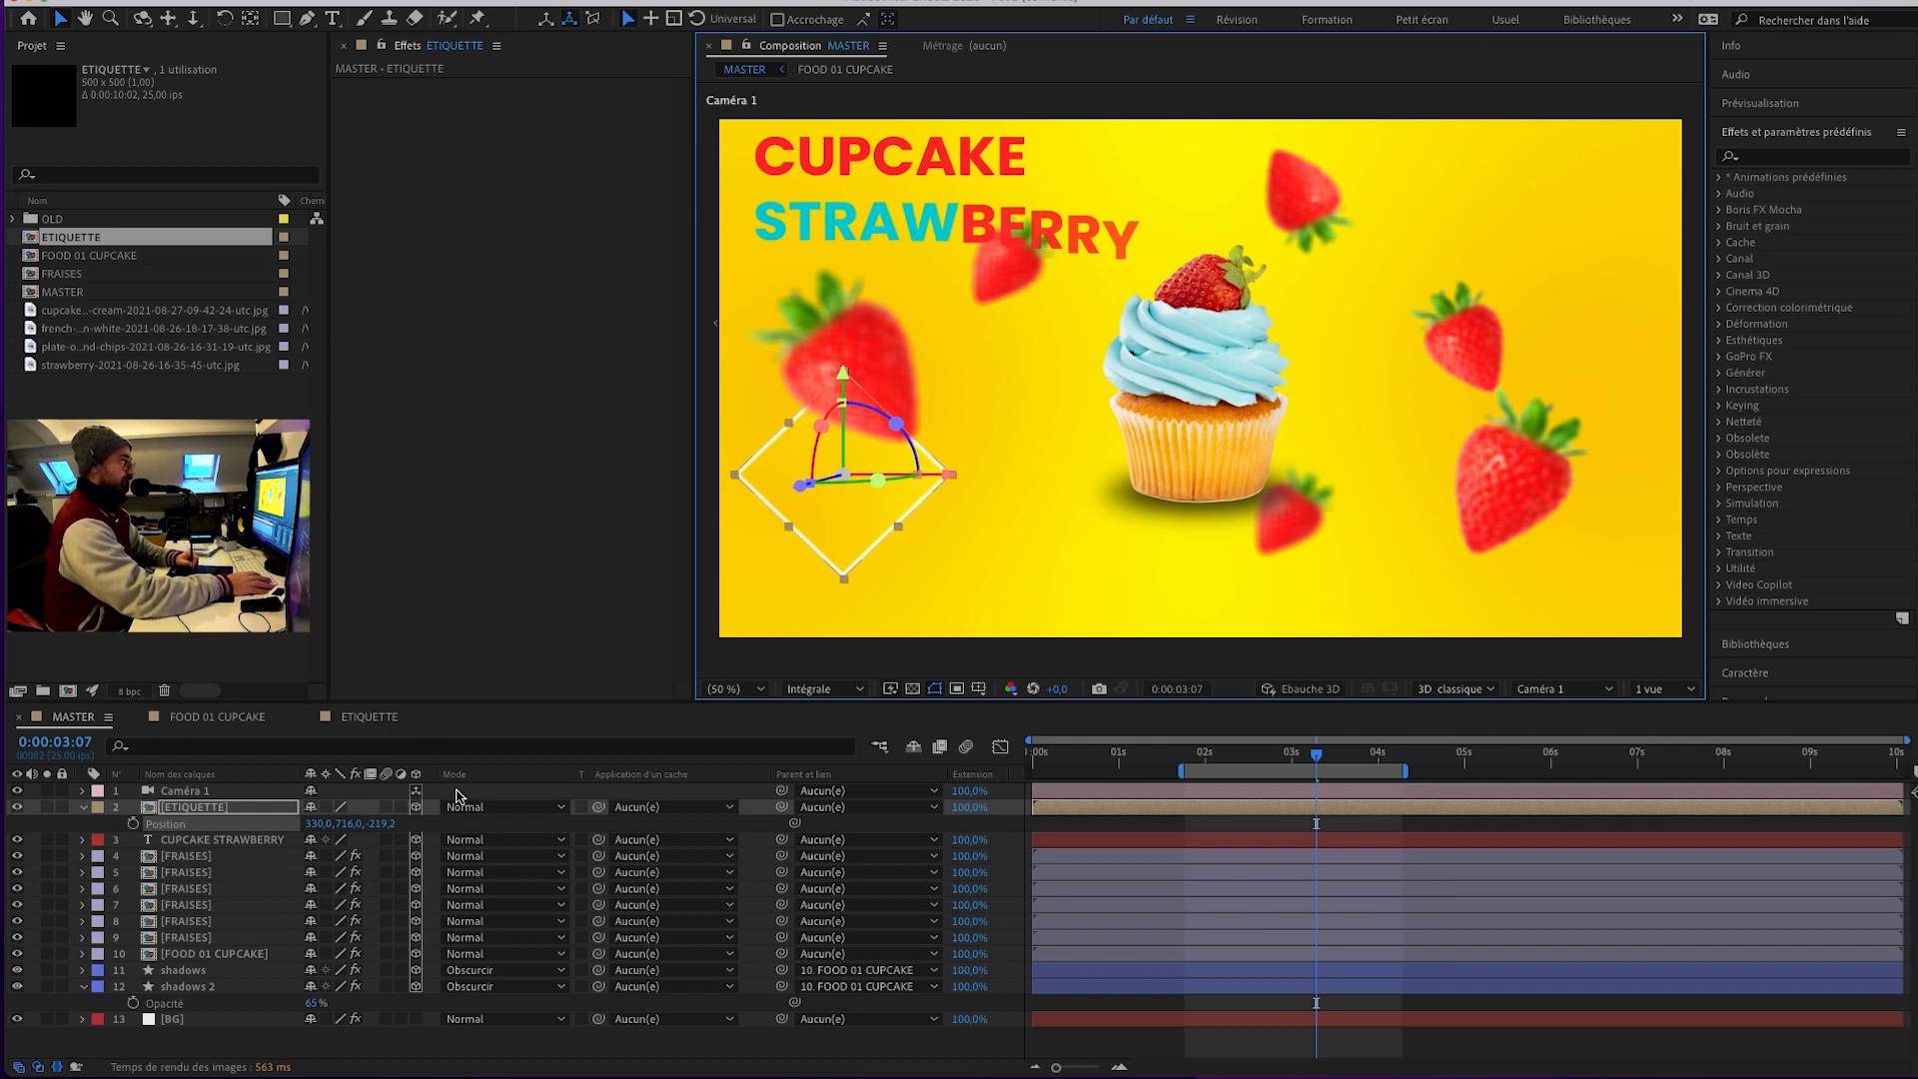
click(221, 806)
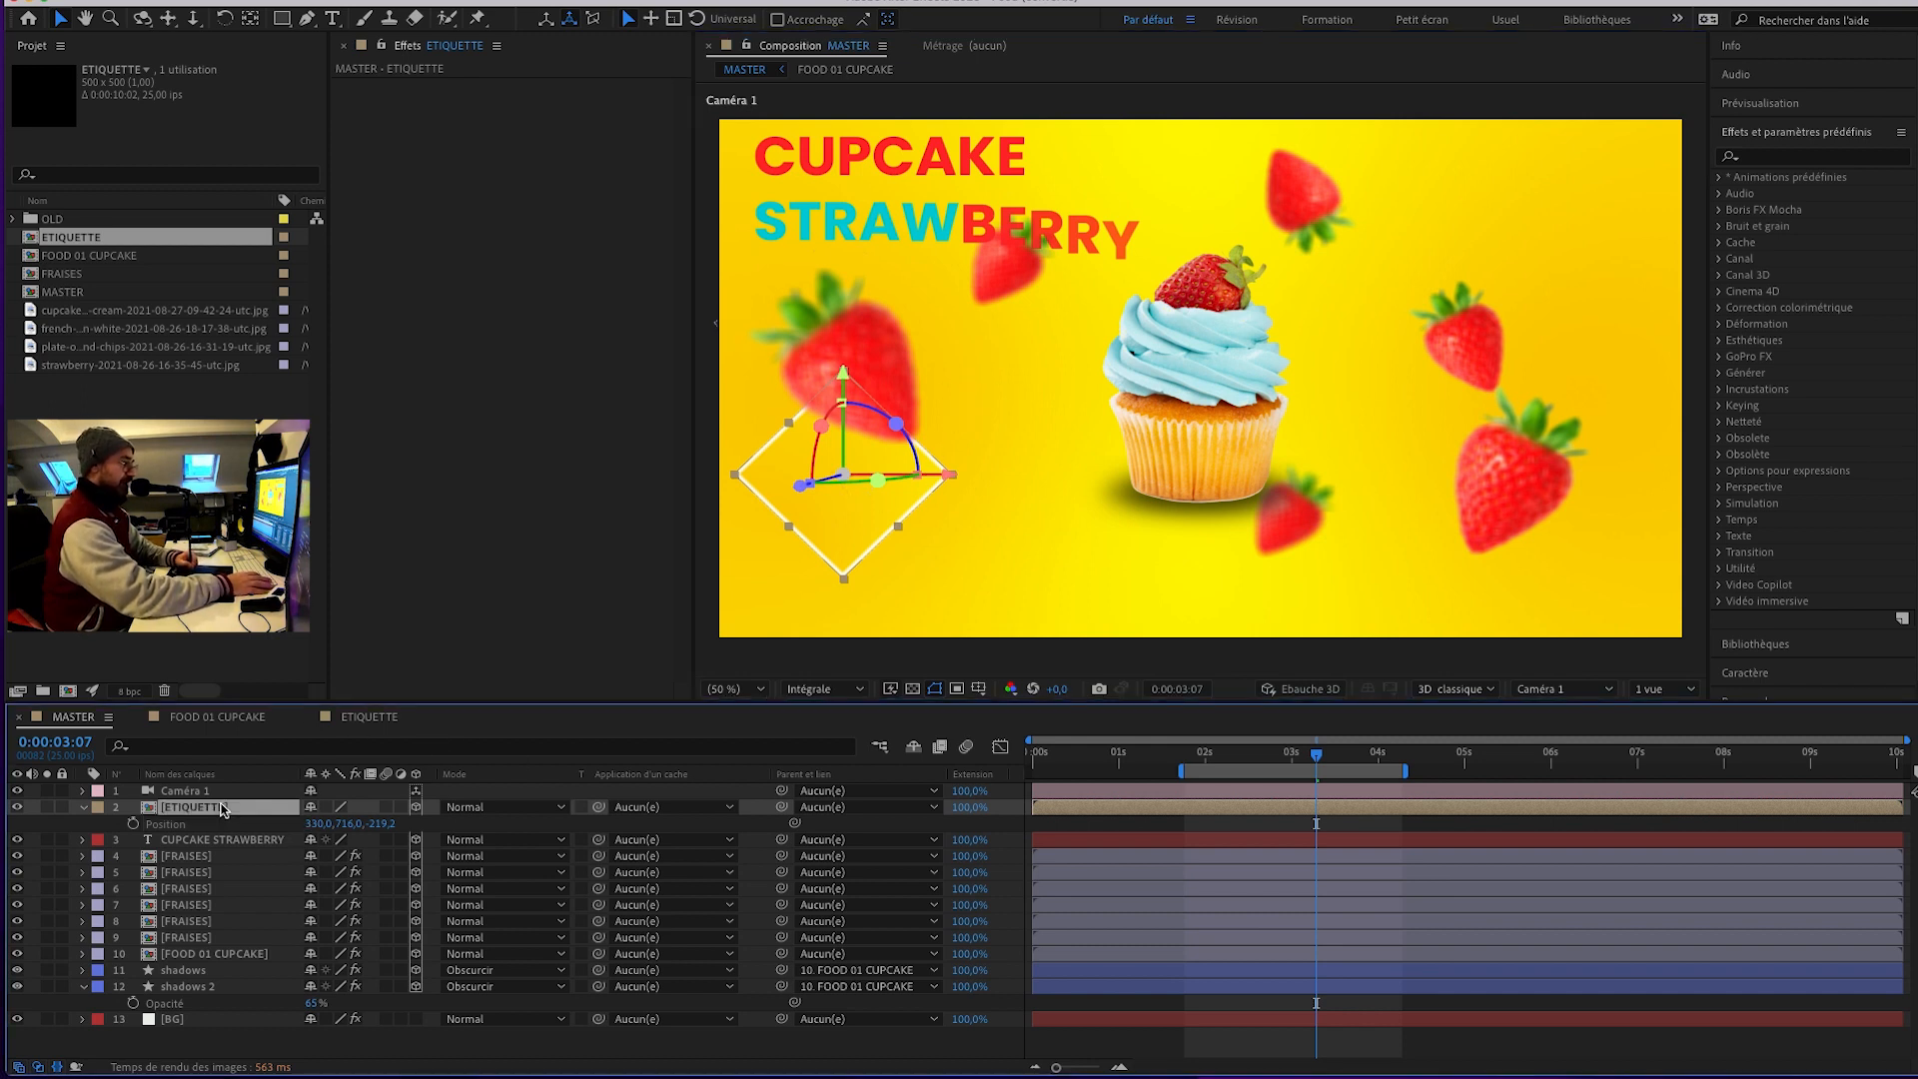
key(super+z)
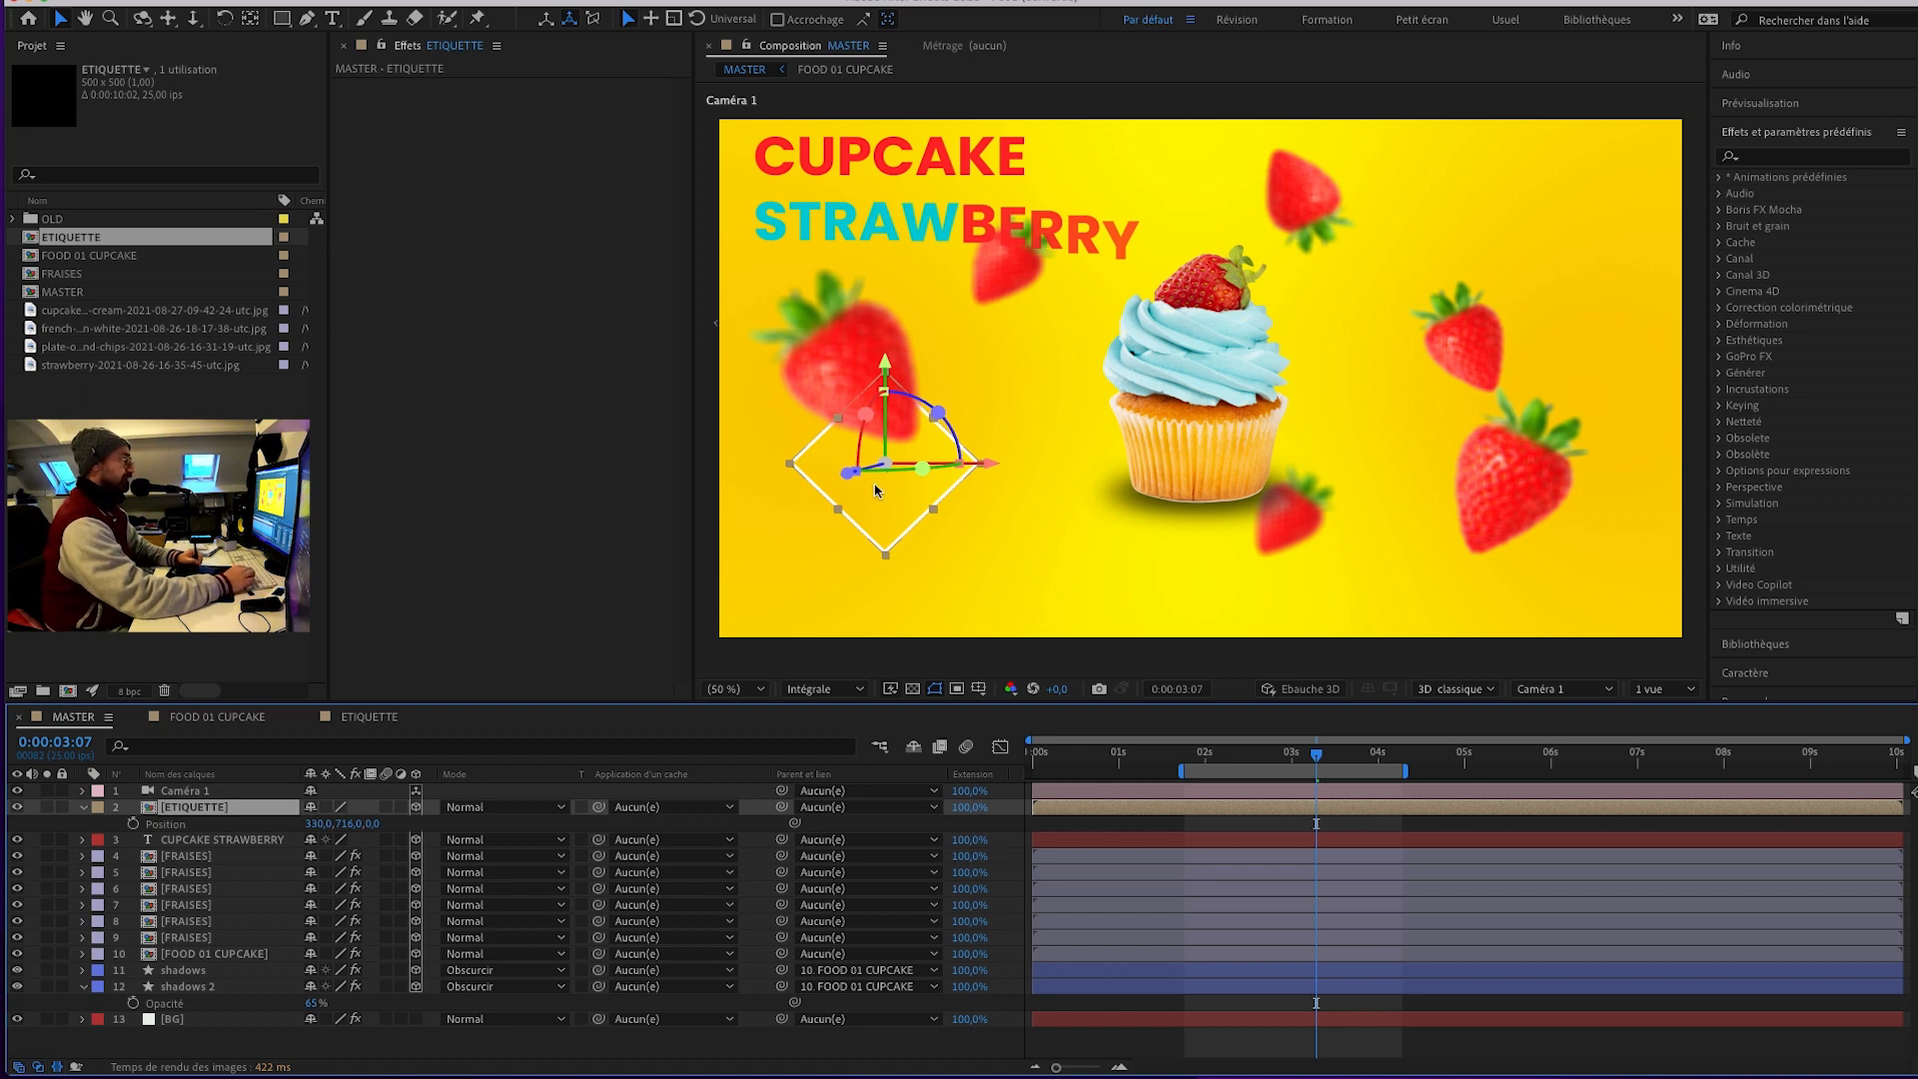
Move ETIQUETTE toward the cupcake along X to 454, and leave all layers collapsed and deselected.
drag(987, 474, 1010, 516)
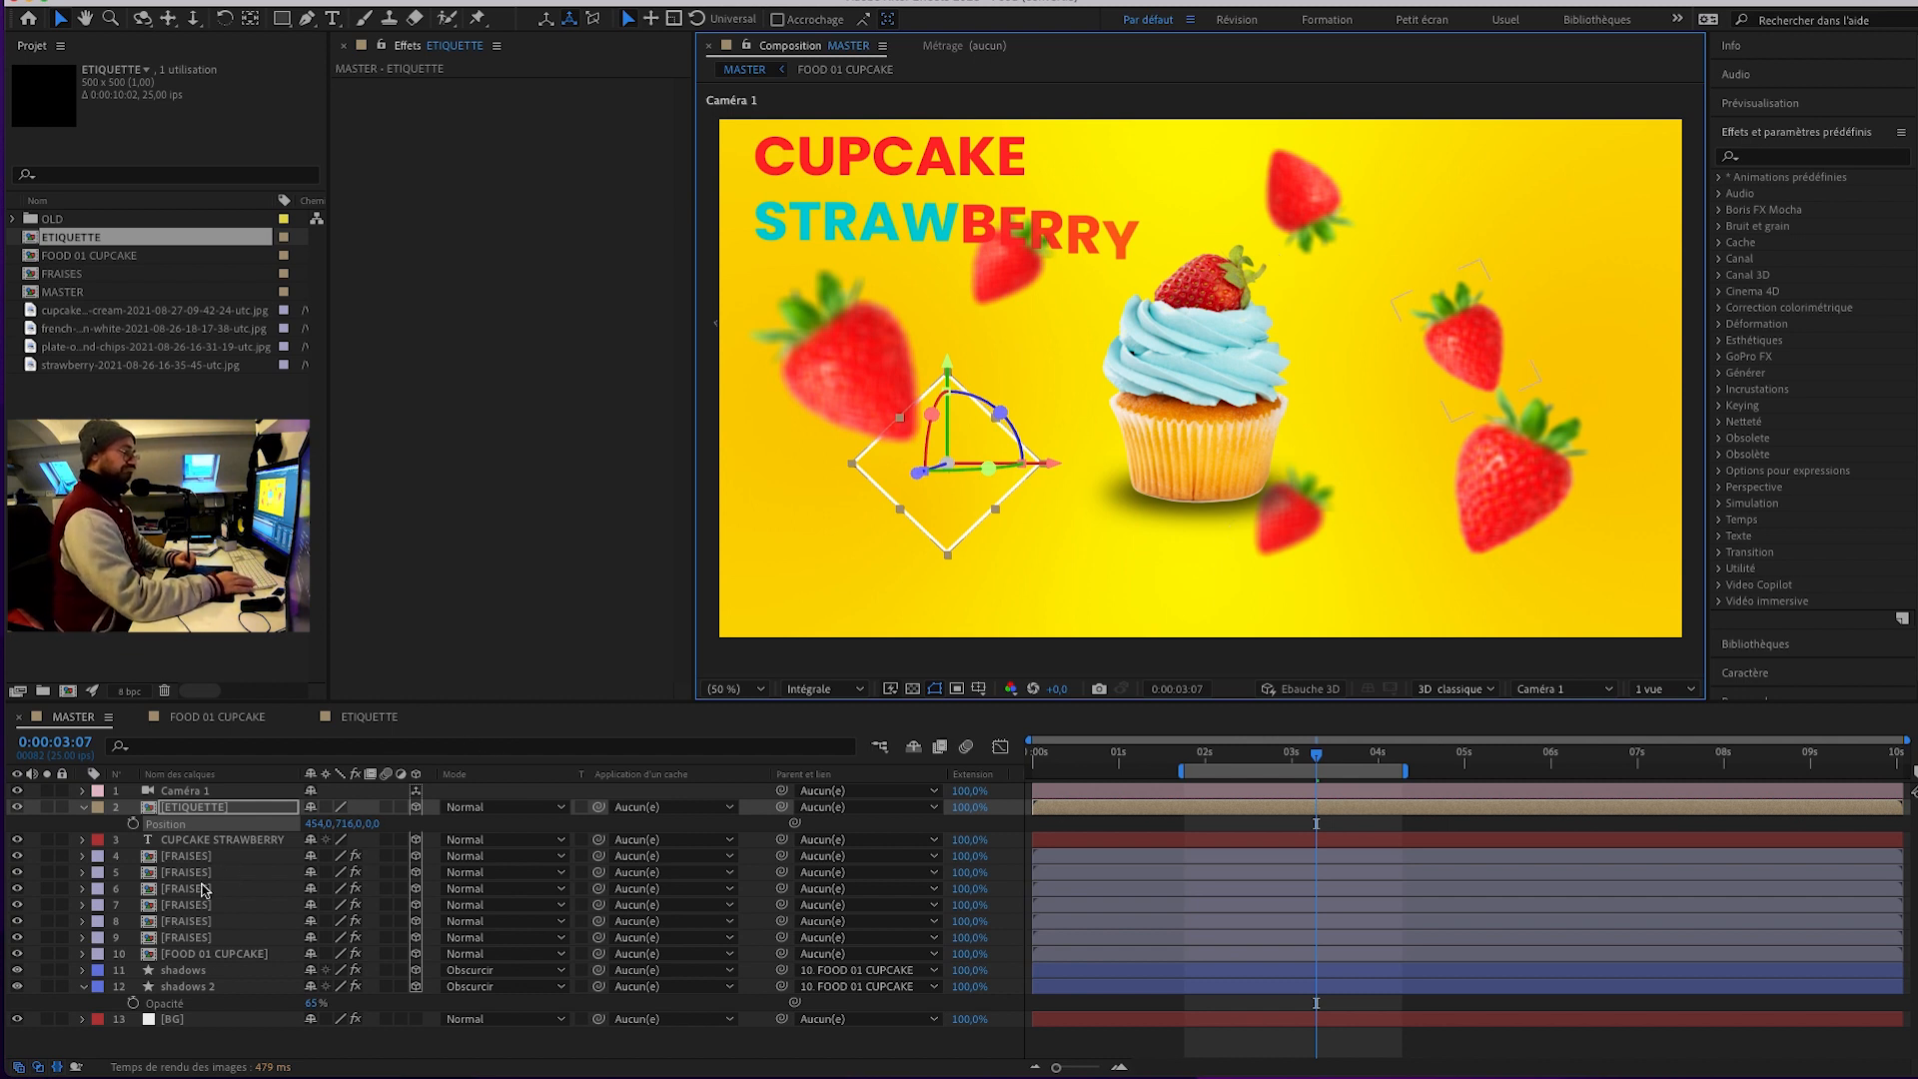
click(860, 373)
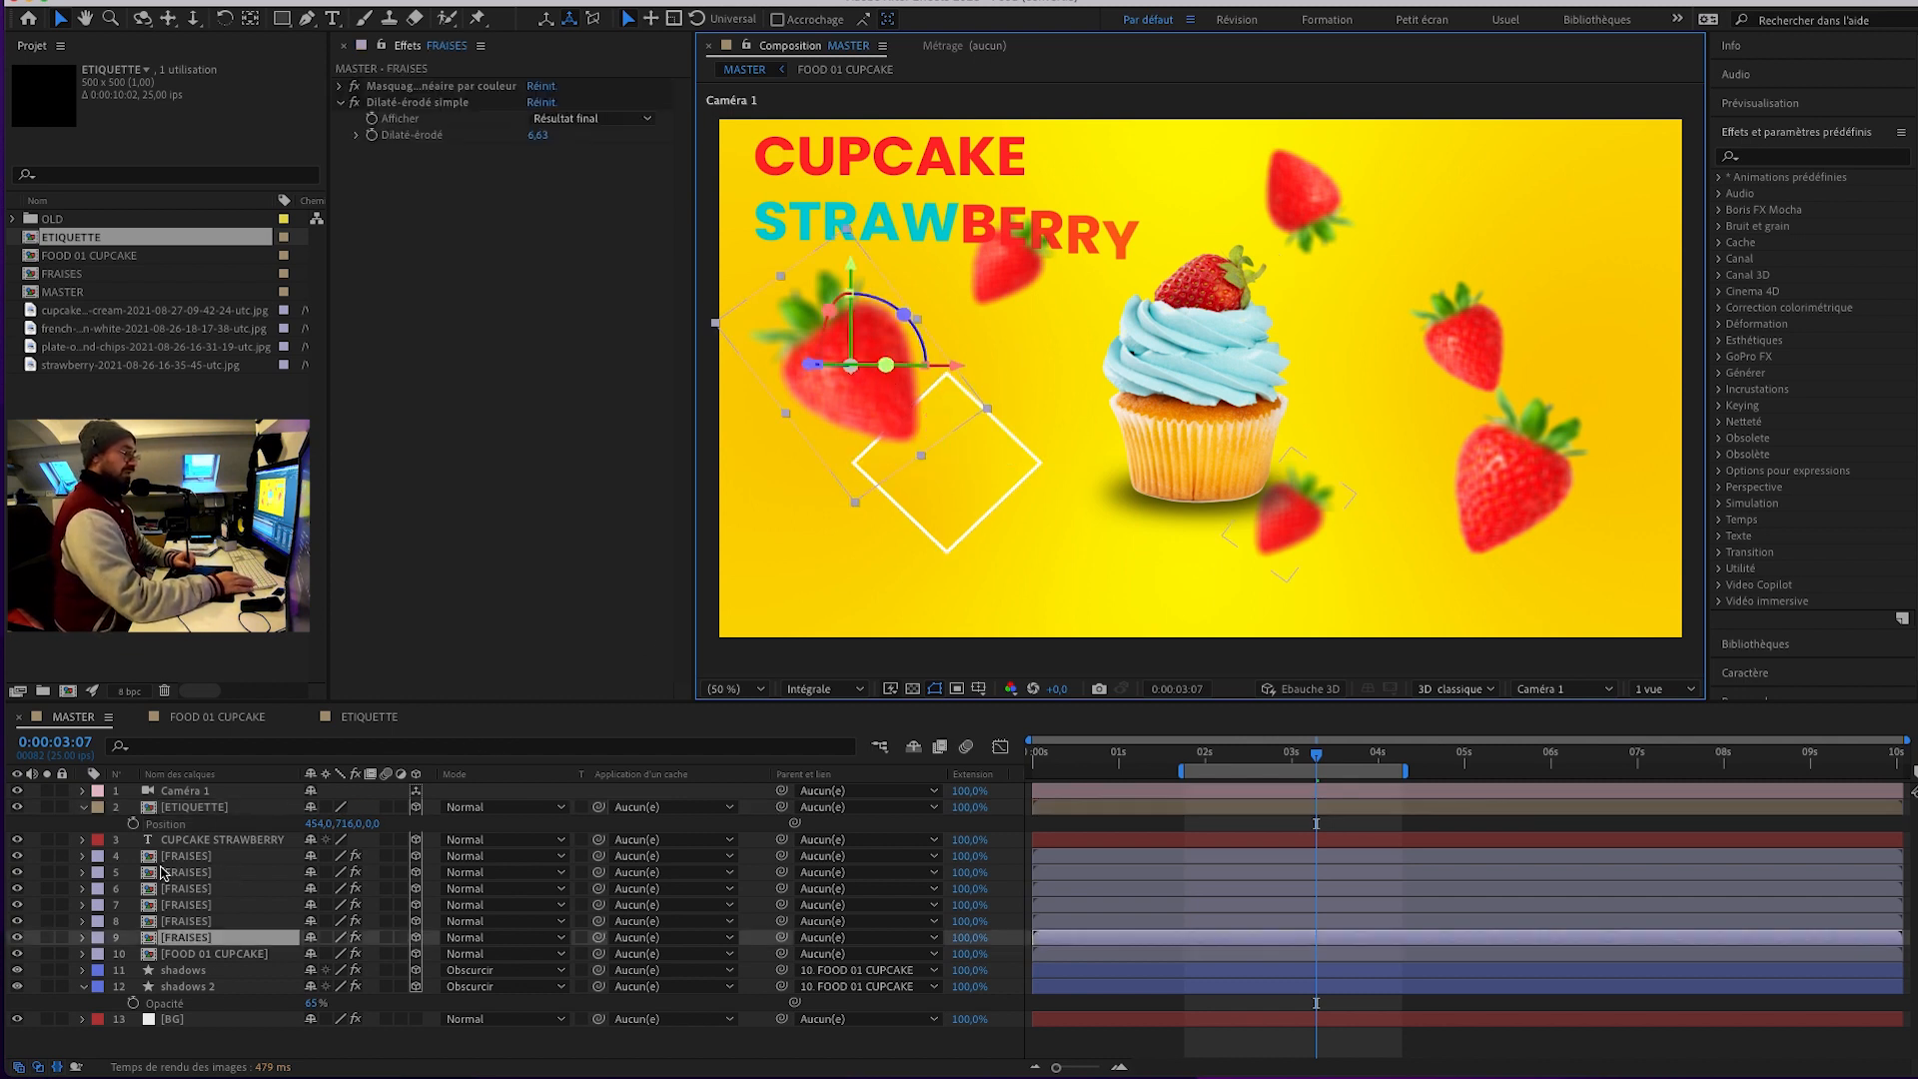
click(83, 806)
click(166, 1049)
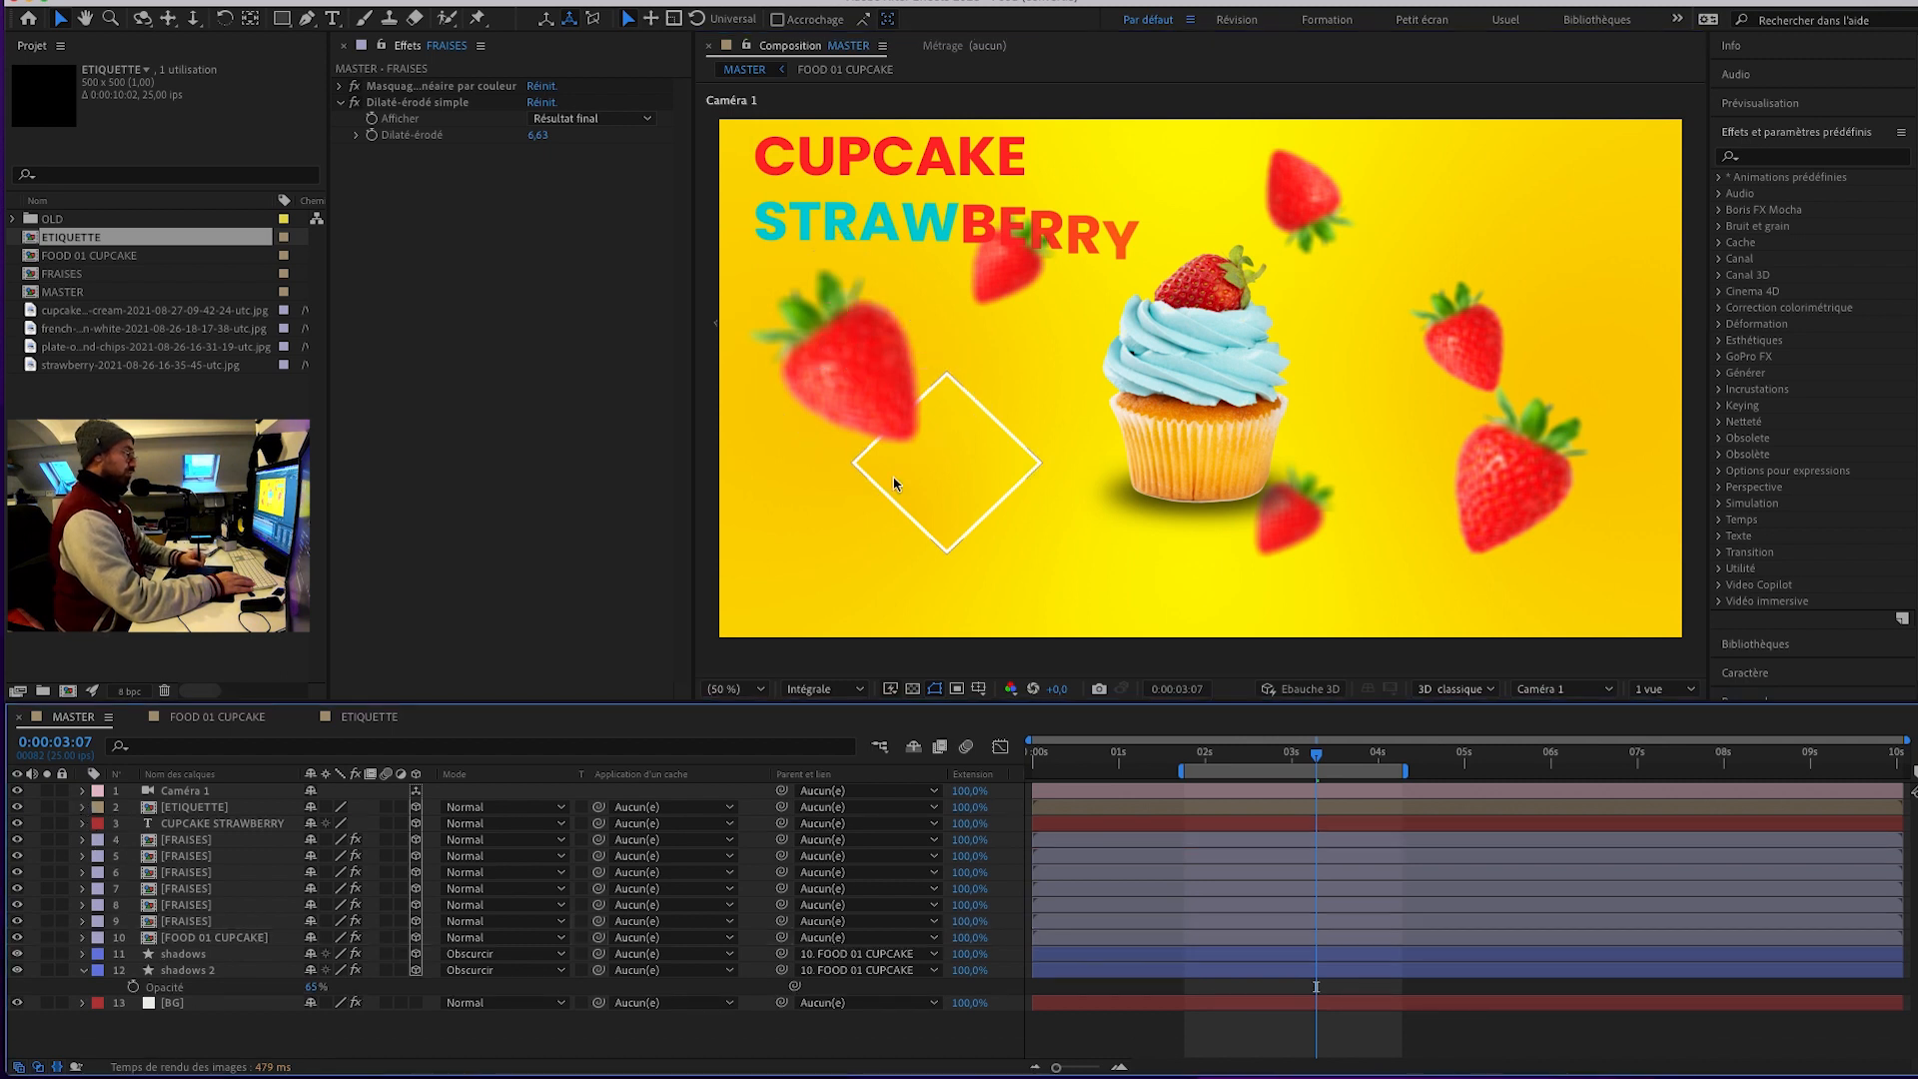
Add a turquoise Poppins Bold text layer reading "10€" inside the white diamond frame.
click(333, 19)
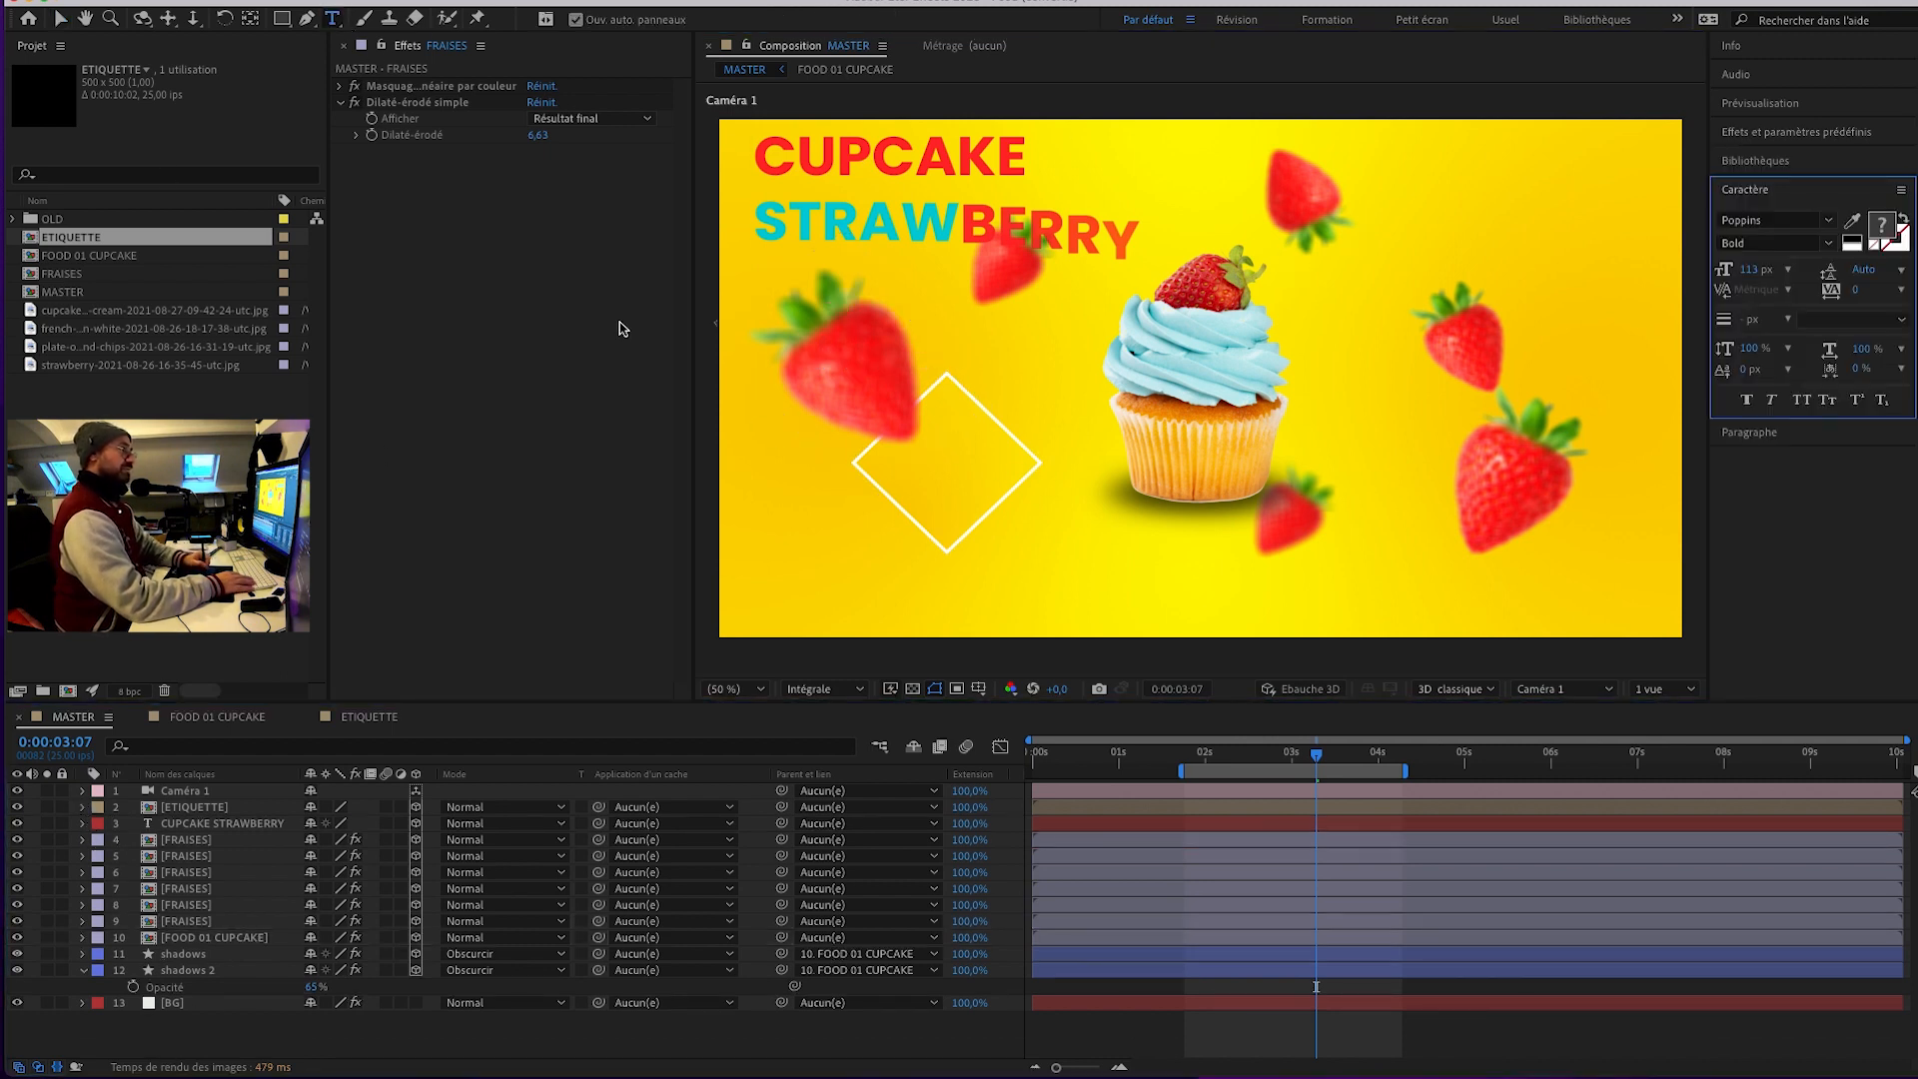
click(959, 472)
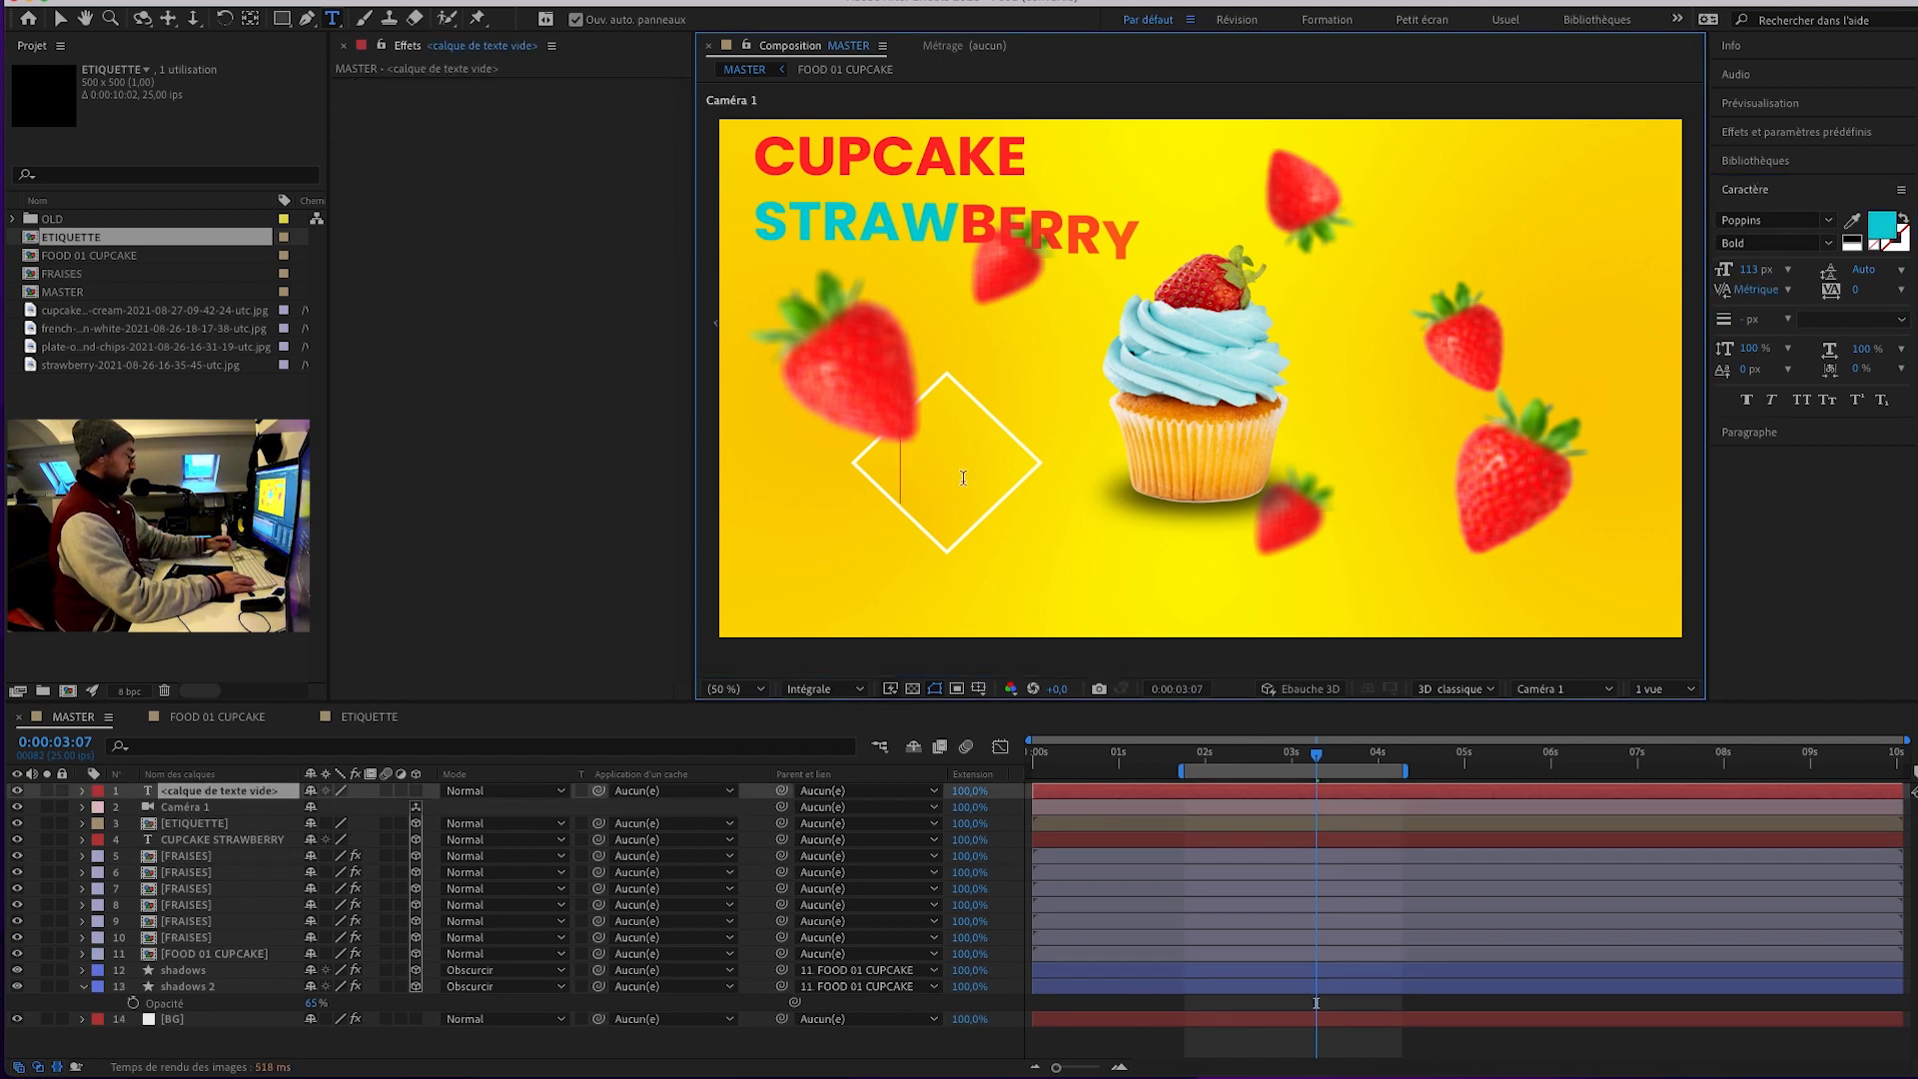
text(10)
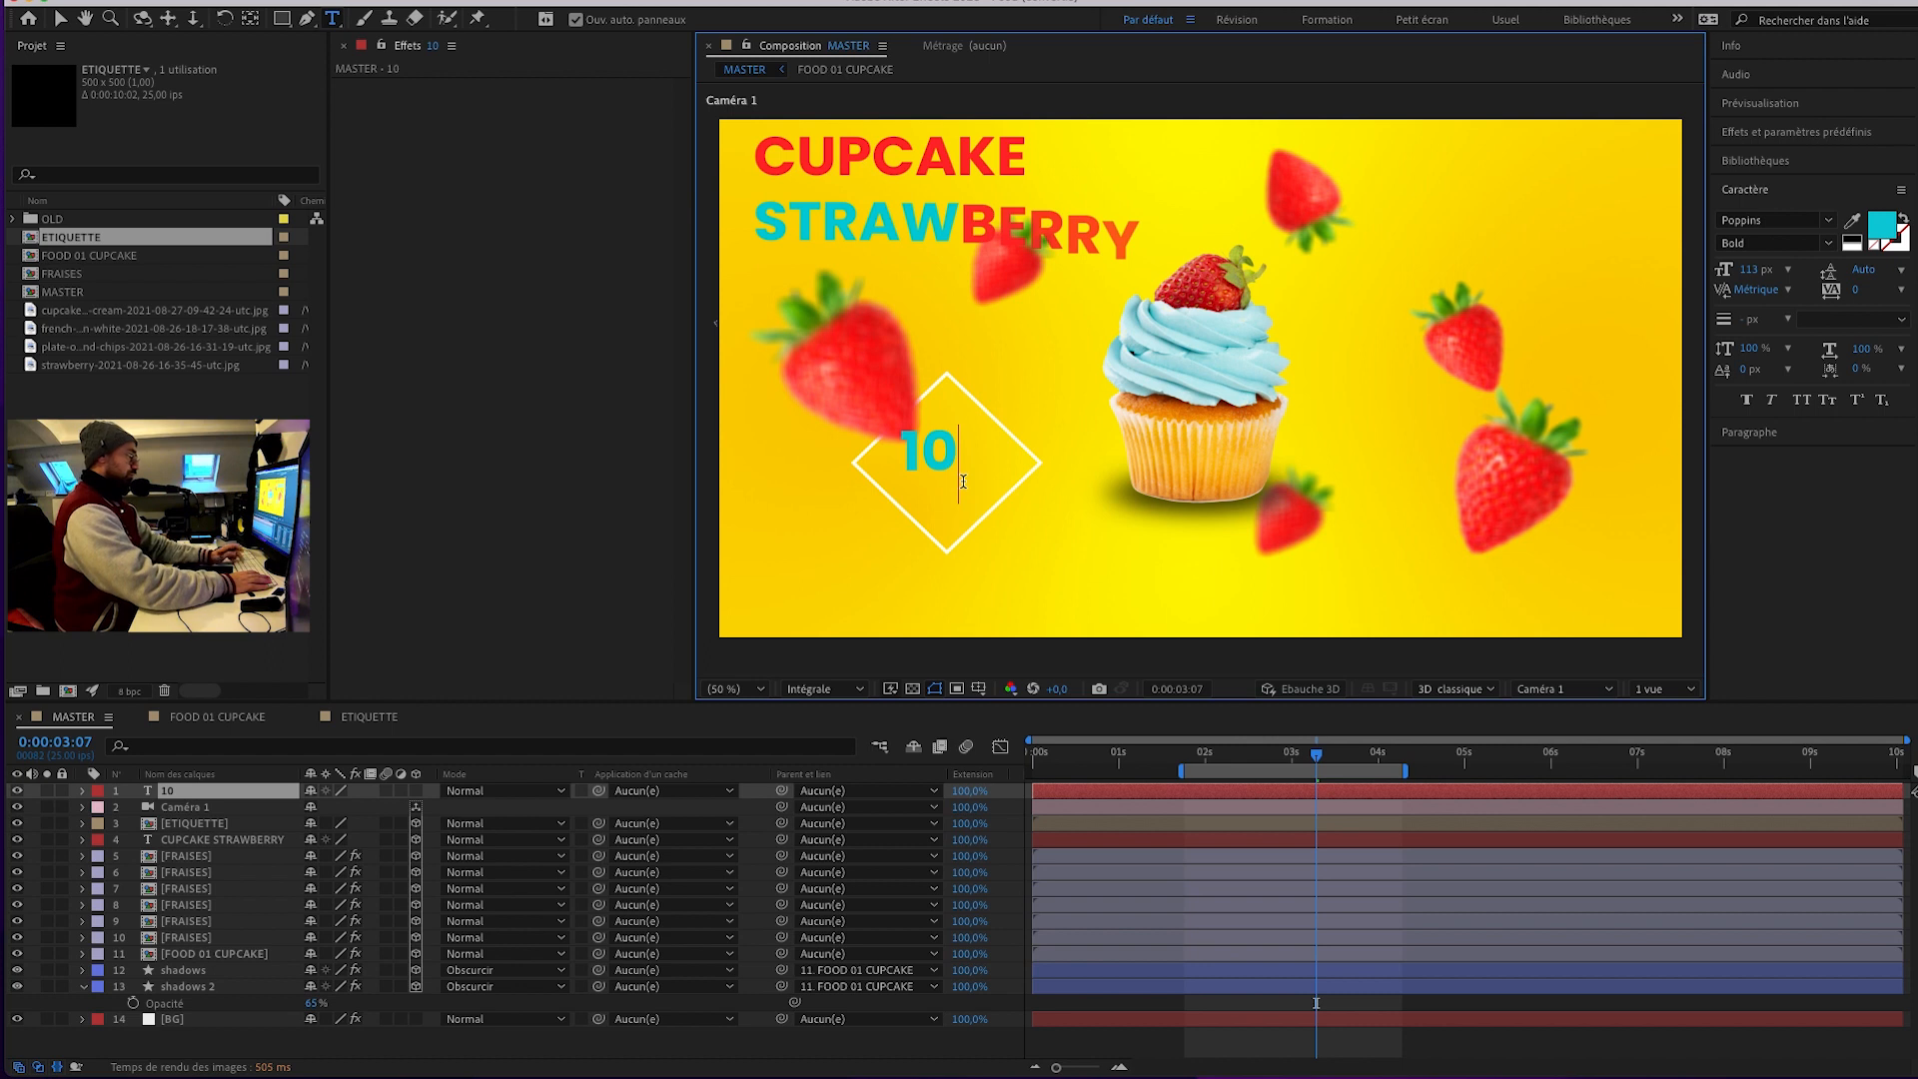
text(ê)
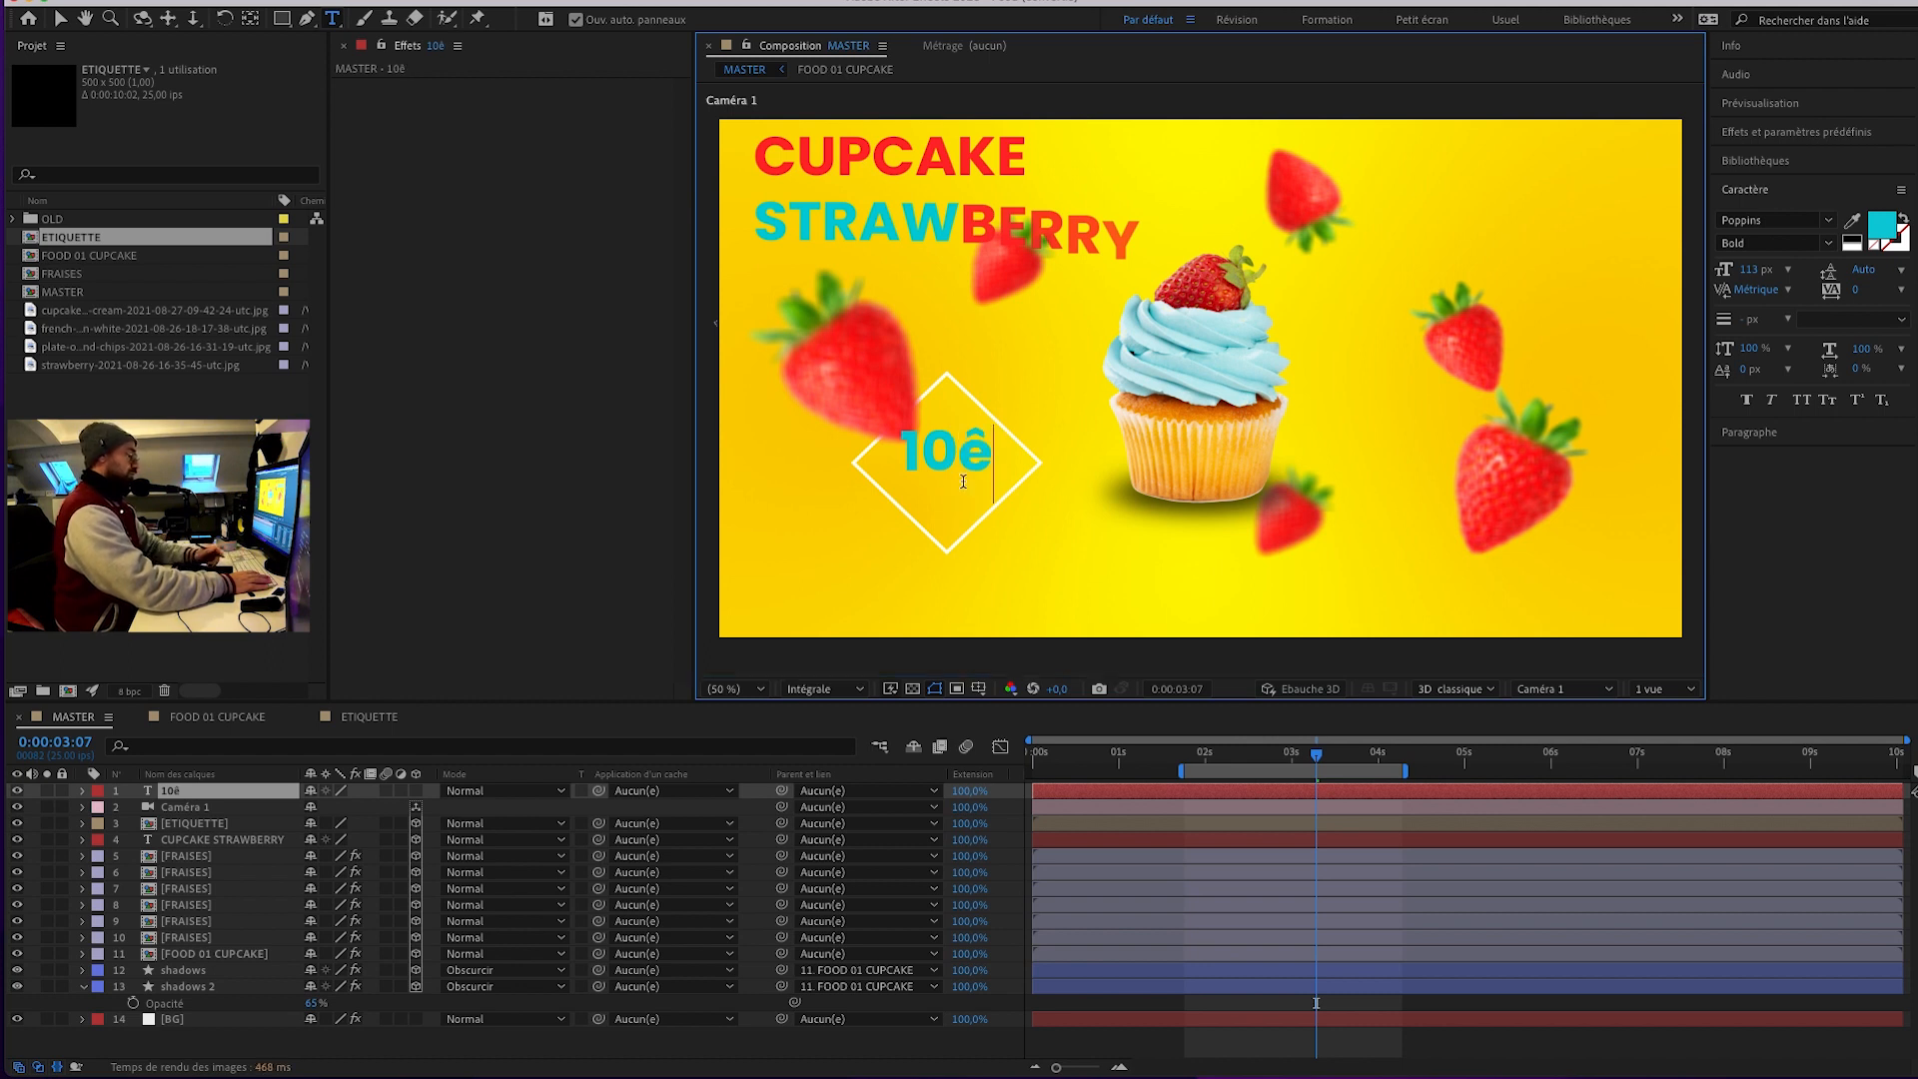
key(BackSpace)
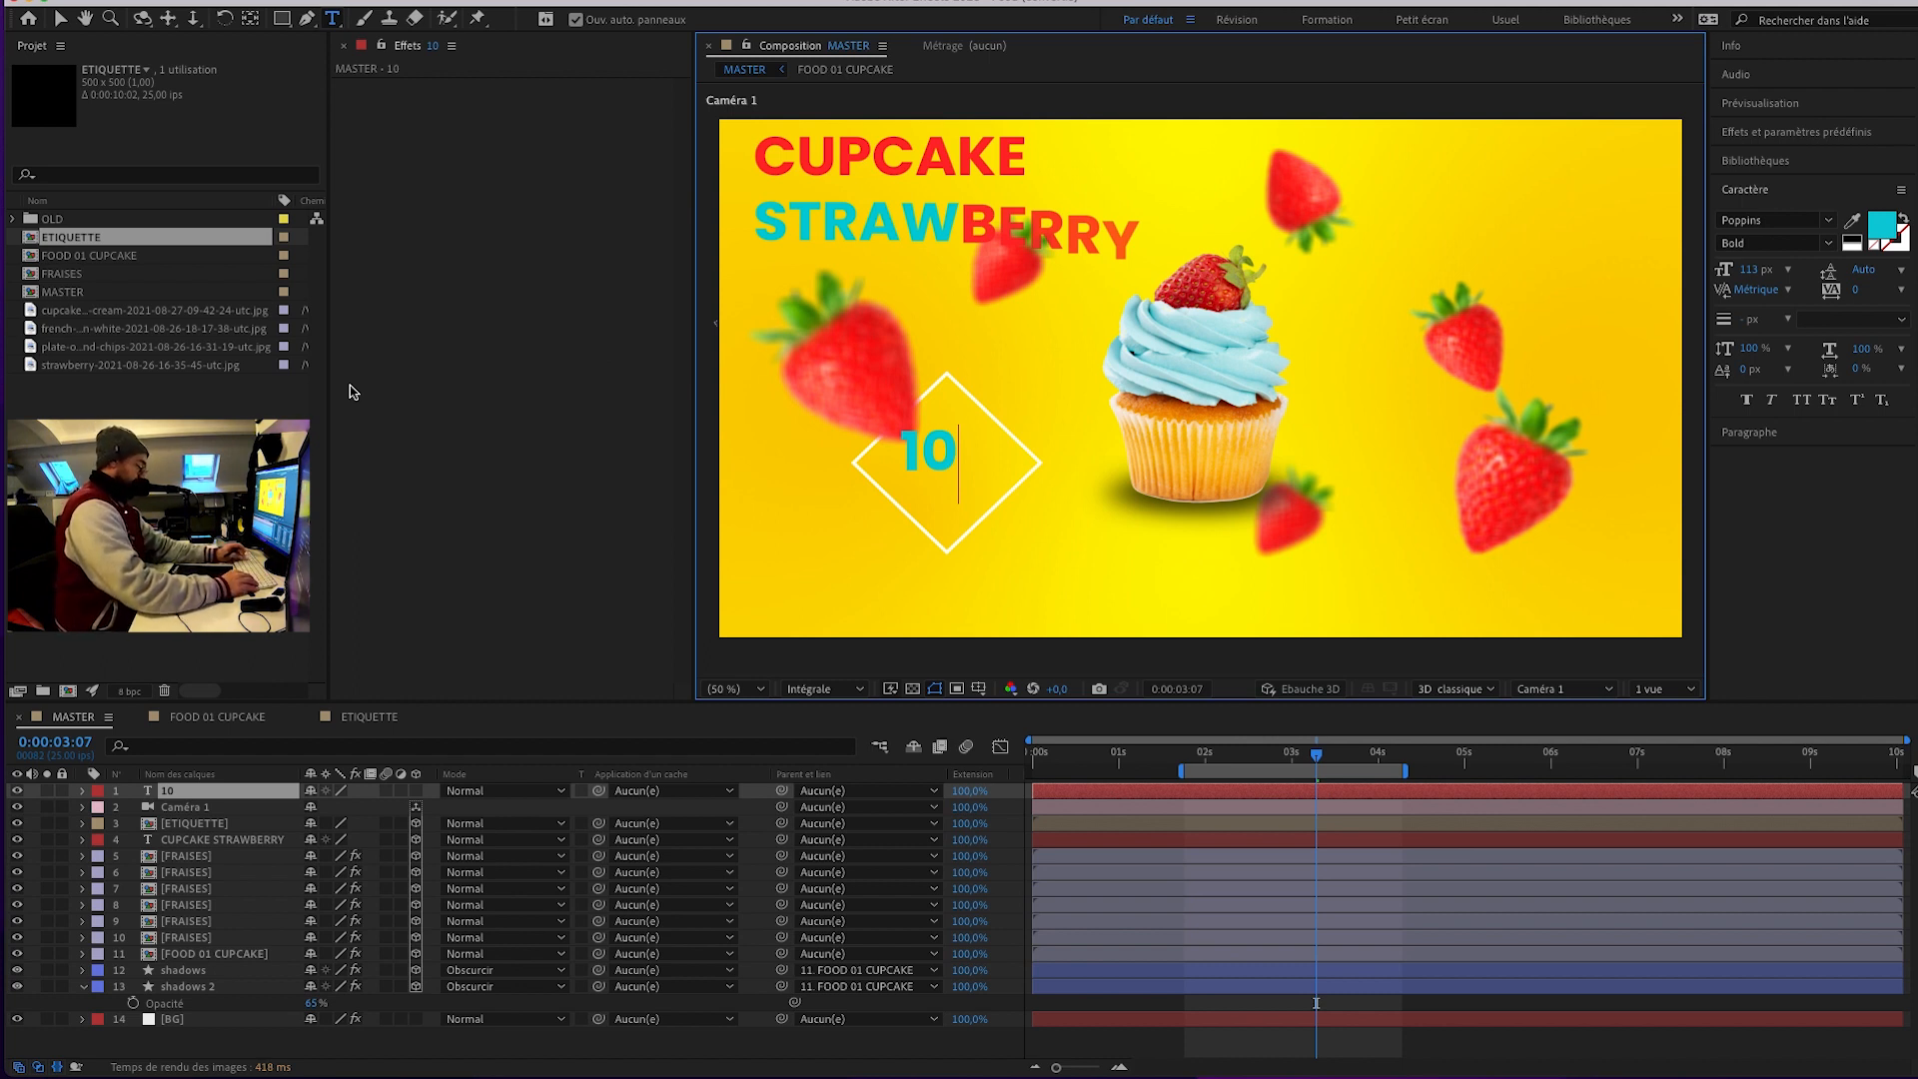
text(€)
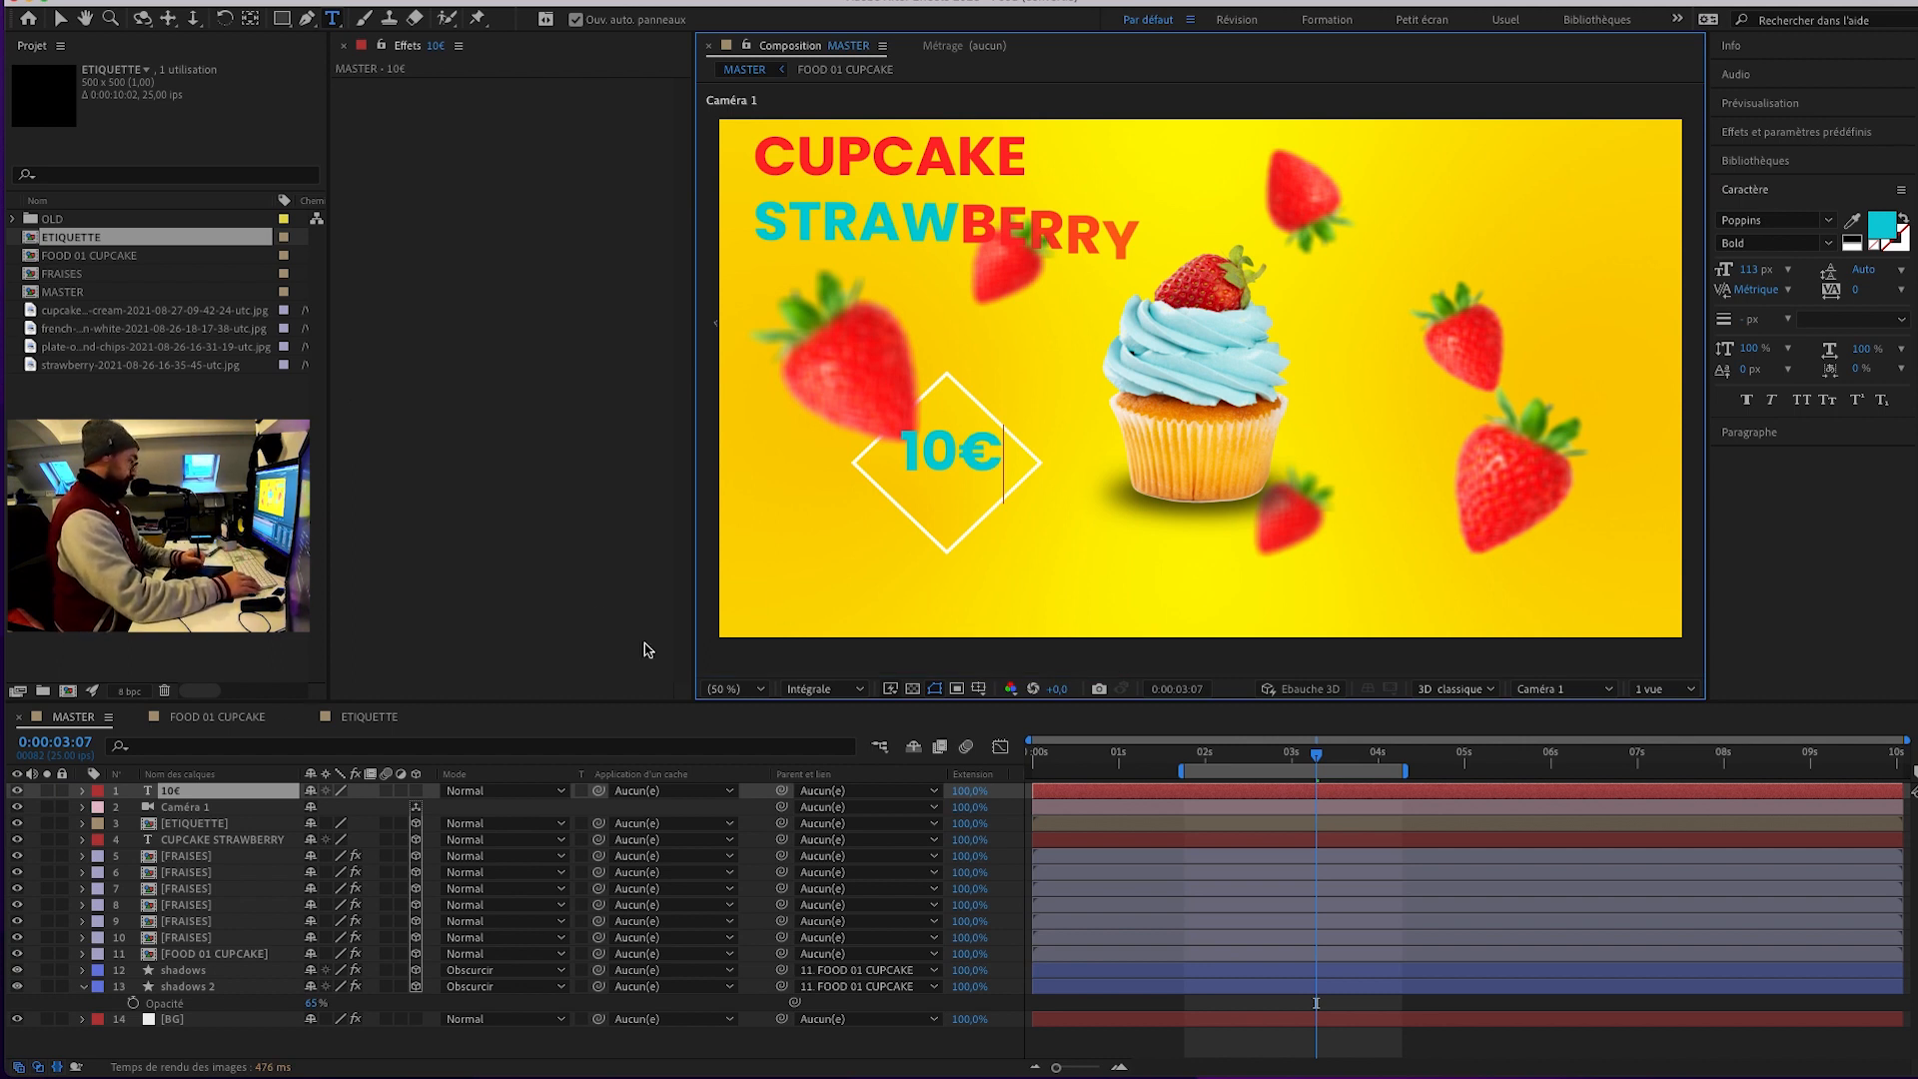
click(1433, 872)
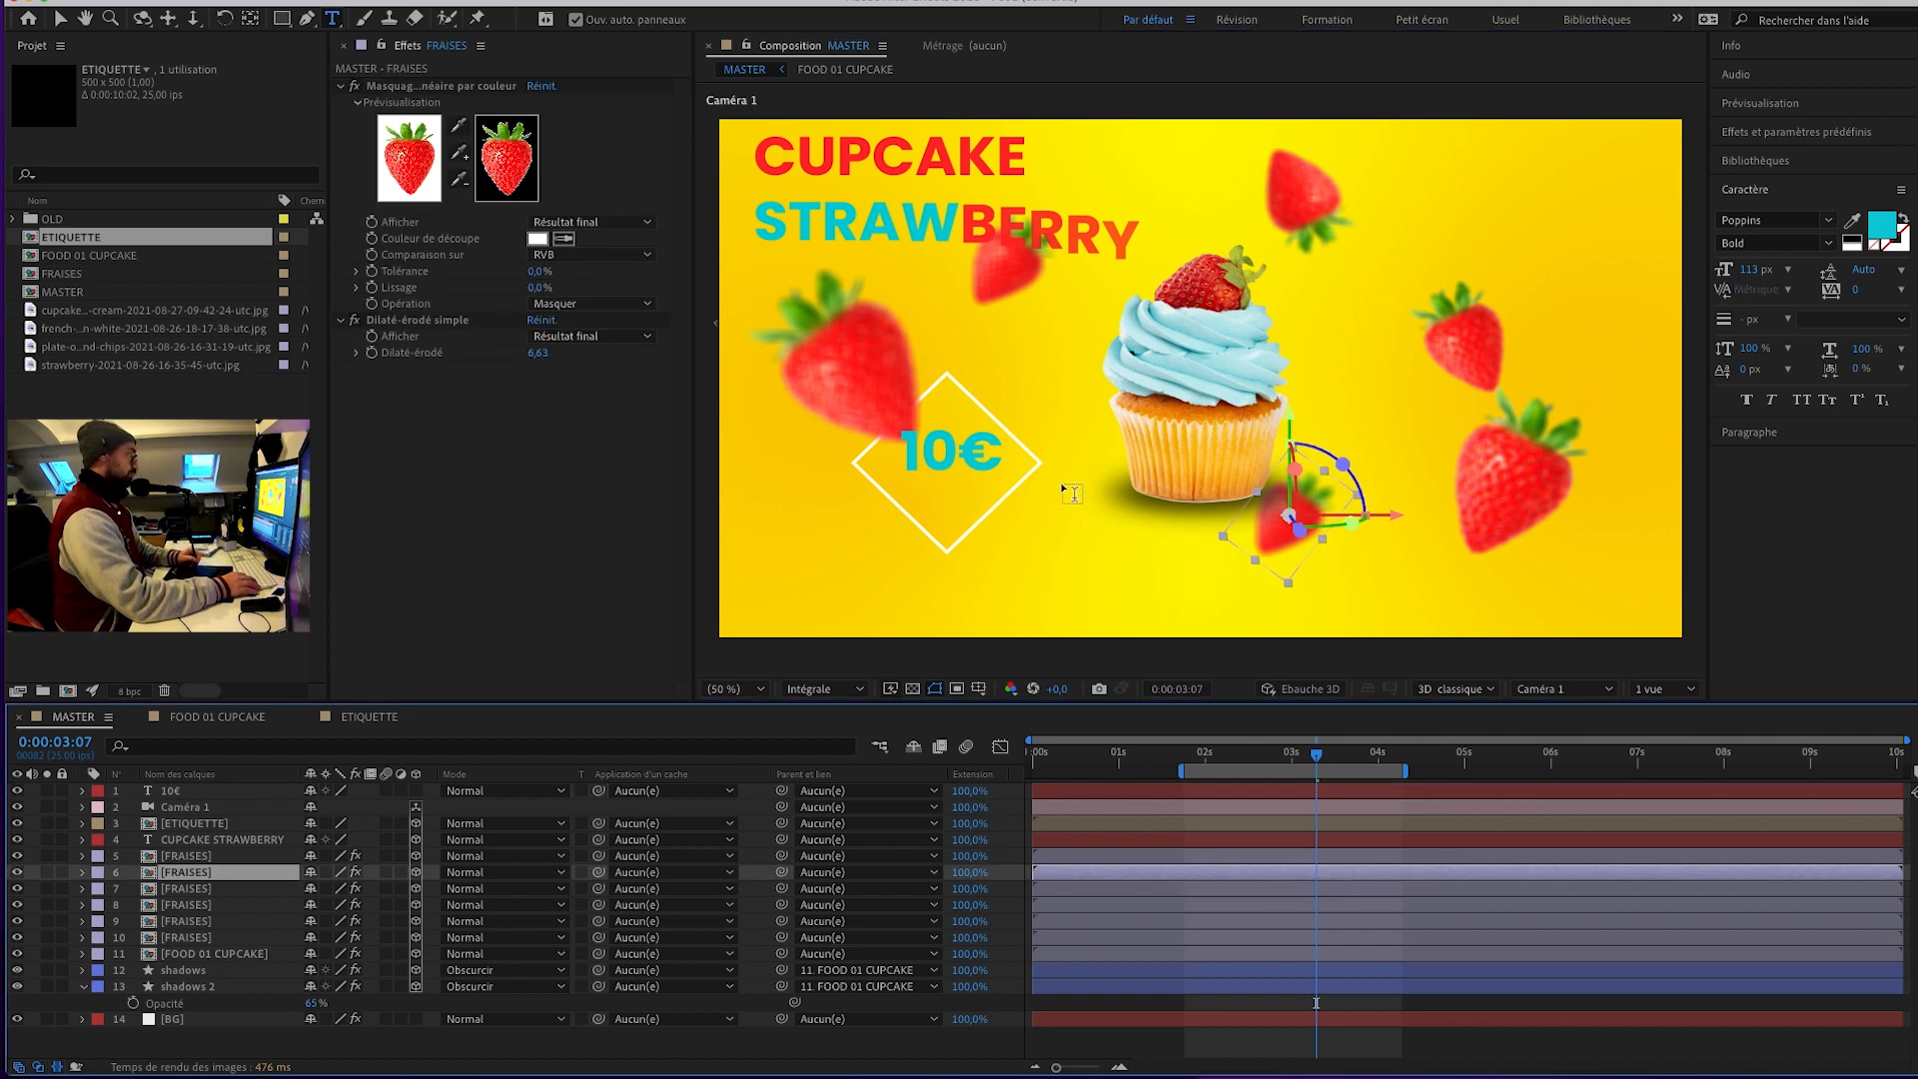
Reposition the 10€ text so it sits centred within the diamond frame.
click(60, 19)
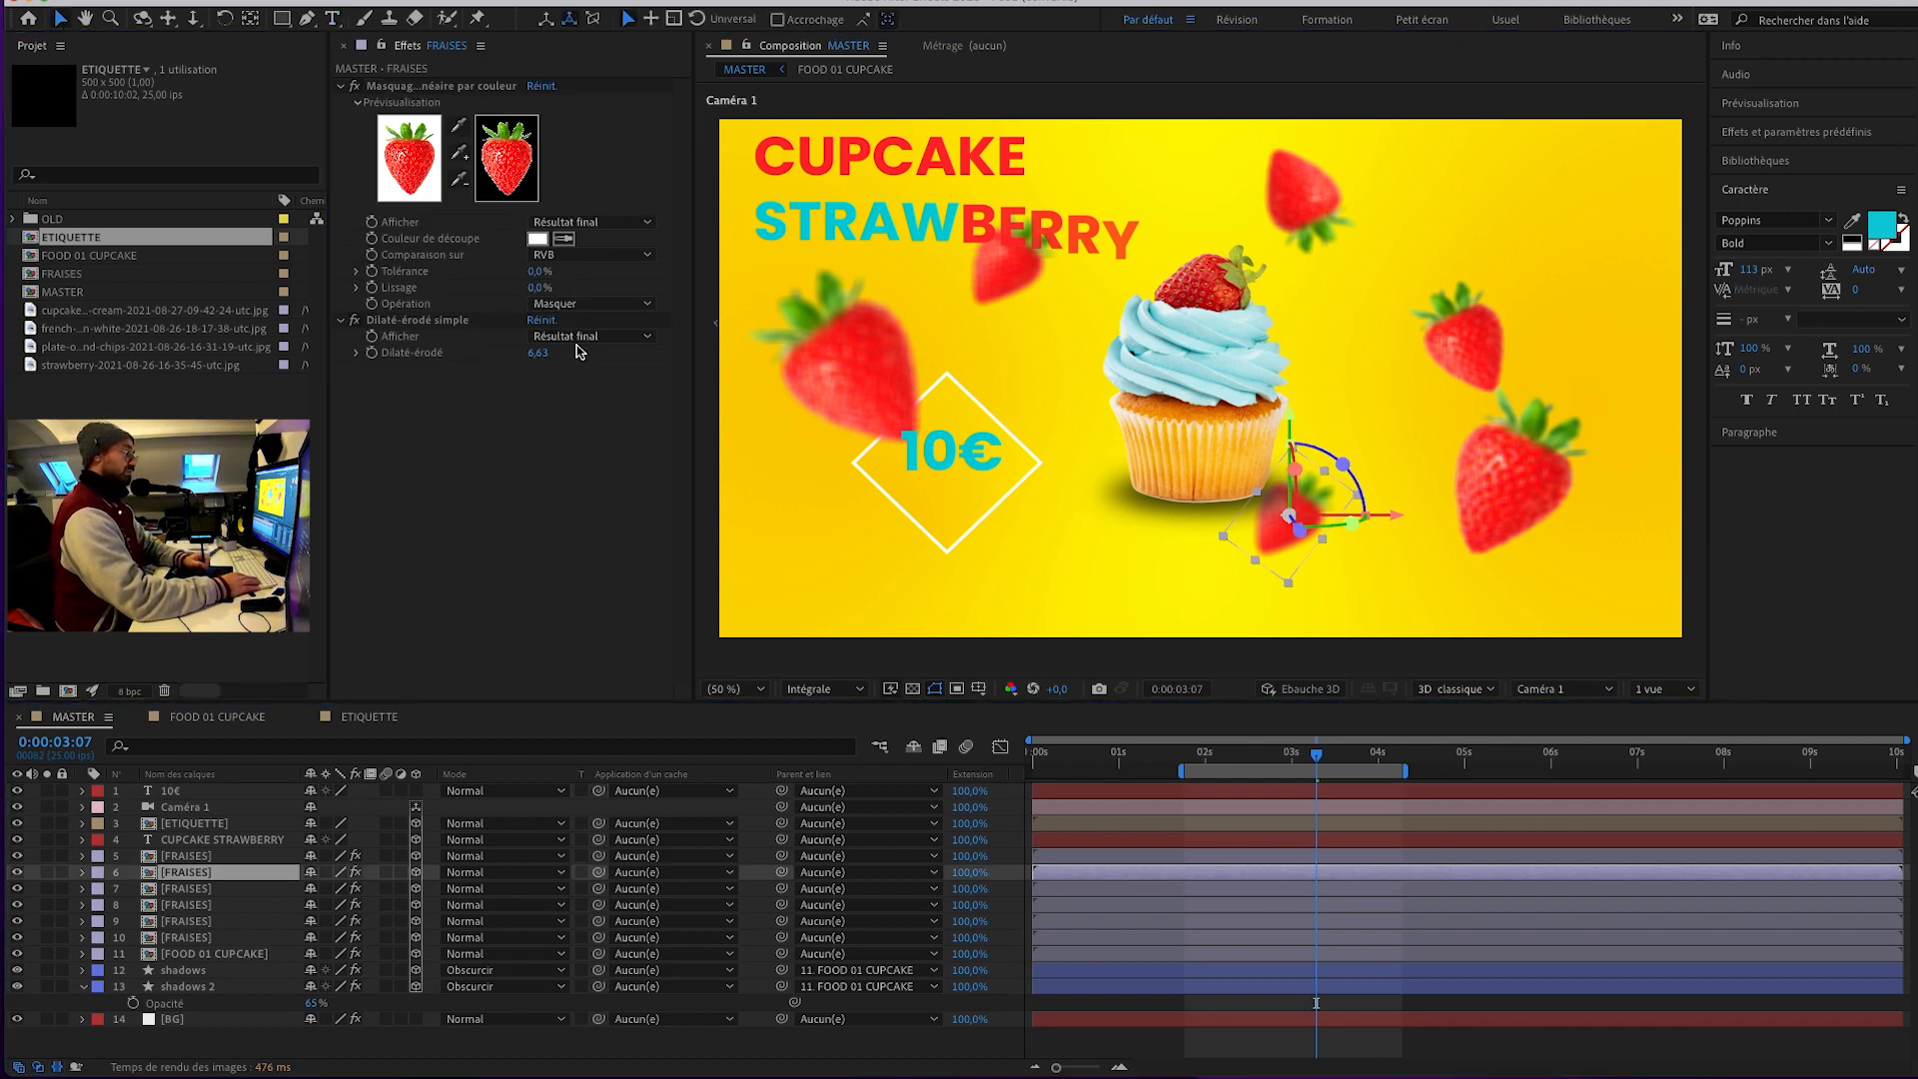
click(956, 460)
drag(971, 466, 973, 479)
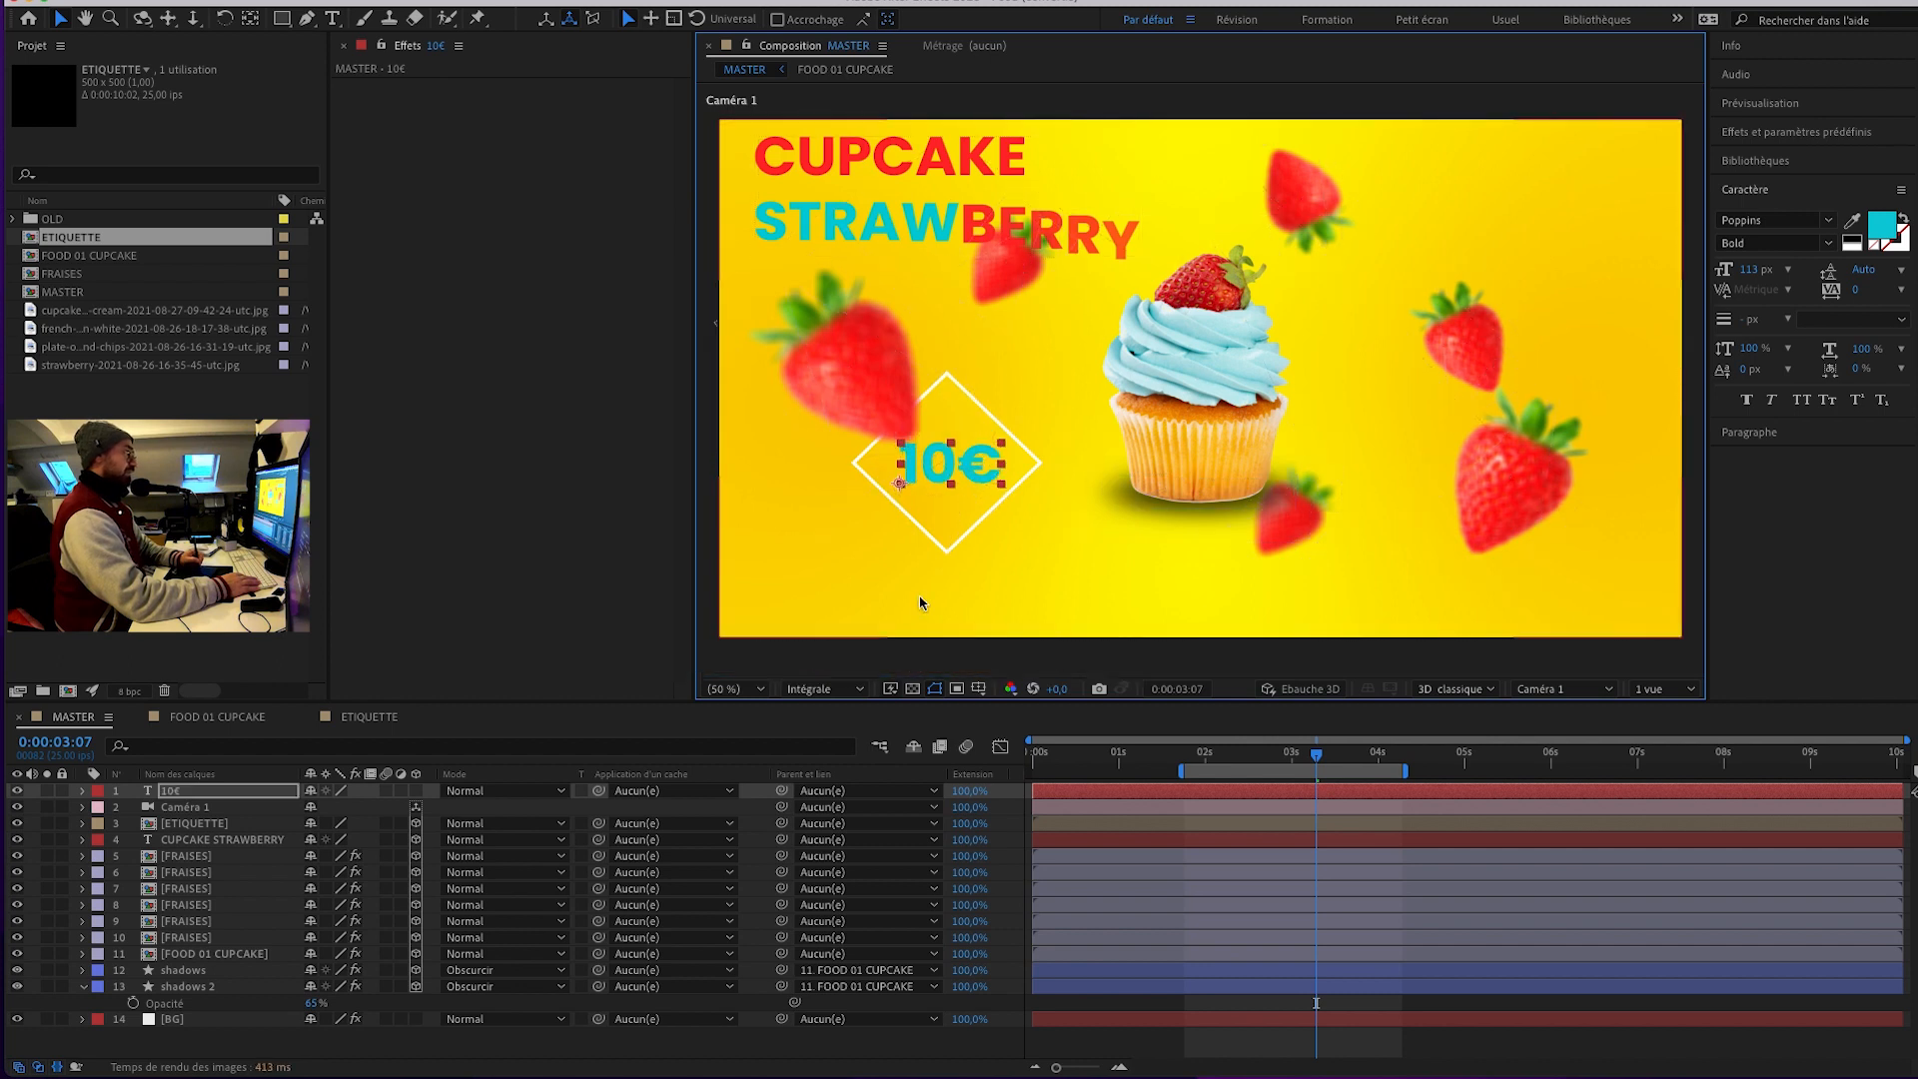
drag(974, 473, 979, 470)
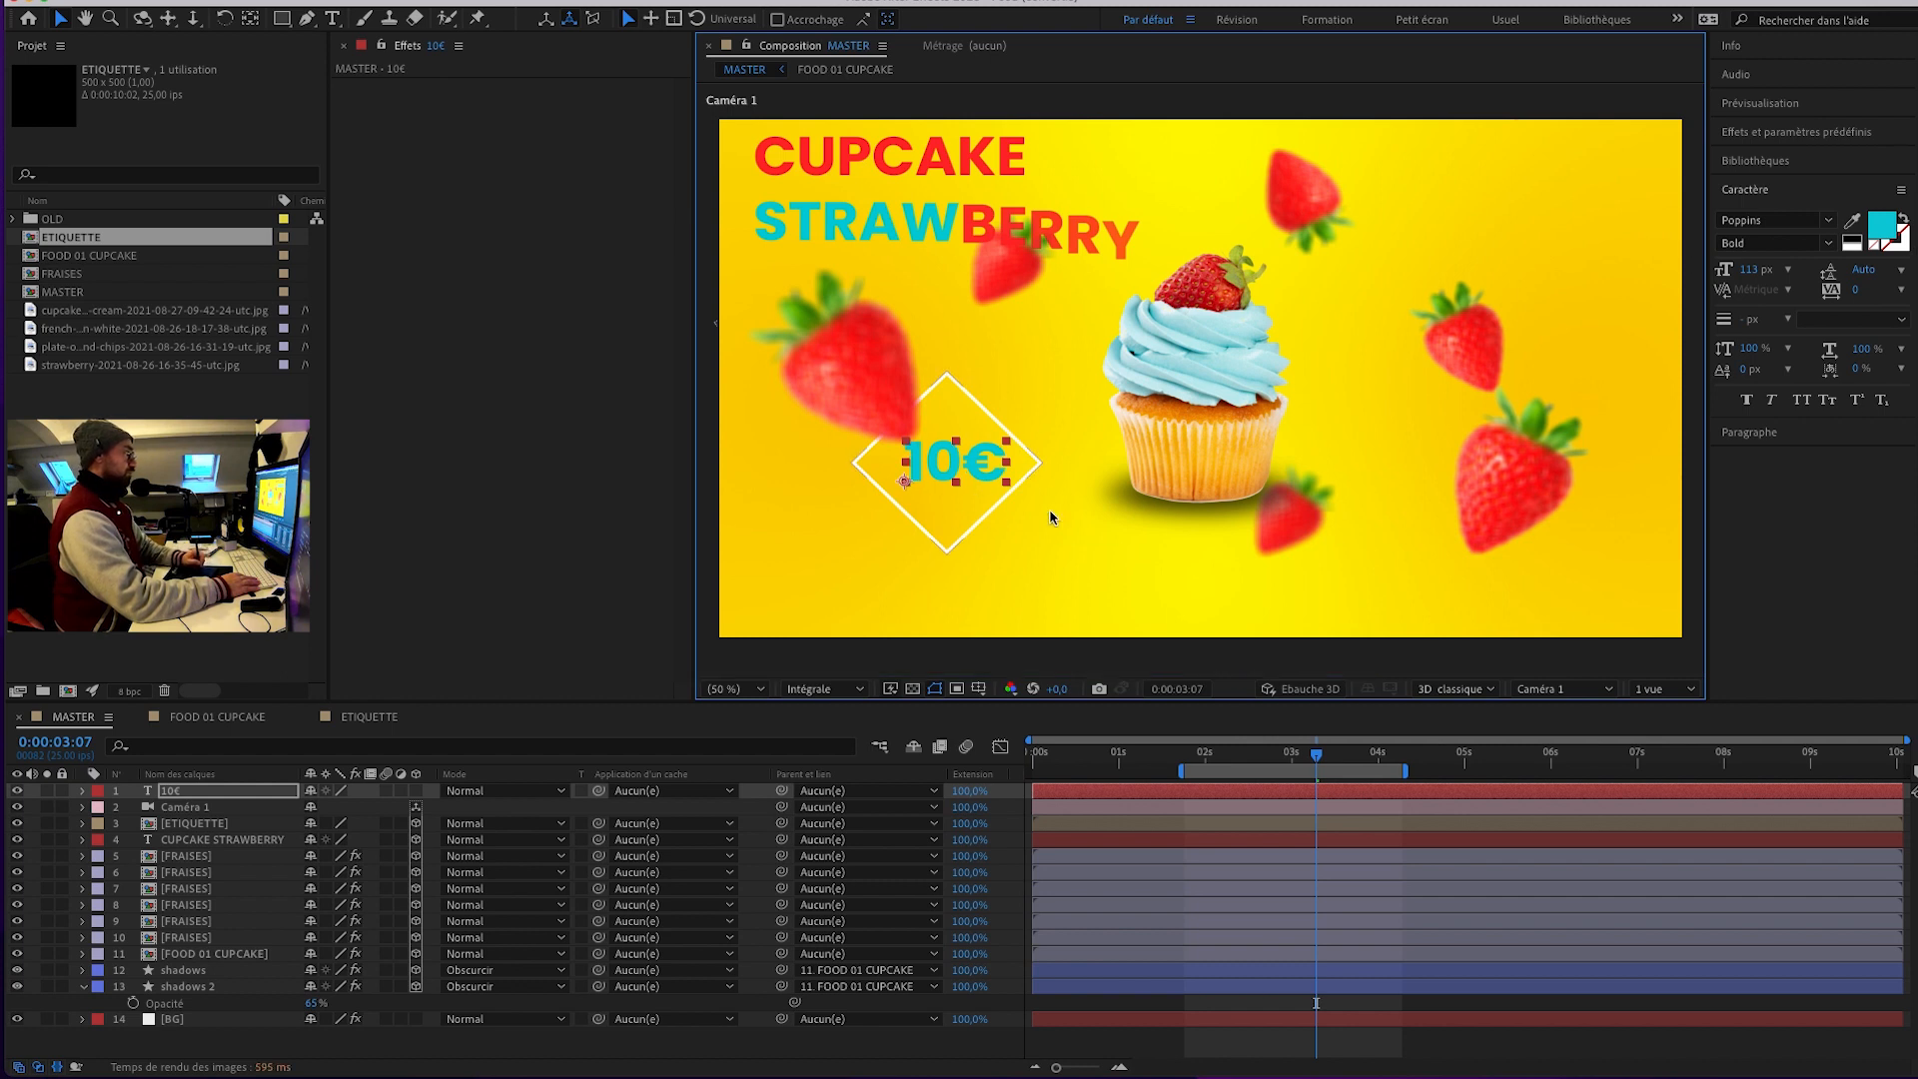
Move the 10€ layer directly below Caméra 1 in the layer stack.
click(193, 805)
click(179, 792)
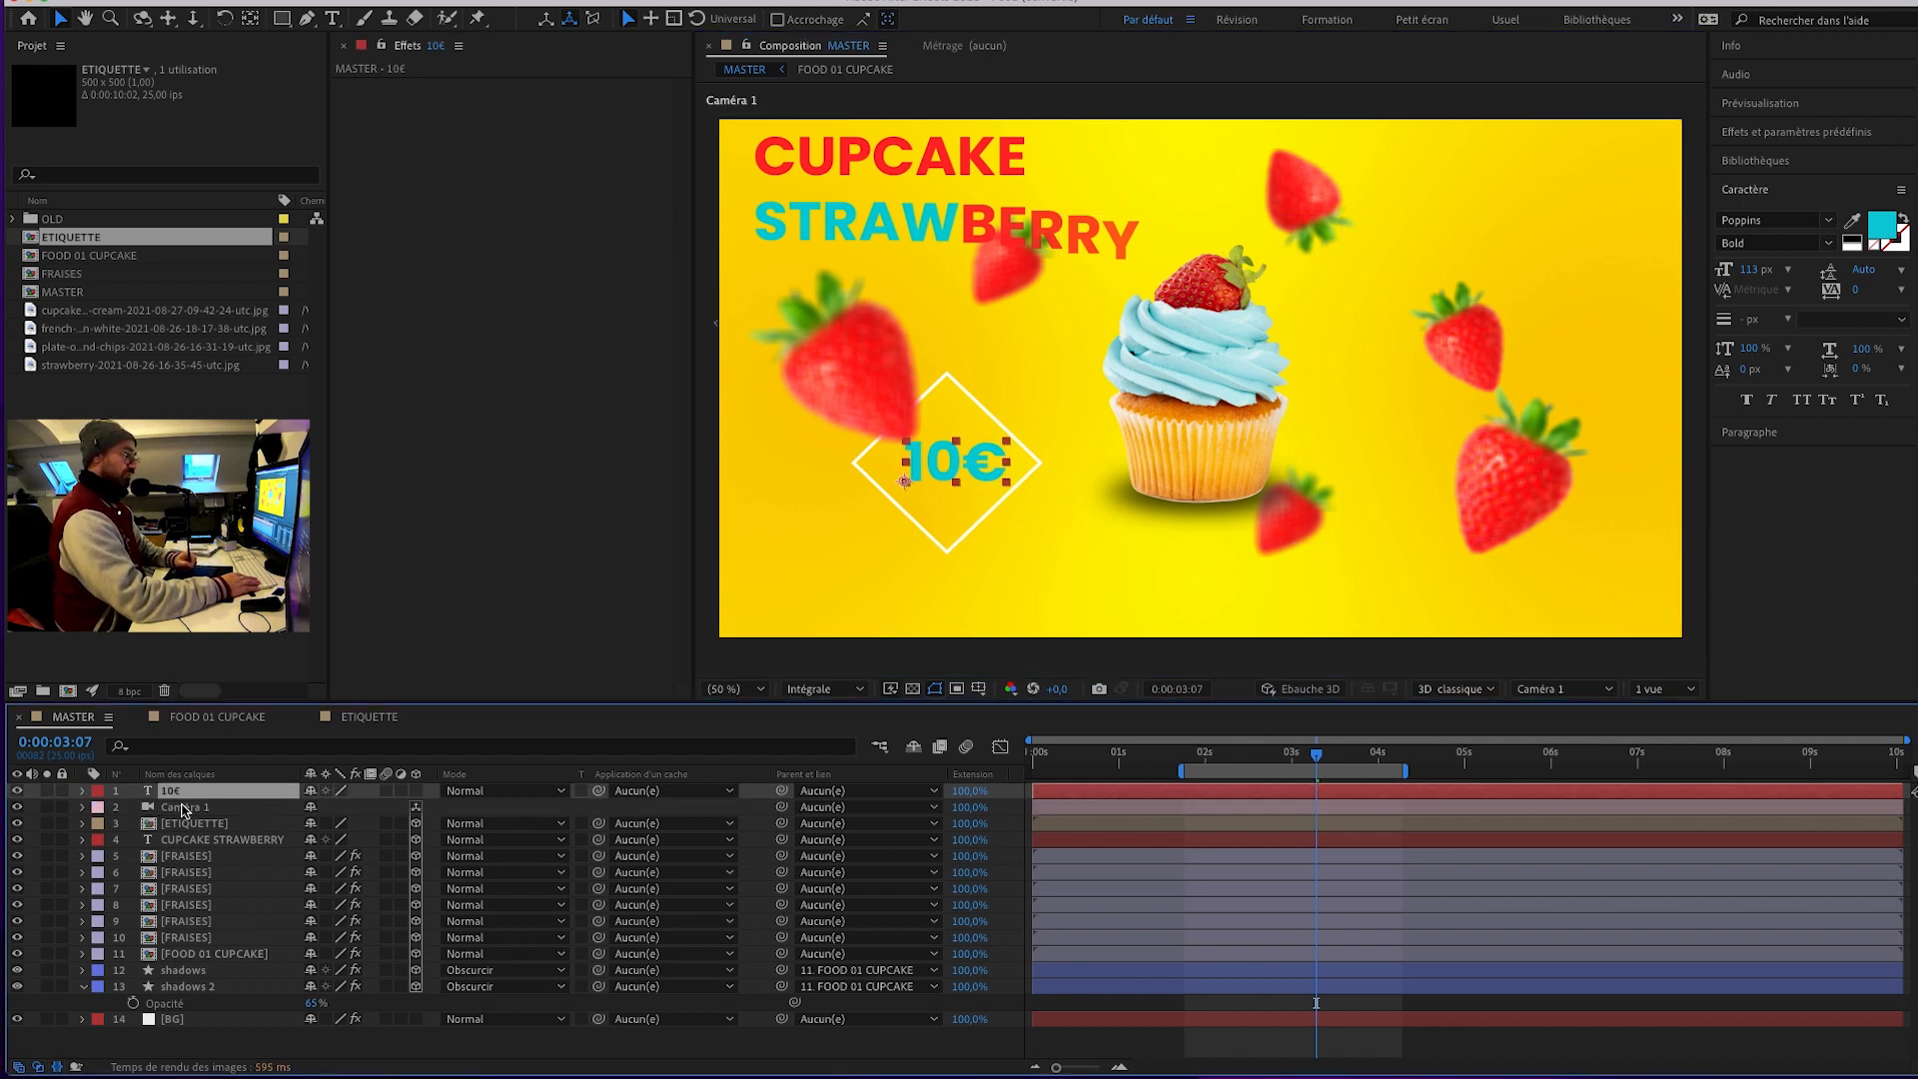
drag(200, 795, 200, 816)
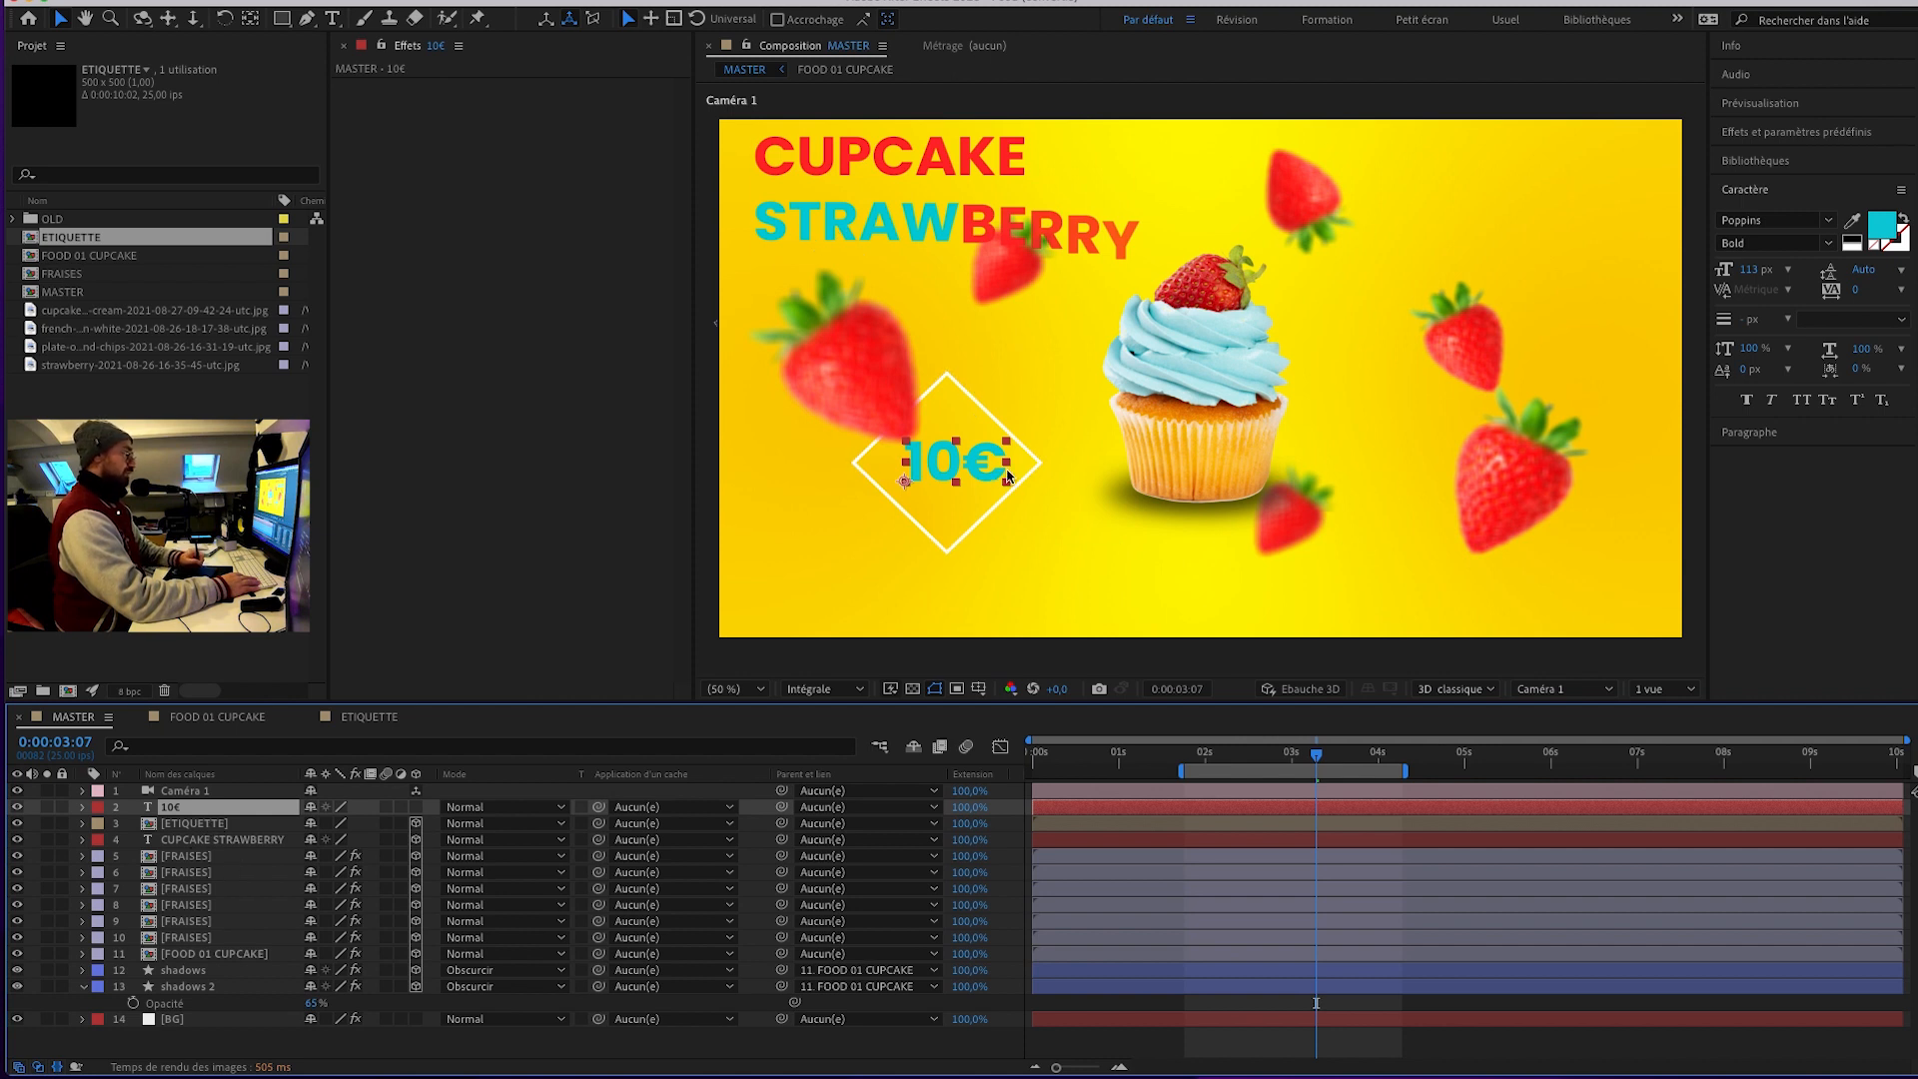
Copy the Animation 1 text animator from CUPCAKE STRAWBERRY onto the 10€ layer.
click(210, 839)
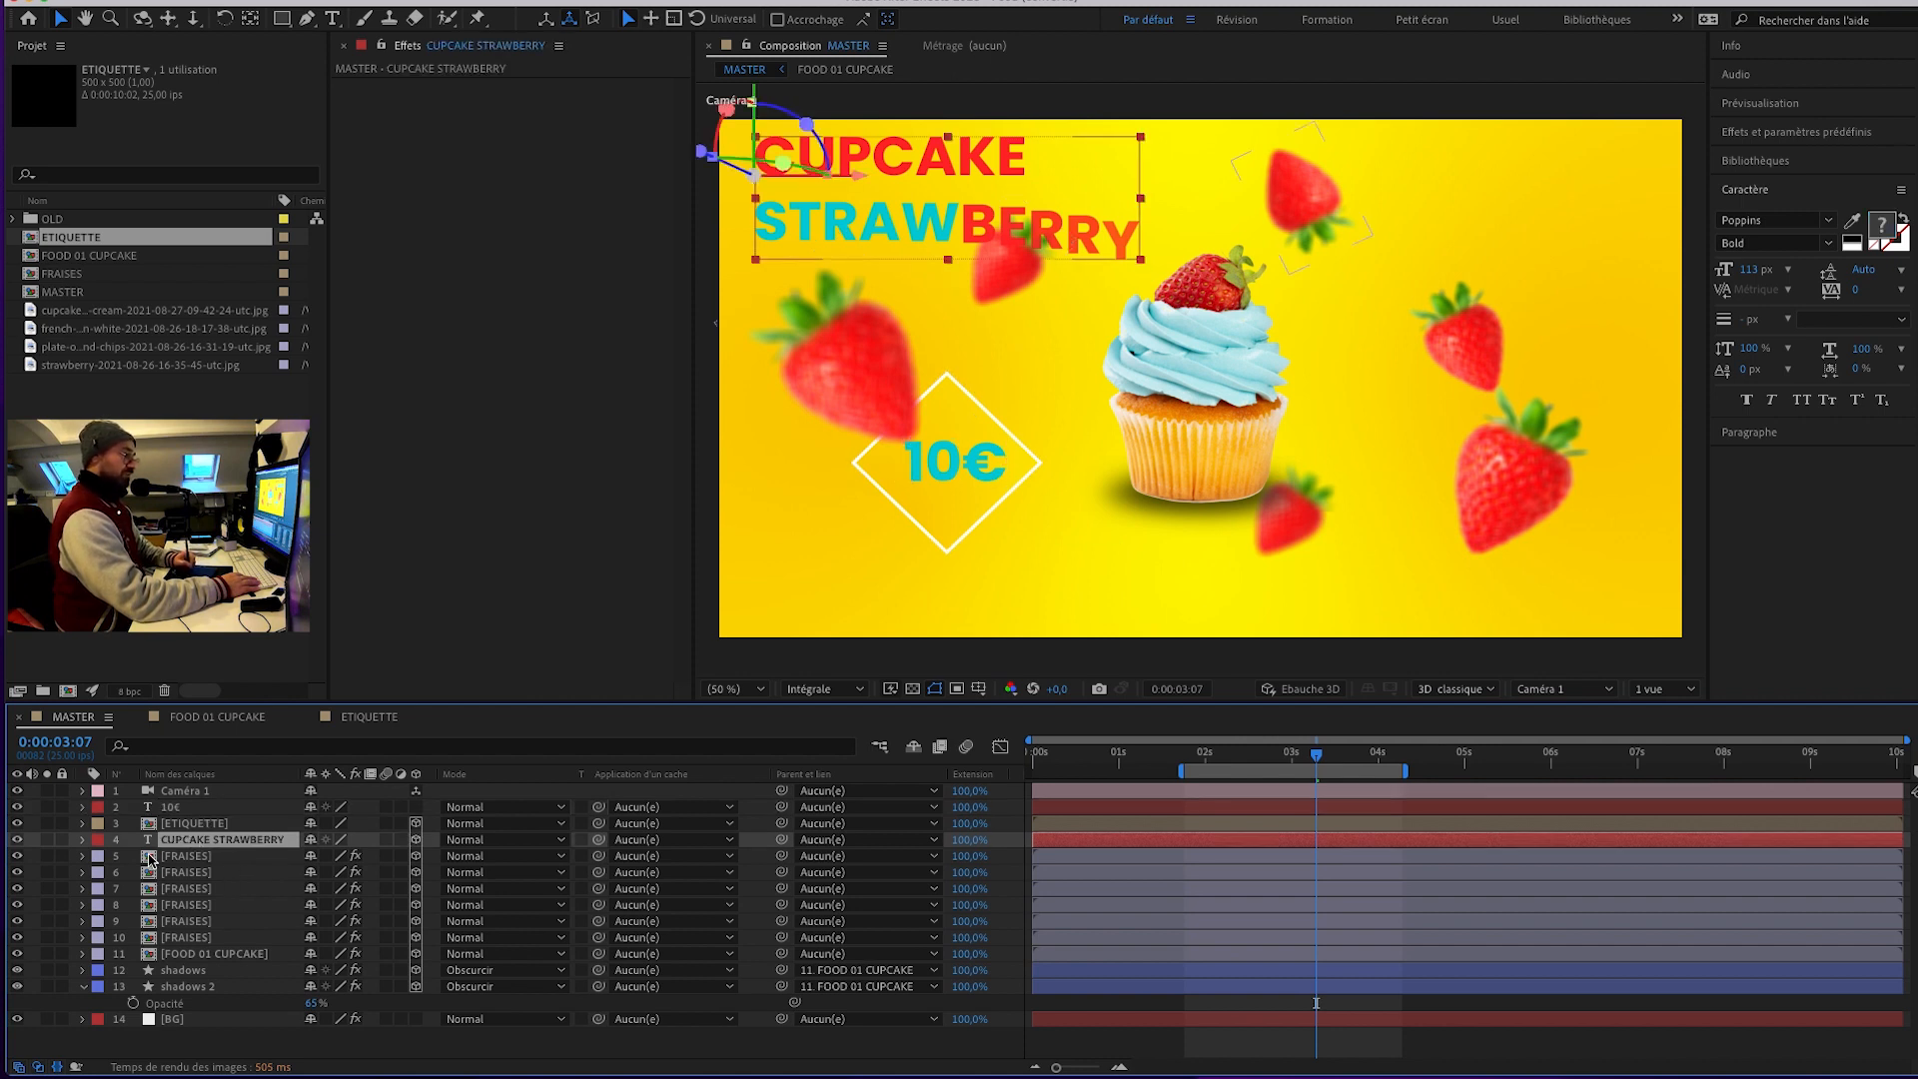
click(82, 840)
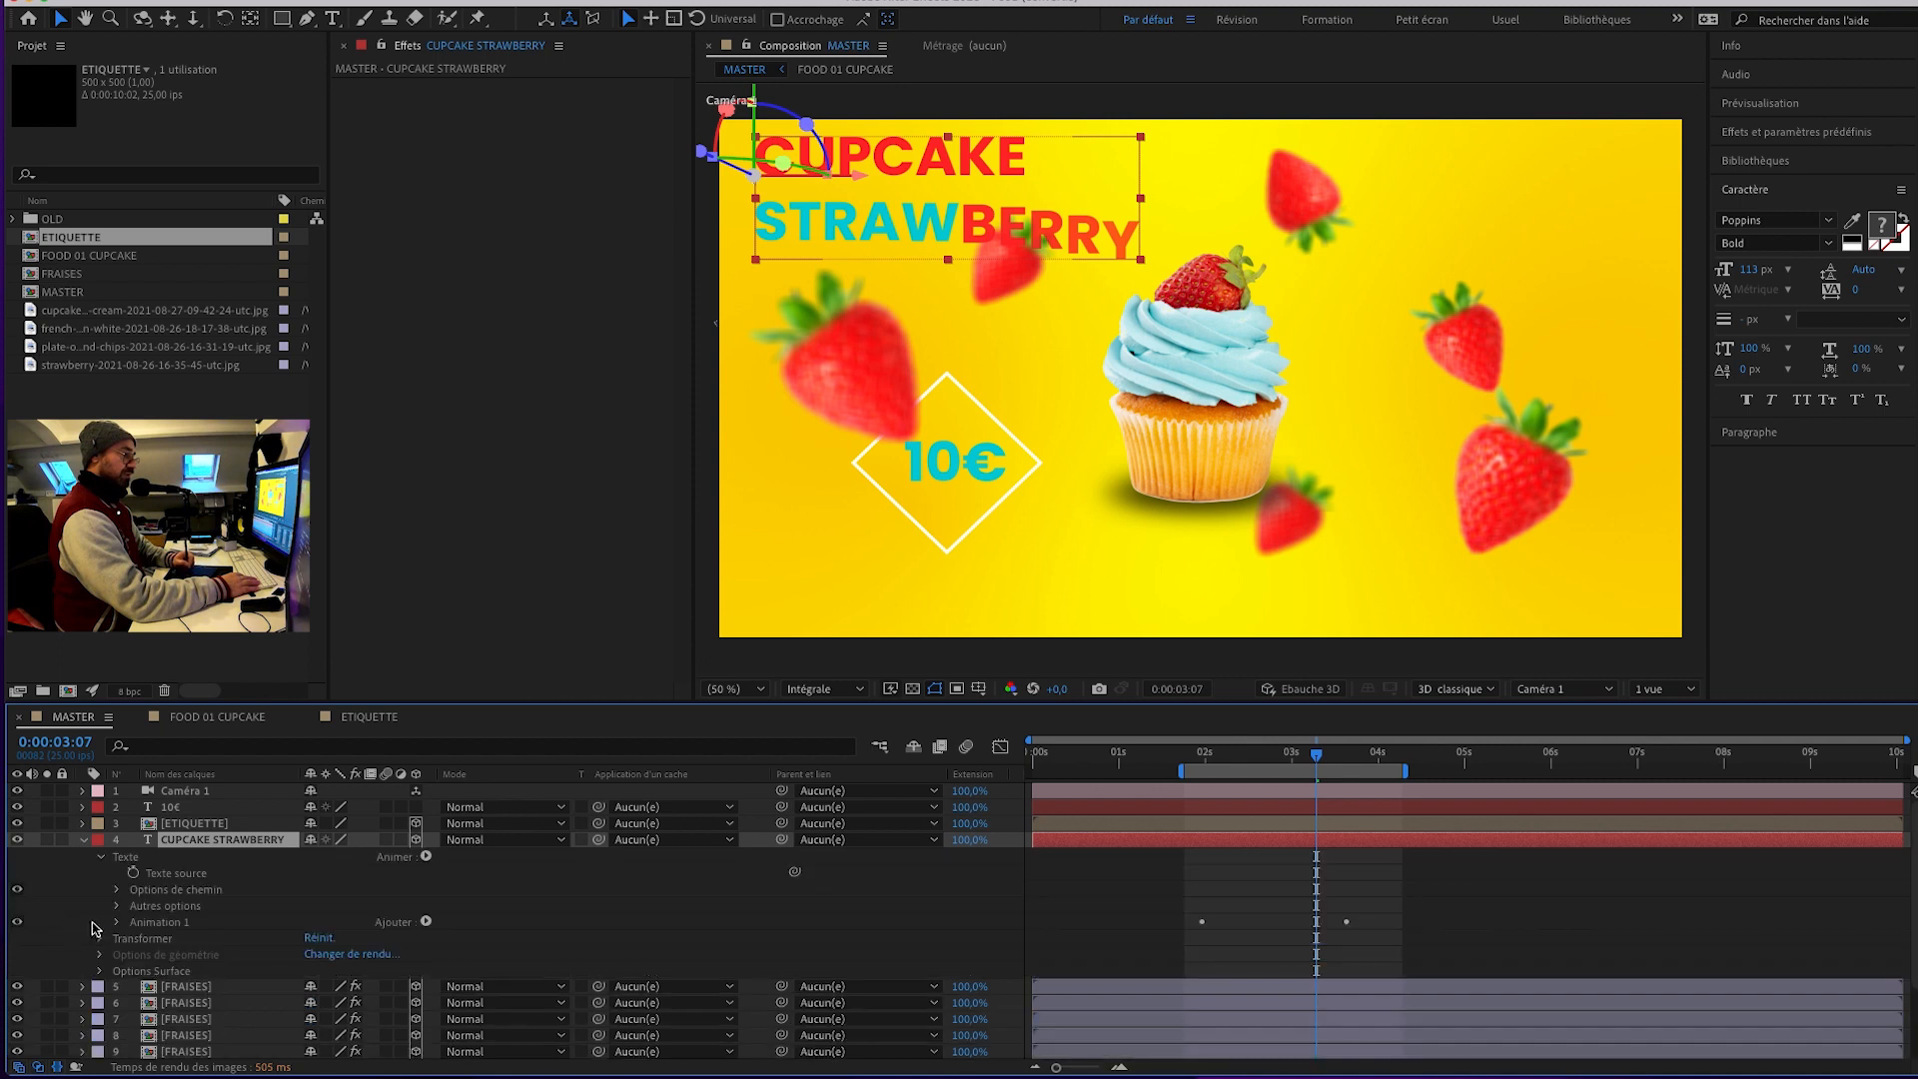
click(101, 857)
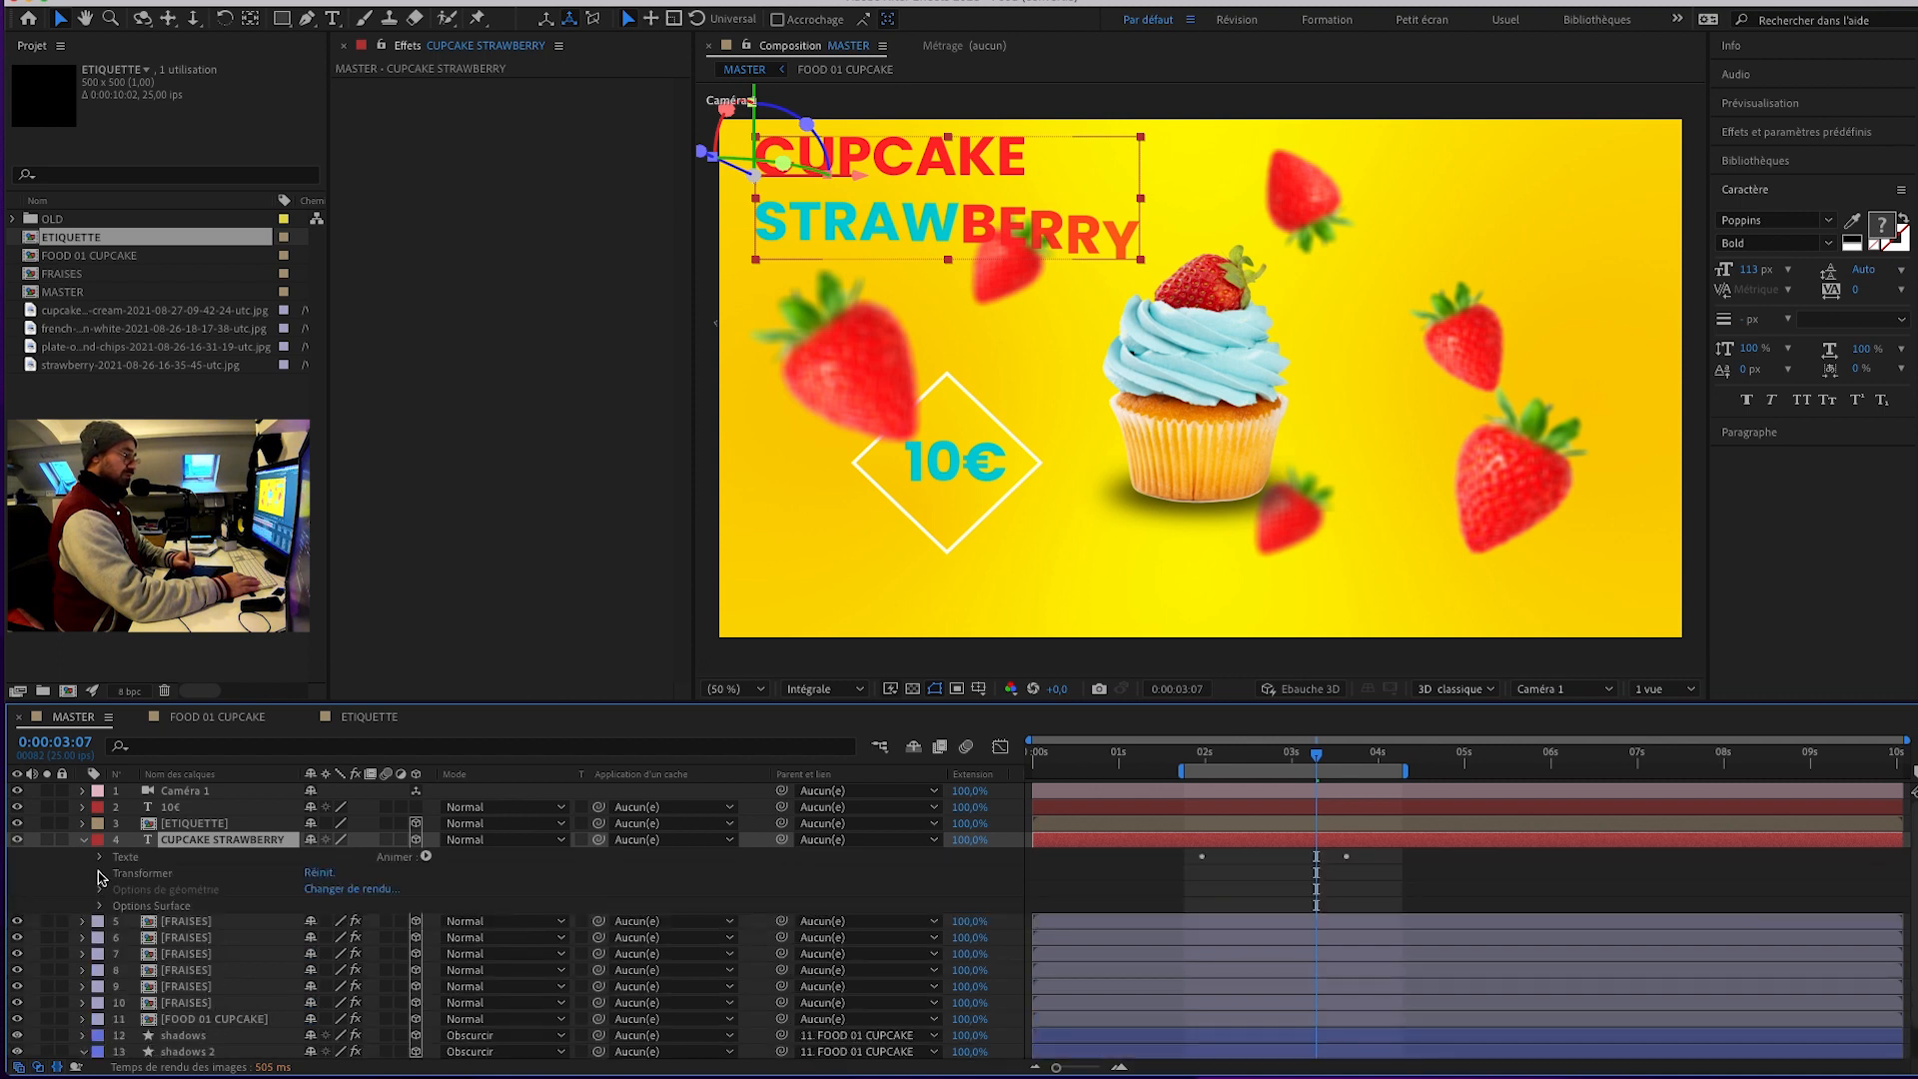
click(100, 857)
click(161, 924)
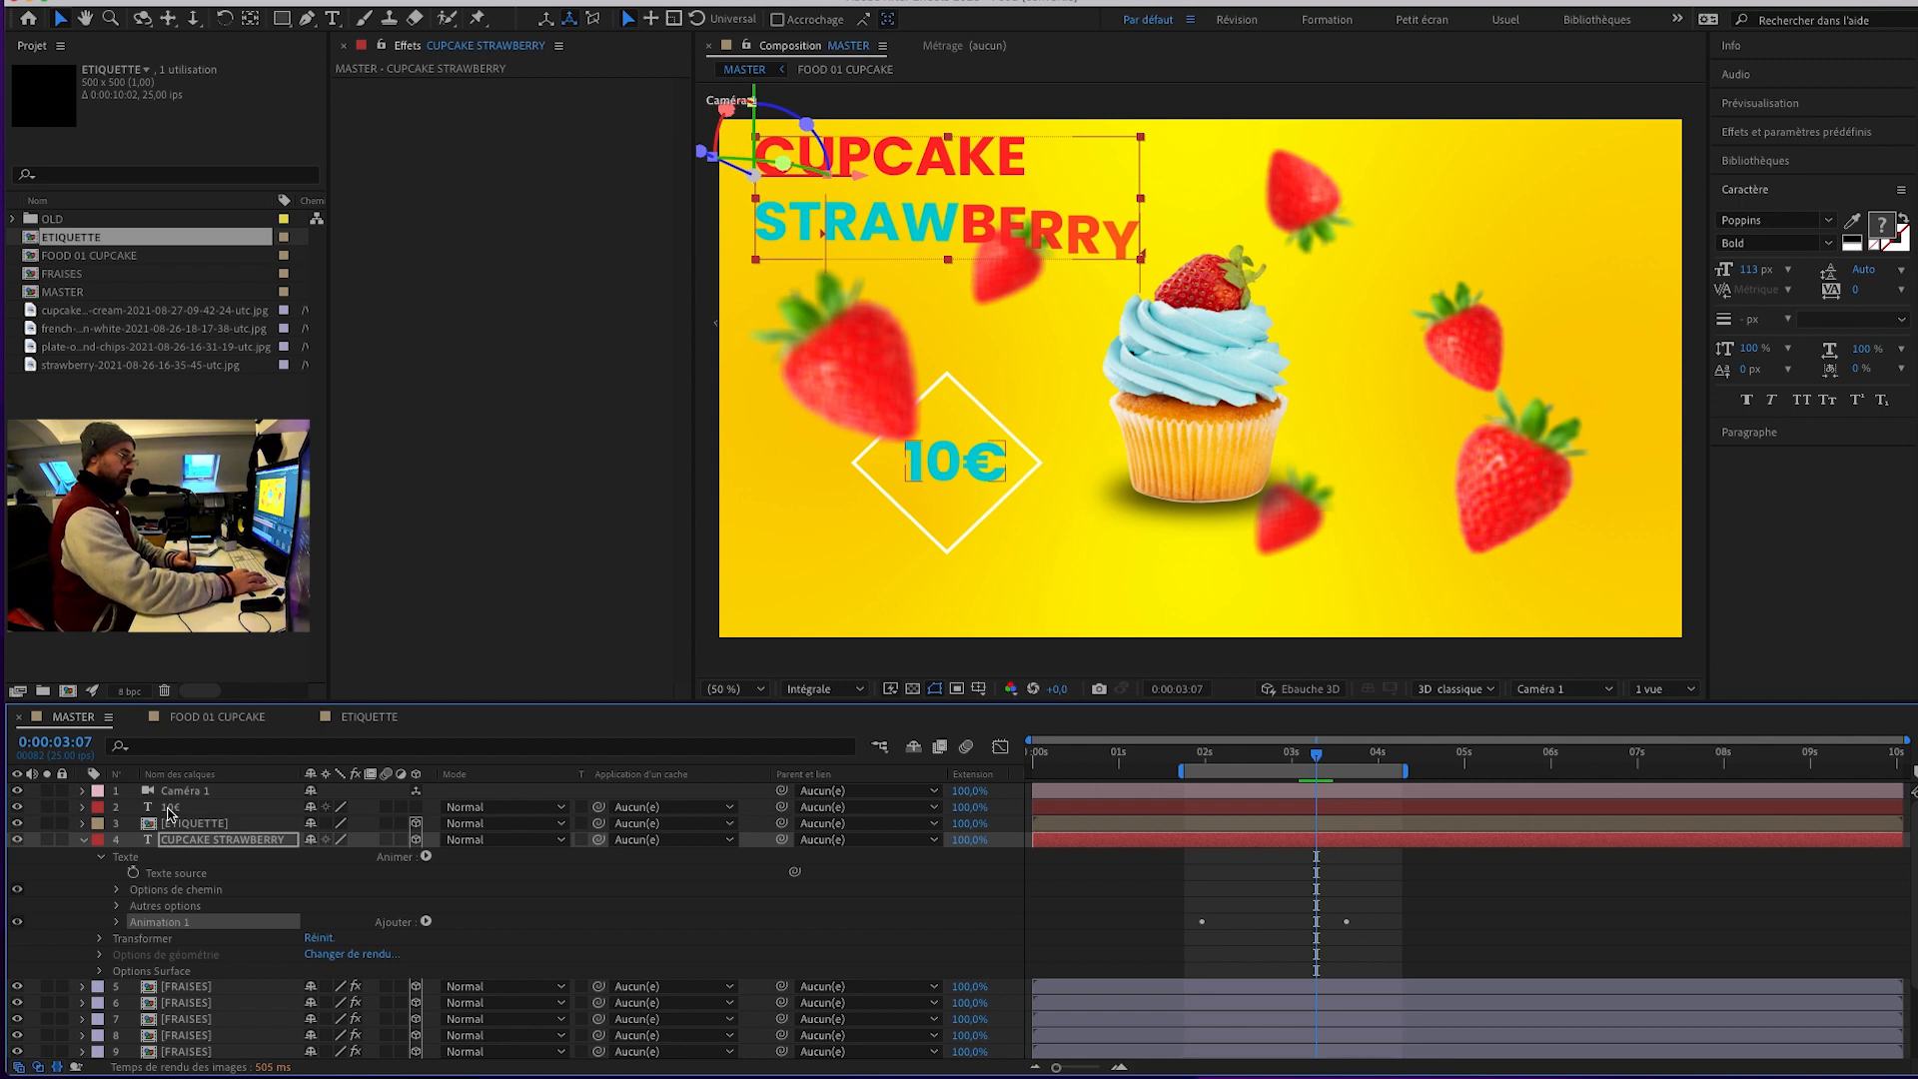
click(170, 809)
key(super+v)
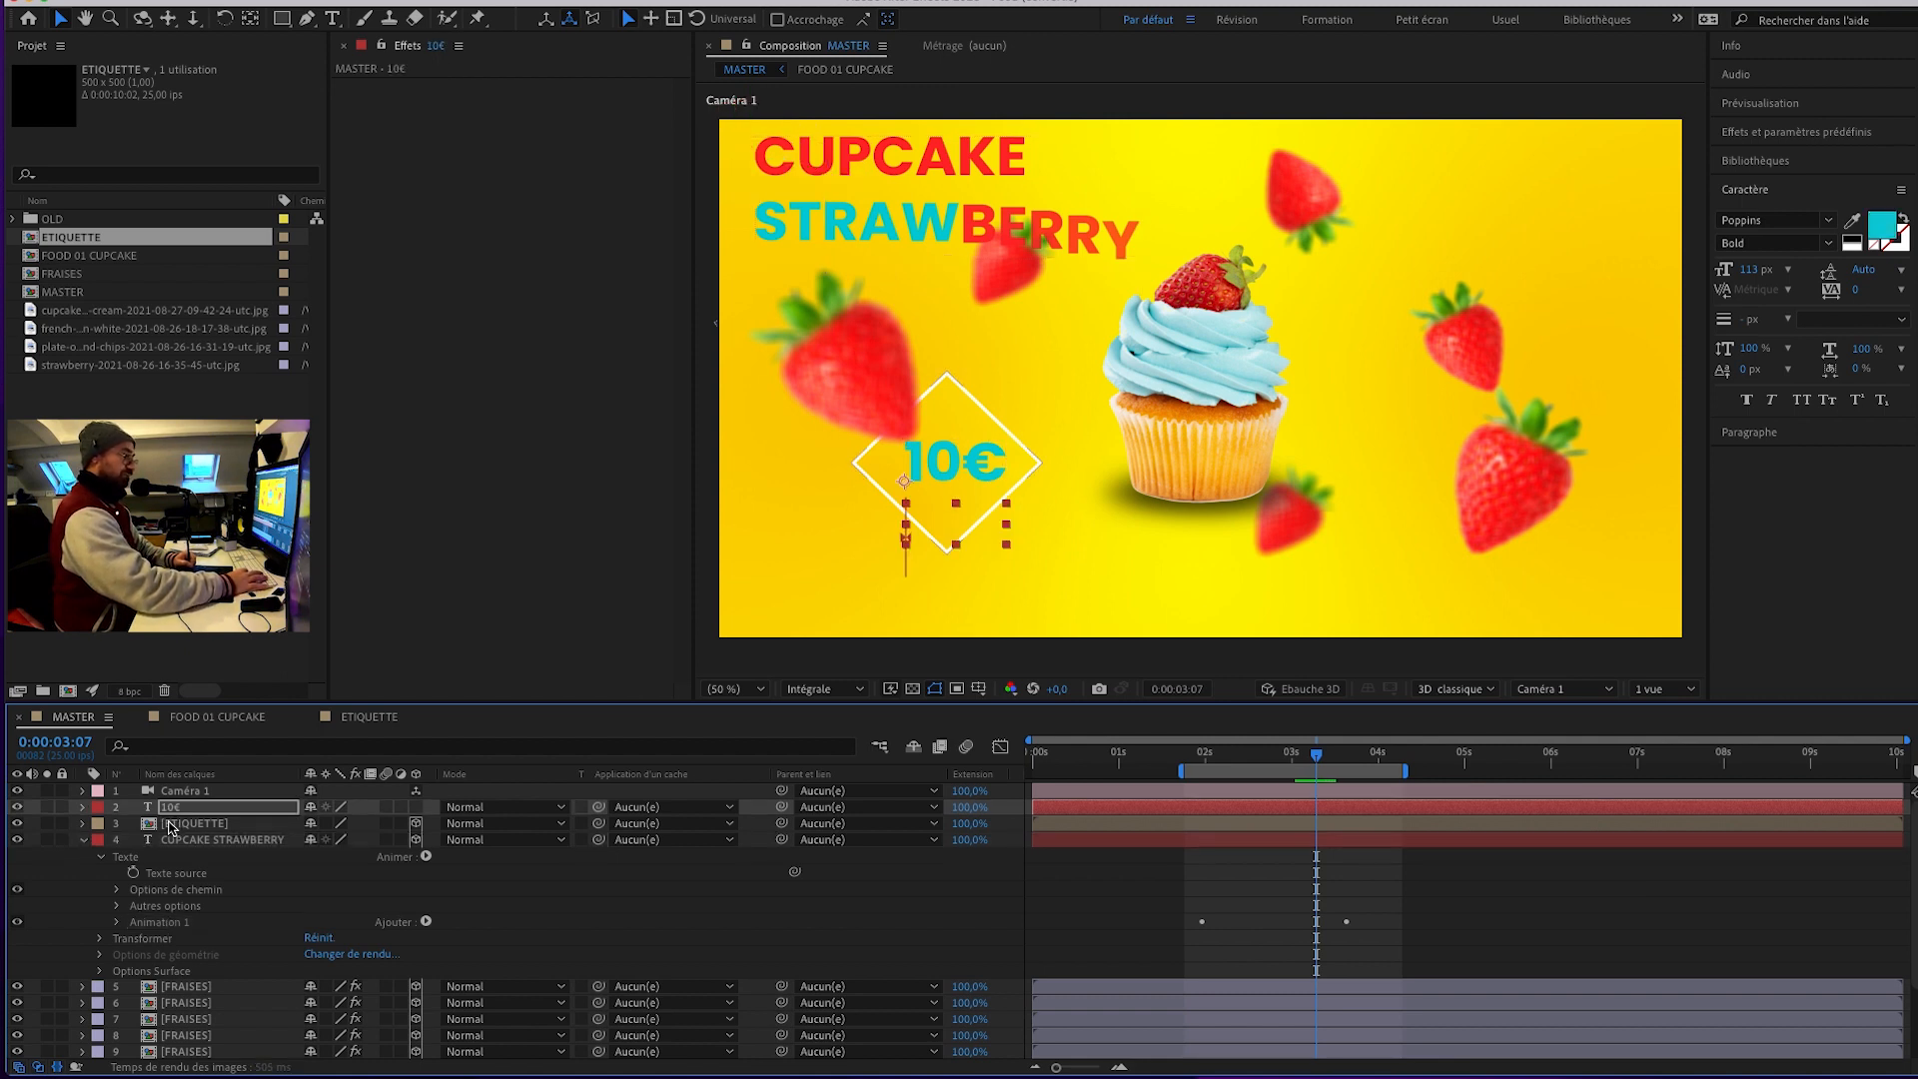
Move the 10€ layer's last Décalage keyframe earlier, to just before 0:00:03:18, and select the ETIQUETTE layer.
mouse_move(1320, 761)
mouse_down()
mouse_move(1378, 755)
mouse_move(1355, 755)
mouse_up()
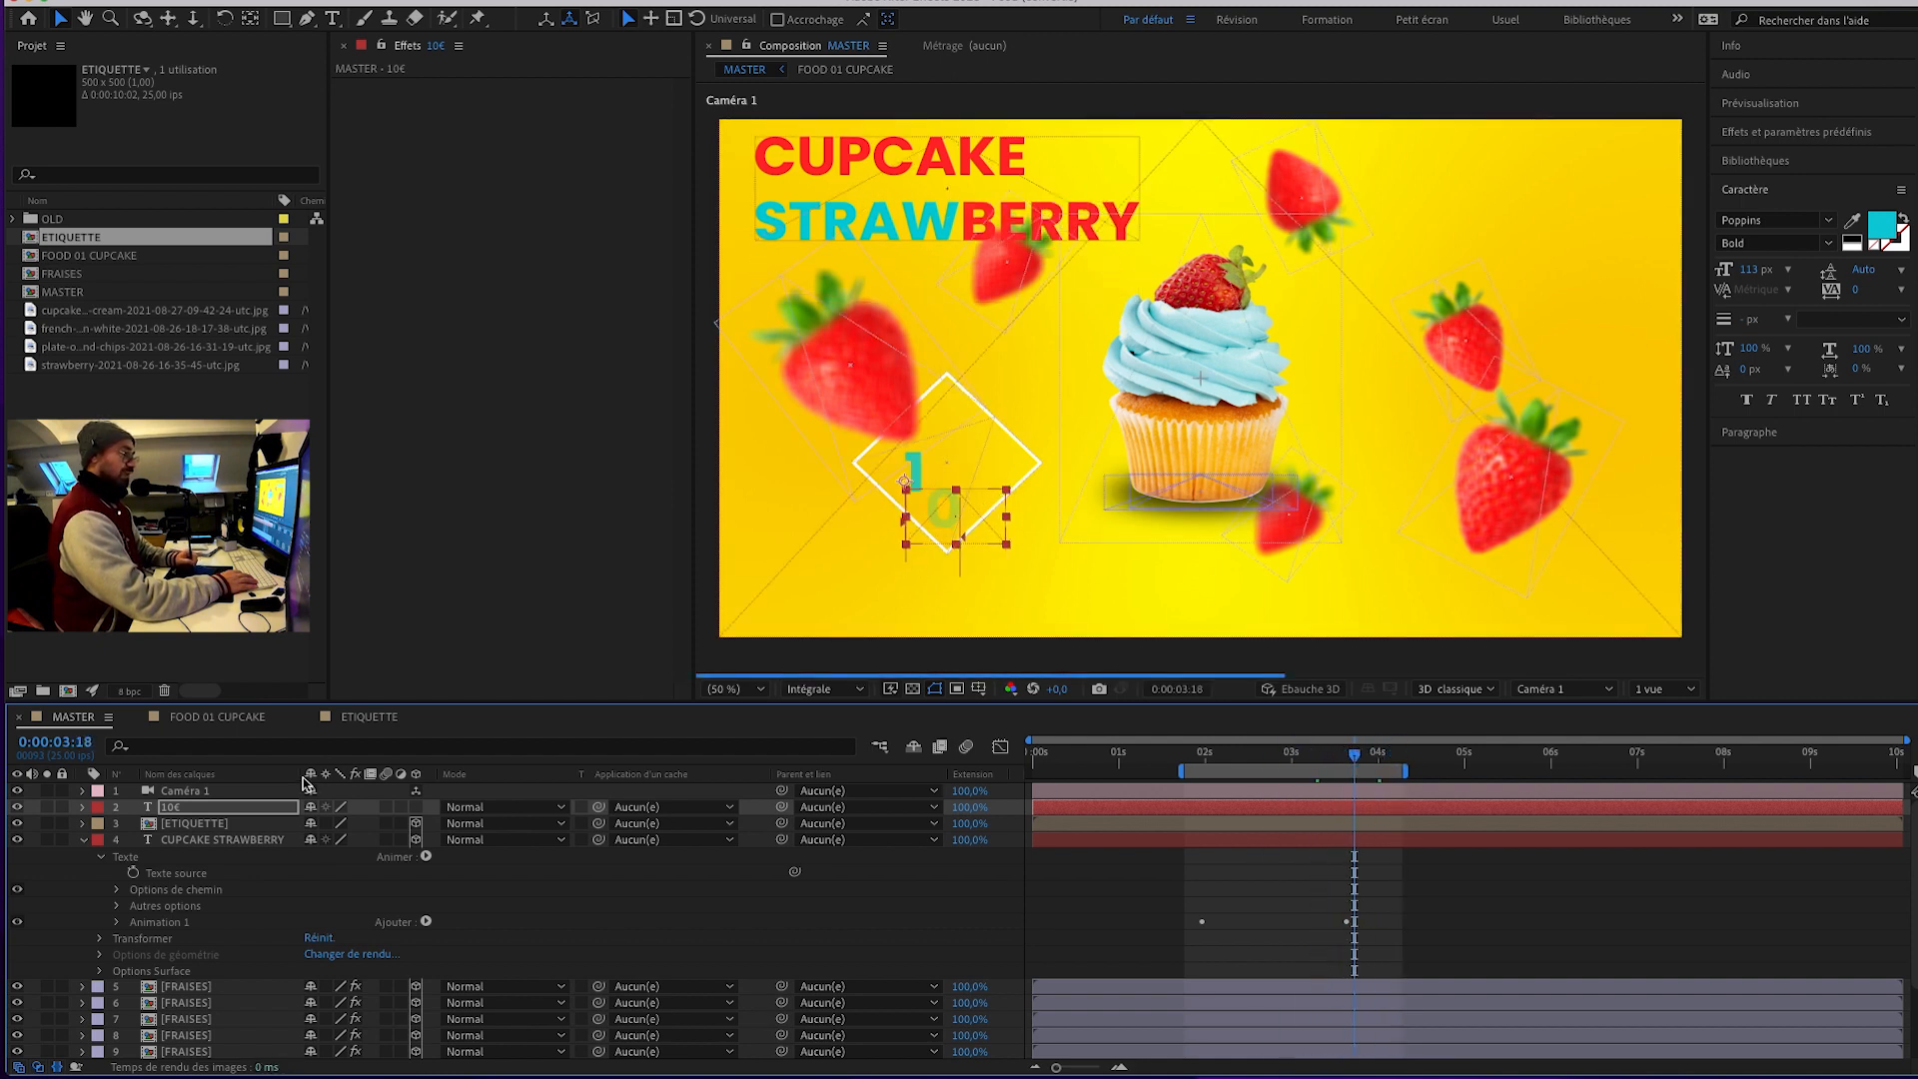
key(u)
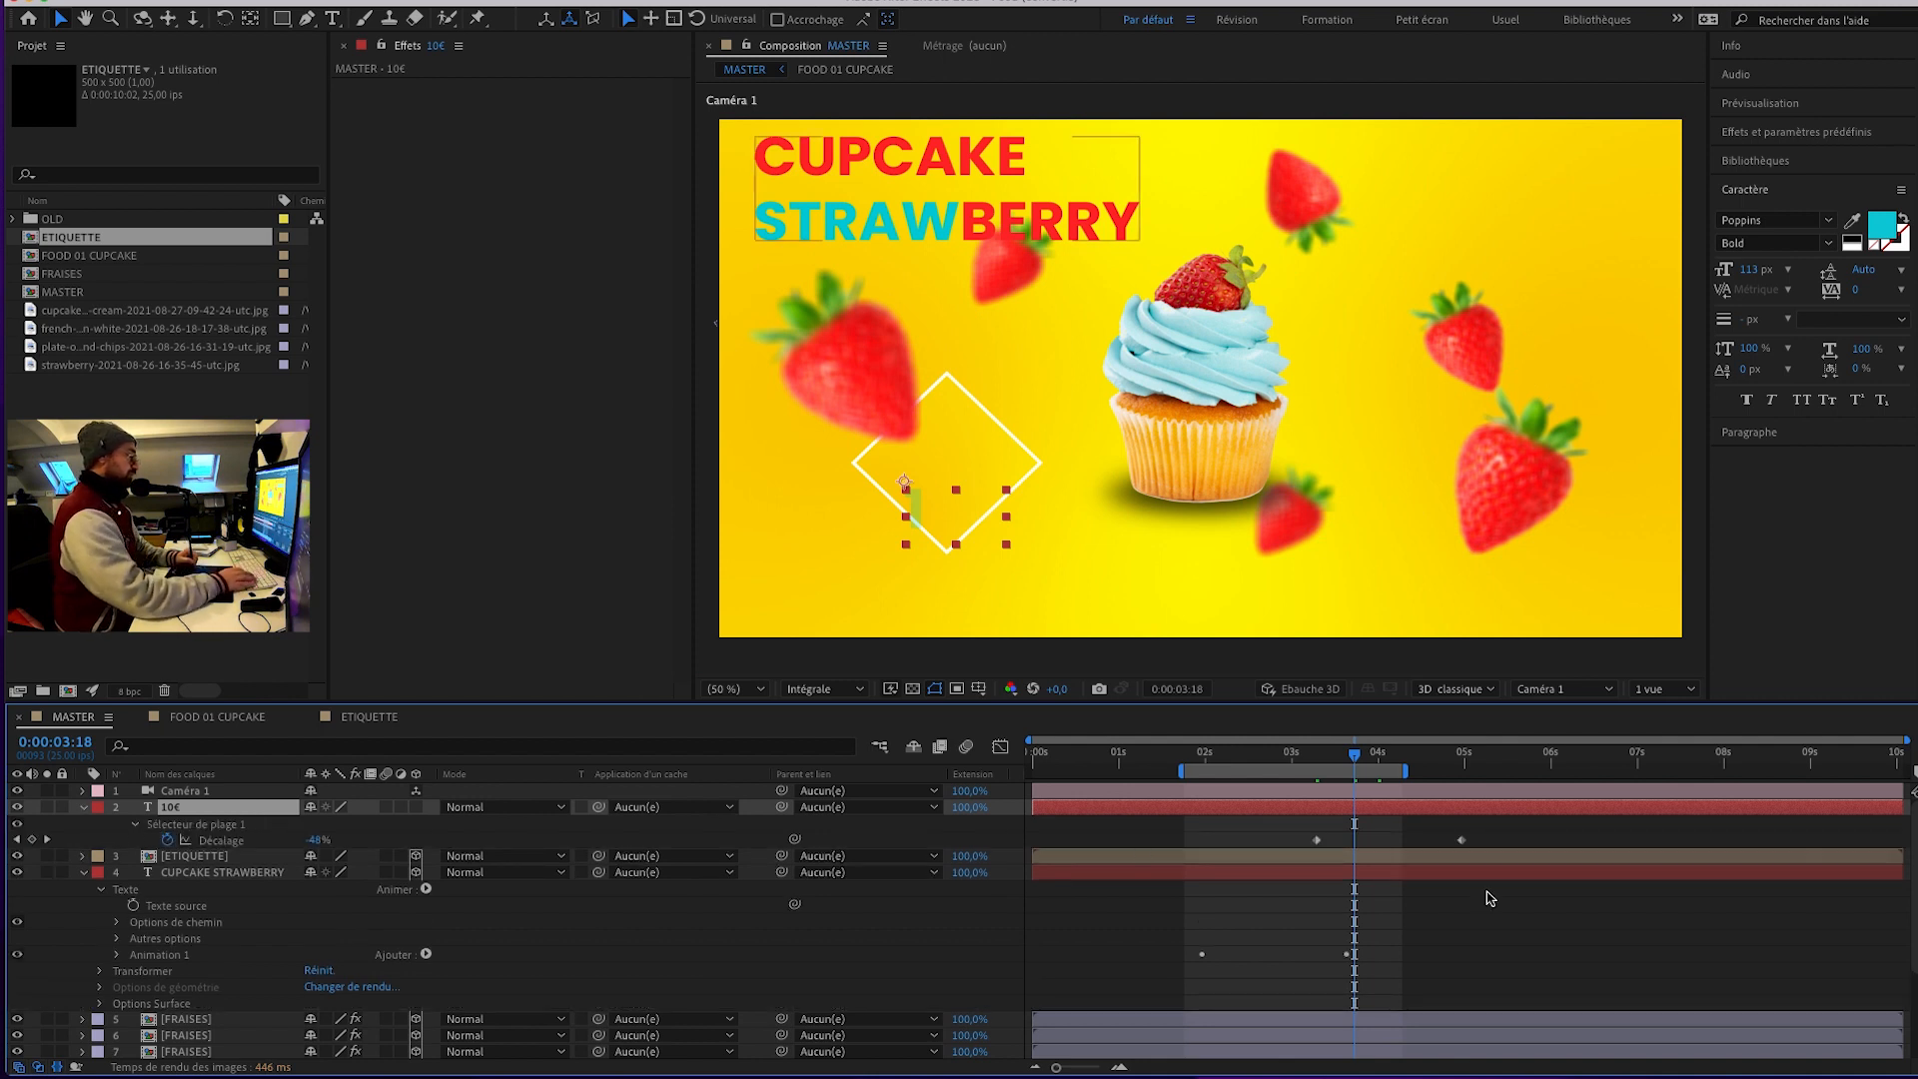
drag(1478, 829, 1346, 846)
click(1326, 841)
click(1147, 933)
drag(1296, 763, 1350, 763)
click(82, 807)
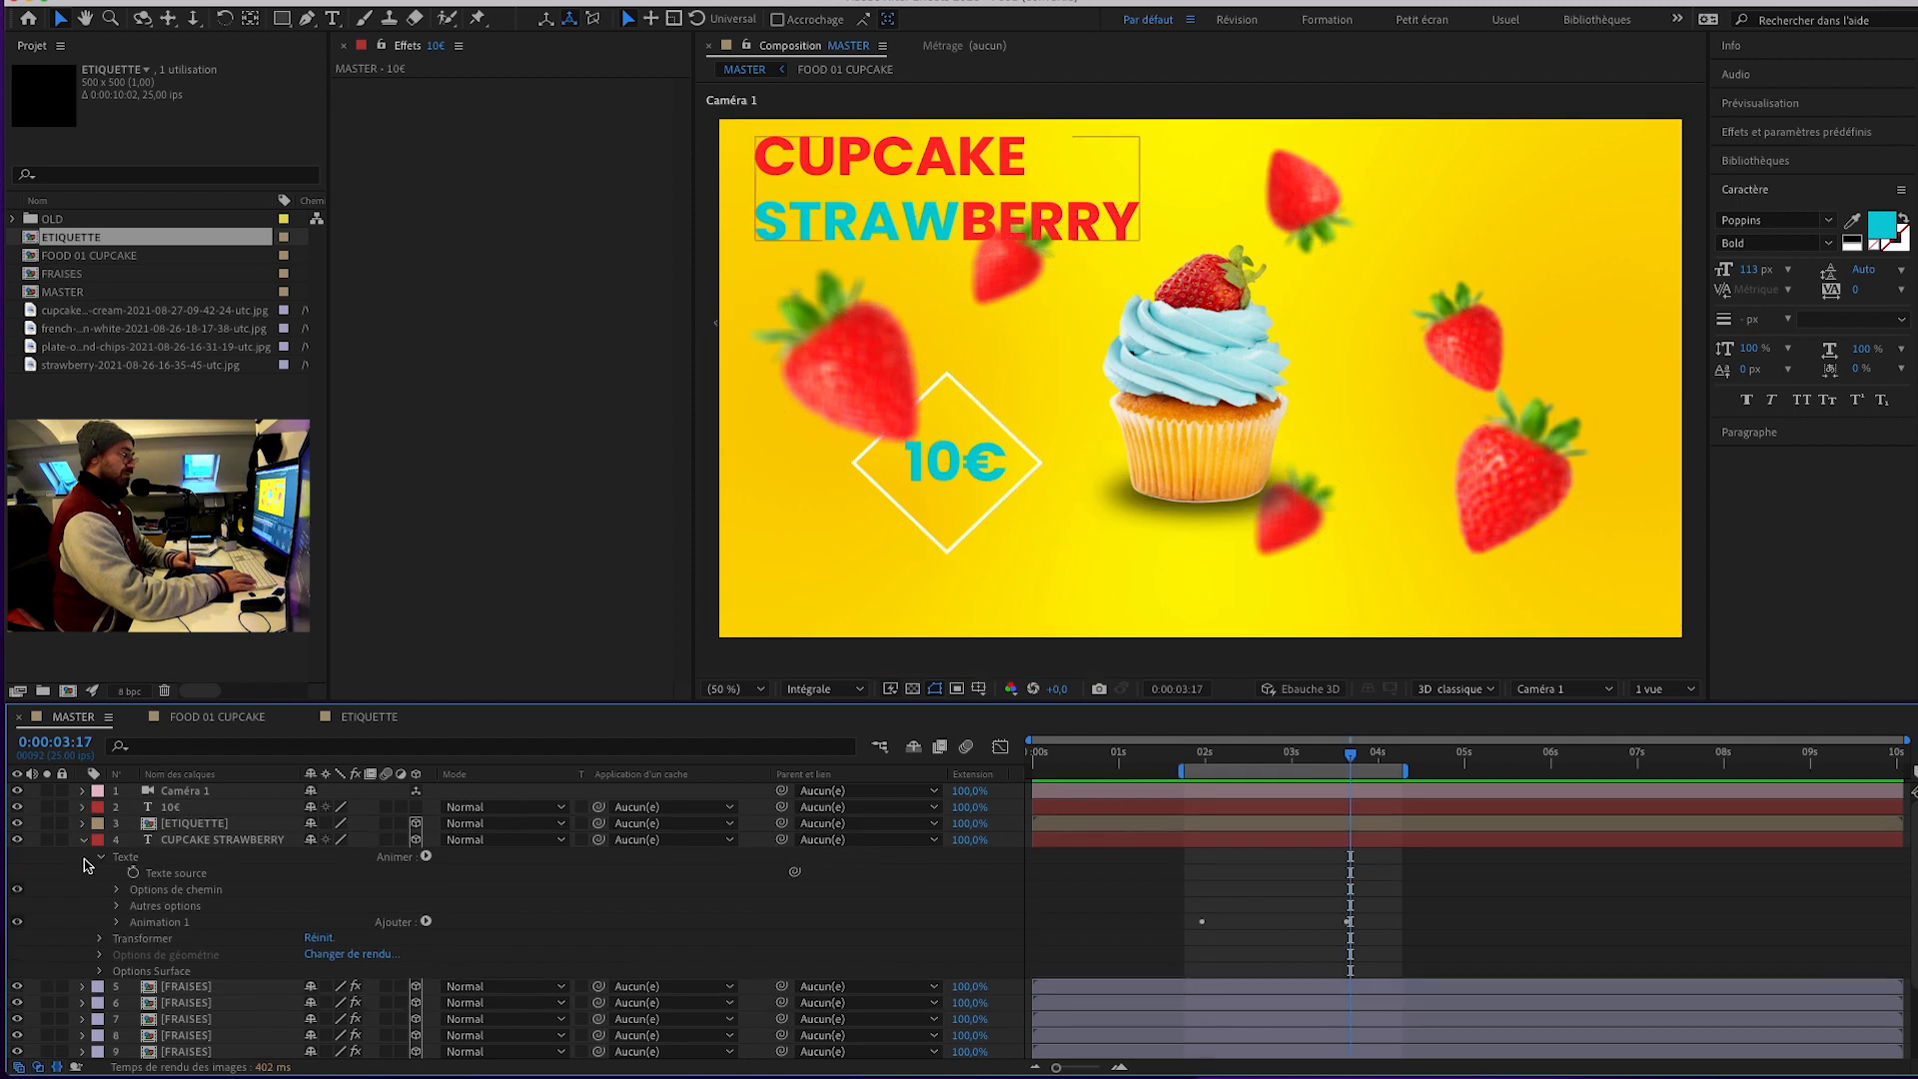
click(148, 825)
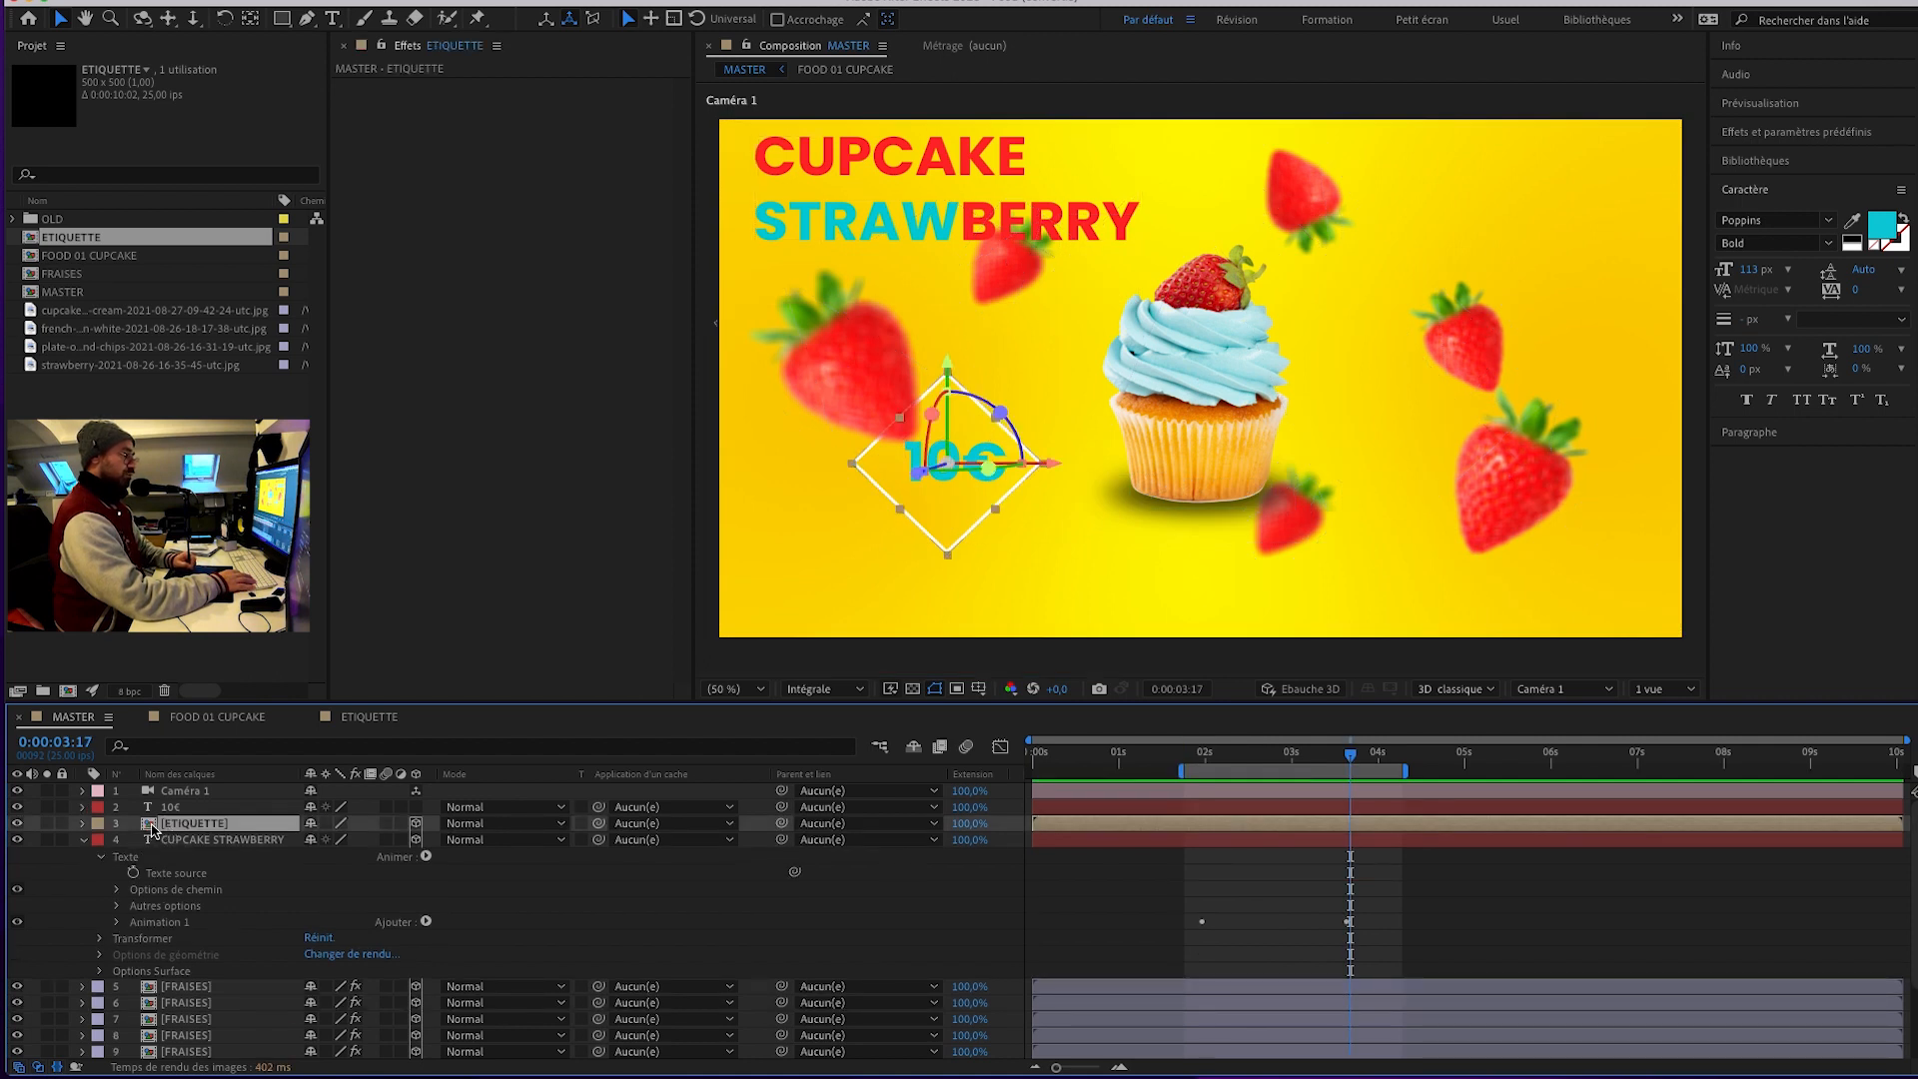
Set the white outline of the shape layer in the ETIQUETTE composition to 35 px and return to MASTER.
click(360, 717)
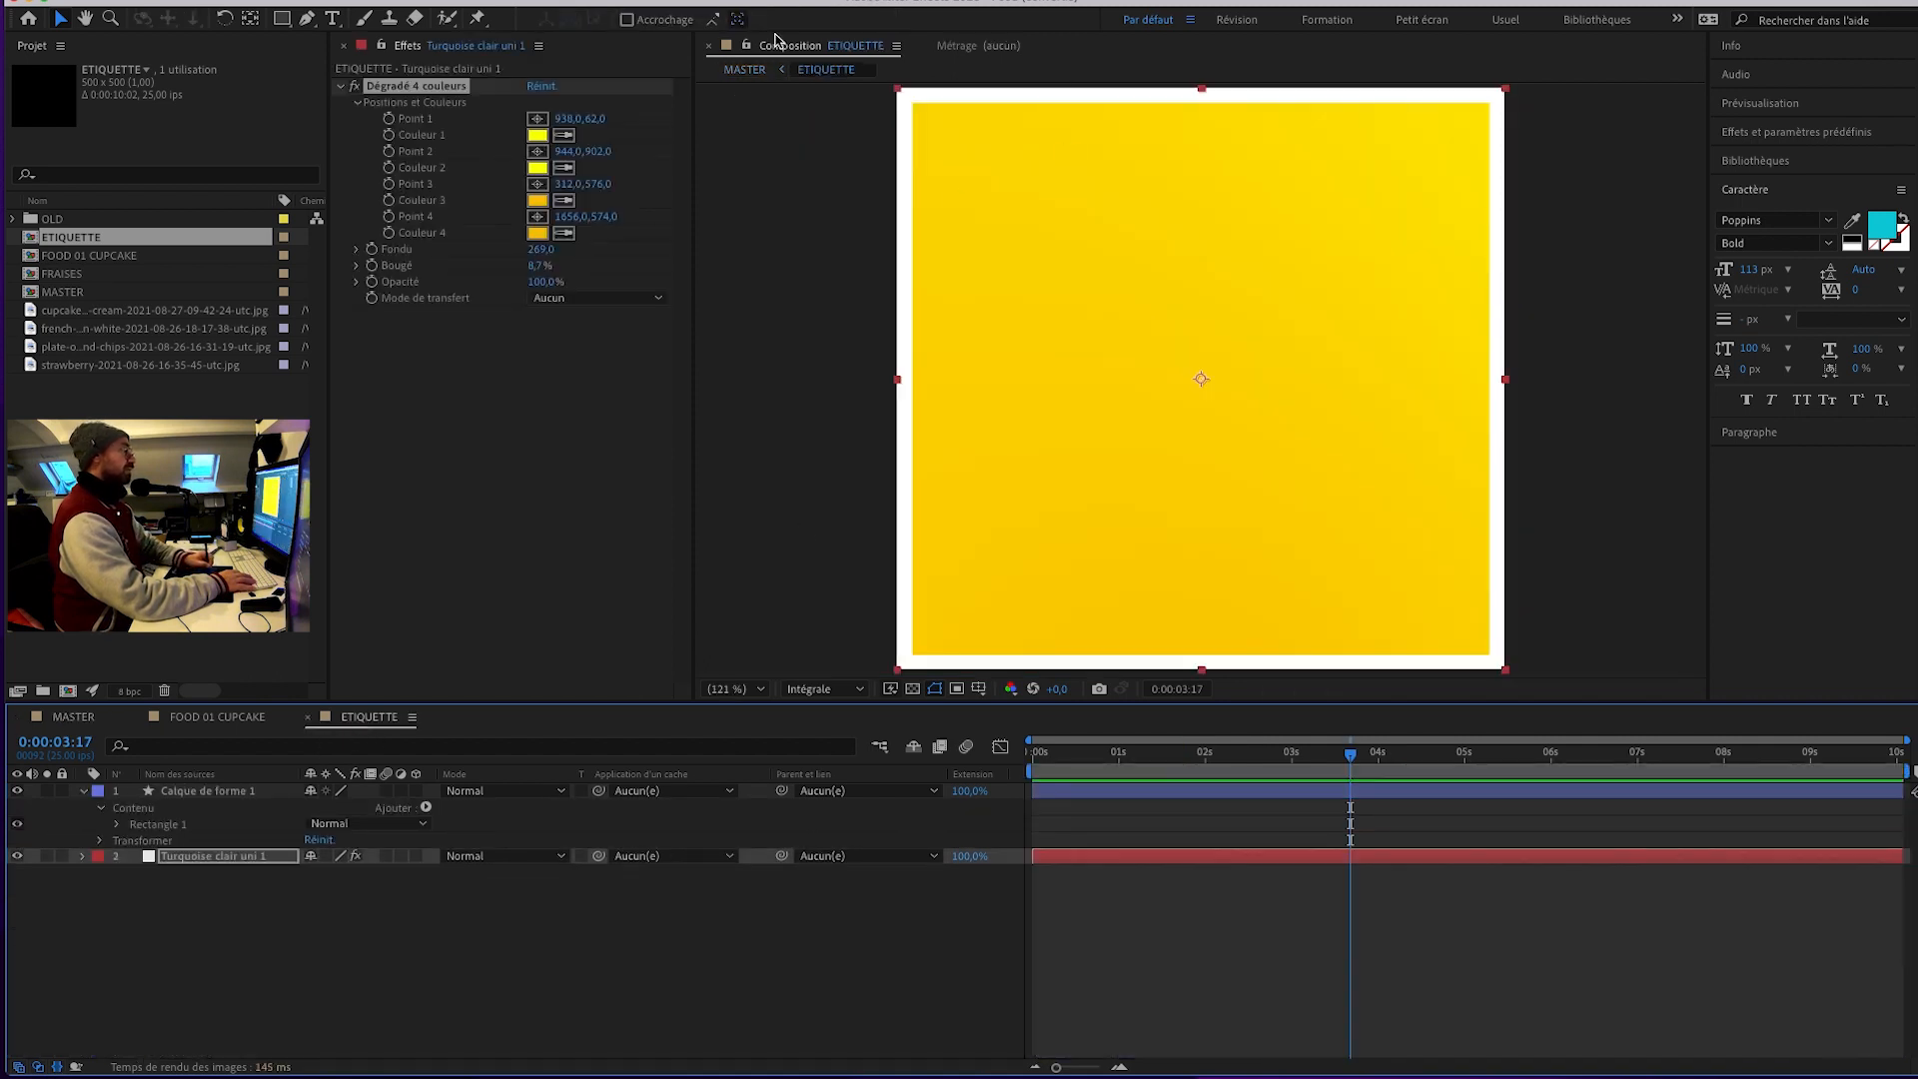
click(191, 795)
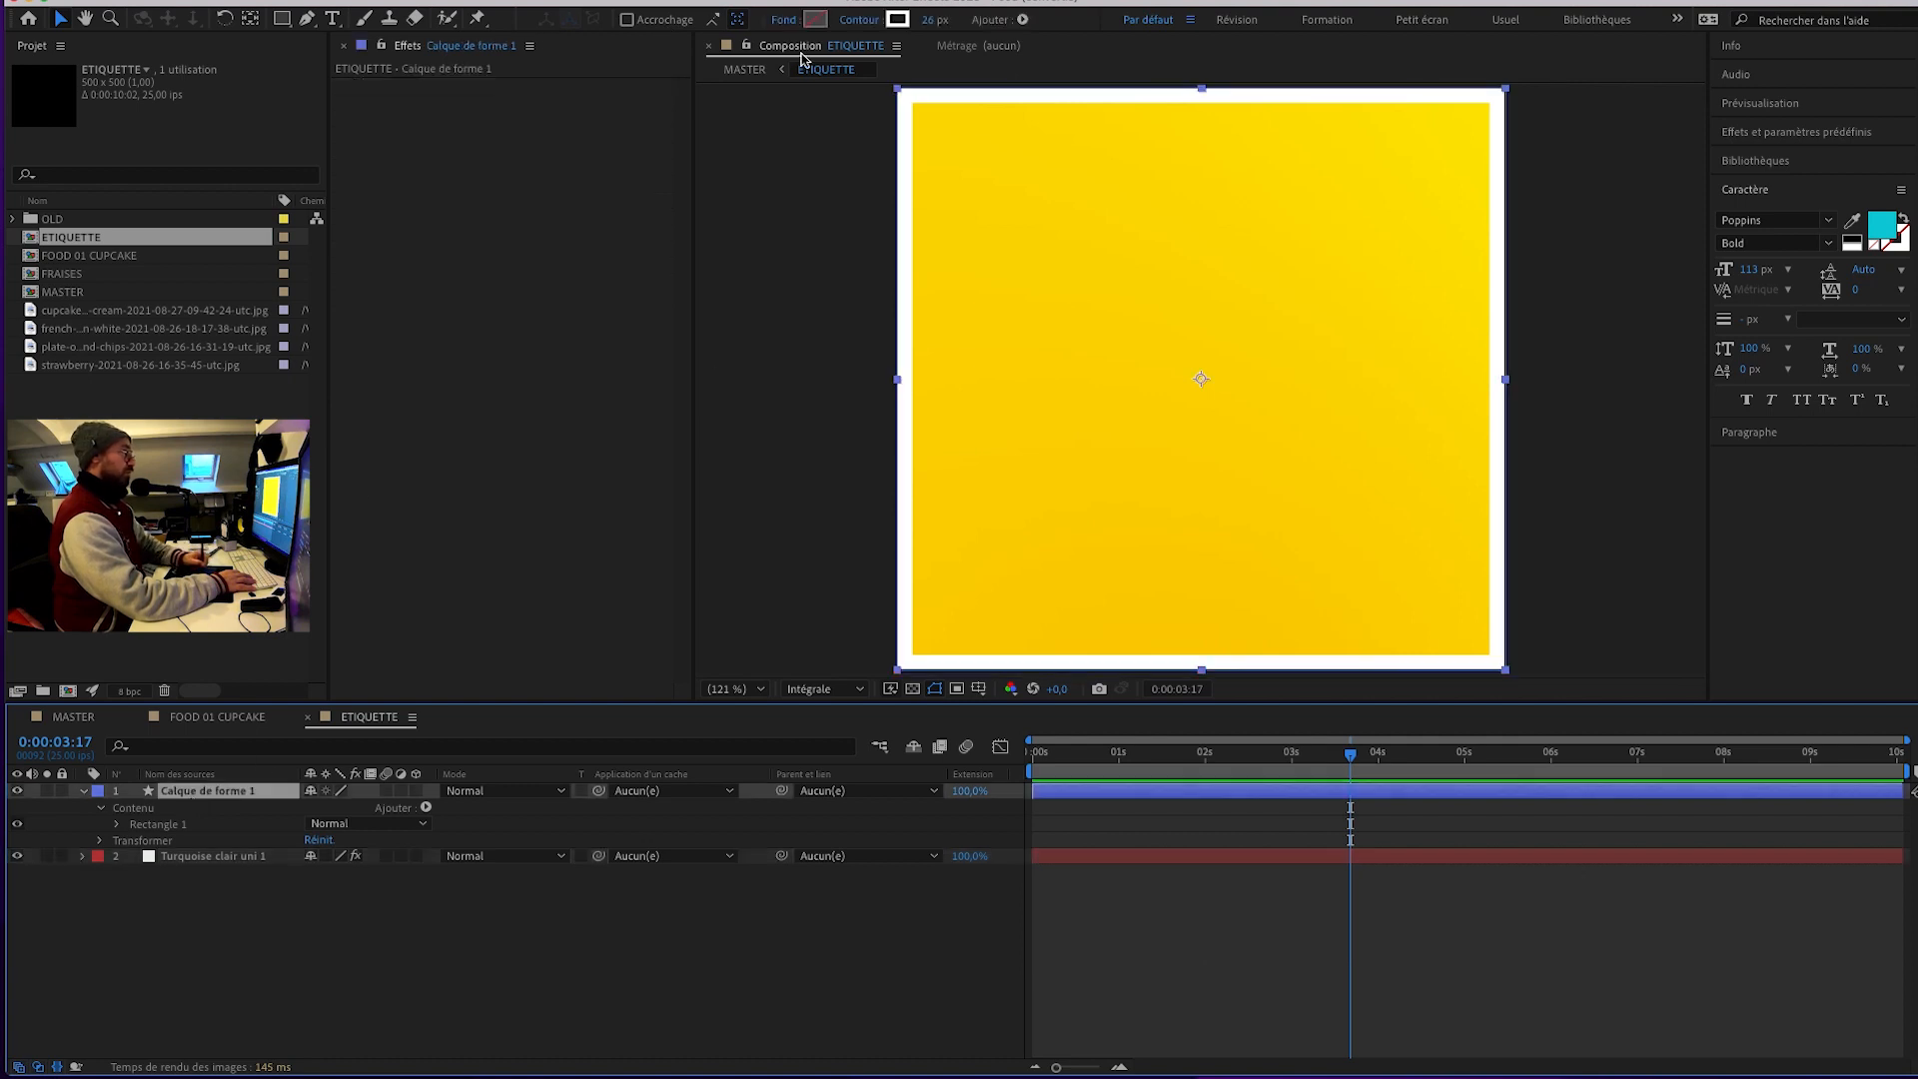
click(932, 20)
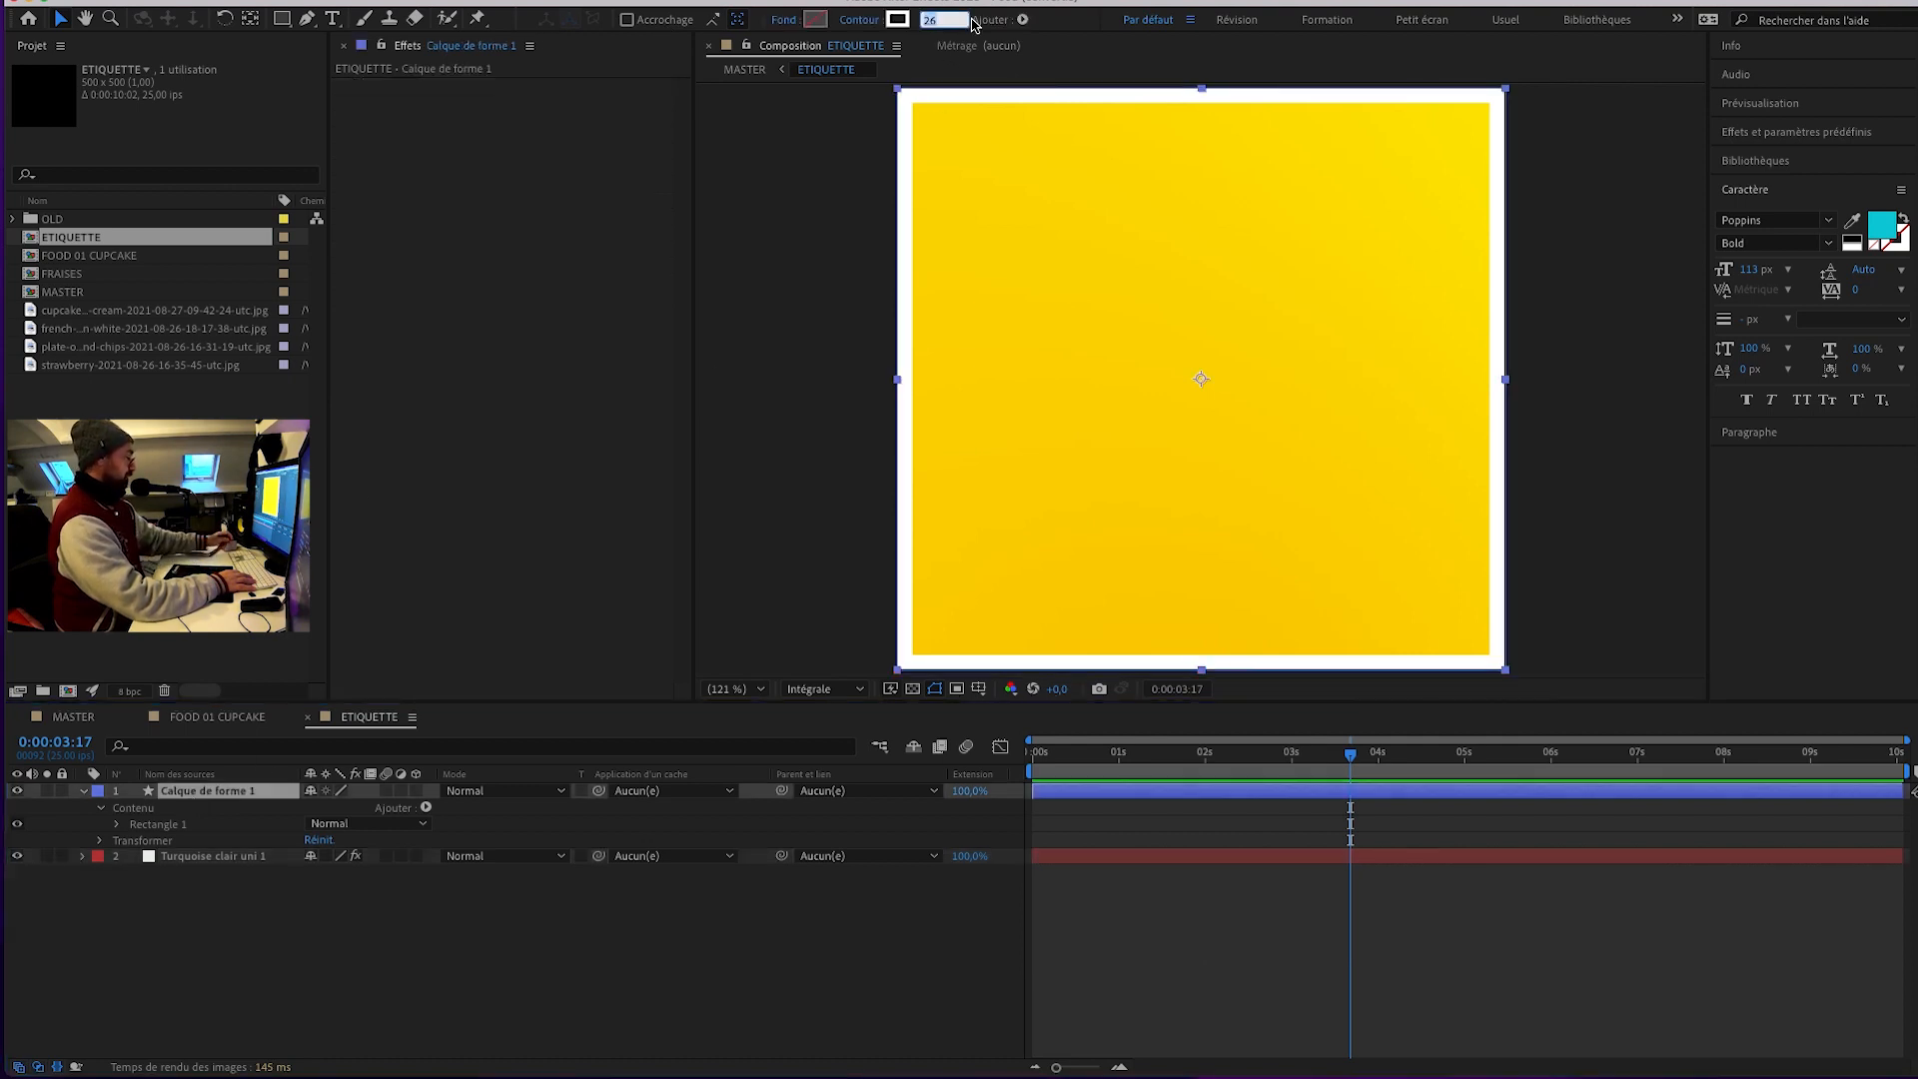
text(35)
key(Return)
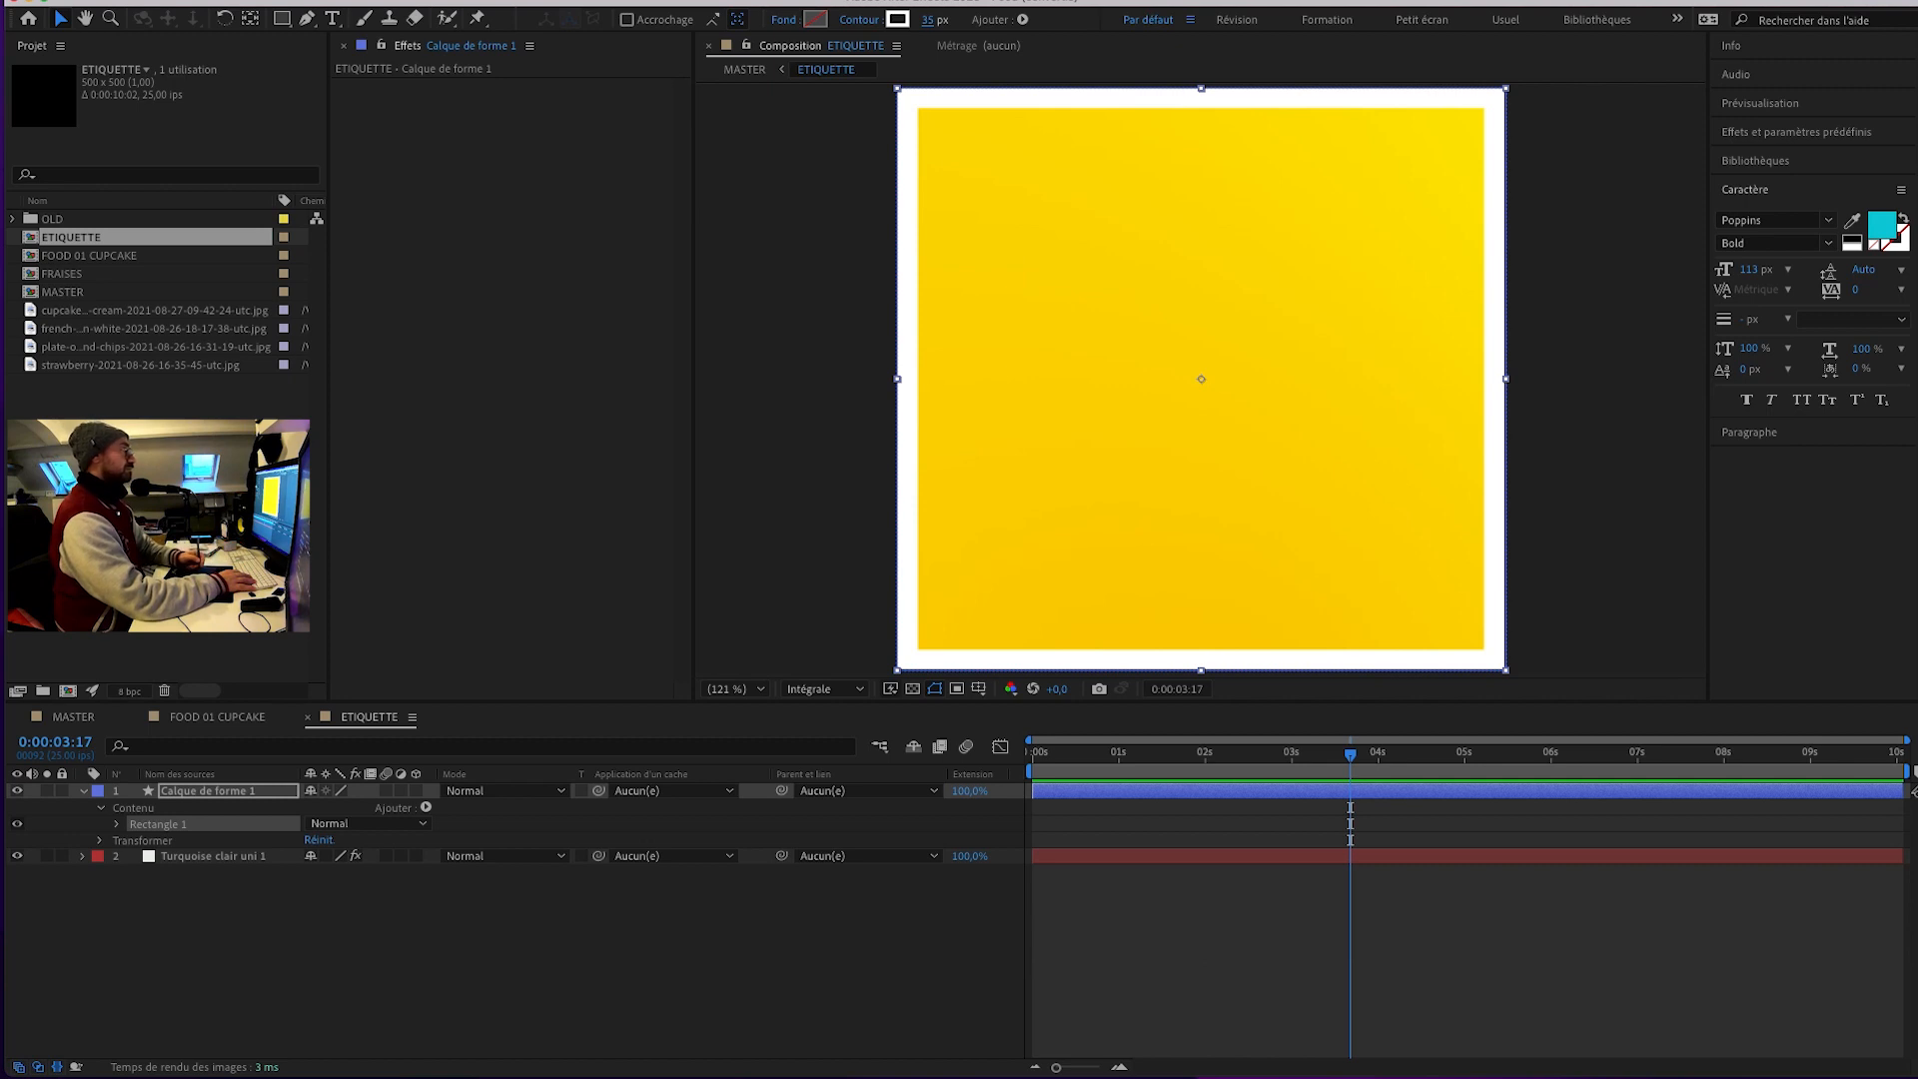
click(192, 721)
click(68, 721)
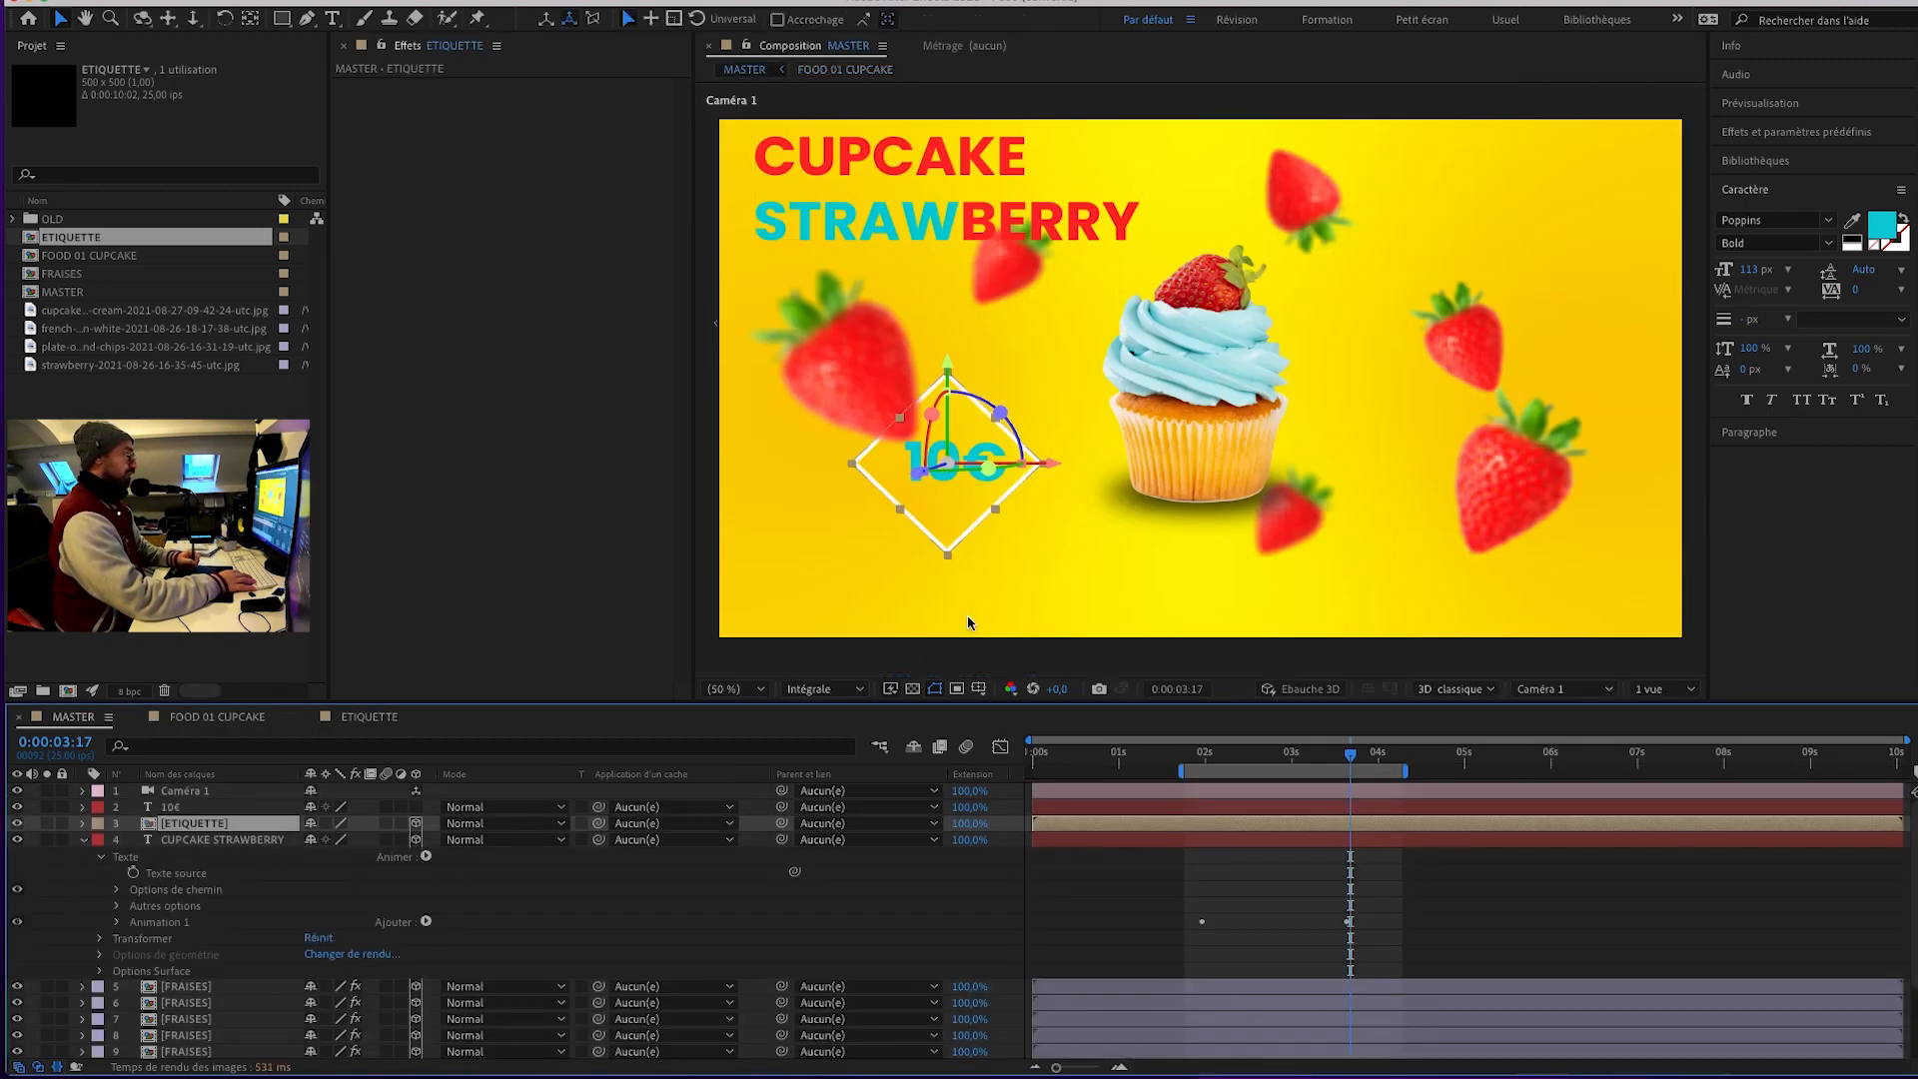
Extend the MASTER work area from the start to just past 6 seconds, collapse the open layer properties and return to 0:00:00:00.
click(84, 839)
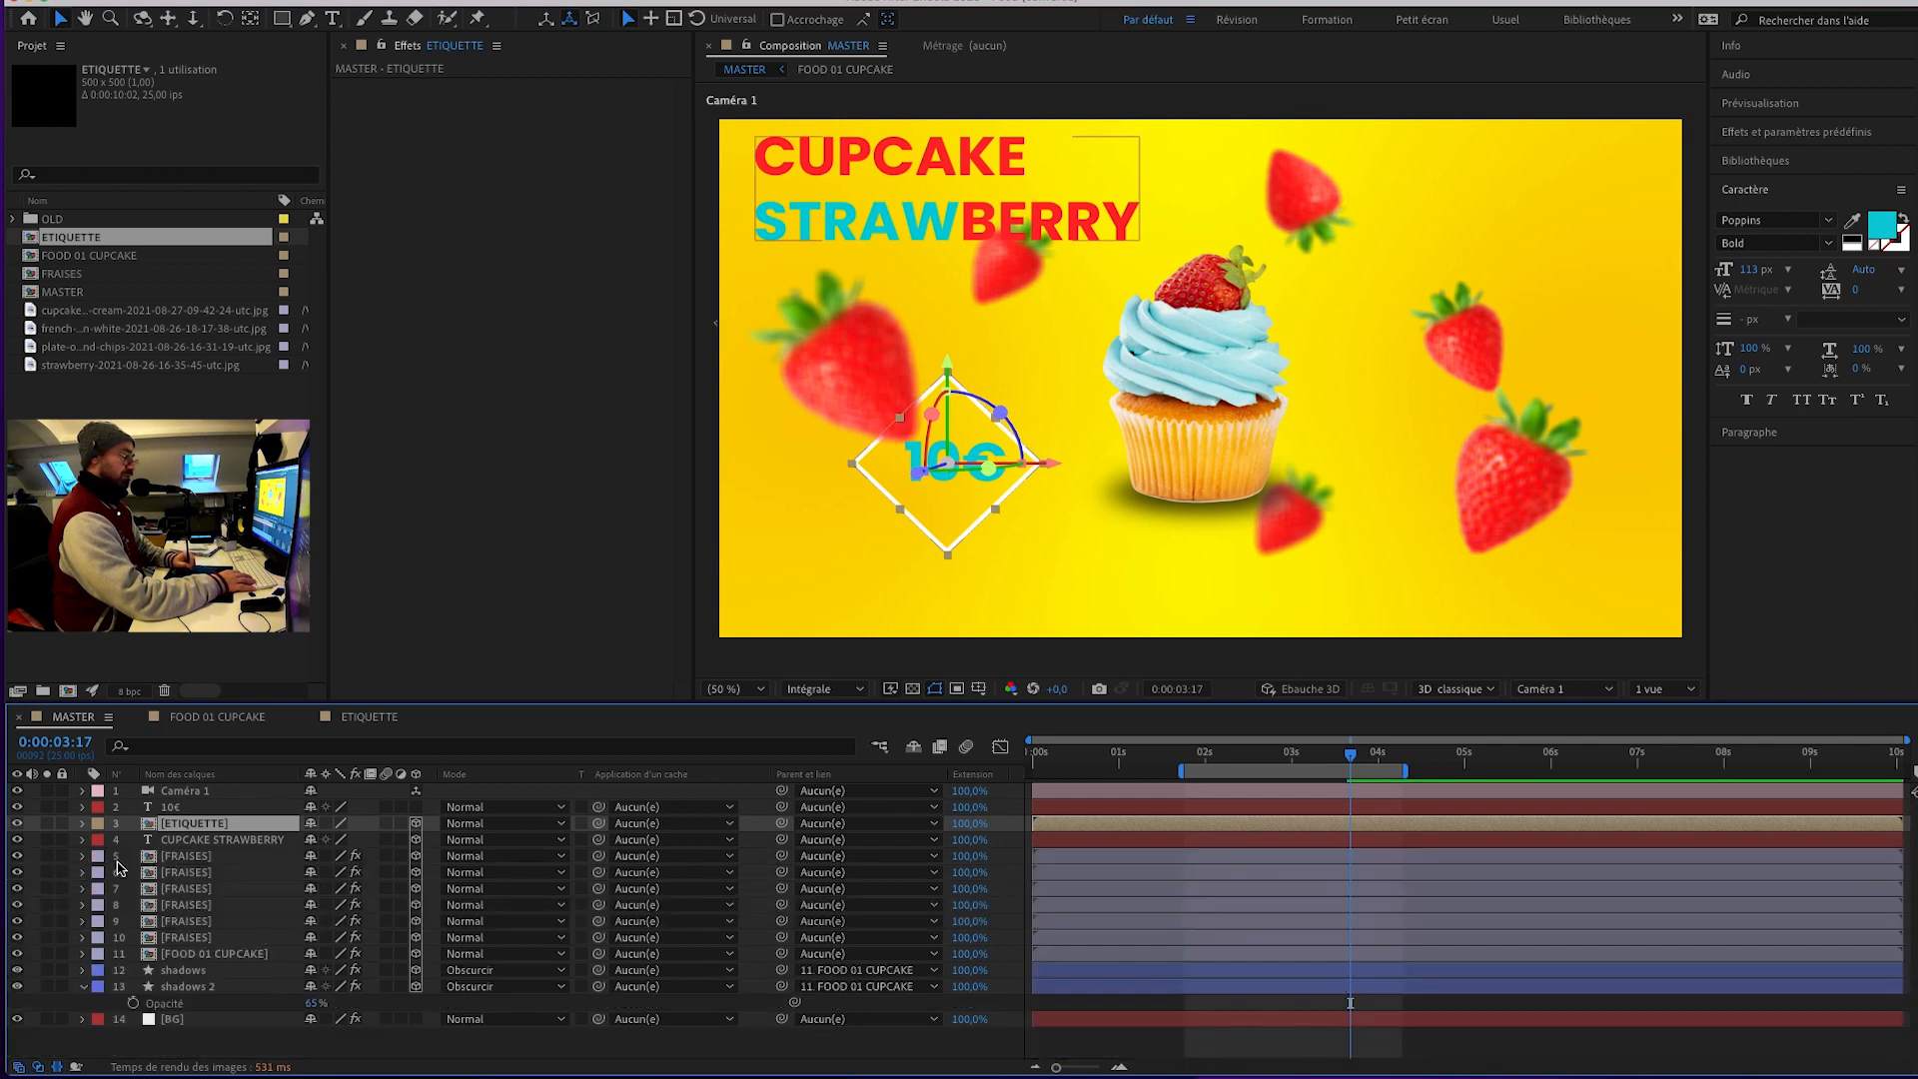
click(177, 1041)
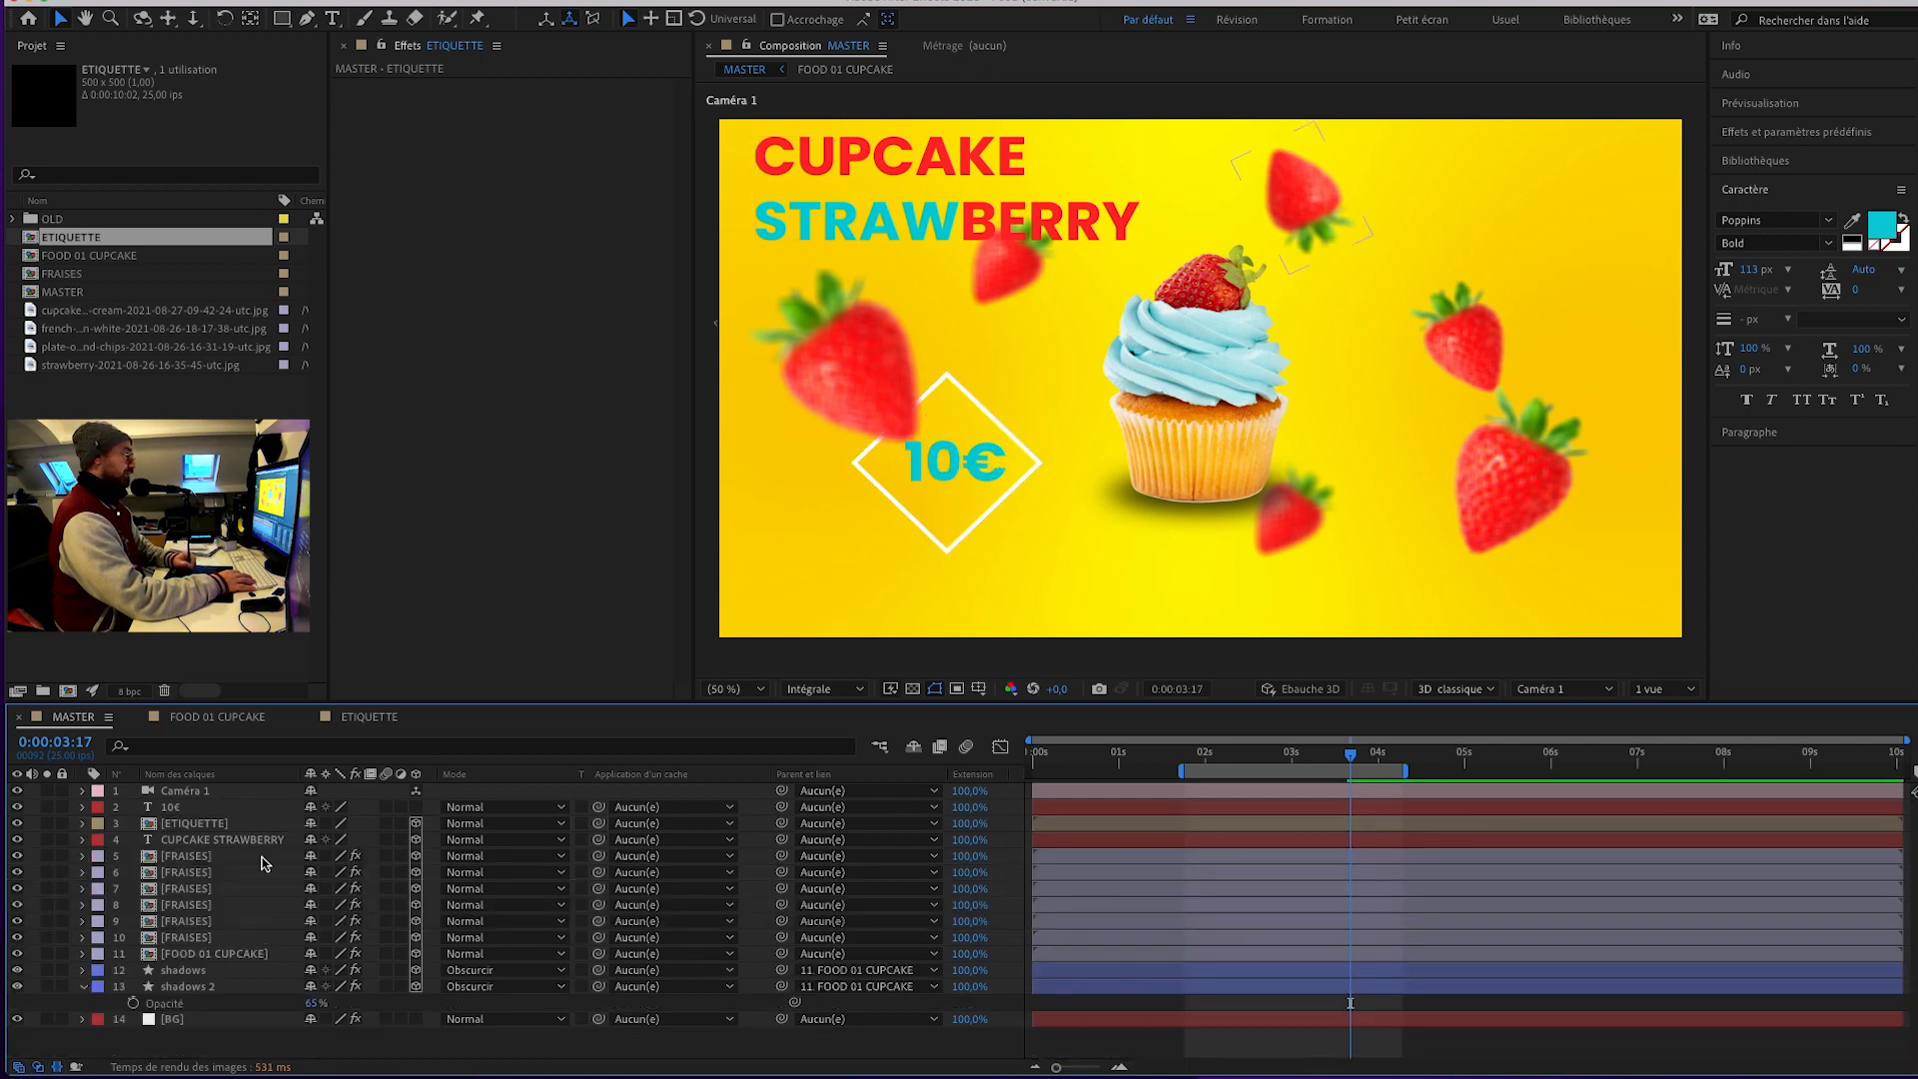
drag(1179, 776, 1030, 775)
drag(1410, 772, 1583, 776)
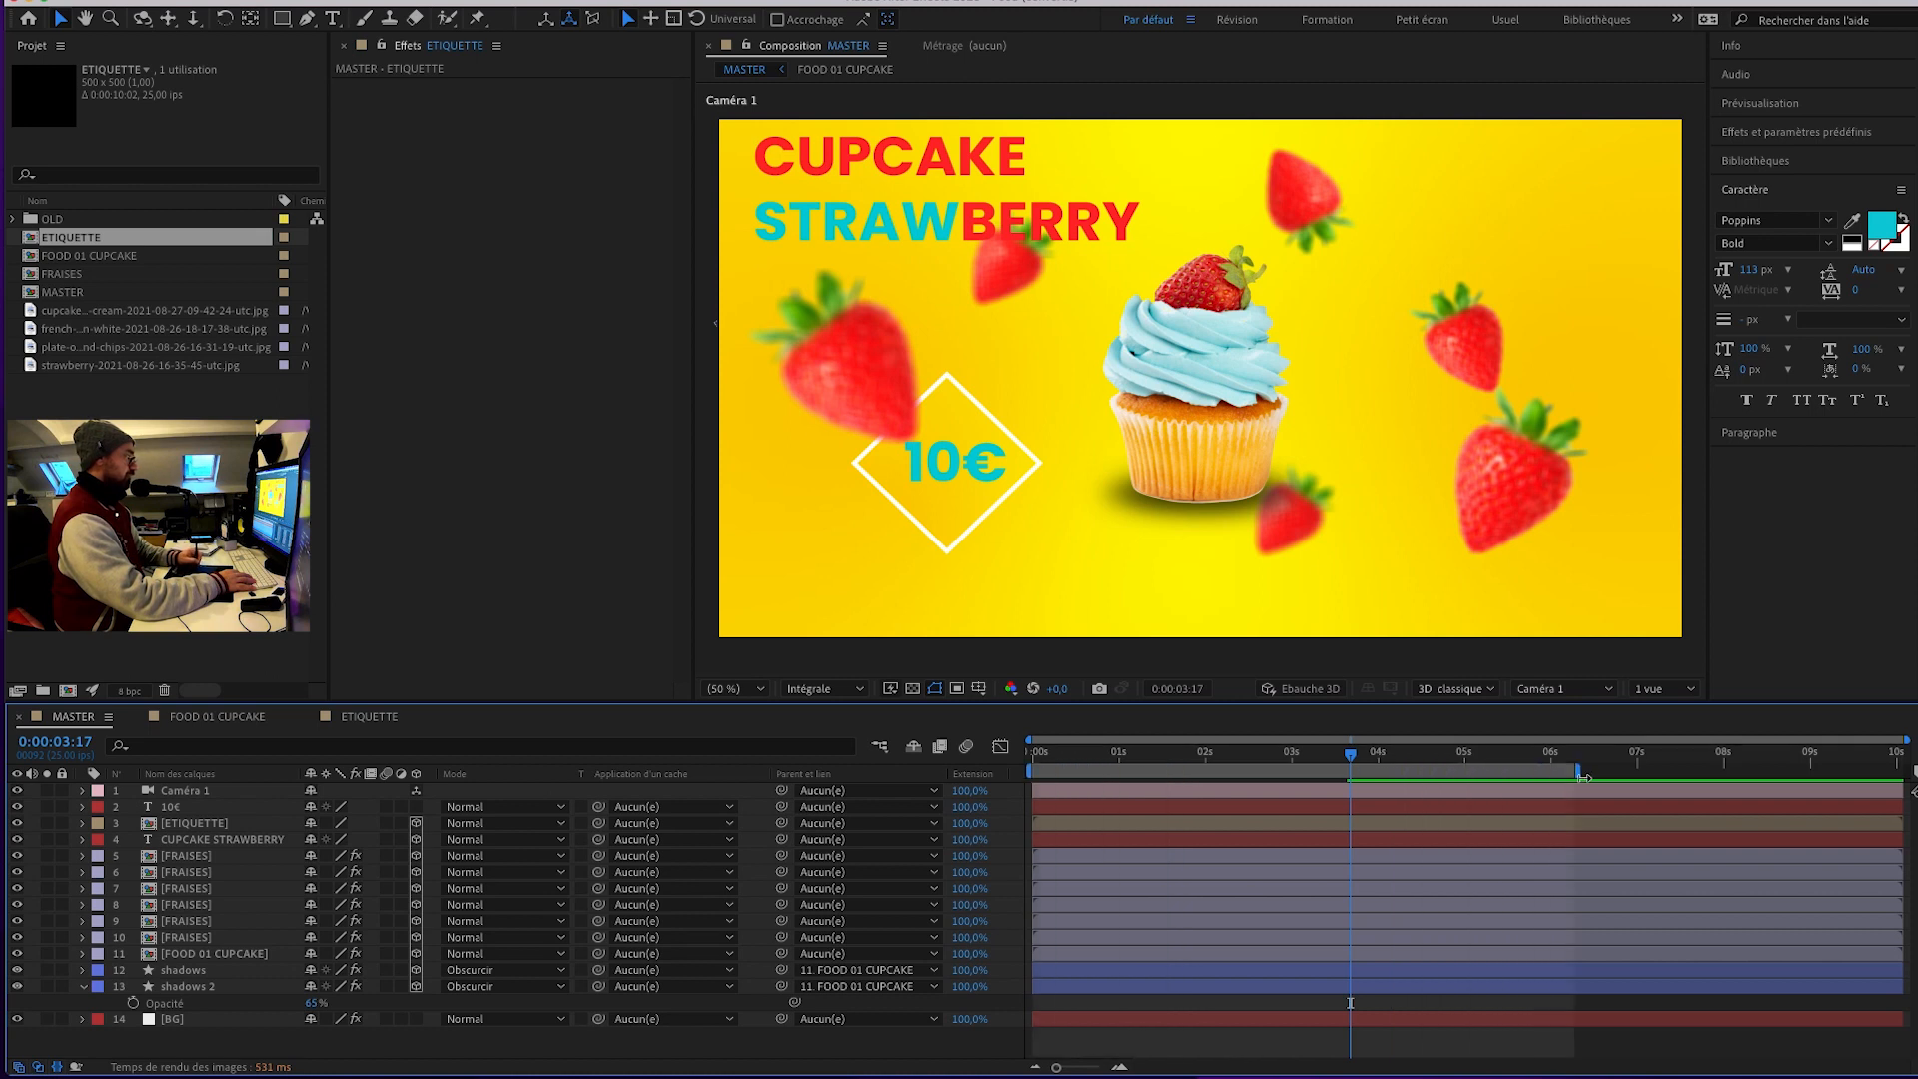
drag(1350, 763, 1029, 766)
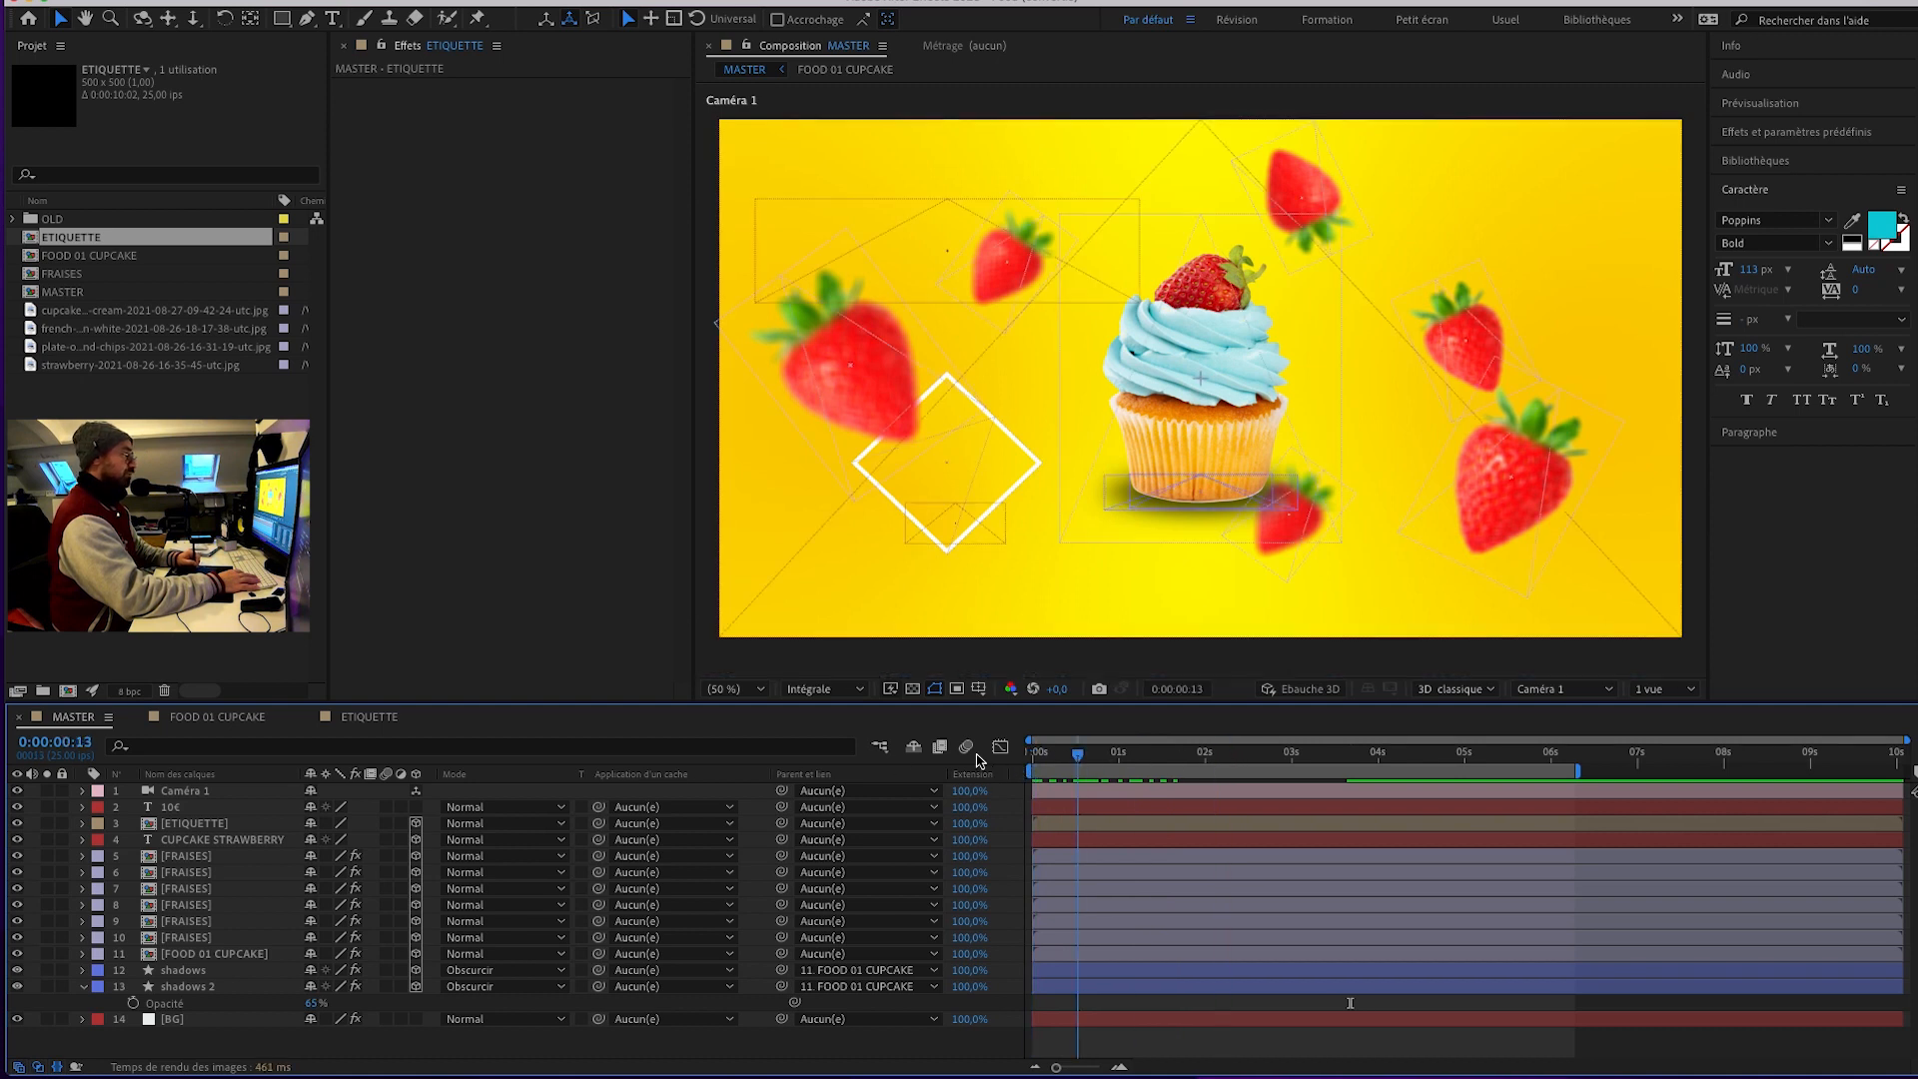
click(84, 987)
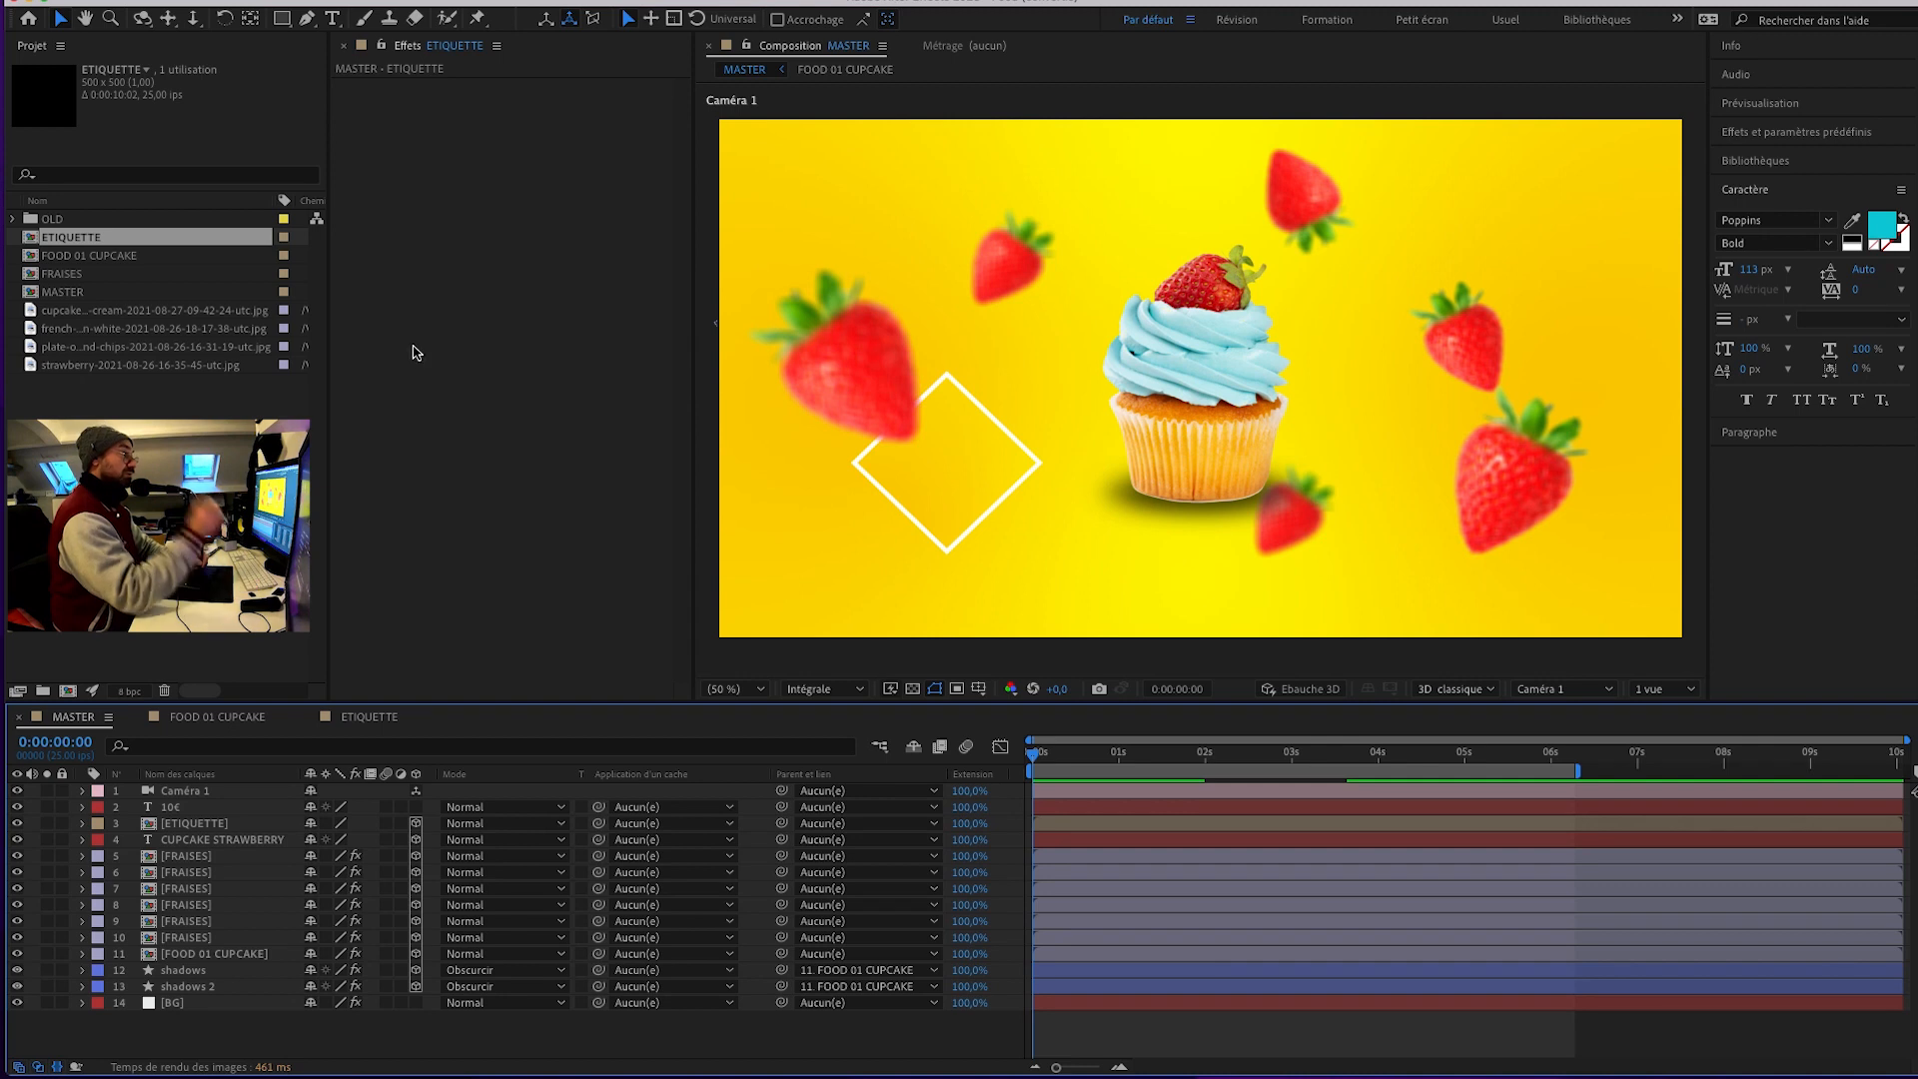
Try to dolly Caméra 1 closer to the cupcake and undo the camera move.
click(185, 791)
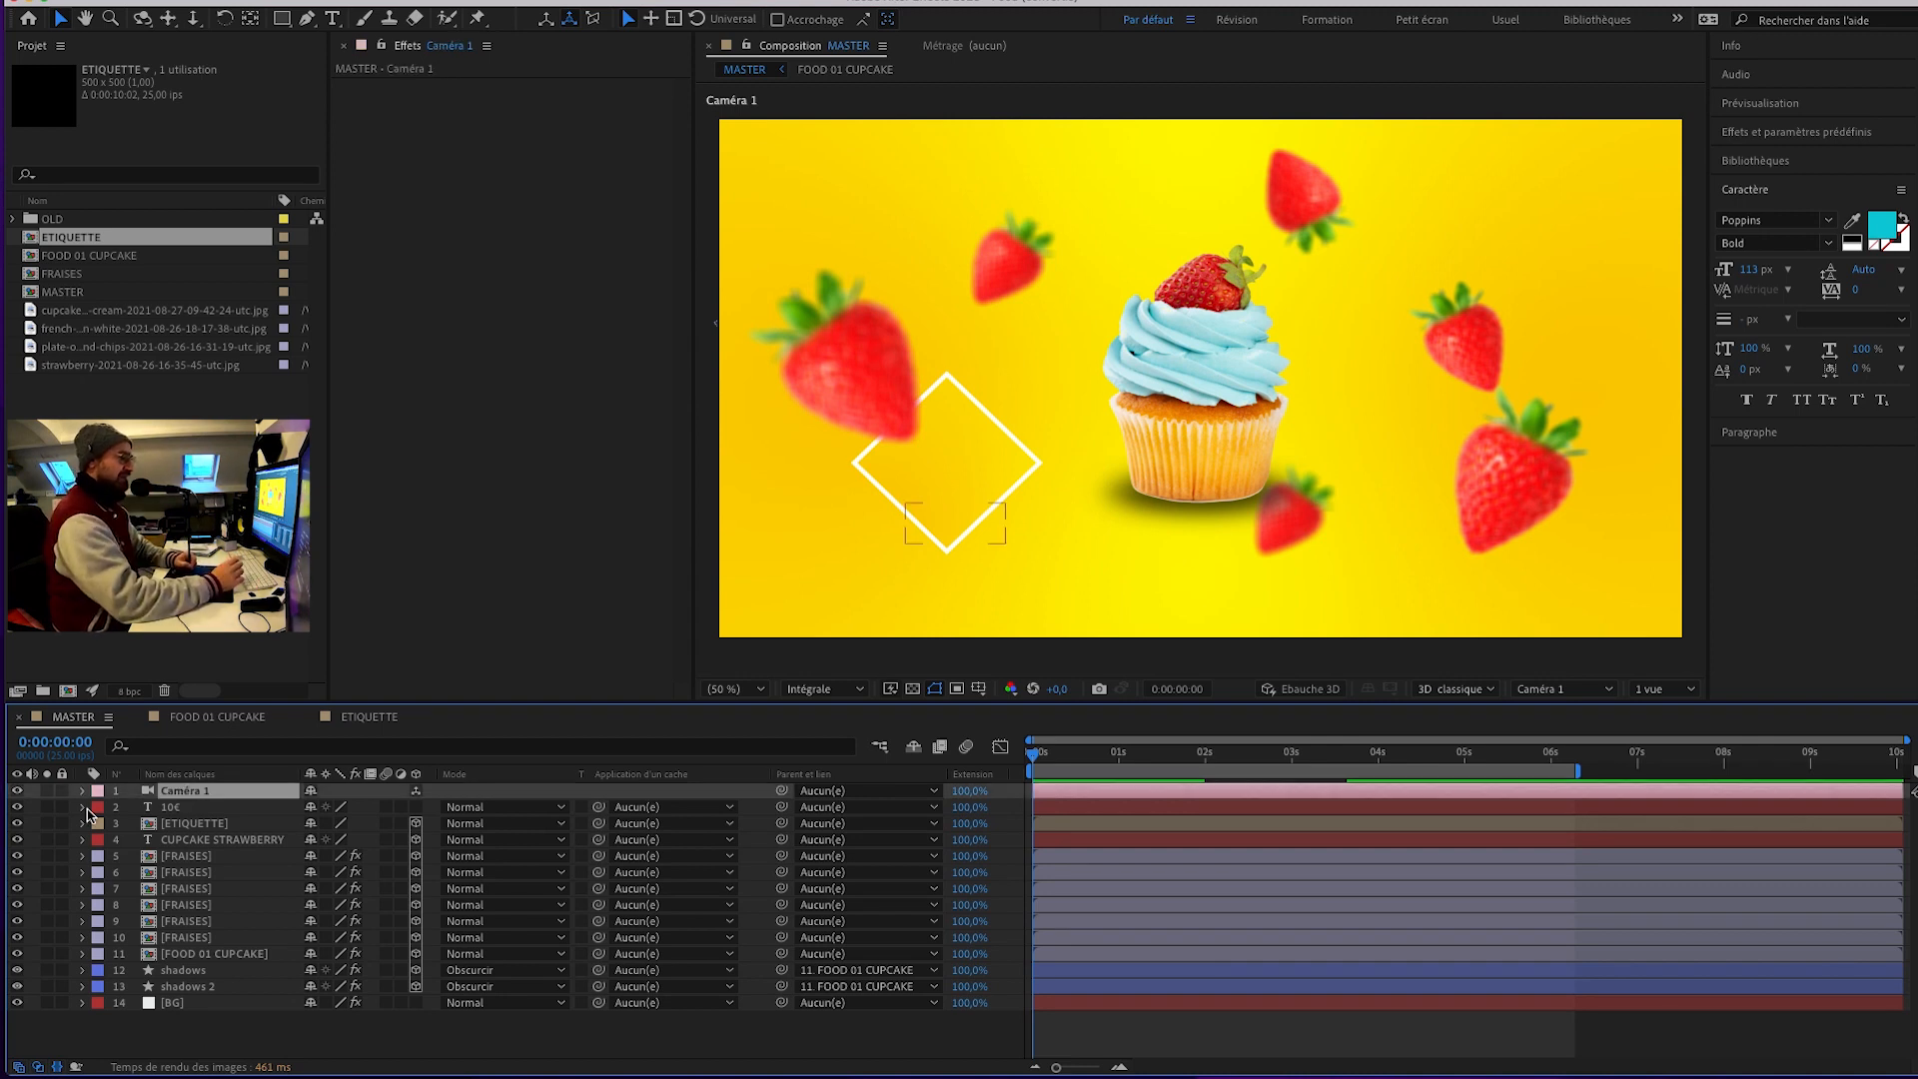
click(83, 791)
click(101, 825)
click(99, 807)
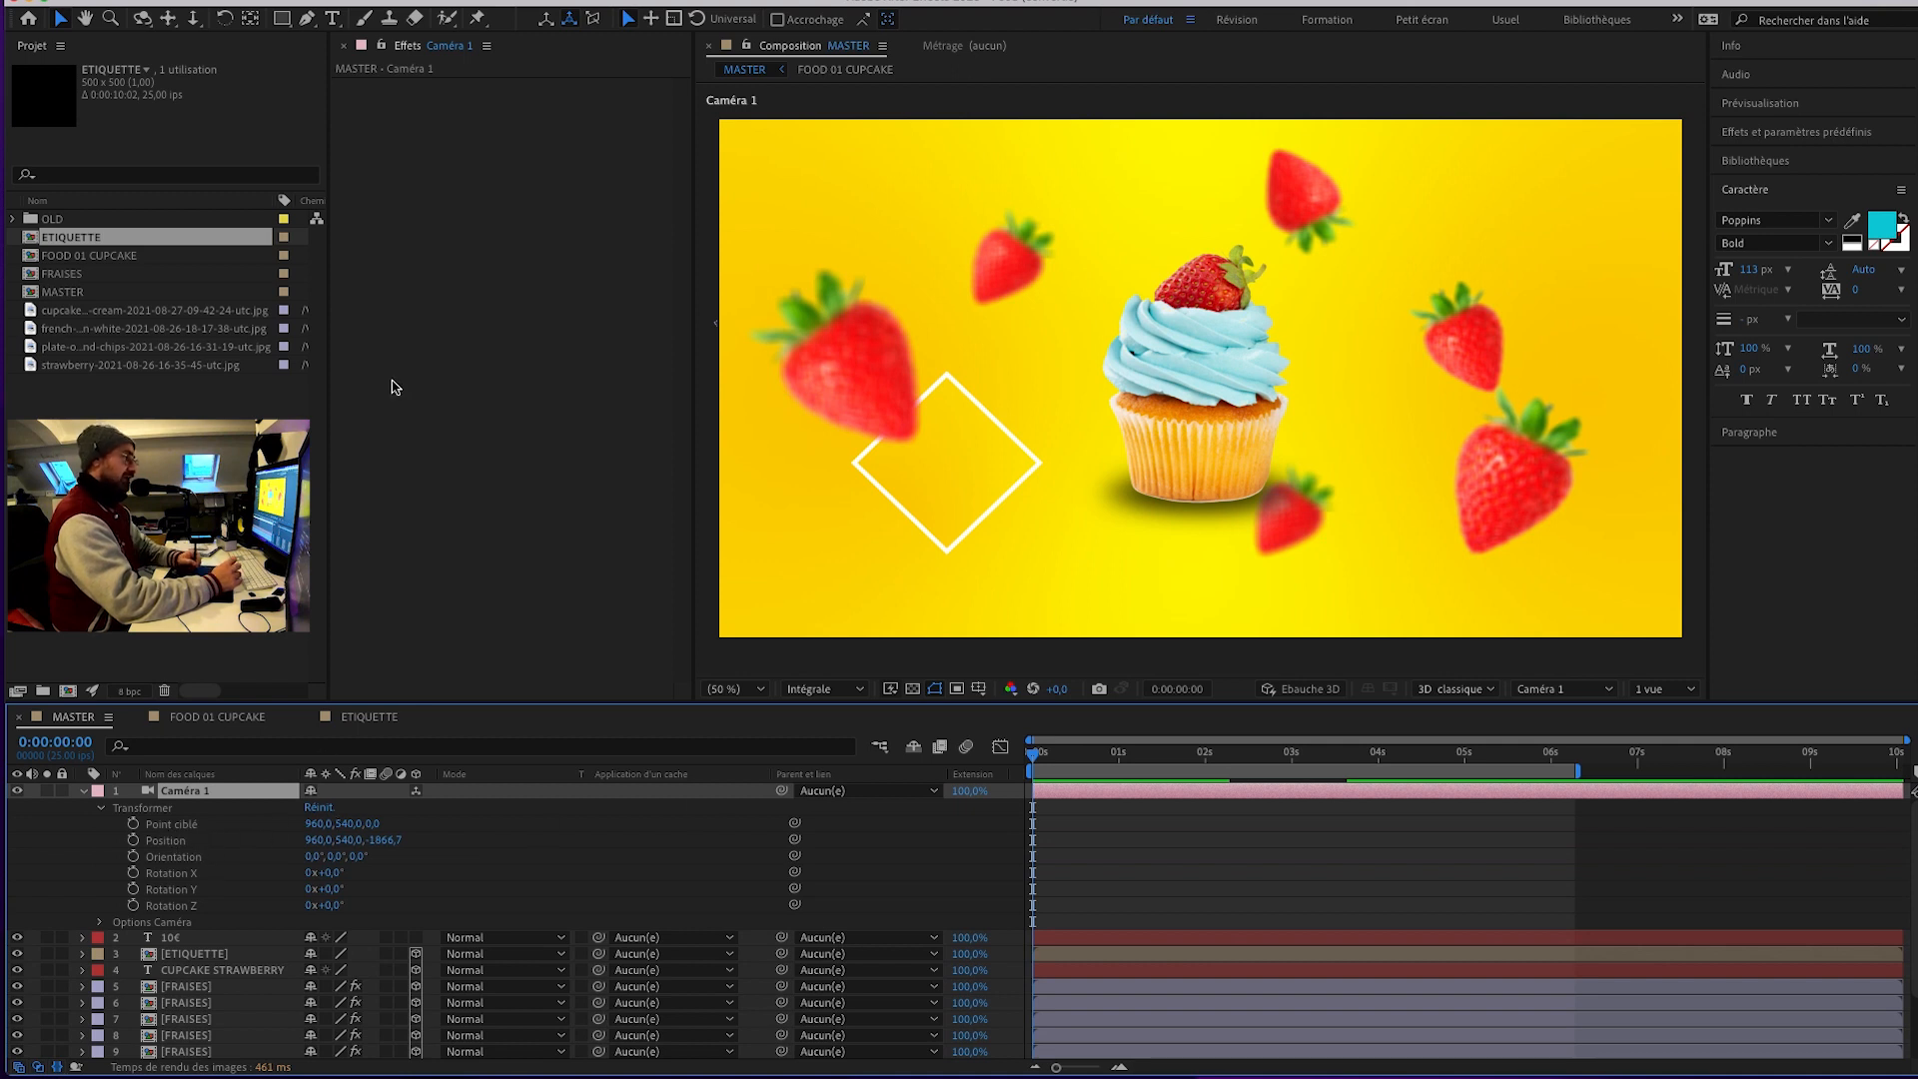
click(197, 20)
drag(1236, 475, 1155, 456)
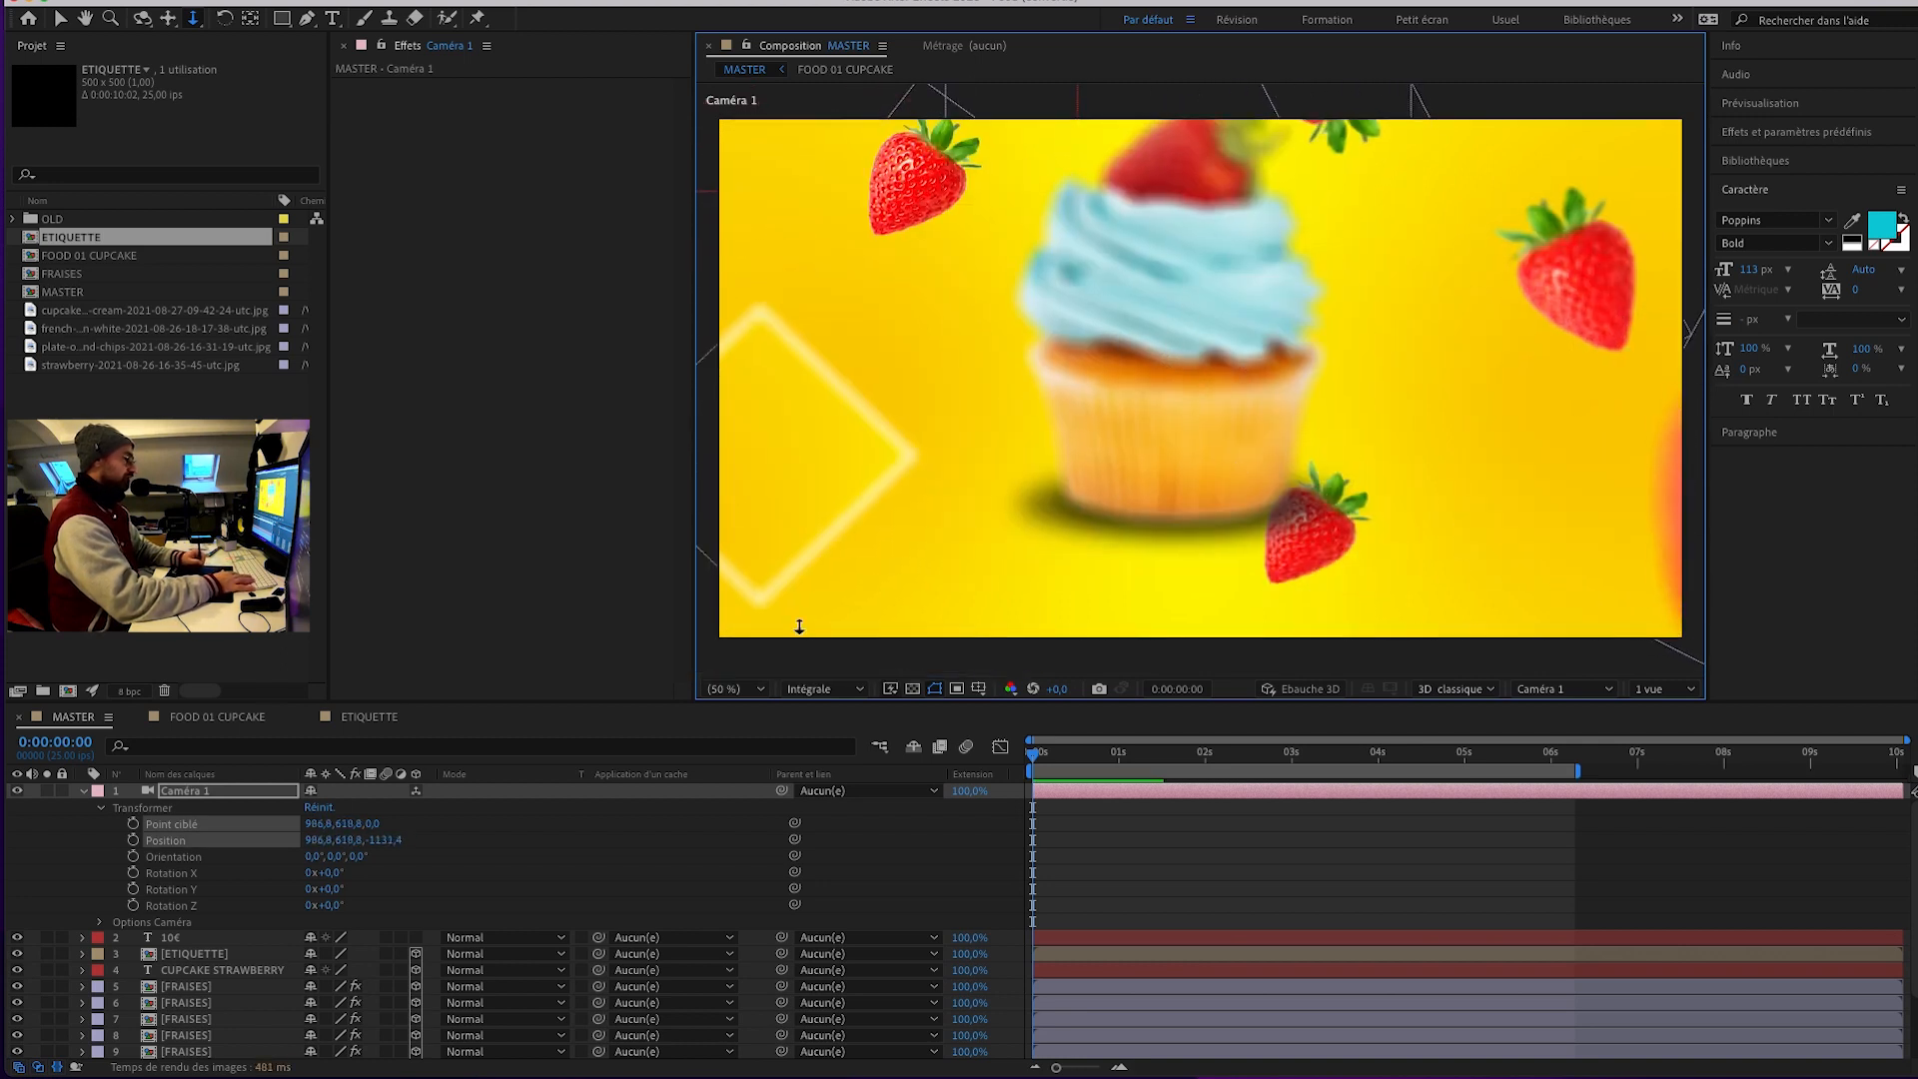
key(super+z)
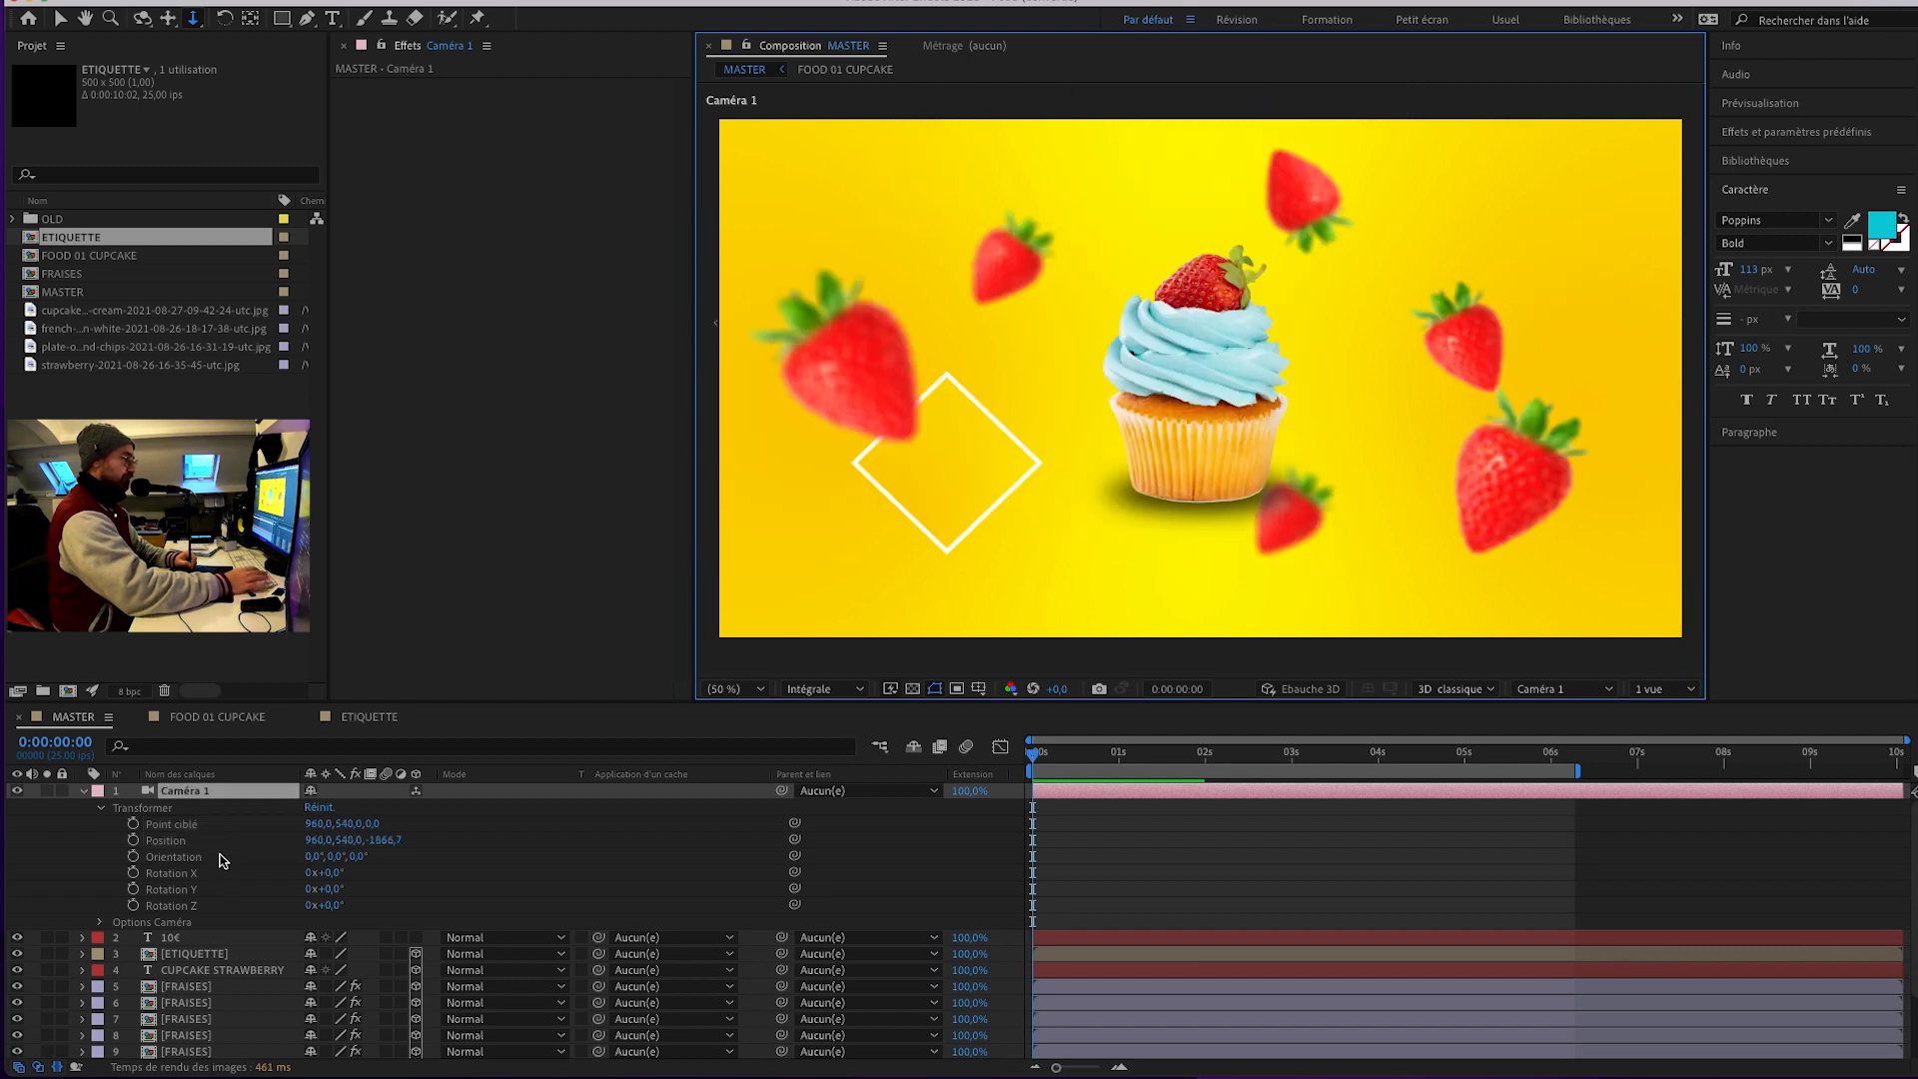
click(82, 791)
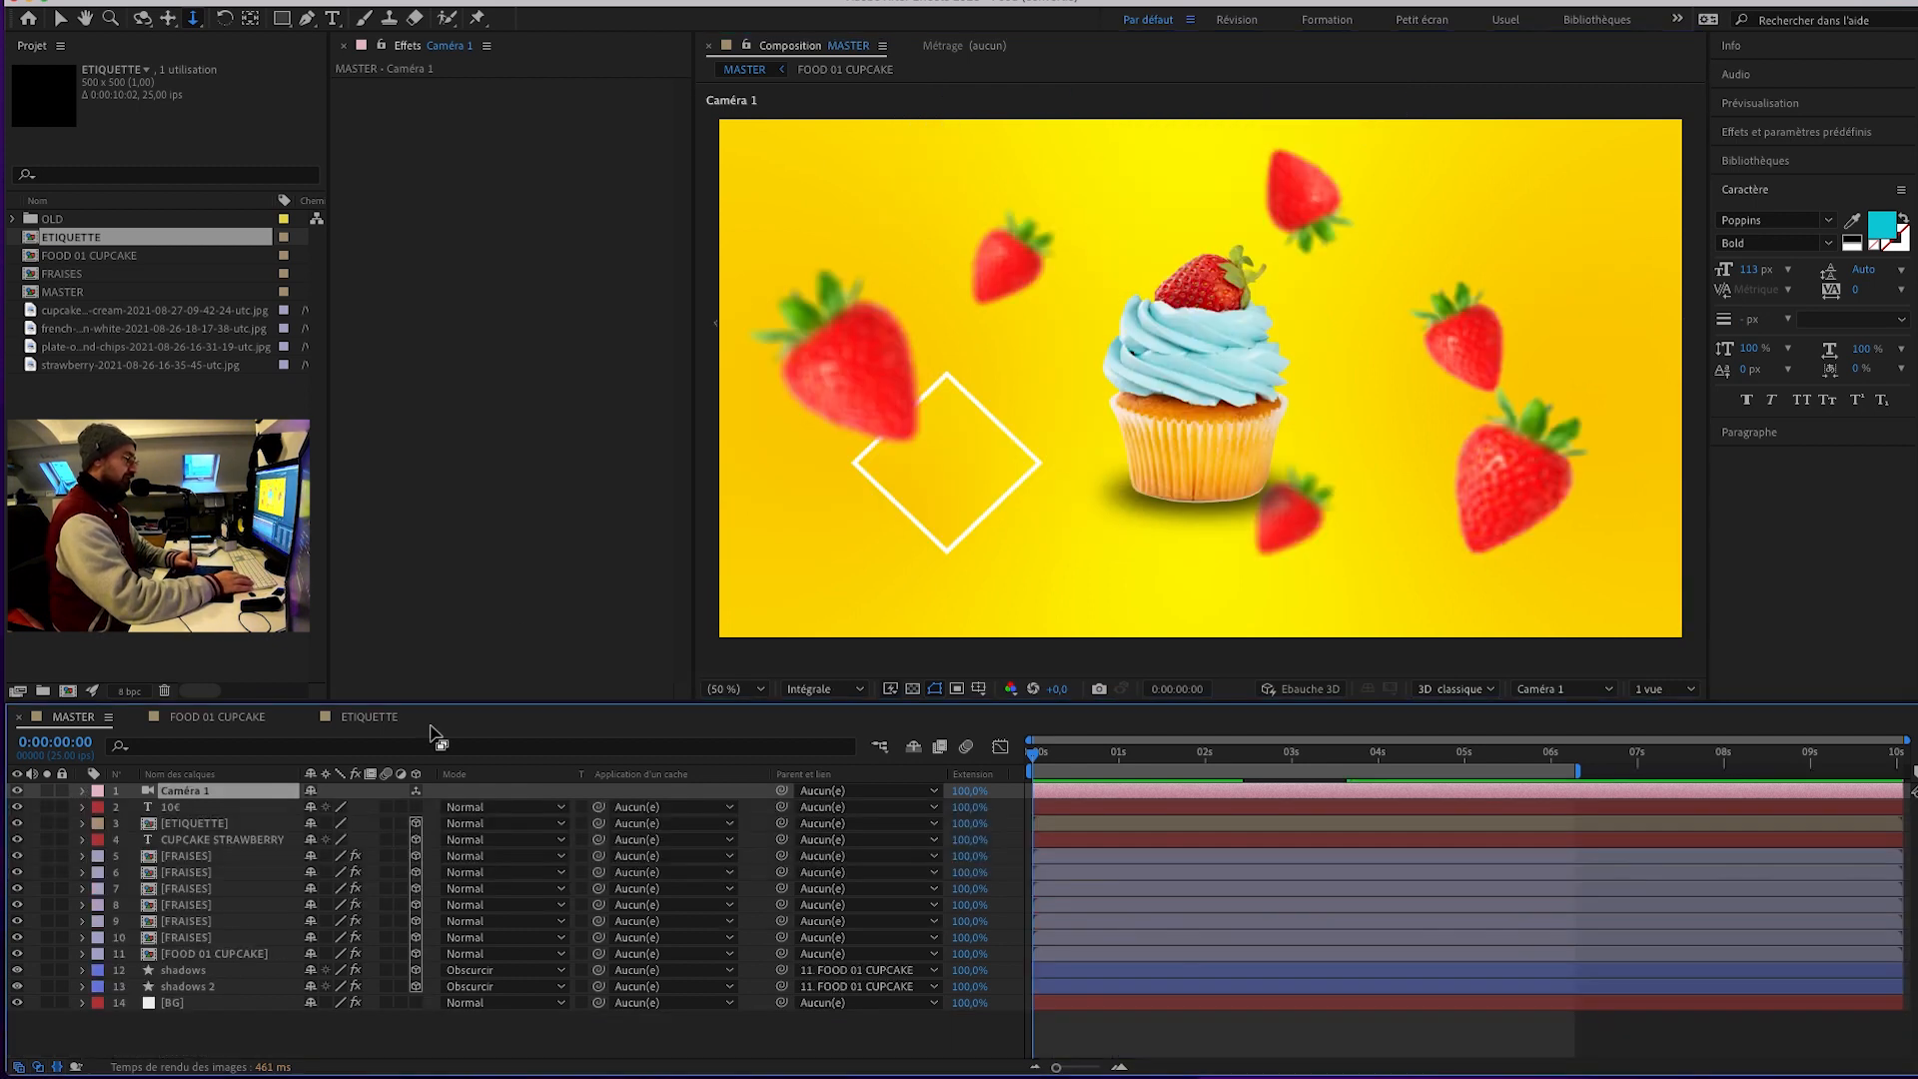
Add a new null object to the MASTER composition.
click(386, 0)
mouse_move(414, 5)
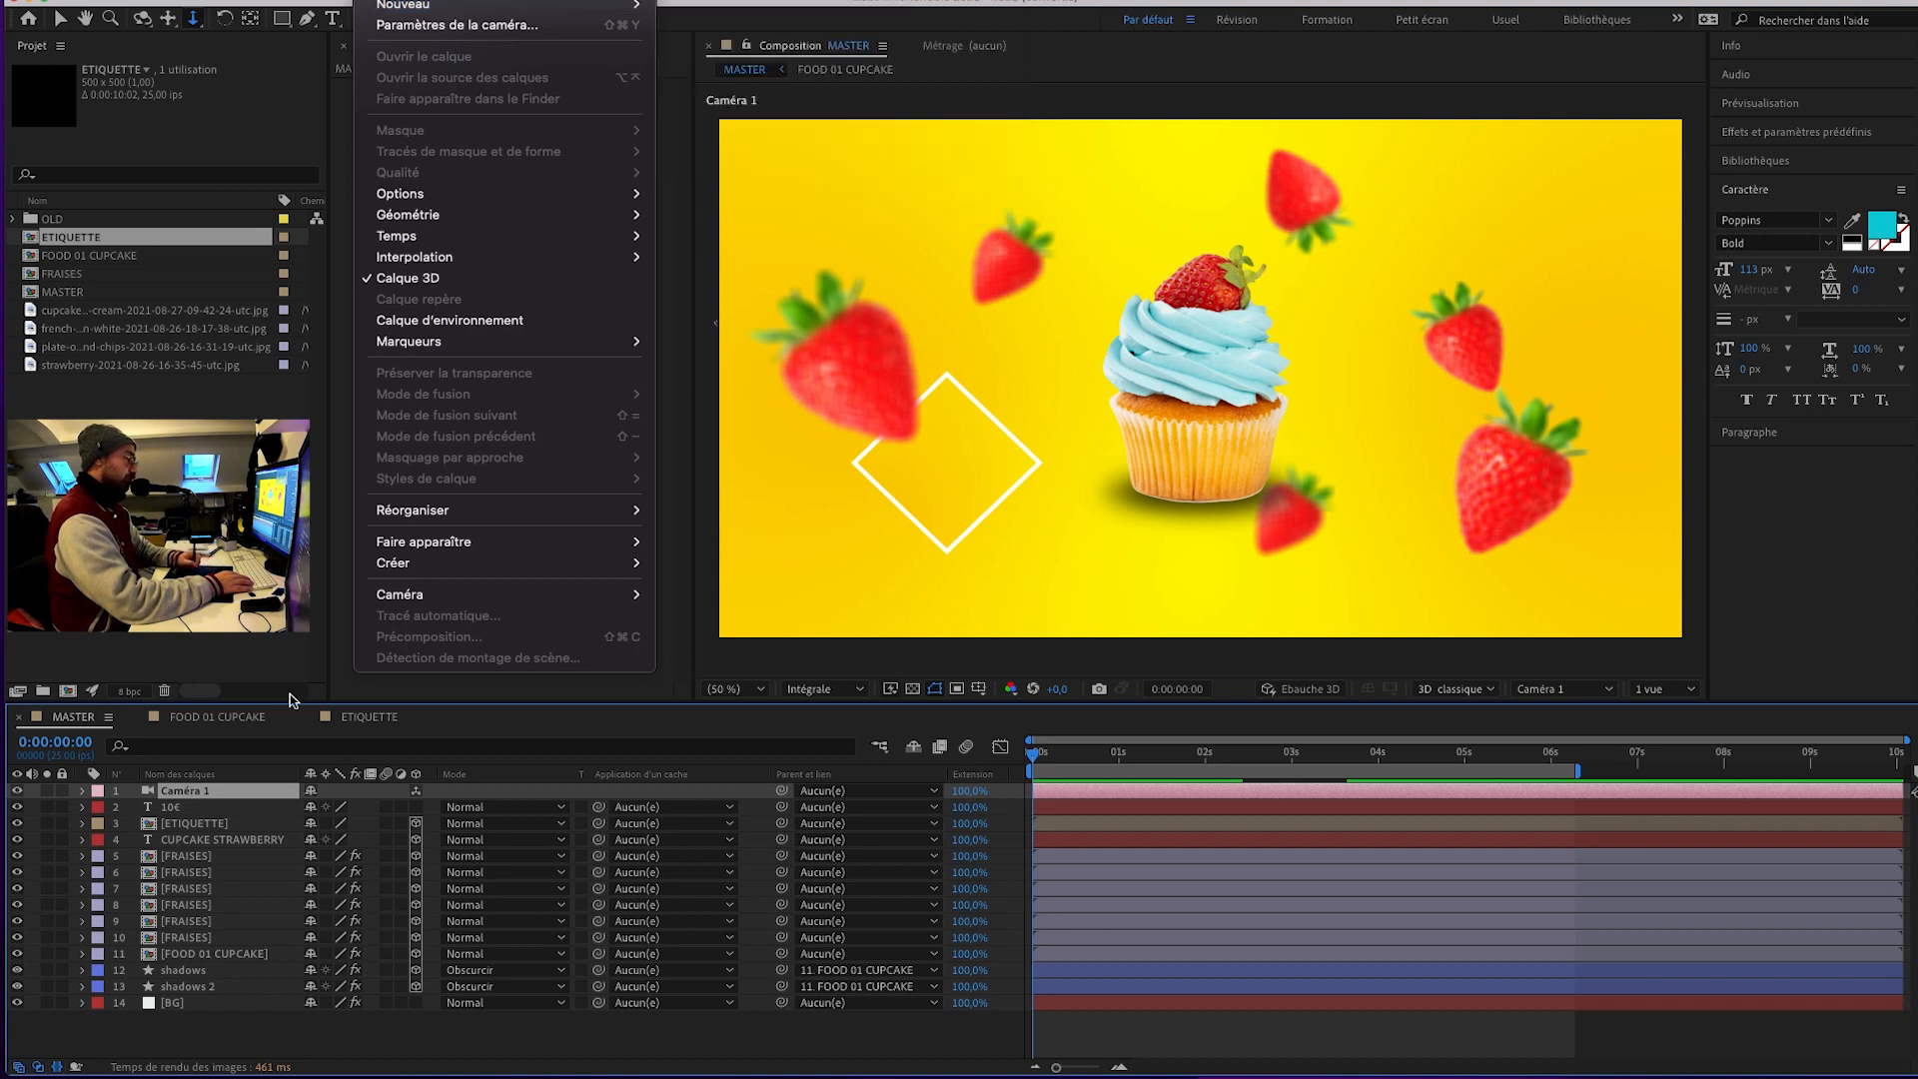
mouse_move(518, 0)
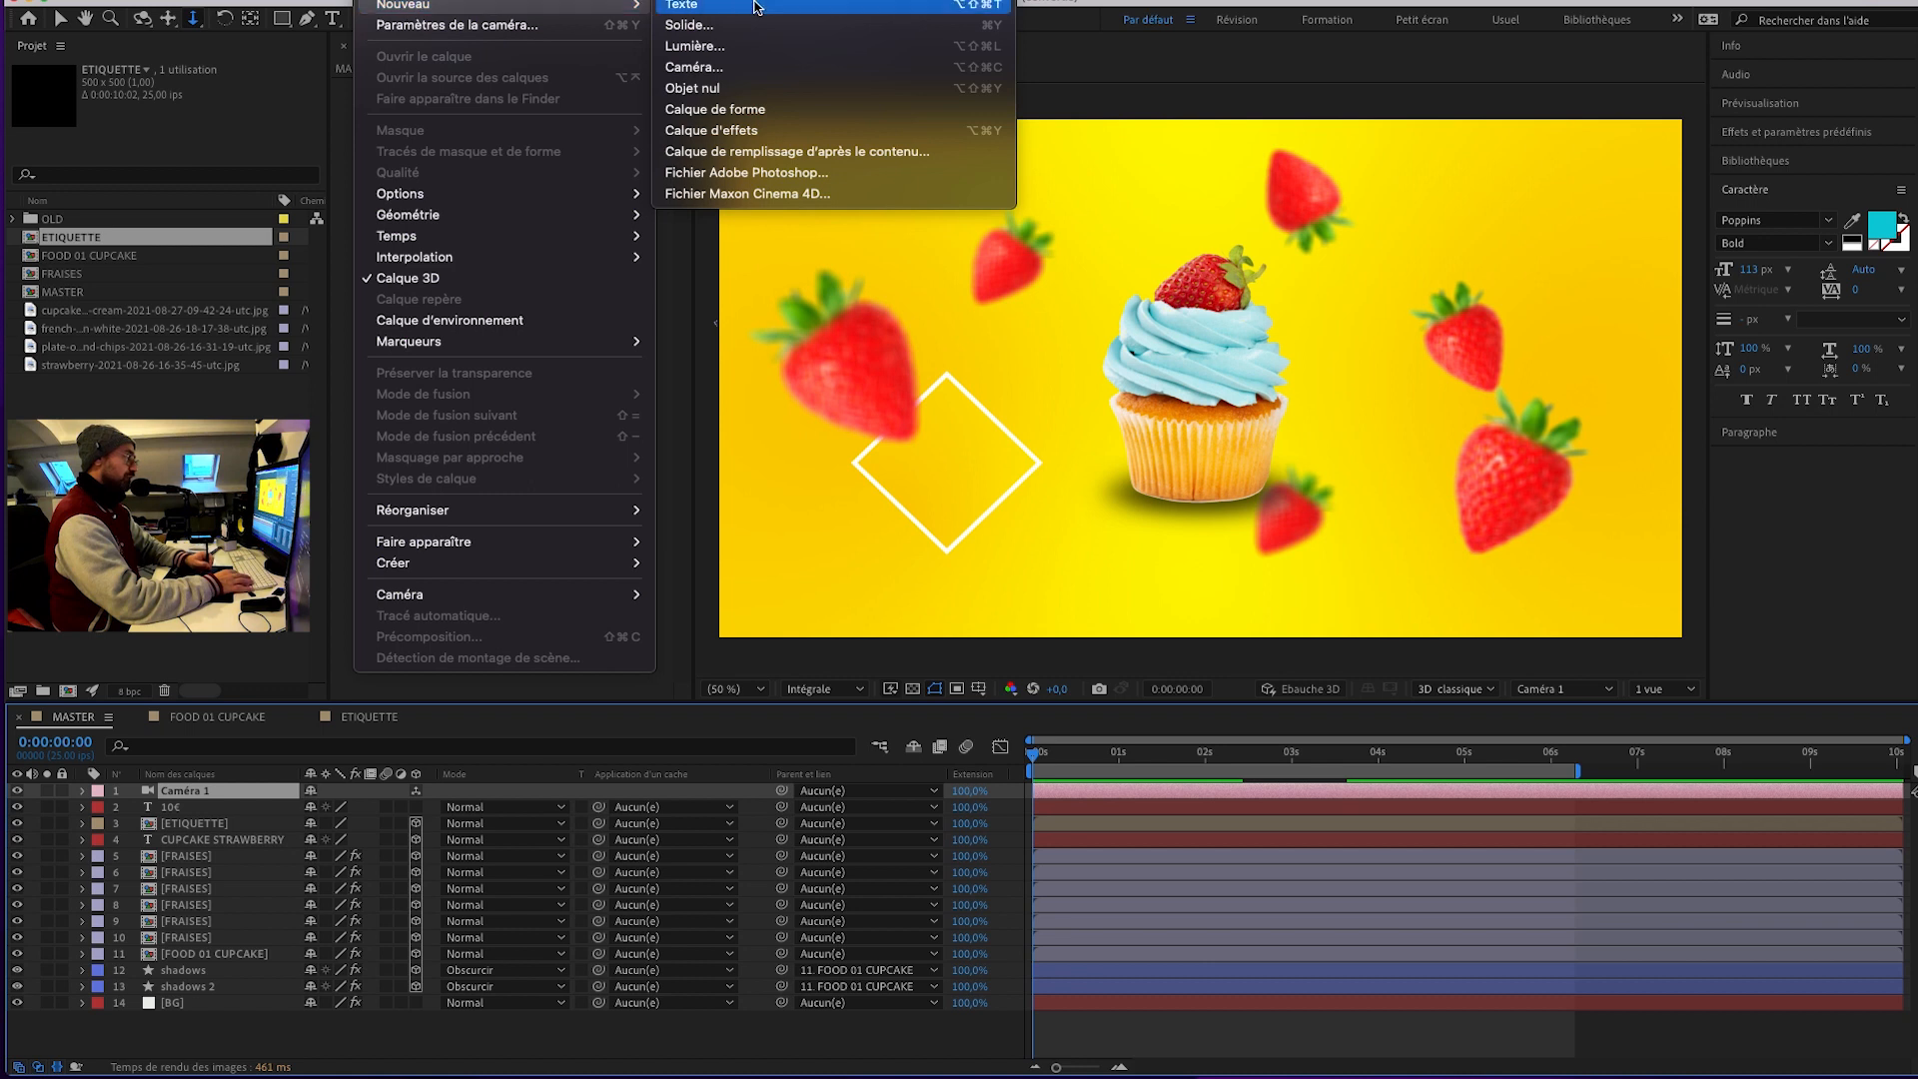
click(740, 97)
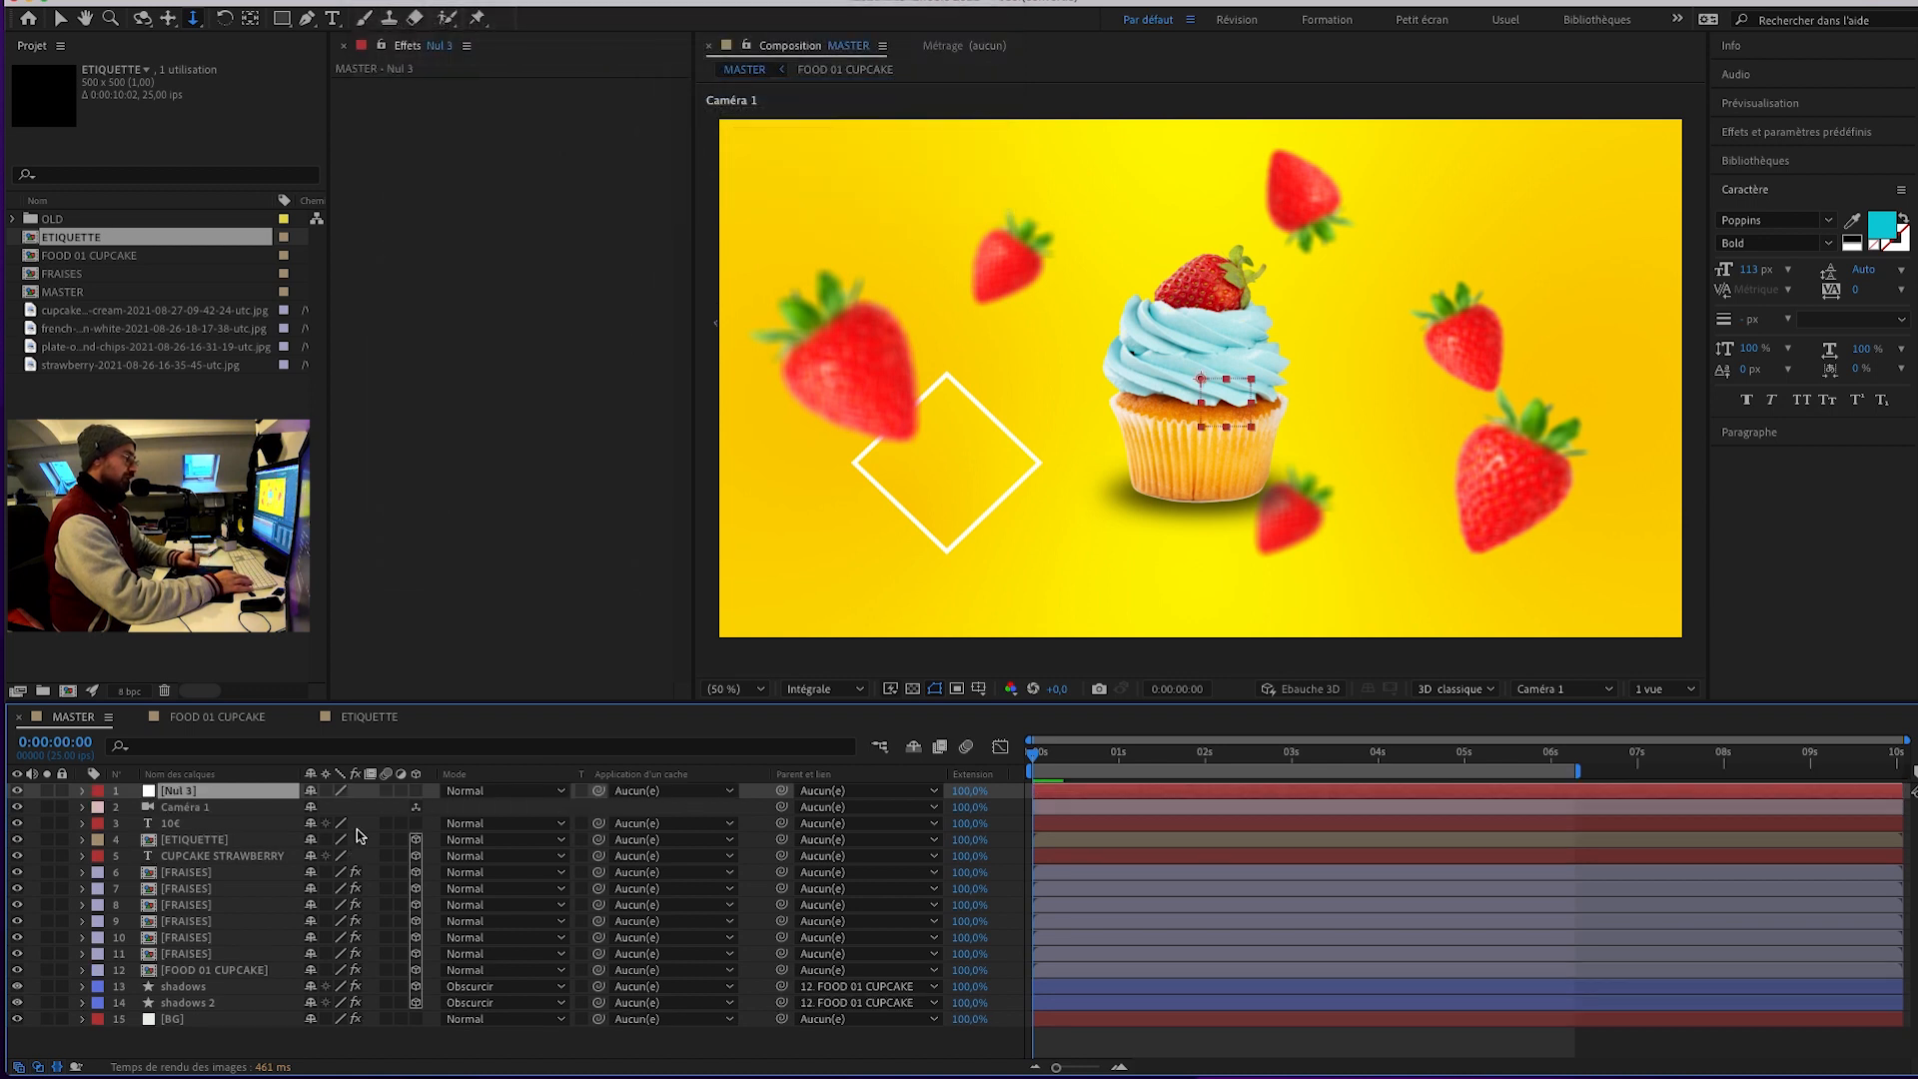
Parent Caméra 1 to the new null object and make the null a 3D layer.
click(200, 808)
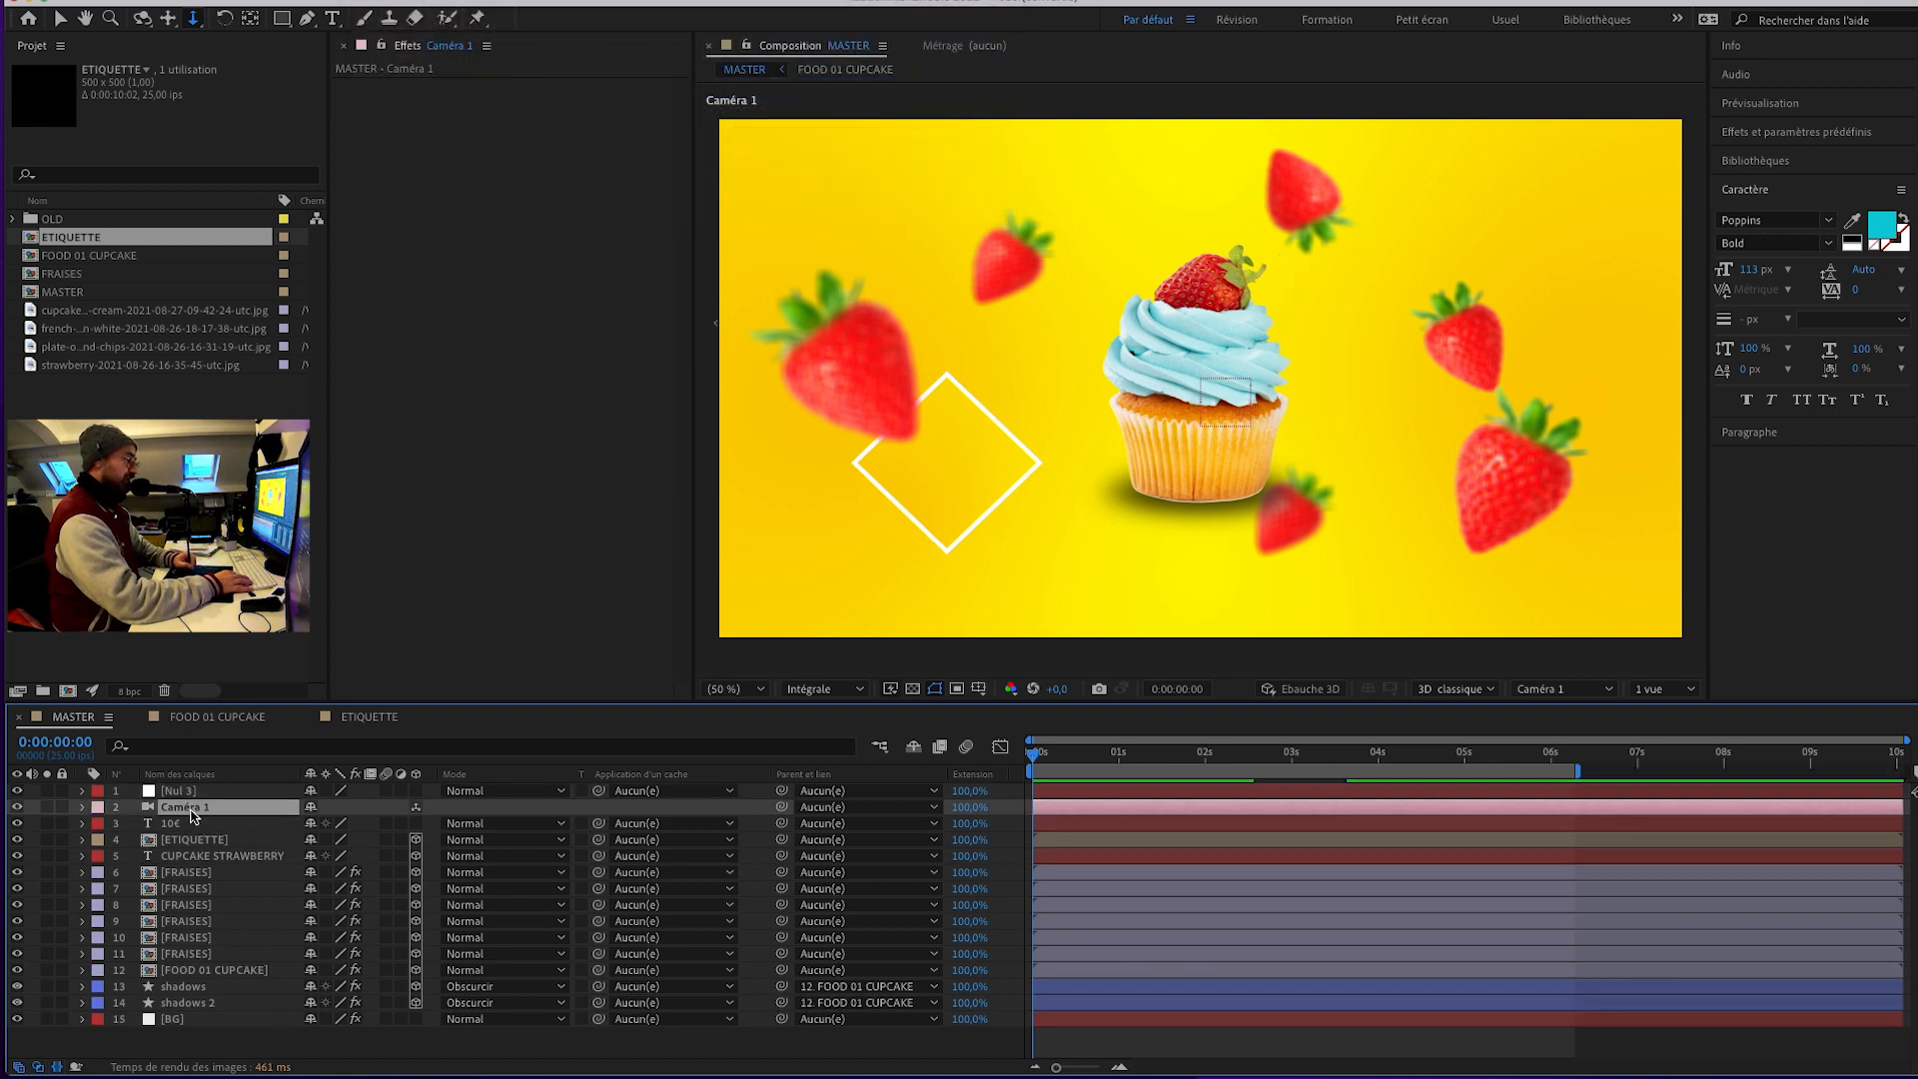
drag(781, 807, 231, 792)
click(240, 791)
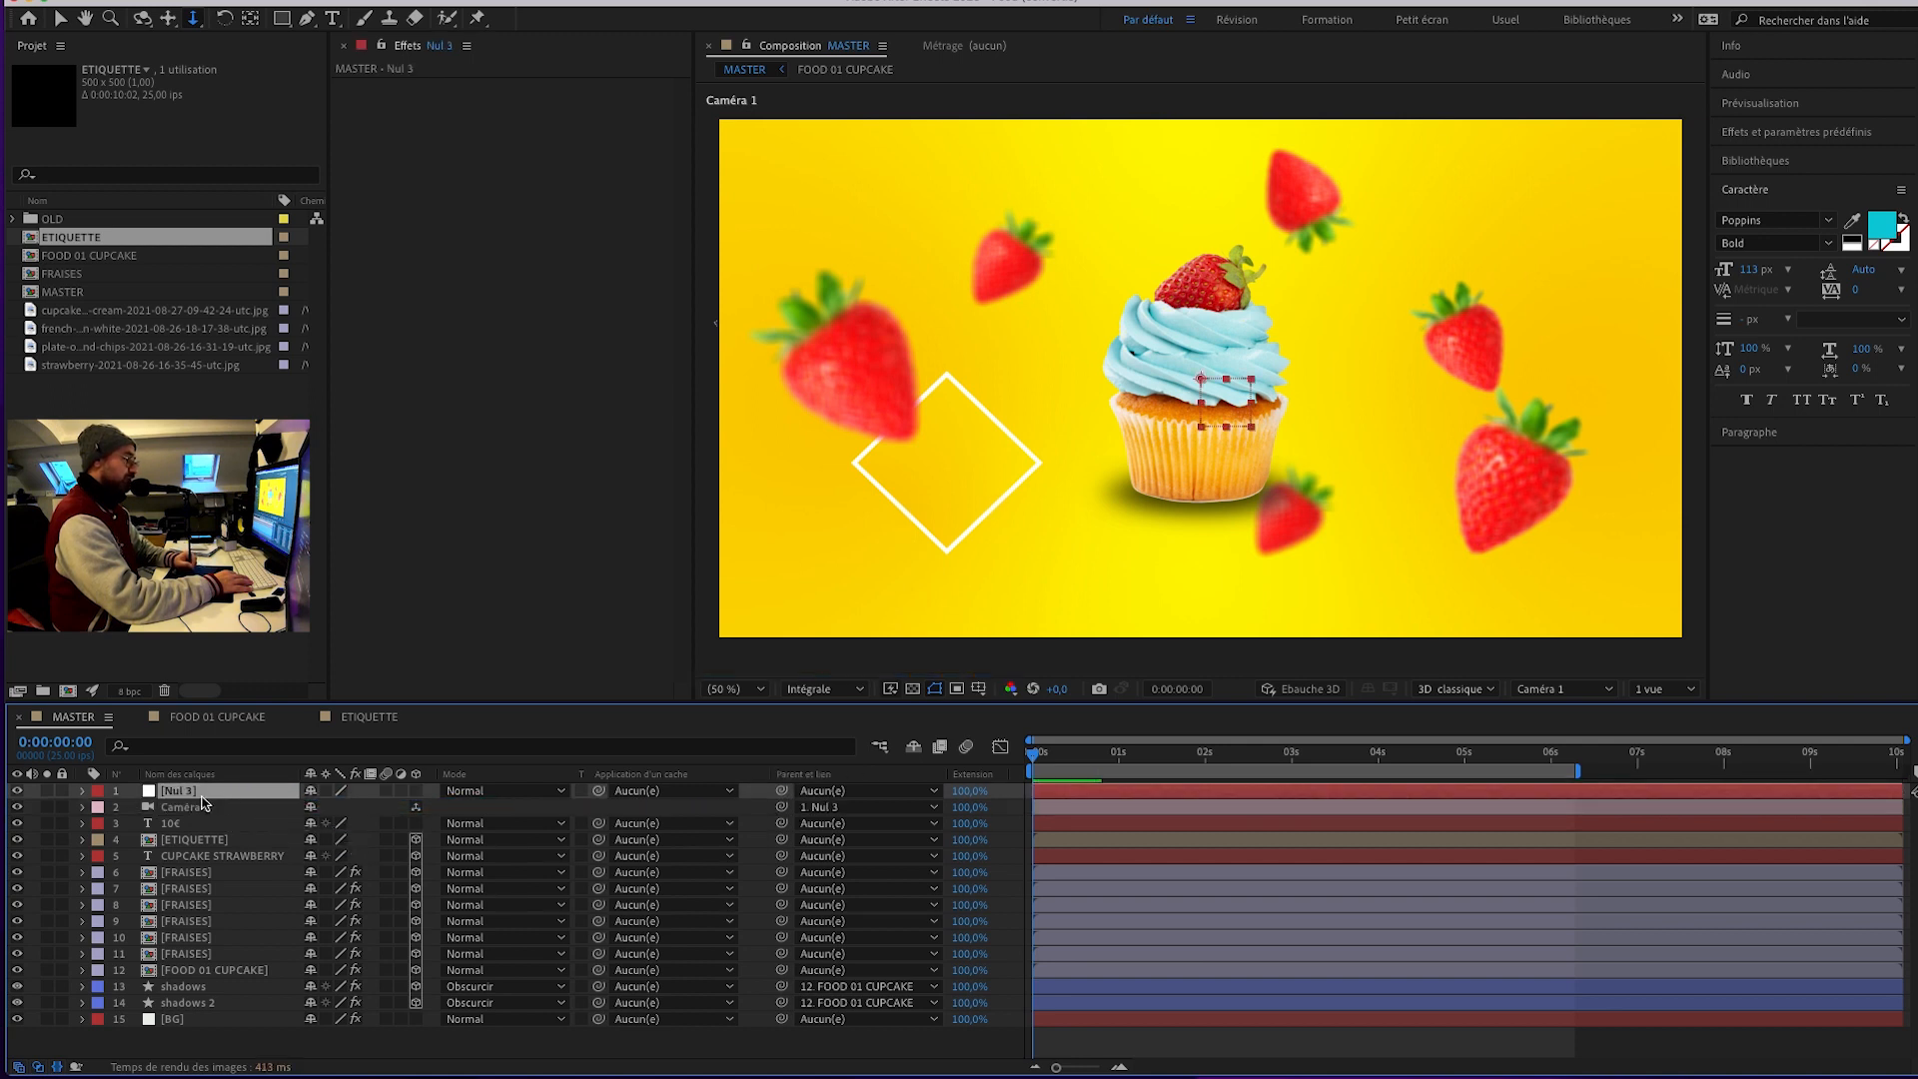
click(415, 790)
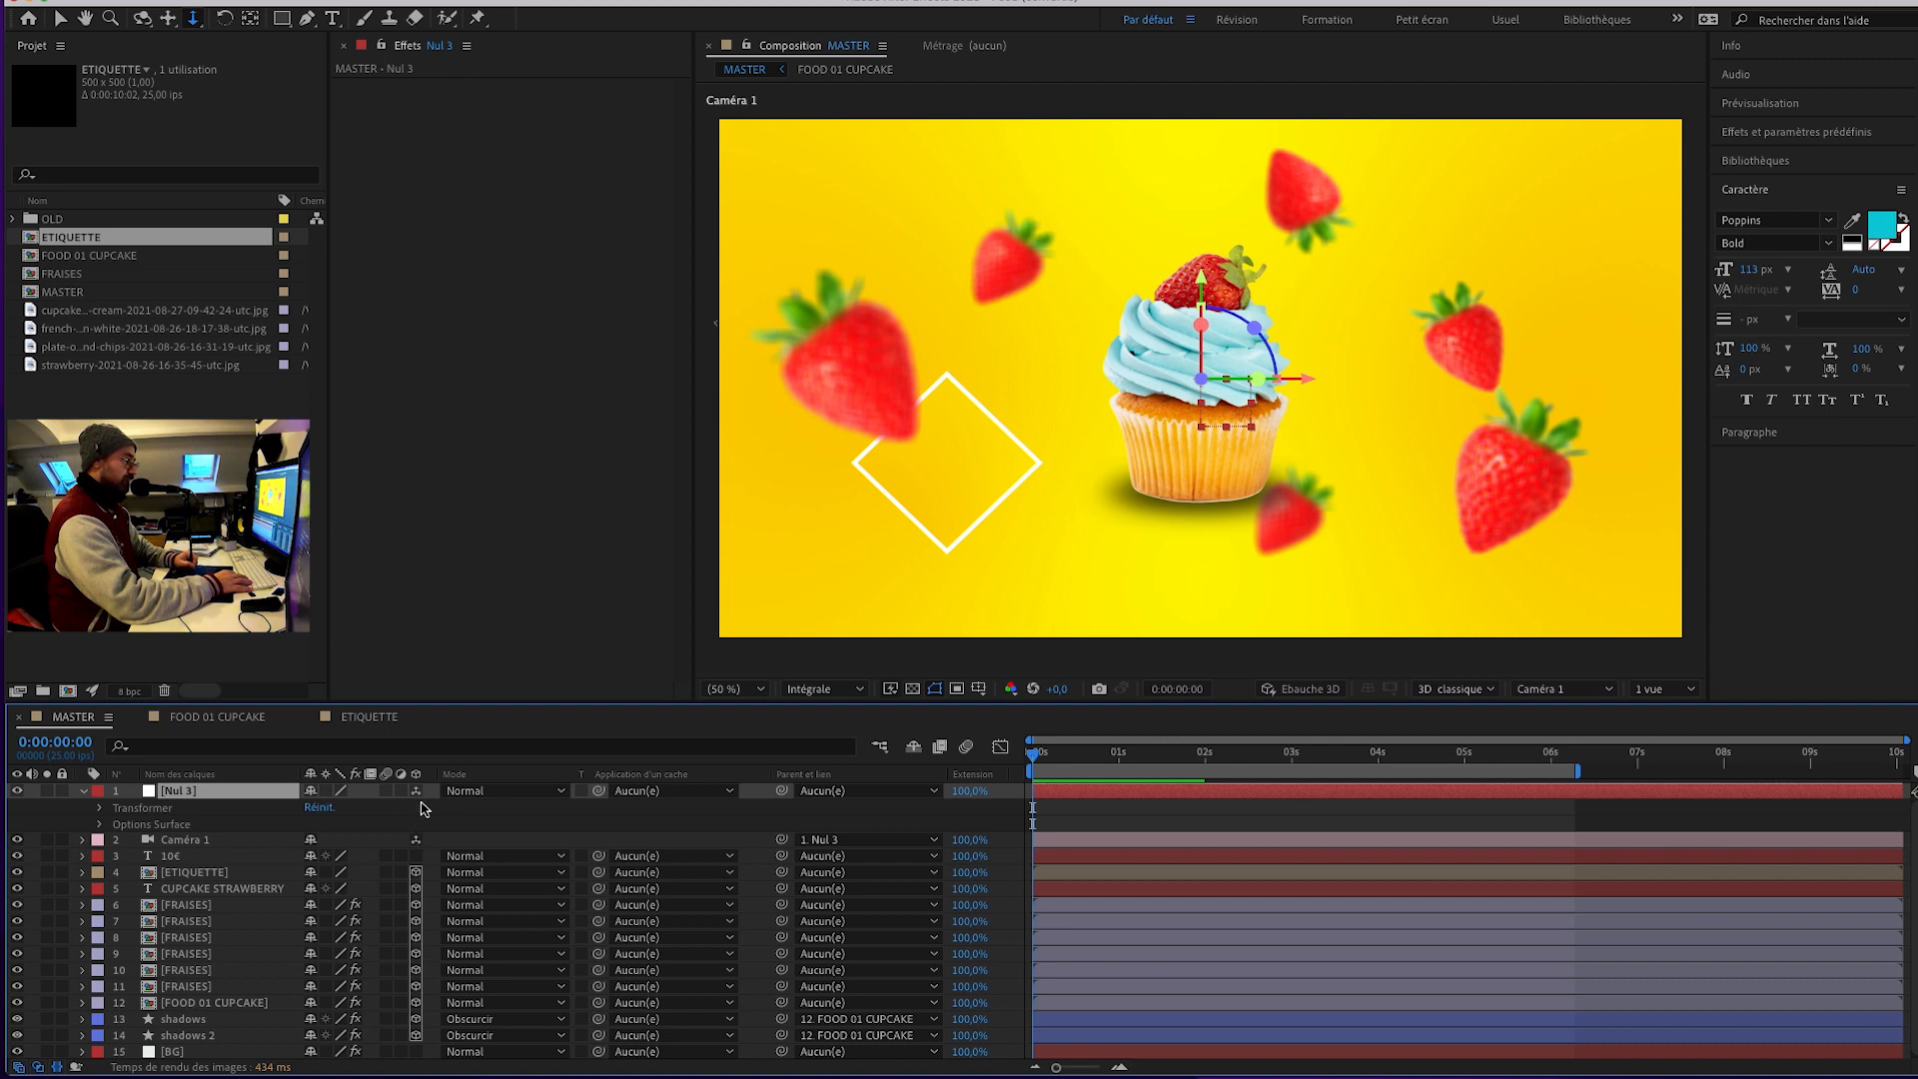
Test the camera's forward travel with the null's Z position and reset that value to 0.
click(101, 808)
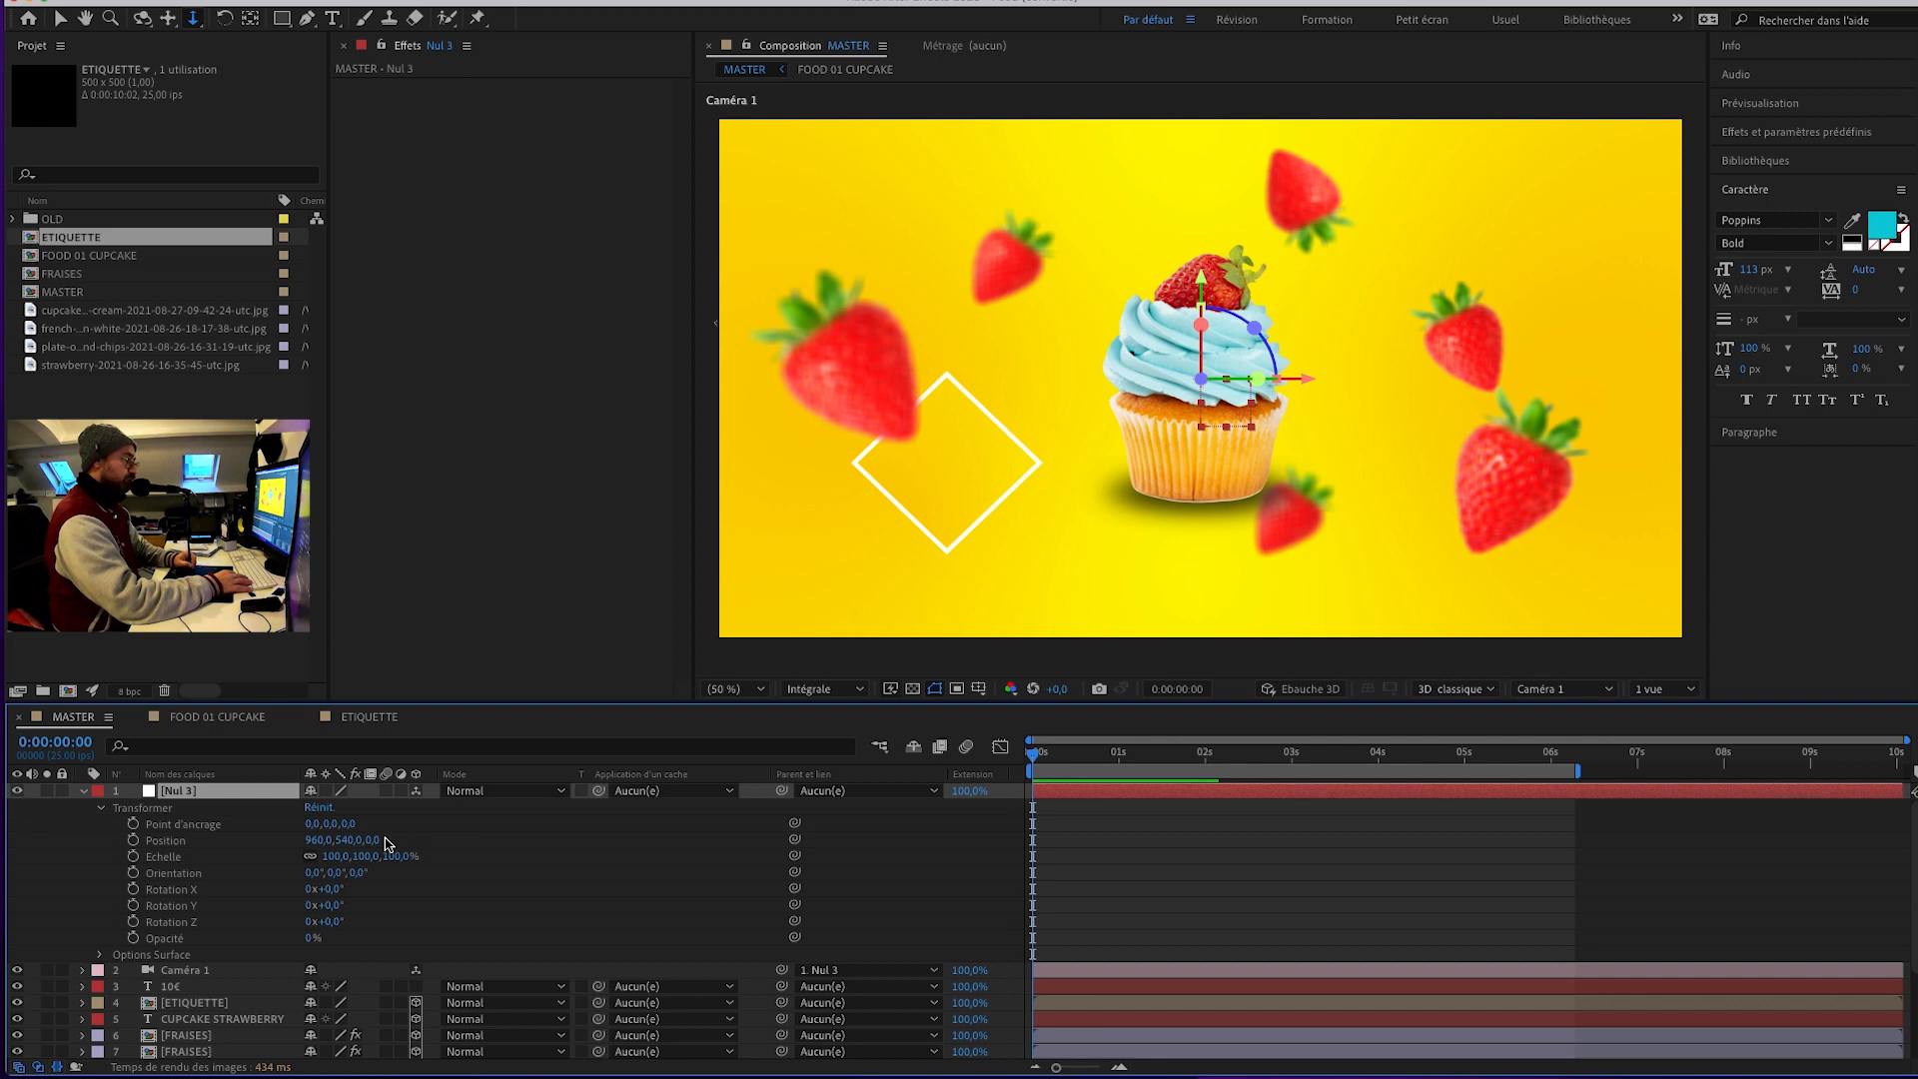
drag(375, 840, 586, 854)
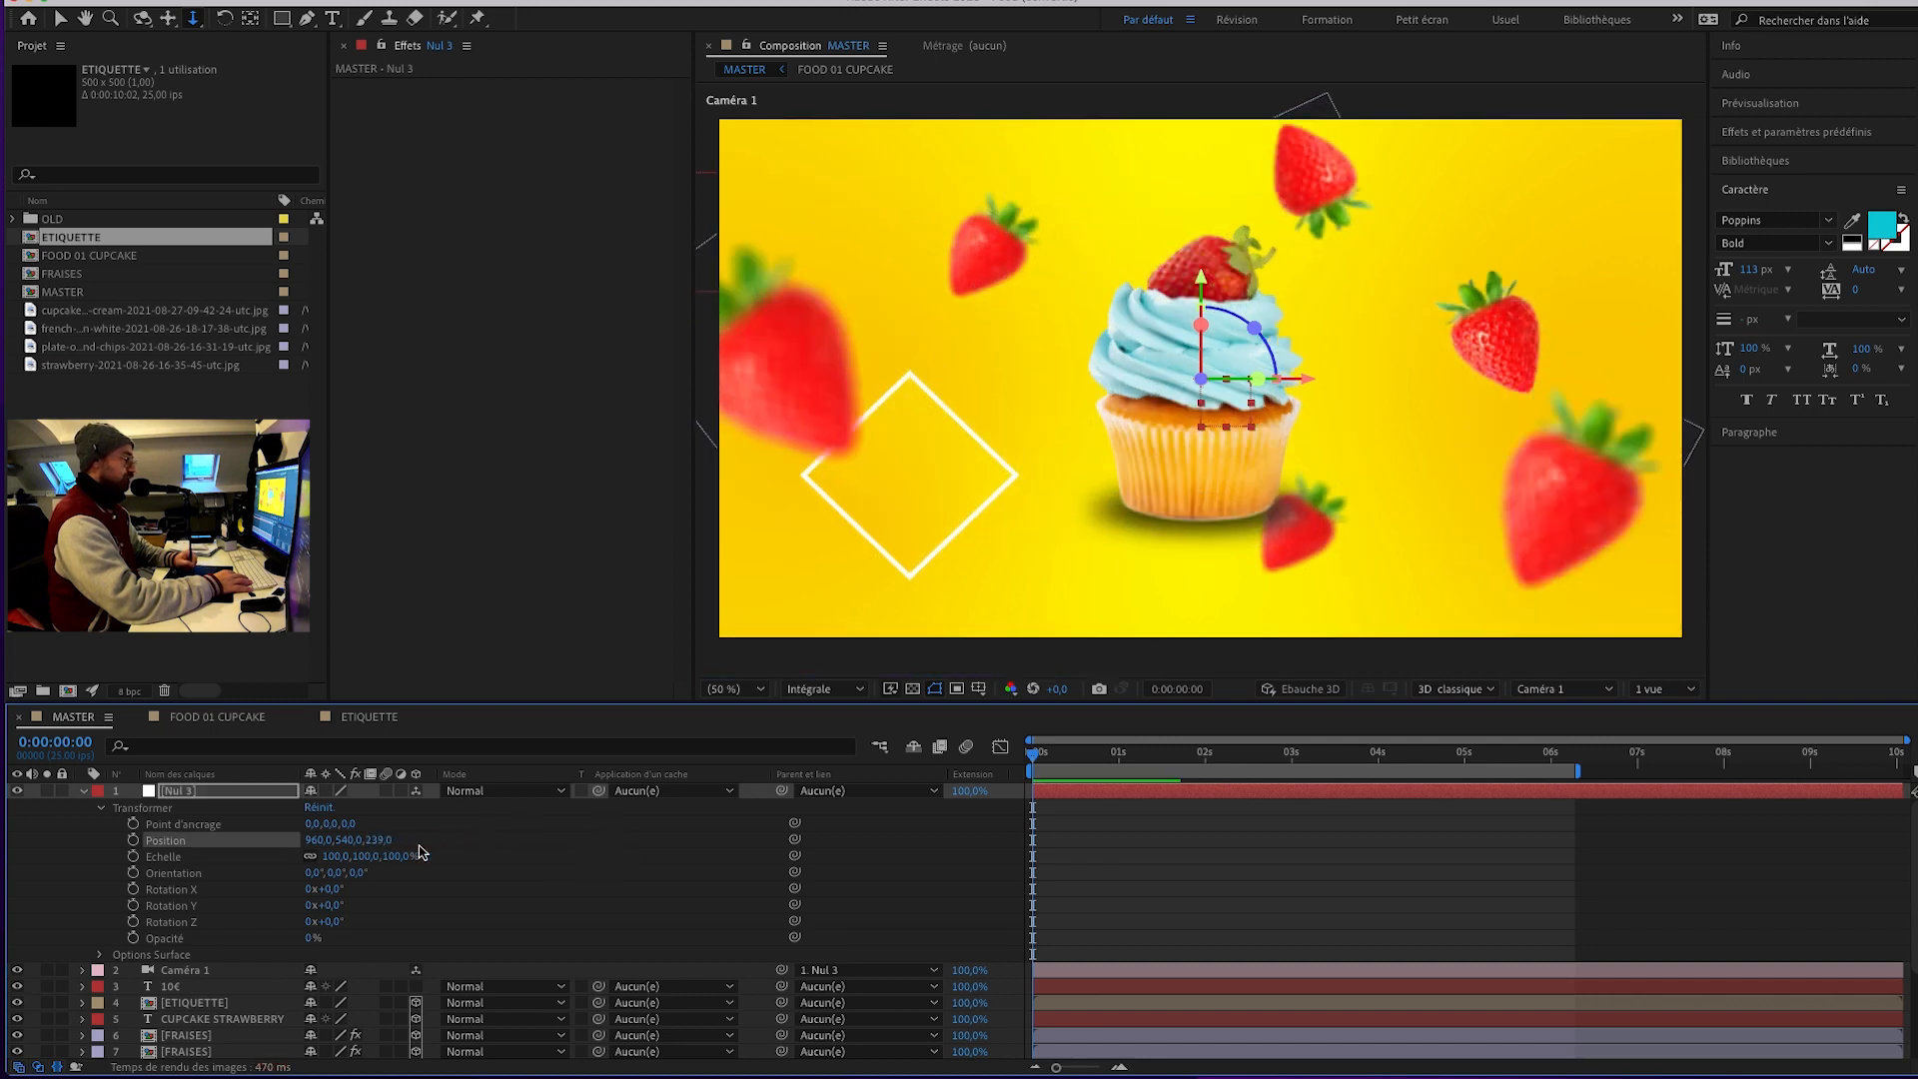
drag(380, 847, 790, 838)
drag(788, 838, 388, 850)
click(388, 850)
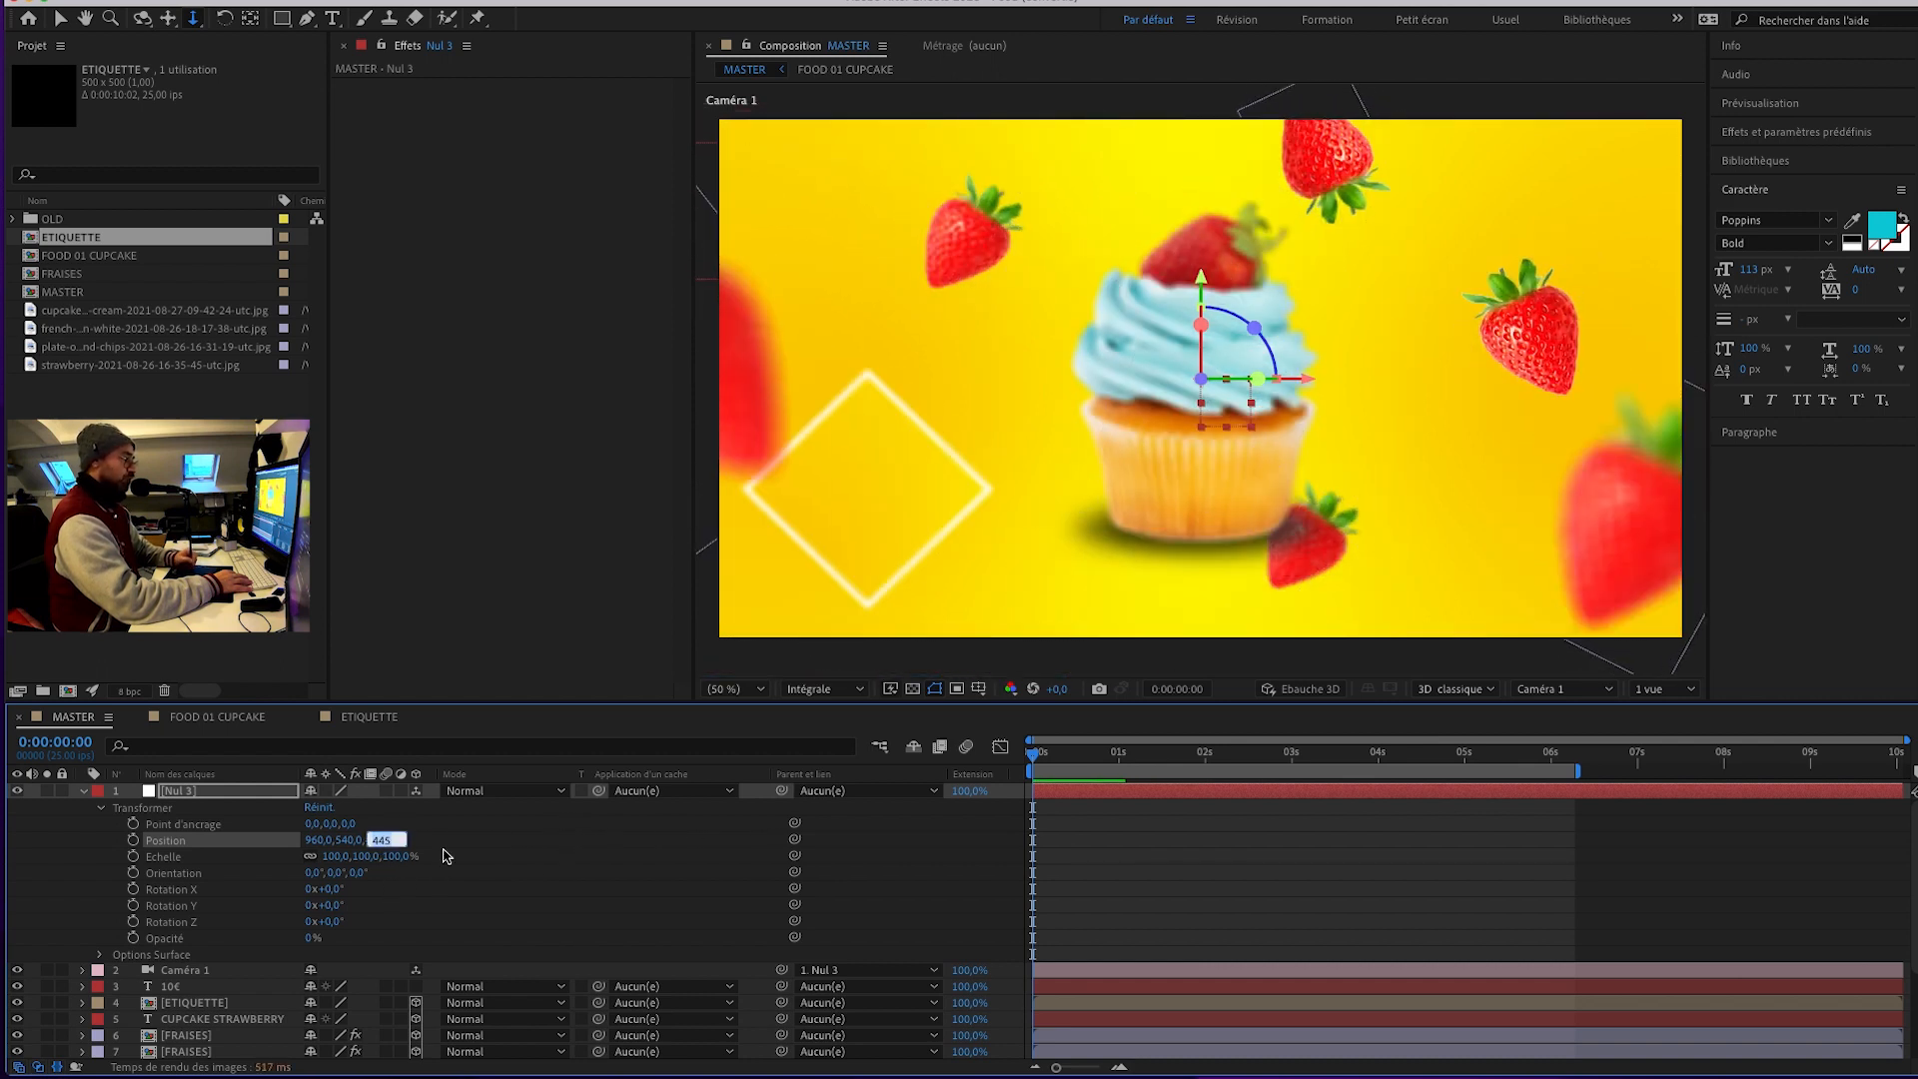
text(0)
key(Return)
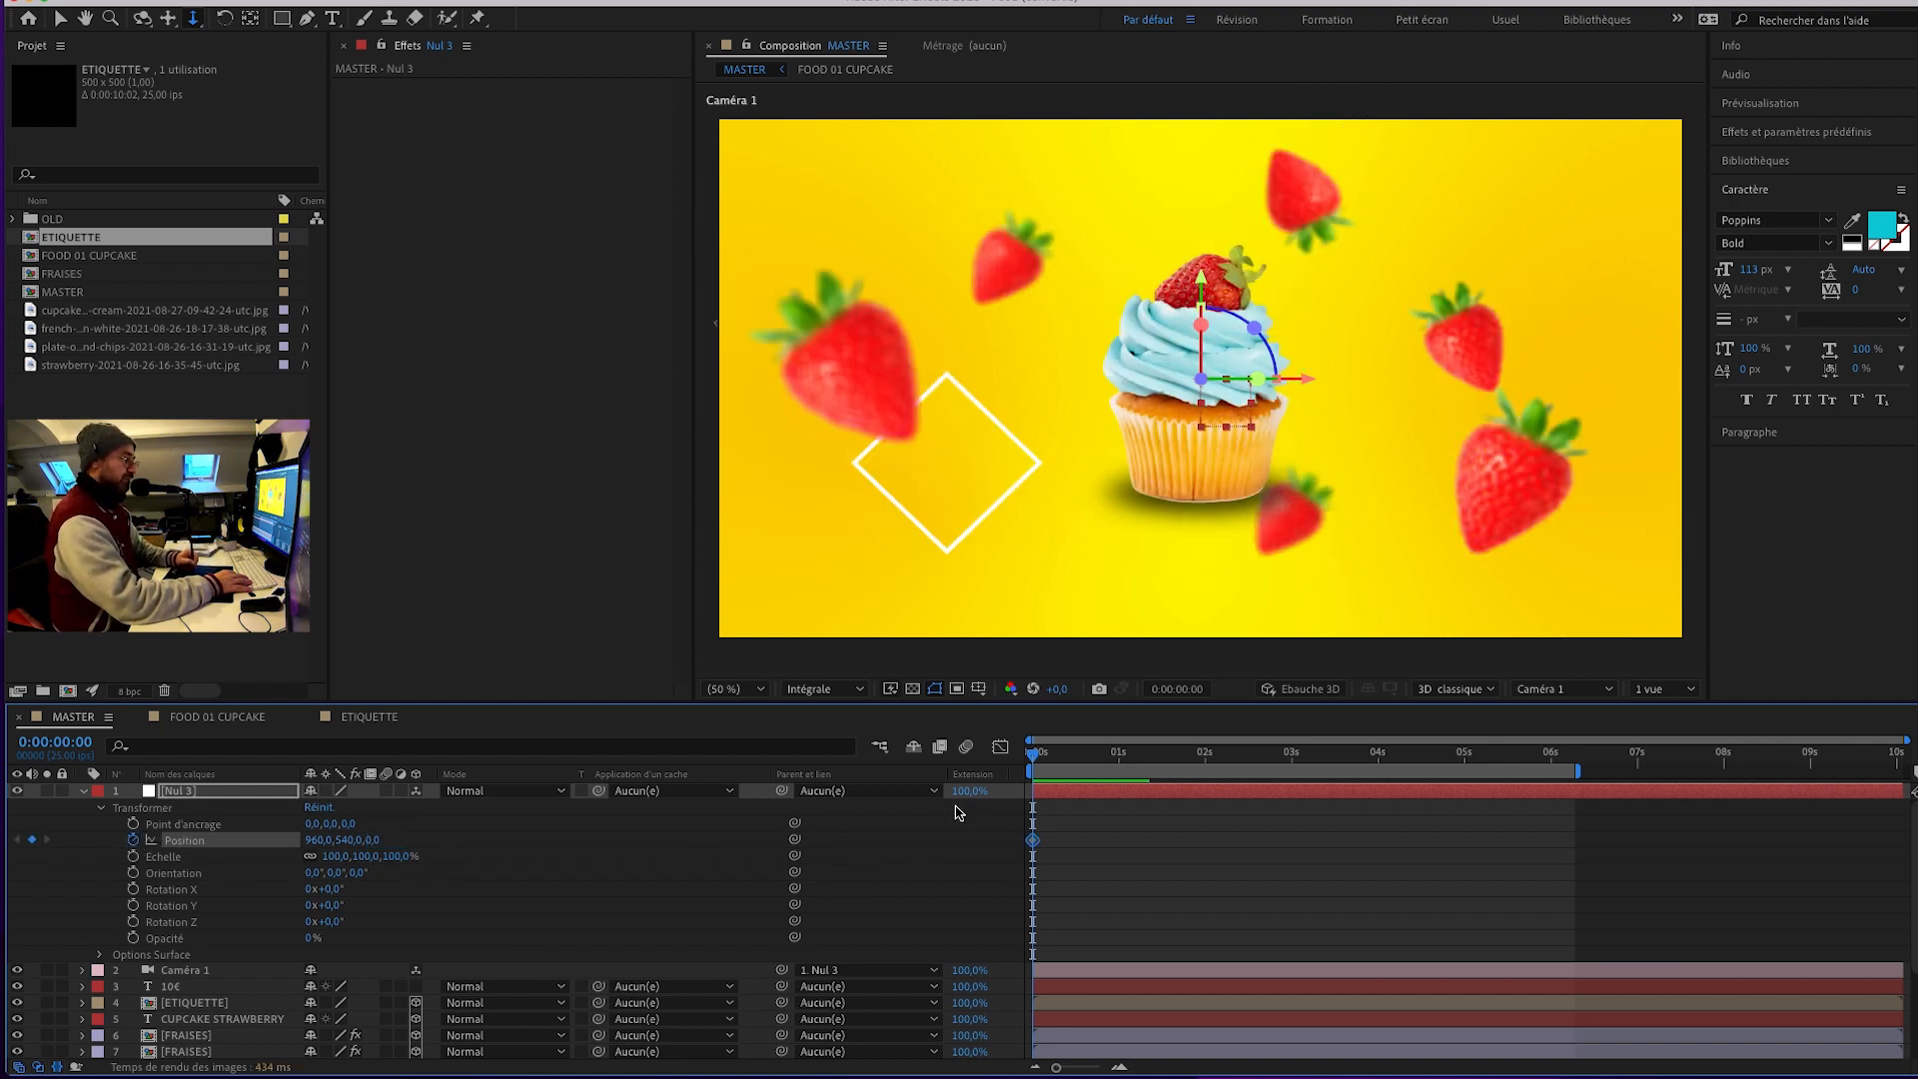
Keyframe the null's Position with Z at 1785 at 0:00:00:00 and Z at 0 at 0:00:01:00.
drag(1078, 761, 1119, 759)
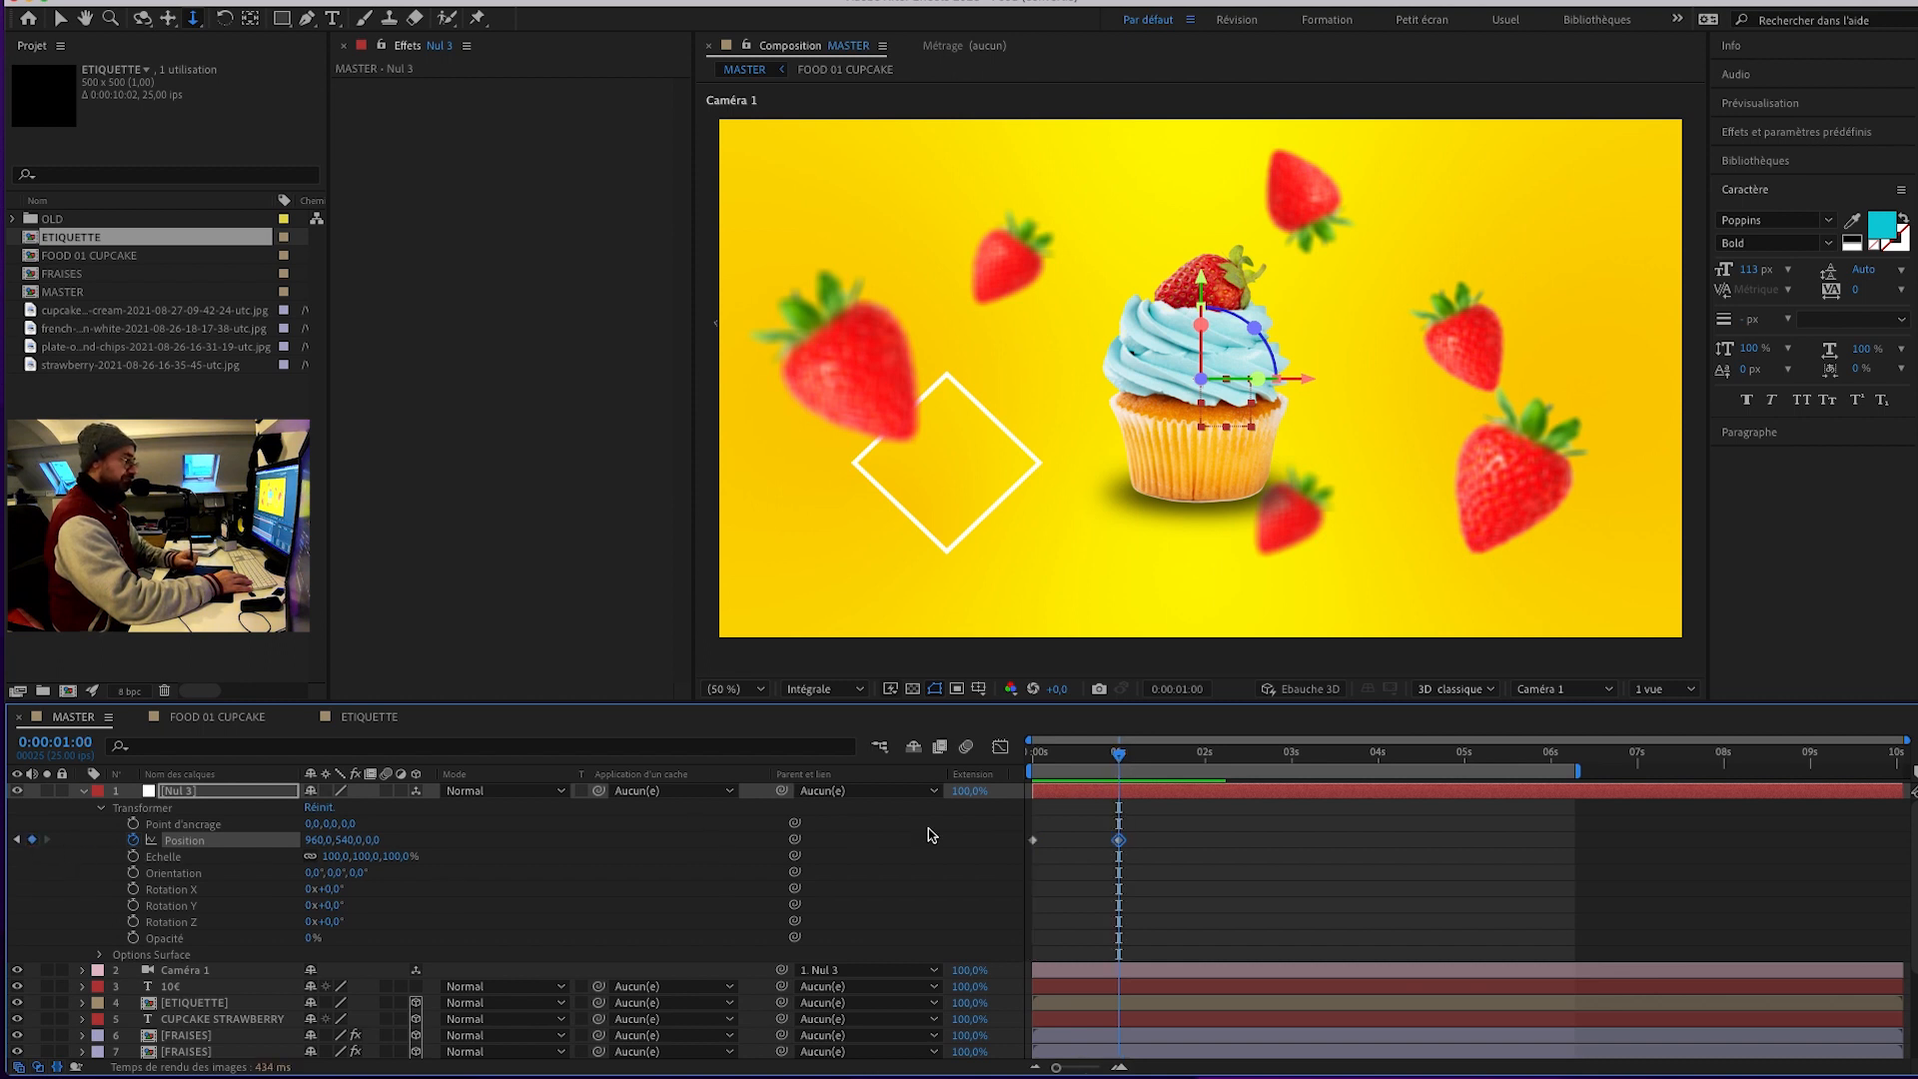
drag(1124, 757, 1031, 759)
drag(374, 840, 1047, 835)
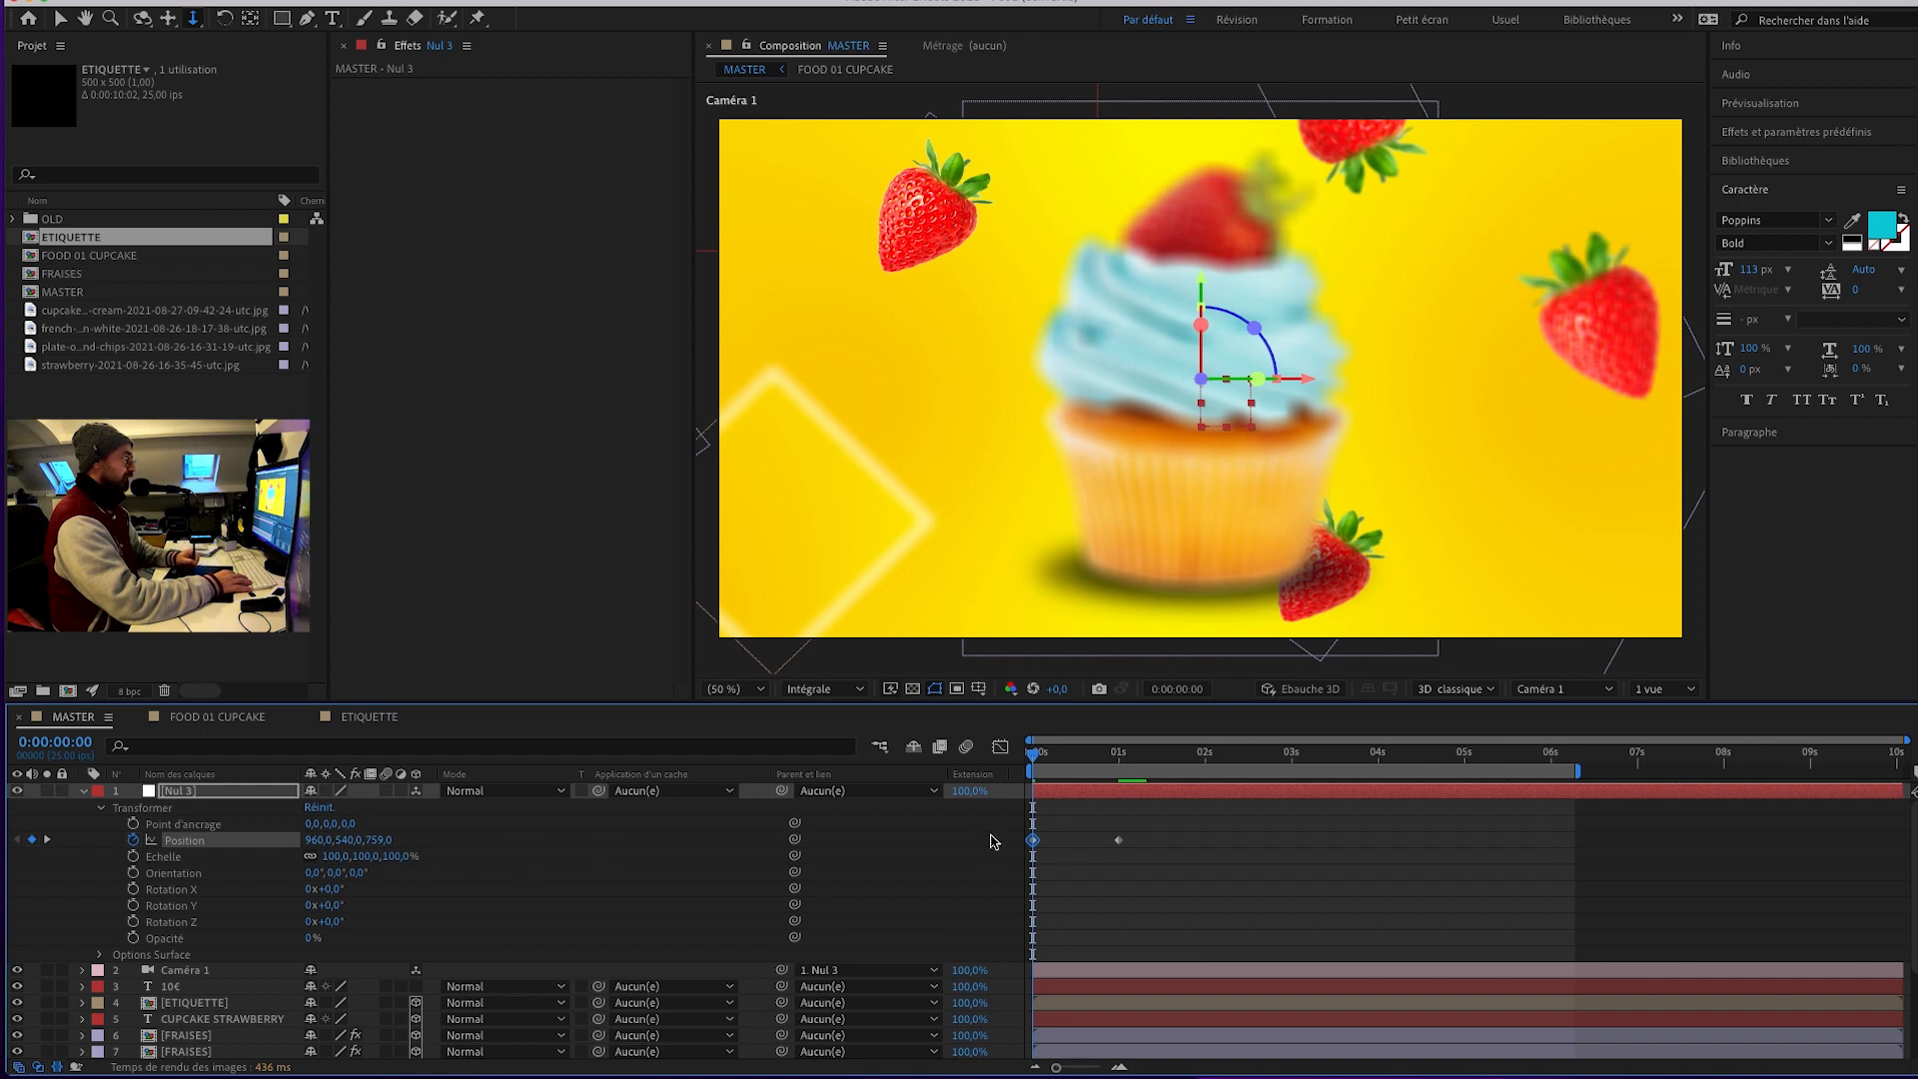
drag(371, 840, 907, 857)
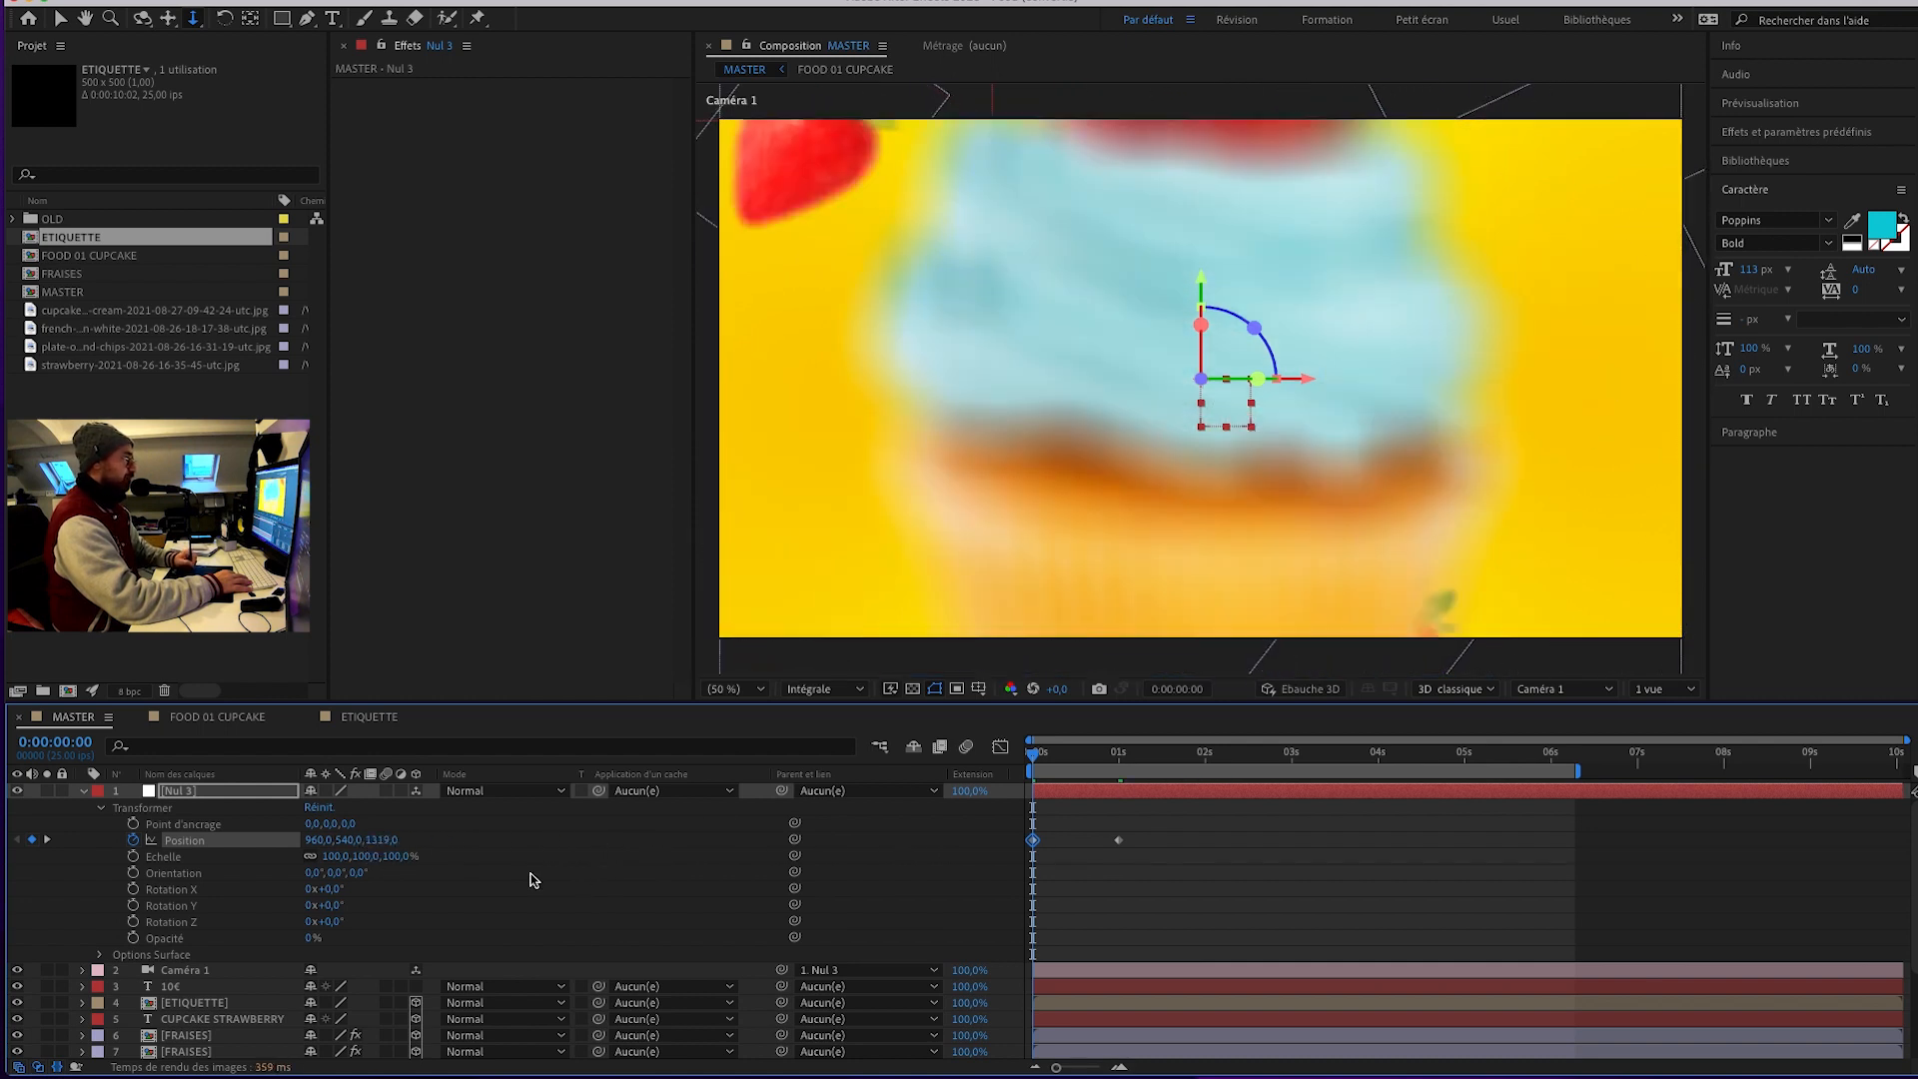
drag(388, 846, 502, 878)
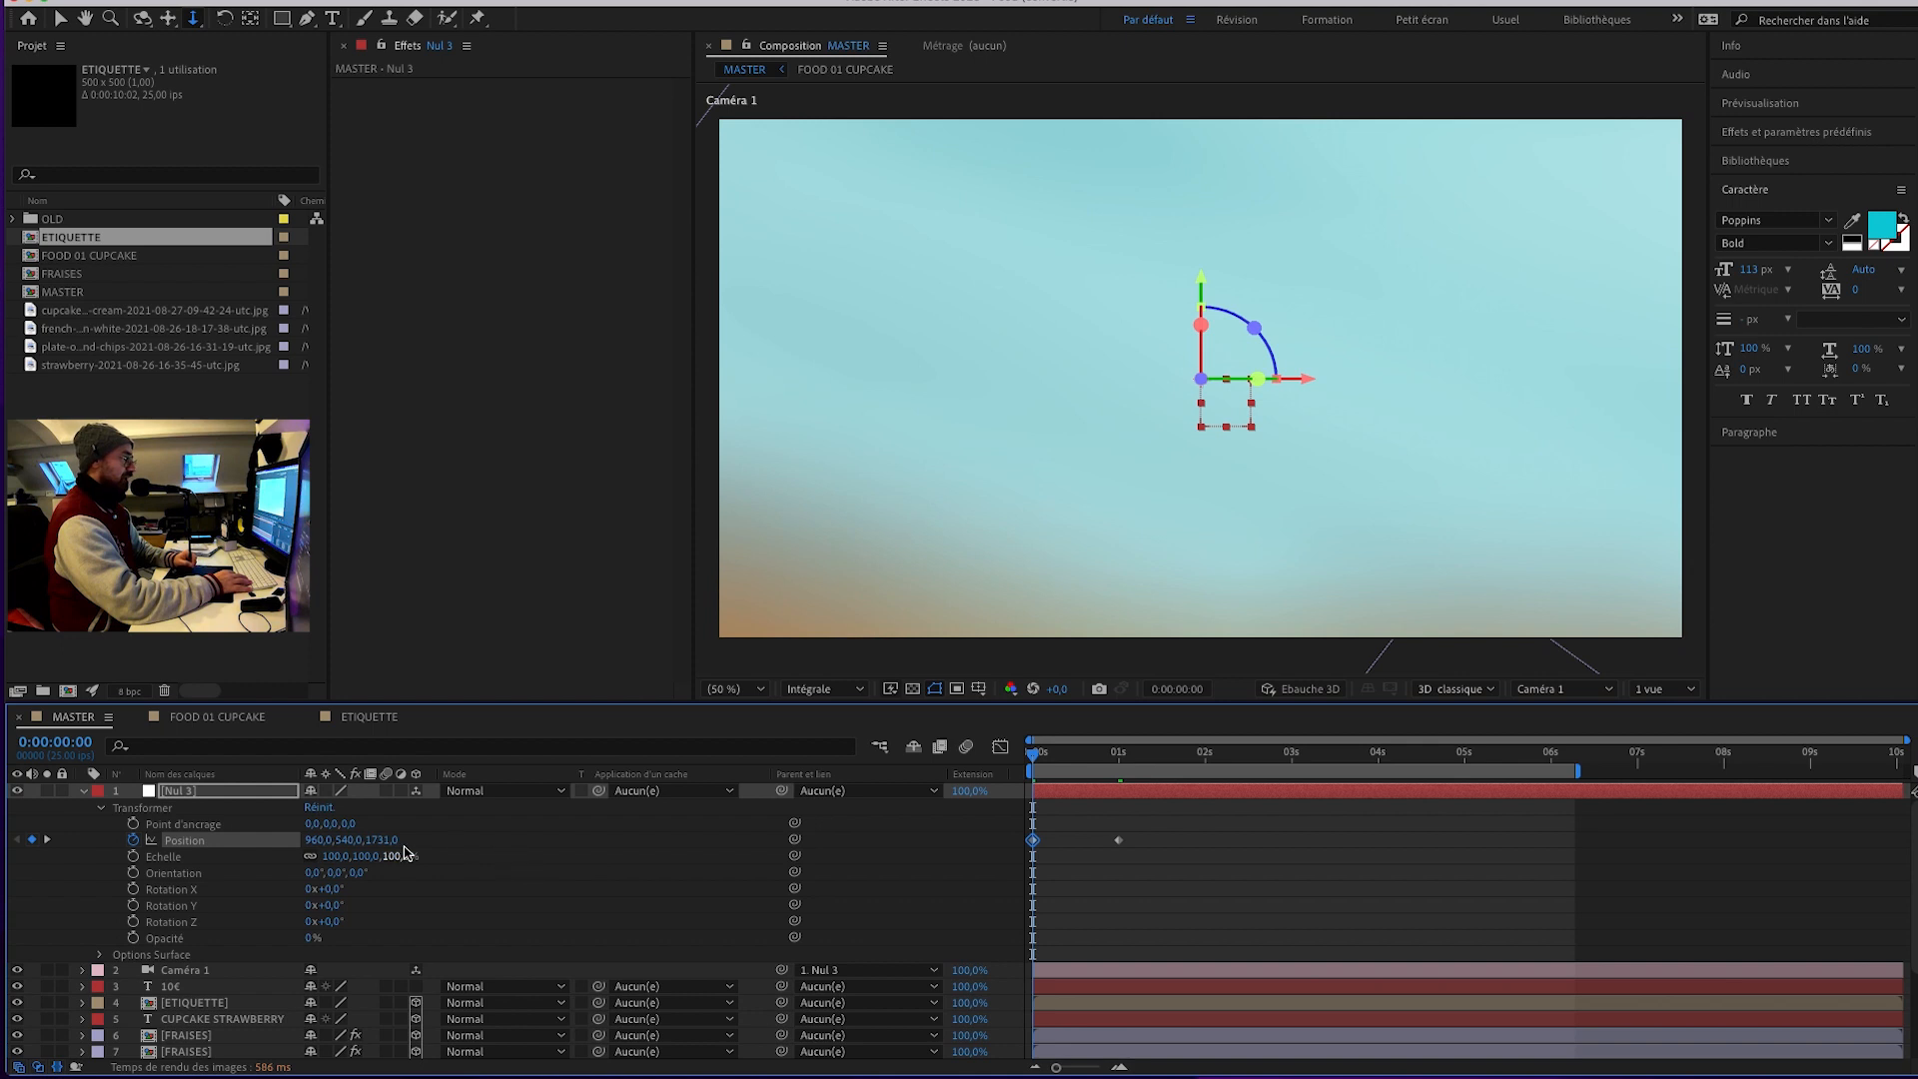
drag(392, 841, 445, 837)
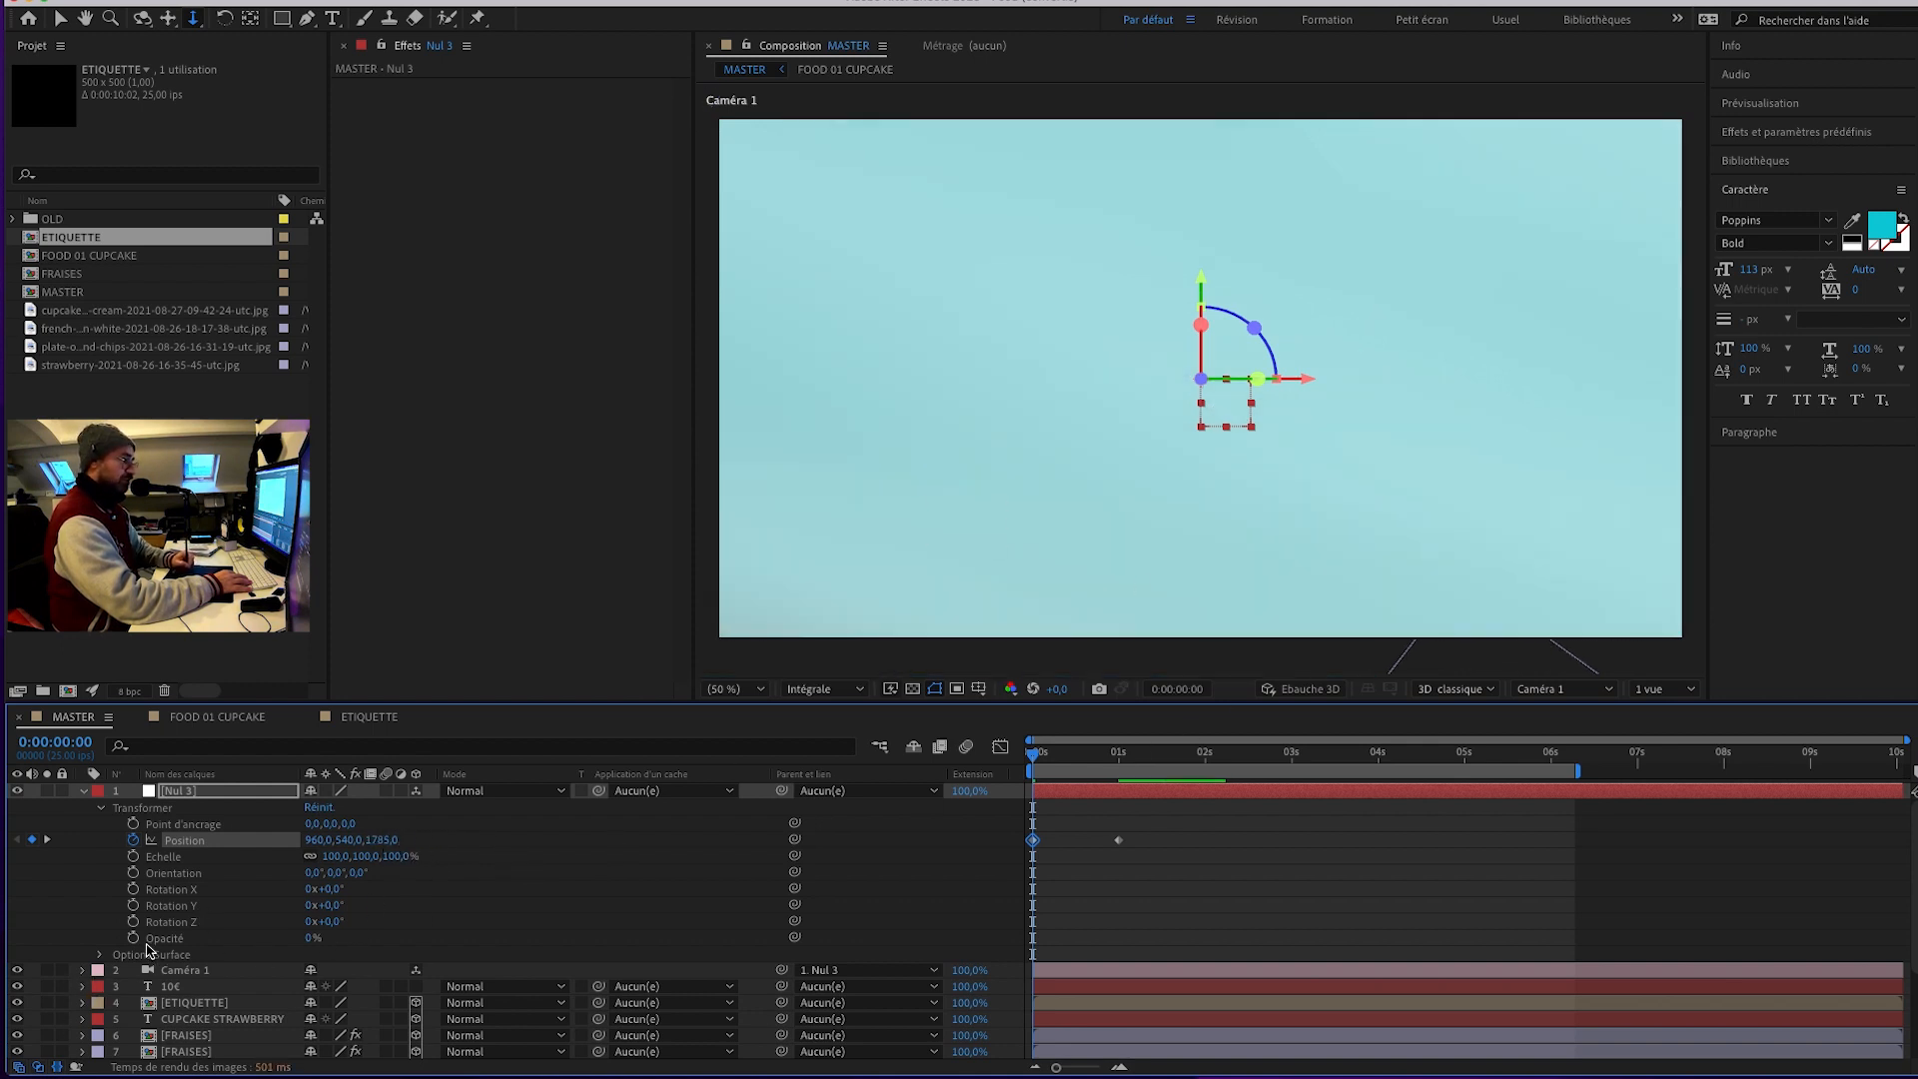
Keyframe the null's Rotation Z at 45° at 0:00:00:00 and 0° at 0:00:01:00, and preview the camera move.
click(133, 921)
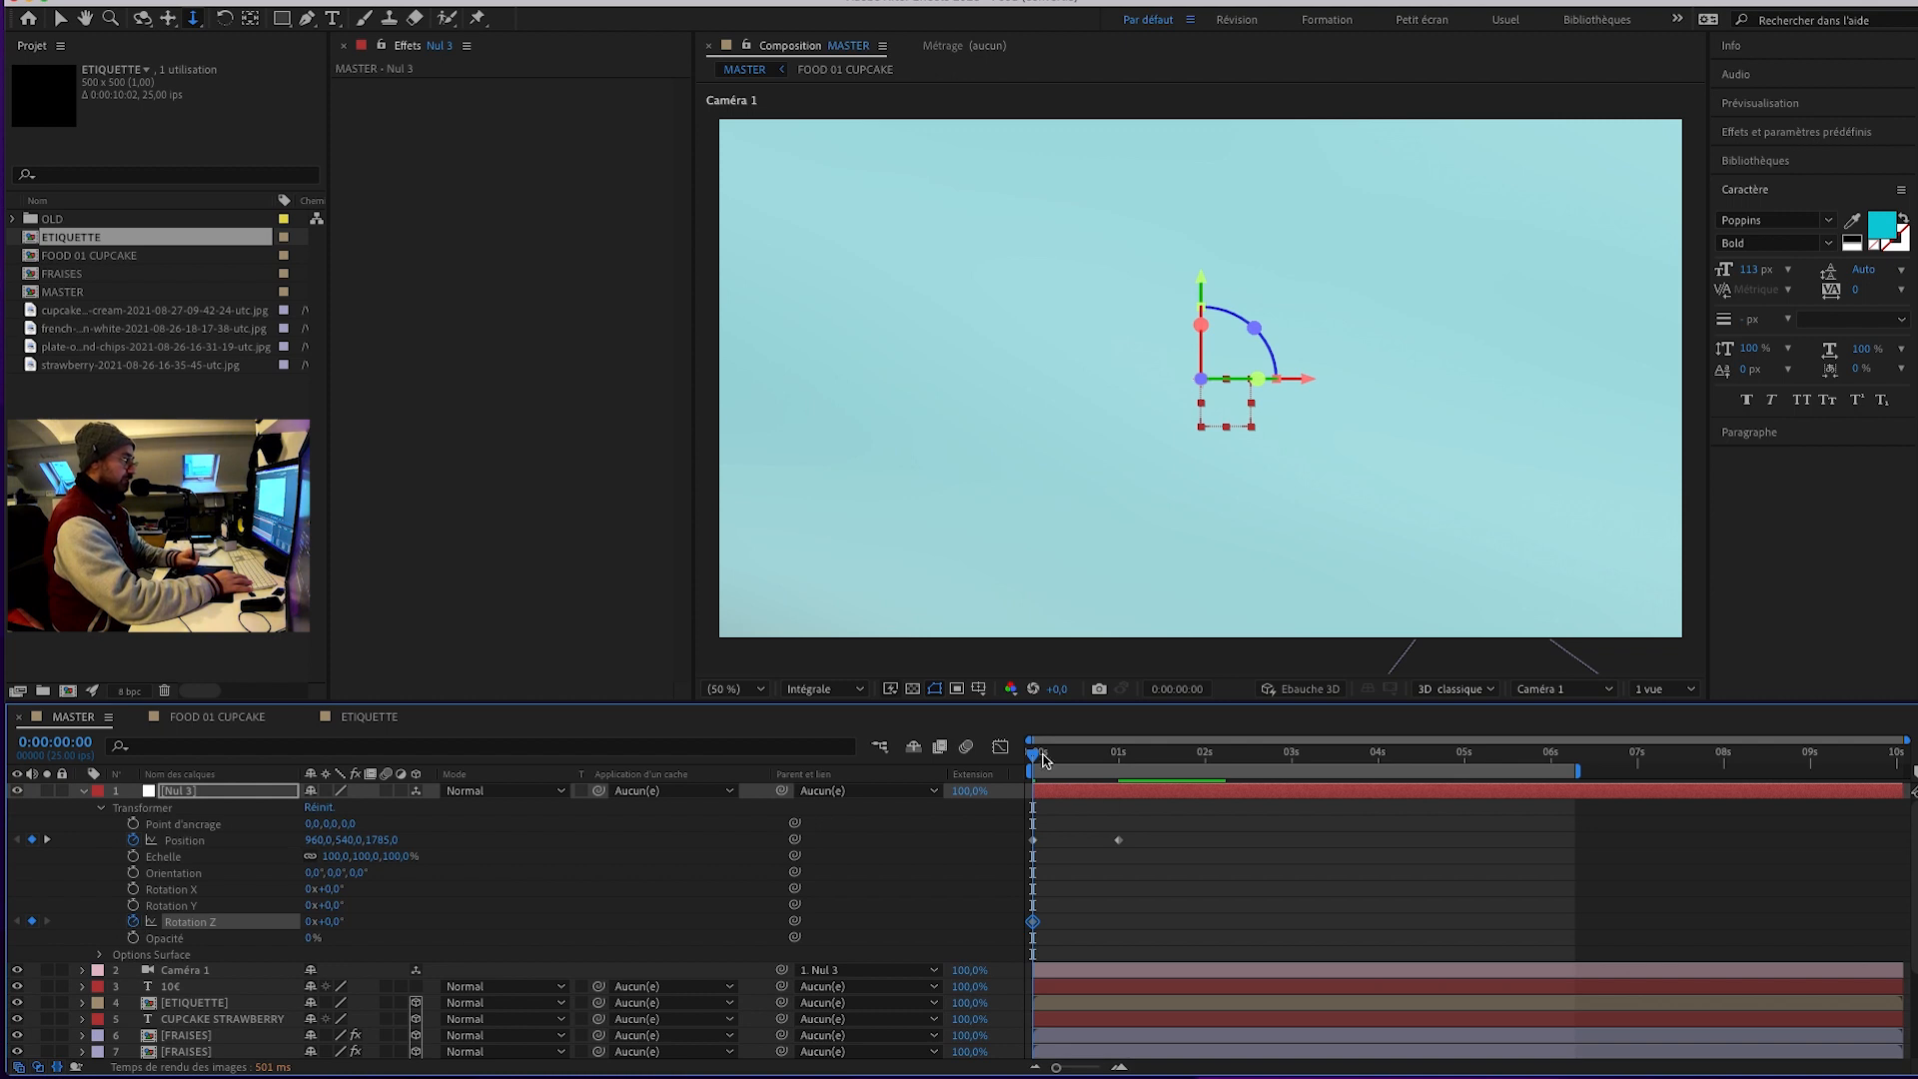
drag(1035, 761, 1117, 757)
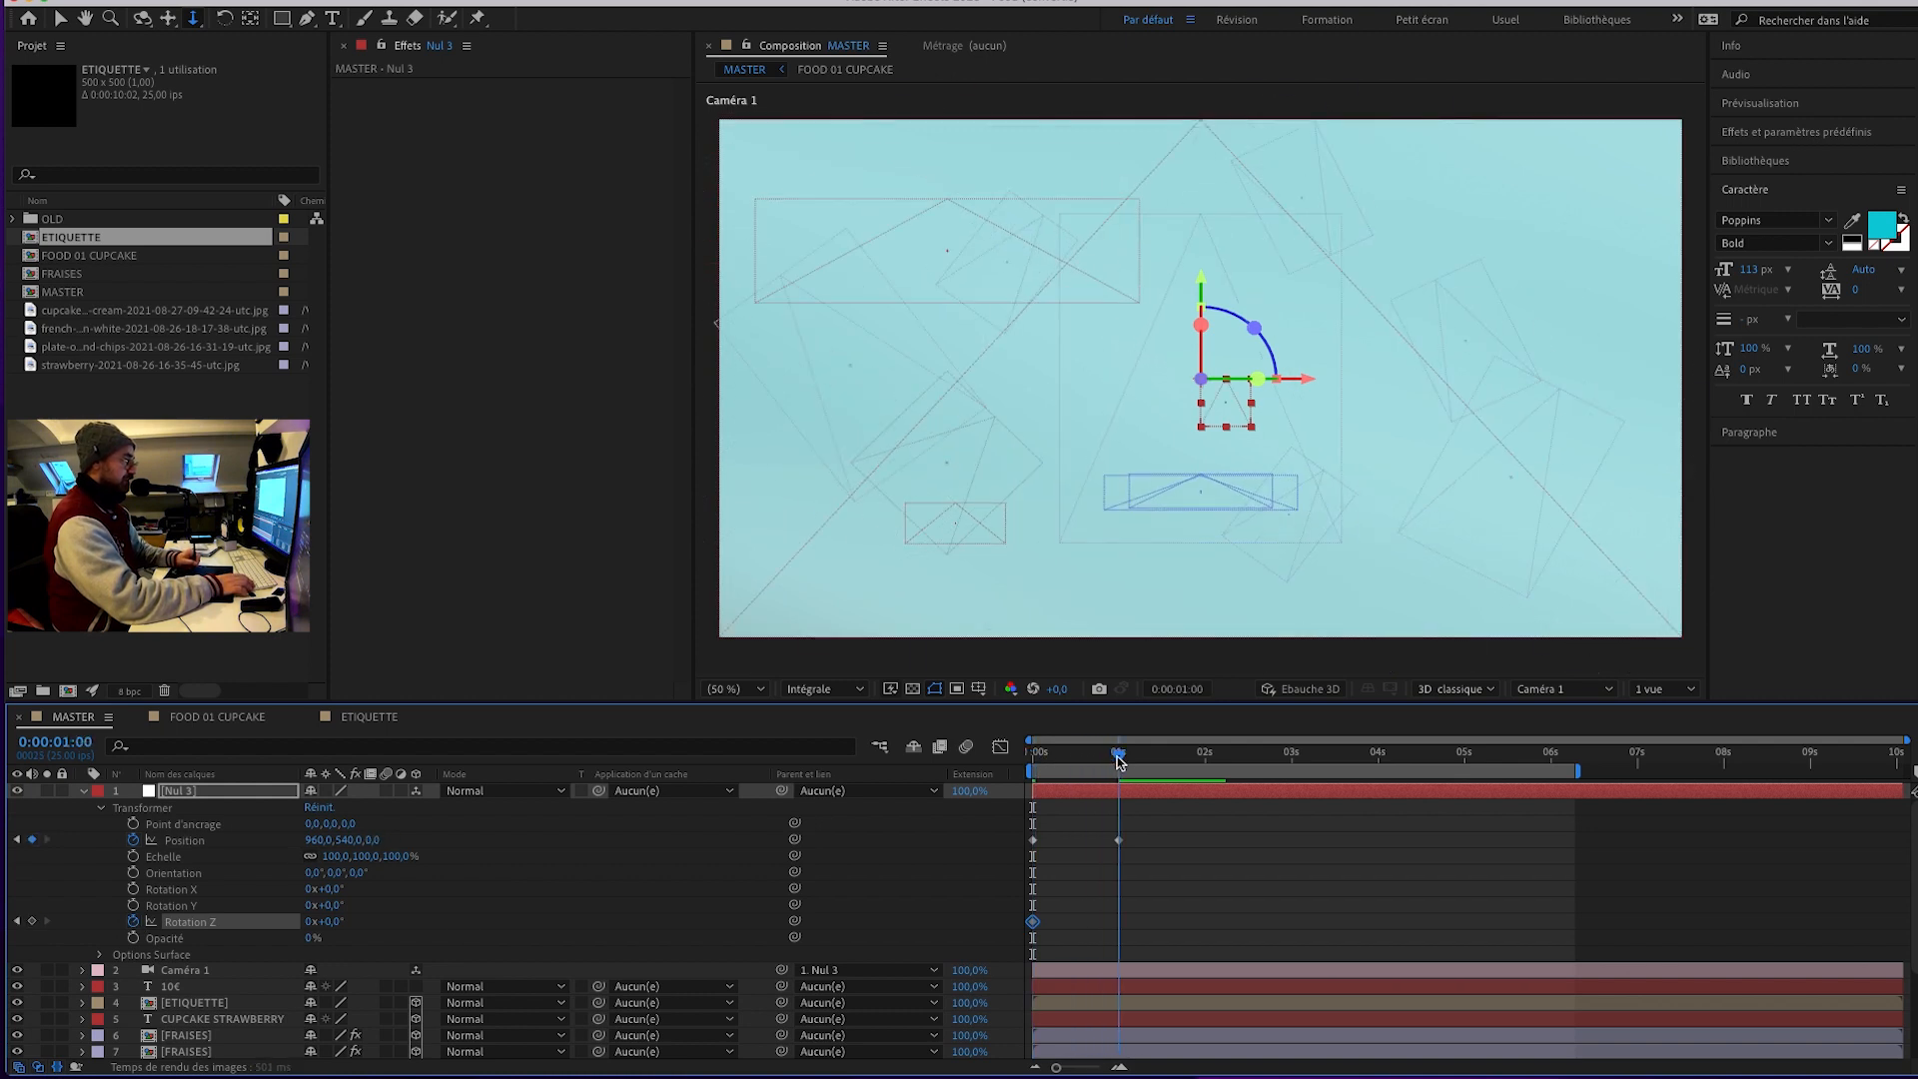
click(16, 922)
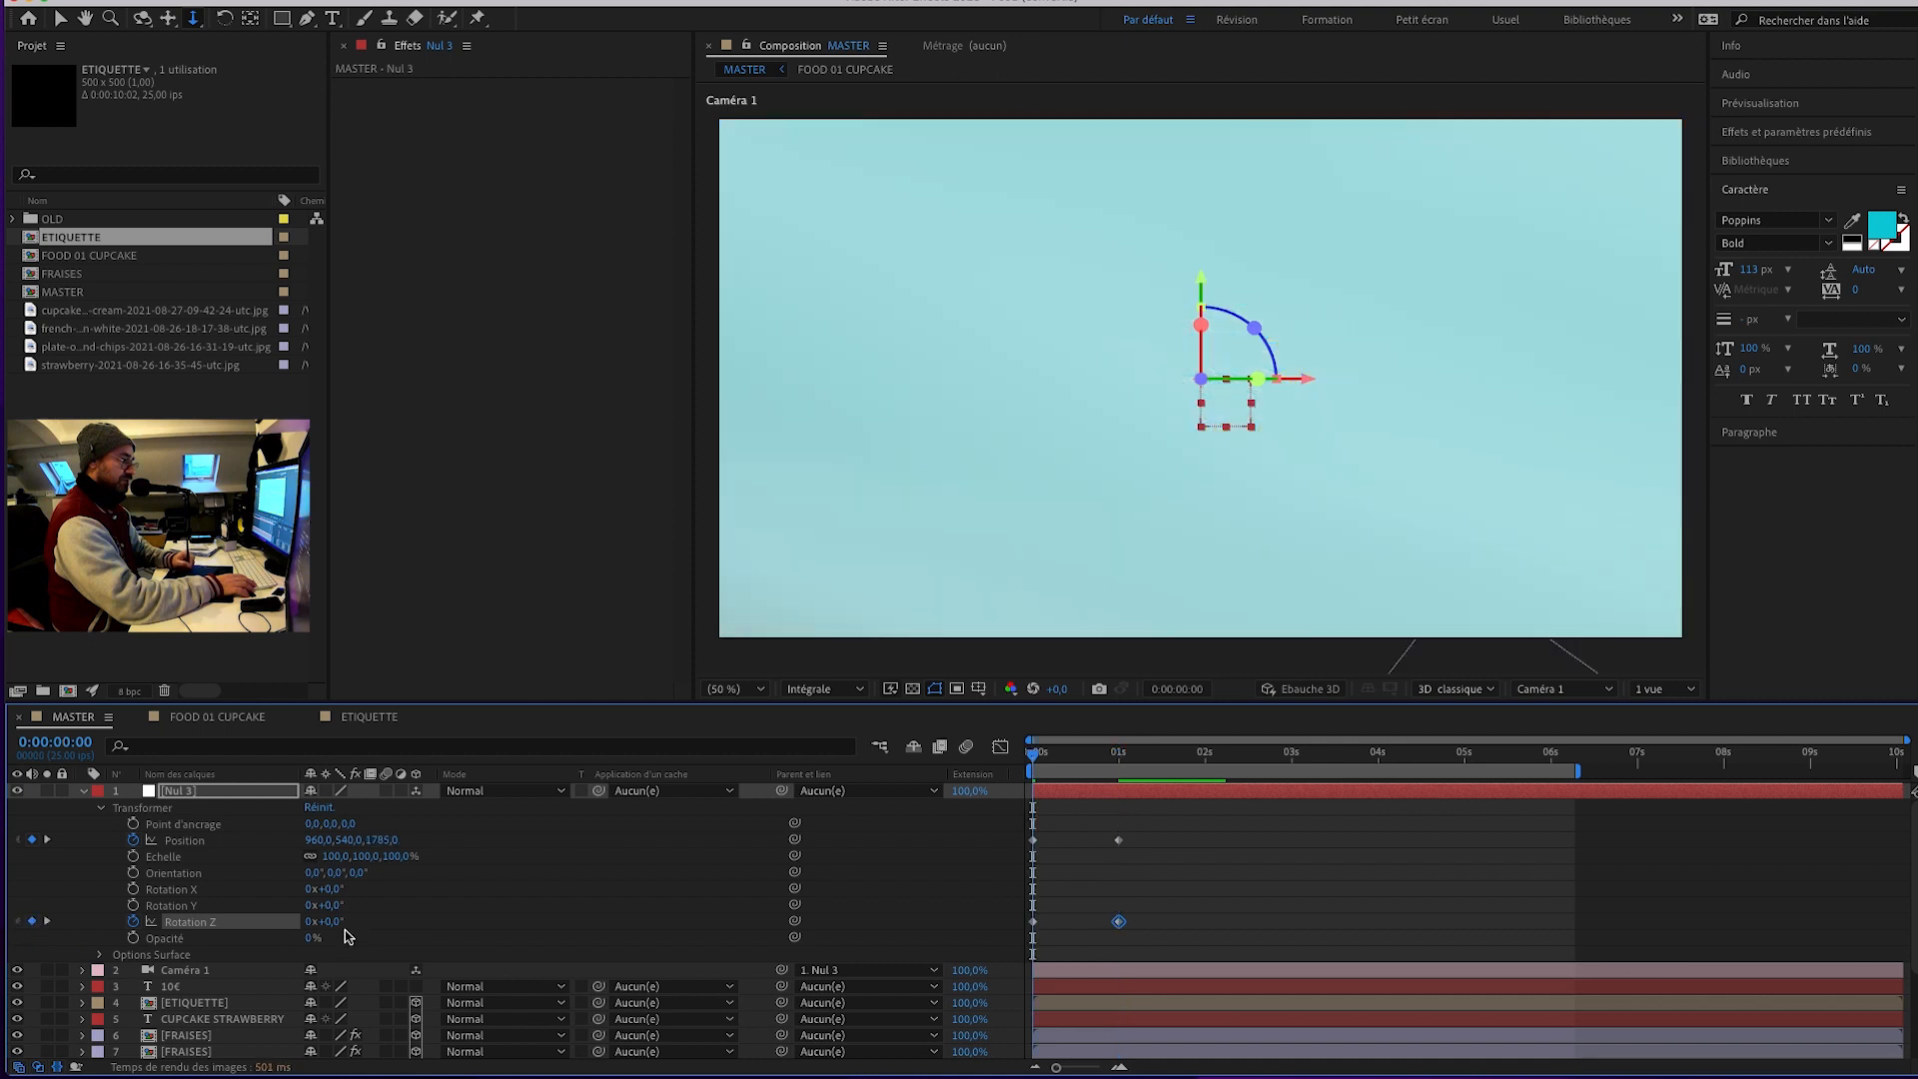
click(333, 922)
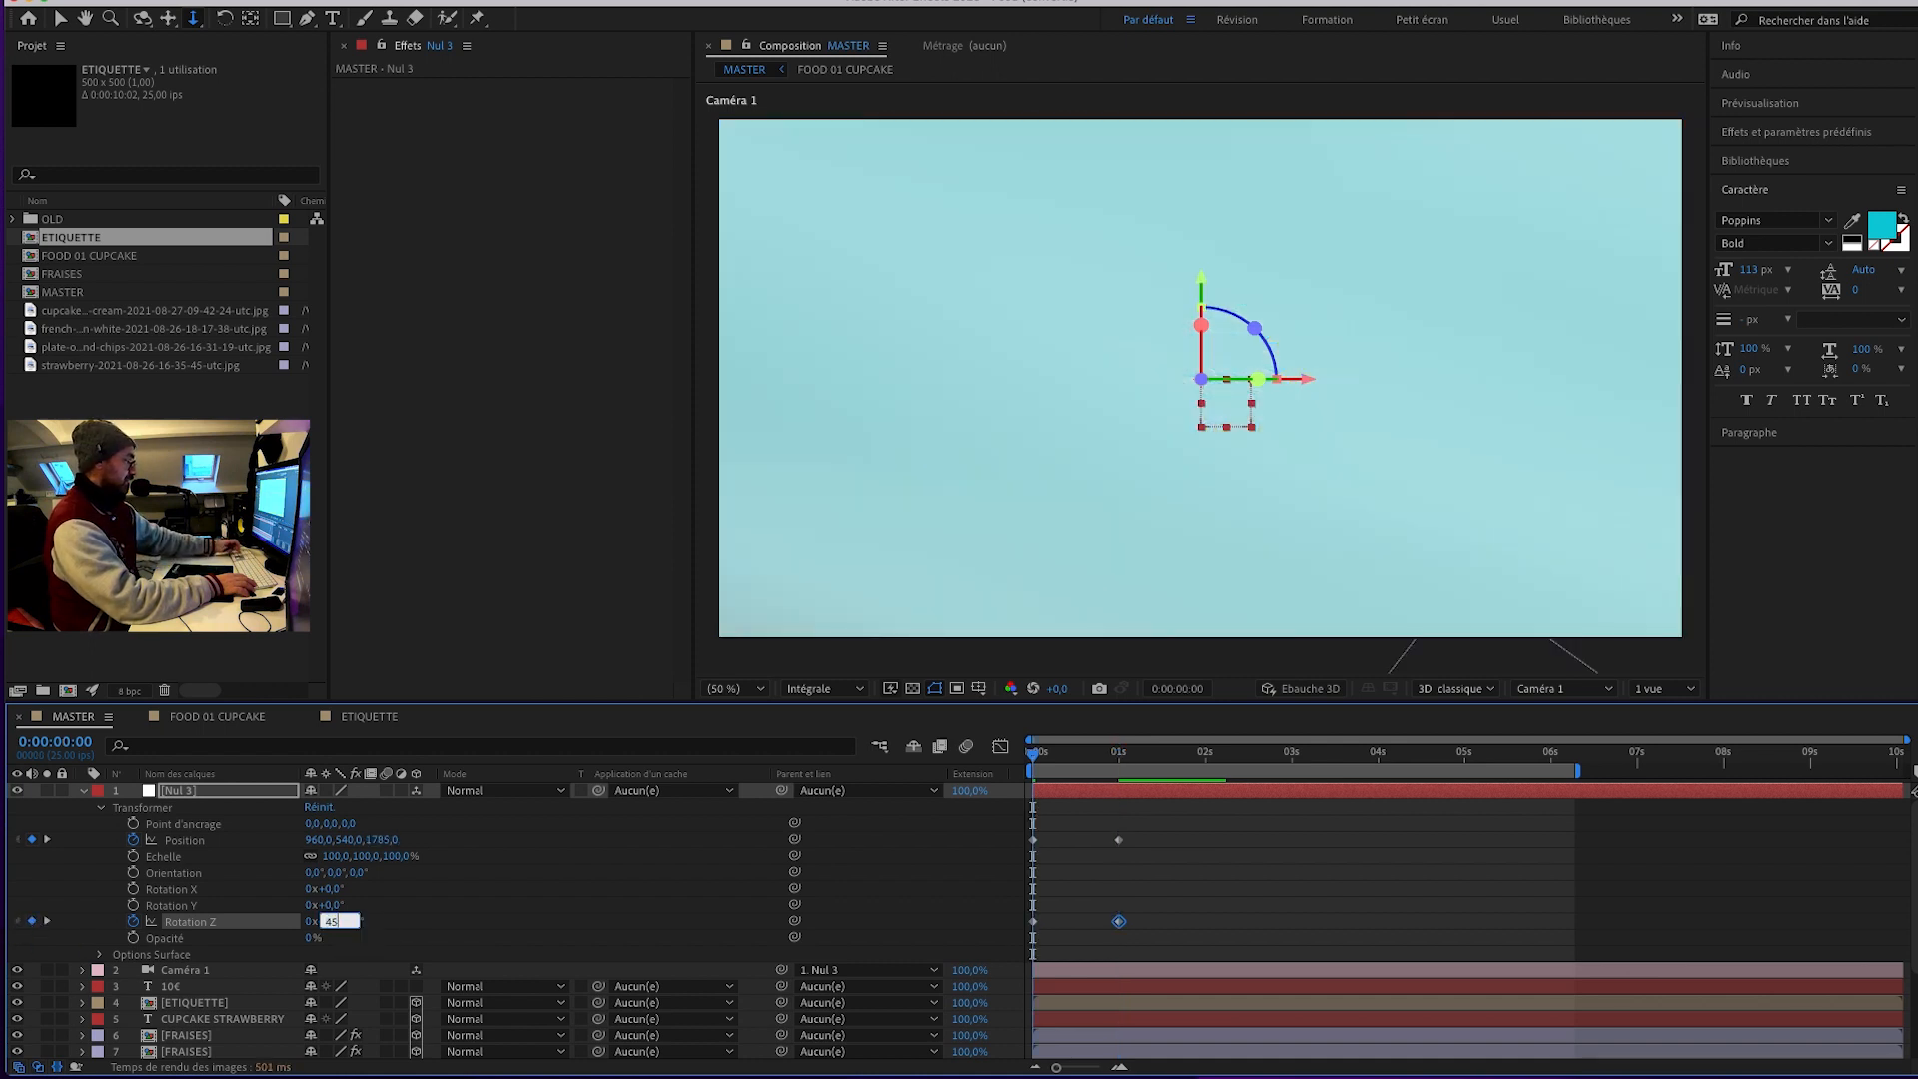
text(45)
key(Return)
key(space)
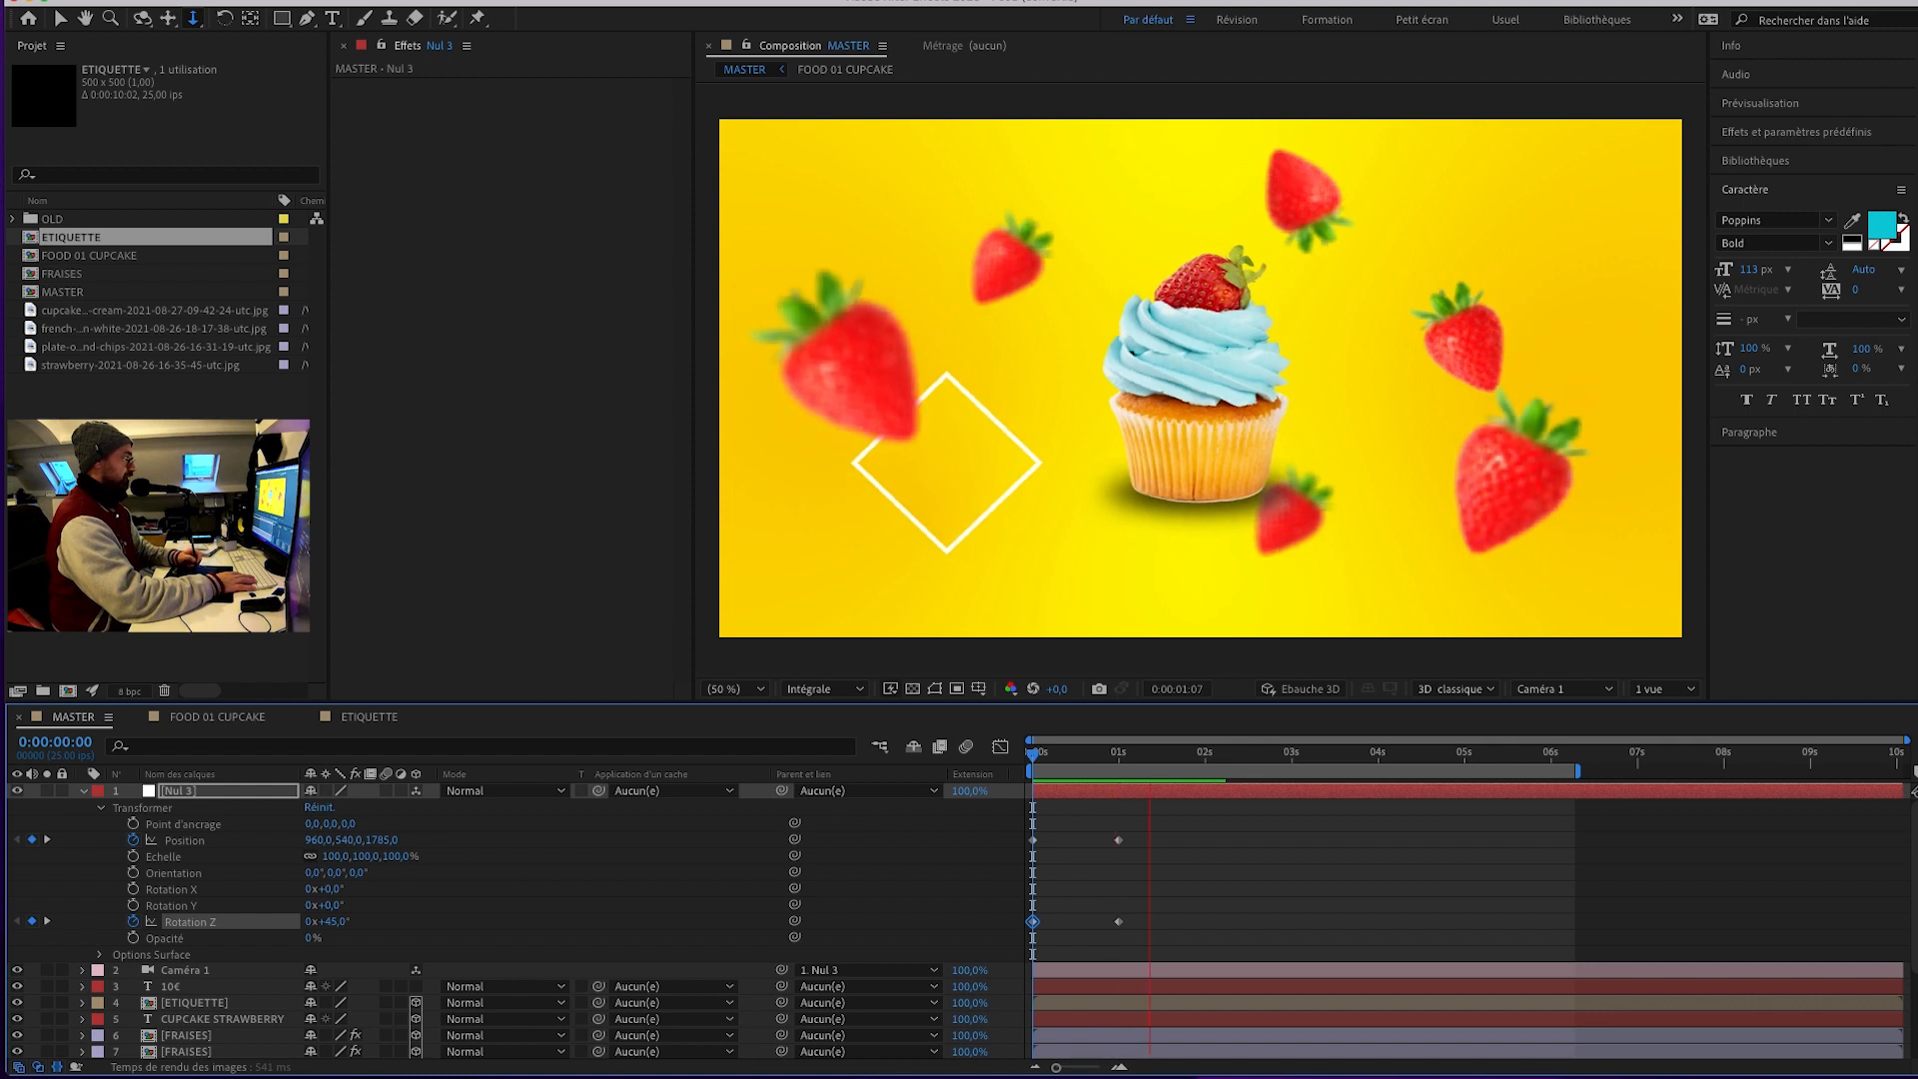
End the work area at about 0:00:02:01, preview the opening camera move and collapse the null's properties.
key(space)
key(n)
key(space)
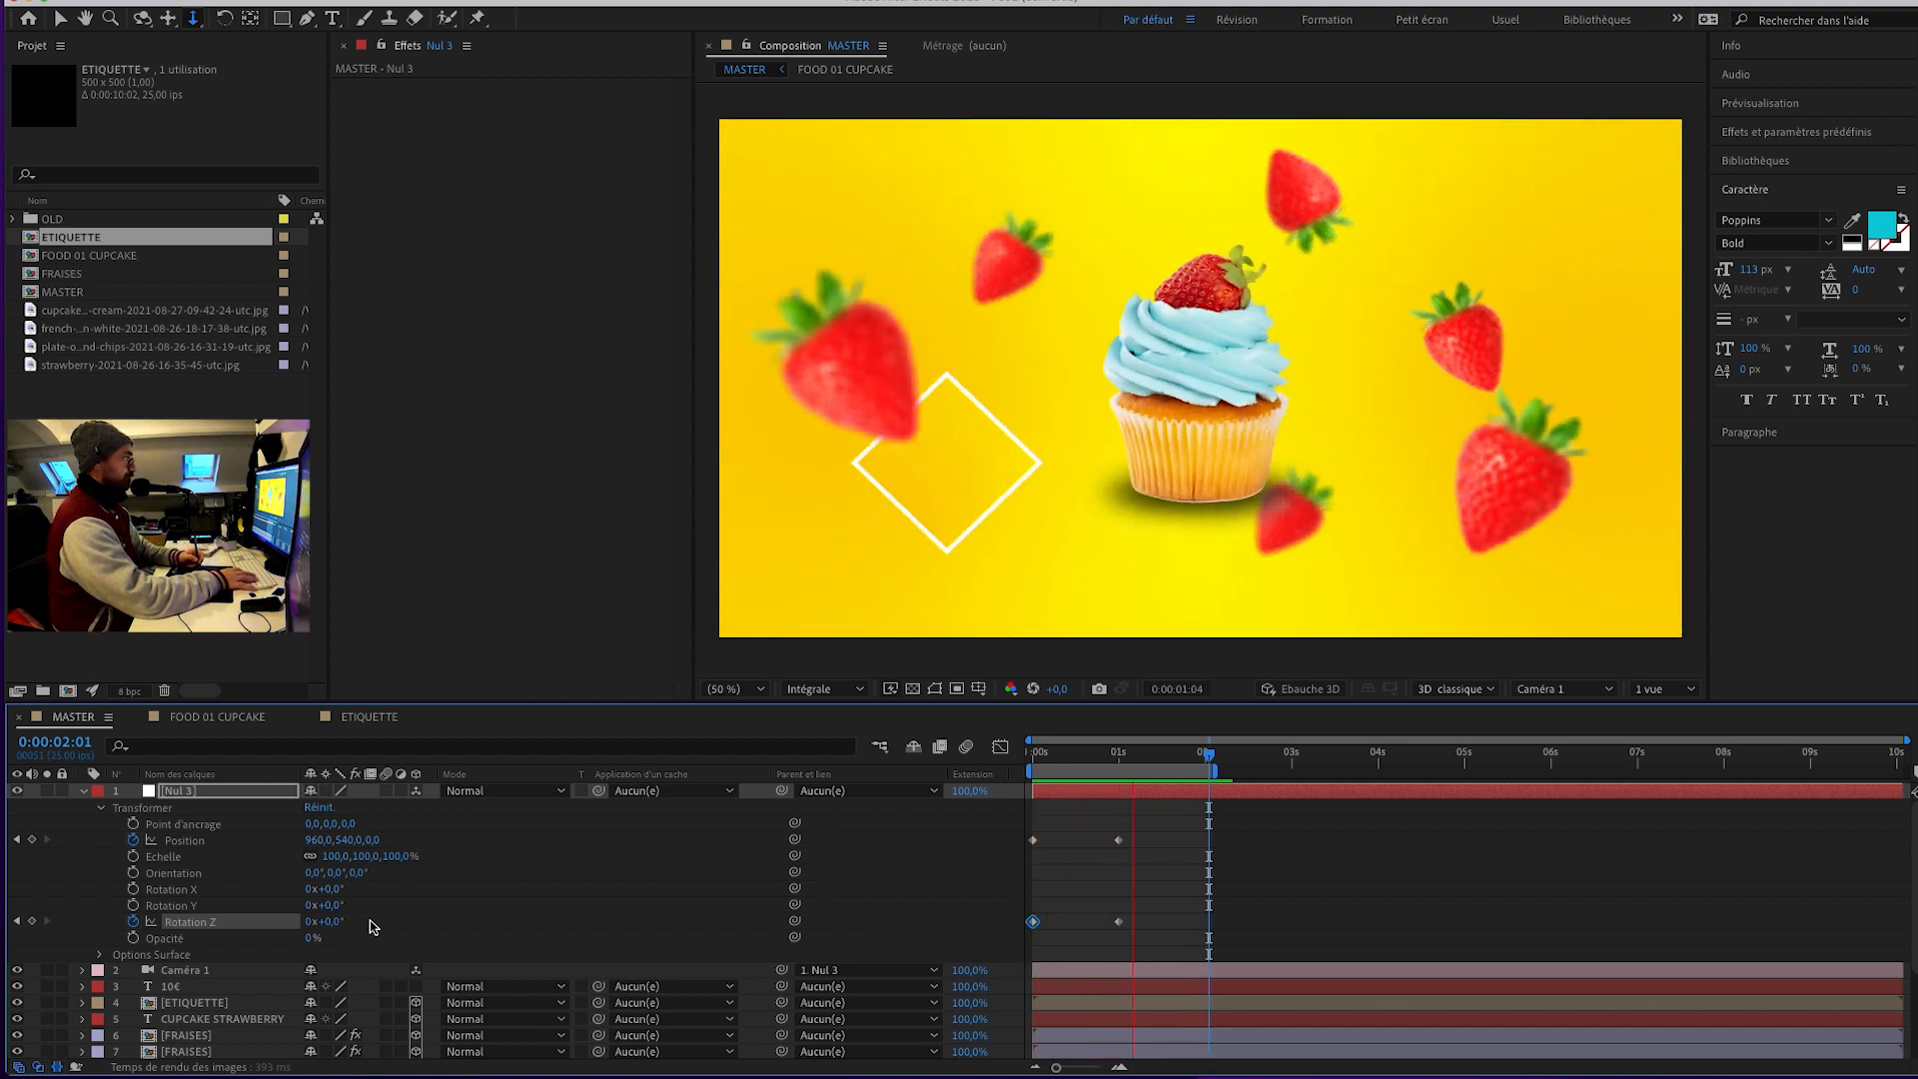
key(space)
click(83, 791)
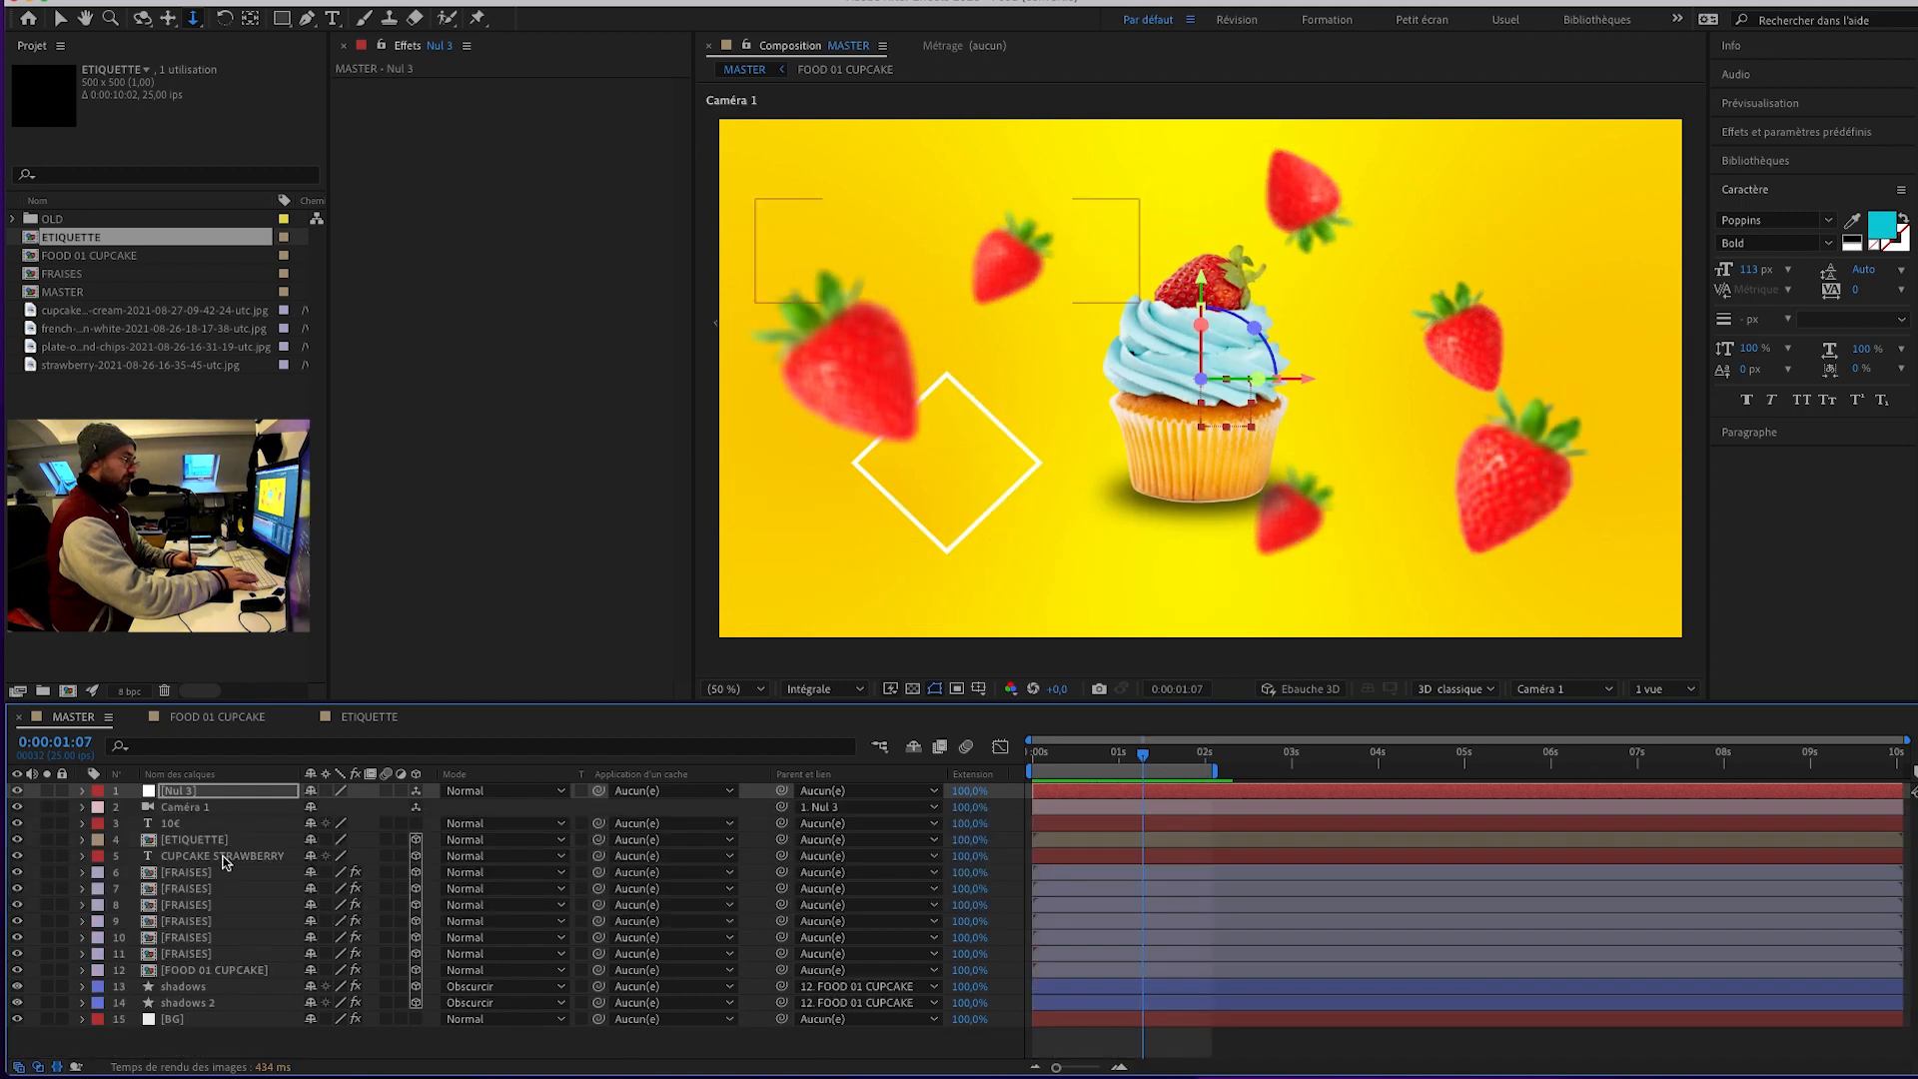
Retime the CUPCAKE STRAWBERRY text's Décalage keyframes to 0:00:01:00 and about 0:00:02:17.
click(199, 856)
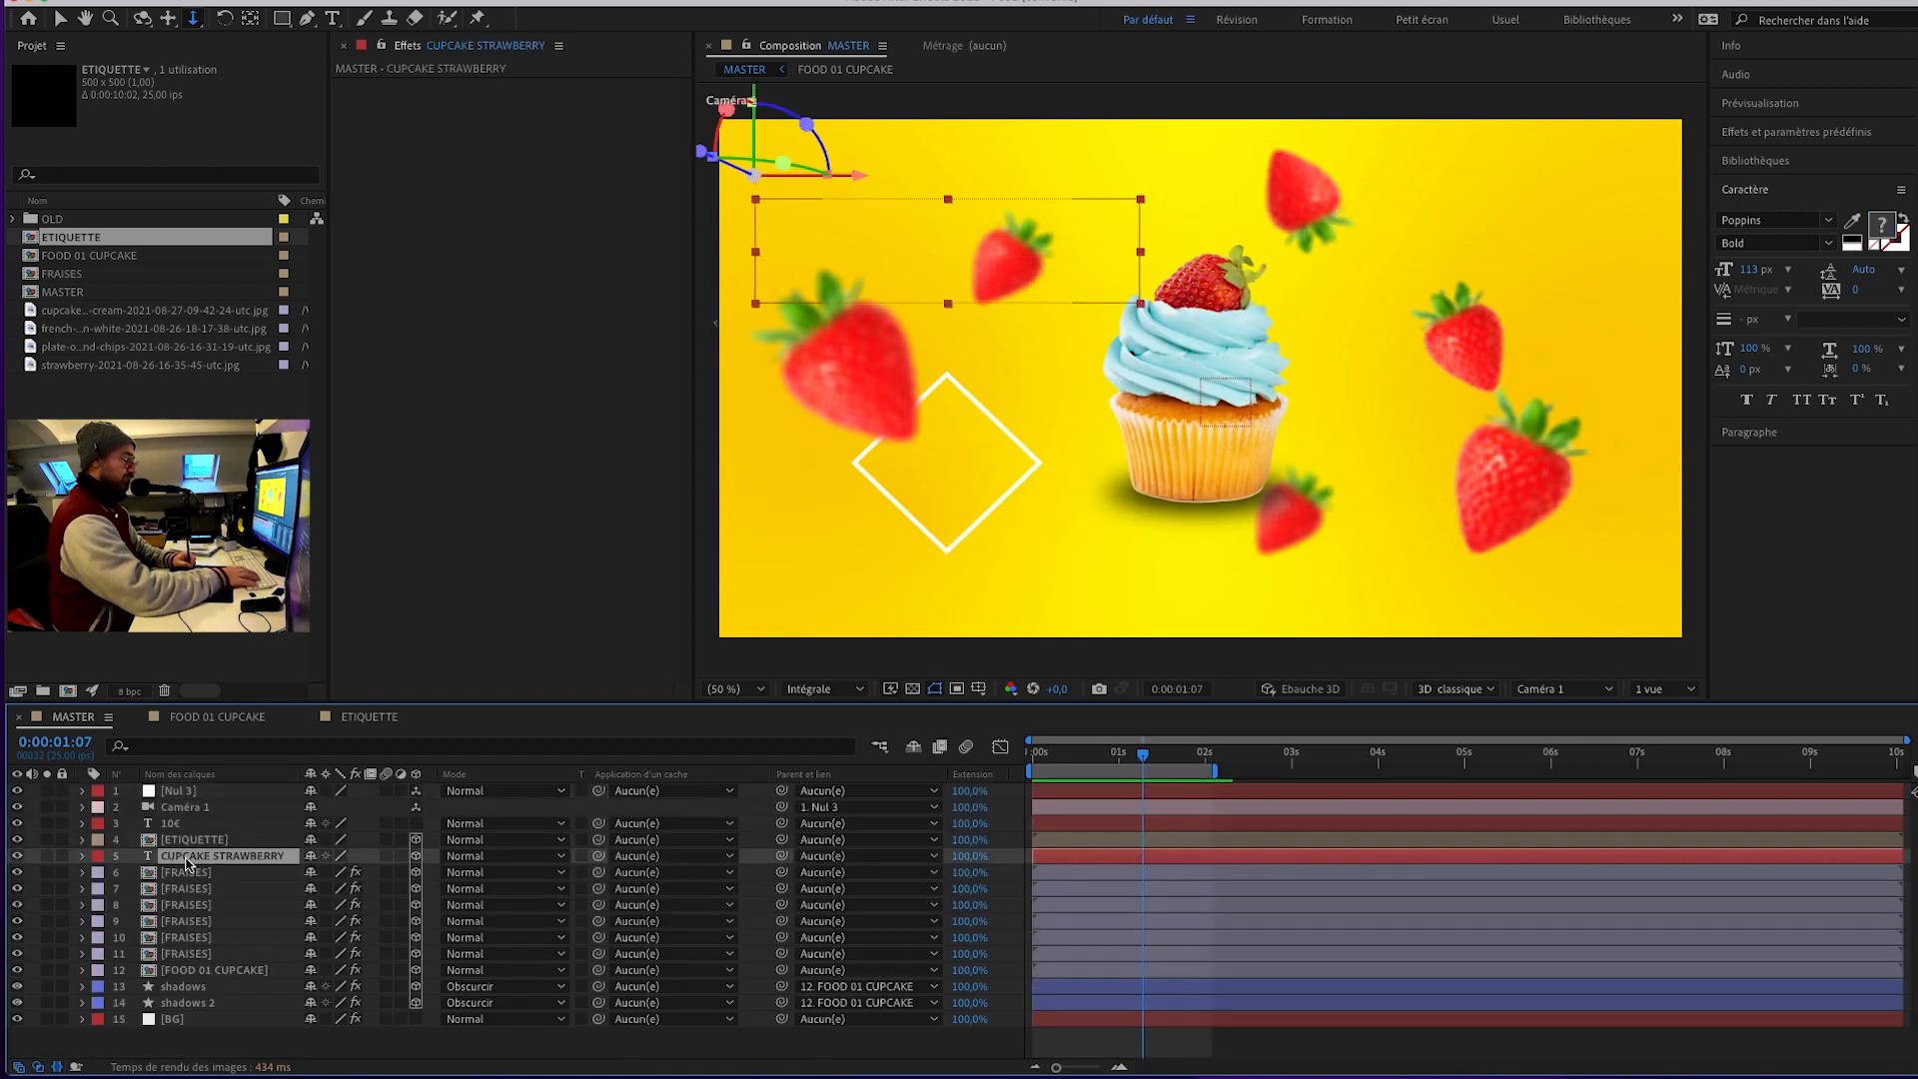
key(u)
drag(1398, 892, 1202, 888)
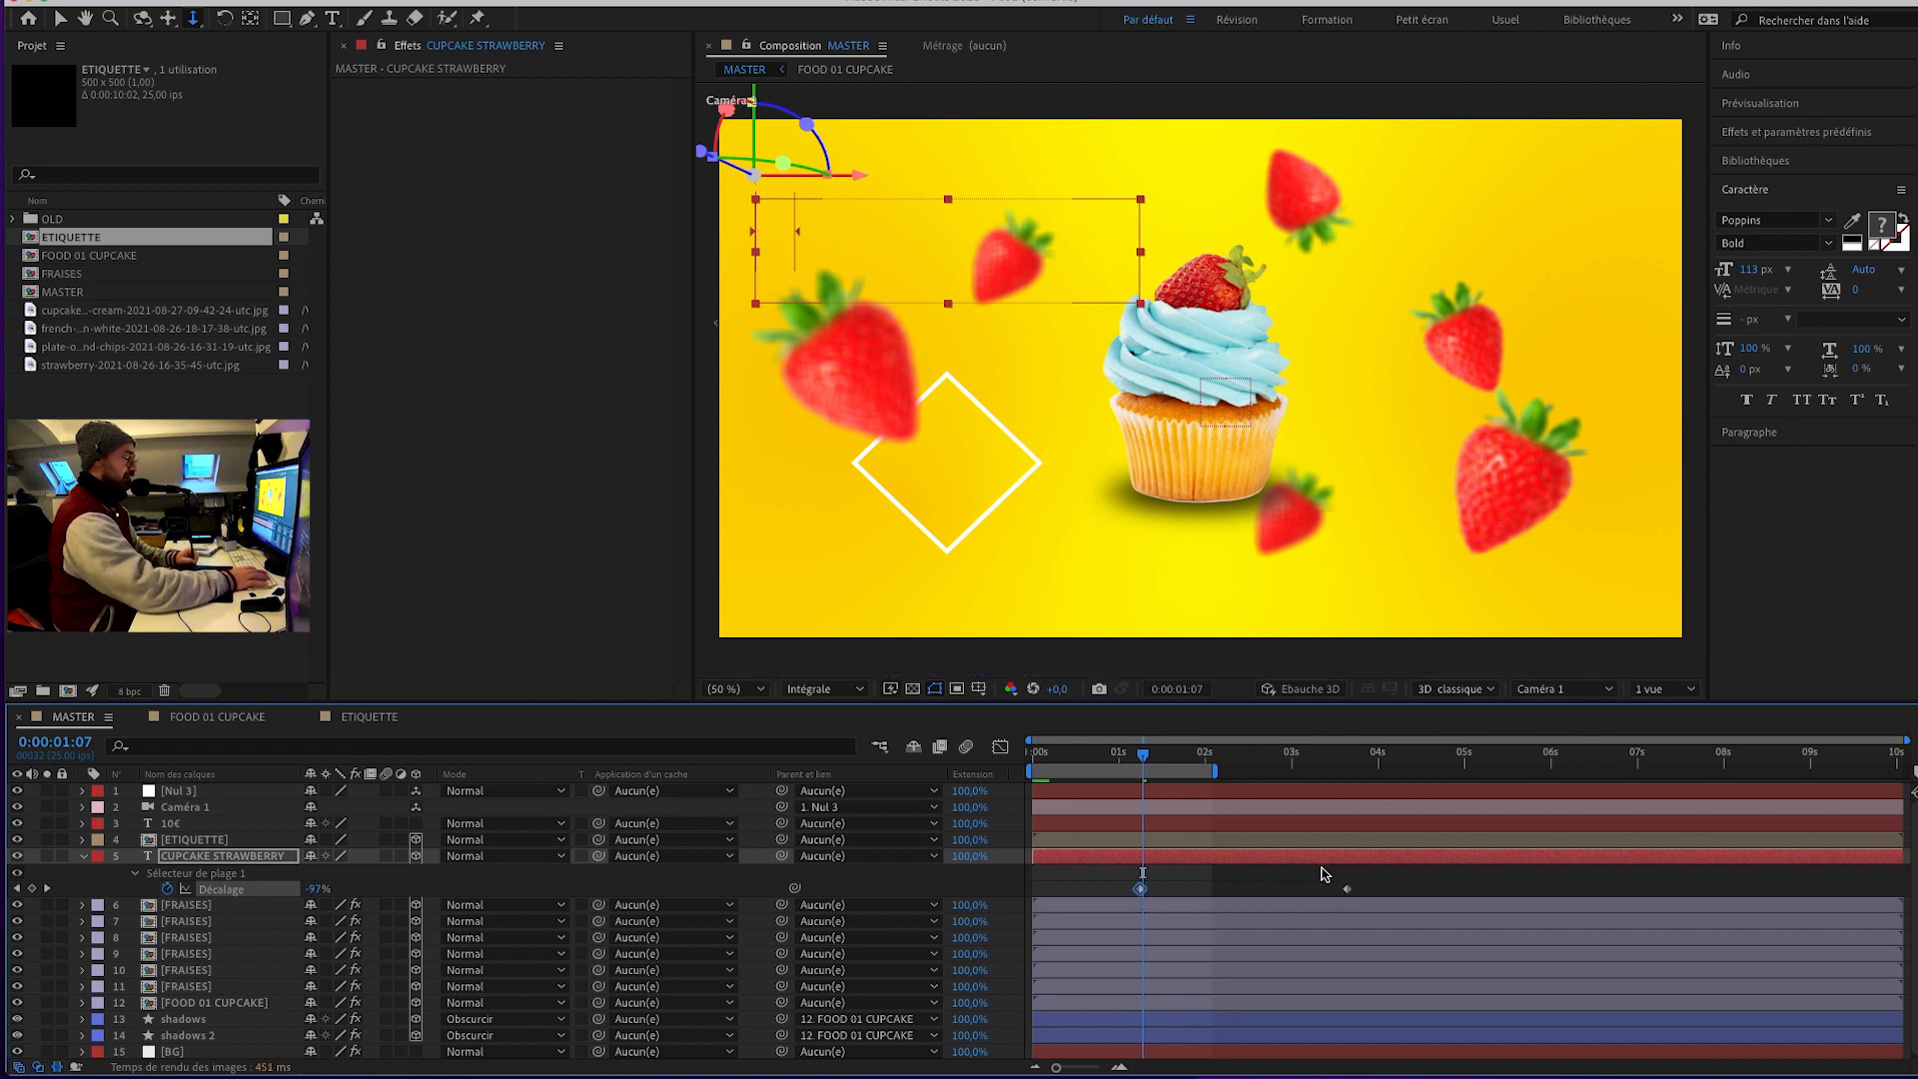
mouse_move(1385, 882)
mouse_down()
mouse_move(1159, 904)
mouse_move(1169, 888)
mouse_move(1361, 894)
mouse_move(1264, 892)
mouse_up()
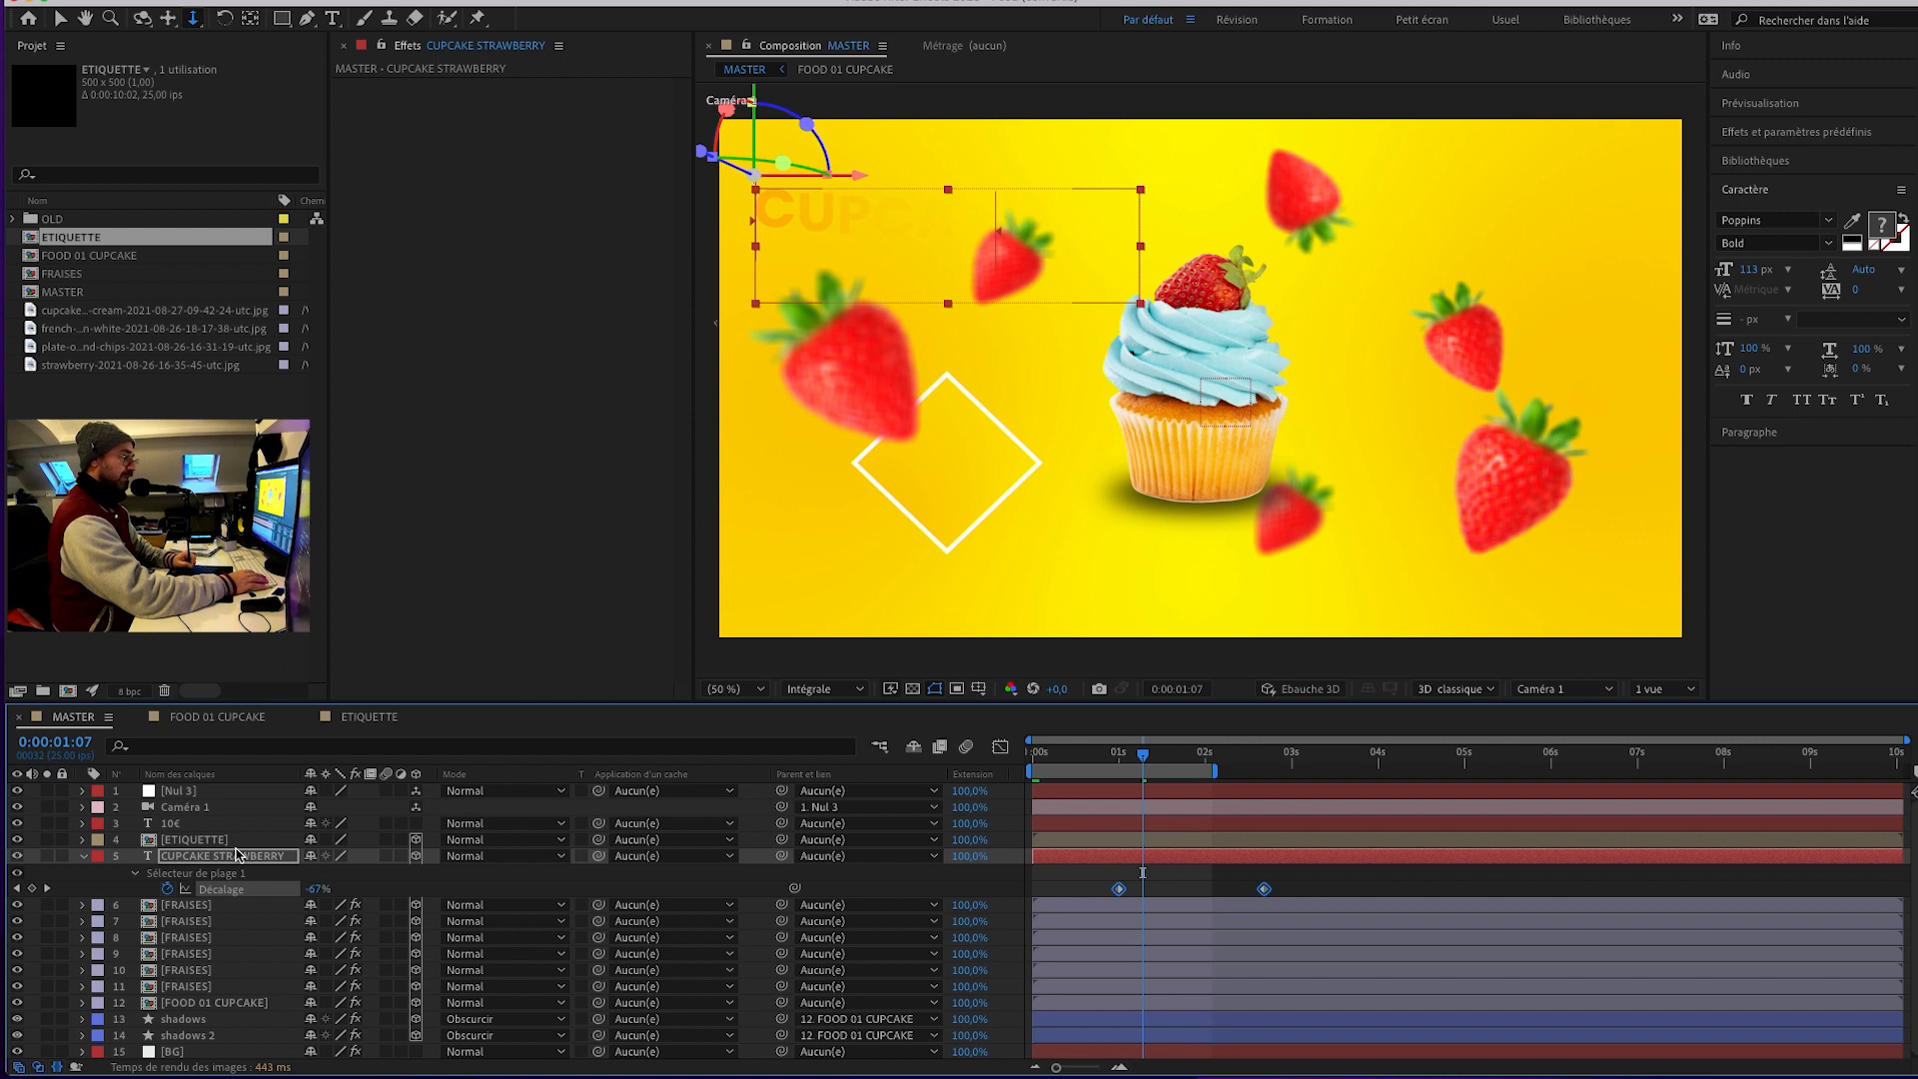
Move the 10€ text's two Décalage keyframes earlier so its reveal starts at about 0:00:01:00.
click(203, 827)
key(u)
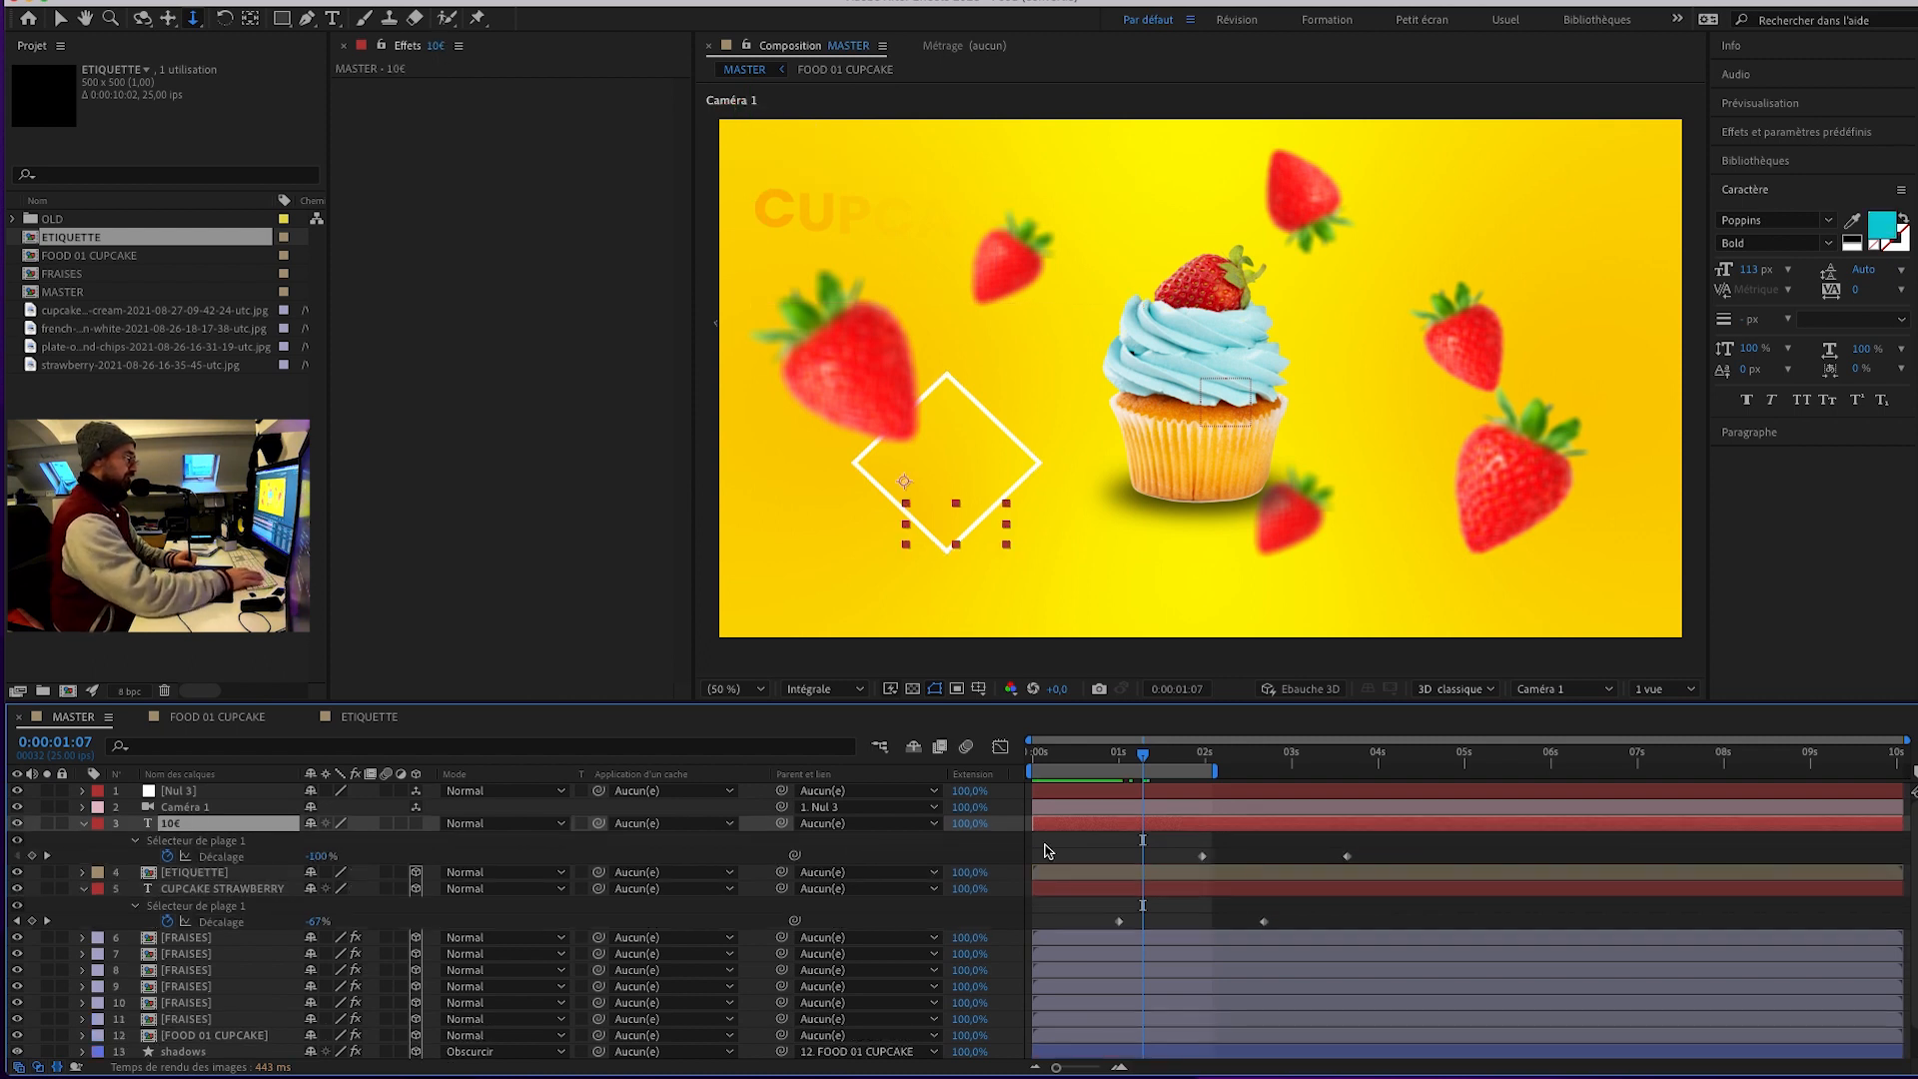
drag(1392, 844, 1120, 865)
key(u)
Add hold keyframes for the null's Position and Rotation Z at 0:00:04:13.
click(1402, 756)
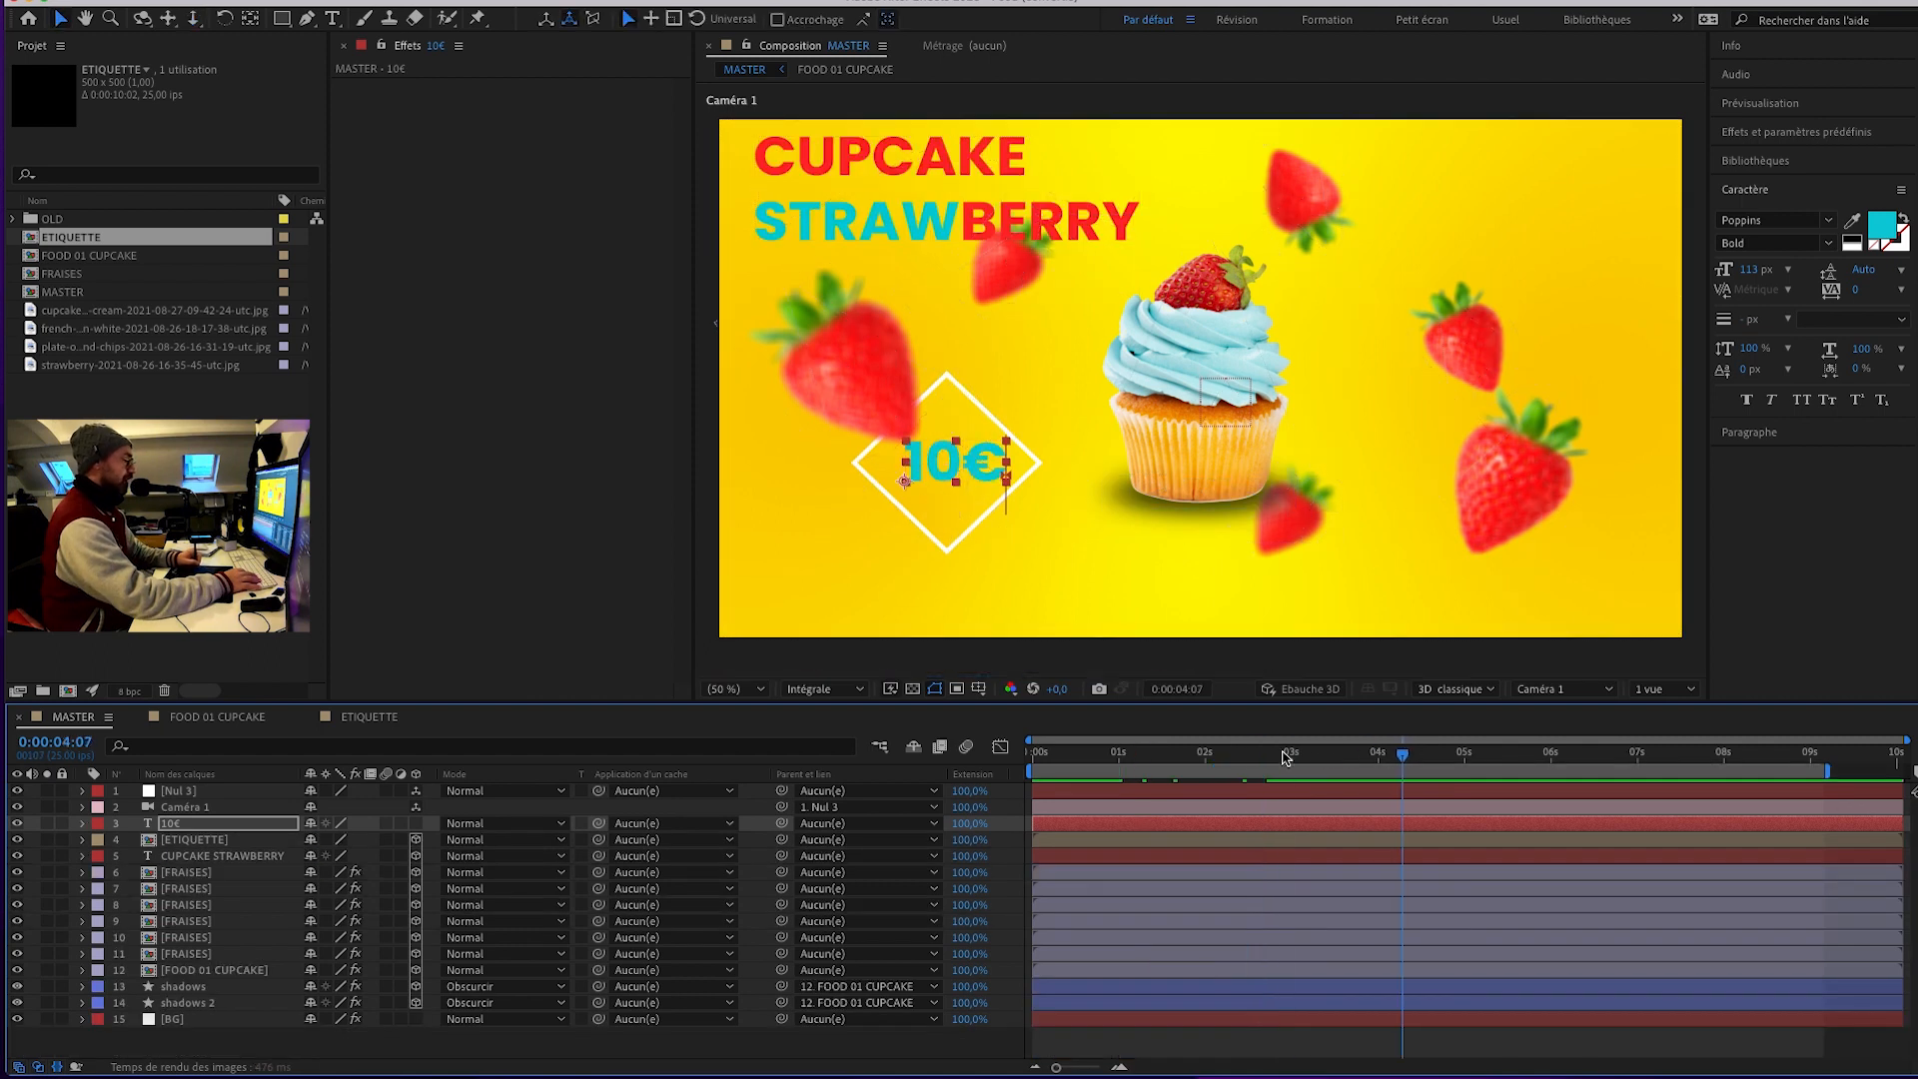
click(198, 793)
key(u)
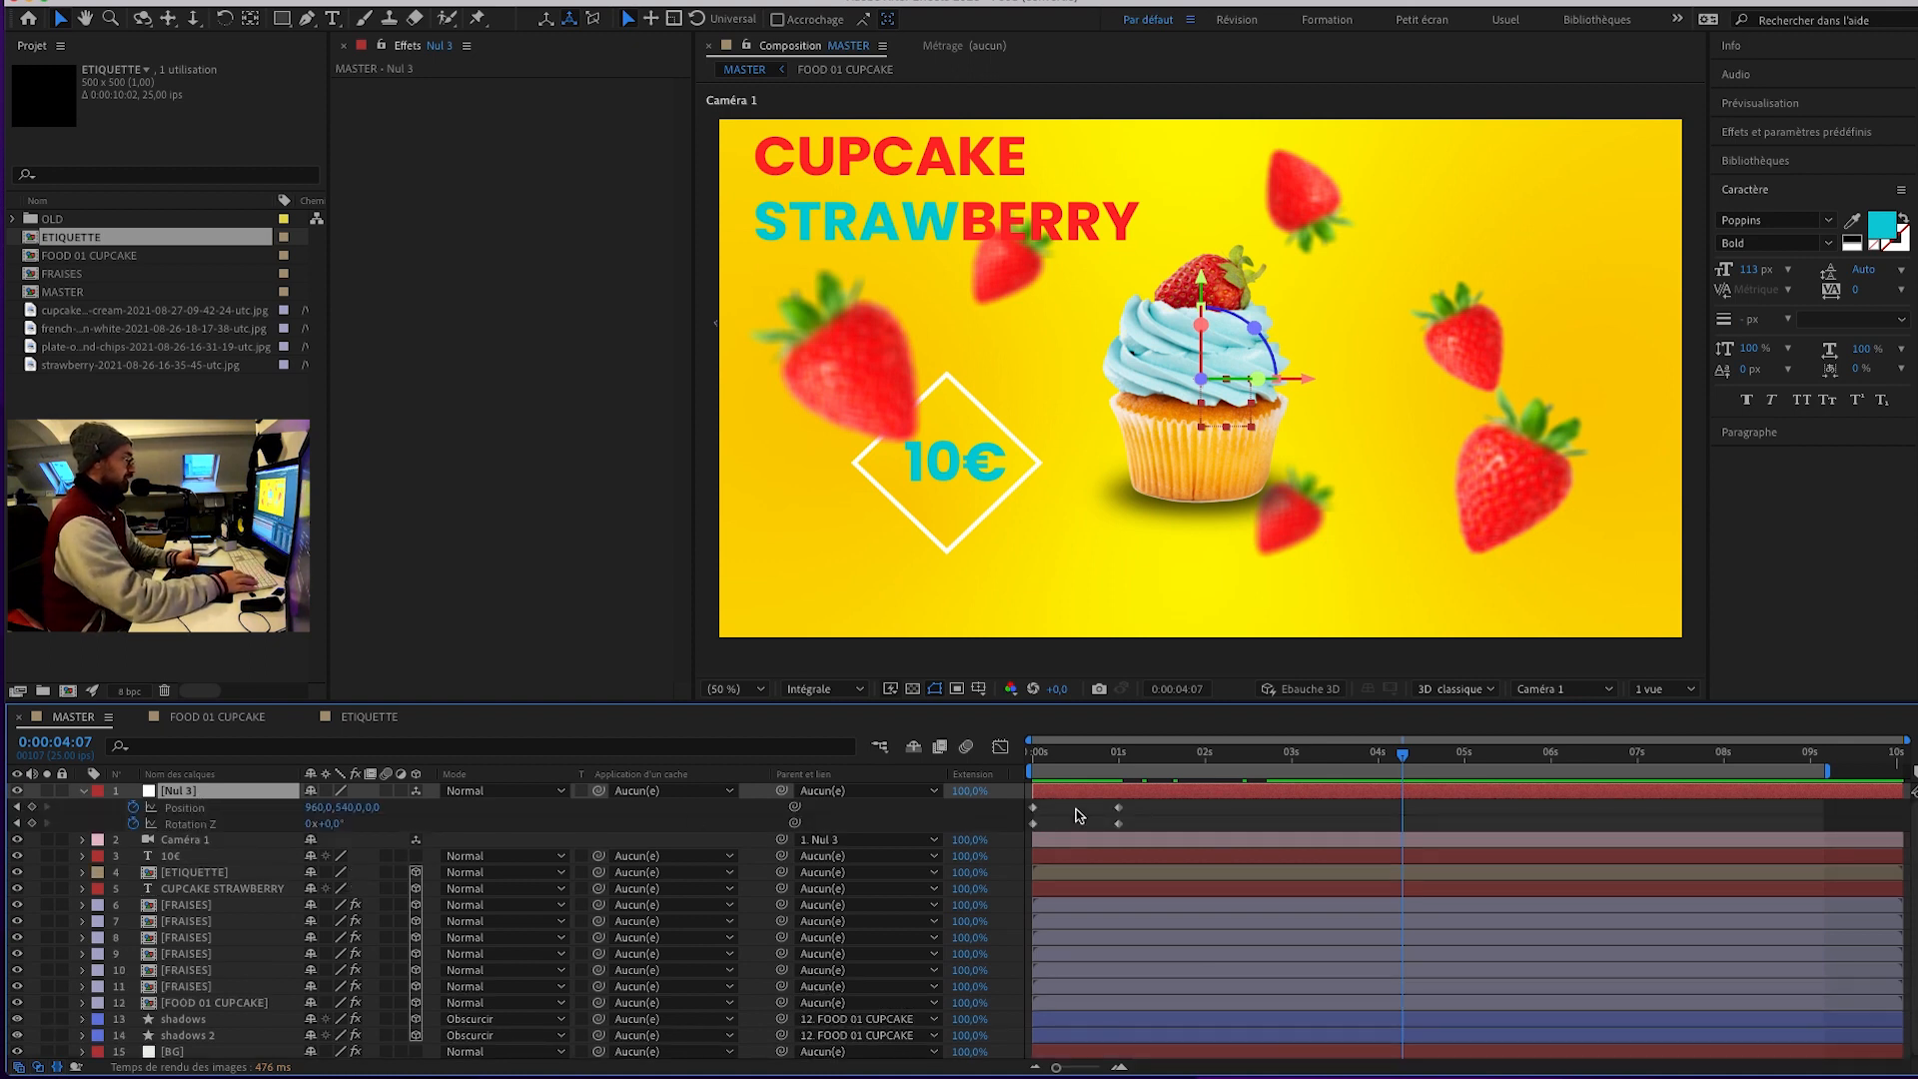
click(1423, 757)
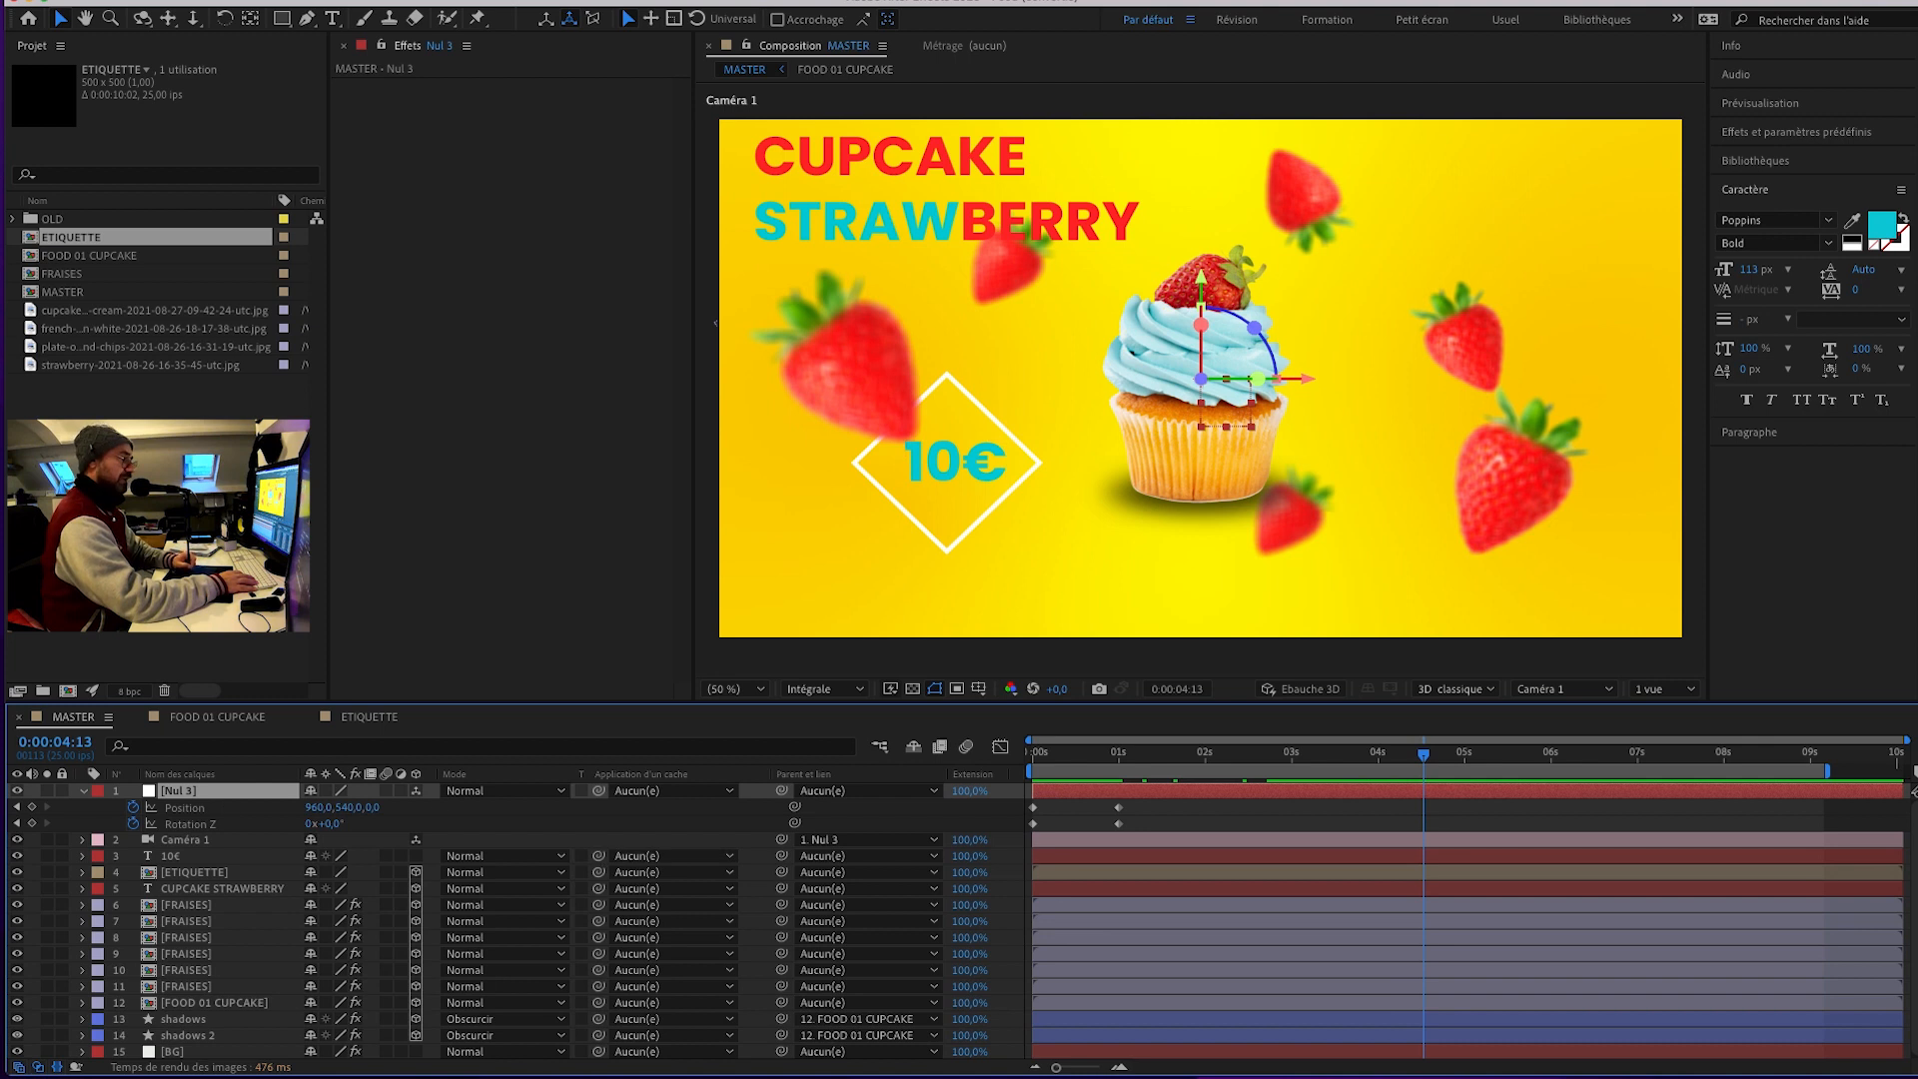
click(31, 807)
click(31, 823)
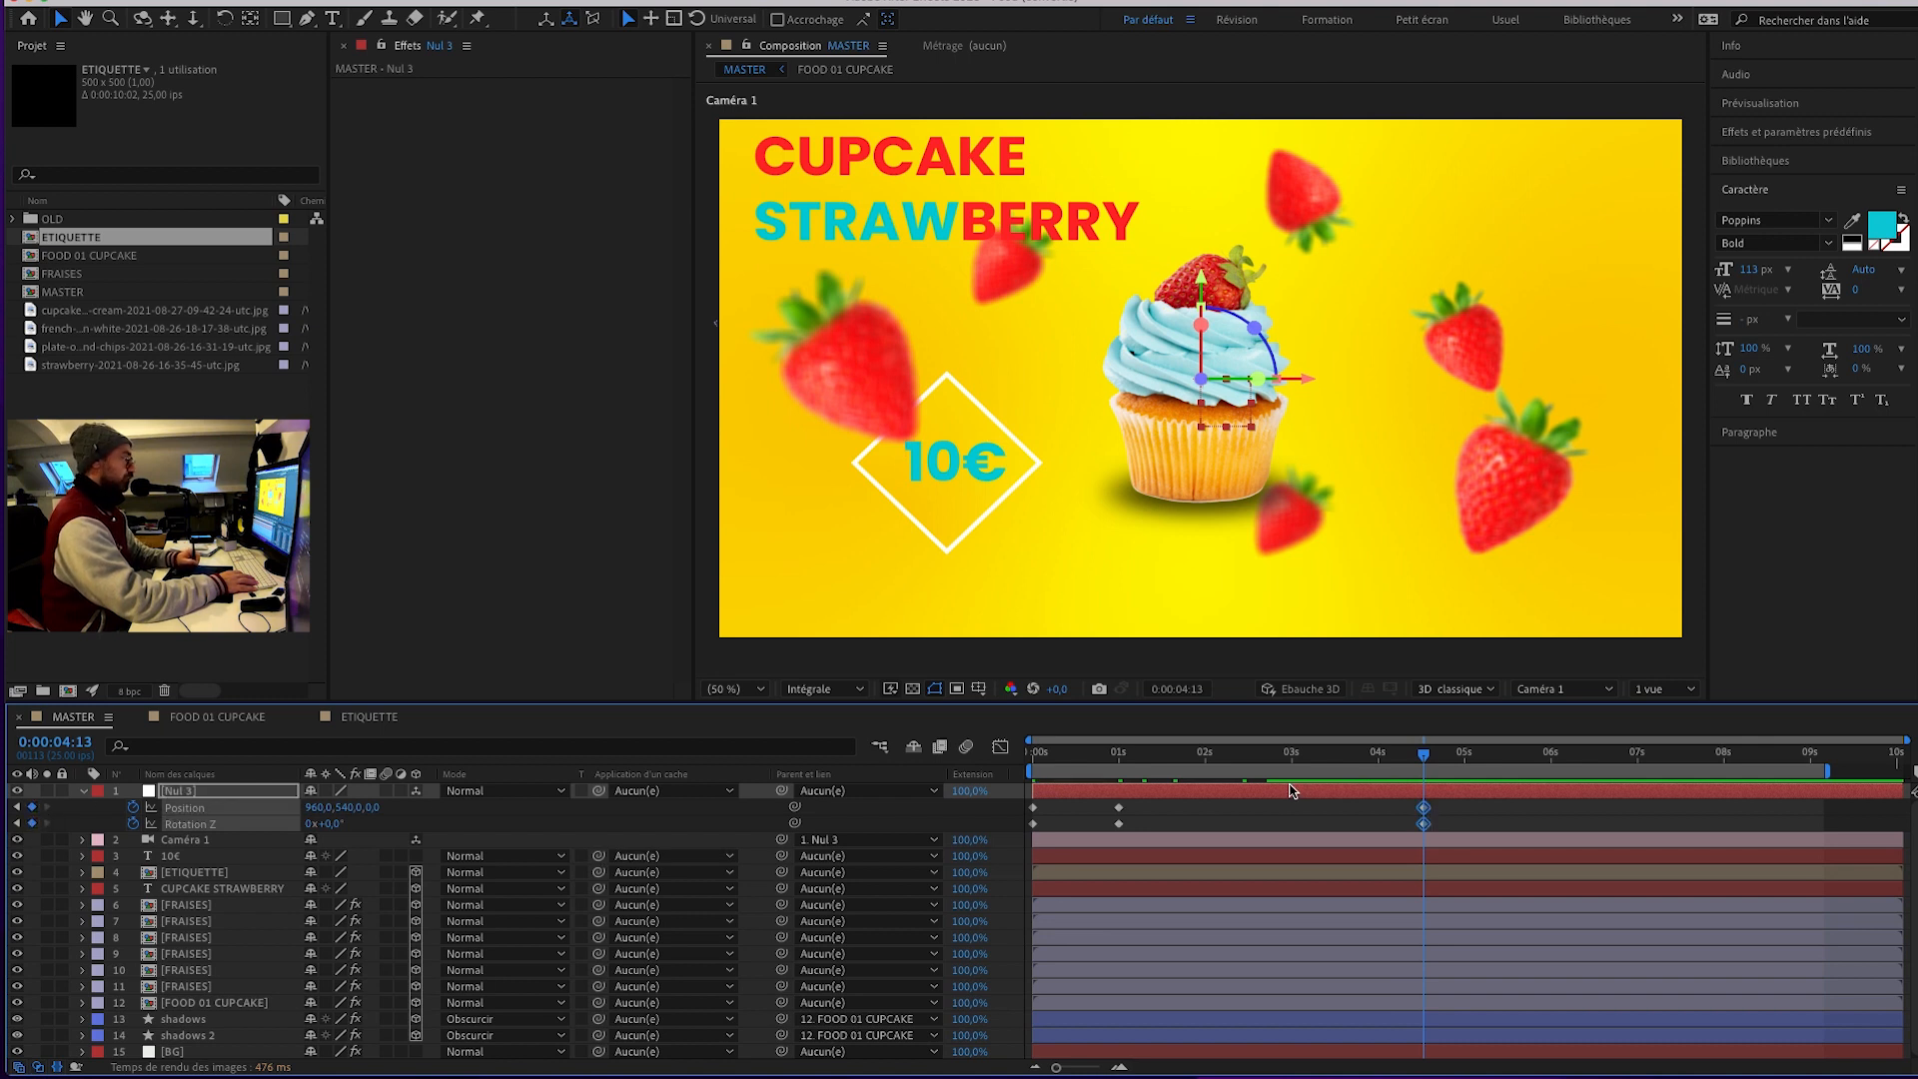
Keyframe the null's exit move at 0:00:05:11 with Position Z at -1186 and Rotation Z at -45°.
click(1493, 758)
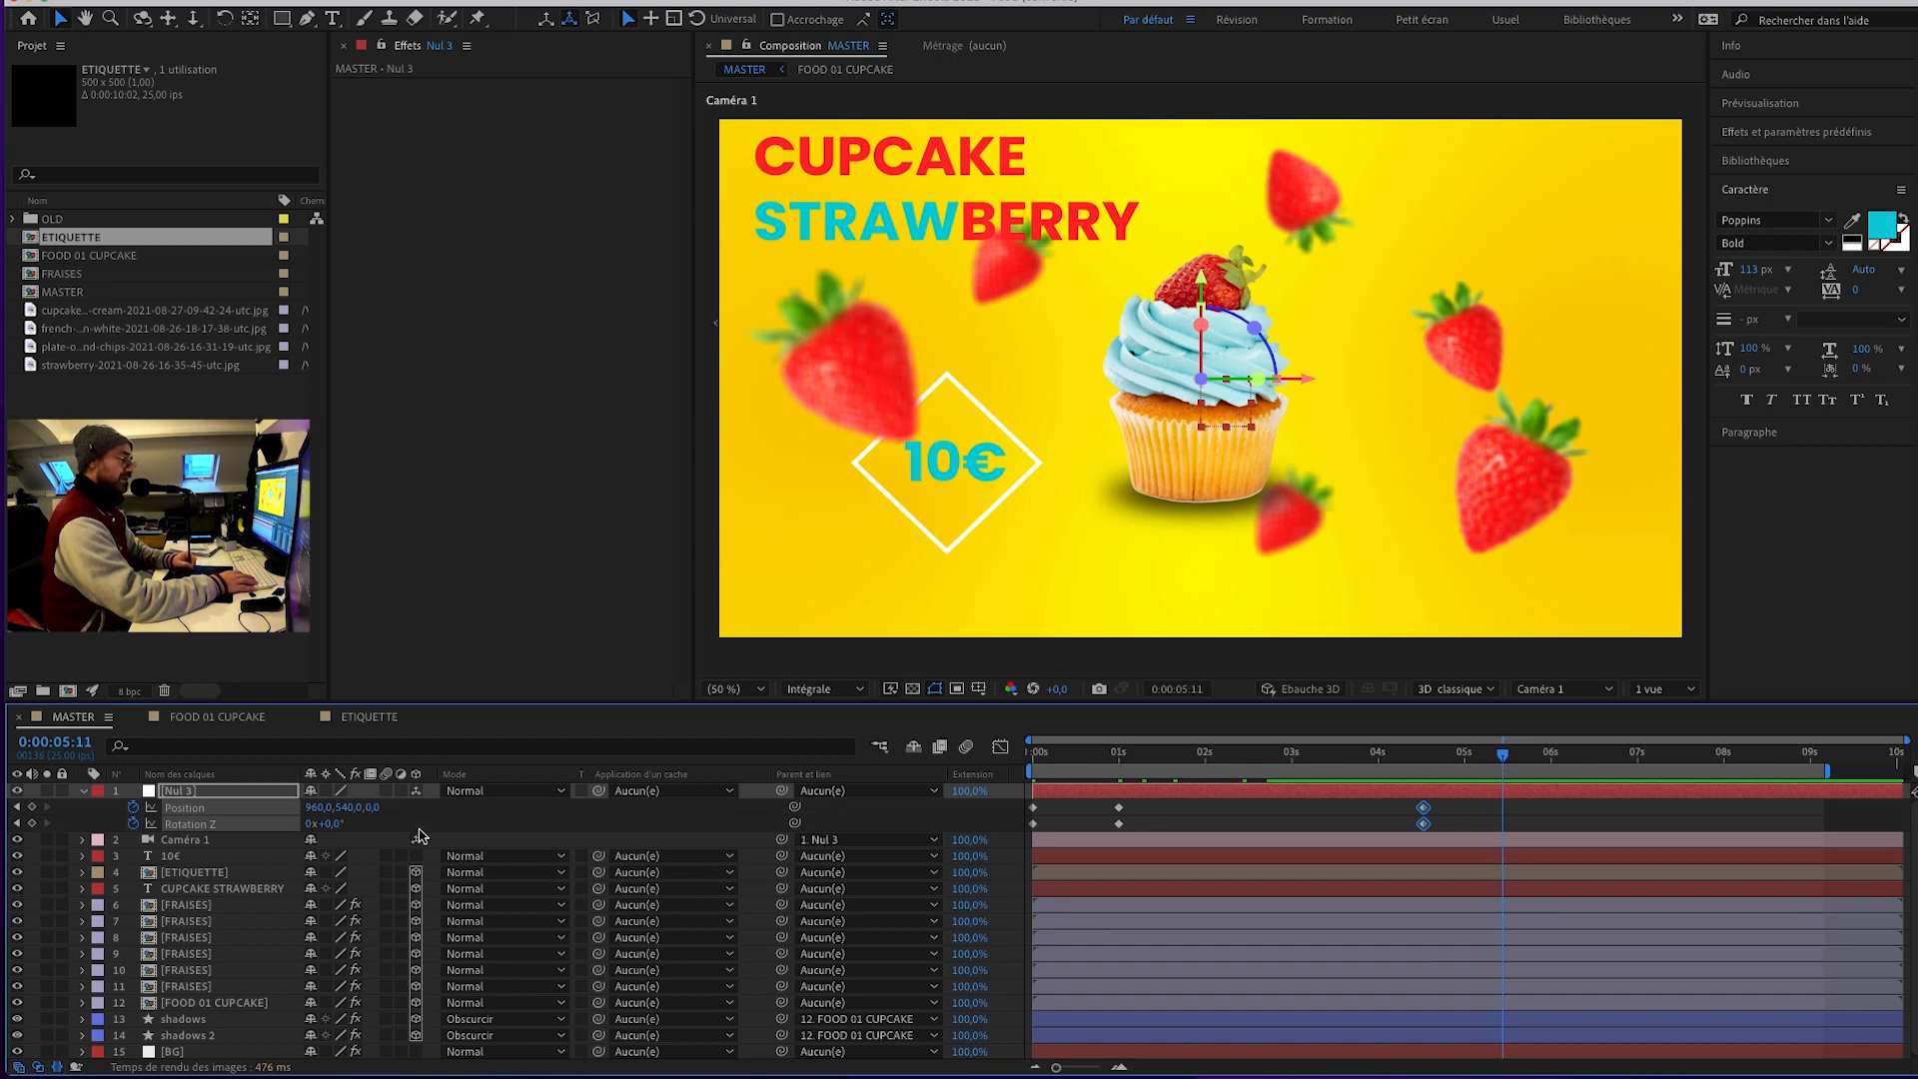
drag(376, 816, 85, 809)
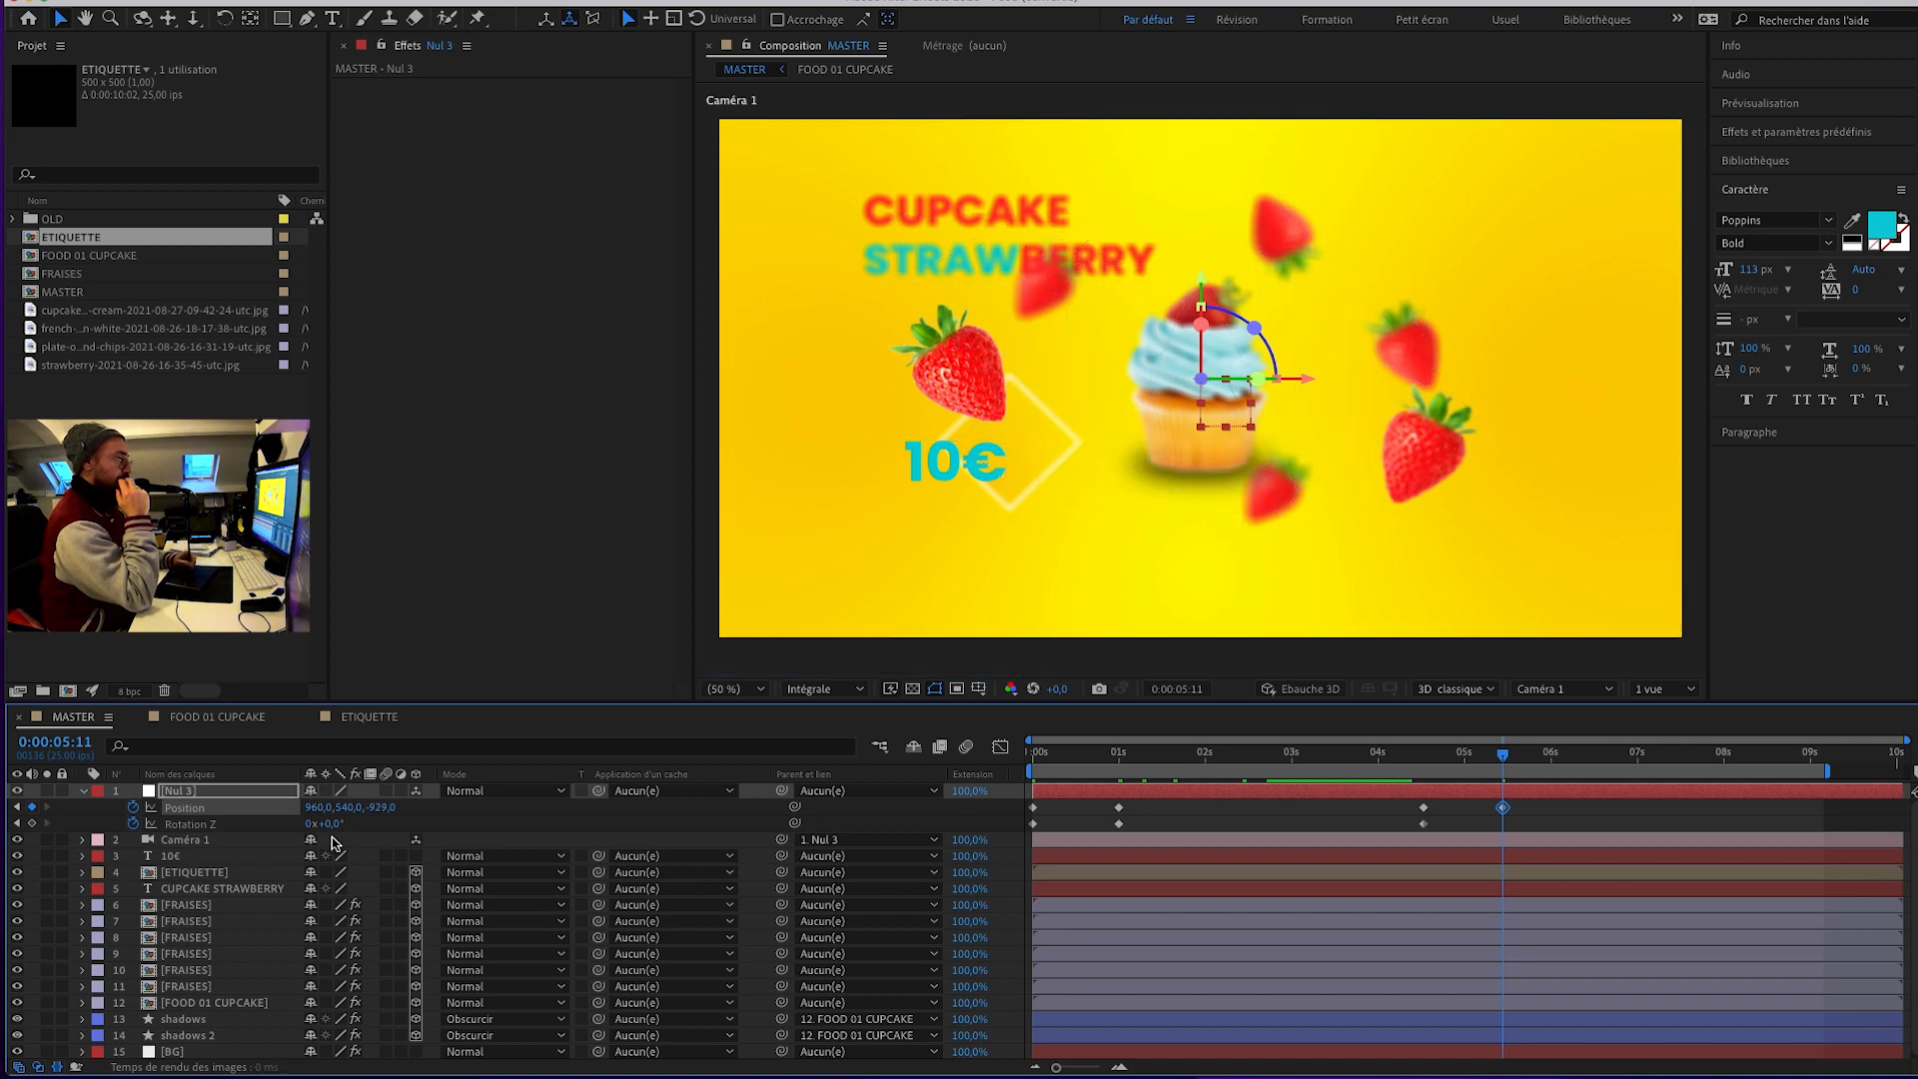
drag(384, 809, 110, 809)
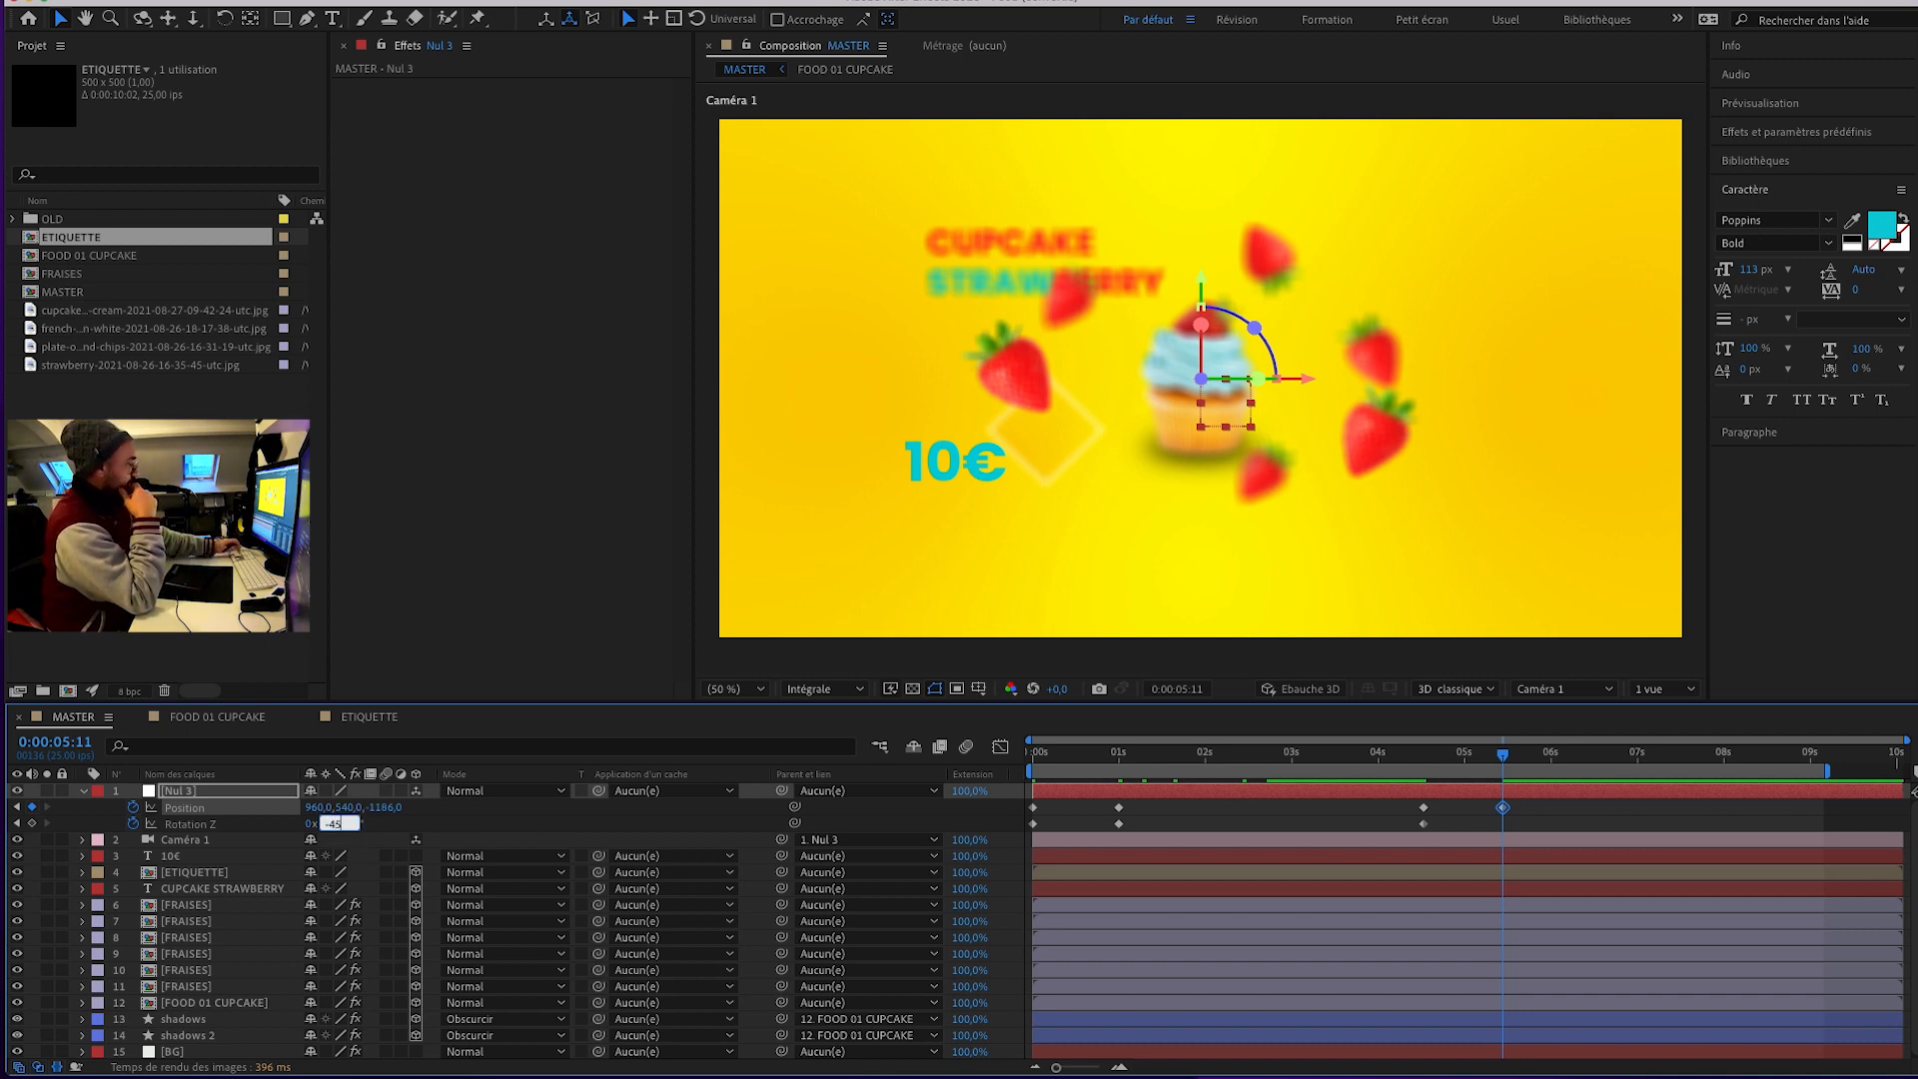
text(-45)
key(Return)
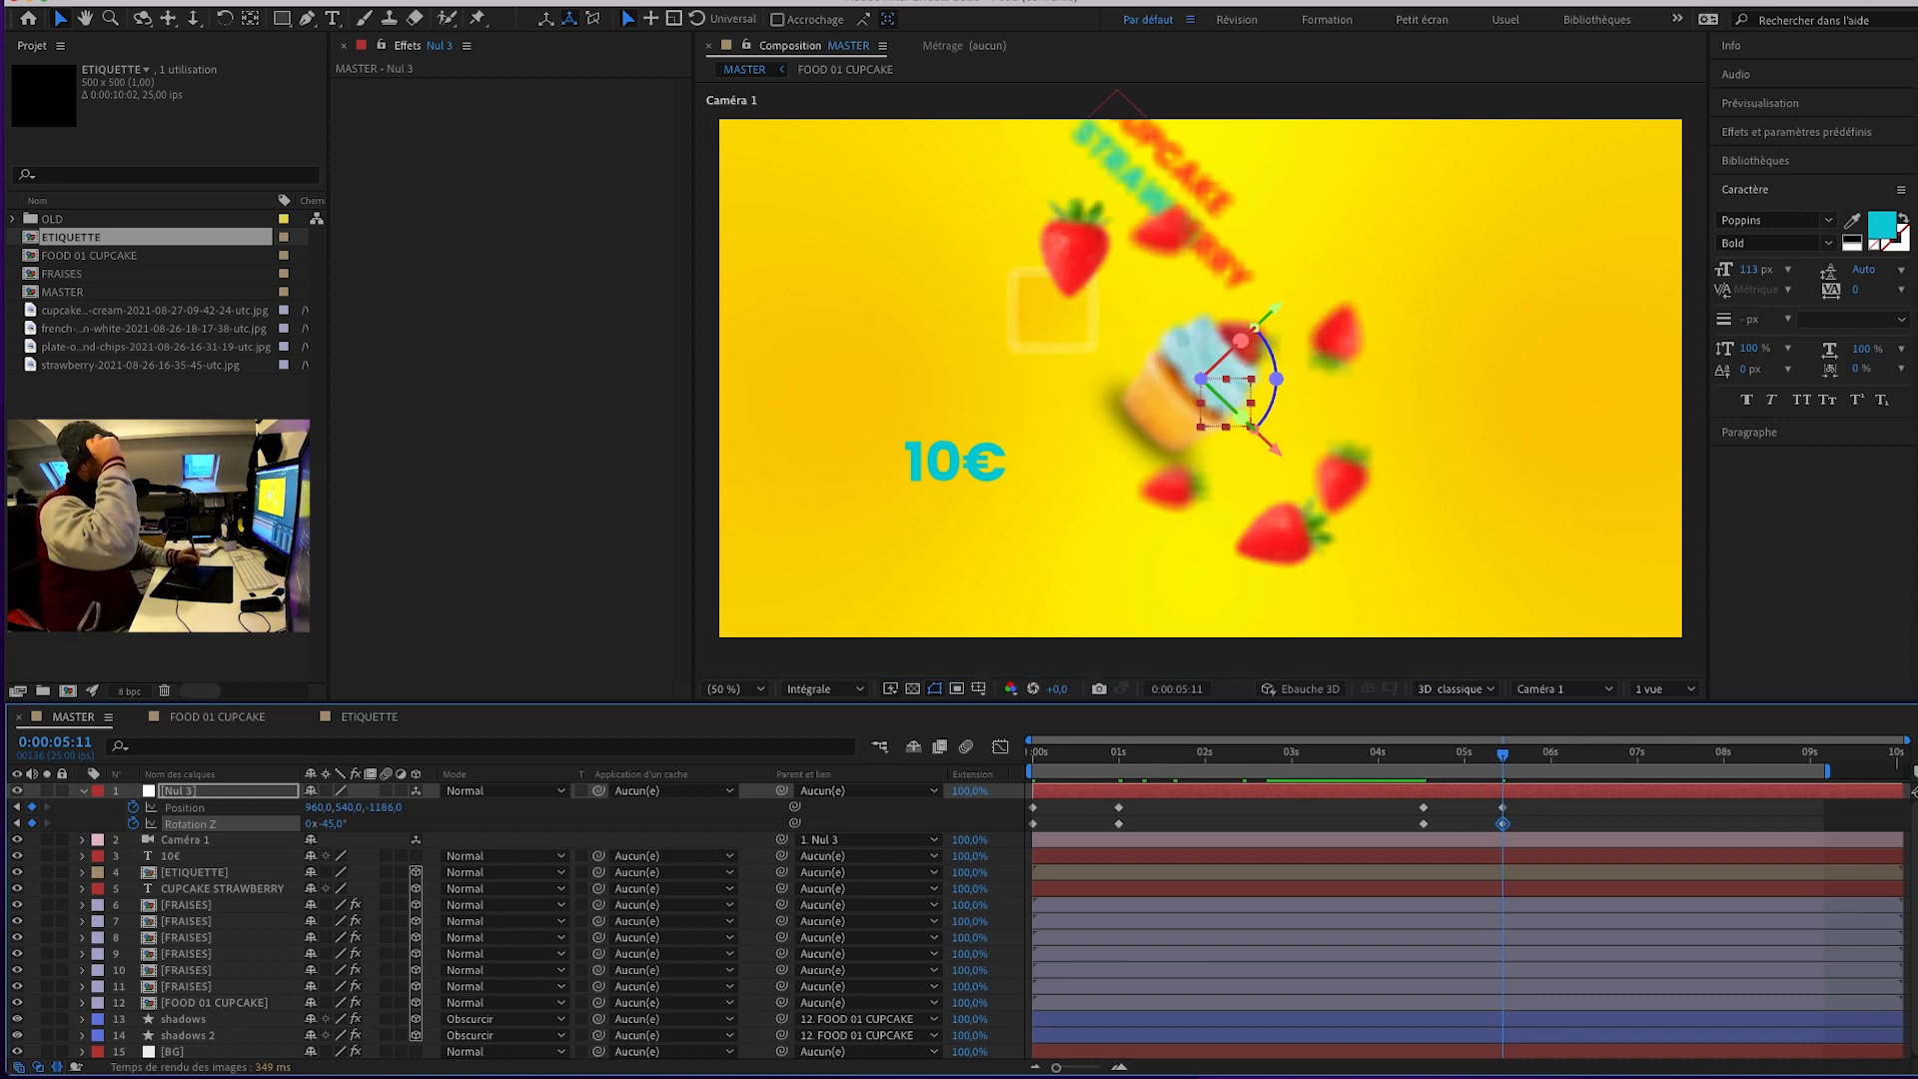
Make the 10€ text a 3D layer and scrub back through the exit move to 0:00:02:24.
click(416, 855)
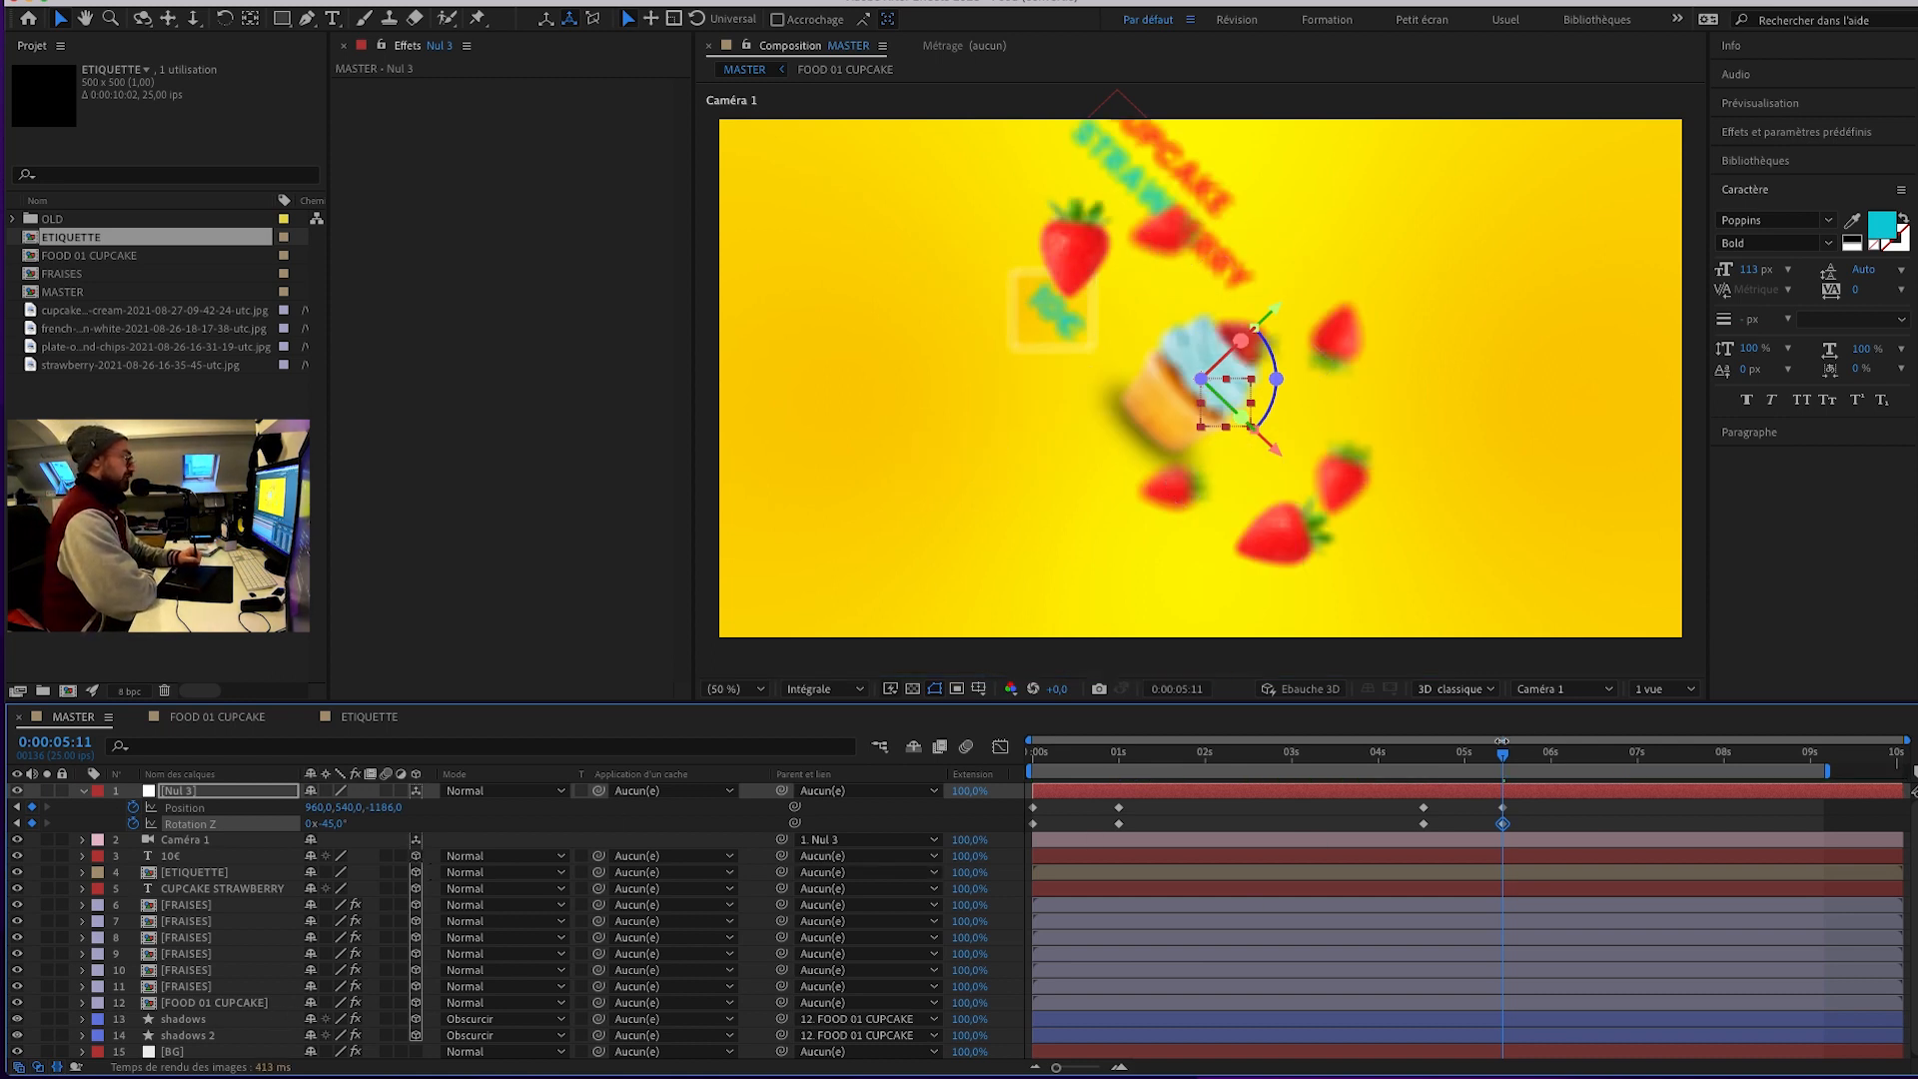
drag(1509, 761, 1290, 775)
Rename the camera's parent null to ANIM CAM and collapse its keyframed properties.
click(207, 796)
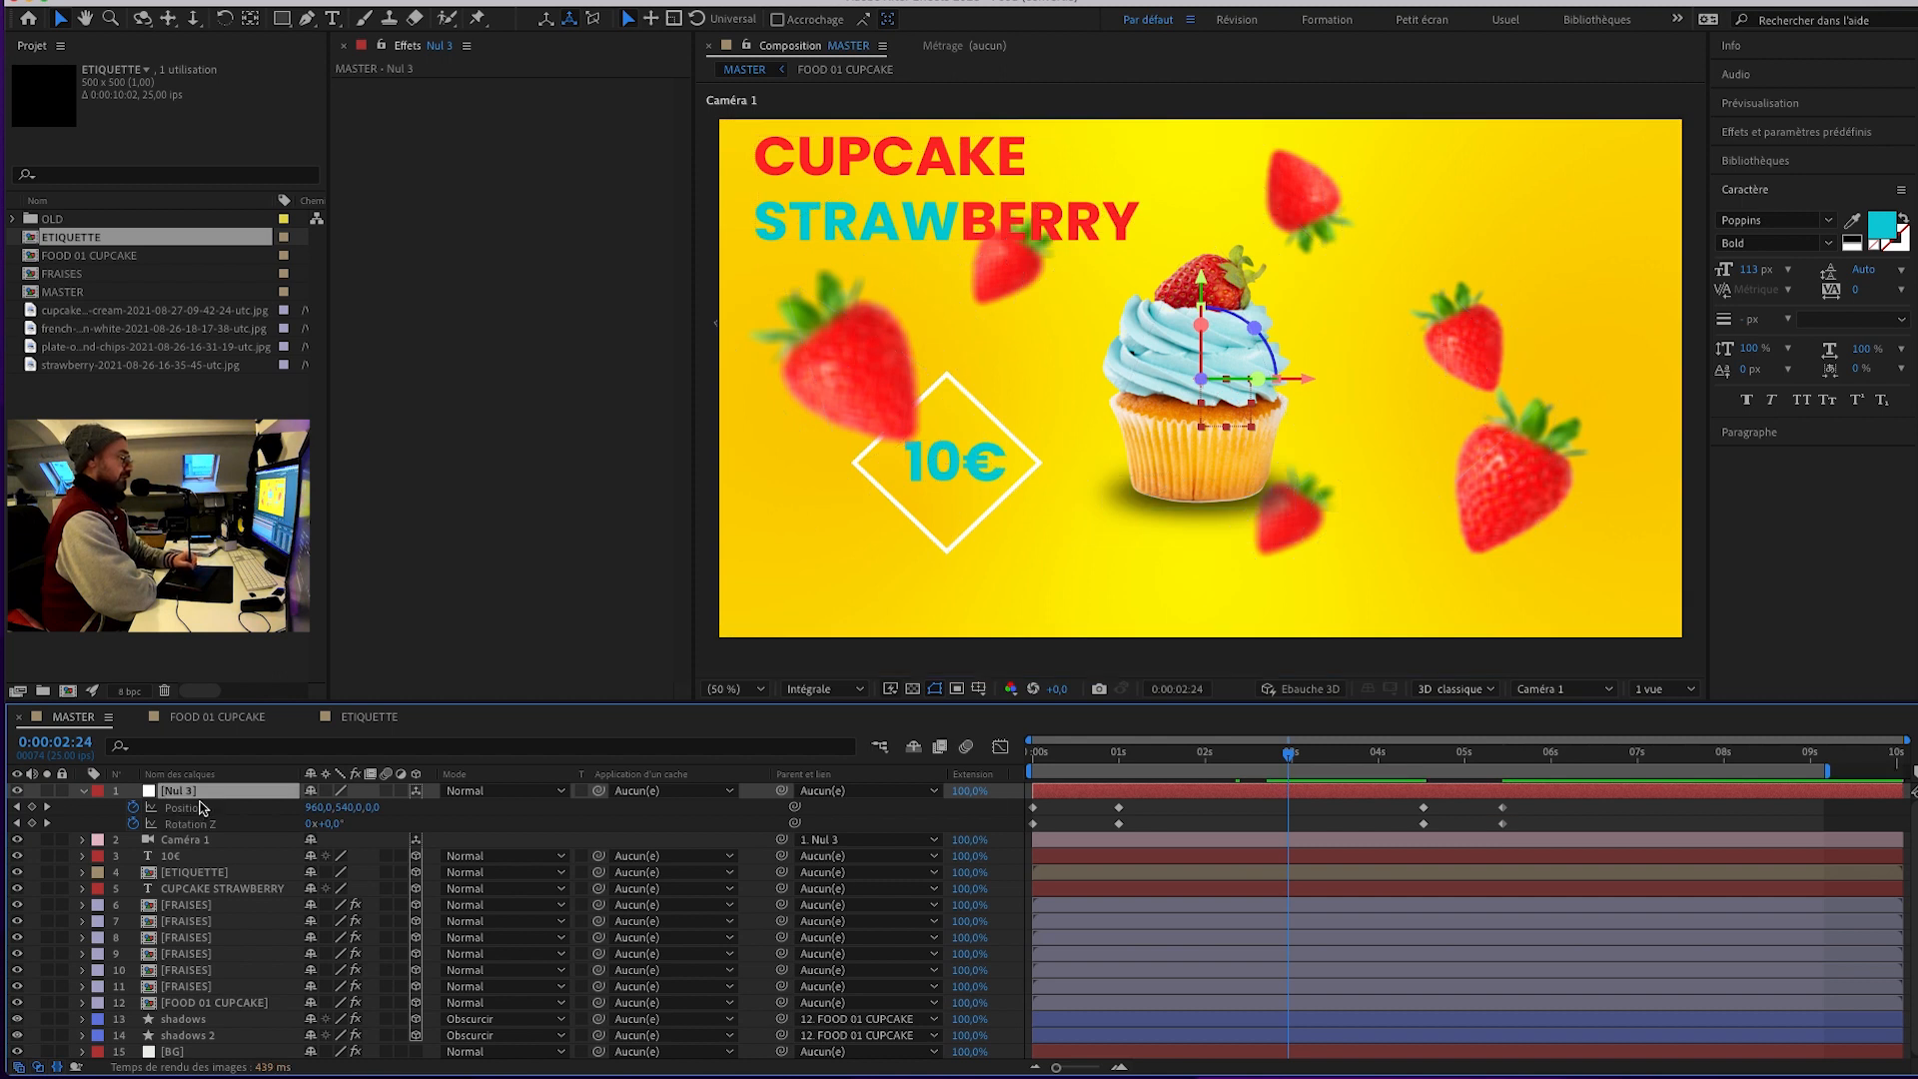
key(Return)
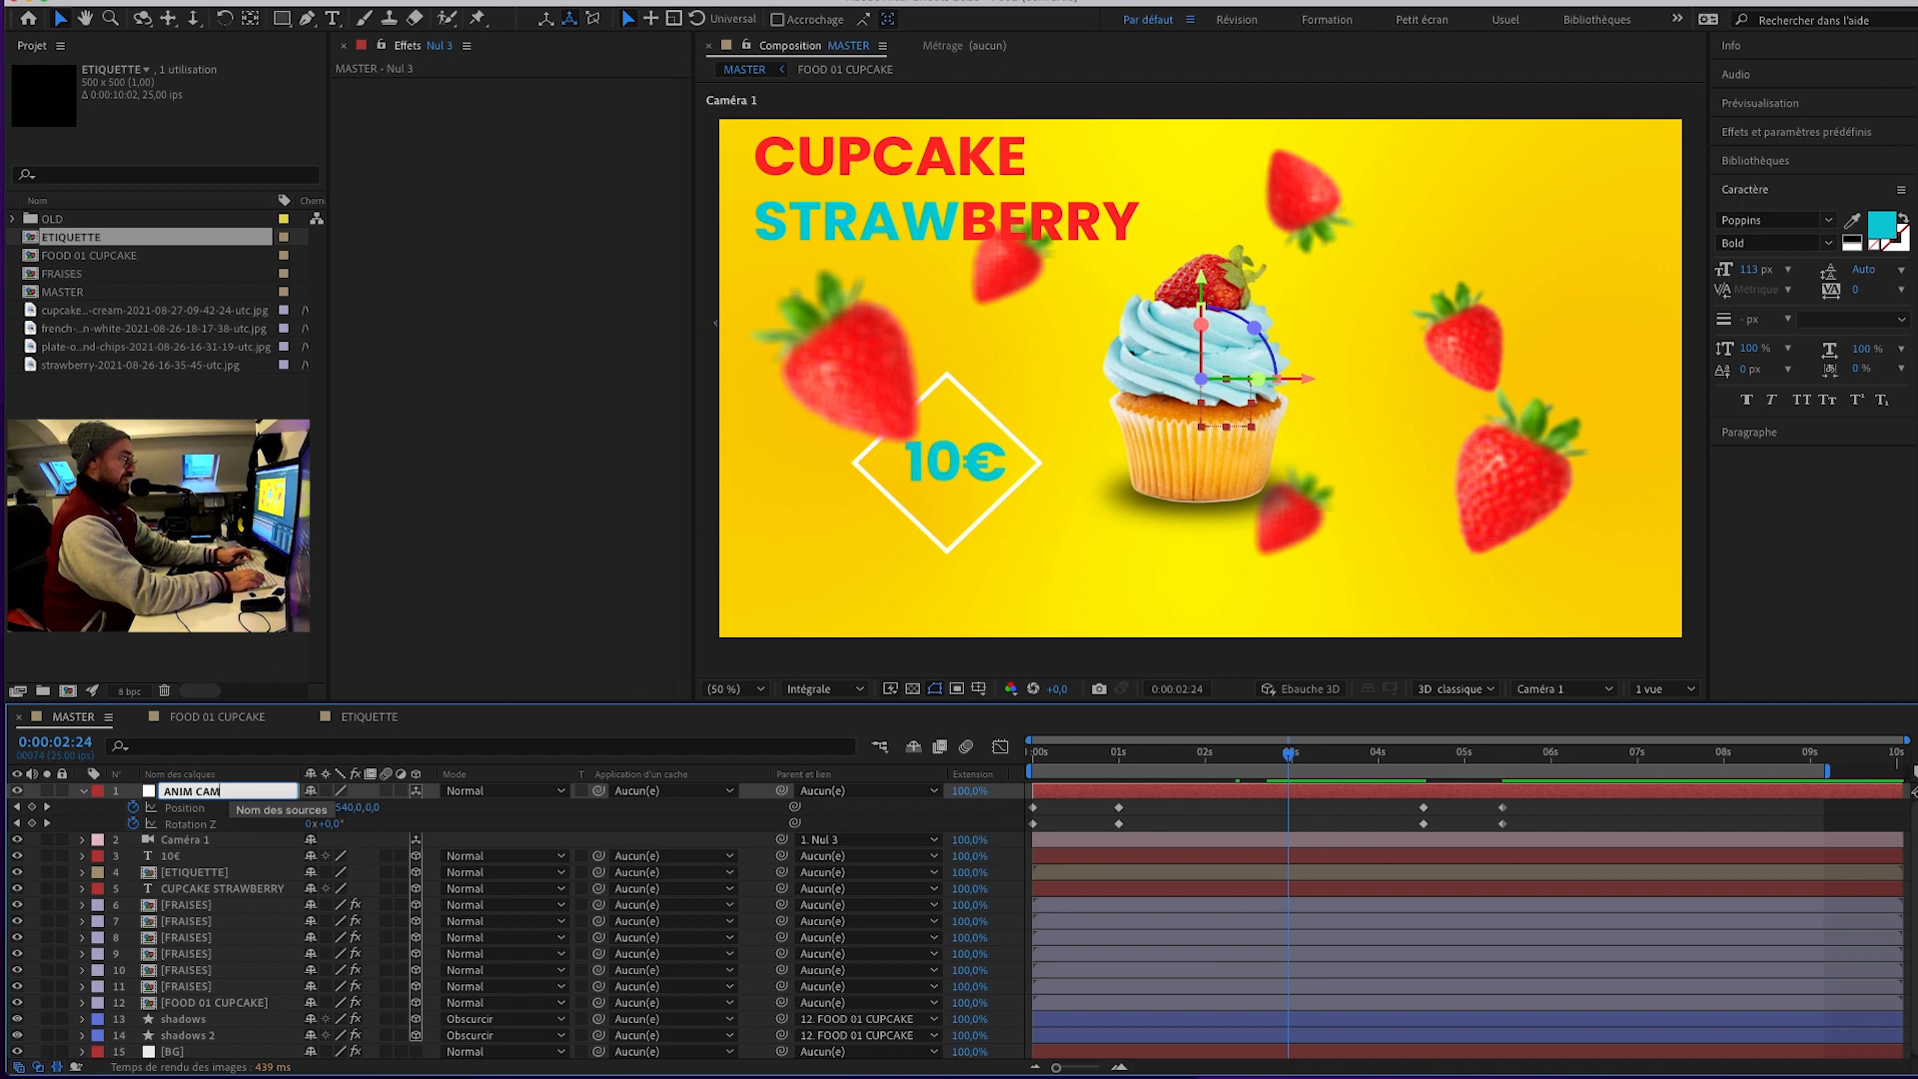
text(ANIM CAM)
key(Return)
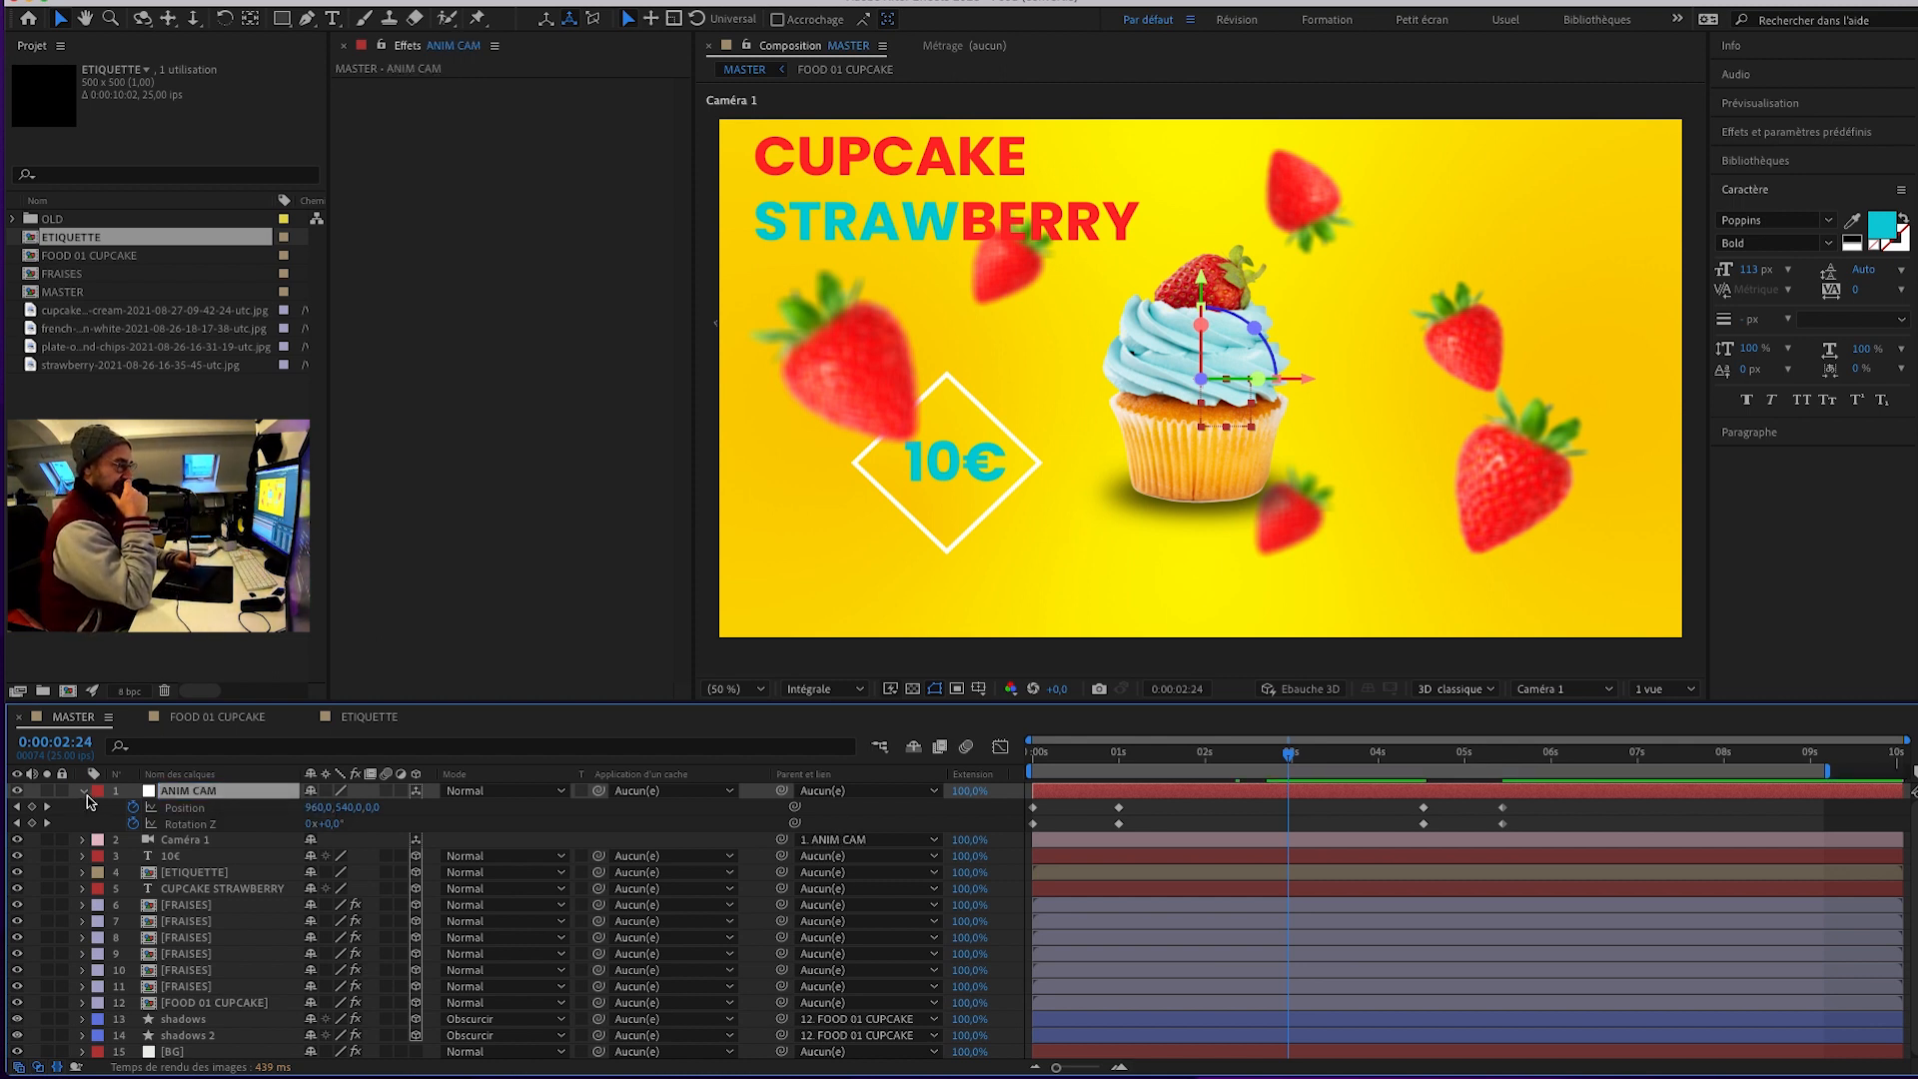
key(u)
Preview and scrub the title reveal and camera hold with ANIM CAM's keyframes displayed.
drag(1300, 765, 1075, 765)
key(space)
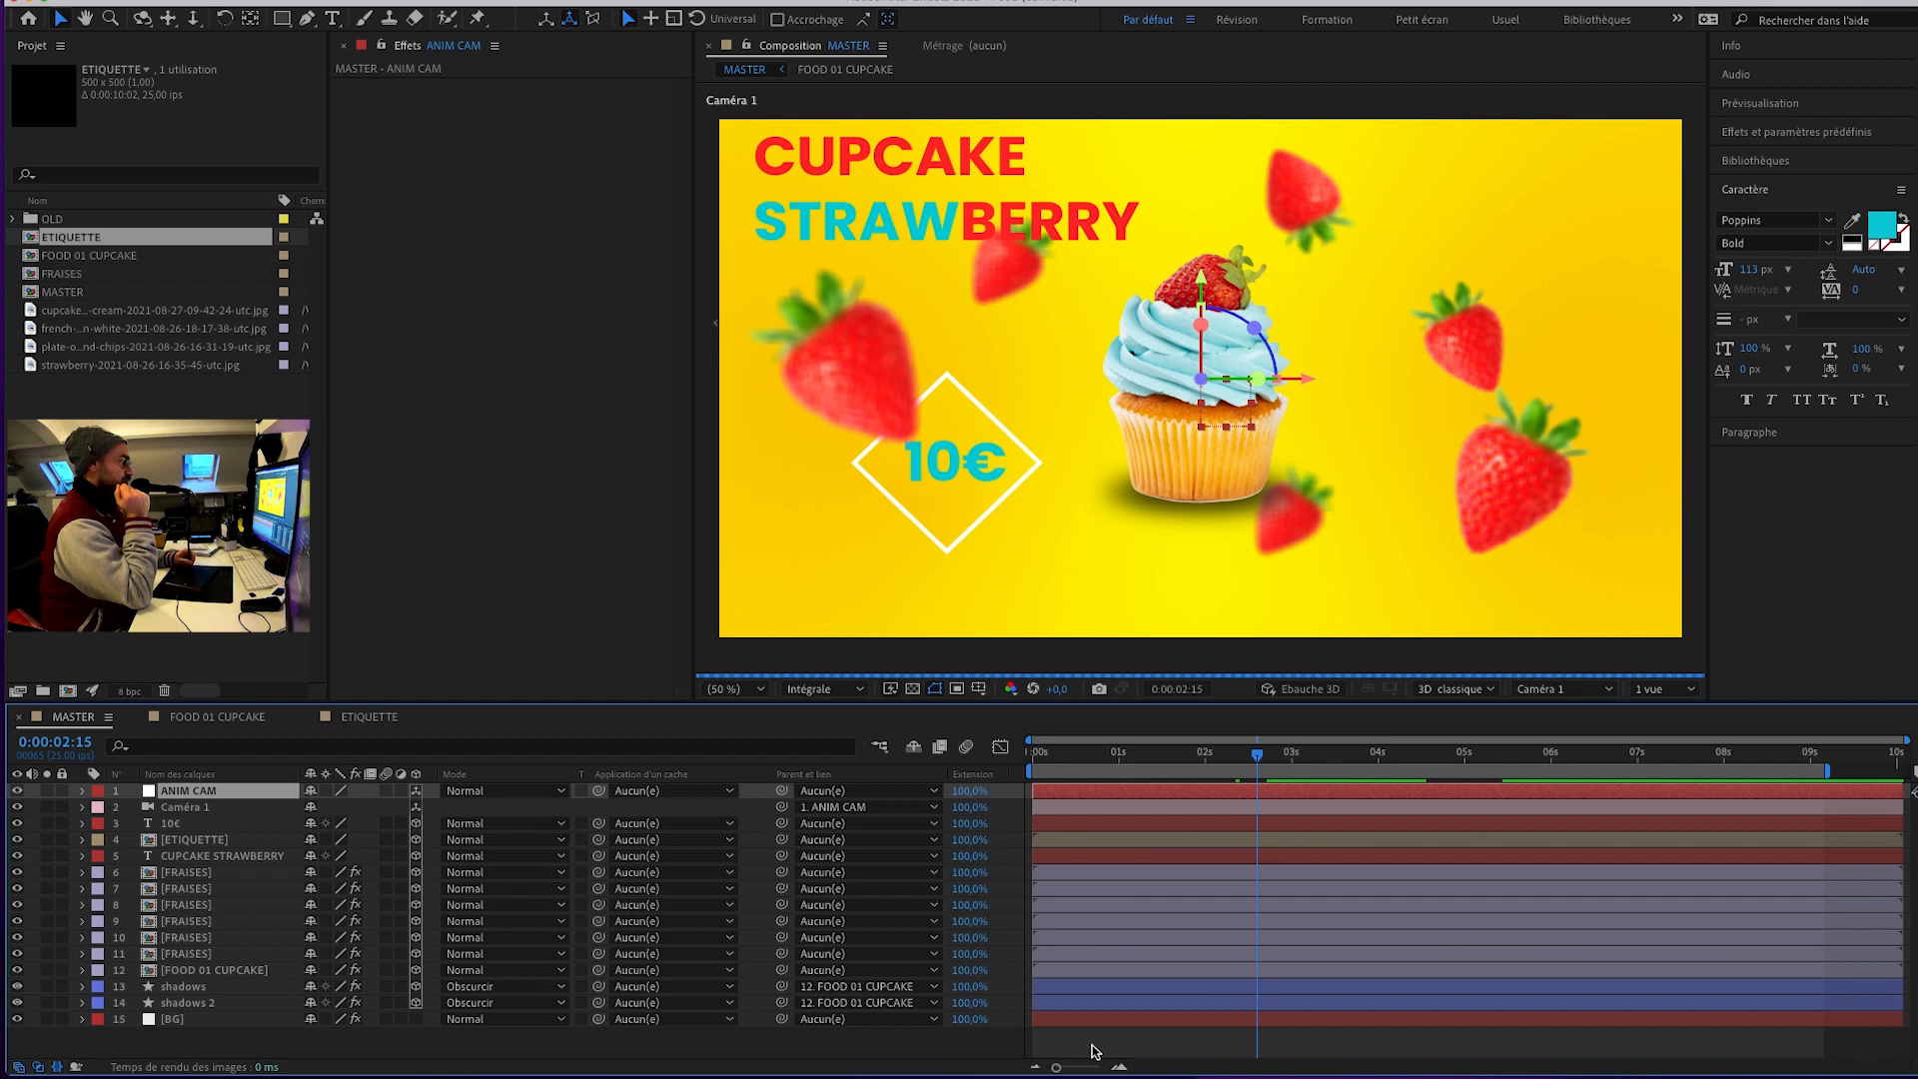
click(1091, 1050)
click(1161, 757)
click(1174, 792)
key(u)
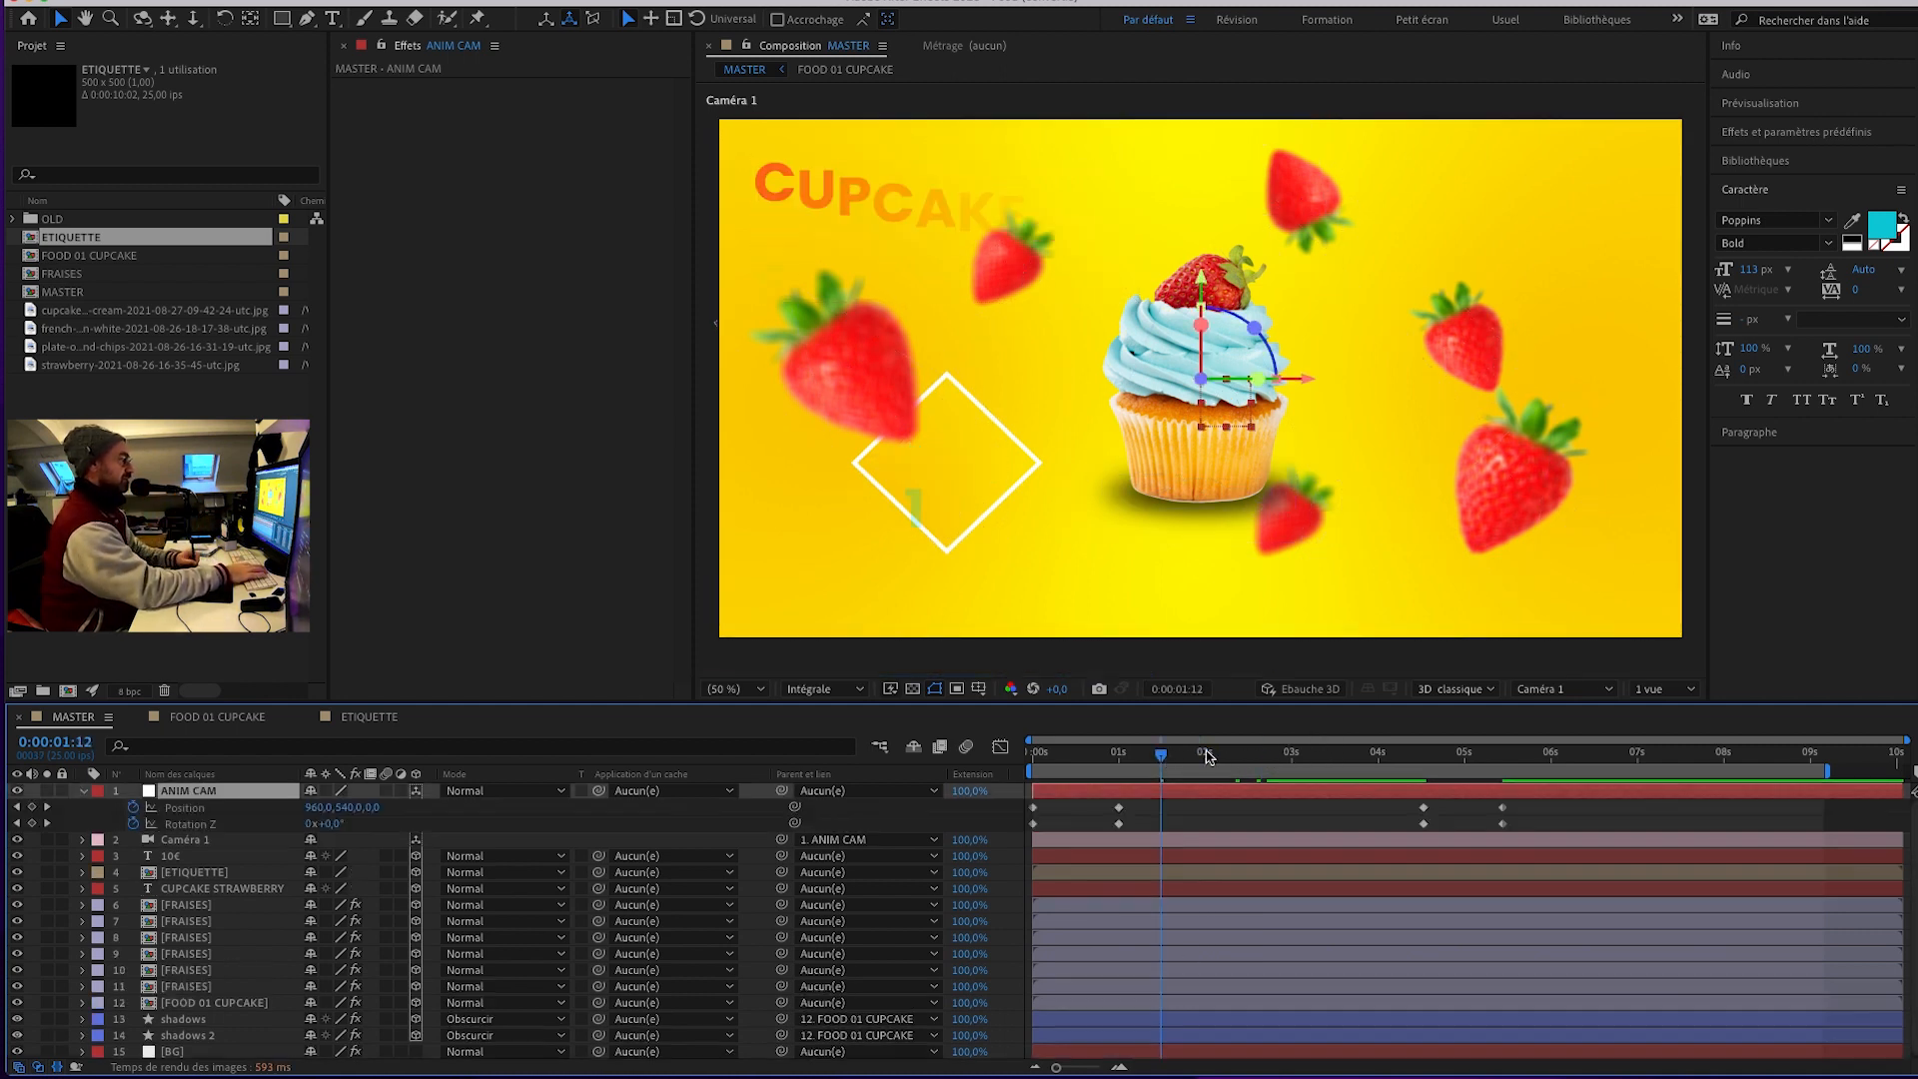
key(space)
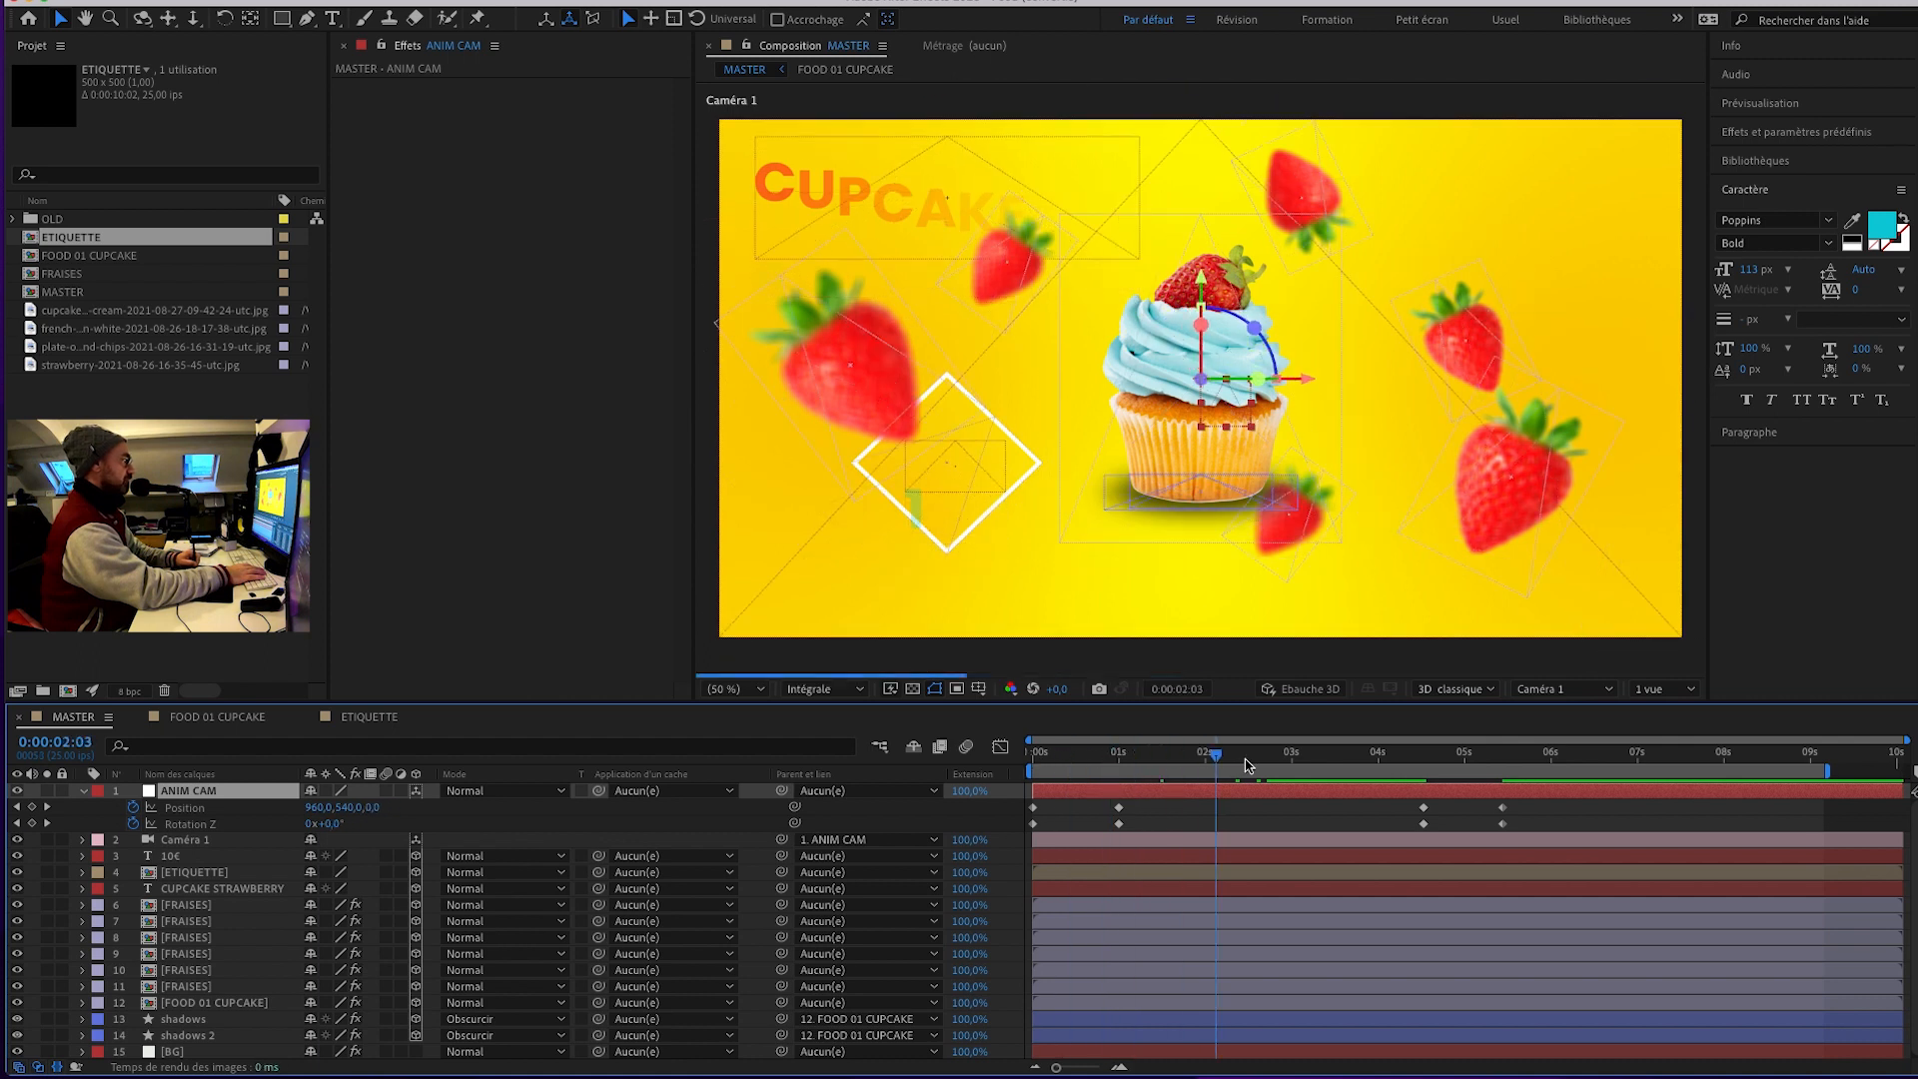
click(1419, 767)
drag(1430, 769, 1166, 771)
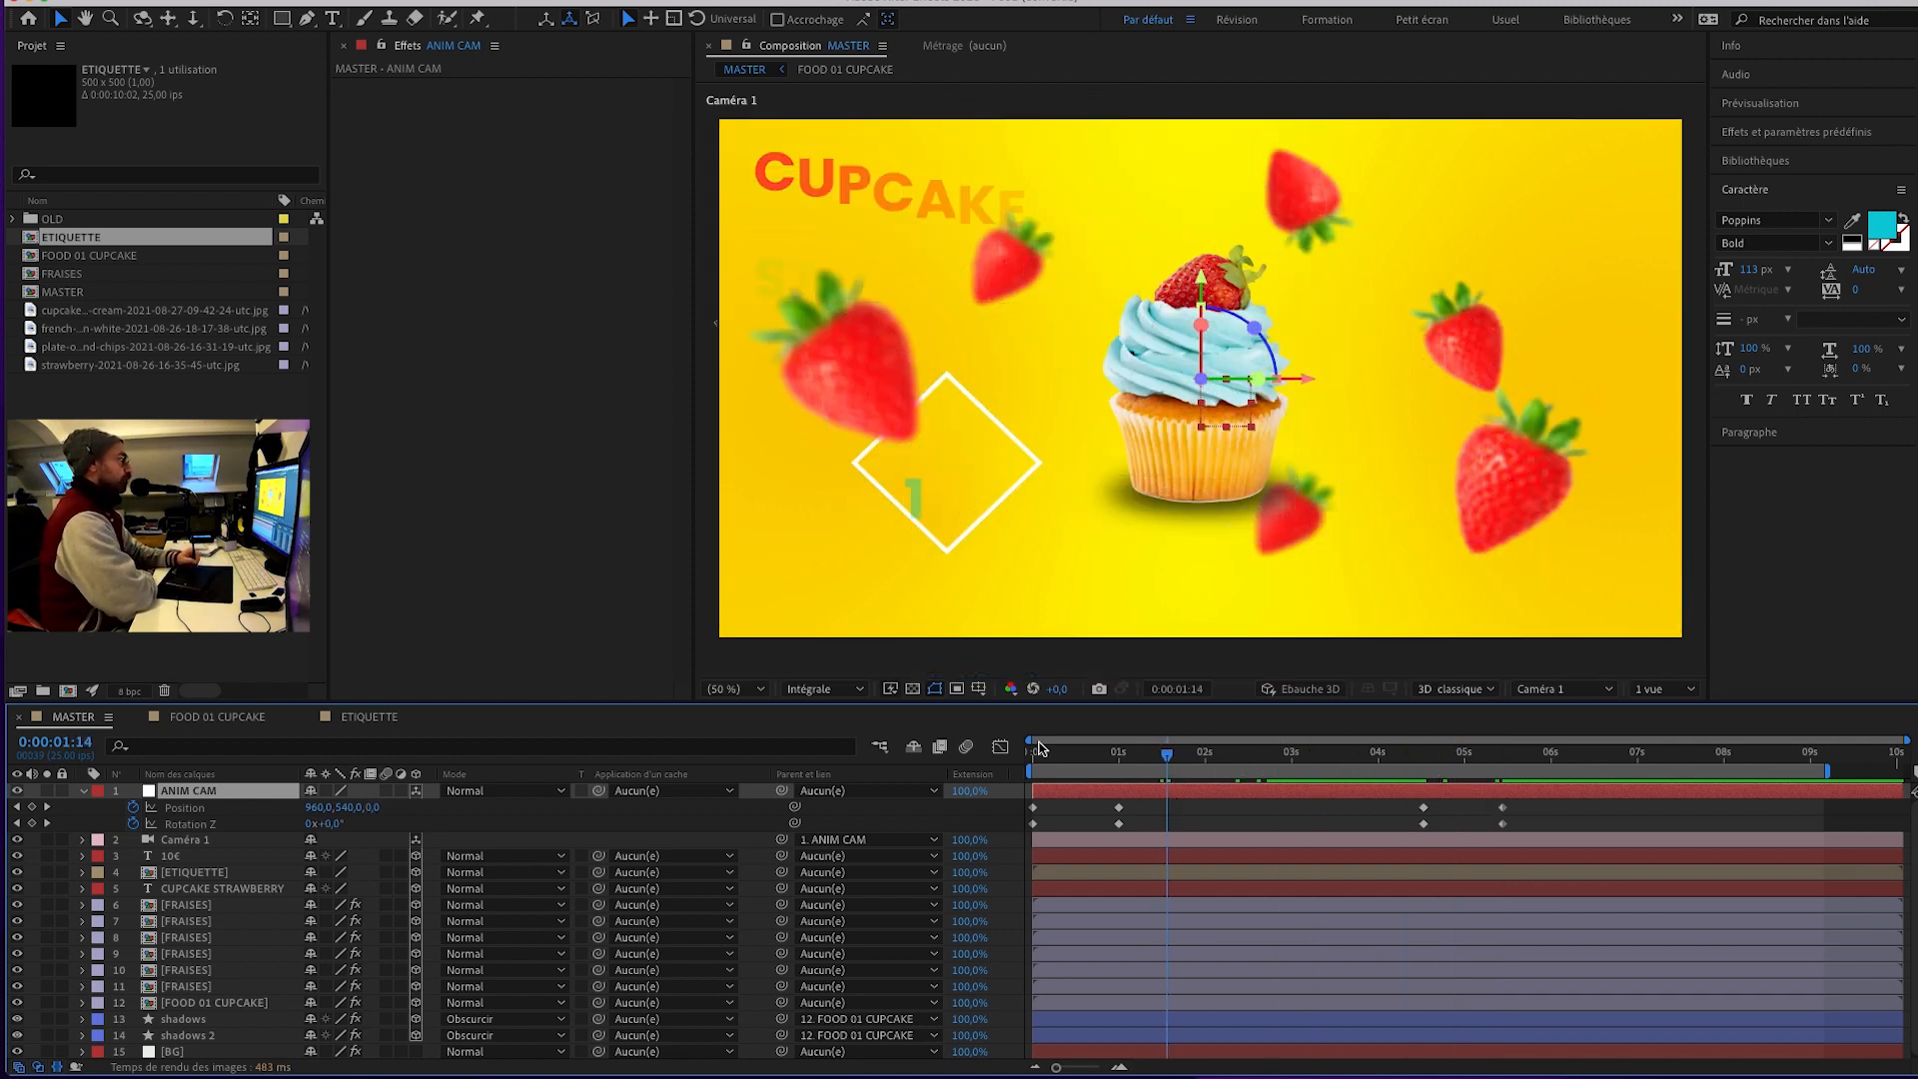
Create another null object with the playhead at 0:00:00:00 and name it SMOOTH CAM.
drag(1096, 756, 939, 745)
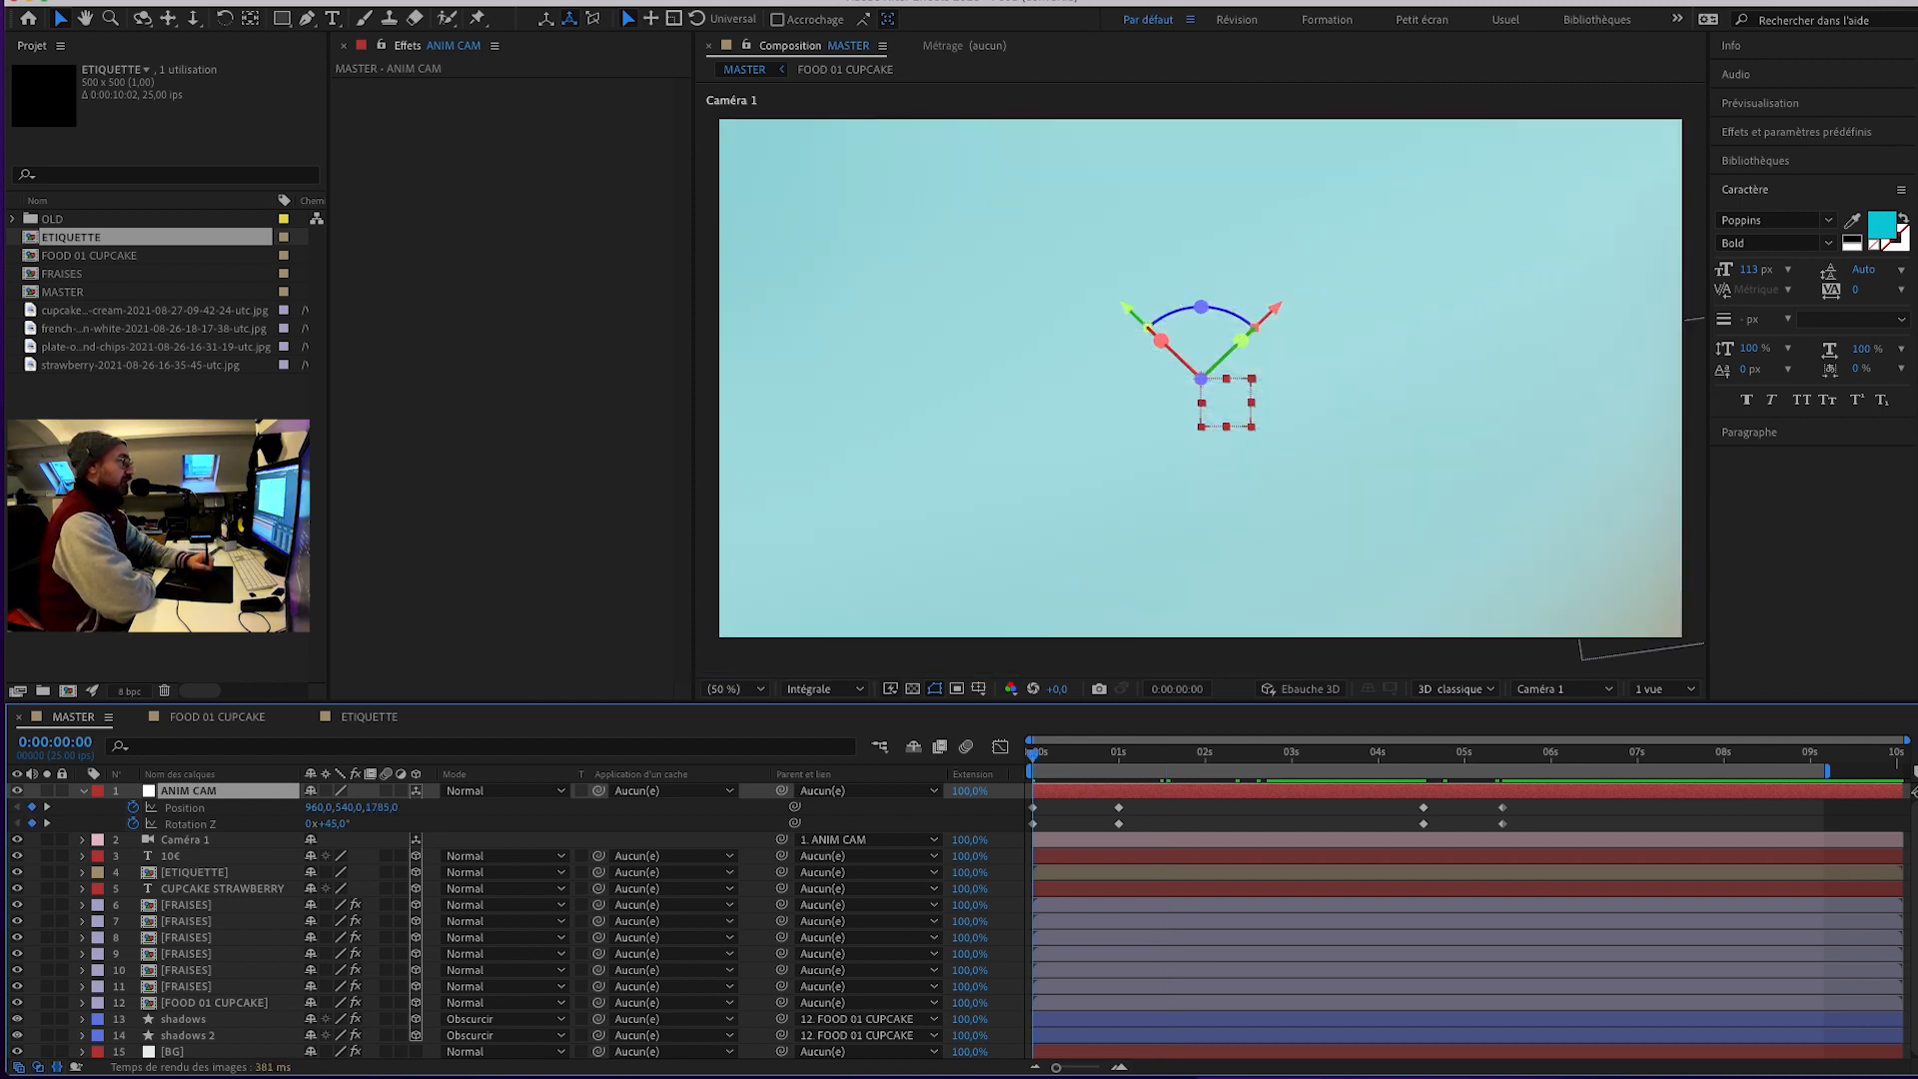
click(378, 0)
mouse_move(415, 6)
click(736, 92)
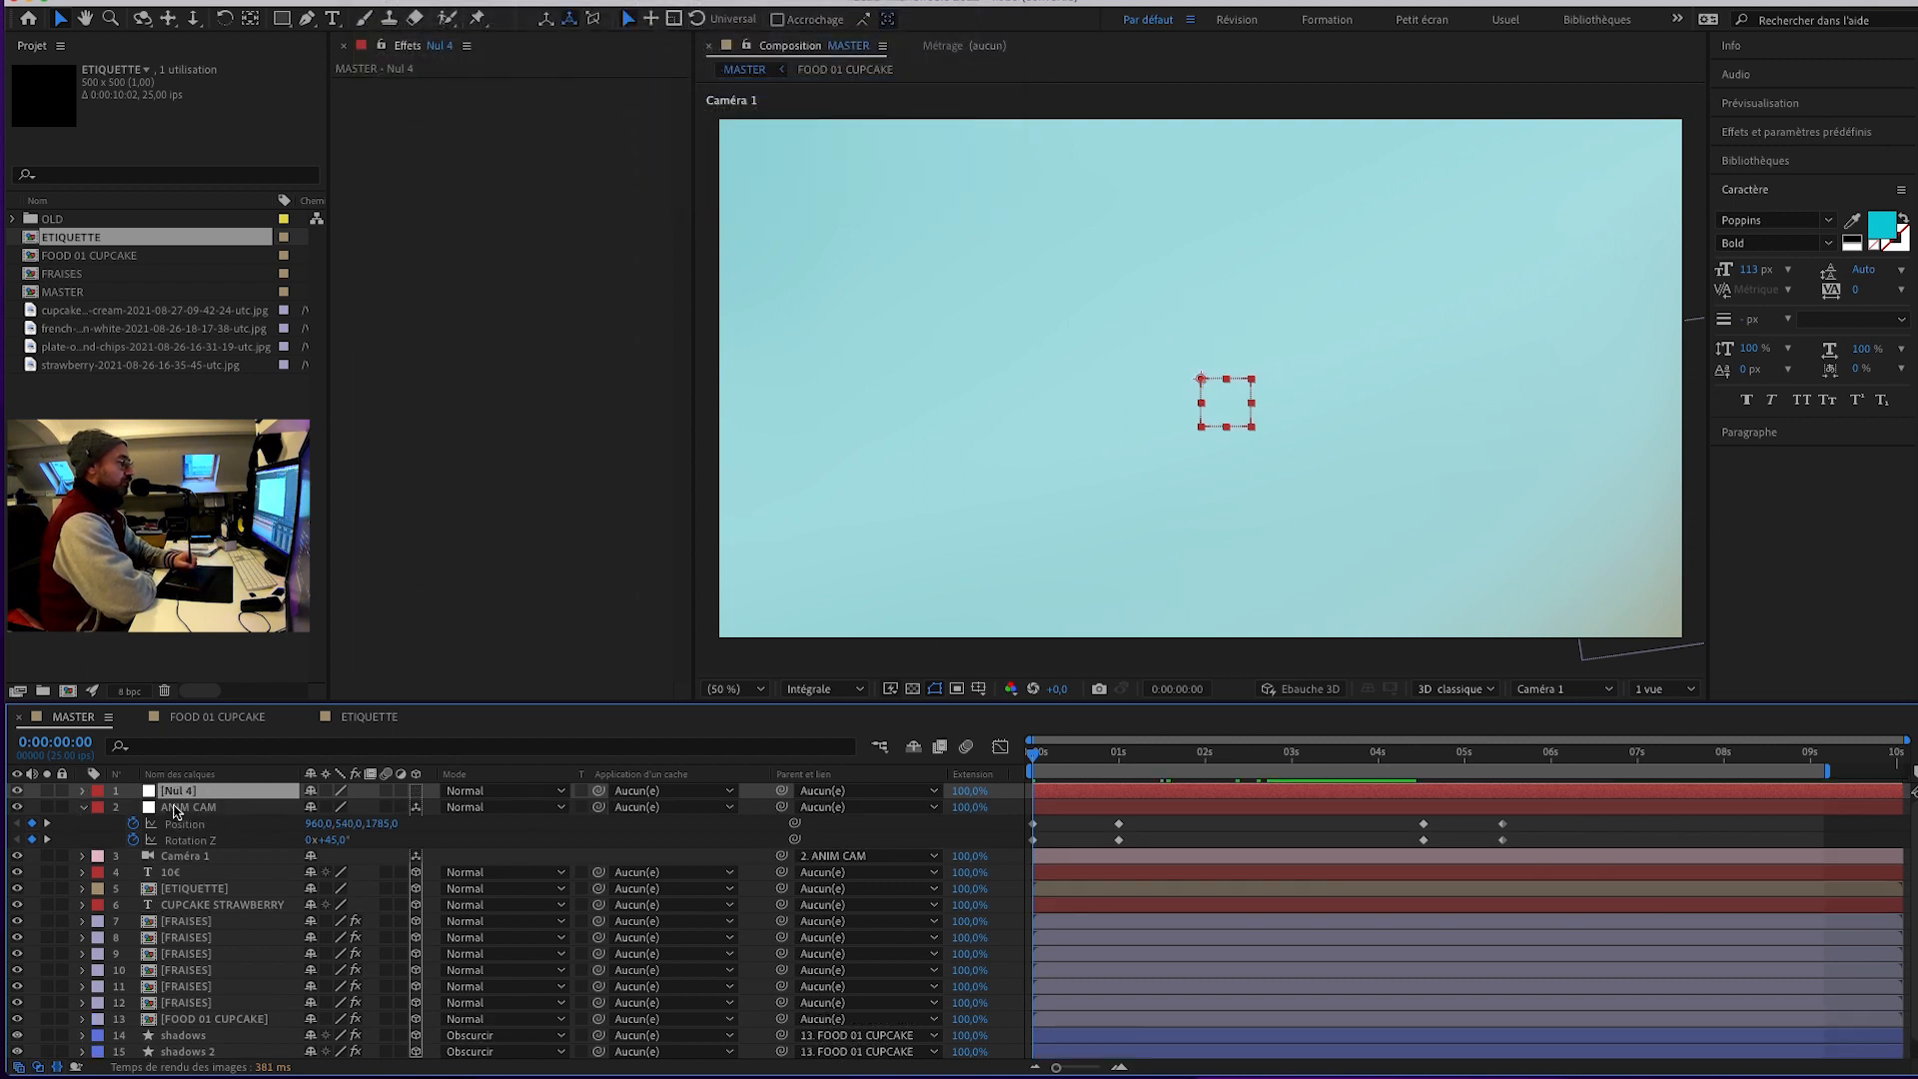
key(Return)
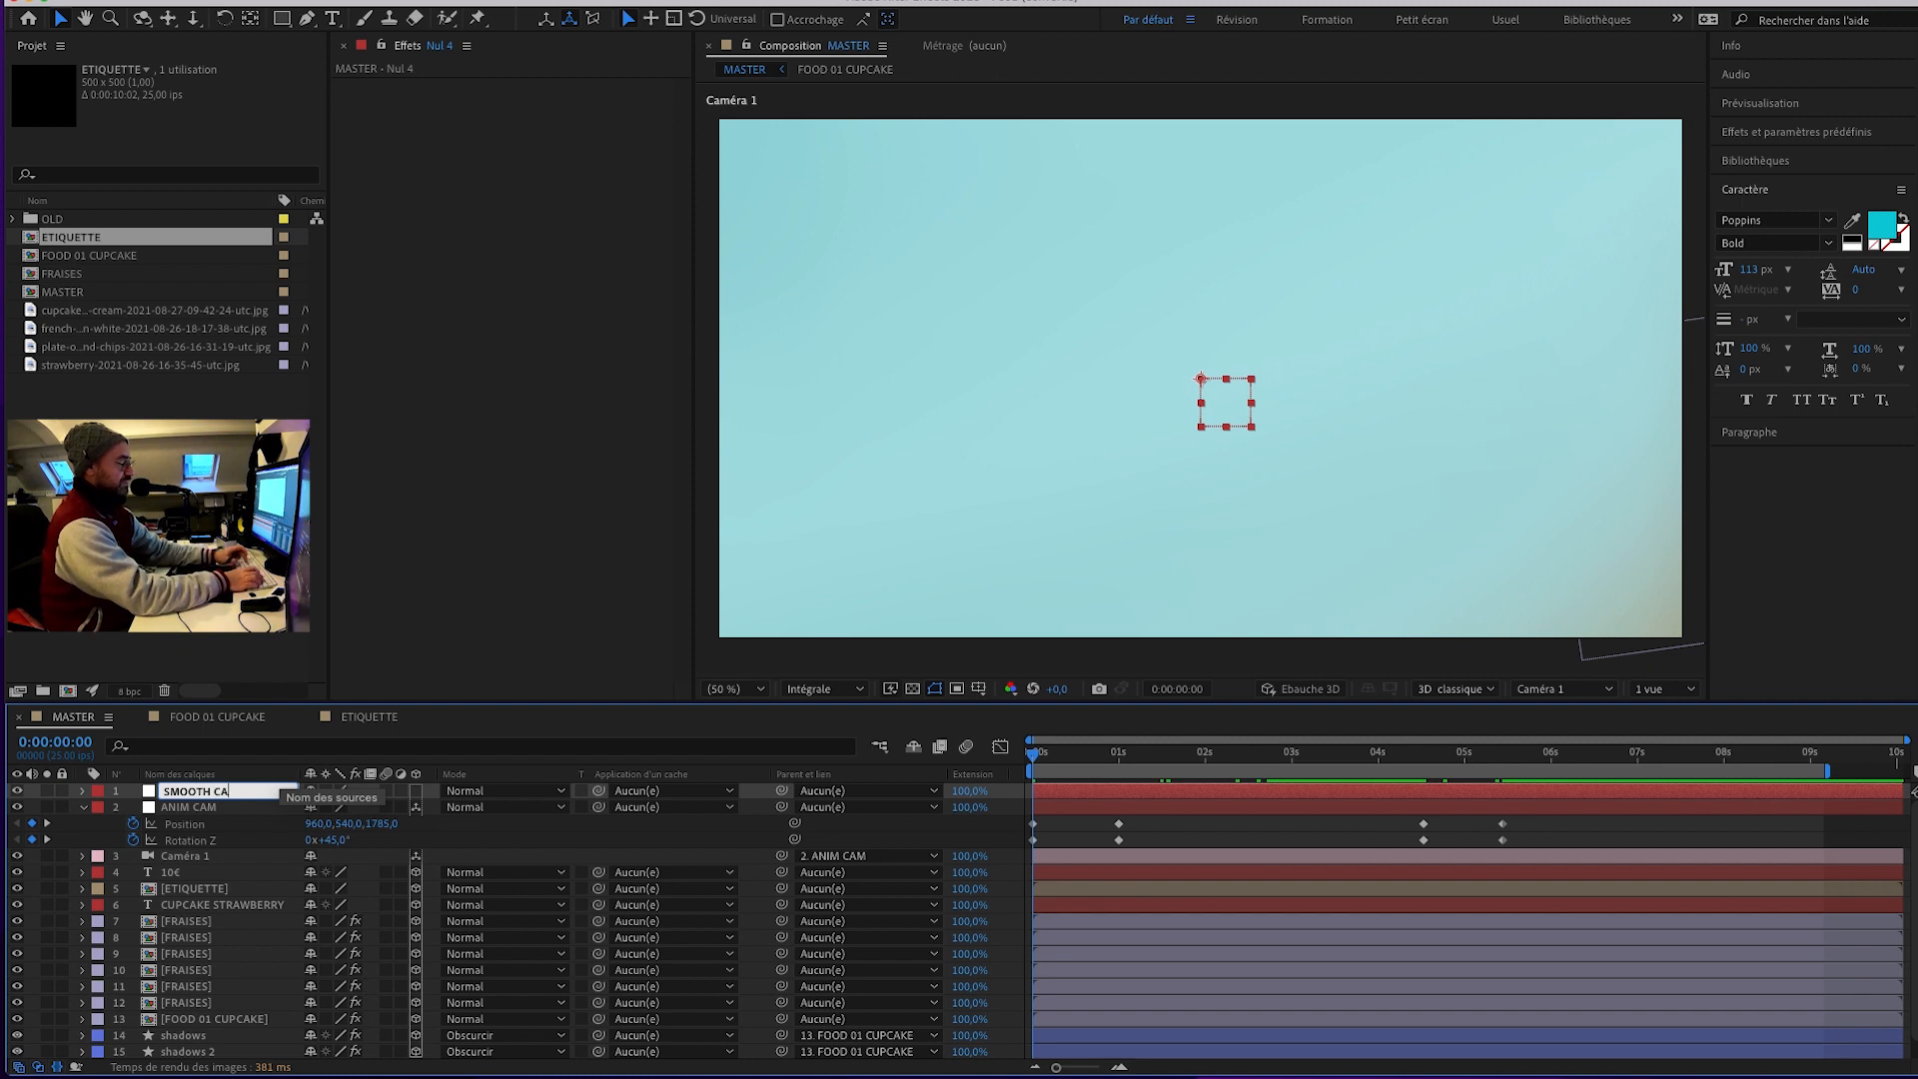
text(SMOOTH CAM)
key(Return)
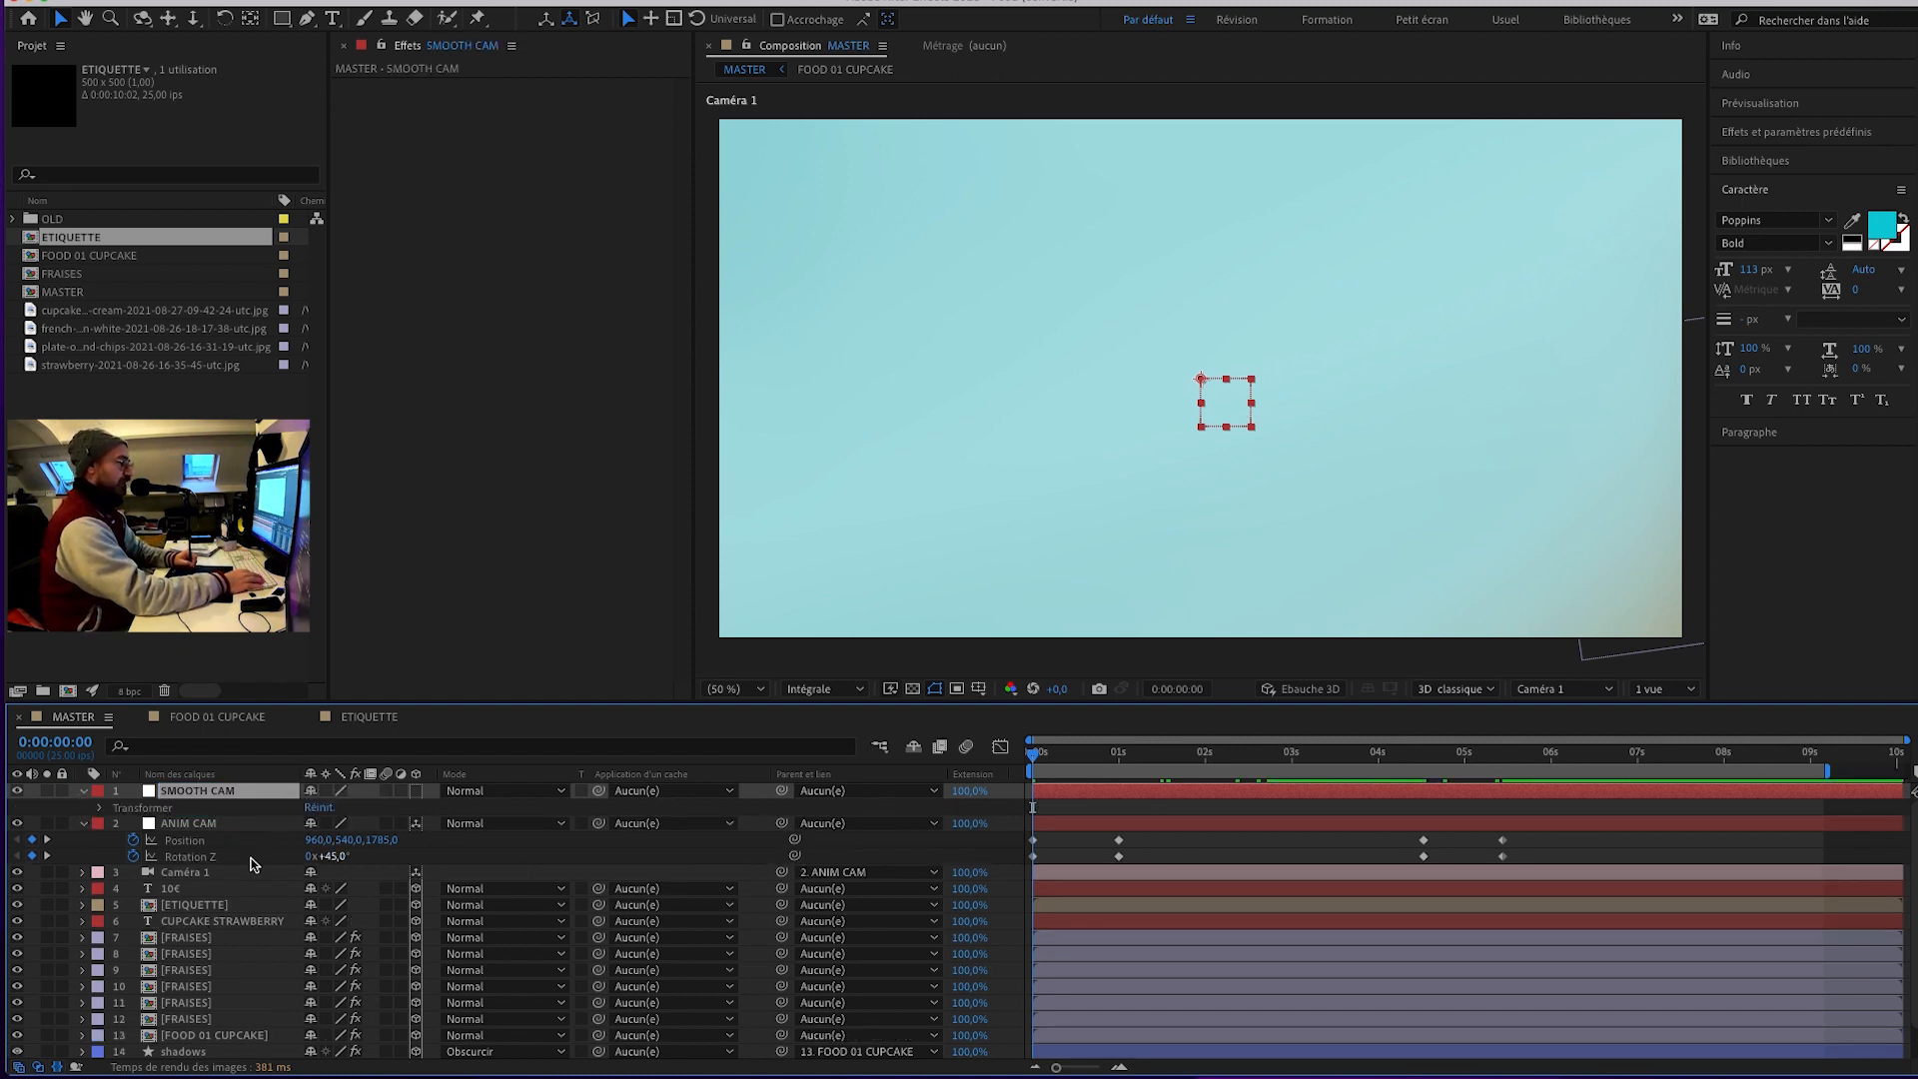
Parent the ANIM CAM null to SMOOTH CAM.
click(219, 873)
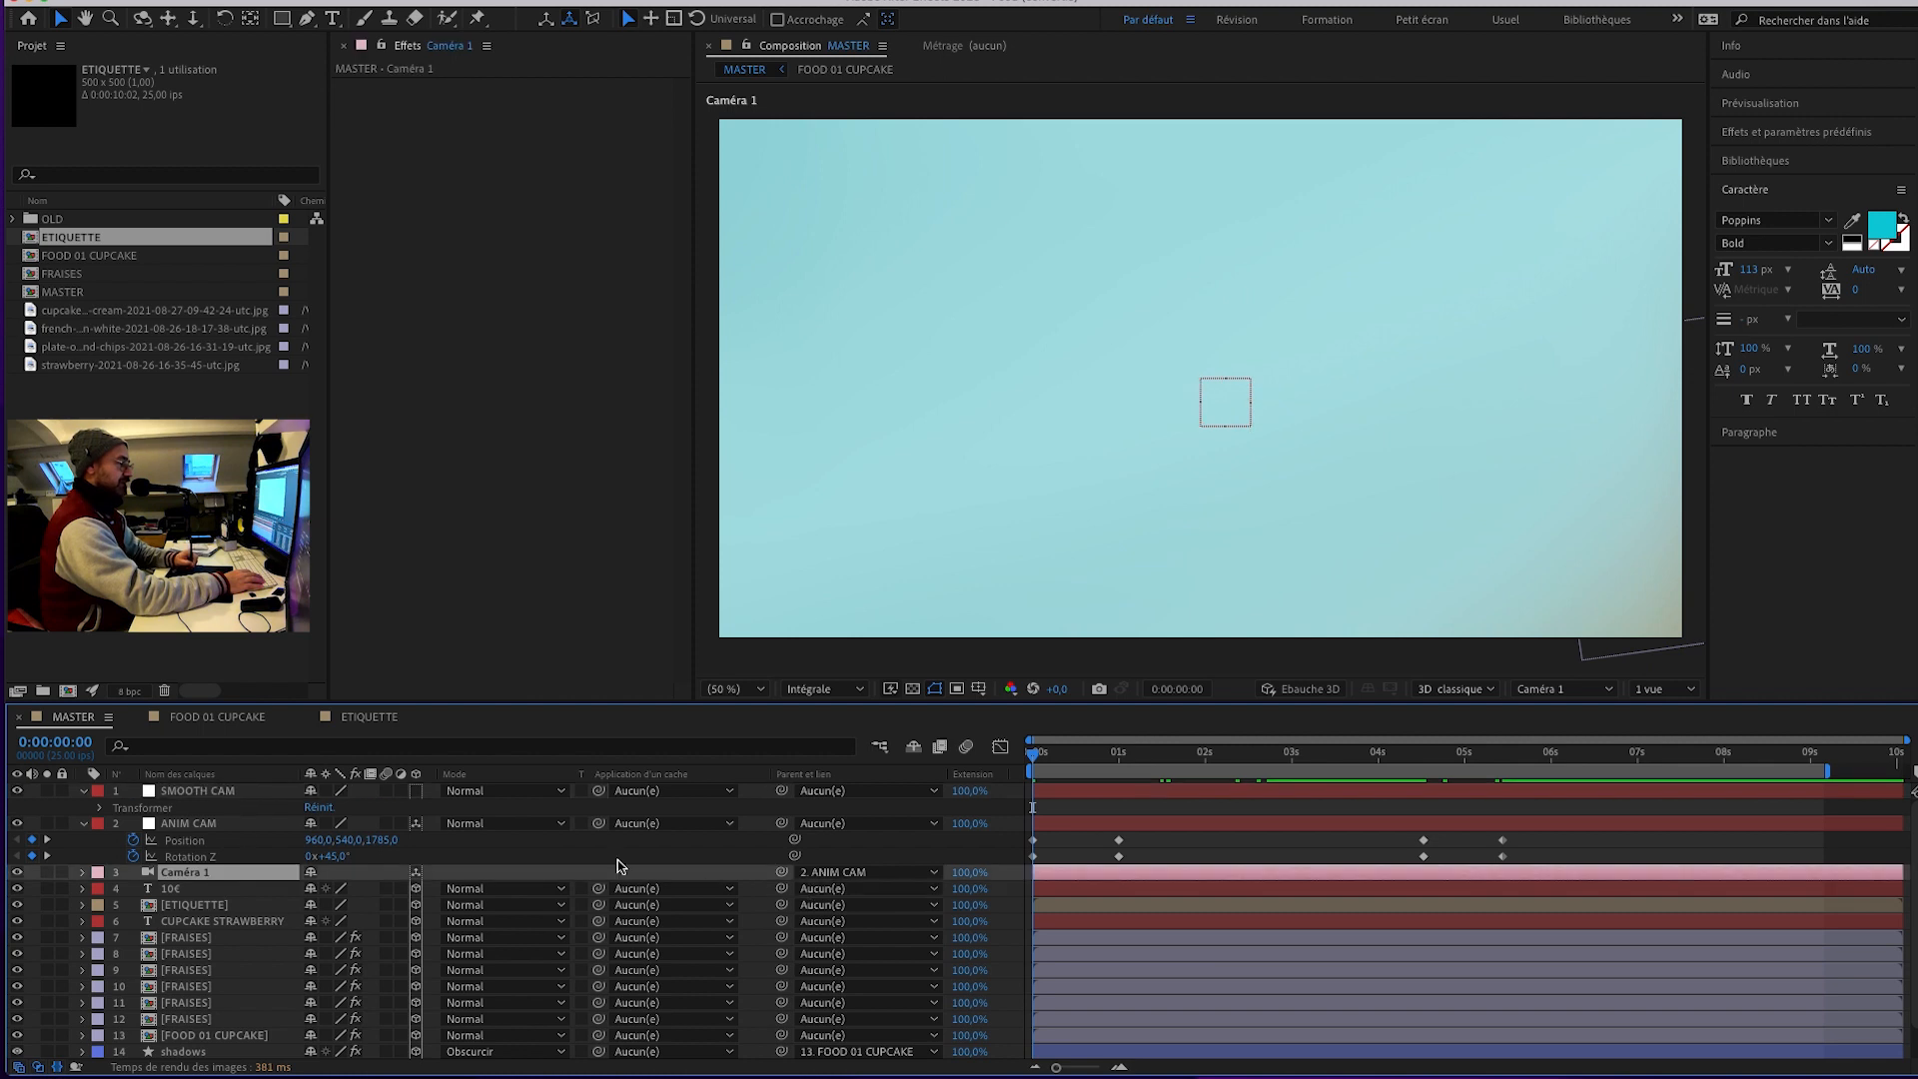
click(219, 825)
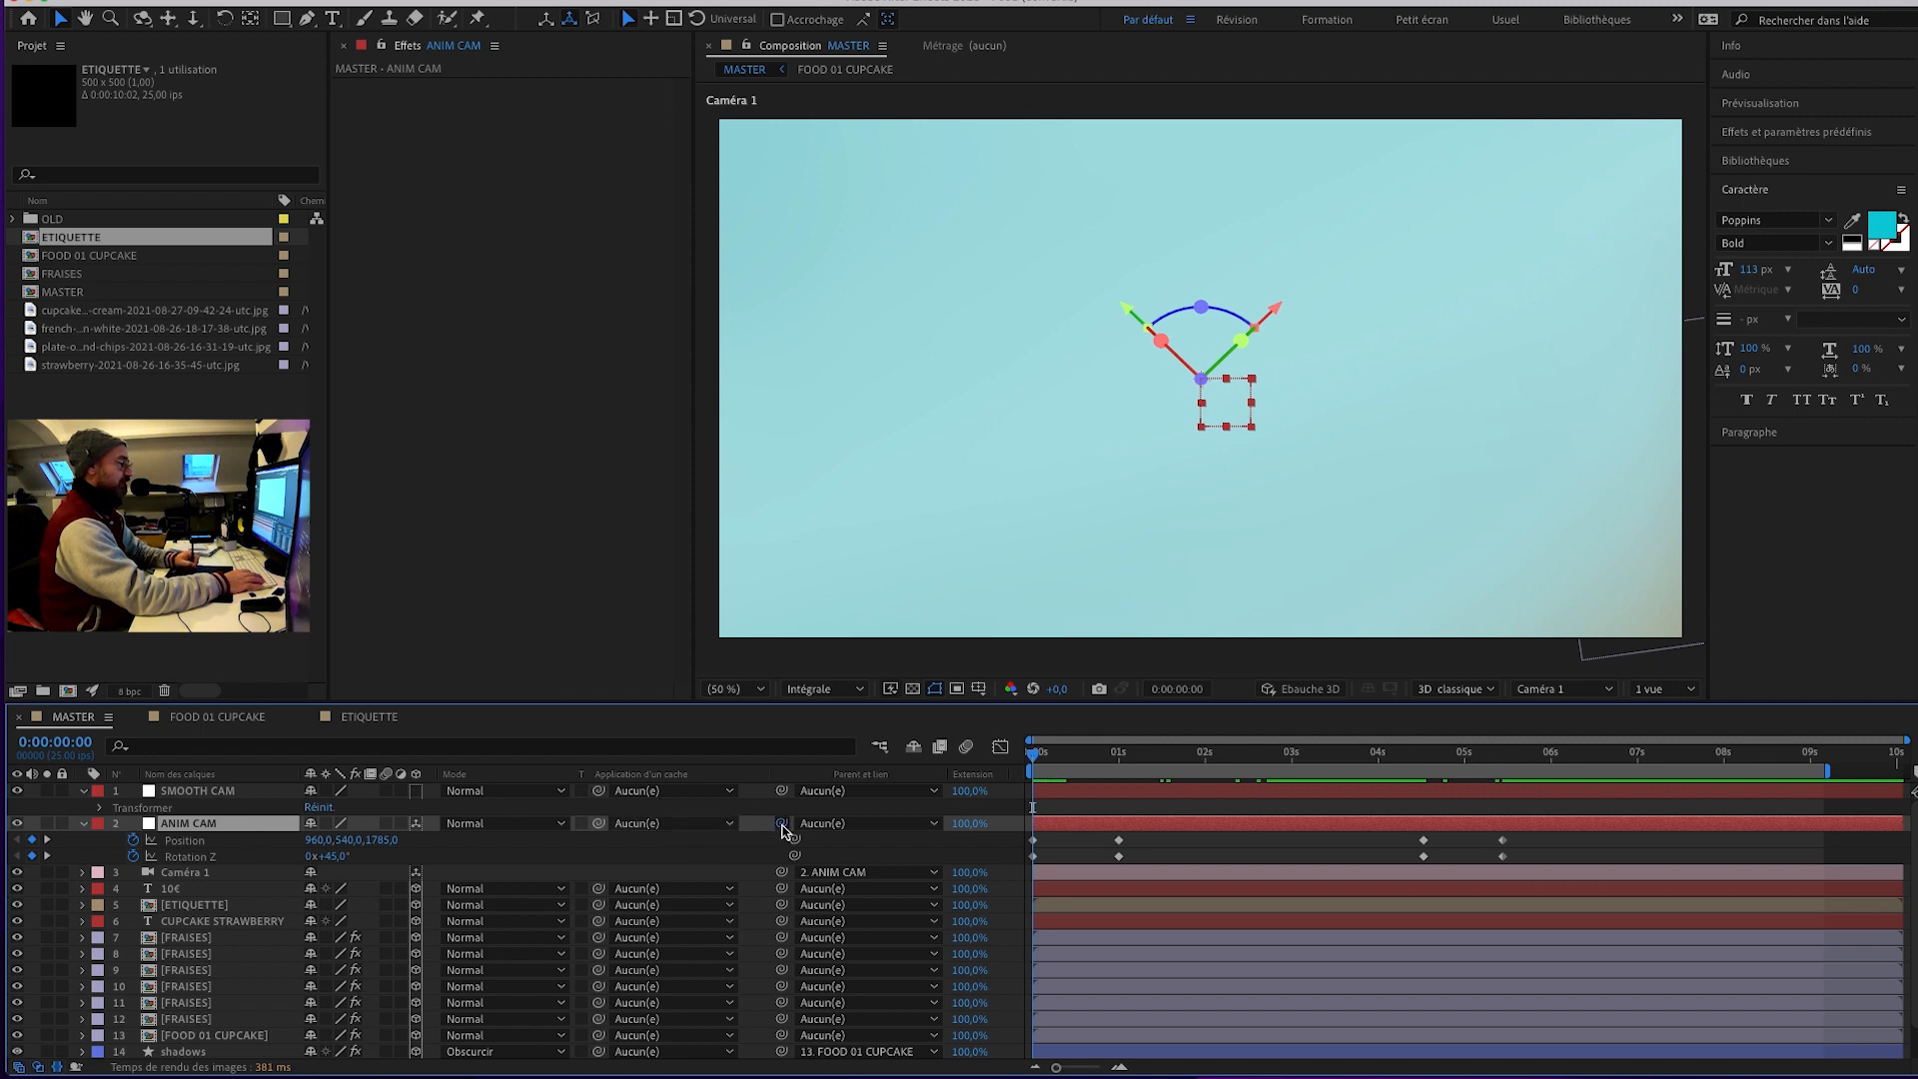
drag(781, 830, 232, 792)
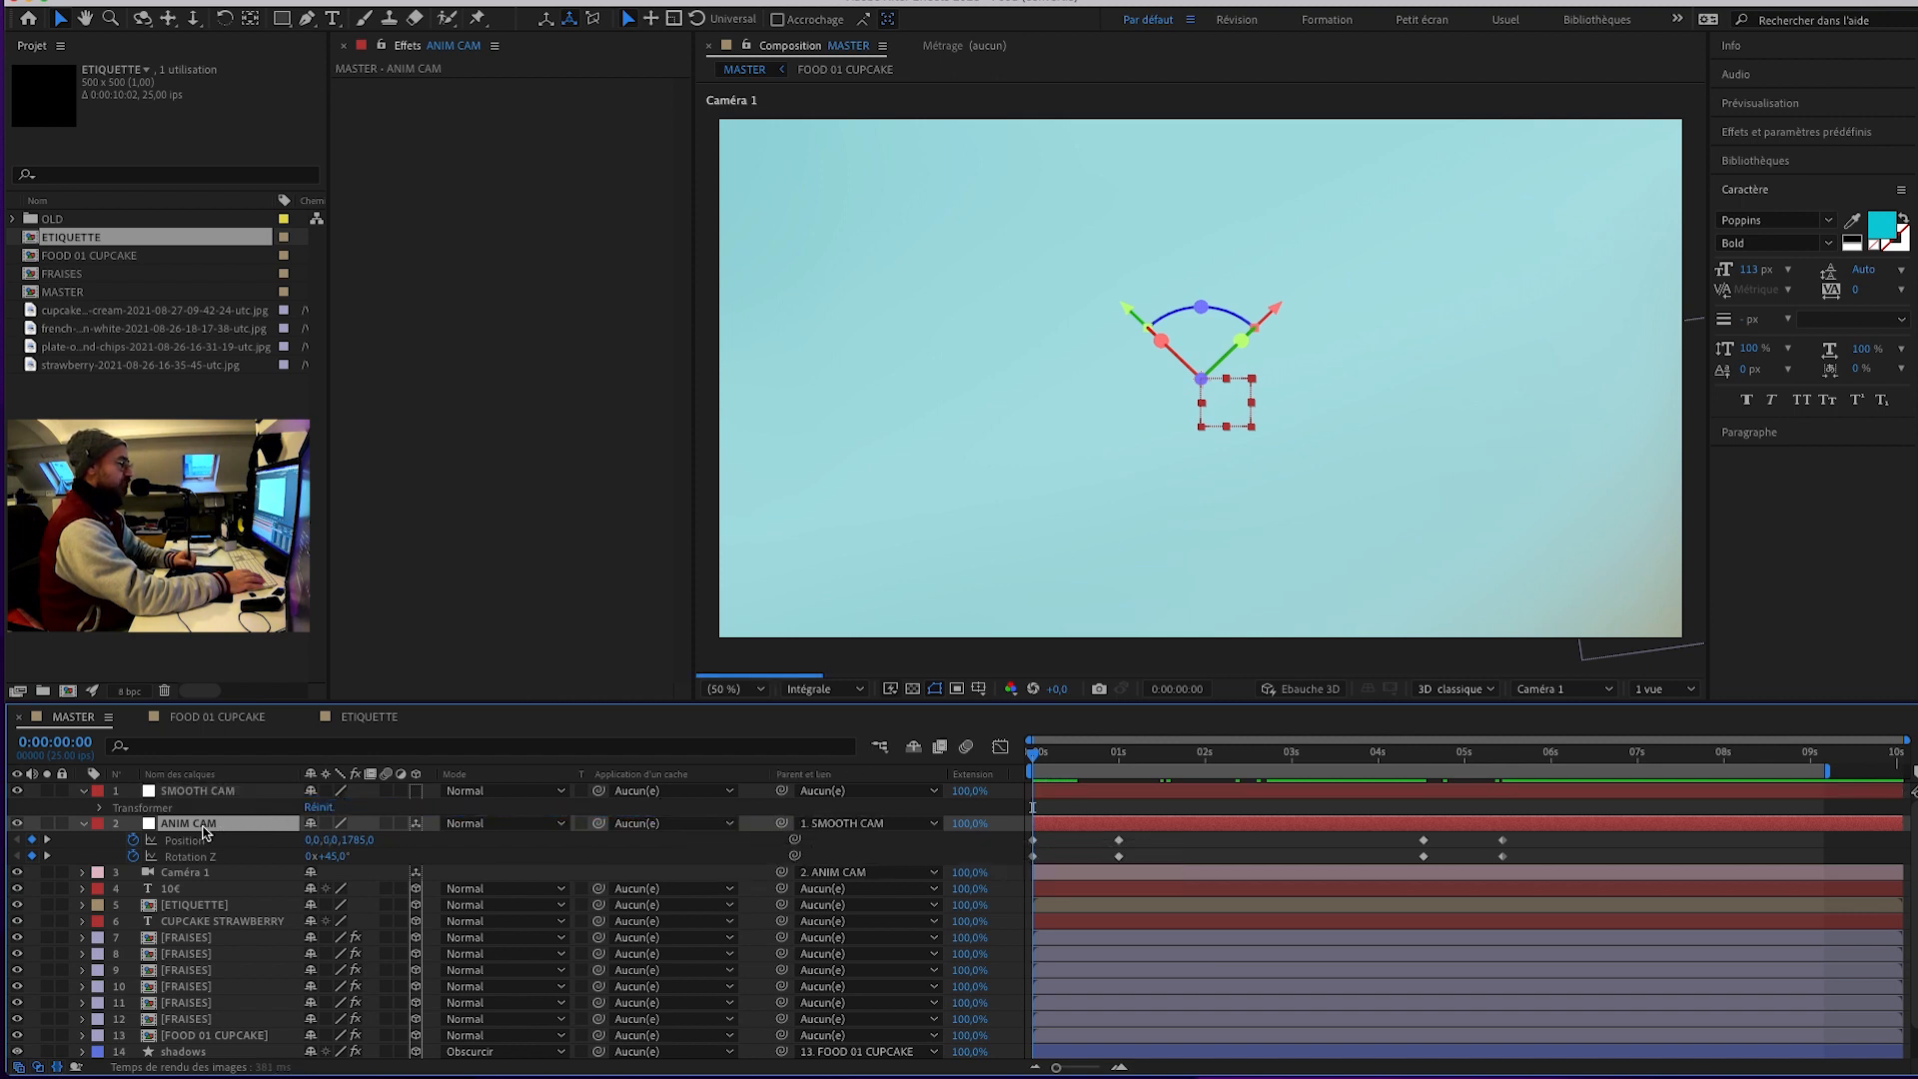
Keyframe SMOOTH CAM's Position at 0:00:00:00, and at 0:00:08:24 with Y at 522.
click(231, 792)
key(p)
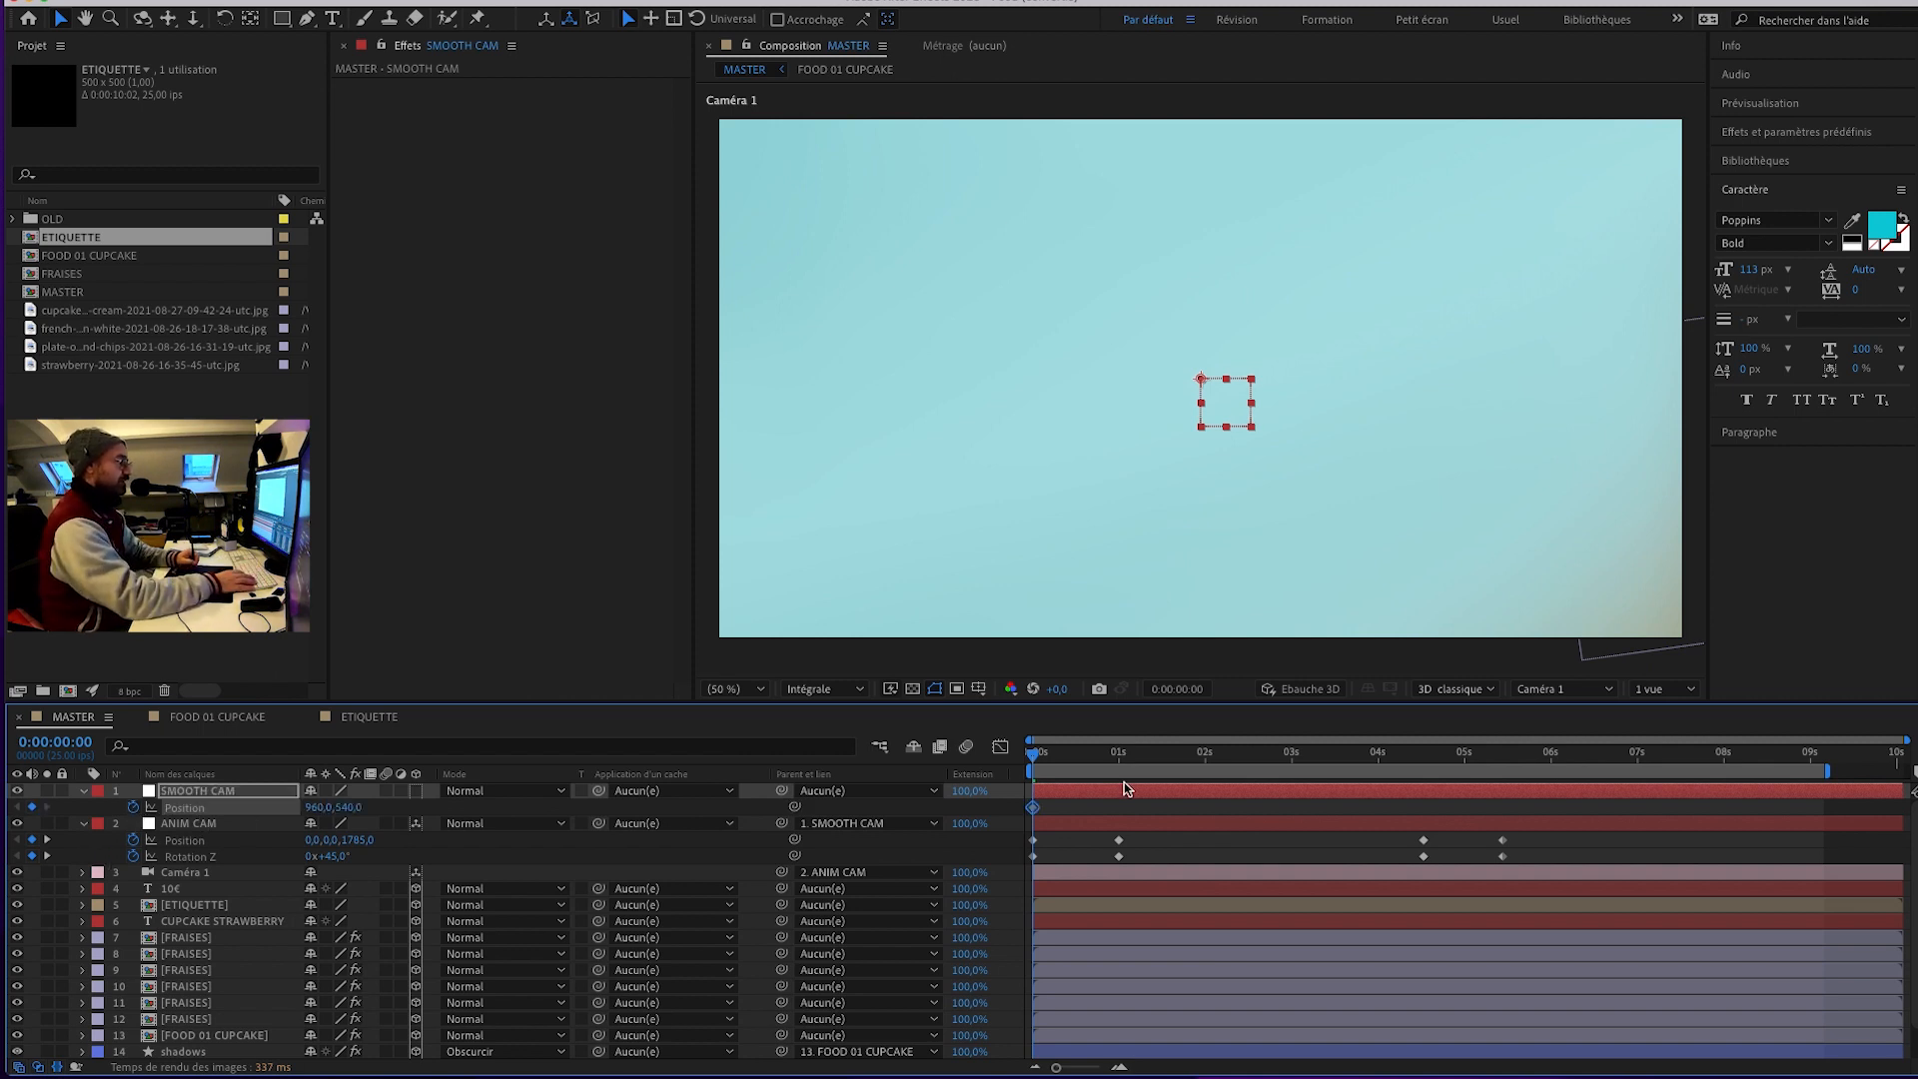
drag(1038, 761, 1813, 774)
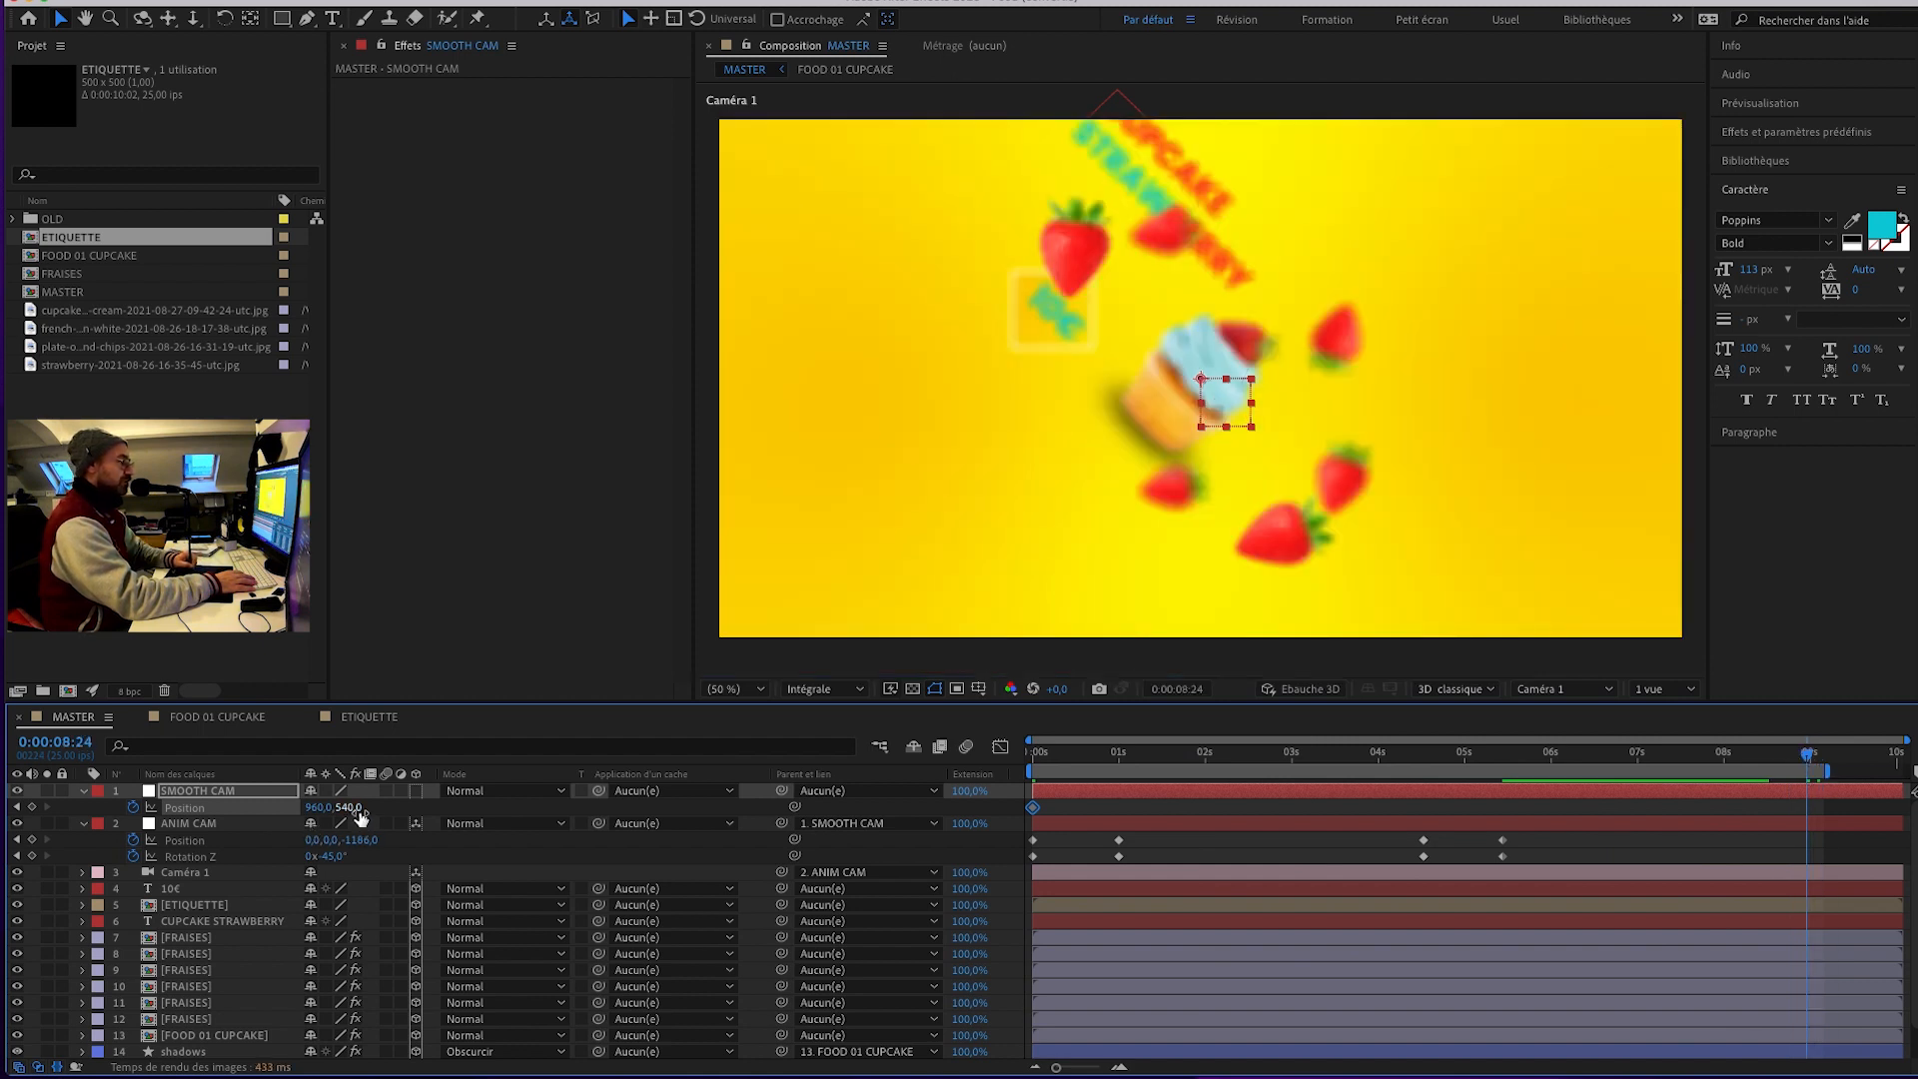
drag(360, 807, 425, 809)
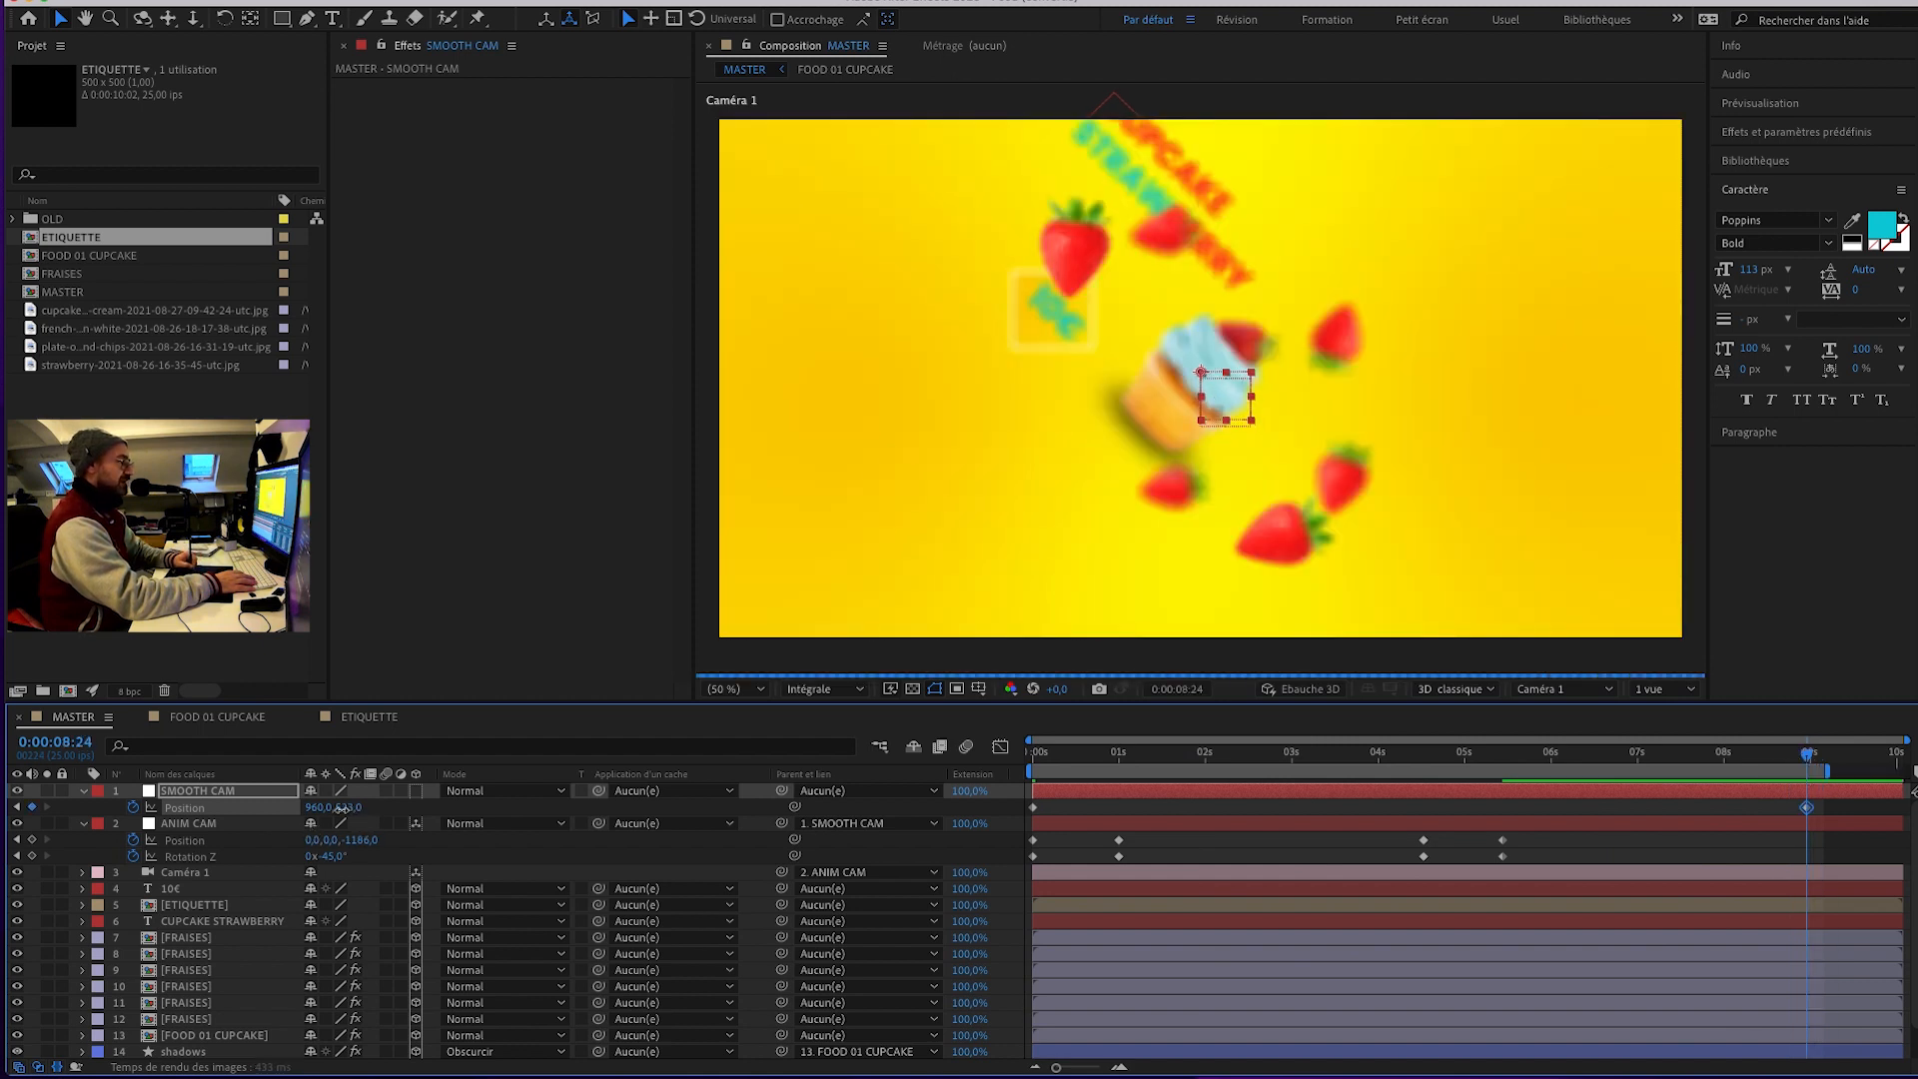
Make SMOOTH CAM a 3D layer and set its Position Z to about -1628 at 0:00:08:24.
click(416, 791)
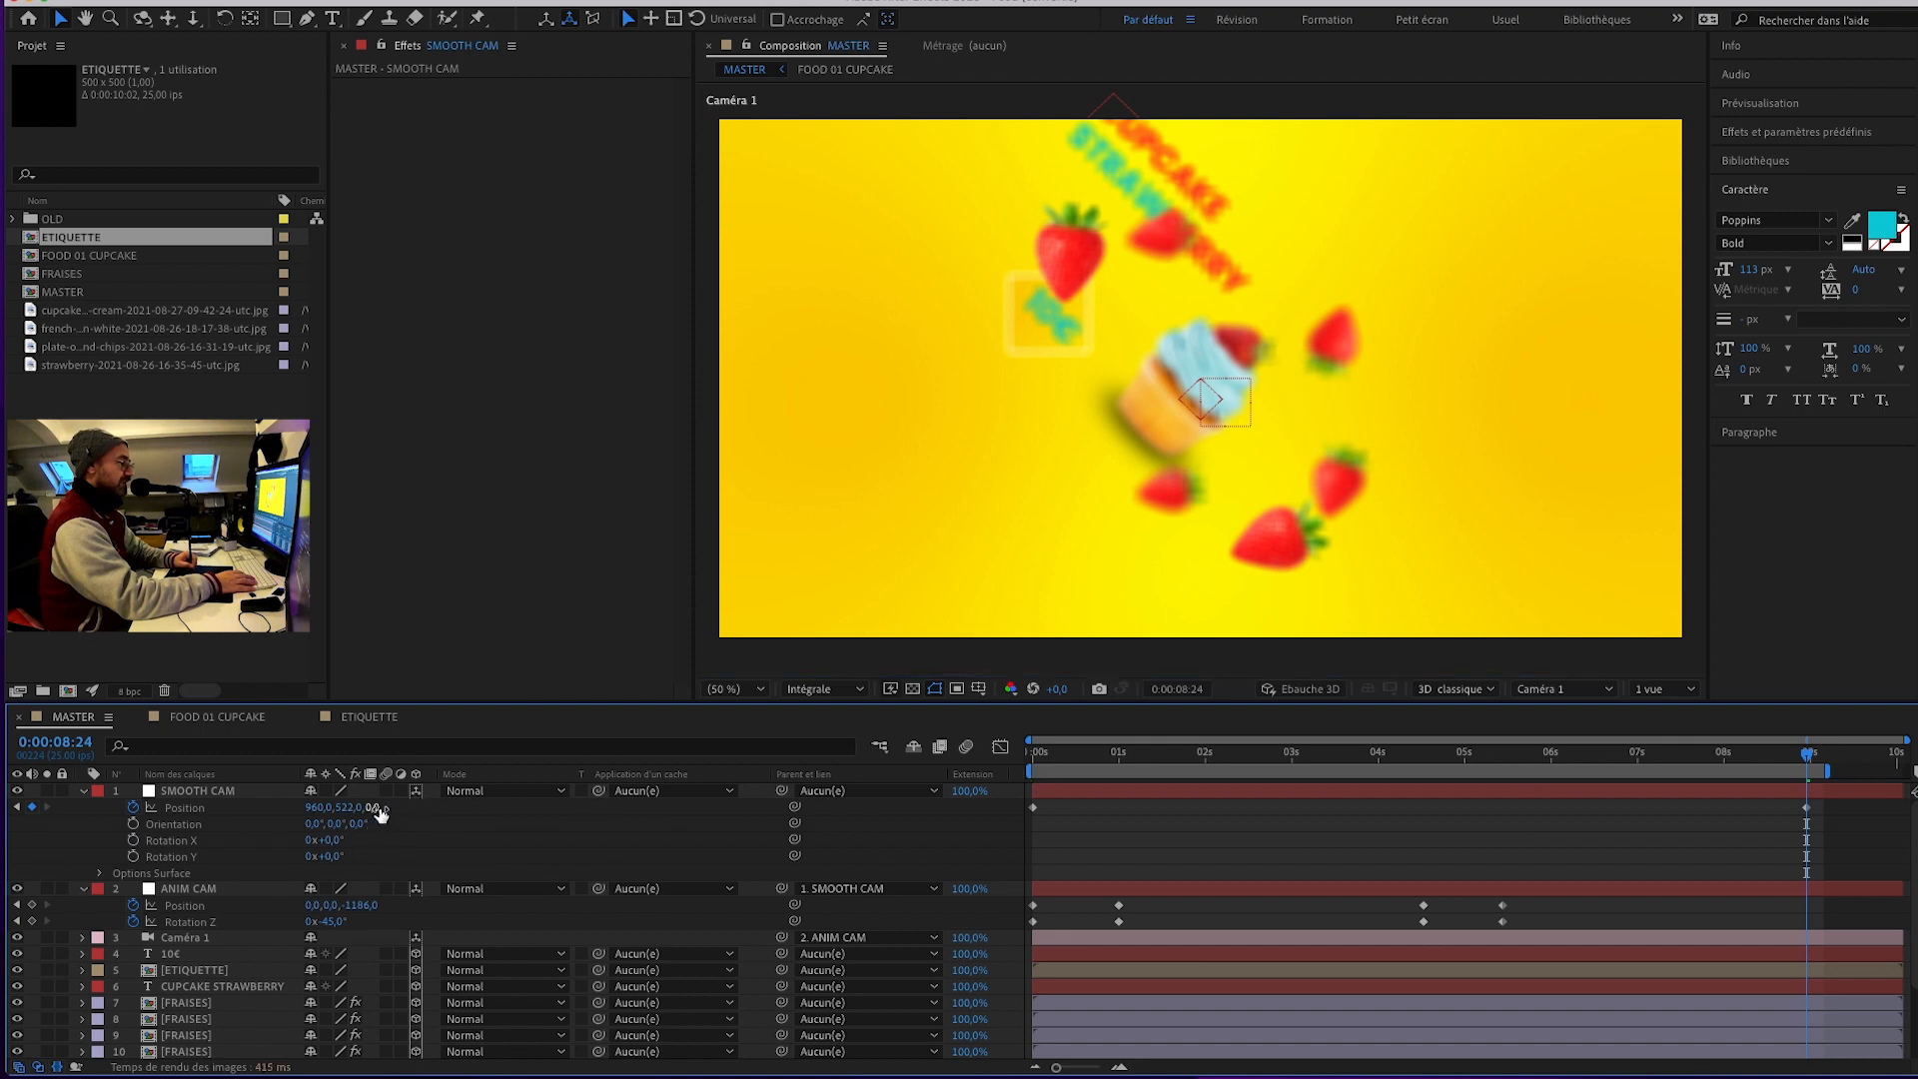
drag(378, 815, 133, 834)
drag(338, 806, 398, 813)
drag(242, 806, 162, 824)
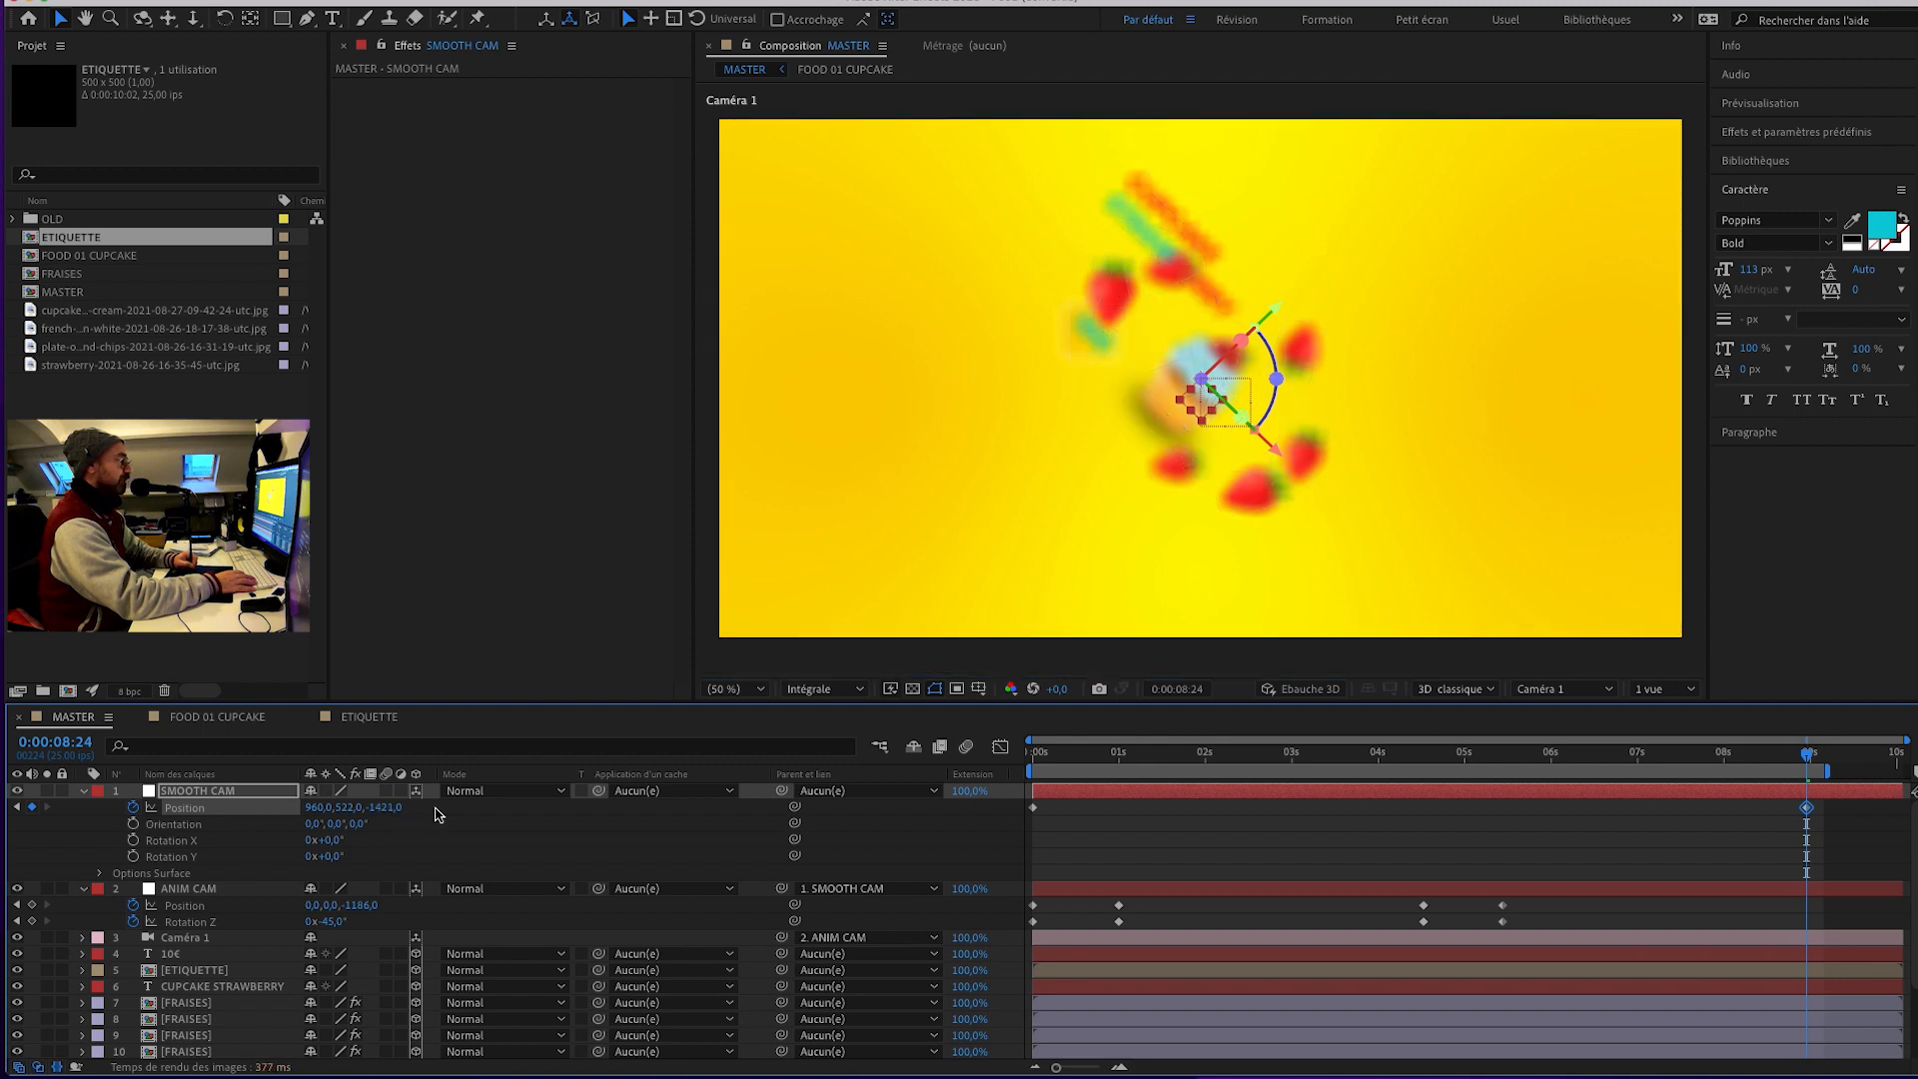
drag(388, 811, 312, 789)
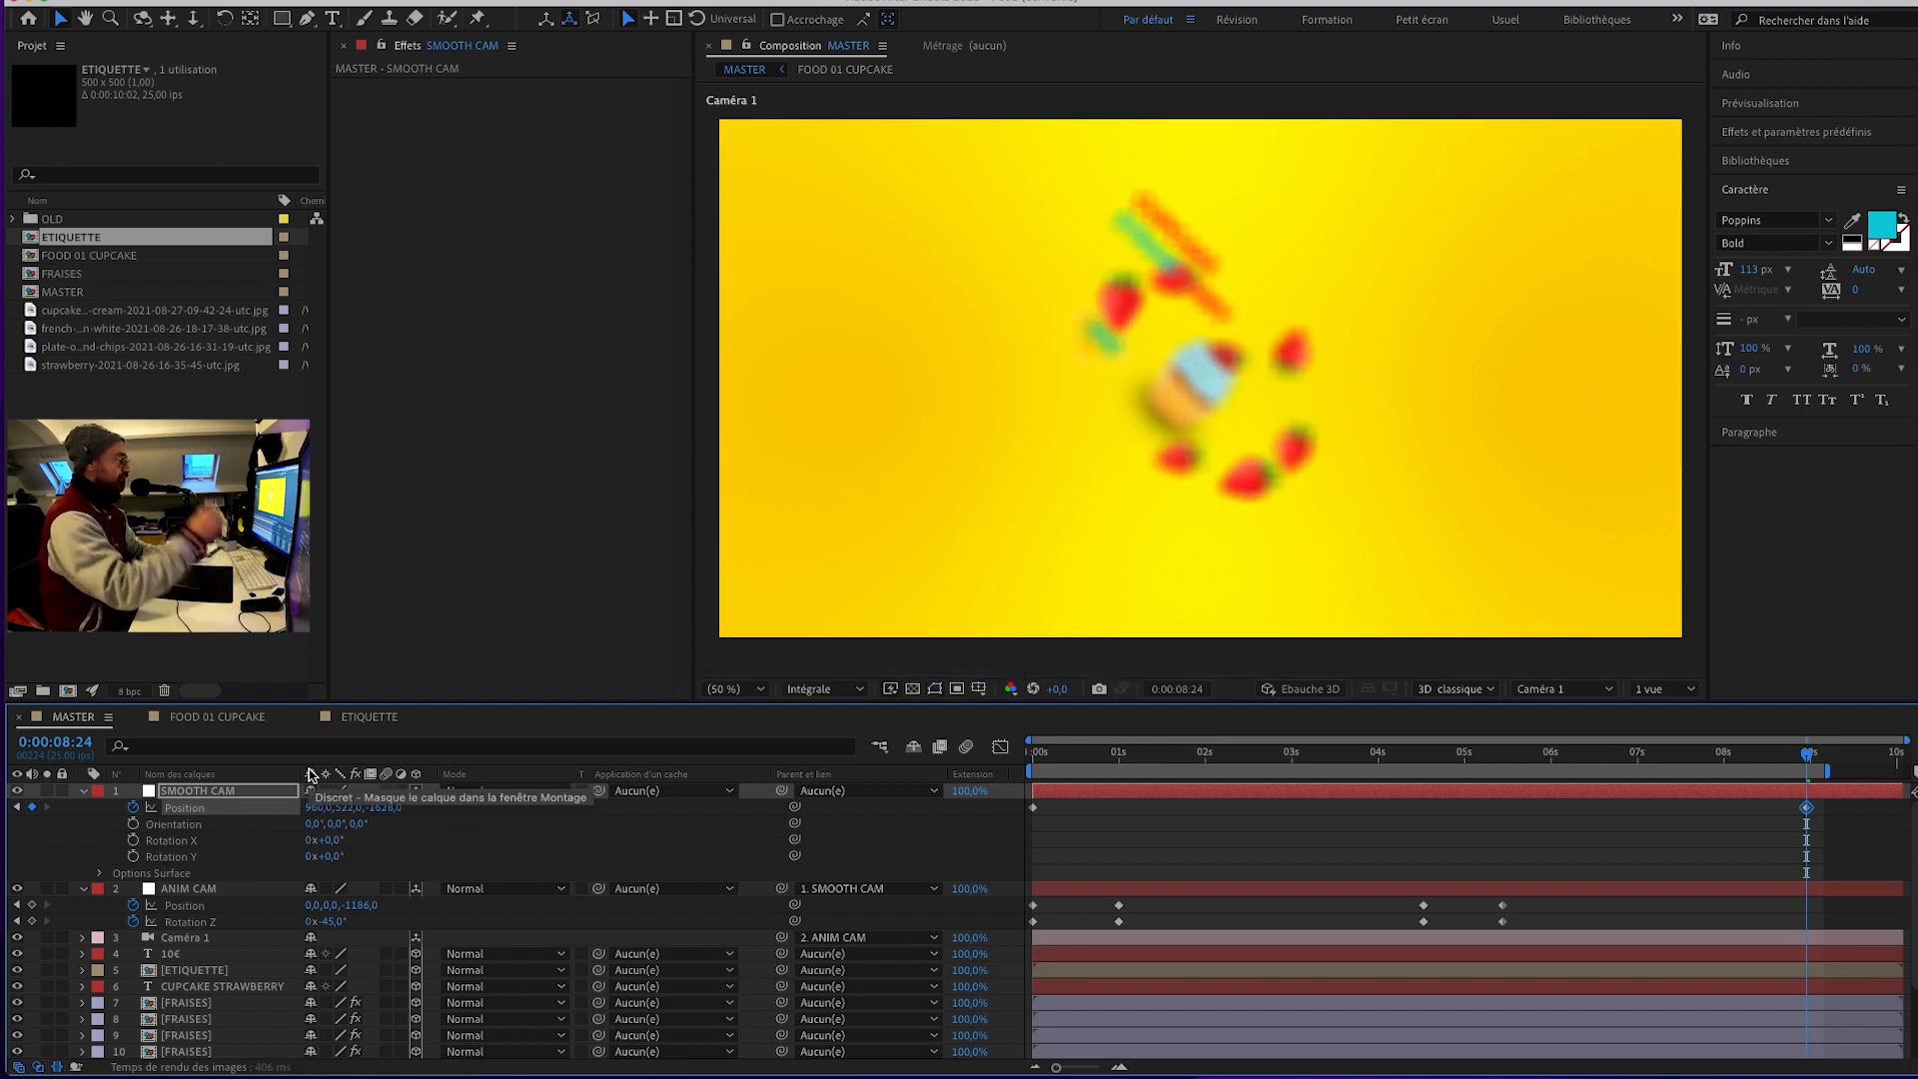
Preview the camera animation and trim the work area to end at about 0:00:06:02.
key(space)
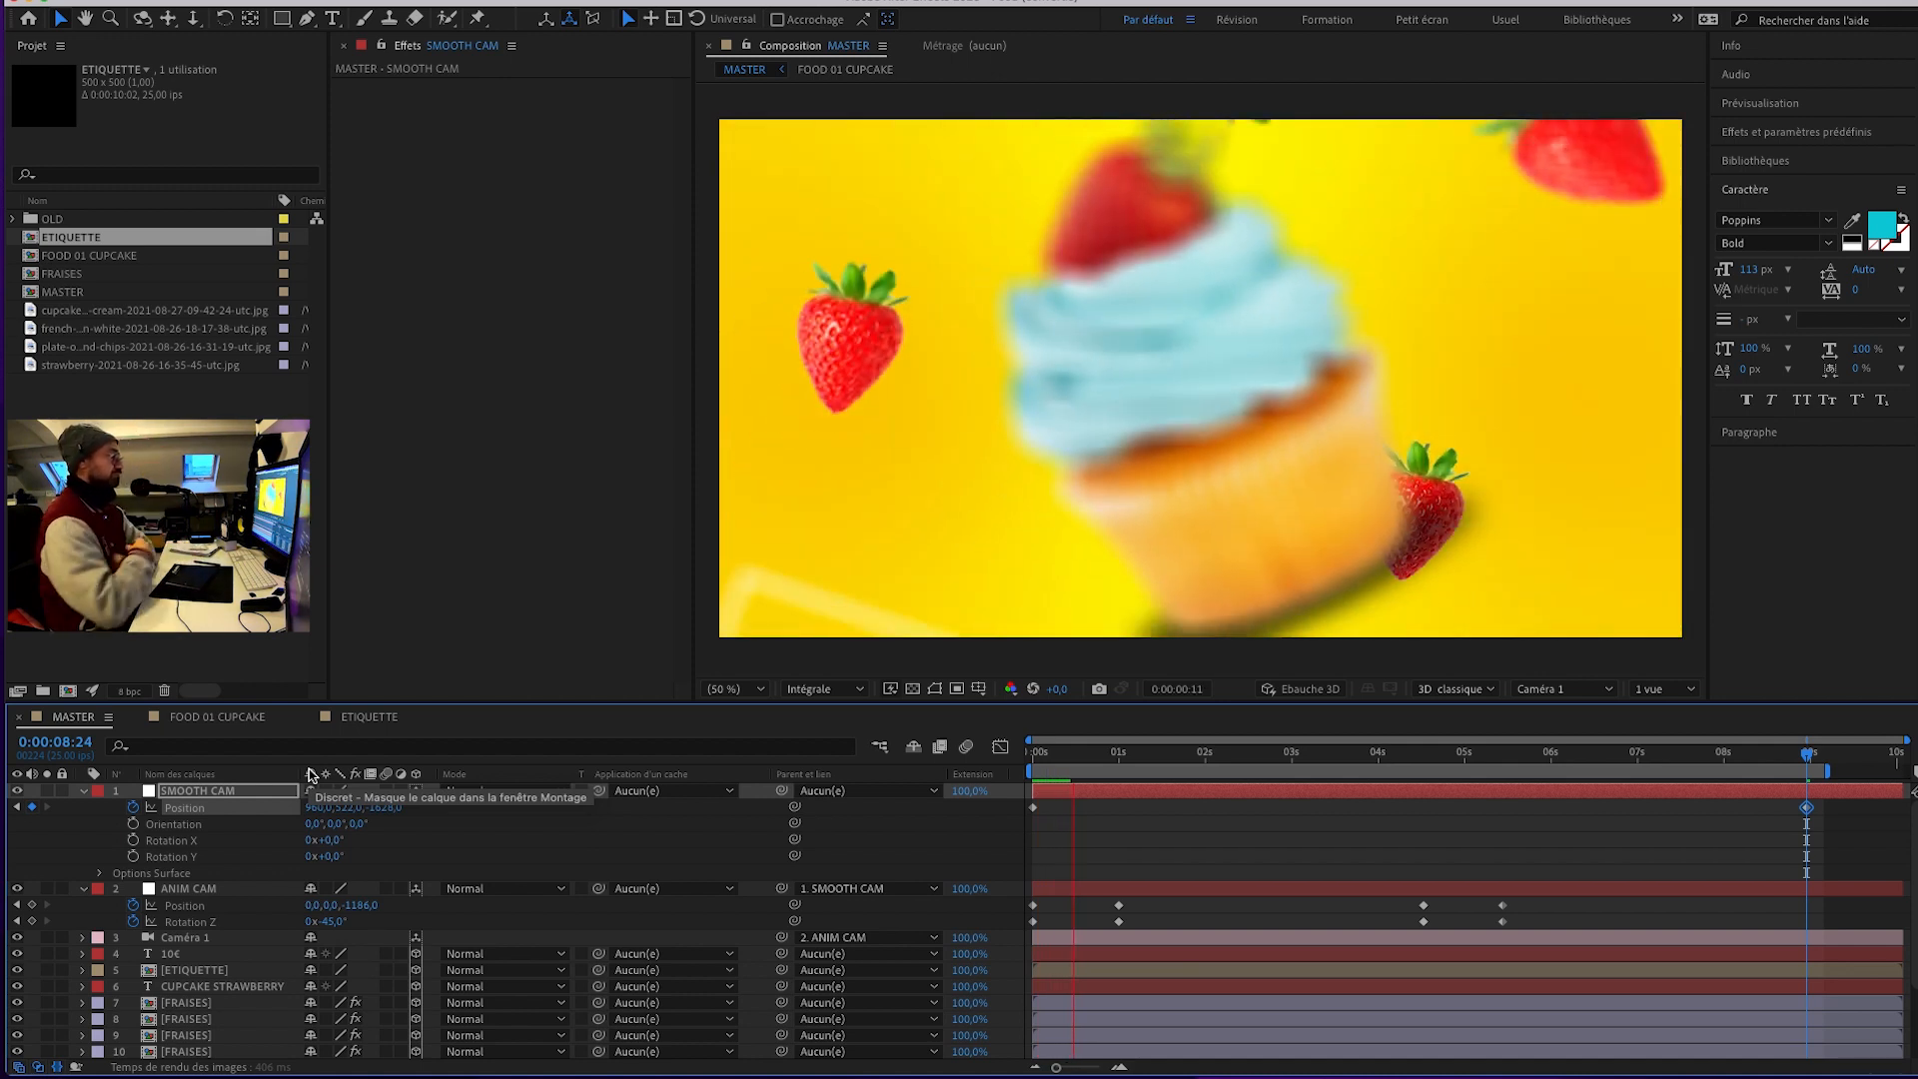
key(space)
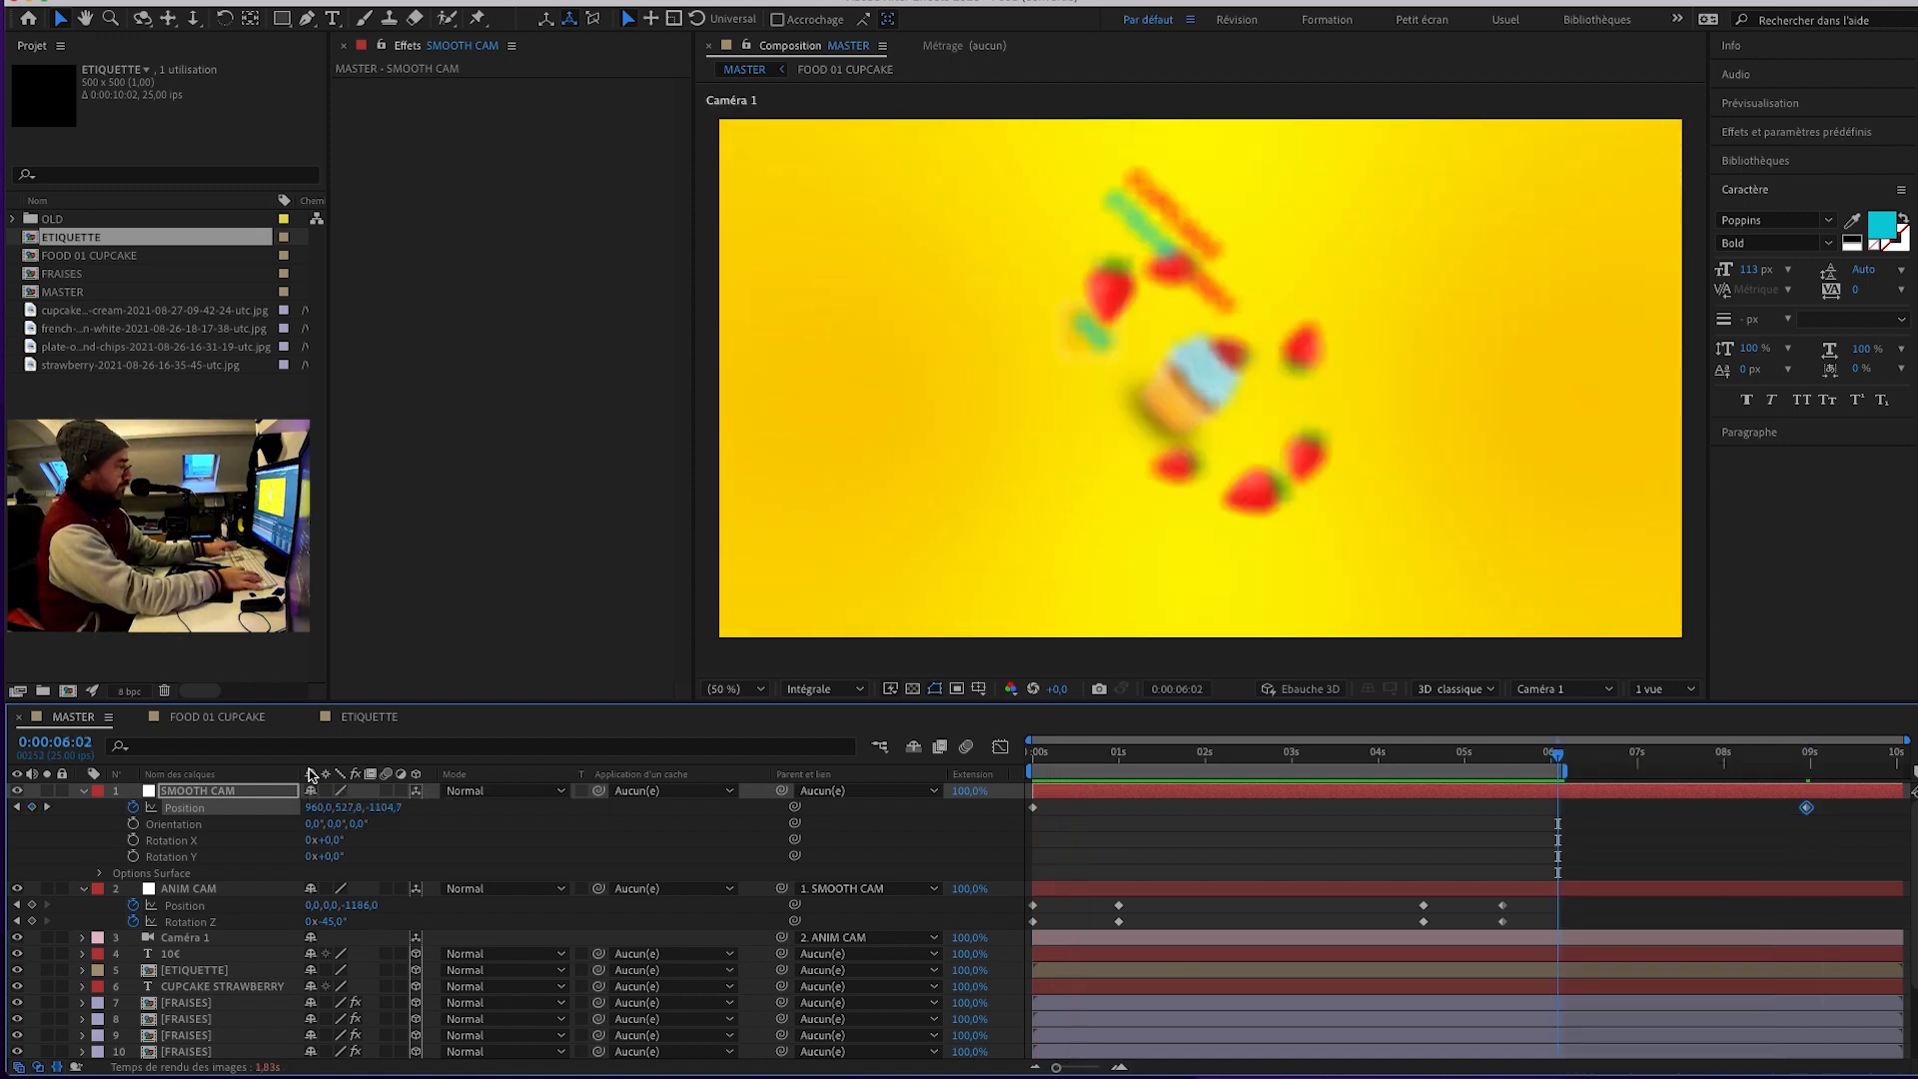
key(space)
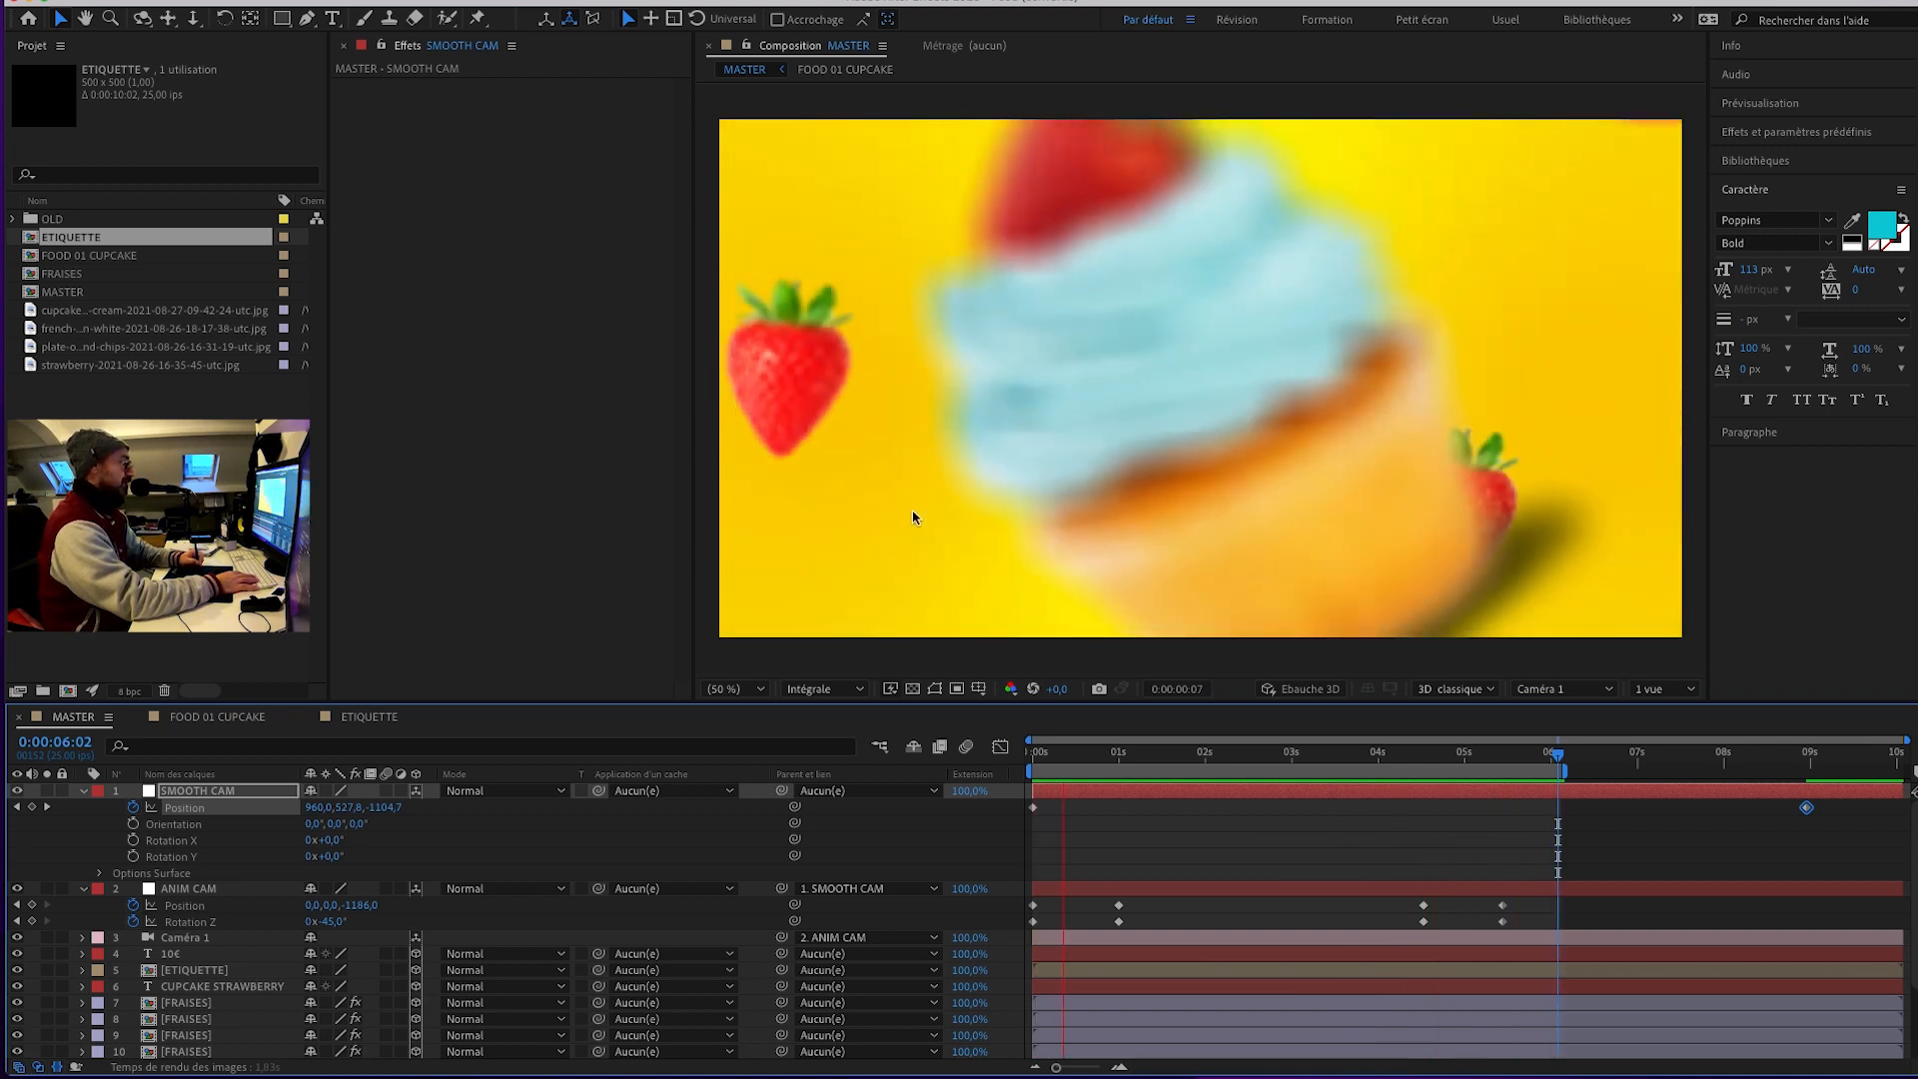
key(space)
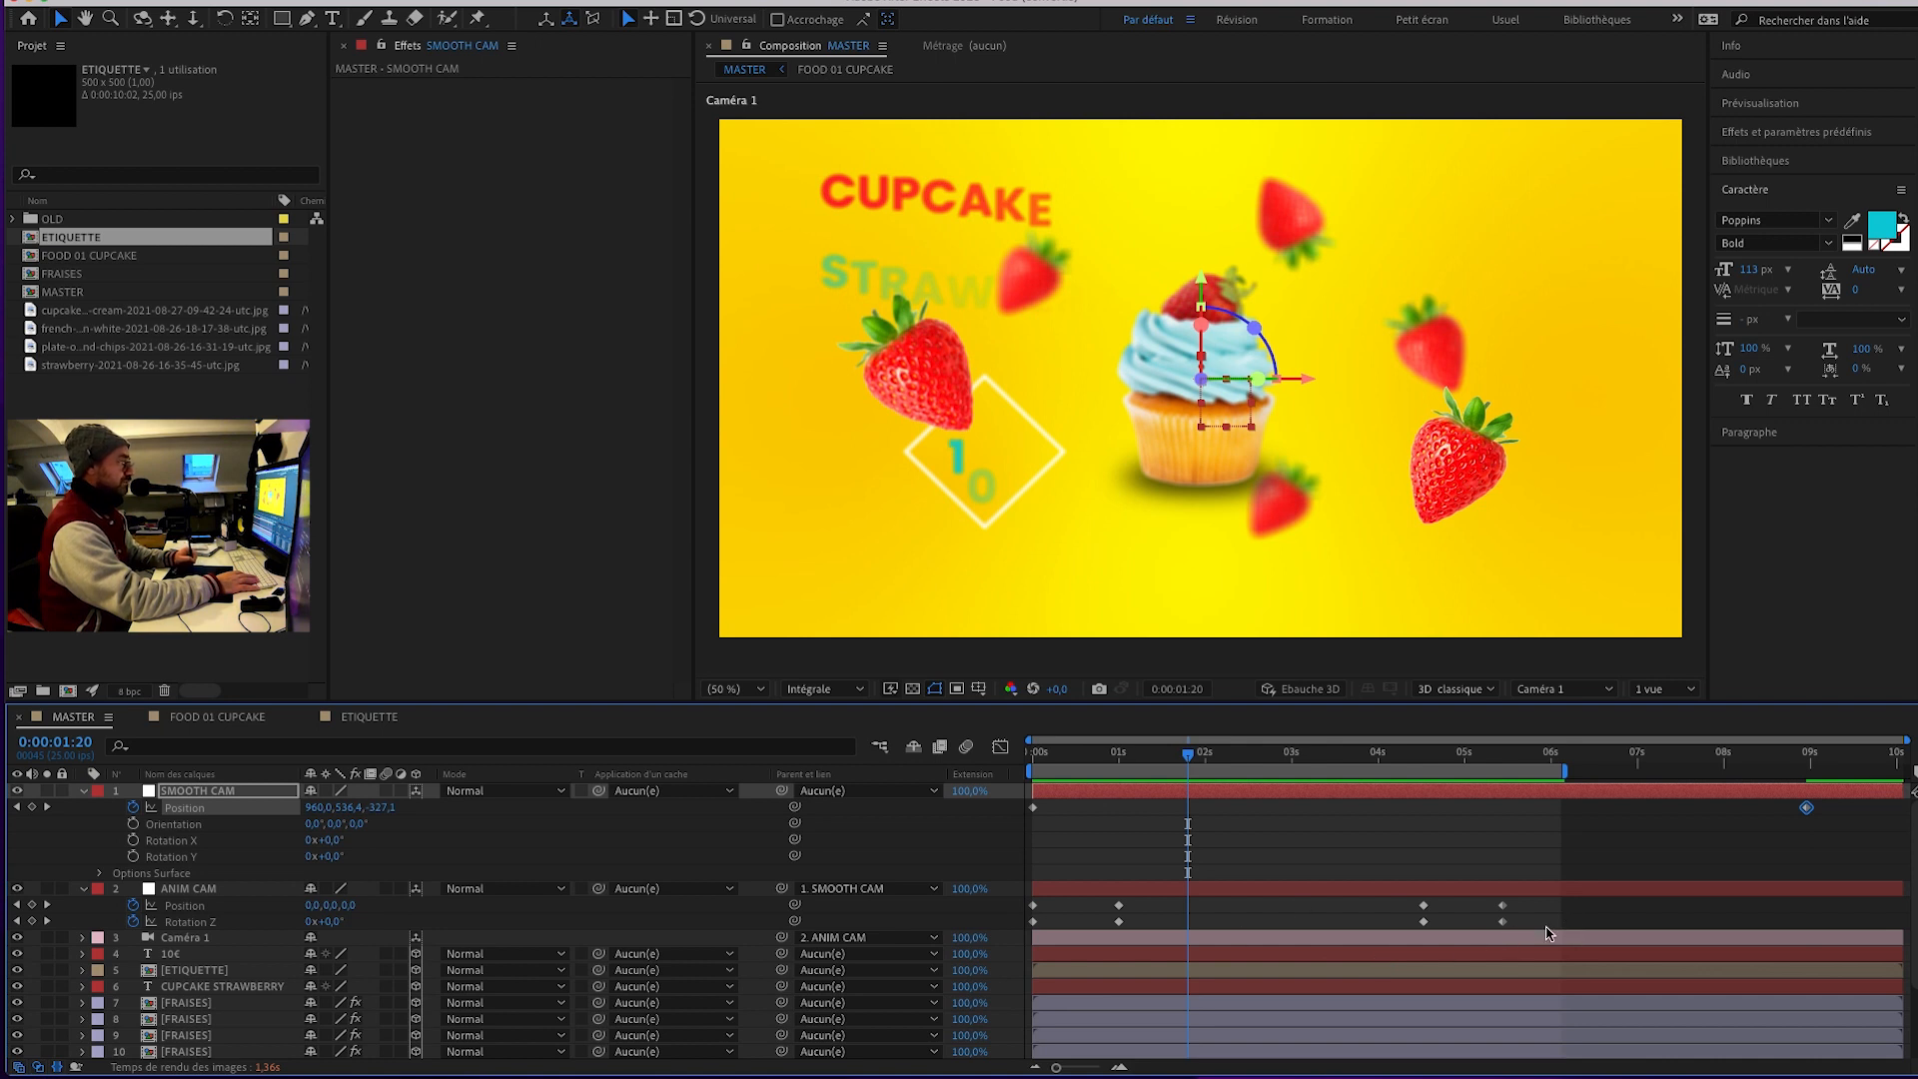
Compress all ANIM CAM Position and Rotation Z keyframes proportionally so the last pair falls shortly after 4 seconds.
drag(1544, 896, 992, 941)
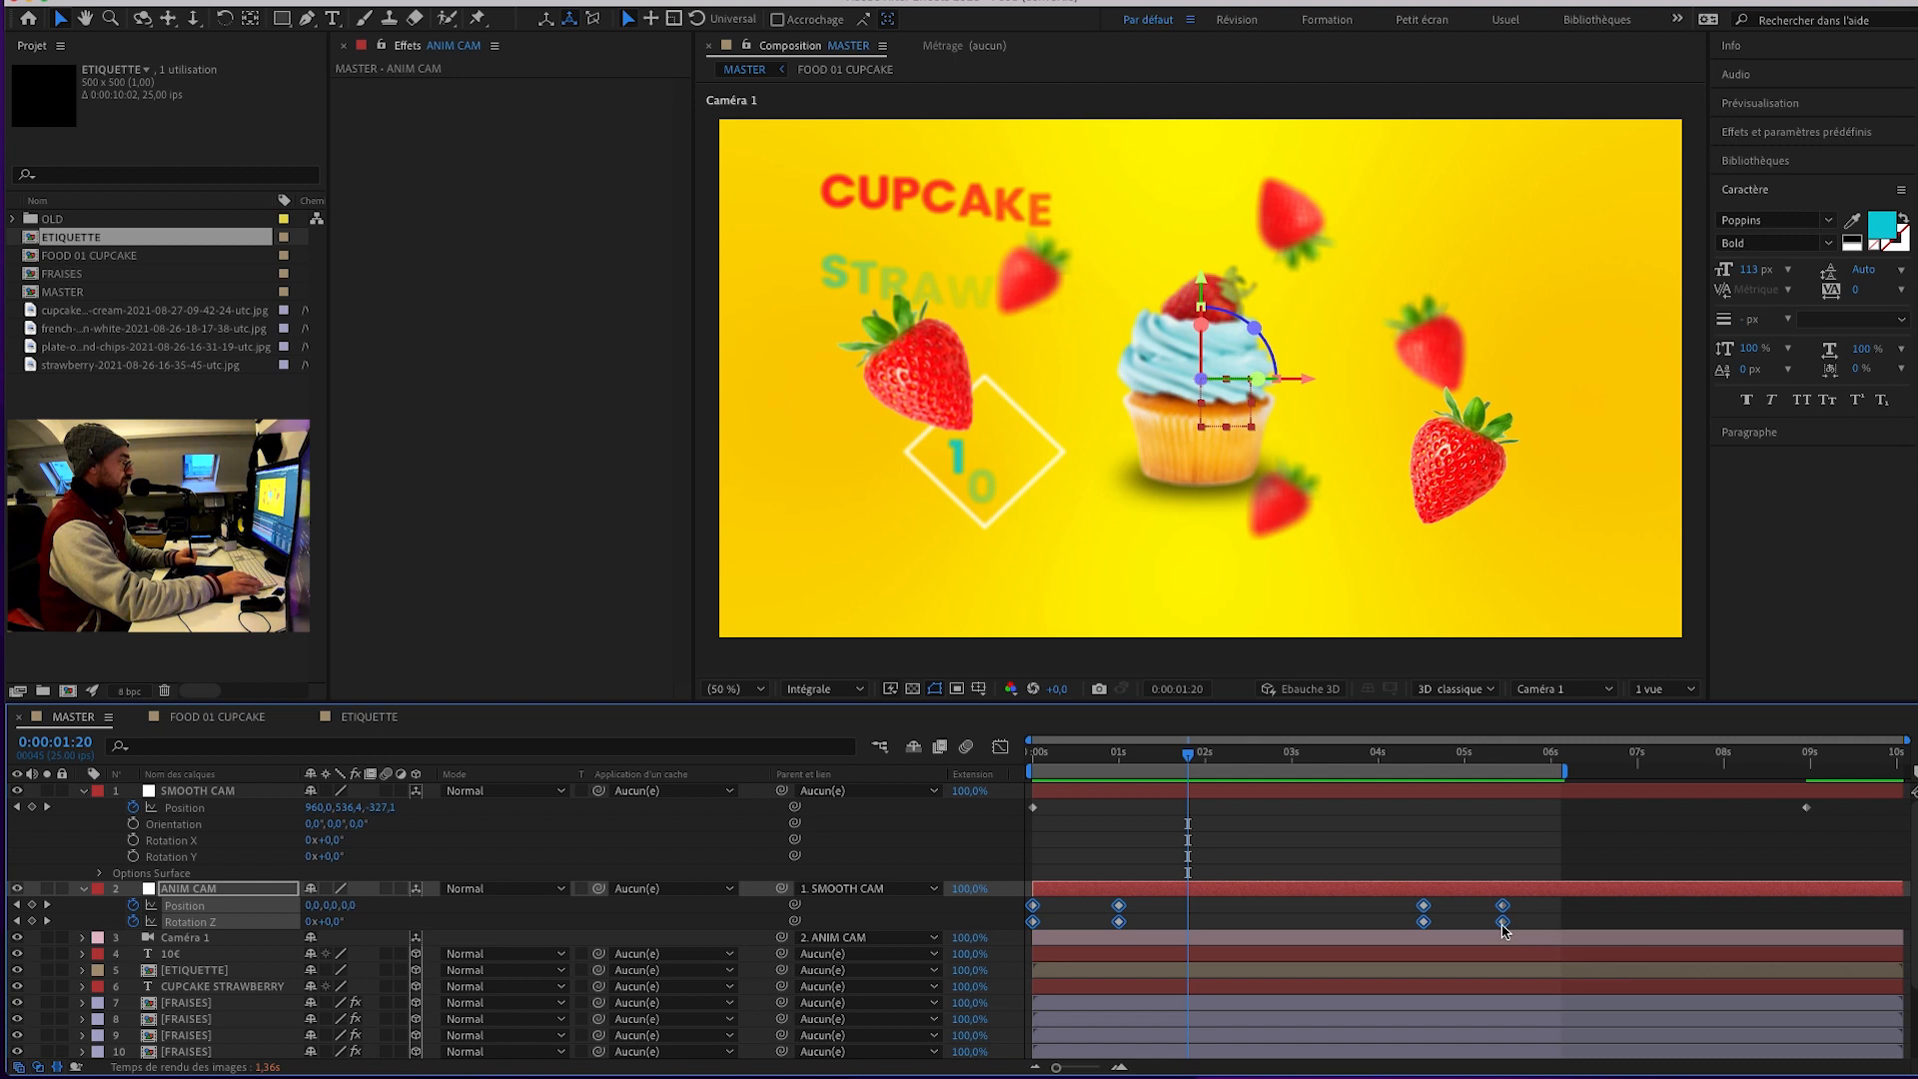
drag(1490, 924, 1420, 924)
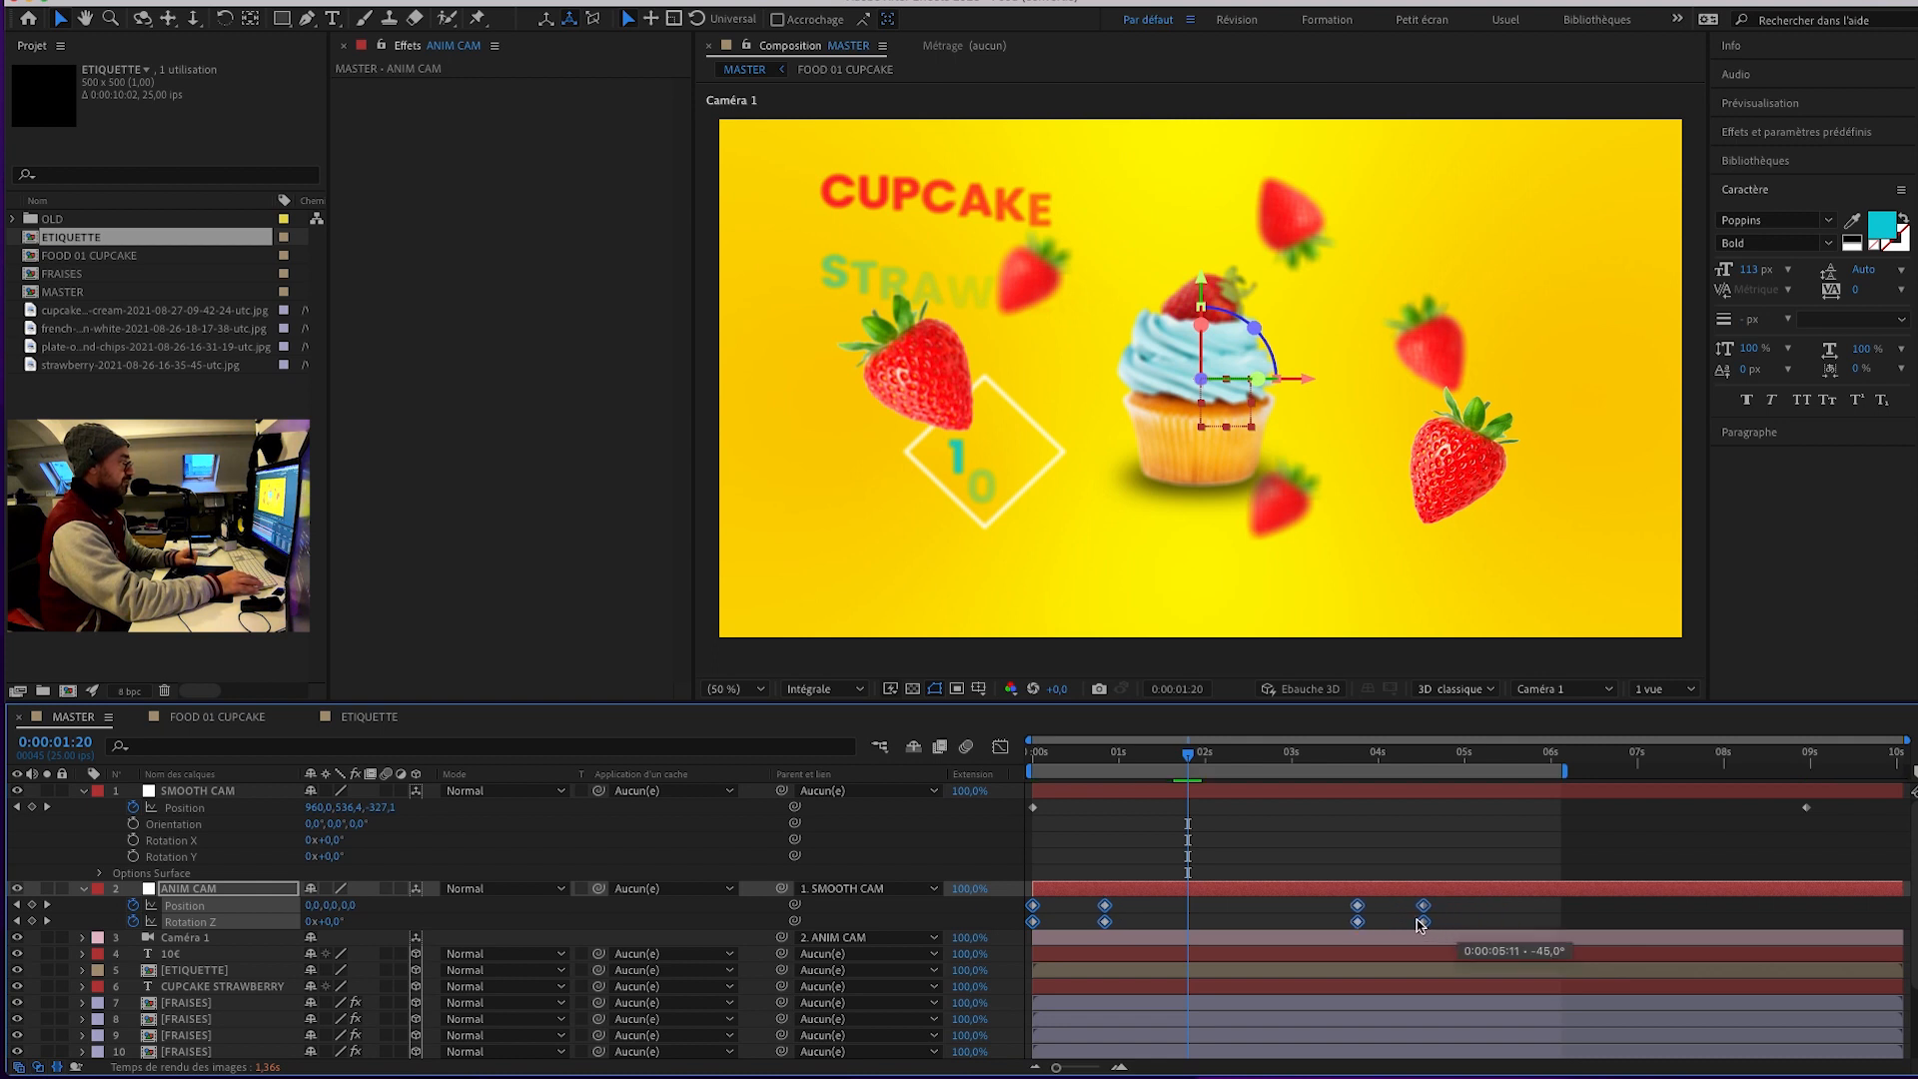
click(1145, 917)
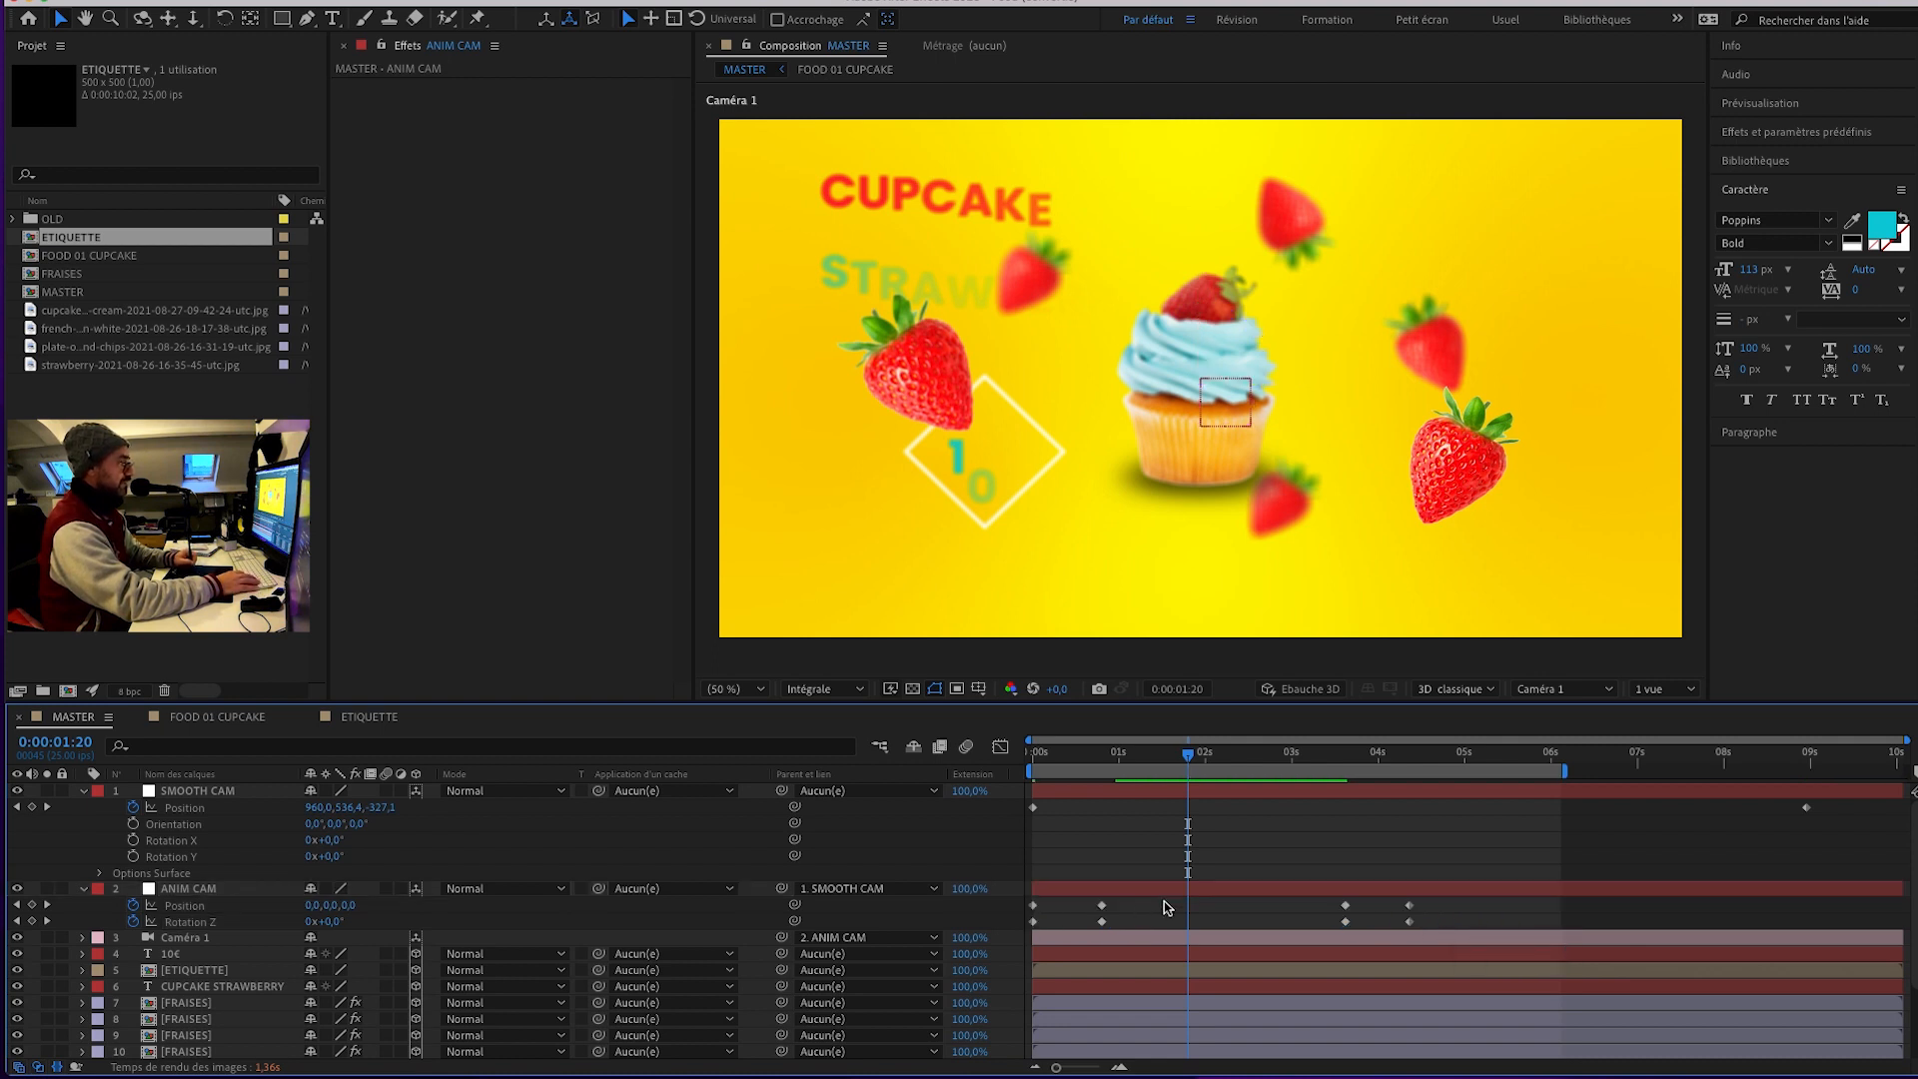
Shift the Décalage keyframes of the 10€ and CUPCAKE STRAWBERRY layers about half a second earlier and pull their end keyframes to about 1.5 seconds.
mouse_move(1181, 762)
mouse_down()
mouse_move(1134, 764)
mouse_move(1171, 766)
mouse_up()
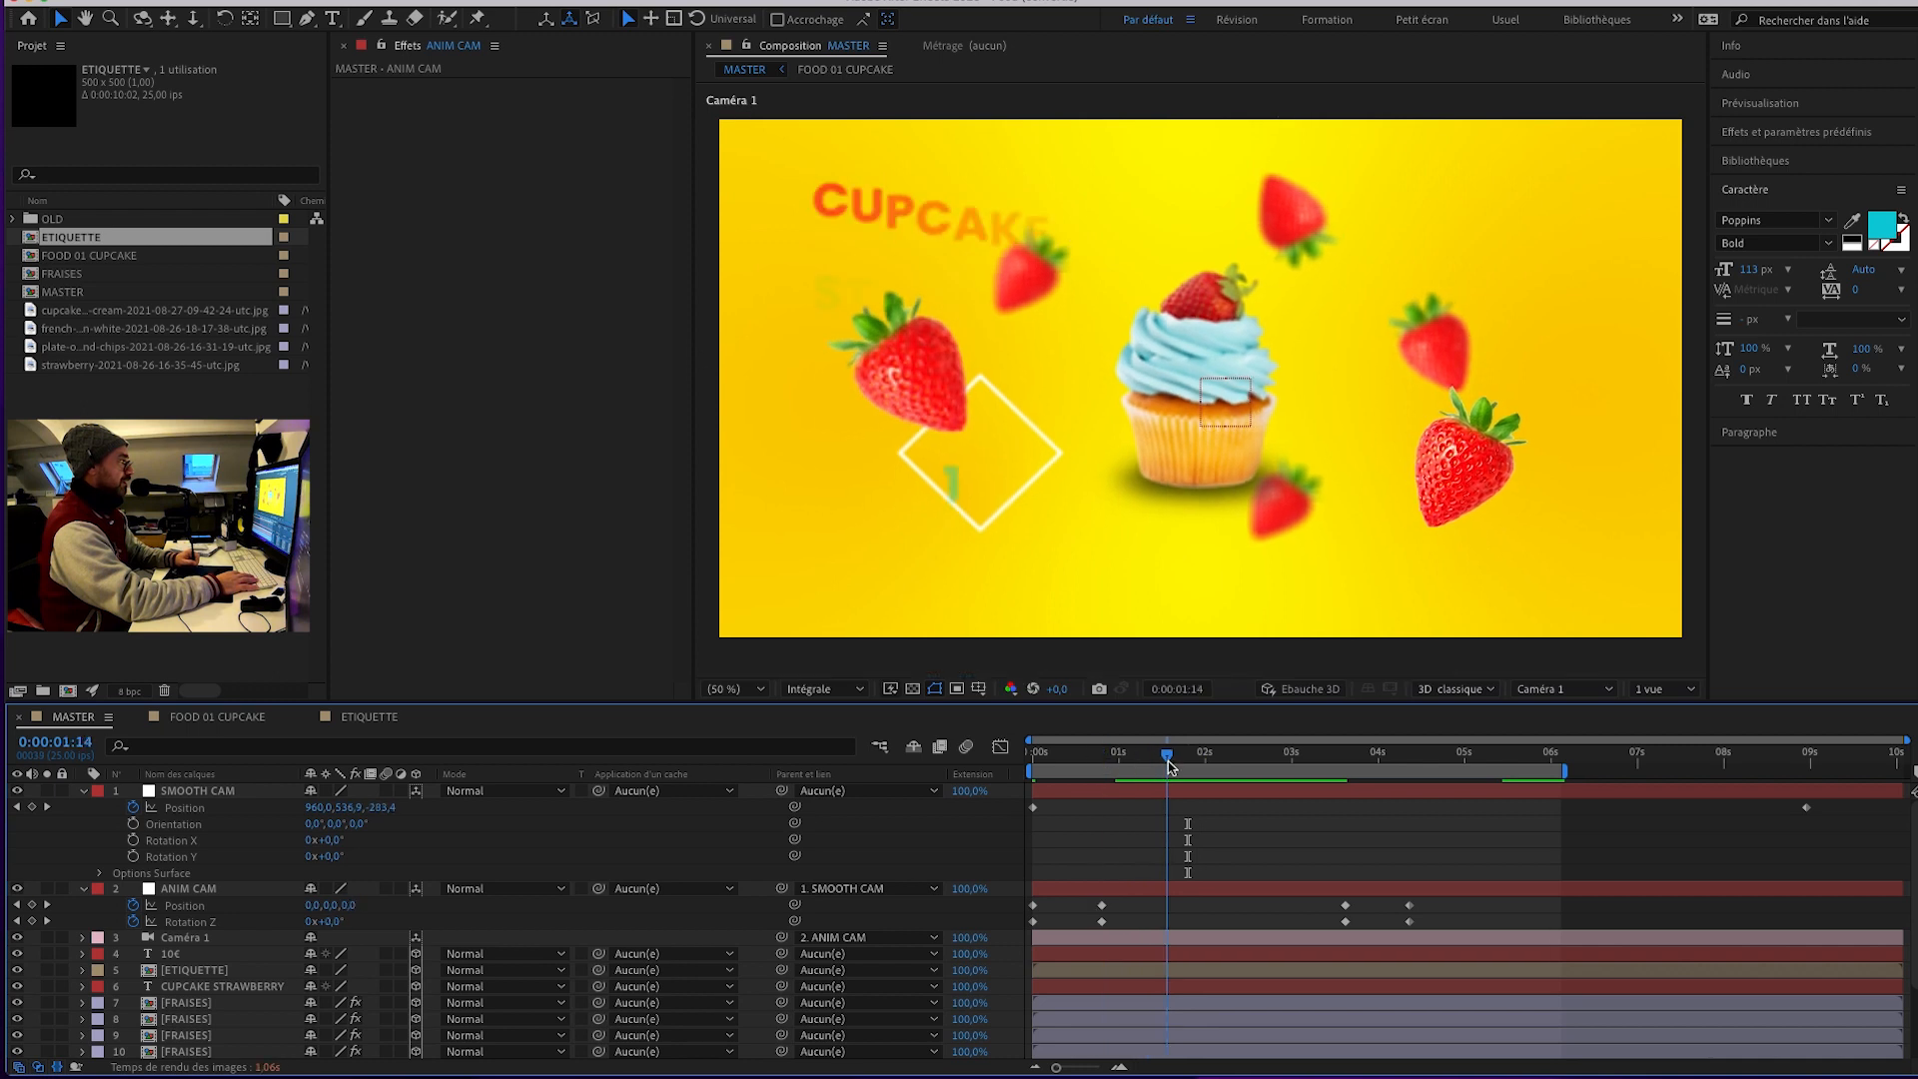
click(206, 957)
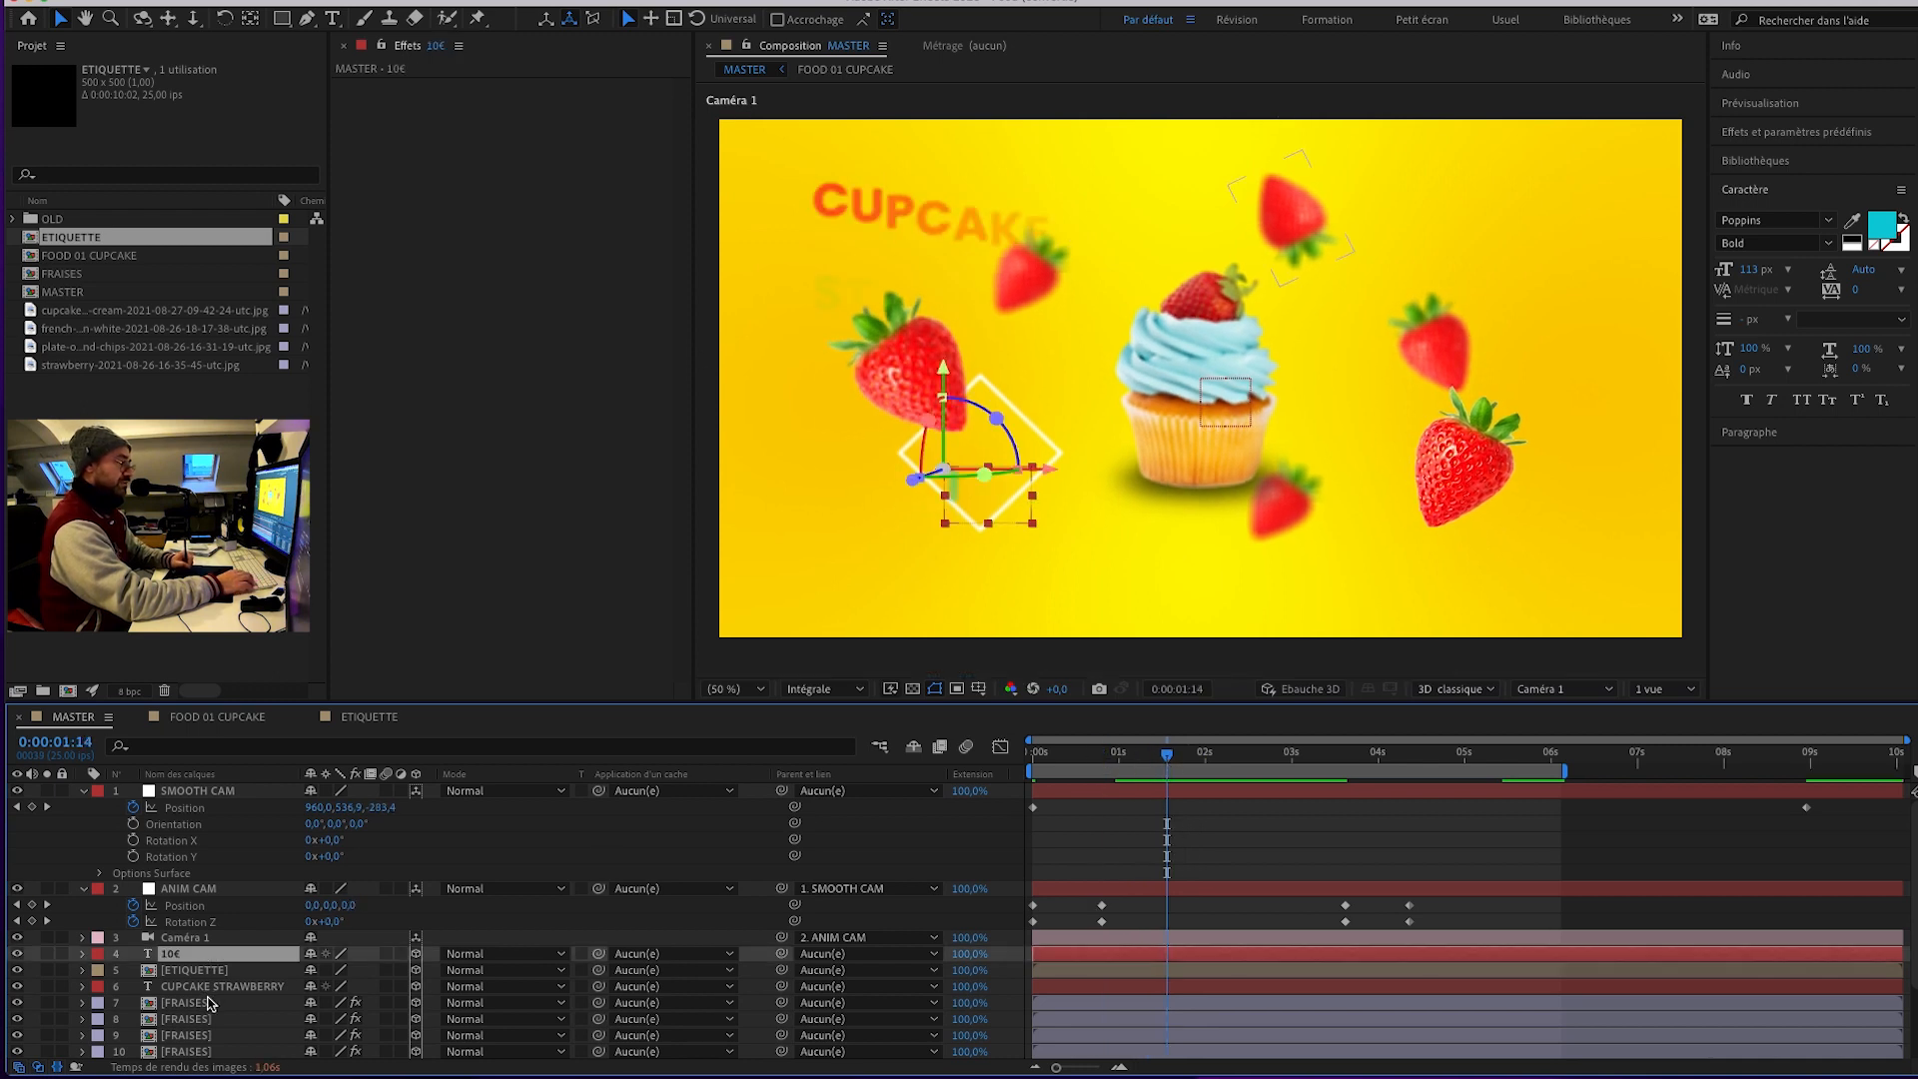
ctrl+click(213, 986)
key(u)
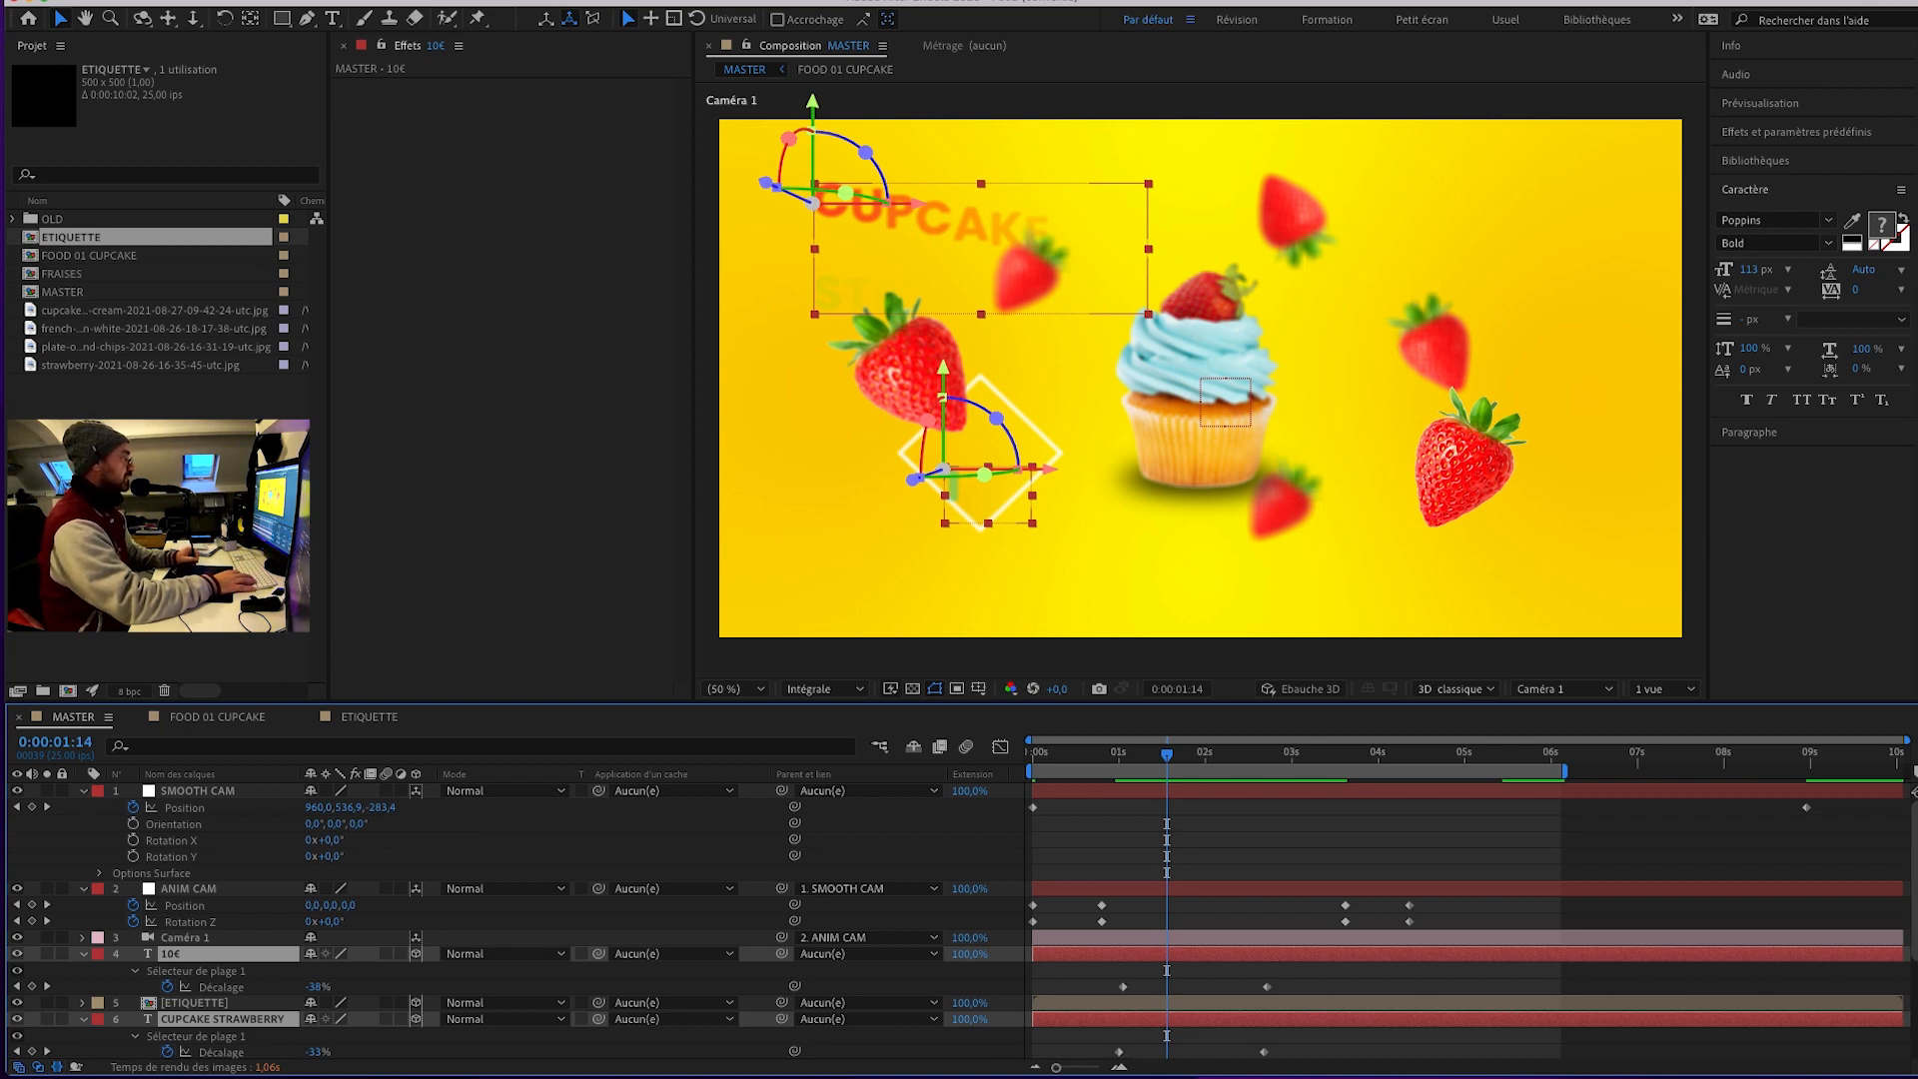
scroll(1208, 905, down, 3)
drag(1310, 863, 1091, 965)
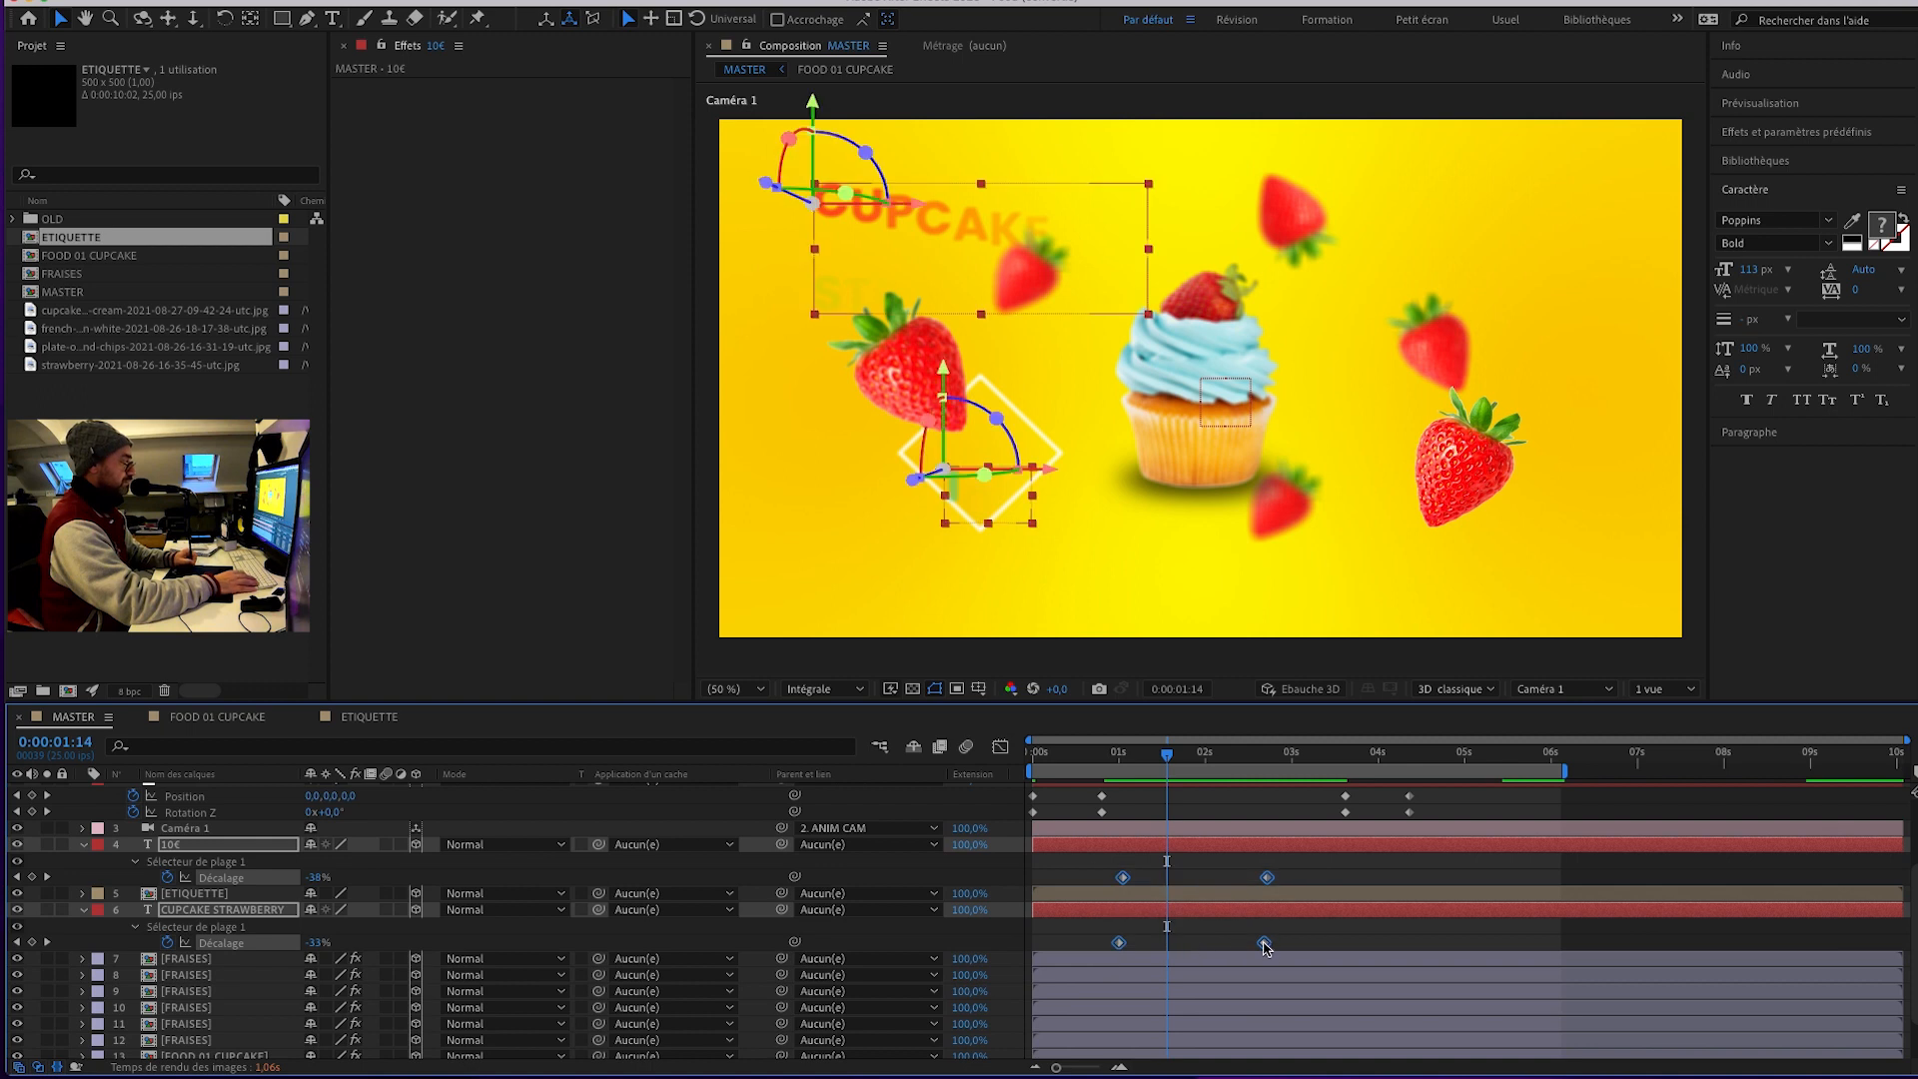
drag(1266, 947, 1225, 946)
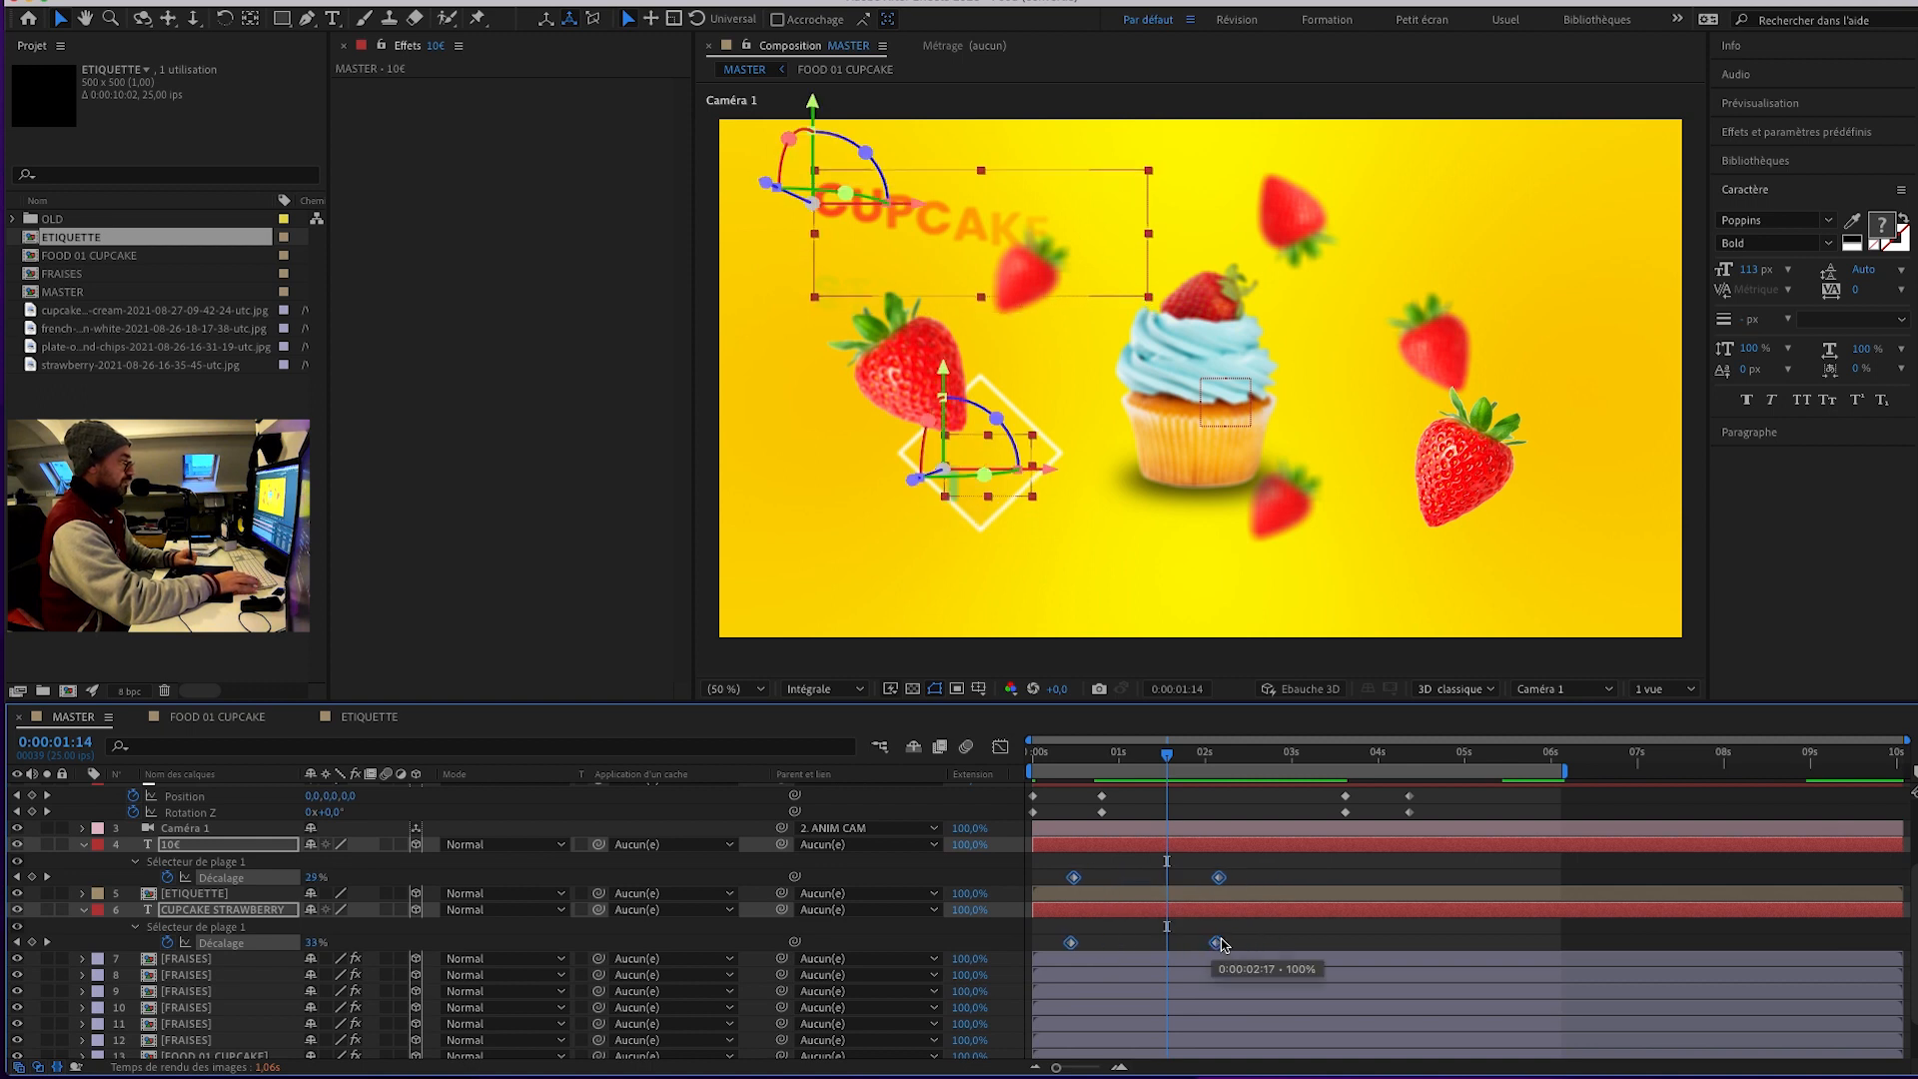
click(1230, 886)
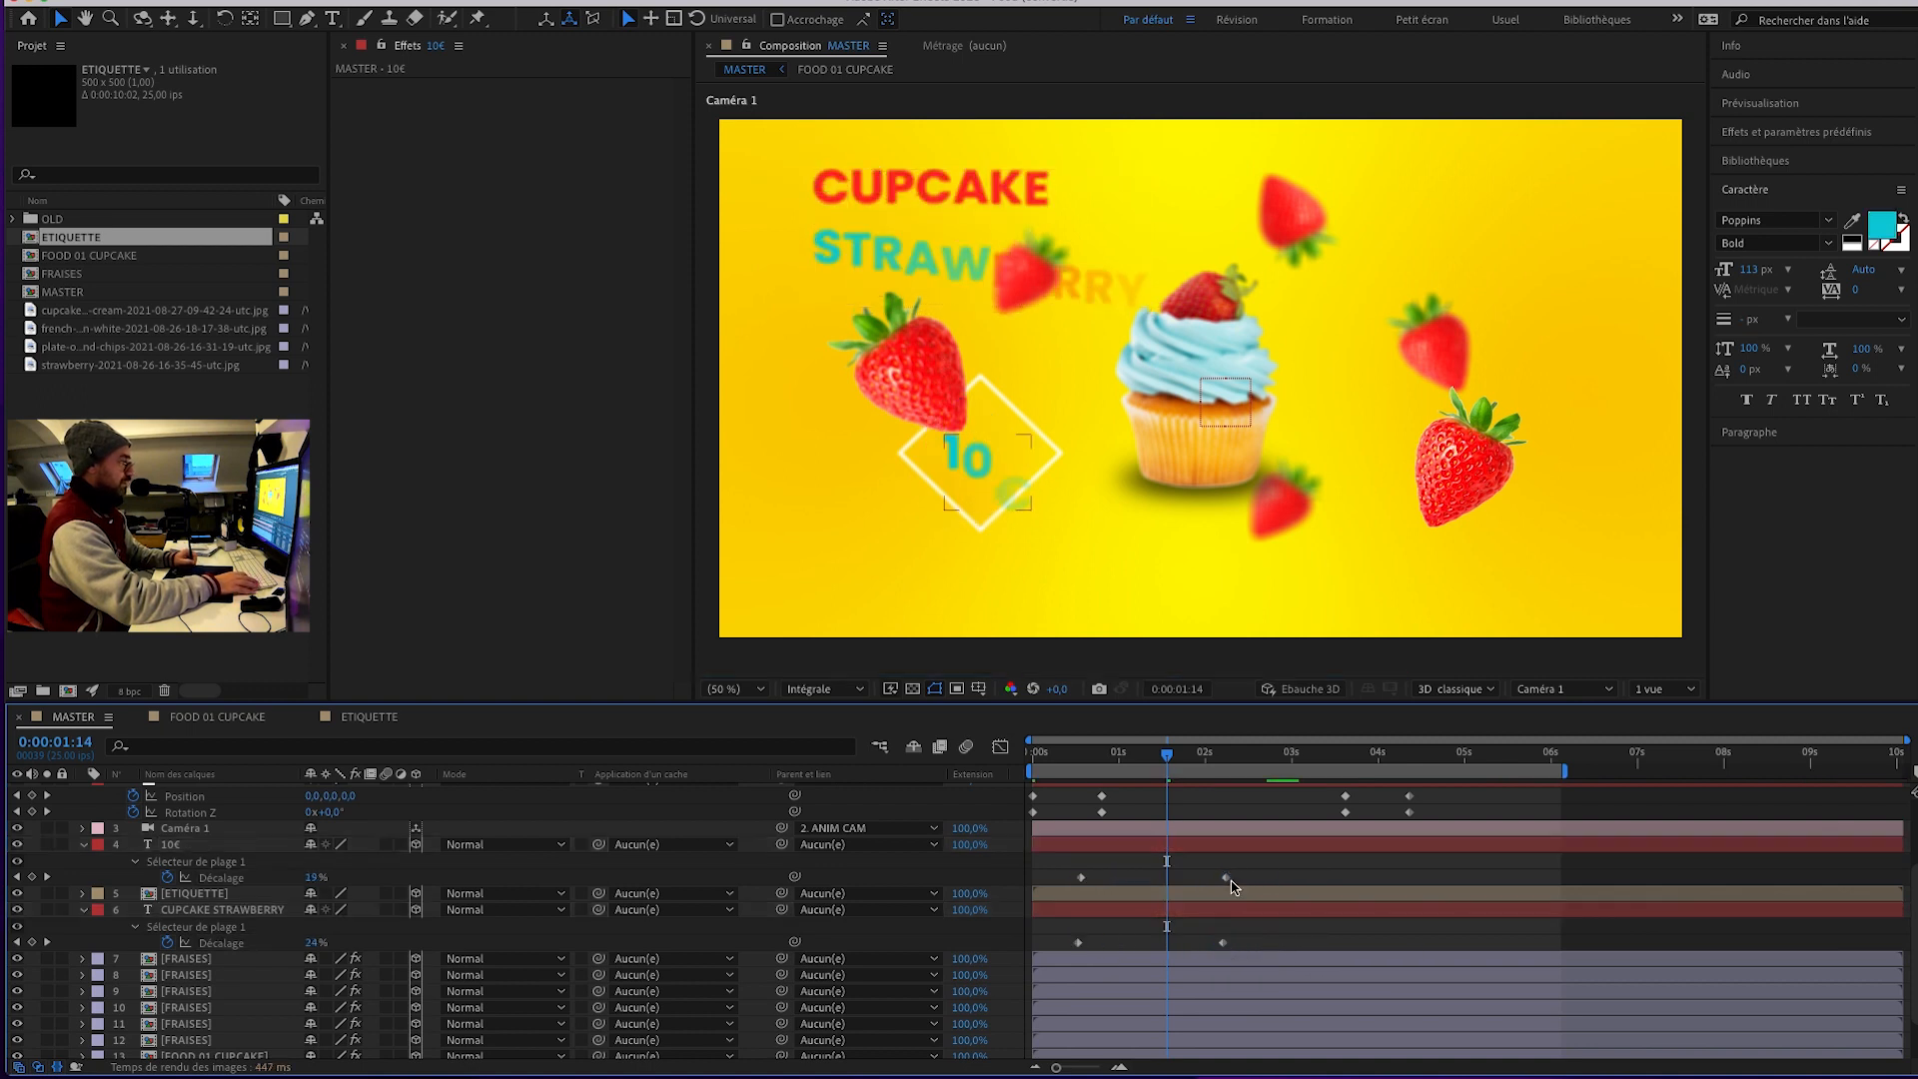
drag(1276, 868, 1160, 943)
drag(1174, 761, 1205, 791)
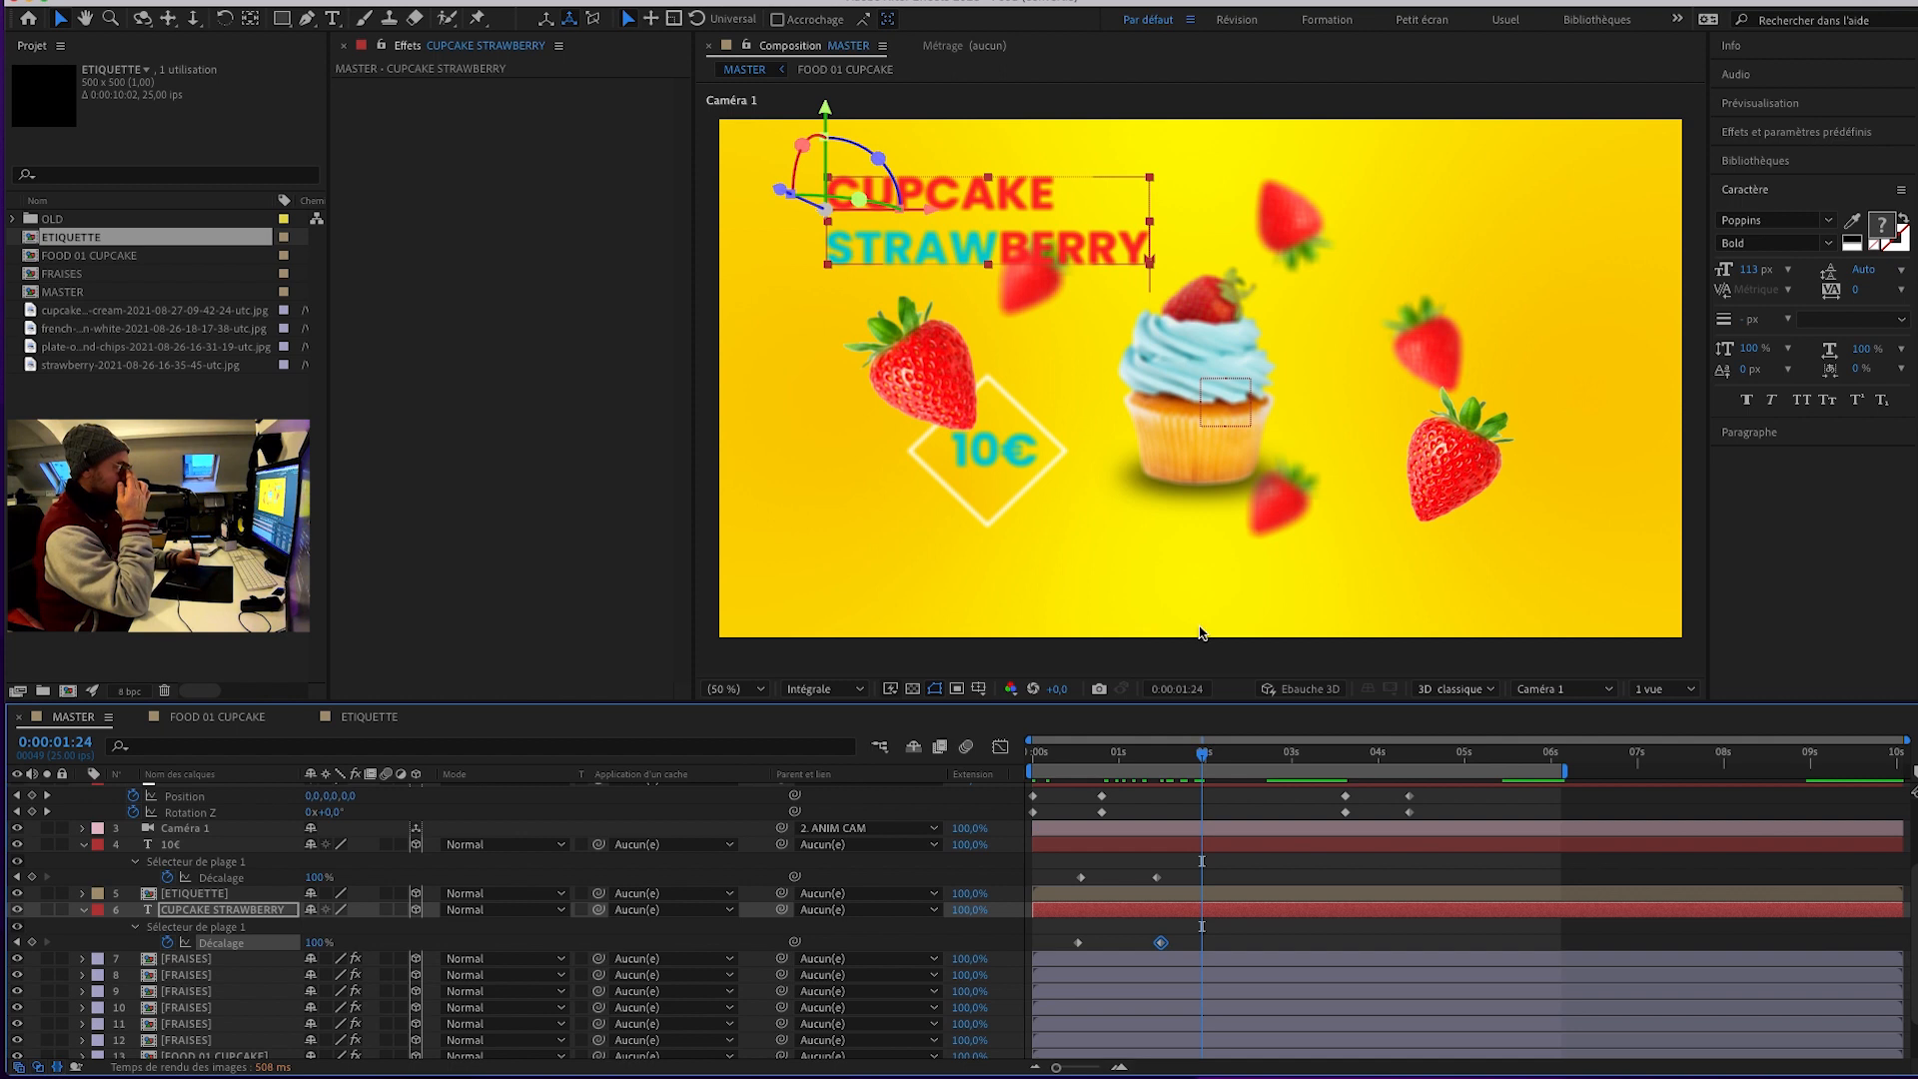
Keyframe Caméra 1's focus distance (Distance de mise au point) at 0:00:00:00.
click(199, 833)
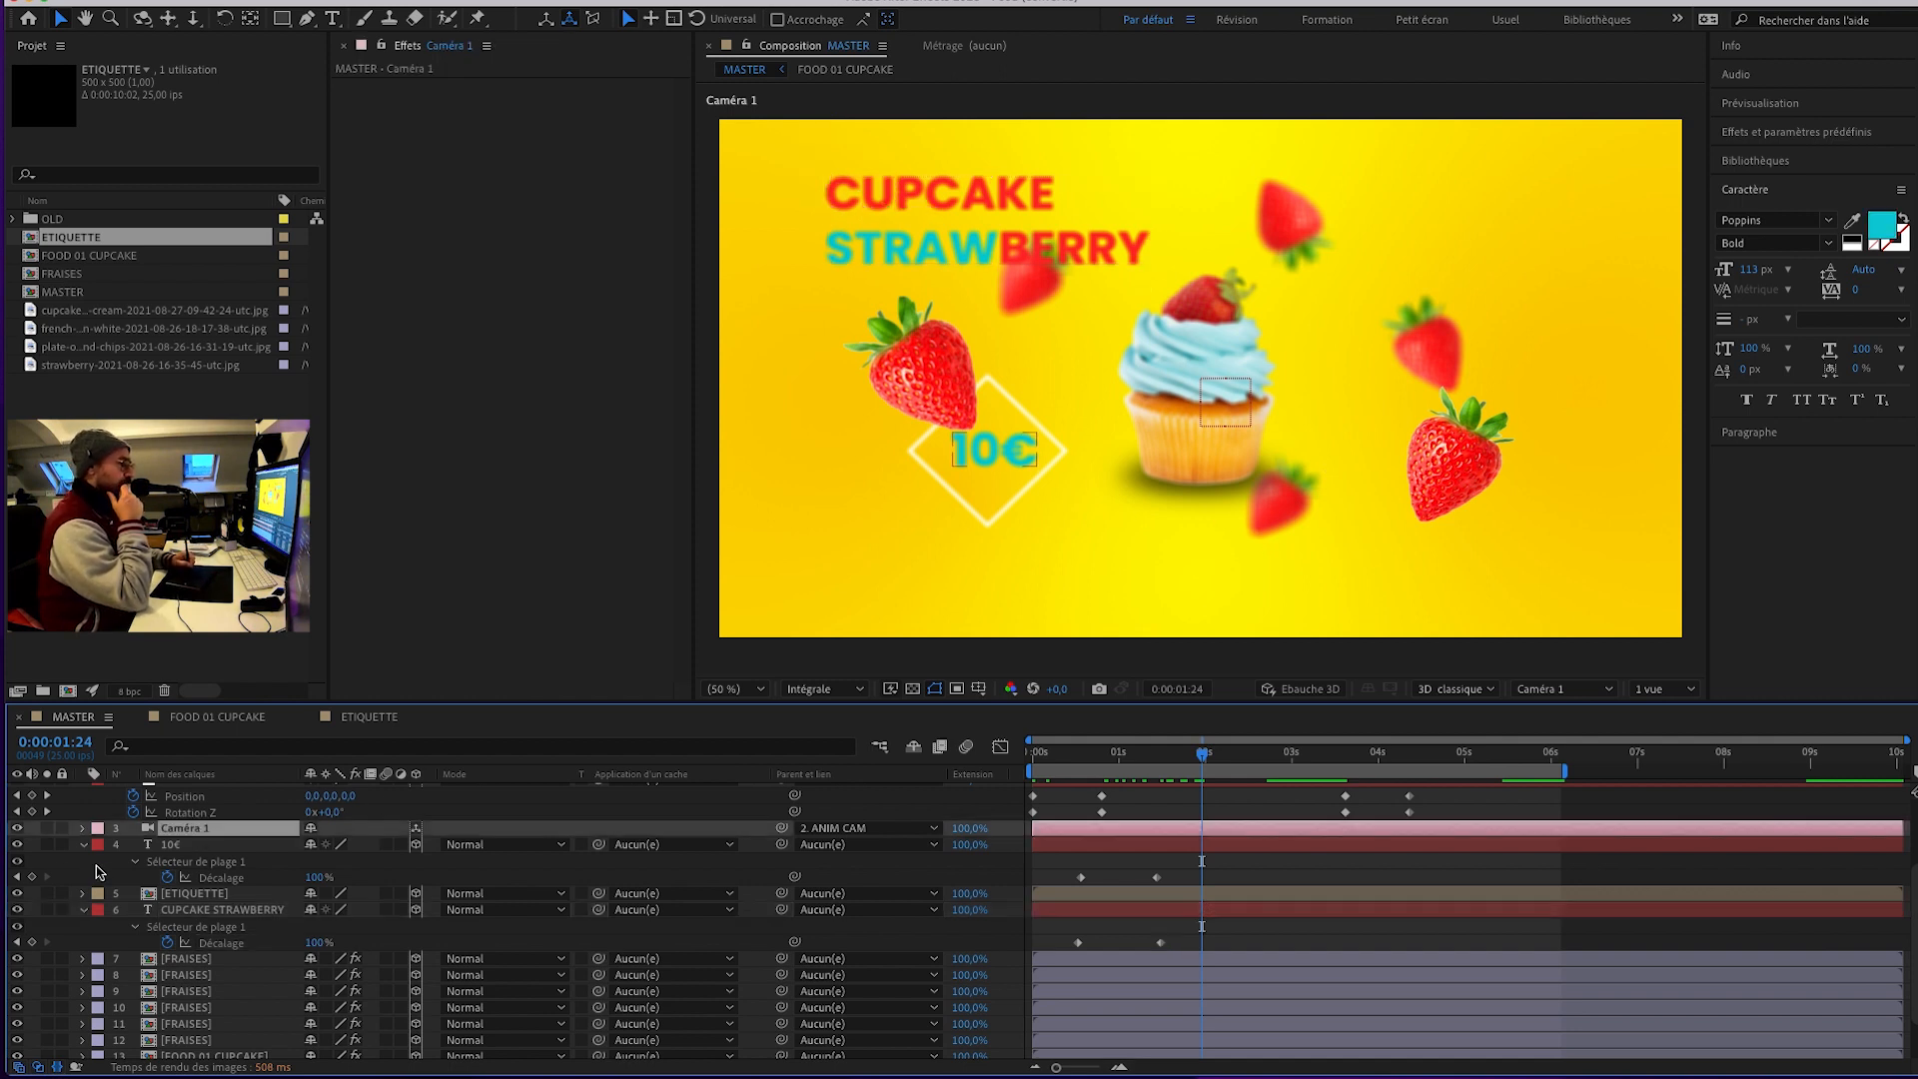
click(83, 828)
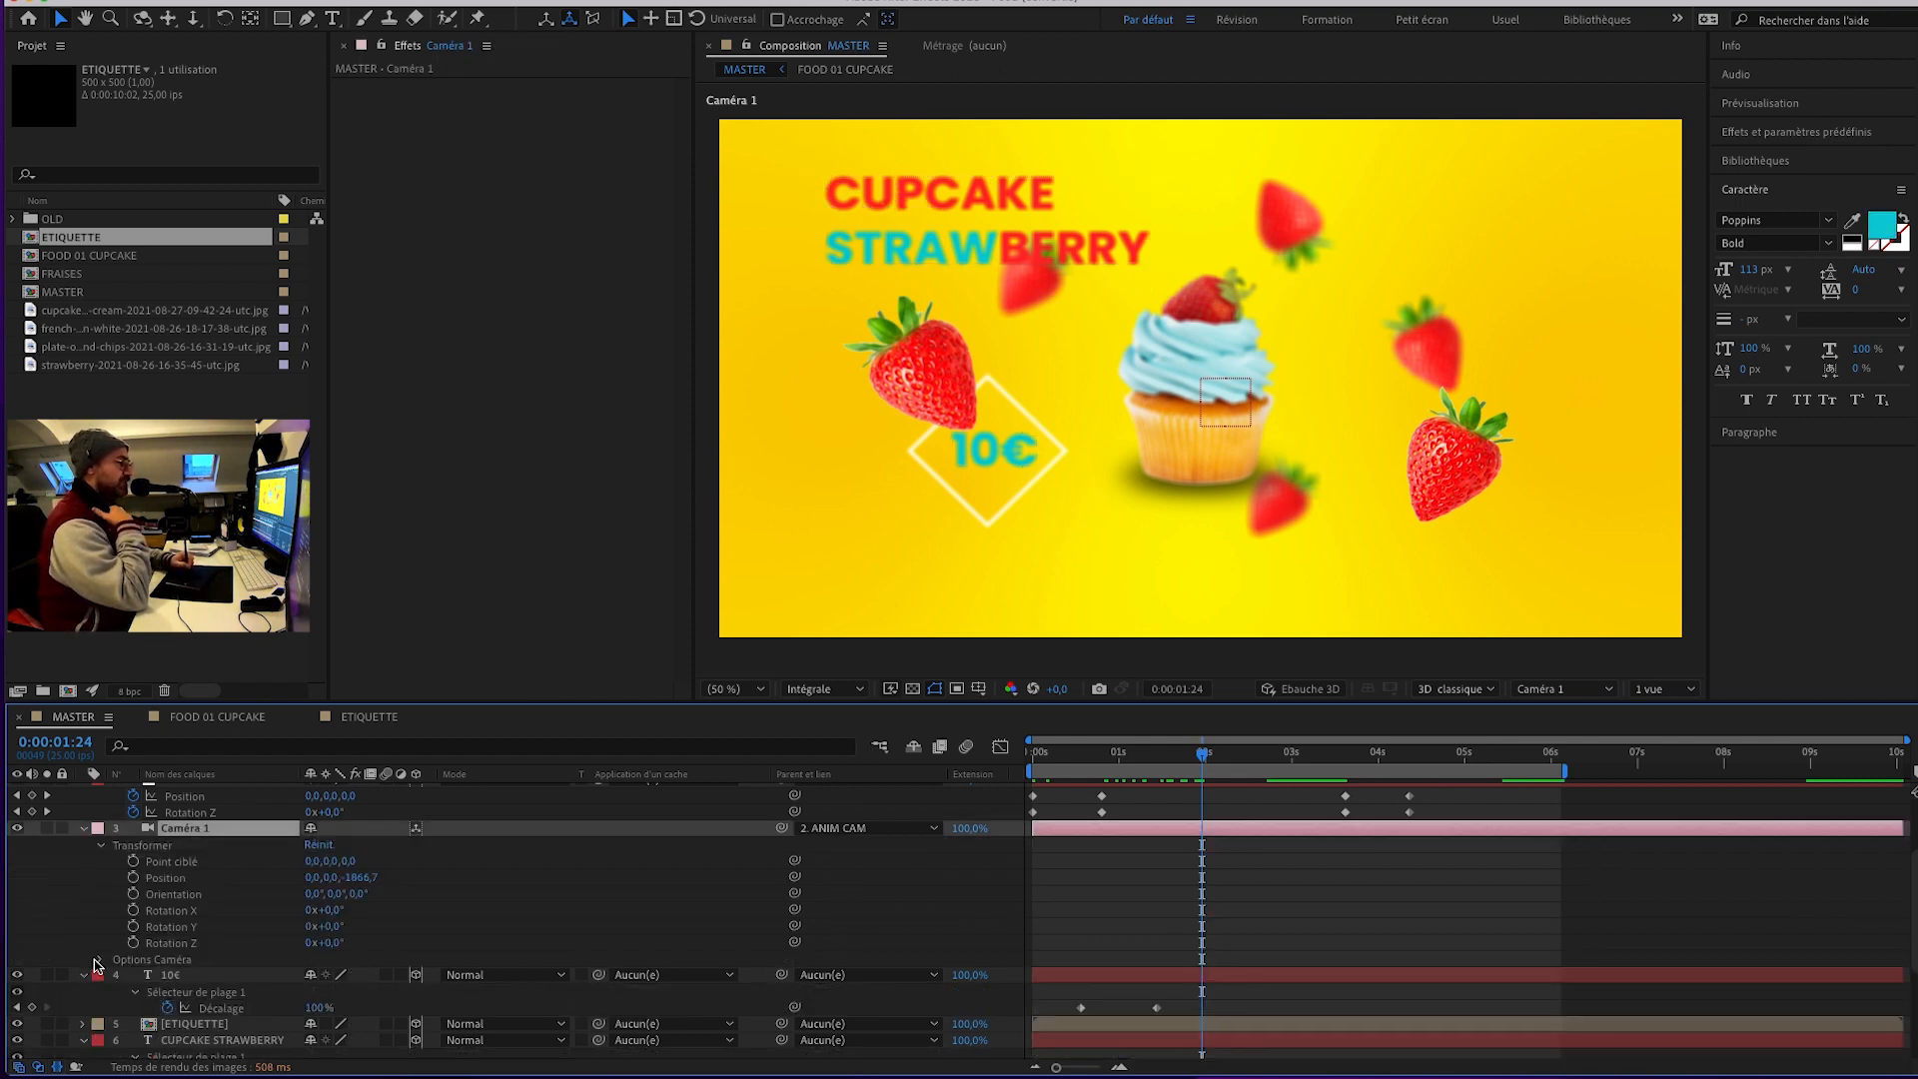
click(98, 960)
scroll(97, 964, down, 3)
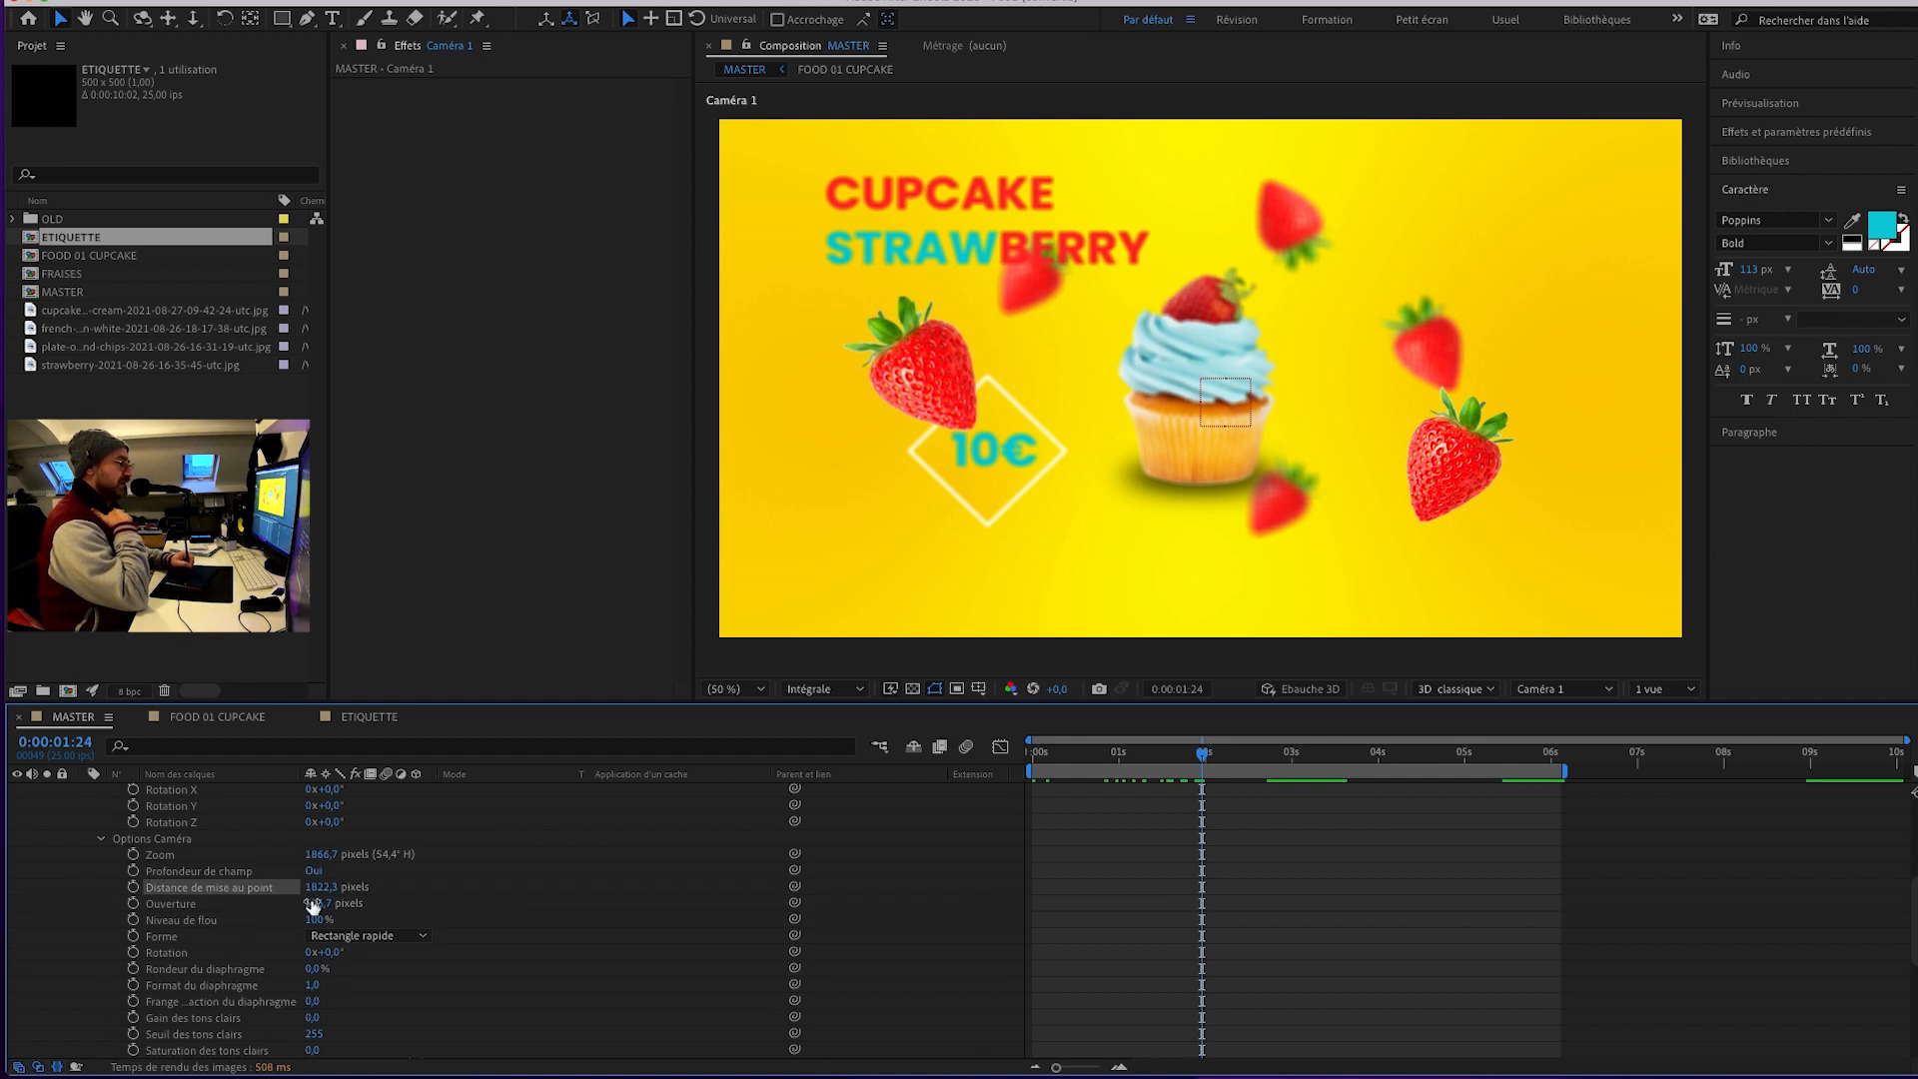
click(1108, 761)
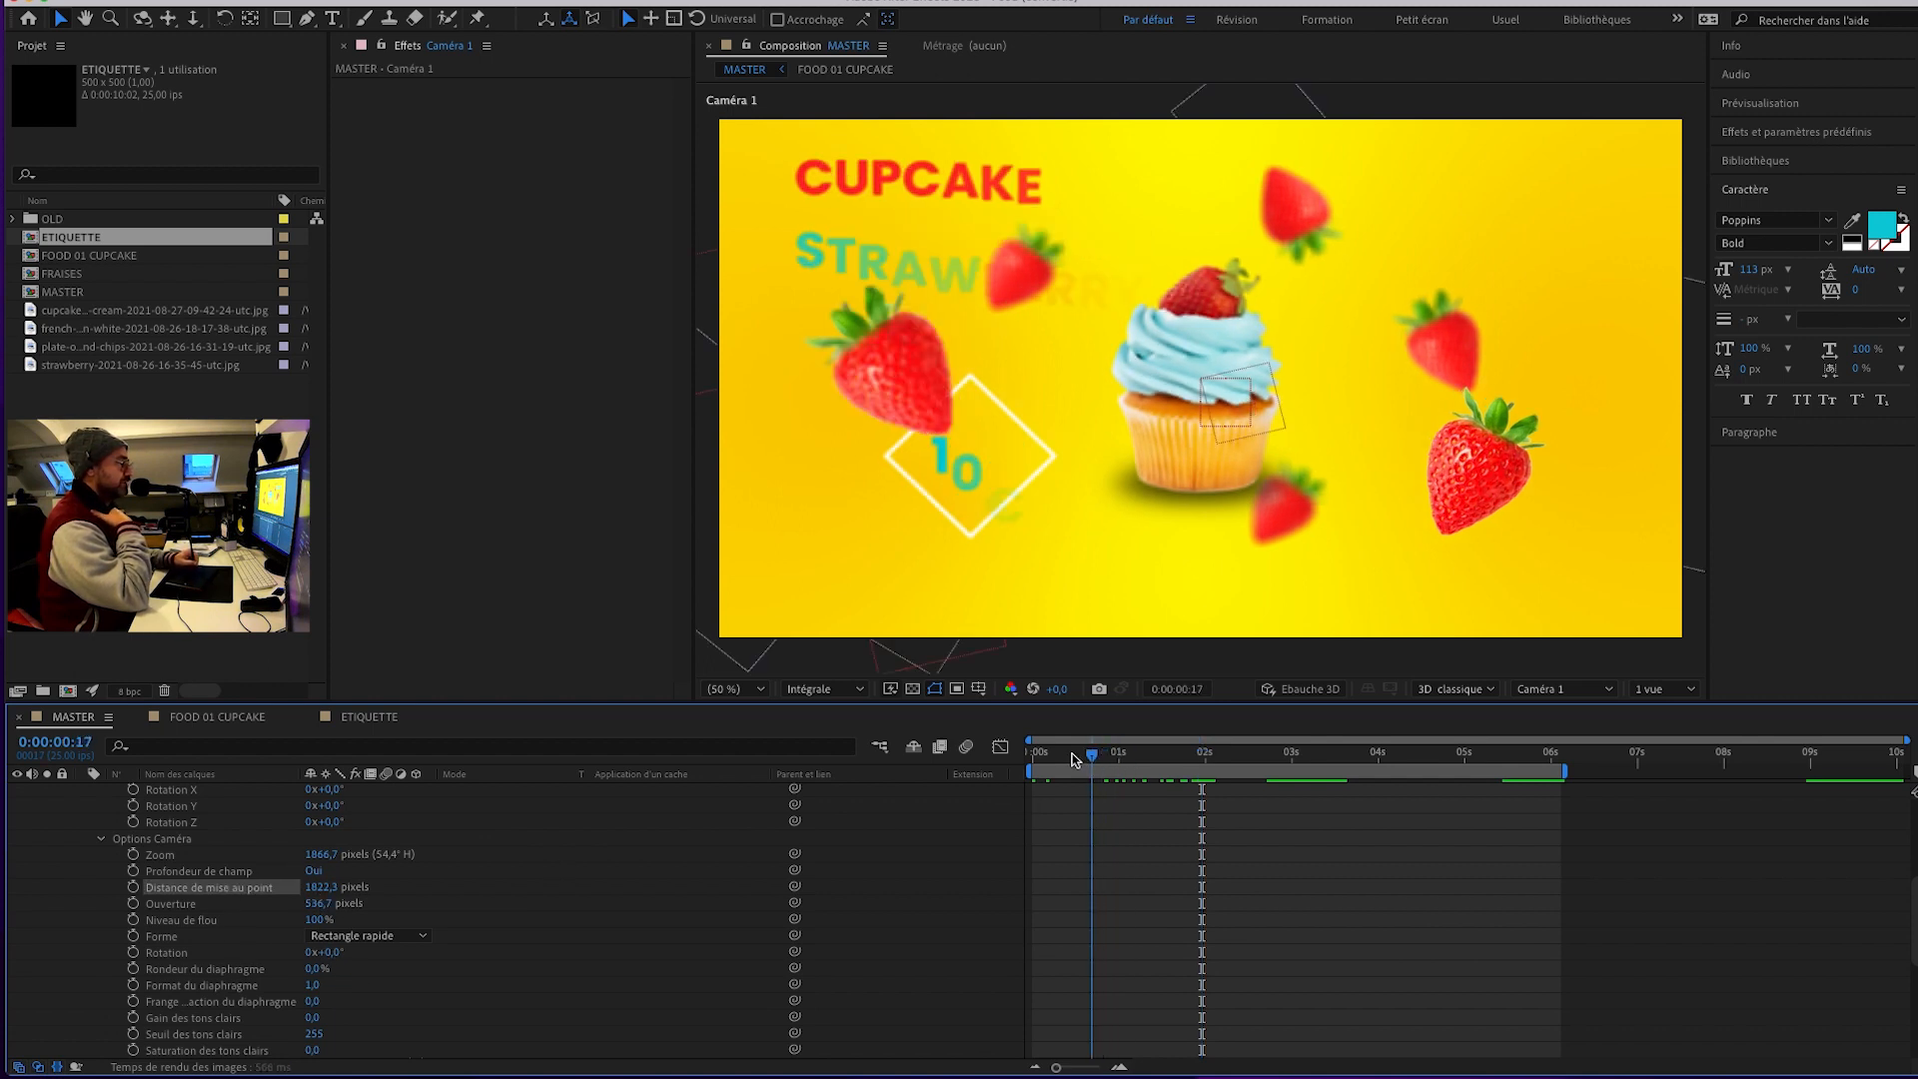
key(Home)
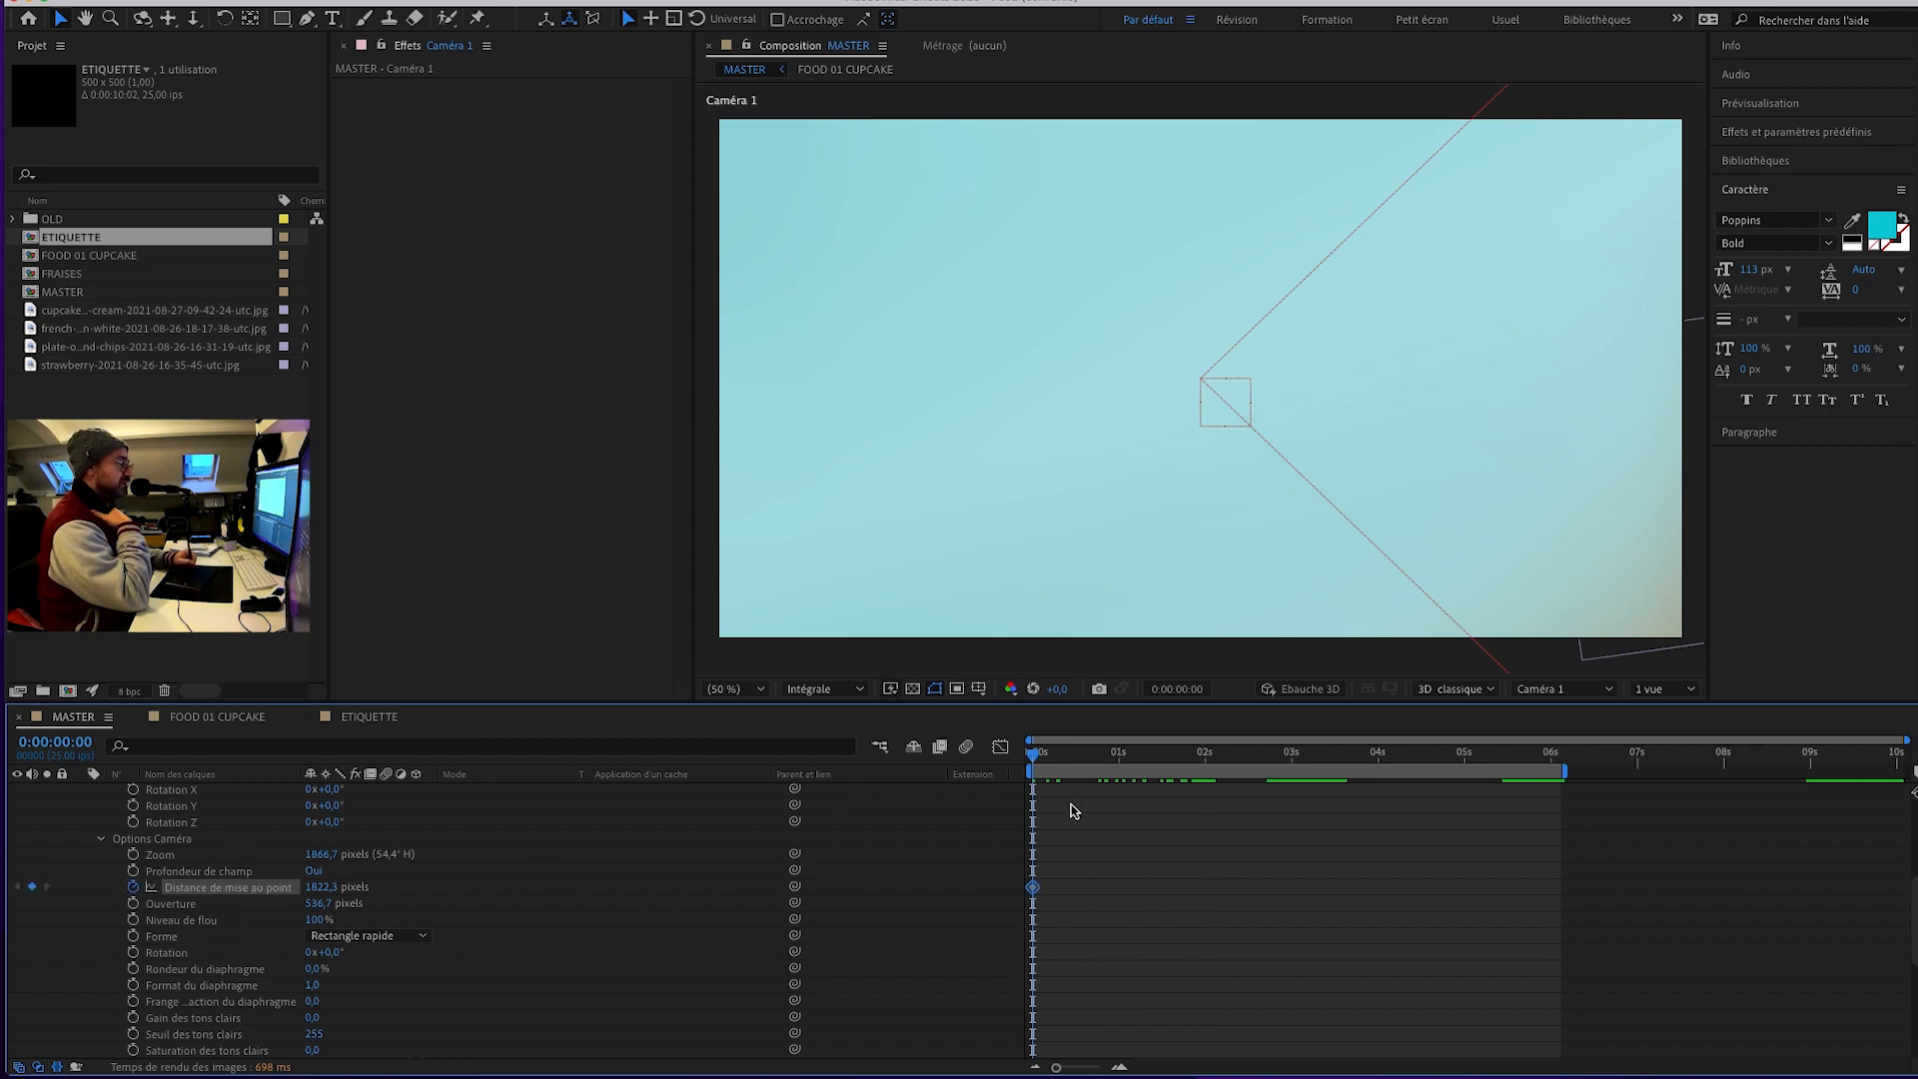
Set Caméra 1's focus distance to about 2083,3 pixels at 0:00:01:04 so the cupcake is sharp.
drag(1044, 765, 1132, 761)
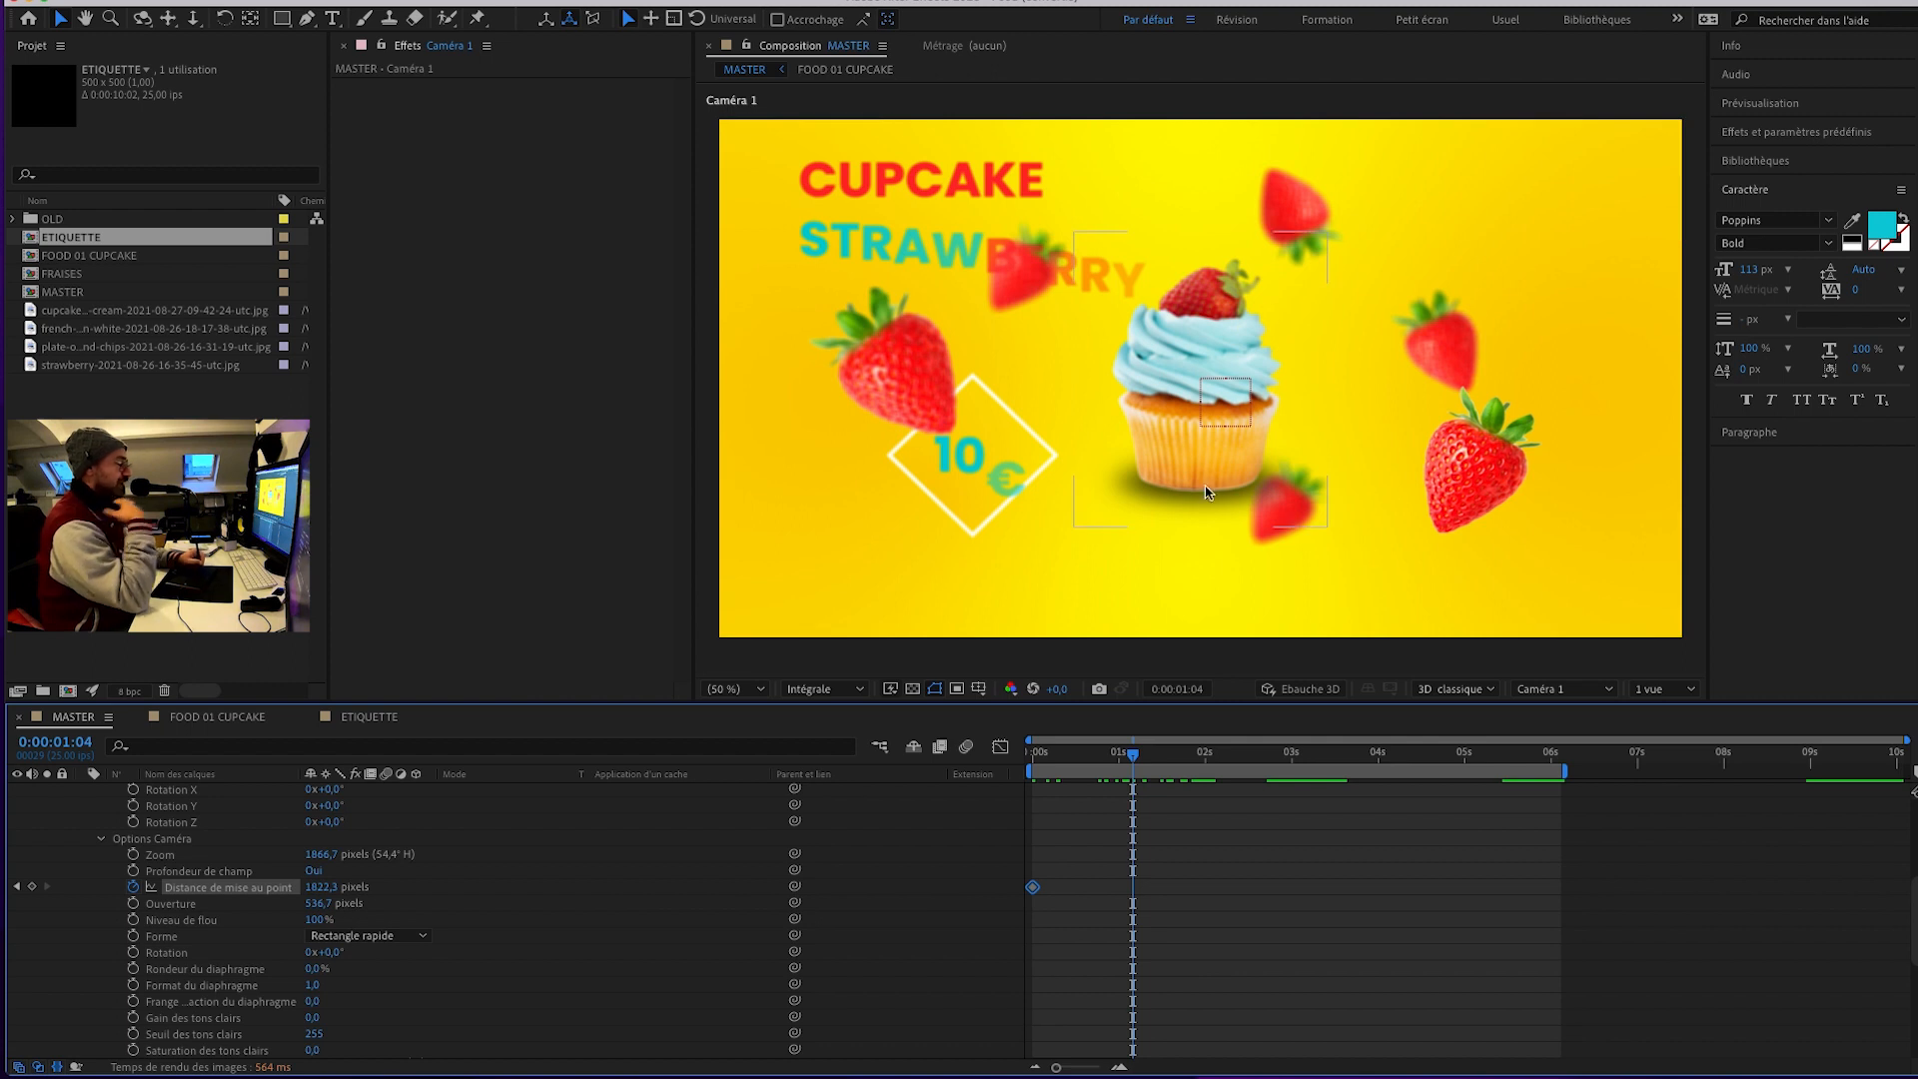
key(z)
click(1211, 360)
key(v)
drag(322, 889, 11, 888)
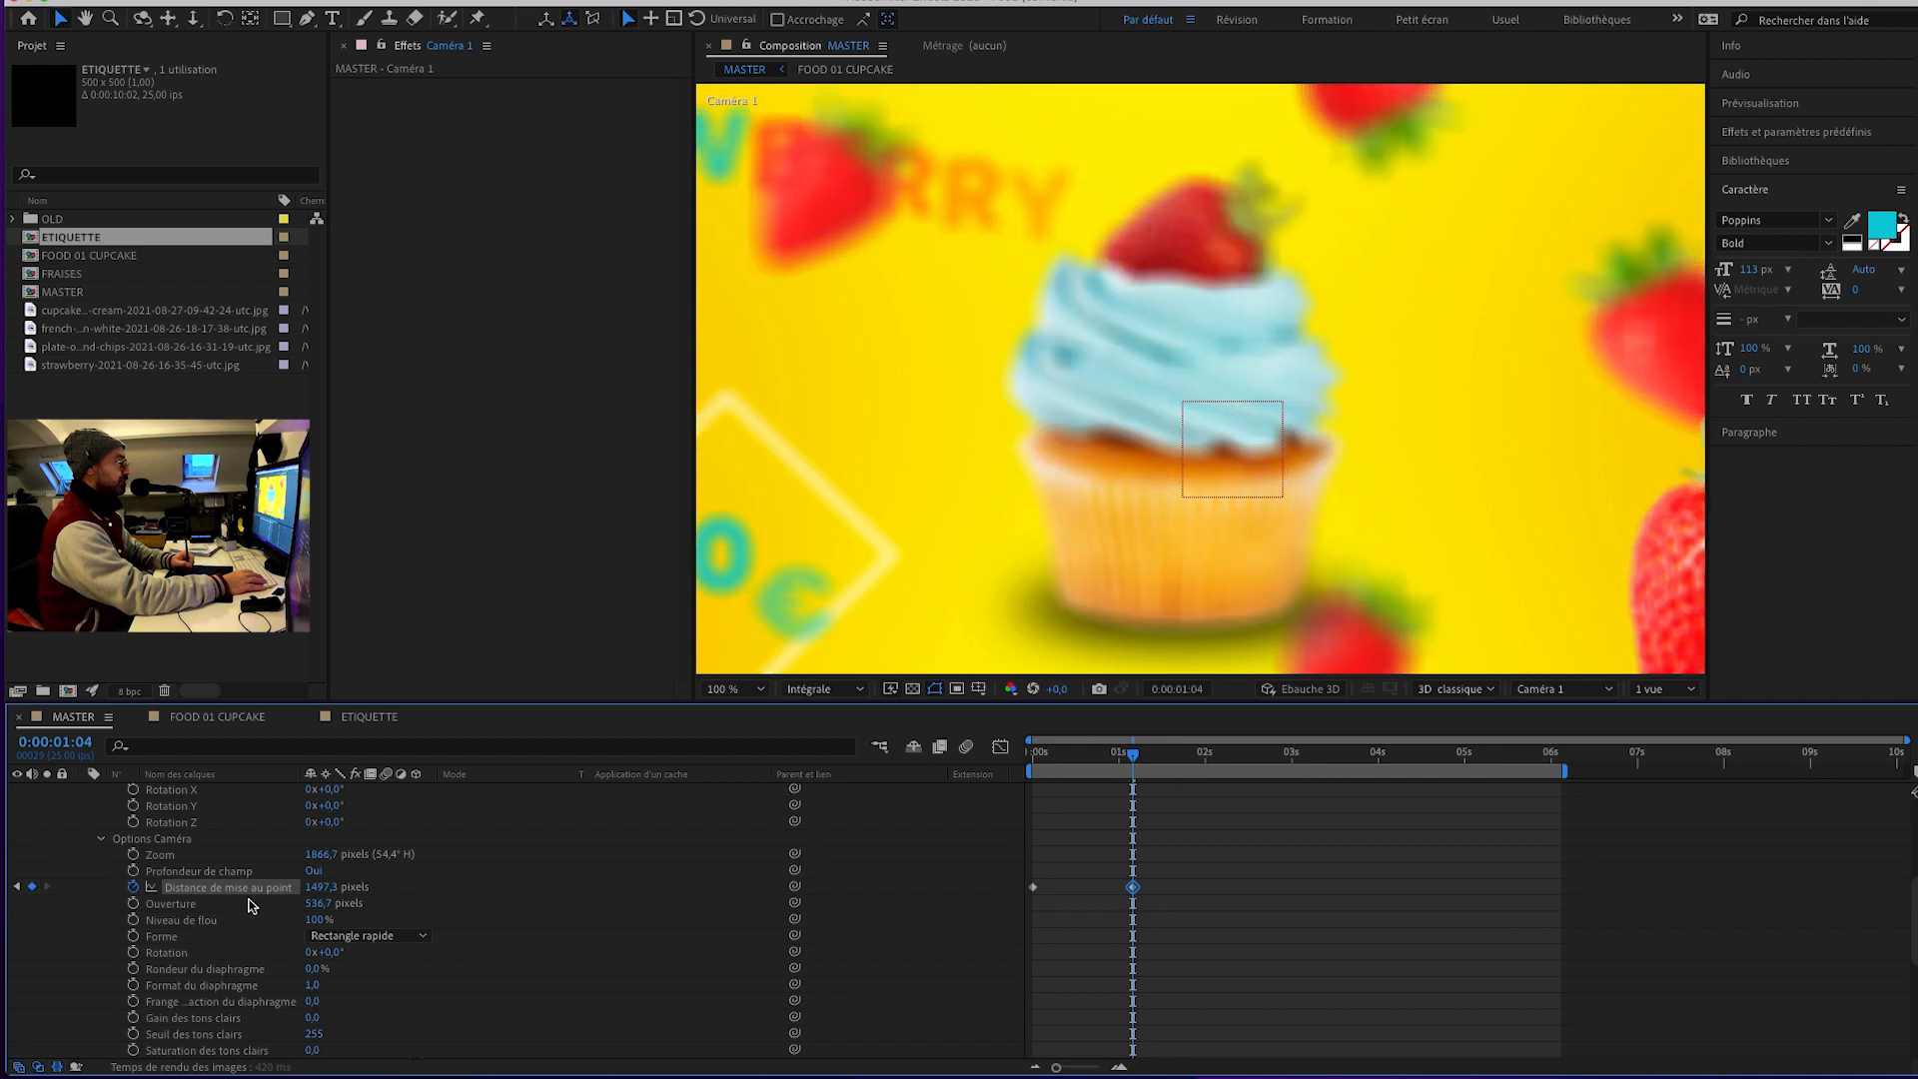
drag(438, 886, 865, 895)
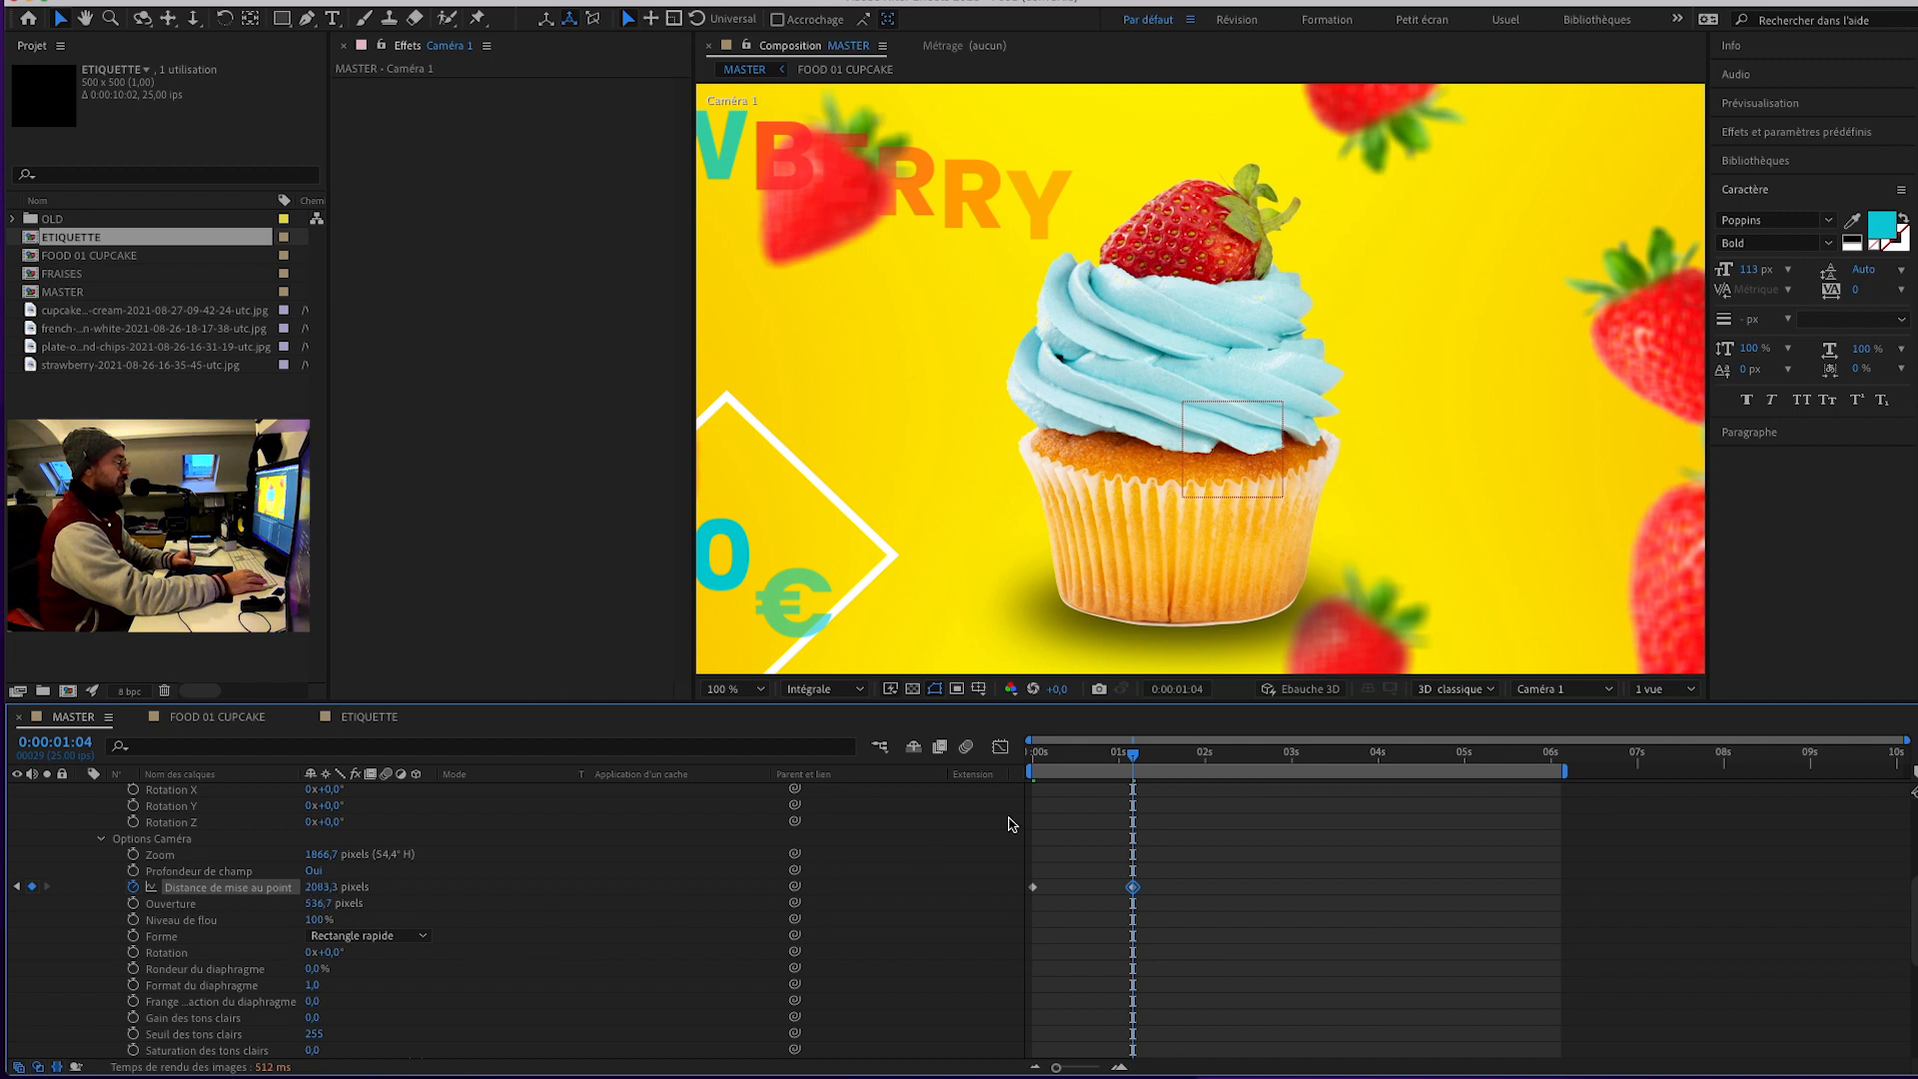
mouse_move(1149, 761)
mouse_down()
mouse_move(1541, 764)
mouse_move(1126, 759)
mouse_move(1125, 777)
mouse_up()
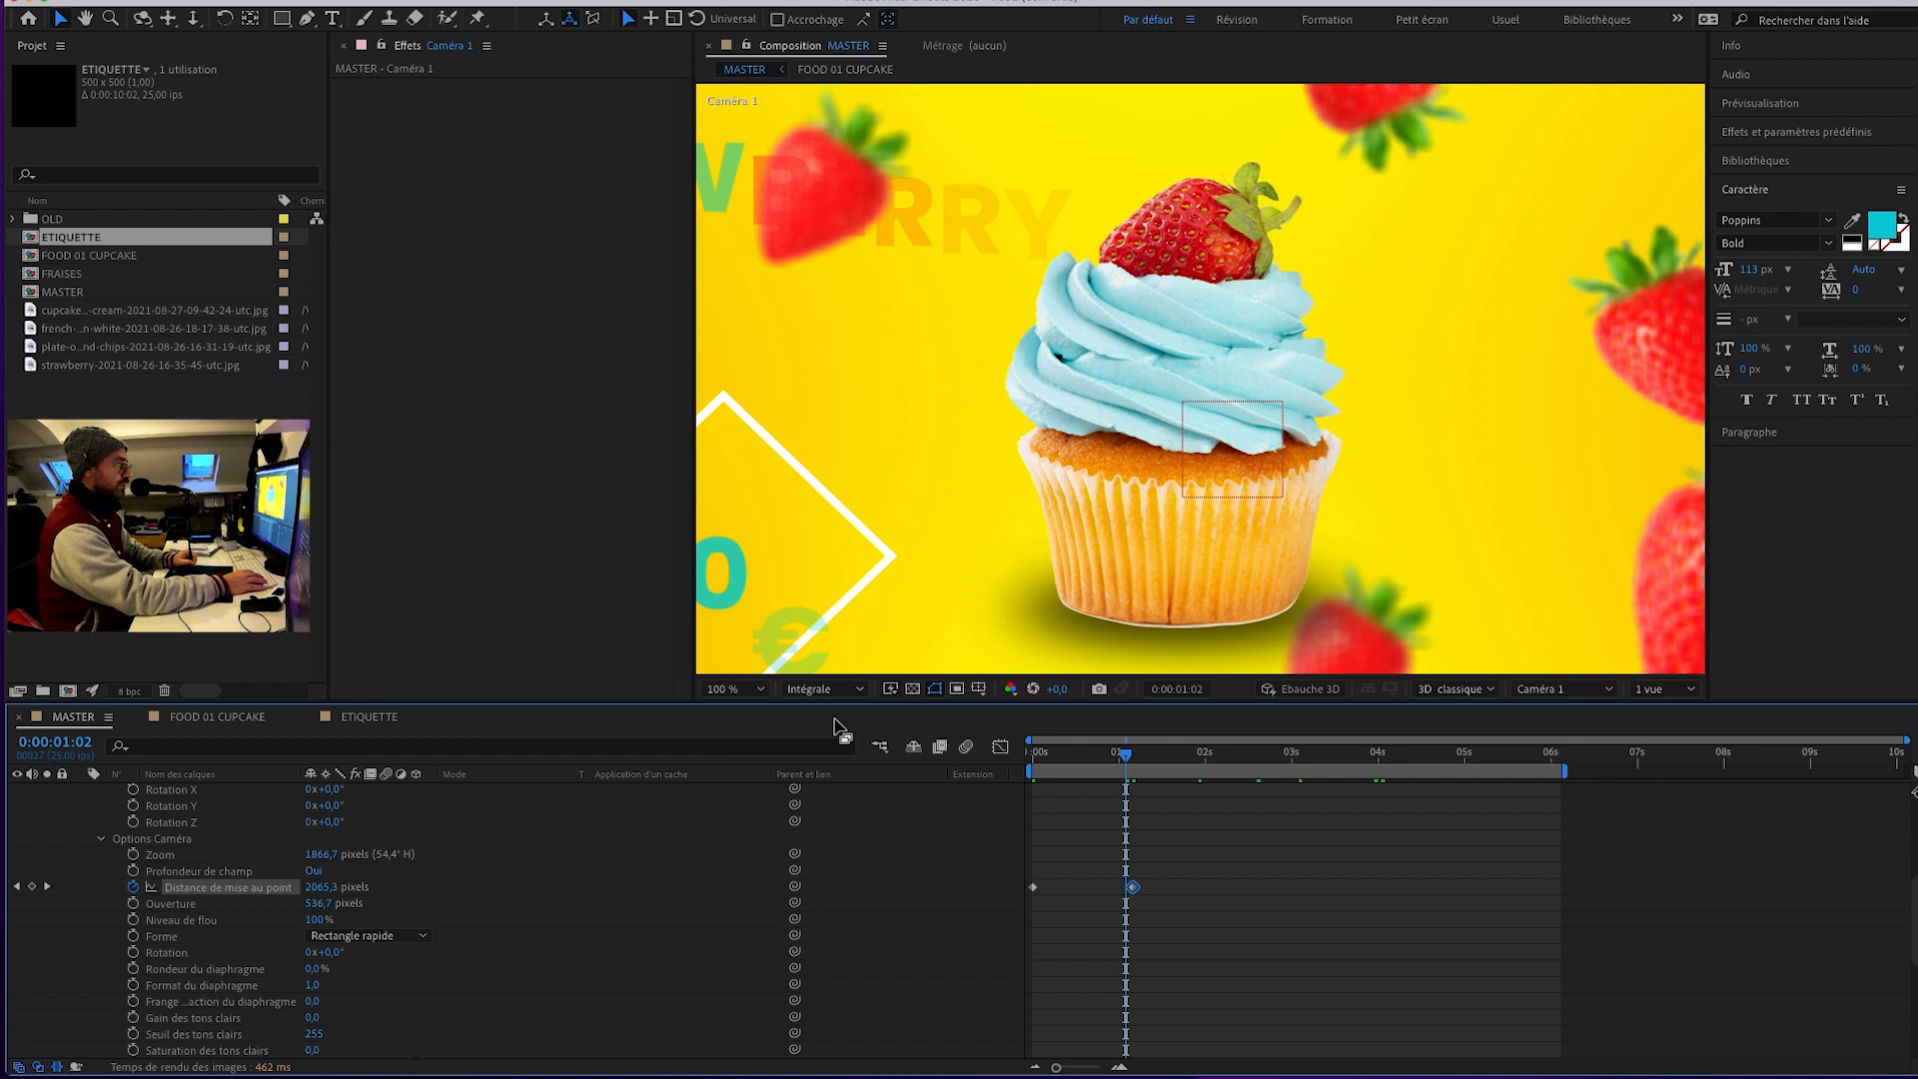
click(737, 691)
click(757, 710)
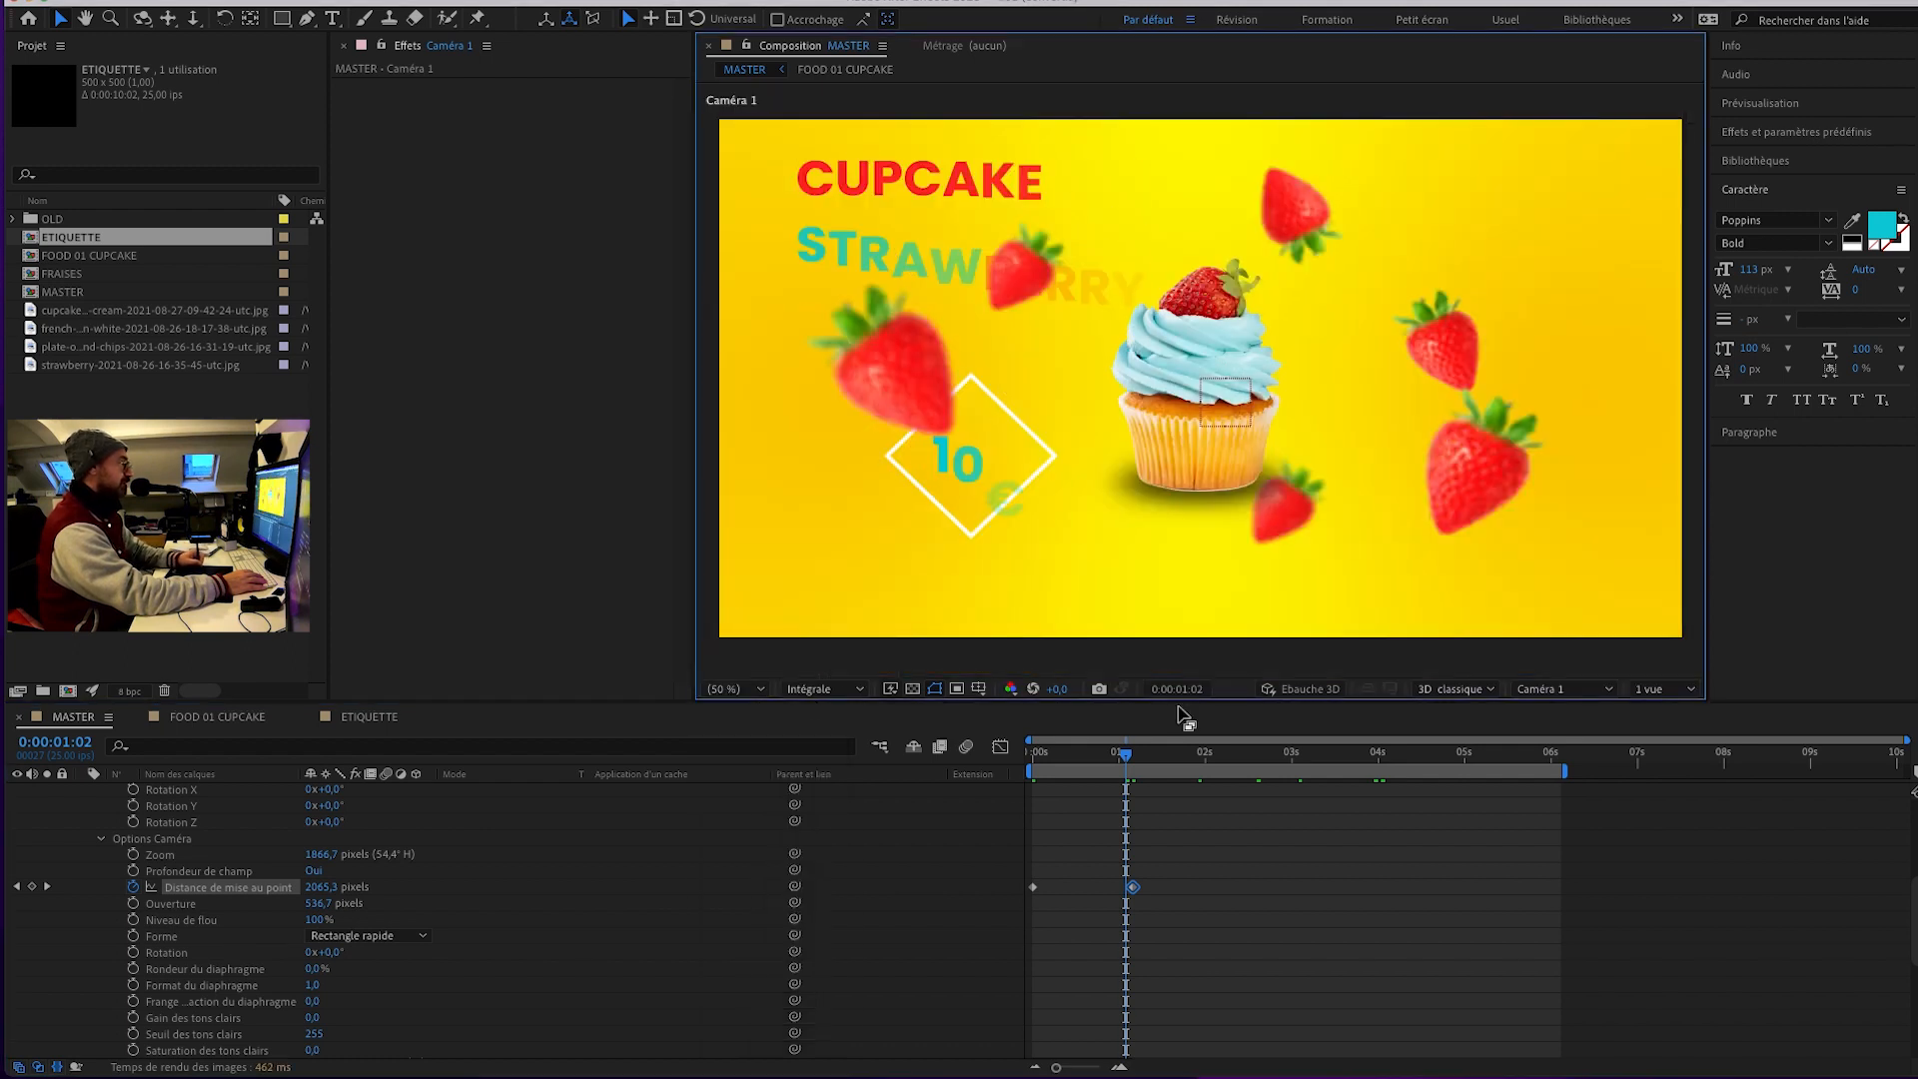
mouse_move(1135, 765)
mouse_down()
mouse_move(1109, 765)
mouse_move(1153, 765)
mouse_up()
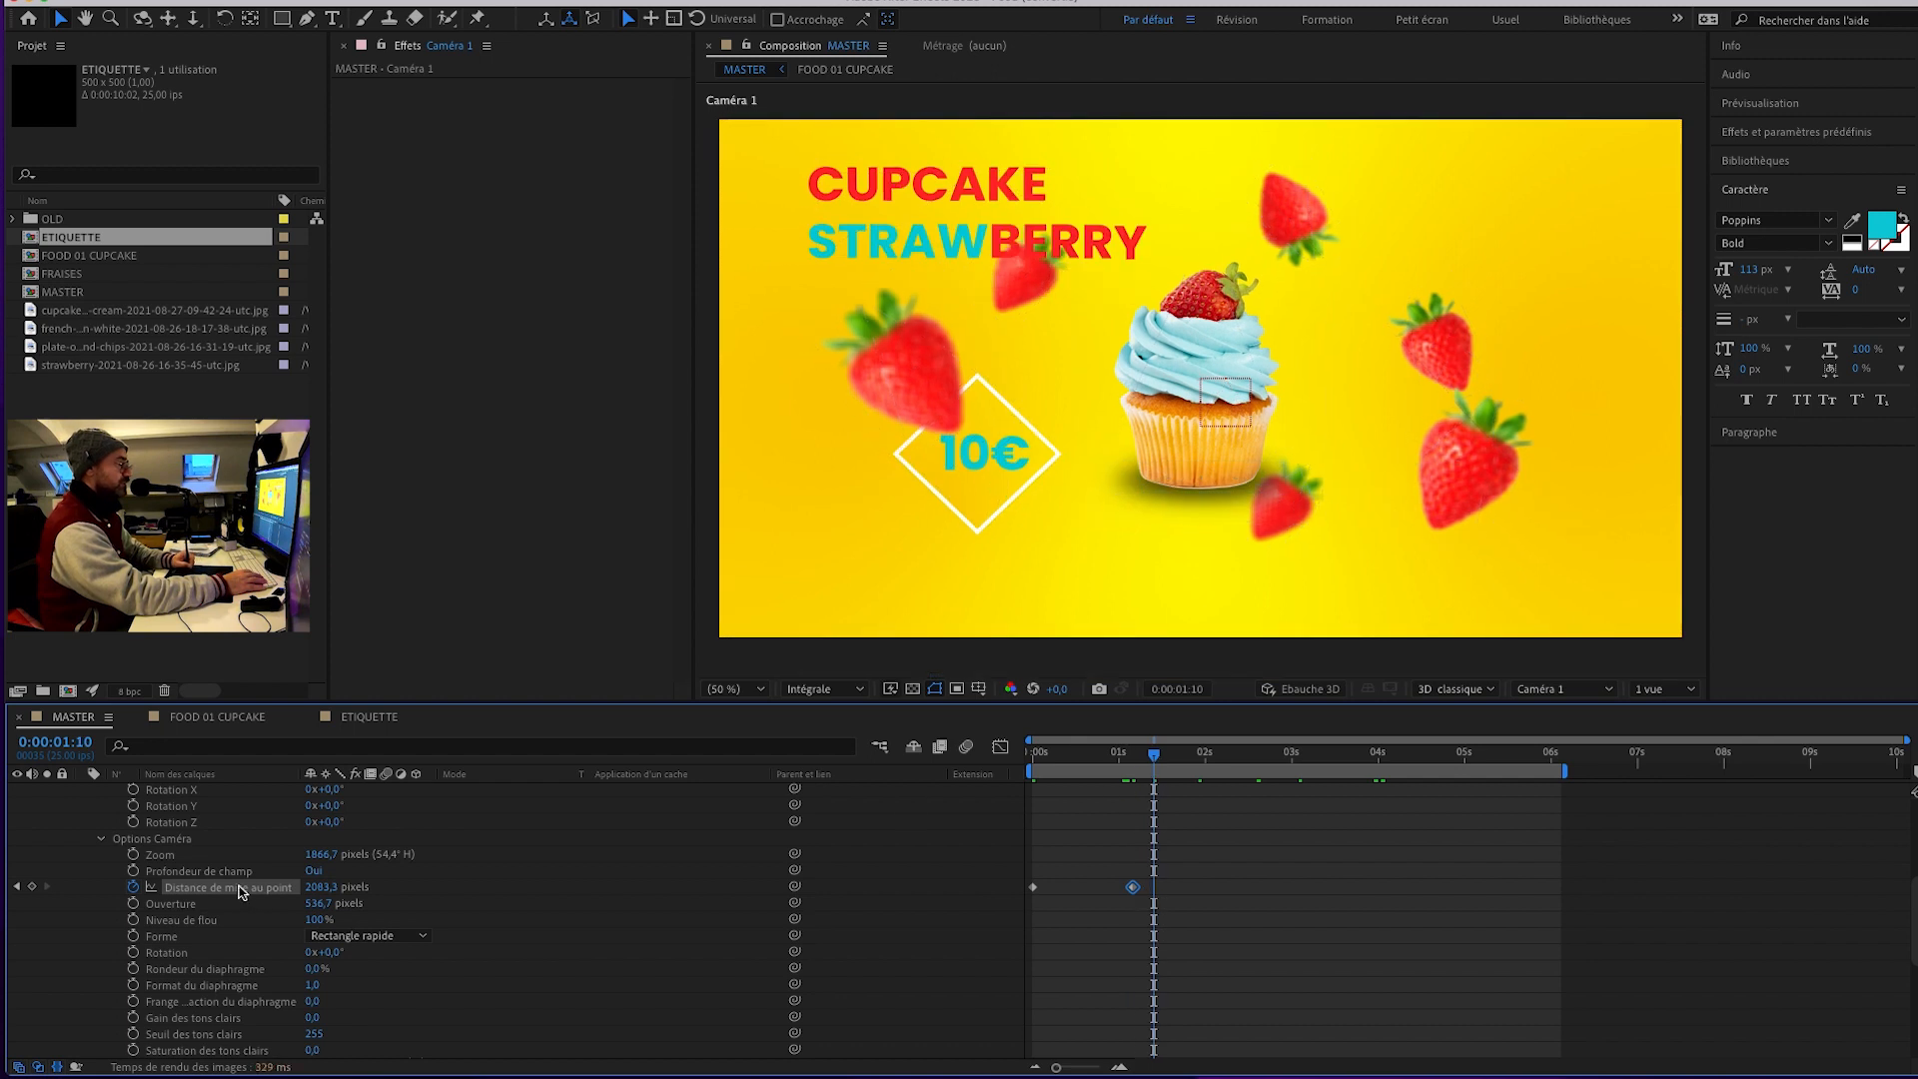
Collapse the expanded properties of the Caméra 1, SMOOTH CAM, ANIM CAM and 10€ layers.
click(110, 839)
click(101, 841)
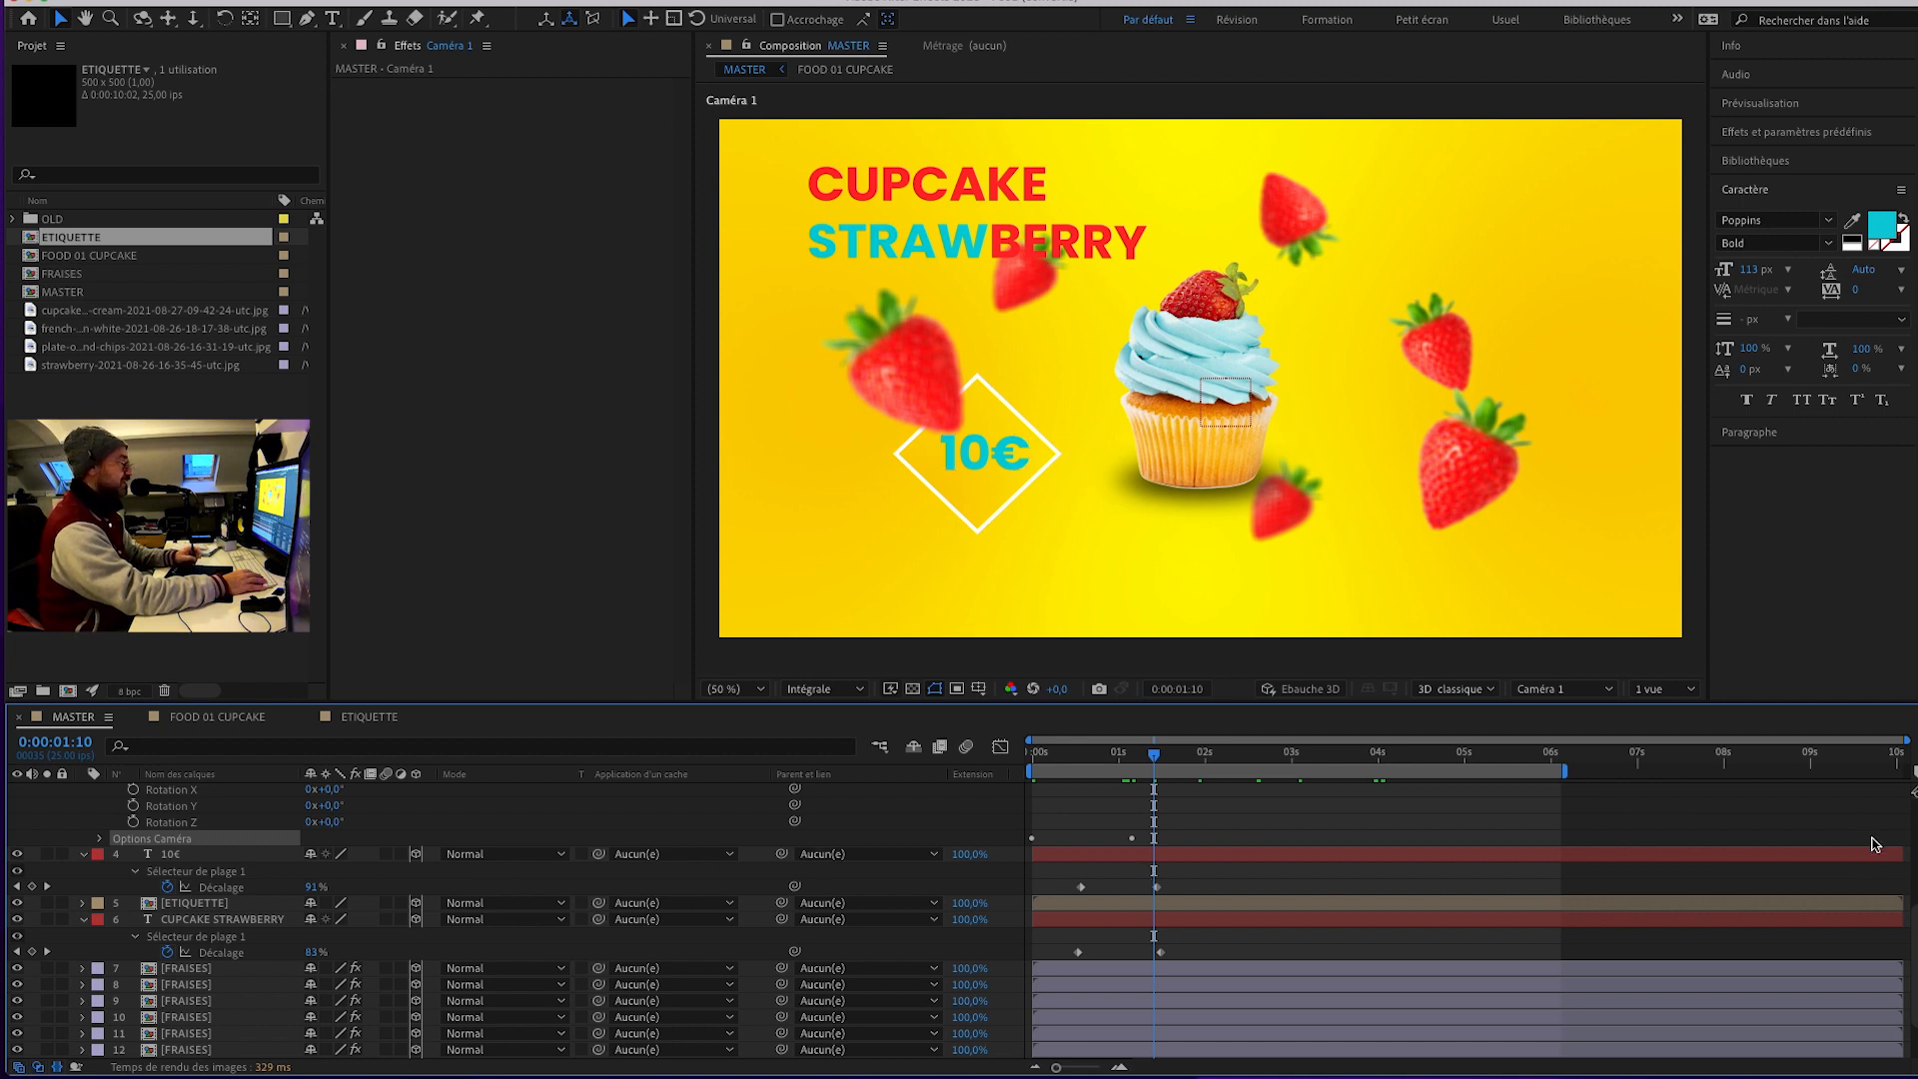
scroll(499, 919, up, 5)
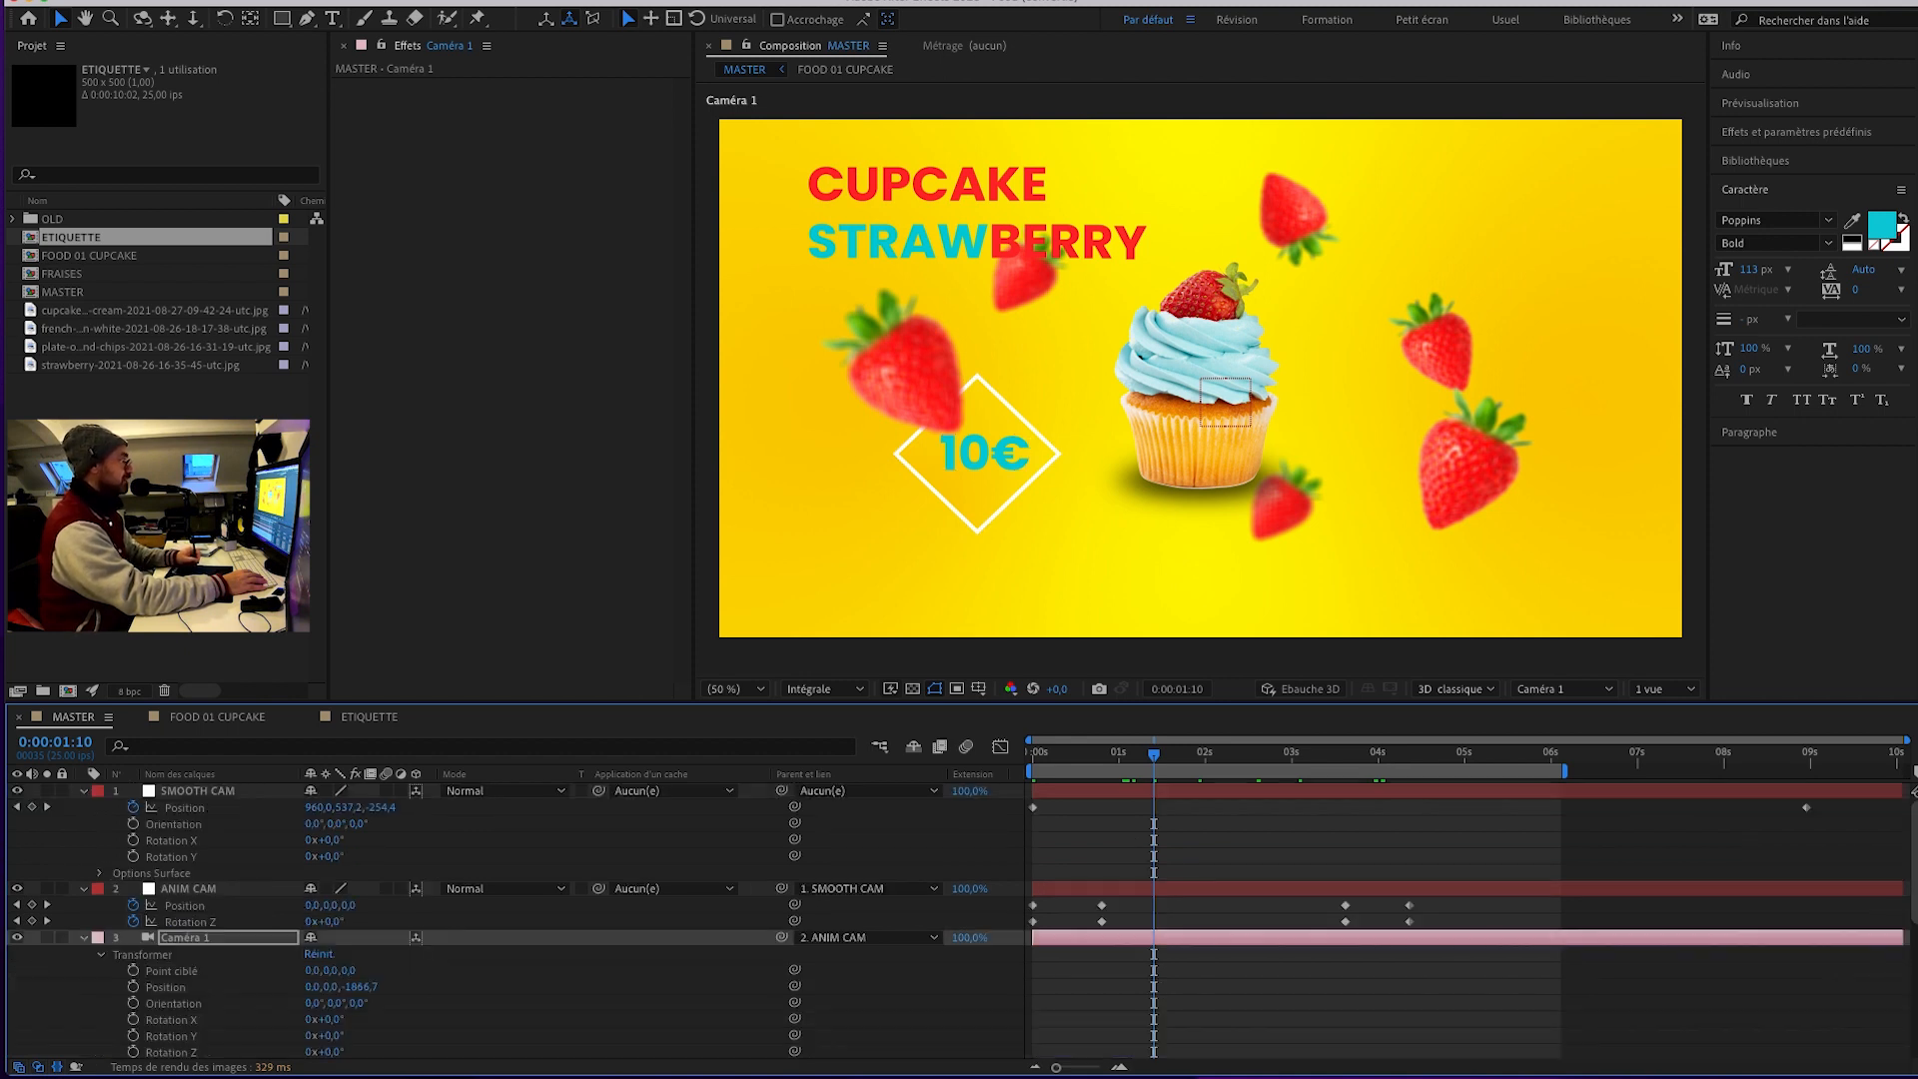
click(82, 937)
click(82, 791)
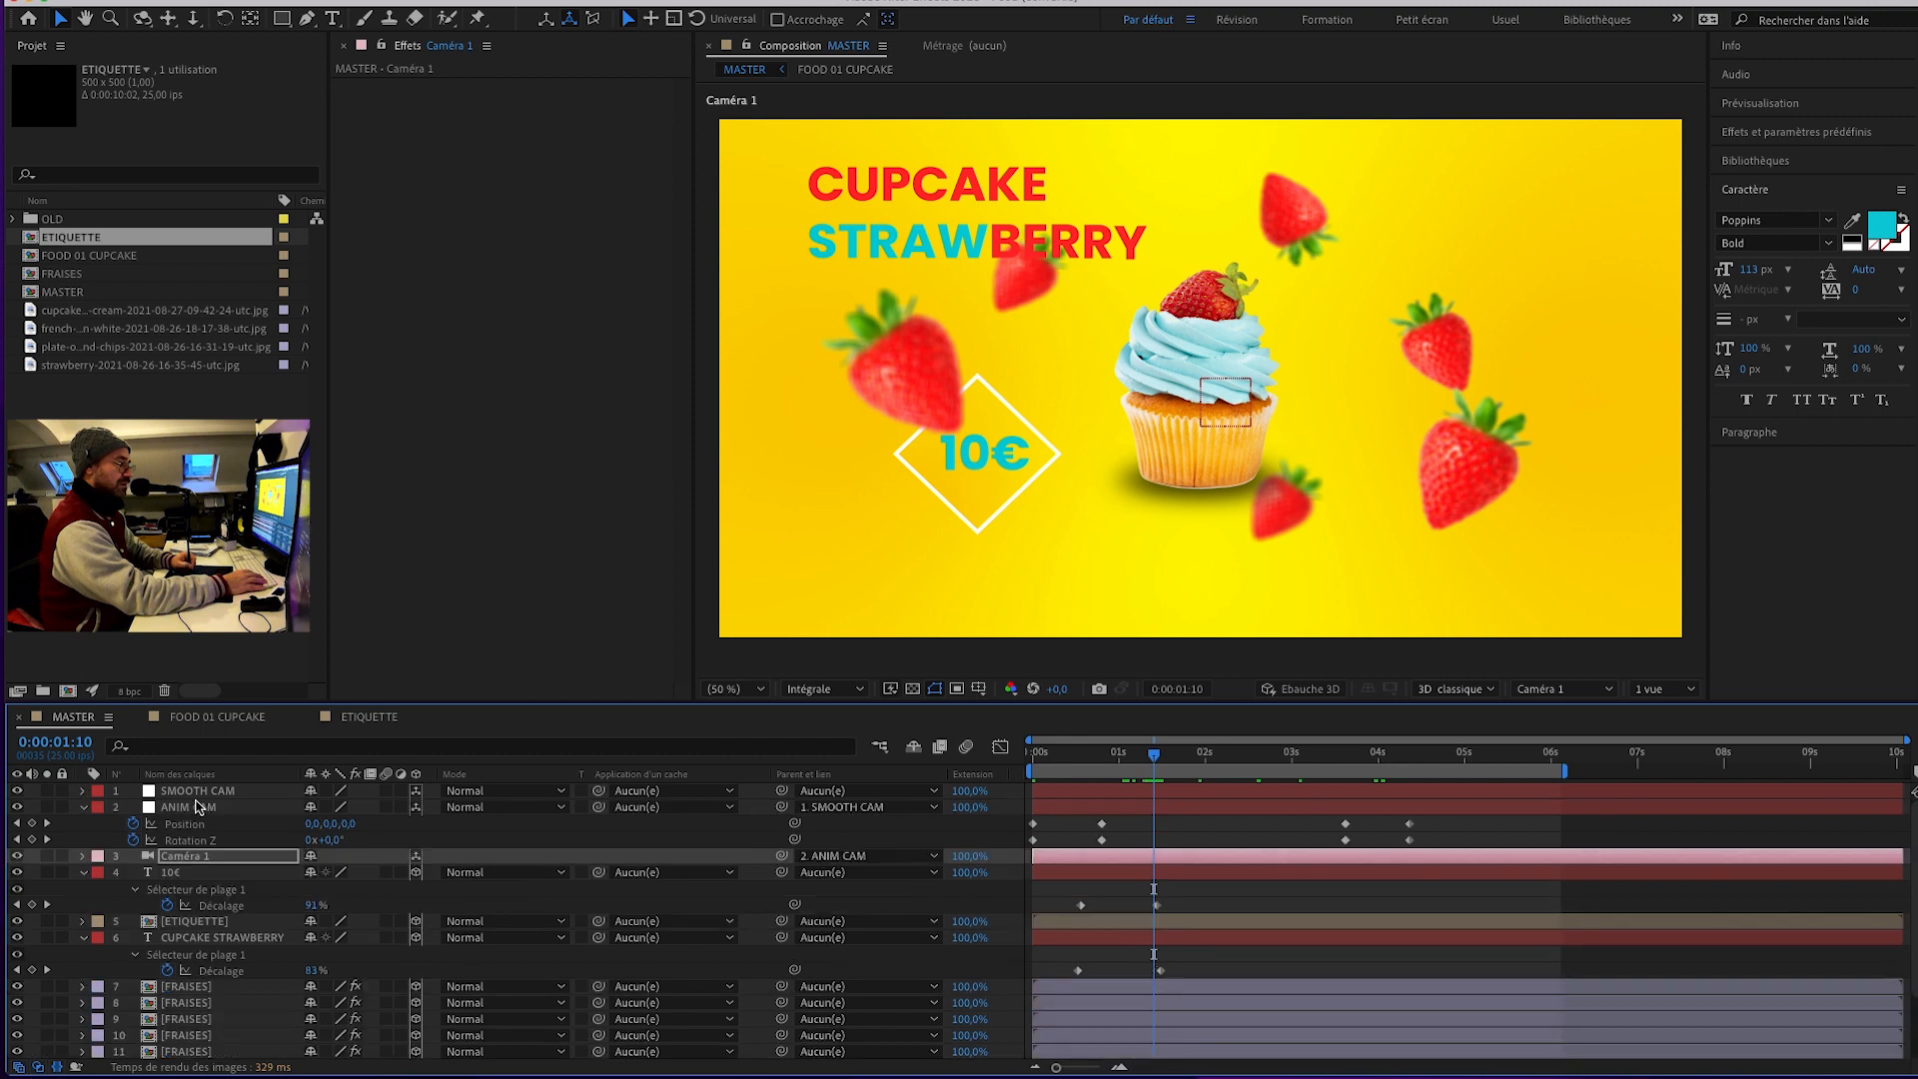
click(81, 807)
click(83, 840)
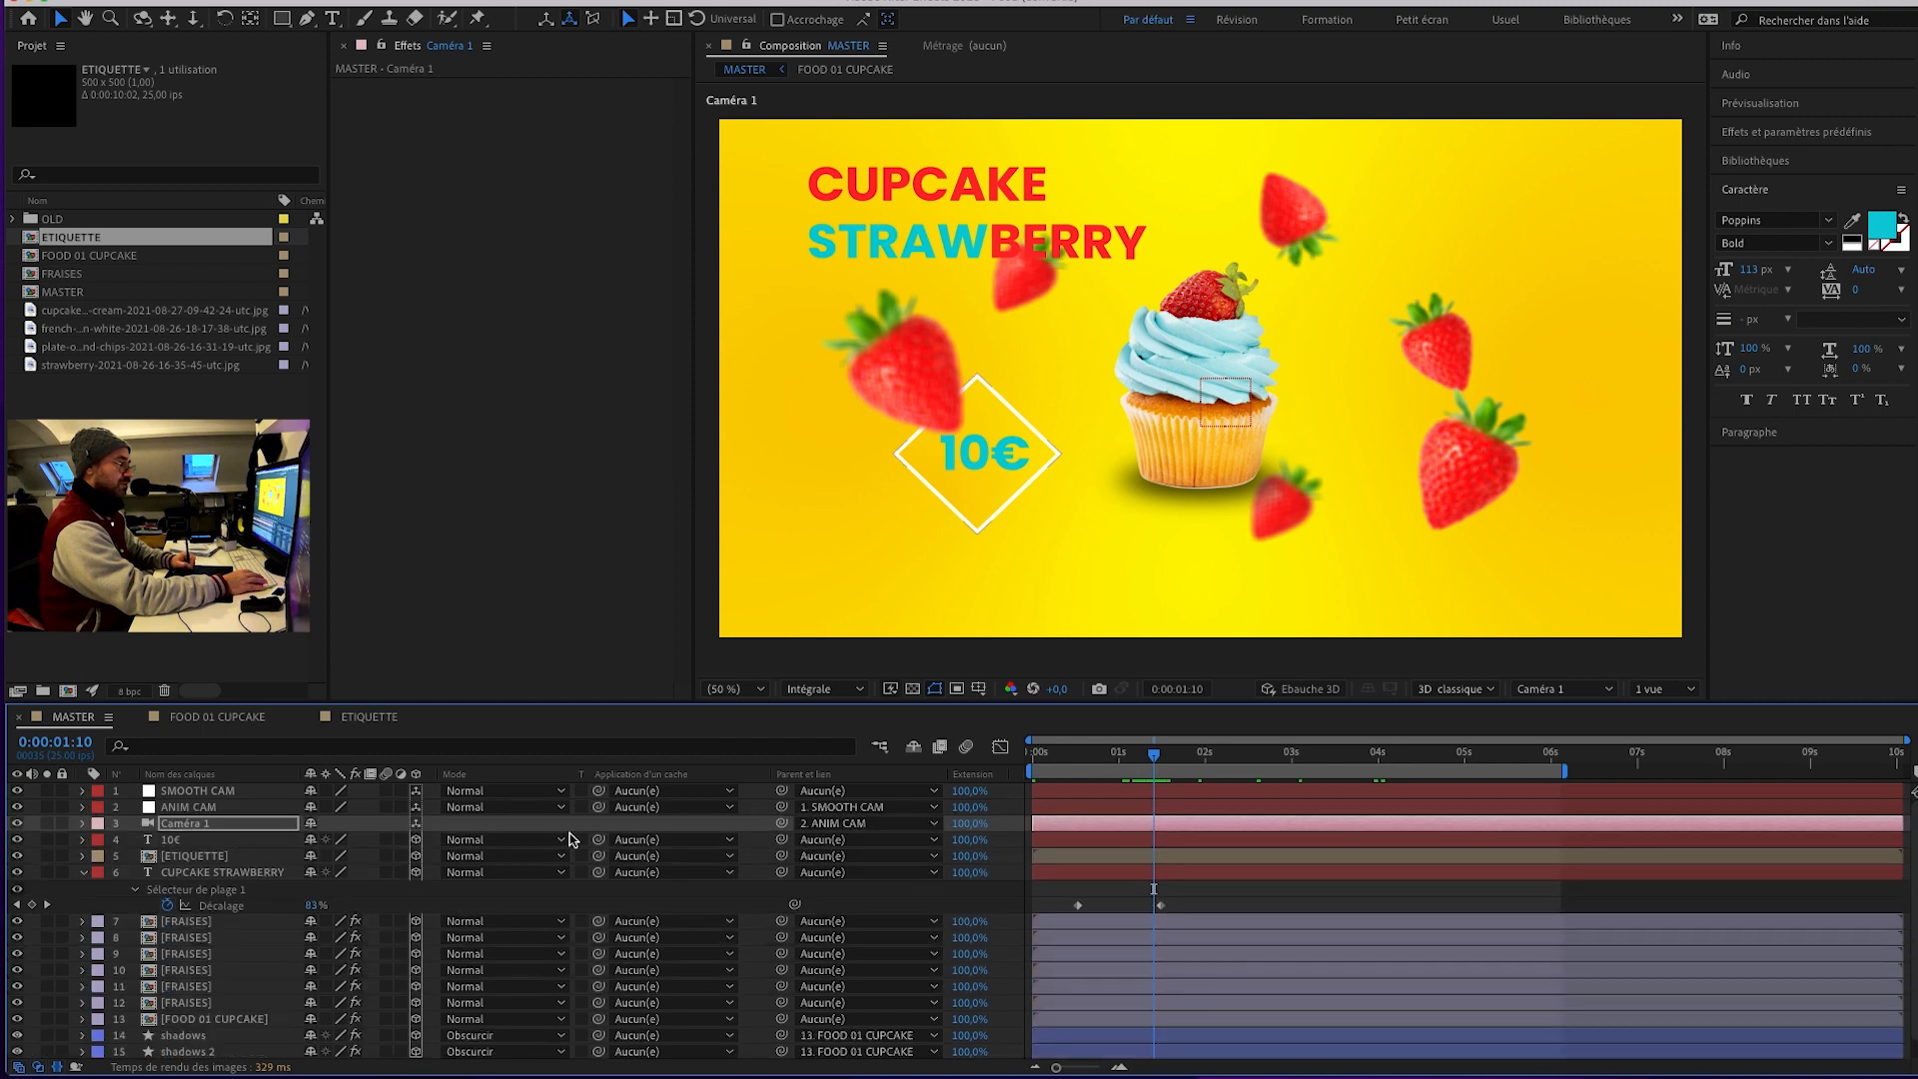
Find the Ombre portée effect by searching for "ombre" and apply it to the 10€ text layer.
drag(1152, 757, 1308, 762)
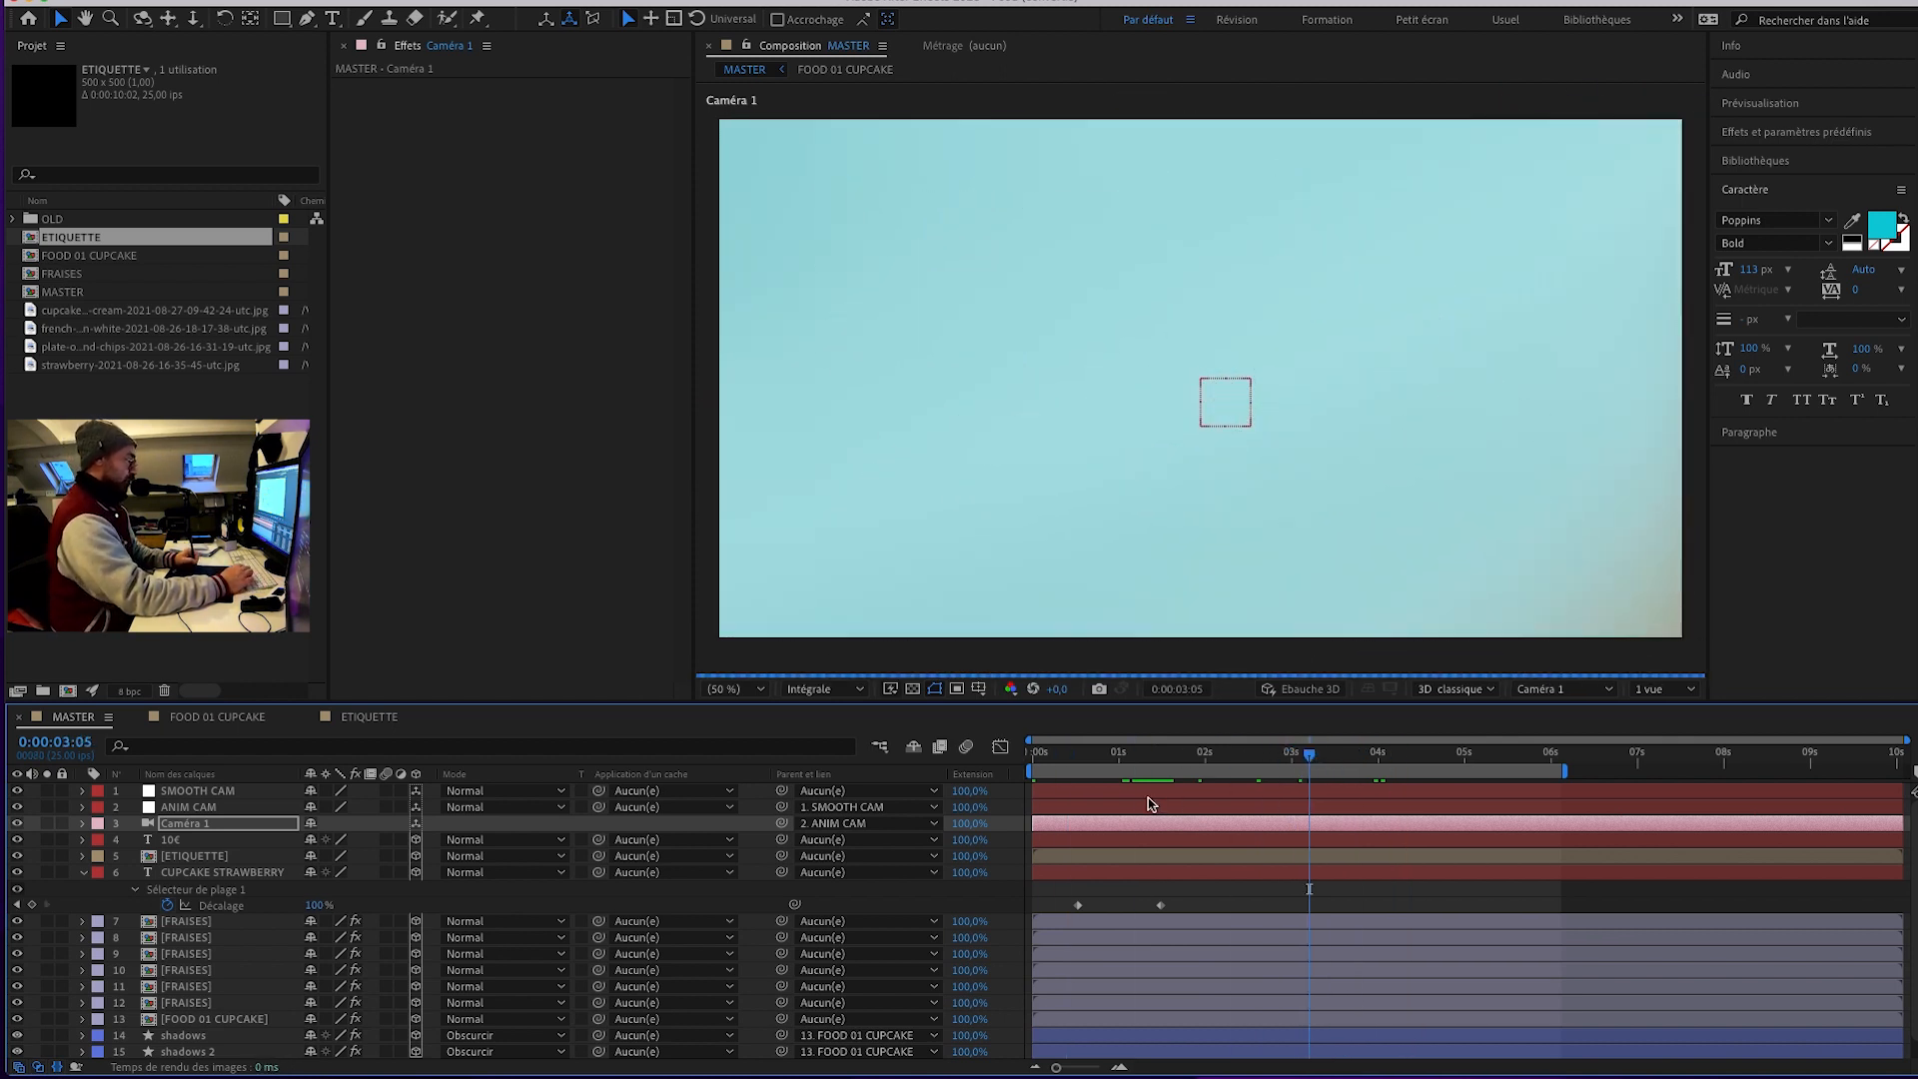
click(180, 840)
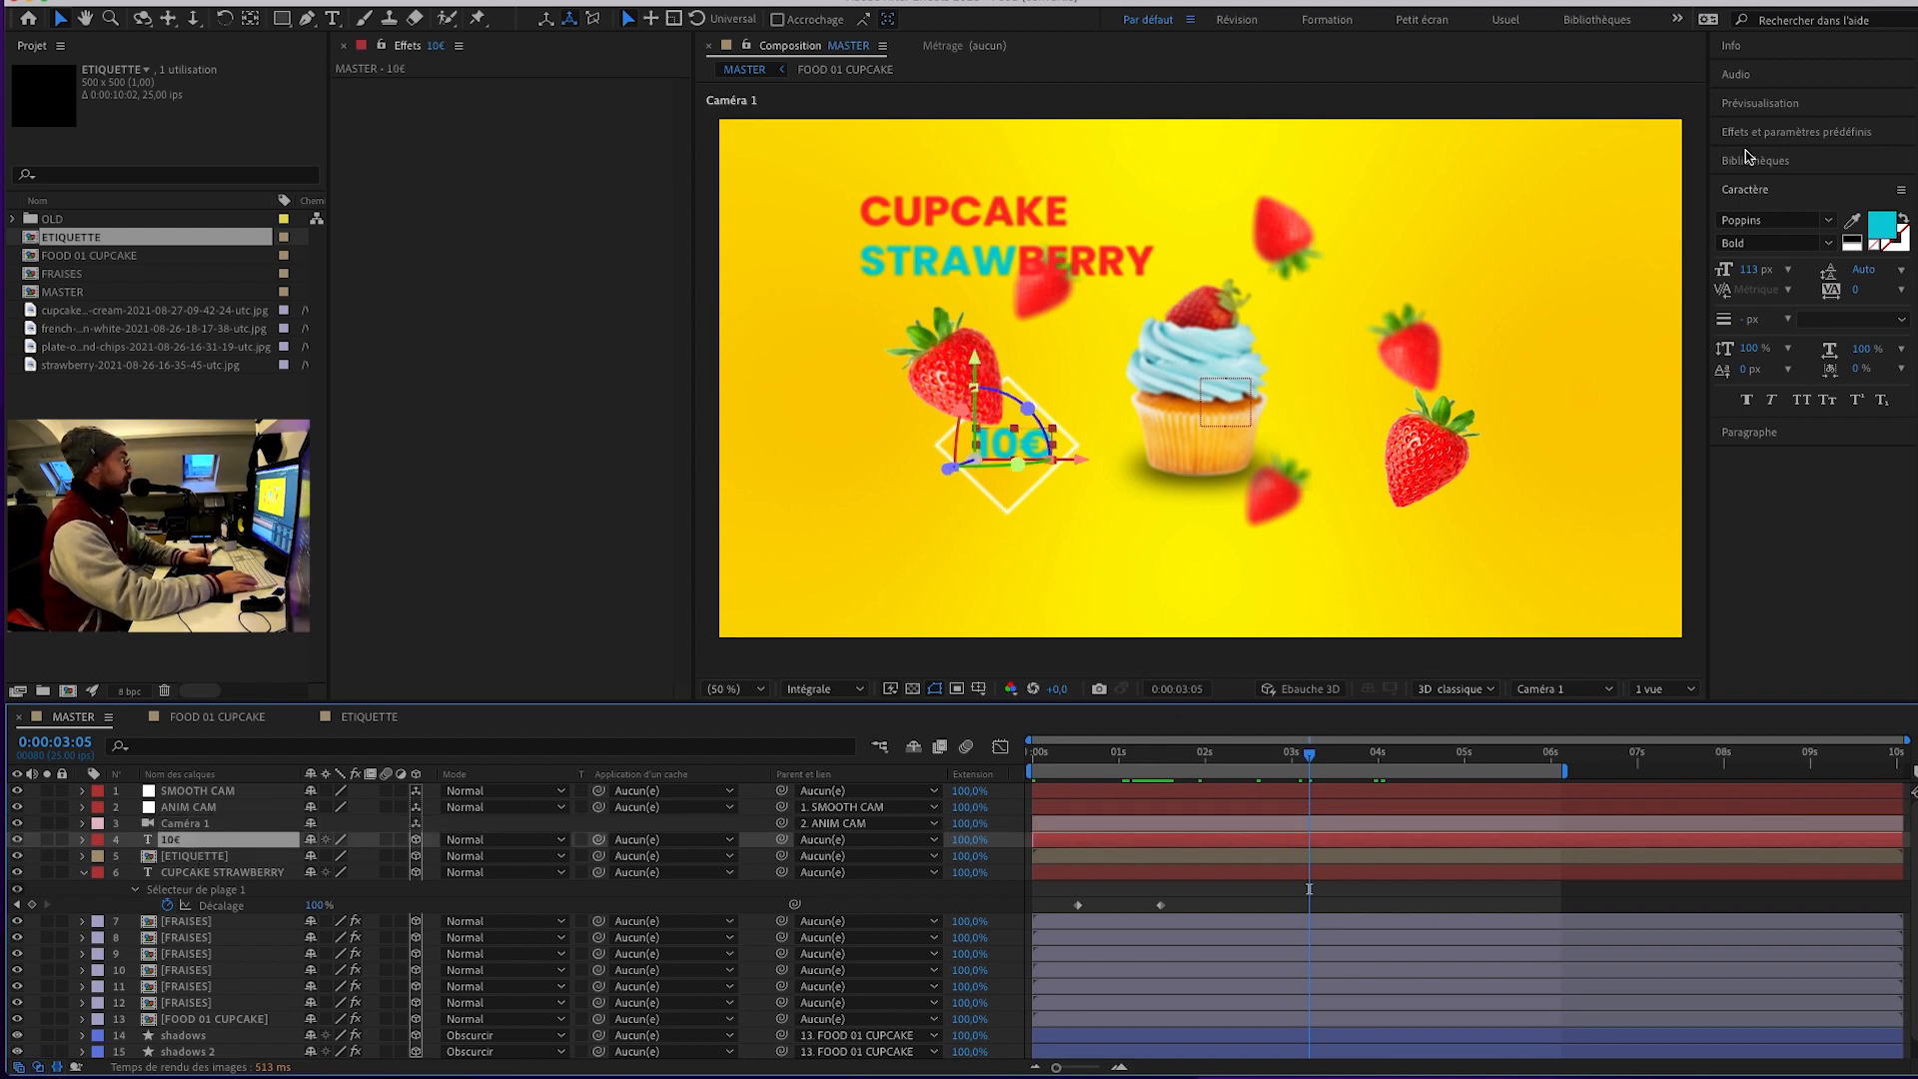
click(1812, 140)
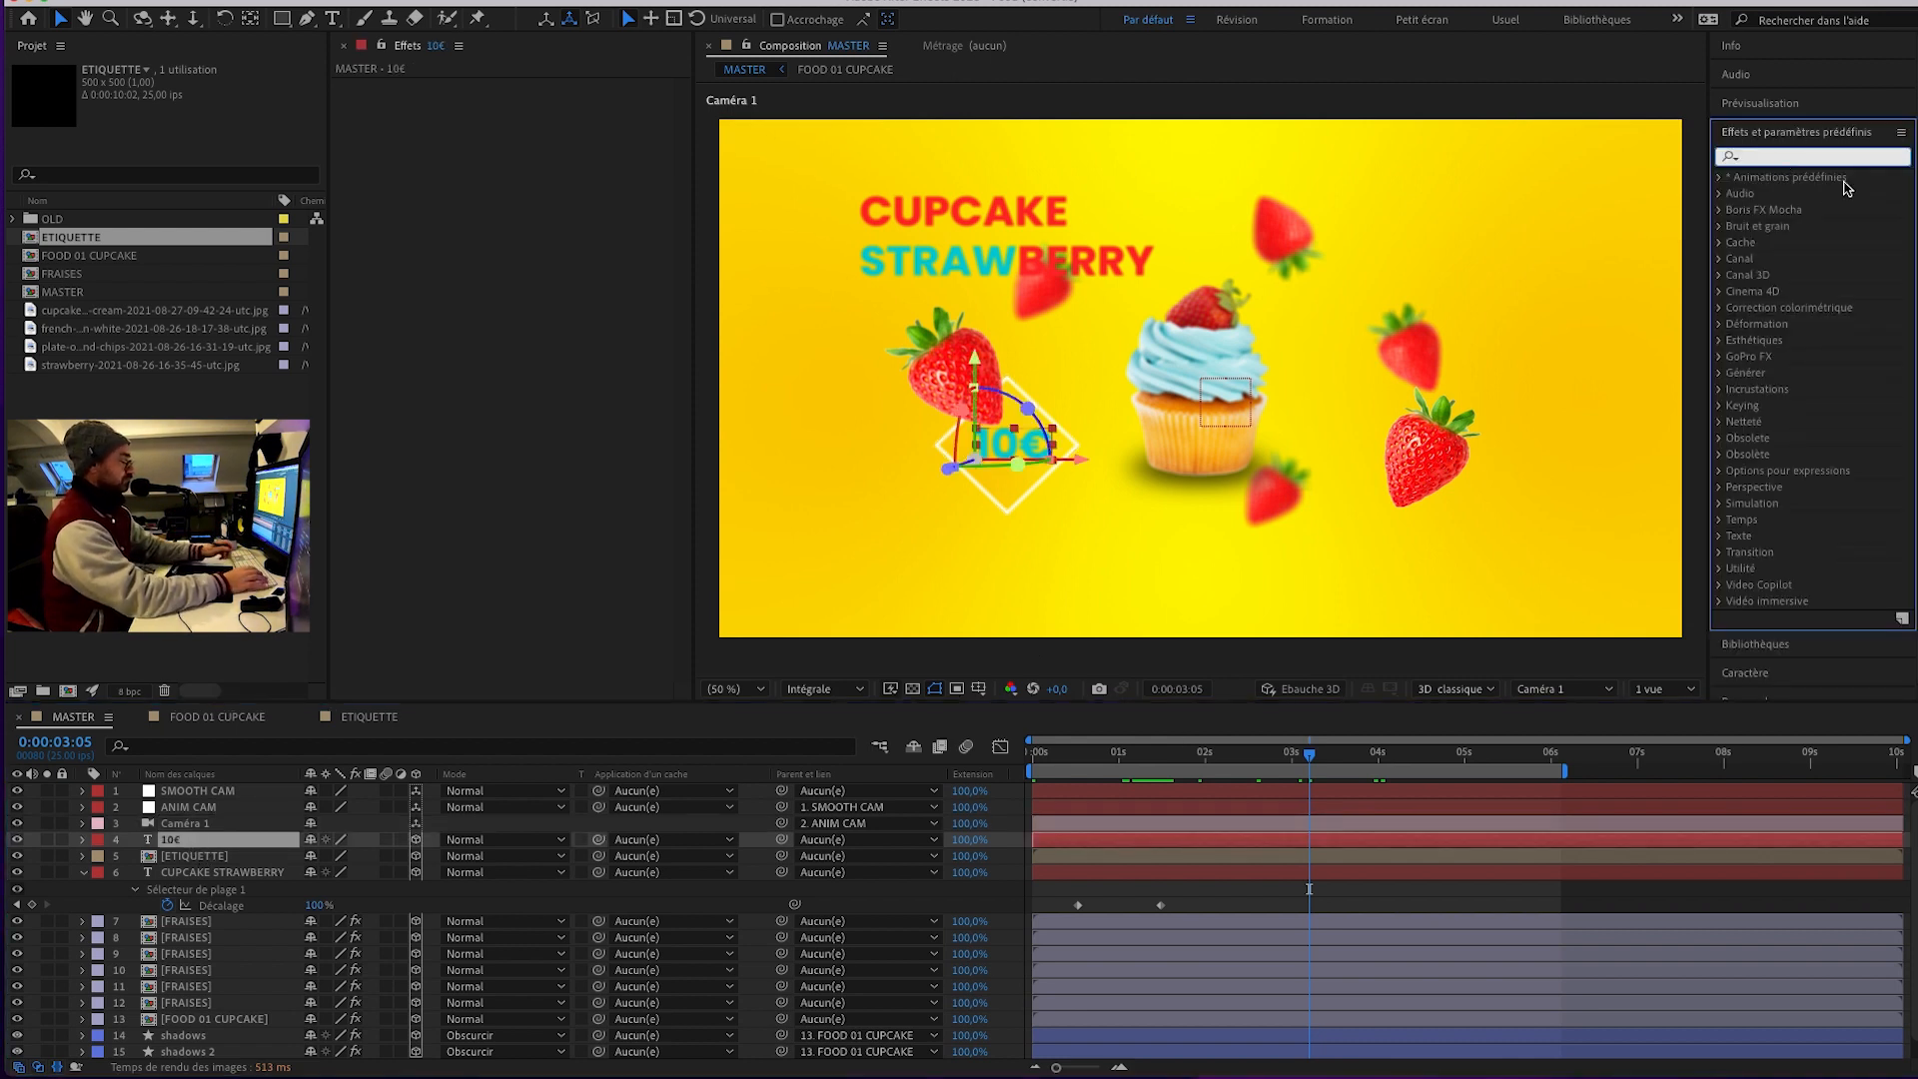
text(om)
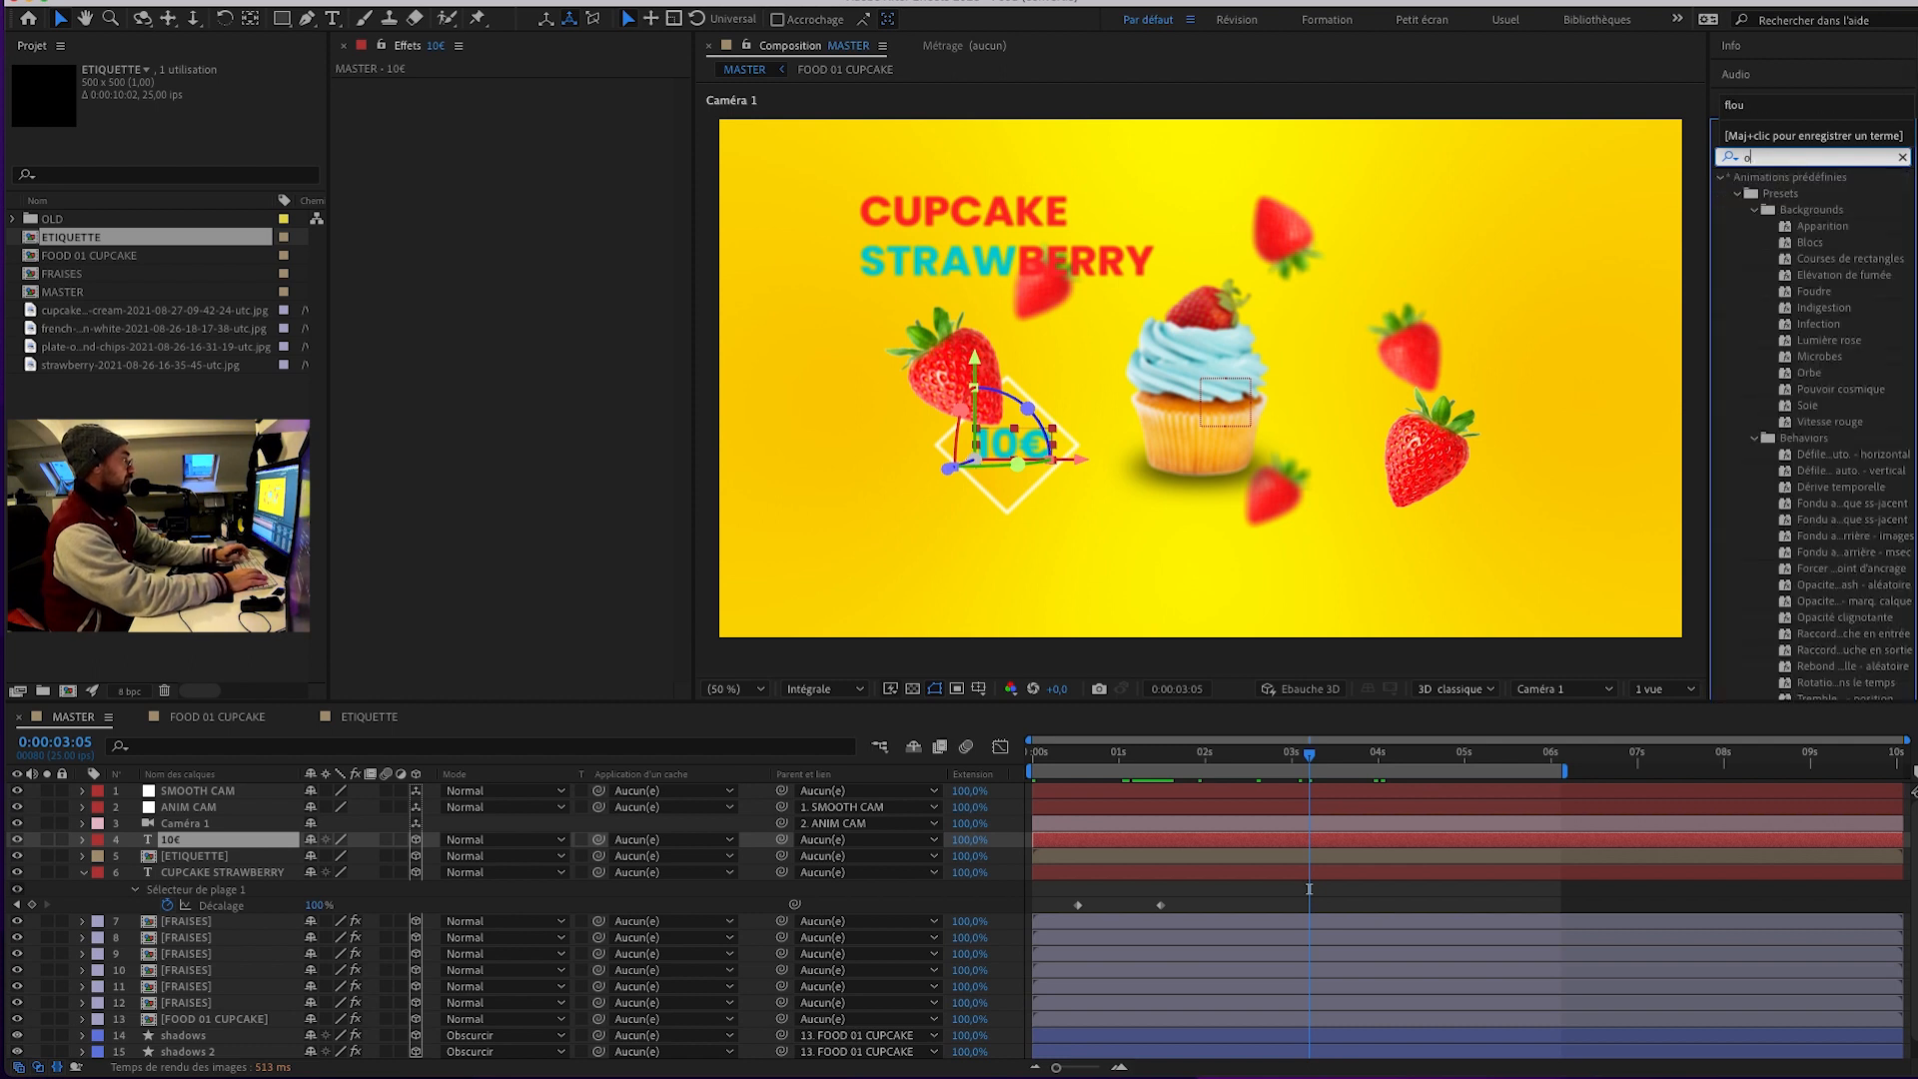
text(bres)
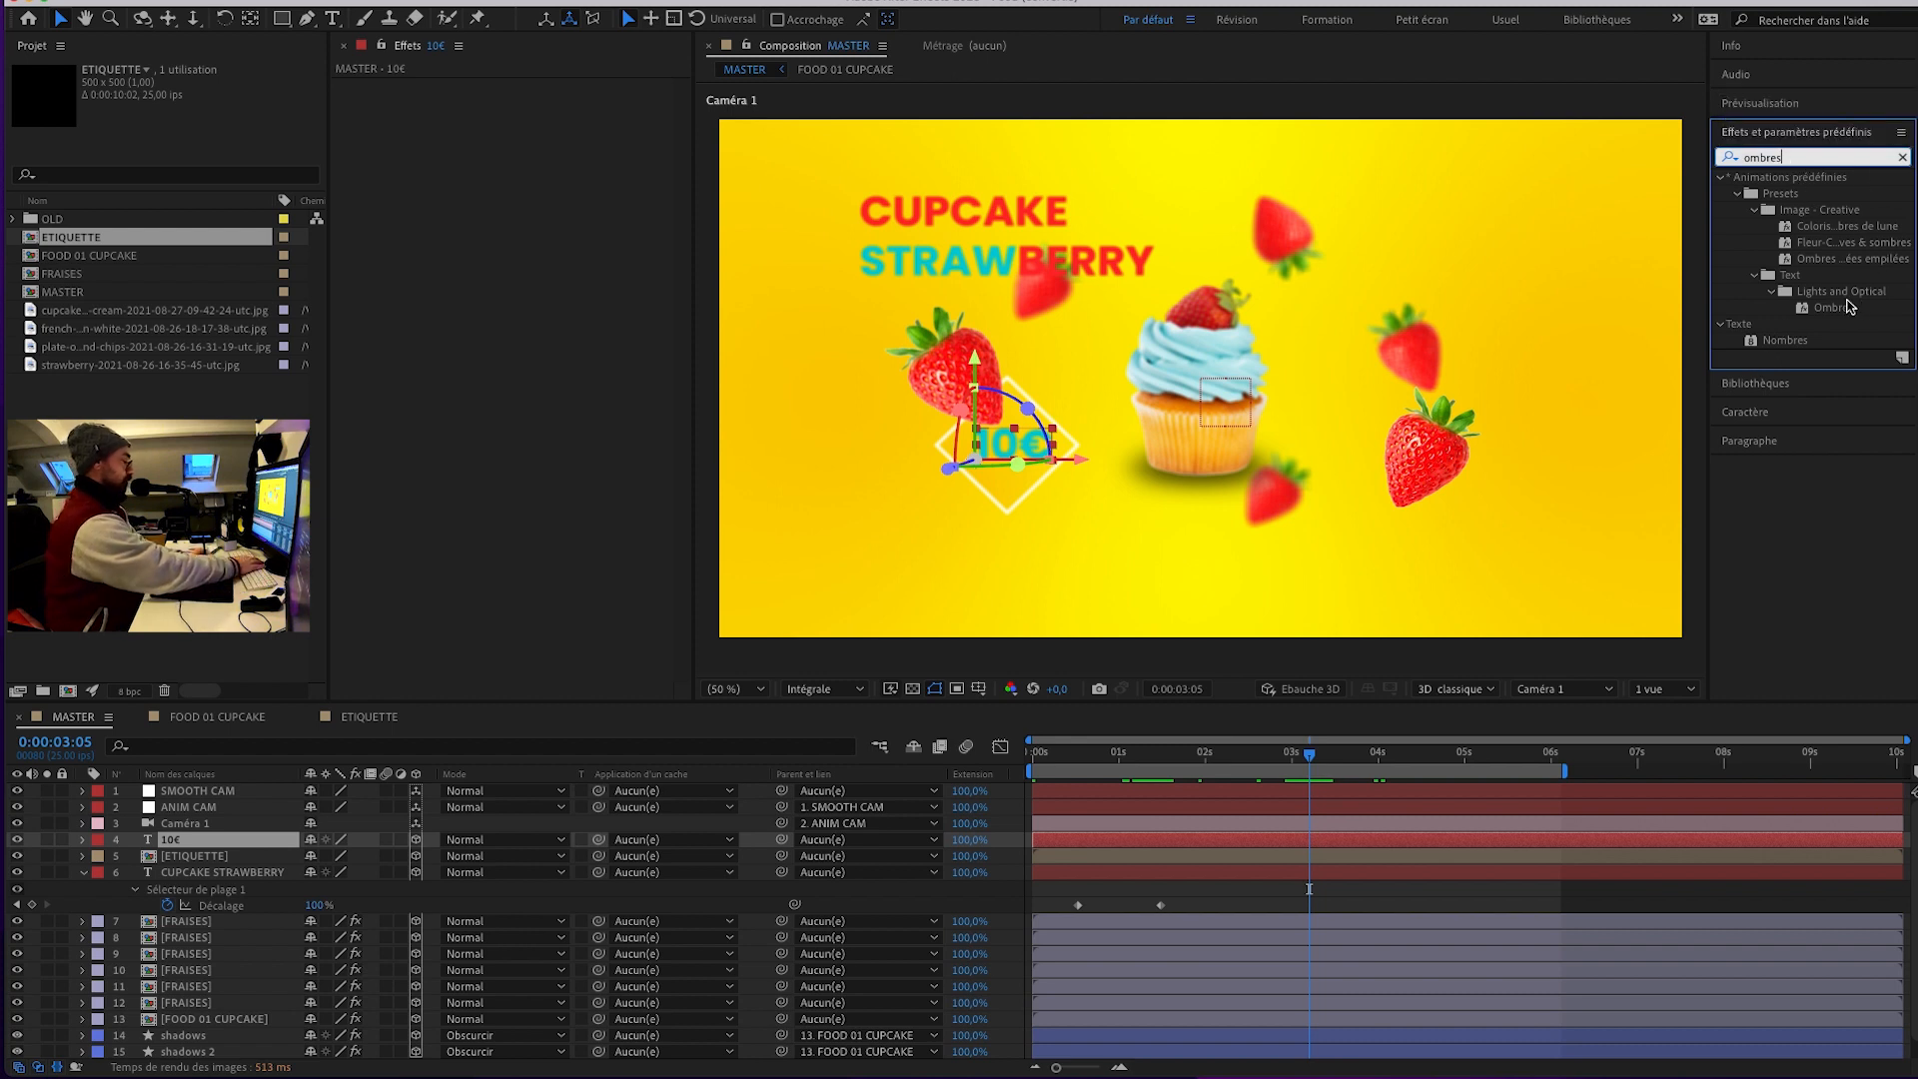
key(BackSpace)
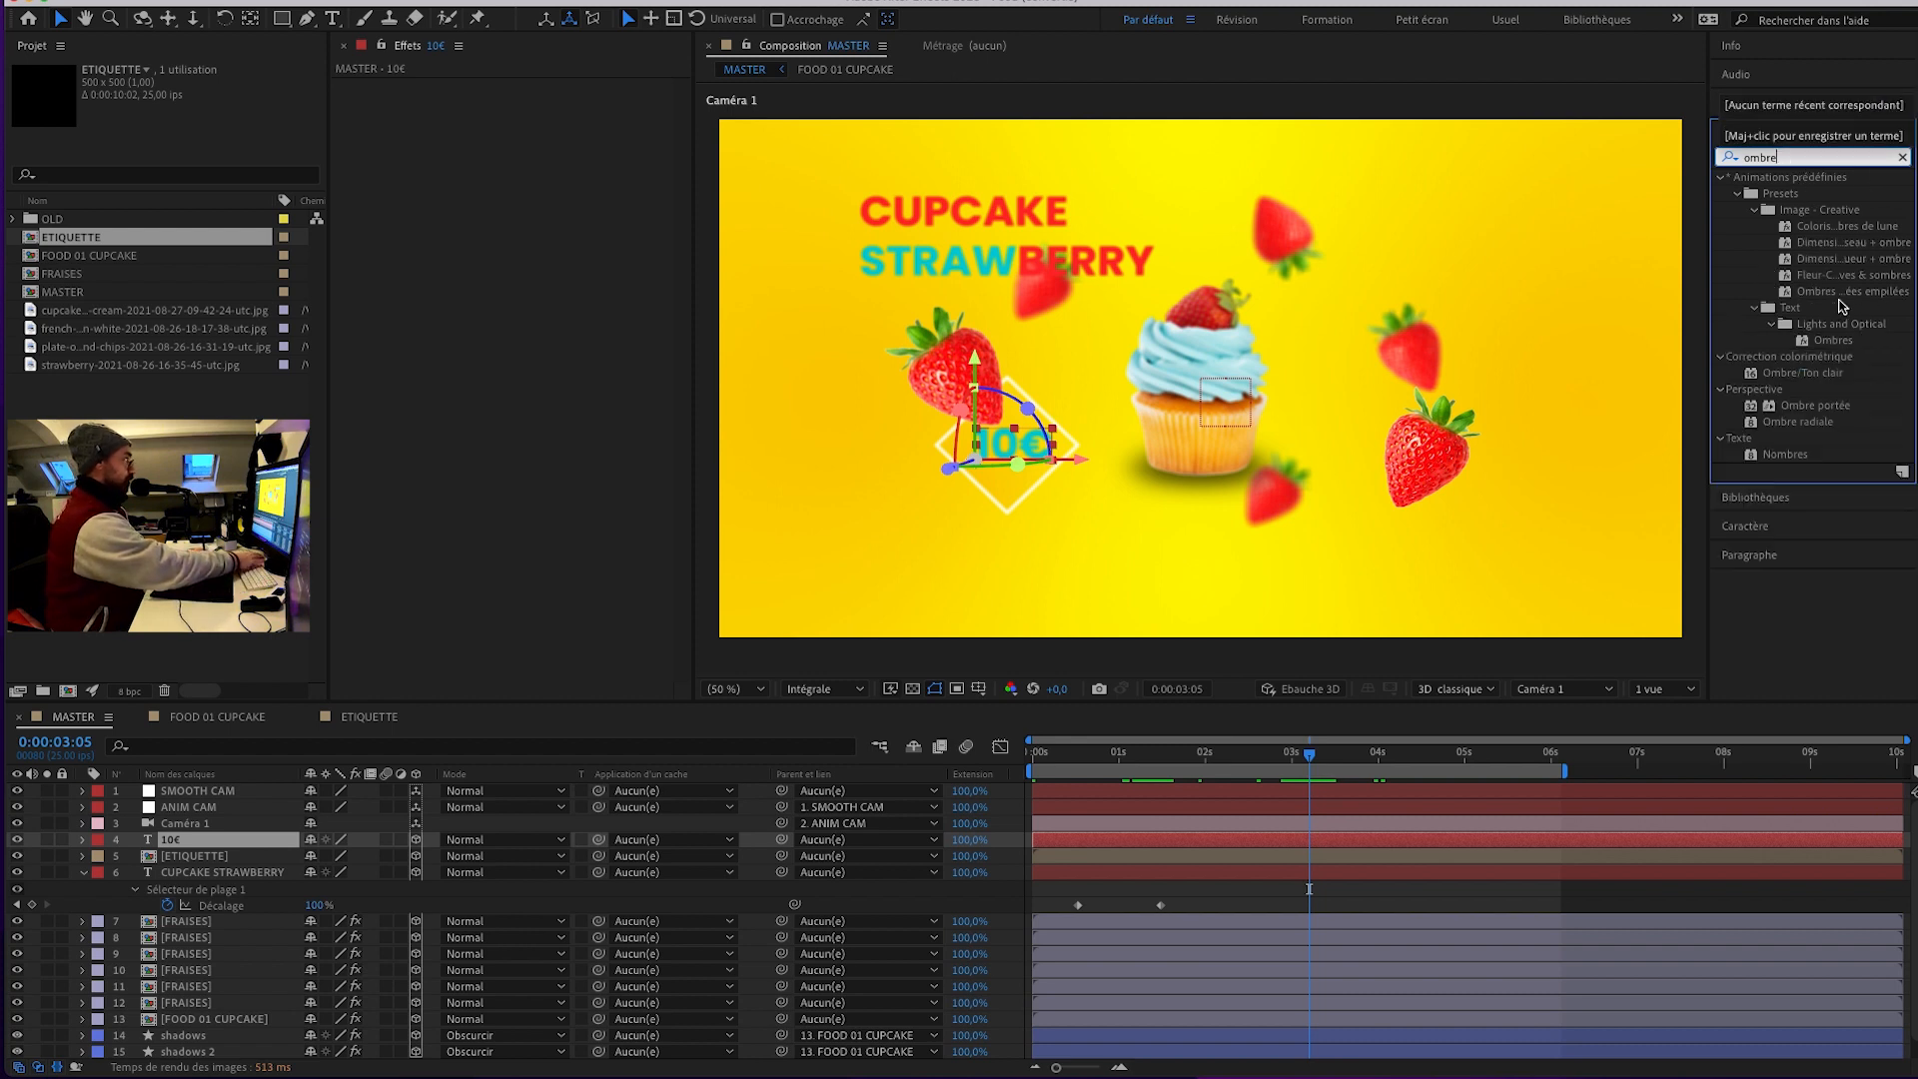
click(1831, 407)
double_click(1817, 410)
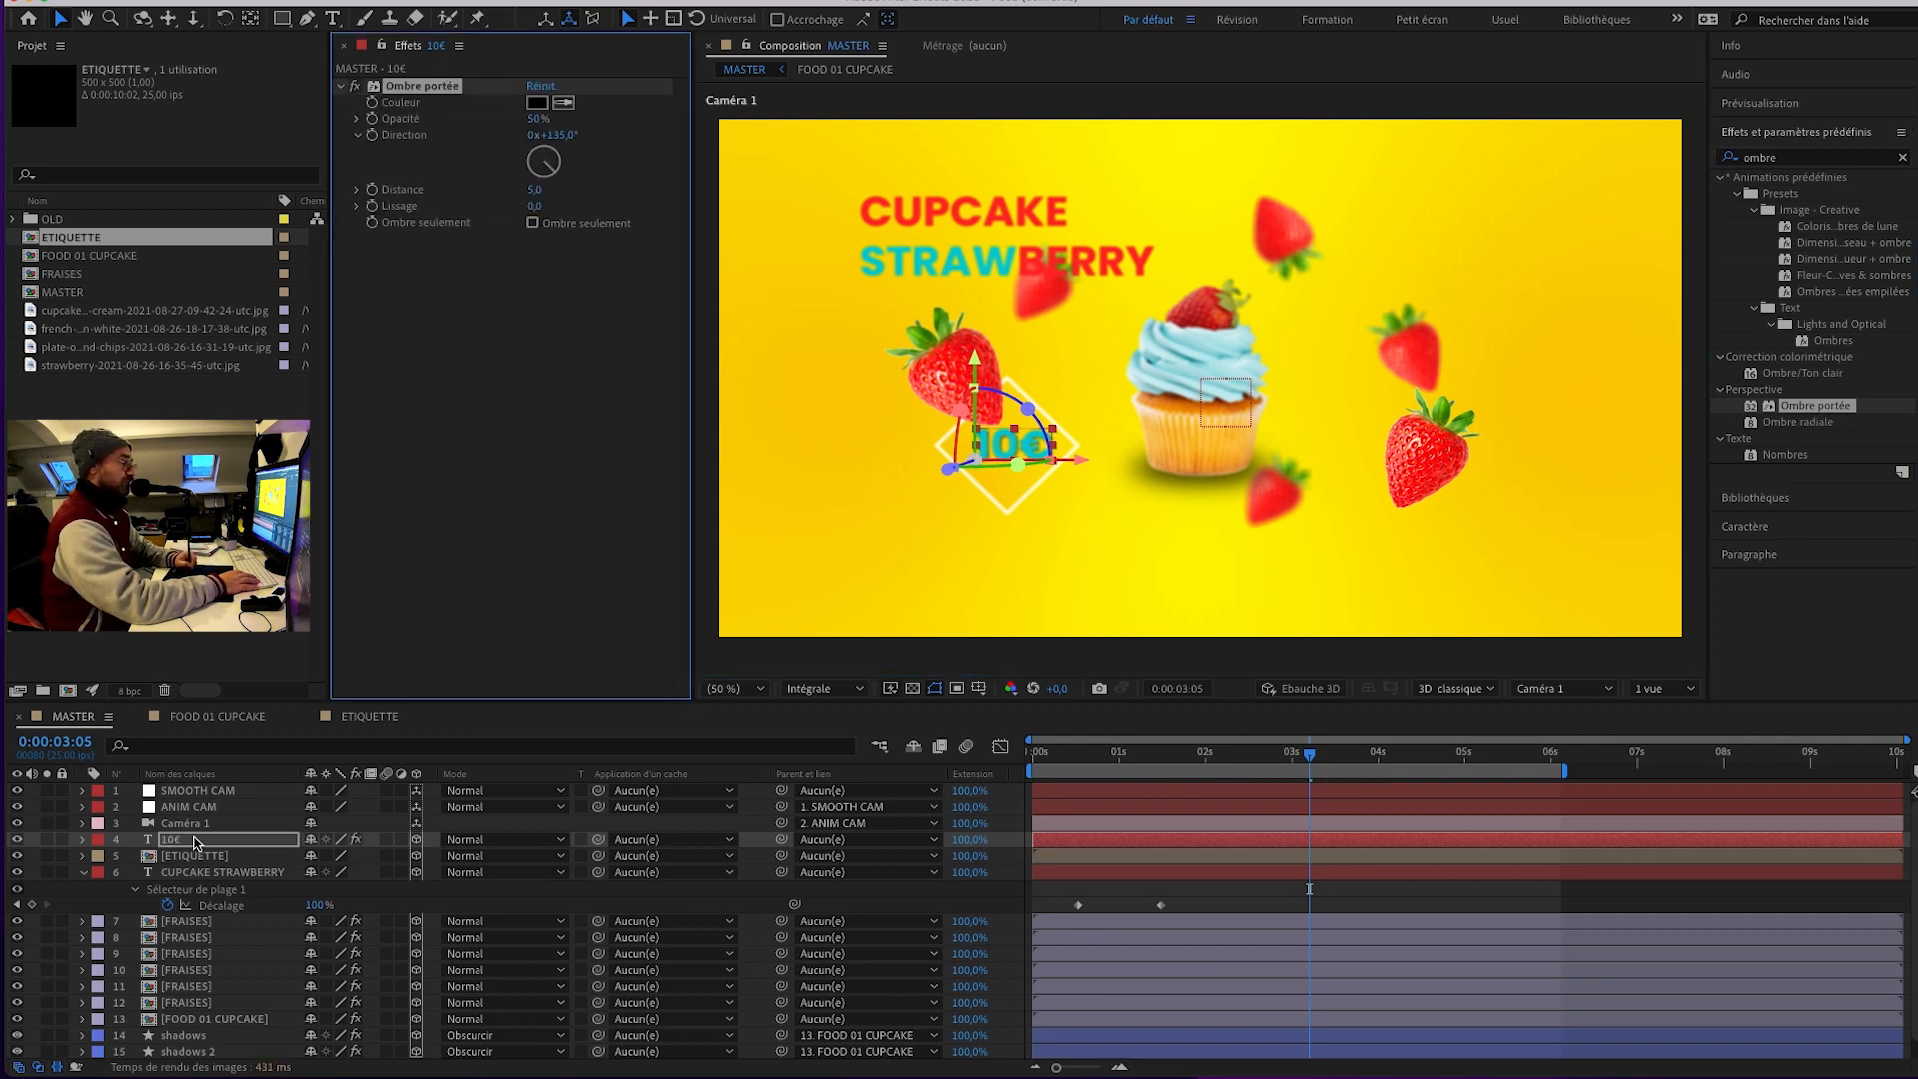
Apply the Ombre portée effect to the CUPCAKE STRAWBERRY text layer and check it earlier in the animation.
click(189, 874)
double_click(1796, 409)
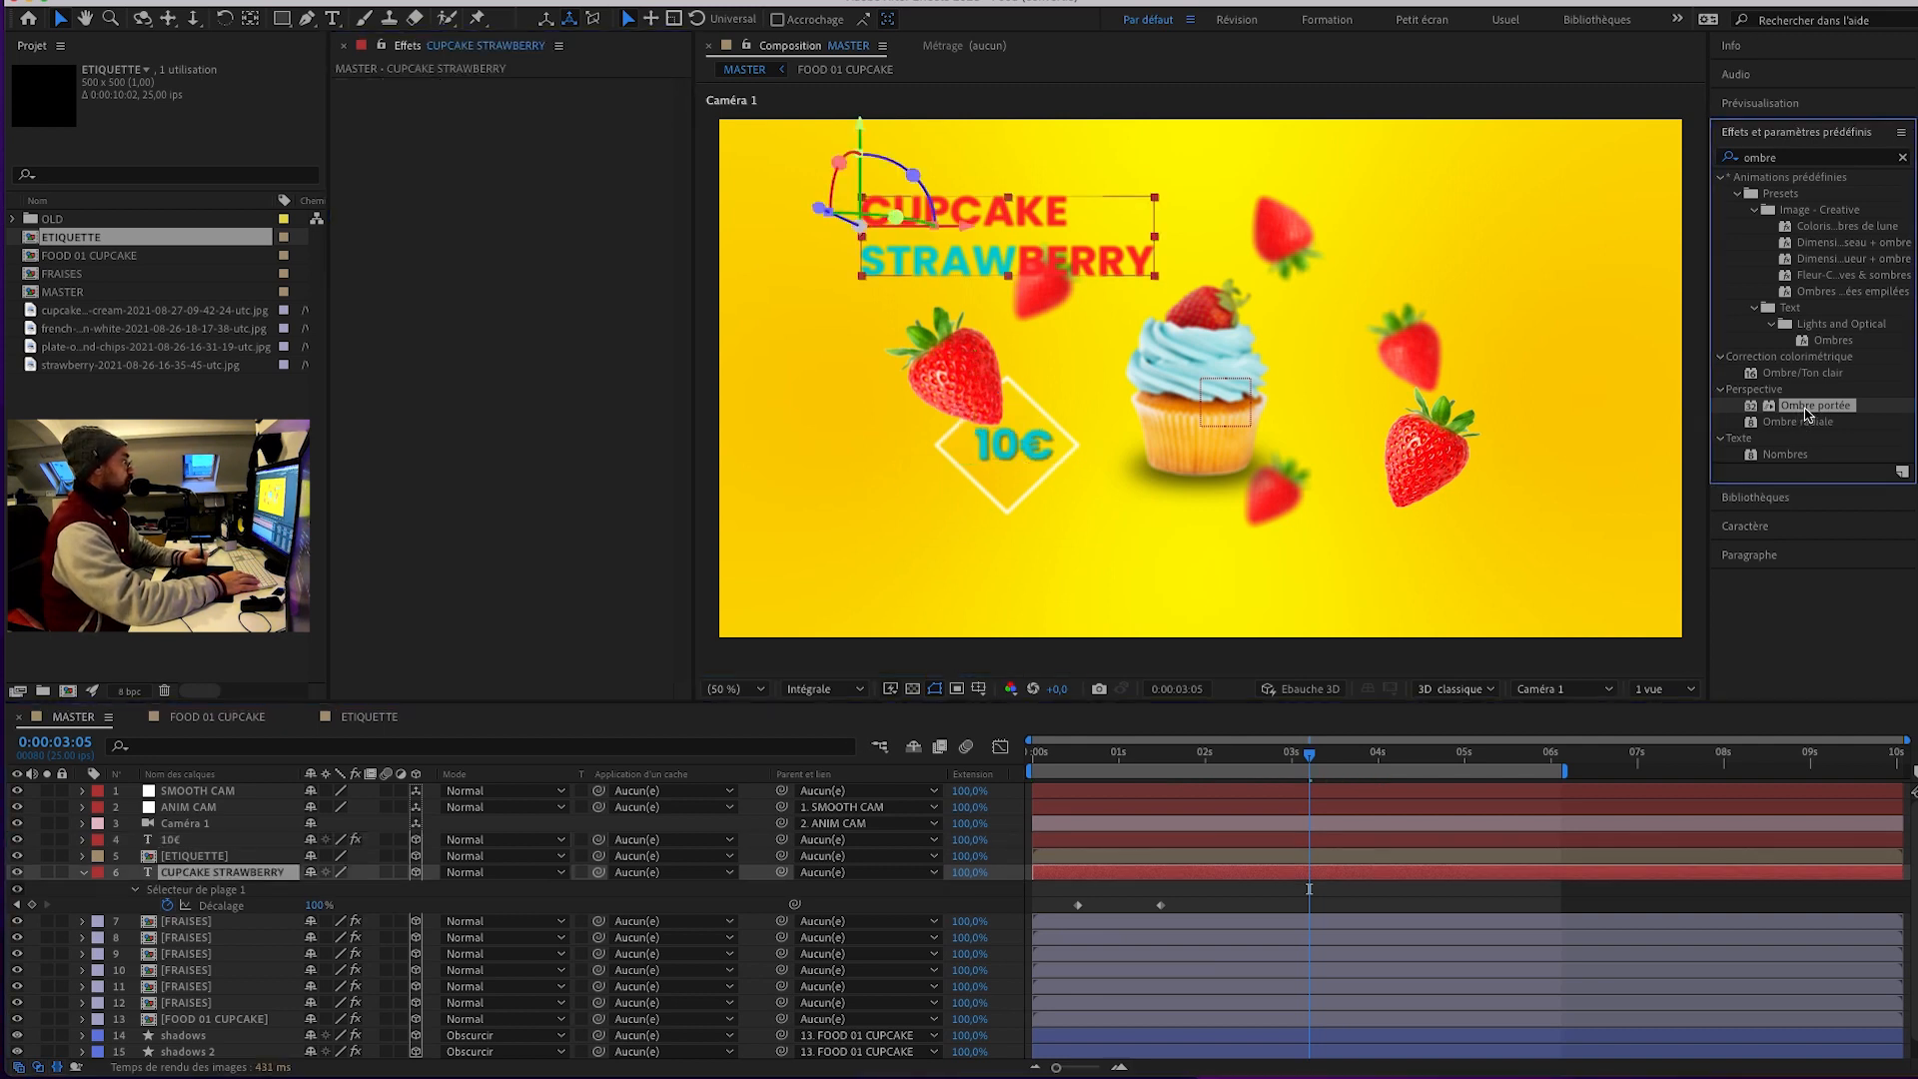
drag(1239, 759, 1143, 756)
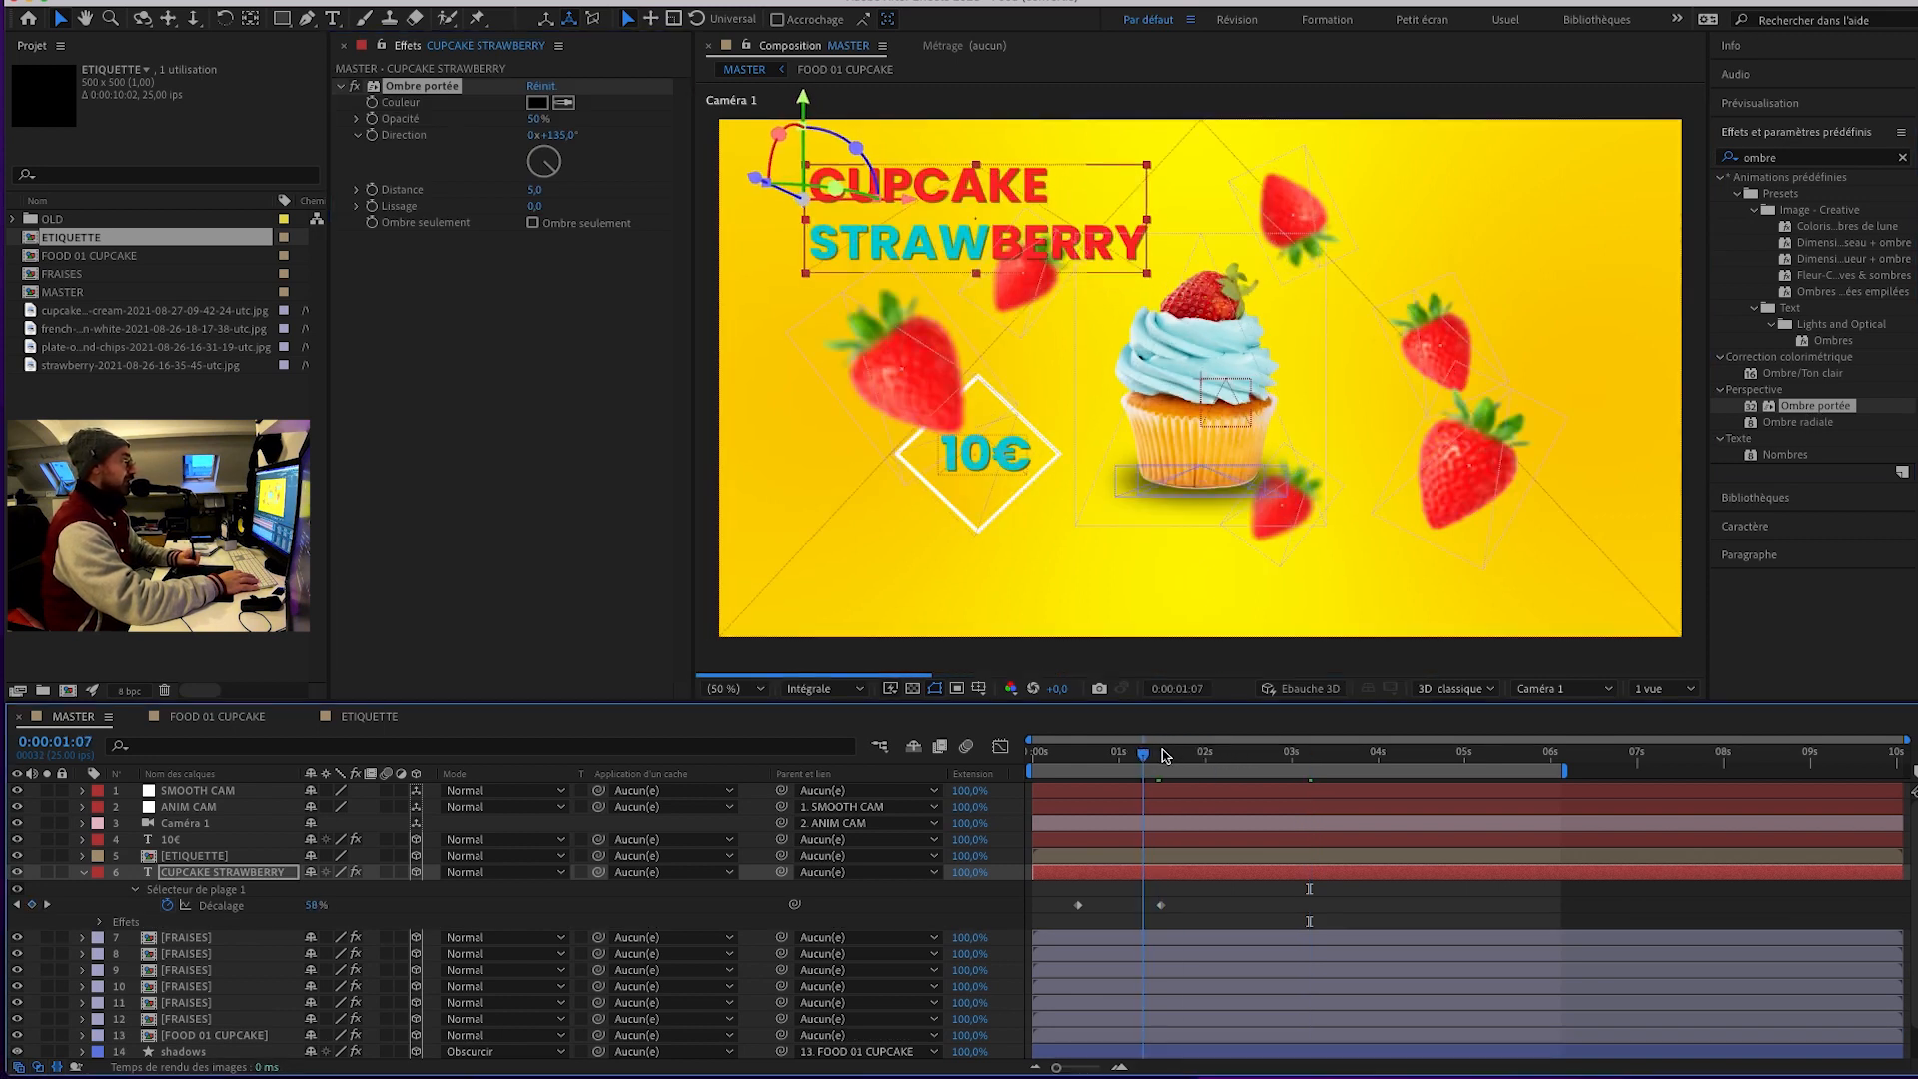
Add the Ombre portée effect to the ETIQUETTE layer.
mouse_move(1181, 759)
mouse_down()
mouse_move(1283, 765)
mouse_move(1159, 765)
mouse_up()
click(222, 856)
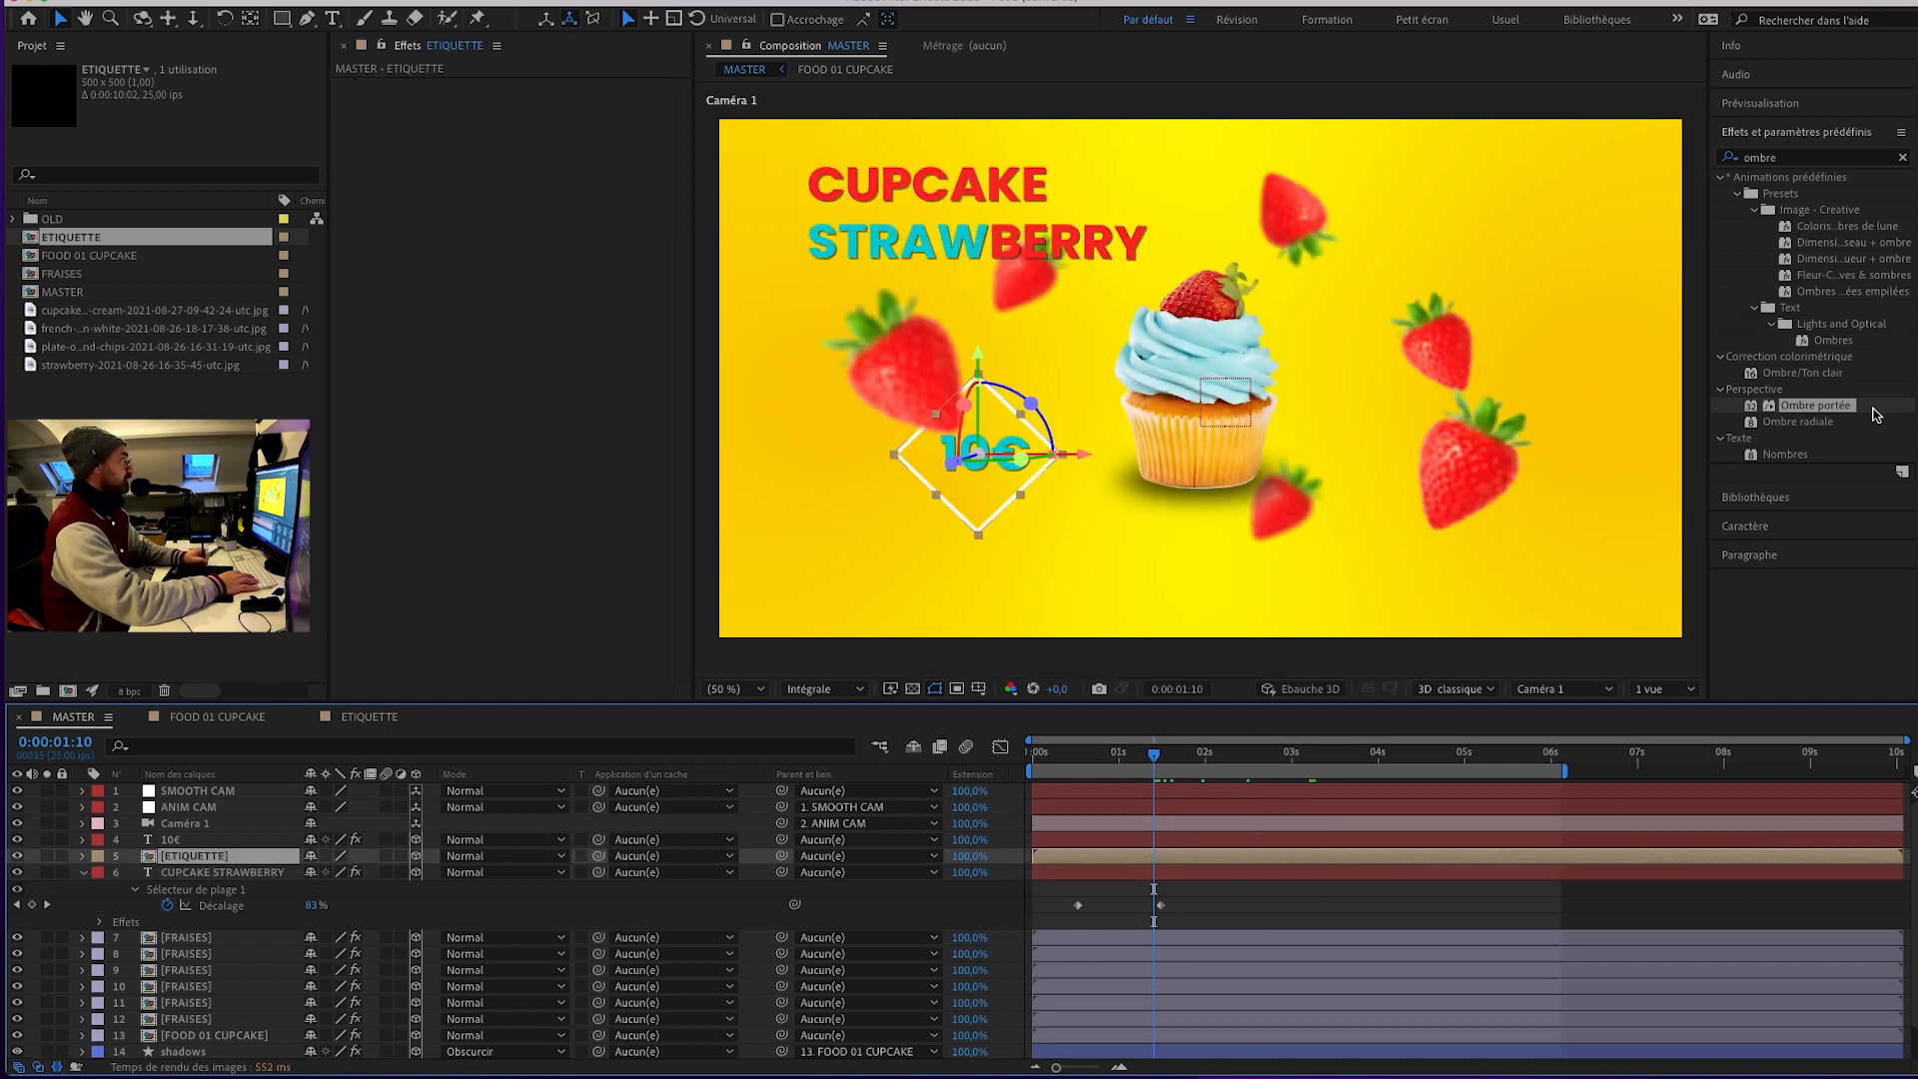
drag(1815, 405, 1218, 566)
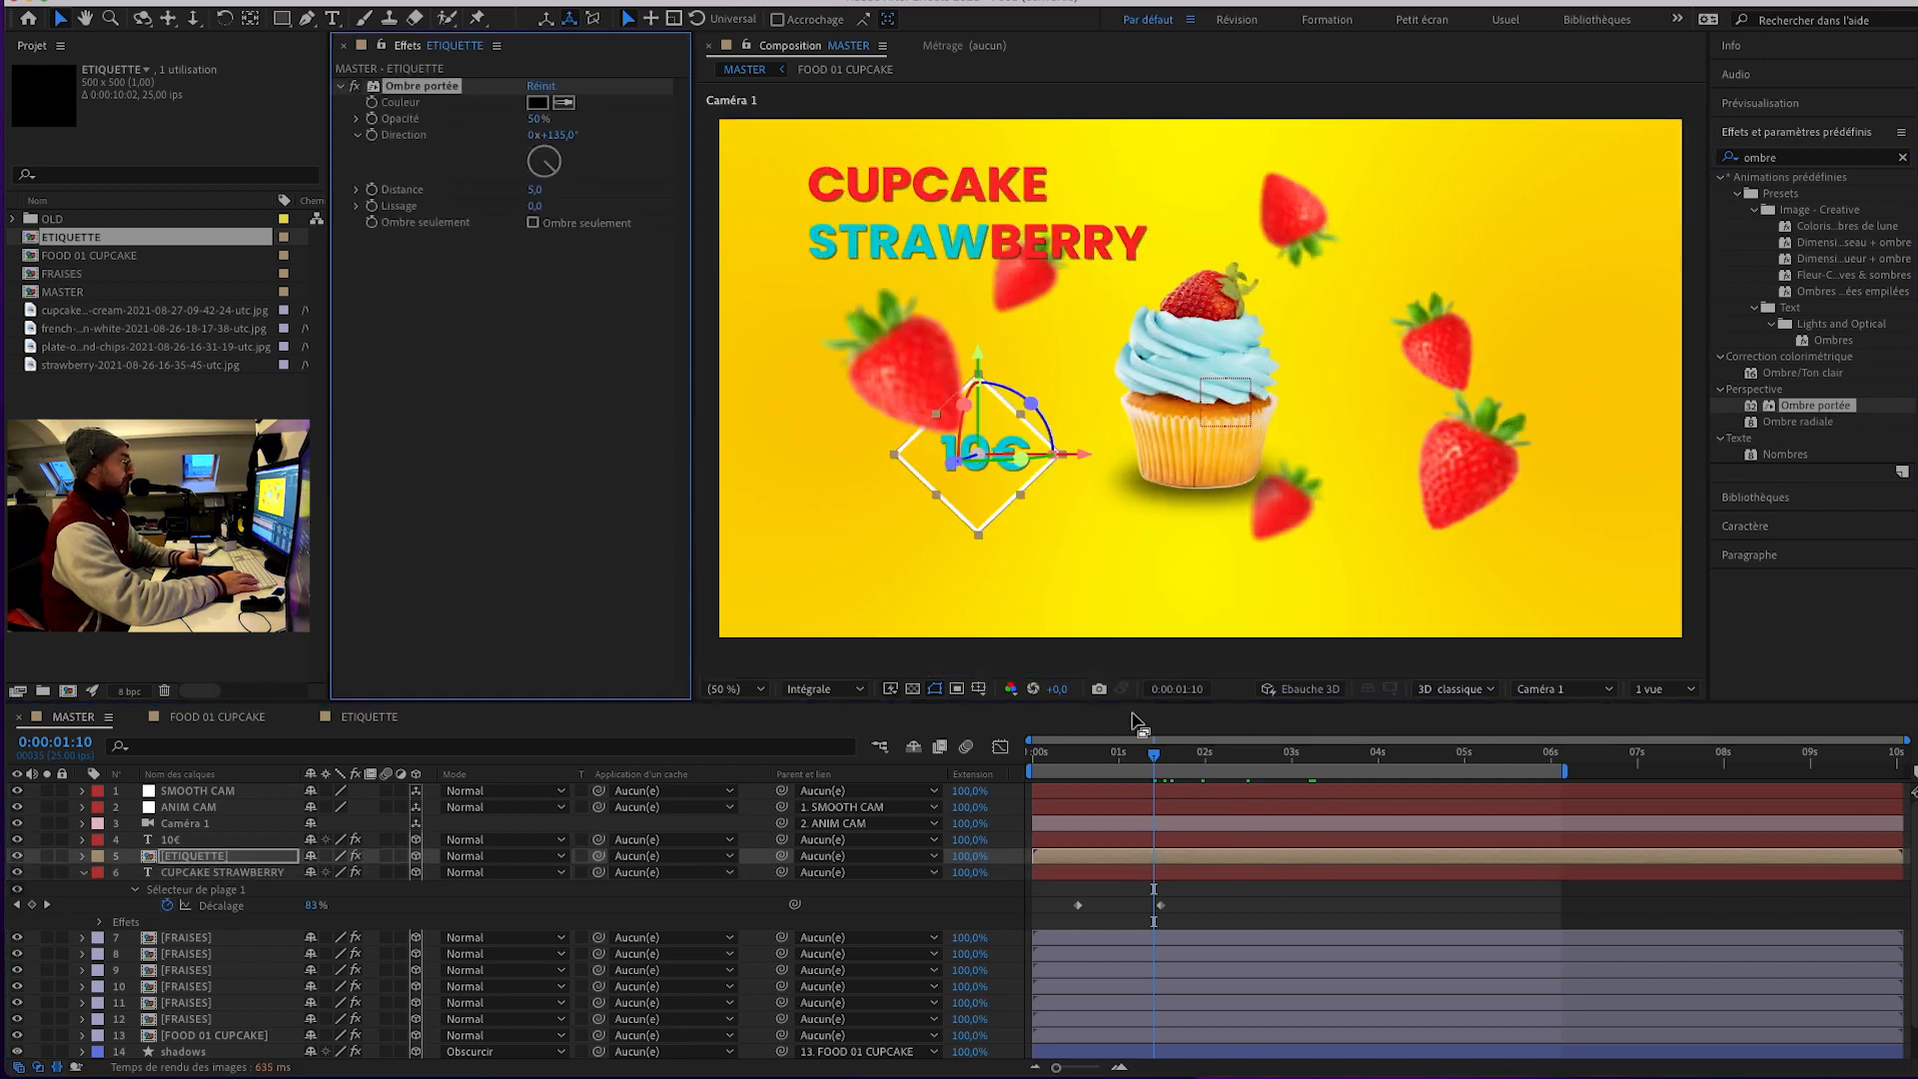
Preview the animation and end the MASTER work area at 0:00:03:18.
mouse_move(1097, 756)
mouse_down()
mouse_move(1051, 756)
mouse_move(1125, 764)
mouse_up()
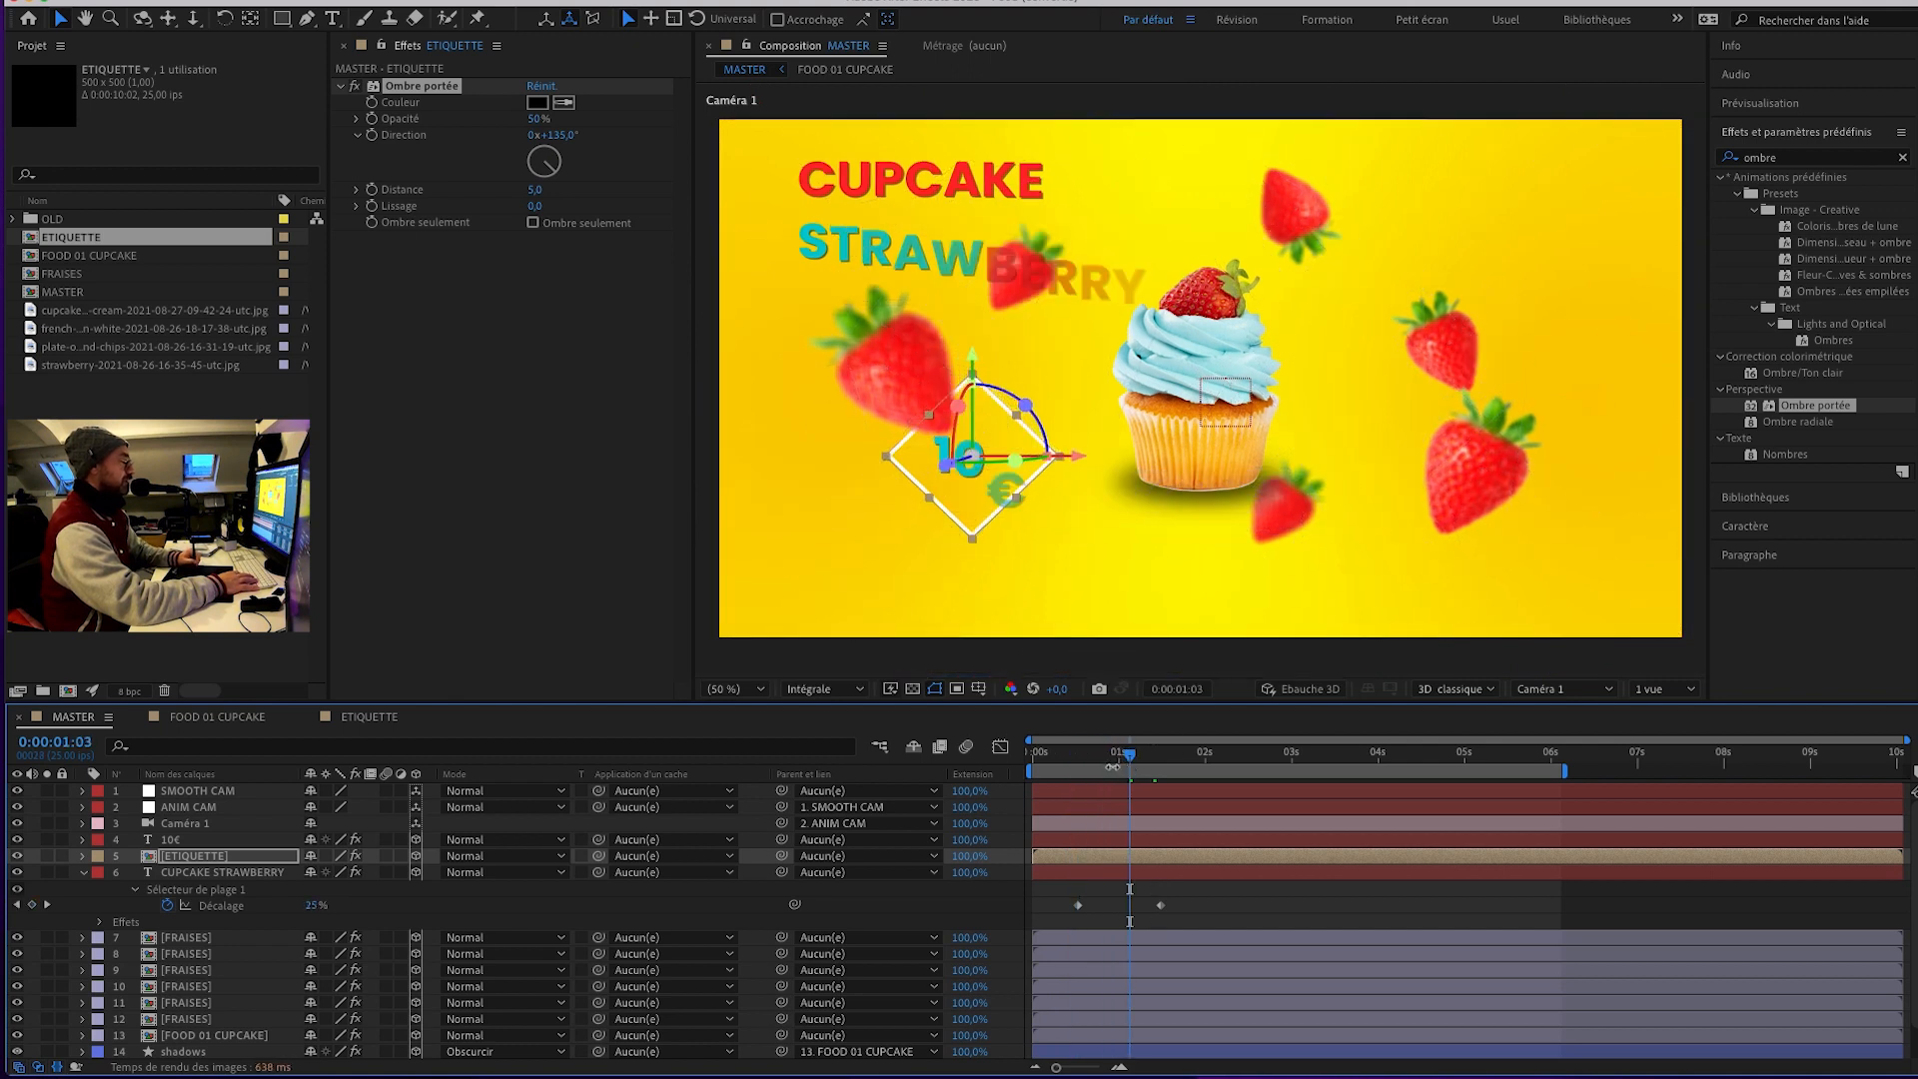
key(space)
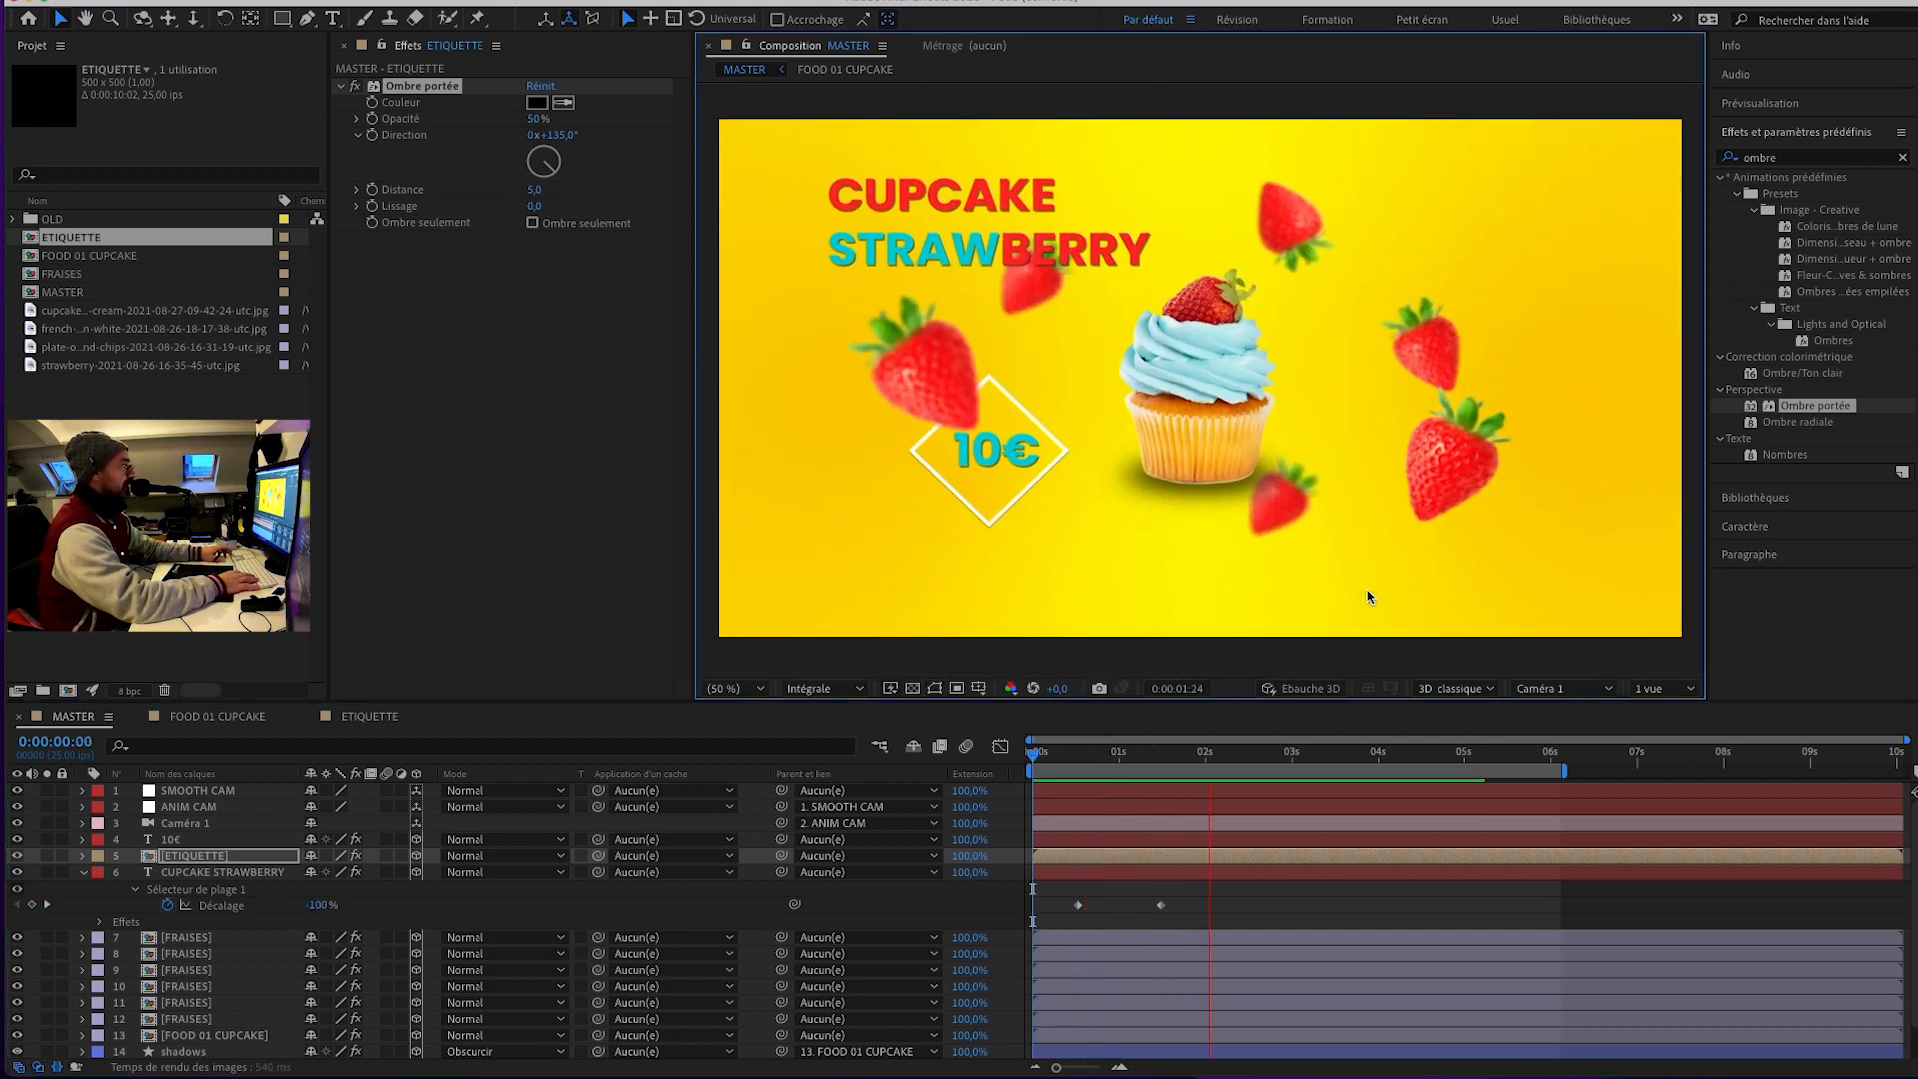
key(space)
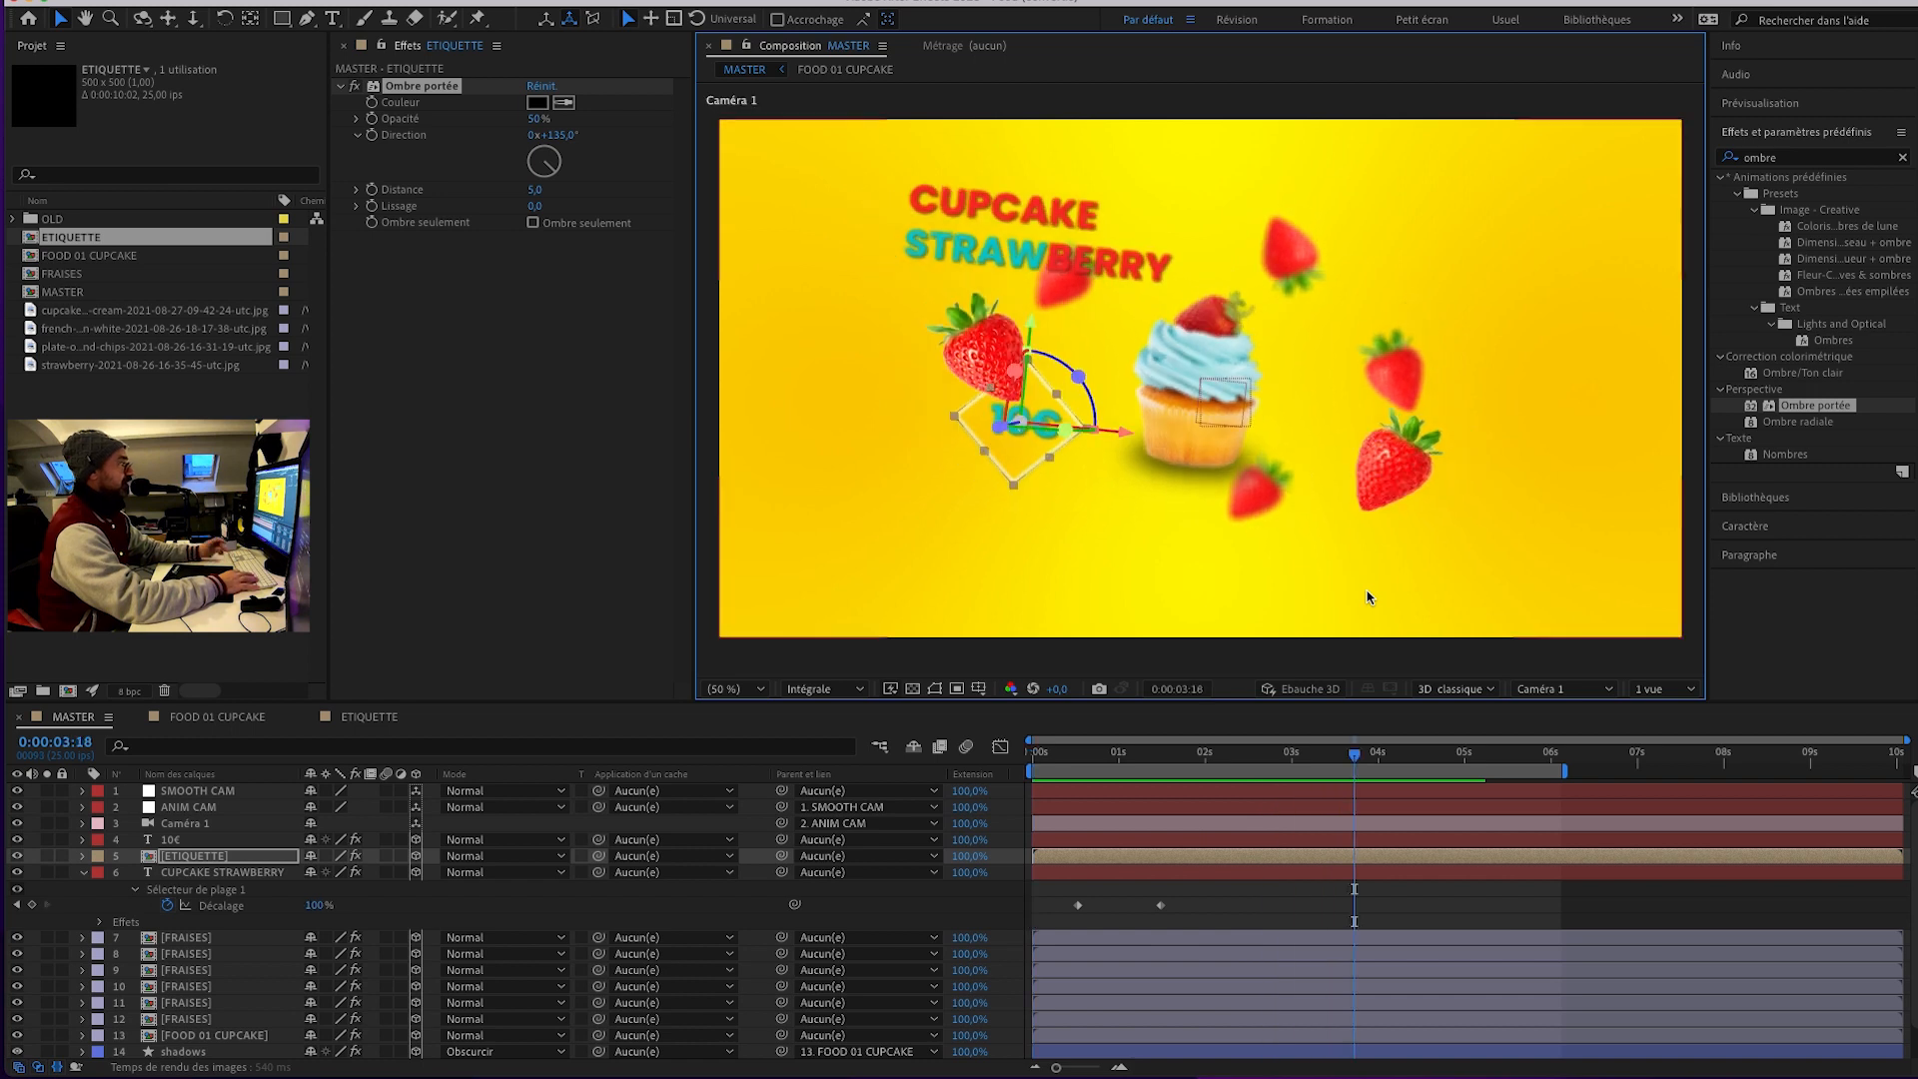
key(n)
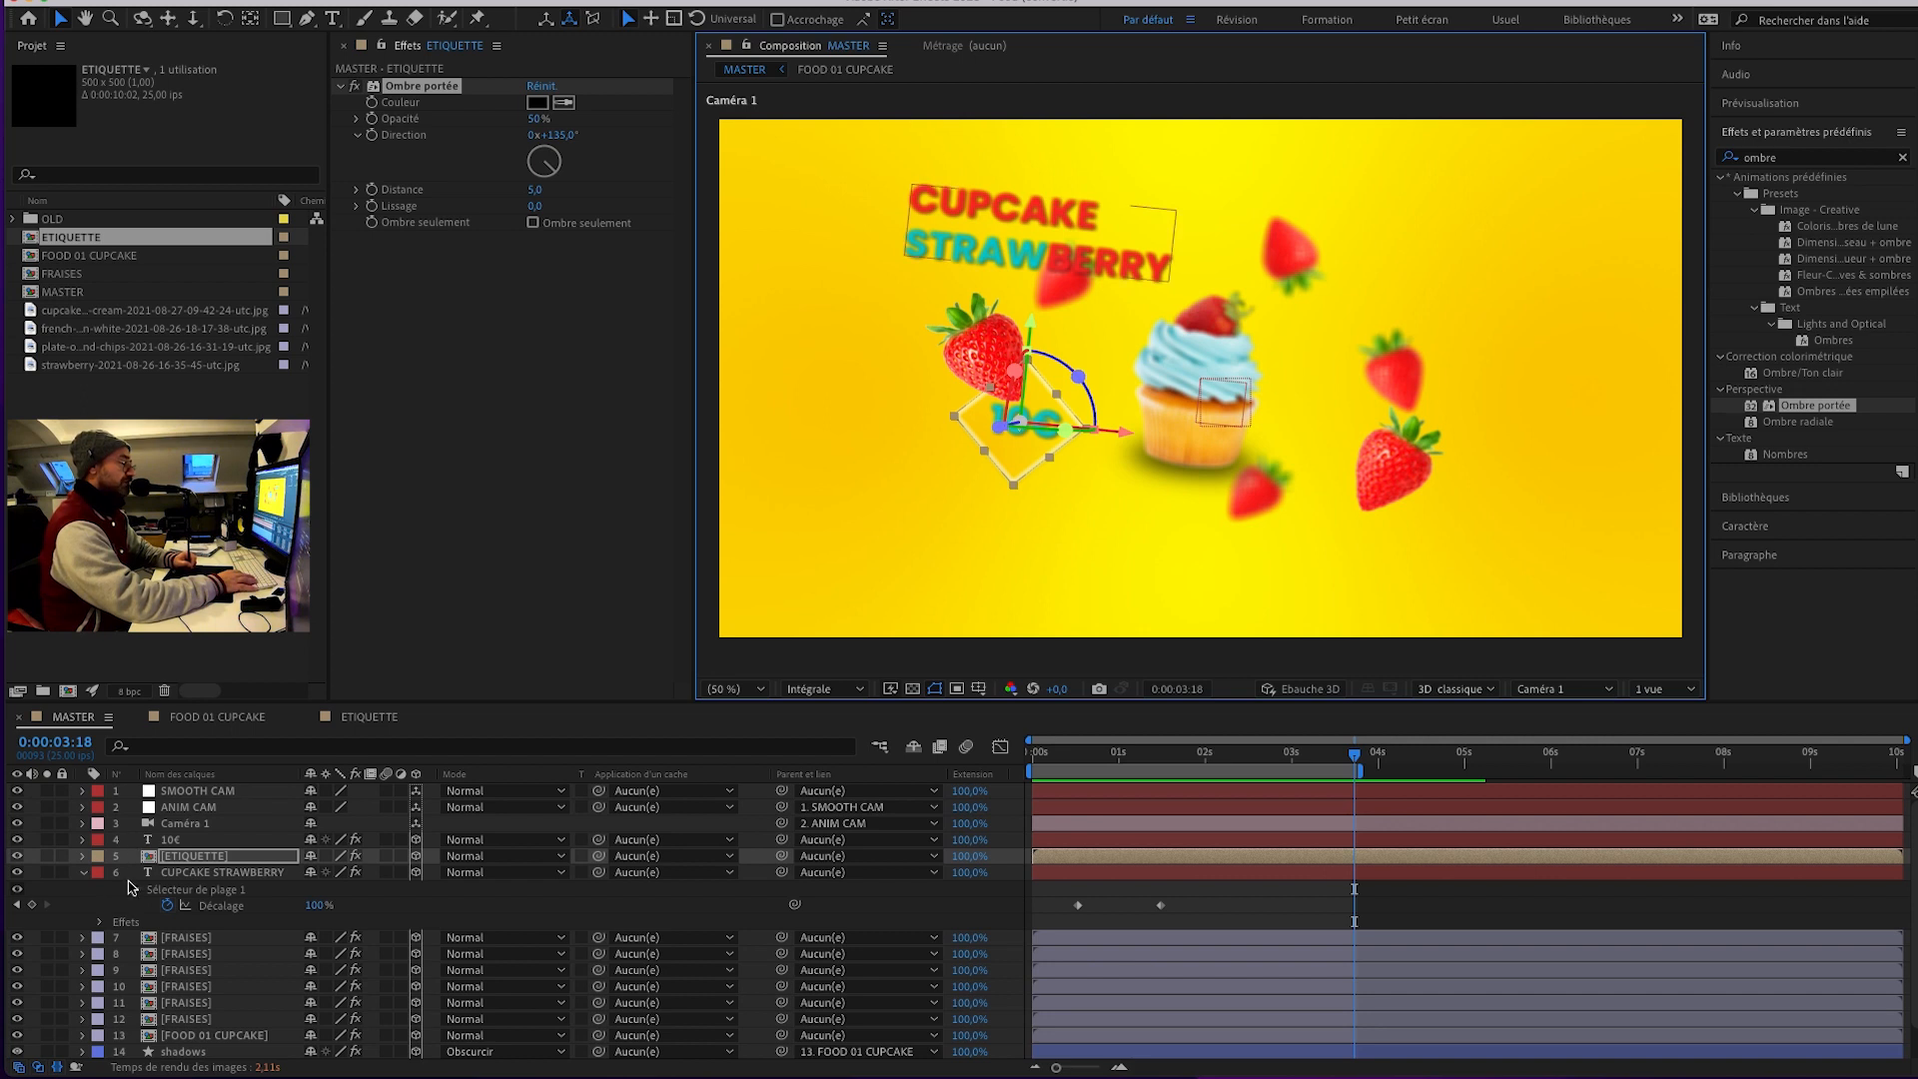
Collapse the CUPCAKE STRAWBERRY layer's properties and enlarge the timeline area so all the layers are visible.
click(84, 873)
click(86, 877)
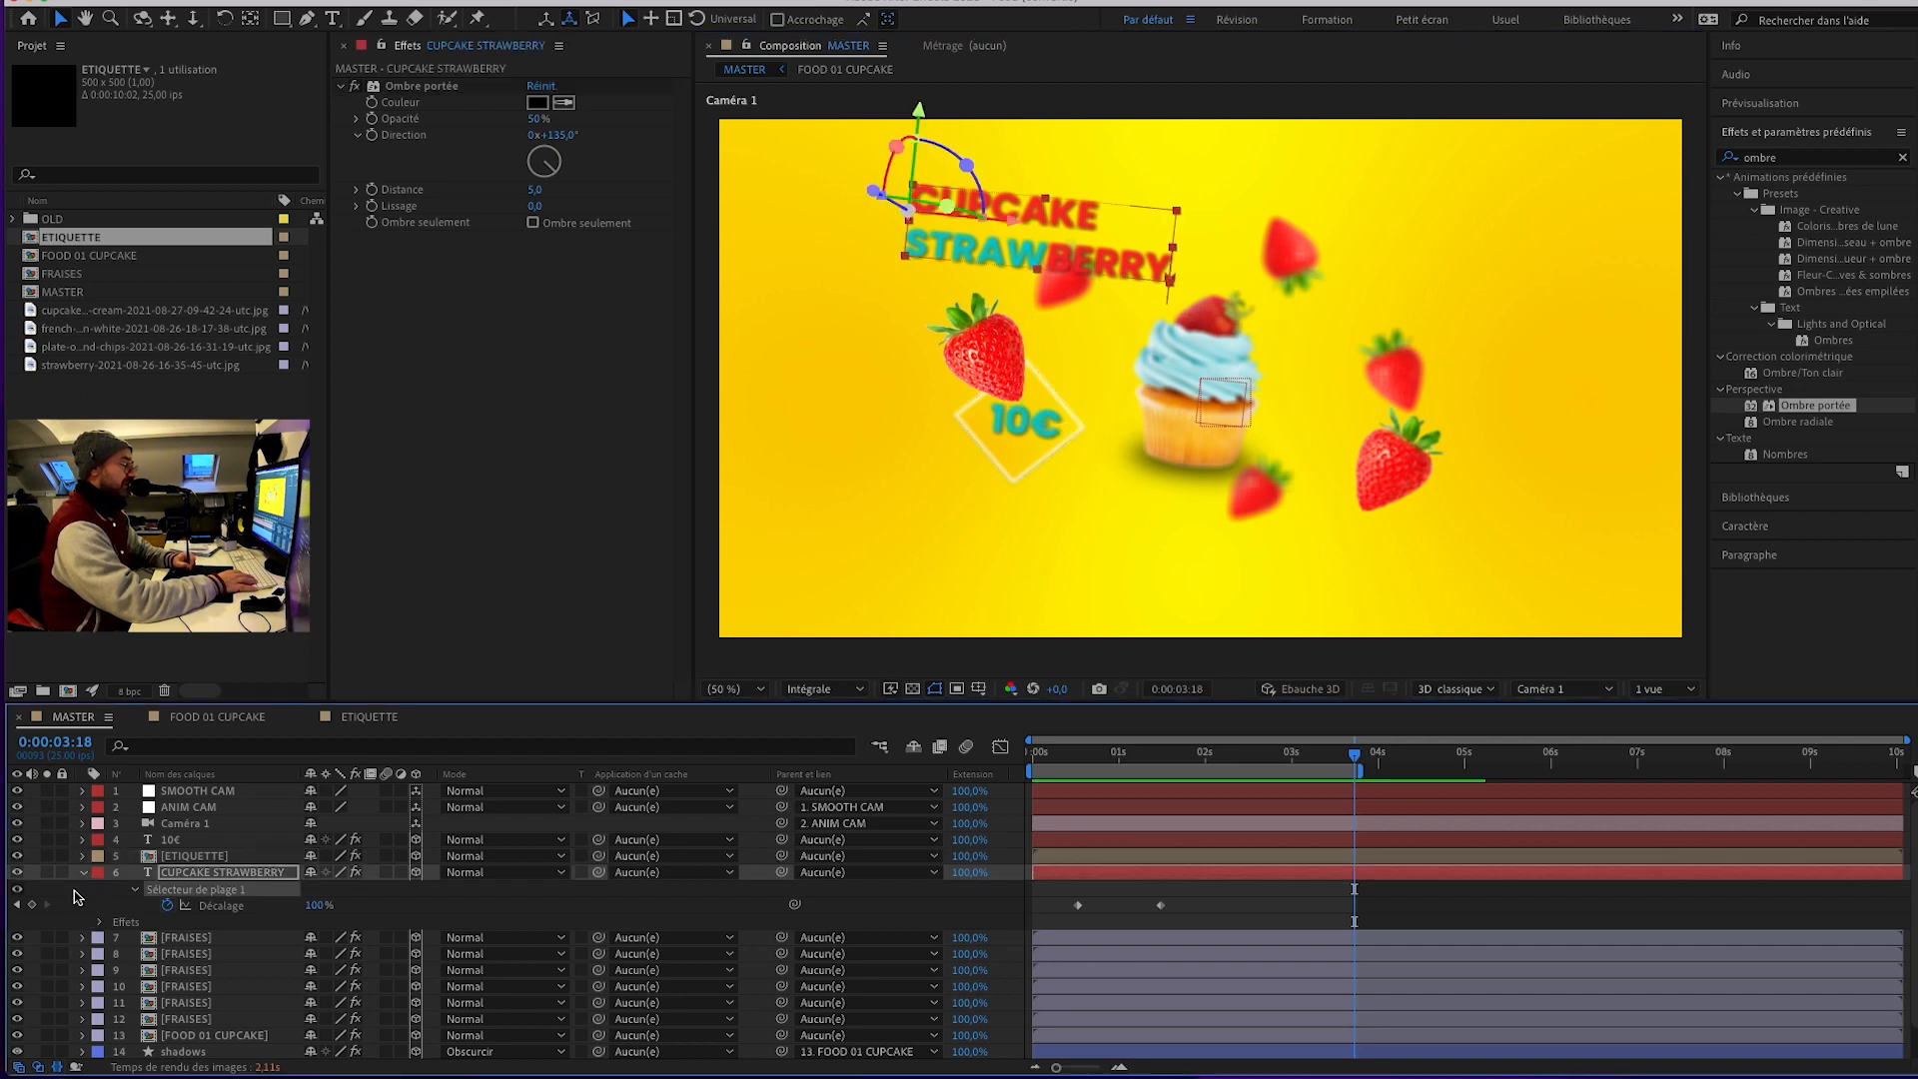
click(84, 874)
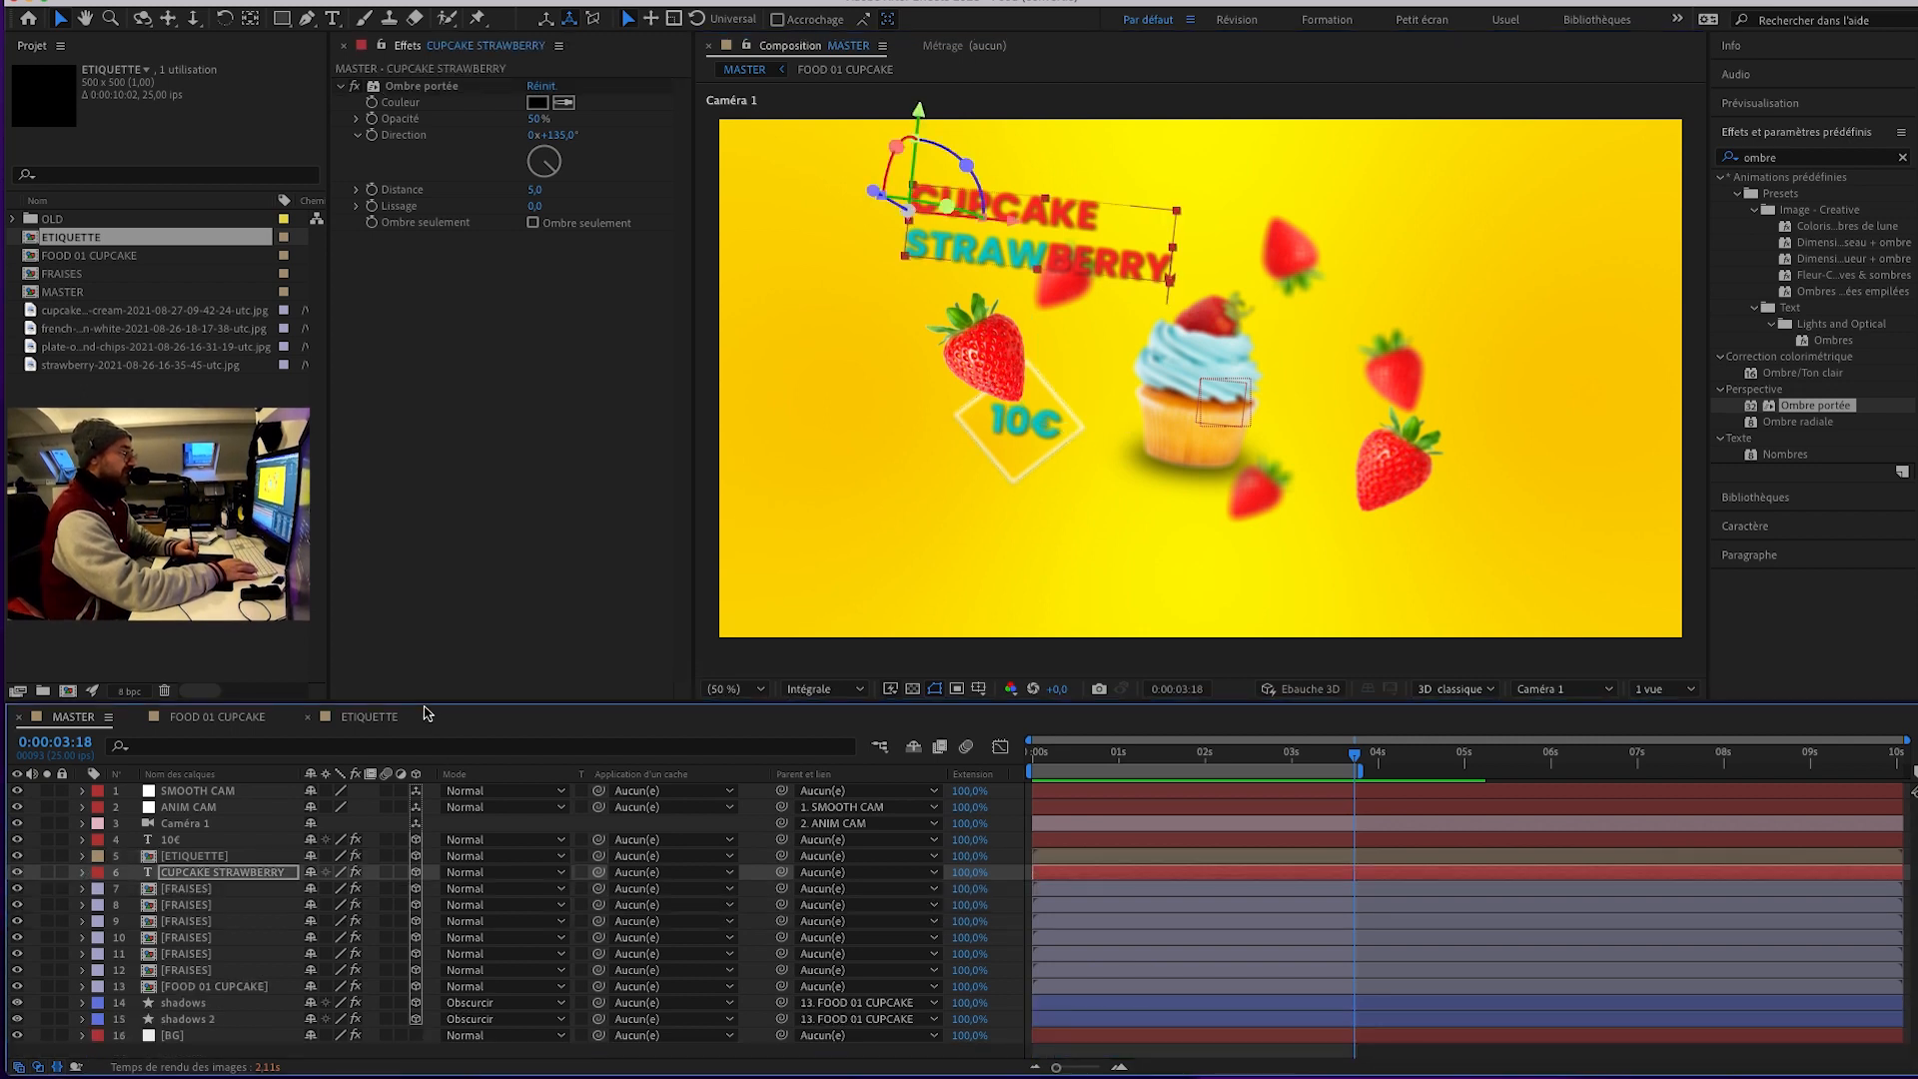
drag(444, 650, 431, 615)
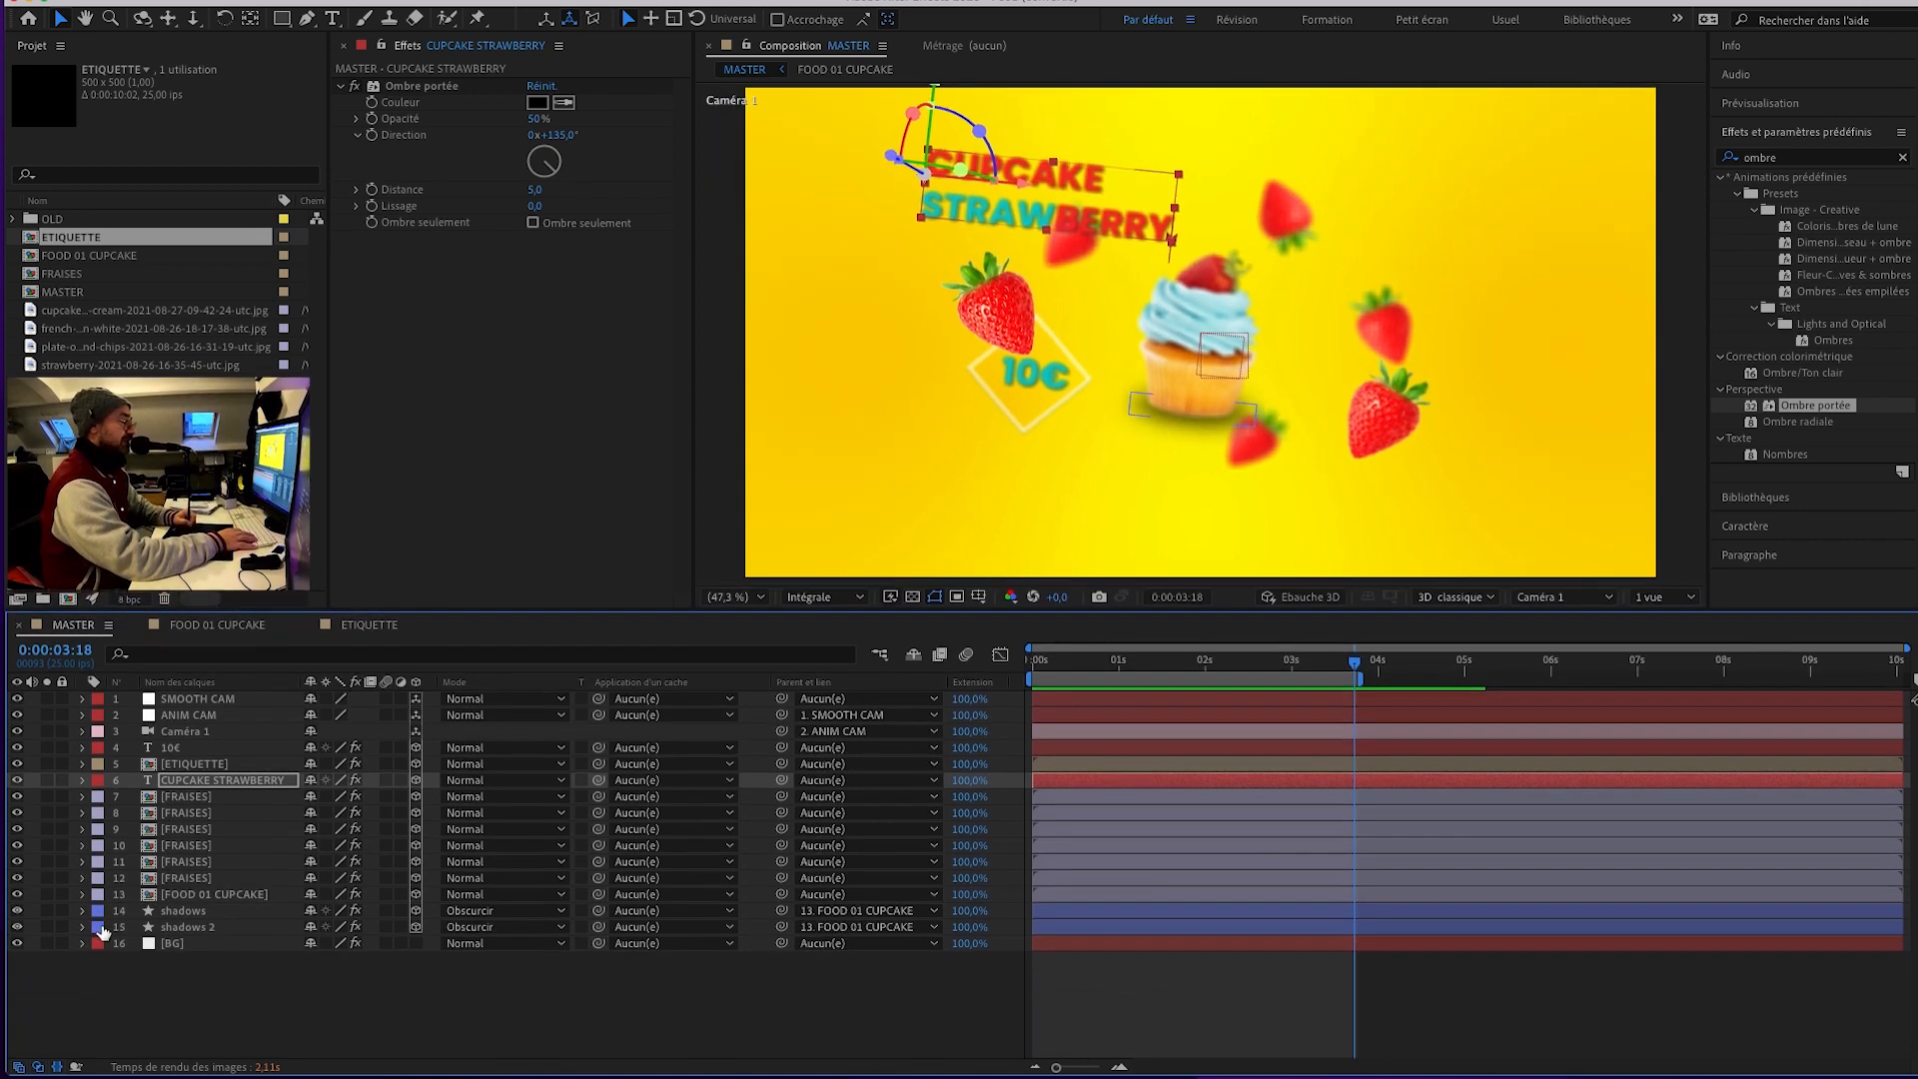
Precompose all MASTER layers from SMOOTH CAM to shadows 2, excluding BG, into a composition named PLAT N01.
click(215, 699)
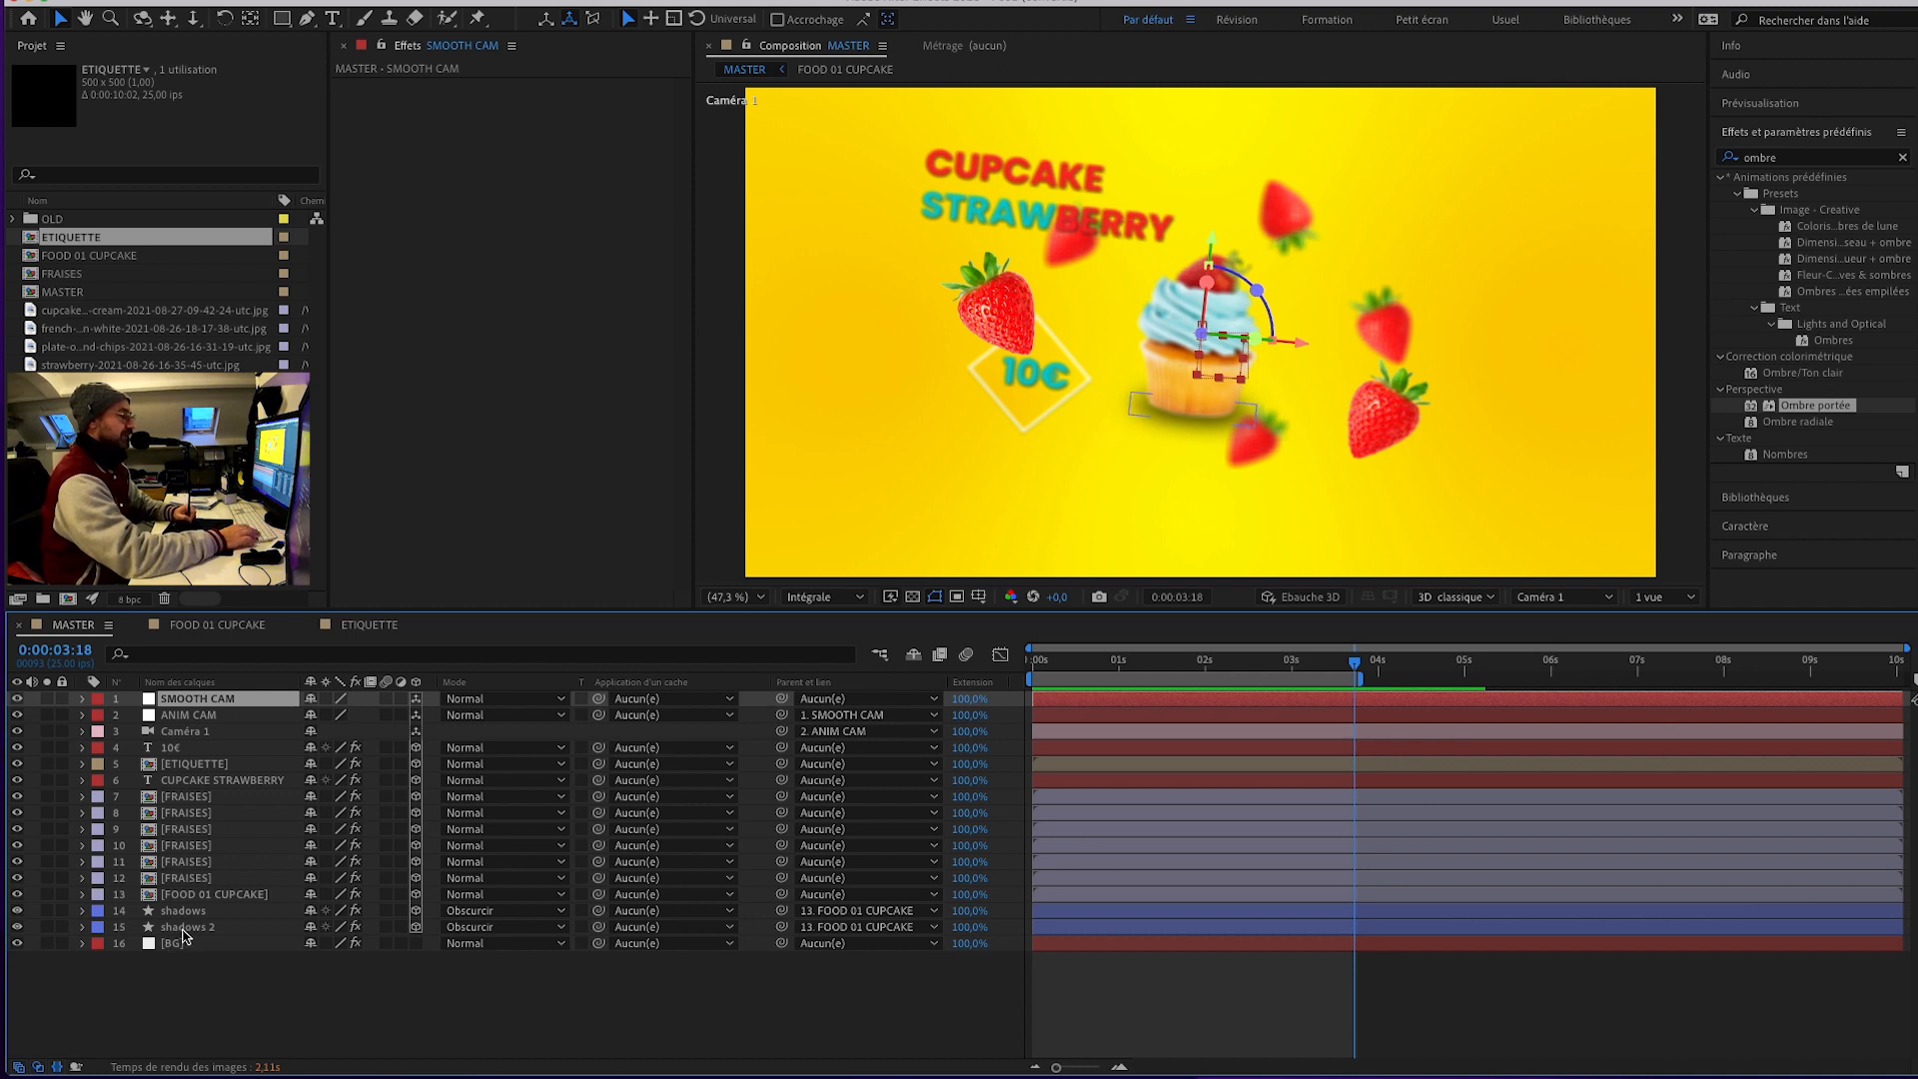
key(ctrl+a)
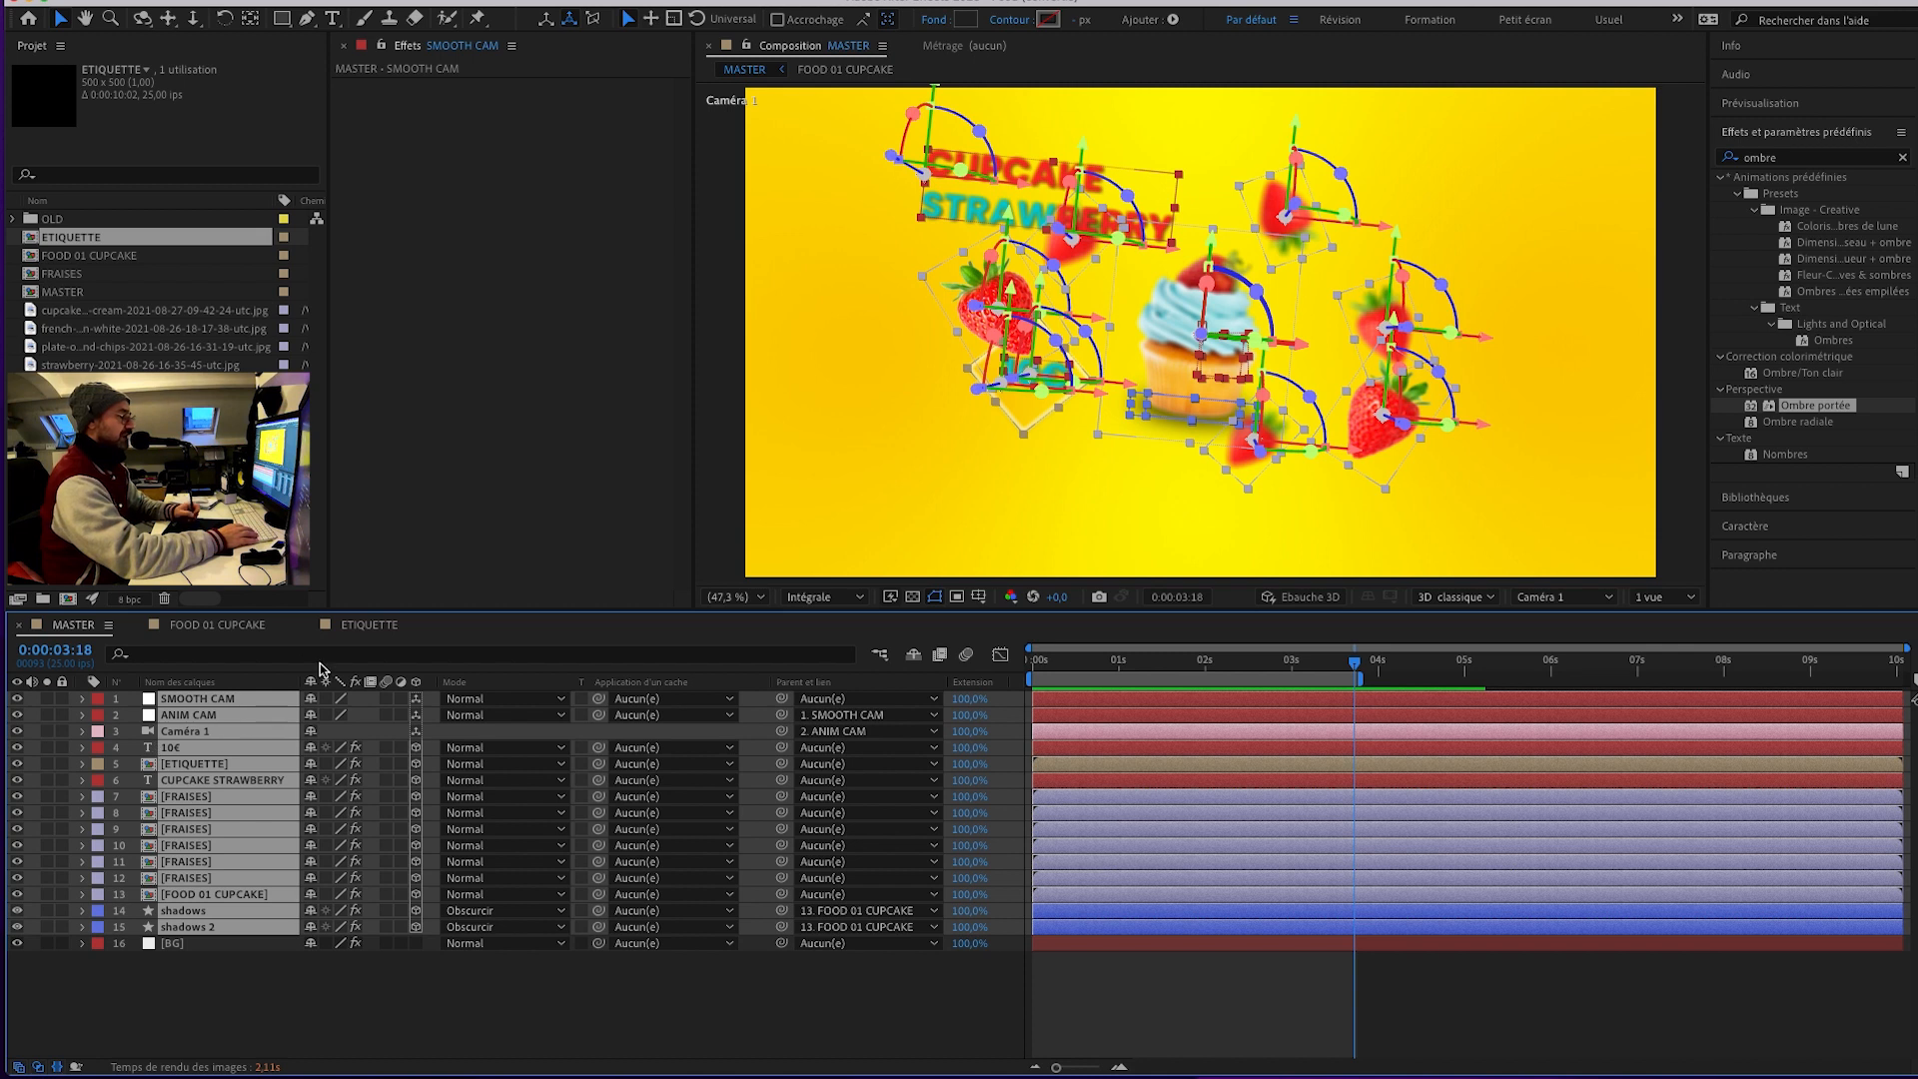
right_click(190, 765)
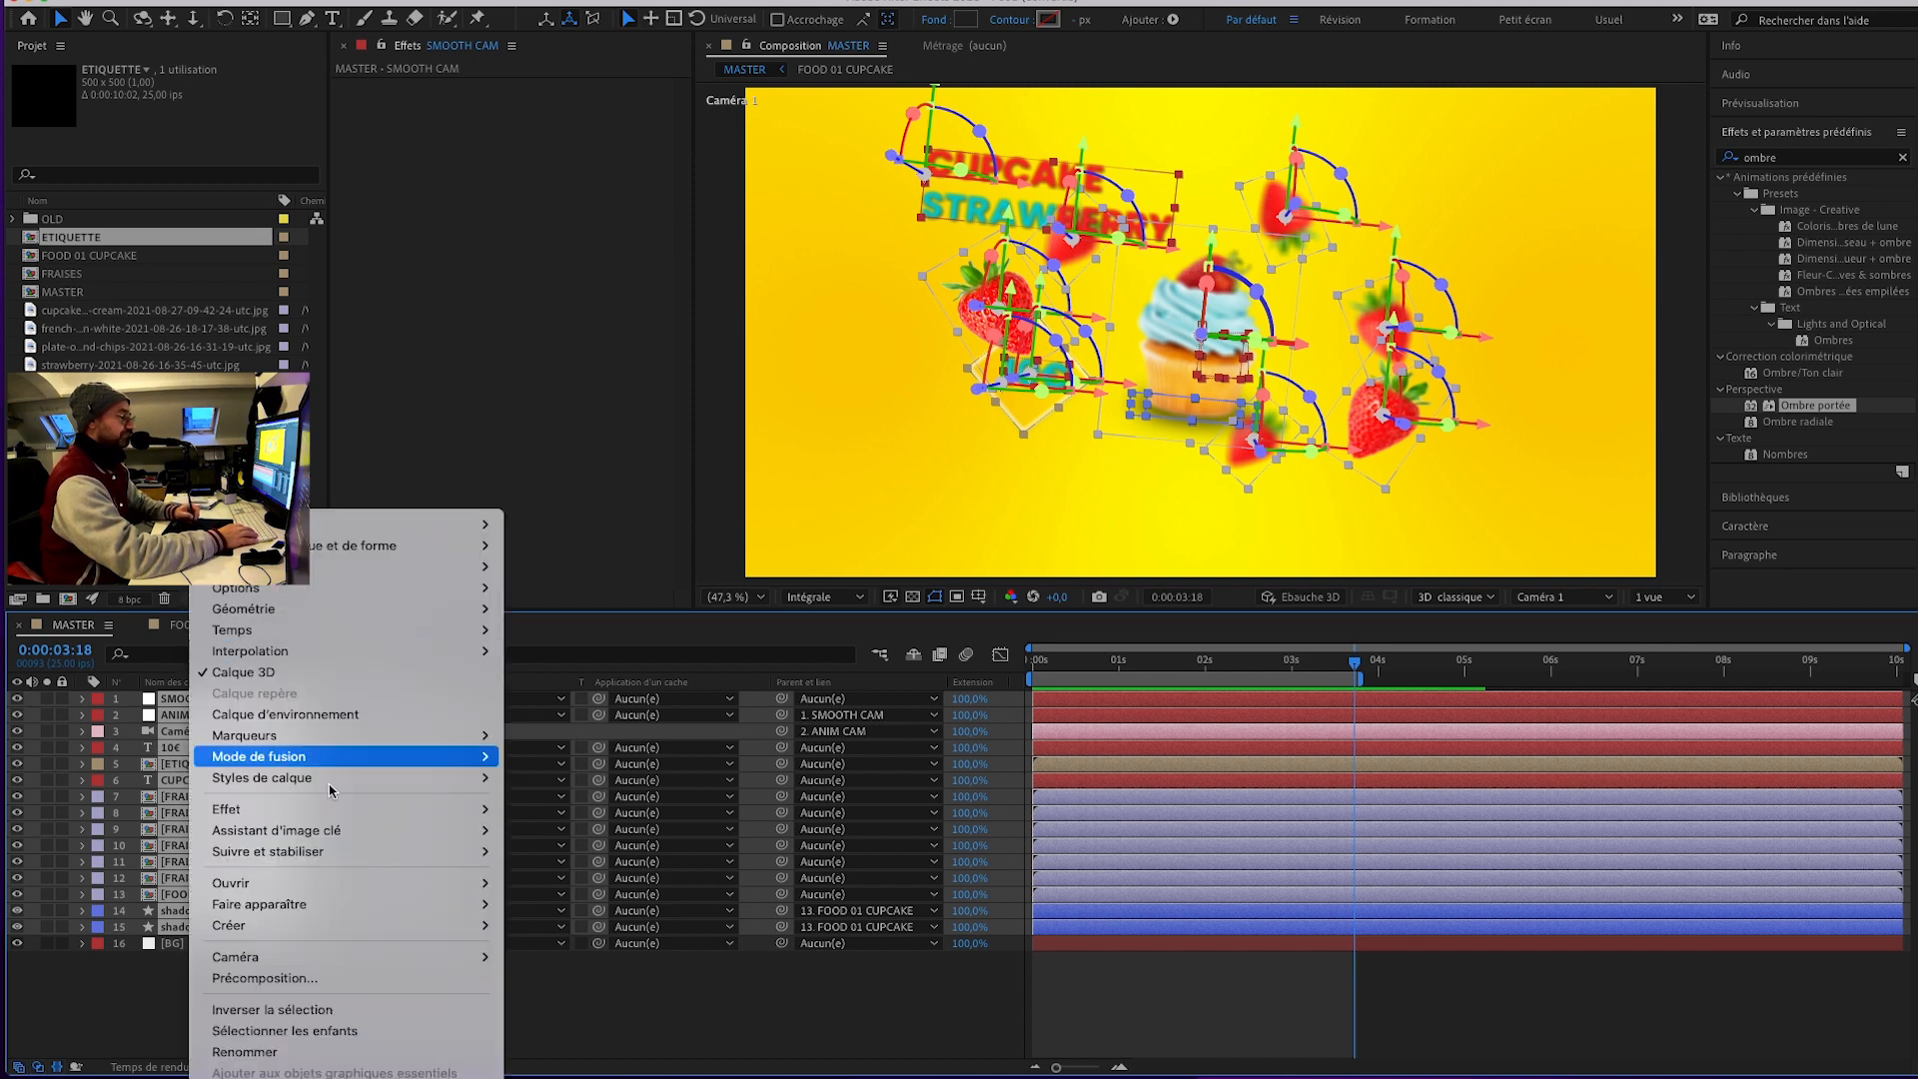
click(301, 980)
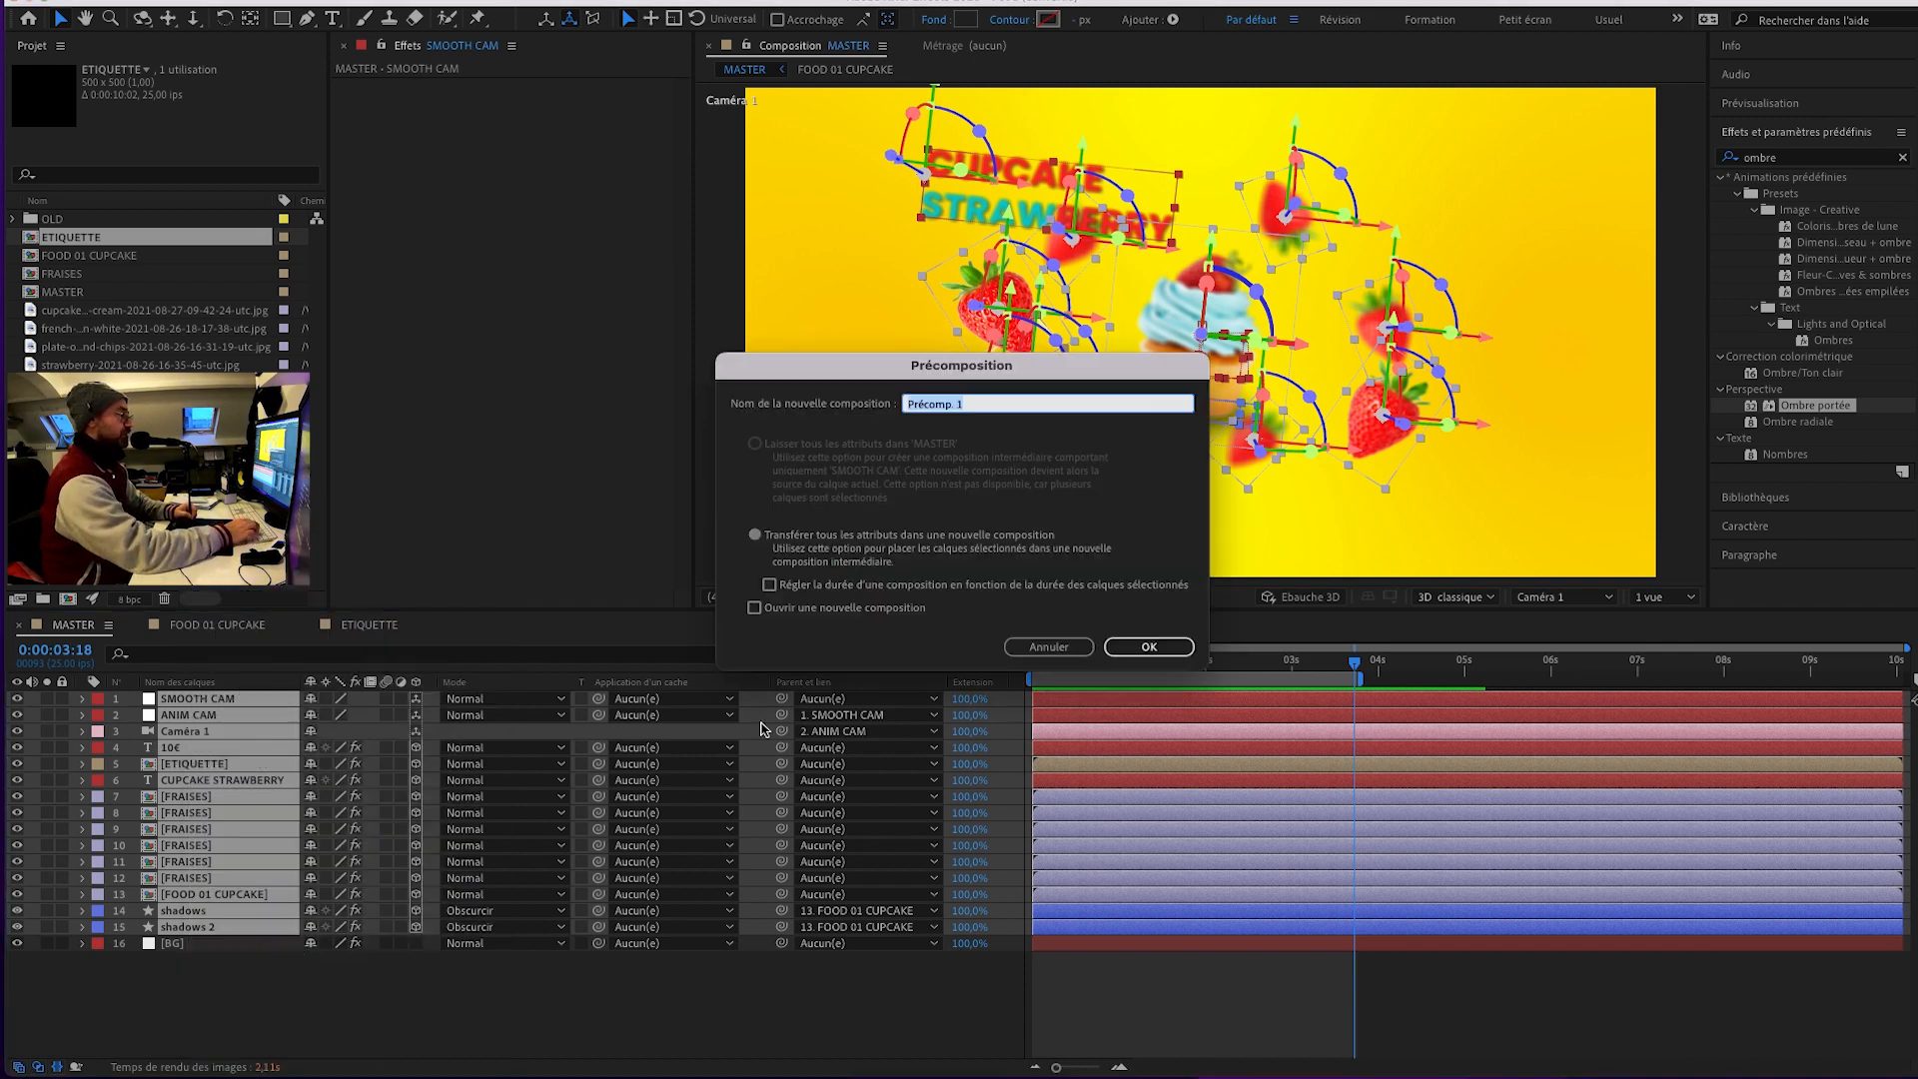
text(PLAT N01)
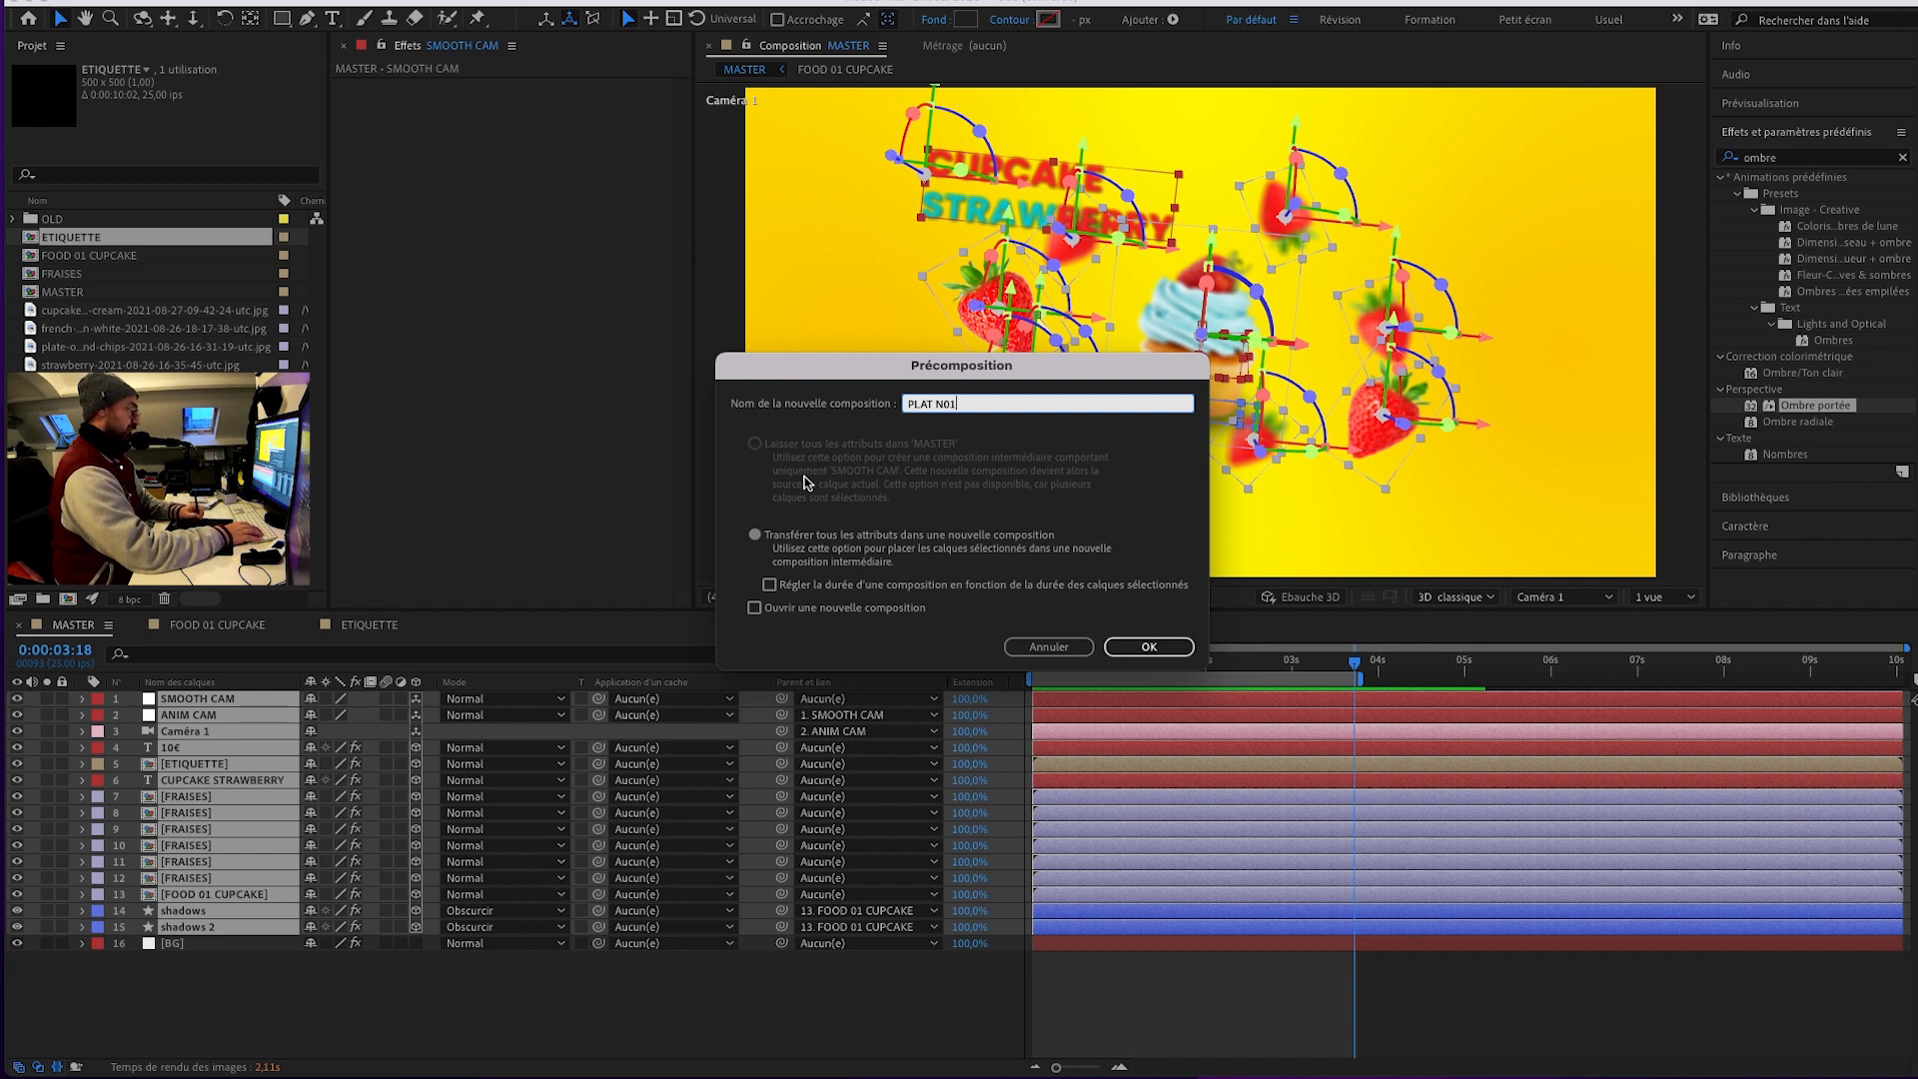
click(1158, 651)
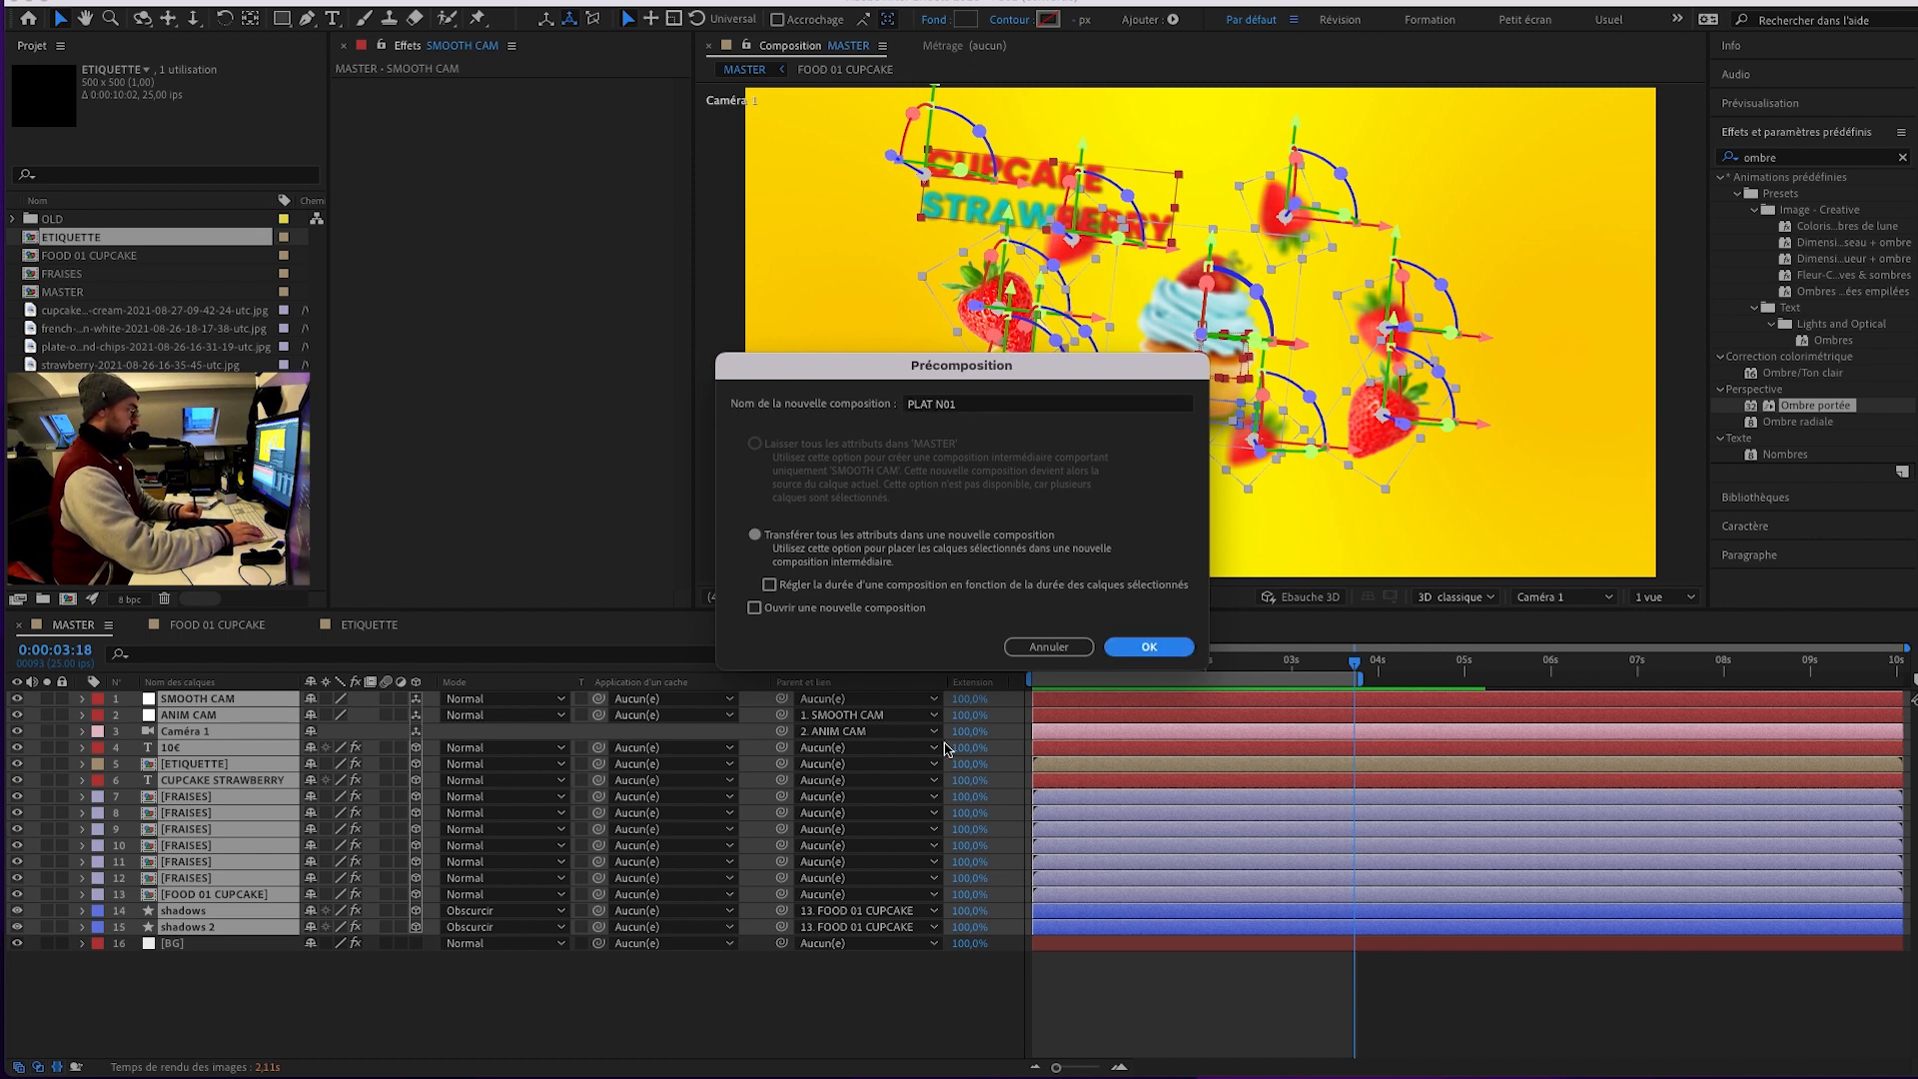
drag(1184, 663, 1107, 692)
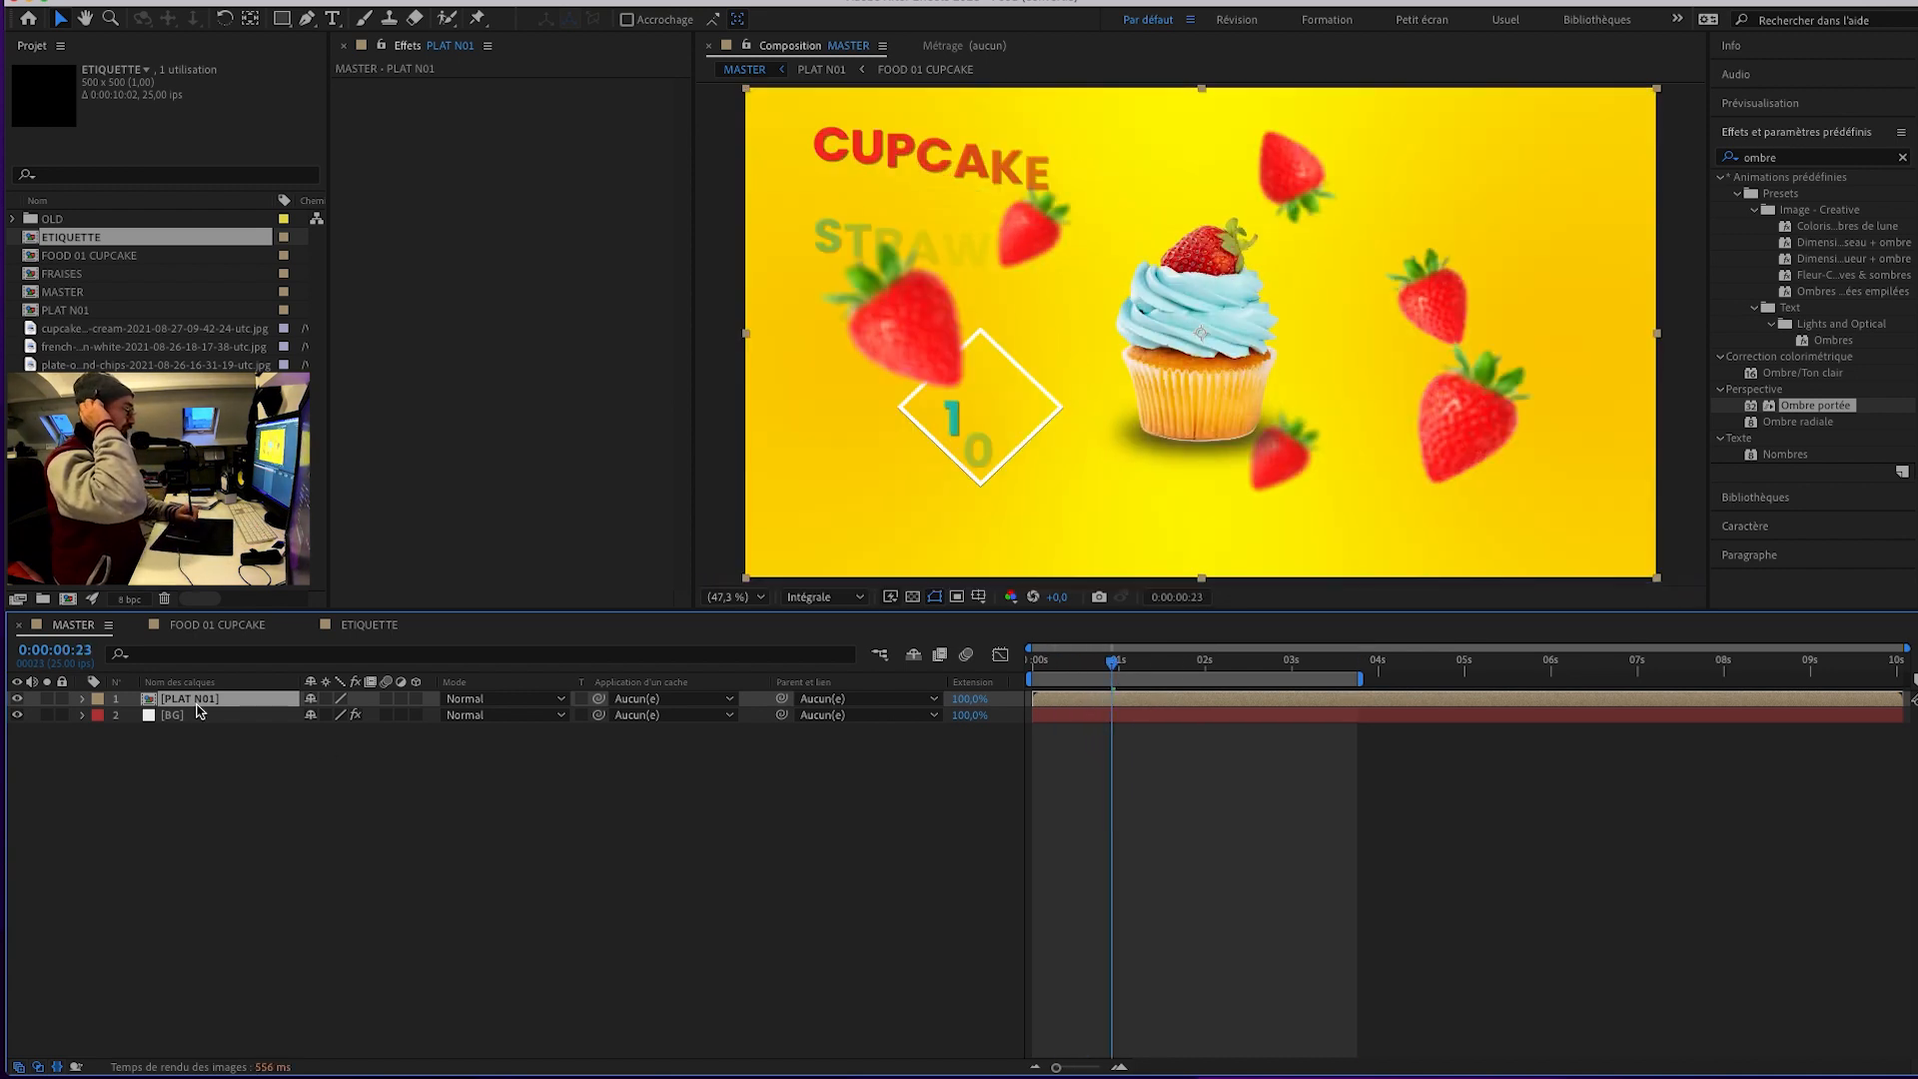
Duplicate the PLAT N01 composition in the project and open the copy, PLAT N02.
click(66, 311)
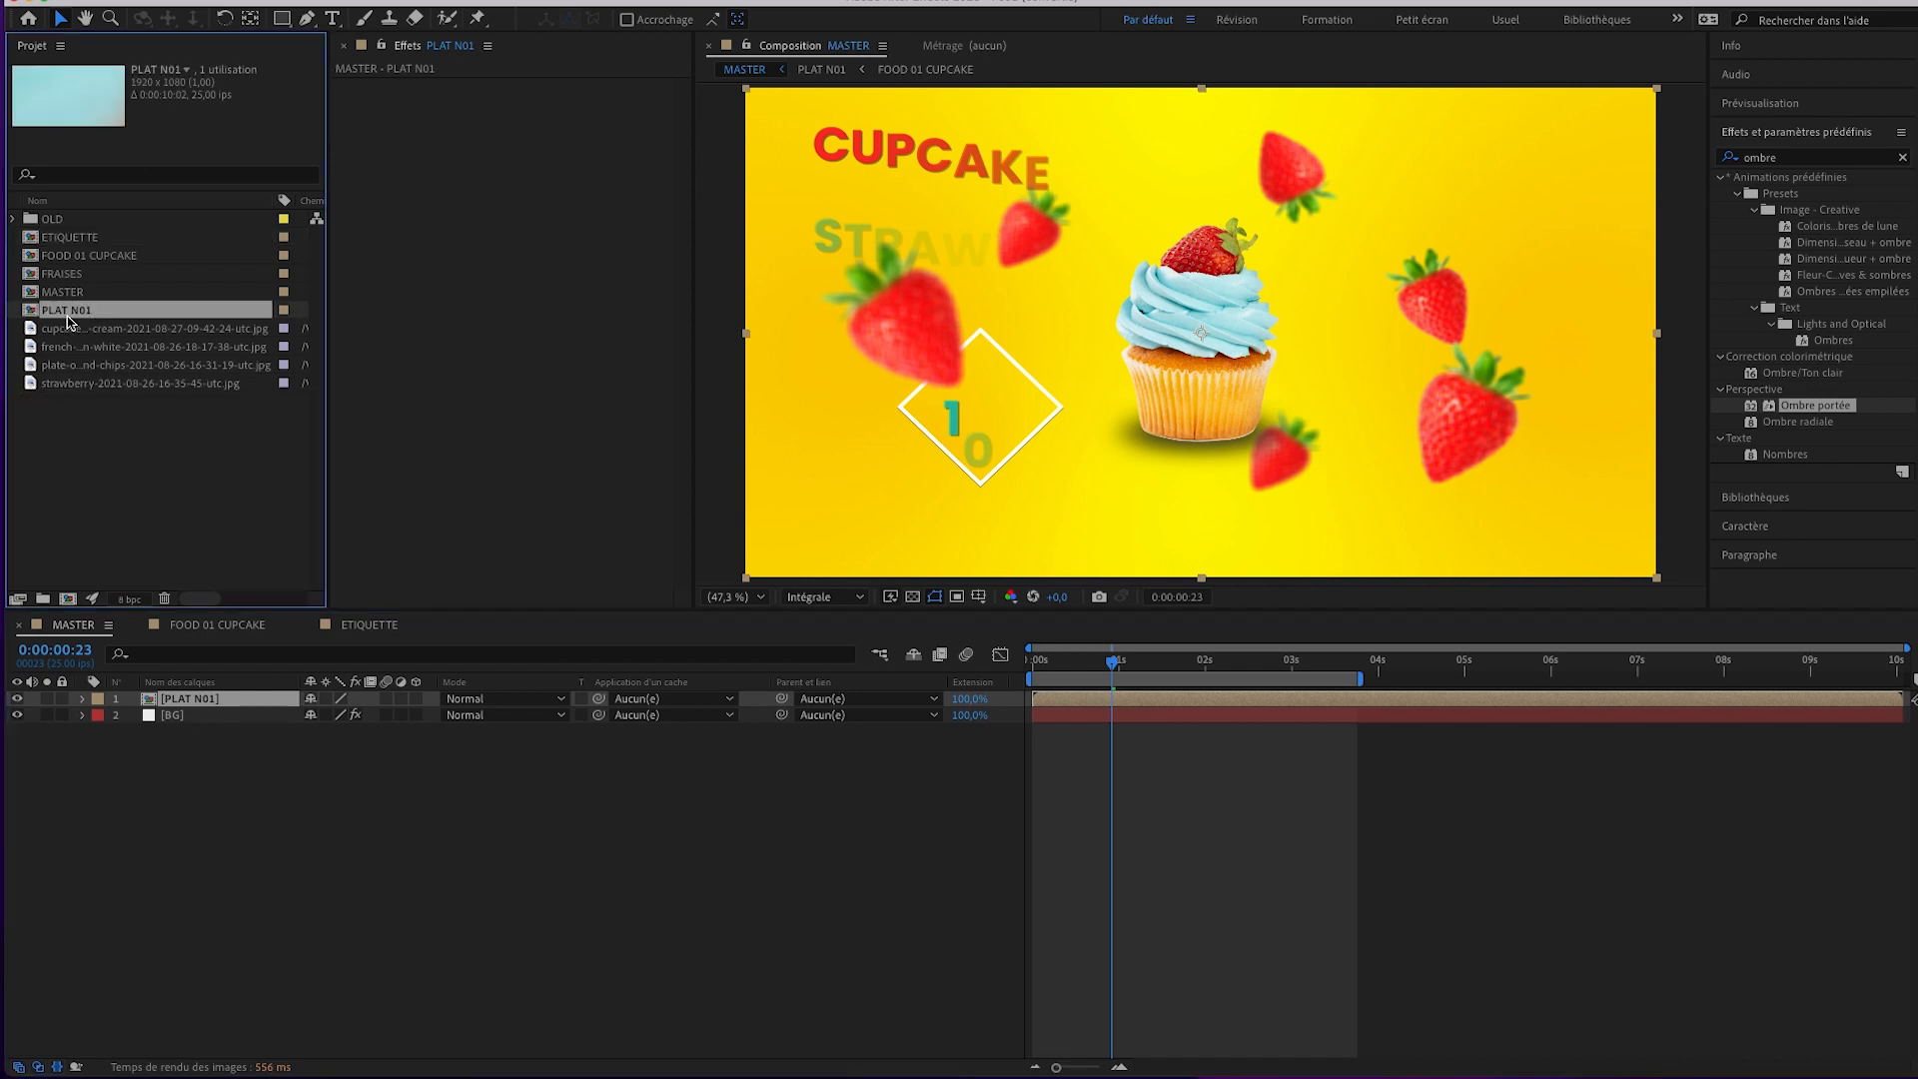
click(239, 1)
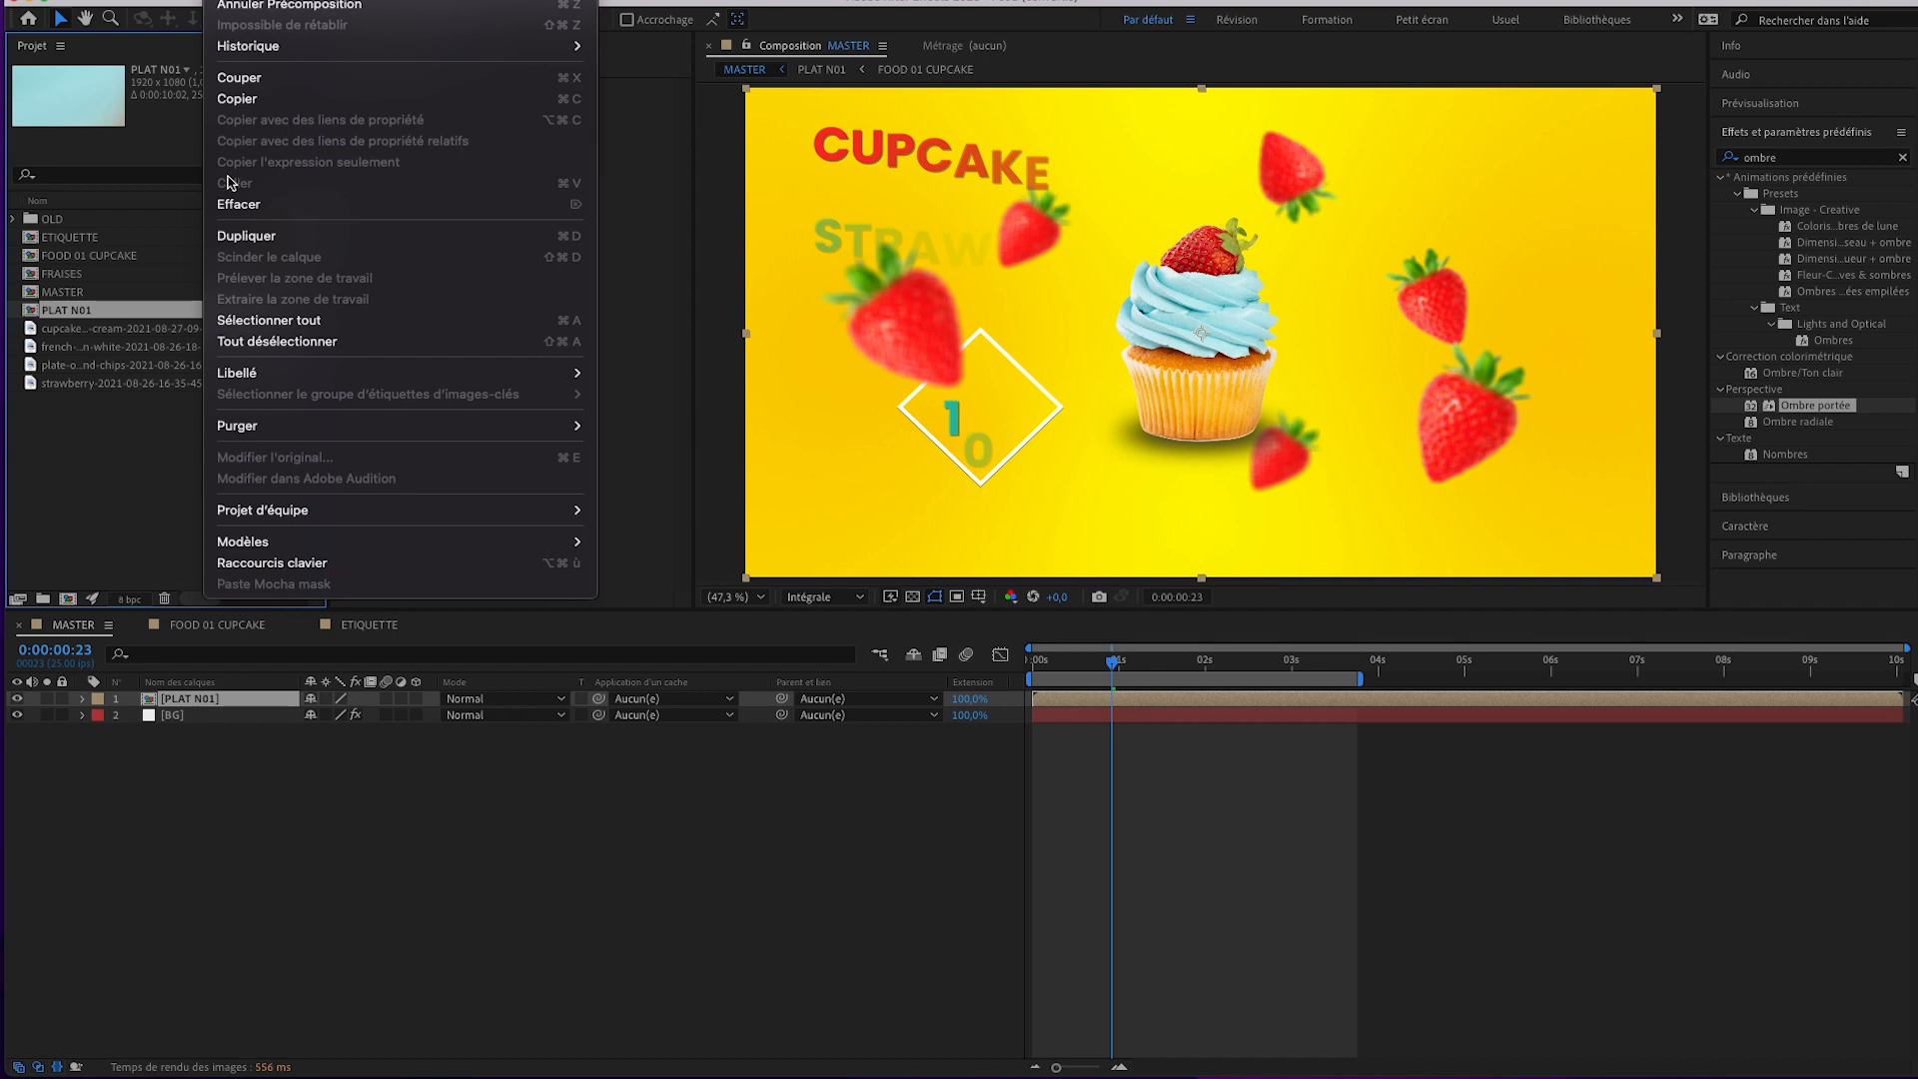
click(243, 237)
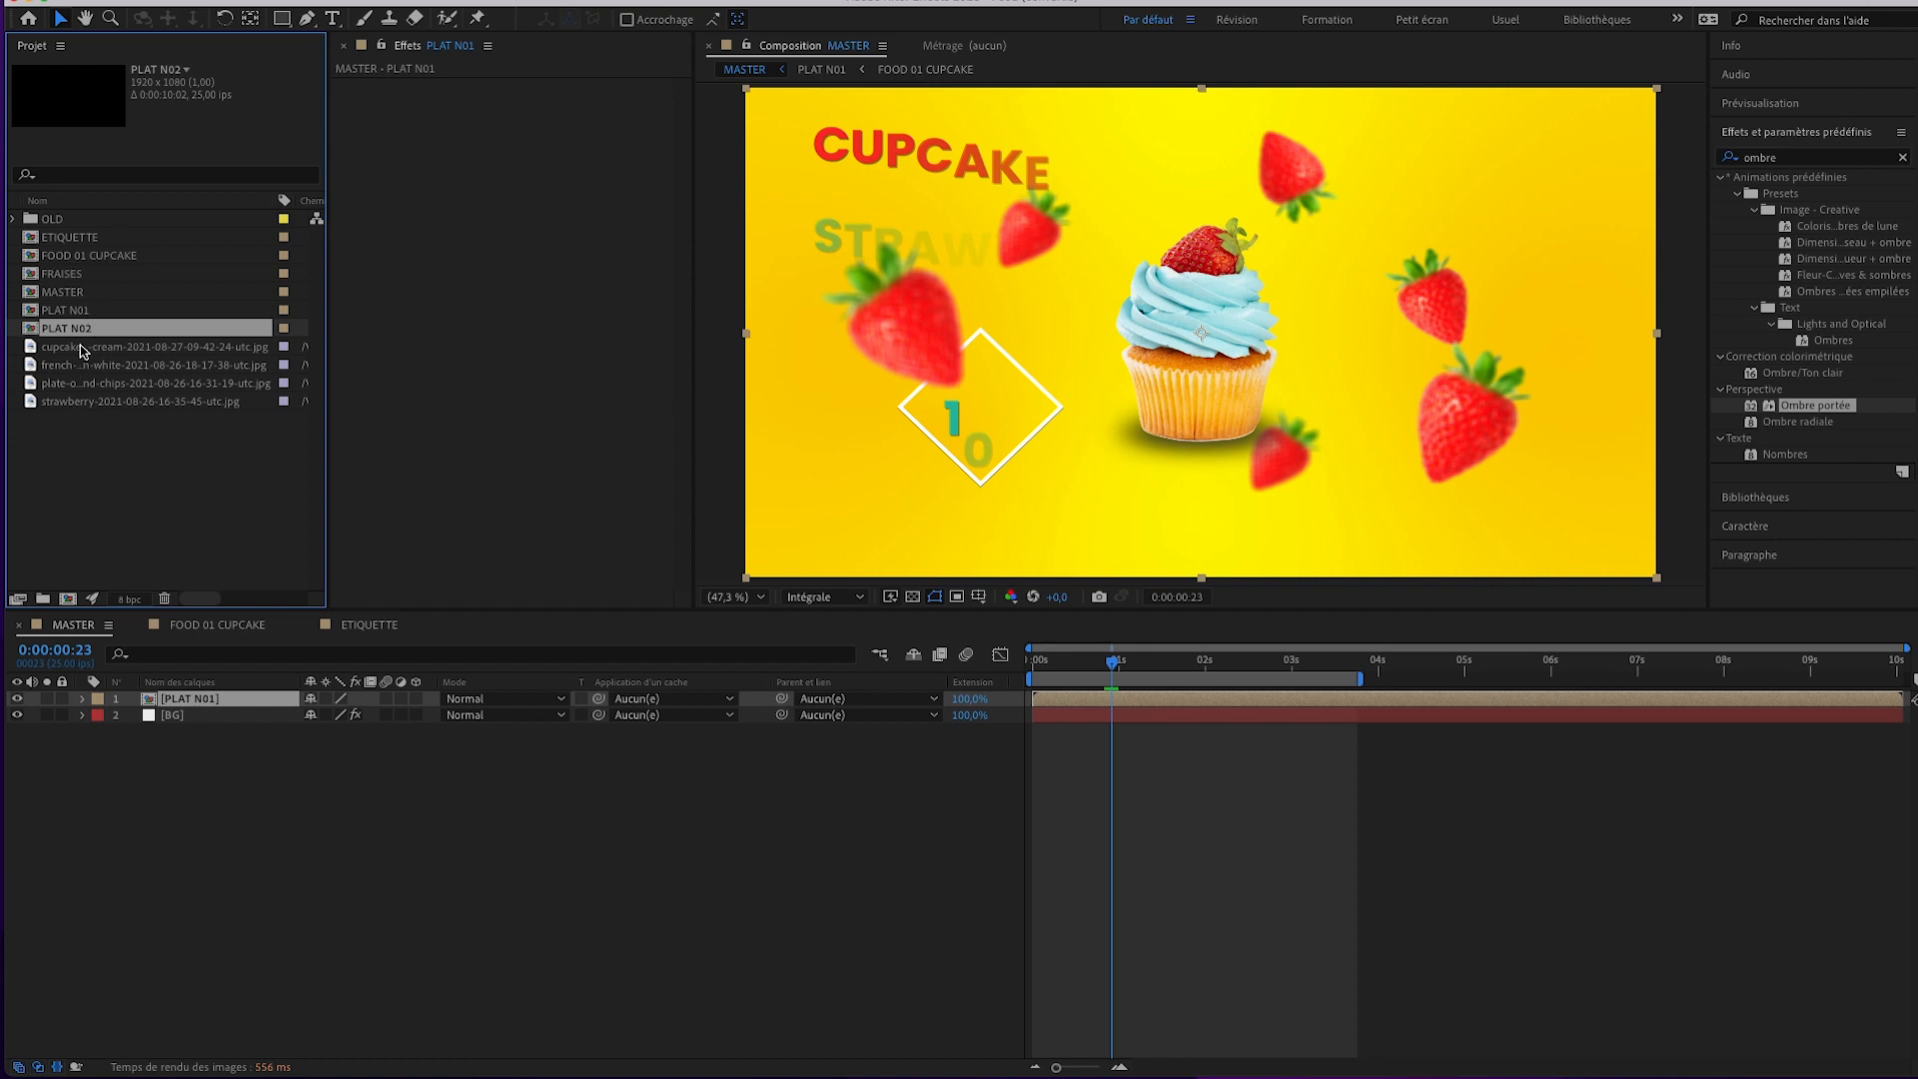
double_click(75, 336)
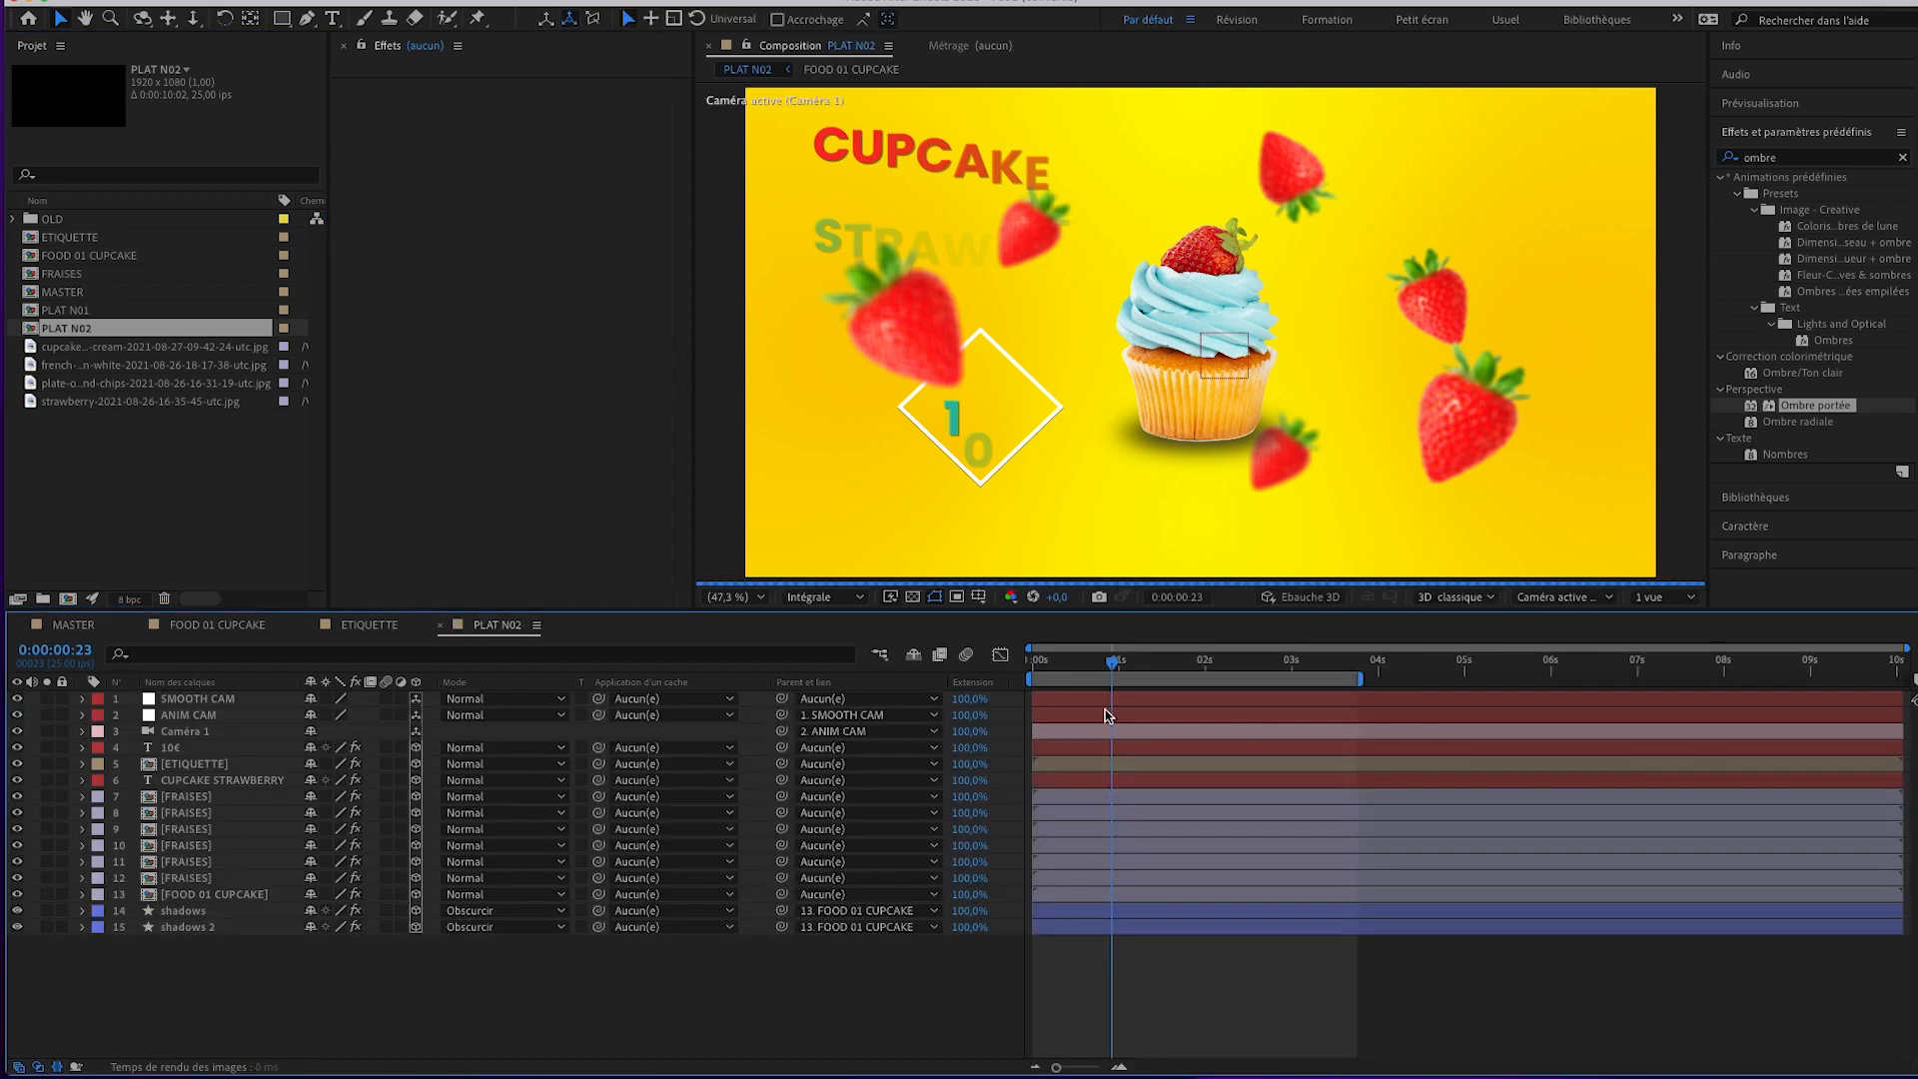
Show the transparency grid for PLAT N02 and go to 0:00:00:23.
click(1090, 661)
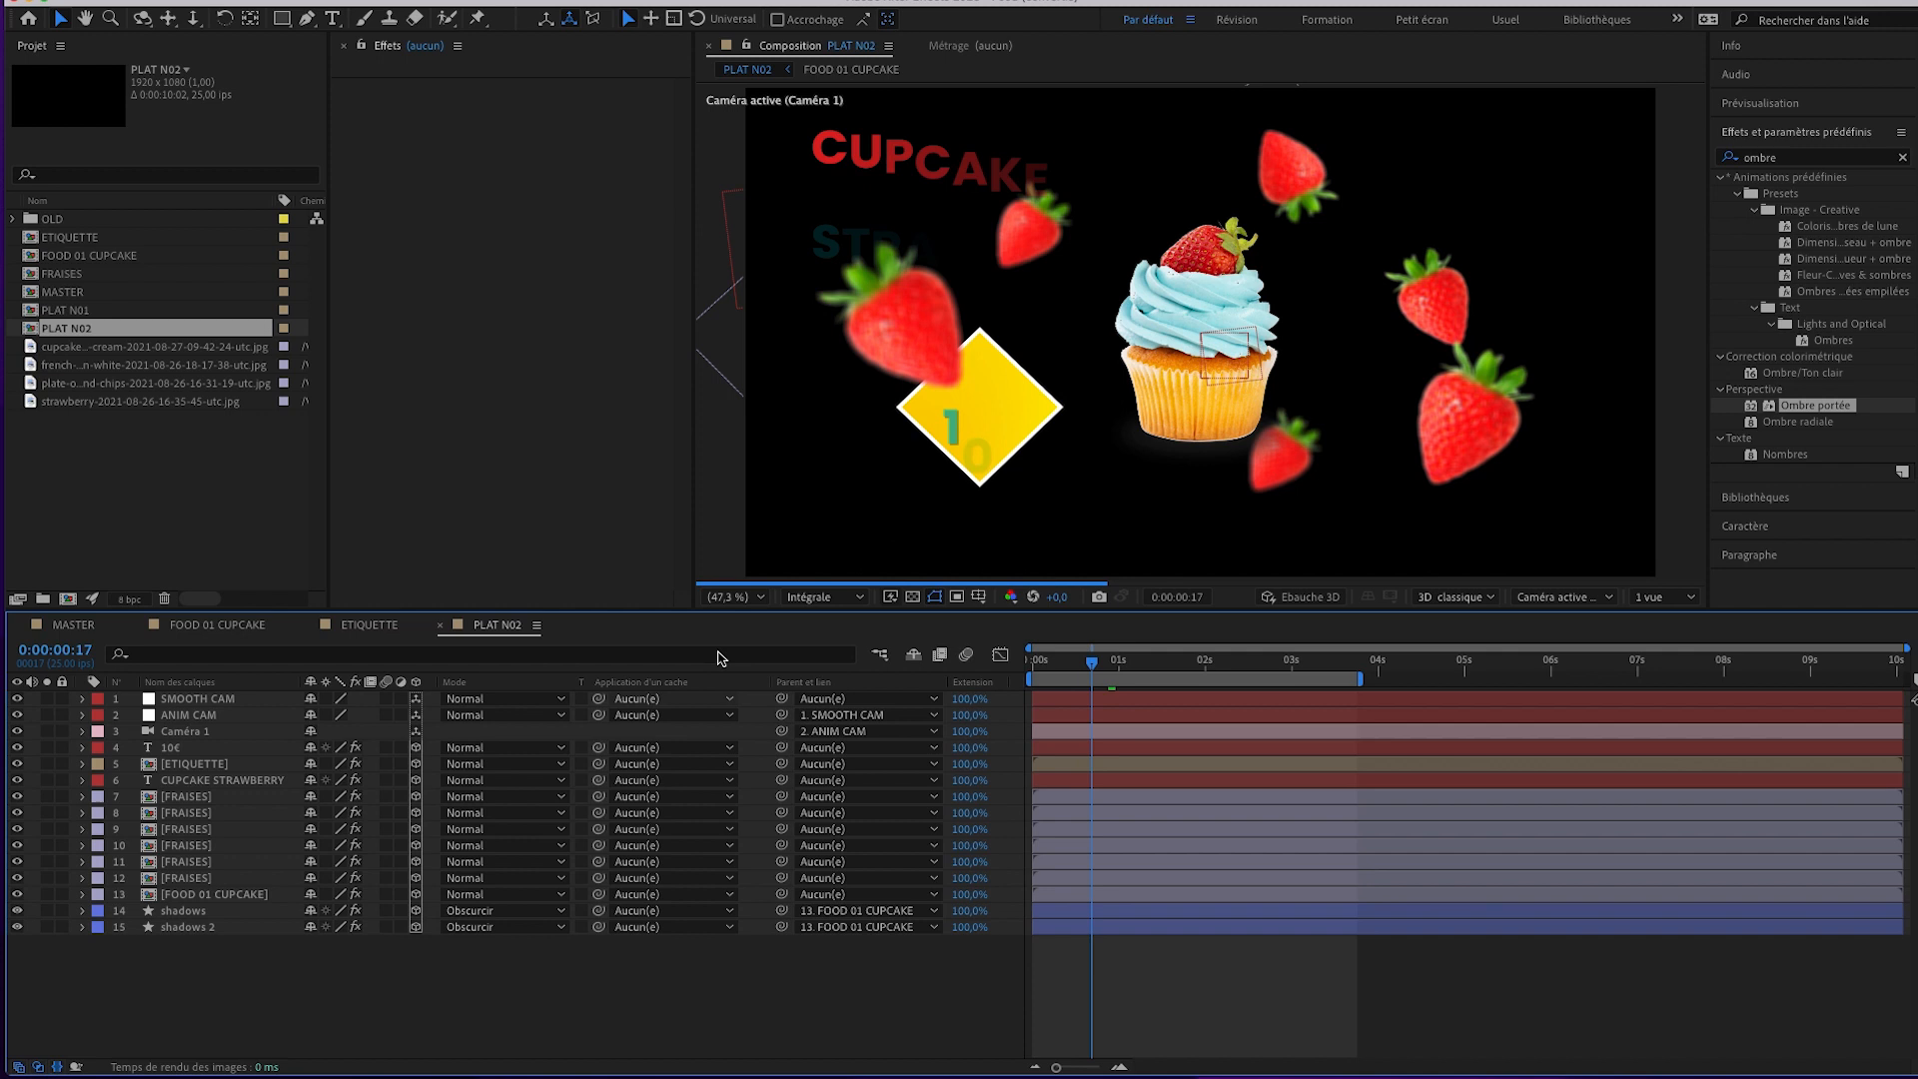
click(978, 597)
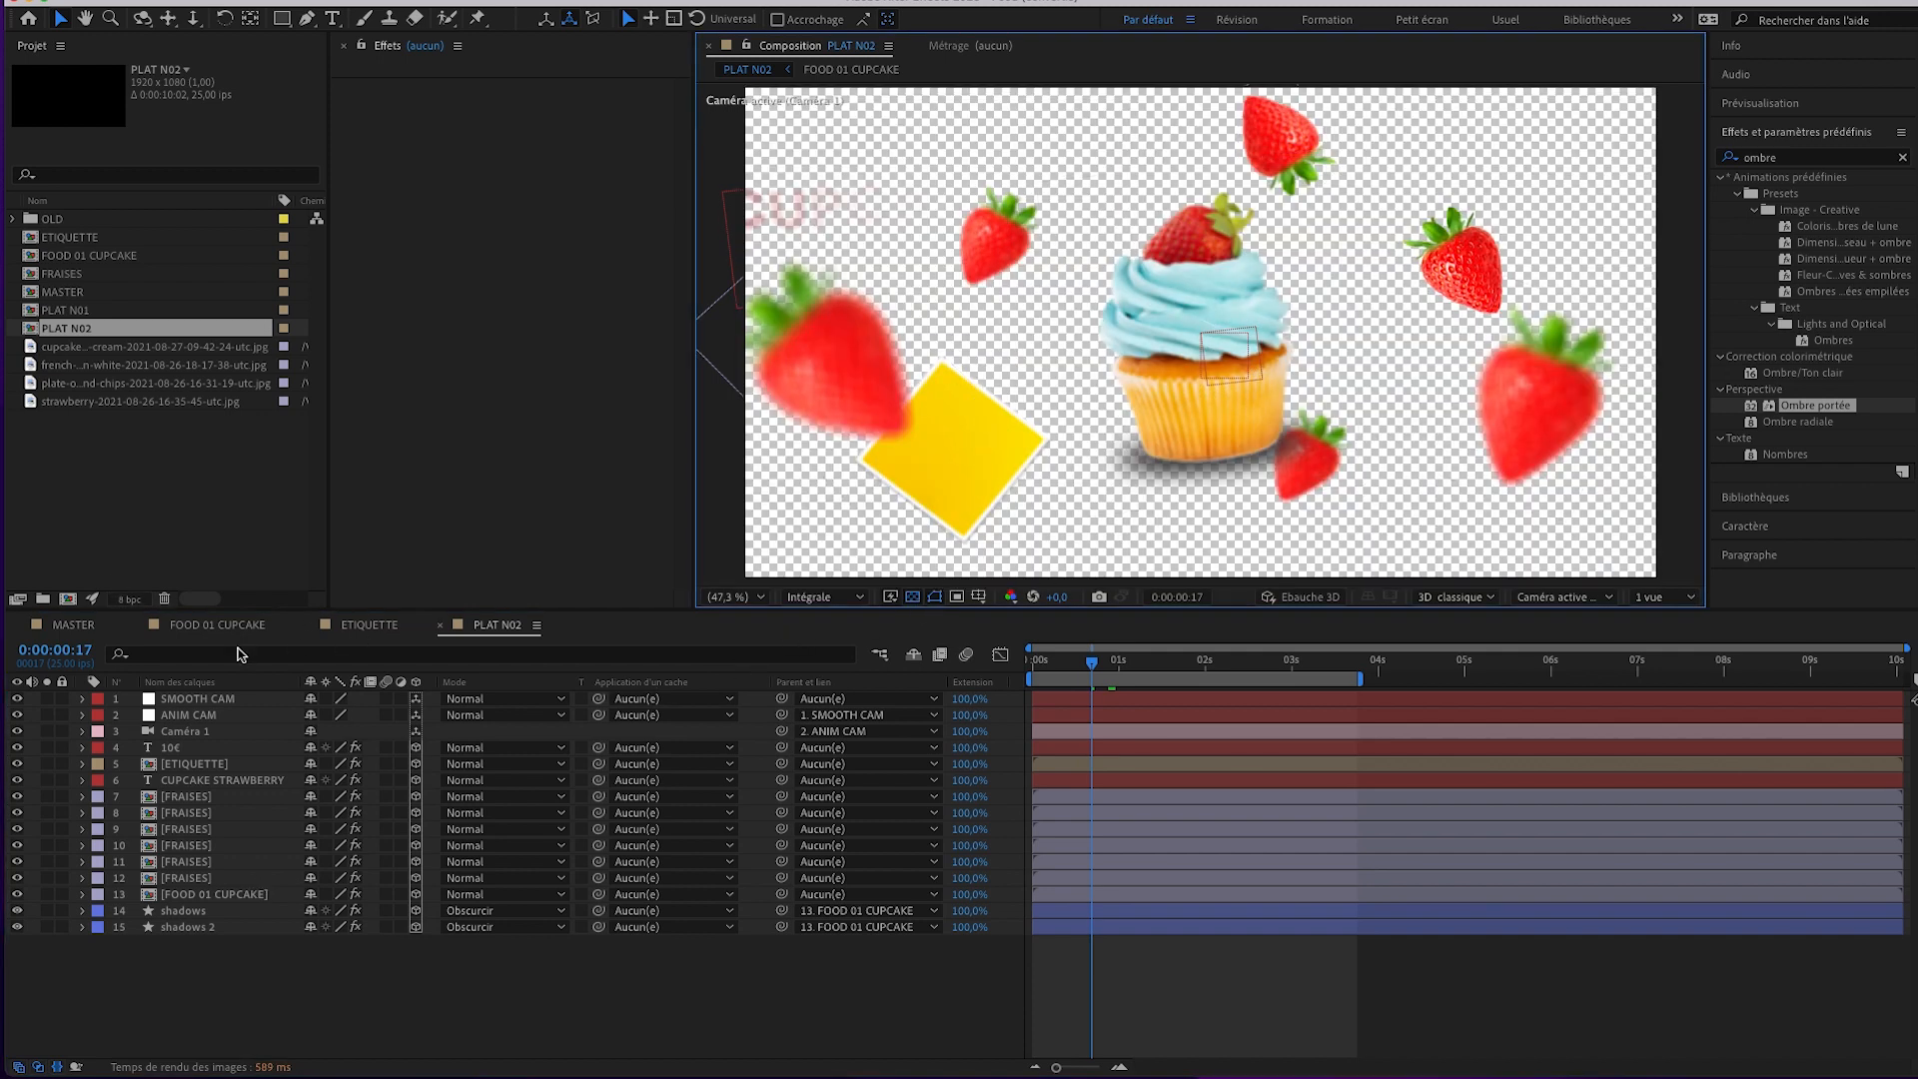
click(1114, 669)
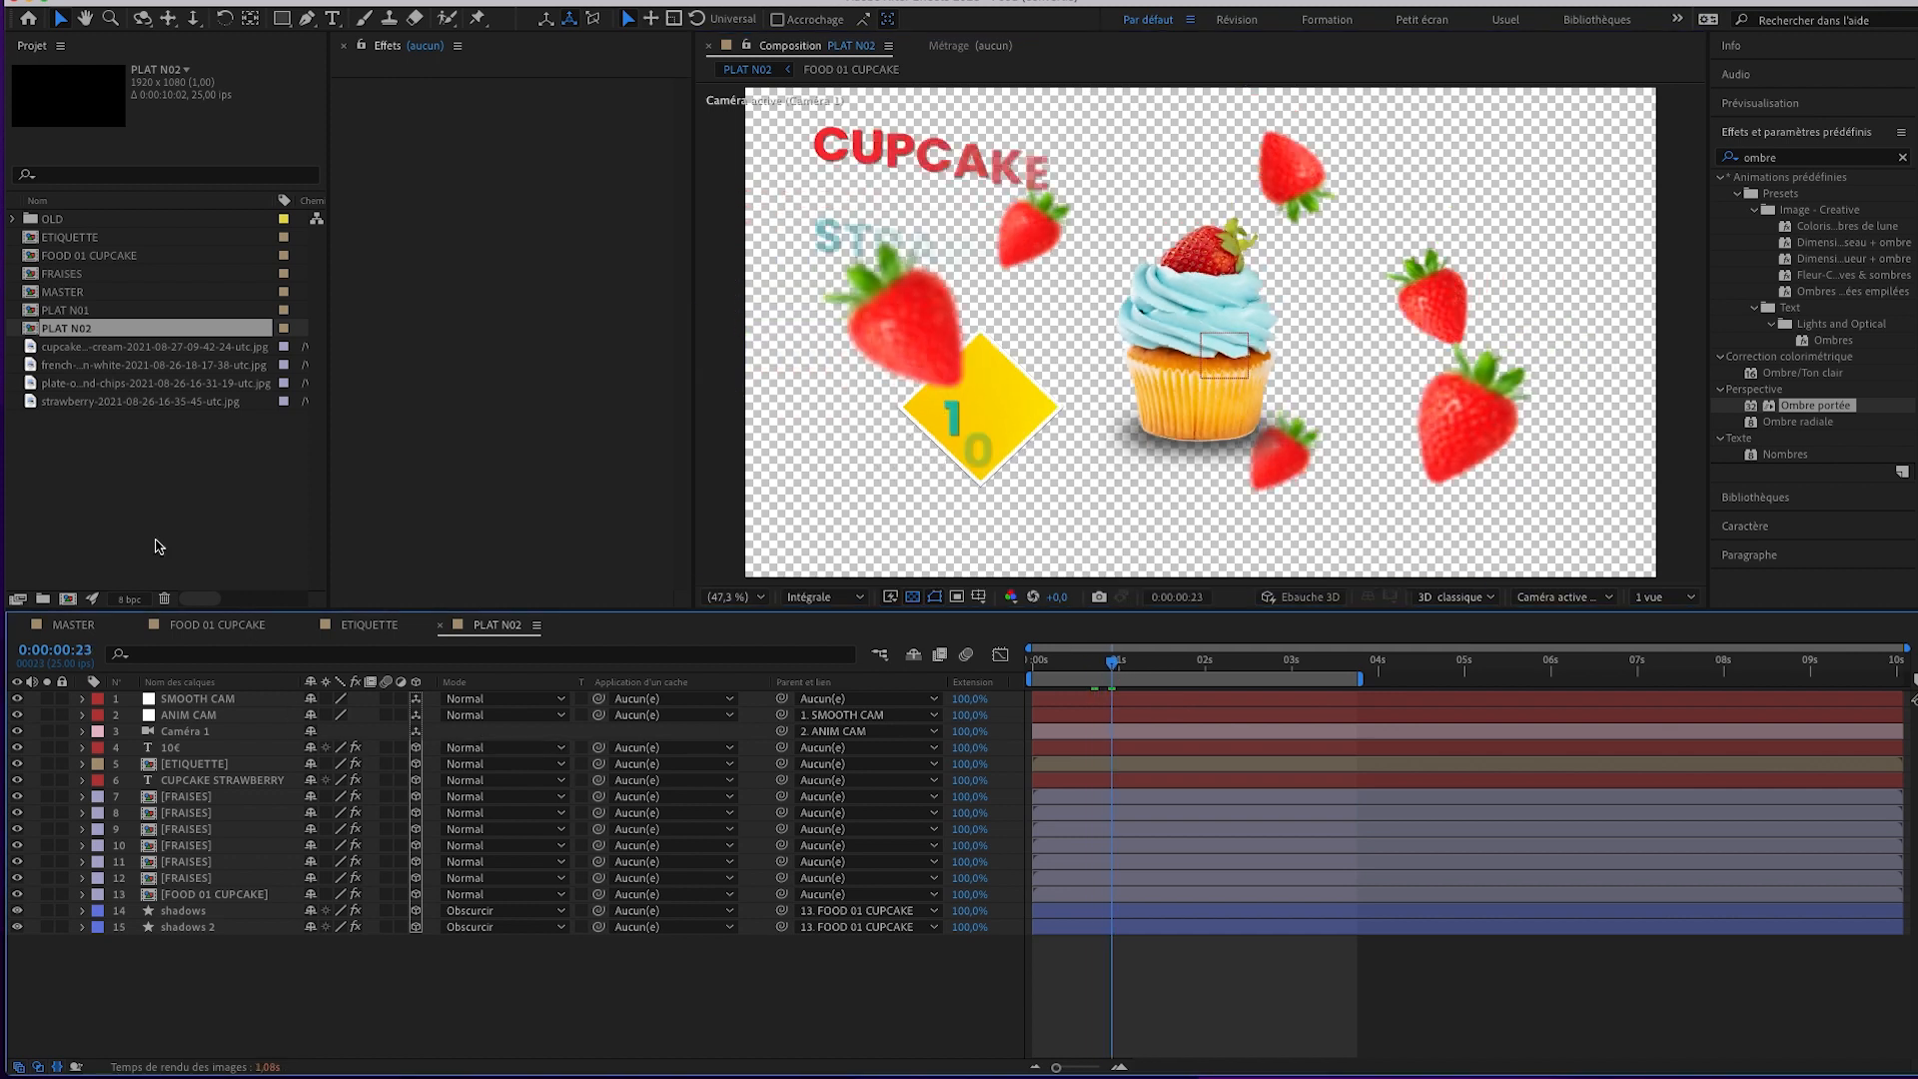
Duplicate the FOOD 01 CUPCAKE composition in the project and open the copy.
click(189, 348)
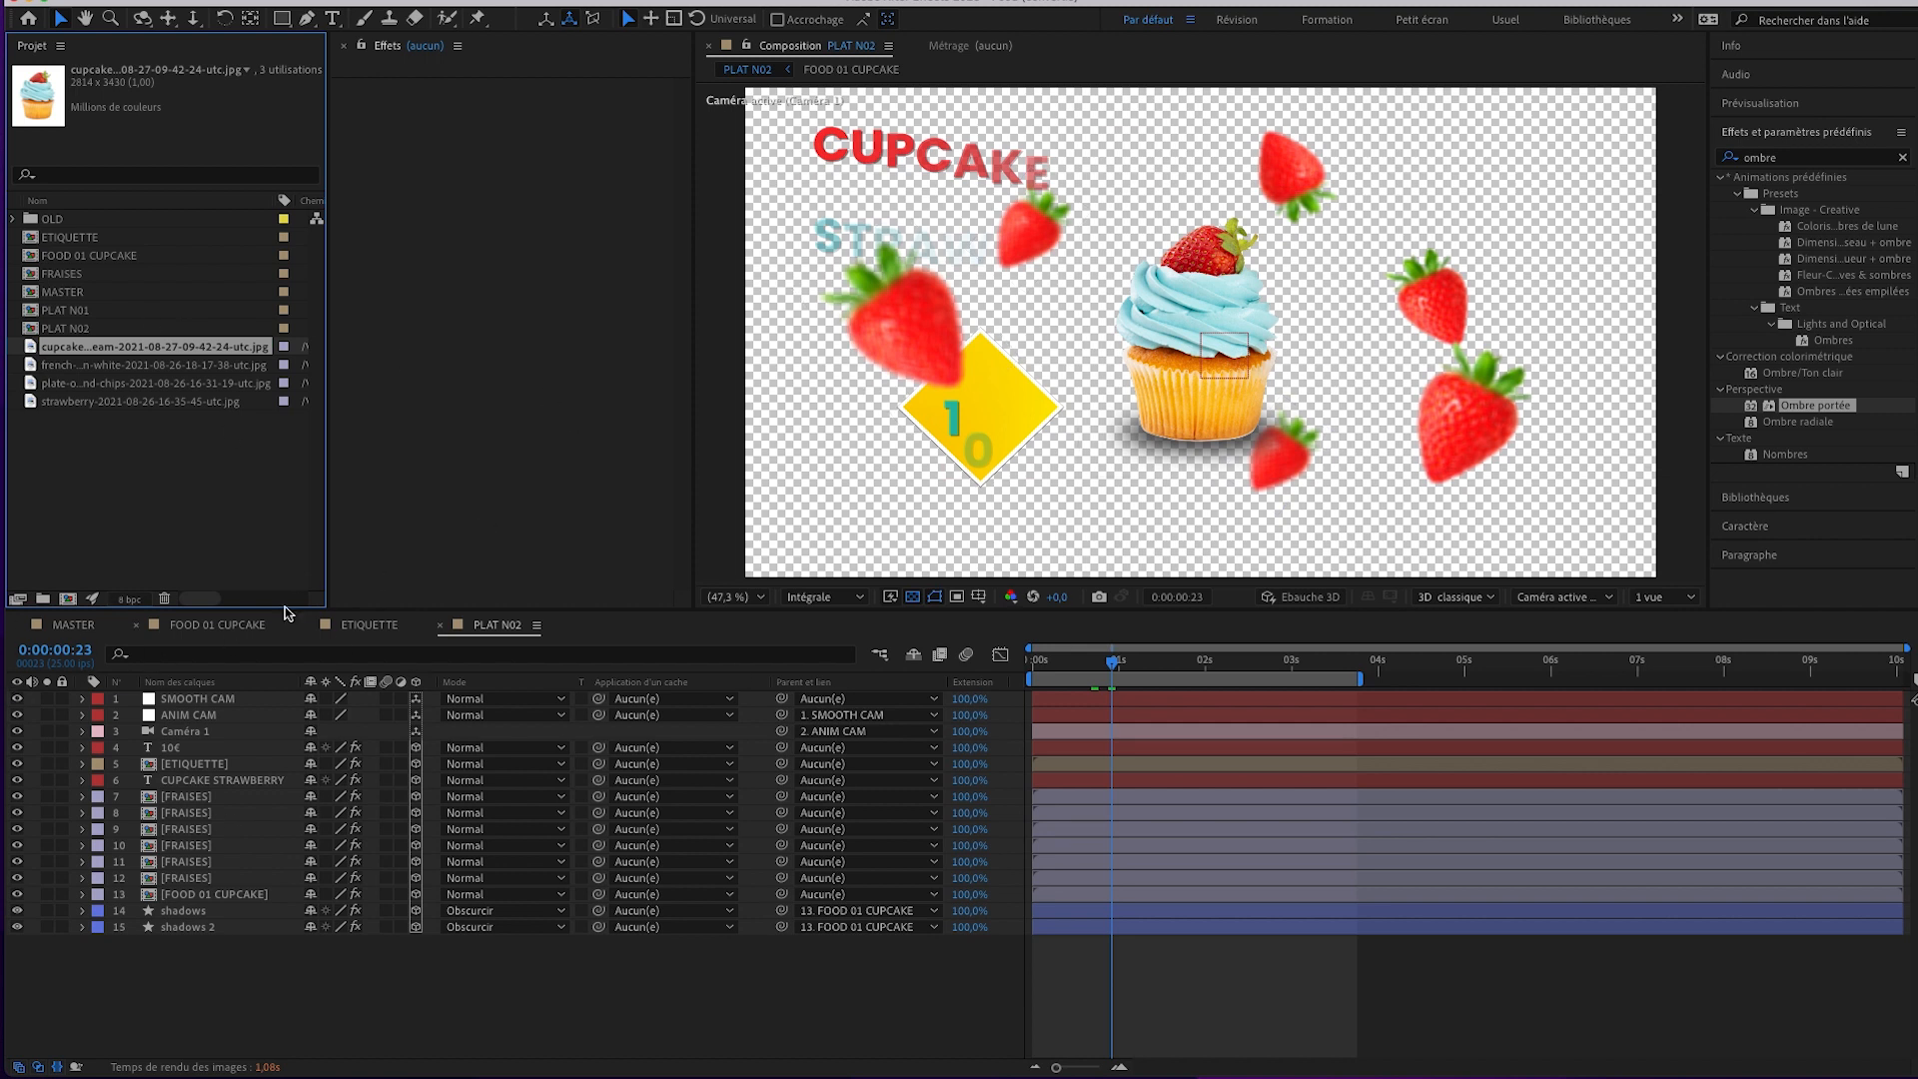
click(95, 258)
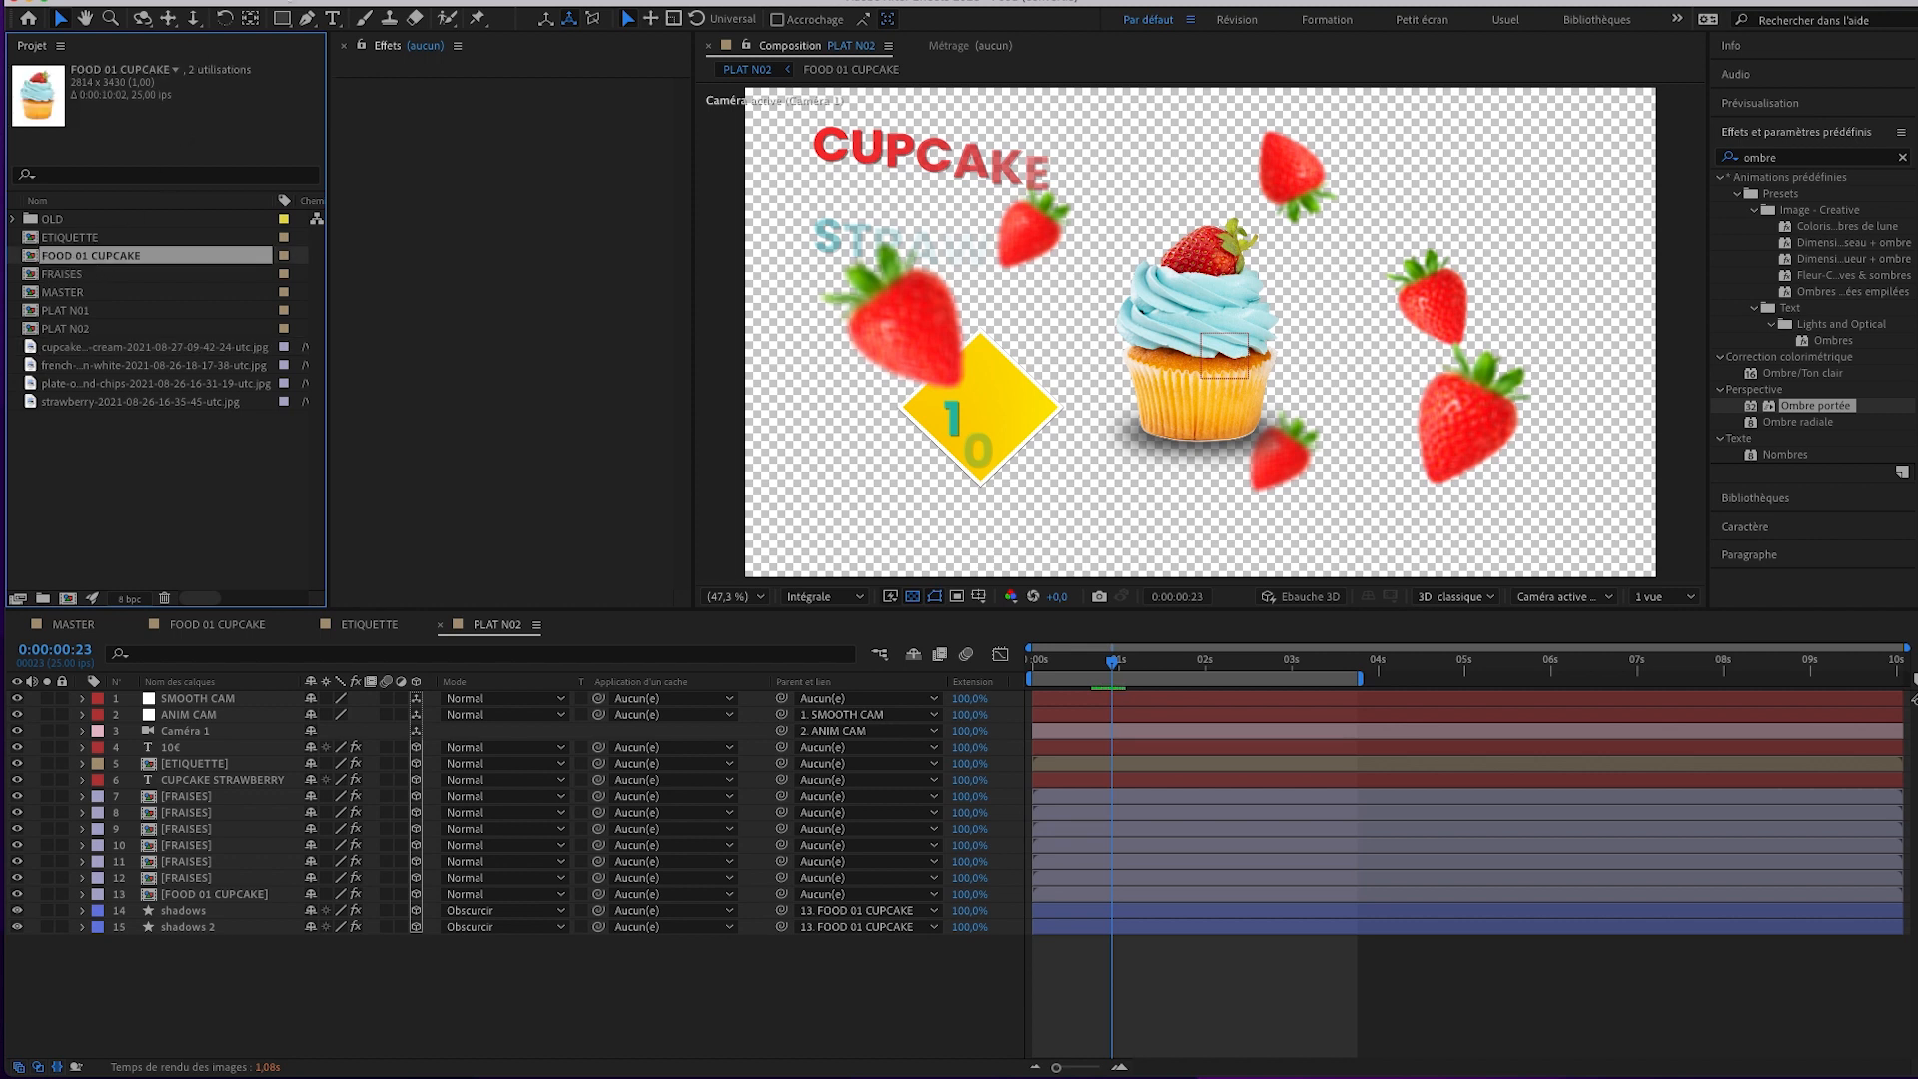
click(238, 0)
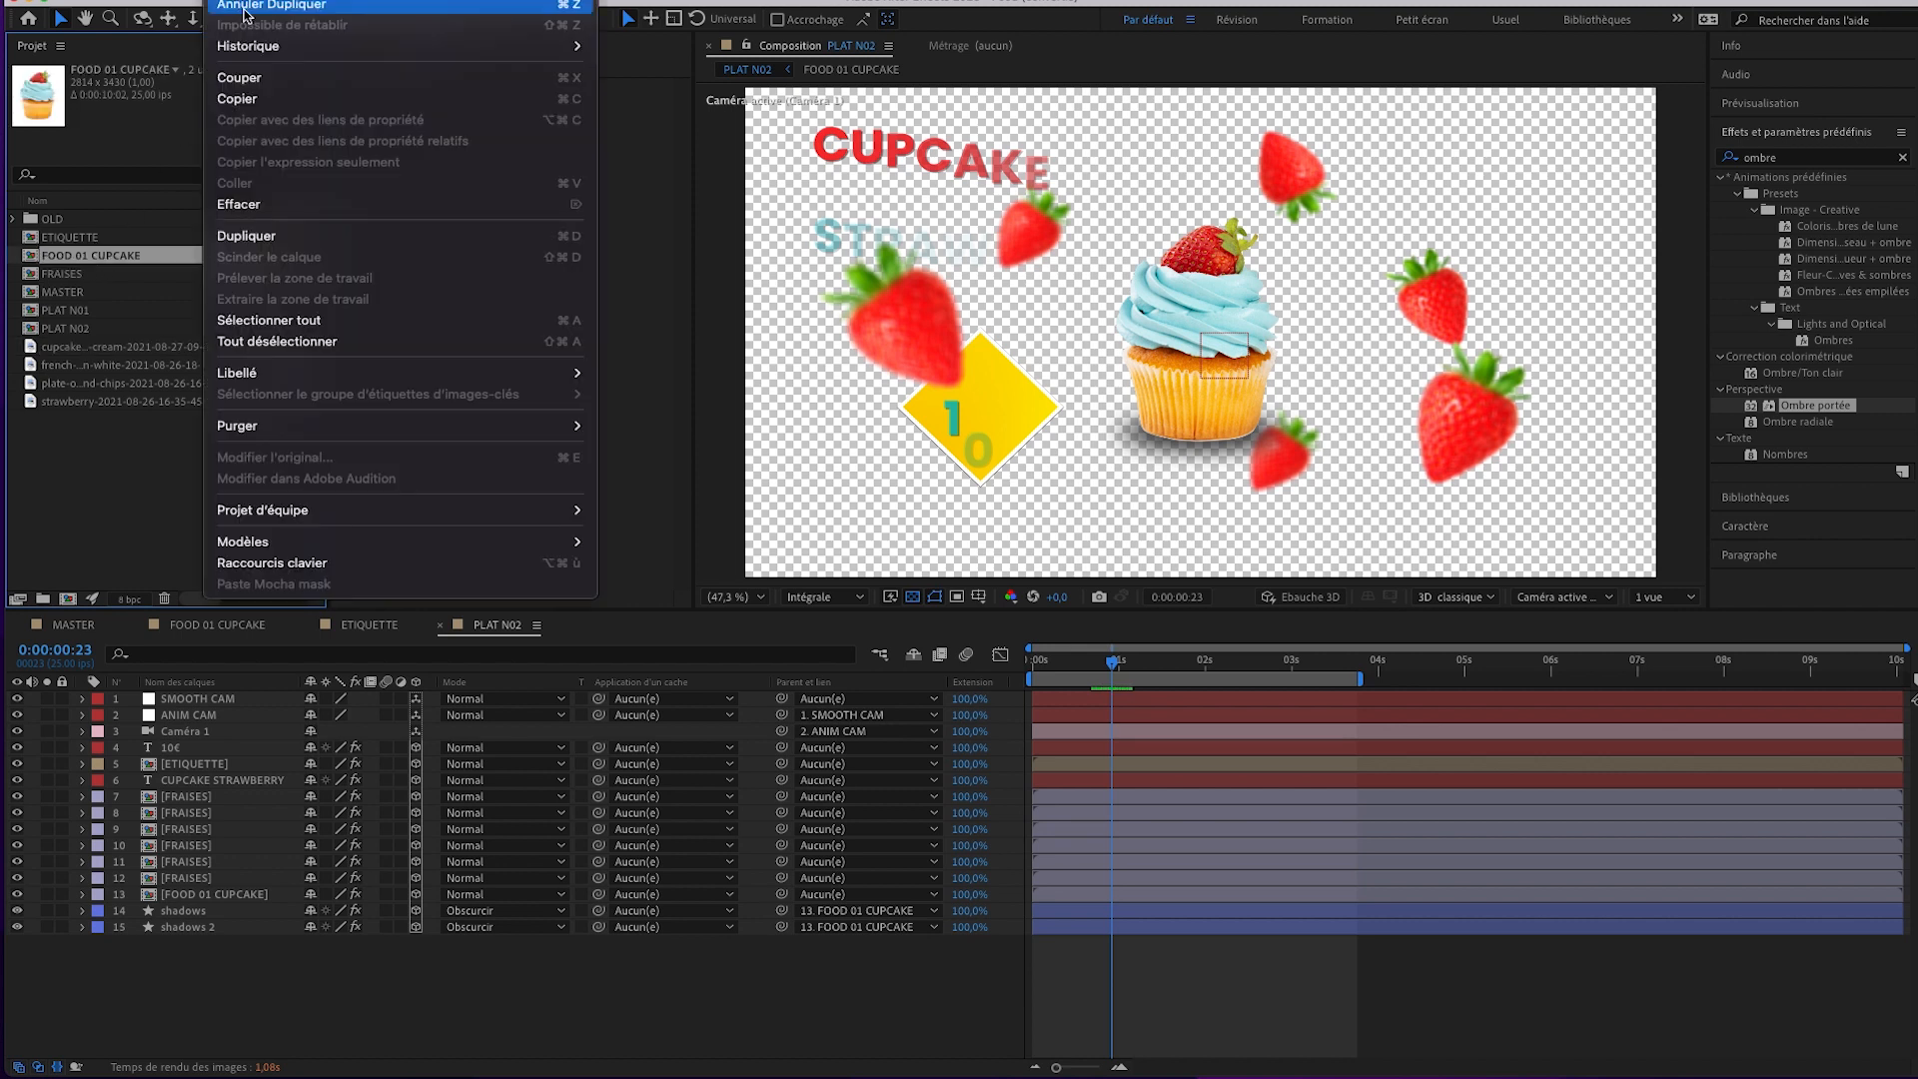
click(260, 238)
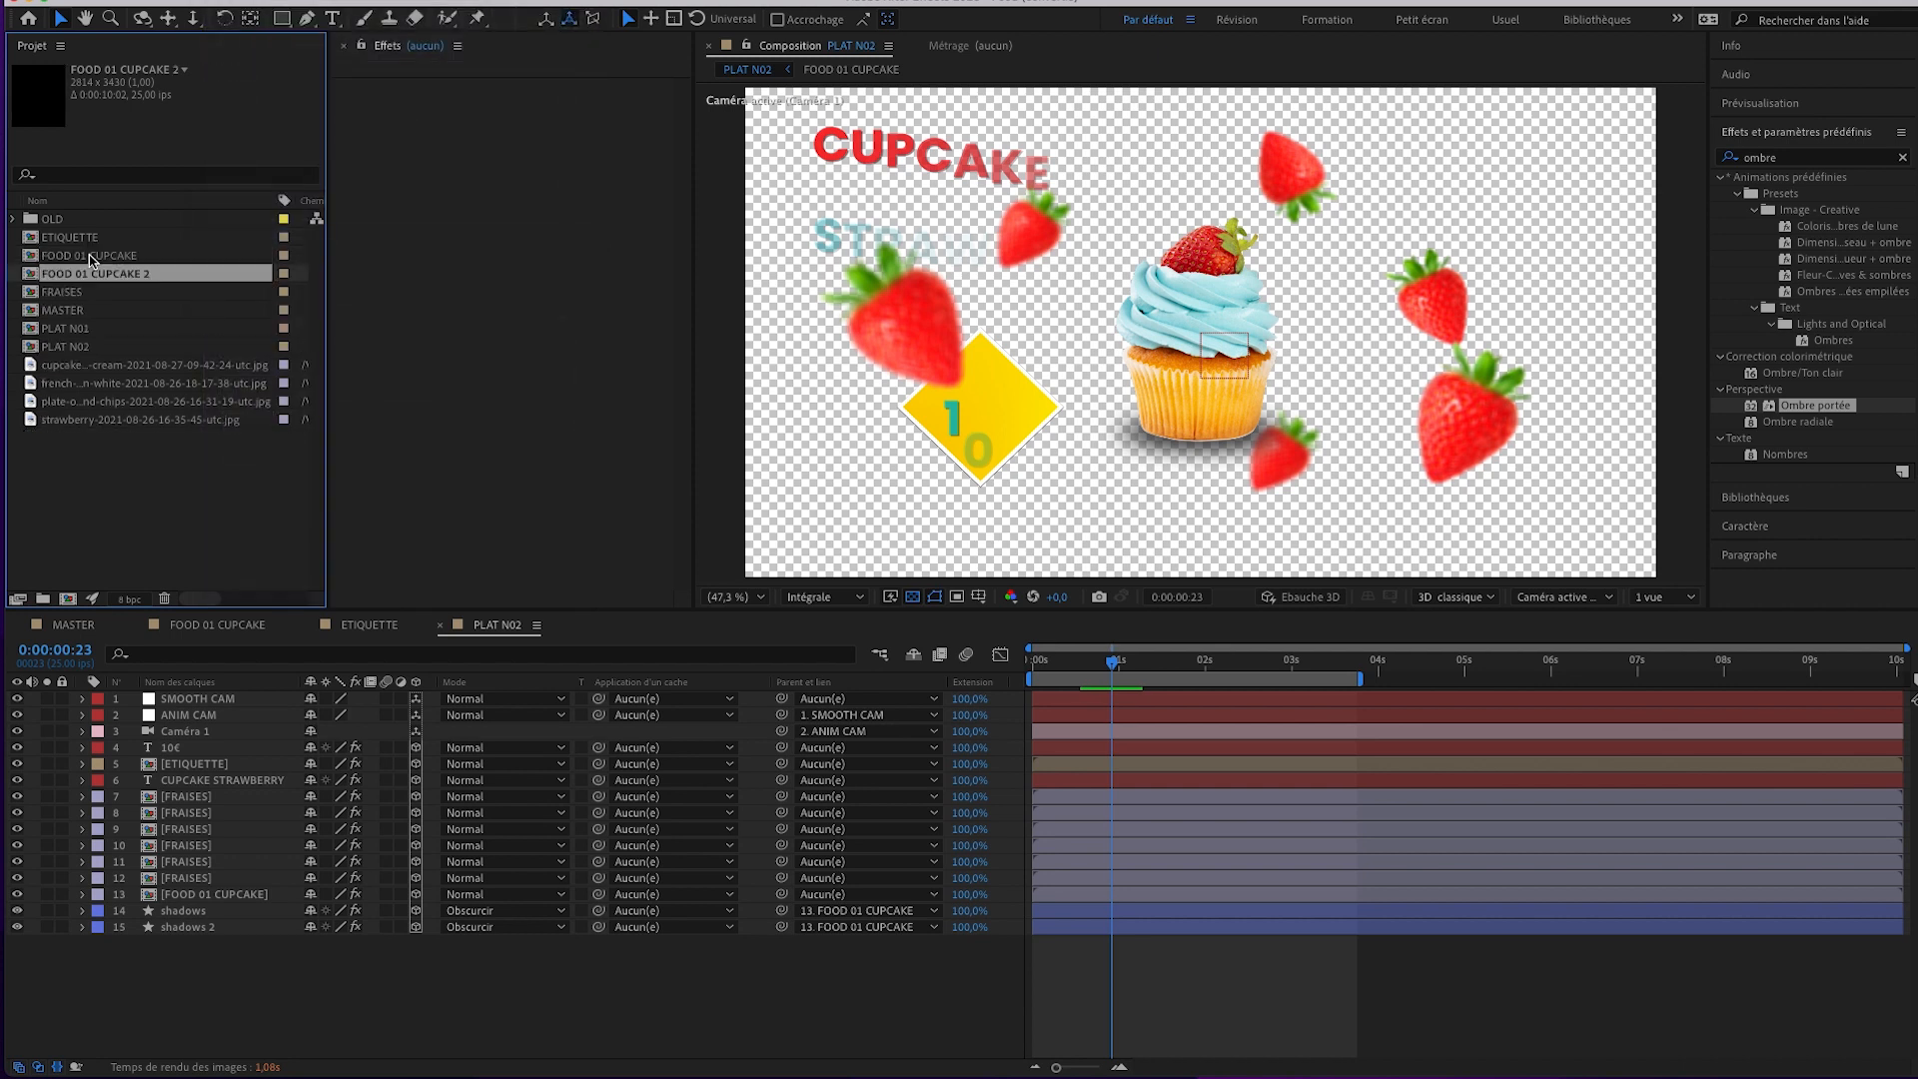
double_click(108, 280)
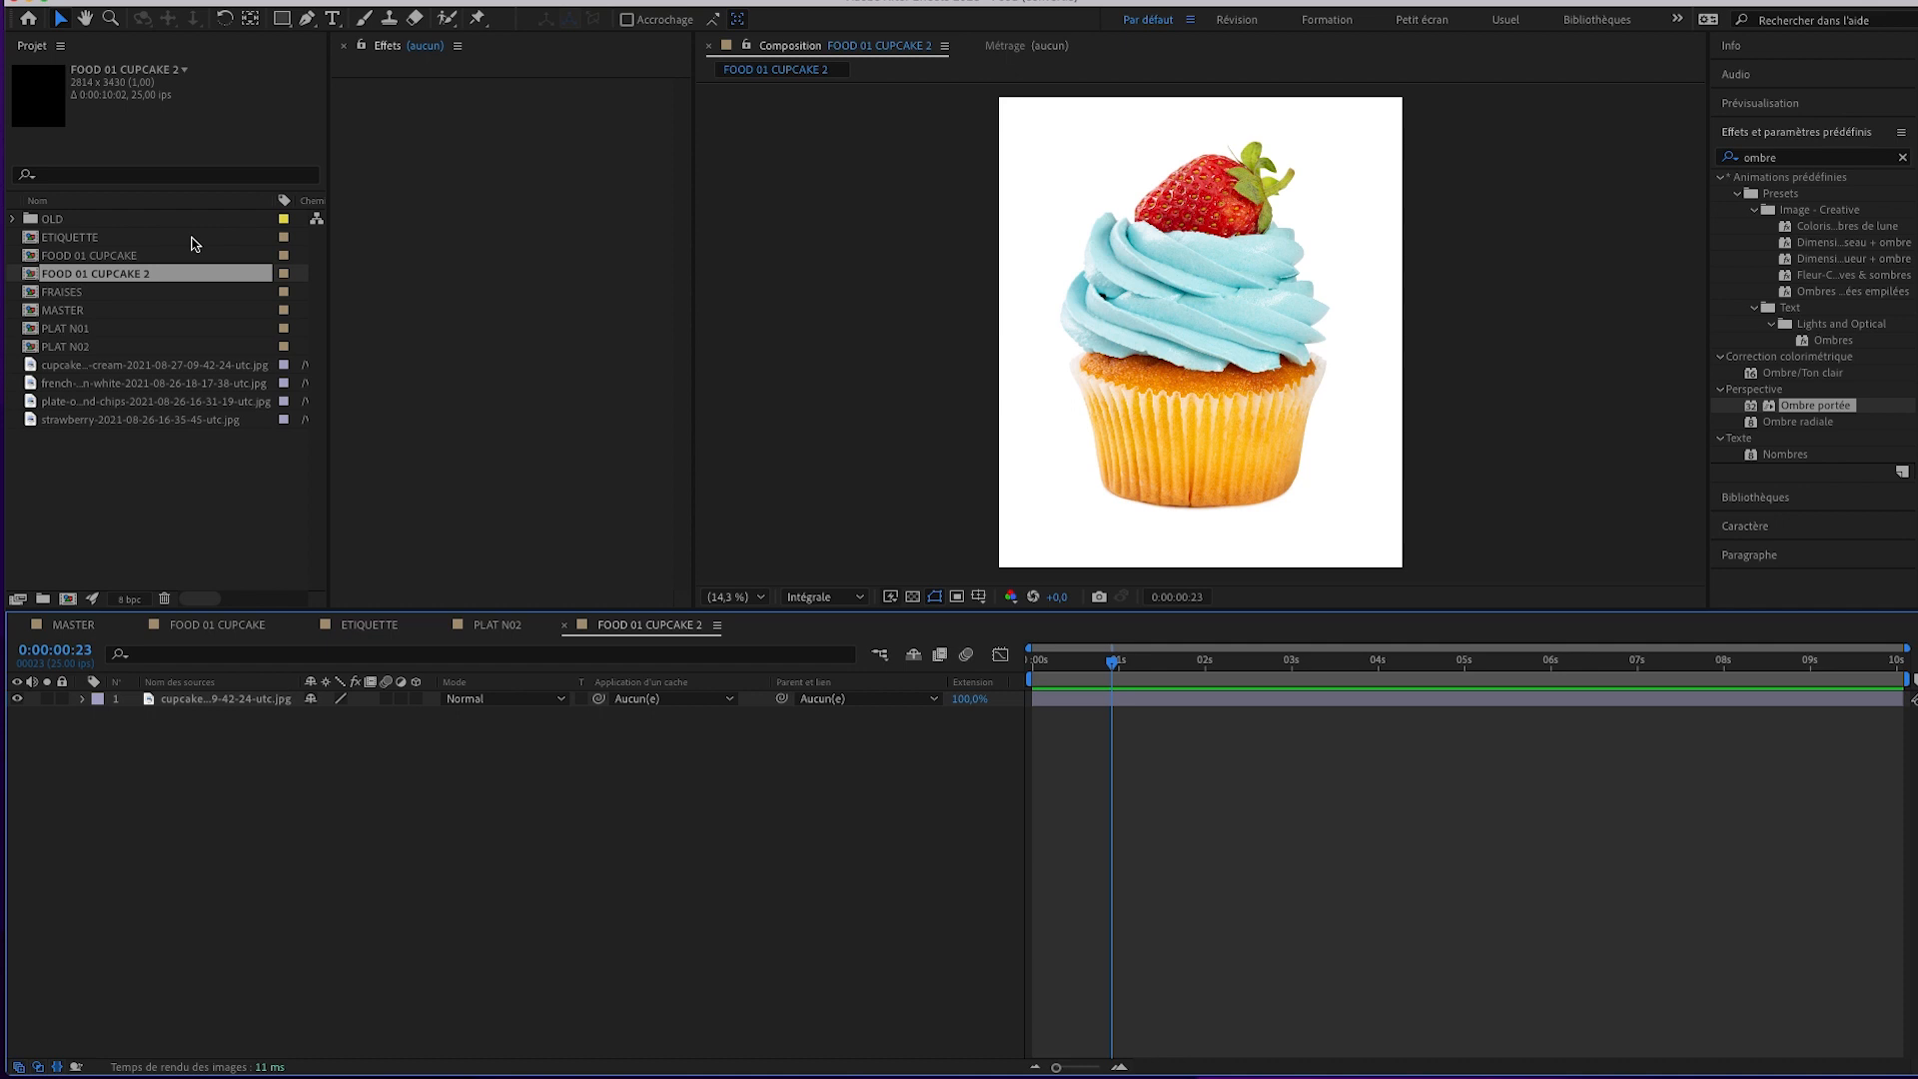
Rename the duplicated cupcake composition as FOOD 02 FISH CHIPS.
click(112, 274)
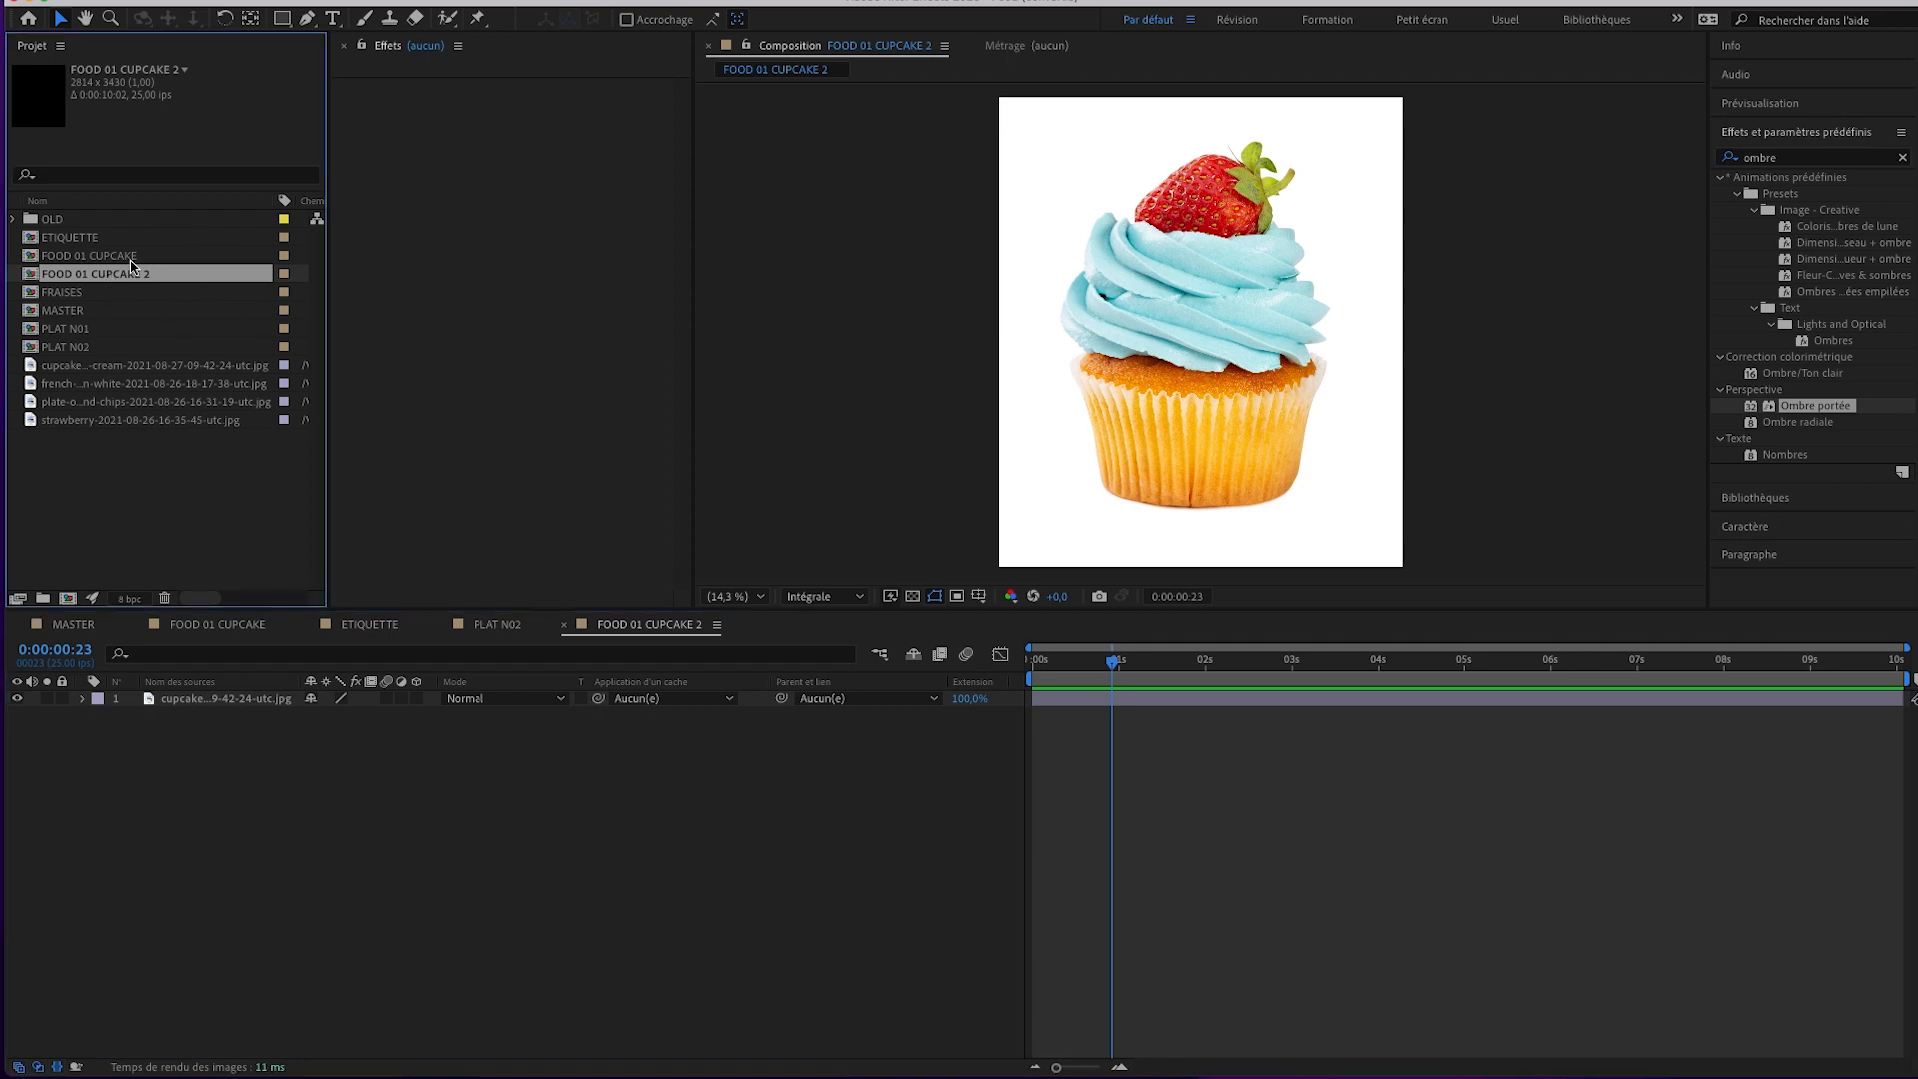
key(Return)
key(Right)
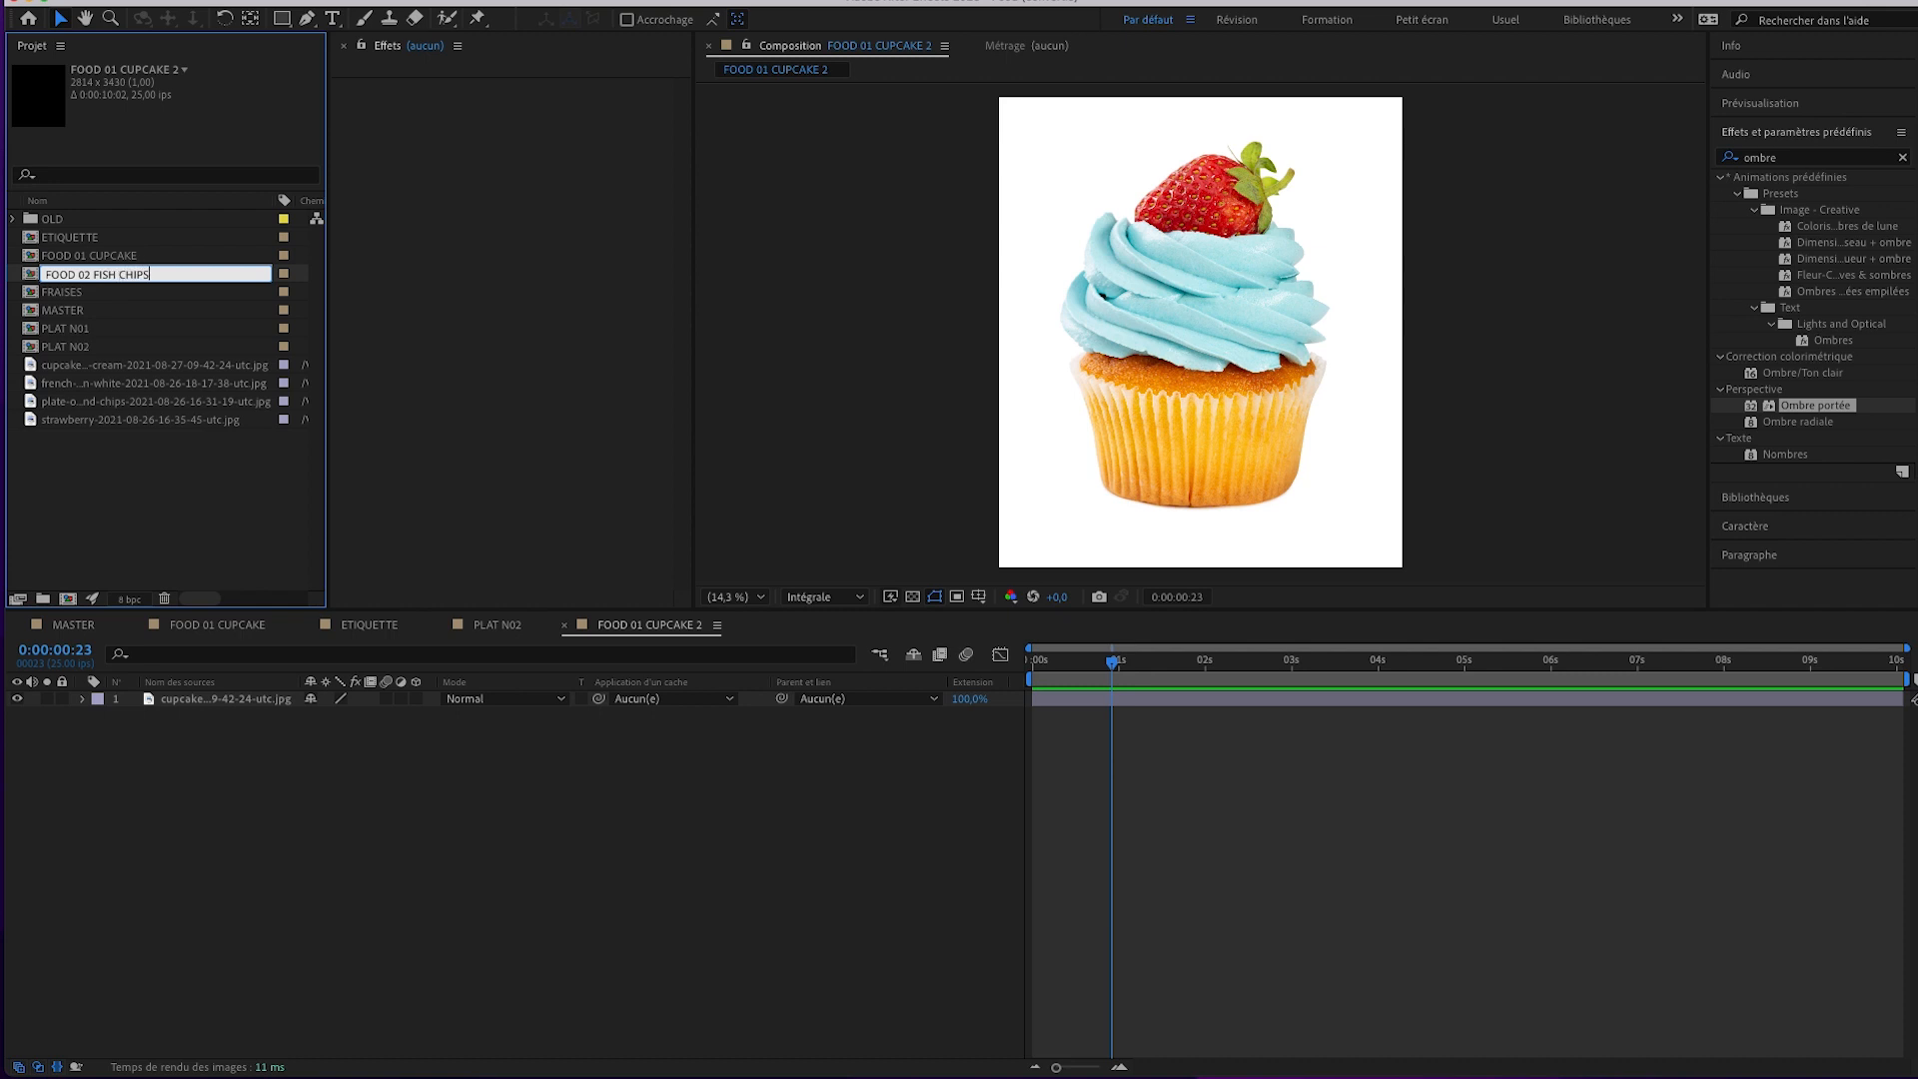
key(Return)
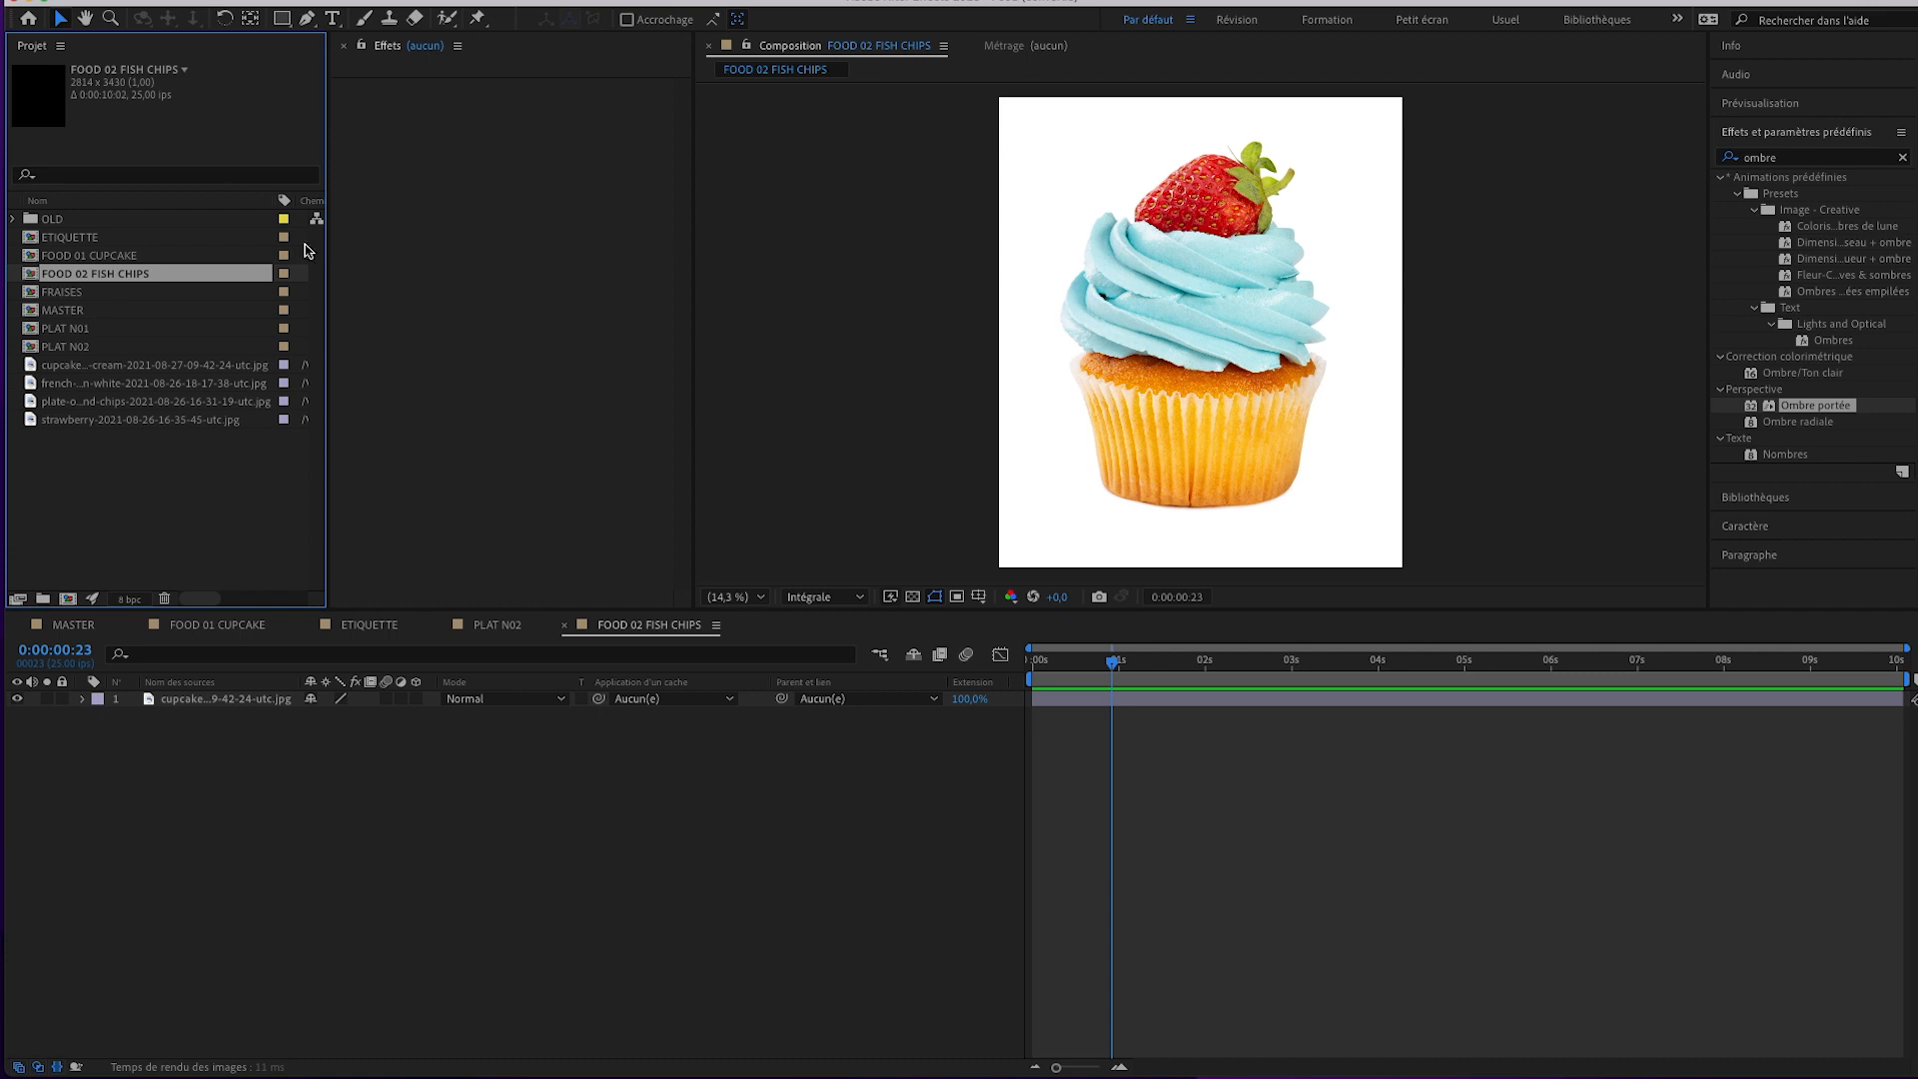
Add the plate-of-fish-and-chips image to FOOD 02 FISH CHIPS above the cupcake layer.
click(105, 420)
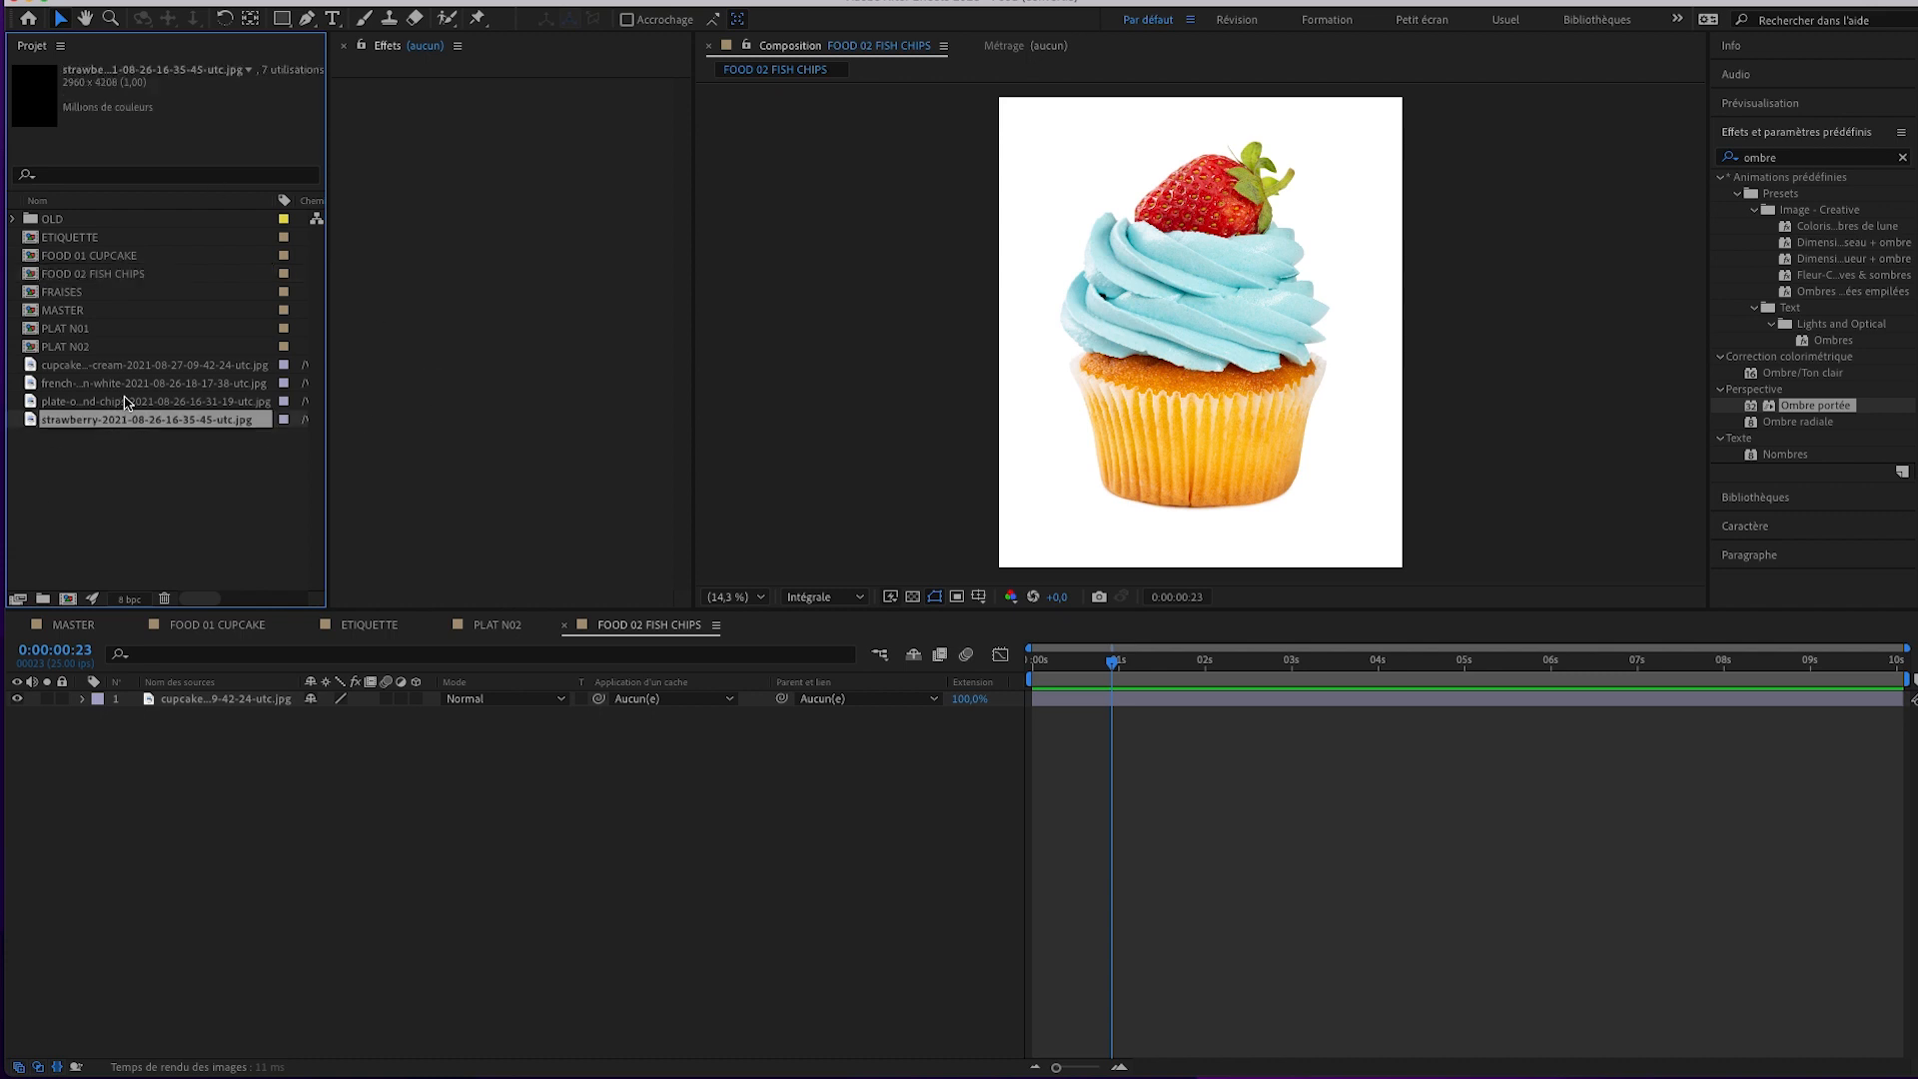
click(124, 402)
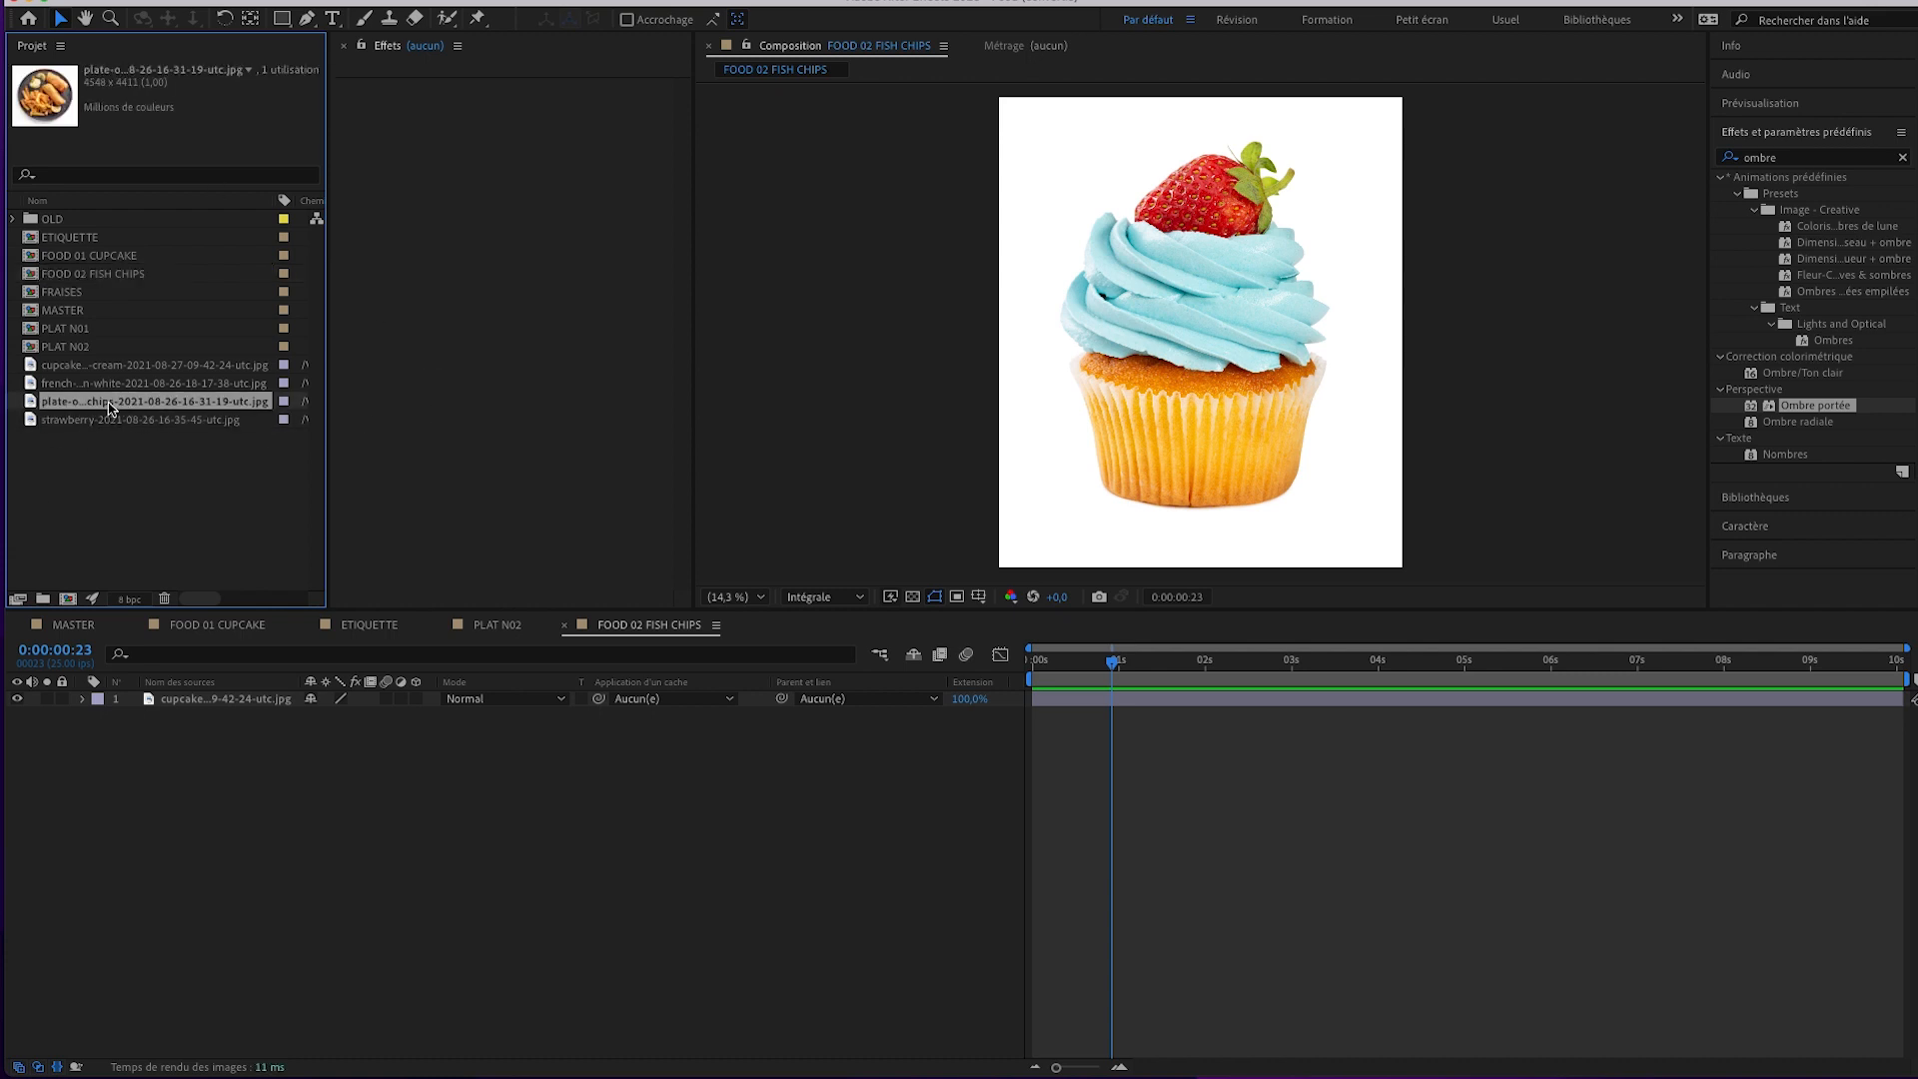
drag(110, 429, 155, 699)
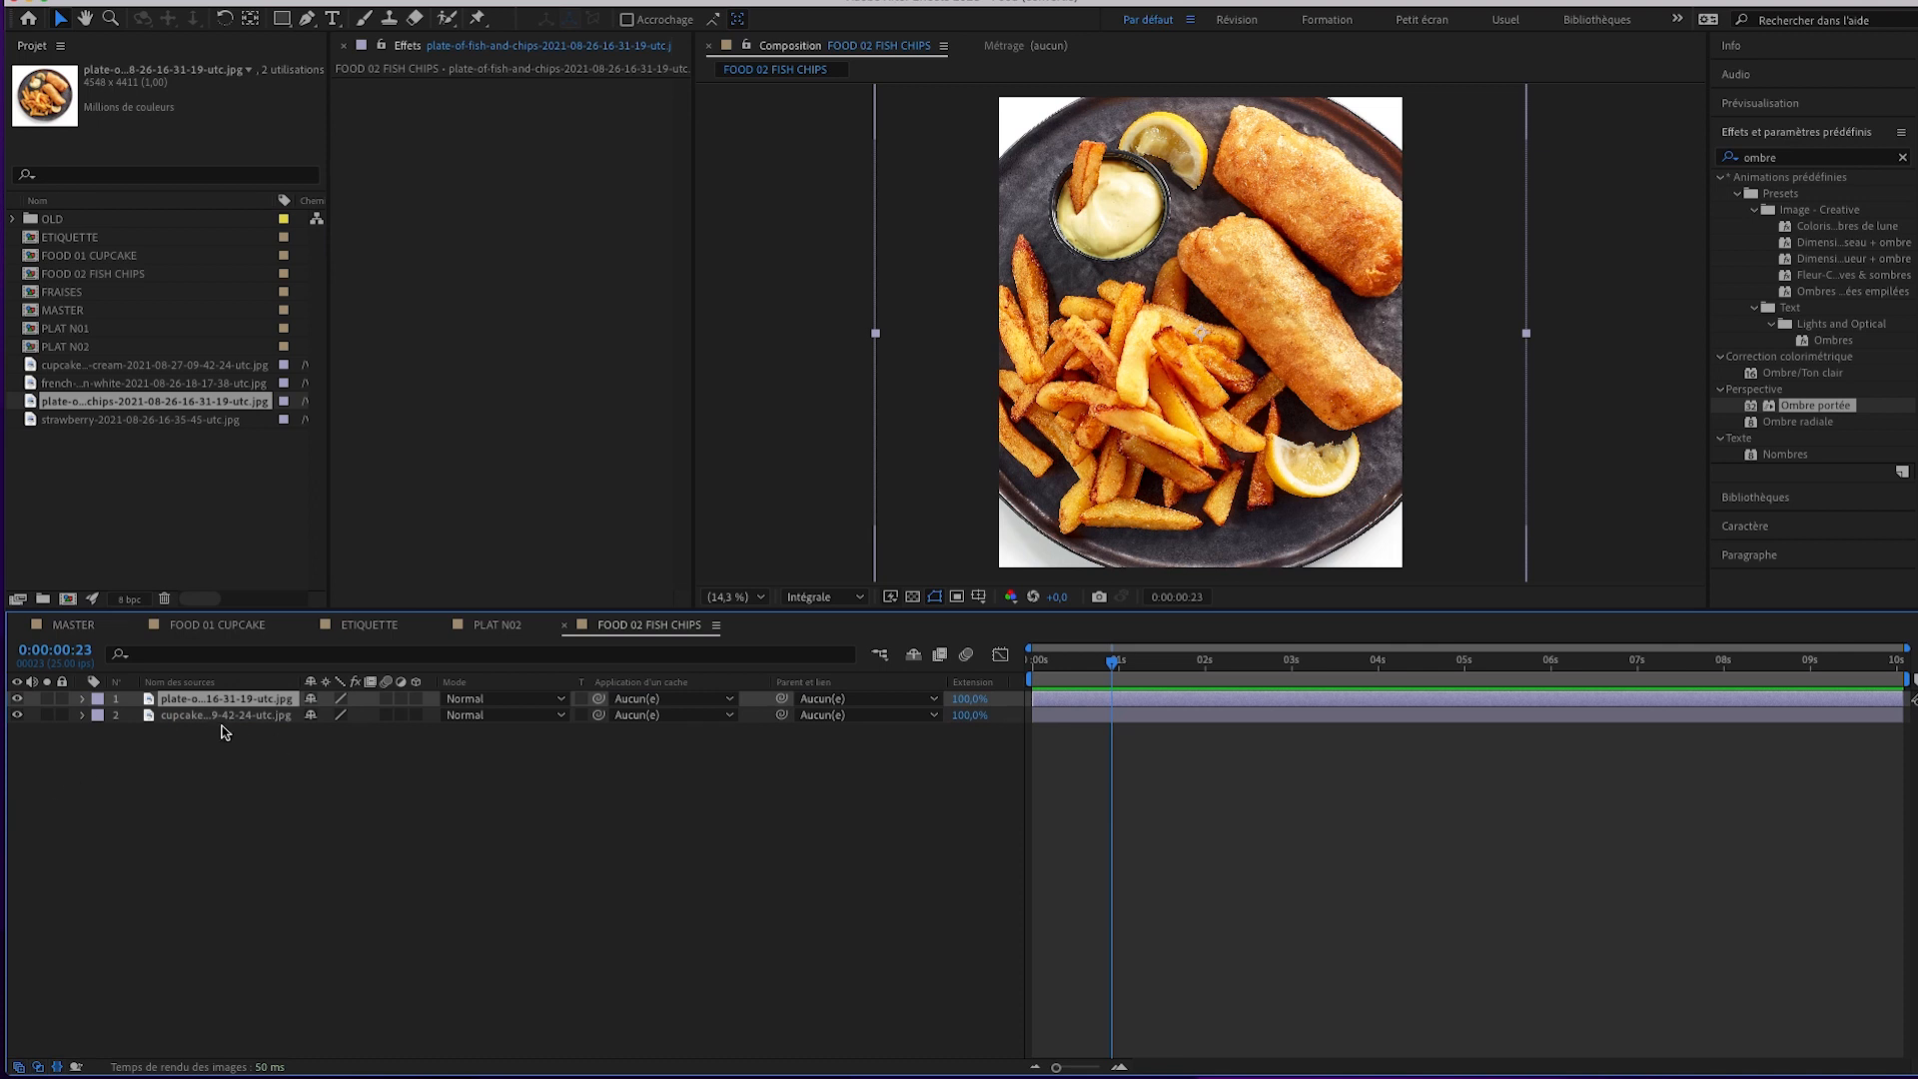
Scale the fish and chips image layer to 65% and hide the cupcake layer.
key(s)
drag(372, 715, 291, 813)
click(247, 830)
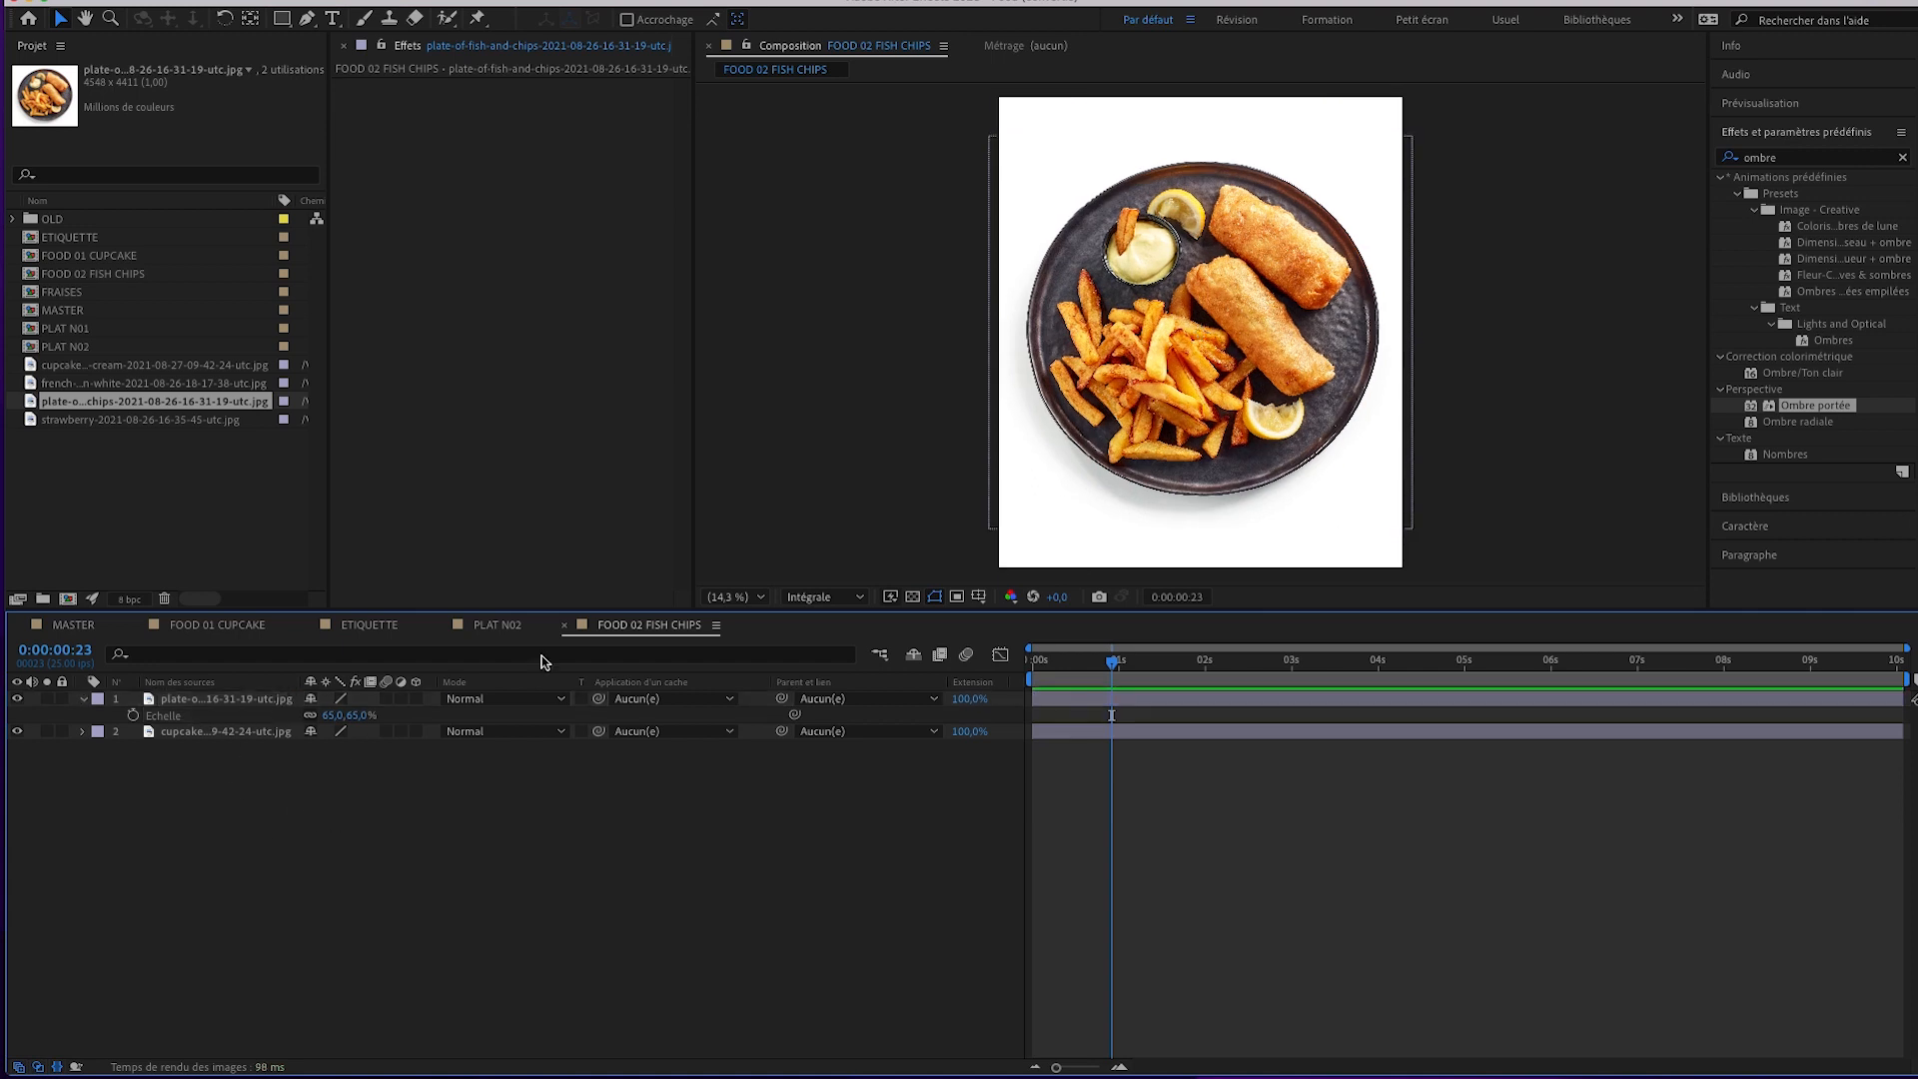
click(17, 731)
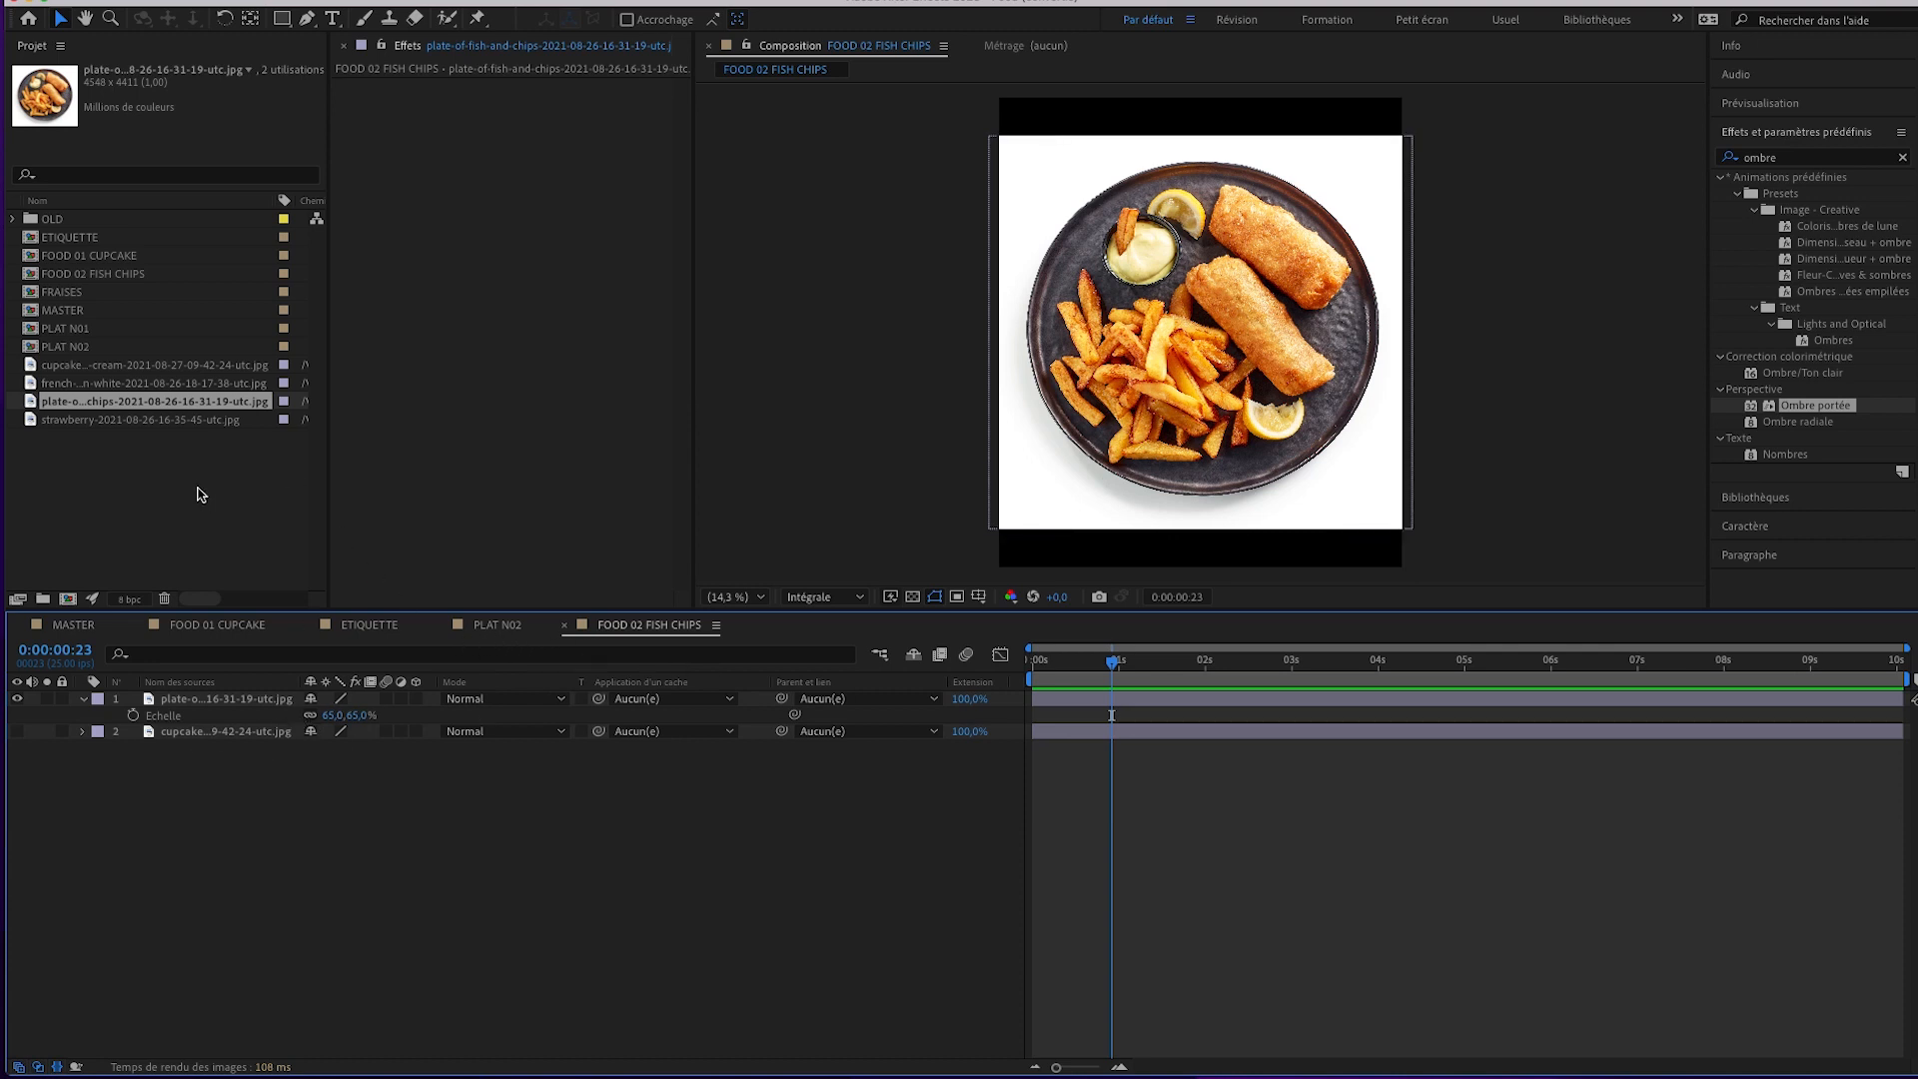
Duplicate the FRAISES composition in the project and rename the copy FRITES.
click(170, 455)
click(80, 291)
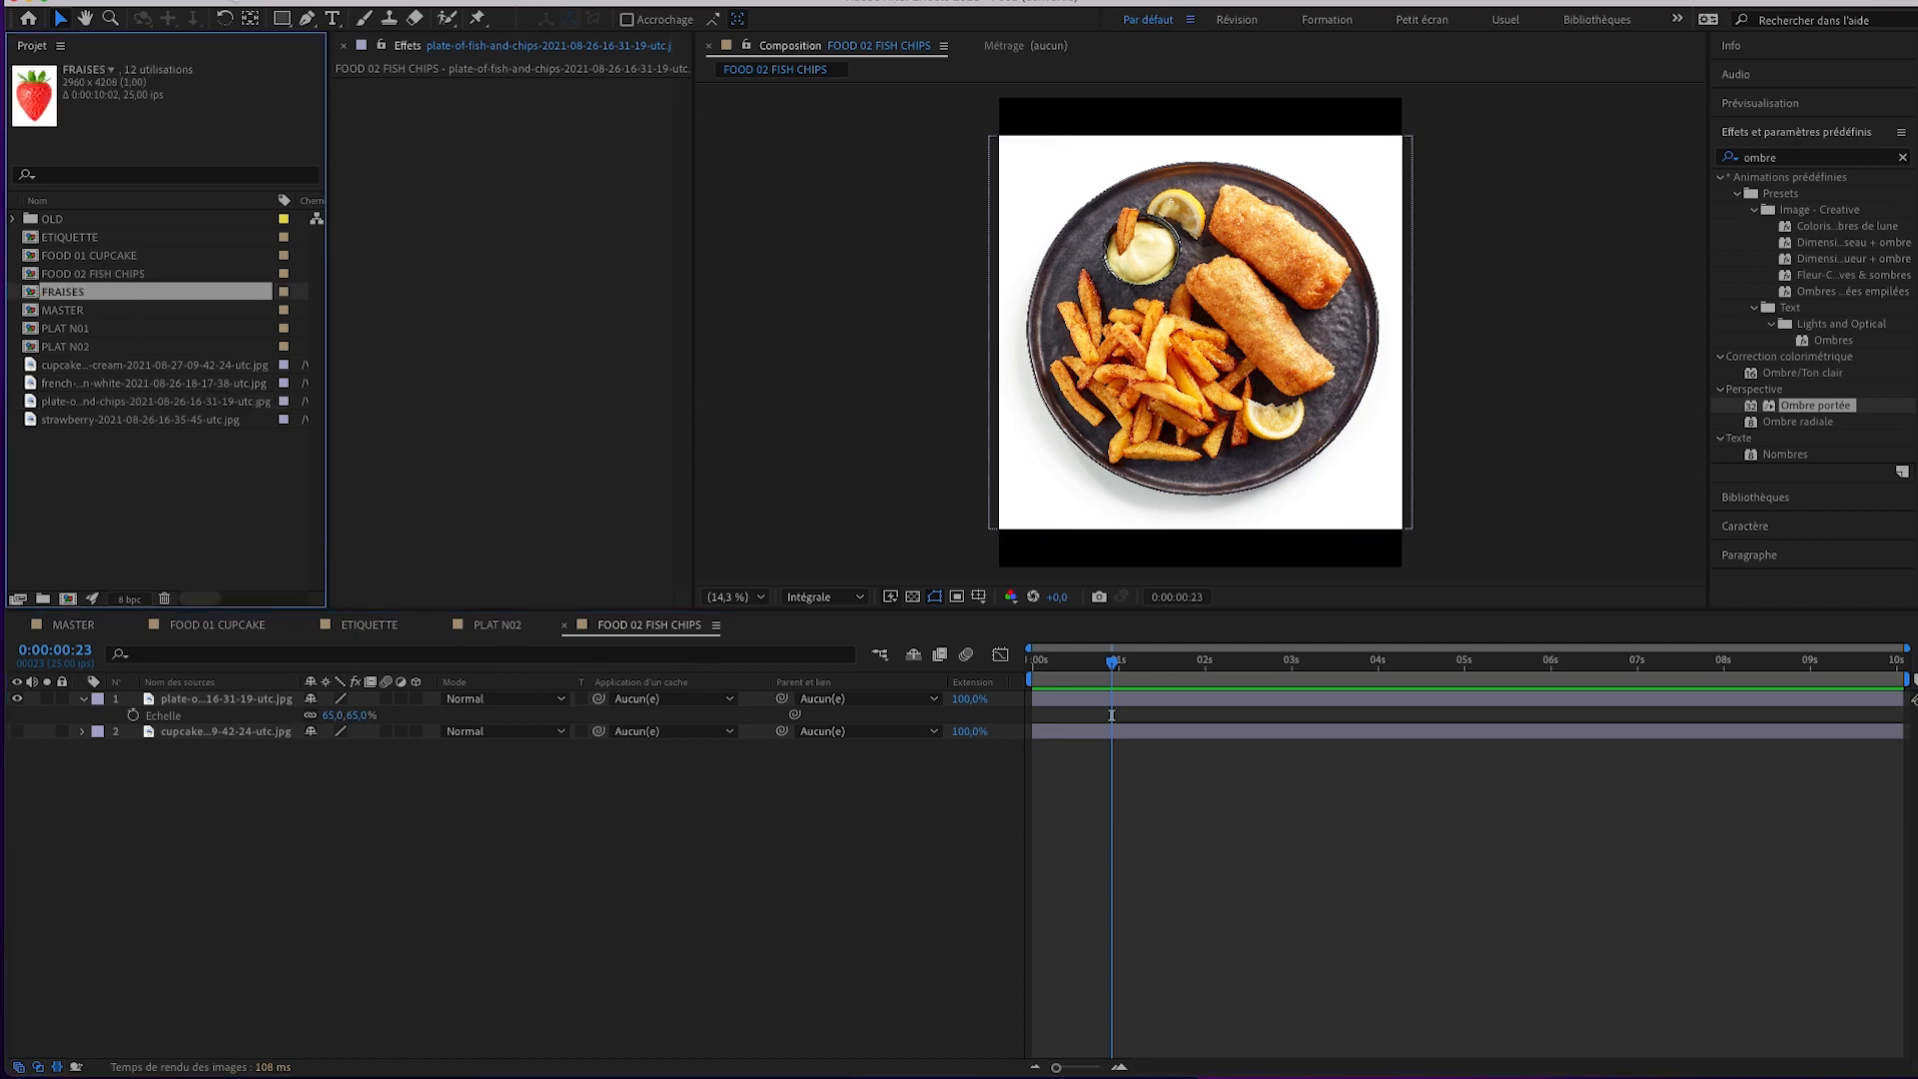
click(225, 0)
click(247, 236)
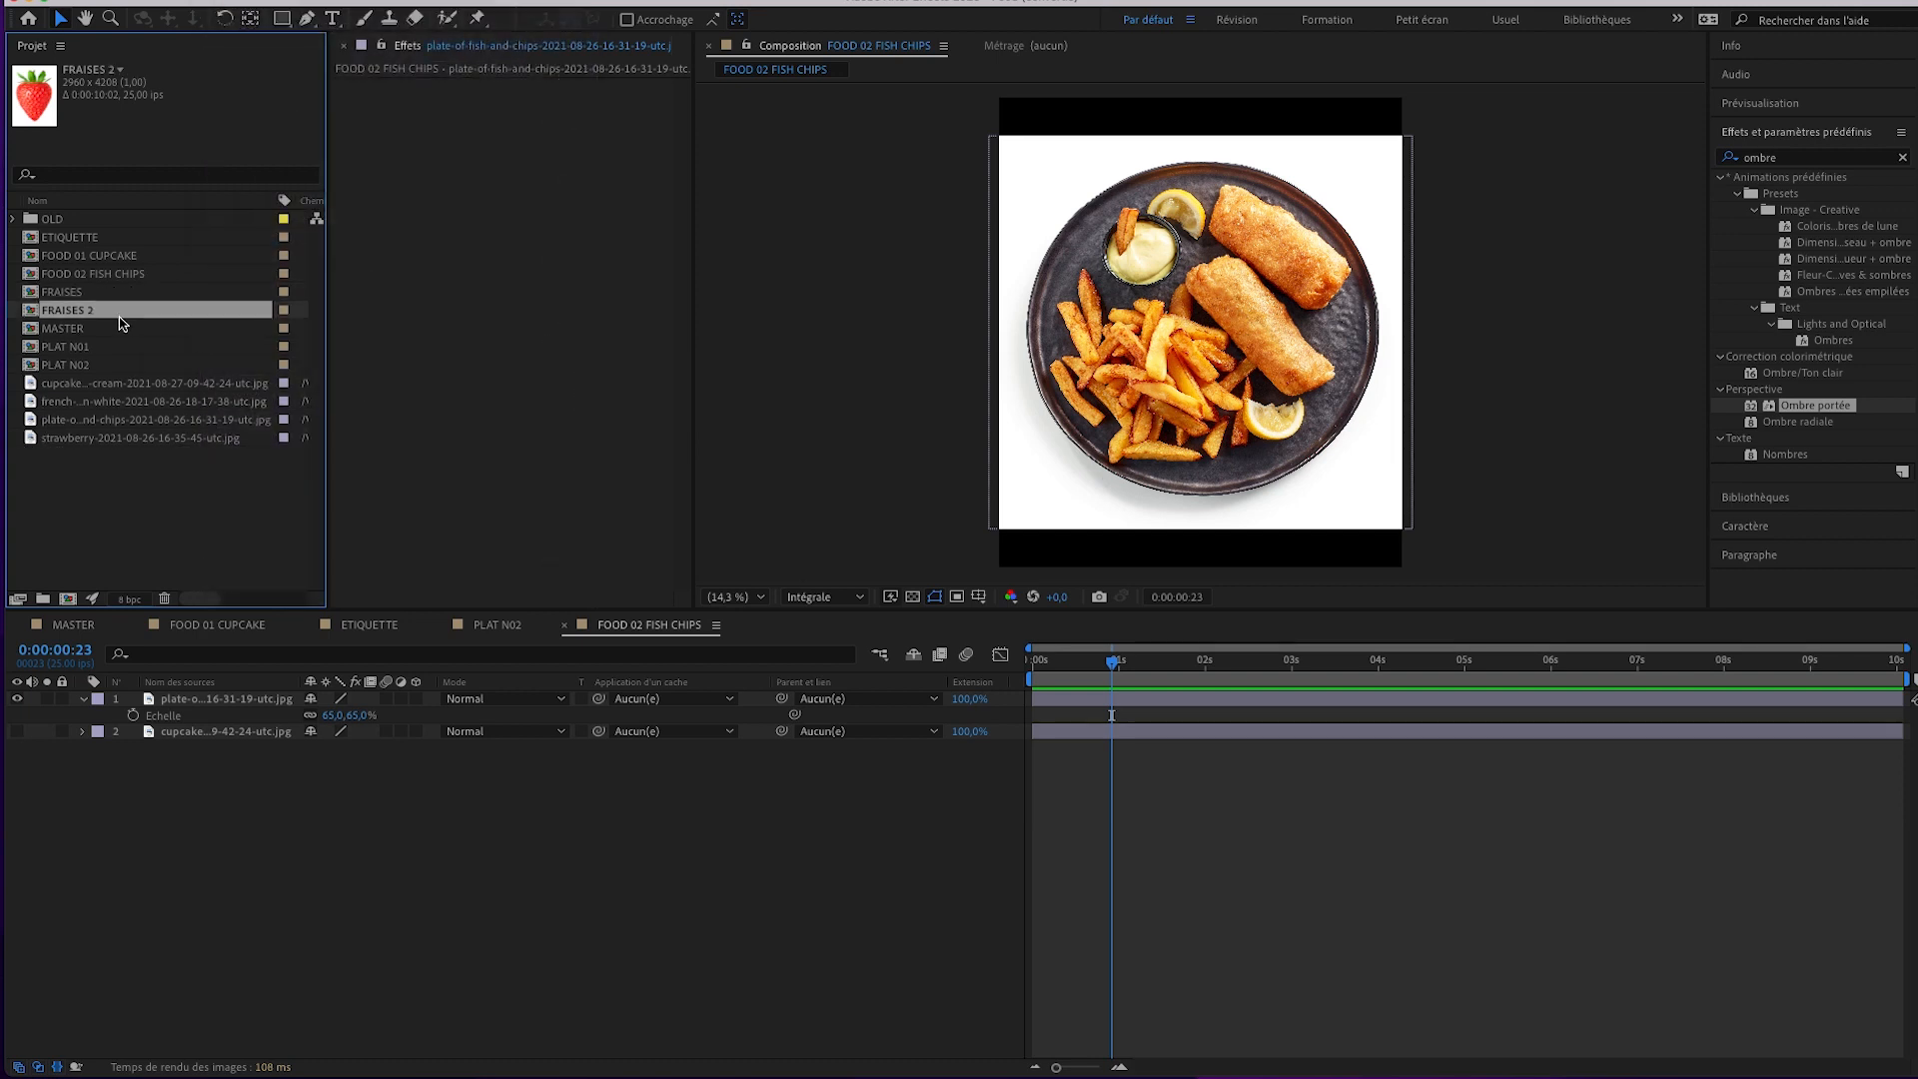
key(Return)
text(FRI)
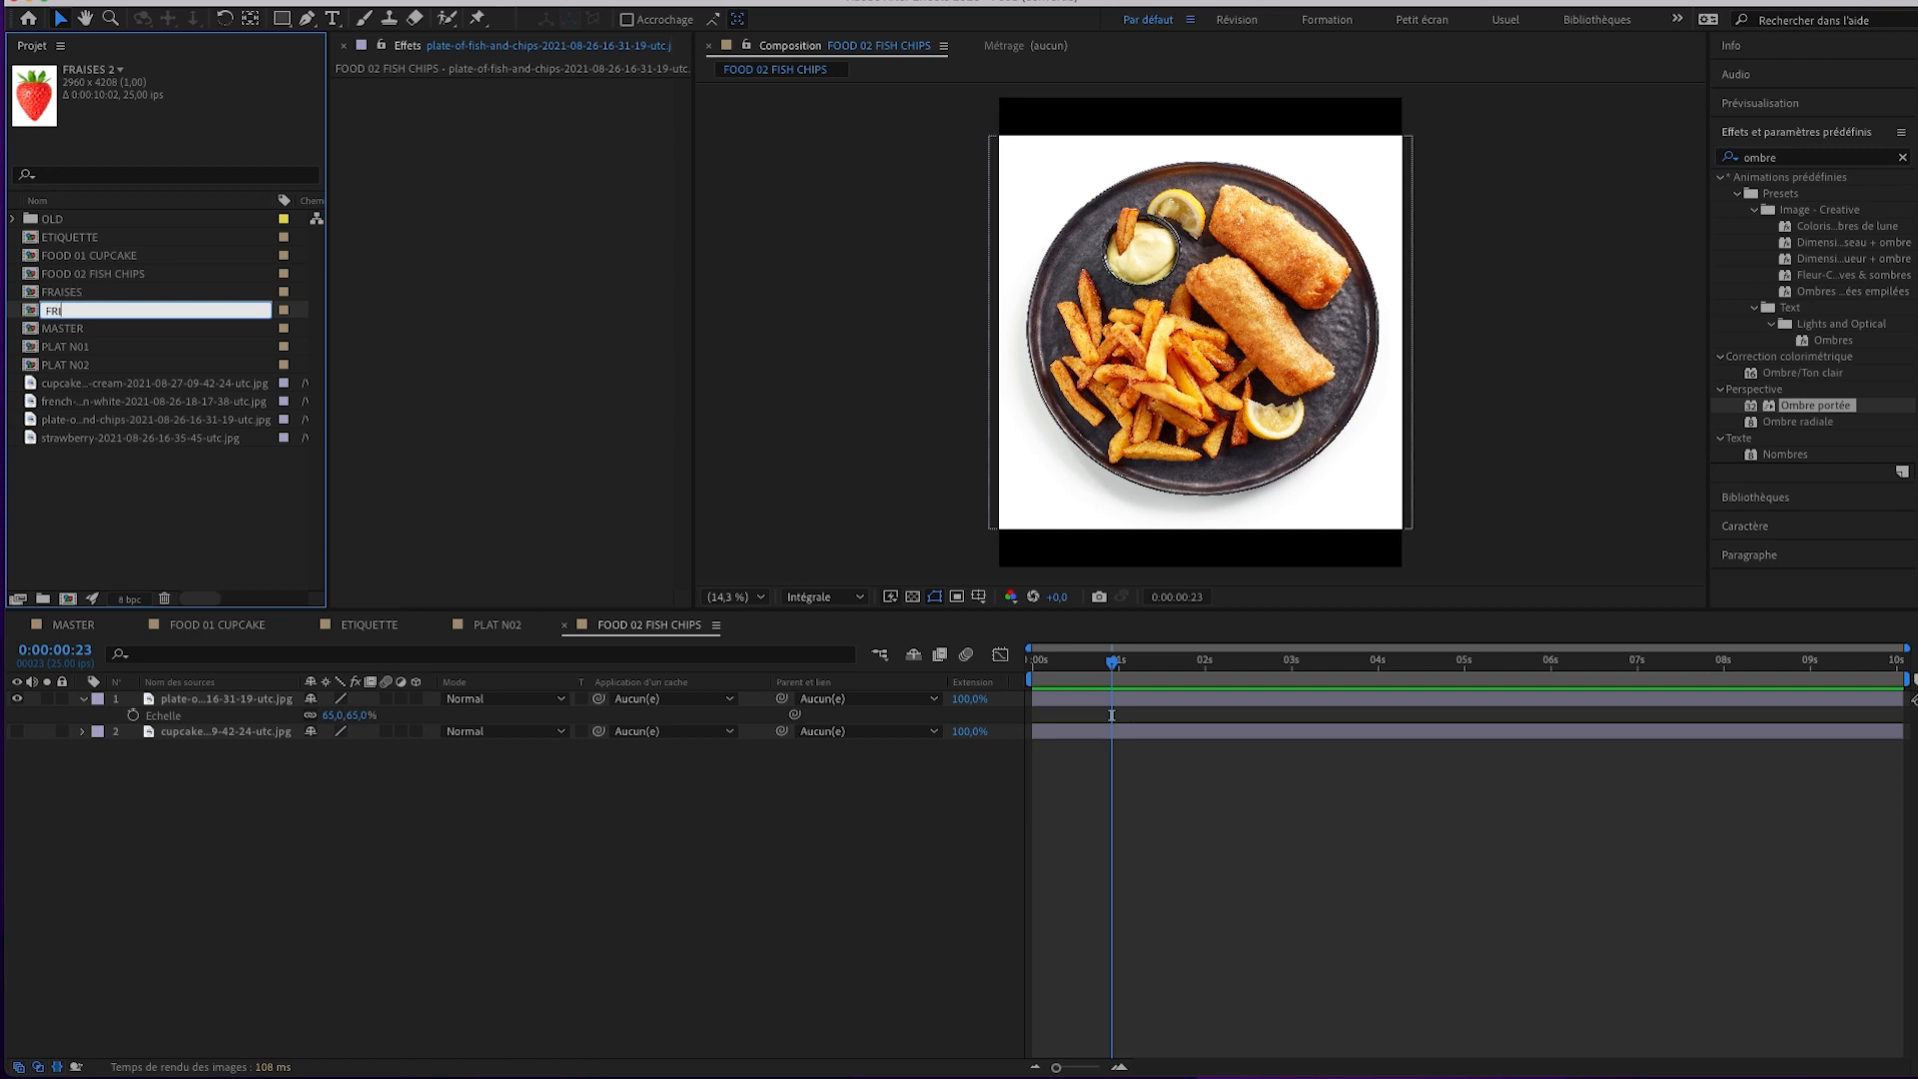
key(Return)
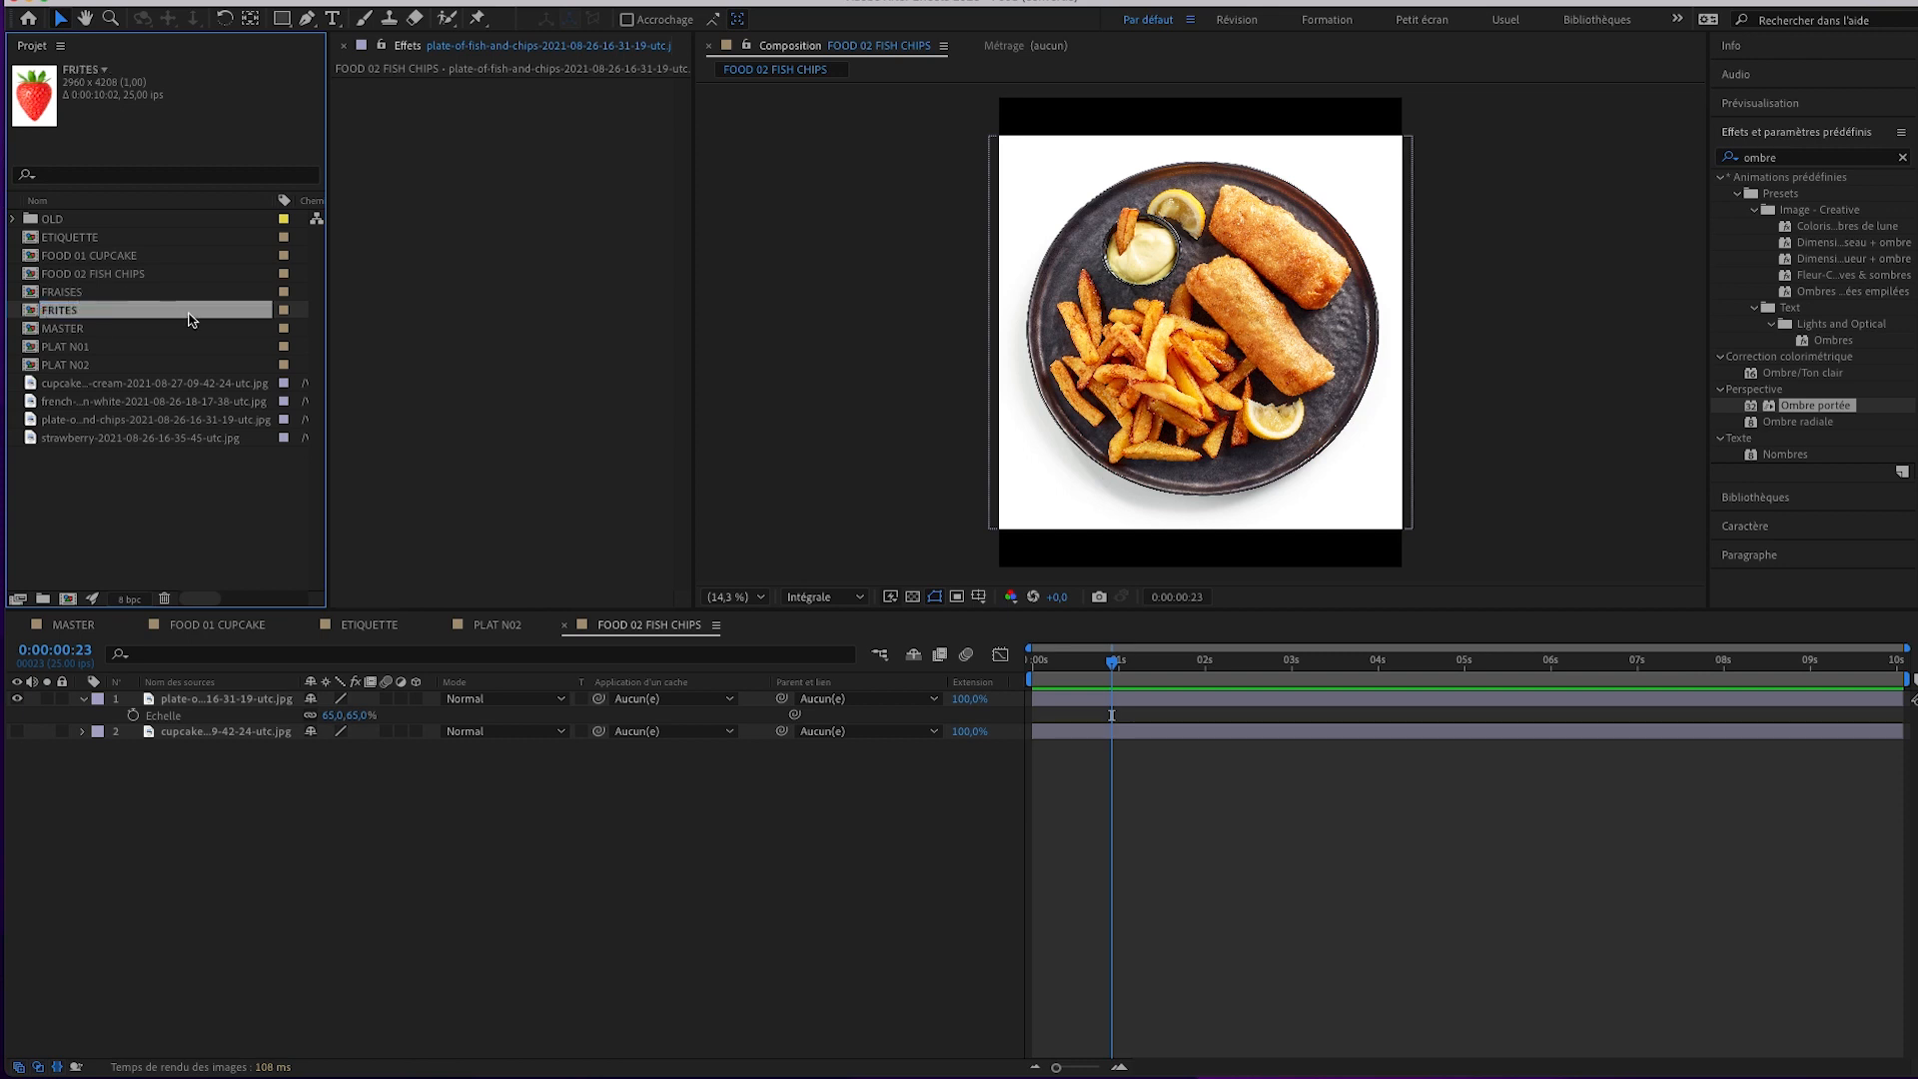
Open FRITES, place the french-fries image above the strawberry layer and hide the strawberry.
double_click(60, 312)
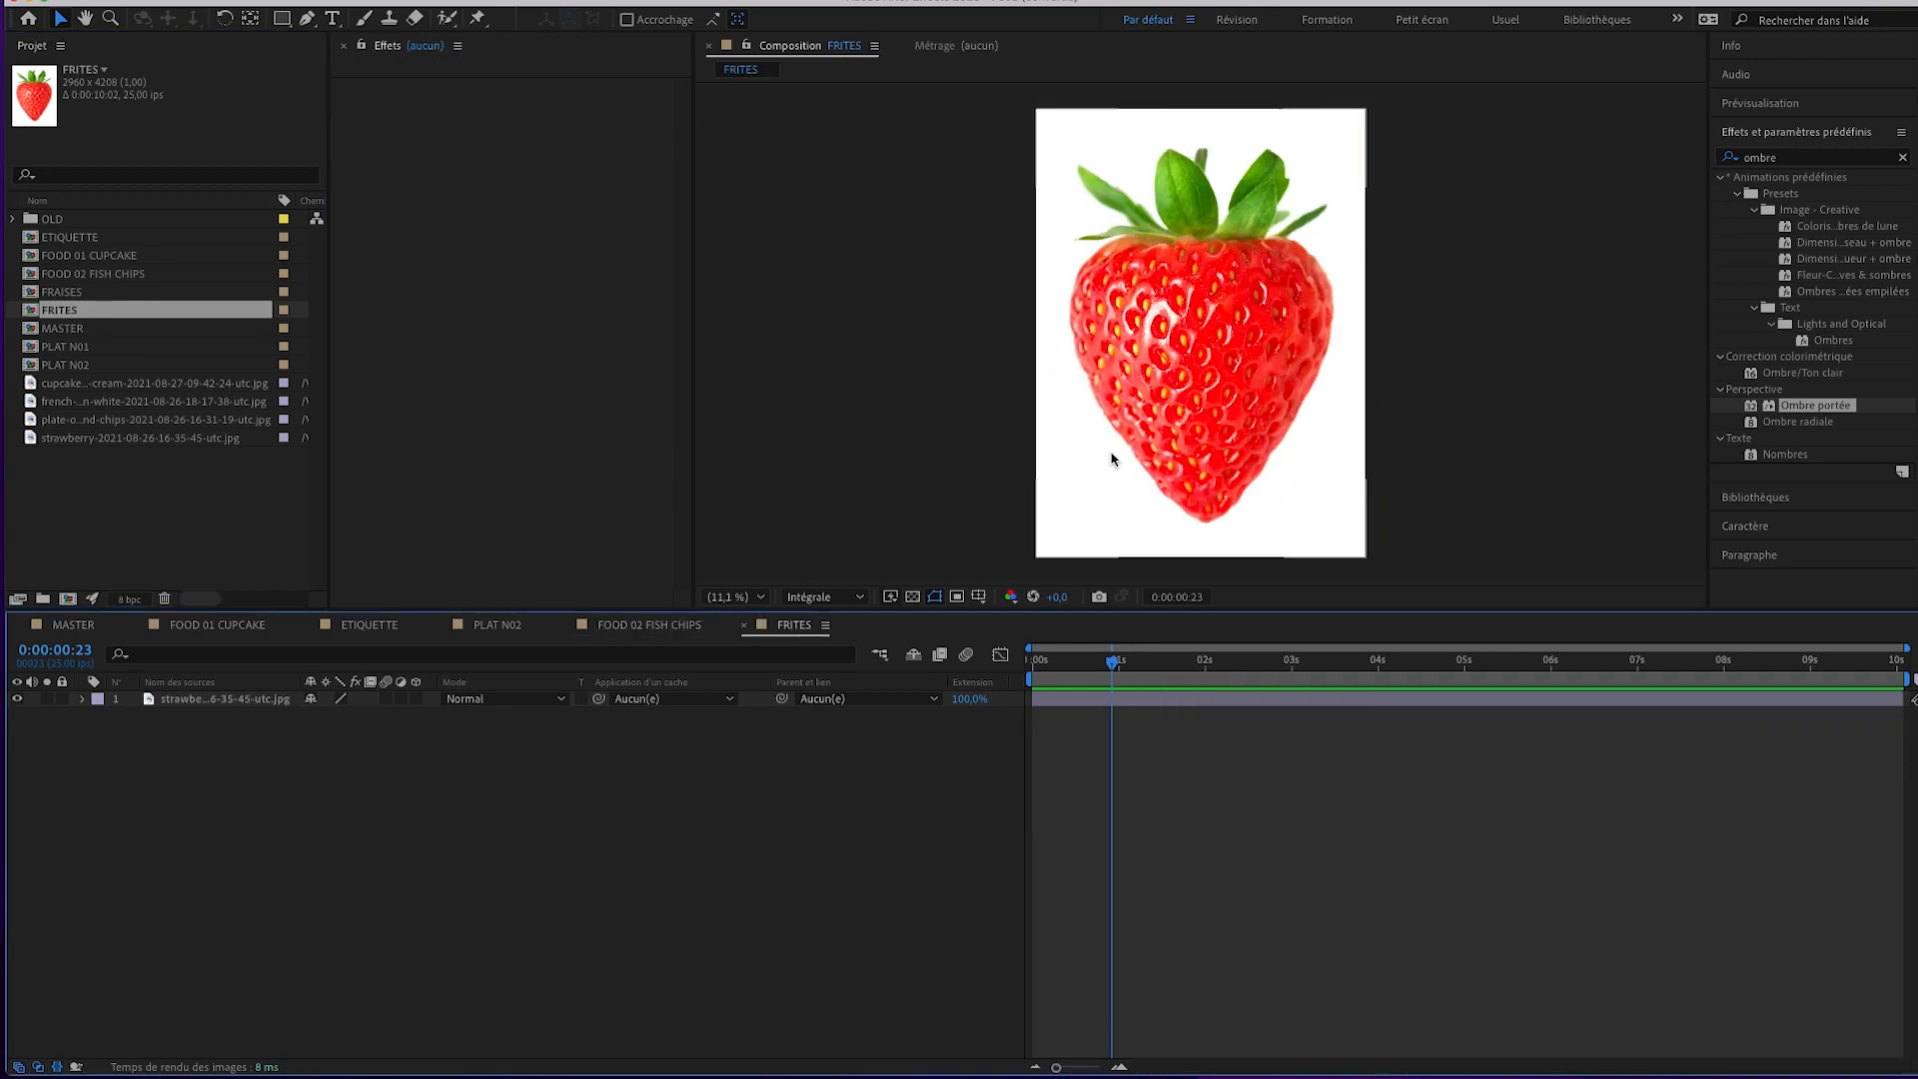
click(106, 423)
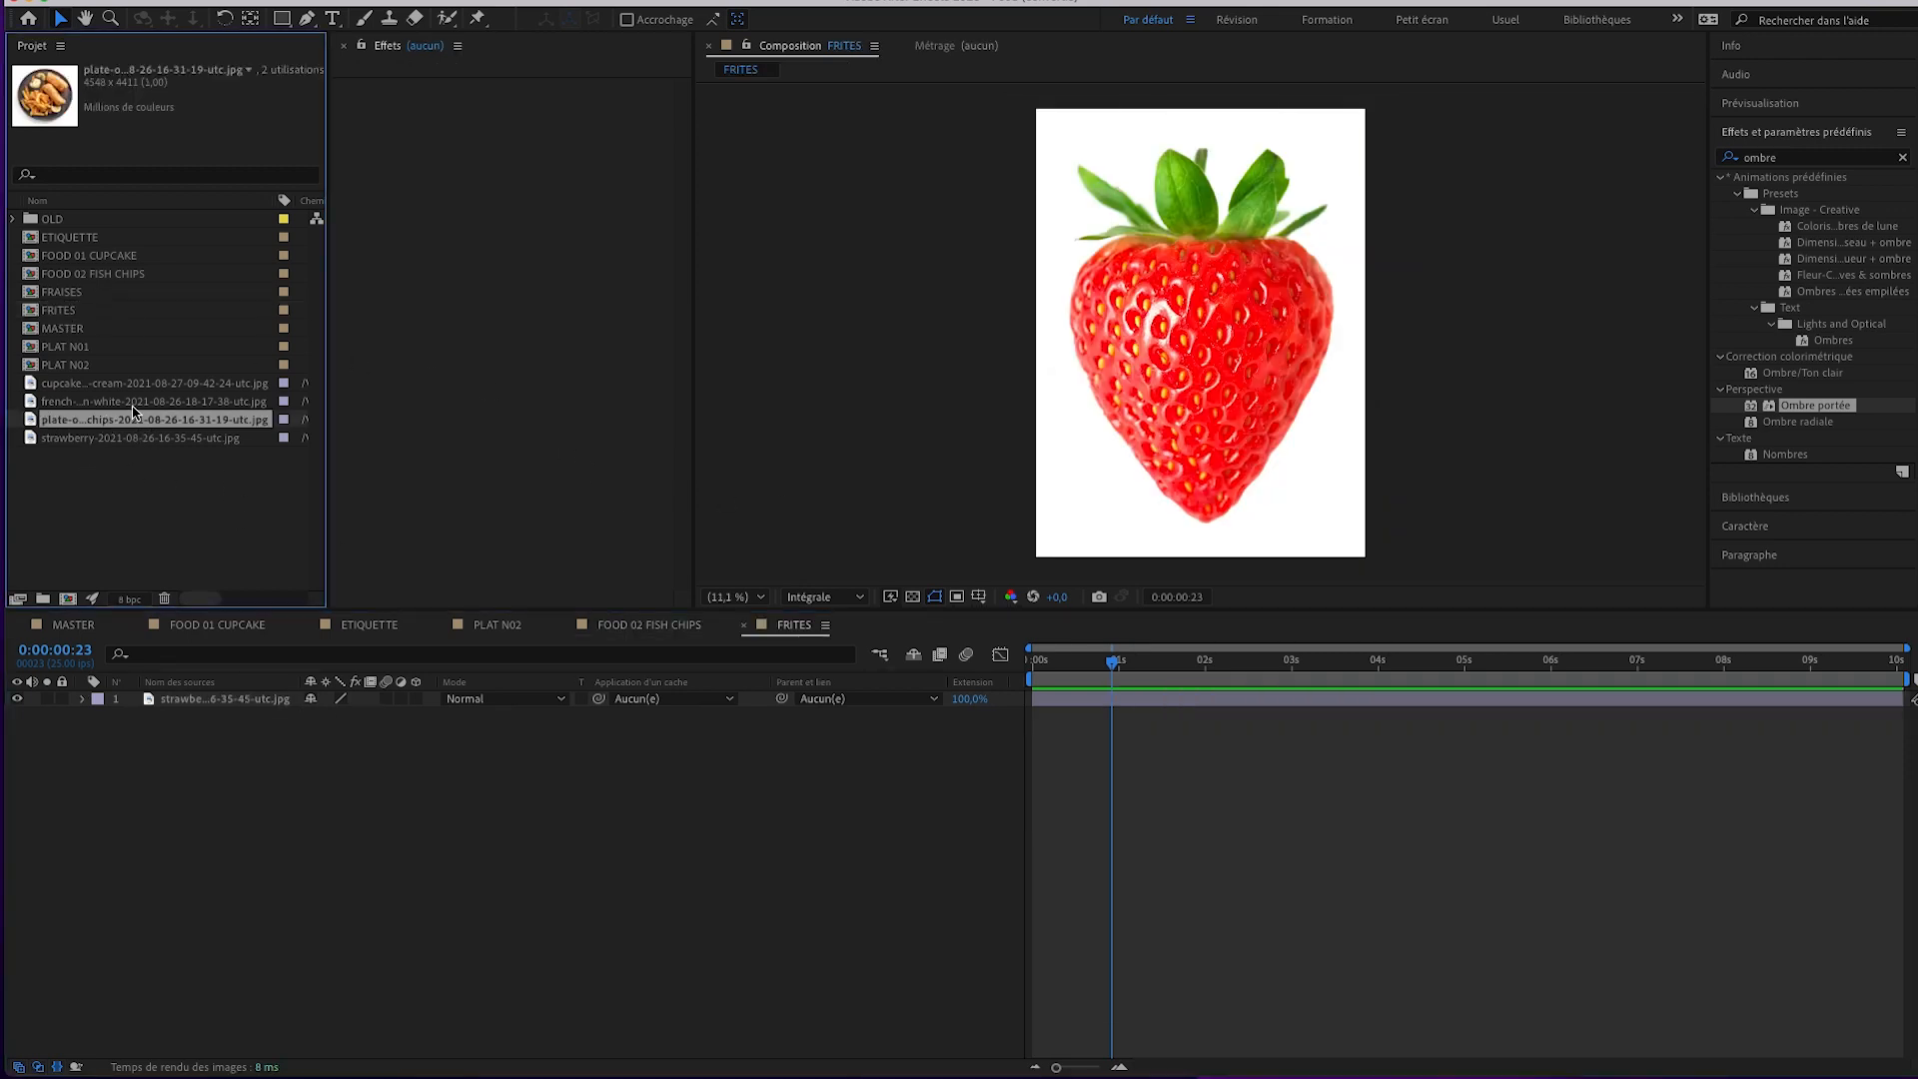
click(137, 400)
drag(133, 407, 145, 705)
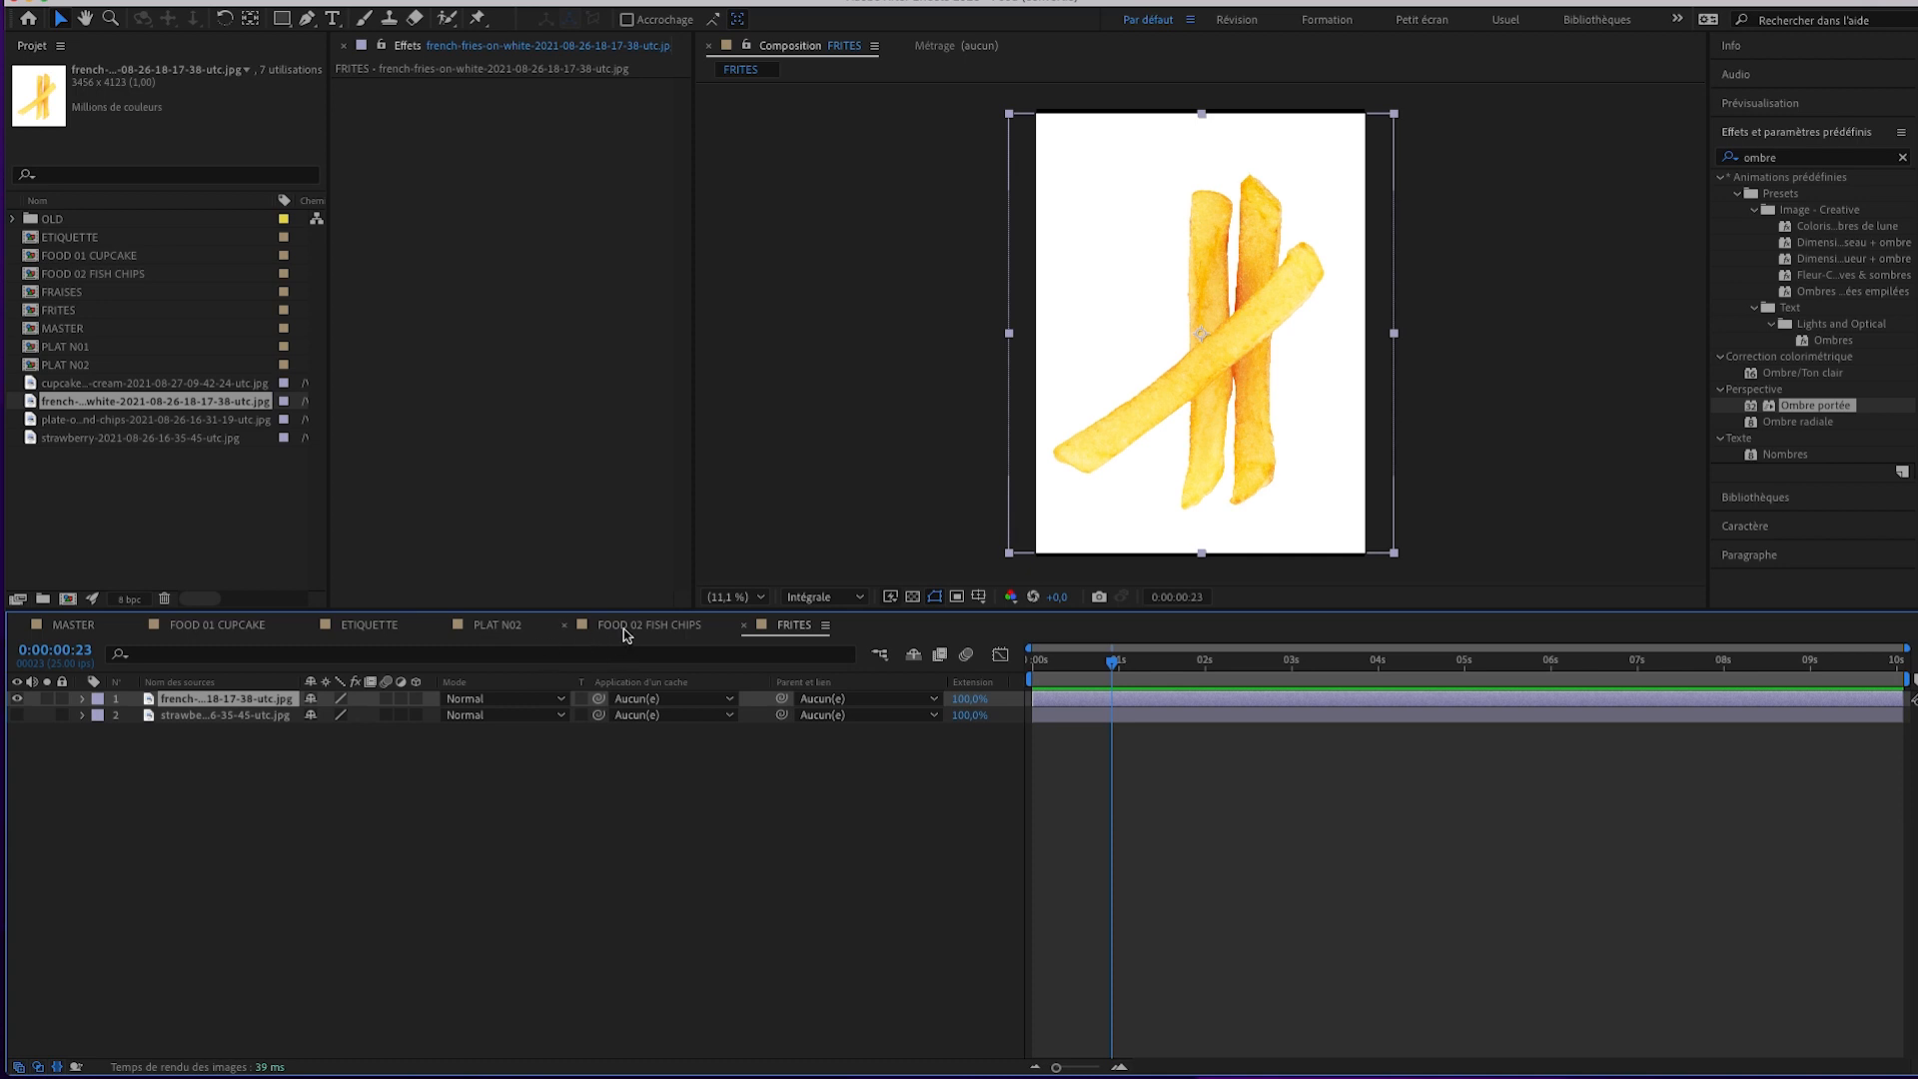
In PLAT N02, replace the source of the FOOD 01 CUPCAKE layer with the FOOD 02 FISH CHIPS composition.
click(509, 626)
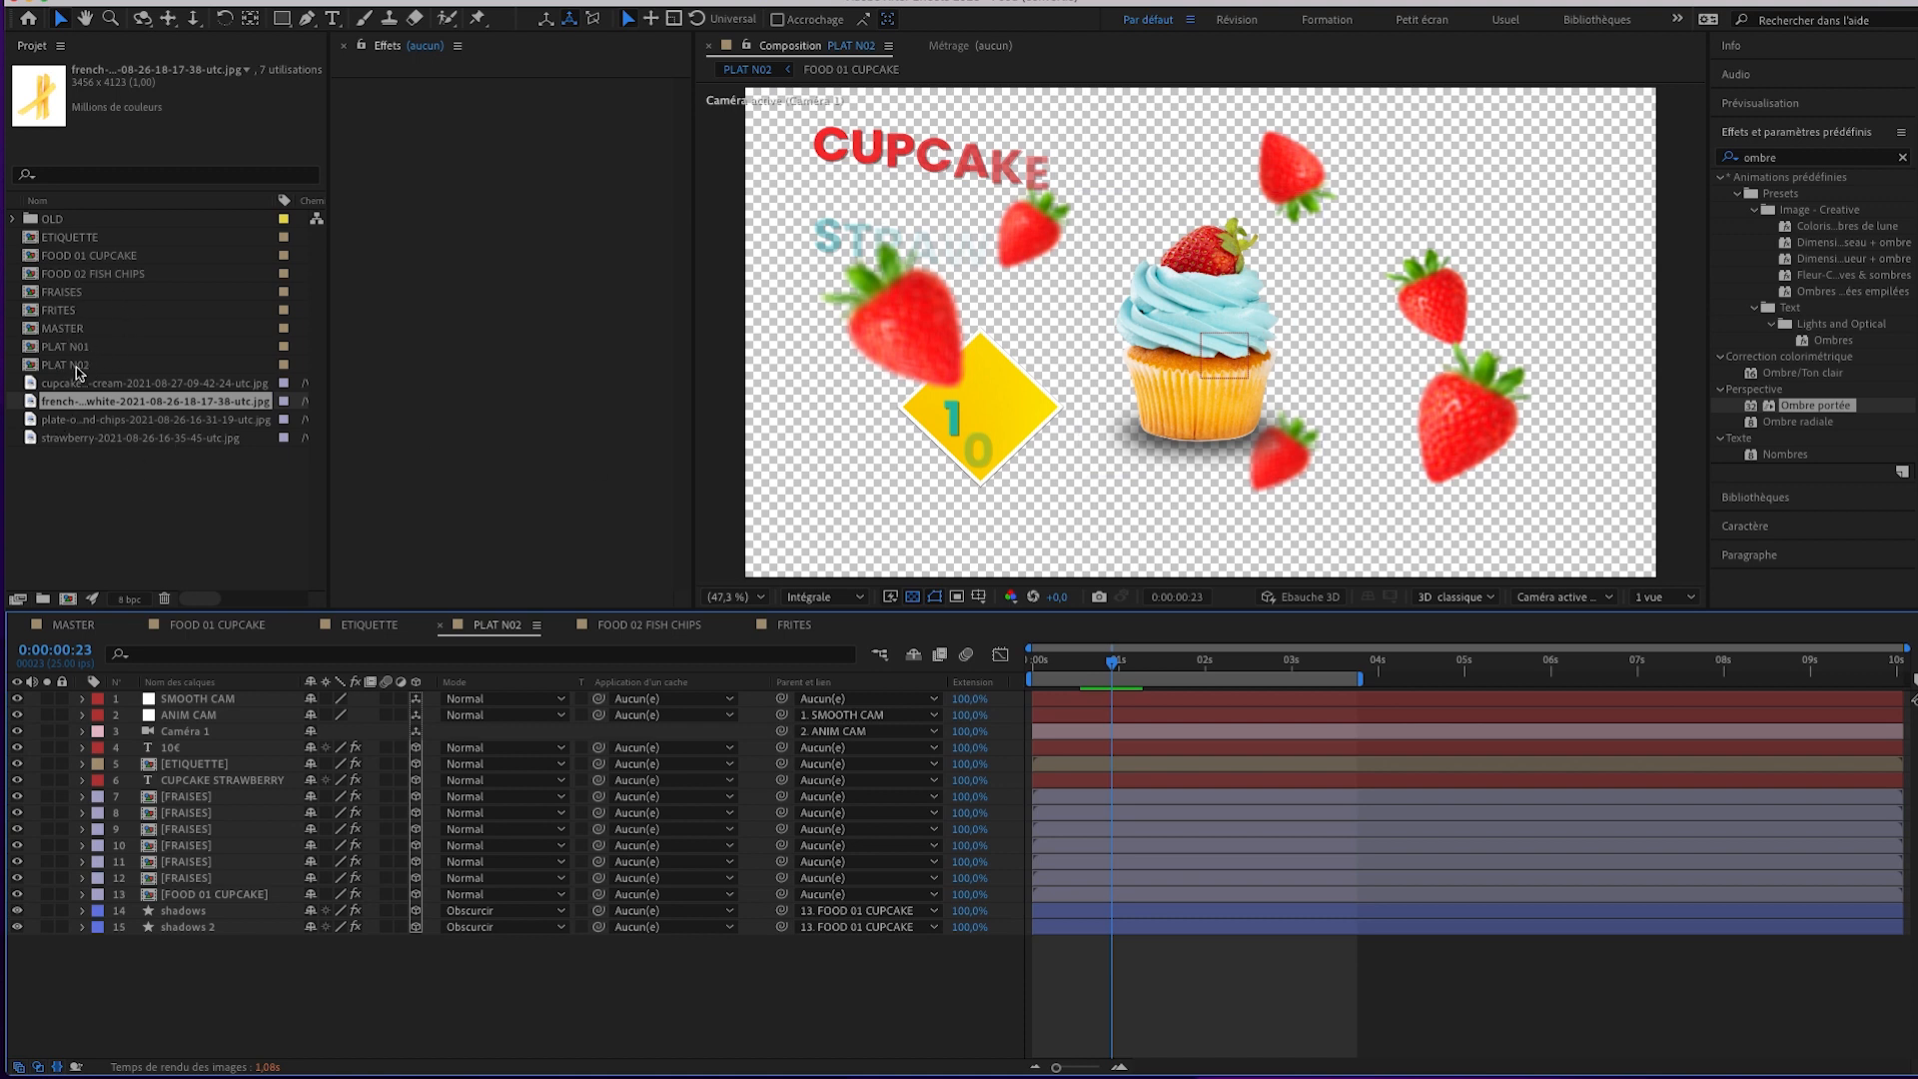
click(92, 276)
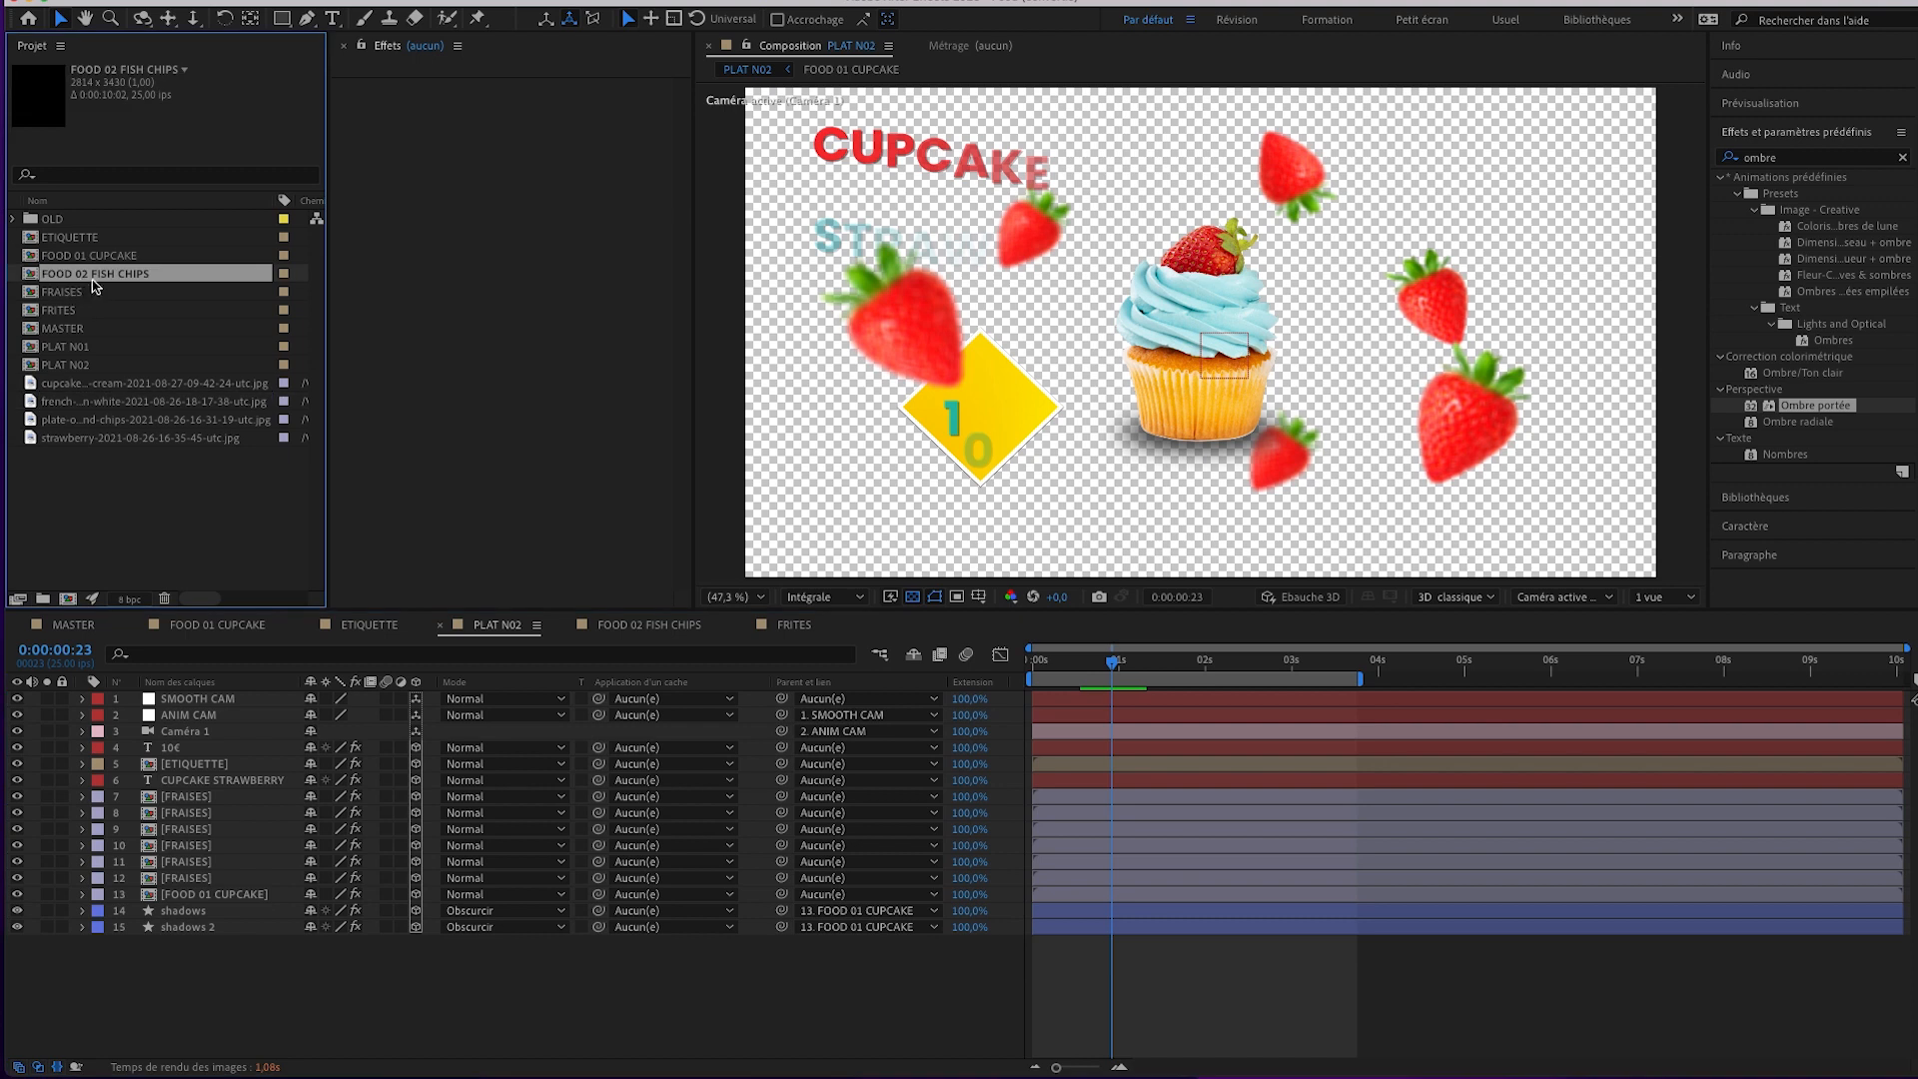
click(210, 895)
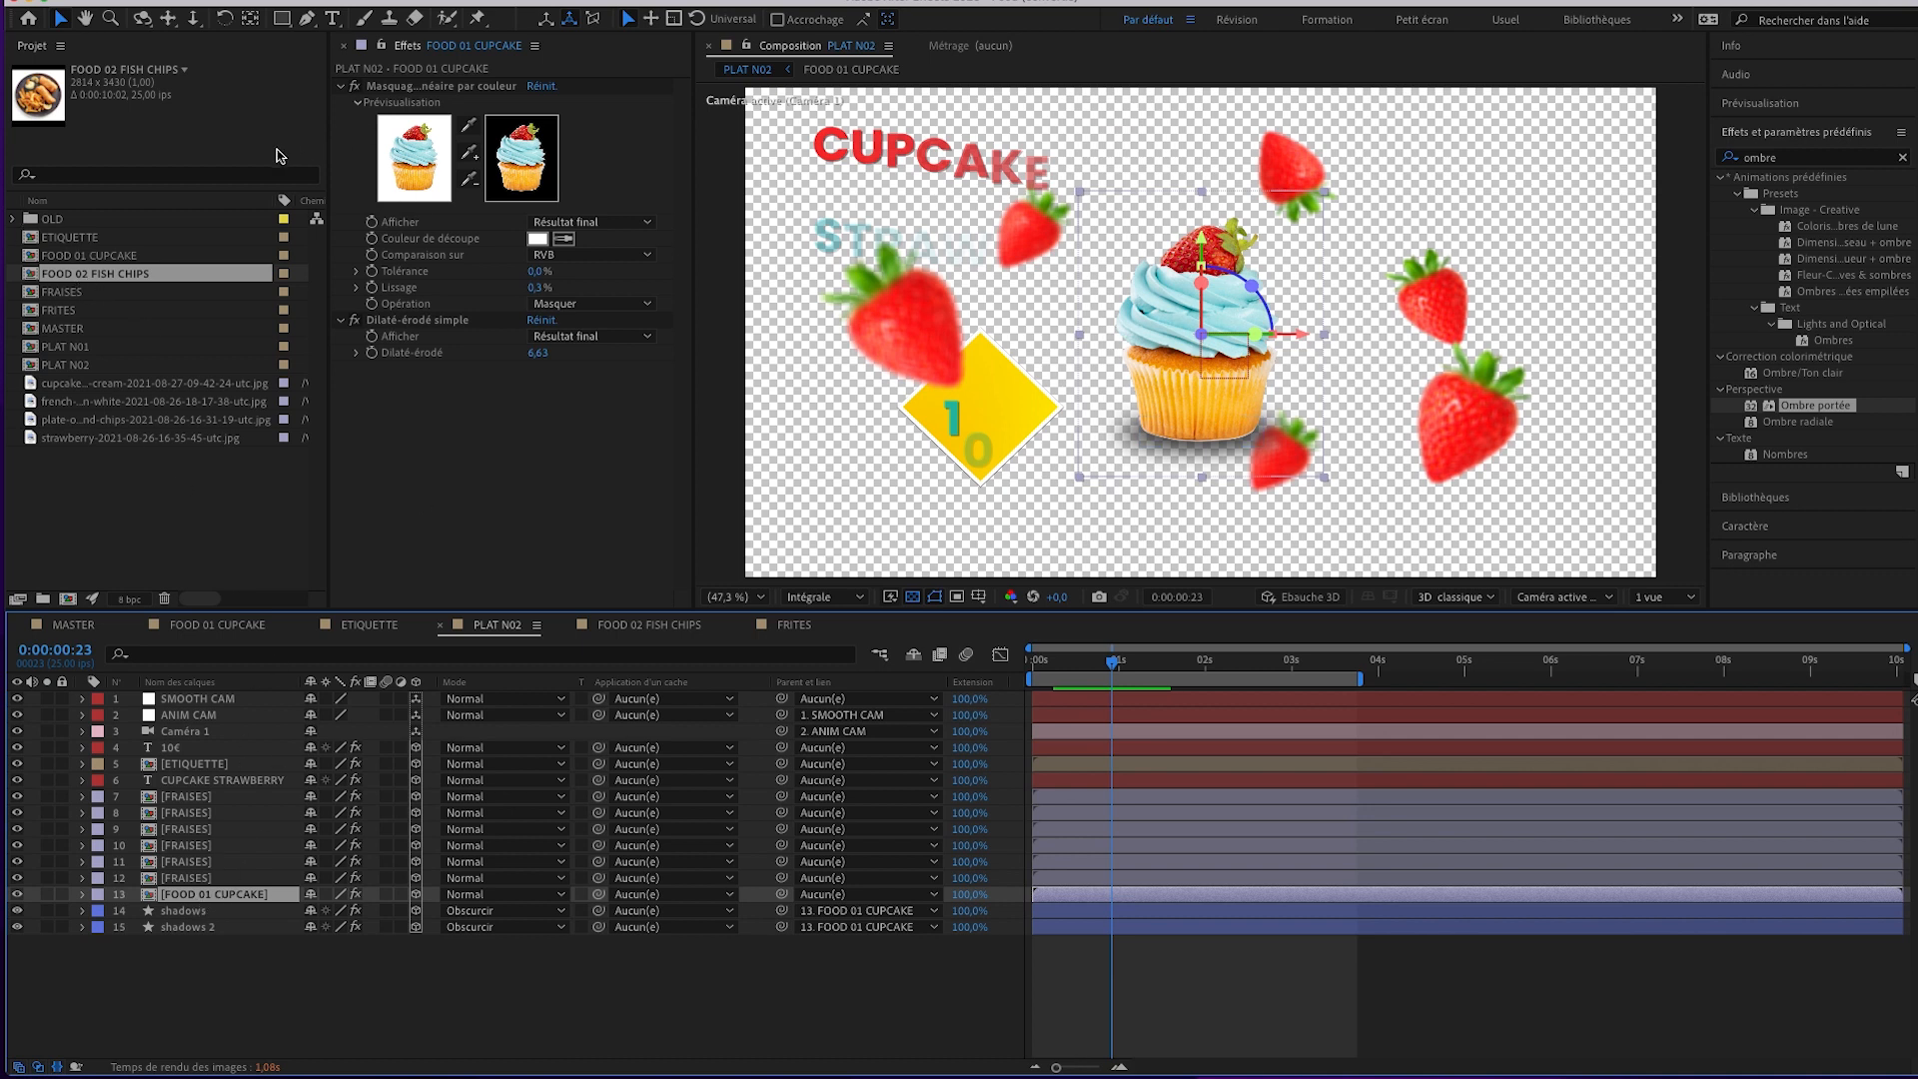
drag(128, 284, 200, 899)
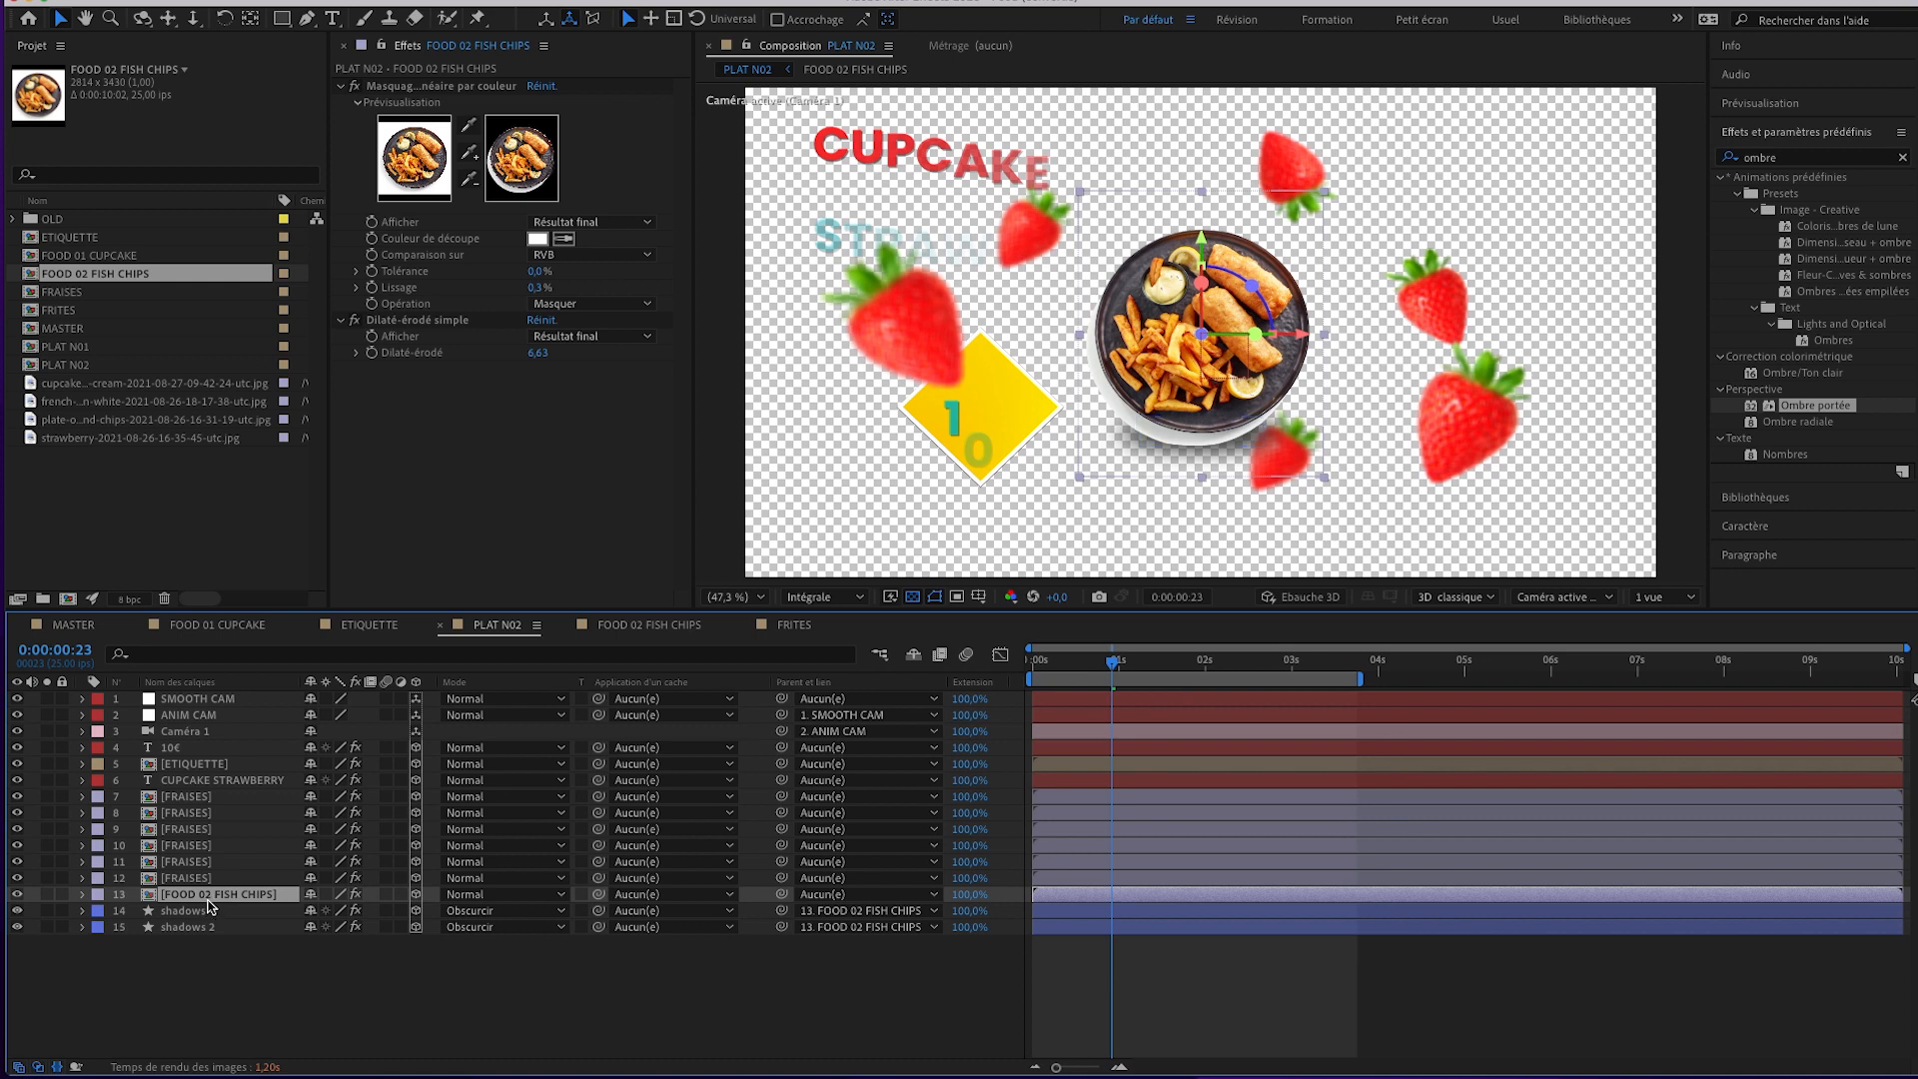
Draw an elliptical mask around the plate on the FOOD 02 FISH CHIPS layer.
key(z)
click(1213, 440)
click(1203, 270)
key(v)
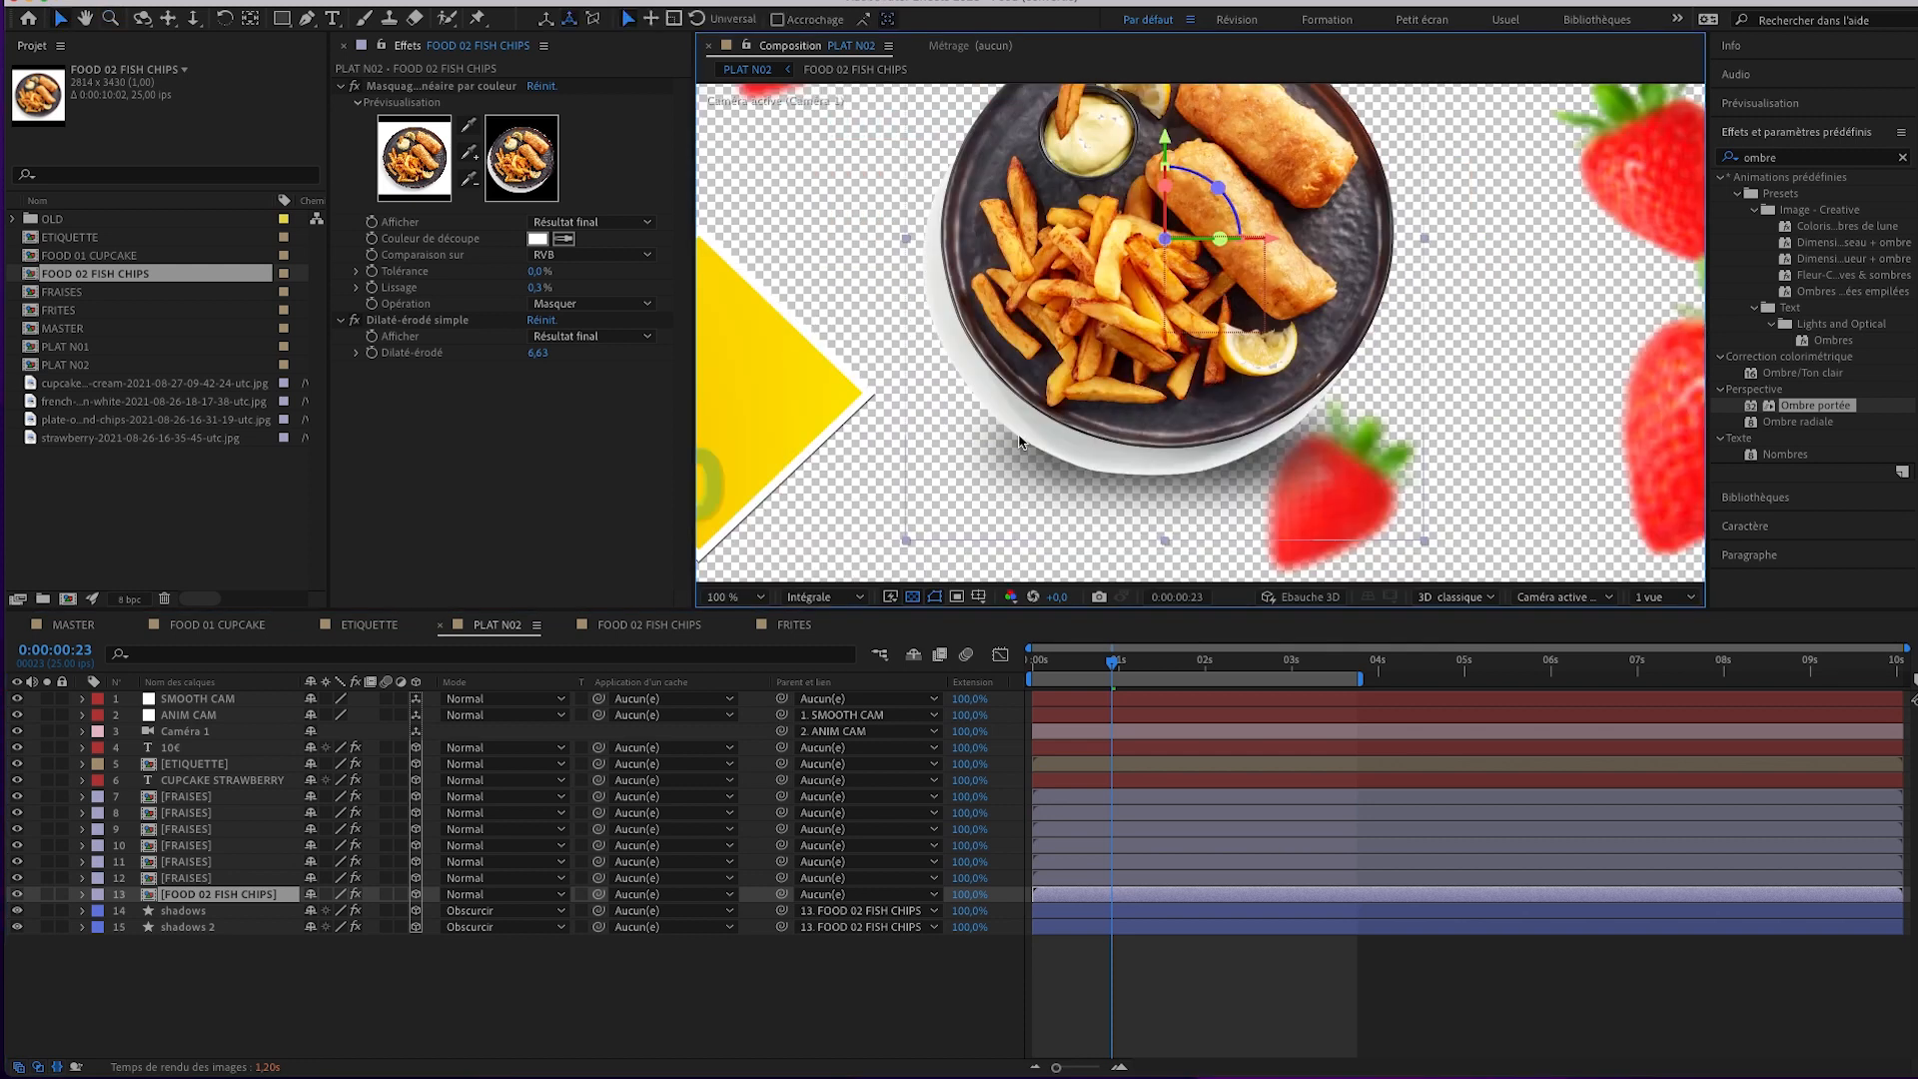
drag(1163, 366, 1109, 442)
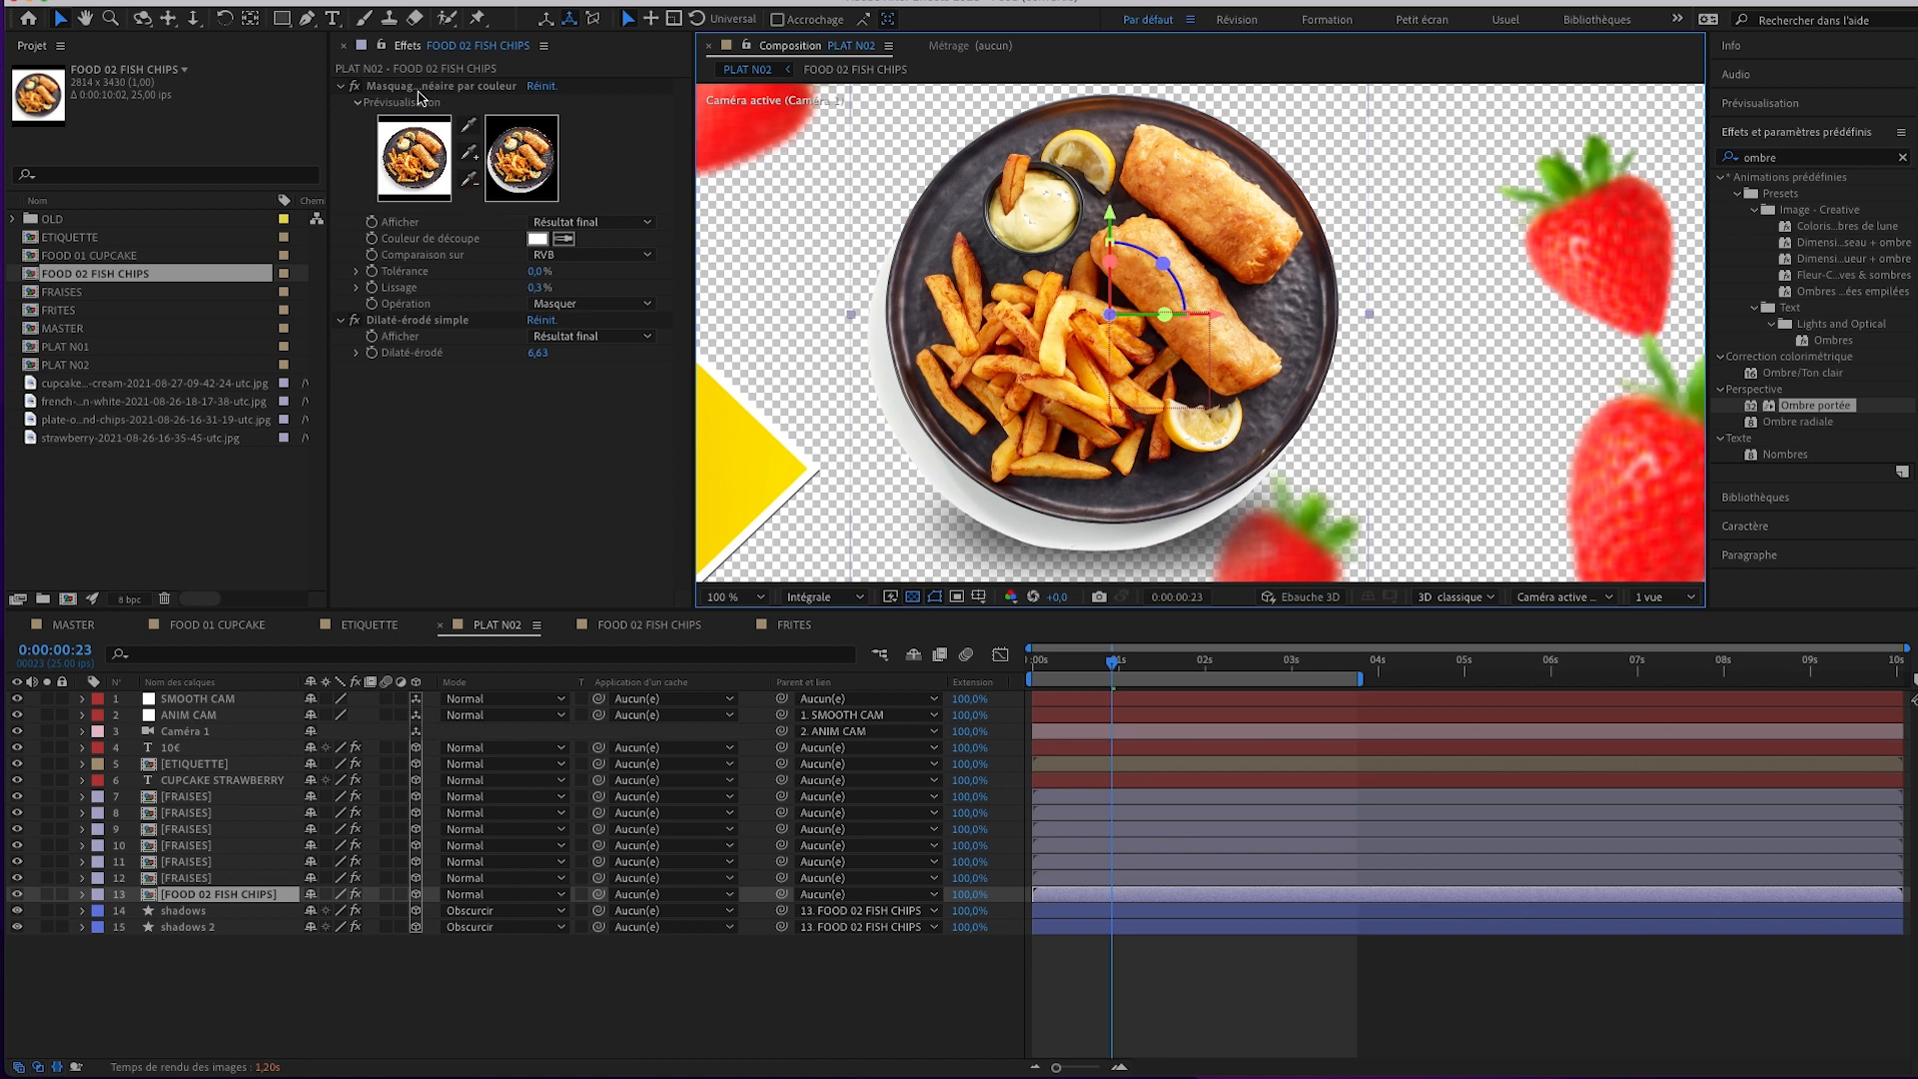
click(284, 22)
drag(283, 22, 363, 68)
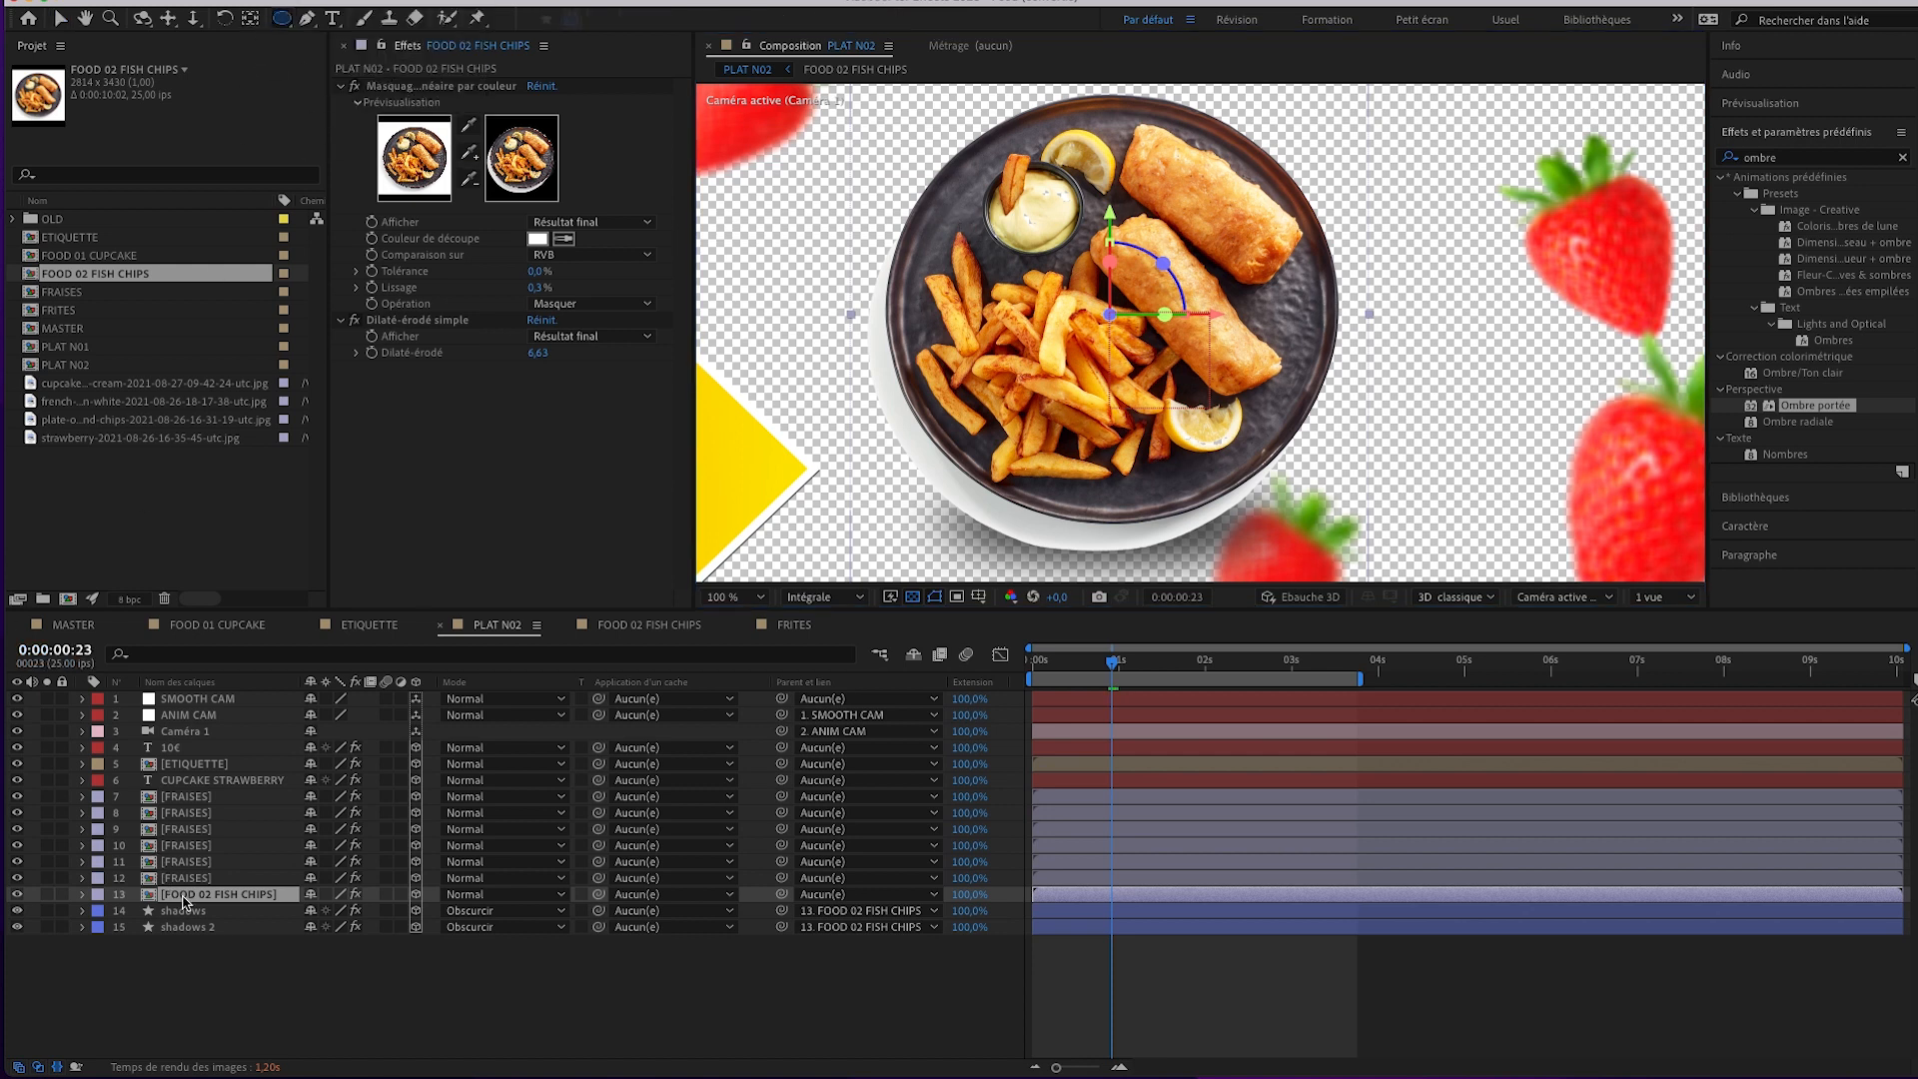
drag(913, 131, 1310, 532)
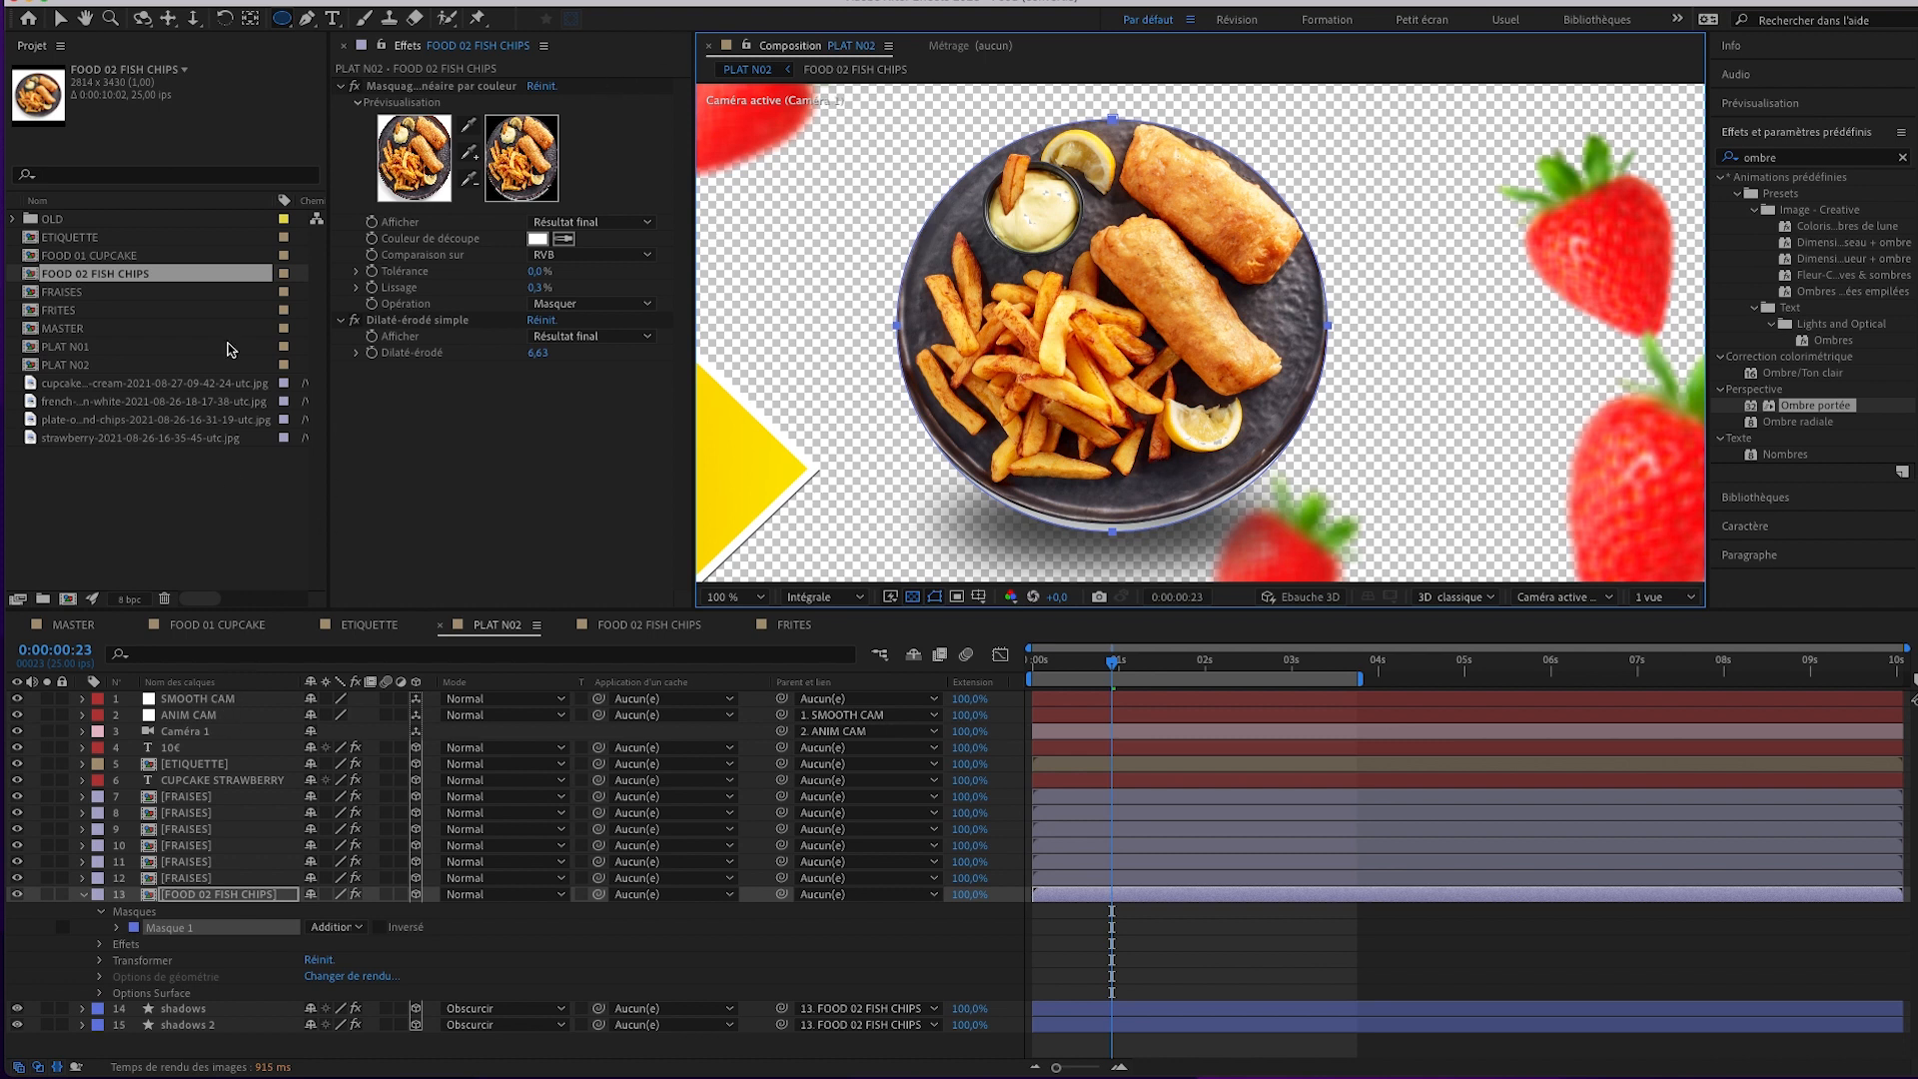
Nudge Masque 1 upward to align it with the plate's outline and set its expansion to 79 pixels.
click(61, 19)
drag(1189, 138, 1186, 135)
key(Up)
key(Up)
key(Up)
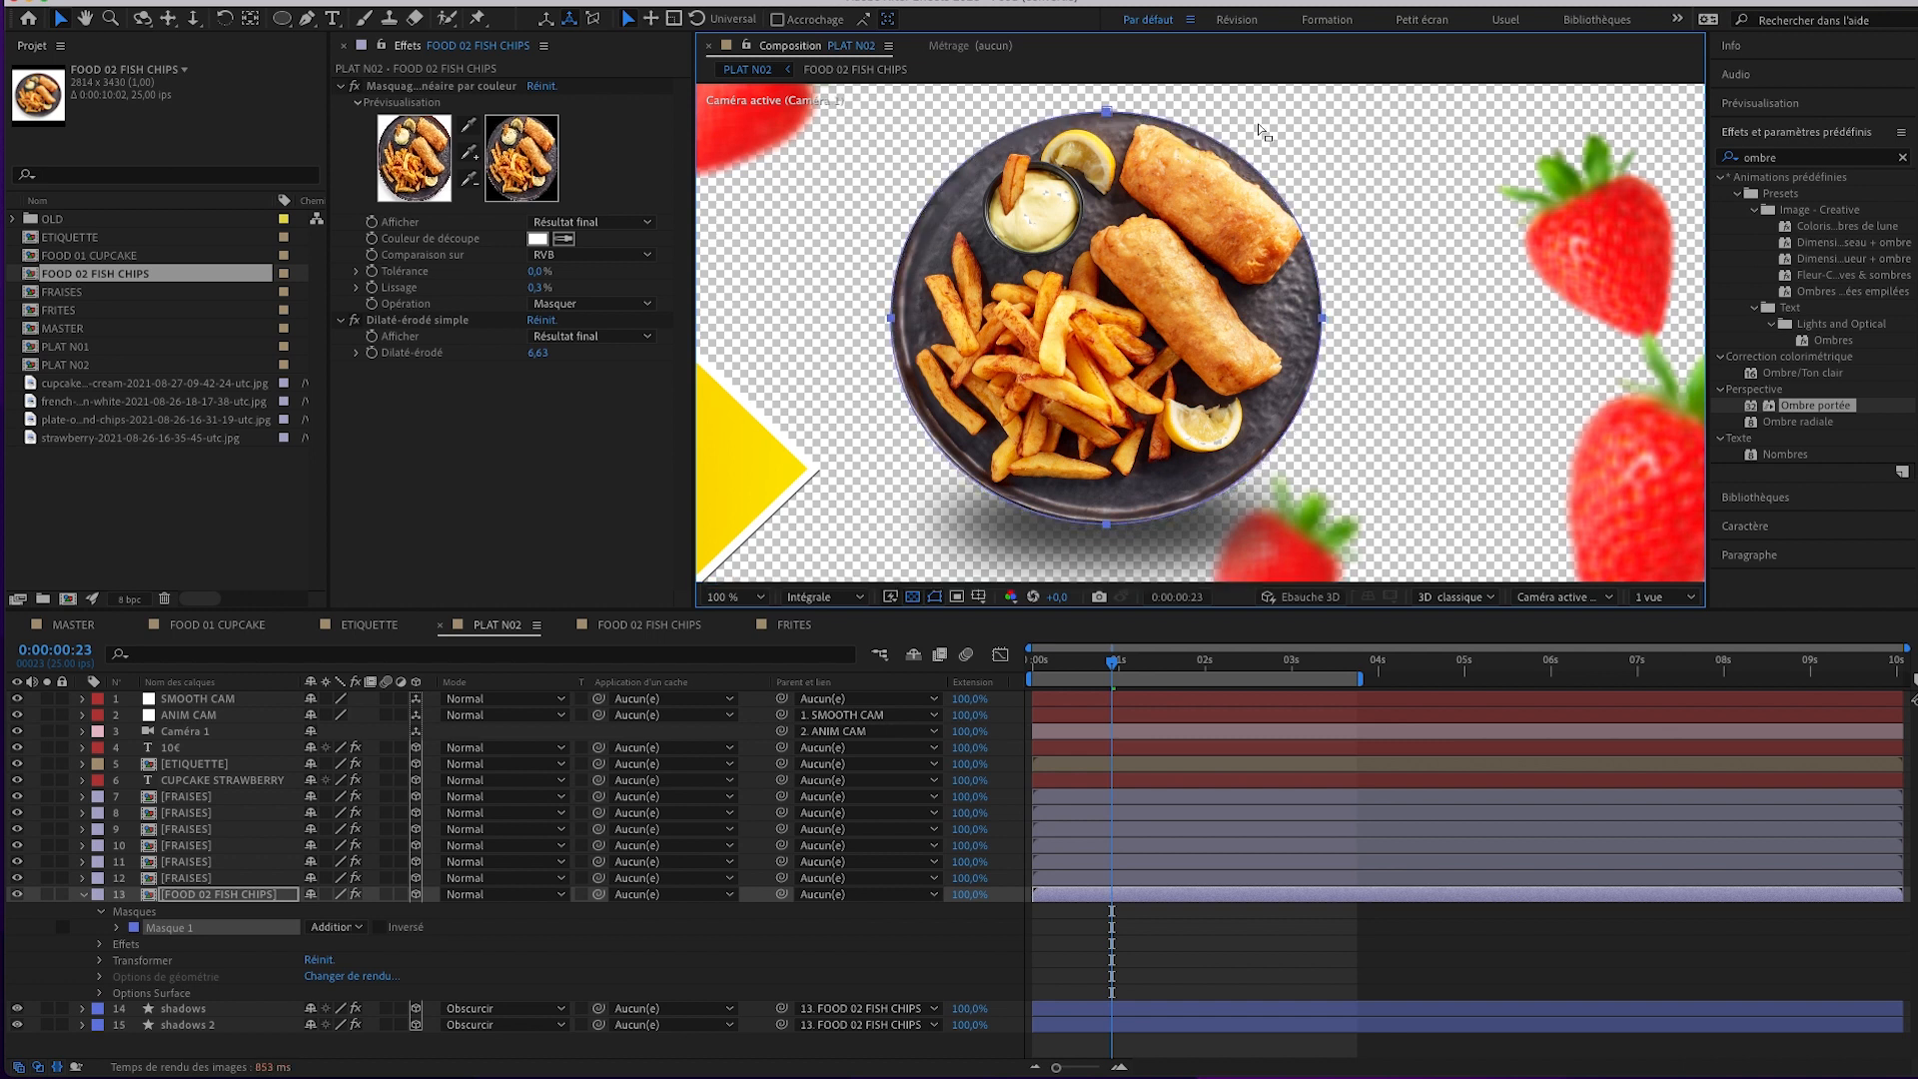
key(Right)
key(Up)
key(Up)
key(Right)
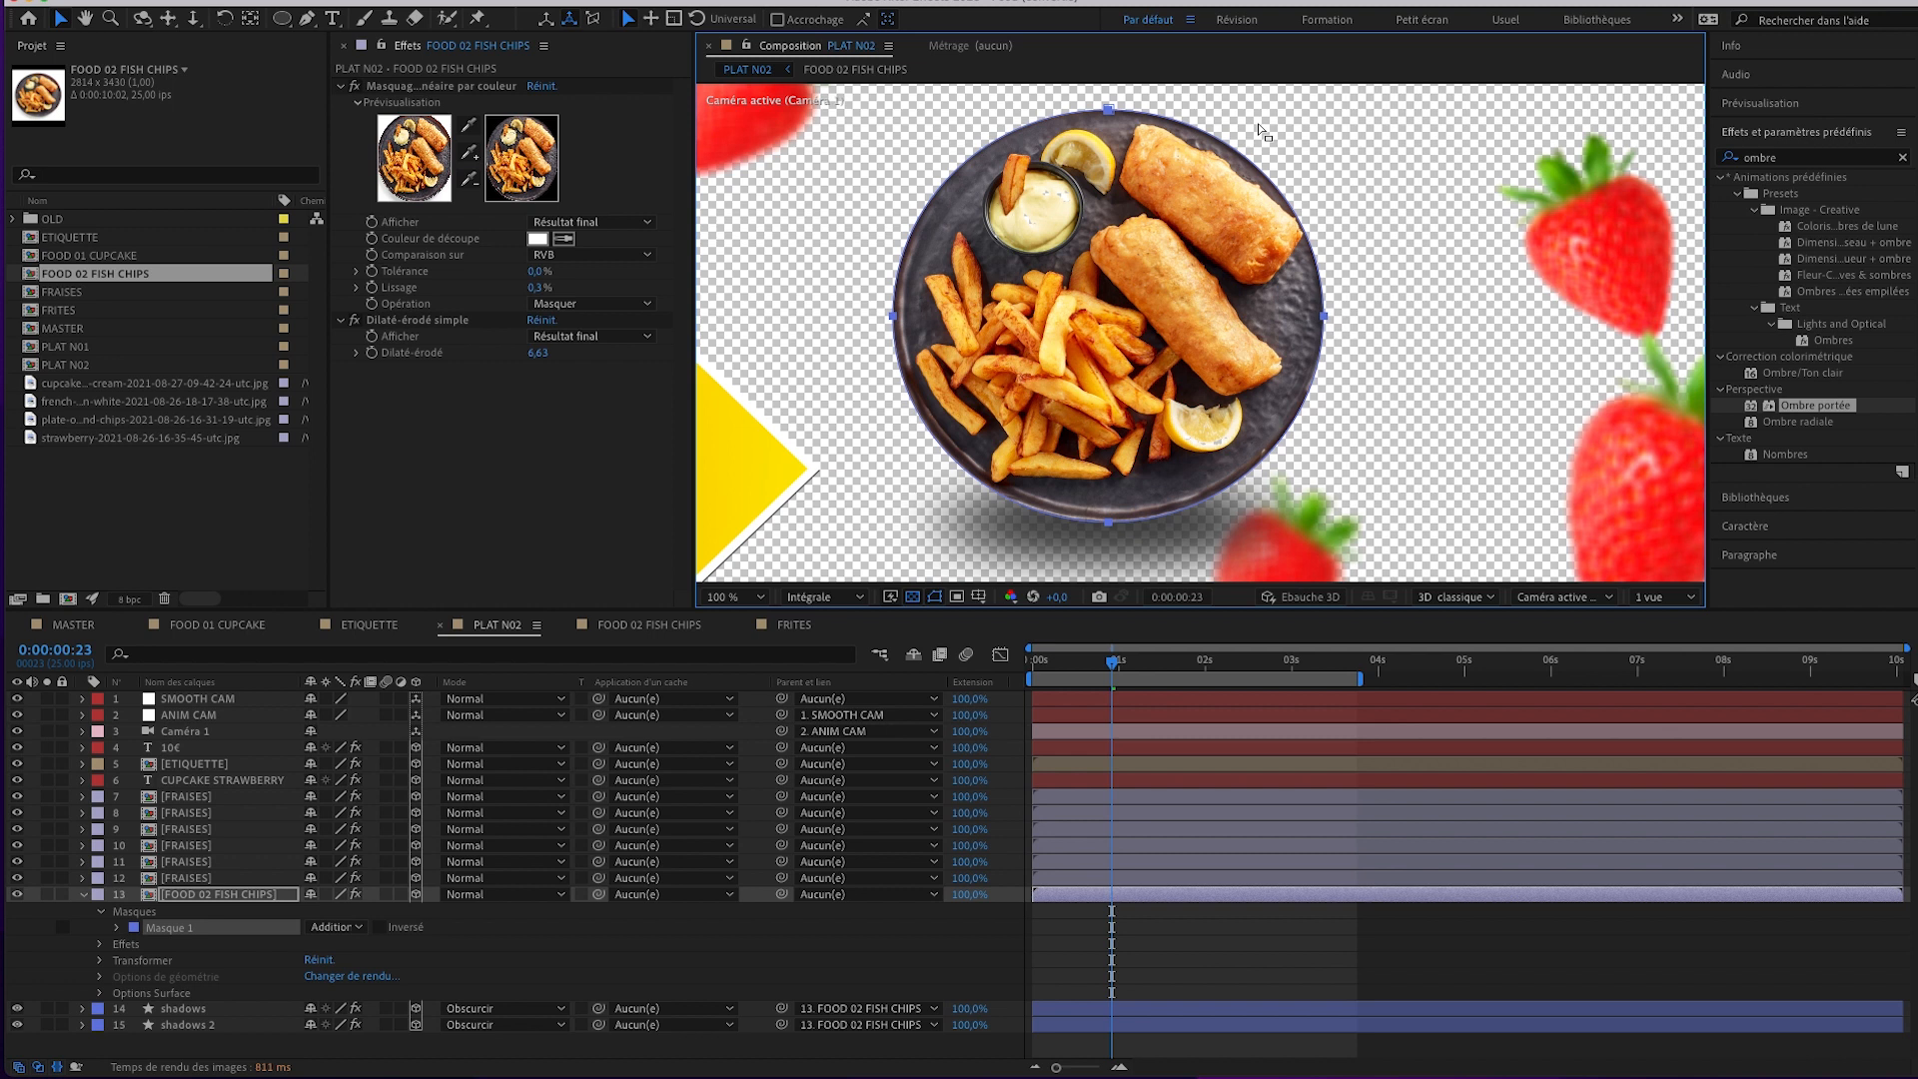
click(112, 929)
drag(313, 992, 388, 992)
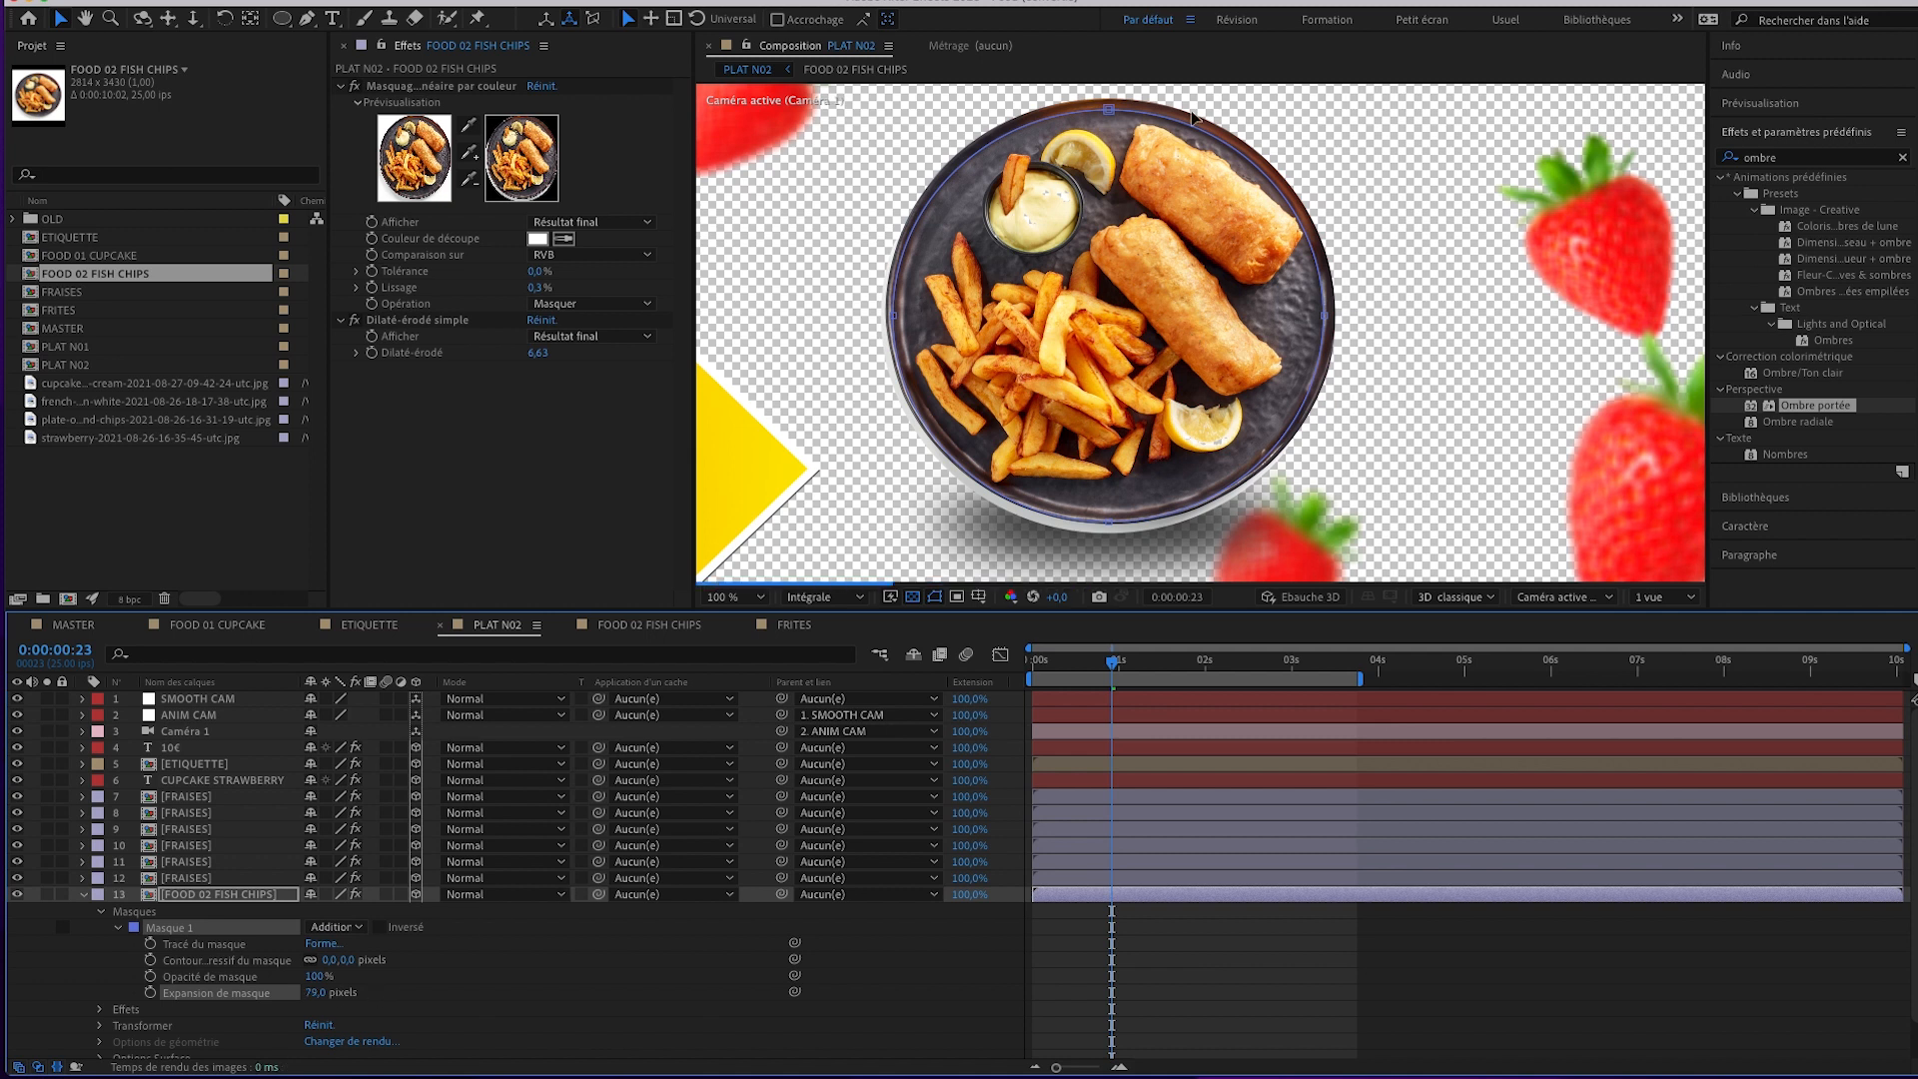
Try nudging Masque 1 slightly higher on the plate, and move it back down.
click(1117, 113)
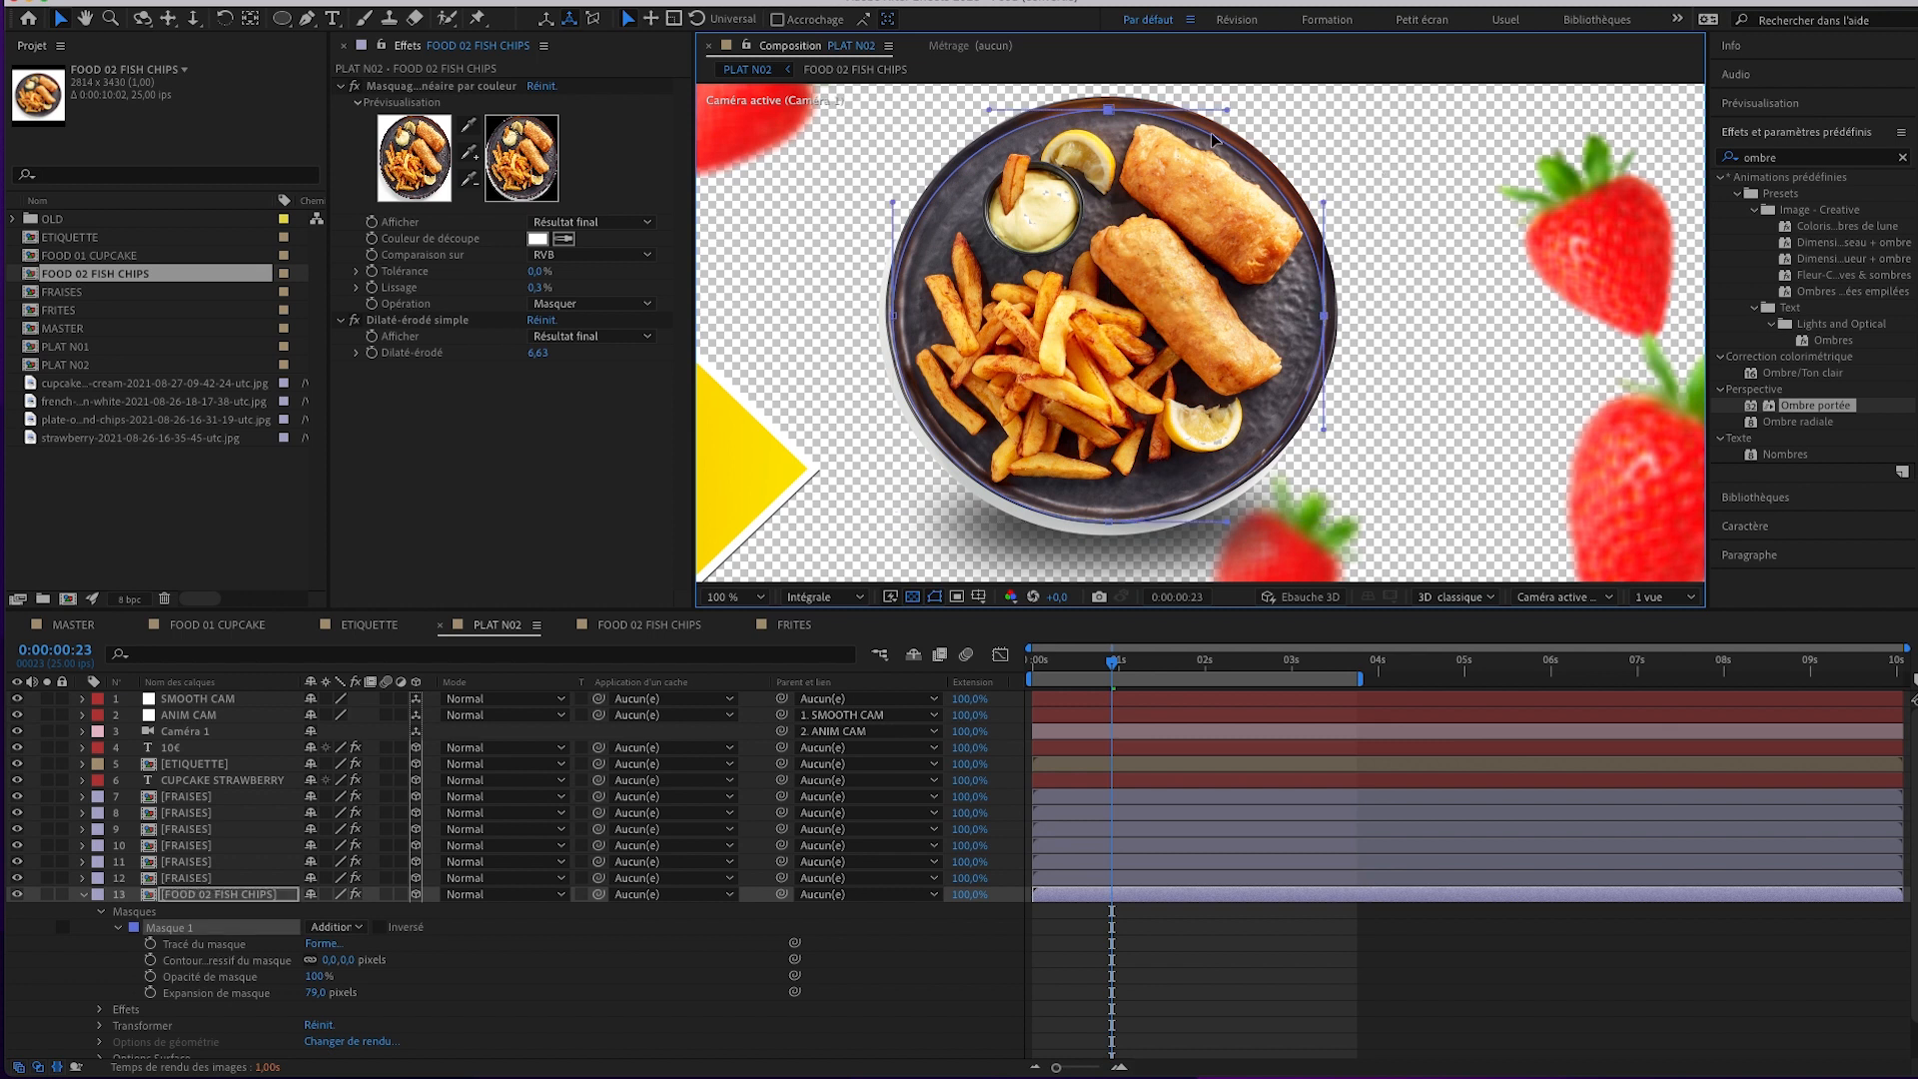
key(Up)
key(Up)
key(Up)
key(Up)
key(Up)
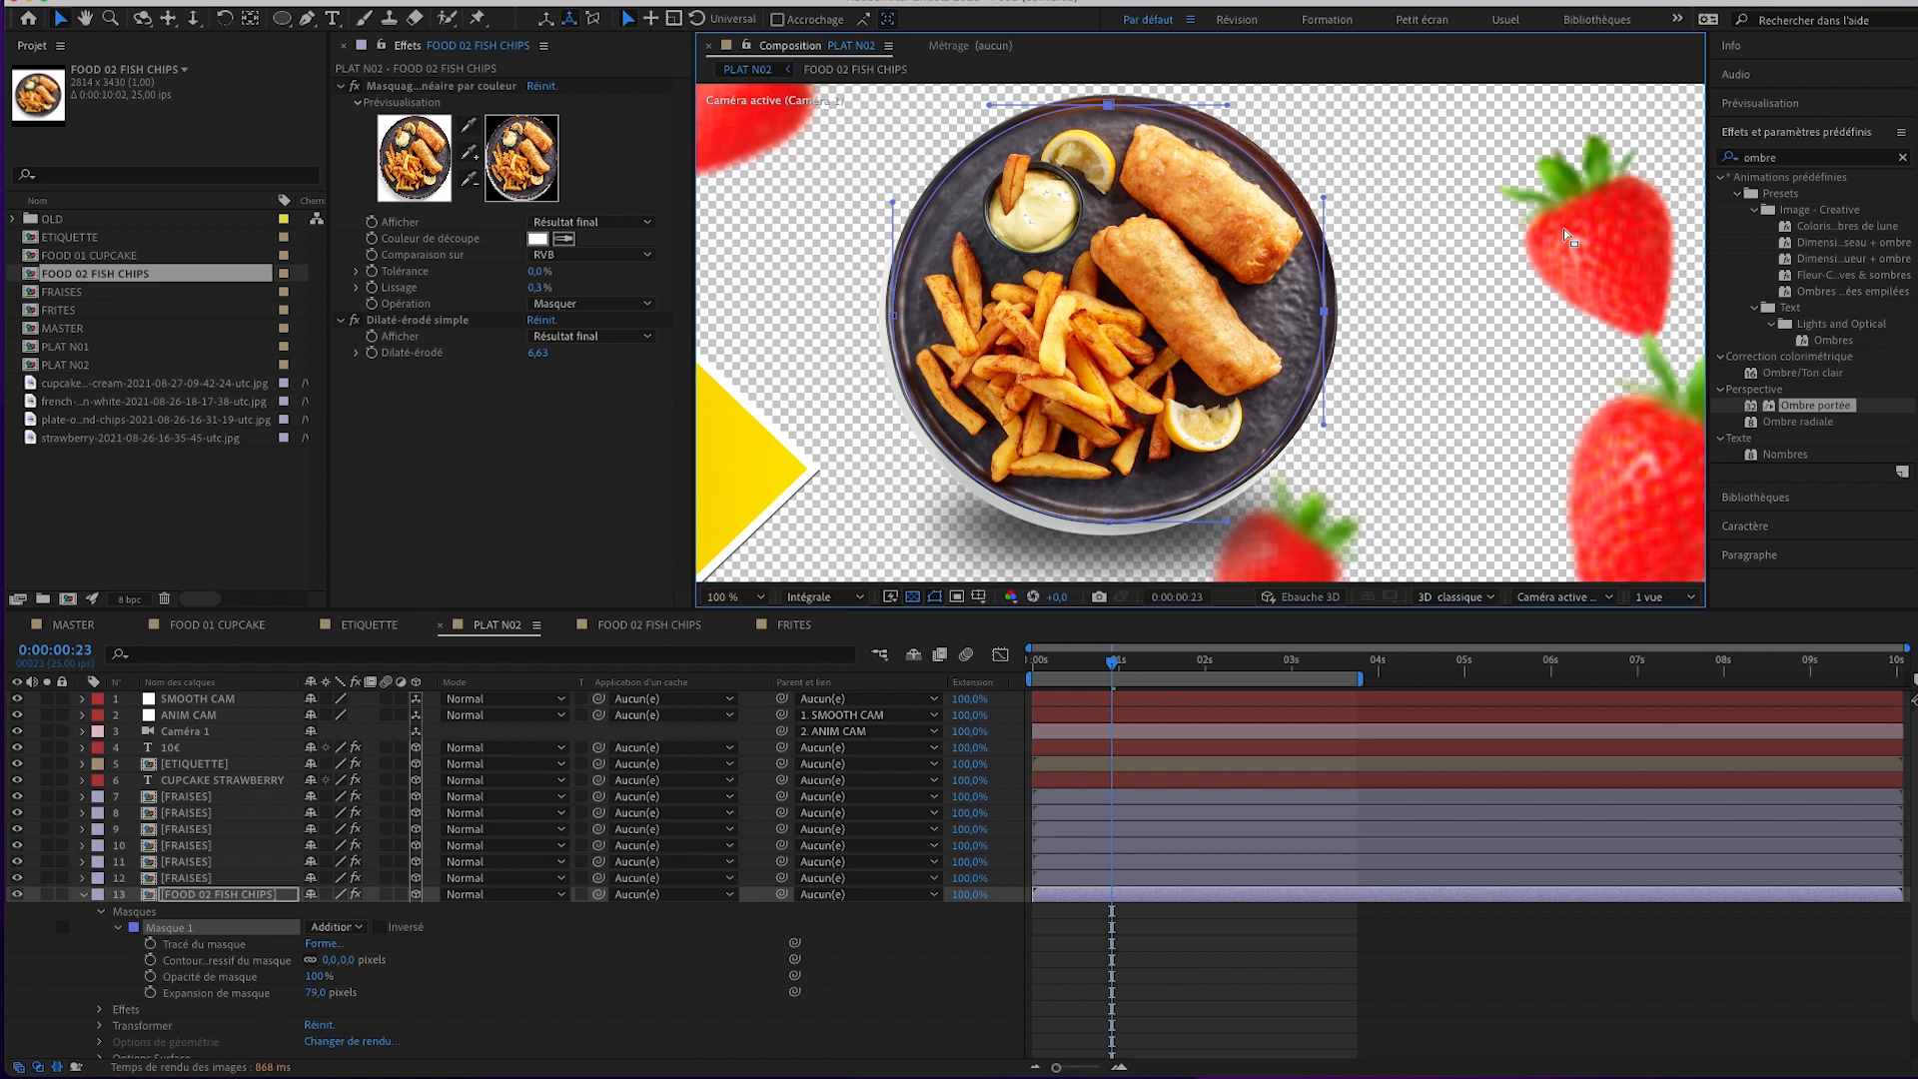
key(Down)
key(Down)
key(Down)
key(Down)
key(Down)
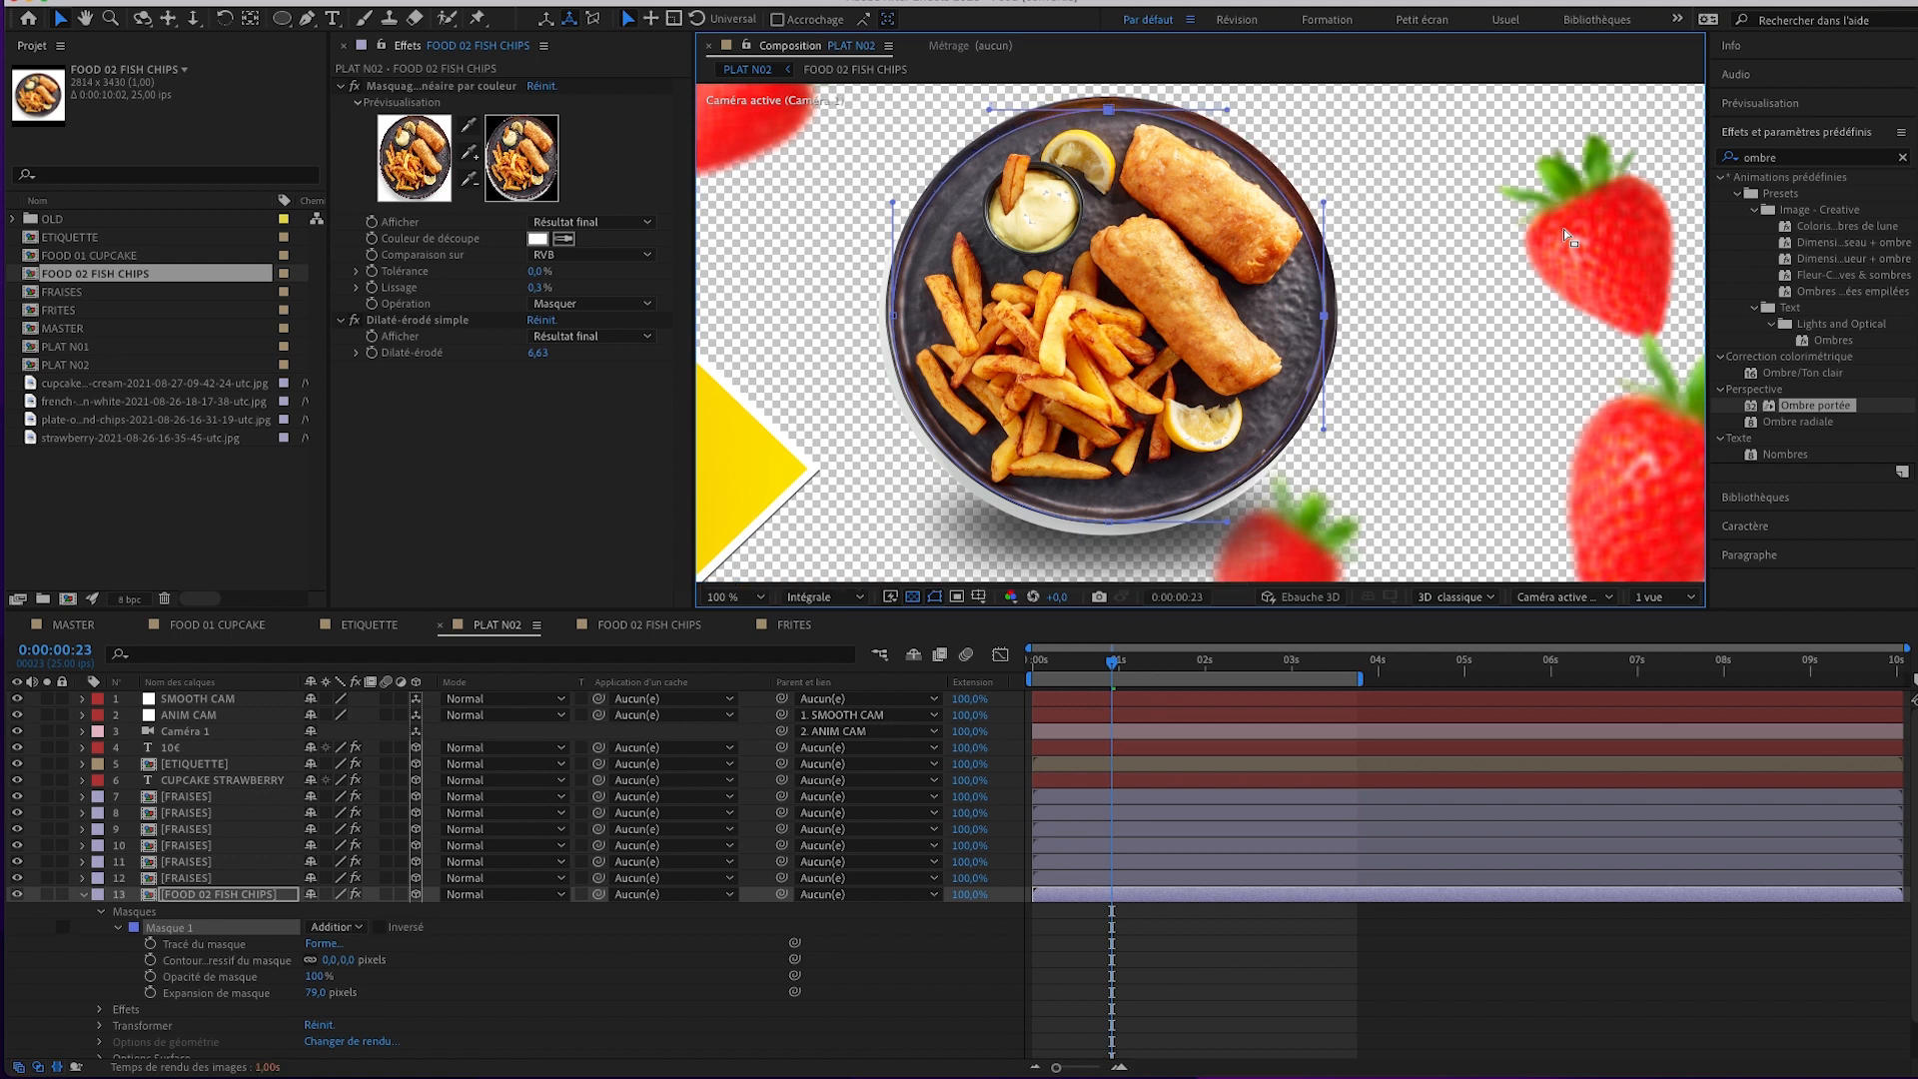
Try expansions of 30 and 25 pixels on Masque 1, with a feather of 5 pixels.
click(315, 993)
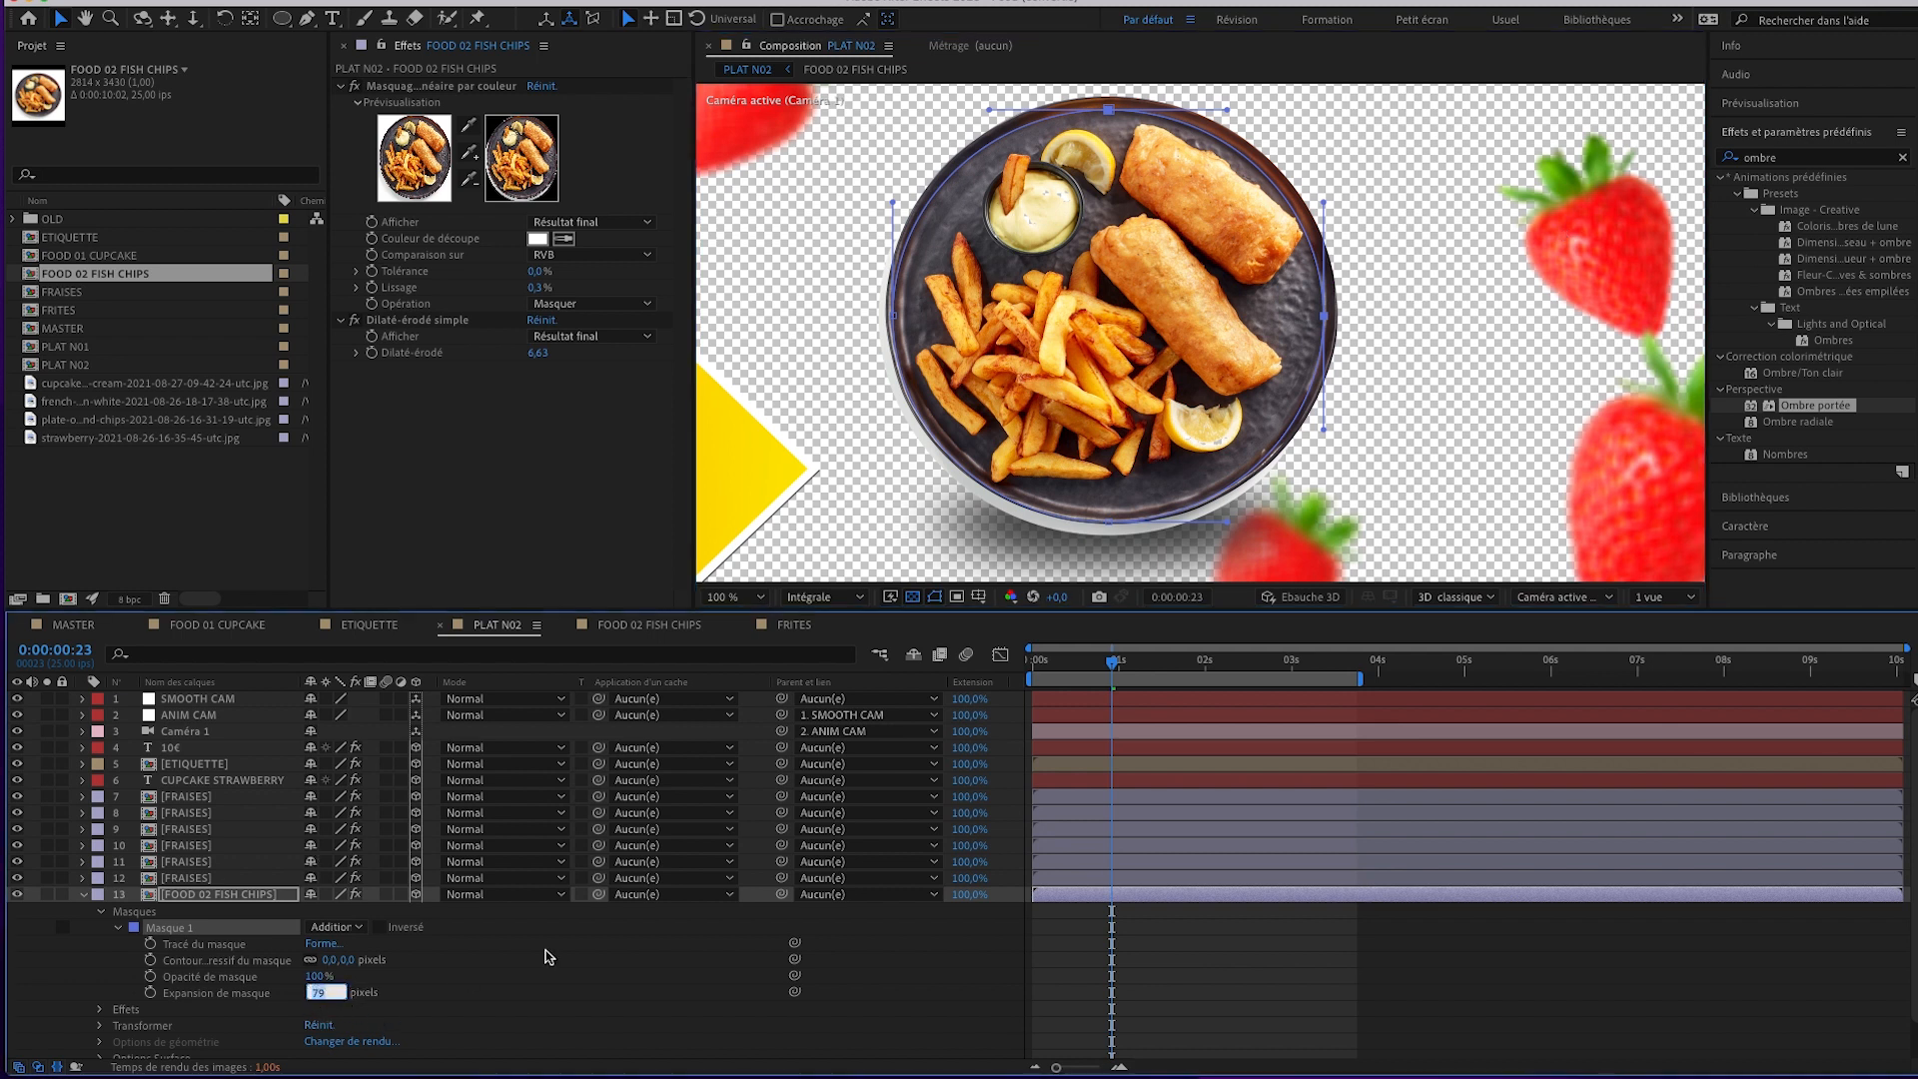
key(Return)
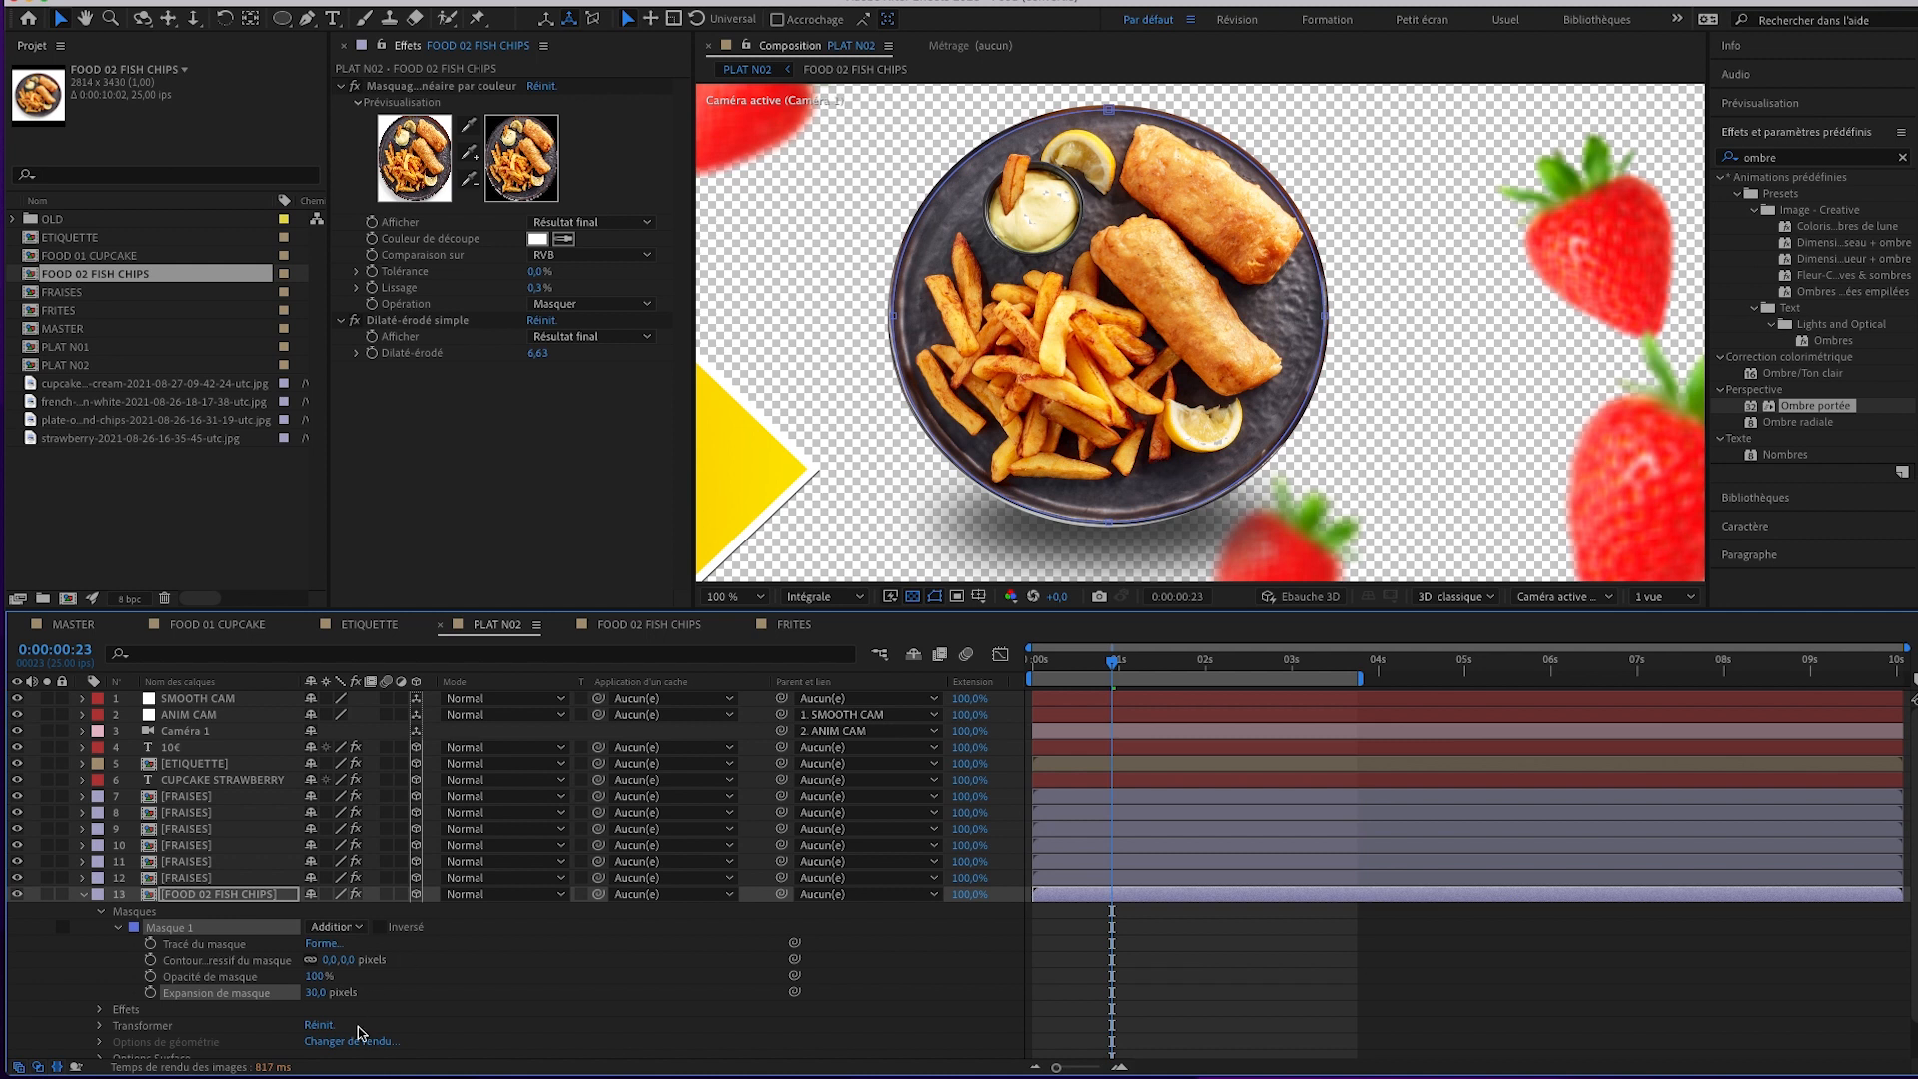
click(315, 993)
text(25)
key(Return)
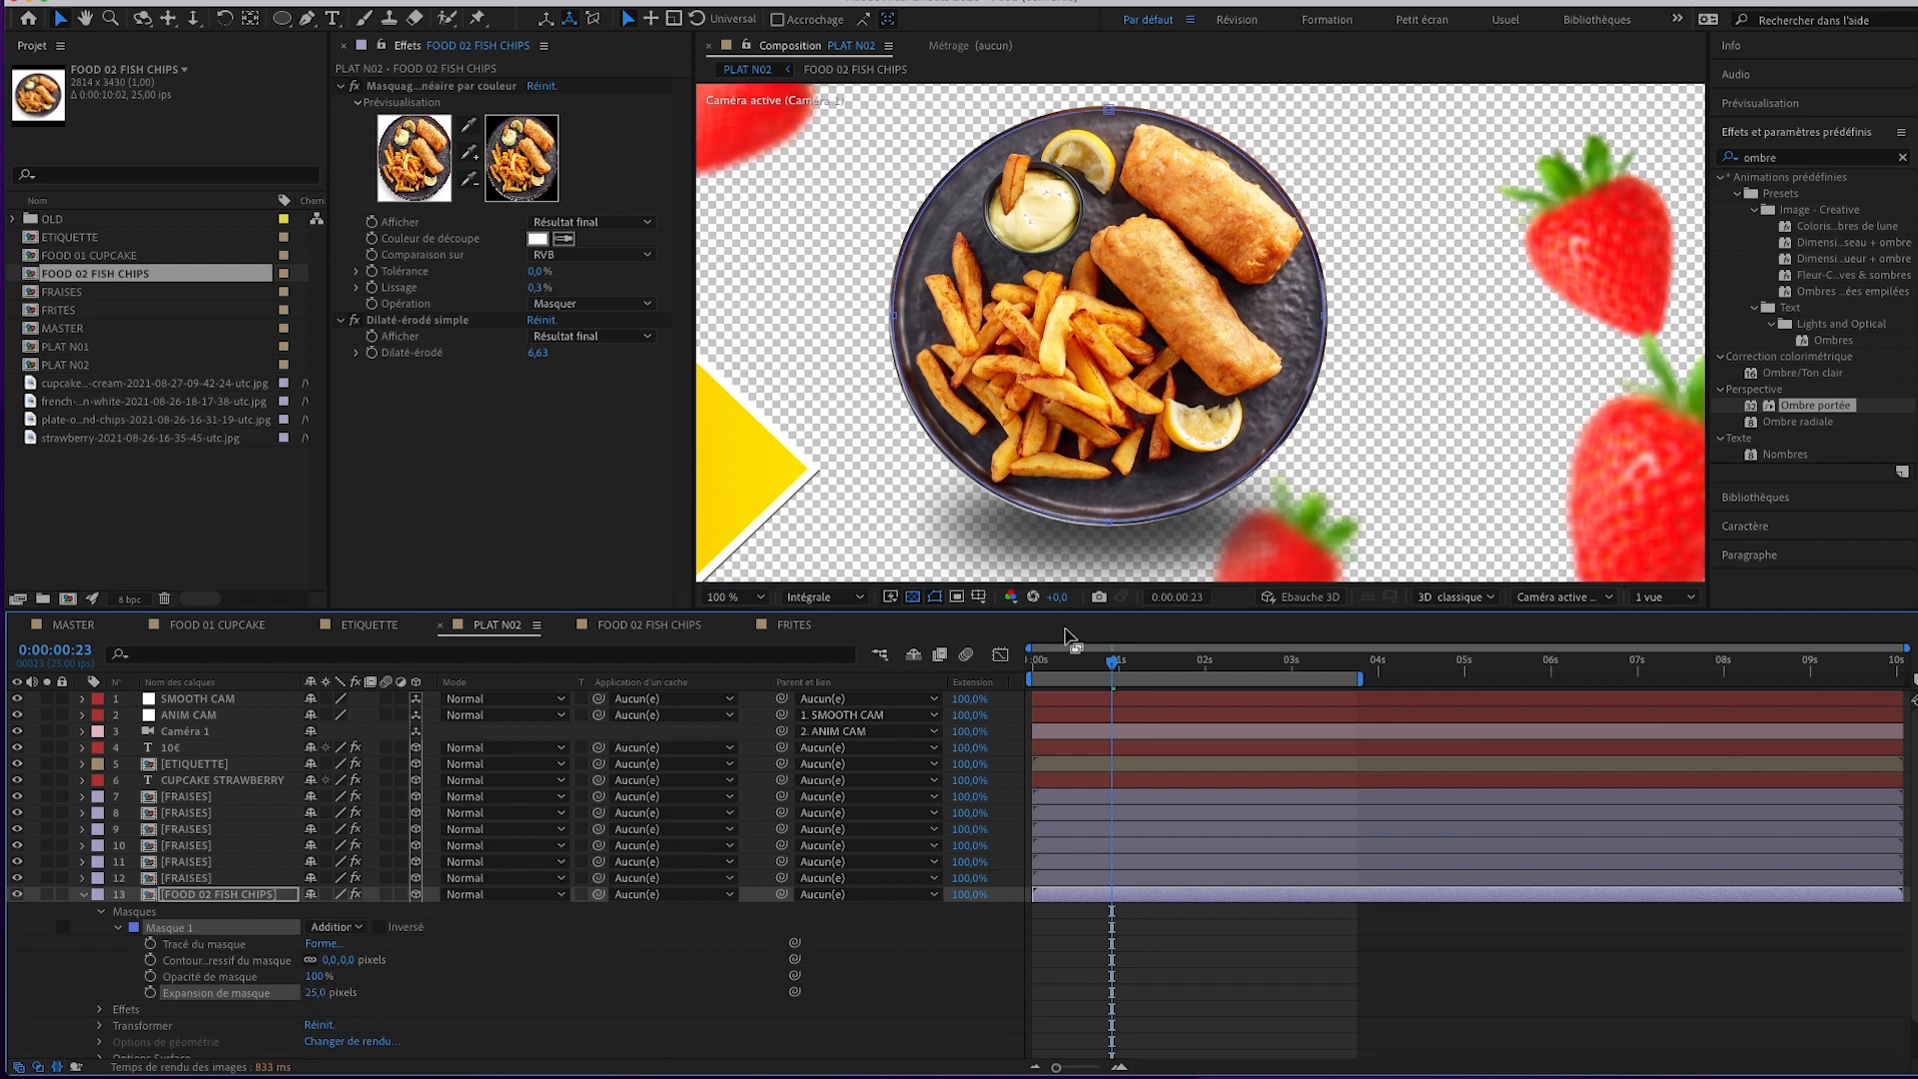
click(351, 960)
text(5)
key(Return)
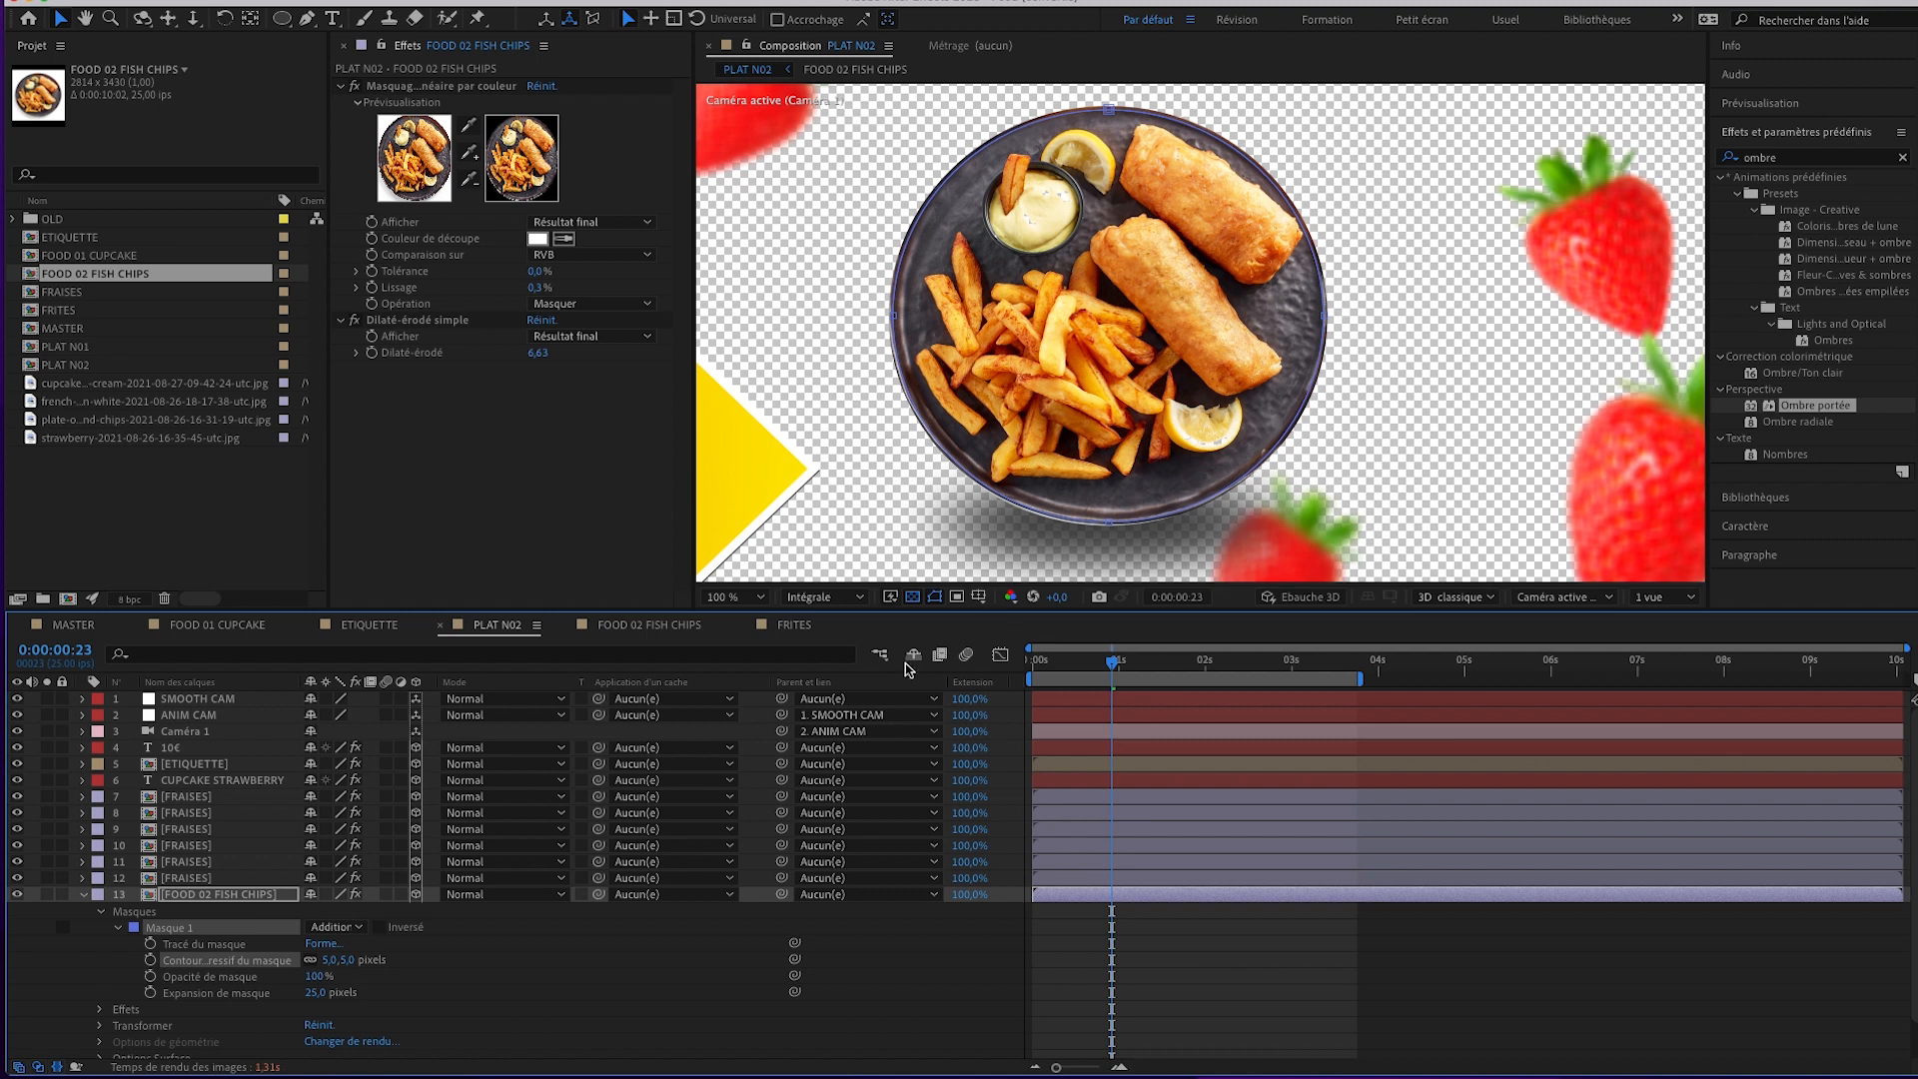
Set Masque 1's expansion to 22 pixels and its feather to 10 pixels, and collapse the layer's properties.
click(315, 992)
key(Return)
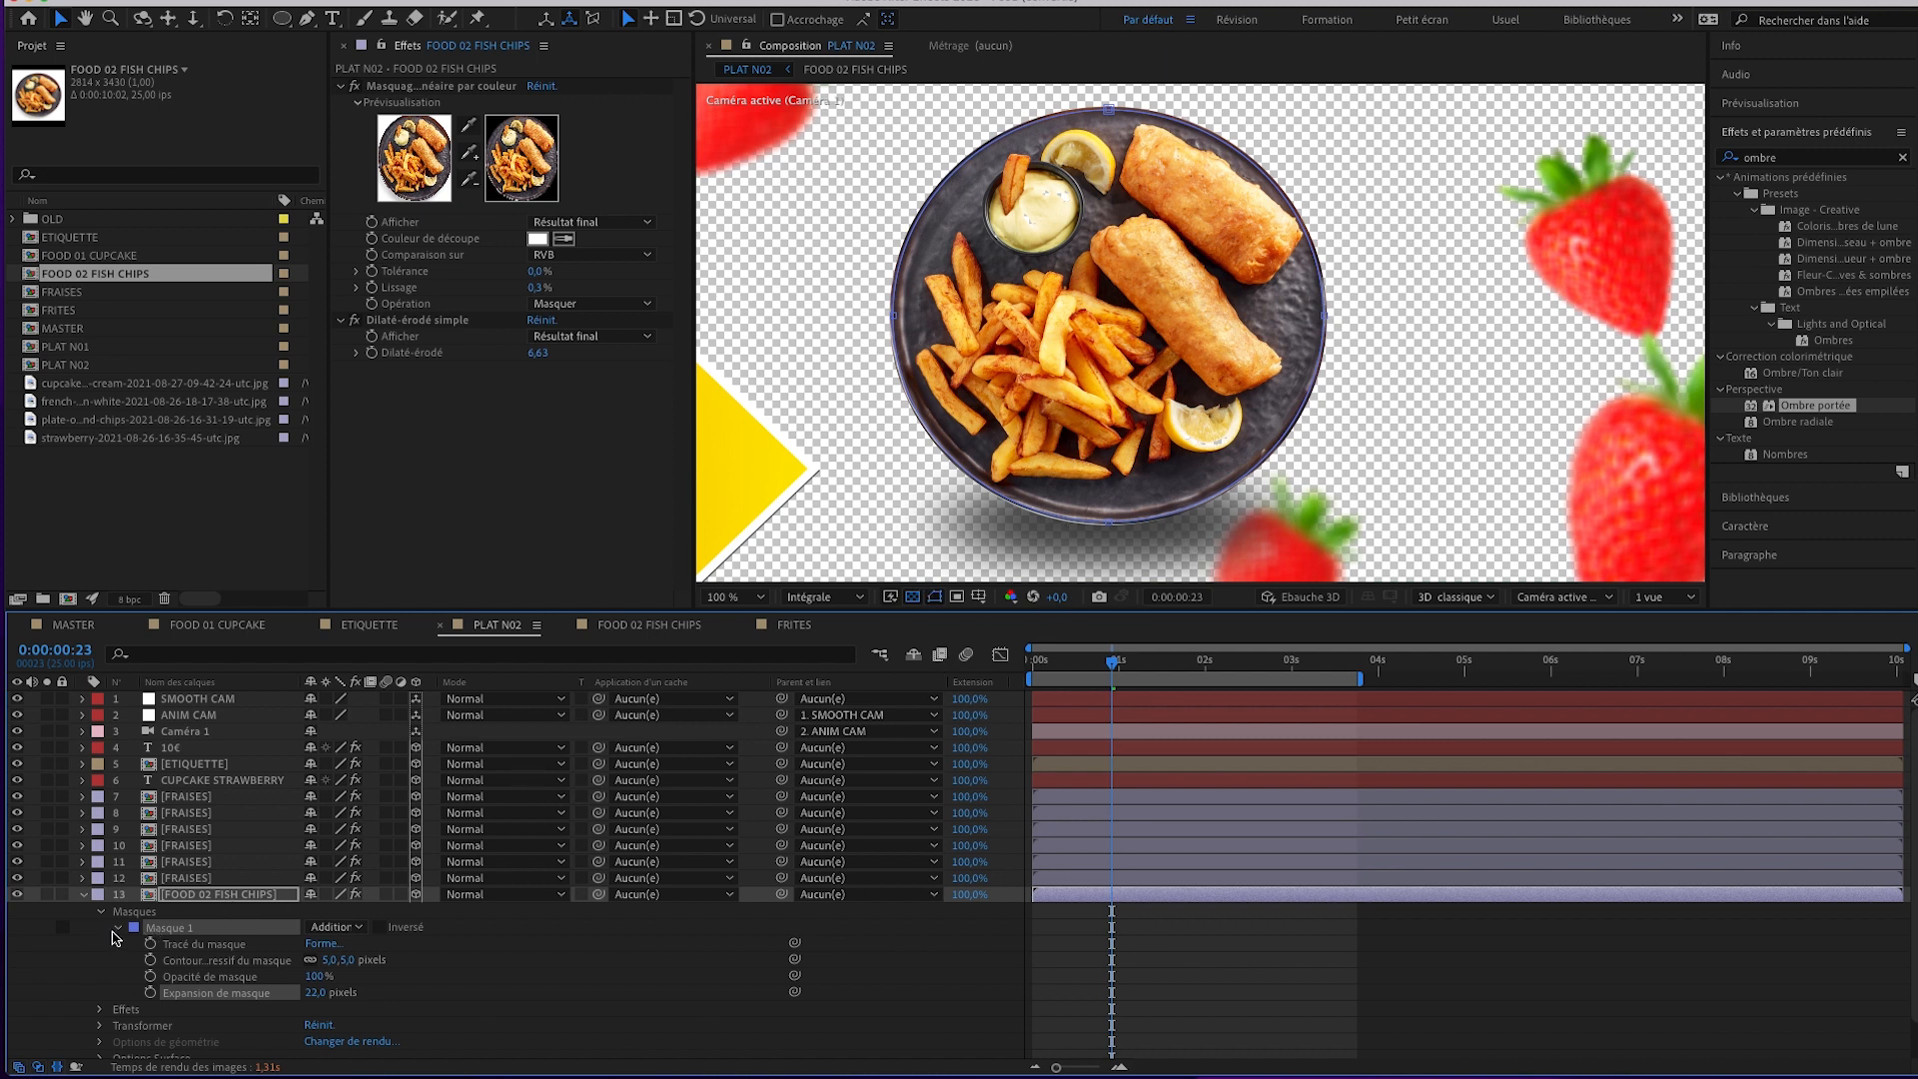
click(346, 959)
key(Return)
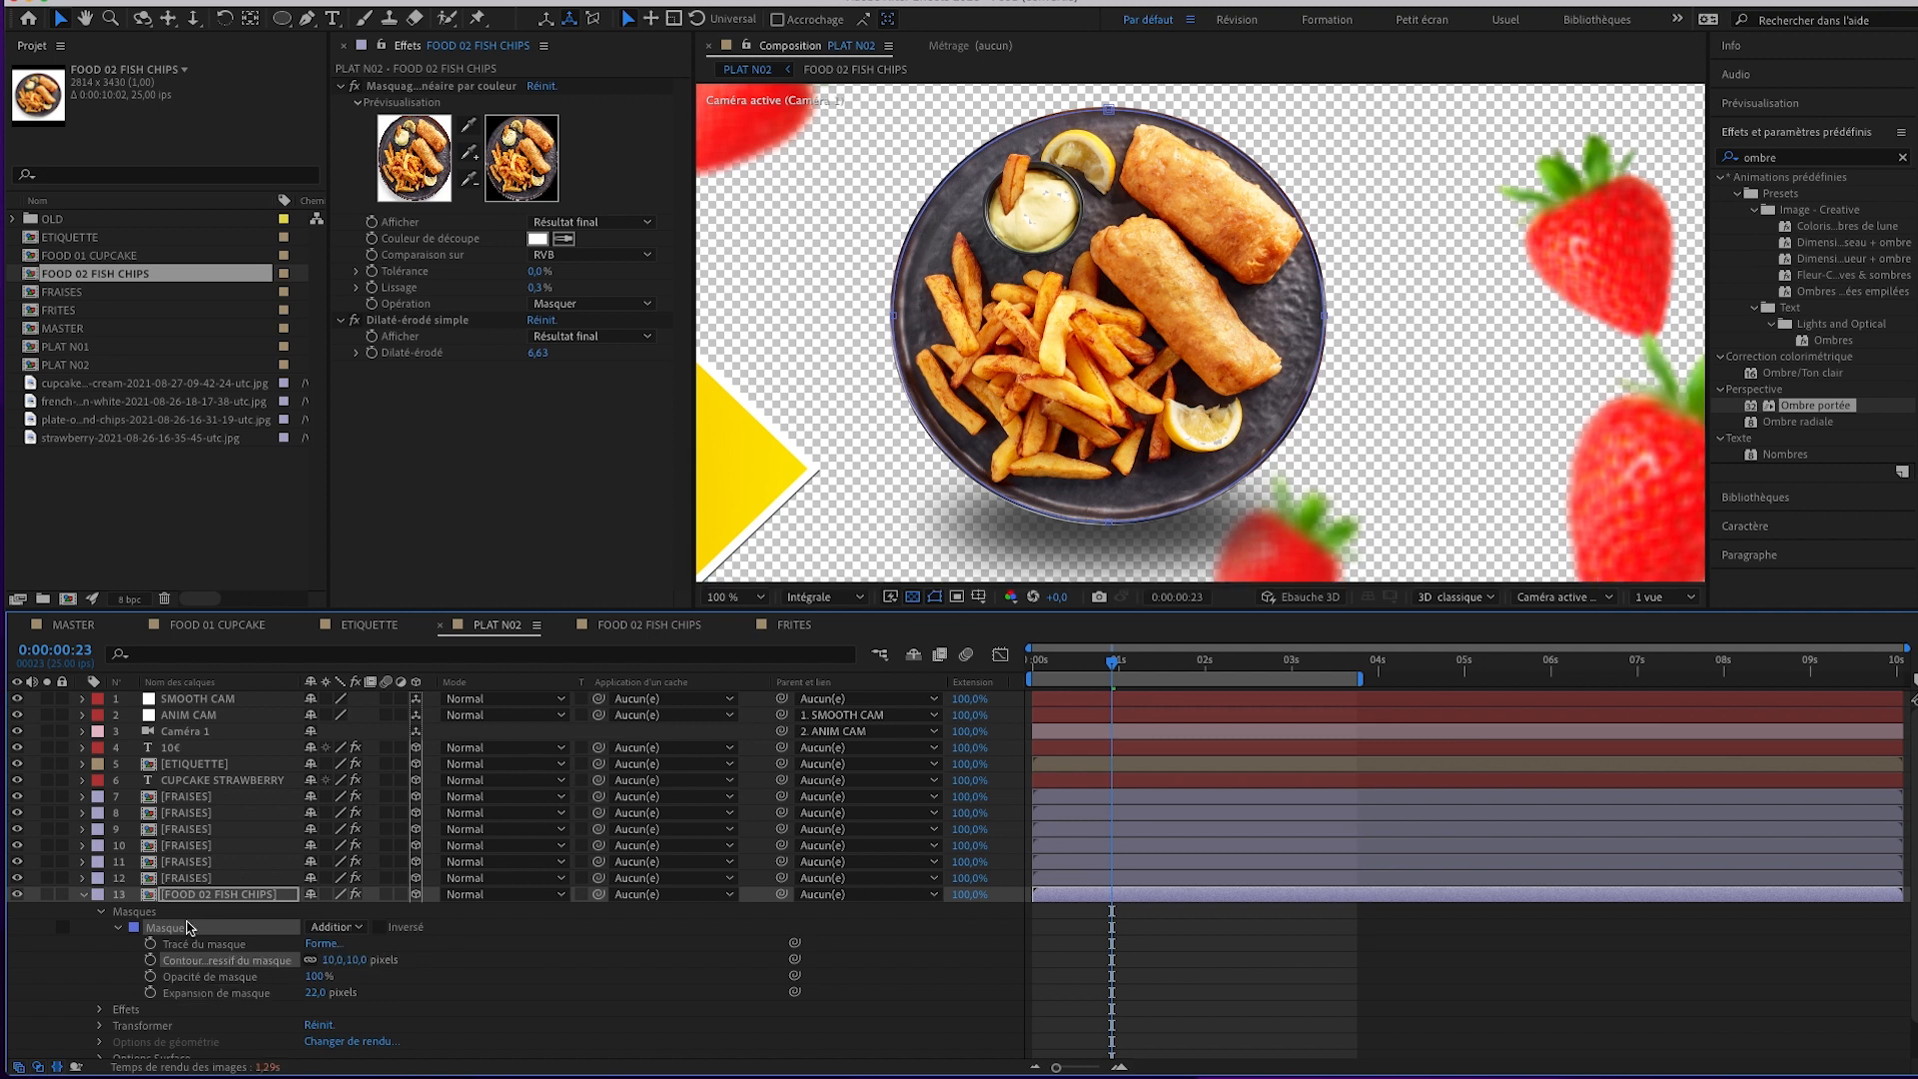
click(84, 895)
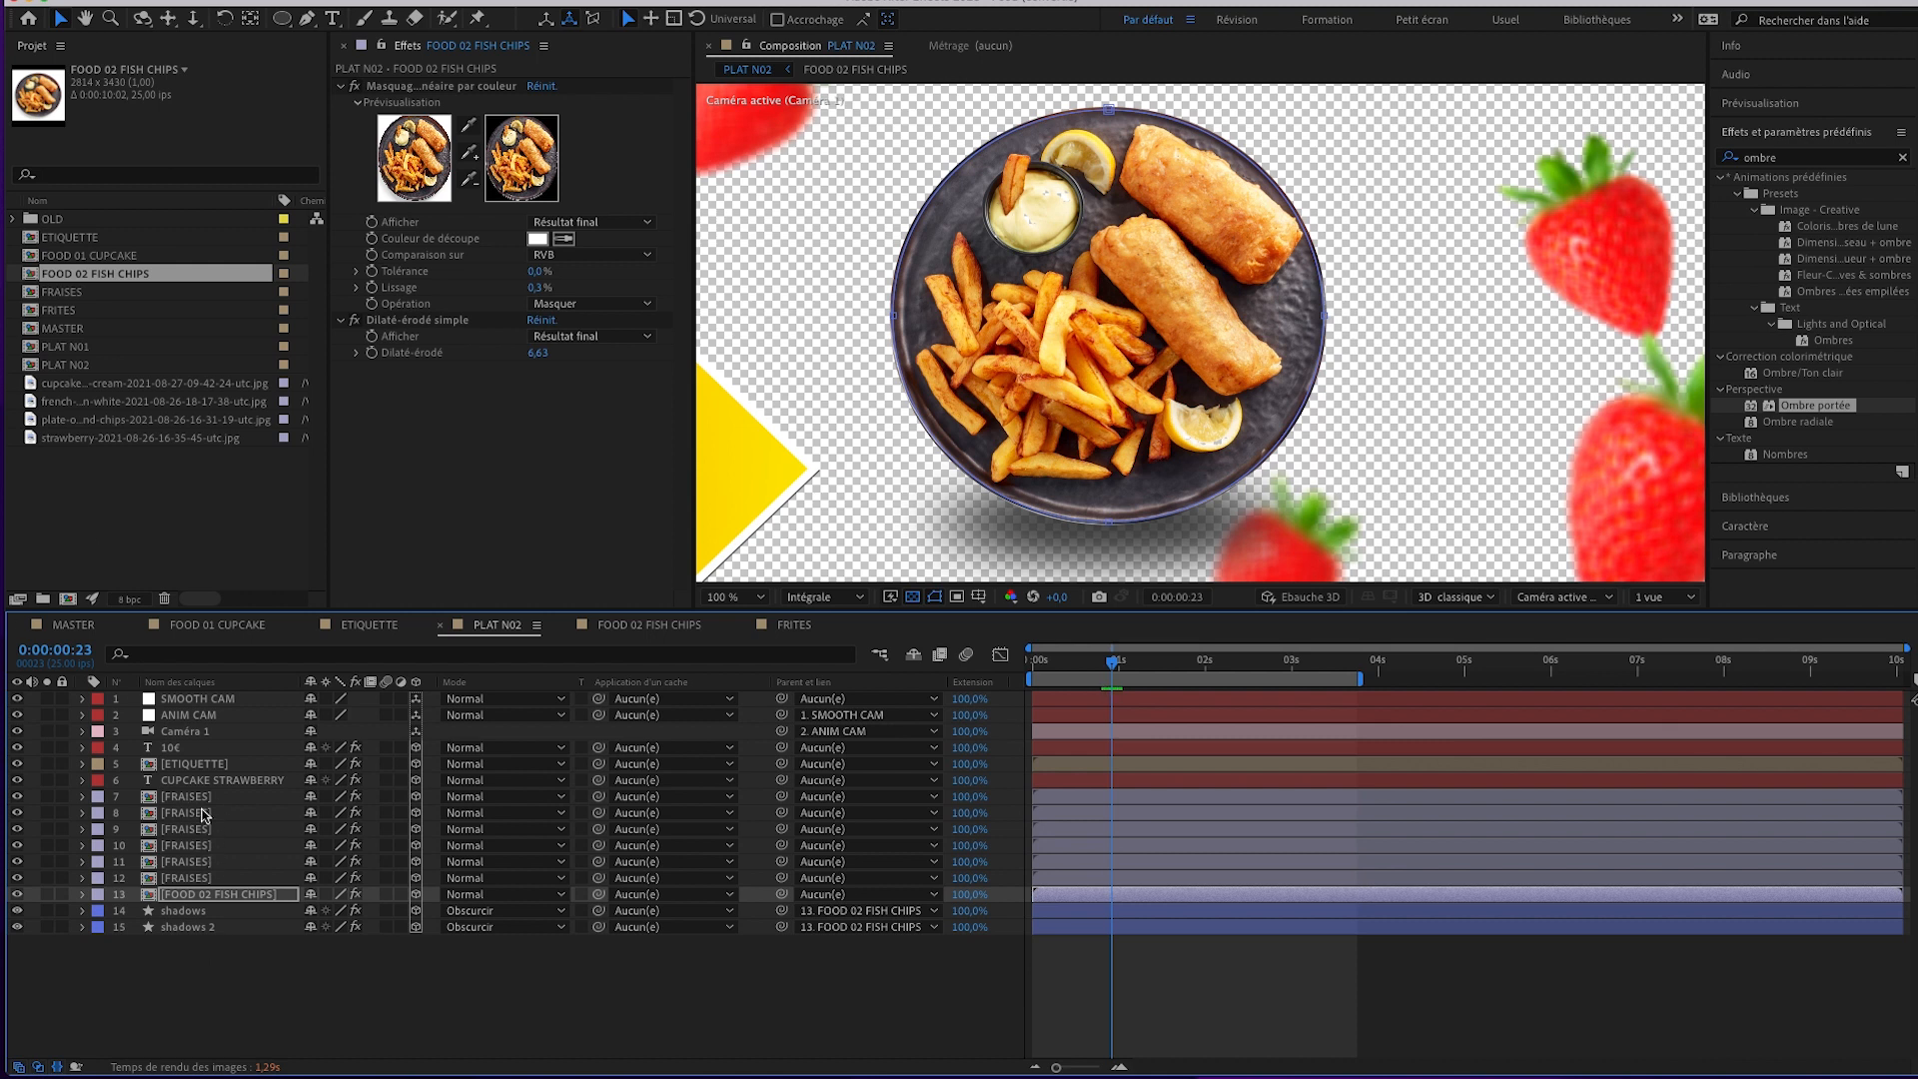
Replace the source of the FRAISES layer 7 with the FRITES composition and fit the whole frame in view.
click(98, 312)
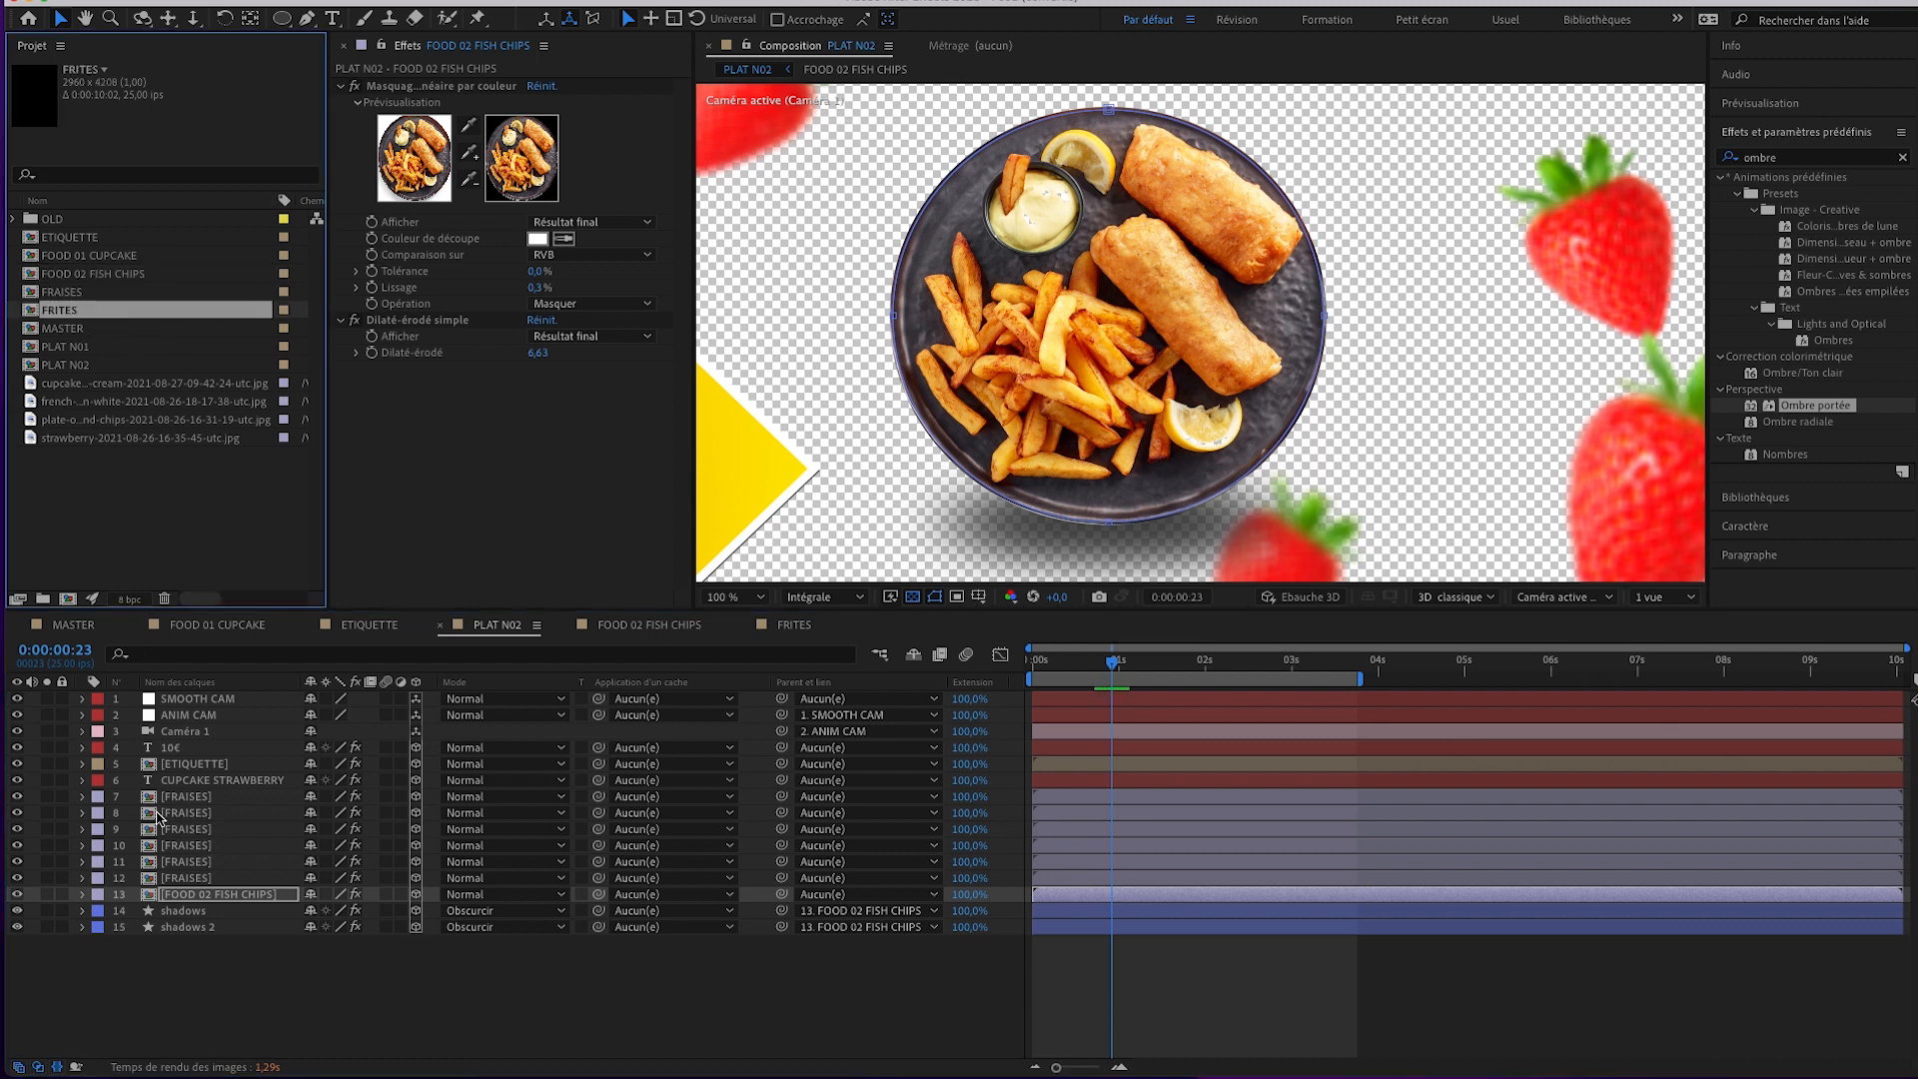
click(225, 796)
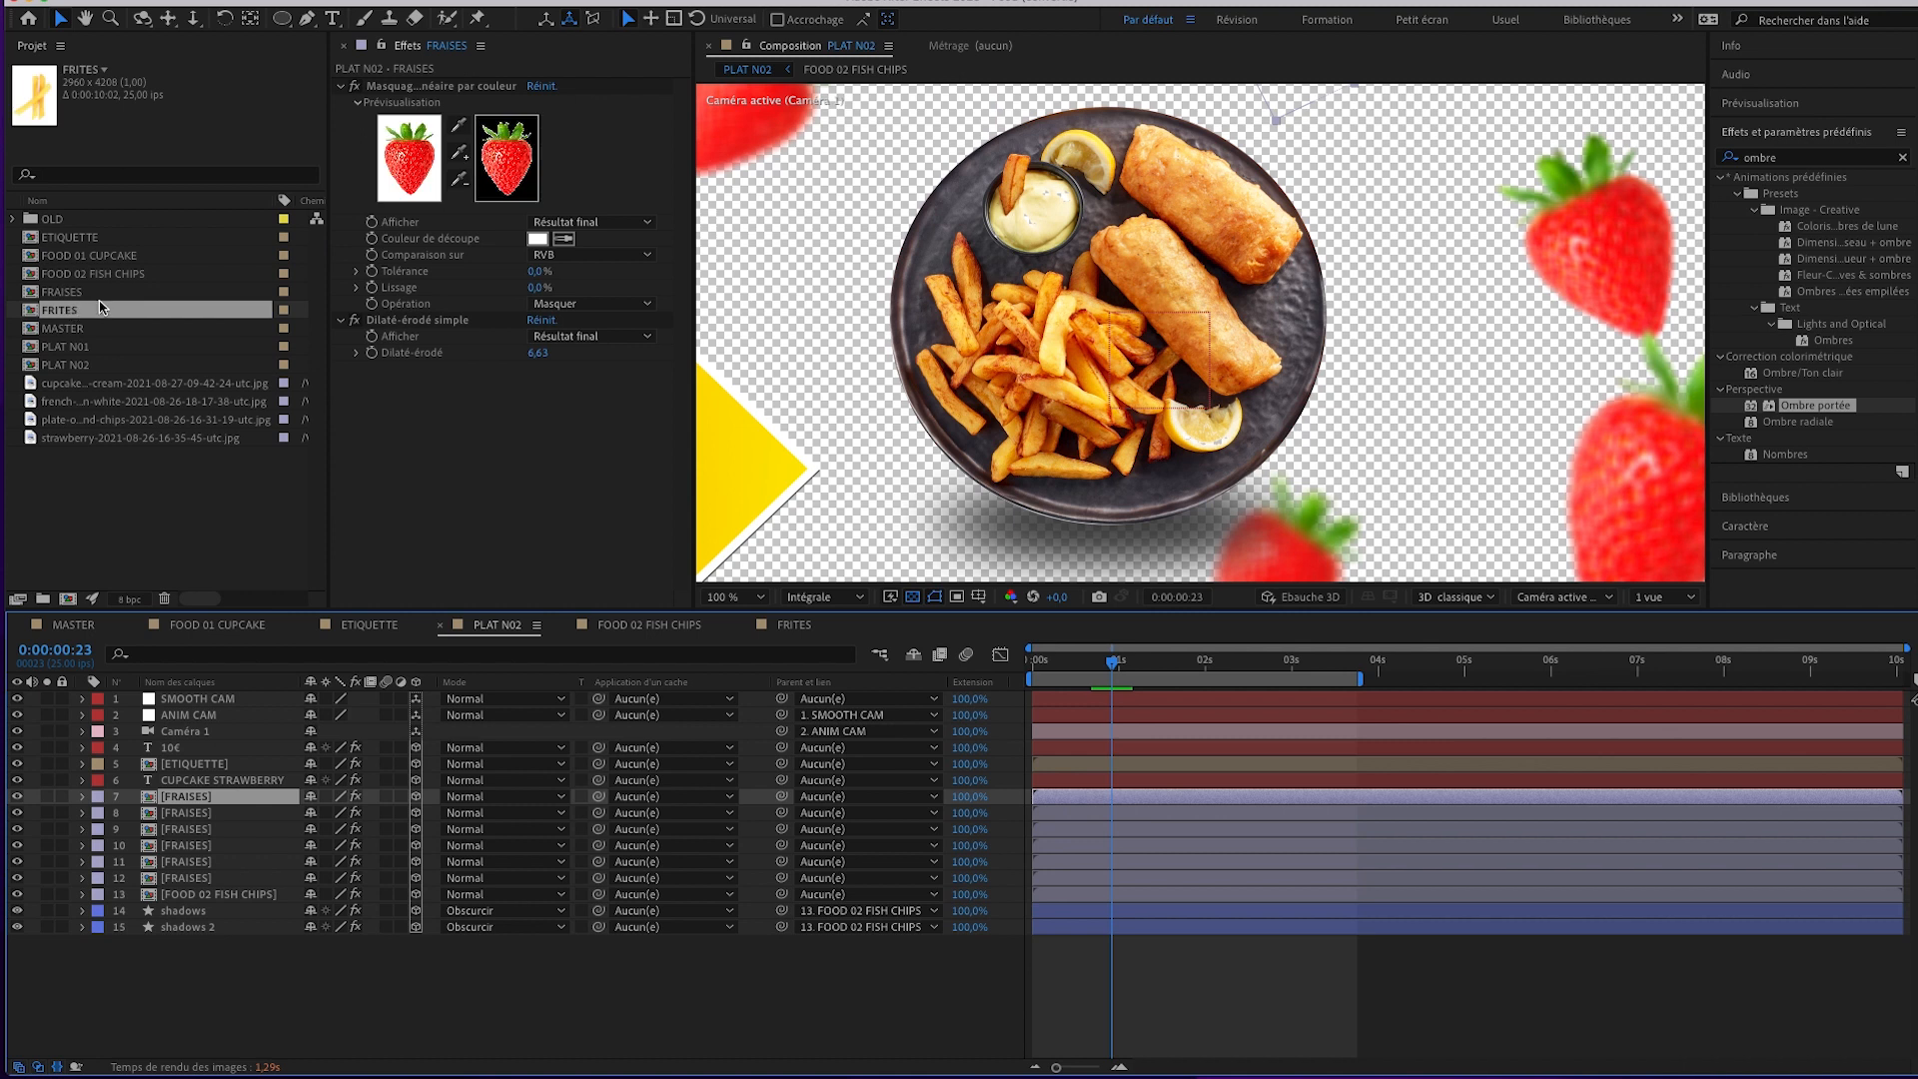
drag(82, 317, 195, 804)
click(759, 597)
click(741, 616)
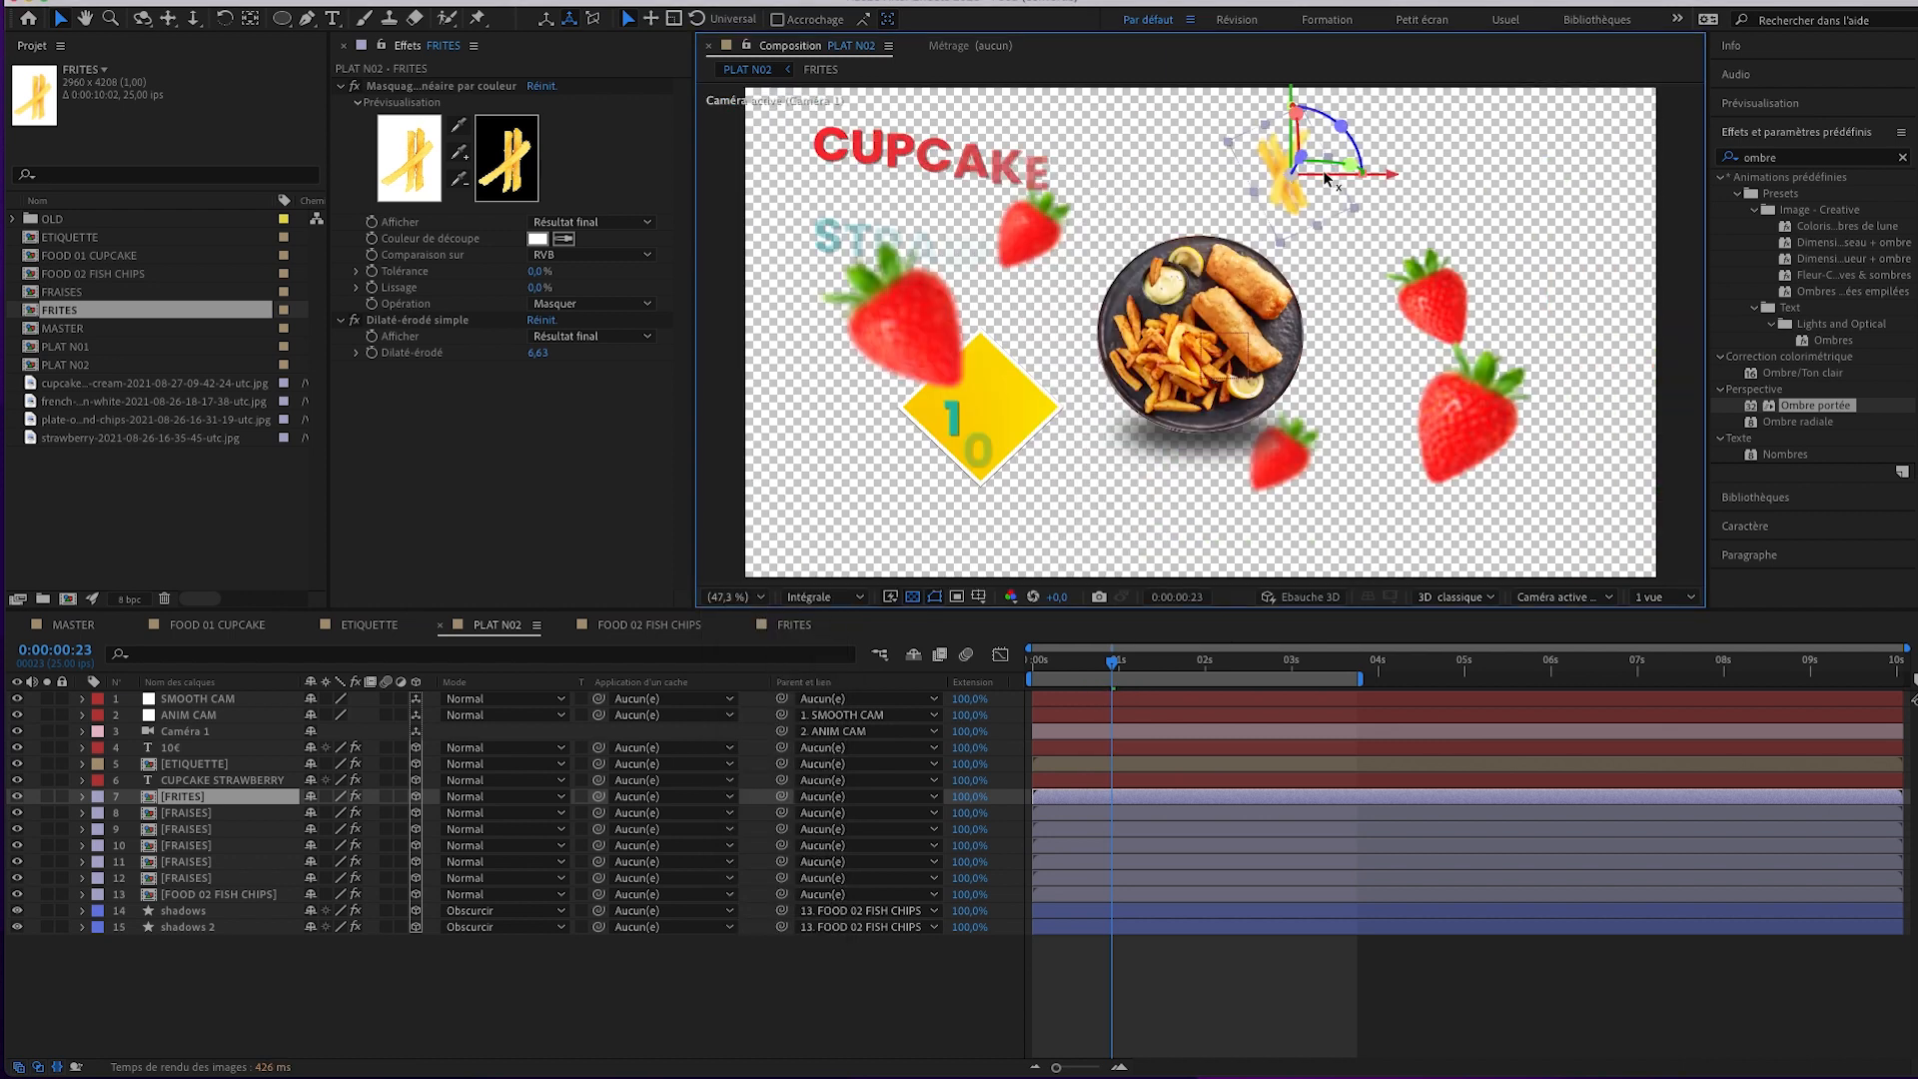
Replace the sources of the FRAISES layers 8, 9 and 10 with the FRITES composition.
click(194, 812)
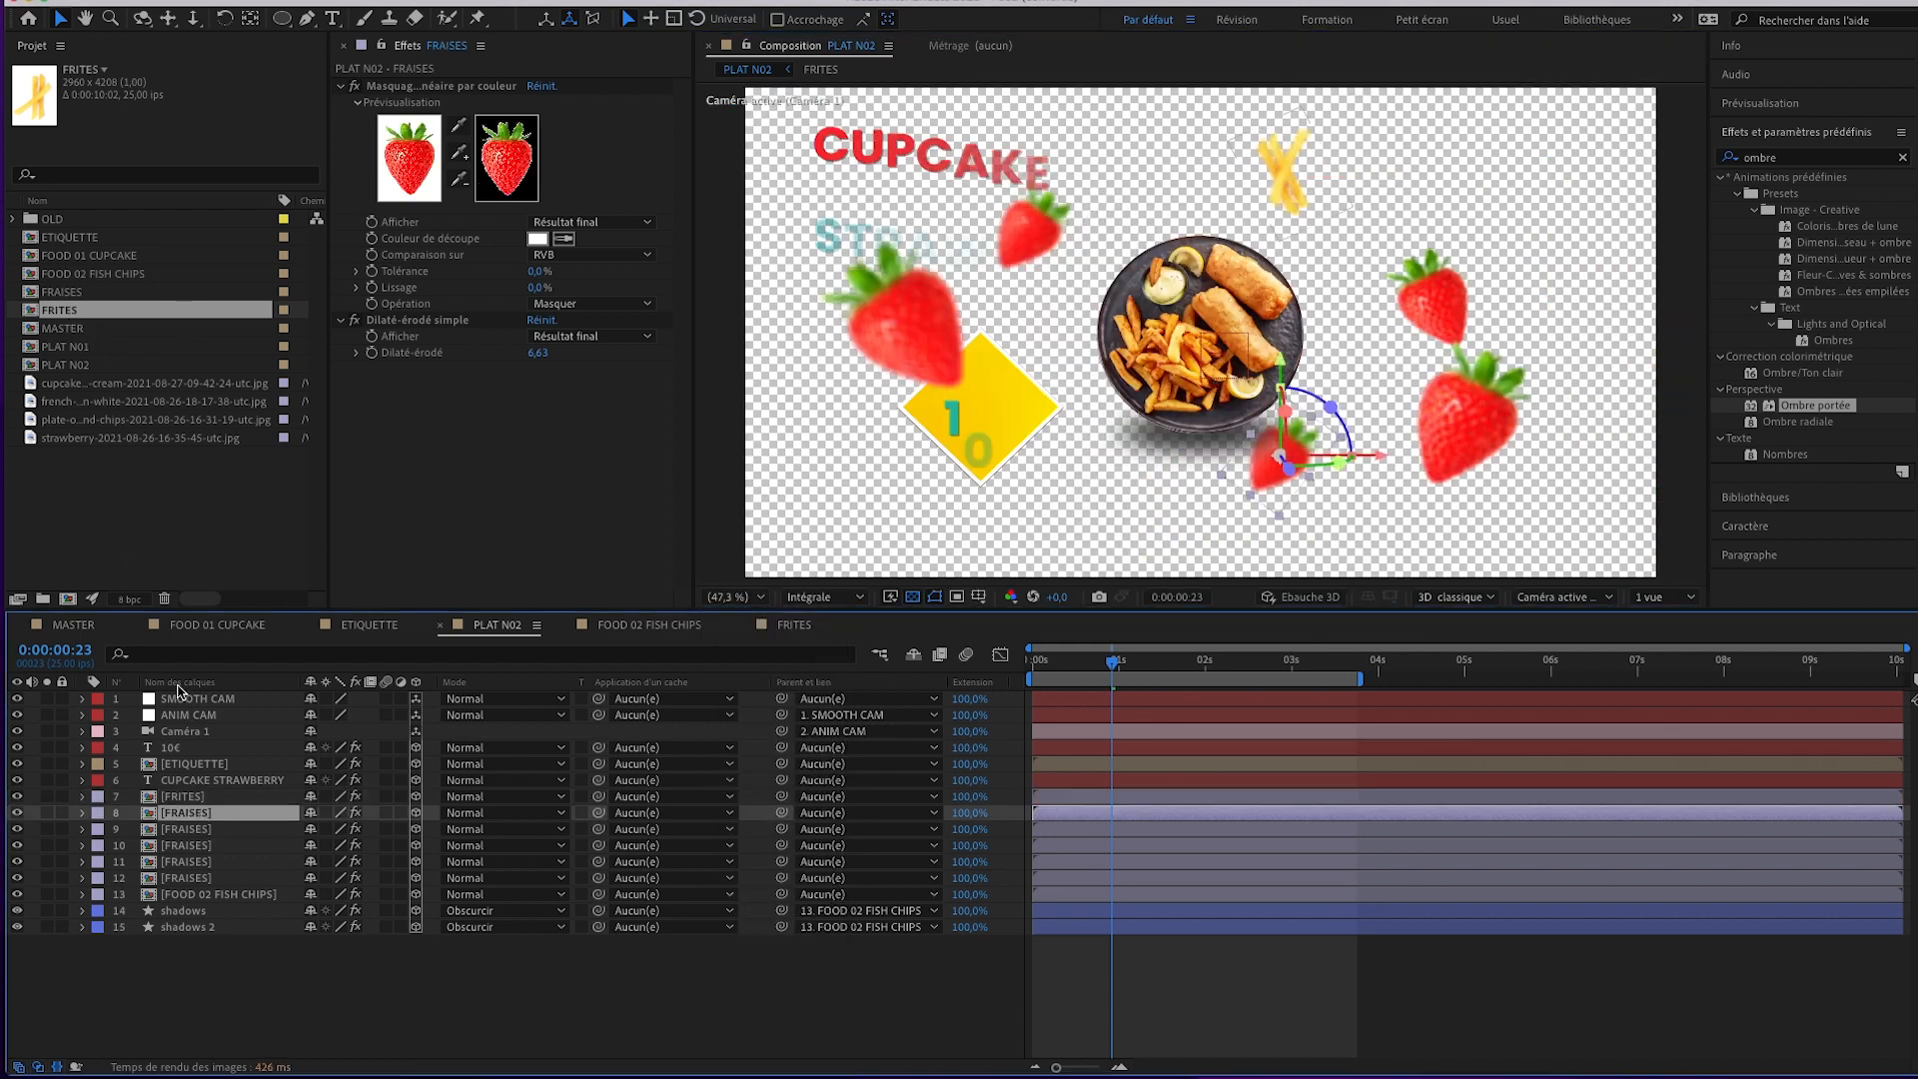
drag(68, 311, 185, 834)
click(185, 831)
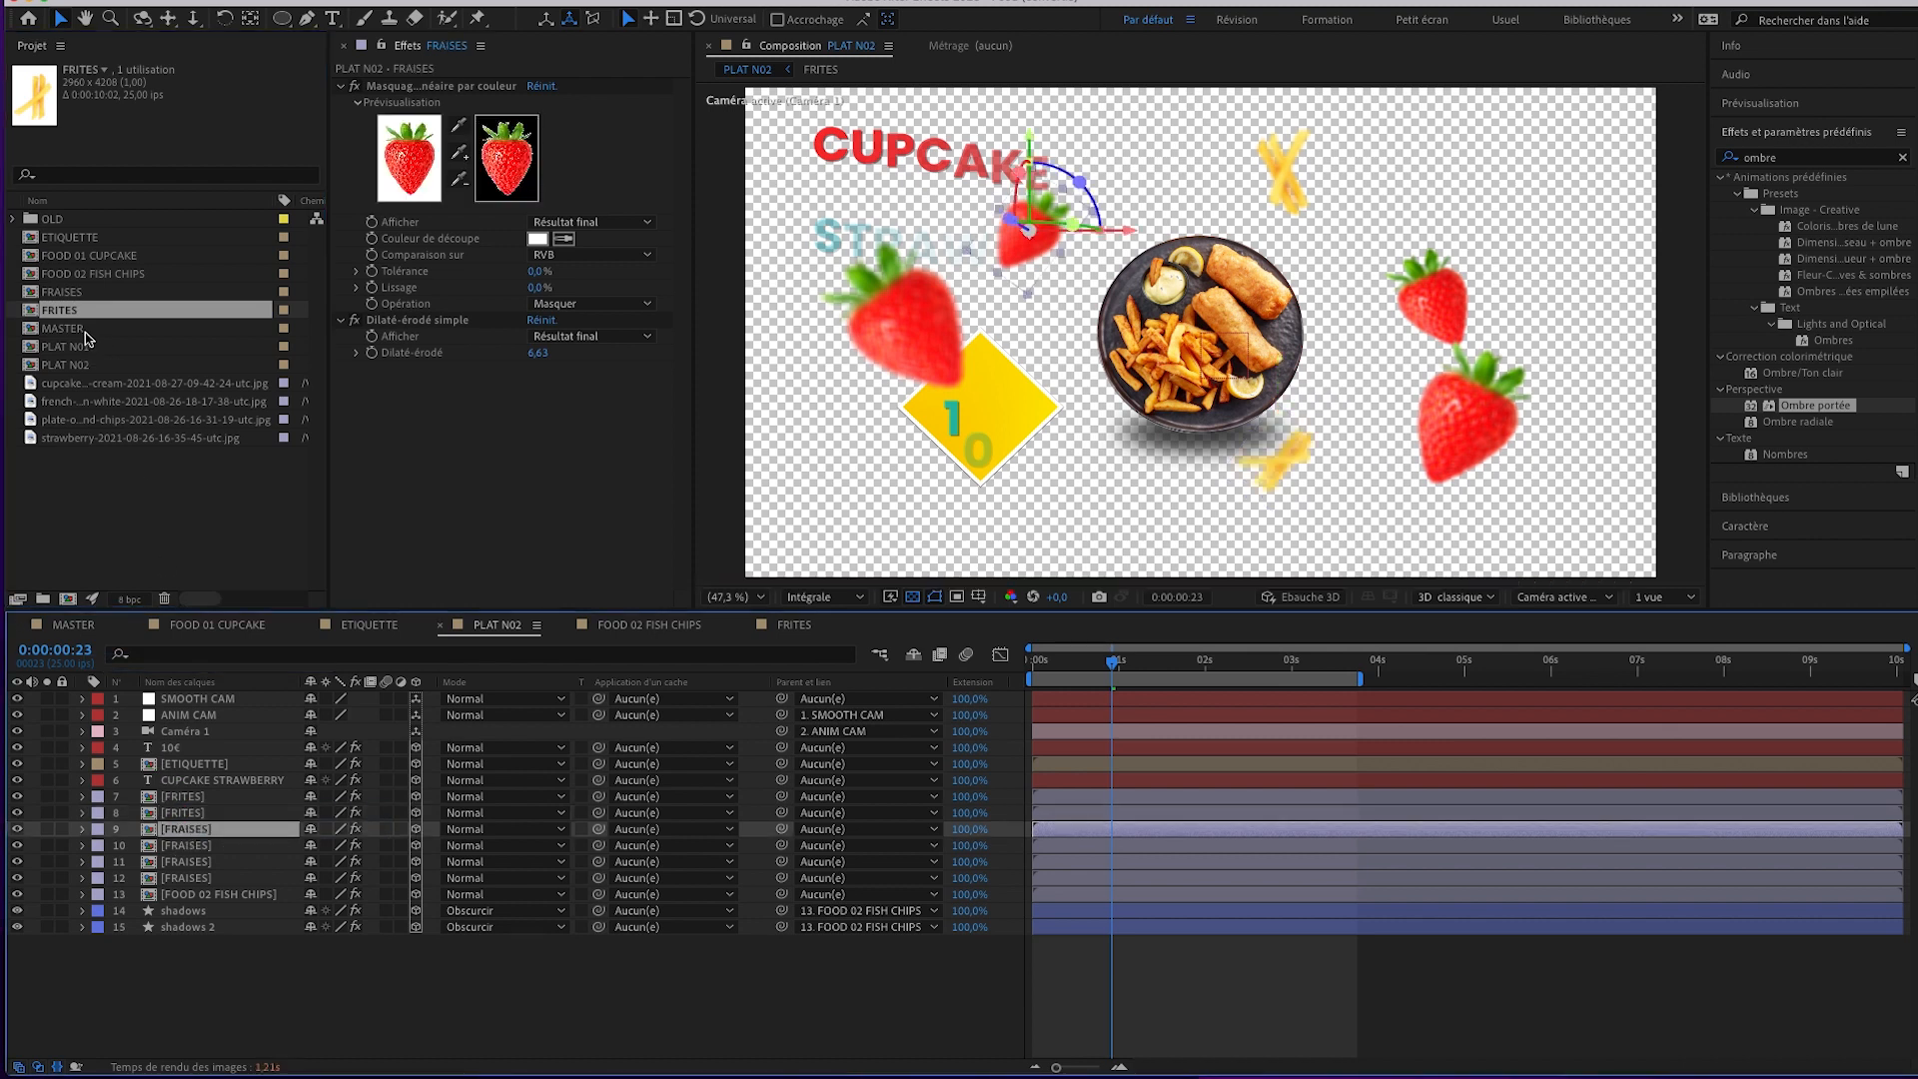
drag(72, 317, 189, 859)
click(197, 847)
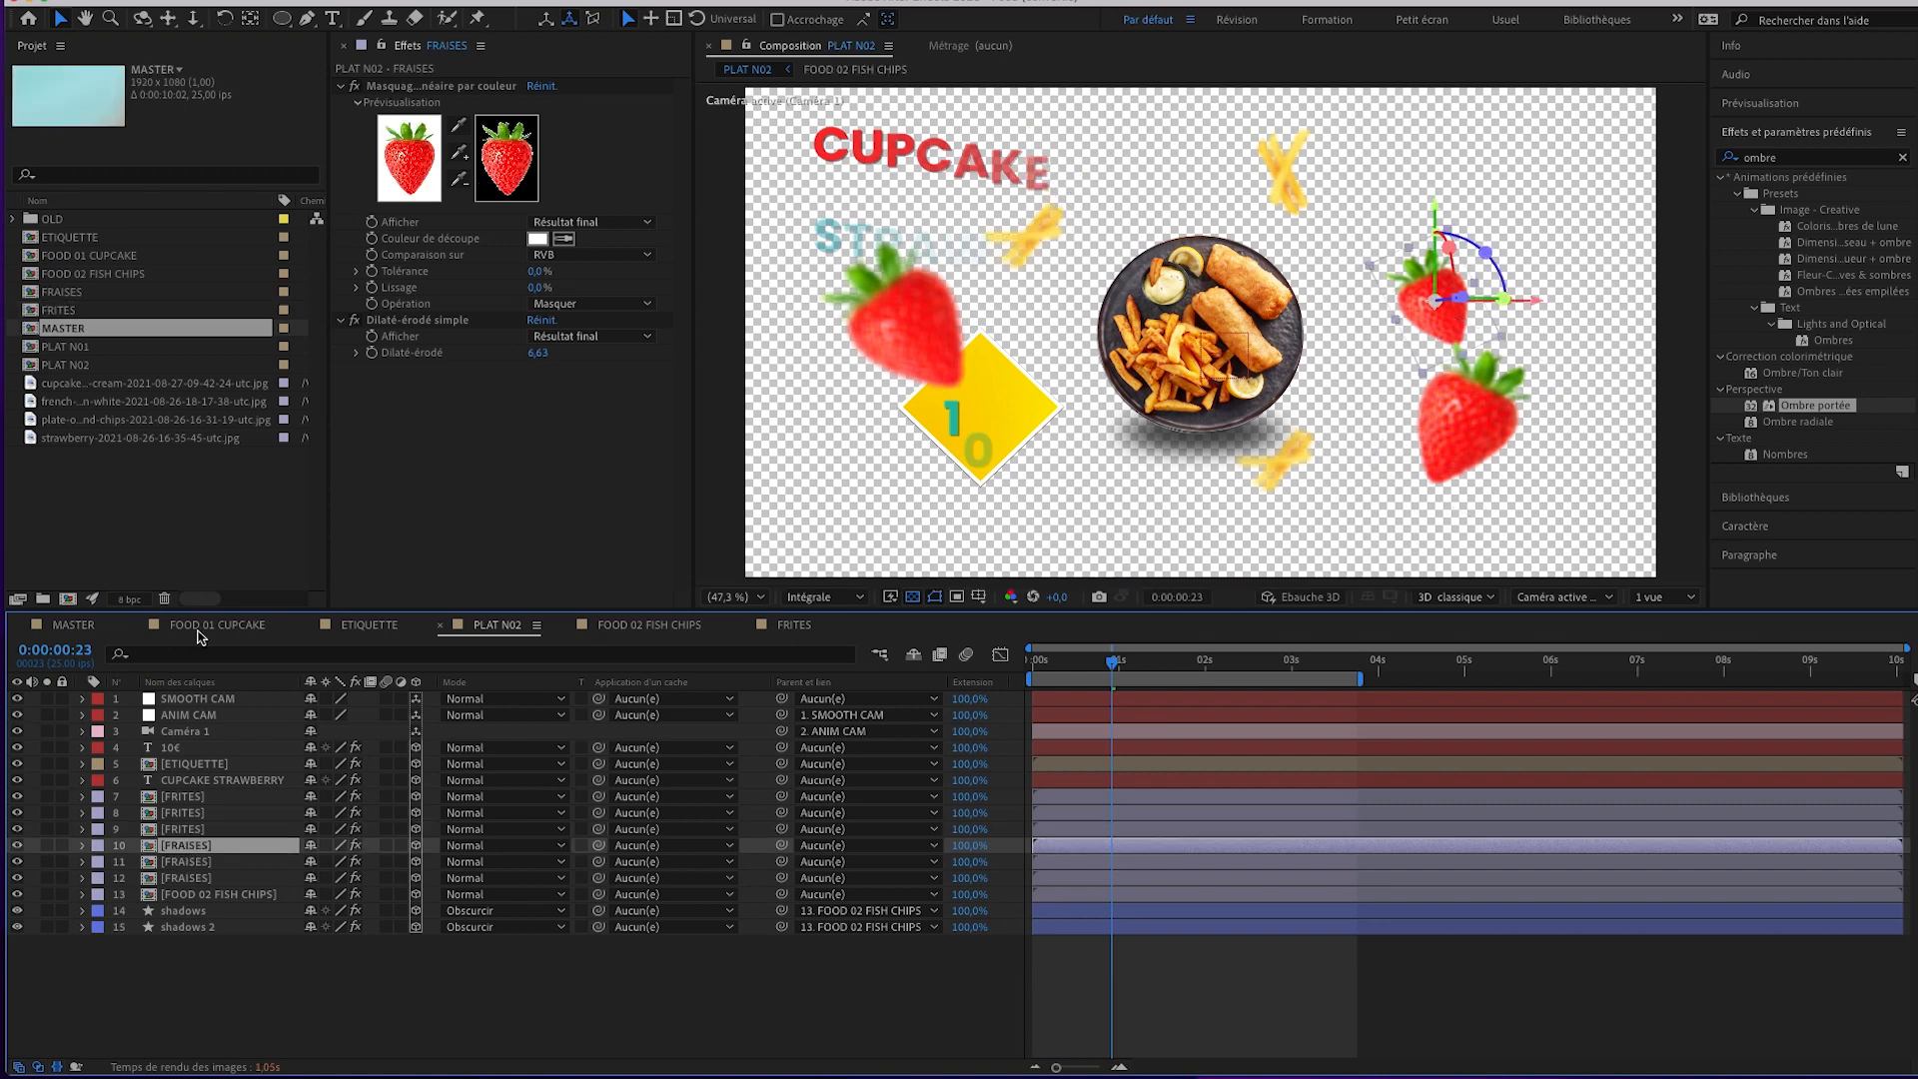
click(72, 312)
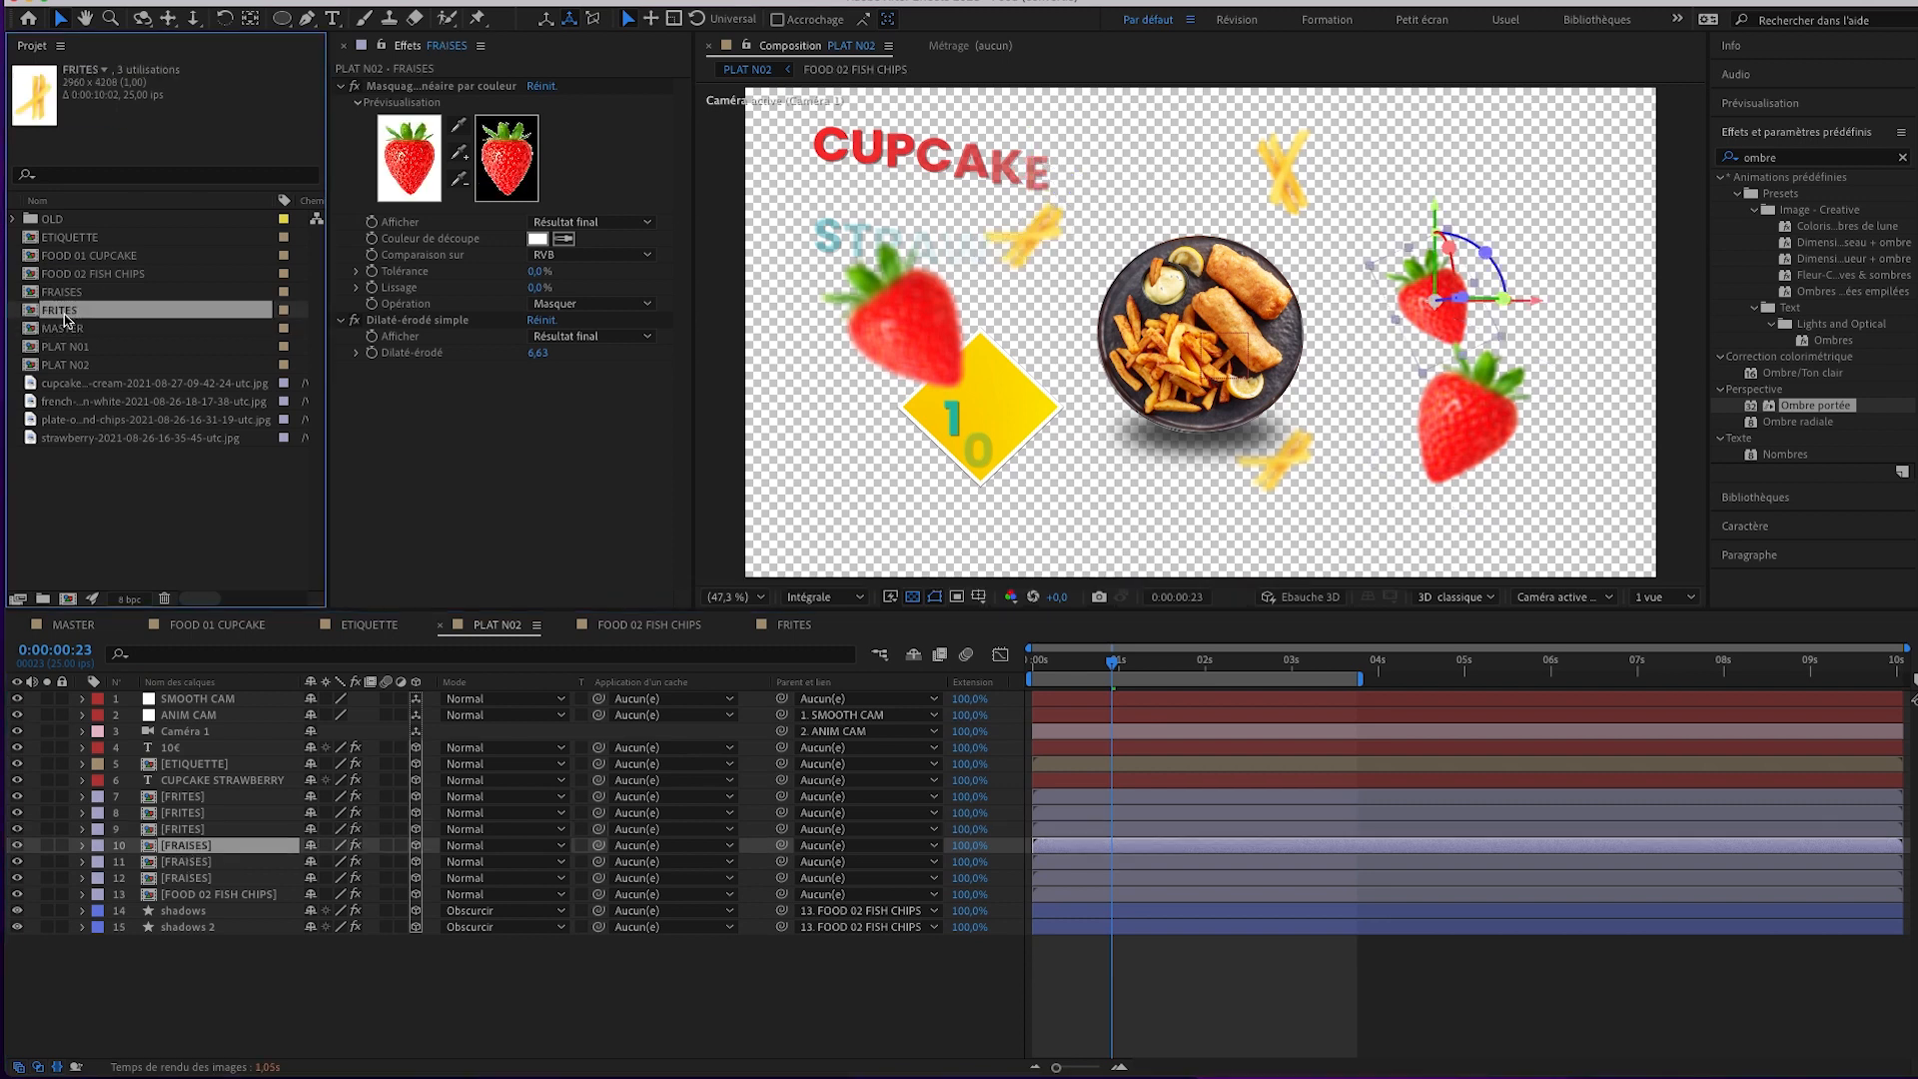
drag(61, 314, 186, 865)
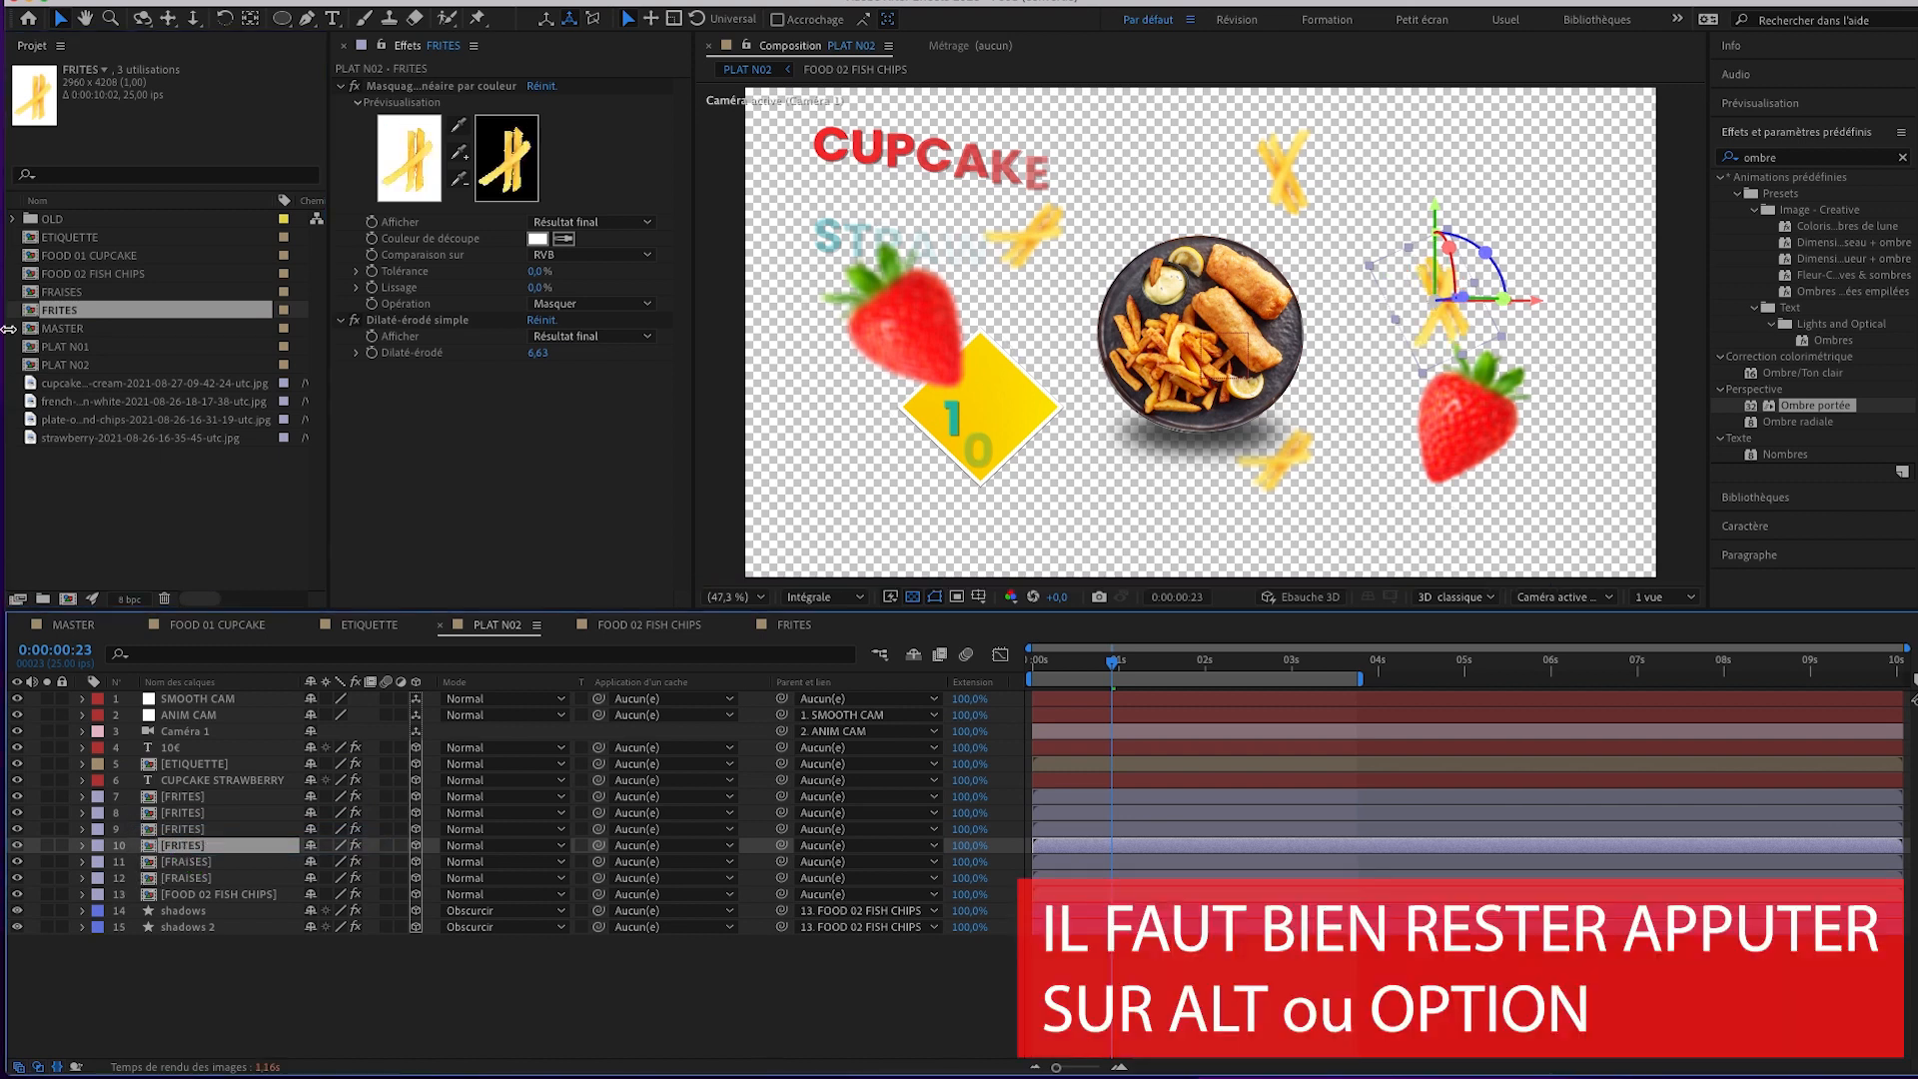
Replace the sources of the two remaining FRAISES layers, 11 and 12, with the FRITES composition.
click(205, 863)
click(72, 314)
drag(72, 313, 183, 878)
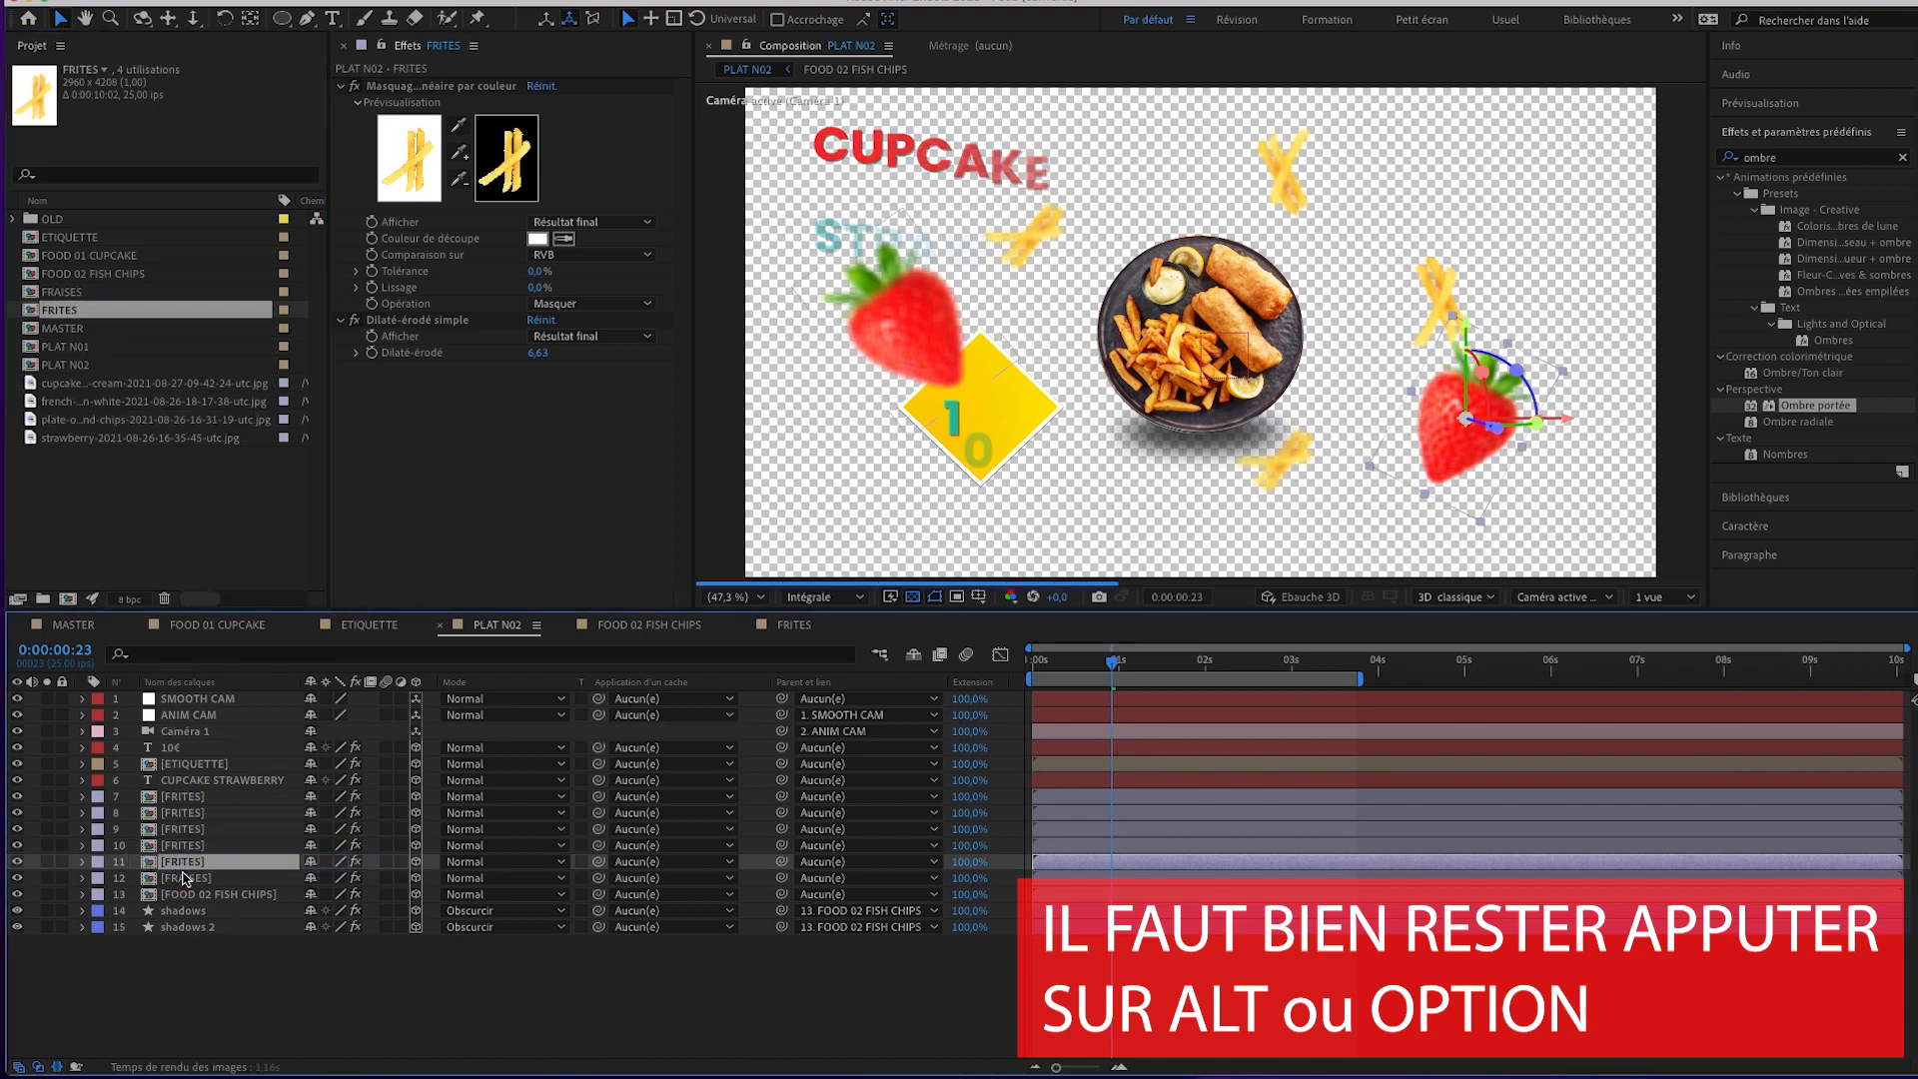
click(186, 878)
drag(72, 316, 192, 879)
Review the PLAT N02 camera animation with the new fries, from its opening frames to 0:00:02:16.
drag(1112, 669, 1071, 665)
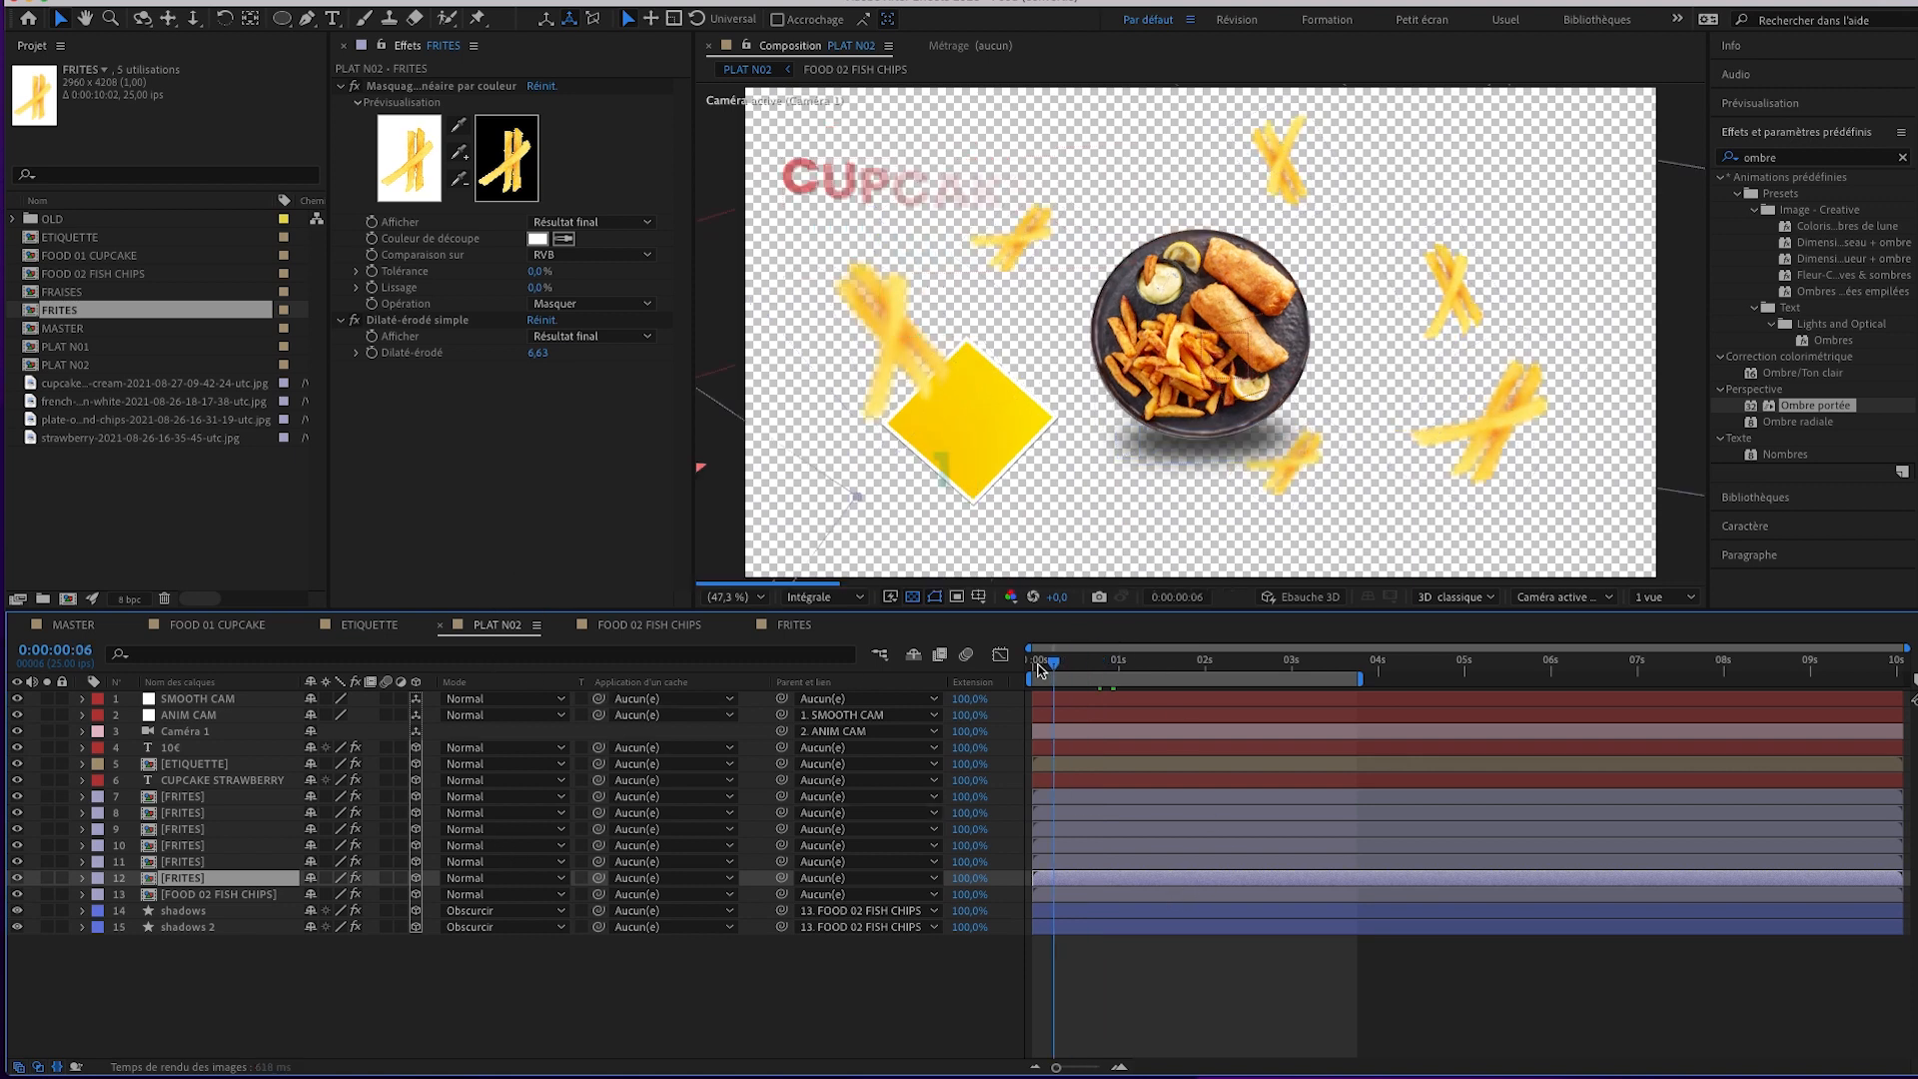
click(199, 699)
key(Home)
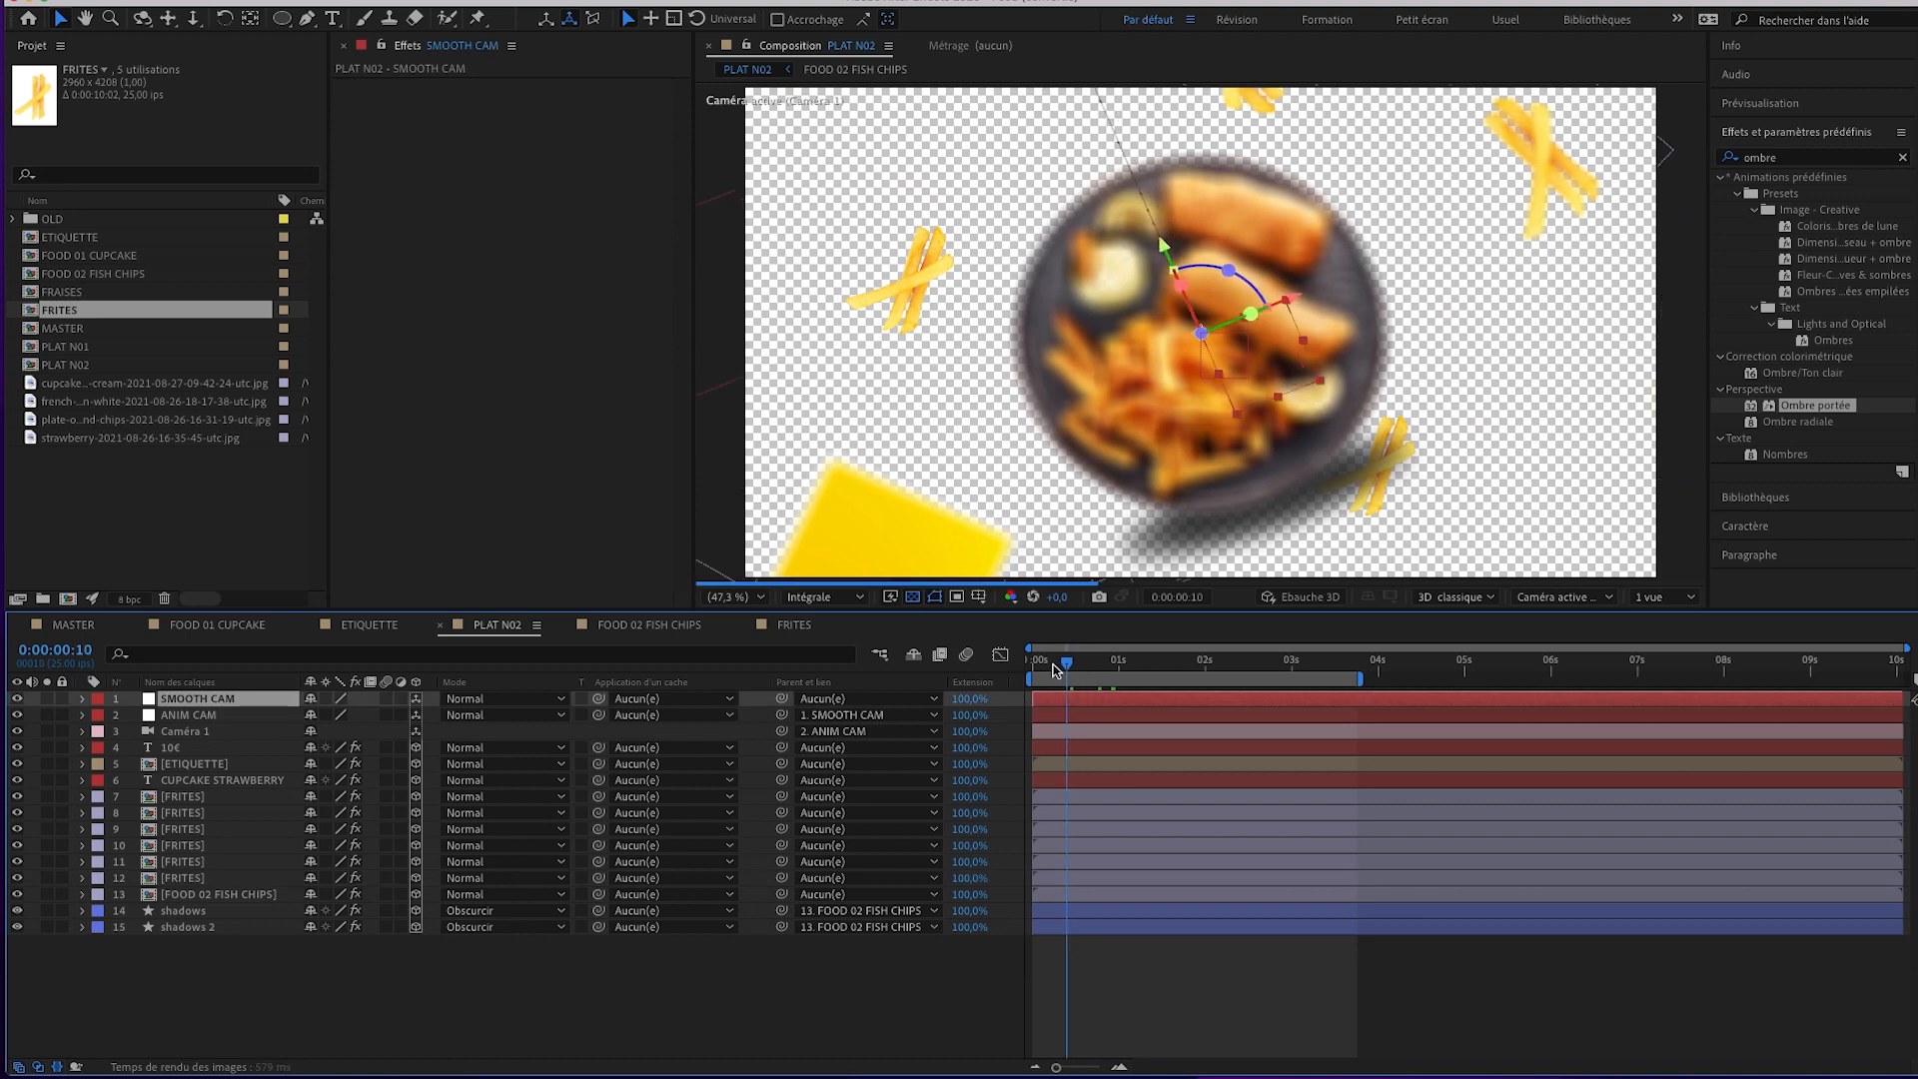
drag(1054, 673, 1146, 678)
key(space)
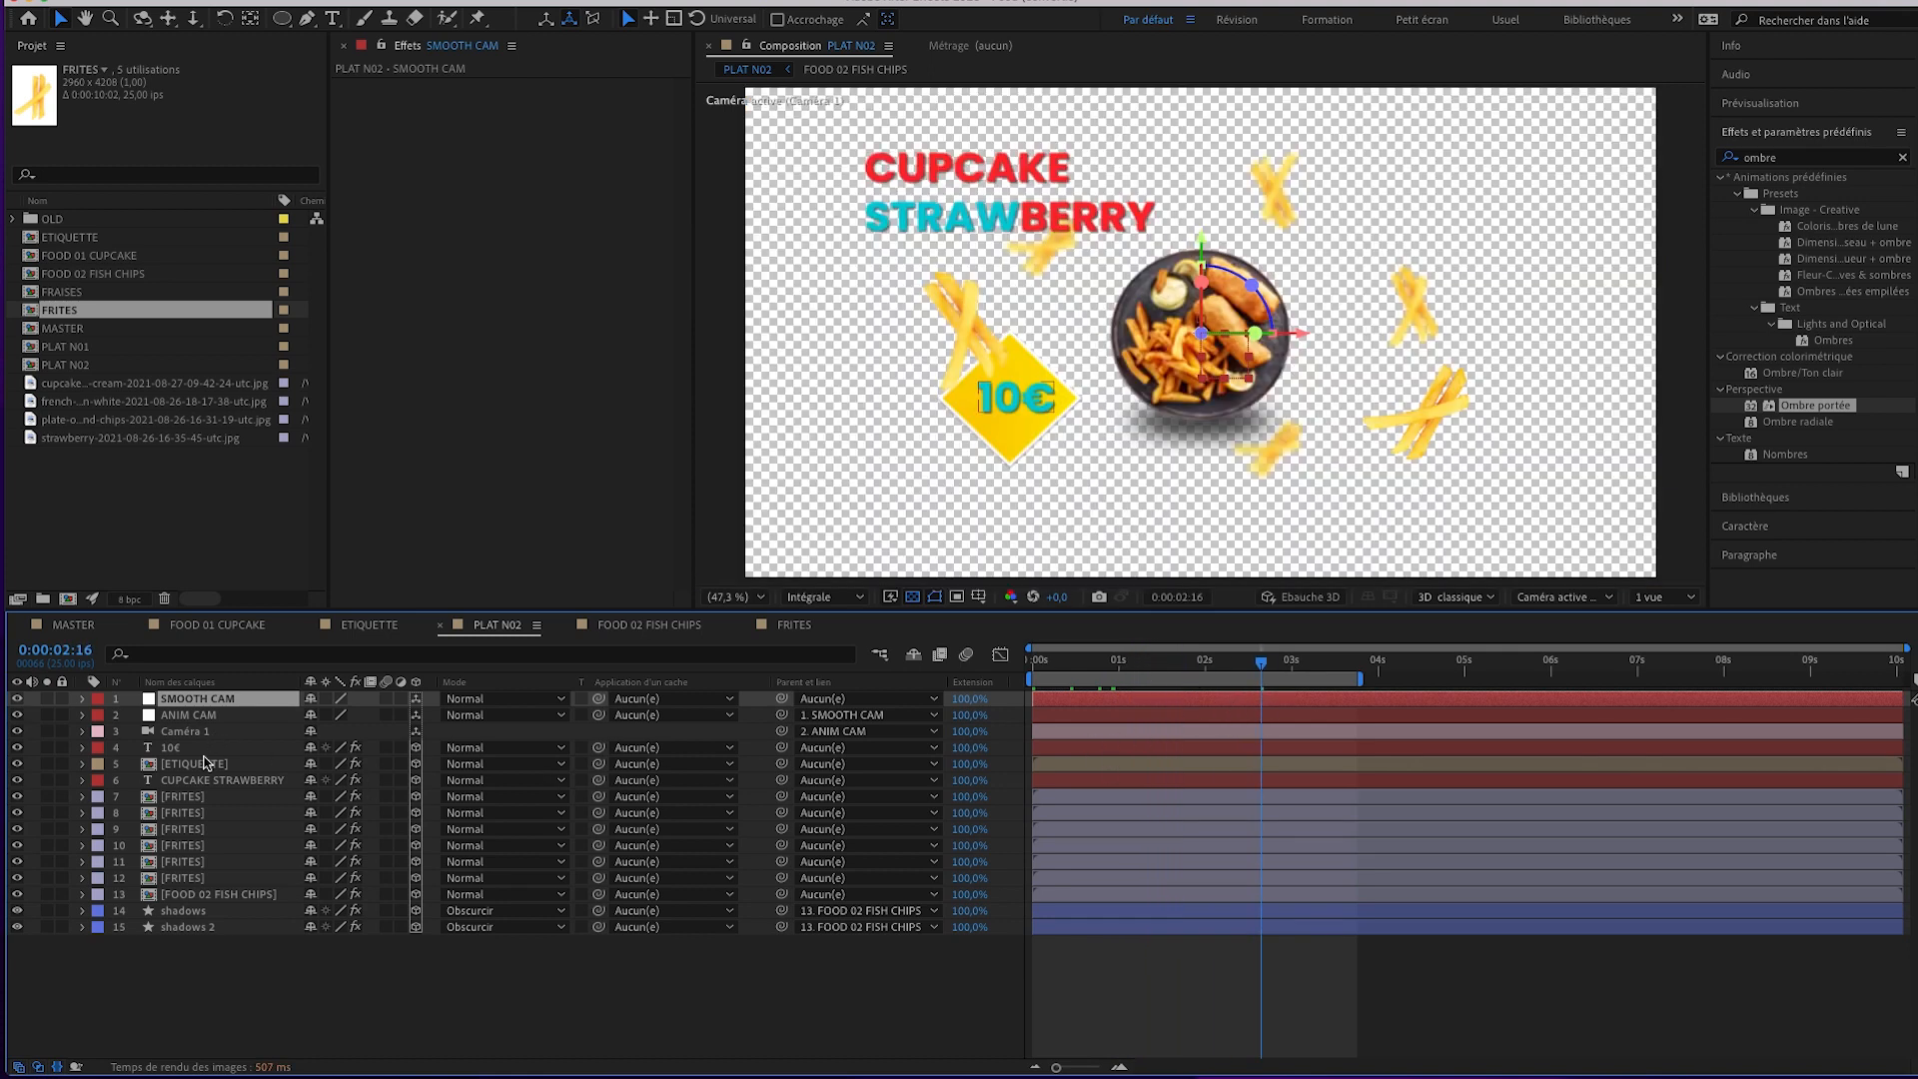
Replace the CUPCAKE STRAWBERRY title text with "FISH AND CHIPS".
click(1009, 215)
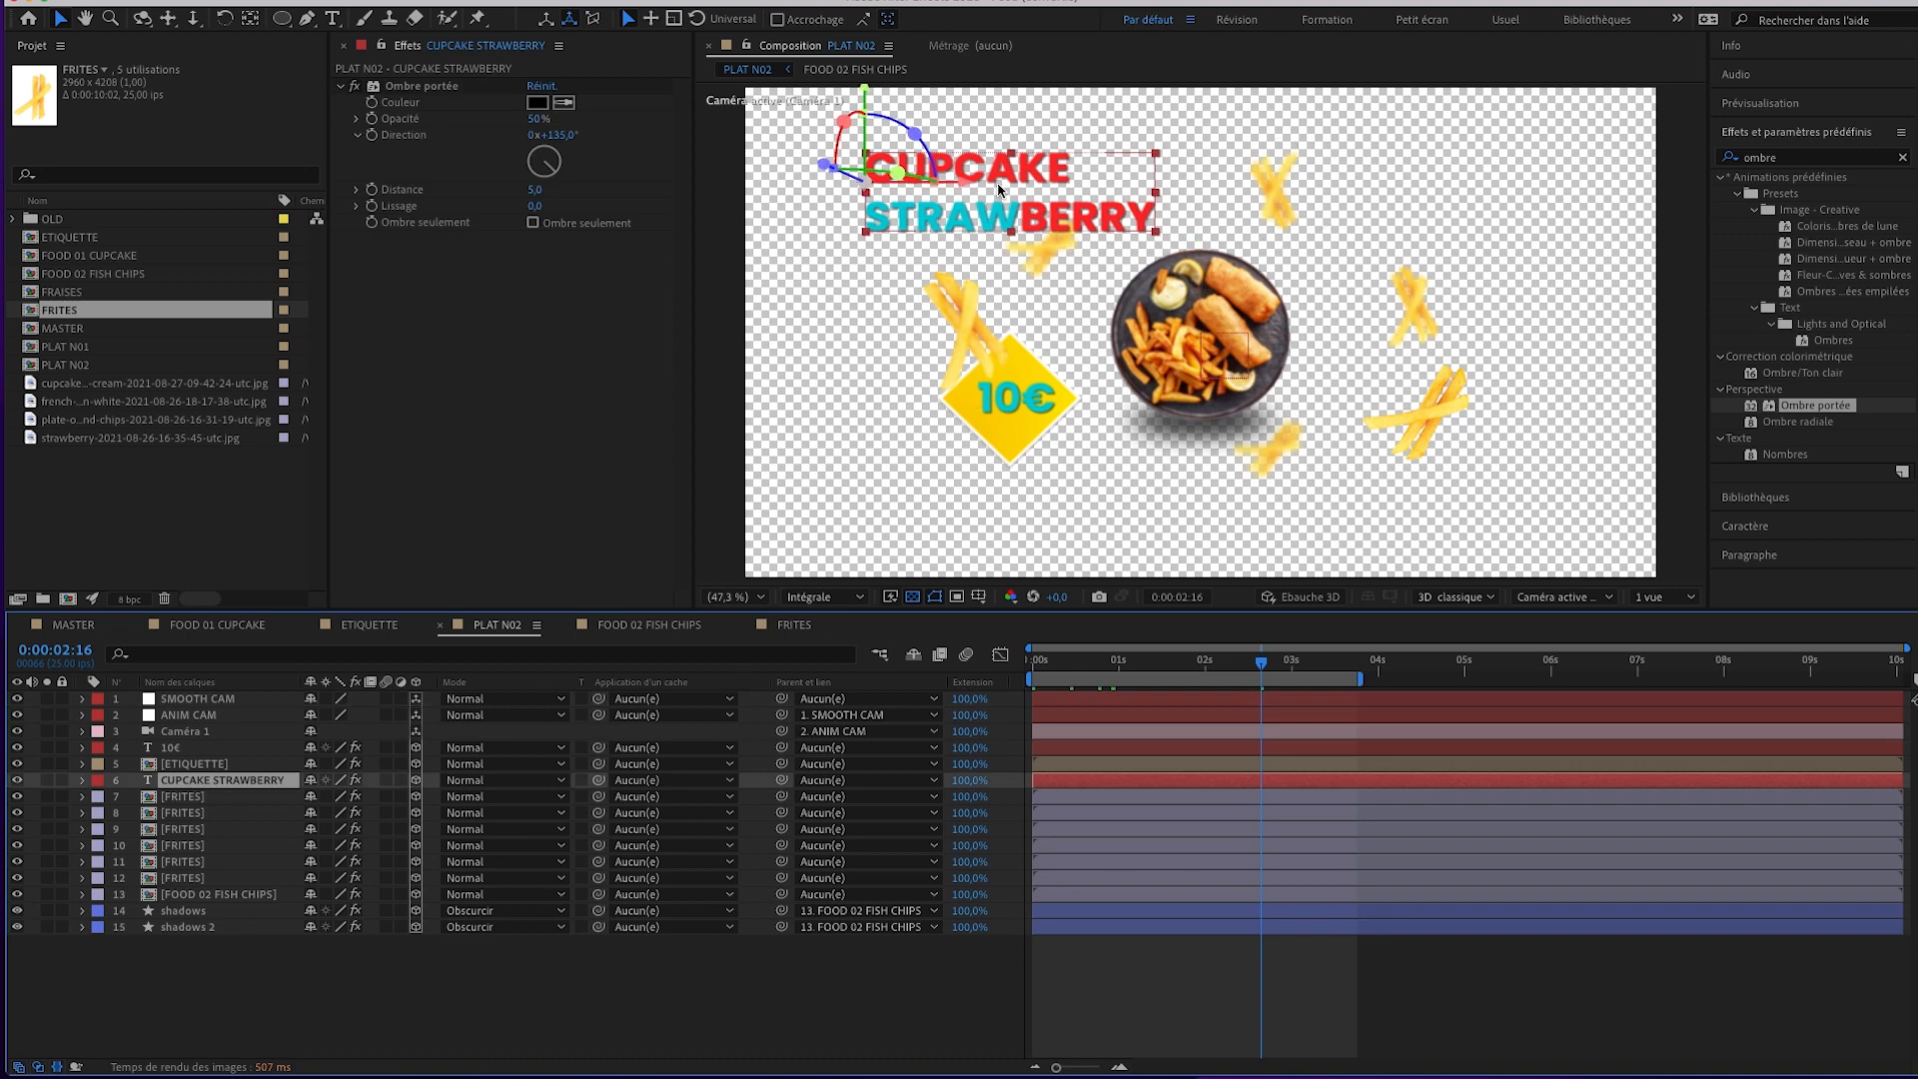
double_click(1025, 187)
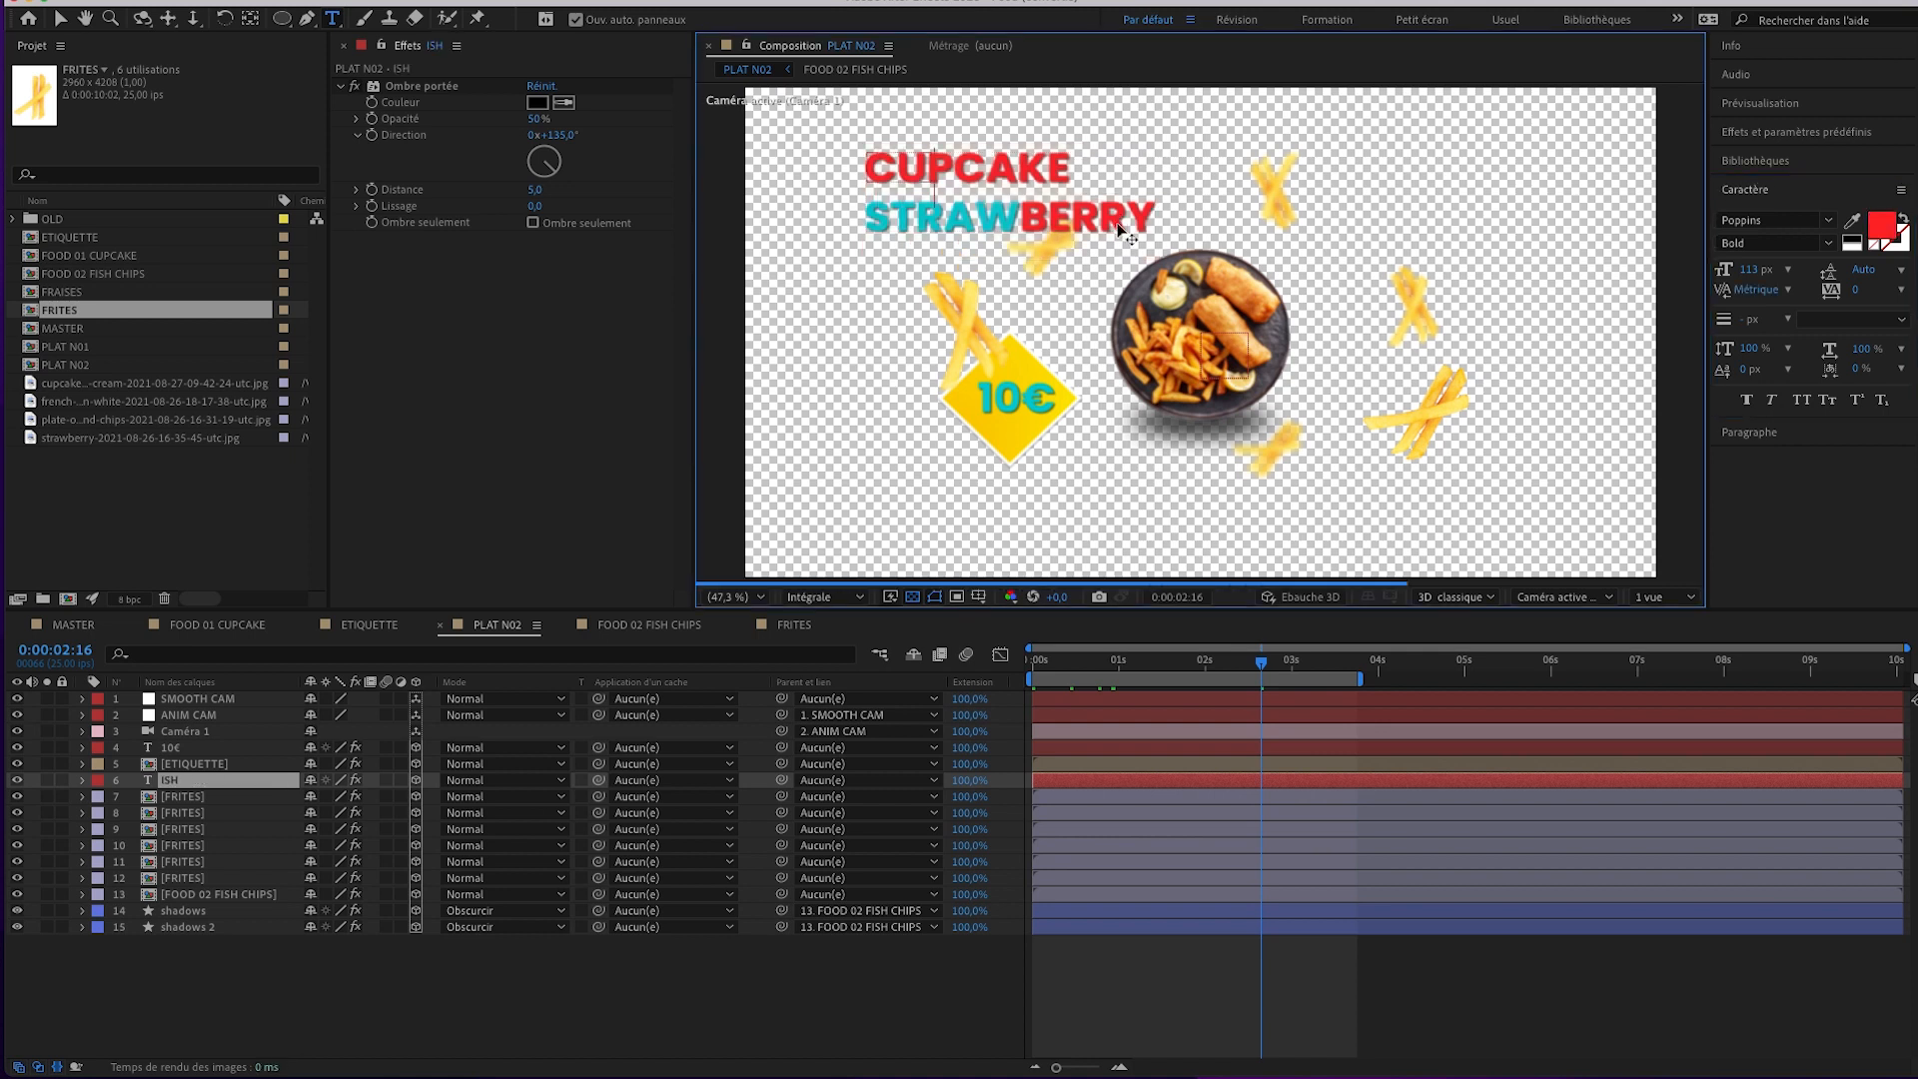
text(ISH)
key(BackSpace)
key(BackSpace)
key(BackSpace)
text(FISH AND CHIPS)
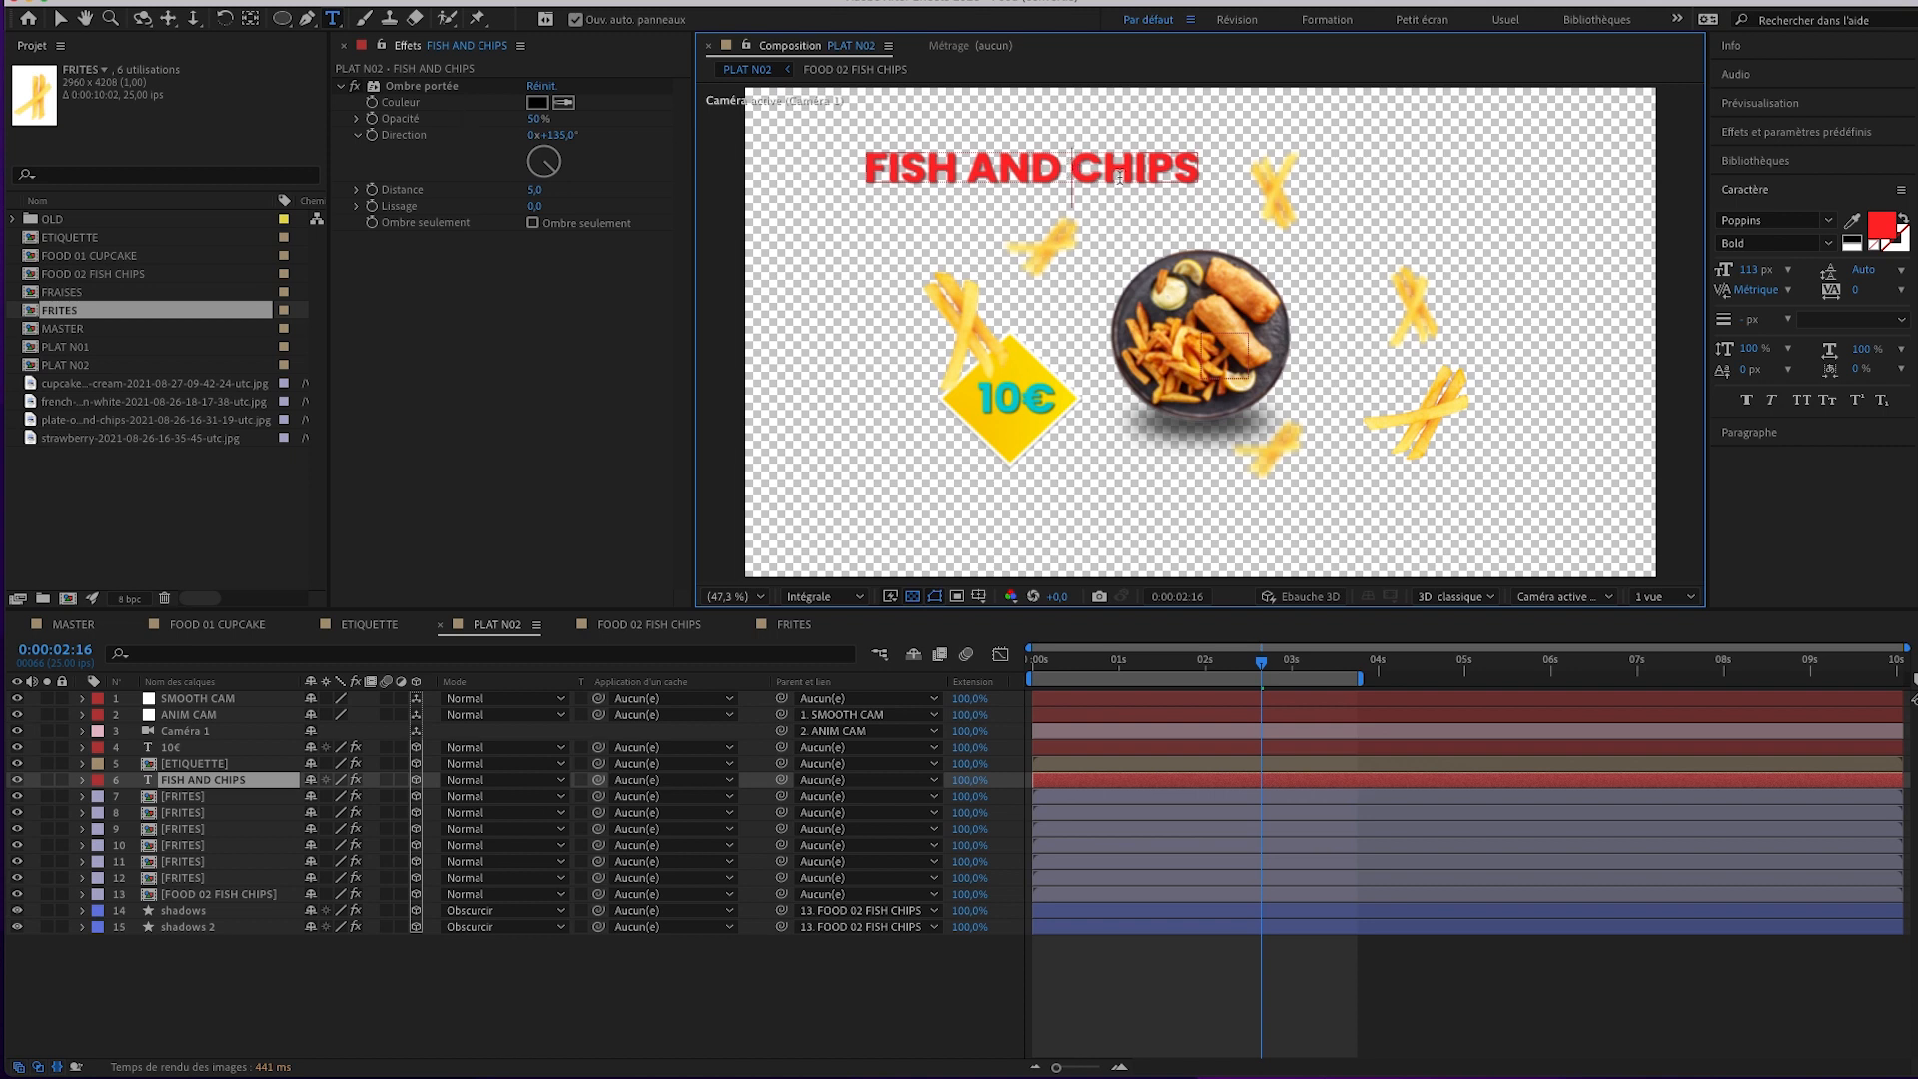
Colour the word CHIPS yellow sampled from the price label, and the word FISH dark grey sampled from the plate.
double_click(1119, 177)
click(1853, 223)
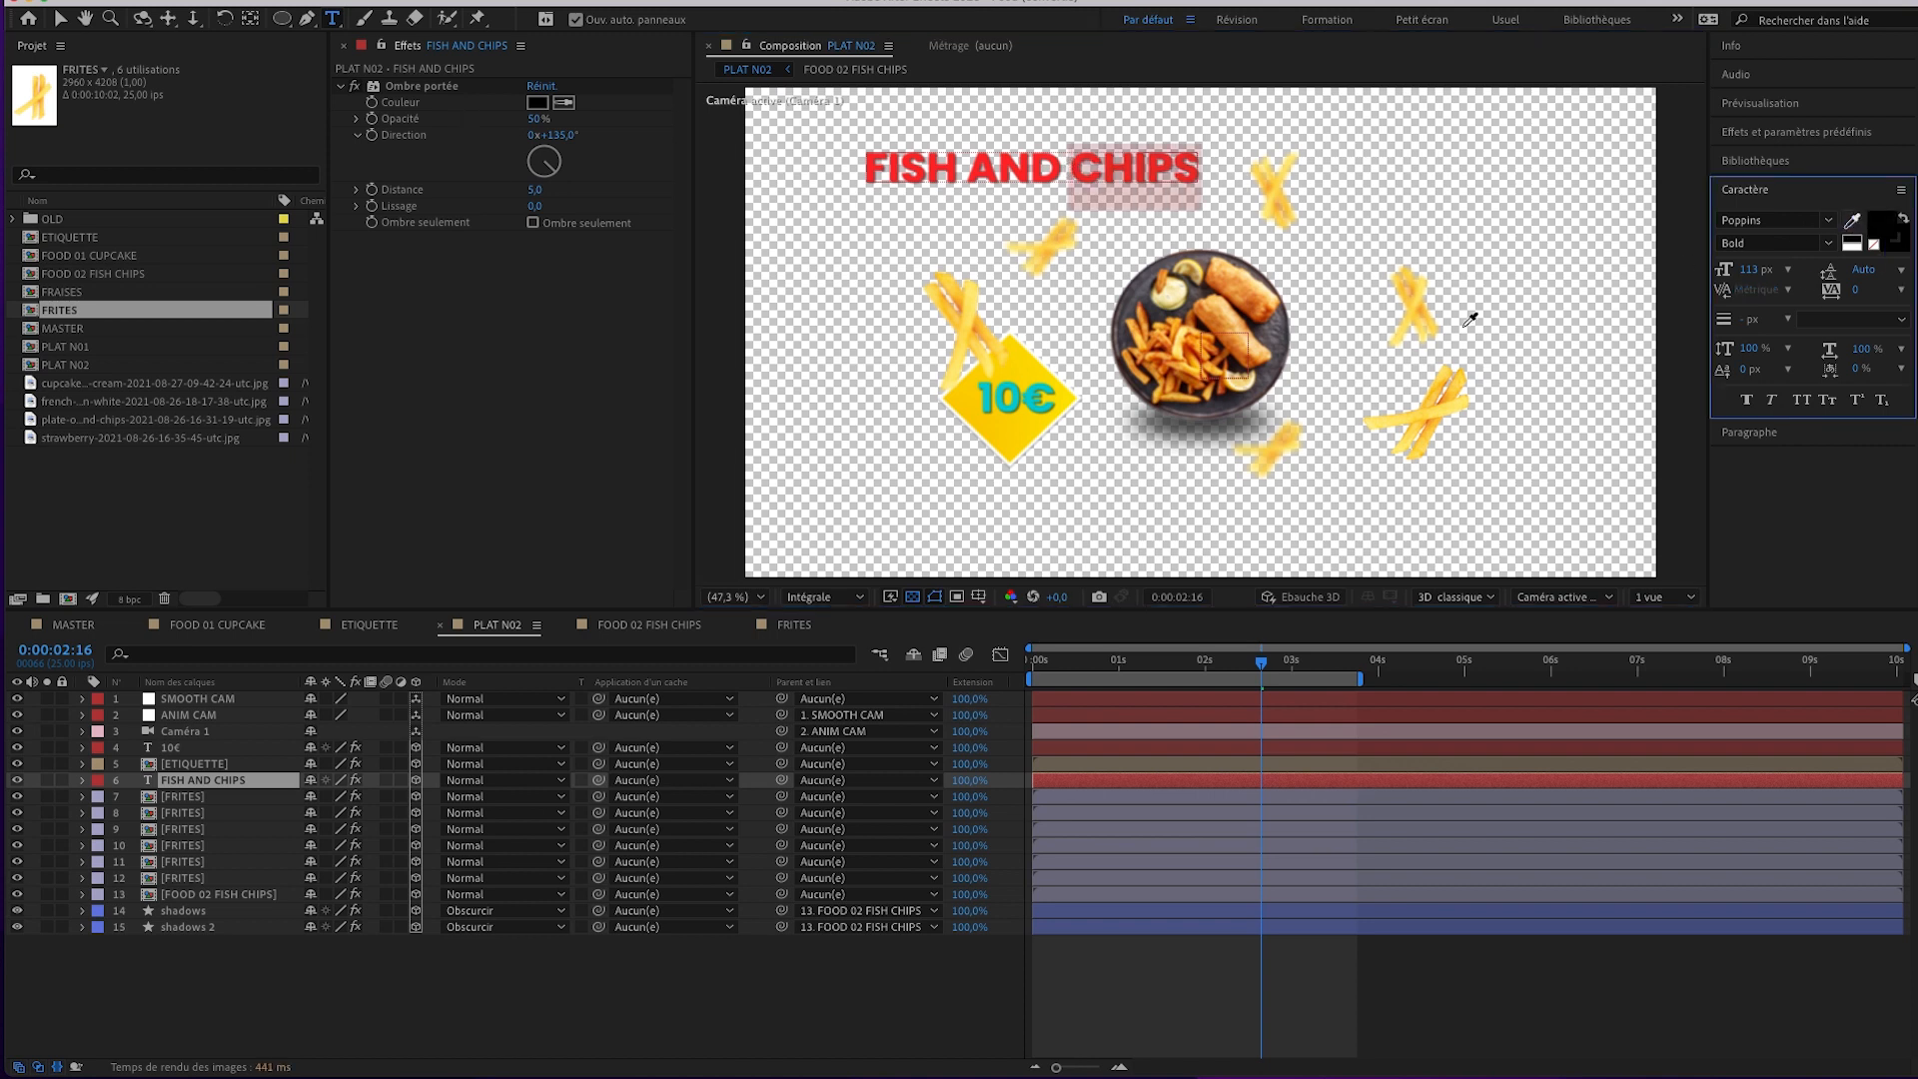
click(1024, 422)
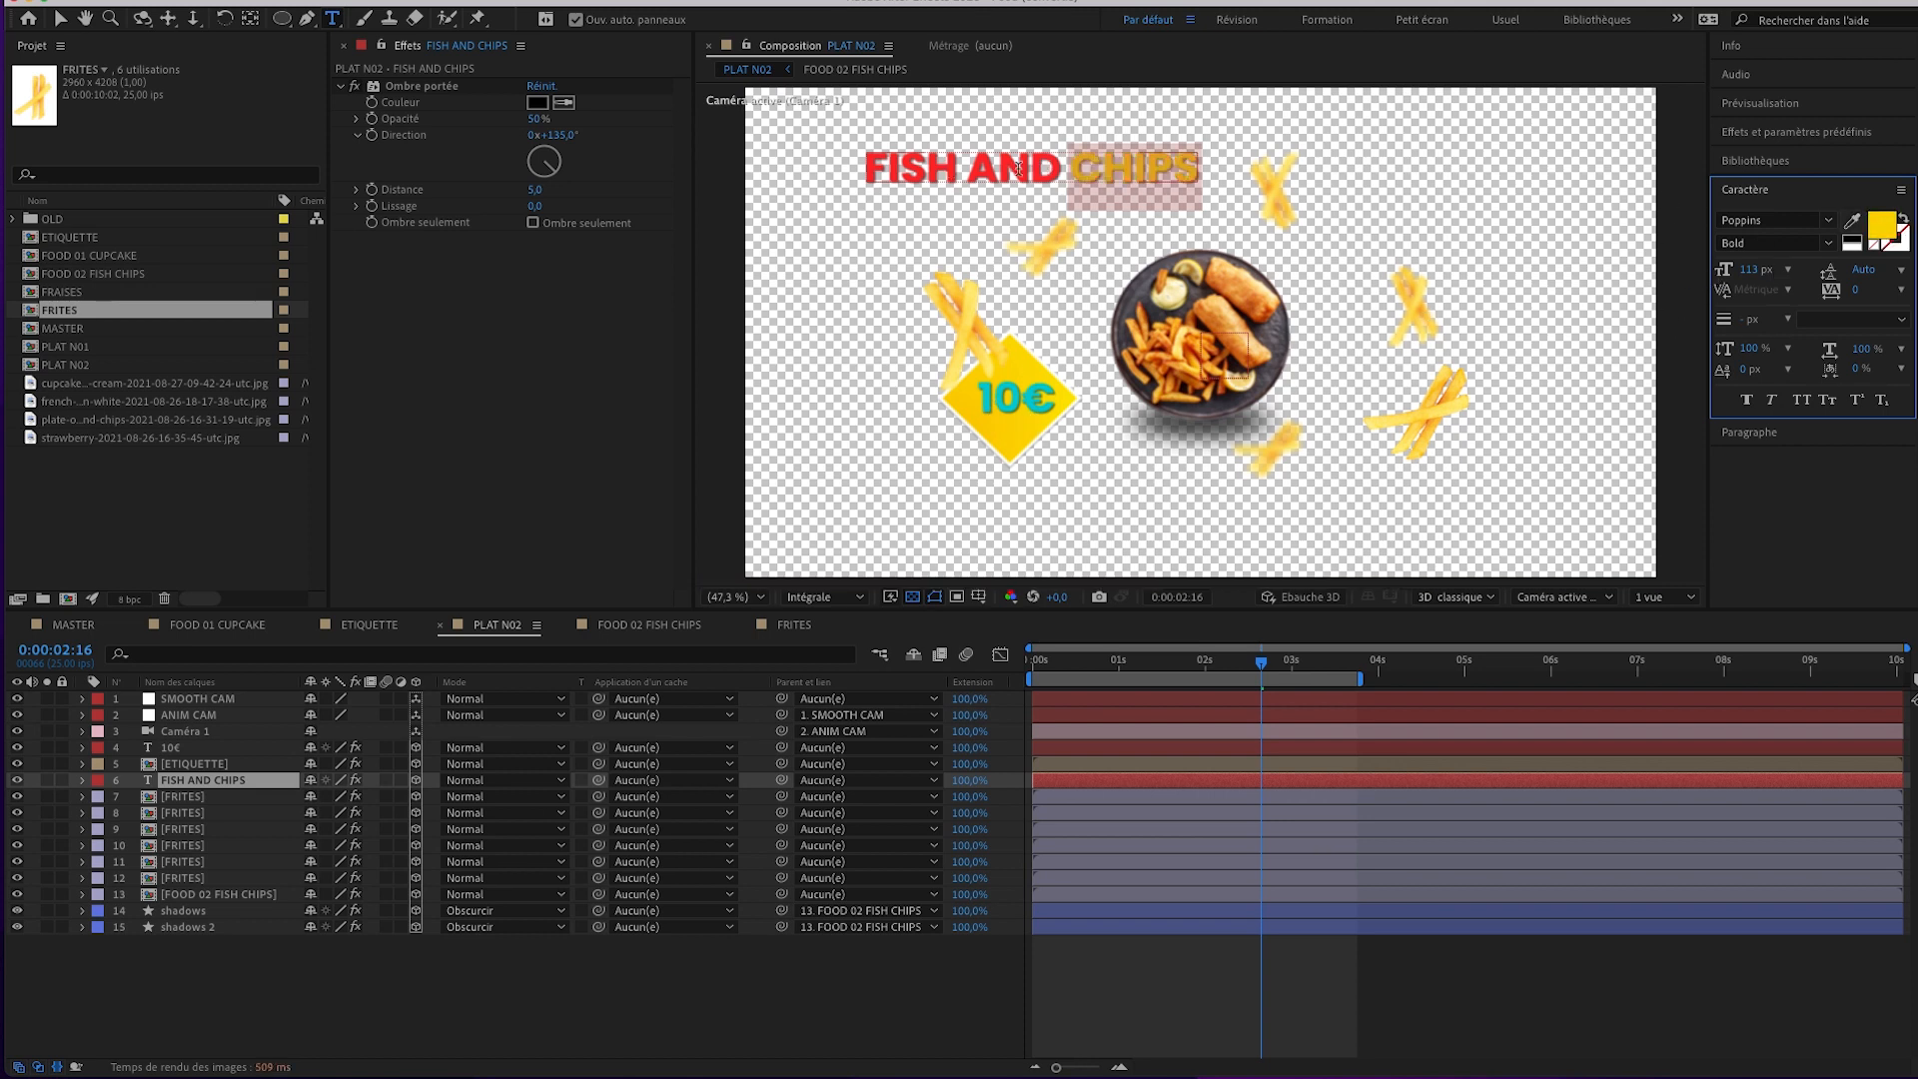
drag(970, 169, 861, 169)
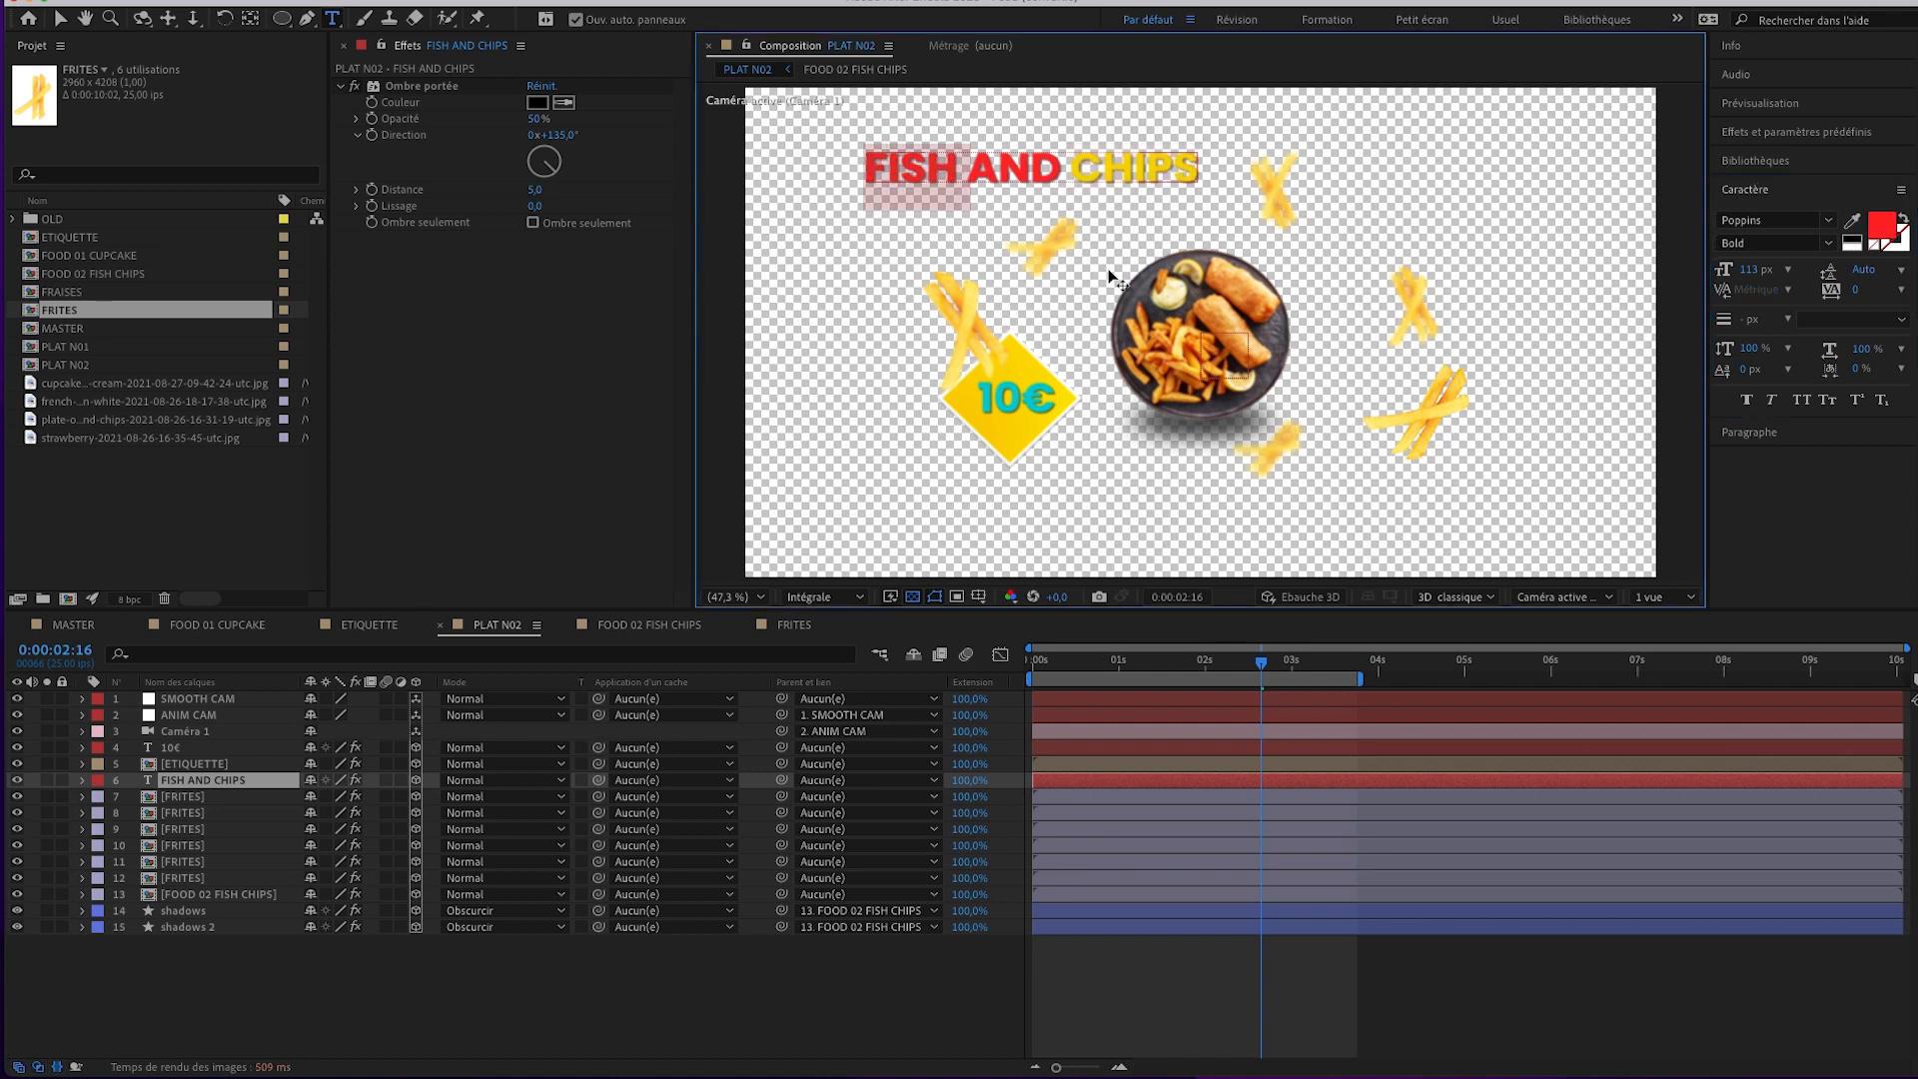
click(1853, 221)
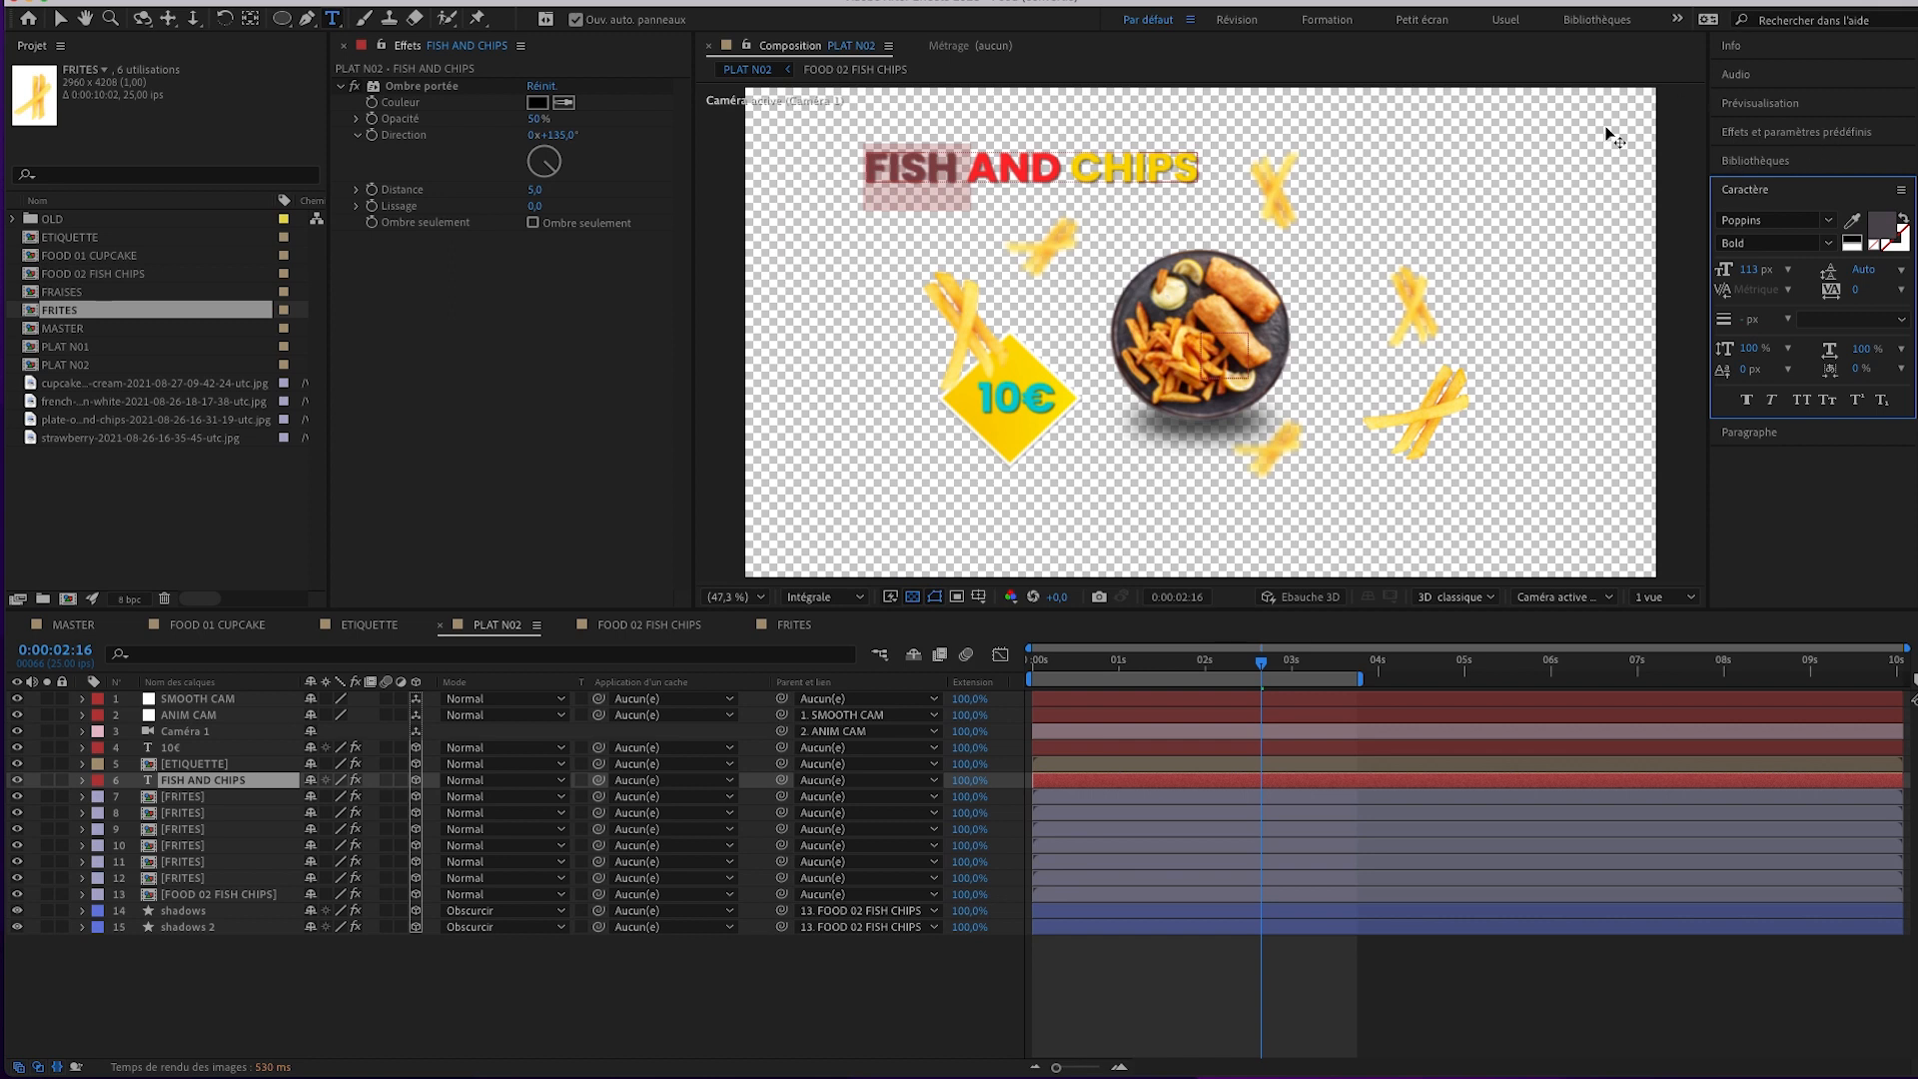
click(60, 19)
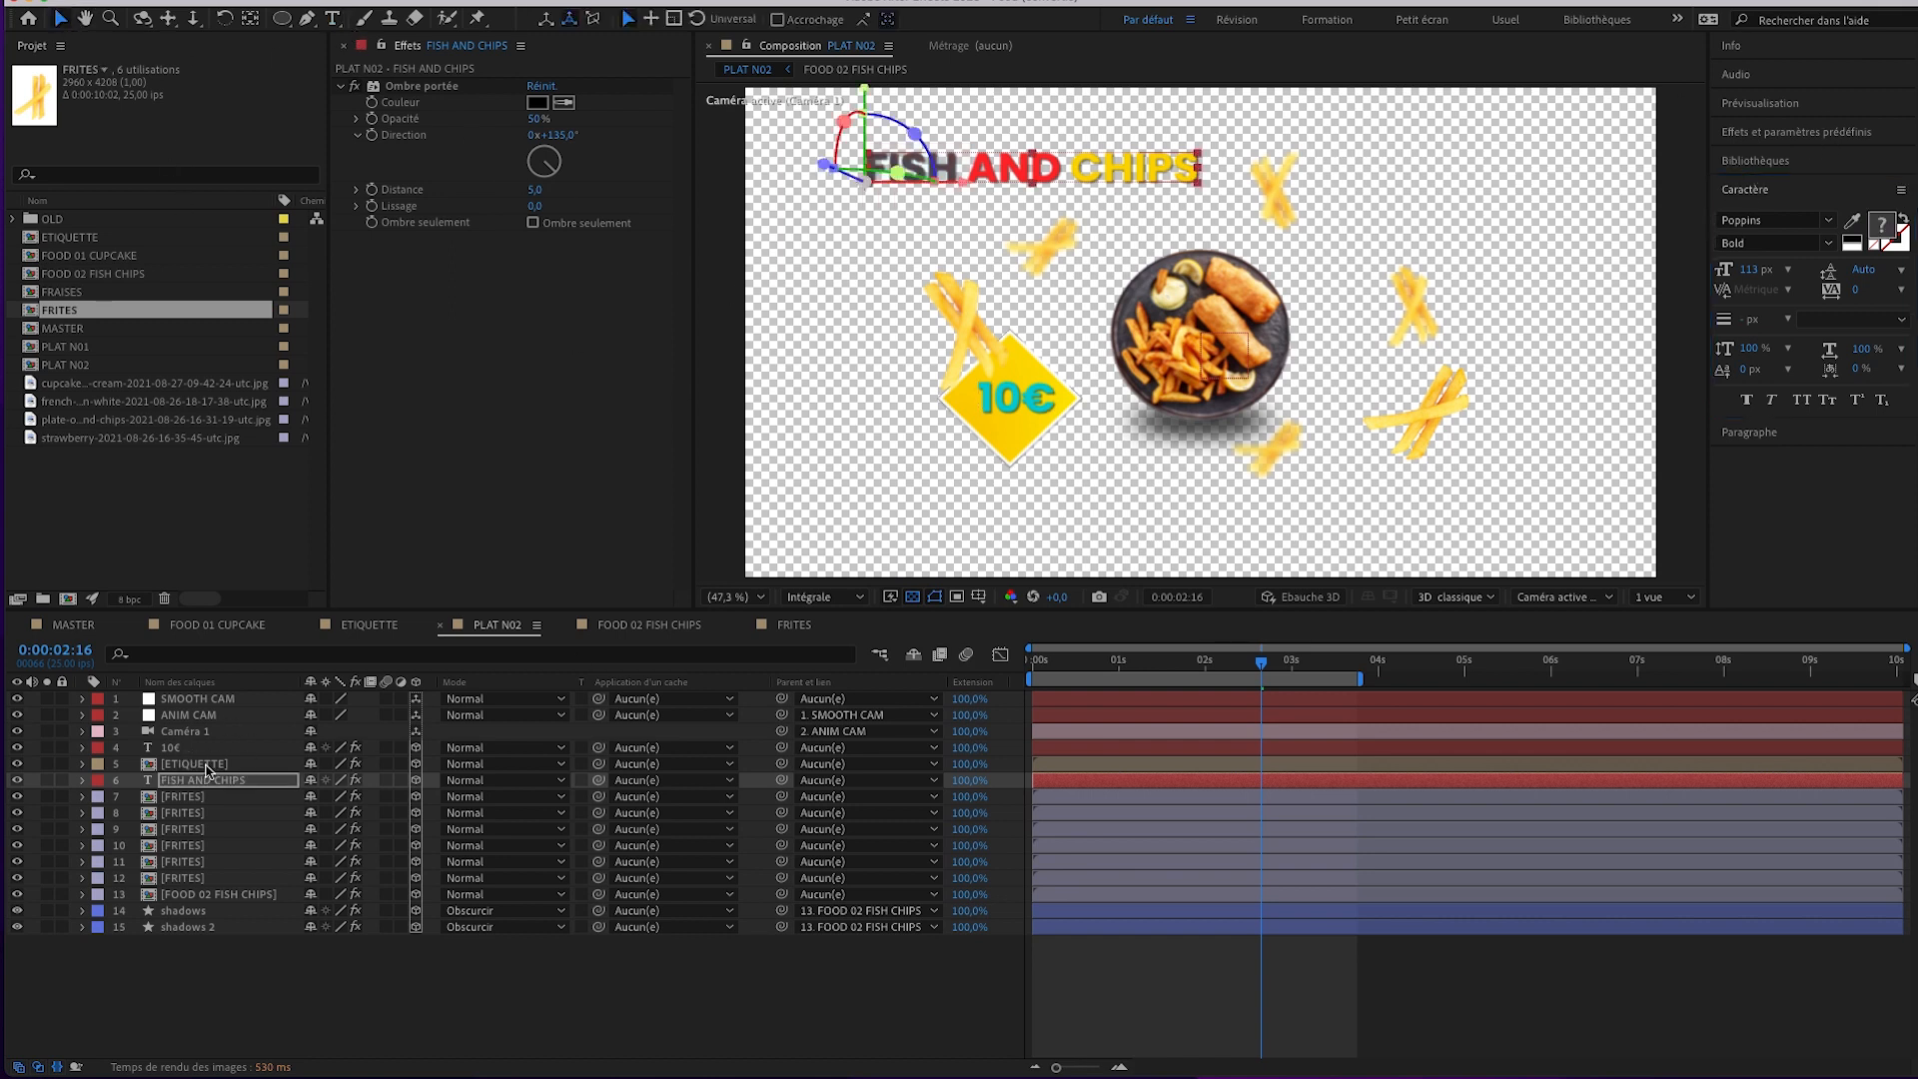
Change the price text on the yellow label to 13€.
click(175, 747)
double_click(1019, 400)
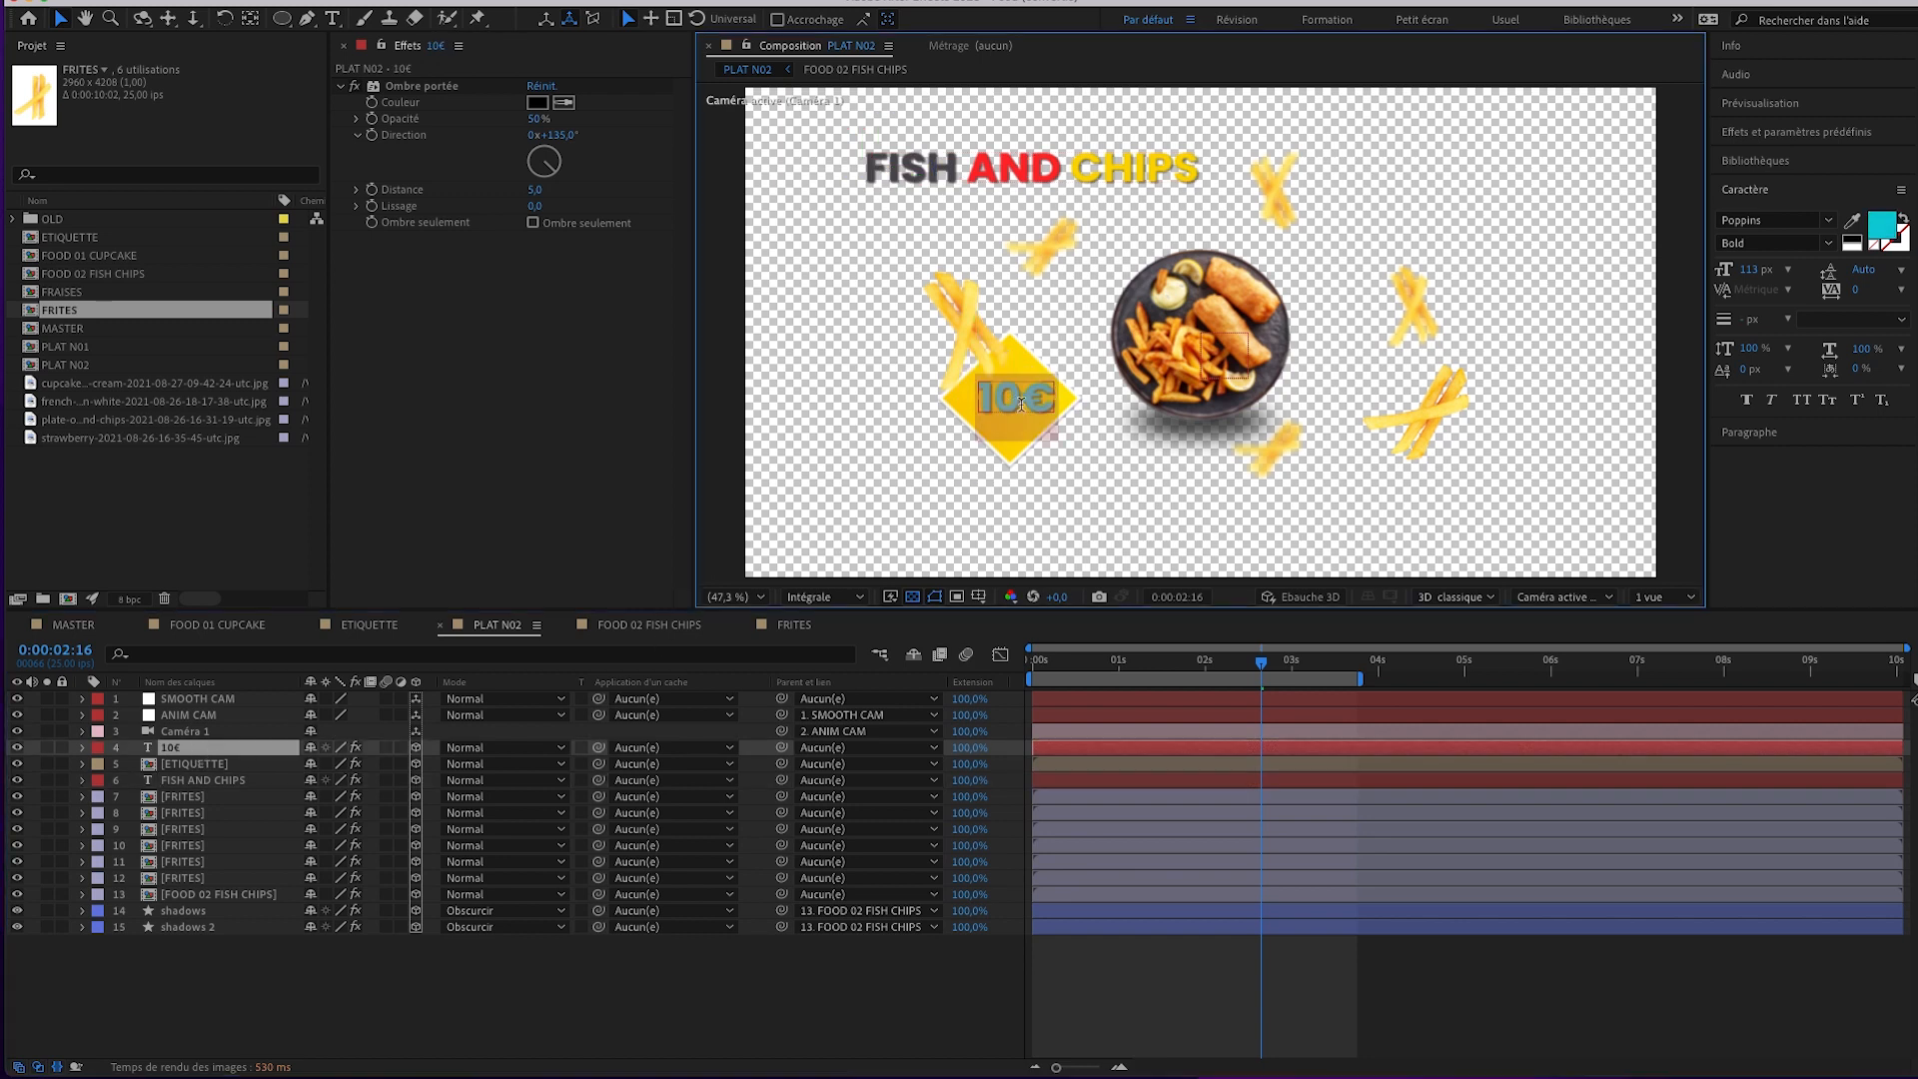
click(1020, 408)
key(BackSpace)
text(3)
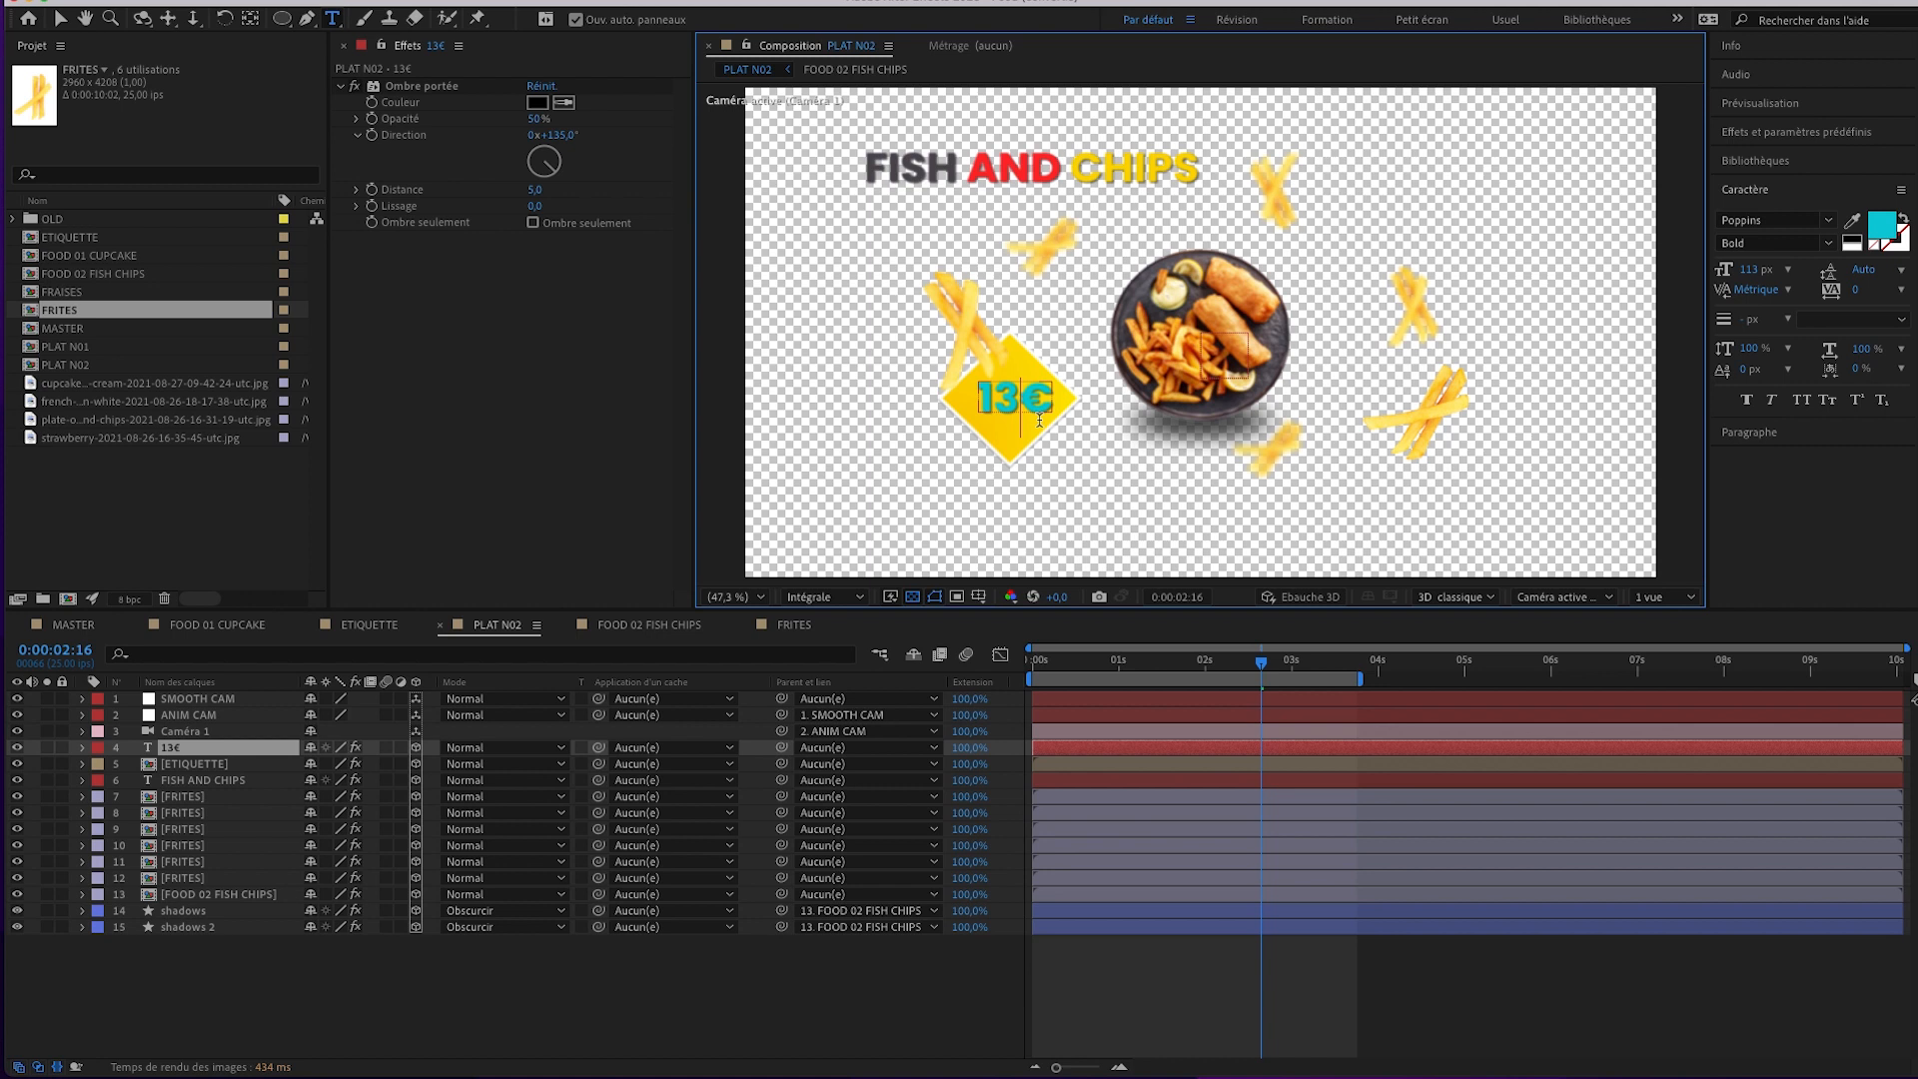
click(60, 18)
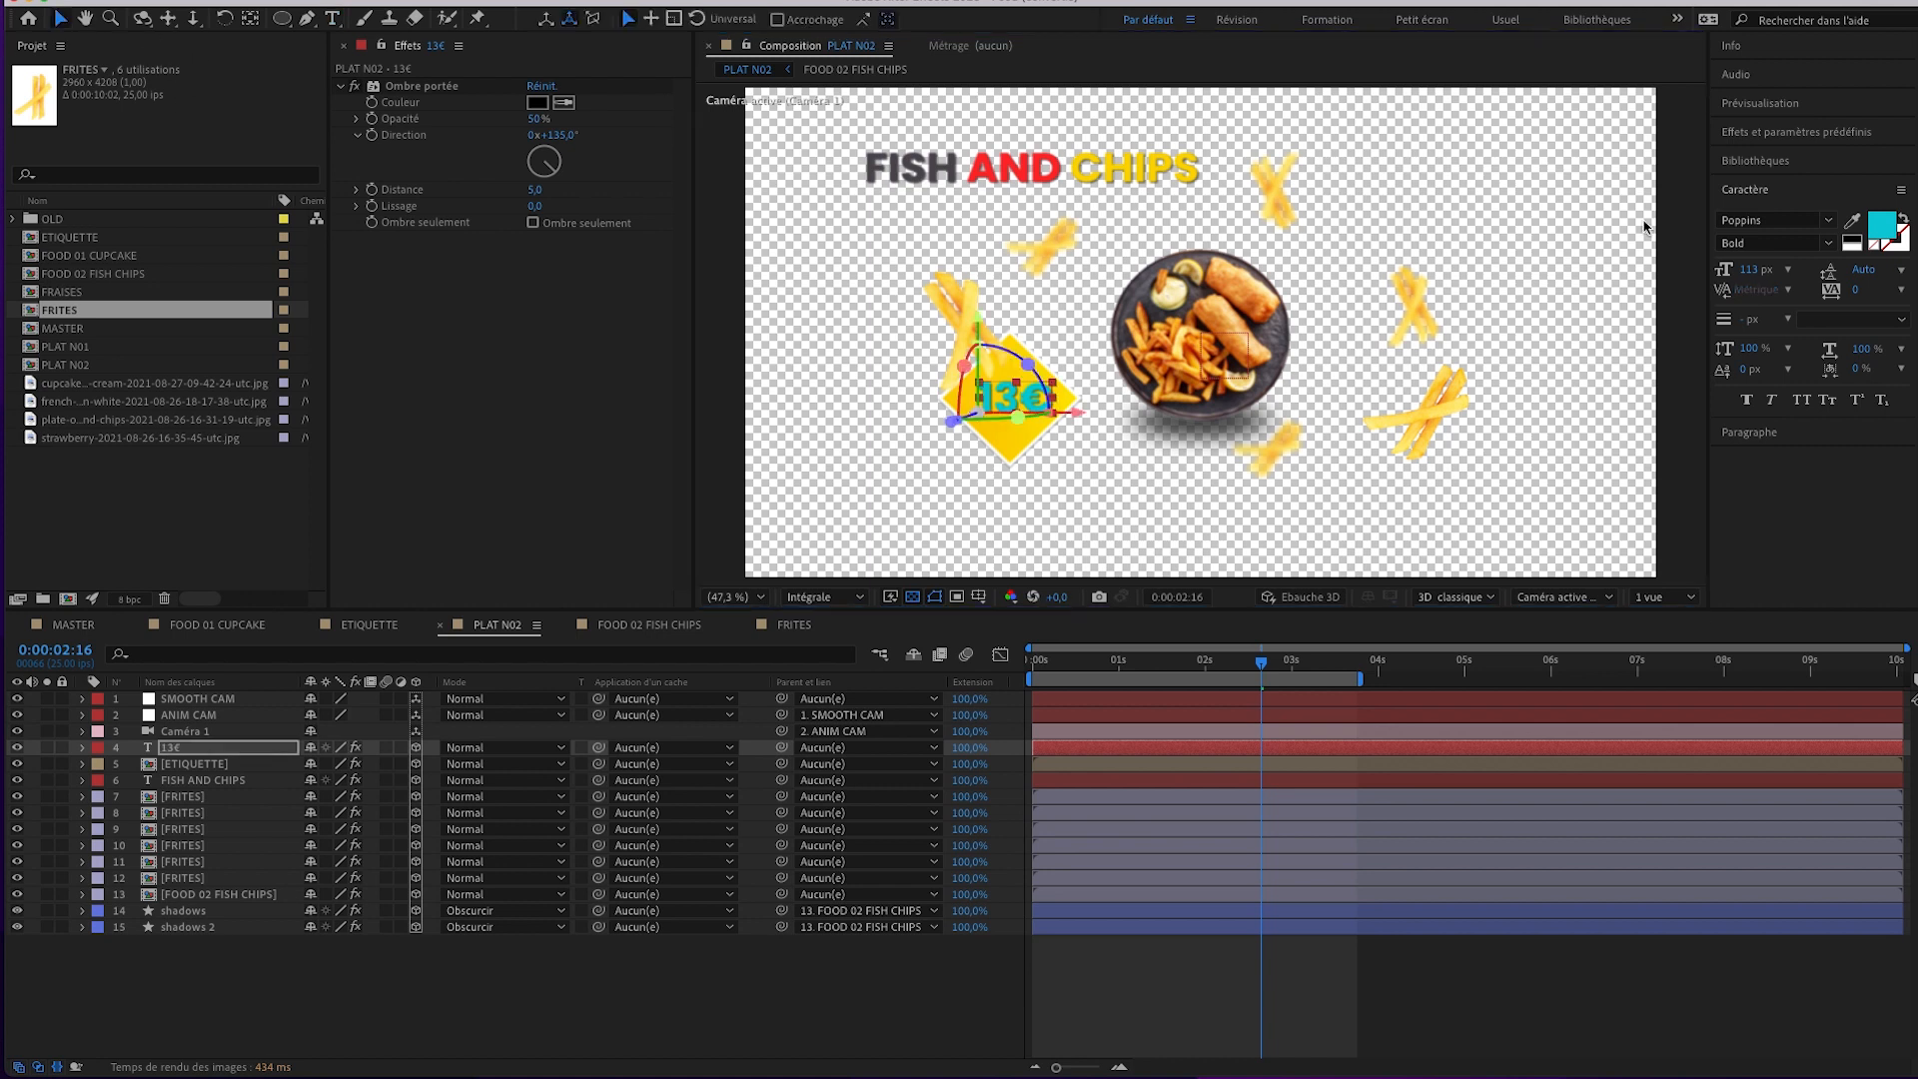
Recolour the price text with a dark grey sampled from the plate, and deselect the layer.
click(1884, 229)
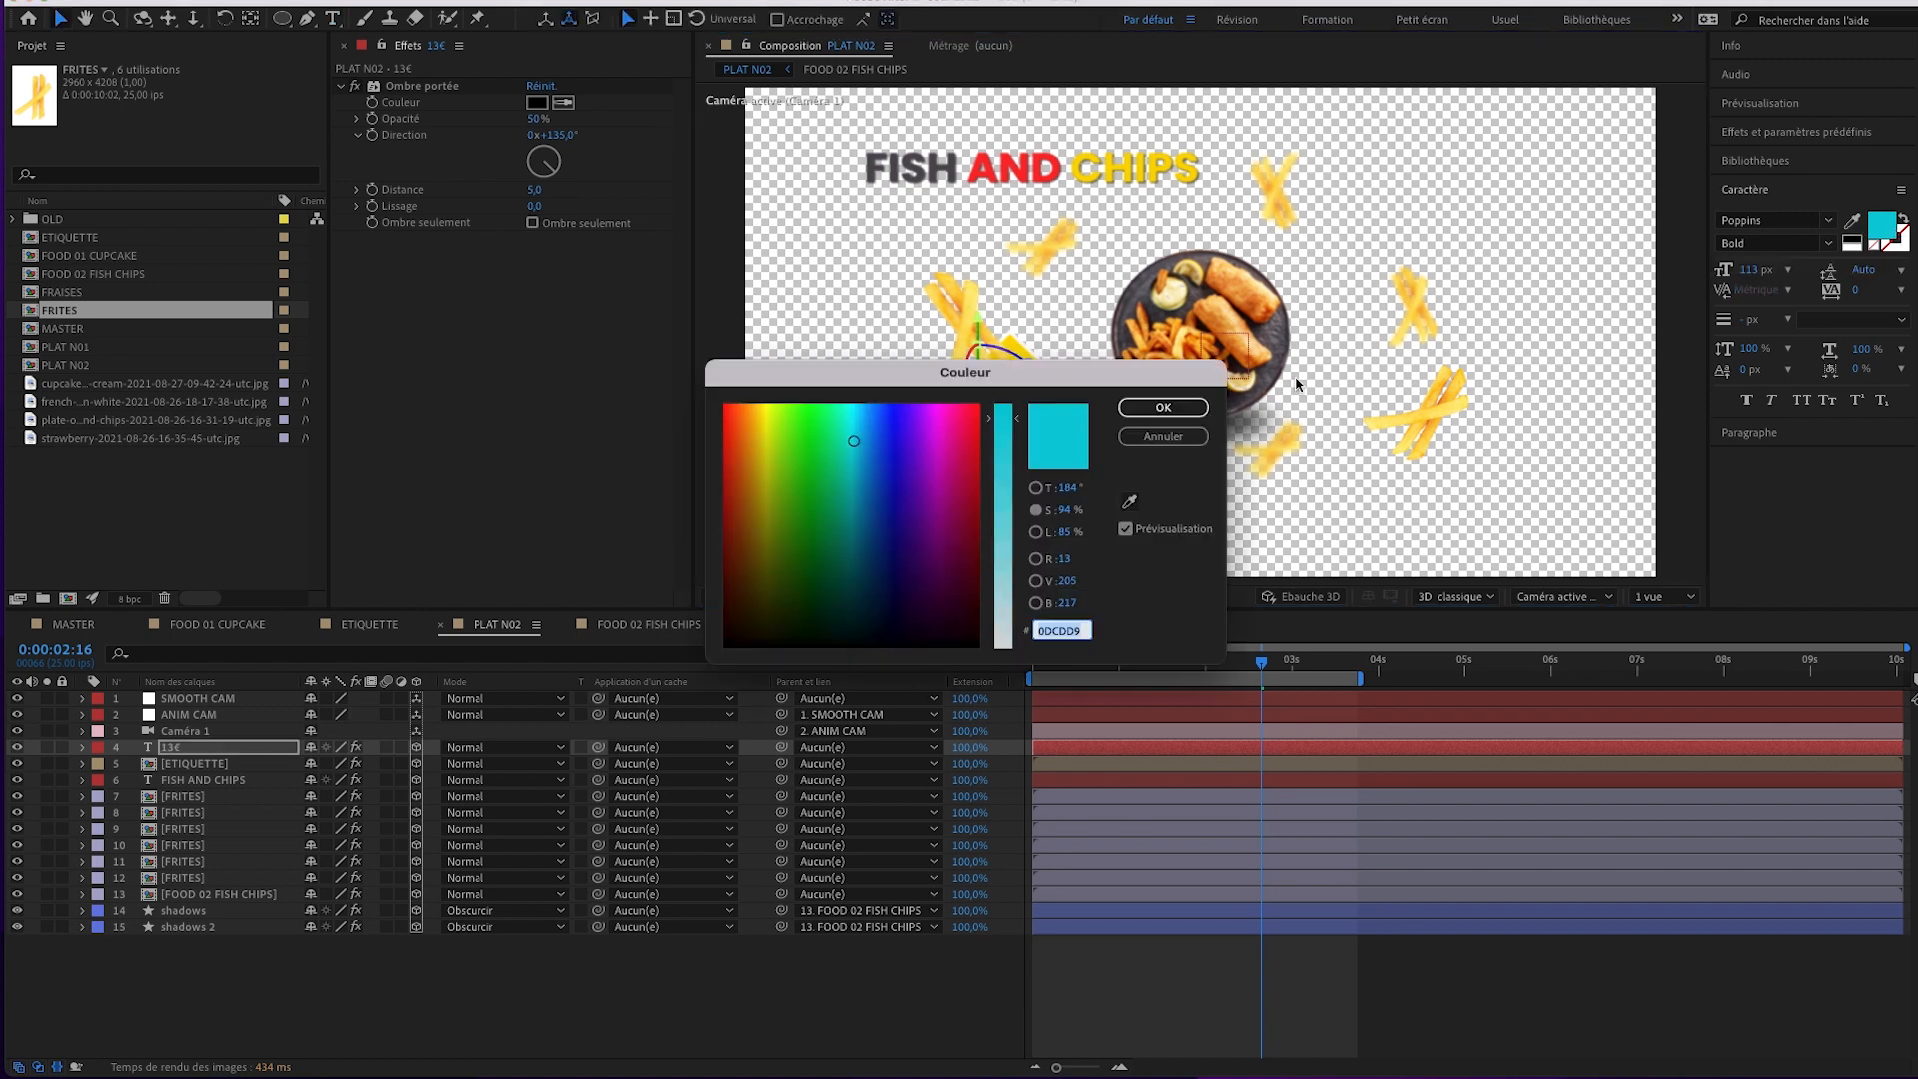
click(1131, 503)
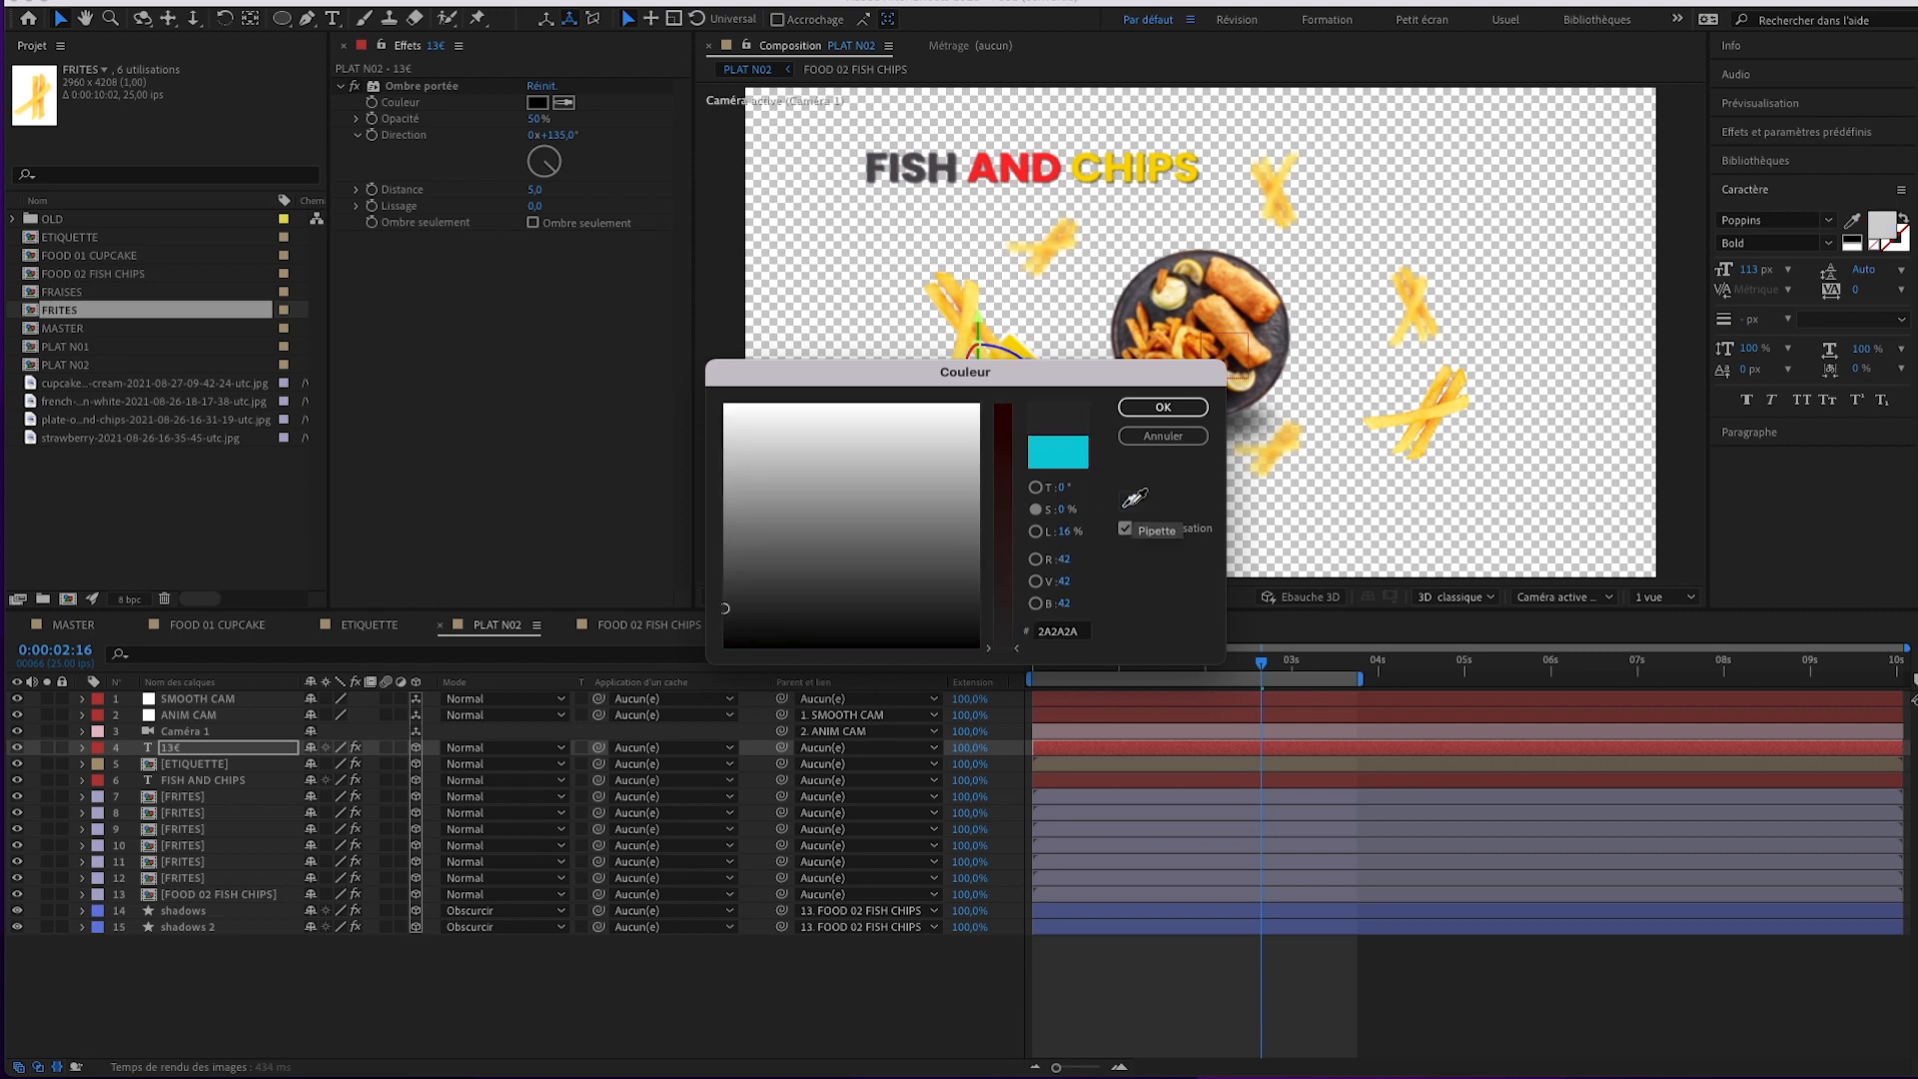
click(1239, 312)
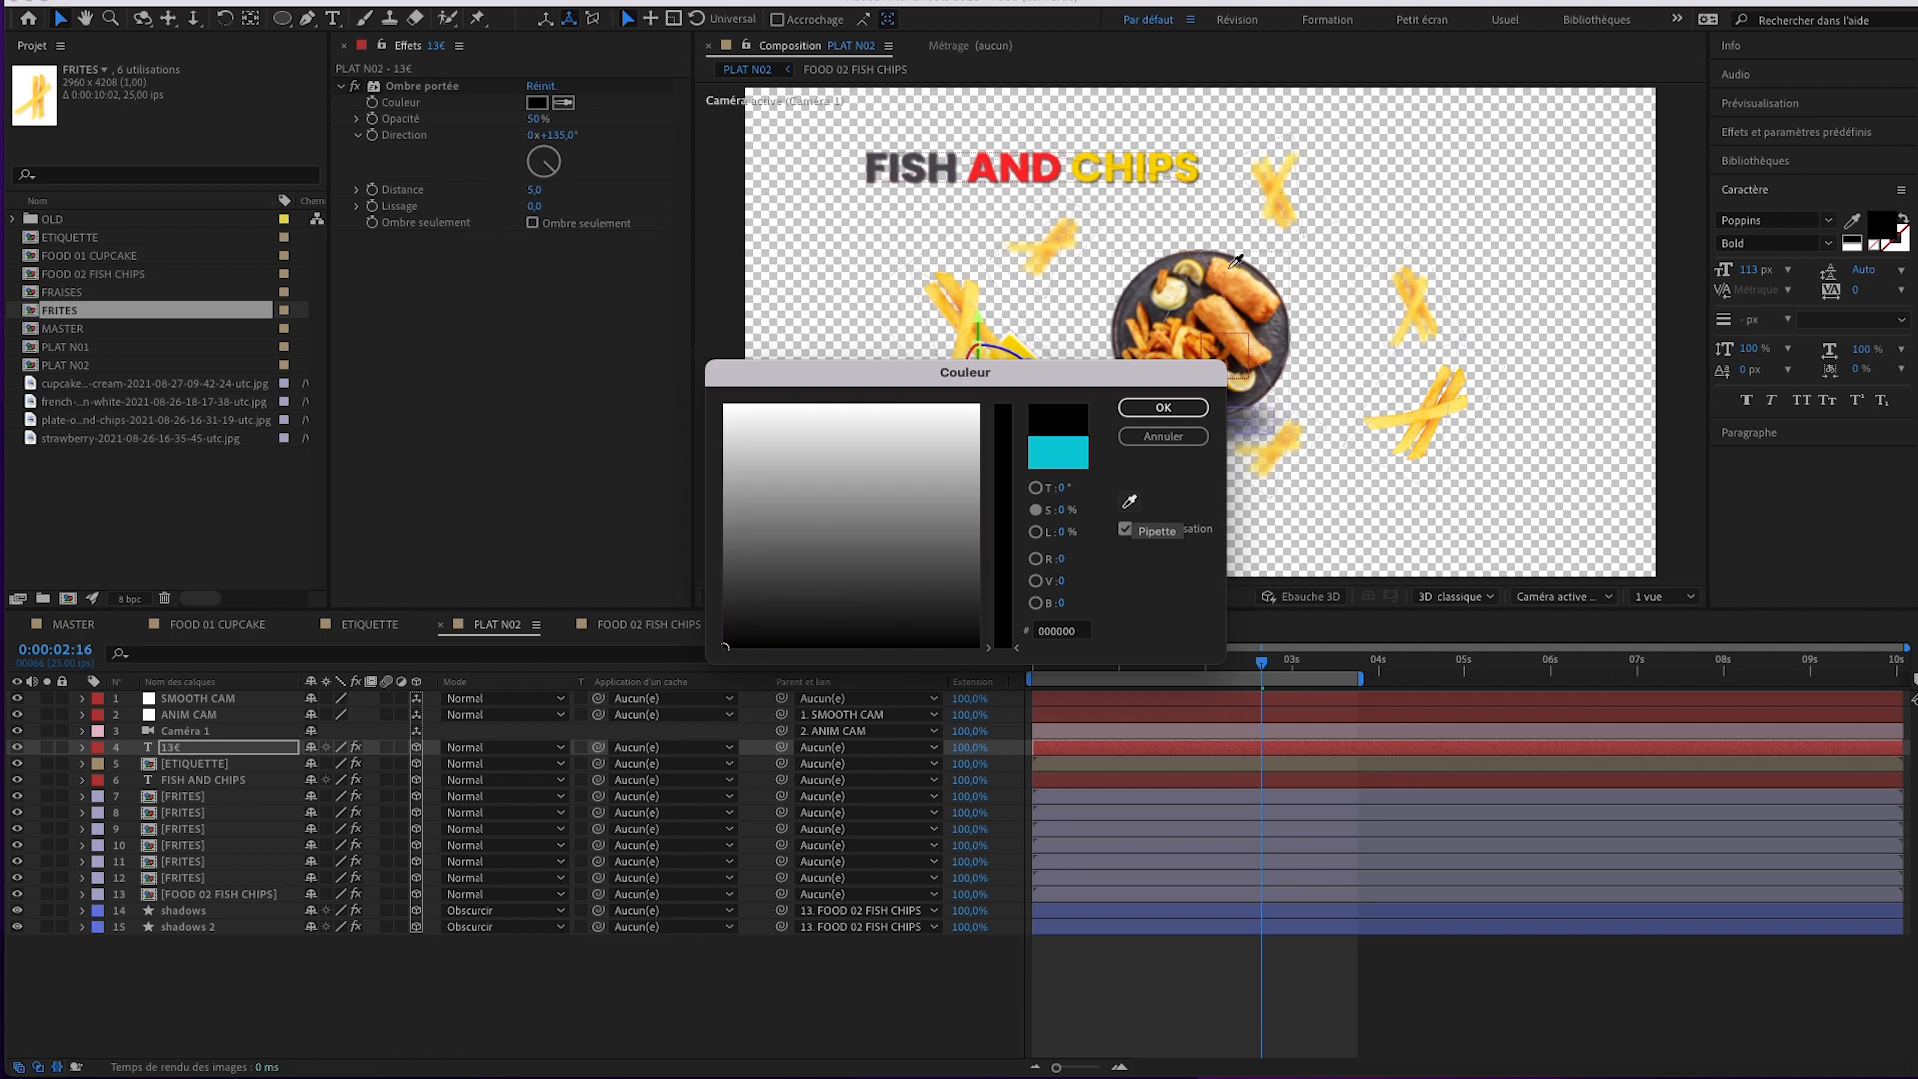
click(1162, 408)
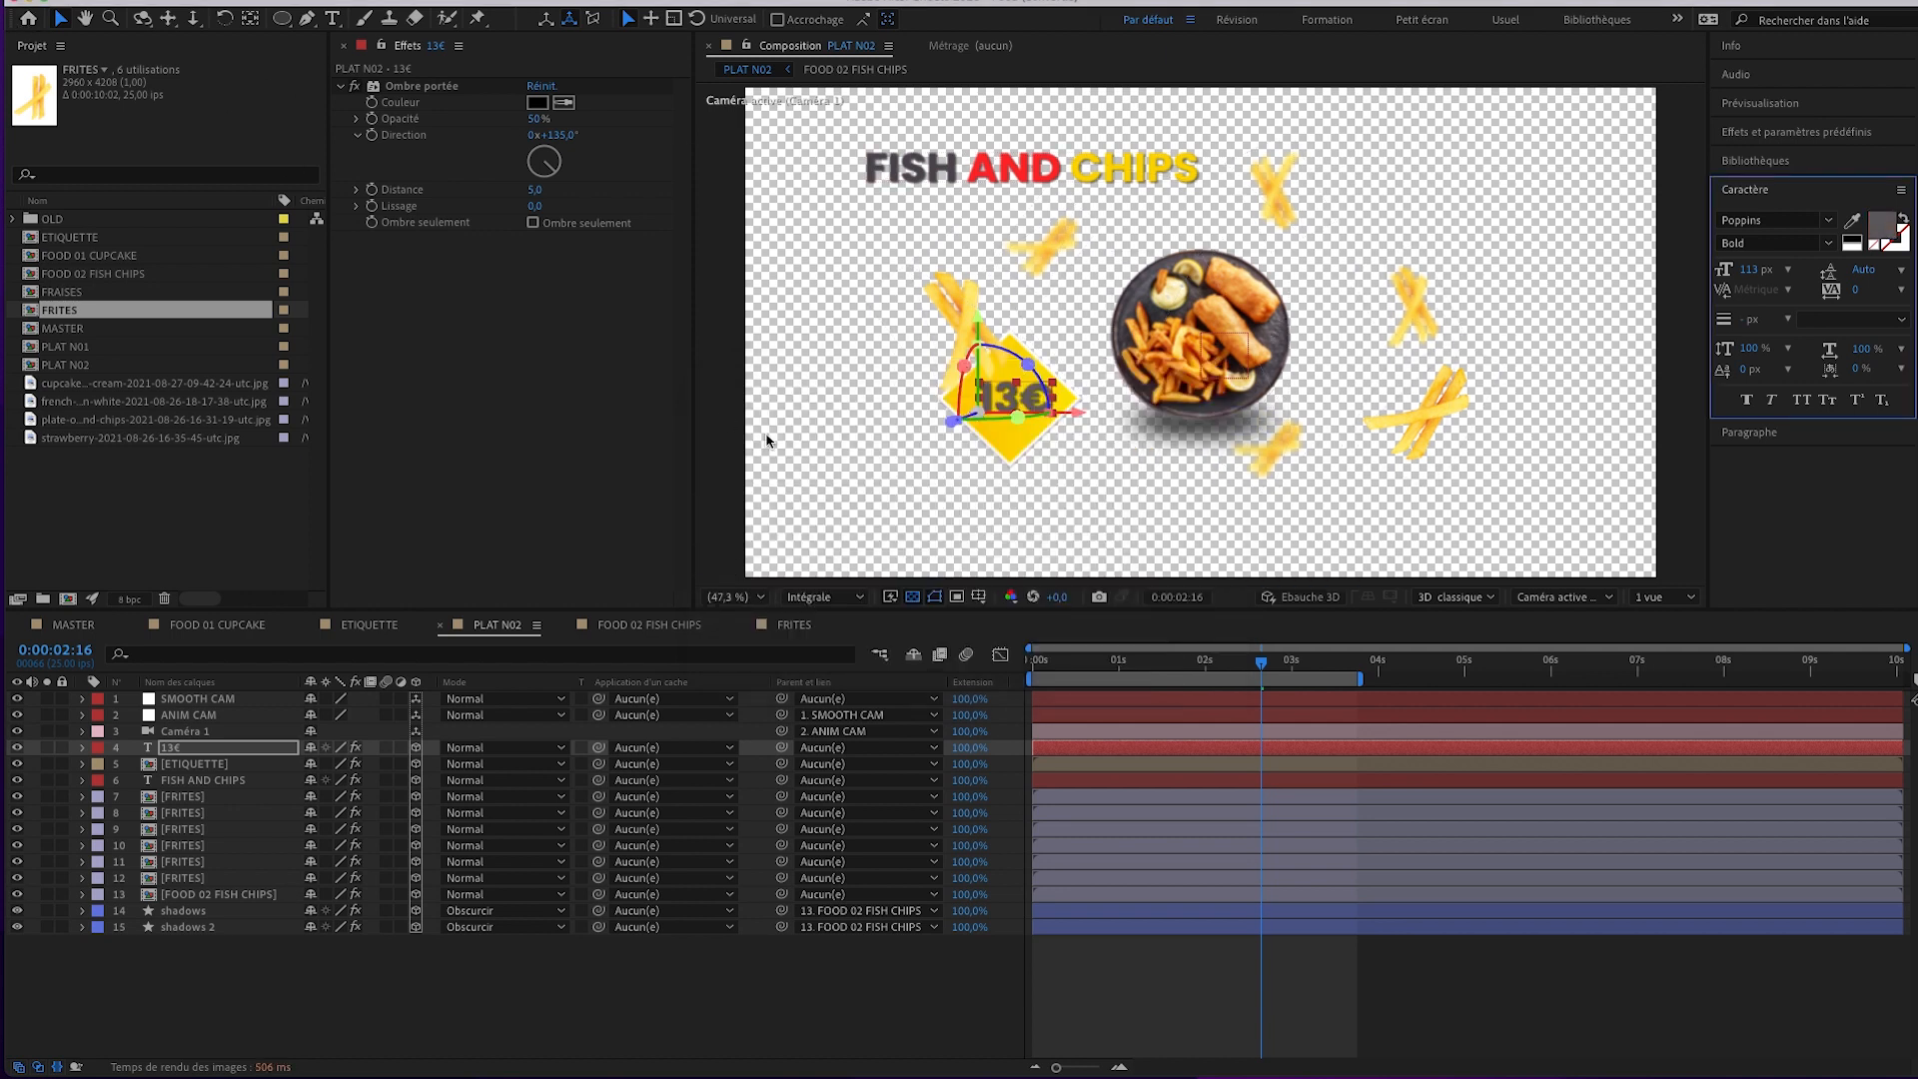
click(311, 958)
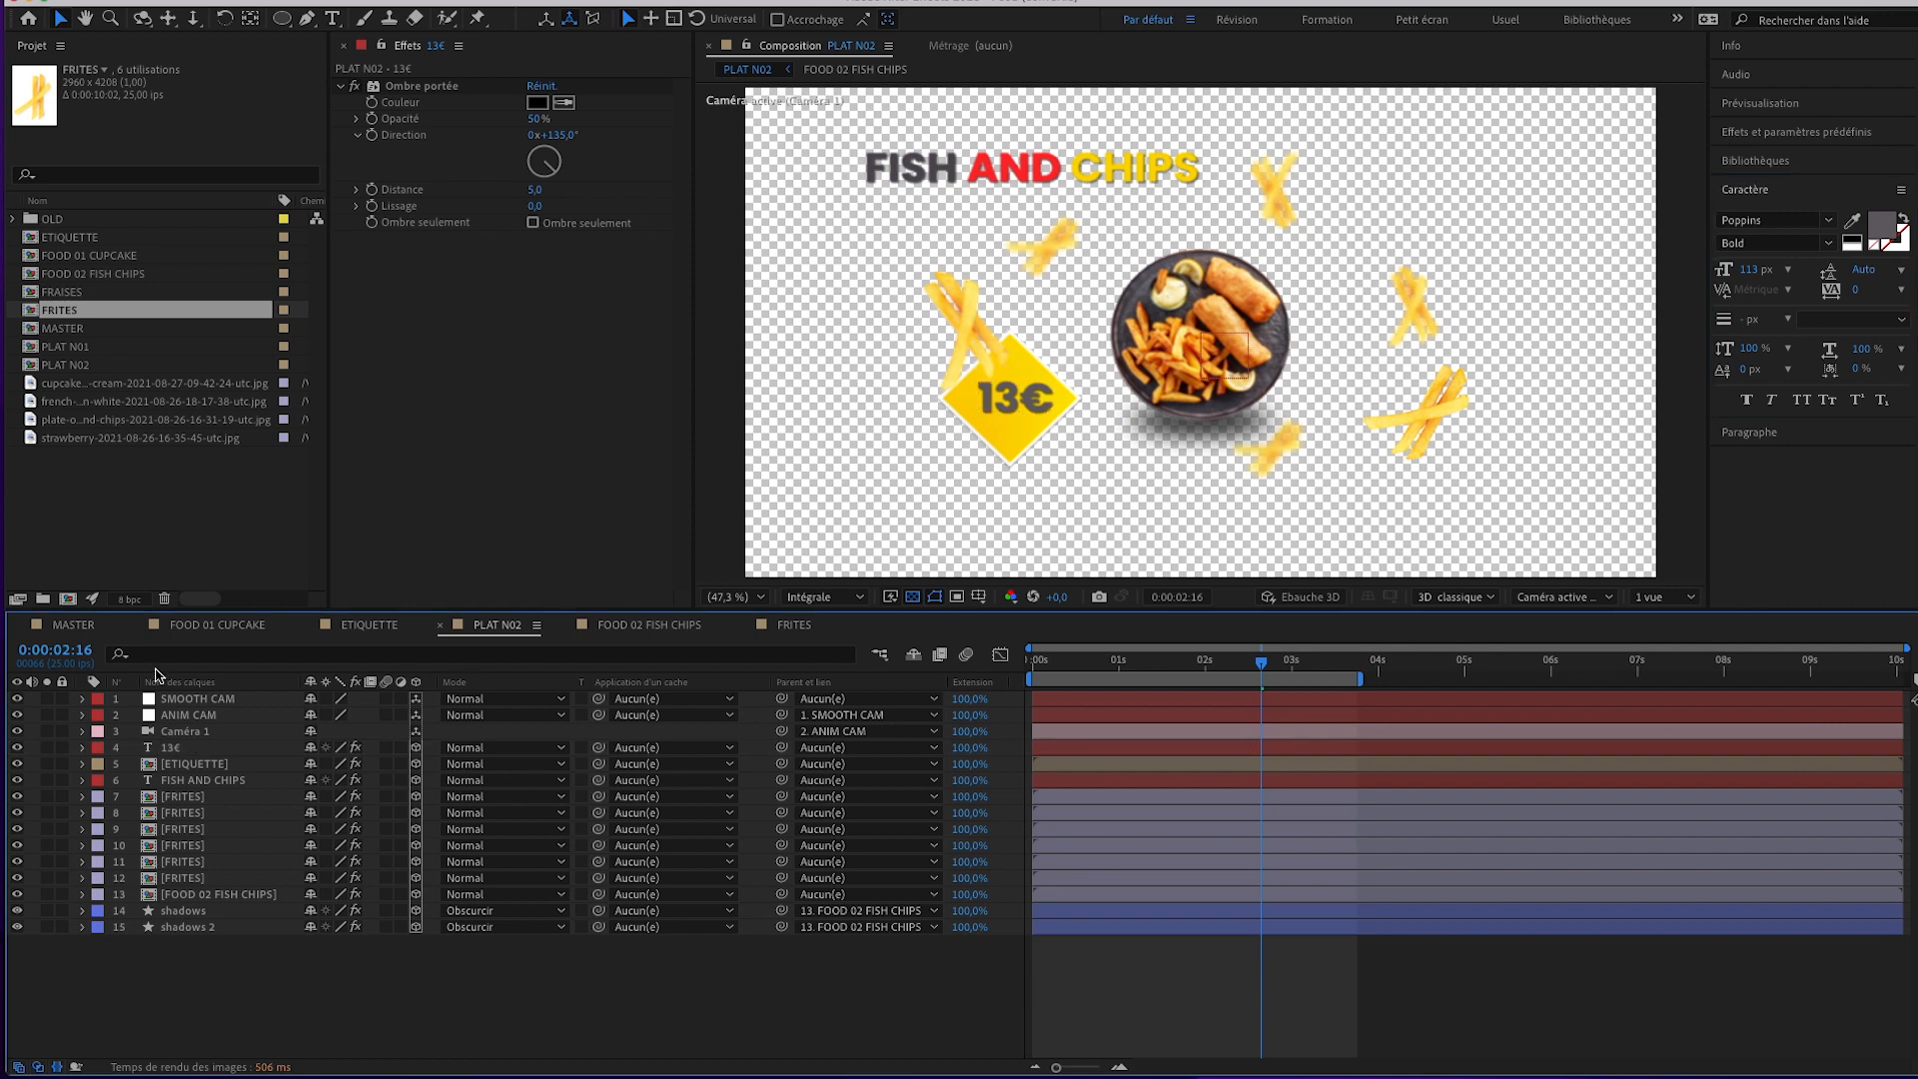
Add the PLAT N02 composition to the MASTER composition as a layer above PLAT N01.
click(369, 626)
click(218, 626)
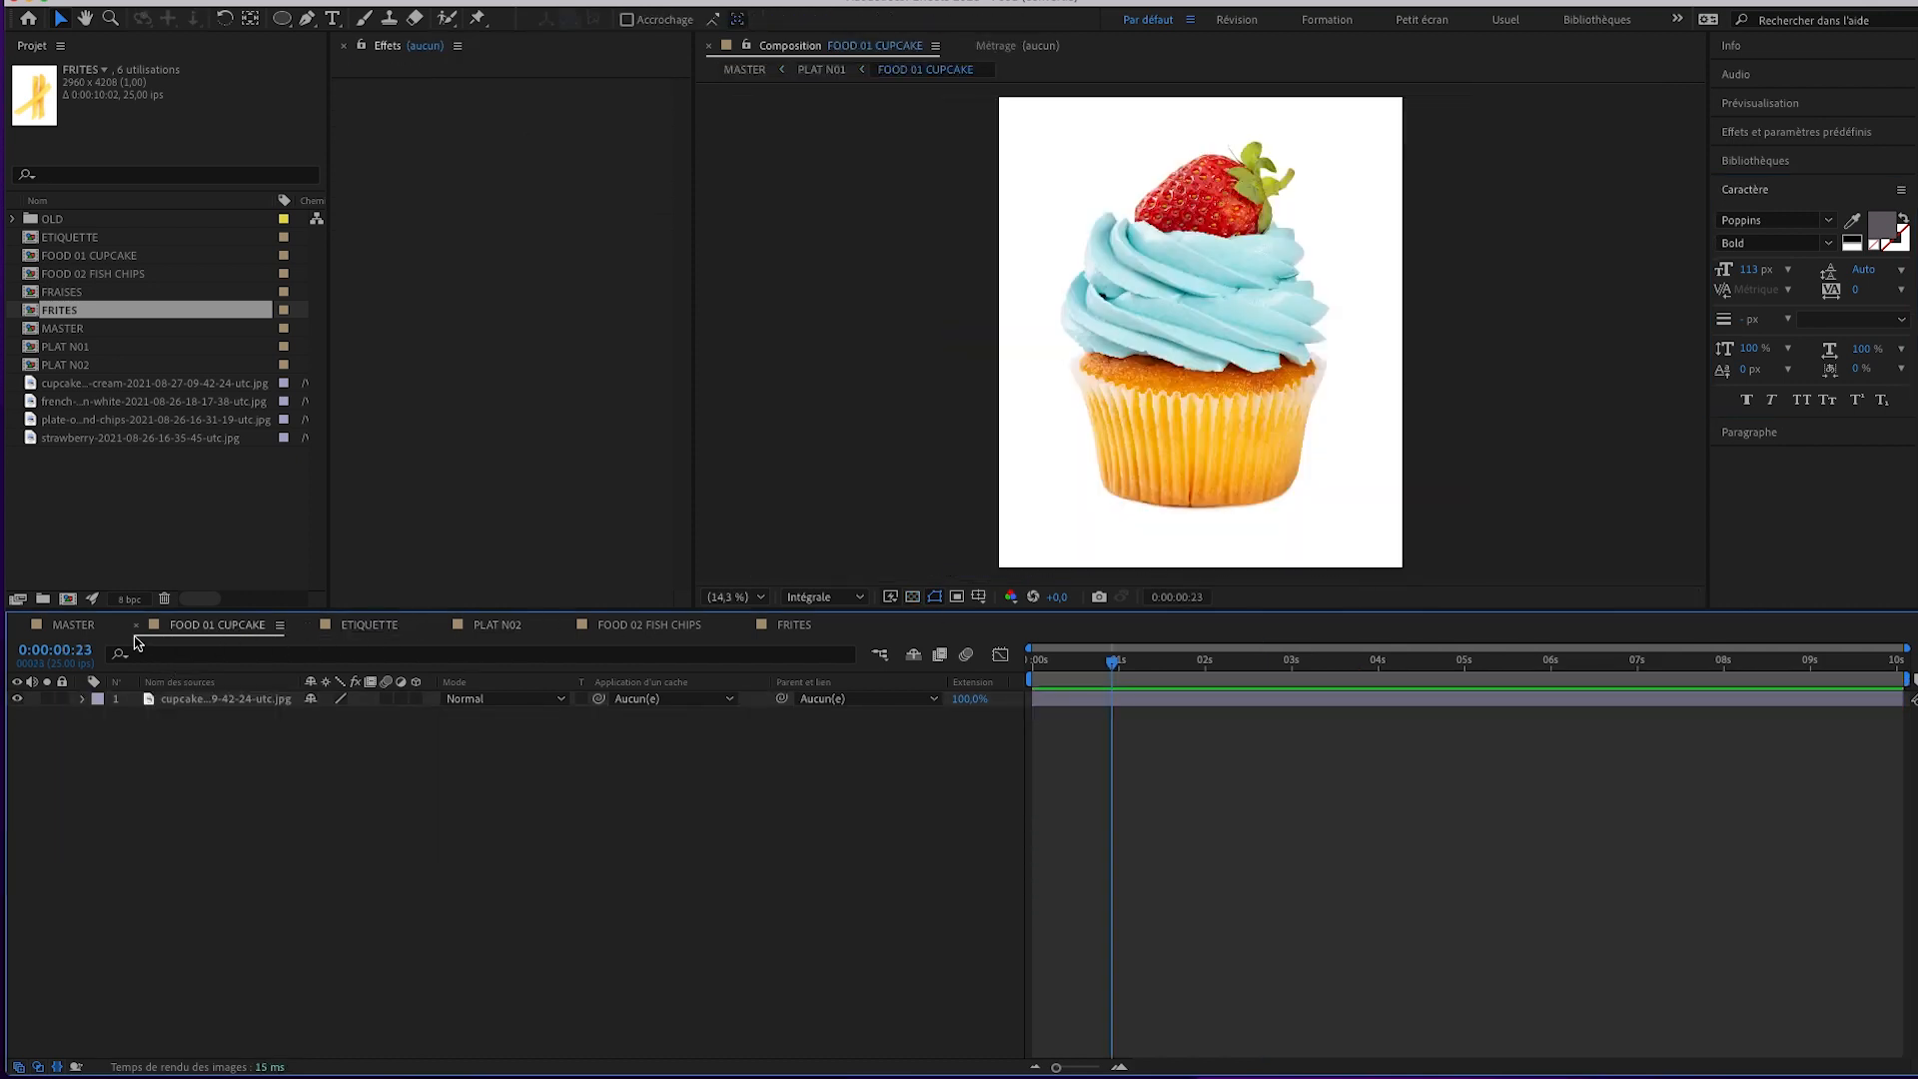
click(85, 627)
click(252, 783)
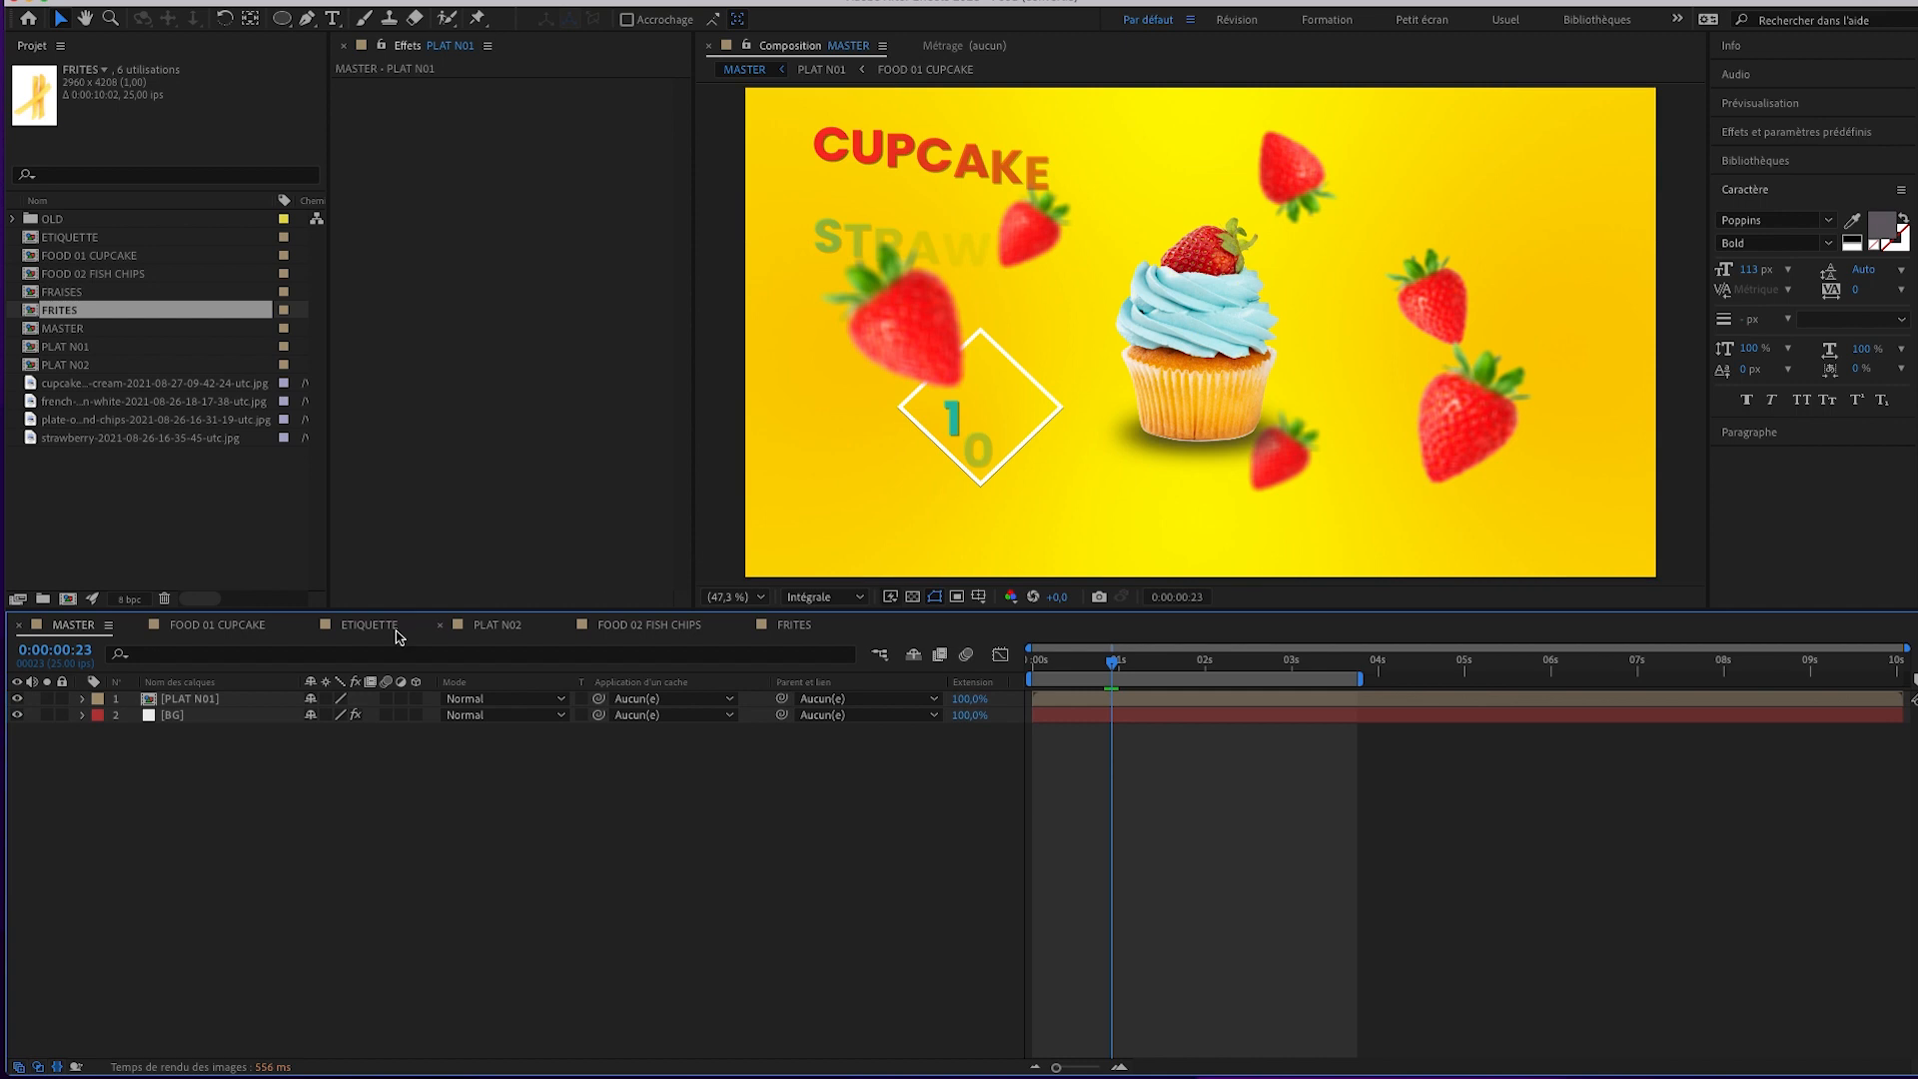
click(195, 699)
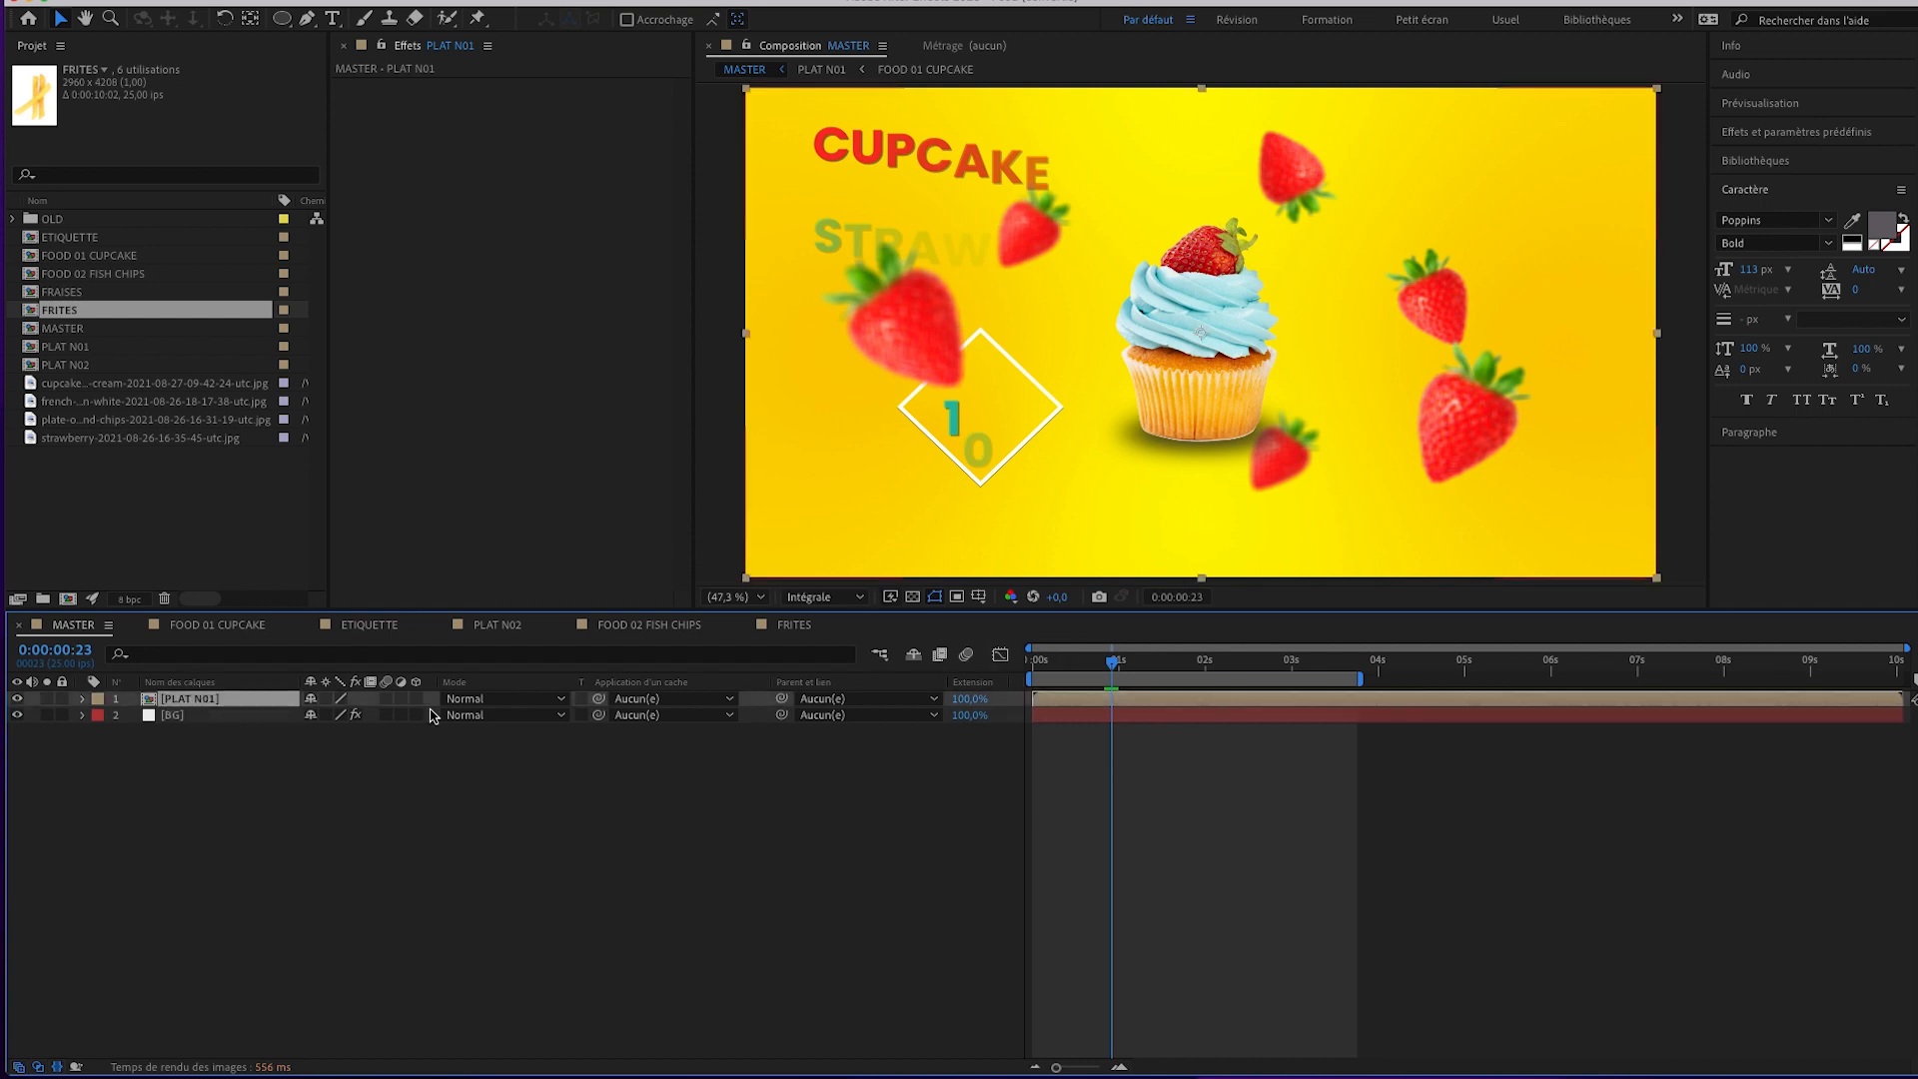
click(78, 365)
double_click(58, 368)
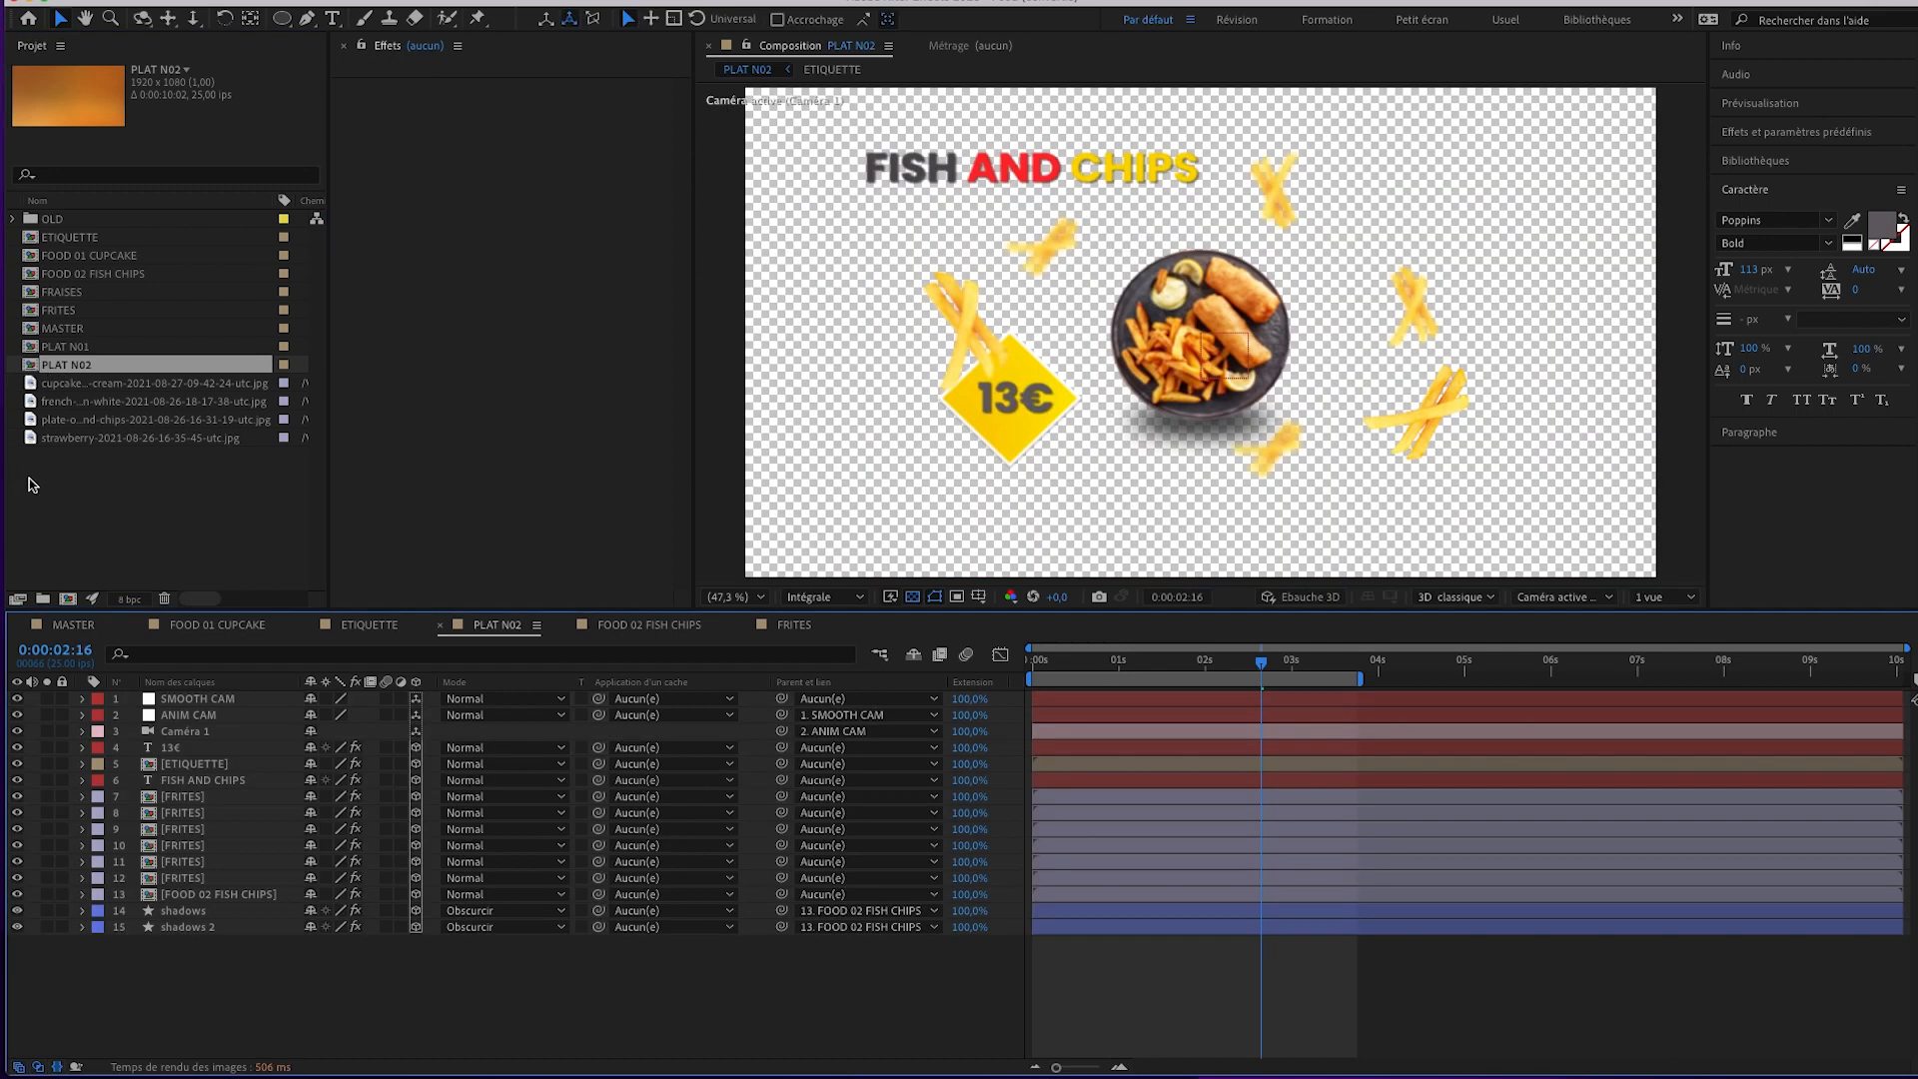
click(76, 627)
drag(75, 371, 154, 706)
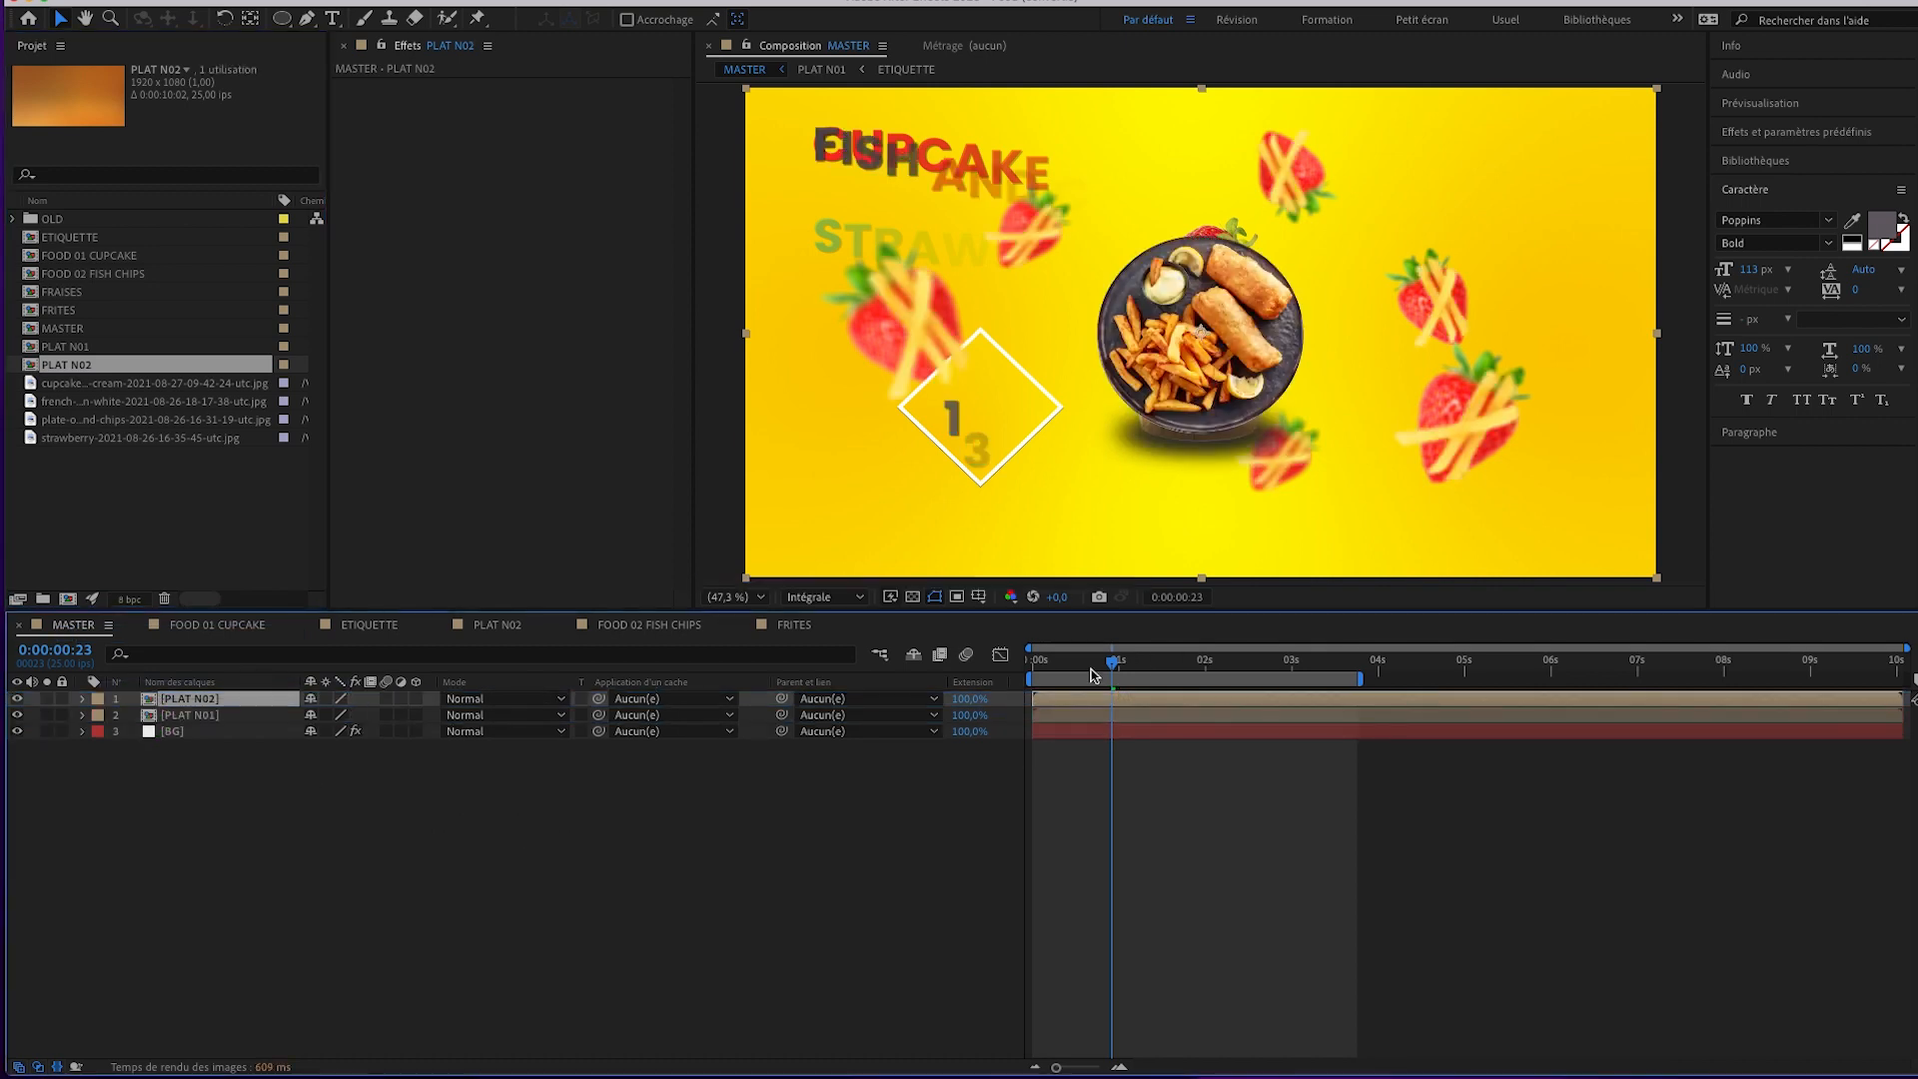
Shift the PLAT N02 layer to start at 0:00:04:05 as the cupcake scene exits, and extend the work area to the composition's end.
drag(1078, 704, 1333, 705)
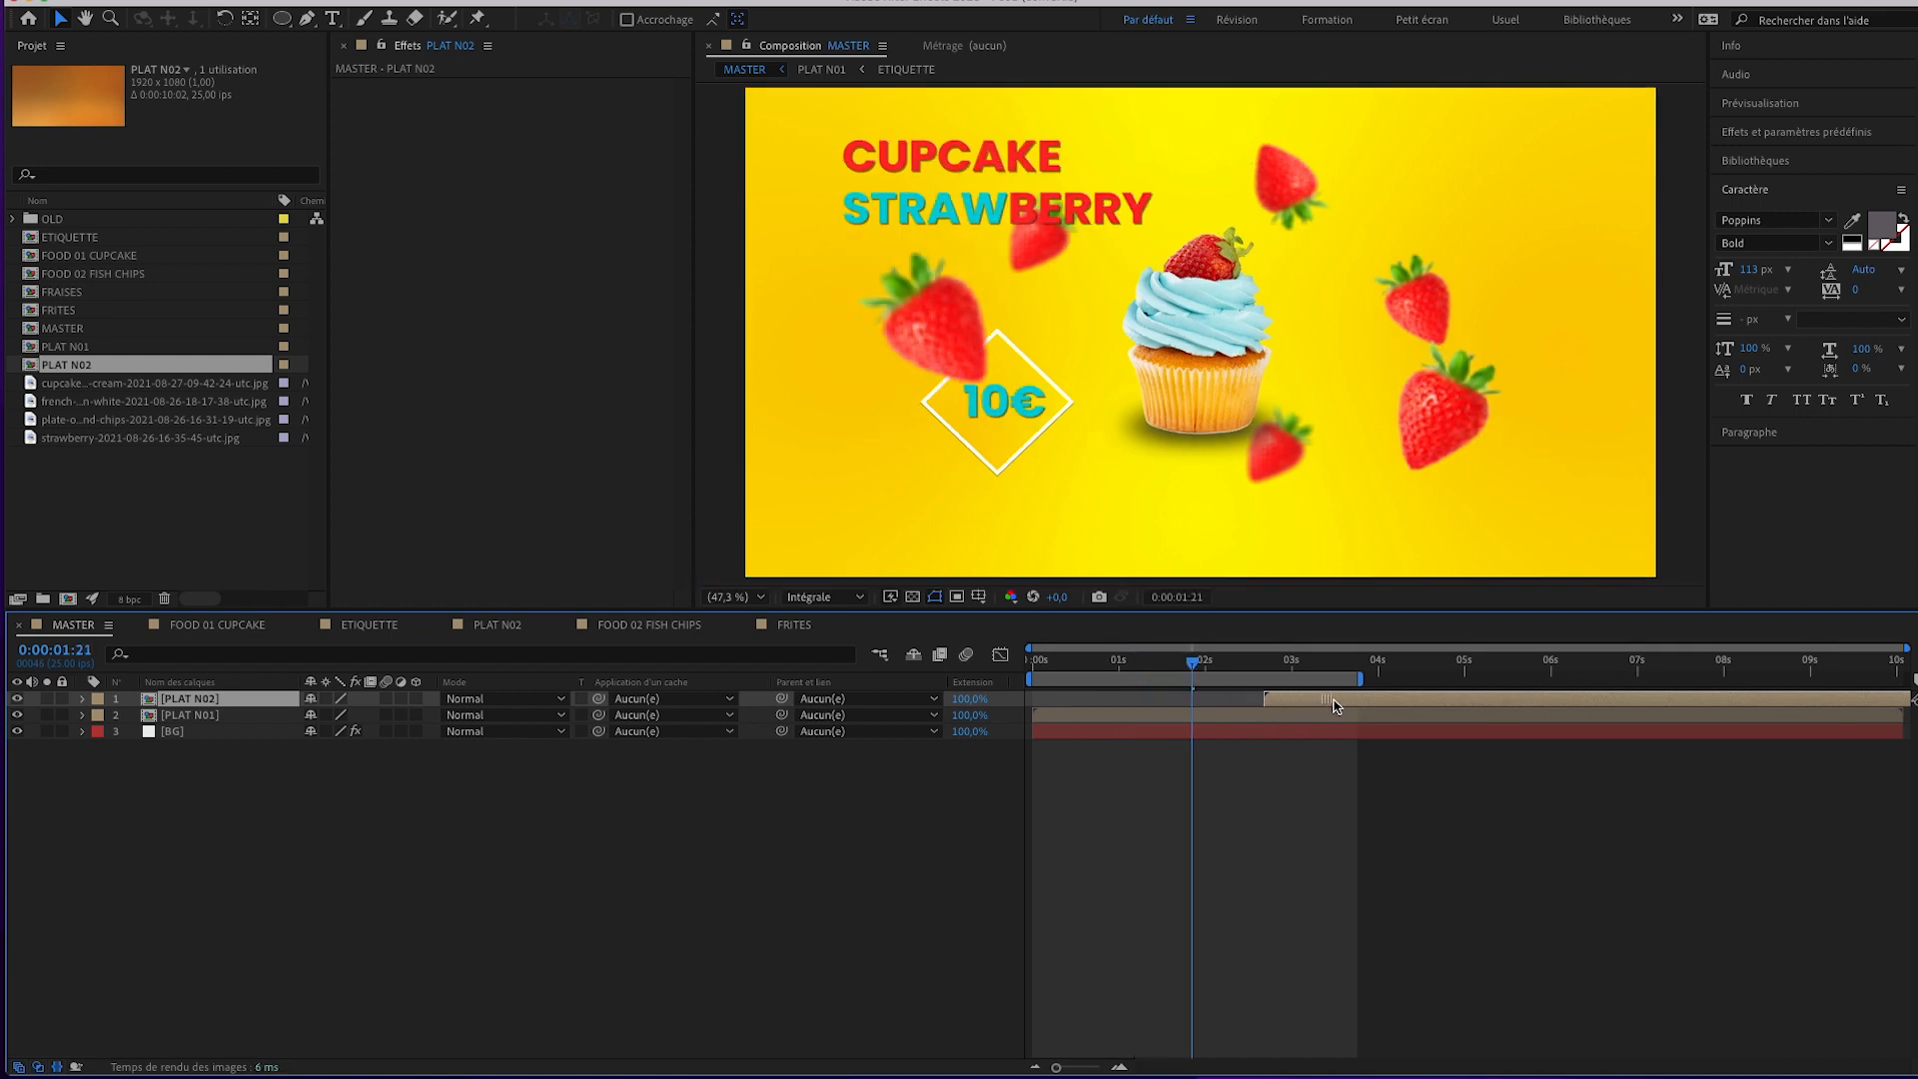
drag(1209, 667, 1388, 701)
key(space)
drag(1363, 679, 1770, 679)
drag(1423, 702, 1561, 701)
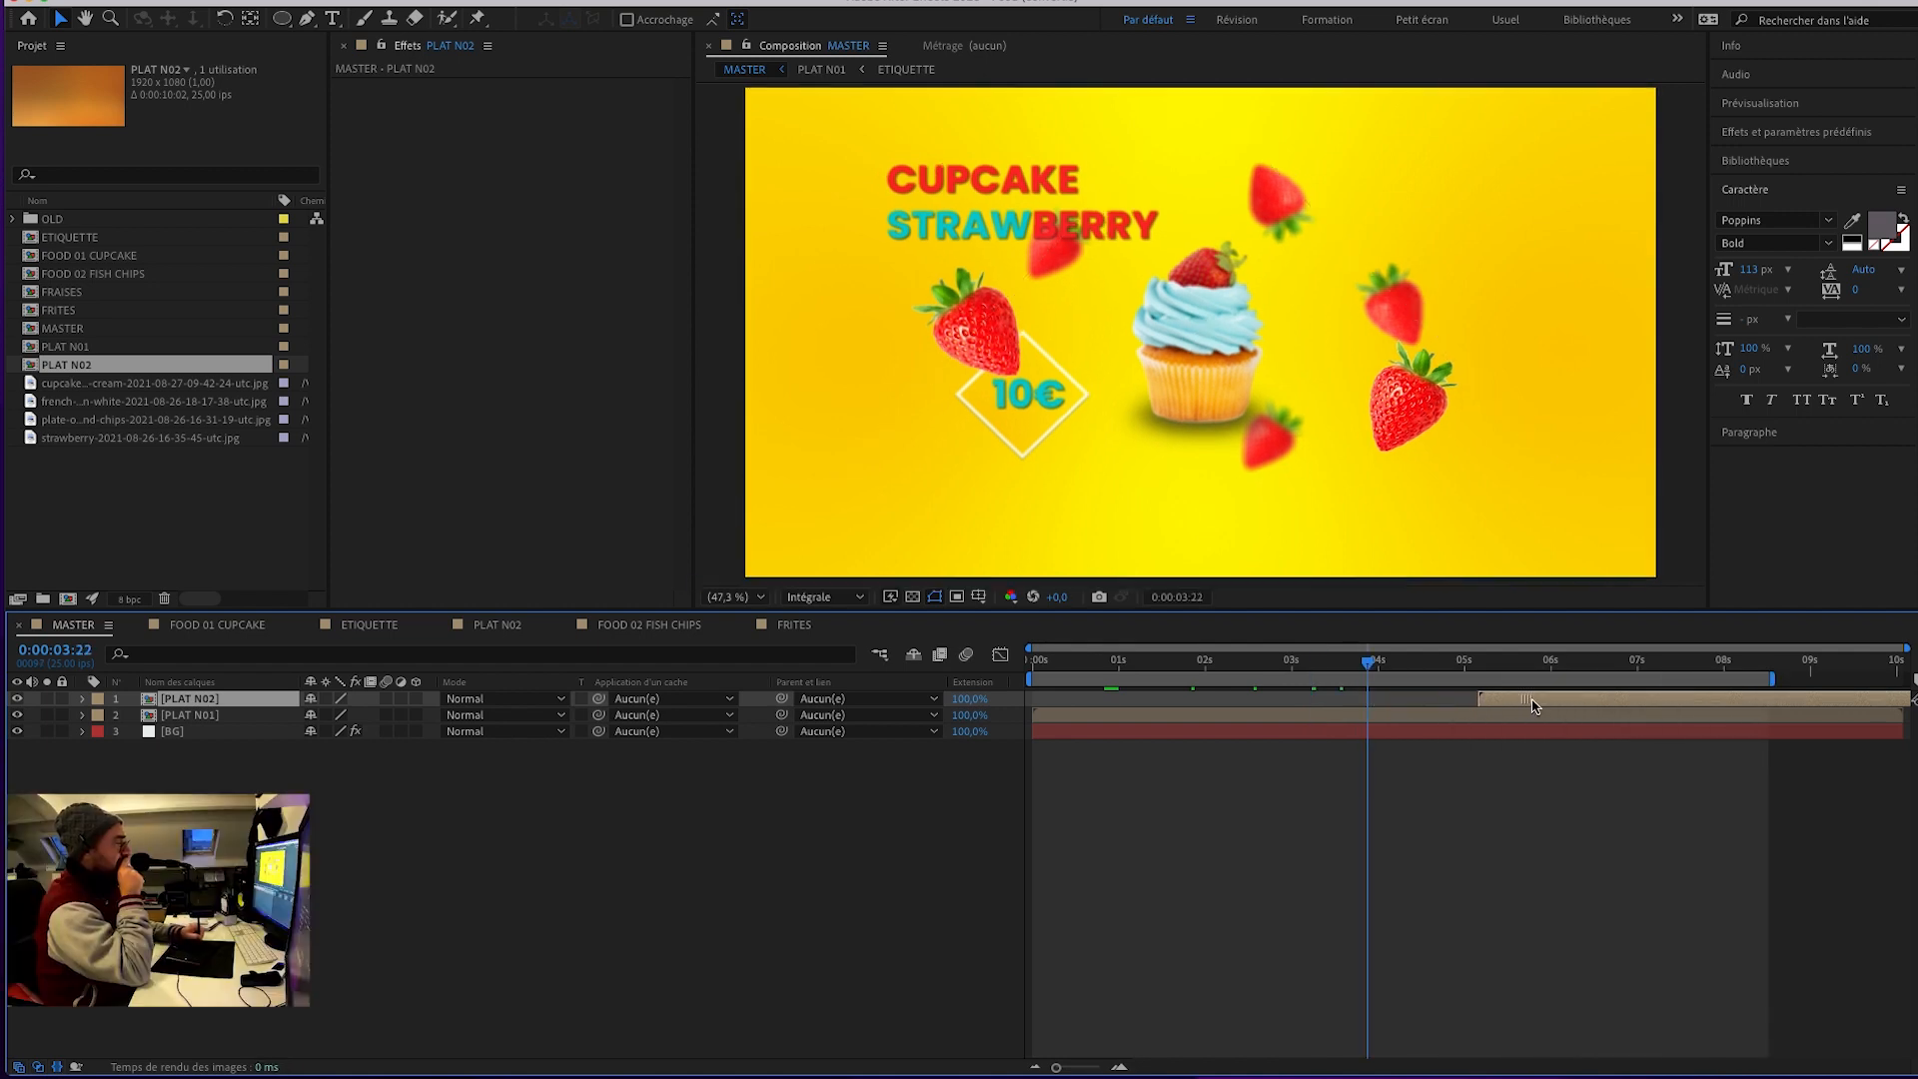
drag(1376, 667, 1399, 671)
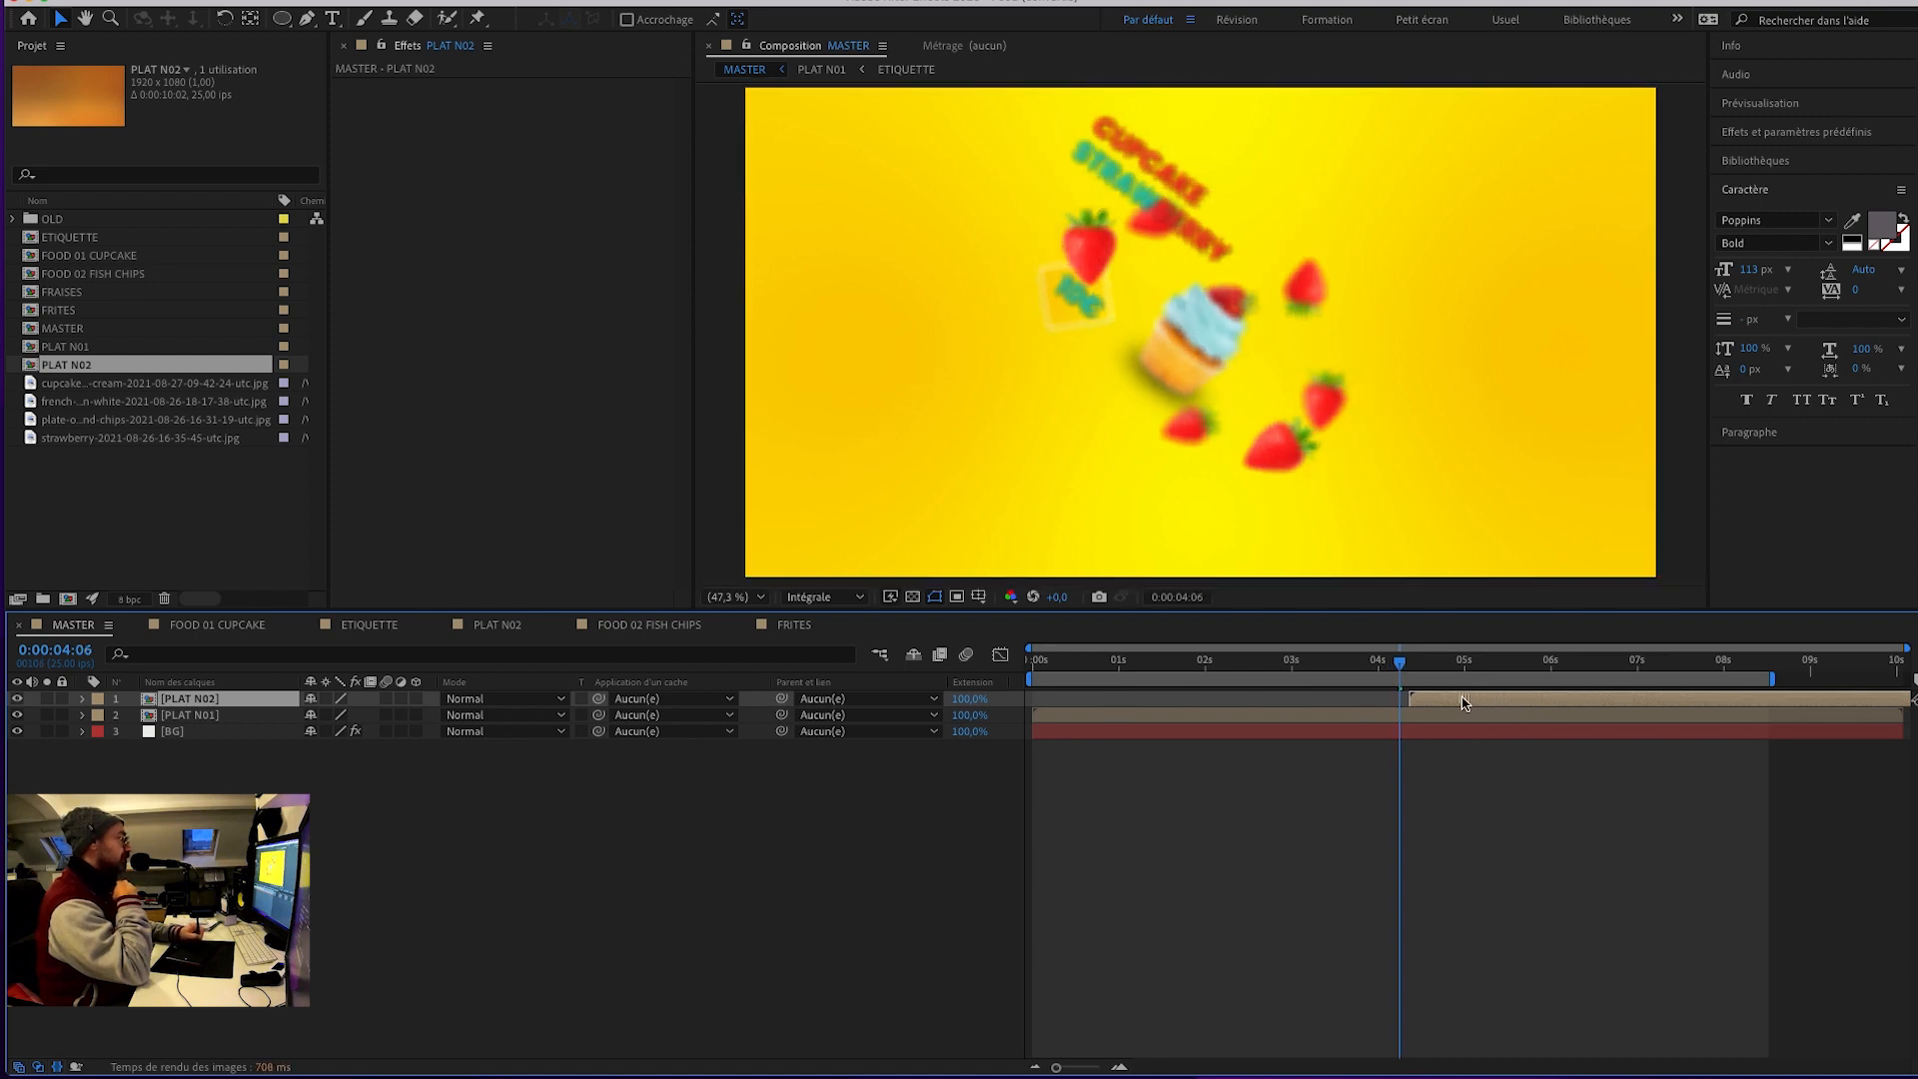
drag(1455, 702, 1906, 680)
drag(1708, 669, 1395, 667)
Split the PLAT N01 layer at 0:00:04:05 and delete its second part.
click(1405, 719)
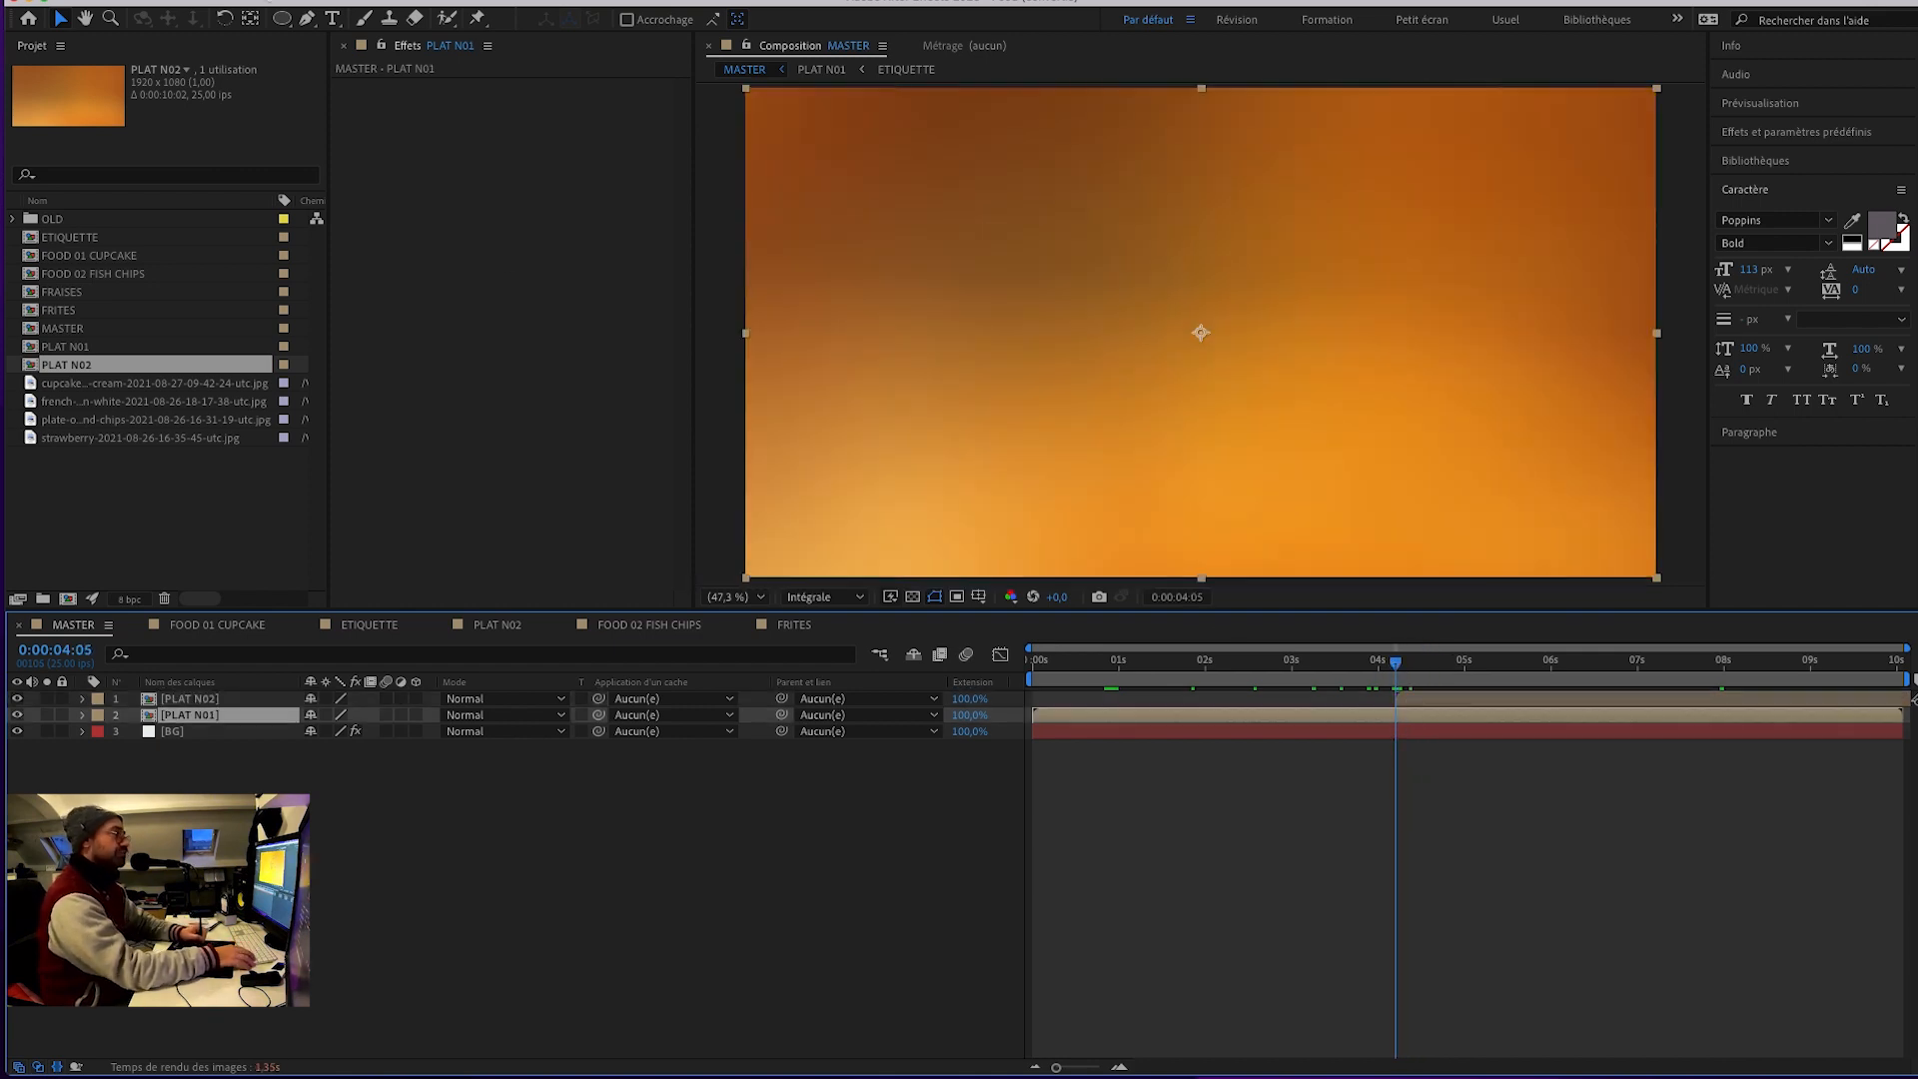
click(232, 2)
click(270, 258)
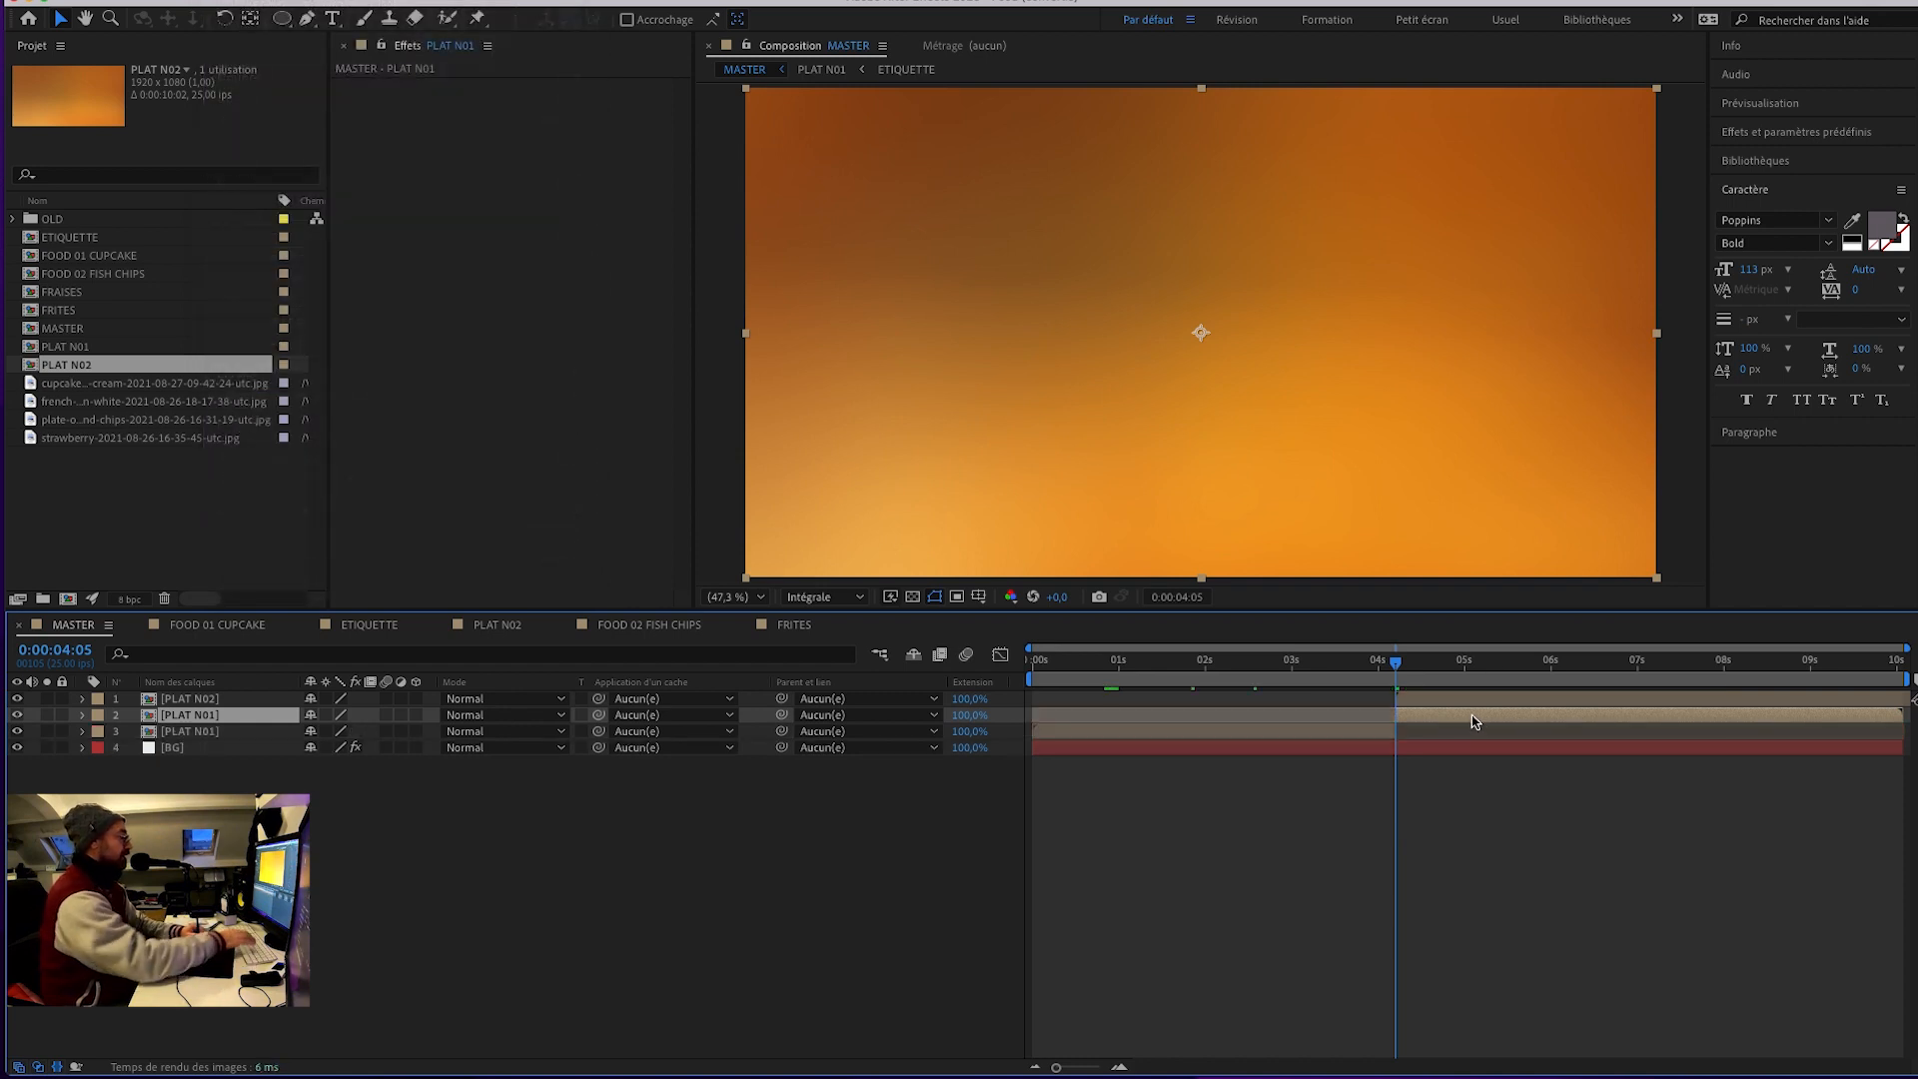
key(Delete)
Split the PLAT N02 layer at 0:00:08:22, delete its remainder, and play the sequence with the work area ending there.
drag(1400, 669, 1454, 671)
click(1358, 734)
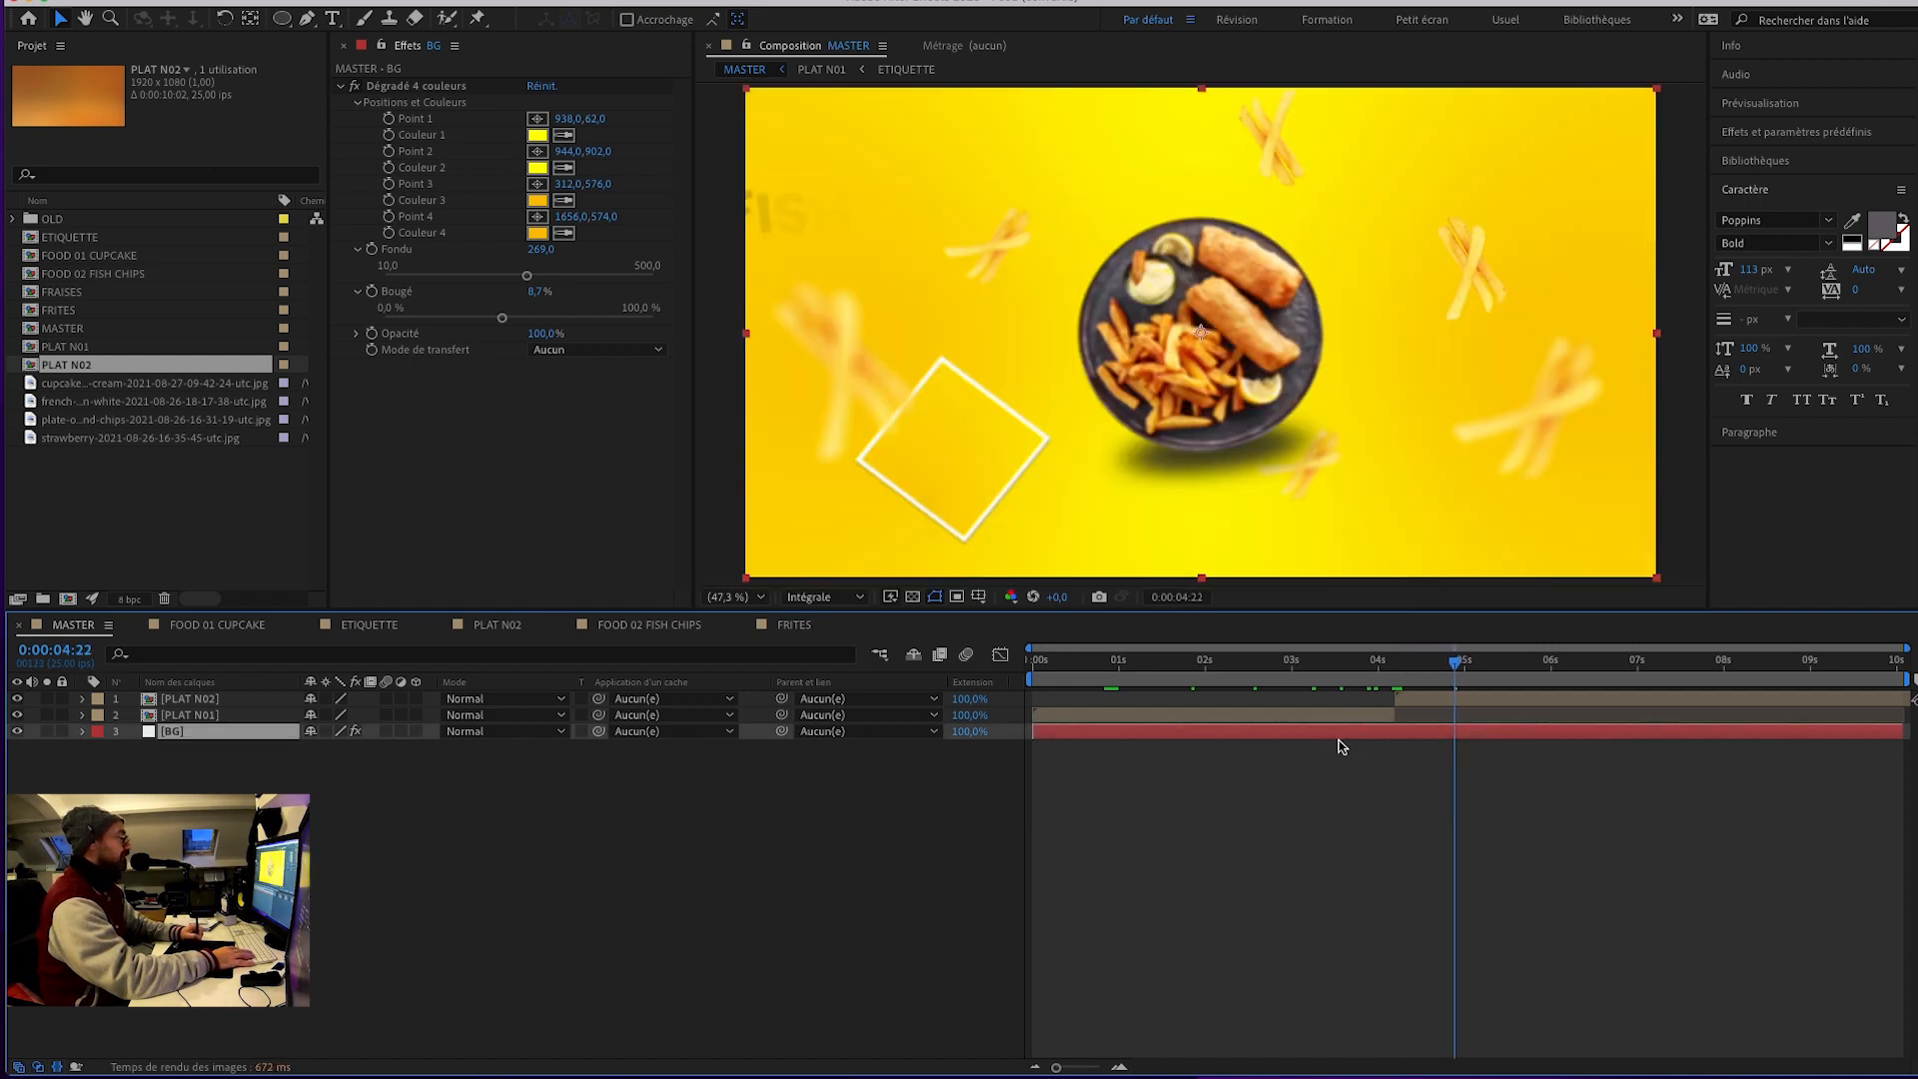
drag(1468, 667, 1575, 659)
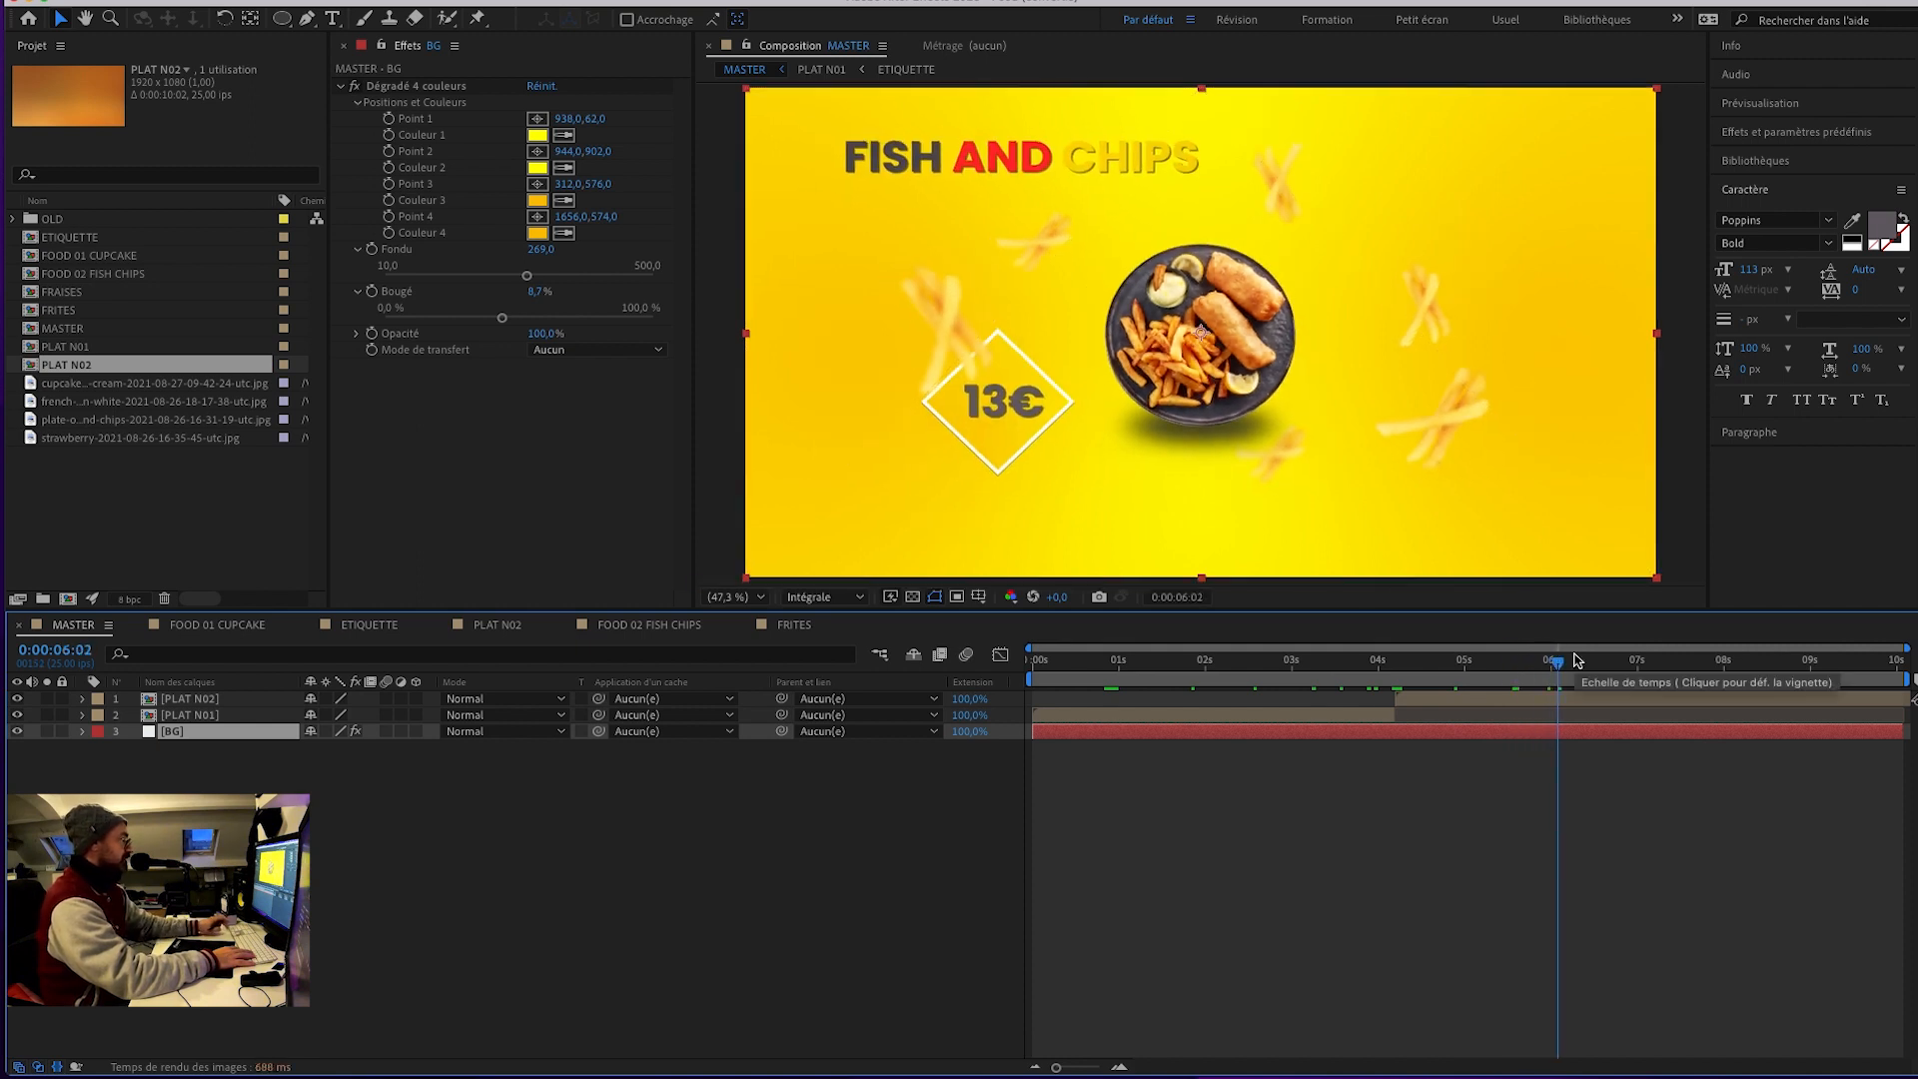
key(space)
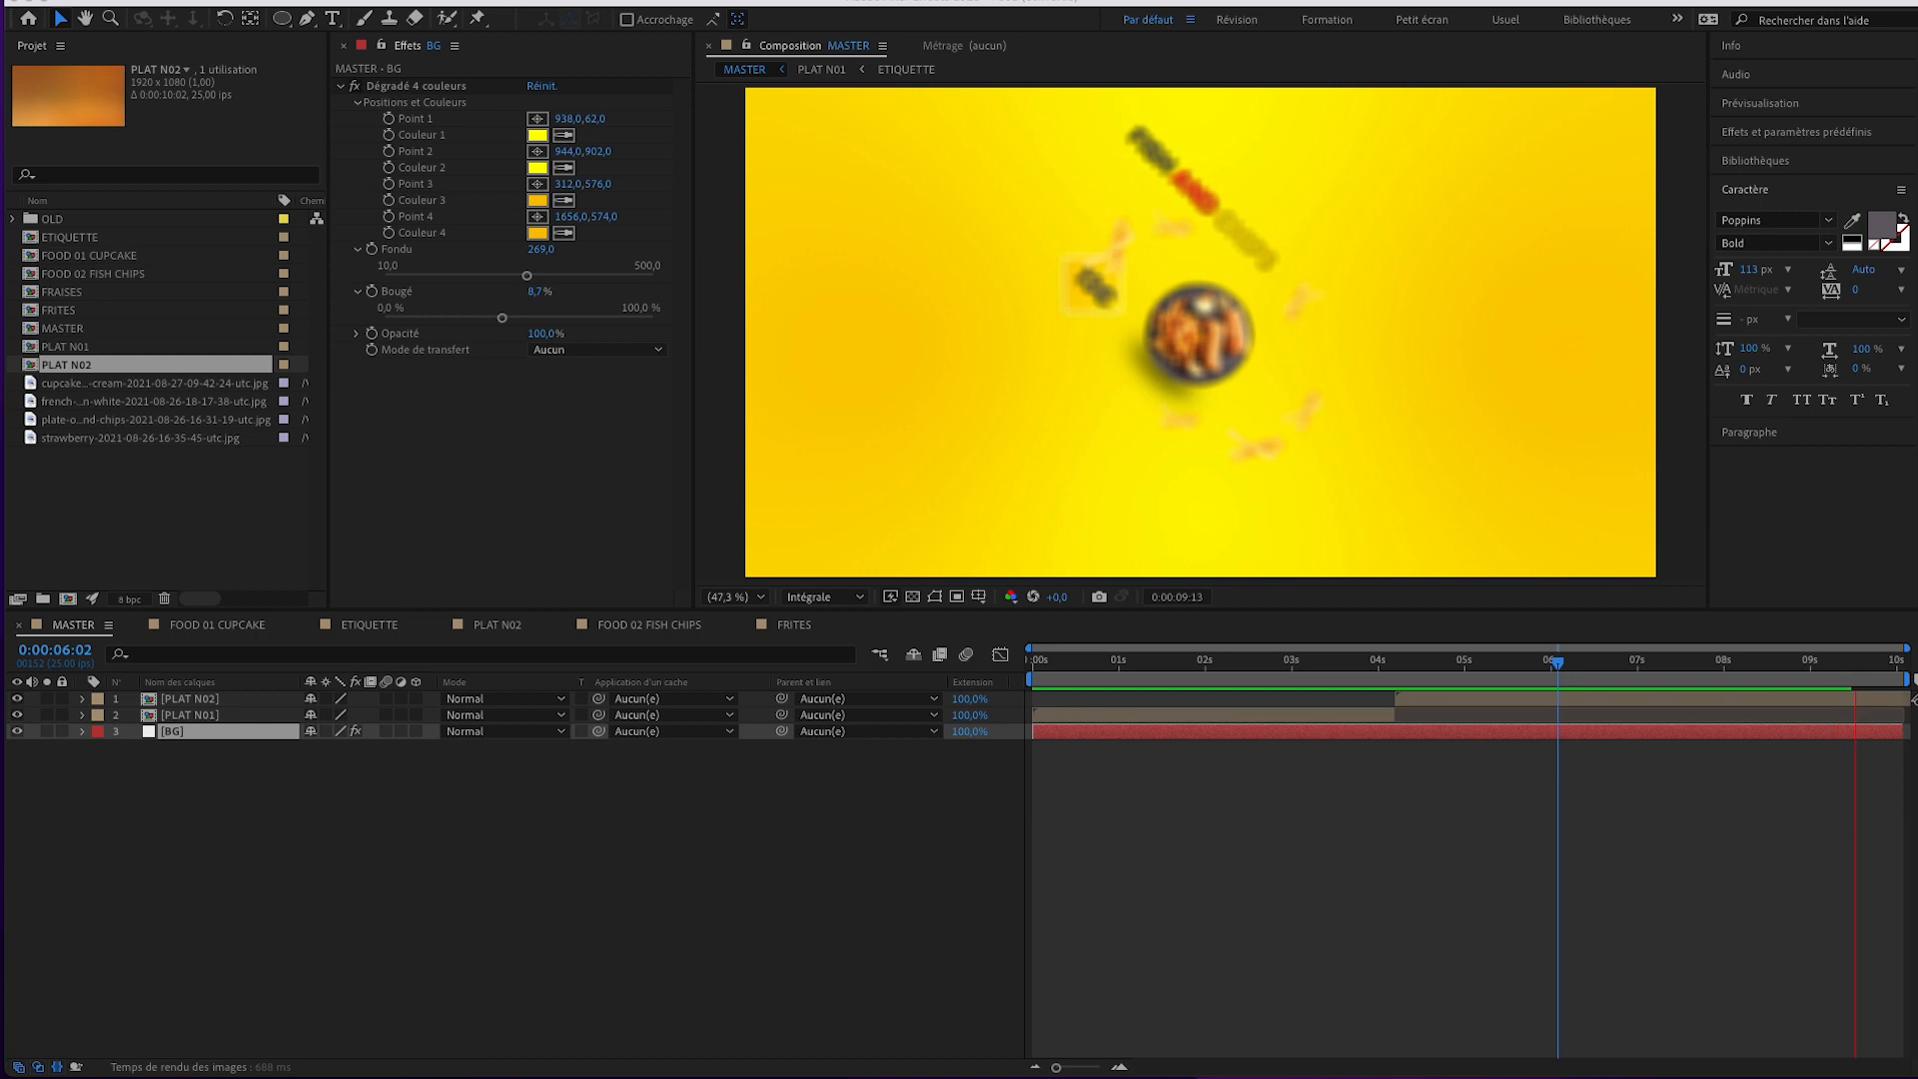
click(1862, 697)
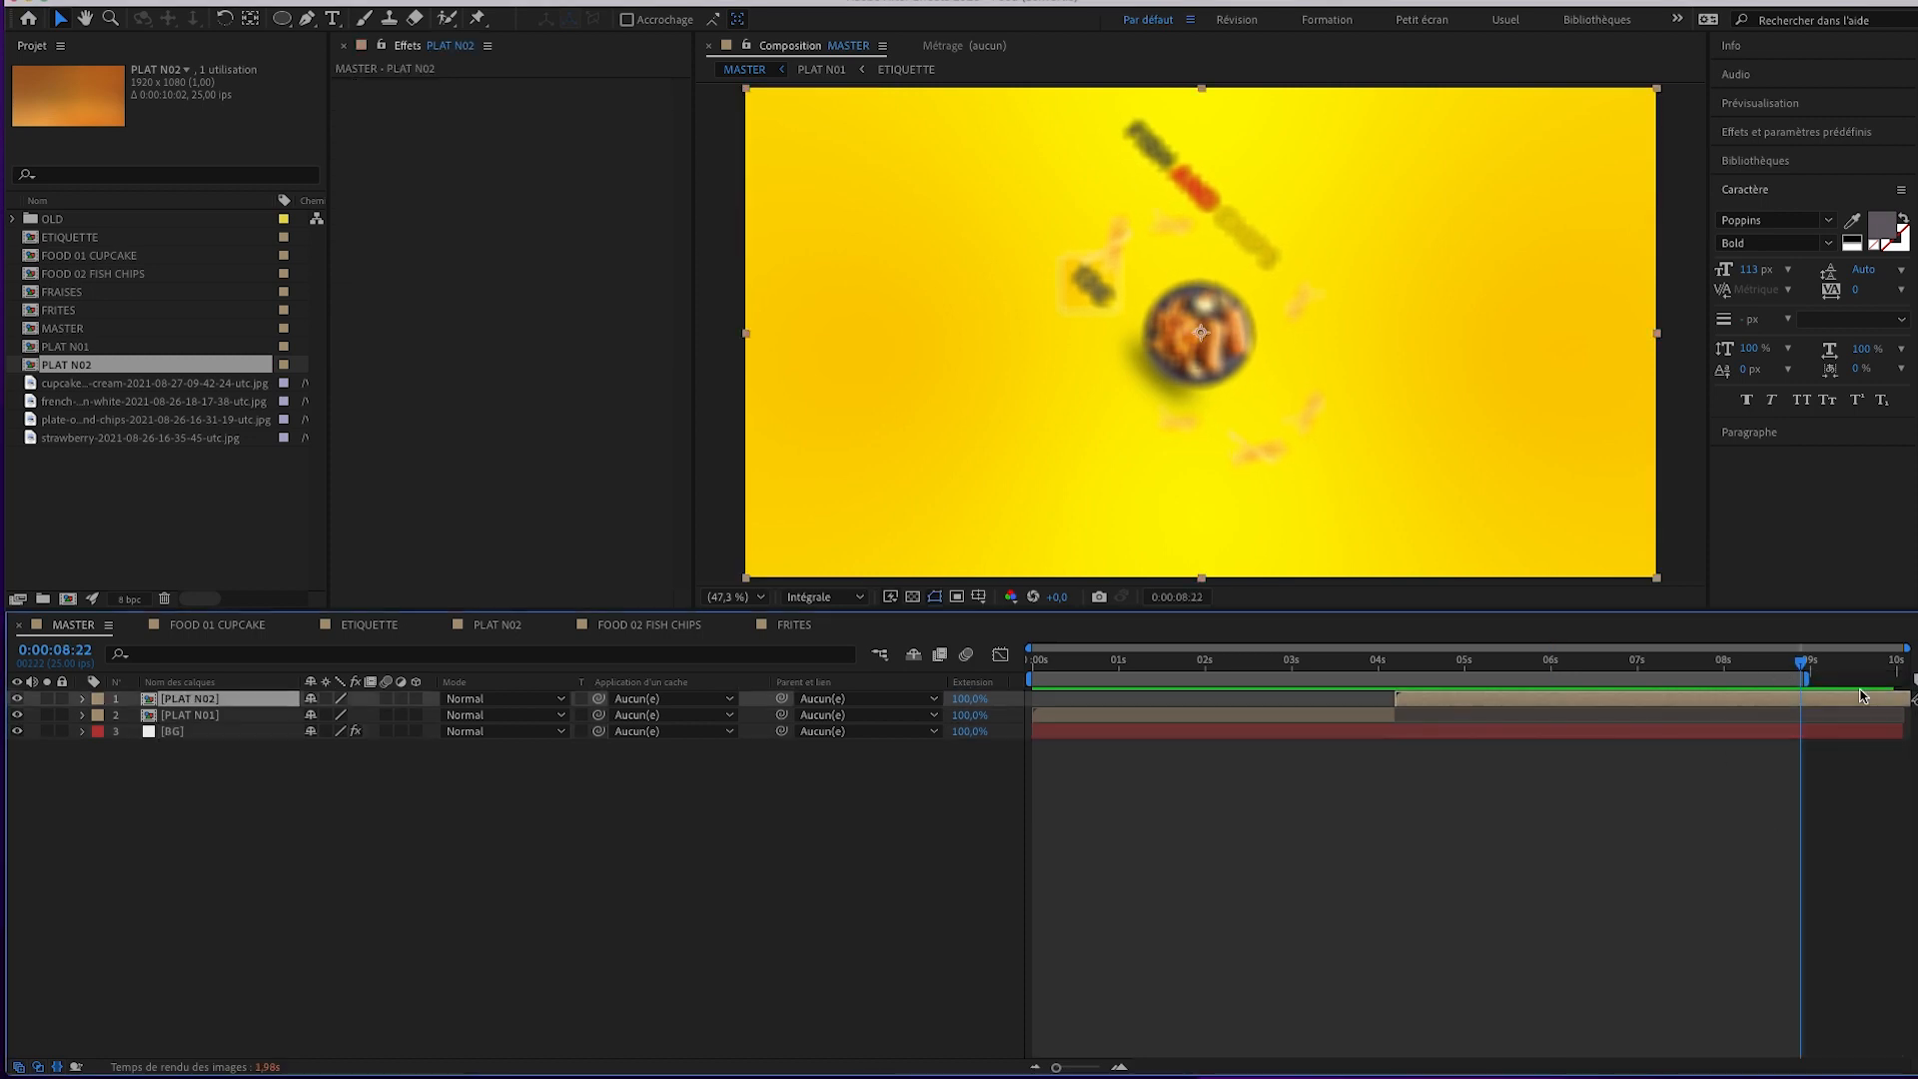
click(229, 2)
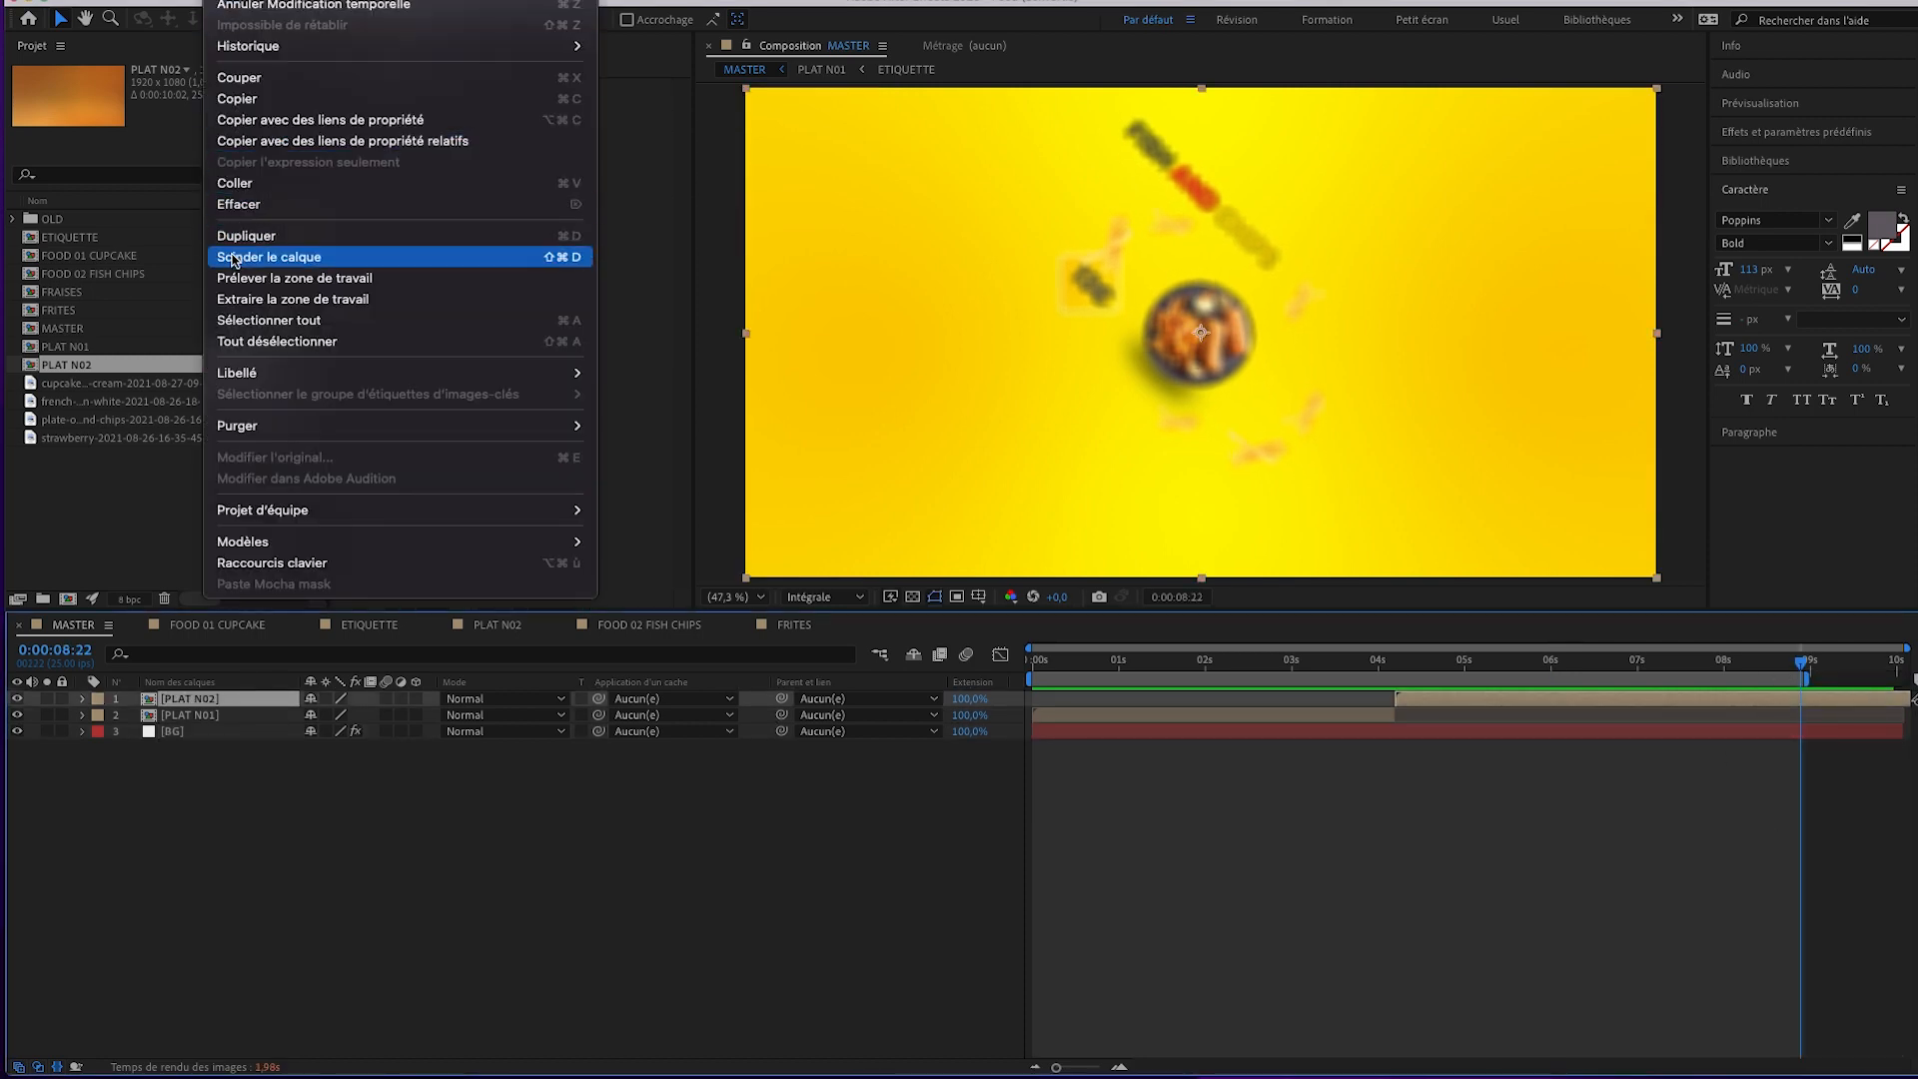
click(311, 262)
key(Delete)
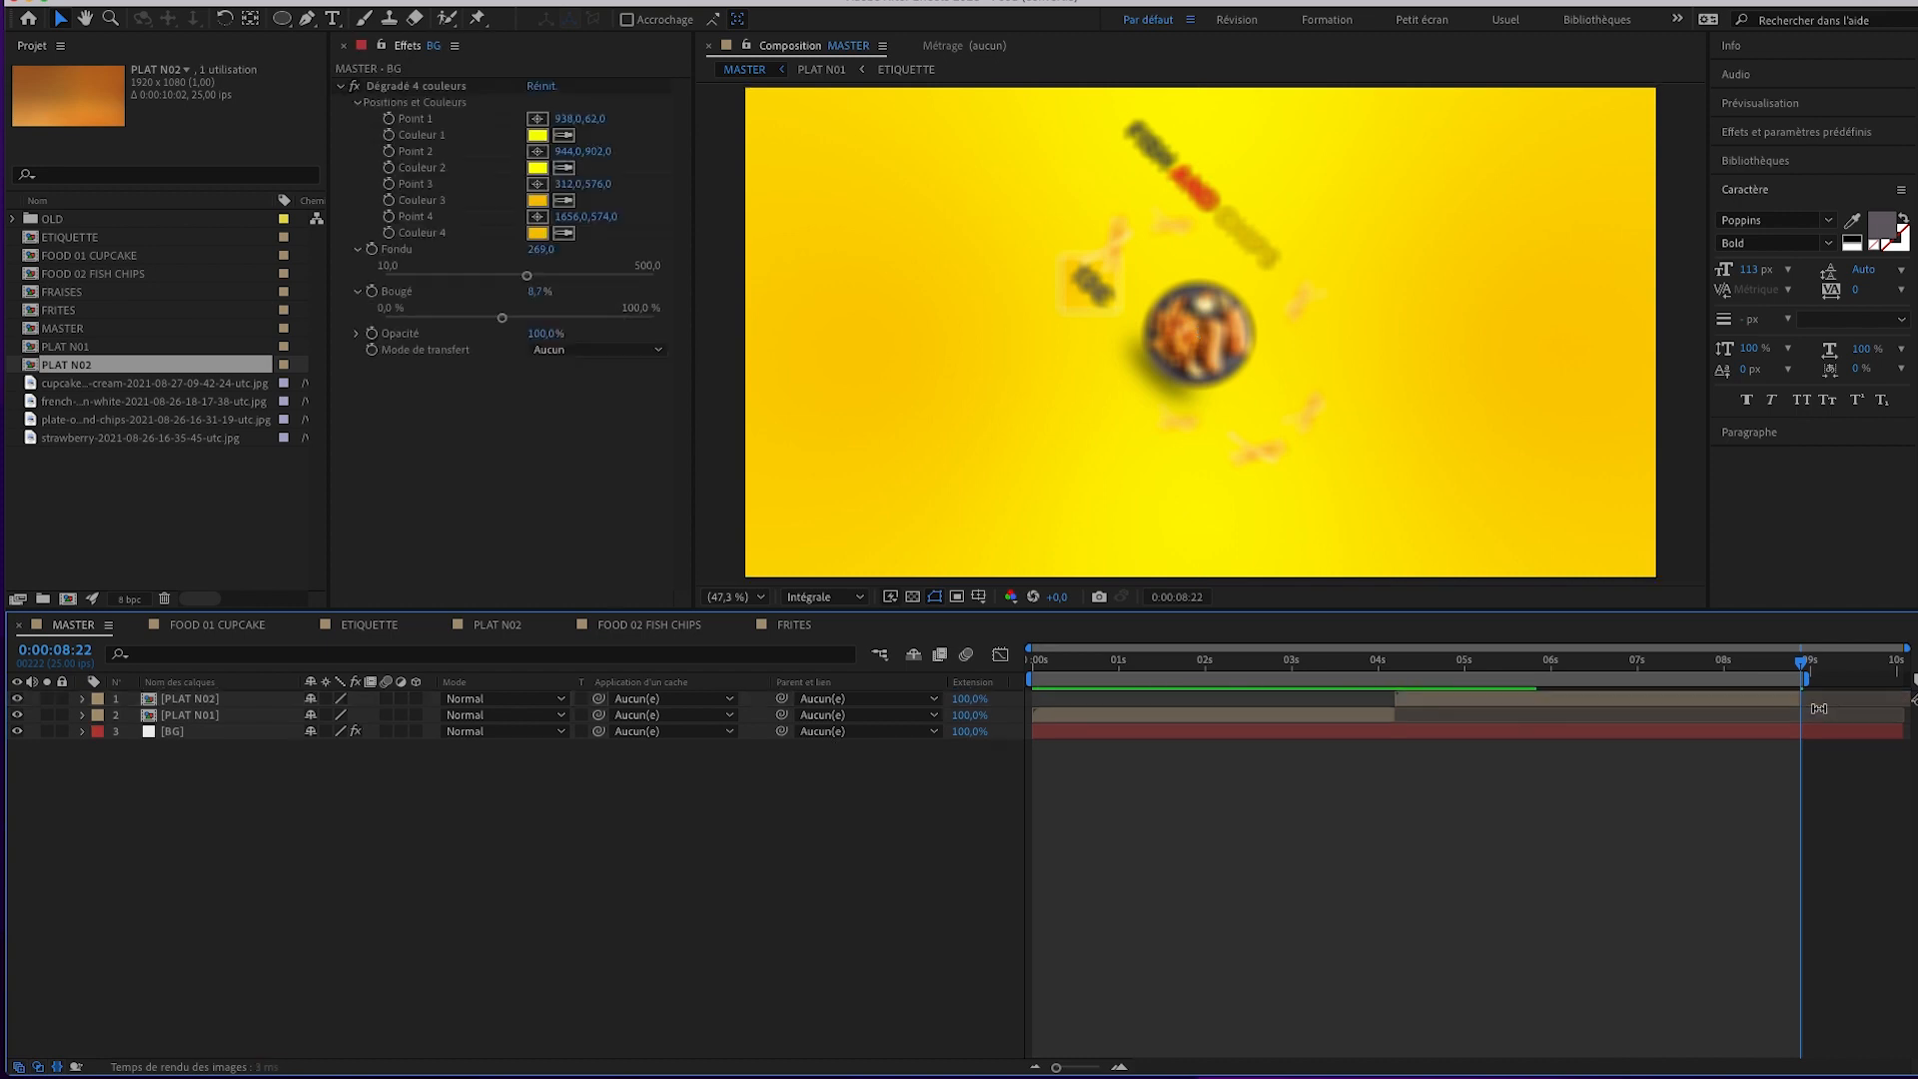
key(space)
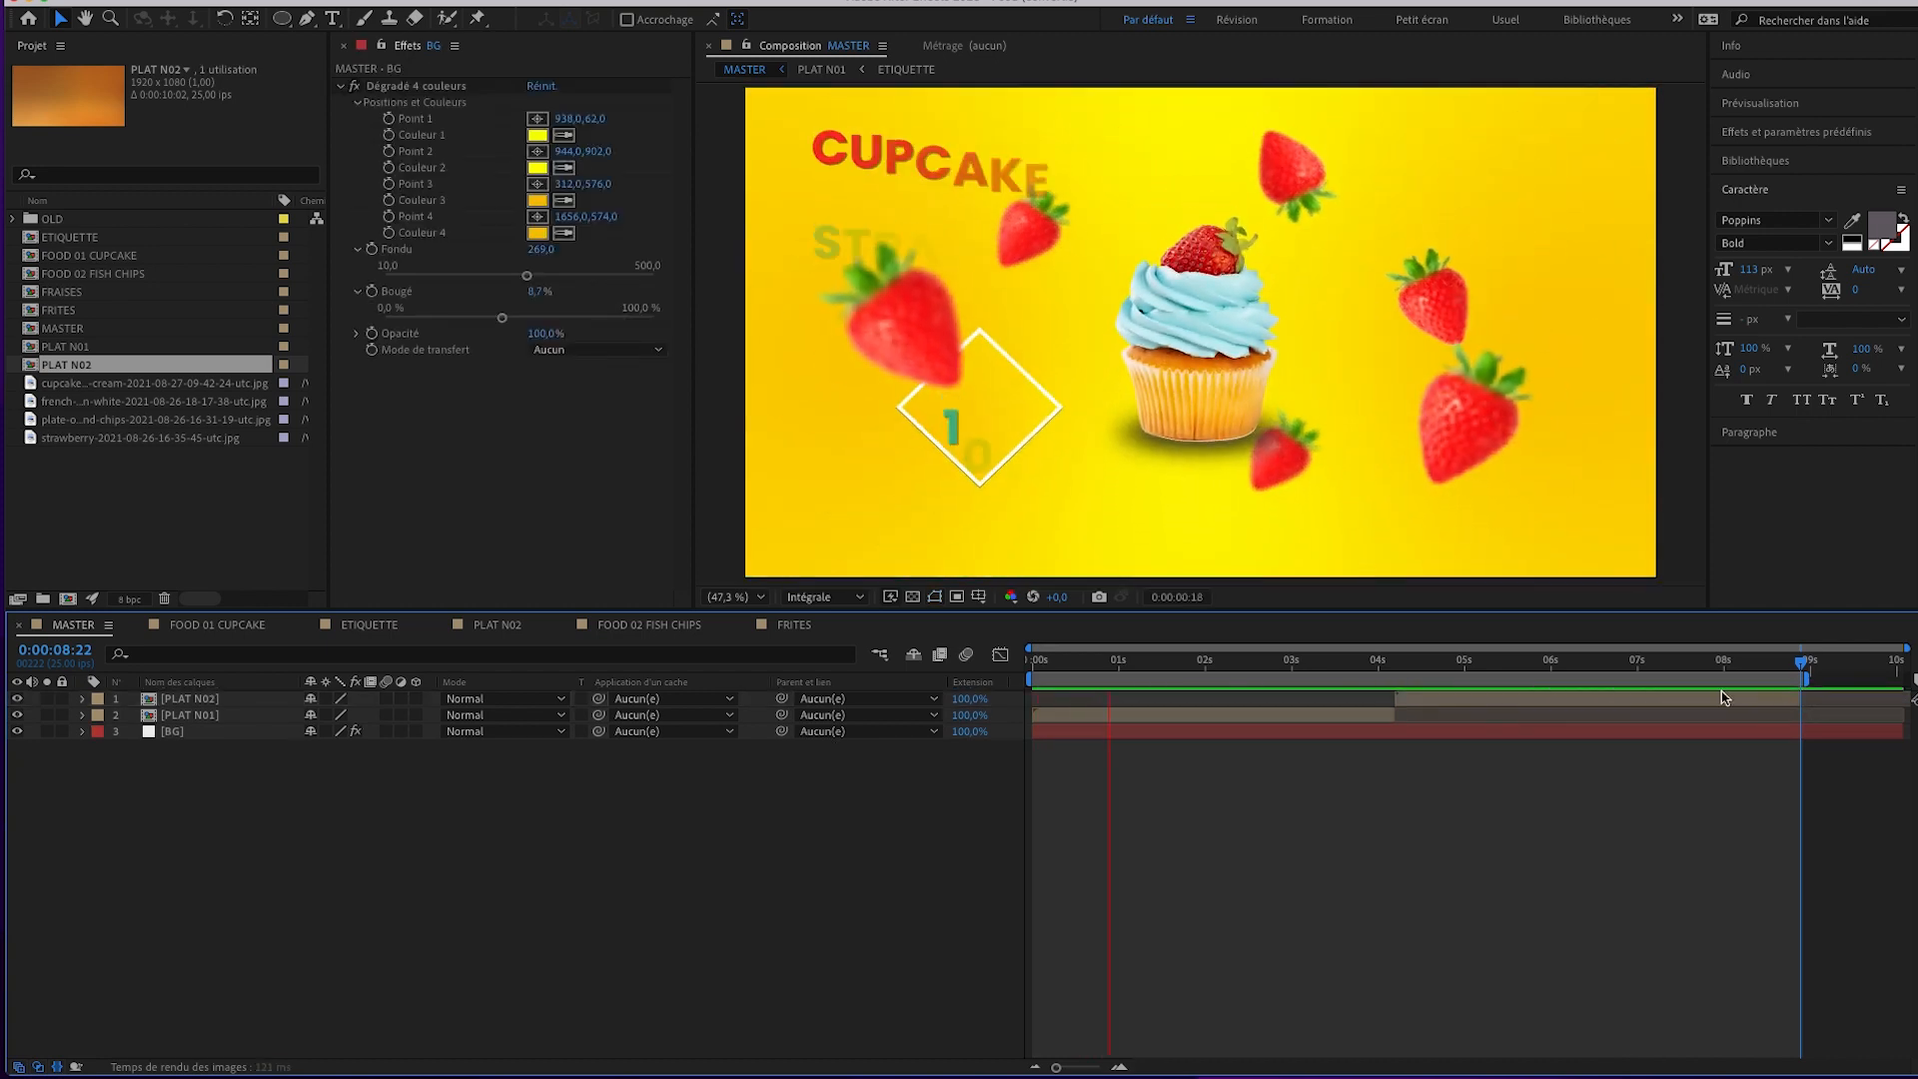